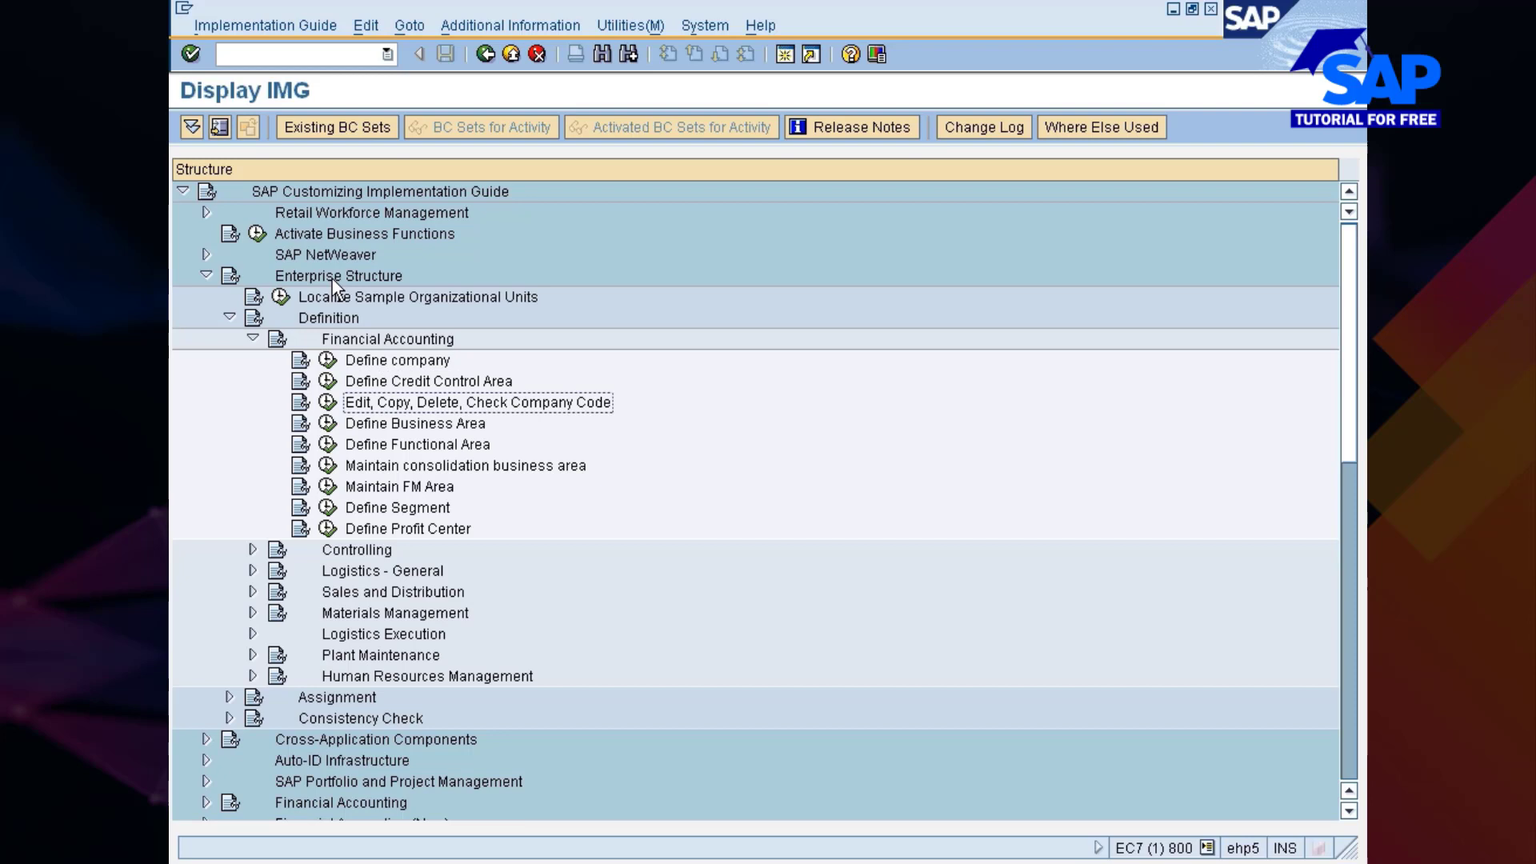
# - Go through the Financial Accounting definition activities from Define Business Area to Define Profit Center and expand Controlling under Definition
pyautogui.press('Down')
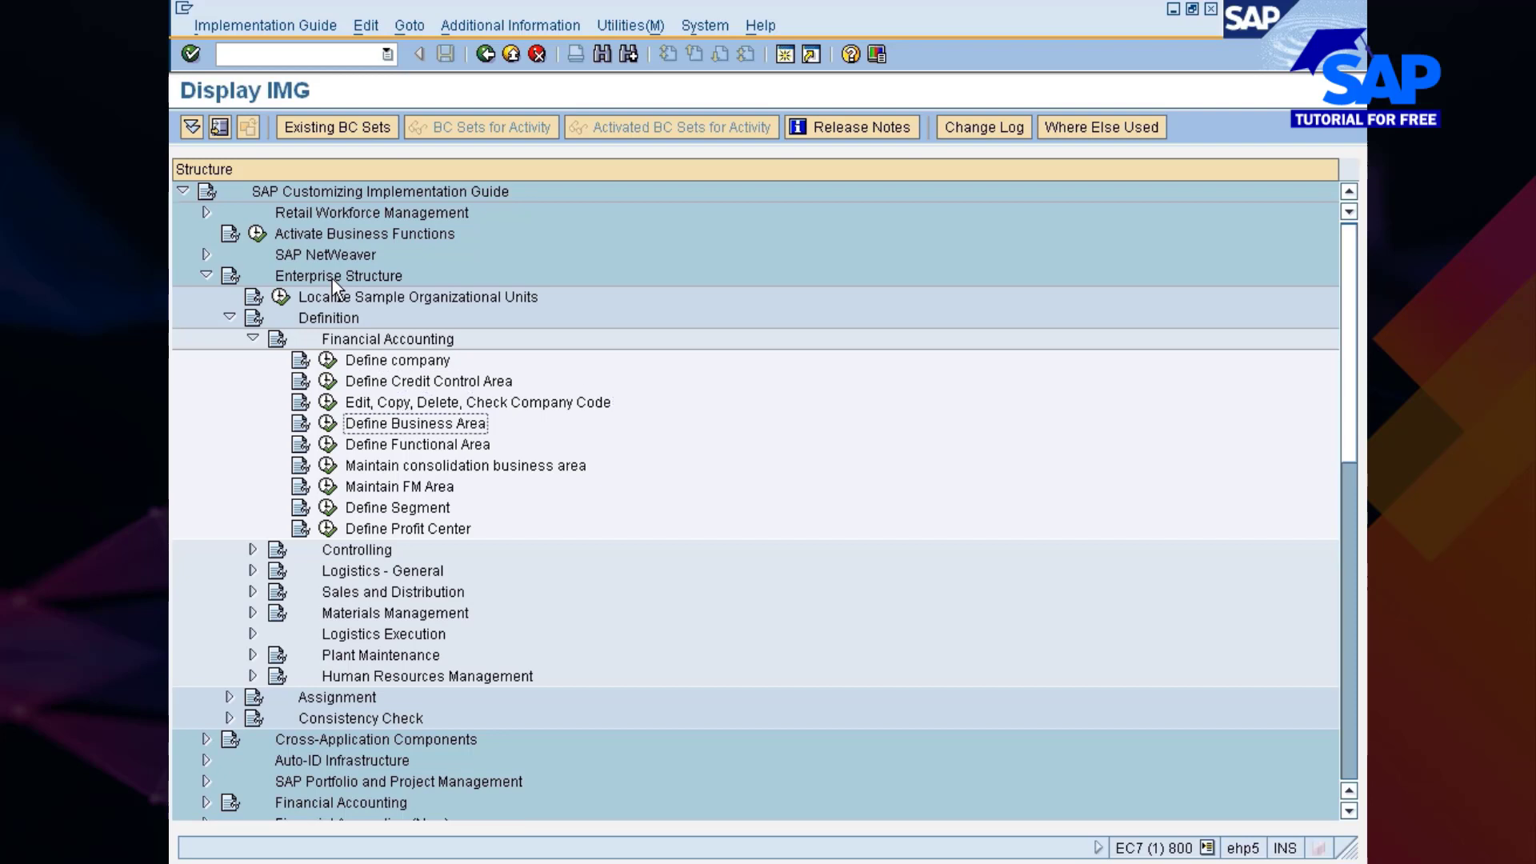
pyautogui.press('Down')
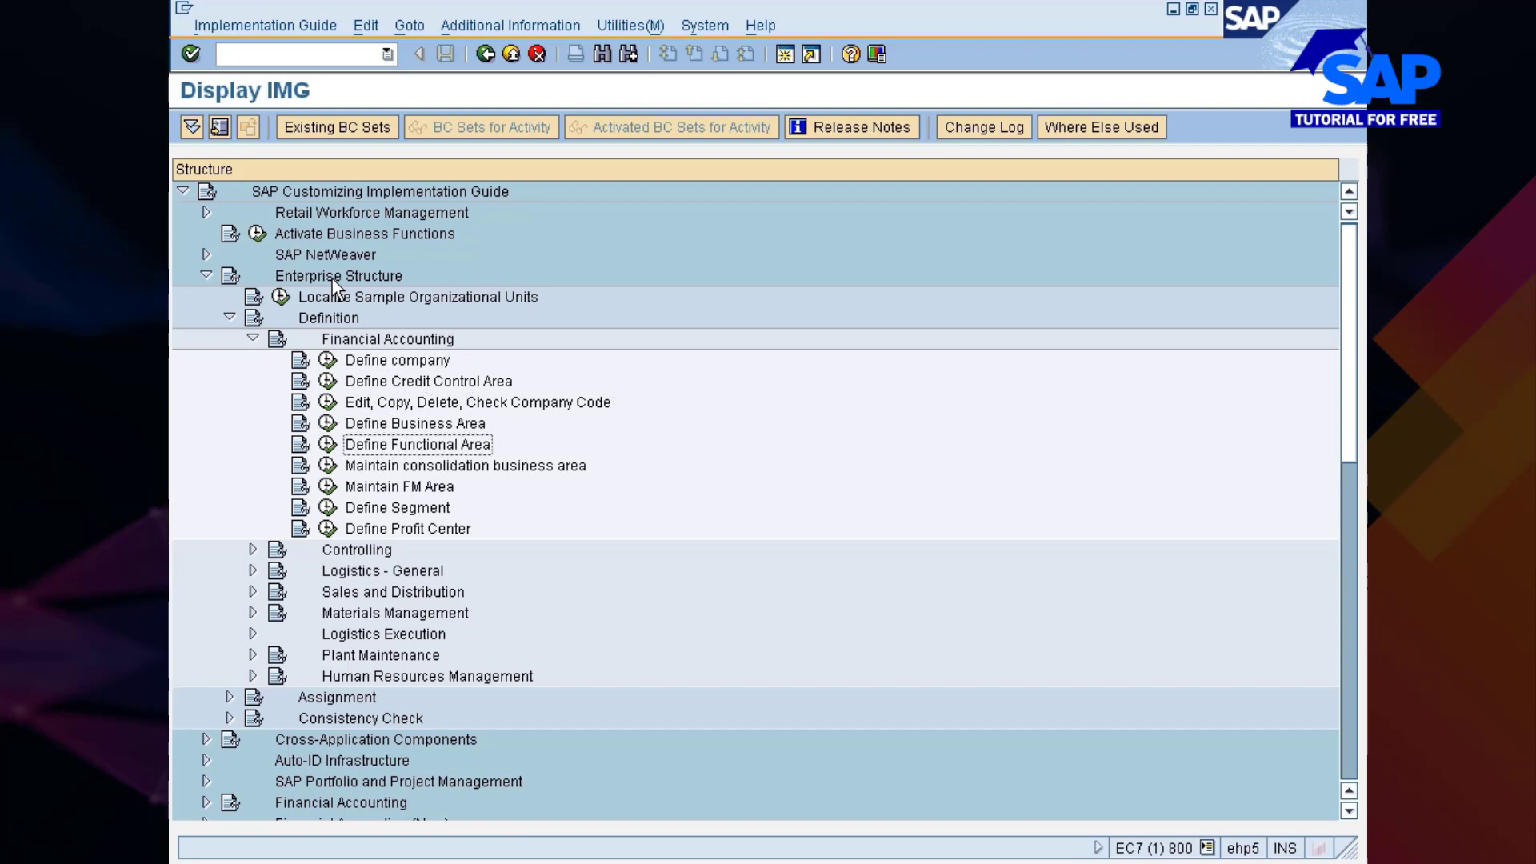
pyautogui.press('Down')
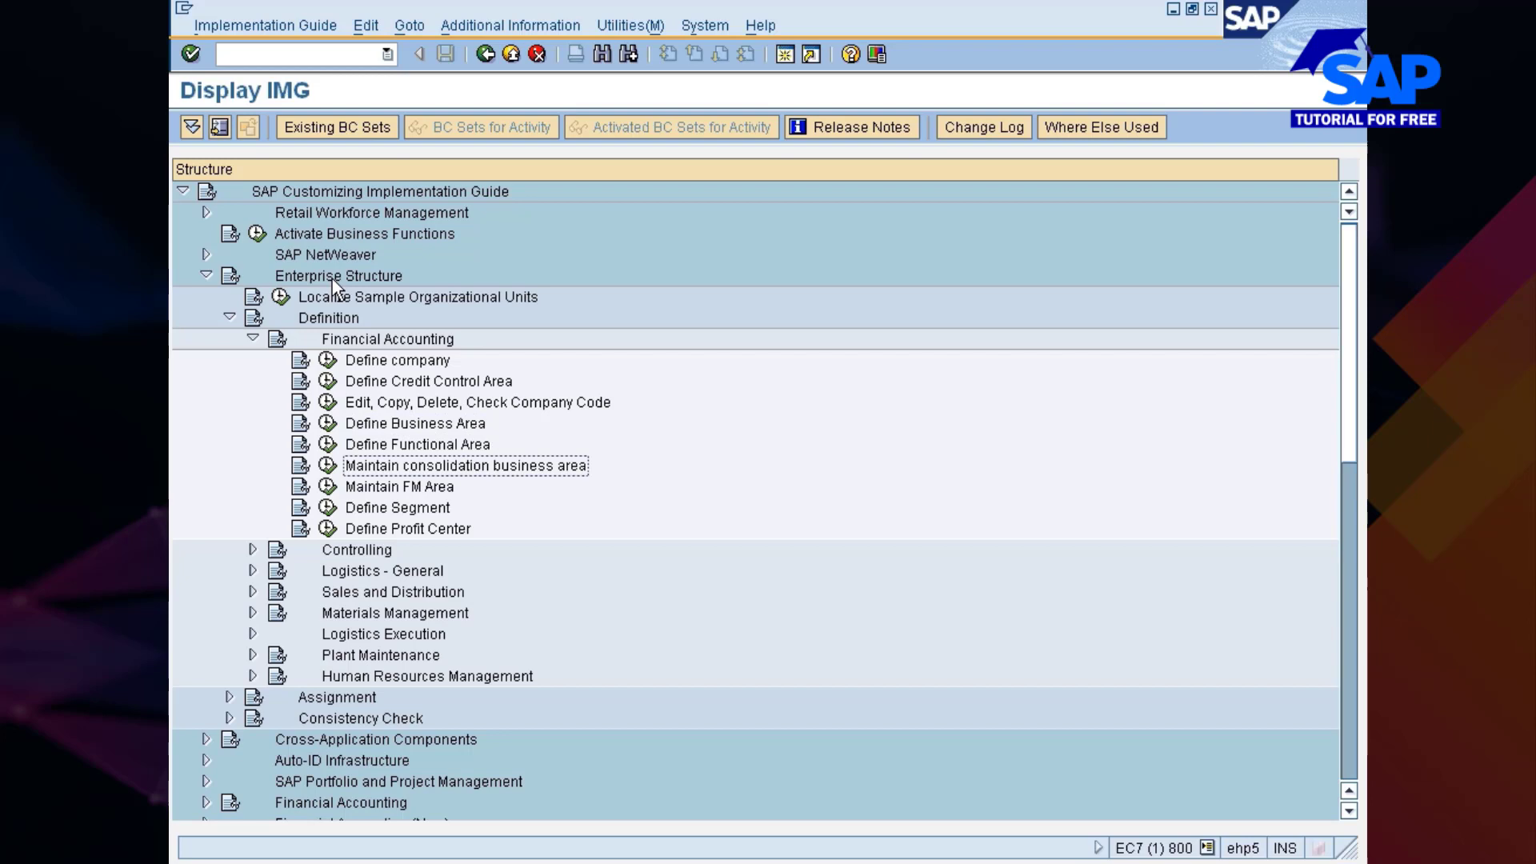
pyautogui.press('Down')
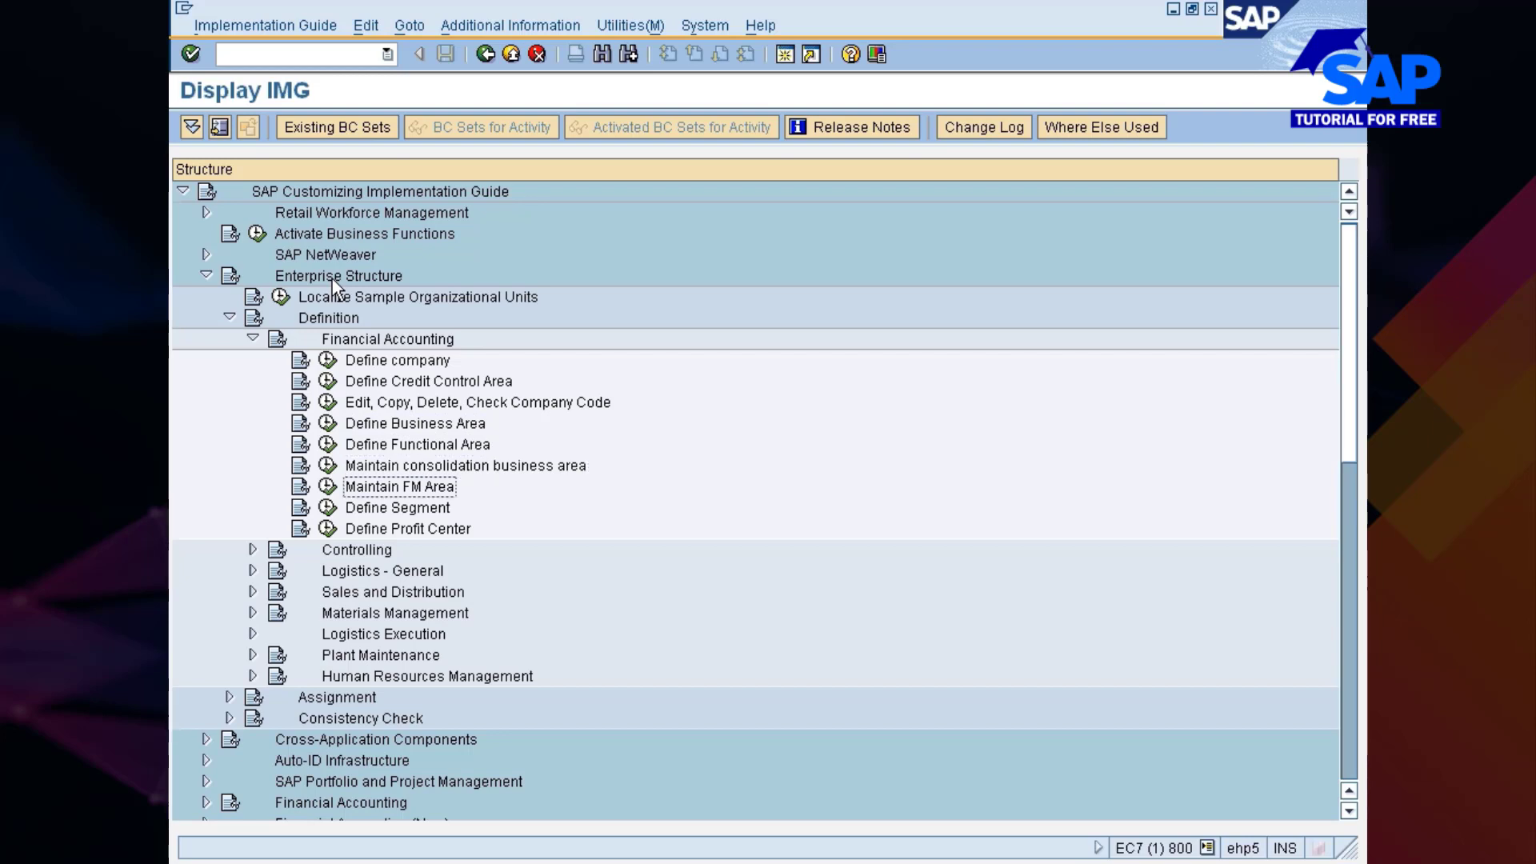
pyautogui.press('Down')
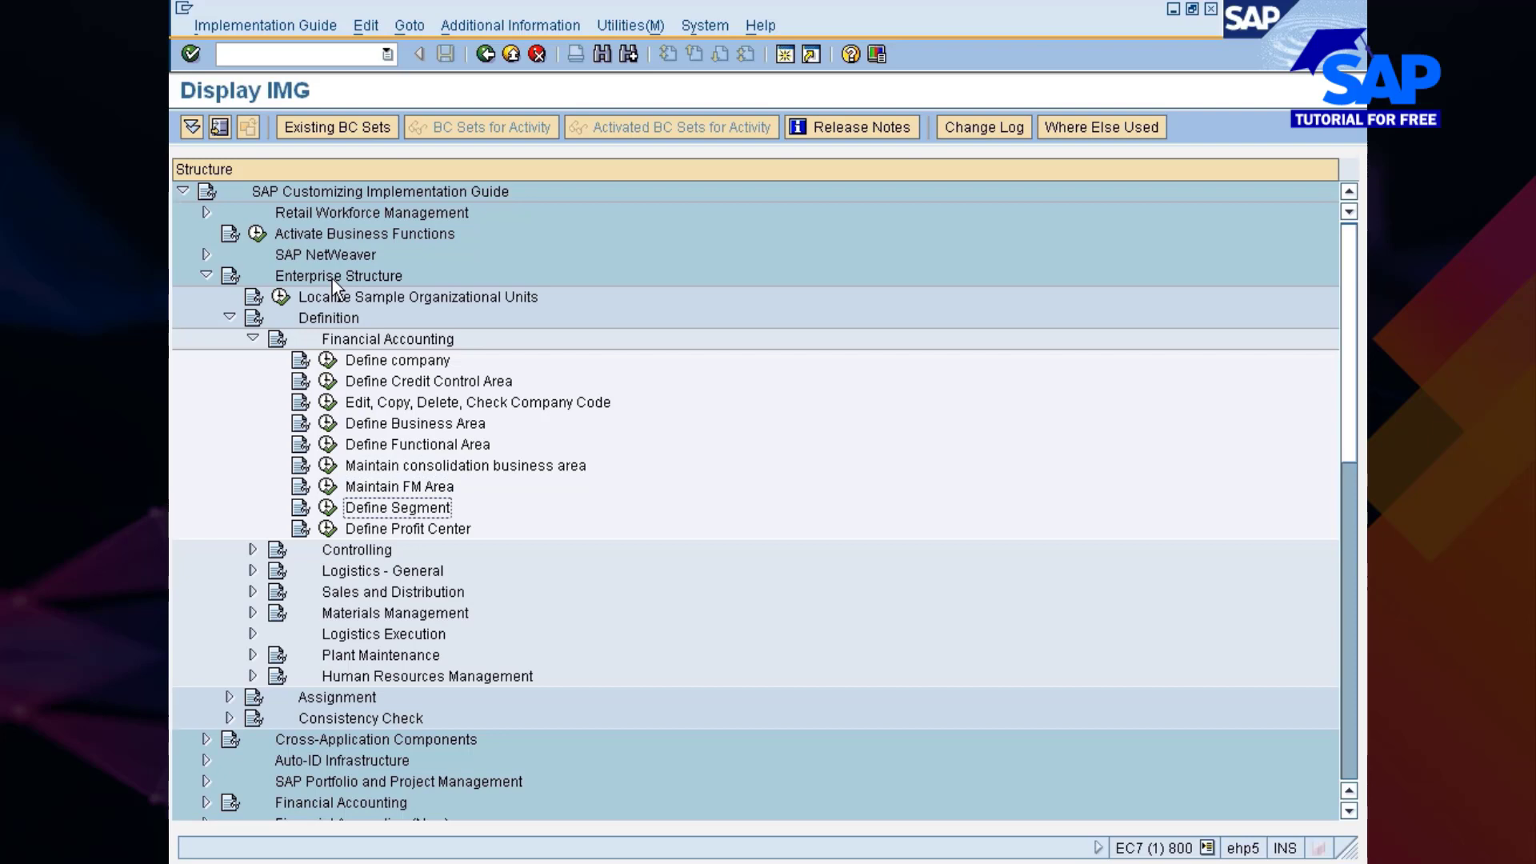
pyautogui.press('Down')
pyautogui.press('Down')
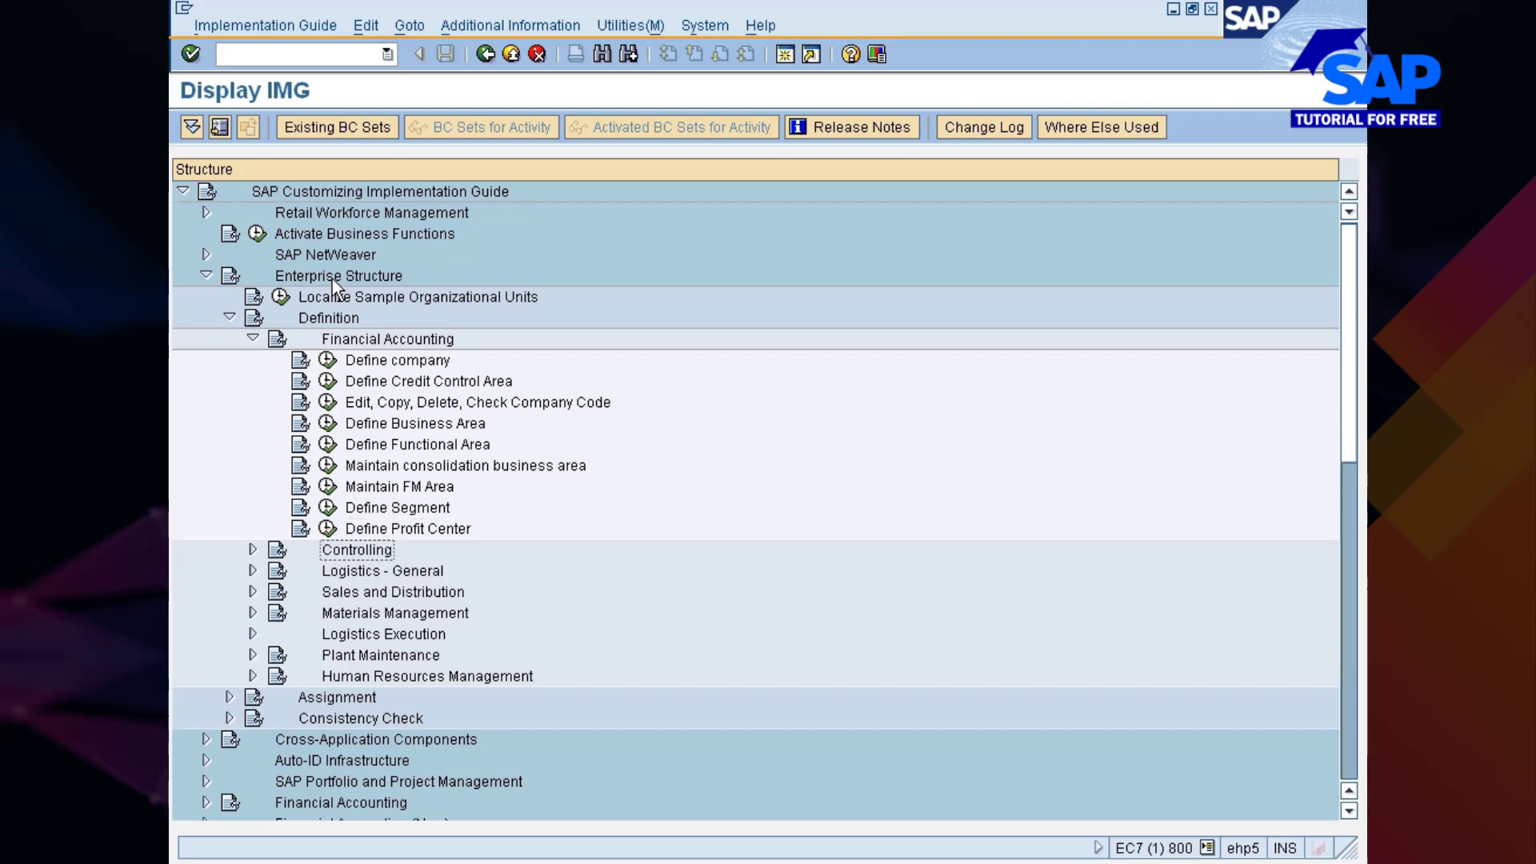
pyautogui.press('Return')
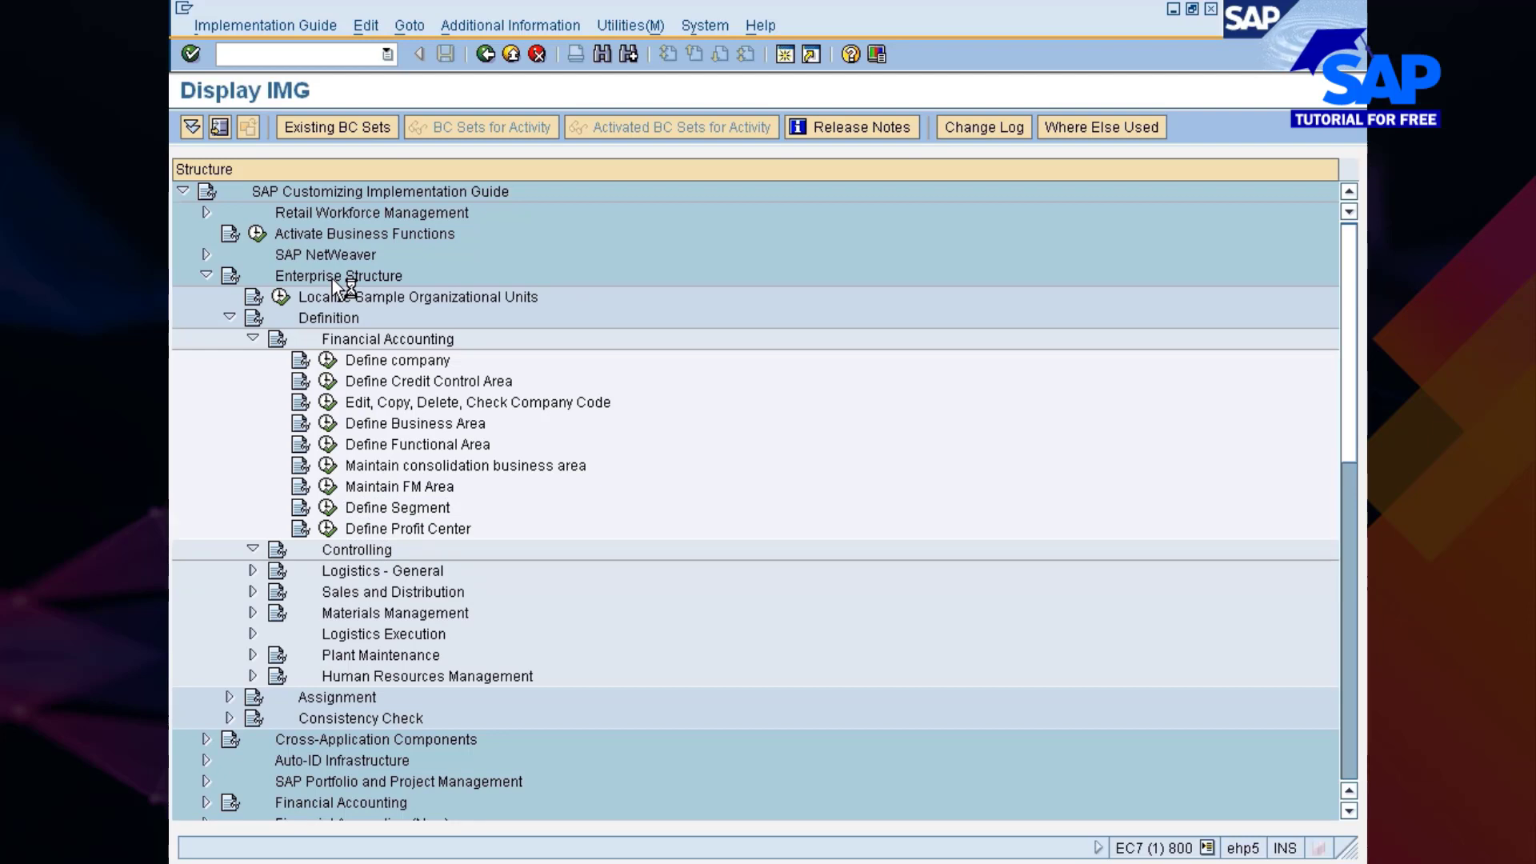
# - Review the activities under Controlling in the Definition node, including Create Cost Centers and Create Operating Concern
pyautogui.press('Down')
pyautogui.press('Down')
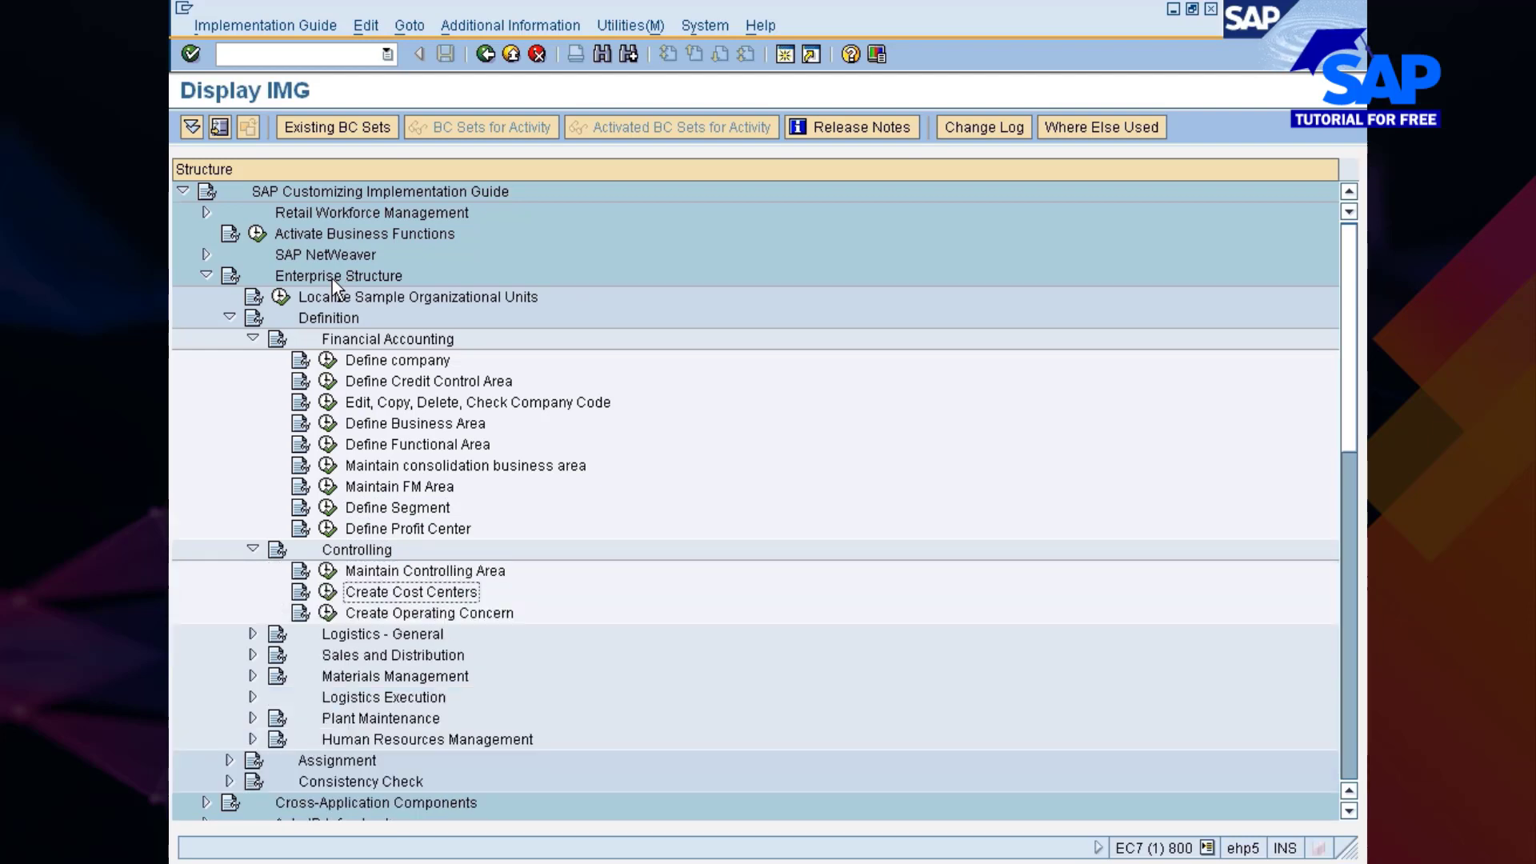
pyautogui.press('Down')
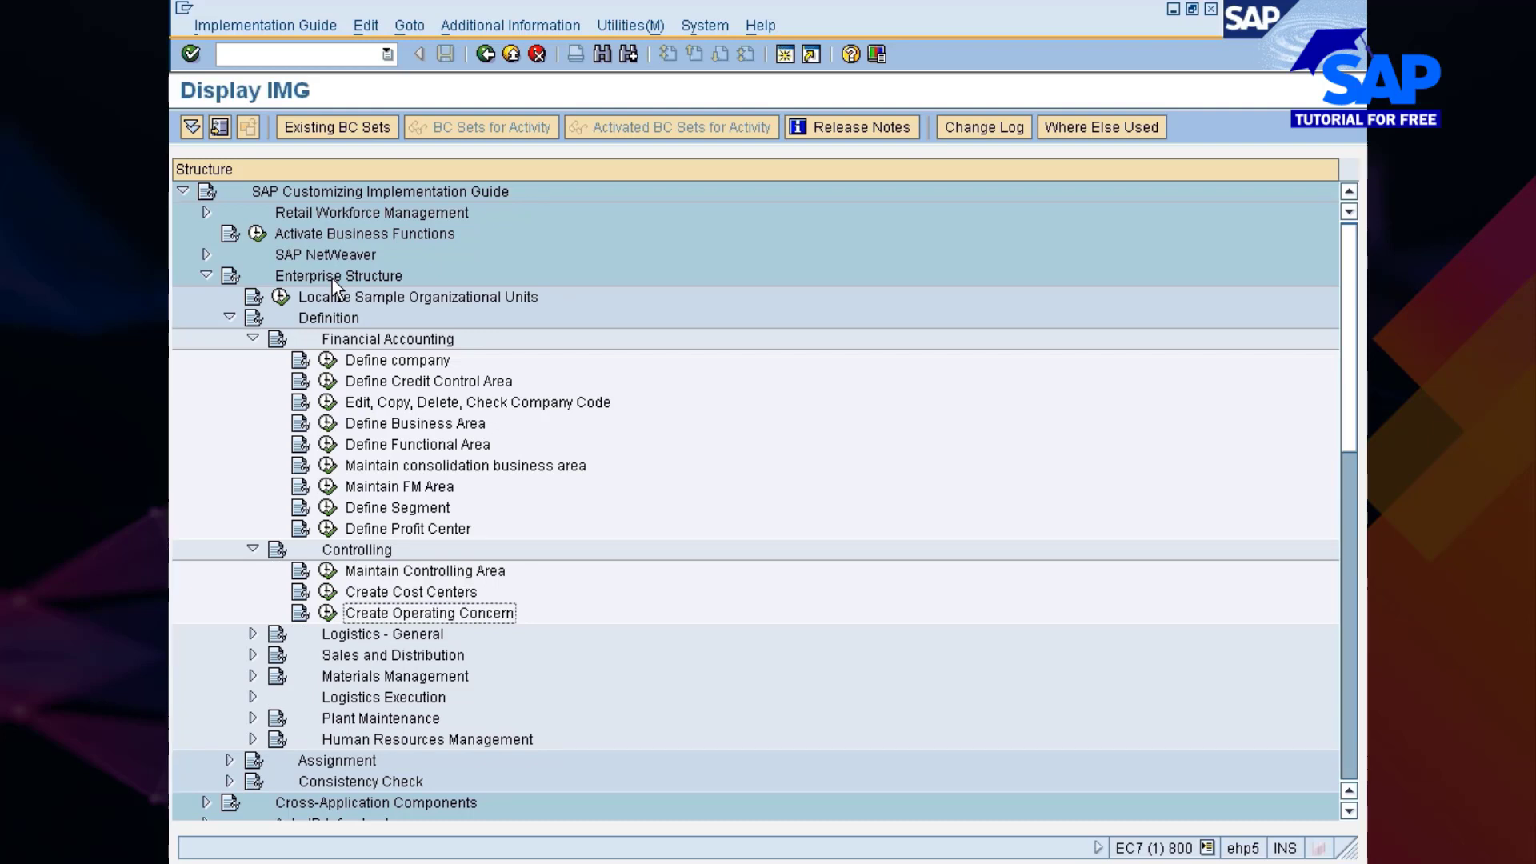
pyautogui.press('Up')
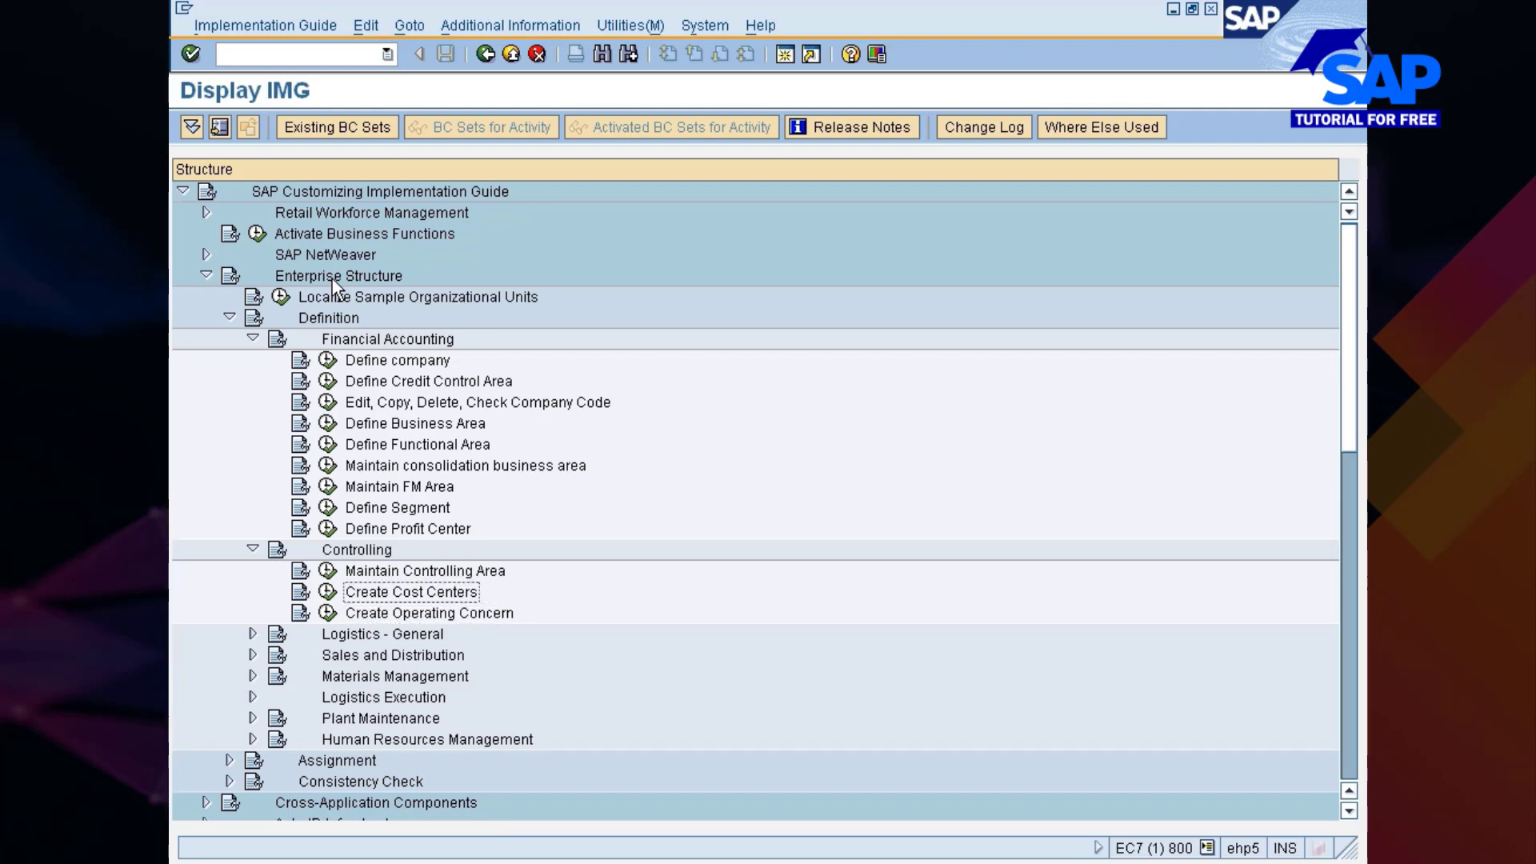
pyautogui.press('Up')
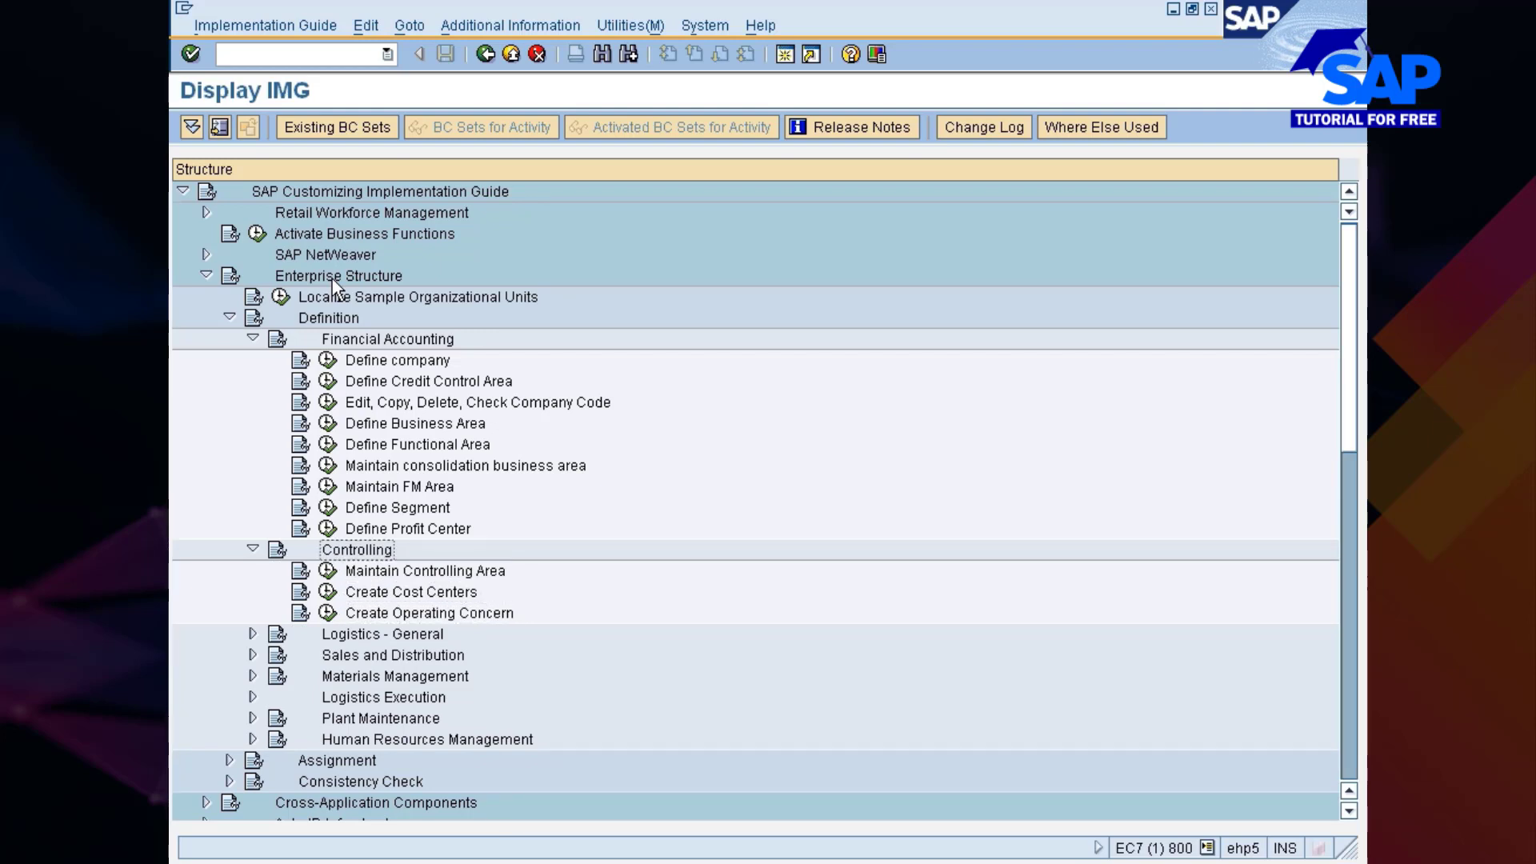
# - Expand the Assignment node of Enterprise Structure and its Financial Accounting subnode
pyautogui.press('Down')
pyautogui.press('Down')
pyautogui.press('Down')
pyautogui.press('Down')
pyautogui.press('Down')
pyautogui.press('Down')
pyautogui.press('Down')
pyautogui.press('Down')
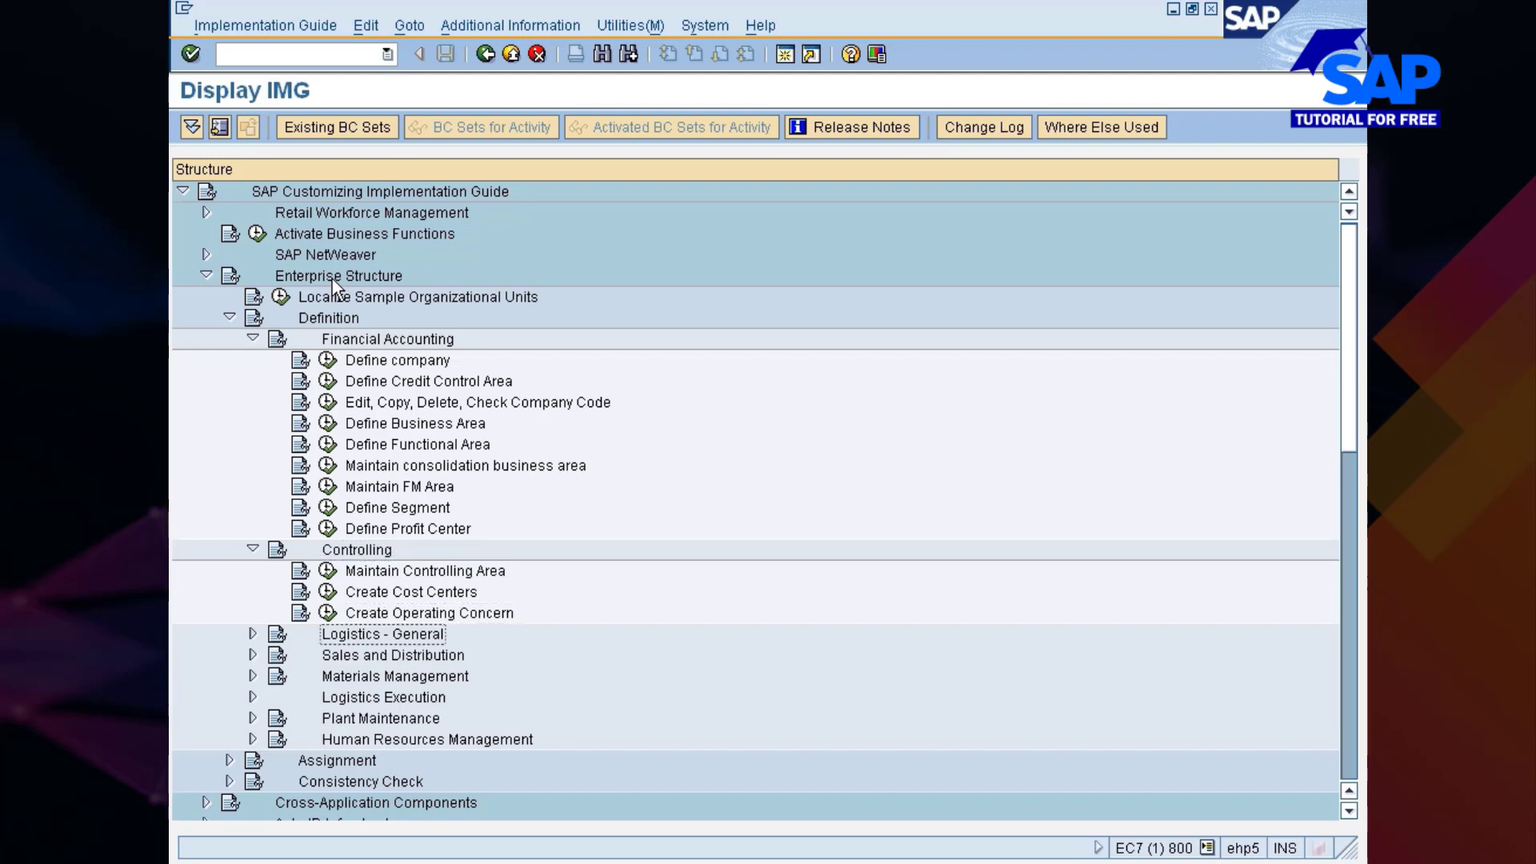
pyautogui.press('Down')
pyautogui.press('Right')
pyautogui.press('Down')
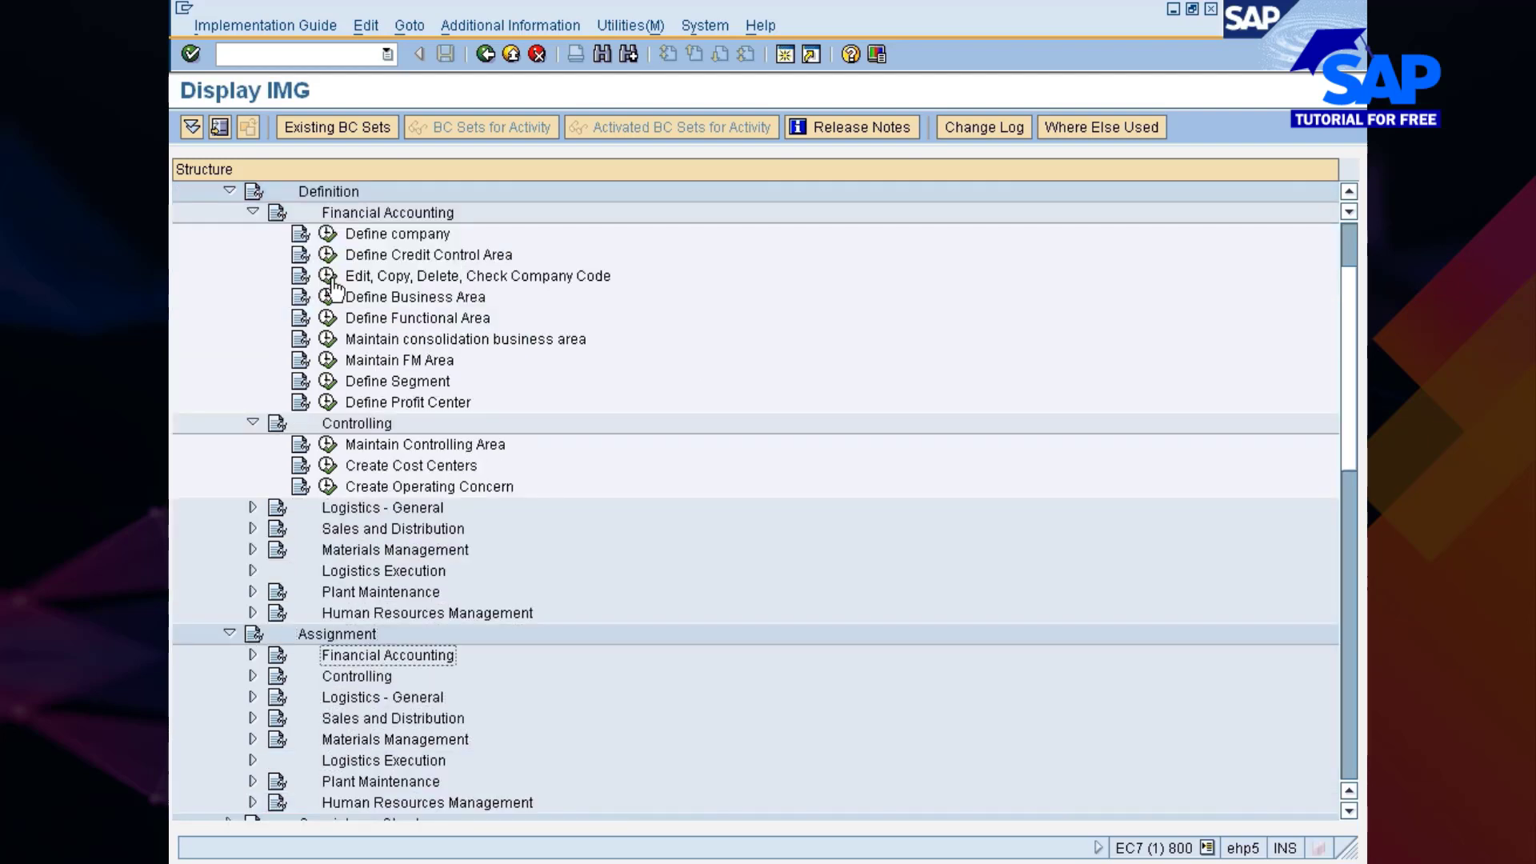
pyautogui.press('Right')
pyautogui.click(330, 277)
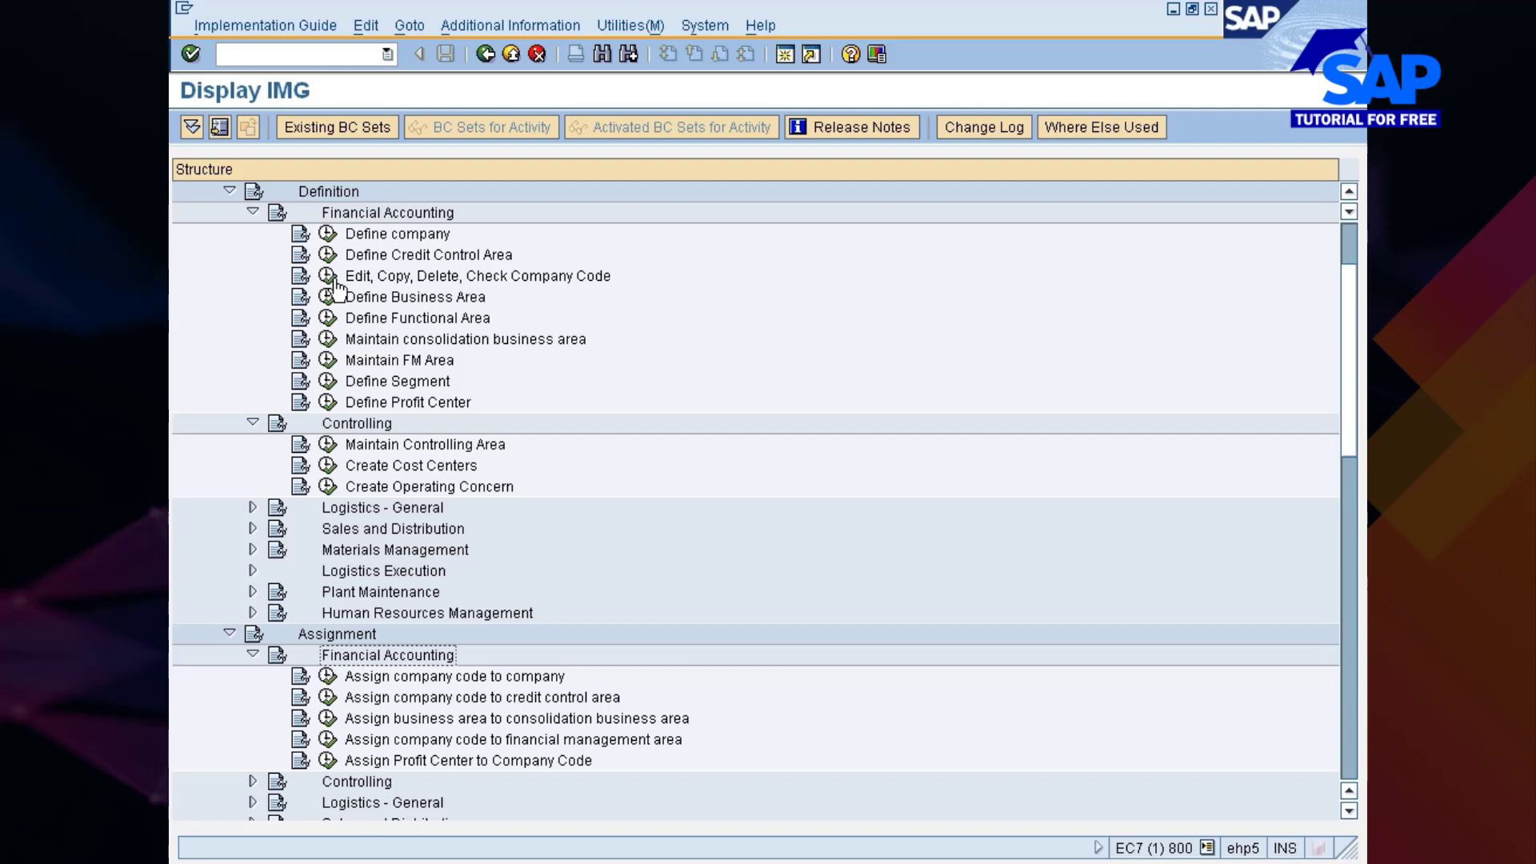
# - Switch to Mm300_03.ppt in PowerPoint and advance its slide show to the SAP Organizational Structures Entity Relationship Diagram slide
pyautogui.click(328, 276)
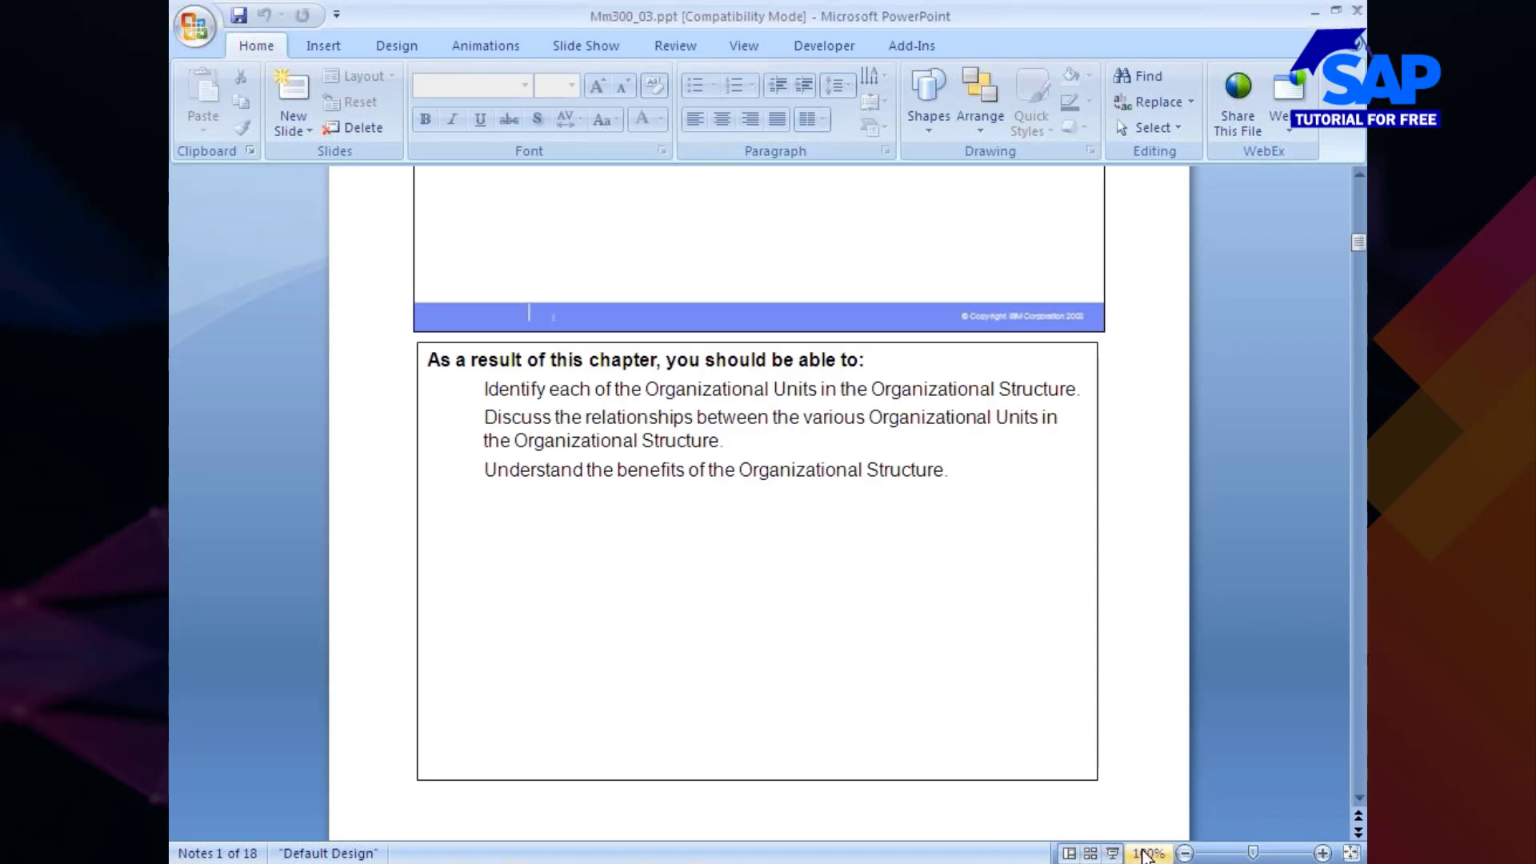
pyautogui.click(1114, 853)
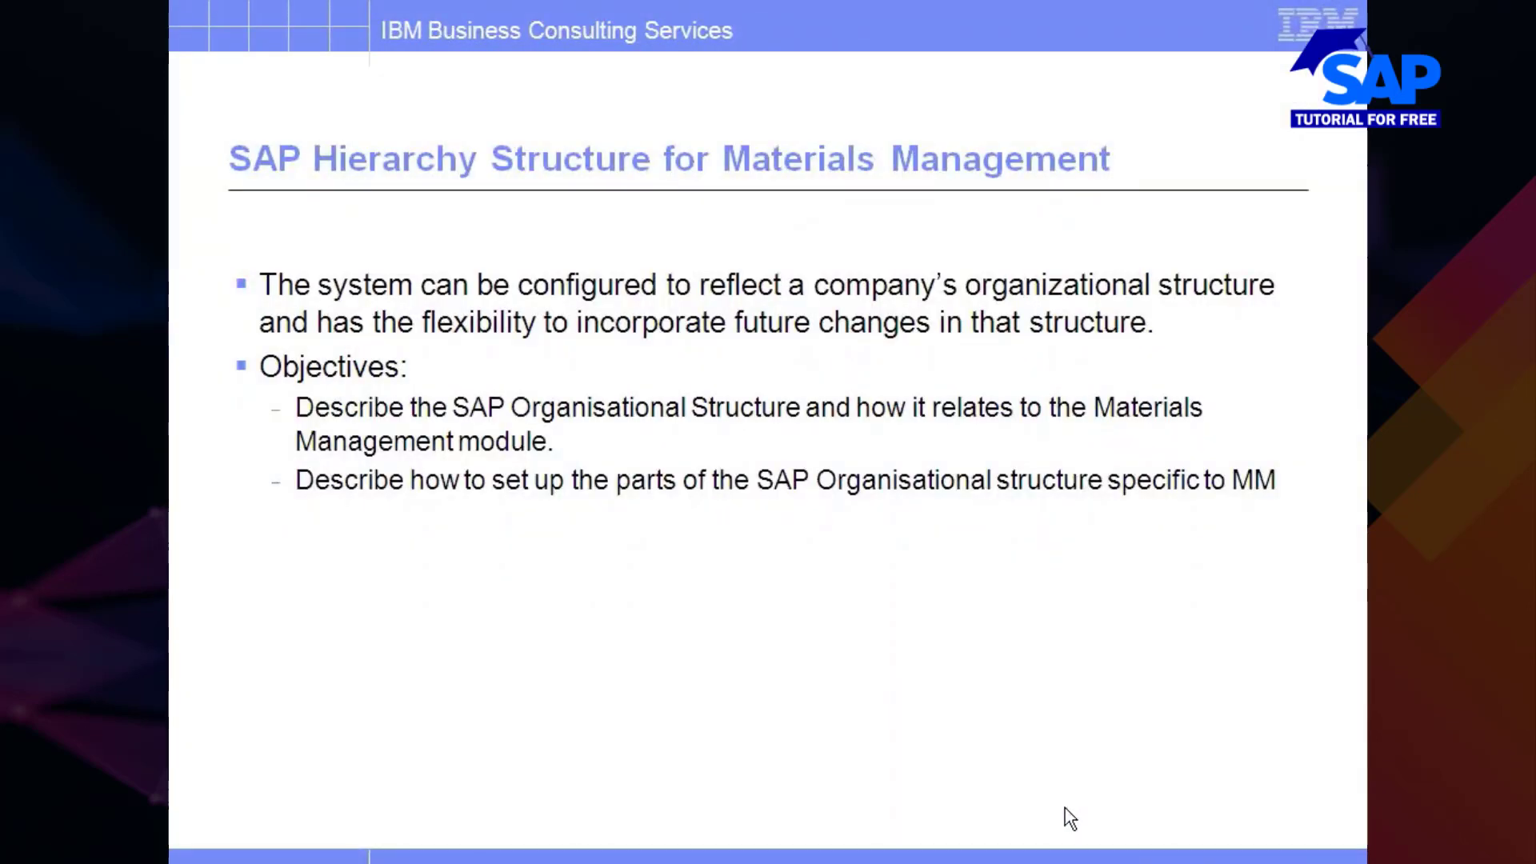
pyautogui.click(1064, 808)
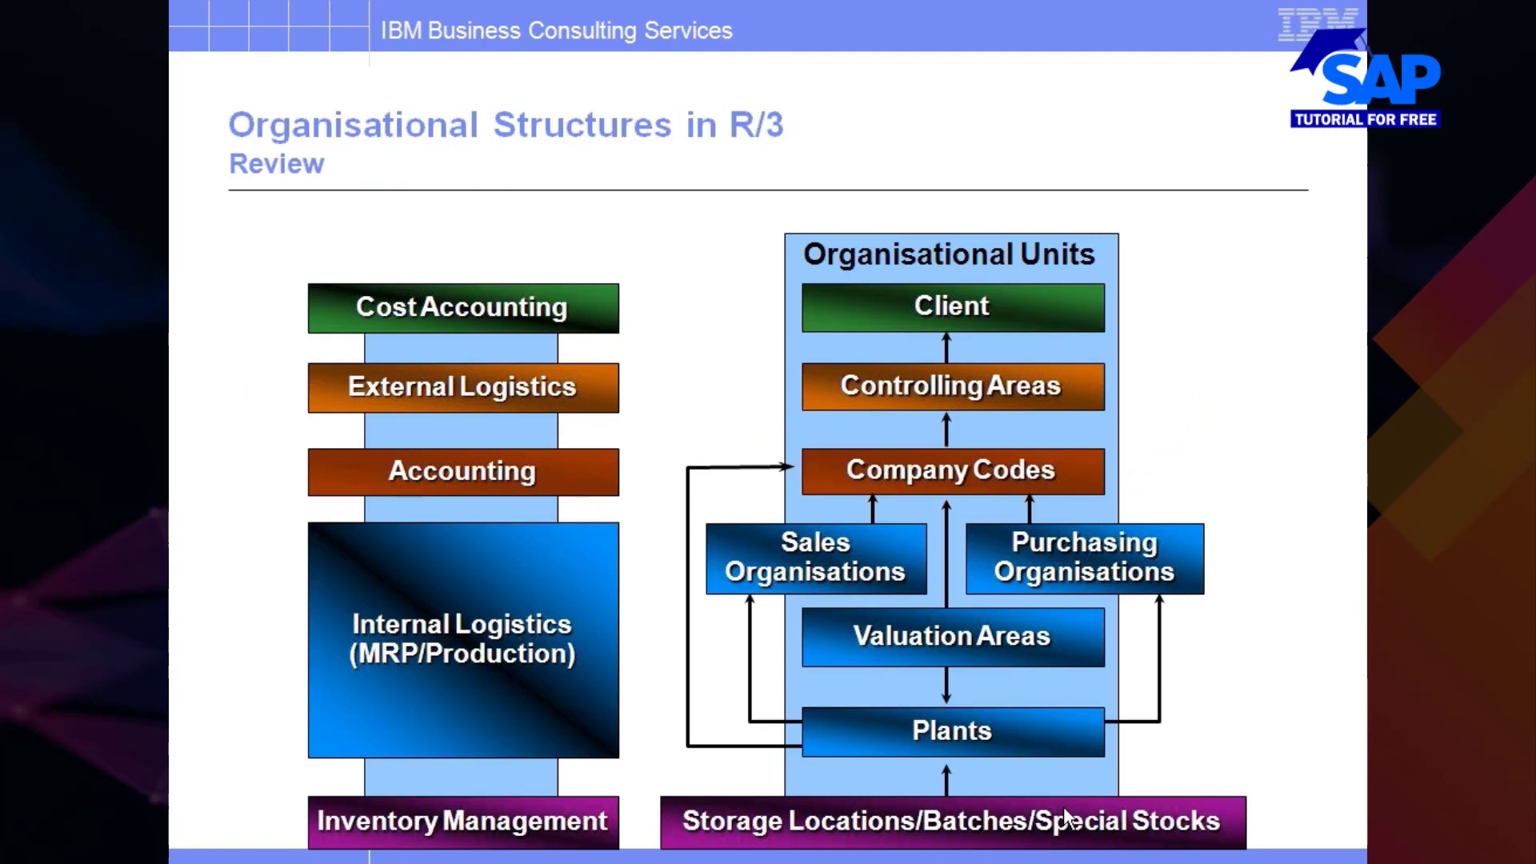
pyautogui.click(1063, 806)
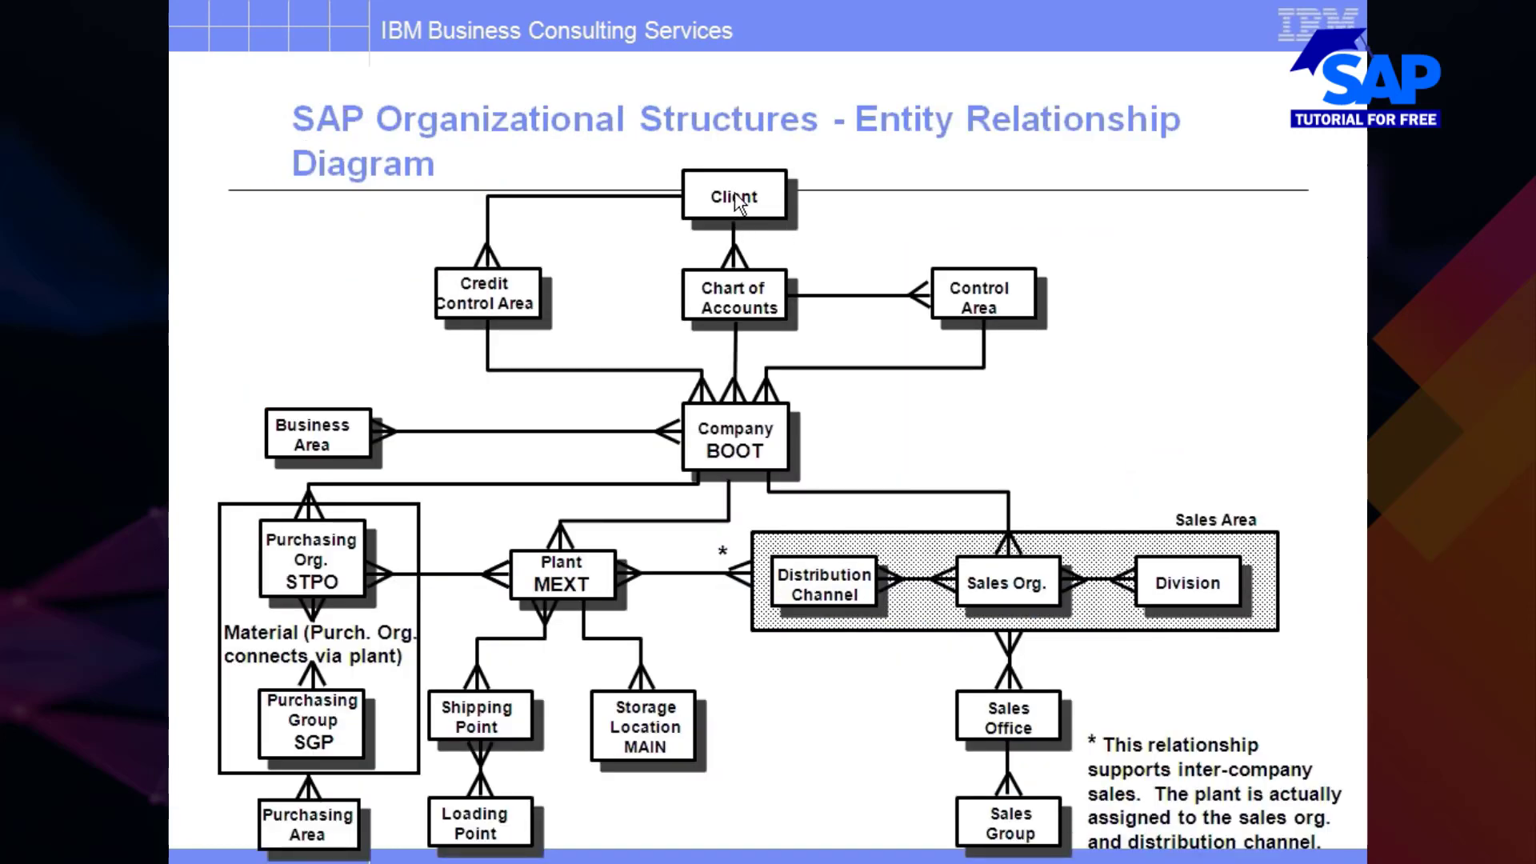
# - Switch back to the SAP implementation guide and select Assign company code to credit control area
pyautogui.hotkey('alt', 'Tab')
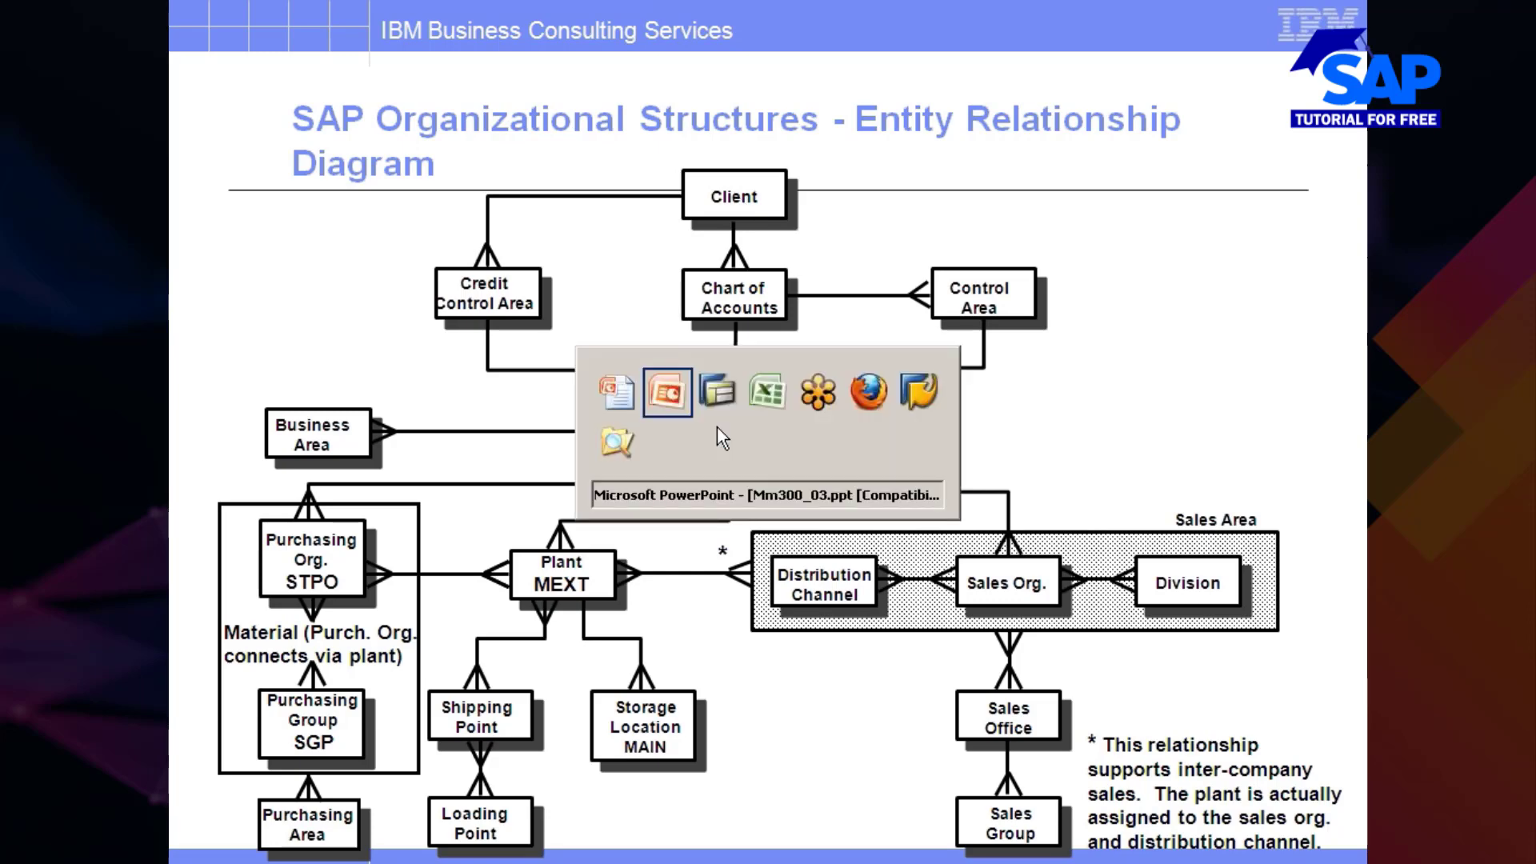
pyautogui.hotkey('alt', 'Tab')
pyautogui.press('Tab')
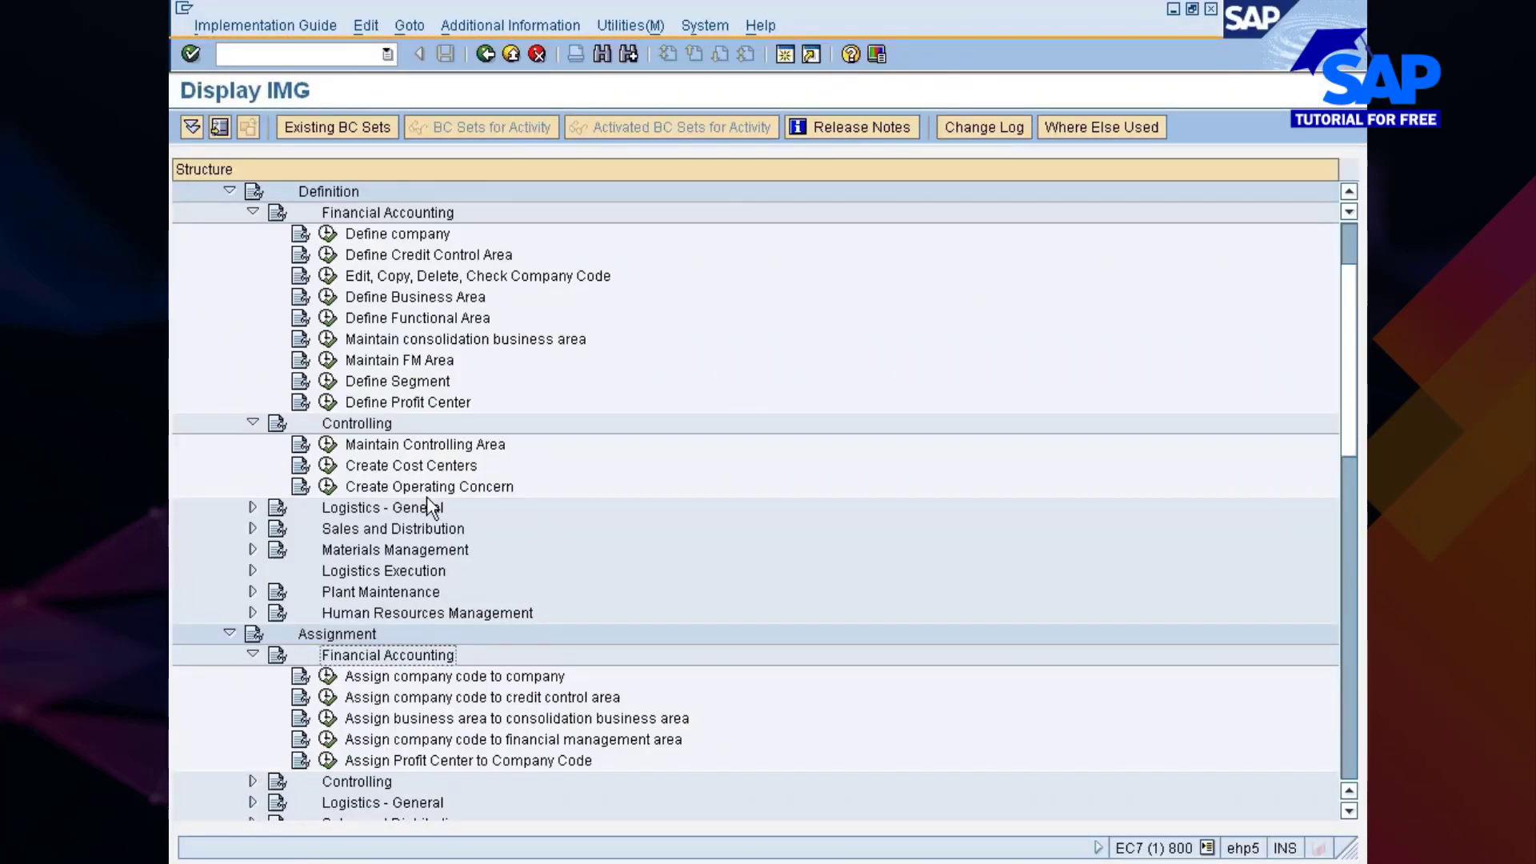
pyautogui.click(411, 702)
# - Return to the PowerPoint slide show to view the Entity Relationship Diagram
pyautogui.hotkey('alt', 'Tab')
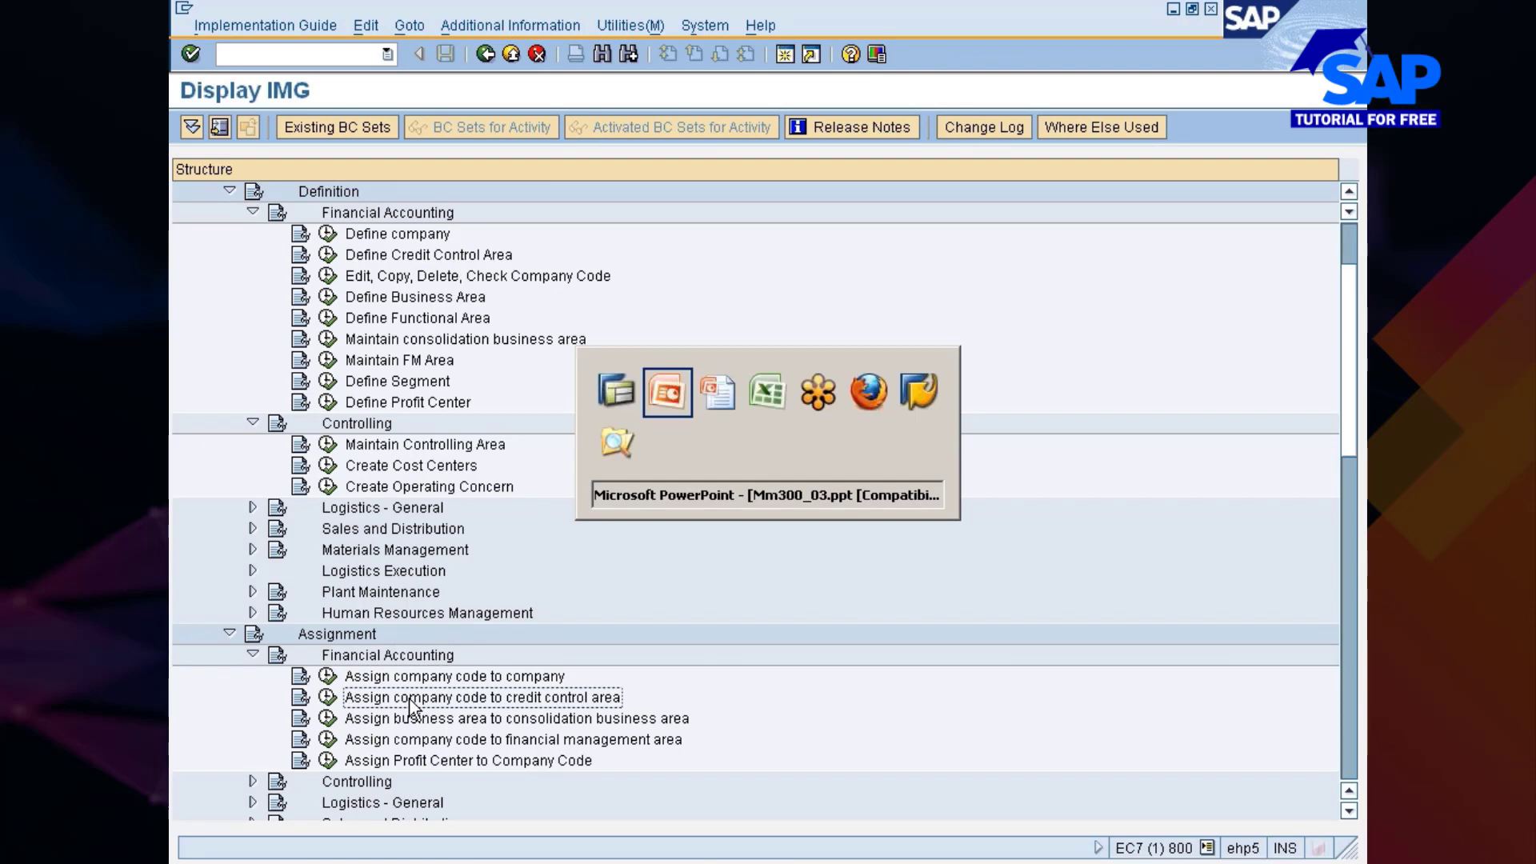
pyautogui.hotkey('alt', 'Tab')
pyautogui.hotkey('alt', 'Tab')
pyautogui.hotkey('alt', 'Tab')
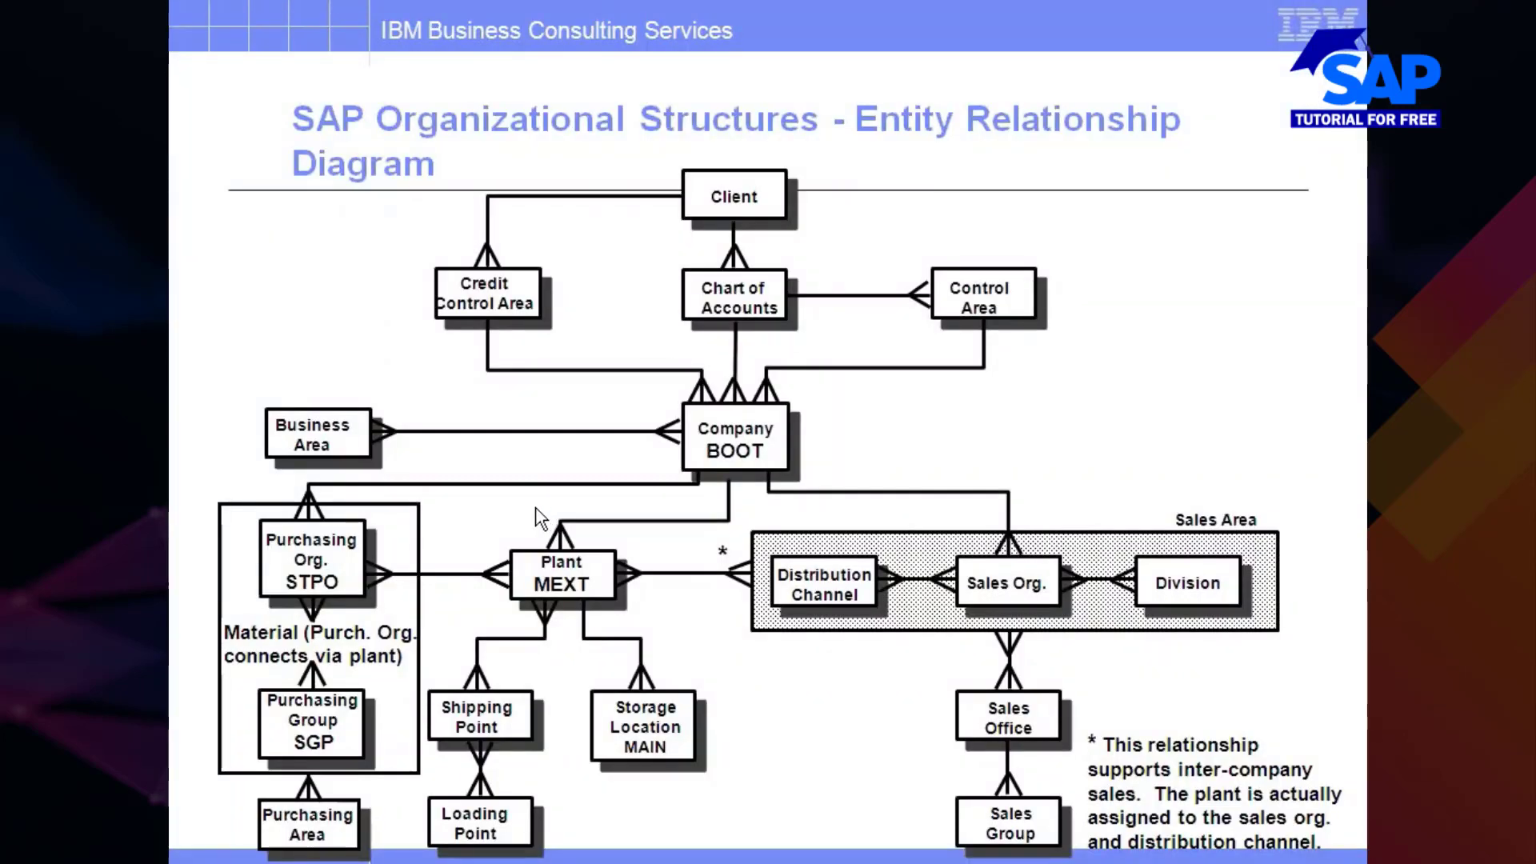
# - Switch to SAP and go through the remaining Financial Accounting assignment activities down to Assign Profit Center to Company Code
pyautogui.hotkey('alt', 'Tab')
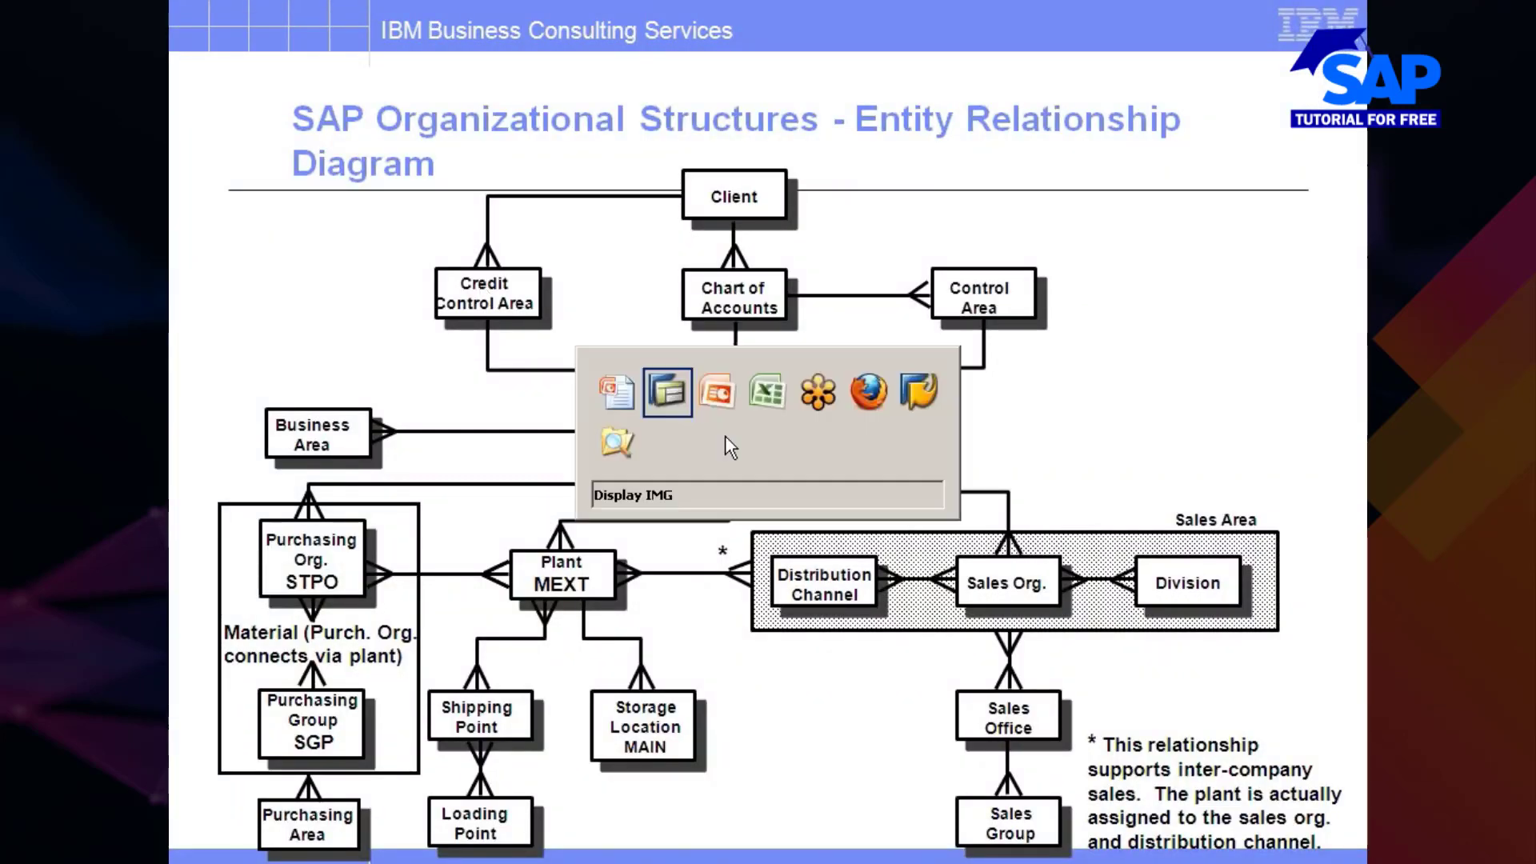
pyautogui.press('Down')
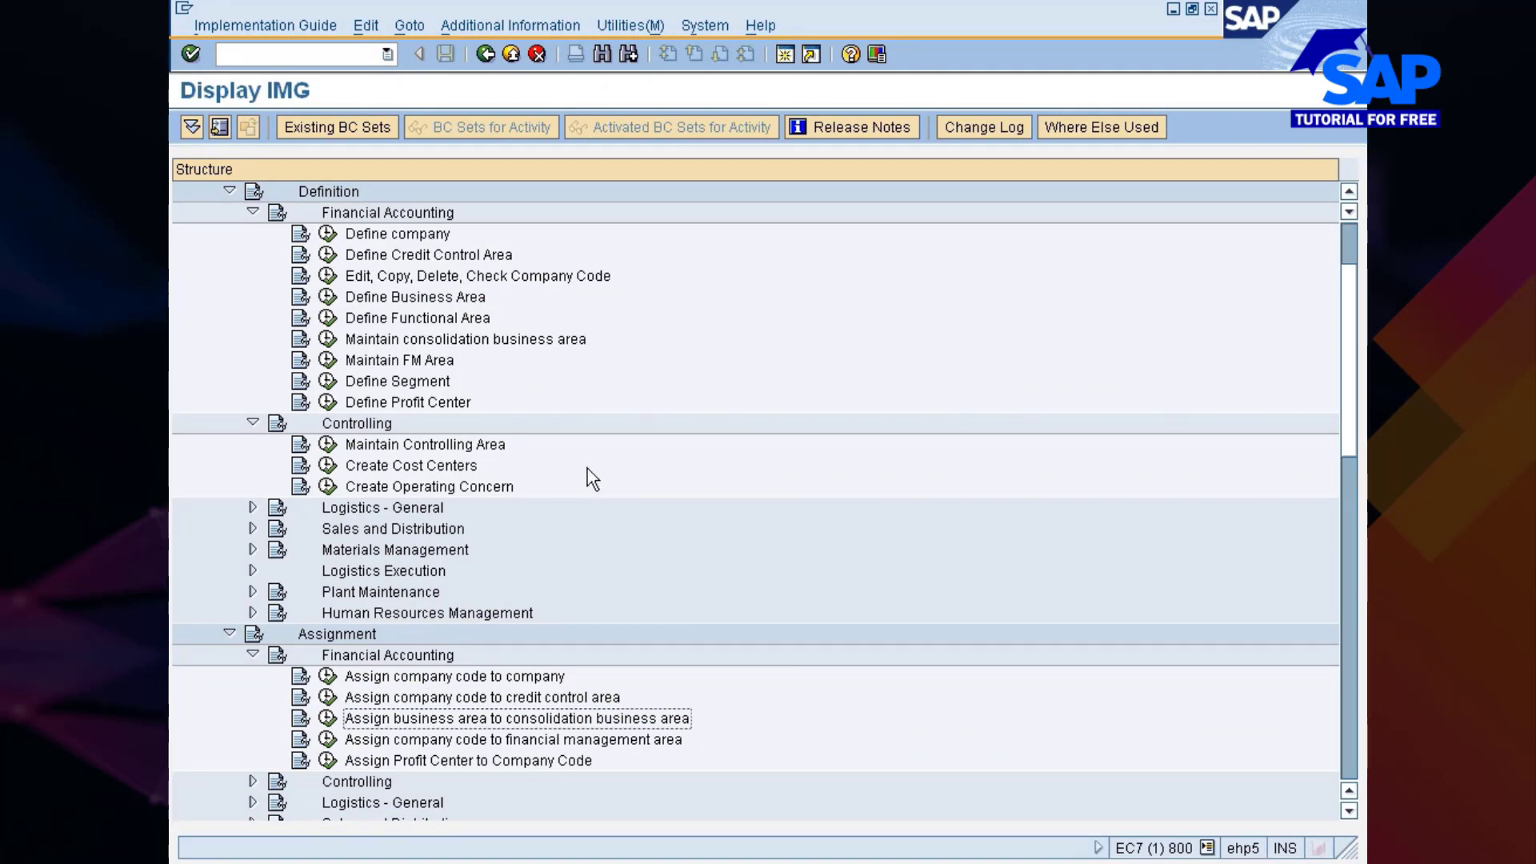
pyautogui.press('Down')
pyautogui.press('Down')
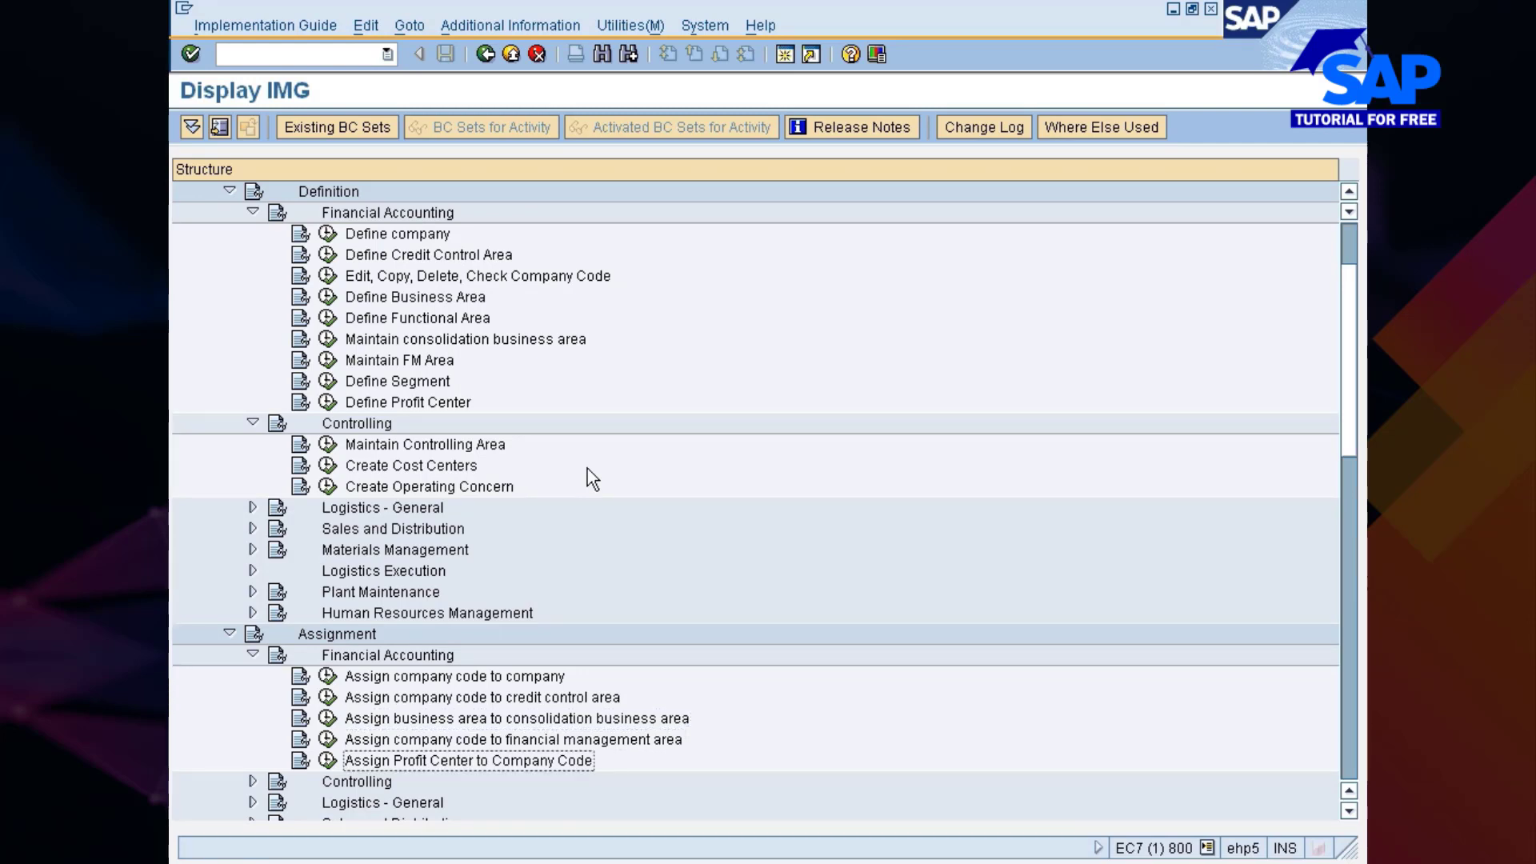
# - Expand Controlling under Assignment, review its activities against the PowerPoint Entity Relationship Diagram, and return to SAP
pyautogui.press('Down')
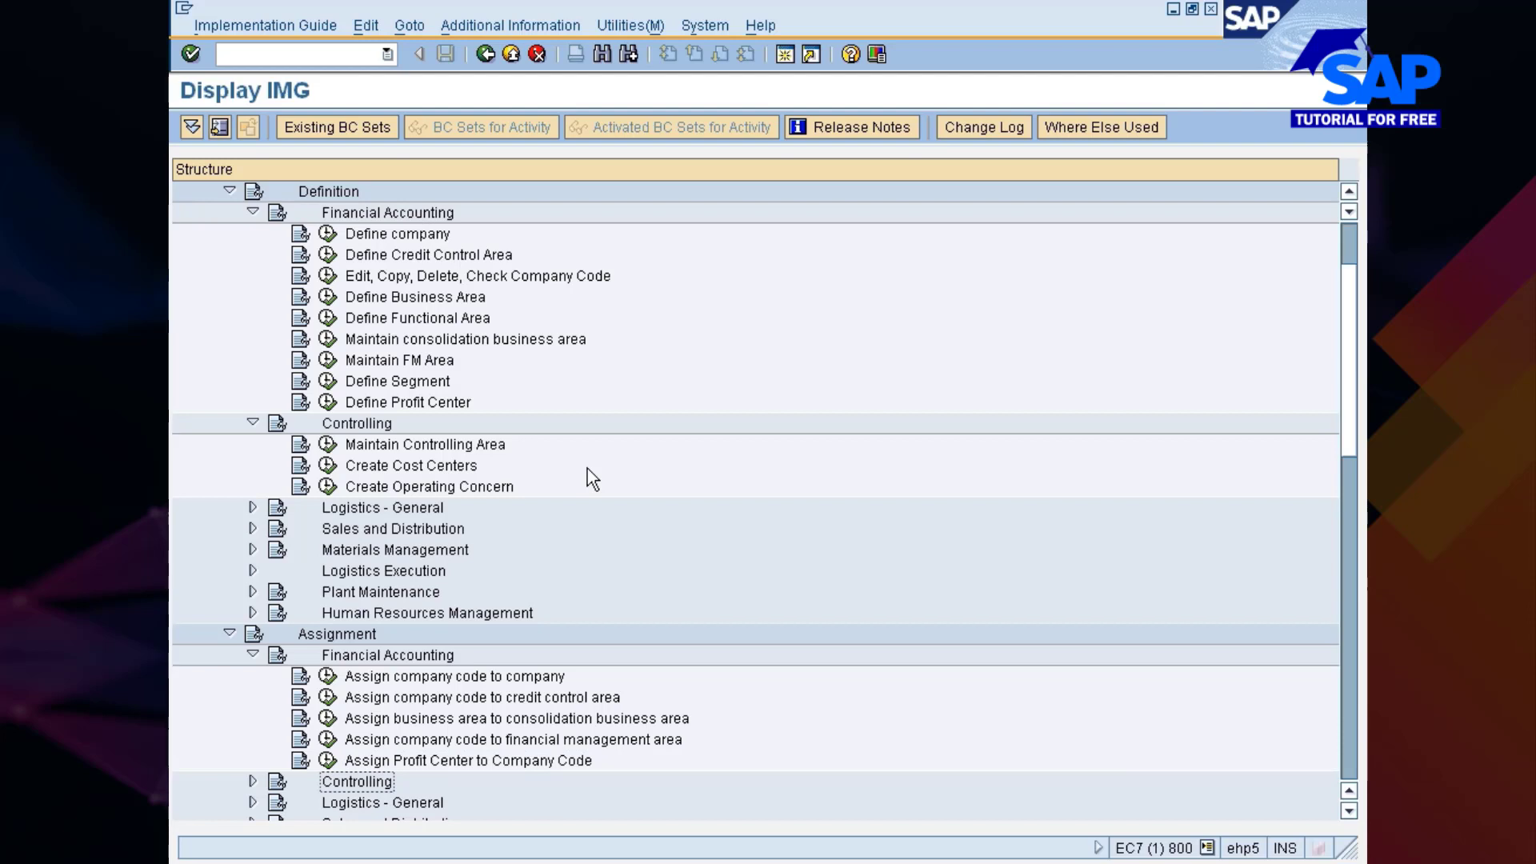
pyautogui.press('Right')
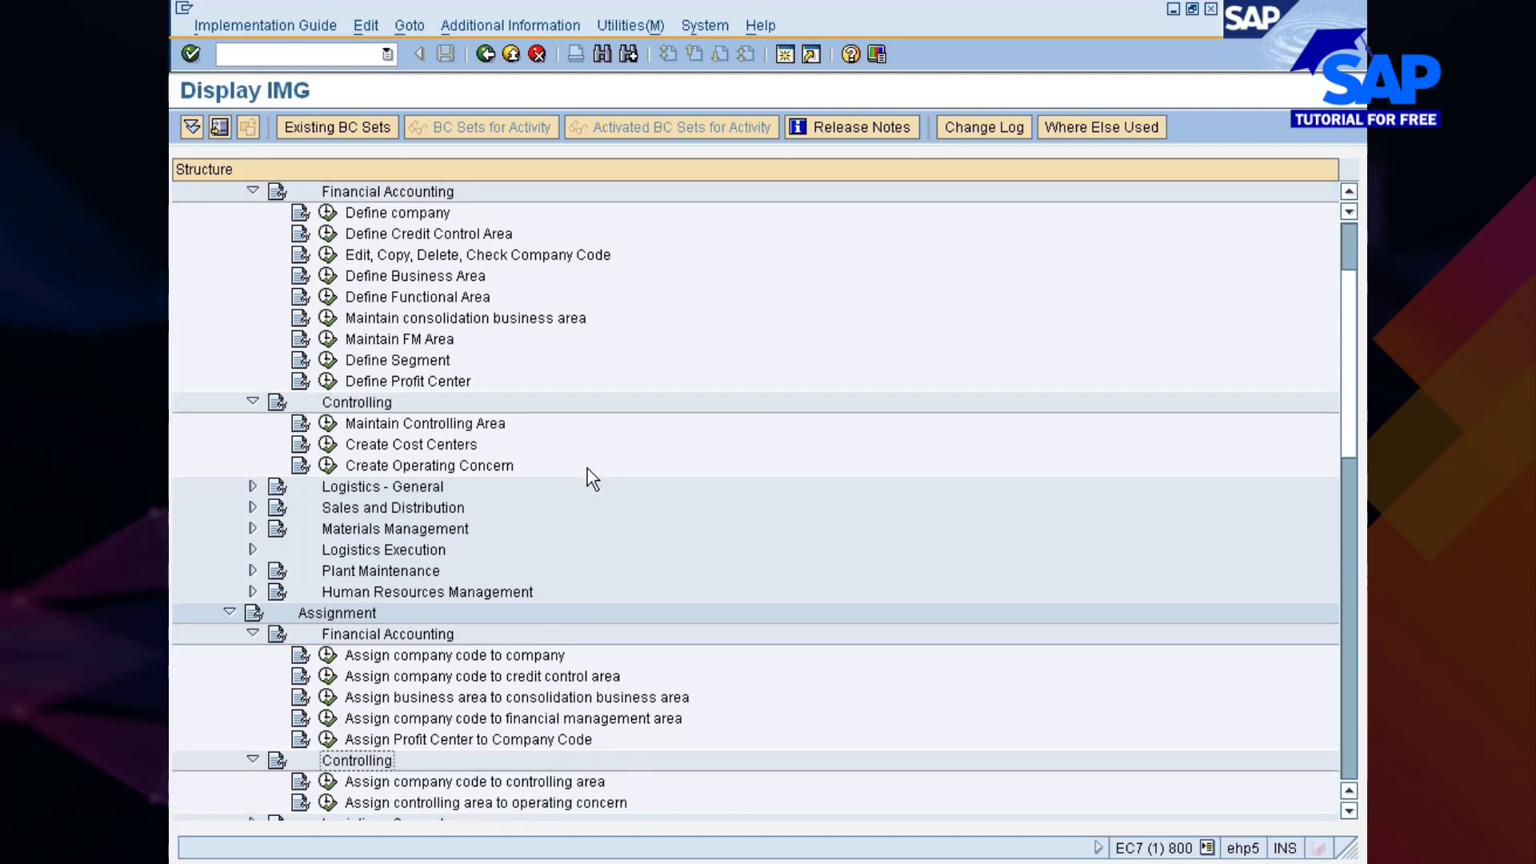
pyautogui.press('Down')
pyautogui.press('Down')
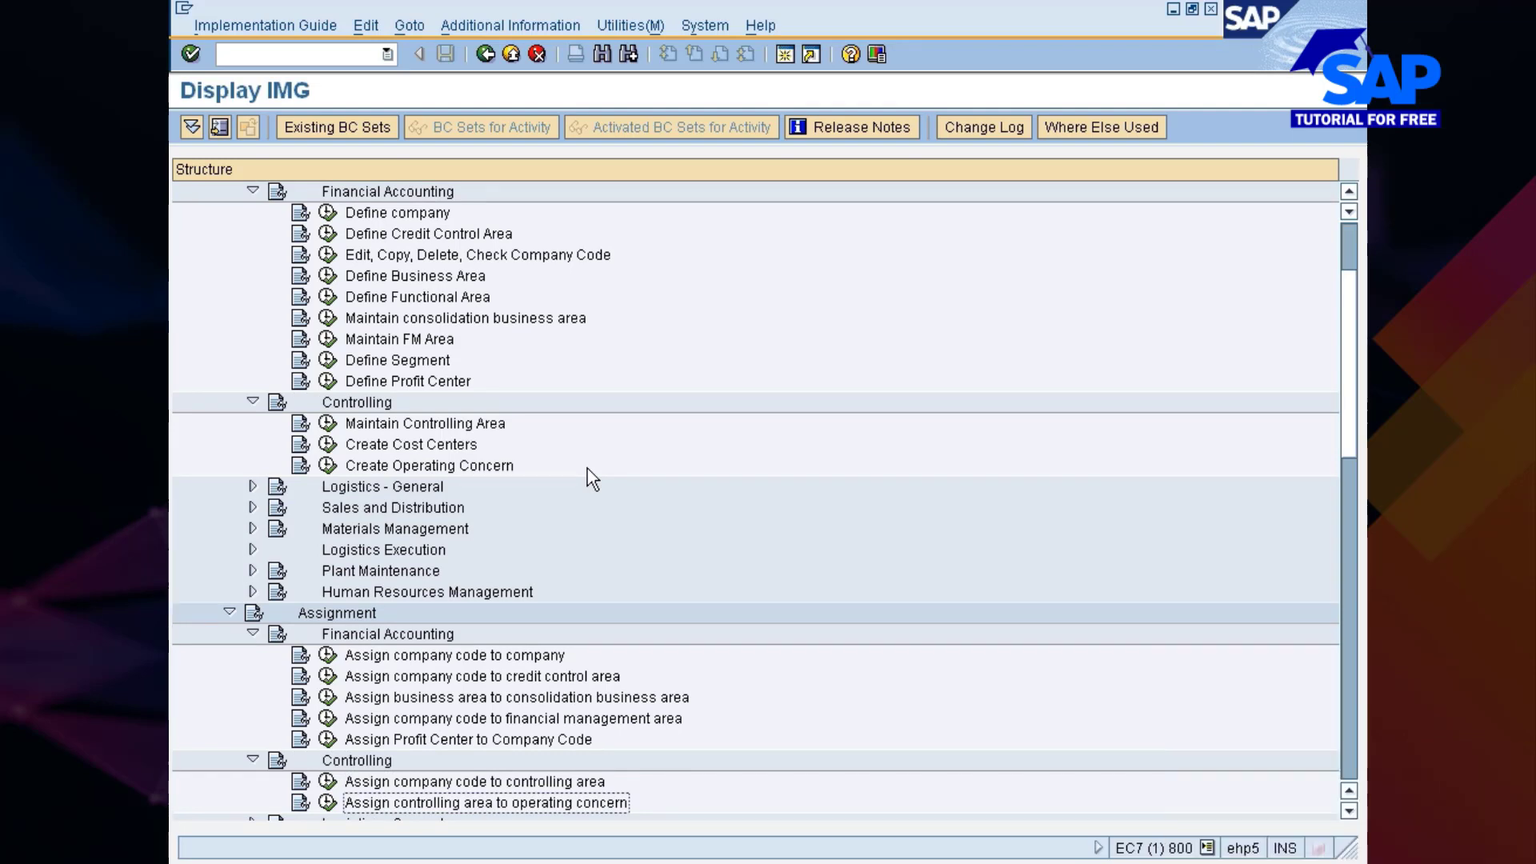
pyautogui.hotkey('alt', 'Tab')
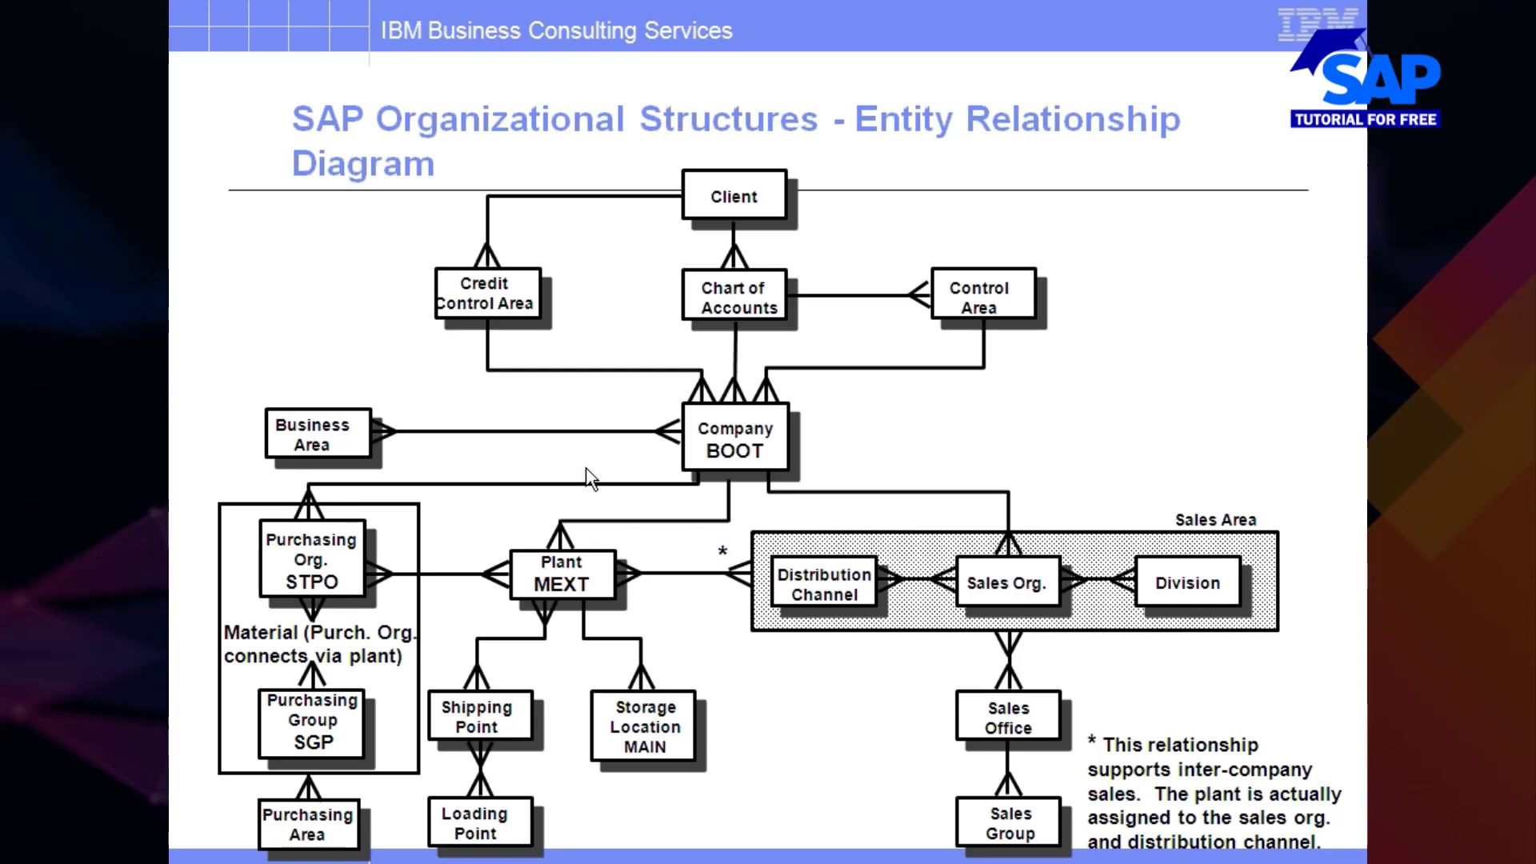
pyautogui.hotkey('alt', 'Tab')
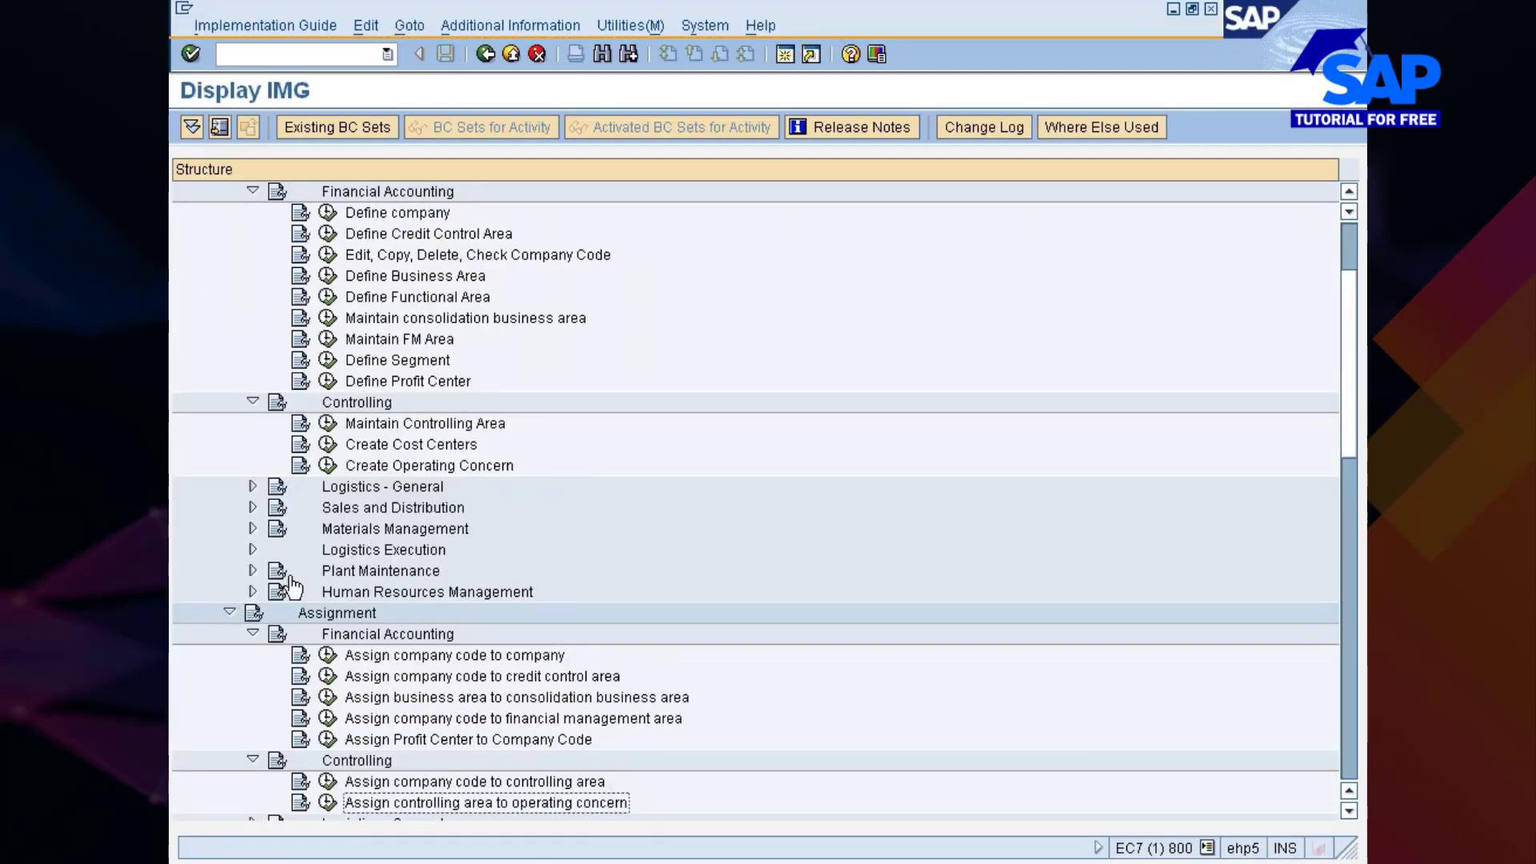
# - Collapse the Assignment node and the Controlling and Financial Accounting nodes under Definition
pyautogui.click(250, 632)
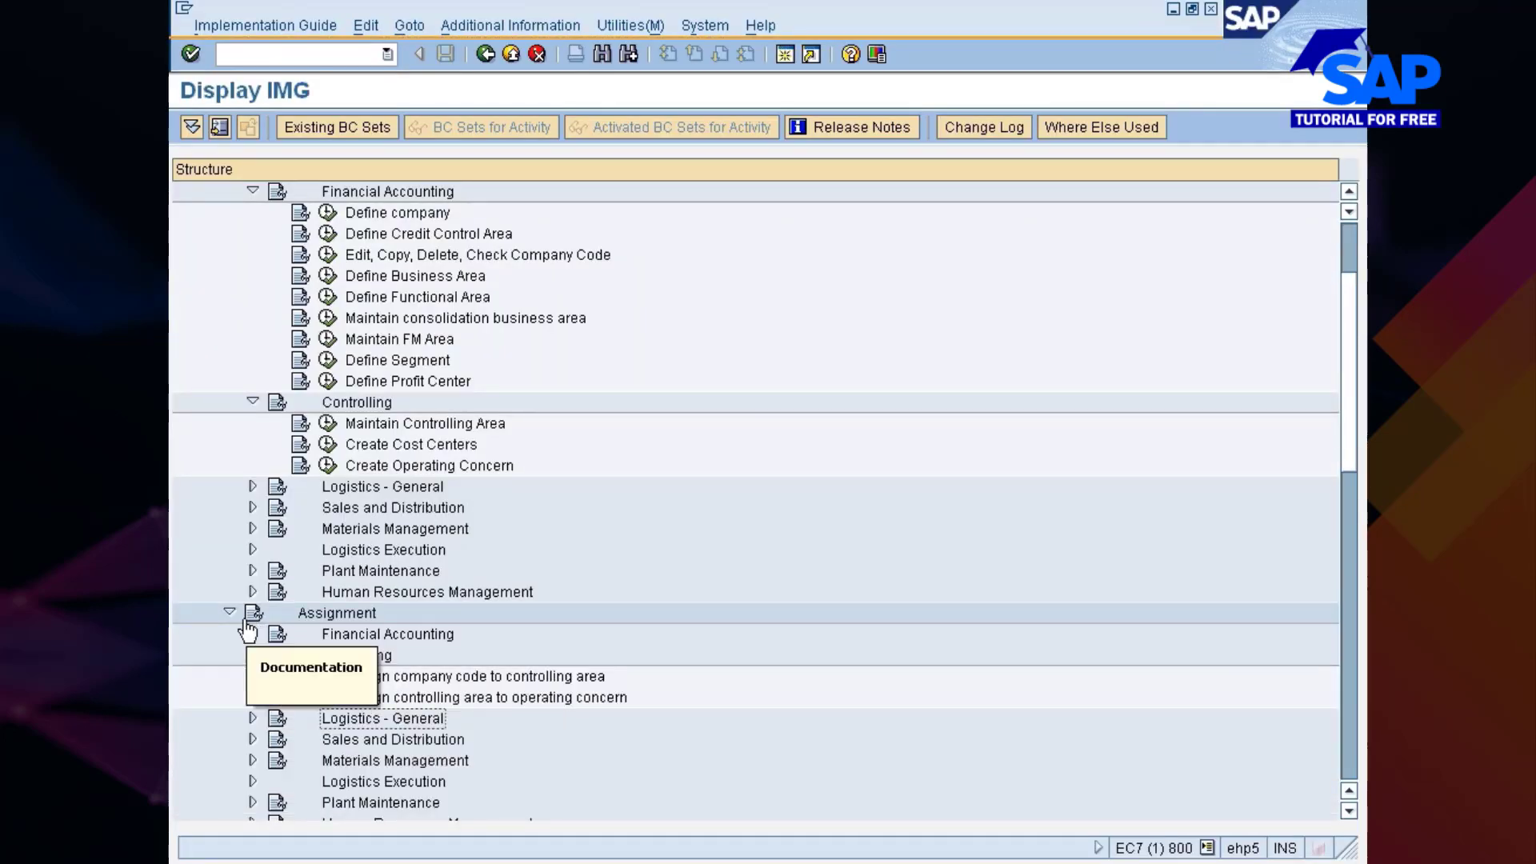
pyautogui.click(231, 613)
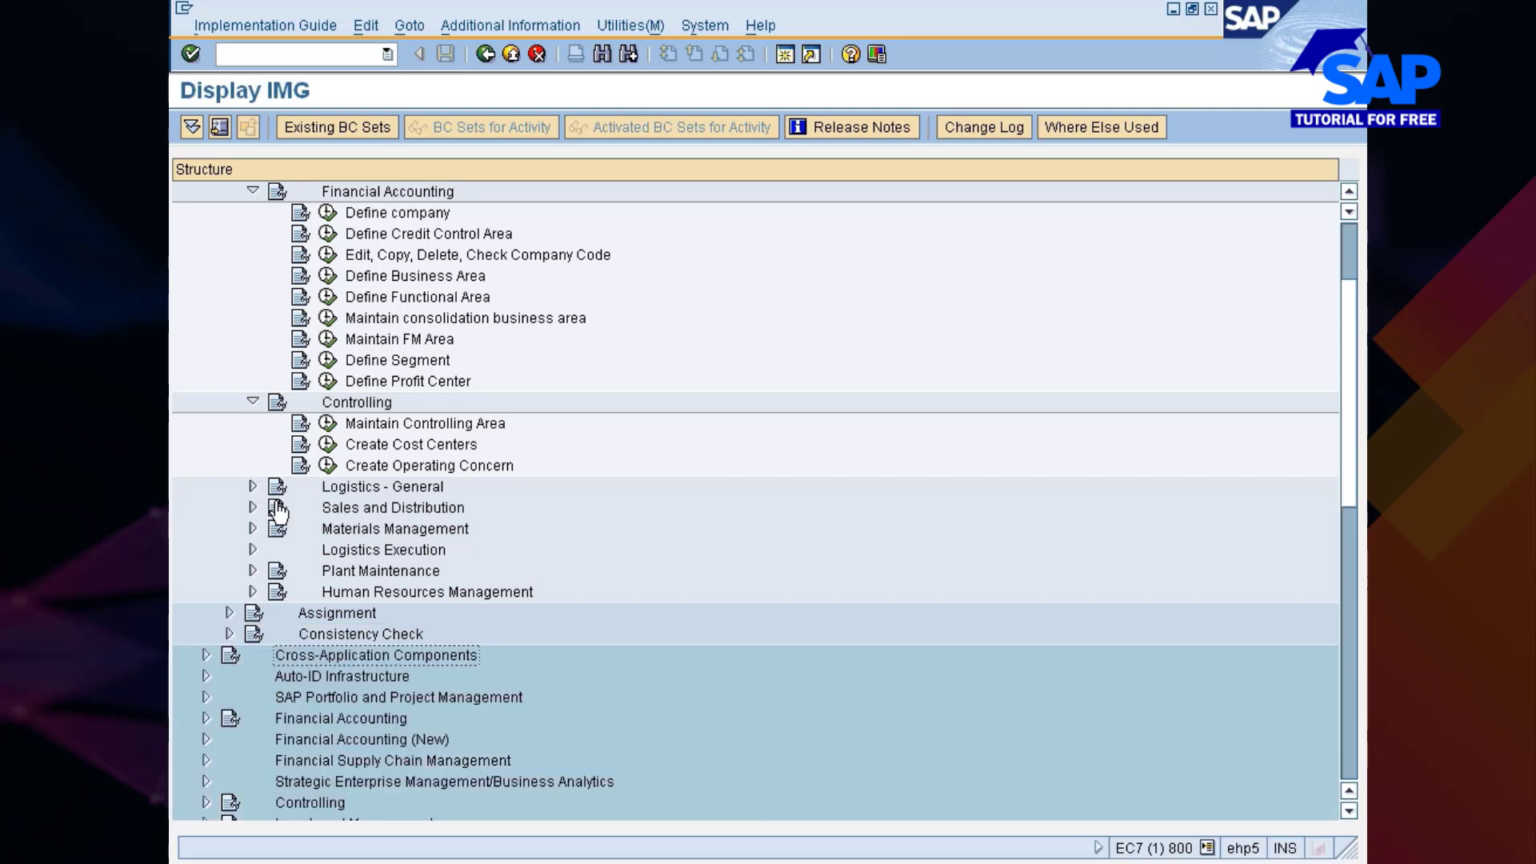
pyautogui.click(253, 401)
pyautogui.scroll(2, 364, 448)
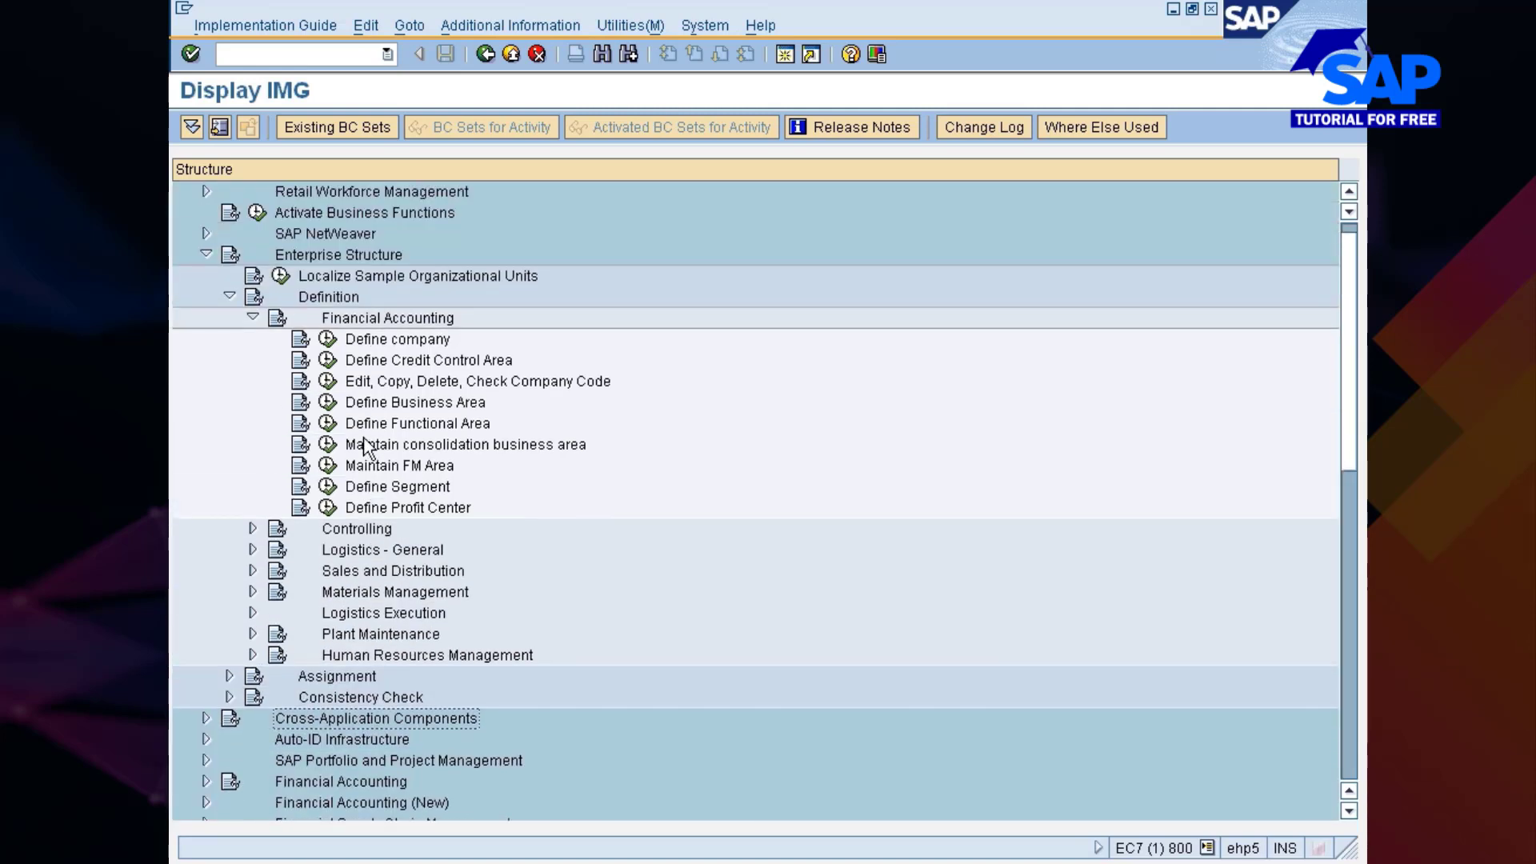
pyautogui.scroll(1, 364, 448)
pyautogui.click(332, 320)
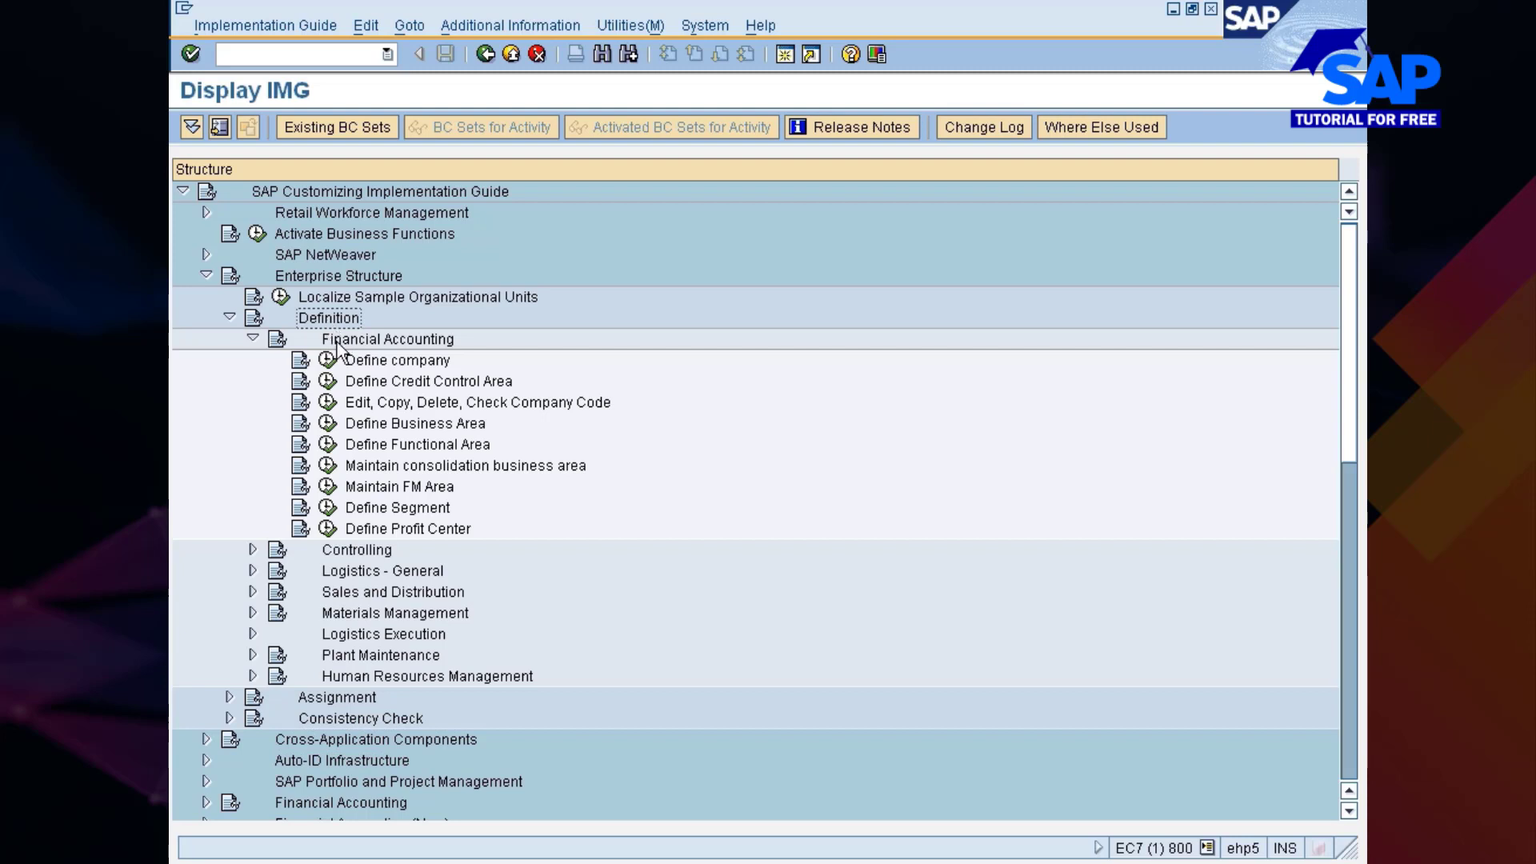
pyautogui.click(336, 342)
pyautogui.click(253, 339)
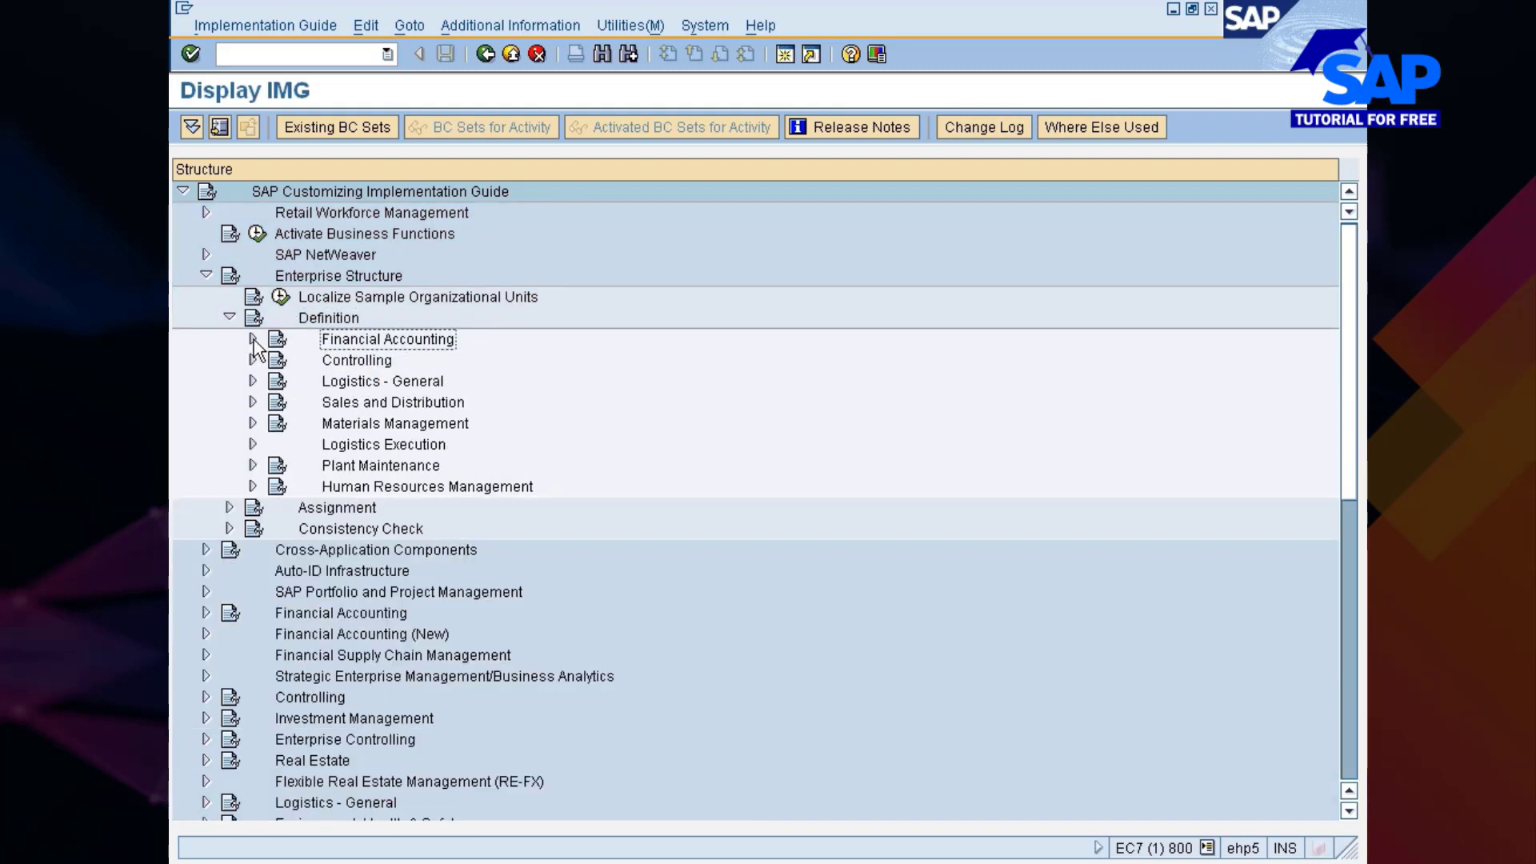
# - Expand the Logistics - General node under Definition in the Enterprise Structure to show its definition activities
pyautogui.click(340, 362)
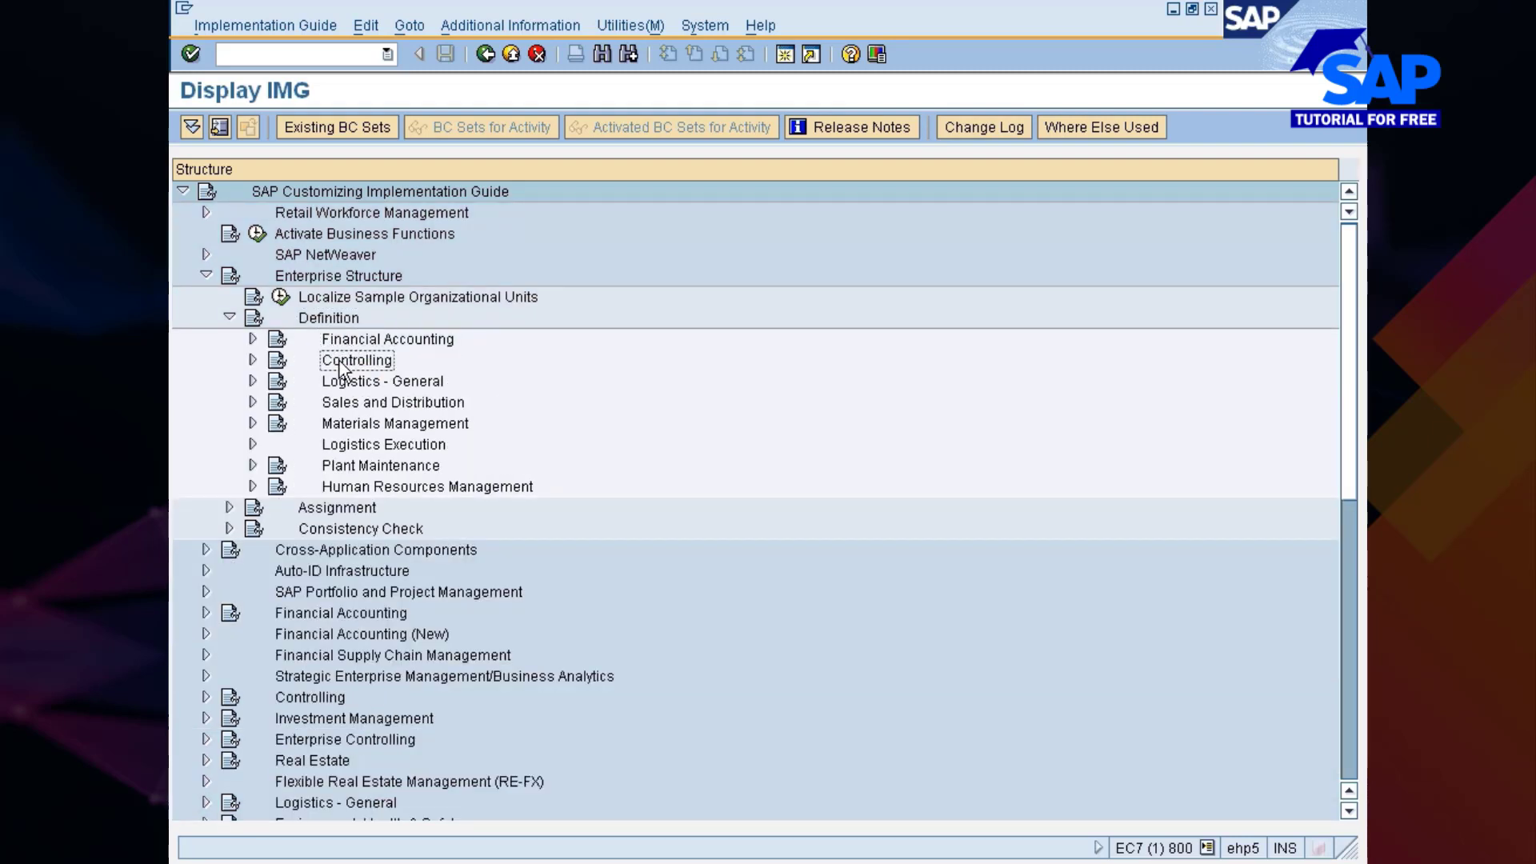
pyautogui.click(373, 391)
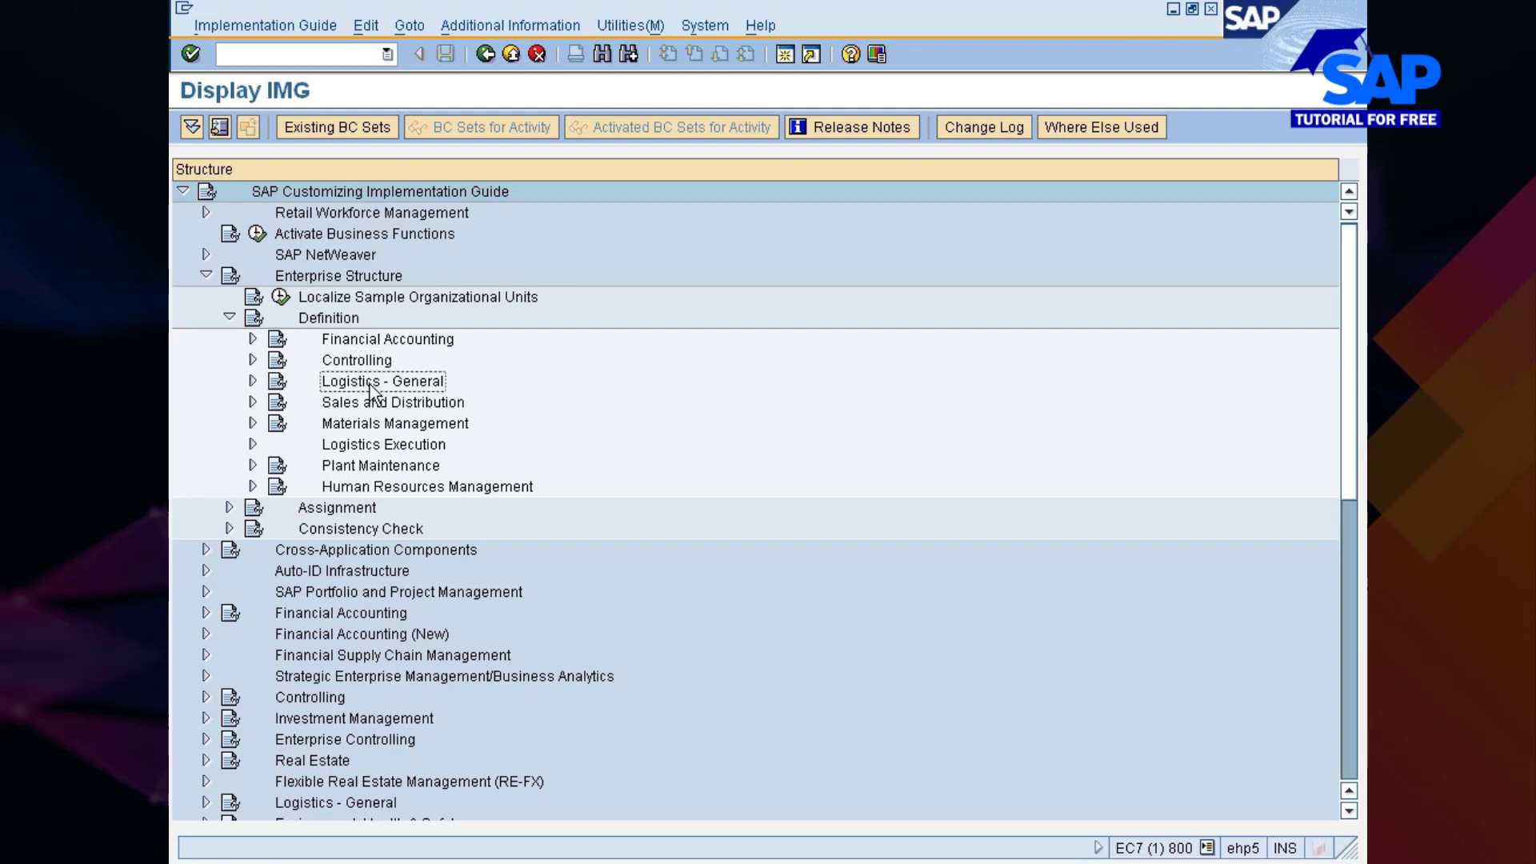
pyautogui.doubleClick(362, 392)
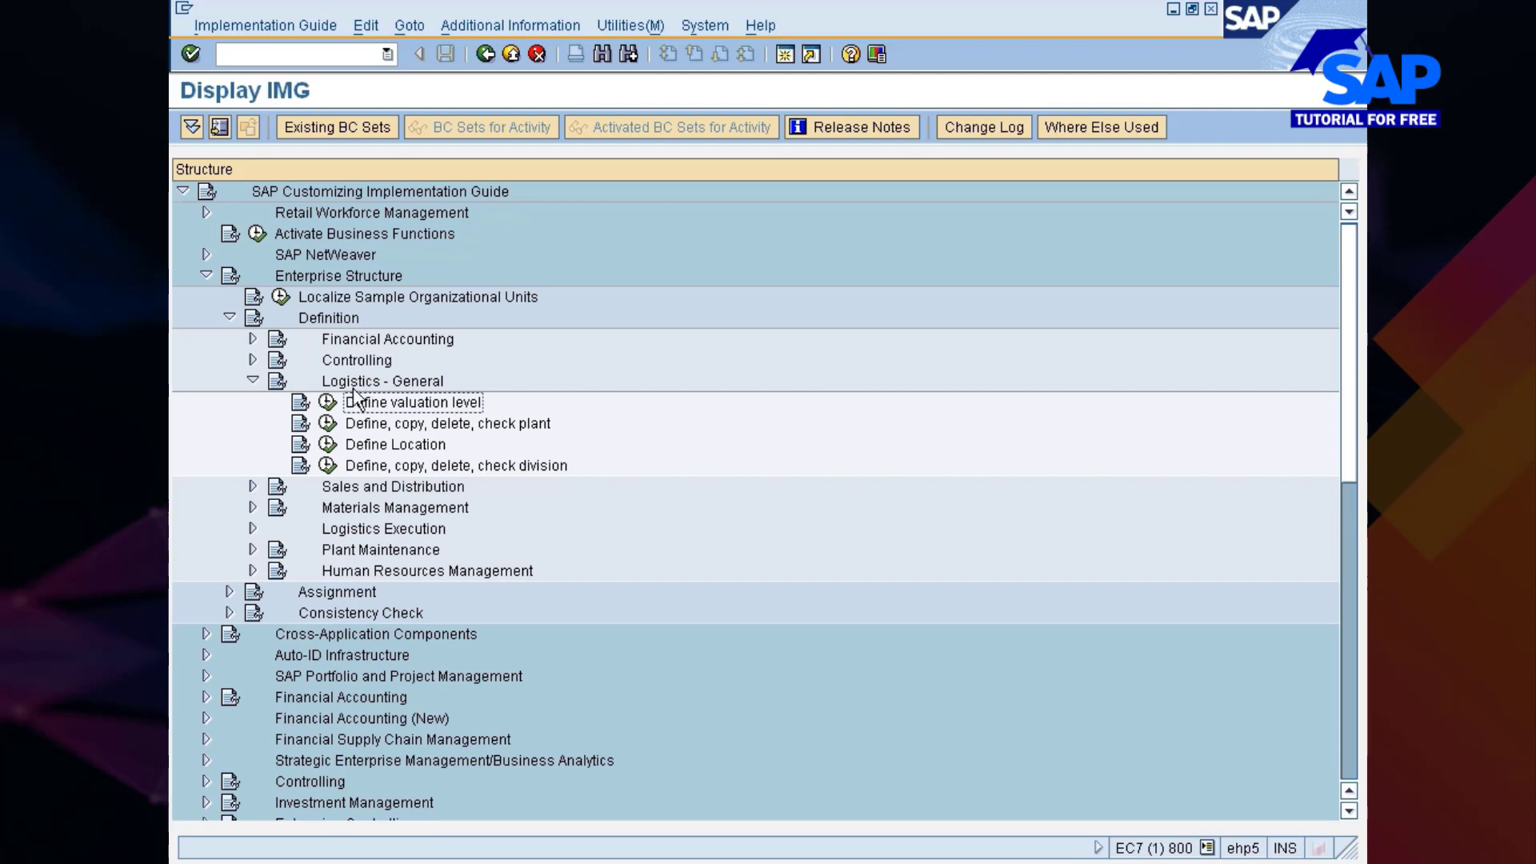
pyautogui.click(322, 423)
# - Switch to Excel and enter "What is Valuation level? What levels are possible? Plant level valuation is mandatory if........" in cell B49
pyautogui.click(717, 861)
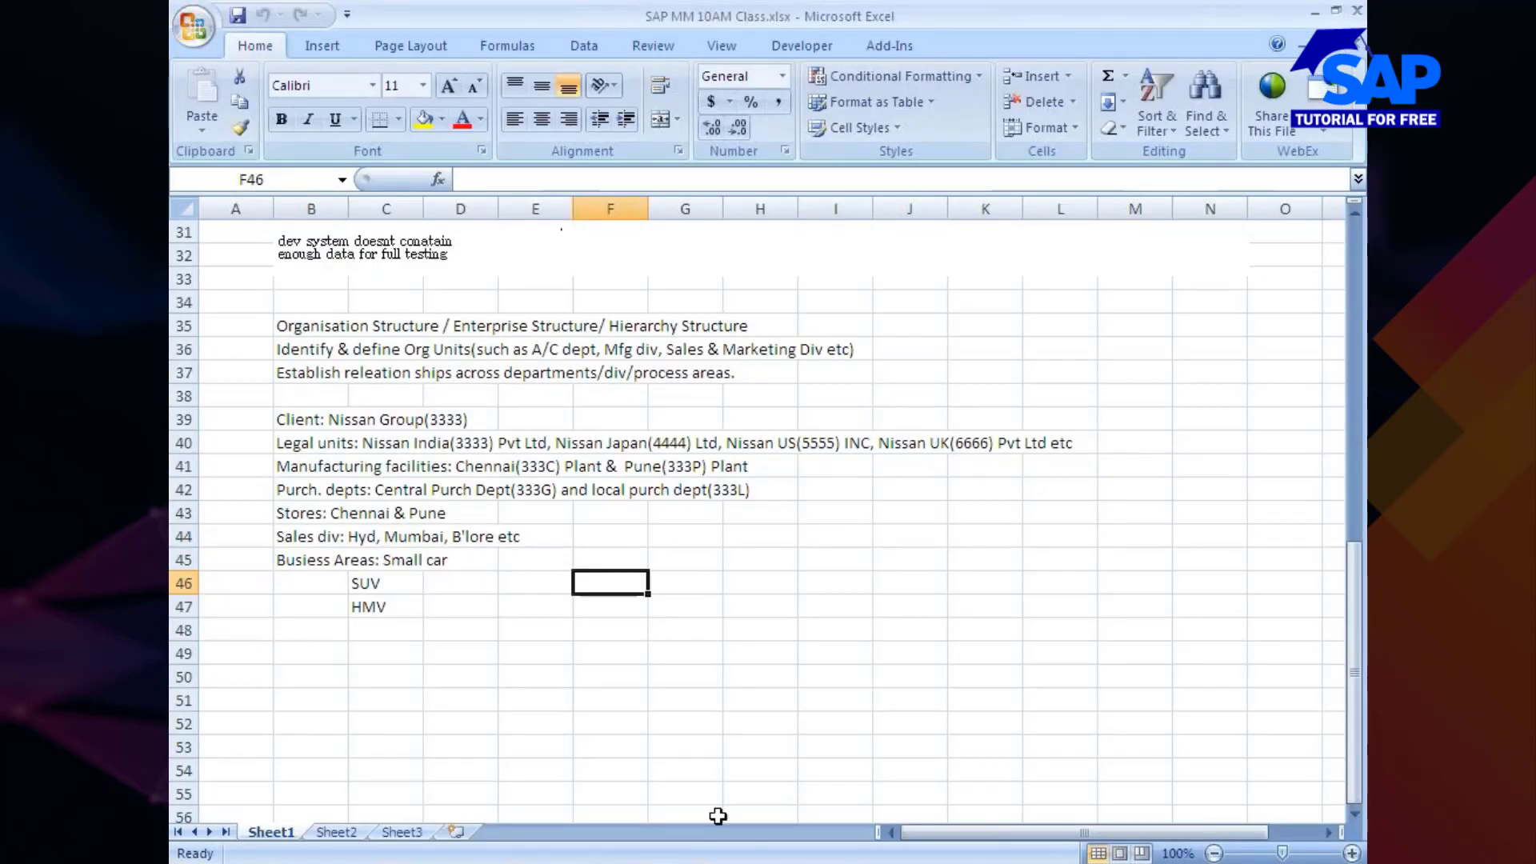
pyautogui.click(320, 659)
pyautogui.write('What is')
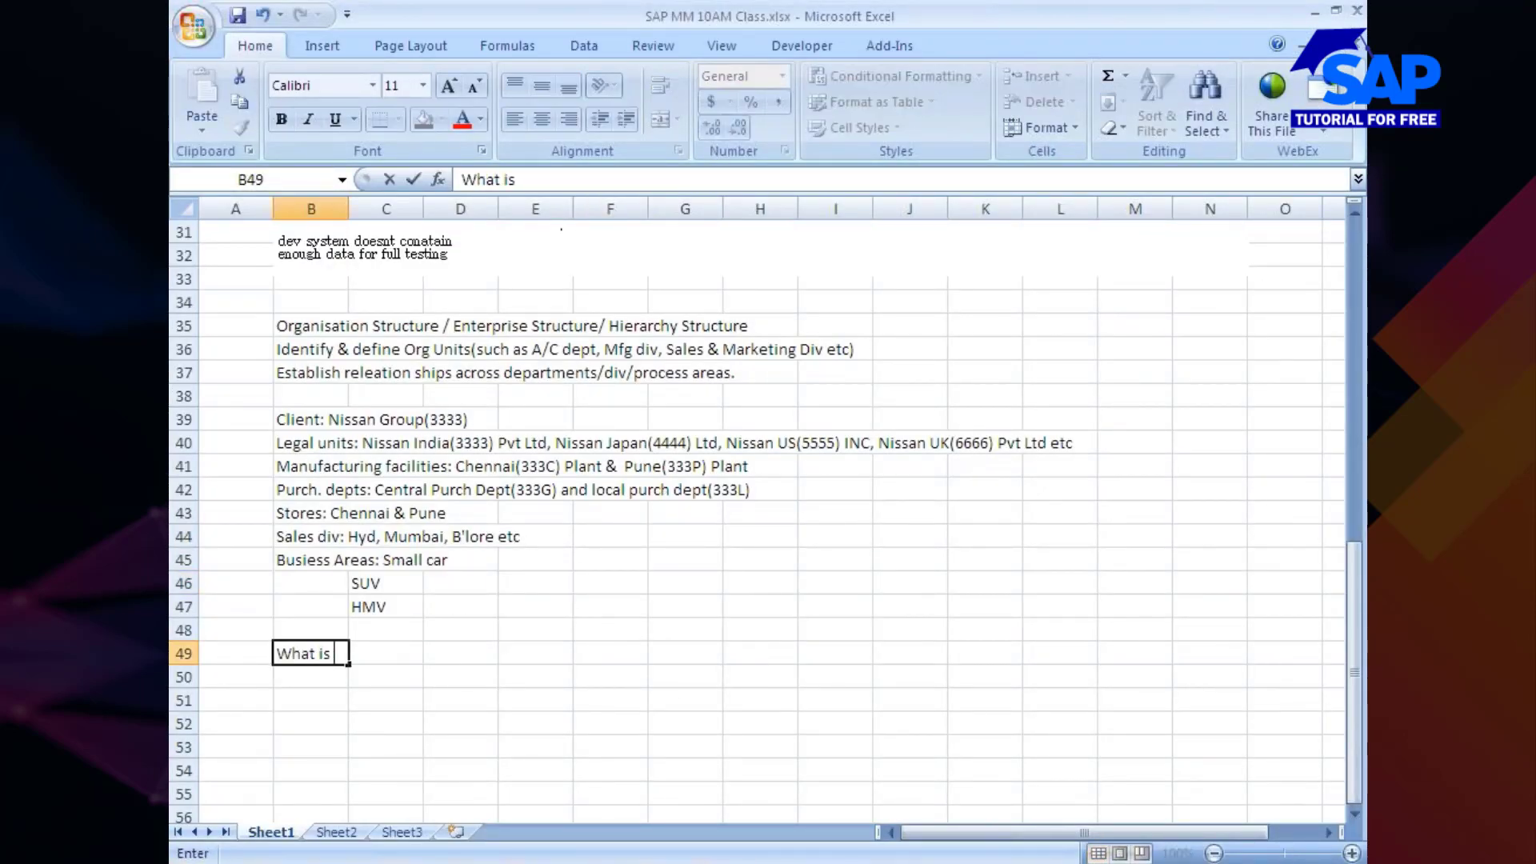
pyautogui.write(' Valuati')
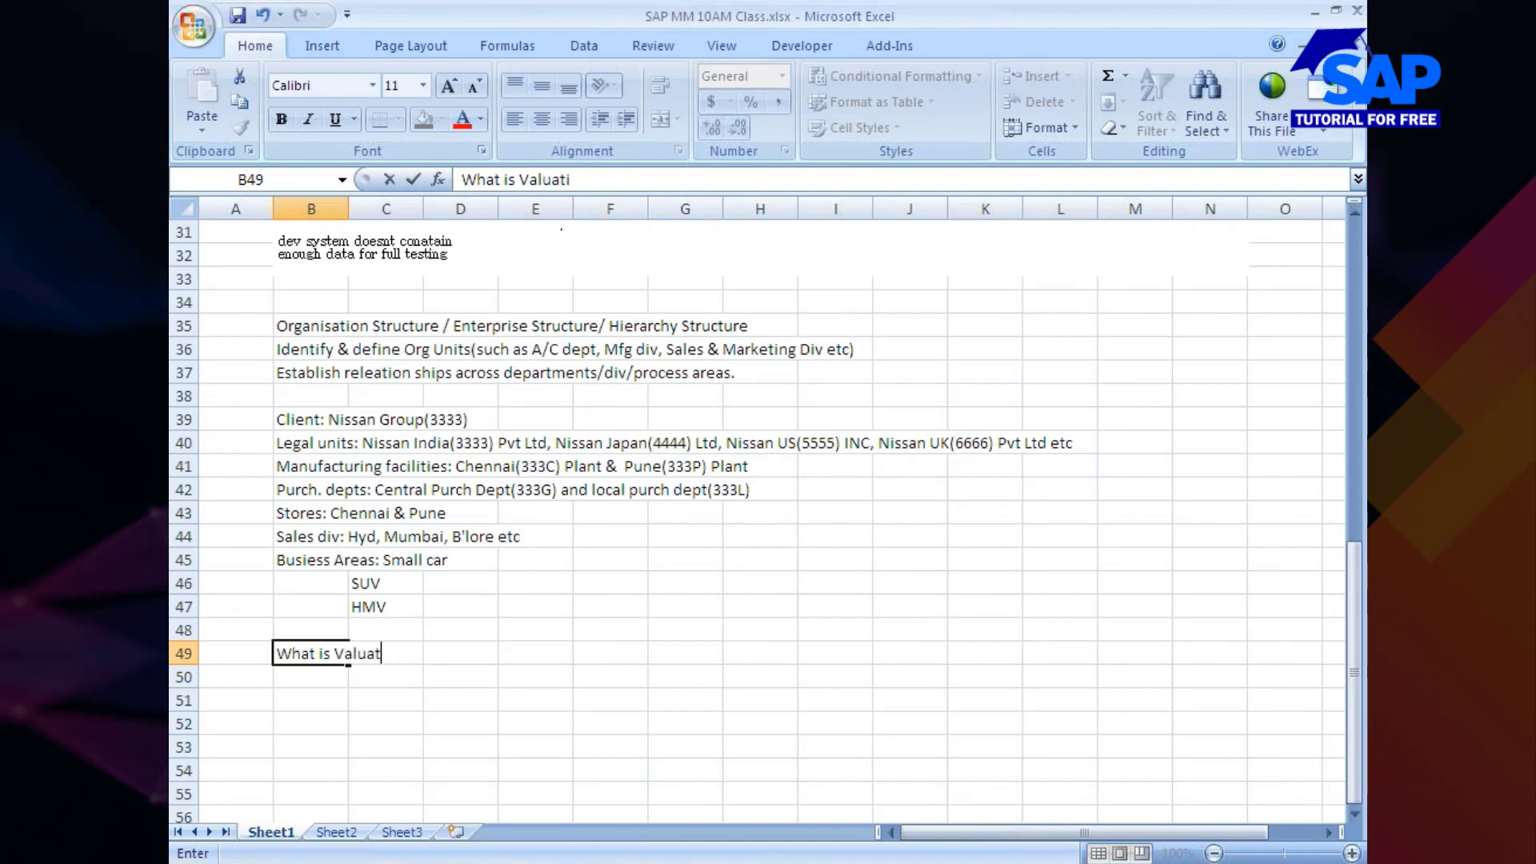
pyautogui.write('on level')
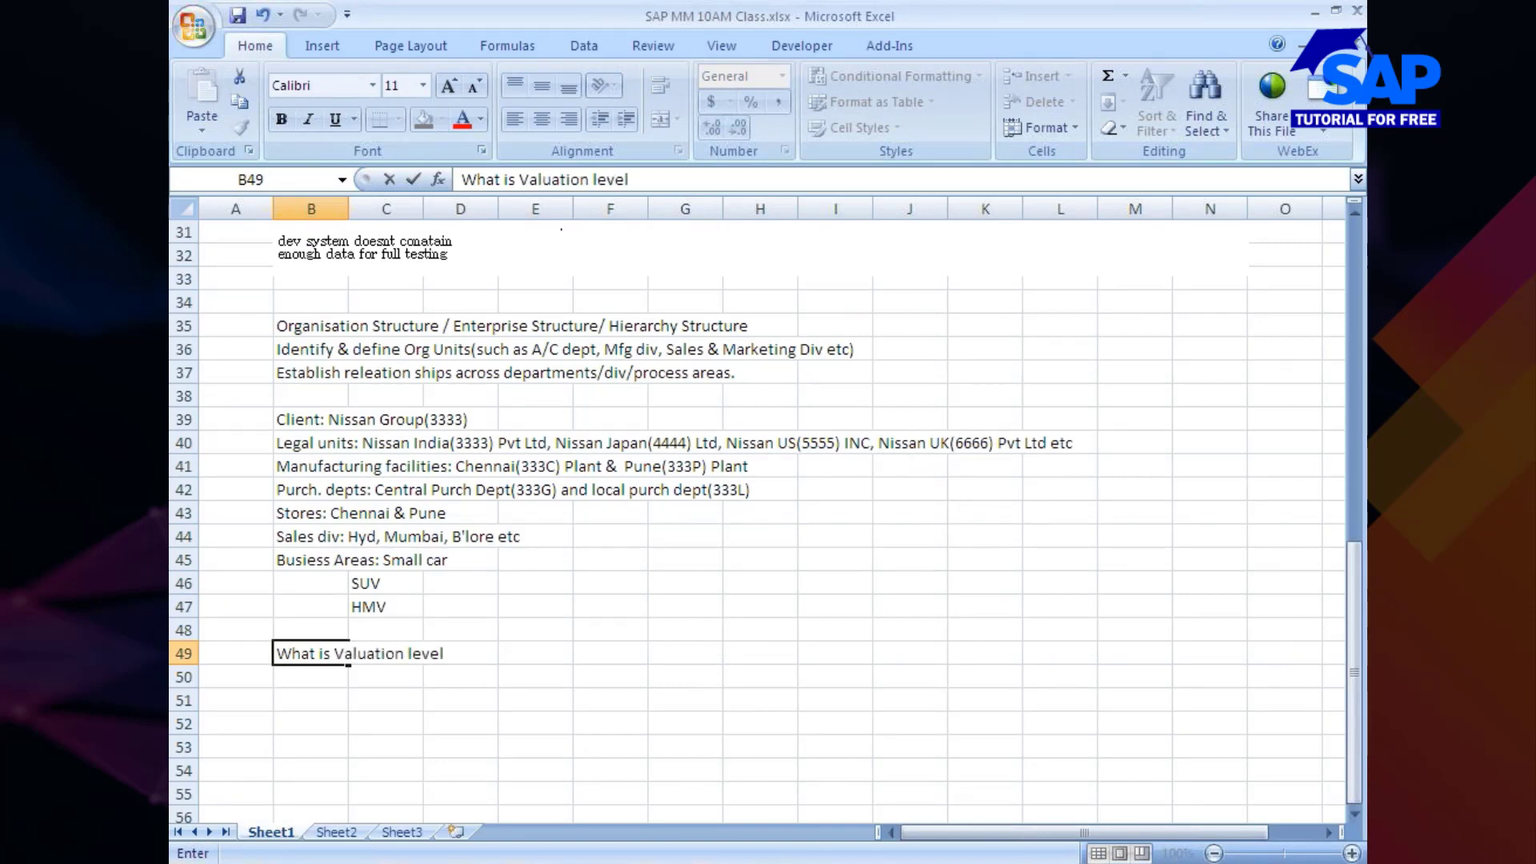
pyautogui.write('? What I')
pyautogui.write('evels ')
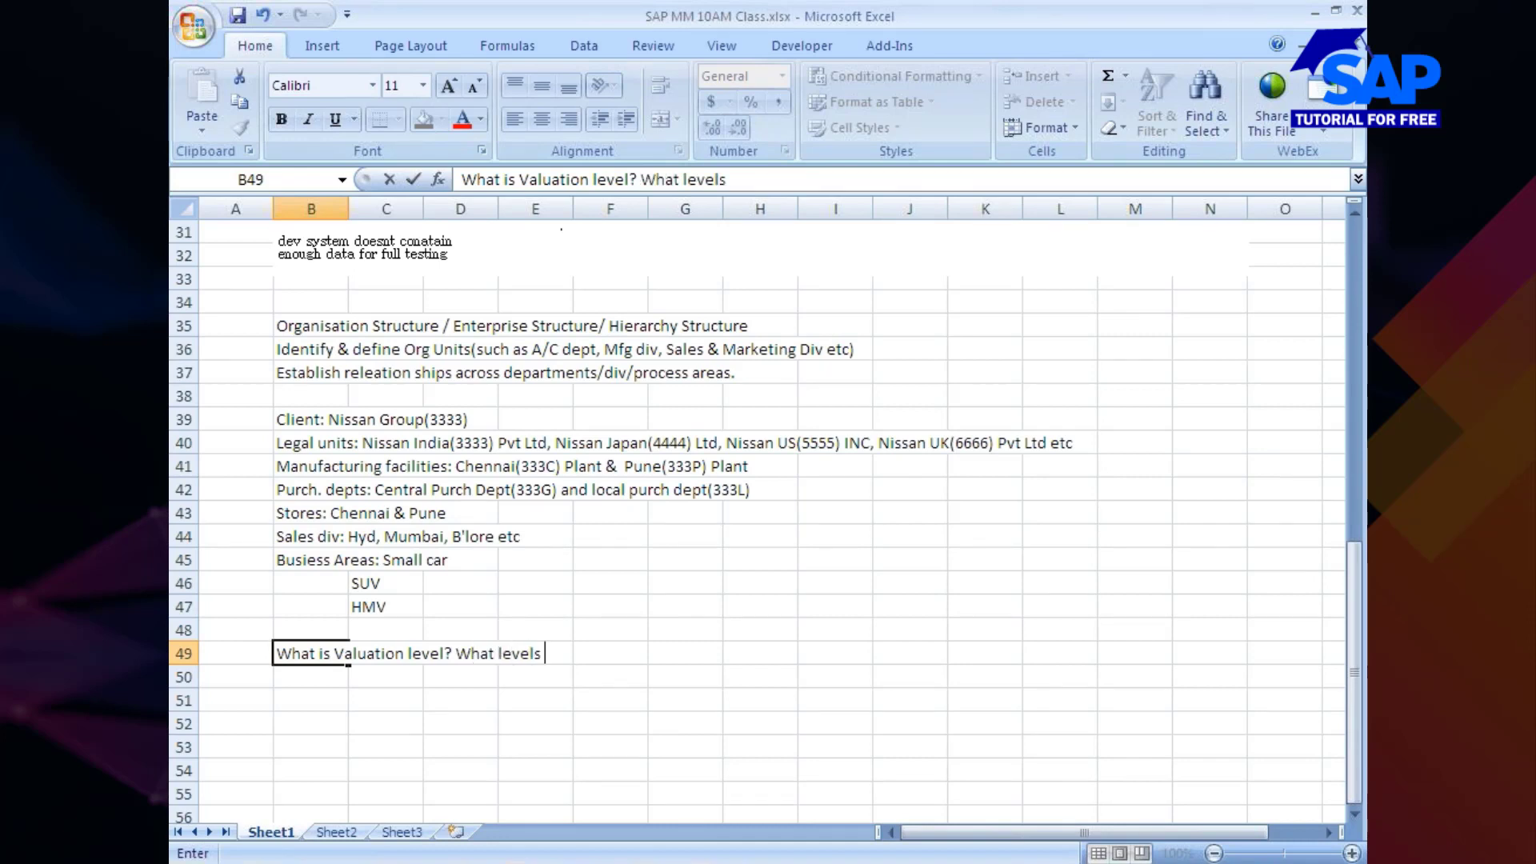
pyautogui.write('are possibl')
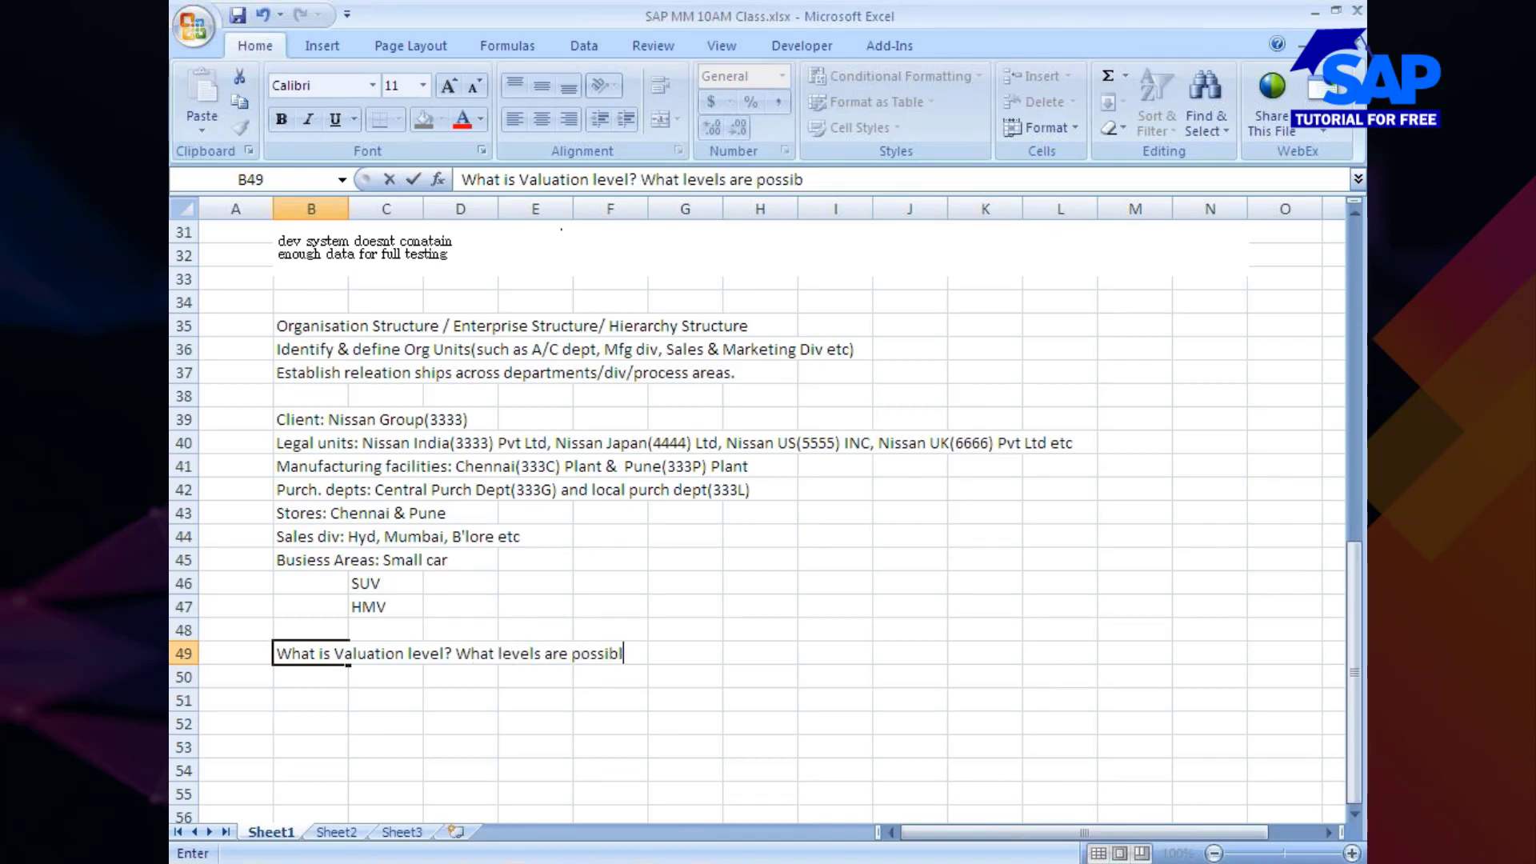
pyautogui.write('e? Plant level vala')
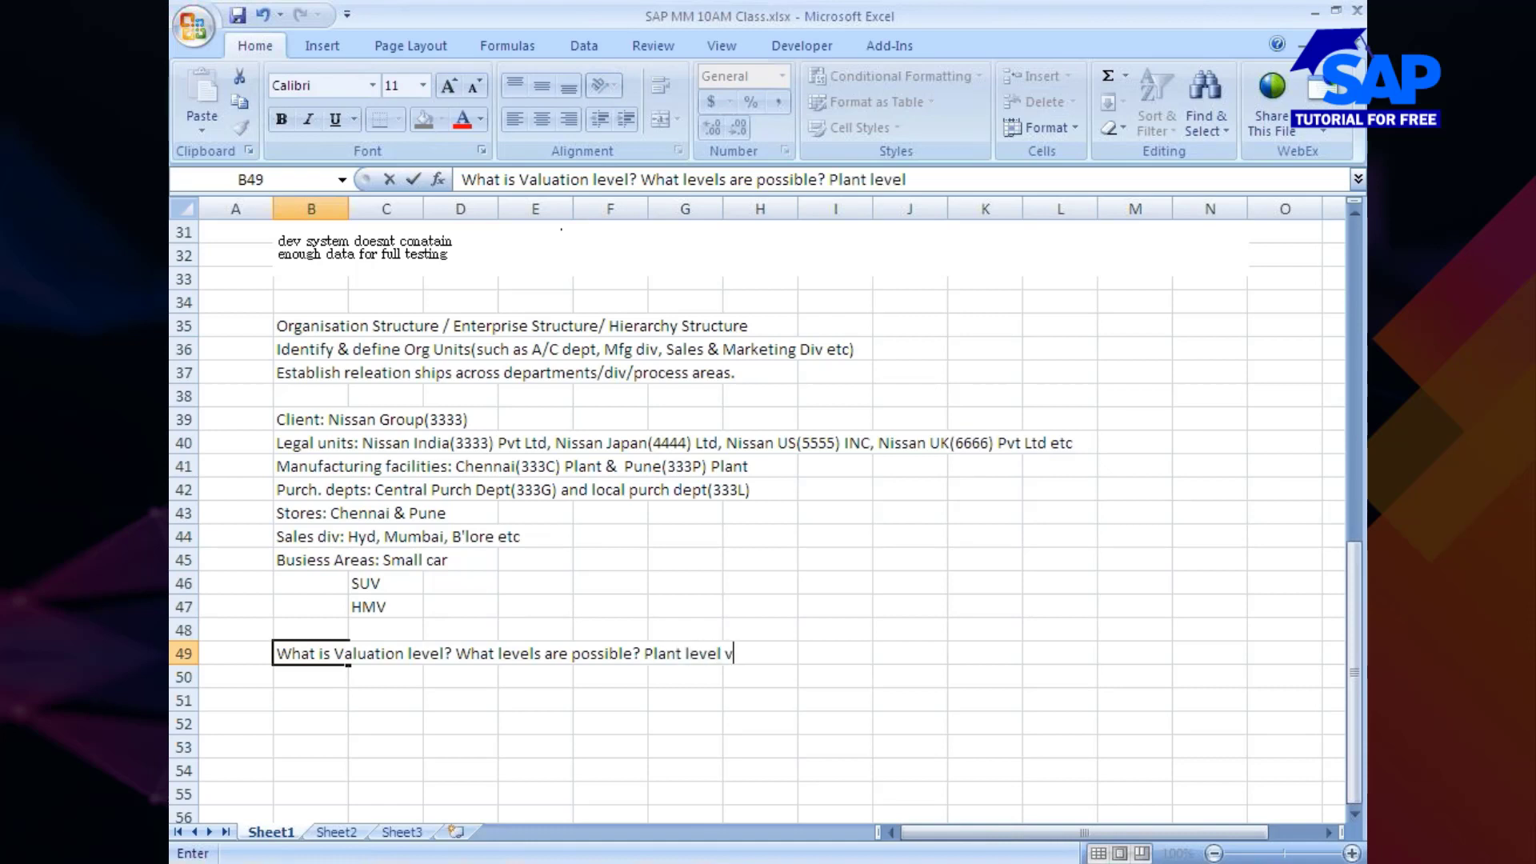
pyautogui.press('BackSpace')
pyautogui.write('uation is m')
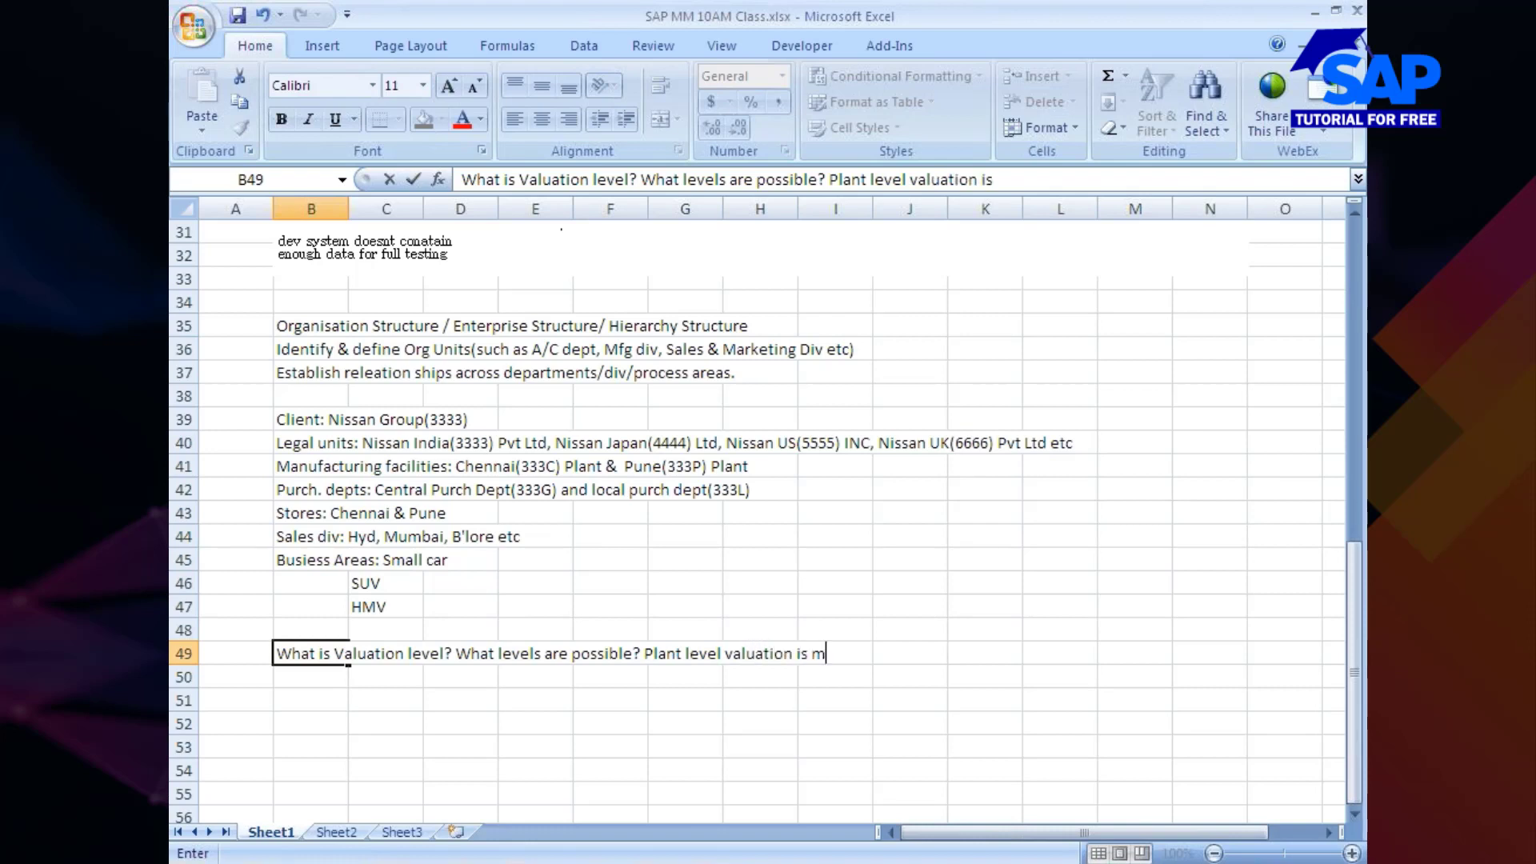
pyautogui.write('andatory if')
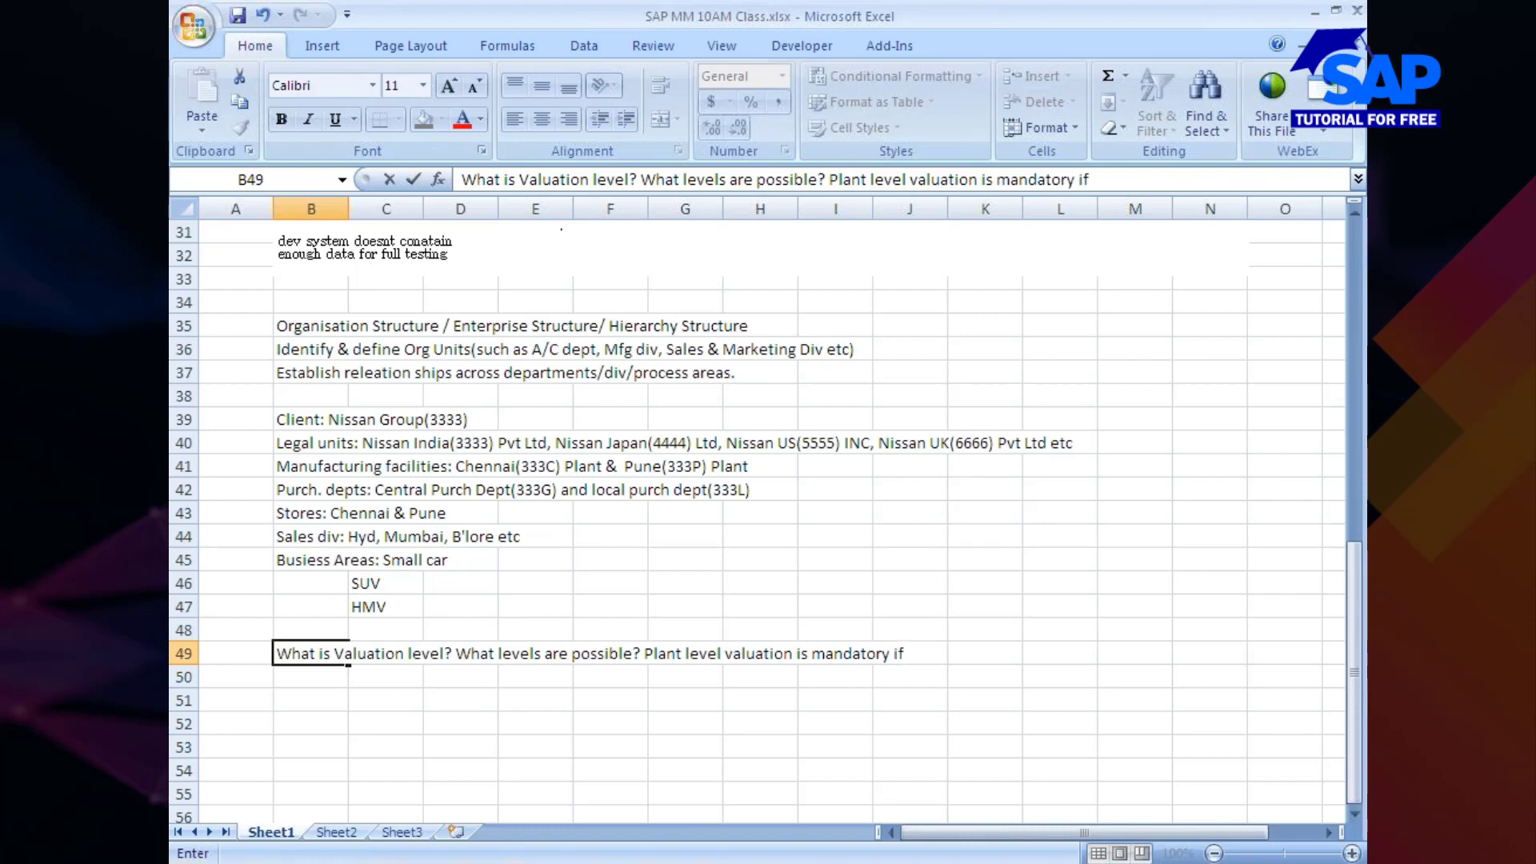
pyautogui.write('........')
pyautogui.press('Return')
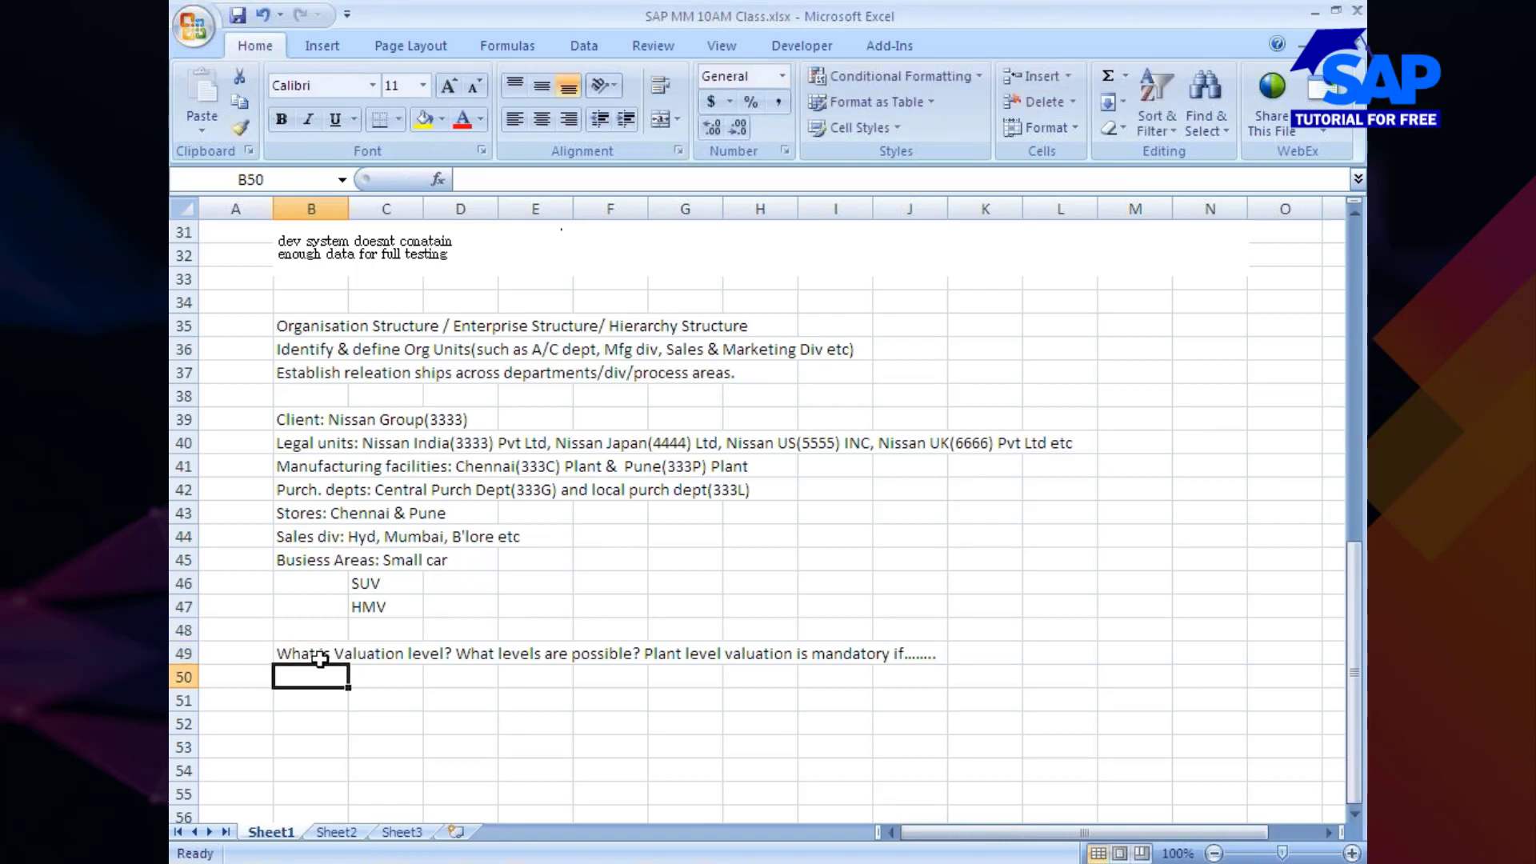
# - Switch to SAP, review the plant and company code options in Define valuation level, and return to the implementation guide
pyautogui.hotkey('alt', 'Tab')
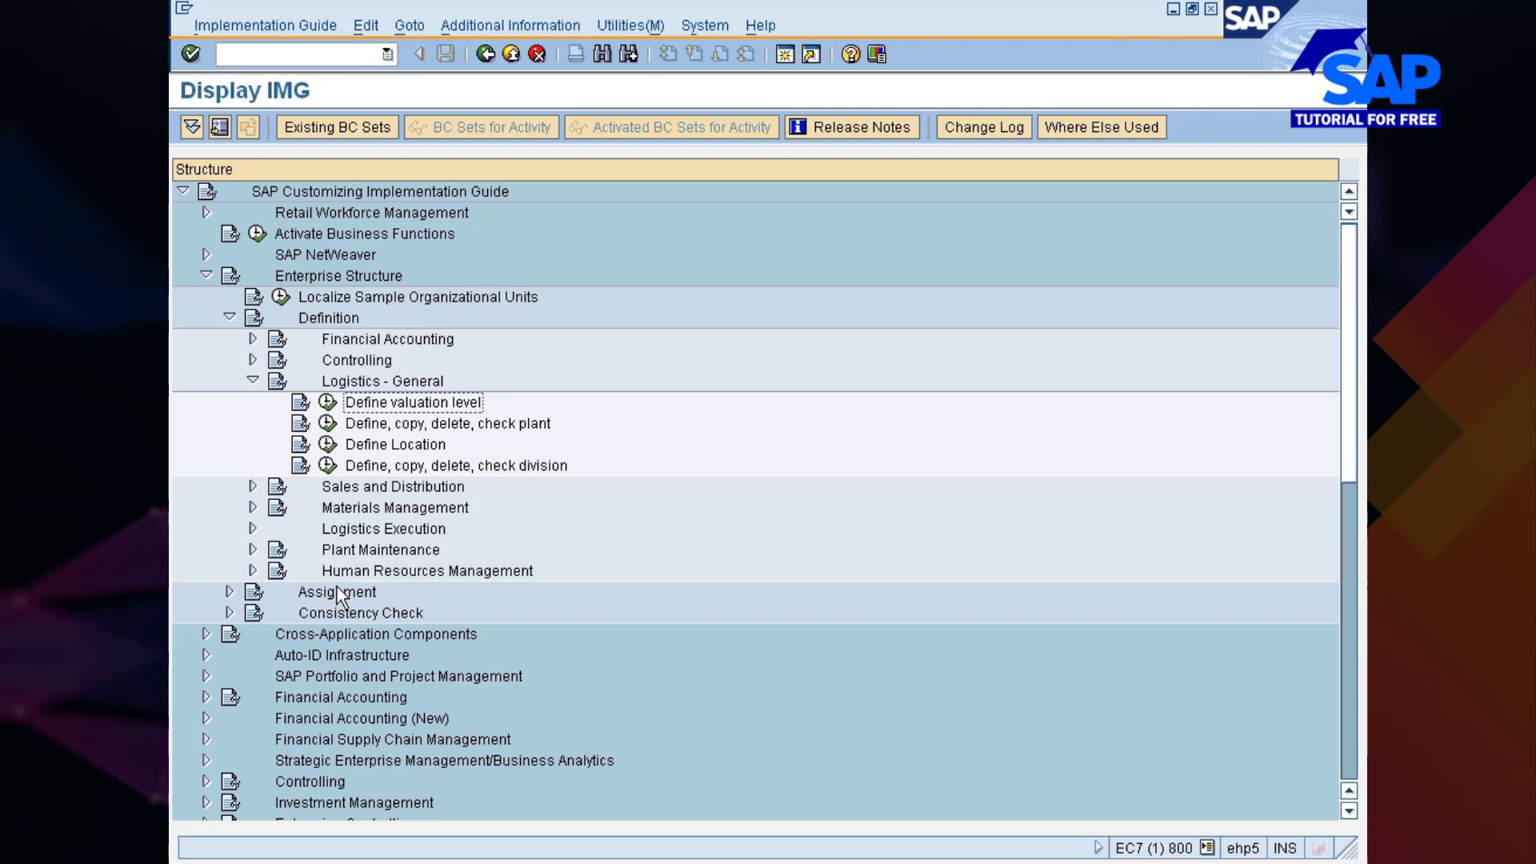
pyautogui.click(327, 402)
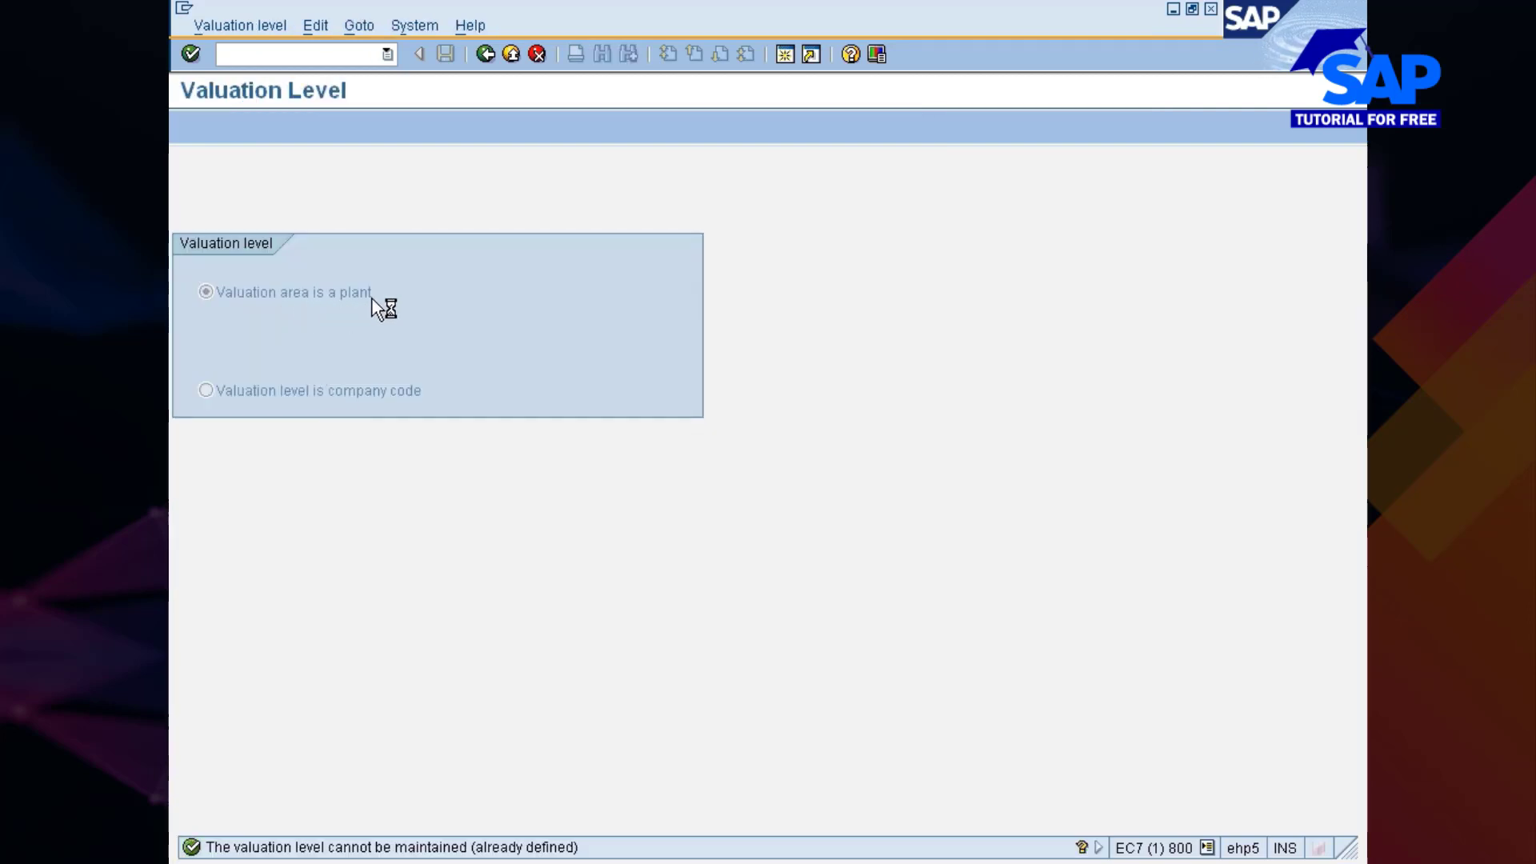
pyautogui.click(251, 301)
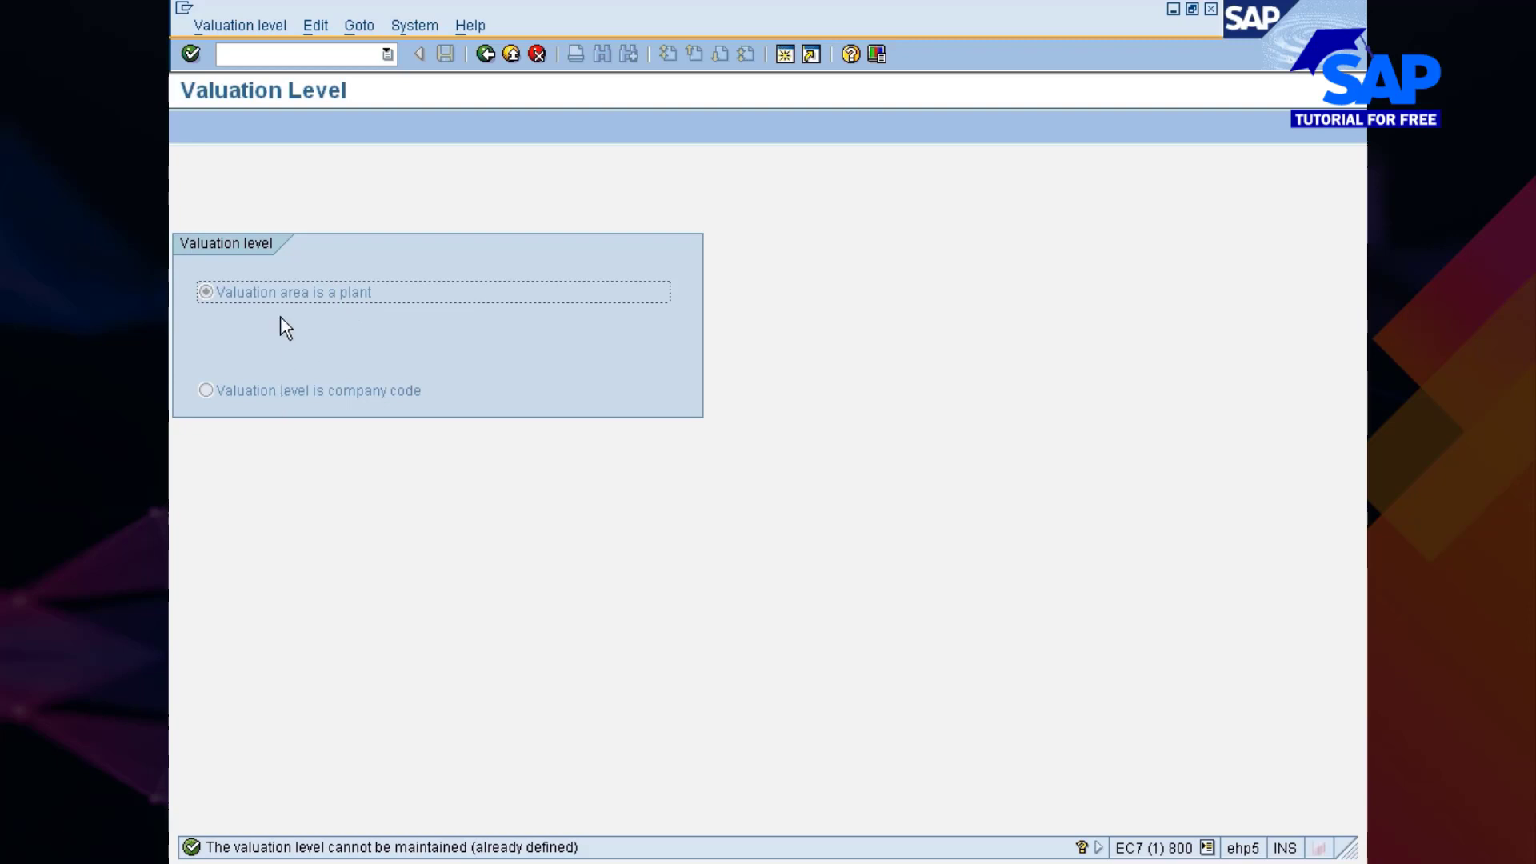
pyautogui.click(275, 392)
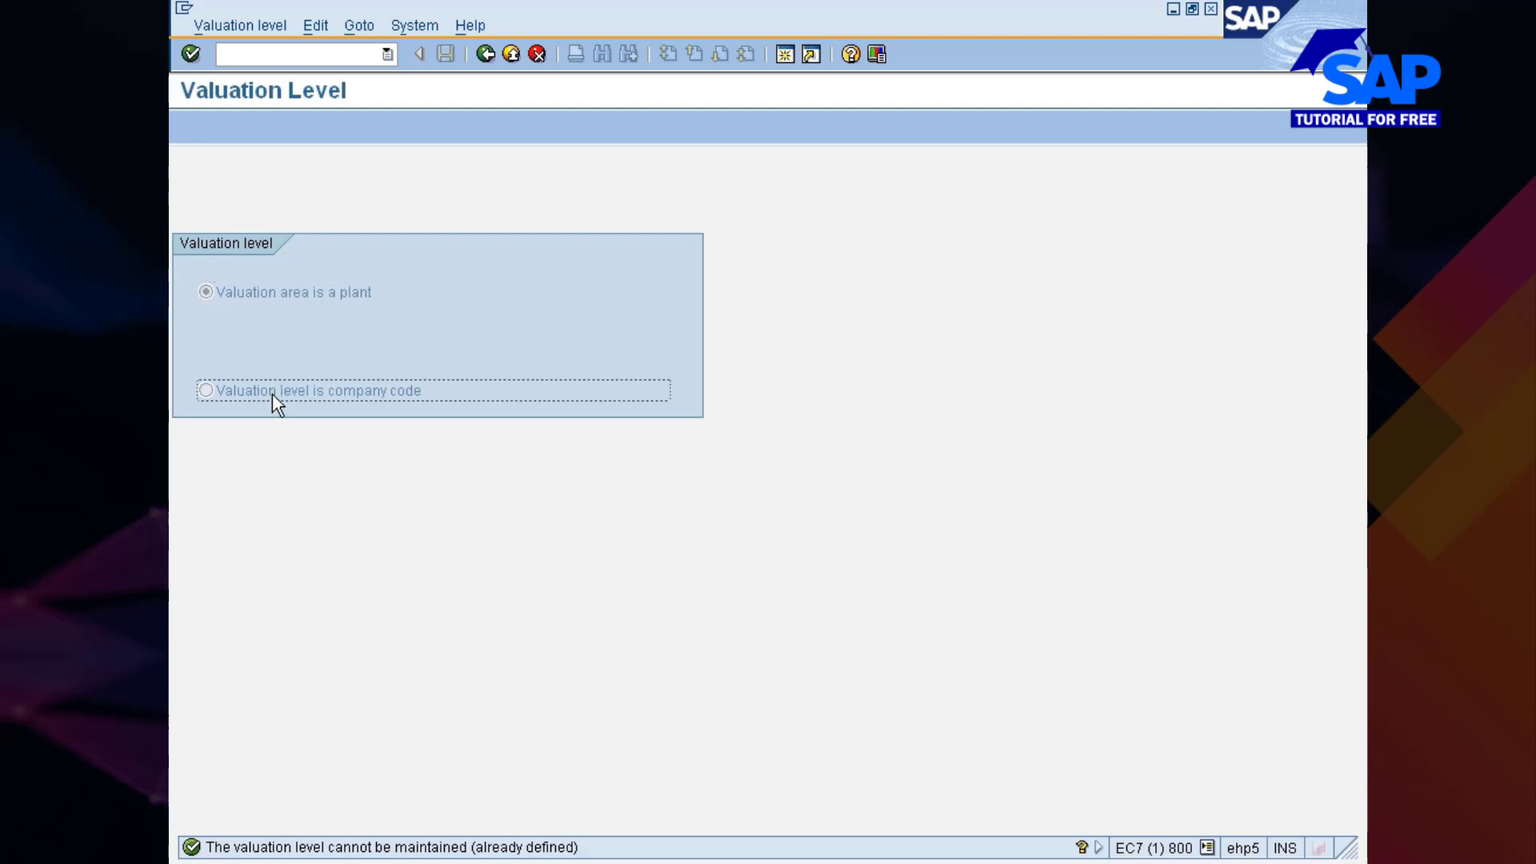
pyautogui.click(312, 293)
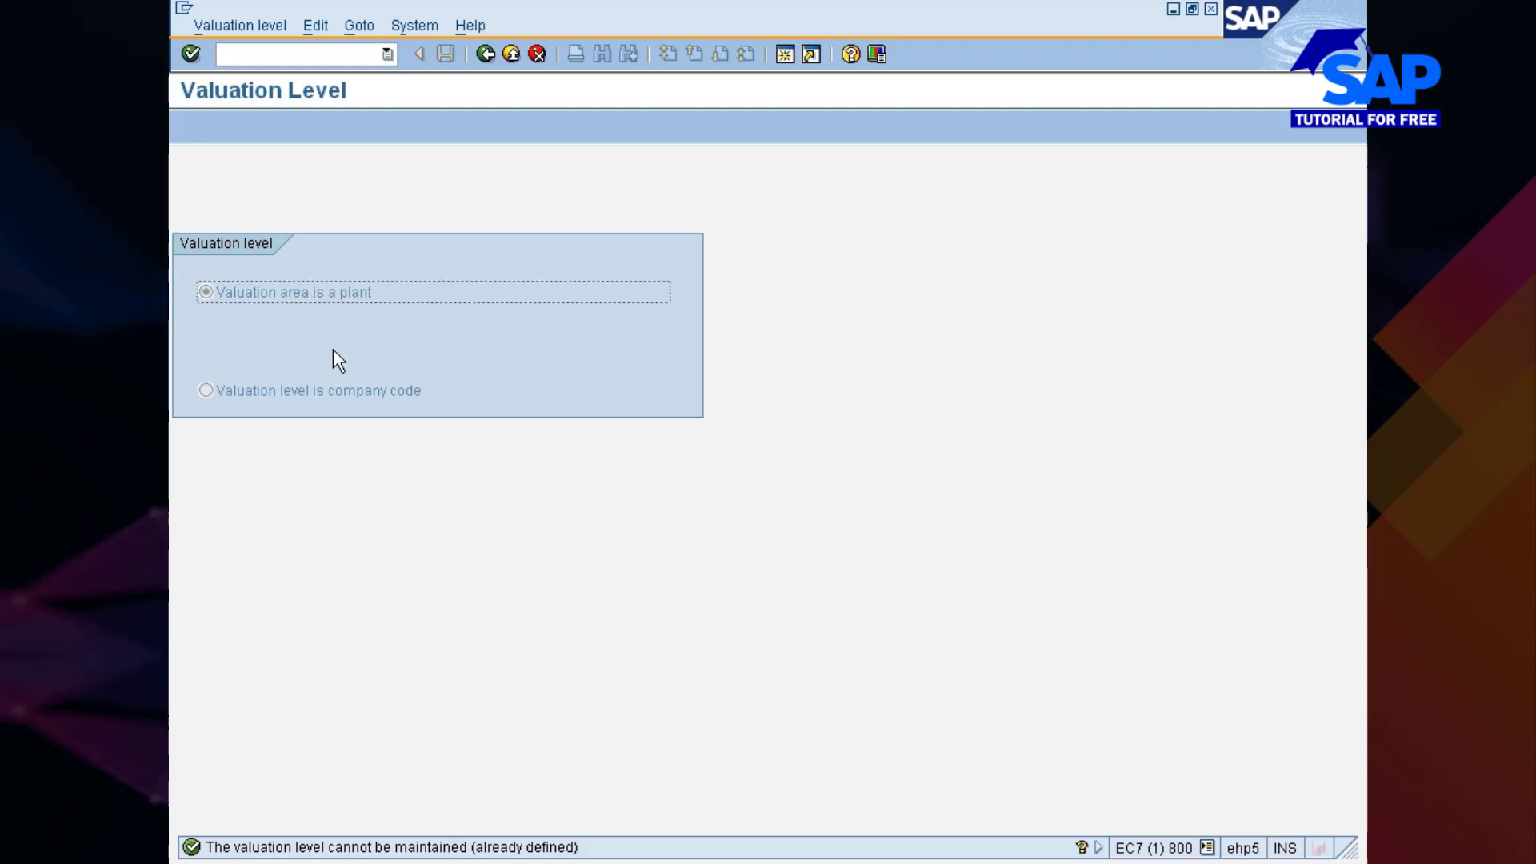
pyautogui.click(484, 55)
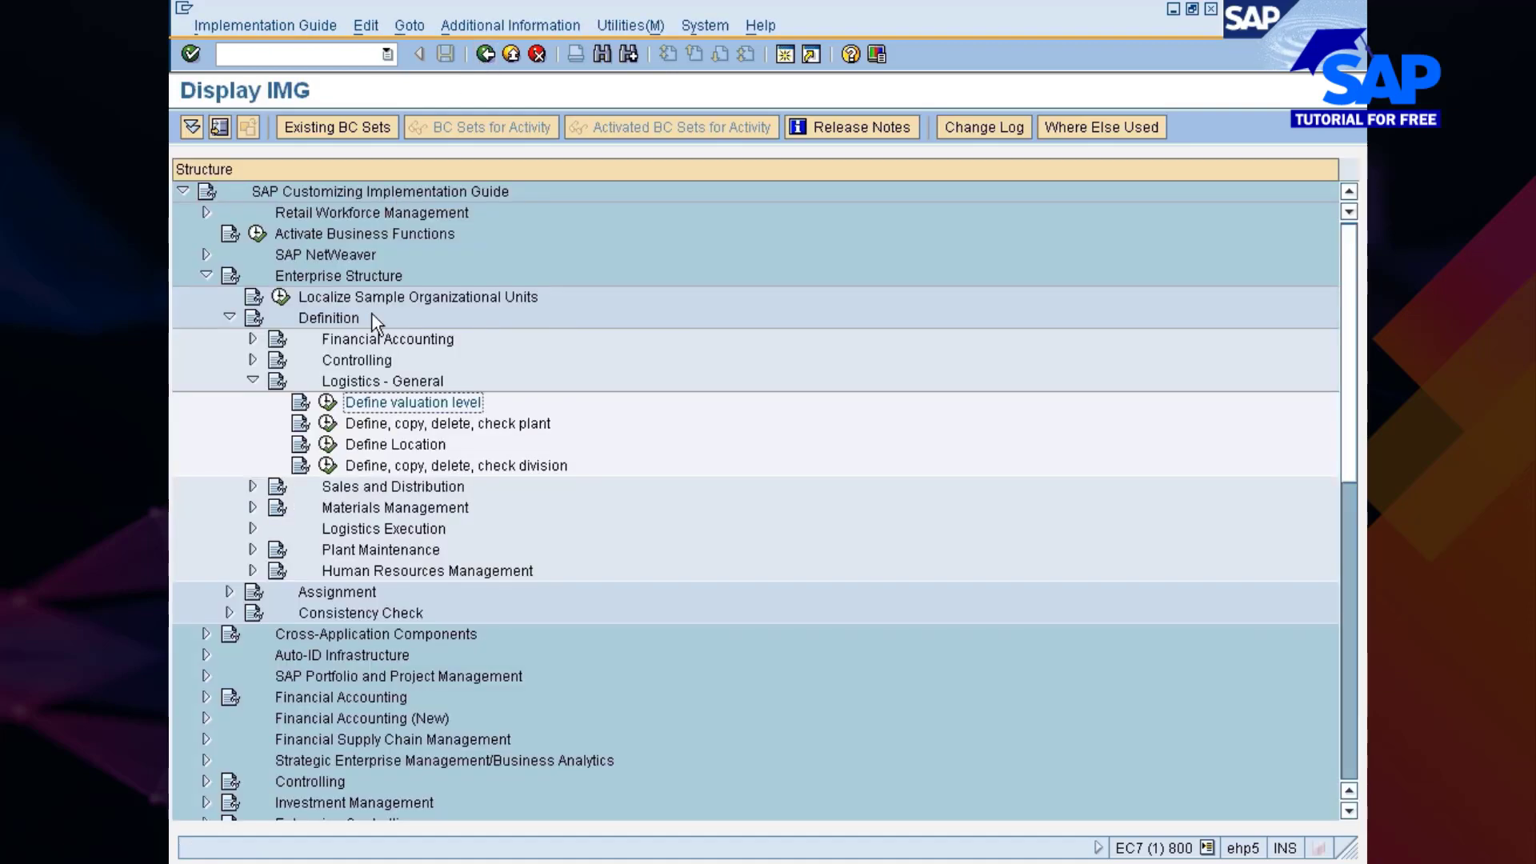
# - Open the Copy, delete, check plant activity under Logistics - General and start copying a plant
pyautogui.click(393, 426)
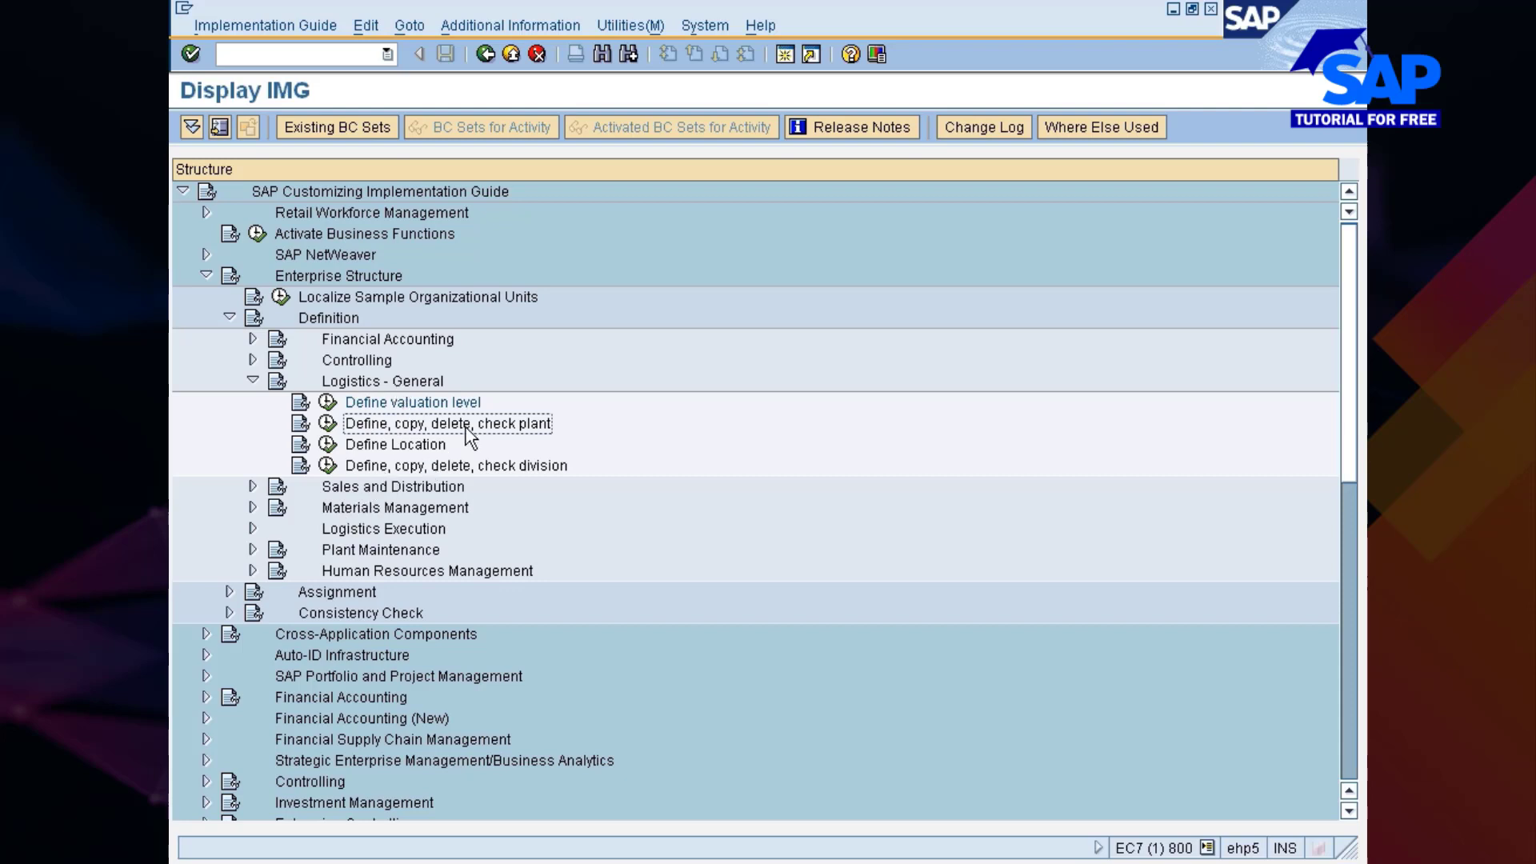
pyautogui.click(328, 425)
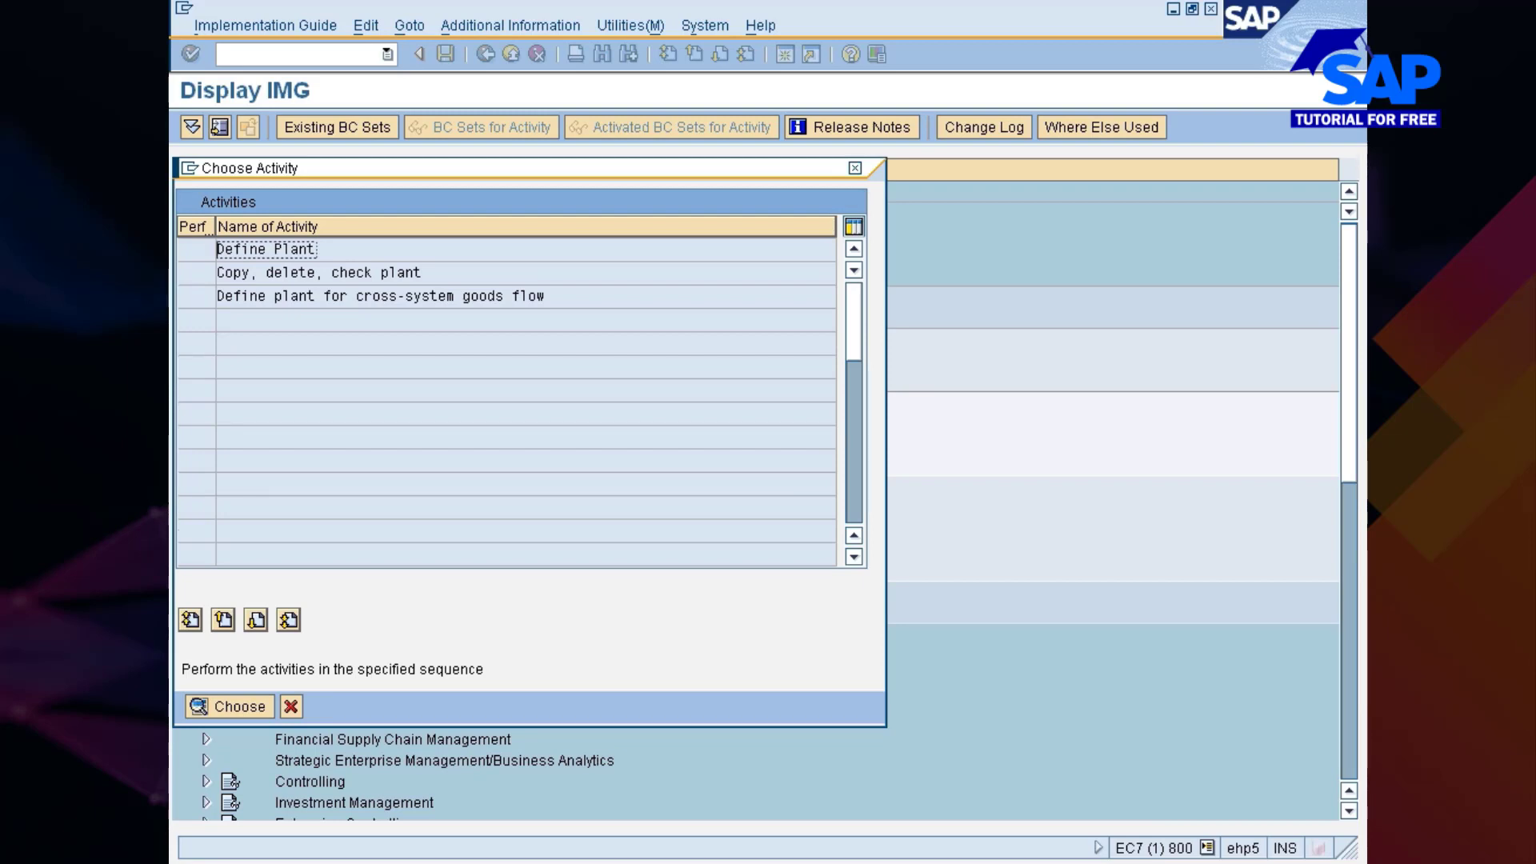
pyautogui.doubleClick(241, 270)
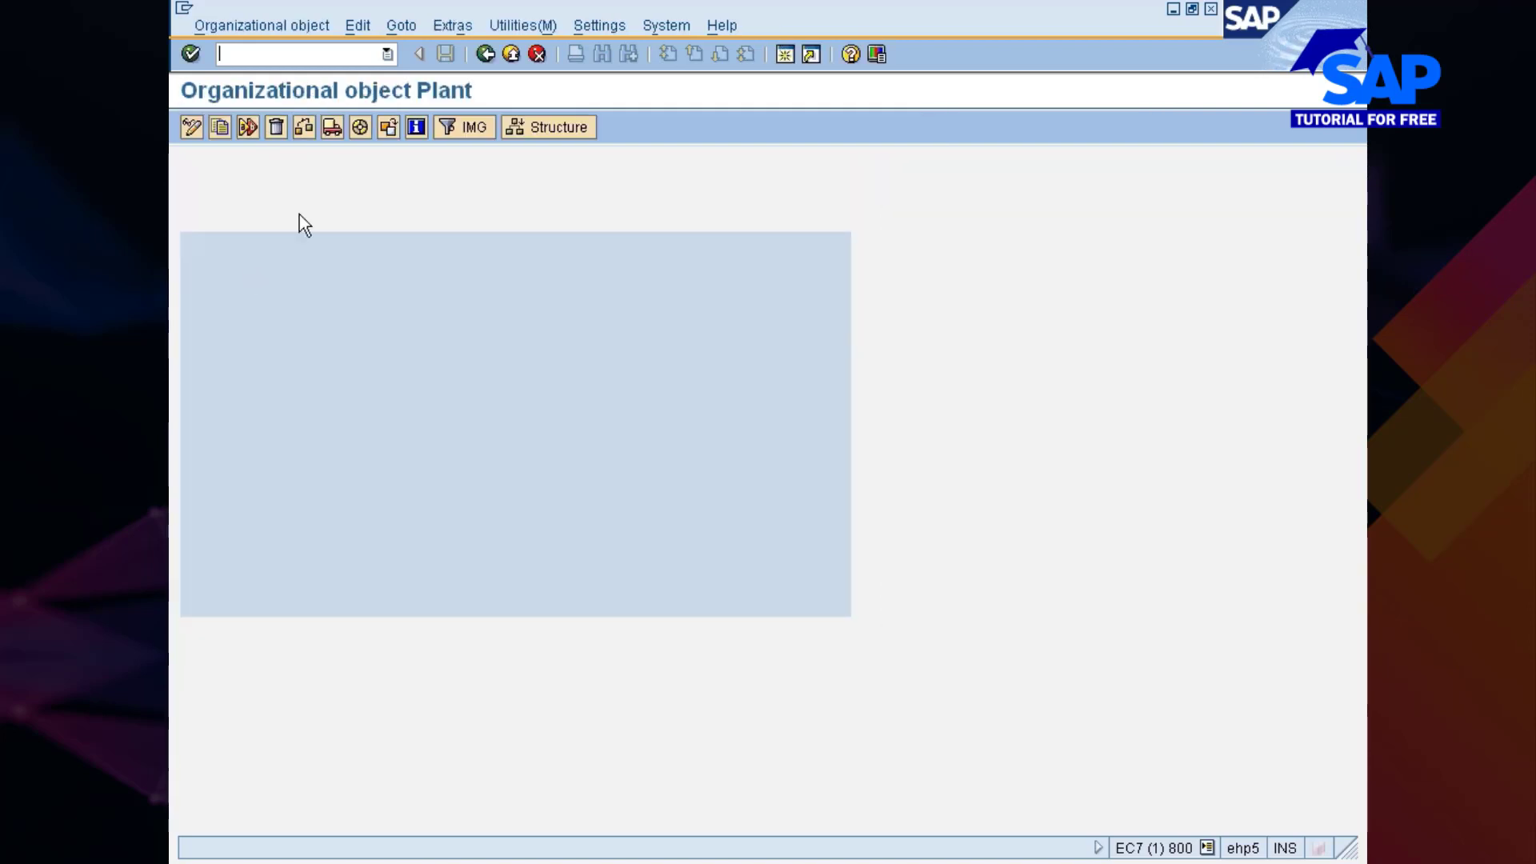
pyautogui.click(220, 127)
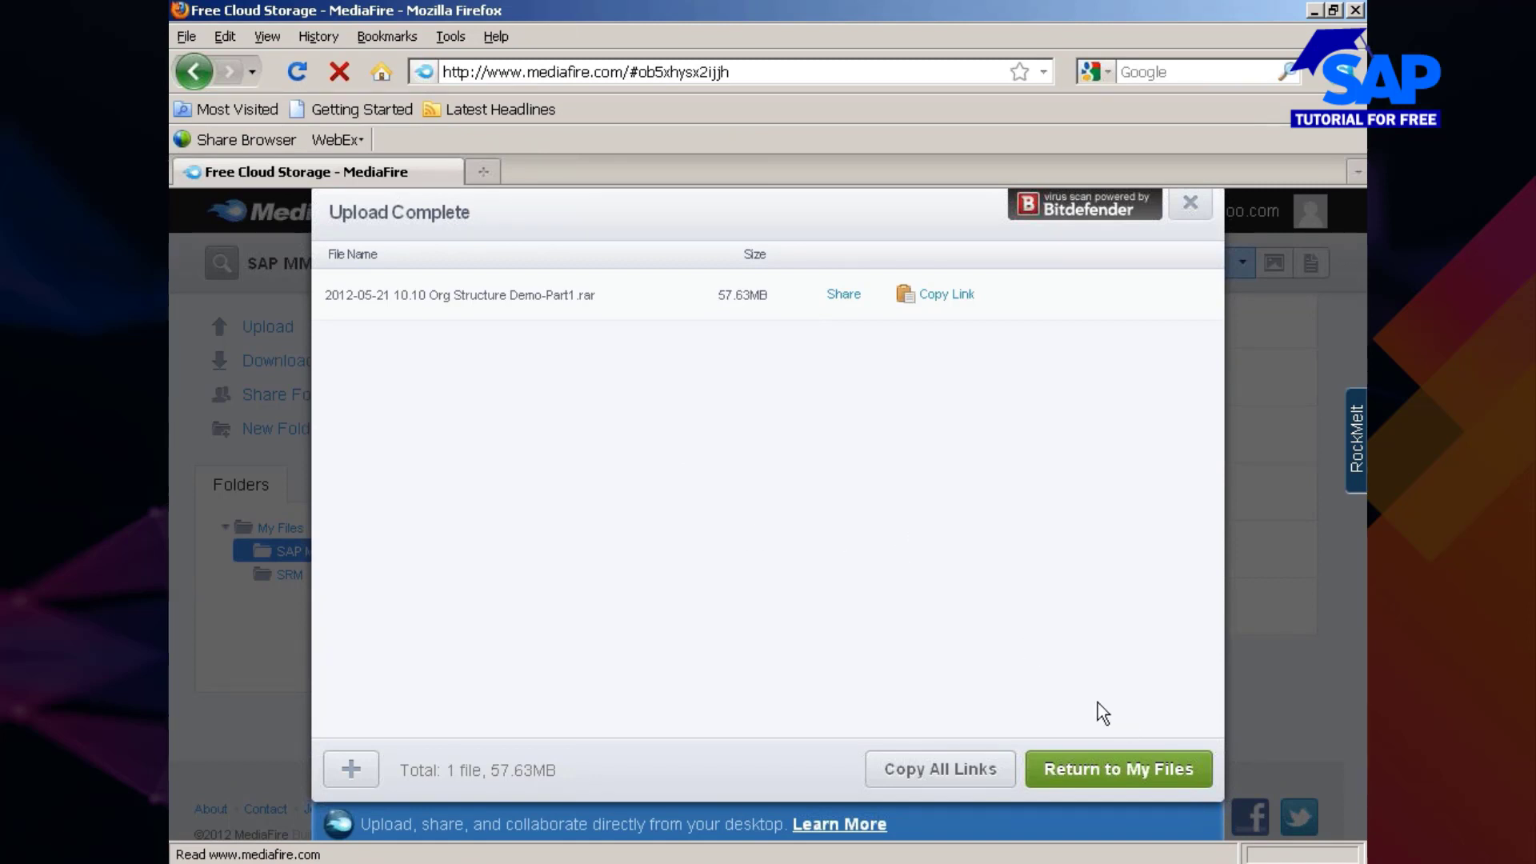
# - Return to My Files from the completed MediaFire upload in Firefox and sign out of the account
pyautogui.click(1116, 769)
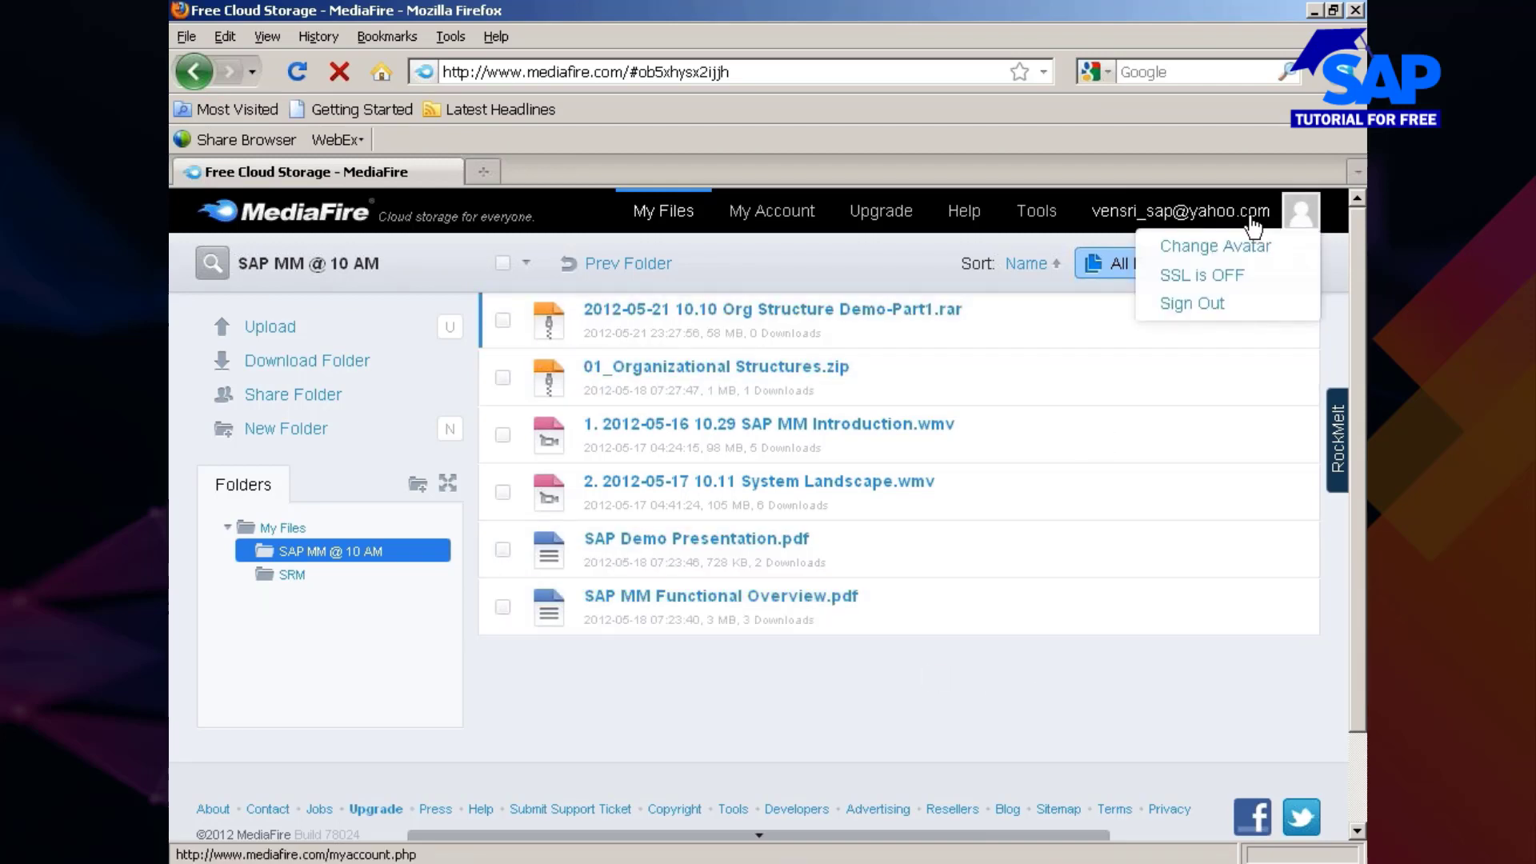
pyautogui.click(1178, 304)
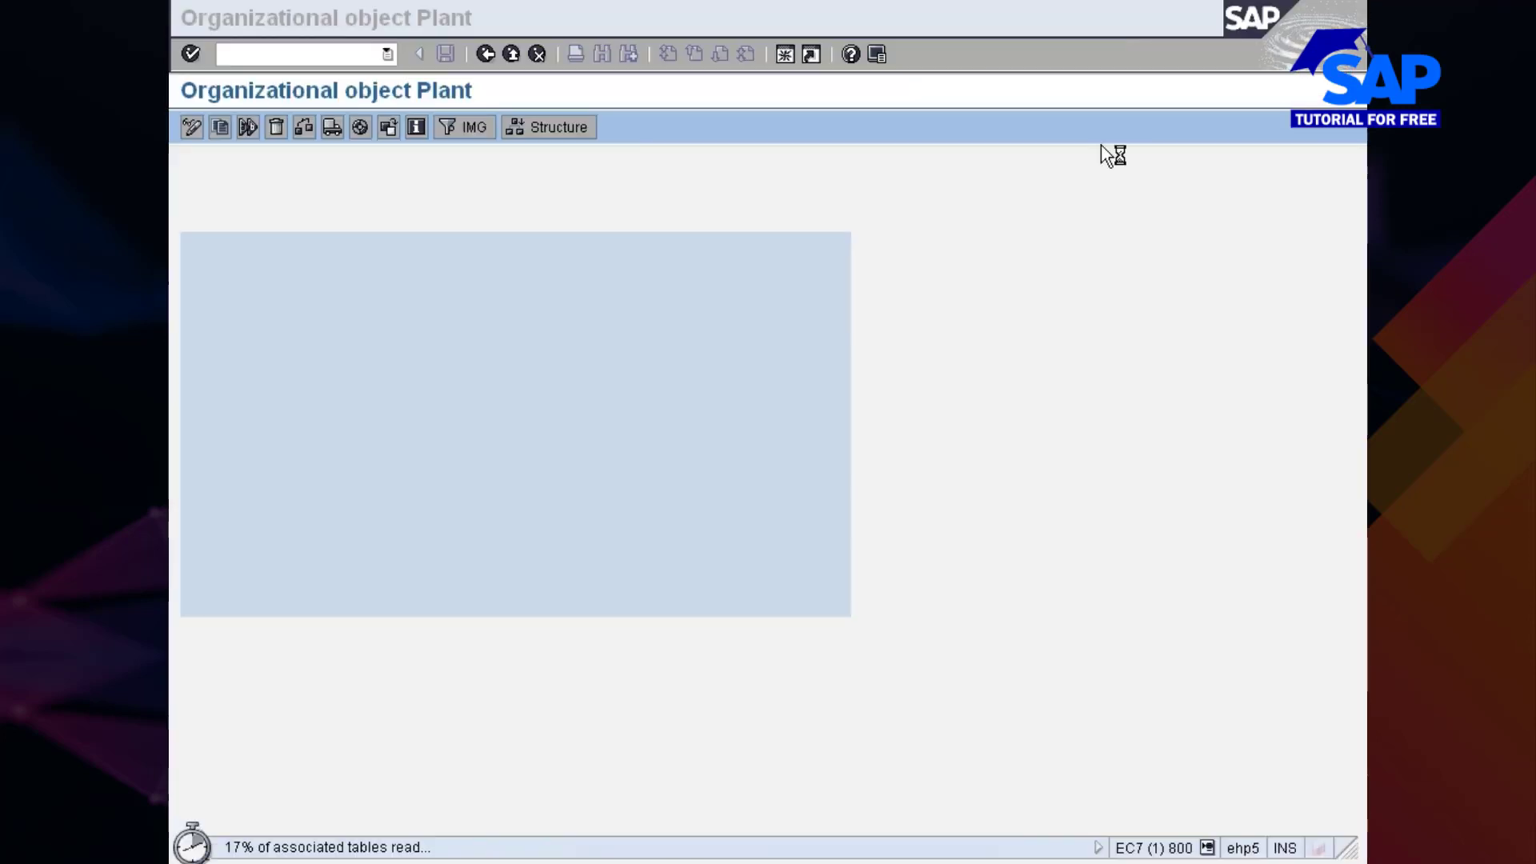
# - Open the system Volume Control, toggle its Mute all setting, and close it
pyautogui.click(570, 863)
pyautogui.click(576, 834)
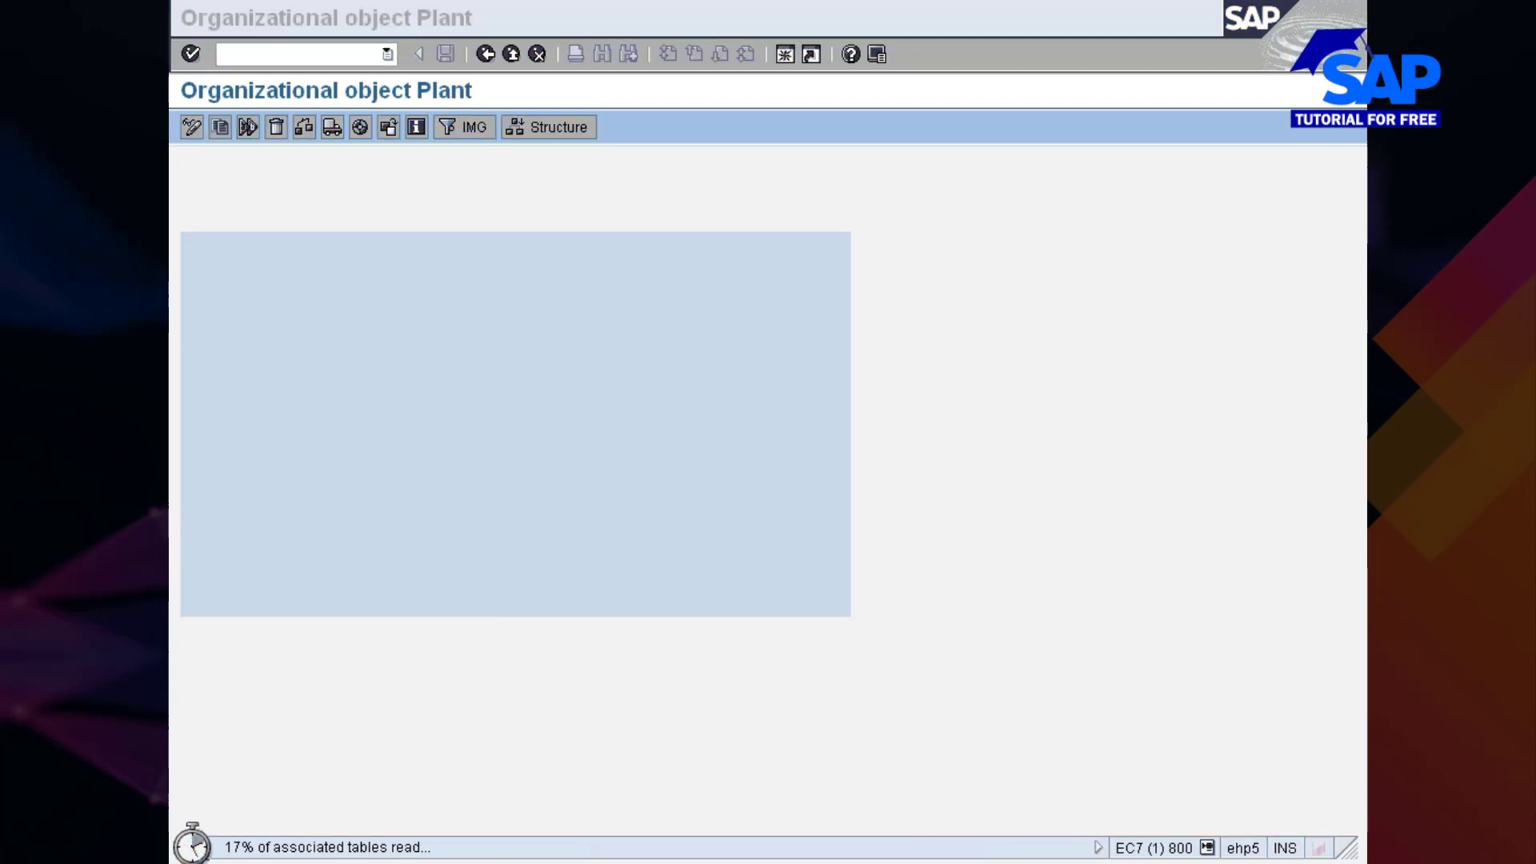
pyautogui.click(208, 680)
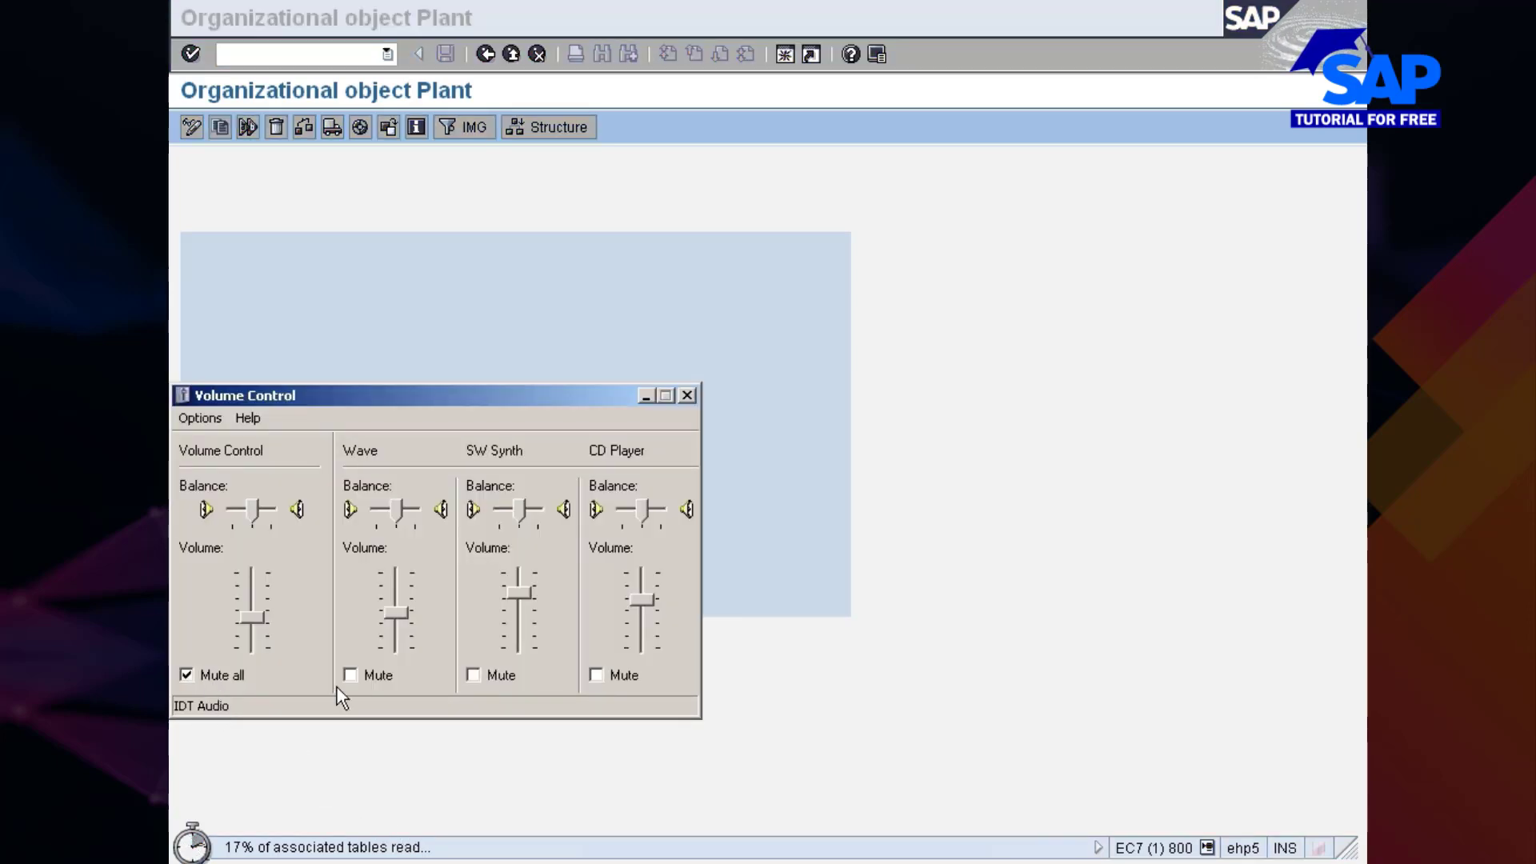
pyautogui.click(687, 397)
pyautogui.click(237, 677)
pyautogui.click(687, 396)
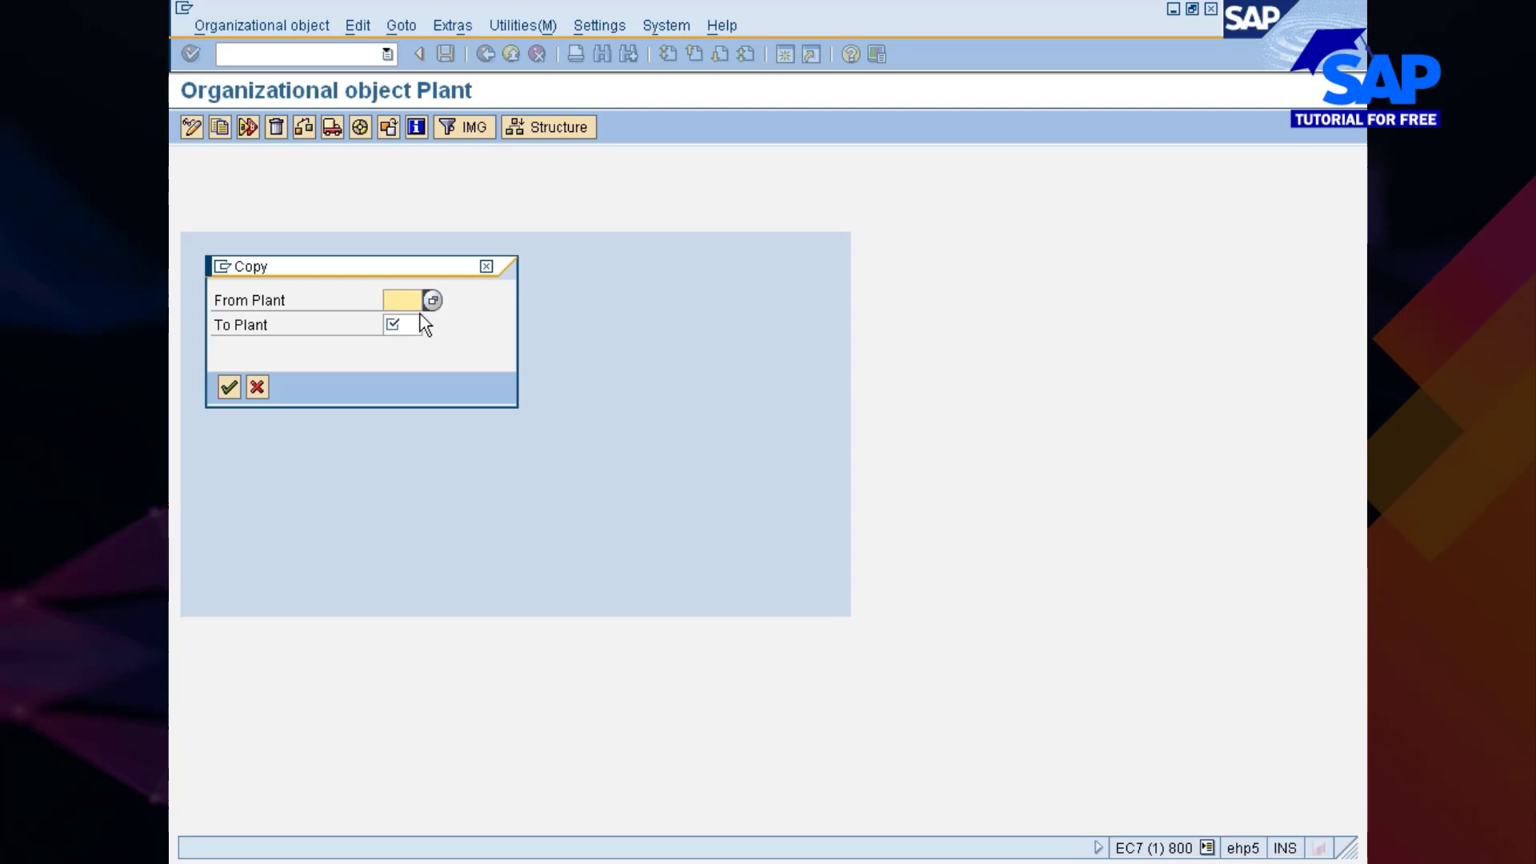
# - Set From Plant to 0001 in the Copy dialog and create a new SAP session
pyautogui.write('0001')
pyautogui.click(398, 325)
pyautogui.click(222, 269)
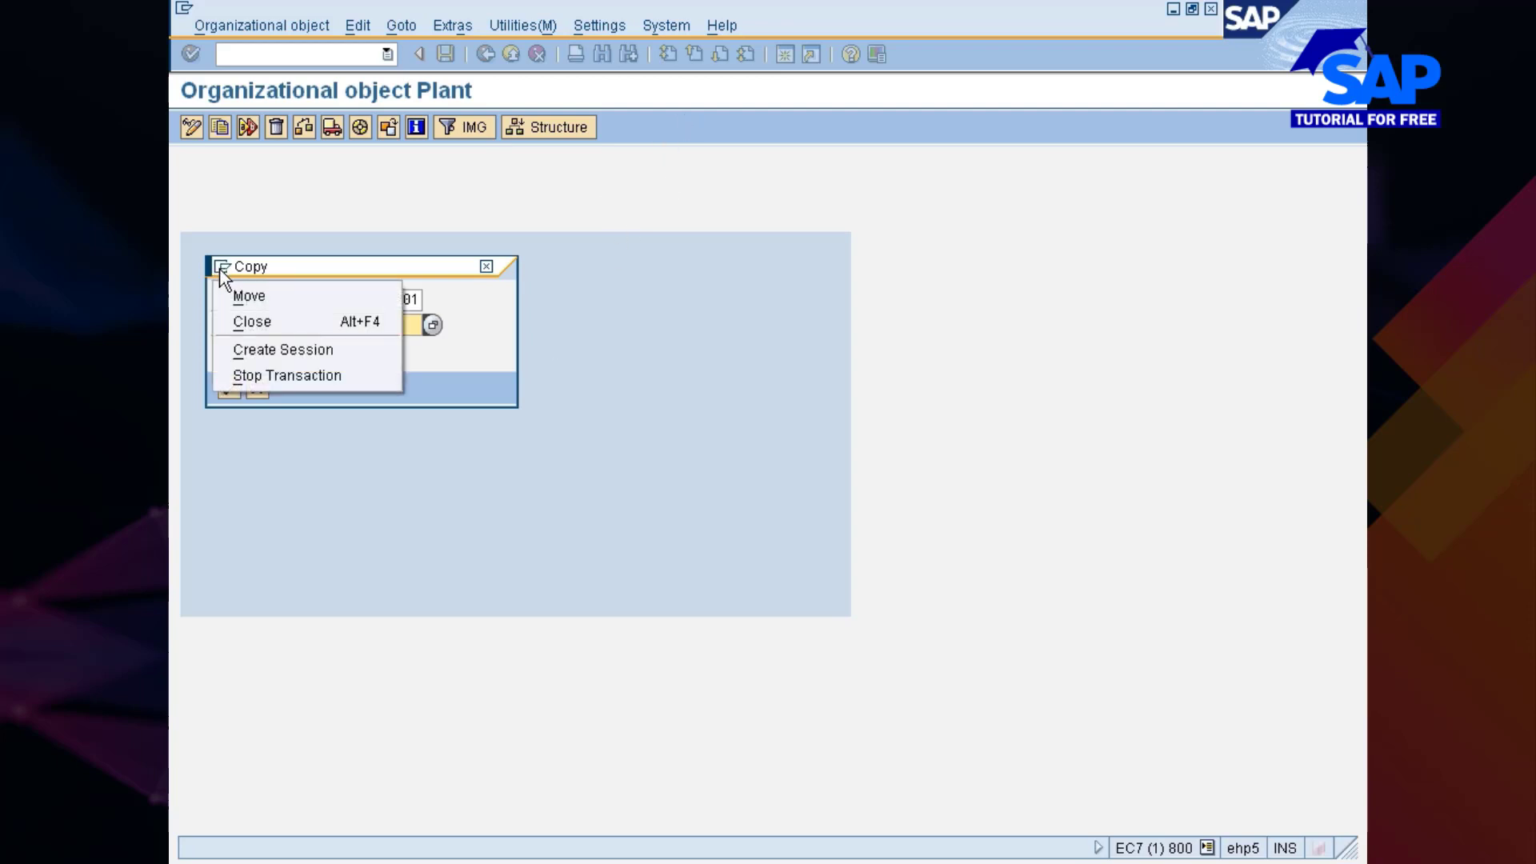
pyautogui.click(285, 349)
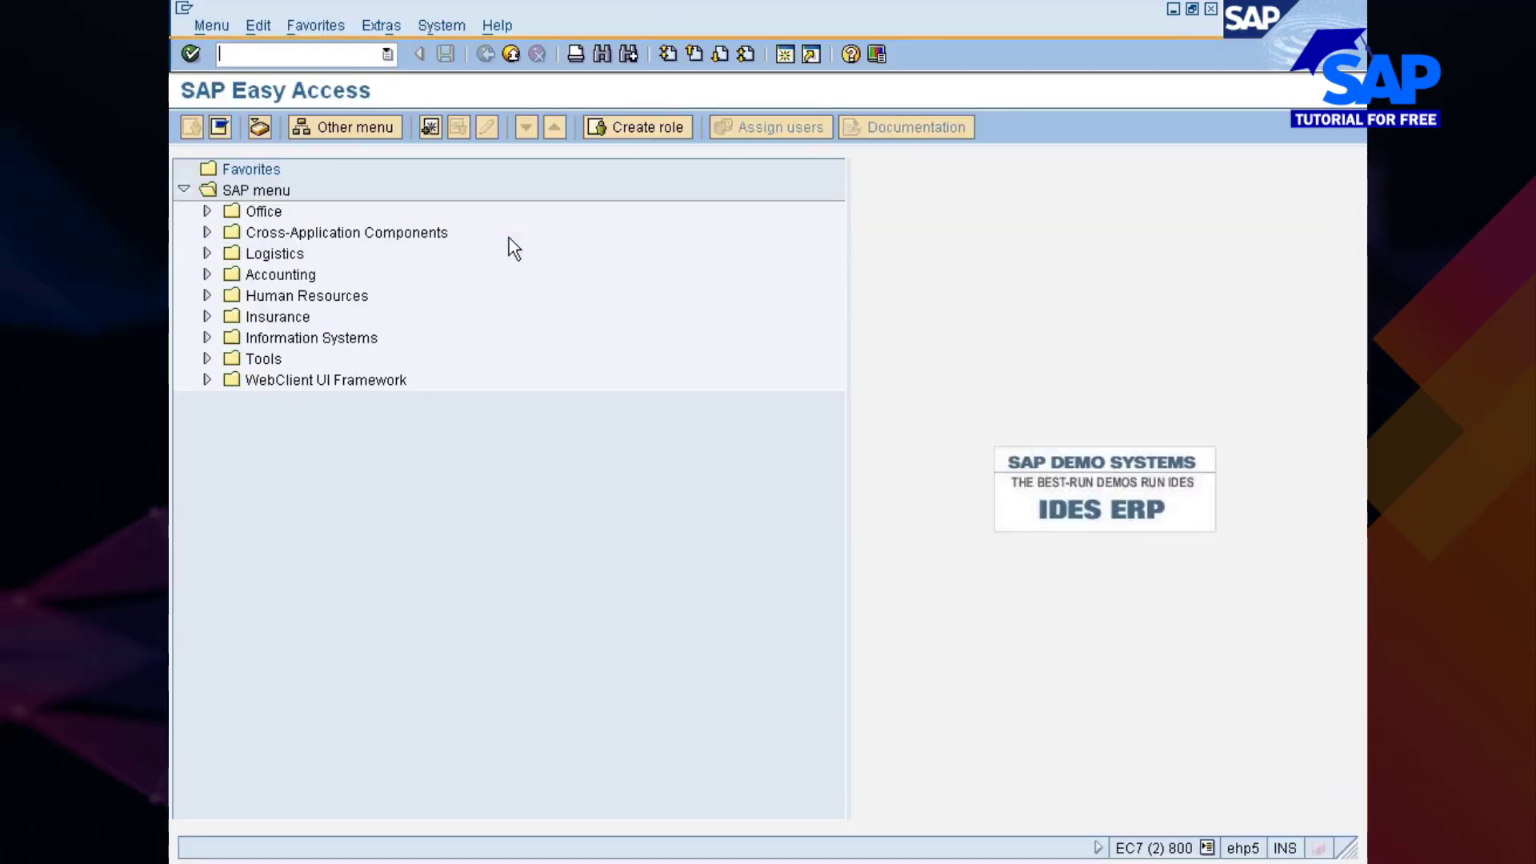
# - Run transaction spro in the new session and display the SAP Reference IMG
pyautogui.write('spro')
pyautogui.press('Return')
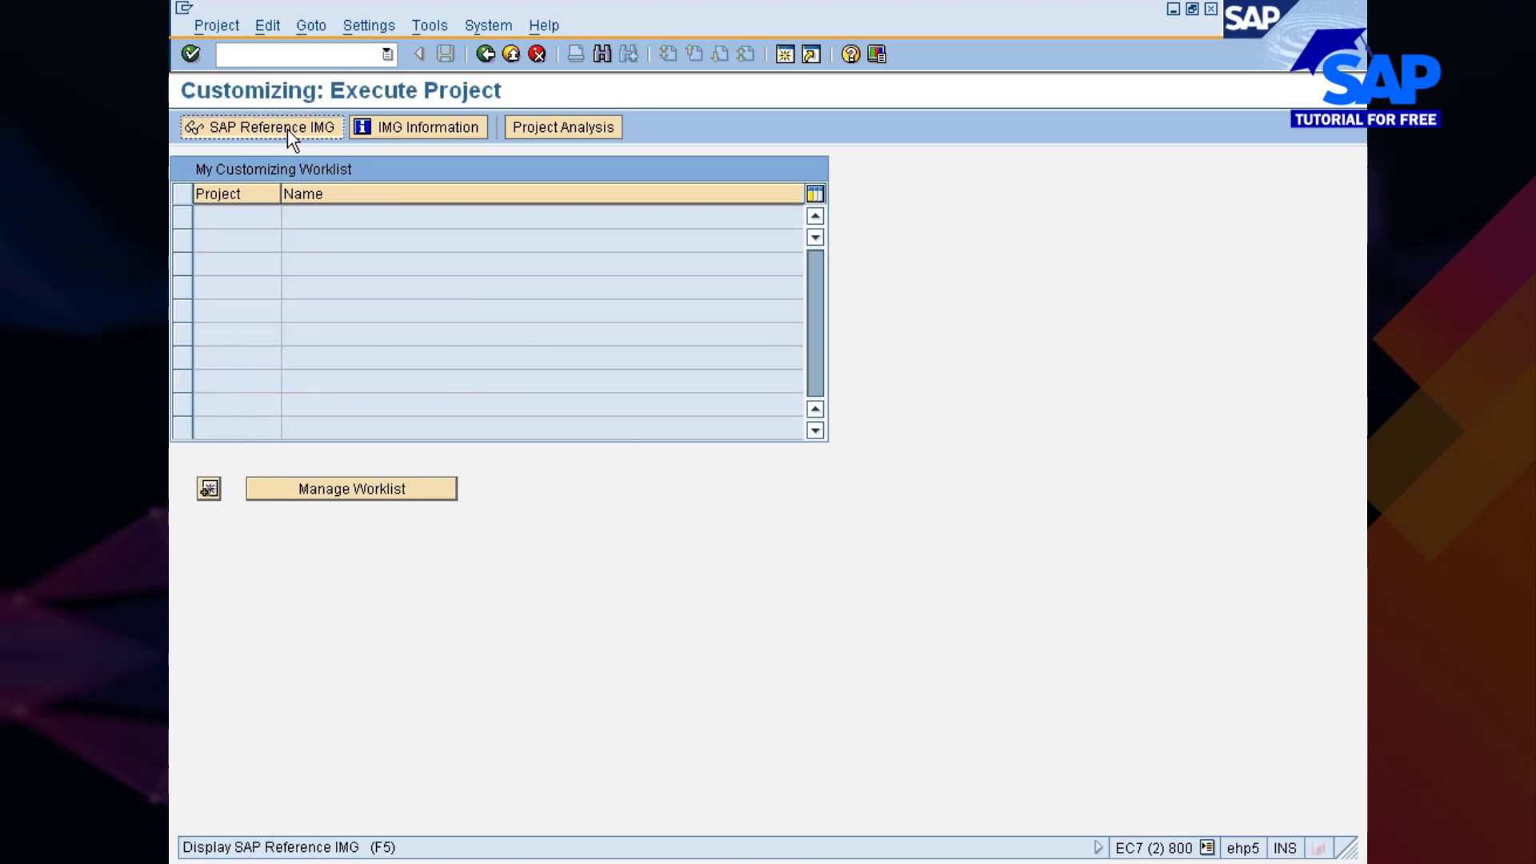
pyautogui.click(286, 128)
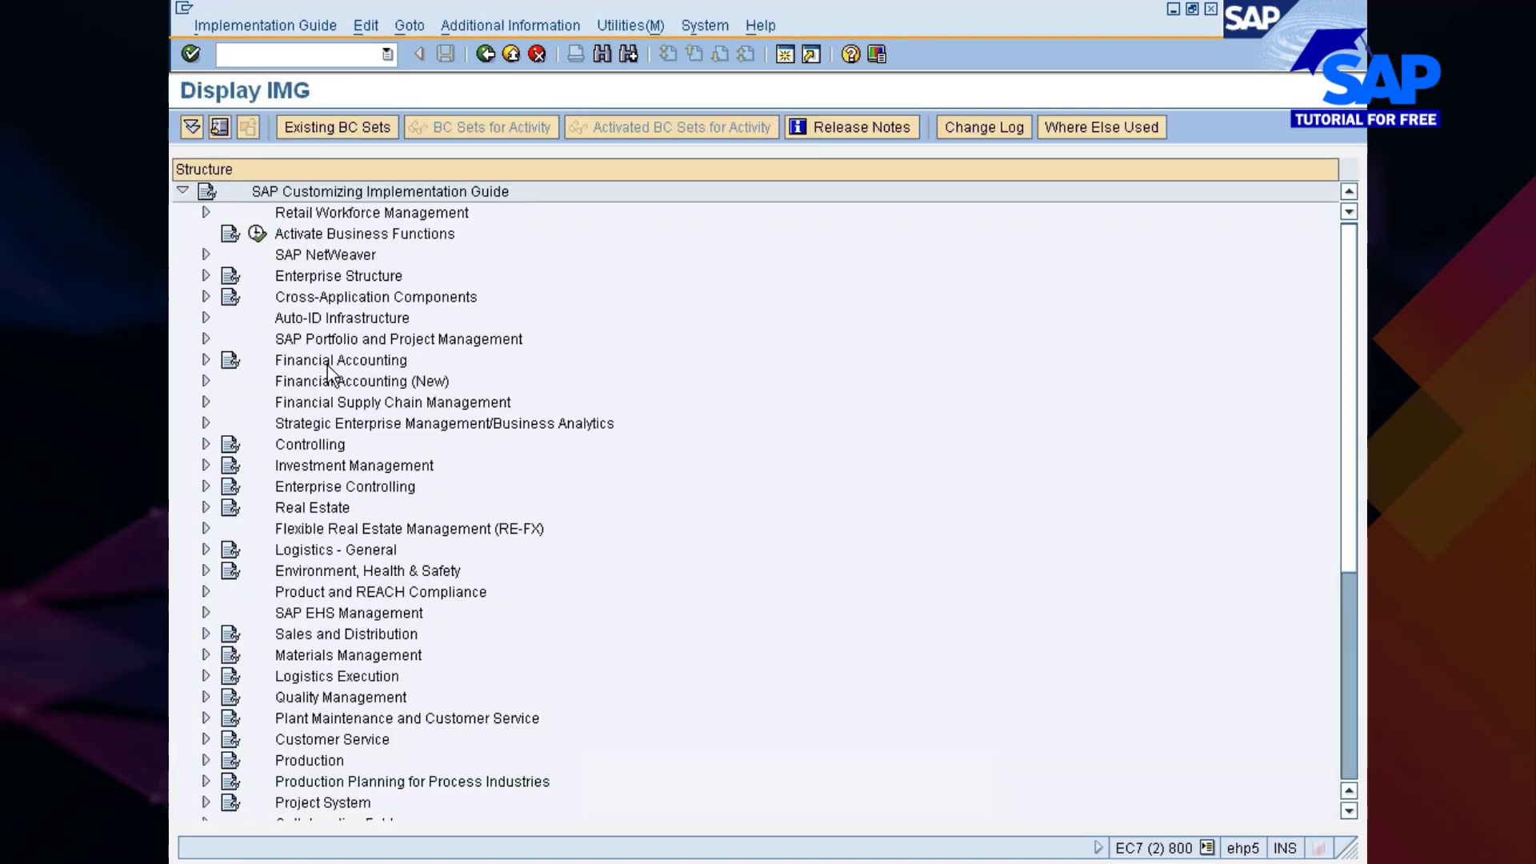
# - Expand Enterprise Structure, Definition and the Financial Accounting node beneath it in the new session's implementation guide
pyautogui.doubleClick(332, 276)
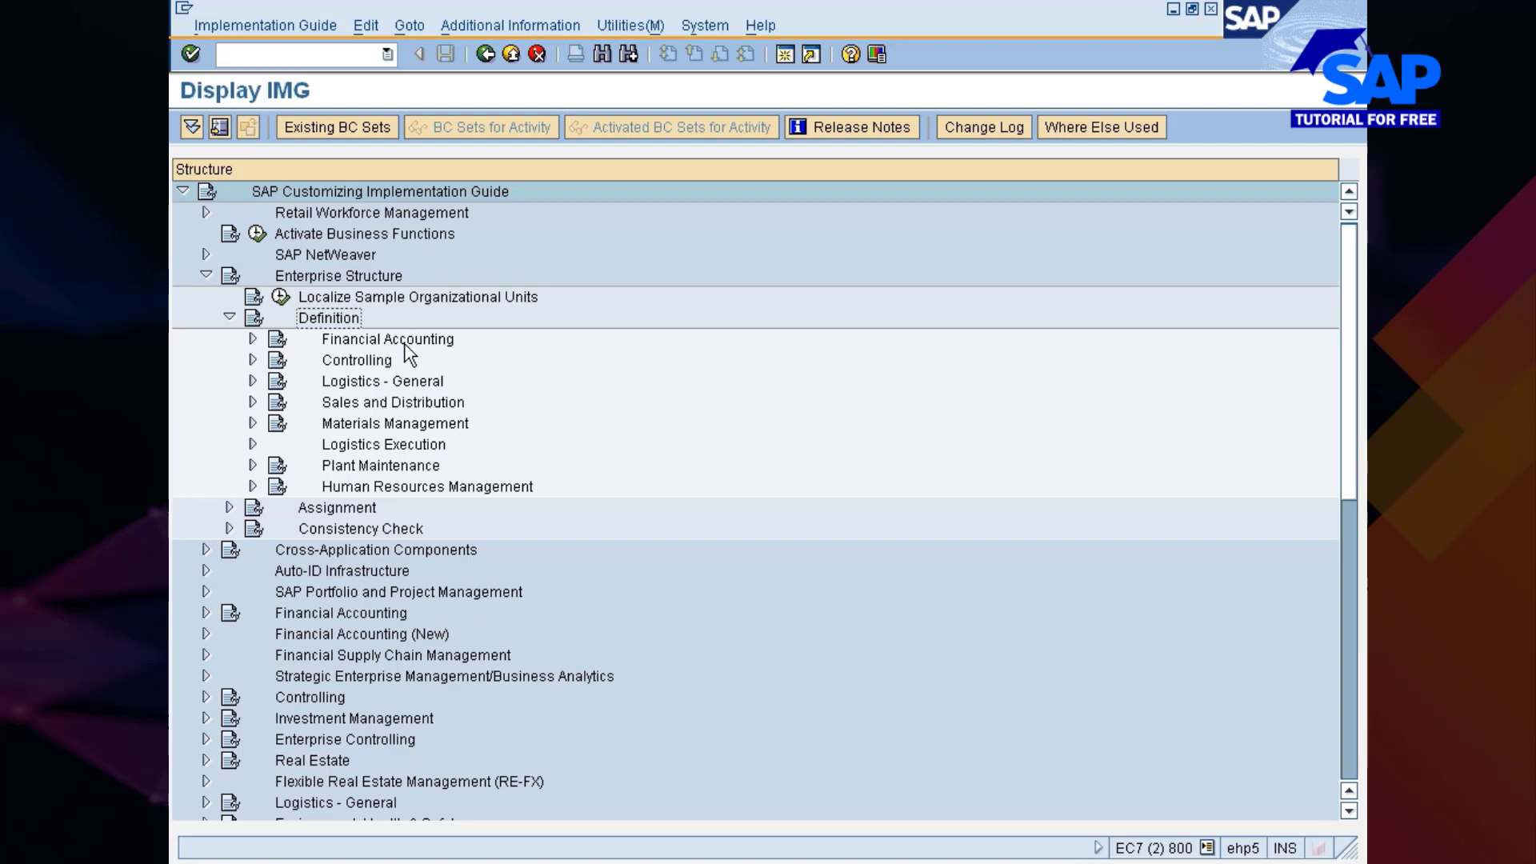
pyautogui.click(405, 341)
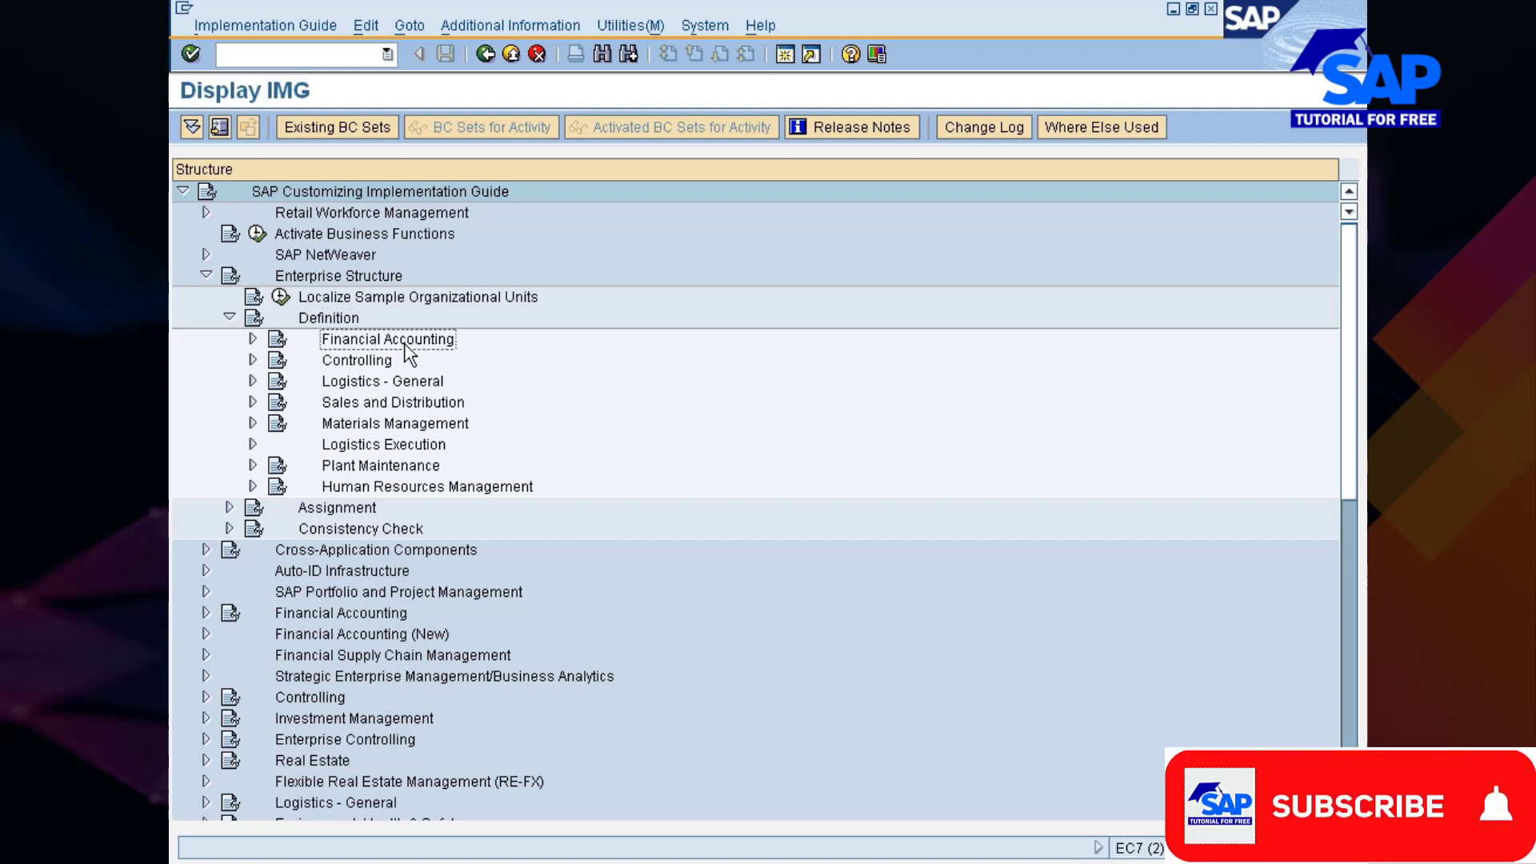
pyautogui.doubleClick(405, 341)
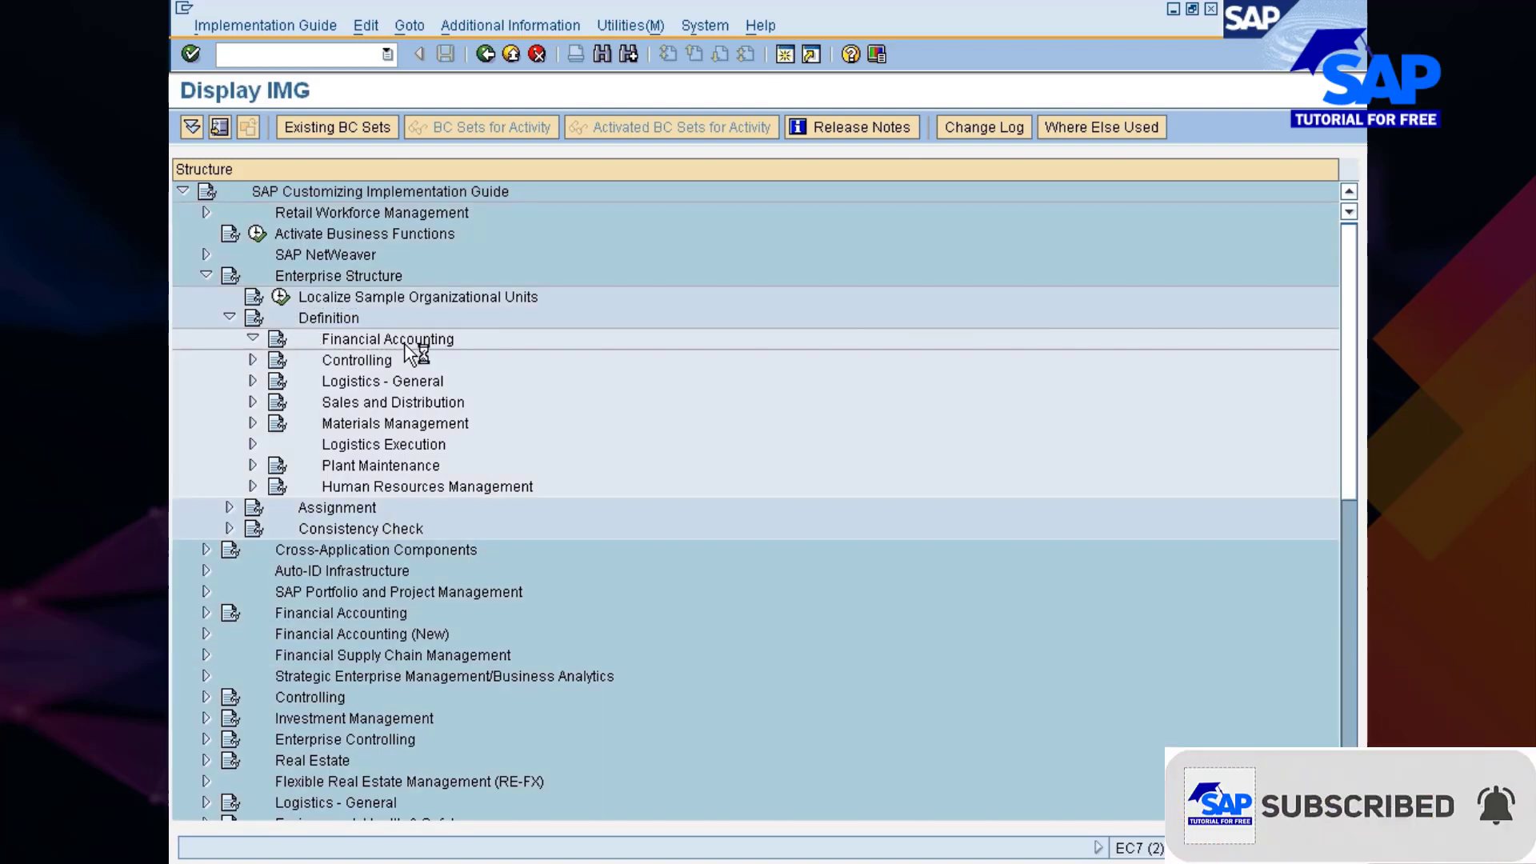
# - Open the Edit Company Code Data activity under Financial Accounting to view the existing company codes
pyautogui.press('Down')
pyautogui.press('Down')
pyautogui.press('Down')
pyautogui.press('Return')
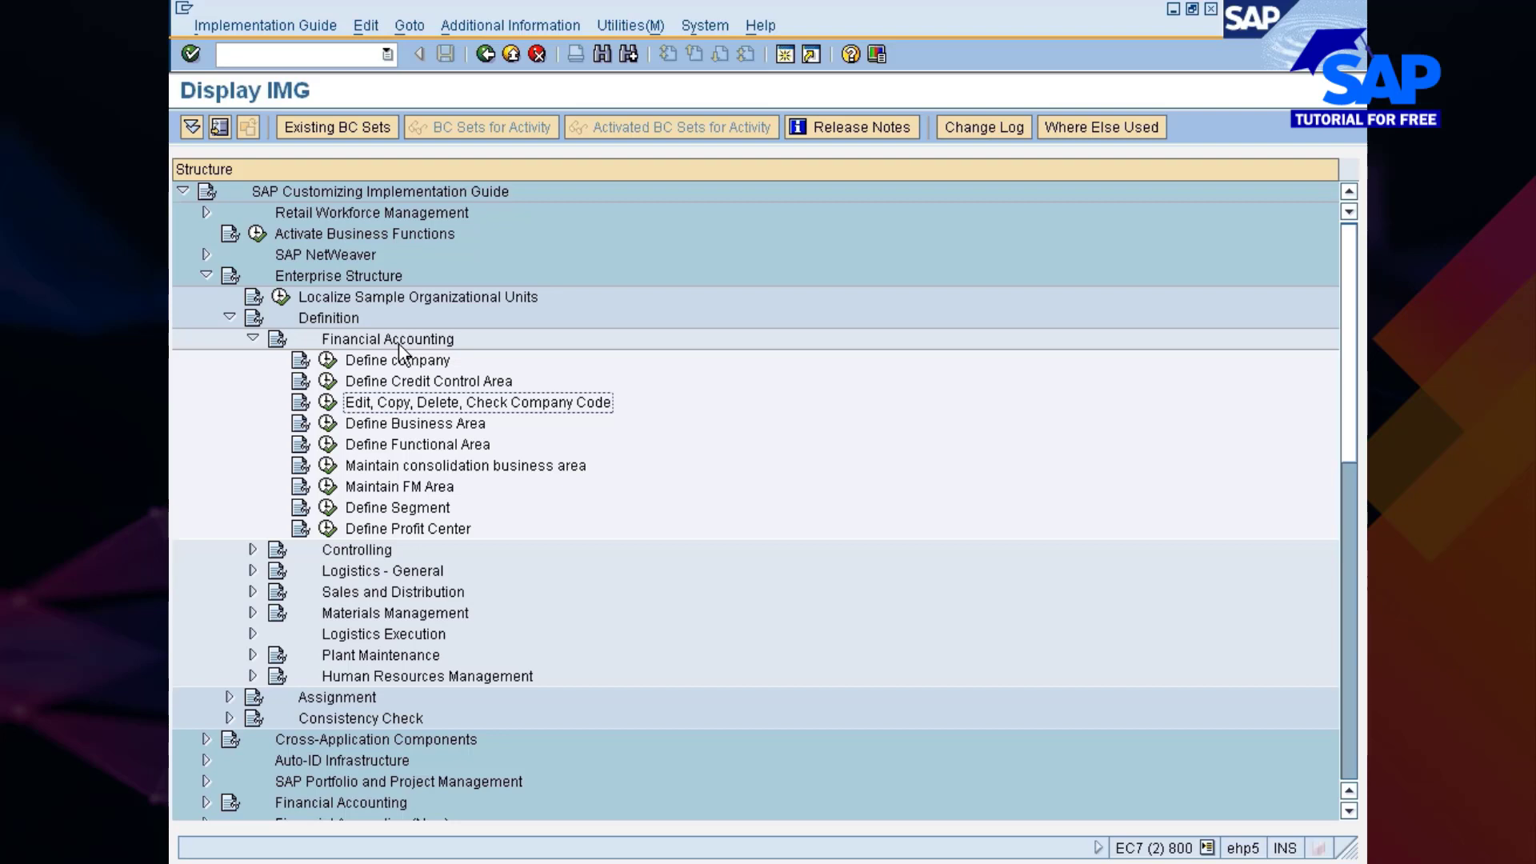
pyautogui.click(328, 401)
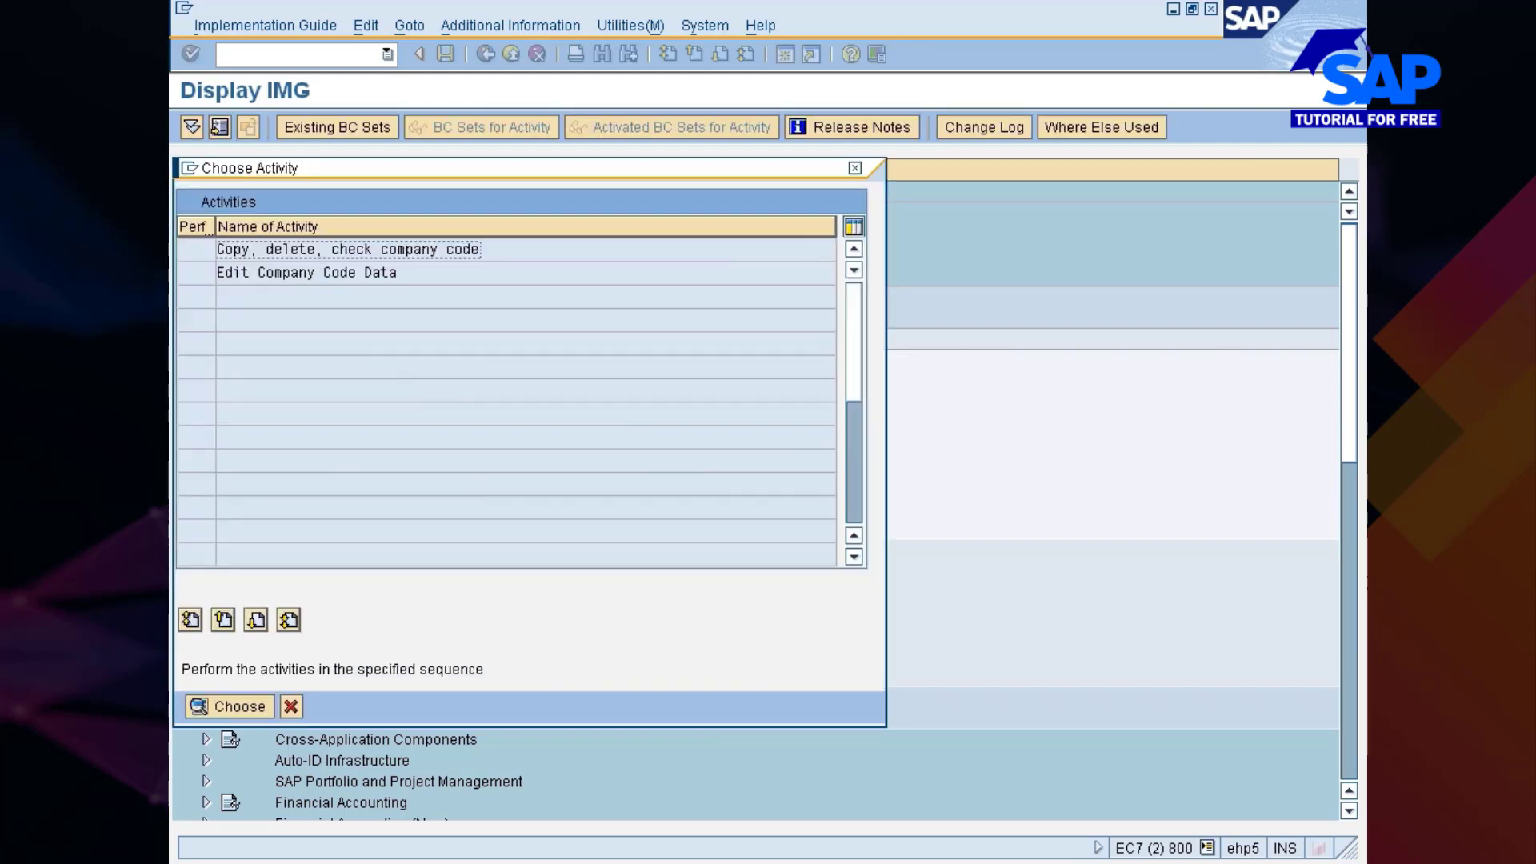
pyautogui.doubleClick(307, 275)
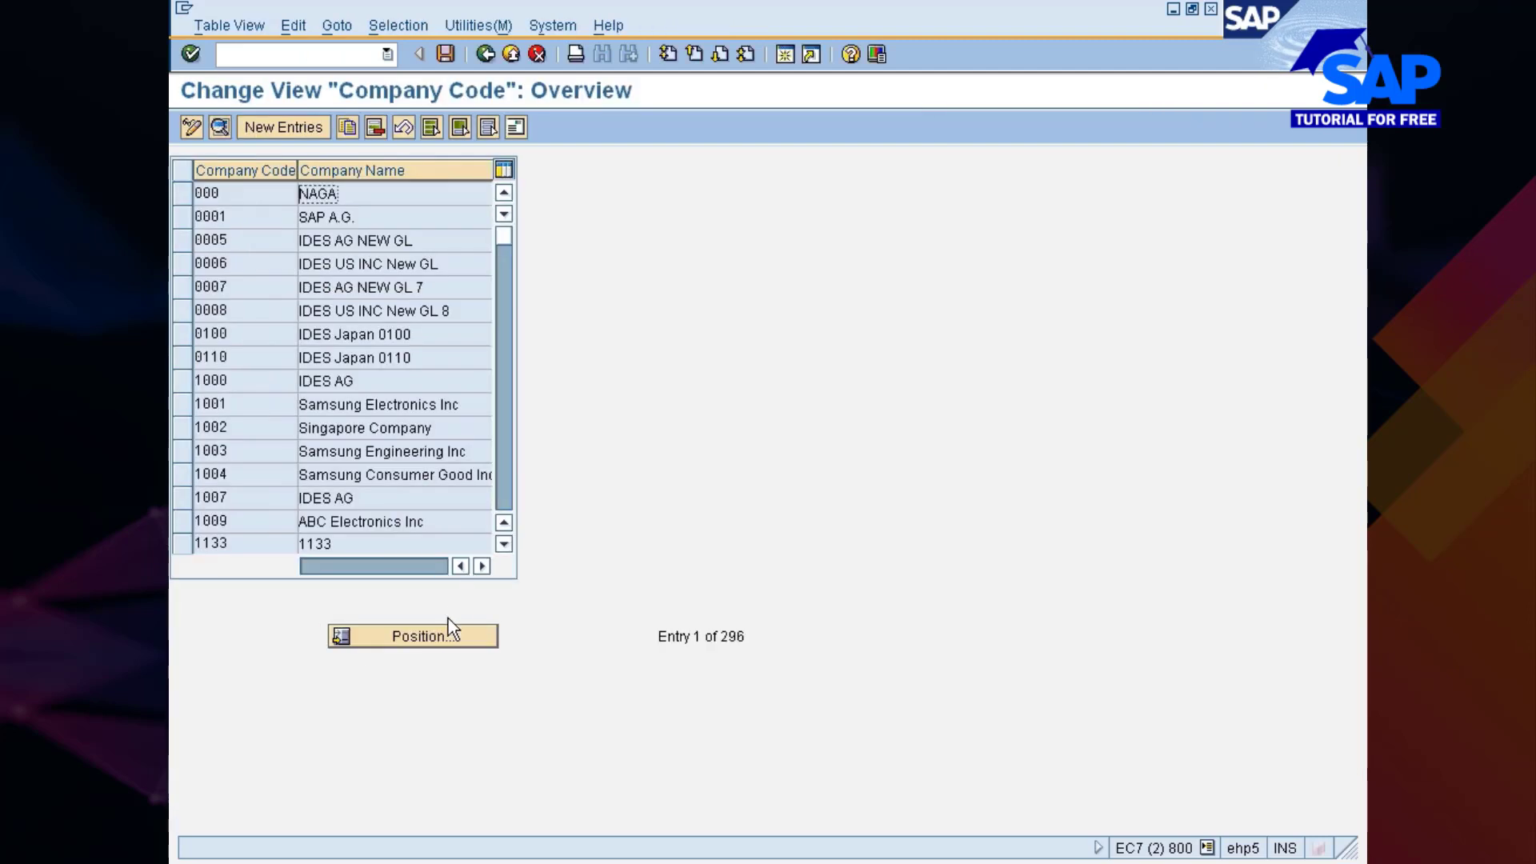
# - Position the company code overview at entry 7777
pyautogui.click(444, 637)
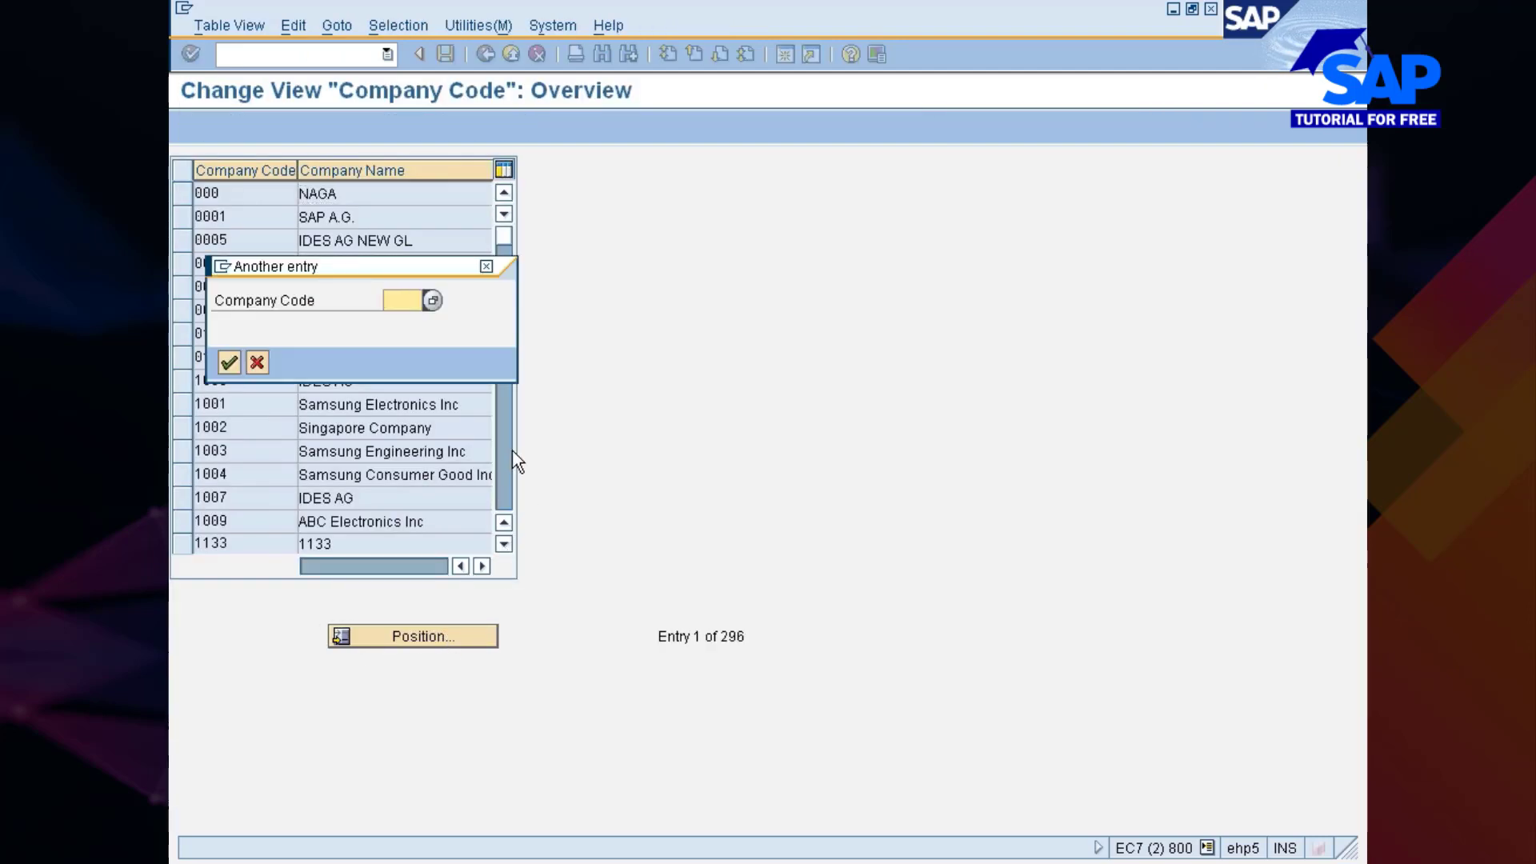
pyautogui.press('BackSpace')
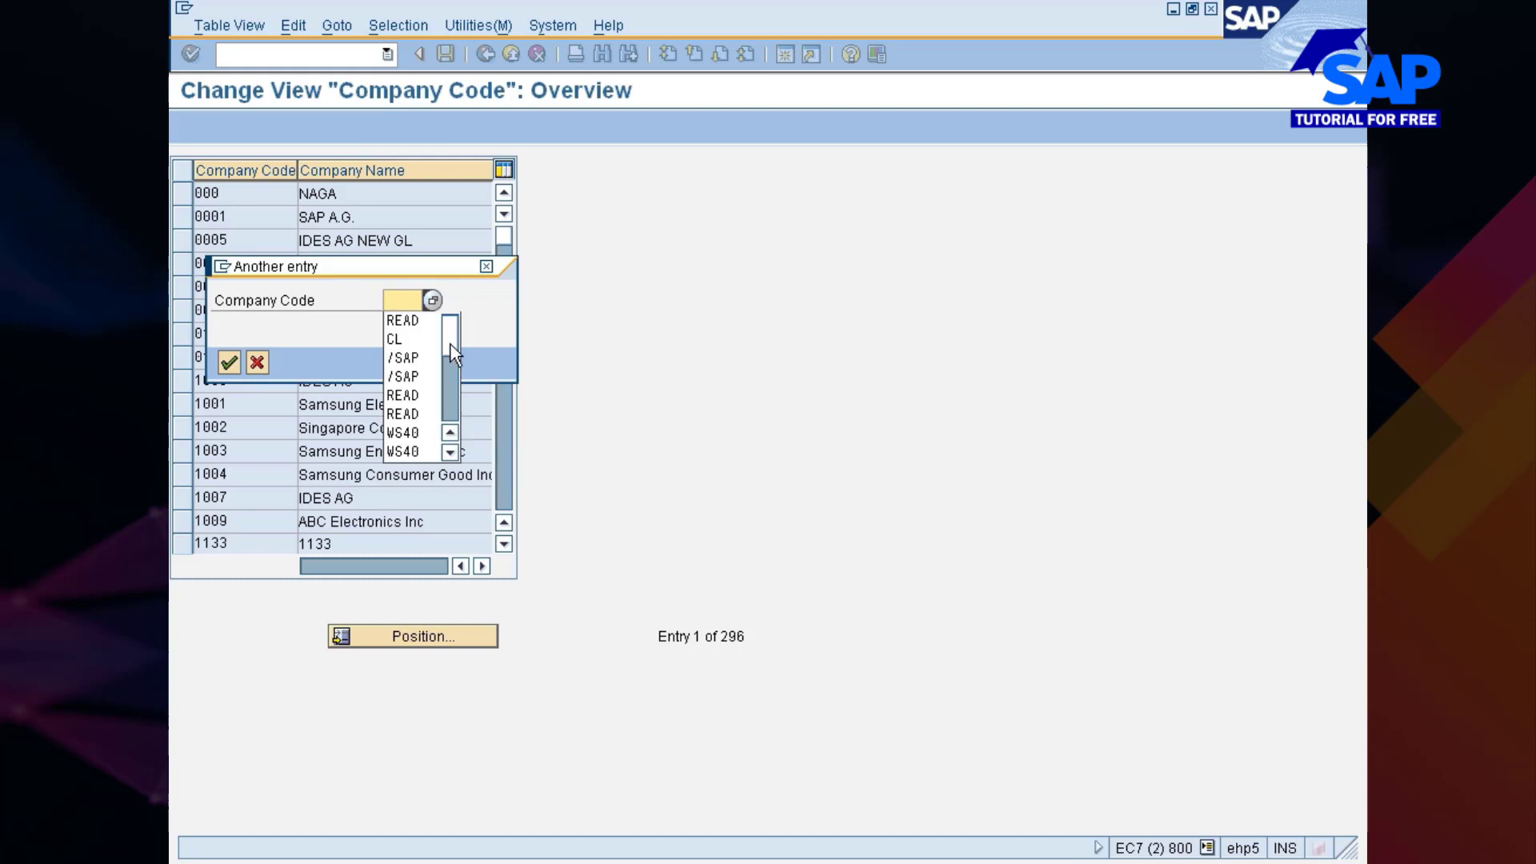
pyautogui.moveTo(452, 352); pyautogui.dragTo(452, 412)
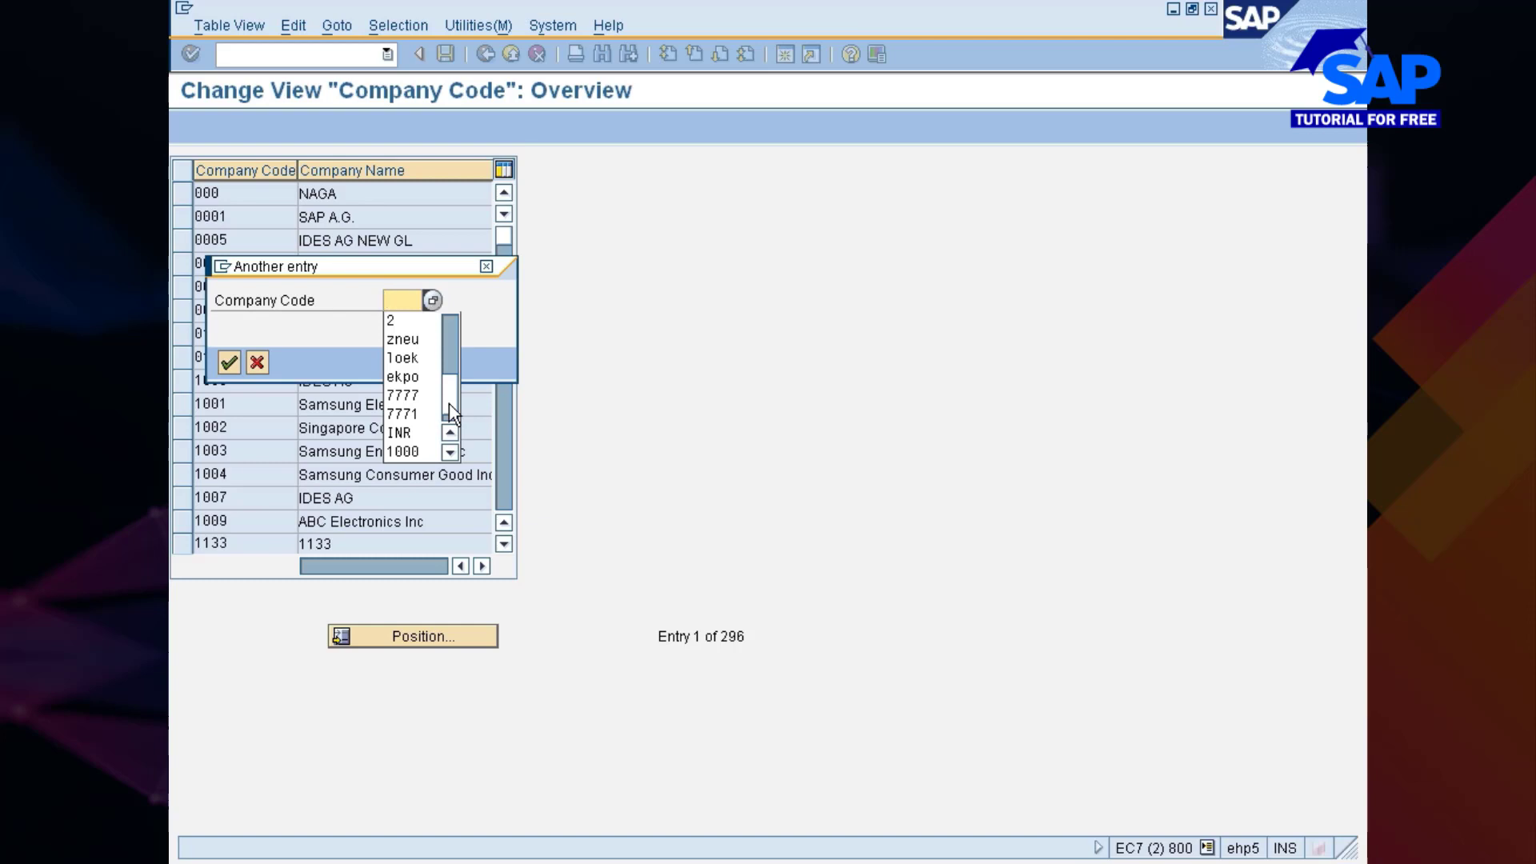
pyautogui.scroll(1, 449, 404)
pyautogui.click(408, 415)
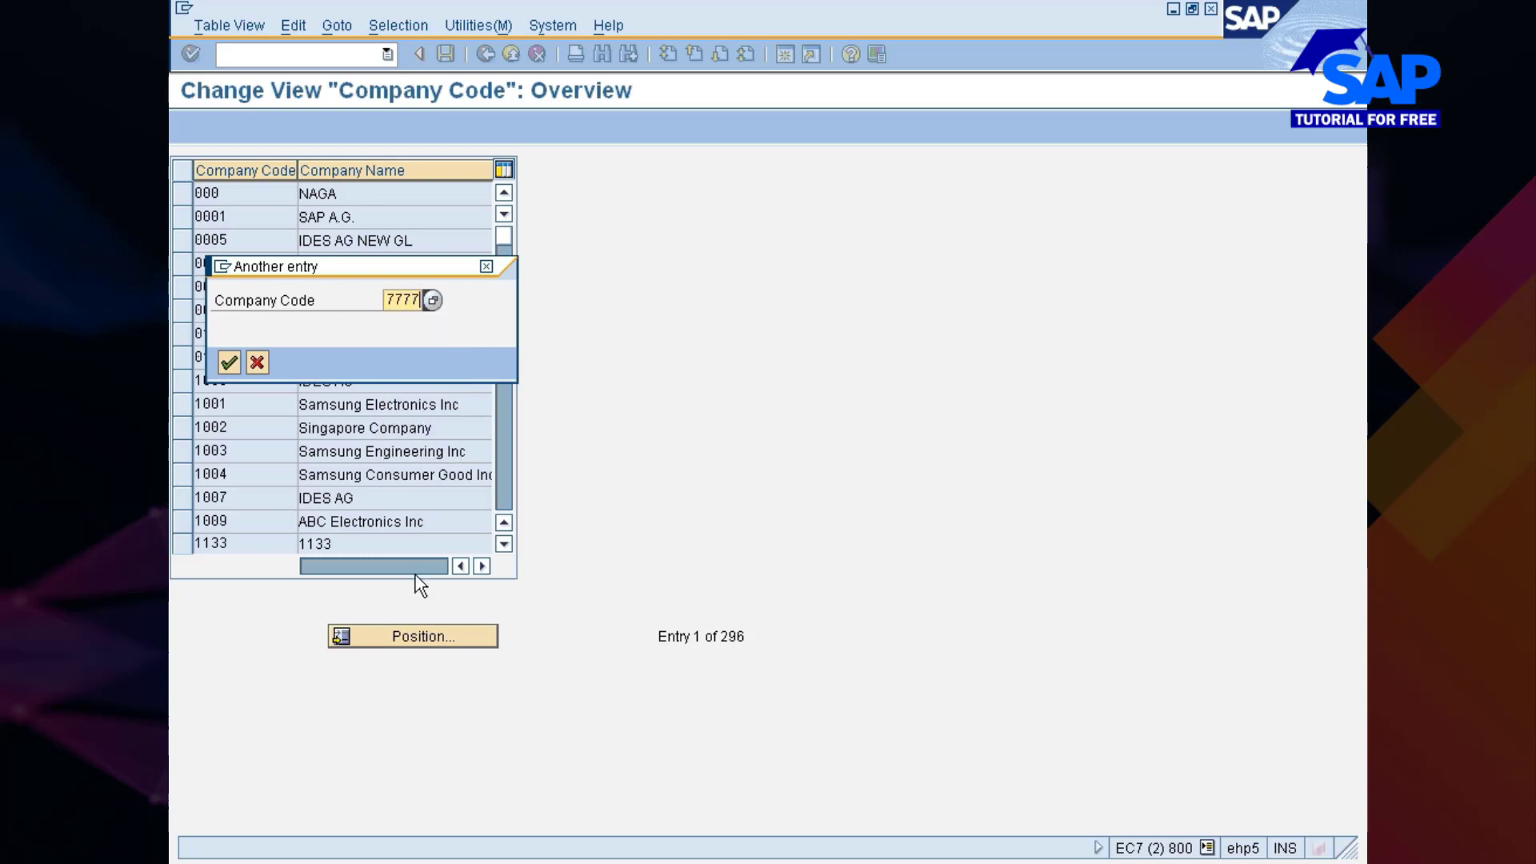
pyautogui.click(232, 364)
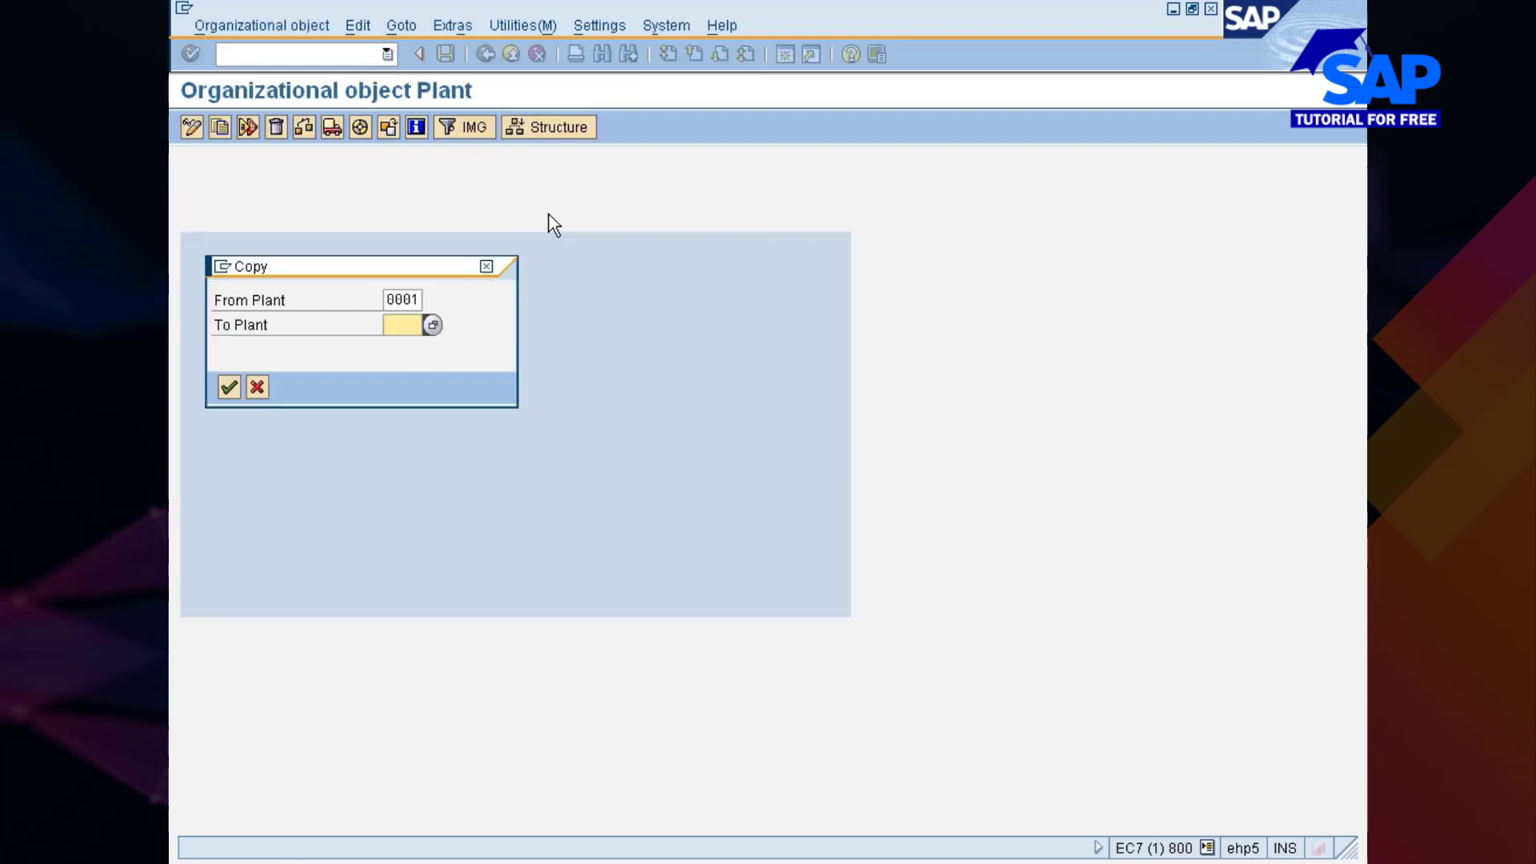
# - Back in the first session, copy plant 0001 to plant 777C and accept the number range and address transport notice
pyautogui.write('7771')
pyautogui.press('BackSpace')
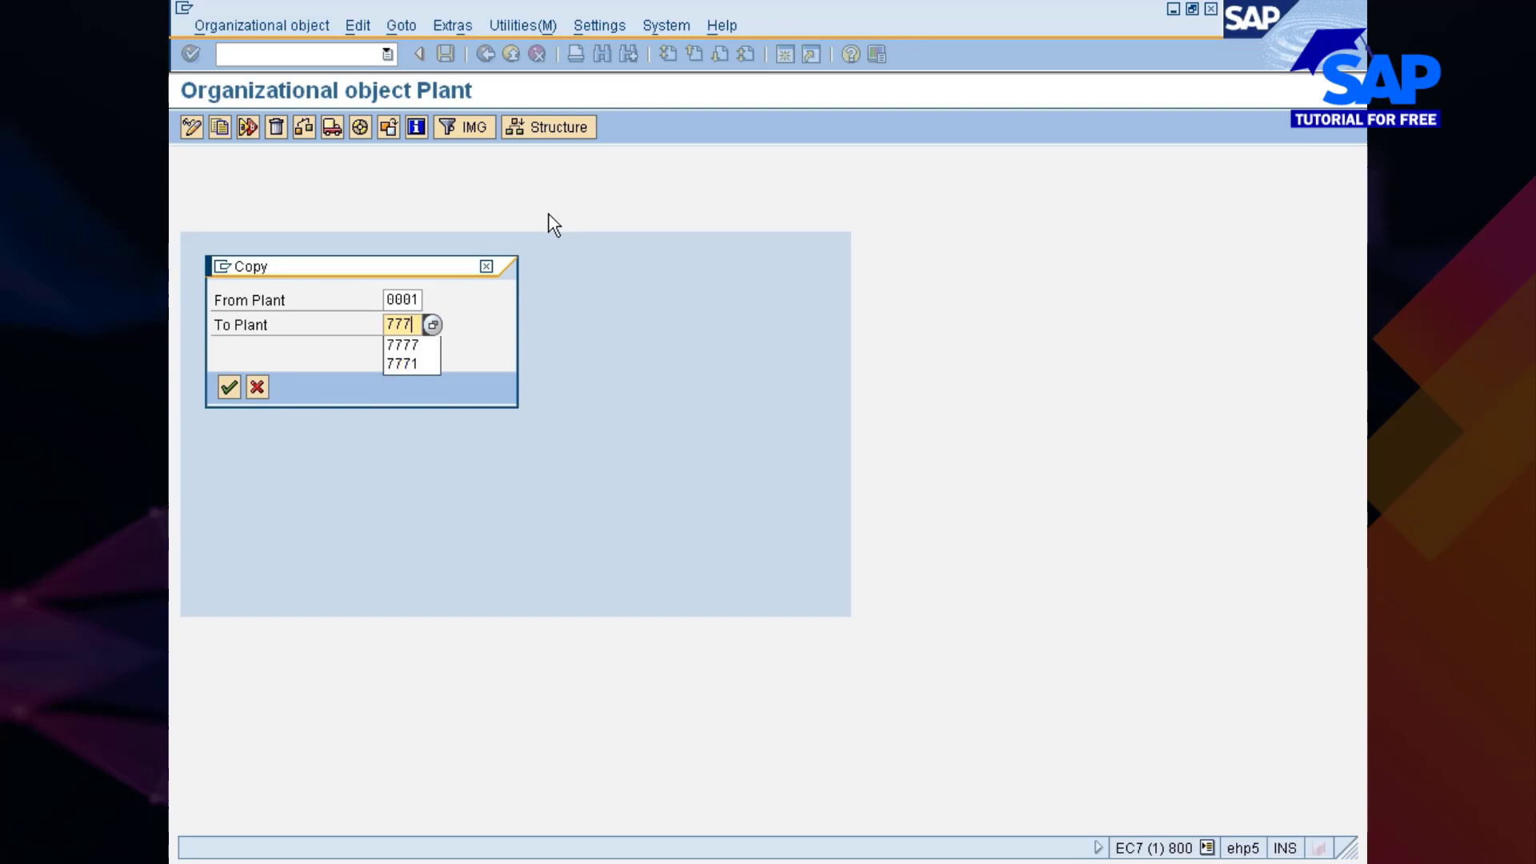
pyautogui.write('C')
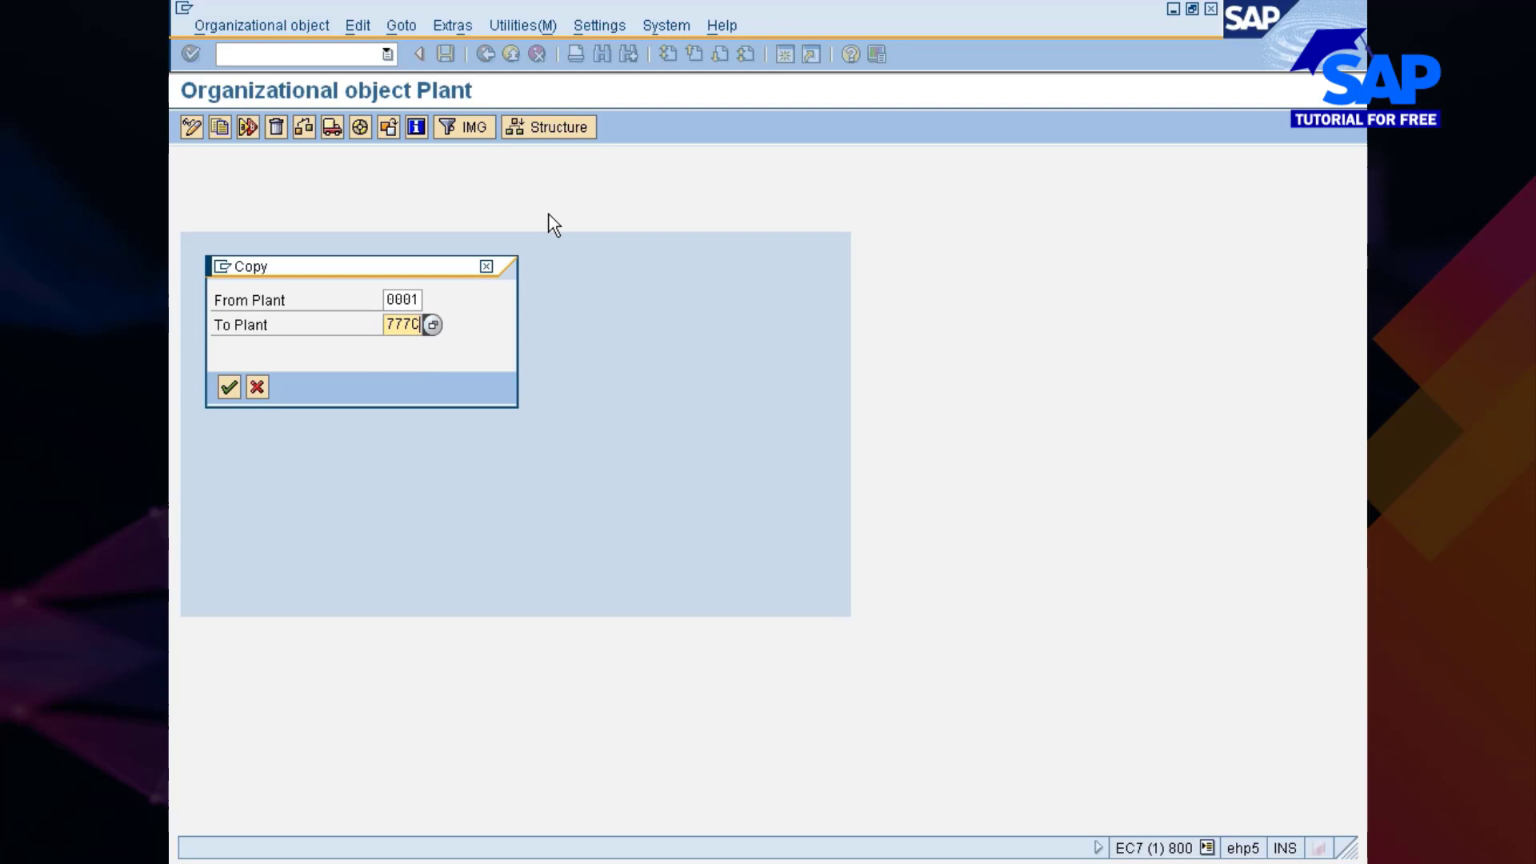
pyautogui.press('Return')
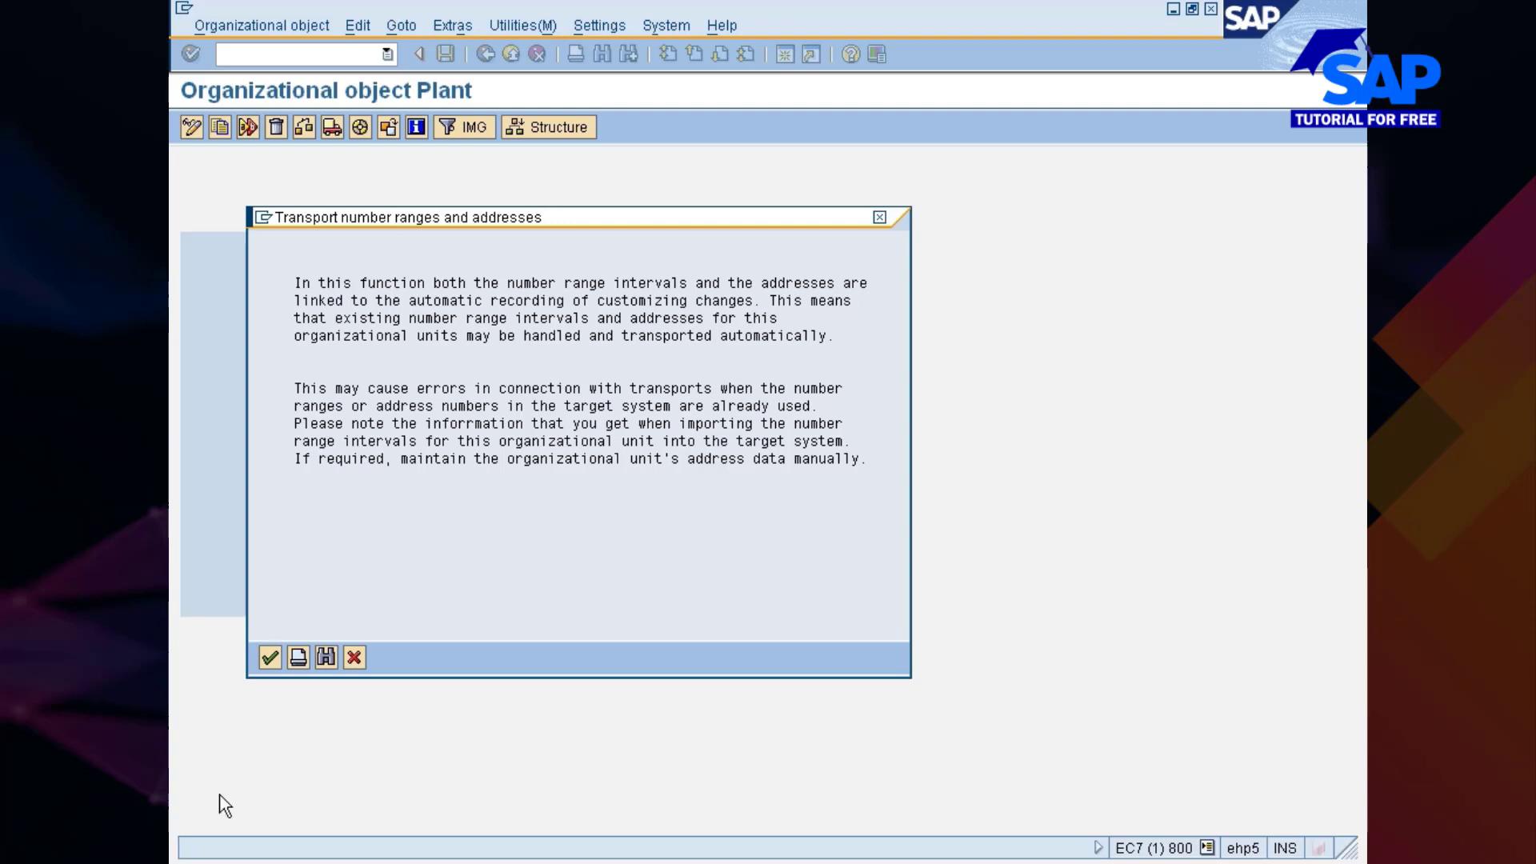
pyautogui.click(269, 658)
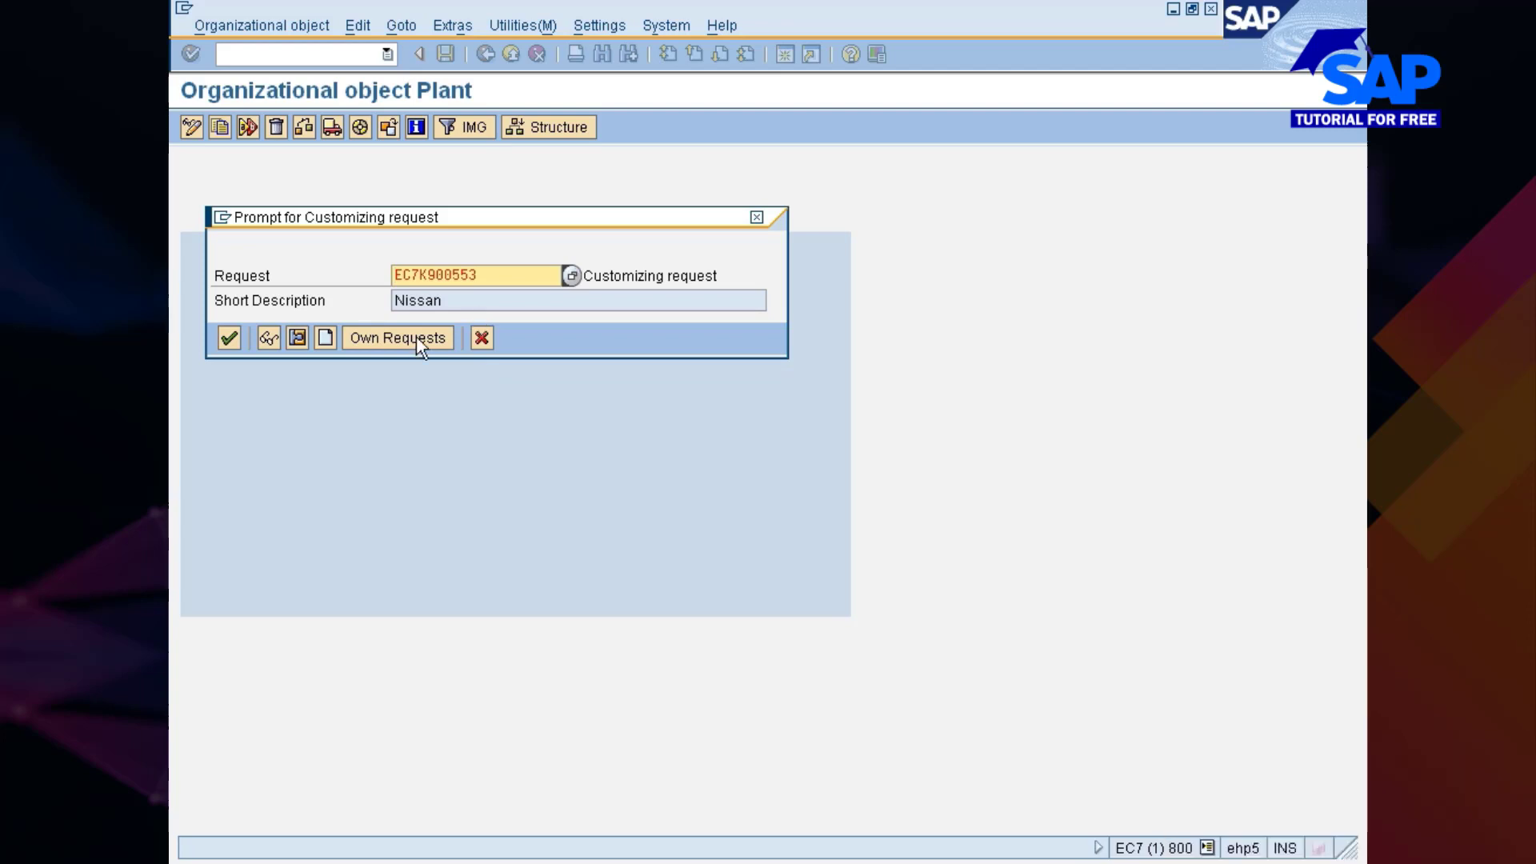
# - Choose the own customizing request EC7K900551, Nissan changes, for the plant copy and acknowledge its completion
pyautogui.click(390, 341)
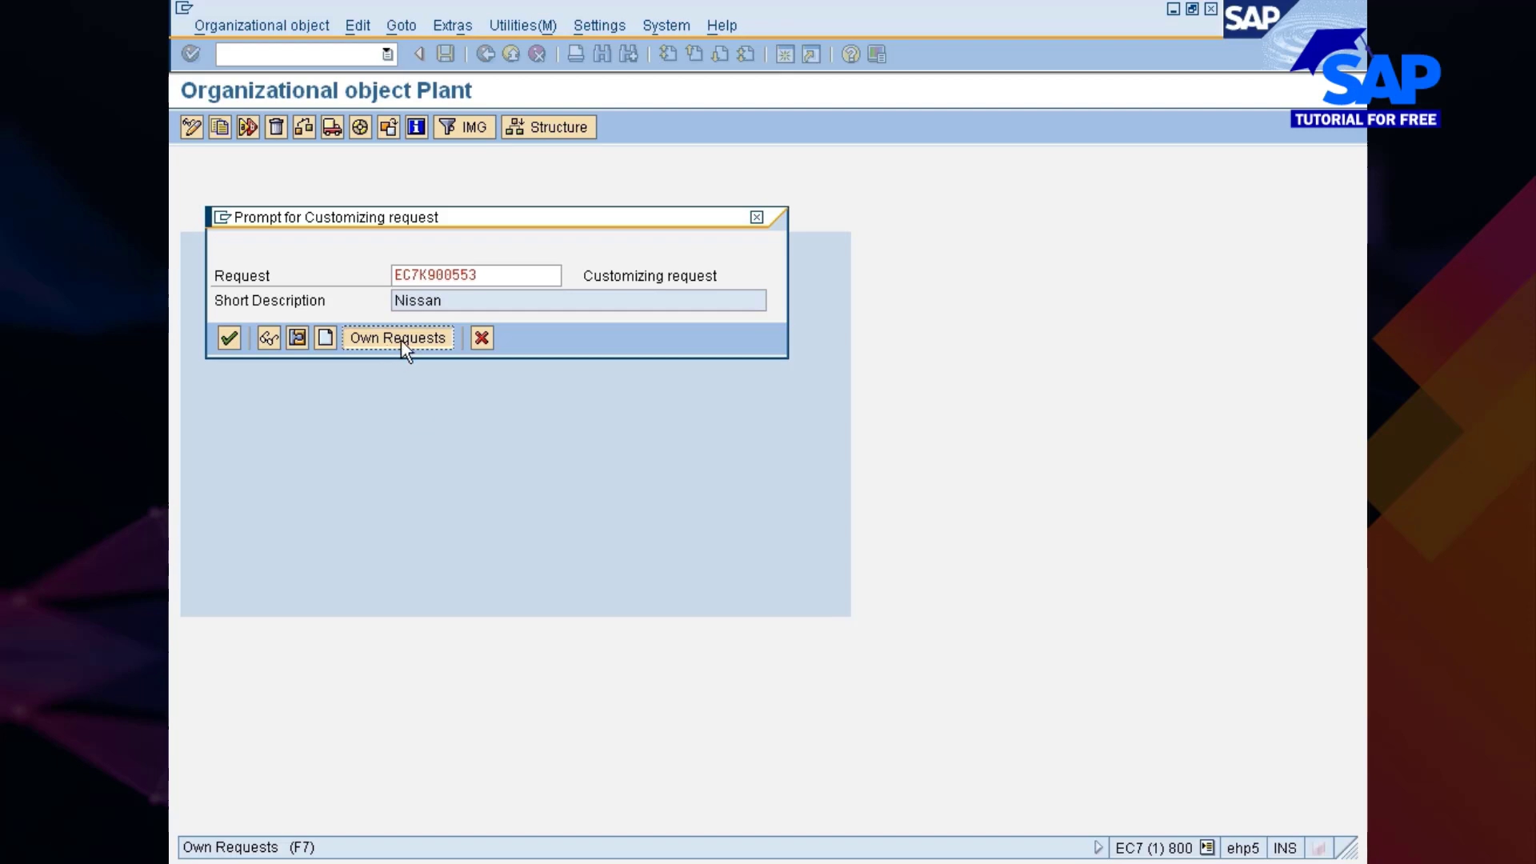
pyautogui.click(400, 339)
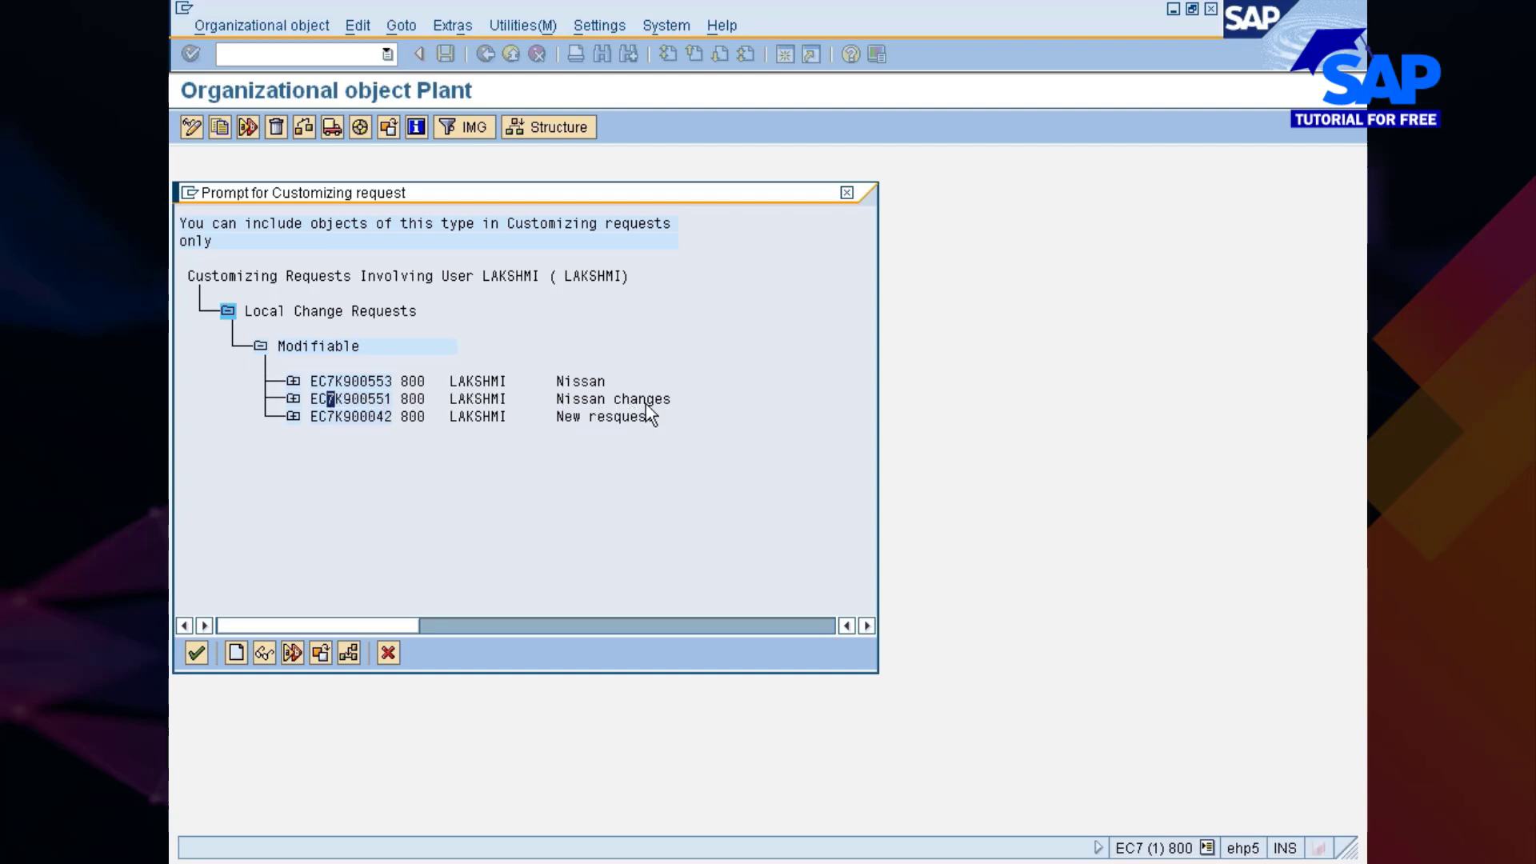
pyautogui.click(339, 399)
pyautogui.doubleClick(339, 400)
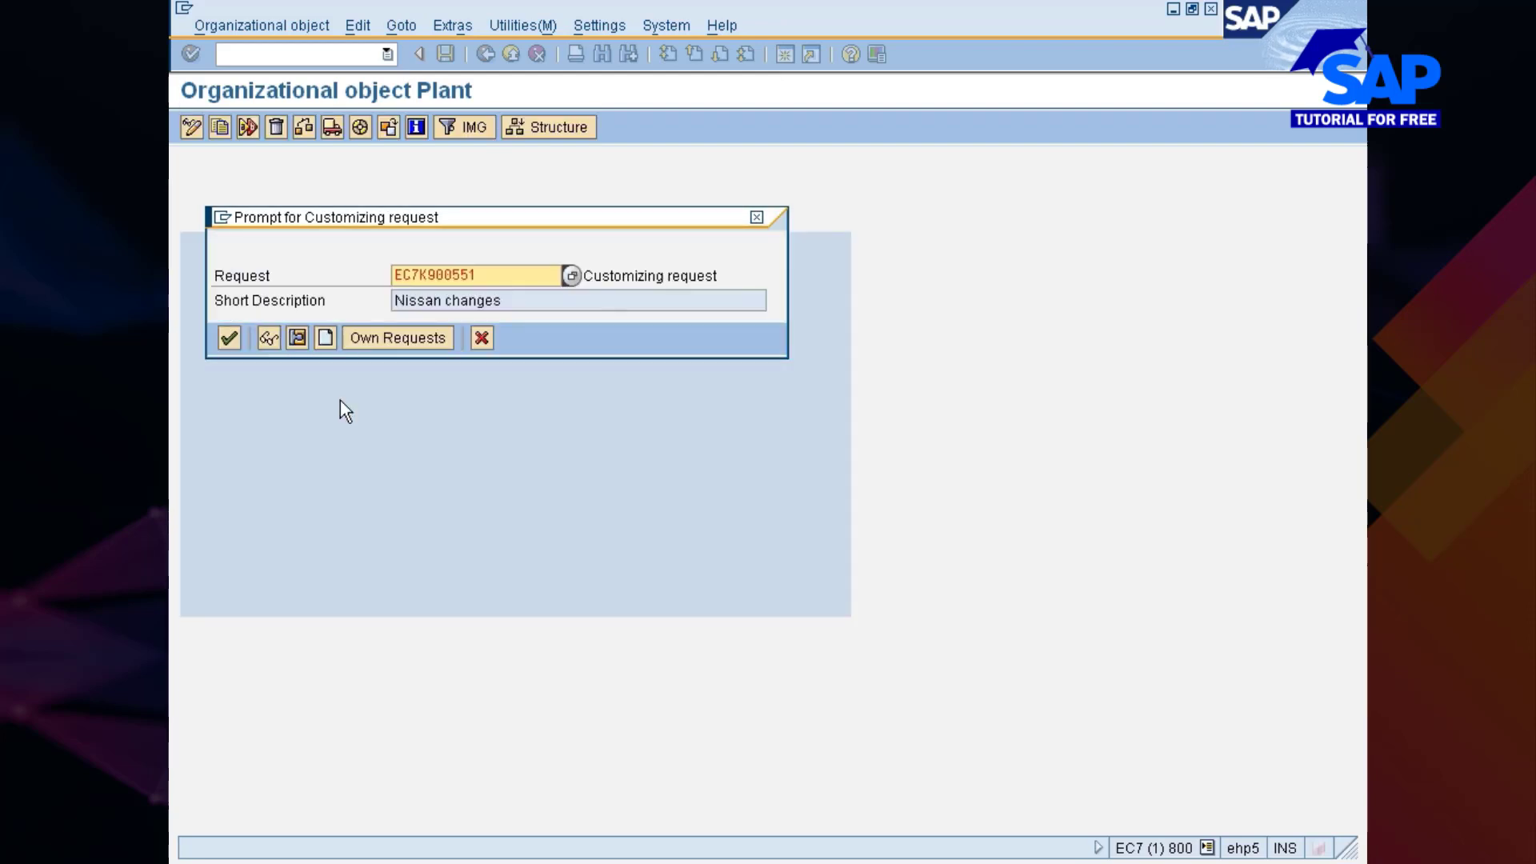
pyautogui.click(228, 342)
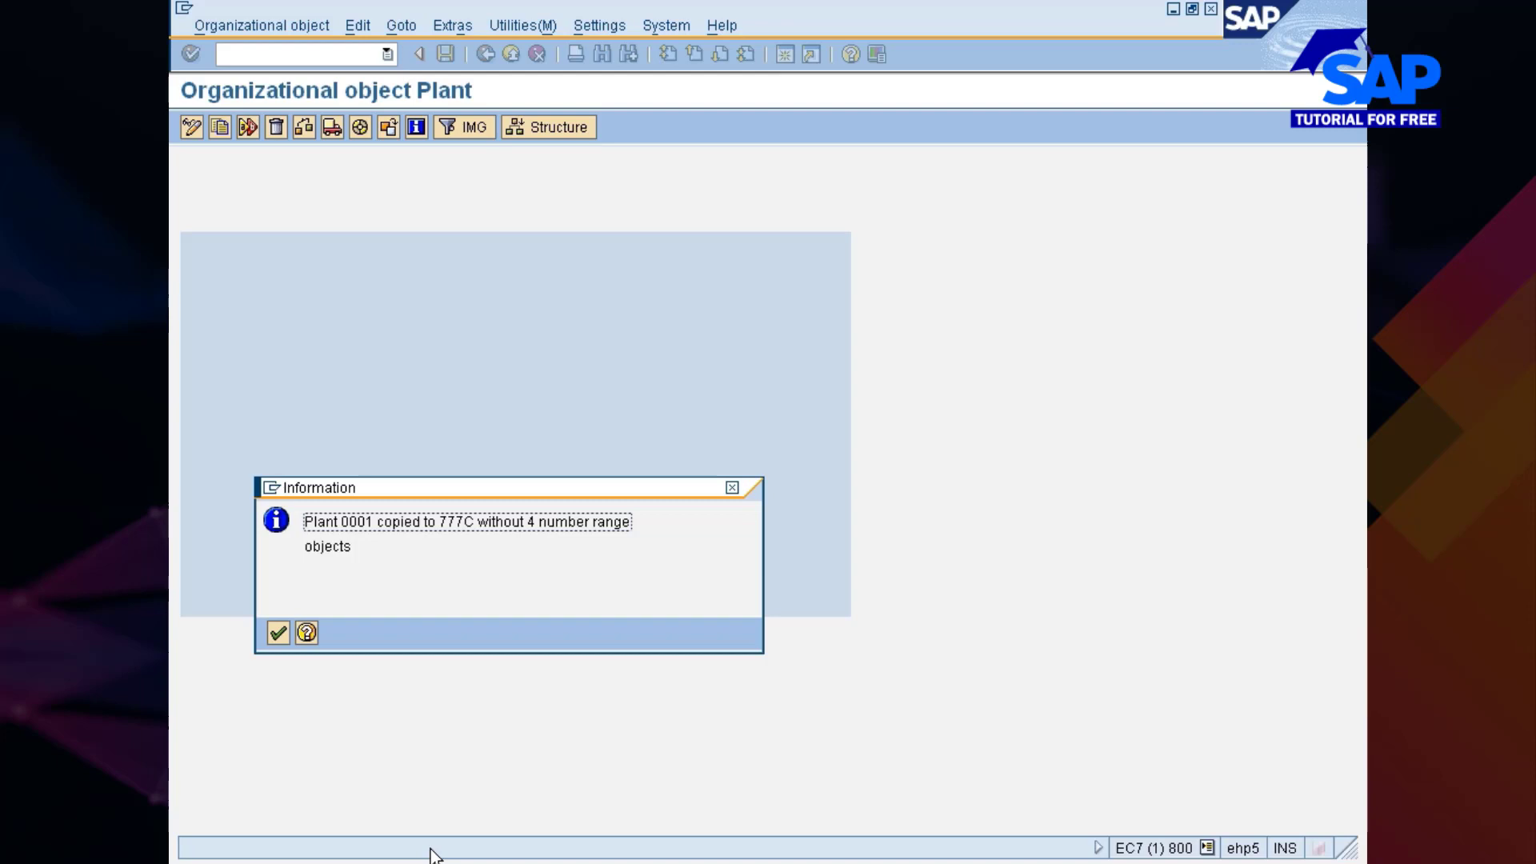
pyautogui.press('Return')
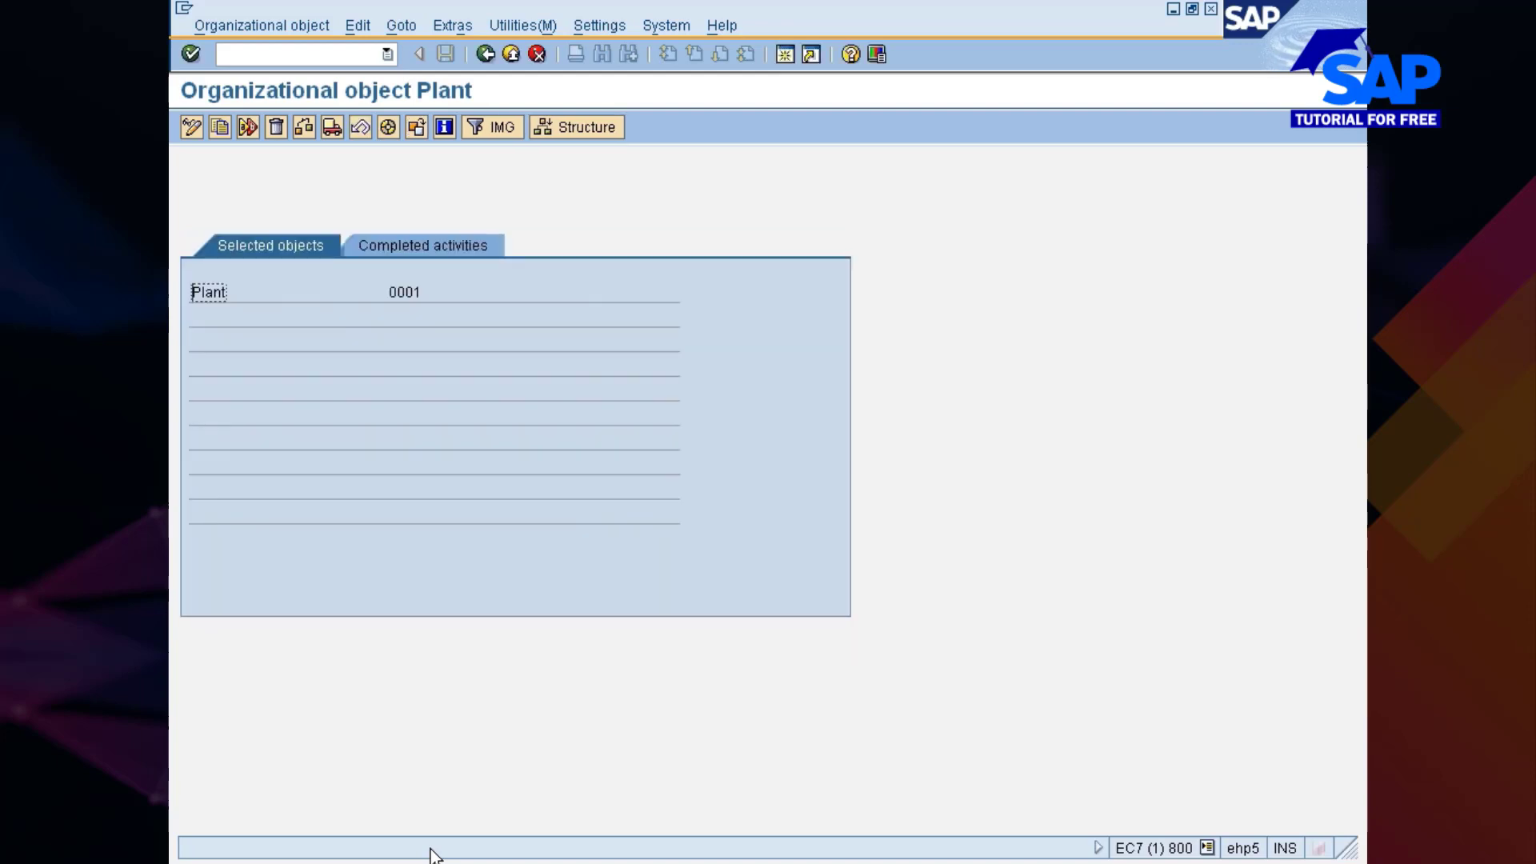
# - Review the completed activities of the plant copy and return to the plant activity selection
pyautogui.click(459, 246)
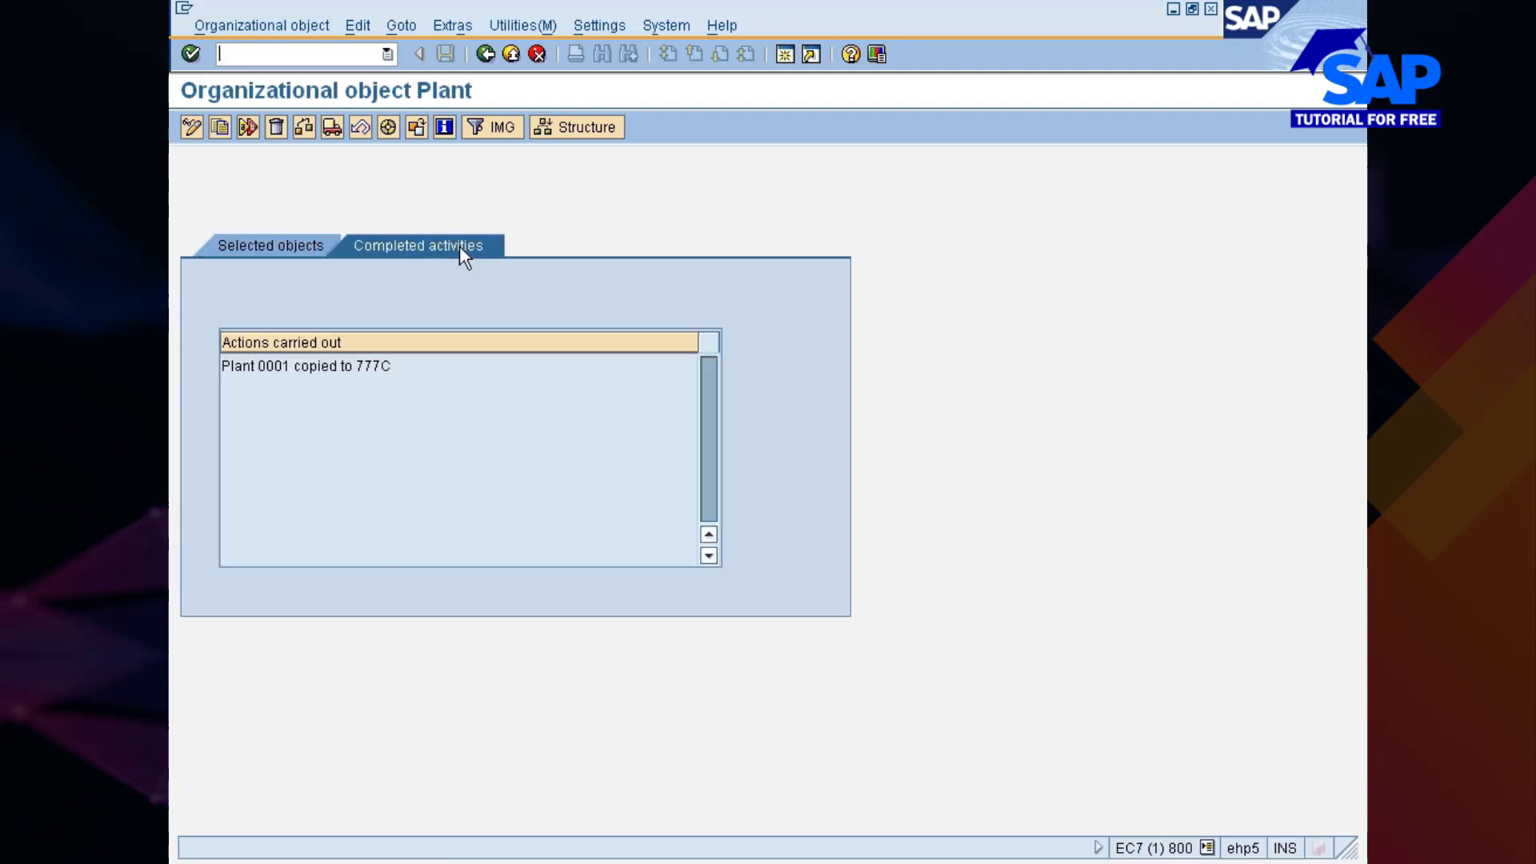
pyautogui.click(393, 366)
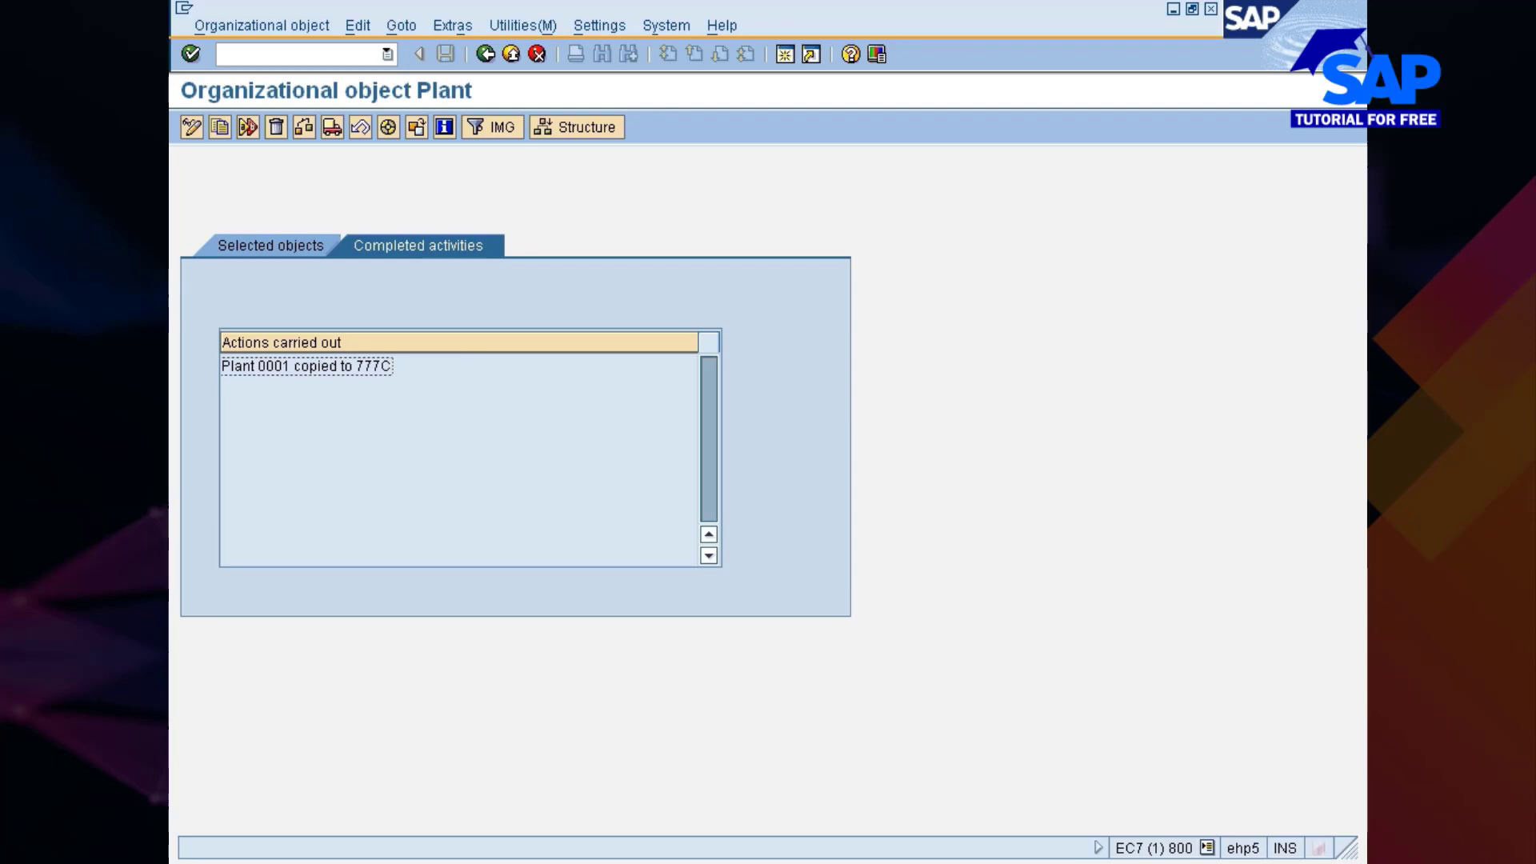
pyautogui.click(487, 55)
pyautogui.click(487, 55)
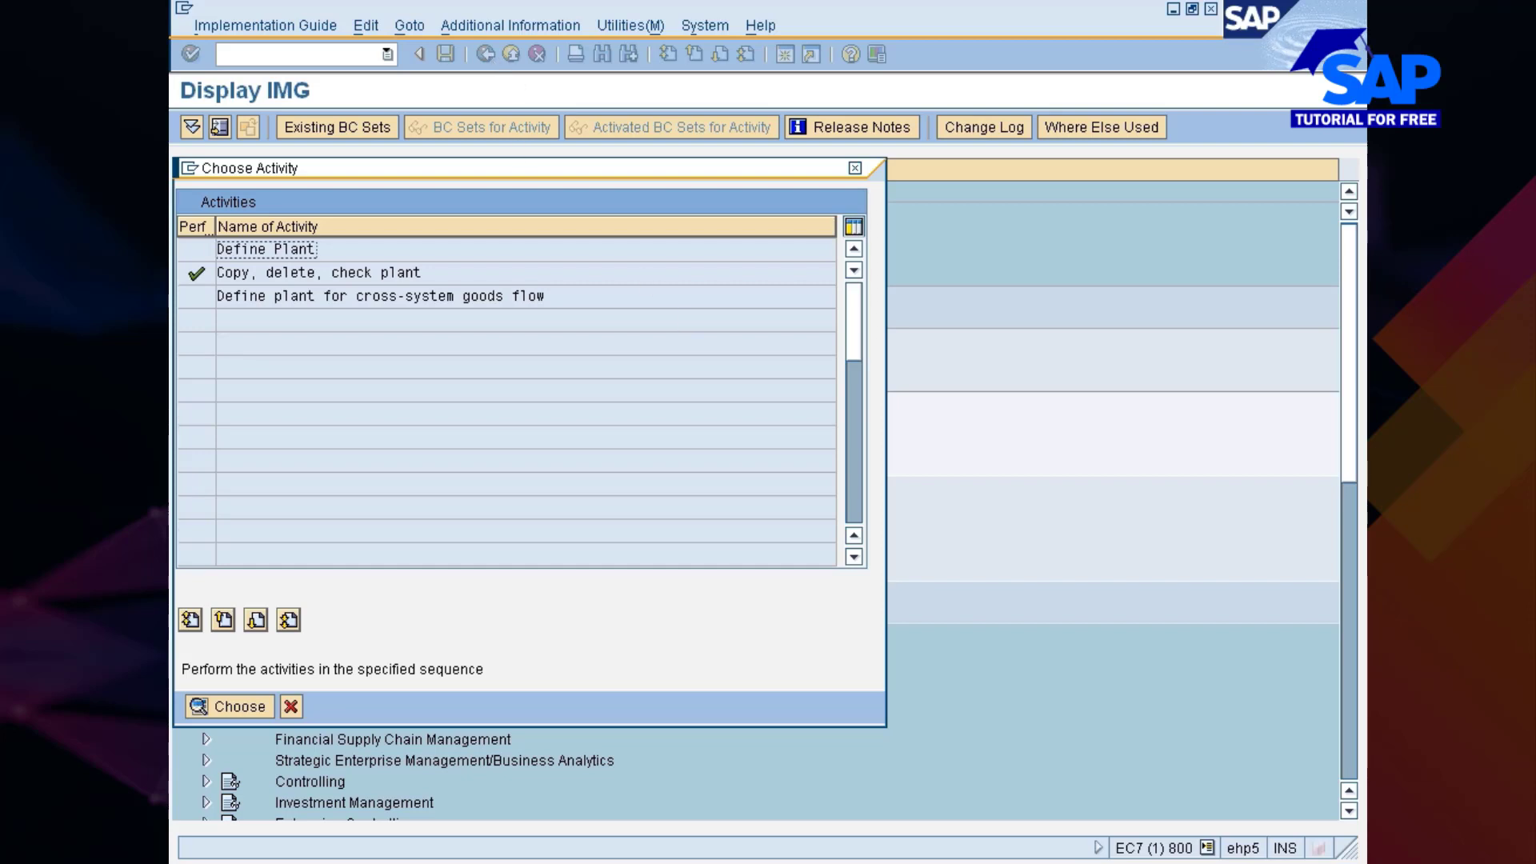
# - Open the Define Plant activity and position the plant overview at 777C
pyautogui.doubleClick(293, 252)
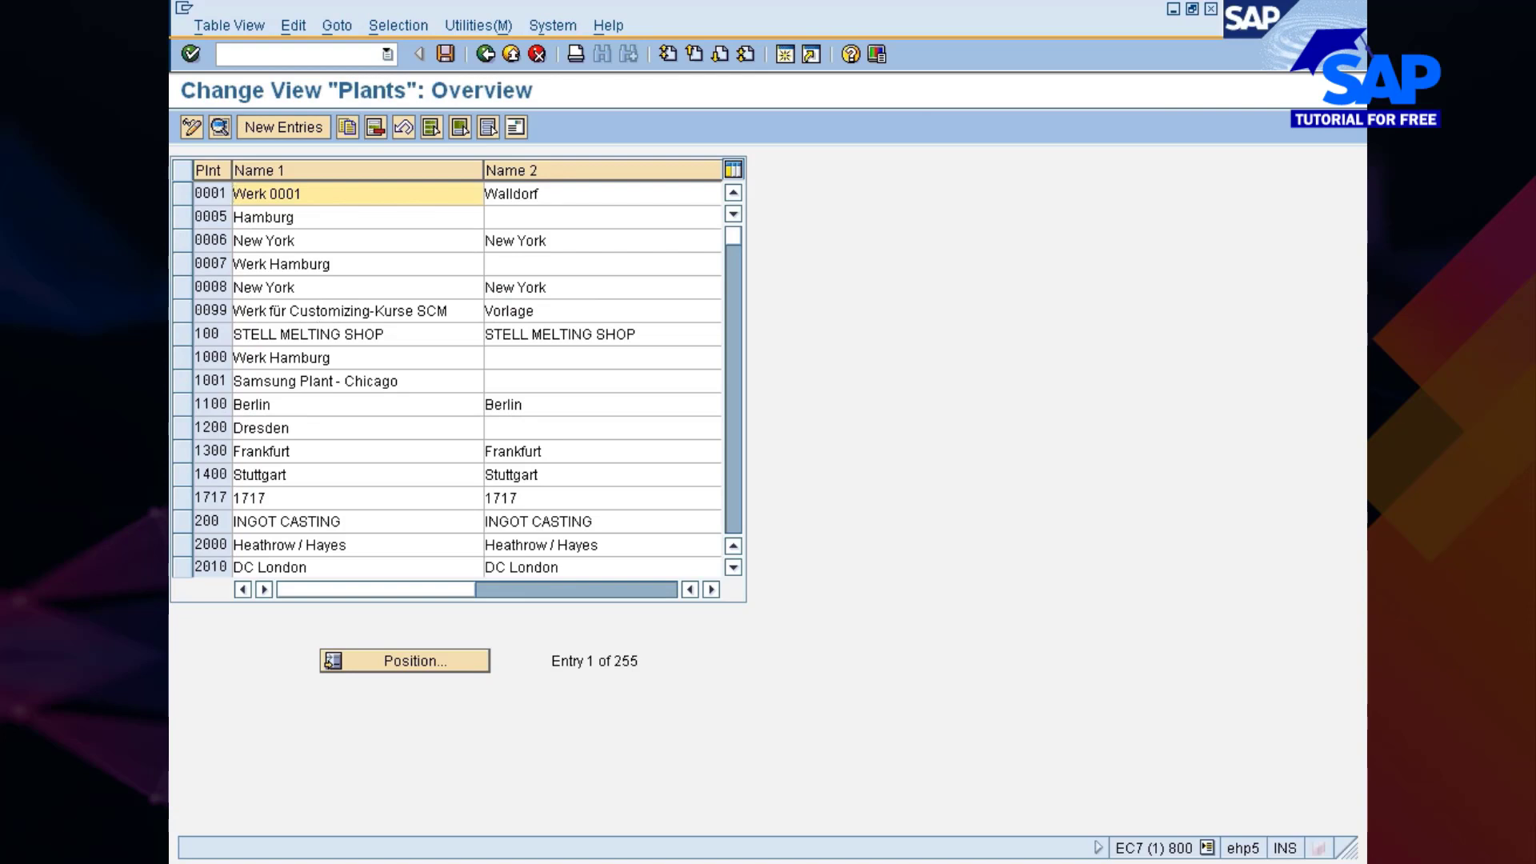
pyautogui.click(417, 661)
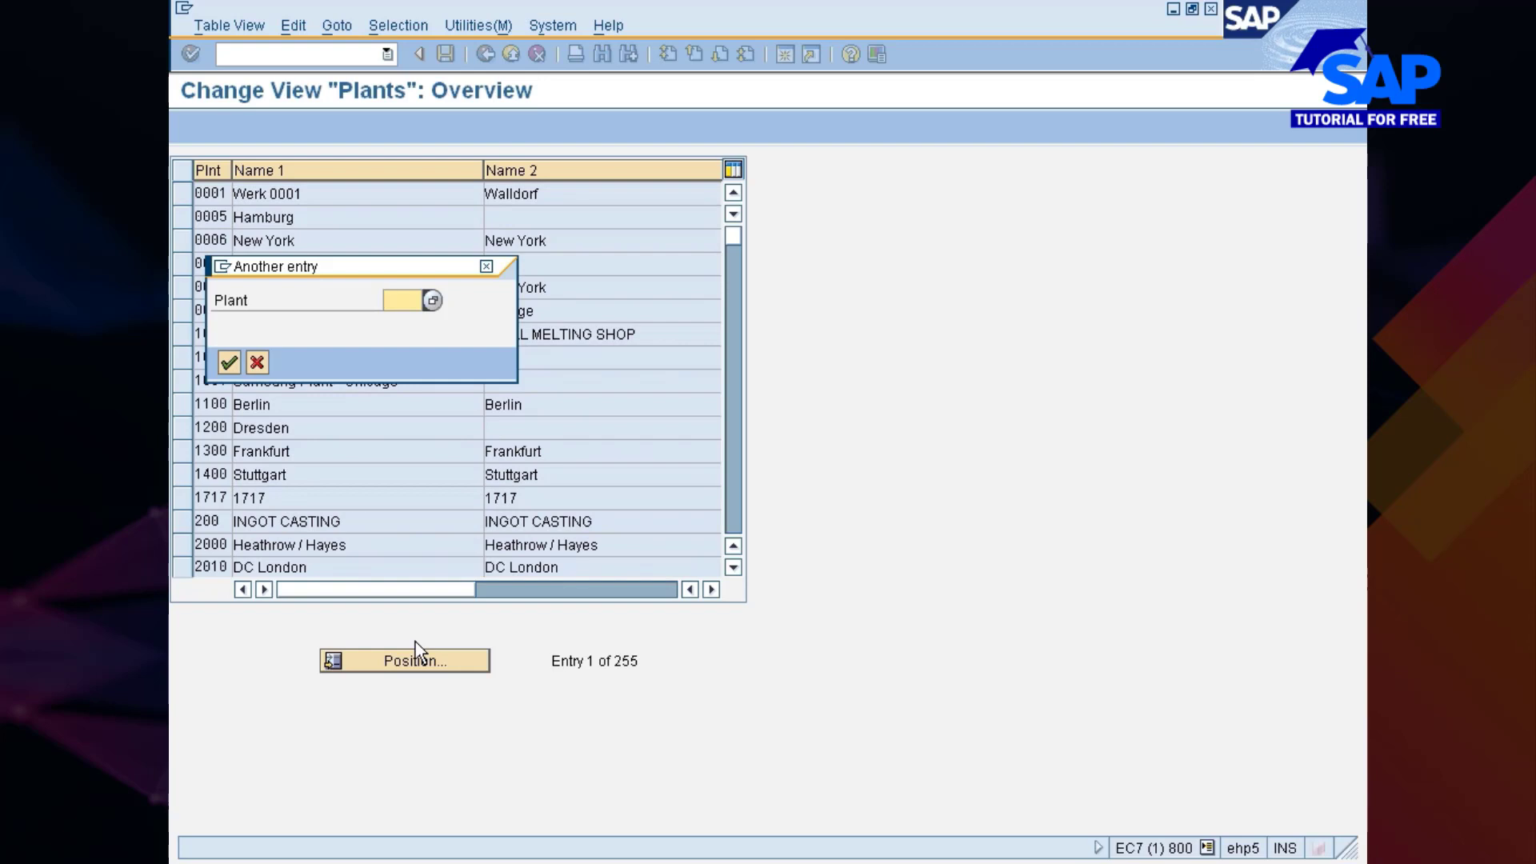
pyautogui.write('777c')
pyautogui.press('Return')
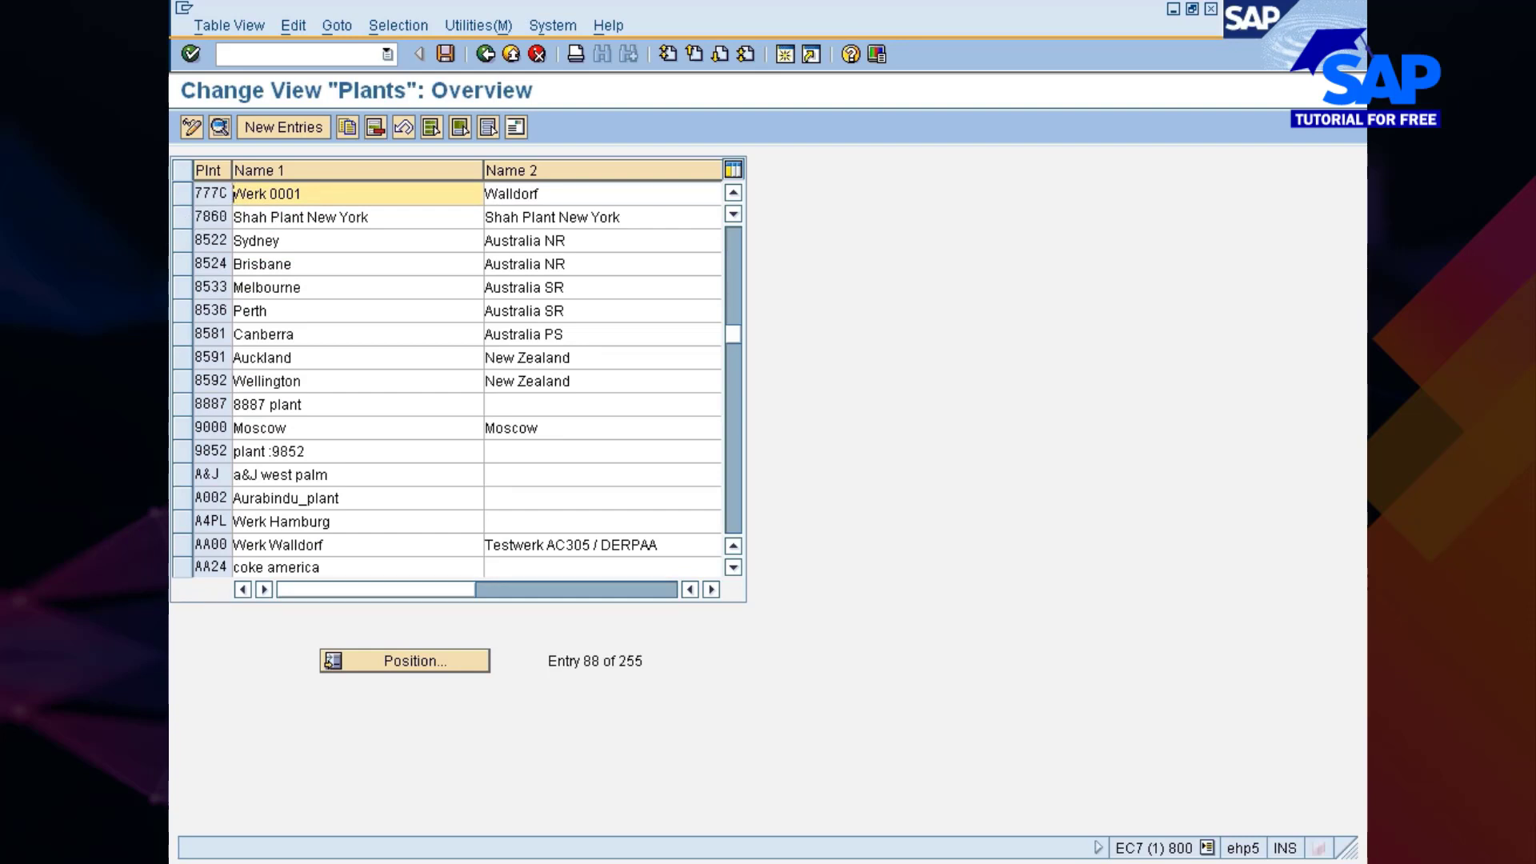
# - Set plant 777C's Name 1 to Nissan Chennai Plant and its Name 2 to Chennai
pyautogui.hotkey('ctrl', 'shift', 'Right')
pyautogui.hotkey('ctrl', 'shift', 'Right')
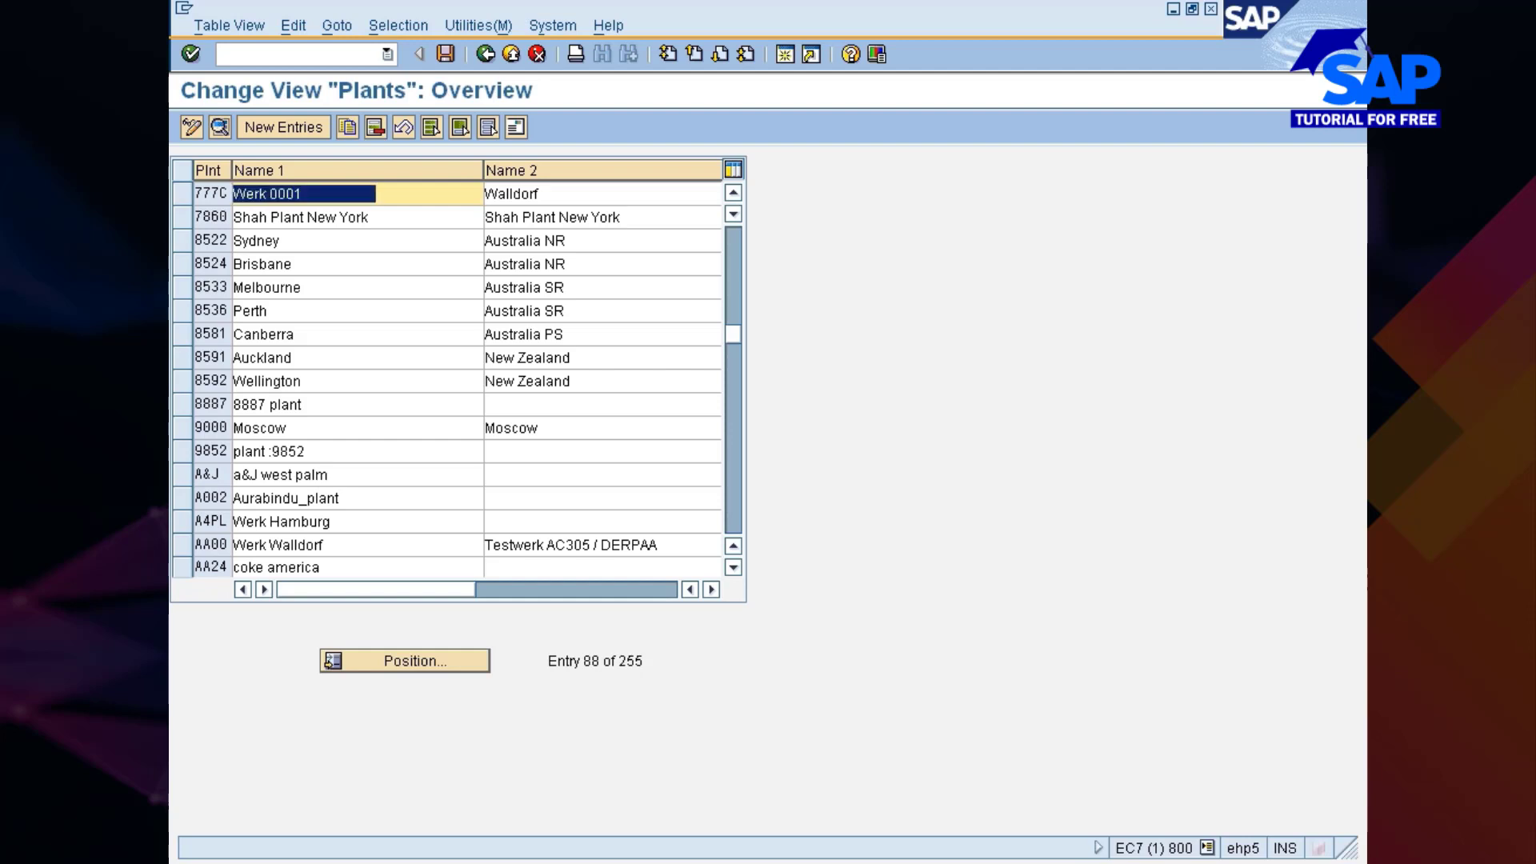
pyautogui.write('N')
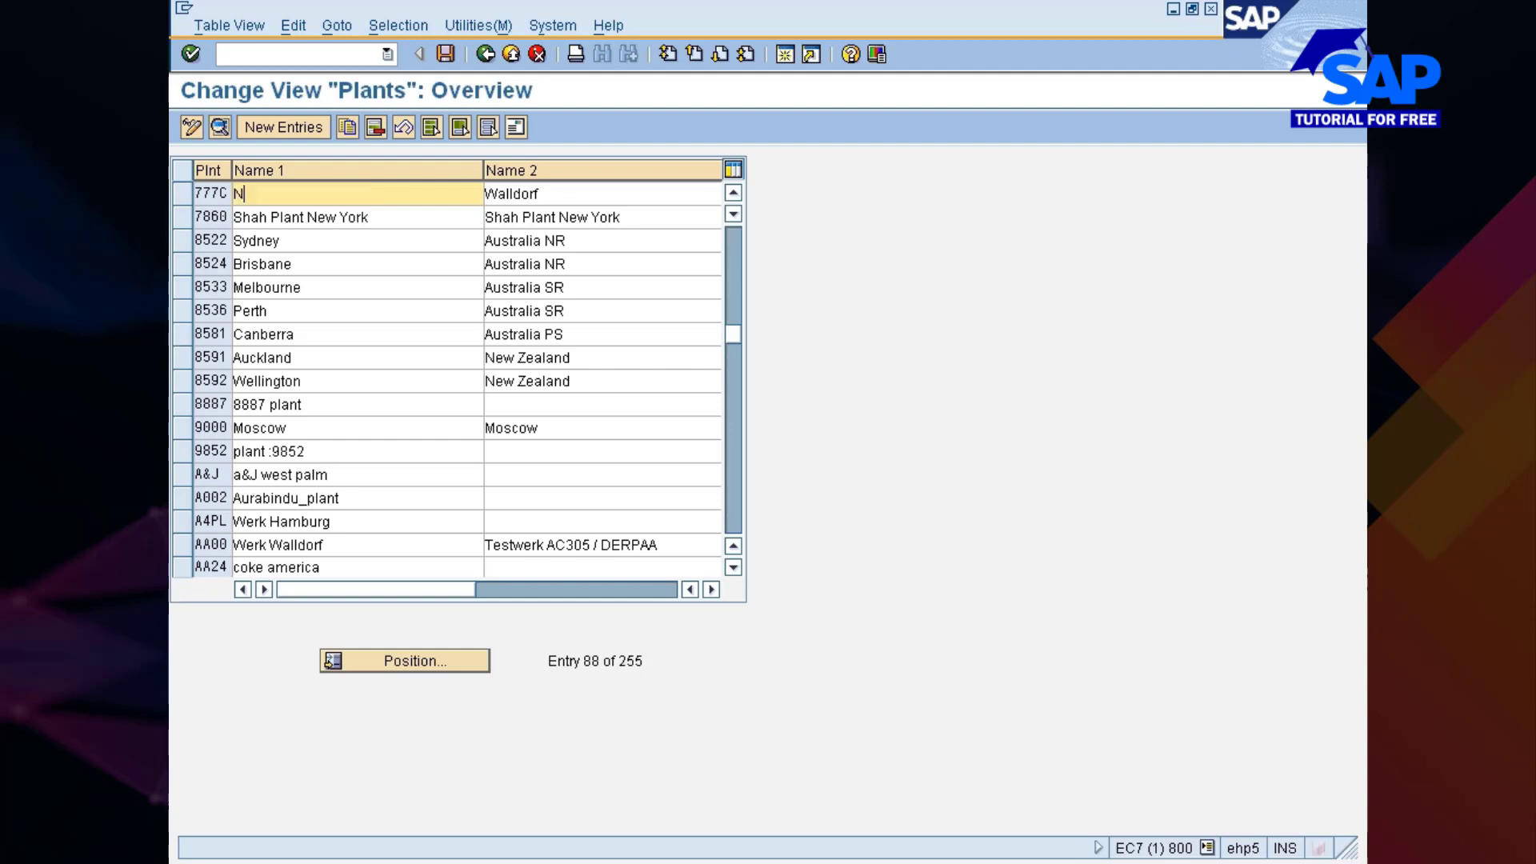
pyautogui.write('issan Chennai Plant')
pyautogui.press('Tab')
pyautogui.write('C')
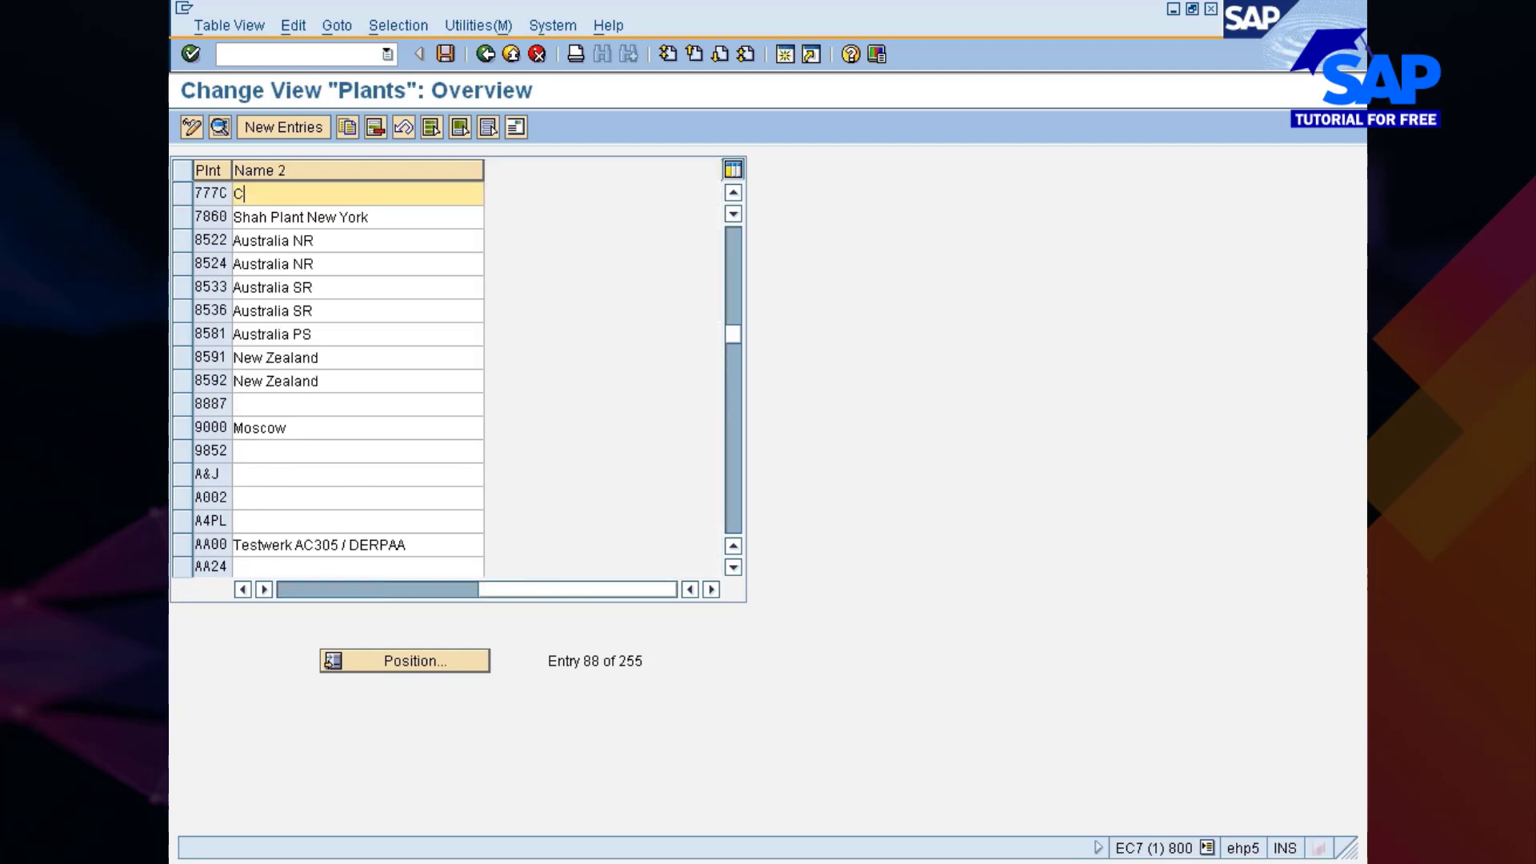
pyautogui.write('hennai')
pyautogui.moveTo(487, 584); pyautogui.dragTo(340, 582)
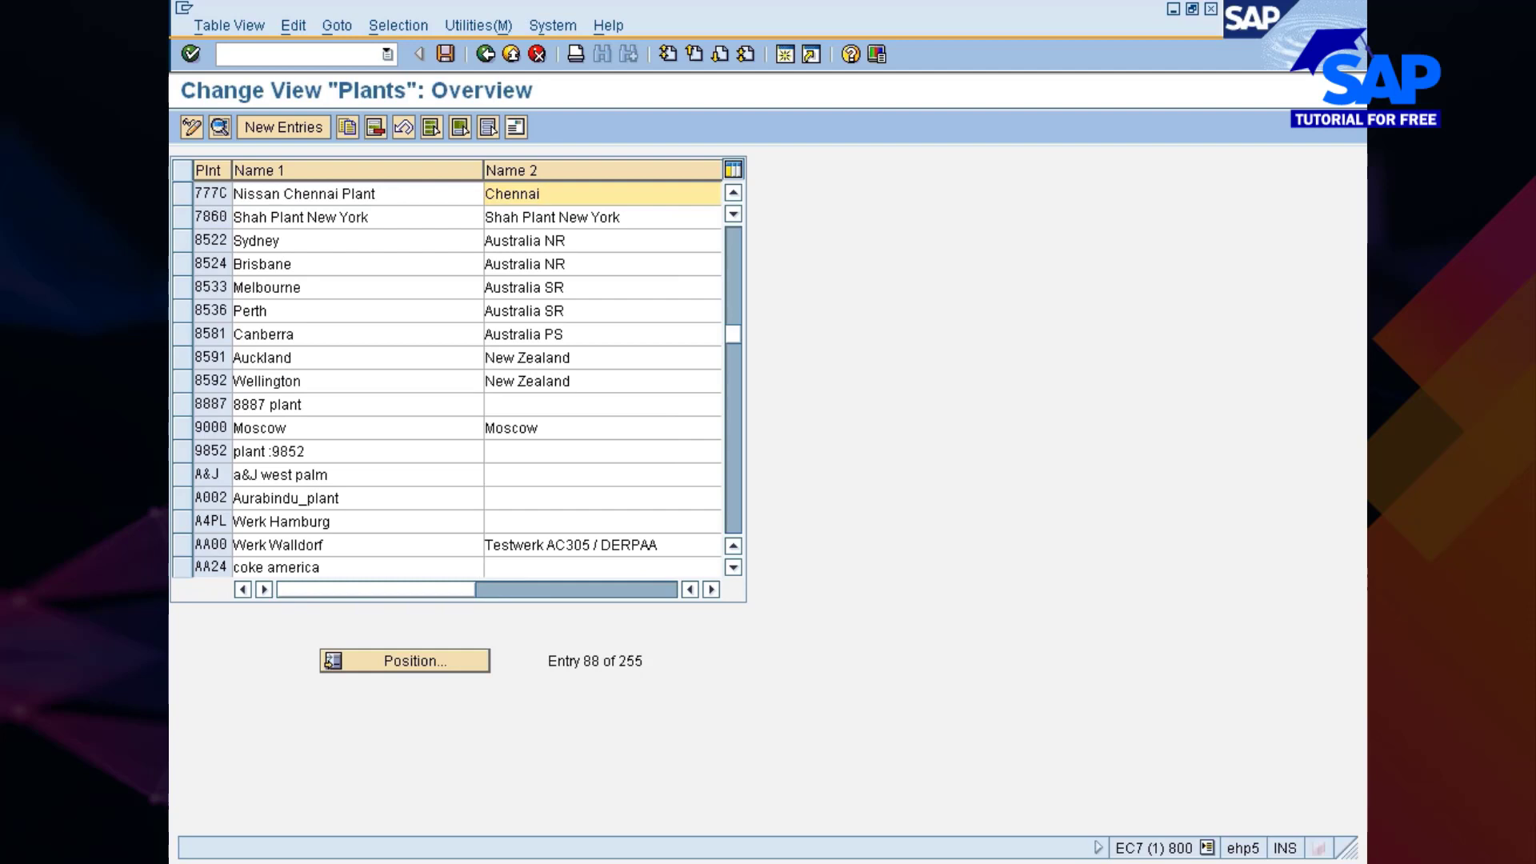
# - Copy plant 777C's Name 1 and replace its Name 2 with Nissan Chennai Plant
pyautogui.moveTo(381, 195); pyautogui.dragTo(232, 194)
pyautogui.hotkey('ctrl', 'c')
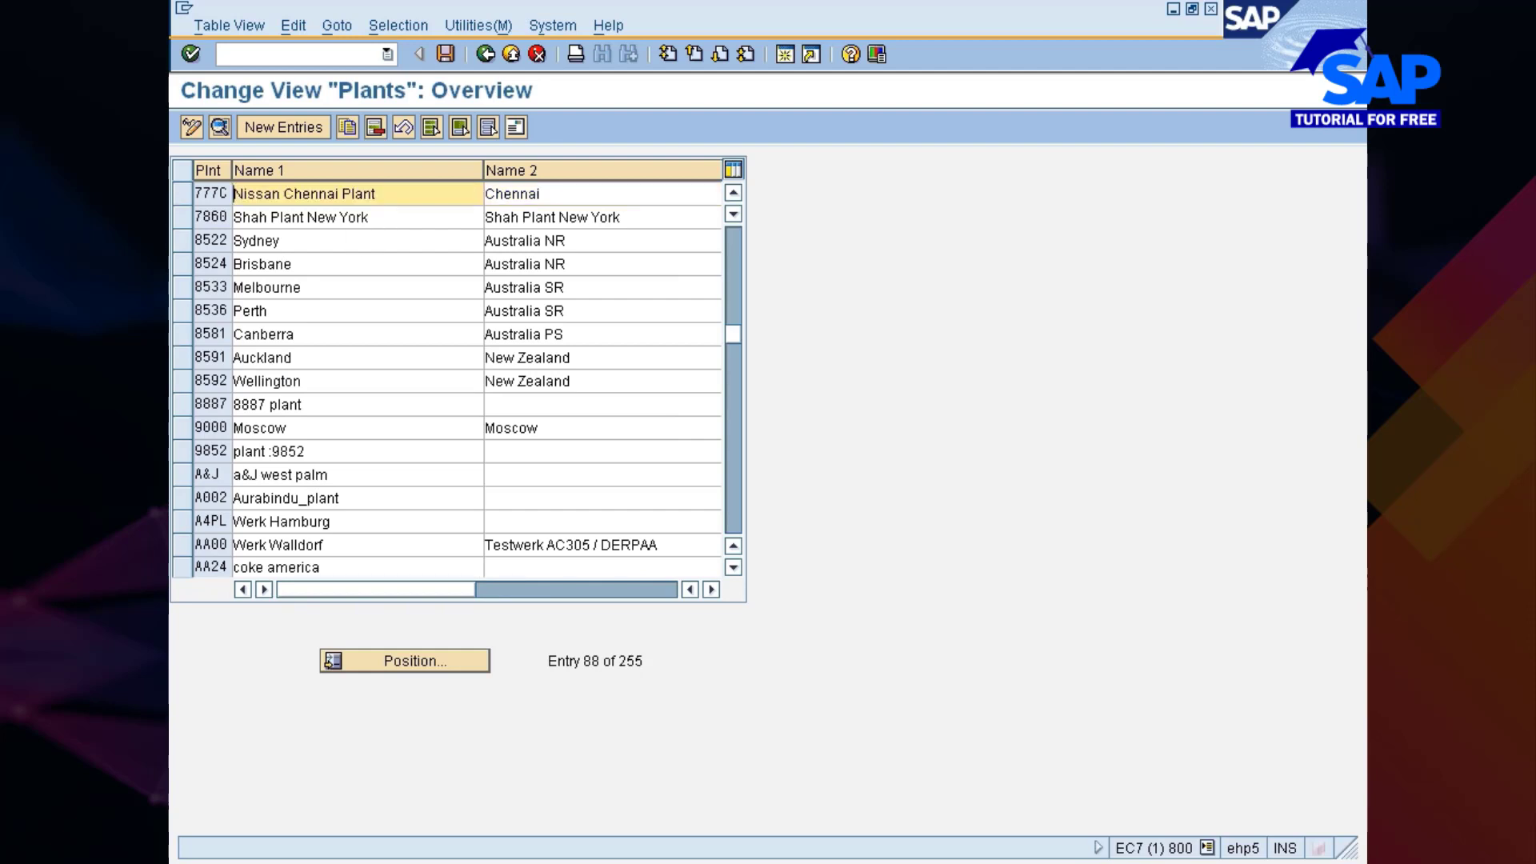
pyautogui.press('Tab')
pyautogui.hotkey('ctrl', 'v')
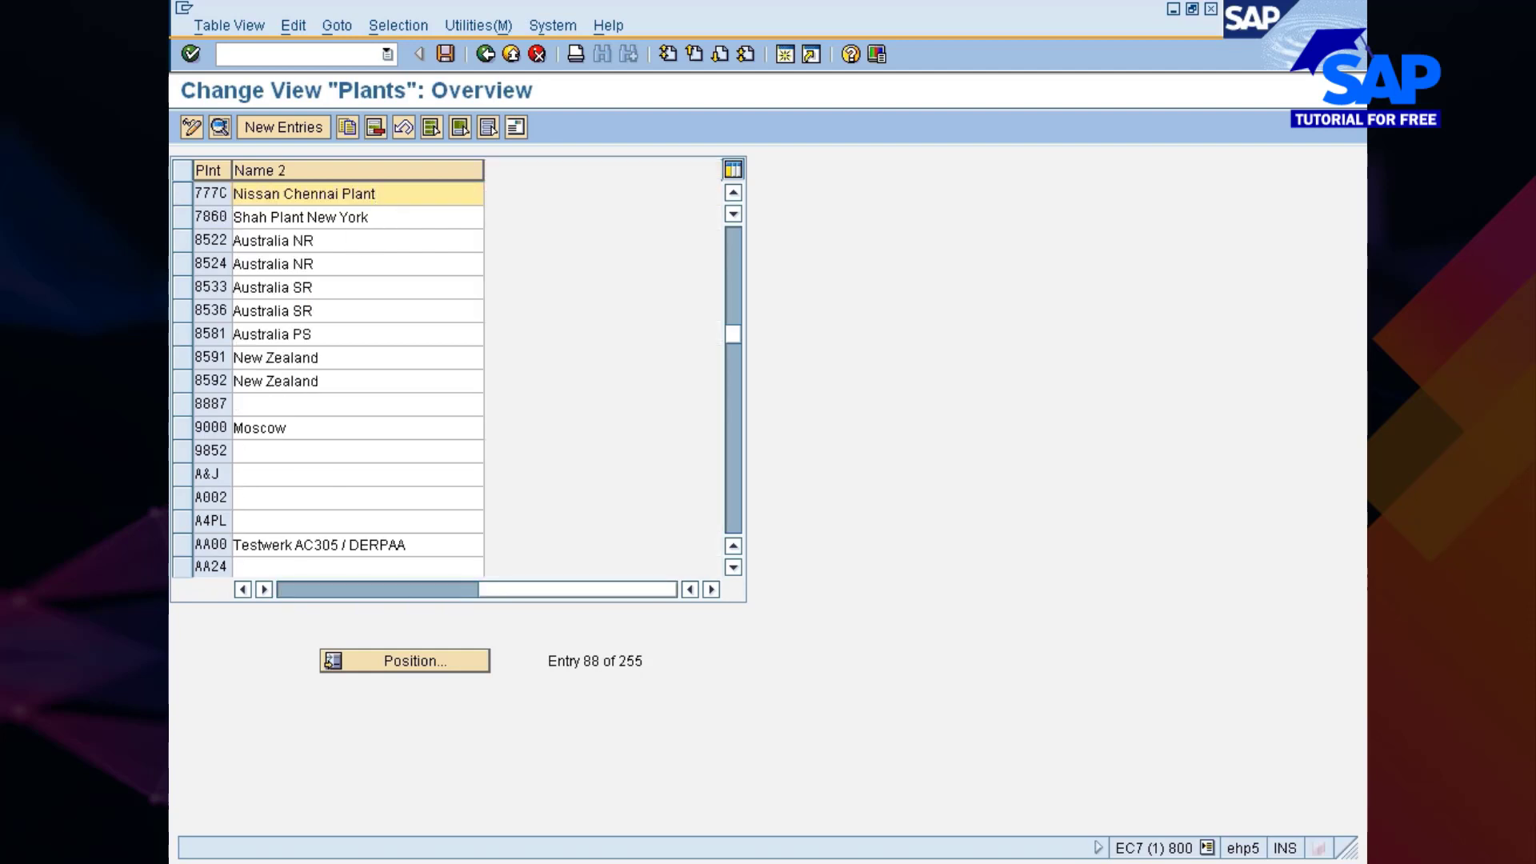
# - Open the details of plant 777C and bring up its address for editing
pyautogui.click(181, 193)
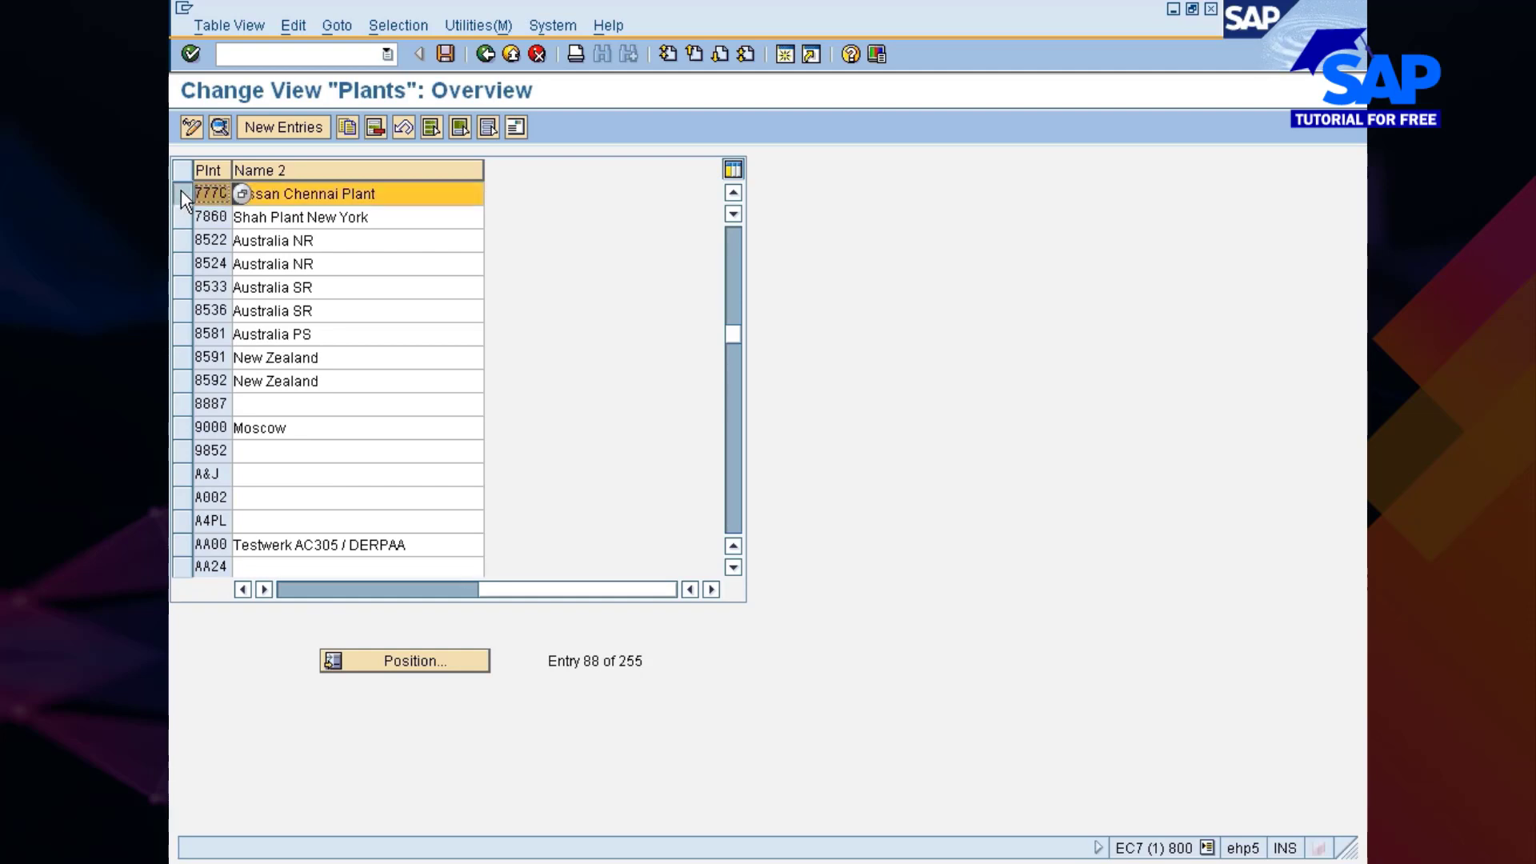
pyautogui.click(219, 128)
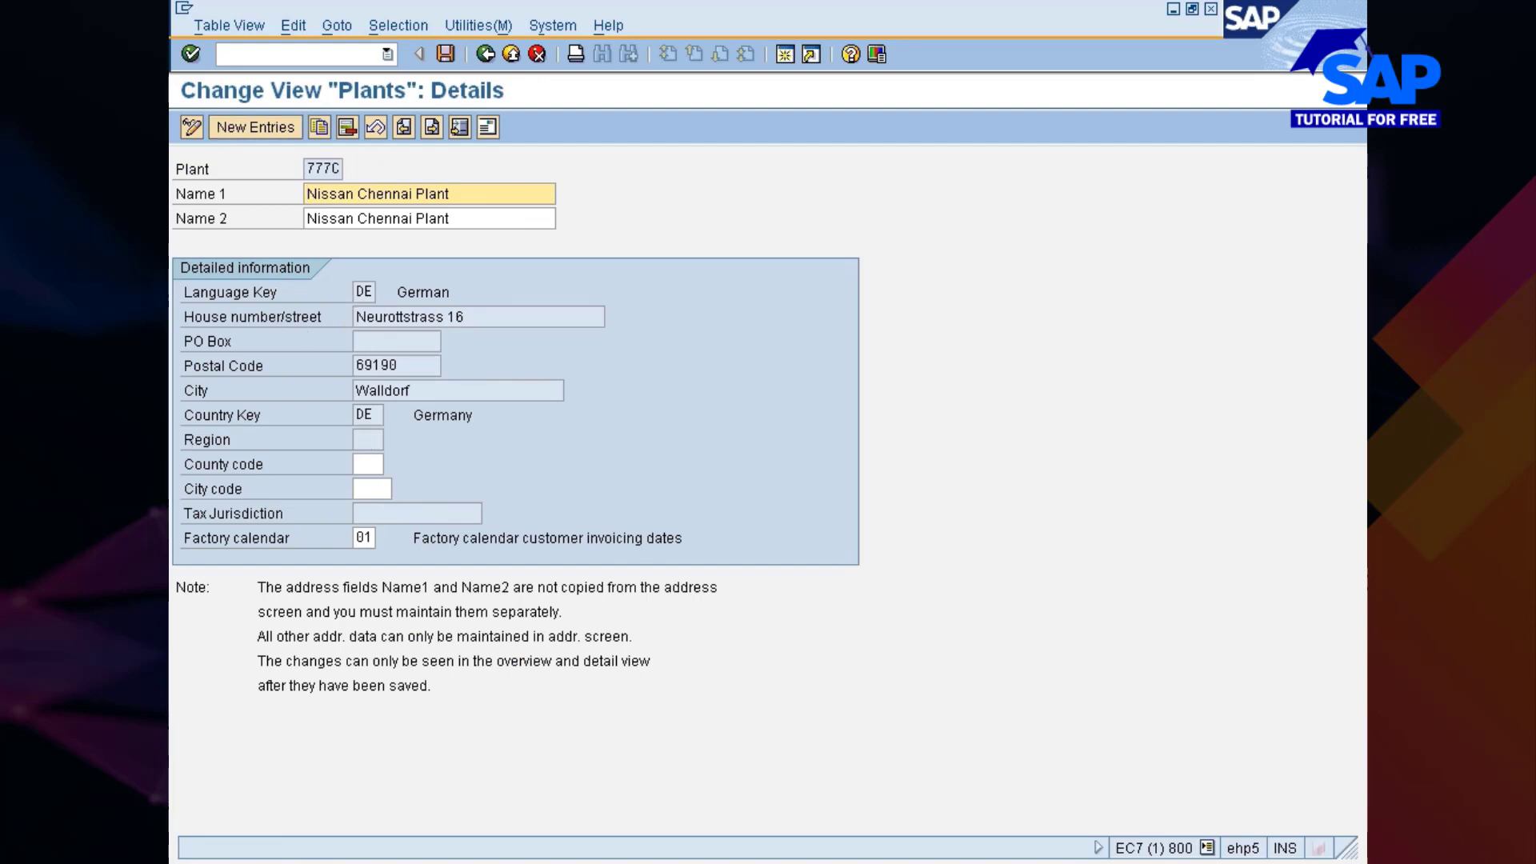
pyautogui.click(488, 130)
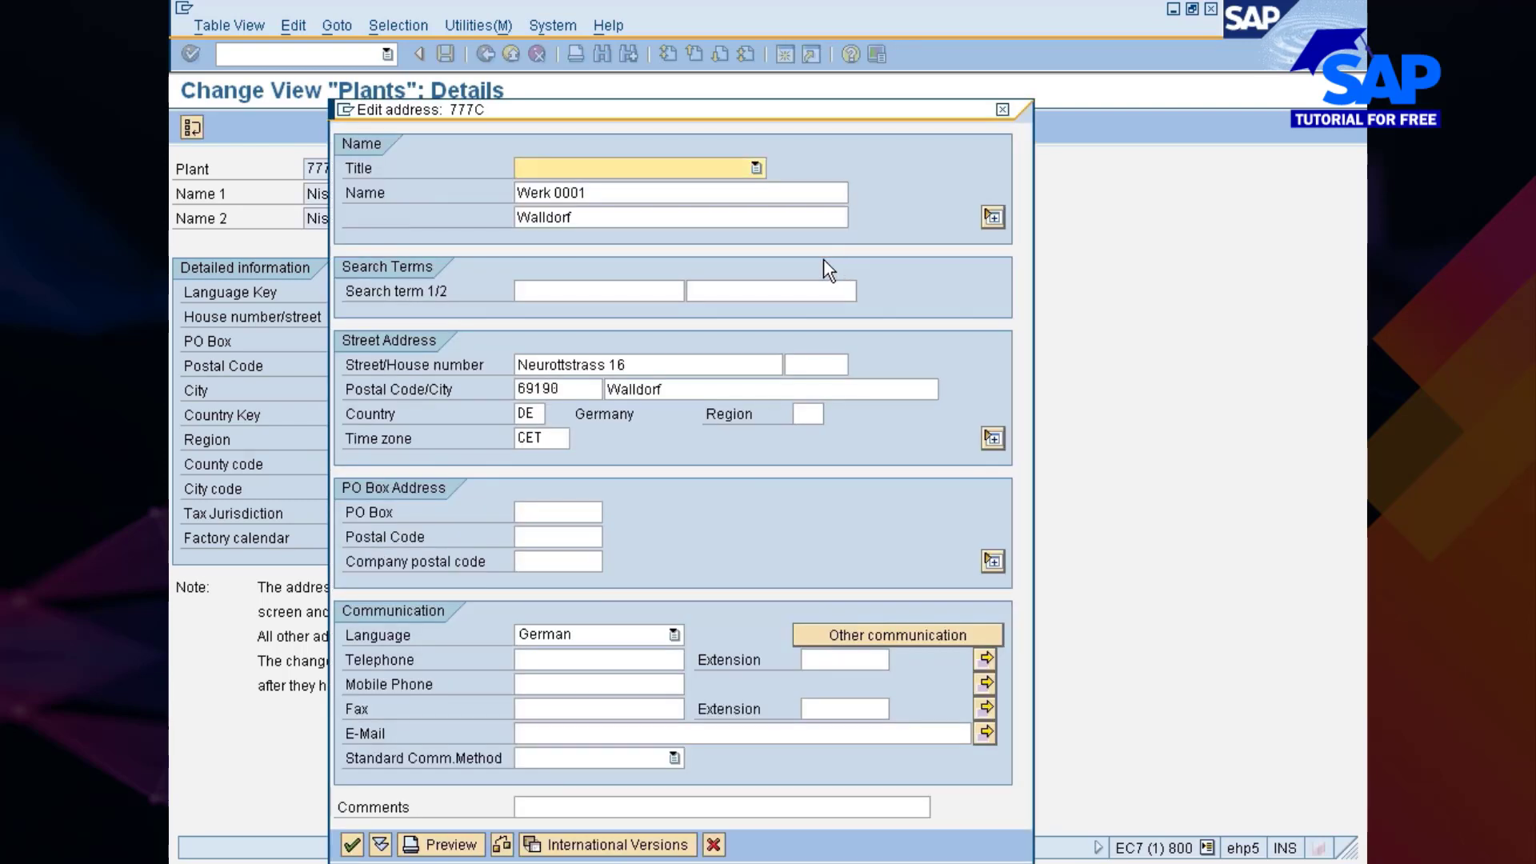
# - Fill both address name lines and the first search term of plant 777C with Nissan Chennai Plant
pyautogui.press('Tab')
pyautogui.hotkey('ctrl', 'v')
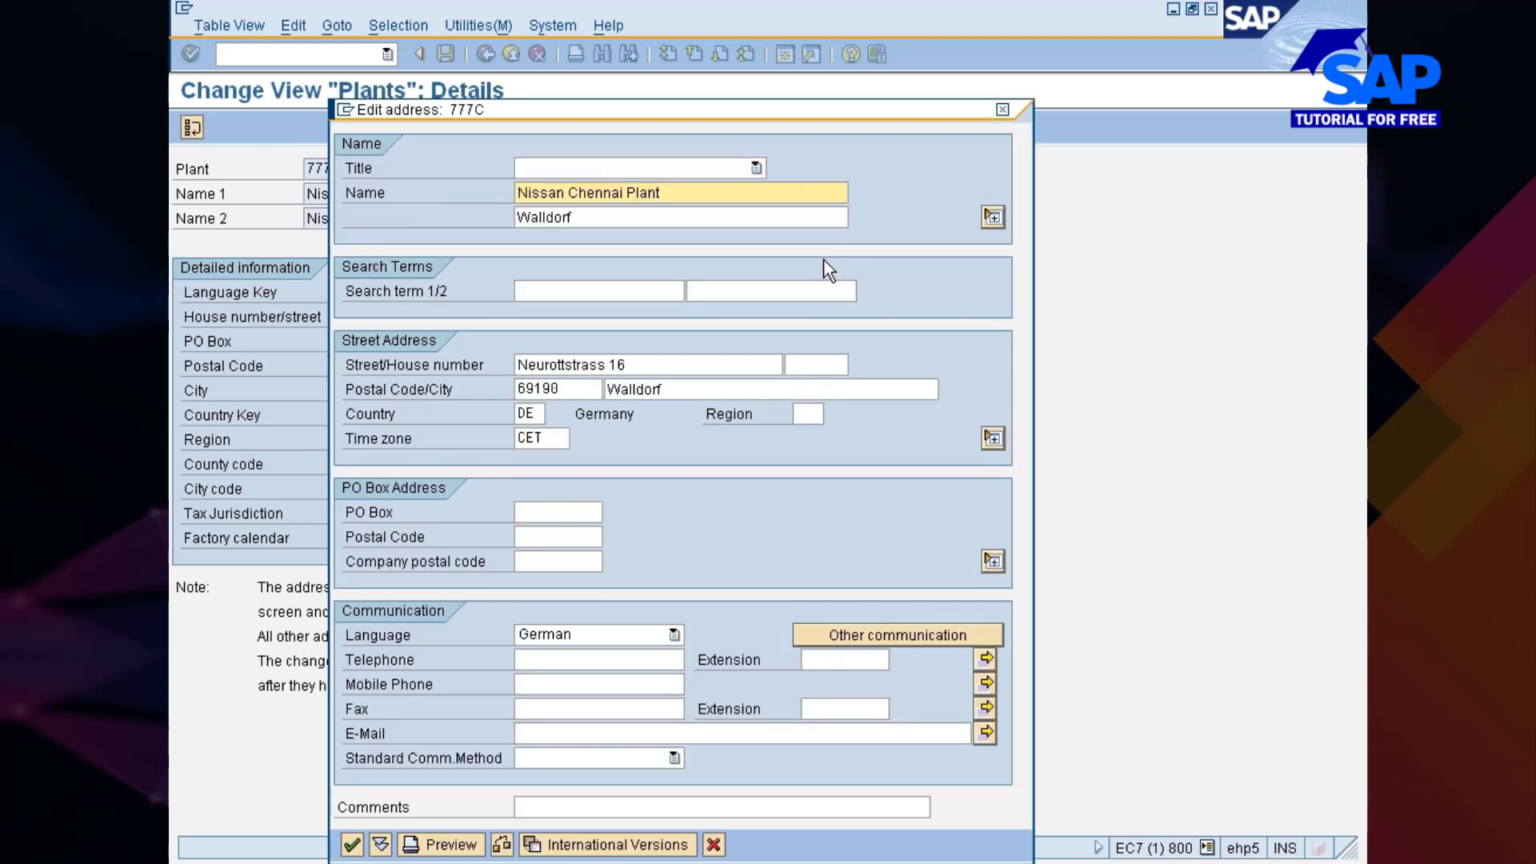
pyautogui.press('Tab')
pyautogui.hotkey('ctrl', 'v')
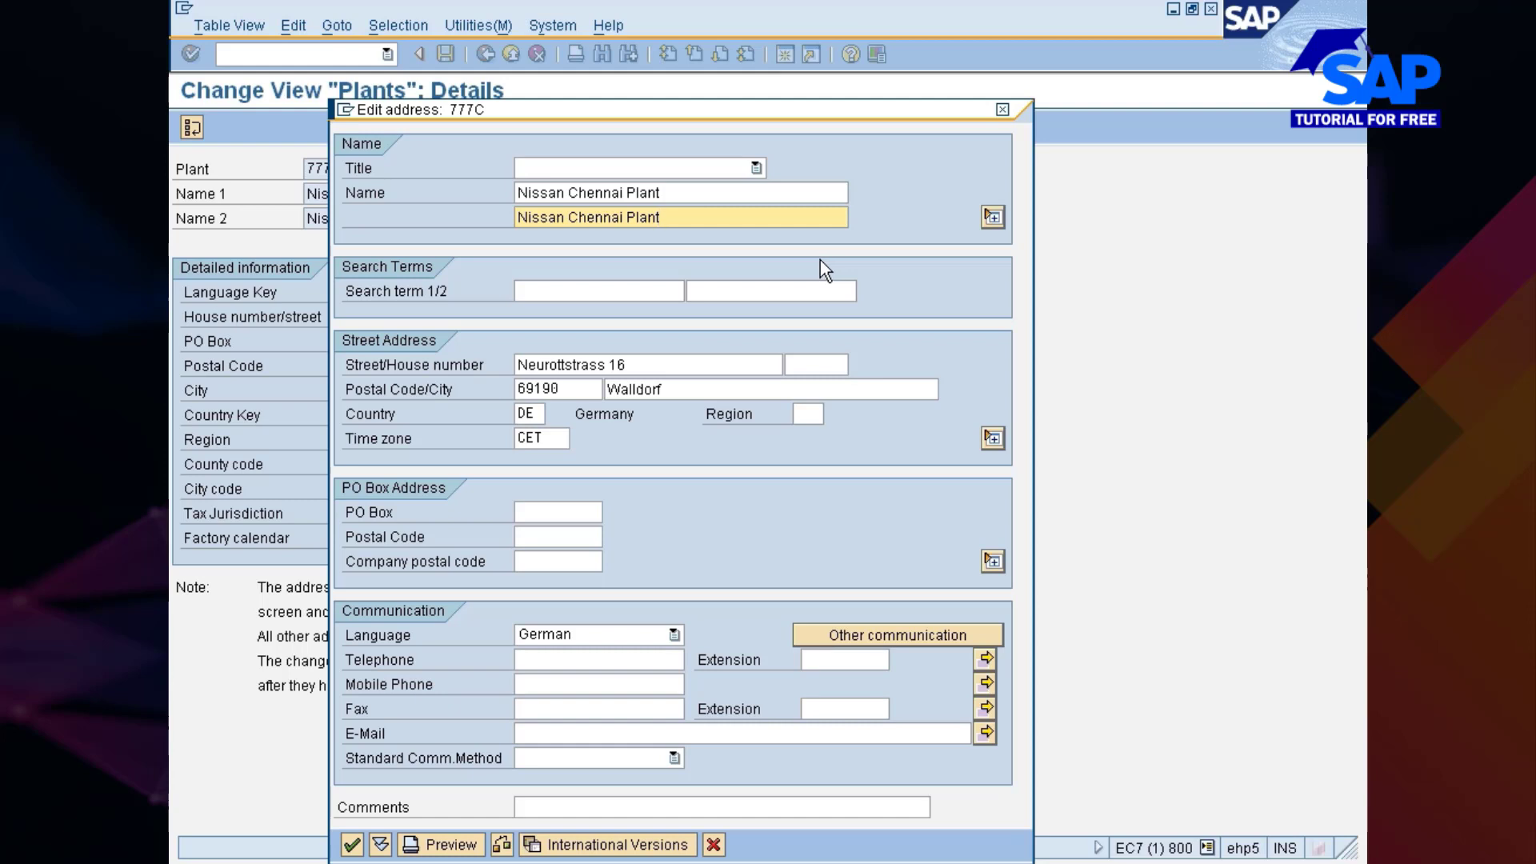
pyautogui.press('Tab')
pyautogui.hotkey('ctrl', 'v')
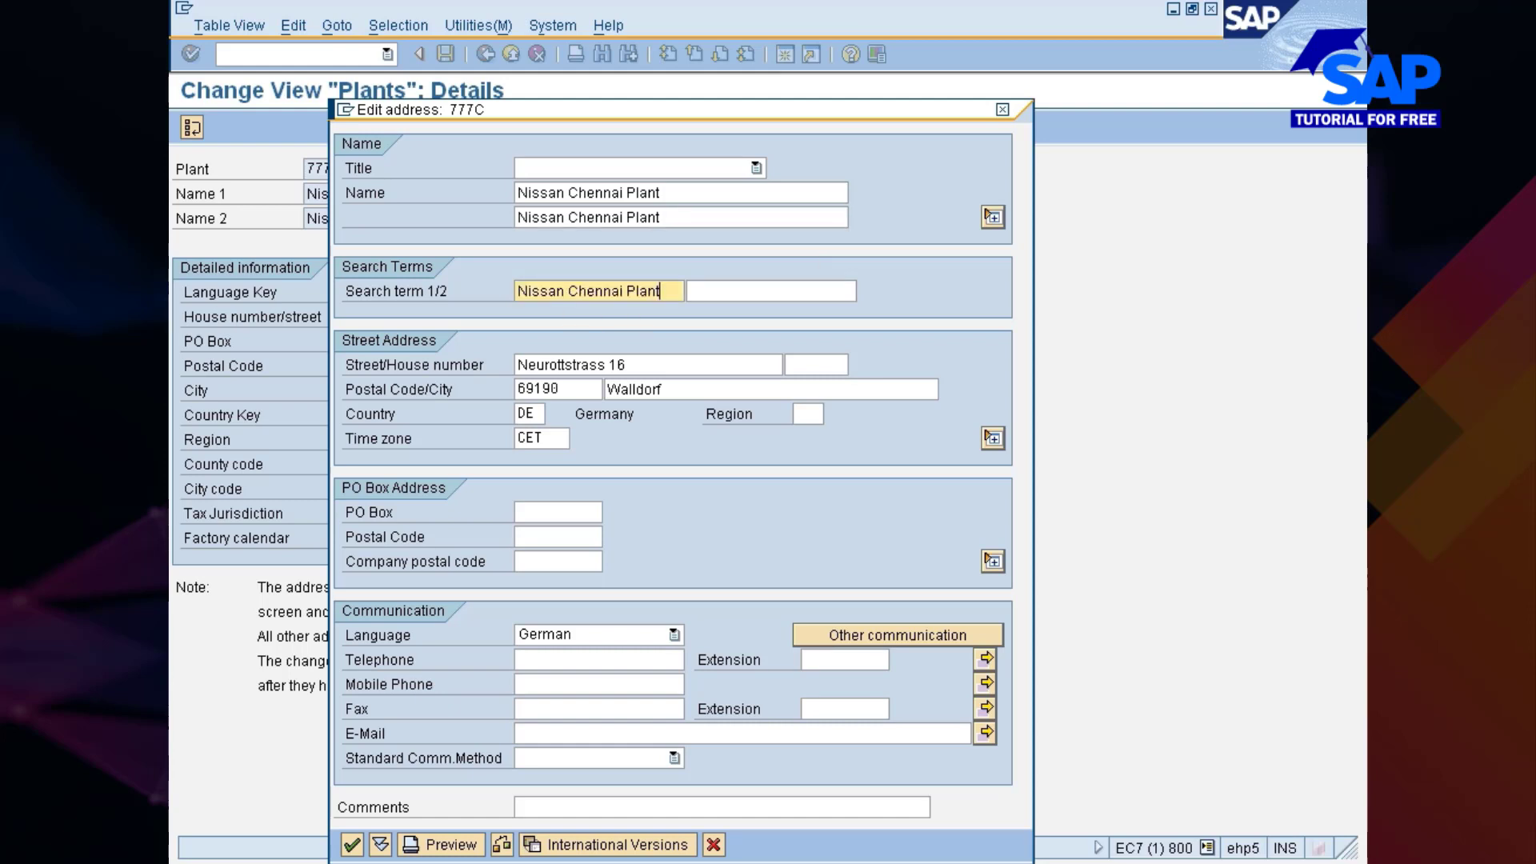
# - Replace the street in plant 777C's street address with the plant's new street and number
pyautogui.press('Tab')
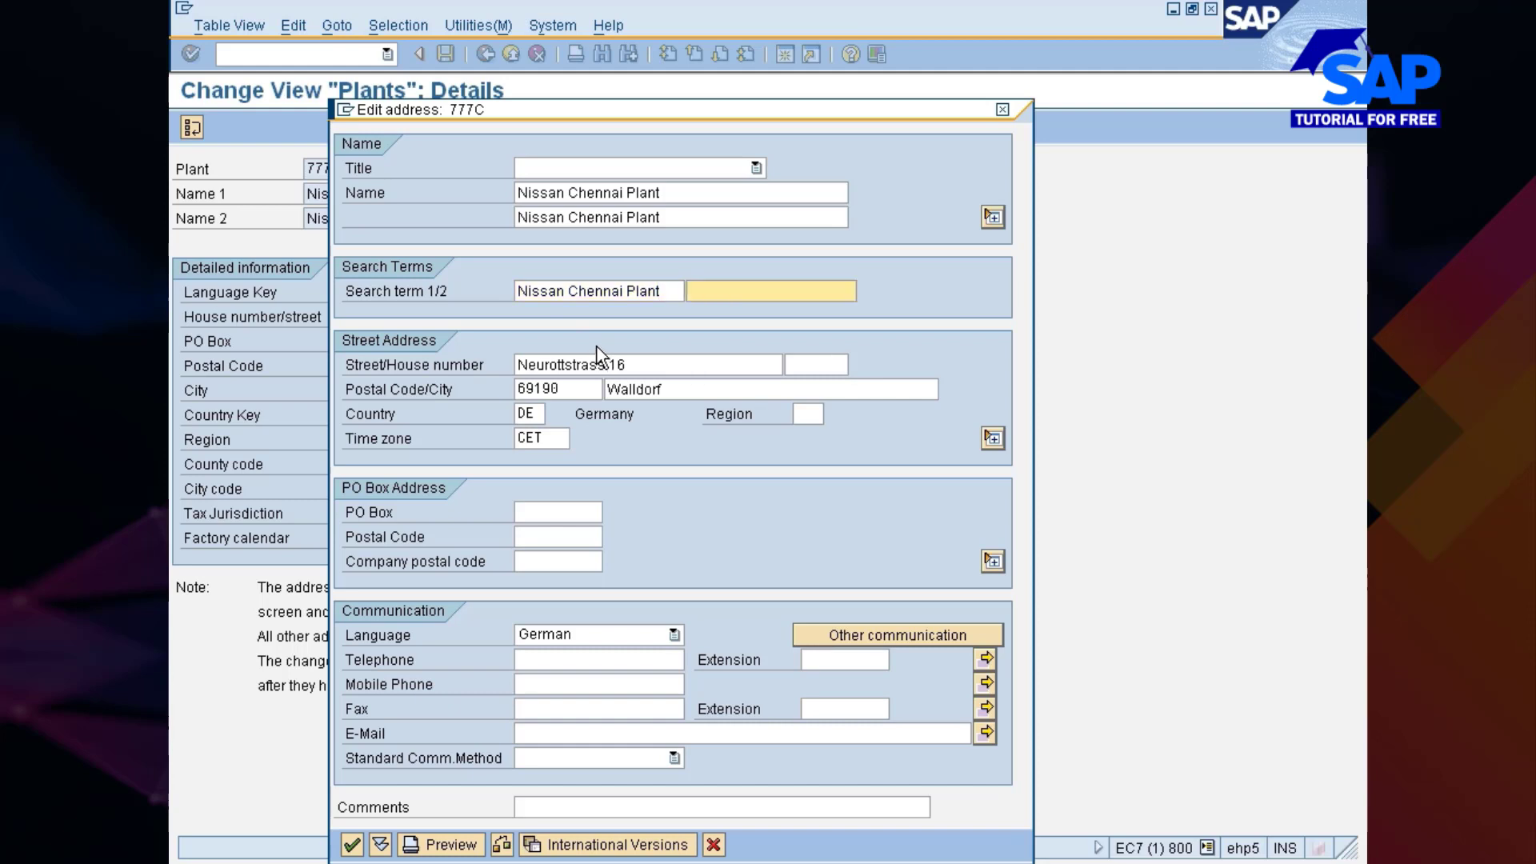
pyautogui.press('Tab')
pyautogui.write('Stree')
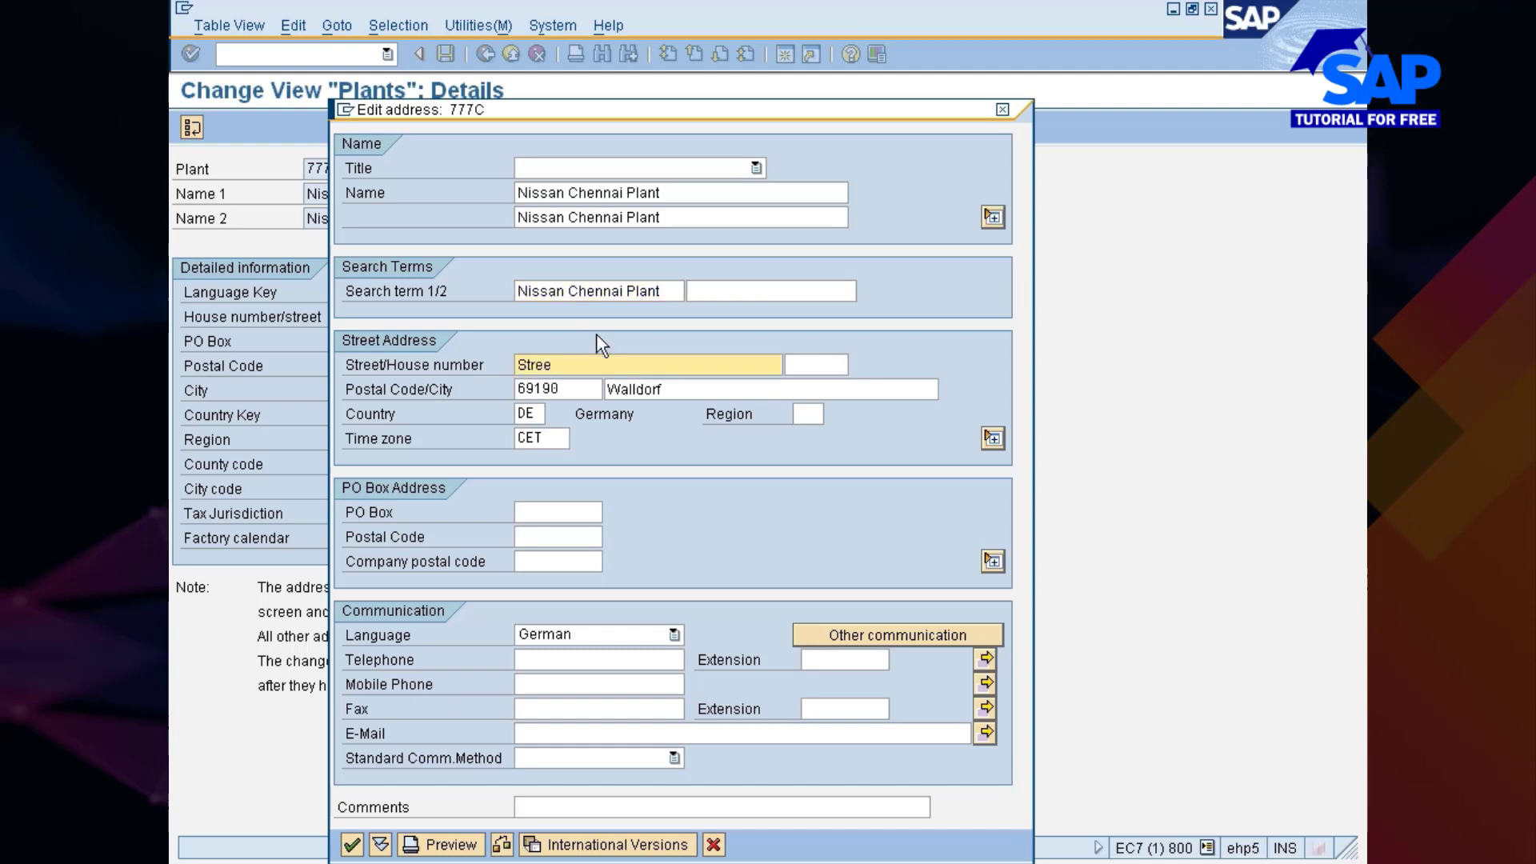
pyautogui.write('t#12')
pyautogui.press('Tab')
# - Enter the plant's new postal code and set the city to Chennai in the street address
pyautogui.press('End')
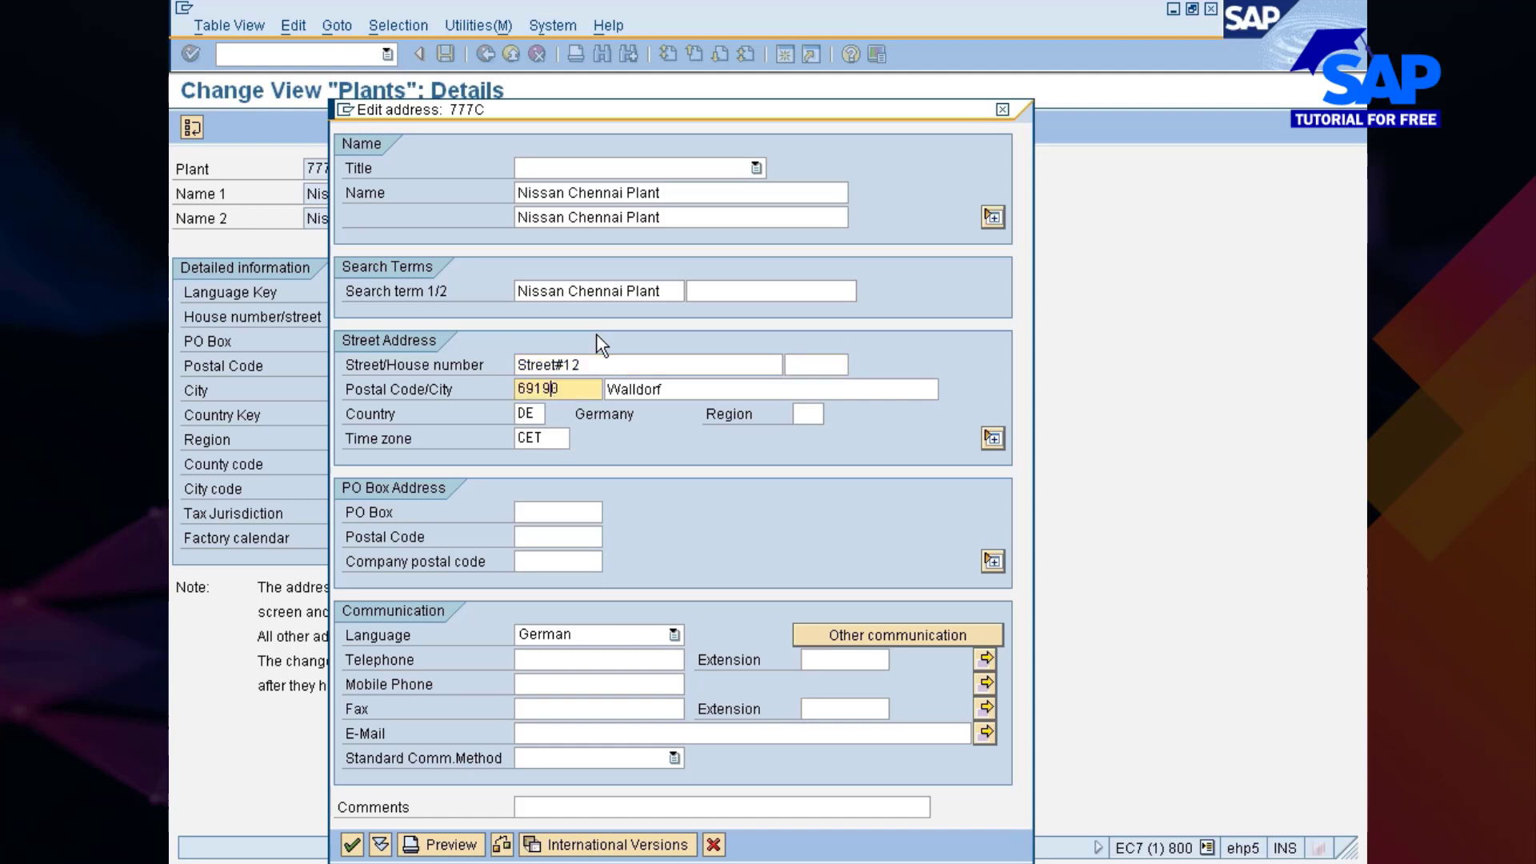
pyautogui.press('Left')
pyautogui.press('Left')
pyautogui.press('Left')
pyautogui.press('Left')
pyautogui.write('5')
pyautogui.press('Tab')
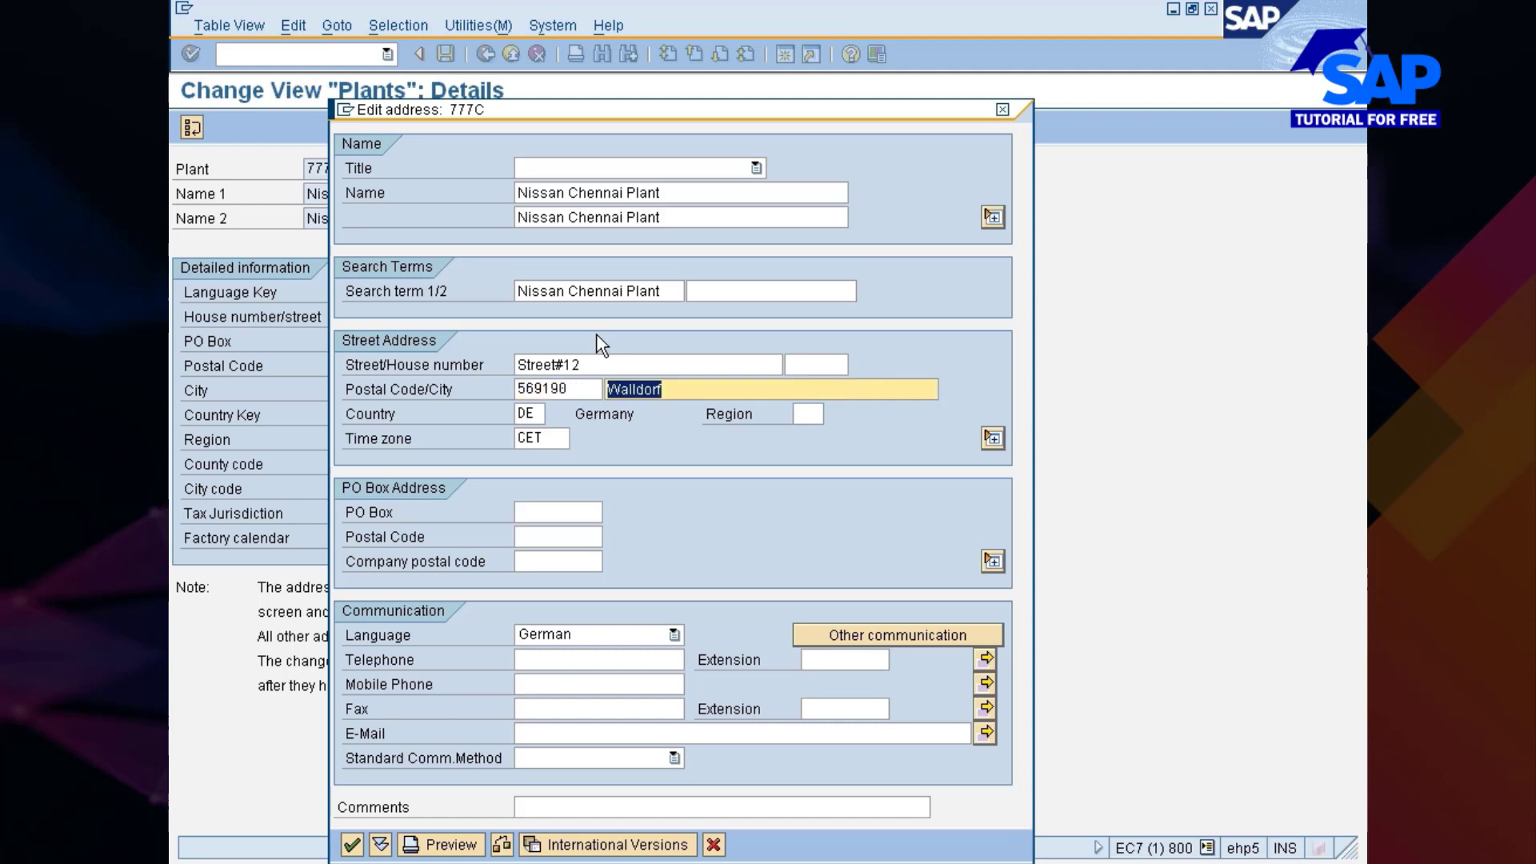
pyautogui.write('Chena')
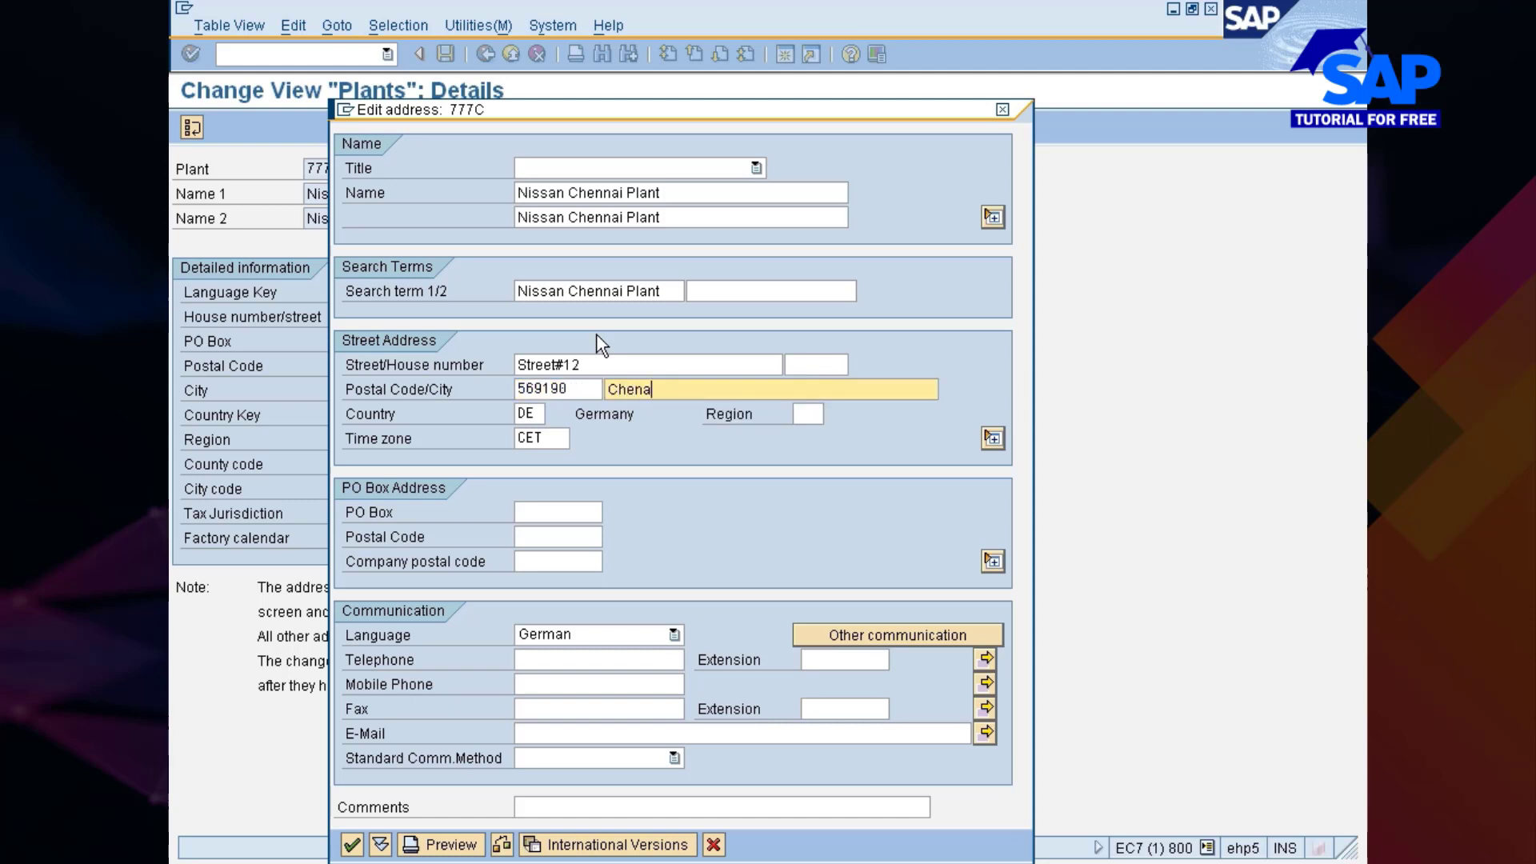
pyautogui.press('BackSpace')
pyautogui.write('nai')
pyautogui.press('Tab')
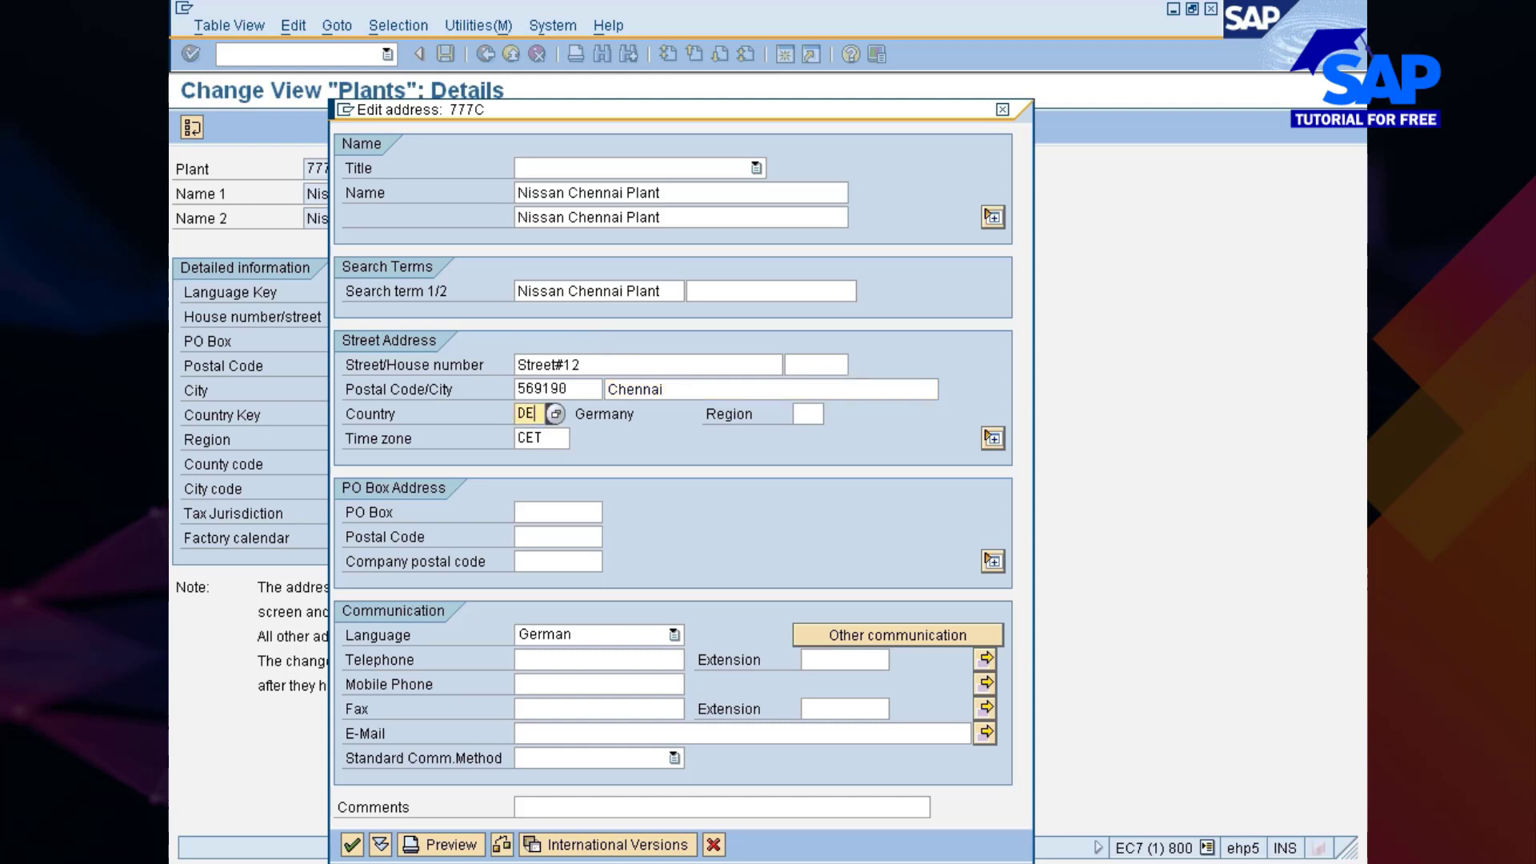
# - Replace the country code in plant 777C's street address with in
pyautogui.press('Delete')
pyautogui.press('Delete')
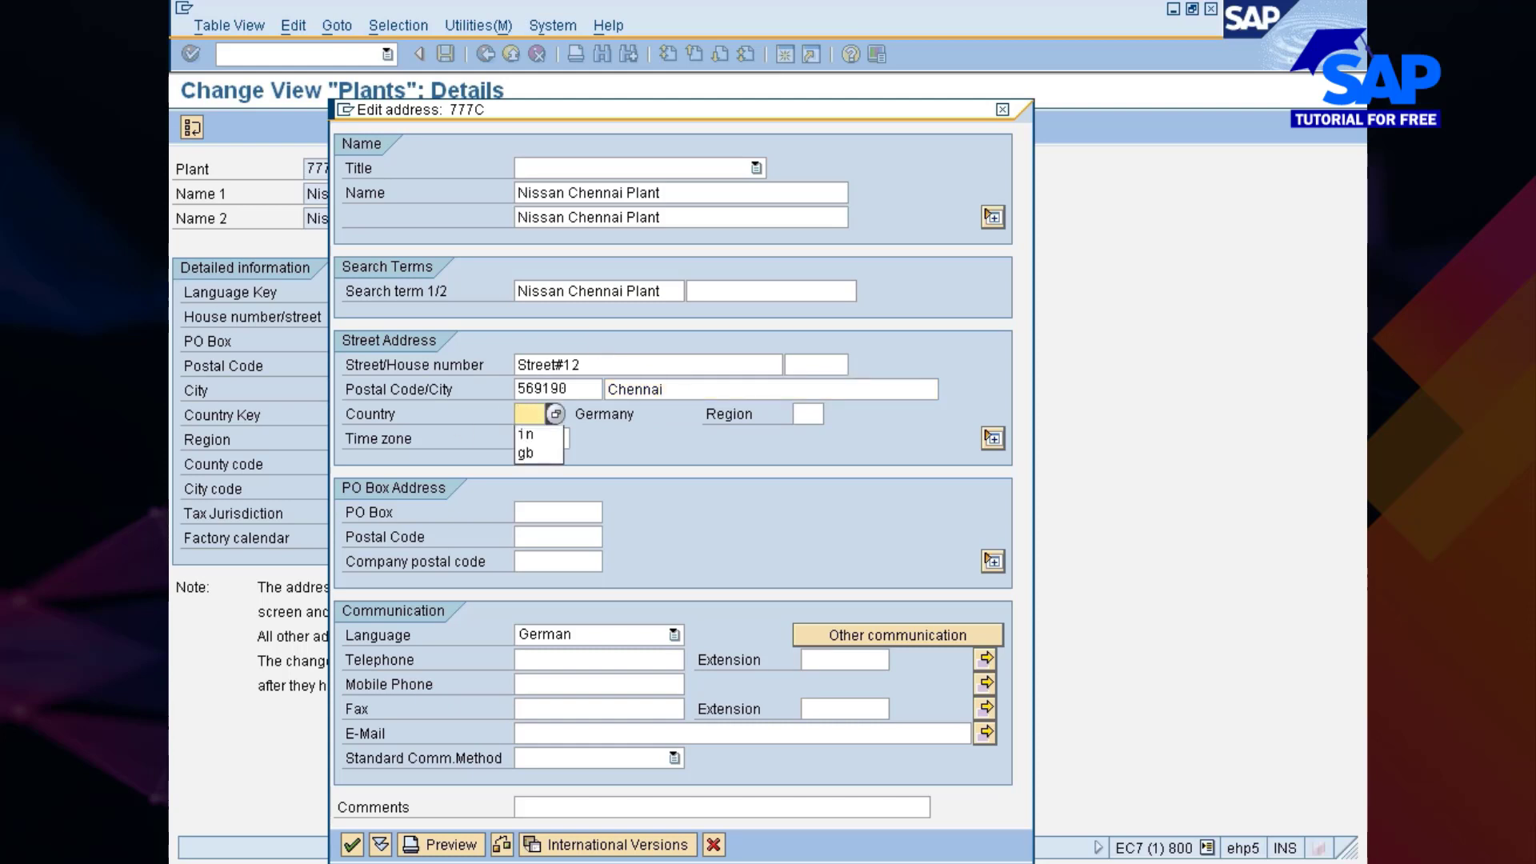
pyautogui.press('Down')
pyautogui.press('Return')
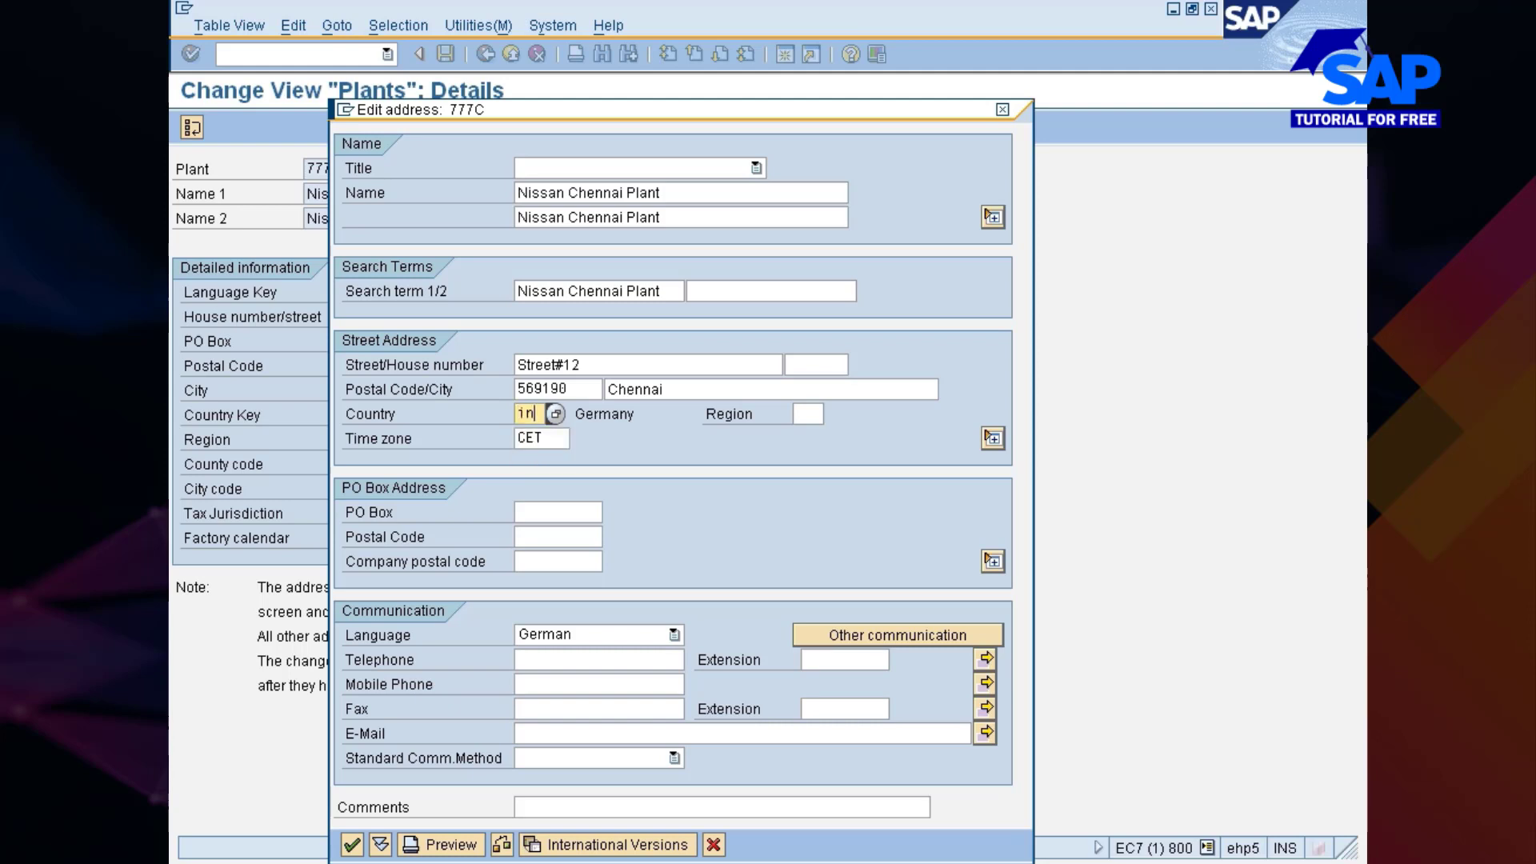
# - Search the address time zone list for india and assign the INDIA time zone to the plant's address
pyautogui.press('Tab')
pyautogui.press('Tab')
pyautogui.press('Tab')
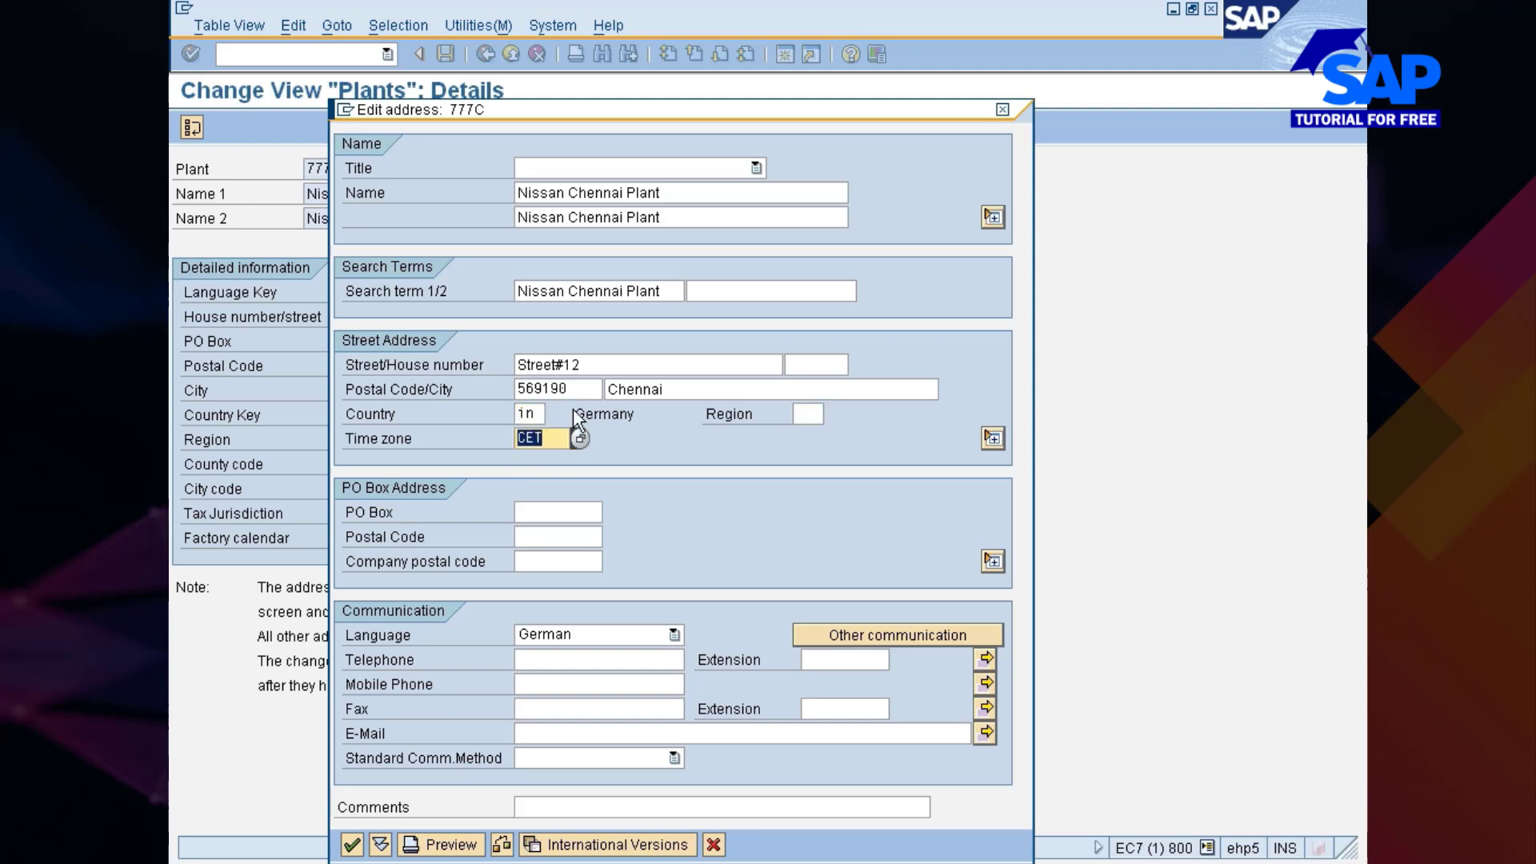
pyautogui.press('Return')
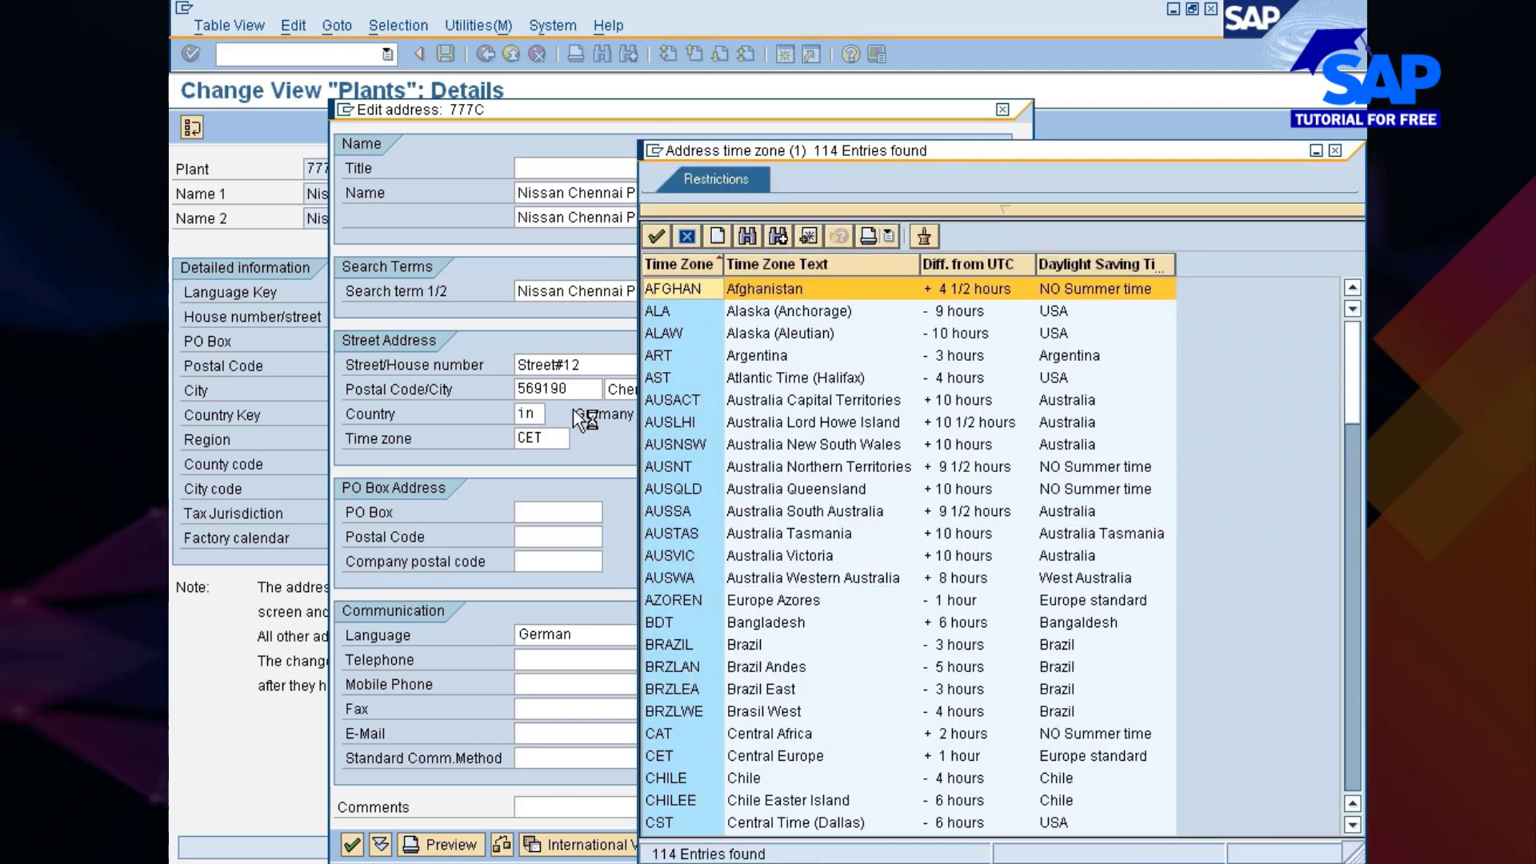
pyautogui.hotkey('ctrl', 'f')
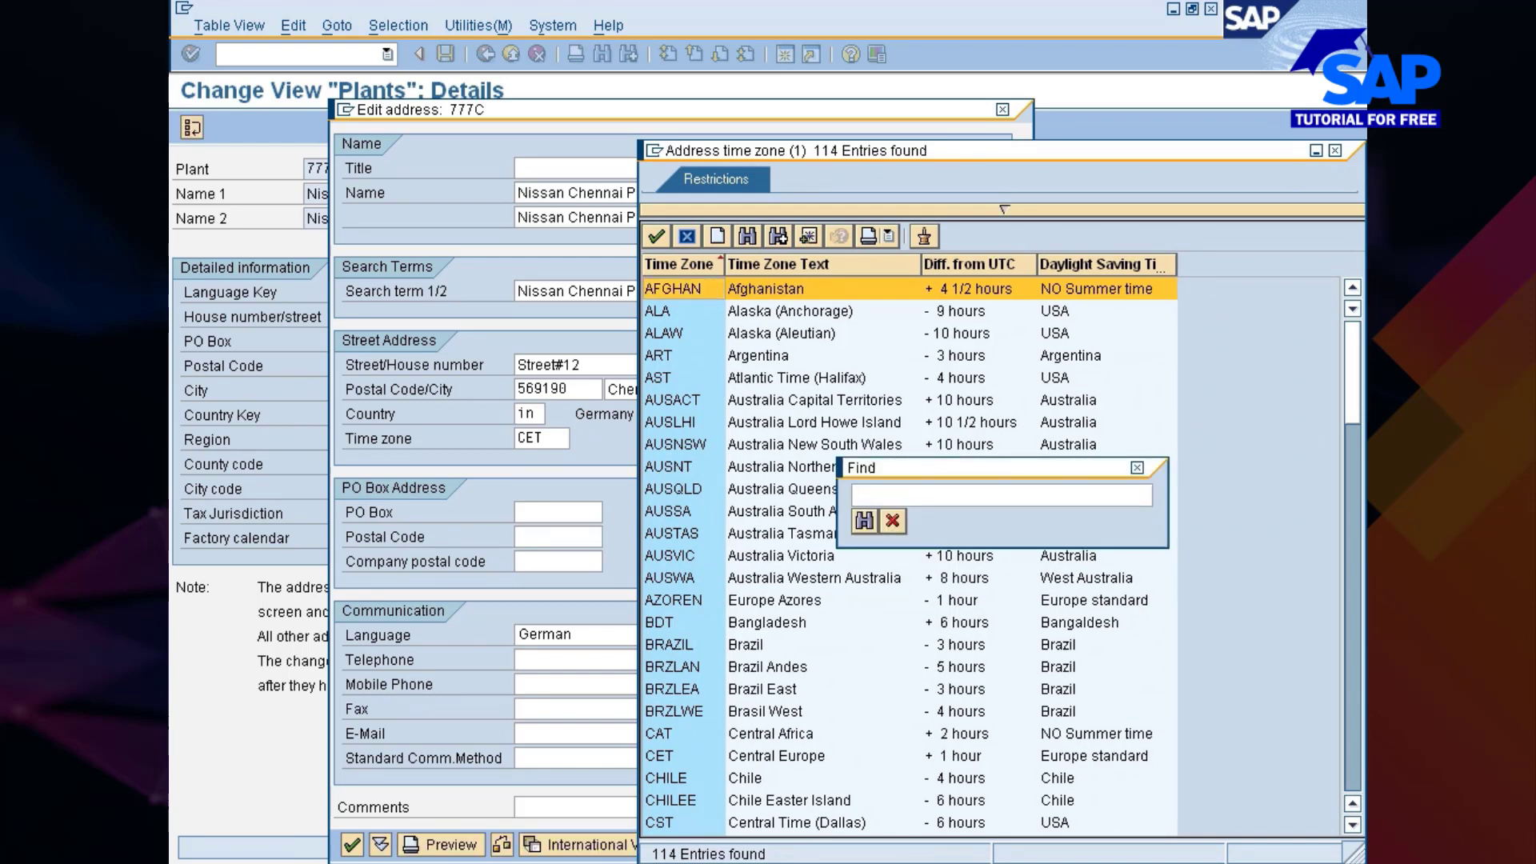
pyautogui.write('india')
pyautogui.press('Return')
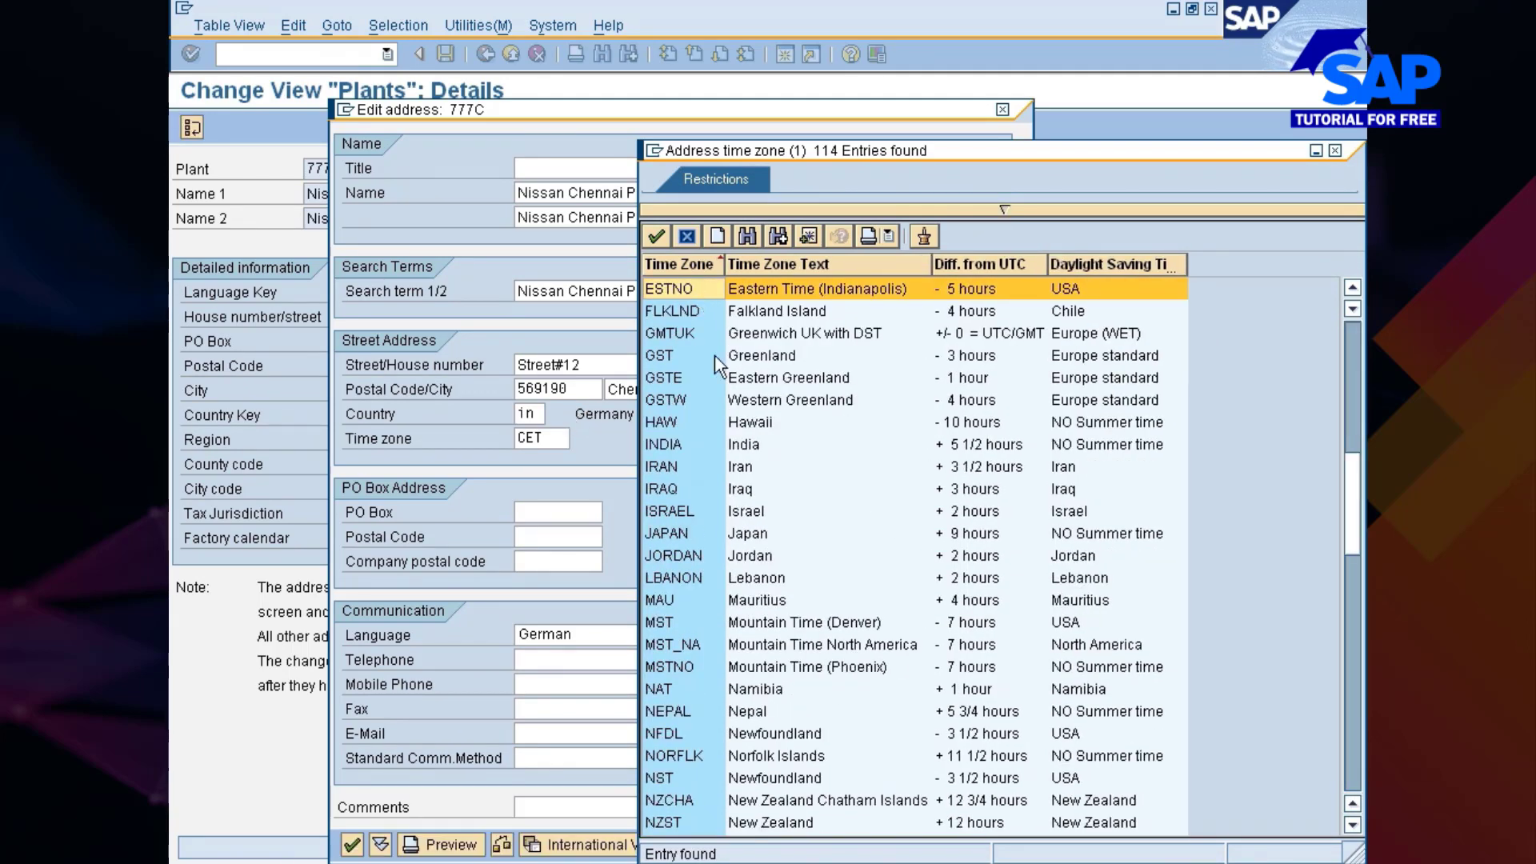
pyautogui.click(959, 450)
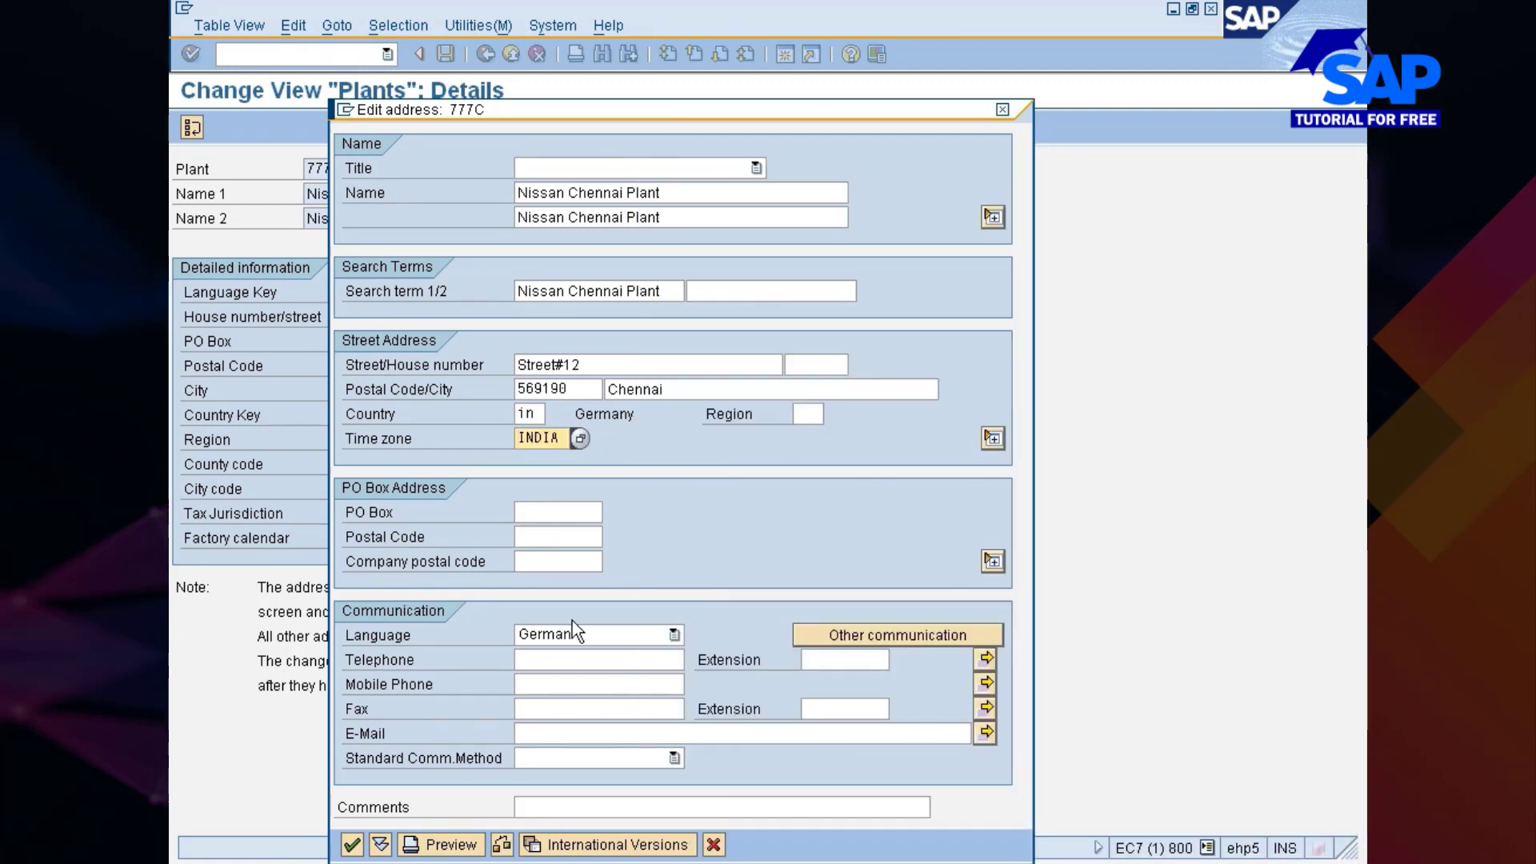
# - Set the communication language of plant 777C's address to English
pyautogui.click(573, 624)
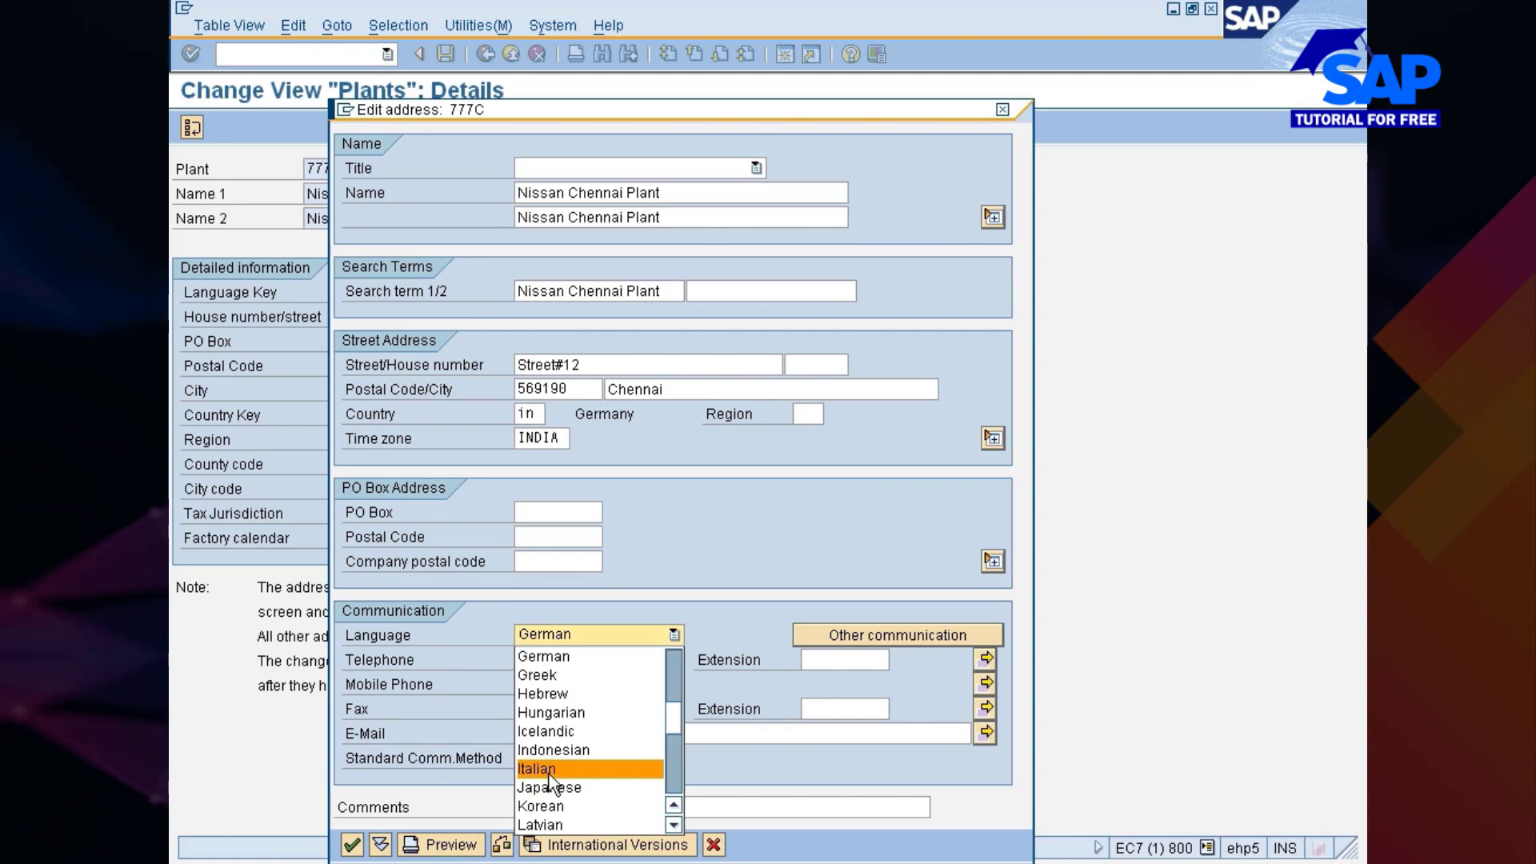
pyautogui.press('e')
pyautogui.press('Return')
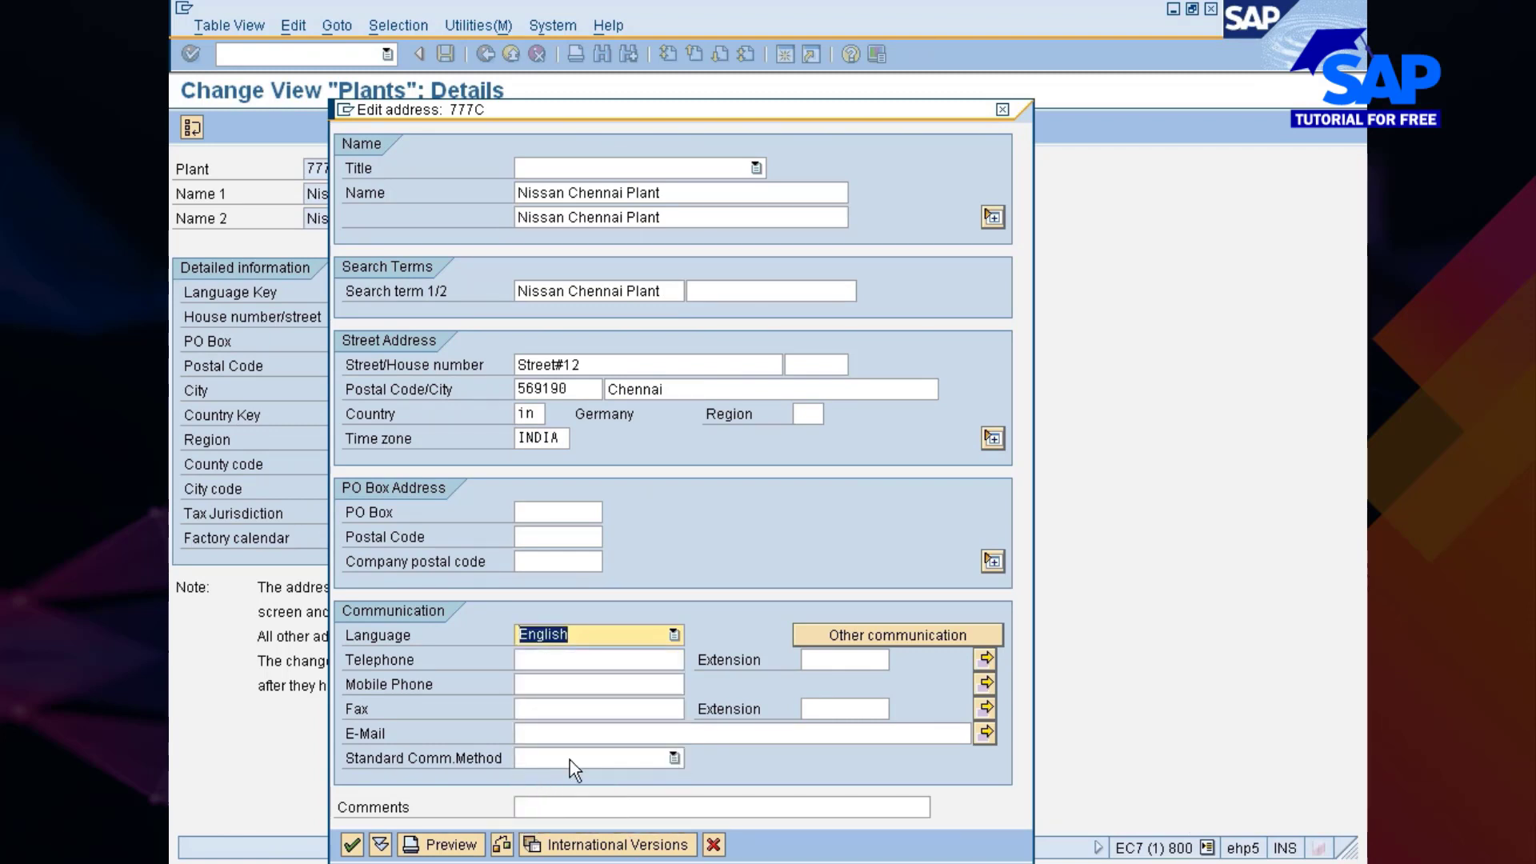
pyautogui.click(598, 660)
pyautogui.click(592, 709)
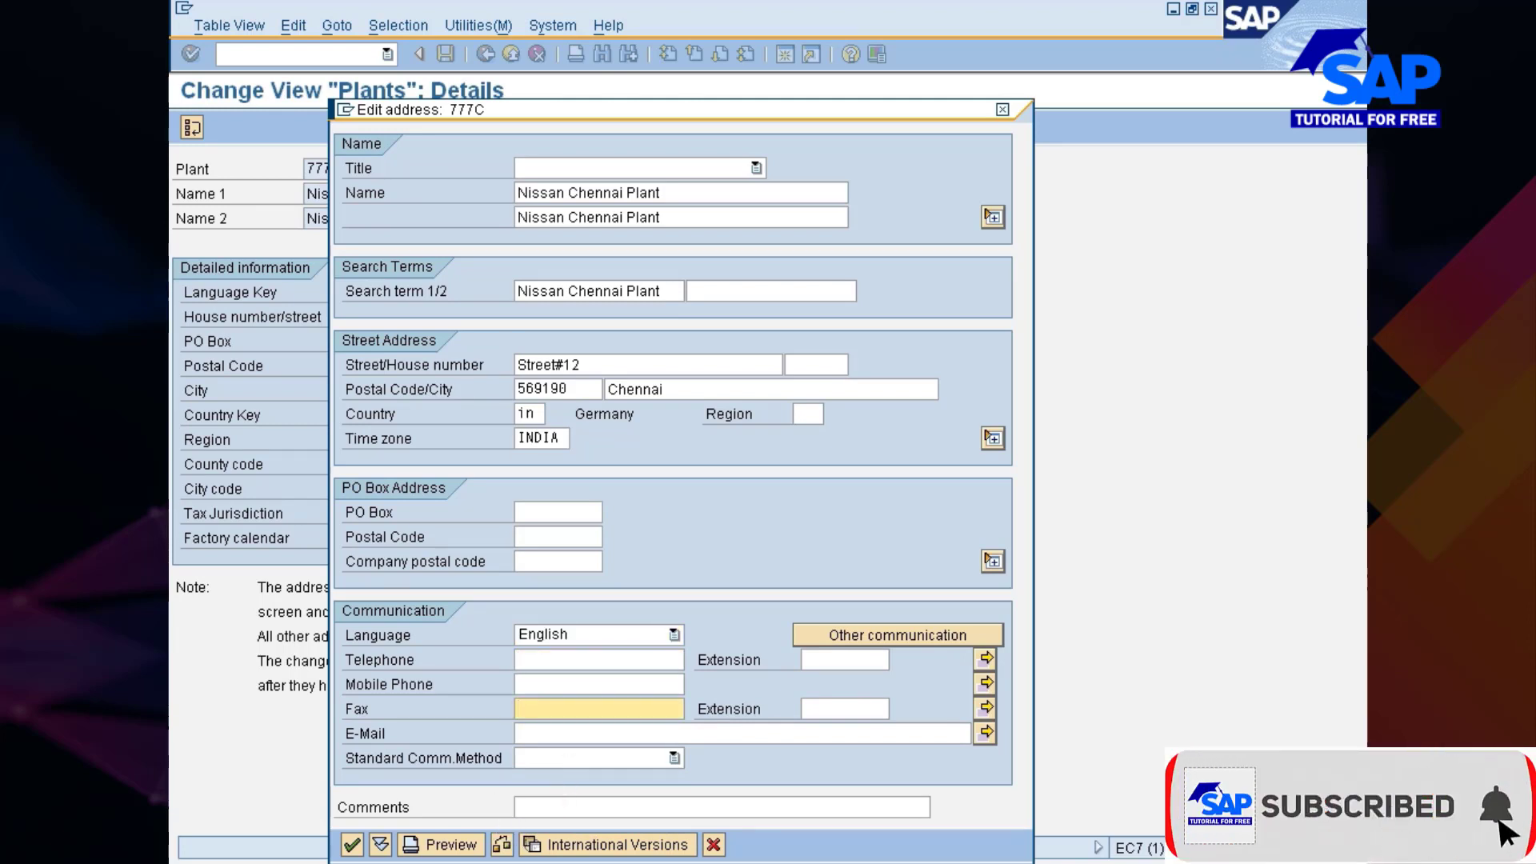
# - Accept the edited address and save plant 777C under the customizing request Nissan changes
pyautogui.click(352, 845)
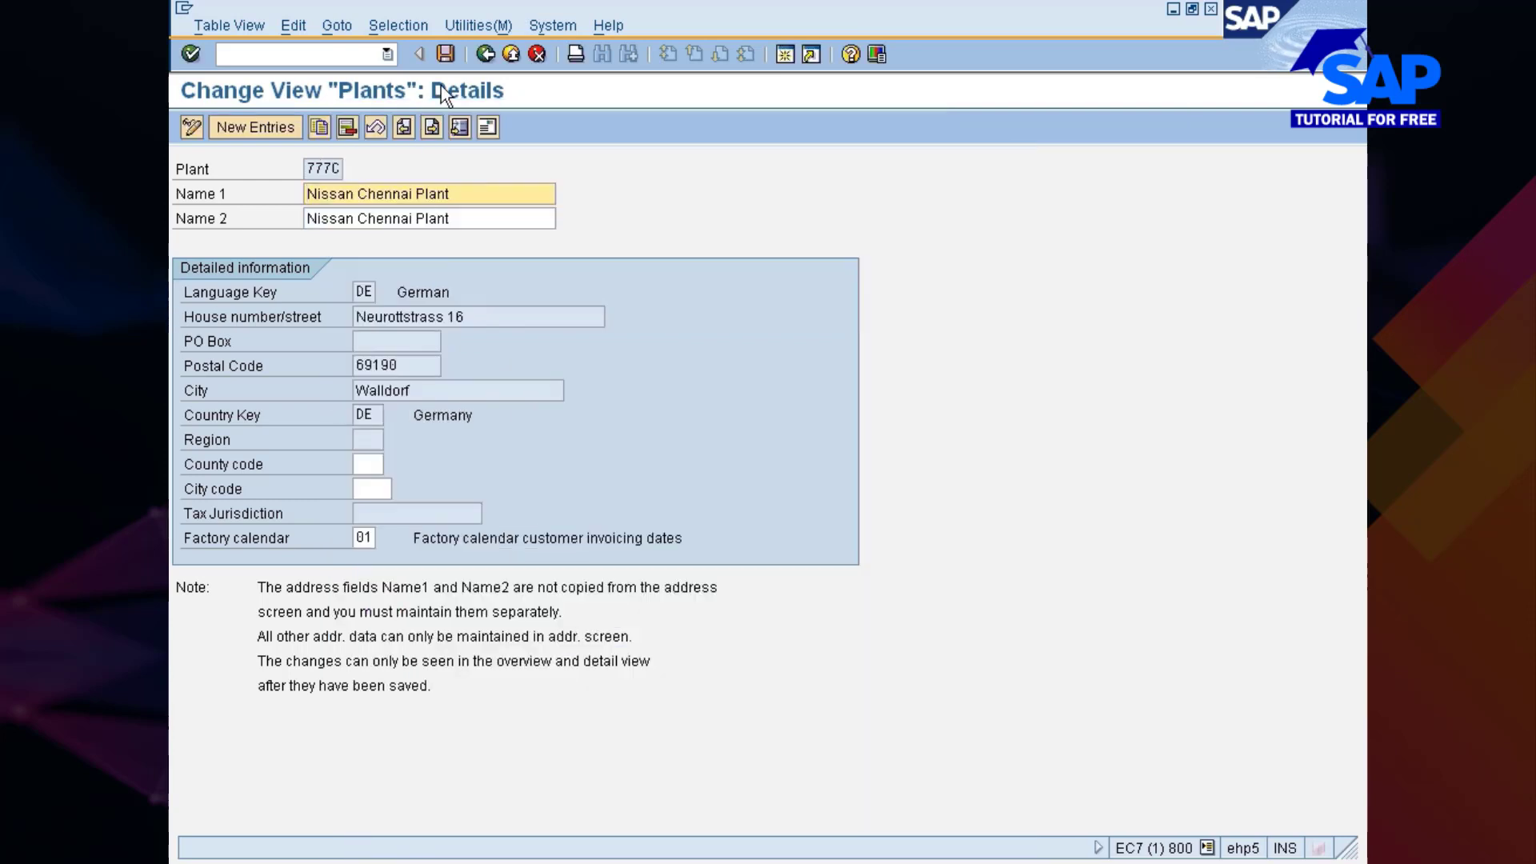
pyautogui.click(445, 55)
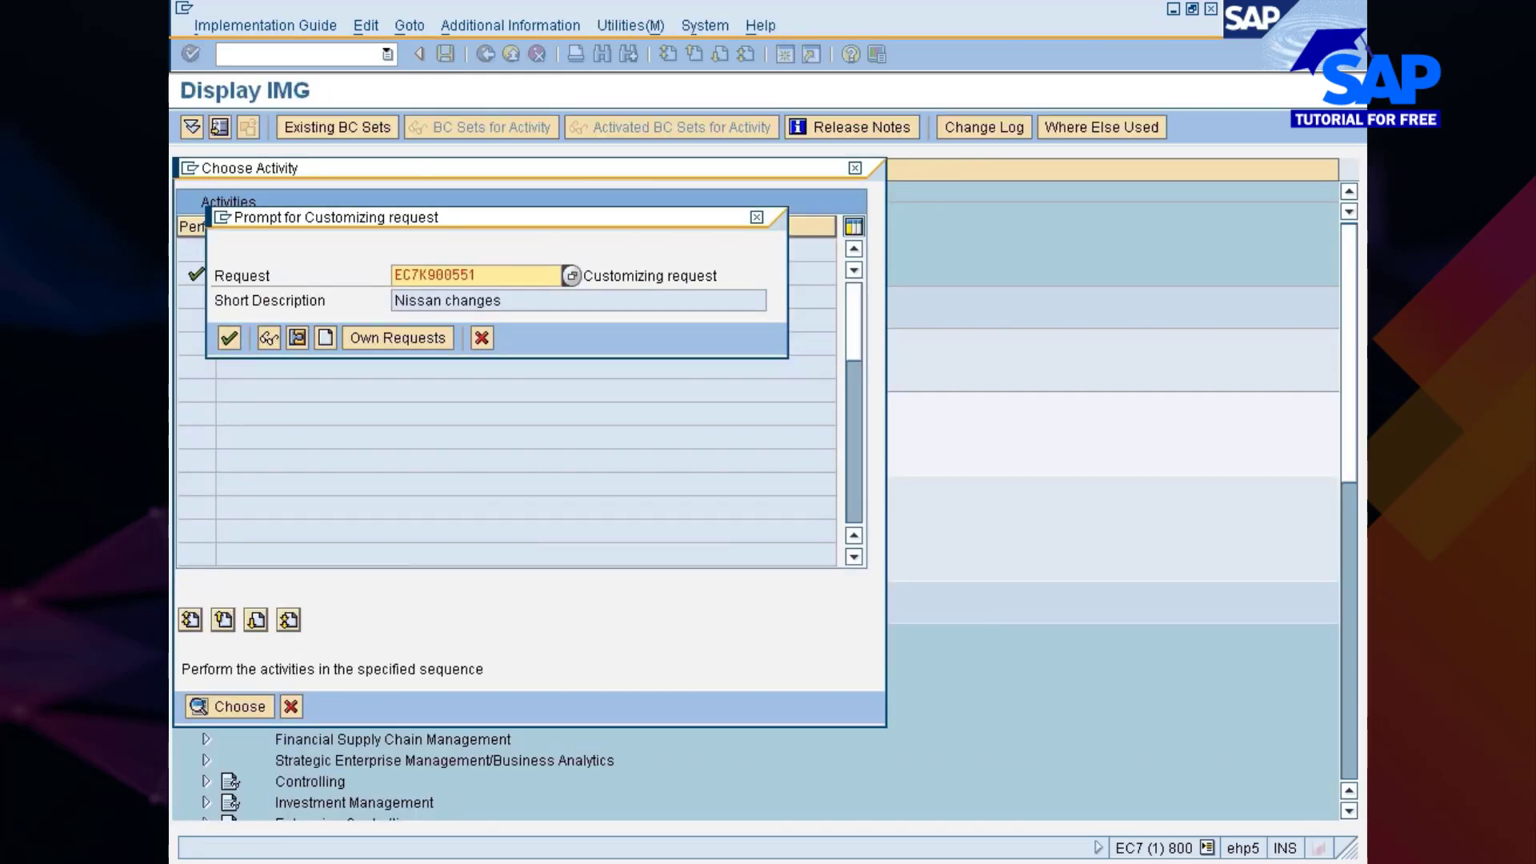
pyautogui.click(229, 337)
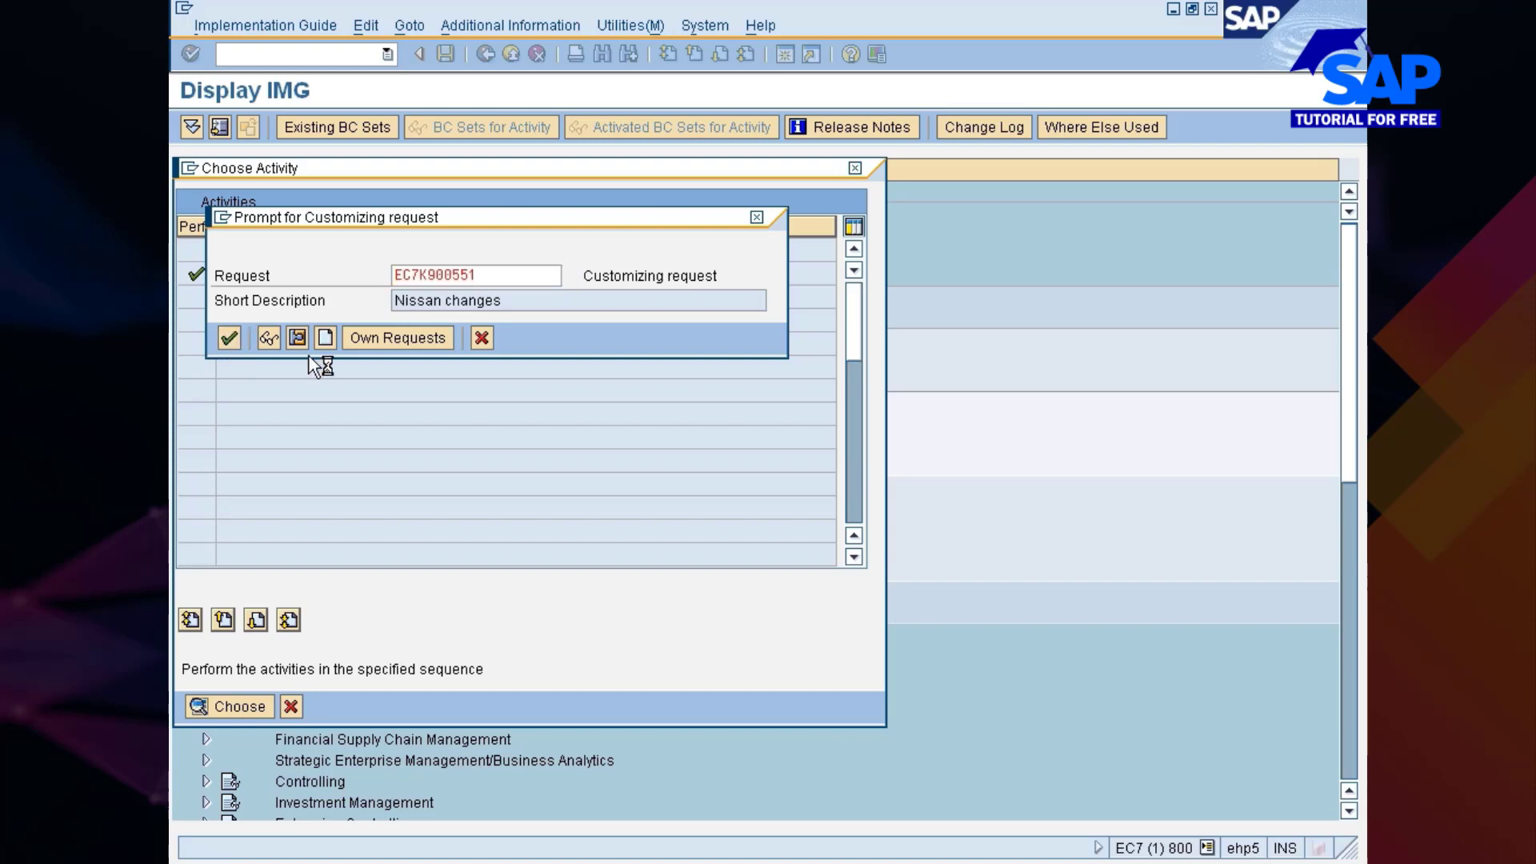
# - Switch to the Excel class notes and enter "What data do you maontain for defining the plant?" in cell B51
pyautogui.hotkey('alt', 'Tab')
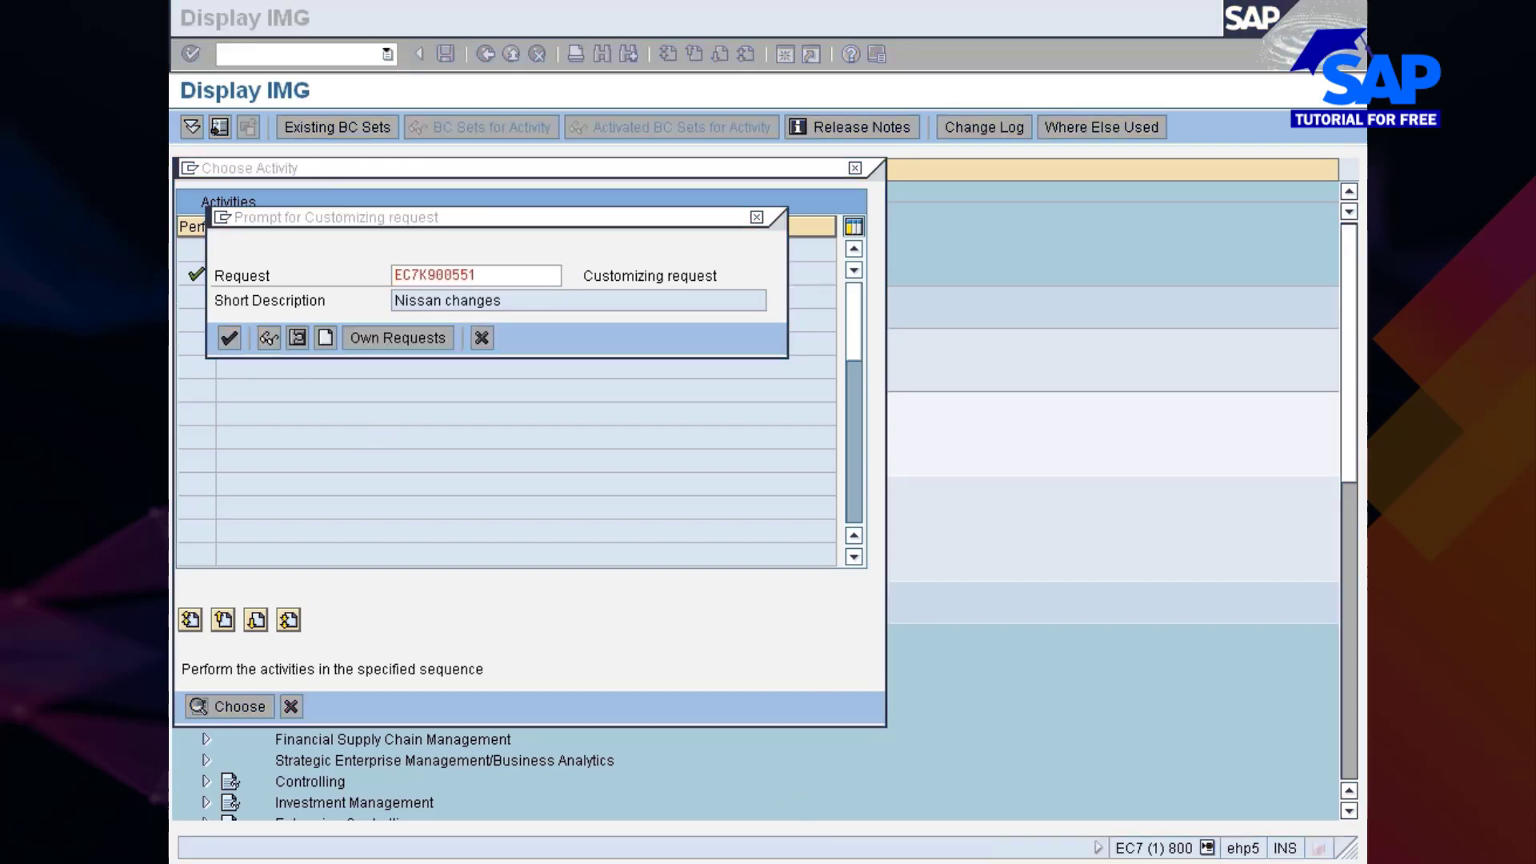
pyautogui.press('Down')
pyautogui.write('Wg')
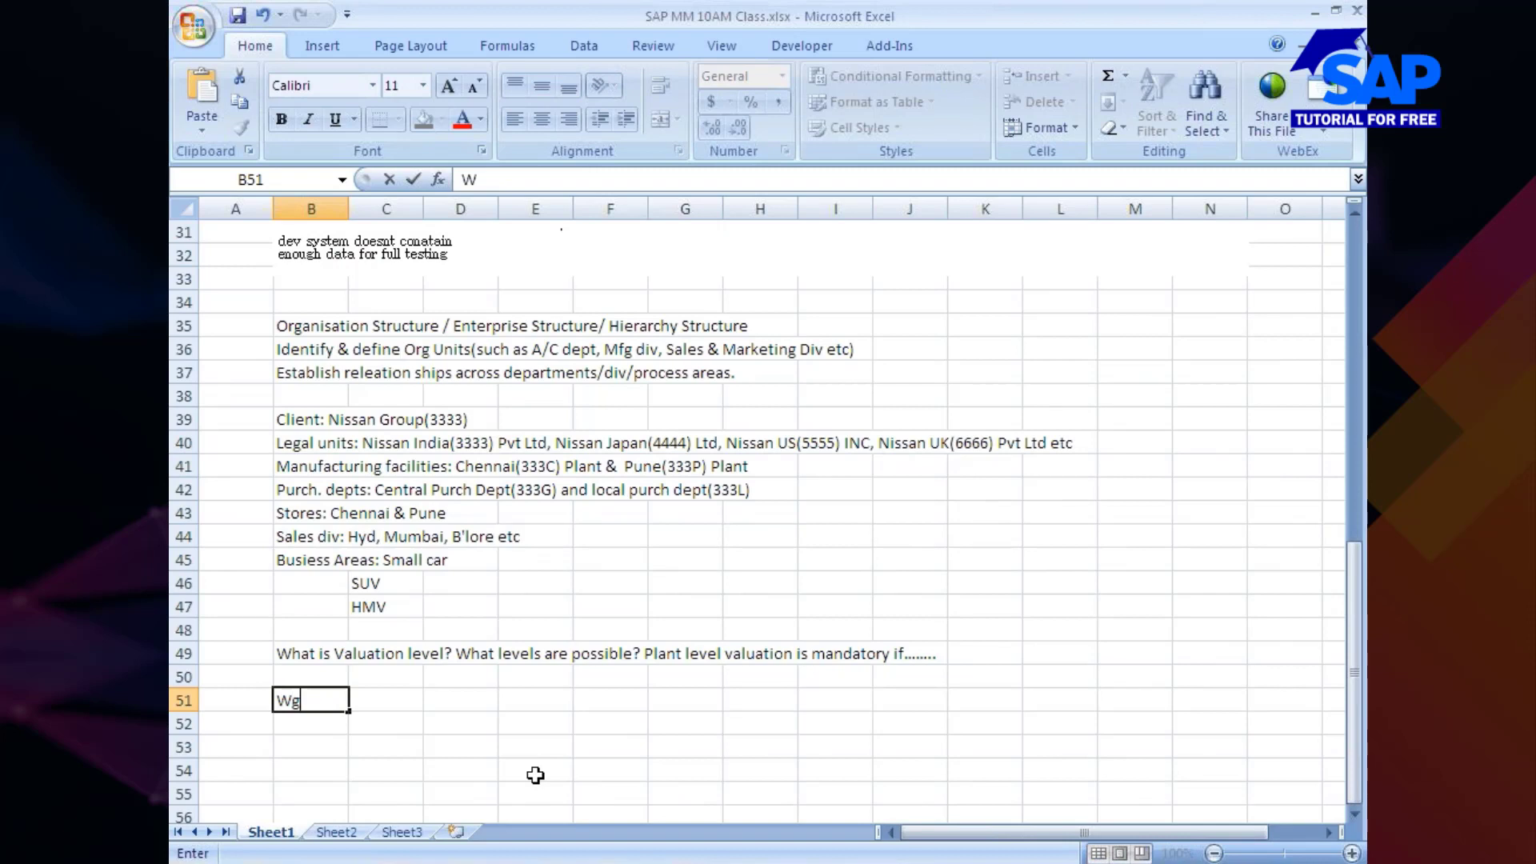
pyautogui.press('BackSpace')
pyautogui.write('hat data do y')
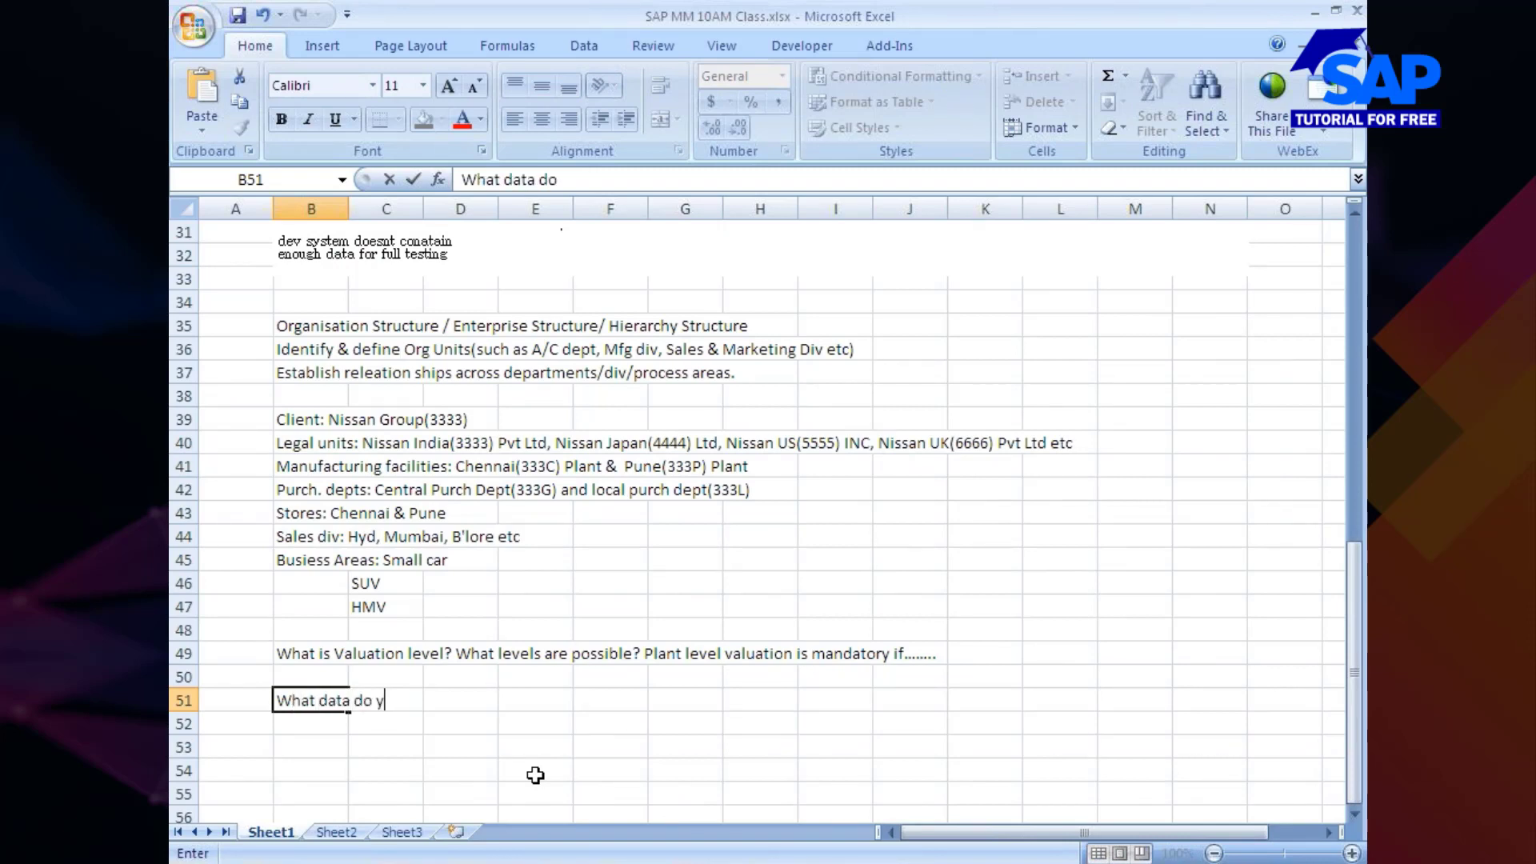
pyautogui.write('ou maontain ')
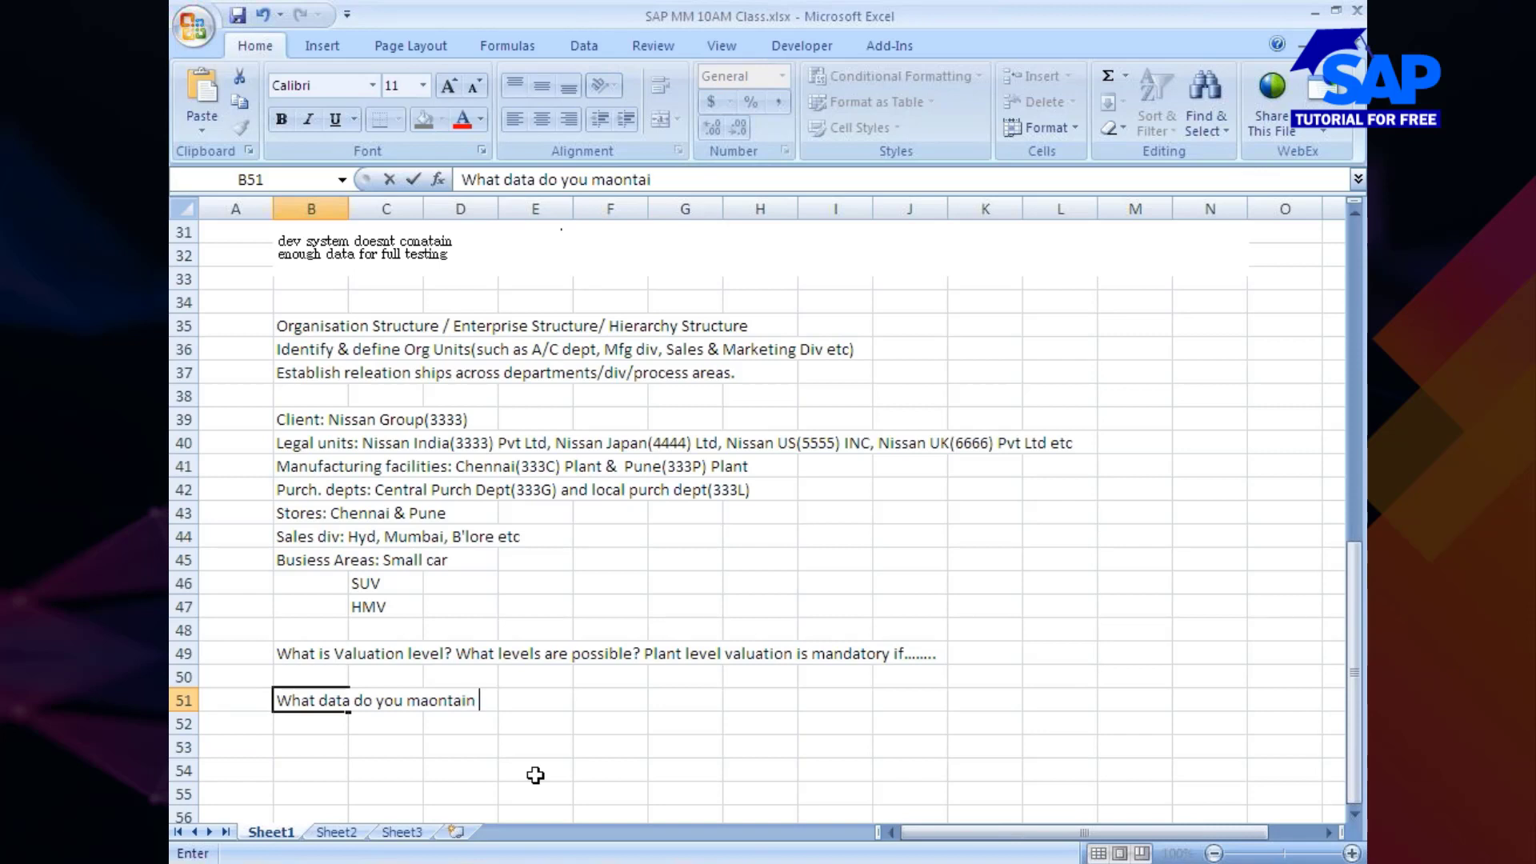
pyautogui.write('for defi')
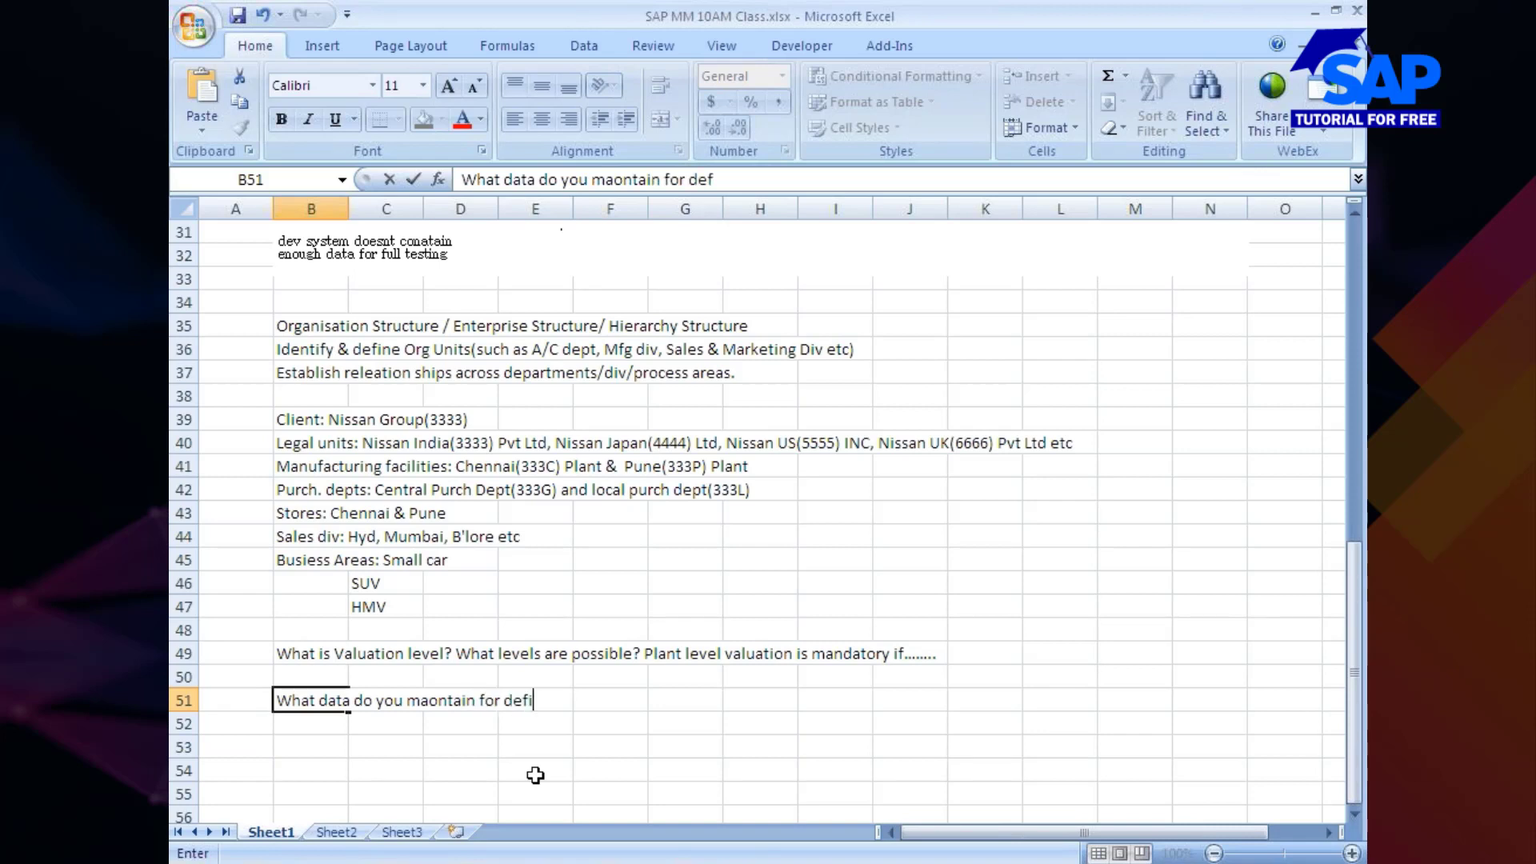
pyautogui.write('ning the plany')
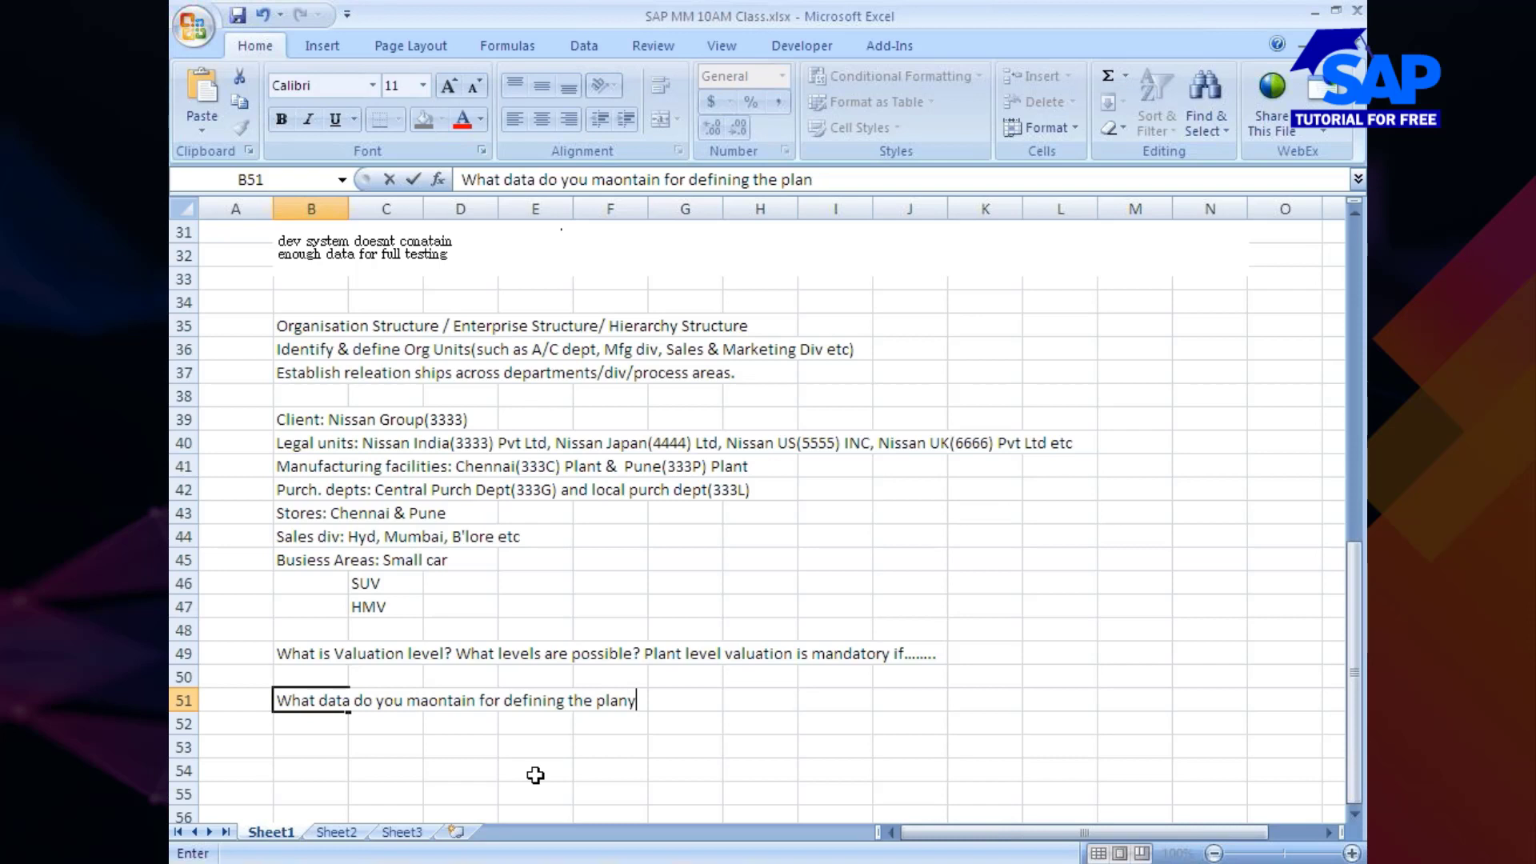
pyautogui.press('BackSpace')
pyautogui.write('t?')
pyautogui.press('Return')
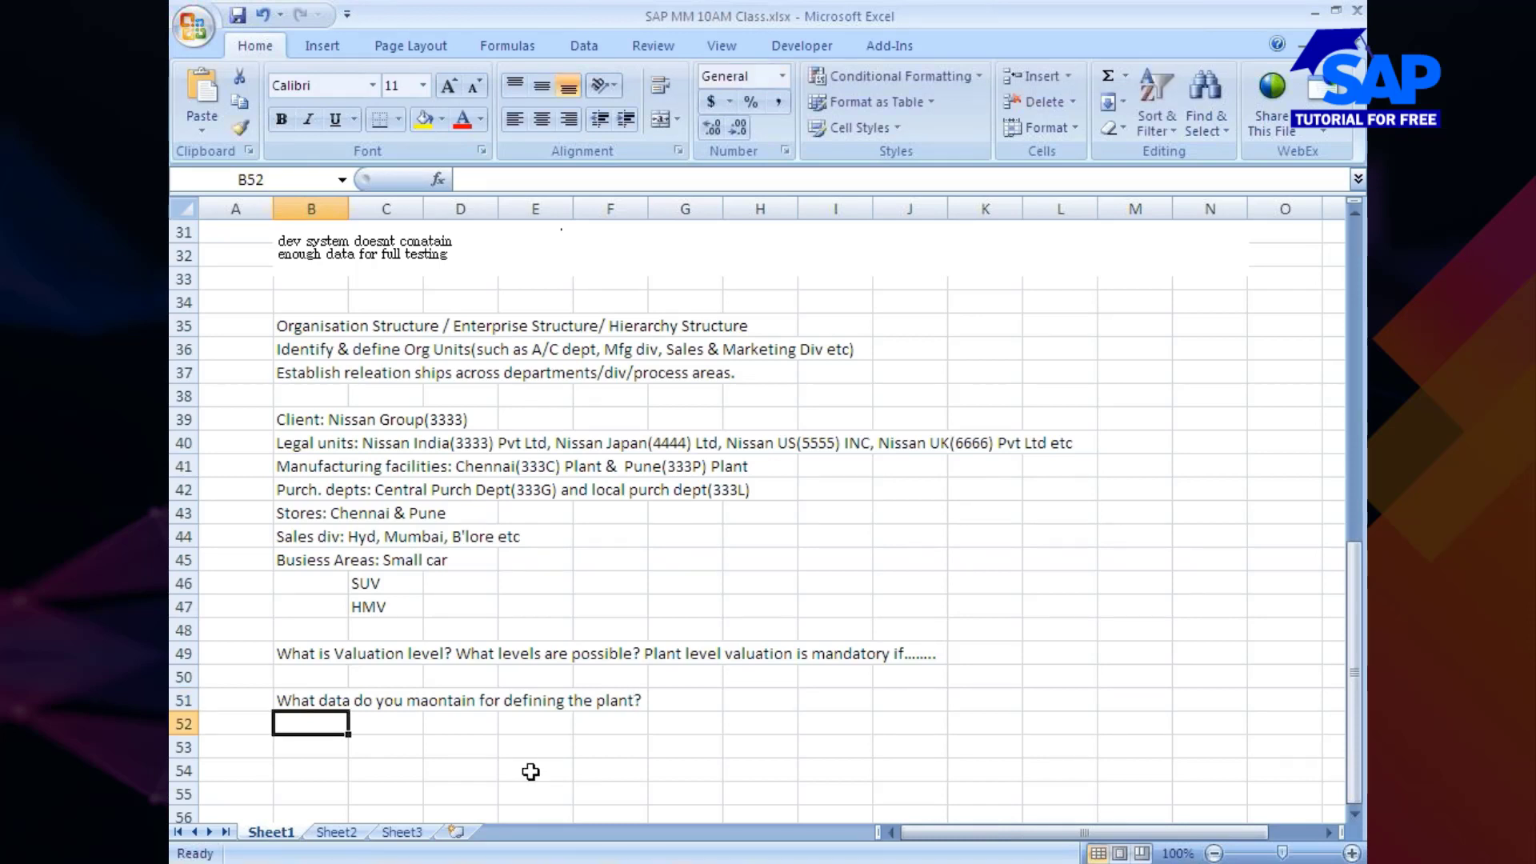
# - Correct the misspelled word in the B51 question to "maintain"
pyautogui.click(429, 702)
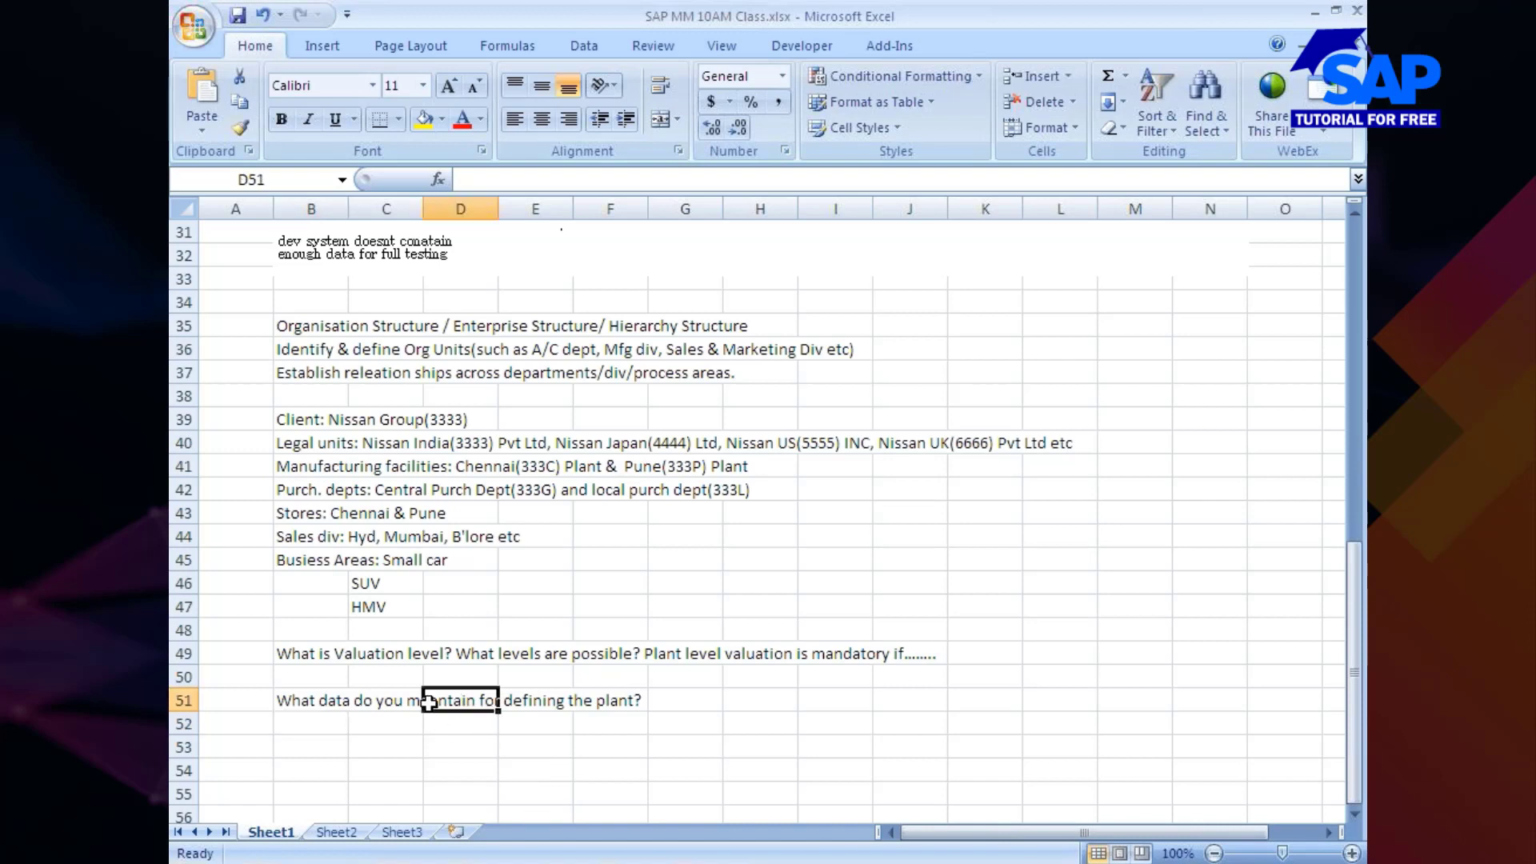
pyautogui.click(408, 768)
pyautogui.click(313, 705)
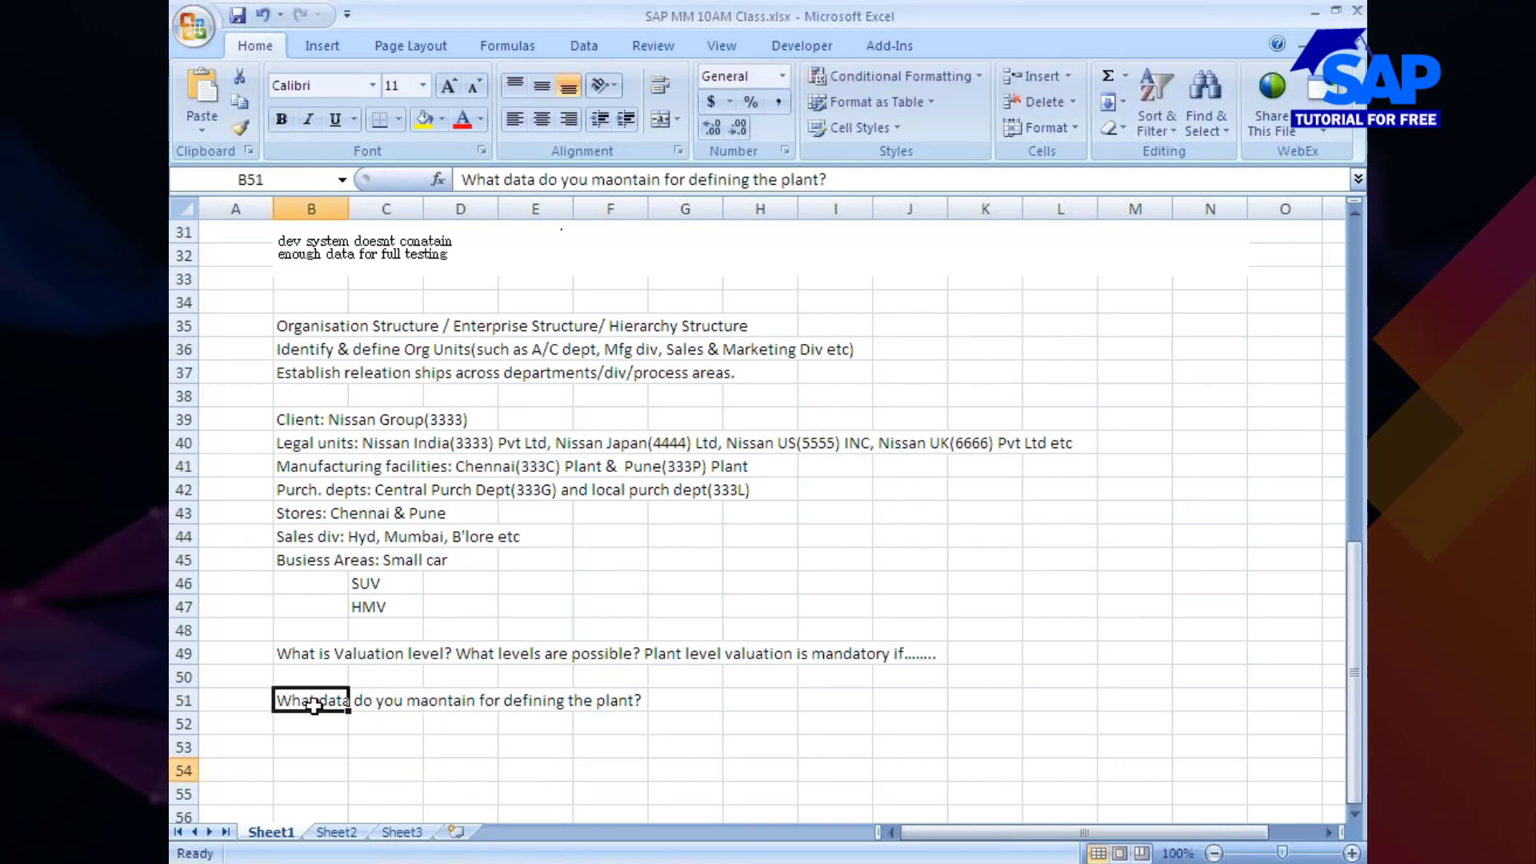
pyautogui.click(624, 181)
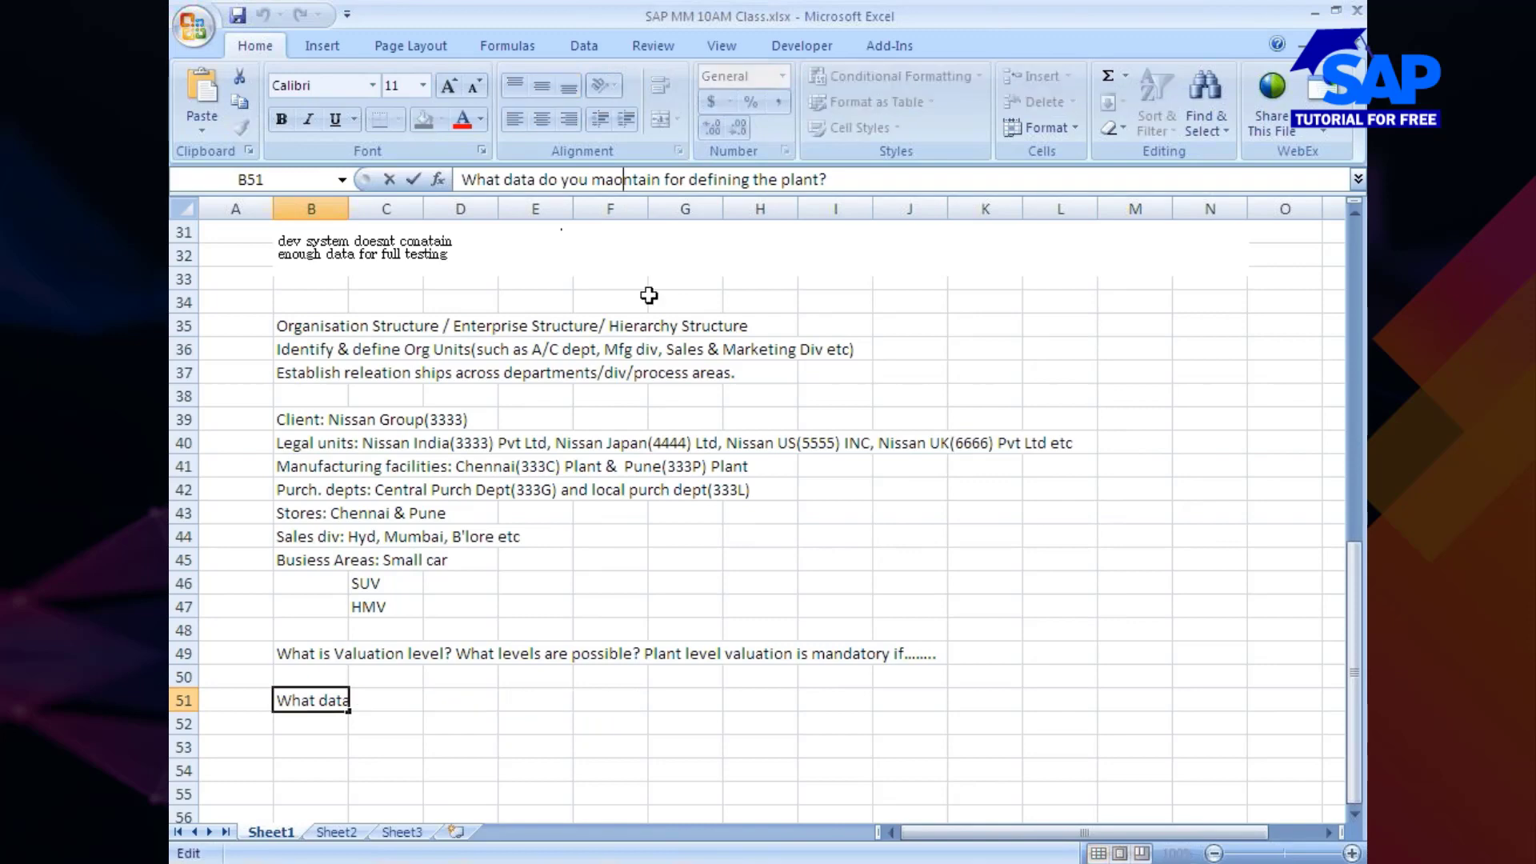
pyautogui.press('BackSpace')
pyautogui.write('i')
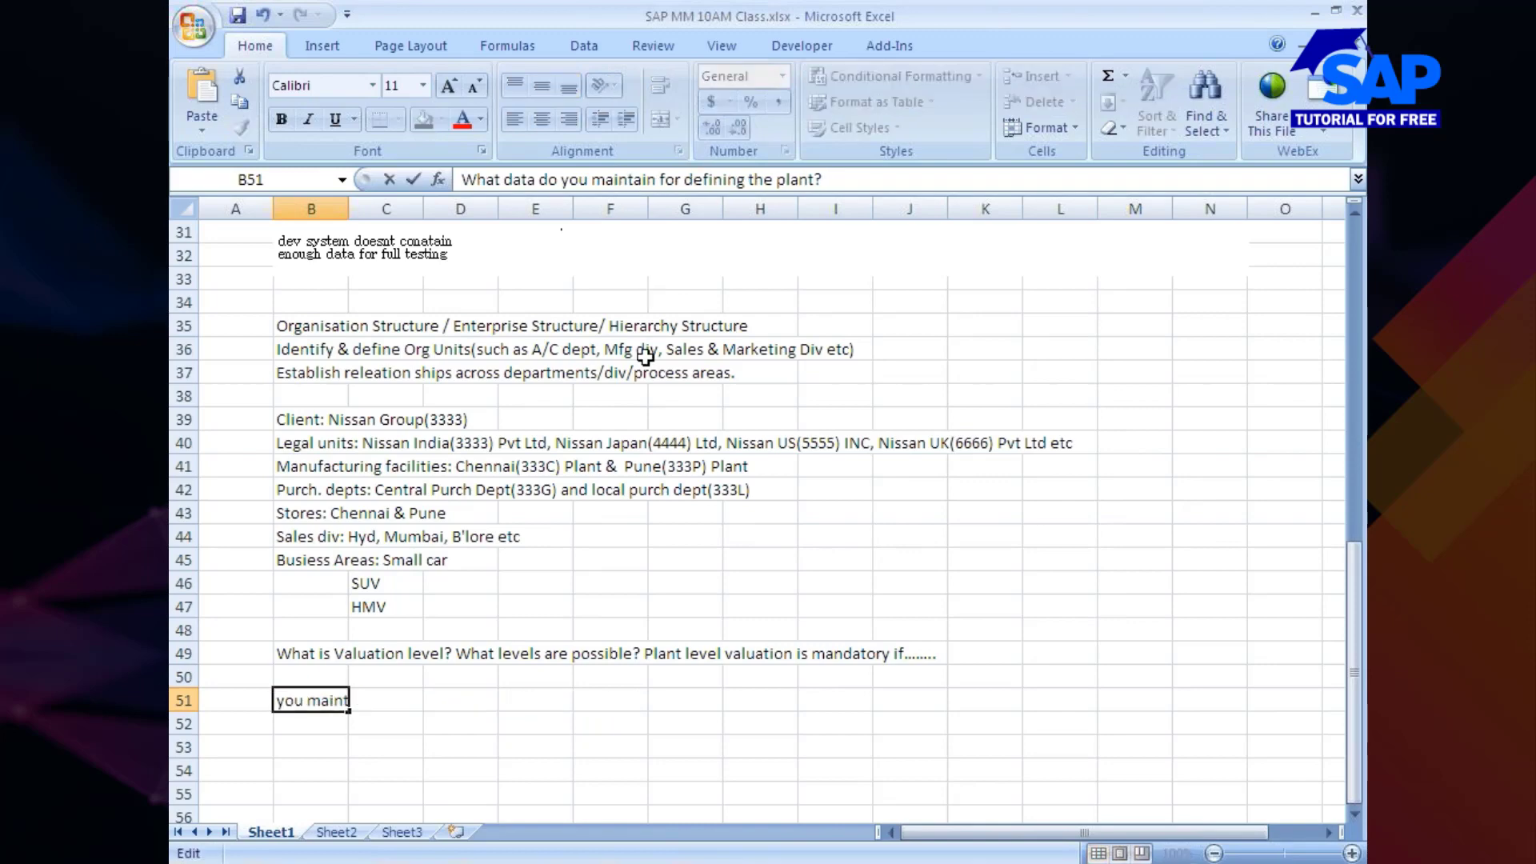
pyautogui.click(518, 673)
# - Enter "ID, Name & Description" in cell B52 of the Excel class notes, below the plant definition question
pyautogui.hotkey('alt', 'Tab')
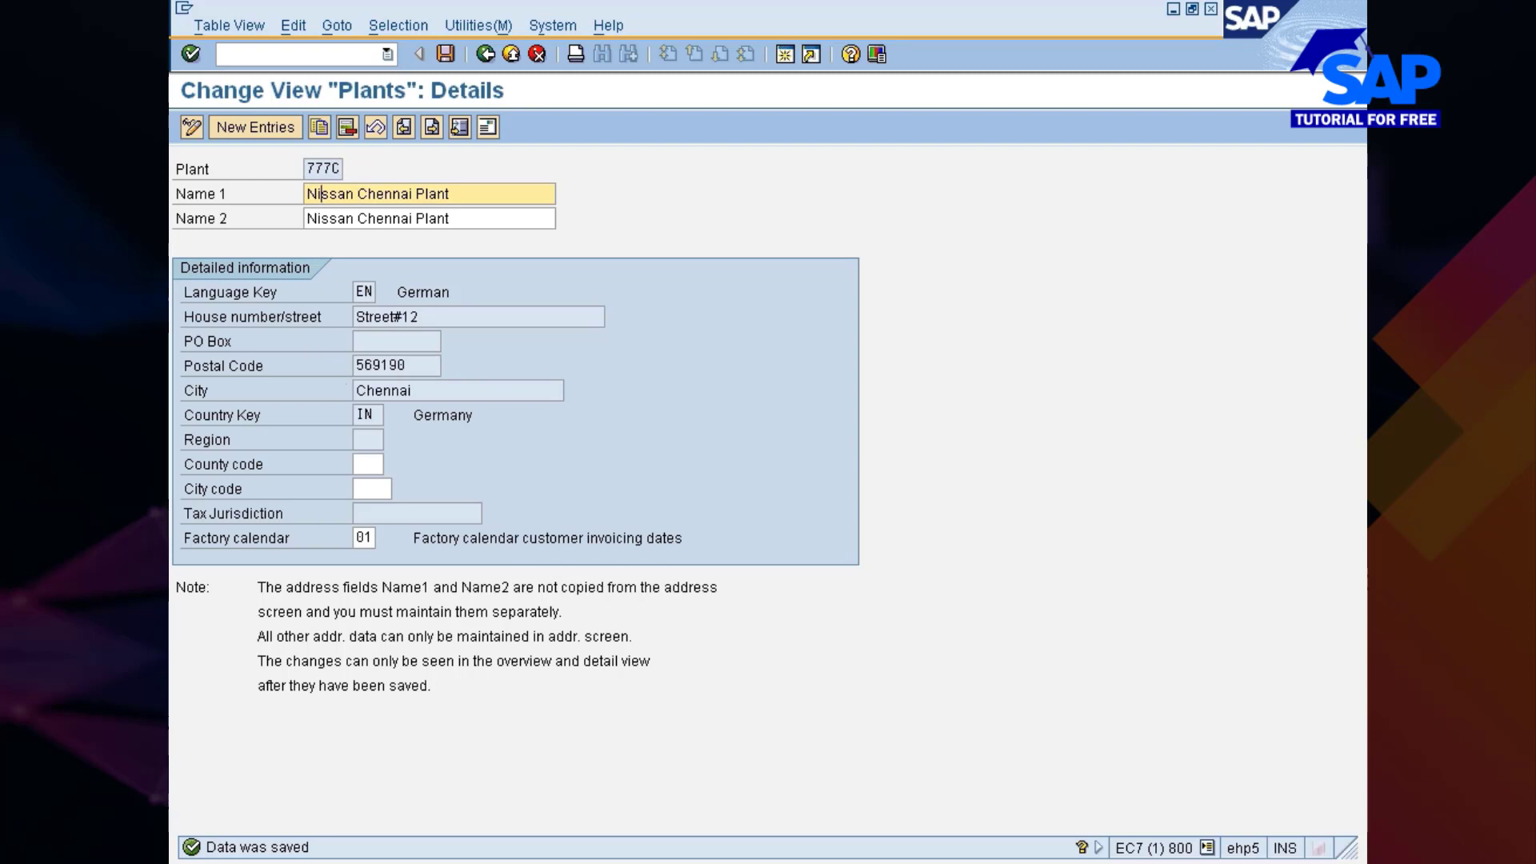
pyautogui.hotkey('alt', 'Tab')
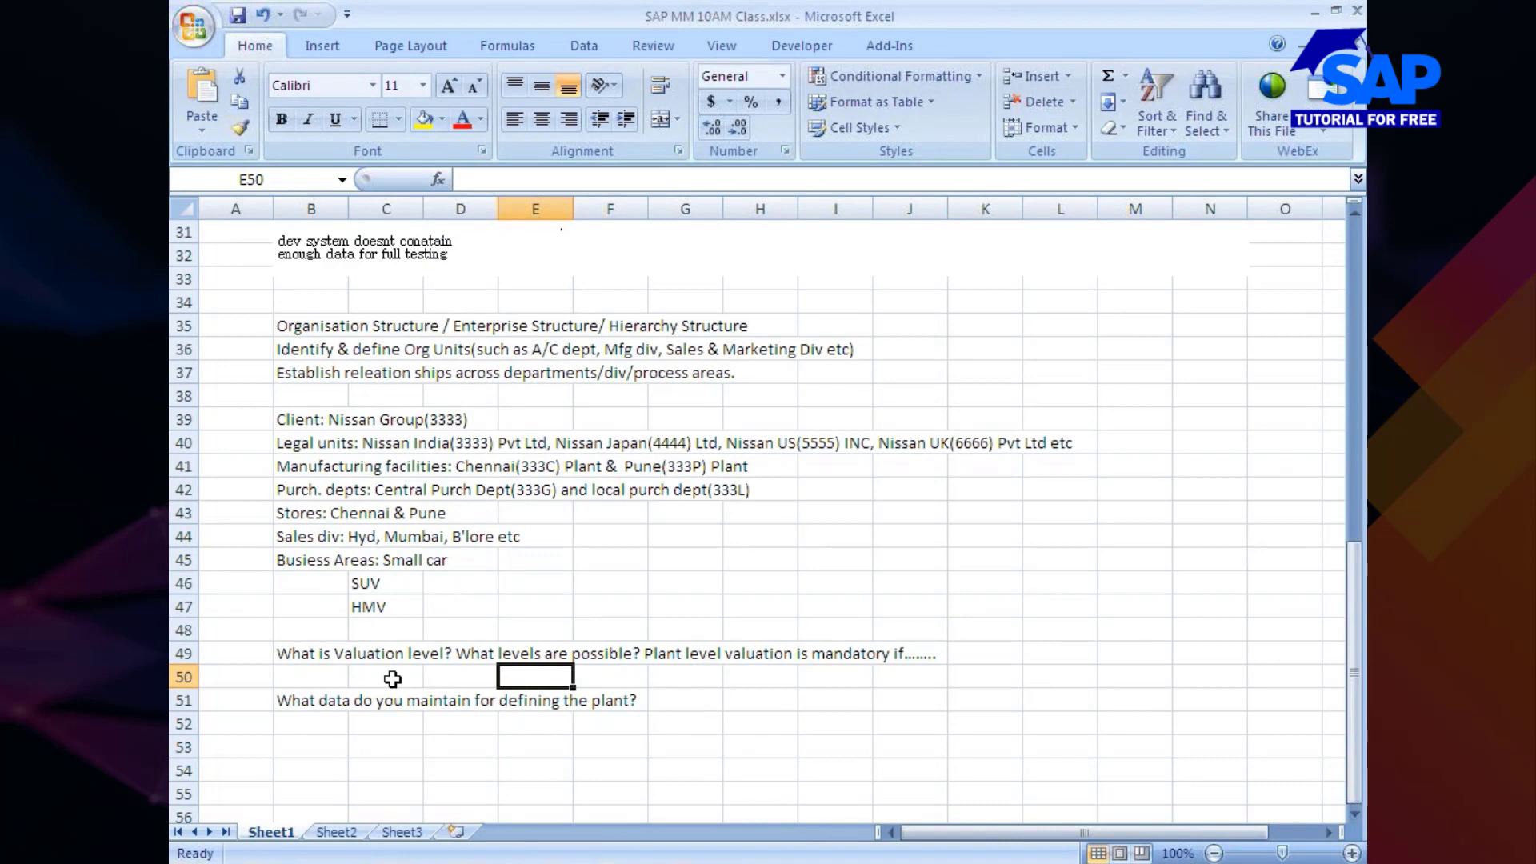
pyautogui.click(336, 720)
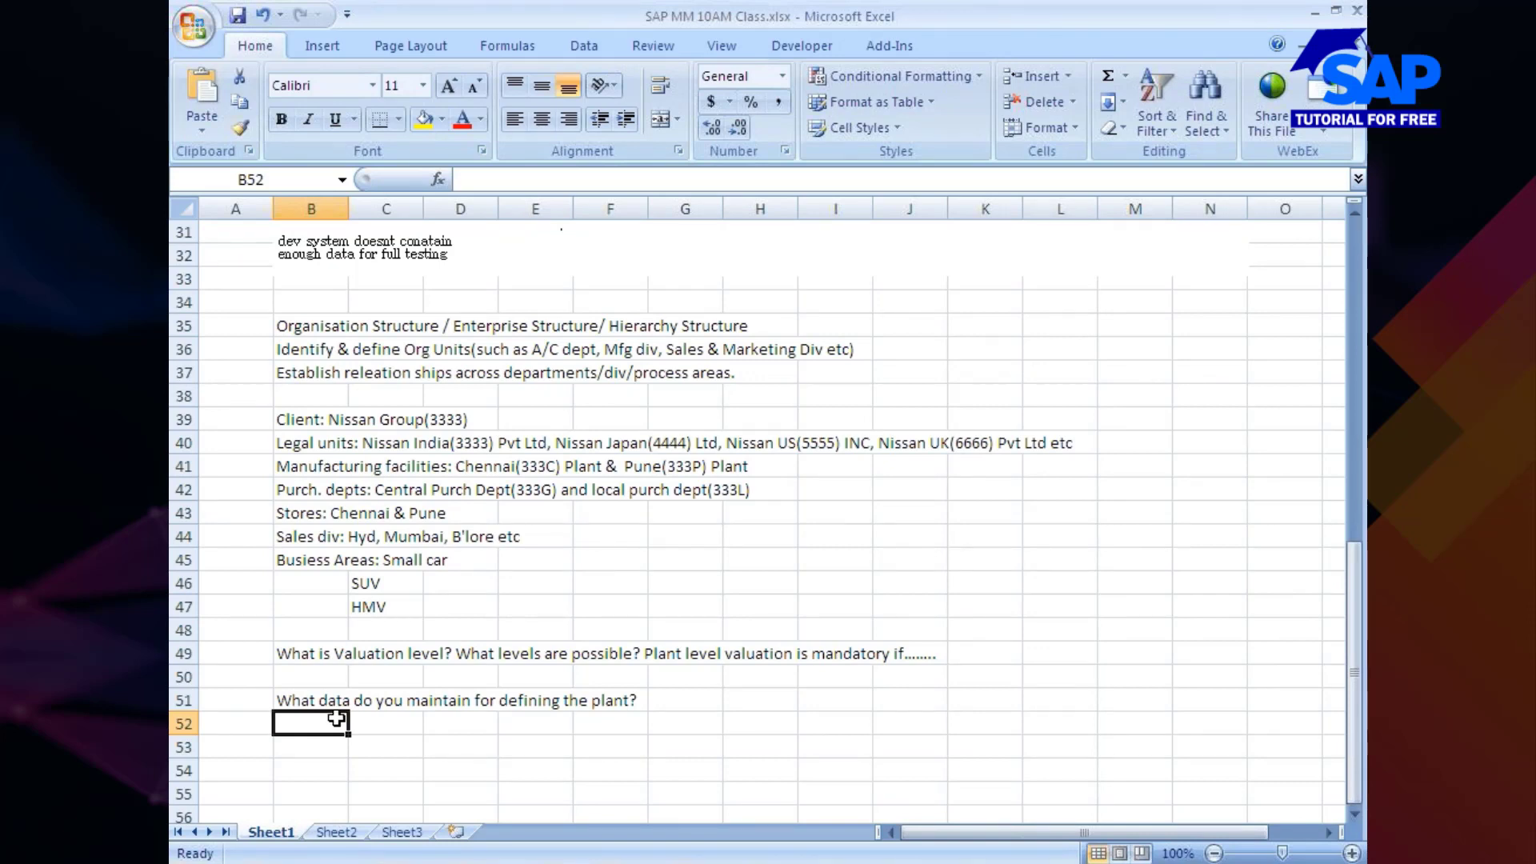
pyautogui.click(462, 180)
pyautogui.write('ID')
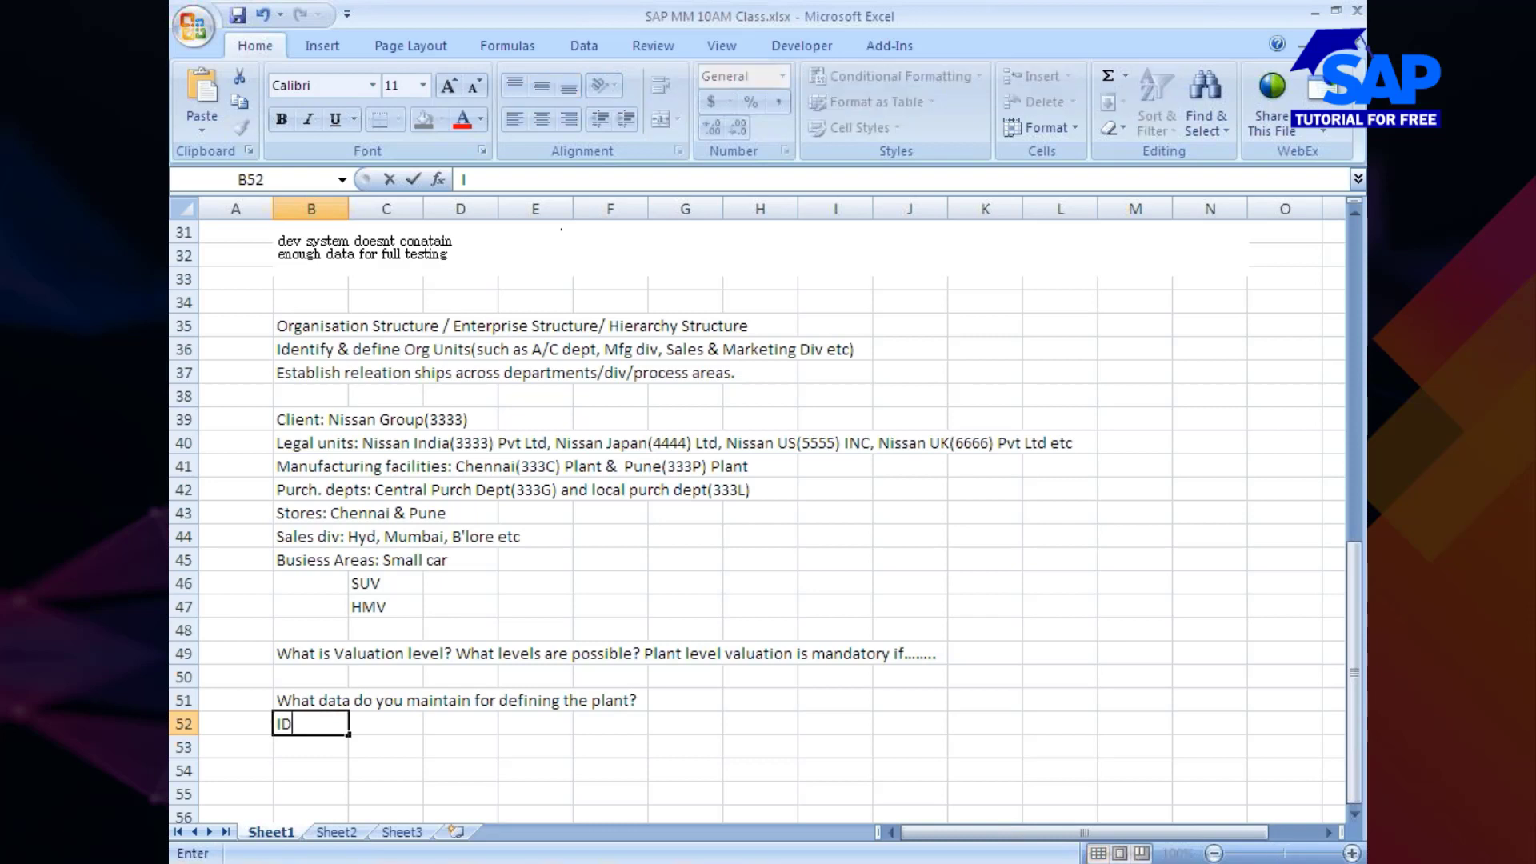
pyautogui.write(', Name & D')
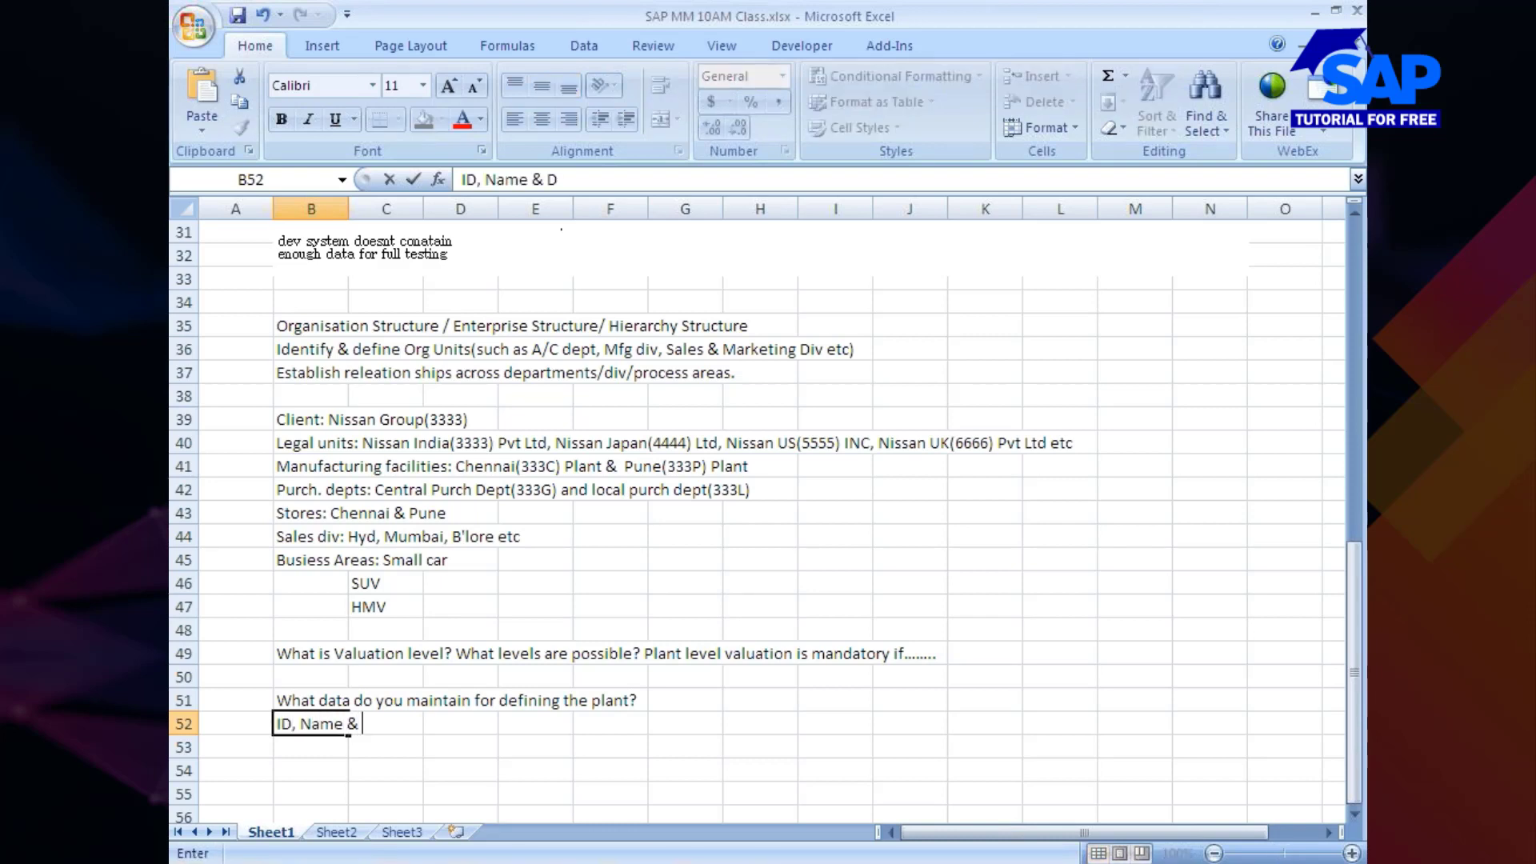
pyautogui.write('escription')
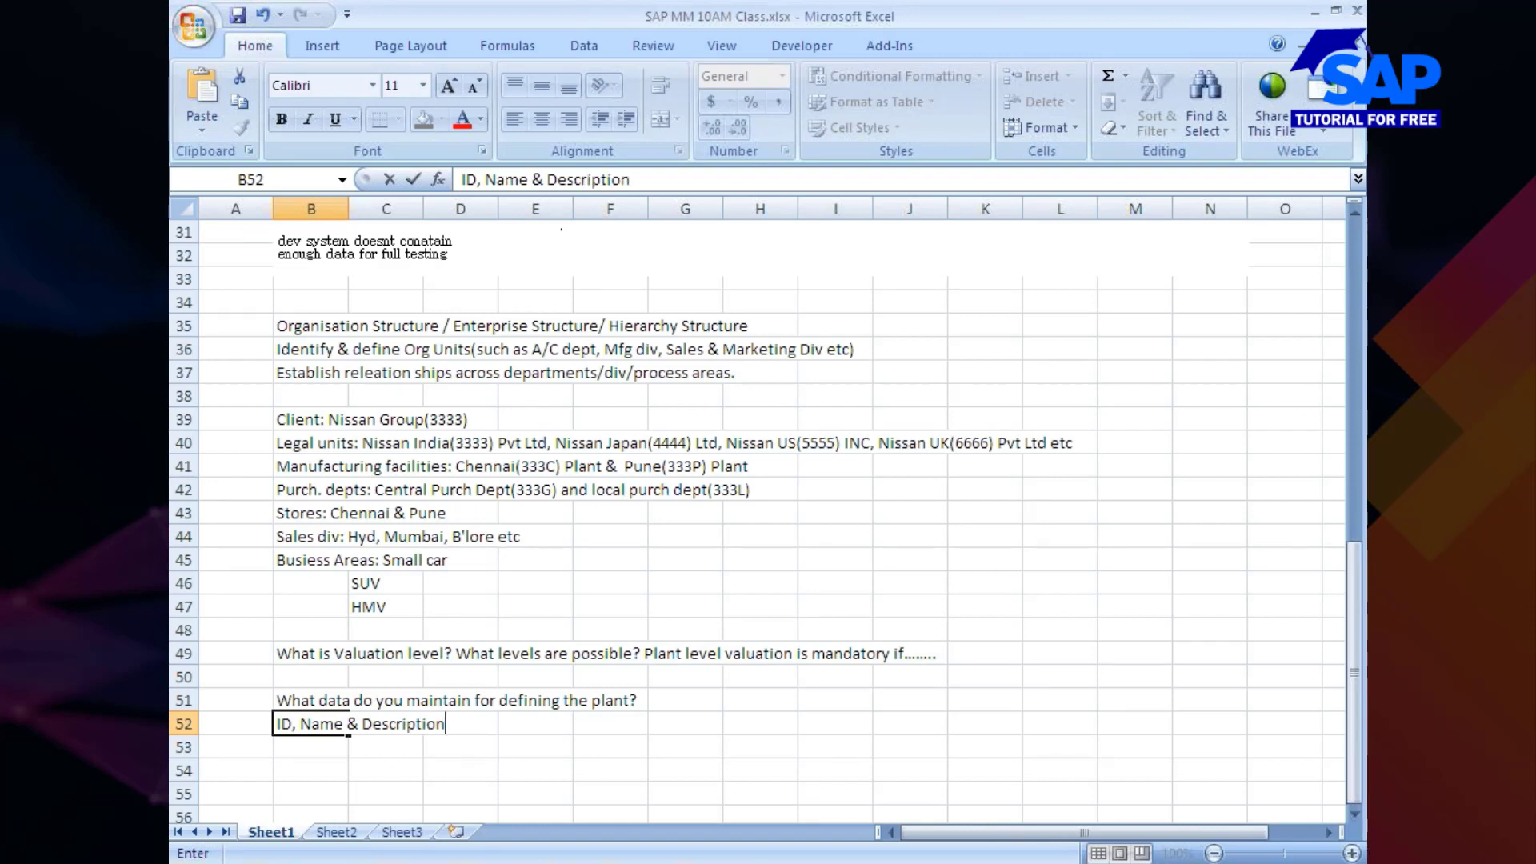
# - Extend the B52 answer with ", Address, Tax jurisdiction code, Factory calendar"
pyautogui.click(344, 724)
pyautogui.press('End')
pyautogui.write(', Addres')
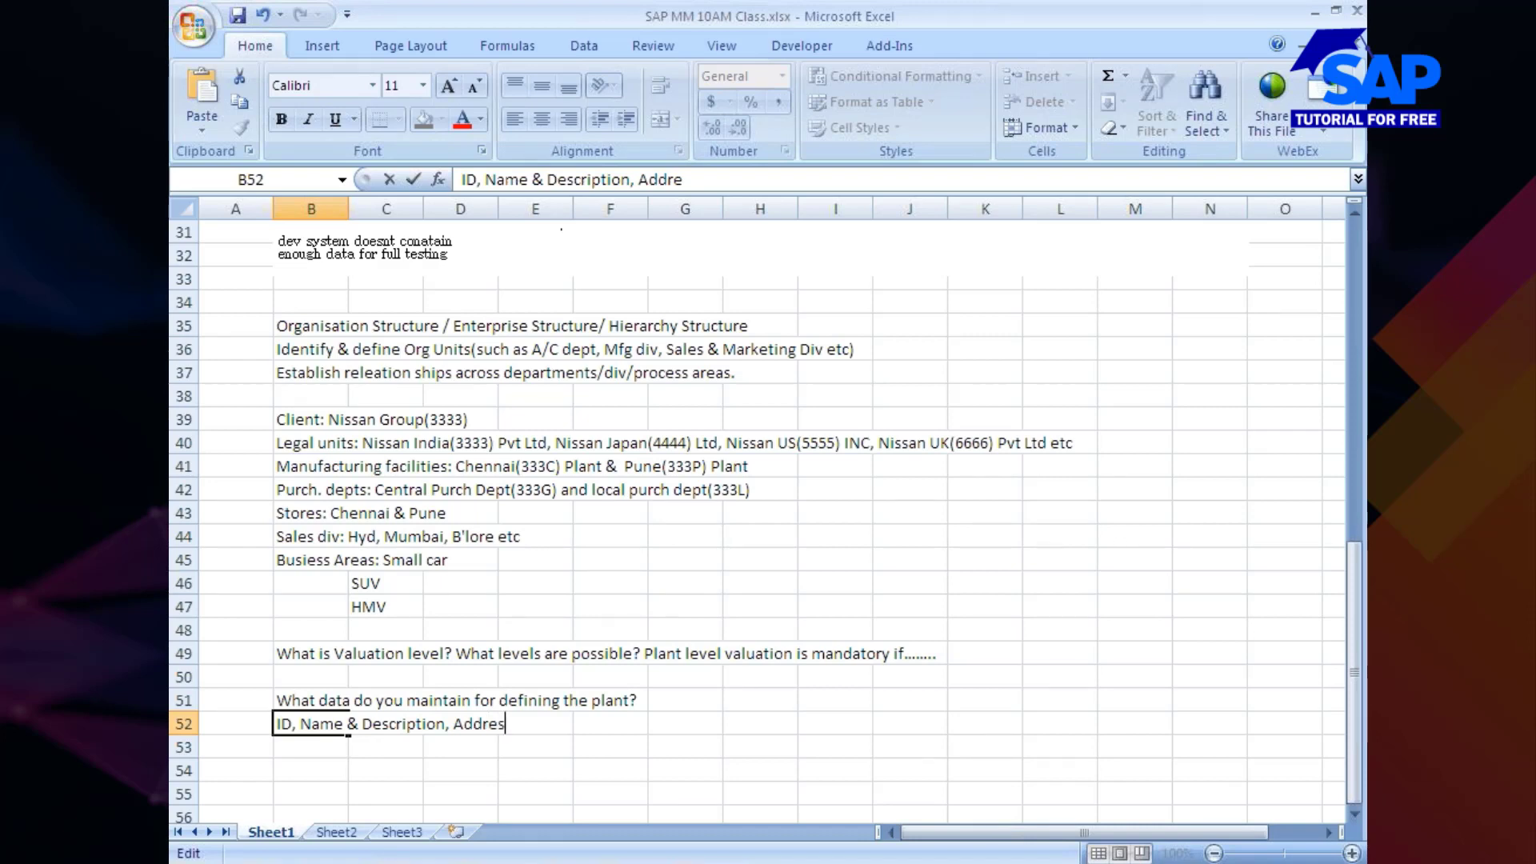
pyautogui.write('s, Tax juris')
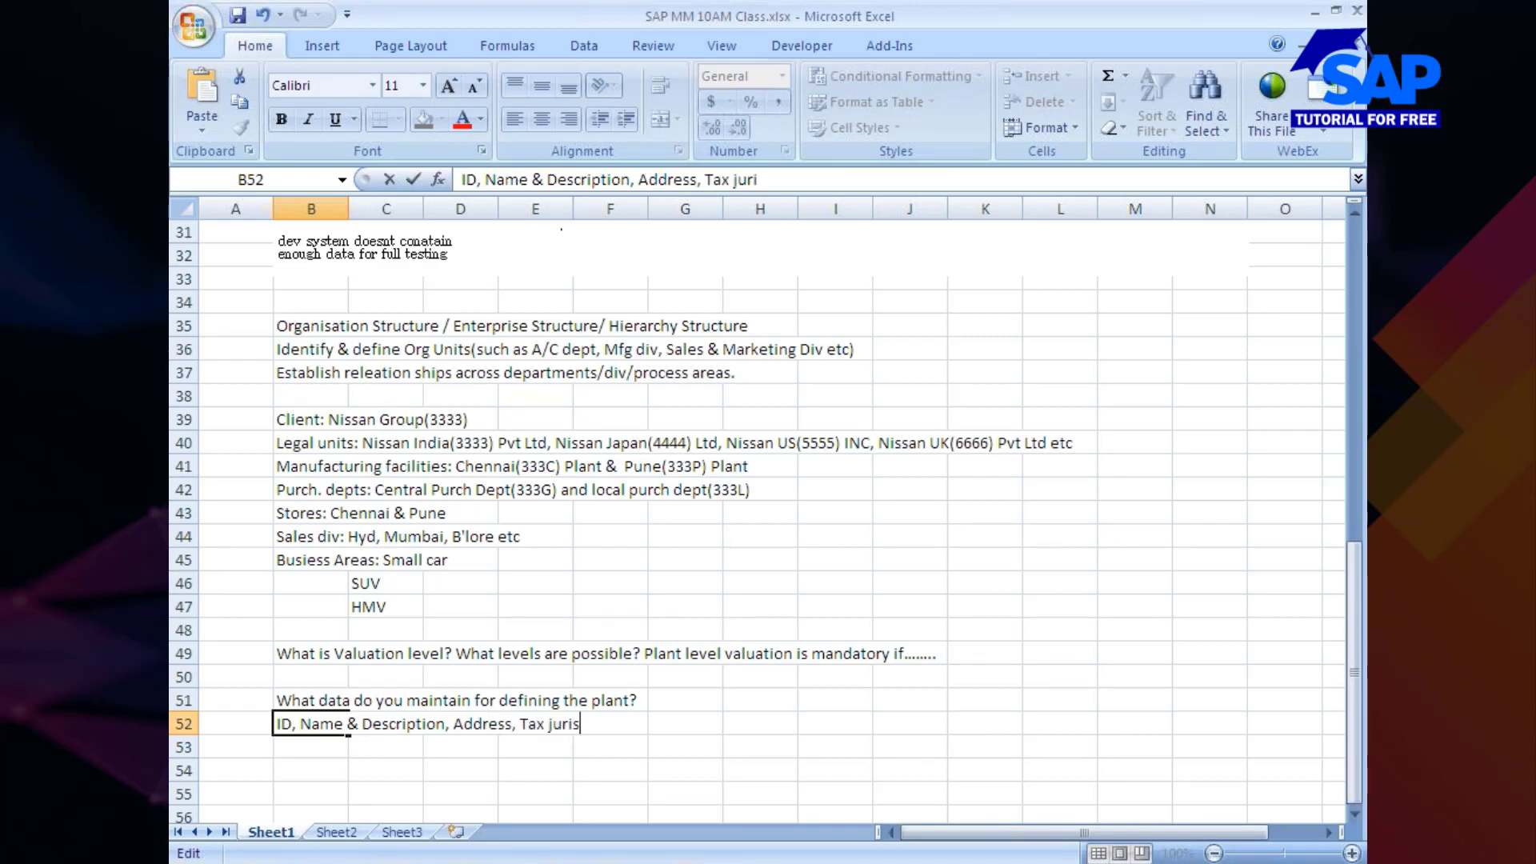
pyautogui.write('dict')
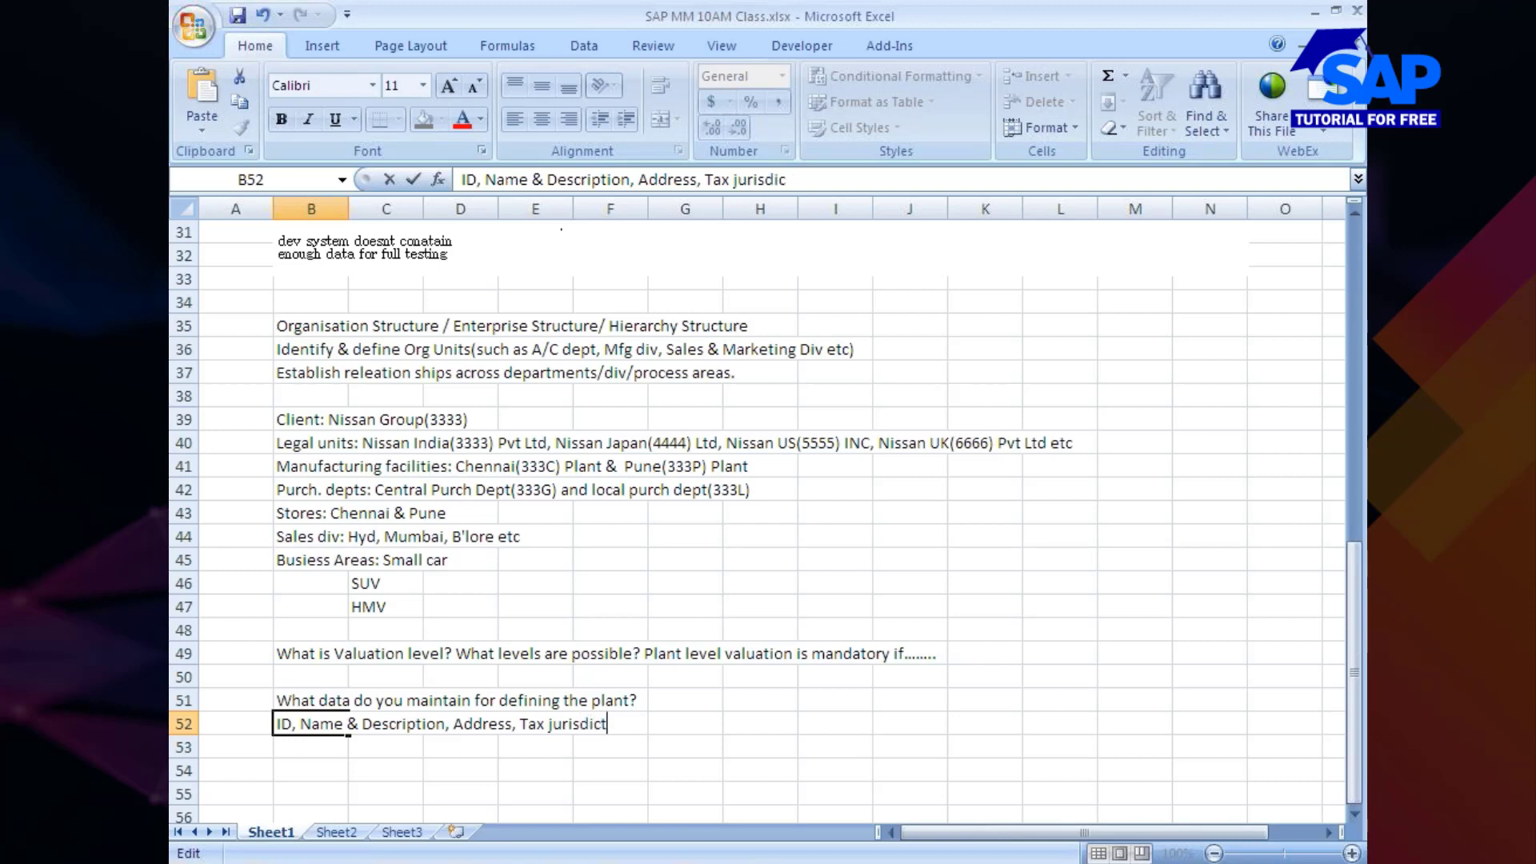
pyautogui.write('ion code, ')
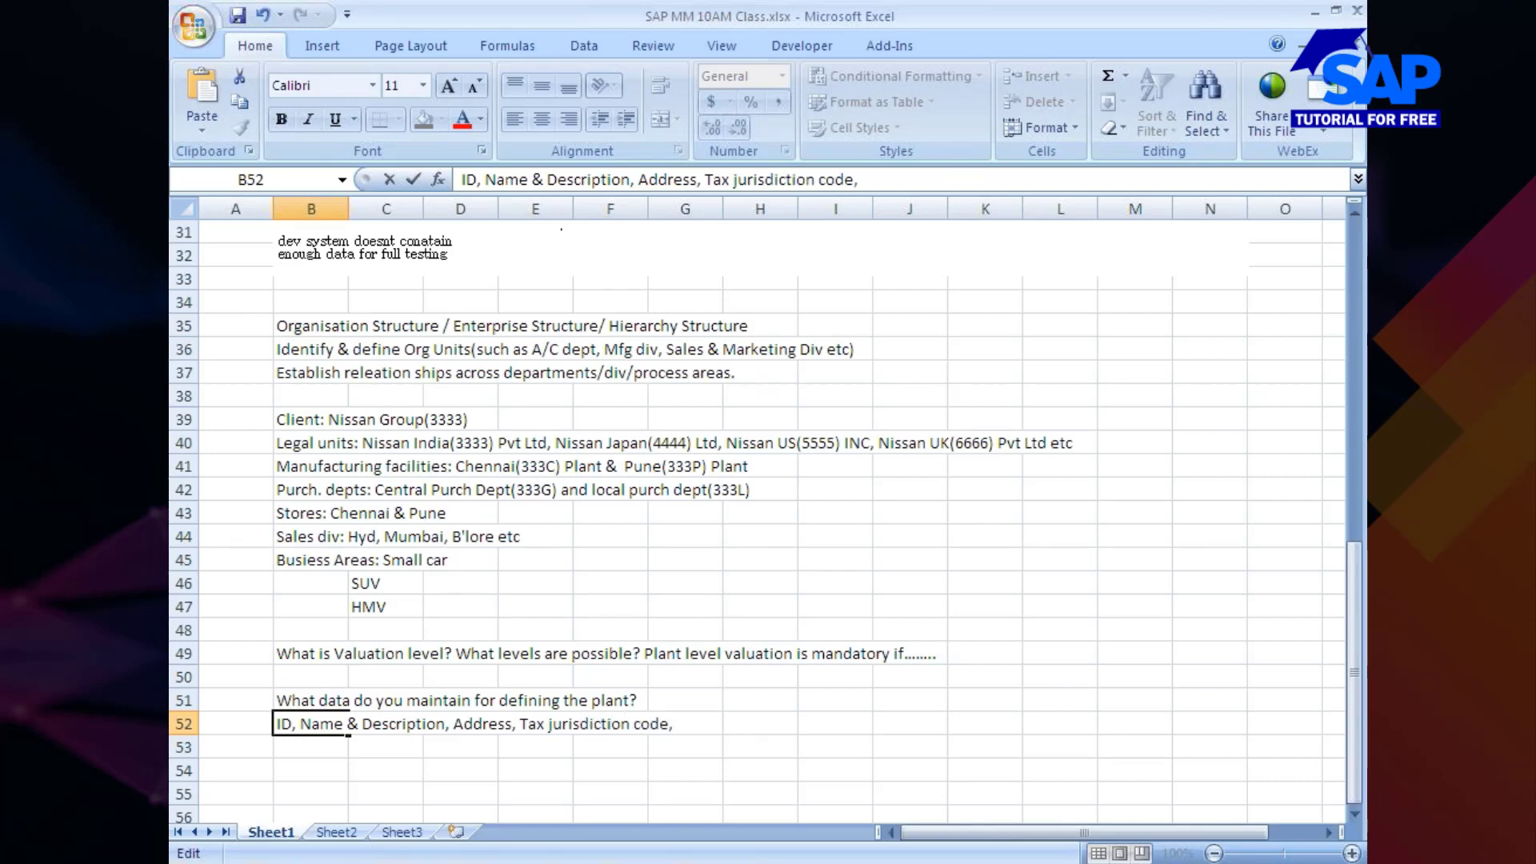
pyautogui.write('Factory calenda')
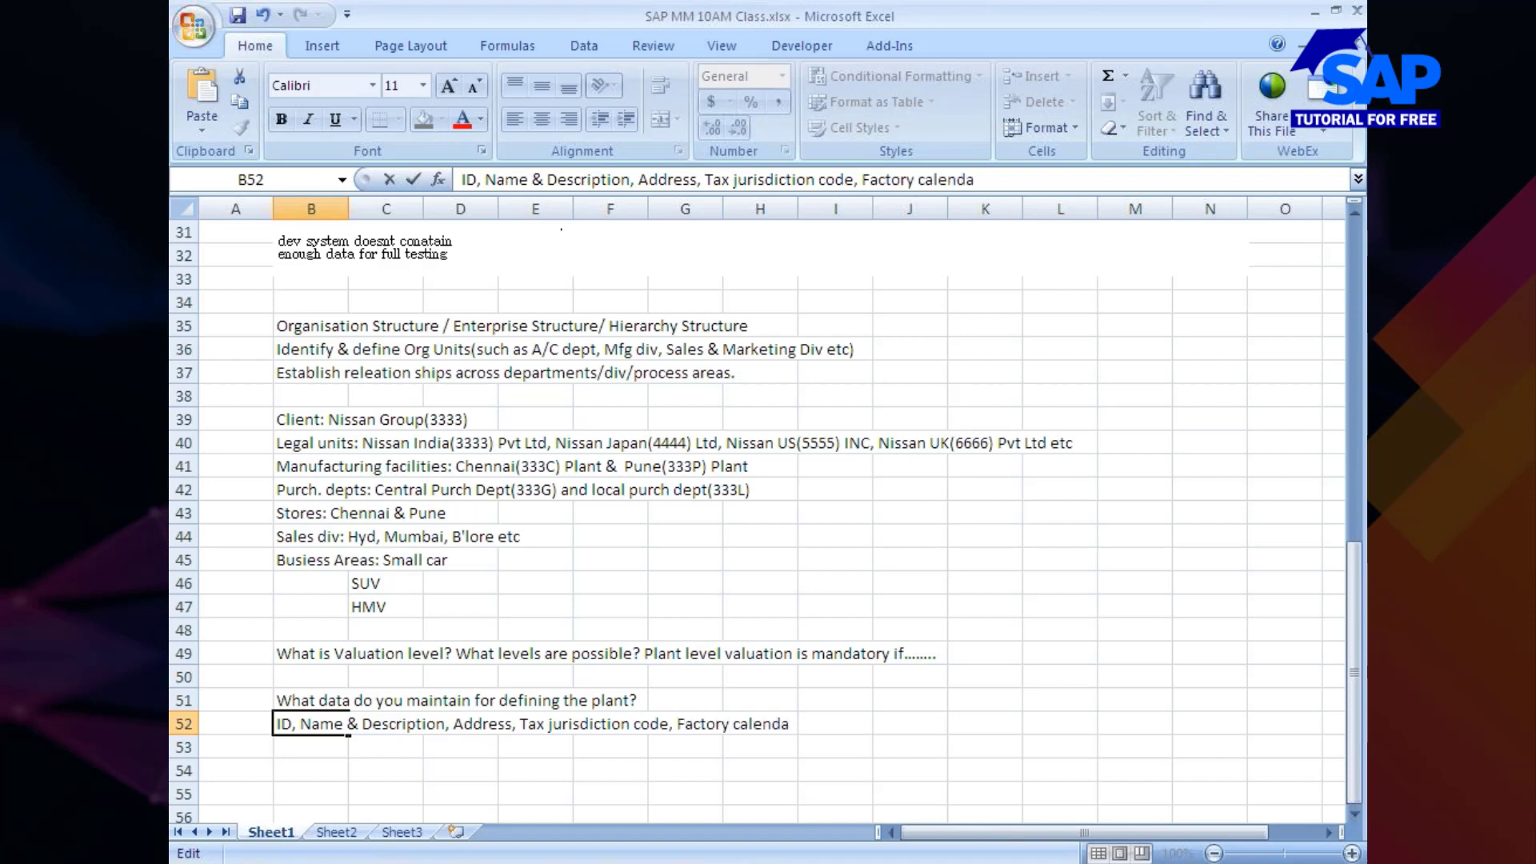
pyautogui.write('r')
# - Switch back to SAP and save the details of plant 777C again
pyautogui.hotkey('alt', 'Tab')
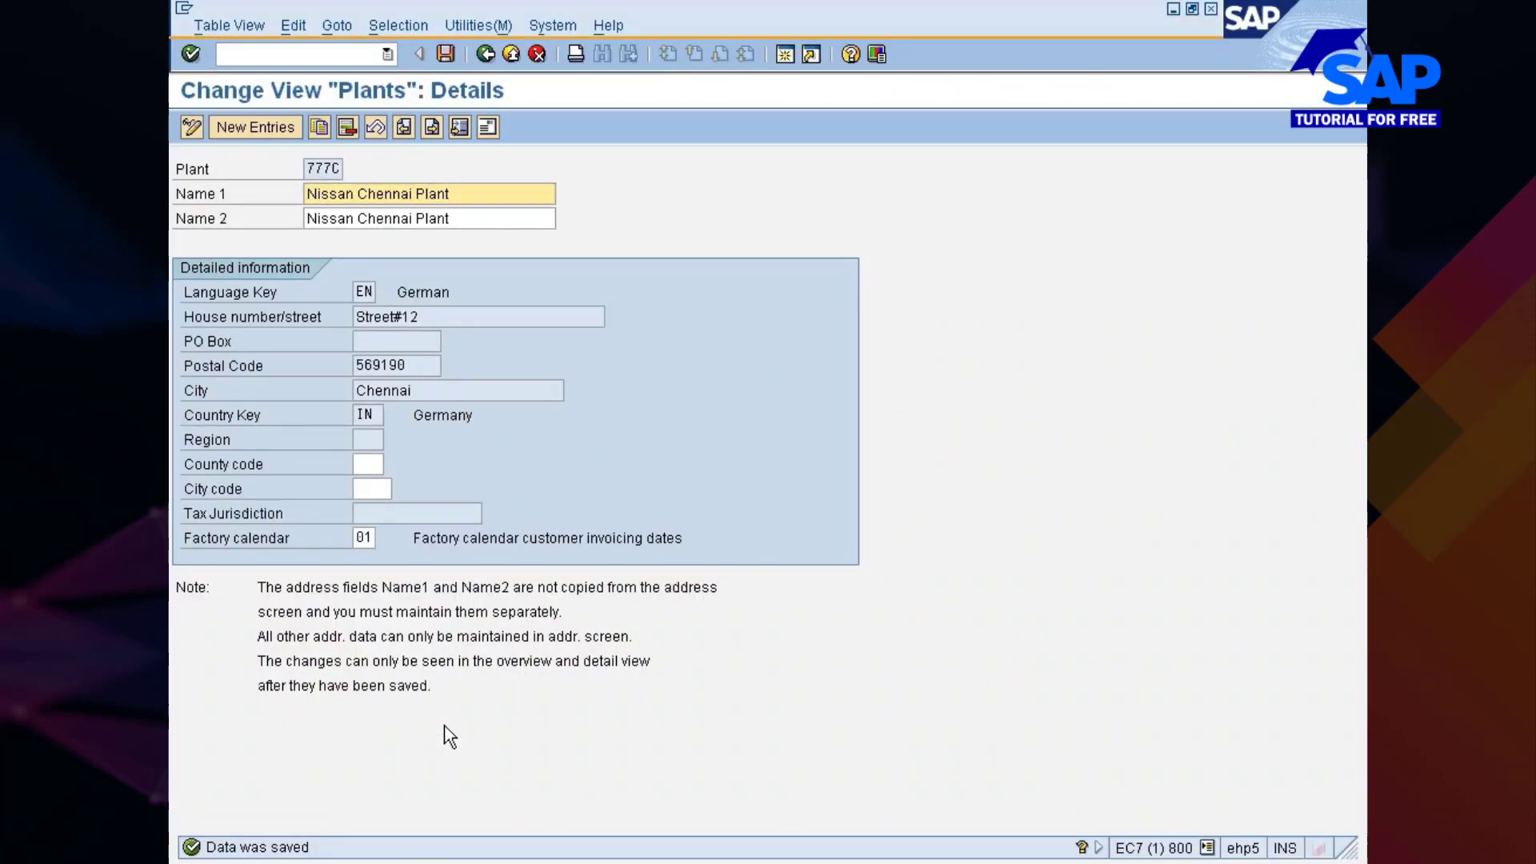
pyautogui.hotkey('alt', 'Tab')
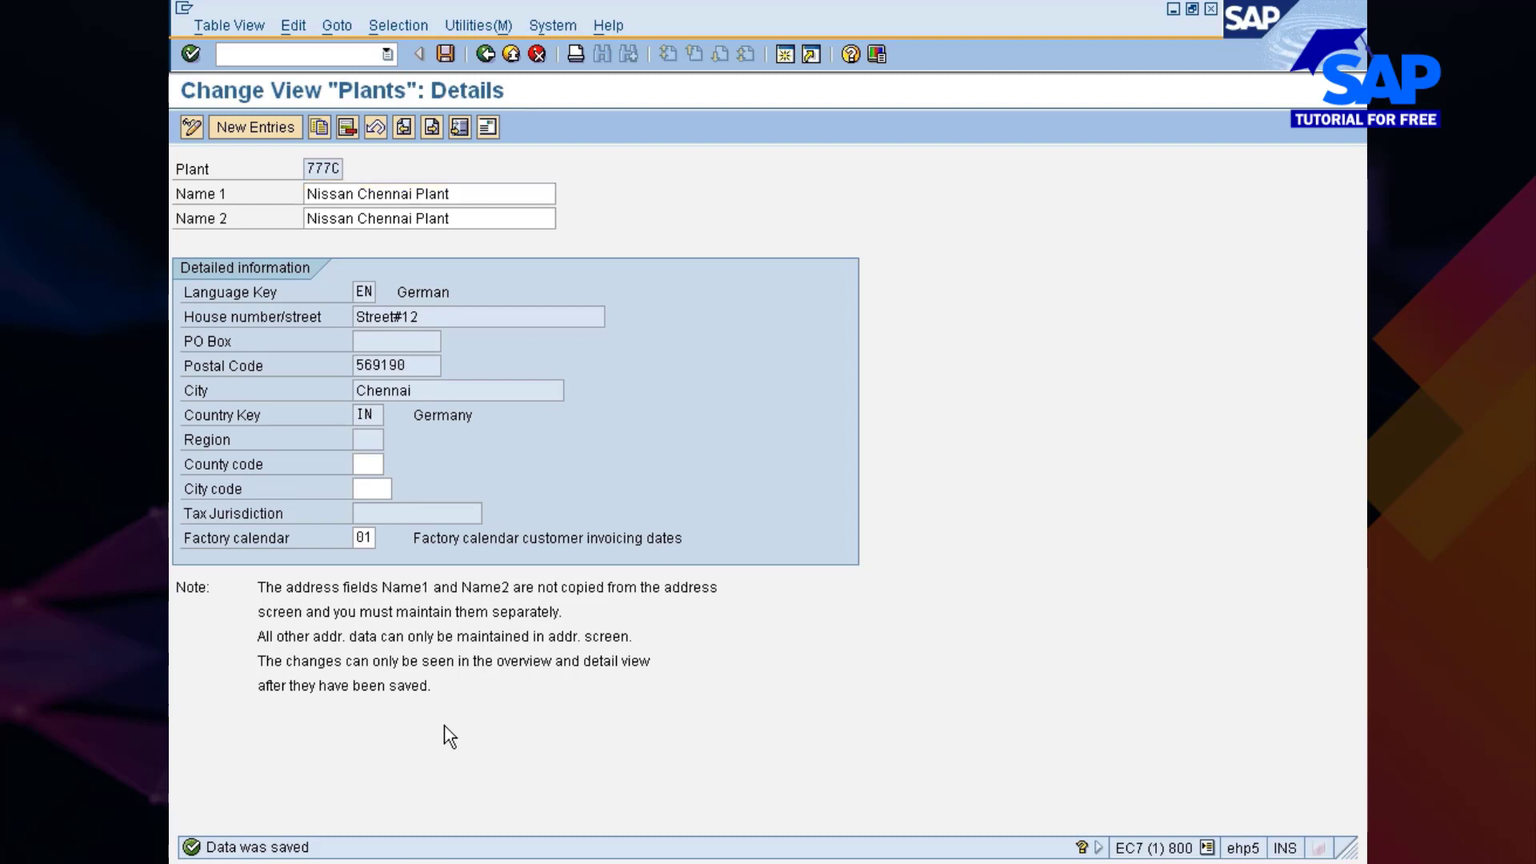
pyautogui.click(445, 727)
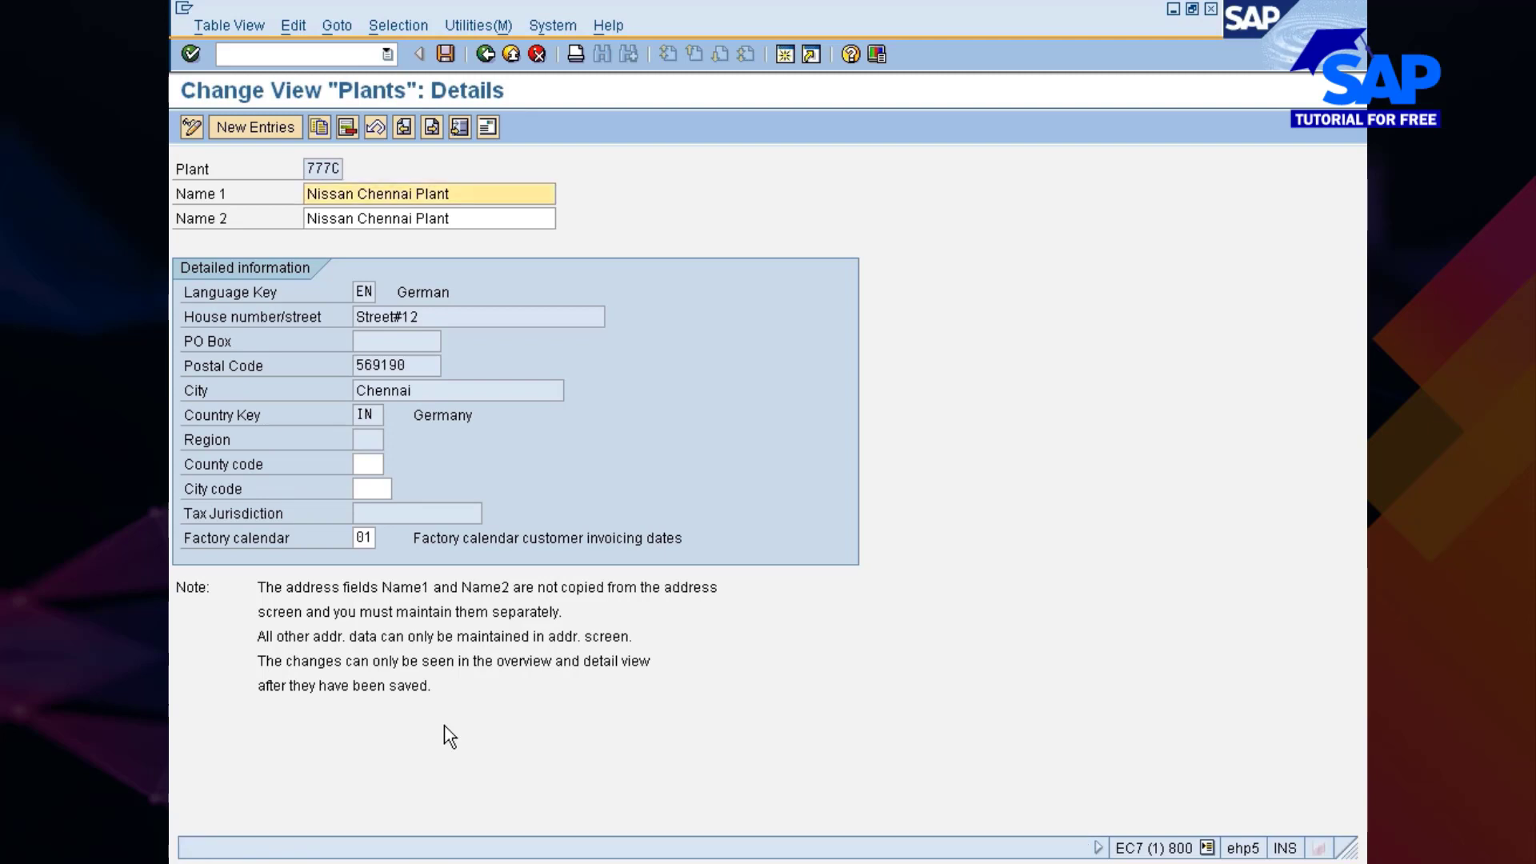
pyautogui.click(451, 49)
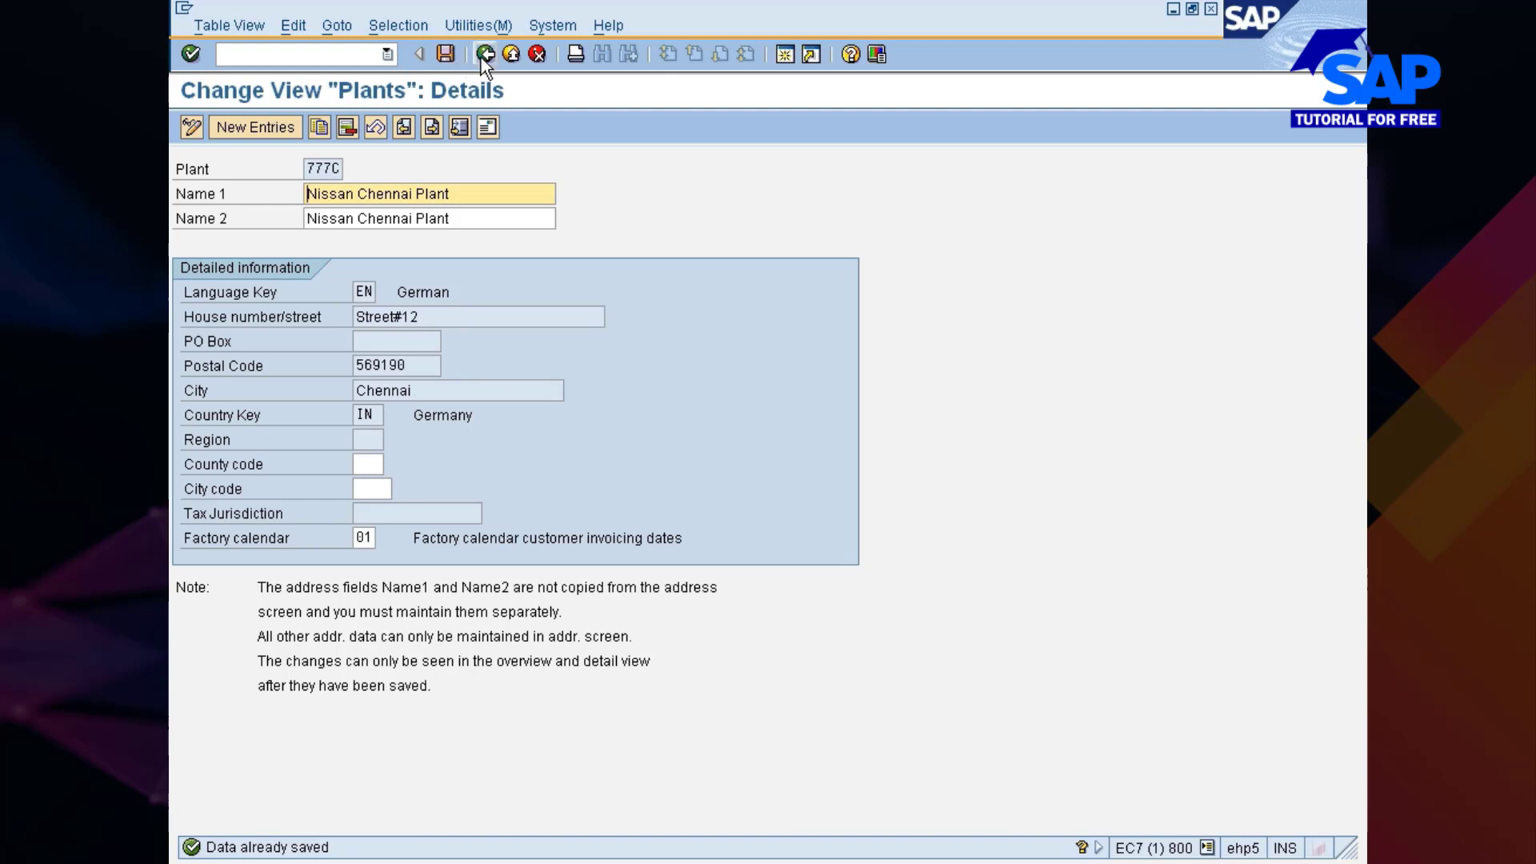
# - Leave the Plants views and start copying an organizational object in the Copy, delete, check plant activity
pyautogui.click(485, 55)
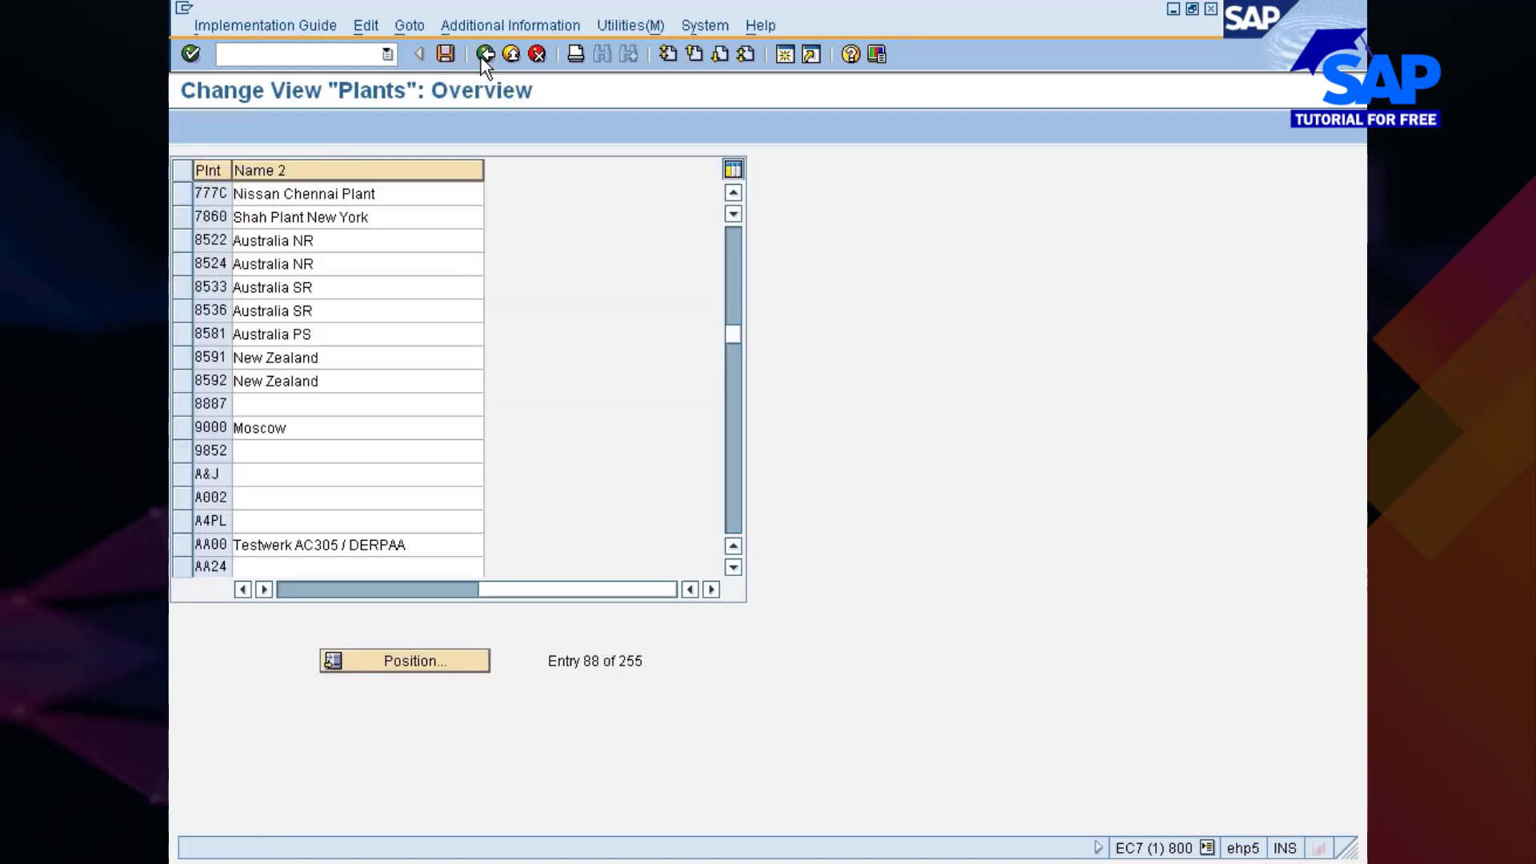
pyautogui.click(485, 54)
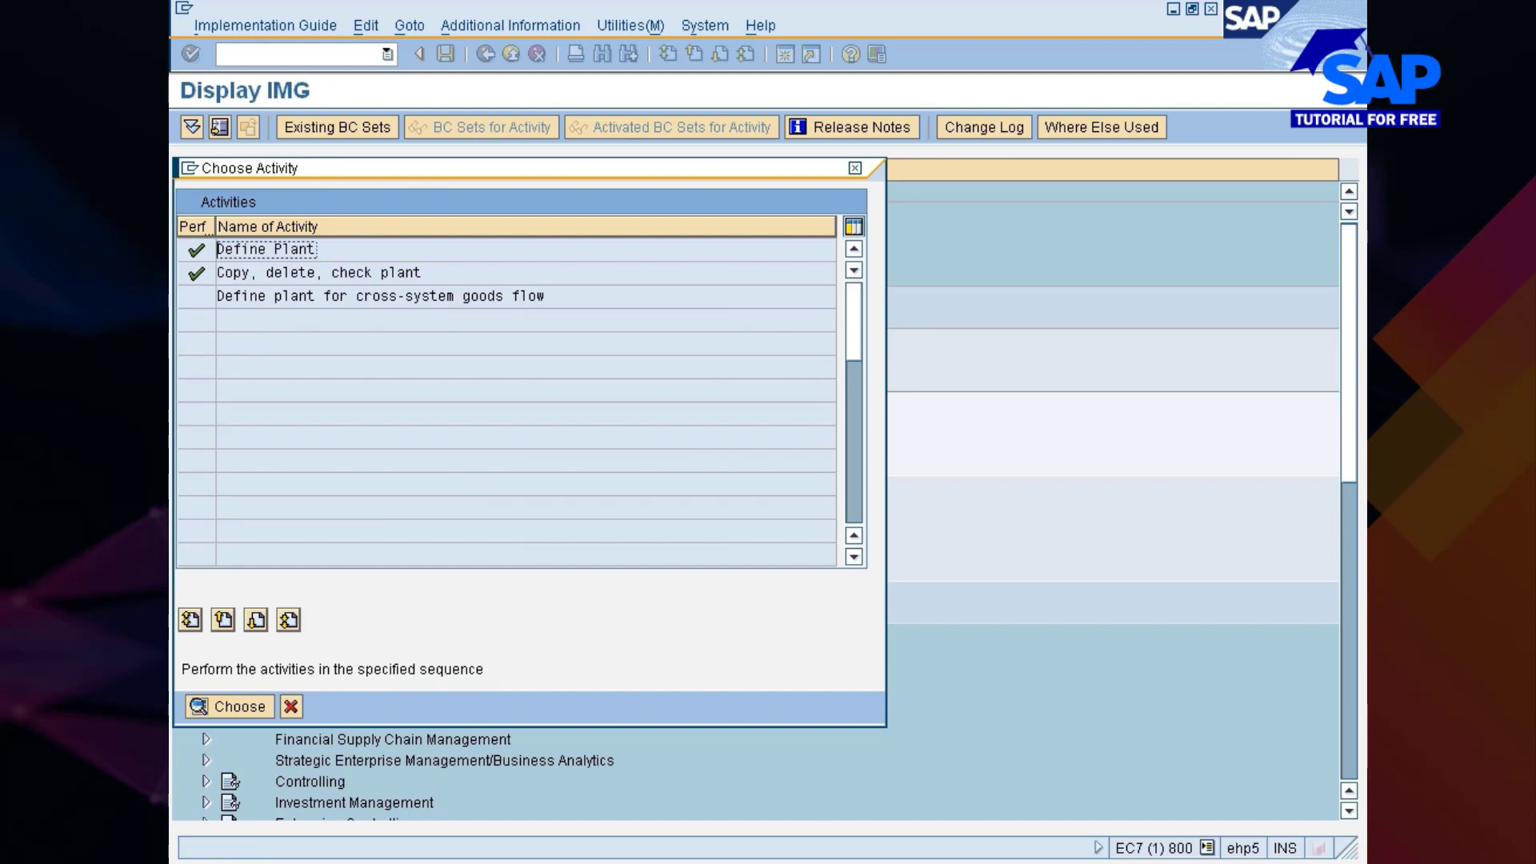
pyautogui.doubleClick(301, 273)
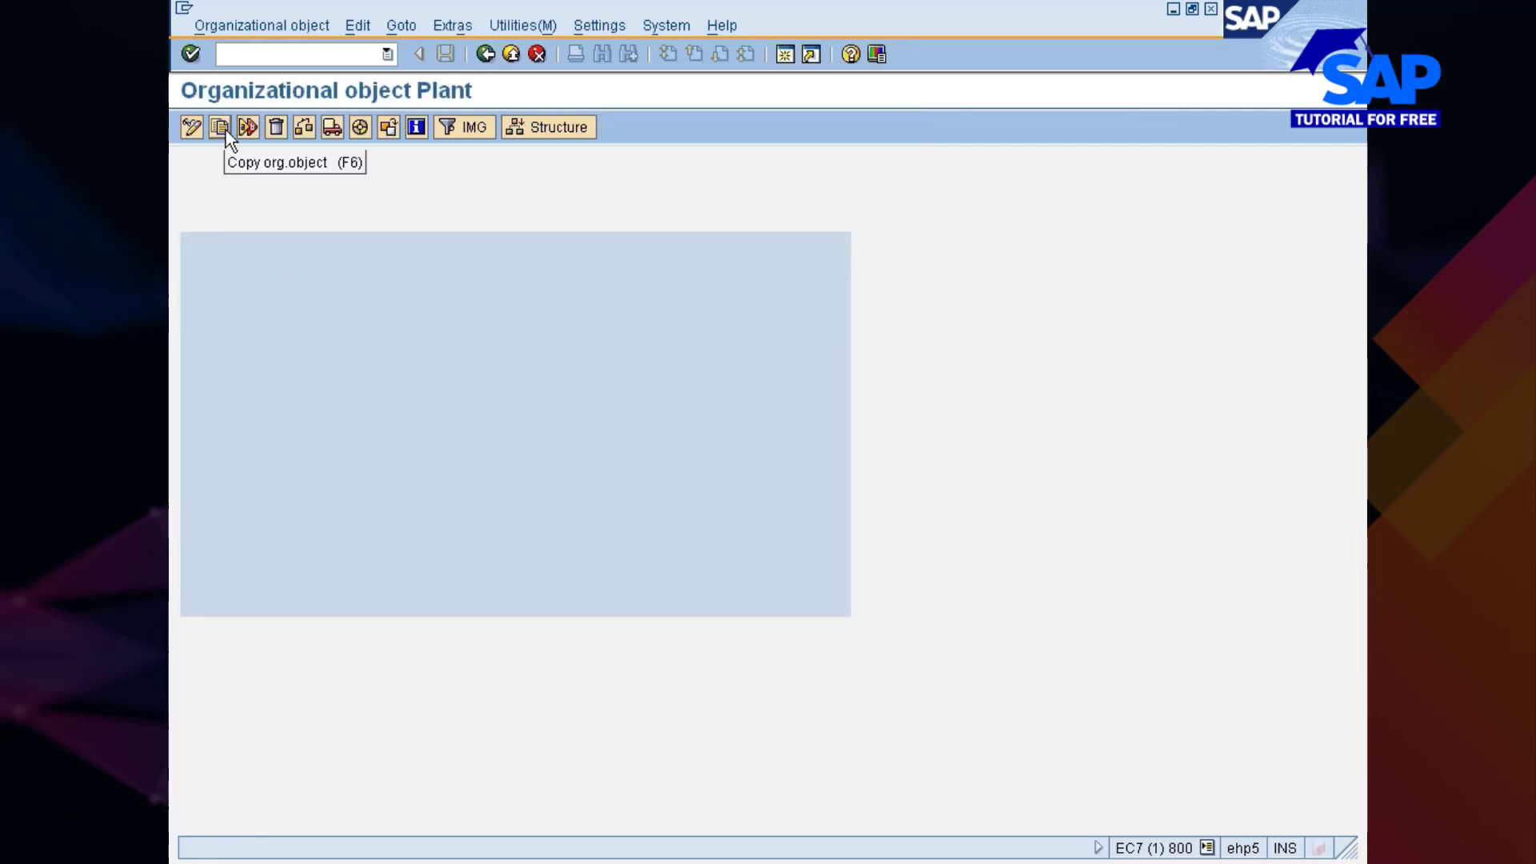
pyautogui.click(220, 128)
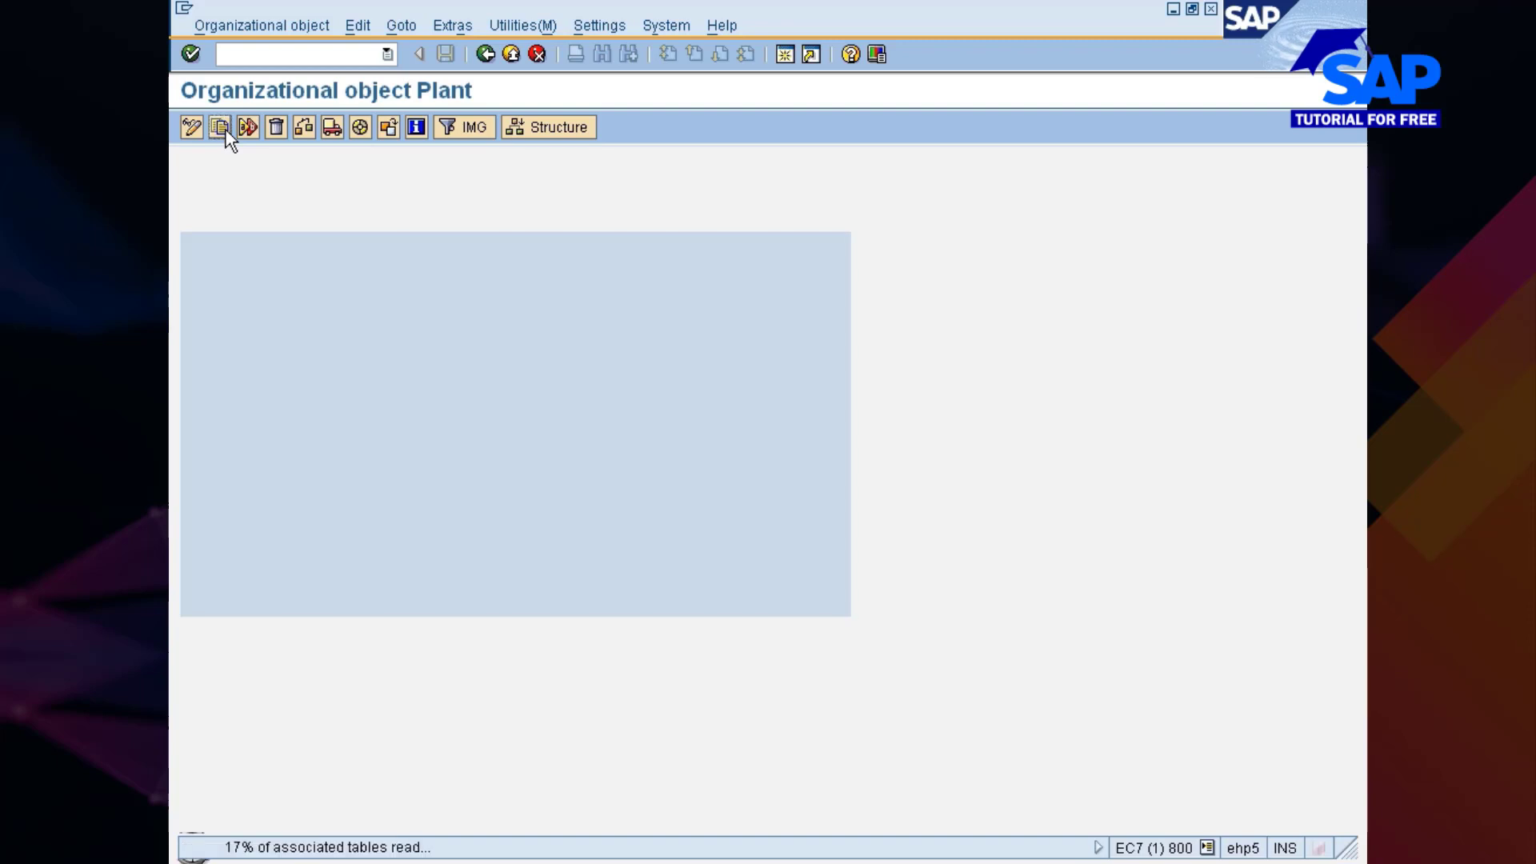
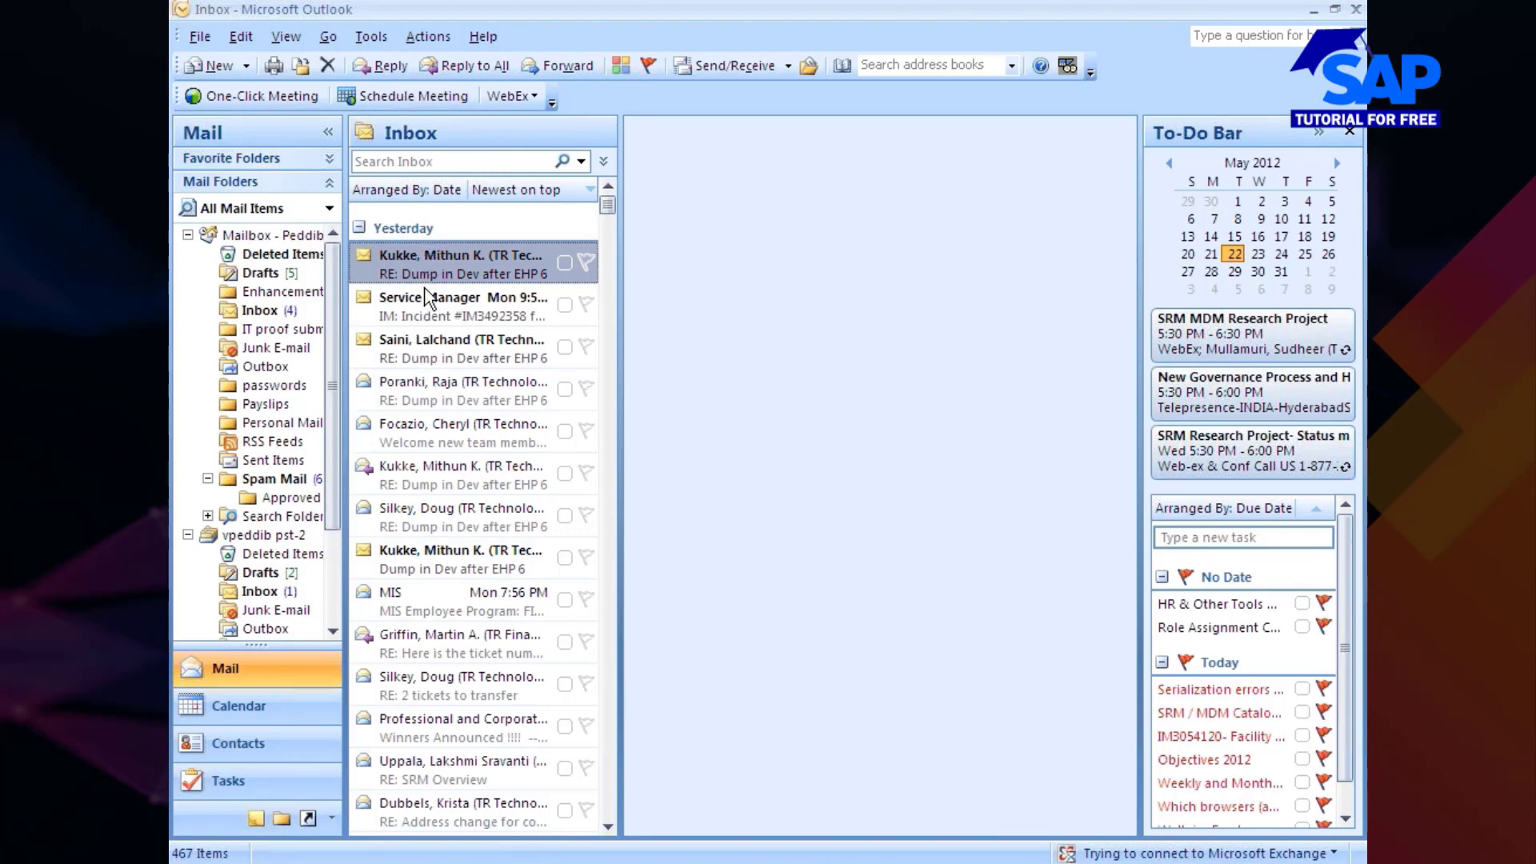
# - Search the Outlook inbox by the sender's surname and open the message "SAP New Company Code/Module Configuration for May 2012" in a maximized window
pyautogui.click(390, 161)
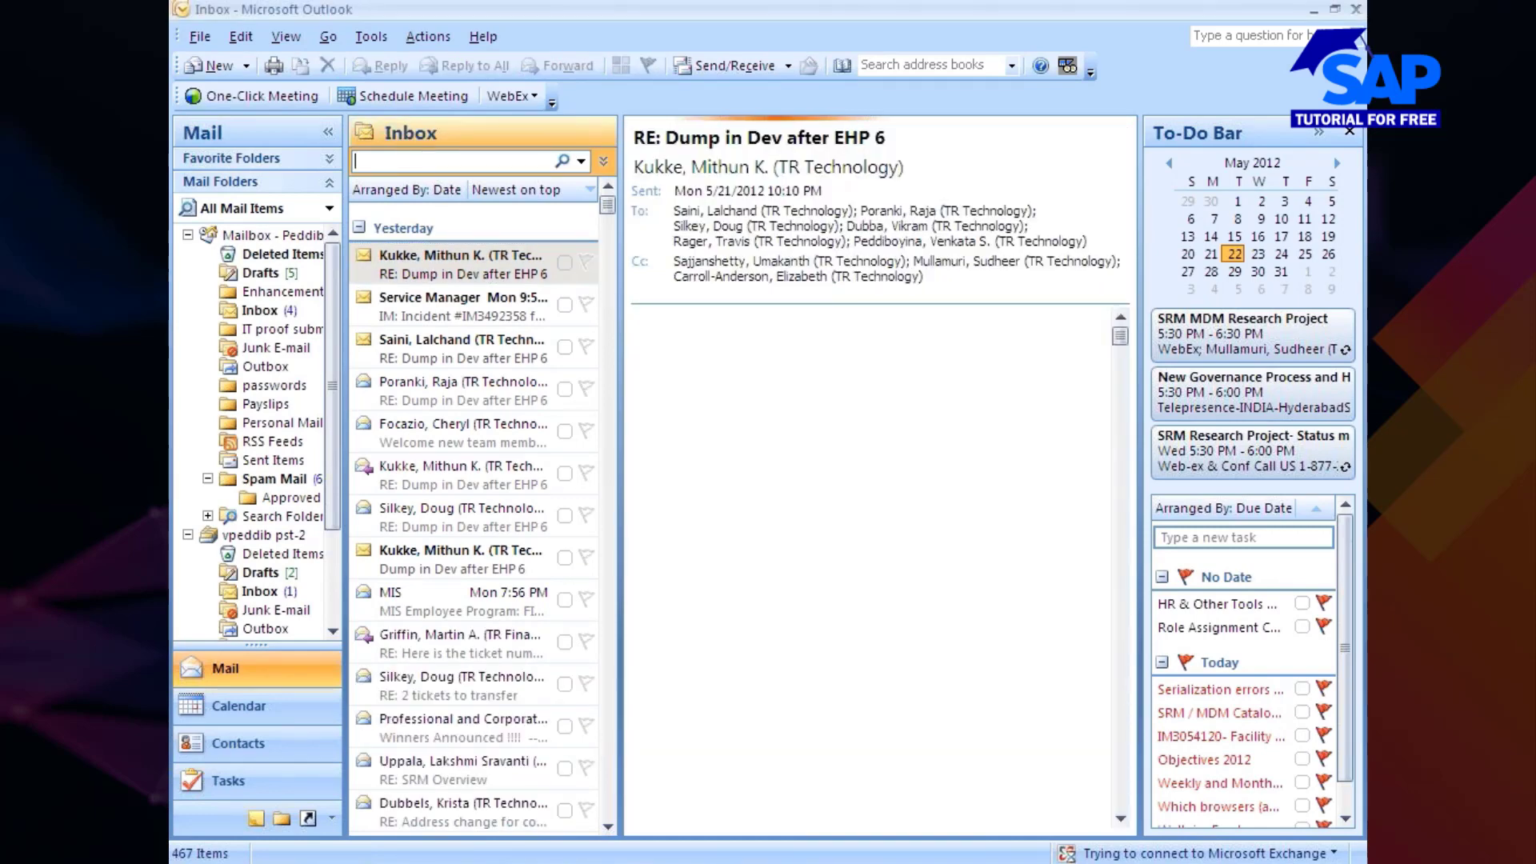
pyautogui.write('poli')
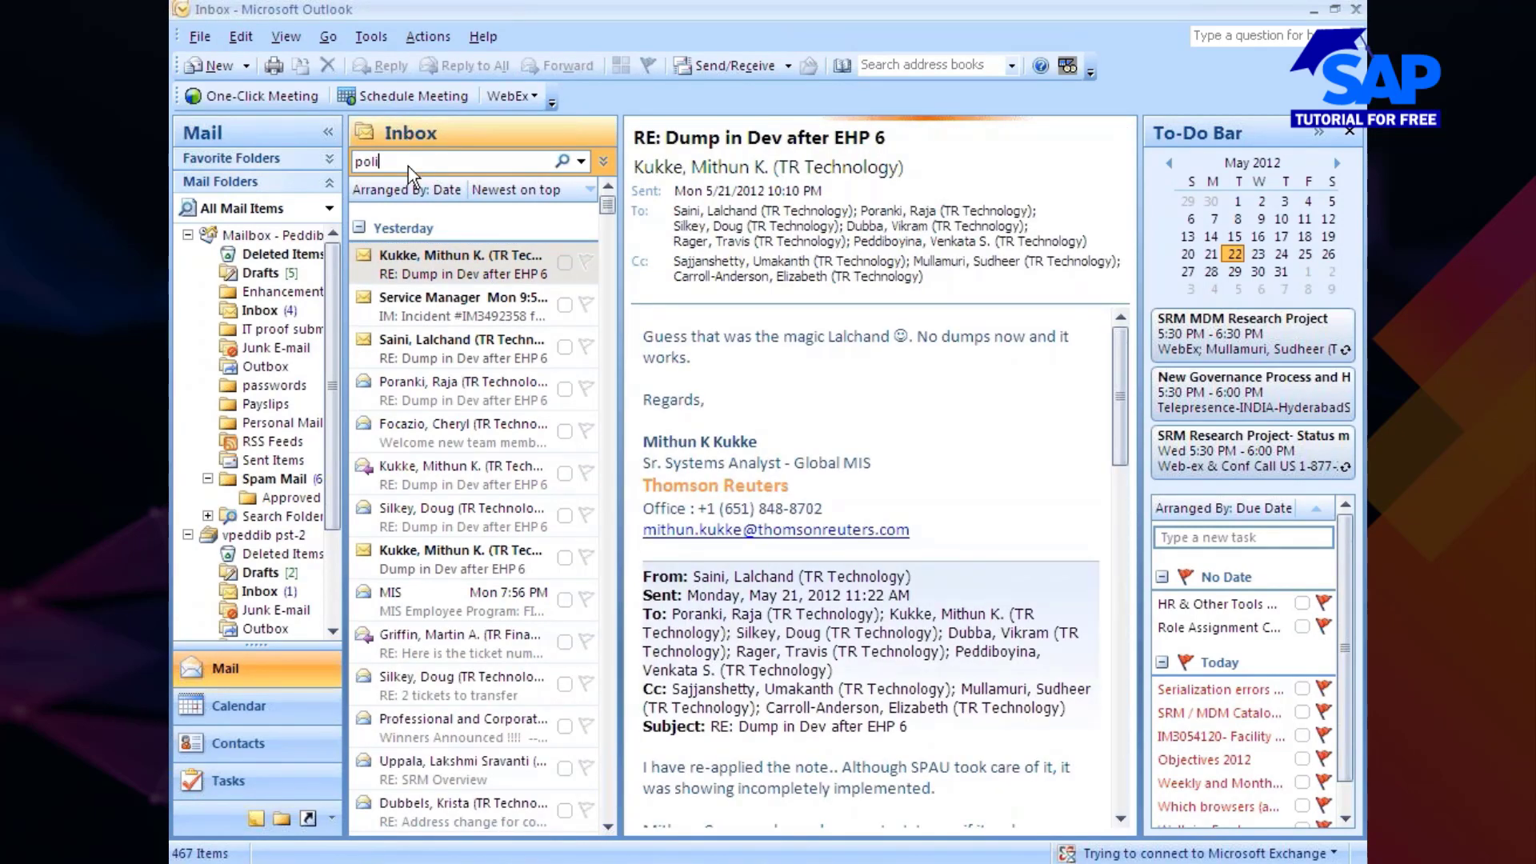
pyautogui.write('neni')
pyautogui.press('Return')
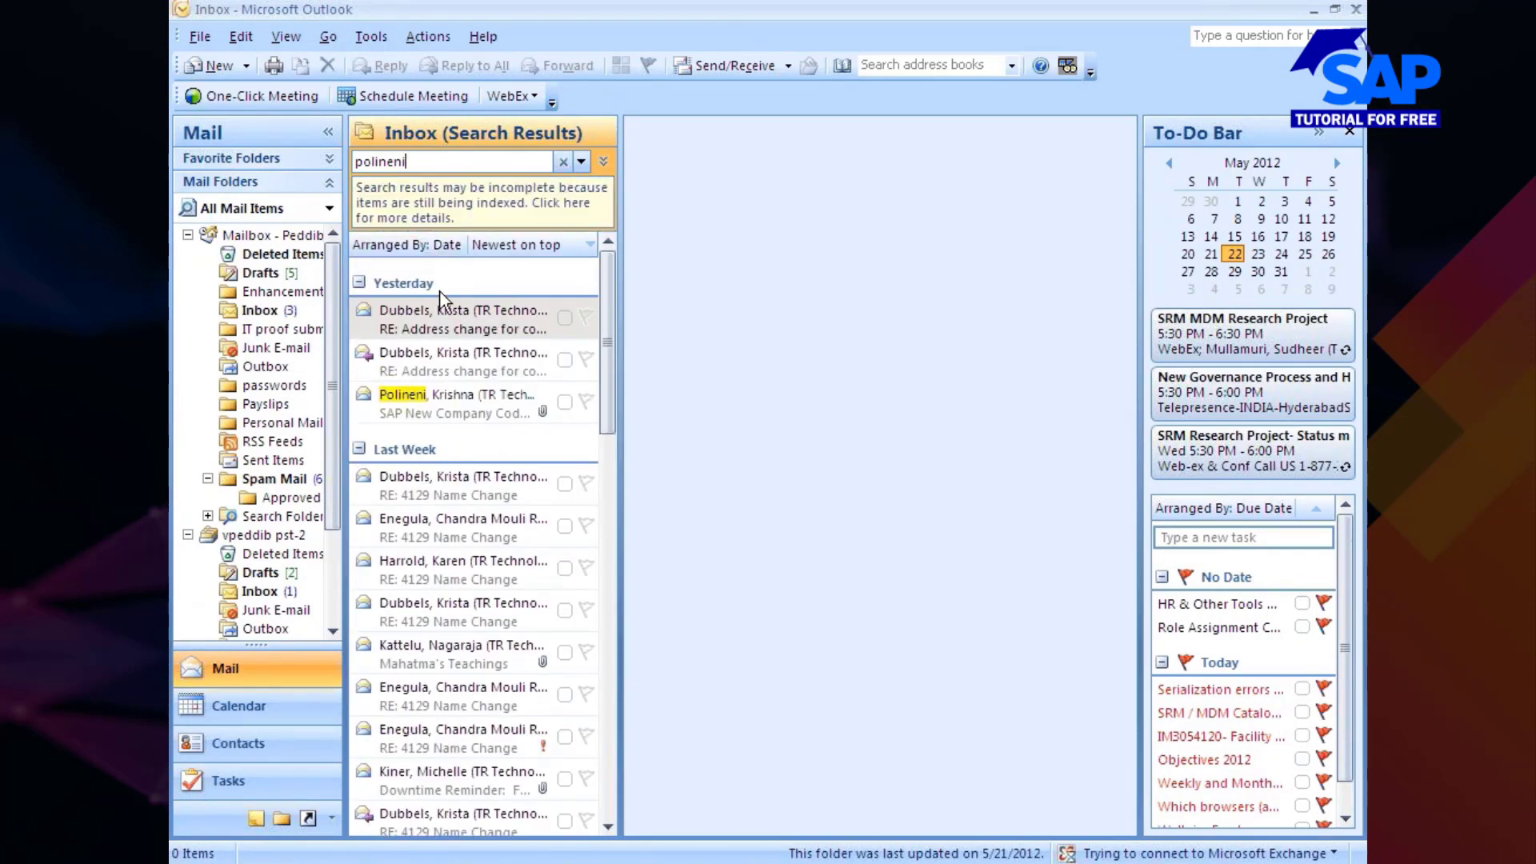
pyautogui.click(454, 404)
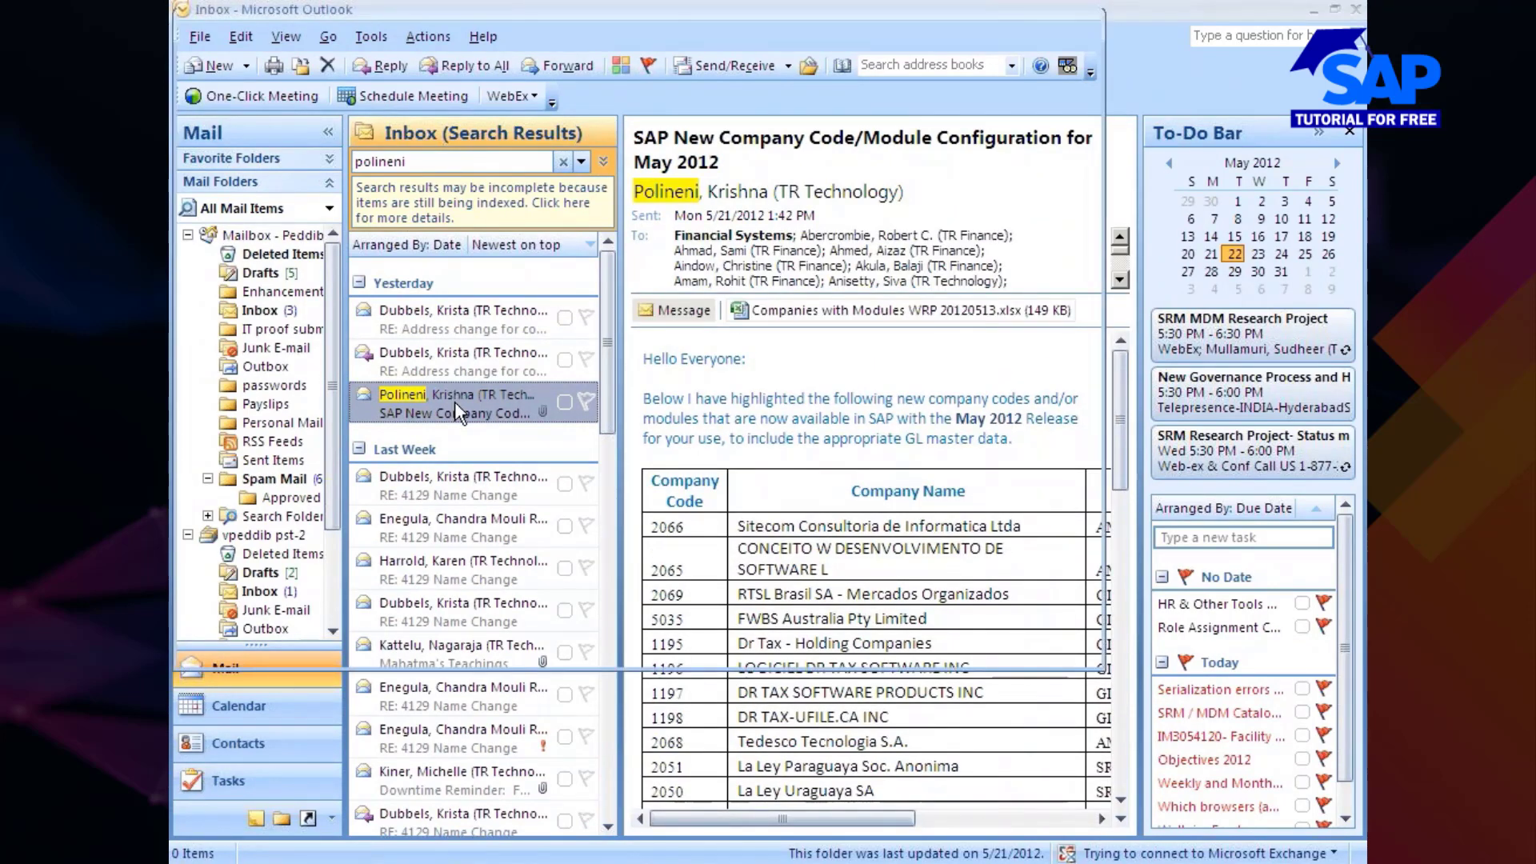
pyautogui.doubleClick(455, 401)
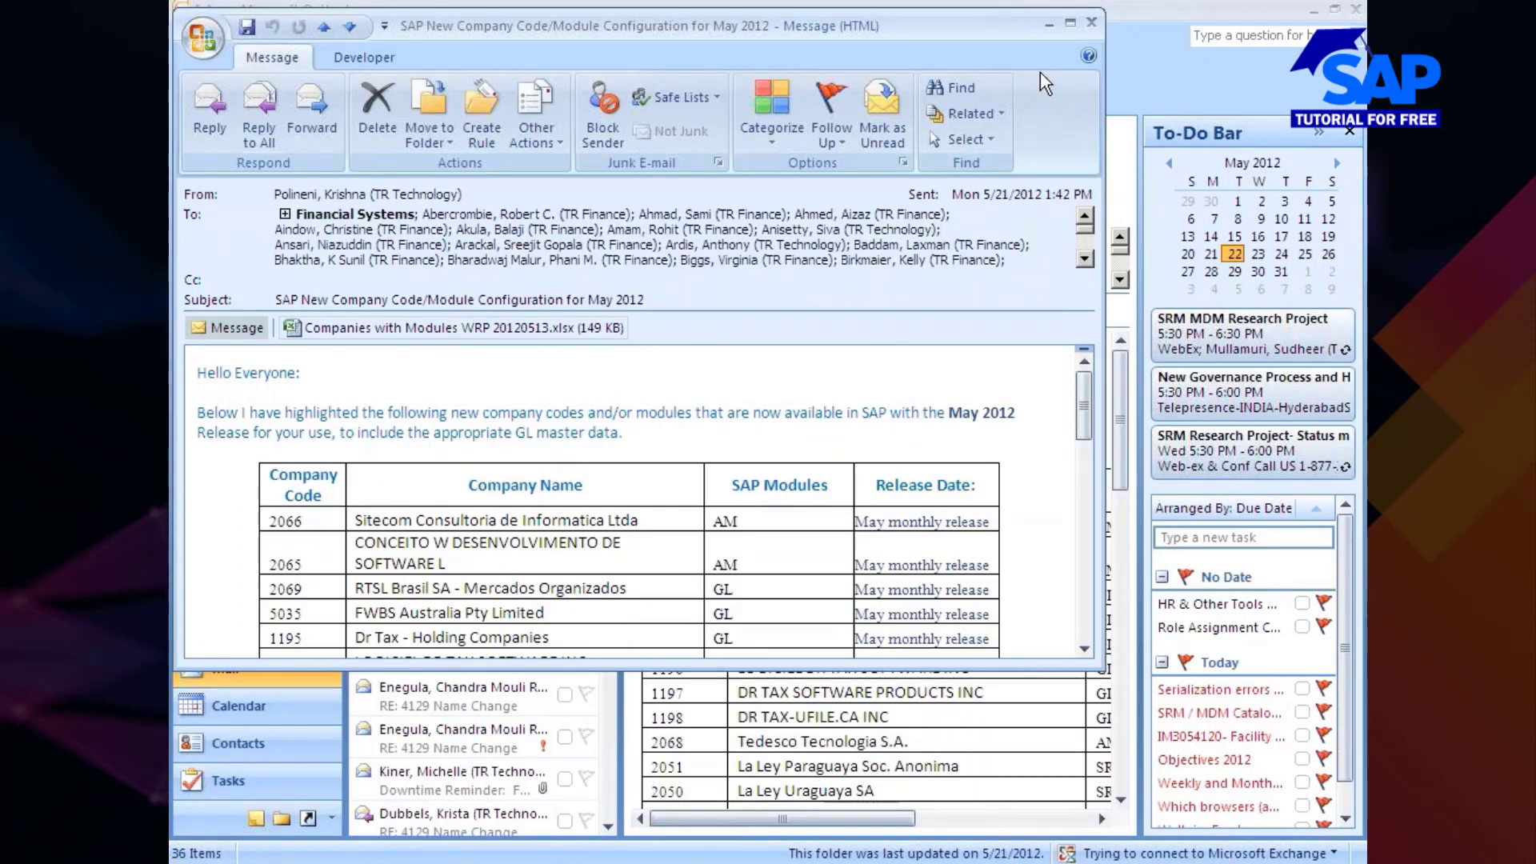
pyautogui.click(1070, 24)
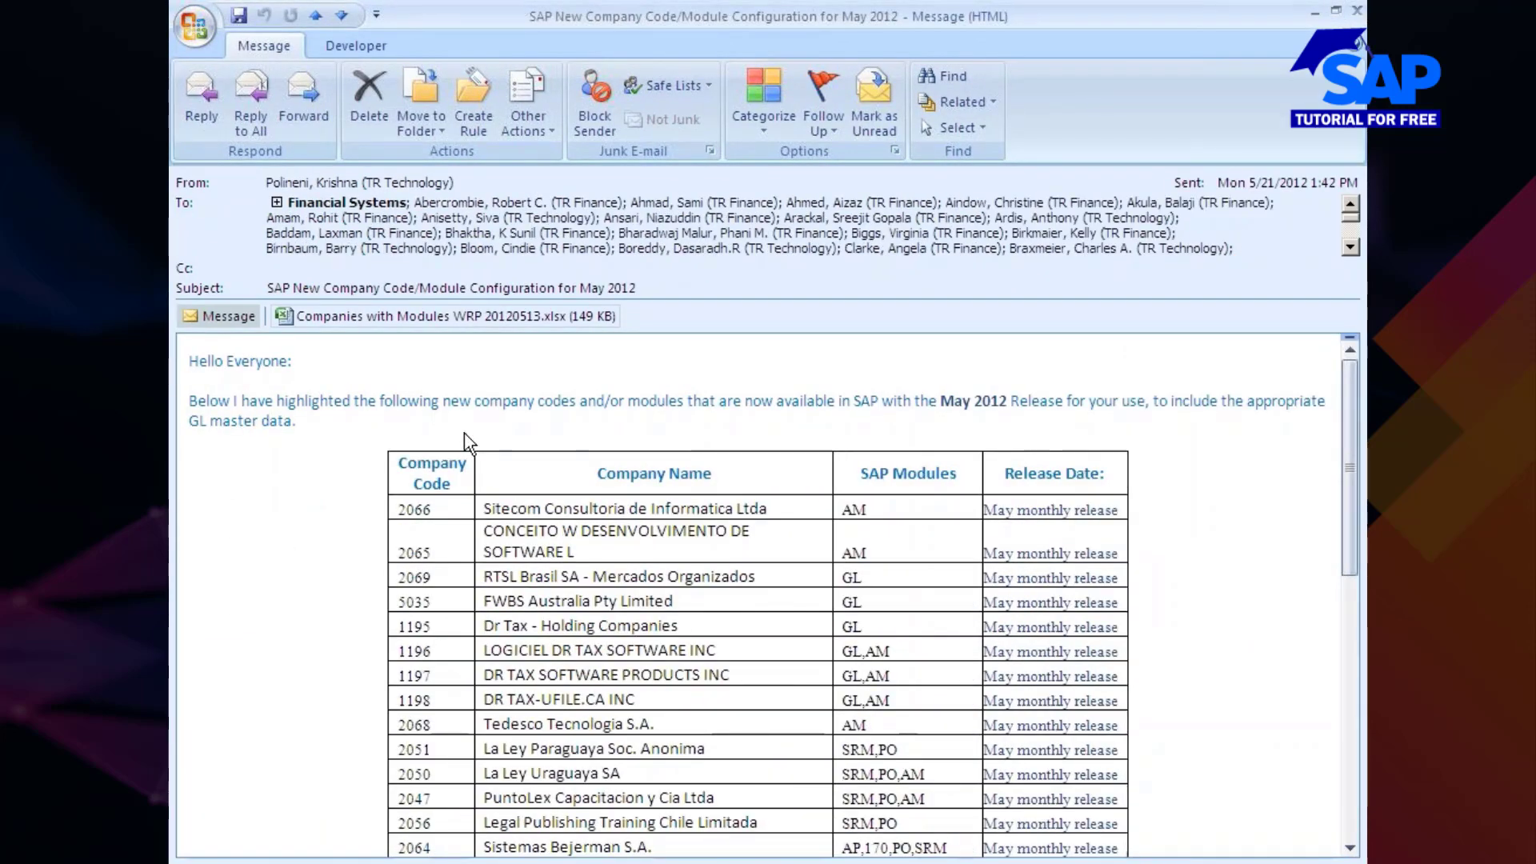
# - Examine the message's table of company codes and SAP modules, dismissing the reminder window, and close the message and clear the inbox search
pyautogui.scroll(-2, 468, 537)
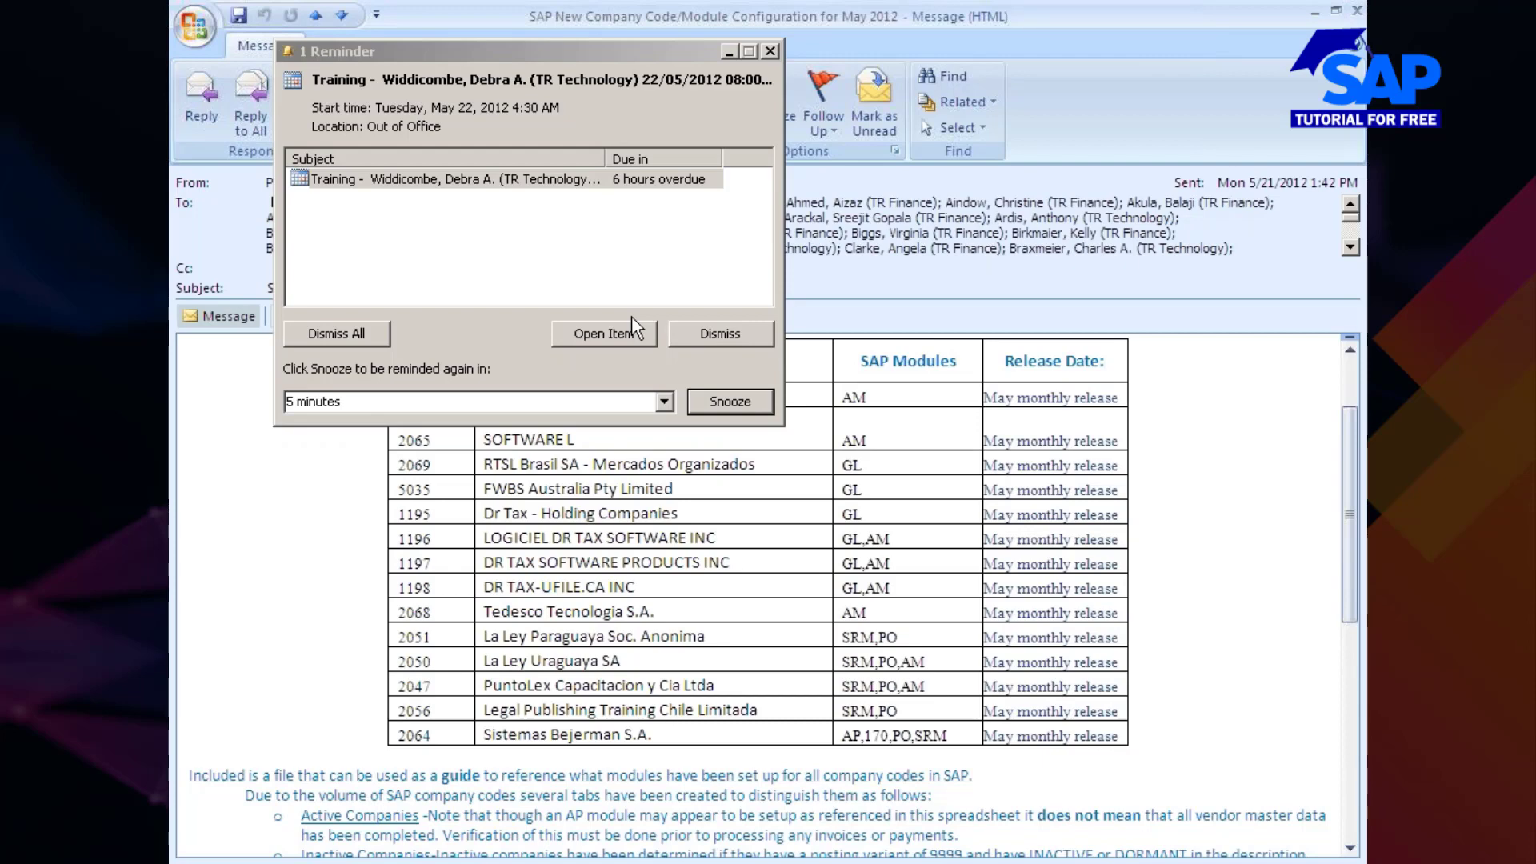
pyautogui.click(770, 51)
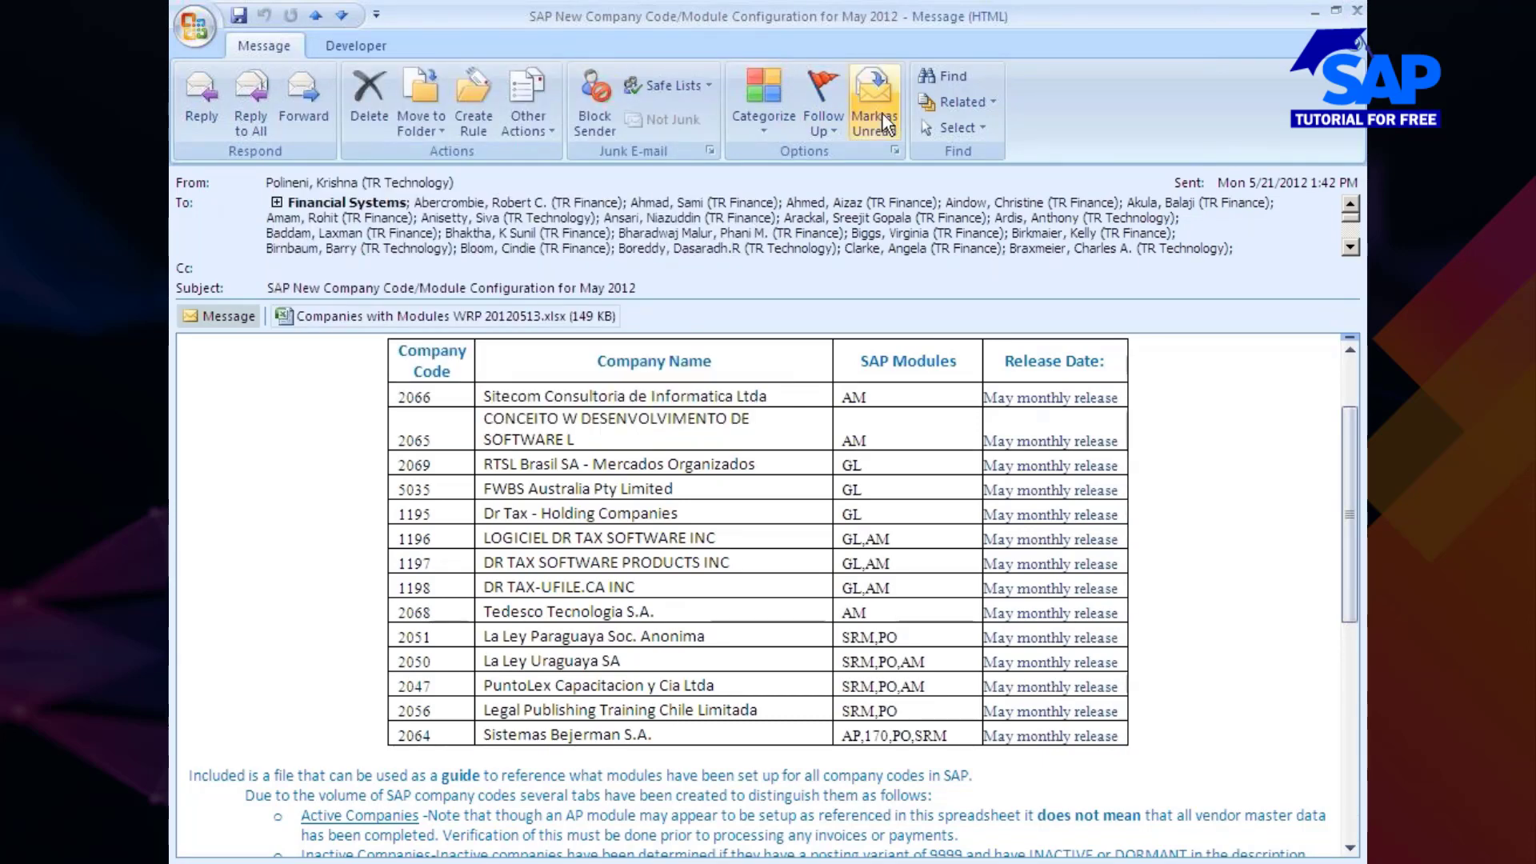
pyautogui.click(1358, 10)
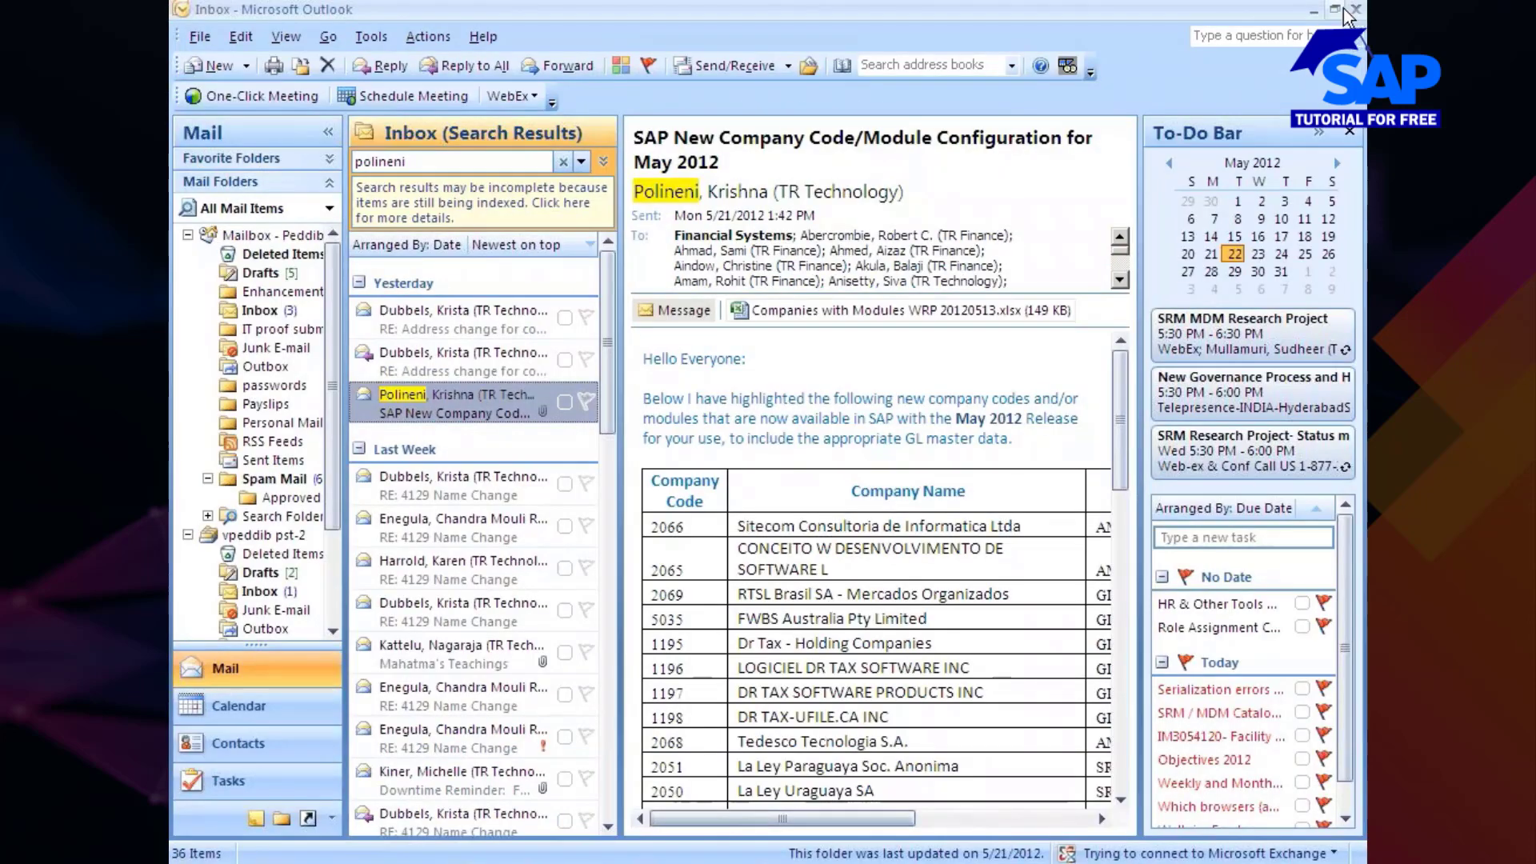
pyautogui.click(563, 161)
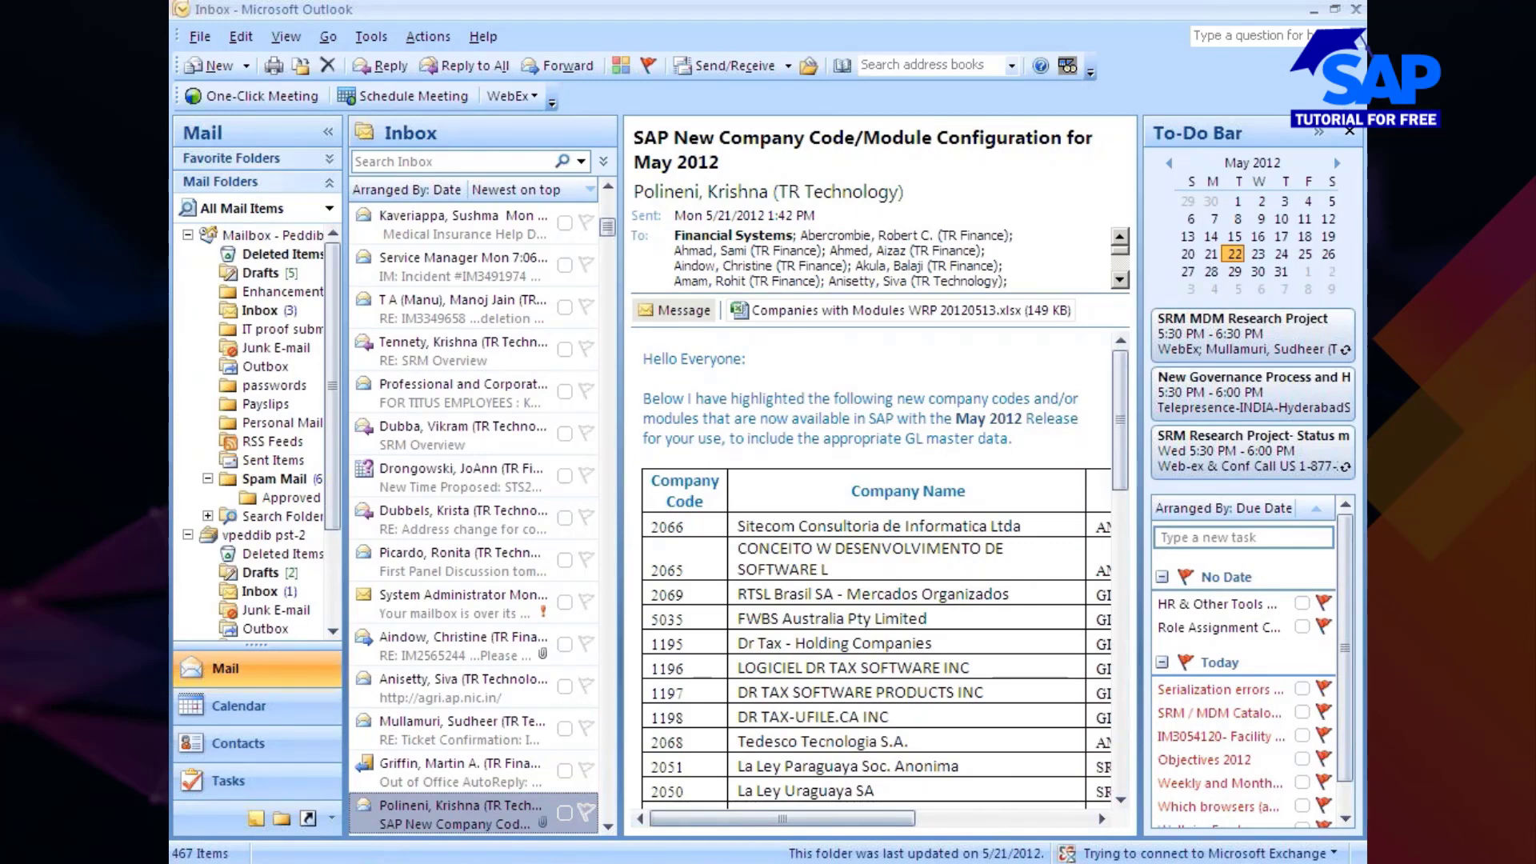
# - Switch back to SAP and set the plant copy to go from plant 777C to plant 777P
pyautogui.click(1314, 11)
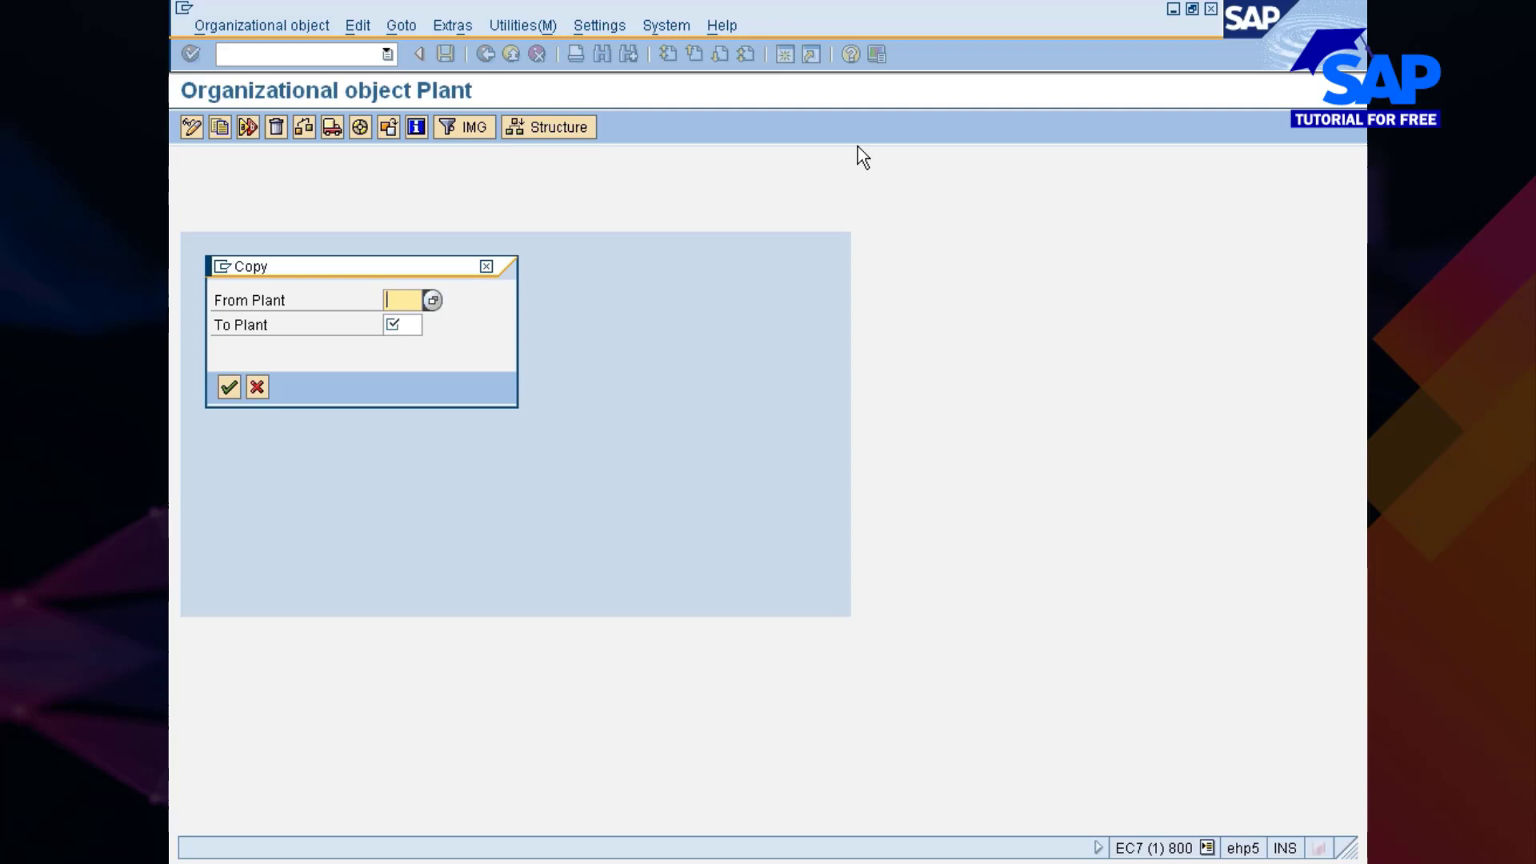
pyautogui.write('777')
pyautogui.press('Down')
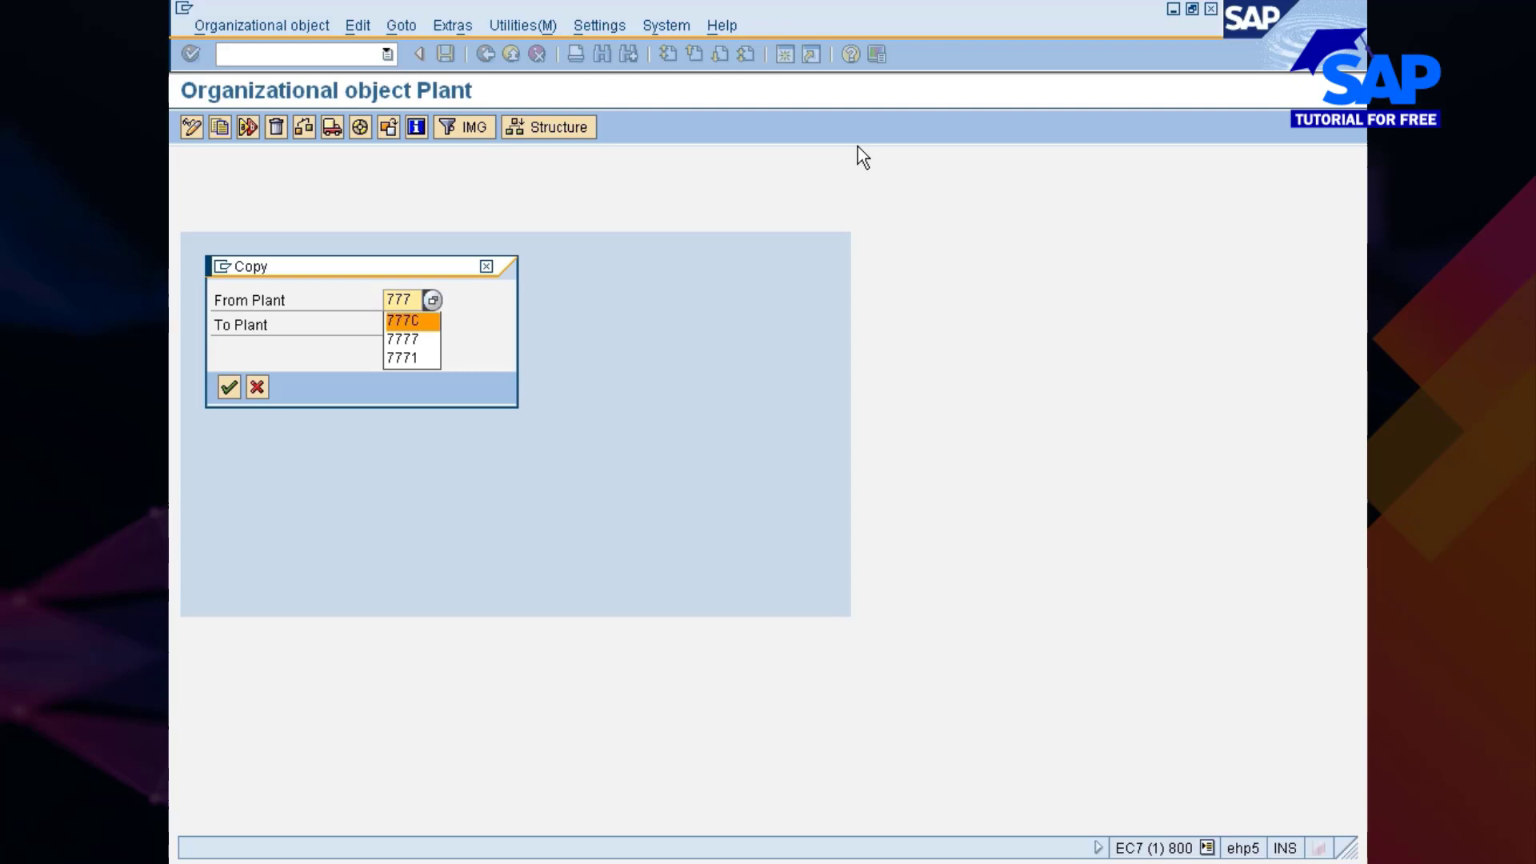
pyautogui.press('Return')
pyautogui.press('Tab')
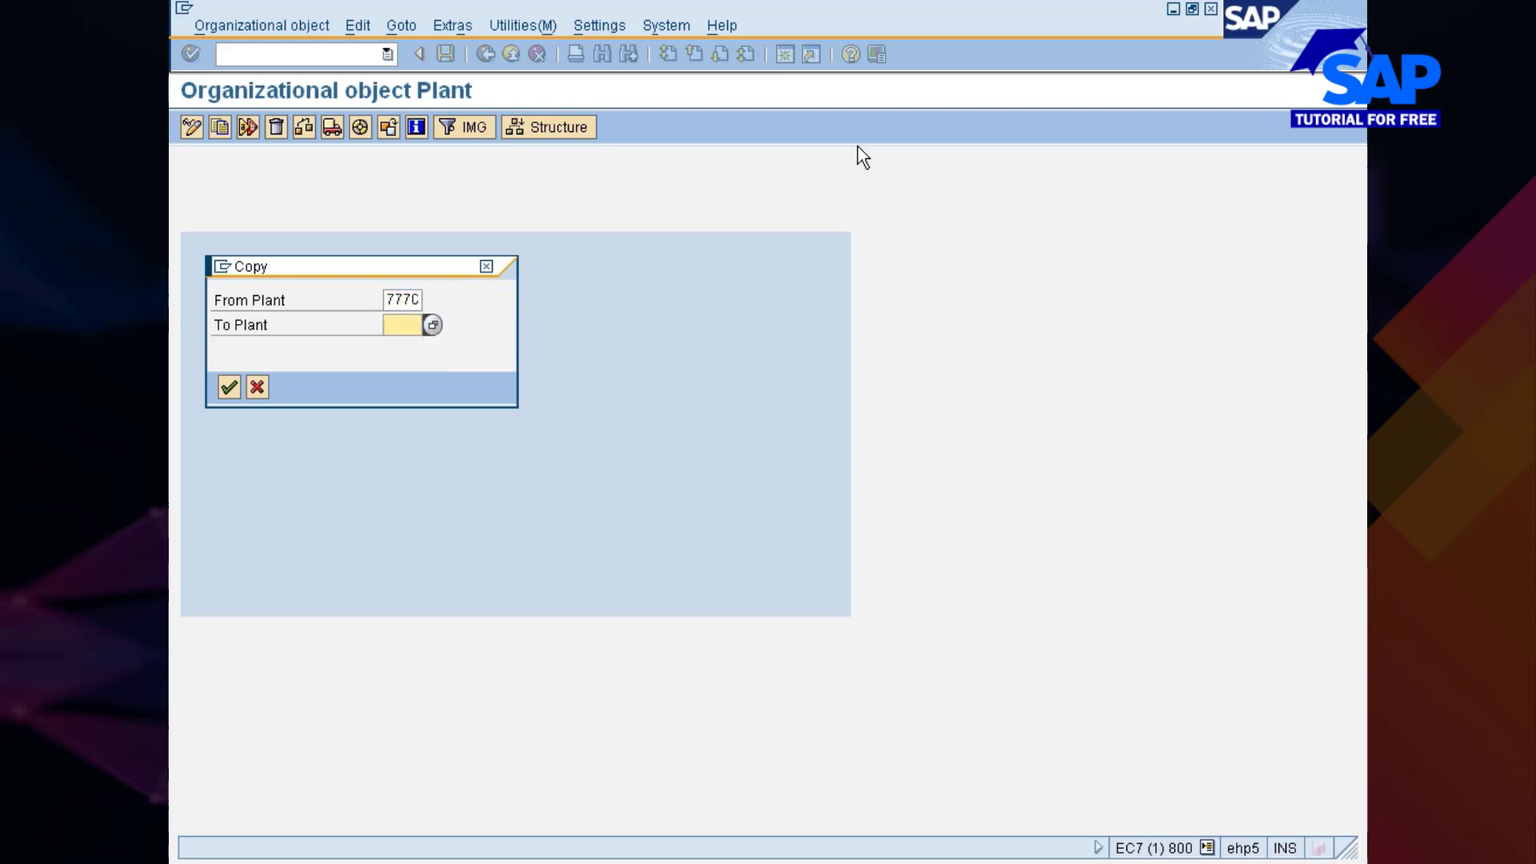
pyautogui.write('777')
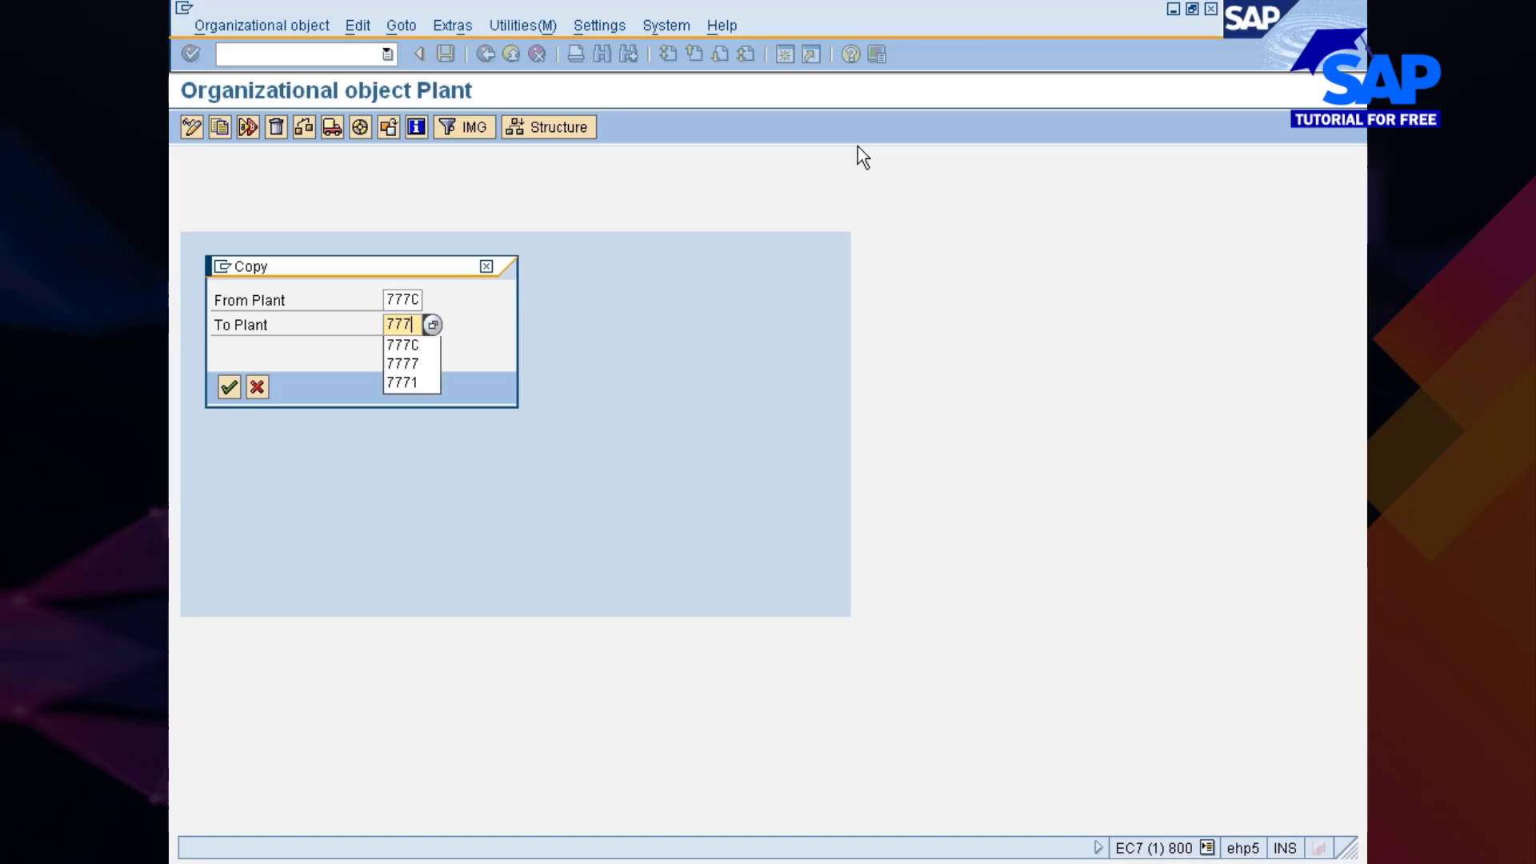
pyautogui.write('P')
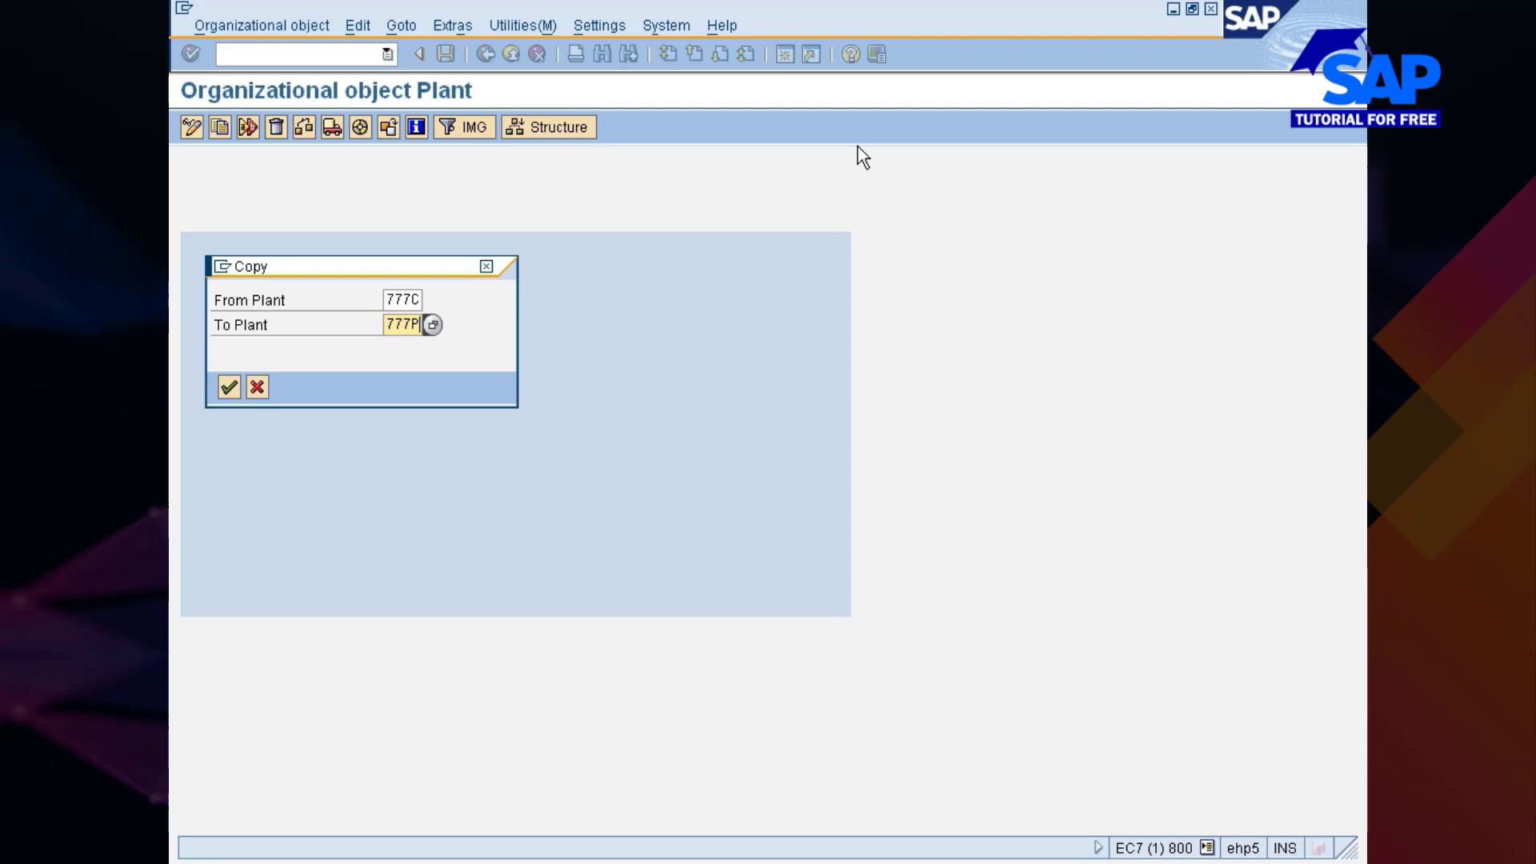
# - Run the copy of plant 777C to 777P without transporting number ranges, using the Nissan changes customizing request, and view the completed activities
pyautogui.press('Return')
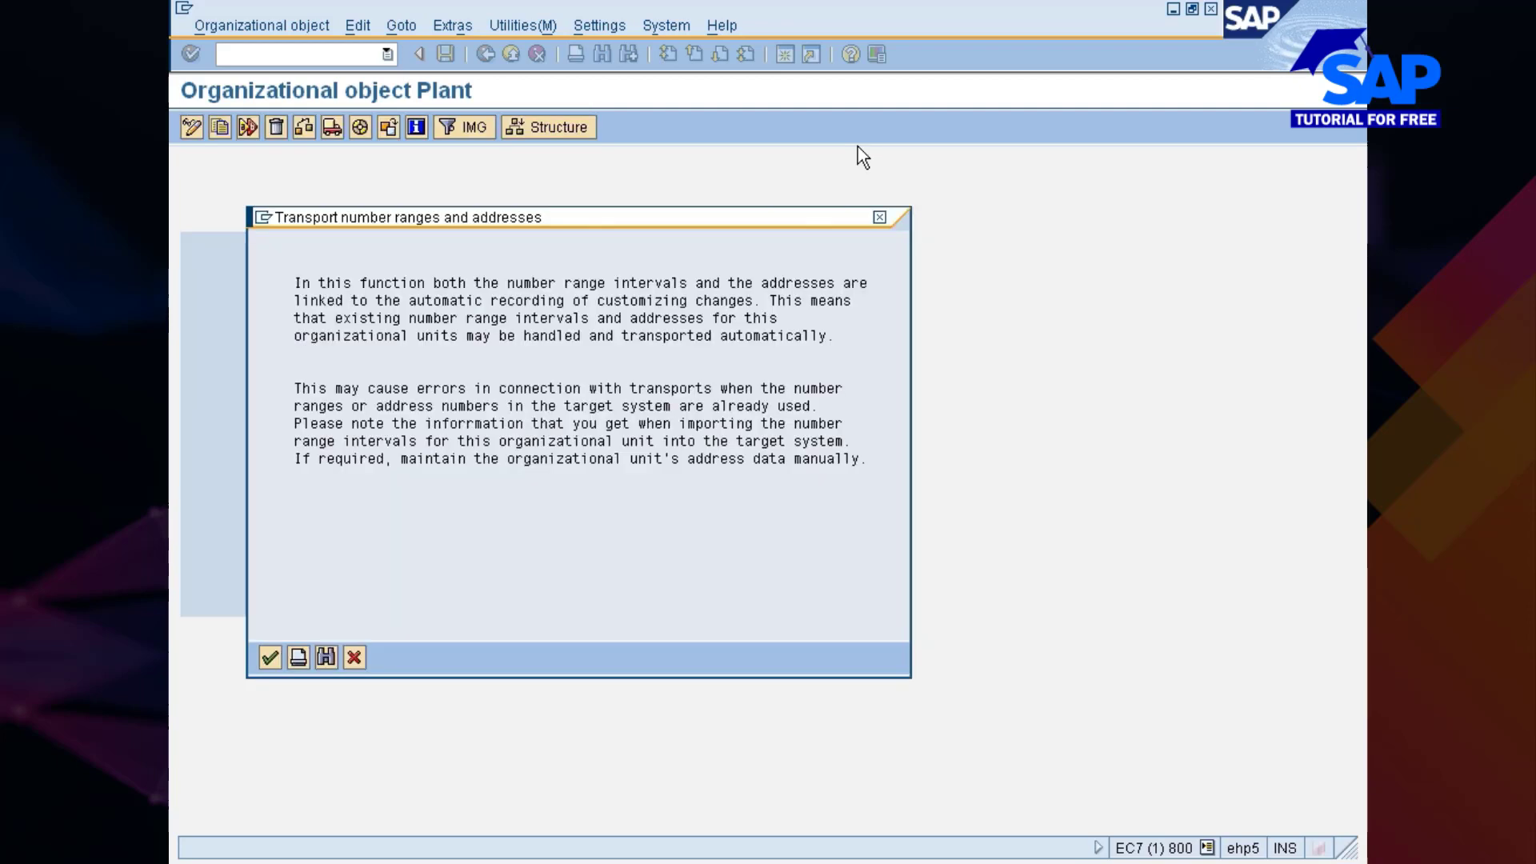
pyautogui.press('Return')
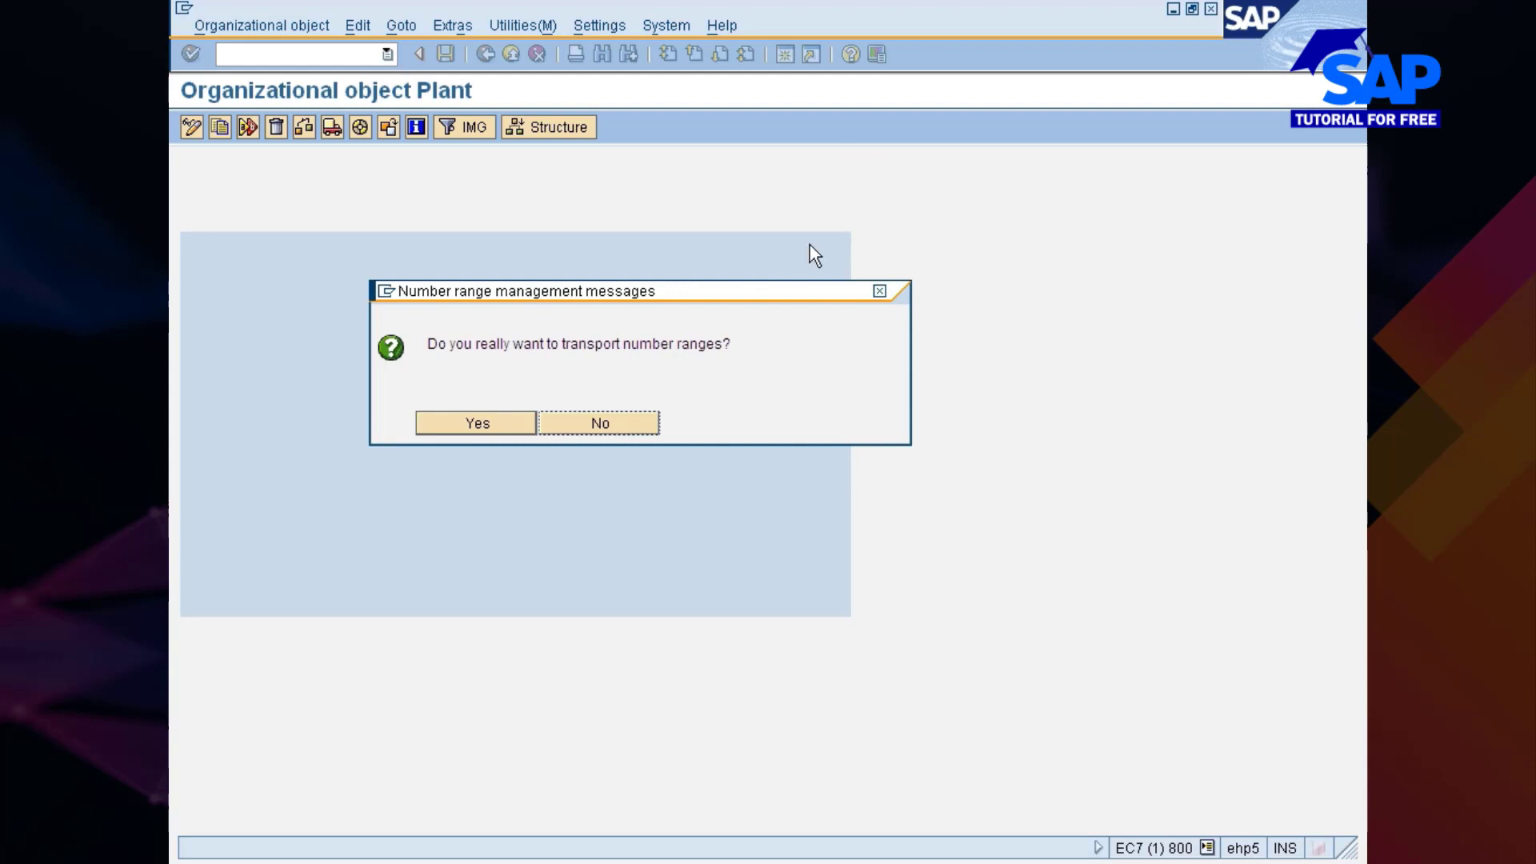
pyautogui.click(613, 417)
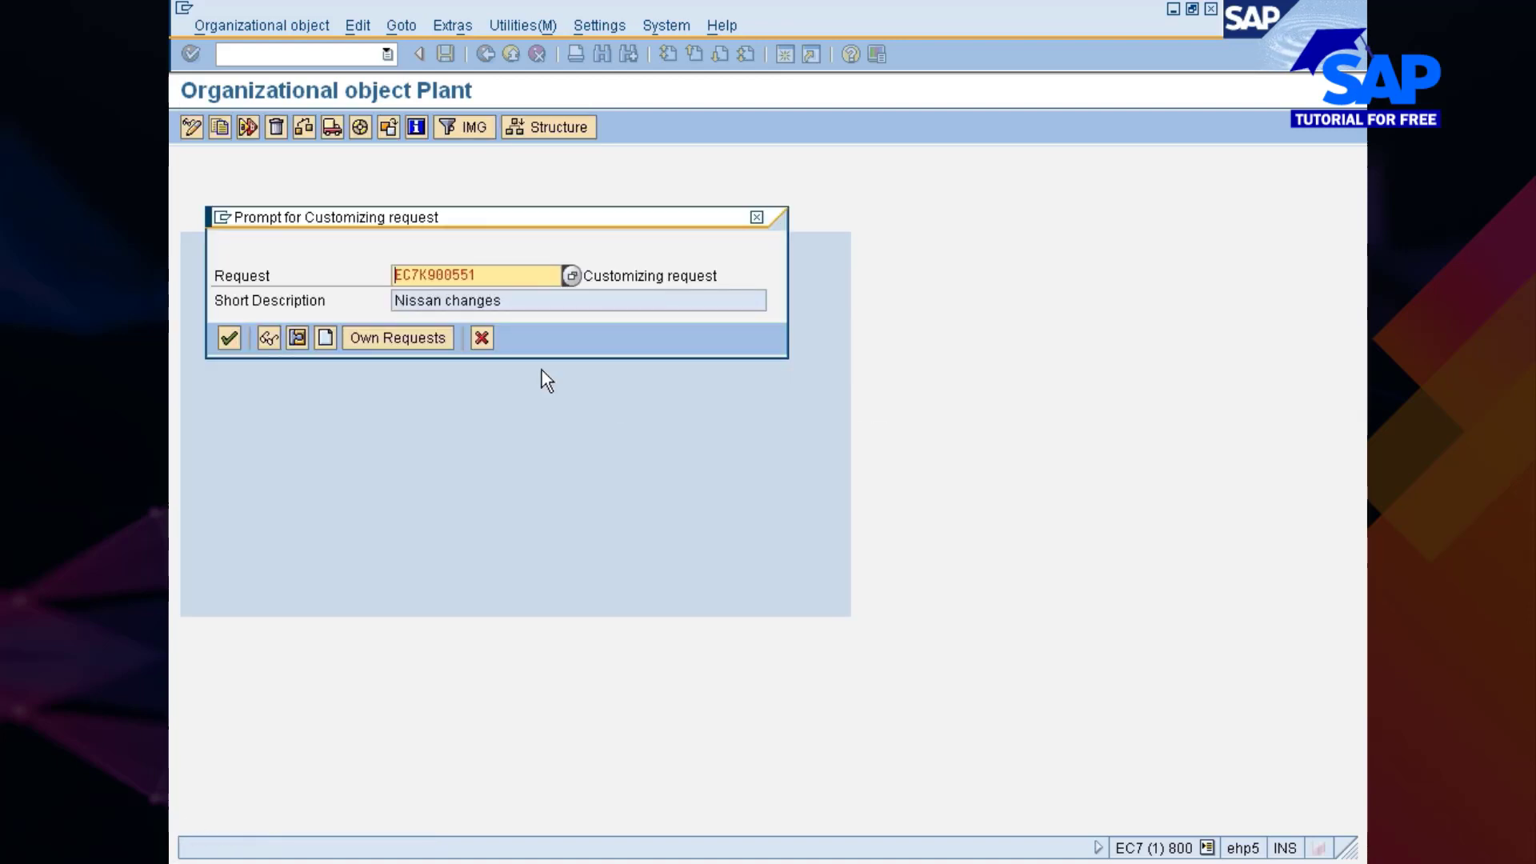
pyautogui.click(228, 336)
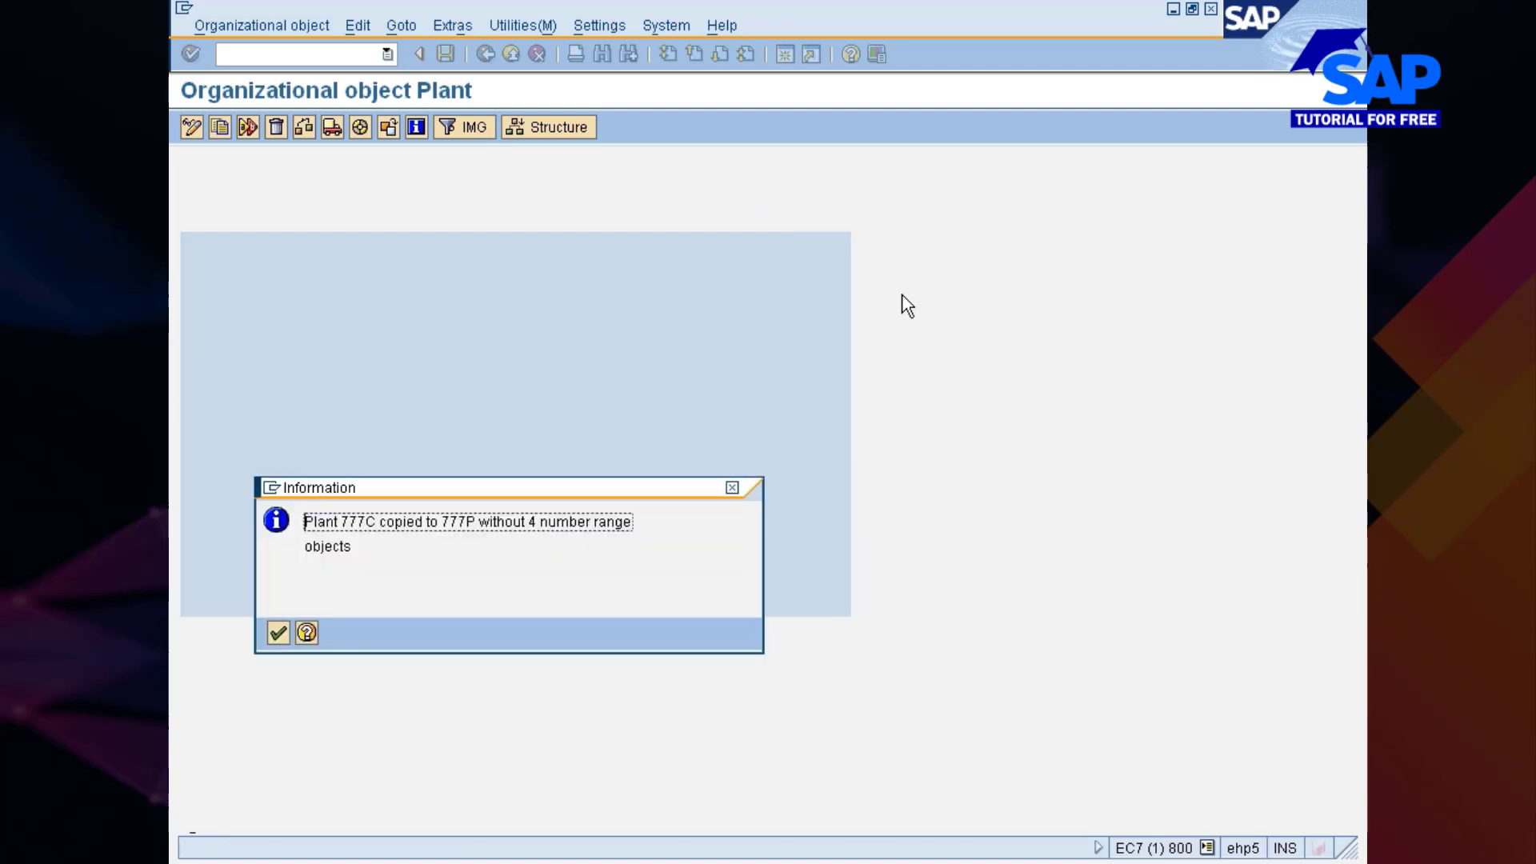
pyautogui.press('Return')
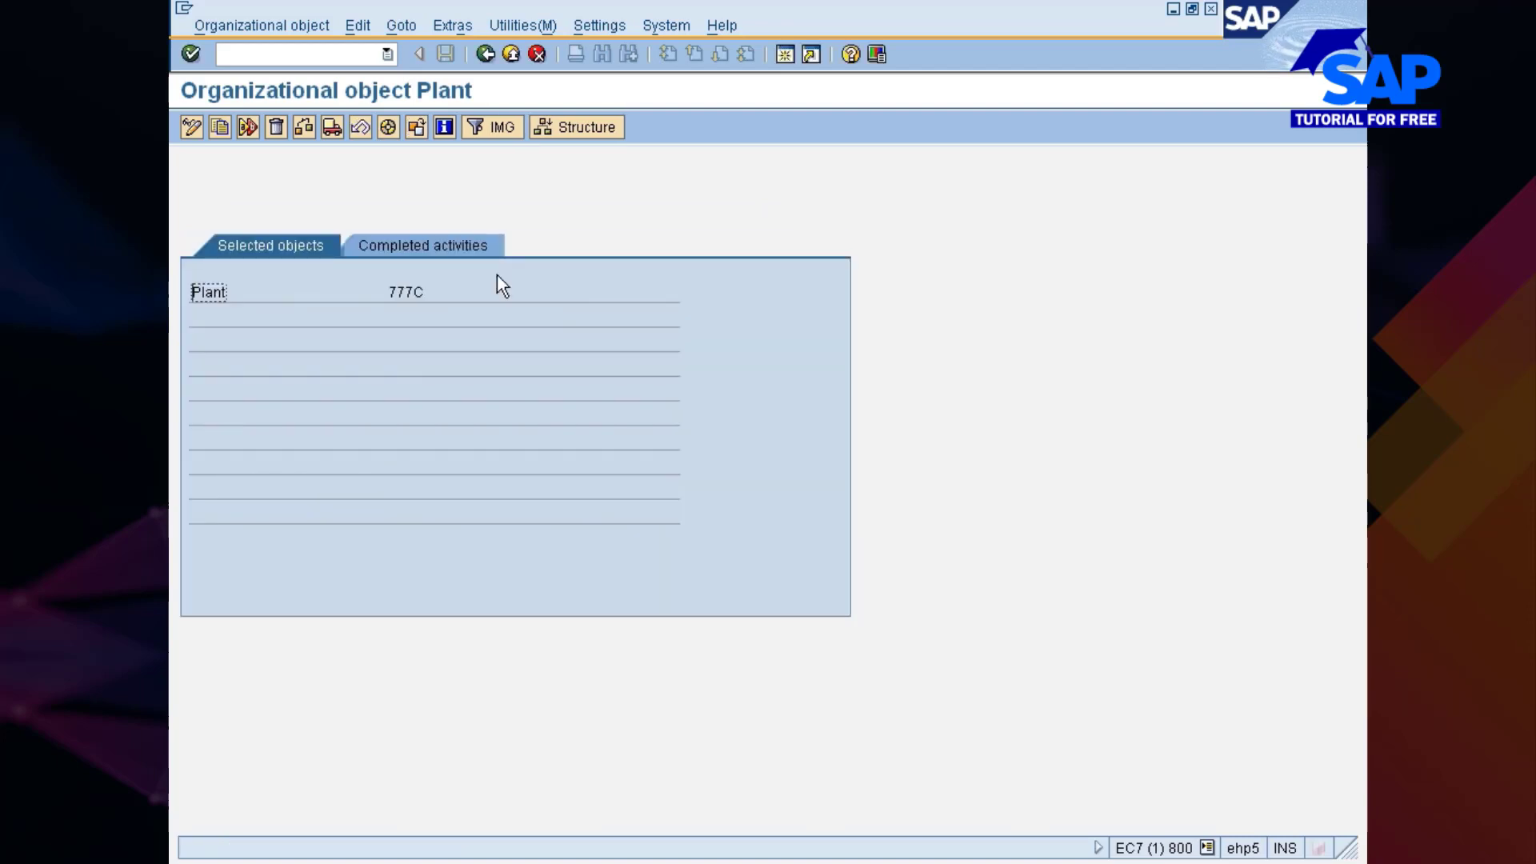
pyautogui.click(462, 248)
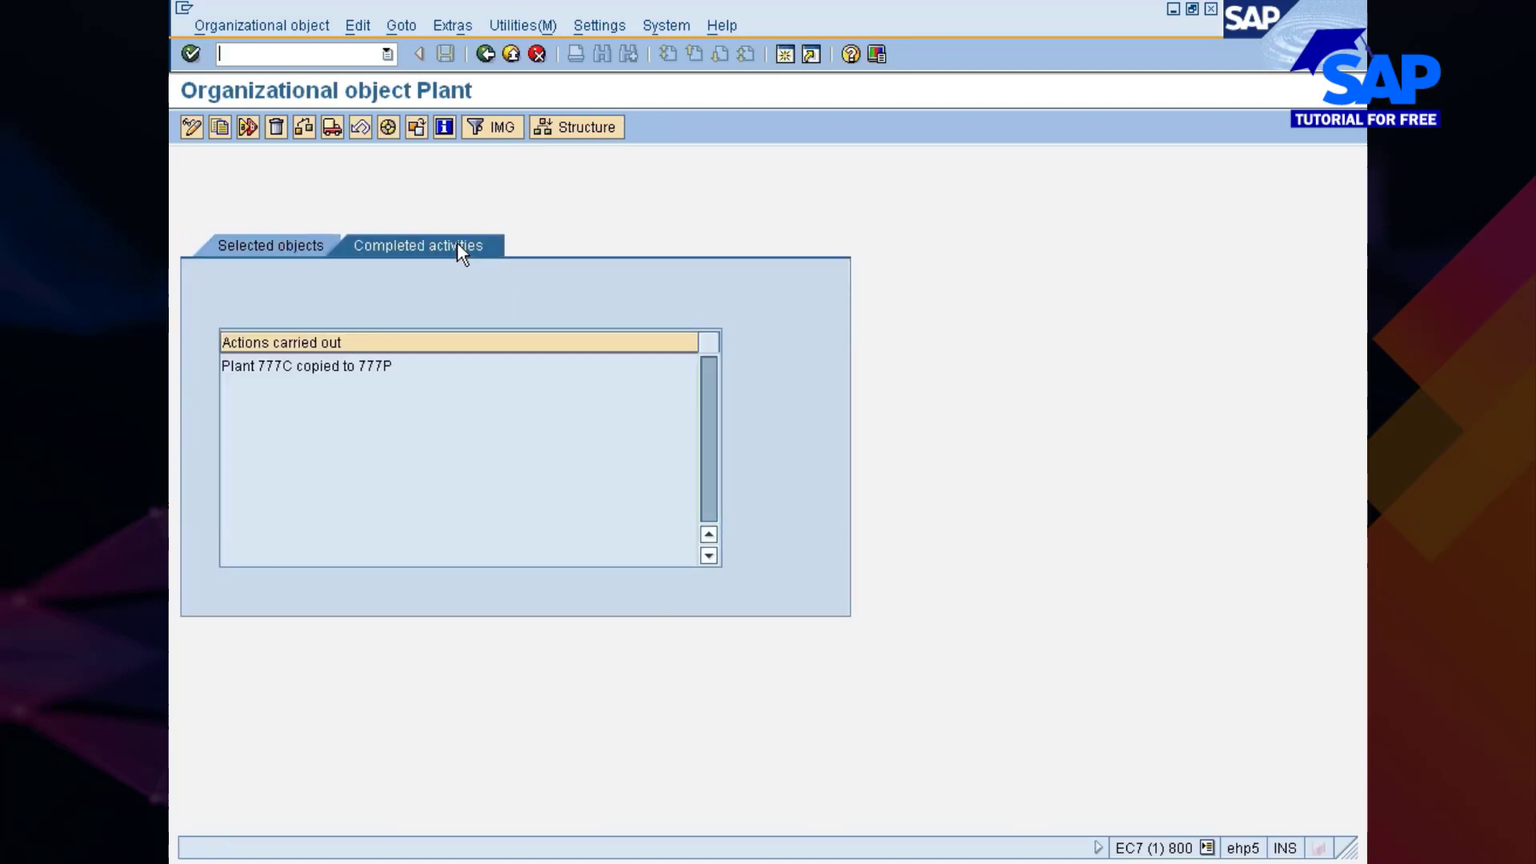
# - Return to the activity list, open Define Plant and position the plant overview at plant 777P
pyautogui.click(485, 54)
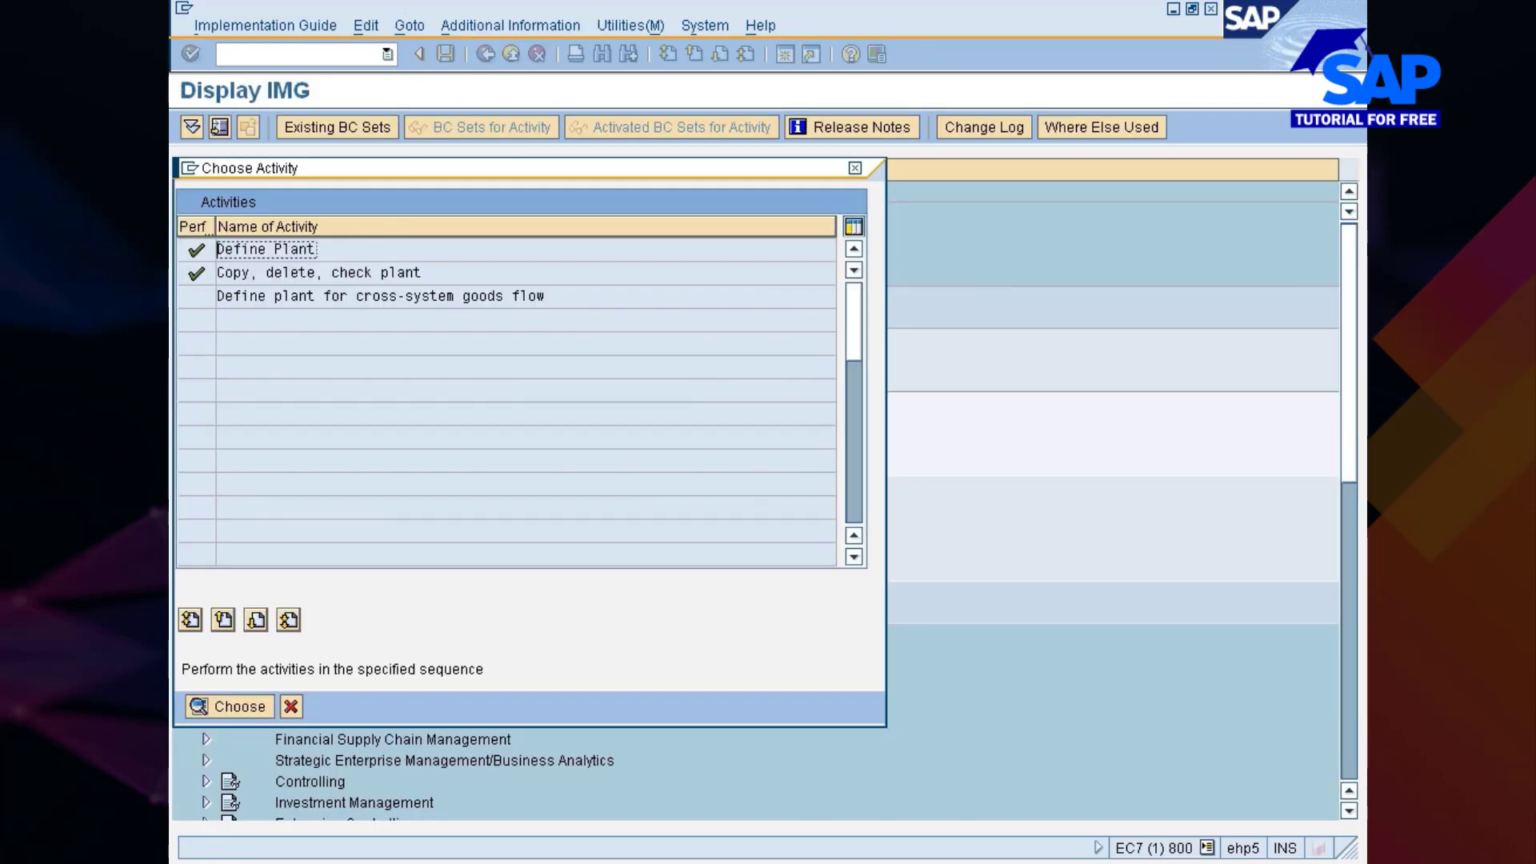
pyautogui.doubleClick(287, 251)
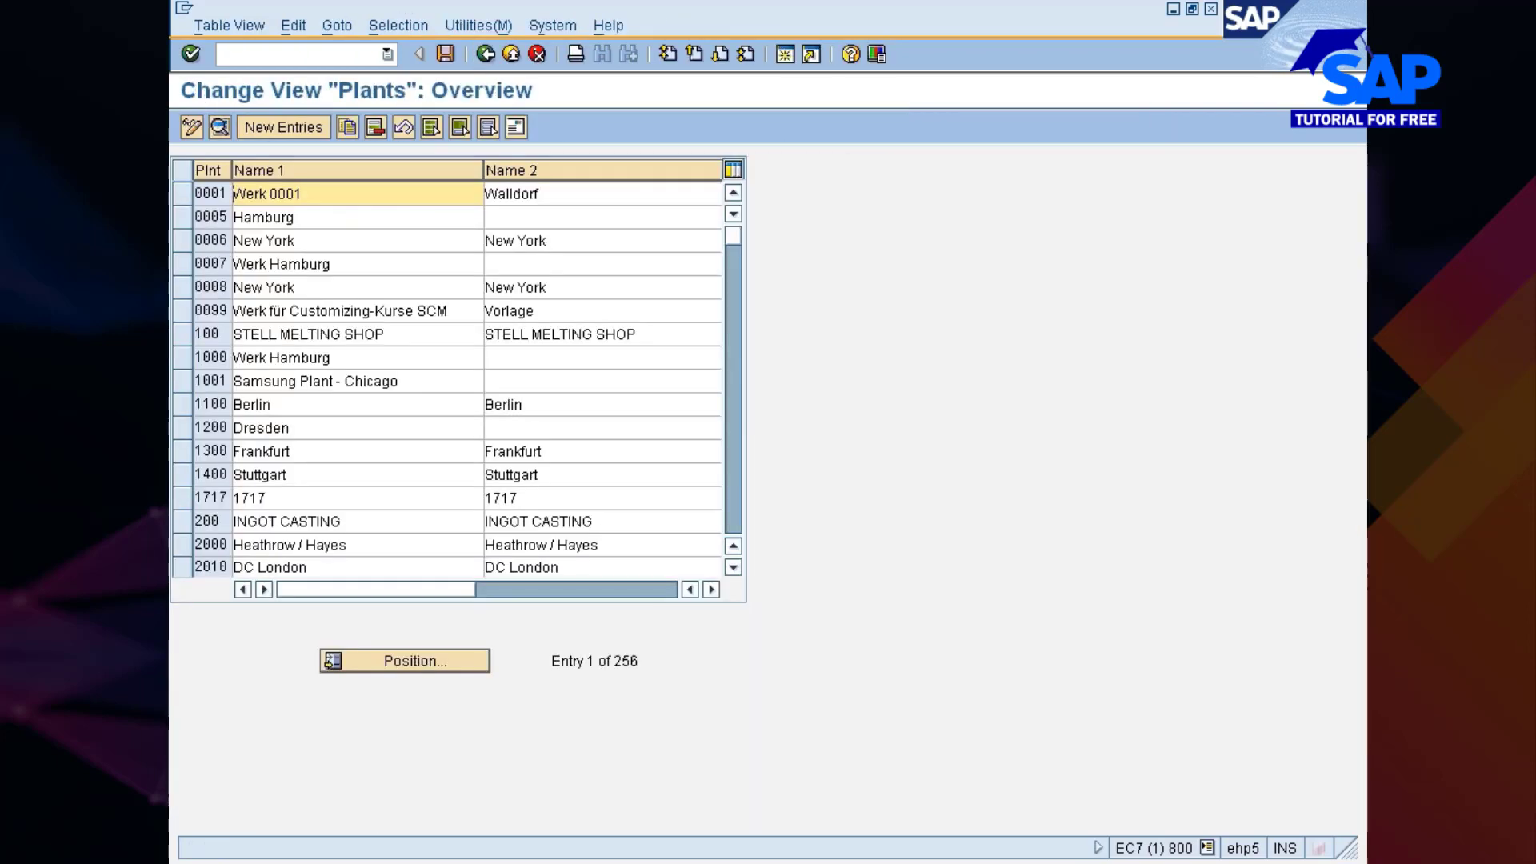
pyautogui.click(406, 664)
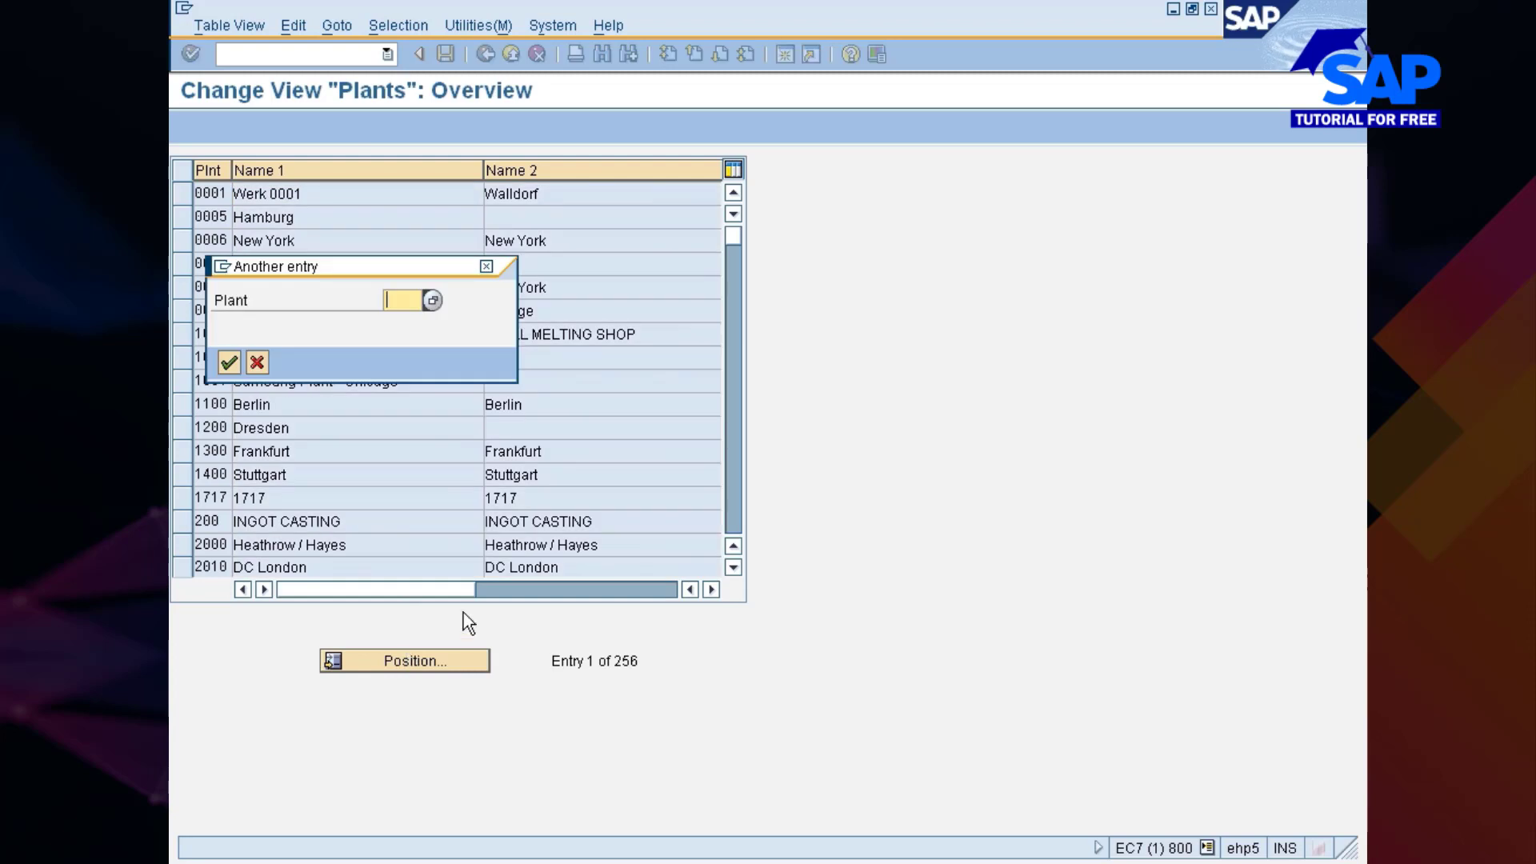
pyautogui.write('777P')
pyautogui.press('Return')
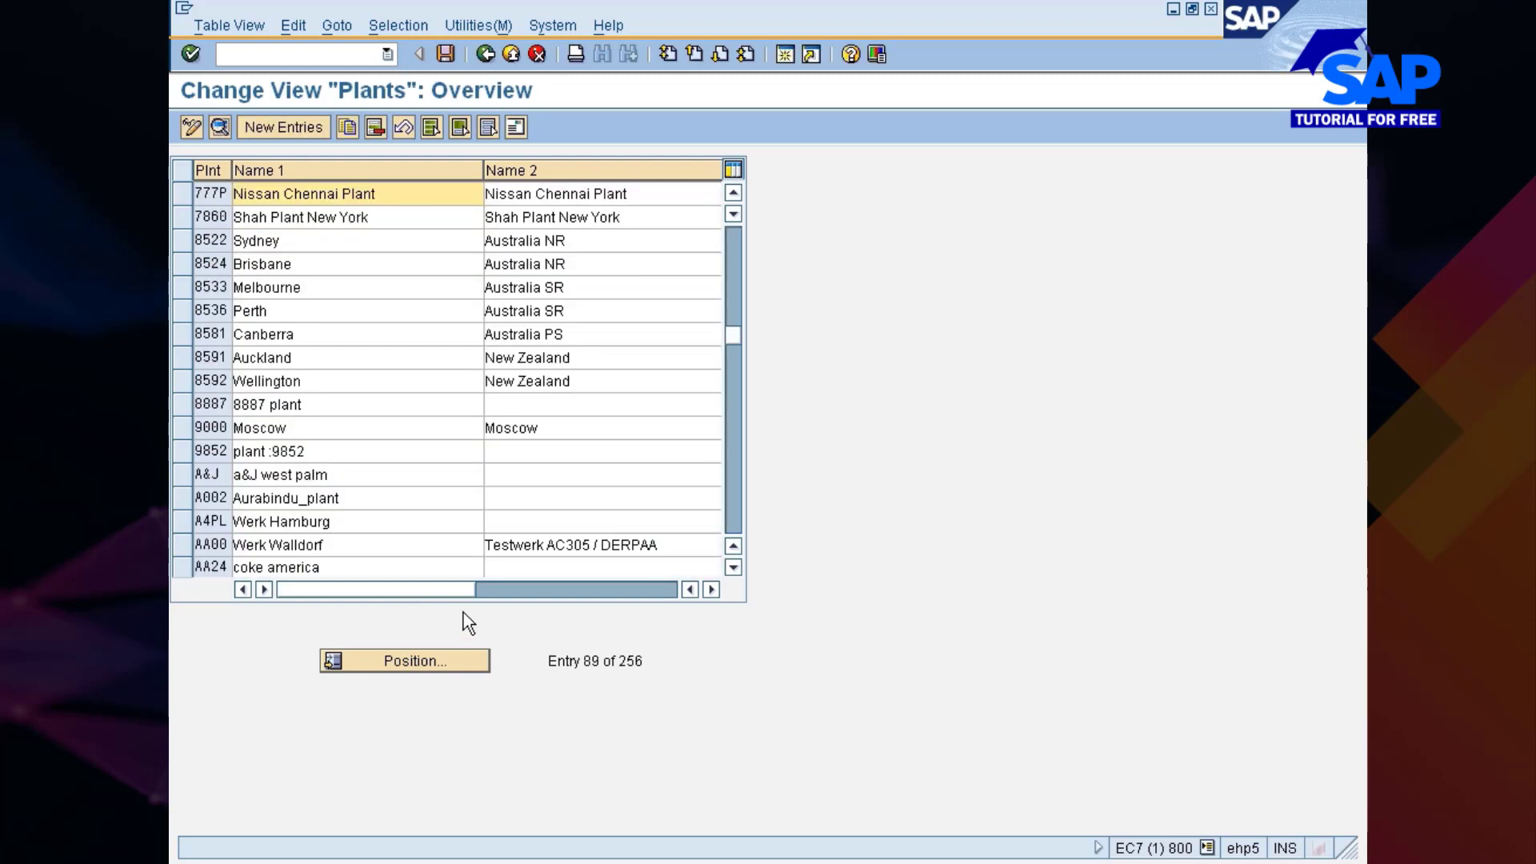
# - Change Name 1 and Name 2 of plant 777P to Nissan Pune Plant, opening its details for the second name
pyautogui.click(283, 194)
pyautogui.hotkey('ctrl', 'shift', 'Right')
pyautogui.write('P')
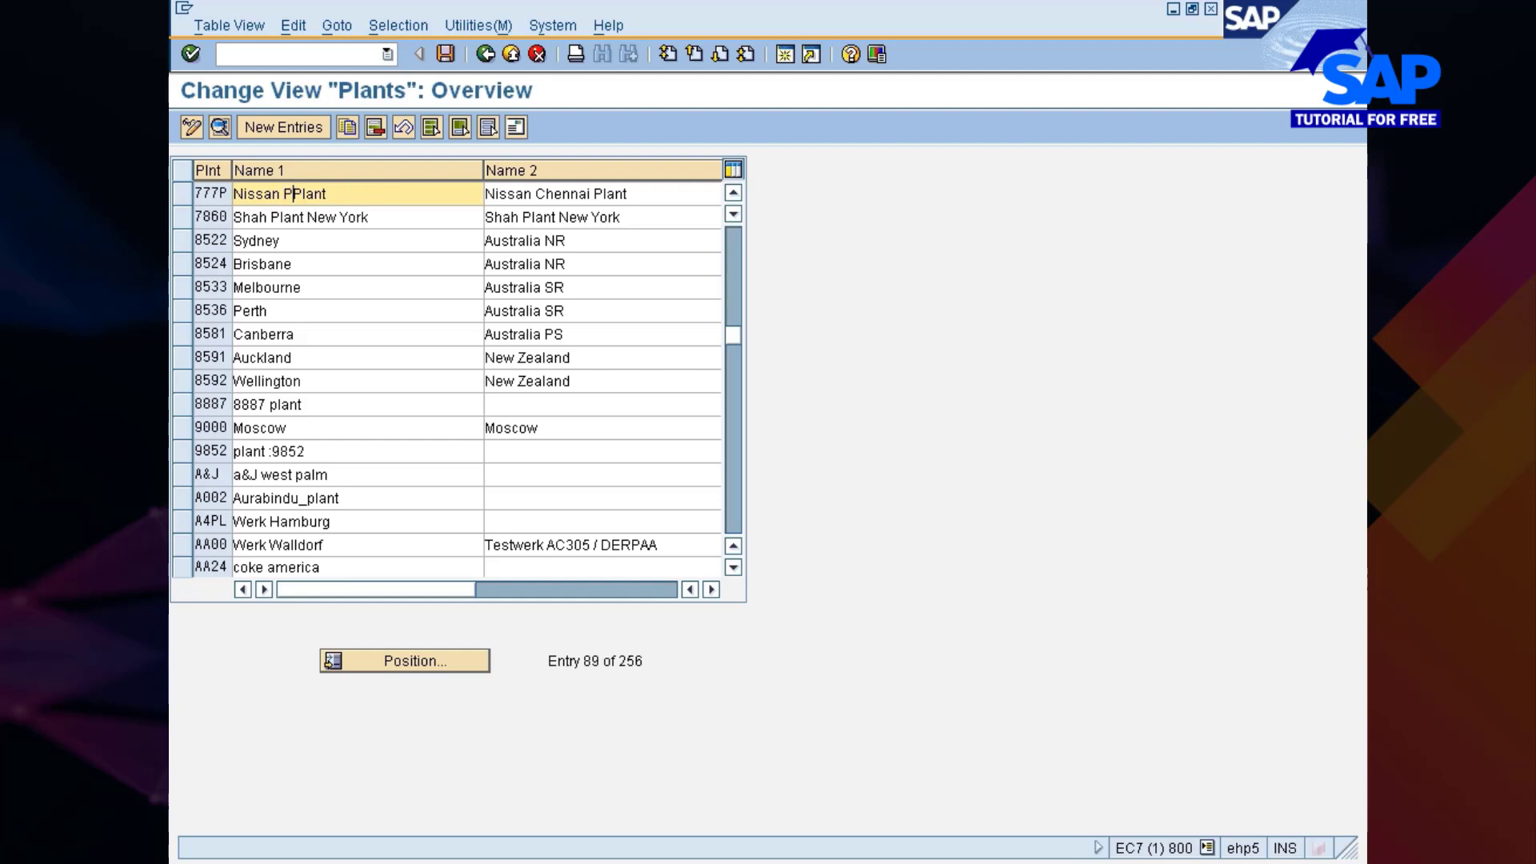
pyautogui.write('une')
pyautogui.doubleClick(568, 195)
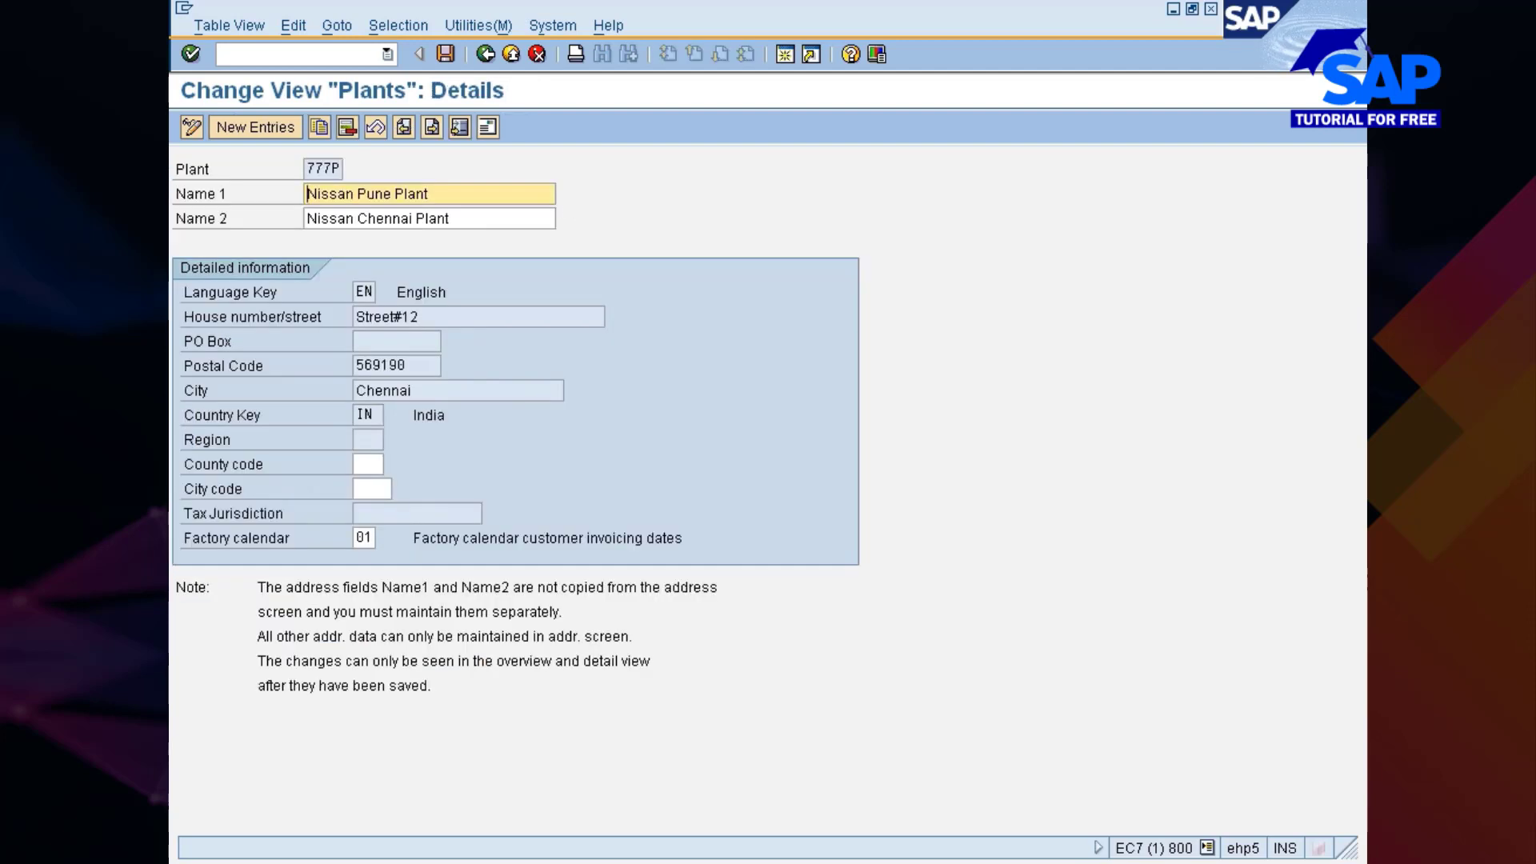
pyautogui.doubleClick(381, 220)
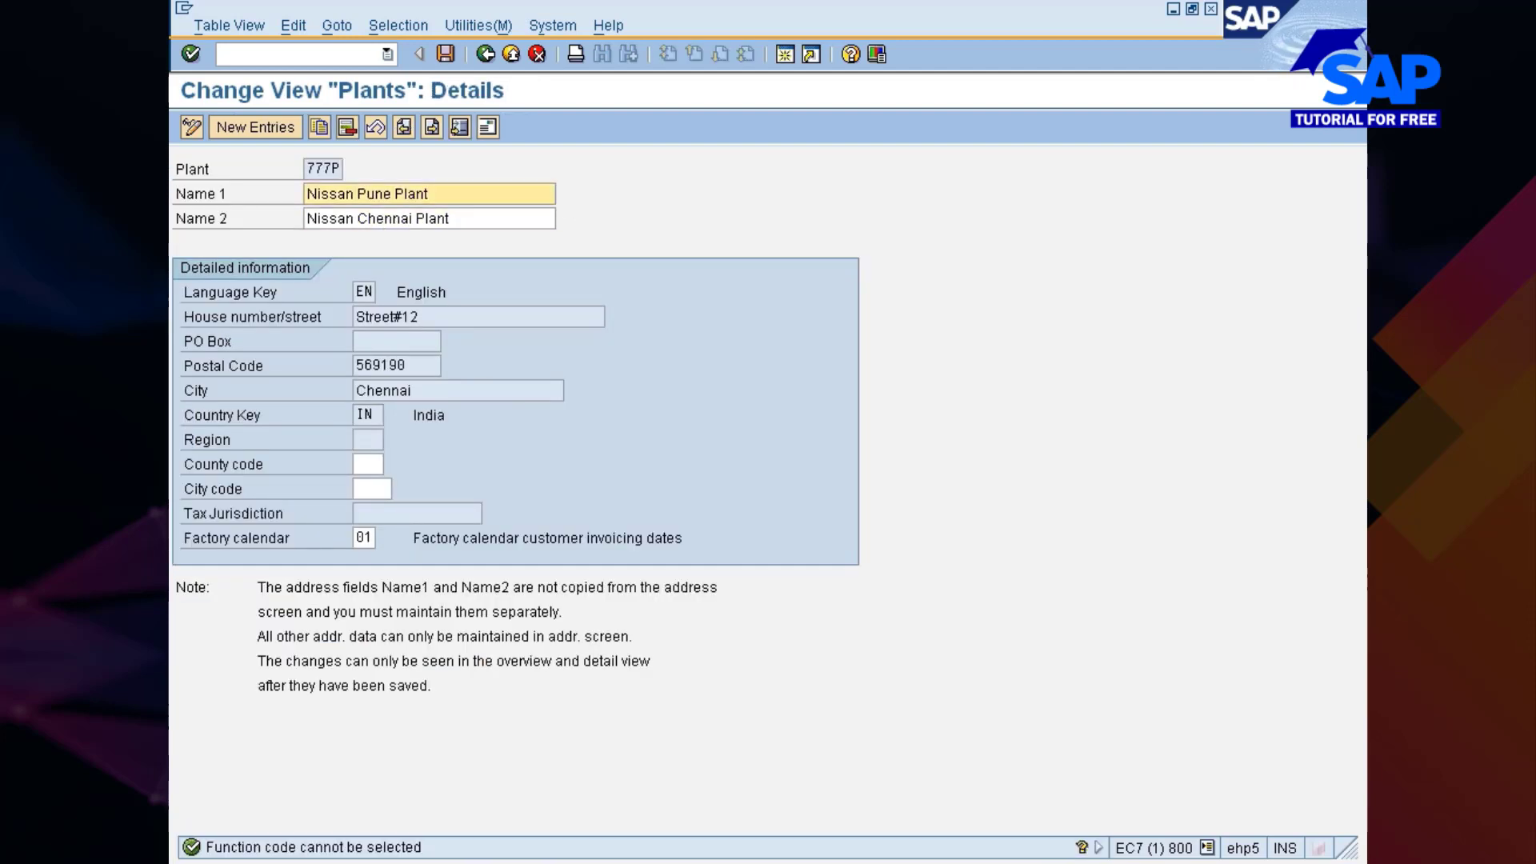
pyautogui.moveTo(357, 218); pyautogui.dragTo(413, 219)
pyautogui.write('Pune')
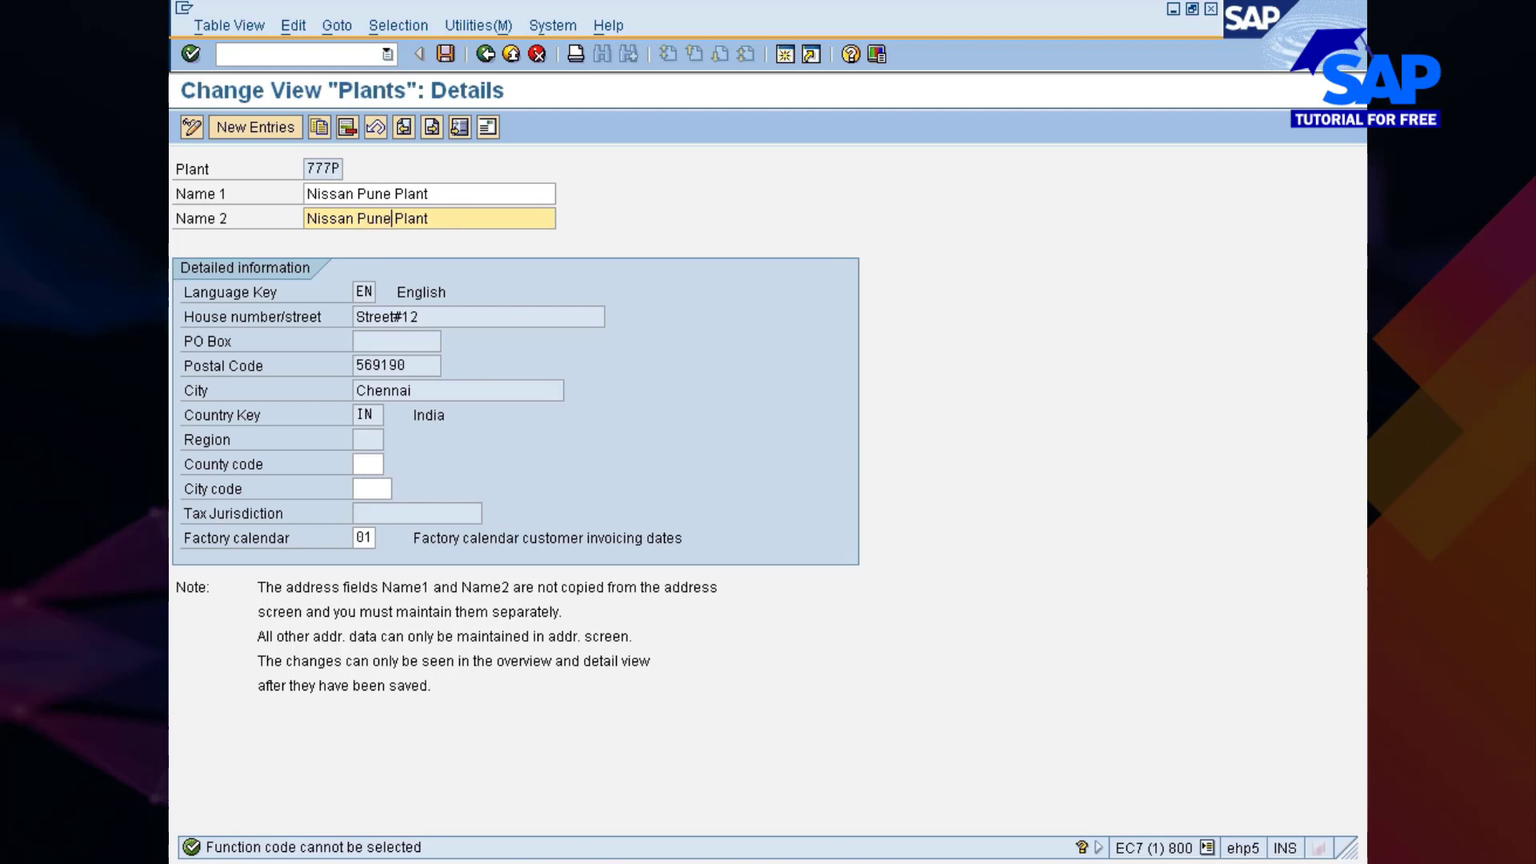
pyautogui.hotkey('ctrl', 'shift', 'Left')
pyautogui.press('Left')
# - Open the address of plant 777P and change both name lines to Nissan Pune Plant
pyautogui.click(488, 128)
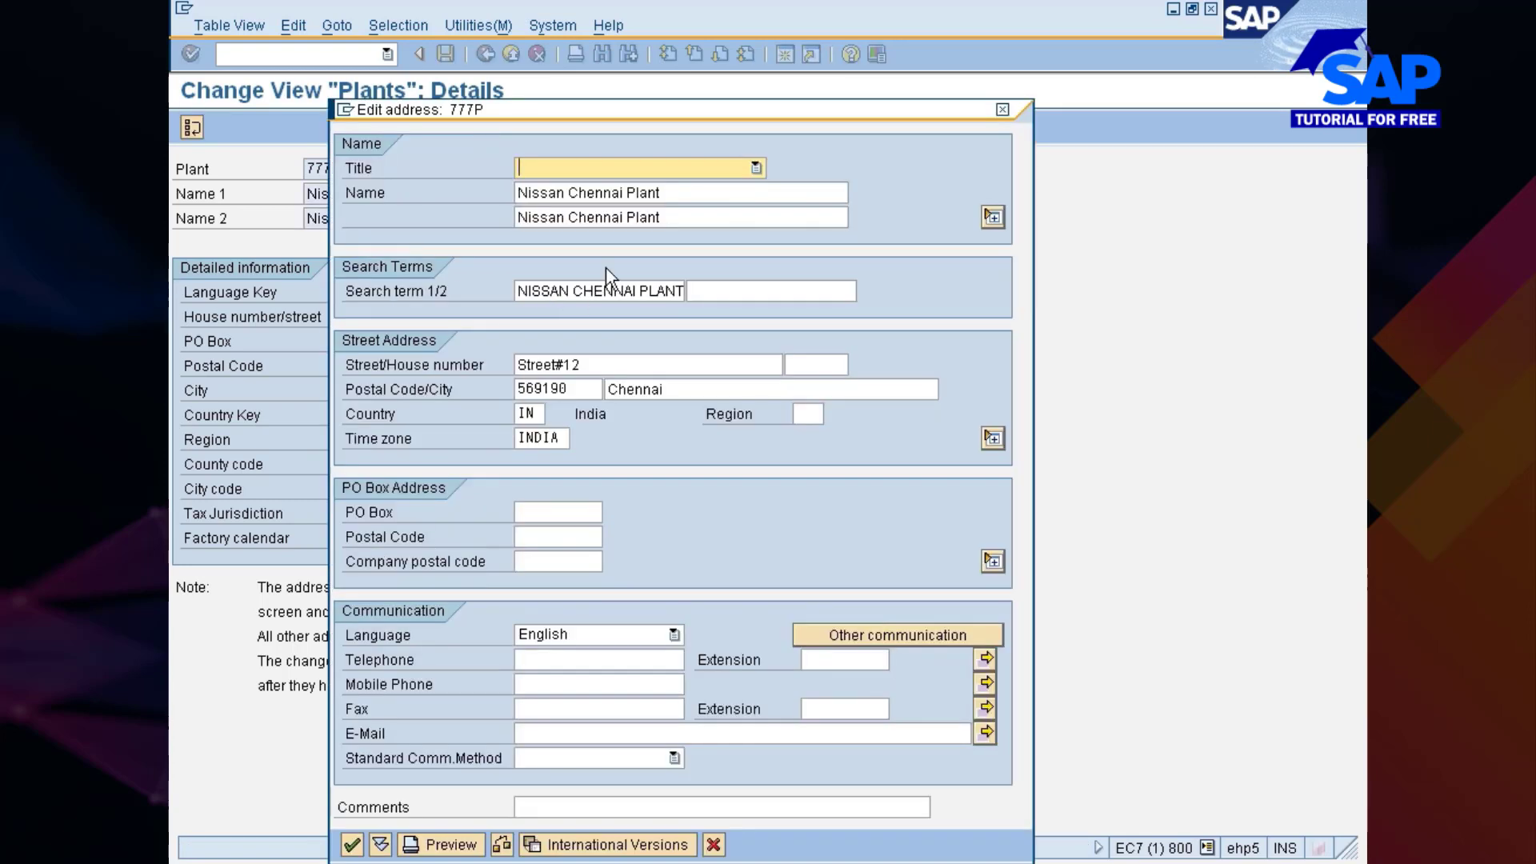
pyautogui.click(568, 193)
pyautogui.hotkey('ctrl', 'shift', 'Right')
pyautogui.write('Pune')
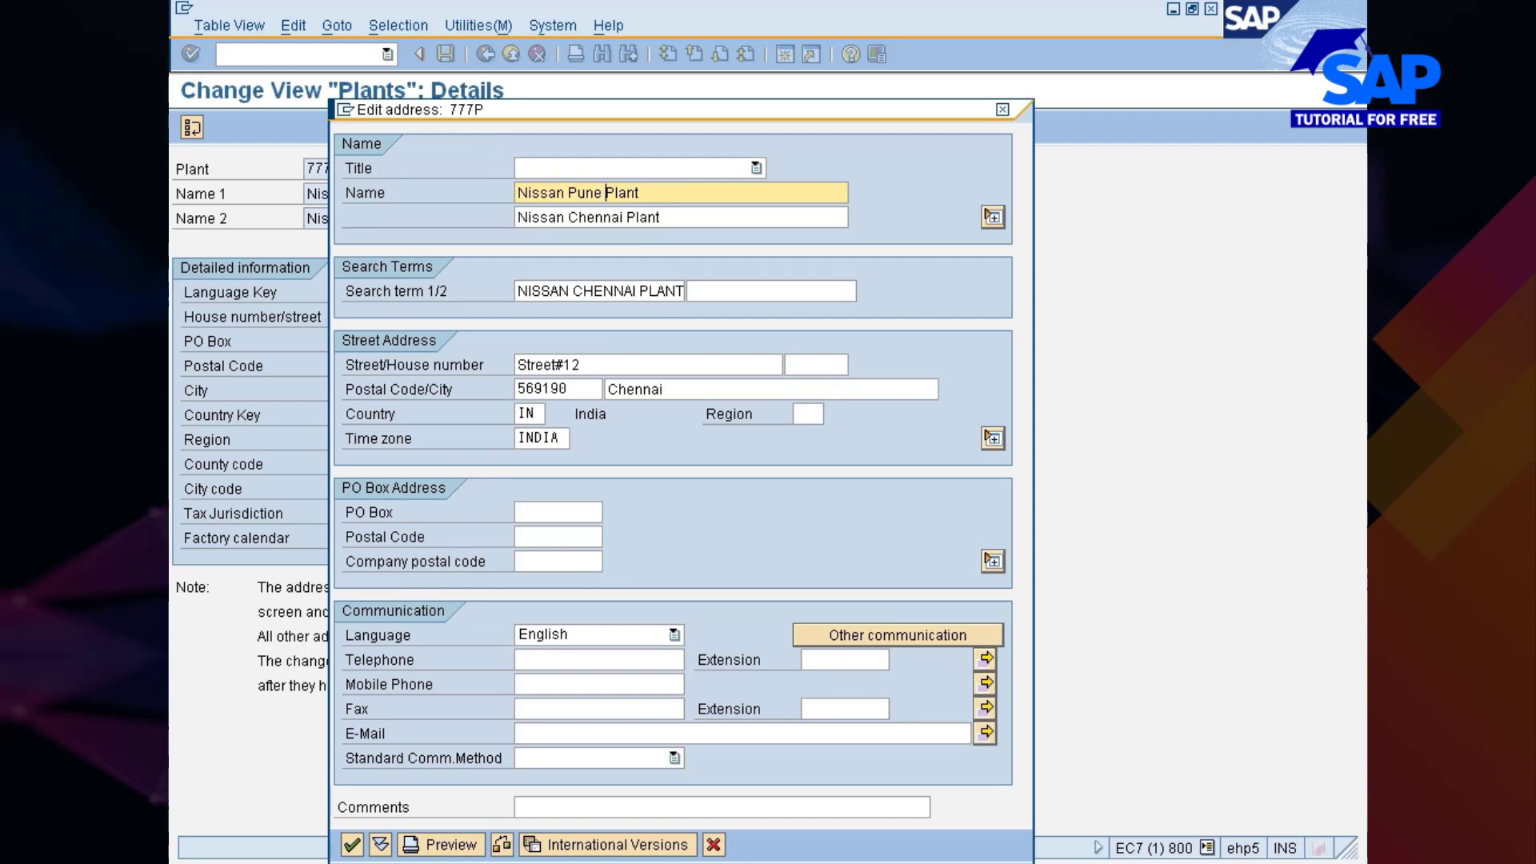
pyautogui.press('Tab')
pyautogui.press('Home')
pyautogui.hotkey('ctrl', 'Right')
pyautogui.hotkey('shift', 'Right')
pyautogui.hotkey('shift', 'Right')
pyautogui.hotkey('shift', 'Right')
pyautogui.hotkey('shift', 'Right')
pyautogui.hotkey('shift', 'Right')
pyautogui.hotkey('shift', 'Right')
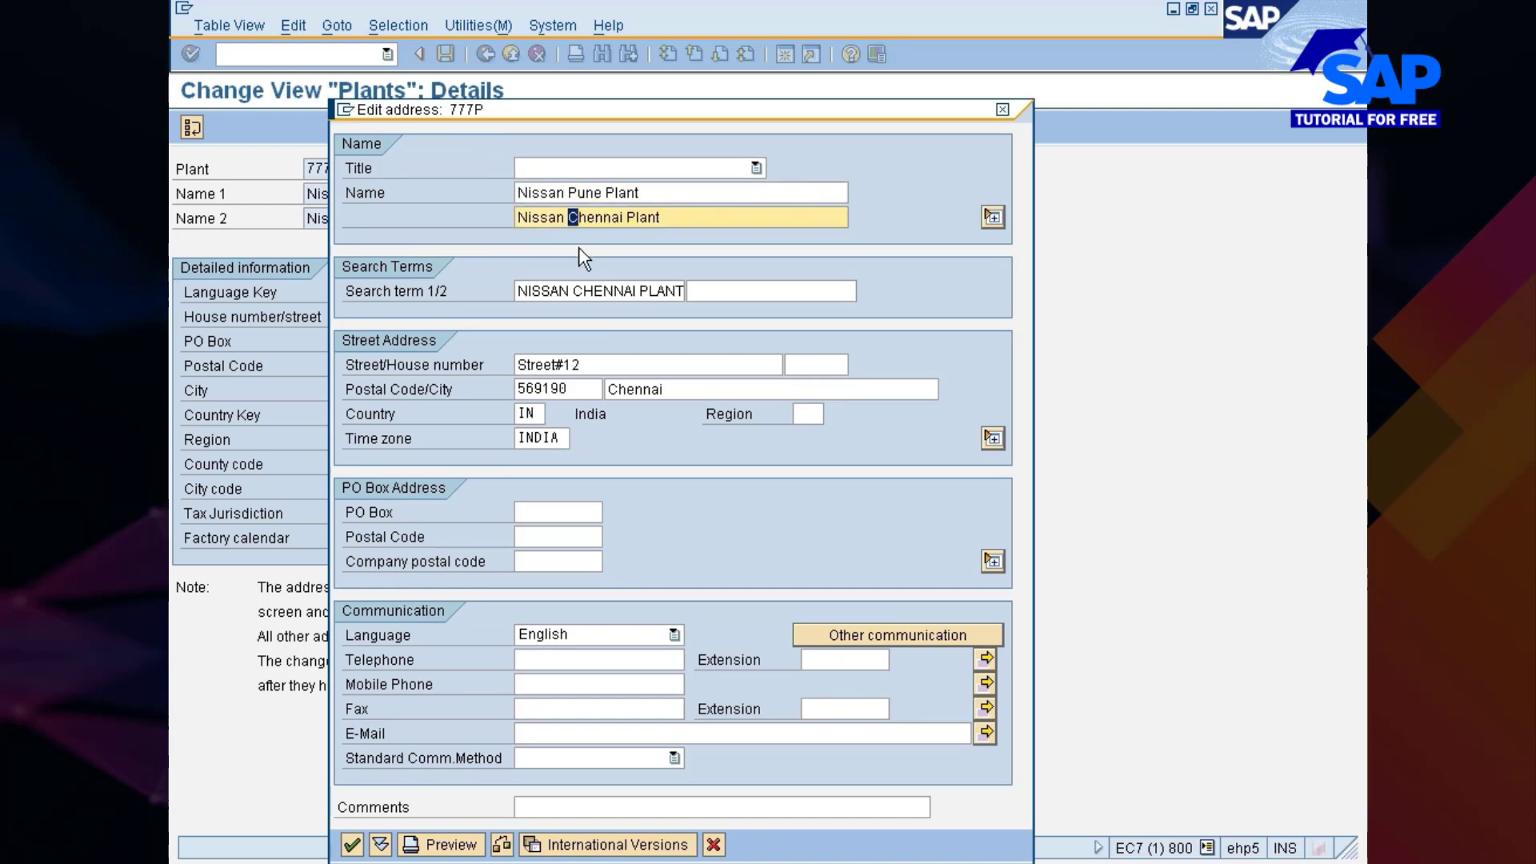
pyautogui.hotkey('shift', 'Right')
pyautogui.write('Pune')
# - Replace CHENNAI with Pune in the first search term of the address of plant 777P
pyautogui.click(575, 291)
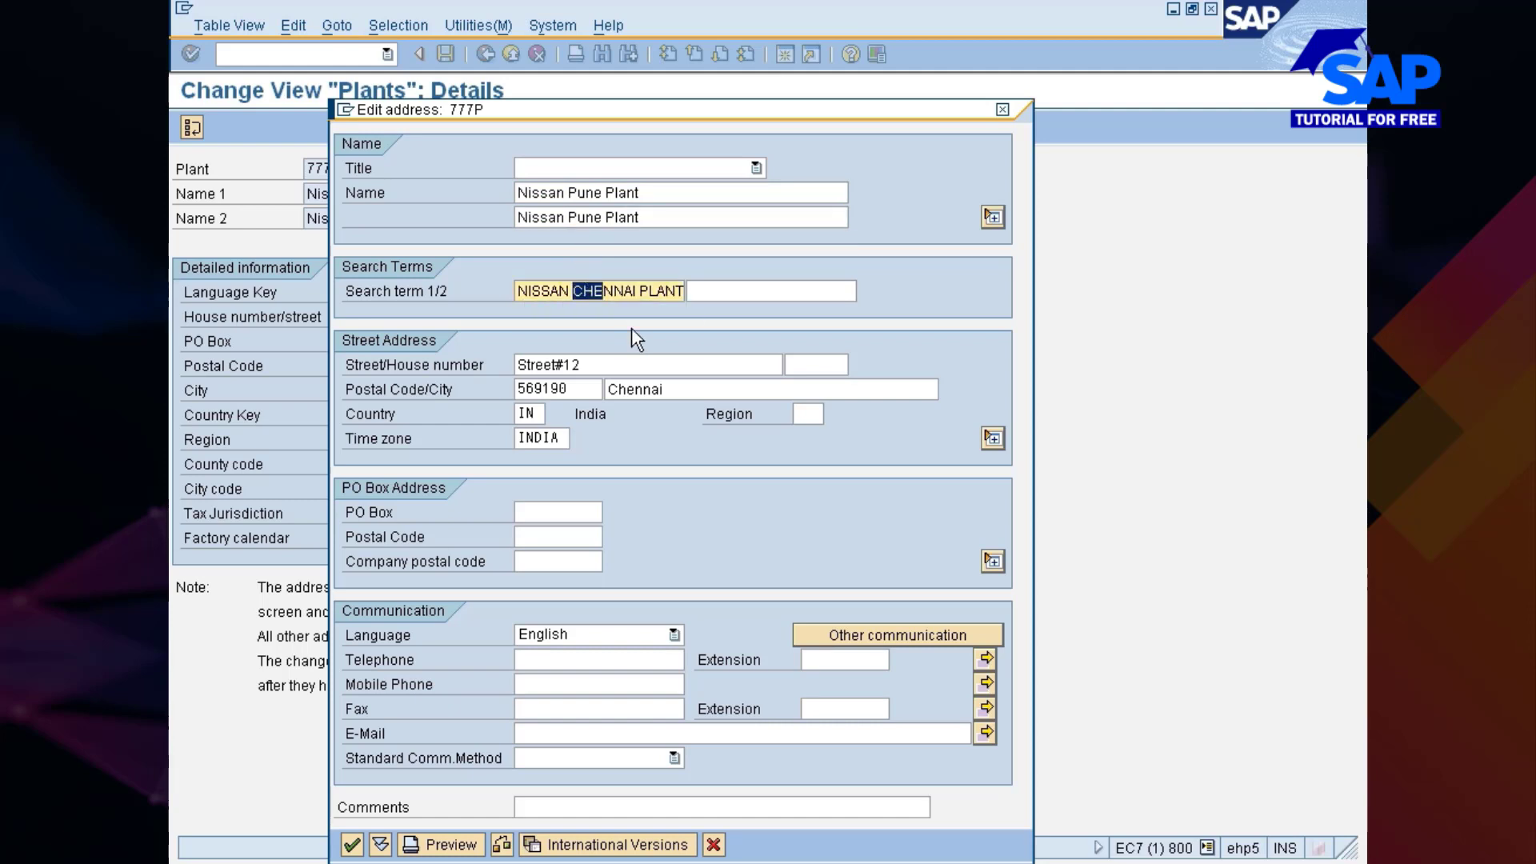
pyautogui.hotkey('shift', 'Right')
pyautogui.hotkey('shift', 'Right')
pyautogui.hotkey('shift', 'Right')
pyautogui.write('Pune')
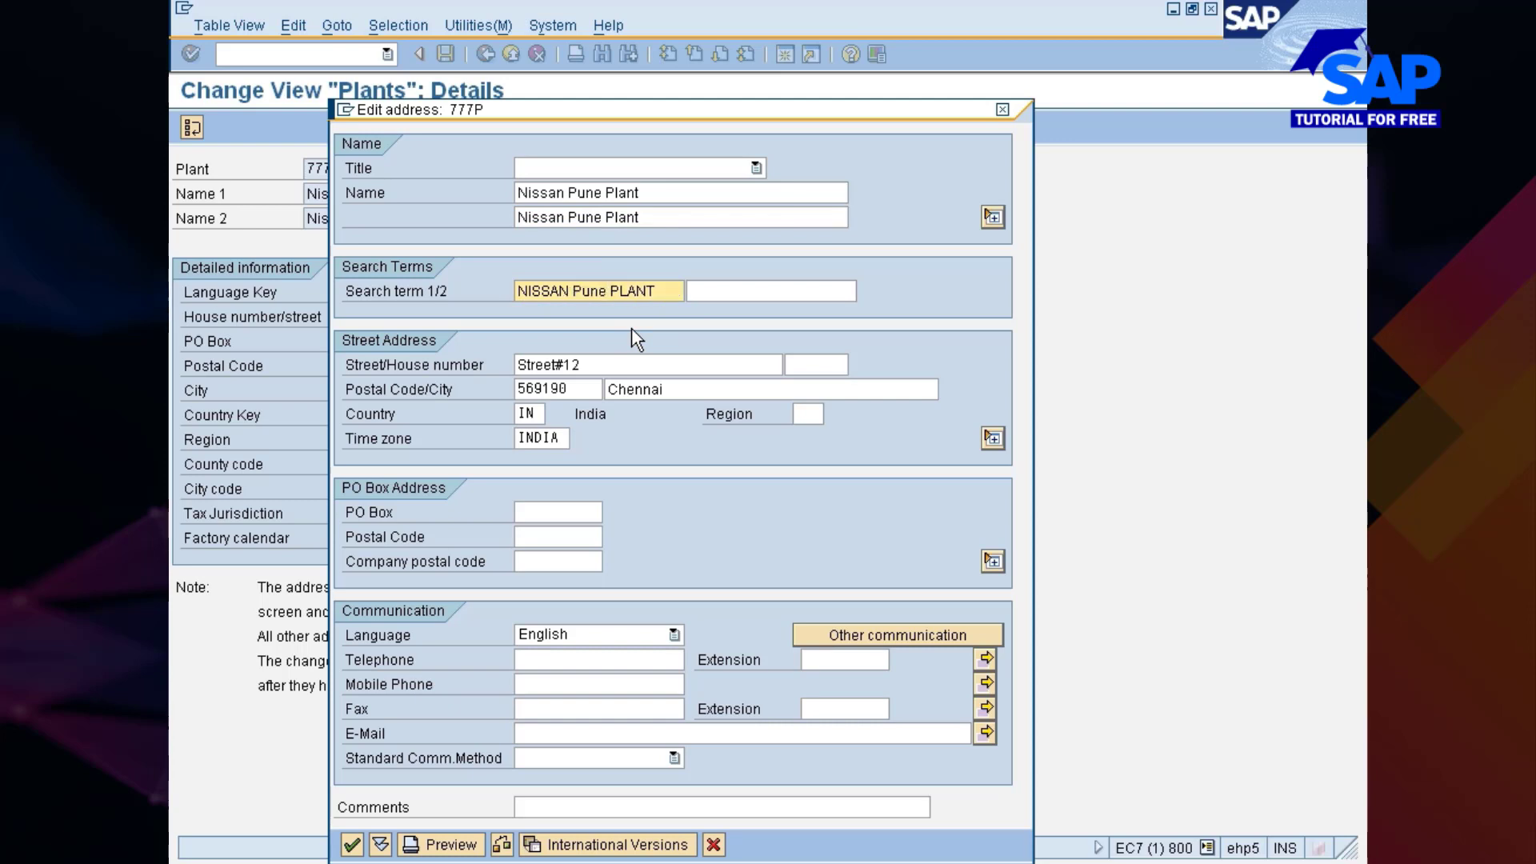
# - Set the city of plant 777P to Pune, change the postal code's first digit to 2, and accept the address
pyautogui.click(609, 390)
pyautogui.hotkey('shift', 'End')
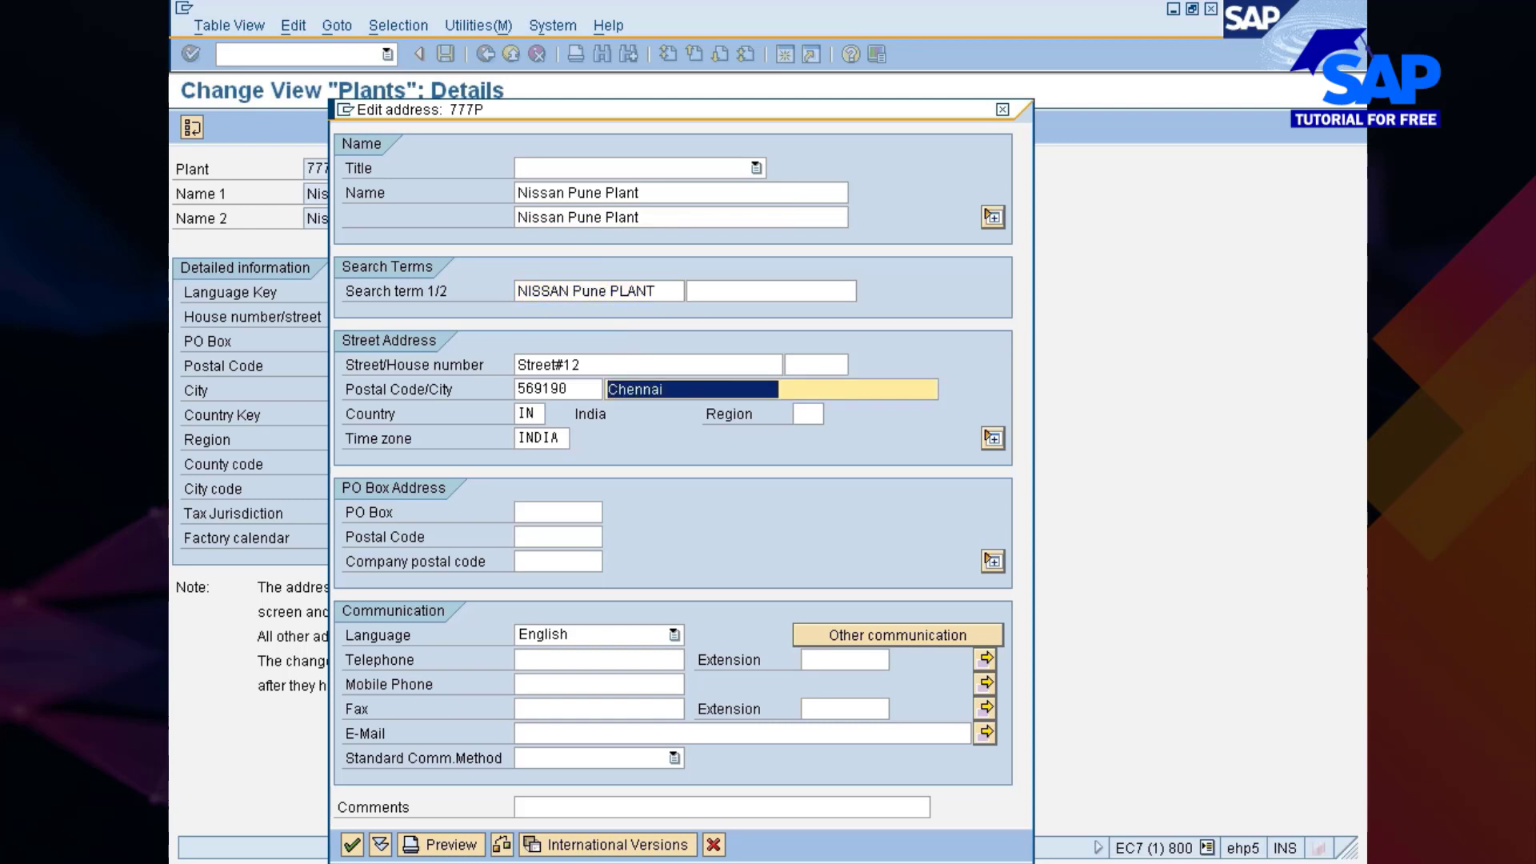
pyautogui.write('Pune')
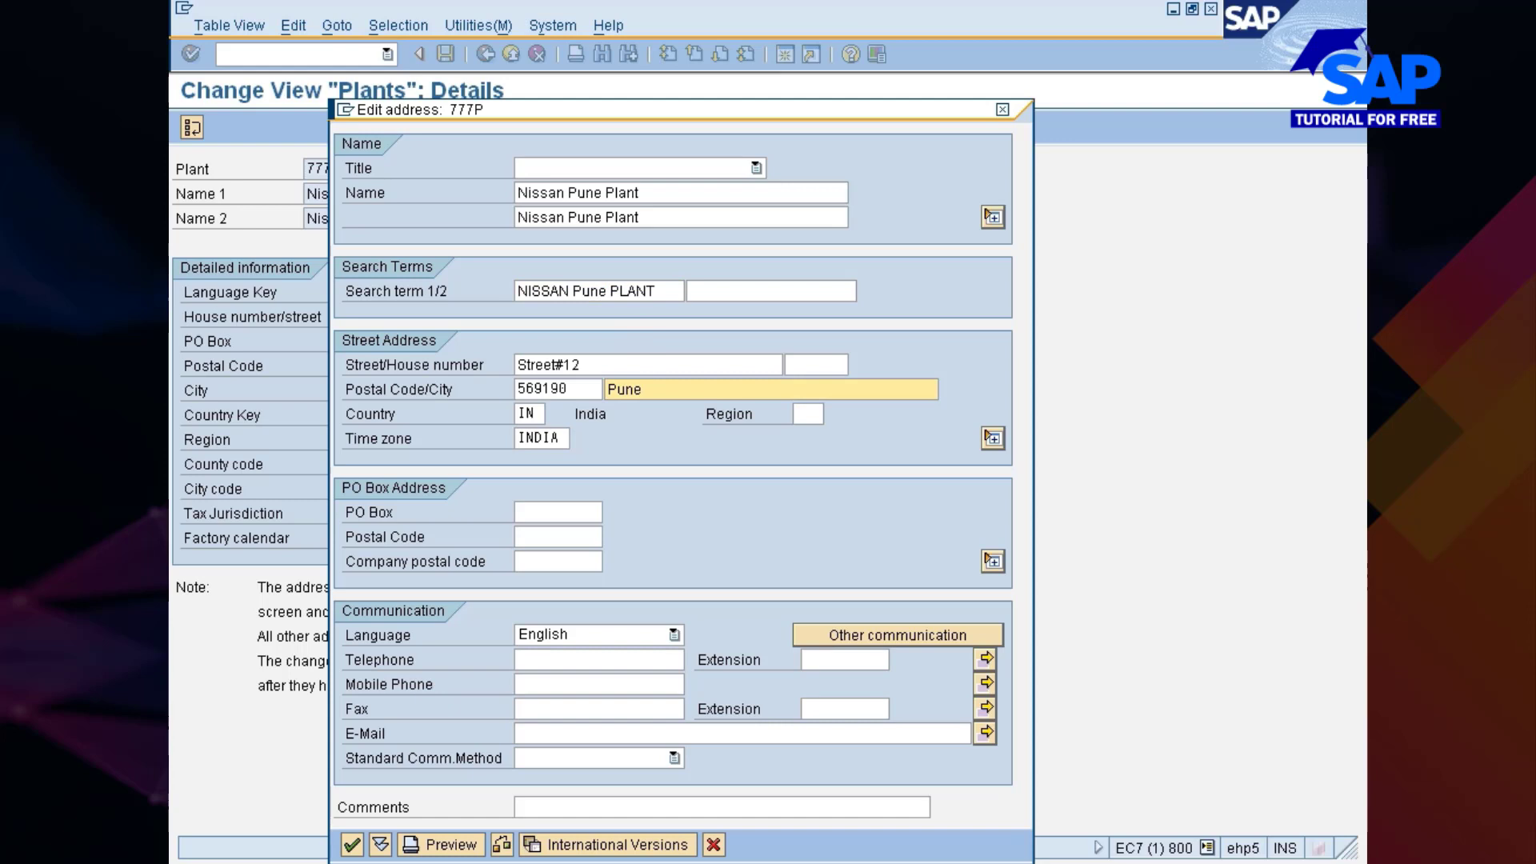
pyautogui.click(519, 389)
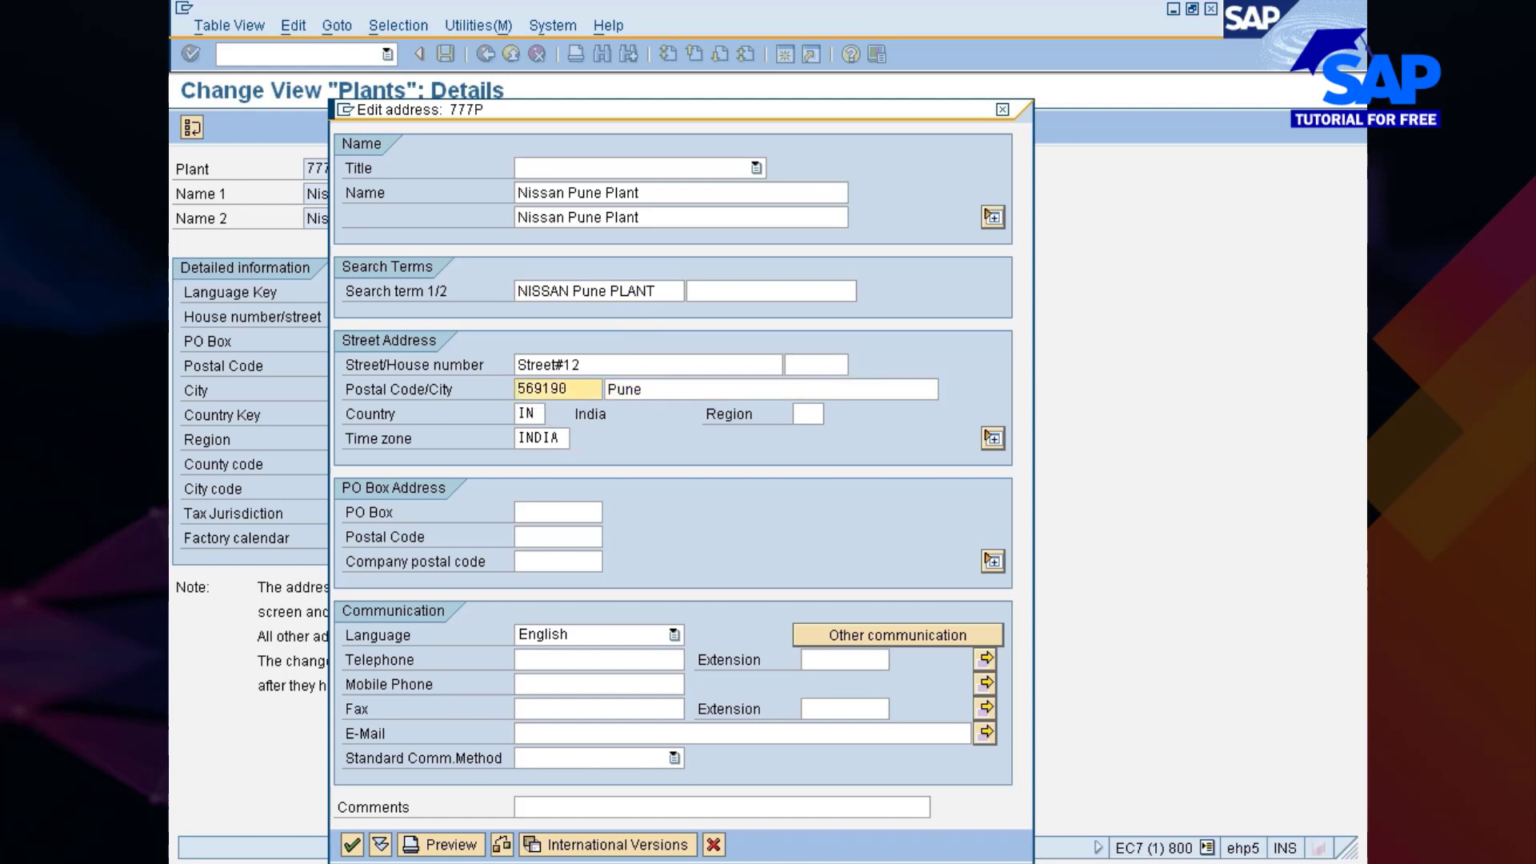
pyautogui.press('Delete')
pyautogui.write('2')
pyautogui.click(353, 848)
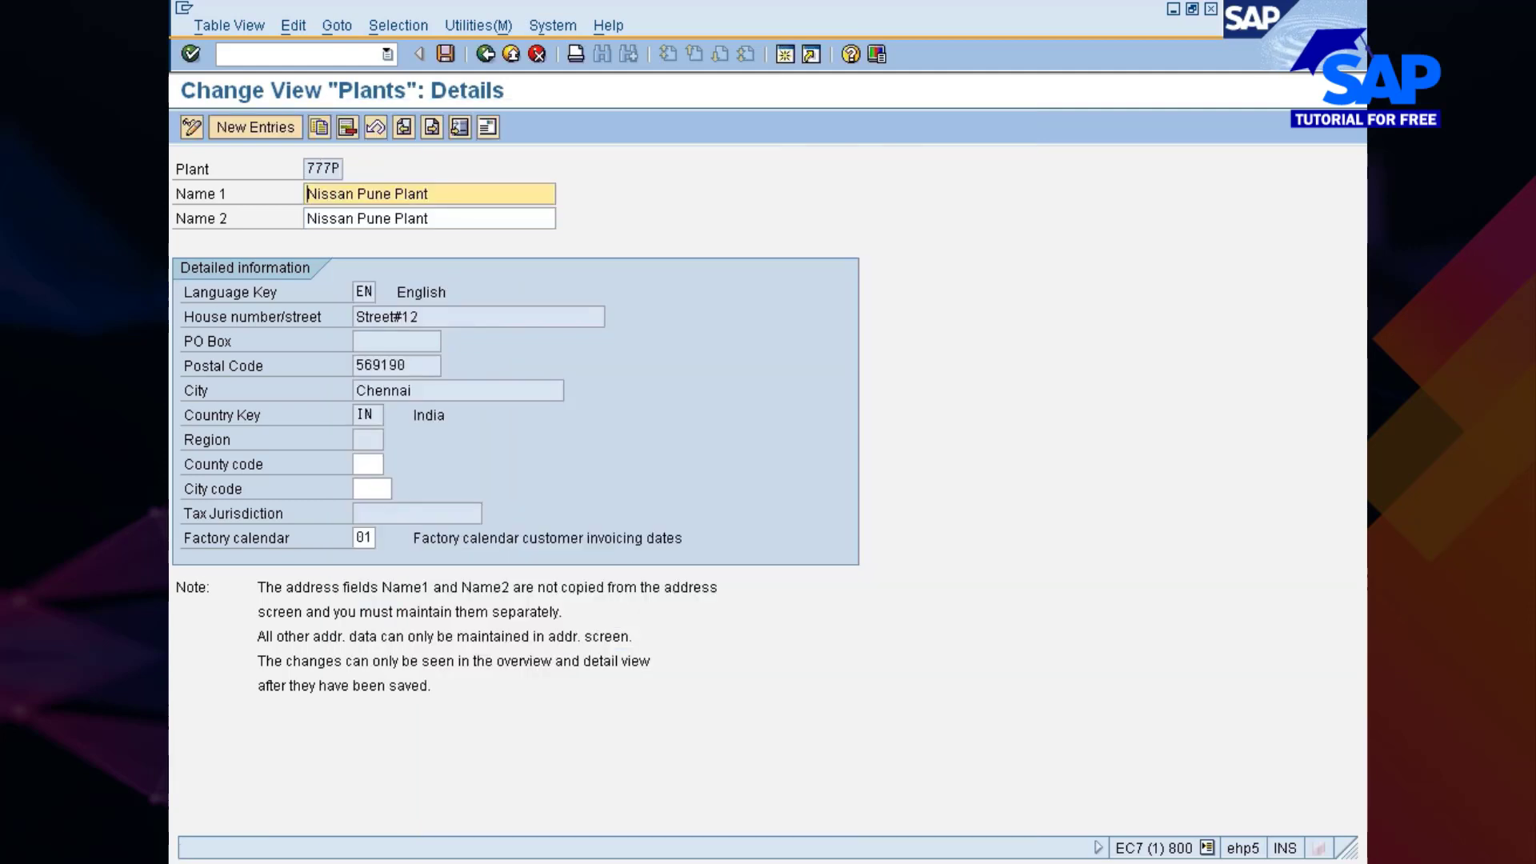
# - Save the changes to plant 777P in the customizing request and leave the Plants views
pyautogui.click(446, 53)
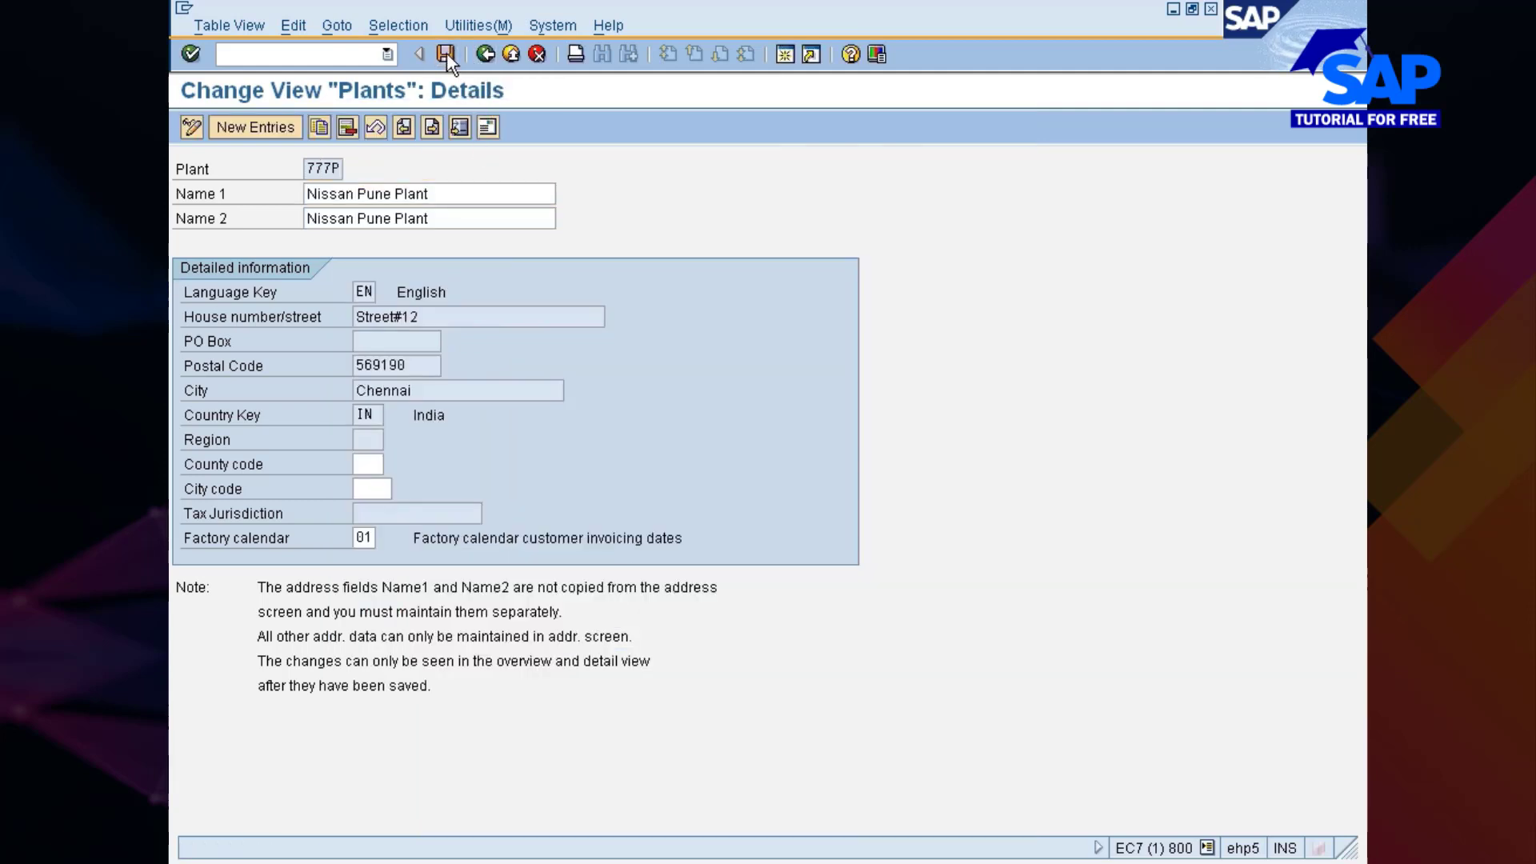
pyautogui.click(232, 335)
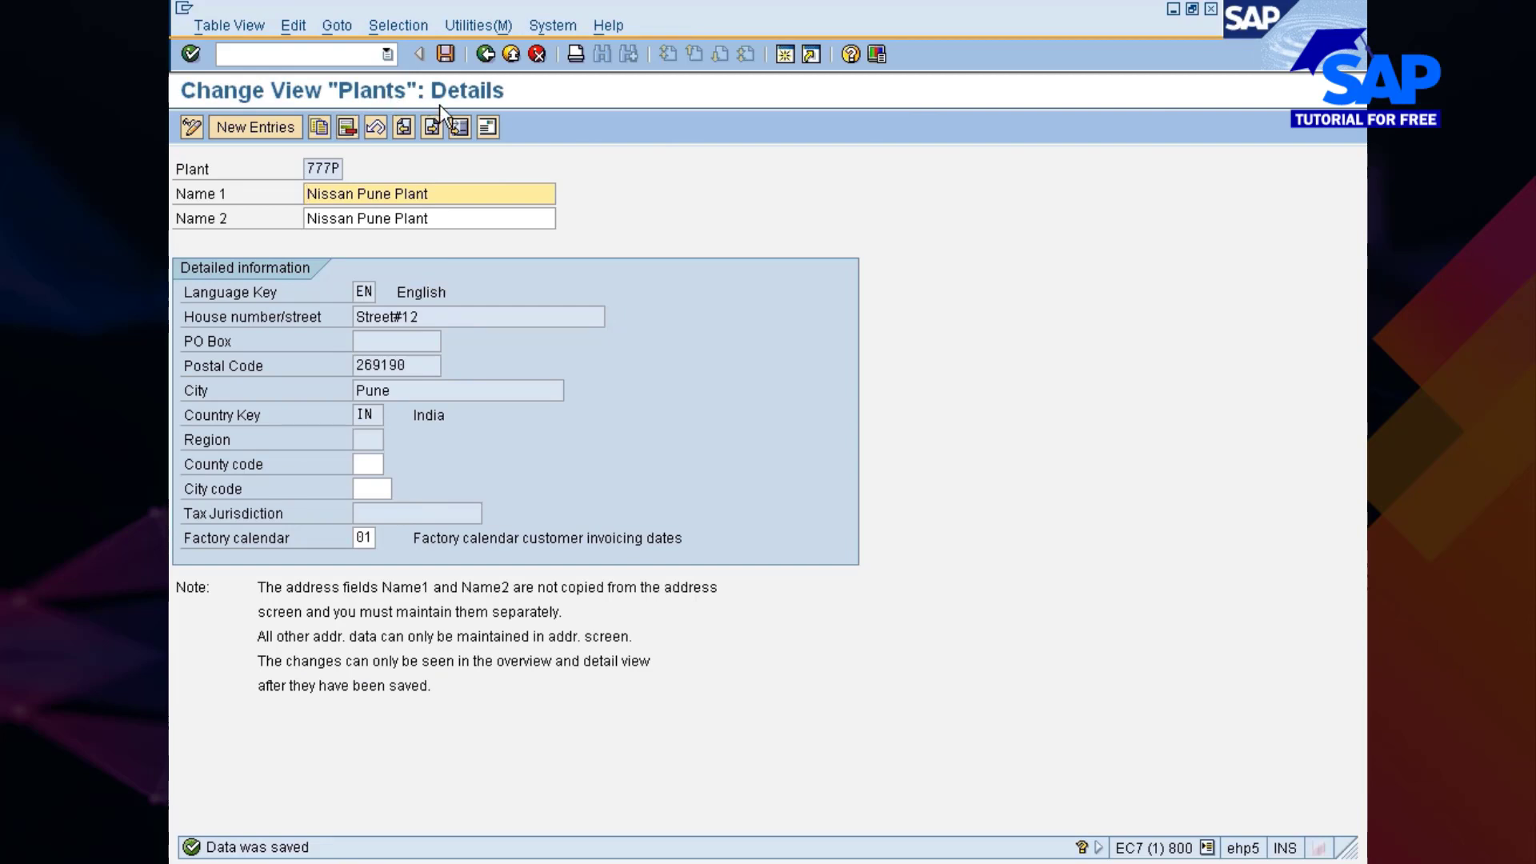
pyautogui.click(485, 54)
pyautogui.click(485, 55)
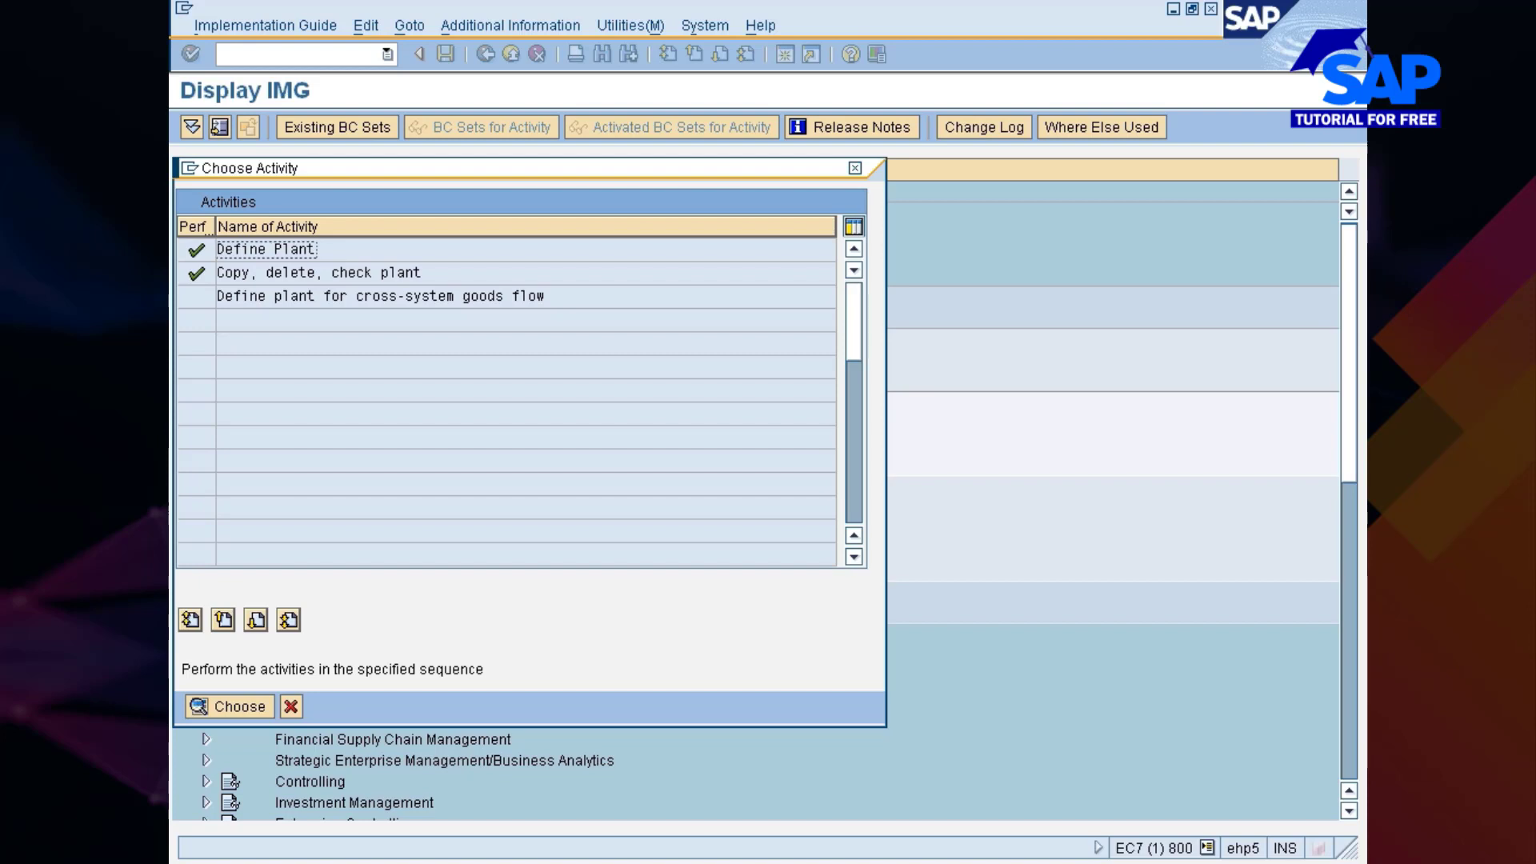
# - Start a new entry in Define Plant with plant code 777Z and Name 1 set to Nissan Test Plant
pyautogui.doubleClick(263, 251)
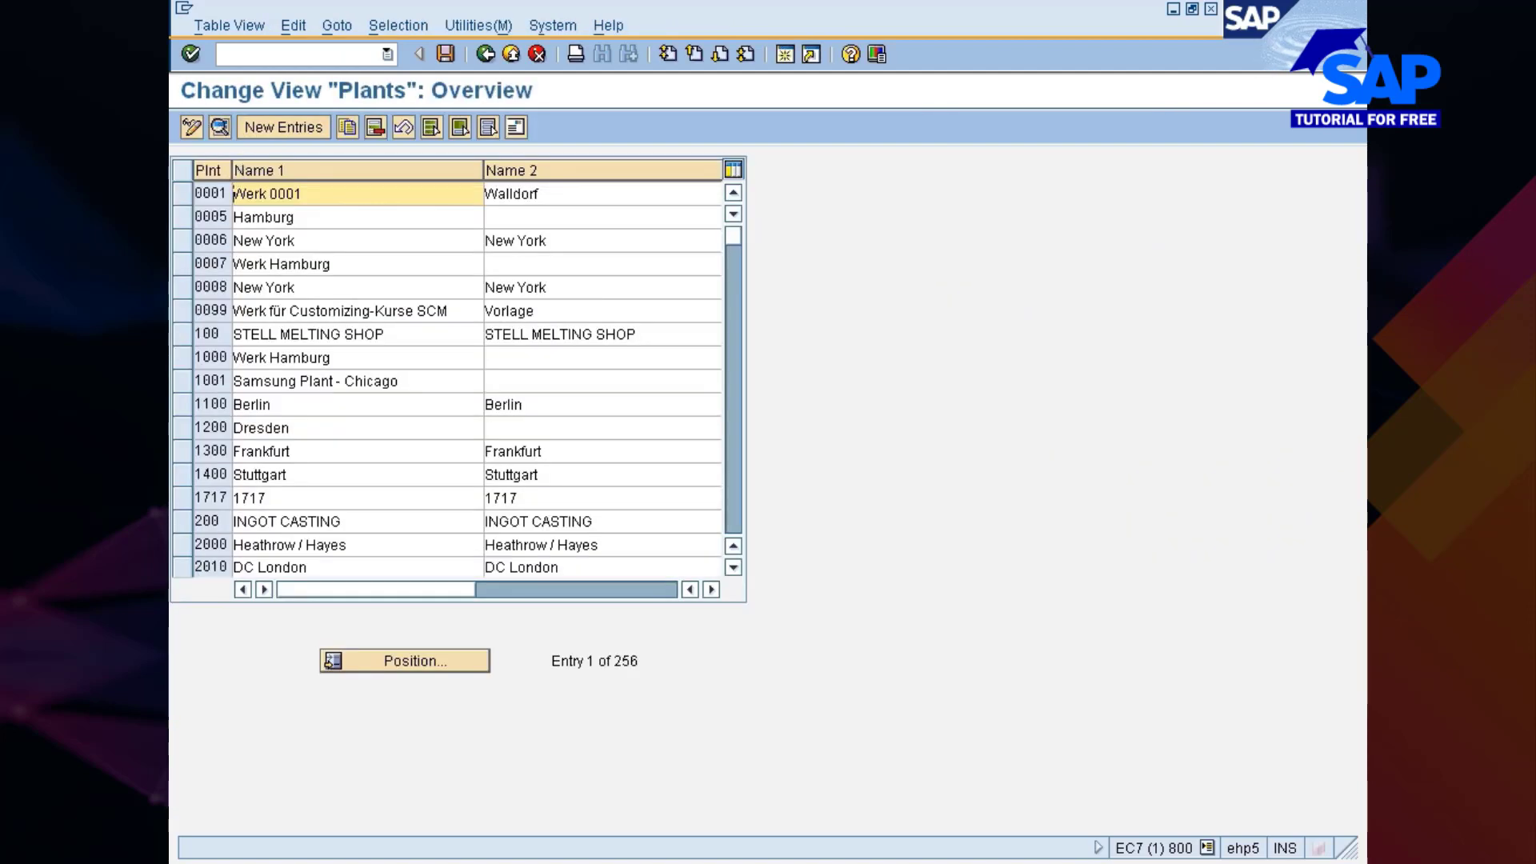
pyautogui.click(282, 131)
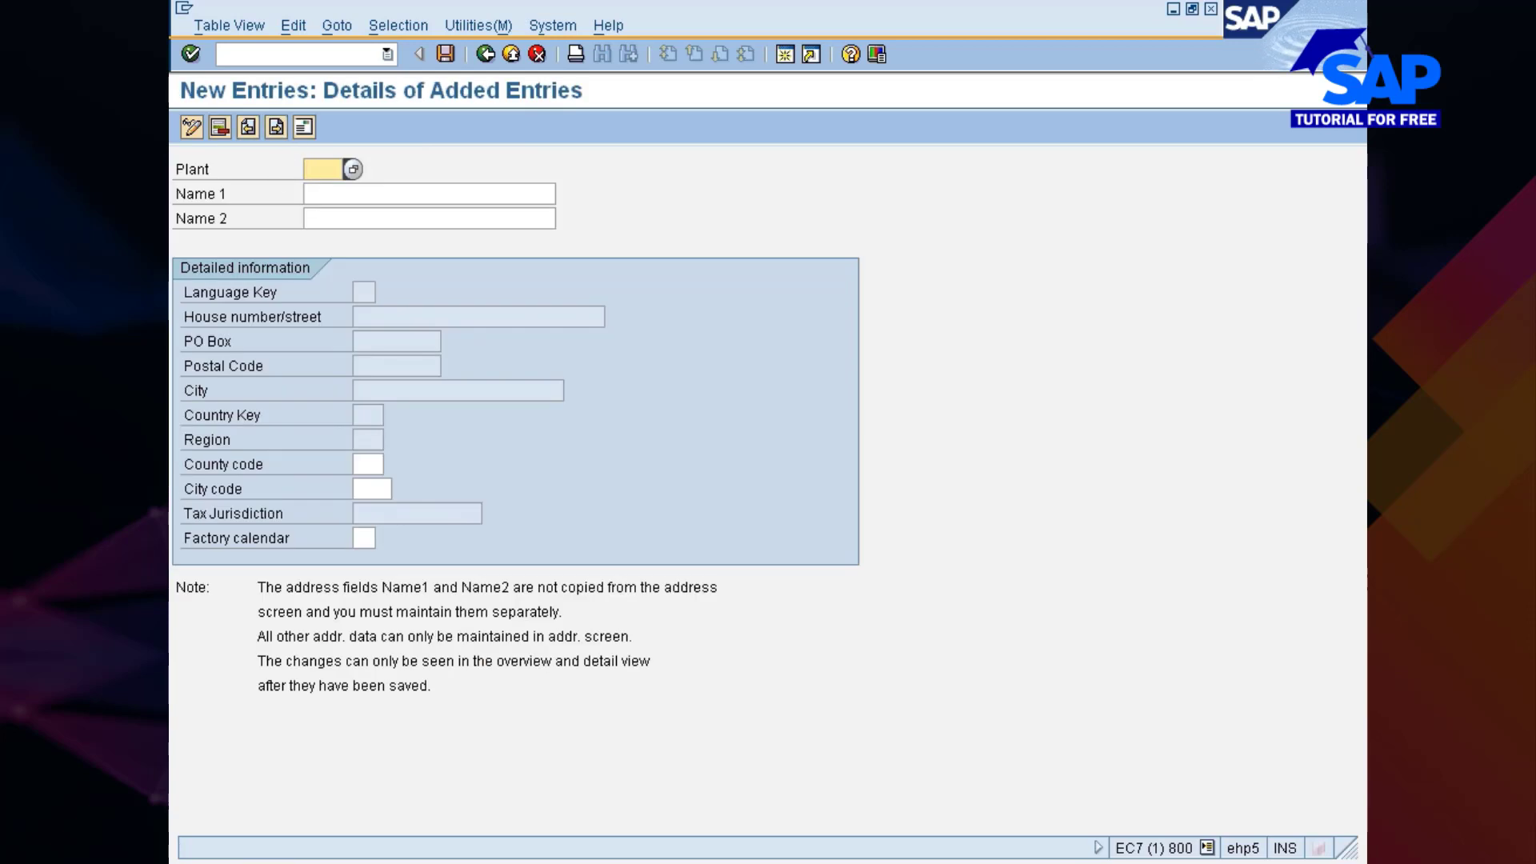
pyautogui.write('777z')
pyautogui.press('Tab')
pyautogui.press('Down')
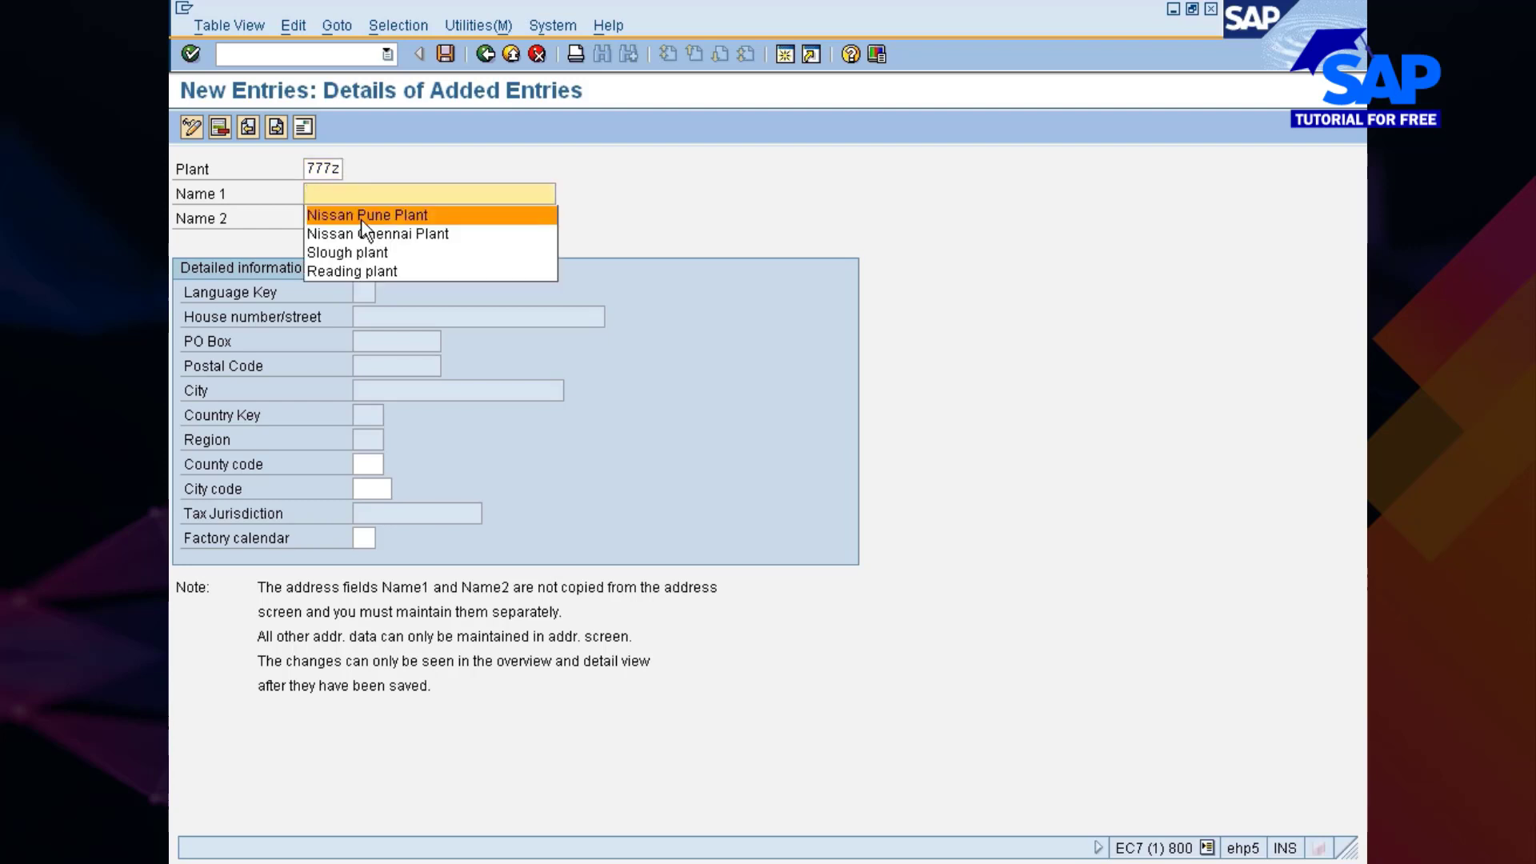
pyautogui.press('Return')
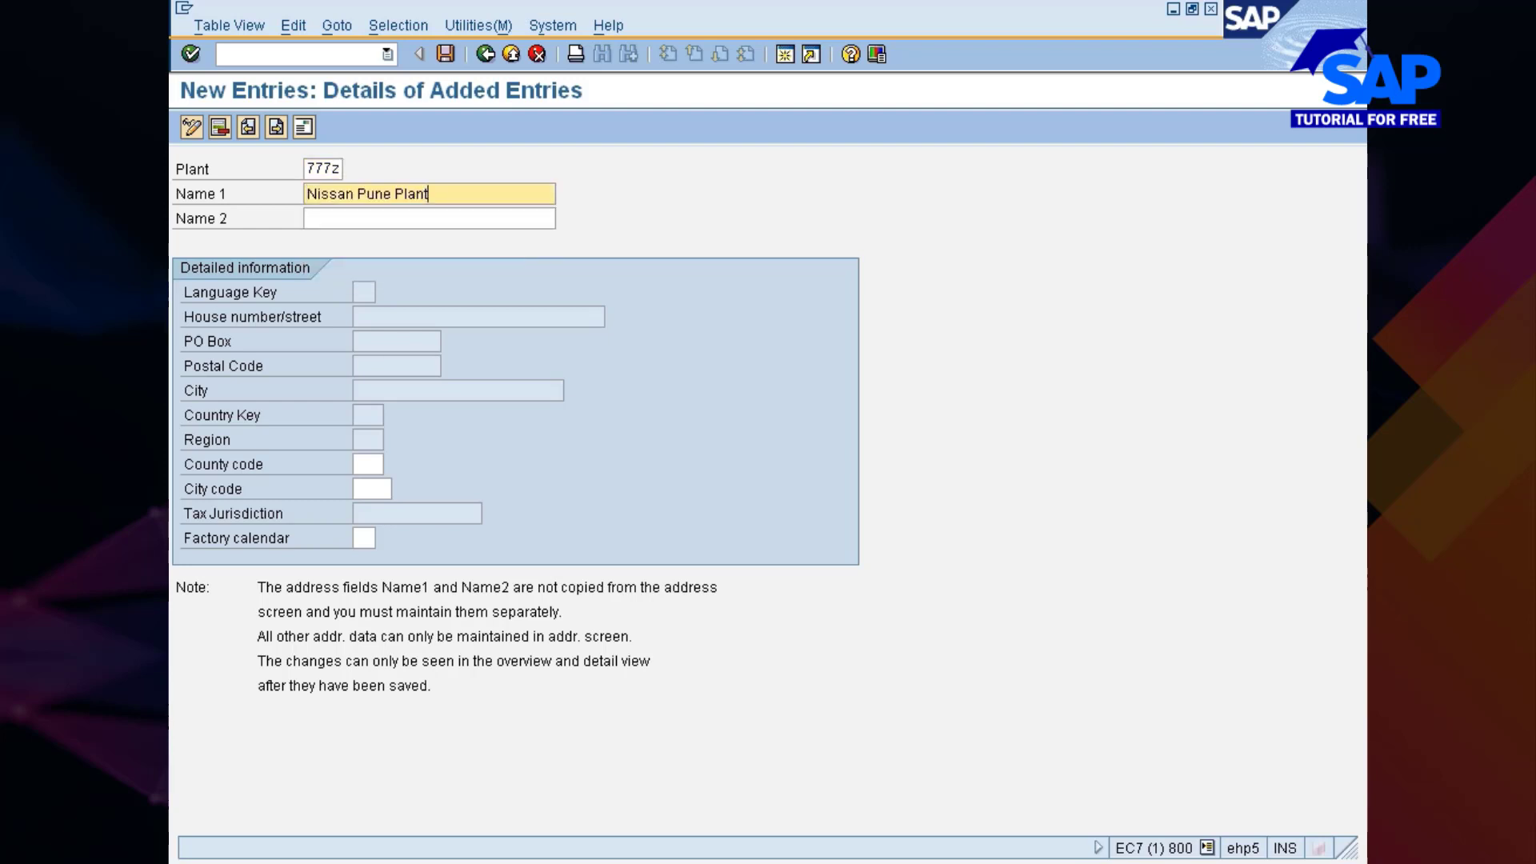
pyautogui.doubleClick(373, 194)
pyautogui.press('BackSpace')
pyautogui.write('Test')
# - Copy the Name 1 text Nissan Test Plant into Name 2 of plant 777Z and validate the entry
pyautogui.moveTo(427, 195); pyautogui.dragTo(300, 199)
pyautogui.click(306, 218)
pyautogui.write('Nissan Test Plant')
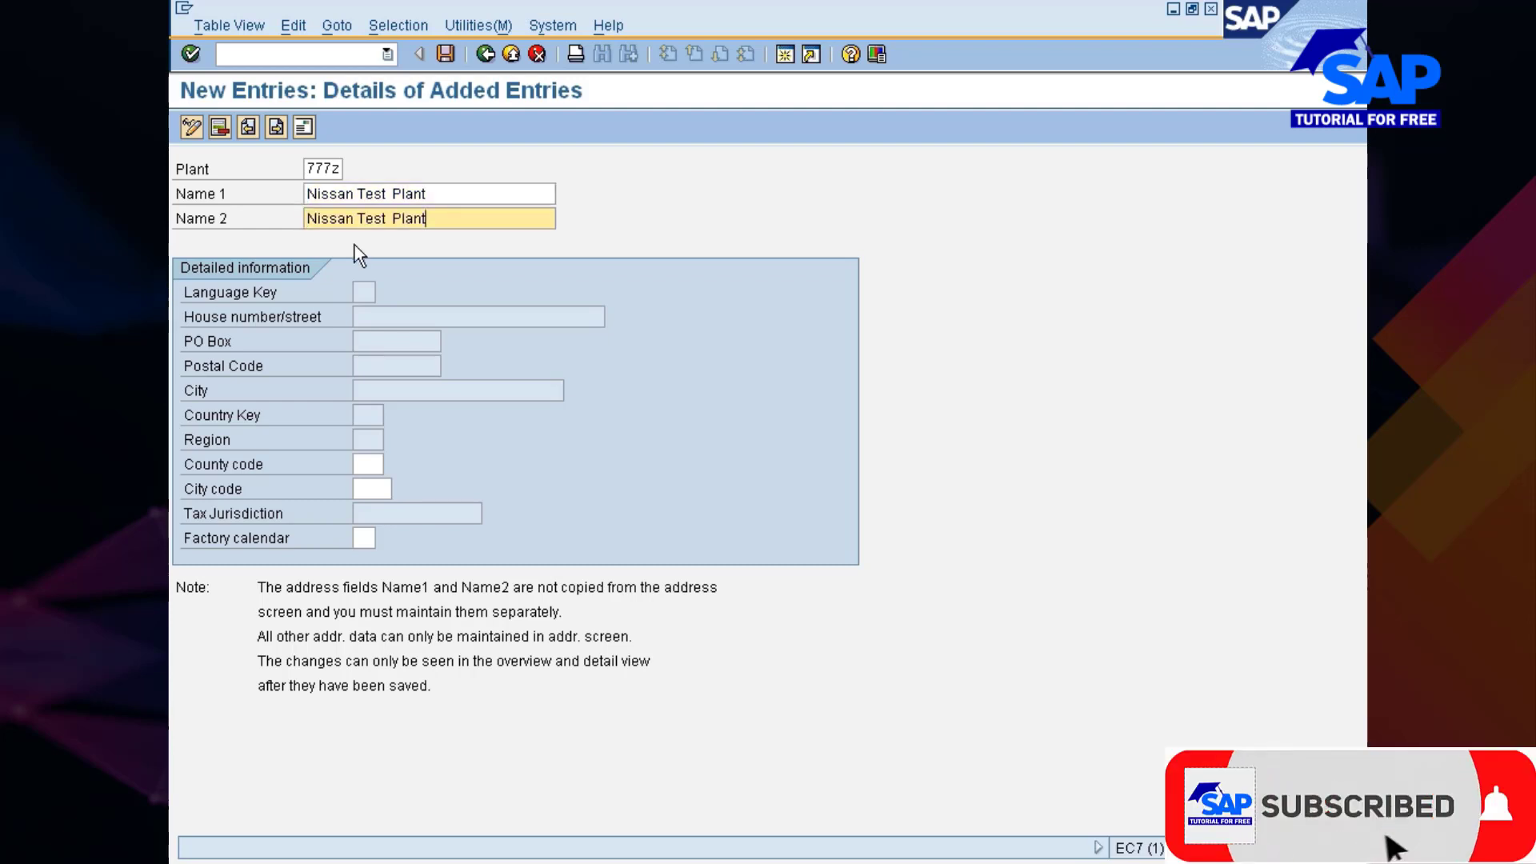
pyautogui.press('Return')
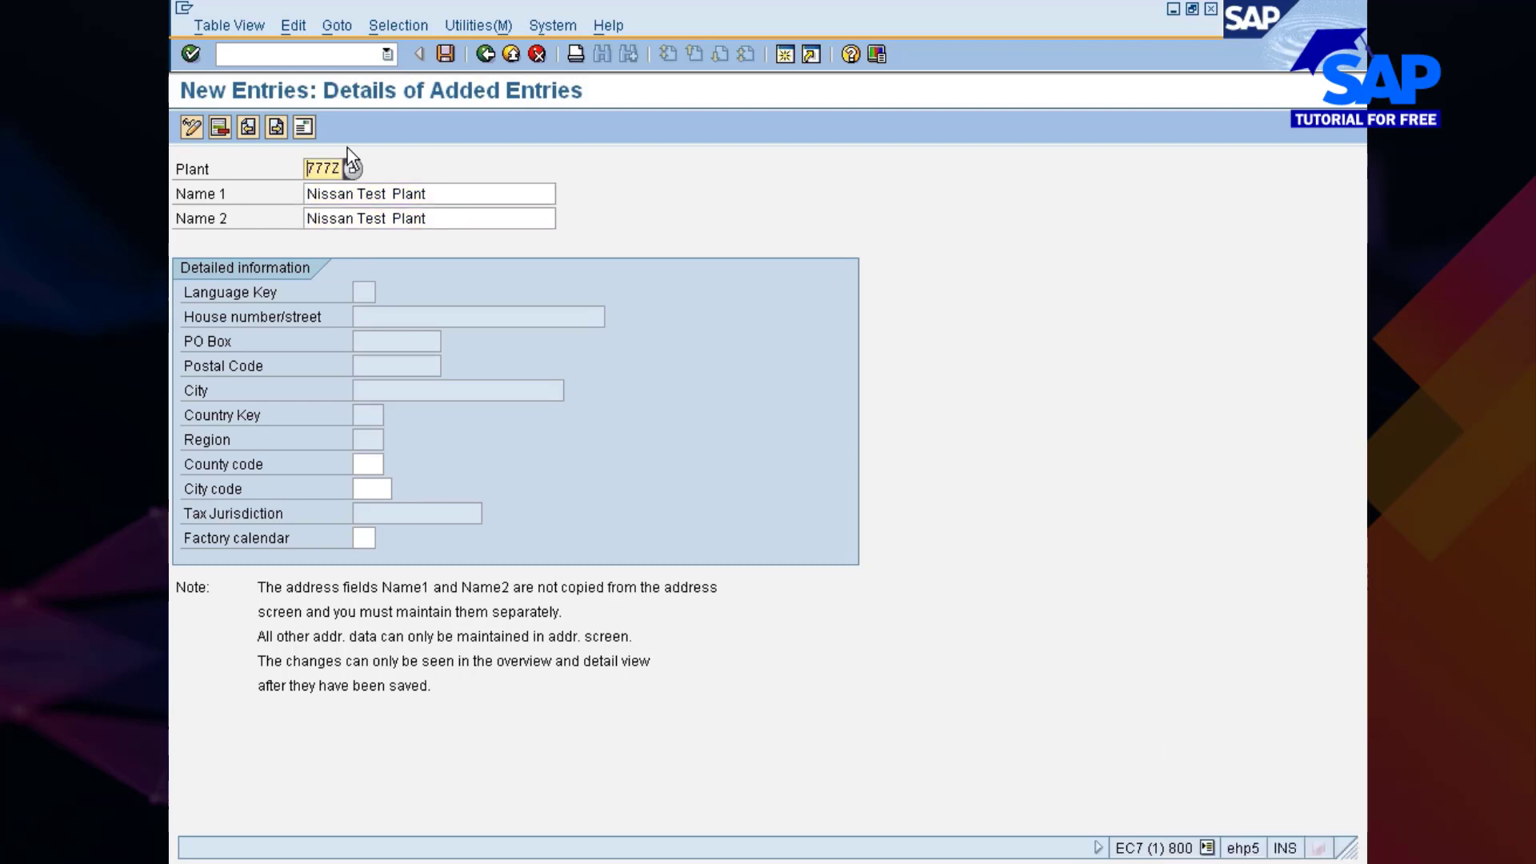
# - Open the address data of plant 777Z and enter Nissan Test Plant in both name lines and the first search term
pyautogui.click(301, 127)
pyautogui.click(602, 192)
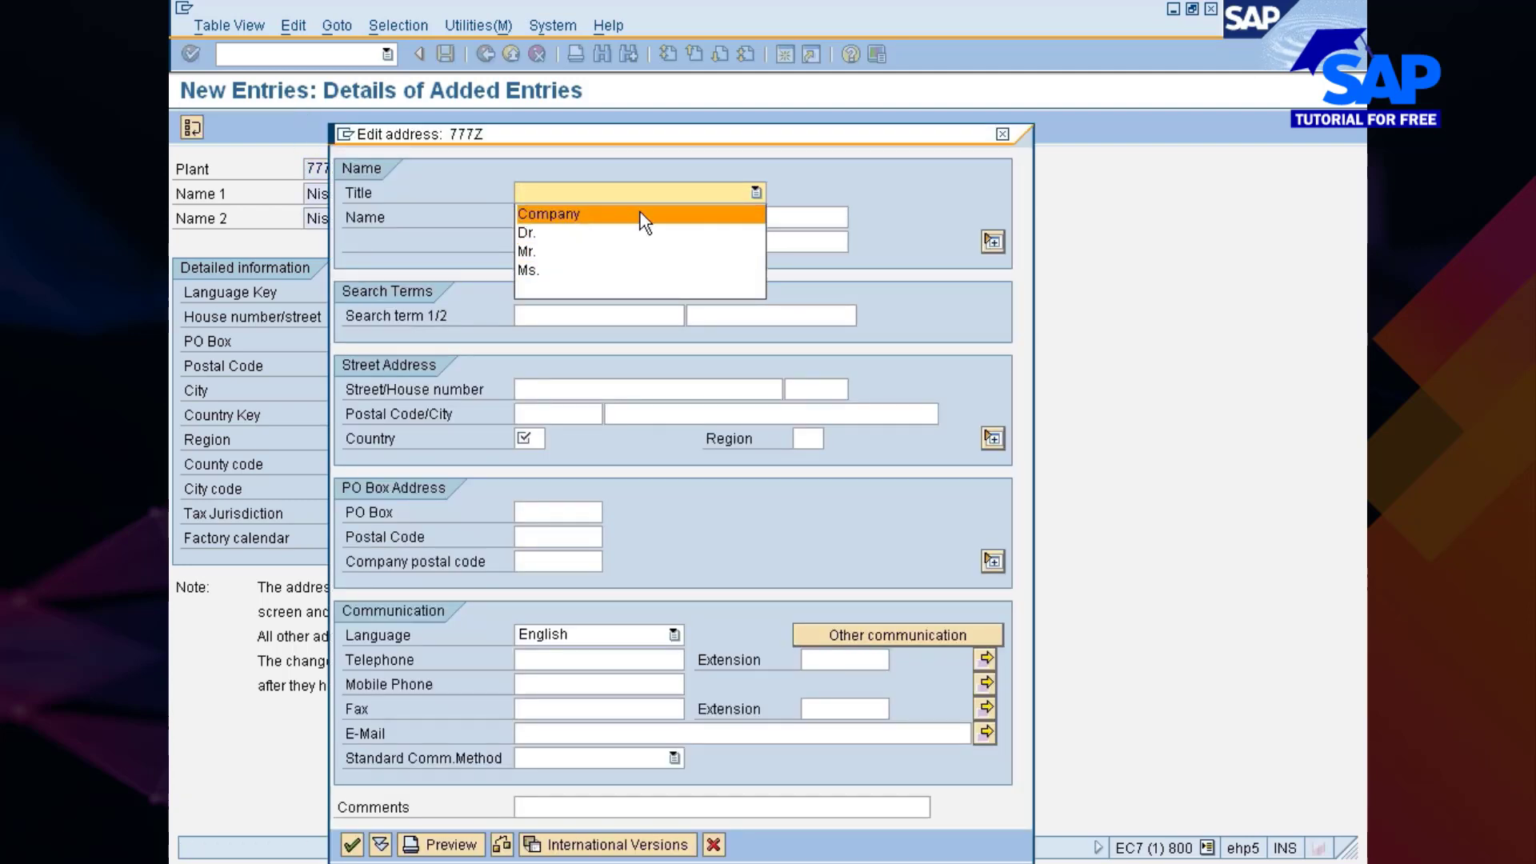
pyautogui.click(544, 290)
pyautogui.press('Tab')
pyautogui.write('Nissan Test Plant')
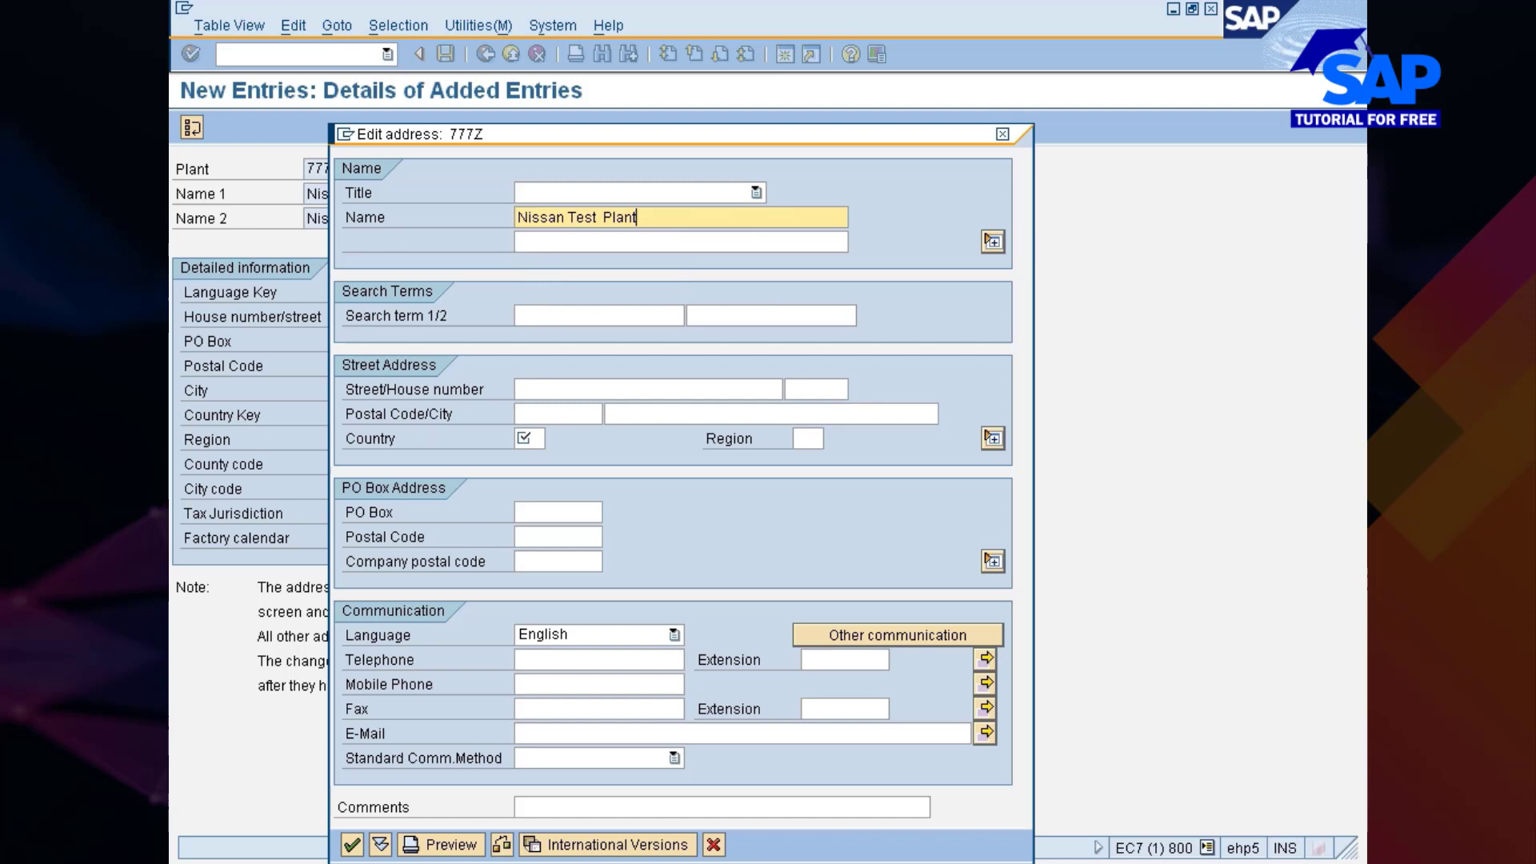
pyautogui.press('Tab')
pyautogui.write('Nissan Test Plant')
pyautogui.press('Tab')
pyautogui.write('Nissan Test Plant')
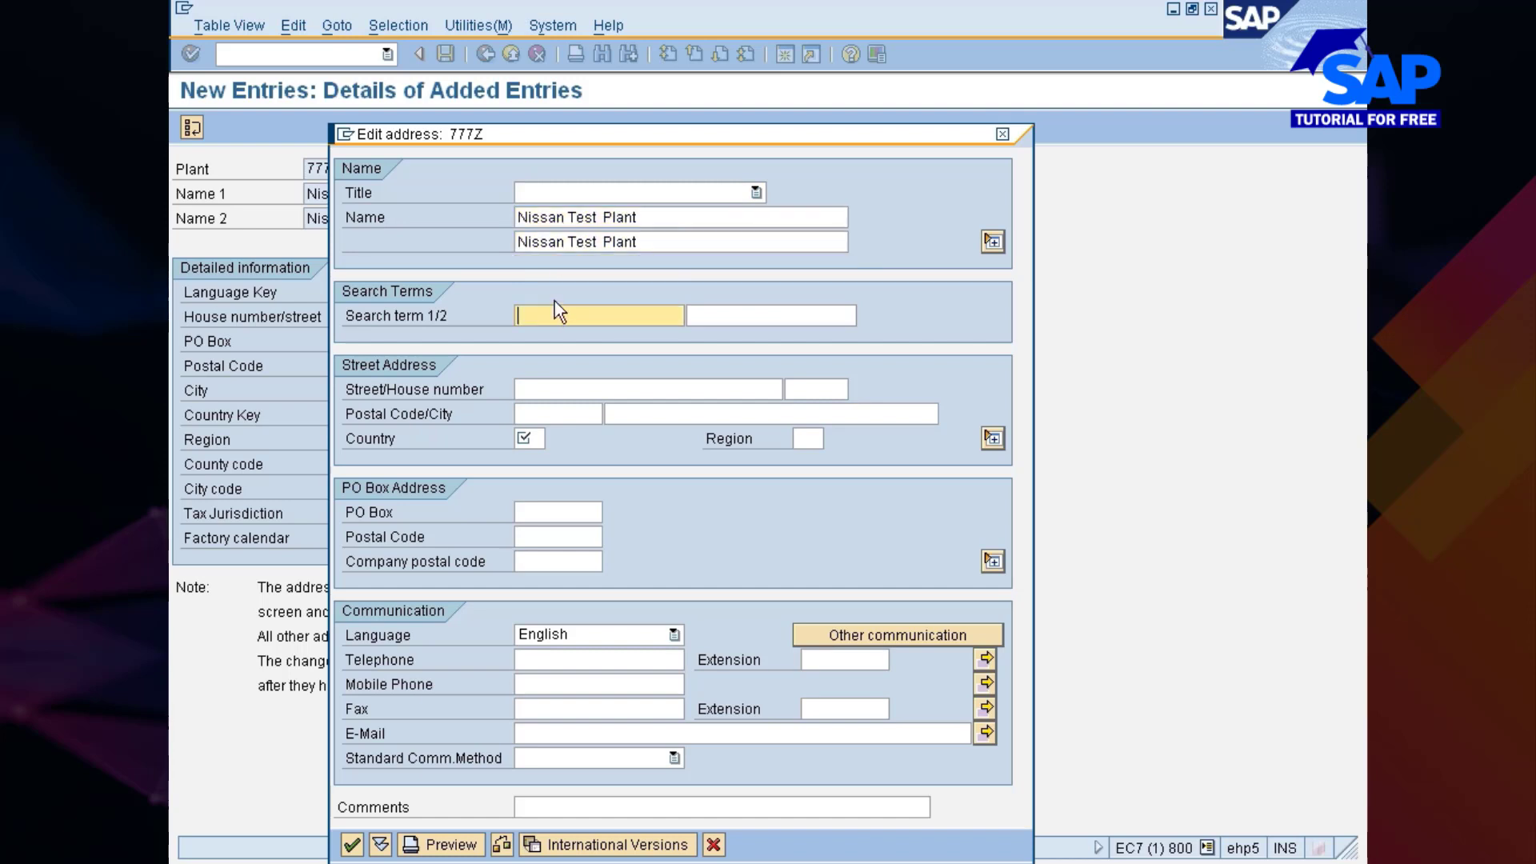
pyautogui.press('Tab')
pyautogui.press('Tab')
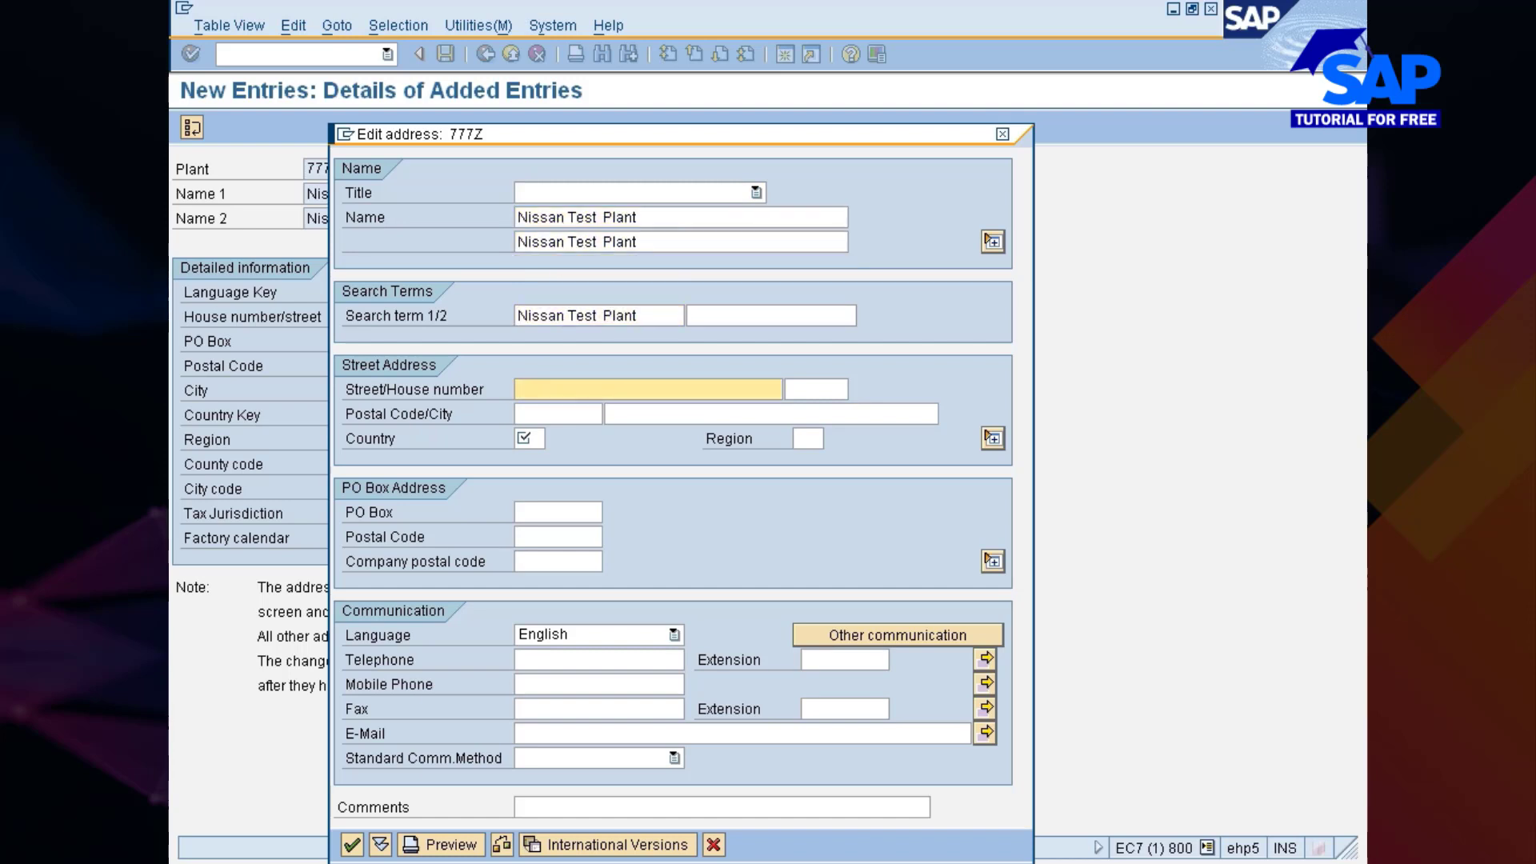
# - Fill in the street and the house number in the address of plant 777Z
pyautogui.write('sdcfsdf')
pyautogui.press('BackSpace')
pyautogui.press('BackSpace')
pyautogui.press('BackSpace')
pyautogui.press('BackSpace')
pyautogui.press('BackSpace')
pyautogui.press('BackSpace')
pyautogui.press('BackSpace')
pyautogui.write('St#1')
pyautogui.press('Tab')
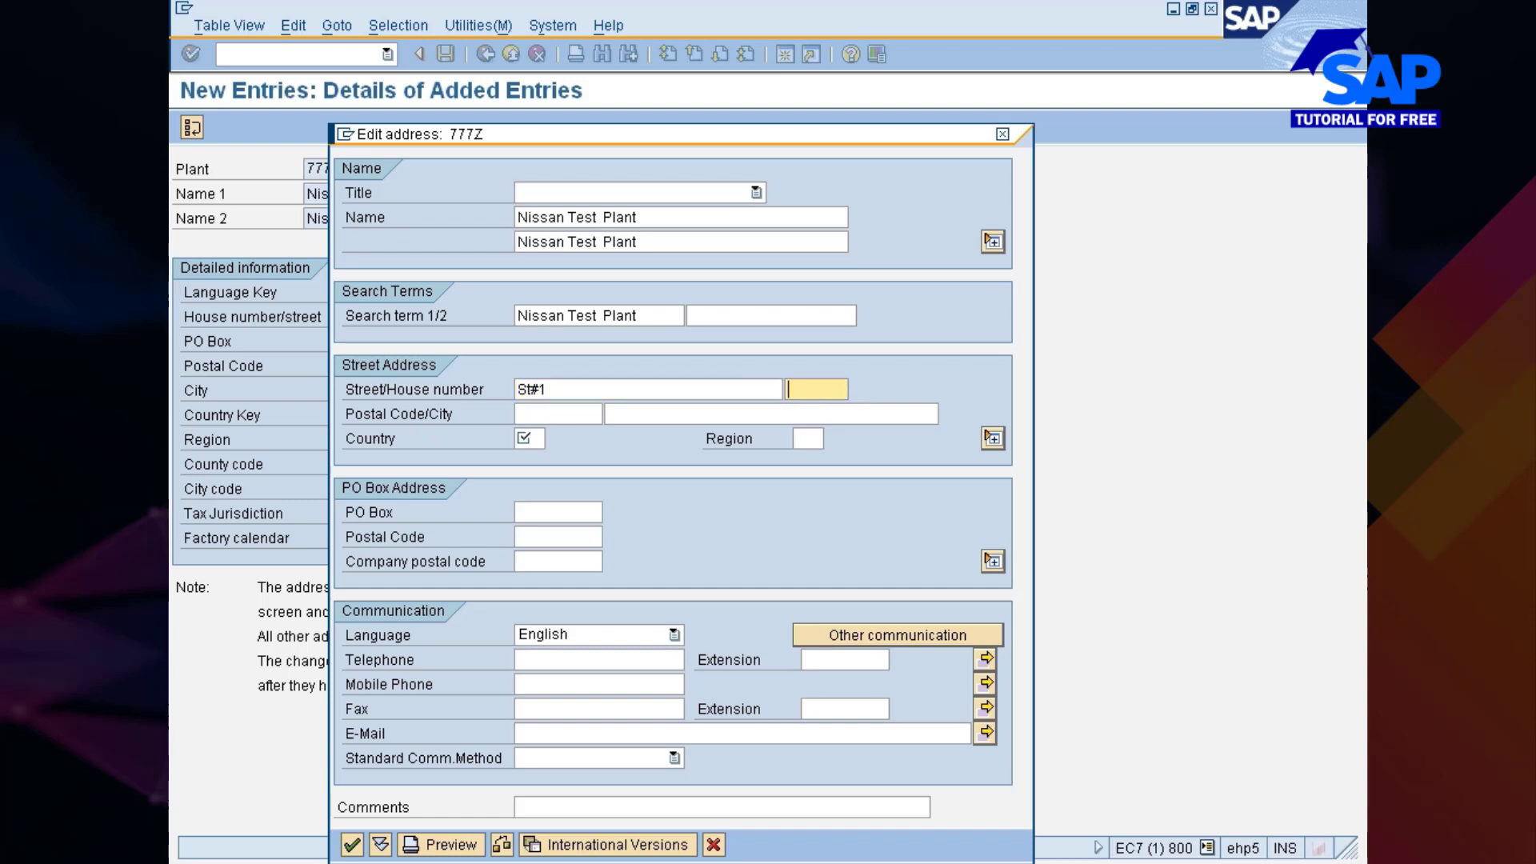
pyautogui.write('1')
pyautogui.press('Tab')
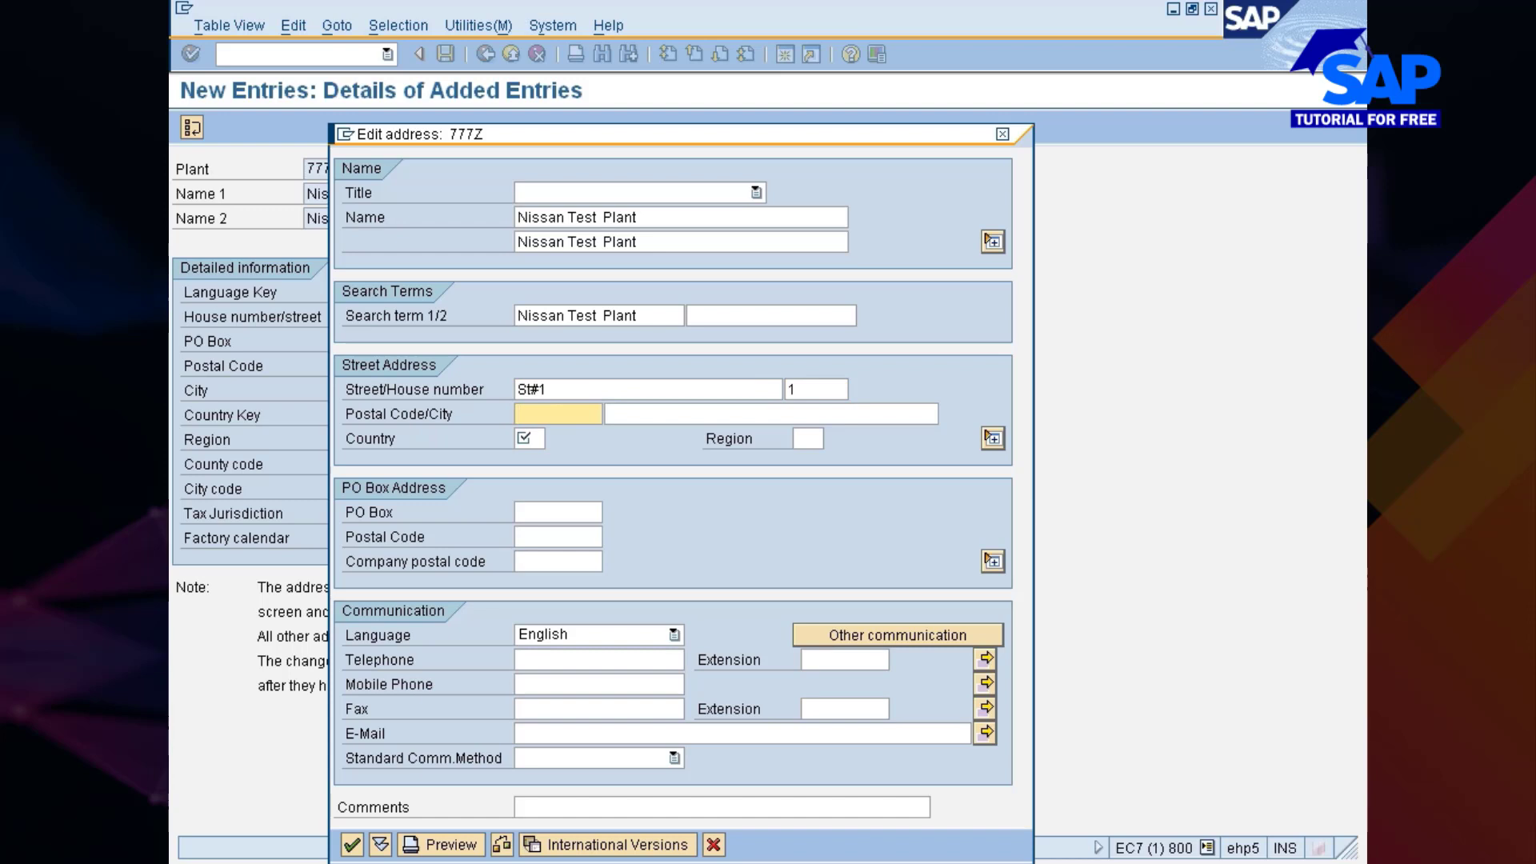
# - Pick the first suggested postal code, set the city to hyd and the country to IN, and accept the address
pyautogui.write('234e5r')
pyautogui.press('BackSpace')
pyautogui.press('BackSpace')
pyautogui.press('BackSpace')
pyautogui.press('BackSpace')
pyautogui.press('BackSpace')
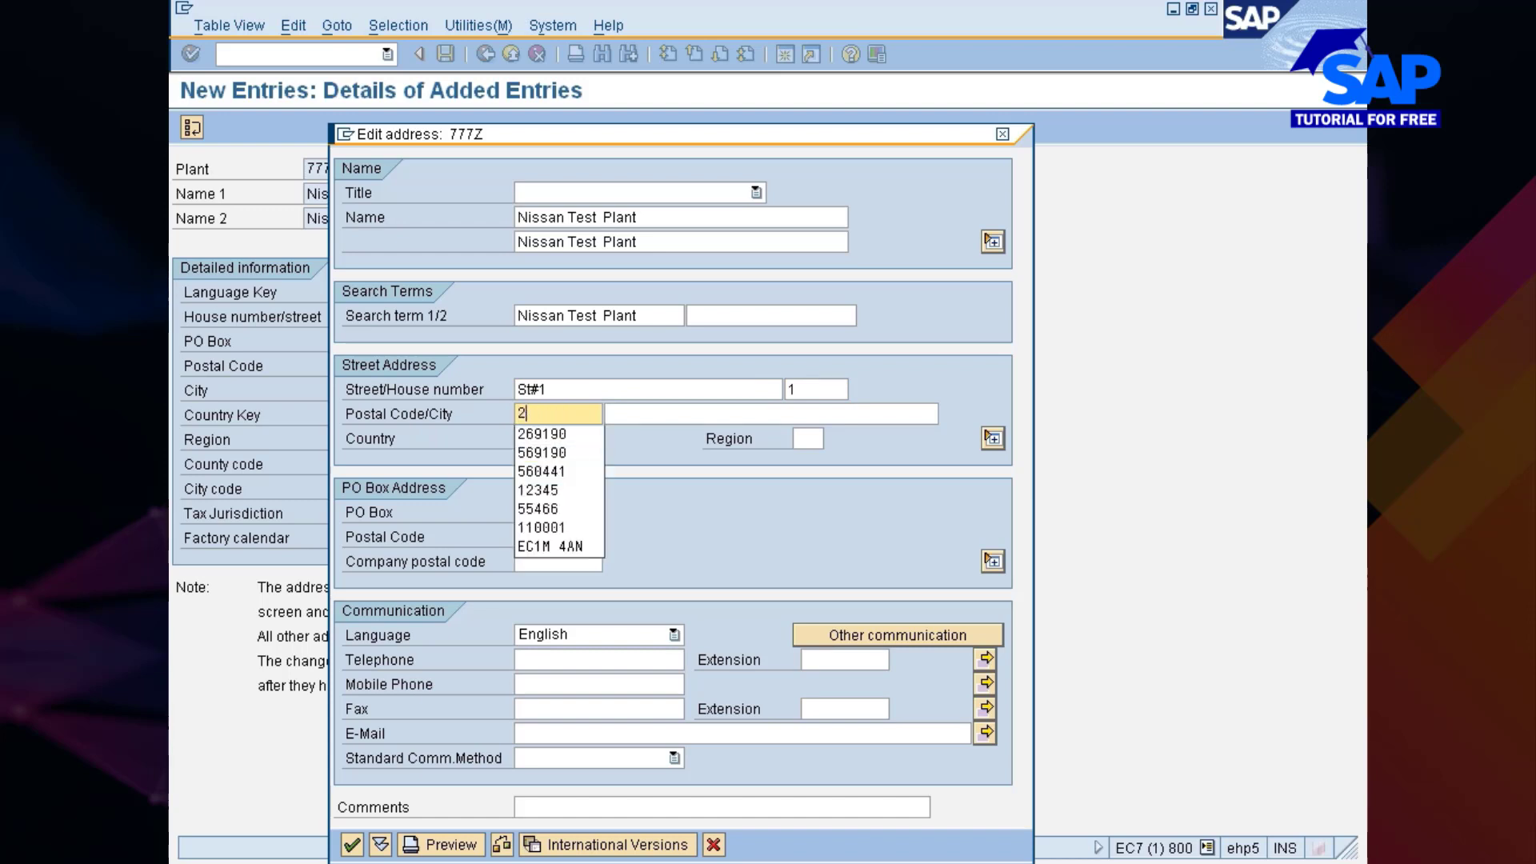
pyautogui.press('Down')
pyautogui.press('Return')
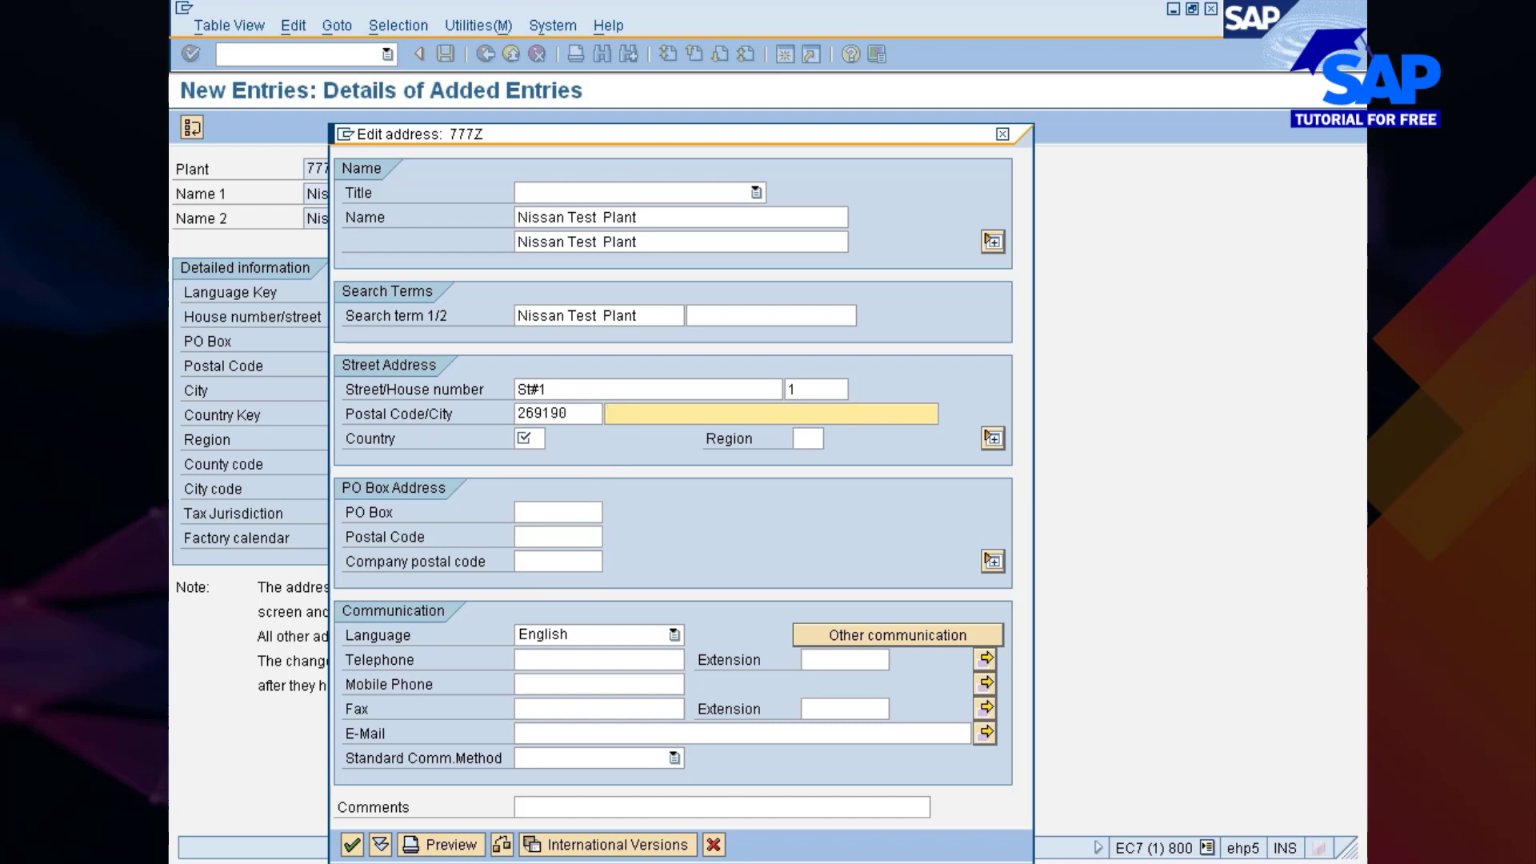
pyautogui.write('hyd')
pyautogui.press('Tab')
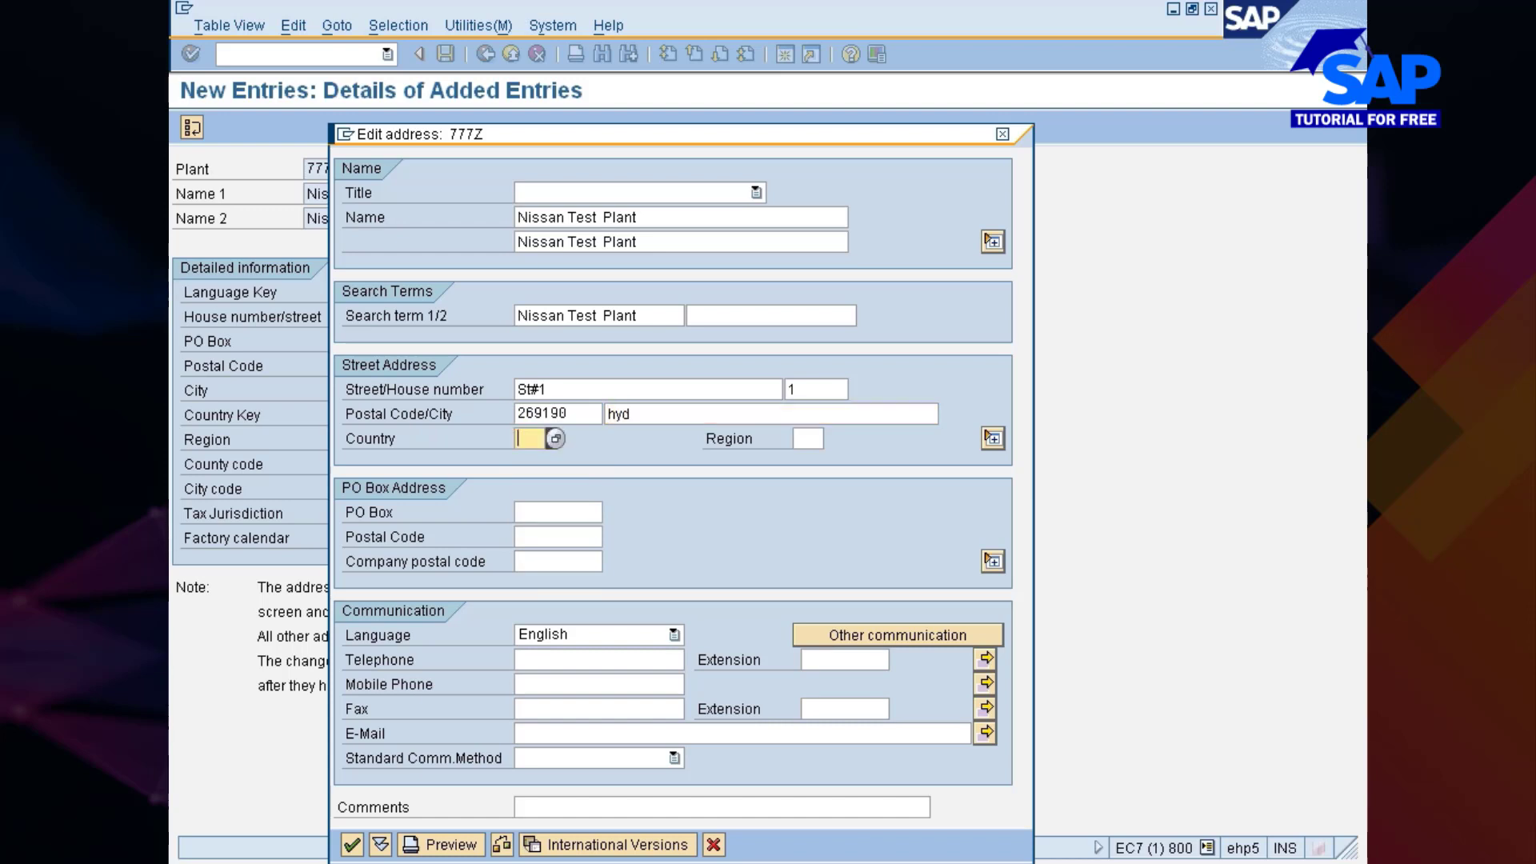
pyautogui.write('IN')
pyautogui.press('Return')
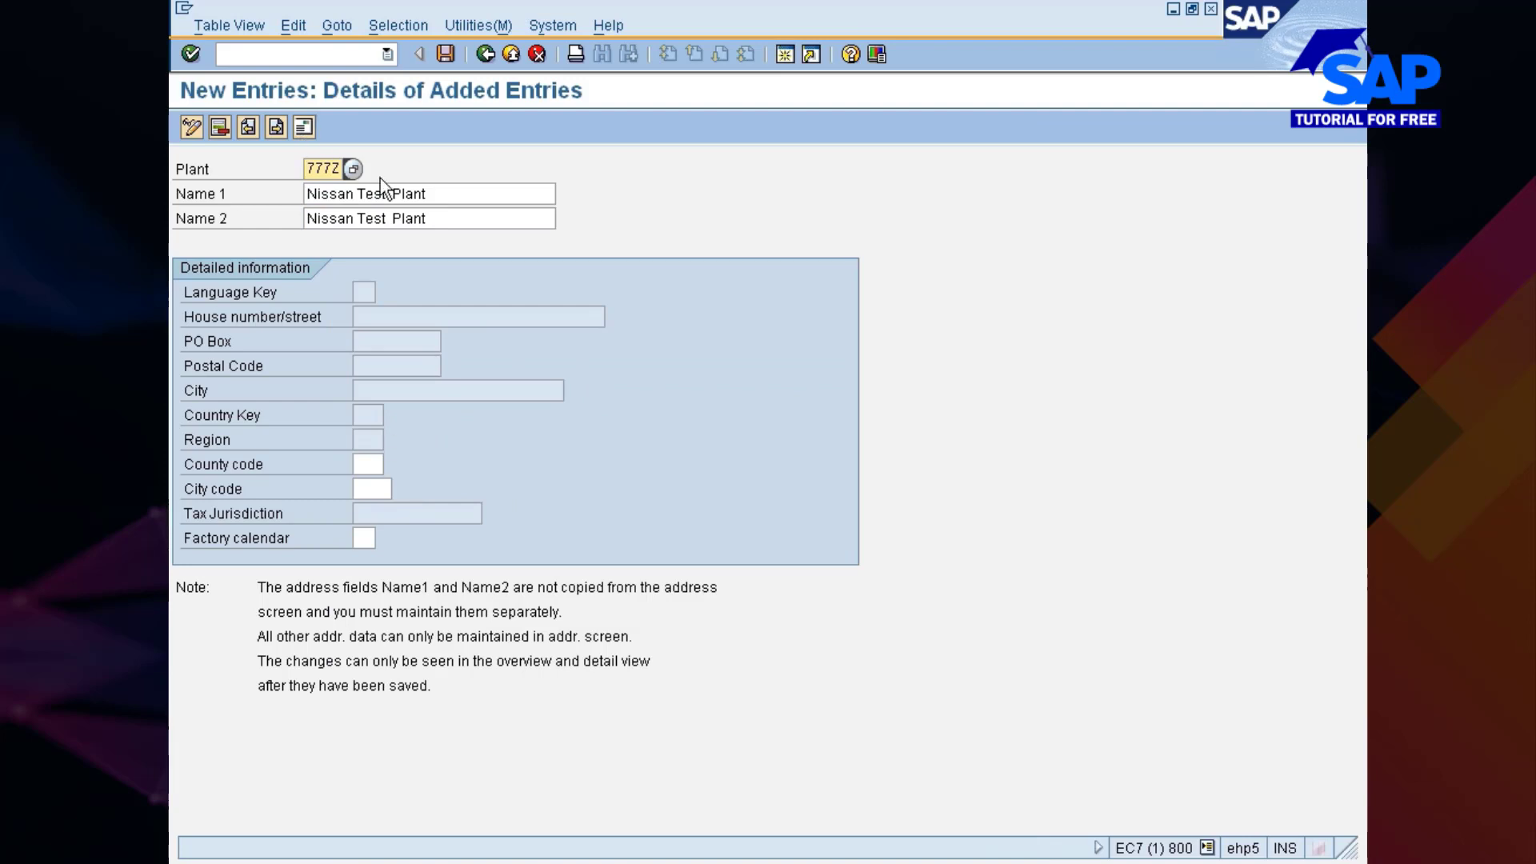
# - Save plant 777Z, accepting its address again and recording it in the customizing request described as Nissan changes
pyautogui.click(446, 54)
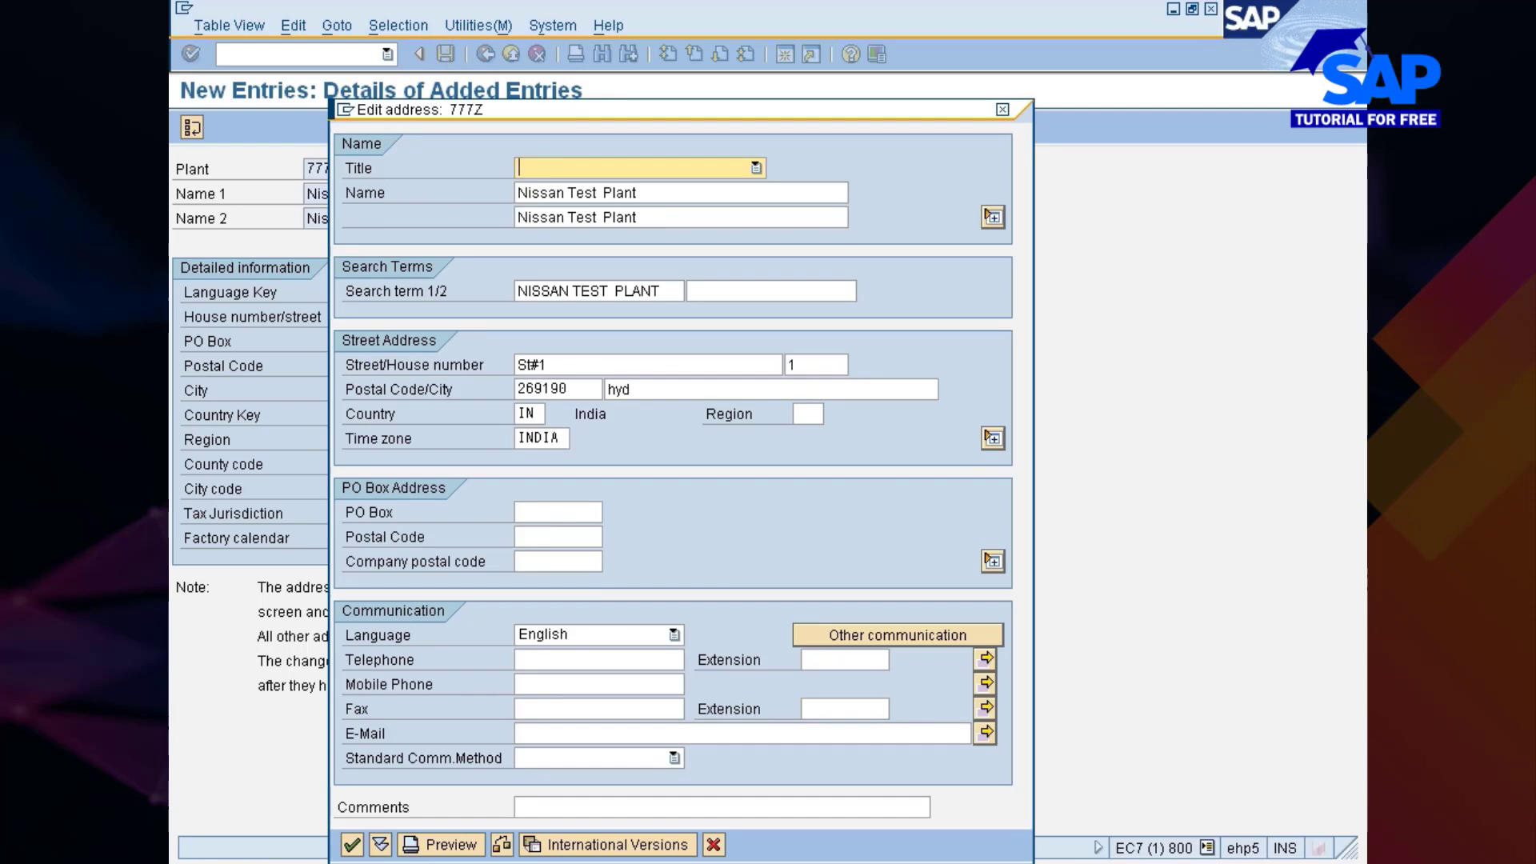
pyautogui.click(352, 843)
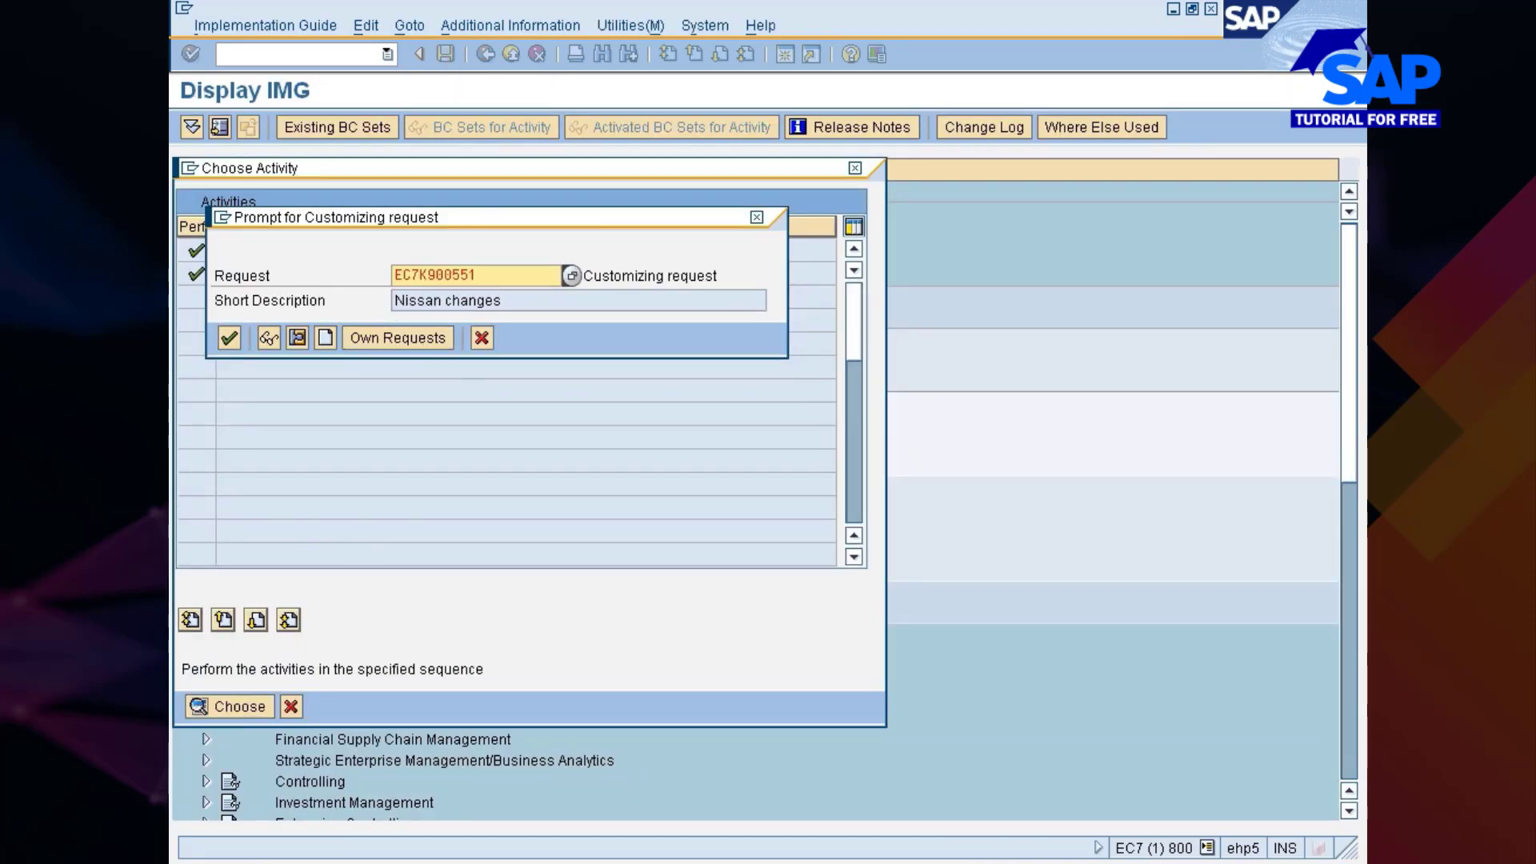
pyautogui.click(229, 334)
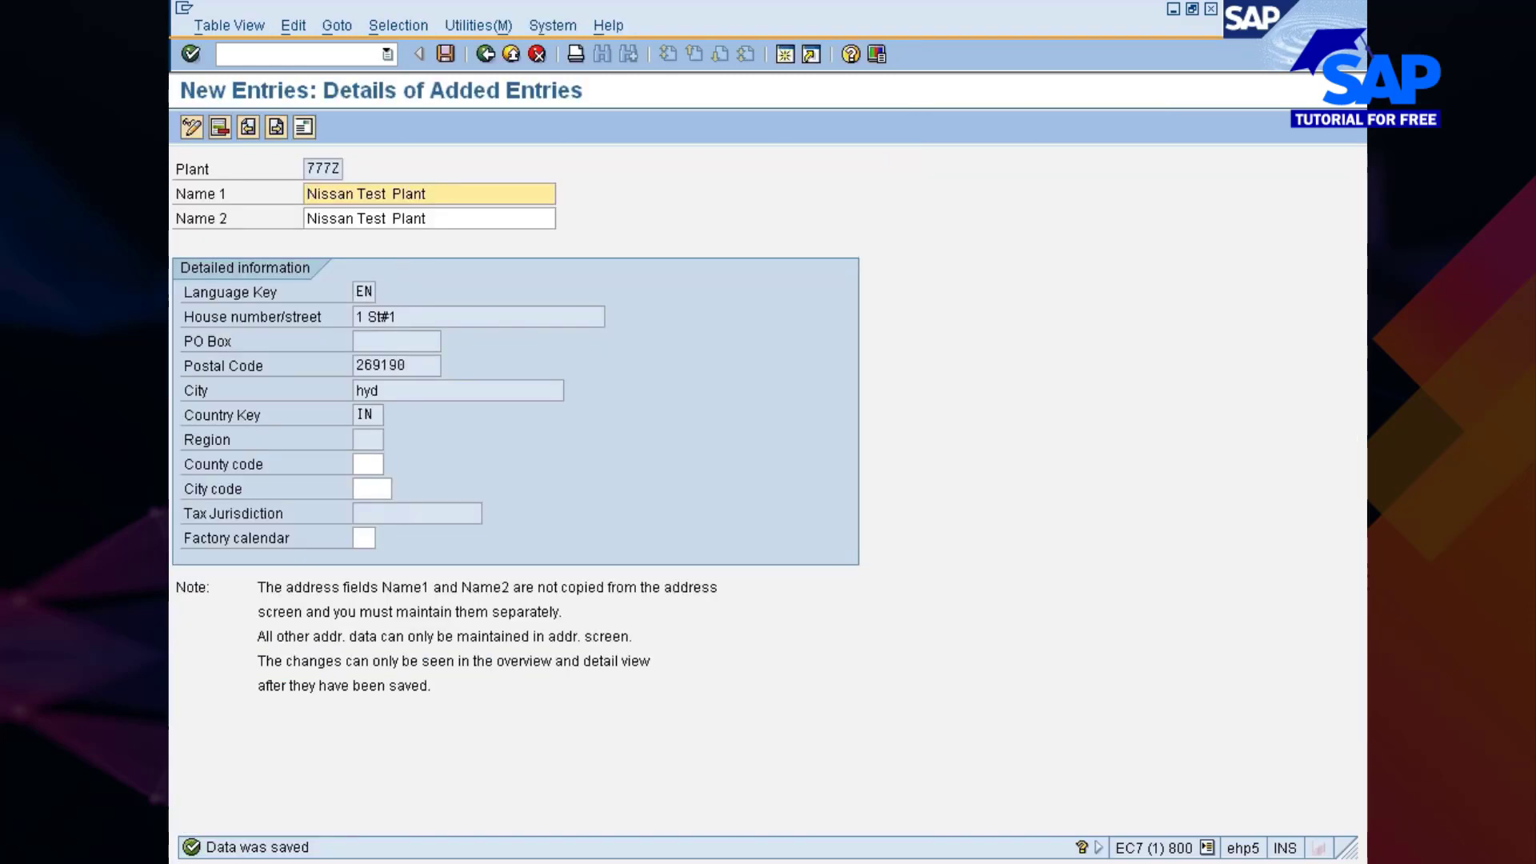
pyautogui.click(310, 168)
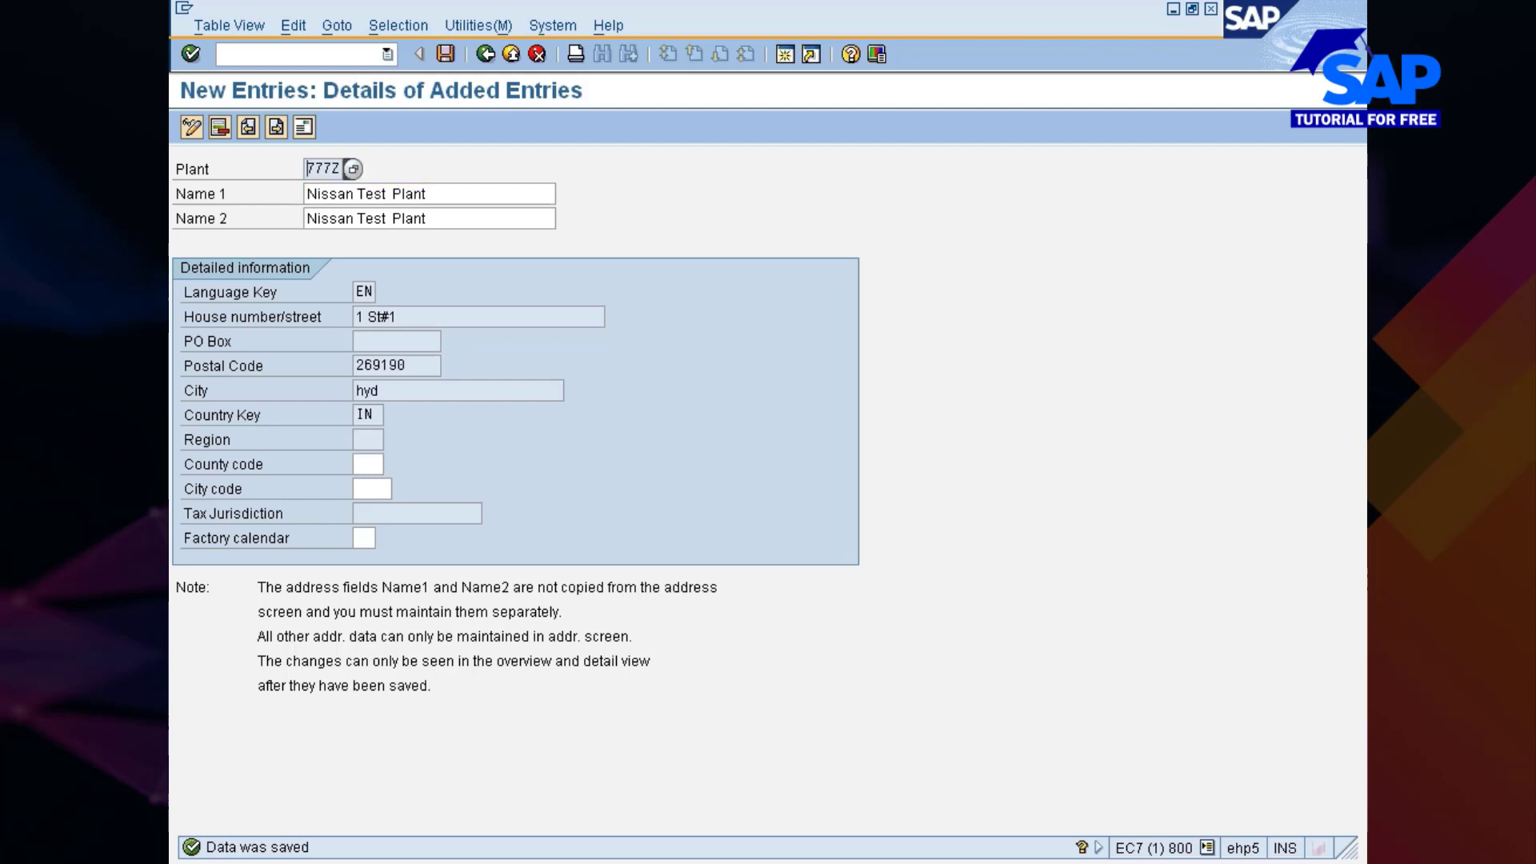
# - Open the Data Browser (SE16) in a new session, search for tables matching T001*, and look through the list
pyautogui.click(346, 51)
pyautogui.write('/ose16')
pyautogui.press('Return')
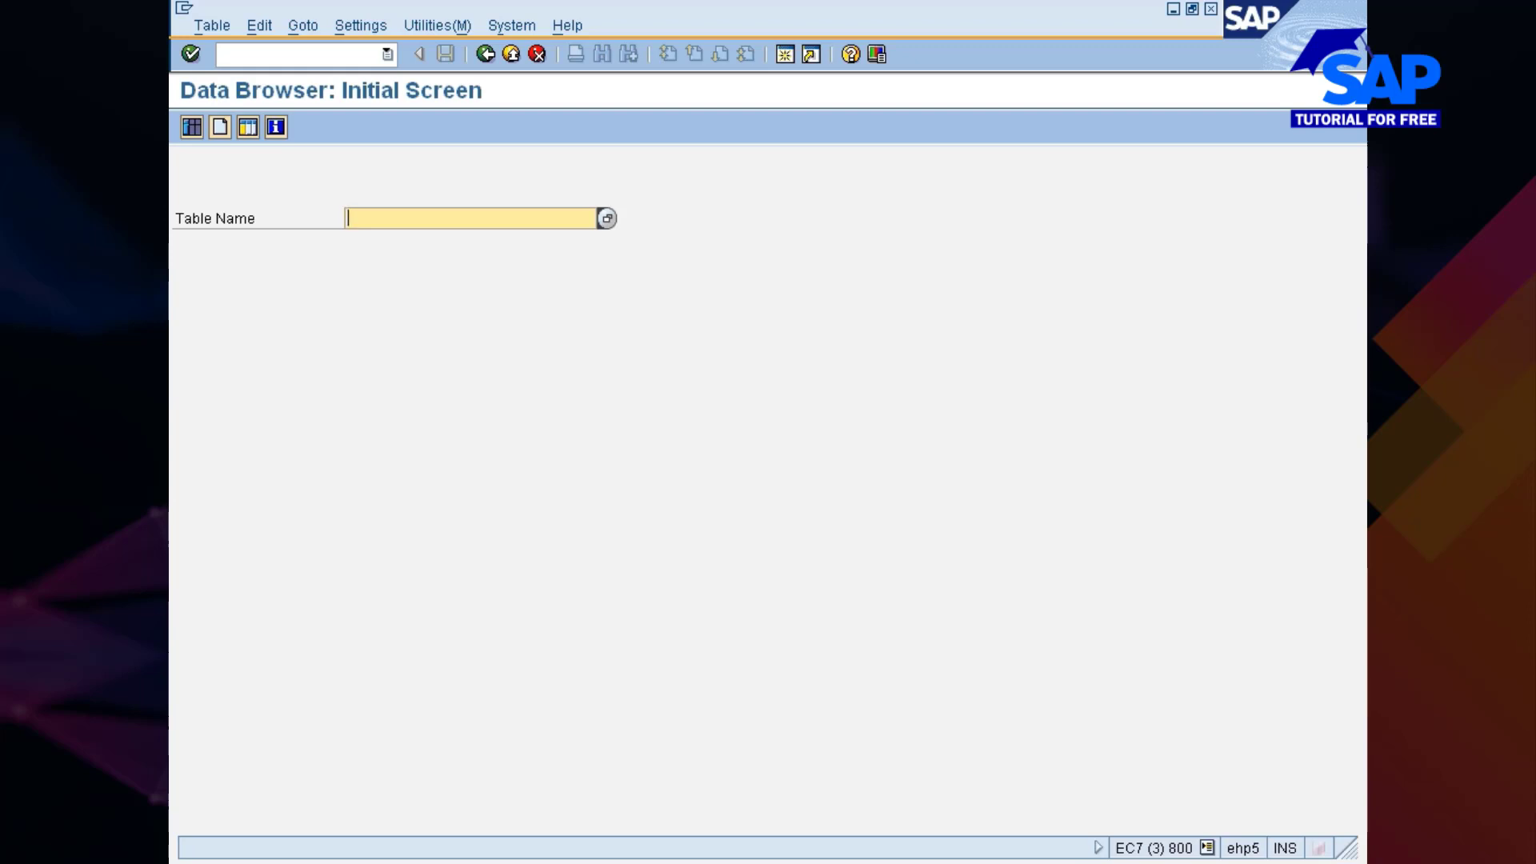
pyautogui.write('T001*')
pyautogui.press('Return')
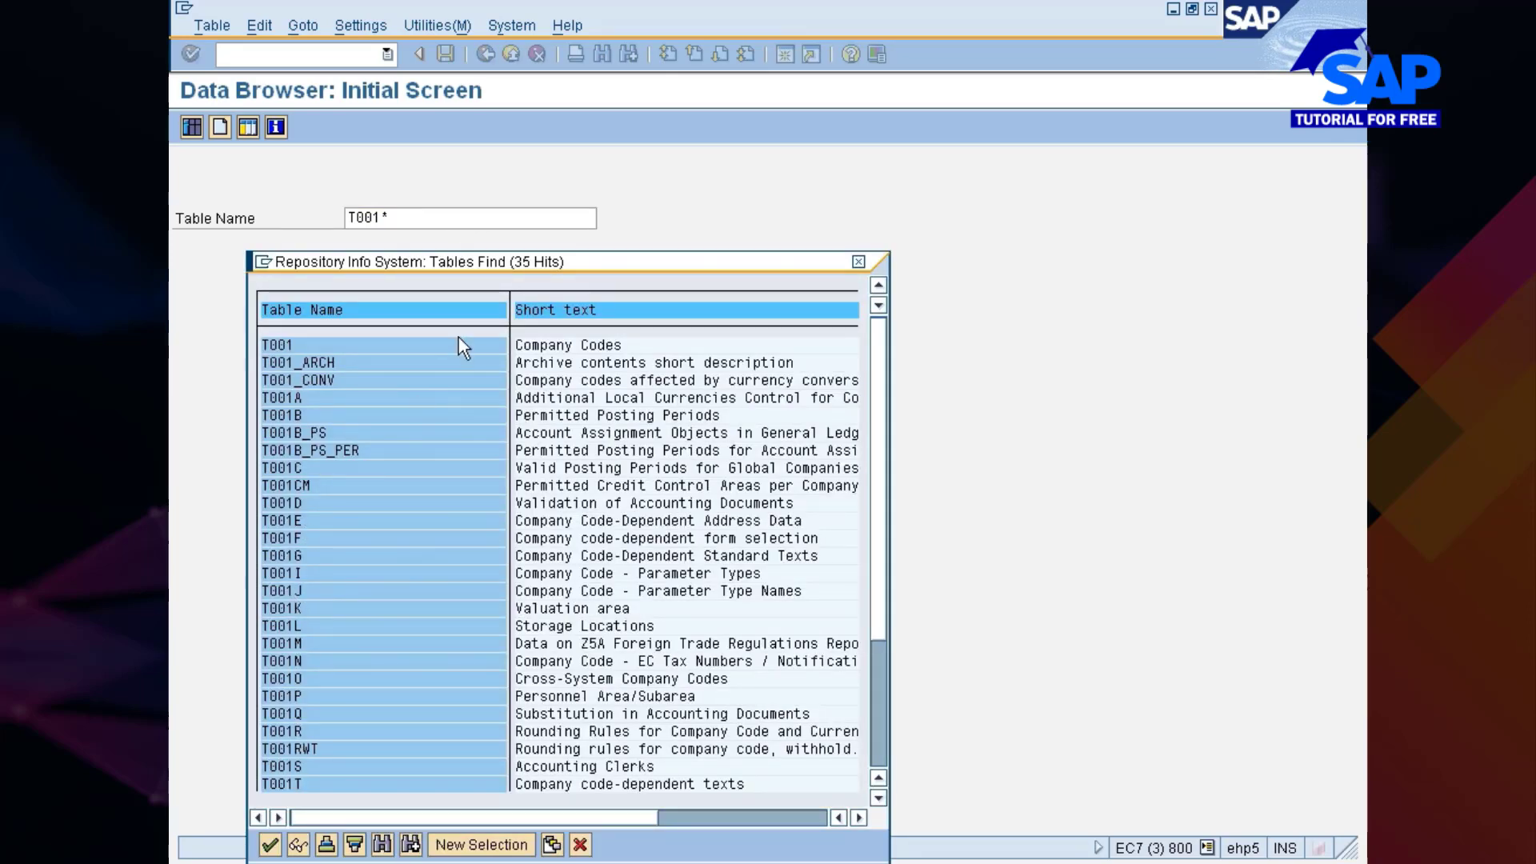
pyautogui.moveTo(505, 265); pyautogui.dragTo(575, 157)
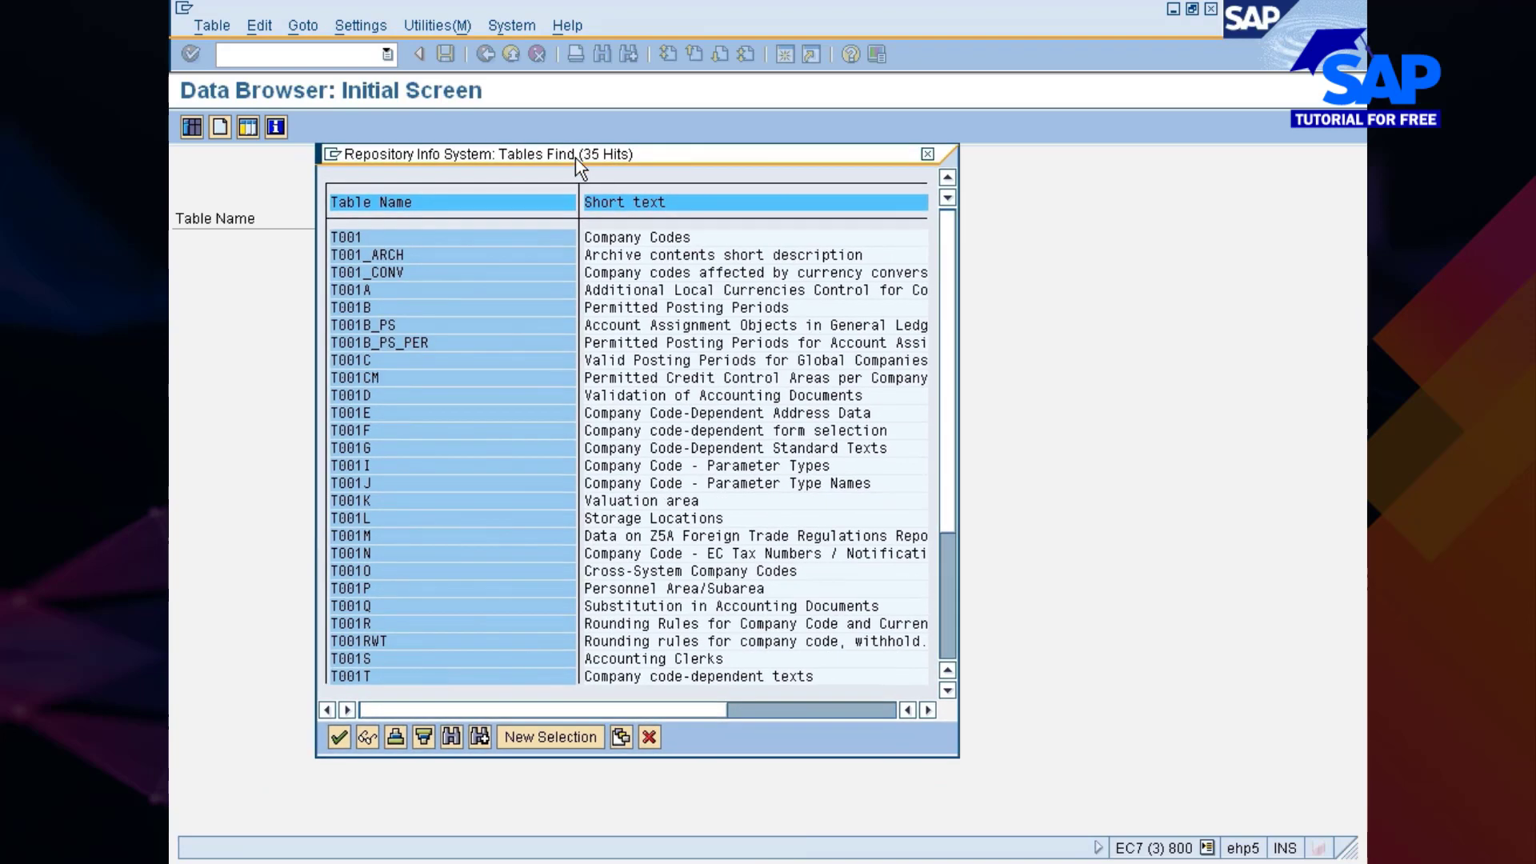
pyautogui.click(942, 276)
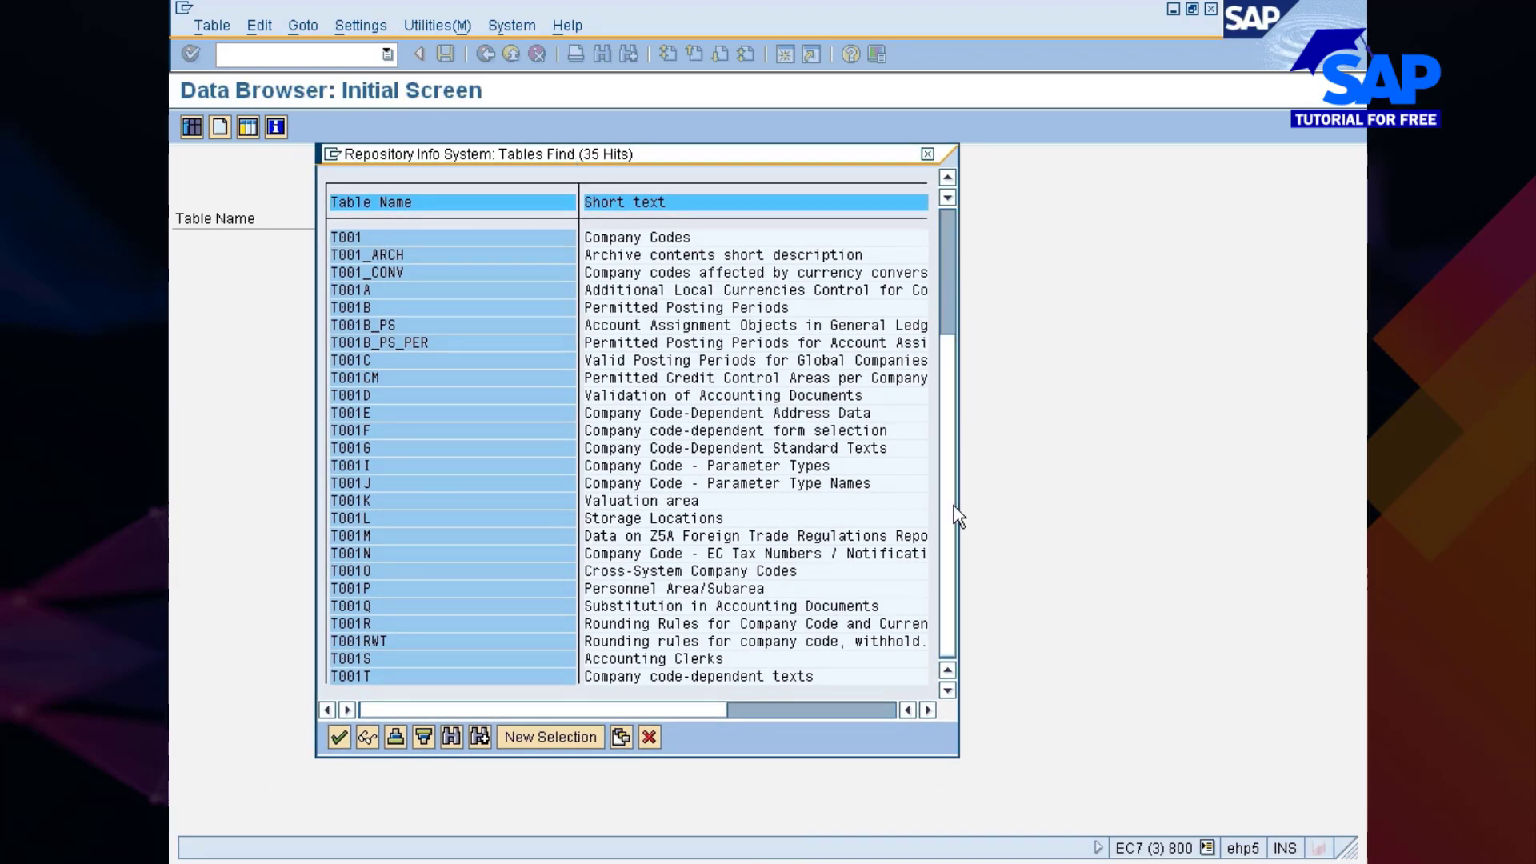
pyautogui.moveTo(953, 506); pyautogui.dragTo(953, 506)
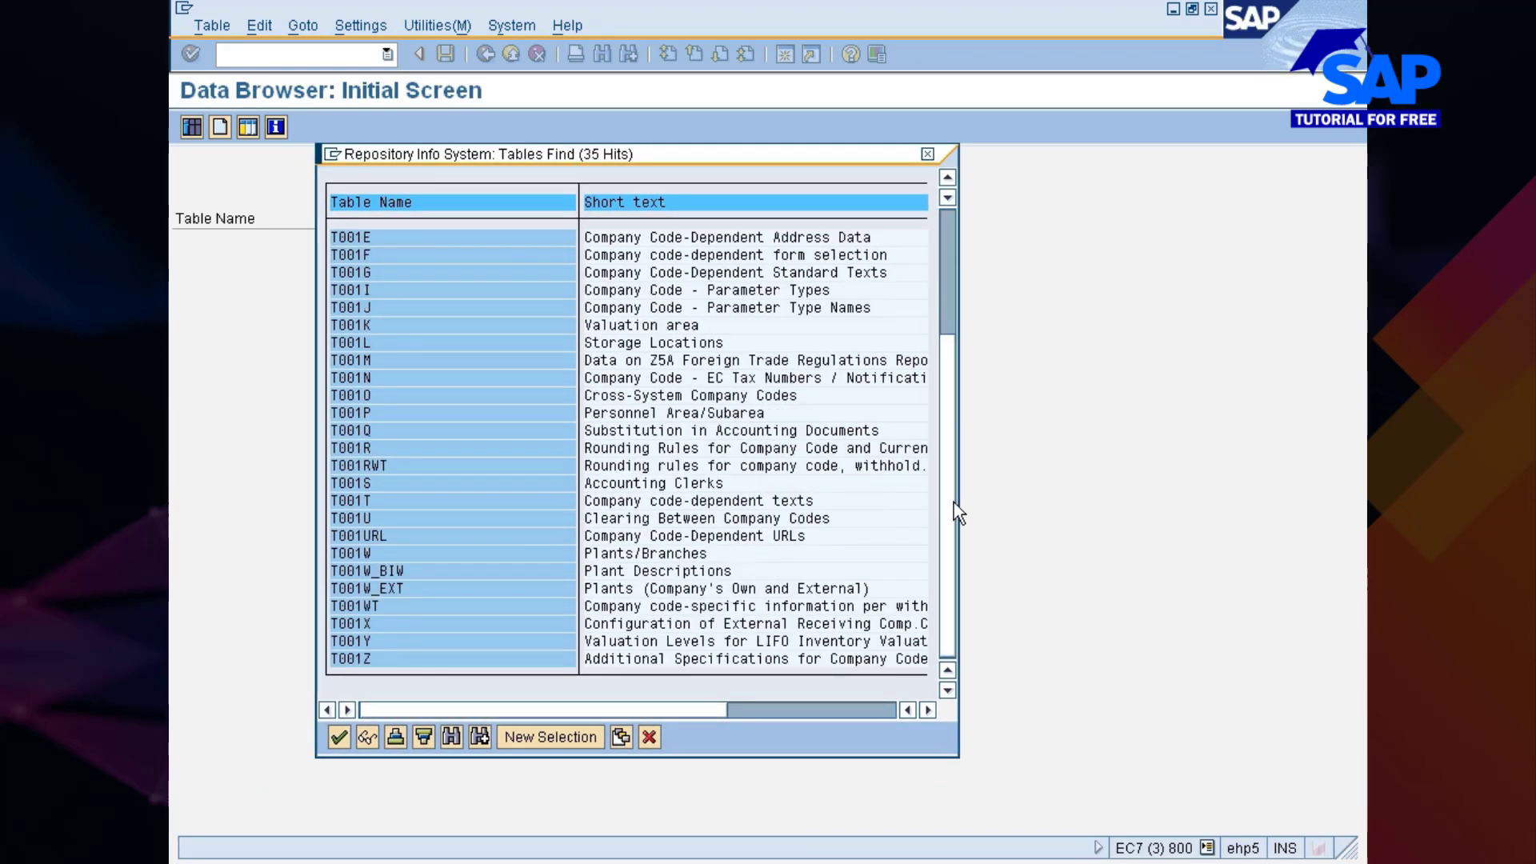
pyautogui.click(954, 502)
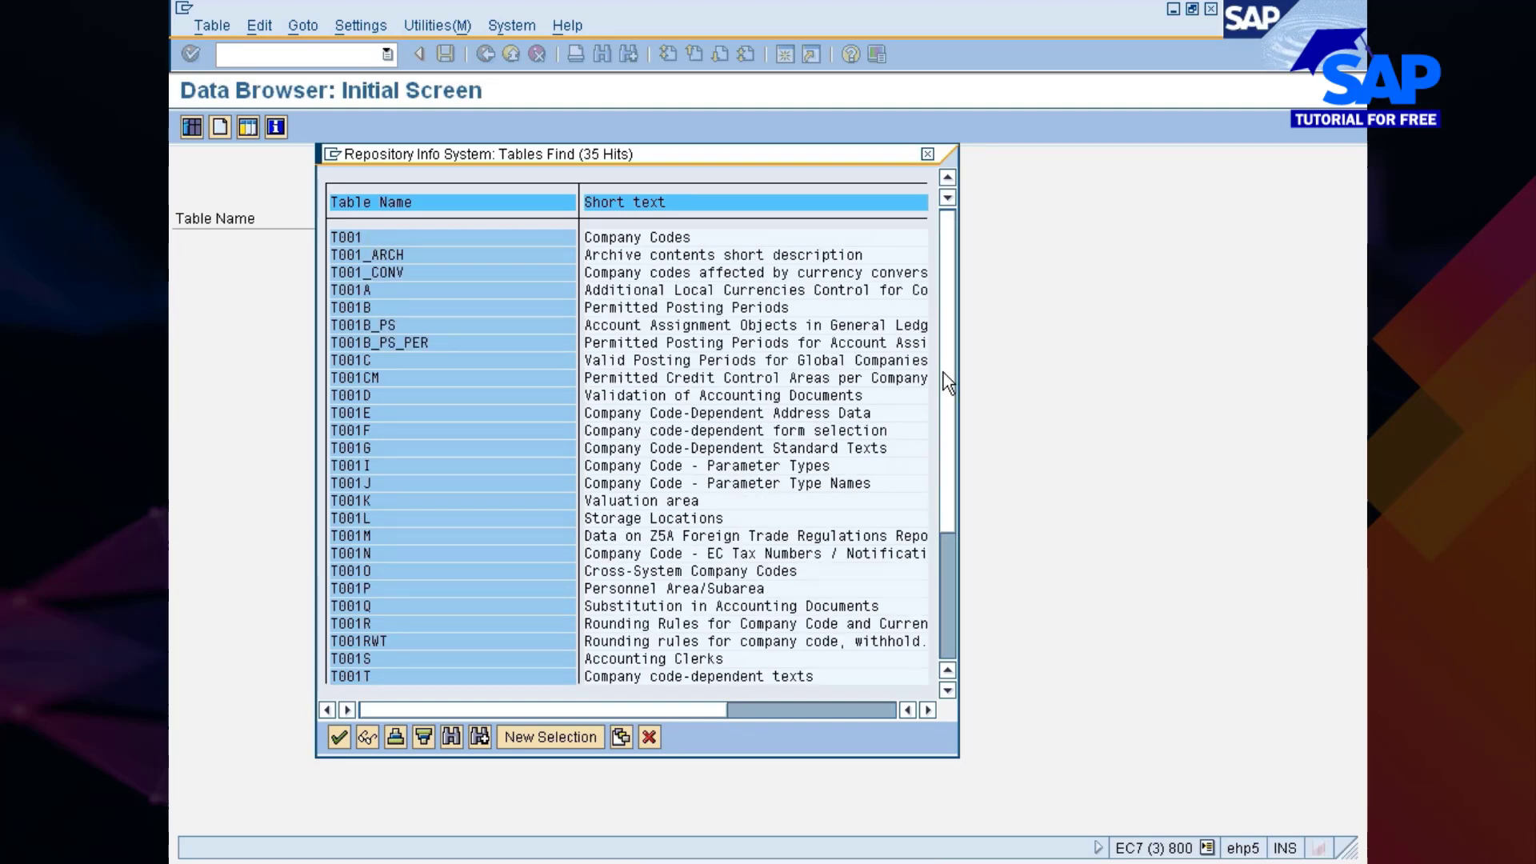
pyautogui.moveTo(461, 153); pyautogui.dragTo(703, 166)
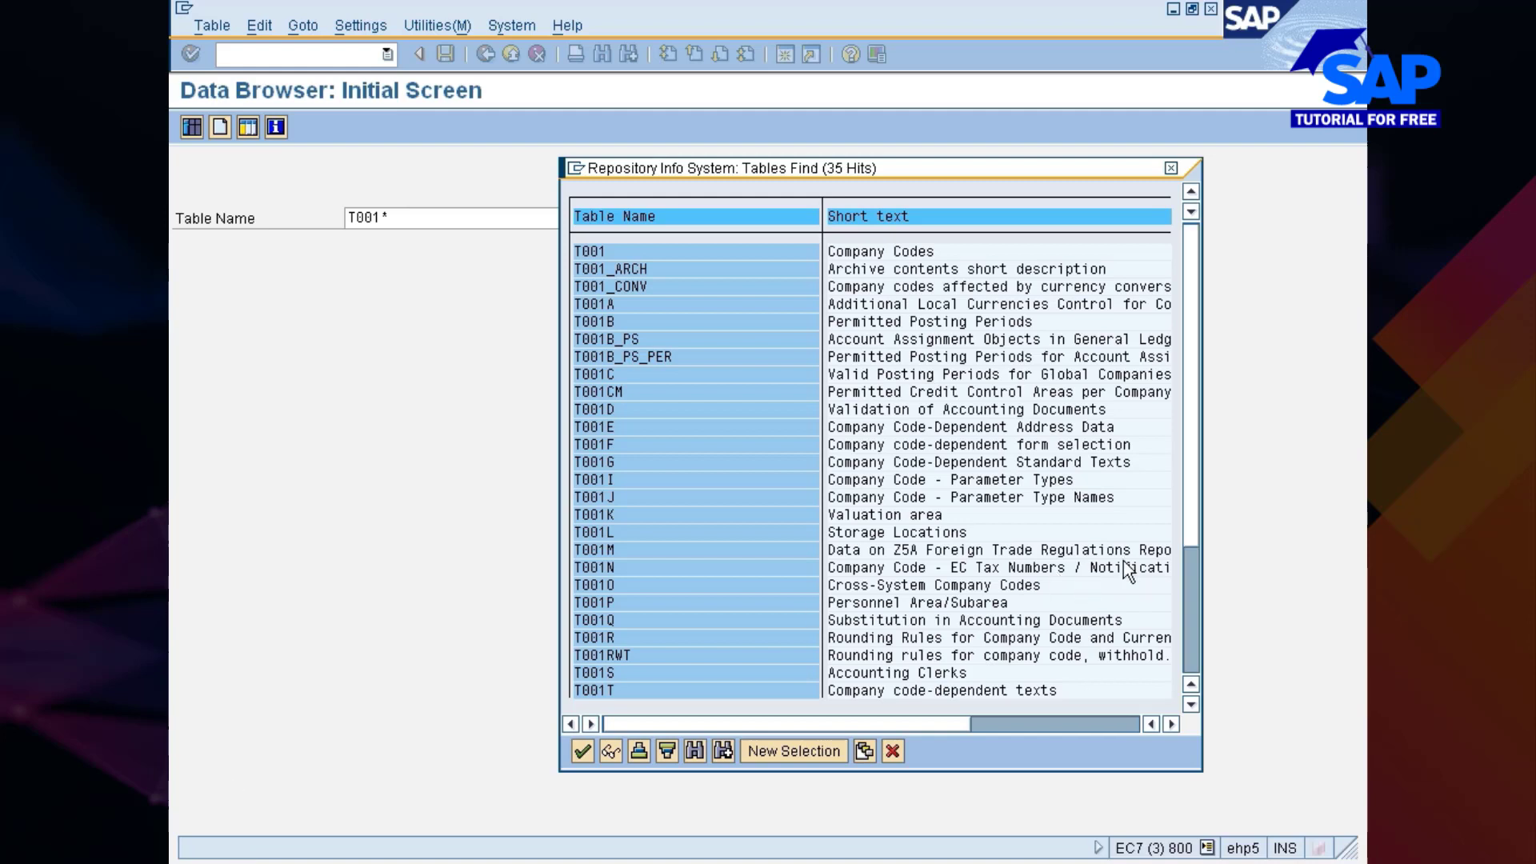
# - Close the table list, leave the Data Browser, and return to the session with the plant 777Z entry
pyautogui.click(1172, 167)
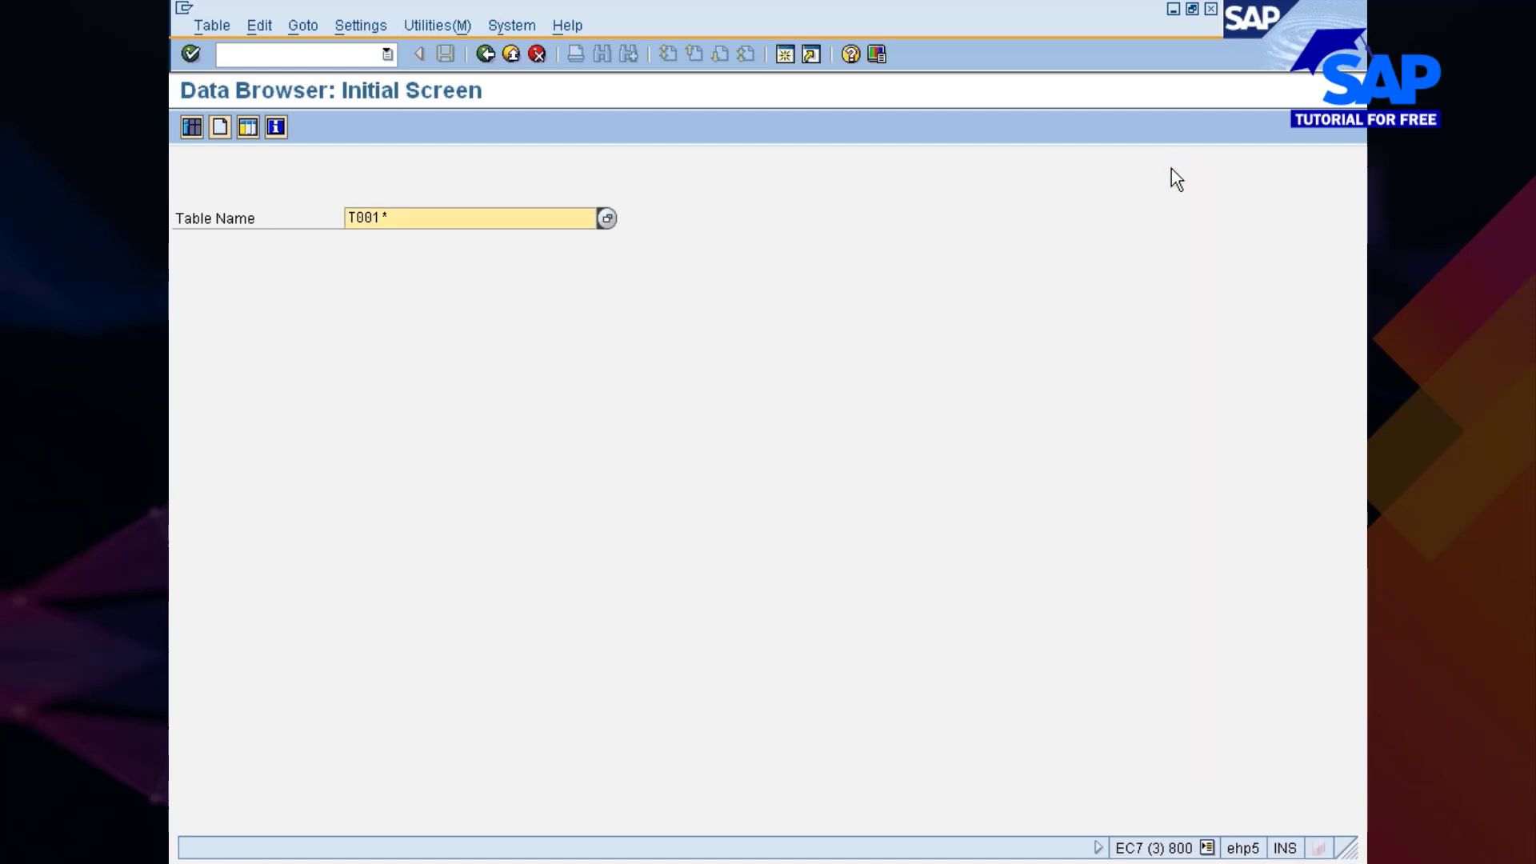
pyautogui.click(489, 51)
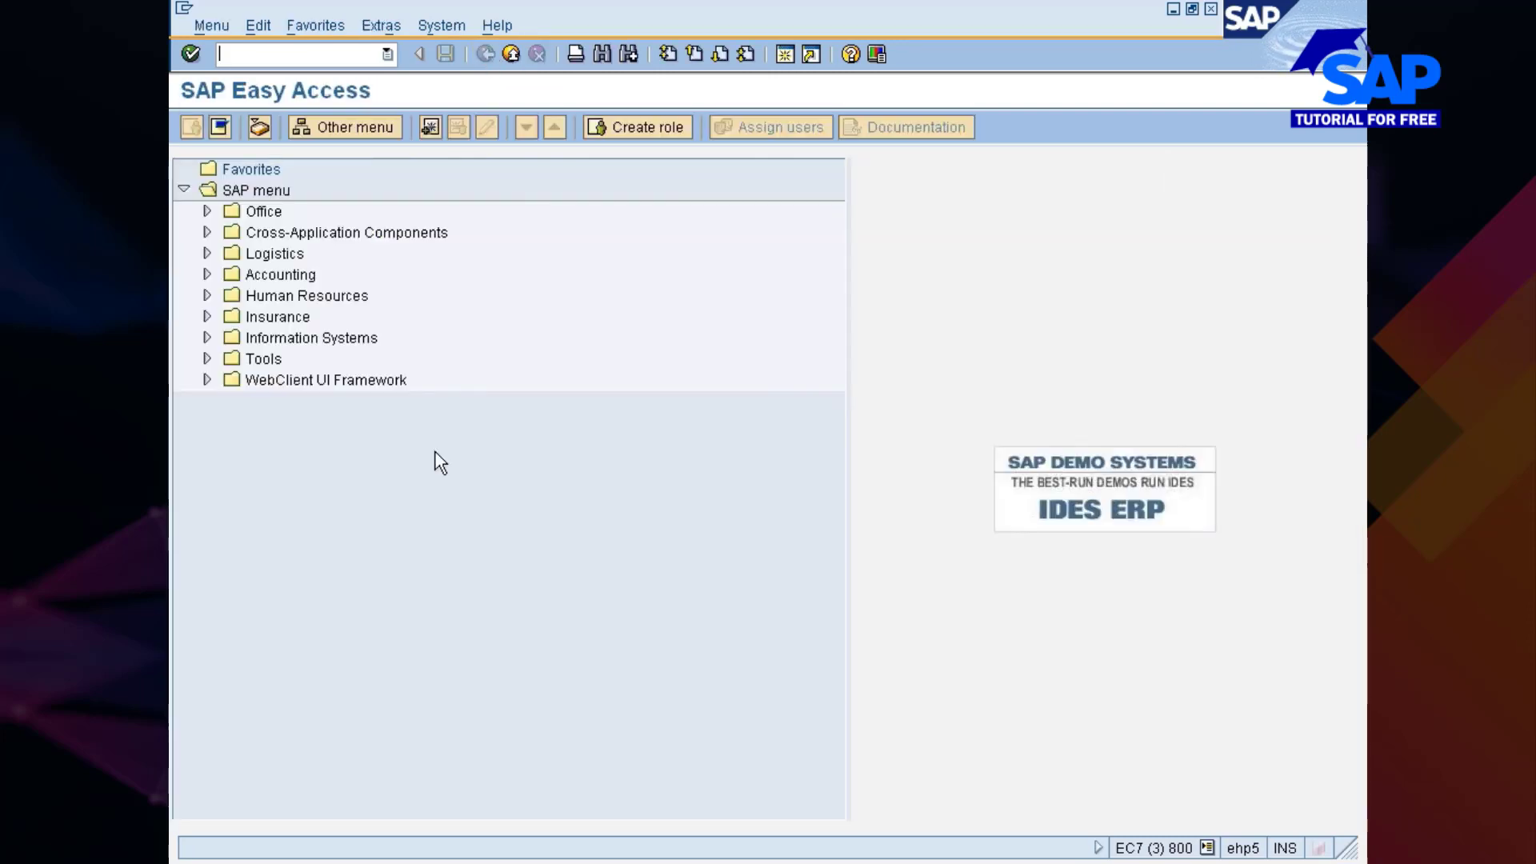
pyautogui.click(545, 859)
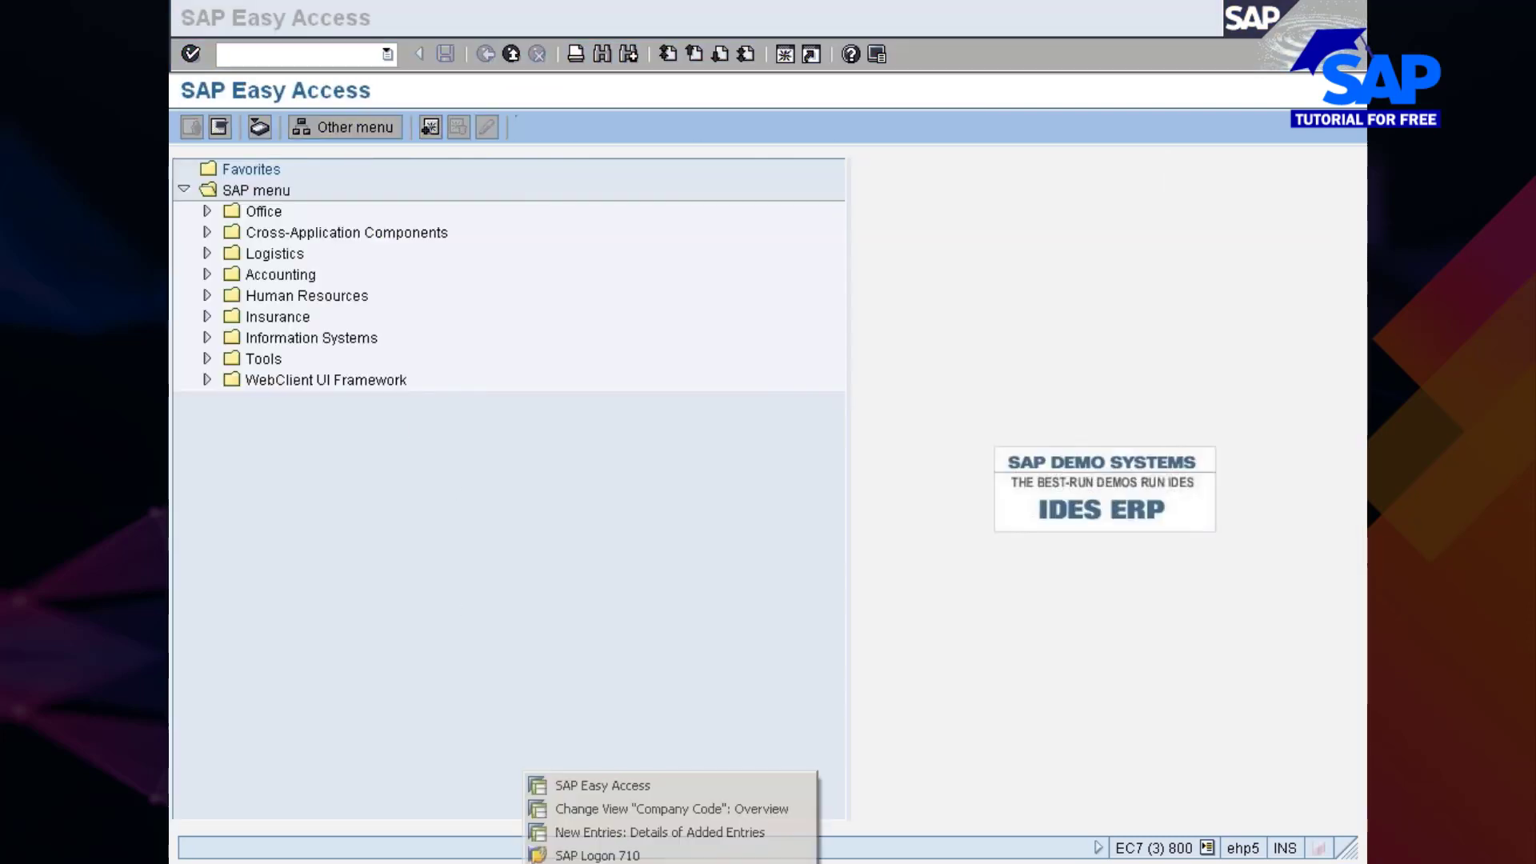
pyautogui.click(576, 832)
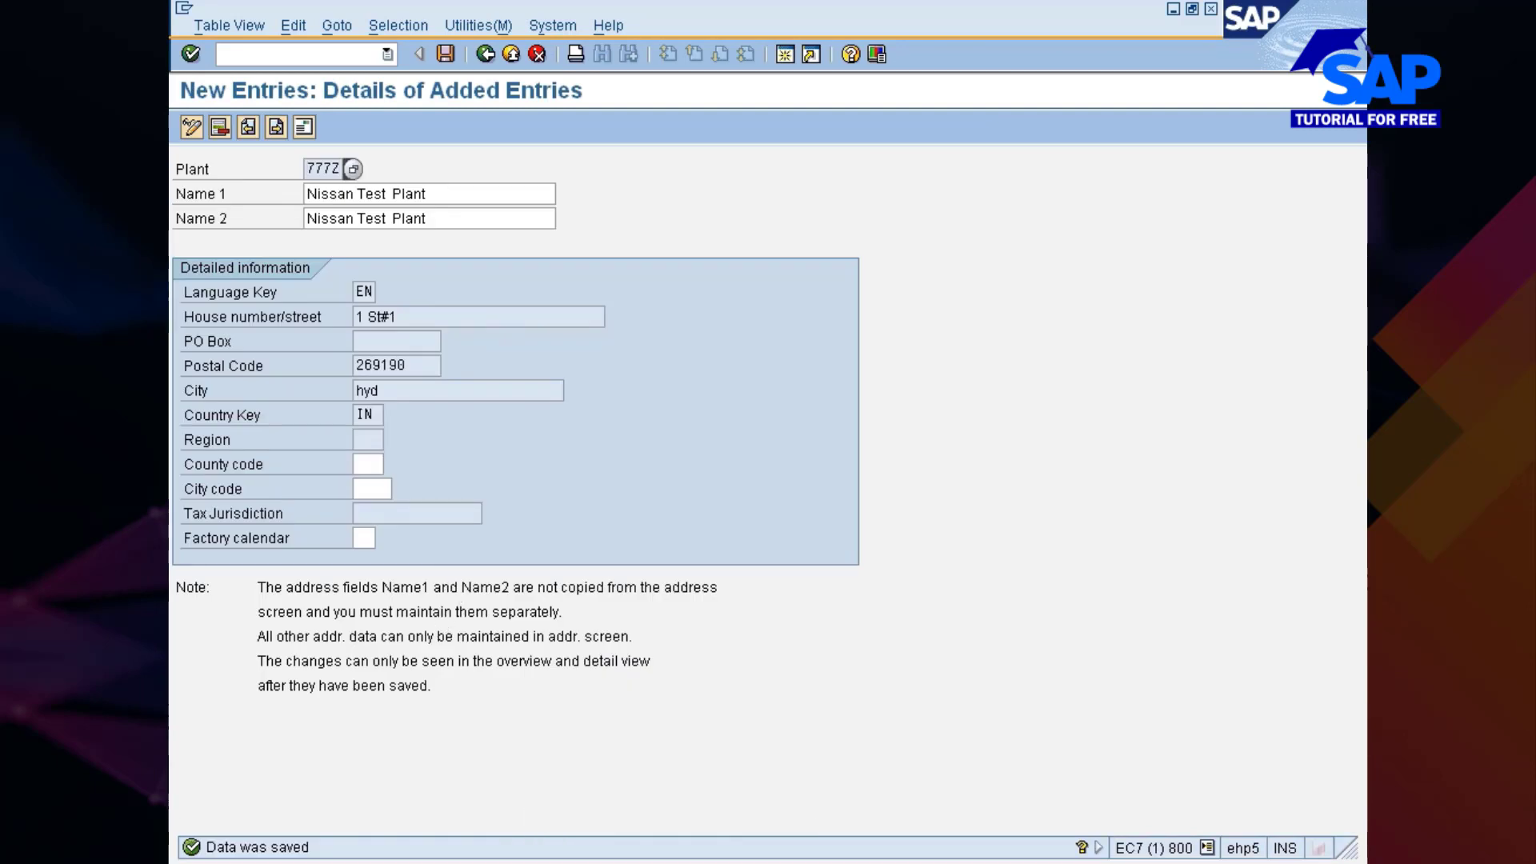
# - Delete plant 777Z from the Plants overview, save the deletion, and leave the plant activities
pyautogui.click(483, 60)
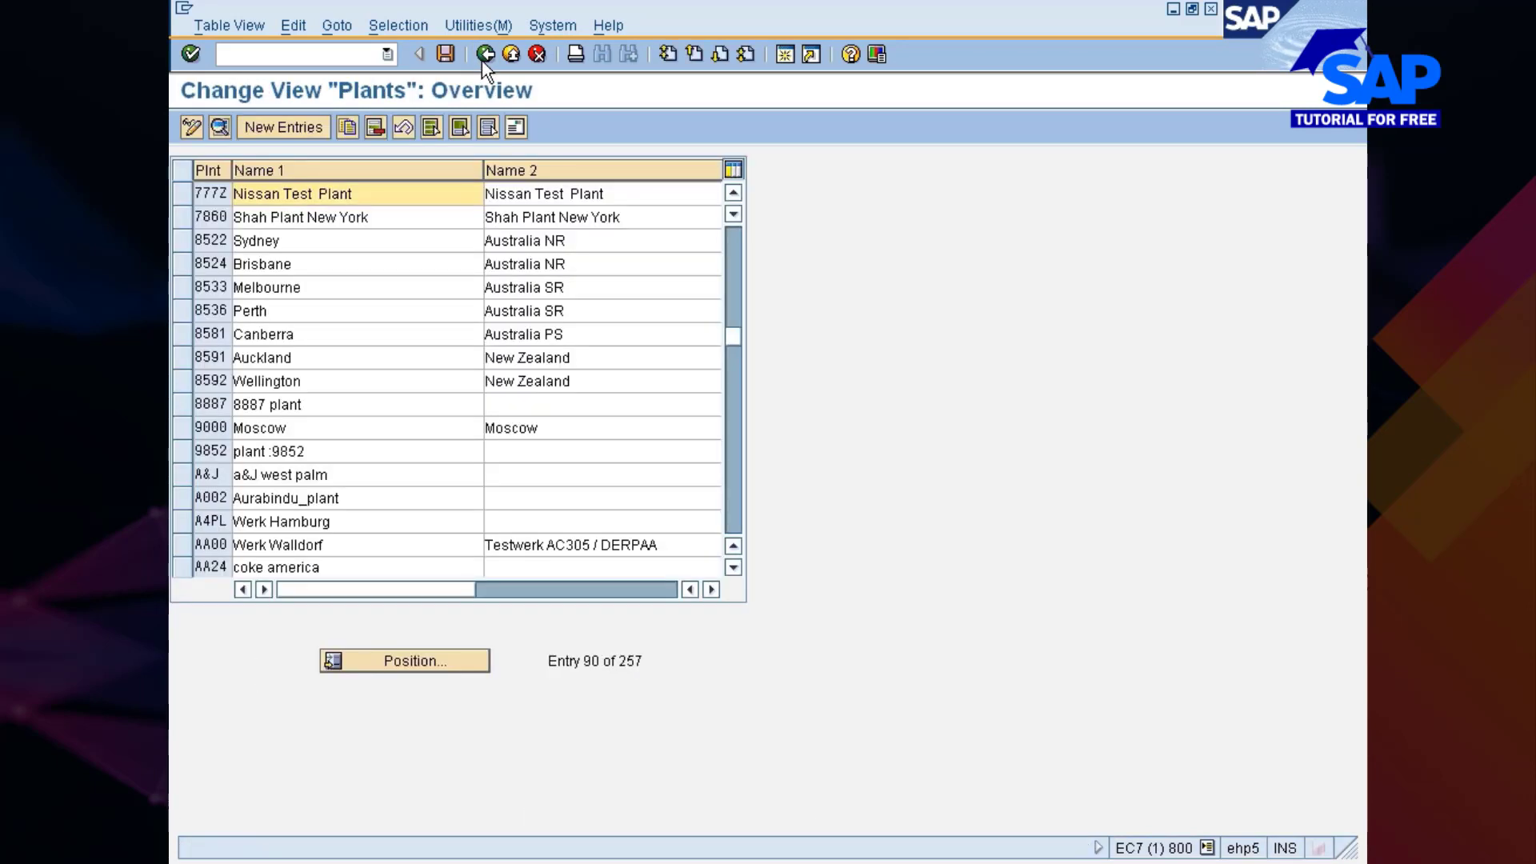
pyautogui.click(195, 197)
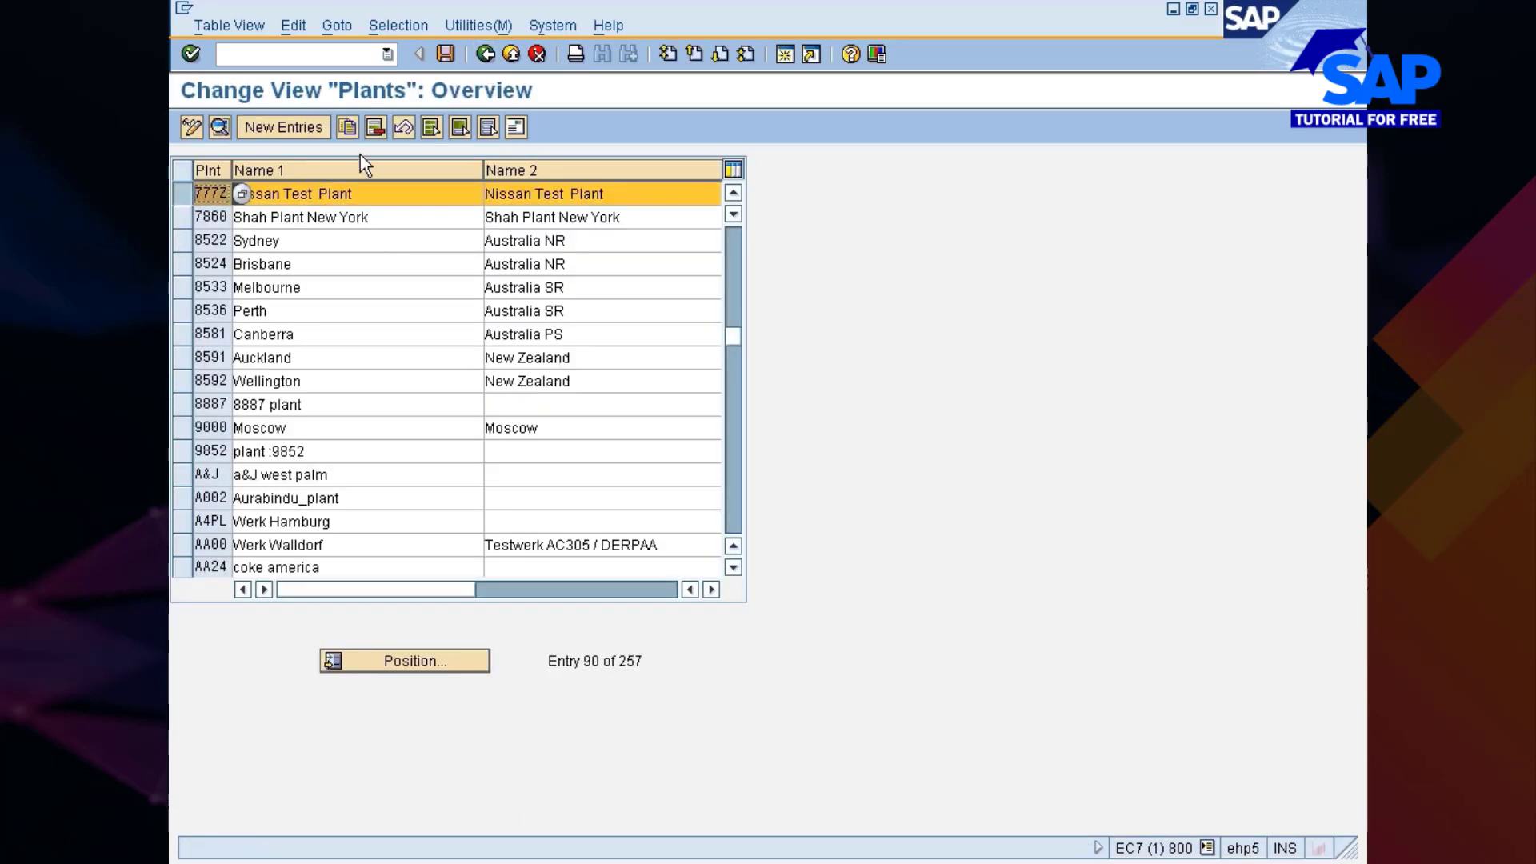
pyautogui.click(374, 128)
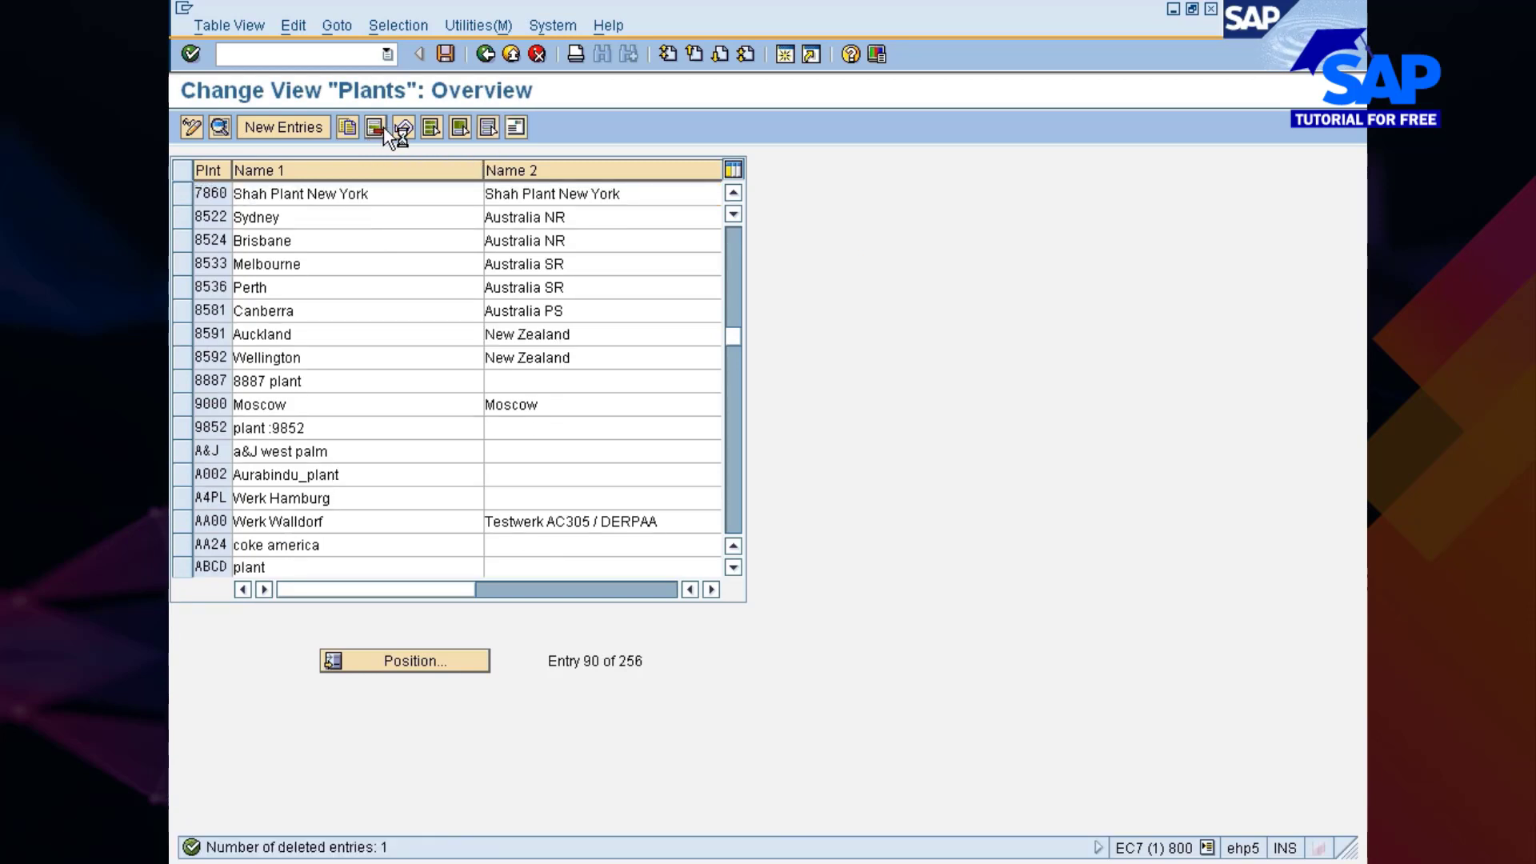
pyautogui.hotkey('ctrl', 's')
pyautogui.click(486, 55)
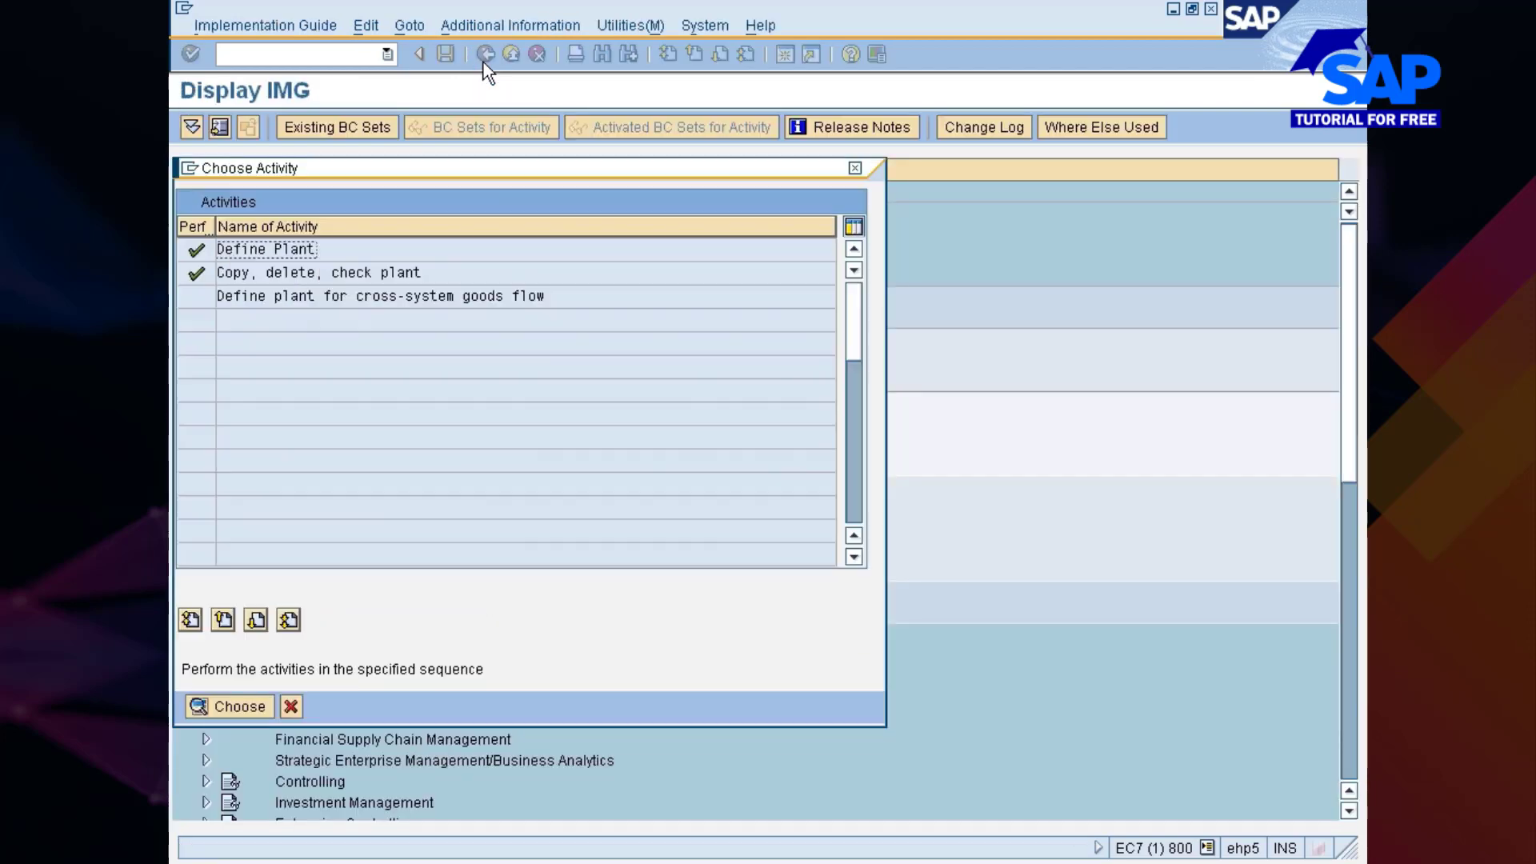
pyautogui.click(291, 704)
# - Open the Define Location activity under Logistics - General in the implementation guide
pyautogui.click(396, 446)
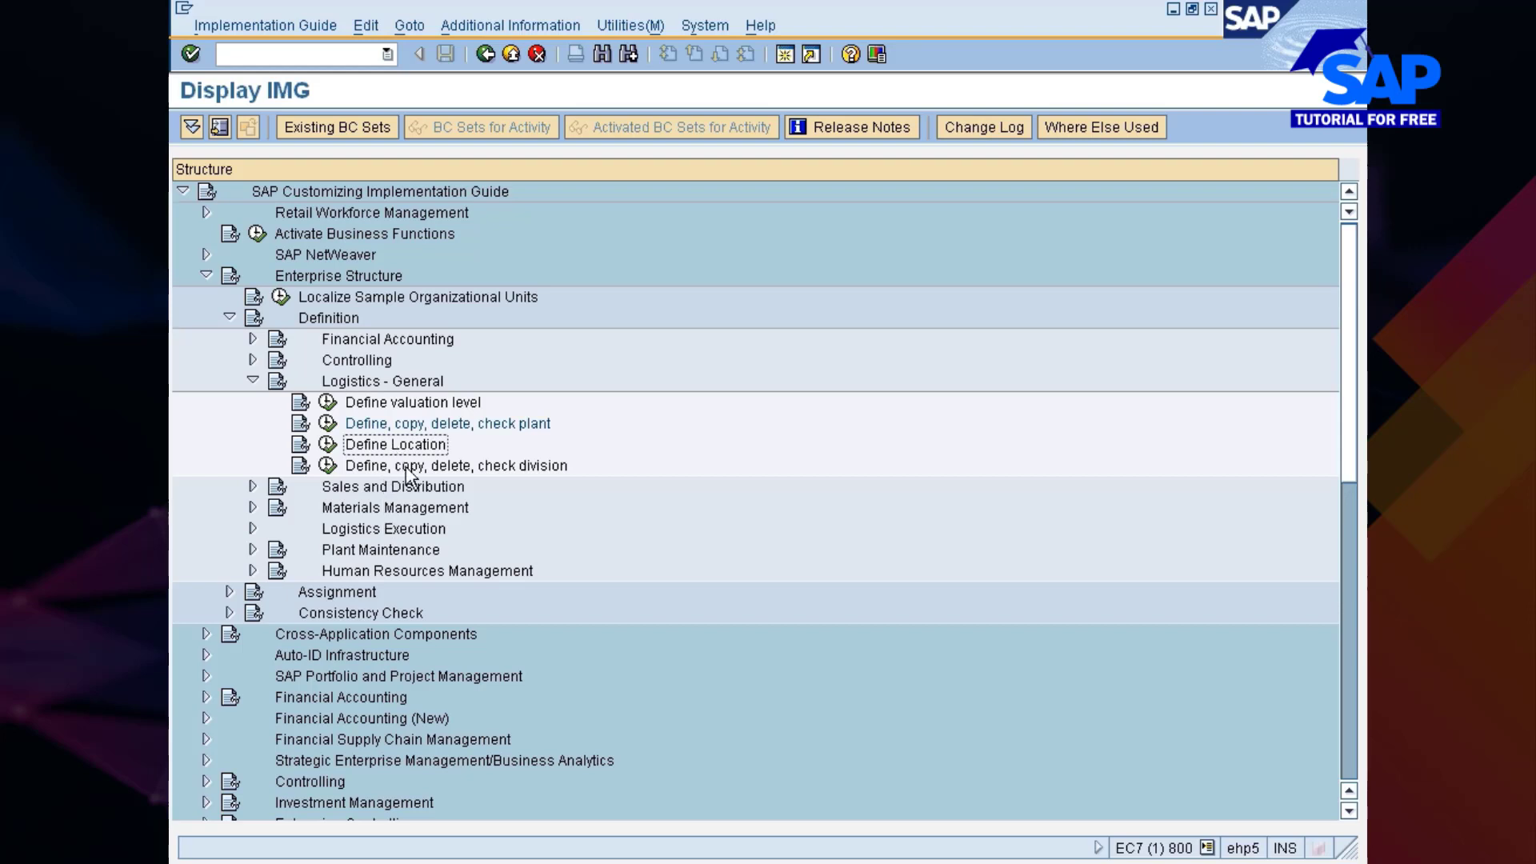
pyautogui.click(537, 468)
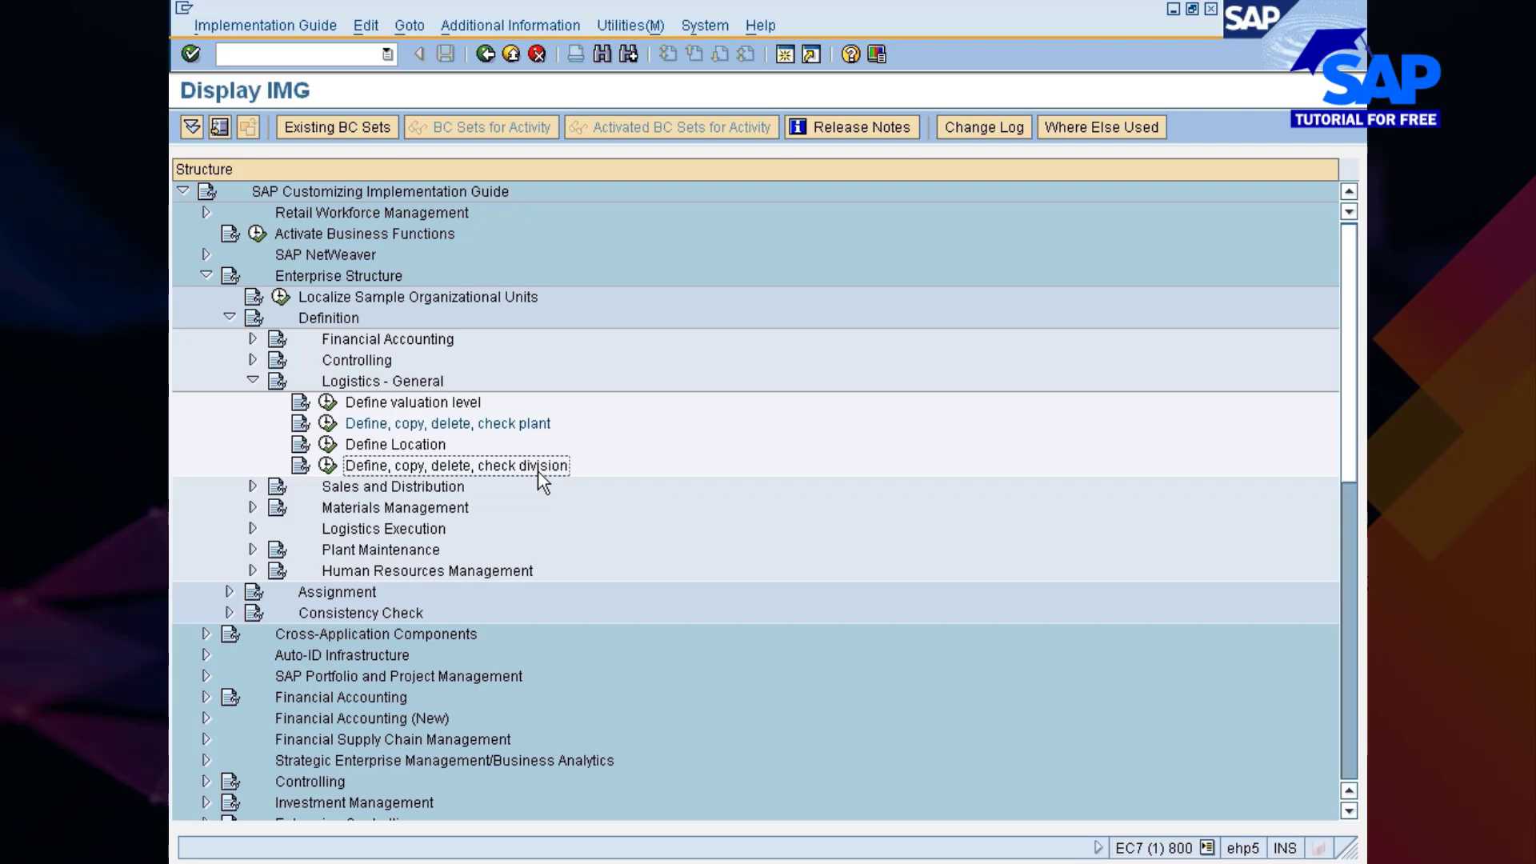
pyautogui.click(327, 445)
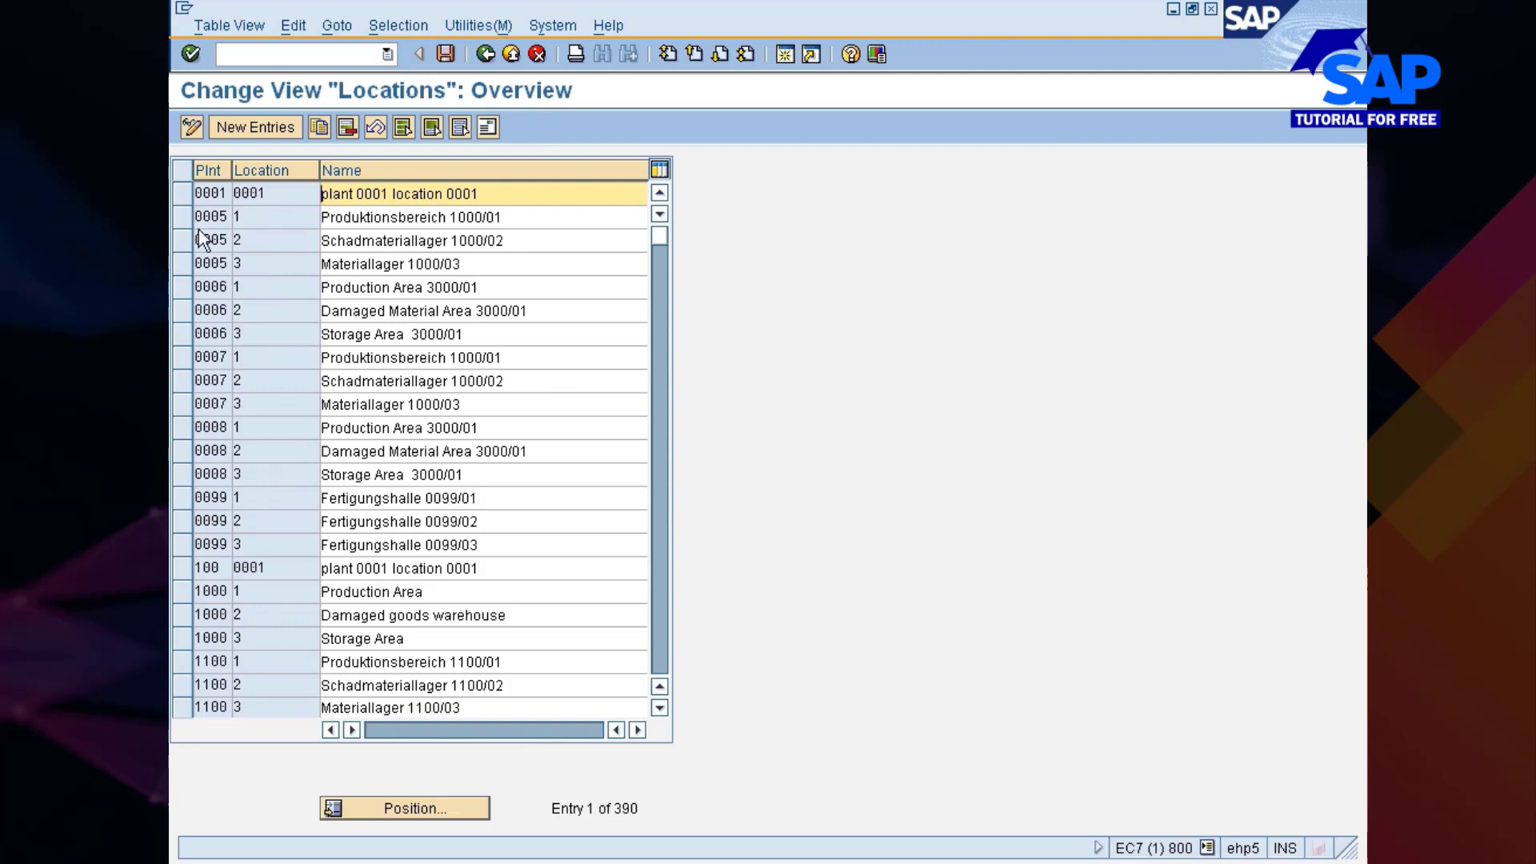
# - Copy the location entry of plant 0001, setting the new entry's plant to 777C and its location to 7777
pyautogui.click(185, 195)
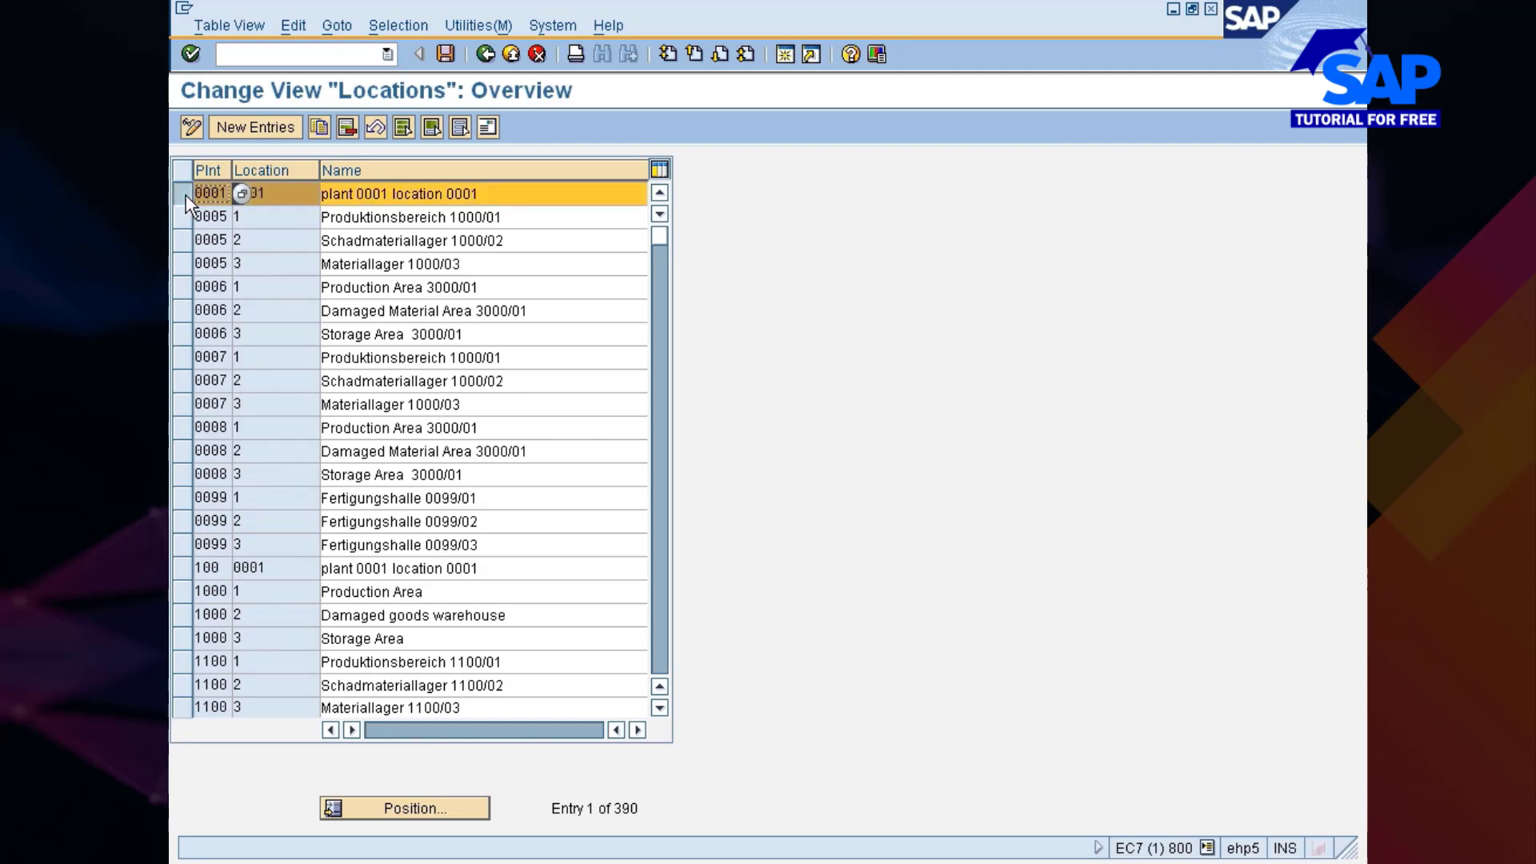
pyautogui.click(318, 128)
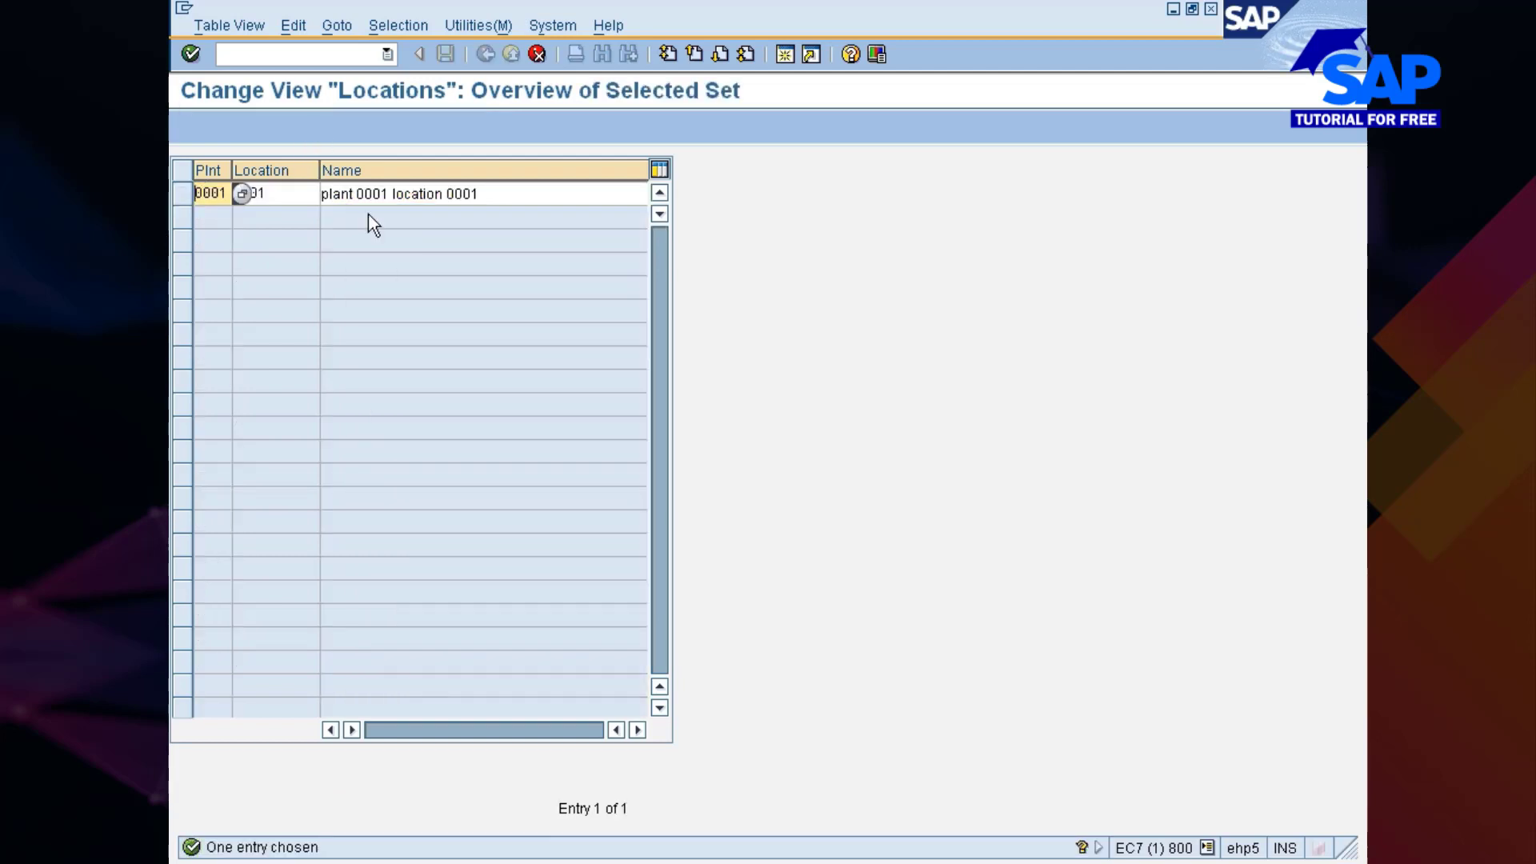
pyautogui.write('777C')
pyautogui.press('Tab')
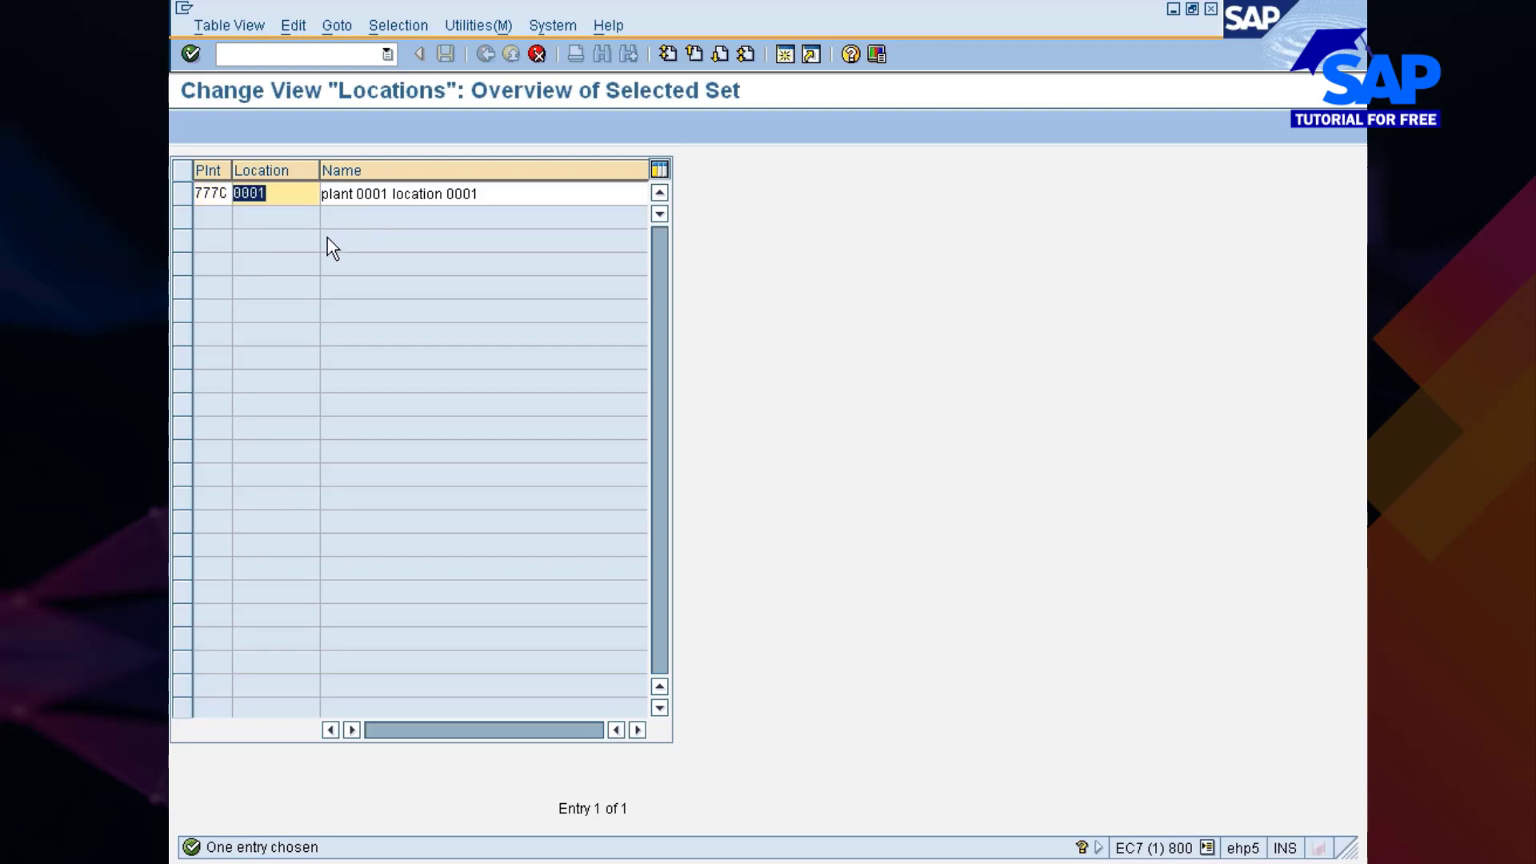
pyautogui.write('7777')
# - Change the copied entry's name to "plant 777C location 7777" and confirm the entry
pyautogui.click(356, 193)
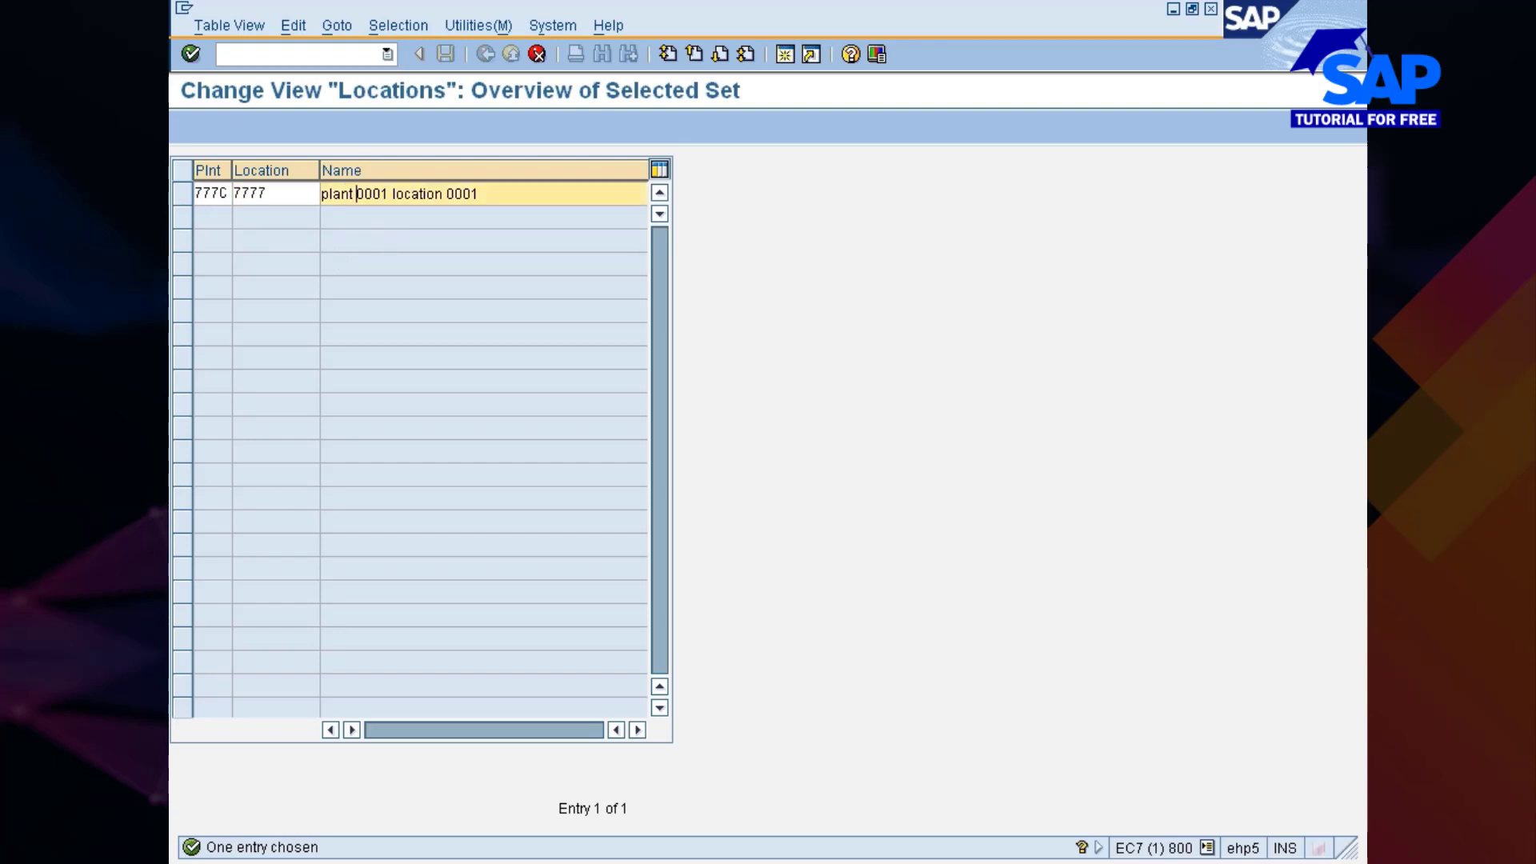
pyautogui.hotkey('ctrl', 'shift', 'Right')
pyautogui.write('&&')
pyautogui.press('BackSpace')
pyautogui.press('BackSpace')
pyautogui.write('777')
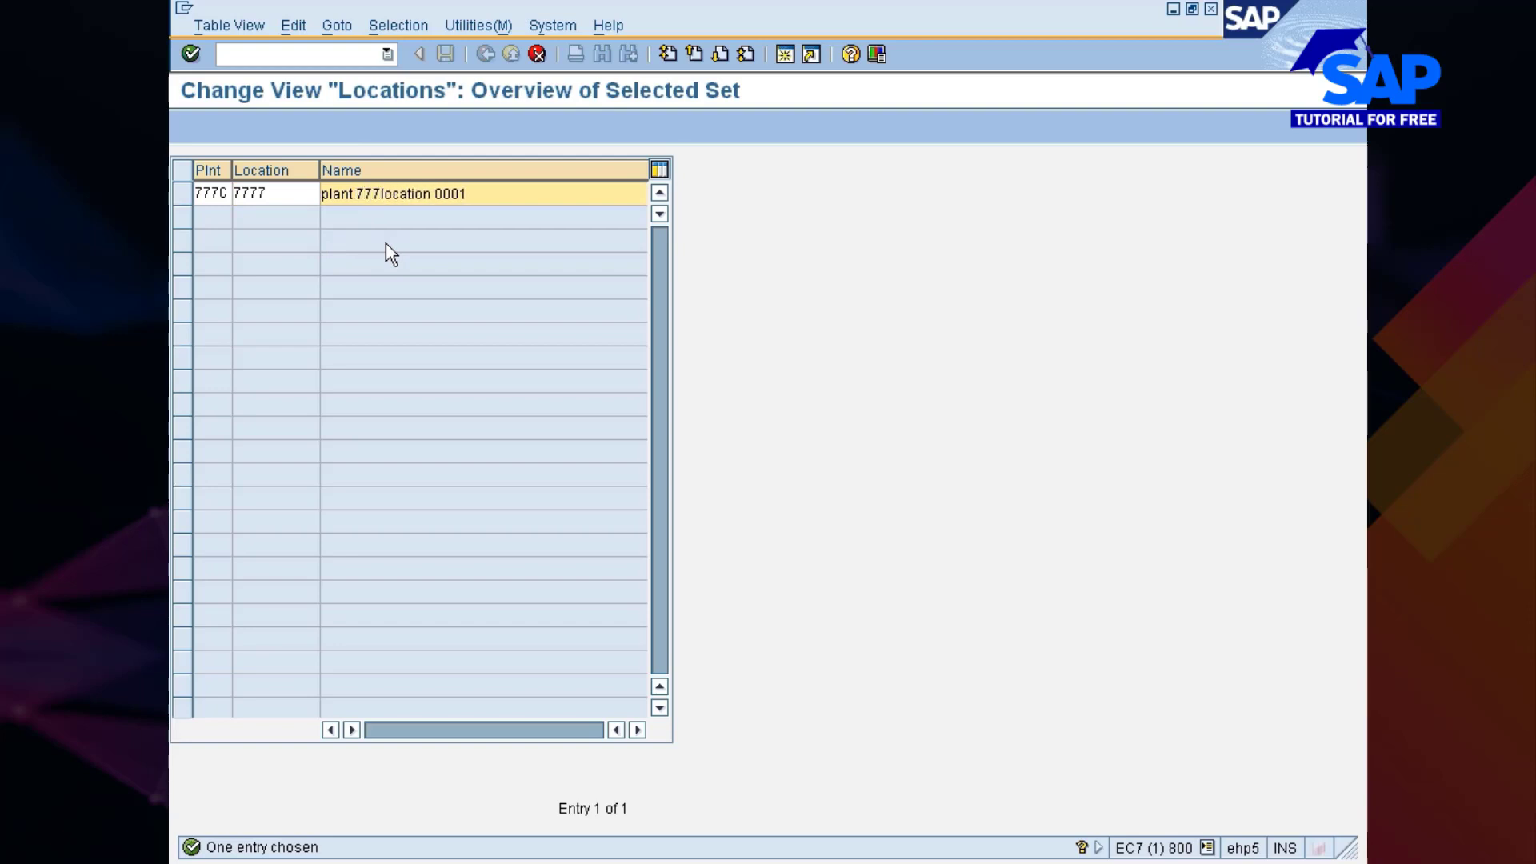
pyautogui.write('C')
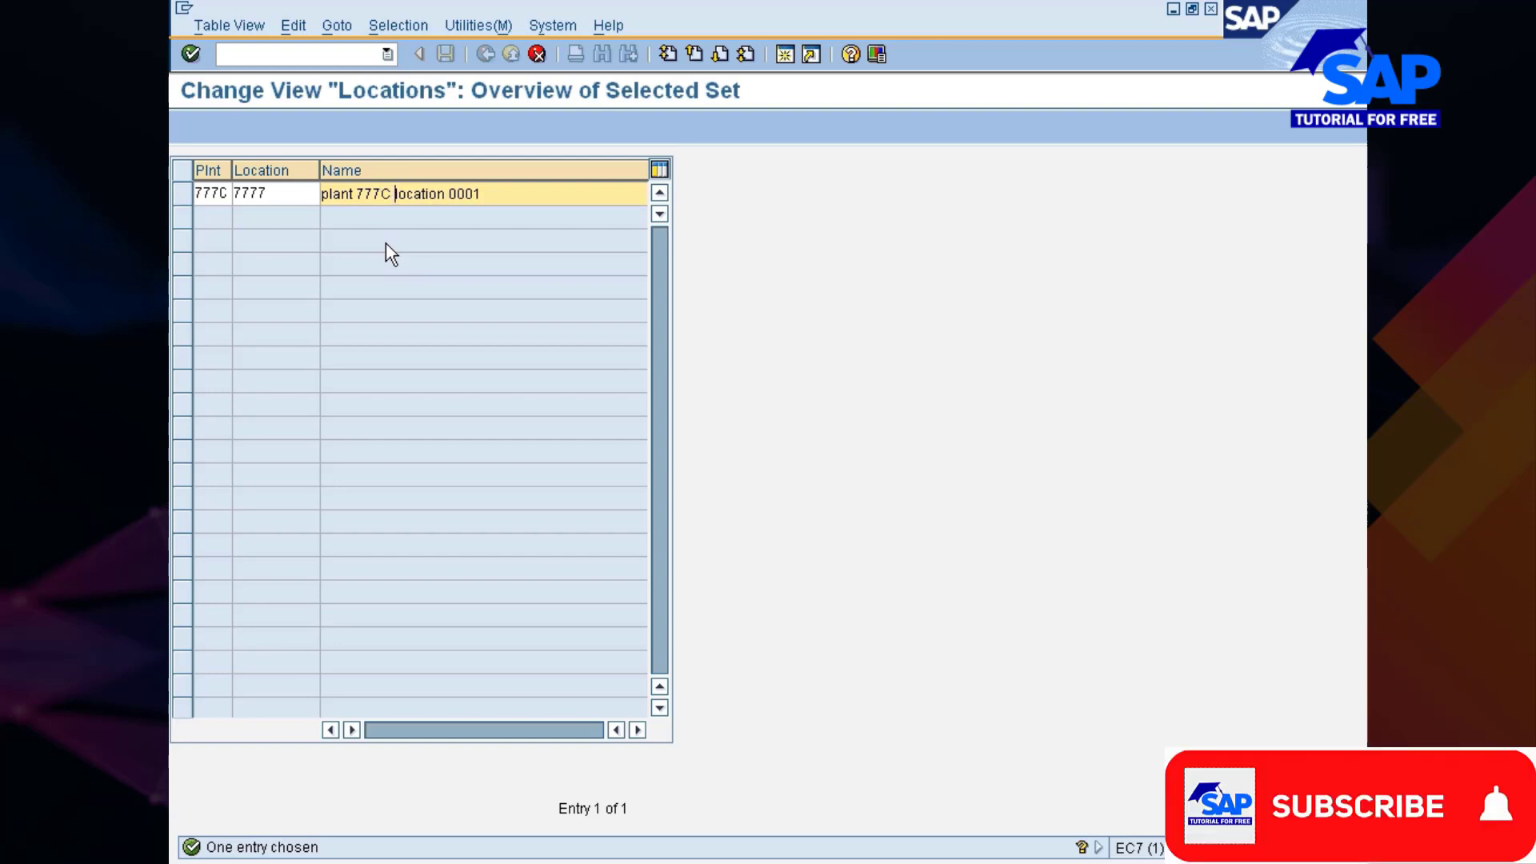
pyautogui.press('End')
pyautogui.press('BackSpace')
pyautogui.press('BackSpace')
pyautogui.press('BackSpace')
pyautogui.press('BackSpace')
pyautogui.write('7')
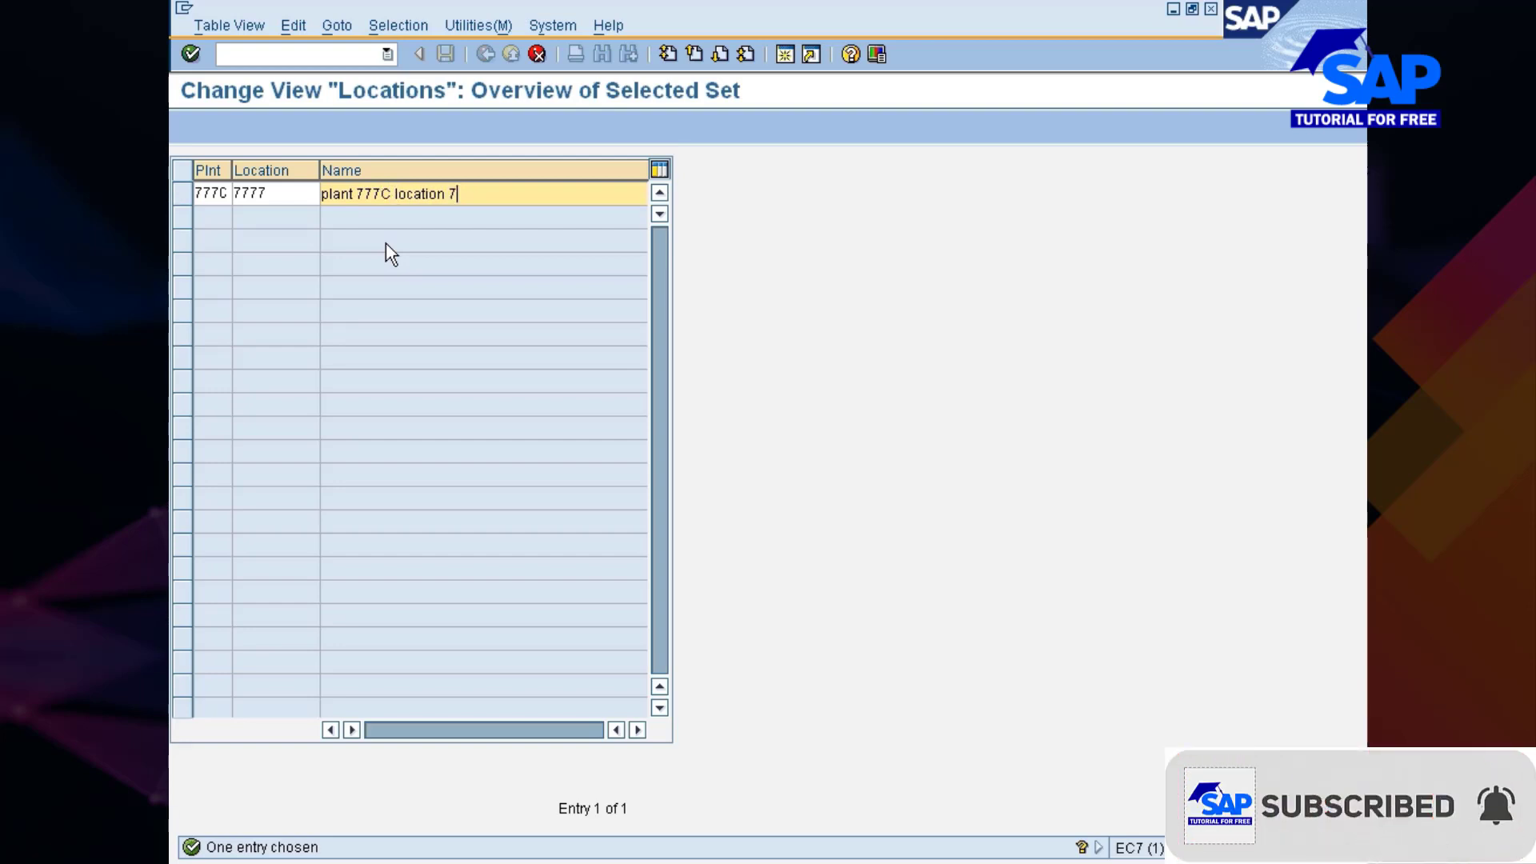
pyautogui.write('777')
pyautogui.press('Return')
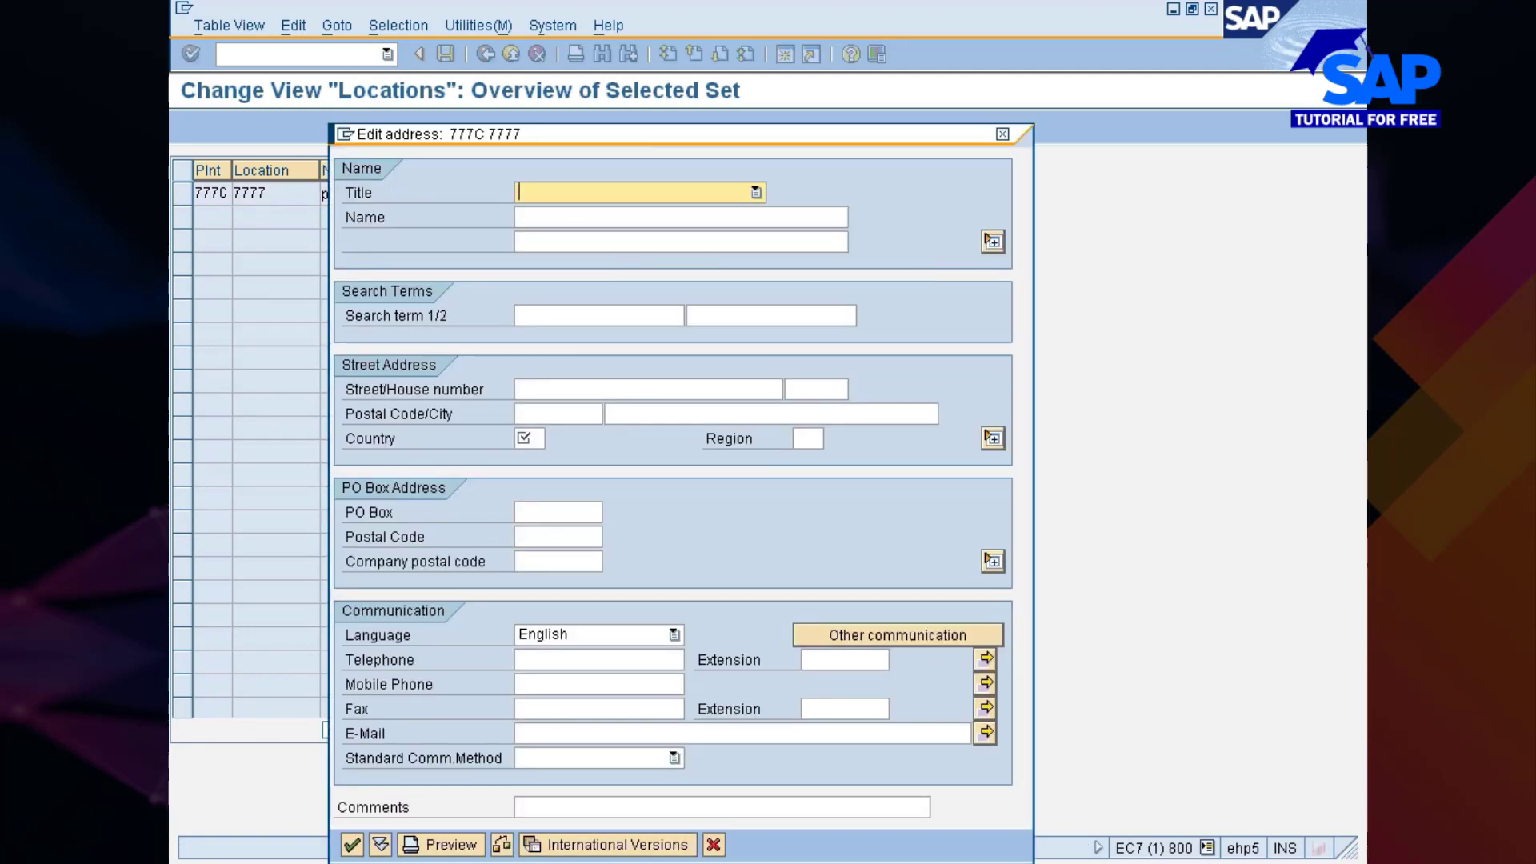
# - Fill the location's address with "Location" in both name lines and the first search term, set the country to IN, and confirm
pyautogui.click(640, 241)
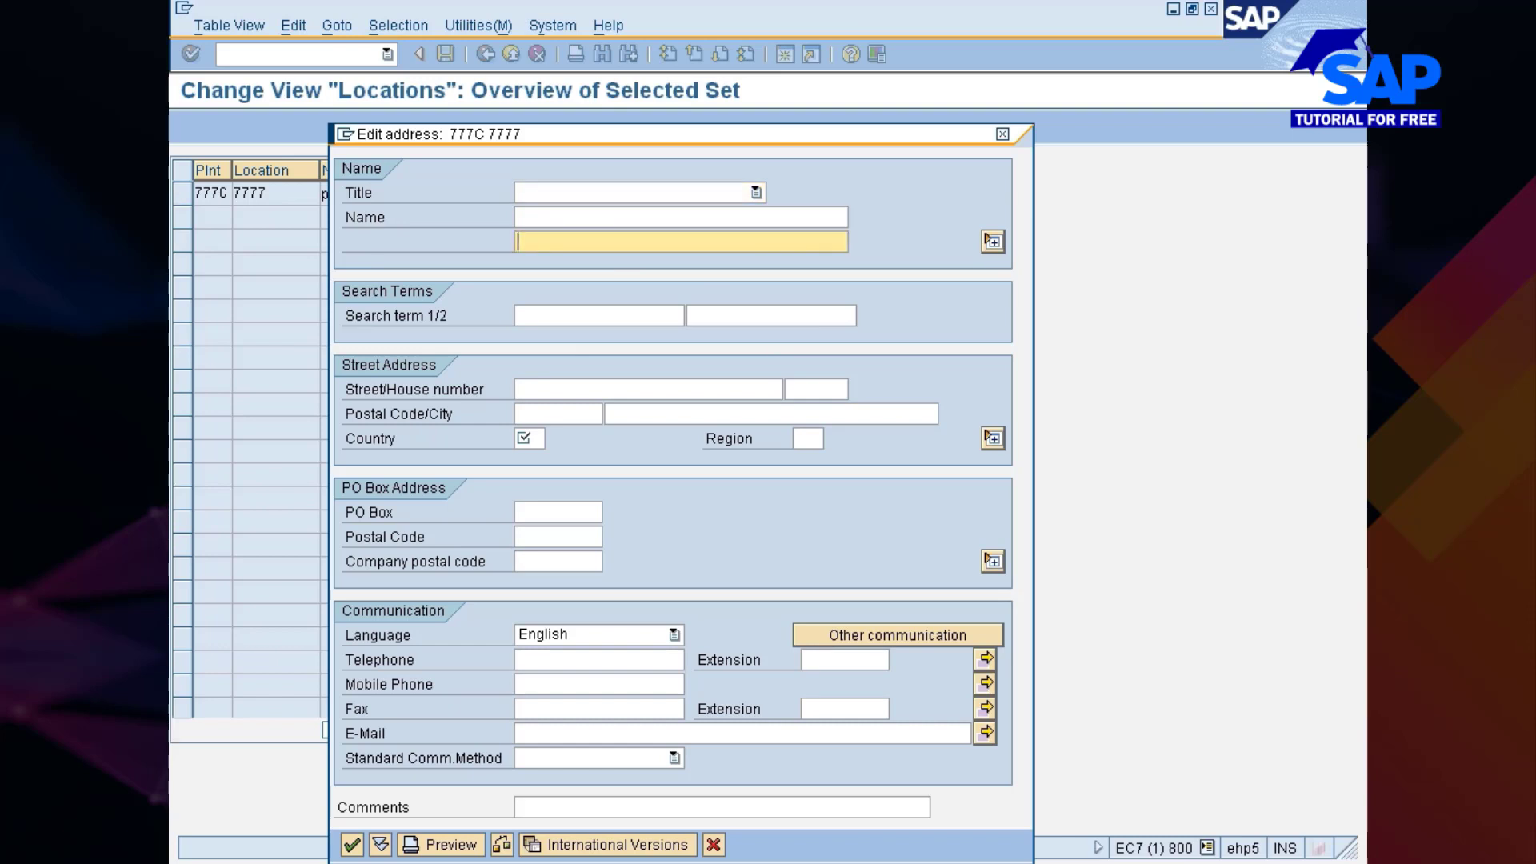
pyautogui.write('Location')
pyautogui.moveTo(578, 242); pyautogui.dragTo(507, 240)
pyautogui.hotkey('ctrl', 'c')
pyautogui.click(532, 217)
pyautogui.hotkey('ctrl', 'v')
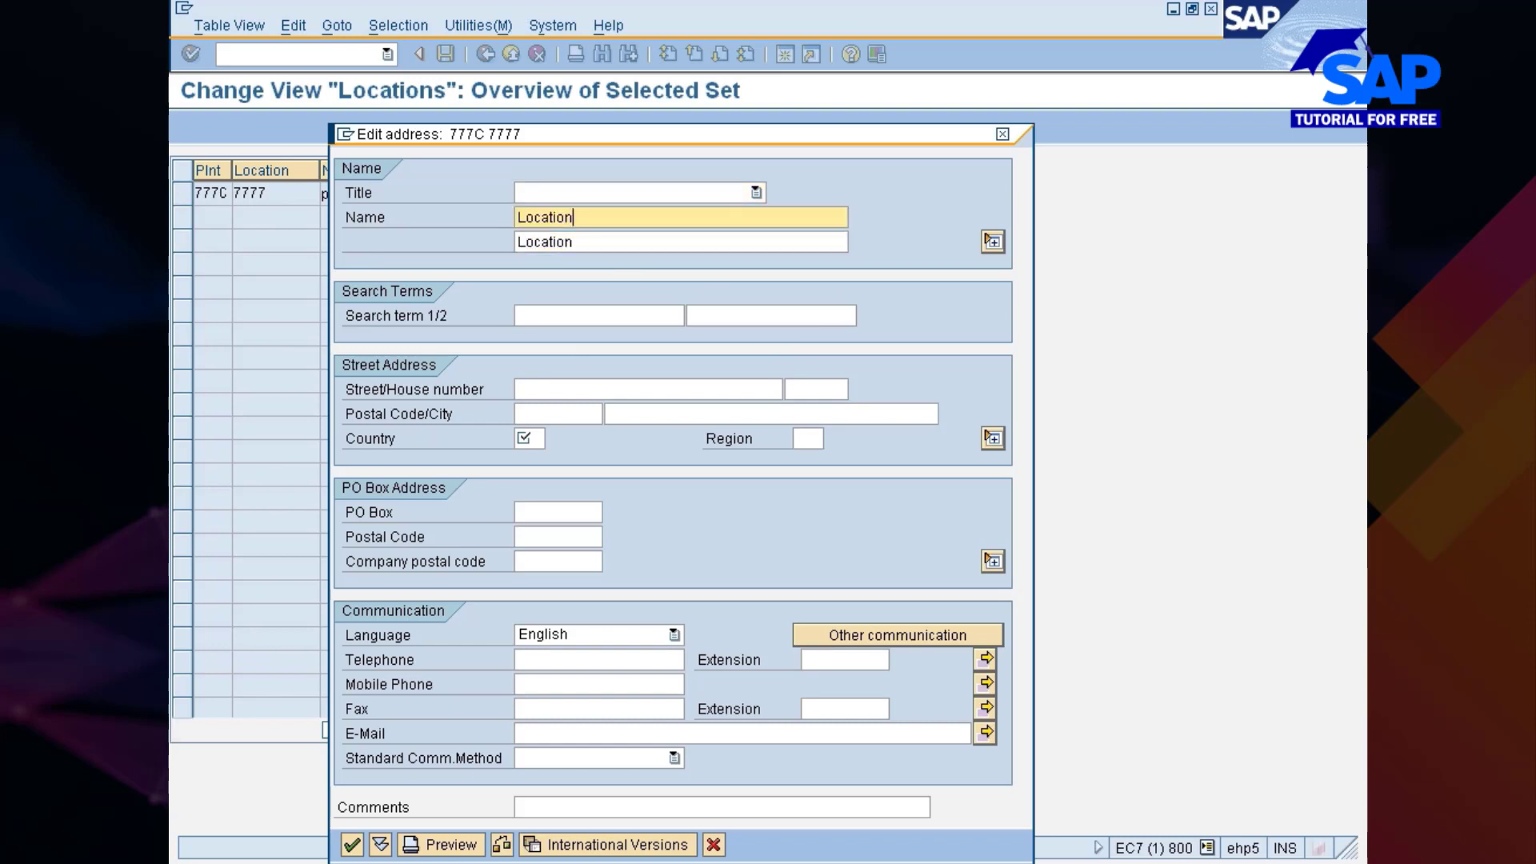
pyautogui.click(538, 315)
pyautogui.hotkey('ctrl', 'v')
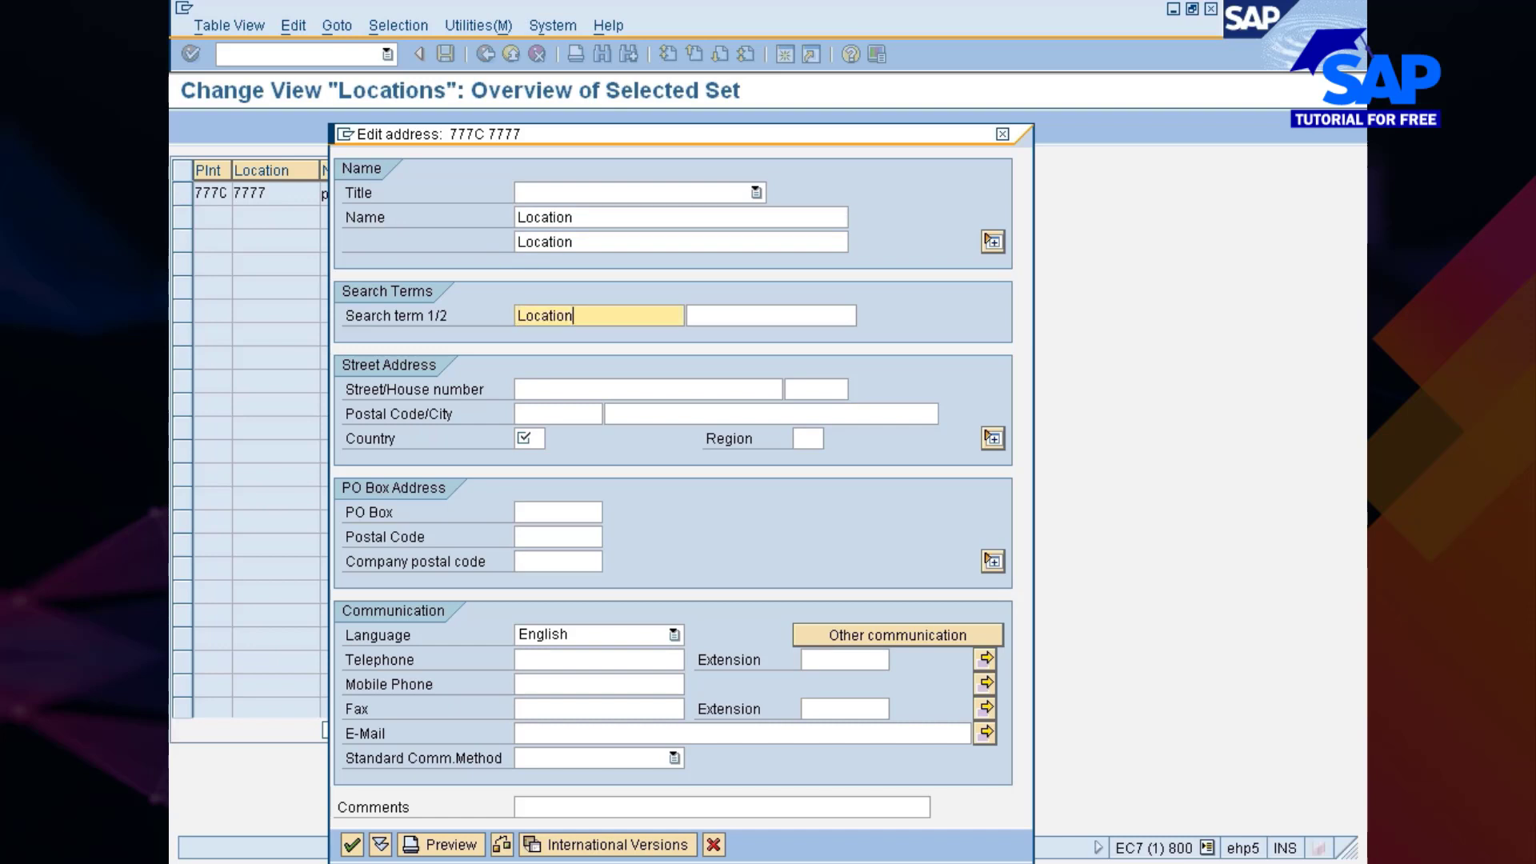
pyautogui.click(530, 440)
pyautogui.write('in')
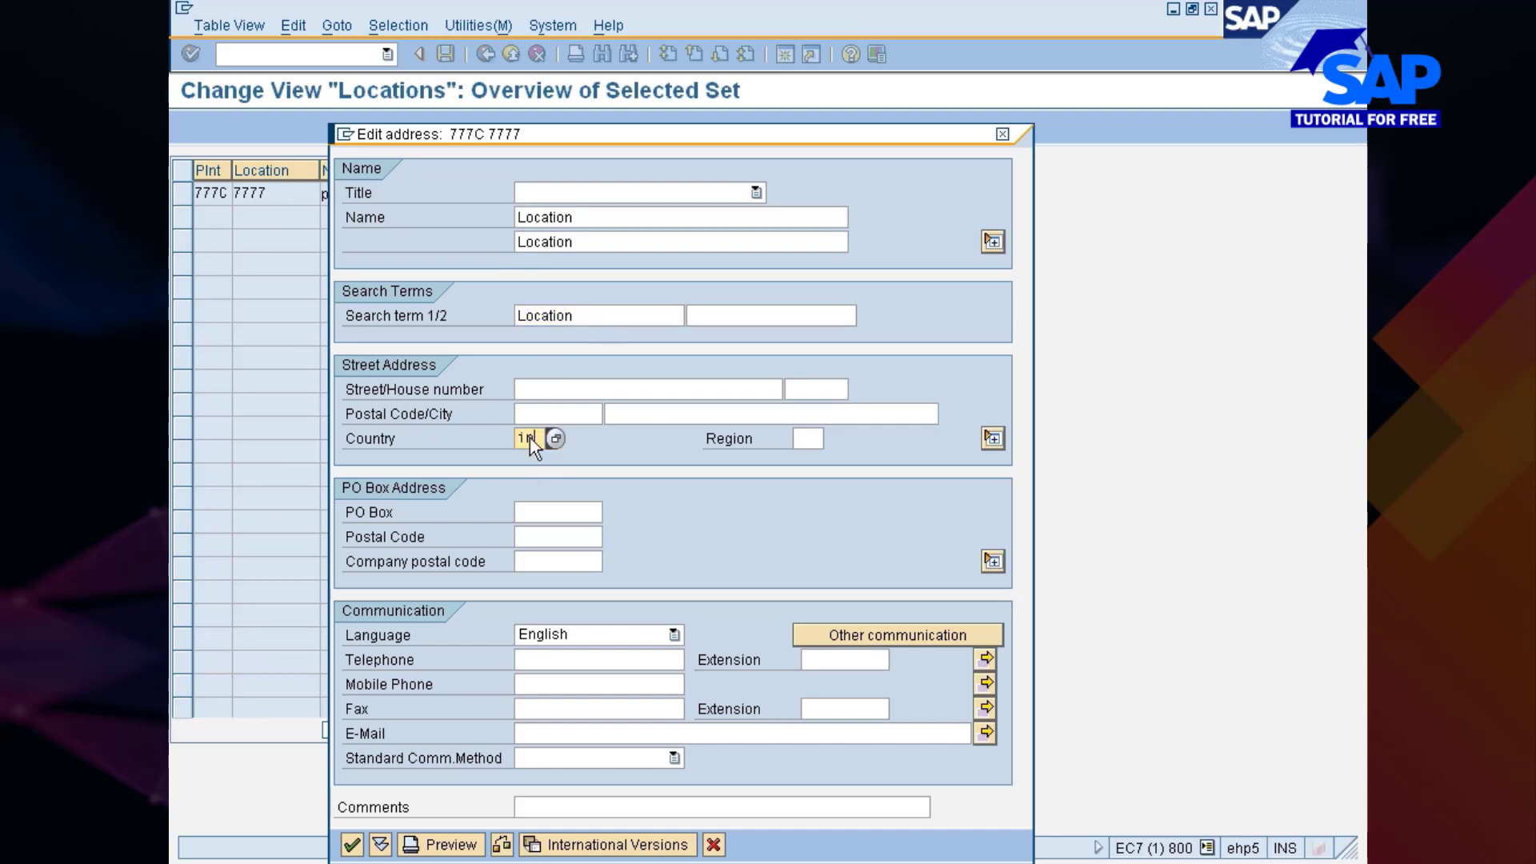
pyautogui.press('Return')
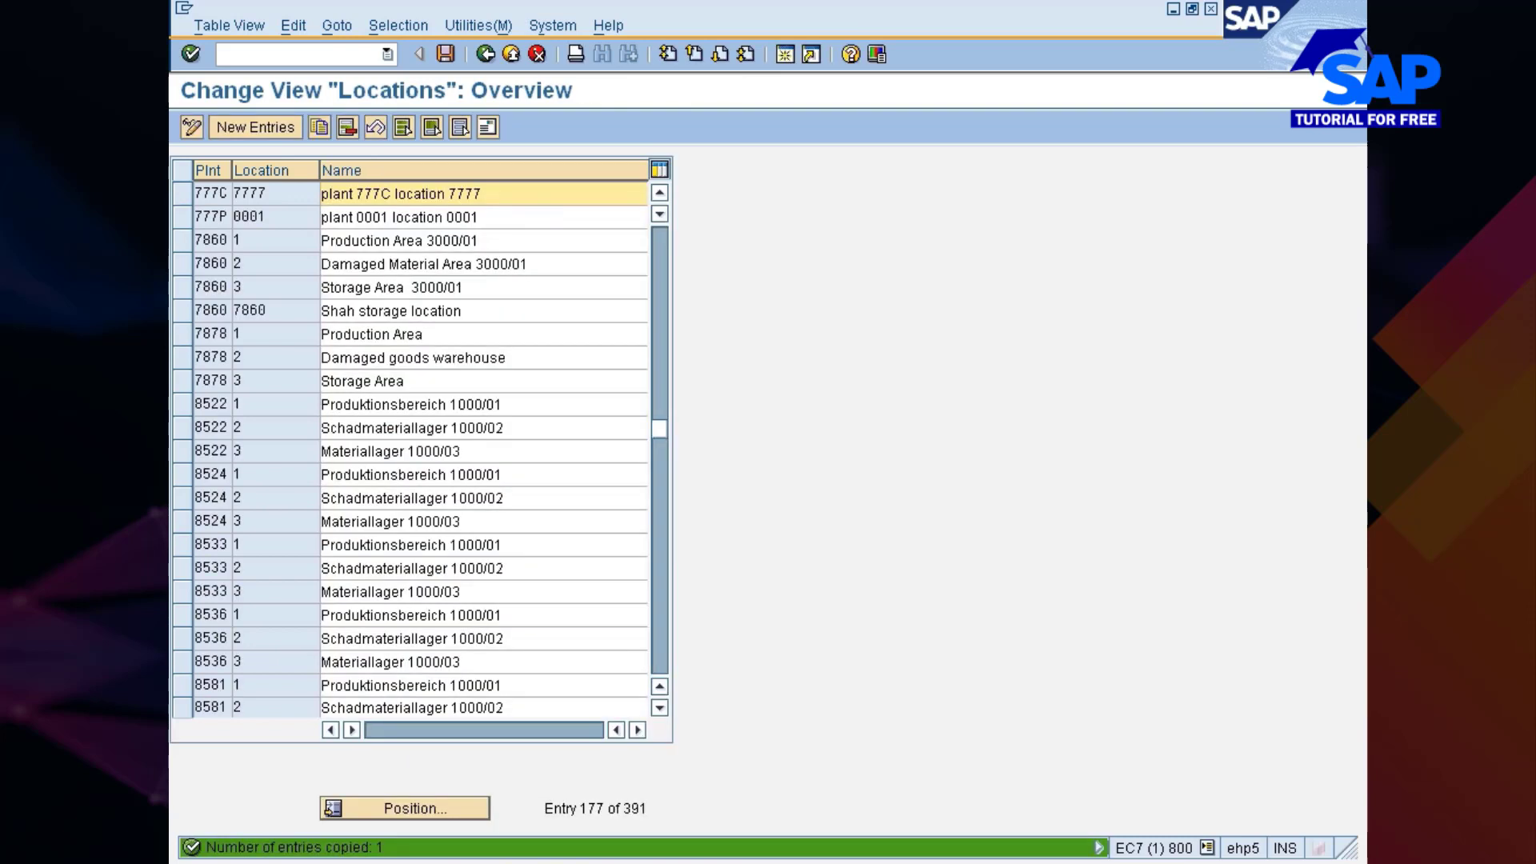
# - Save the new location in the "Nissan changes" customizing request and return to the implementation guide
pyautogui.click(446, 54)
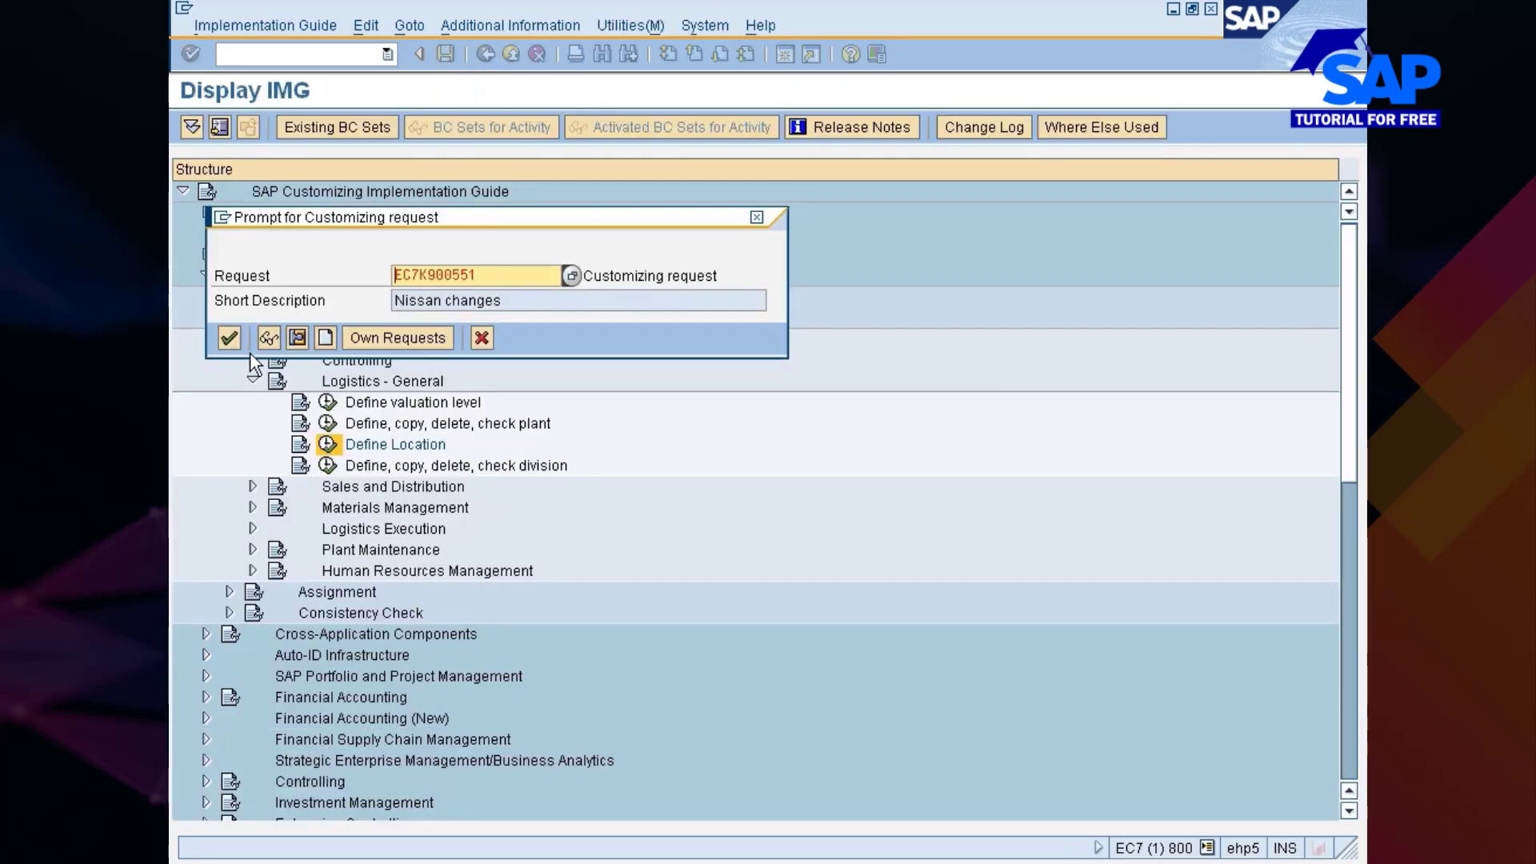
pyautogui.click(230, 336)
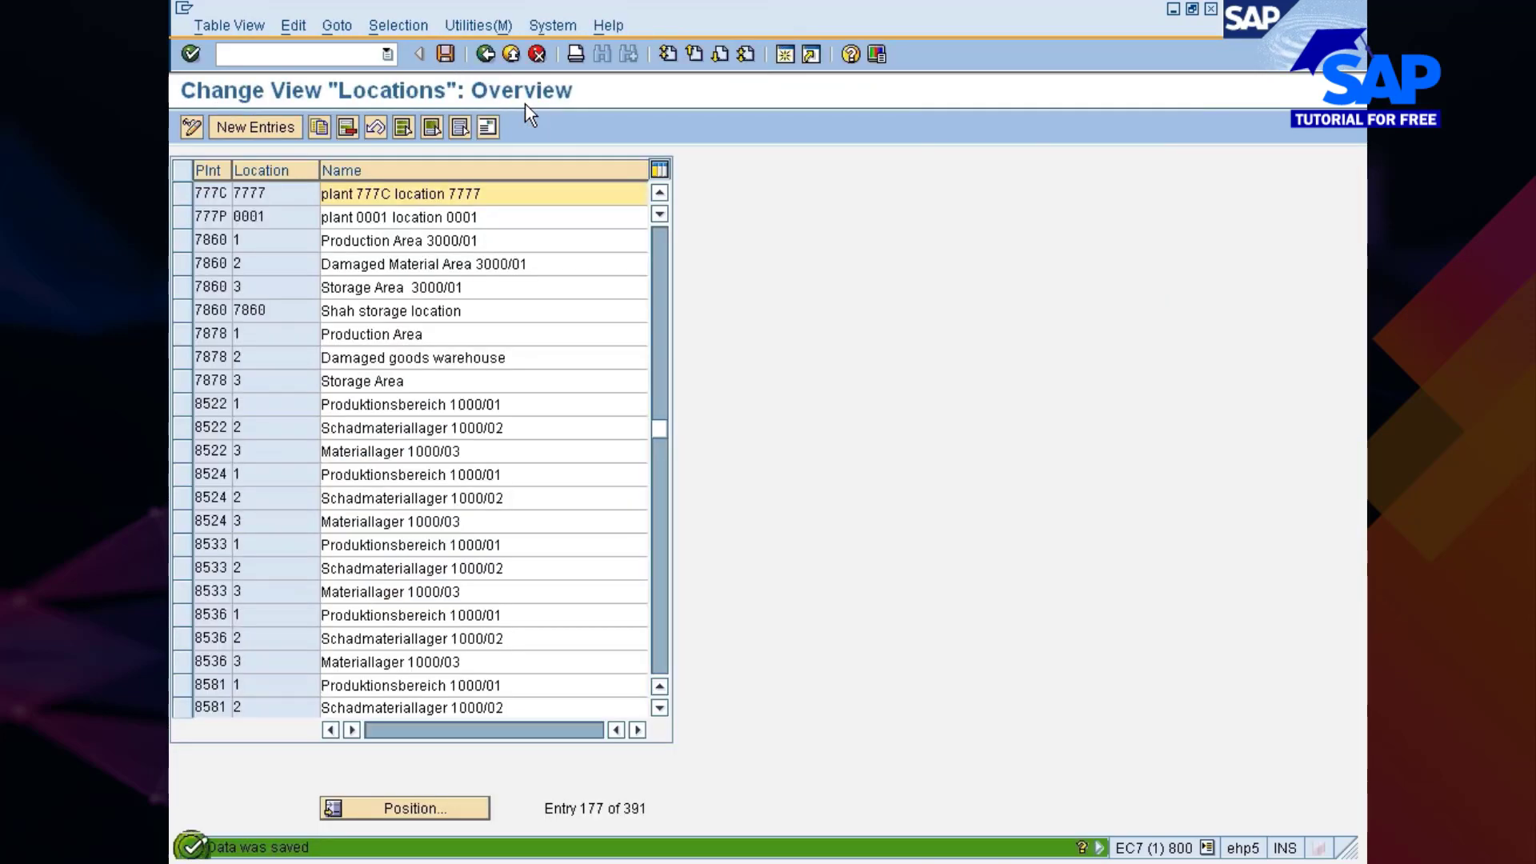
pyautogui.click(485, 54)
# - Open the "Copy, delete, check division" activity under Logistics - General
pyautogui.click(388, 468)
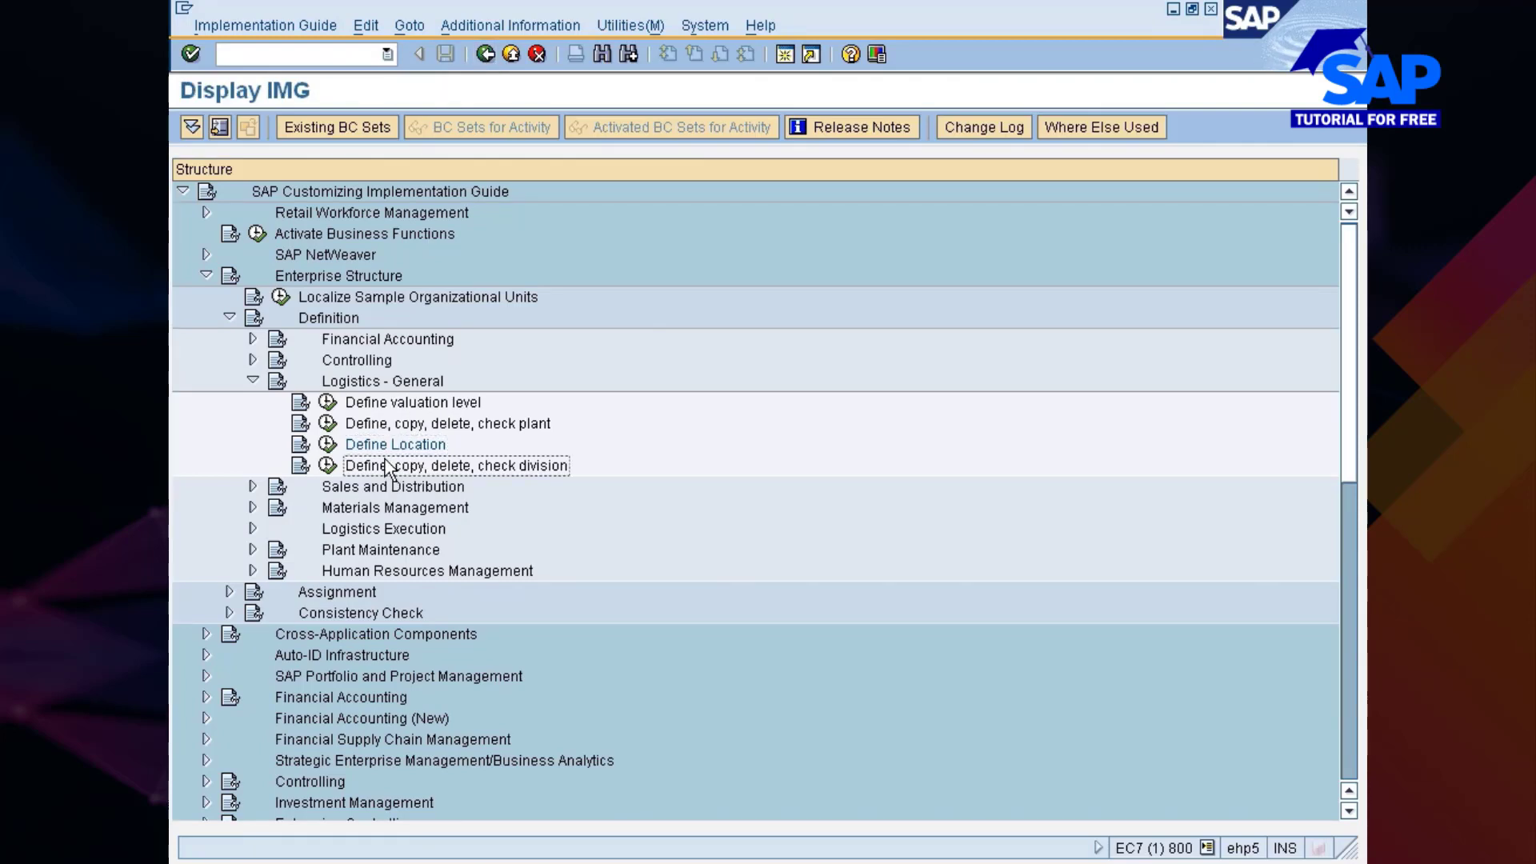
pyautogui.click(327, 466)
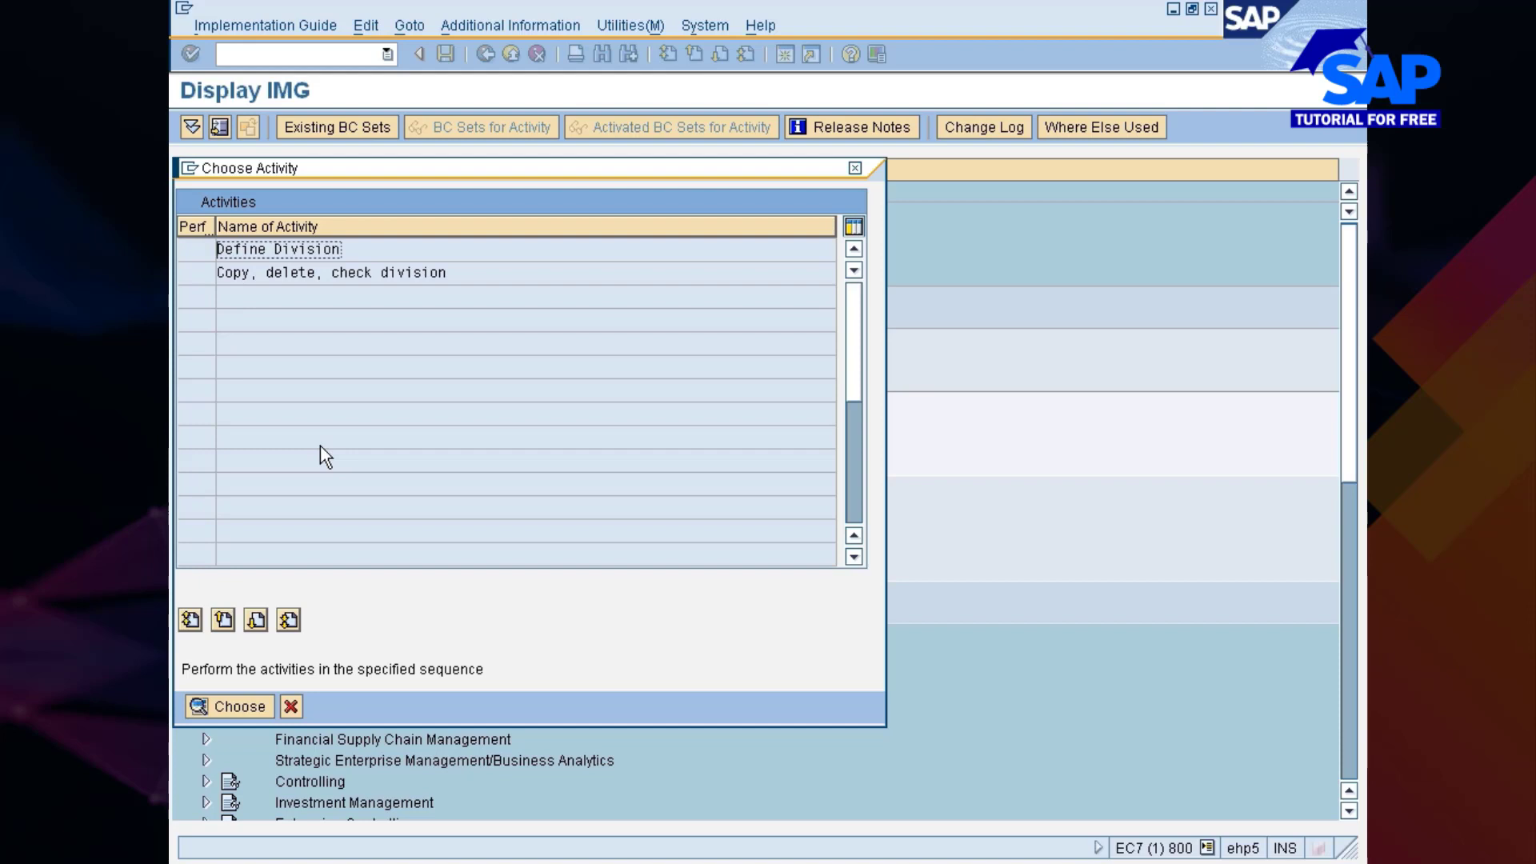
pyautogui.click(237, 274)
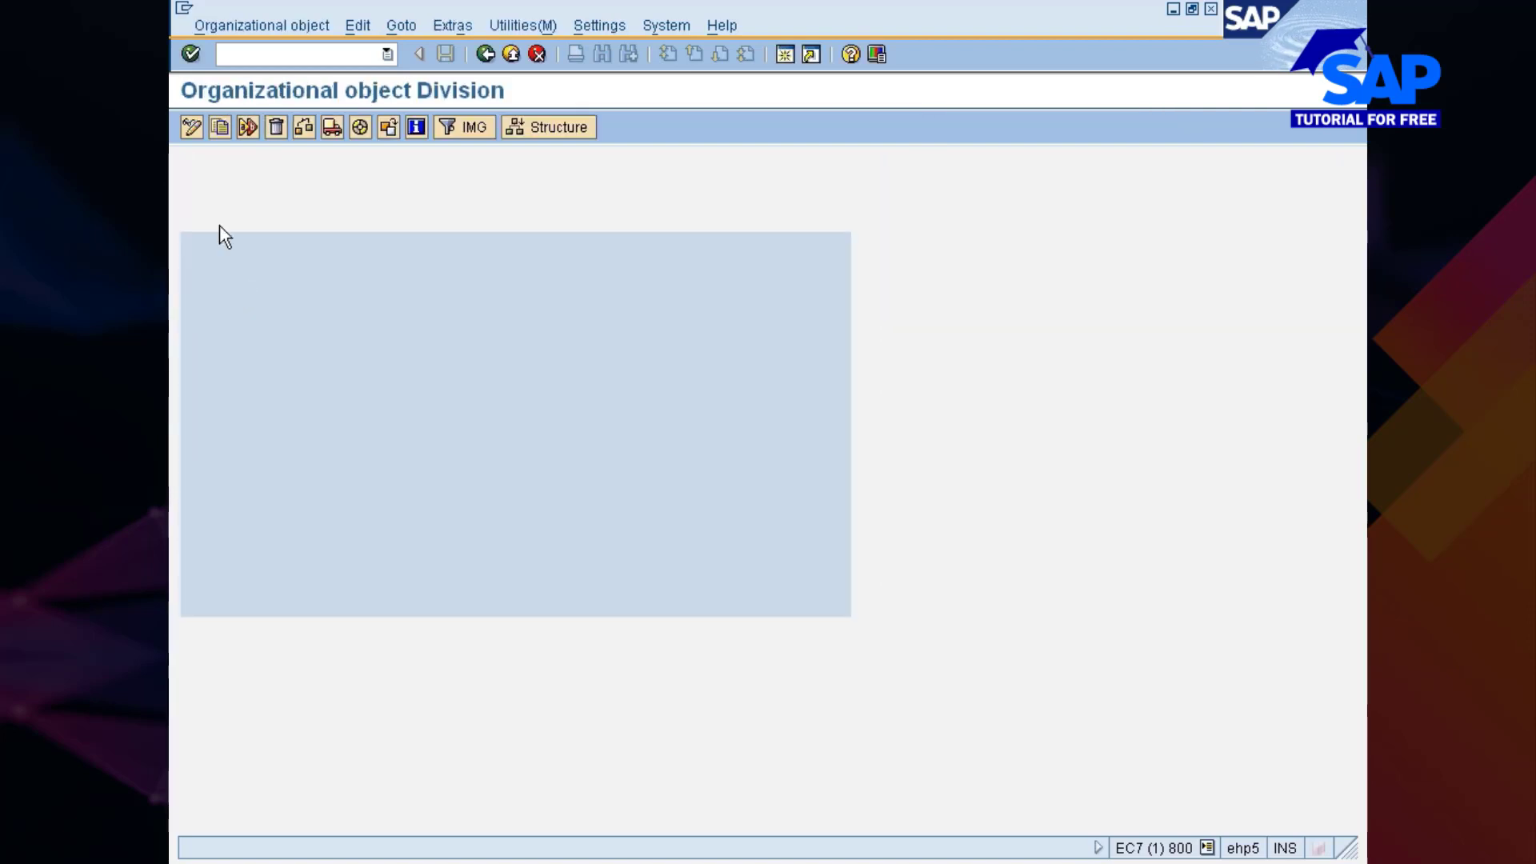
# - Copy division 00 to new division 77, accepting the transport notice and declining to transport number ranges
pyautogui.click(219, 128)
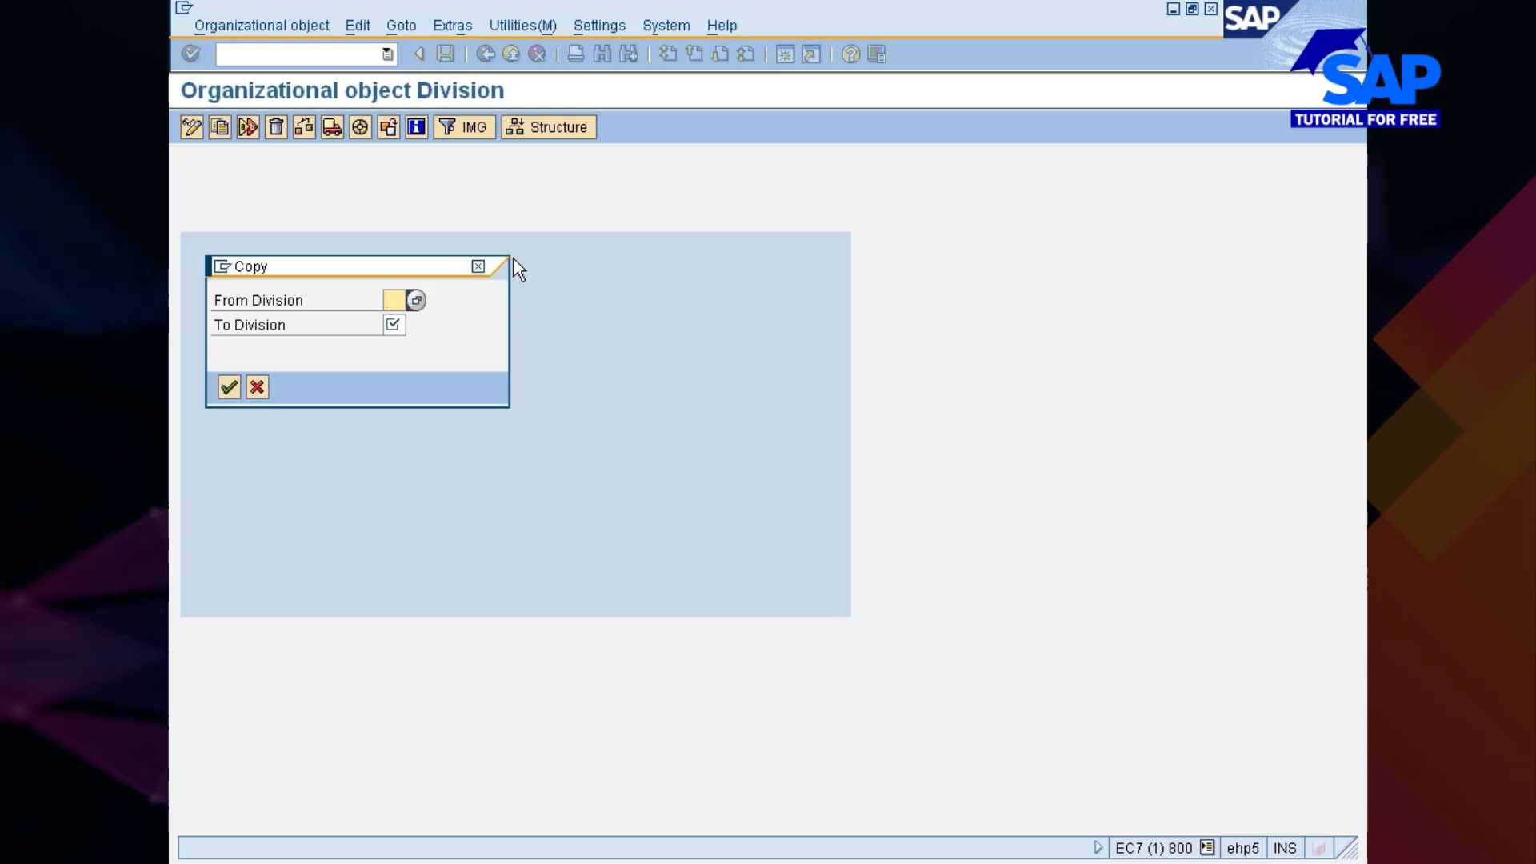
pyautogui.click(415, 300)
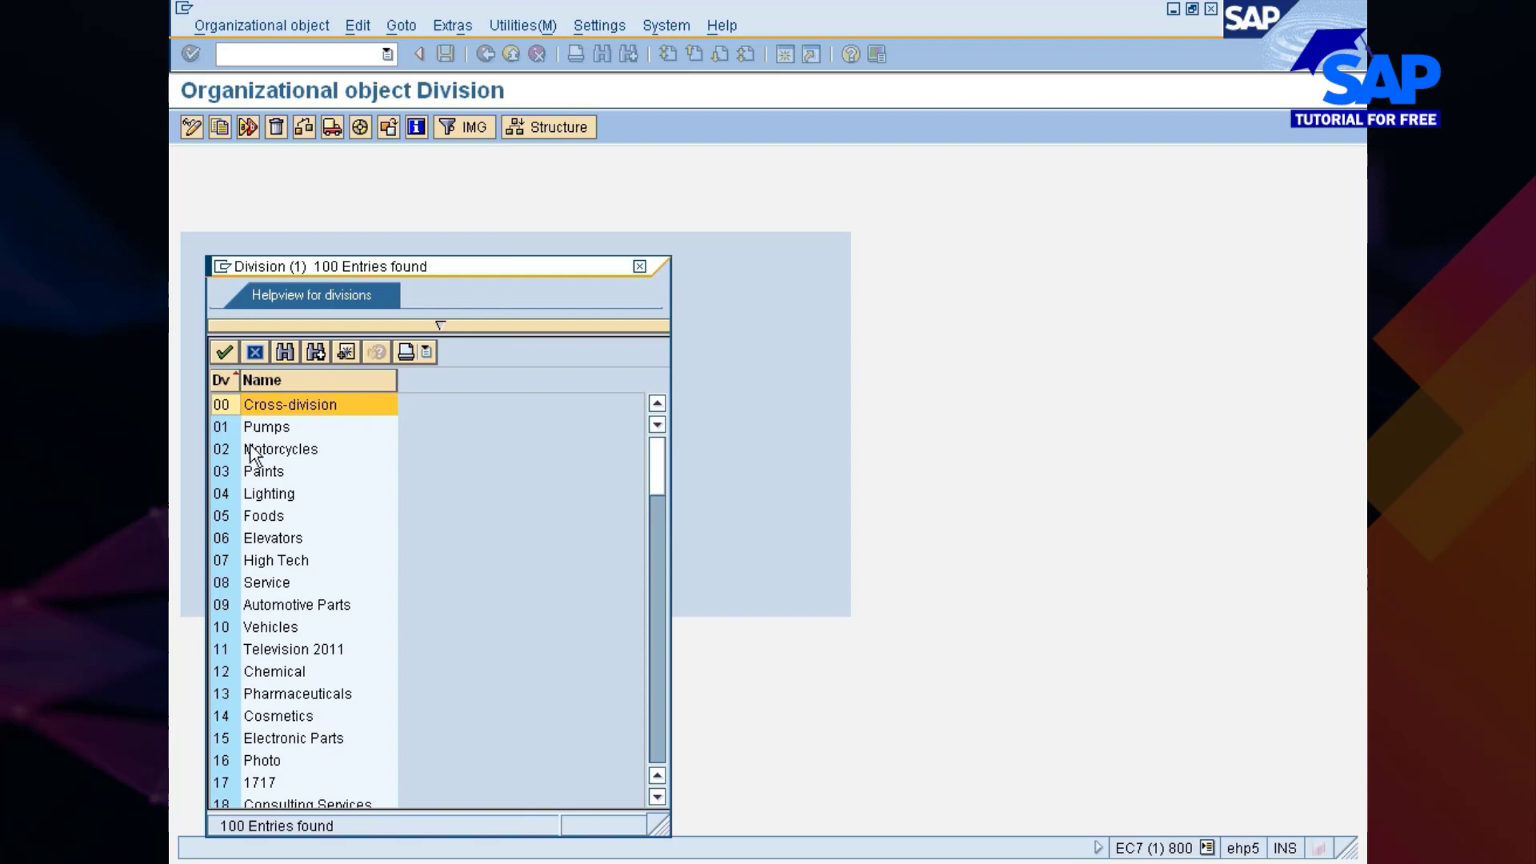
pyautogui.doubleClick(223, 405)
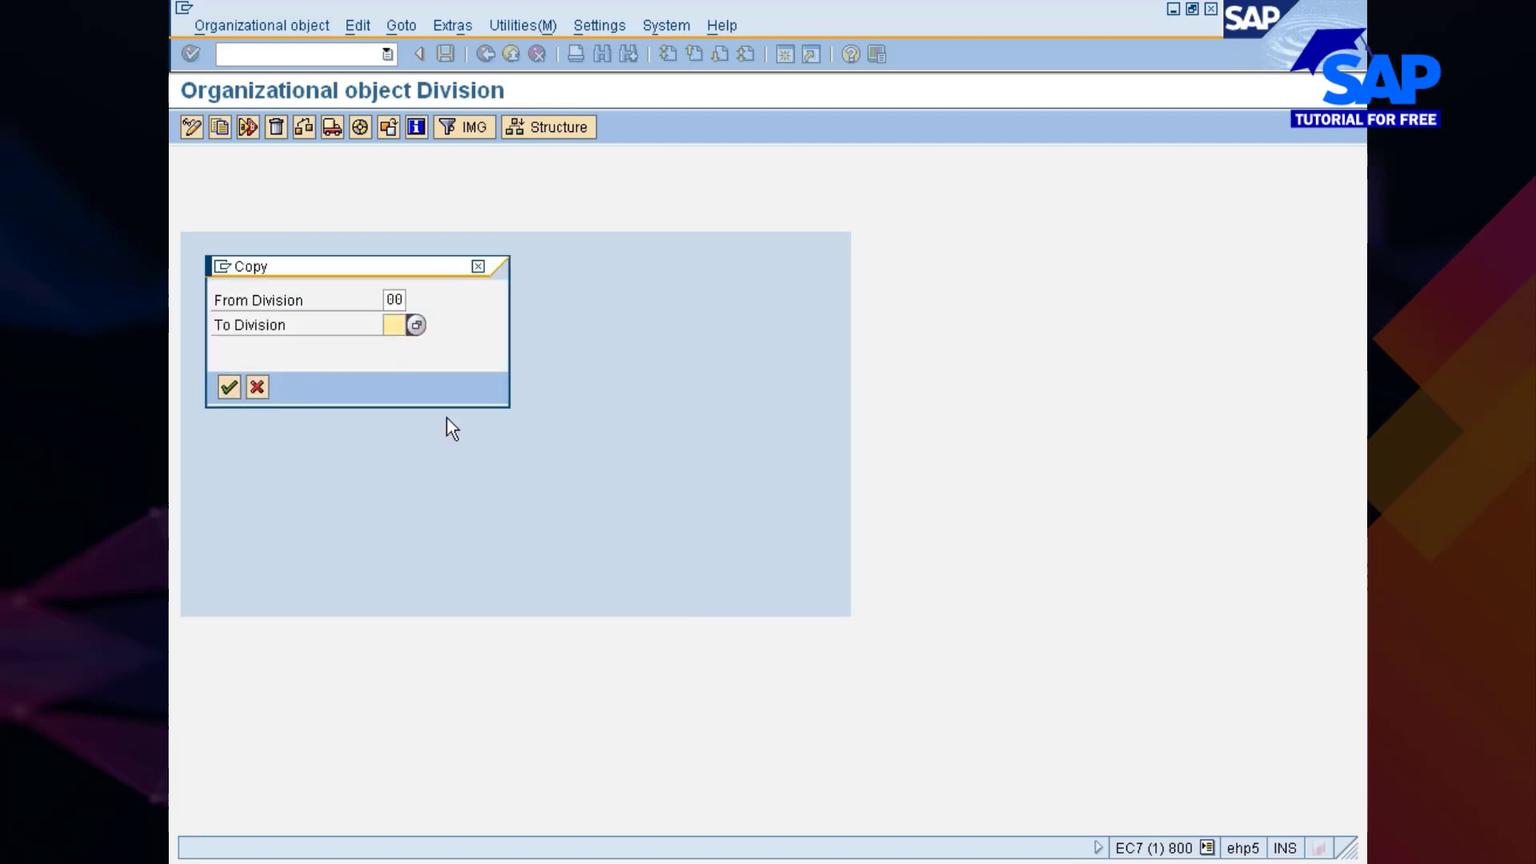
pyautogui.write('77')
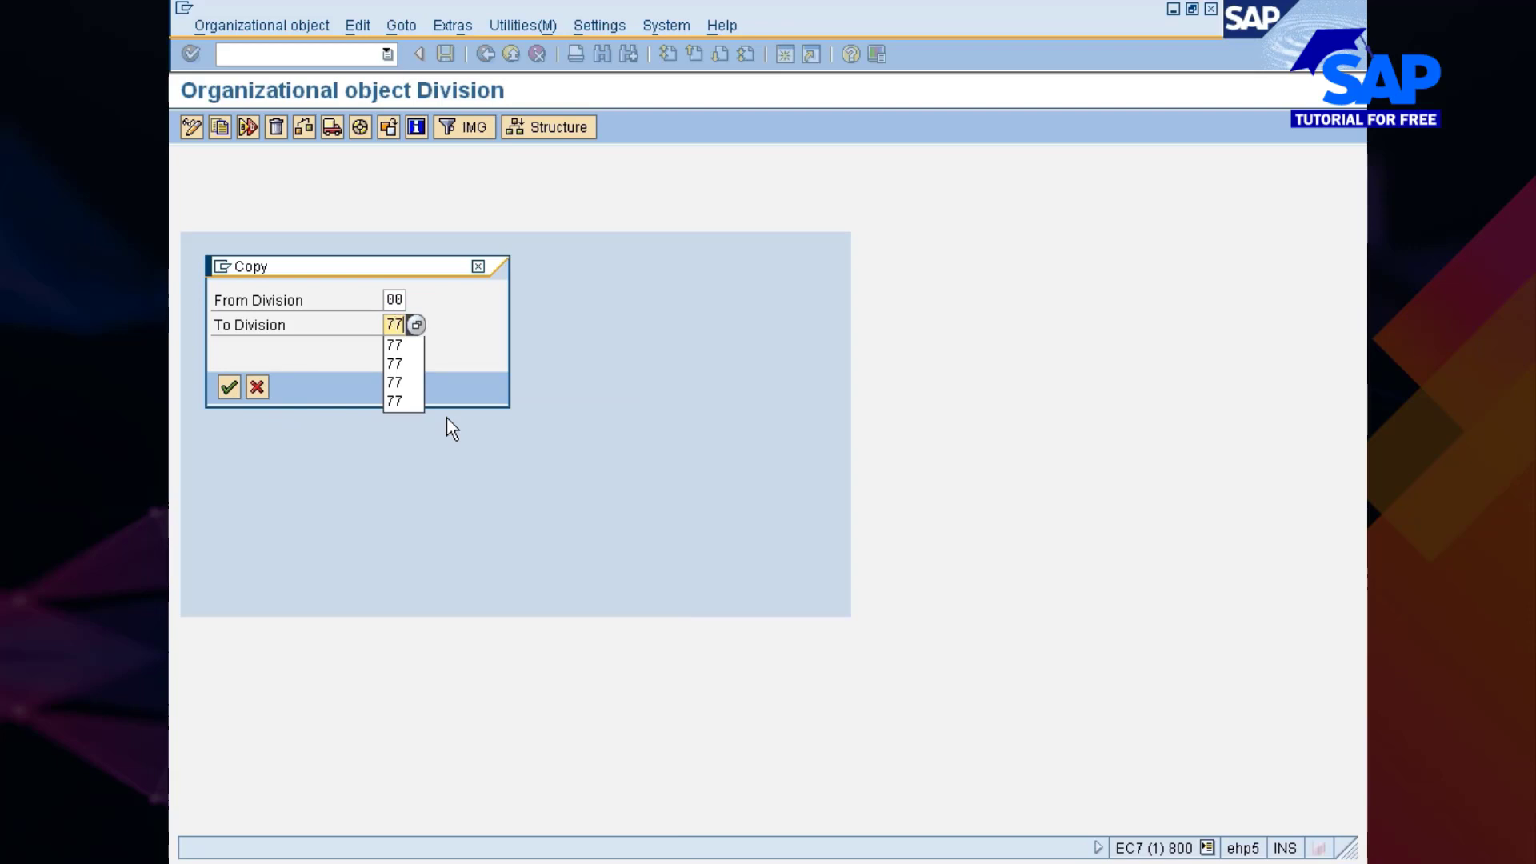
pyautogui.press('Return')
pyautogui.press('Return')
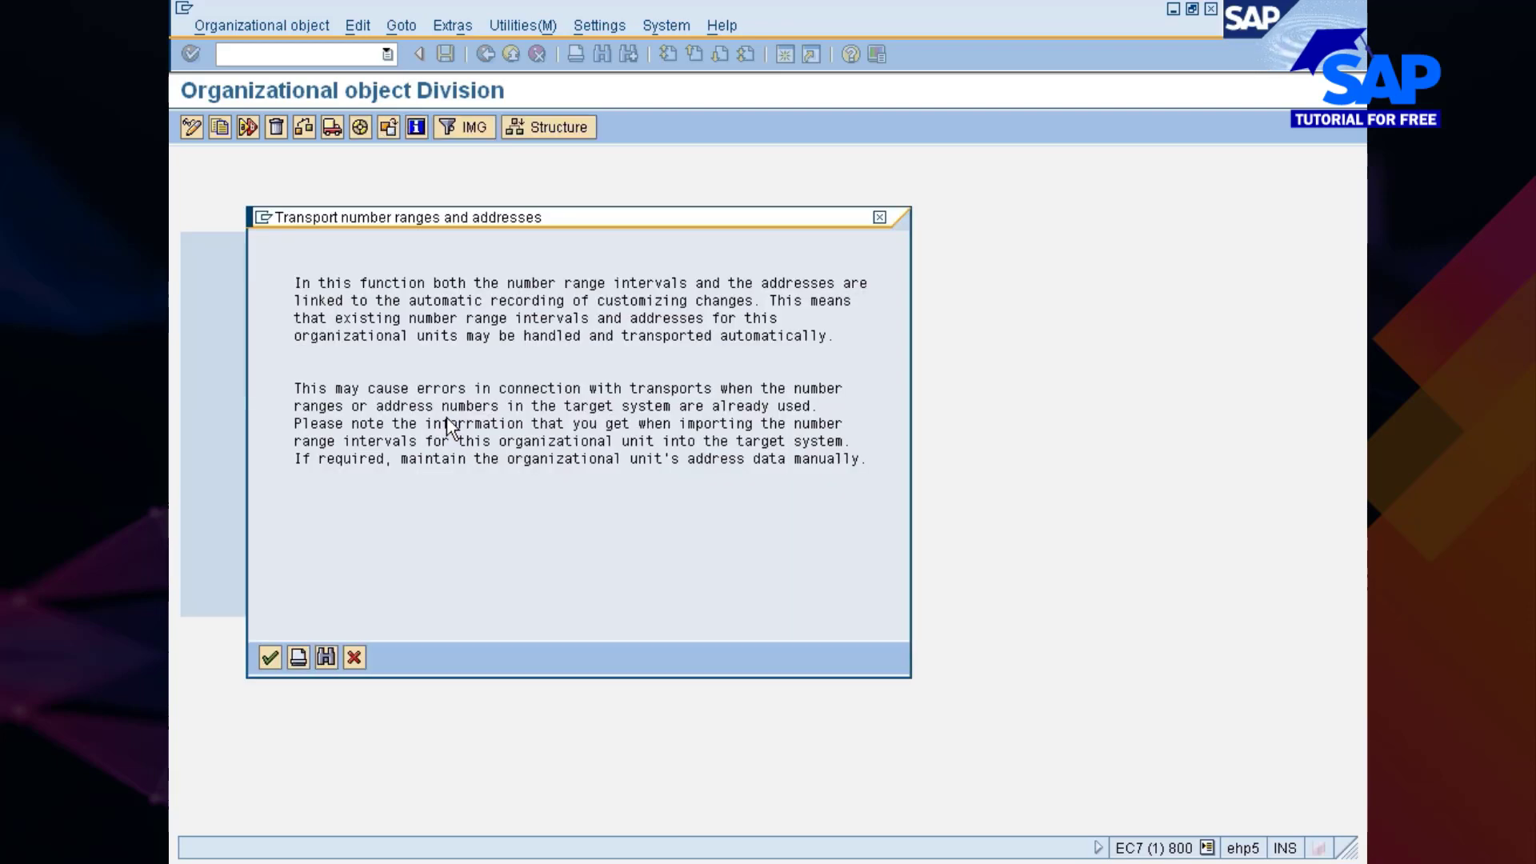
pyautogui.press('Return')
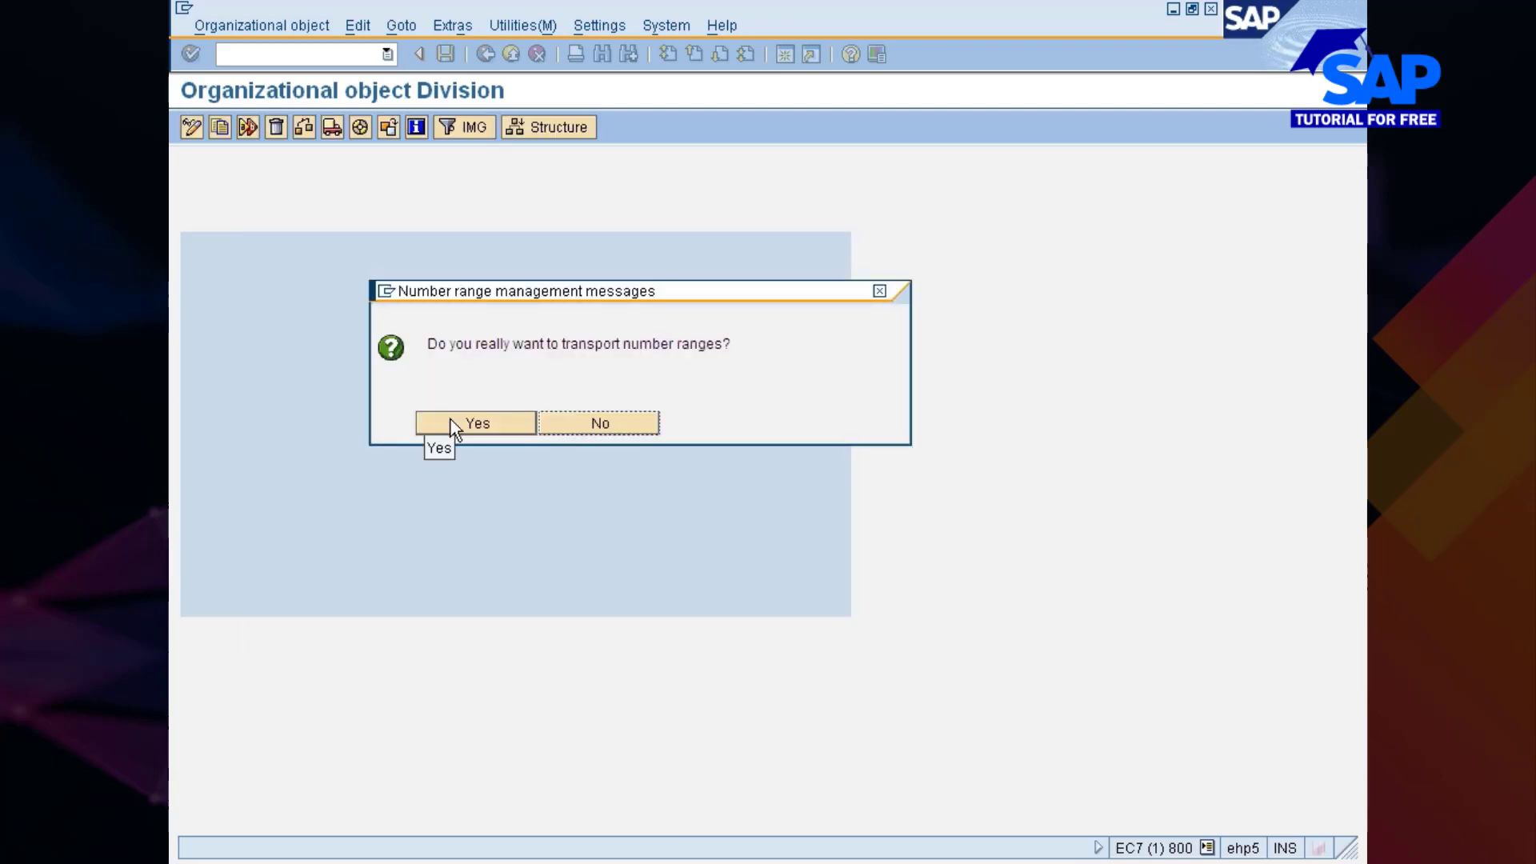
pyautogui.click(600, 425)
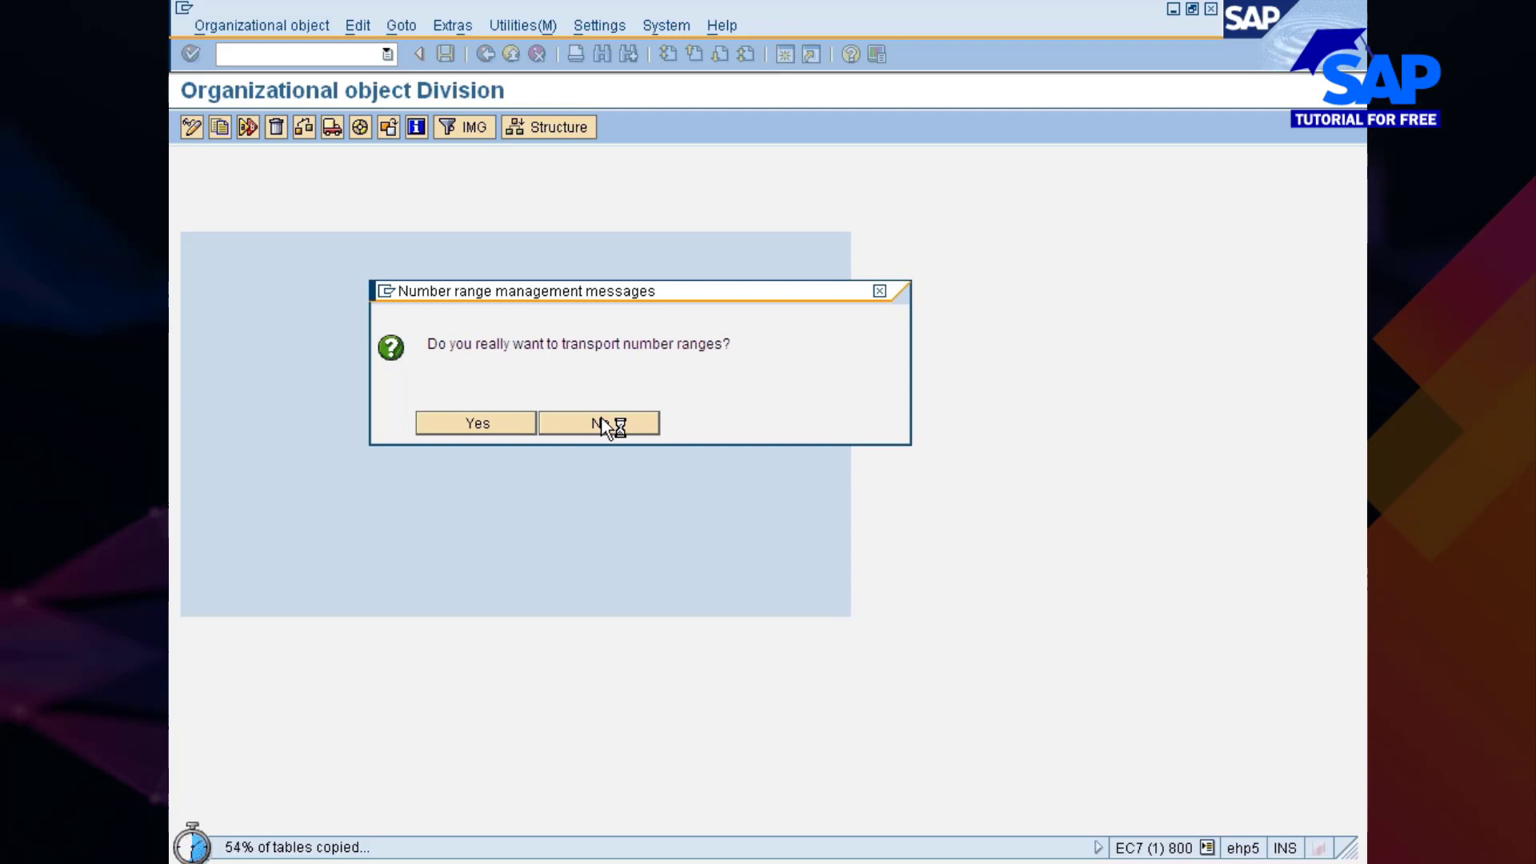
# - Record the division copy in the "Nissan changes" customizing request, close the completion message, and return to the activity list
pyautogui.moveTo(590, 291); pyautogui.dragTo(646, 204)
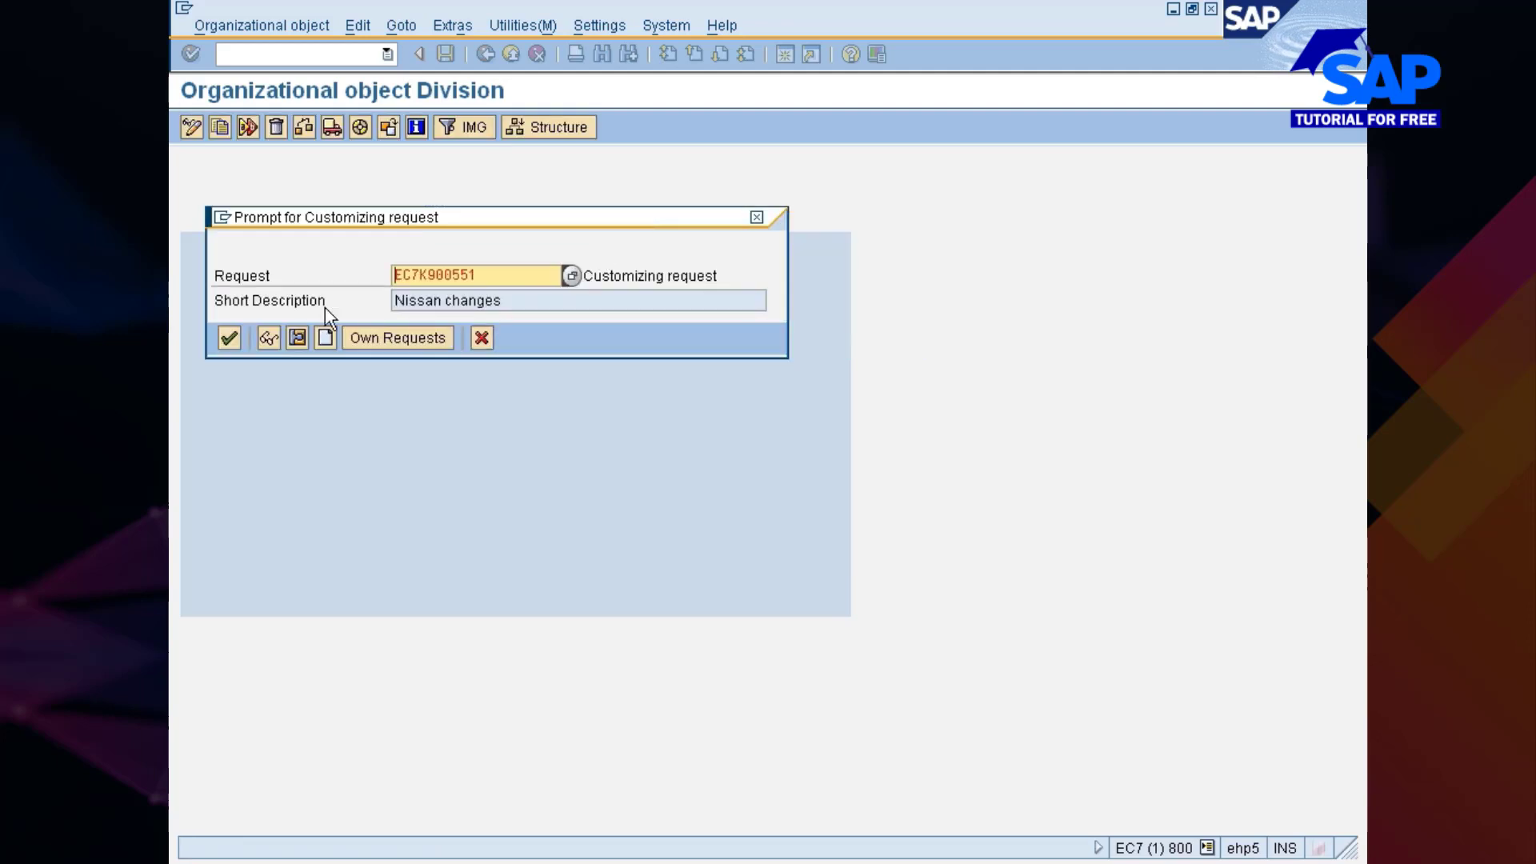
pyautogui.click(229, 338)
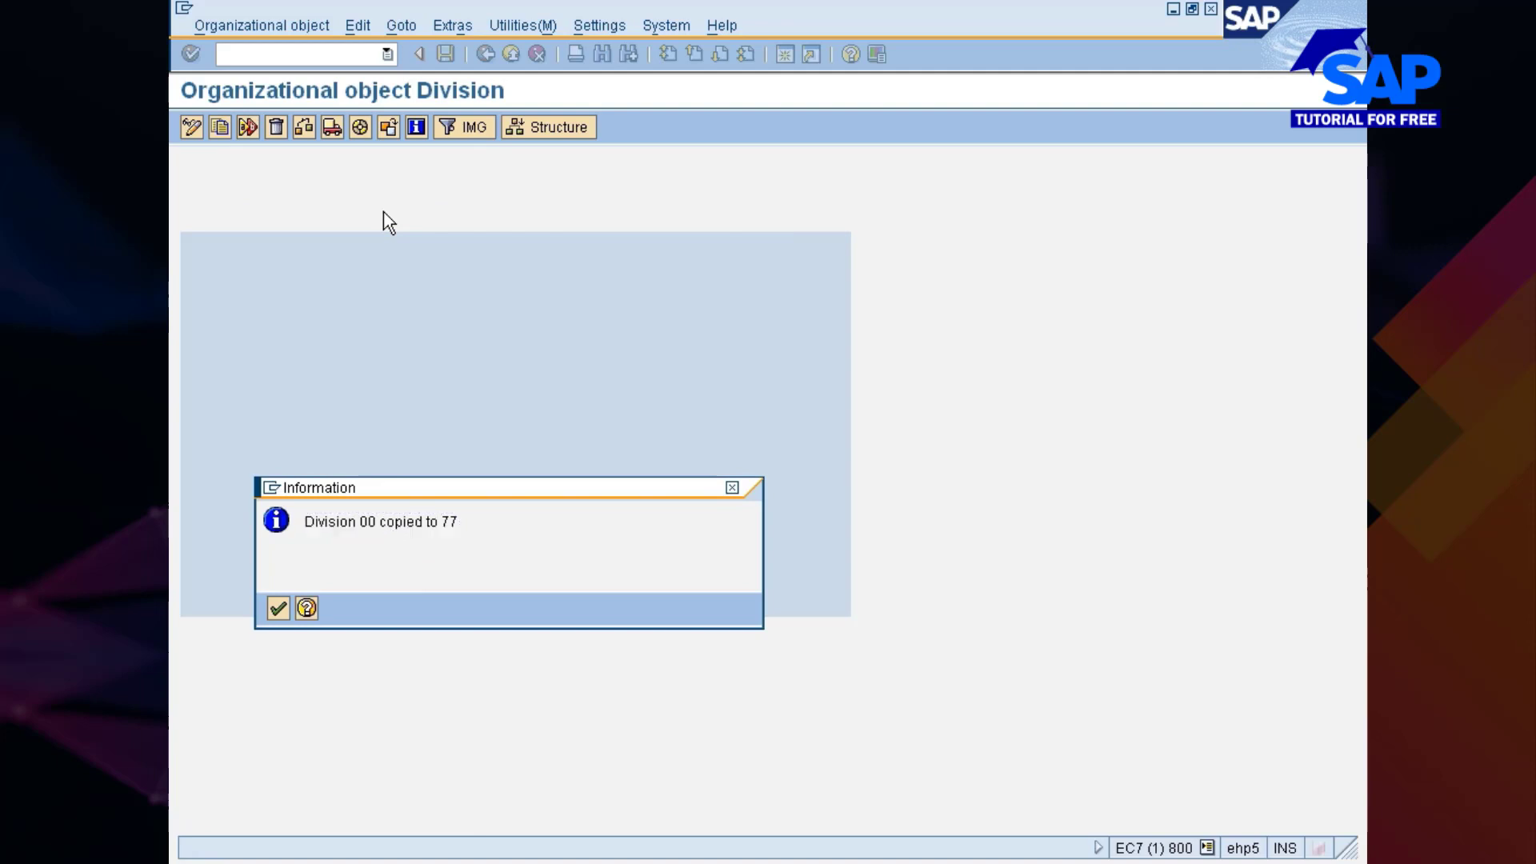
pyautogui.press('Return')
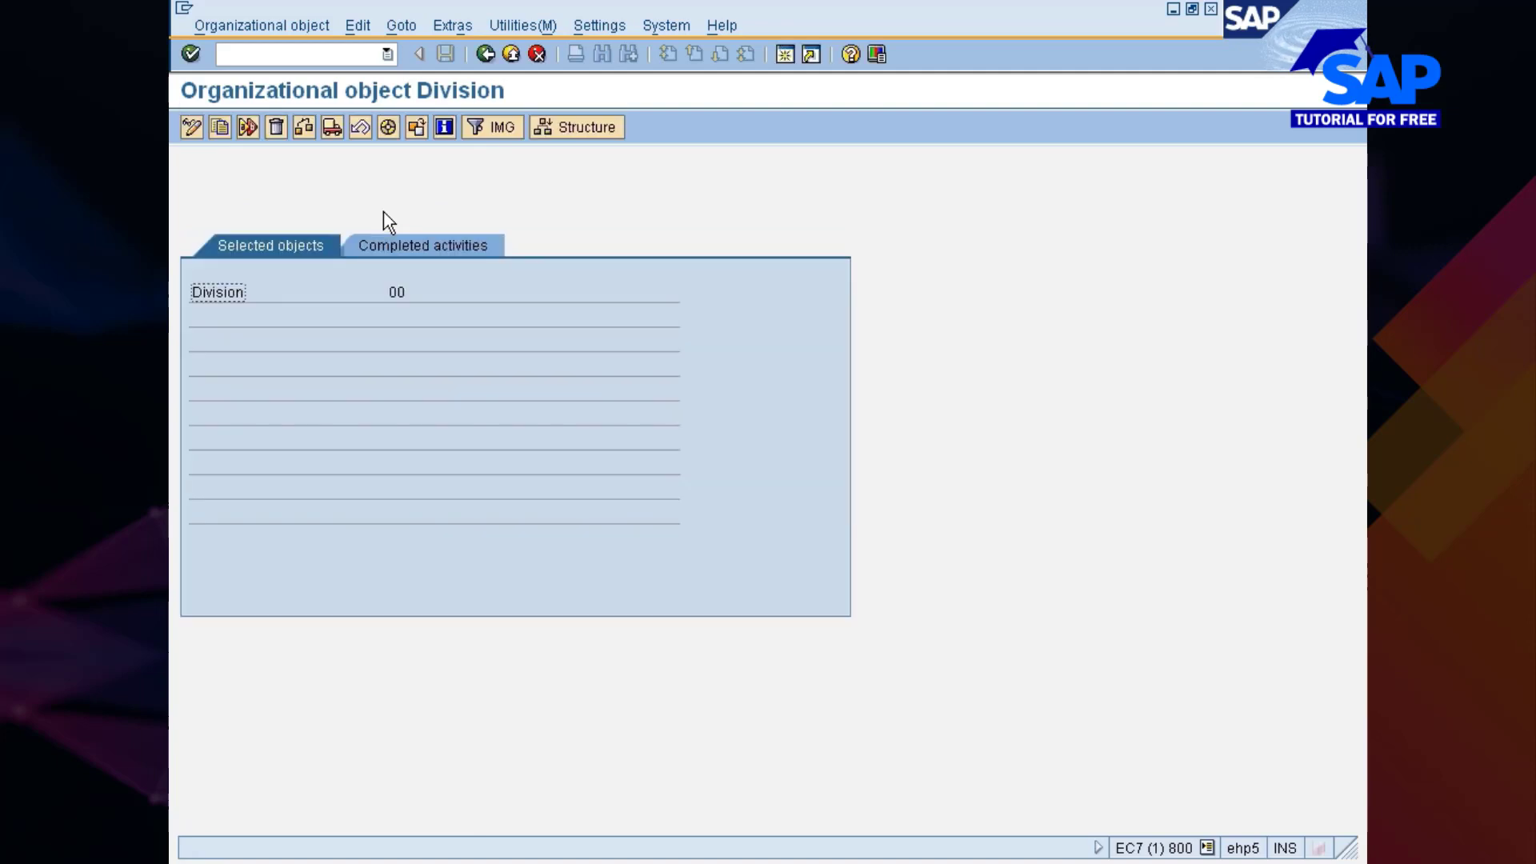
pyautogui.click(485, 55)
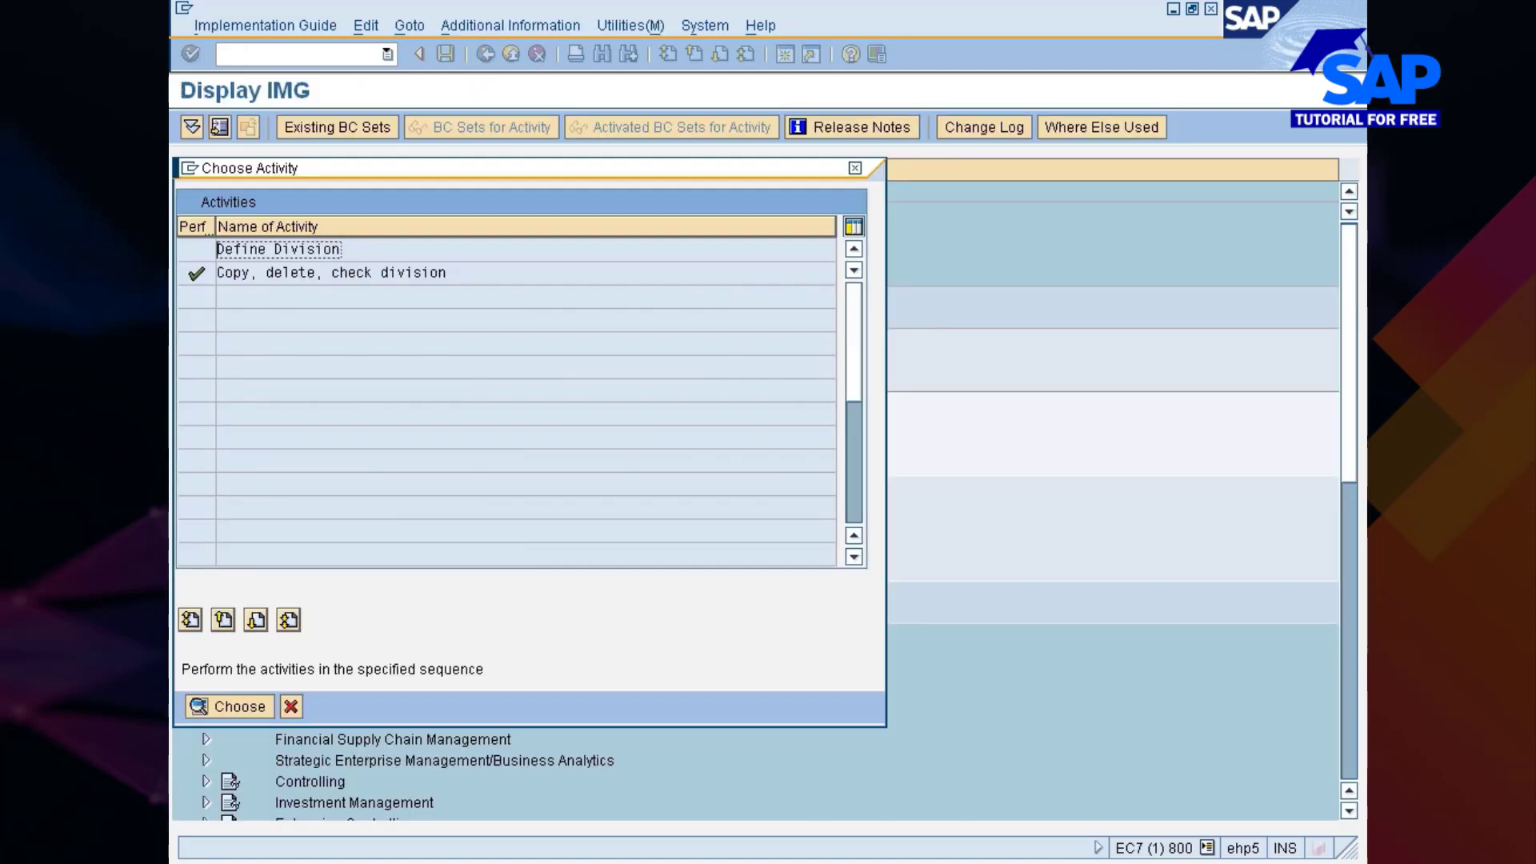
# - Open the Define Division activity and position the list at division 77
pyautogui.doubleClick(280, 249)
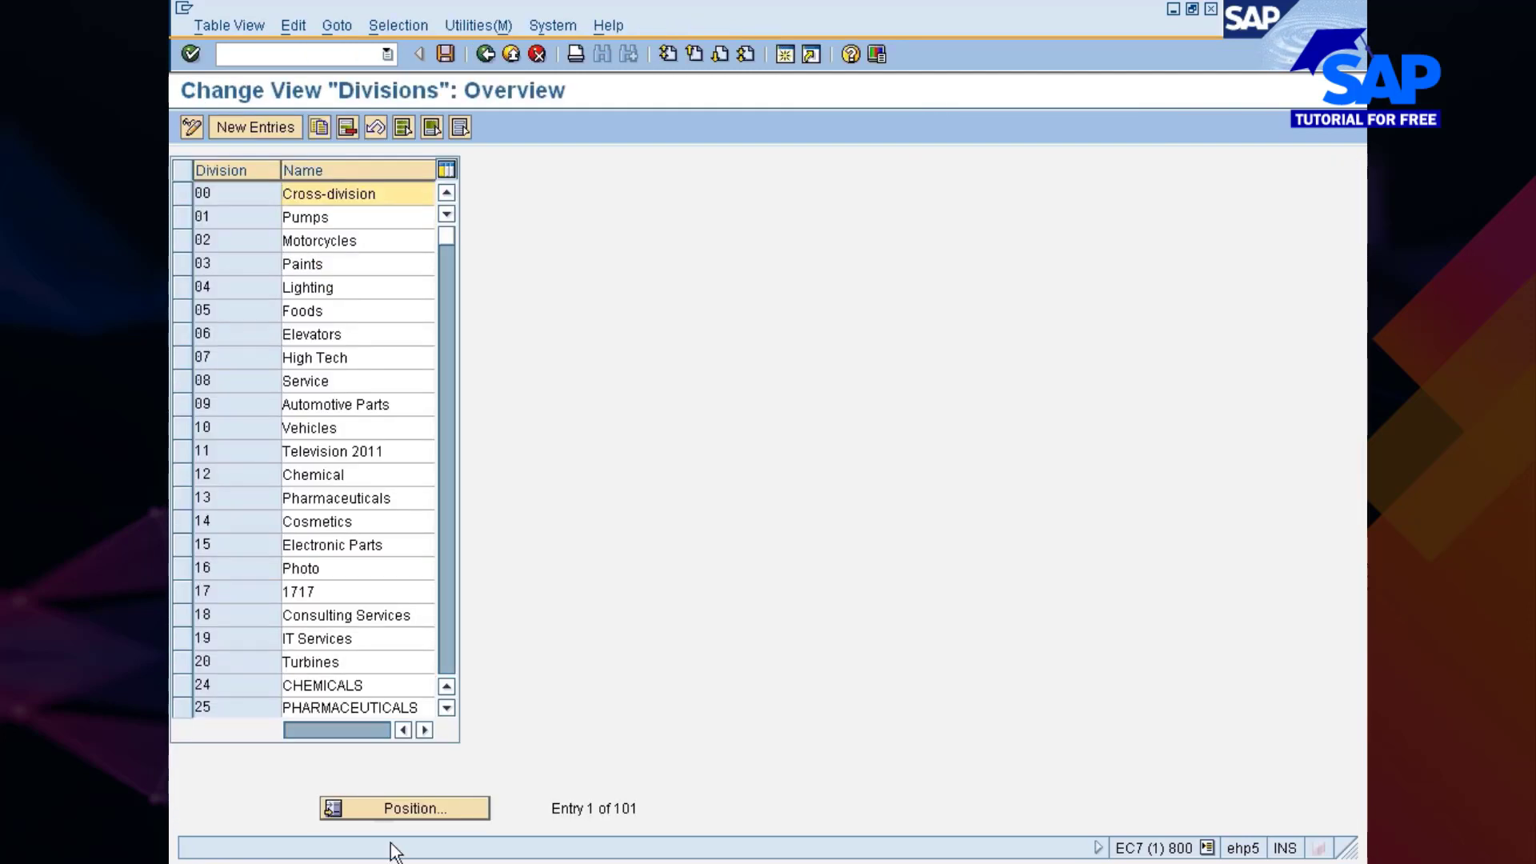
pyautogui.click(400, 814)
pyautogui.write('77')
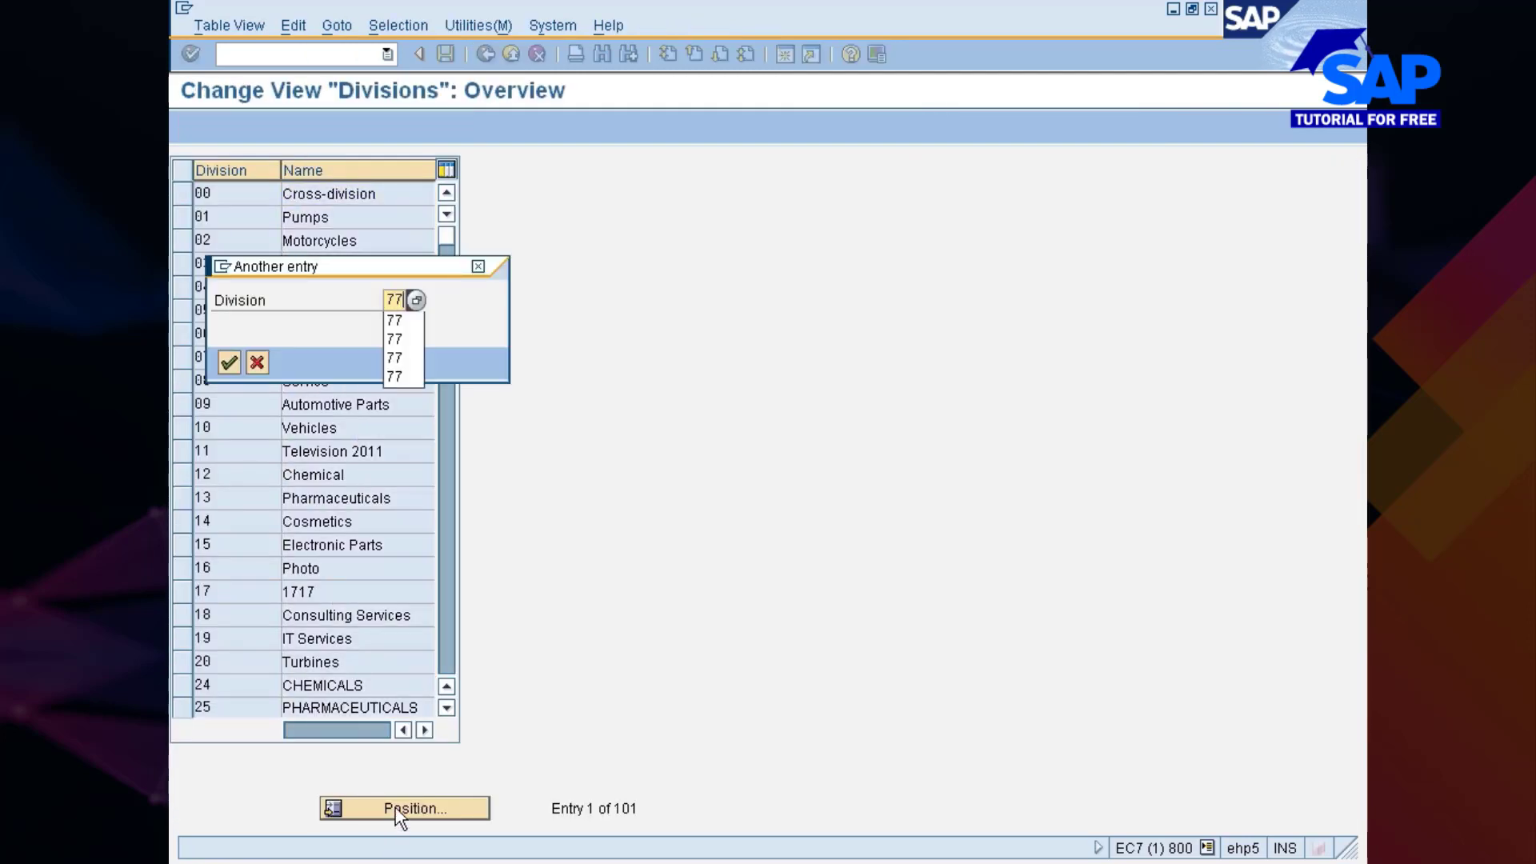
pyautogui.press('Return')
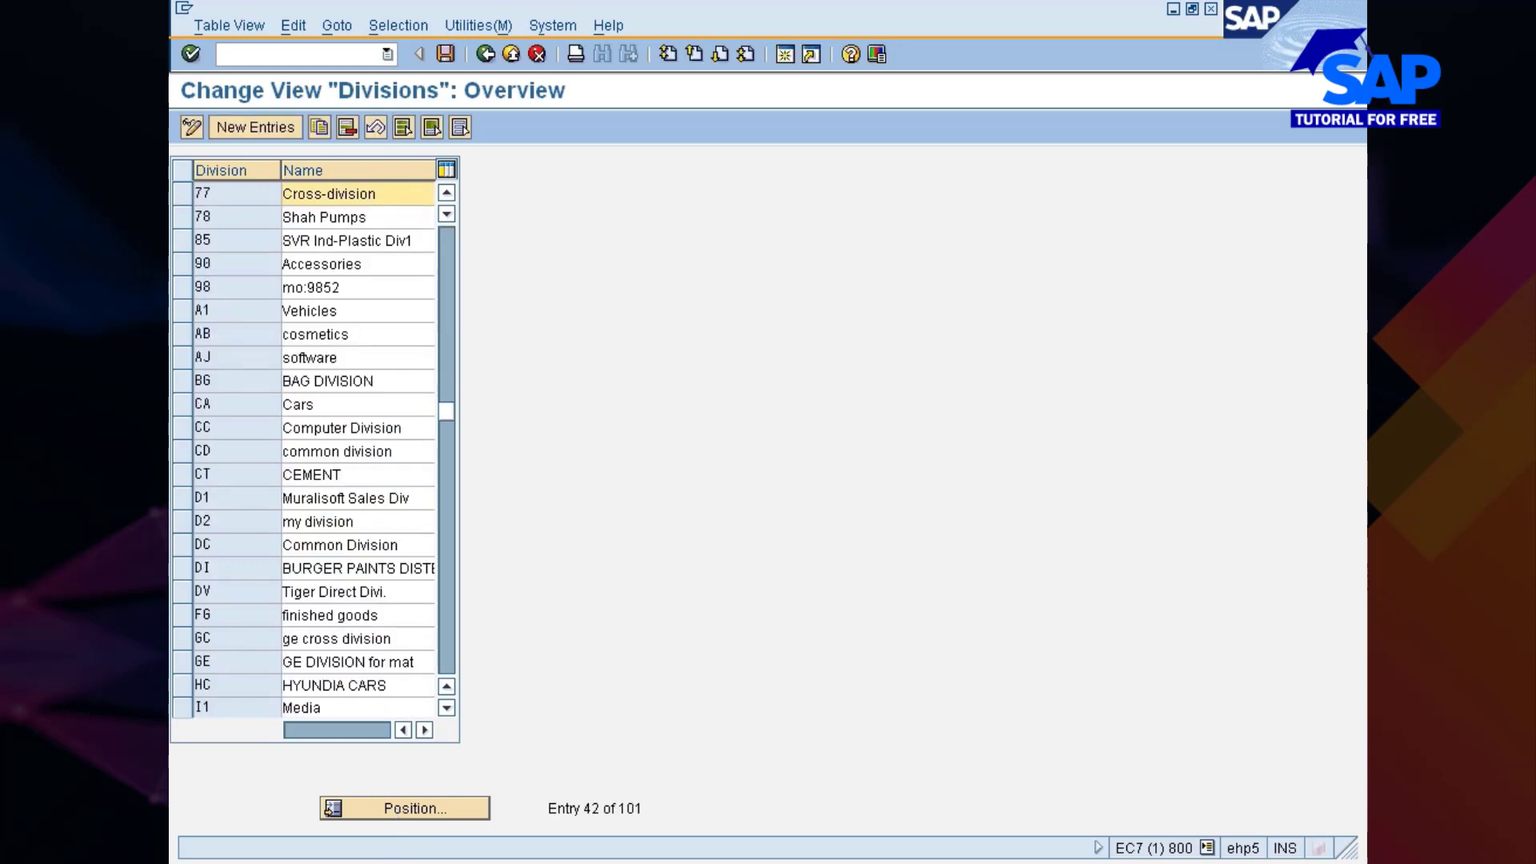
# - Rename division 77 to "Division for Nissan"
pyautogui.click(392, 216)
pyautogui.click(386, 194)
pyautogui.click(322, 195)
pyautogui.press('BackSpace')
pyautogui.press('BackSpace')
pyautogui.press('BackSpace')
pyautogui.press('BackSpace')
pyautogui.press('BackSpace')
pyautogui.press('BackSpace')
pyautogui.write('D')
pyautogui.press('Delete')
pyautogui.press('End')
pyautogui.write('for Niss')
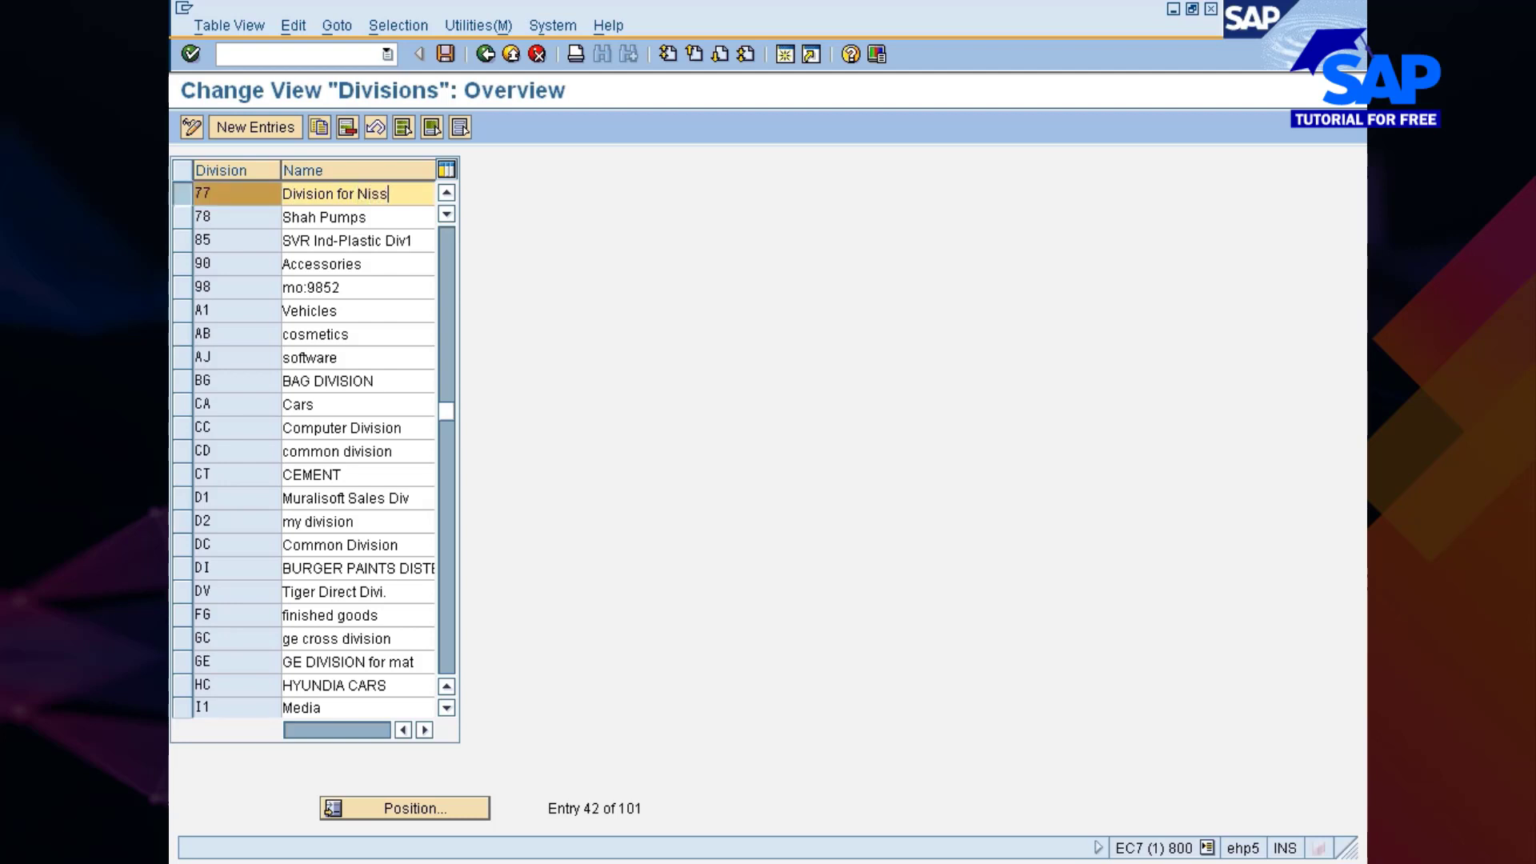
pyautogui.write('an')
# - Confirm the renamed division and save it in the "Nissan changes" customizing request
pyautogui.press('Return')
pyautogui.hotkey('ctrl', 's')
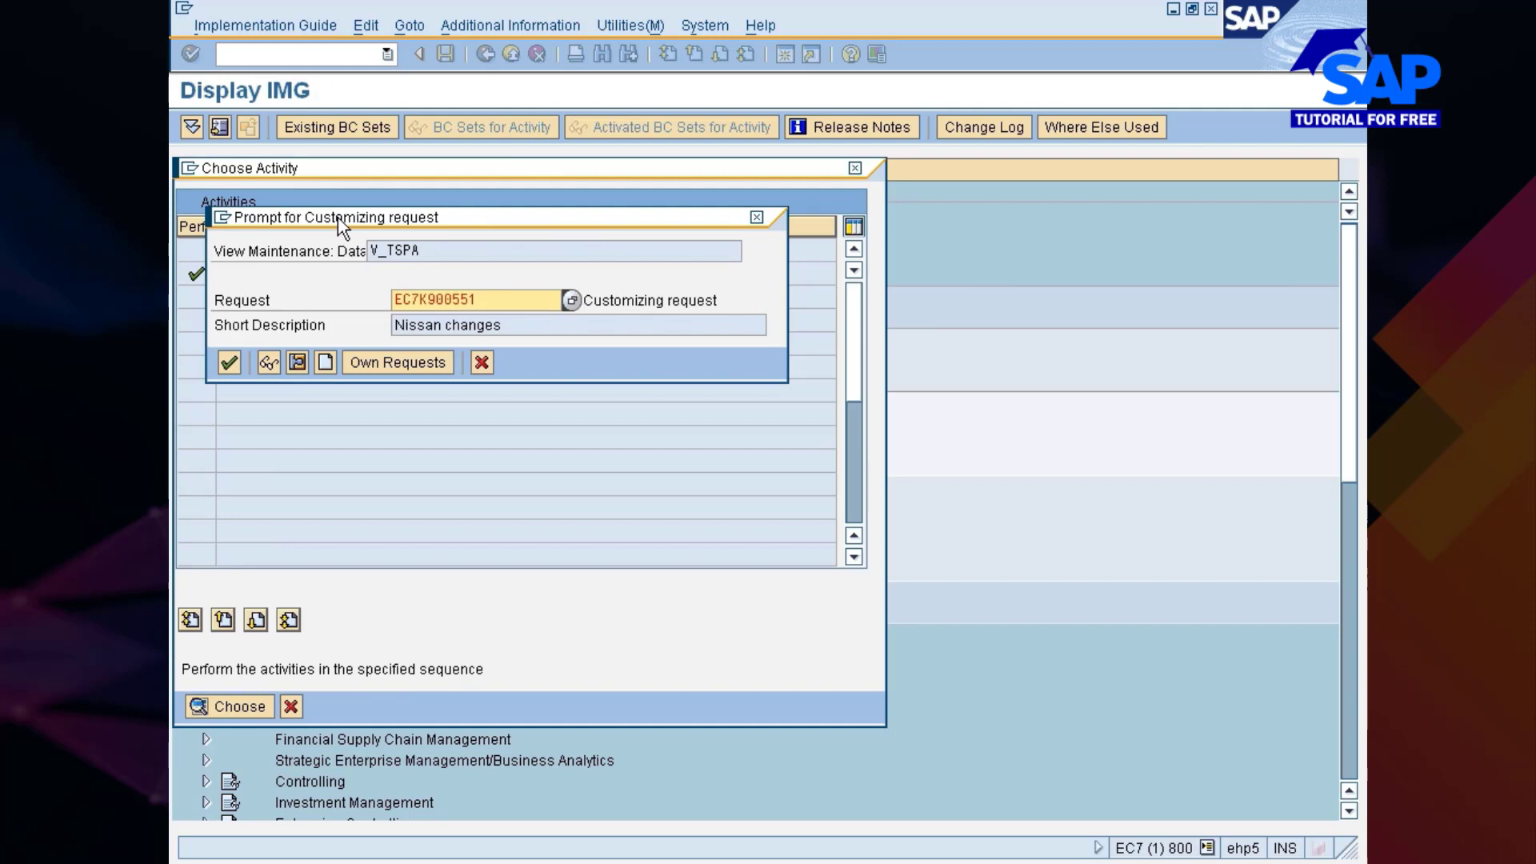
pyautogui.click(229, 362)
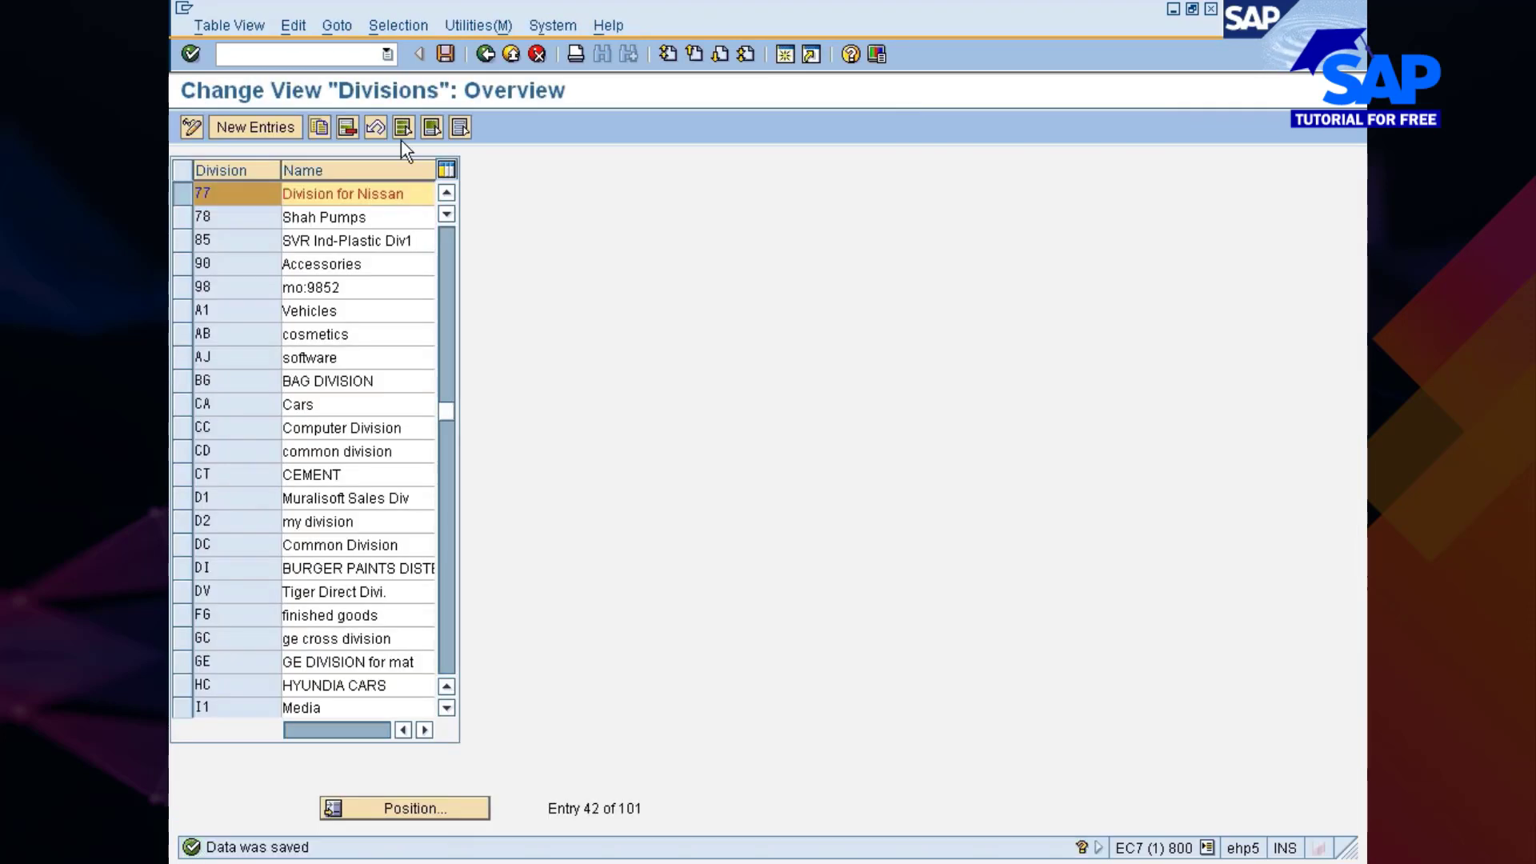
# - Leave the division activities and open the activity for copying a sales organization under Sales and Distribution in the enterprise structure definition
pyautogui.click(484, 54)
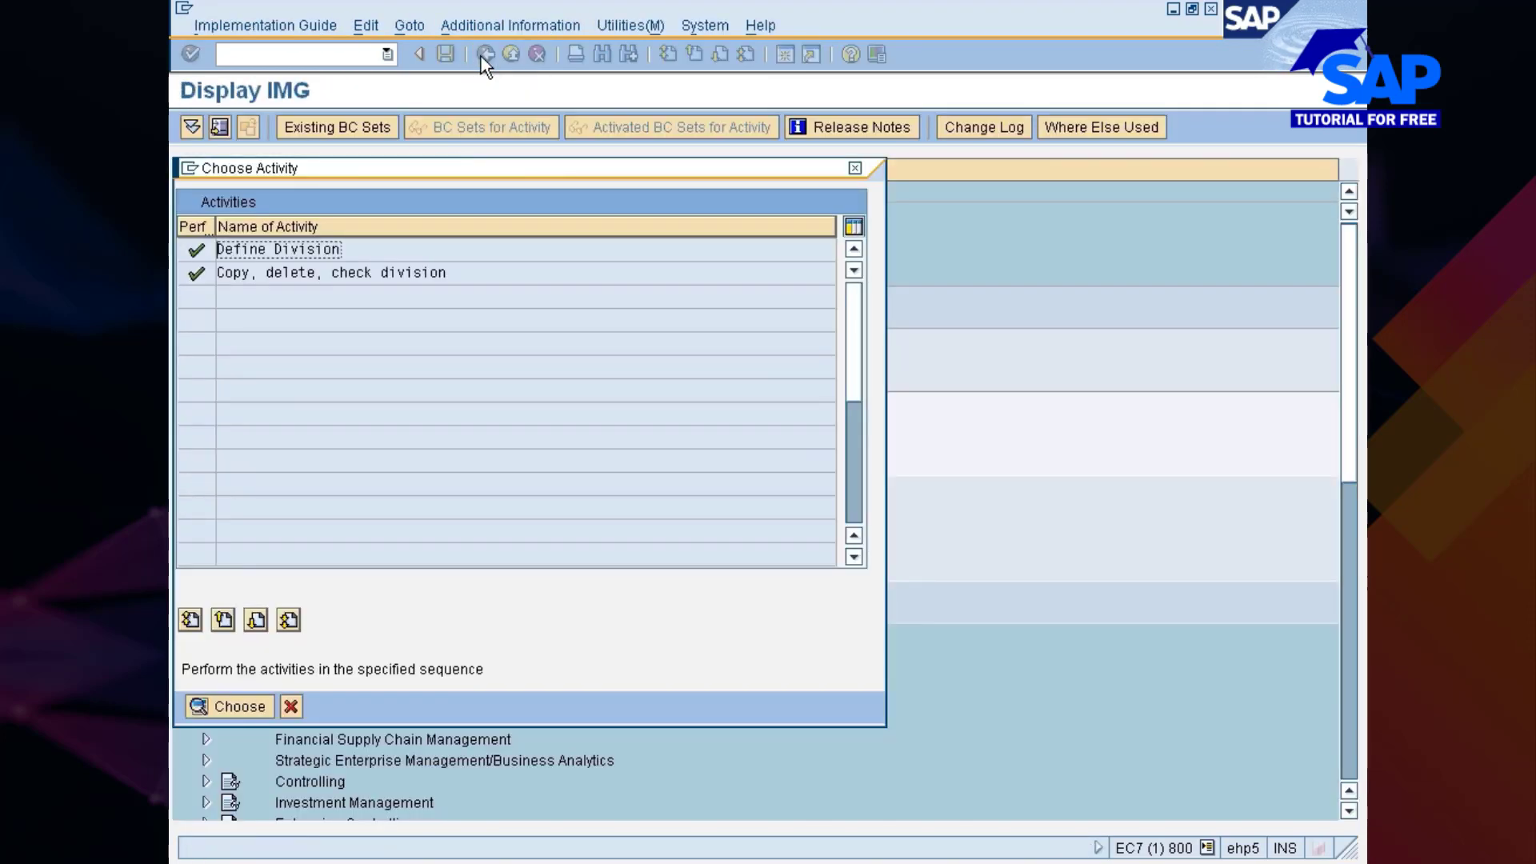
pyautogui.click(290, 707)
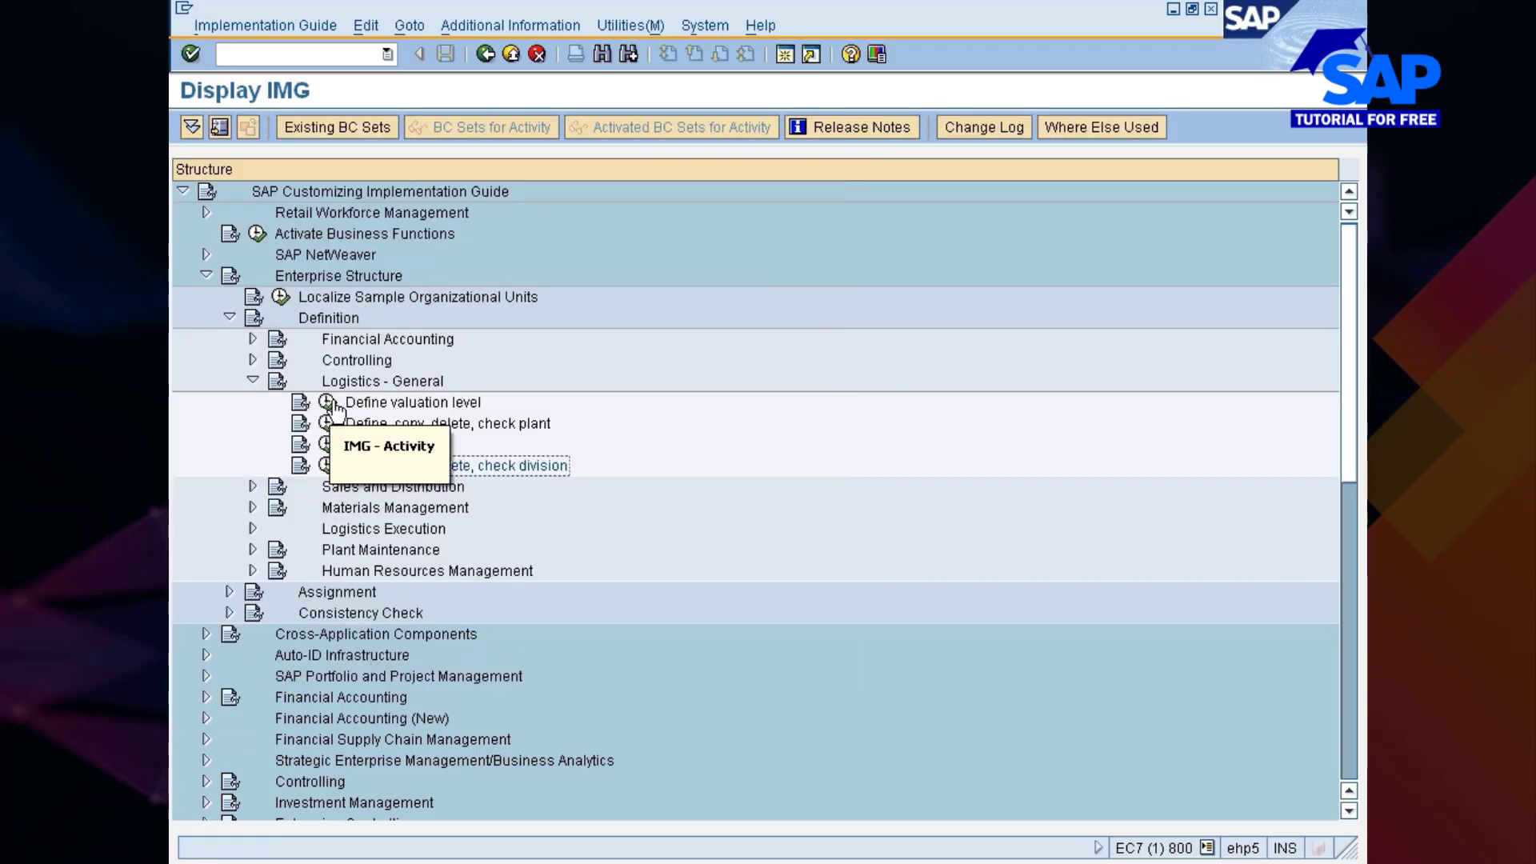
pyautogui.click(252, 382)
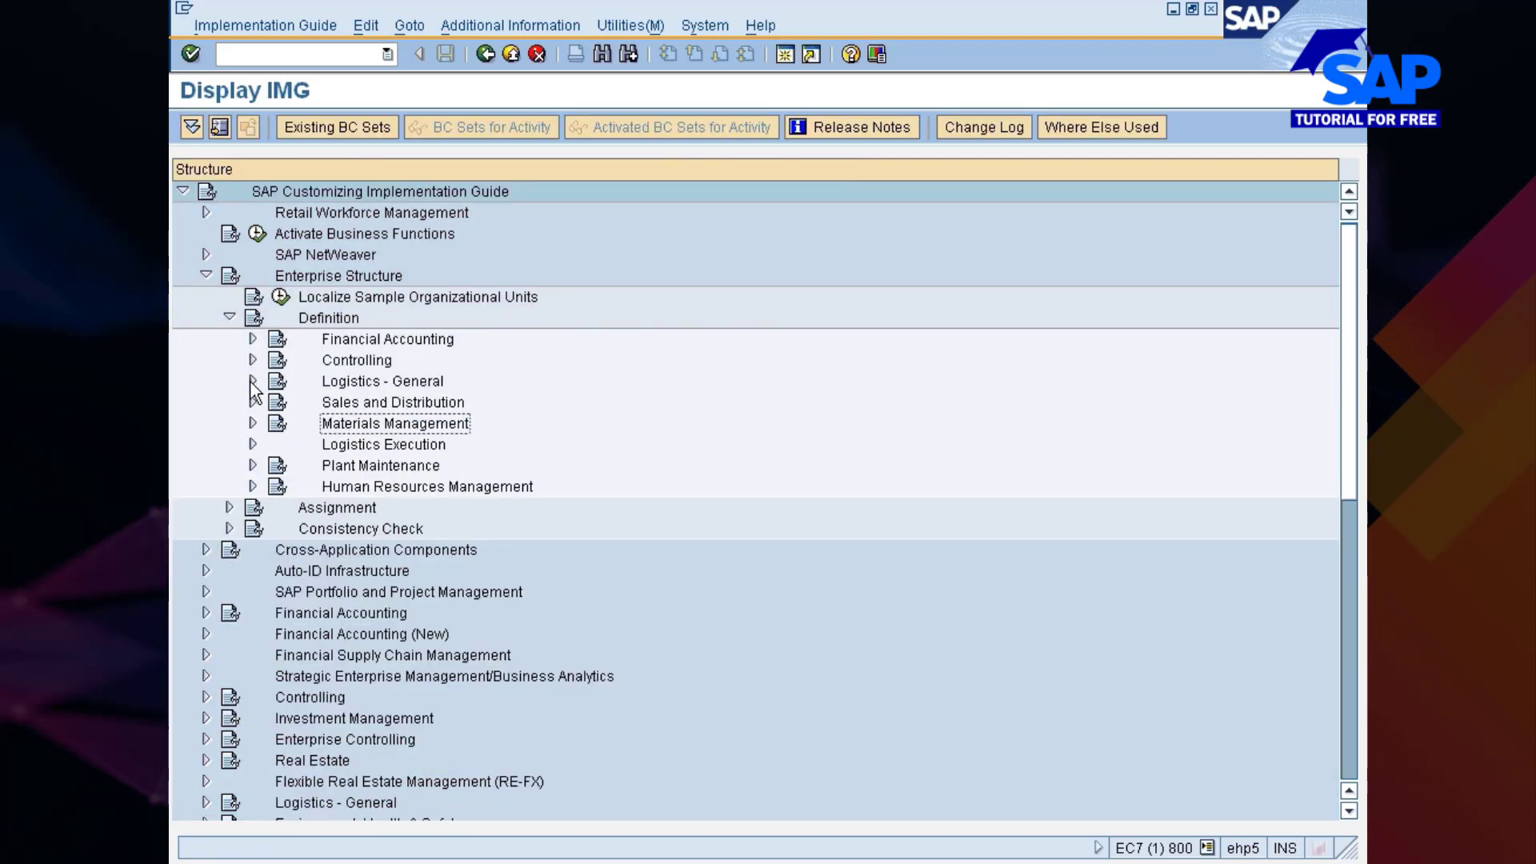
pyautogui.doubleClick(401, 402)
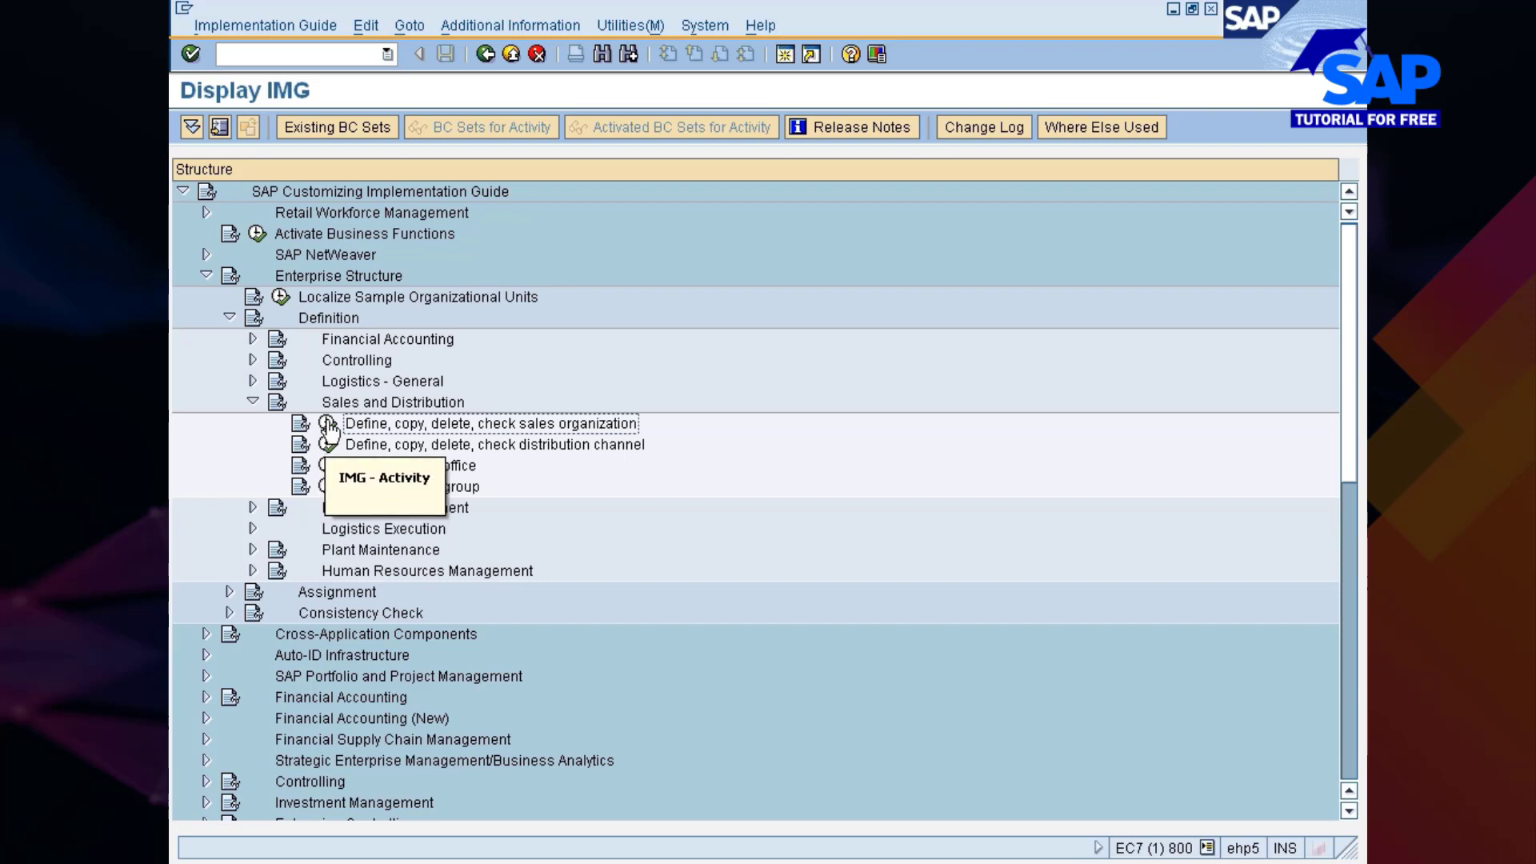
pyautogui.click(328, 424)
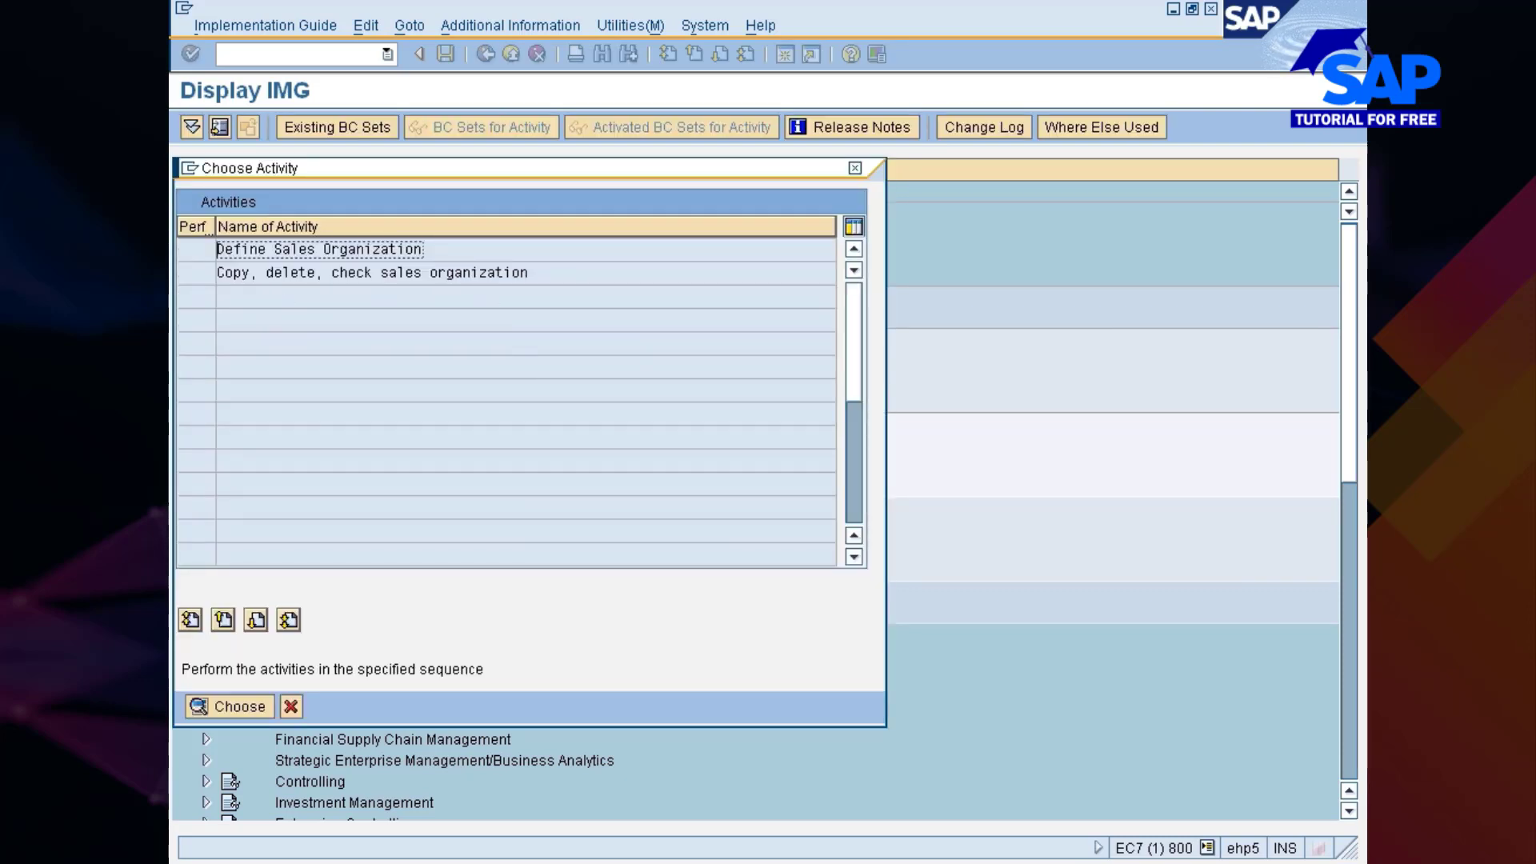
pyautogui.doubleClick(401, 272)
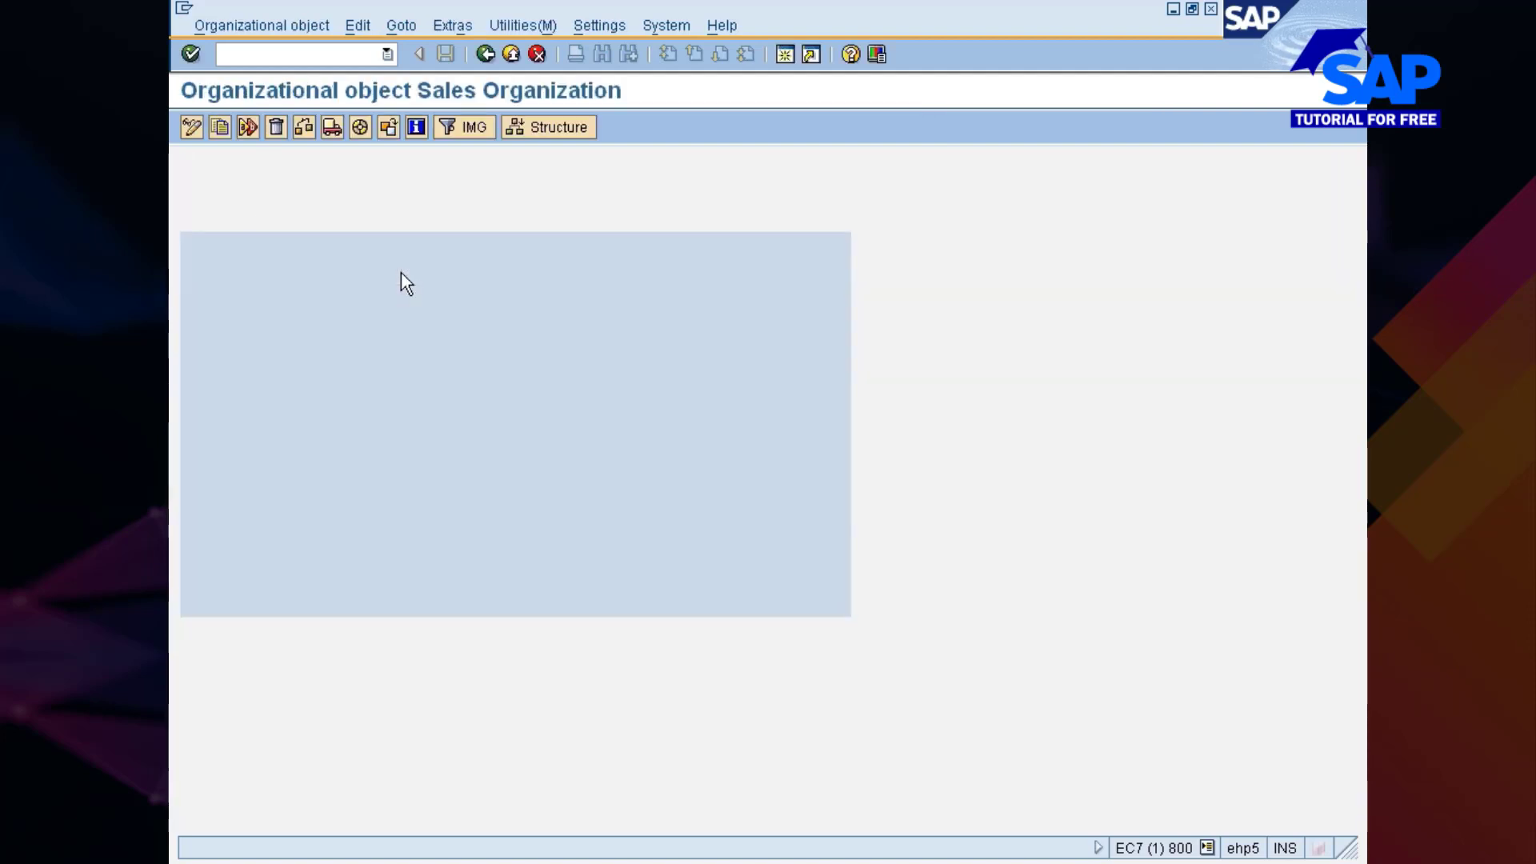
# - Copy sales organization 0001 to new sales organization 7777
pyautogui.click(222, 132)
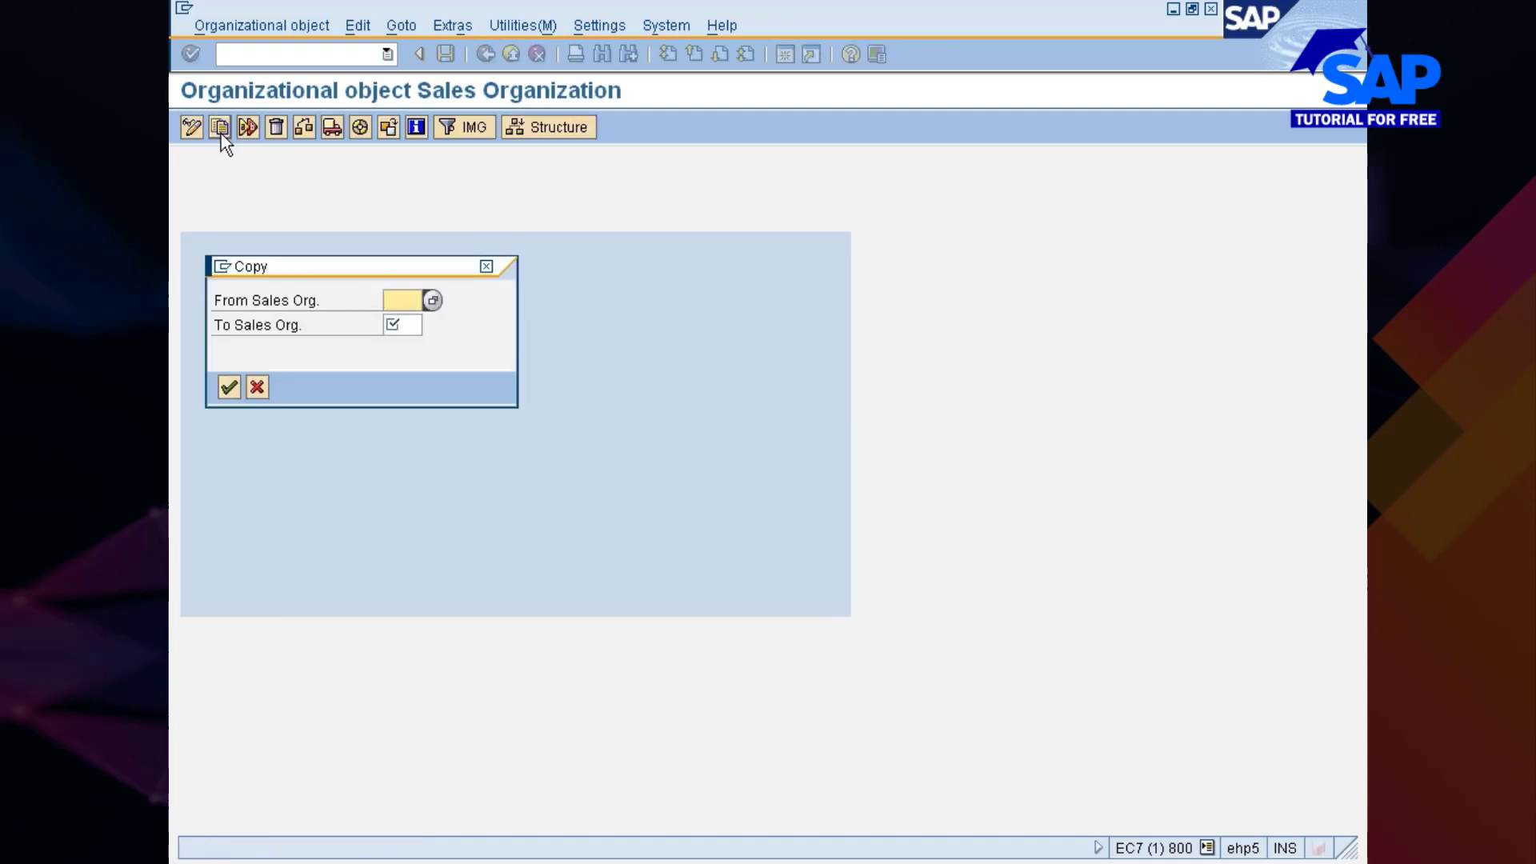
pyautogui.write('0001')
pyautogui.press('Tab')
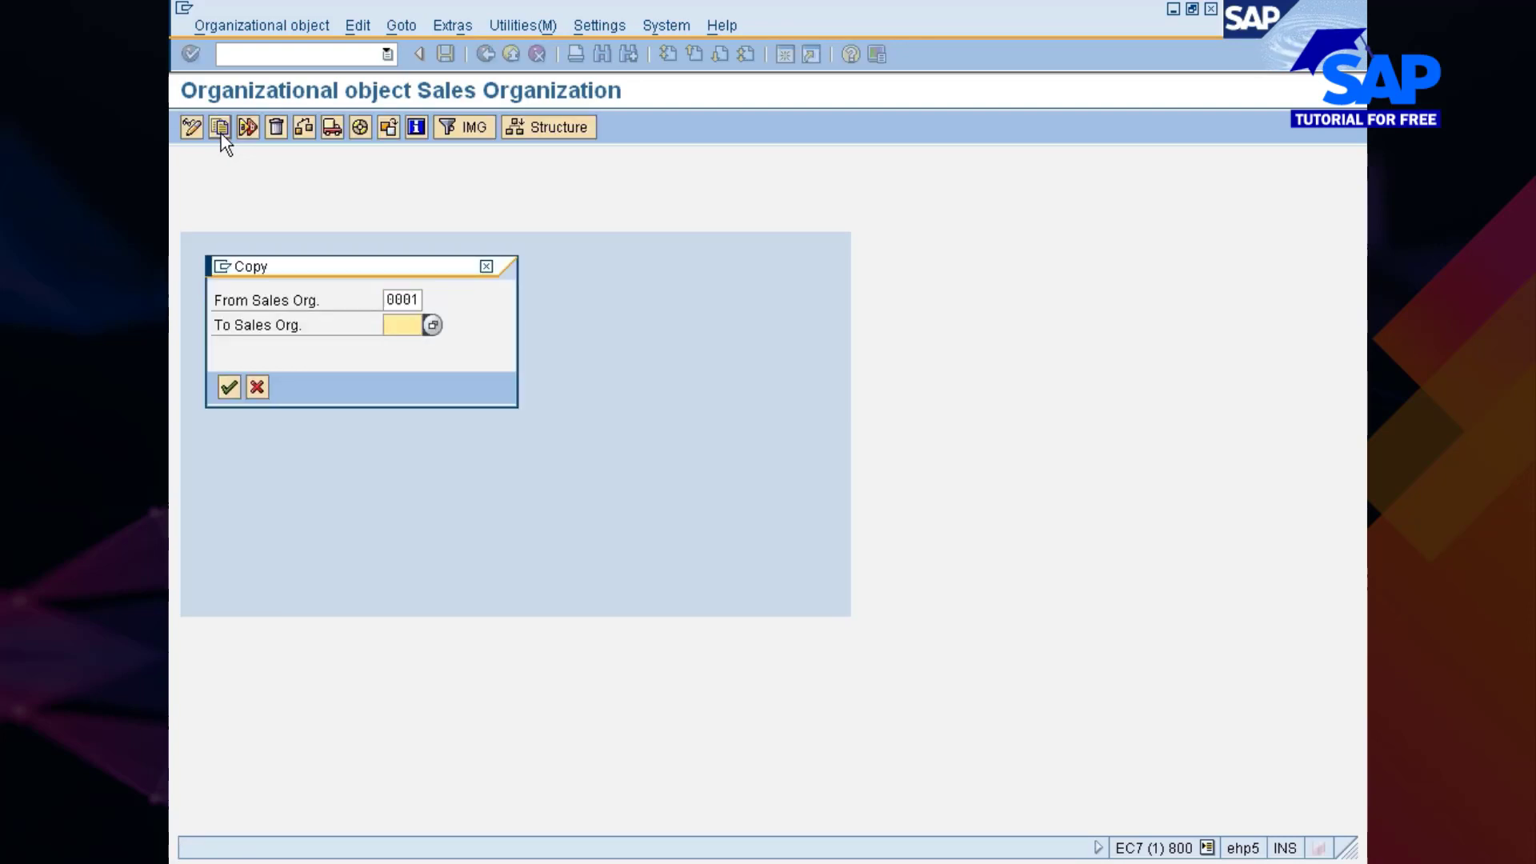
pyautogui.write('7777')
pyautogui.press('Return')
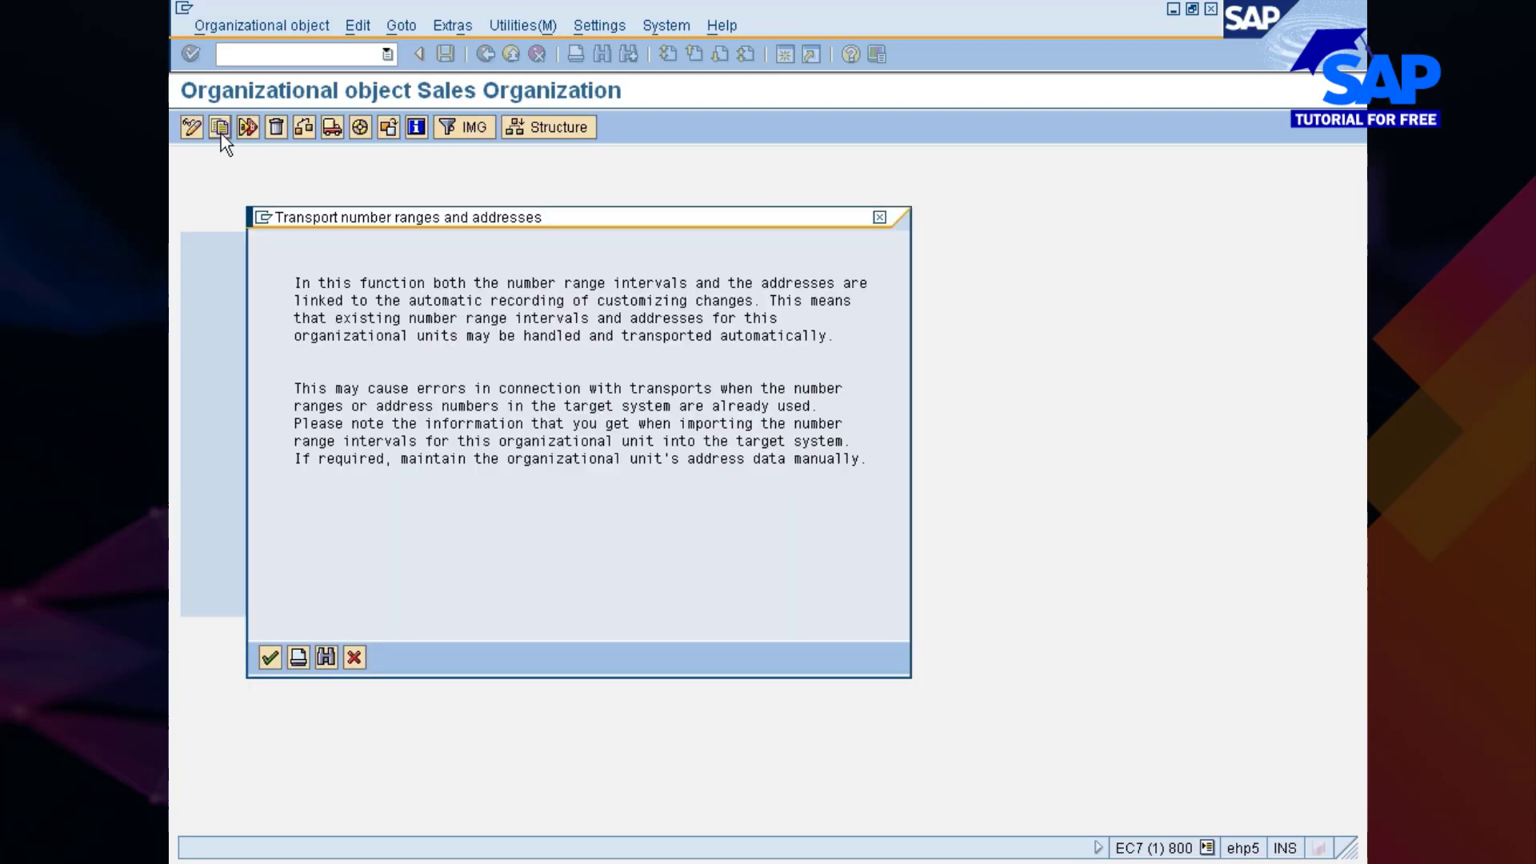
# - Decline transporting number ranges, record the sales organization copy in the "Nissan changes" request, and return to the activity list
pyautogui.press('Return')
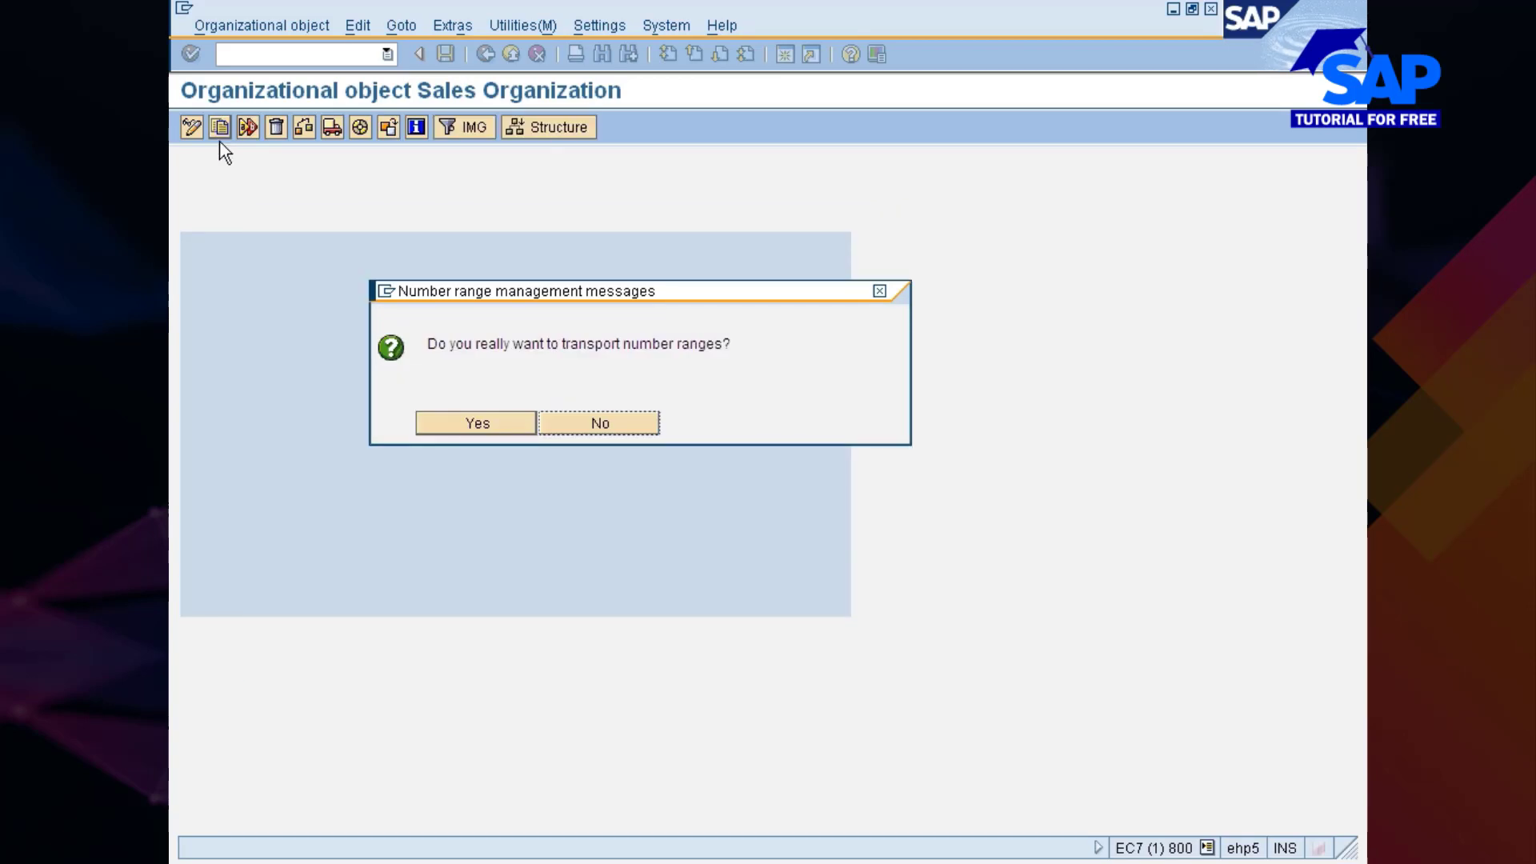
pyautogui.click(620, 422)
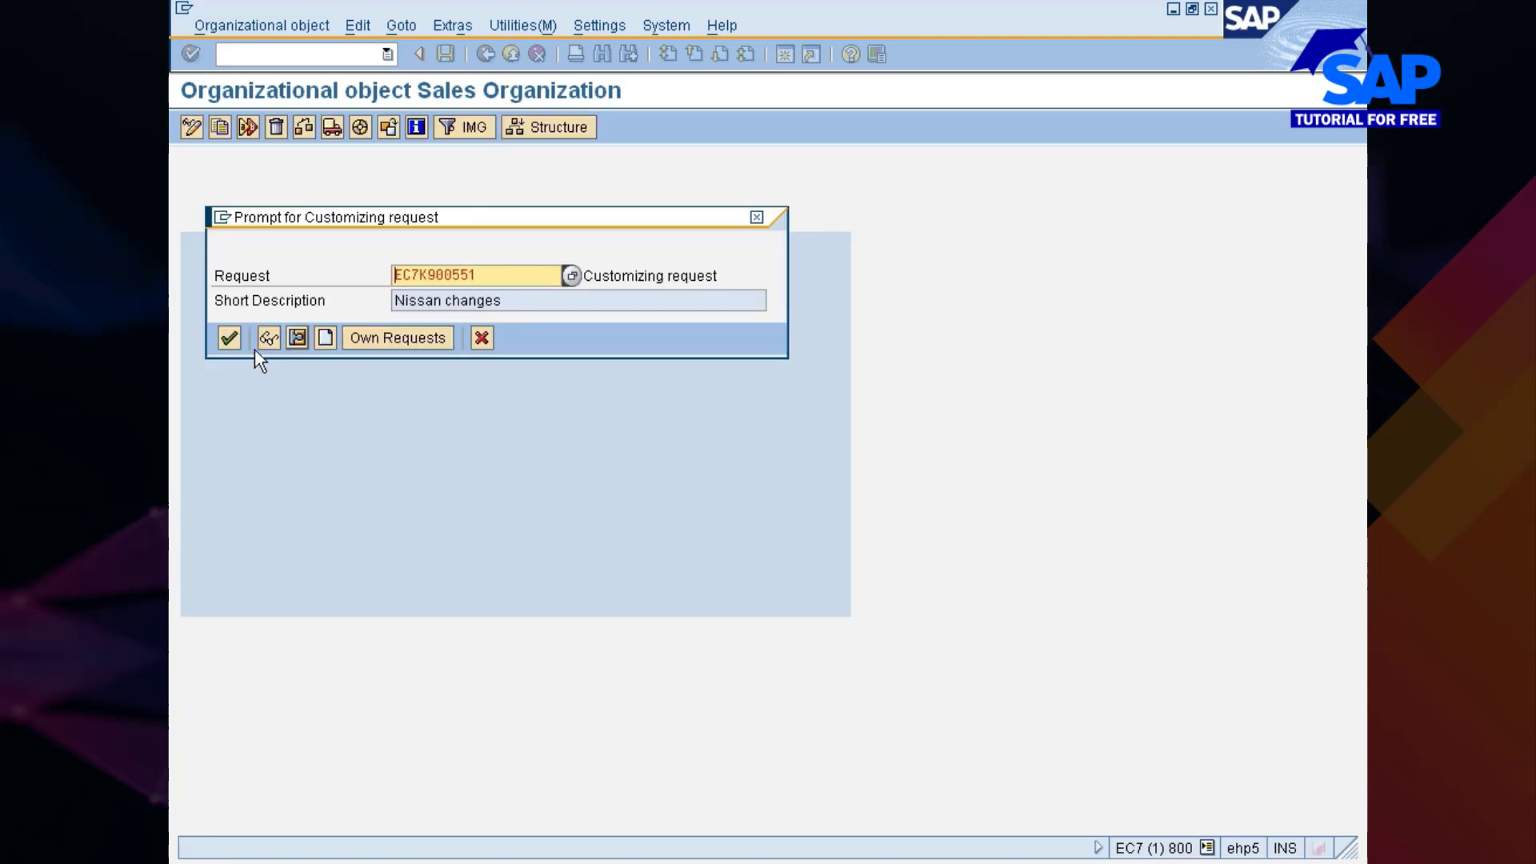
pyautogui.click(230, 338)
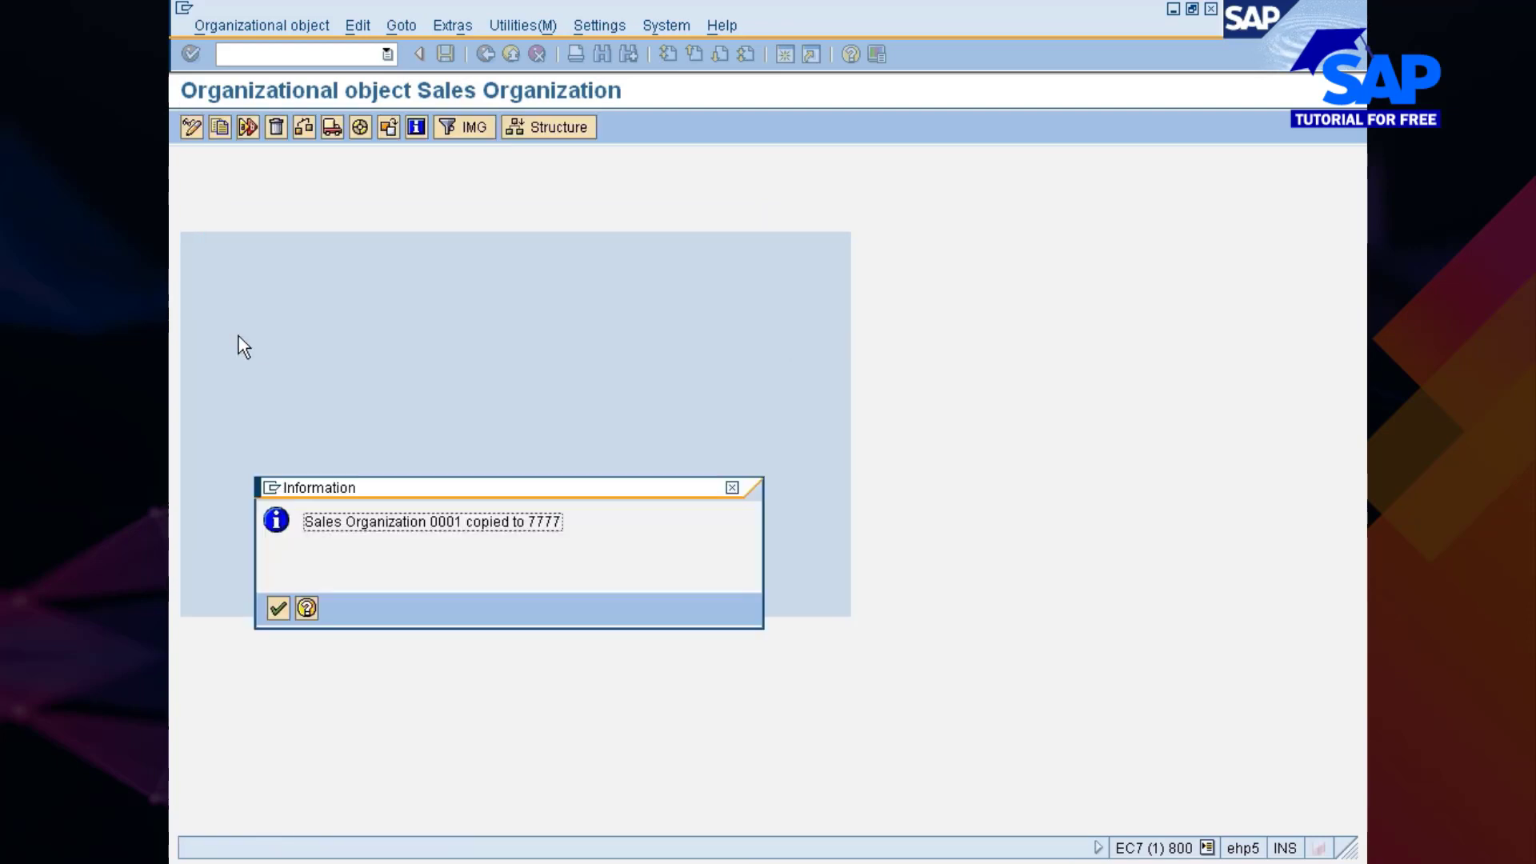
pyautogui.press('Return')
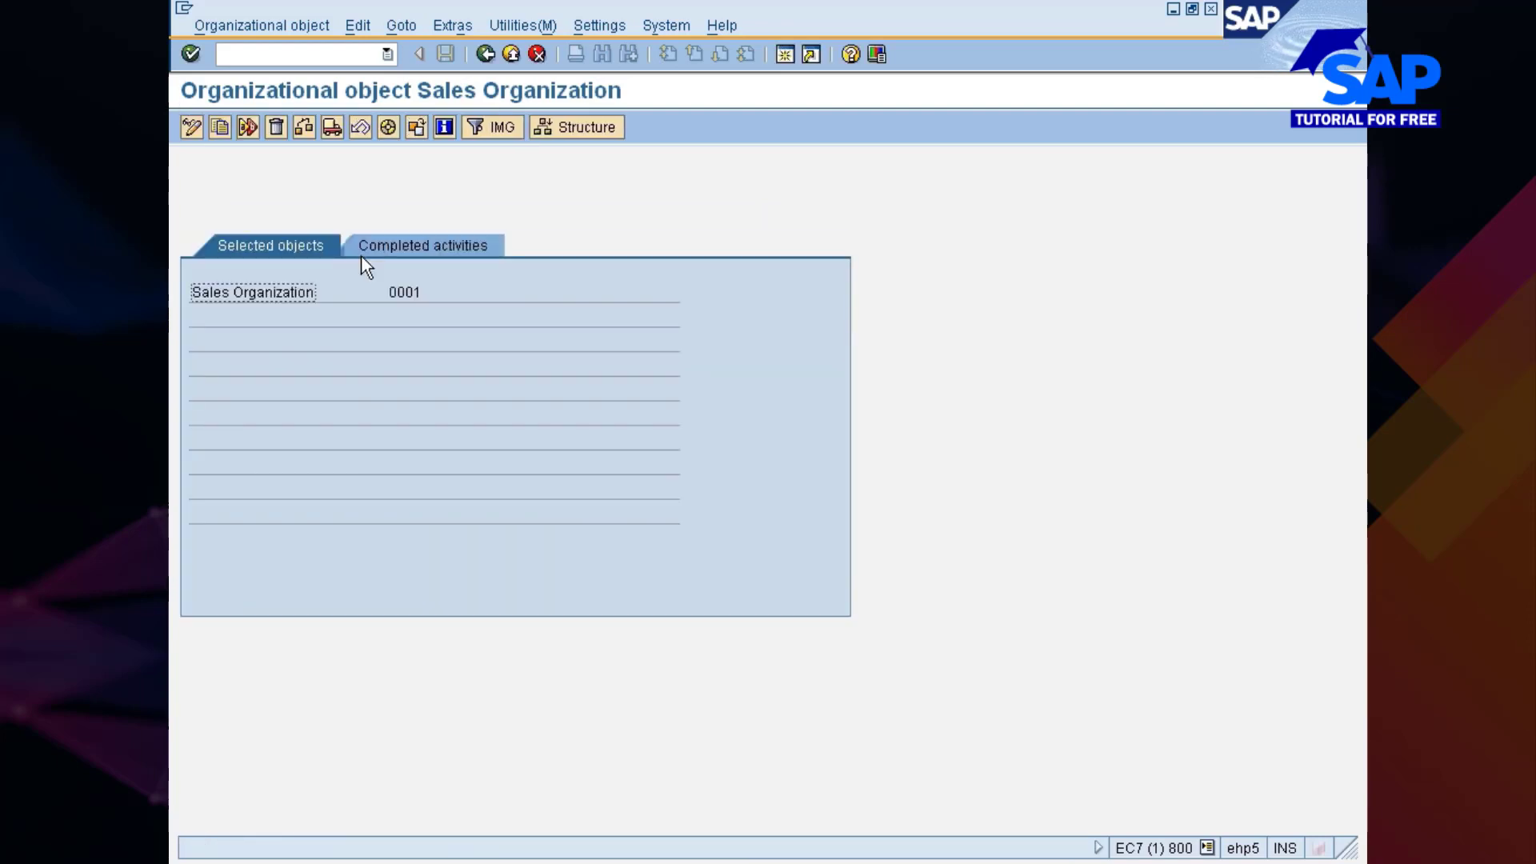
pyautogui.click(485, 54)
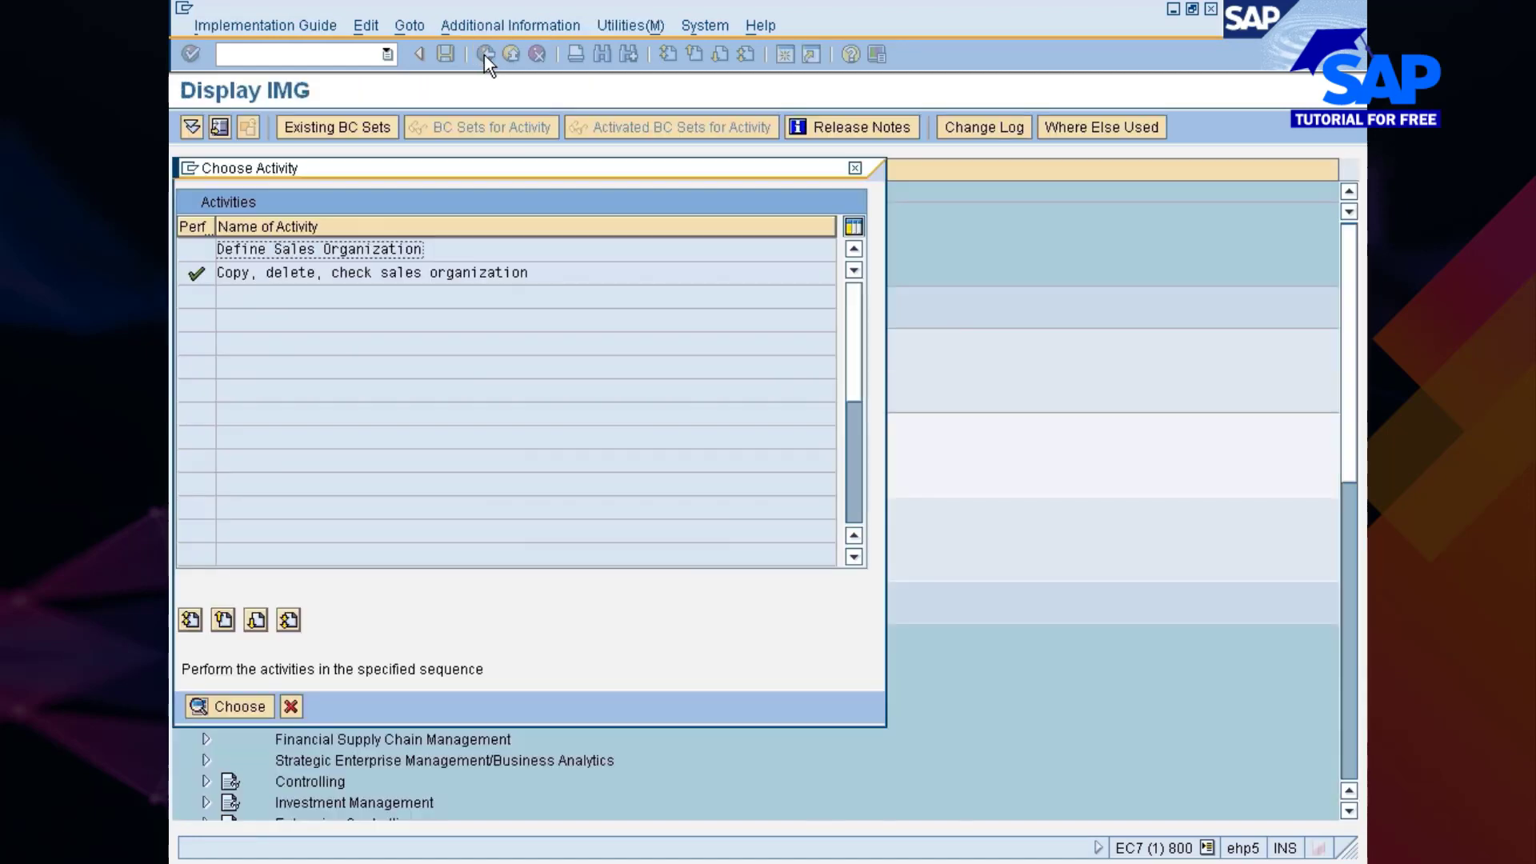
# - Open the Define Sales Organization activity and position the list at sales organization 7777
pyautogui.doubleClick(275, 248)
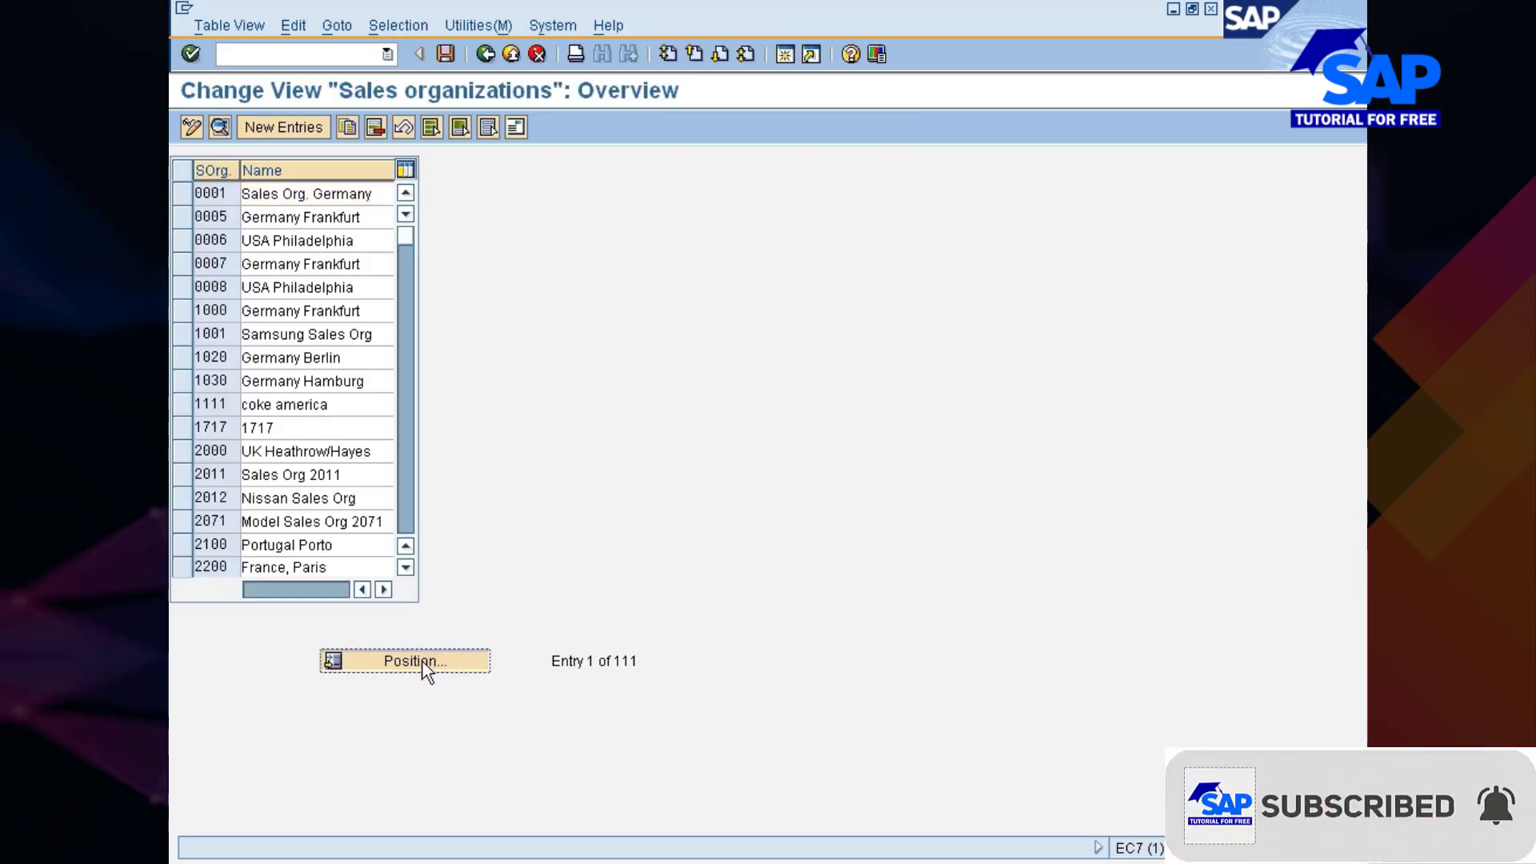
pyautogui.click(423, 662)
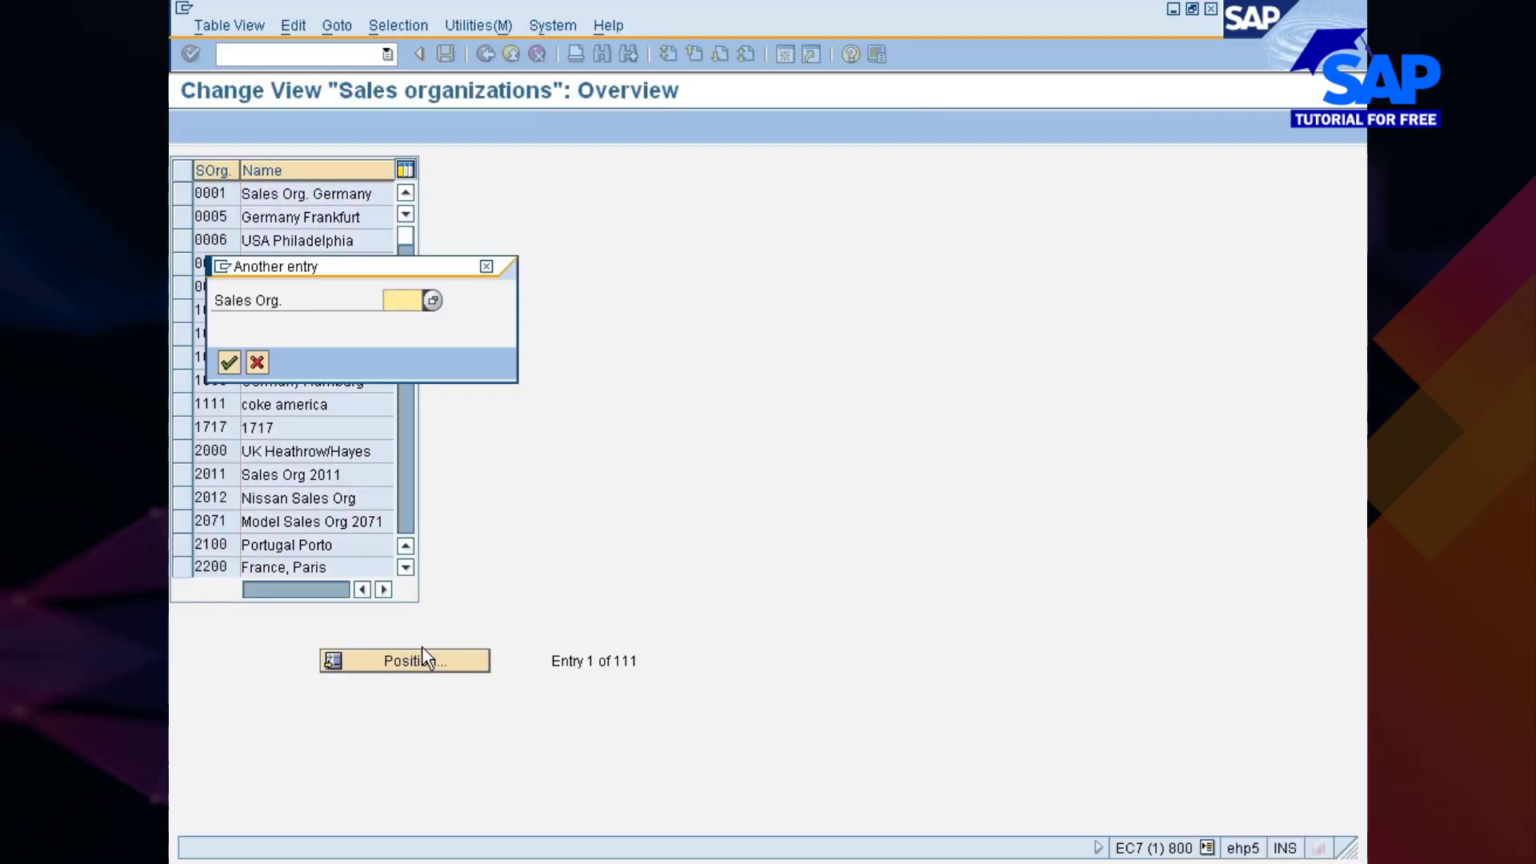
pyautogui.write('7777')
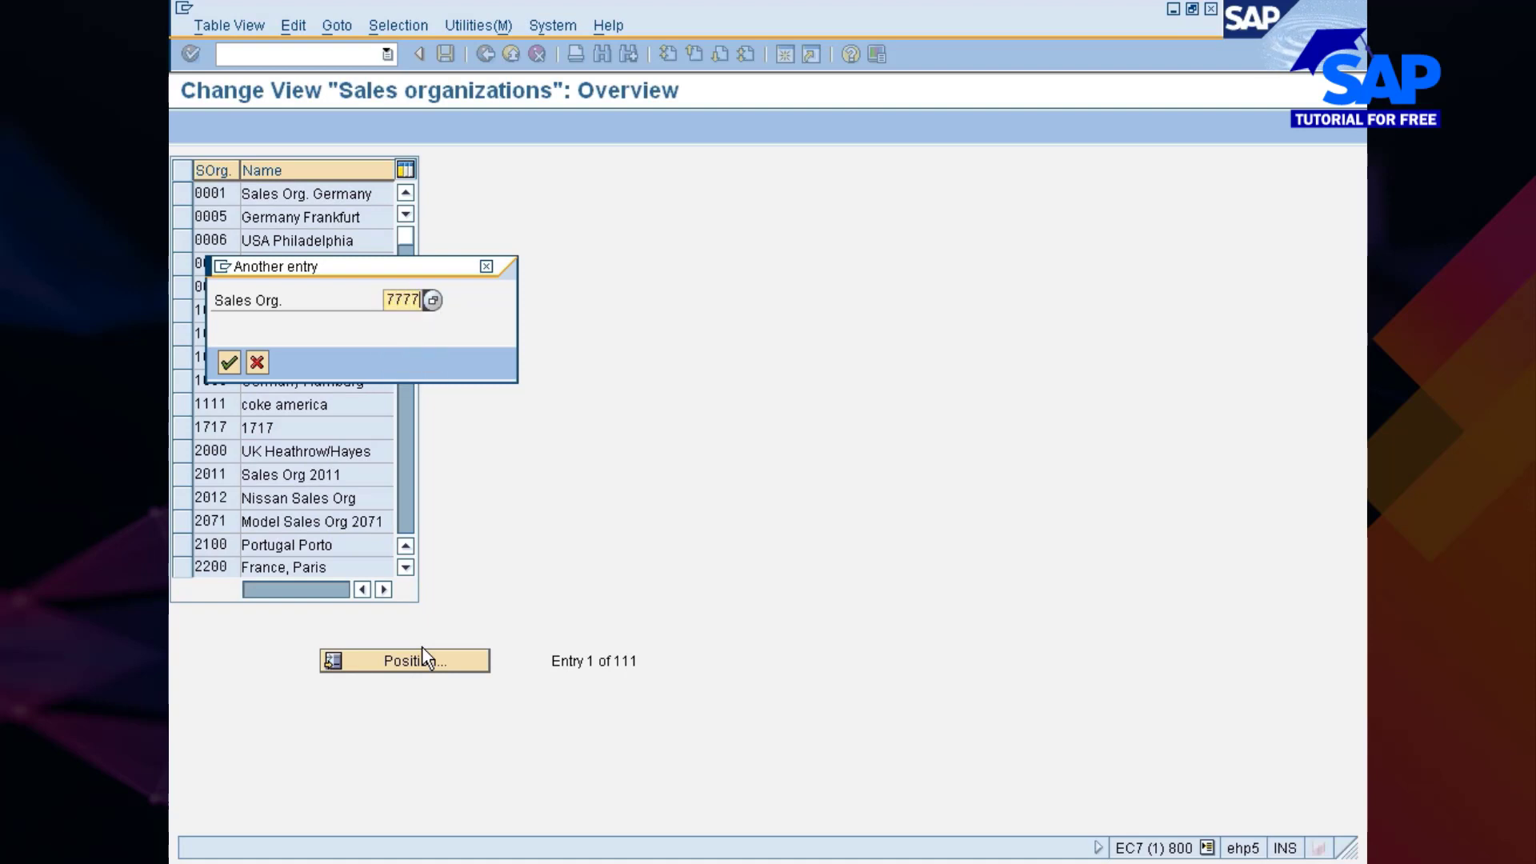
pyautogui.press('Return')
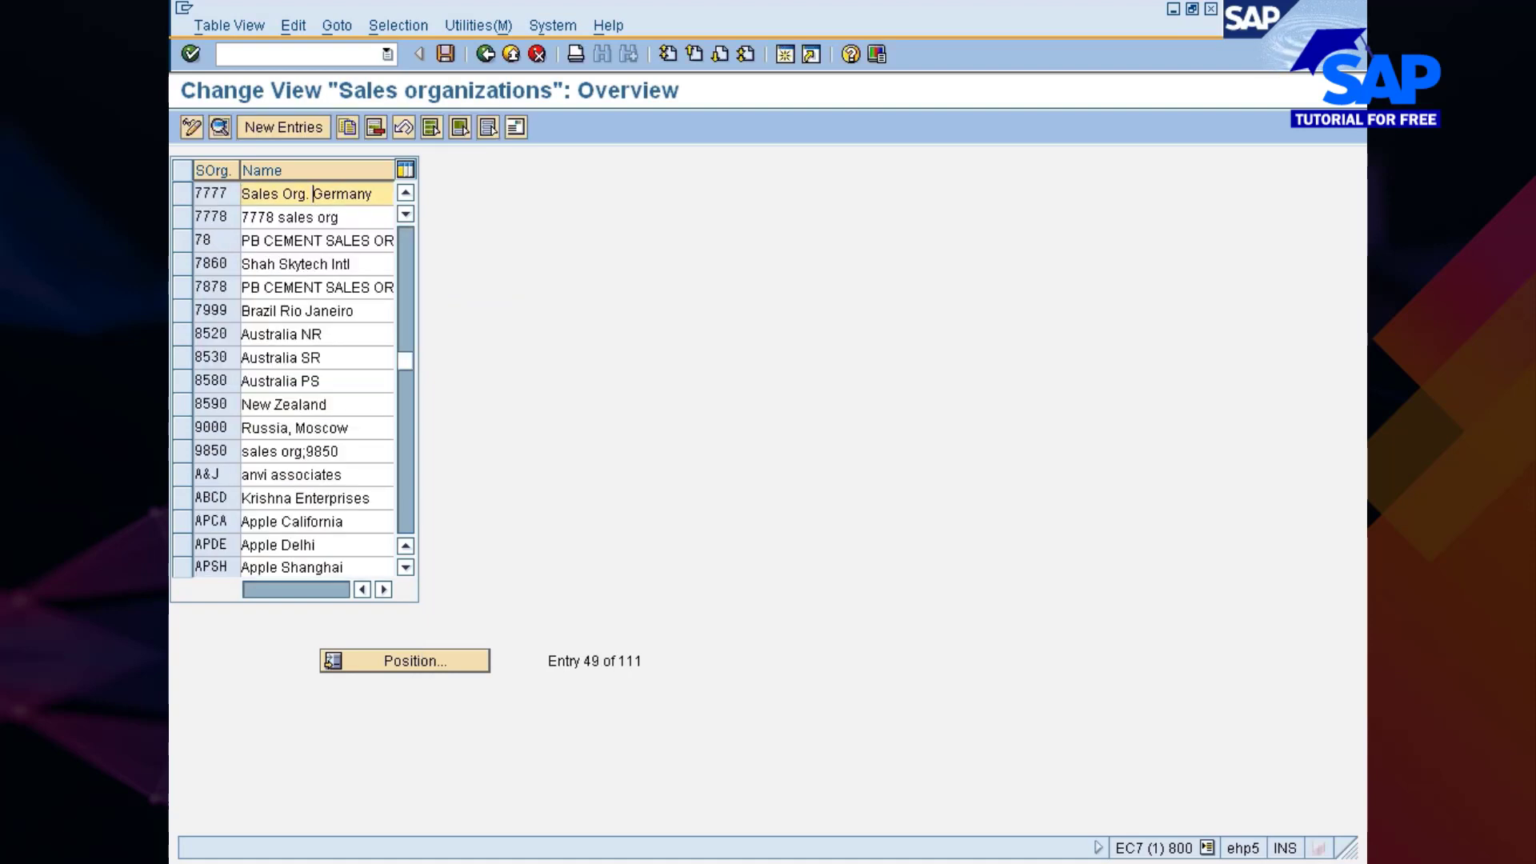
# - Rename sales organization 7777 to "Sales Org. ..NISSAN"
pyautogui.hotkey('shift', 'End')
pyautogui.press('Delete')
pyautogui.write('NISSAN')
# - Open the address details of sales organization 7777 and set the first name line to "Nissan Sales Org"
pyautogui.click(183, 200)
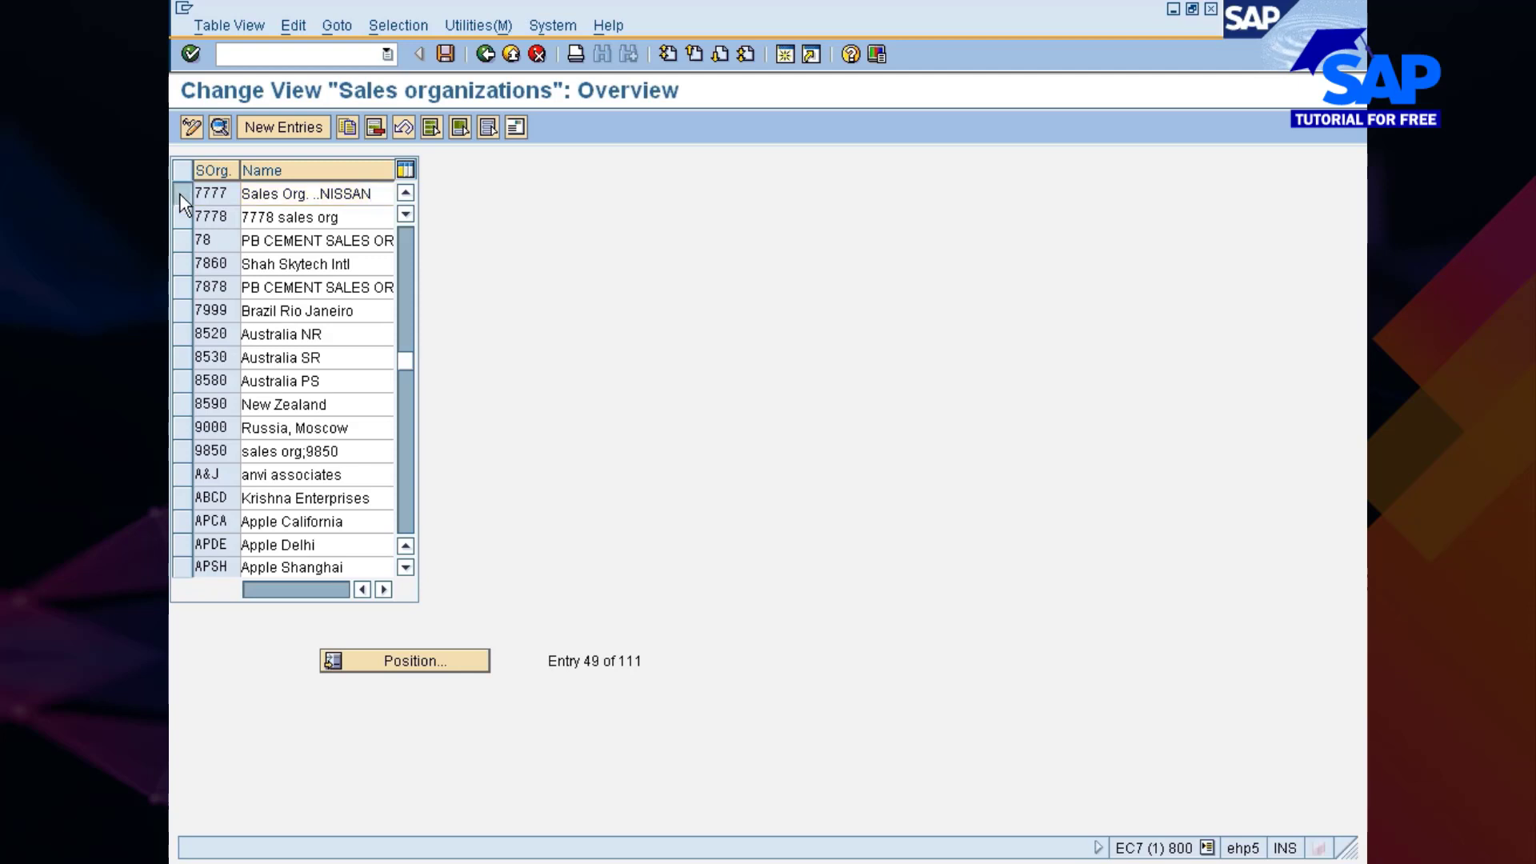
pyautogui.click(513, 128)
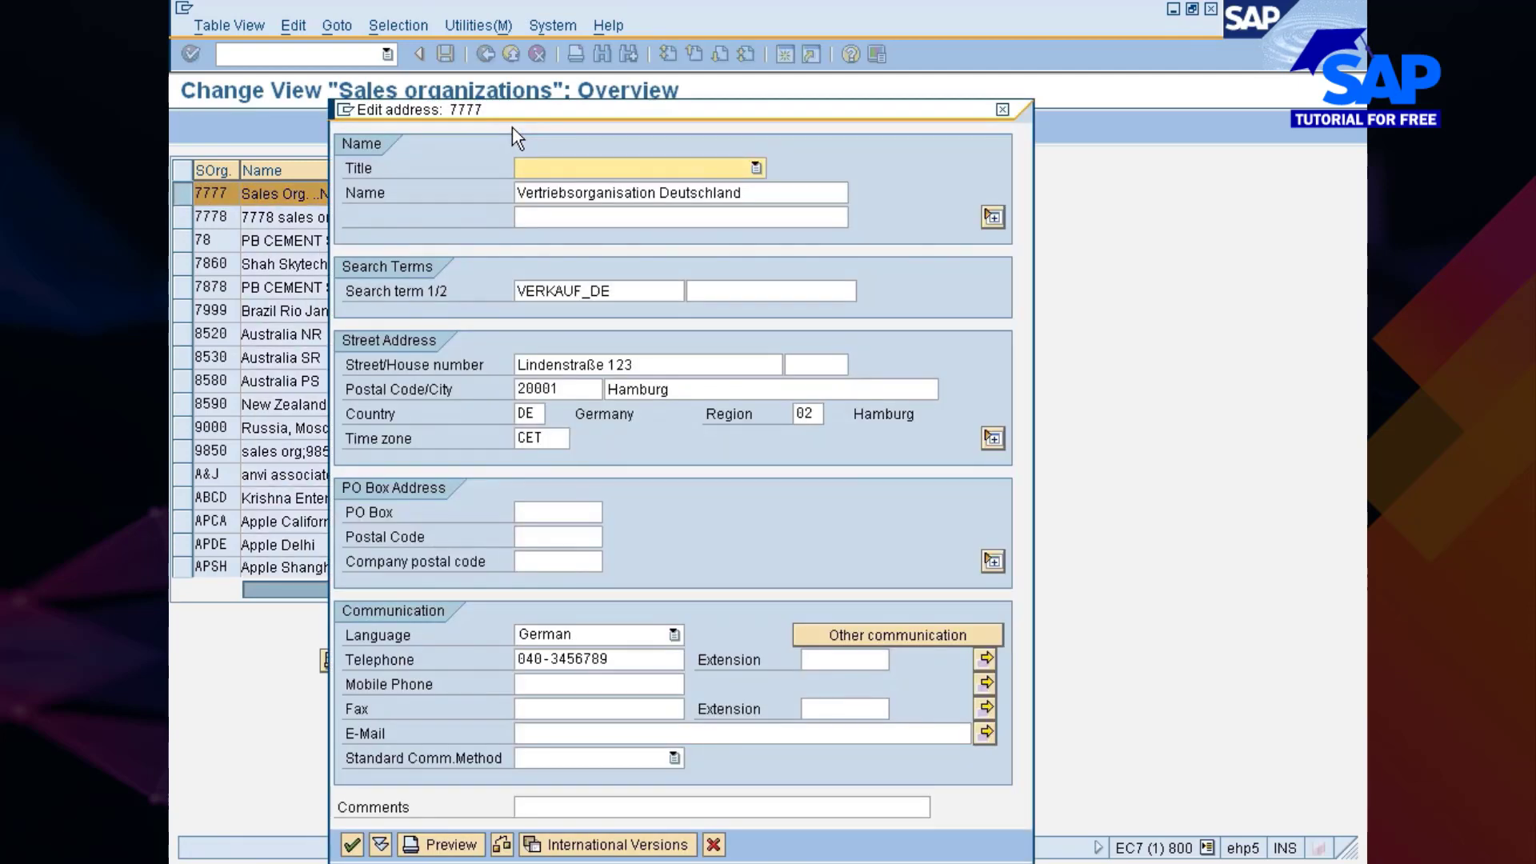
pyautogui.press('Tab')
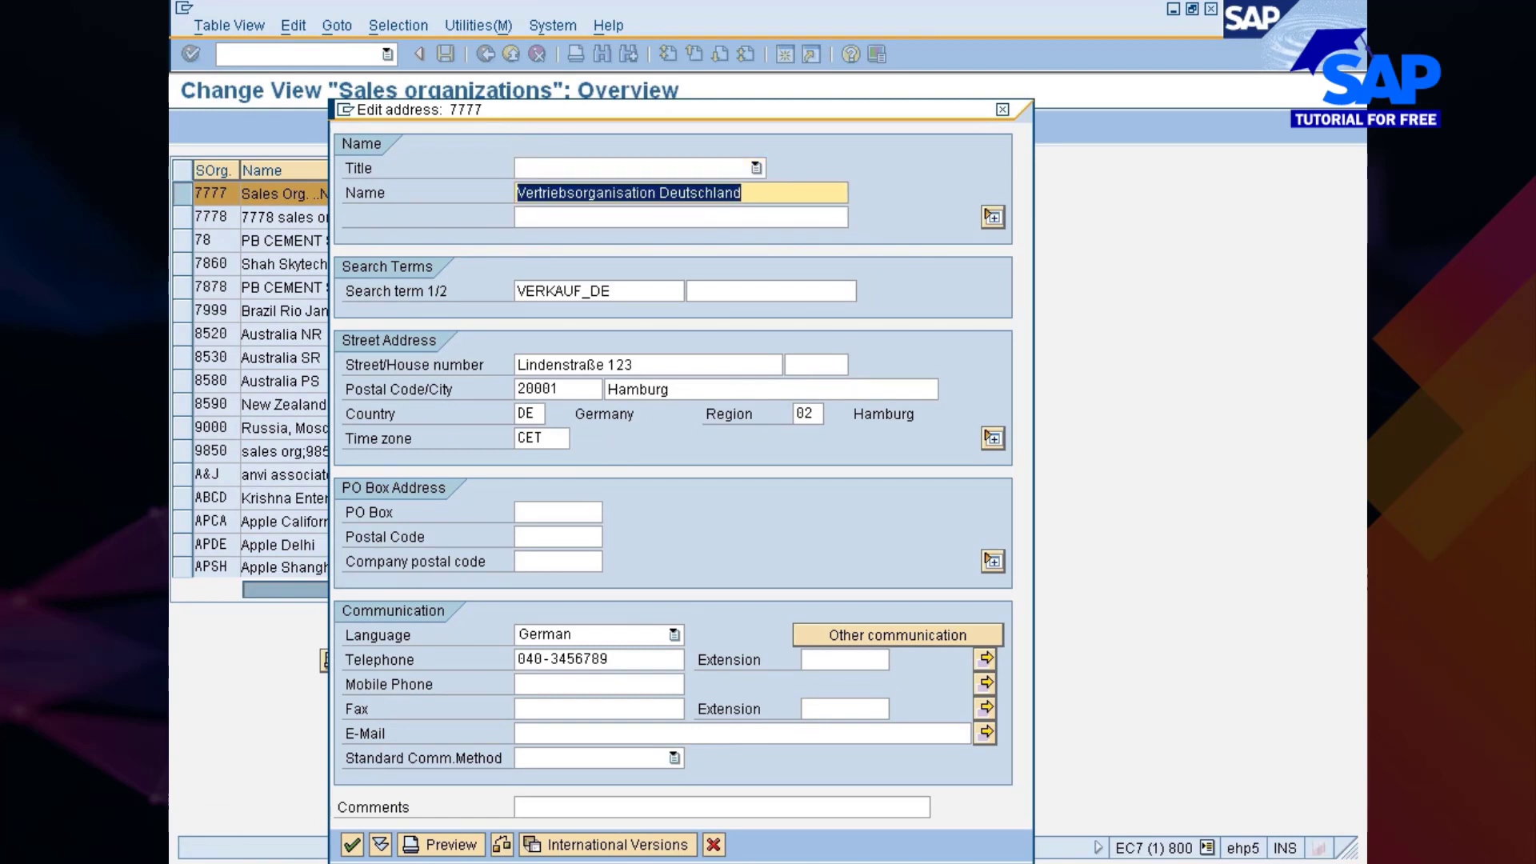
pyautogui.write('Ni')
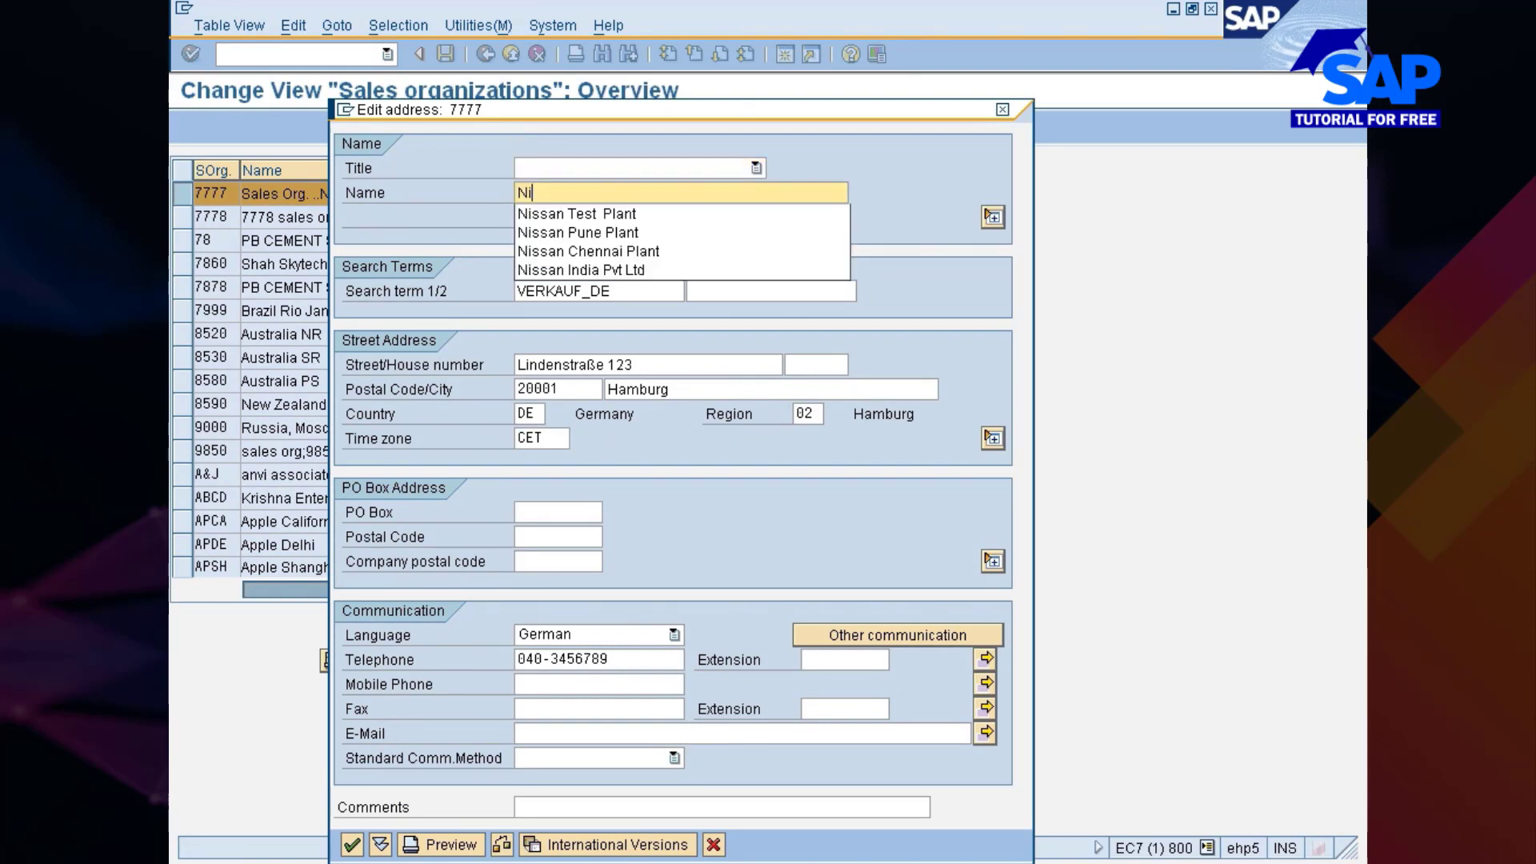
pyautogui.write('ssan Sales Org')
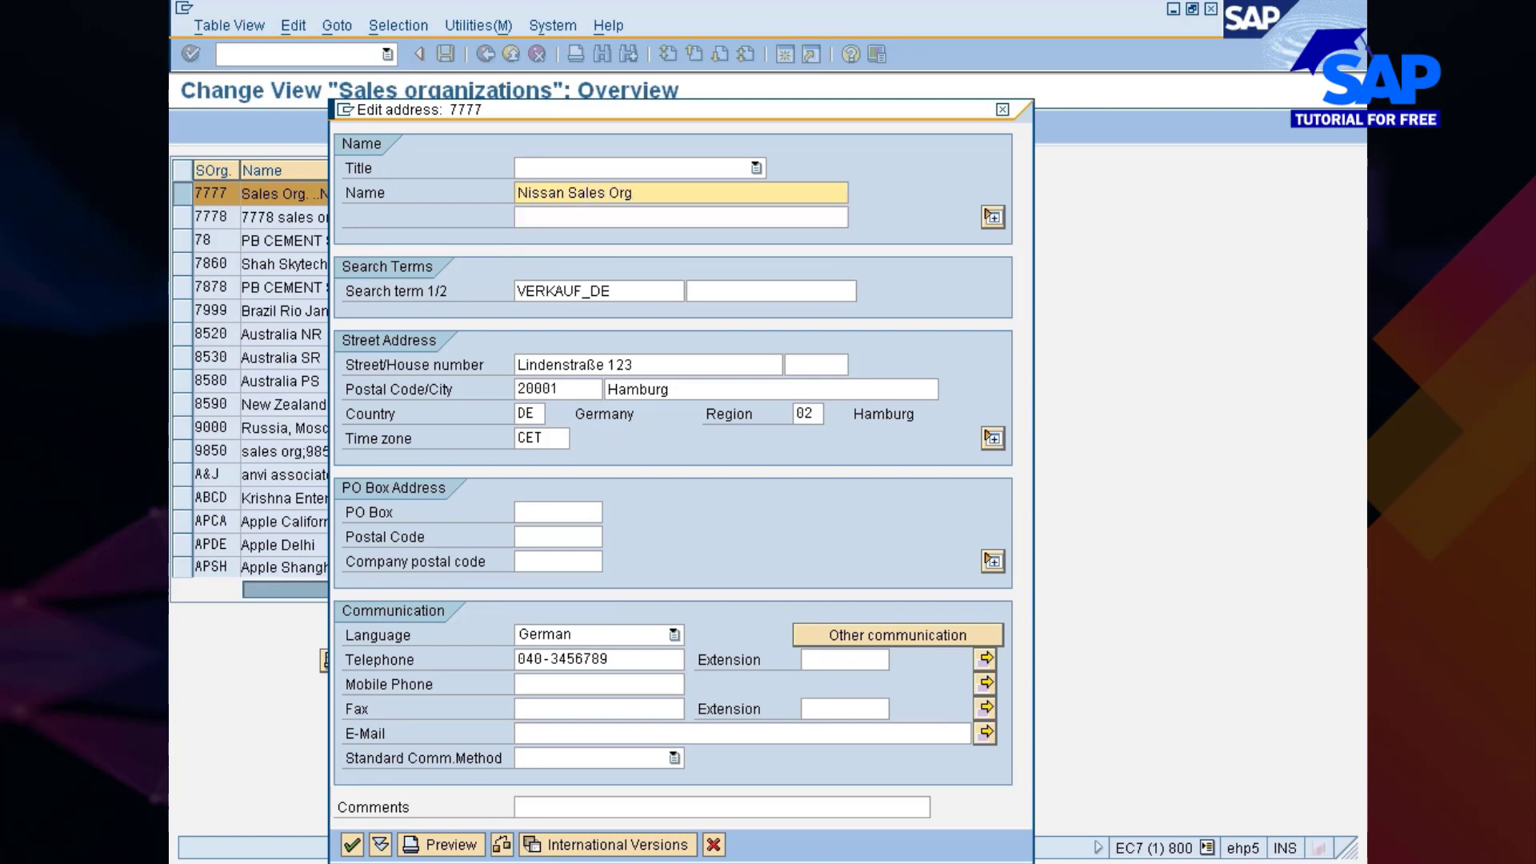
# - Copy "Nissan Sales Org" into the second name line and the first search term of the address
pyautogui.hotkey('shift', 'Home')
pyautogui.hotkey('ctrl', 'c')
pyautogui.press('Tab')
pyautogui.hotkey('ctrl', 'v')
pyautogui.press('Tab')
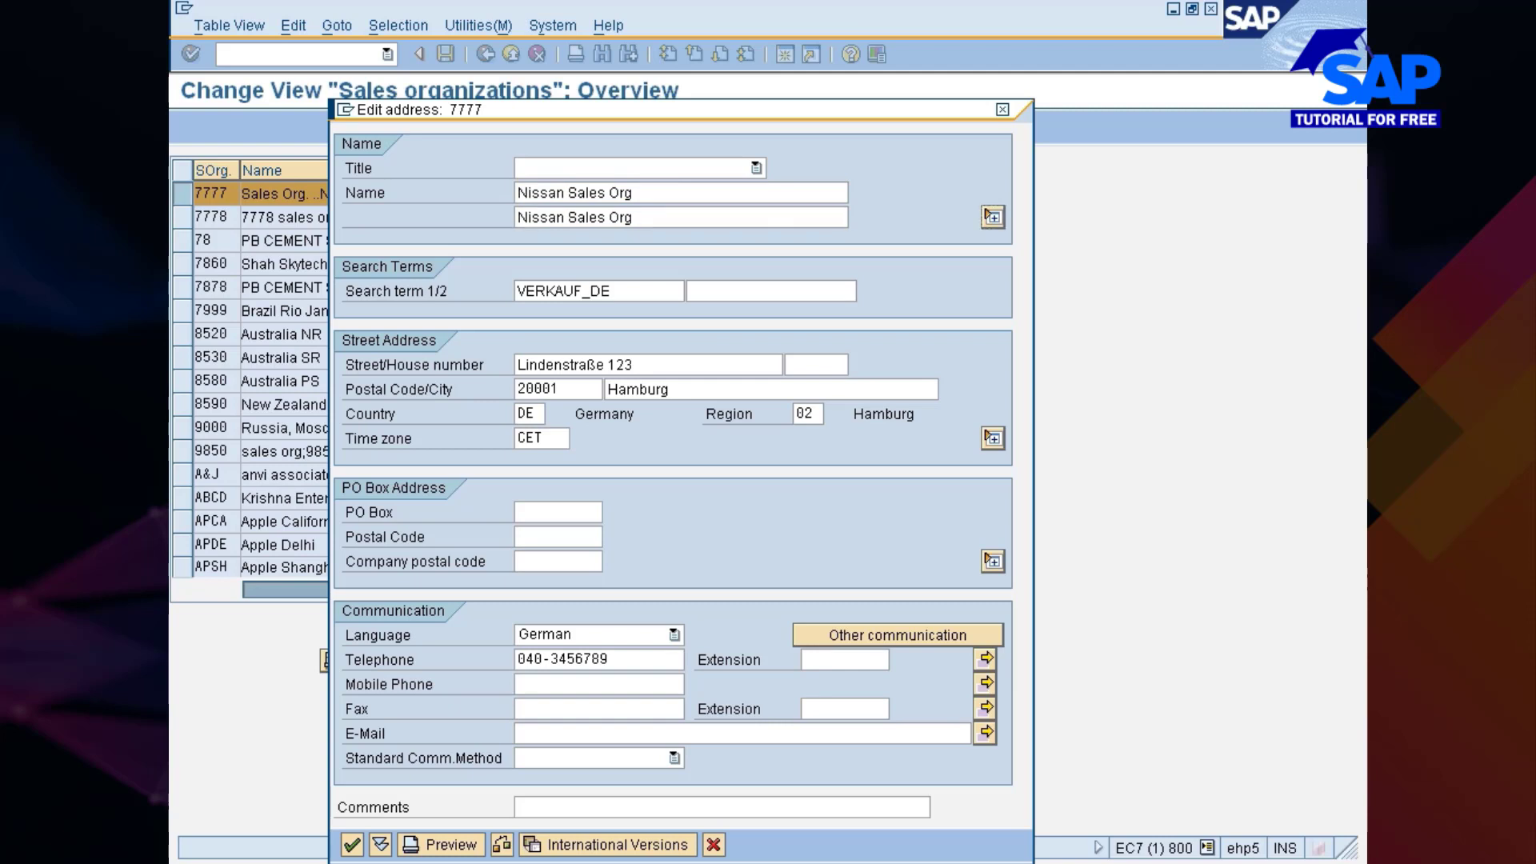
pyautogui.press('Tab')
pyautogui.hotkey('ctrl', 'v')
pyautogui.press('Tab')
# - Replace the street, postal code and city in the sales organization's street address
pyautogui.press('Tab')
pyautogui.write('S')
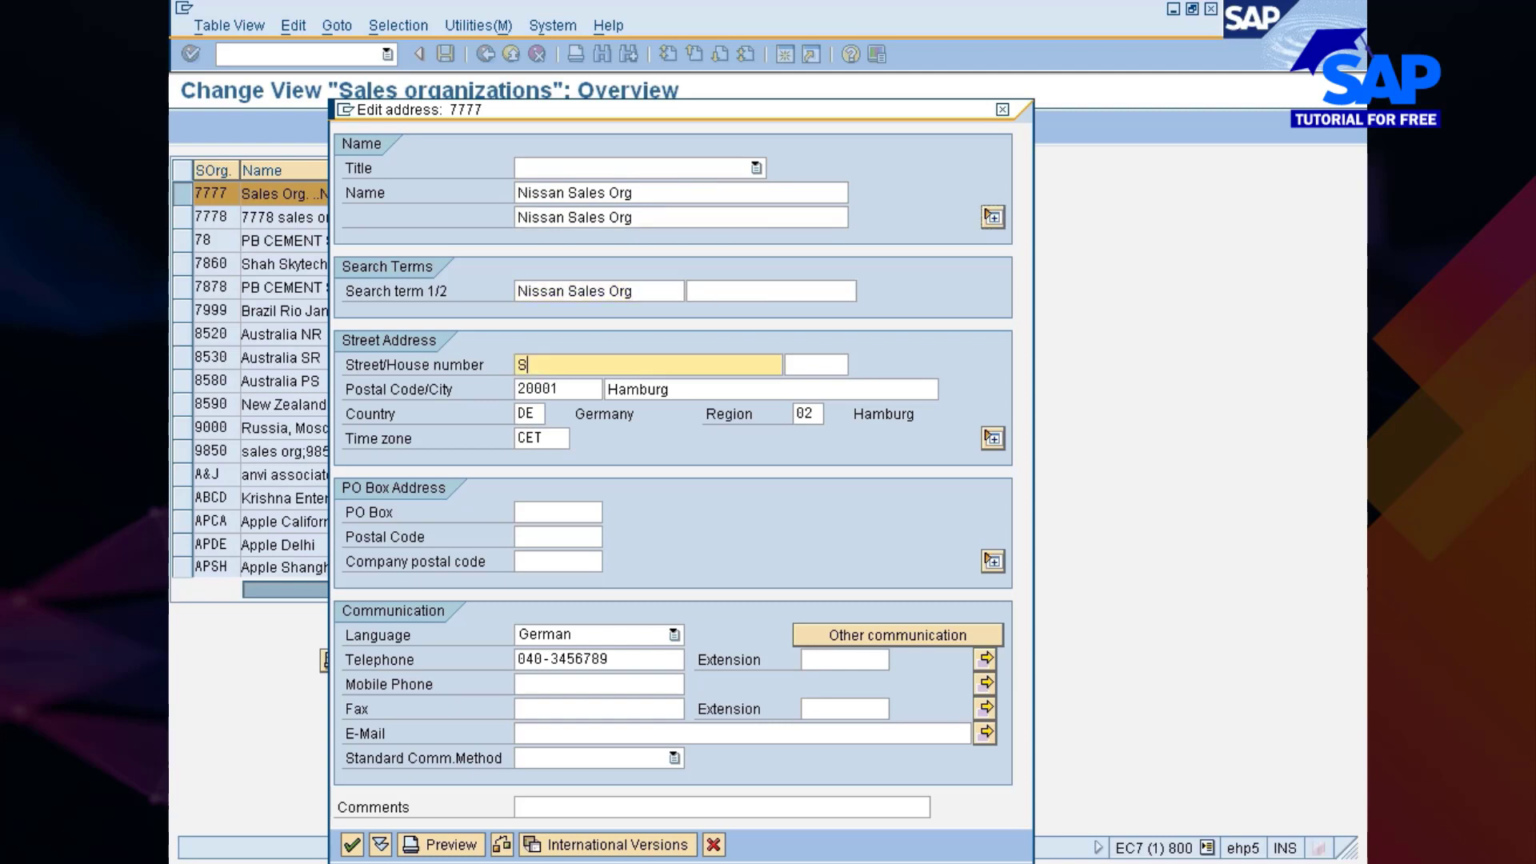
pyautogui.write('treet#34')
pyautogui.press('Tab')
pyautogui.press('Tab')
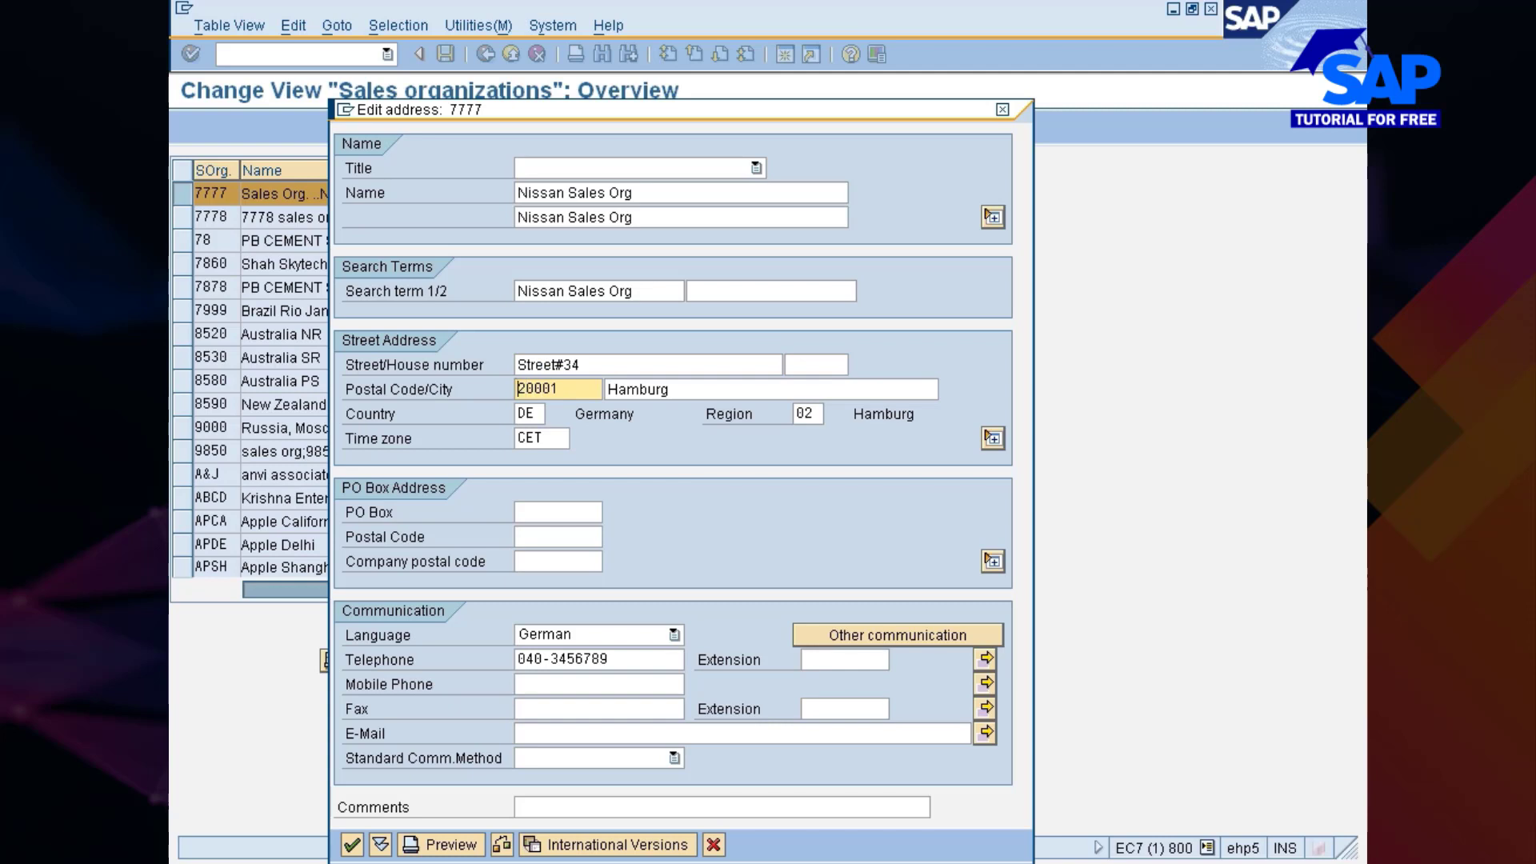
pyautogui.write('5')
pyautogui.press('Tab')
pyautogui.write('C')
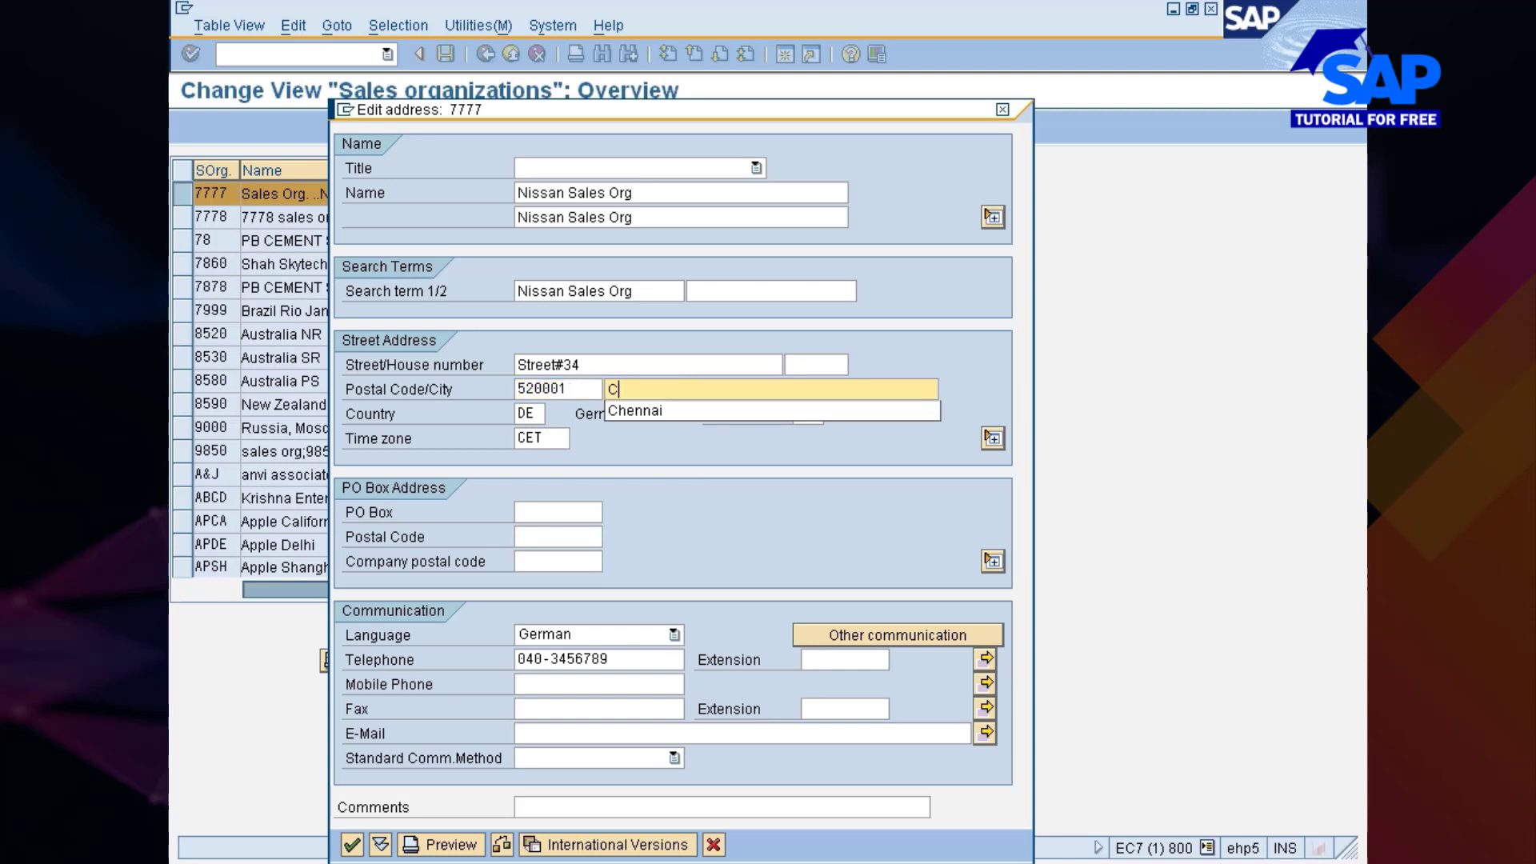
pyautogui.write('hennai')
pyautogui.press('Tab')
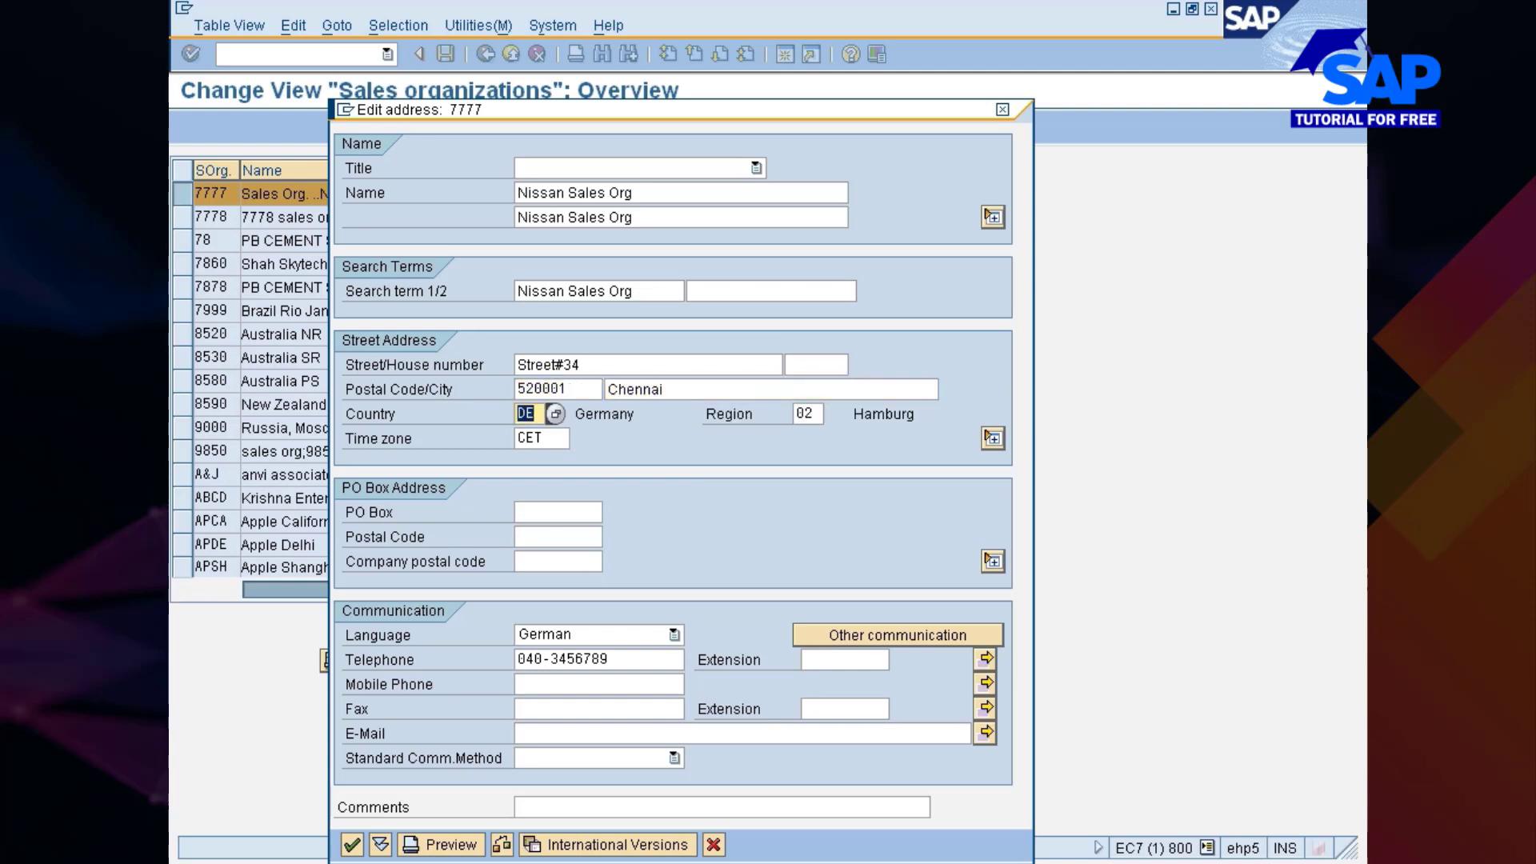
# - Set the address country to IN and choose INDIA as the time zone from the value list
pyautogui.write('IN')
pyautogui.press('Tab')
pyautogui.press('Tab')
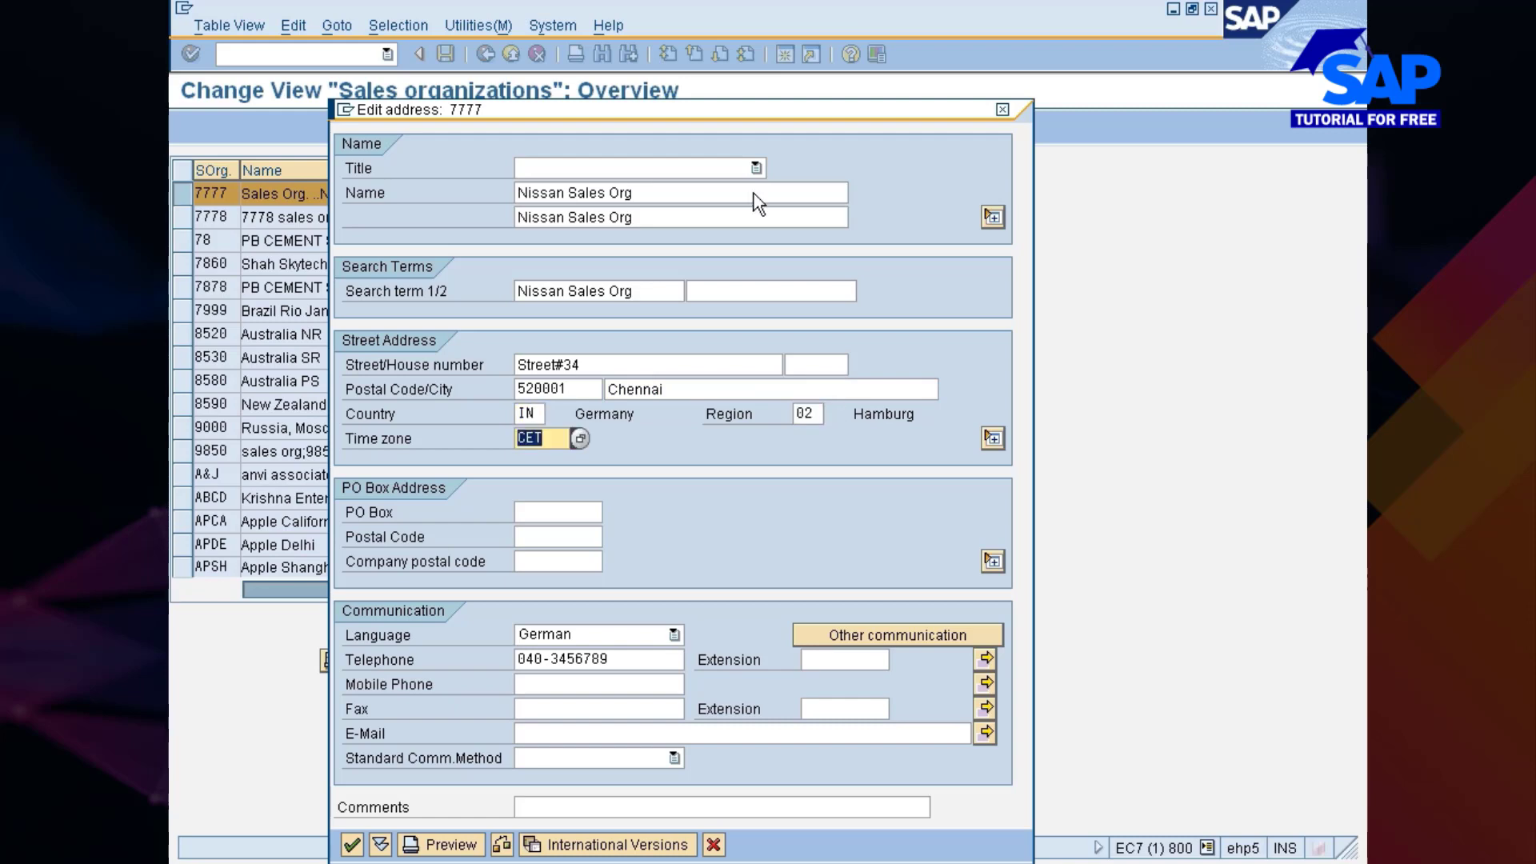
pyautogui.press('F4')
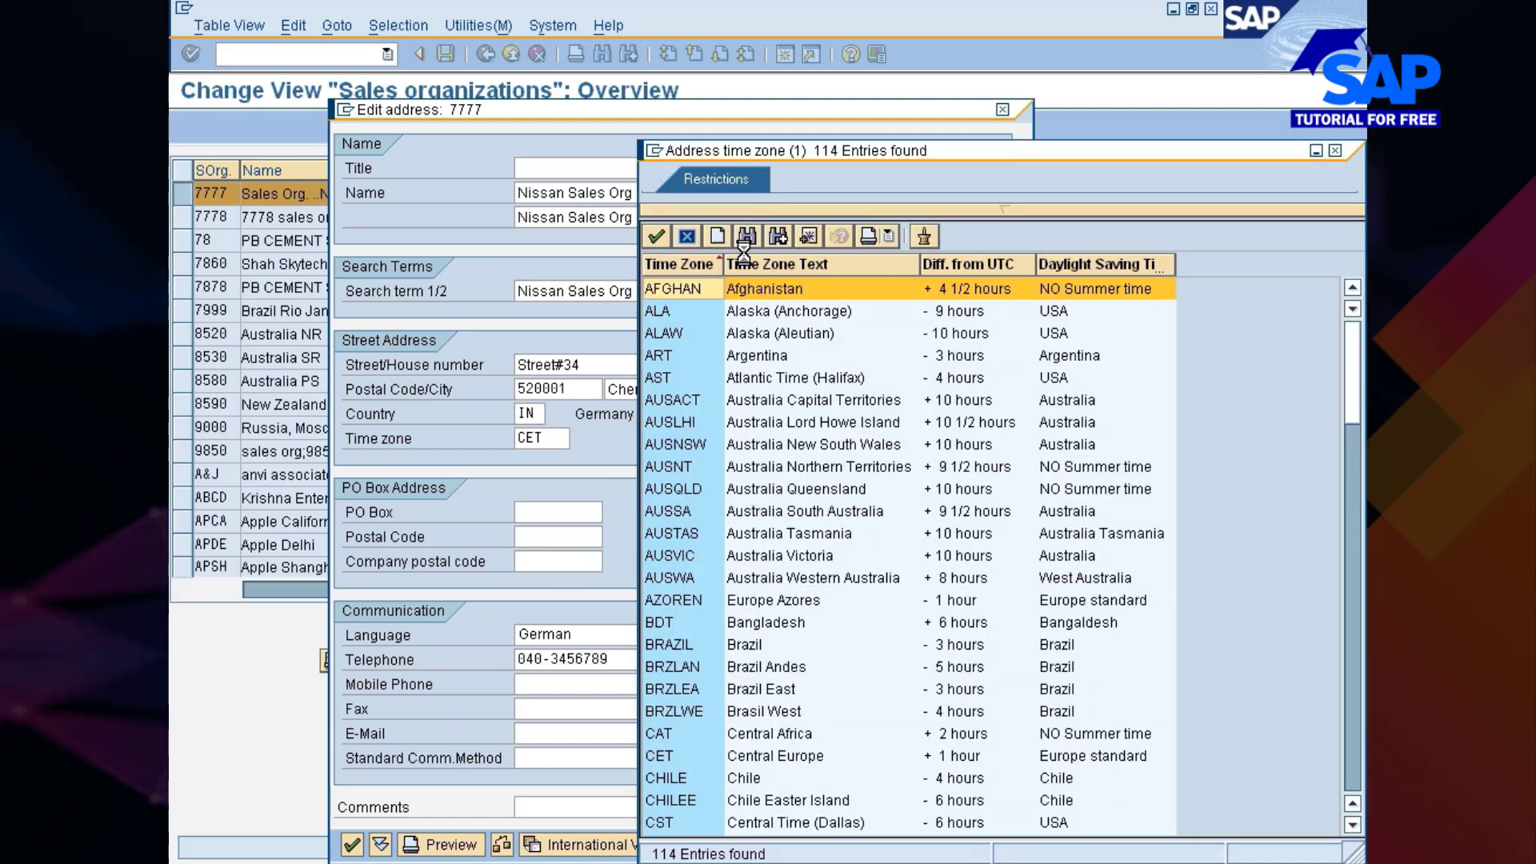
pyautogui.write('INDIA')
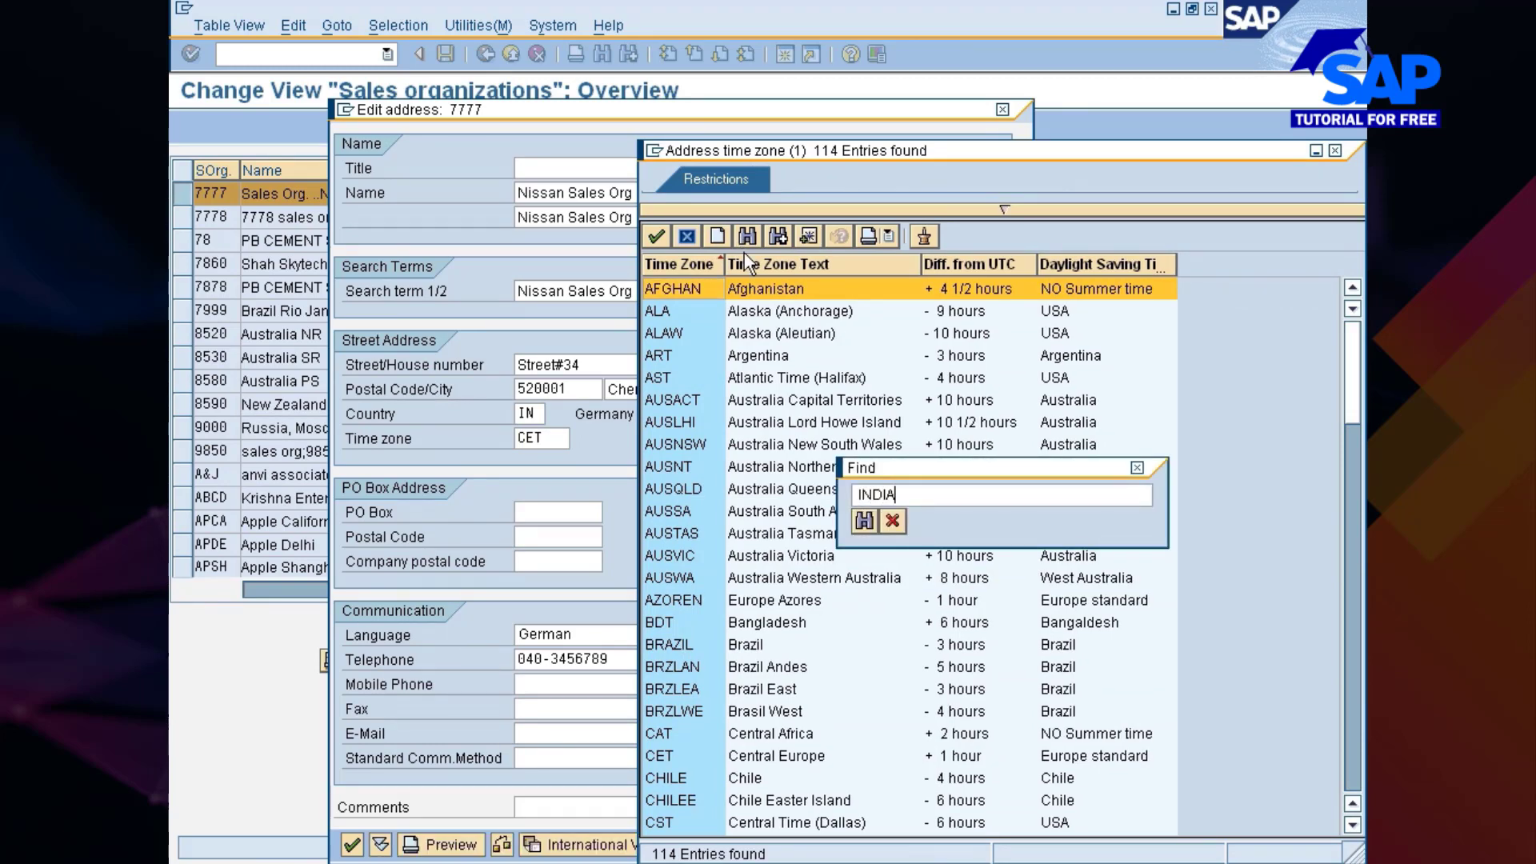
pyautogui.press('Return')
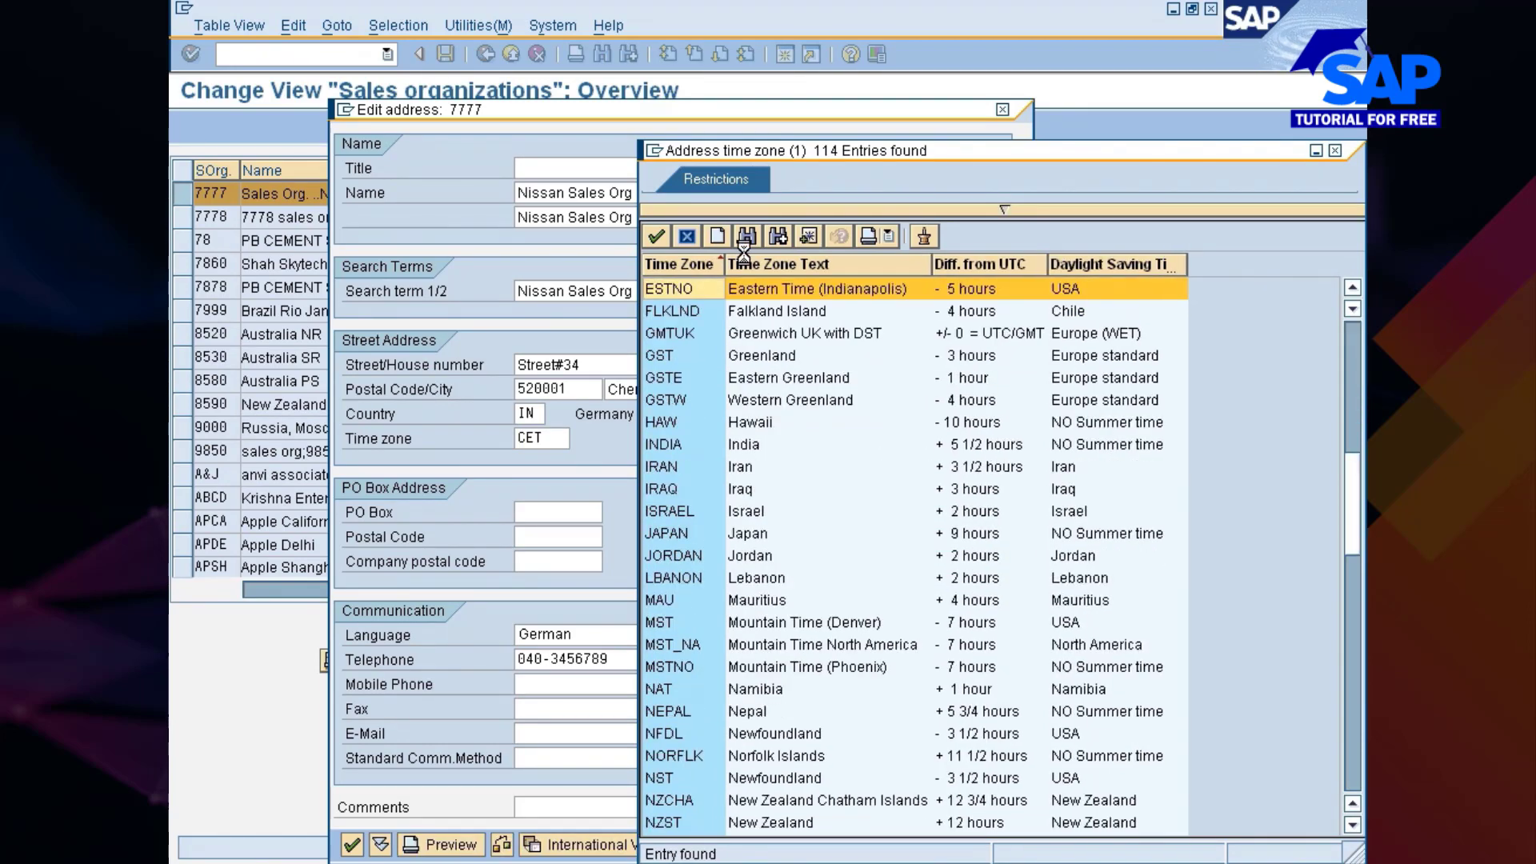
pyautogui.click(750, 445)
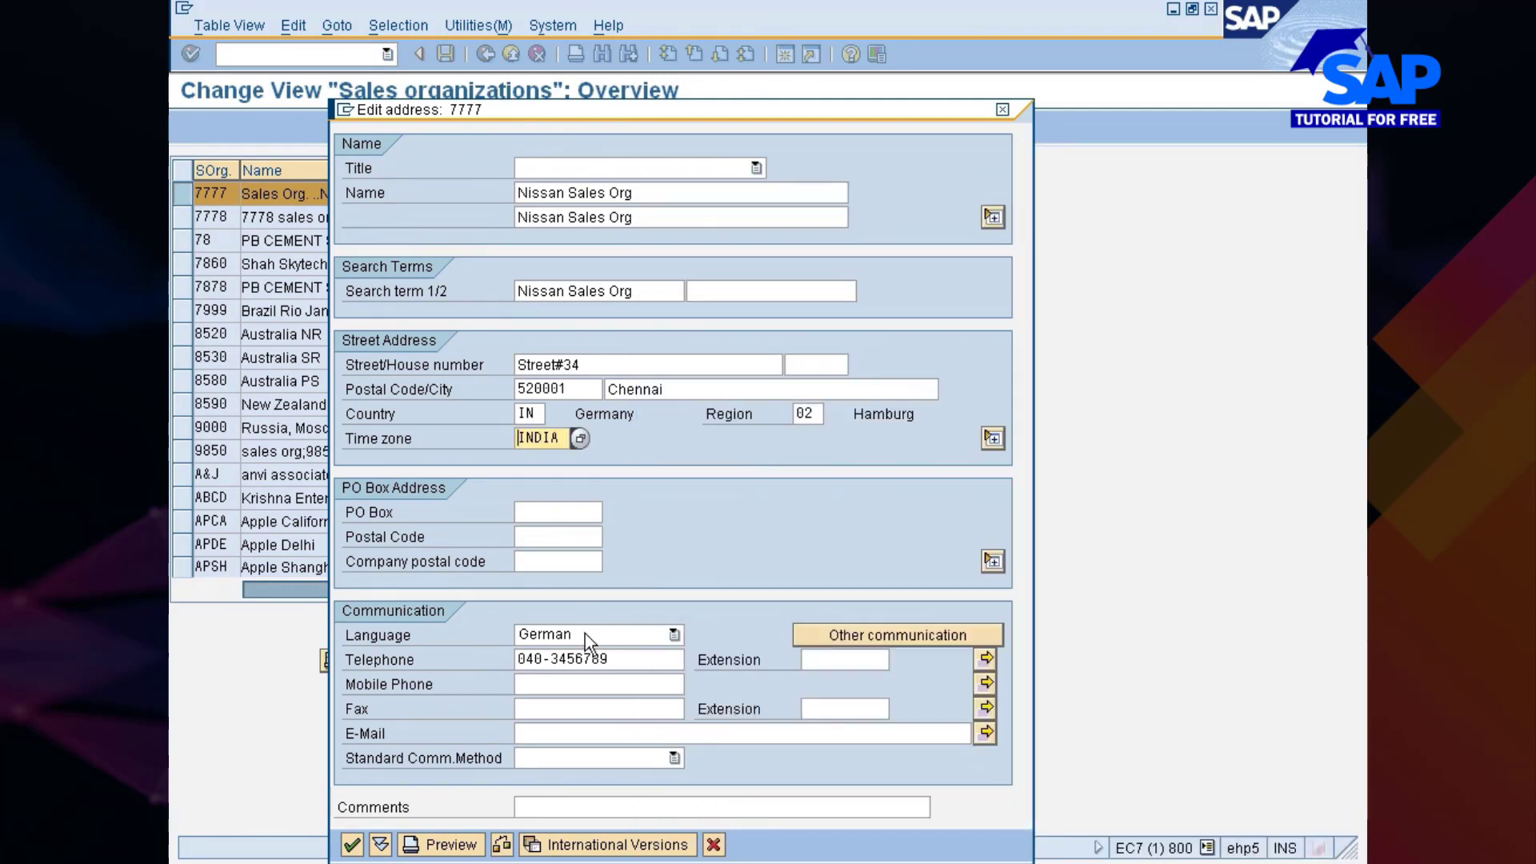
# - Set the communication language of the sales organization's address to English
pyautogui.click(584, 634)
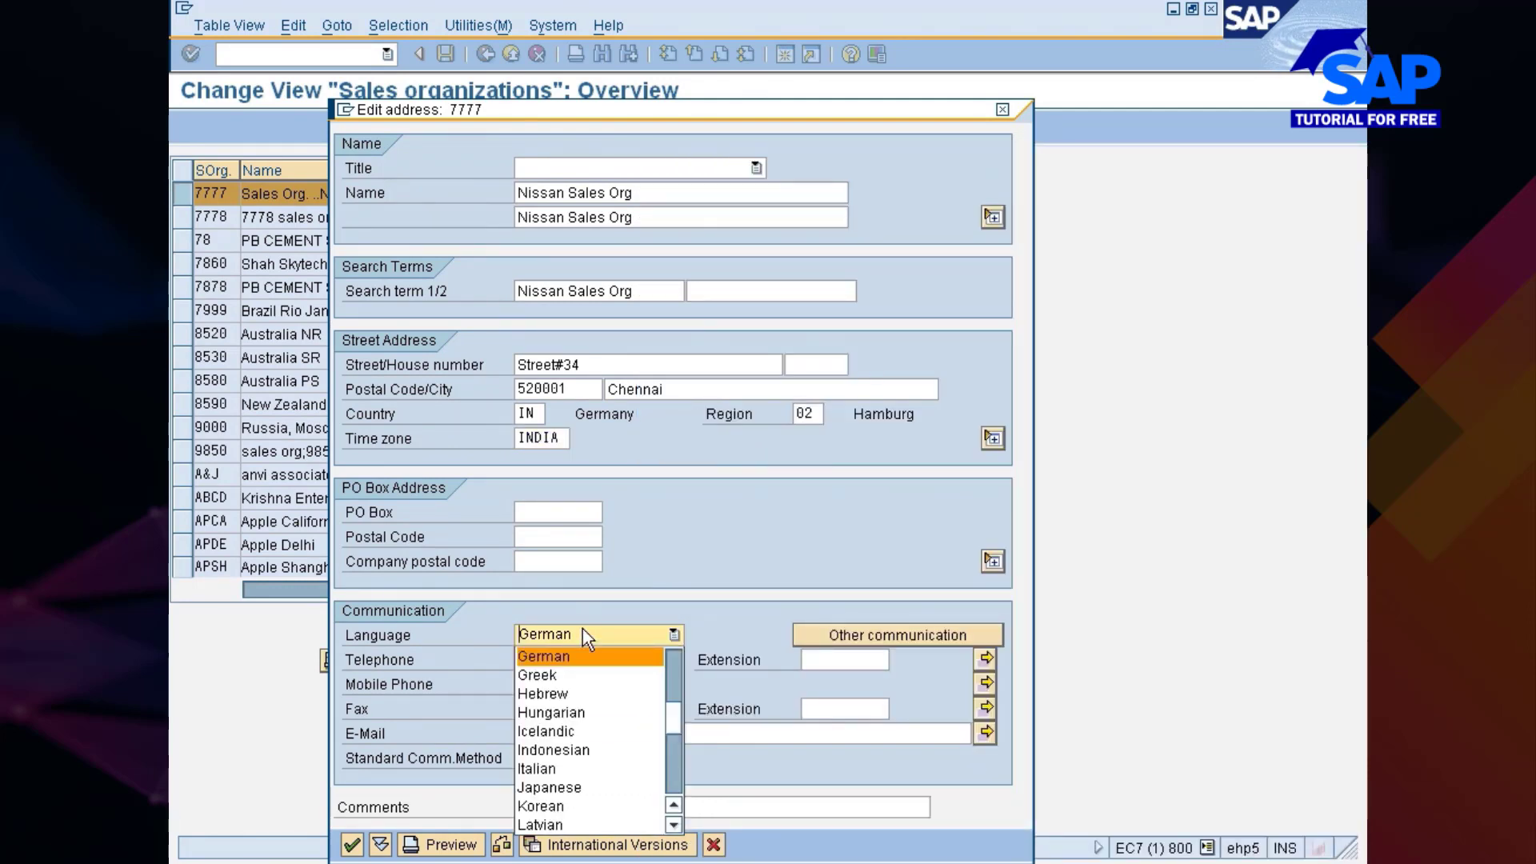
pyautogui.press('e')
pyautogui.press('Return')
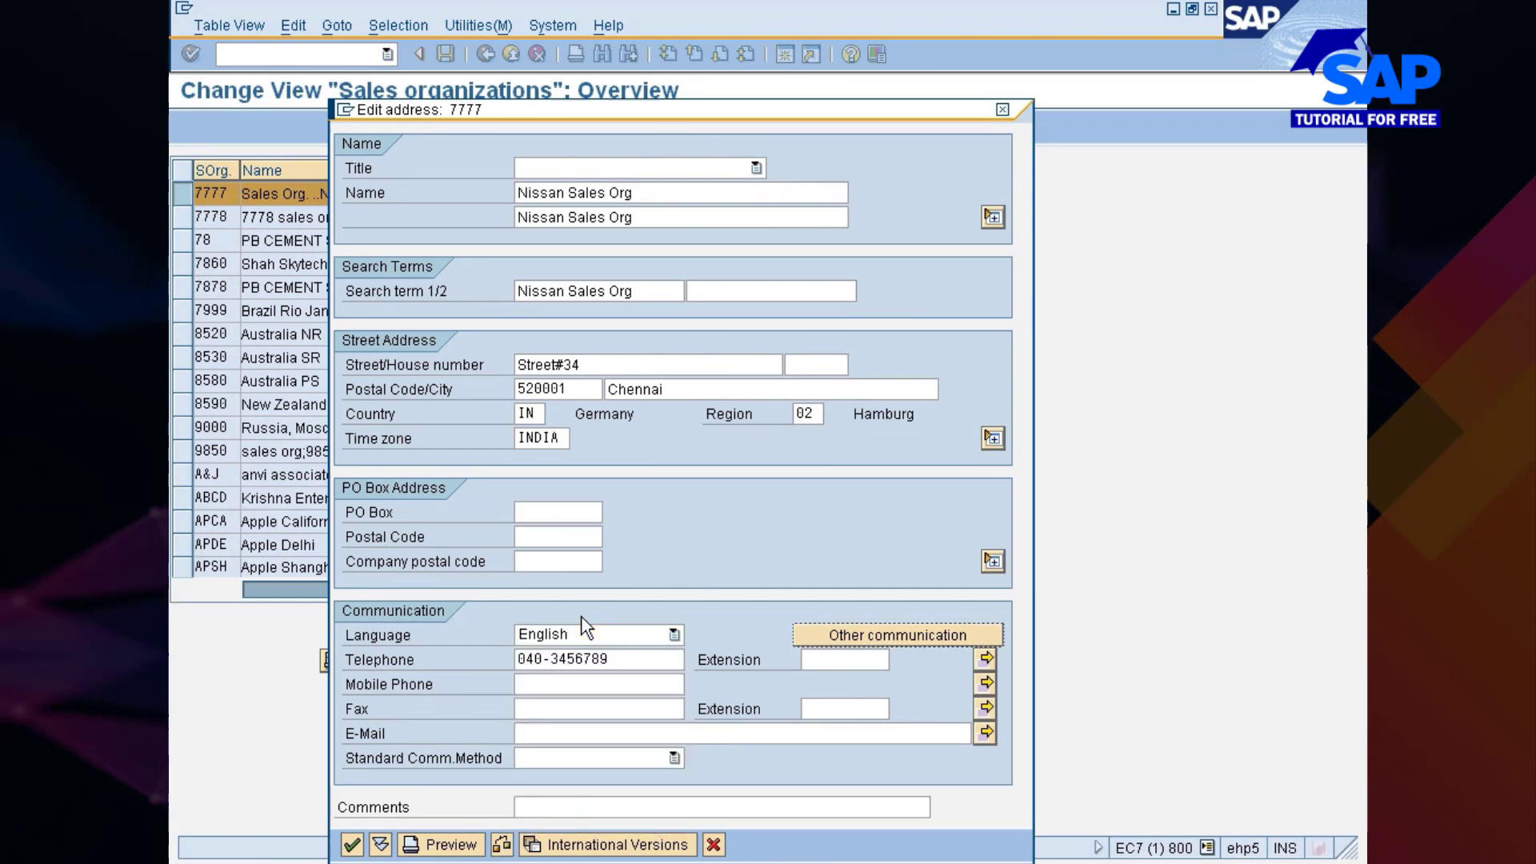
# - Clear the telephone number and the region code in the sales organization's address, and accept the address
pyautogui.press('Tab')
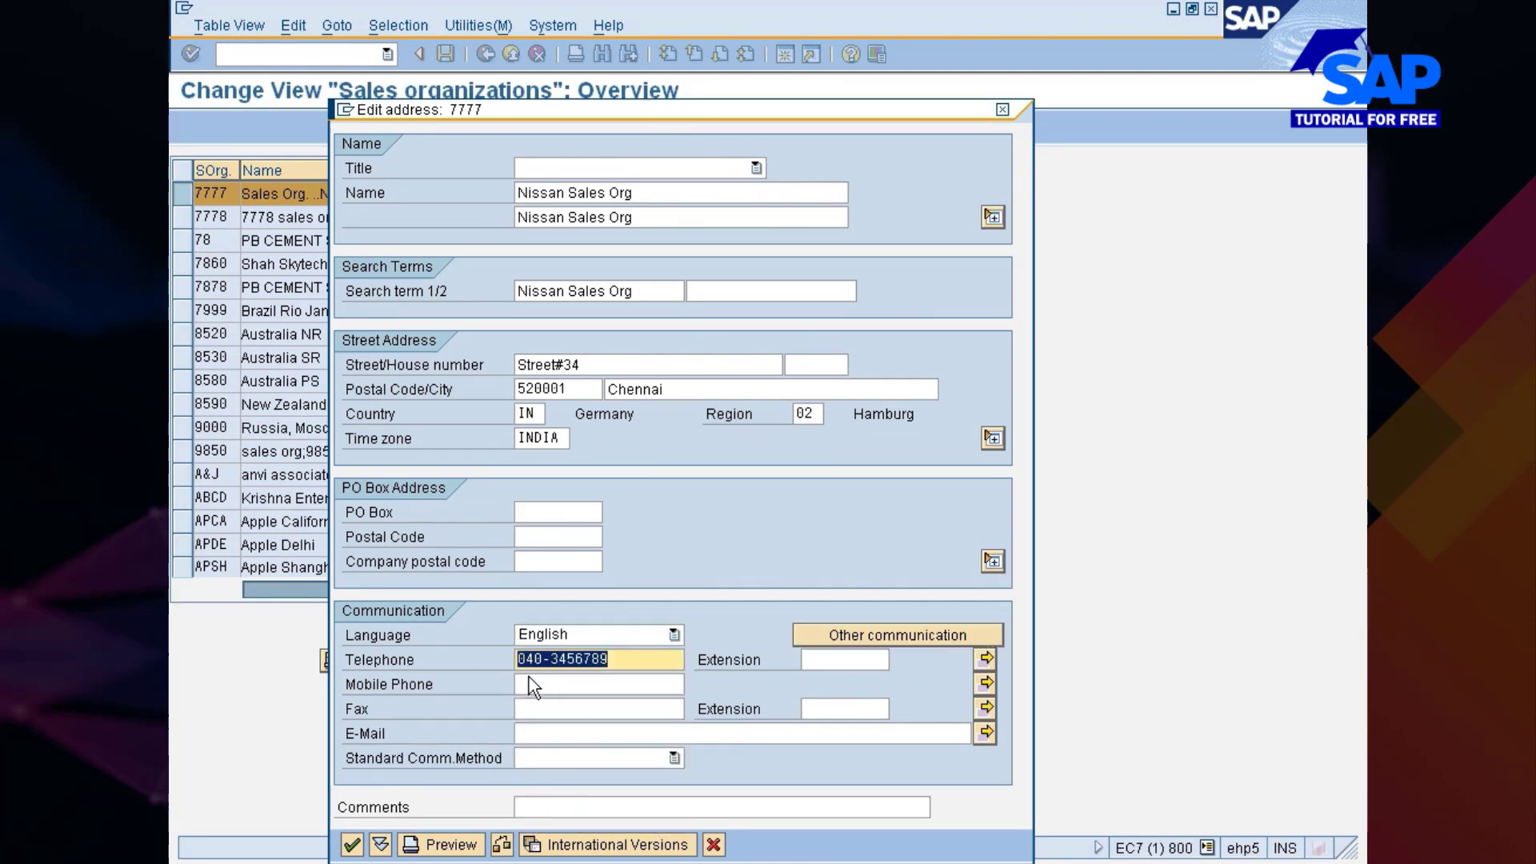
pyautogui.press('BackSpace')
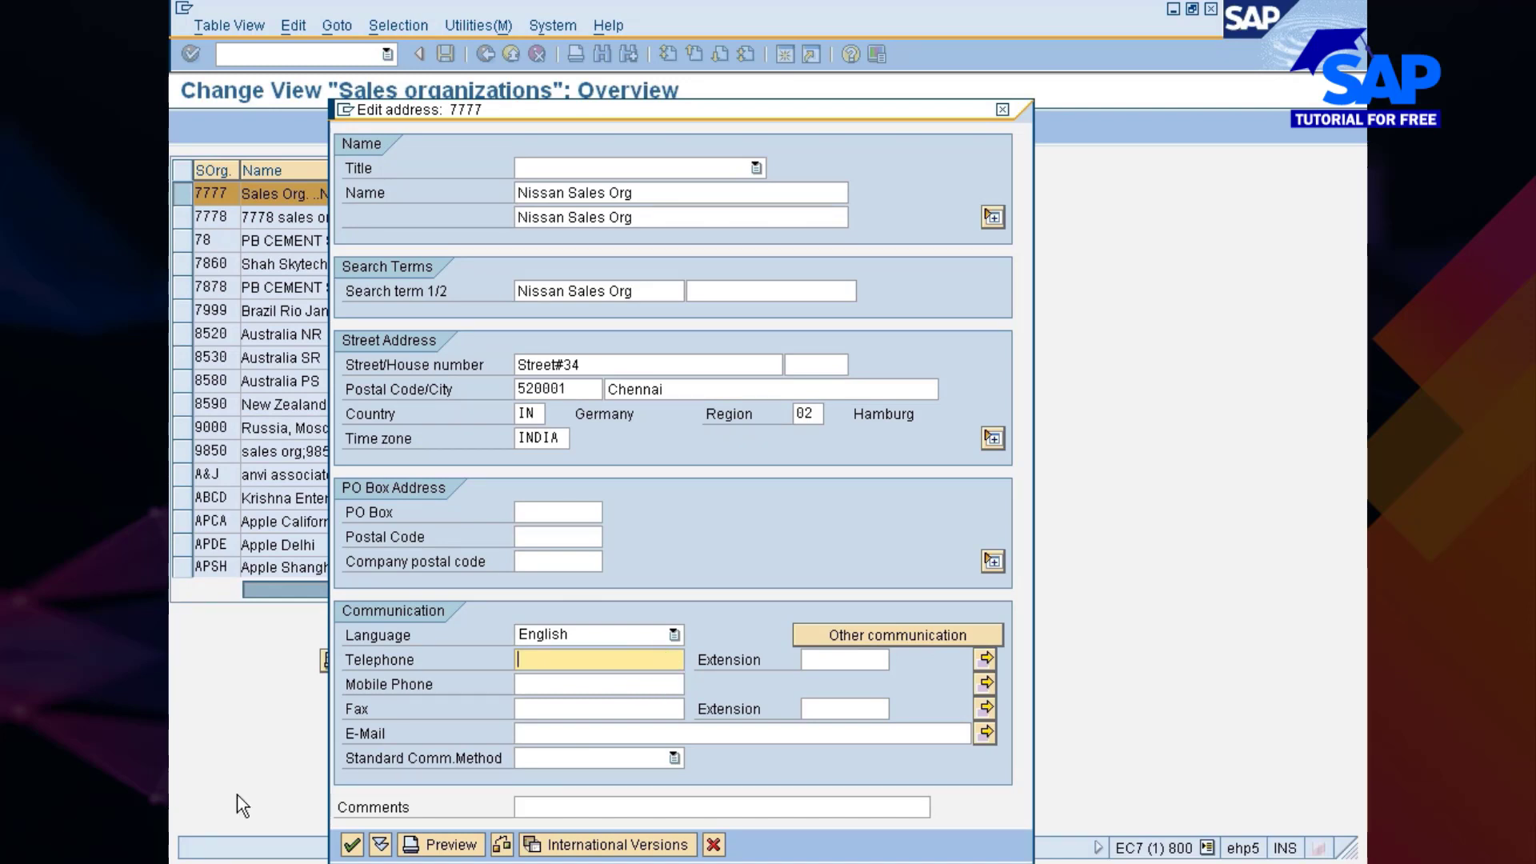
pyautogui.click(352, 848)
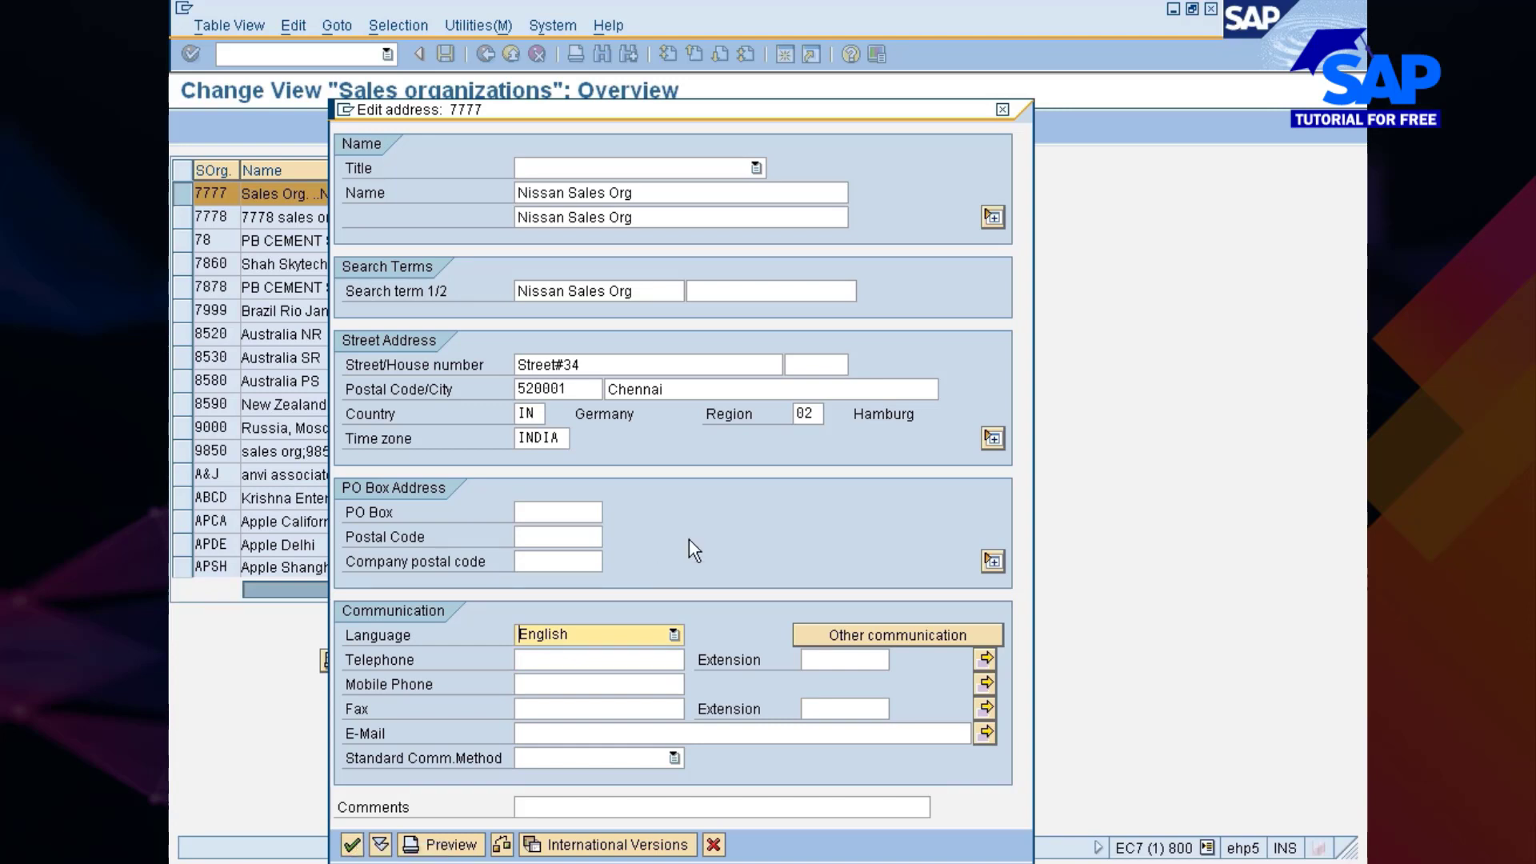
pyautogui.click(816, 414)
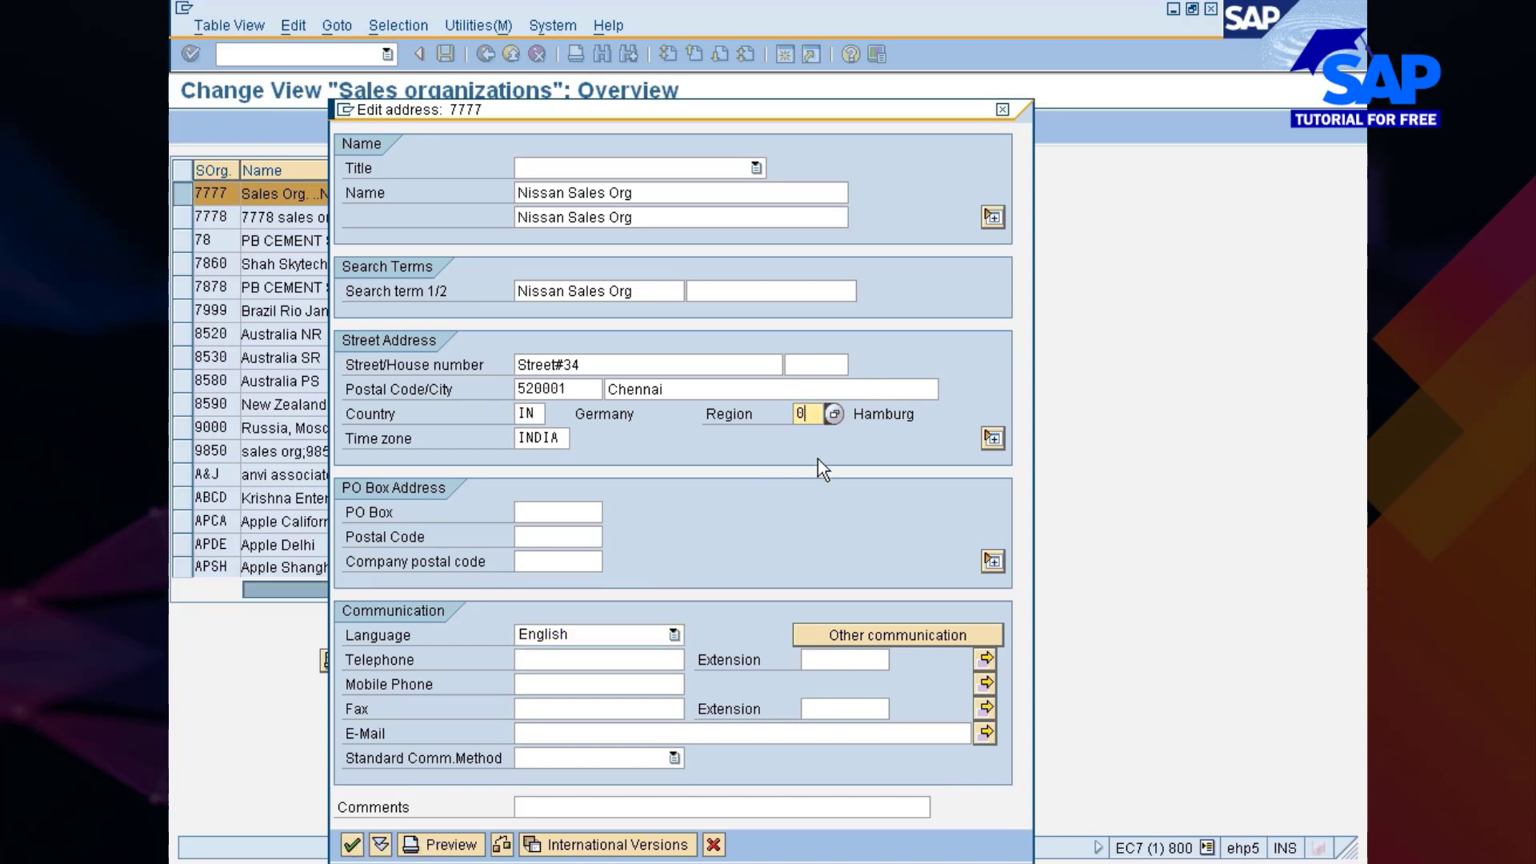
pyautogui.click(833, 415)
pyautogui.press('Return')
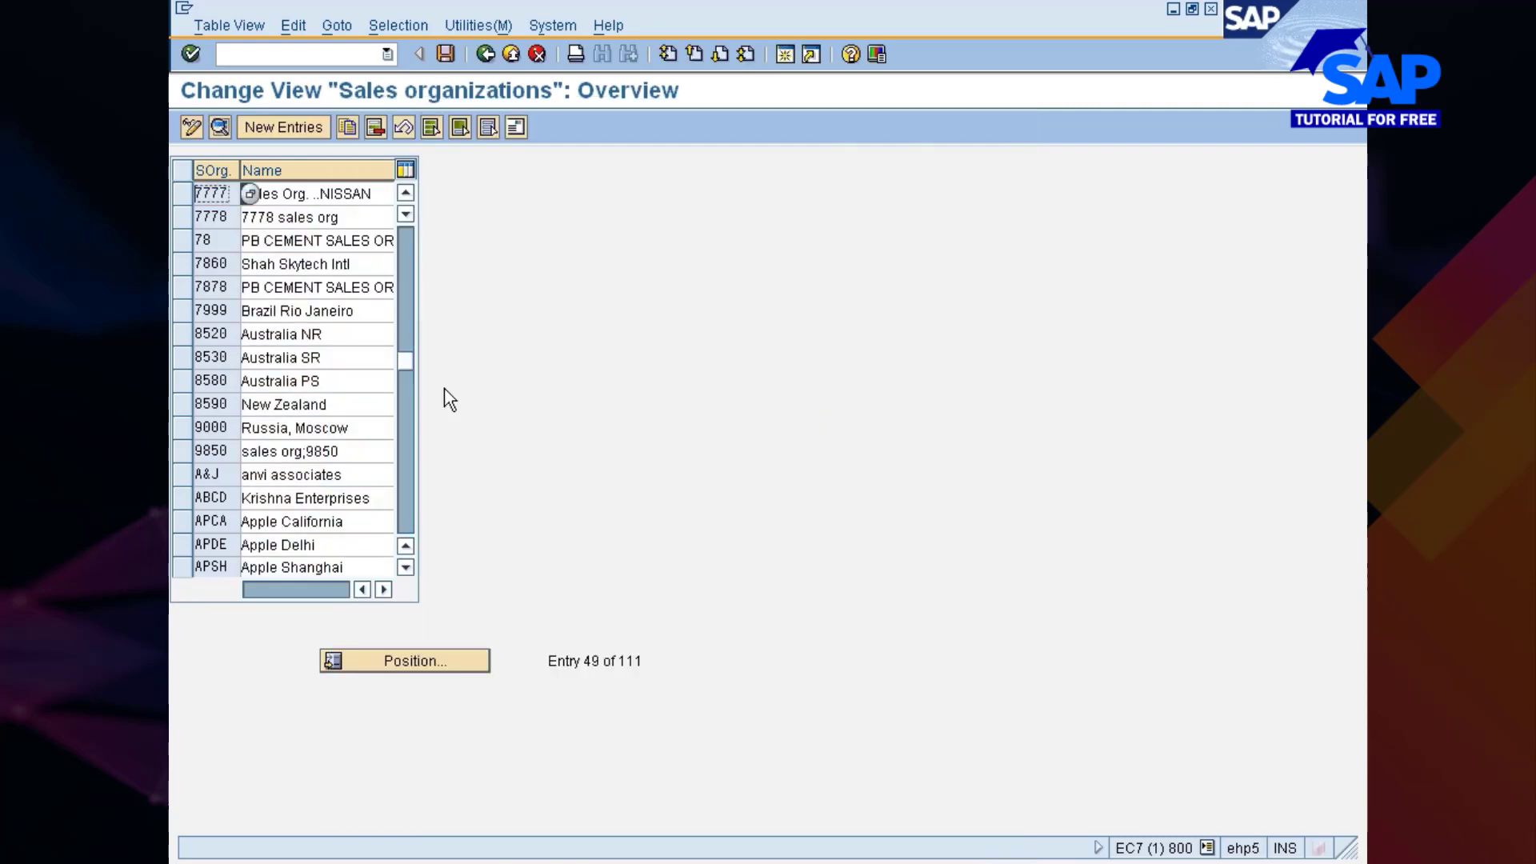
# - Save the sales organization under the "Nissan changes" customizing request and return to the implementation guide structure
pyautogui.click(438, 56)
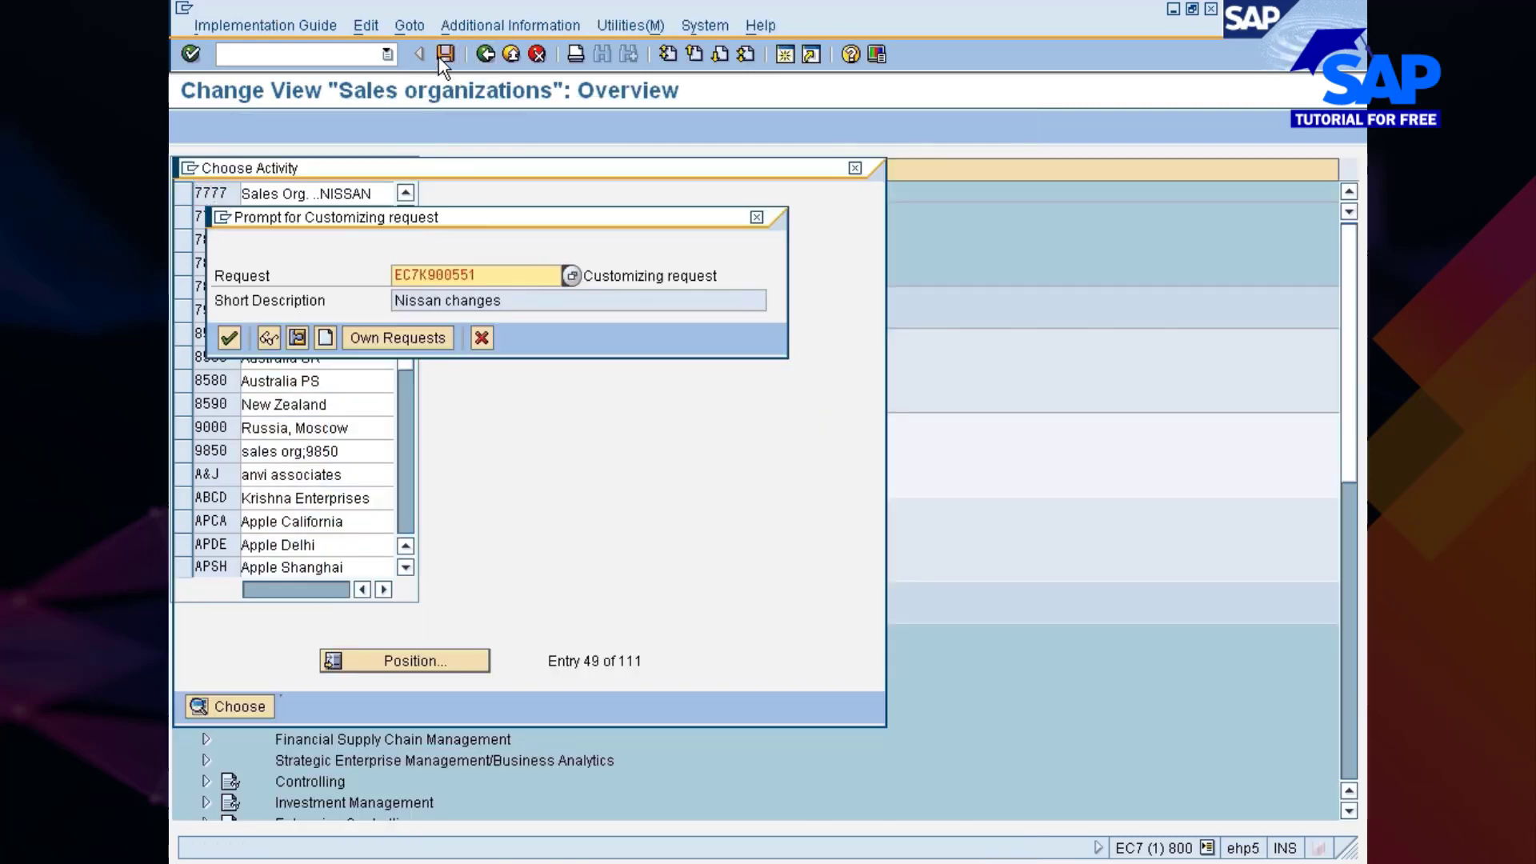
pyautogui.click(228, 336)
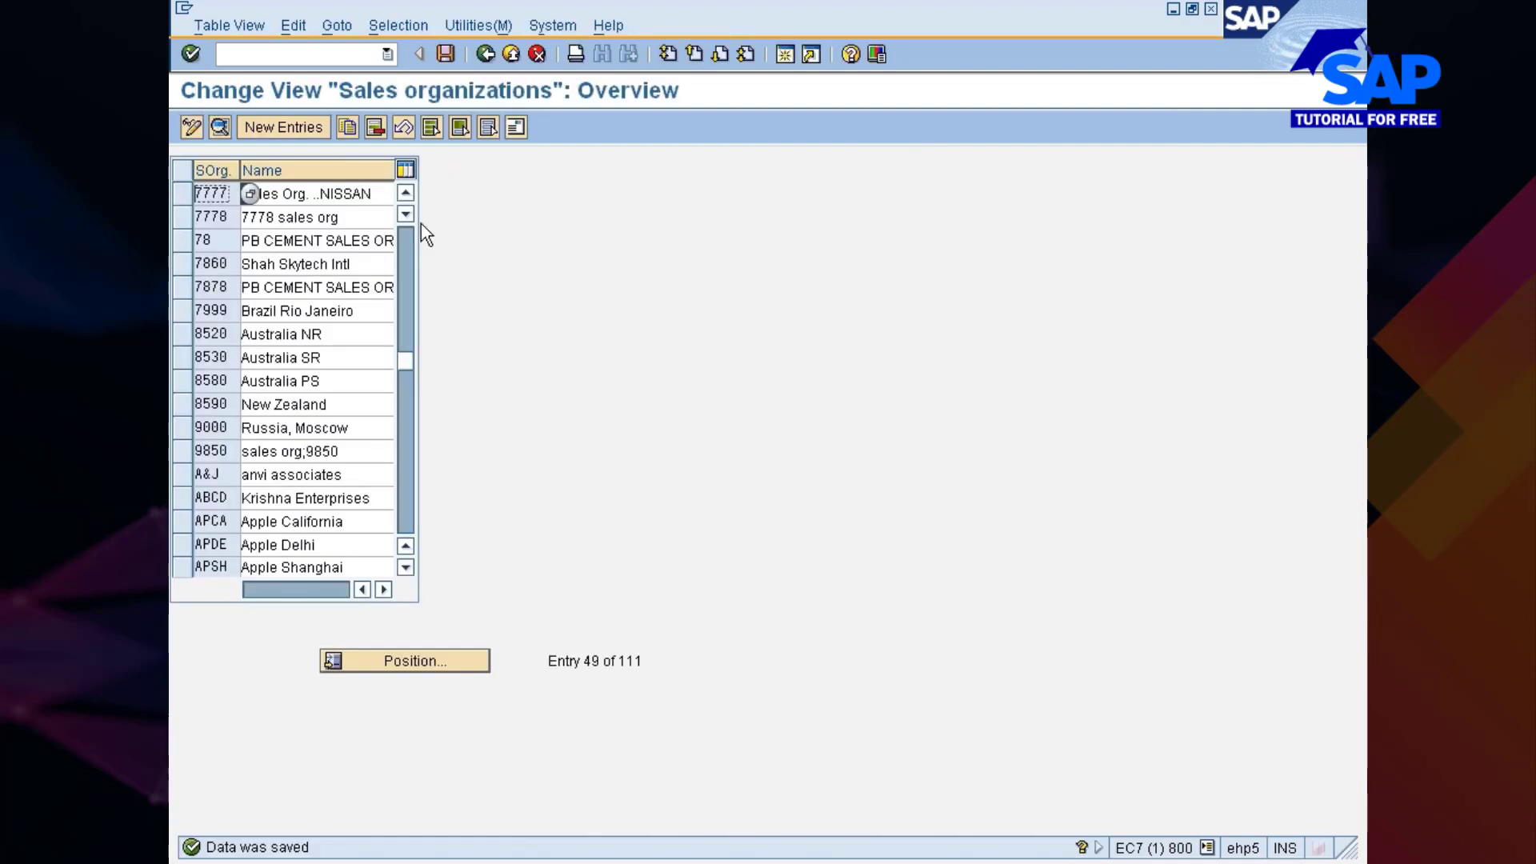
pyautogui.click(485, 54)
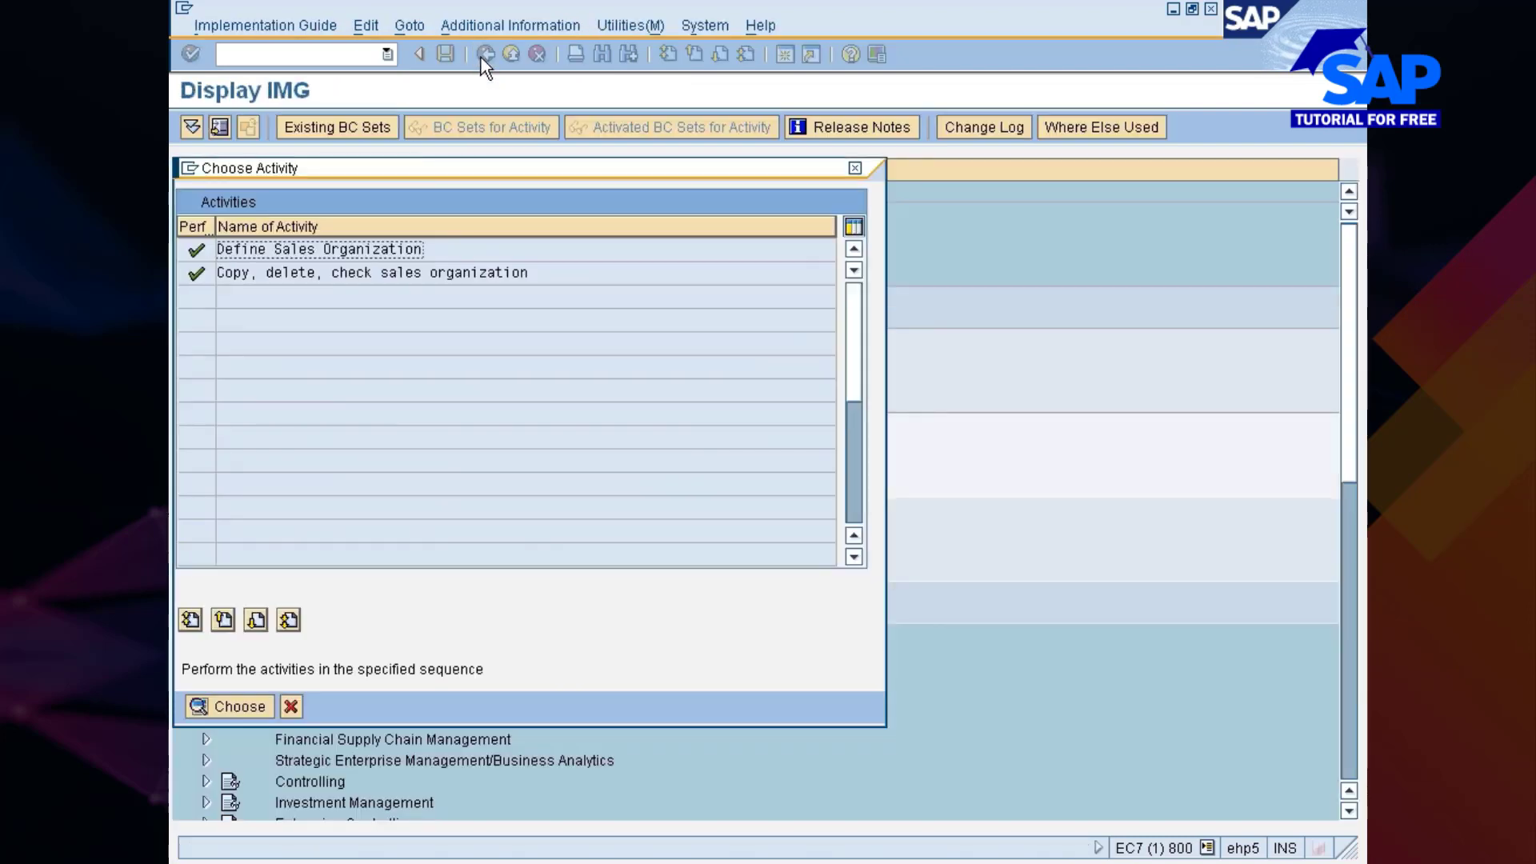
pyautogui.click(290, 705)
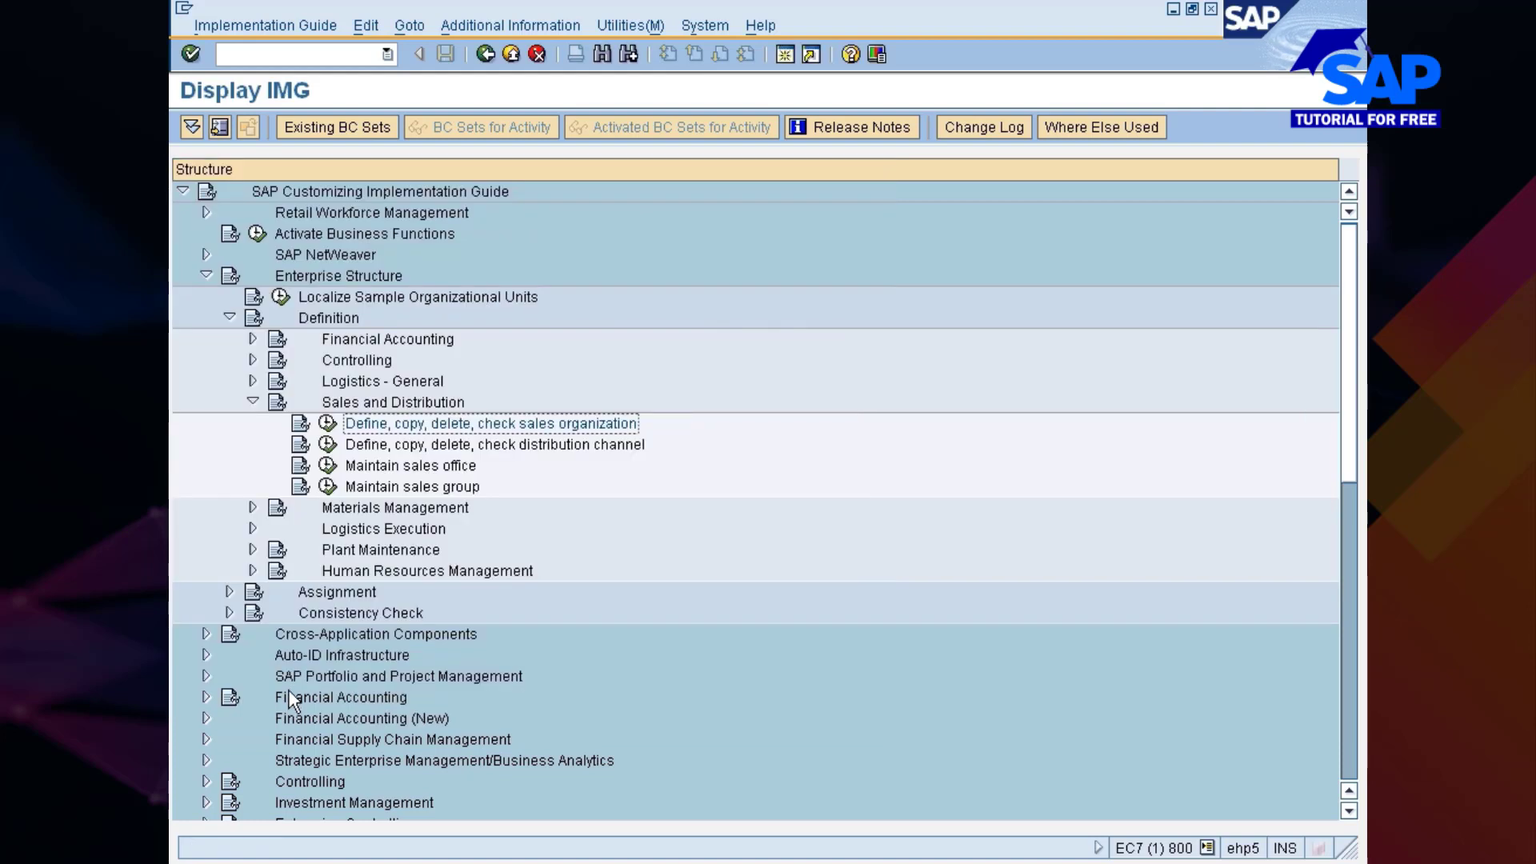
# - Open the copy activity for distribution channels and choose 01 Direct Sales as the source channel to copy
pyautogui.click(534, 446)
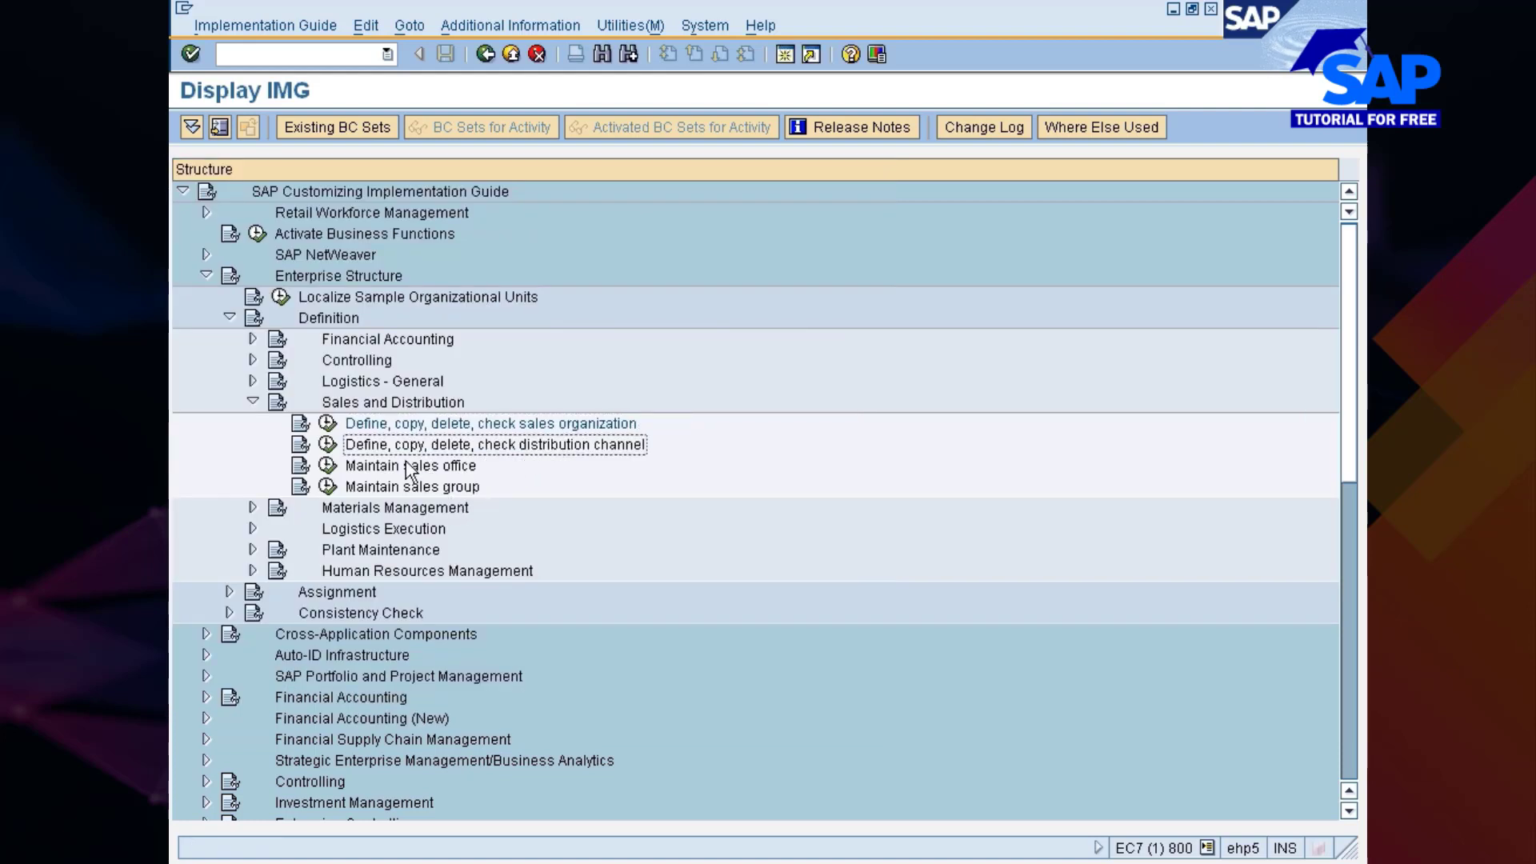
pyautogui.click(328, 444)
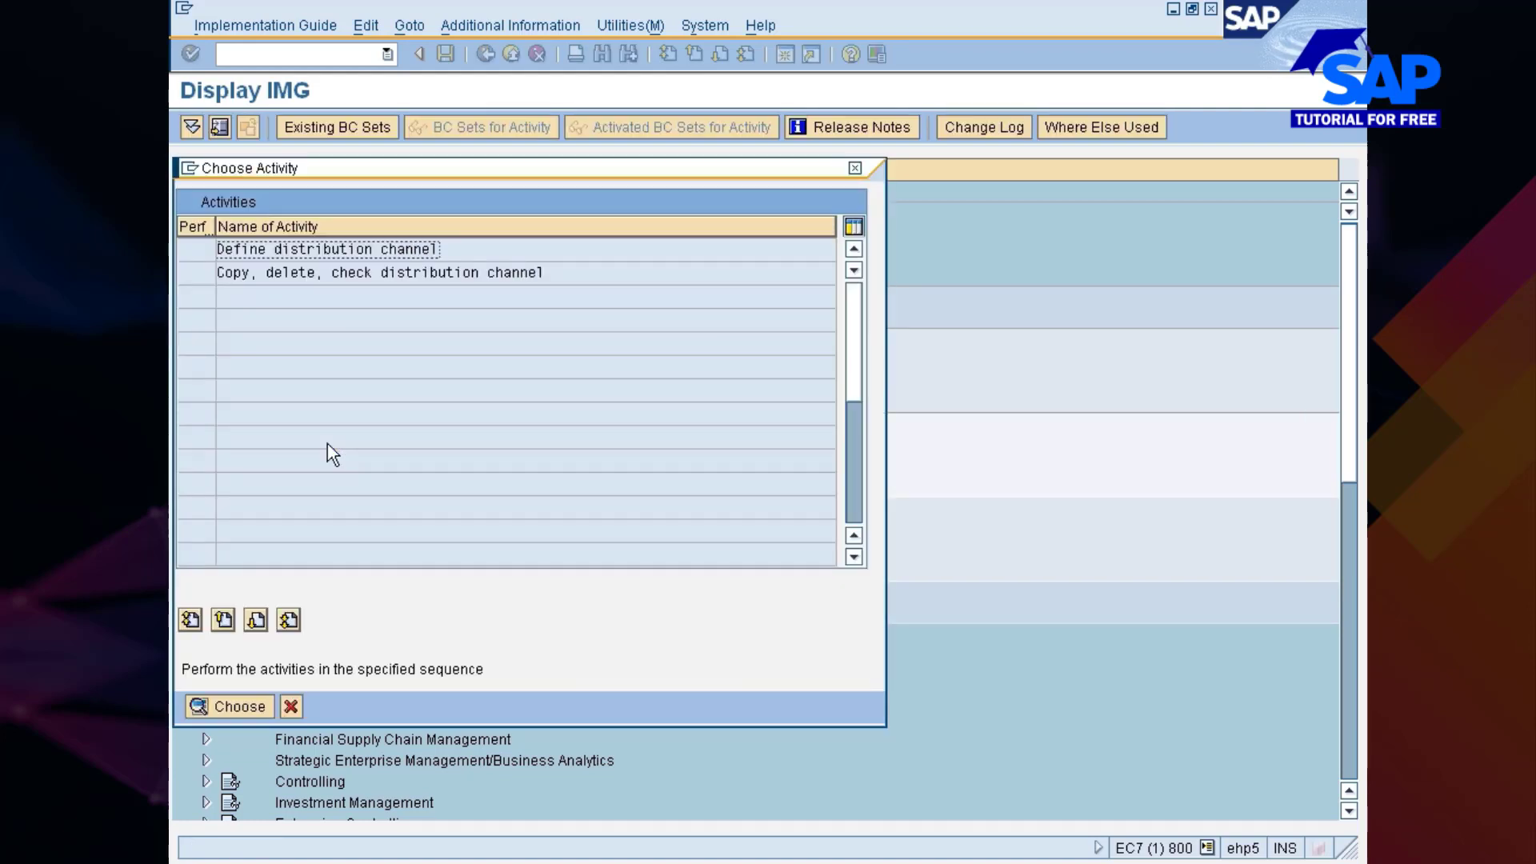
pyautogui.click(300, 273)
pyautogui.doubleClick(300, 275)
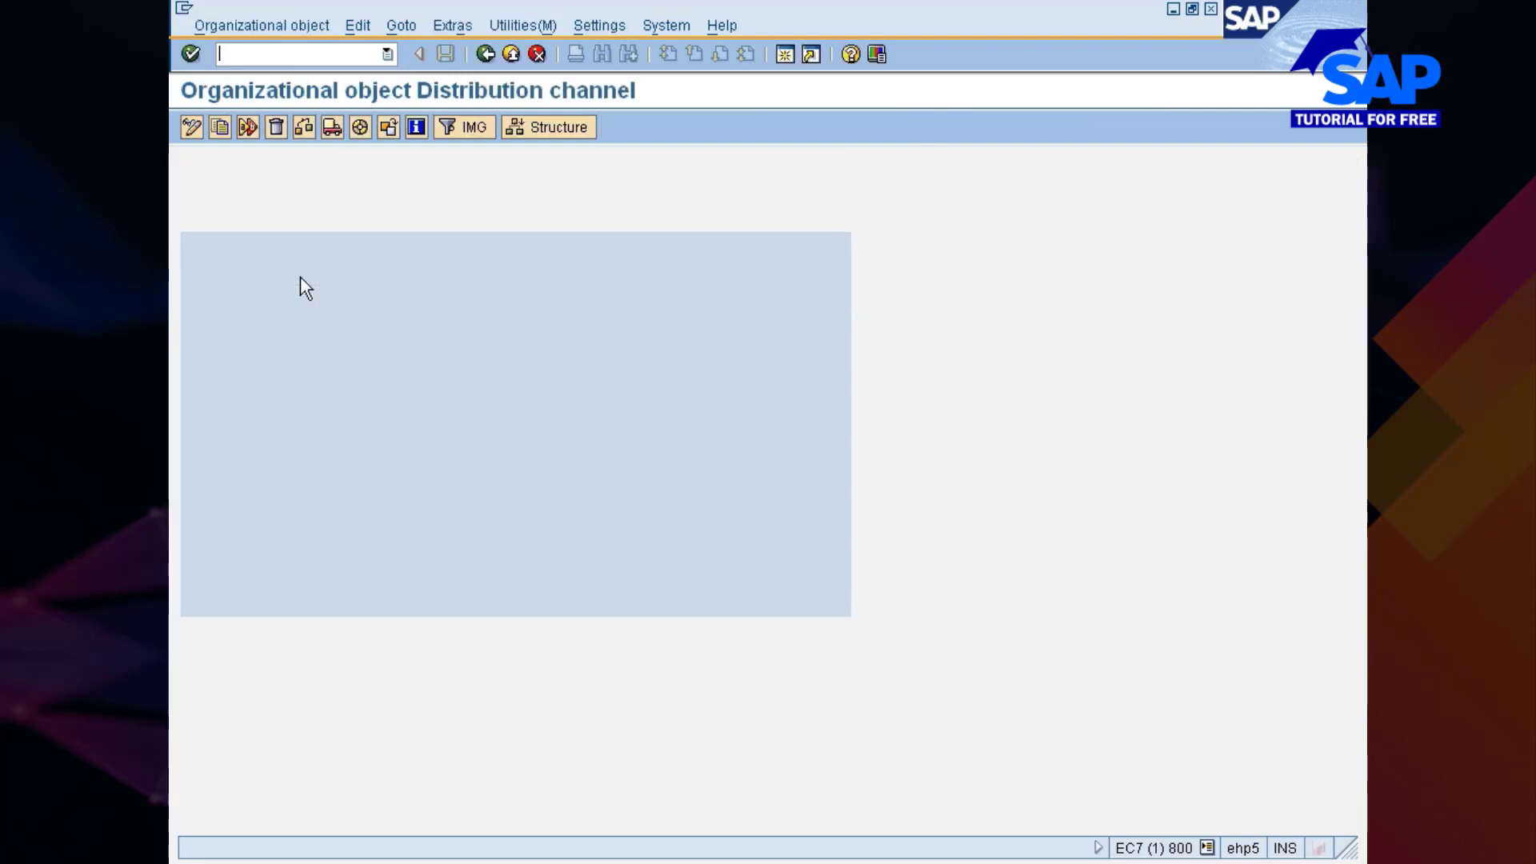
pyautogui.click(221, 130)
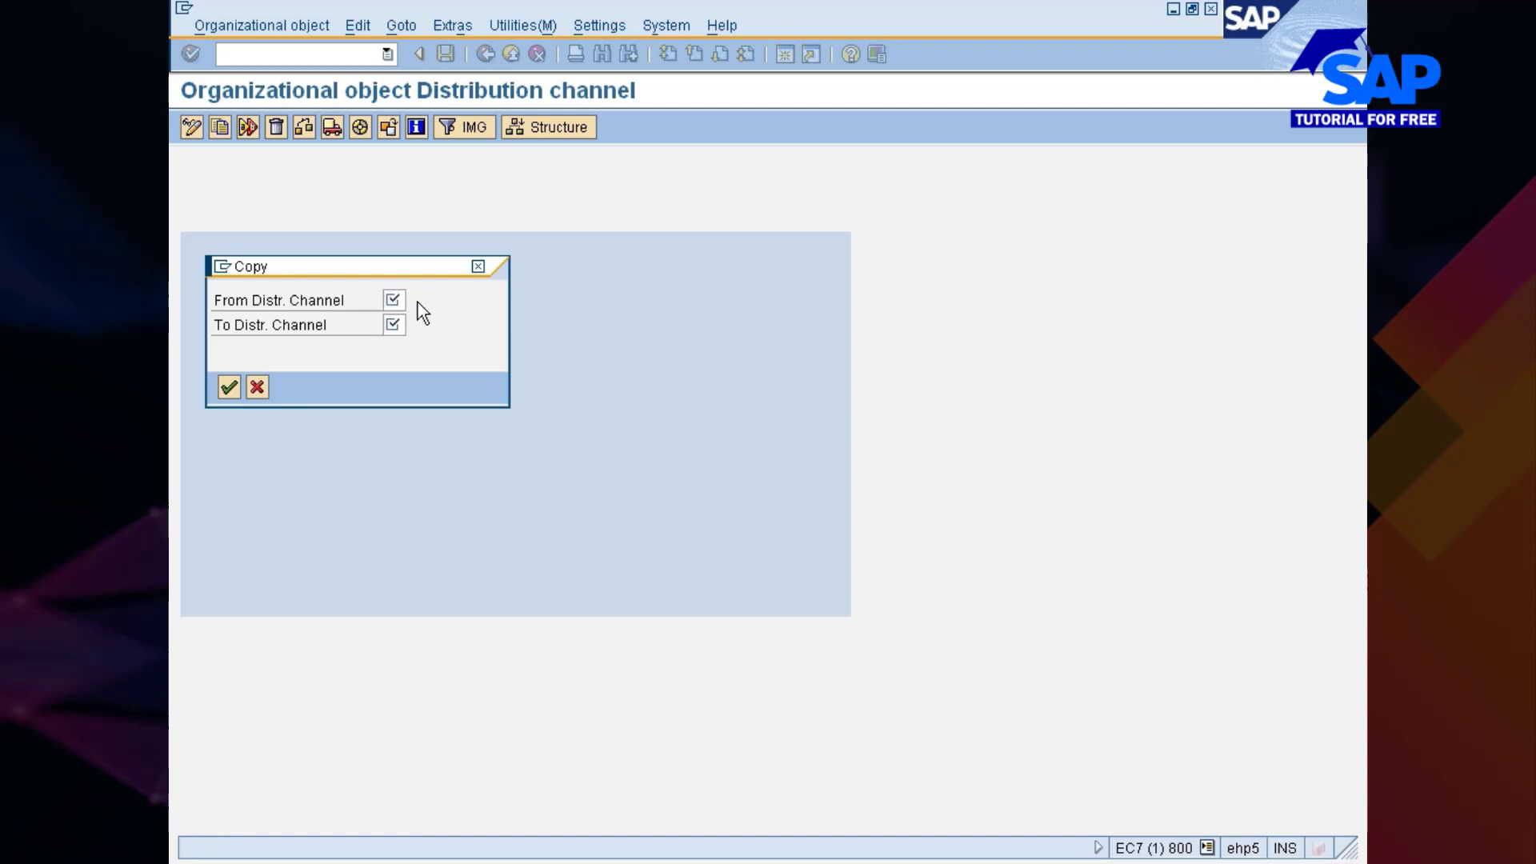
pyautogui.click(416, 300)
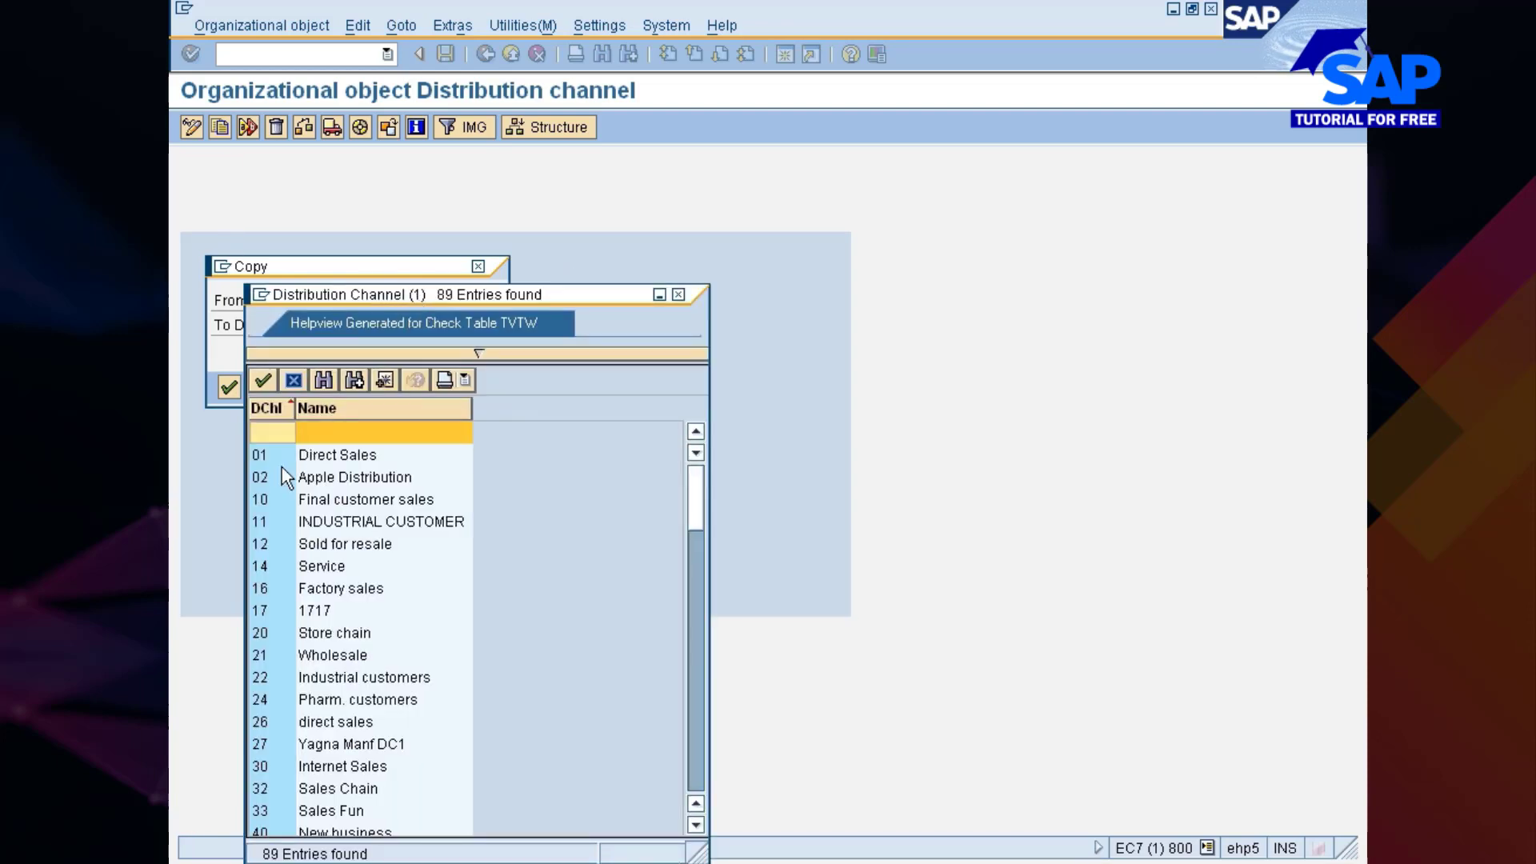
pyautogui.doubleClick(271, 456)
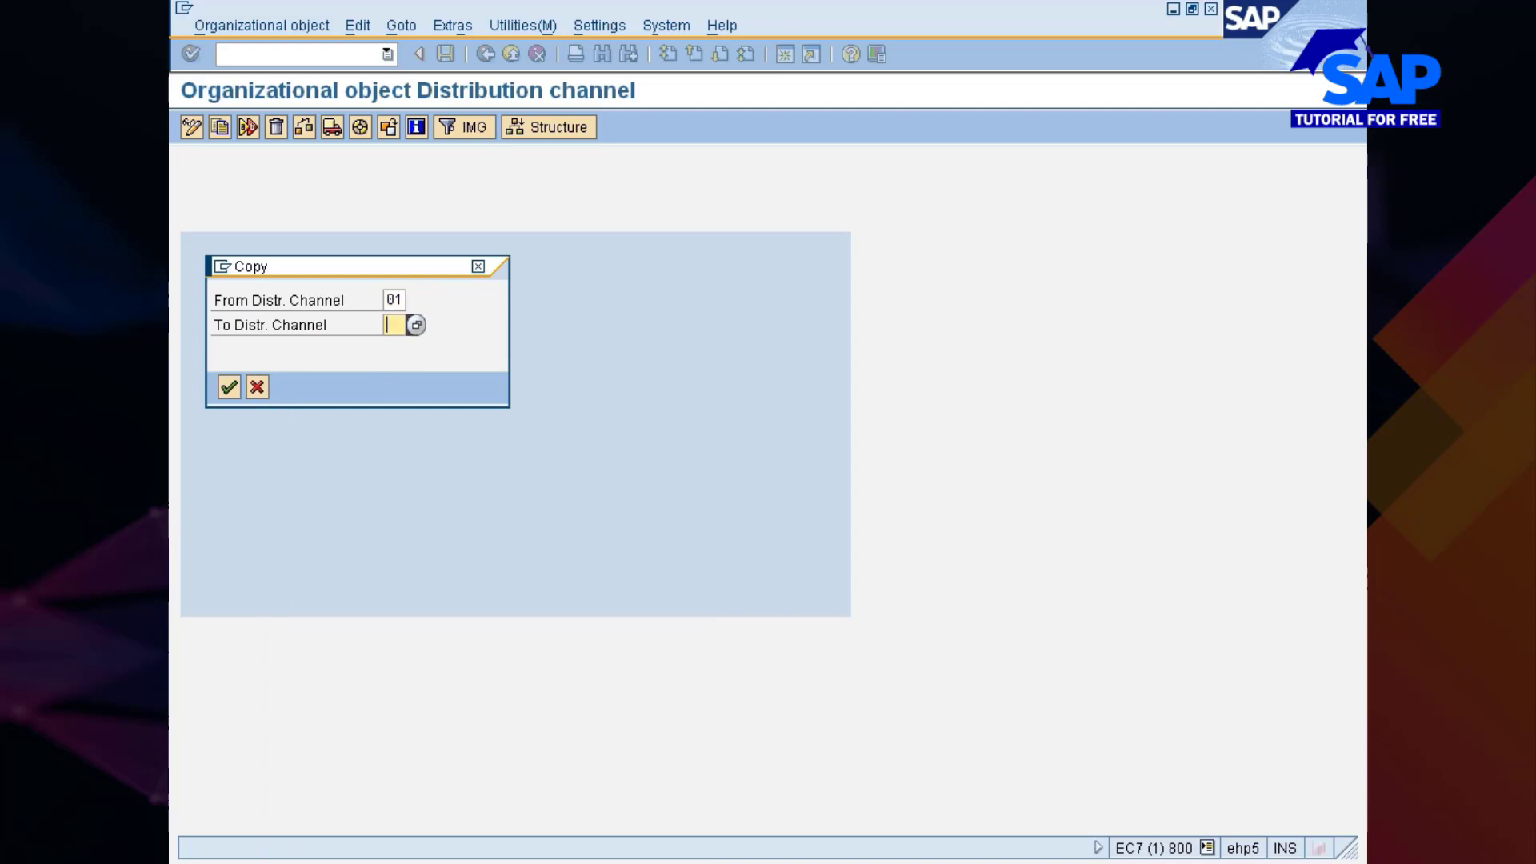
# - Try to copy distribution channel 01 to channel 77, declining to complete the existing object
pyautogui.write('77')
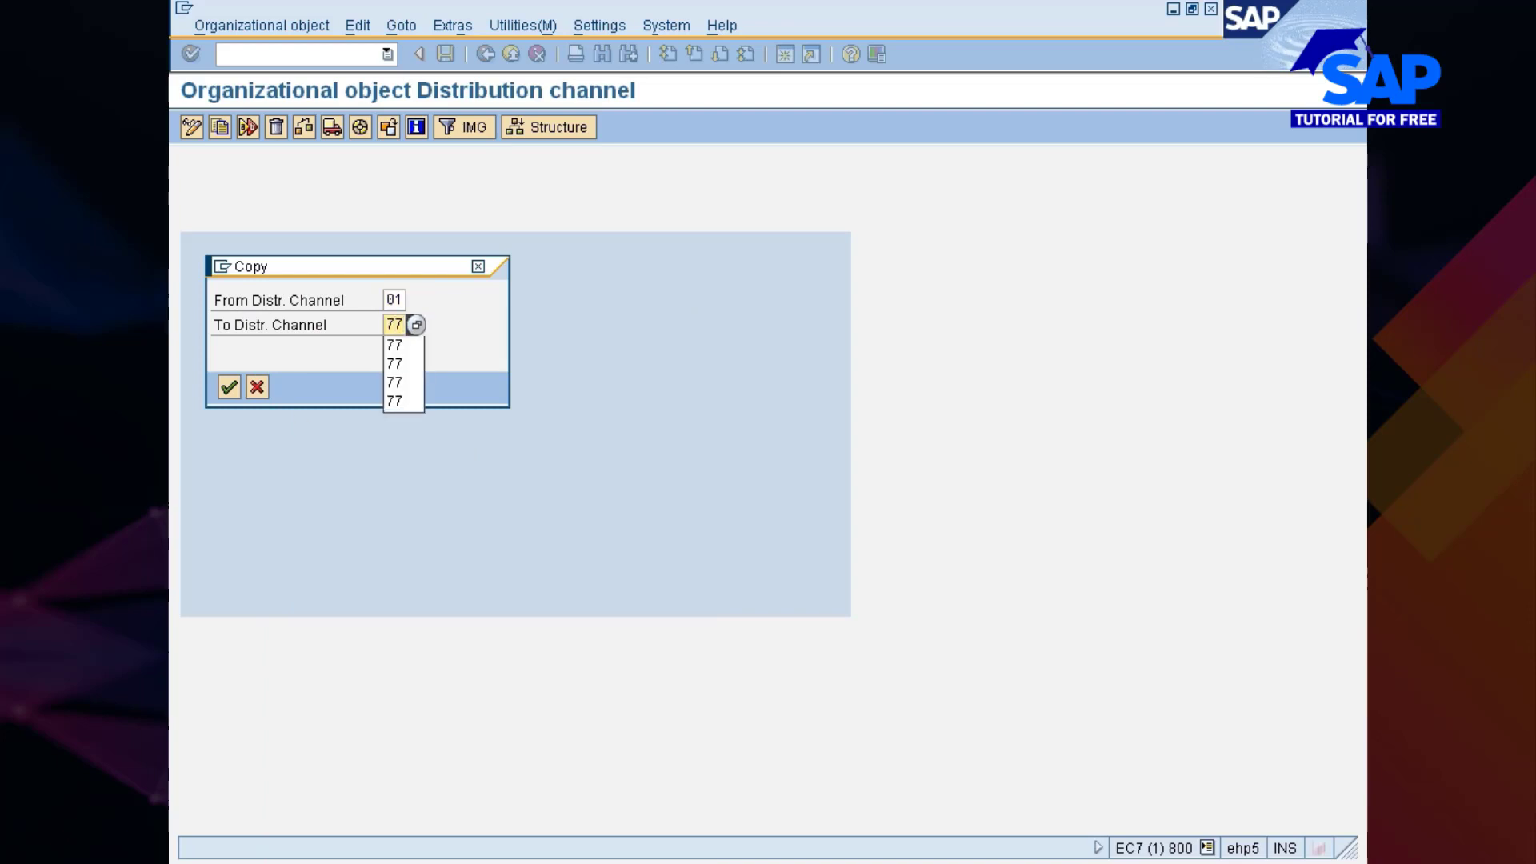
pyautogui.press('Return')
pyautogui.press('Return')
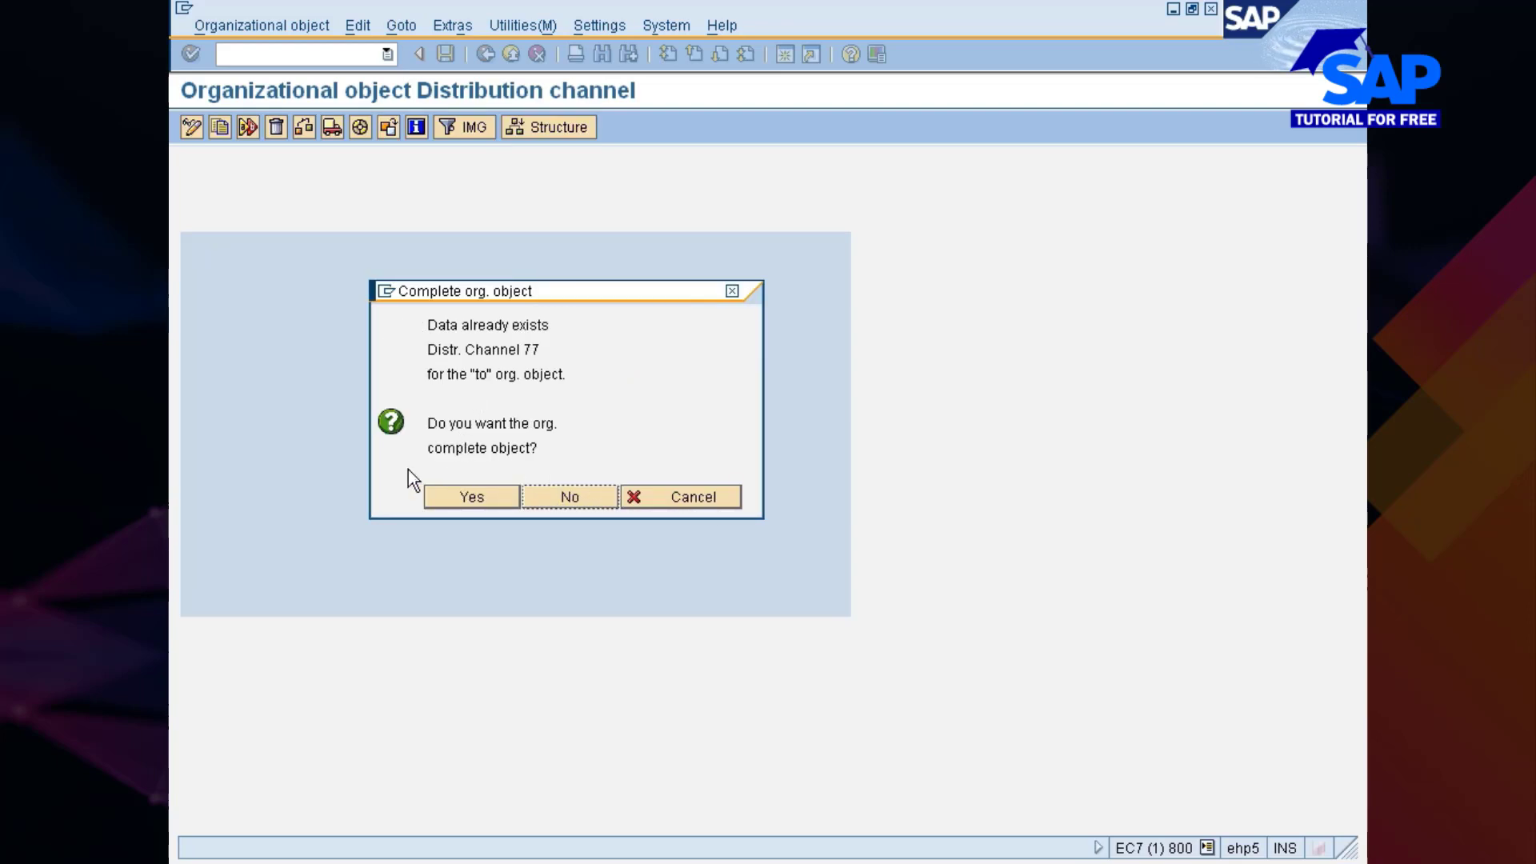
pyautogui.click(579, 493)
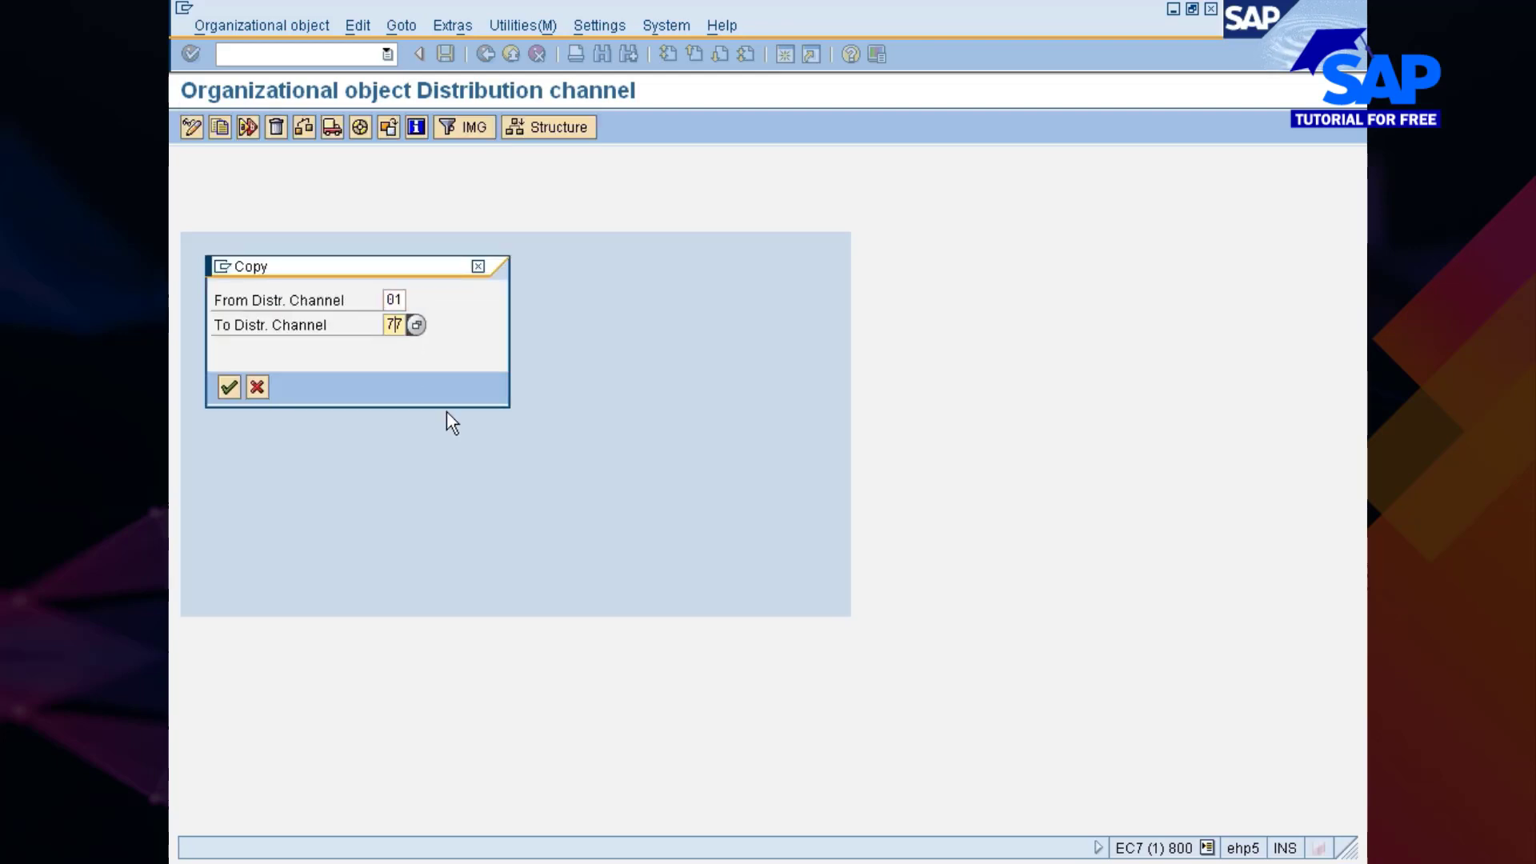
# - Copy distribution channel 01 to 7D without transporting number ranges, recording it in the "Nissan changes" customizing request
pyautogui.press('Delete')
pyautogui.write('0')
pyautogui.press('BackSpace')
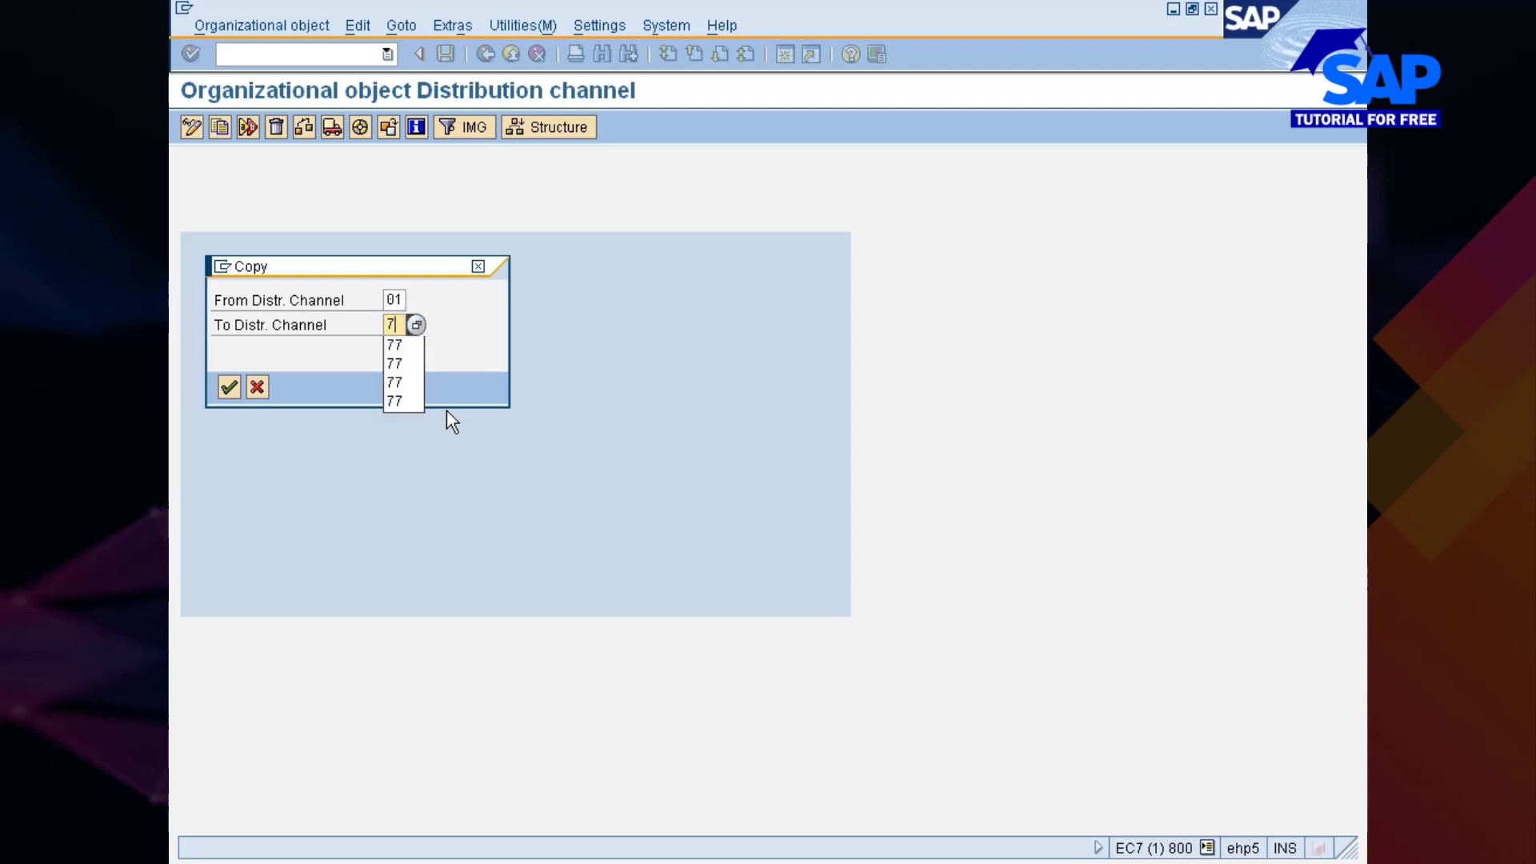
pyautogui.write('D')
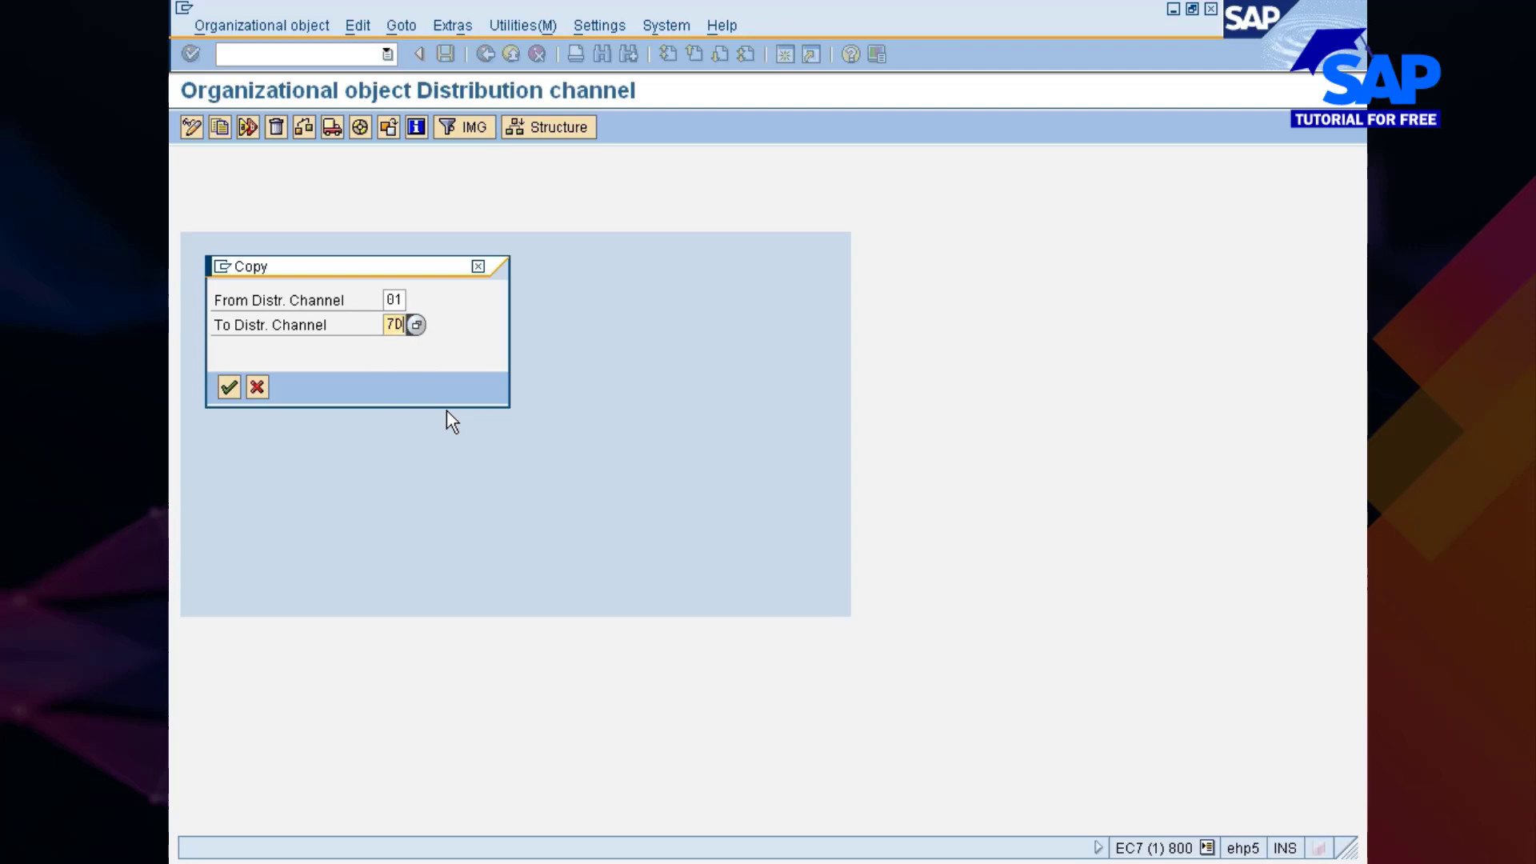
pyautogui.press('Return')
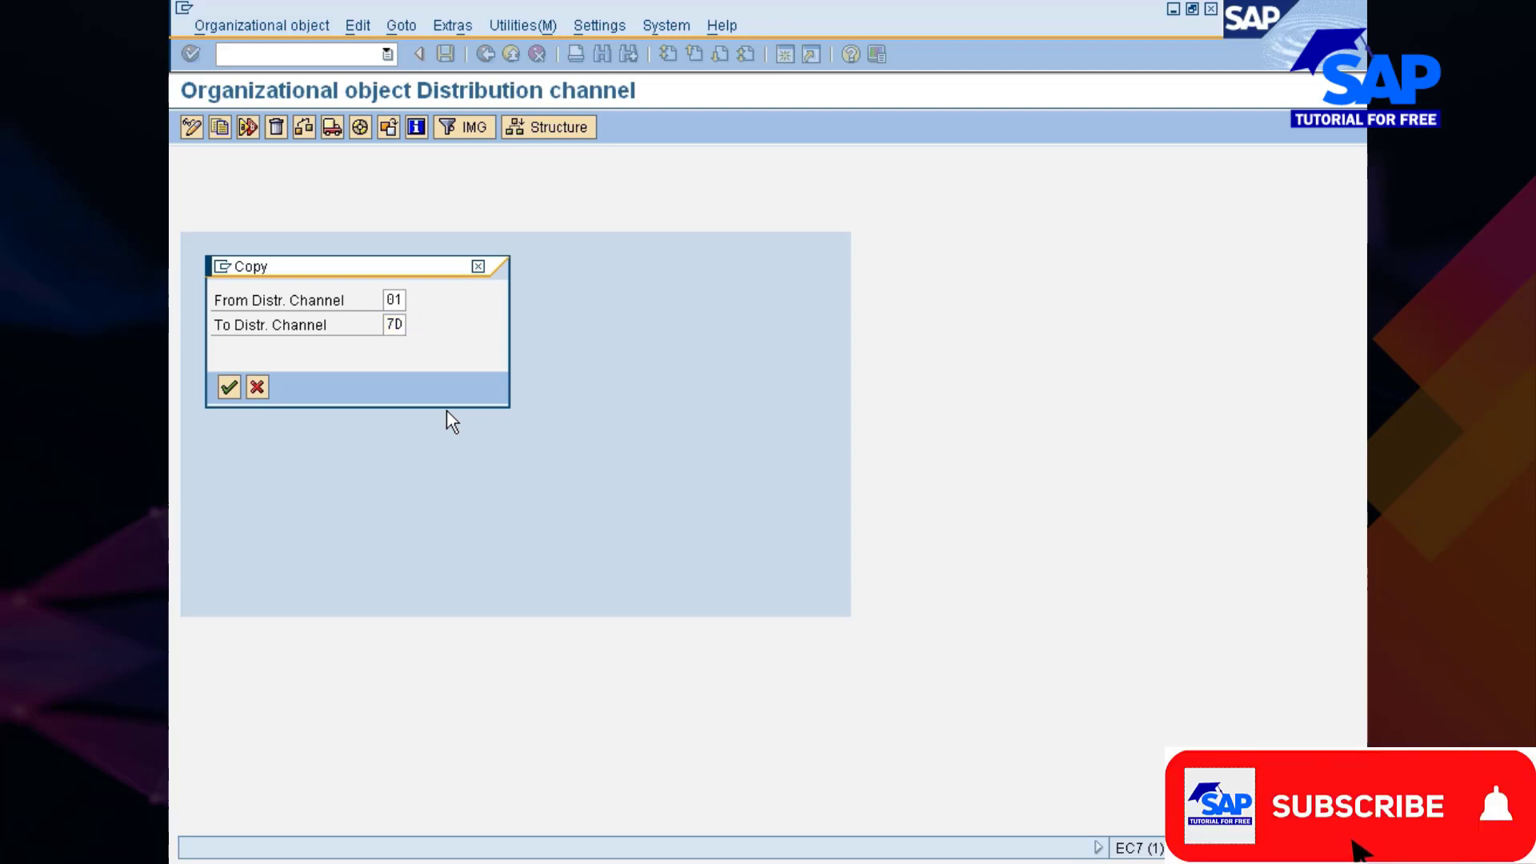
pyautogui.press('Return')
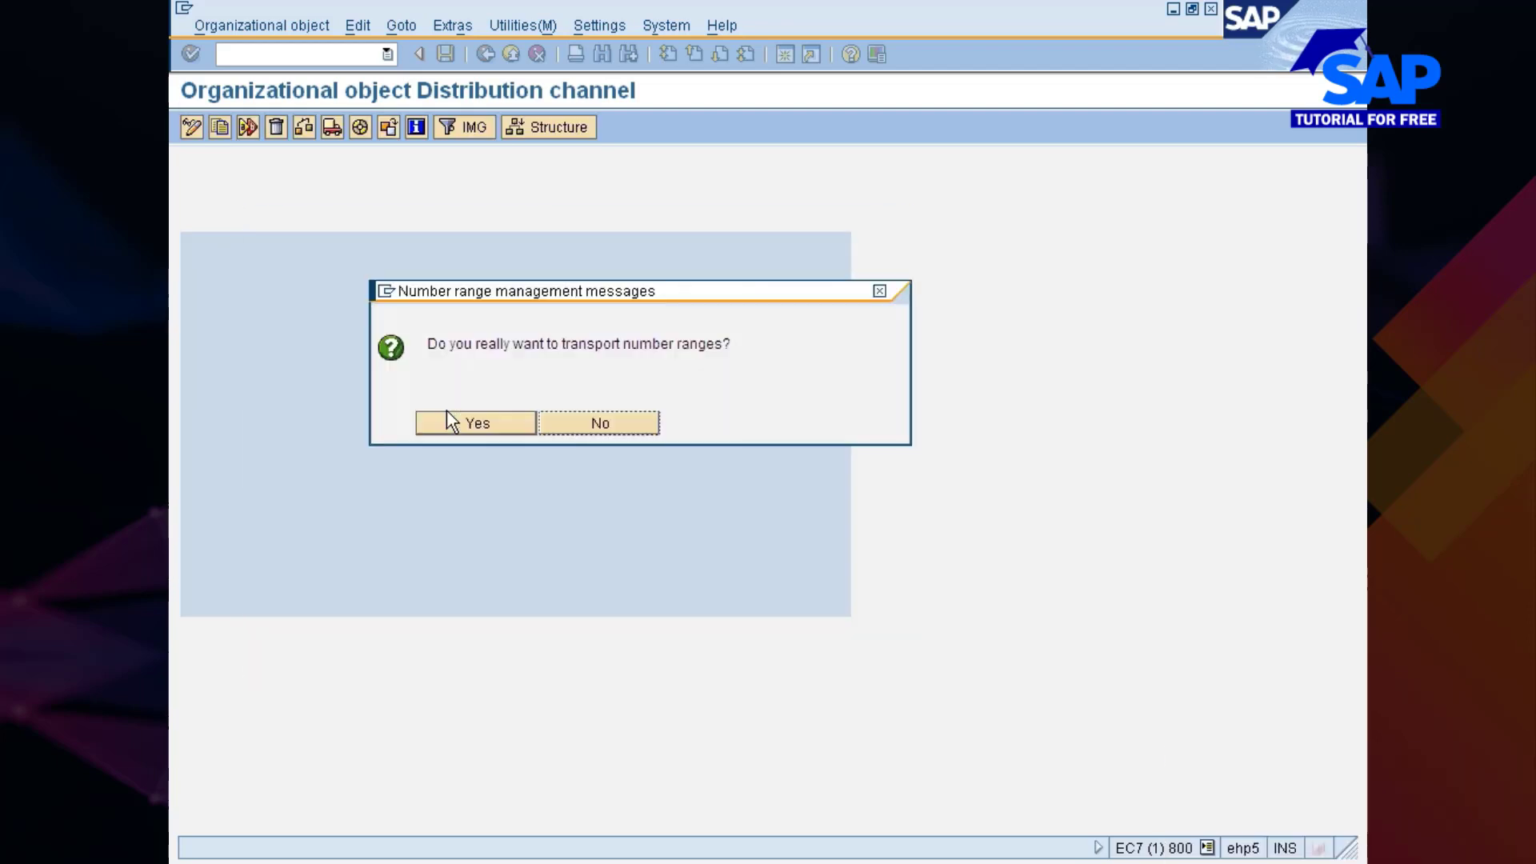
pyautogui.click(601, 420)
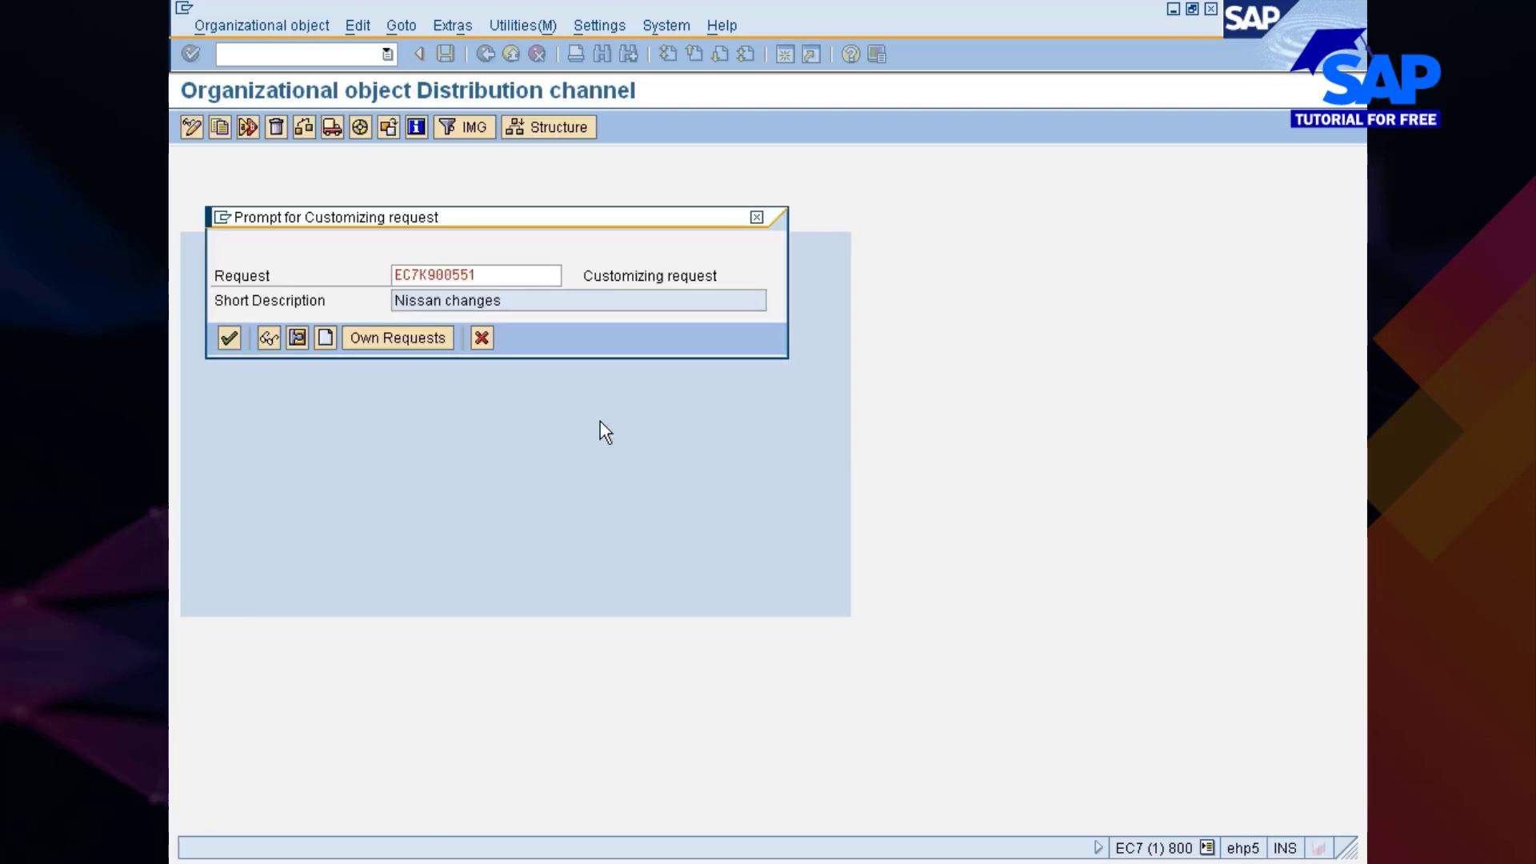
pyautogui.press('Return')
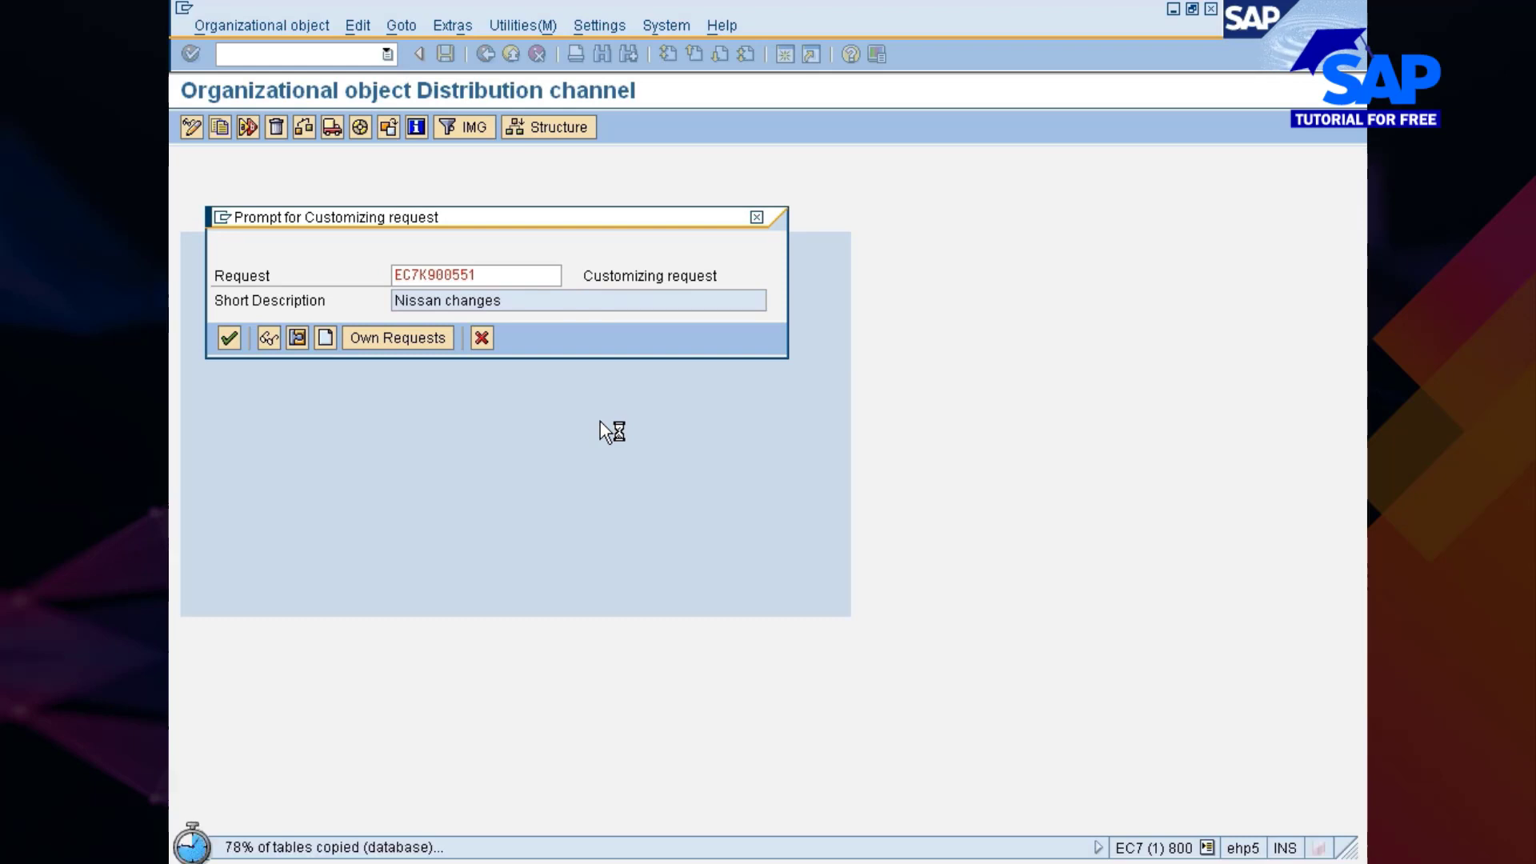
pyautogui.press('Return')
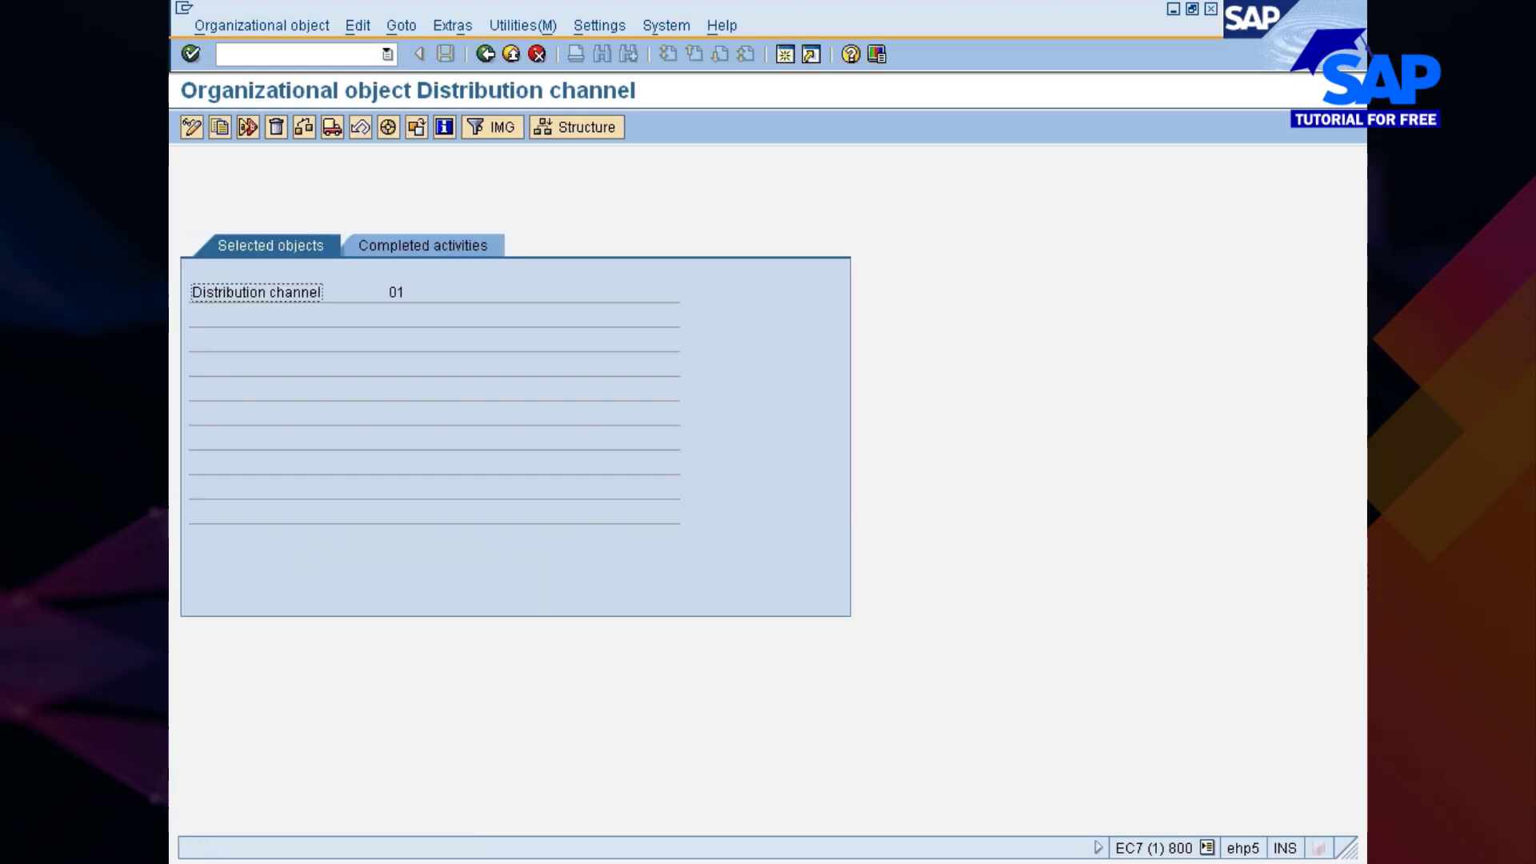
# - Leave the copy activity, open the distribution channel definition and position the list at channel 7D
pyautogui.click(486, 54)
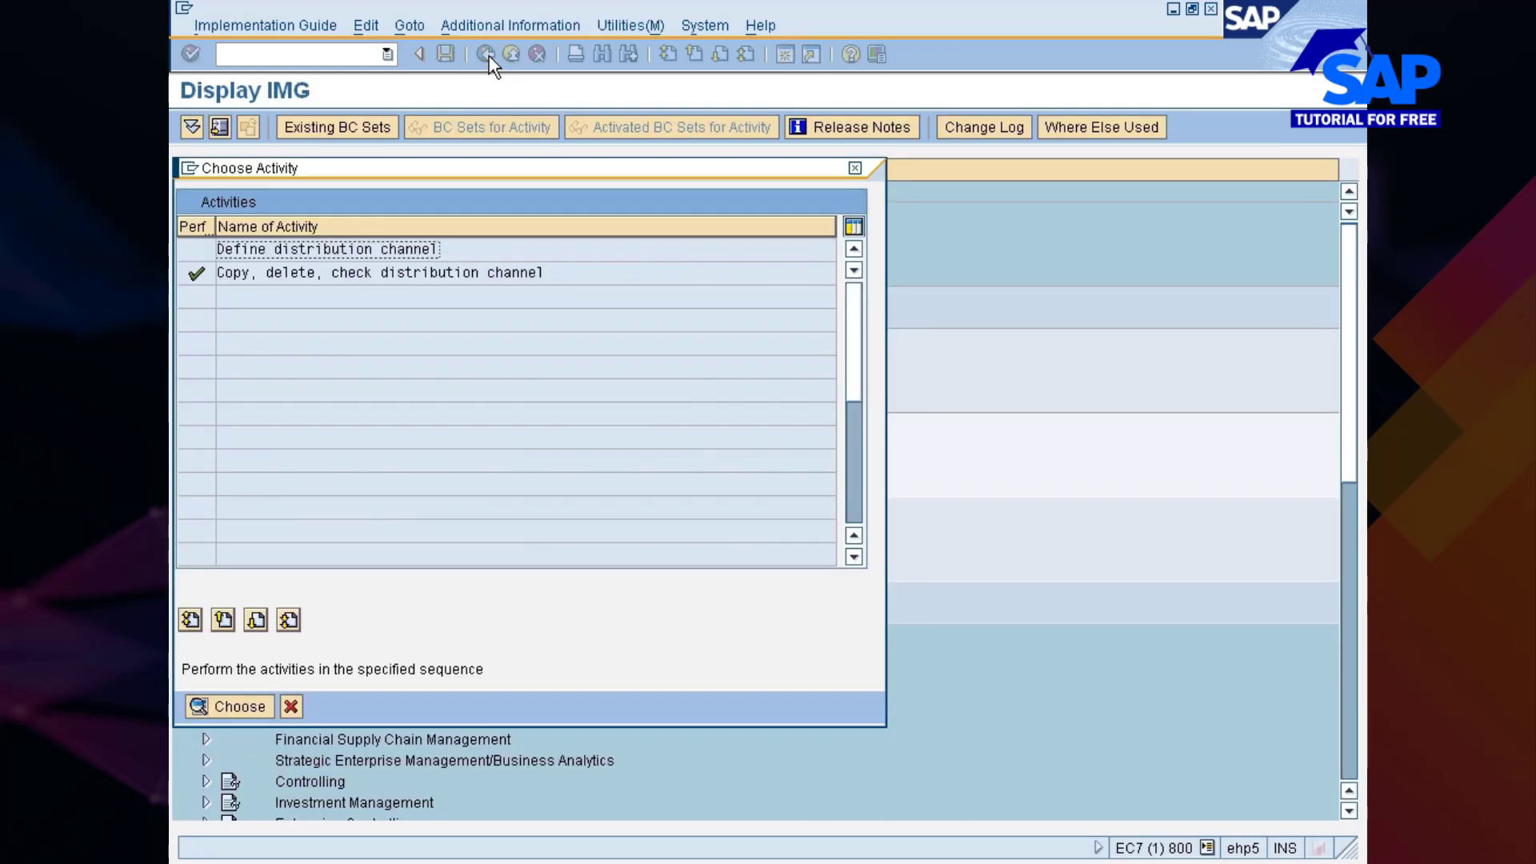
pyautogui.doubleClick(282, 250)
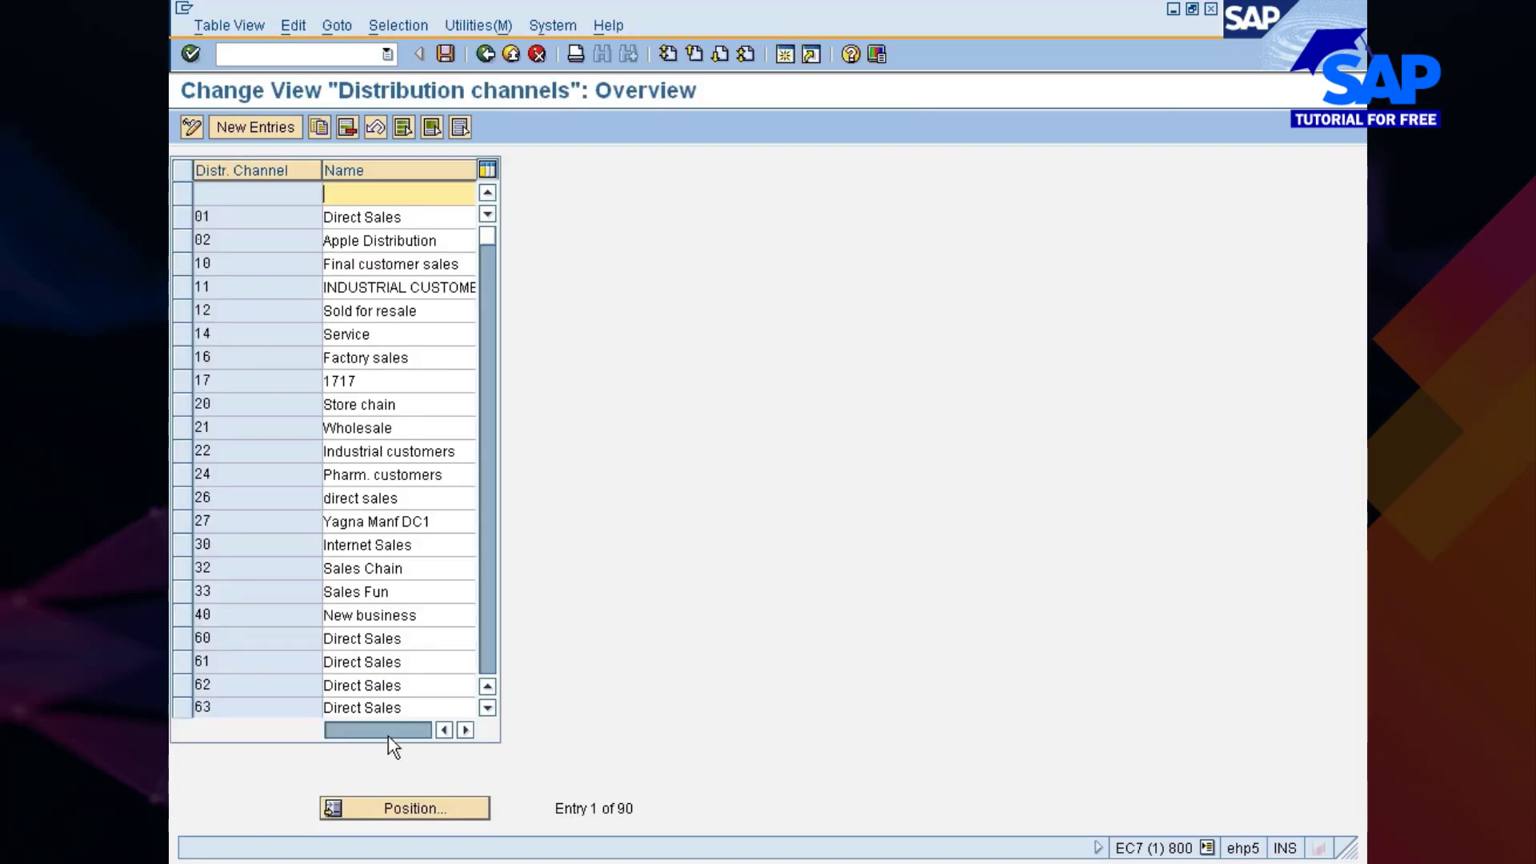
pyautogui.click(404, 809)
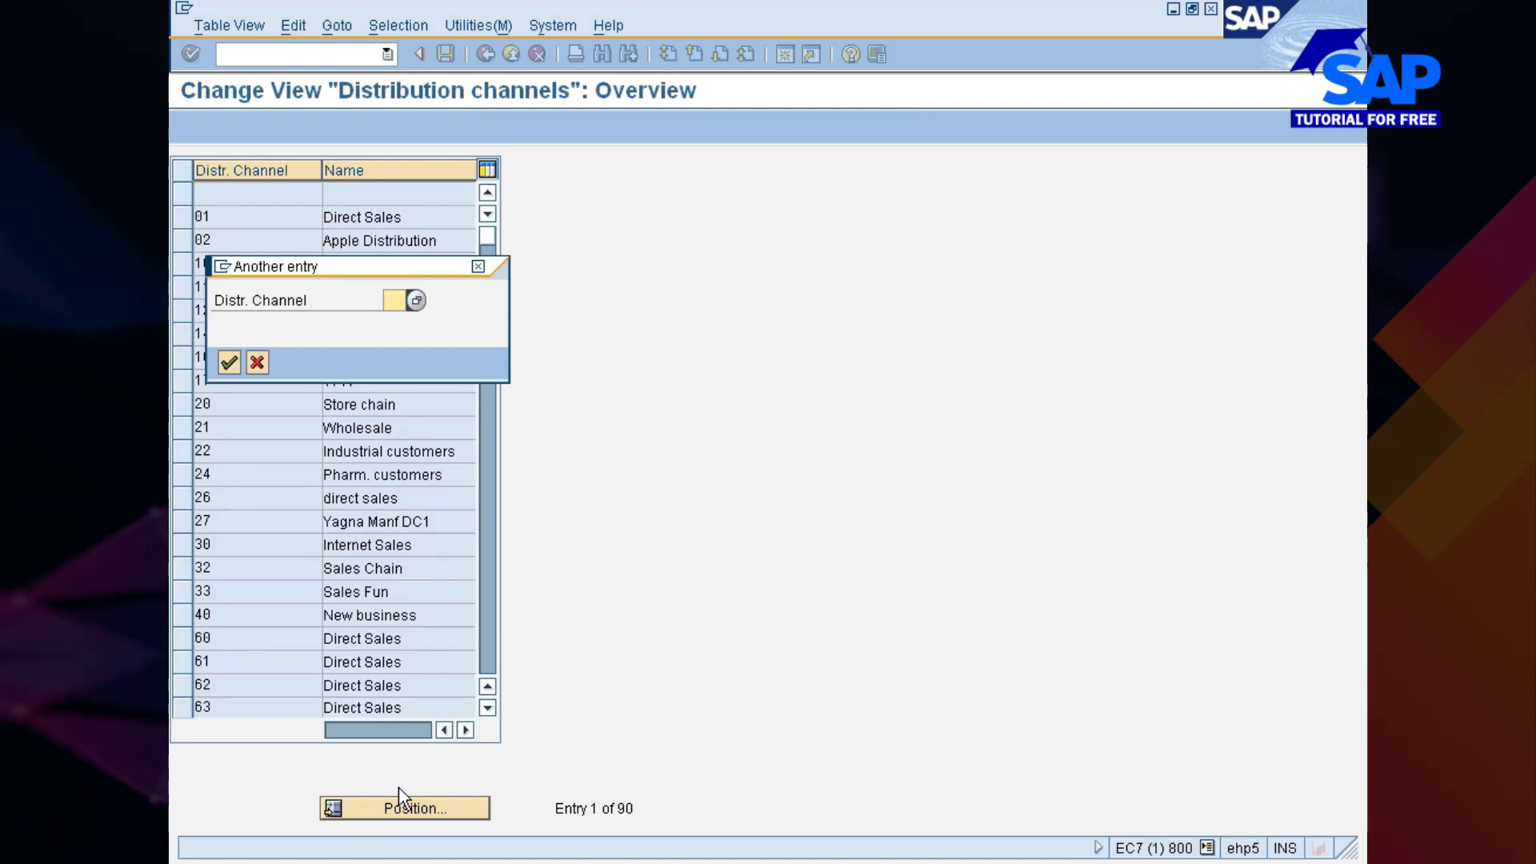
pyautogui.write('7D')
pyautogui.press('Return')
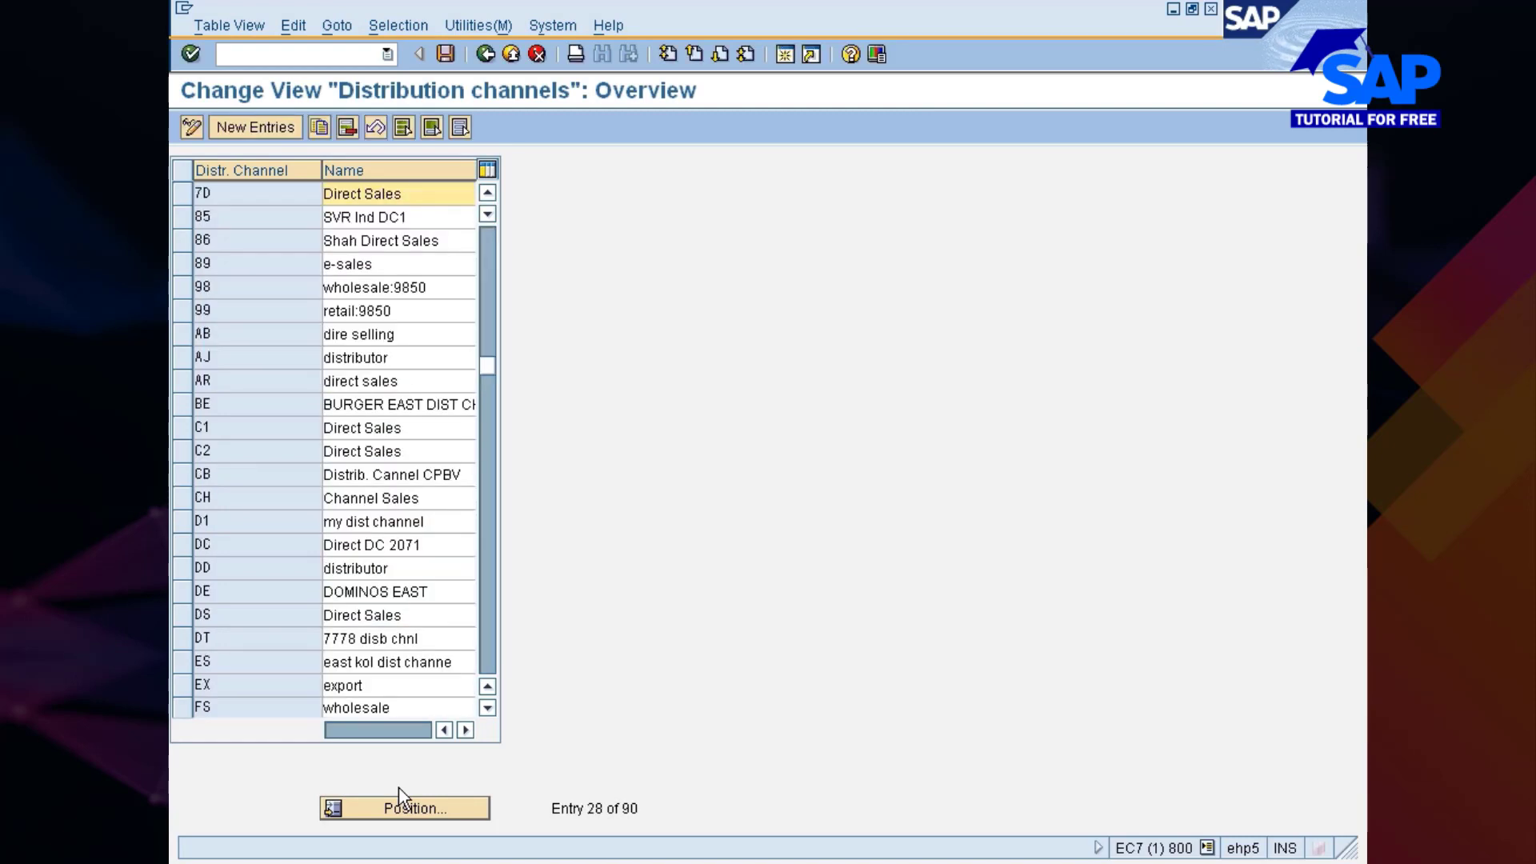
# - Rename distribution channel 7D as "DC for Nissan" and save the change
pyautogui.doubleClick(344, 194)
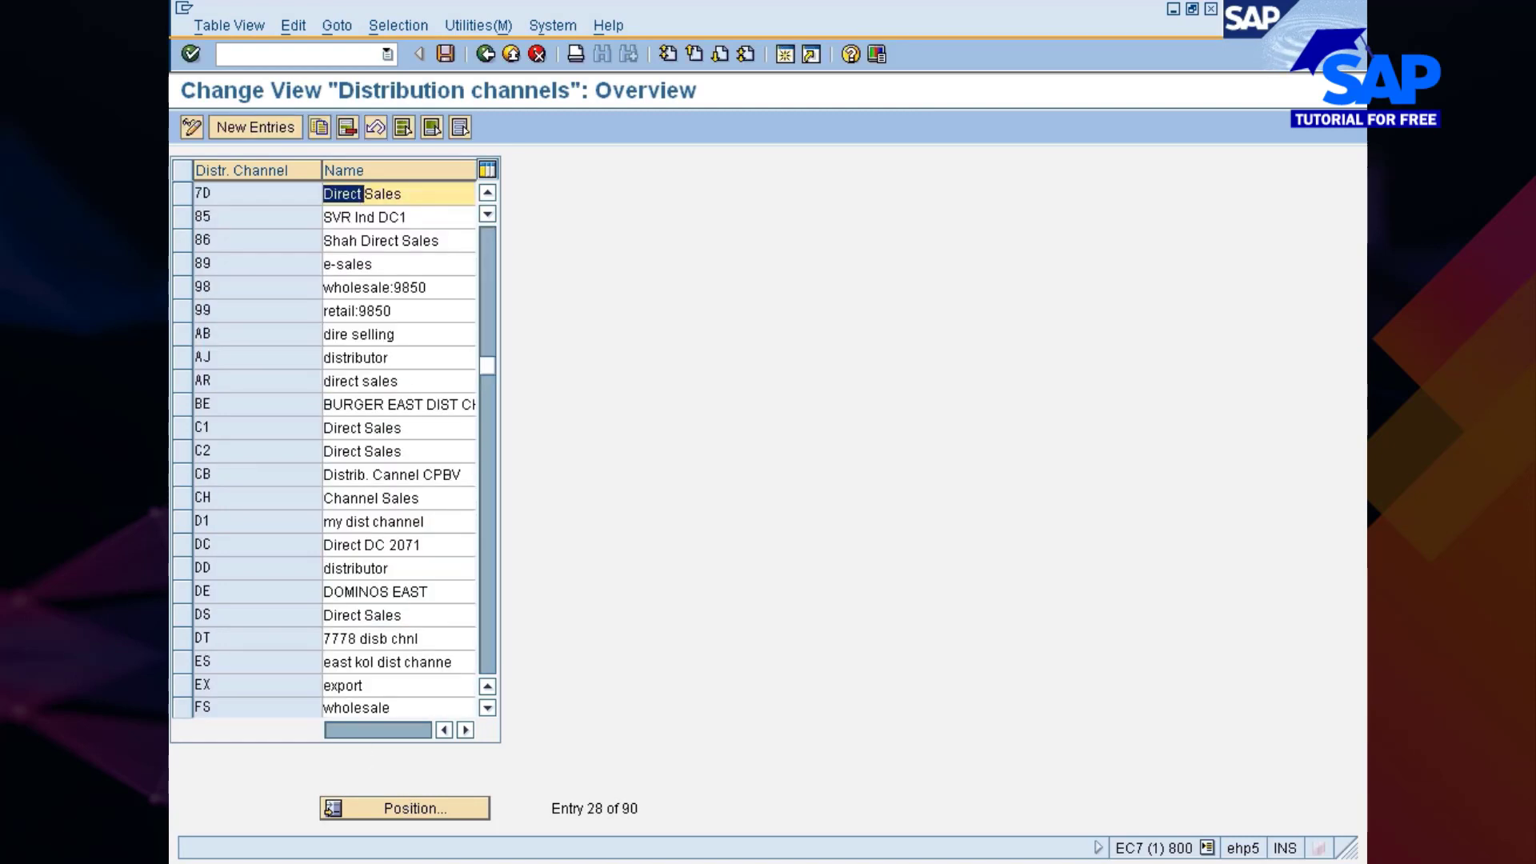
pyautogui.hotkey('ctrl', 'shift', 'Right')
pyautogui.hotkey('ctrl', 'shift', 'Right')
pyautogui.write('DC for Nissan')
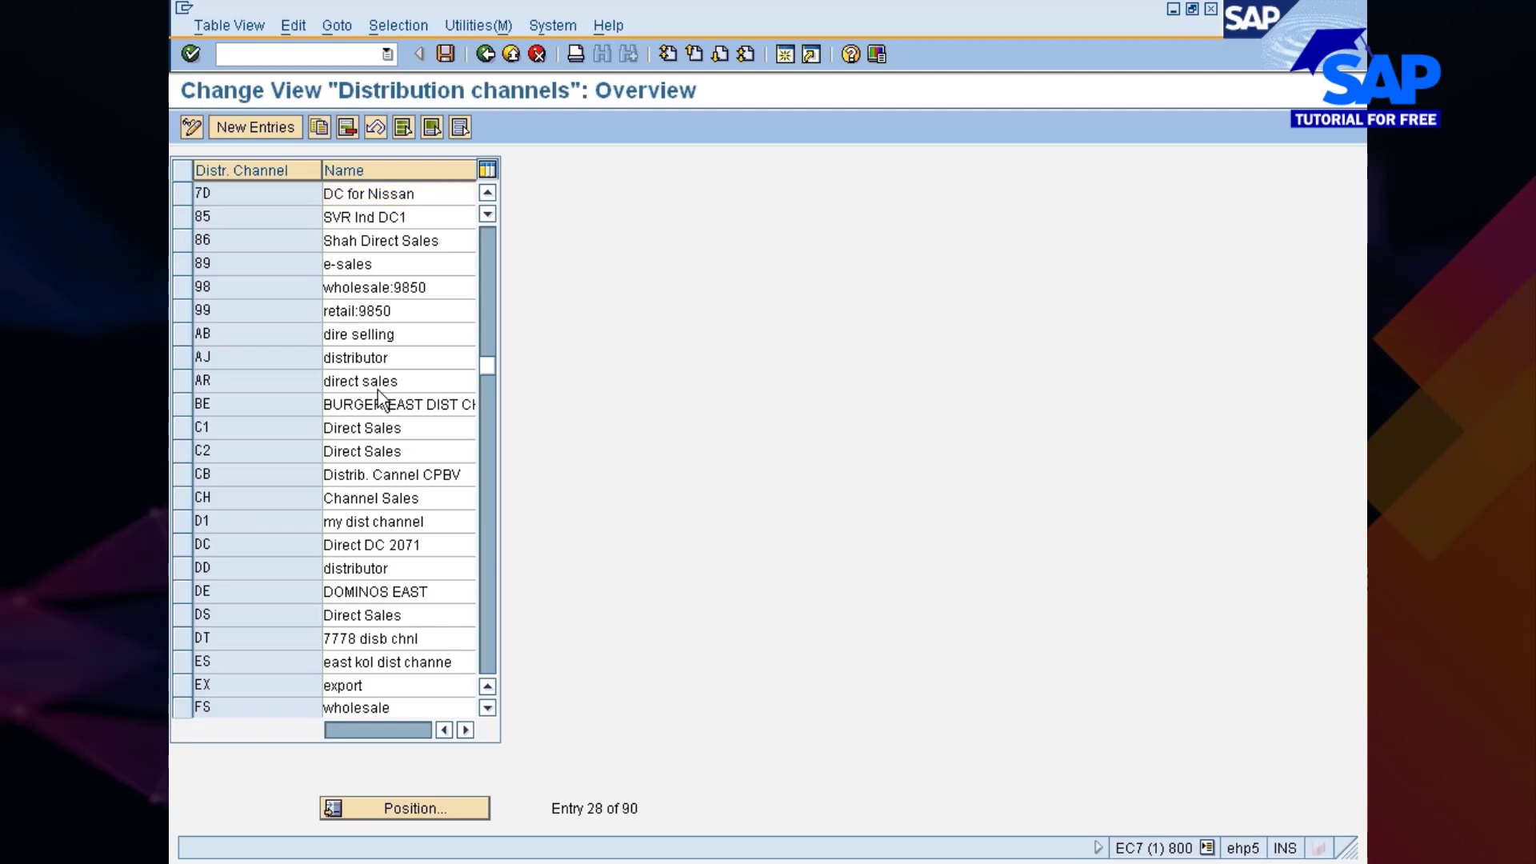
pyautogui.press('Return')
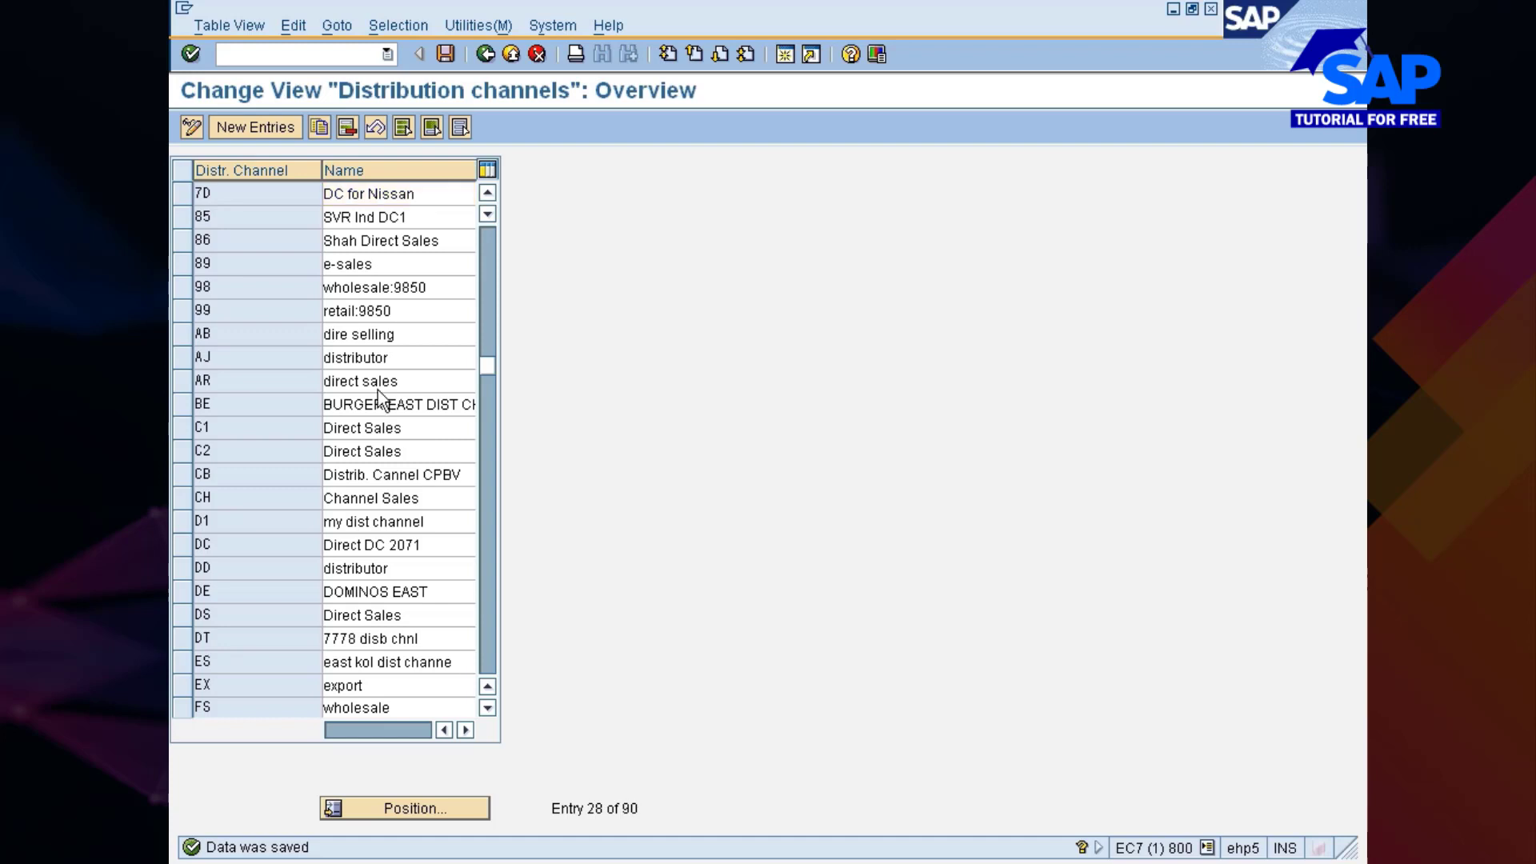
# - Leave the distribution channel maintenance and open the Maintain sales office activity under Sales and Distribution
pyautogui.press('F3')
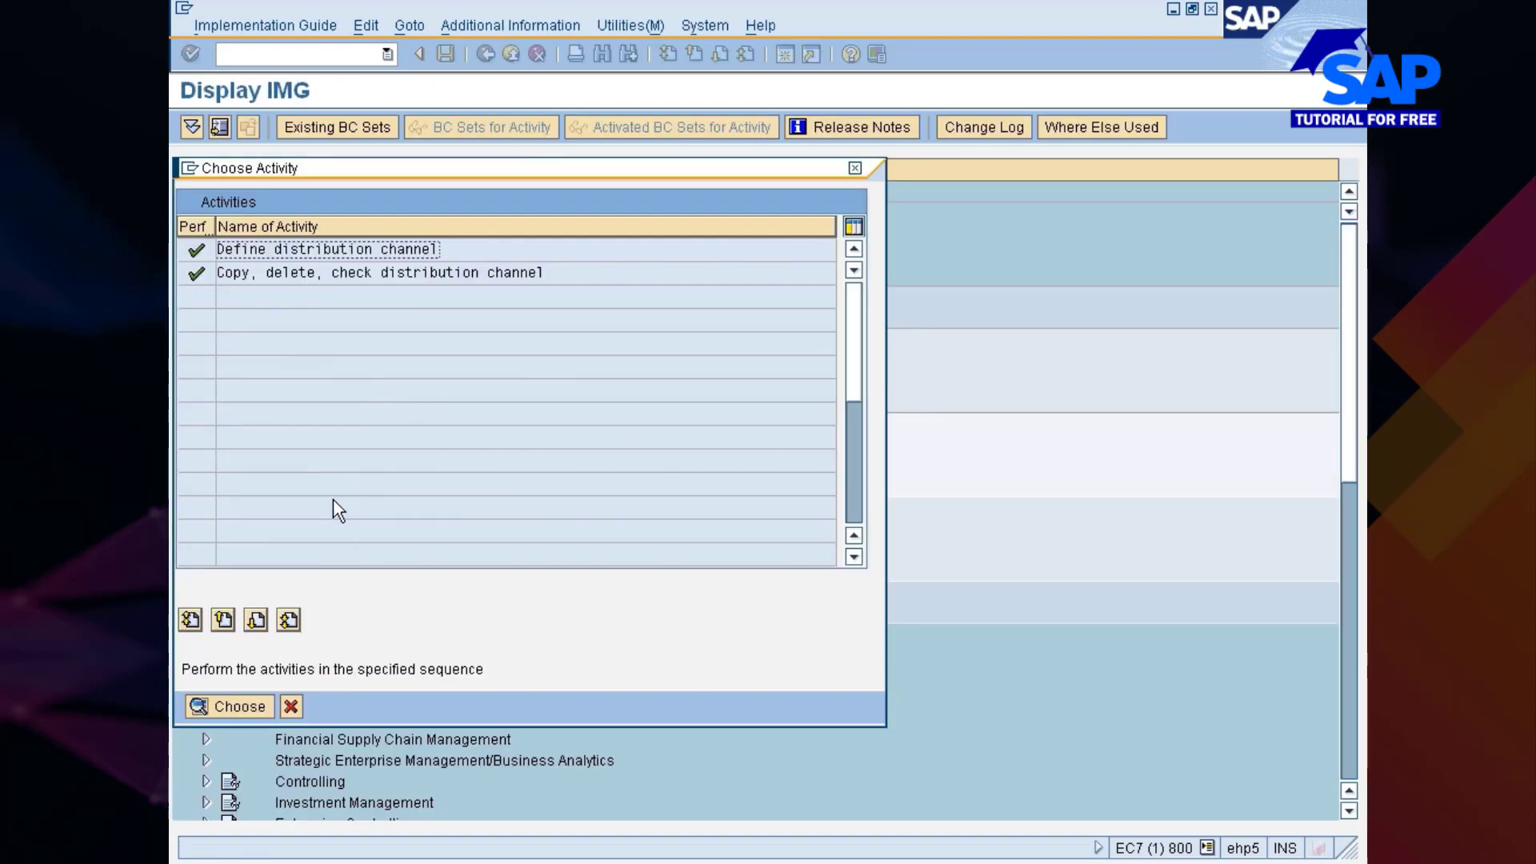
pyautogui.press('Escape')
pyautogui.click(459, 470)
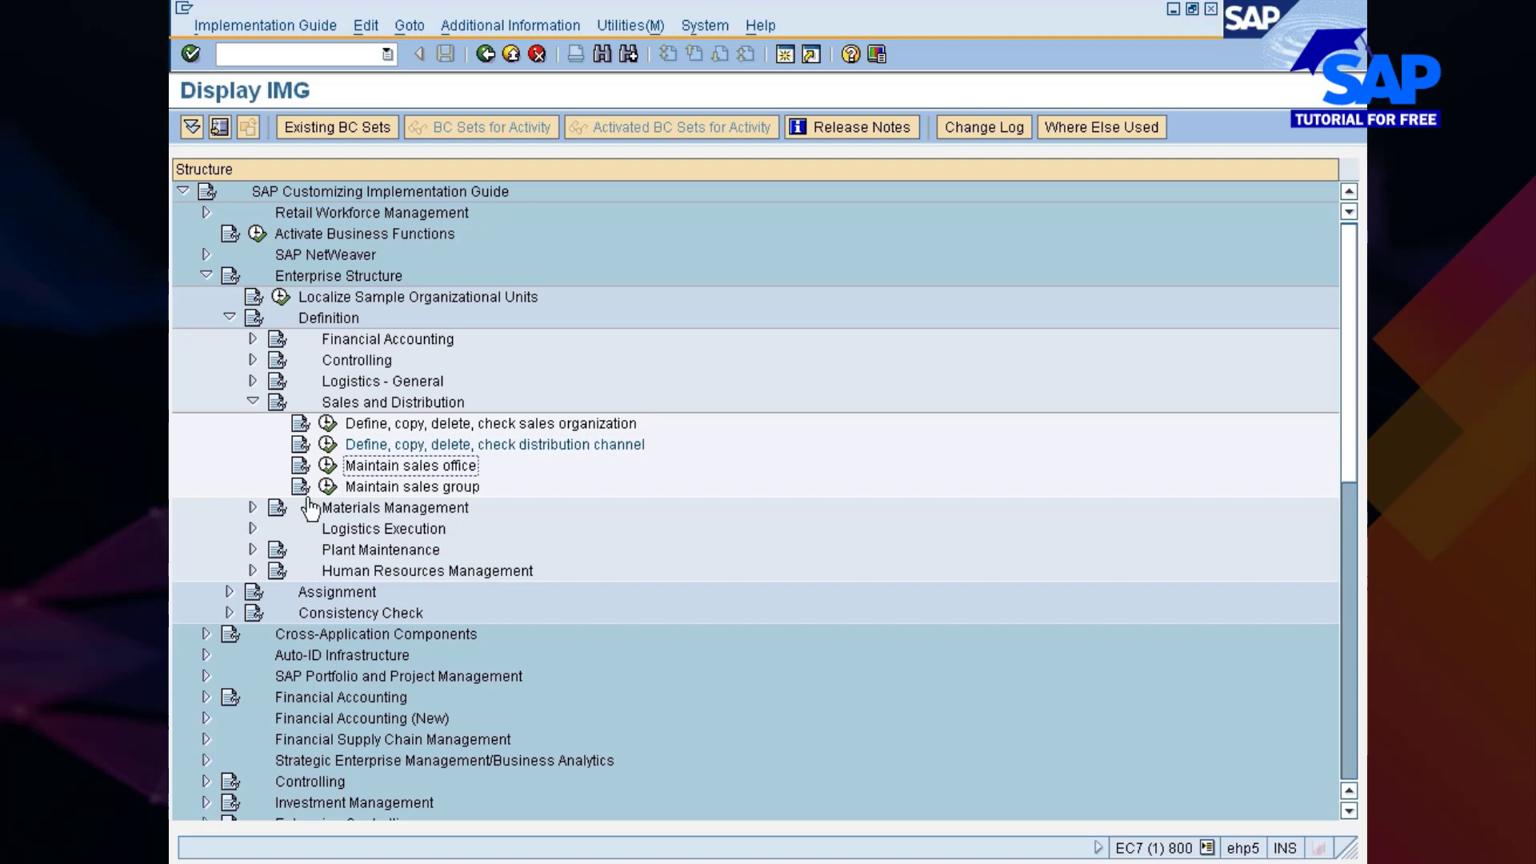
pyautogui.click(326, 467)
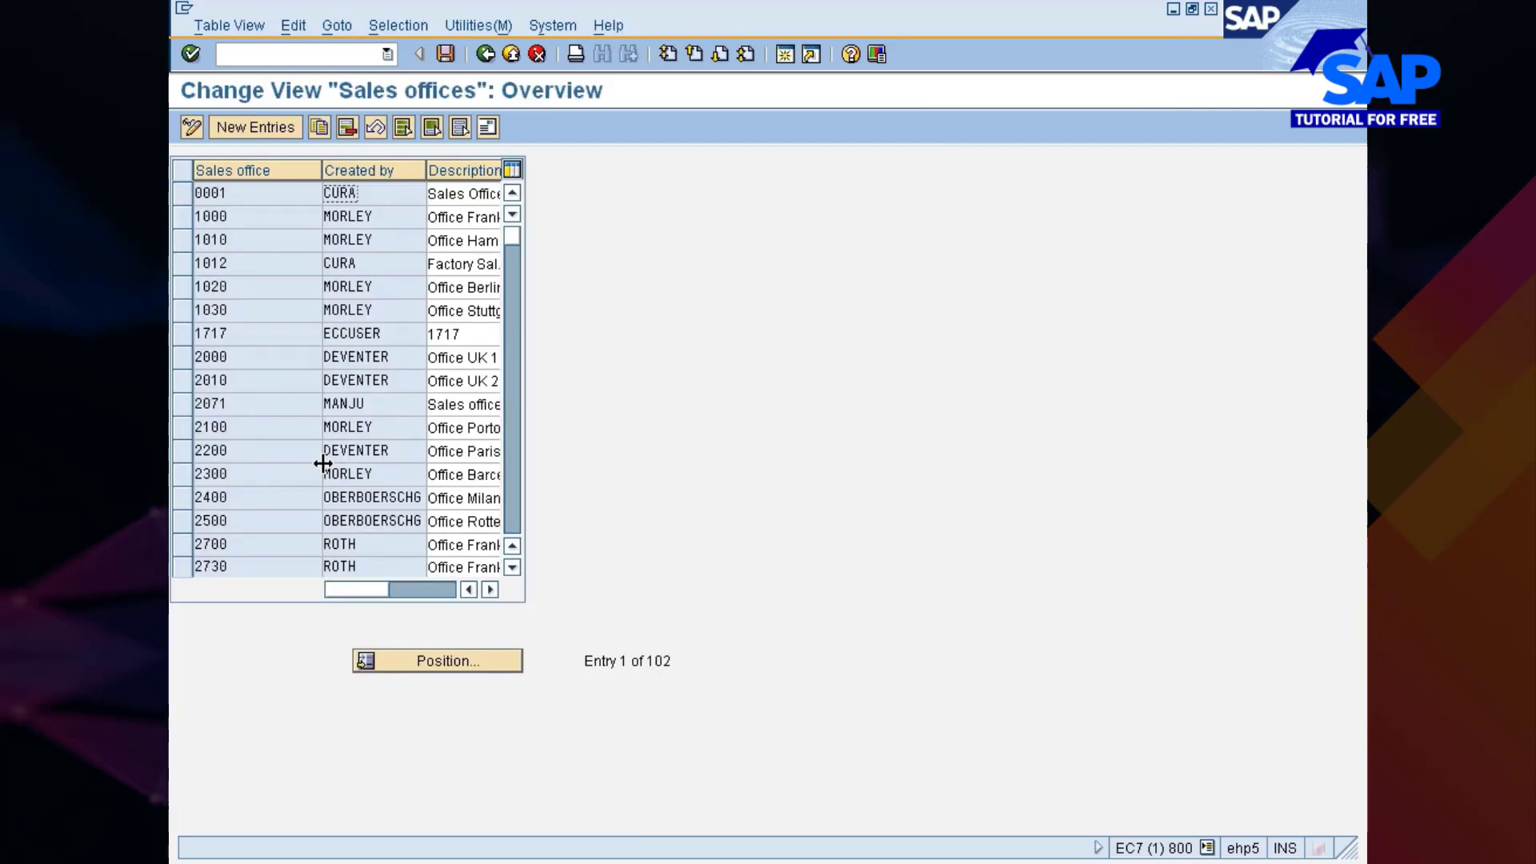
# - Copy sales office 0001 as a new entry with the sales office code 7777
pyautogui.click(184, 193)
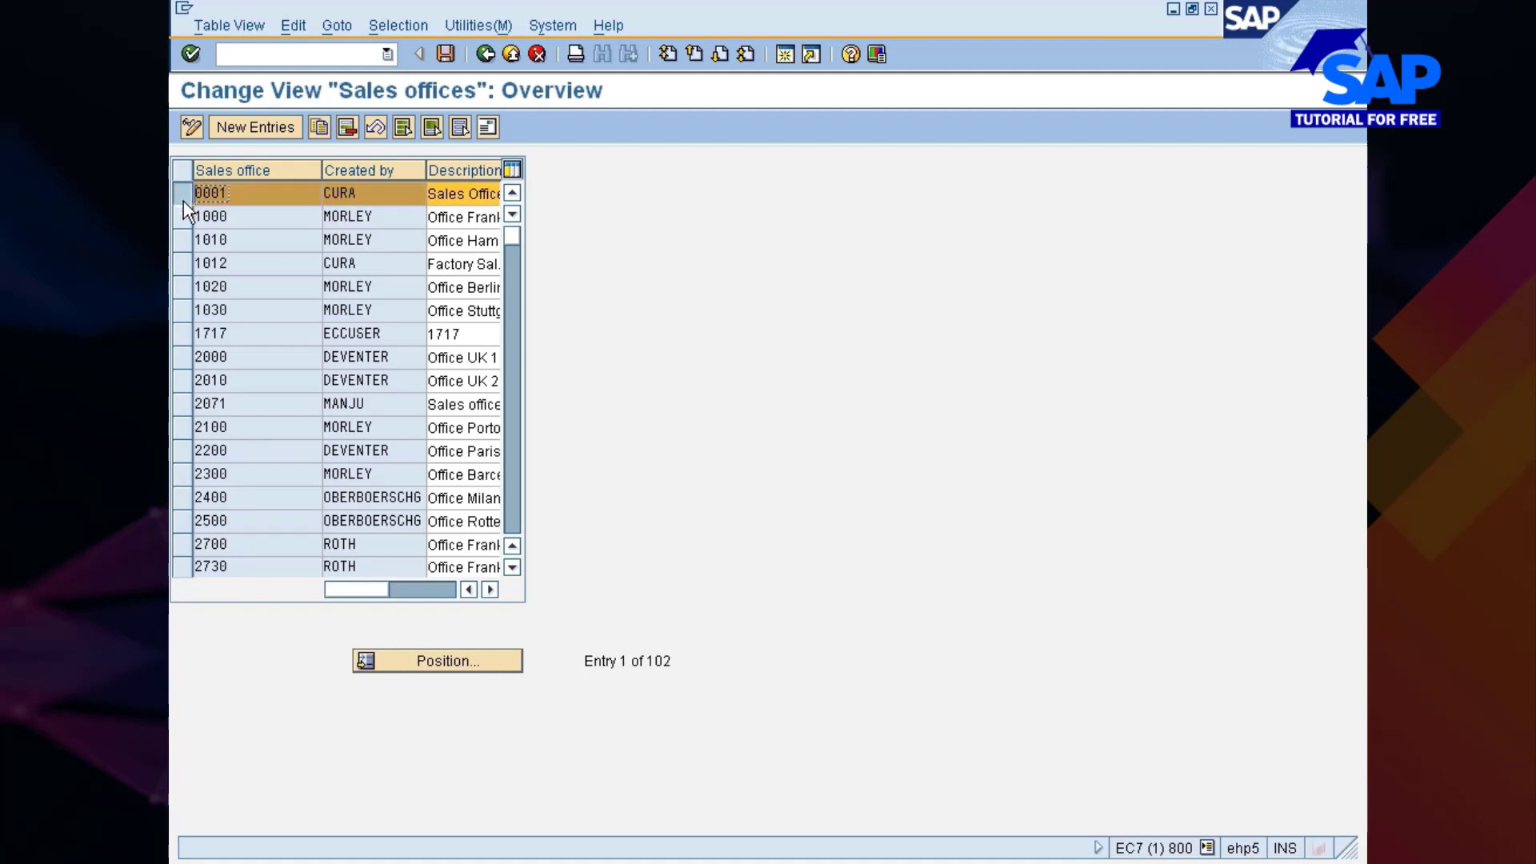
pyautogui.click(318, 124)
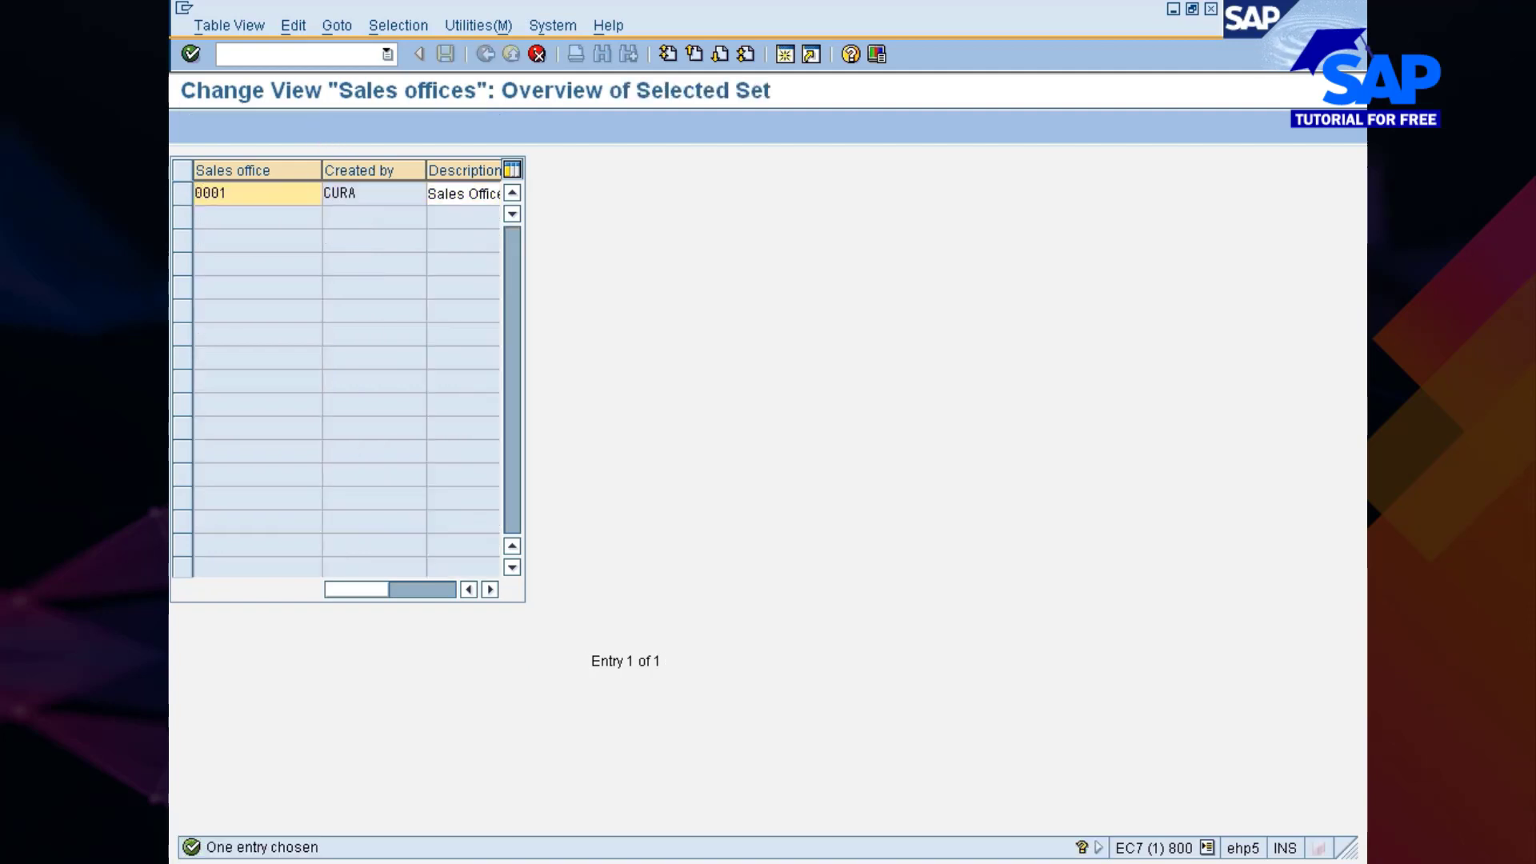
pyautogui.hotkey('shift', 'End')
pyautogui.press('Delete')
pyautogui.write('000')
pyautogui.press('BackSpace')
pyautogui.press('BackSpace')
pyautogui.press('BackSpace')
pyautogui.write('7777')
pyautogui.press('Tab')
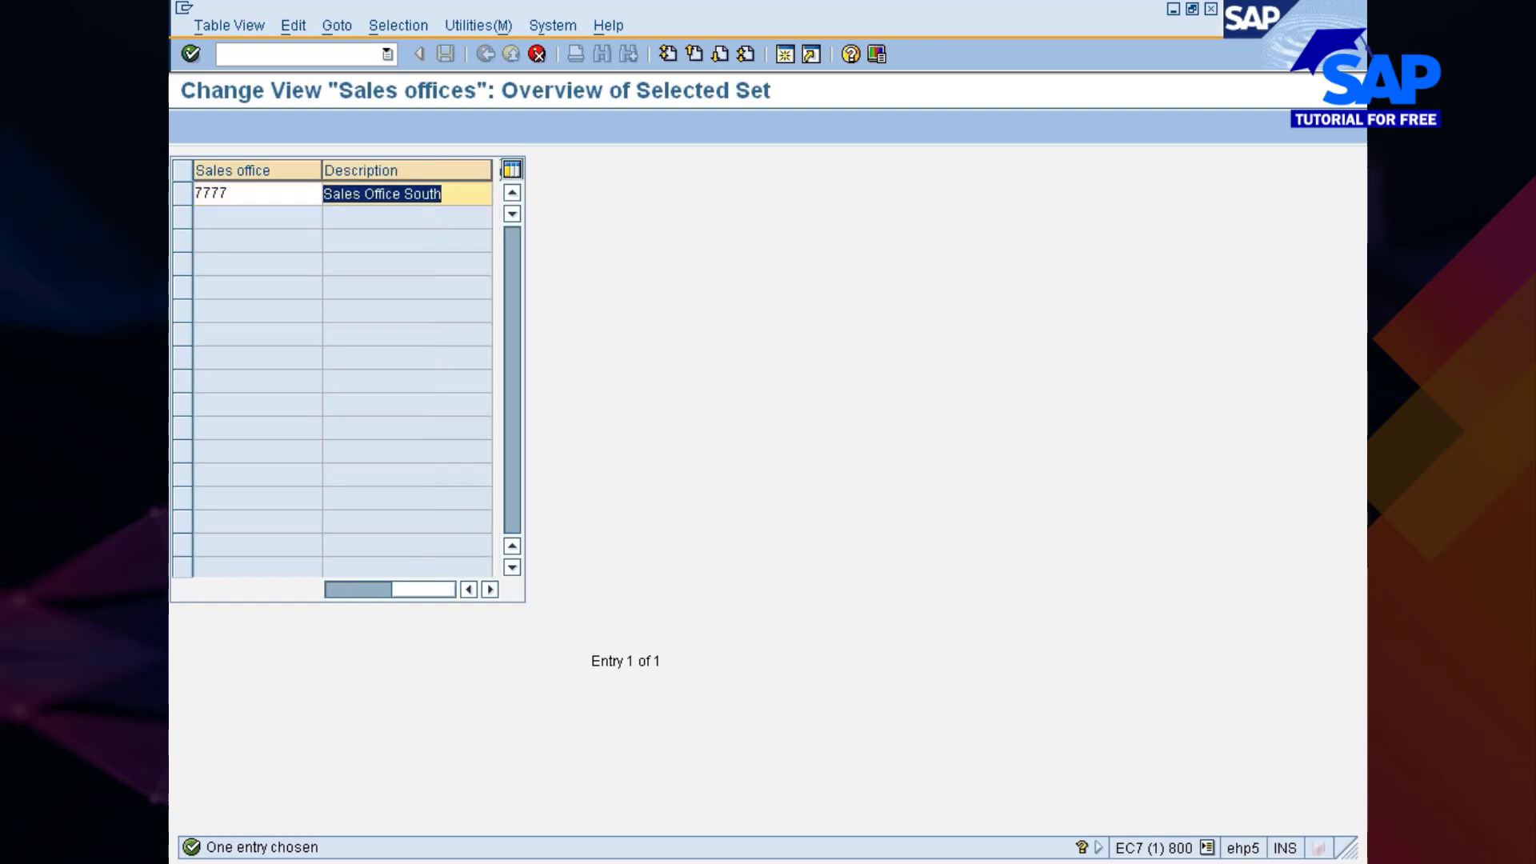
# - Set the description of sales office 7777 to "SOffice South Regn" and bring up its address details
pyautogui.press('End')
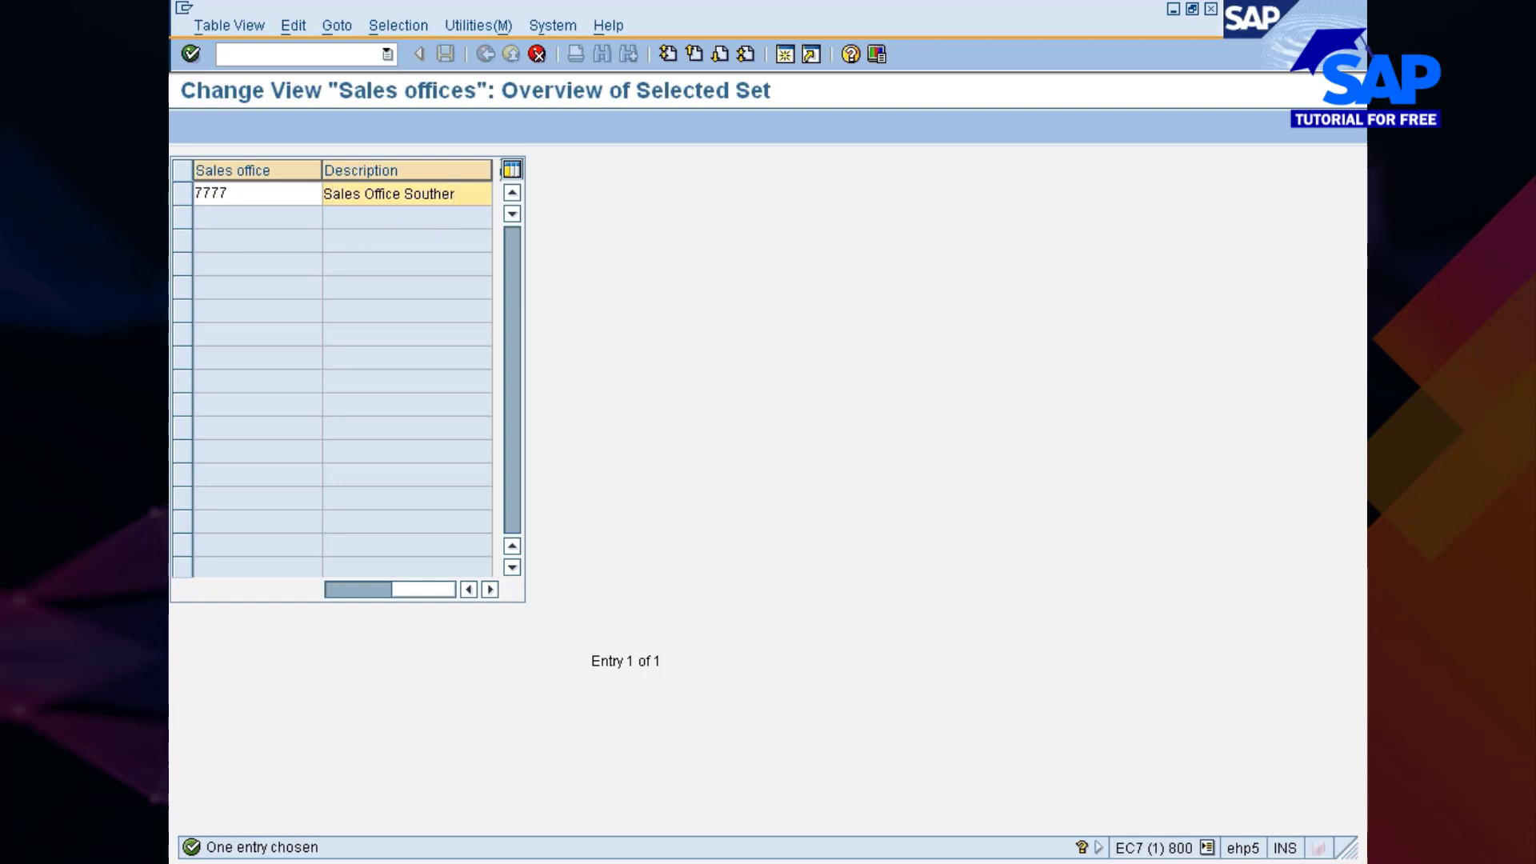
pyautogui.hotkey('ctrl', 'shift', 'Right')
pyautogui.press('Delete')
pyautogui.press('Return')
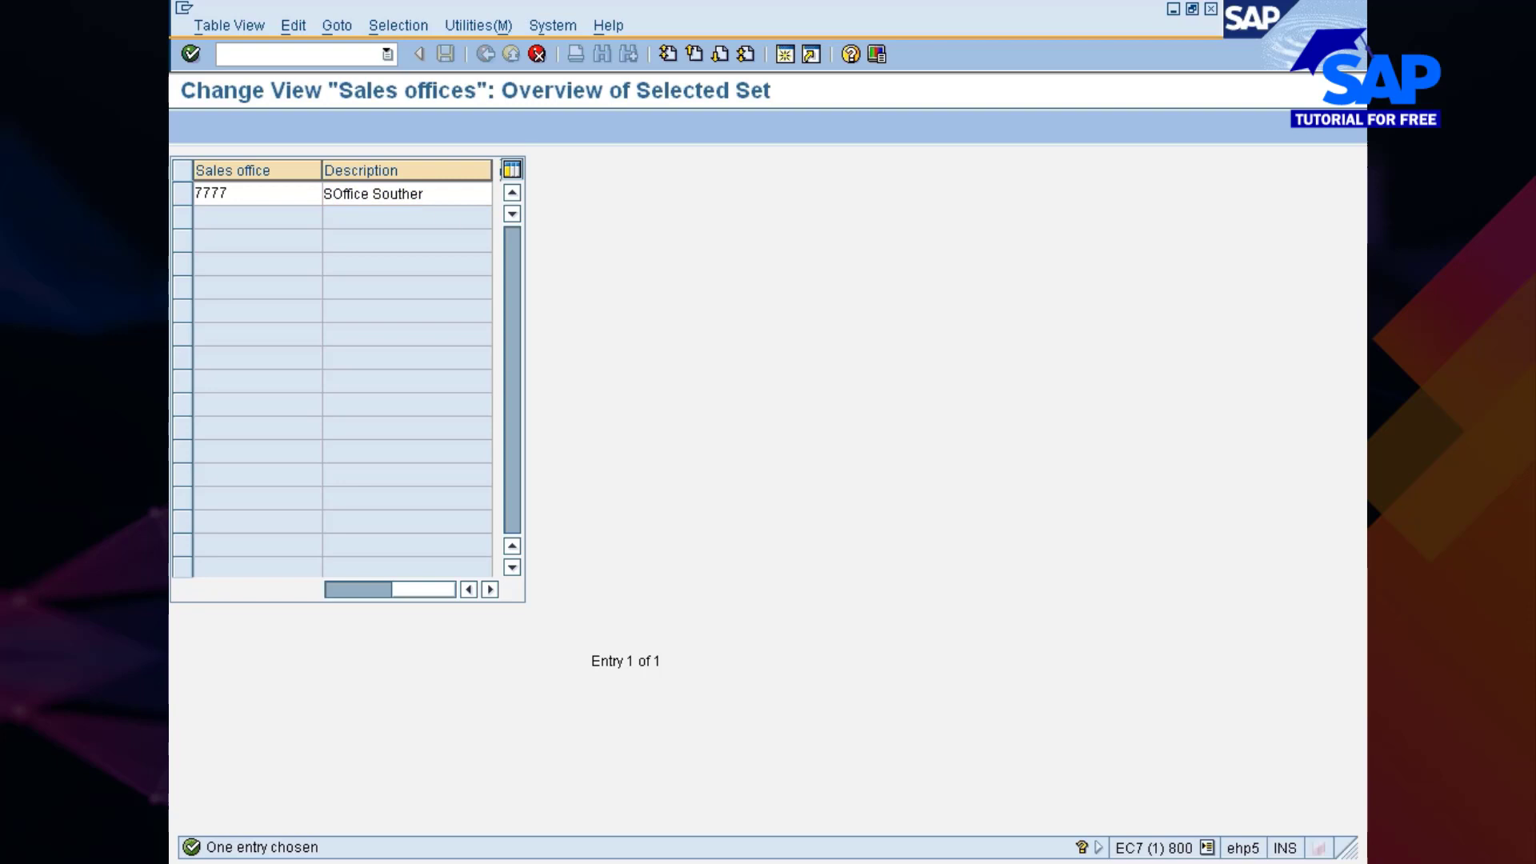
pyautogui.click(438, 195)
pyautogui.write('n Reg')
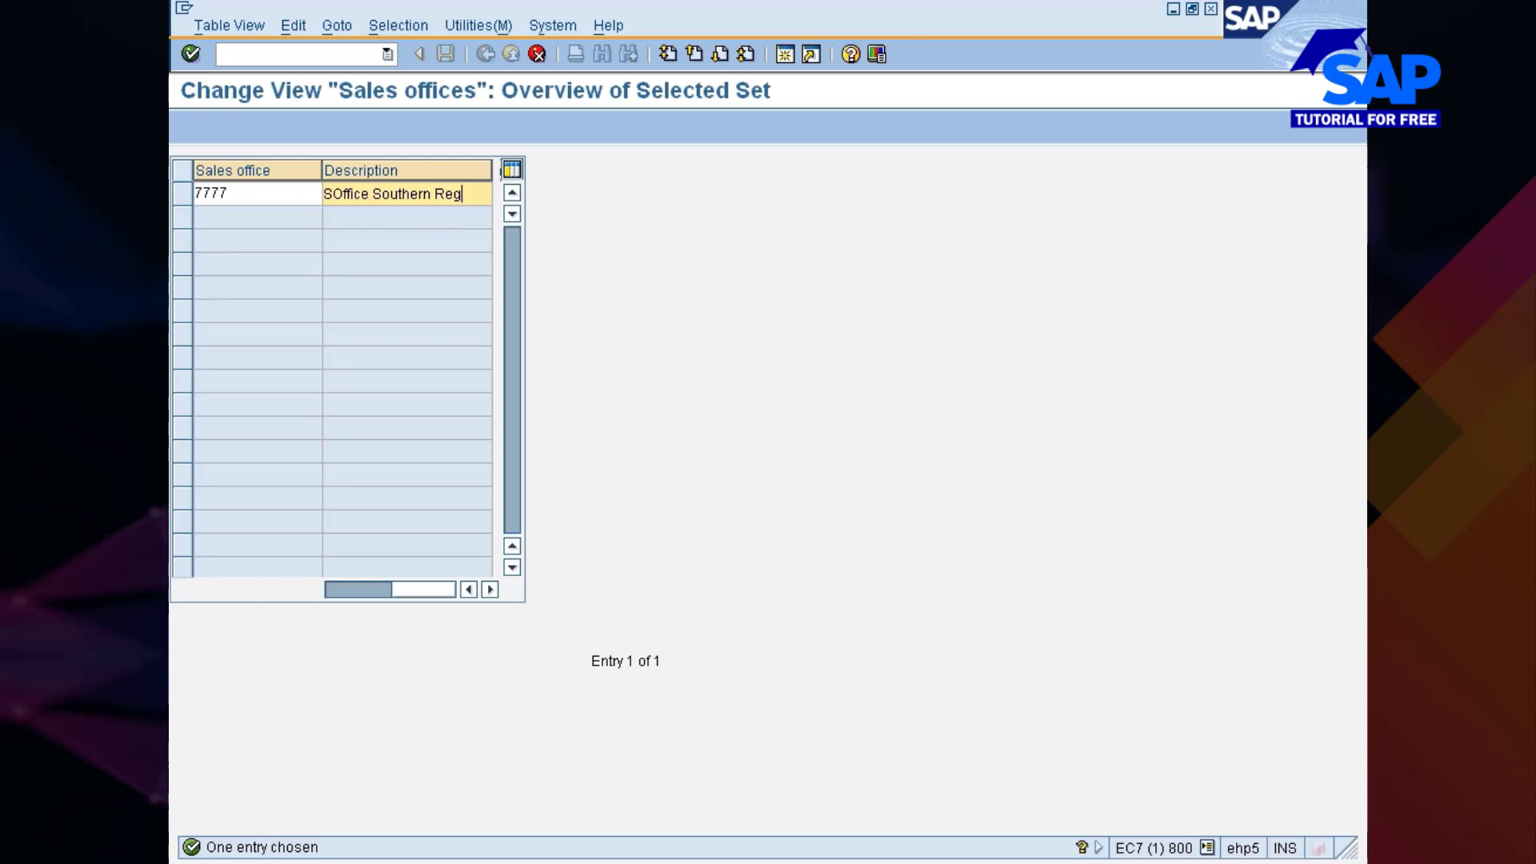
pyautogui.press('BackSpace')
pyautogui.press('BackSpace')
pyautogui.press('BackSpace')
pyautogui.press('BackSpace')
pyautogui.doubleClick(459, 203)
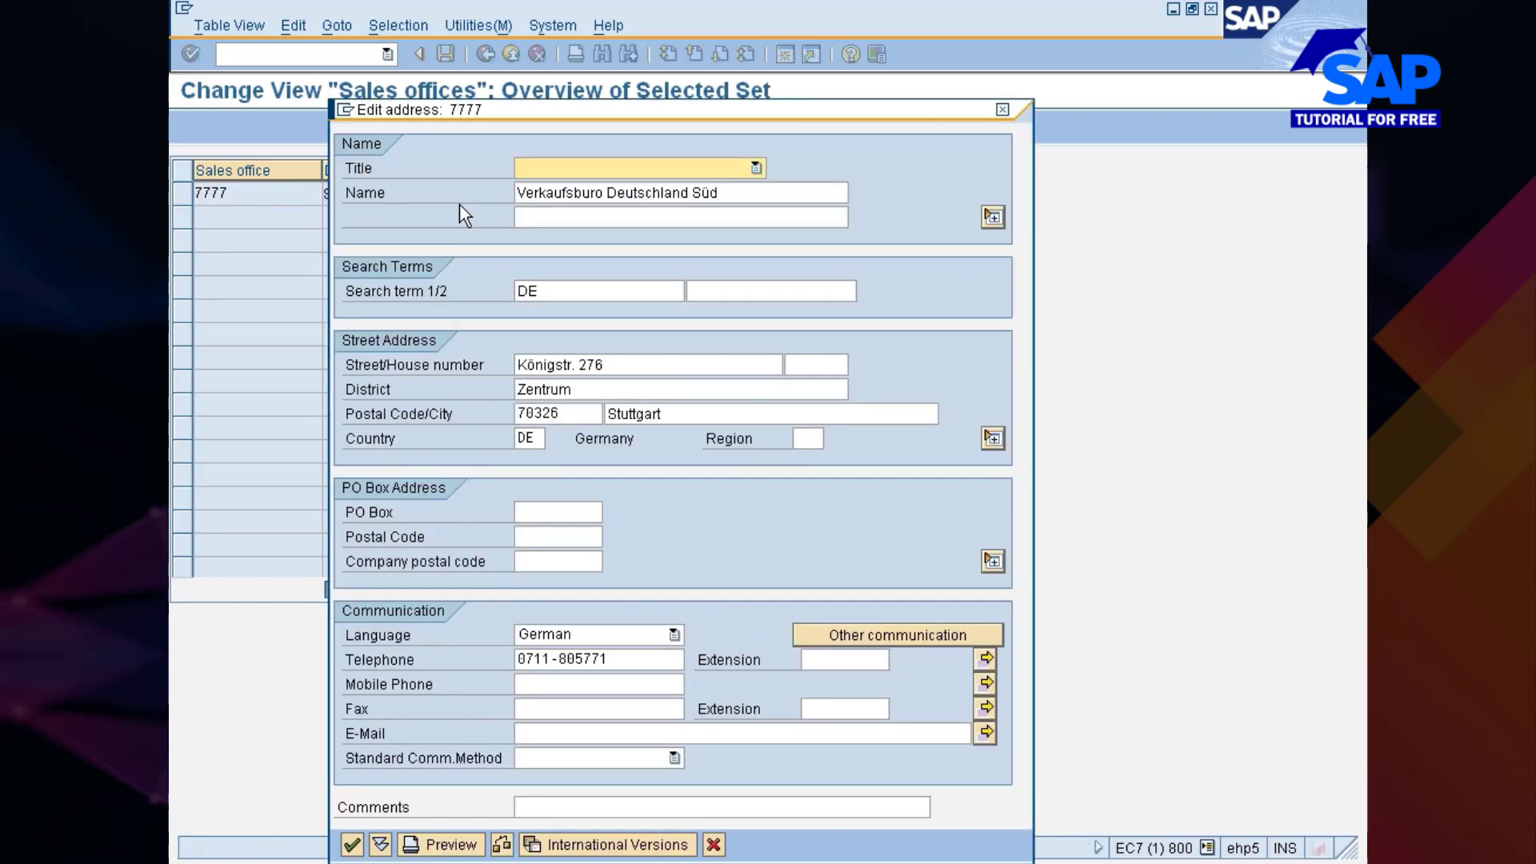
# - Replace the first name line of the address with "Nissan Sales Office --- Sotheren Region"
pyautogui.press('Tab')
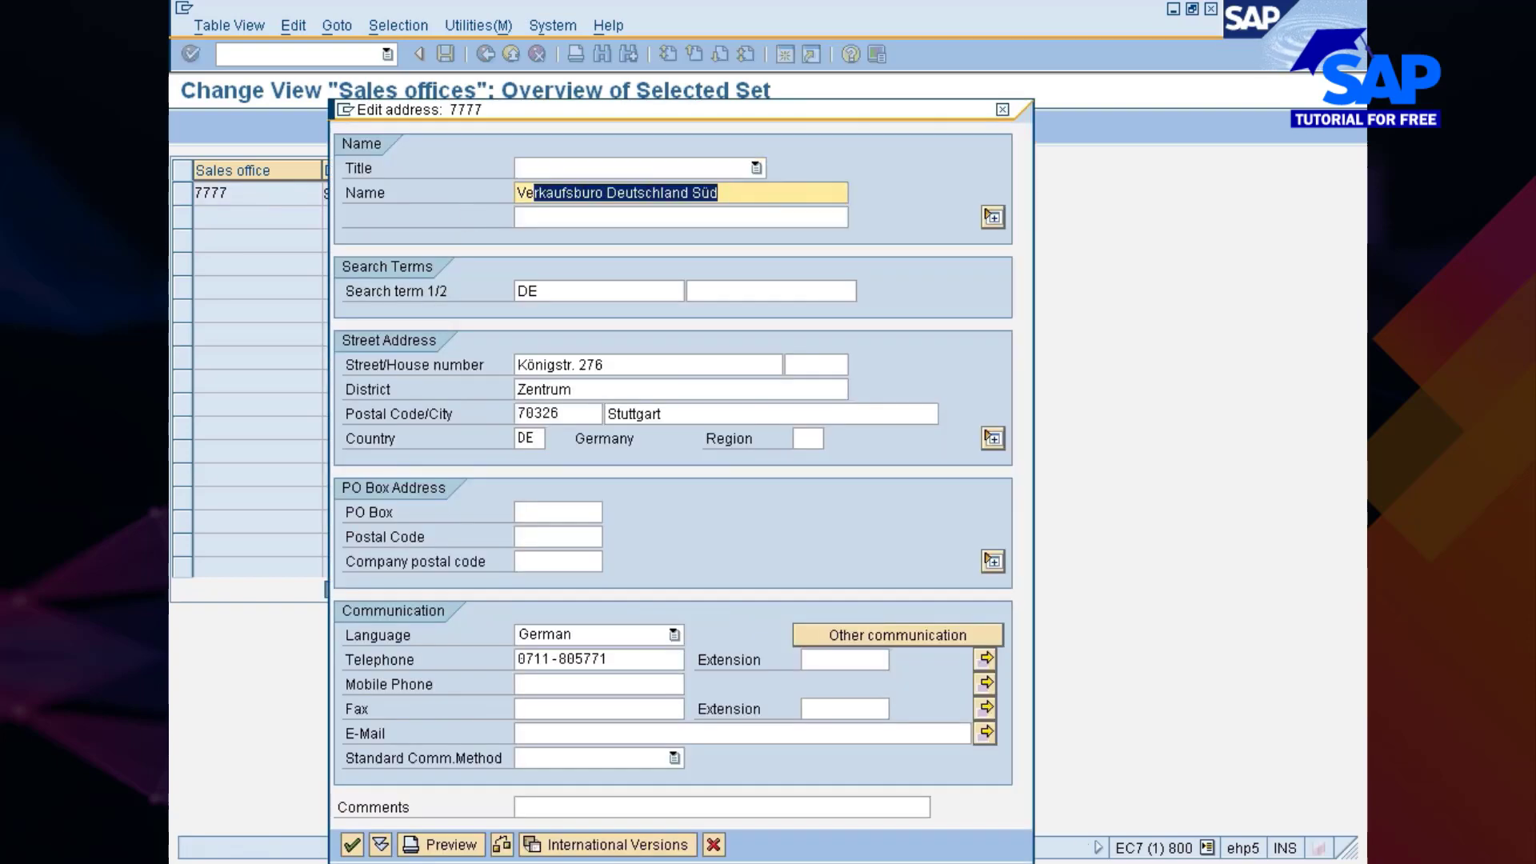
pyautogui.write('=')
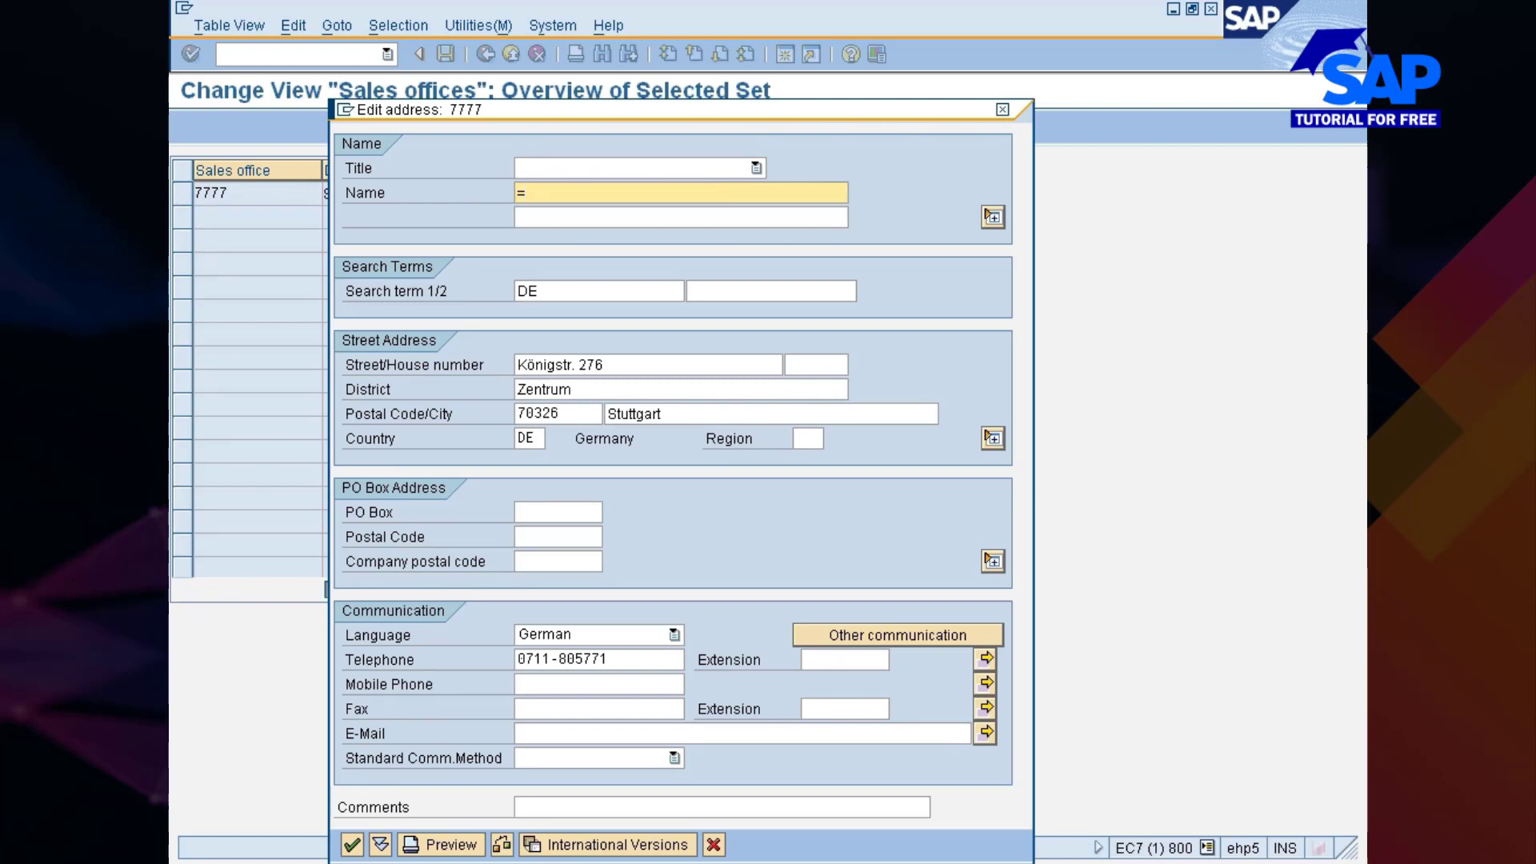
pyautogui.press('BackSpace')
pyautogui.write('Sales Office Sotheren Regi')
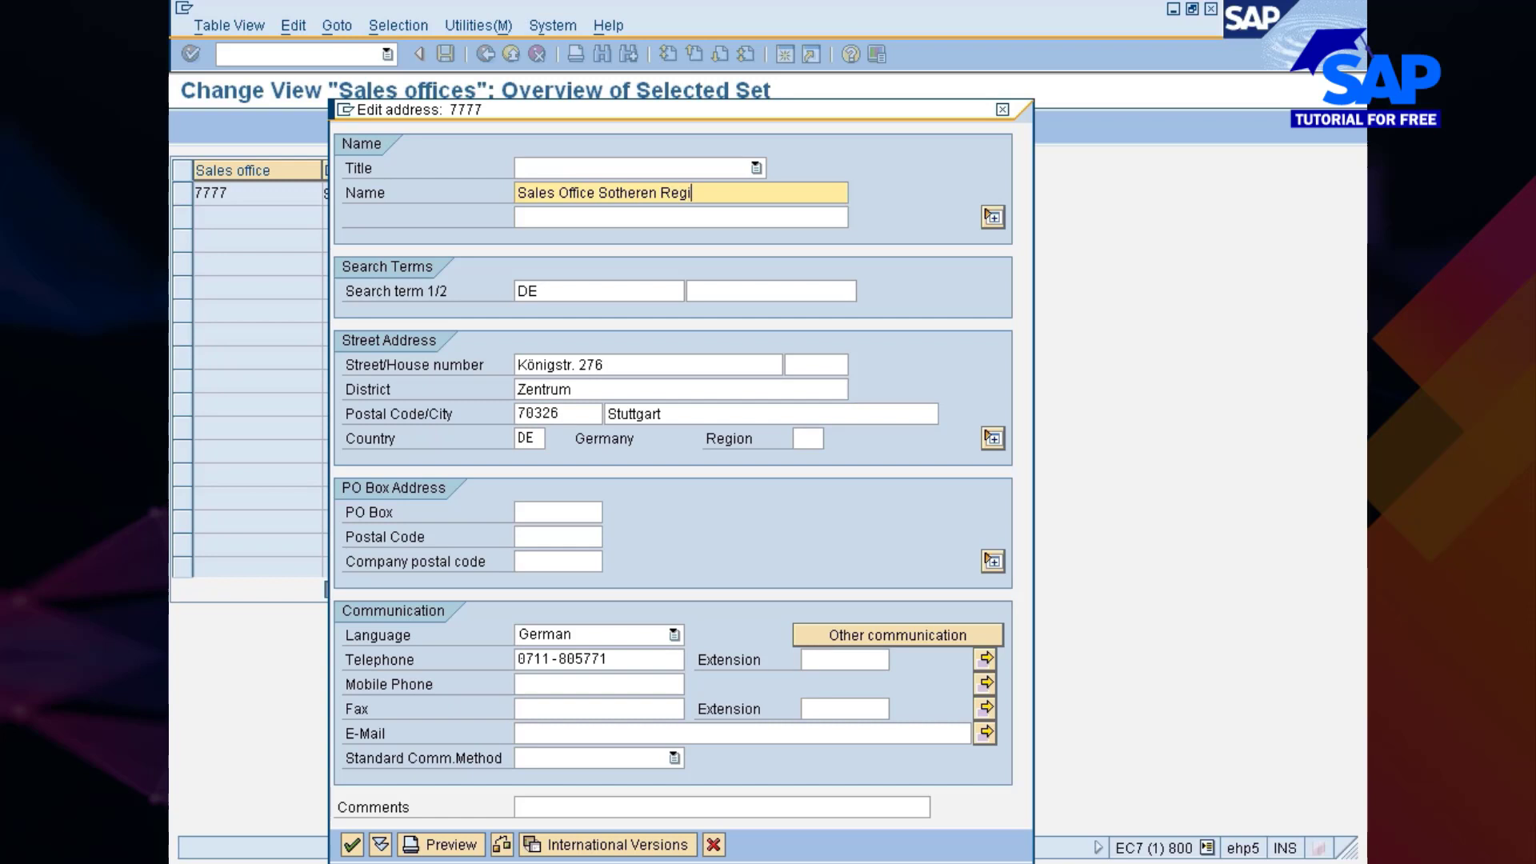
pyautogui.write('on')
pyautogui.press('Home')
pyautogui.write('N')
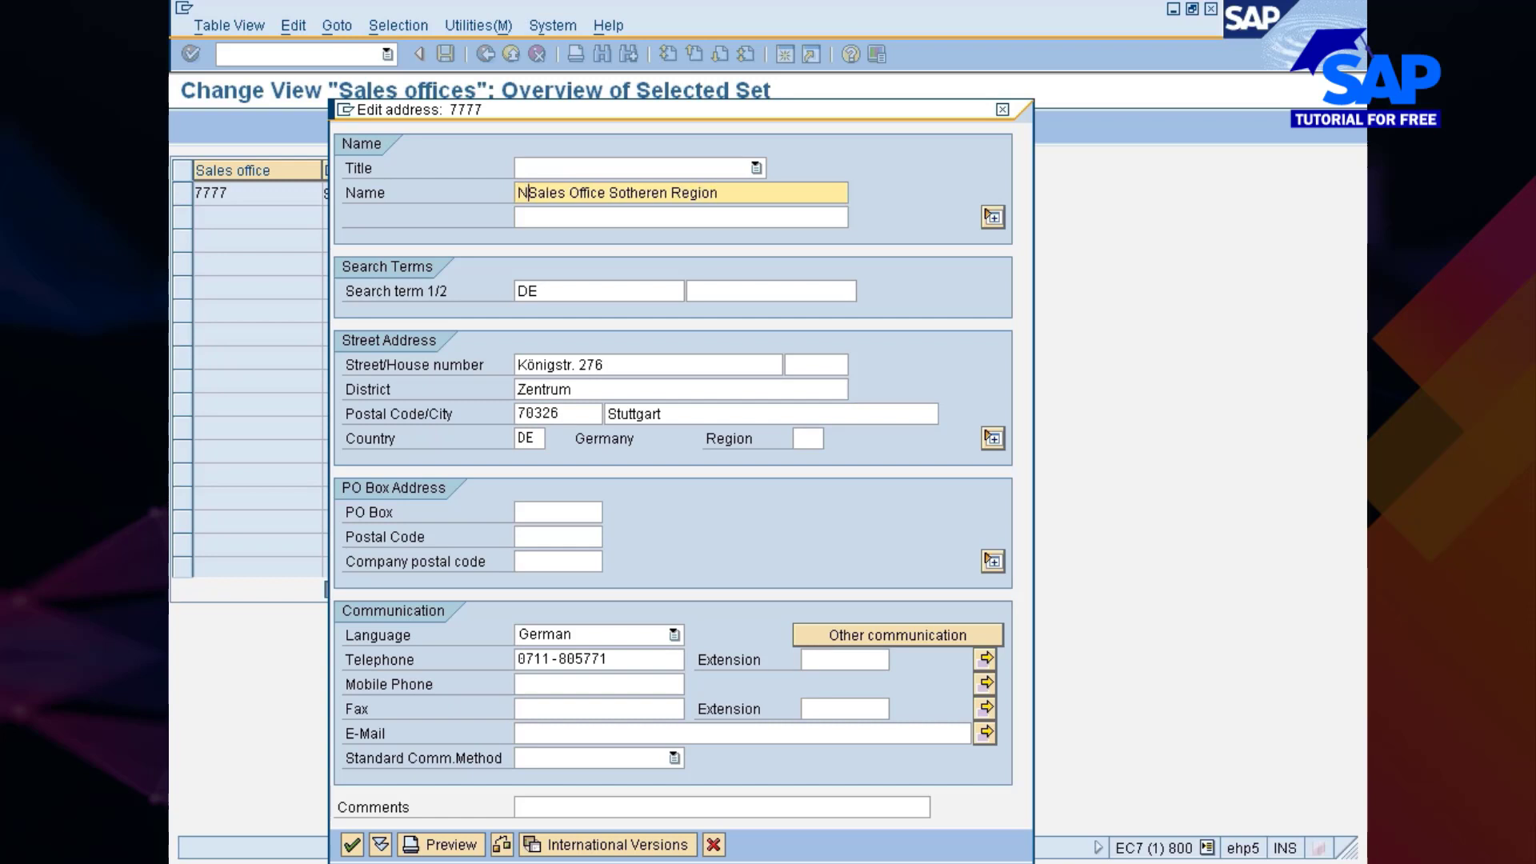
pyautogui.write('issan')
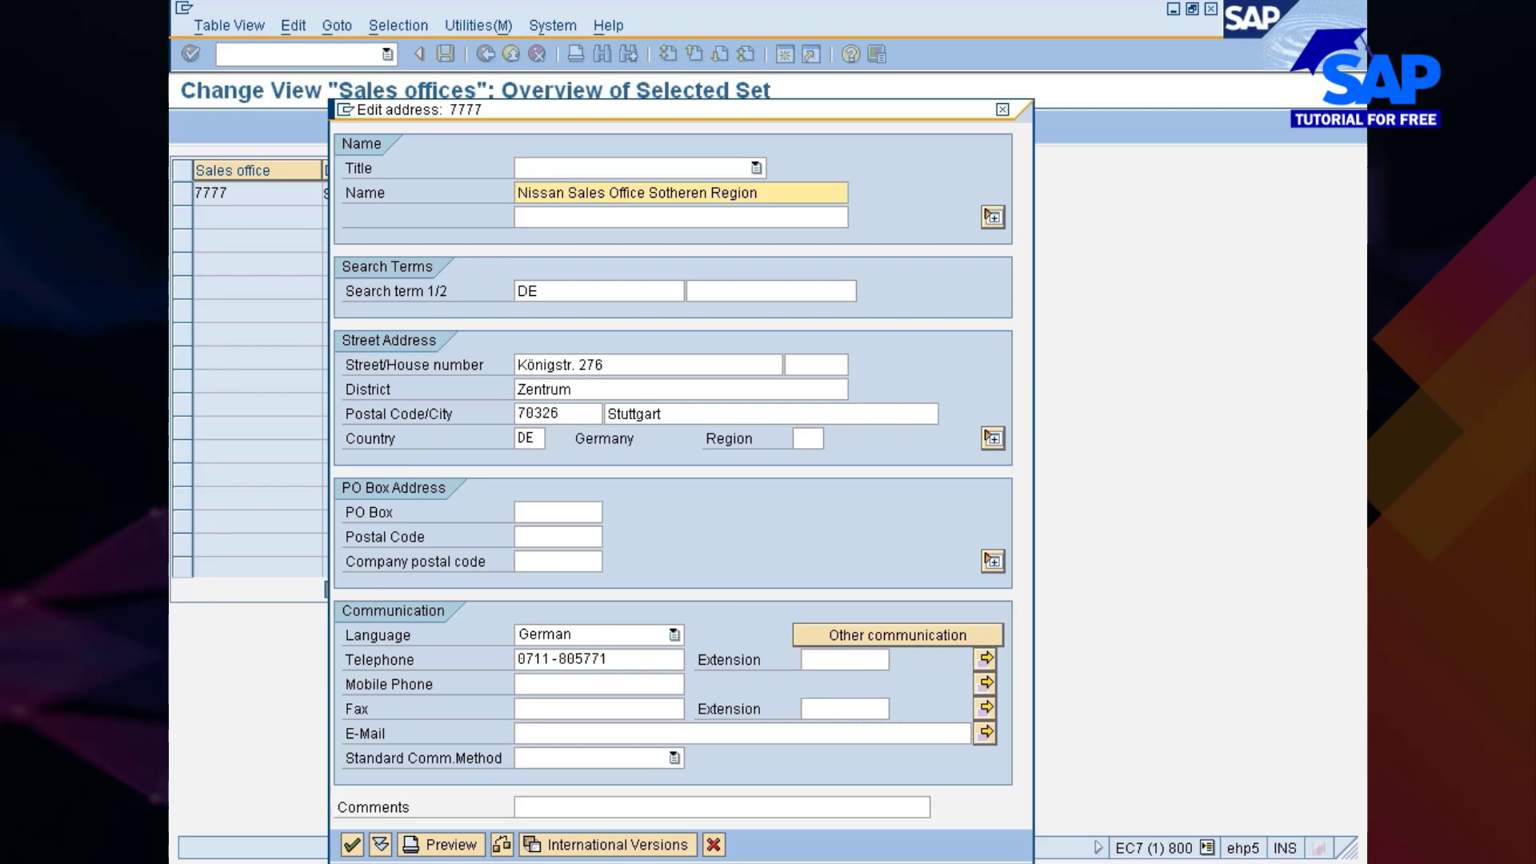
pyautogui.press('Right')
pyautogui.press('Right')
pyautogui.press('Right')
pyautogui.press('Right')
pyautogui.press('Right')
pyautogui.press('Right')
pyautogui.write('---')
# - Copy the first name line into the second name line and the first search term
pyautogui.moveTo(775, 192); pyautogui.dragTo(516, 193)
pyautogui.hotkey('ctrl', 'c')
pyautogui.press('Tab')
pyautogui.hotkey('ctrl', 'v')
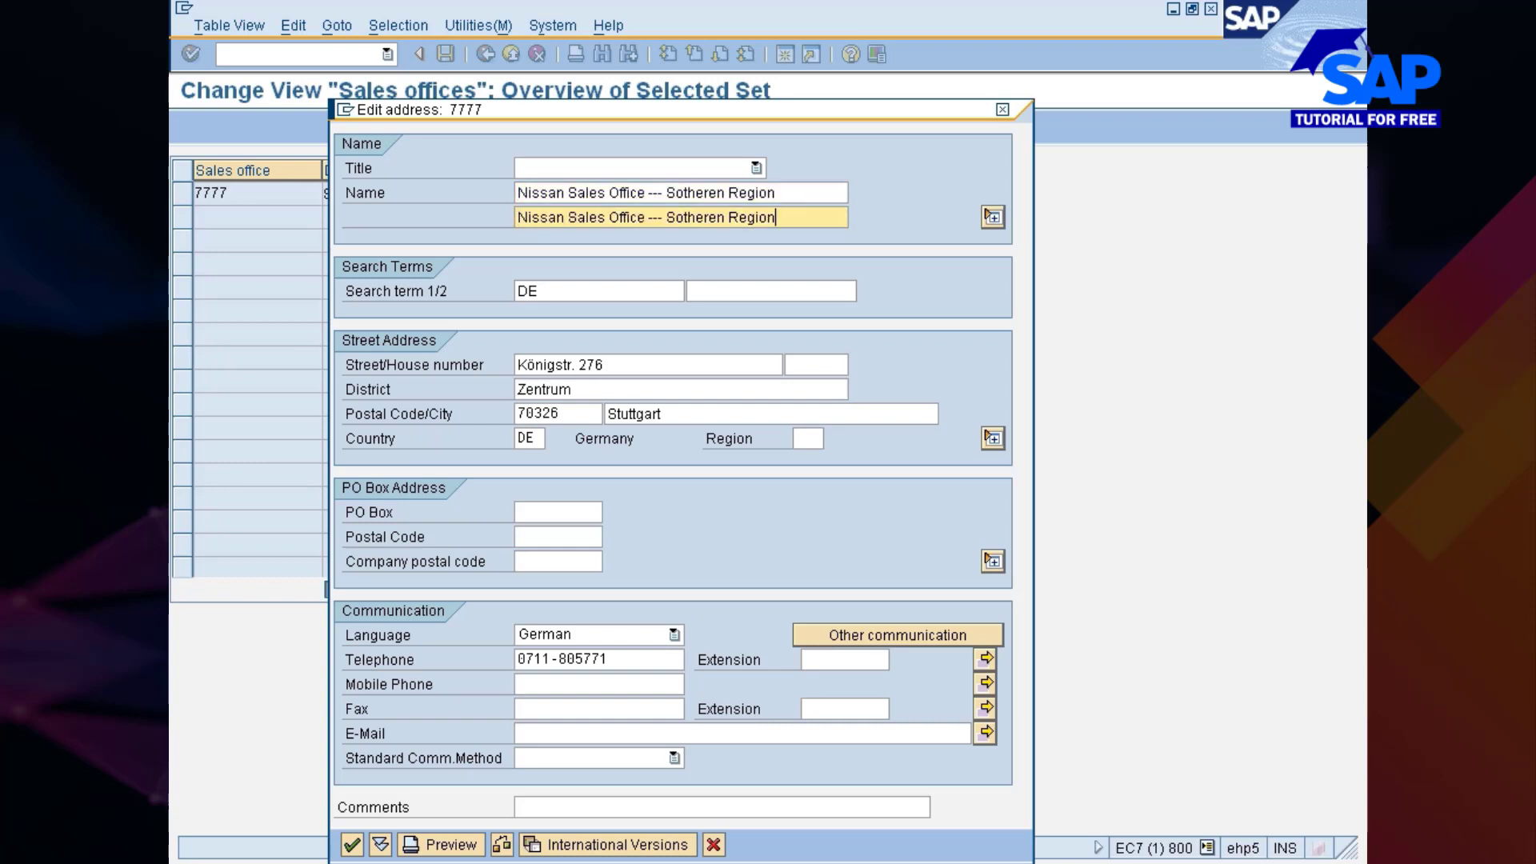
pyautogui.press('Tab')
pyautogui.hotkey('ctrl', 'v')
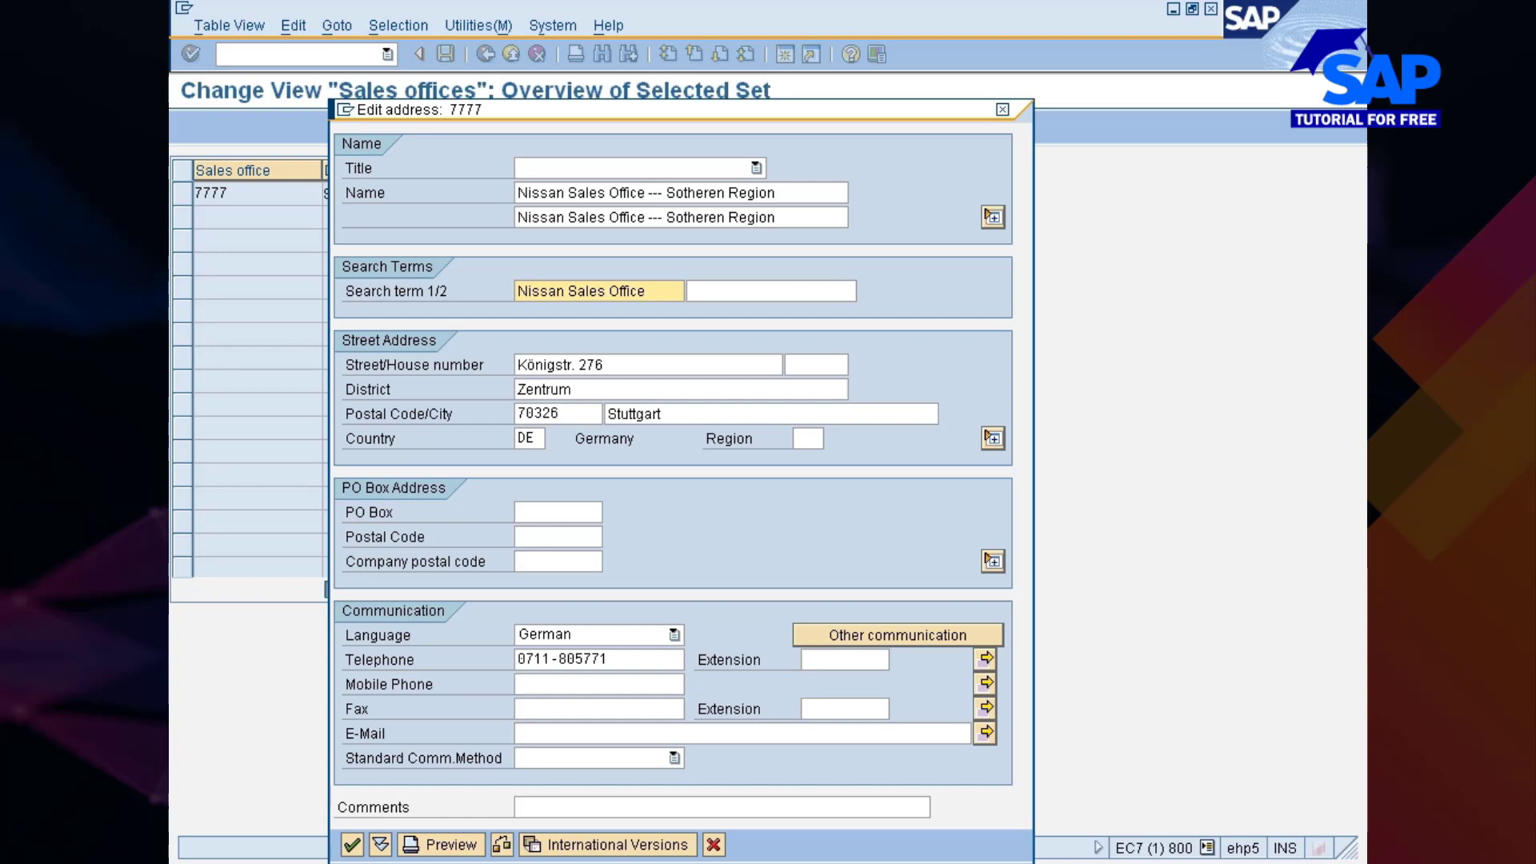
pyautogui.press('Tab')
pyautogui.press('Tab')
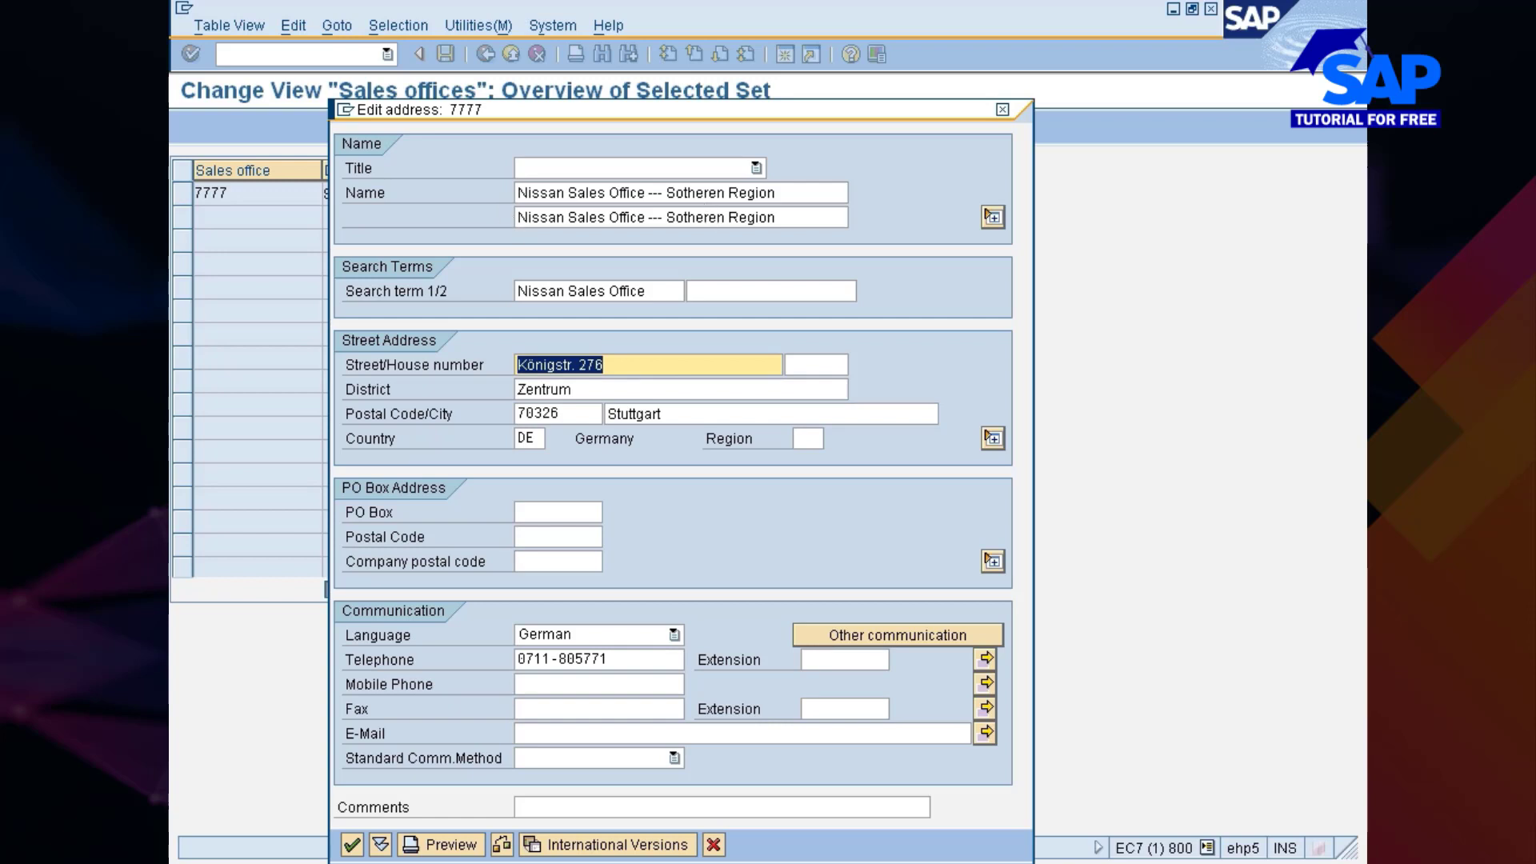
# - Correct the region's spelling in both name lines so each reads "Nissan Sales Office --- Southern Region"
pyautogui.click(677, 193)
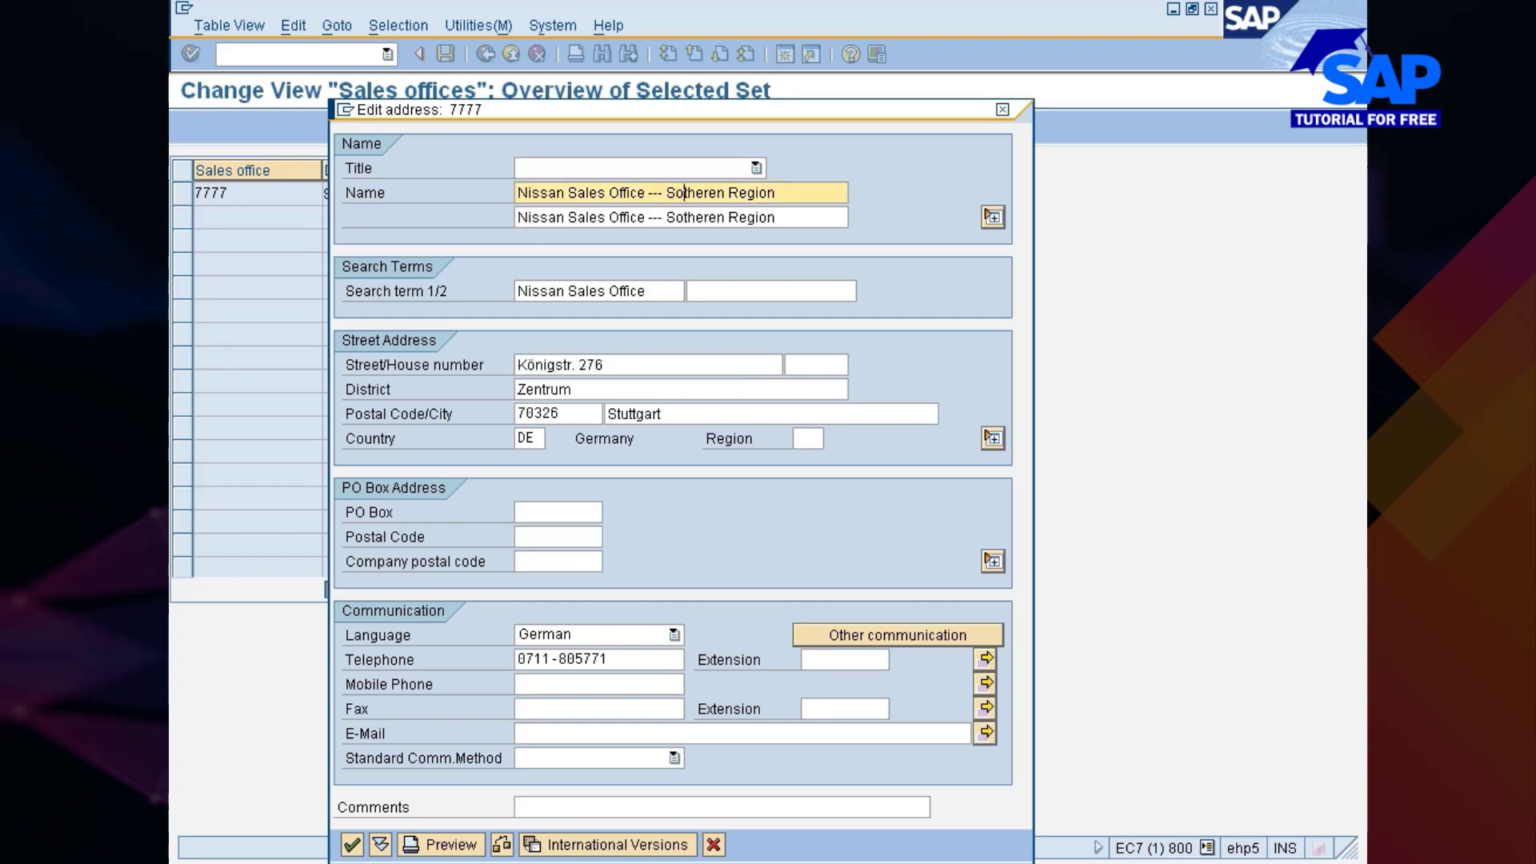
pyautogui.write('u')
pyautogui.press('Right')
pyautogui.press('Right')
pyautogui.press('Delete')
pyautogui.click(710, 218)
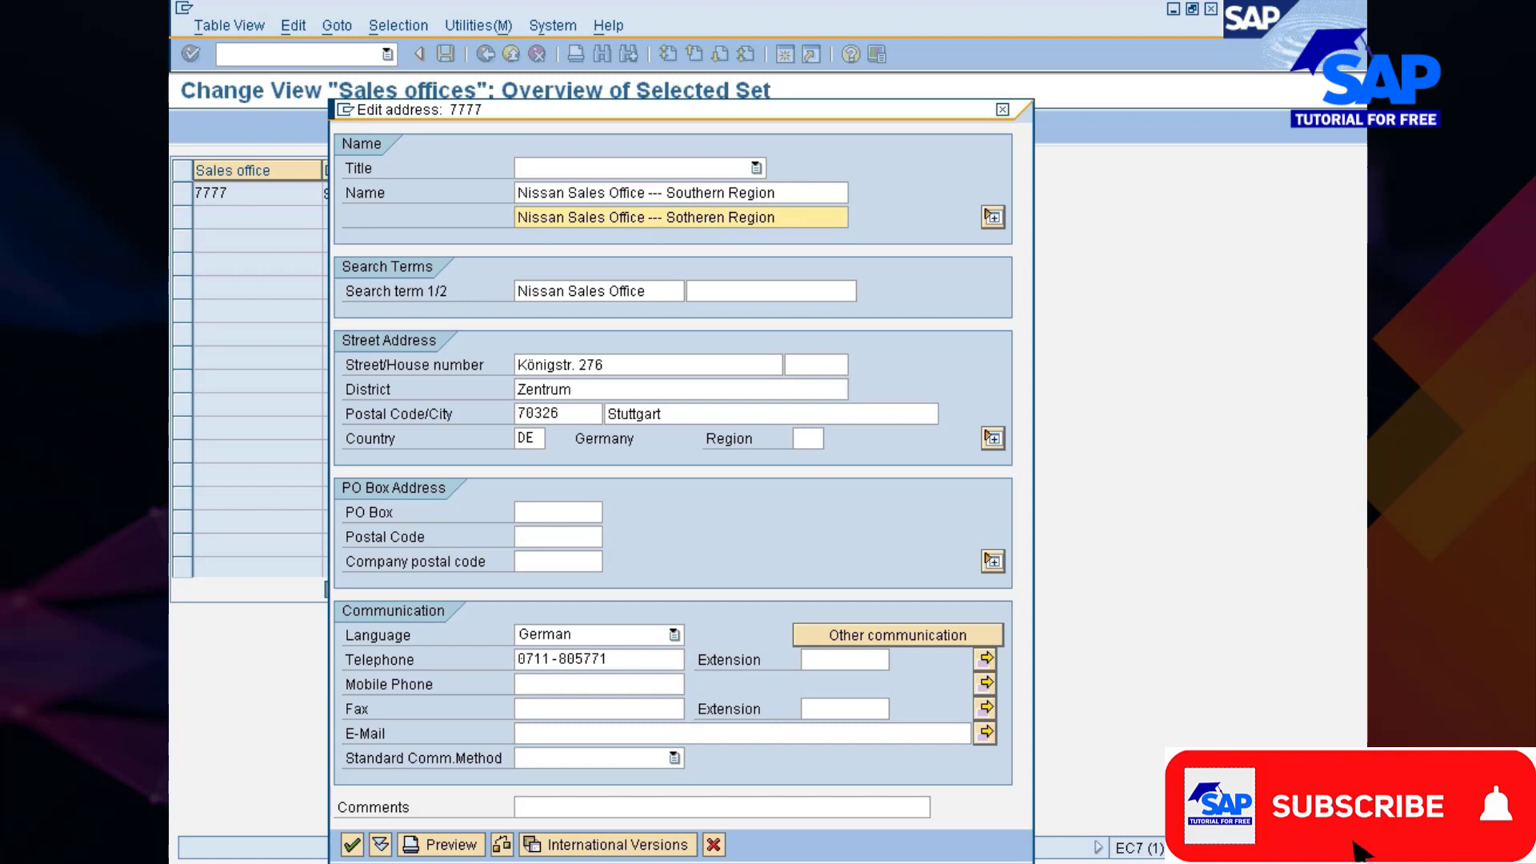
pyautogui.press('Delete')
pyautogui.press('Left')
pyautogui.press('Left')
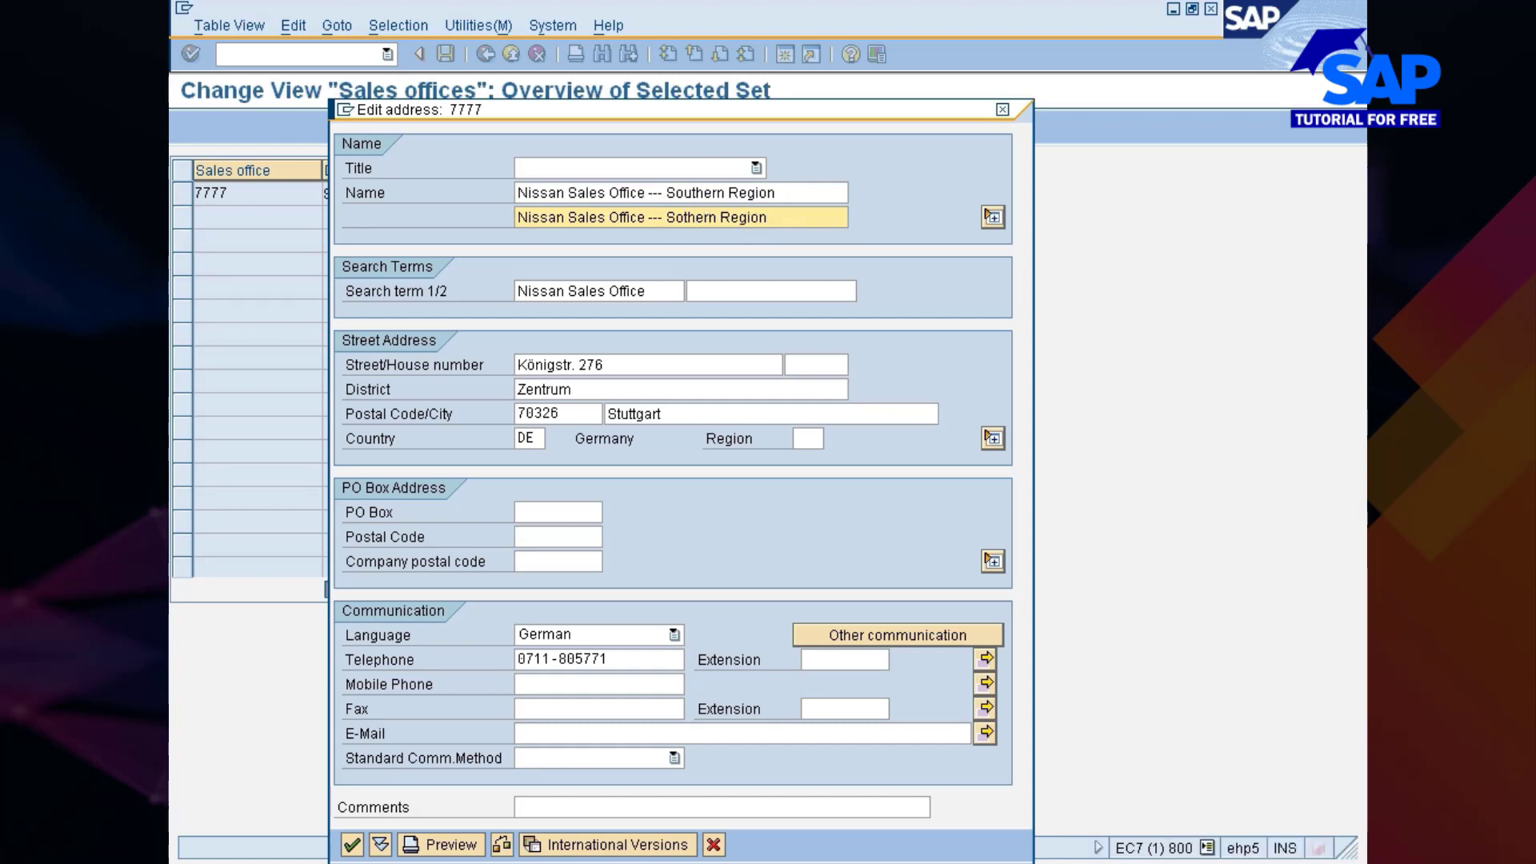
pyautogui.write('u')
# - Replace the street name with "Street#" before the house number and set the district to Chennai
pyautogui.click(534, 364)
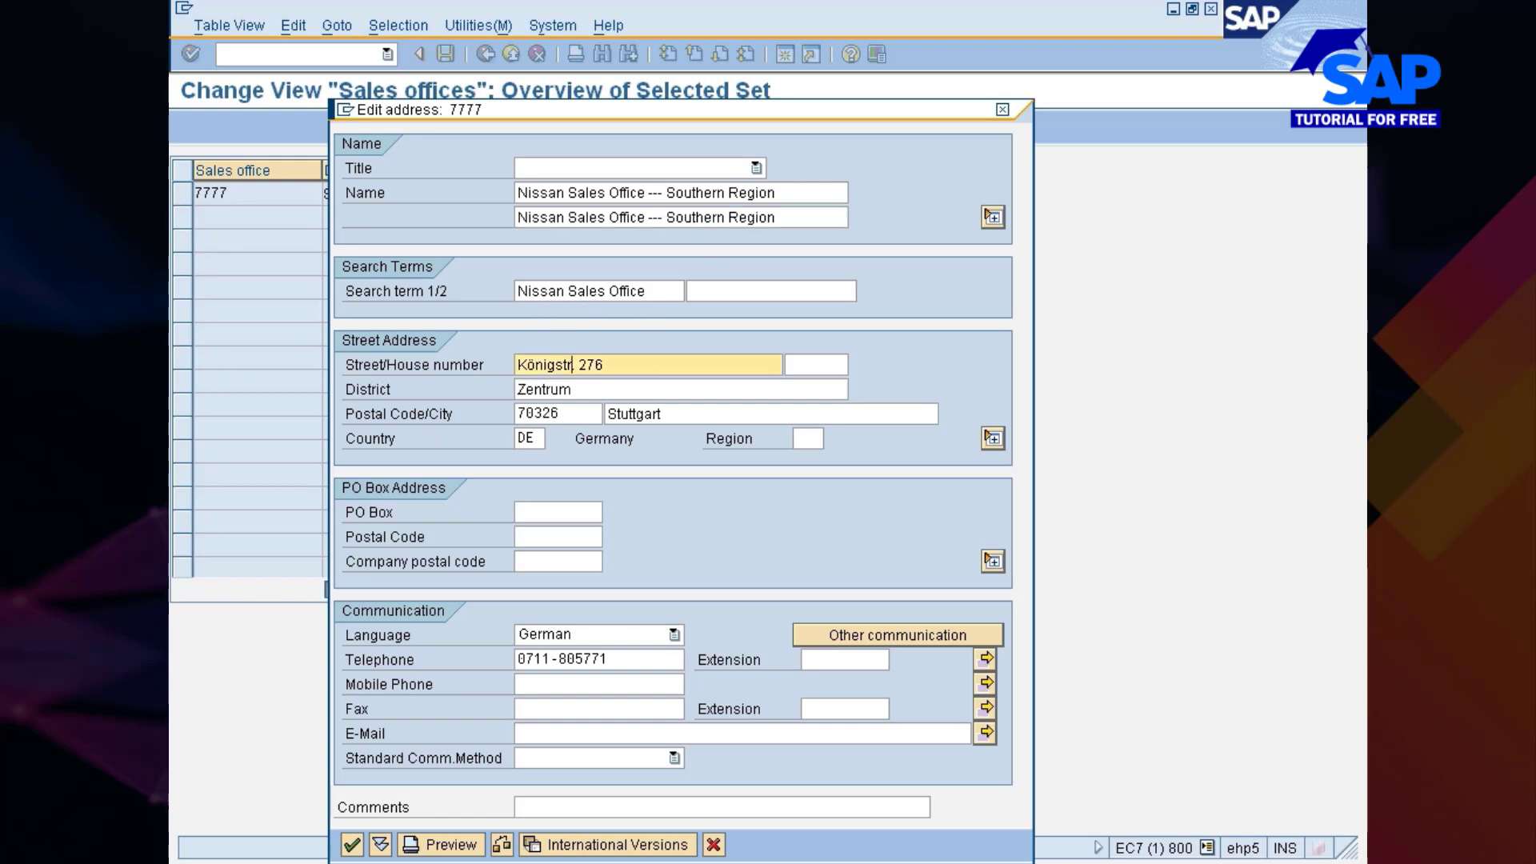
pyautogui.hotkey('shift', 'Home')
pyautogui.press('BackSpace')
pyautogui.write('Street#')
pyautogui.press('Tab')
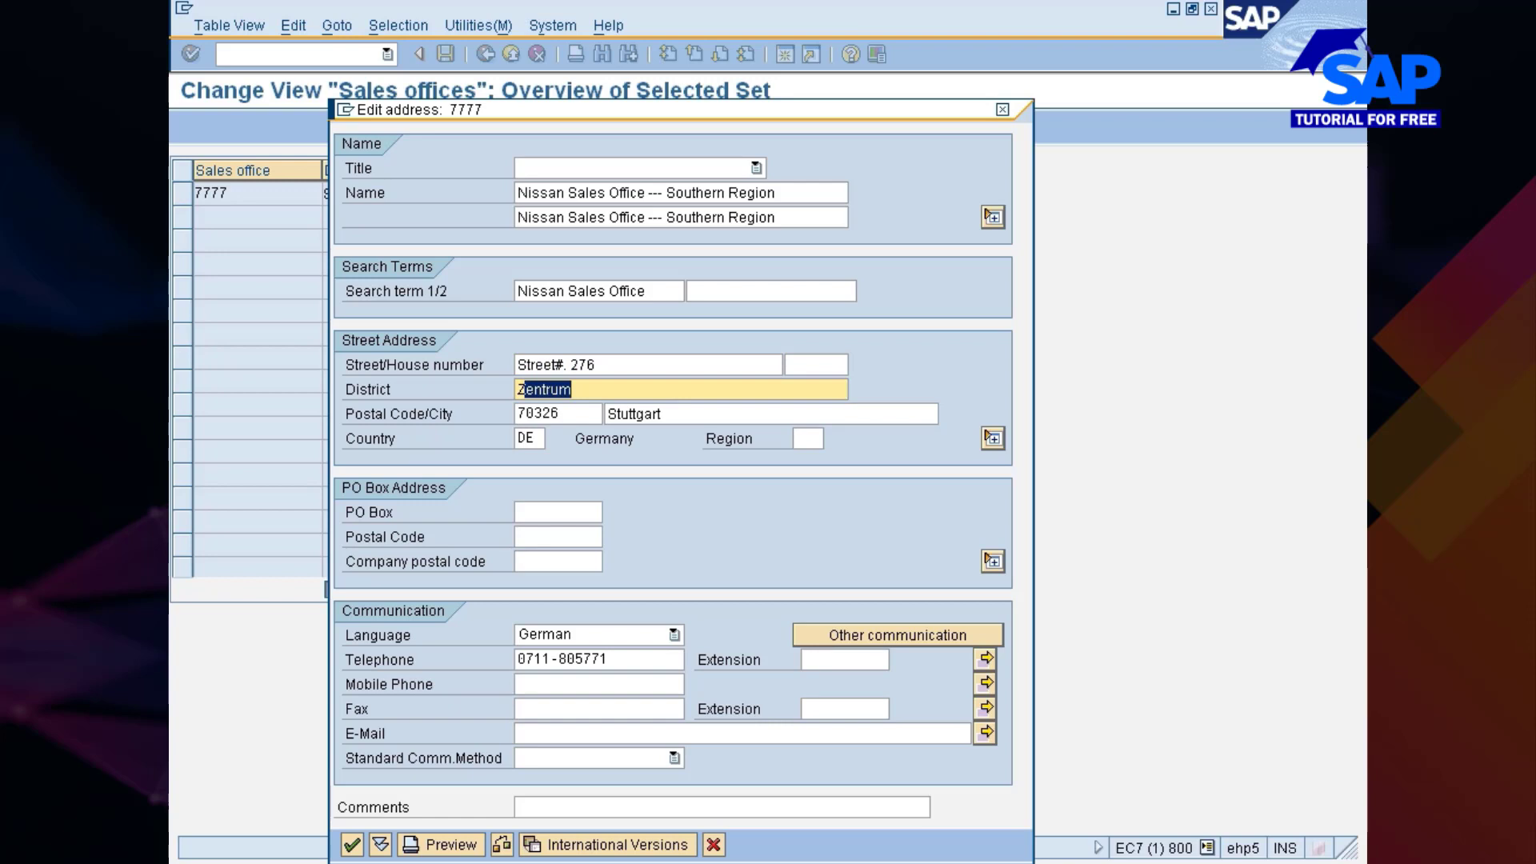
pyautogui.write('Chennai')
# - Extend the postal code to six digits, and set the city to Channai and the country to IN
pyautogui.click(552, 414)
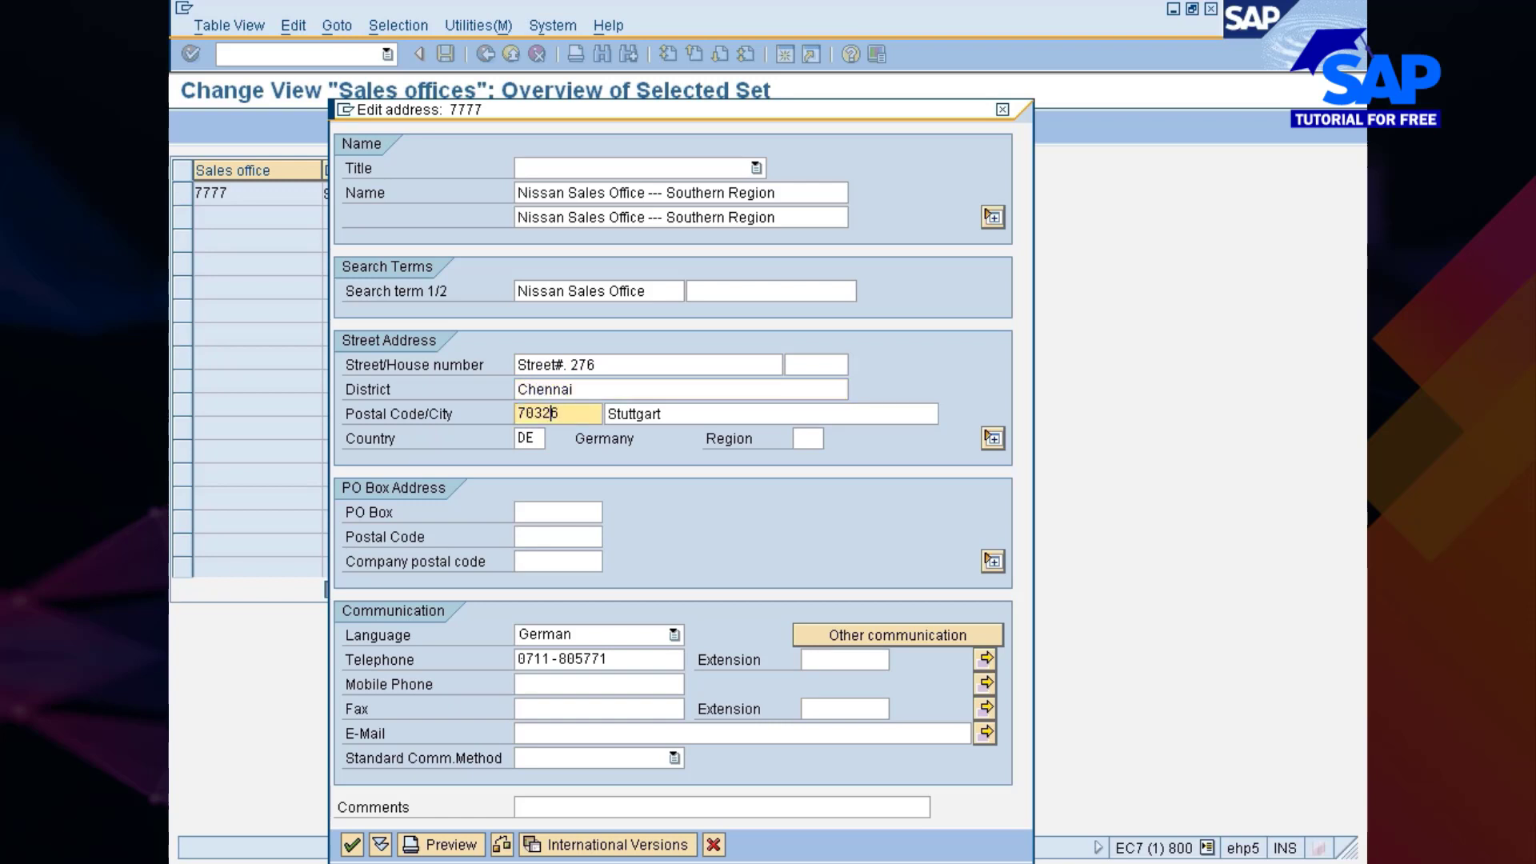
pyautogui.write('4')
pyautogui.press('Tab')
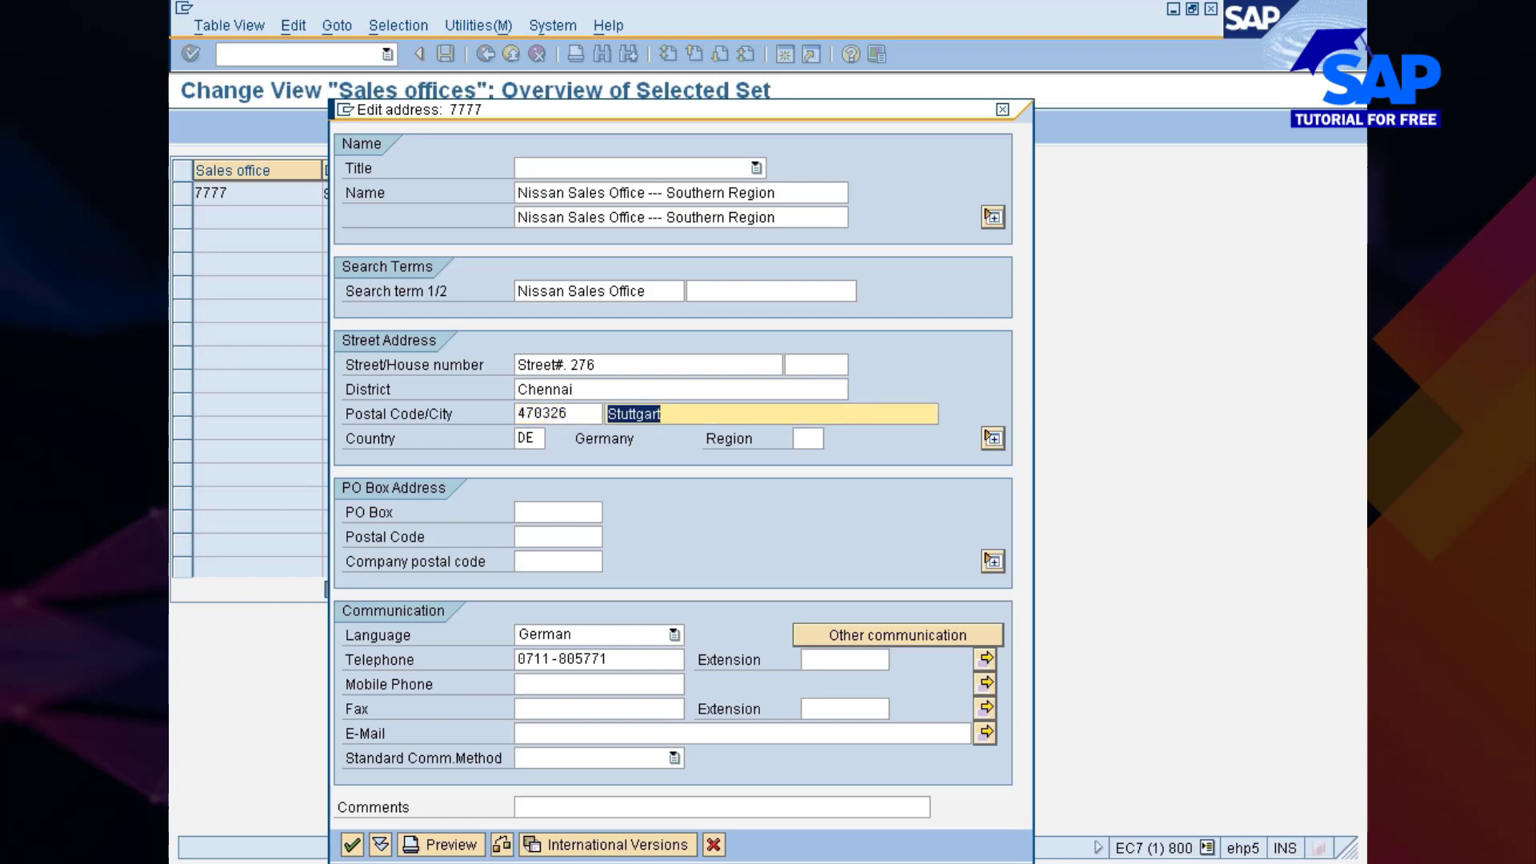
pyautogui.write('Channai')
pyautogui.press('Tab')
pyautogui.write('I')
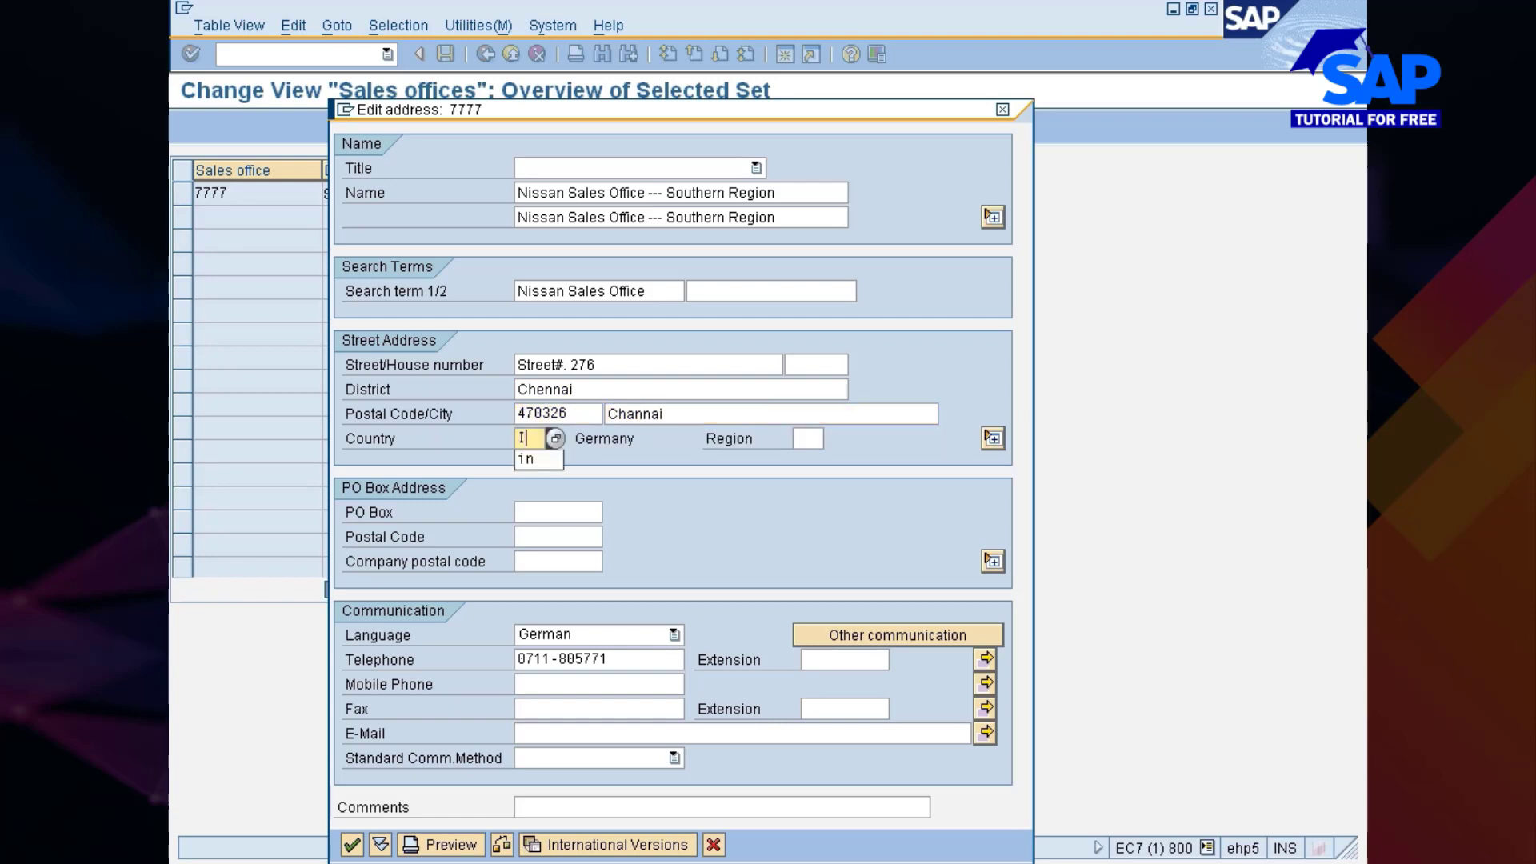
pyautogui.write('N')
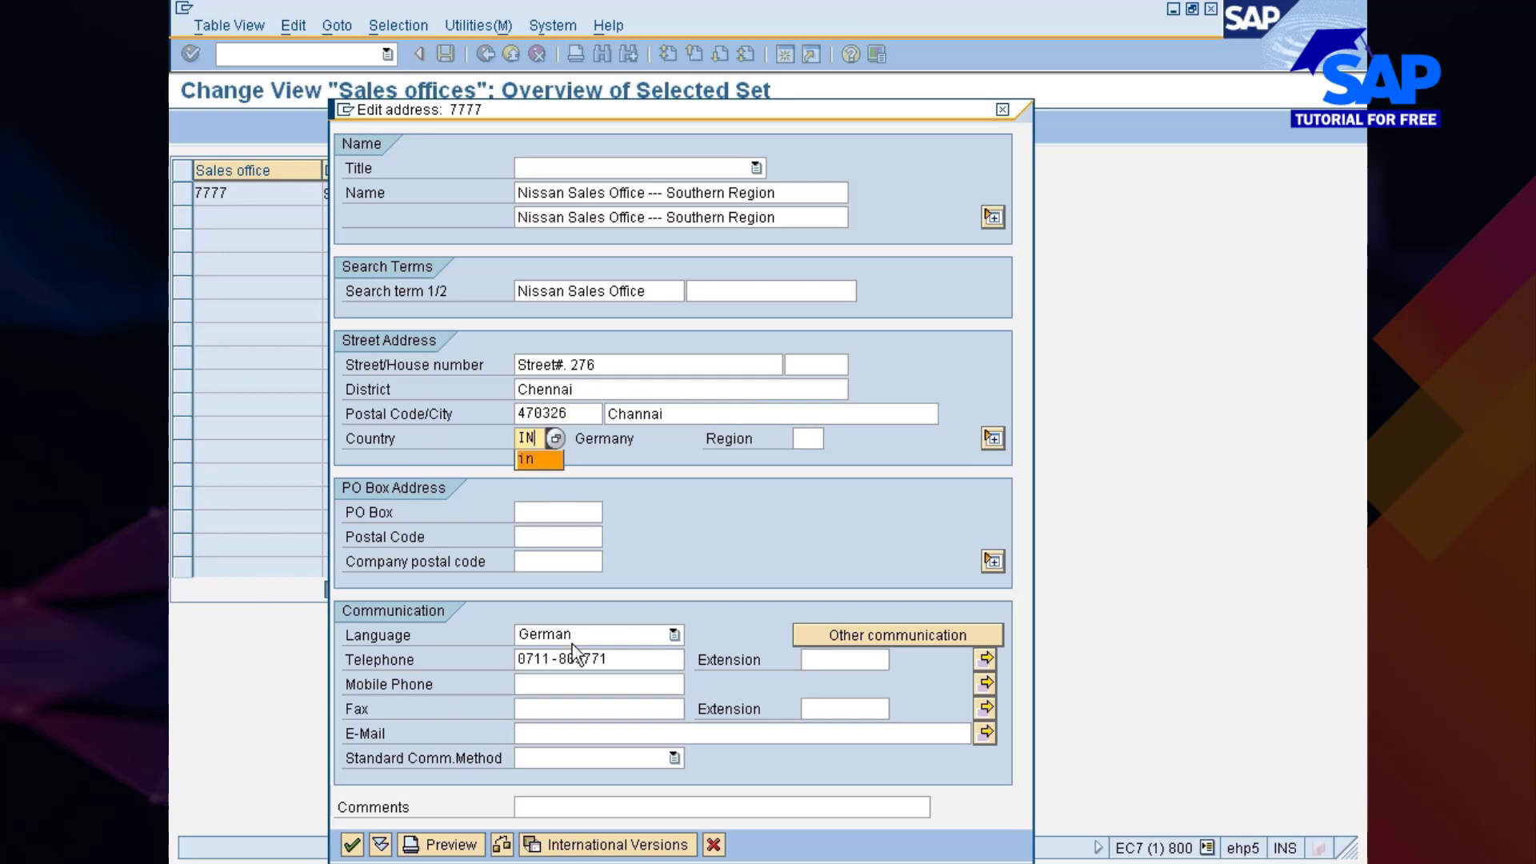
# - Set the communication language to English and clear the telephone number
pyautogui.click(569, 634)
pyautogui.press('e')
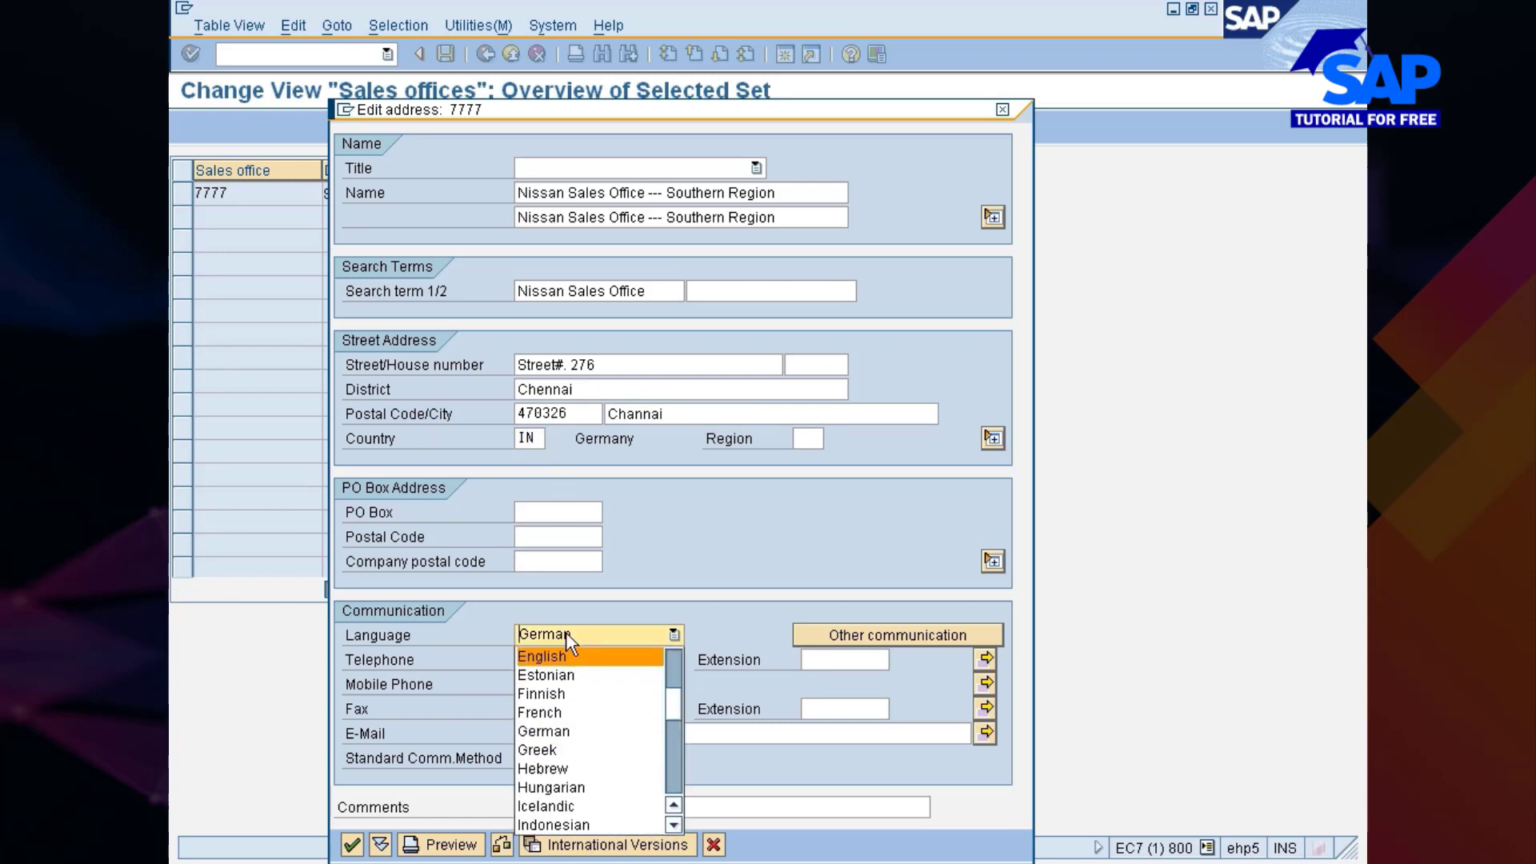
pyautogui.press('Return')
pyautogui.press('Tab')
pyautogui.hotkey('shift', 'End')
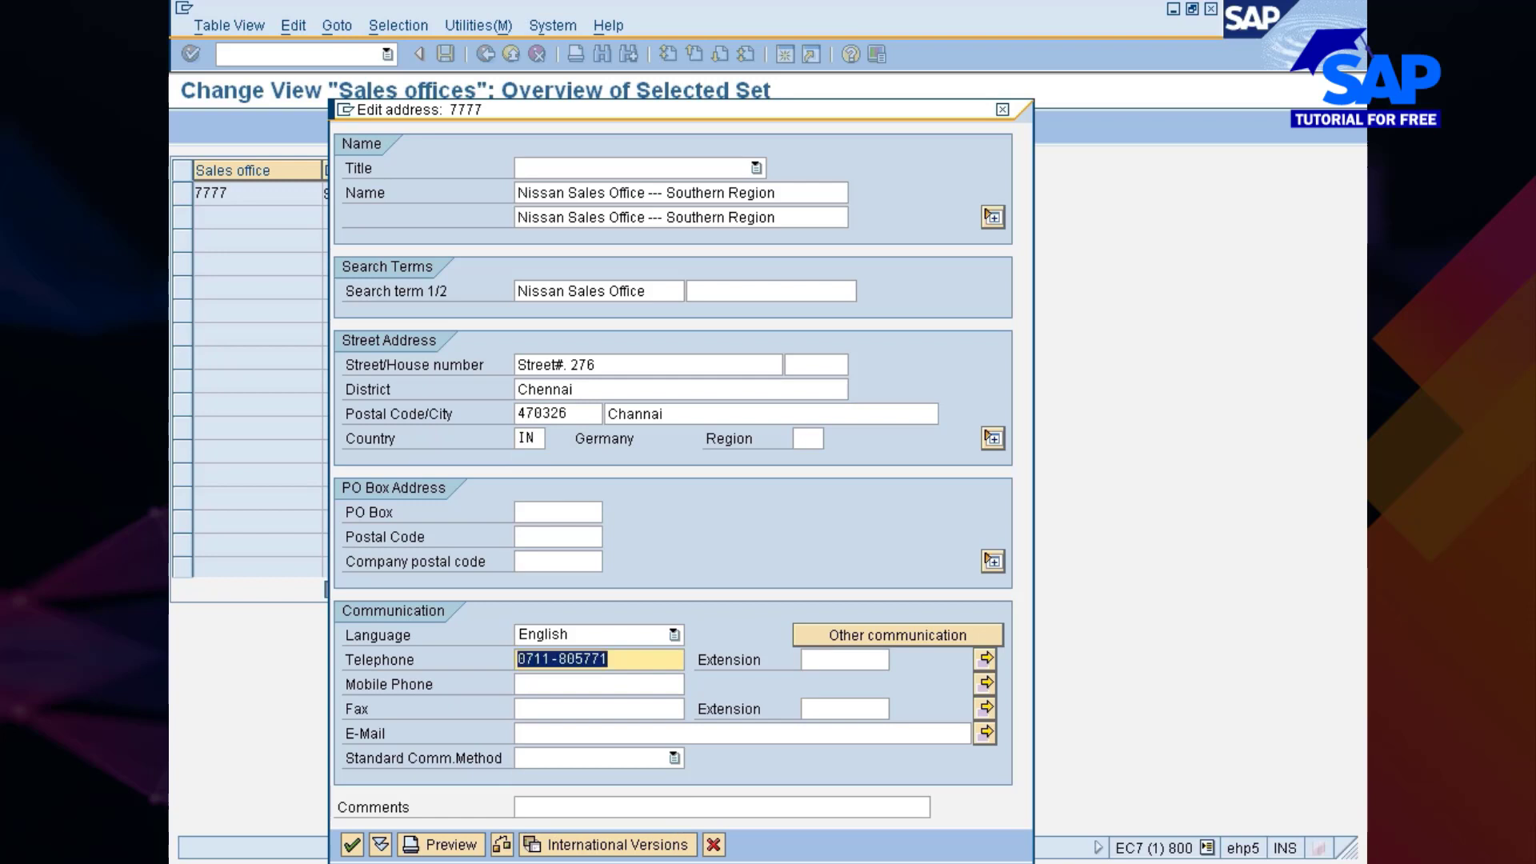
pyautogui.press('Delete')
# - Confirm the address despite the name length warnings, save sales office 7777 in the "Nissan changes" customizing request, and return to the implementation guide
pyautogui.press('Return')
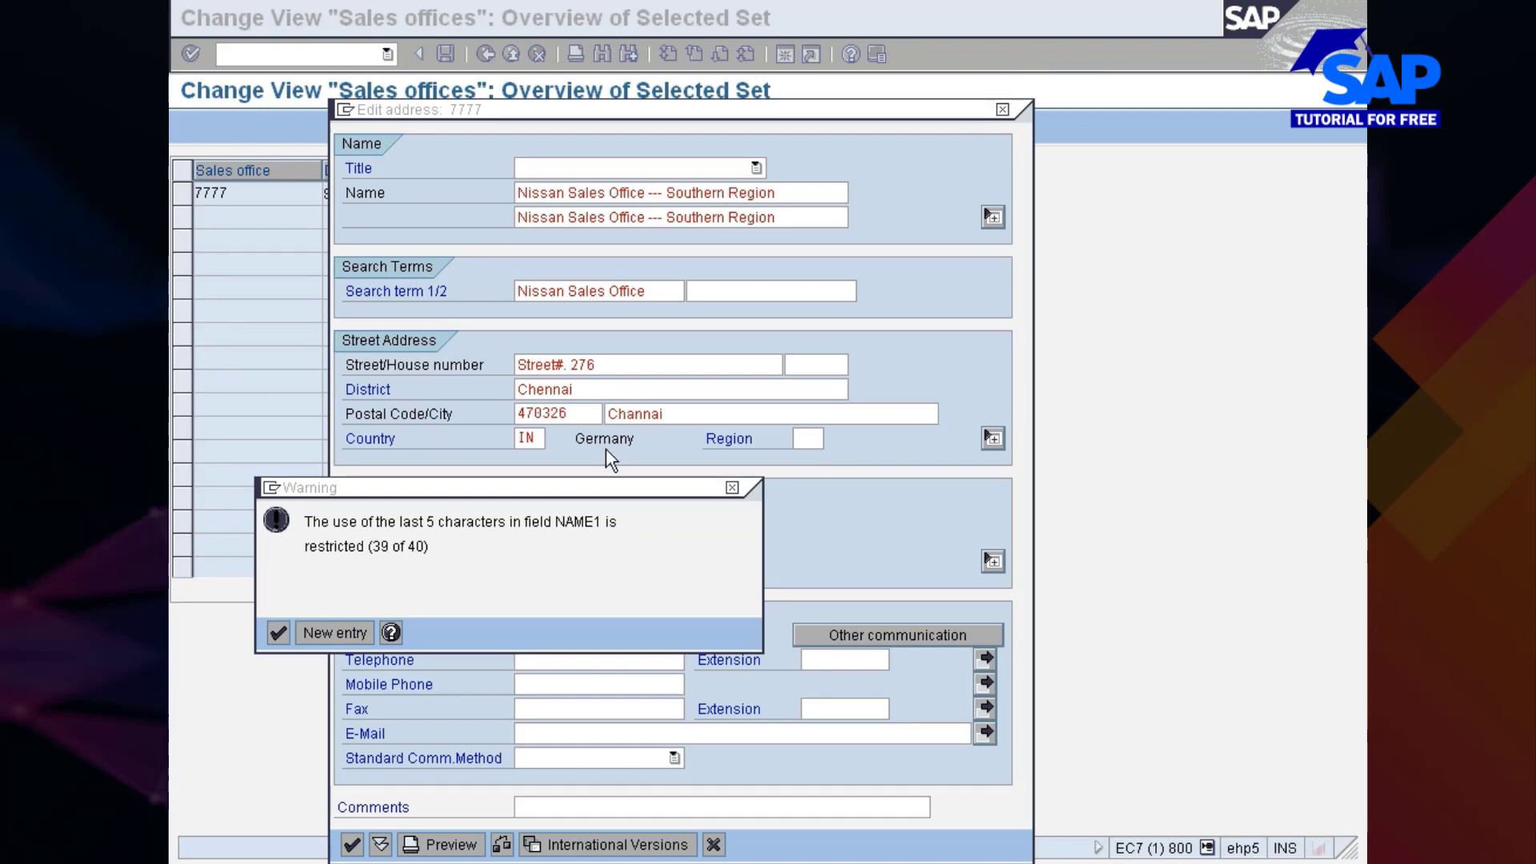
pyautogui.click(446, 522)
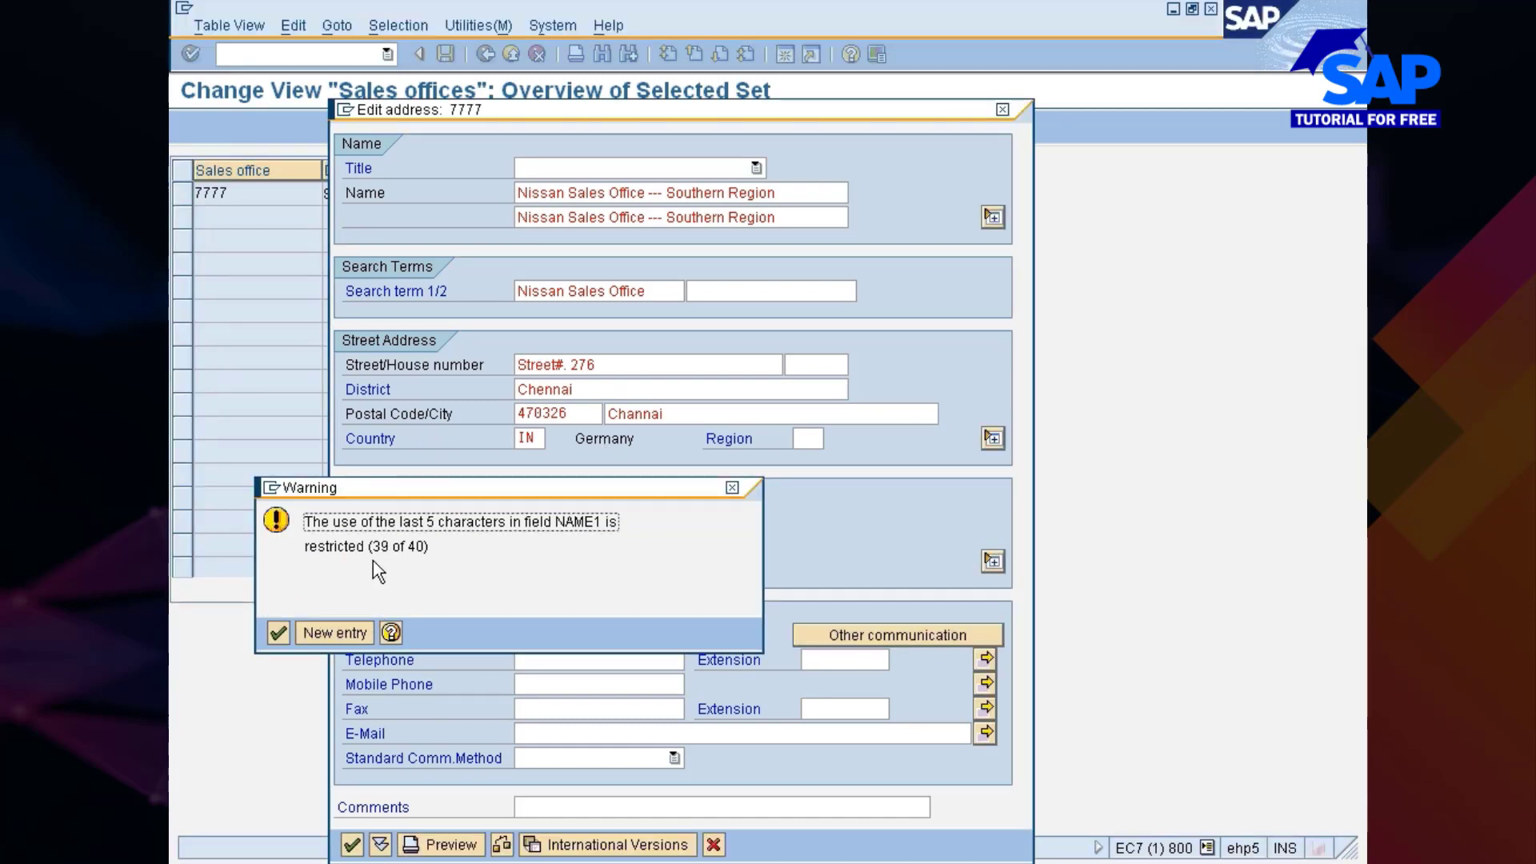
pyautogui.click(272, 632)
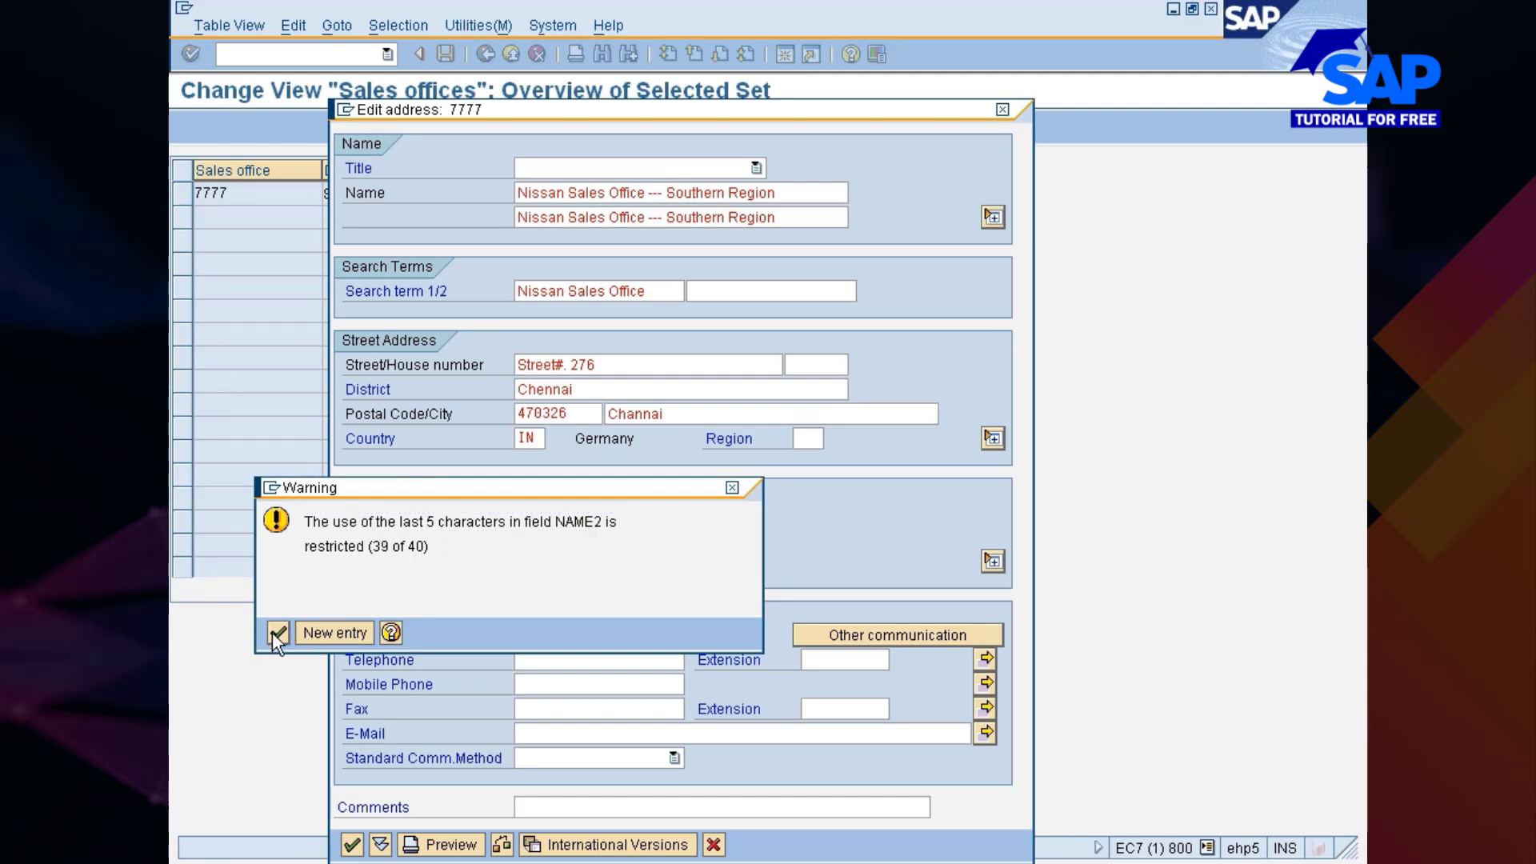
pyautogui.click(272, 632)
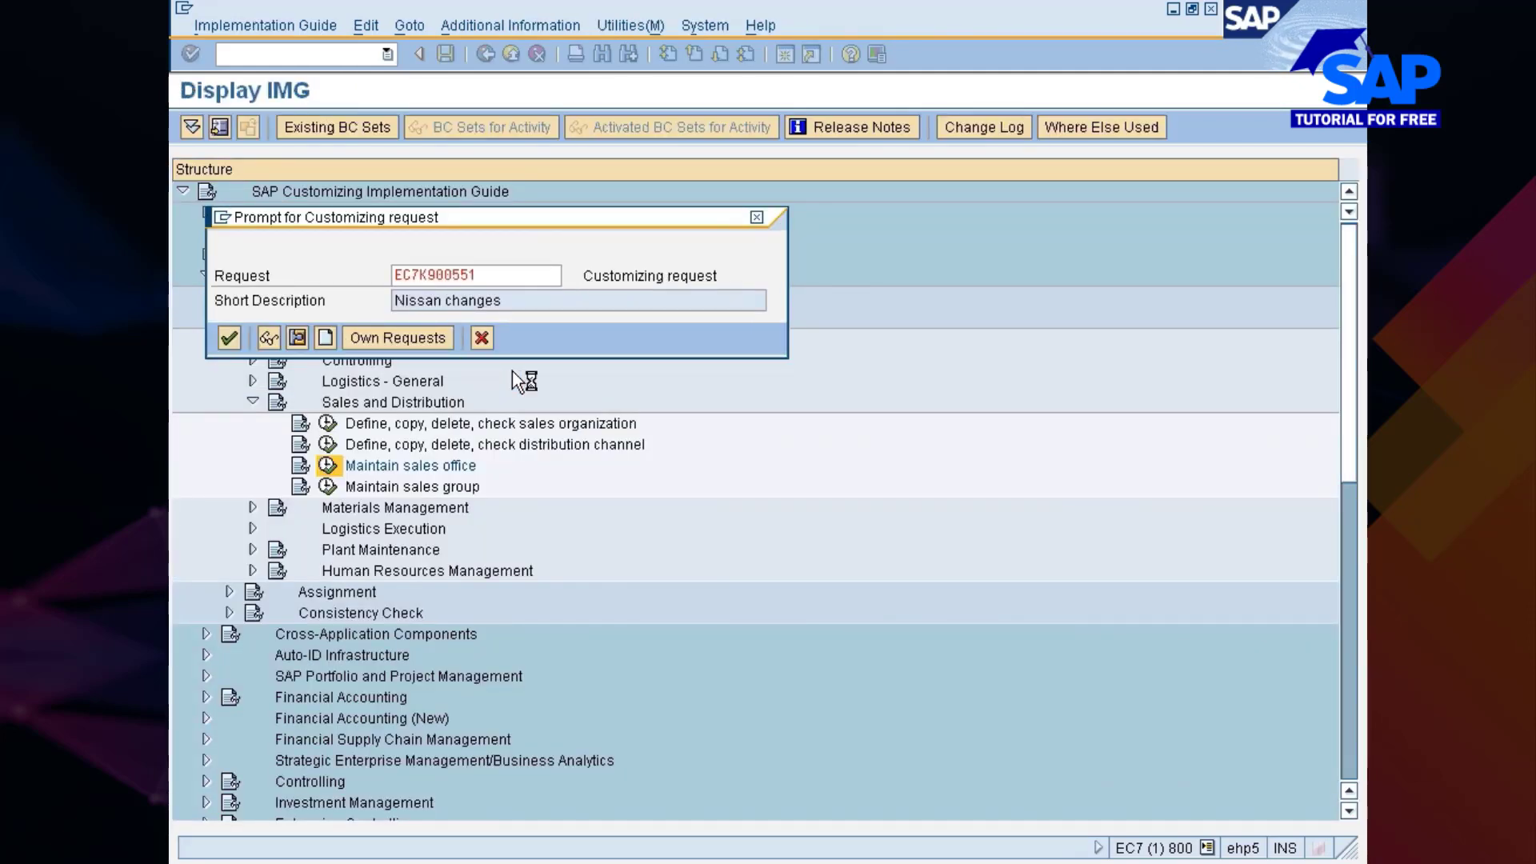
pyautogui.press('Return')
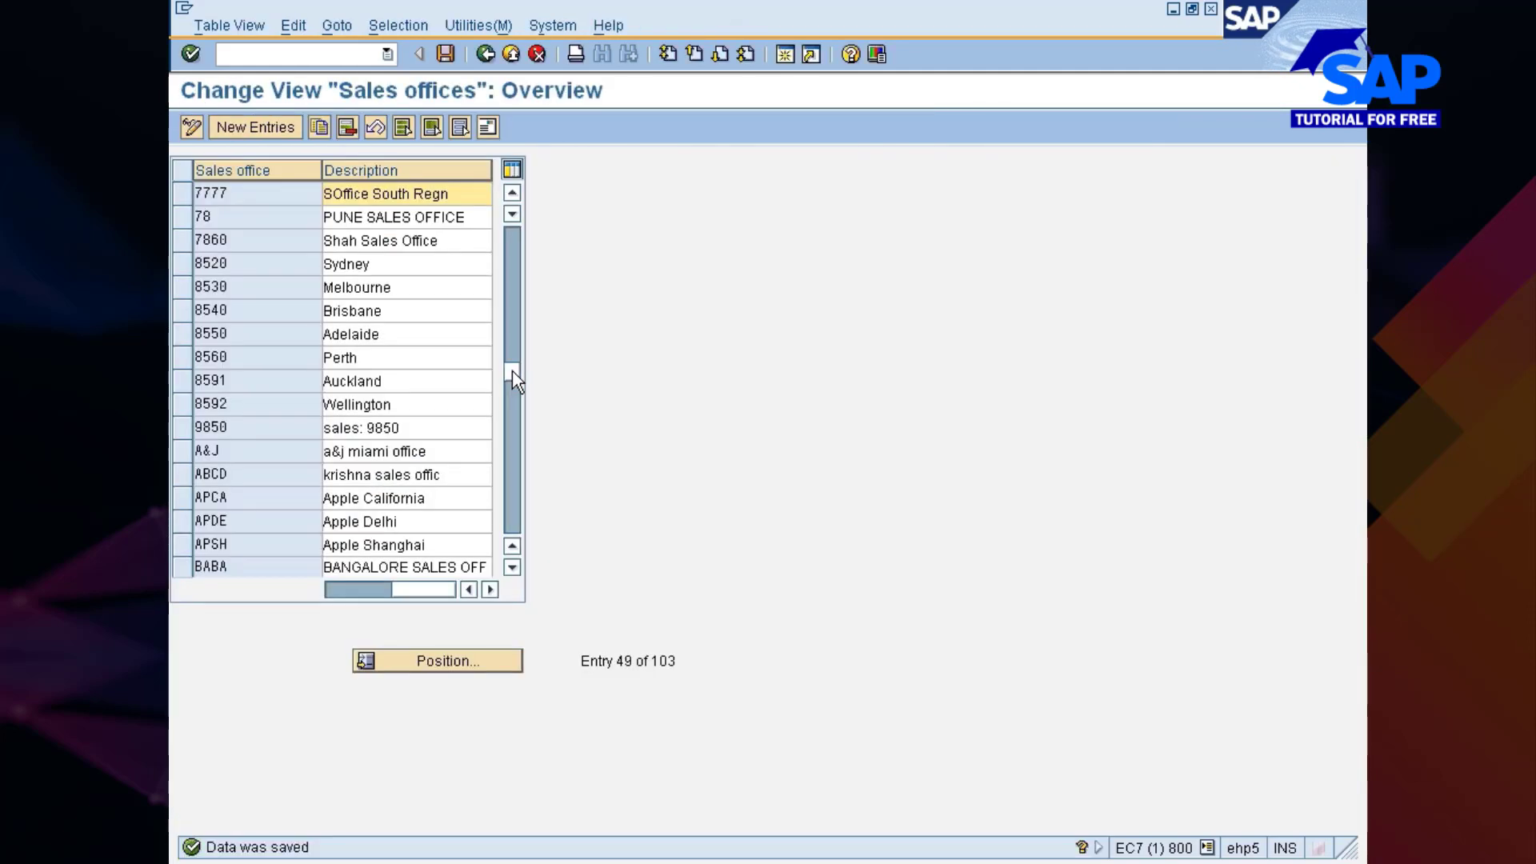
pyautogui.click(487, 56)
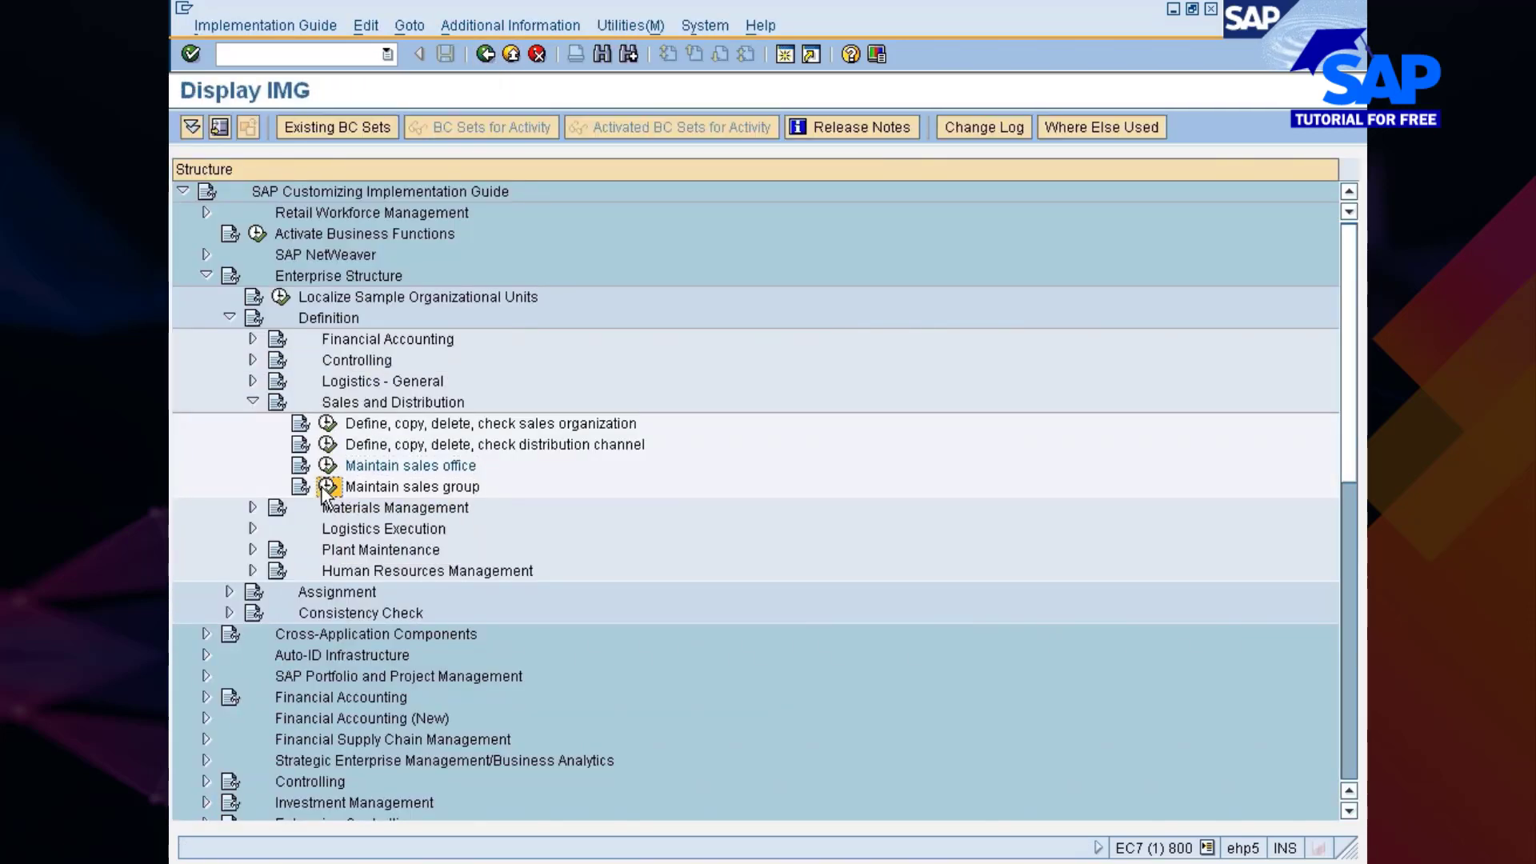
# - Open the sales group definition activity and delete the blank entry at the start of the table
pyautogui.click(327, 486)
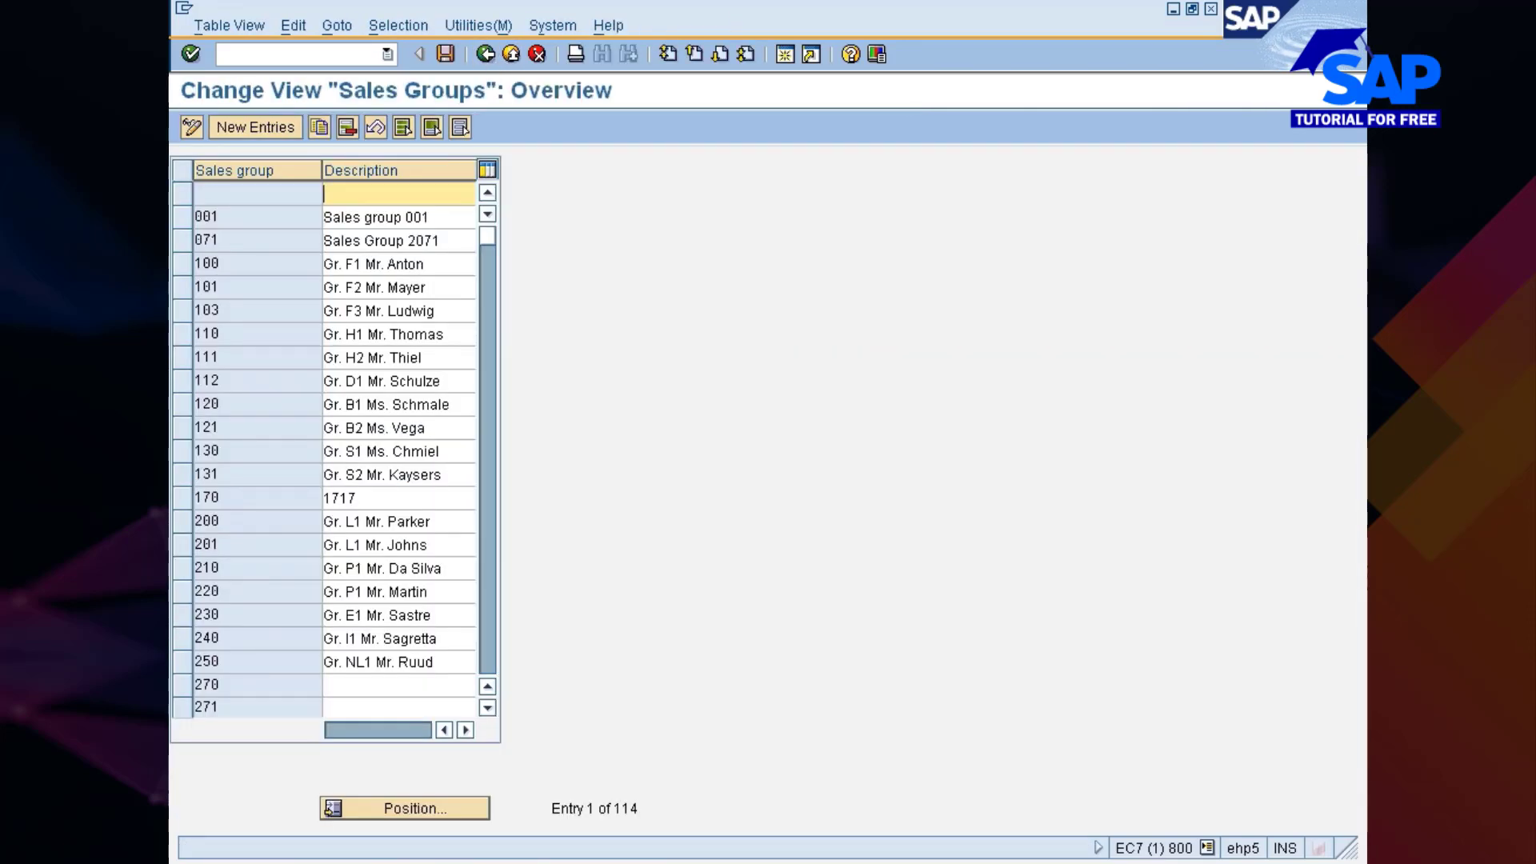
pyautogui.click(181, 193)
pyautogui.click(347, 128)
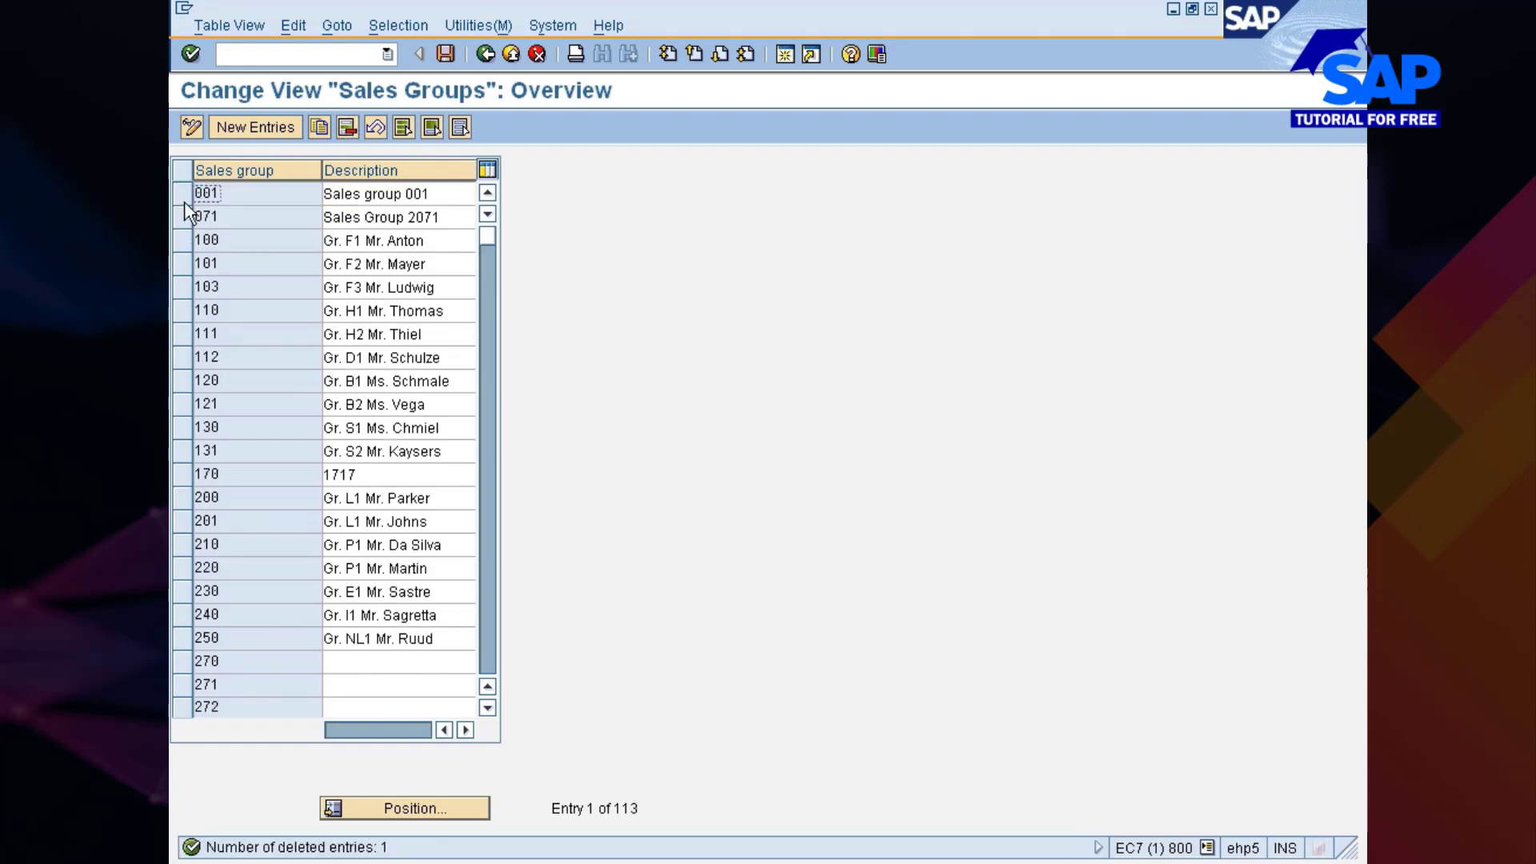
# - Copy sales group 001 as new sales group 777
pyautogui.click(193, 193)
pyautogui.click(319, 126)
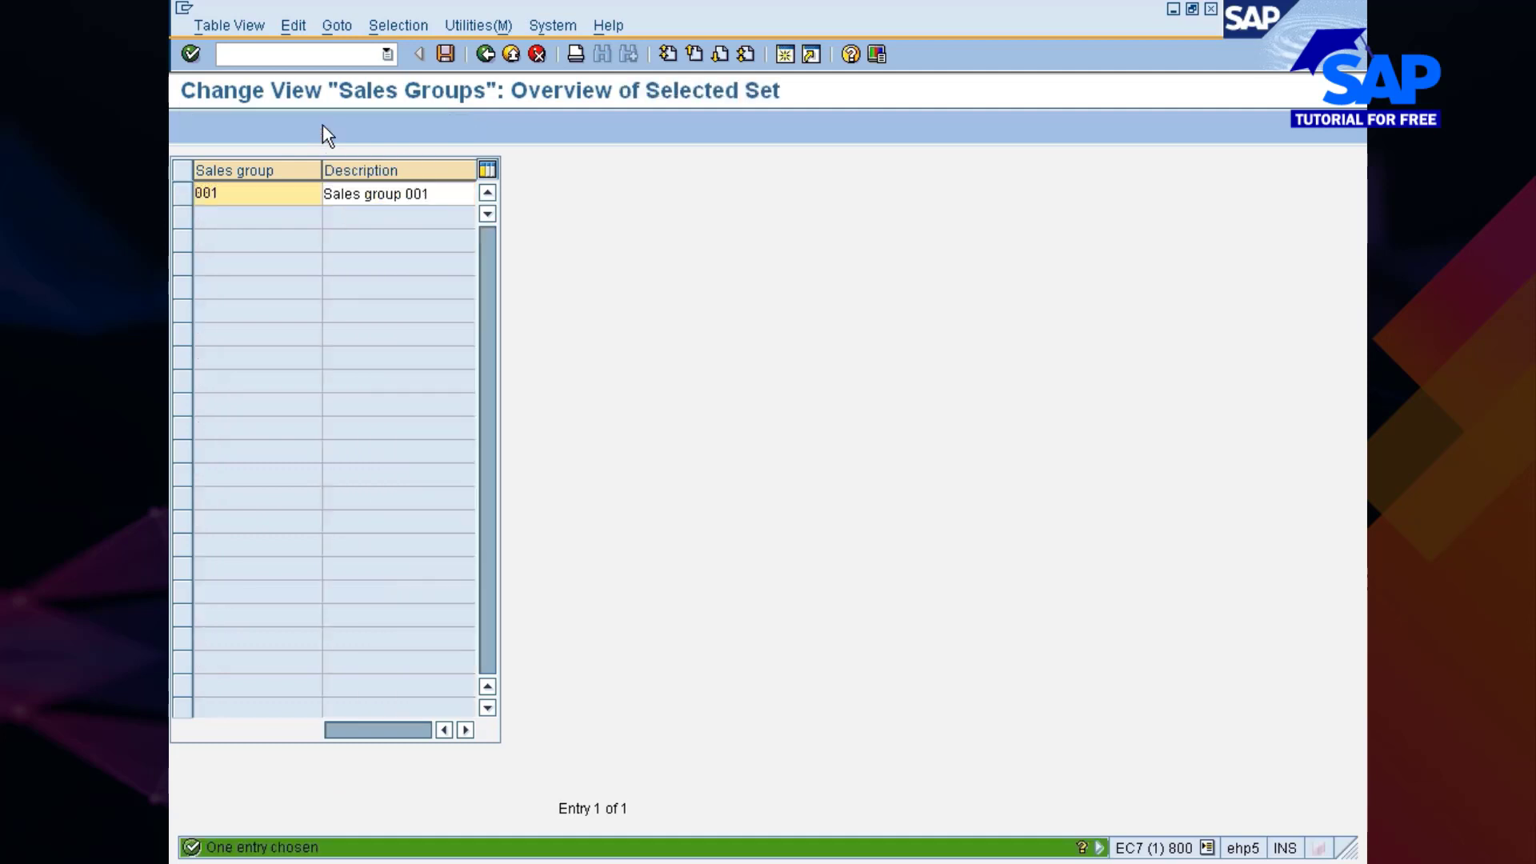
pyautogui.write('7')
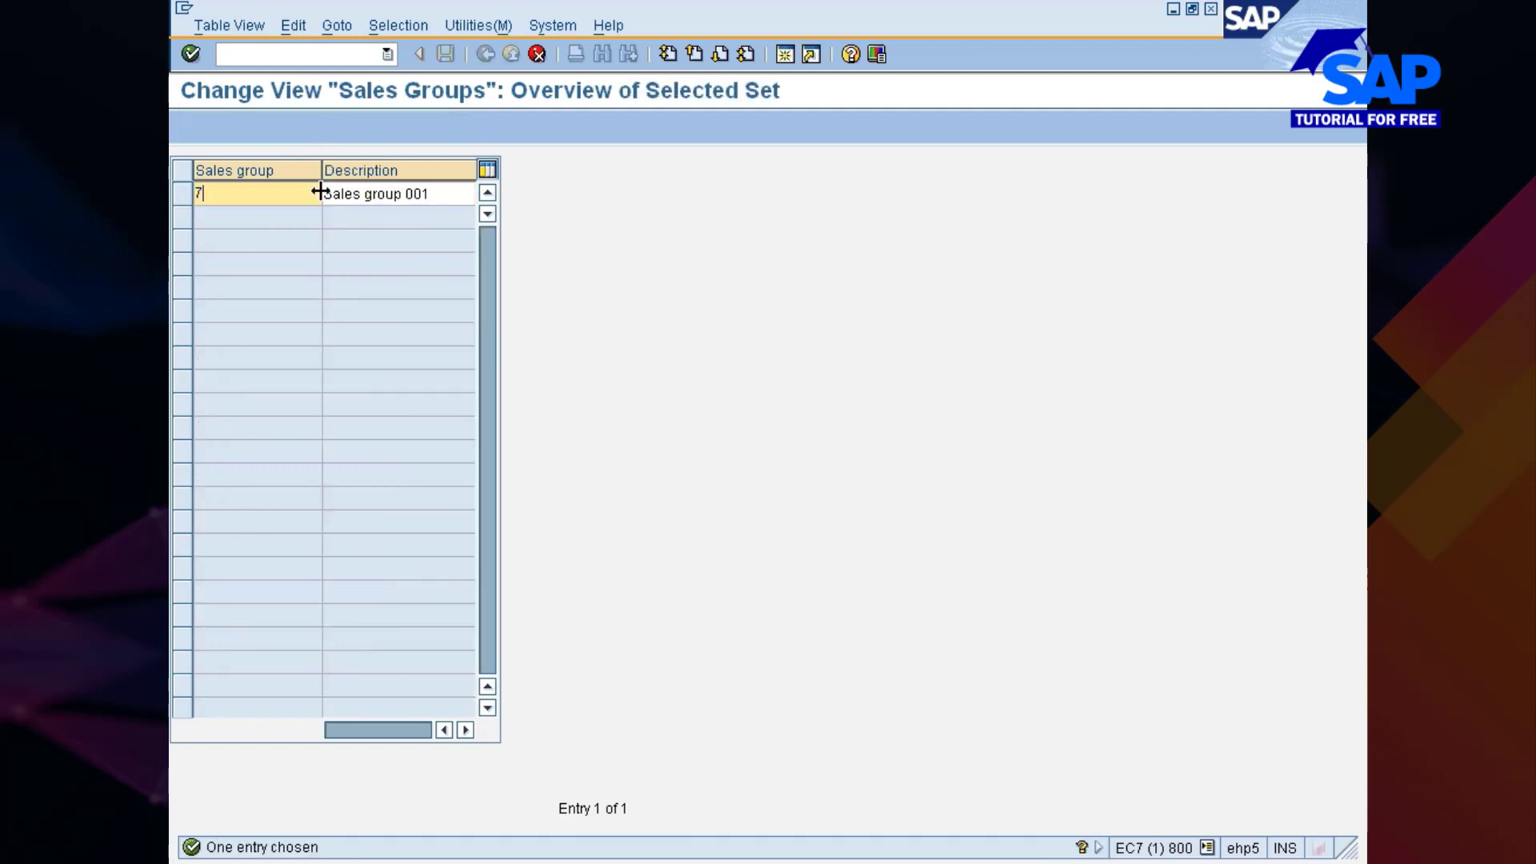
pyautogui.write('77')
pyautogui.press('Tab')
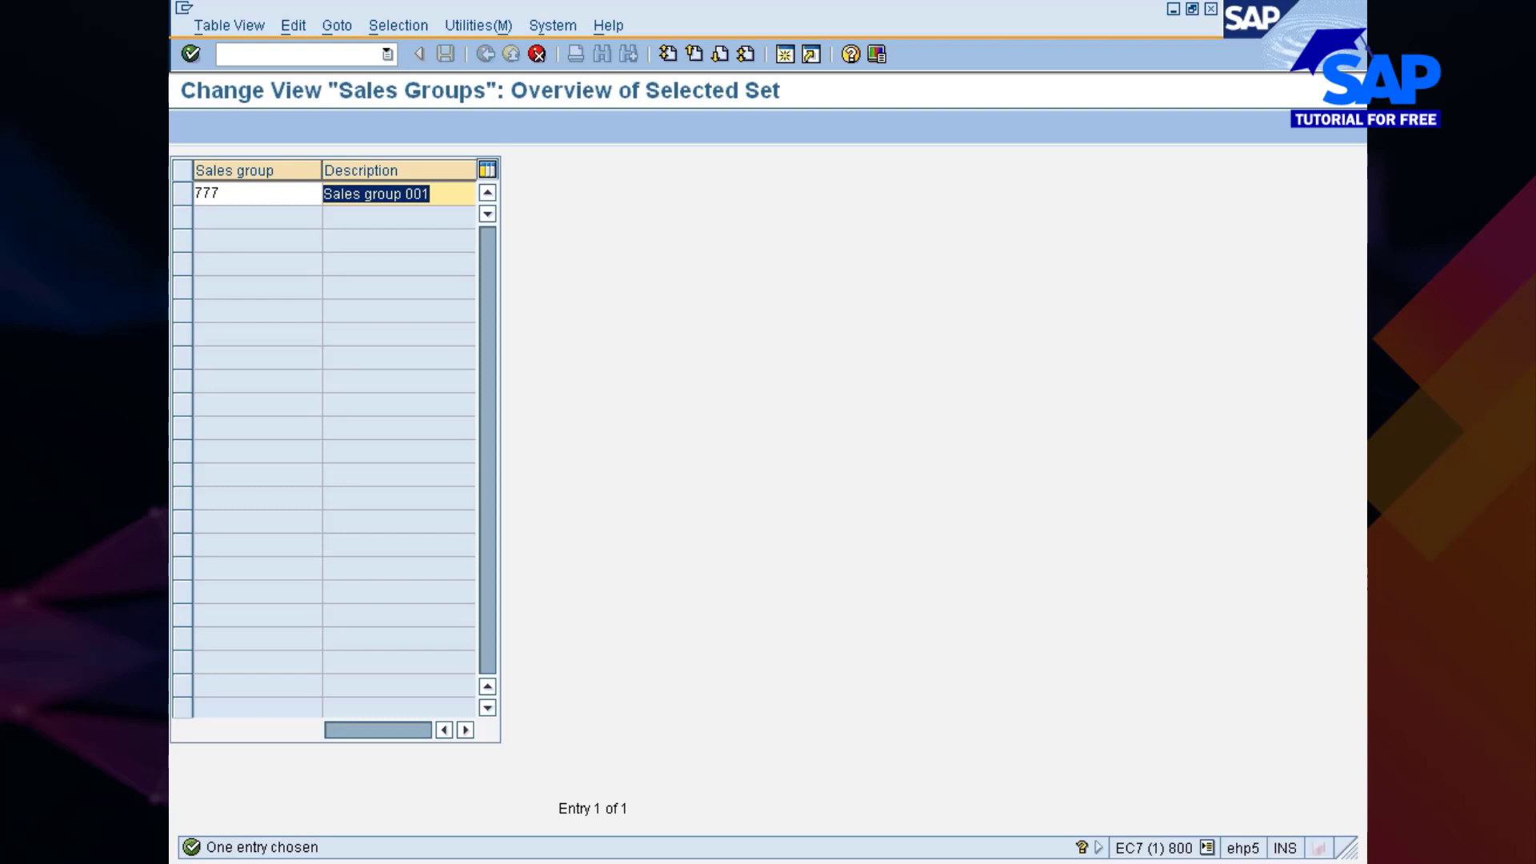
# - Describe sales group 777 as "Sales group ..Nissan", save it in the "Nissan changes" customizing request, and return to the implementation guide
pyautogui.click(405, 195)
pyautogui.hotkey('shift', 'End')
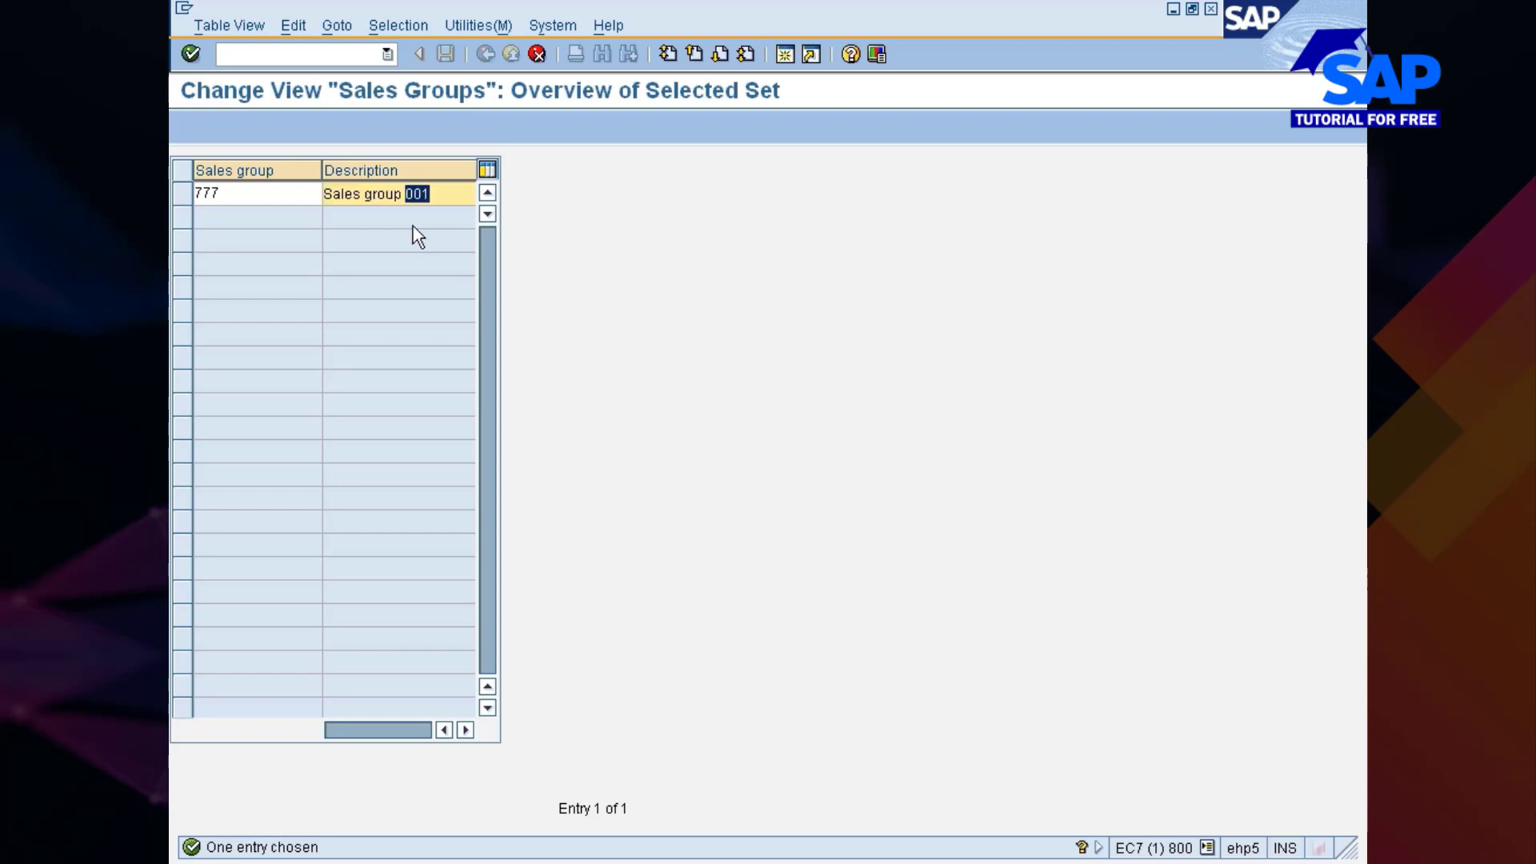
pyautogui.press('Delete')
pyautogui.write('.Nissan')
pyautogui.press('Return')
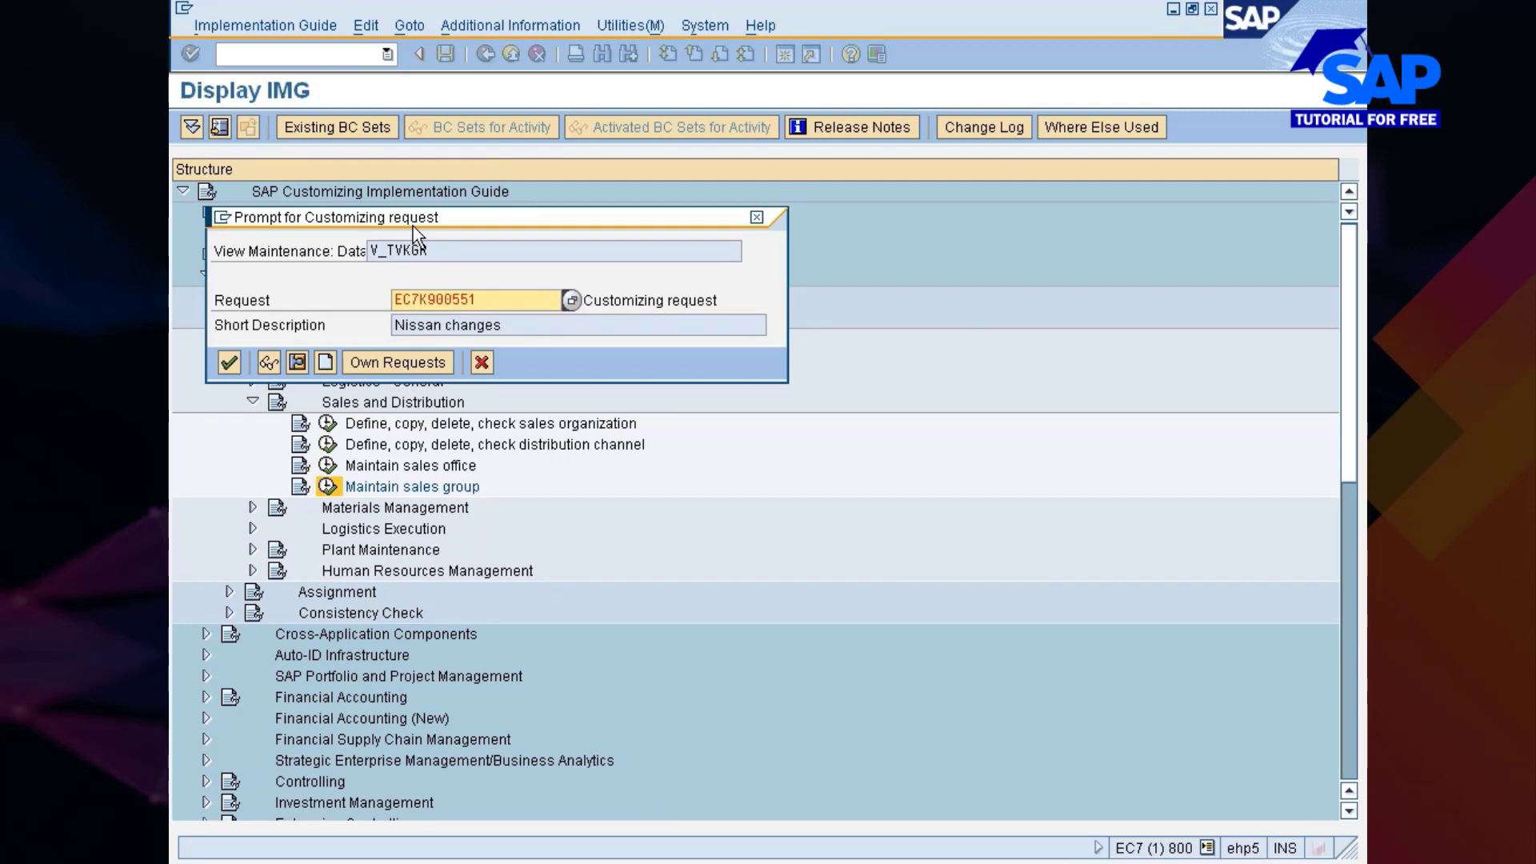
pyautogui.press('Return')
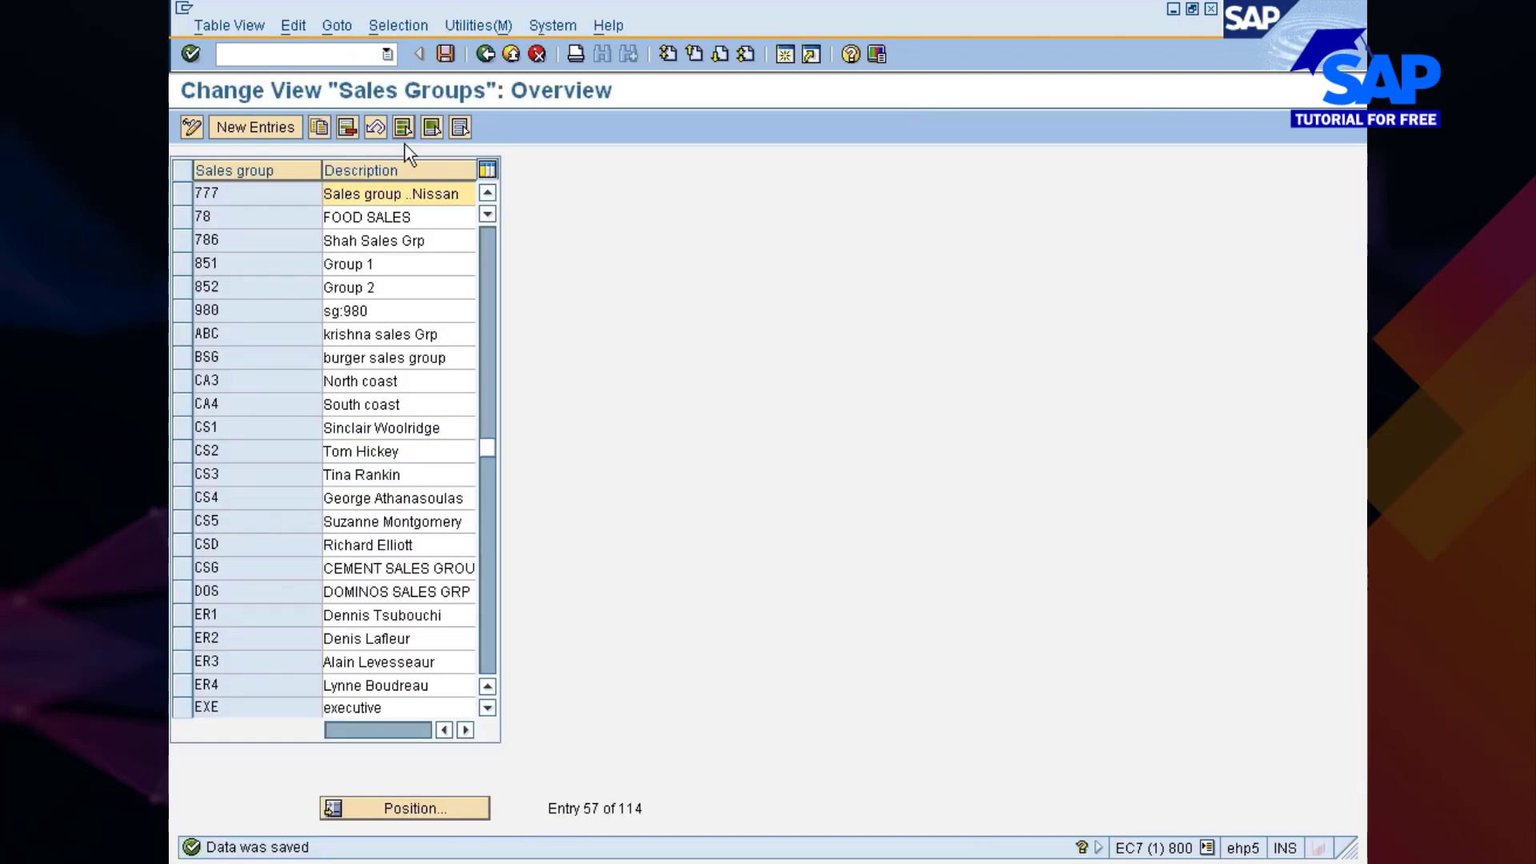
pyautogui.click(486, 54)
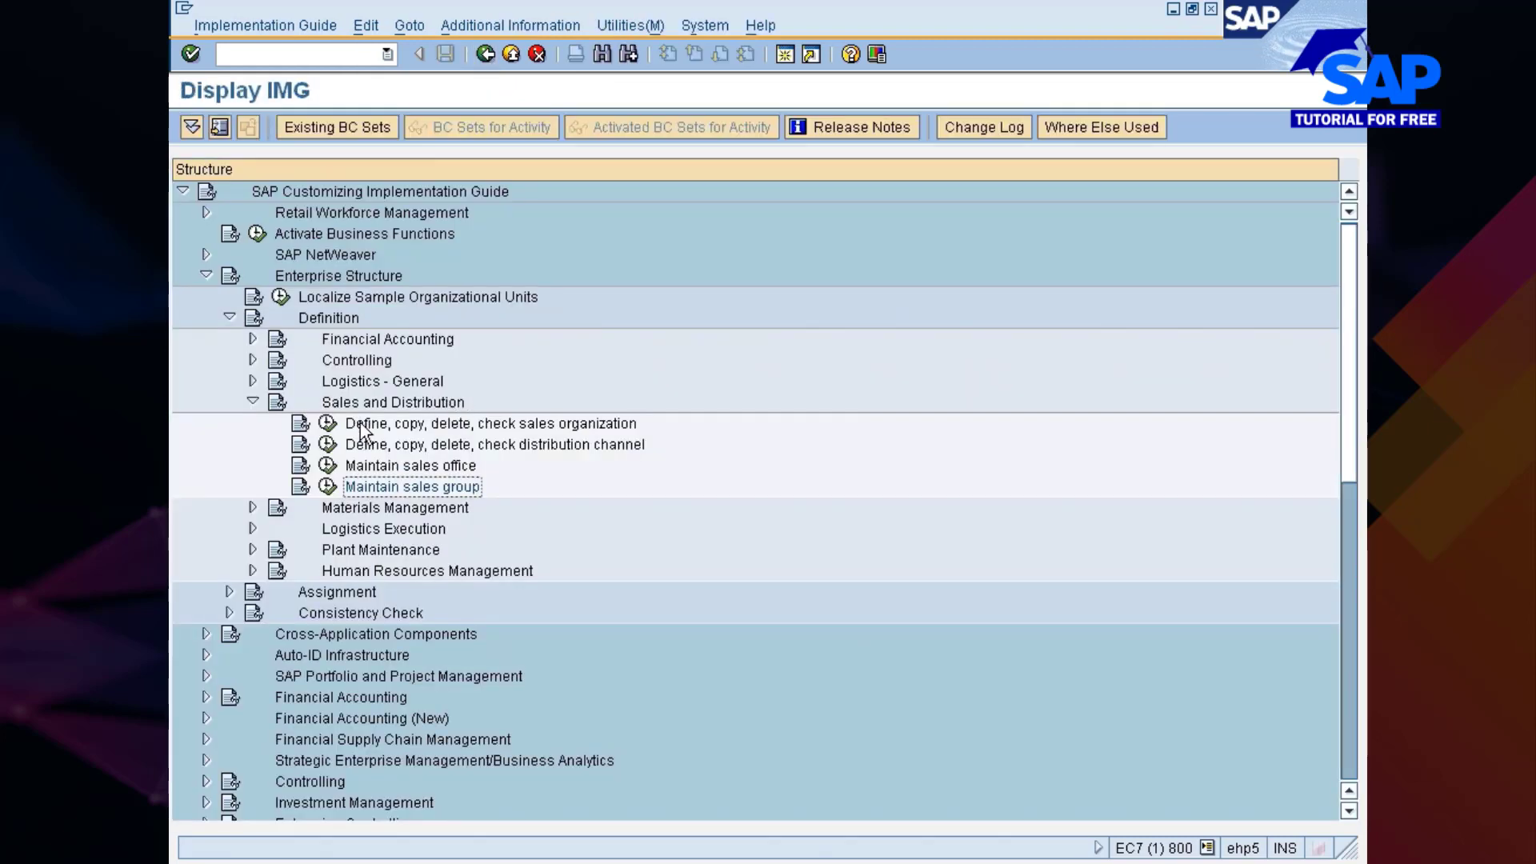
# - Collapse the Sales and Distribution definitions and expand Materials Management to reach the storage location activity
pyautogui.click(252, 401)
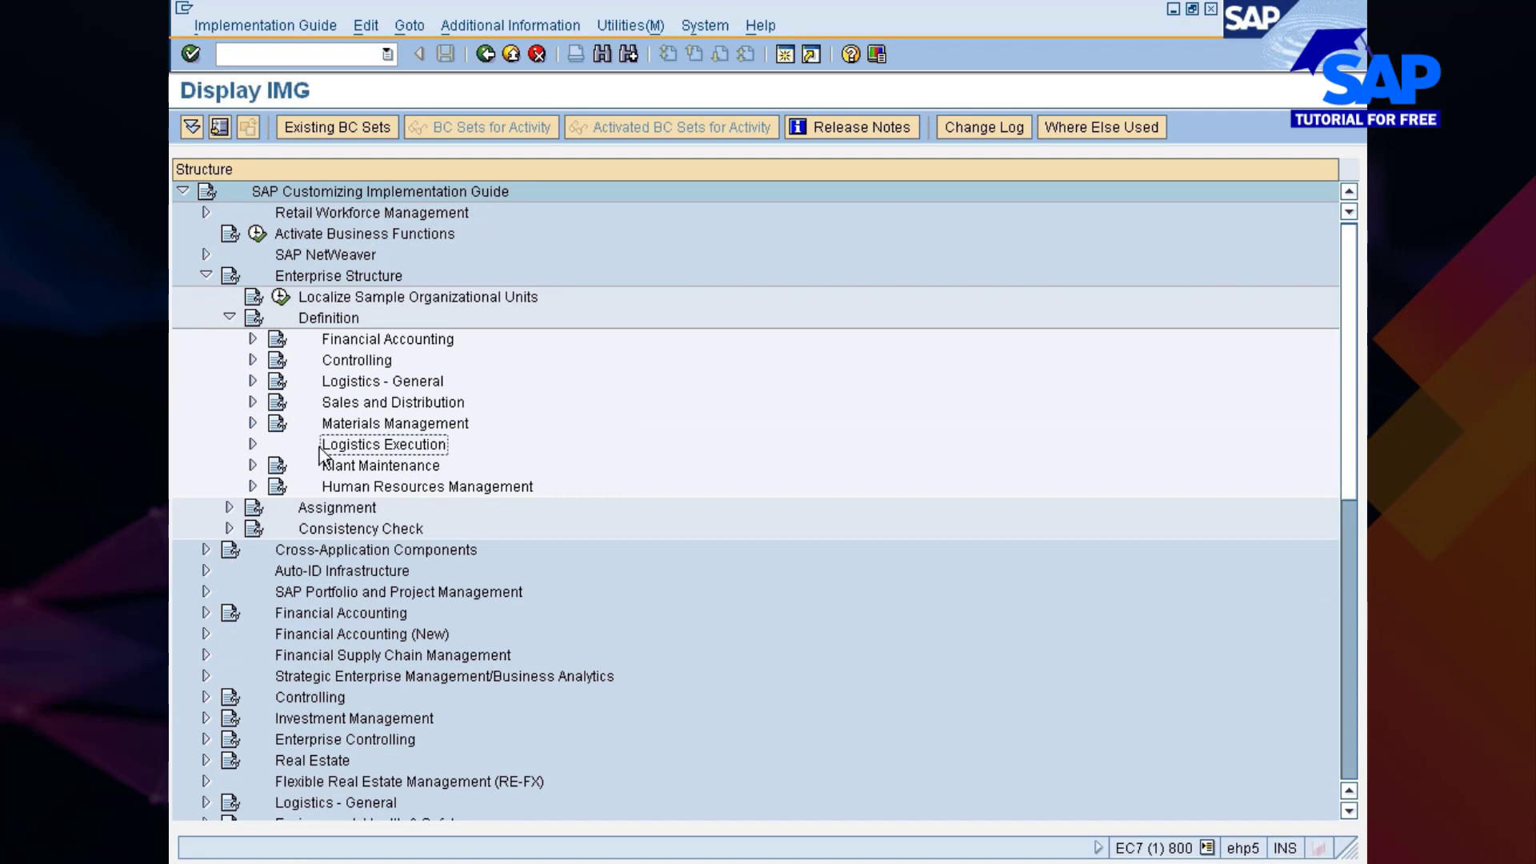
pyautogui.click(411, 426)
pyautogui.doubleClick(410, 428)
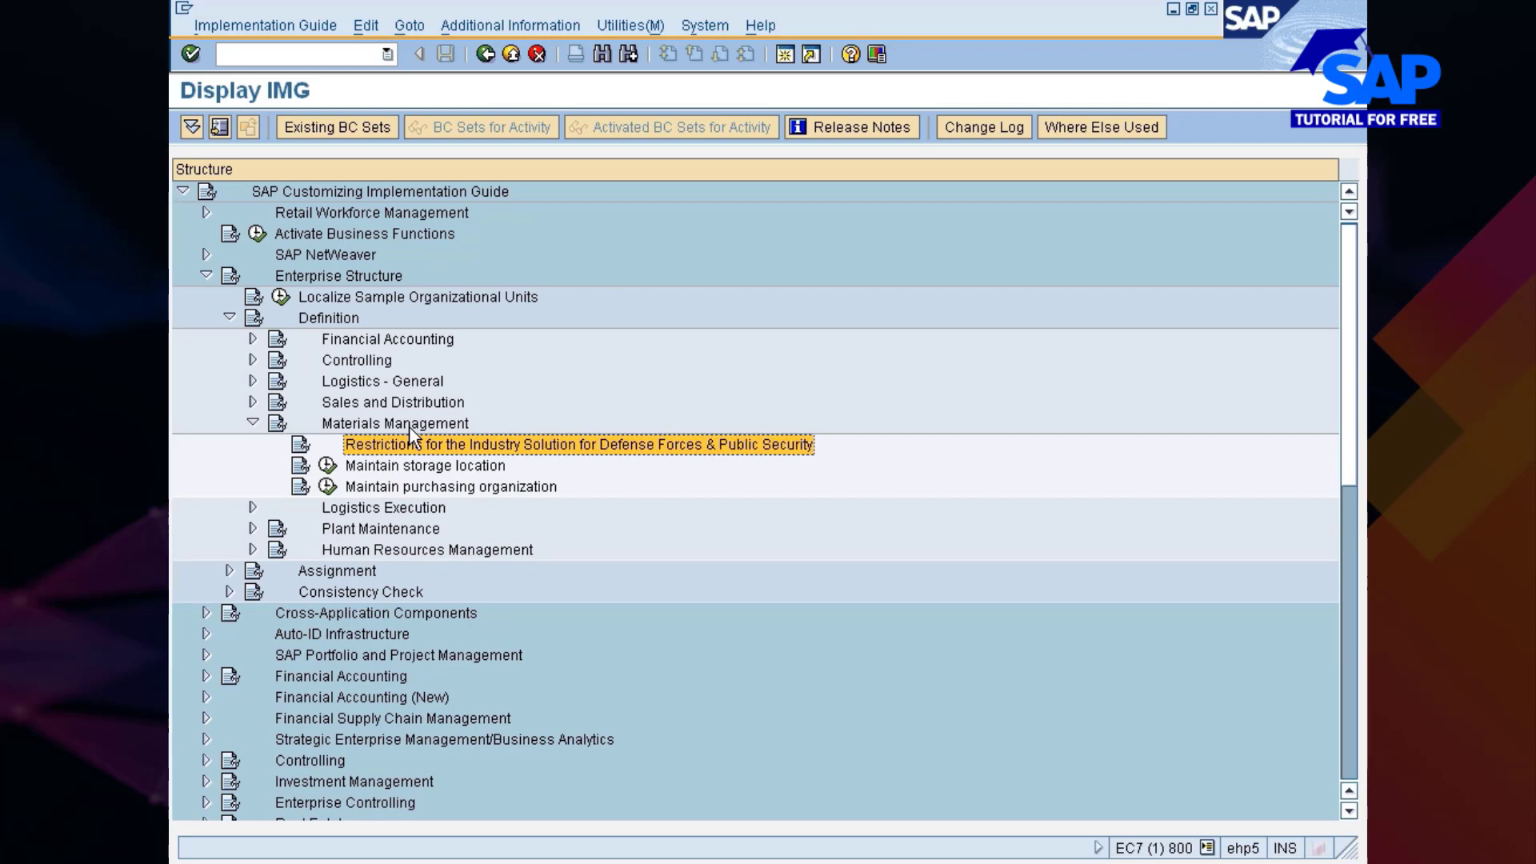
pyautogui.press('Down')
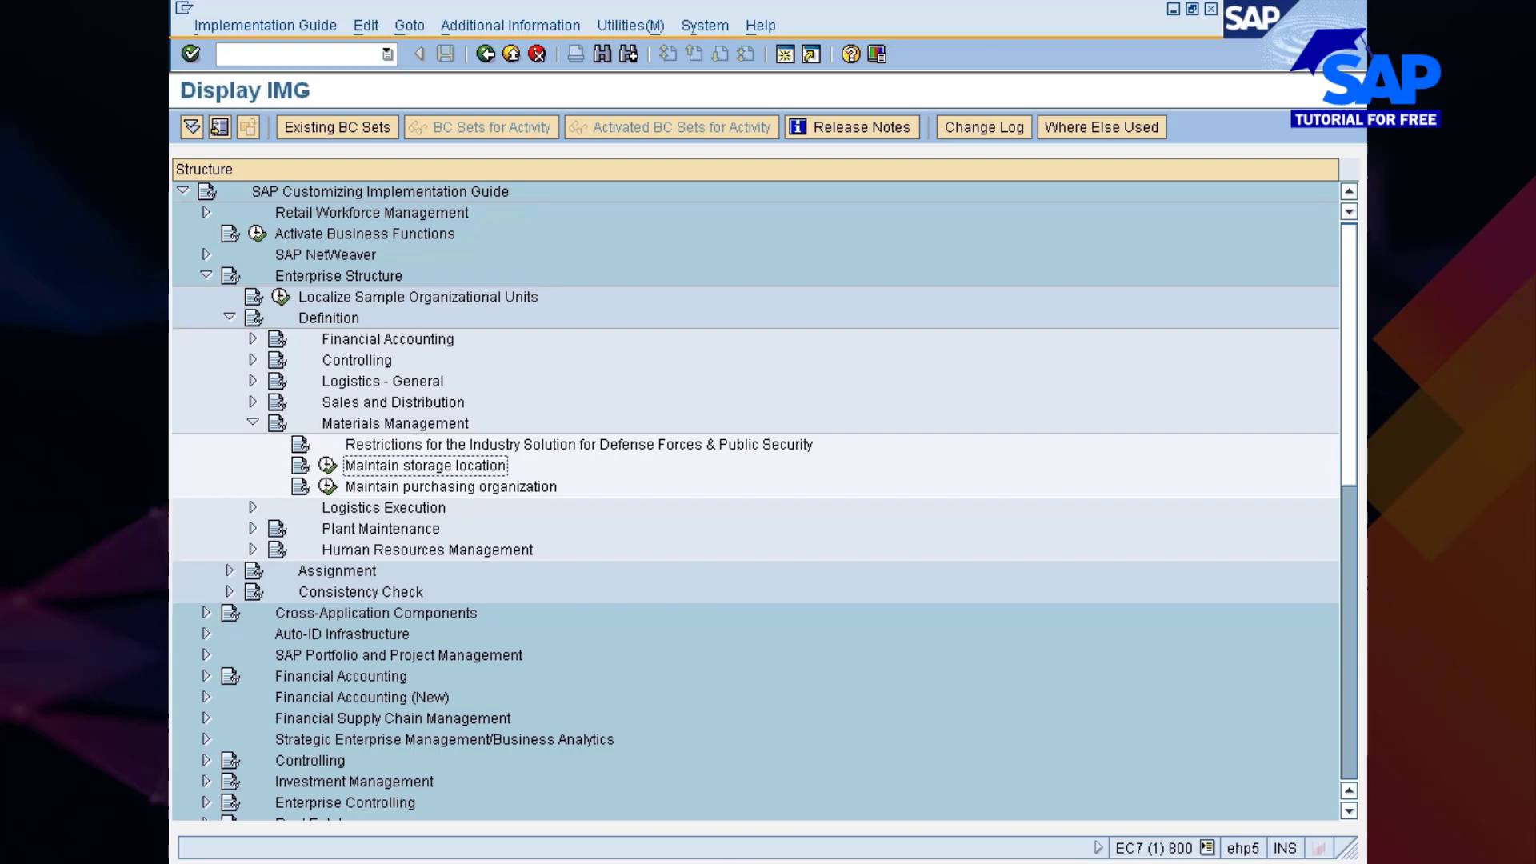
# - Switch to the SAP Organizational Structures diagram, examine how plant, storage location and purchasing organization relate, and return to SAP
pyautogui.click(707, 856)
pyautogui.click(704, 833)
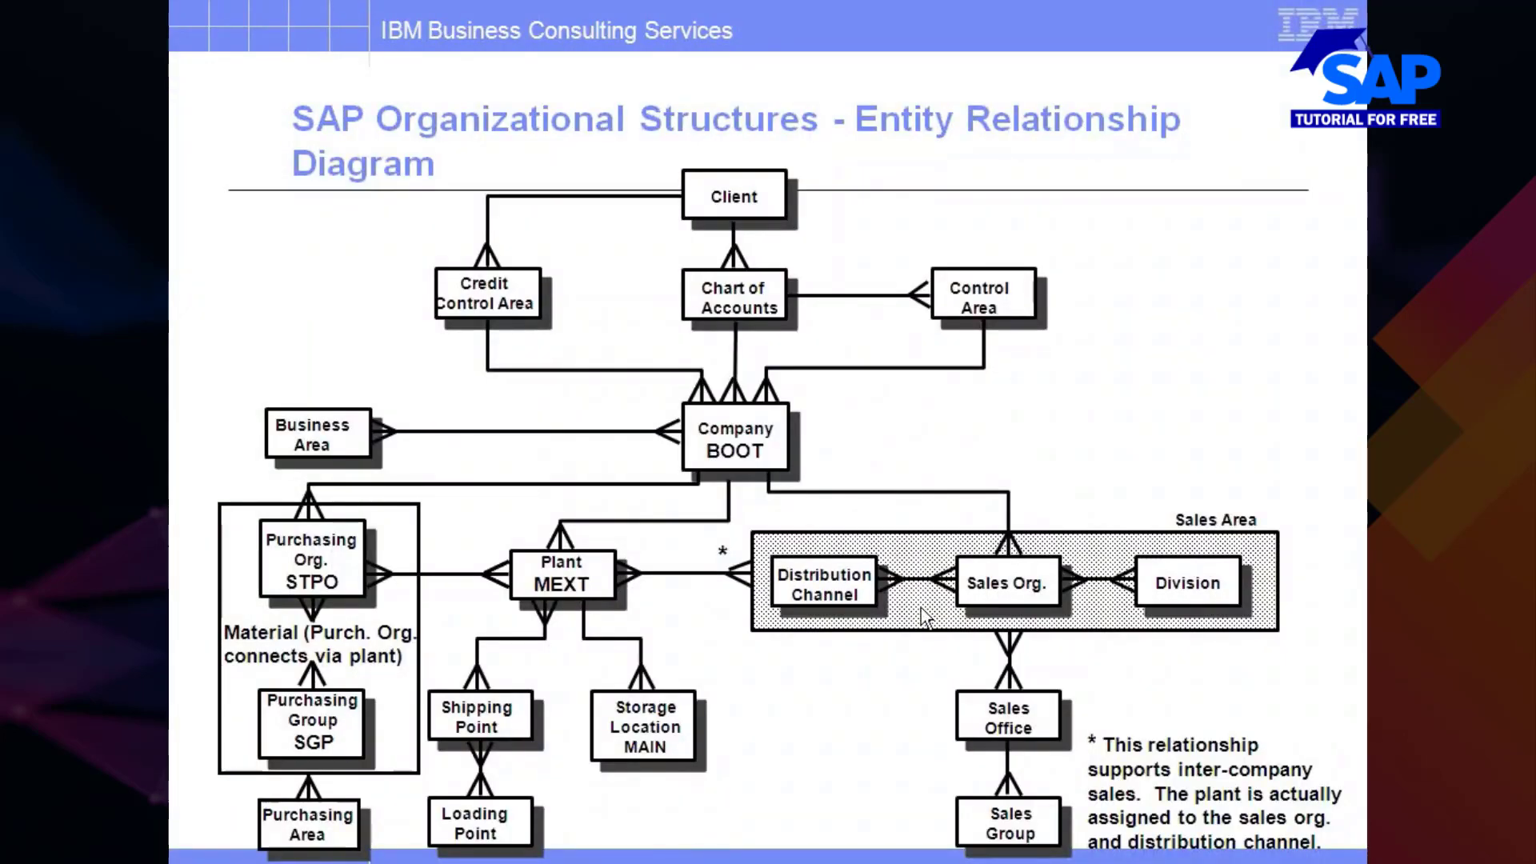
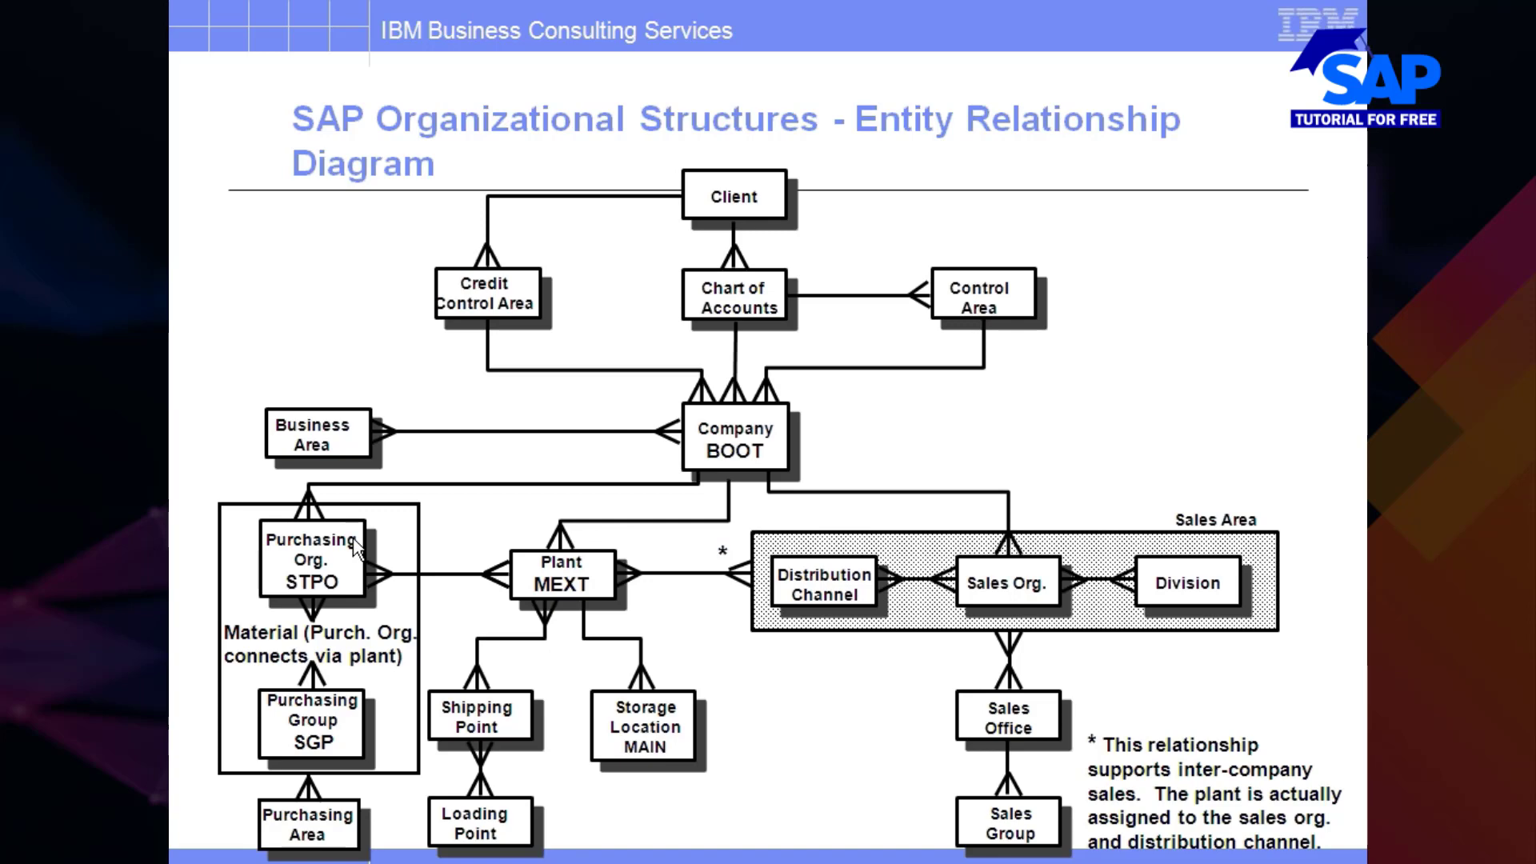
pyautogui.hotkey('alt', 'Tab')
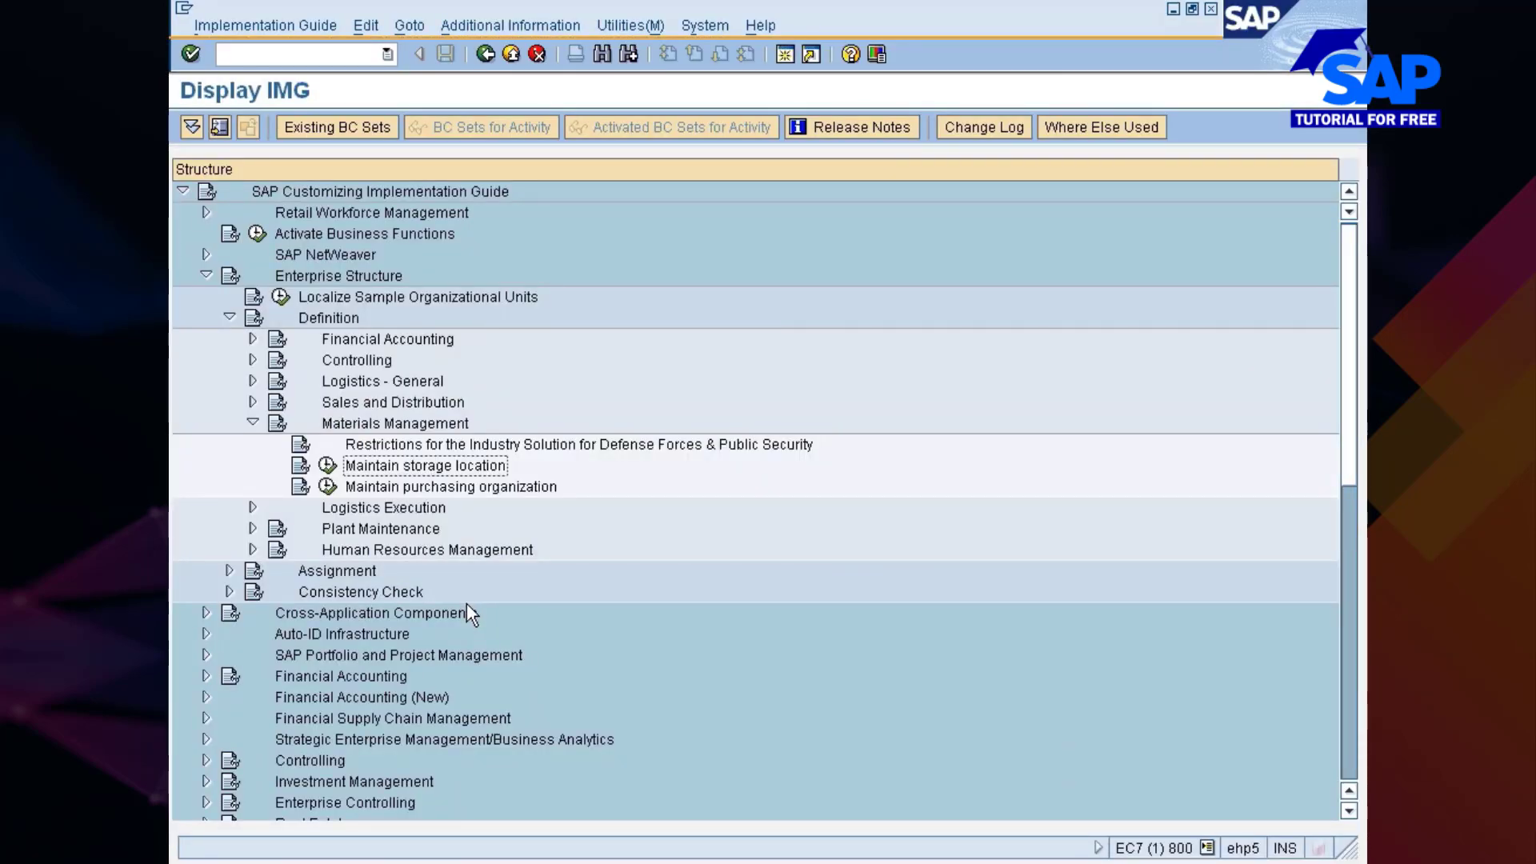
# - Open storage location maintenance for plant 777C and delete storage location 0088
pyautogui.click(328, 467)
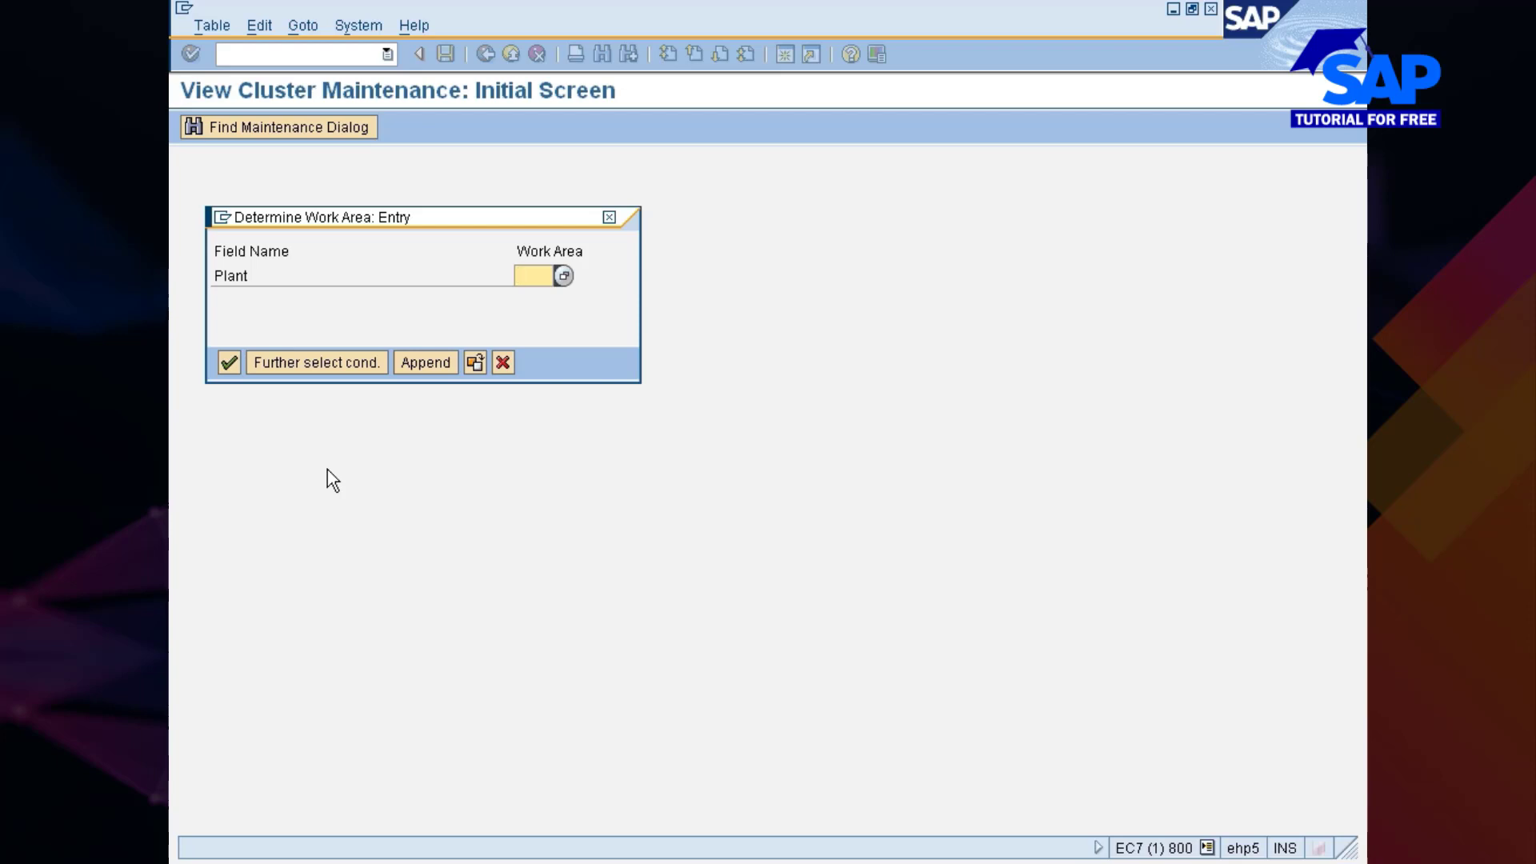
pyautogui.write('7770')
pyautogui.press('Return')
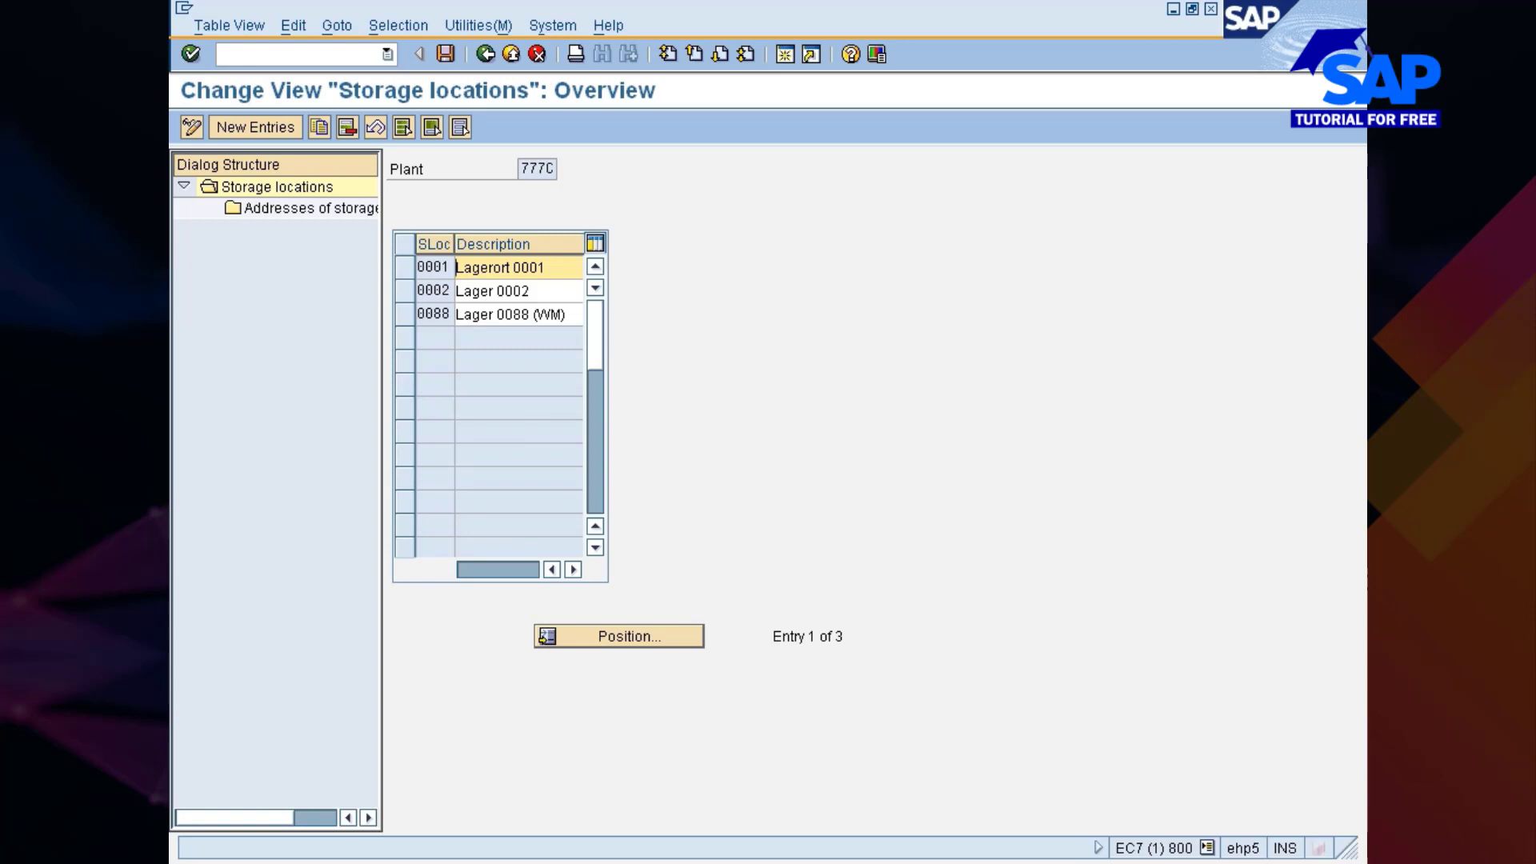
pyautogui.click(412, 315)
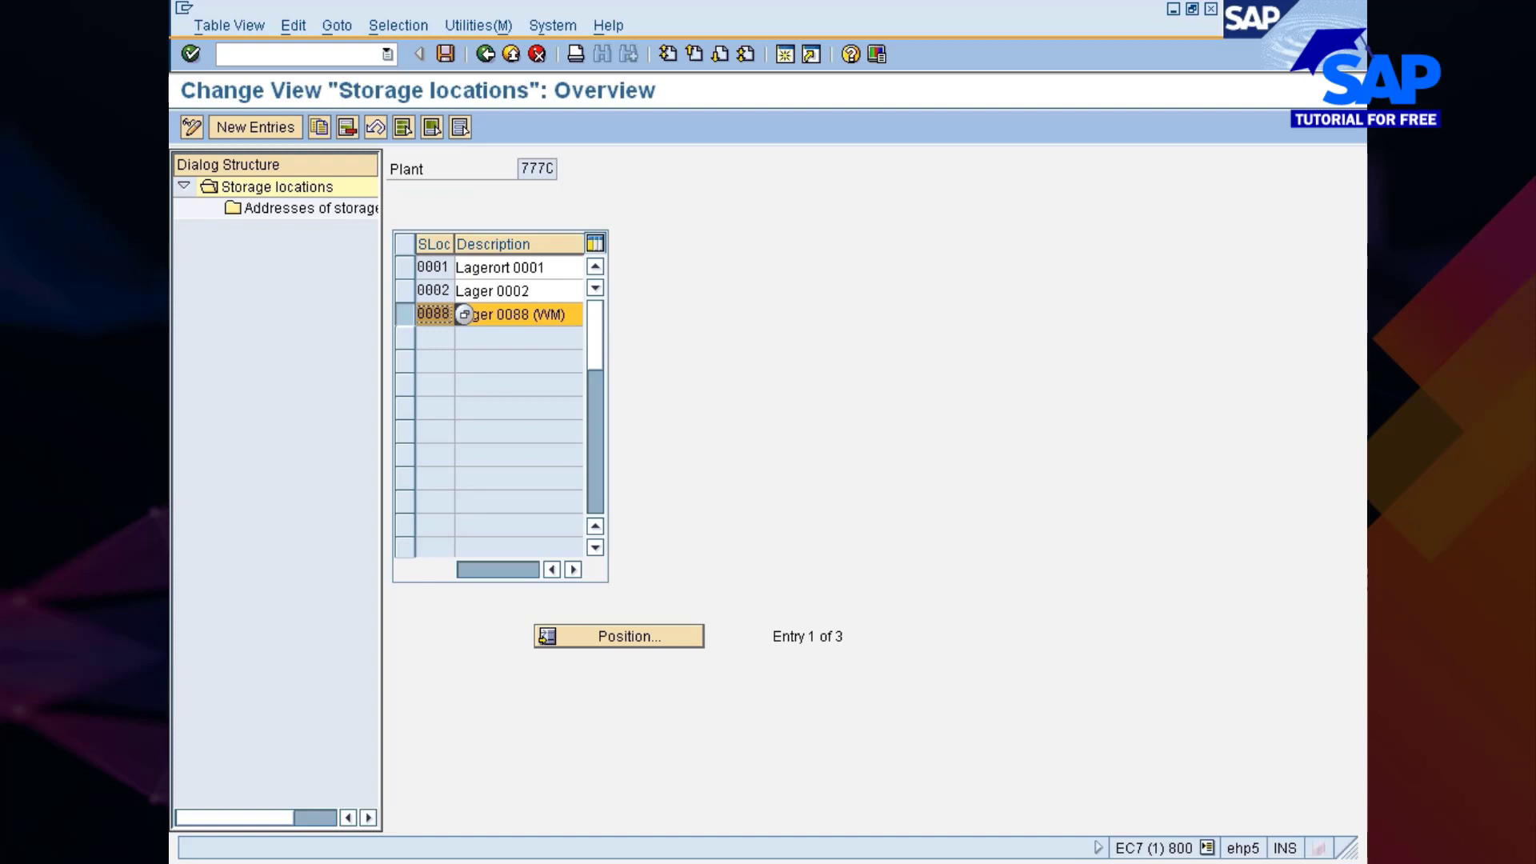
pyautogui.click(348, 128)
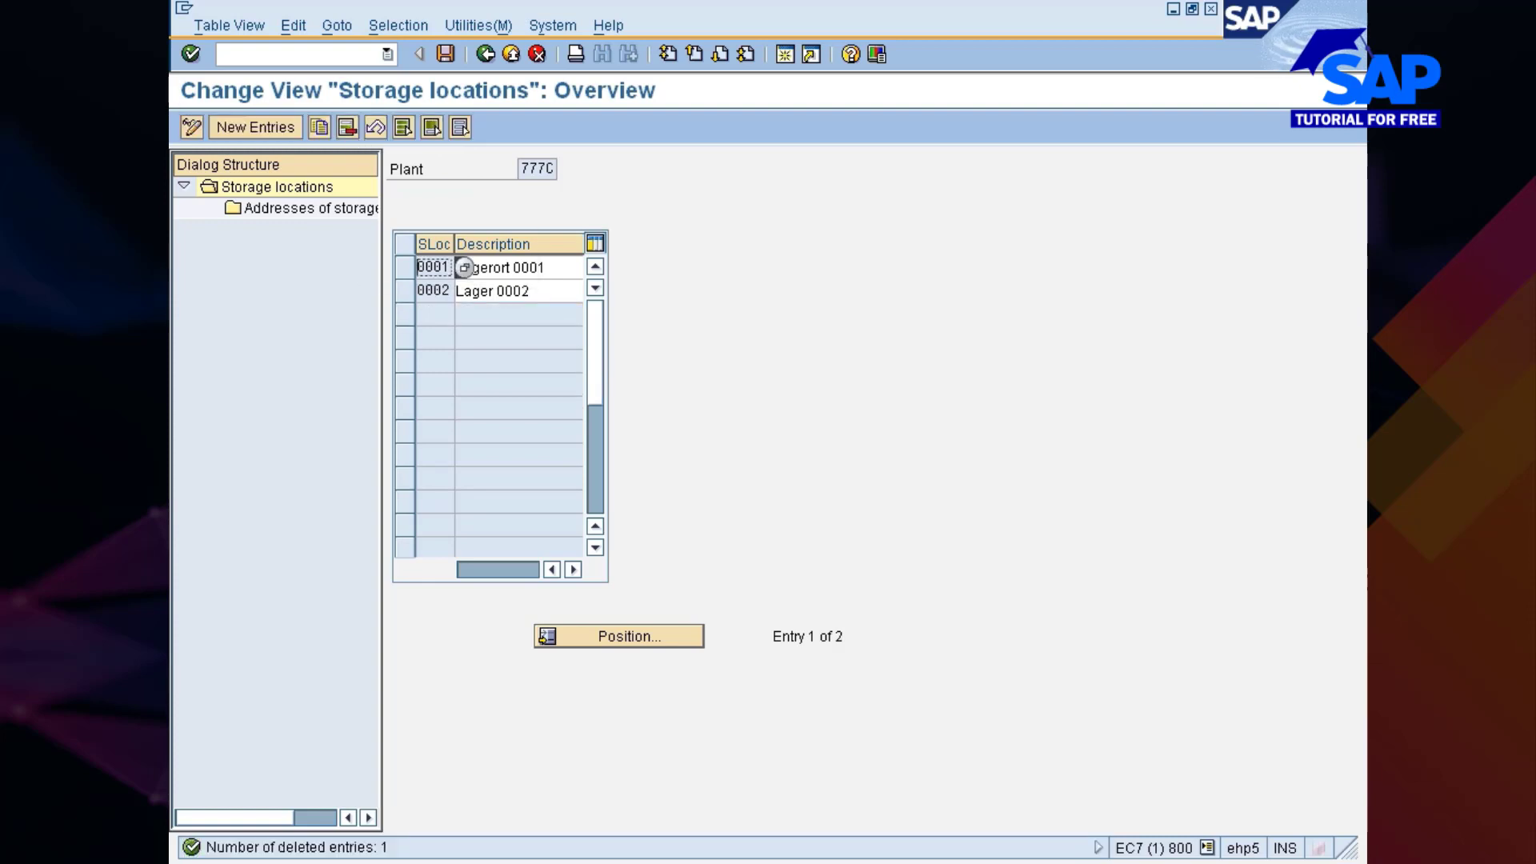
# - Change the description of storage location 0001 to "Raw Matl Sloc"
pyautogui.hotkey('ctrl', 'shift', 'Left')
pyautogui.hotkey('ctrl', 'shift', 'Left')
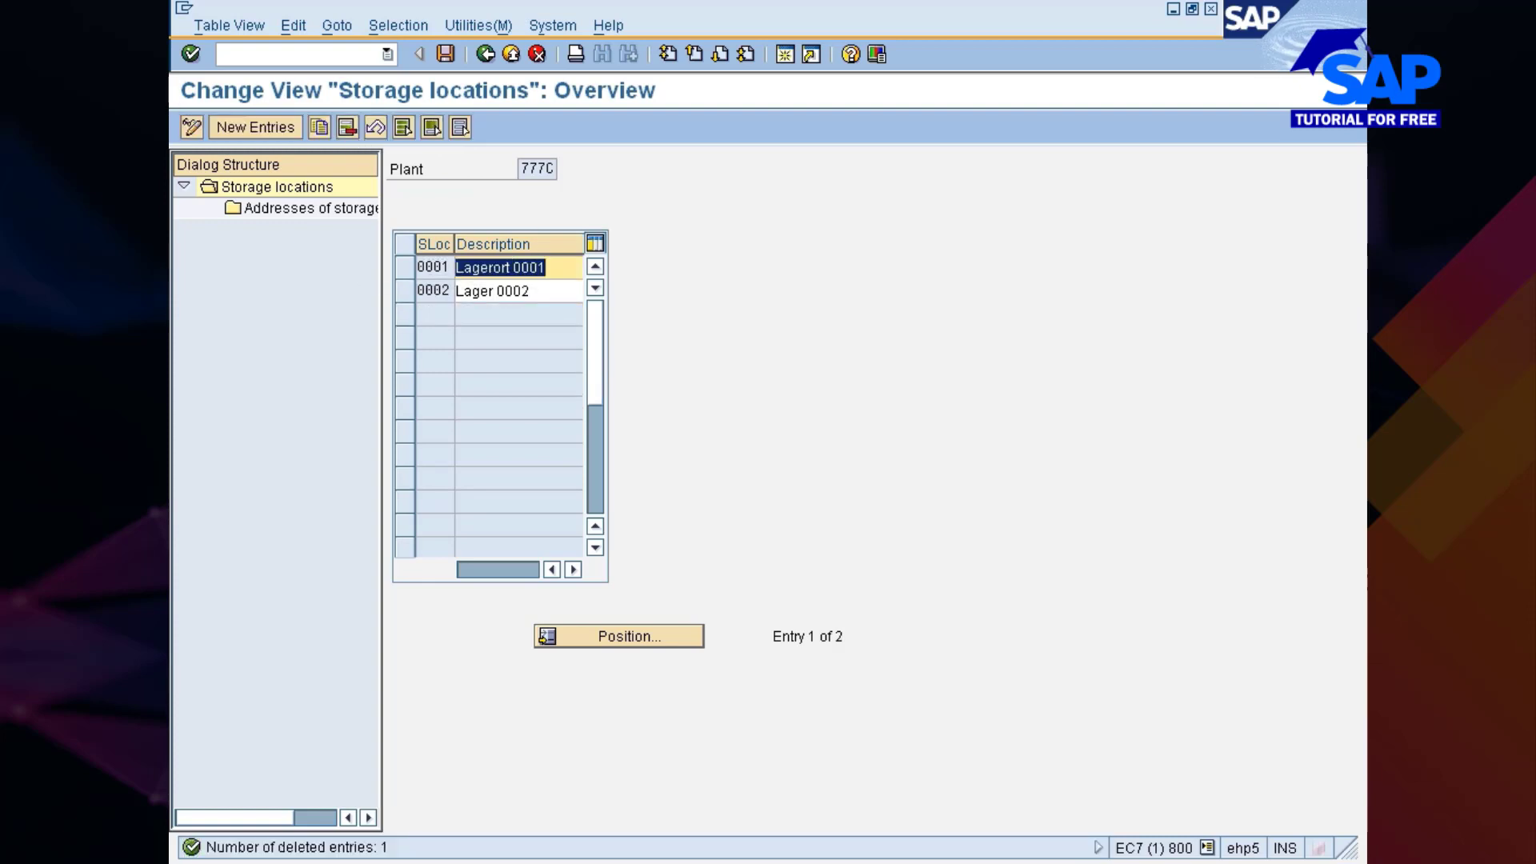
pyautogui.write('Raw M')
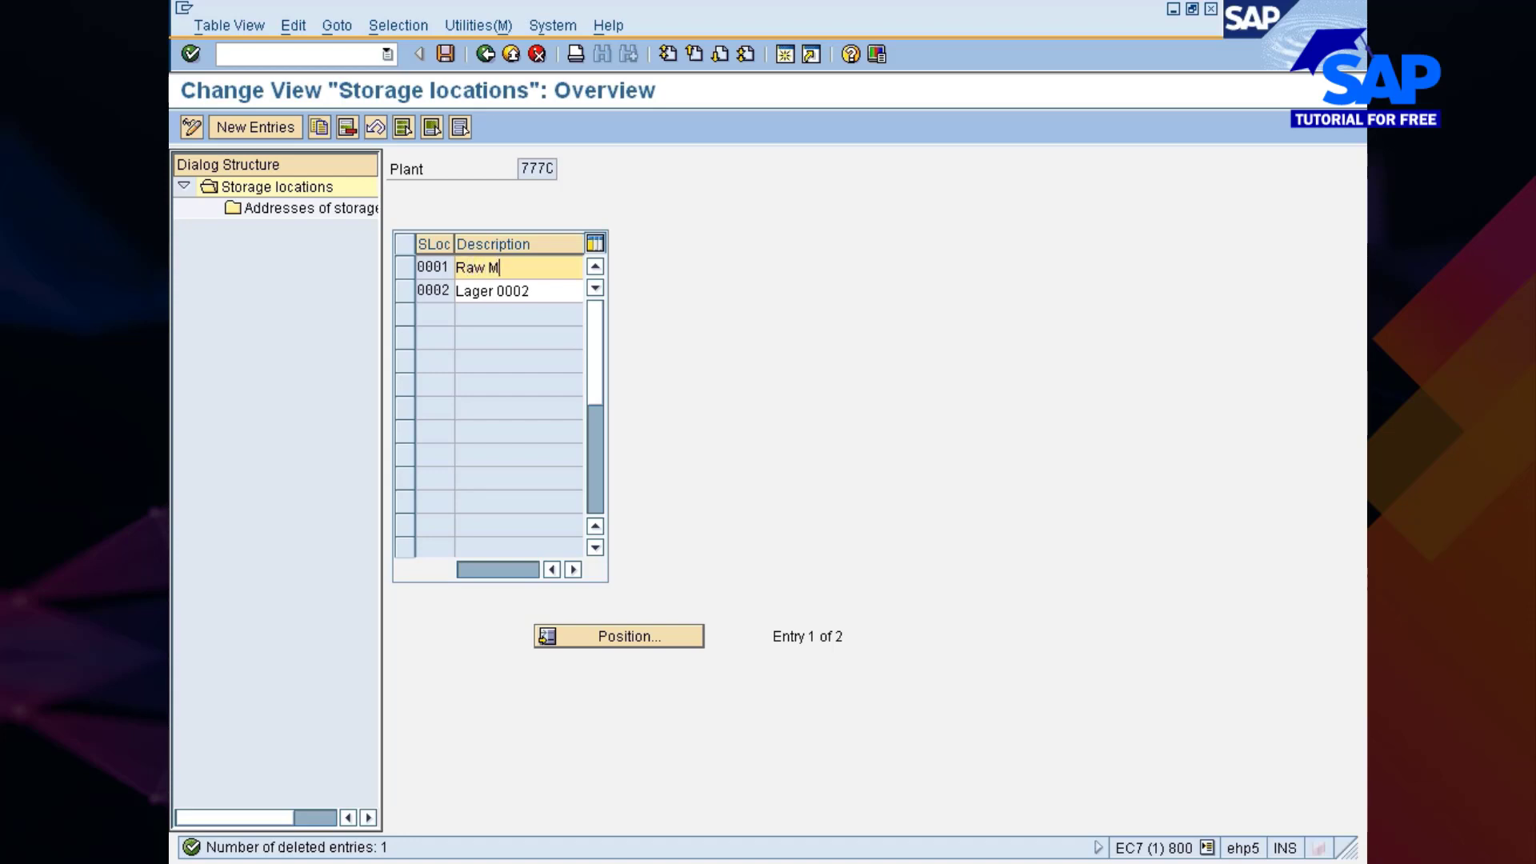
pyautogui.write('atl Sloc')
pyautogui.press('Tab')
# - Change the description of storage location 0002 to "SF/FG Sloc" and save the storage locations
pyautogui.write('S')
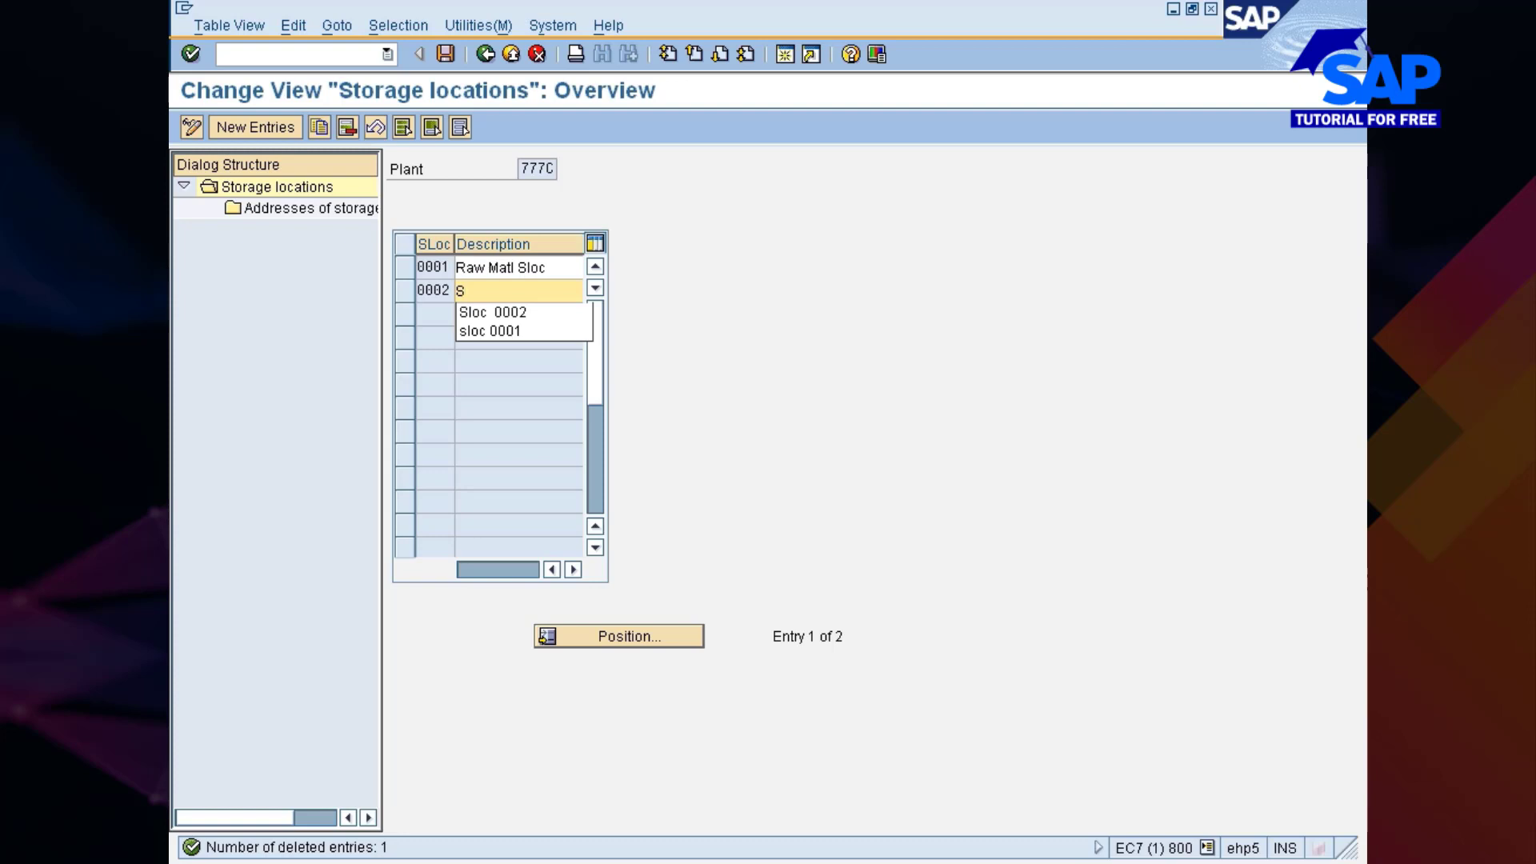
pyautogui.write('F/Fin')
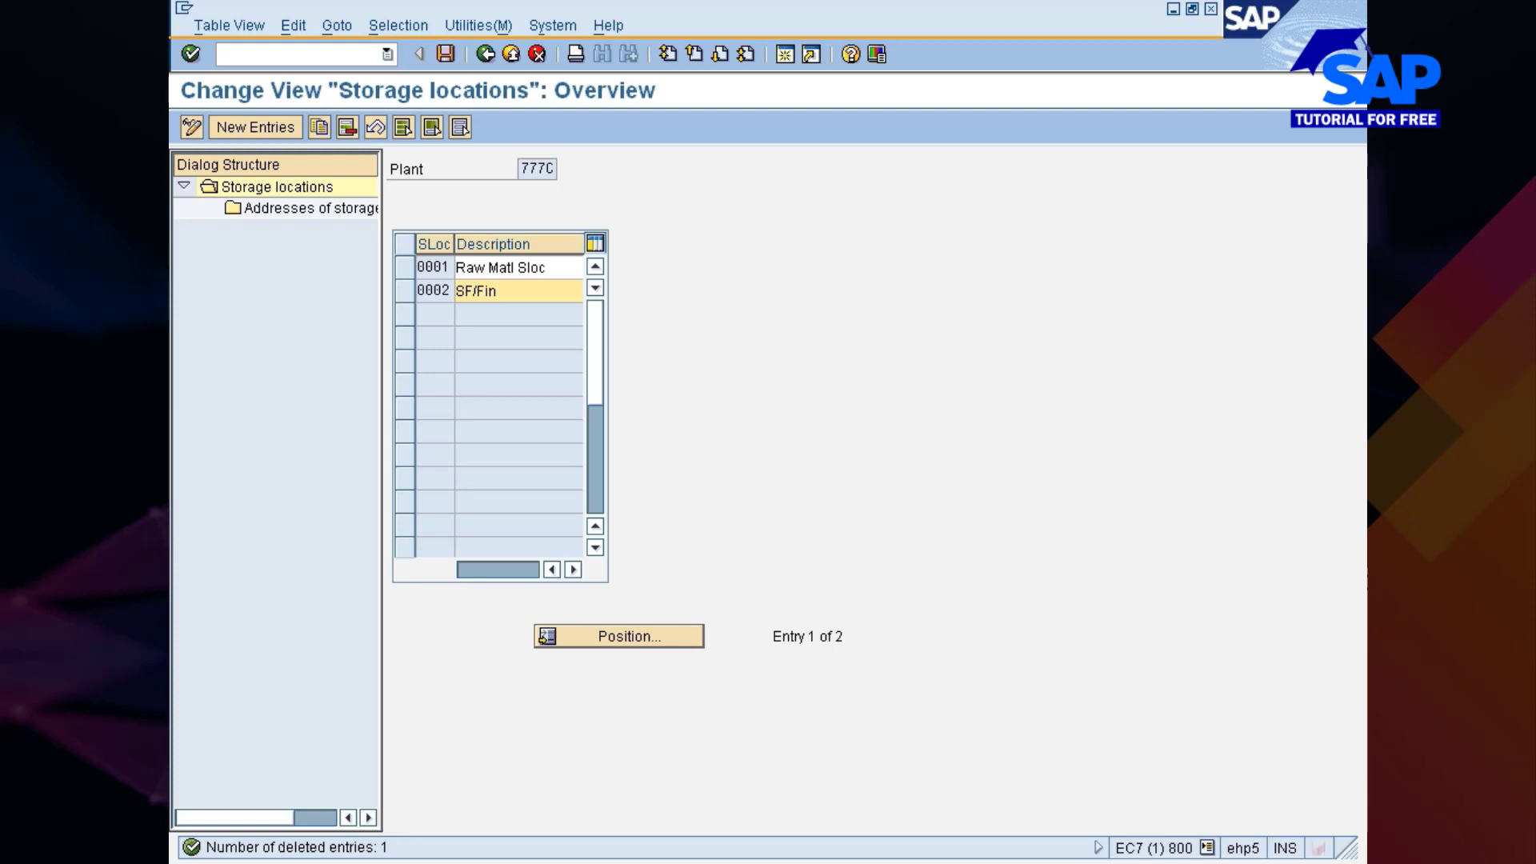
pyautogui.write('ished Good')
pyautogui.press('BackSpace')
pyautogui.press('BackSpace')
pyautogui.press('BackSpace')
pyautogui.press('BackSpace')
pyautogui.press('BackSpace')
pyautogui.press('BackSpace')
pyautogui.press('BackSpace')
pyautogui.press('BackSpace')
pyautogui.press('BackSpace')
pyautogui.press('BackSpace')
pyautogui.press('BackSpace')
pyautogui.press('BackSpace')
pyautogui.write('G Sloc')
pyautogui.press('Return')
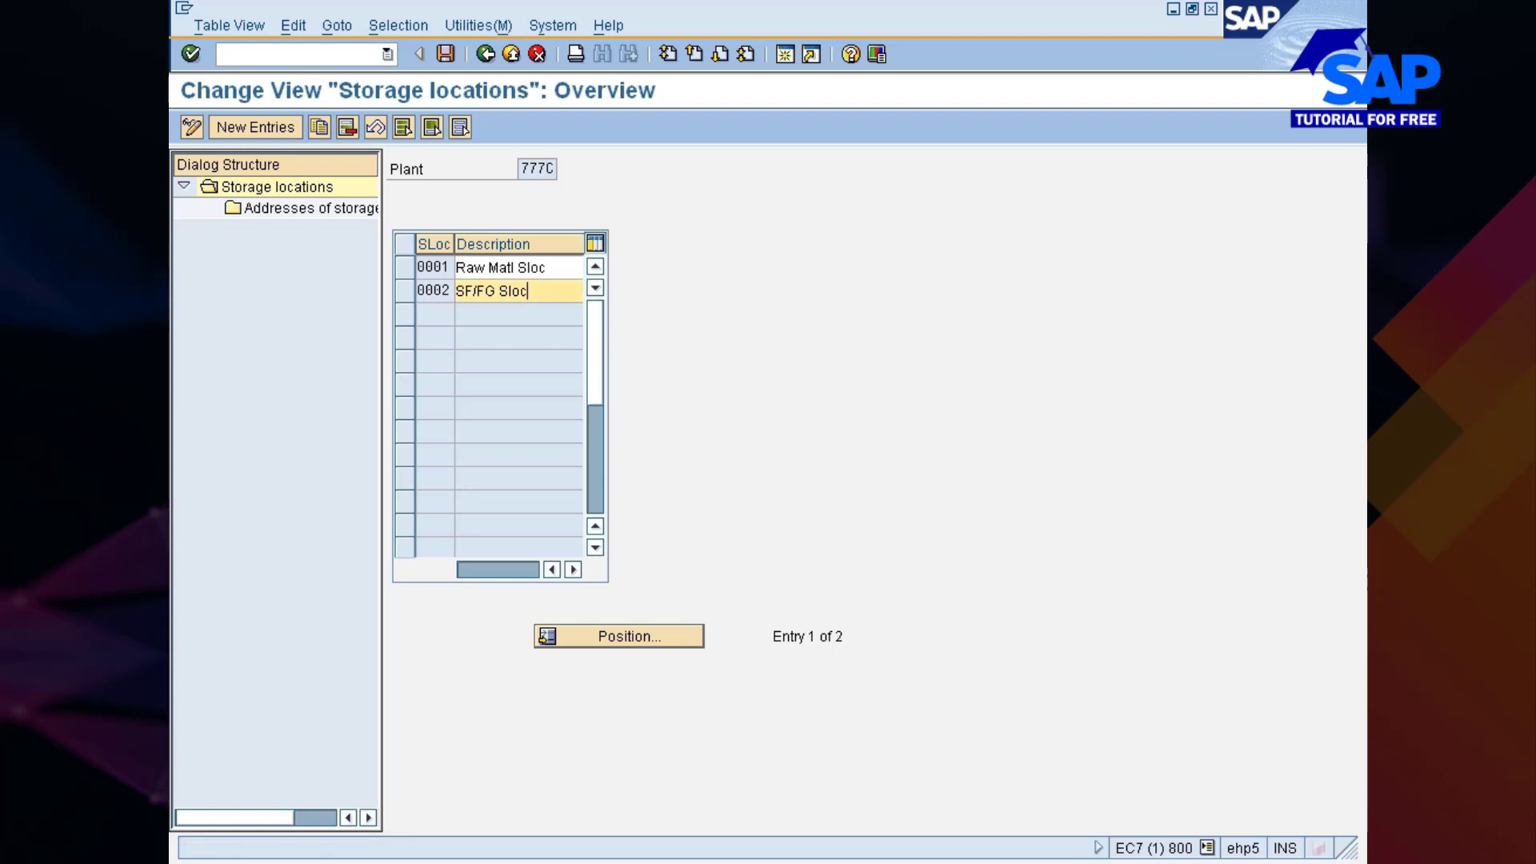
# - Add storage location 0003 with the description "Scrap Sloc", save it, and return to the storage location overview
pyautogui.click(272, 128)
pyautogui.write('000')
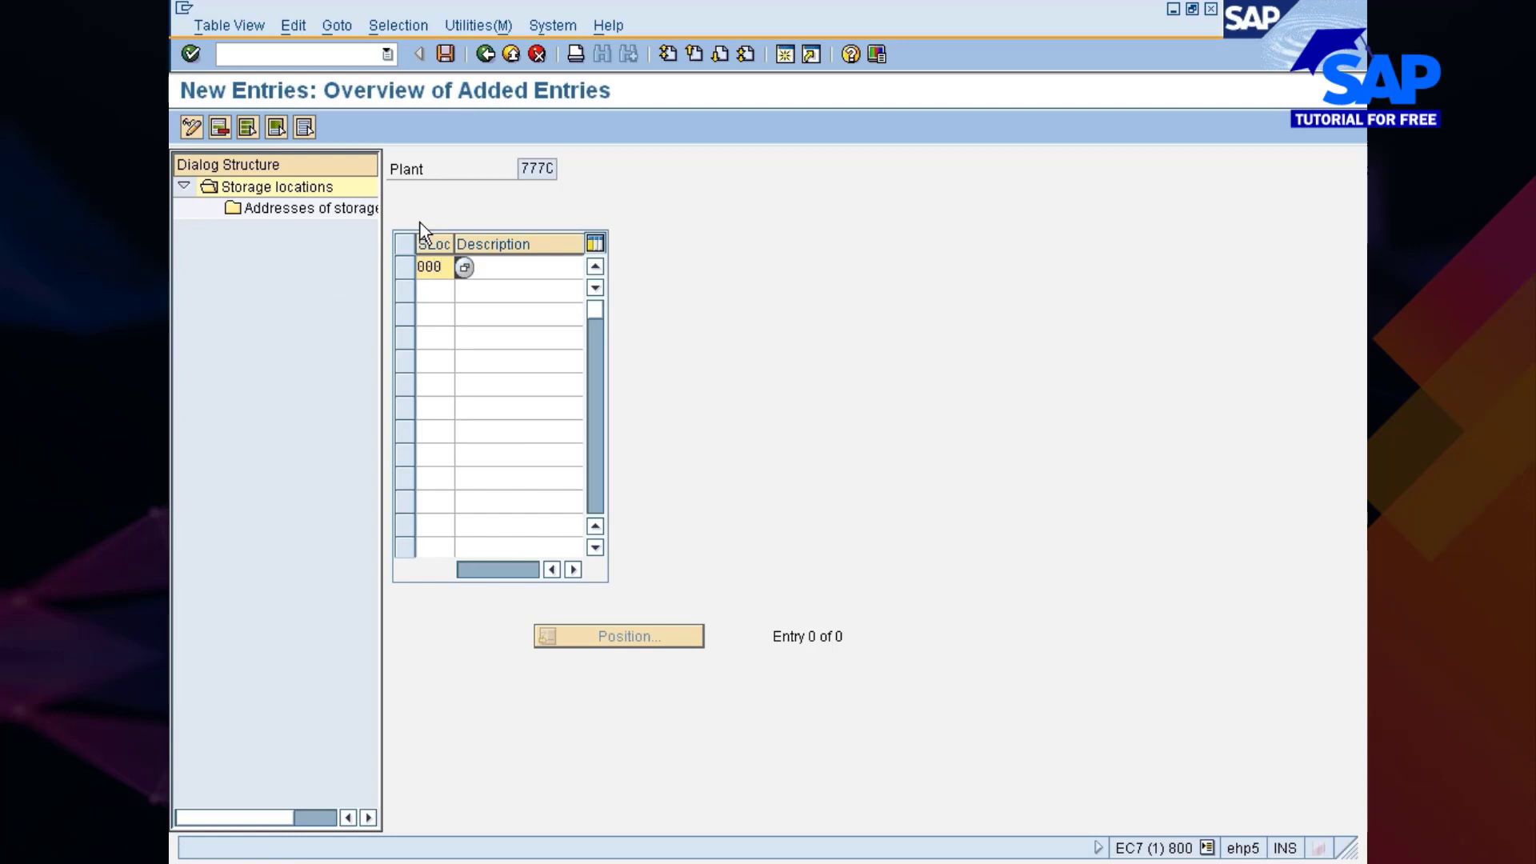
pyautogui.write('3')
pyautogui.press('Tab')
pyautogui.write('Scrapm')
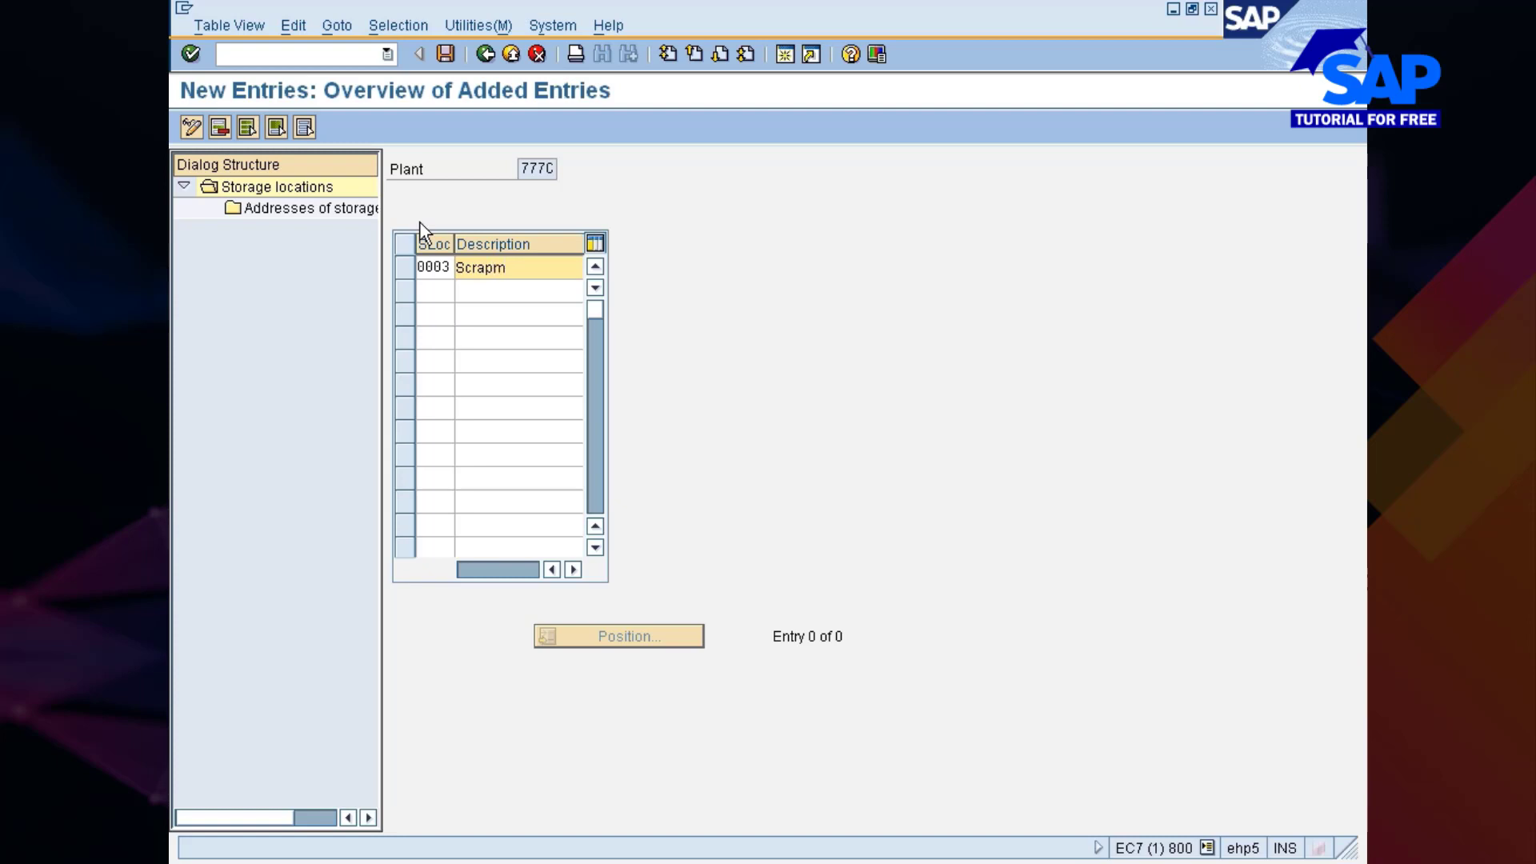
pyautogui.press('BackSpace')
pyautogui.write('Sloc')
pyautogui.press('Return')
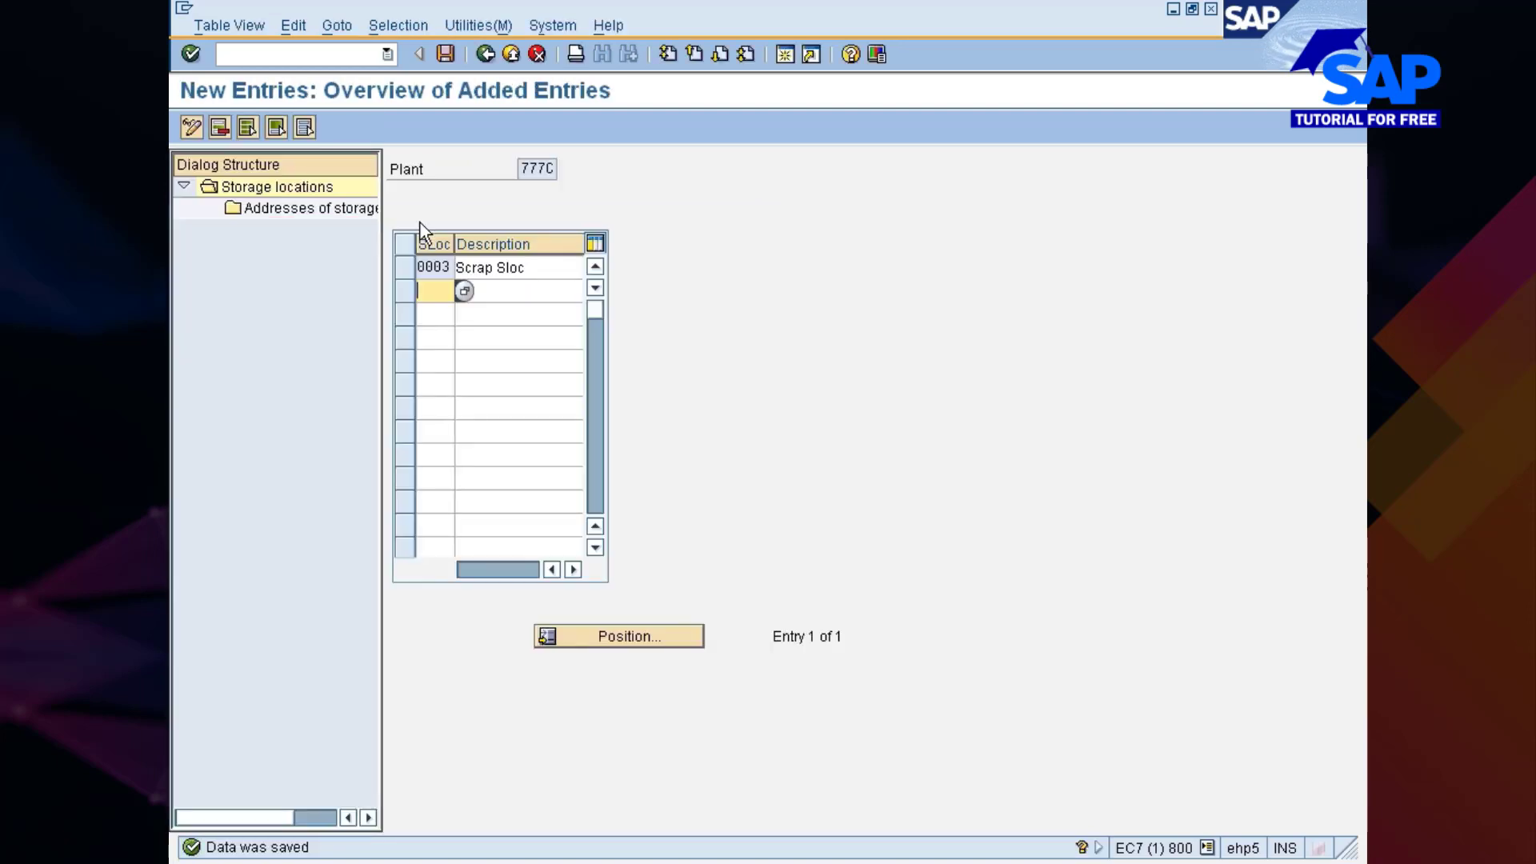
pyautogui.click(486, 53)
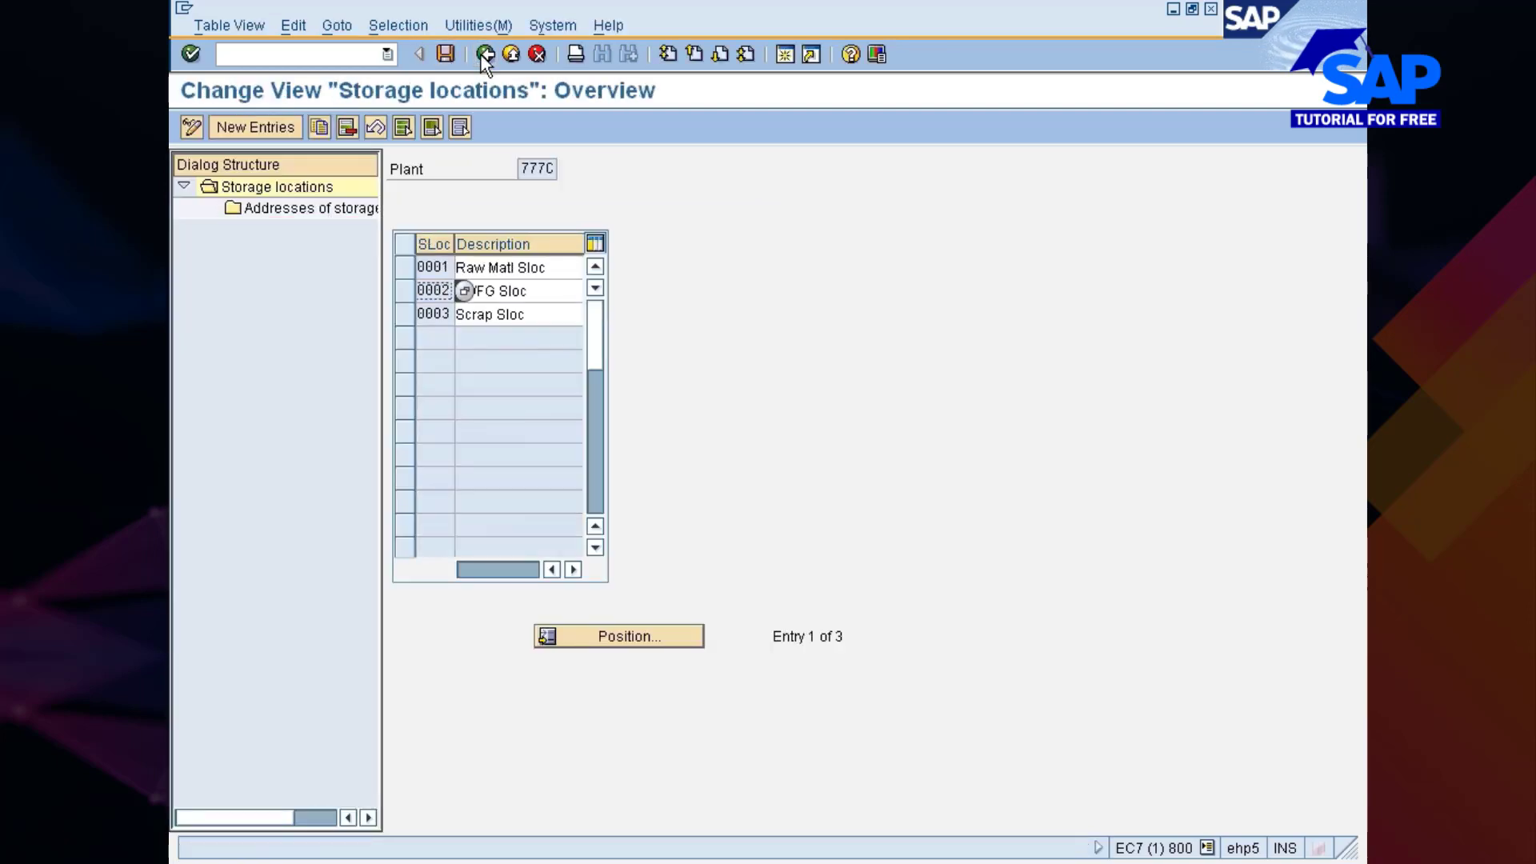
# - Create address number 01 for storage location 0001 and open its address details
pyautogui.click(458, 268)
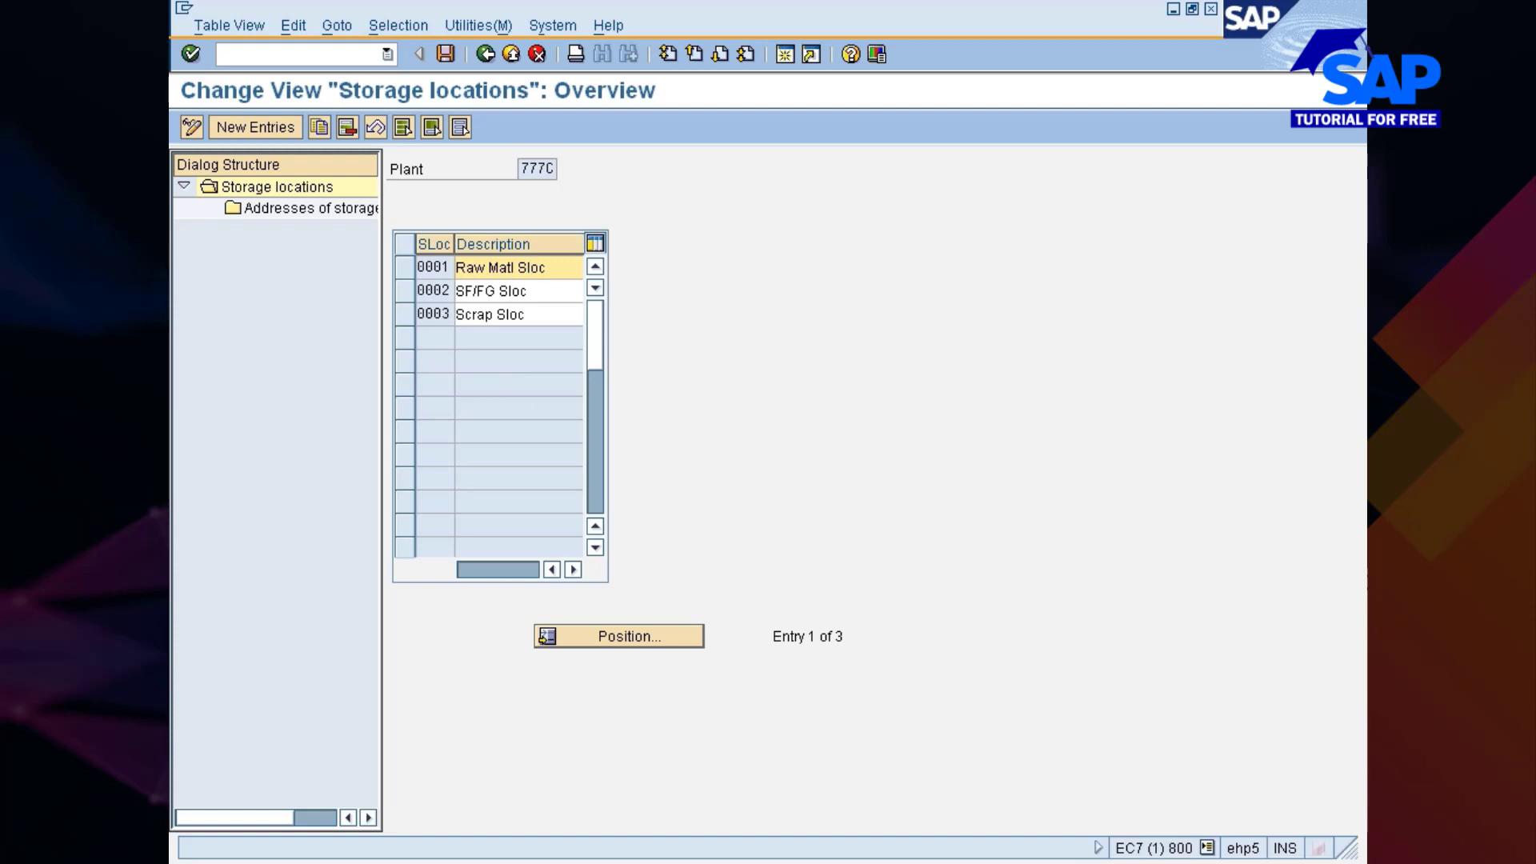
pyautogui.click(404, 267)
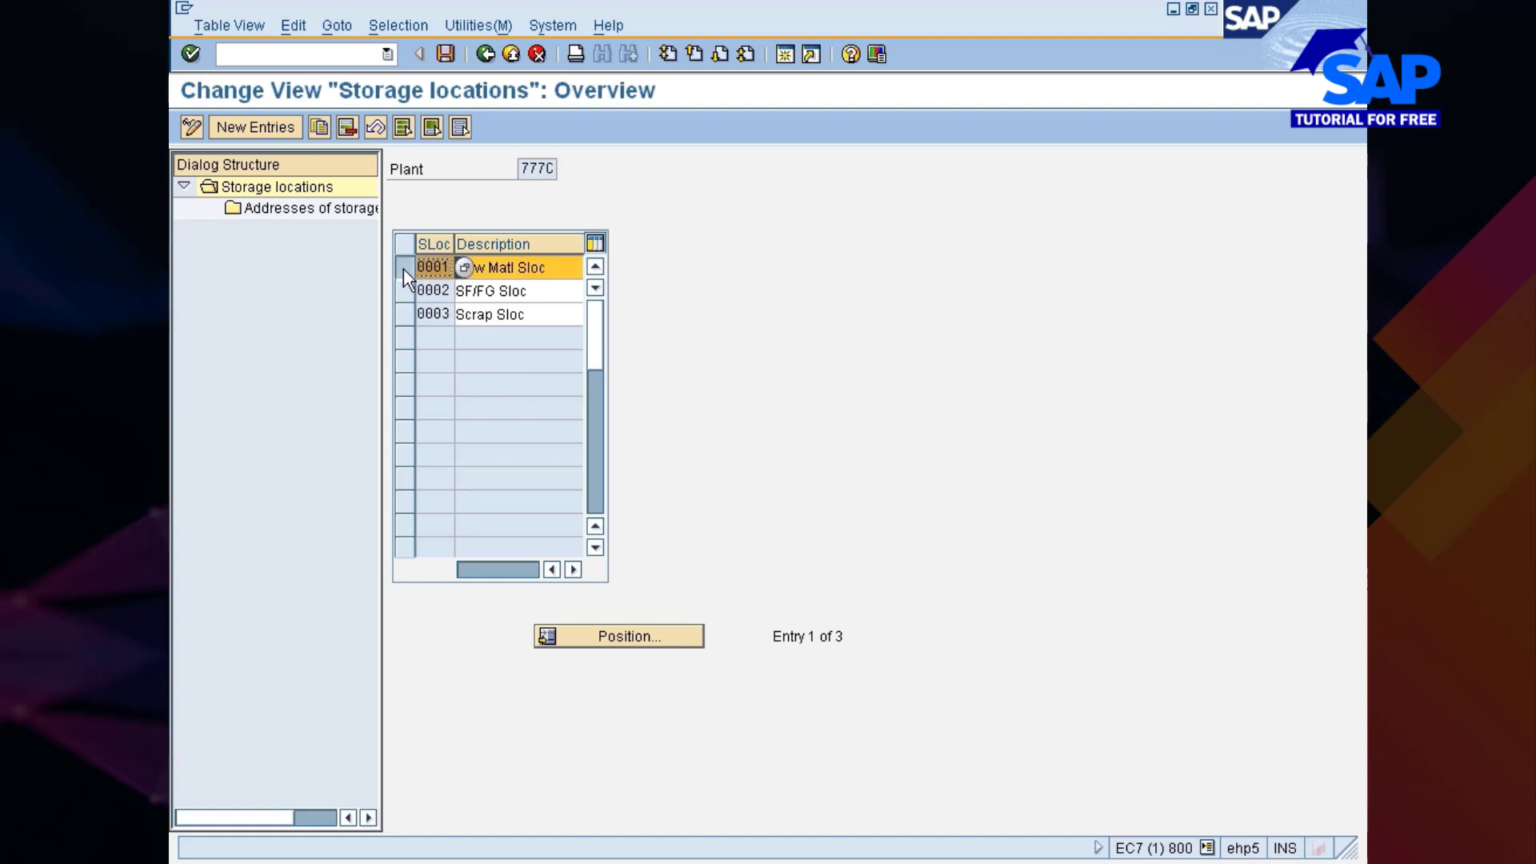
pyautogui.click(301, 210)
pyautogui.doubleClick(300, 208)
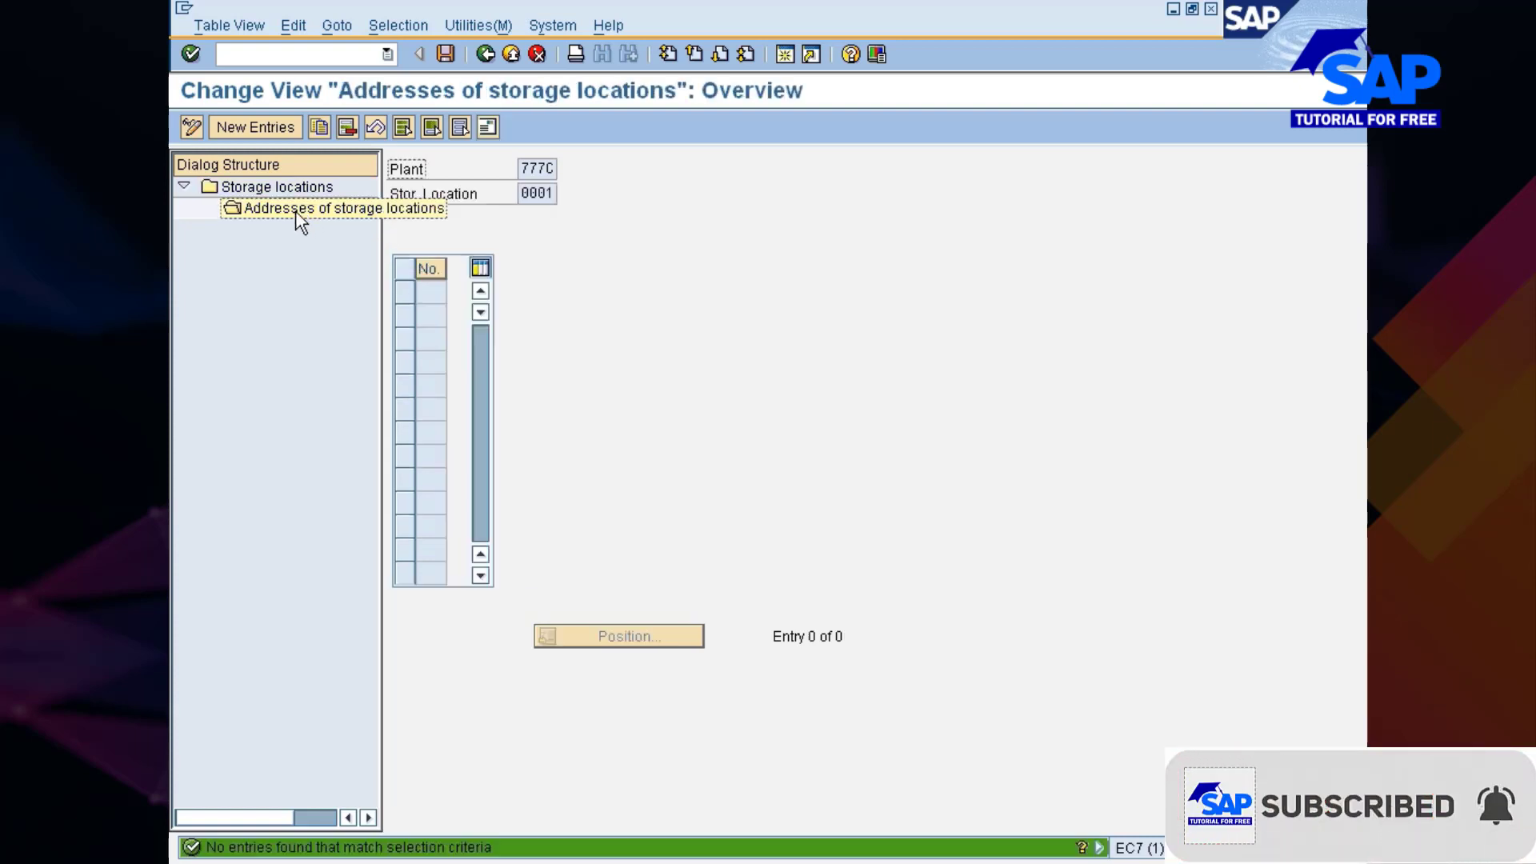
pyautogui.click(277, 129)
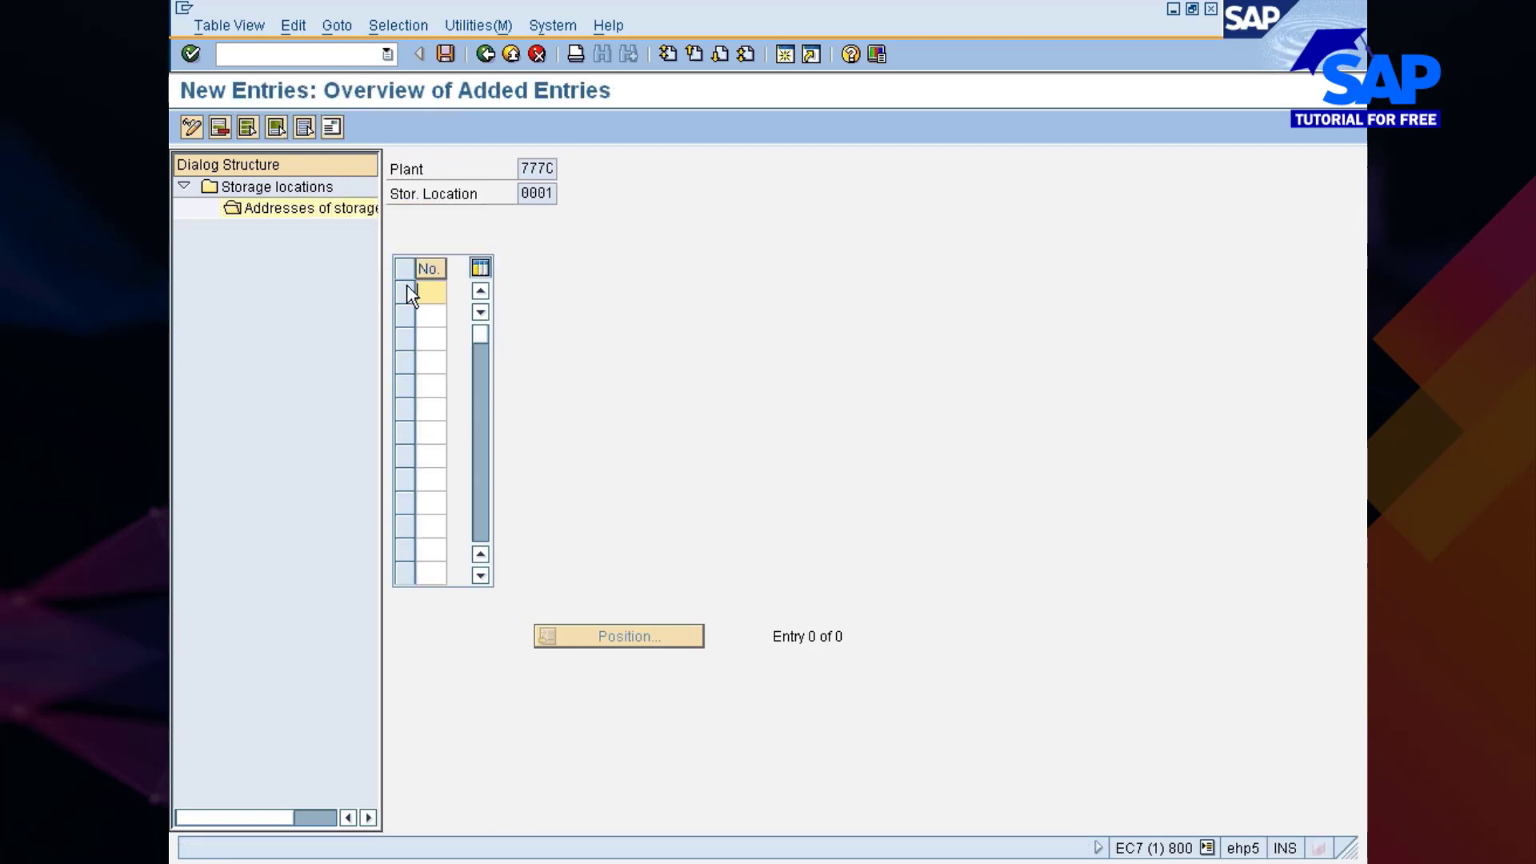
pyautogui.write('01')
pyautogui.press('Return')
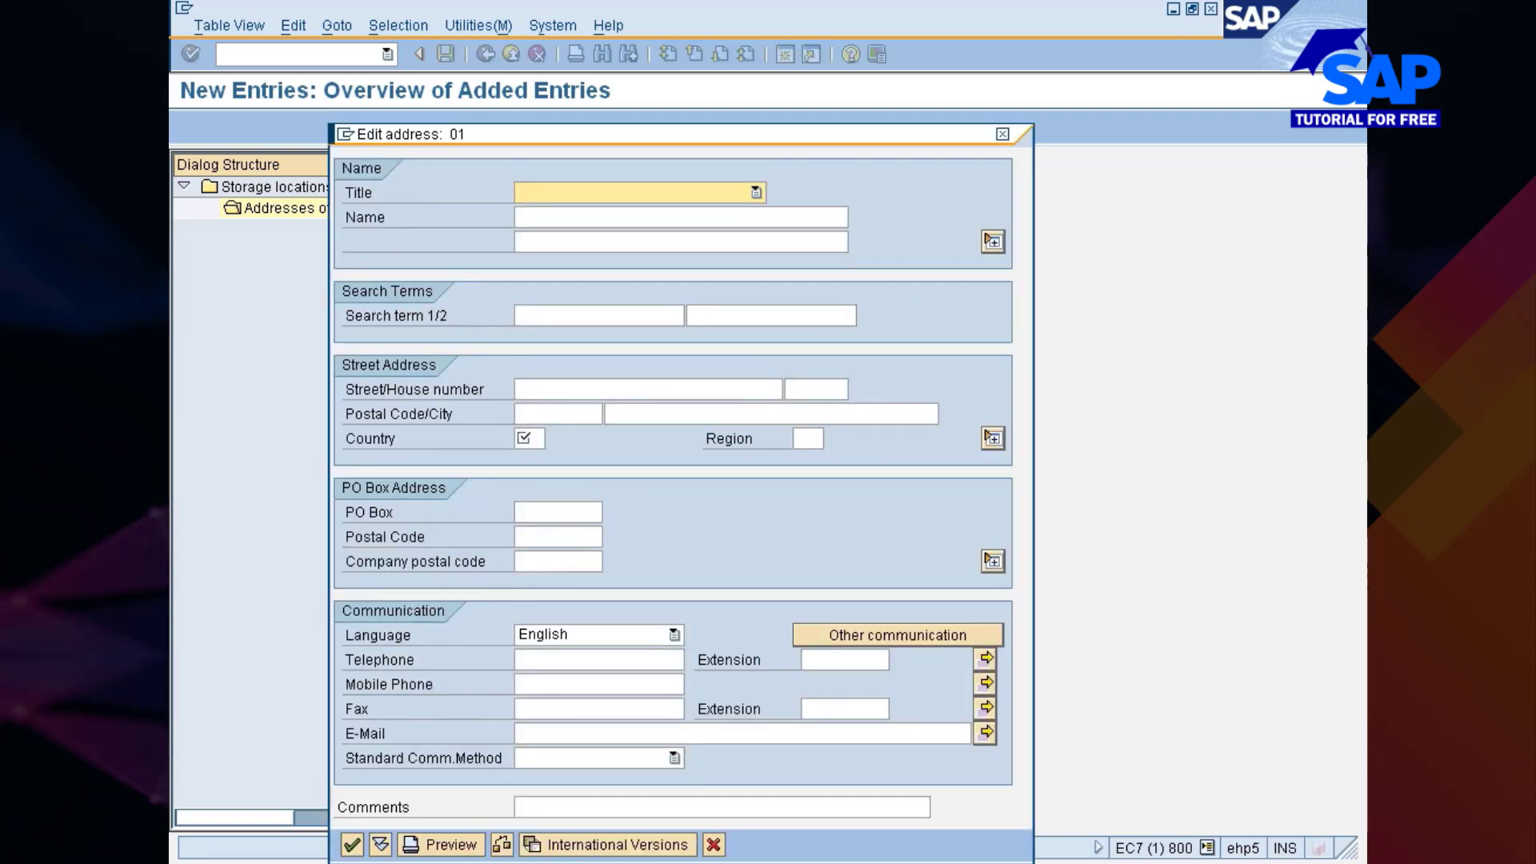
# - Enter "Raw material Storage Location..Chennao" as the name in address 01
pyautogui.press('Tab')
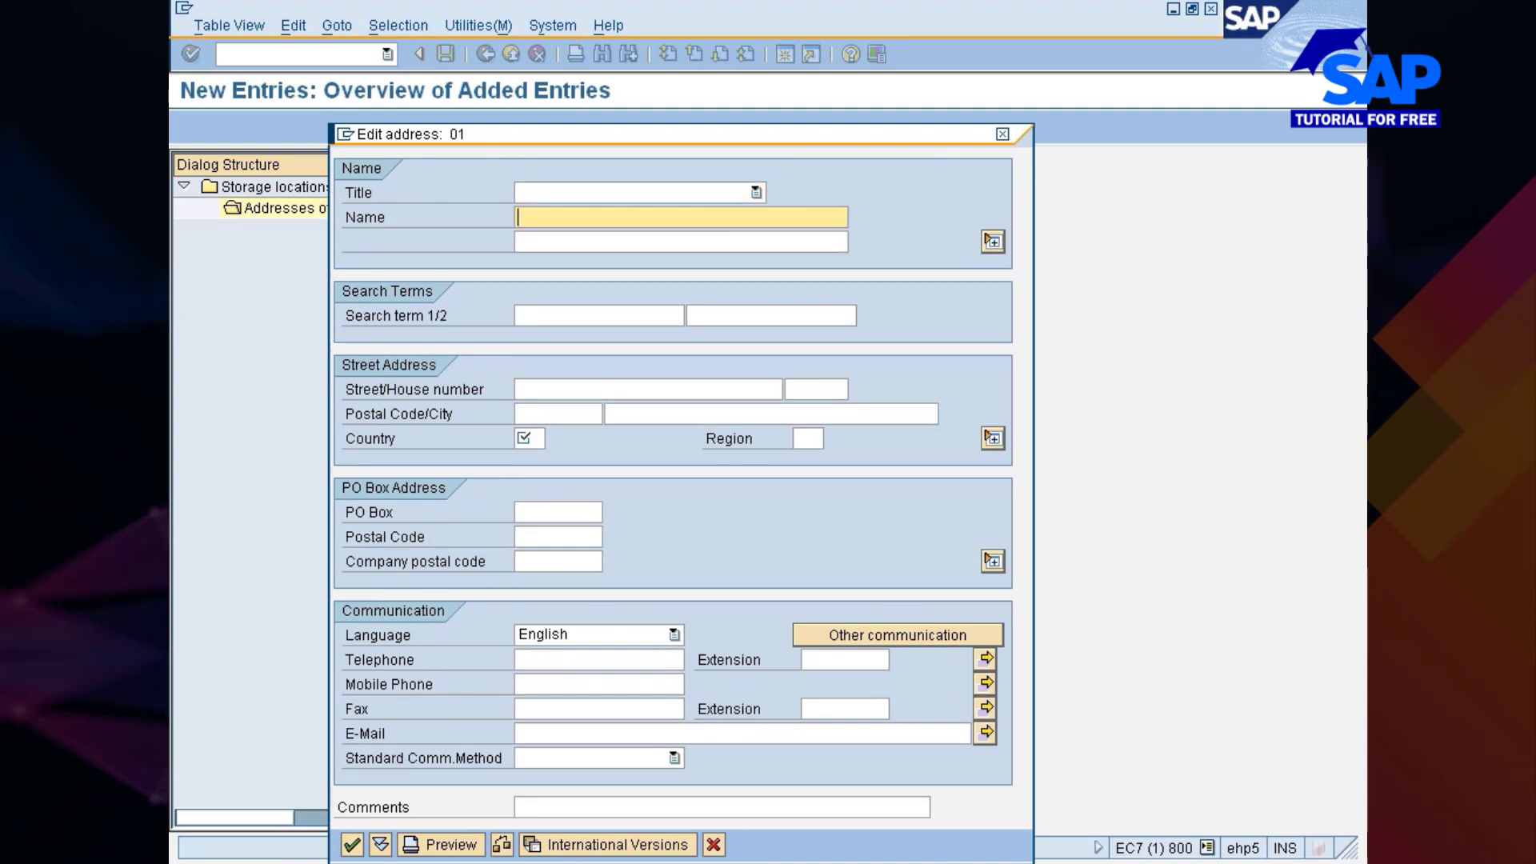
pyautogui.write('S')
pyautogui.press('BackSpace')
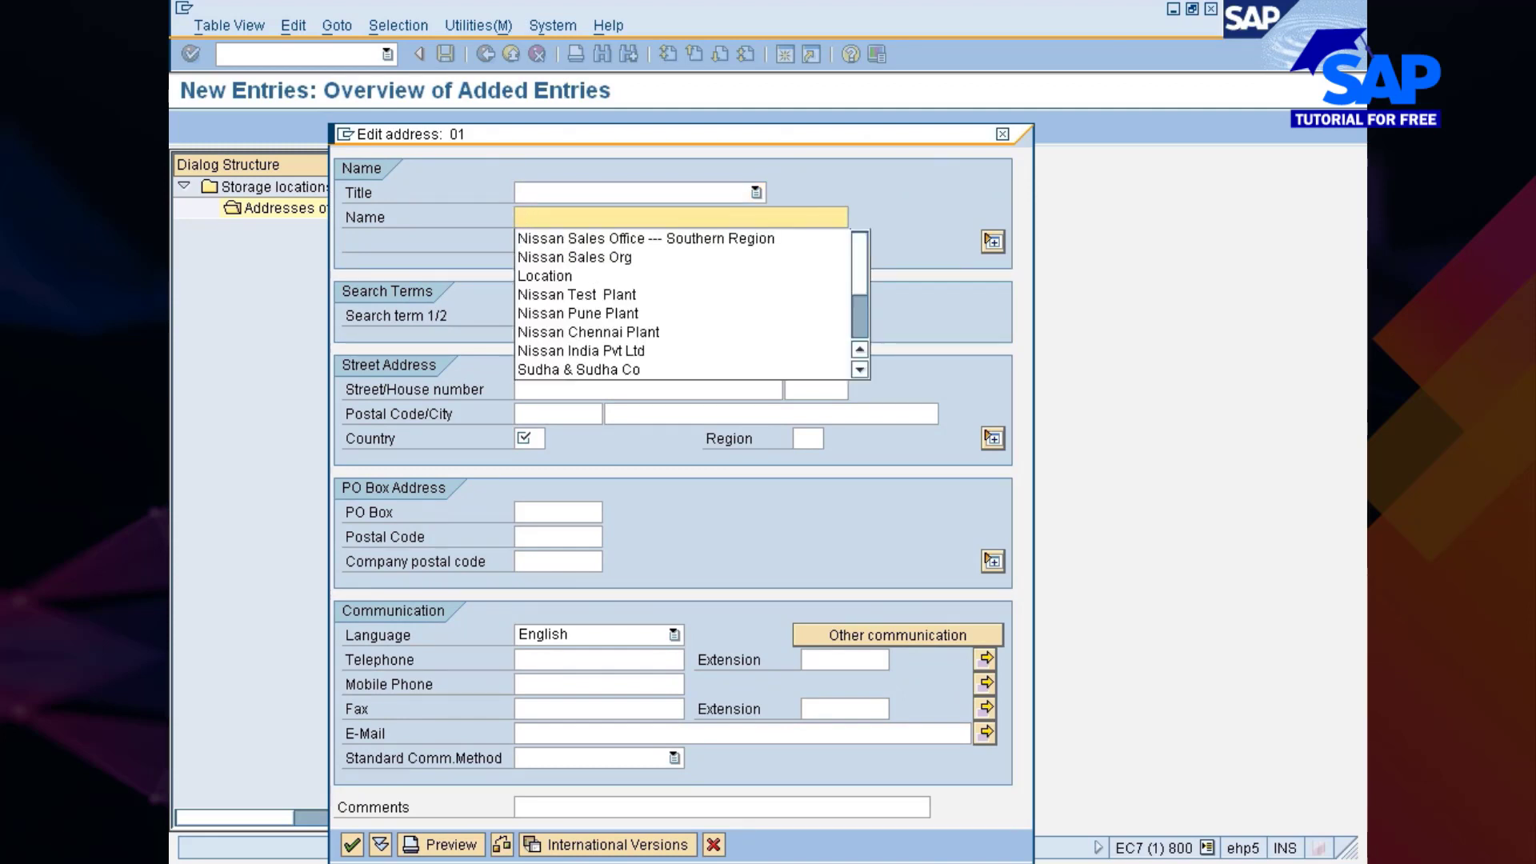
pyautogui.write('Raw mat')
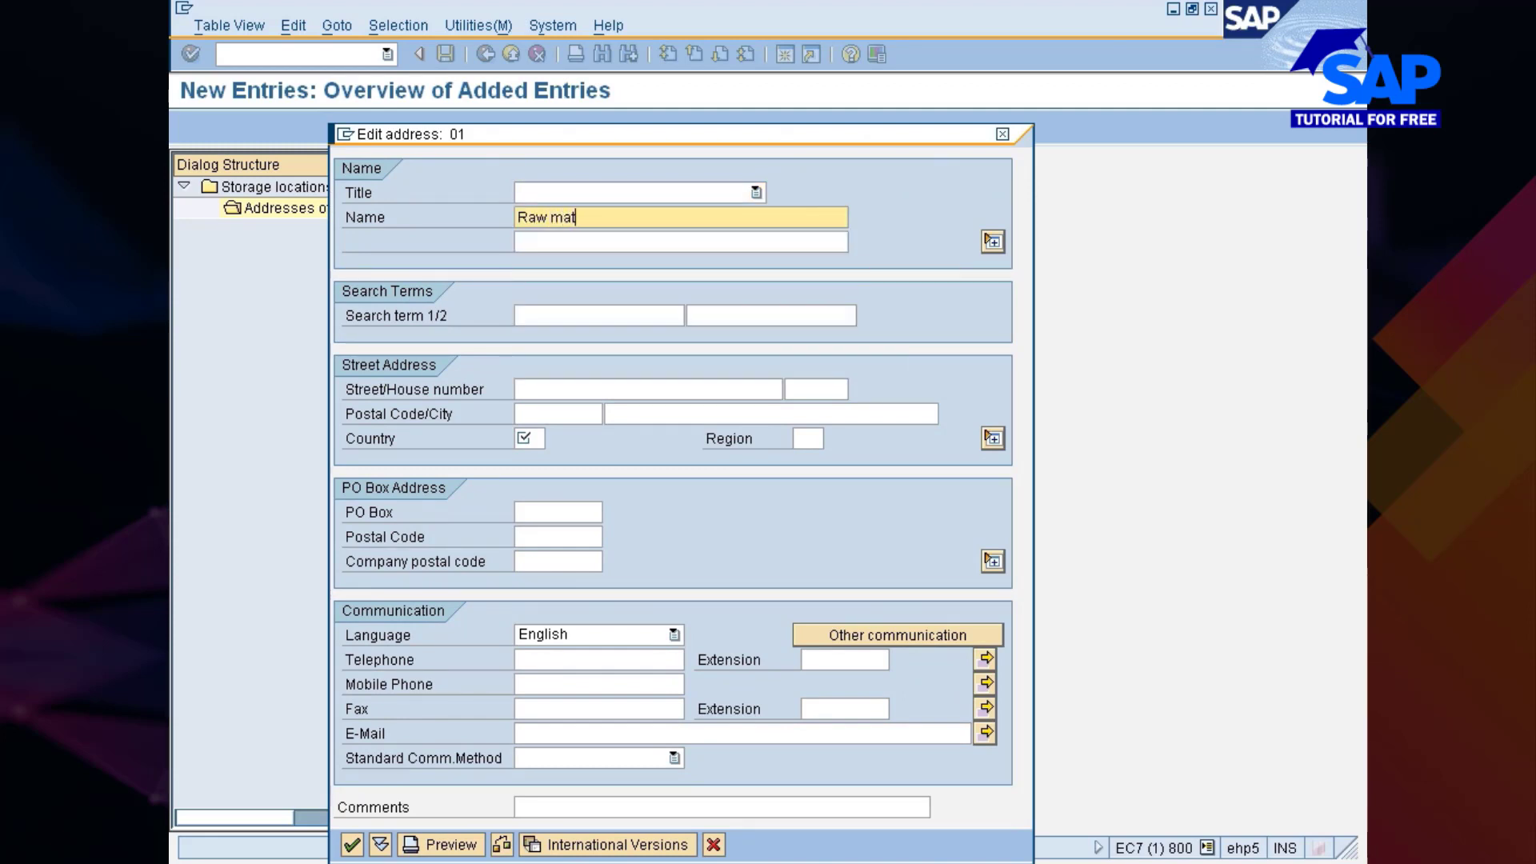
pyautogui.write('erial Storage Location')
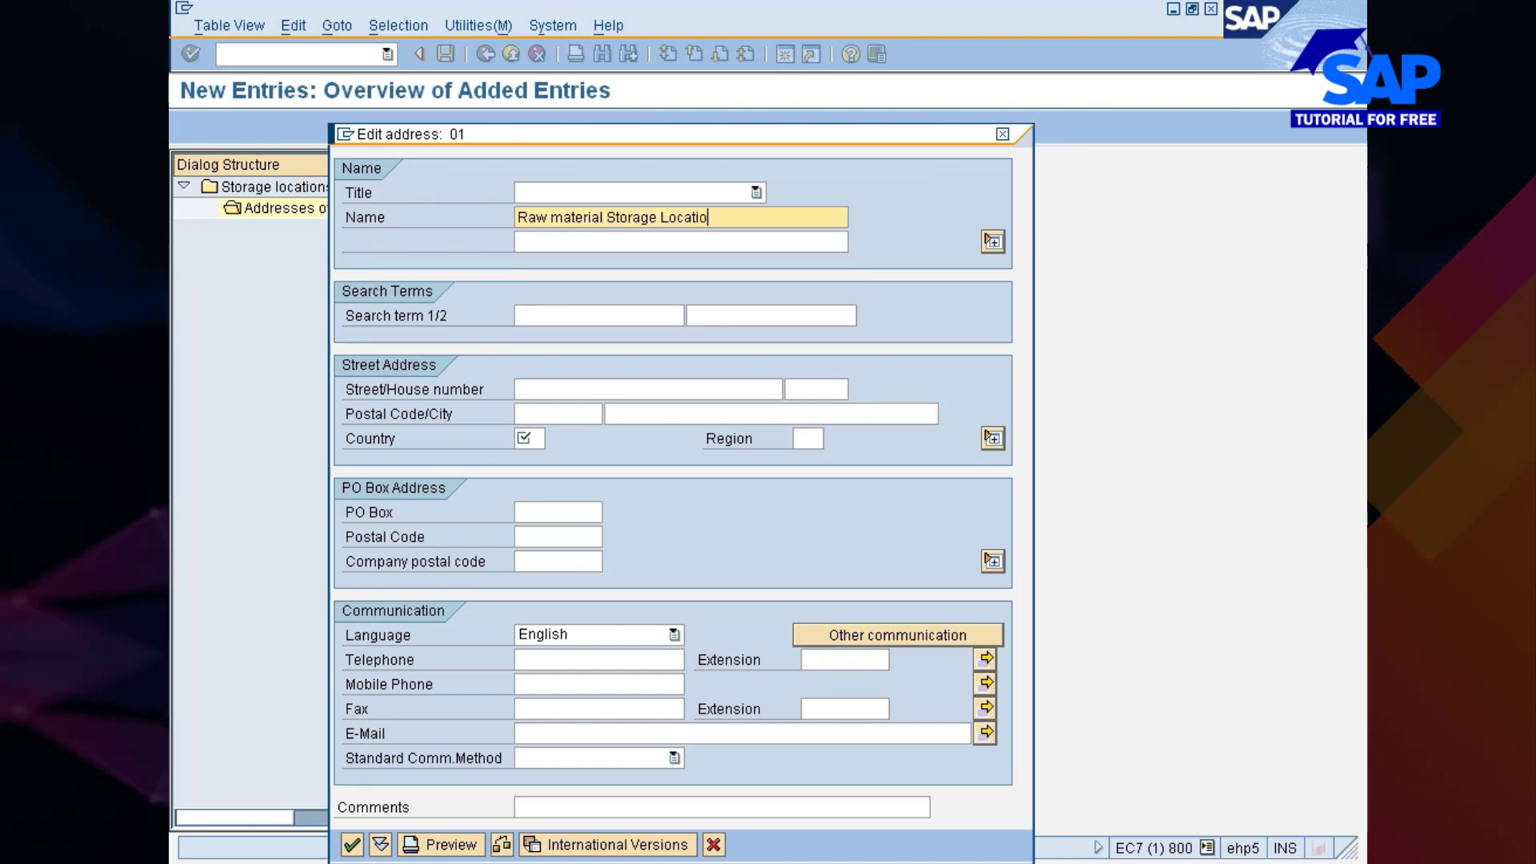
pyautogui.moveTo(717, 217)
pyautogui.mouseDown()
pyautogui.moveTo(536, 217)
pyautogui.moveTo(718, 218)
pyautogui.mouseUp()
pyautogui.write('..Channai n')
pyautogui.press('BackSpace')
pyautogui.write('P')
pyautogui.press('BackSpace')
pyautogui.press('BackSpace')
pyautogui.press('BackSpace')
pyautogui.press('BackSpace')
pyautogui.press('BackSpace')
pyautogui.press('BackSpace')
pyautogui.press('BackSpace')
pyautogui.write('ennao')
# - Shorten "Raw material" to "RM" in the address name and correct its ending so it reads "RM Storage Location..Chennai Plant"
pyautogui.click(528, 218)
pyautogui.hotkey('ctrl', 'shift', 'Right')
pyautogui.hotkey('ctrl', 'shift', 'Right')
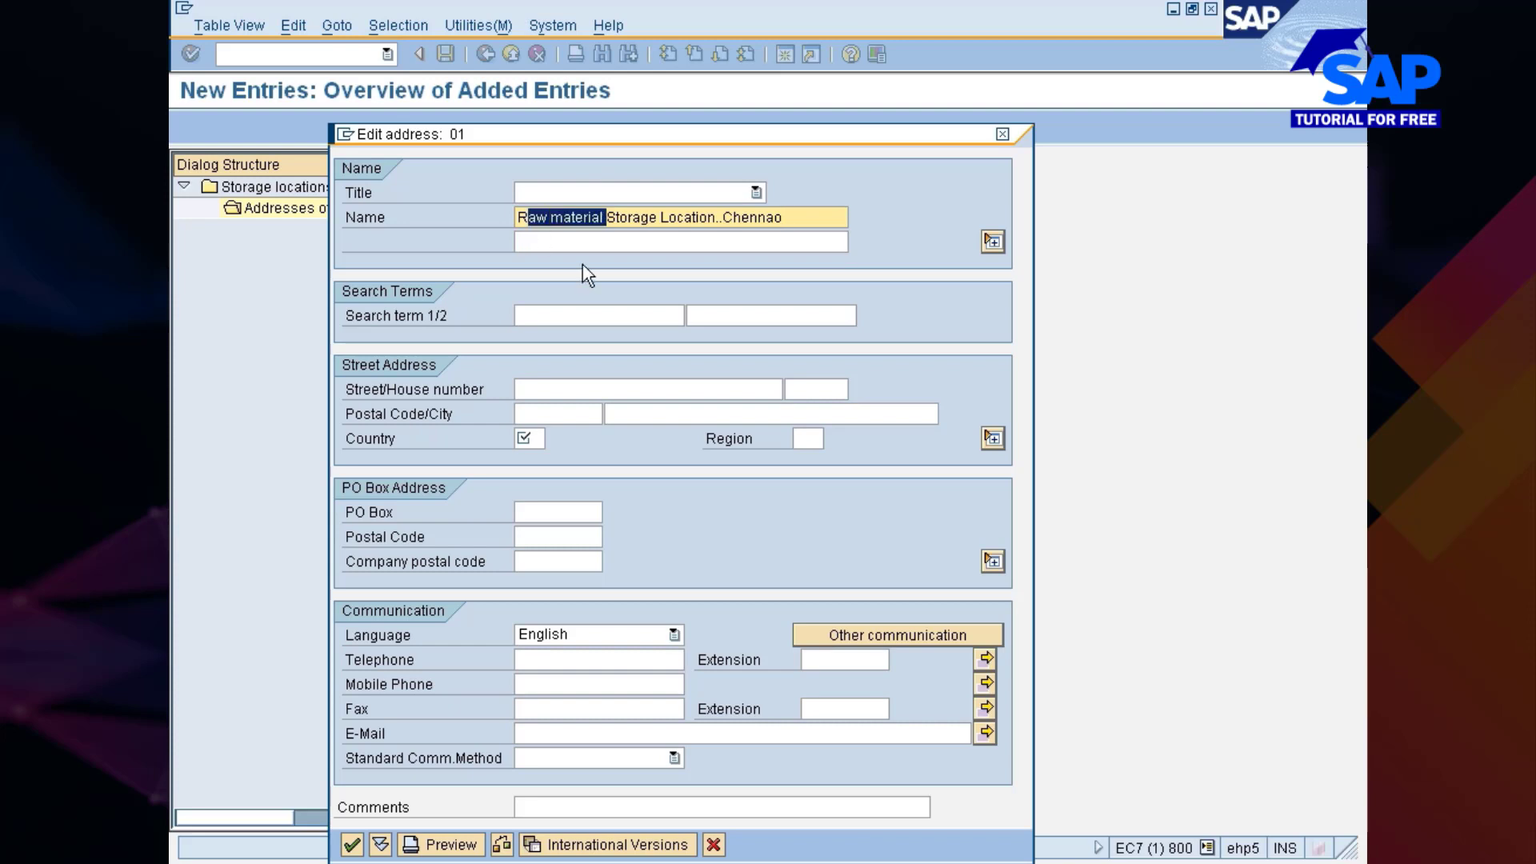
pyautogui.write('M')
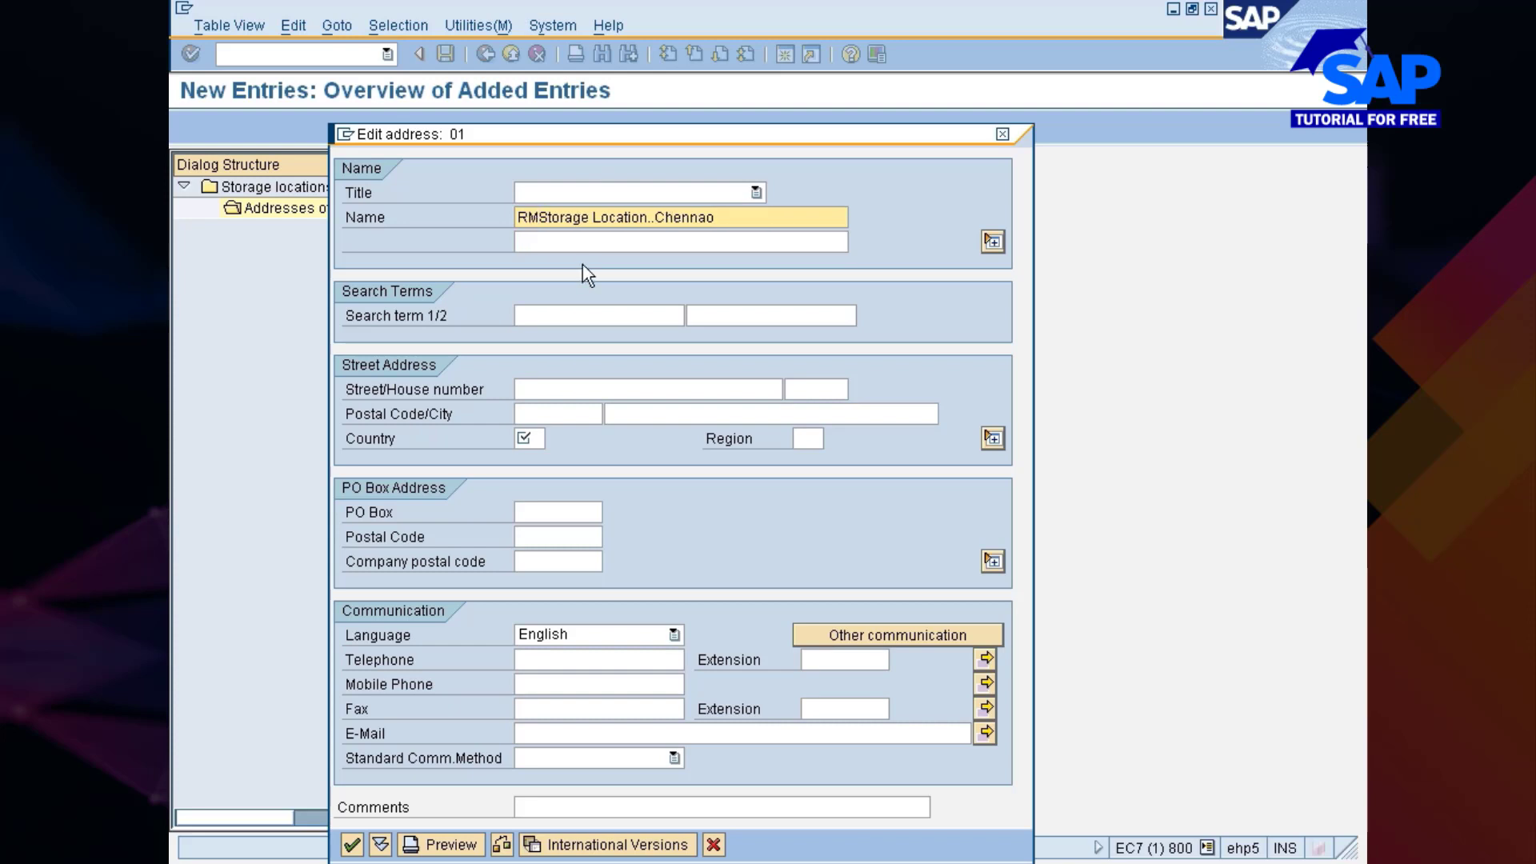
pyautogui.press('End')
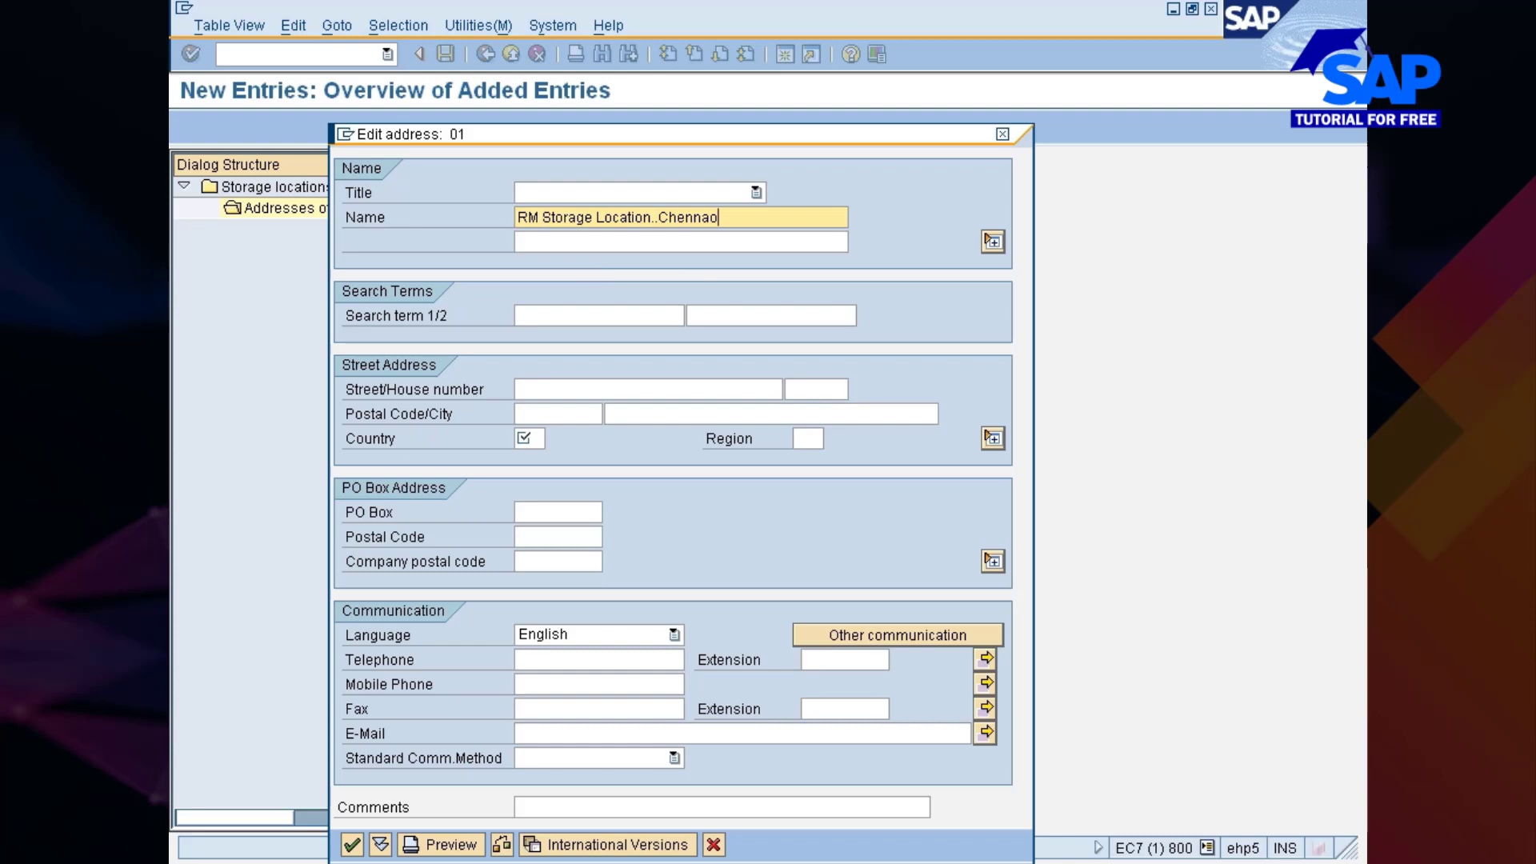
pyautogui.write('Plant')
# - Copy the name into the second name line and use "RM Storage Location." as the first search term
pyautogui.hotkey('shift', 'Home')
pyautogui.hotkey('ctrl', 'c')
pyautogui.press('Home')
pyautogui.press('Tab')
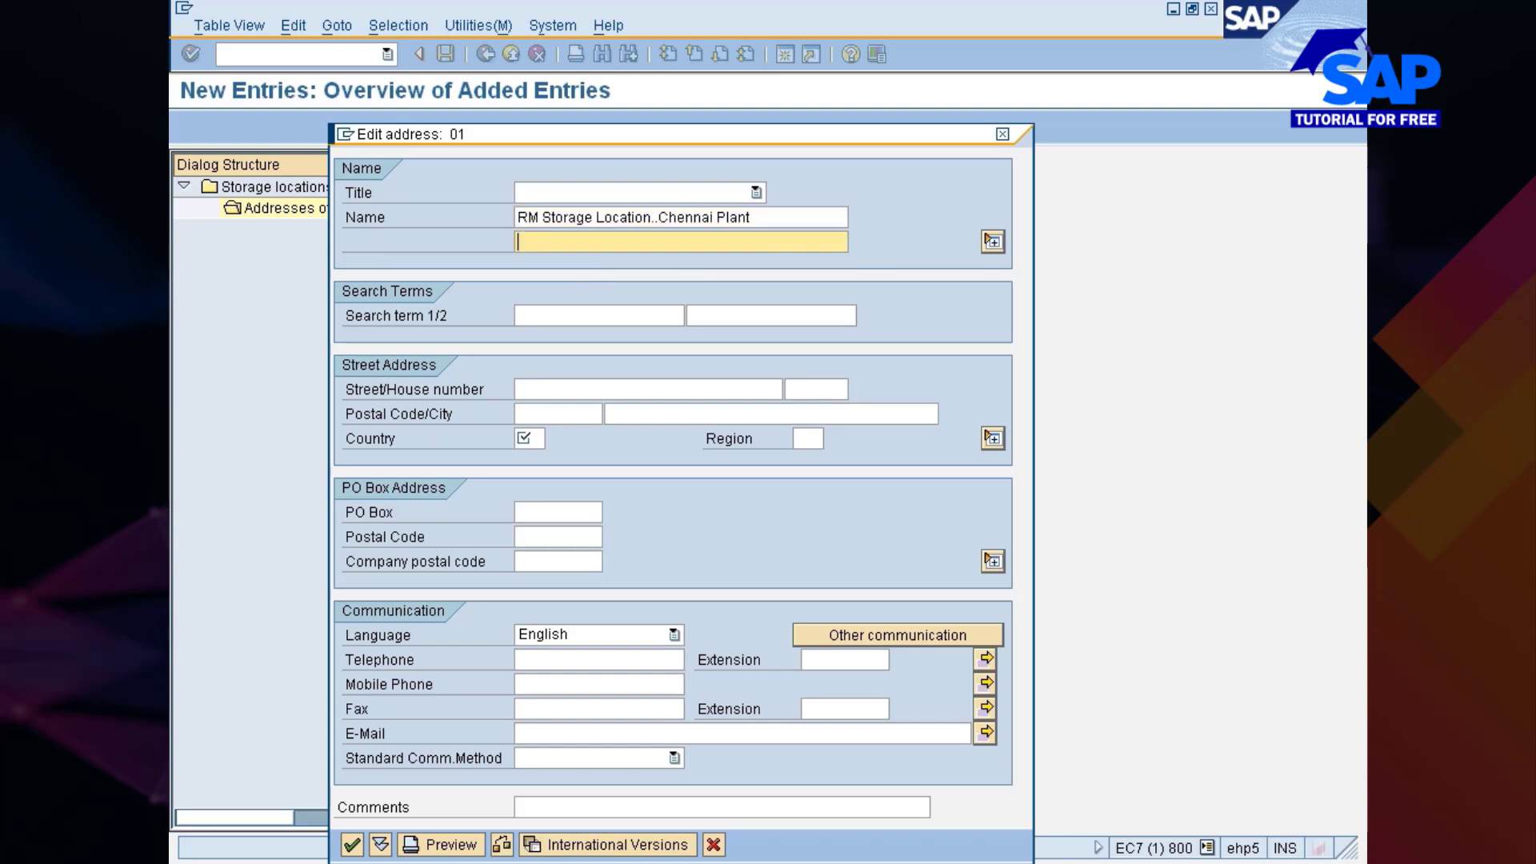
pyautogui.hotkey('ctrl', 'v')
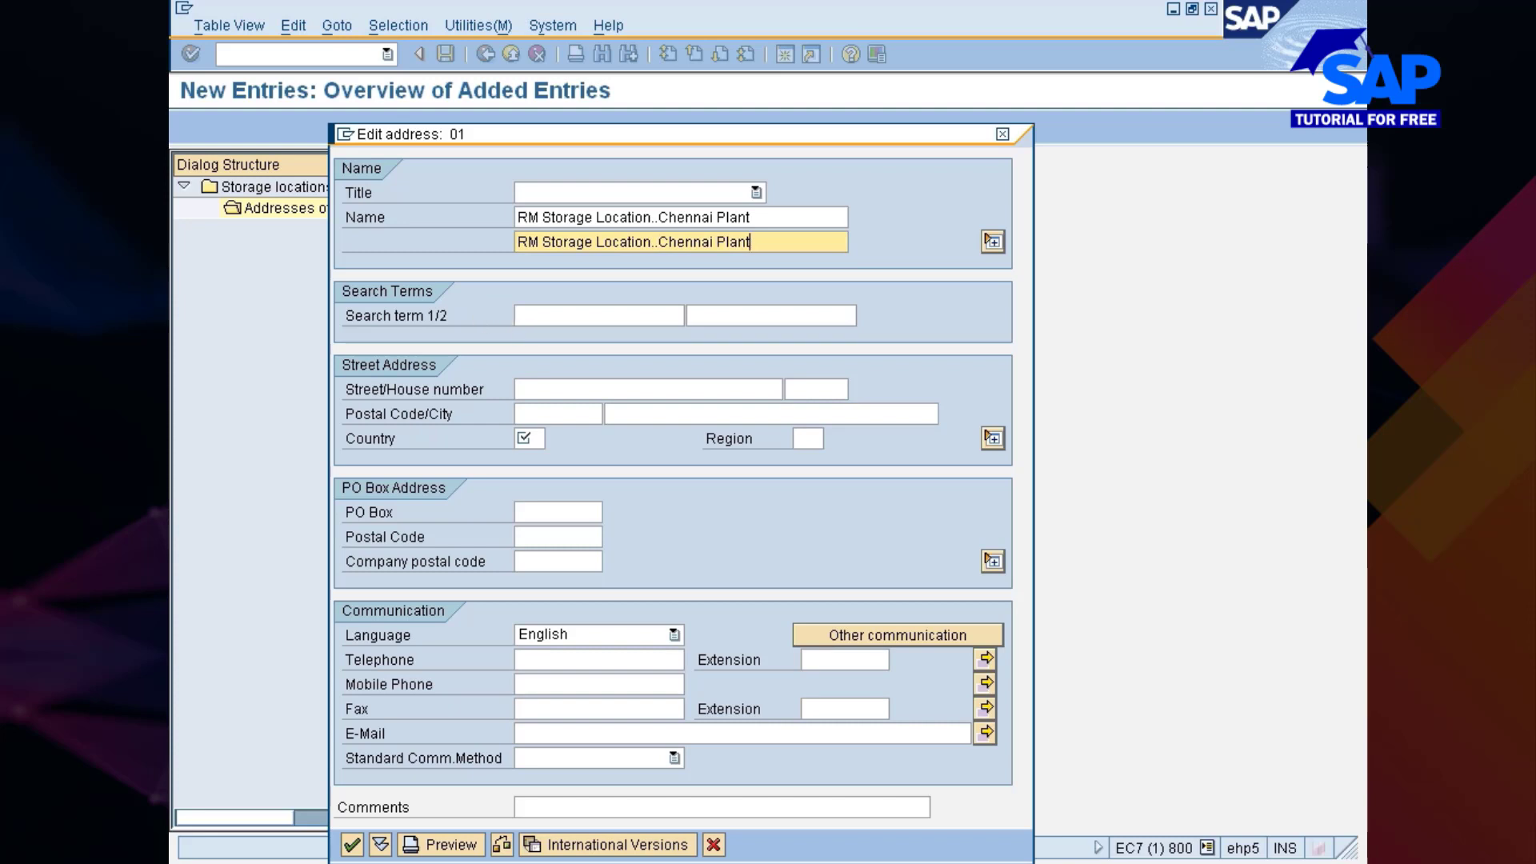
pyautogui.press('Tab')
pyautogui.write('RM Storage Location.')
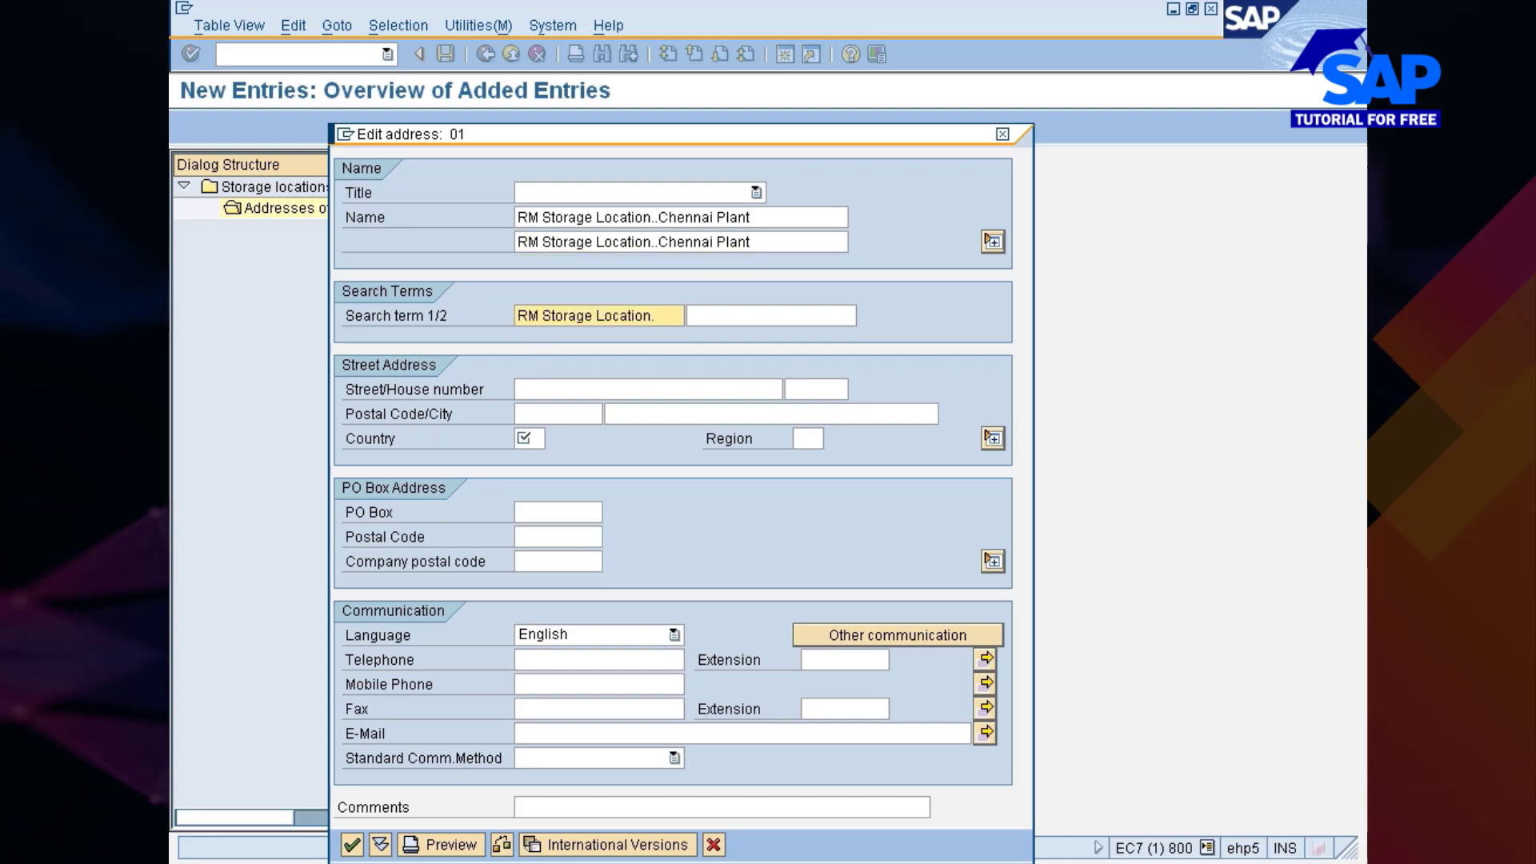
# - Fill in the address's street, house number, postal code and city, set the country to IN, and save the address
pyautogui.click(592, 390)
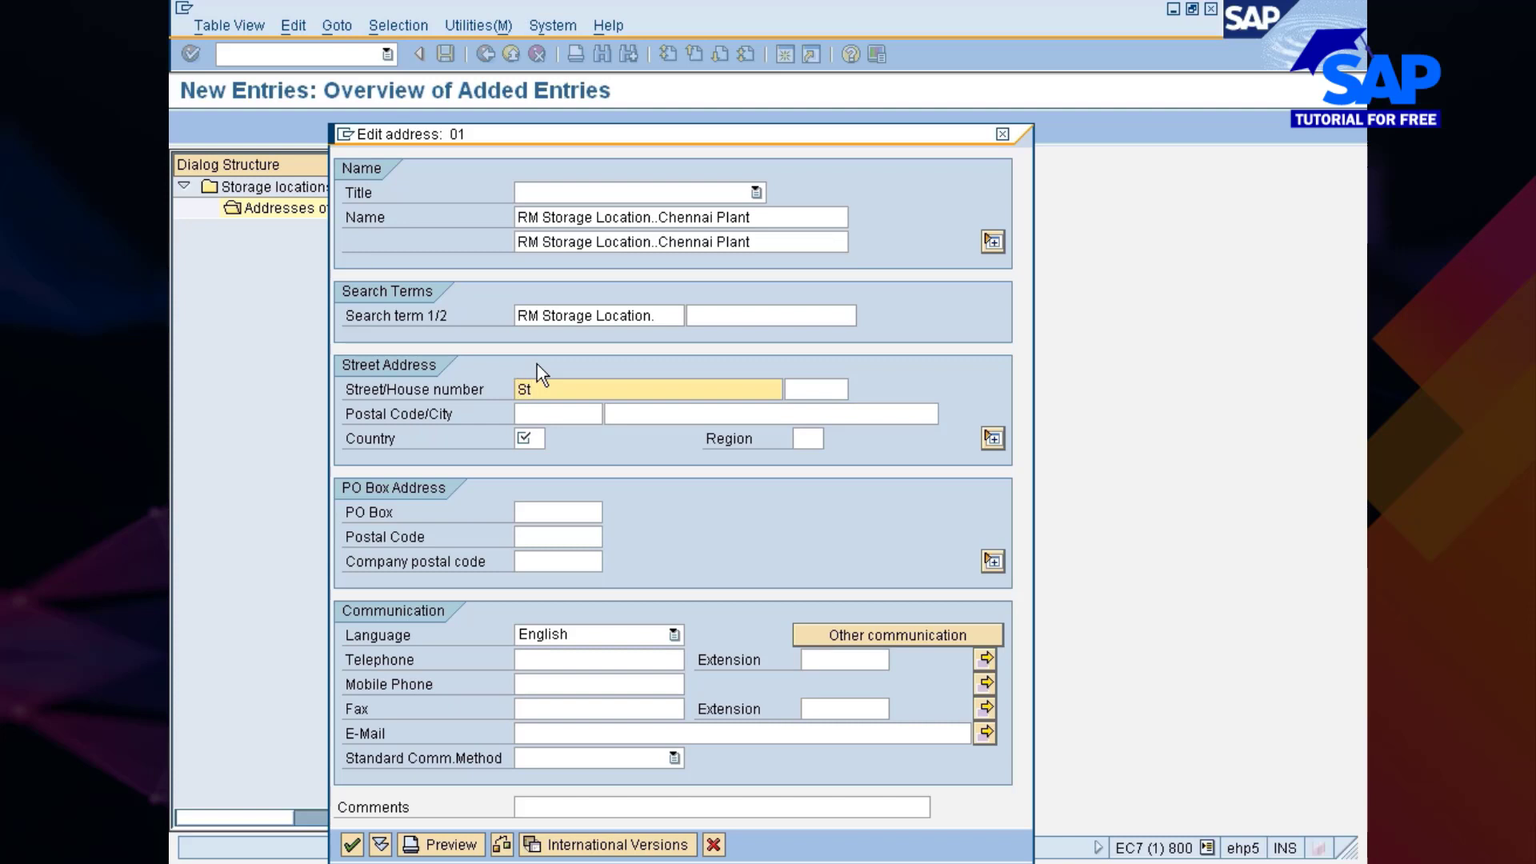
pyautogui.write('1')
pyautogui.press('Tab')
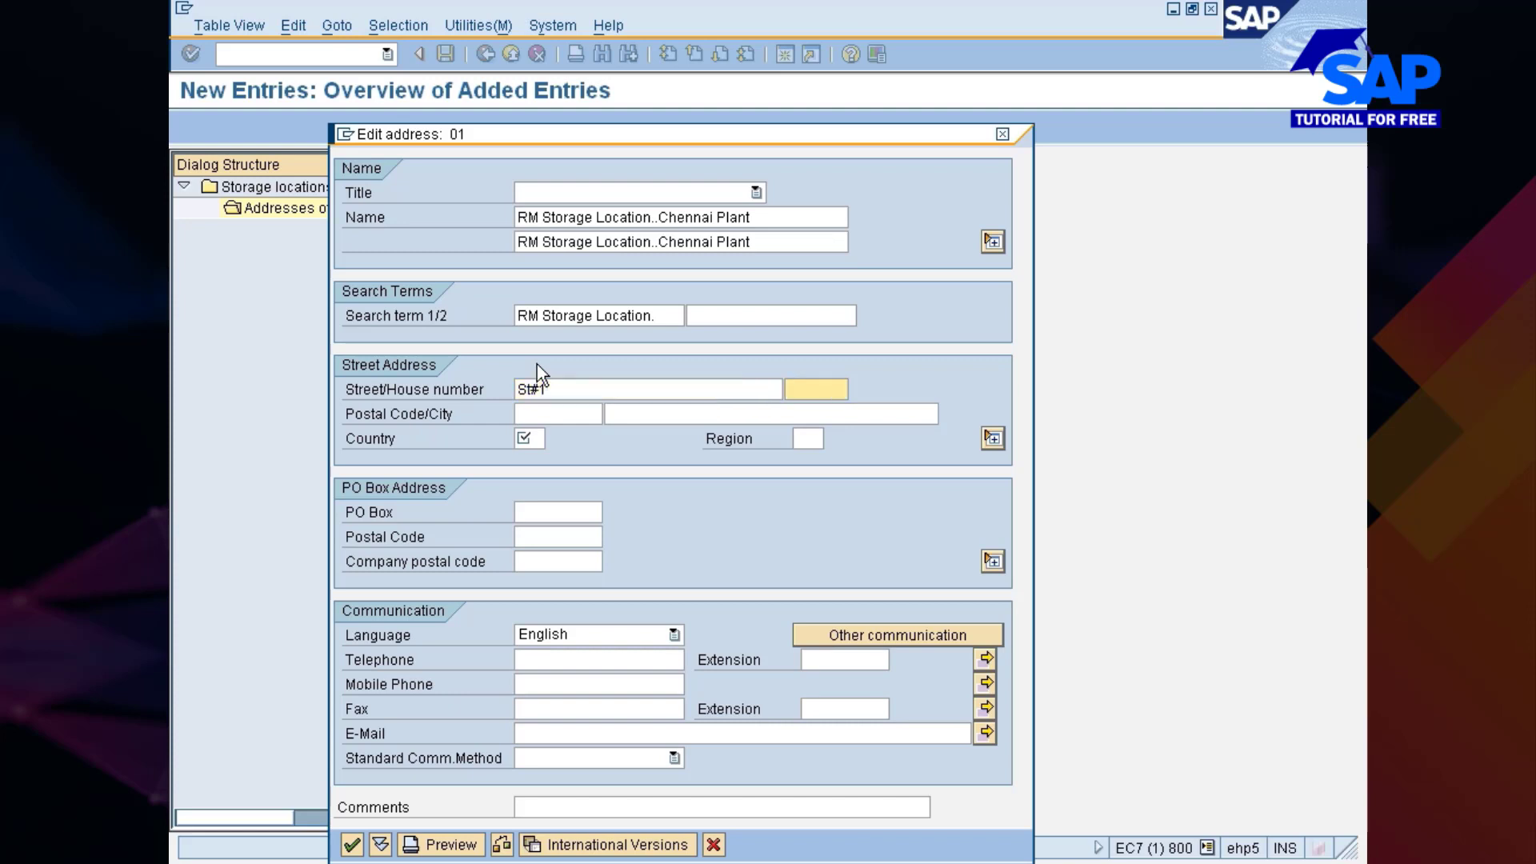
pyautogui.write('#124')
pyautogui.press('Tab')
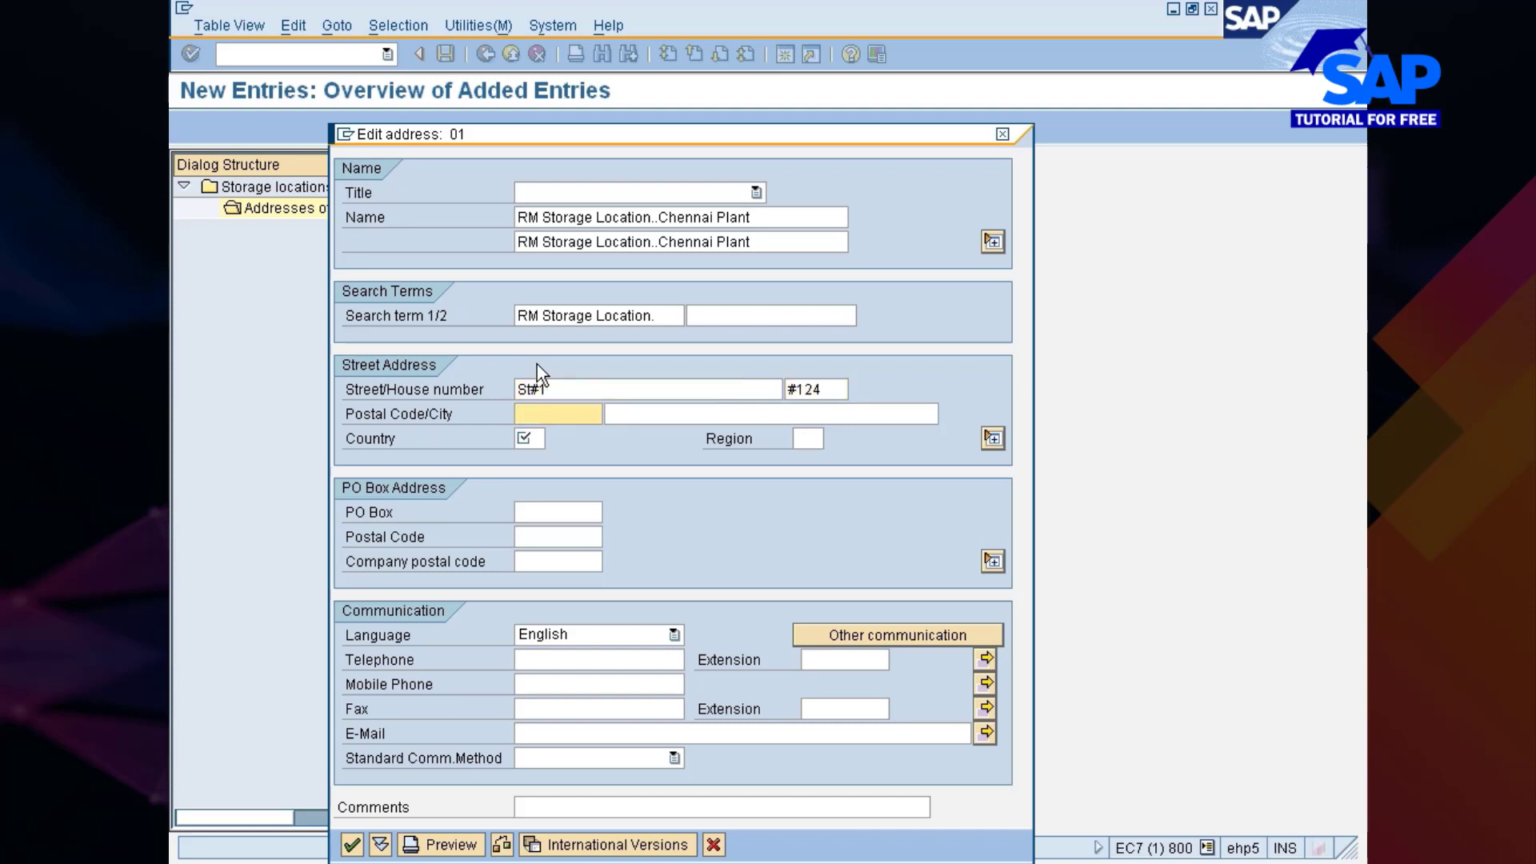
pyautogui.write('675768')
pyautogui.press('Tab')
pyautogui.write('Channai')
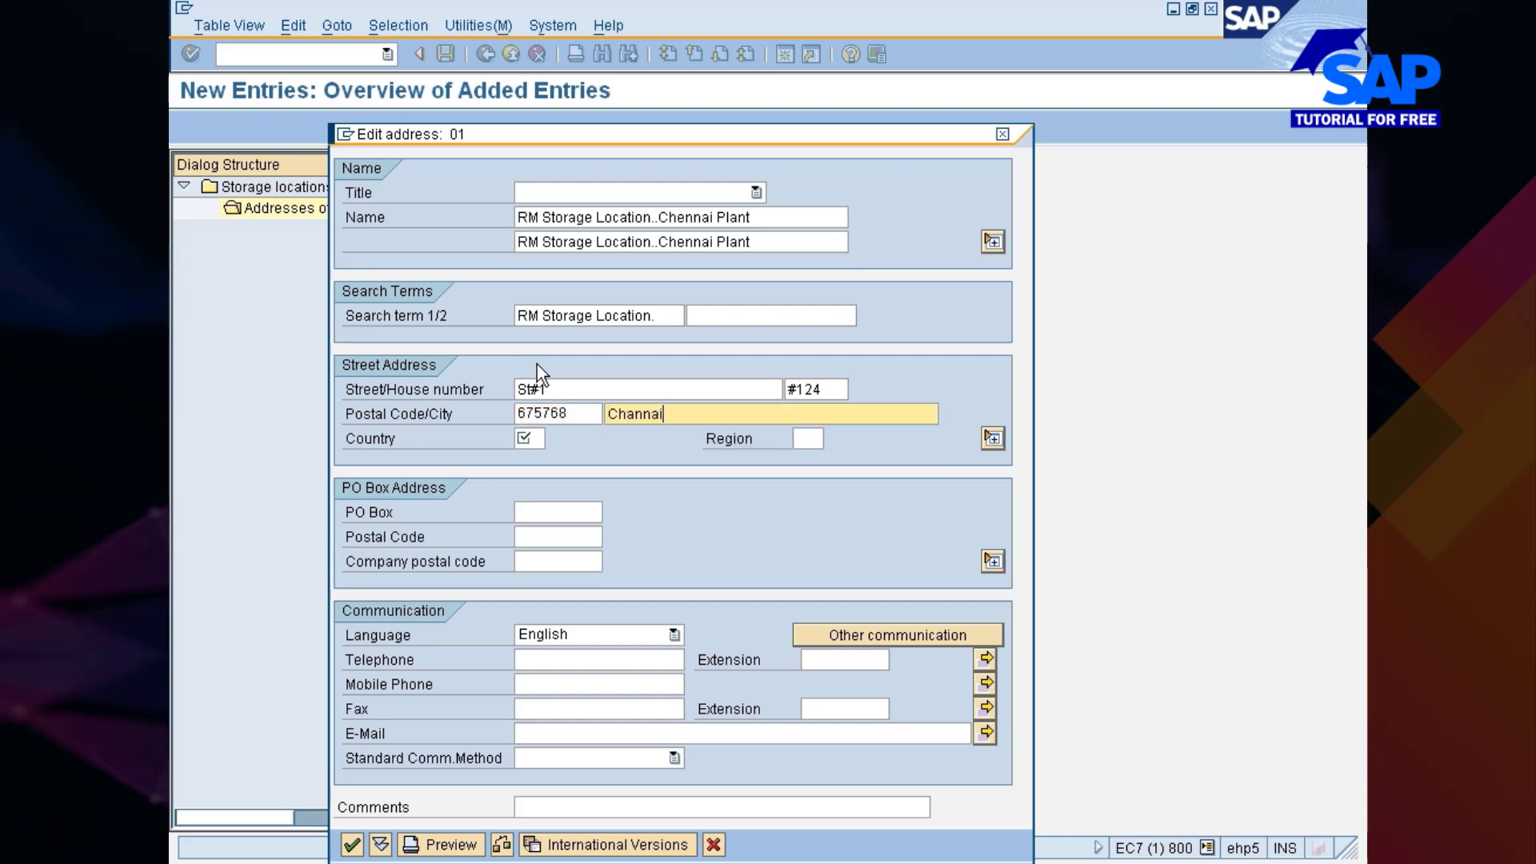
pyautogui.press('Tab')
pyautogui.write('IN')
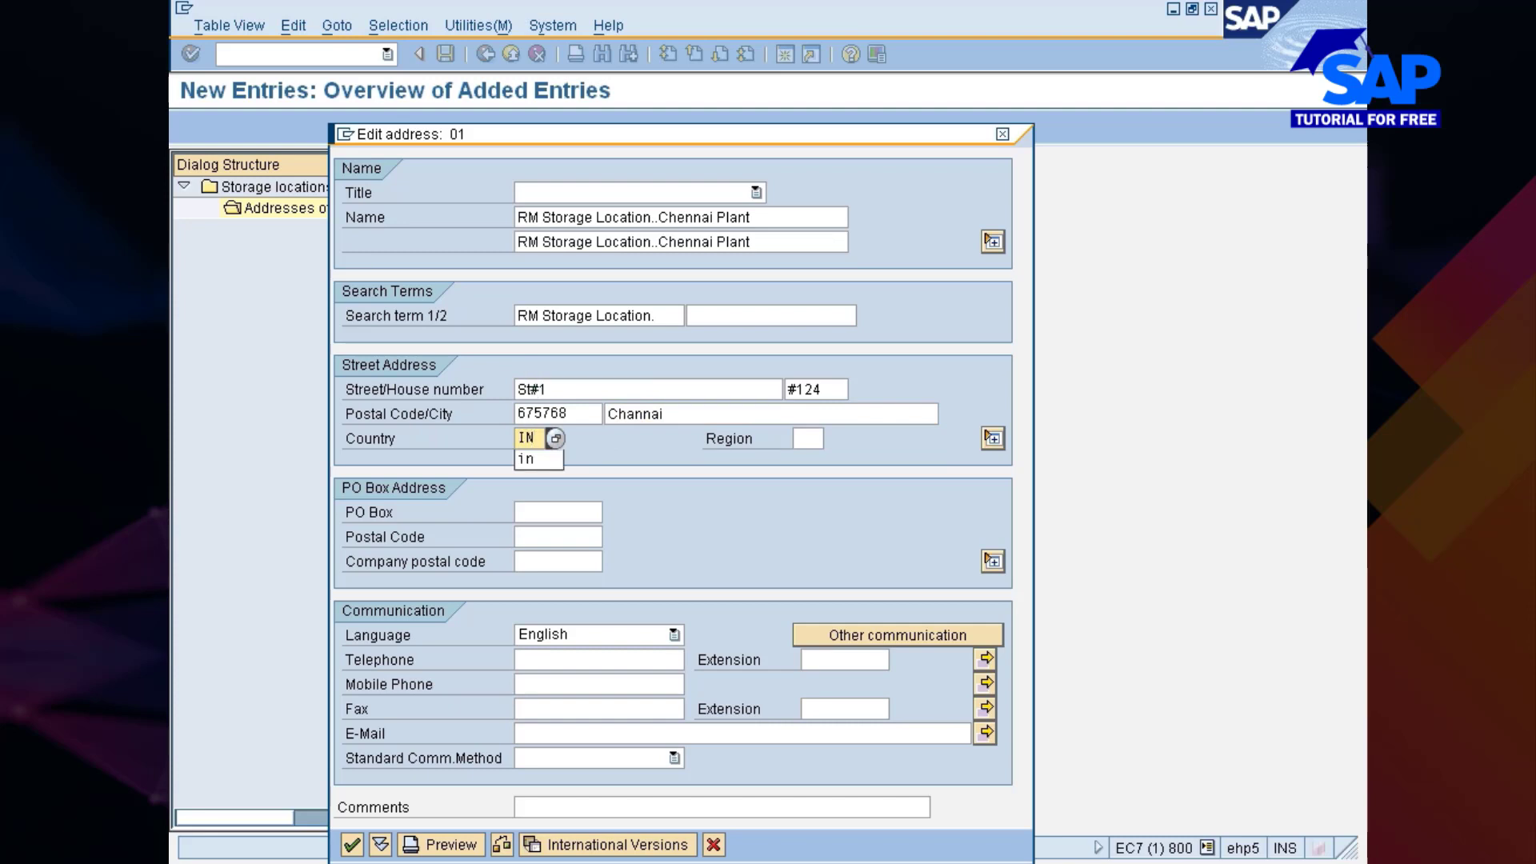
pyautogui.press('Return')
pyautogui.press('Return')
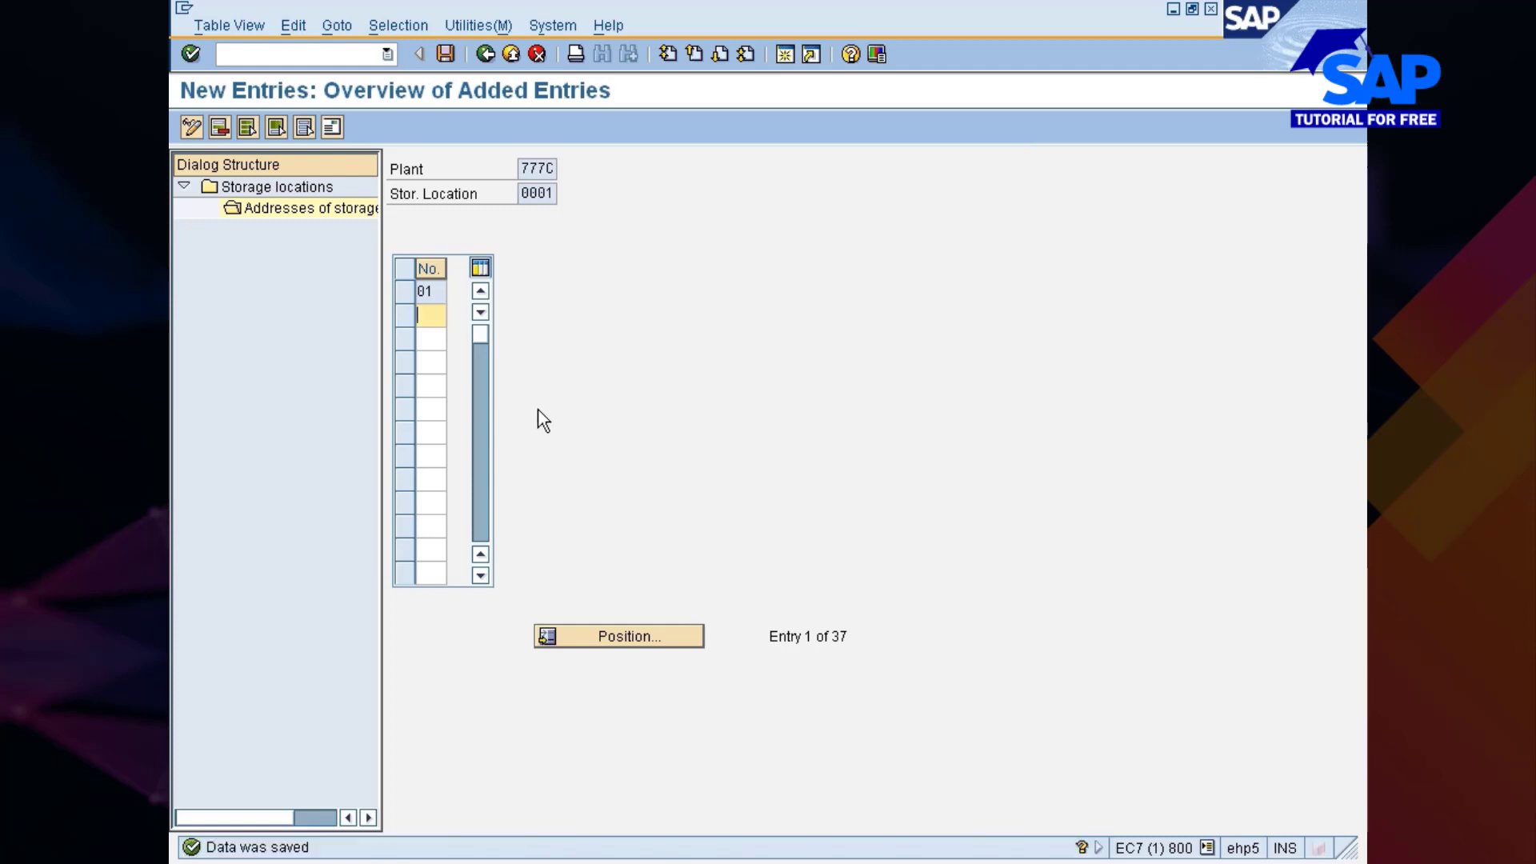
# - Leave the addresses of storage location 0001 and return to the implementation guide
pyautogui.click(487, 54)
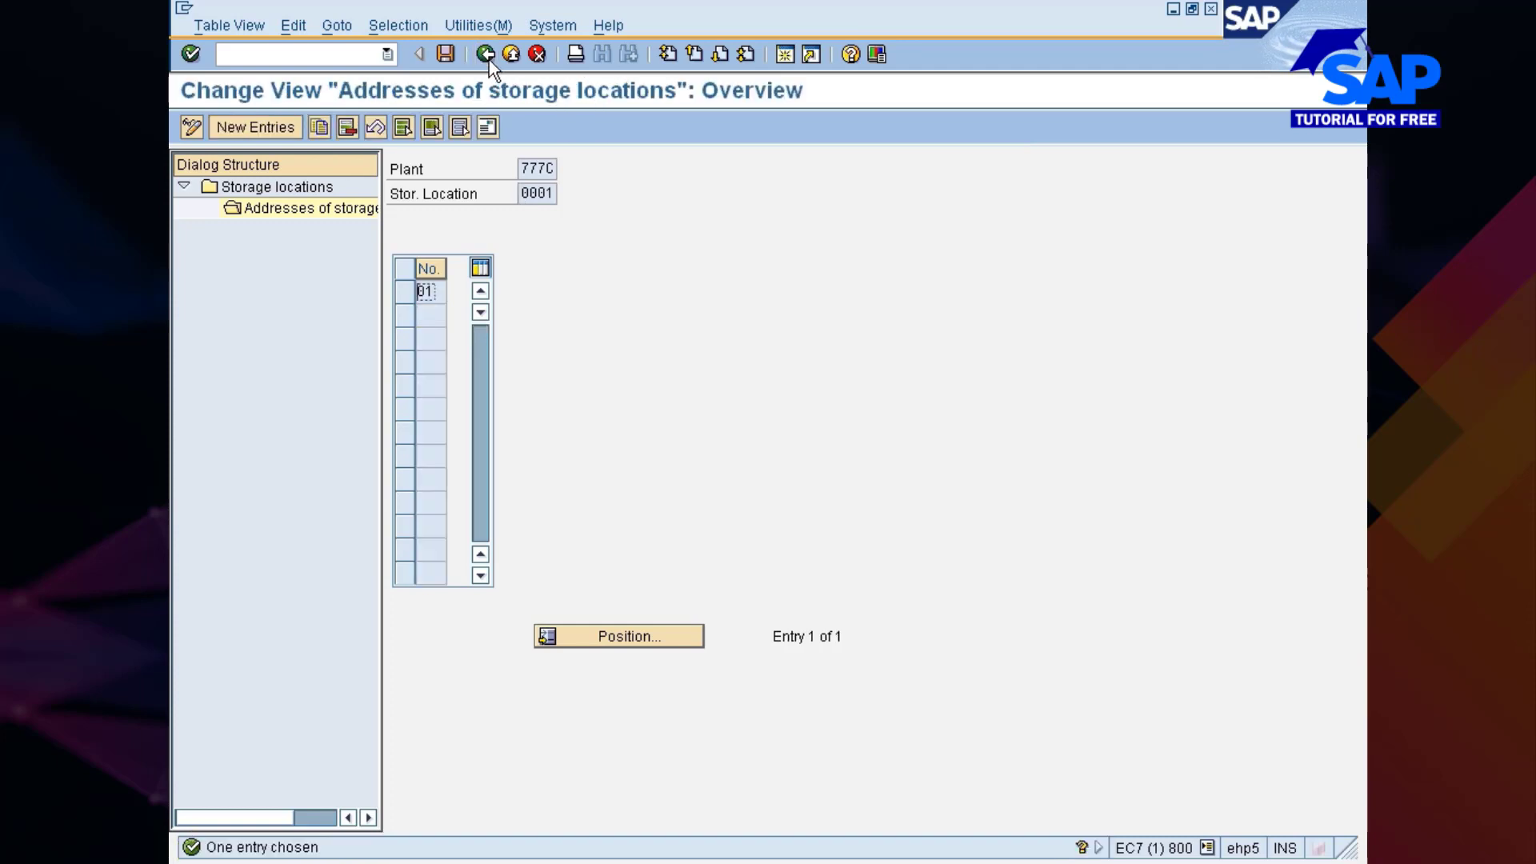
pyautogui.click(486, 54)
pyautogui.click(485, 55)
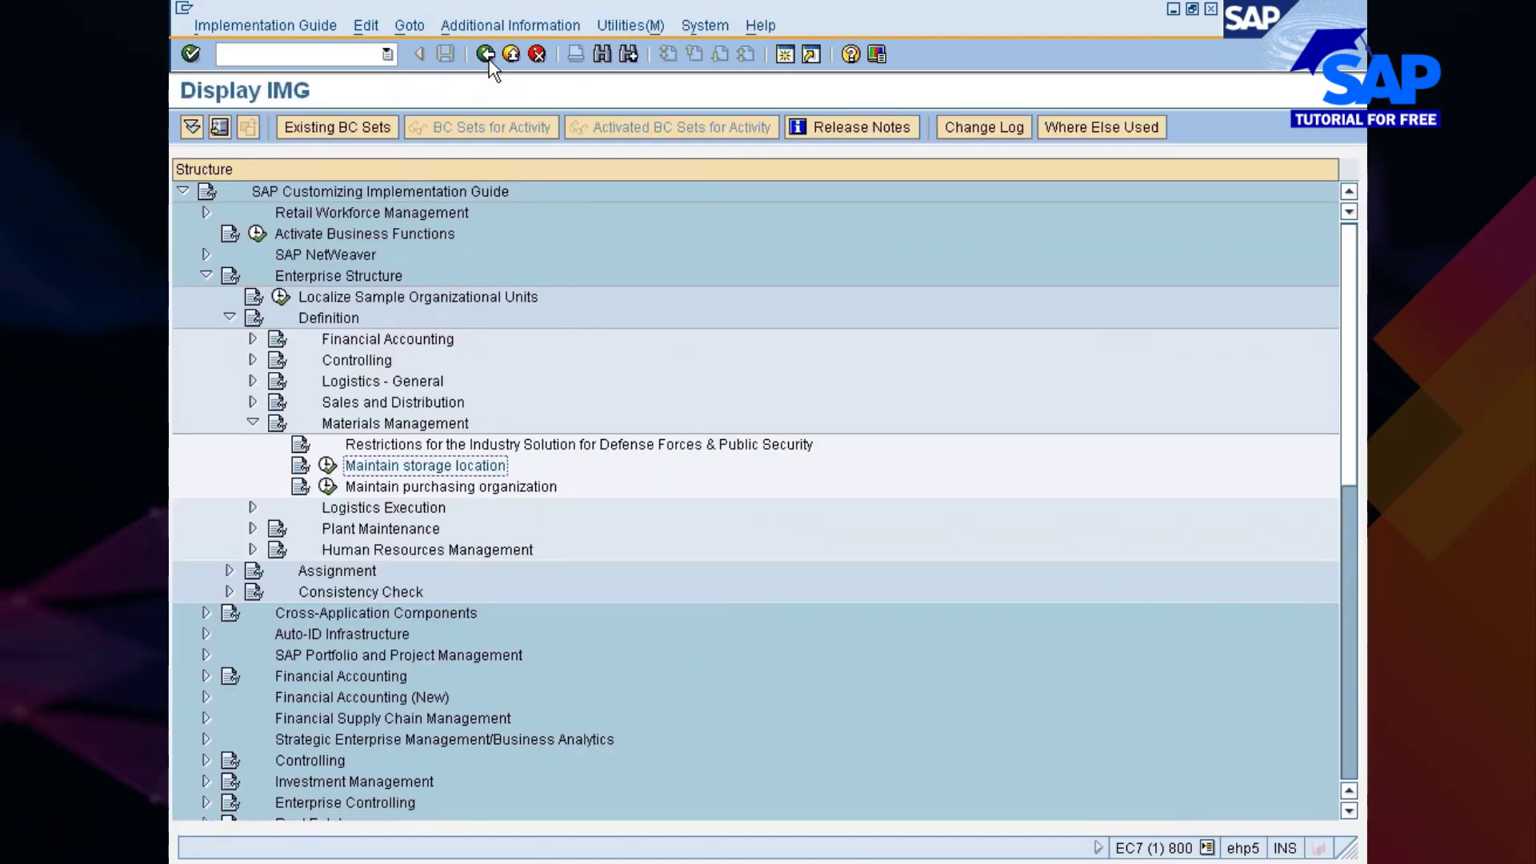
# - Open the storage locations of plant 777P and delete storage location 0088
pyautogui.click(327, 466)
pyautogui.click(543, 276)
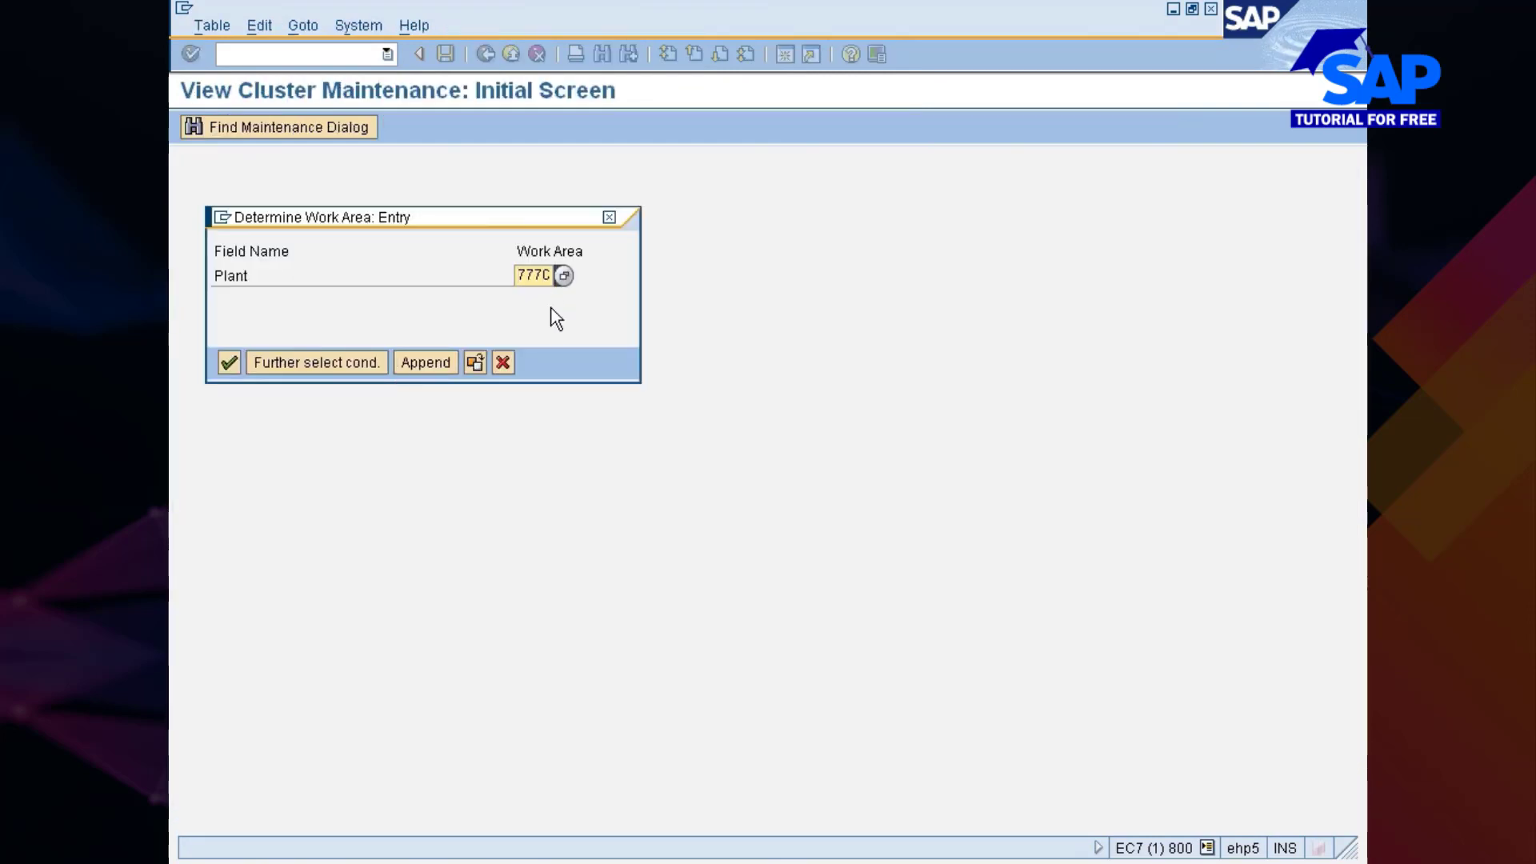
pyautogui.press('Delete')
pyautogui.write('P')
pyautogui.press('Return')
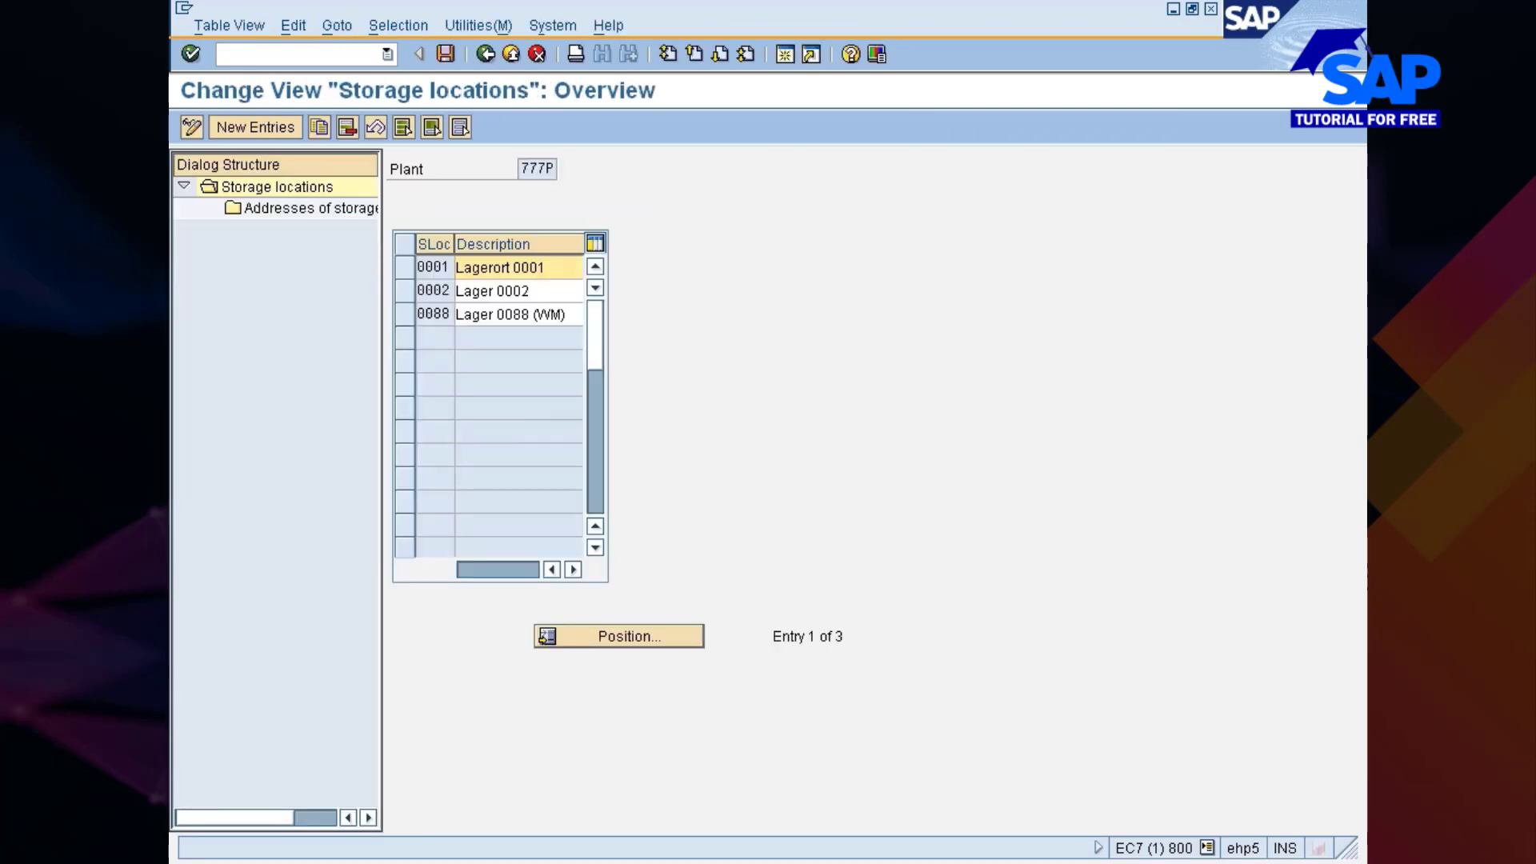
pyautogui.click(403, 312)
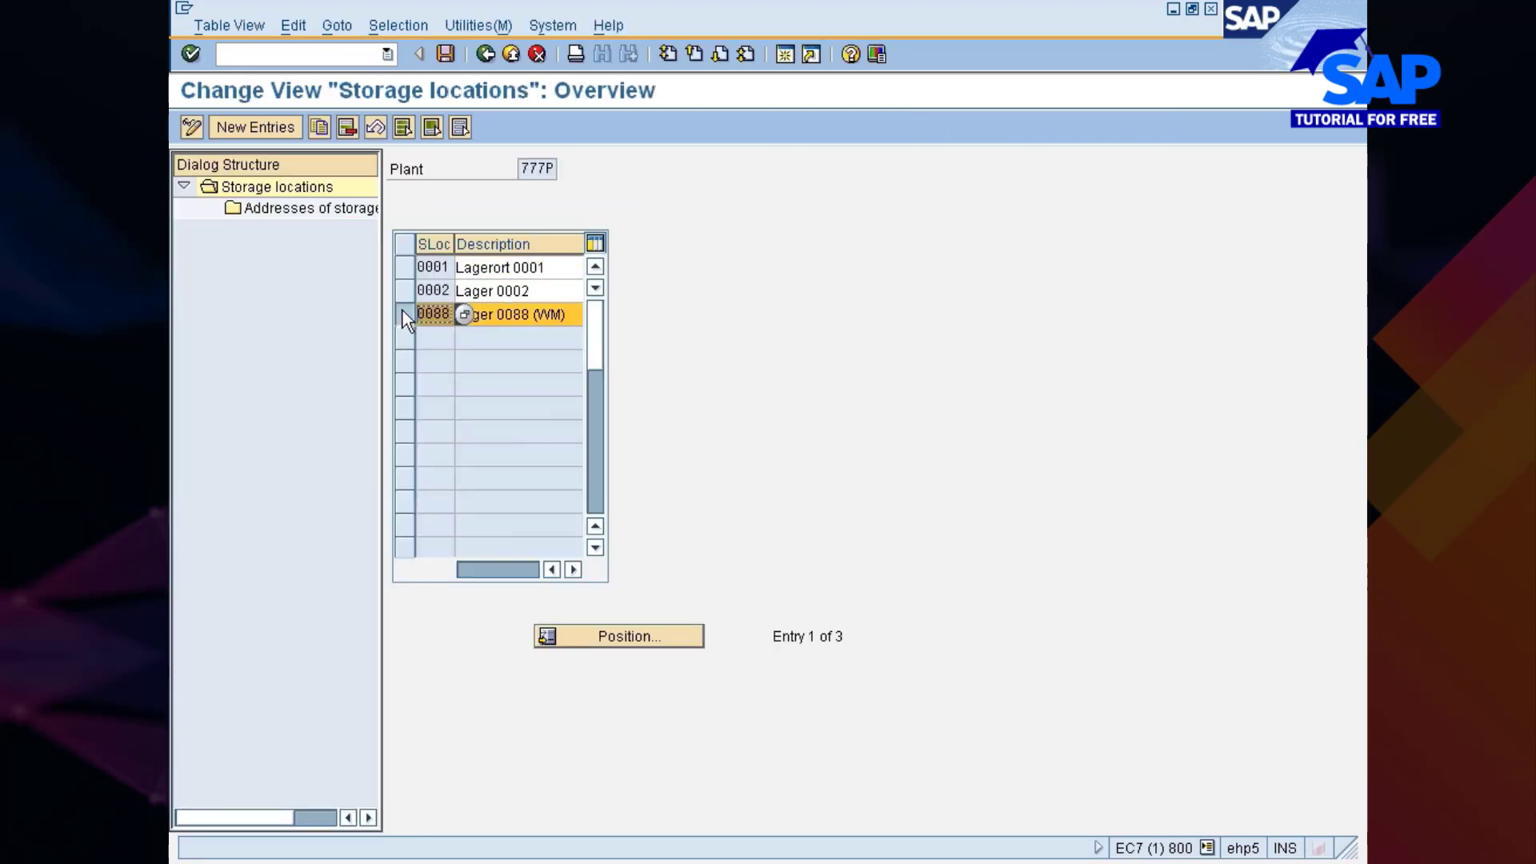
pyautogui.click(345, 128)
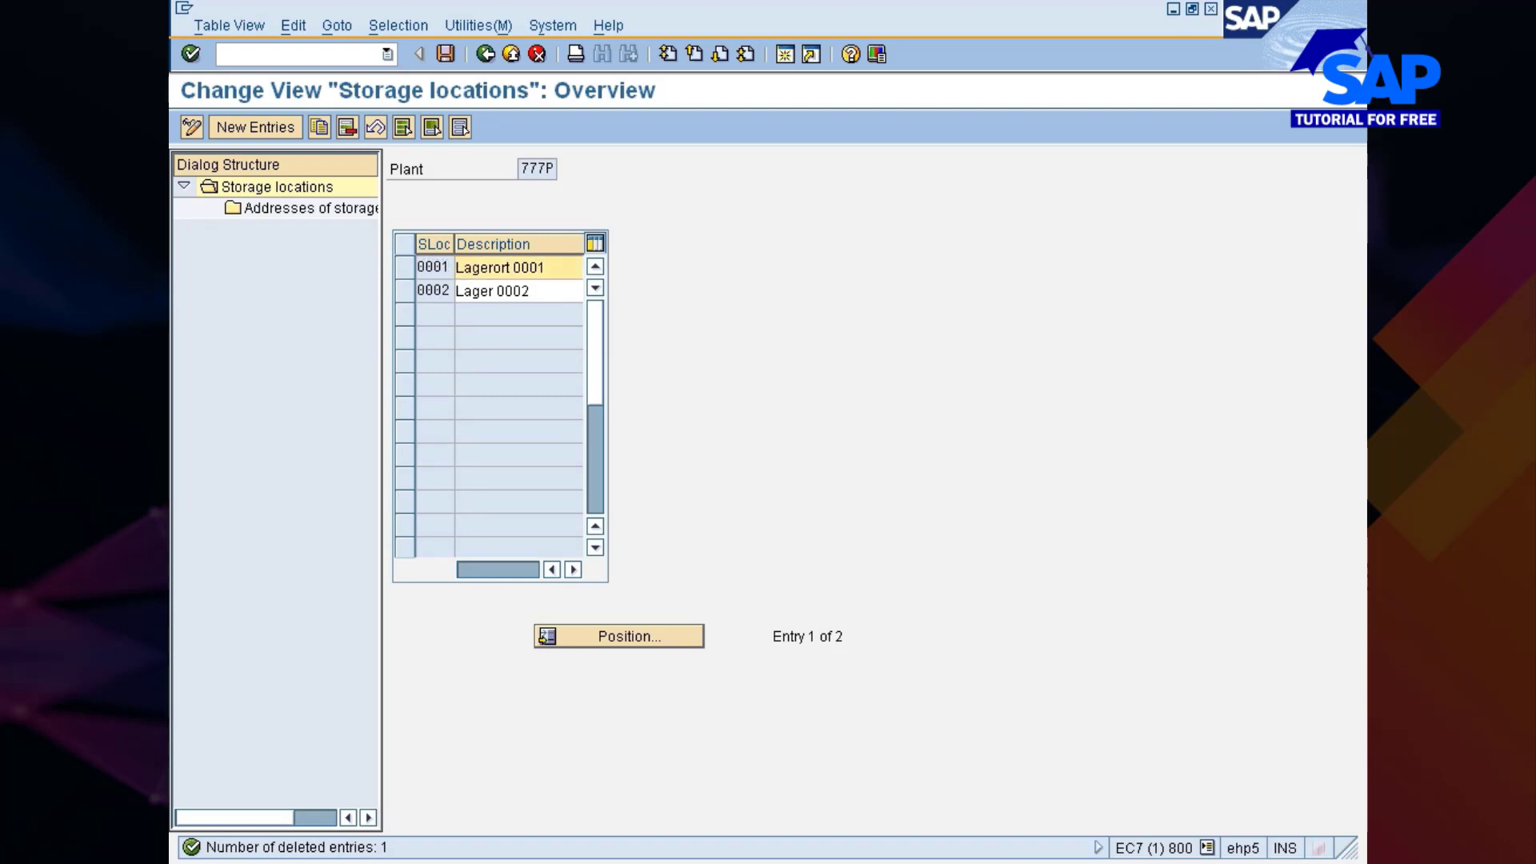
# - Change the description of plant 777P's storage location 0001 to "Raw Matl Sloc"
pyautogui.press('BackSpace')
pyautogui.press('BackSpace')
pyautogui.press('BackSpace')
pyautogui.press('BackSpace')
pyautogui.press('BackSpace')
pyautogui.press('BackSpace')
pyautogui.press('BackSpace')
pyautogui.press('BackSpace')
pyautogui.press('BackSpace')
pyautogui.press('BackSpace')
pyautogui.press('BackSpace')
pyautogui.press('BackSpace')
pyautogui.press('BackSpace')
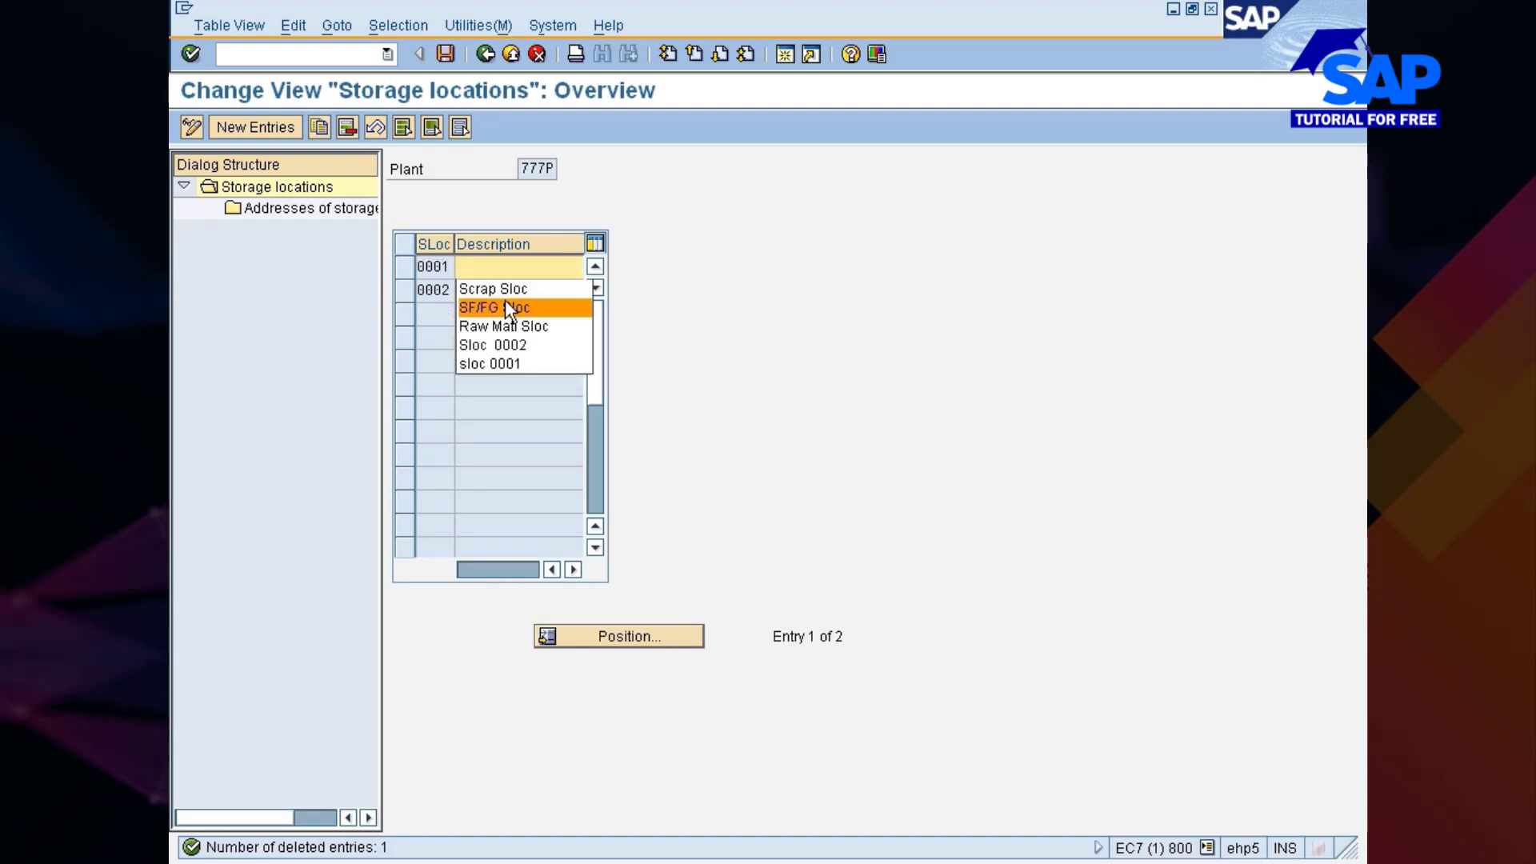
pyautogui.click(504, 326)
# - Change the description of plant 777P's storage location 0002 to "SF/FG Sloc"
pyautogui.press('Tab')
pyautogui.press('BackSpace')
pyautogui.press('BackSpace')
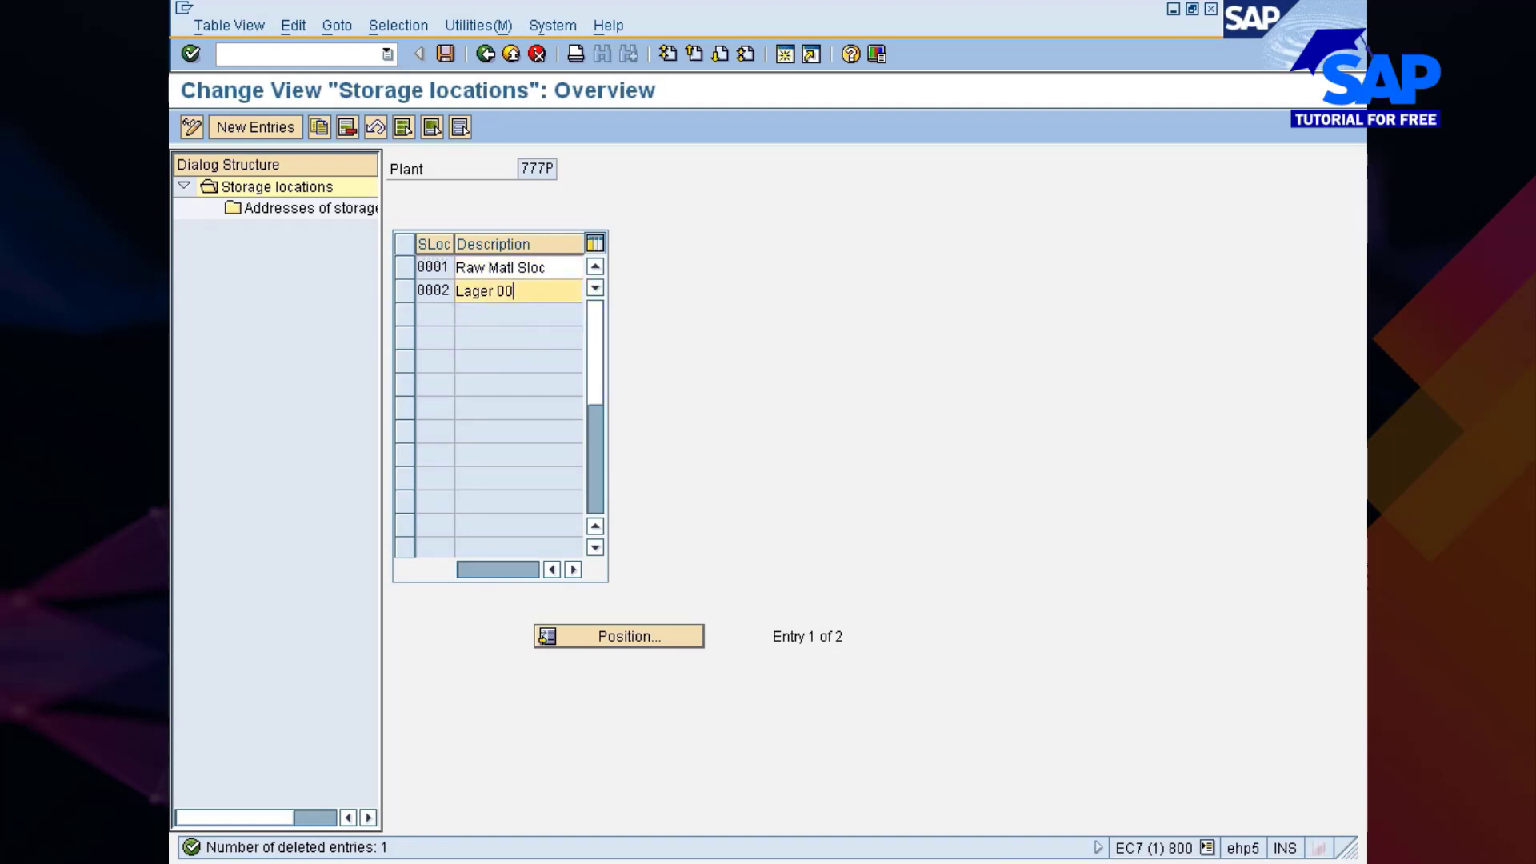
pyautogui.press('BackSpace')
pyautogui.press('BackSpace')
pyautogui.press('BackSpace')
pyautogui.press('BackSpace')
pyautogui.press('BackSpace')
pyautogui.press('BackSpace')
pyautogui.press('BackSpace')
pyautogui.press('BackSpace')
pyautogui.click(504, 331)
pyautogui.press('Return')
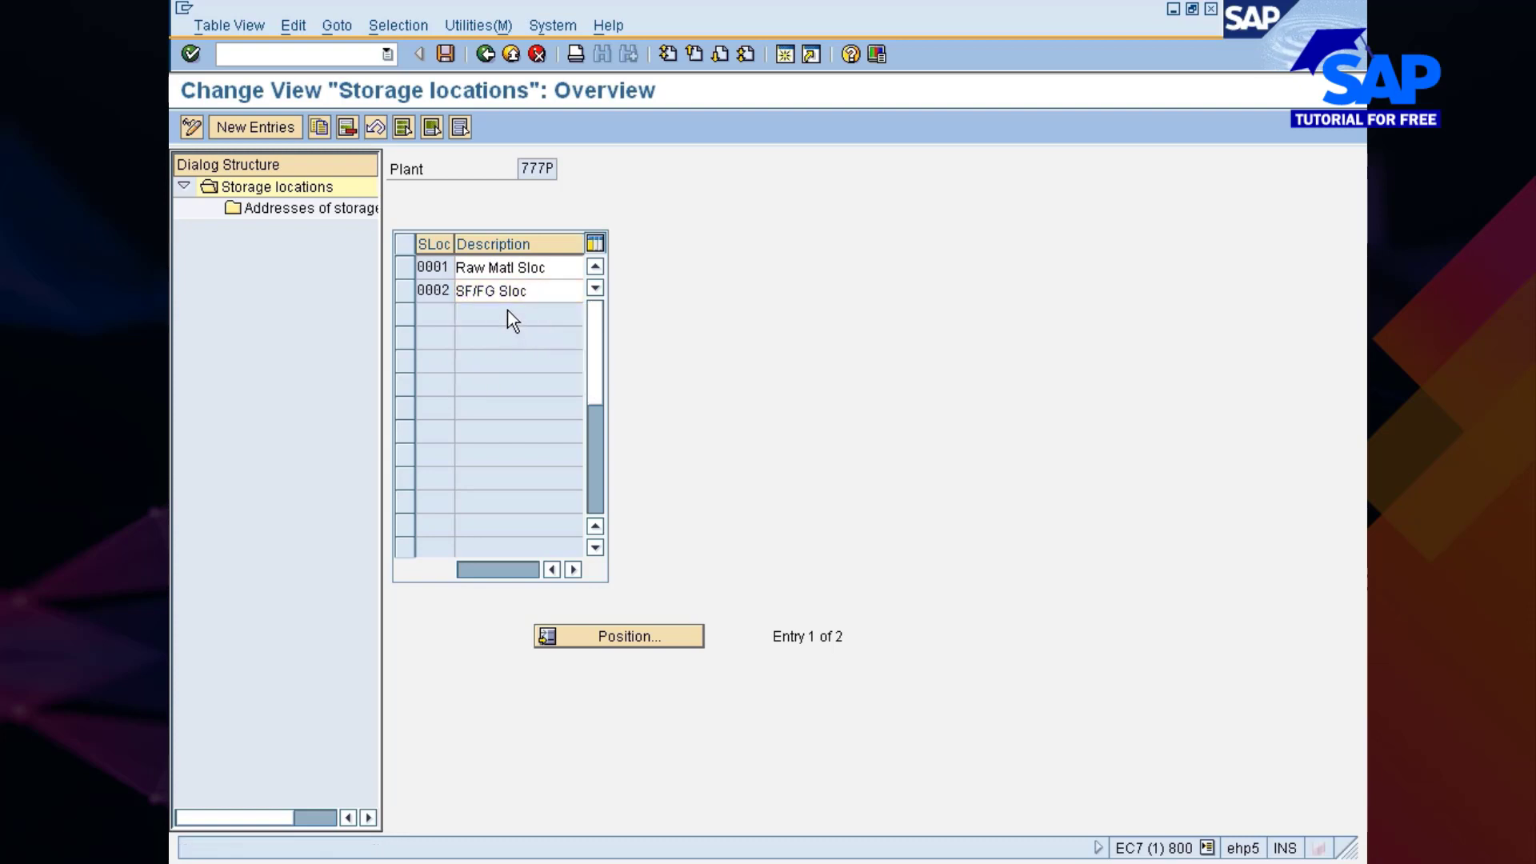
# - Save plant 777P's storage locations under the "Nissan changes" customizing request and return to the implementation guide
pyautogui.hotkey('ctrl', 's')
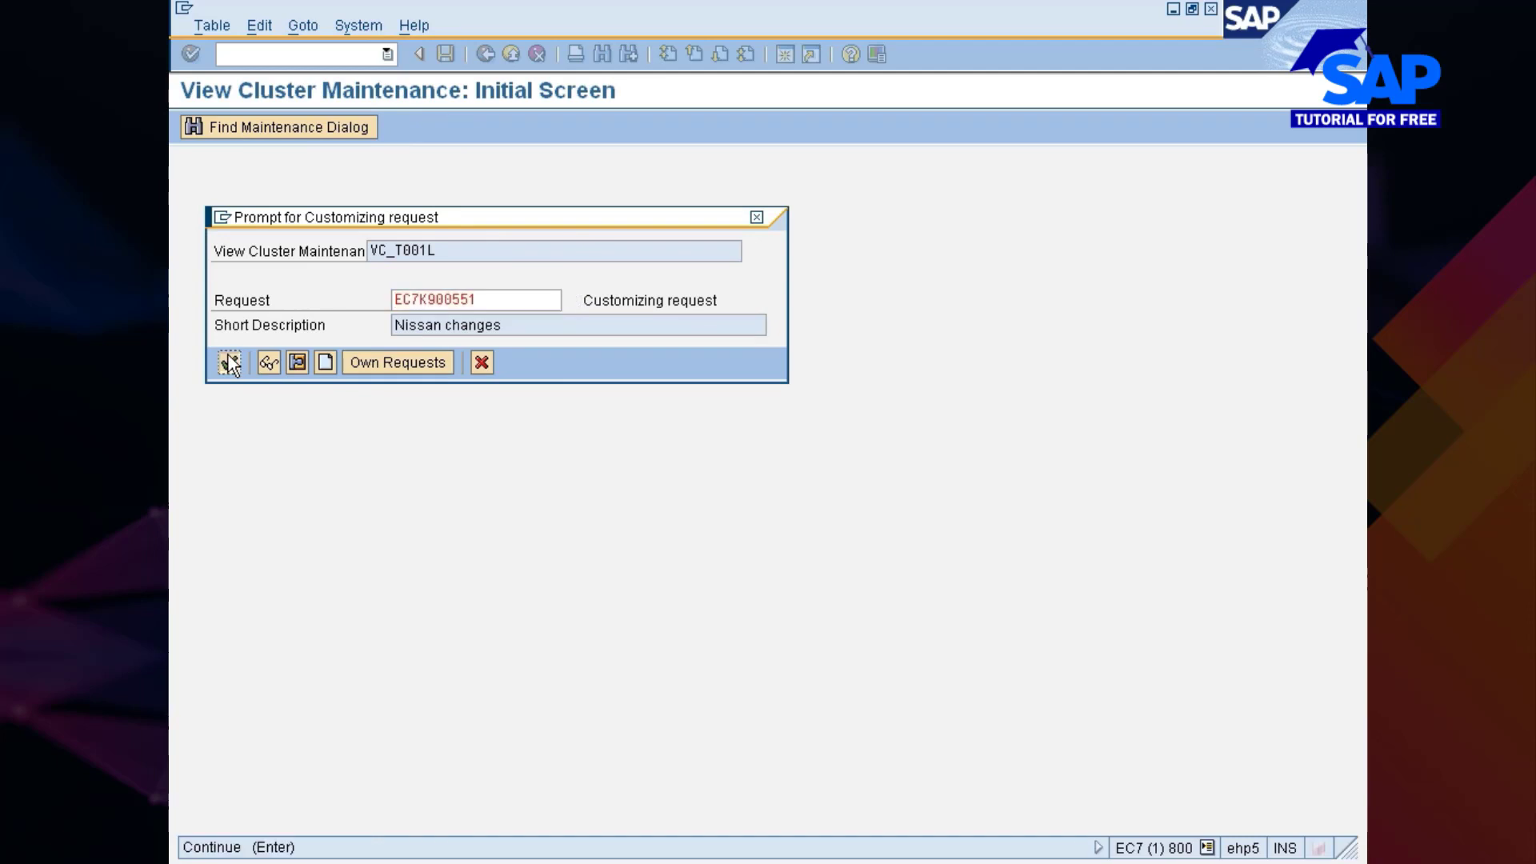
pyautogui.click(229, 363)
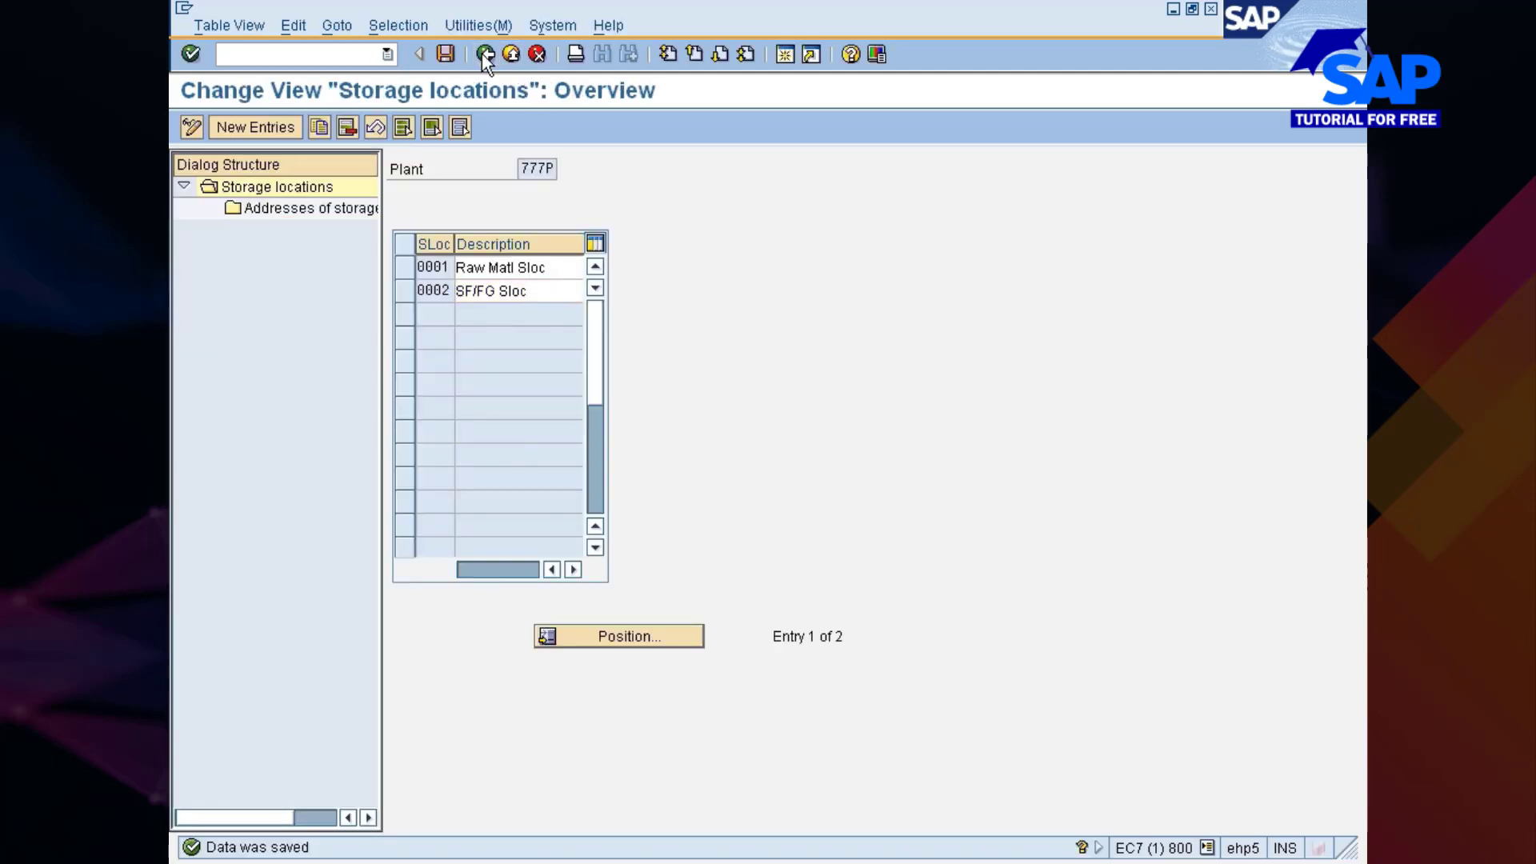
pyautogui.click(485, 54)
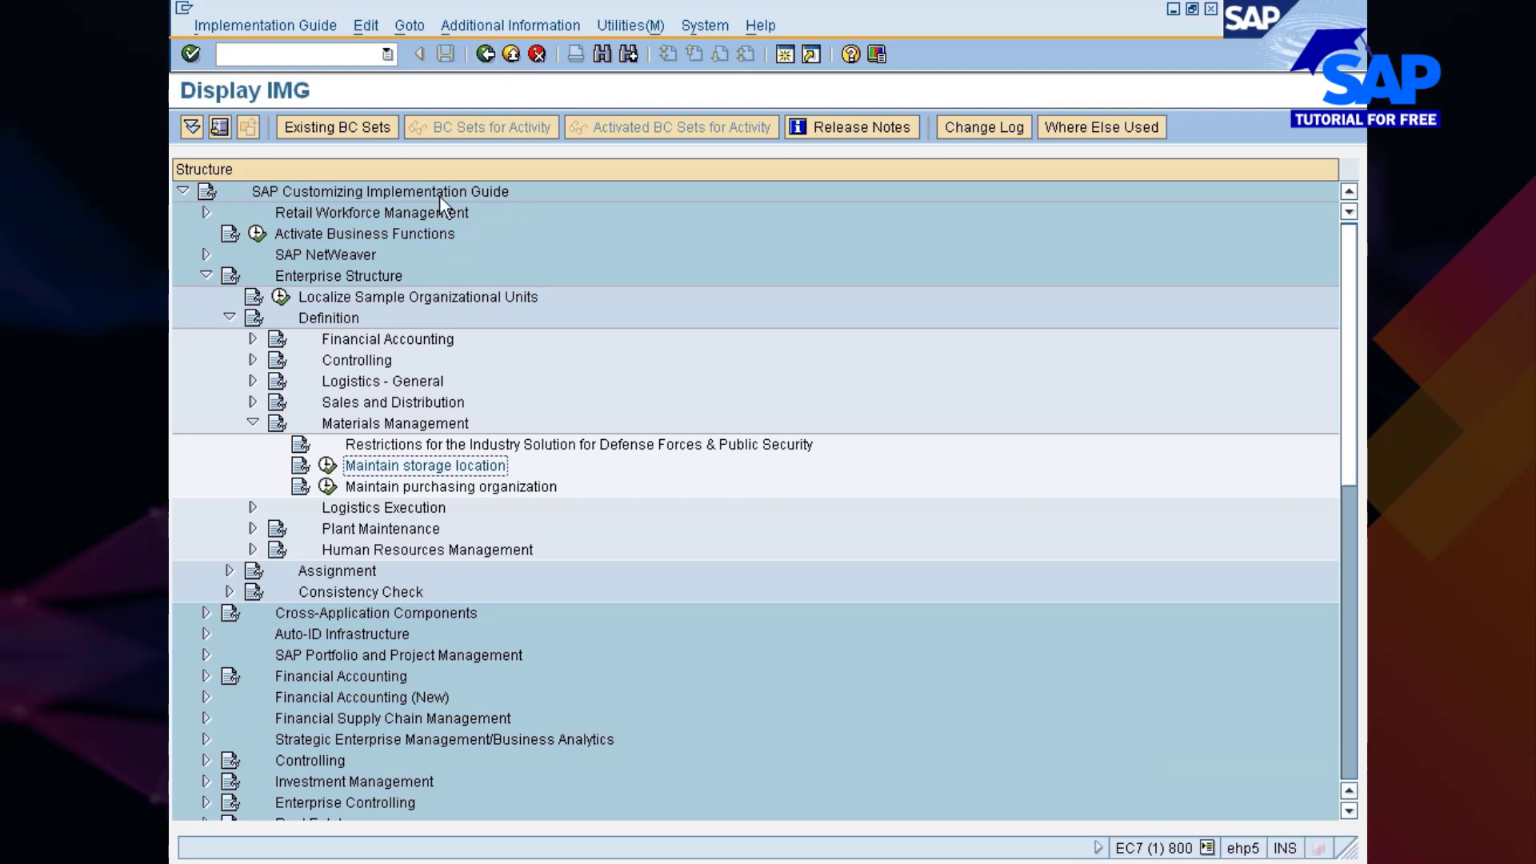
# - Open the purchasing organization maintenance under Materials Management in the enterprise structure definition
pyautogui.scroll(-4, 576, 292)
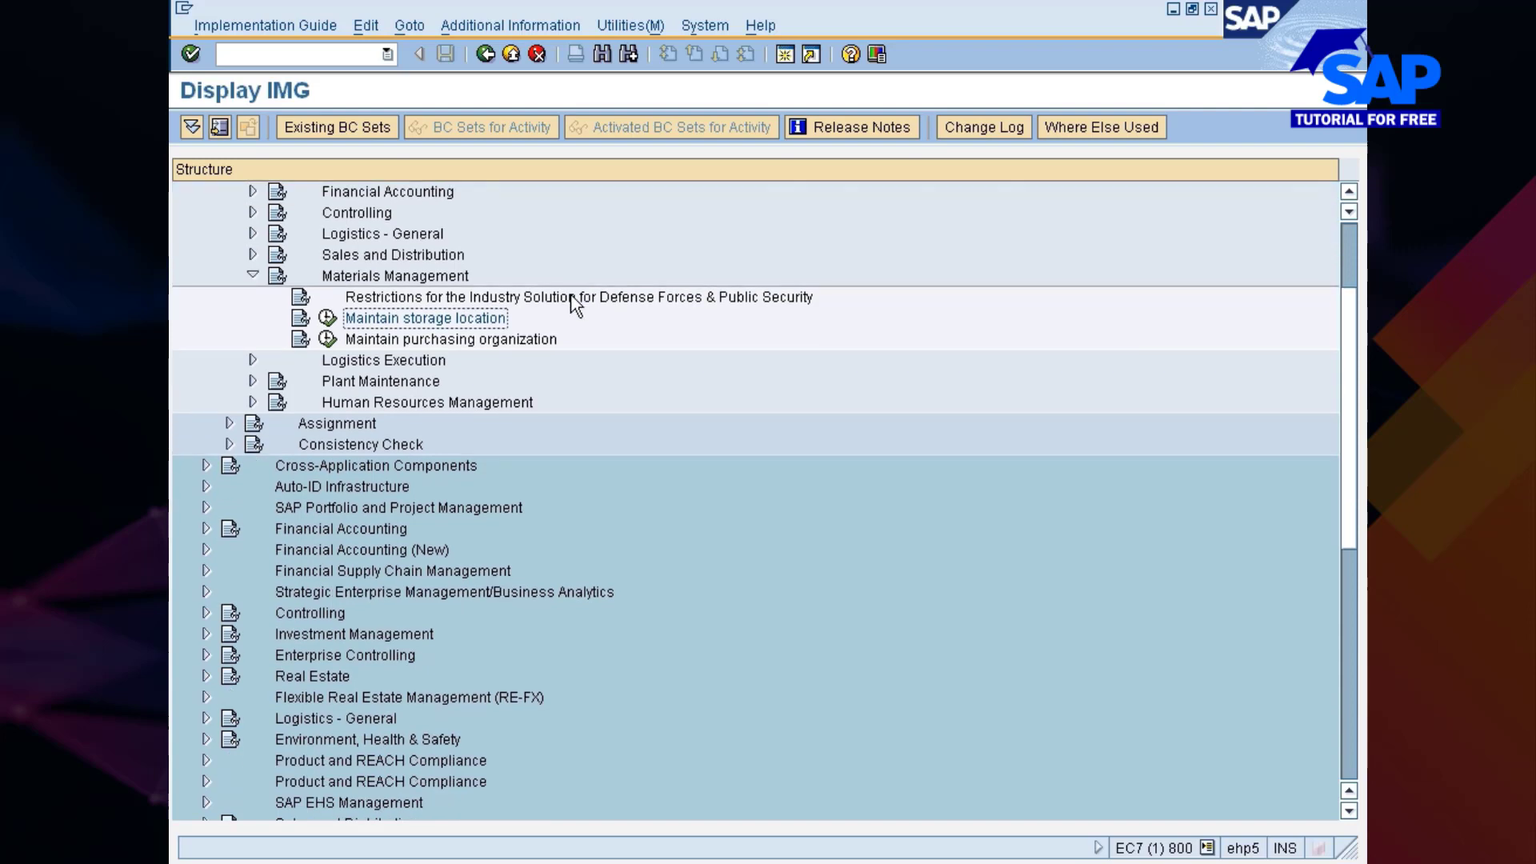
pyautogui.click(399, 280)
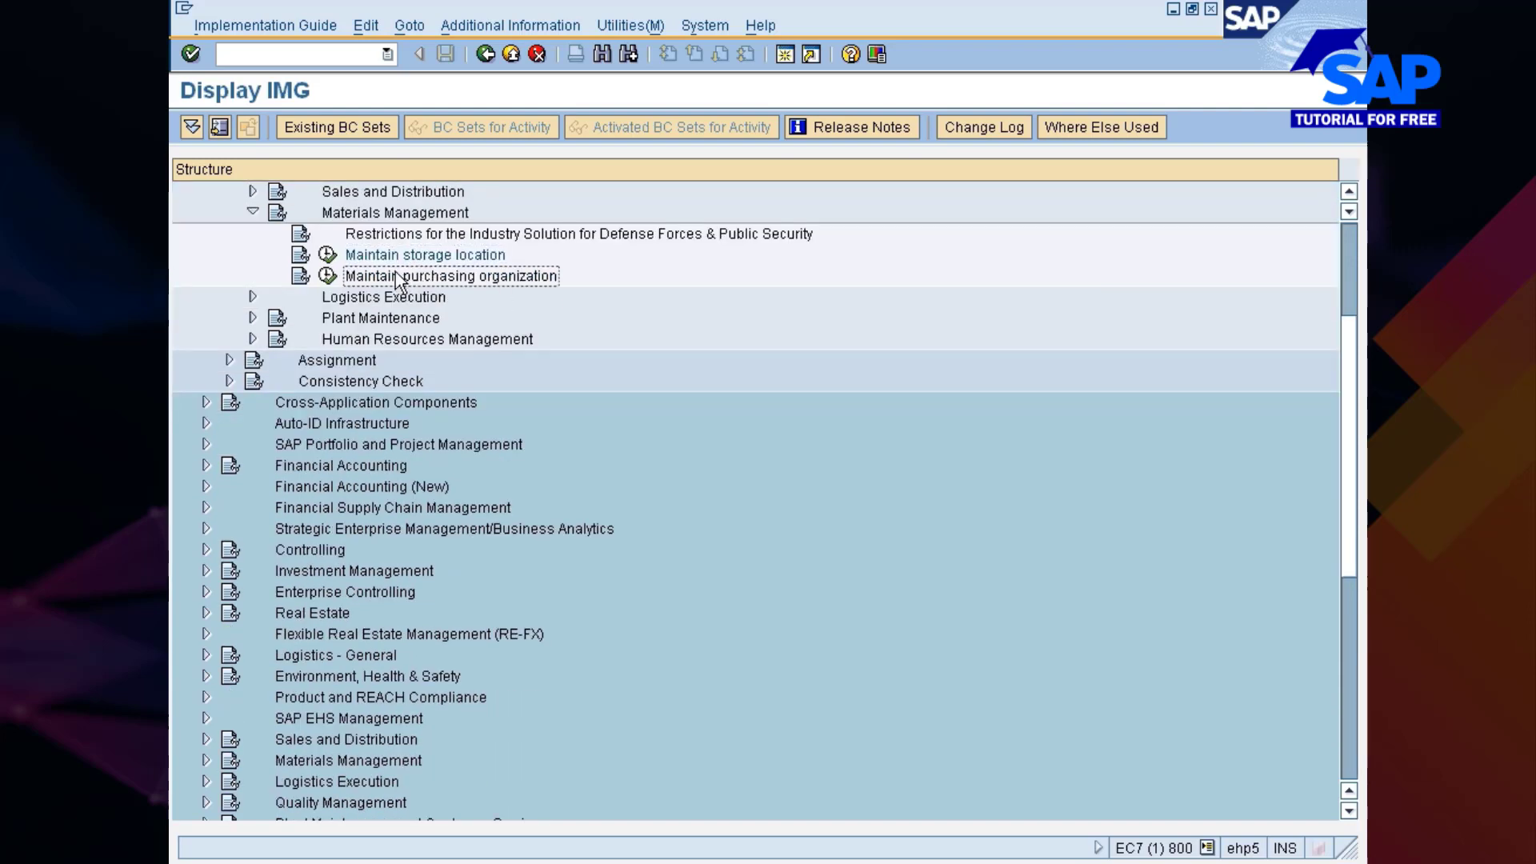
pyautogui.click(326, 277)
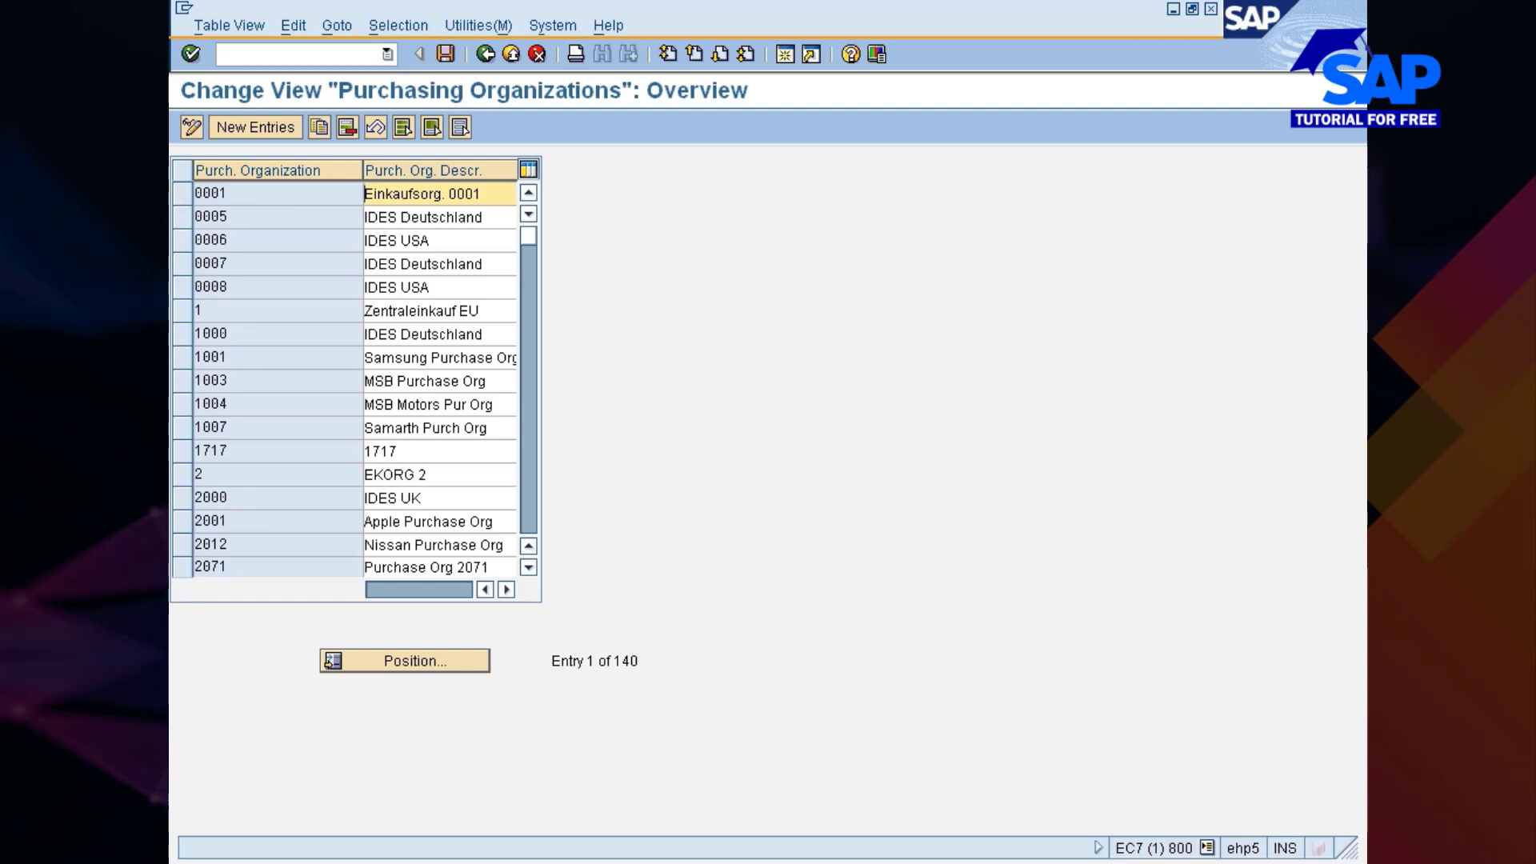
pyautogui.doubleClick(1080, 863)
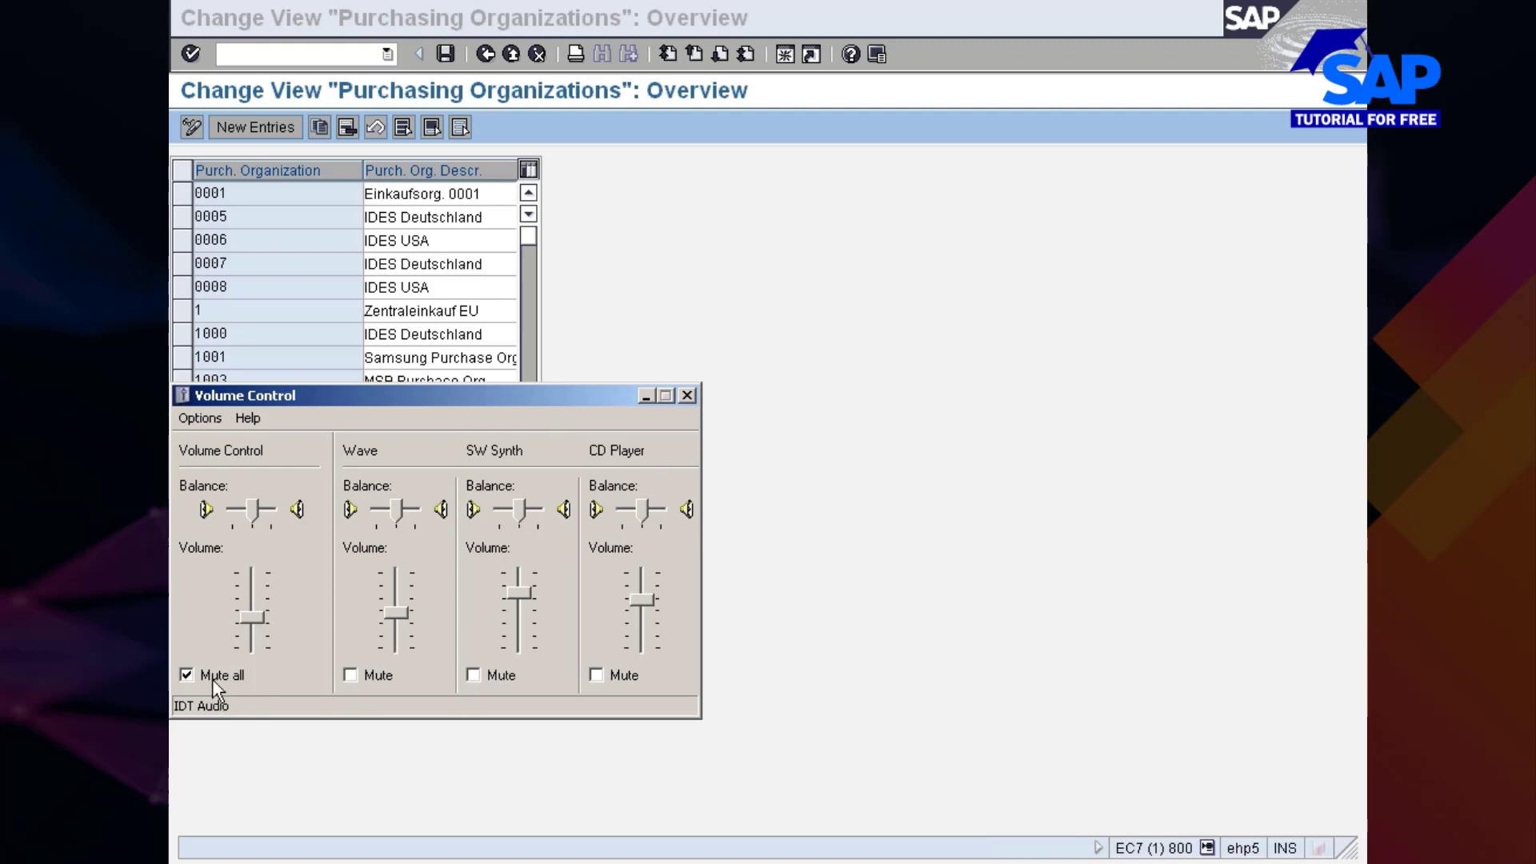
pyautogui.click(686, 395)
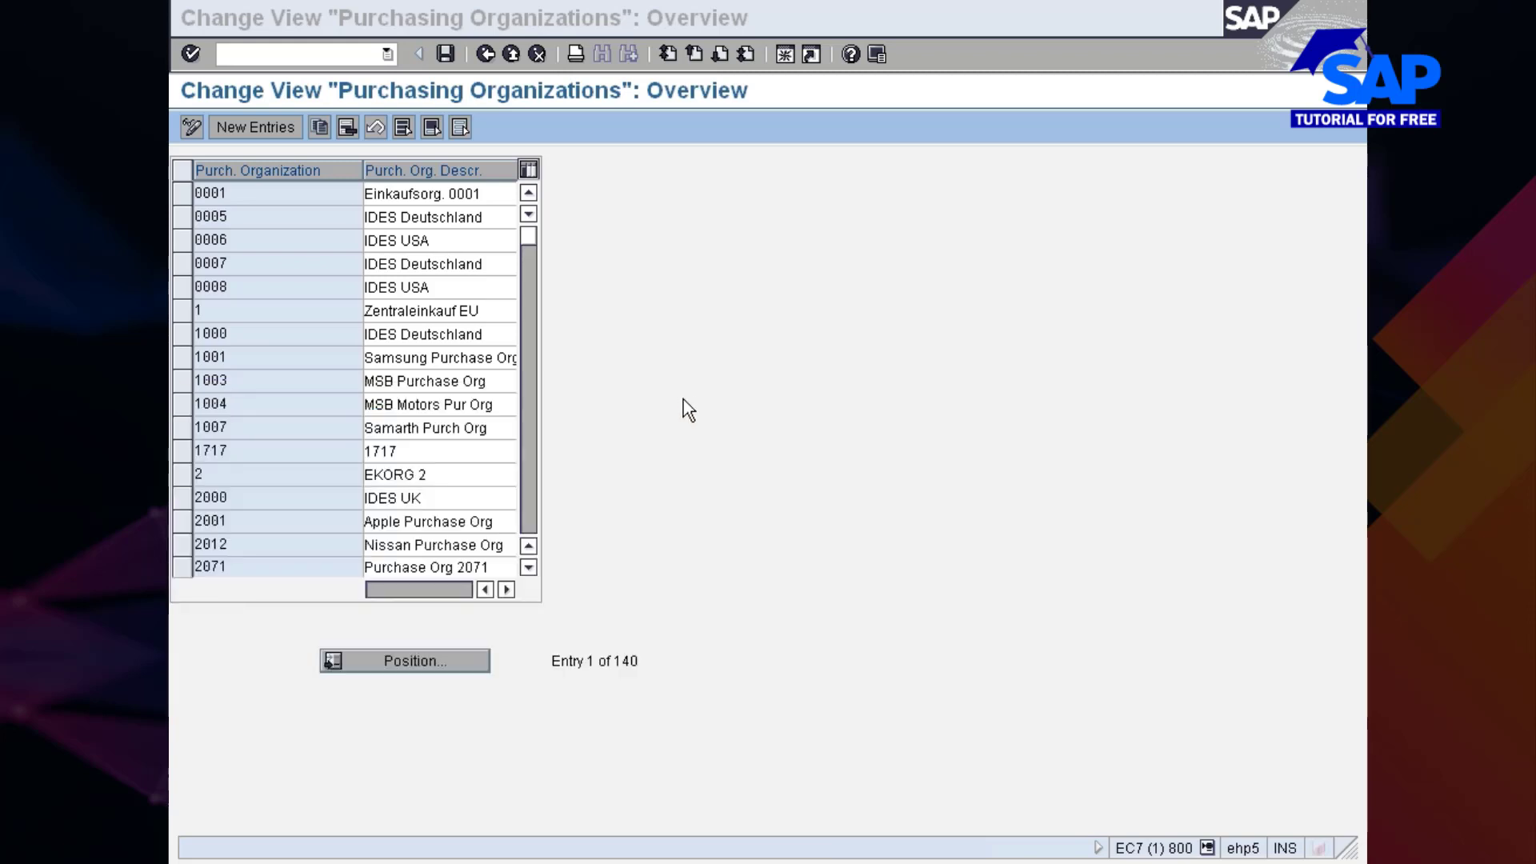
pyautogui.click(748, 414)
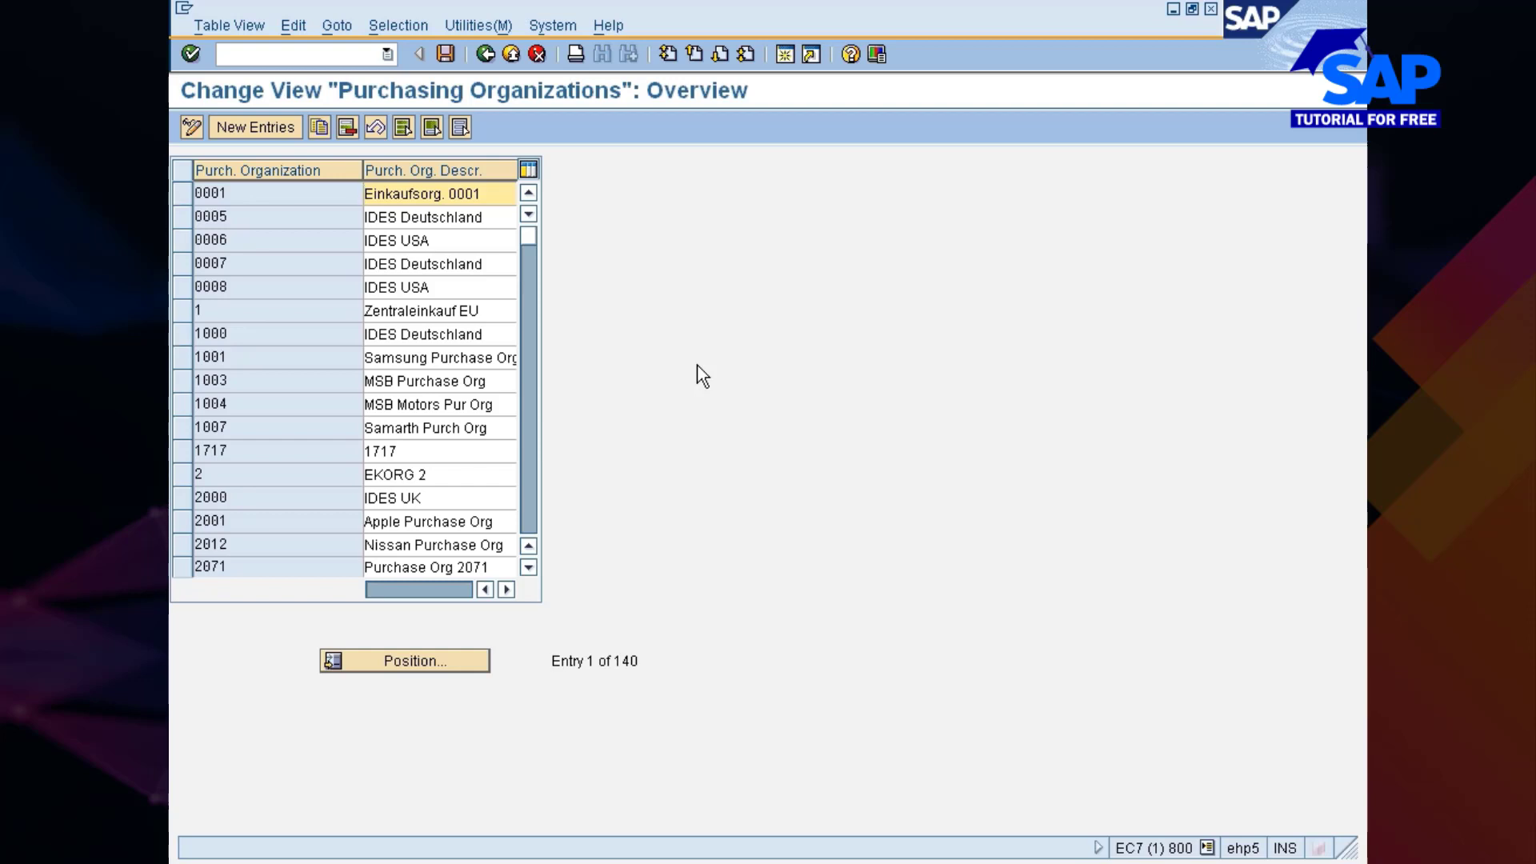
# - Copy purchasing organization 0001 as a new purchasing organization with the code 777C
pyautogui.click(184, 196)
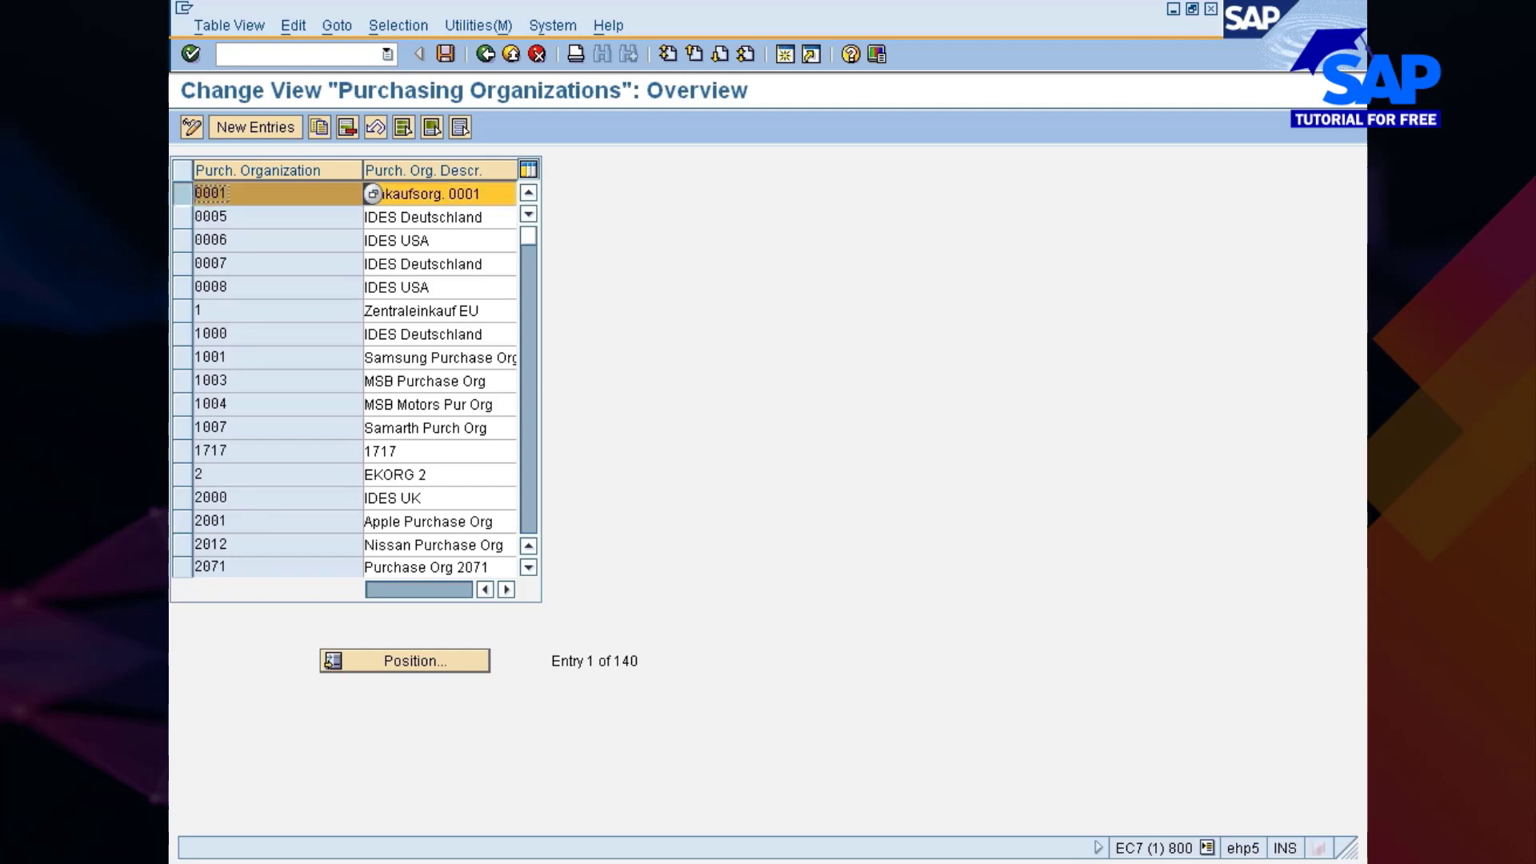
pyautogui.click(319, 127)
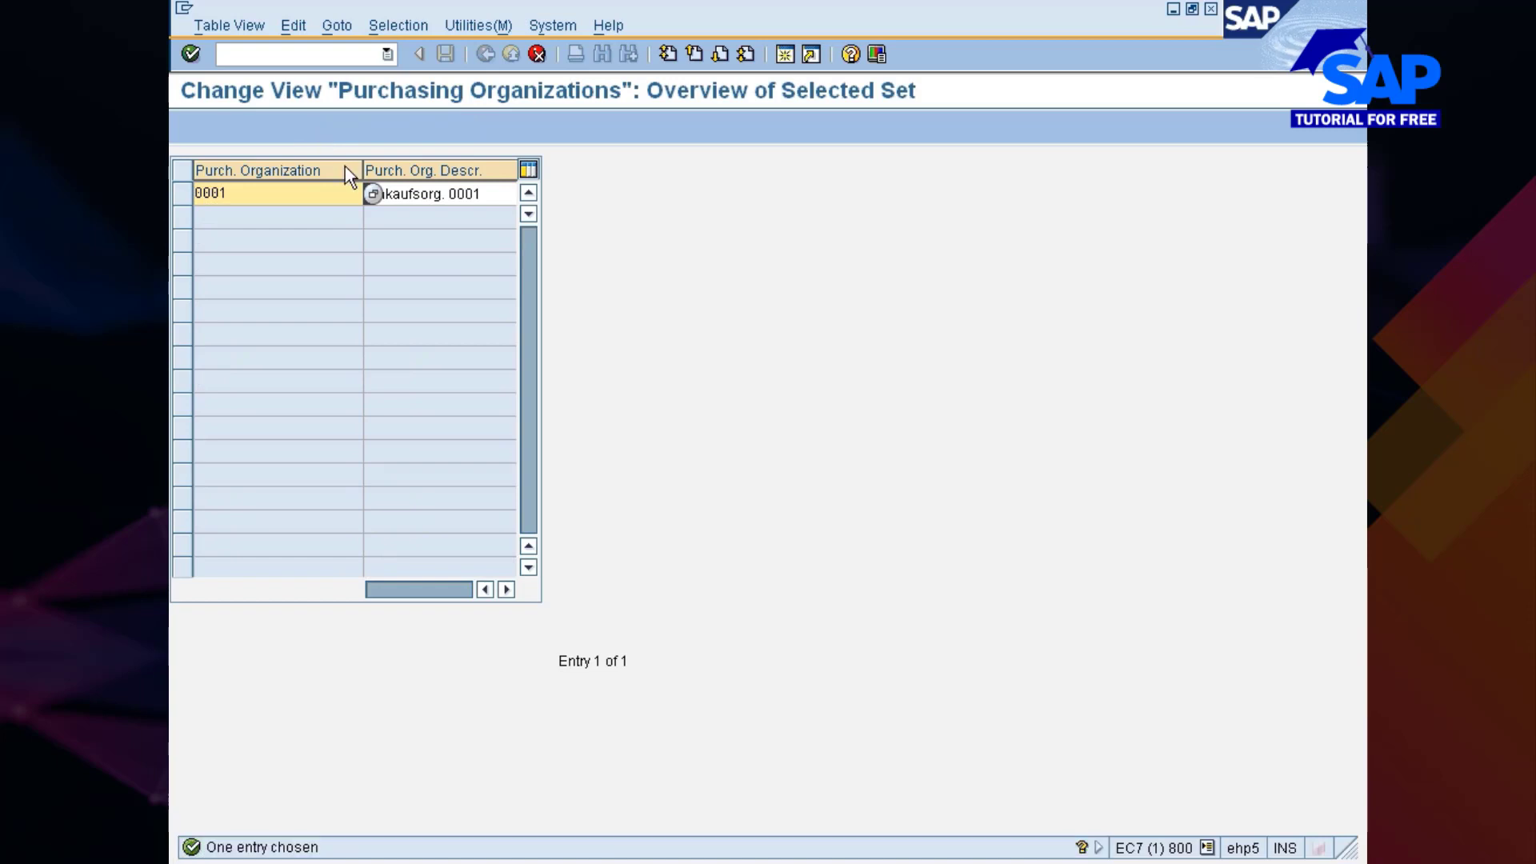
pyautogui.hotkey('shift', 'End')
pyautogui.press('Delete')
pyautogui.write('777C')
# - Describe purchasing organization 777C as "Nissan CC sp. Porg" and save it under the "Nissan changes" customizing request
pyautogui.press('Tab')
pyautogui.write('N')
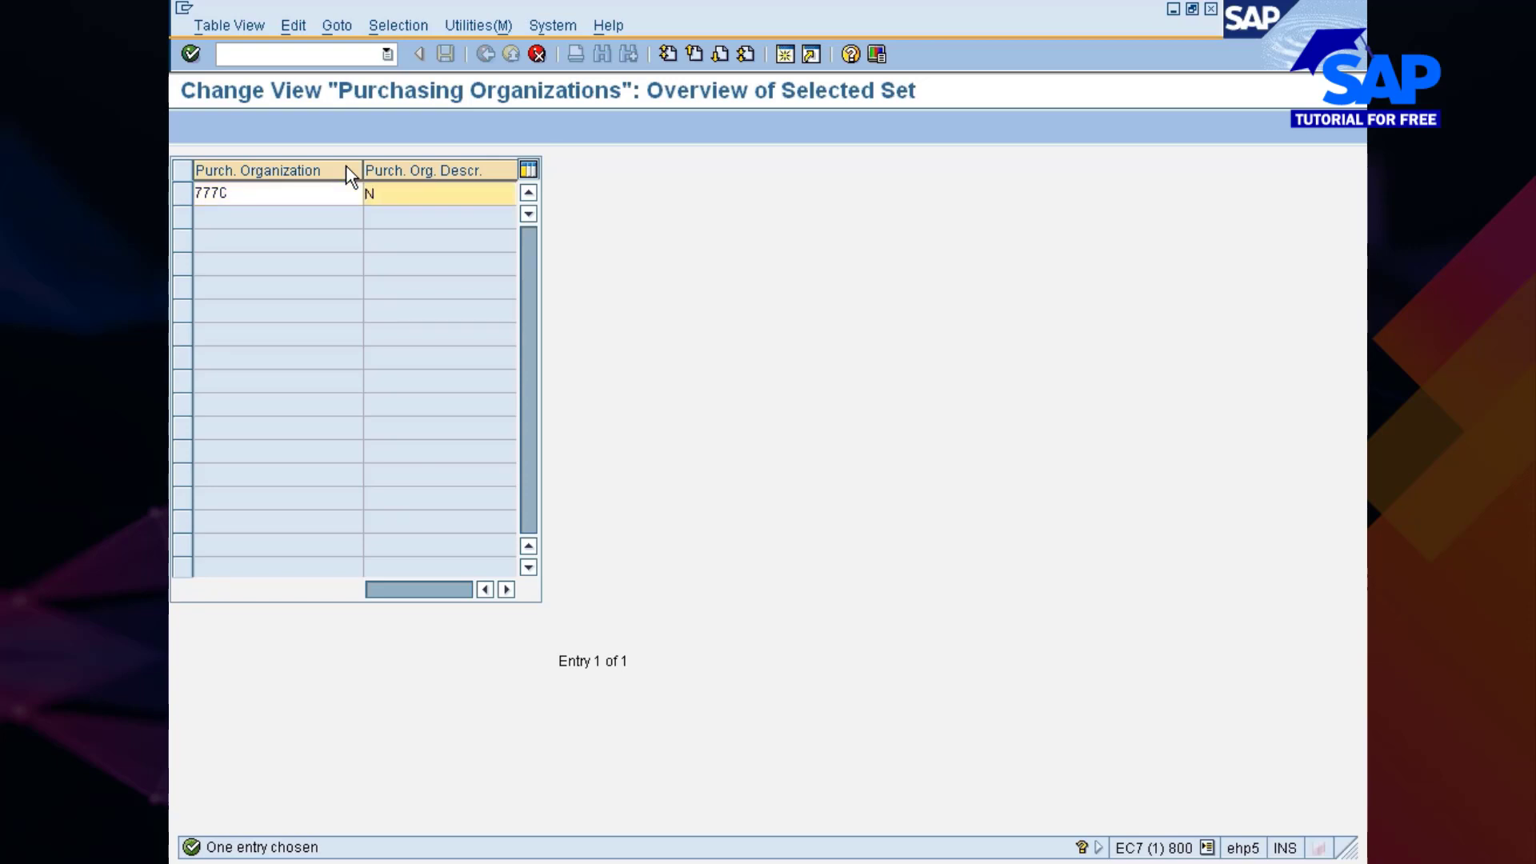
pyautogui.write('issan CC speciffic P')
pyautogui.hotkey('shift', 'Left')
pyautogui.hotkey('shift', 'Left')
pyautogui.hotkey('shift', 'Left')
pyautogui.hotkey('shift', 'Left')
pyautogui.hotkey('shift', 'Left')
pyautogui.hotkey('shift', 'Left')
pyautogui.hotkey('shift', 'Left')
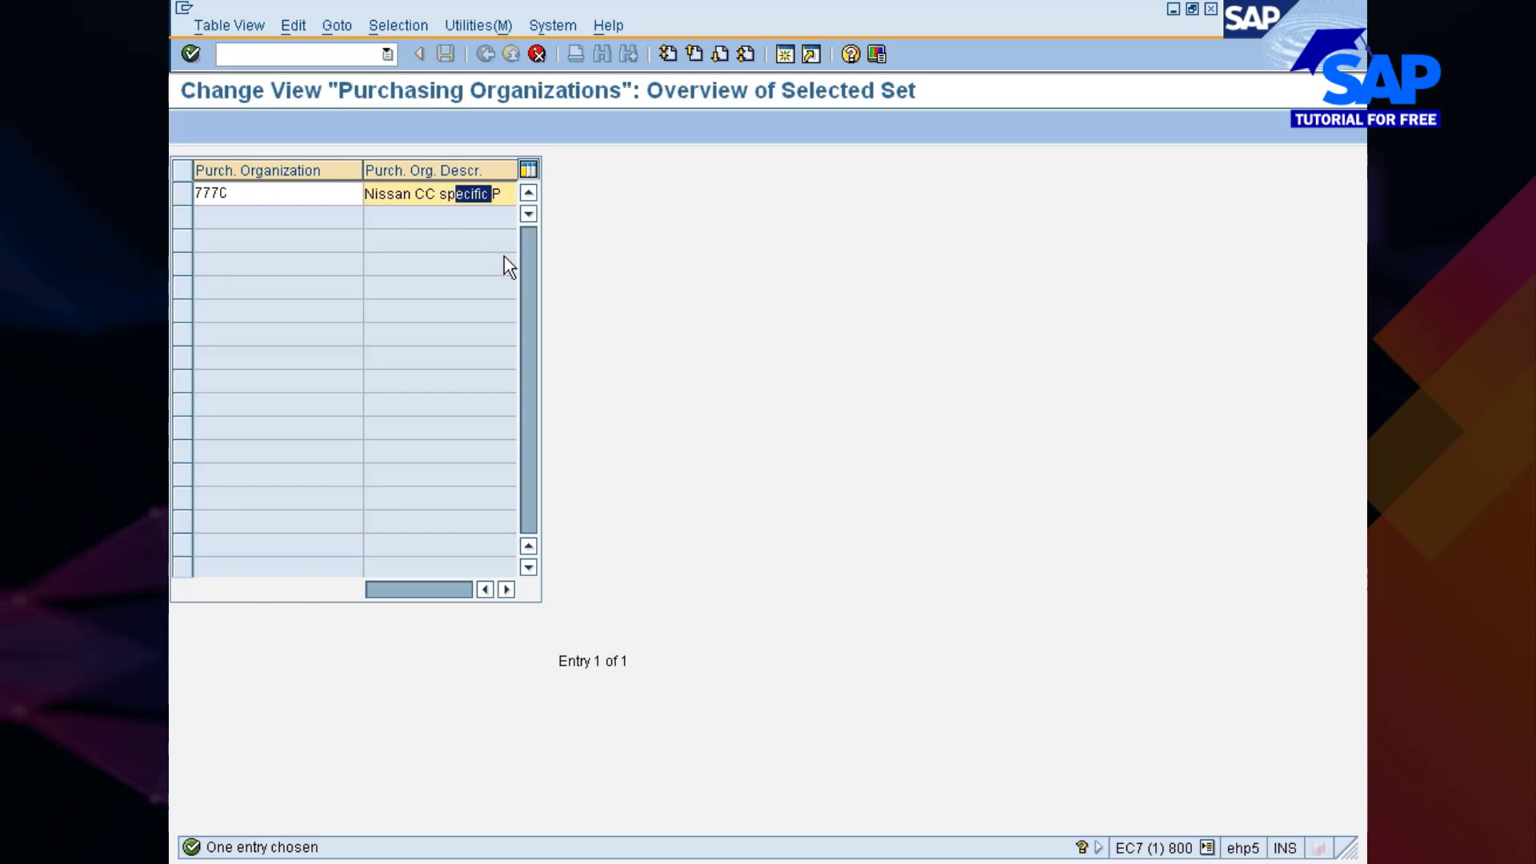
pyautogui.press('BackSpace')
pyautogui.write('. Porg')
pyautogui.press('Return')
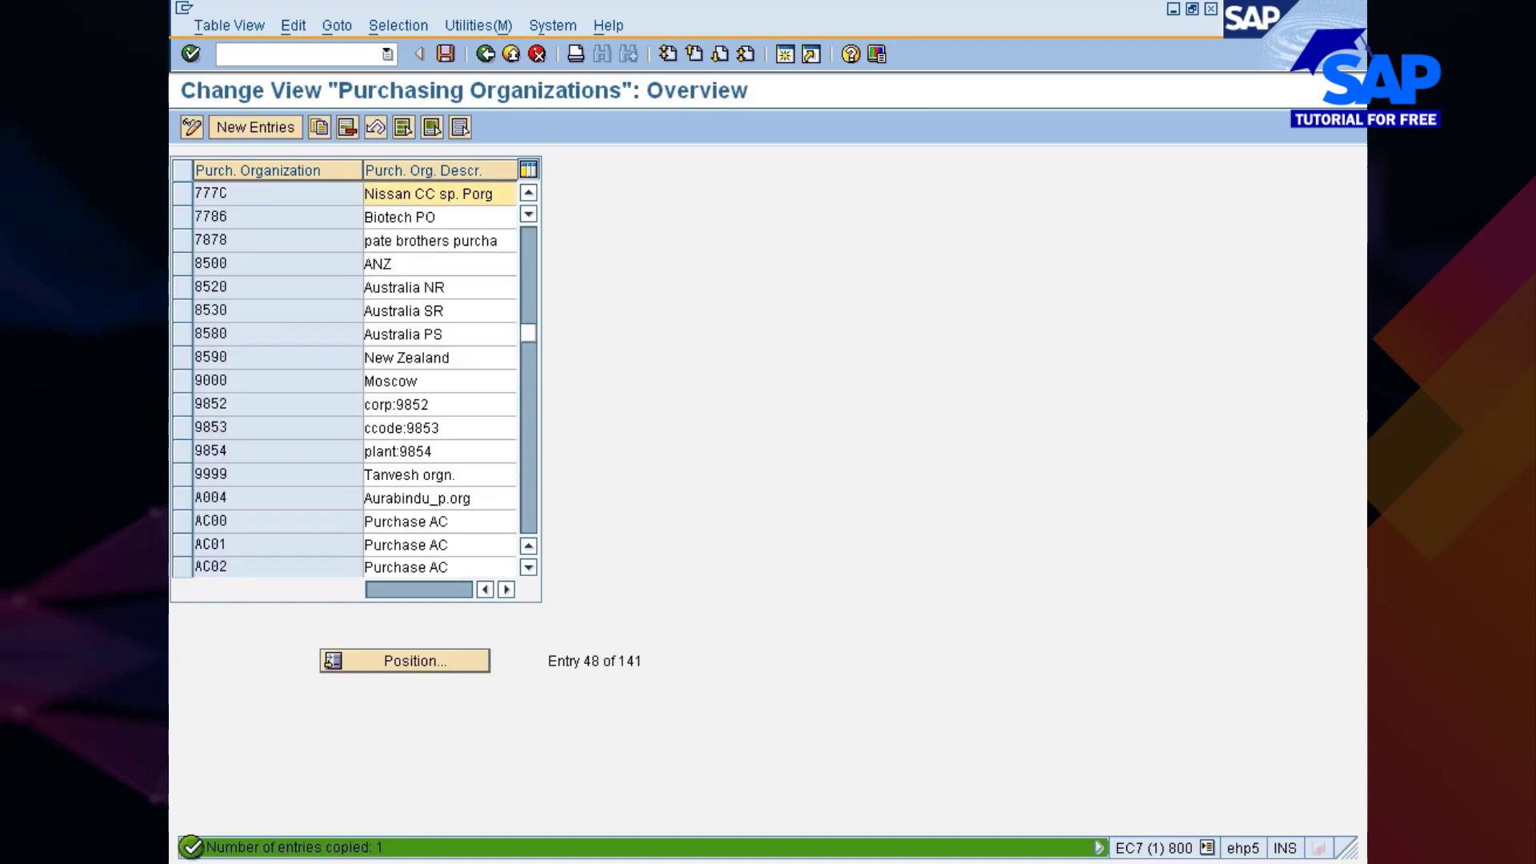
pyautogui.hotkey('ctrl', 's')
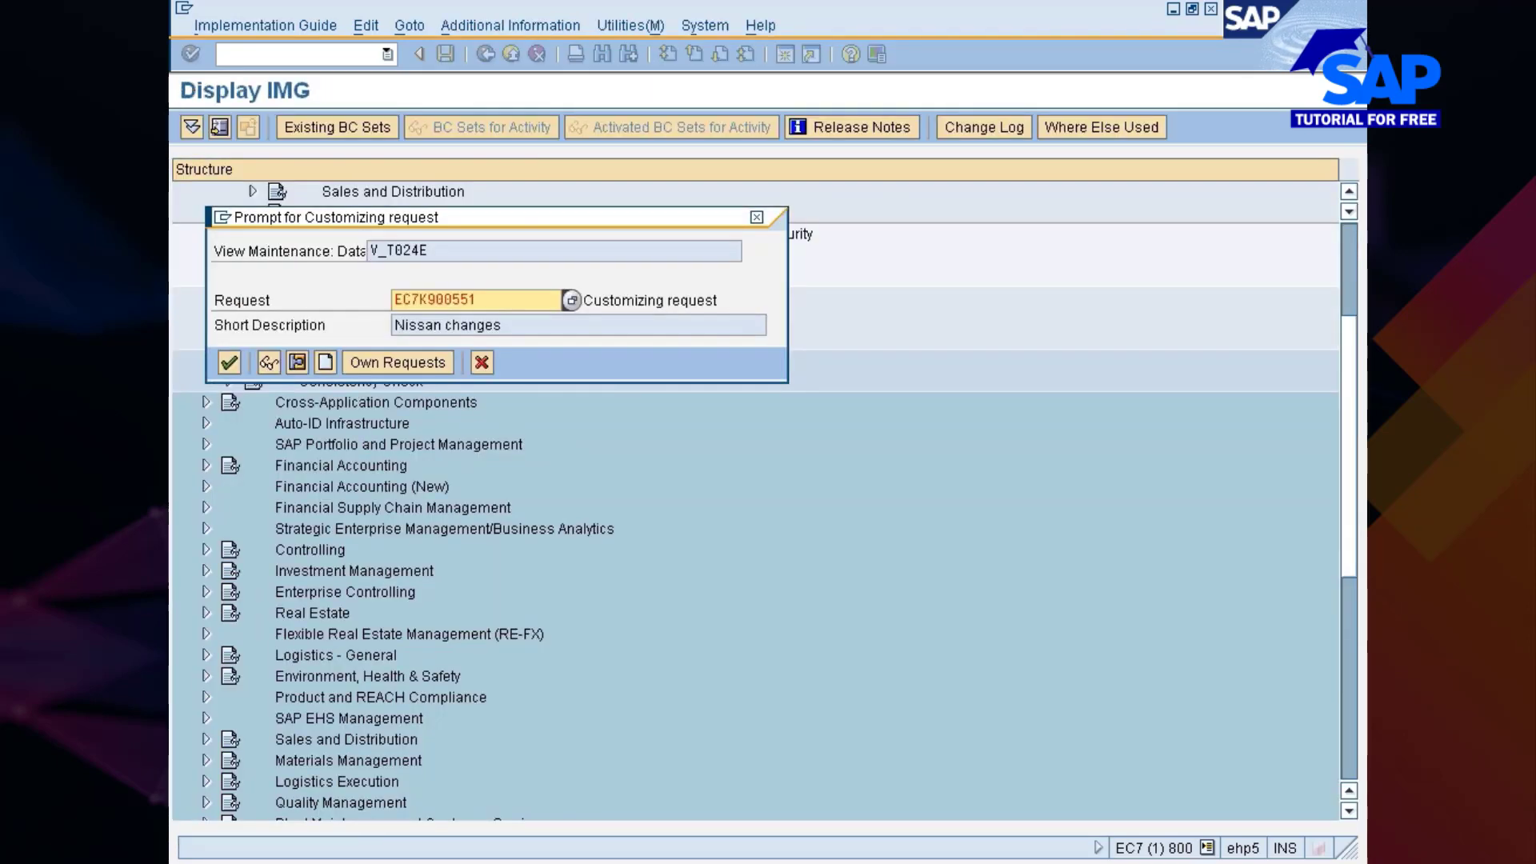
pyautogui.press('Return')
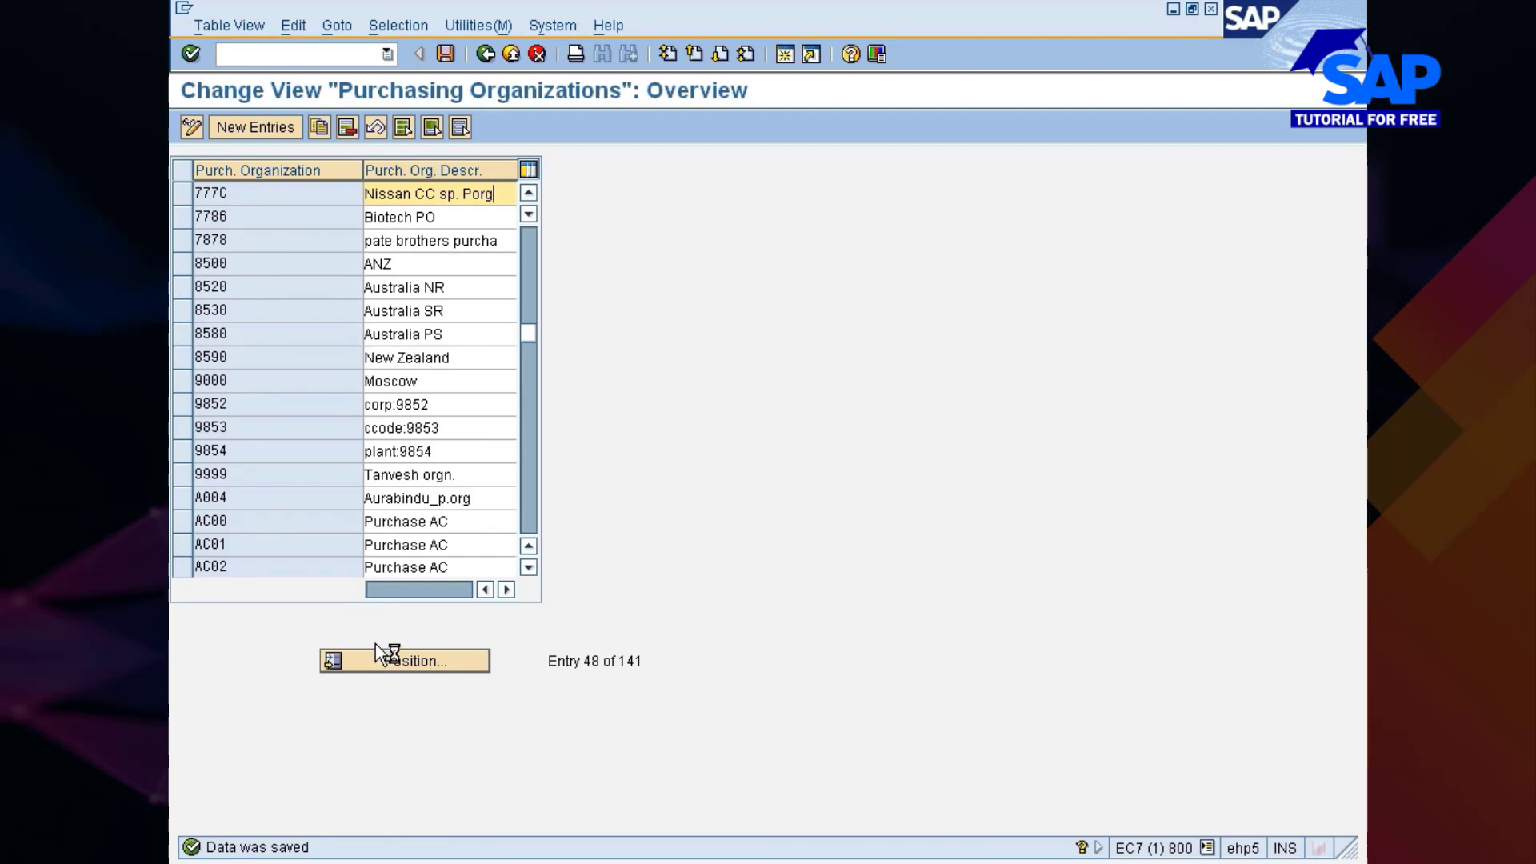
# - Find purchasing organization 0001 again and copy it as a new purchasing organization with the code 777G
pyautogui.click(388, 661)
pyautogui.write('0001')
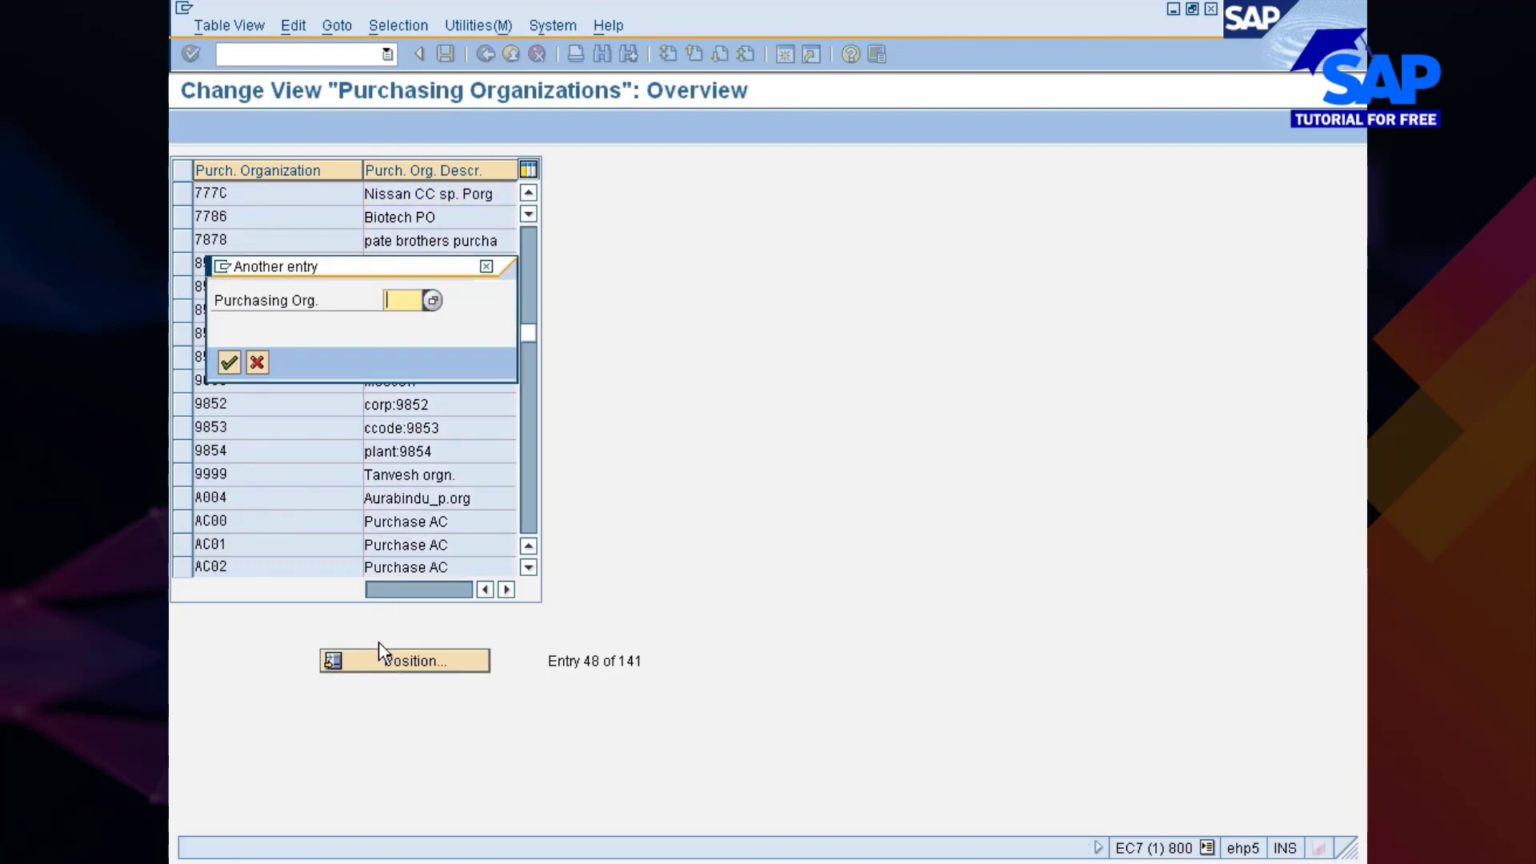
pyautogui.press('Return')
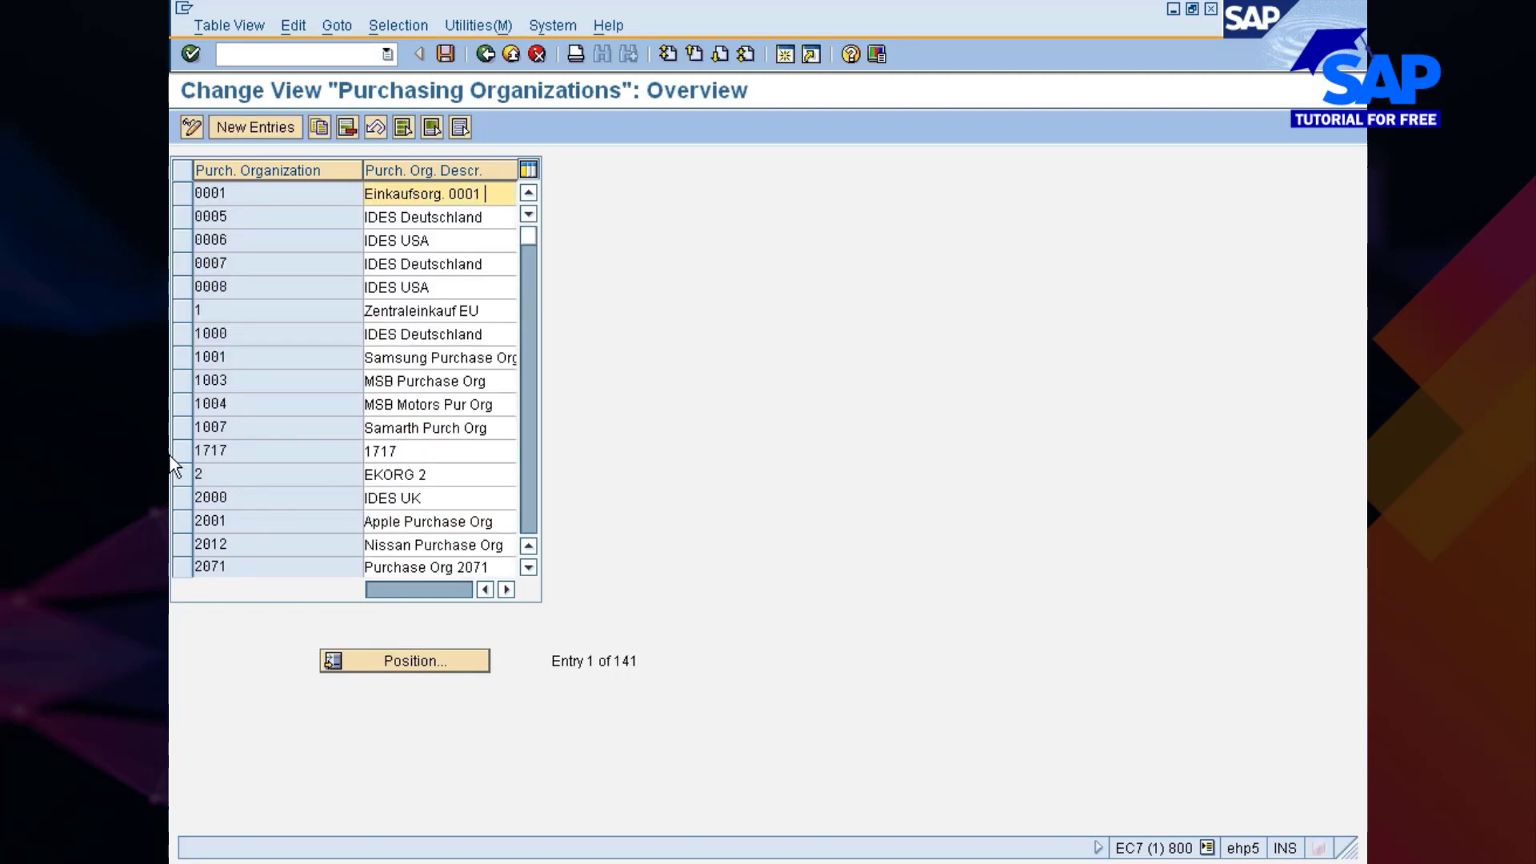
pyautogui.click(189, 197)
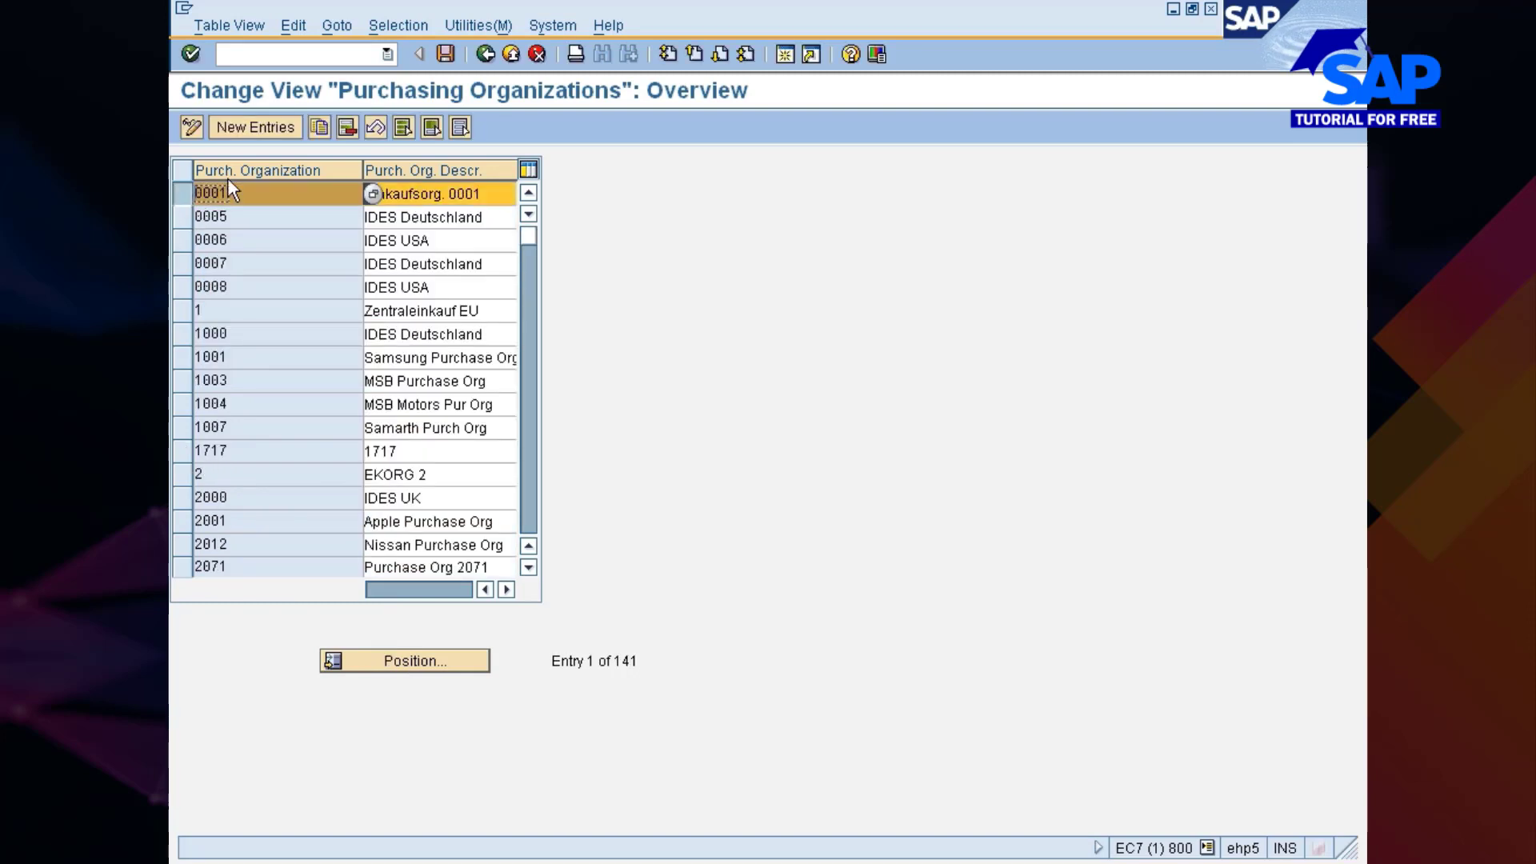
pyautogui.click(318, 128)
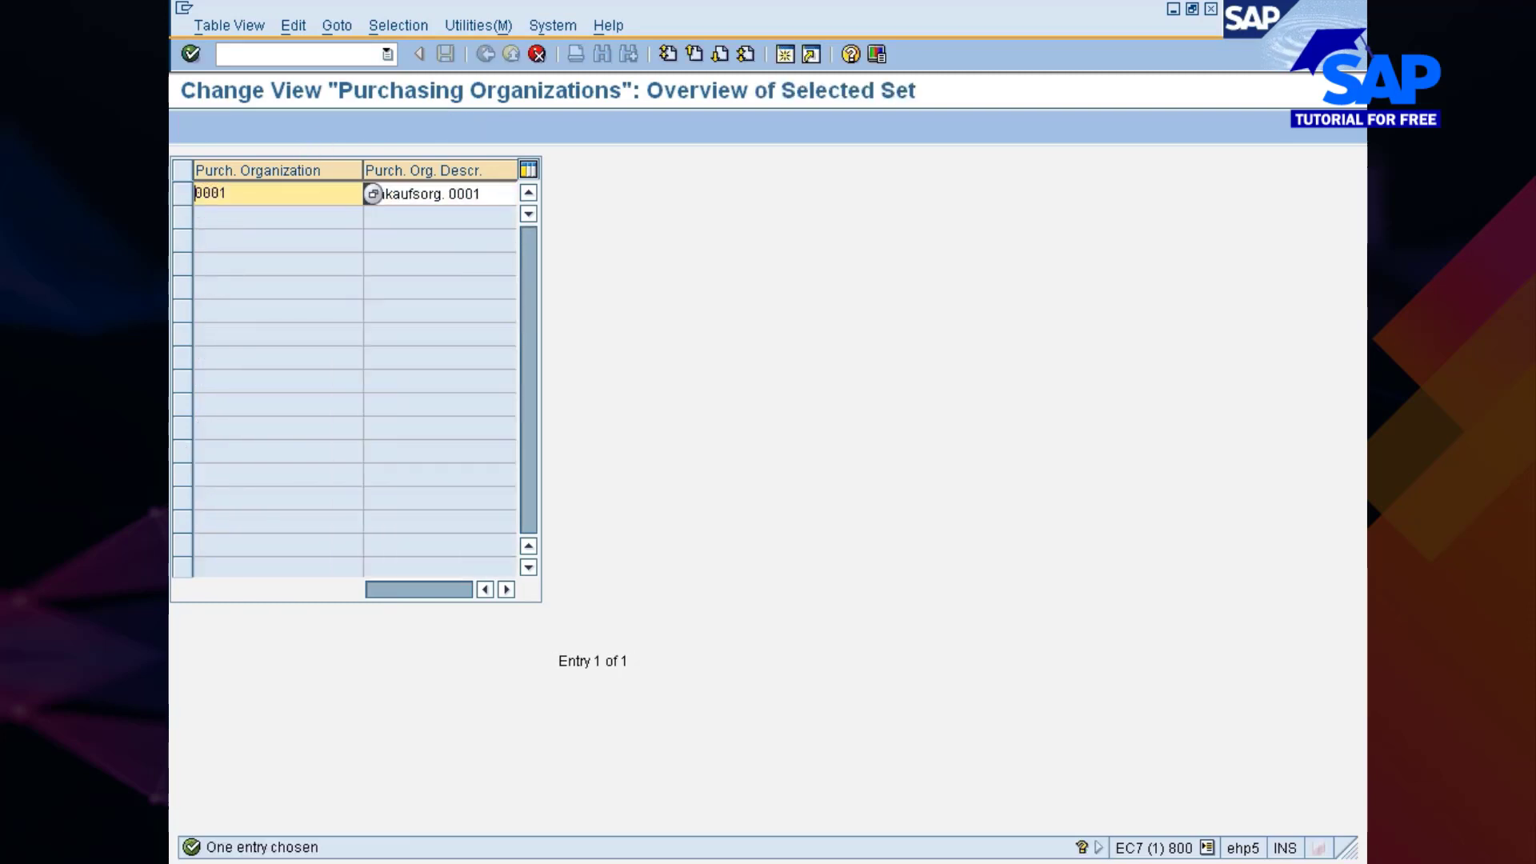
pyautogui.write('7')
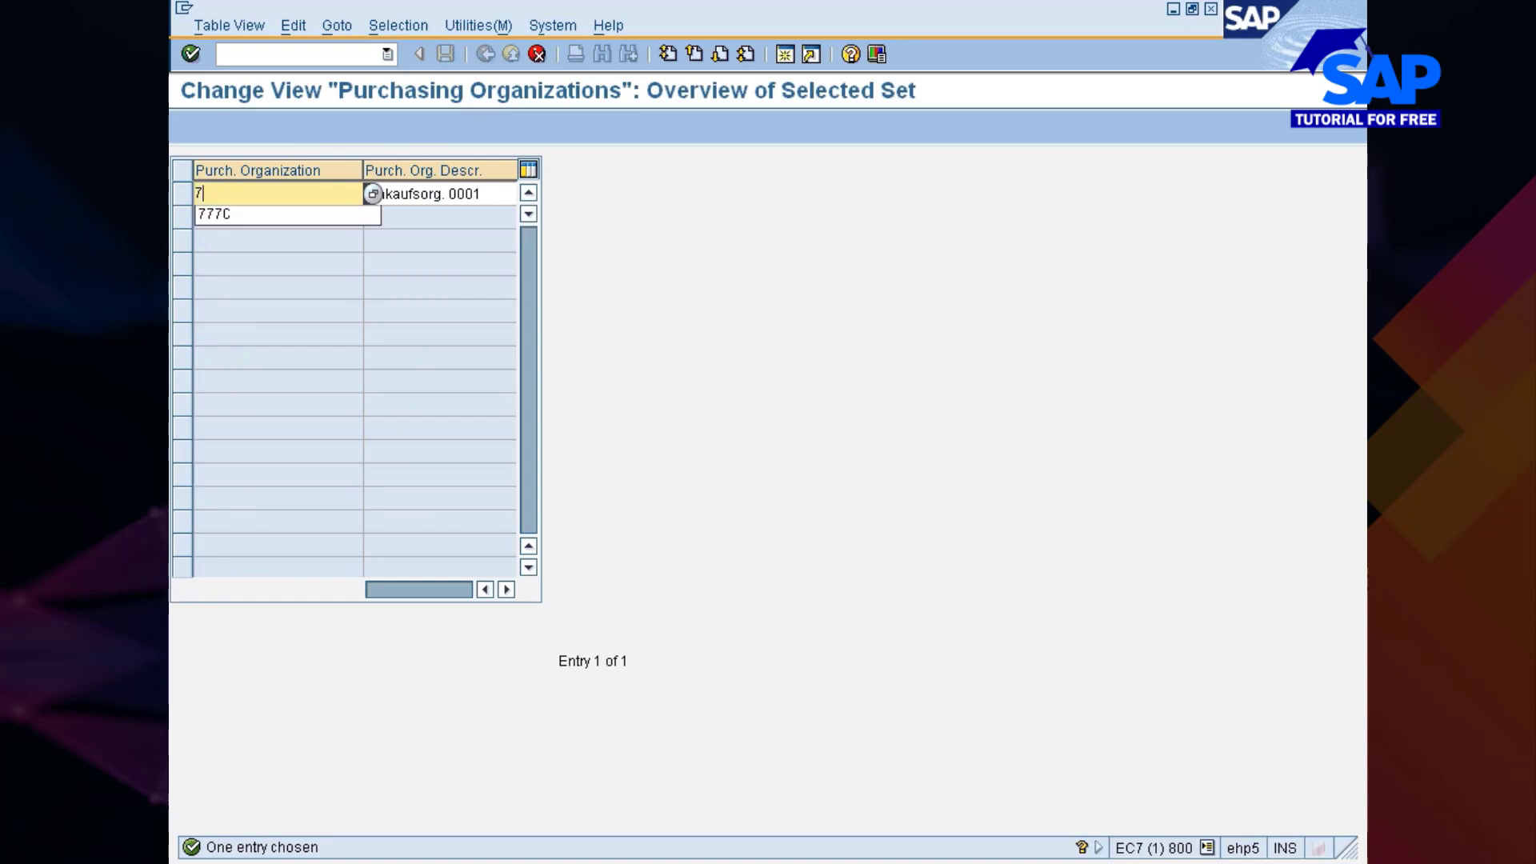
pyautogui.write('776')
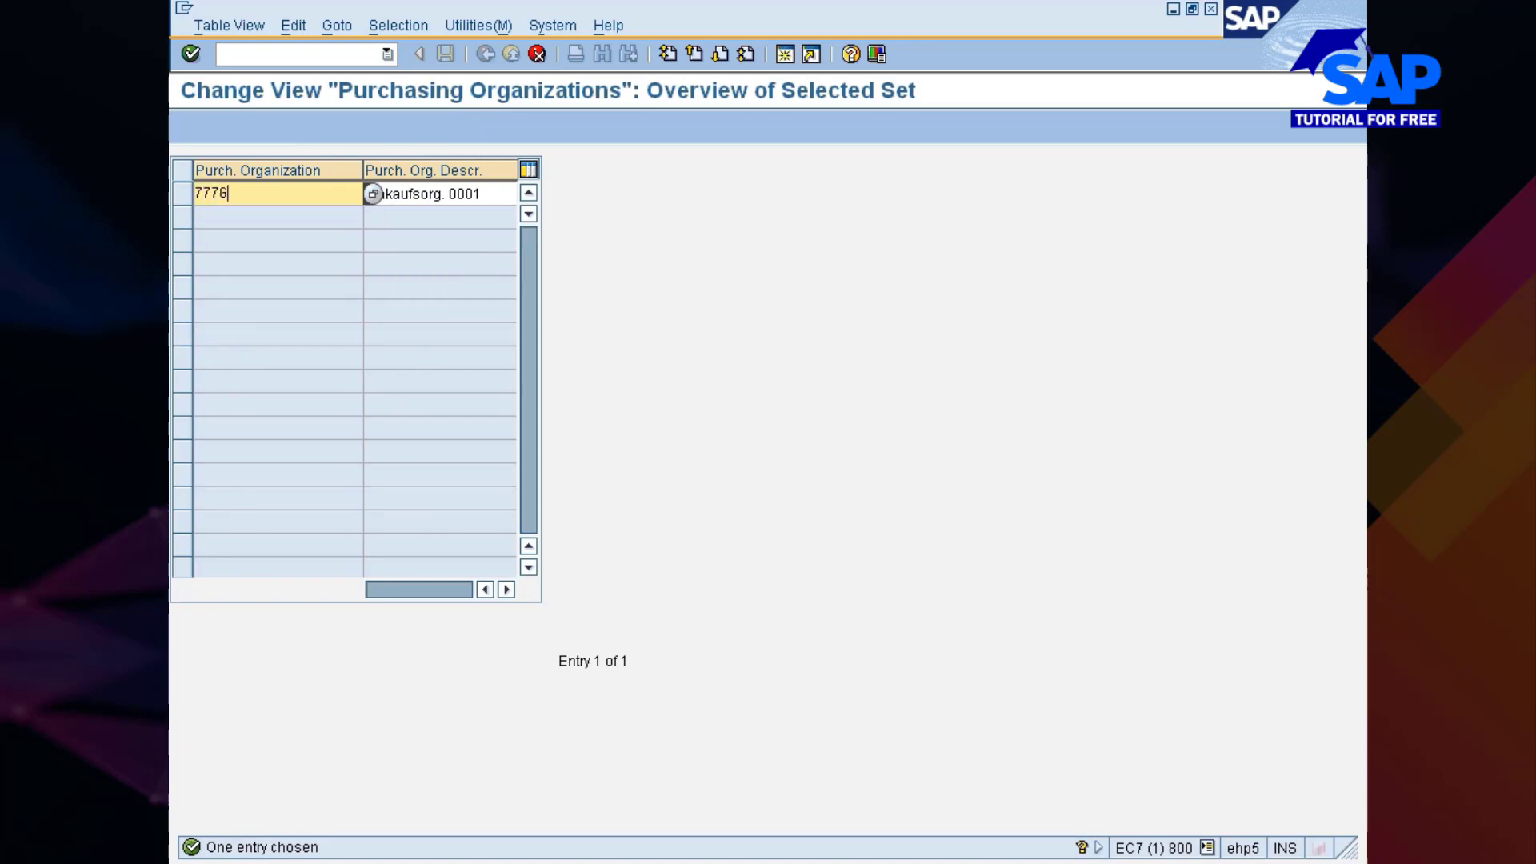
# - Describe purchasing organization 777G as "Nissan Global Porg", then save it and return to the implementation guide
pyautogui.press('Tab')
pyautogui.write('N')
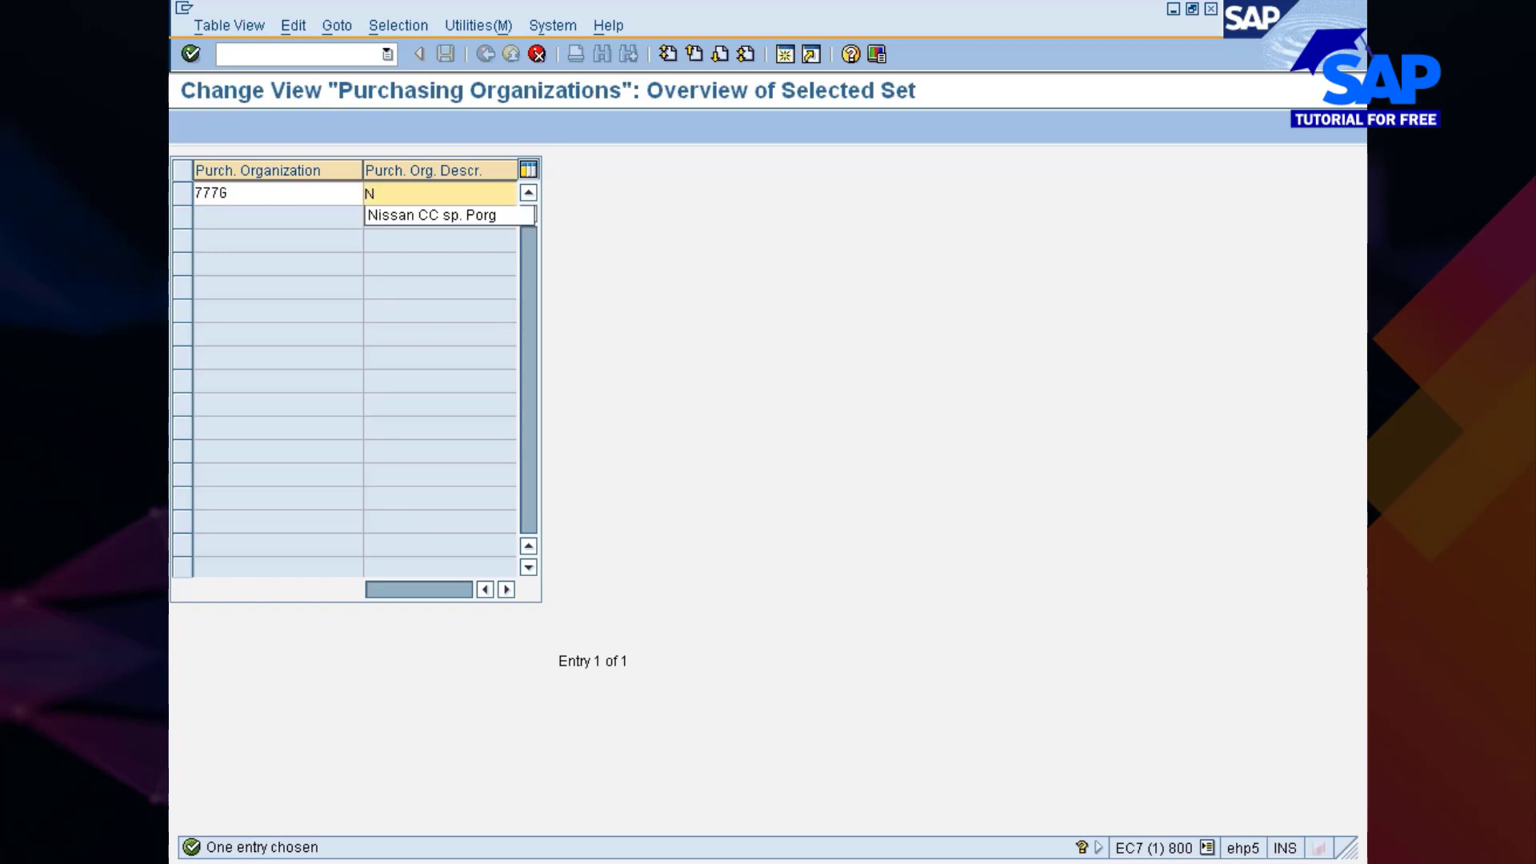
pyautogui.click(386, 216)
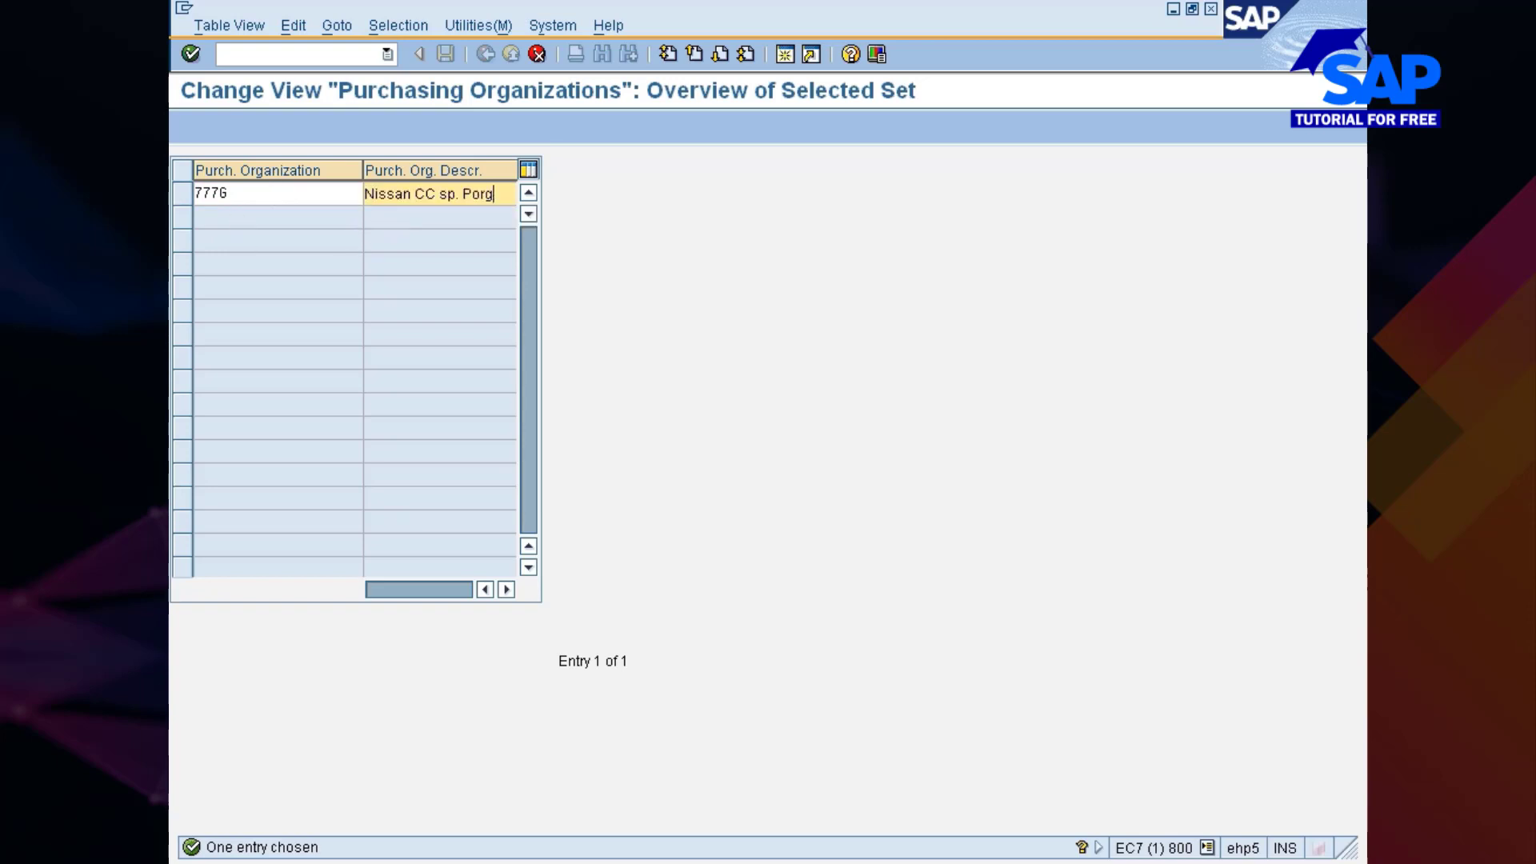
pyautogui.hotkey('shift', 'Right')
pyautogui.hotkey('shift', 'Right')
pyautogui.hotkey('shift', 'Right')
pyautogui.hotkey('shift', 'Right')
pyautogui.hotkey('shift', 'Right')
pyautogui.write('Global')
pyautogui.press('Delete')
pyautogui.press('Delete')
pyautogui.press('Delete')
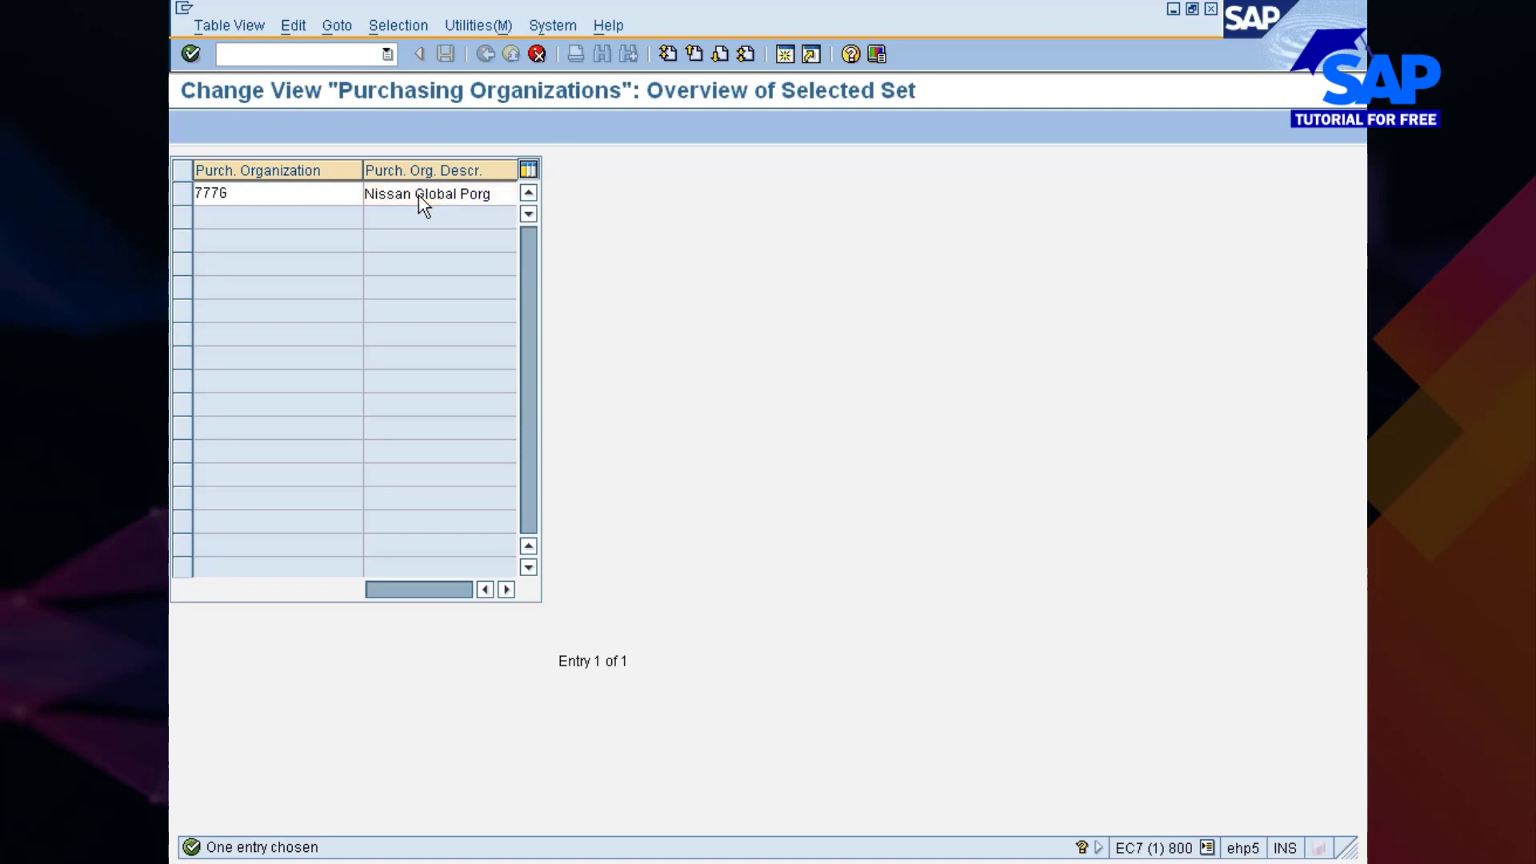
pyautogui.press('Return')
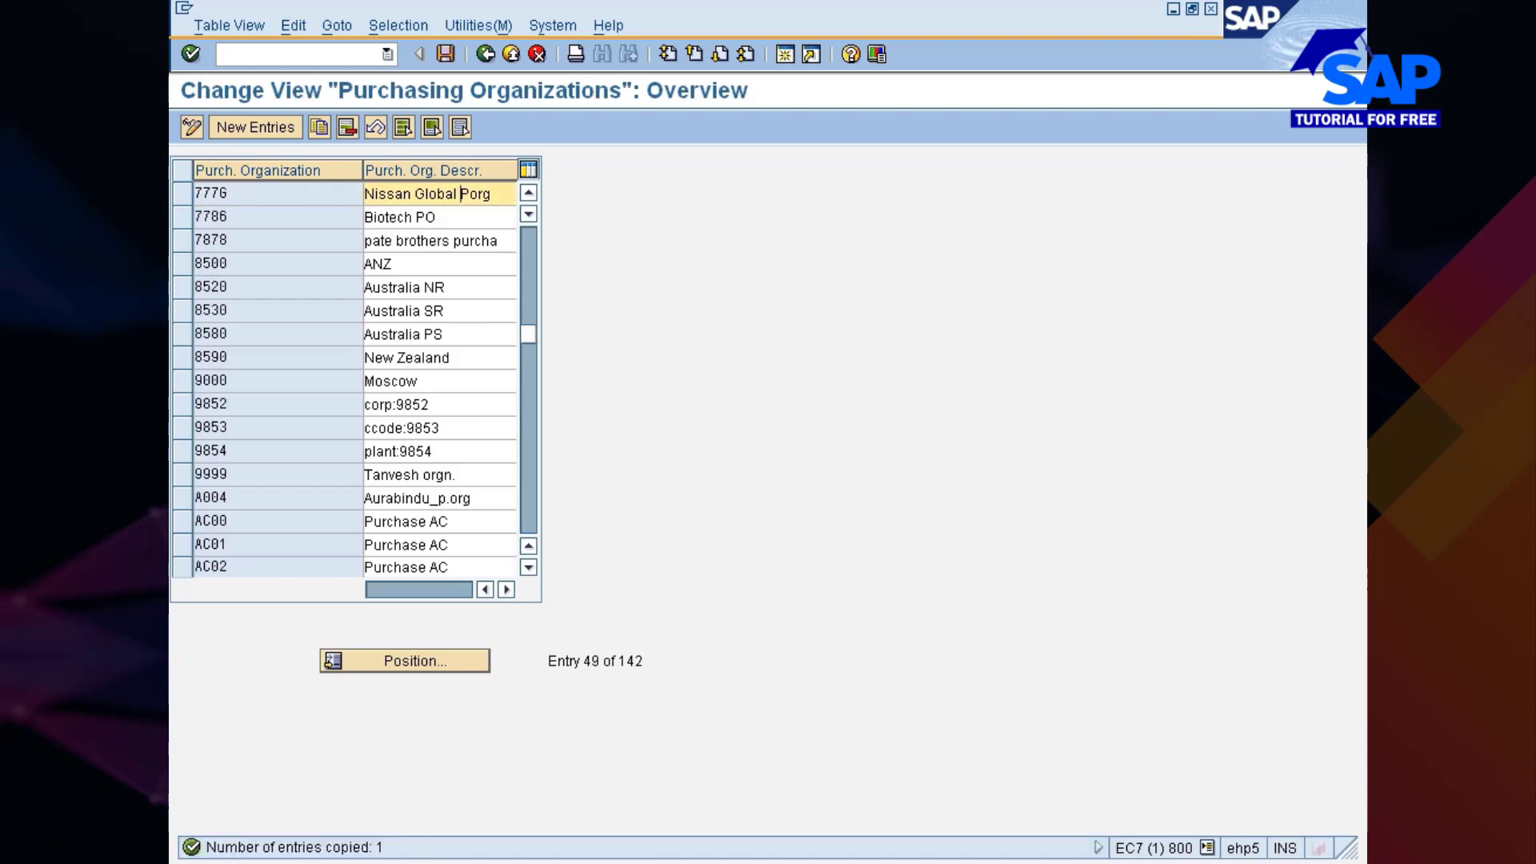
pyautogui.hotkey('ctrl', 's')
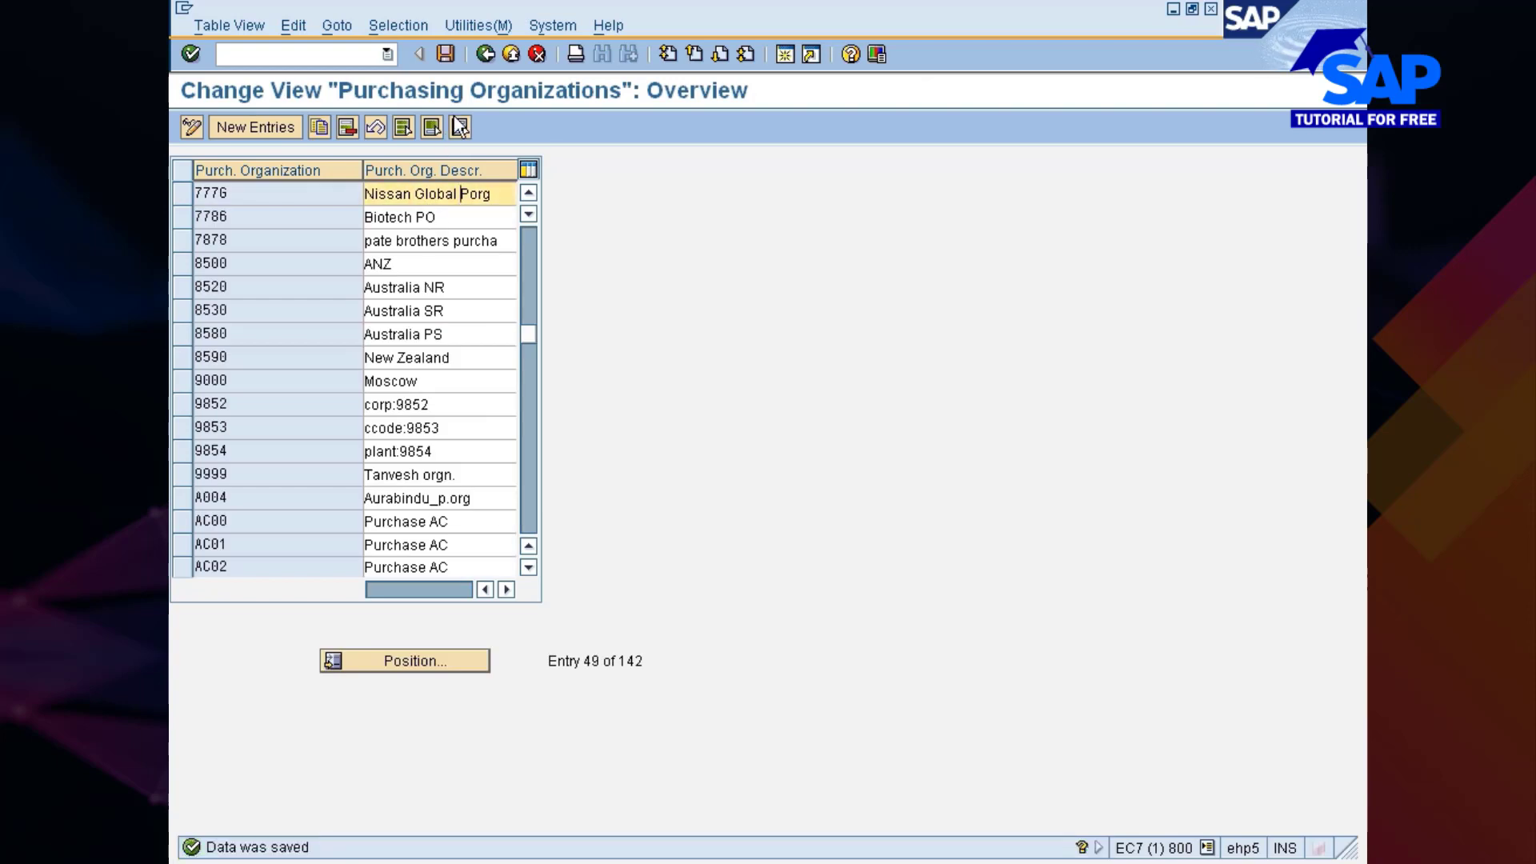
pyautogui.click(484, 55)
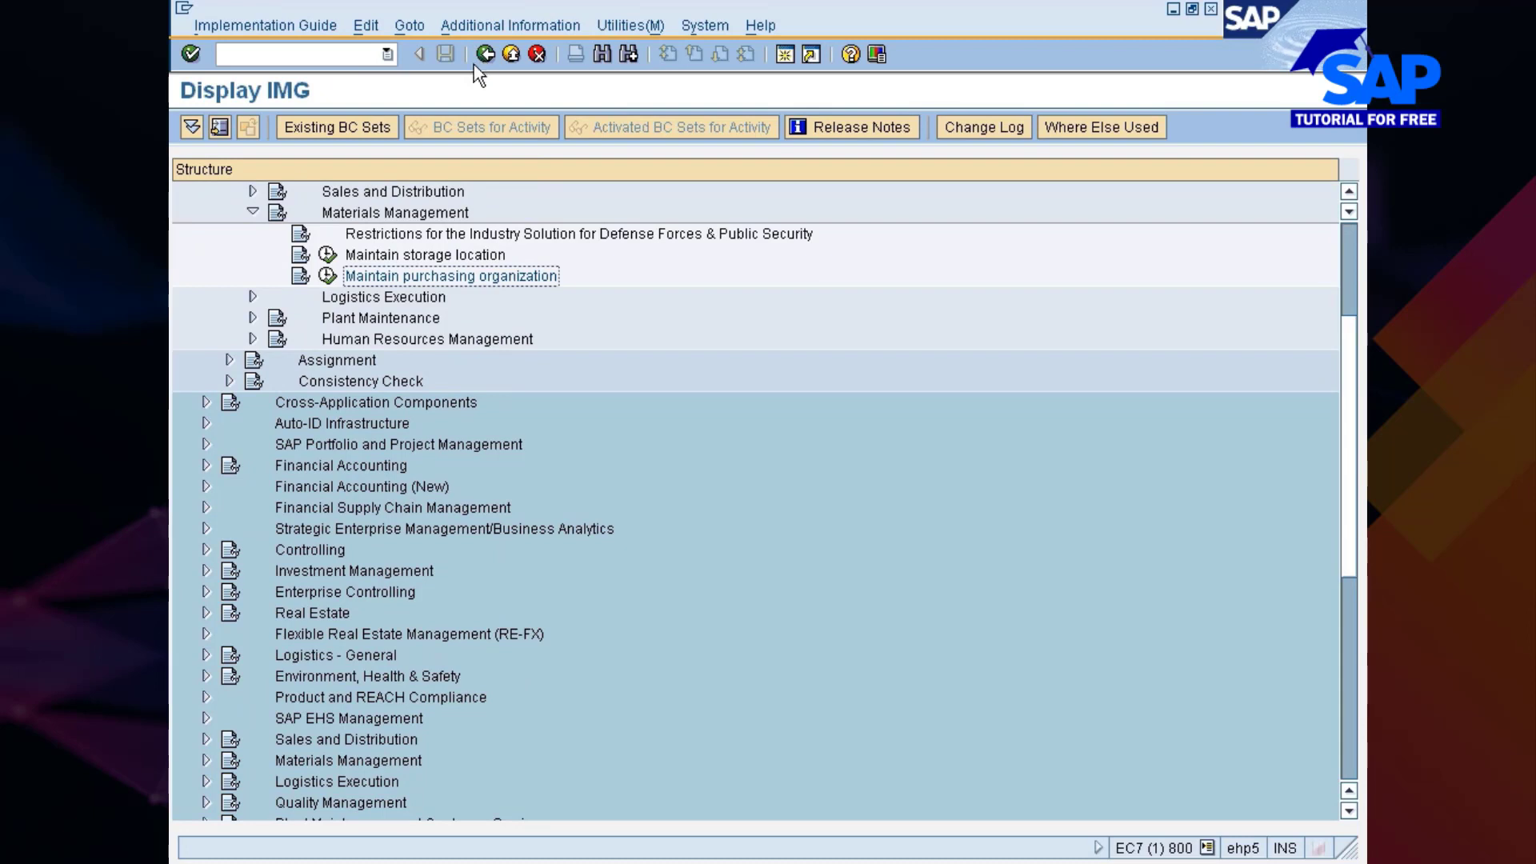
# - Collapse the Materials Management definitions and review the areas listed under the enterprise structure's Definition, from Financial Accounting to Human Resources Management
pyautogui.scroll(1, 453, 285)
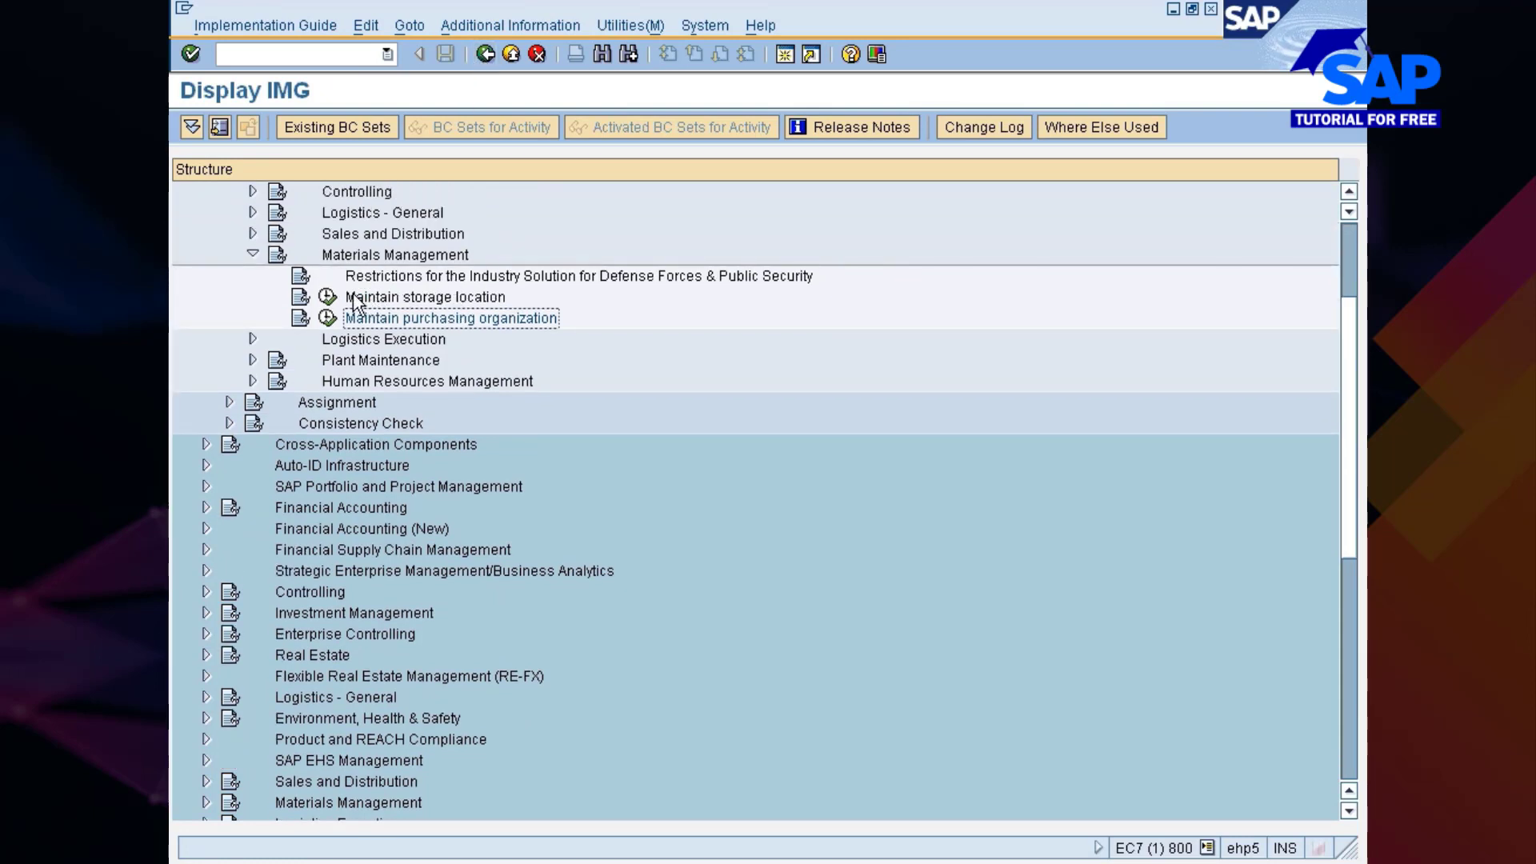
pyautogui.click(253, 255)
pyautogui.scroll(4, 416, 316)
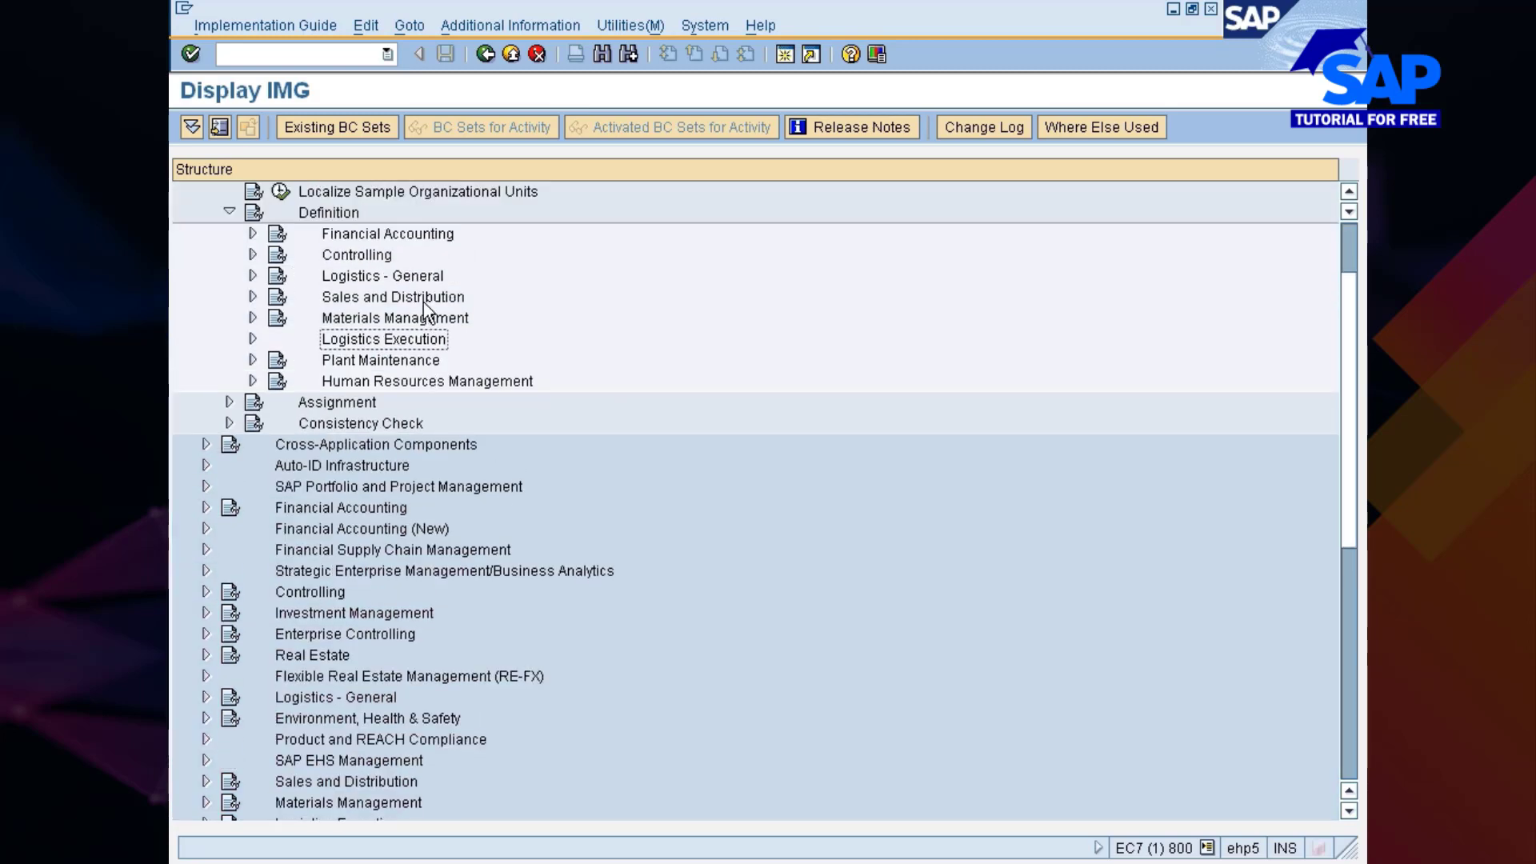
pyautogui.click(376, 343)
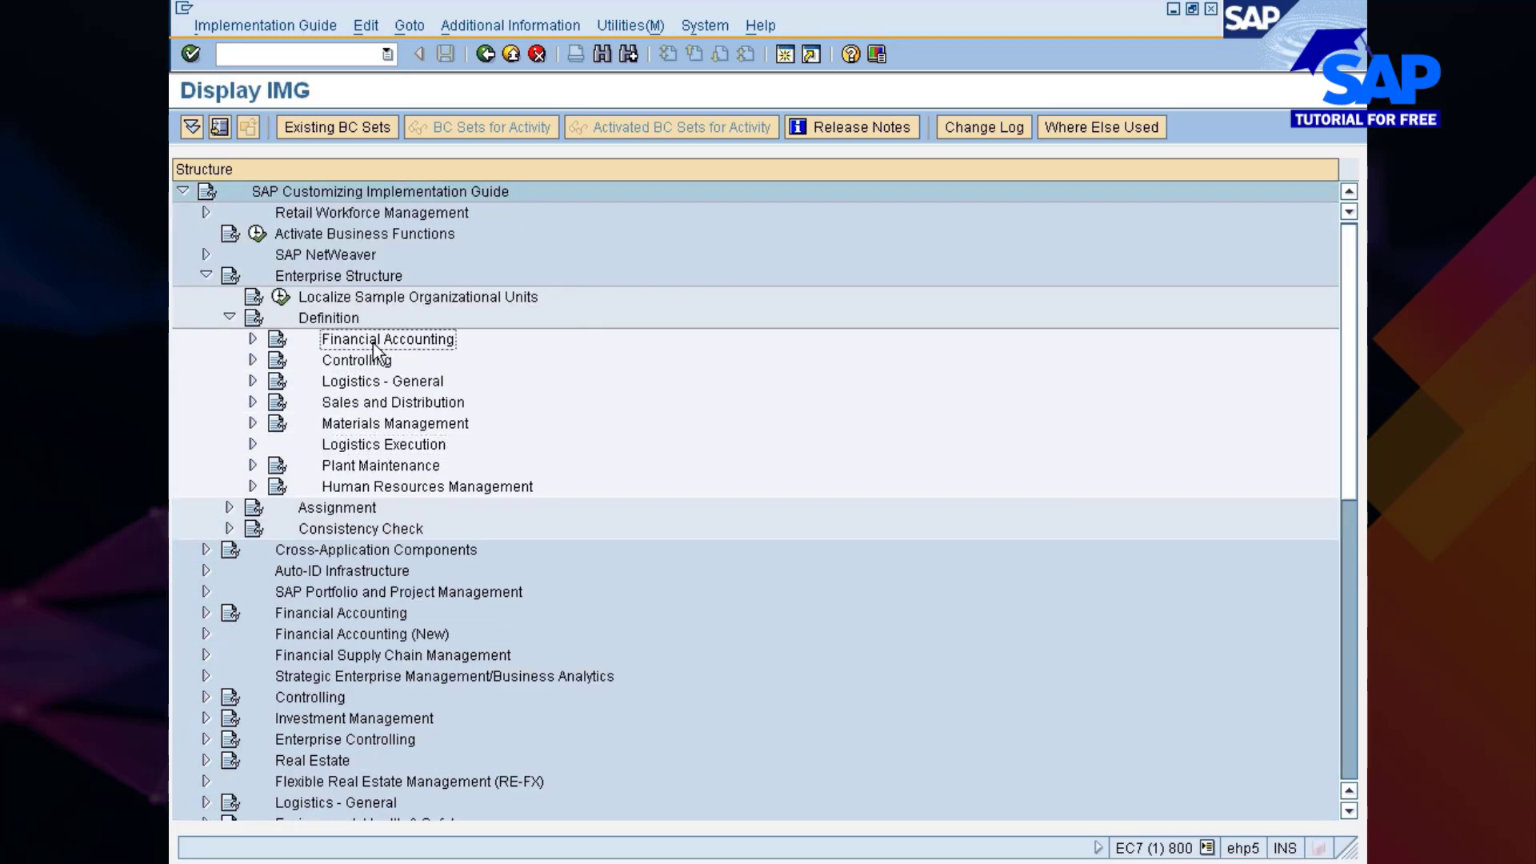
pyautogui.click(371, 364)
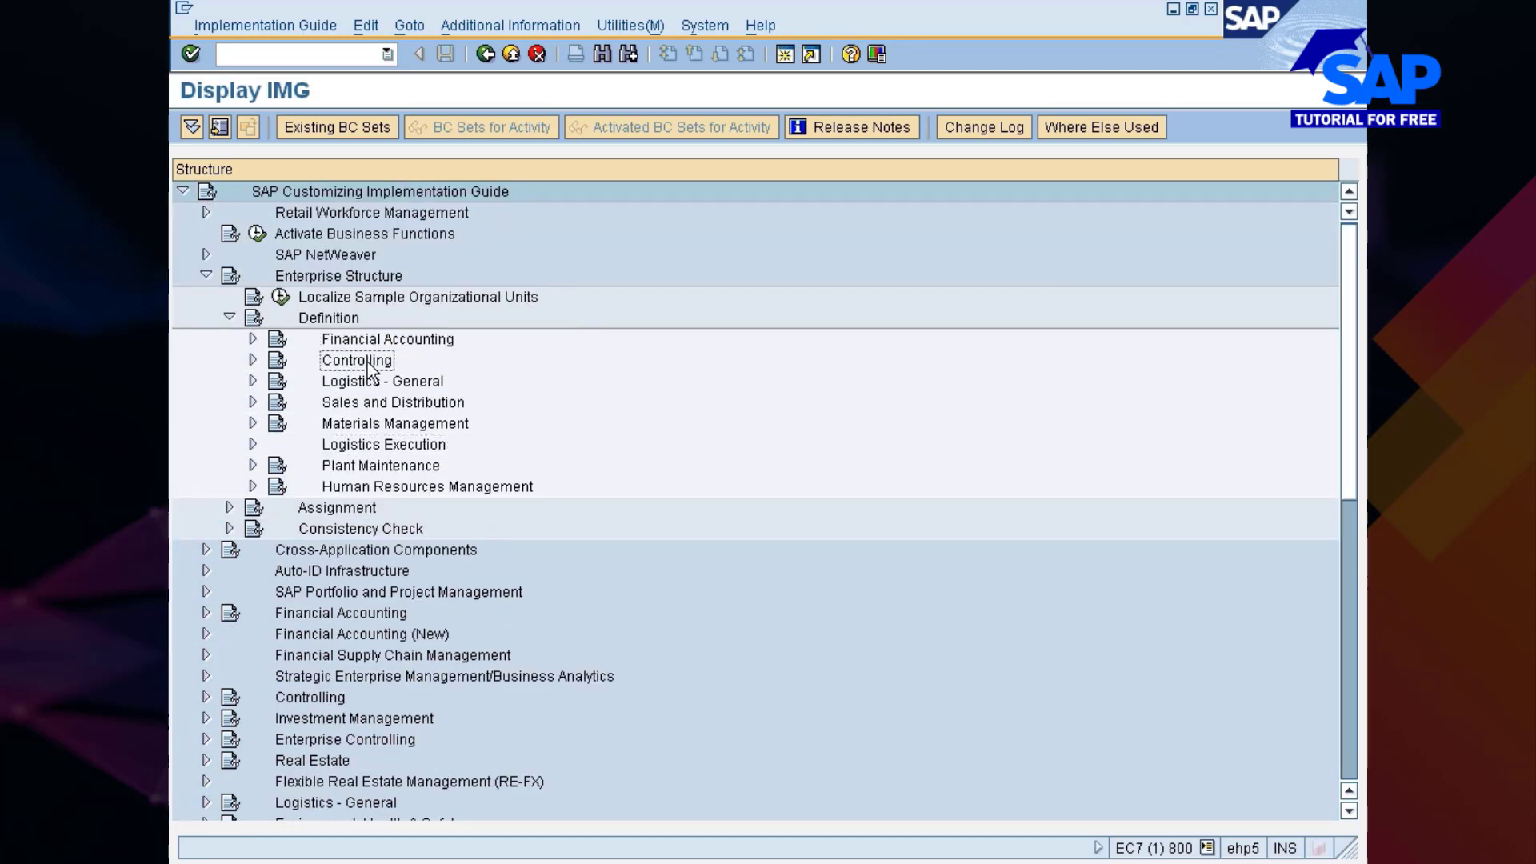
pyautogui.click(370, 384)
pyautogui.click(409, 405)
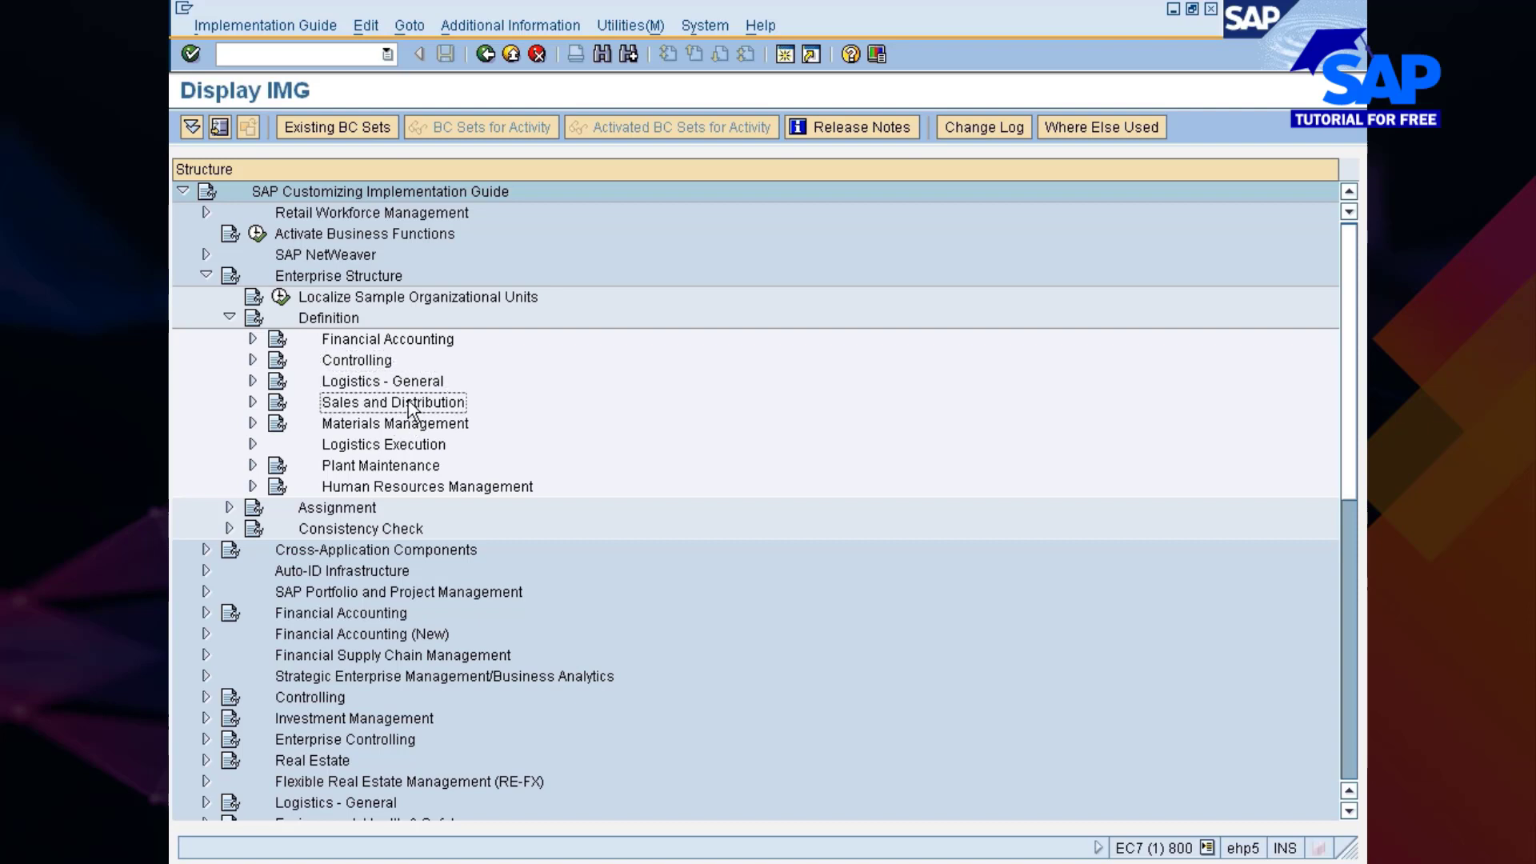
pyautogui.press('Down')
pyautogui.press('Down')
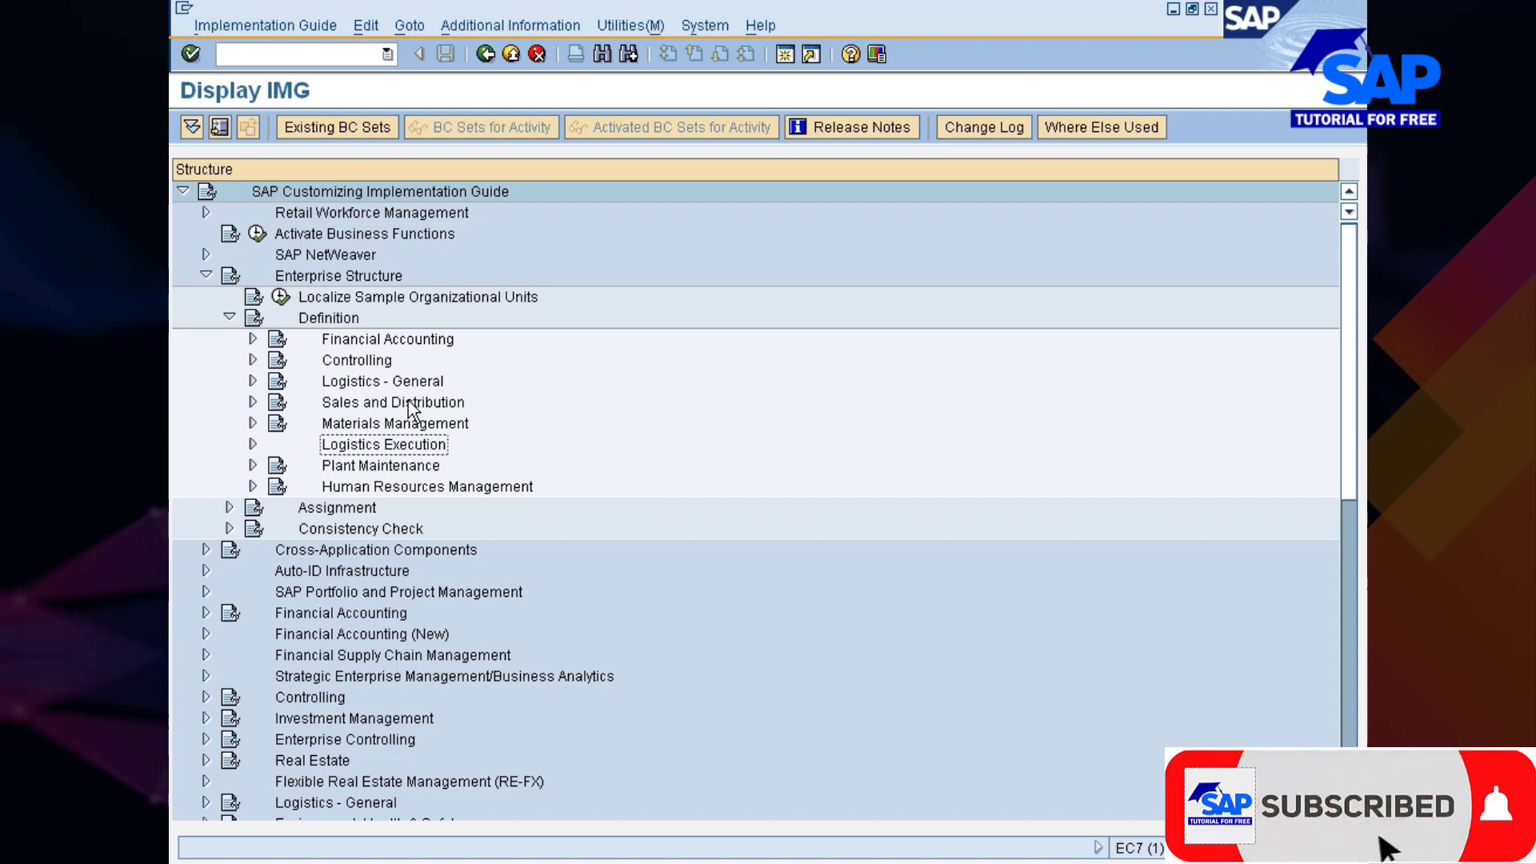
pyautogui.press('Down')
pyautogui.press('Down')
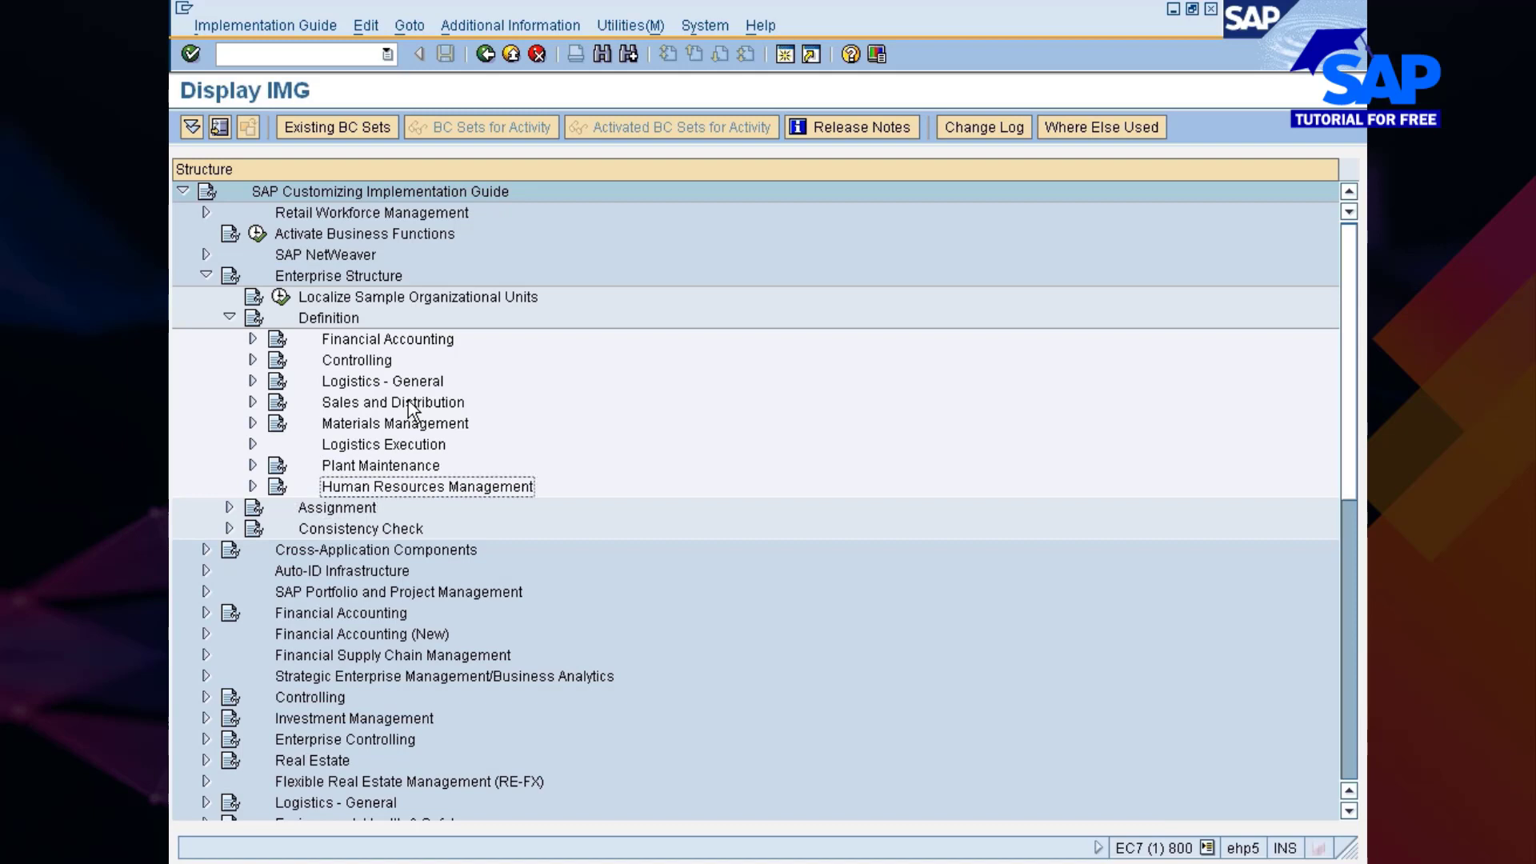
# - Collapse the Definition branch of the enterprise structure and expand the Assignment branch
pyautogui.press('Up')
pyautogui.press('Up')
pyautogui.press('Up')
pyautogui.press('Up')
pyautogui.press('Up')
pyautogui.press('Up')
pyautogui.press('Up')
pyautogui.press('Up')
pyautogui.press('Left')
pyautogui.press('Down')
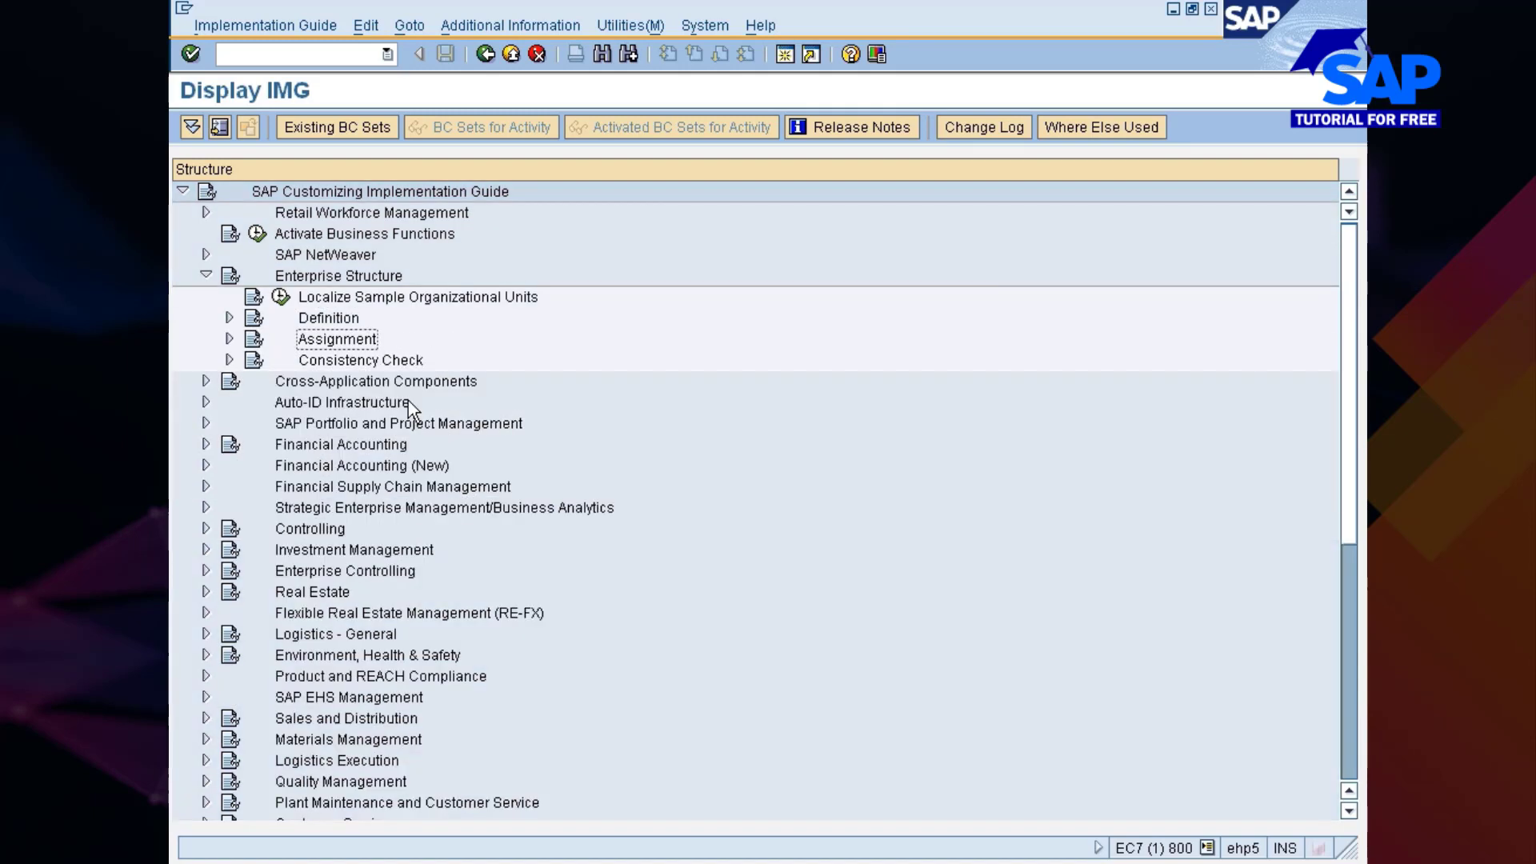
pyautogui.press('Right')
# - Check the Controlling assignment activities, close them again and expand the Logistics - General assignment activities
pyautogui.press('Down')
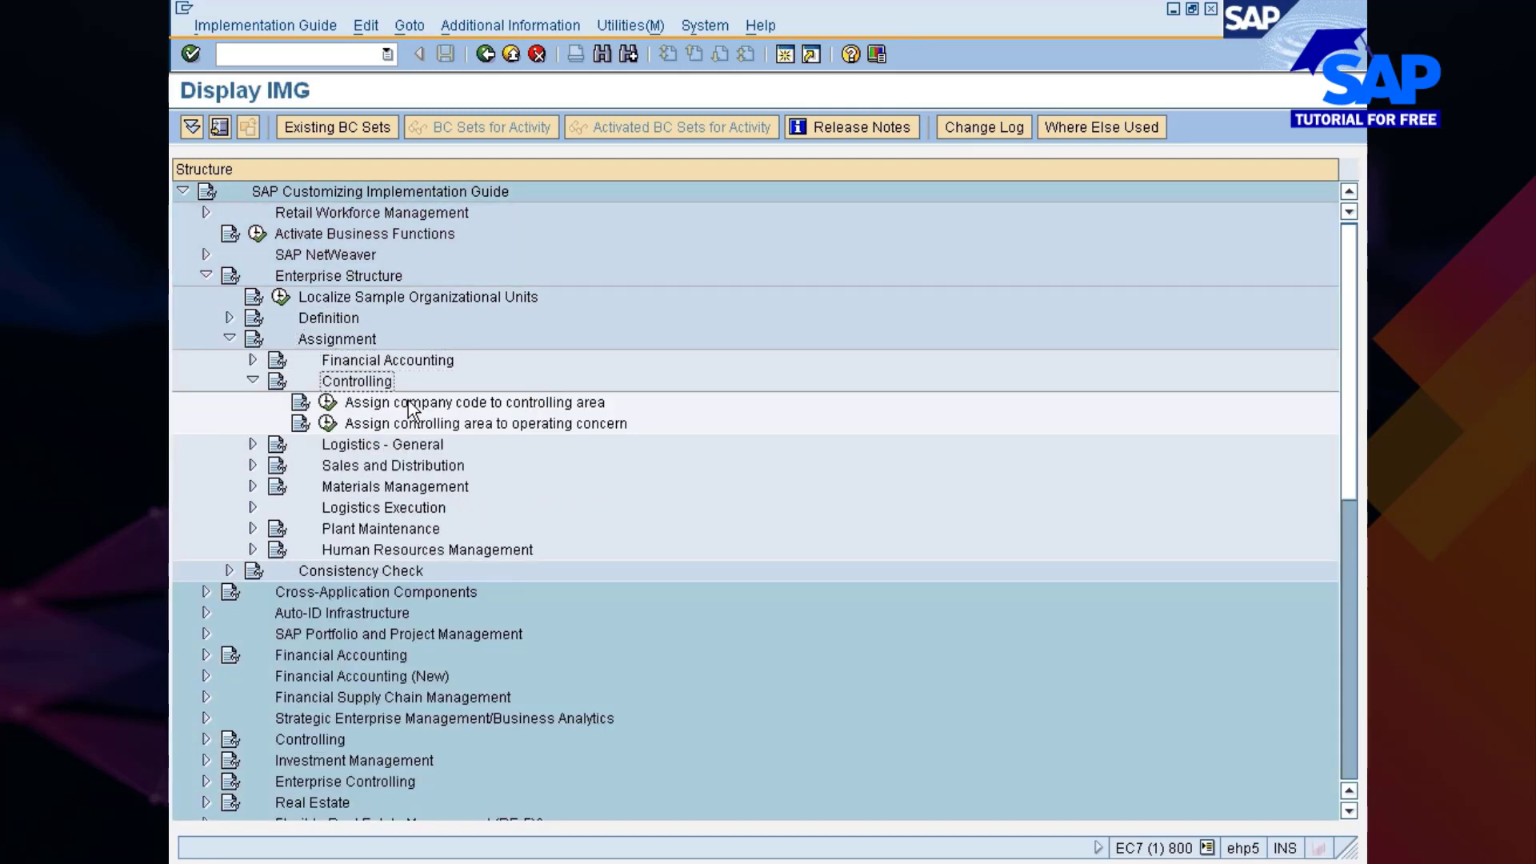
pyautogui.press('Left')
pyautogui.press('Down')
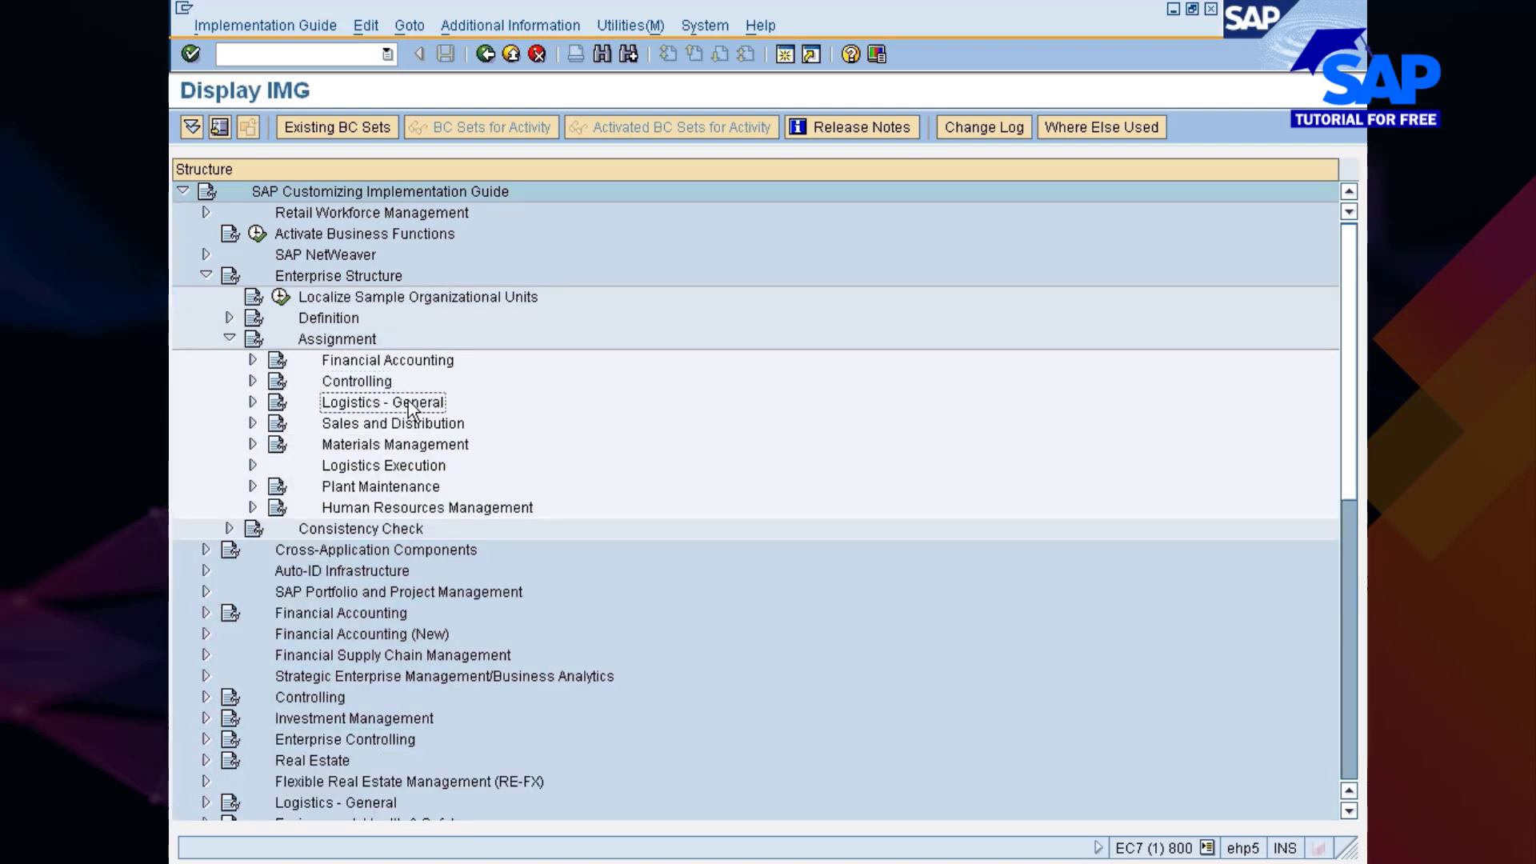
pyautogui.press('Right')
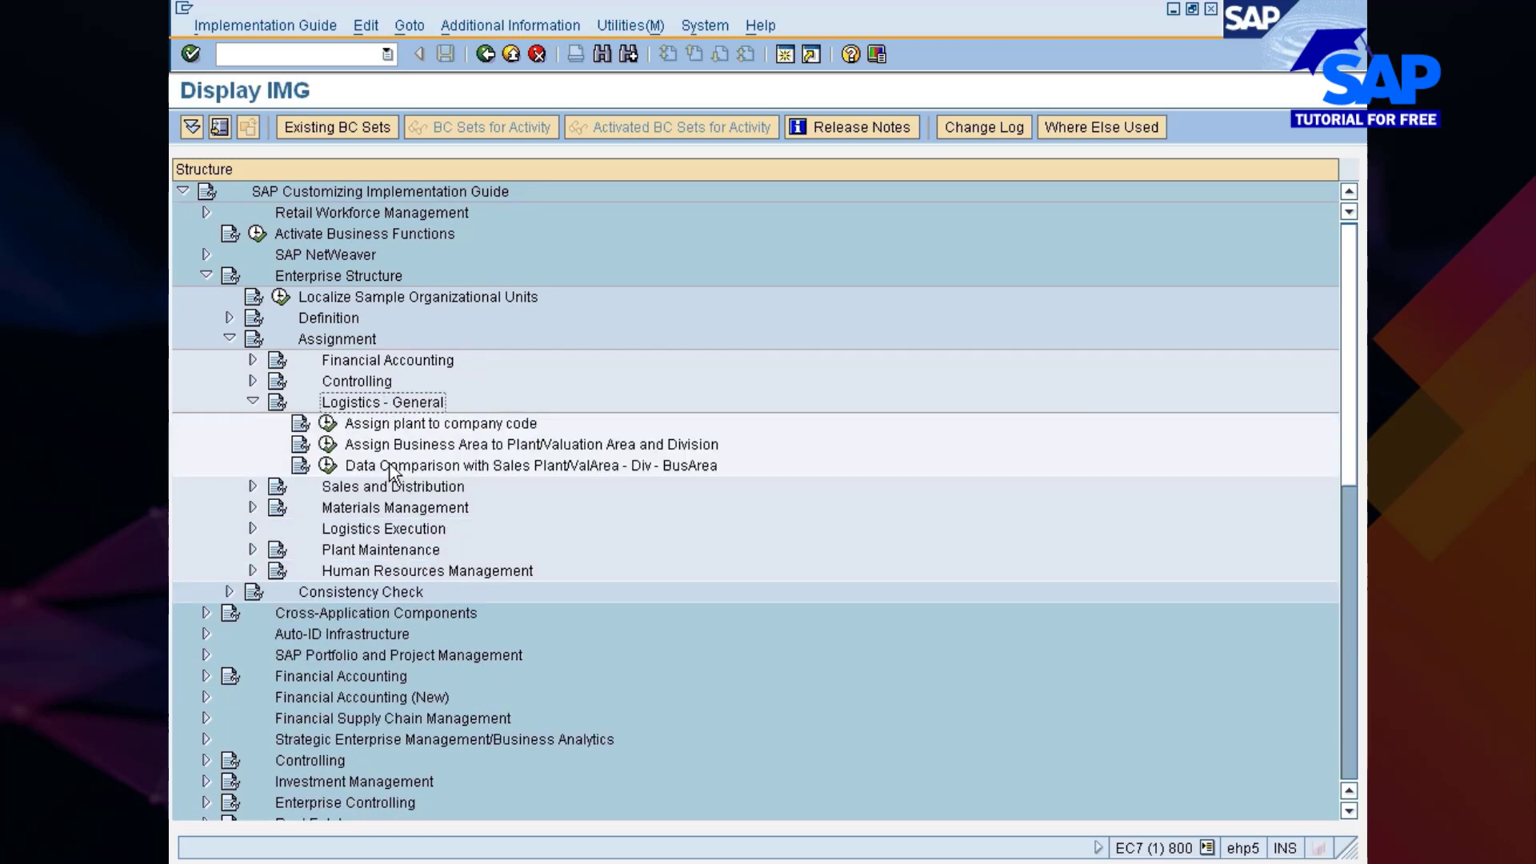
# - Switch to the Mm300_03.ppt slide show to examine how plants relate to companies in the entity relationship diagram, and return to SAP
pyautogui.click(680, 860)
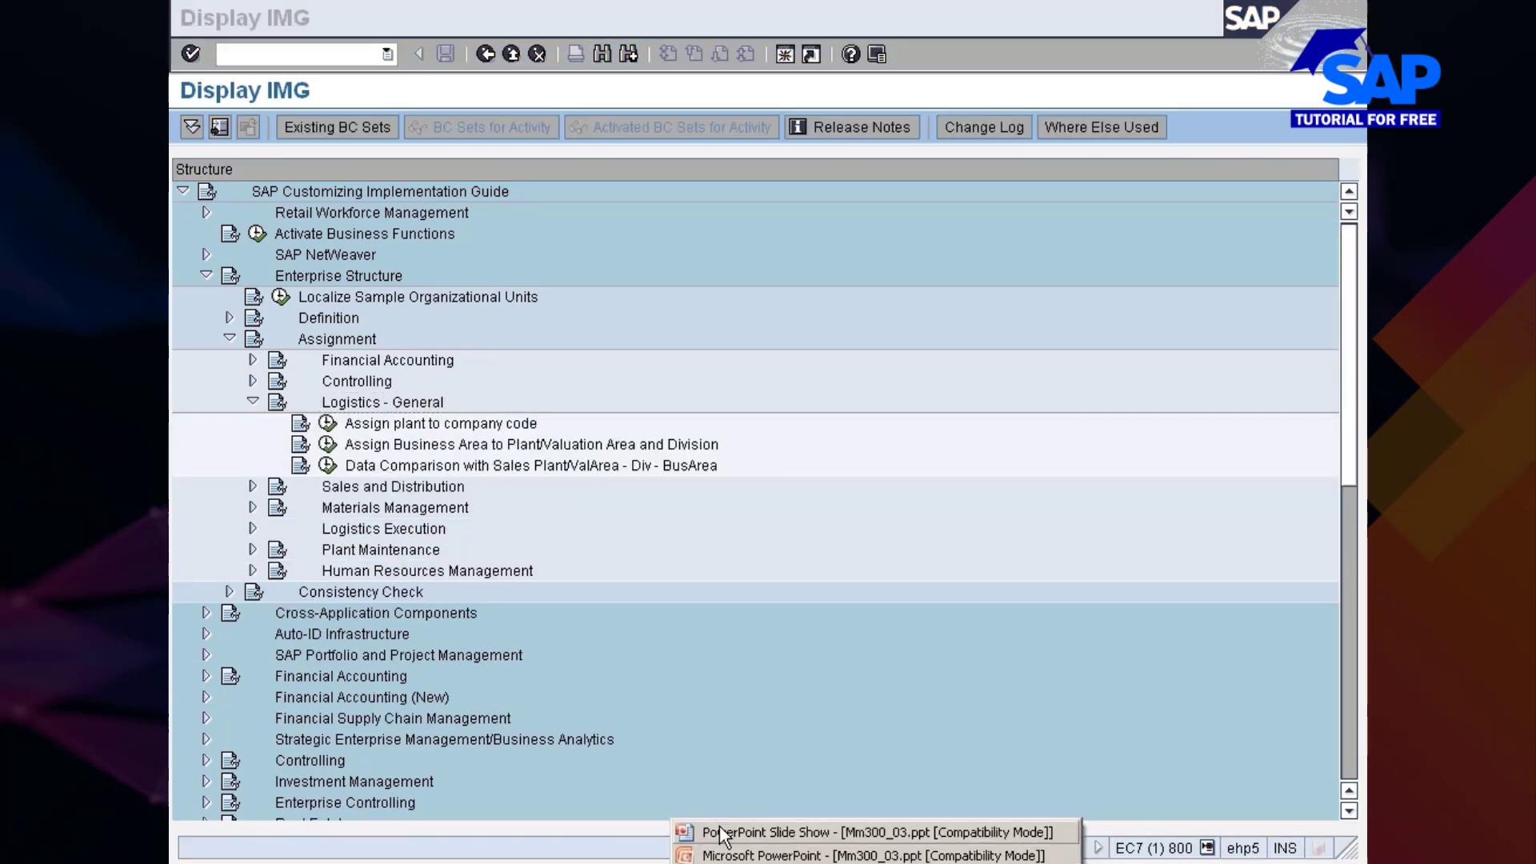
pyautogui.click(720, 827)
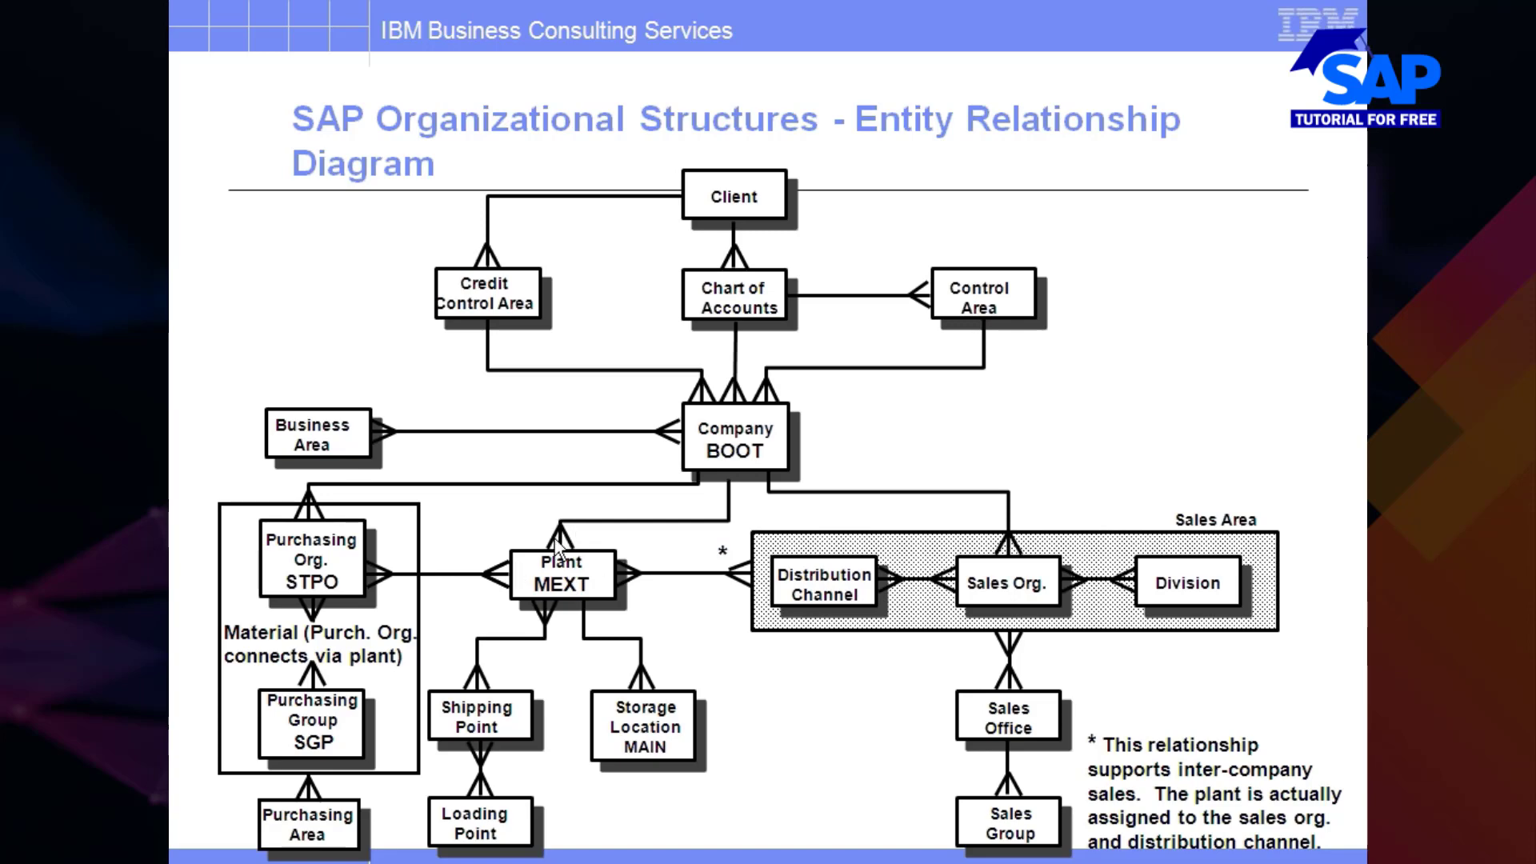
pyautogui.hotkey('alt', 'Tab')
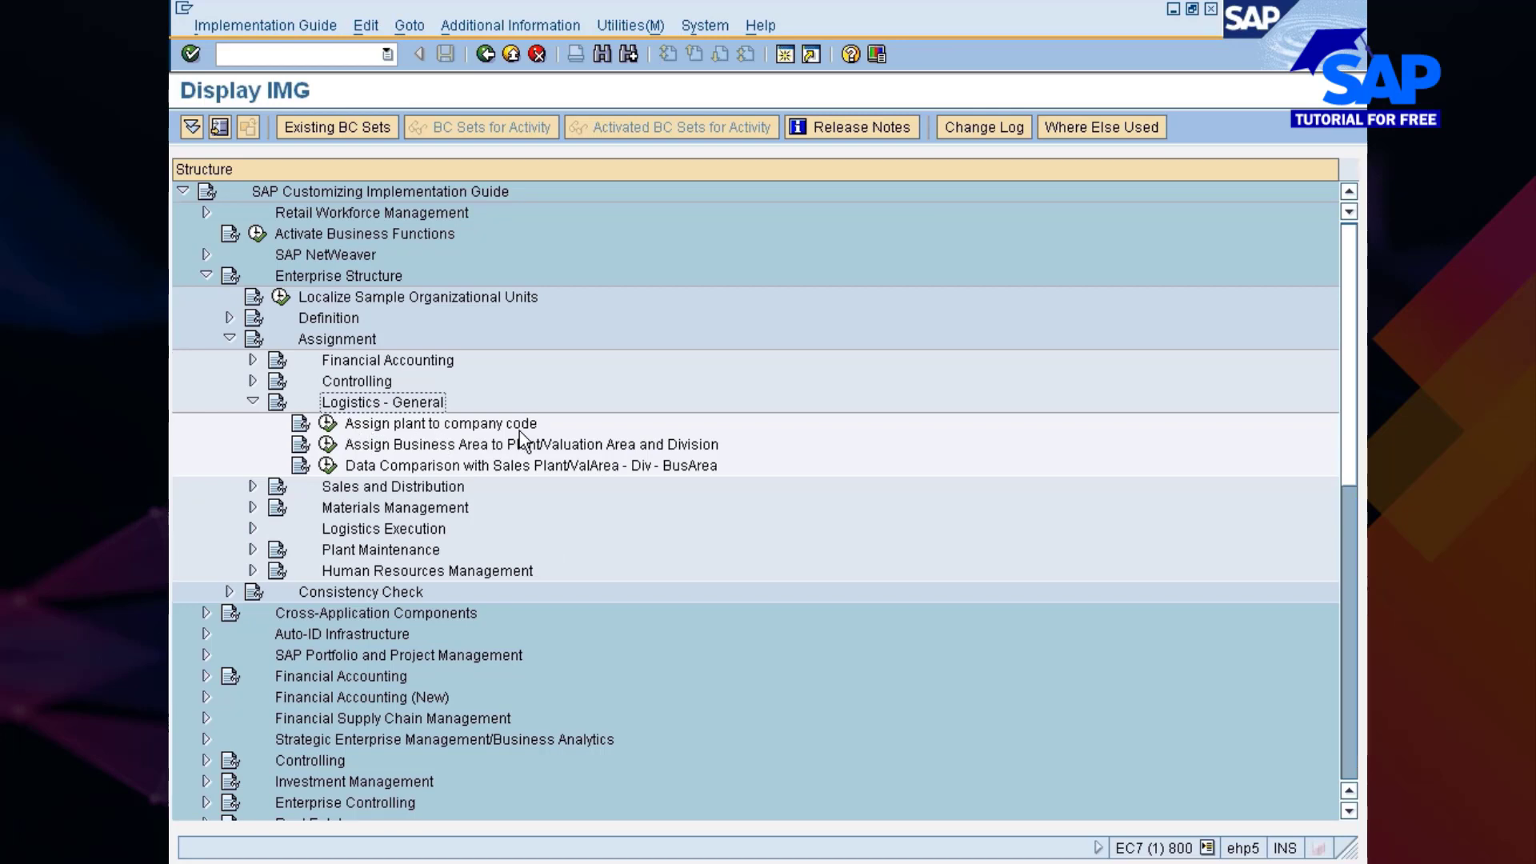
# - Open the activity that assigns plants to company codes under Logistics - General in display mode
pyautogui.click(328, 424)
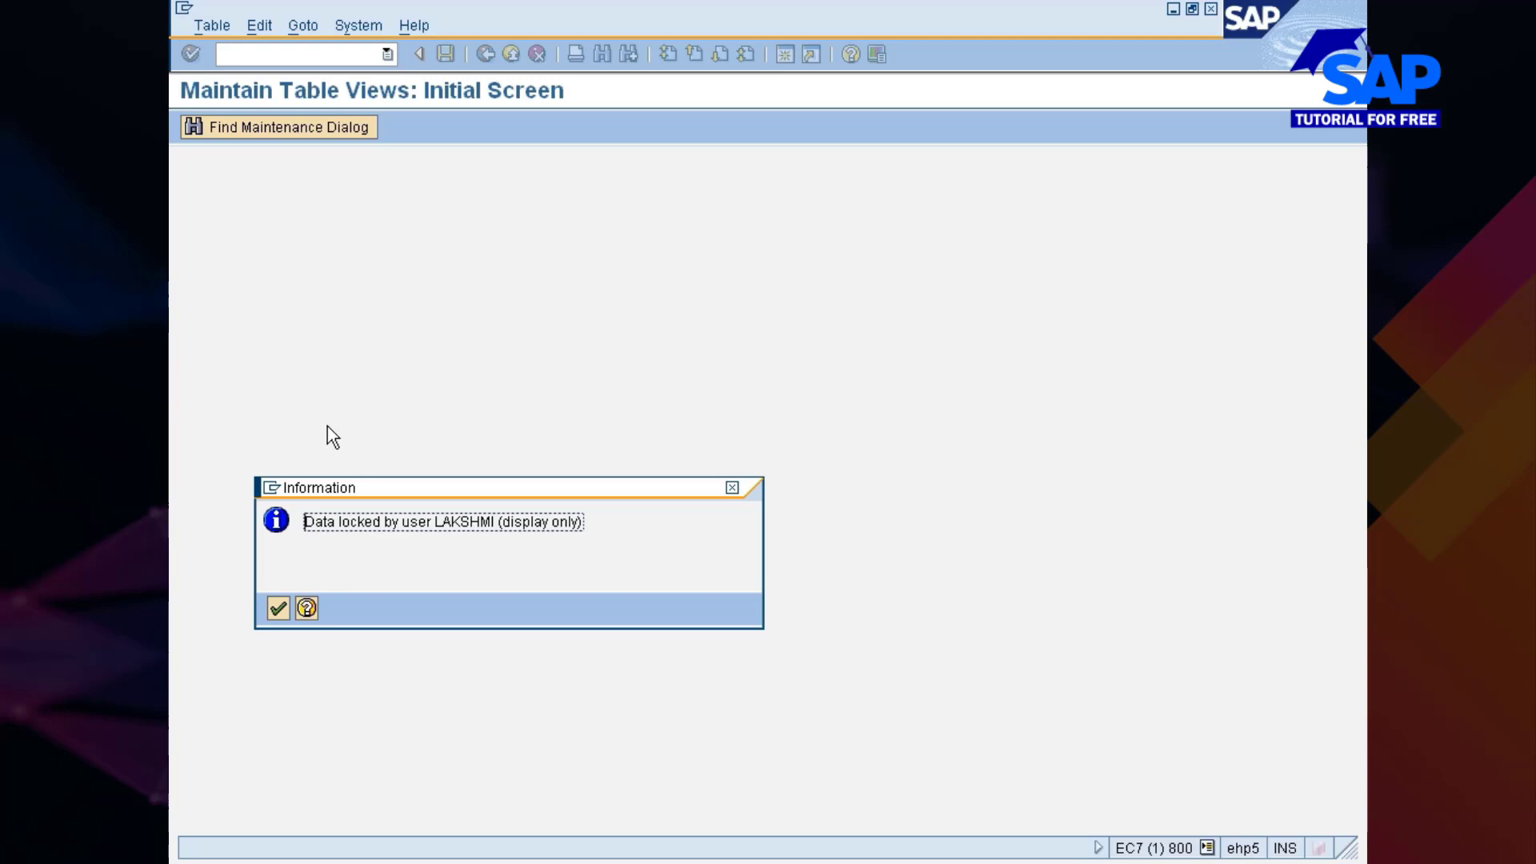
pyautogui.press('Return')
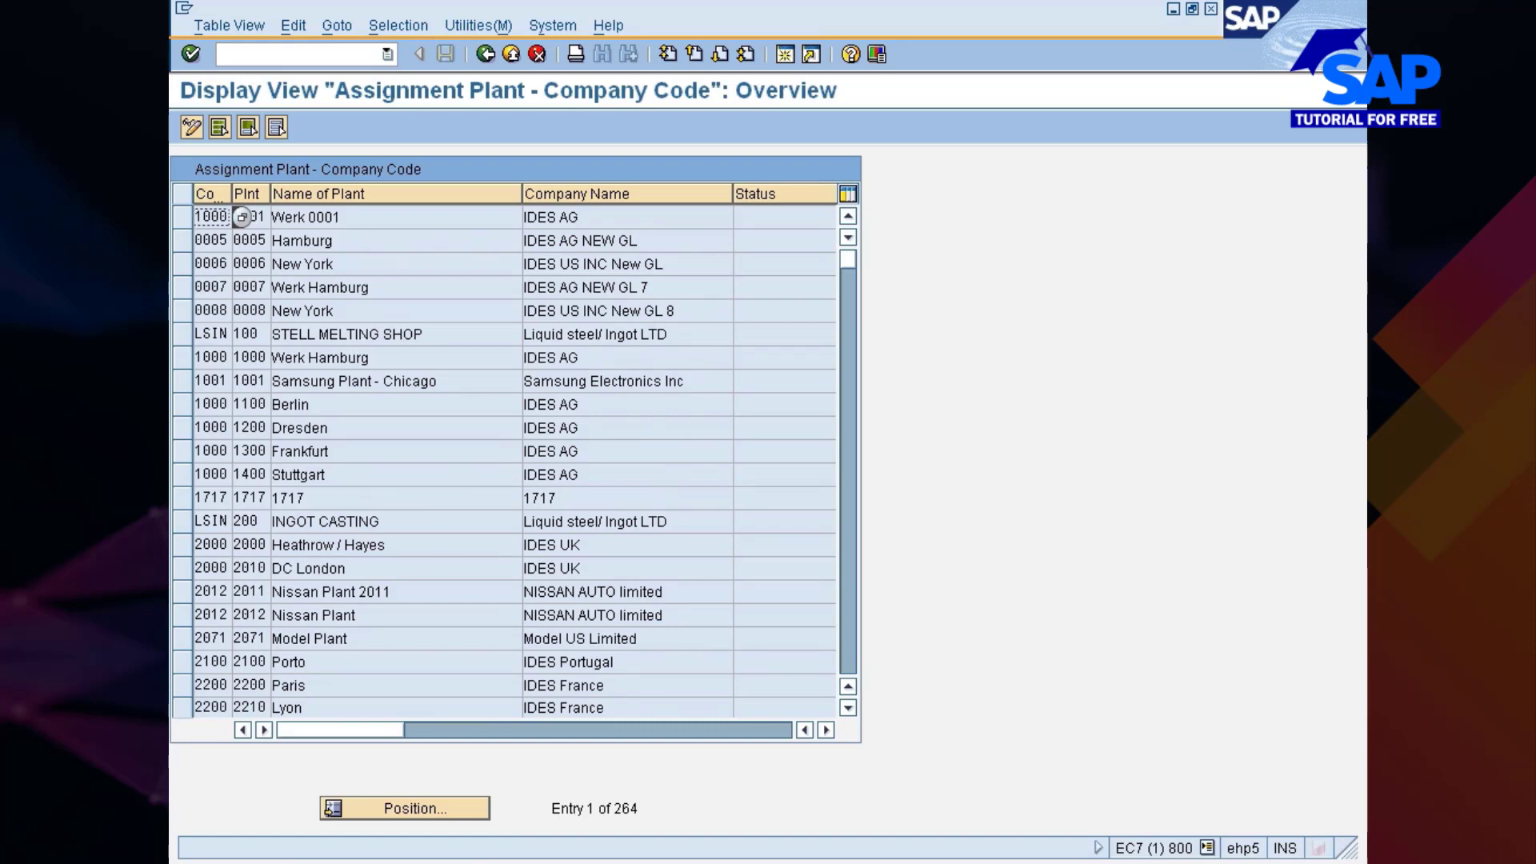
# - Leave the plant assignment display, switch to Outlook and look up a colleague's phone details through a new message's recipient
pyautogui.click(488, 53)
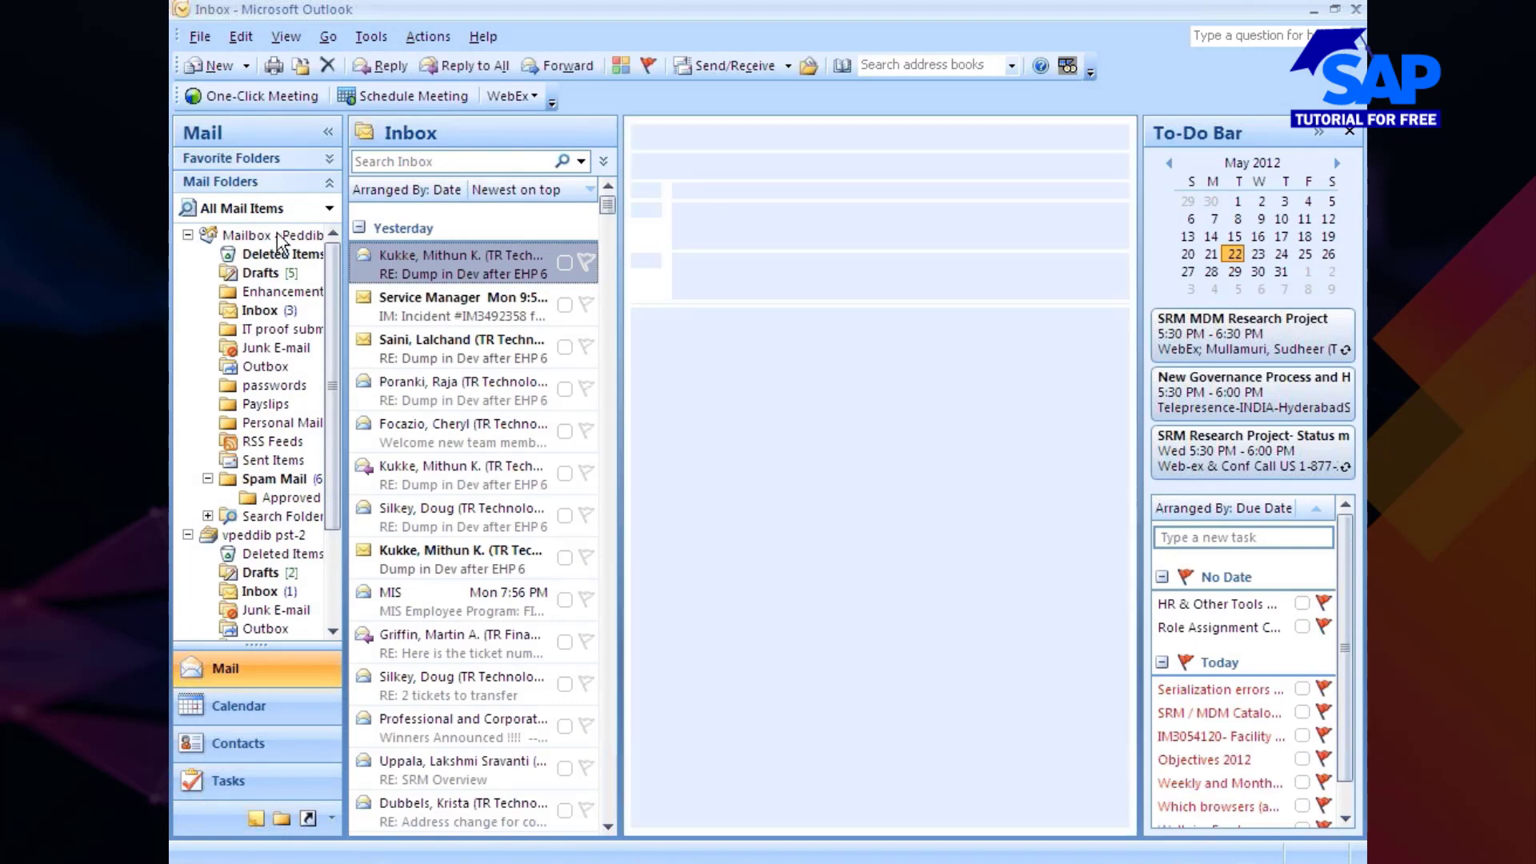
pyautogui.click(206, 67)
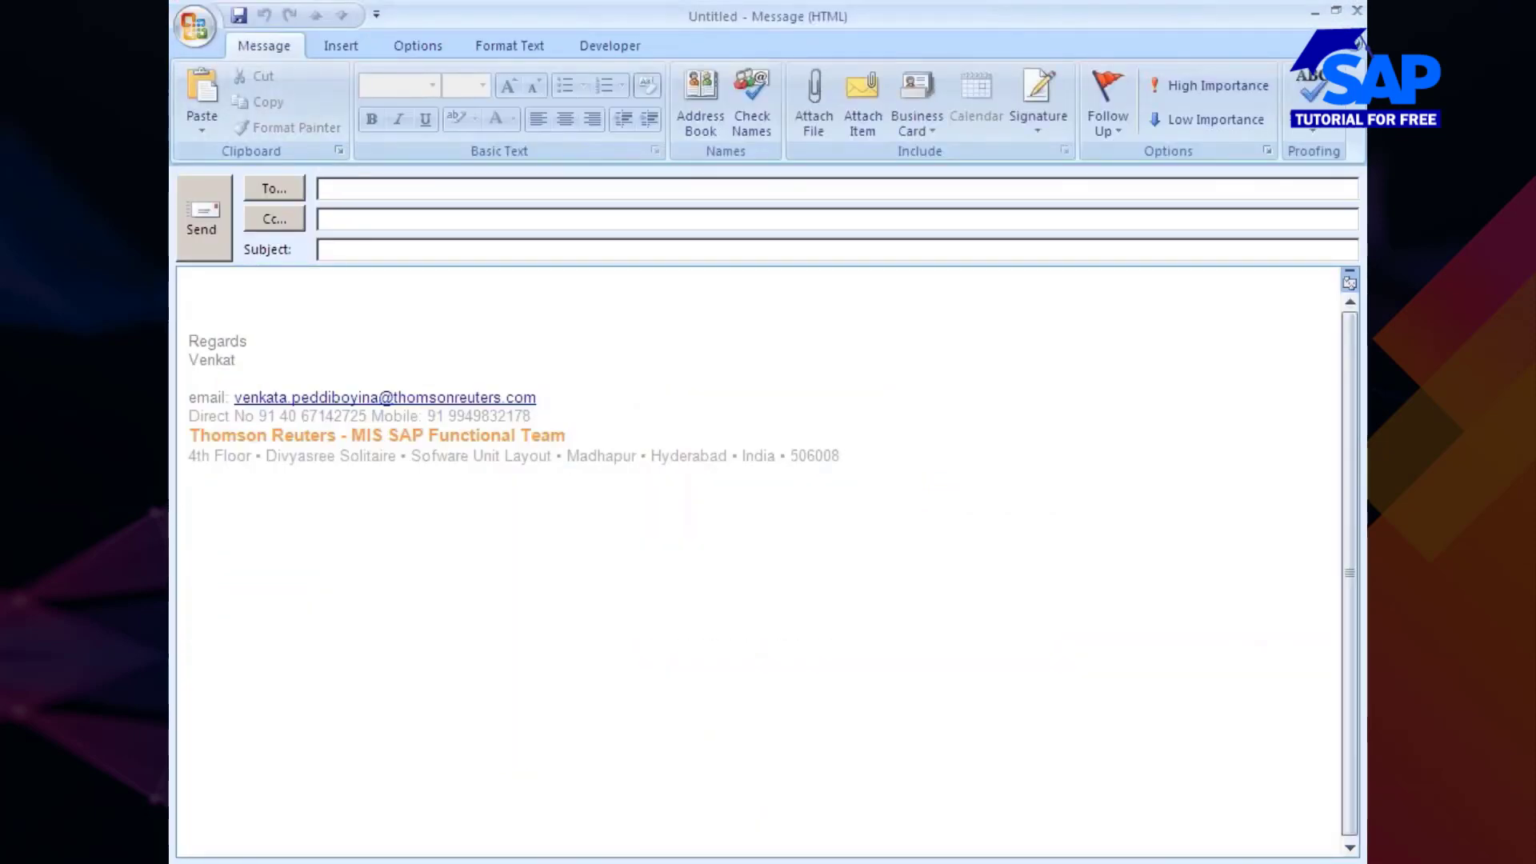
pyautogui.write('bor')
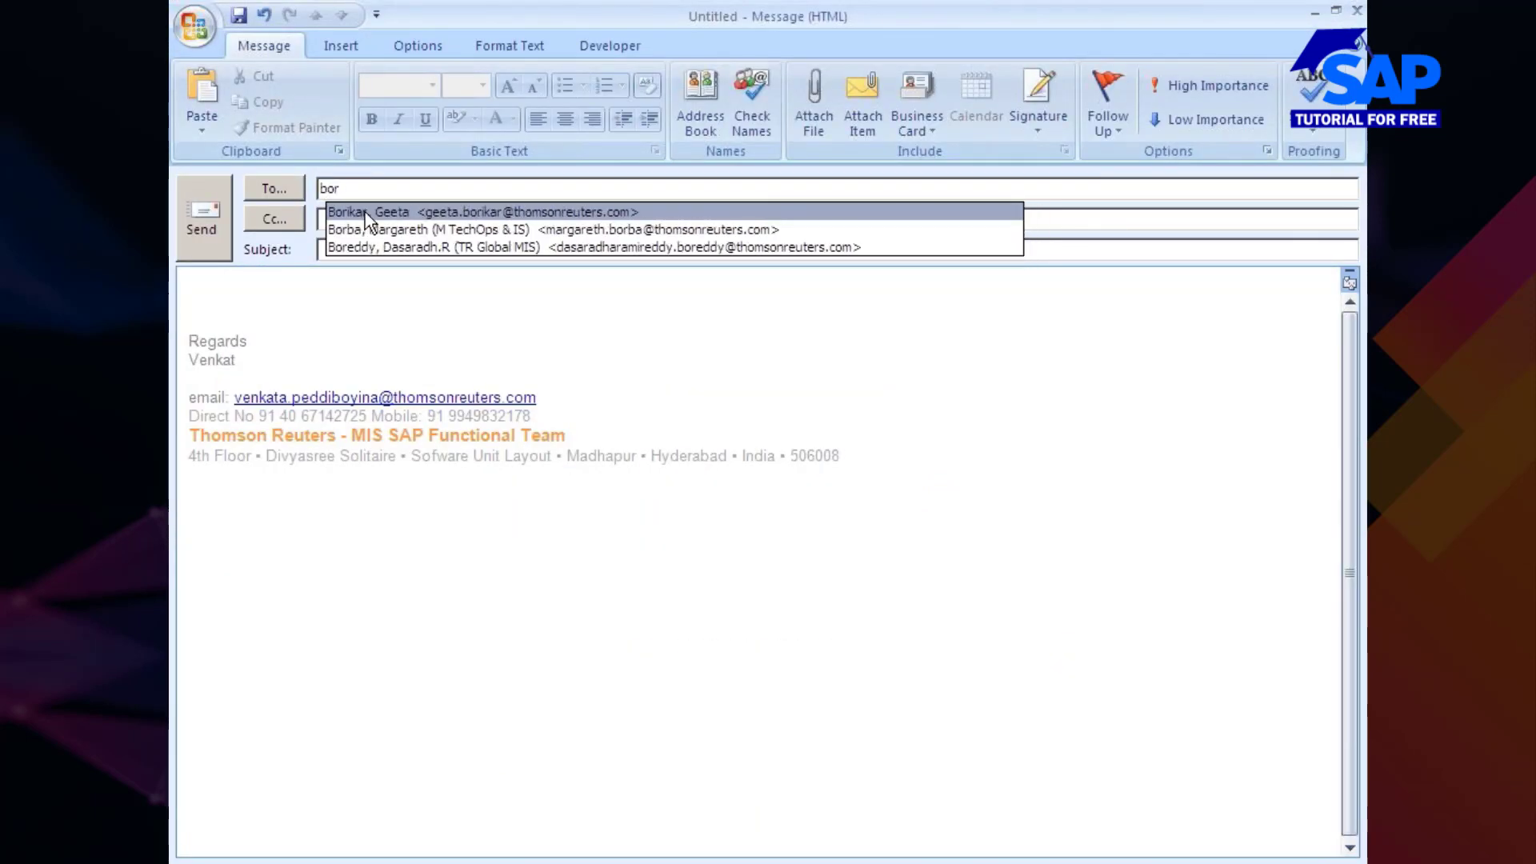
pyautogui.click(368, 248)
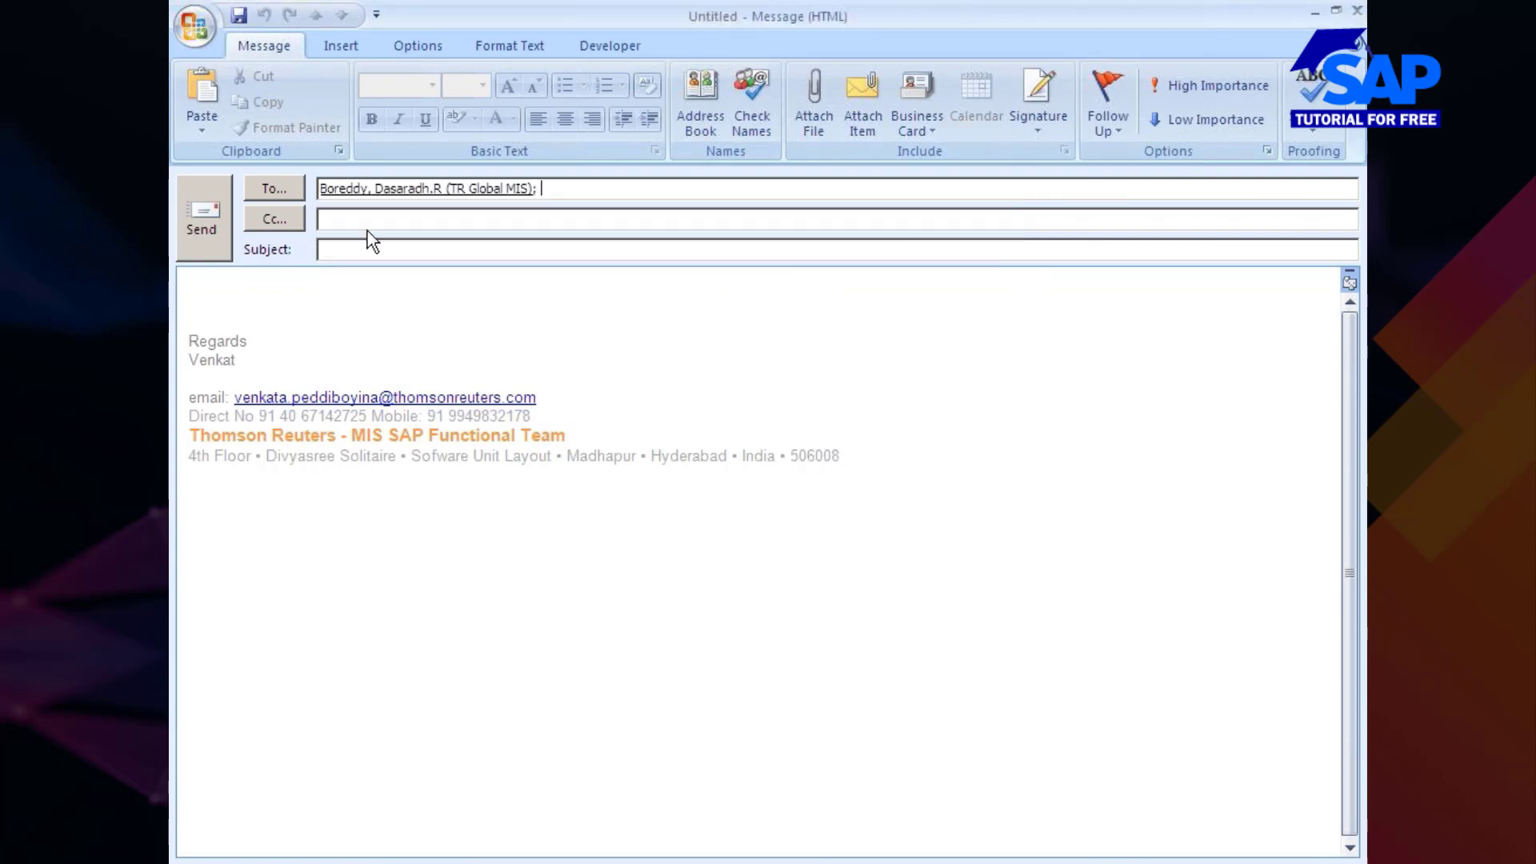
pyautogui.doubleClick(388, 190)
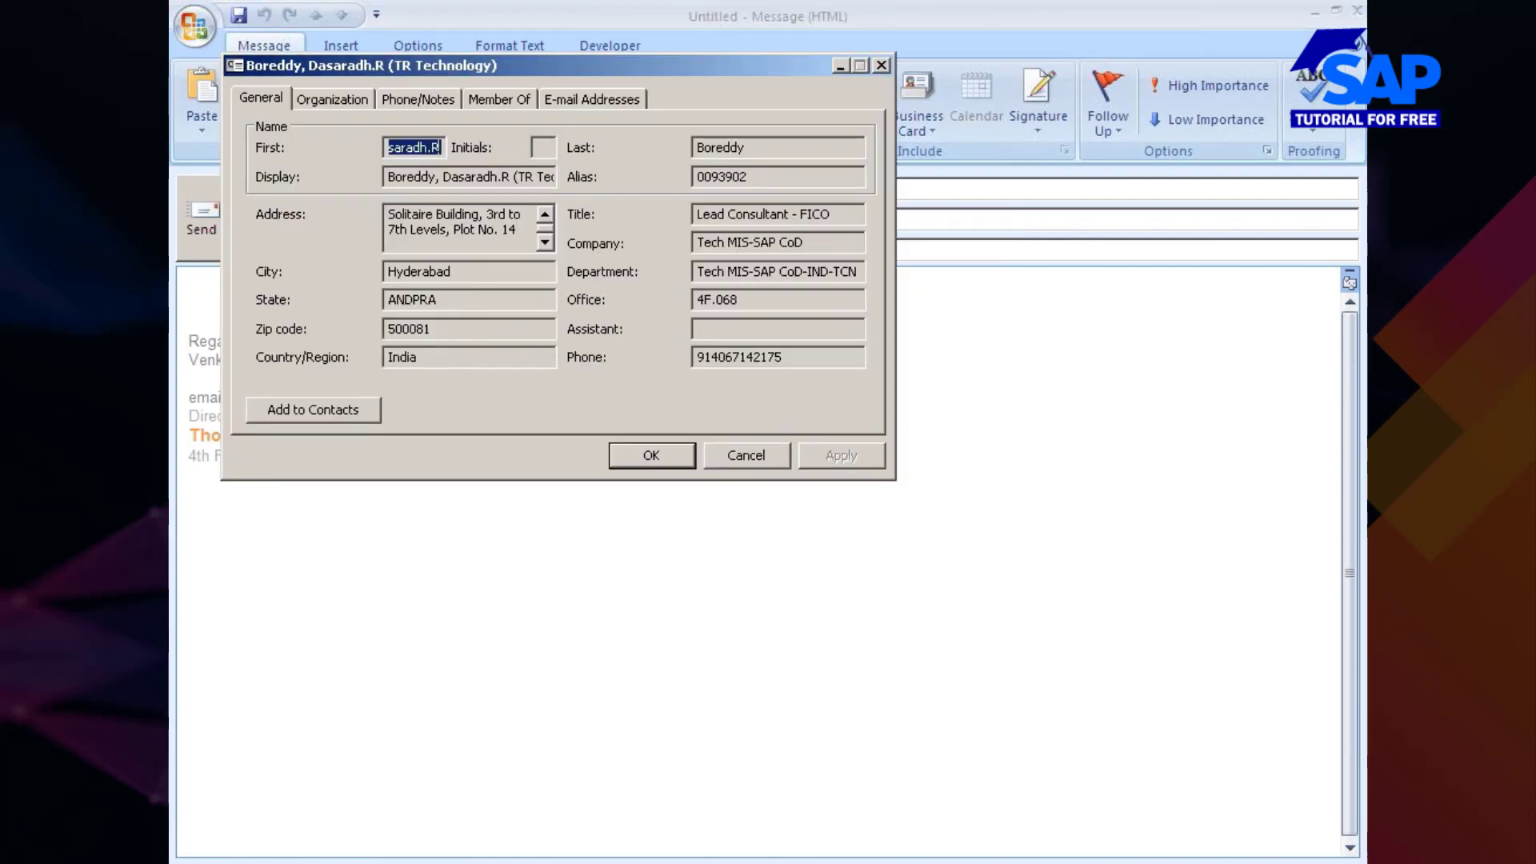
pyautogui.click(419, 104)
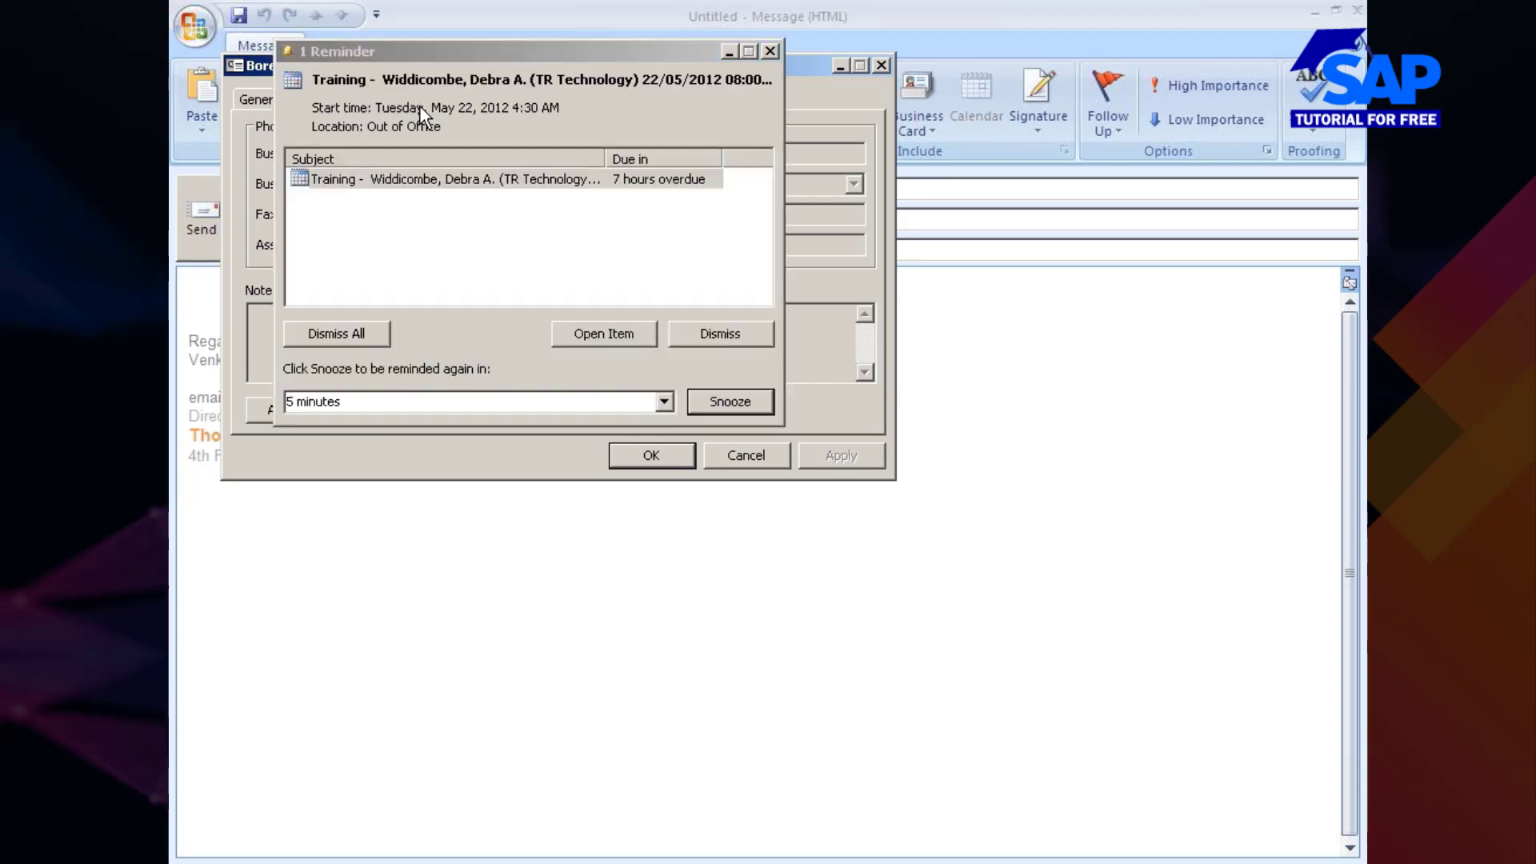
pyautogui.click(719, 400)
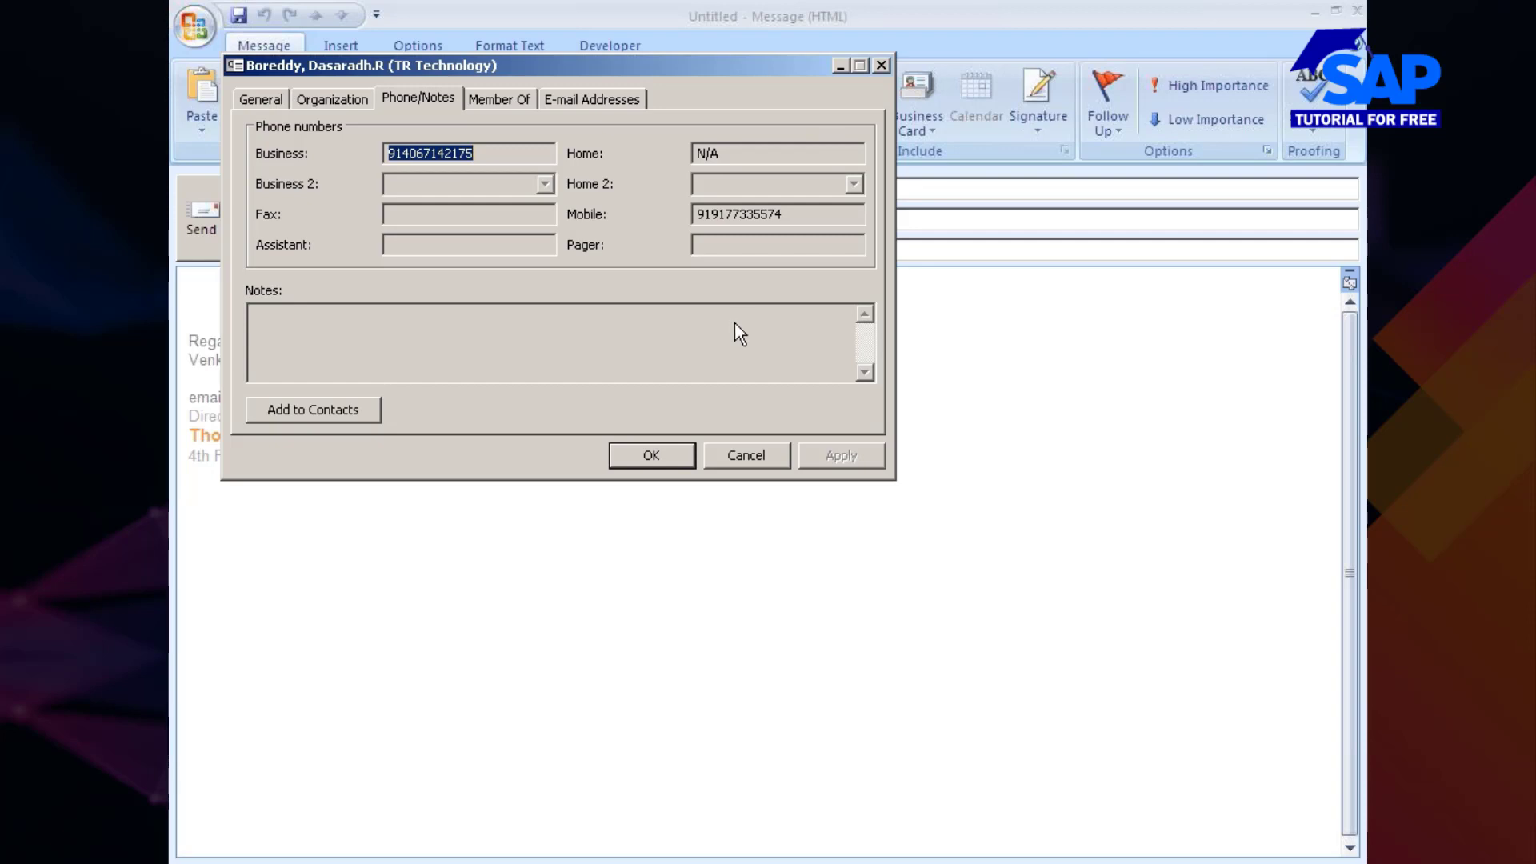
pyautogui.click(743, 450)
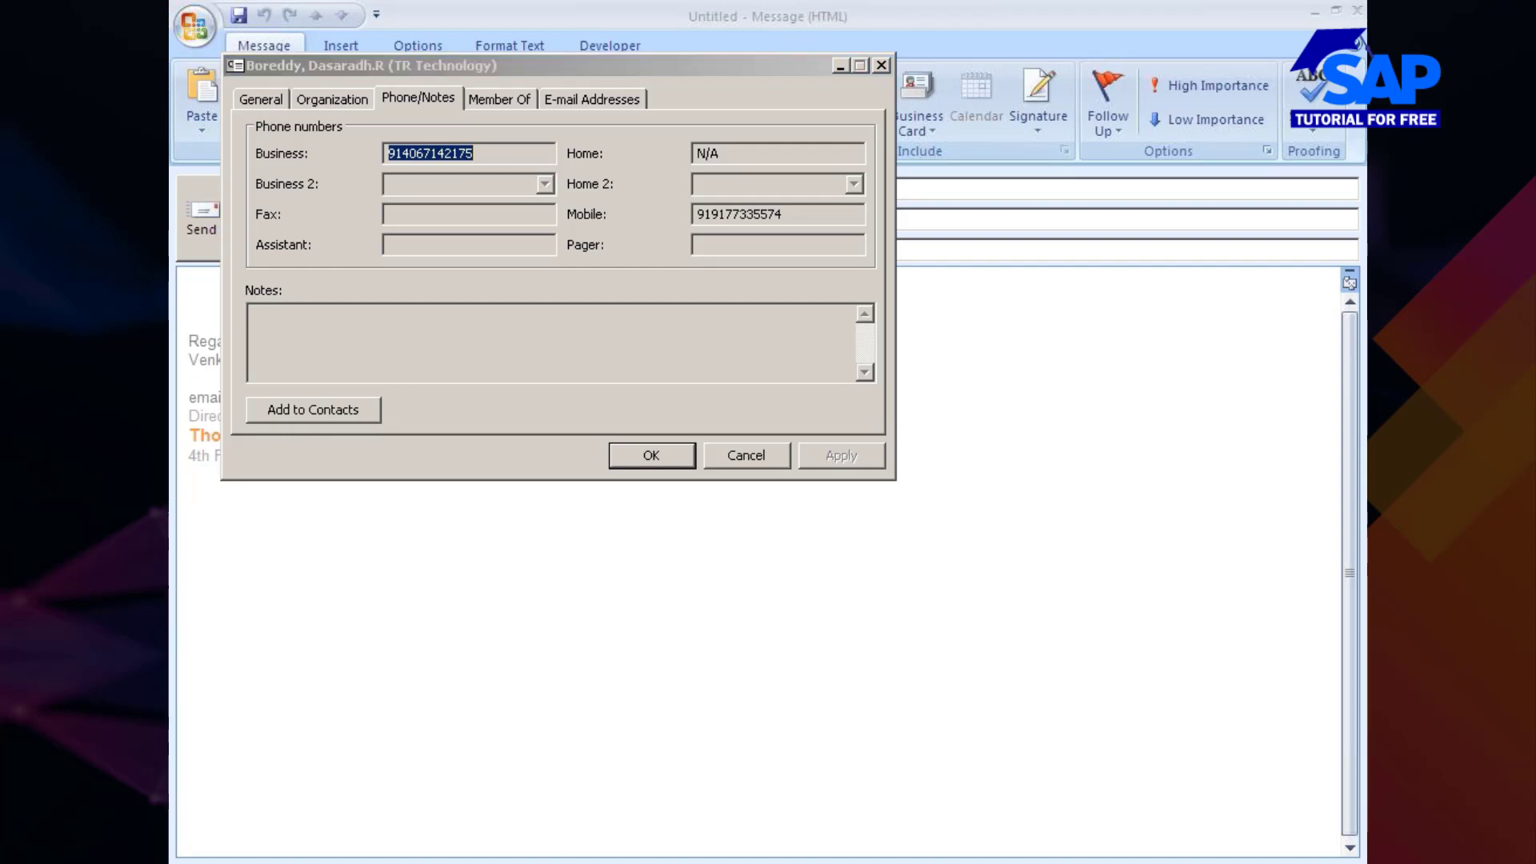
# - Switch back to the SAP Easy Access session, check the logged-on users with transaction SM04 and leave the list
pyautogui.click(552, 852)
pyautogui.click(579, 790)
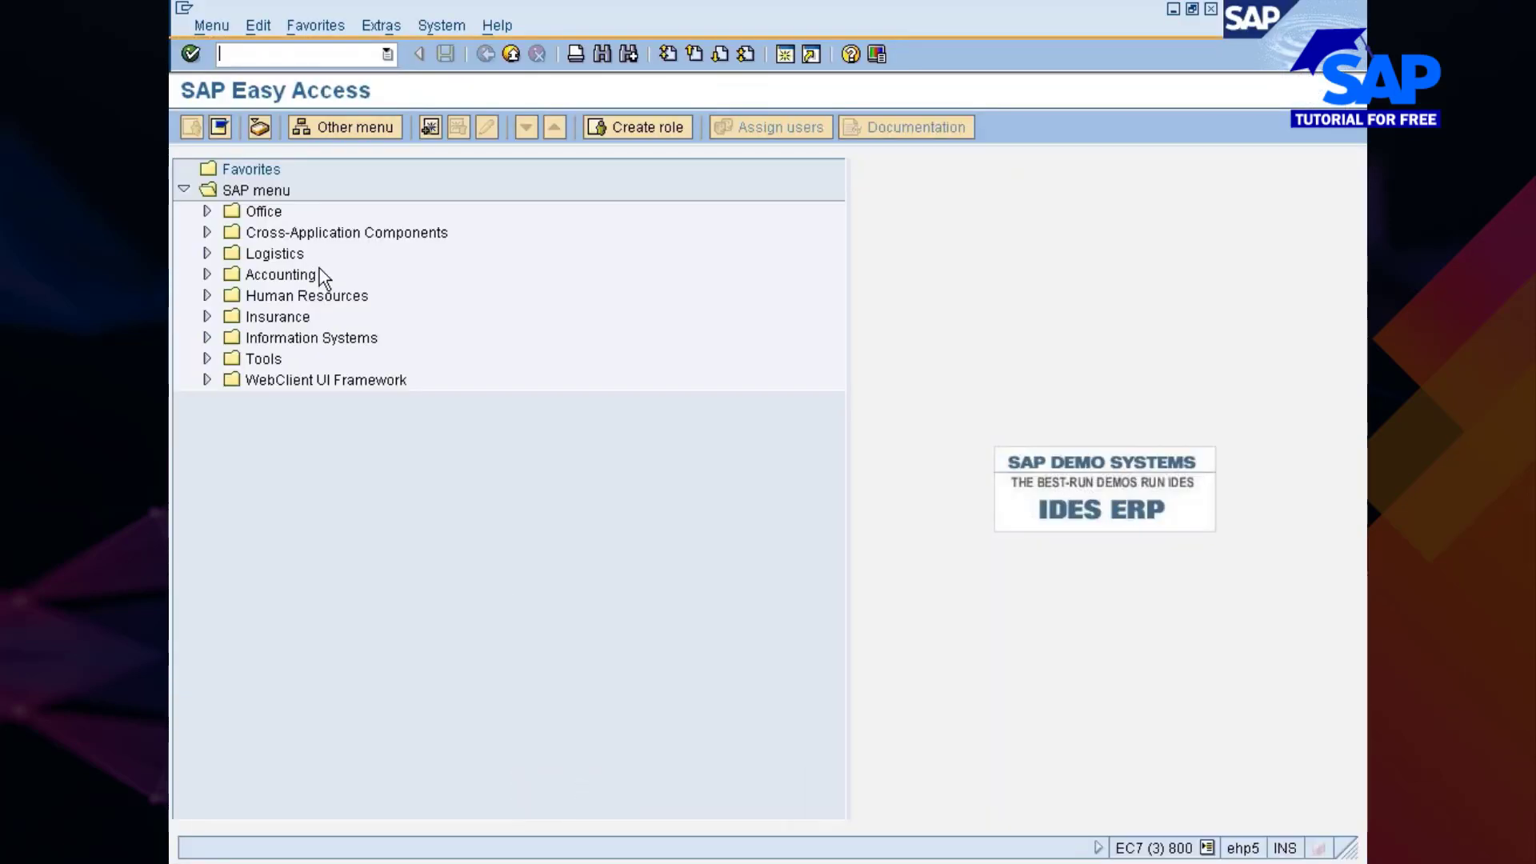
pyautogui.write('sm04')
pyautogui.press('Return')
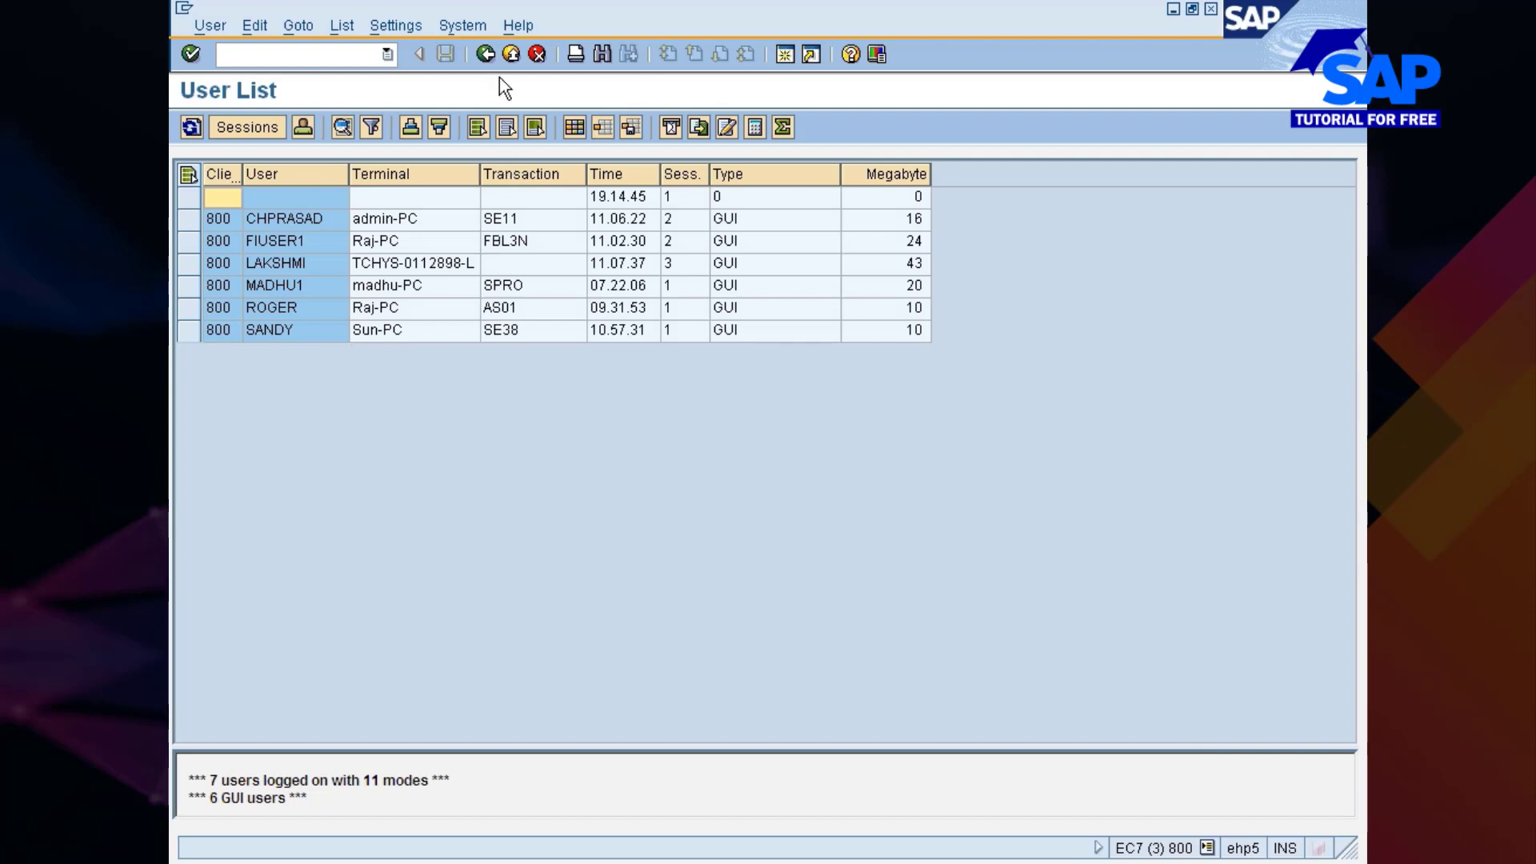
pyautogui.click(487, 54)
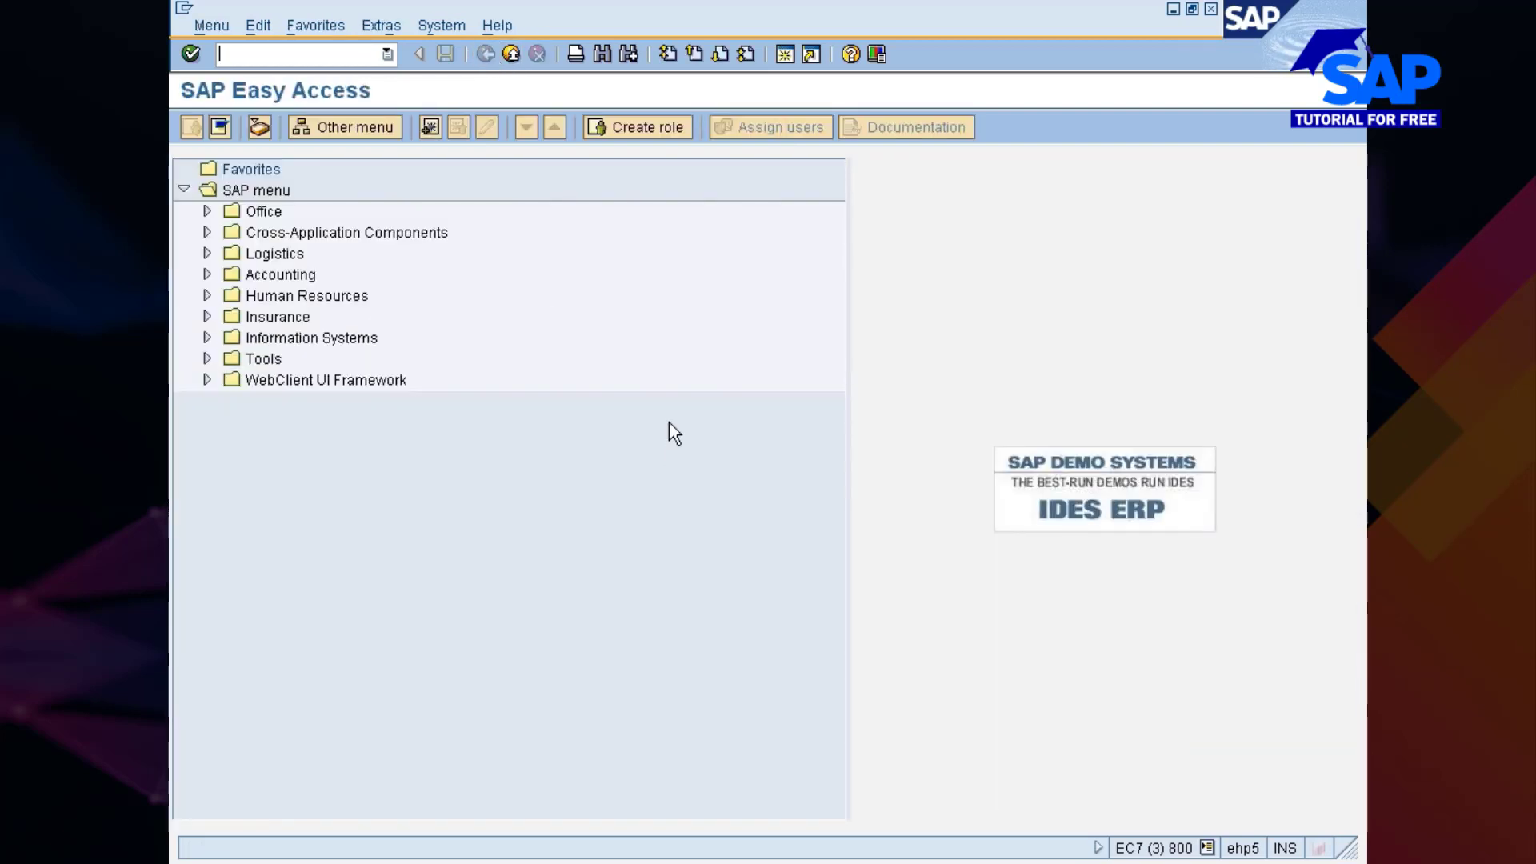
# - Switch to the session editing company codes, leave that view and close its activity selection
pyautogui.click(593, 859)
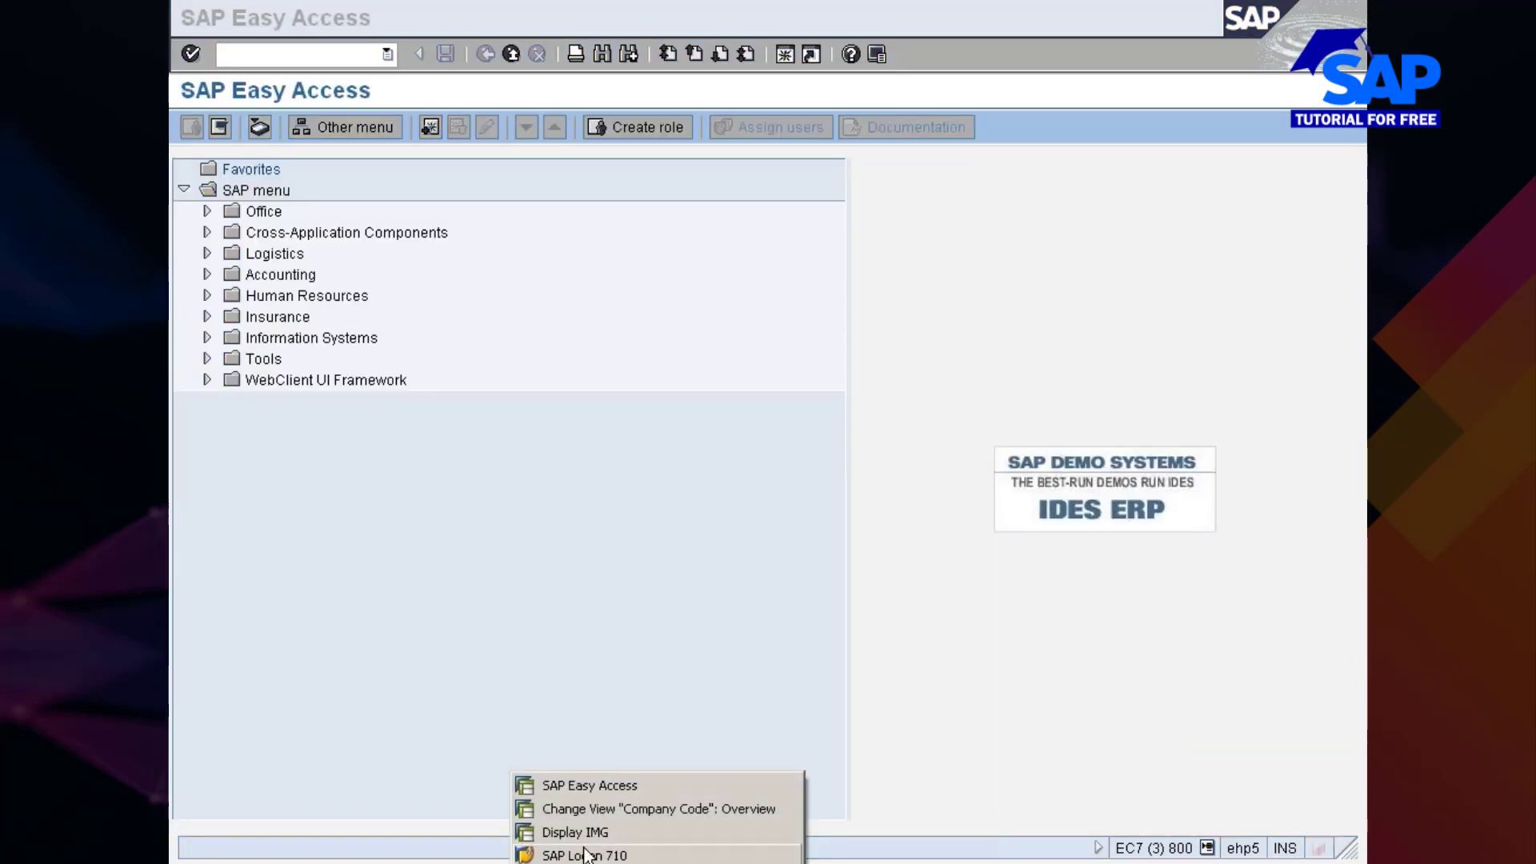
pyautogui.click(592, 809)
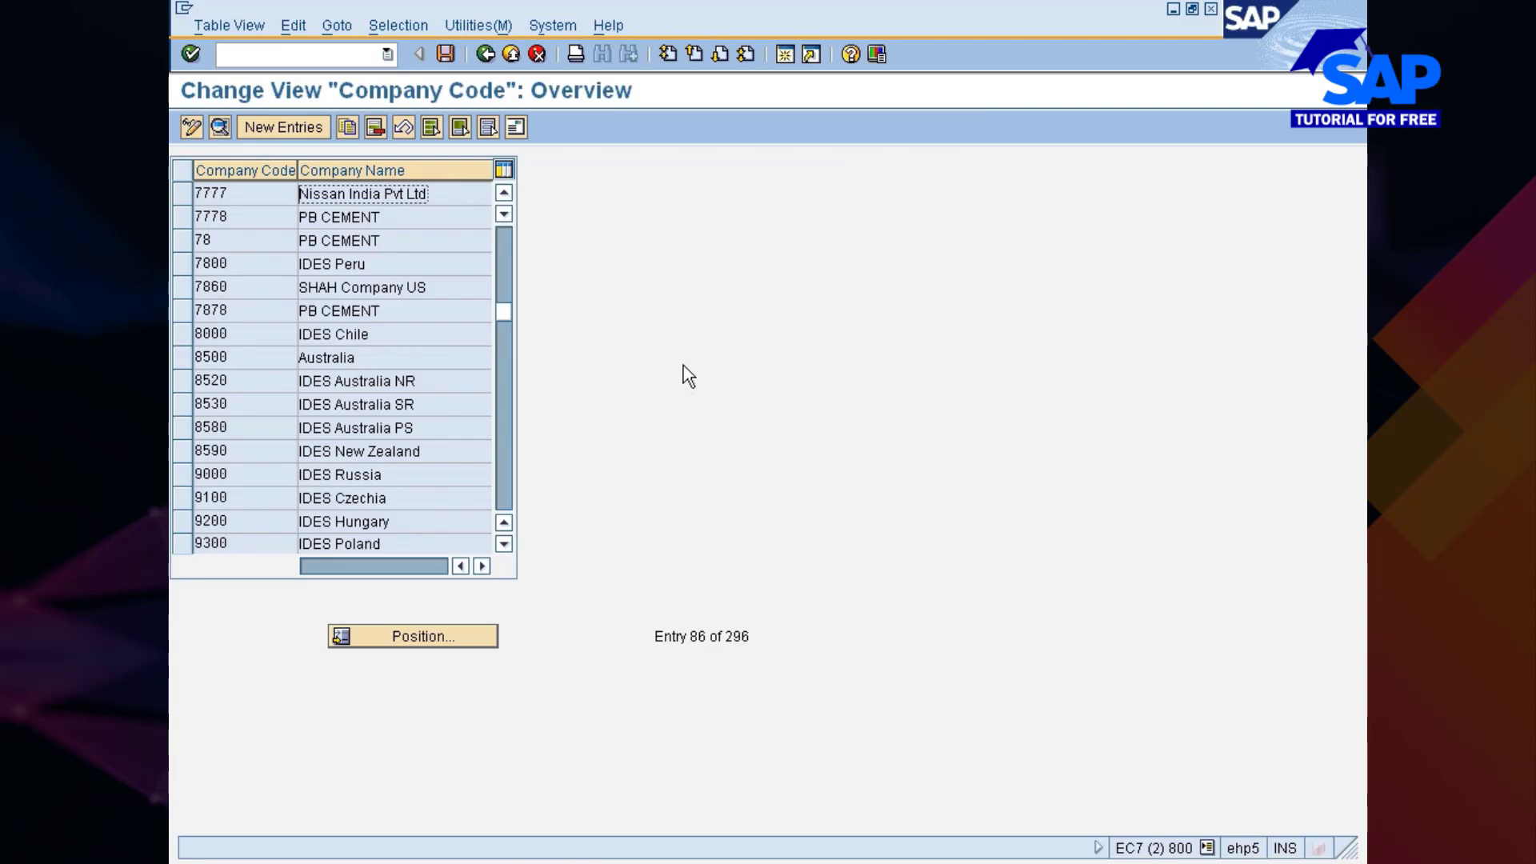
pyautogui.click(486, 54)
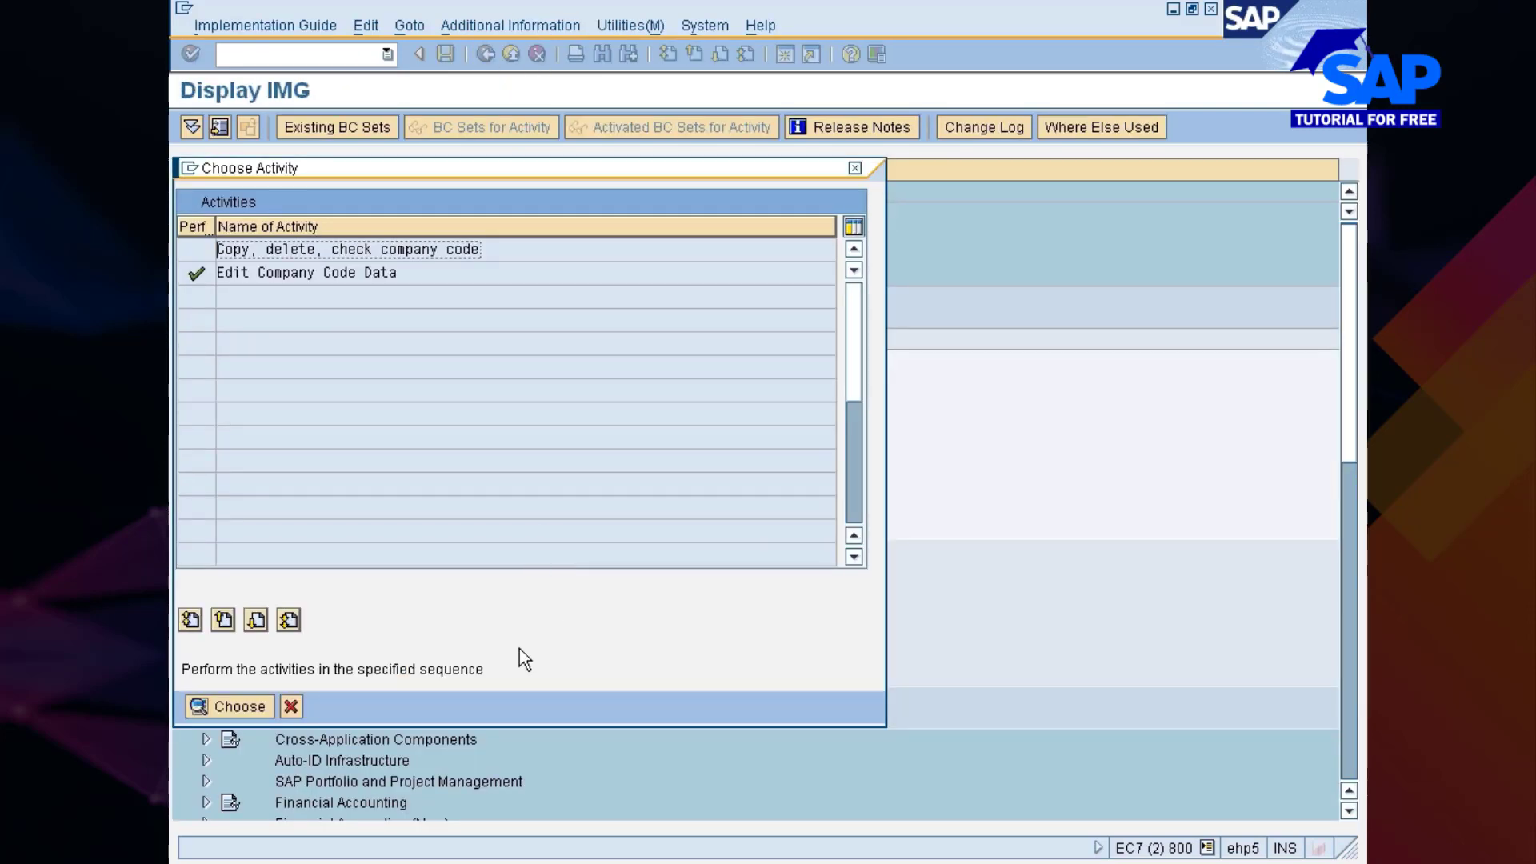
pyautogui.click(291, 707)
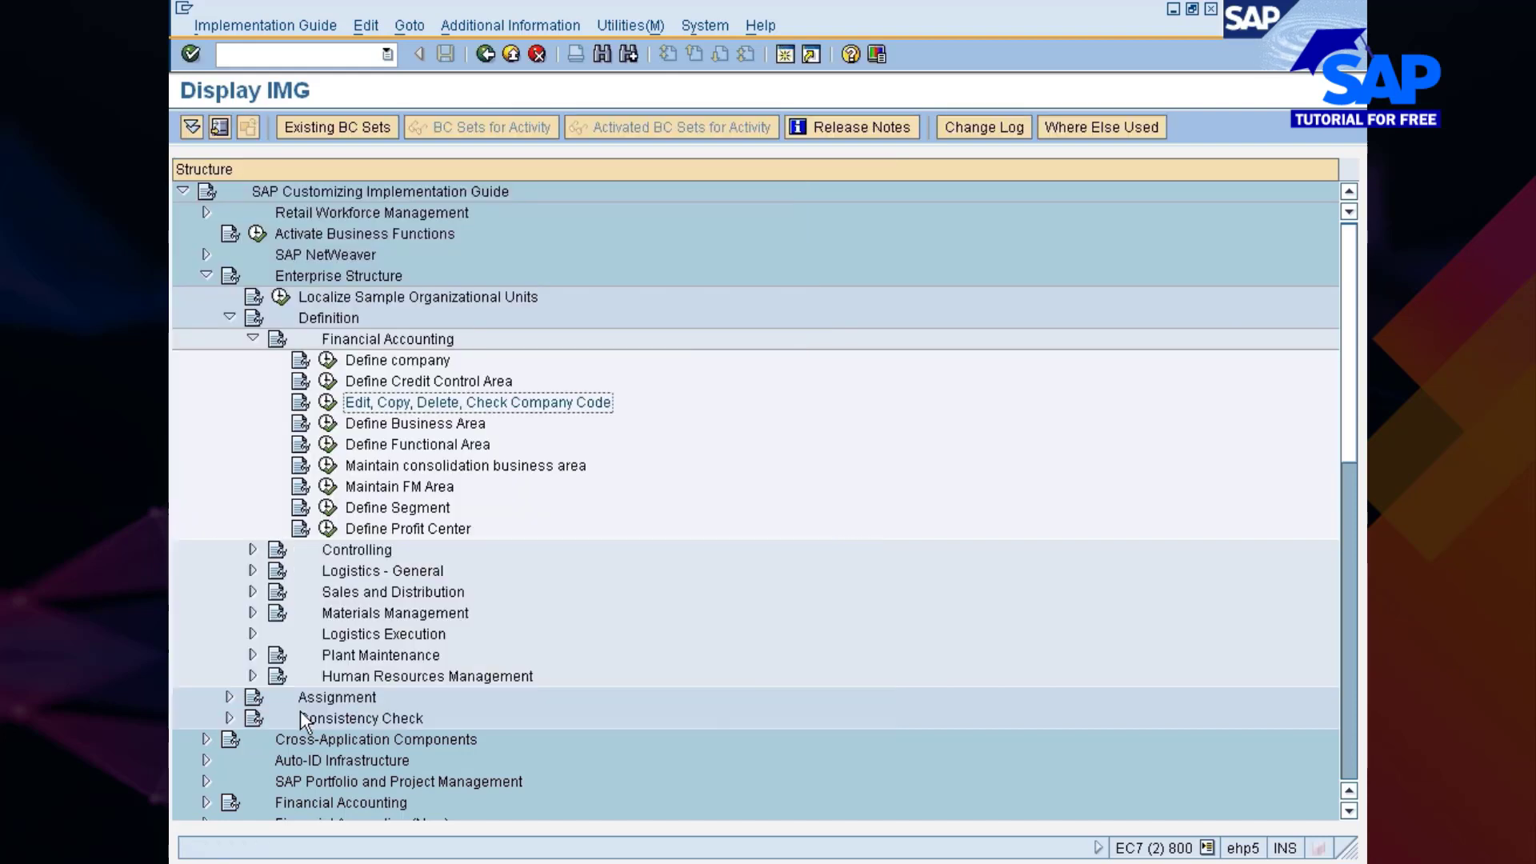
pyautogui.click(524, 849)
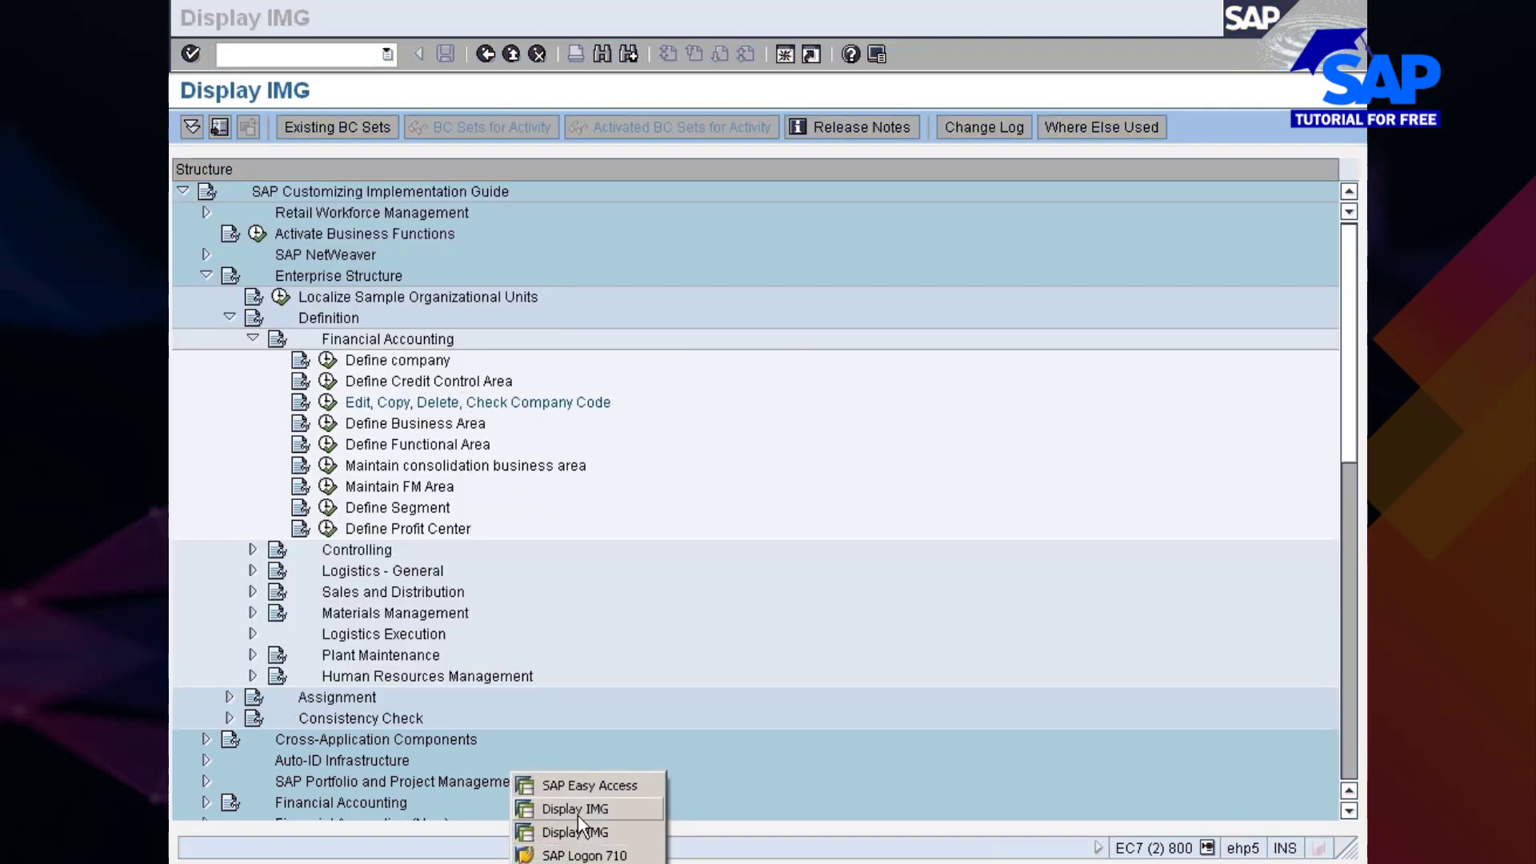
pyautogui.click(578, 816)
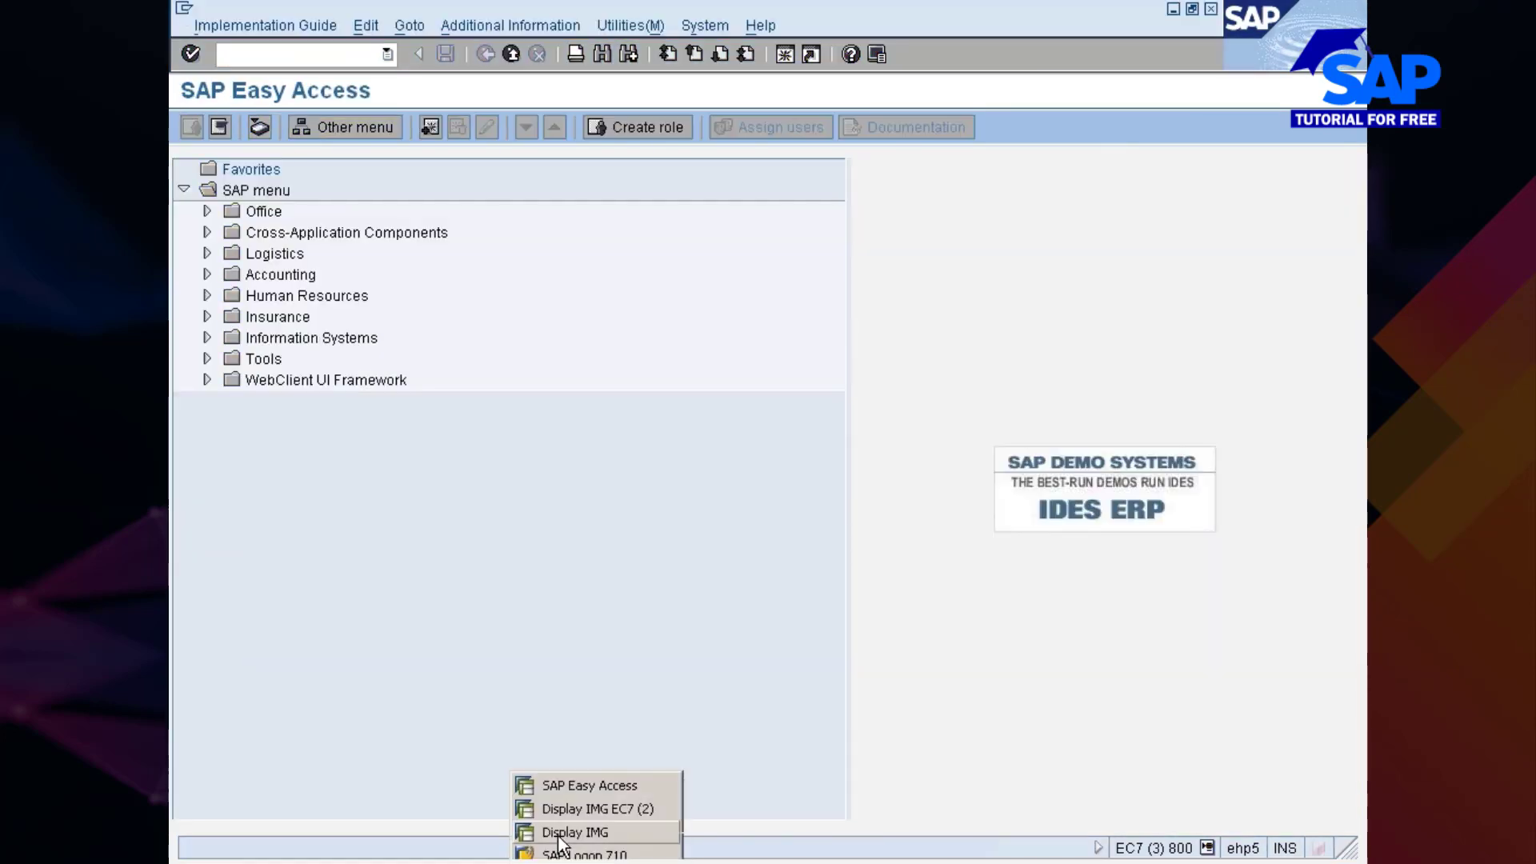
pyautogui.click(559, 832)
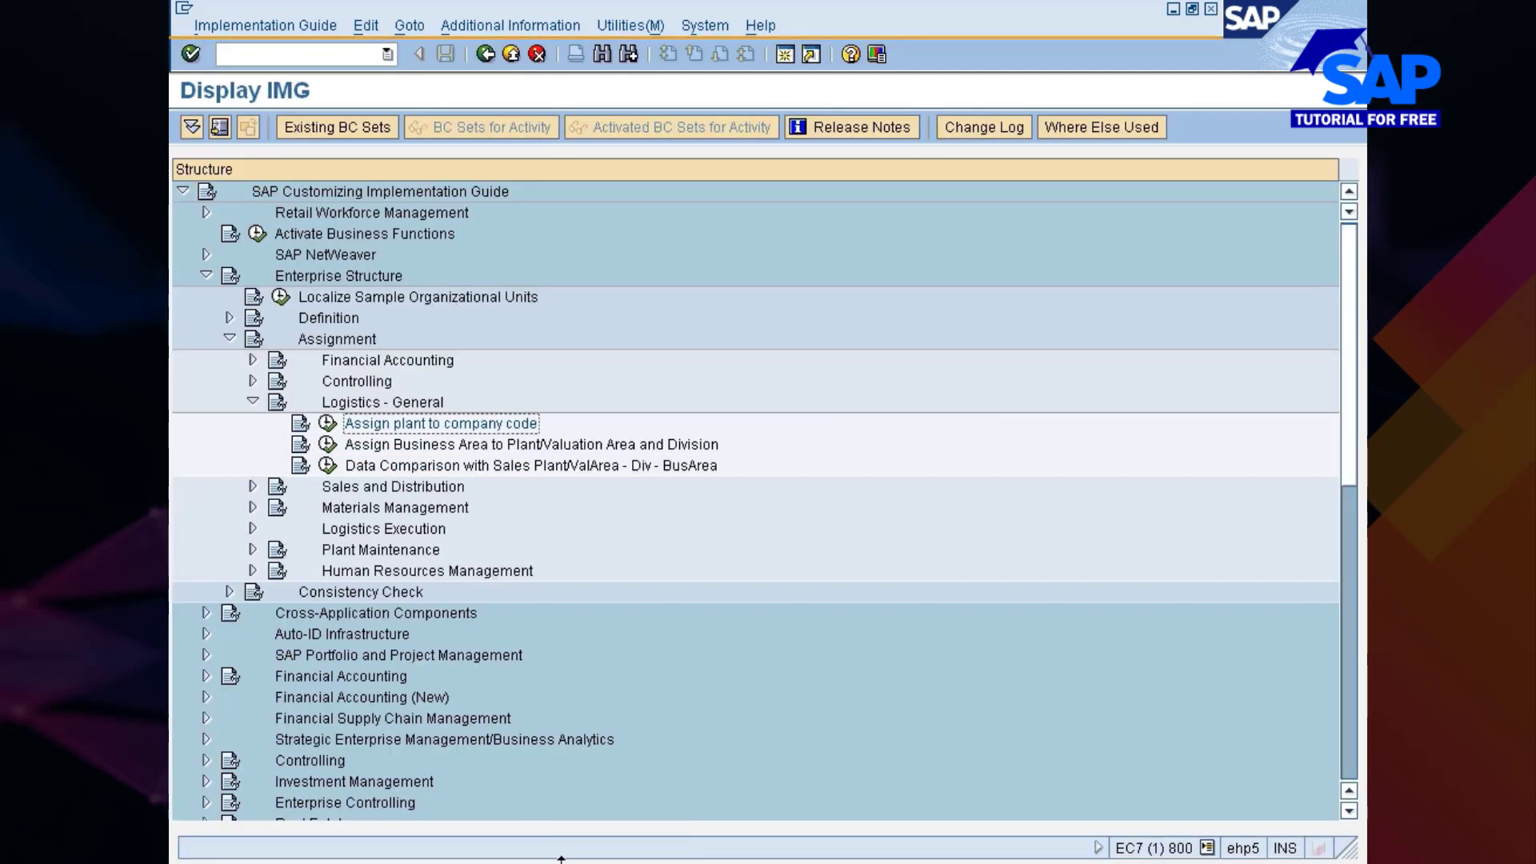
pyautogui.click(560, 858)
pyautogui.click(549, 804)
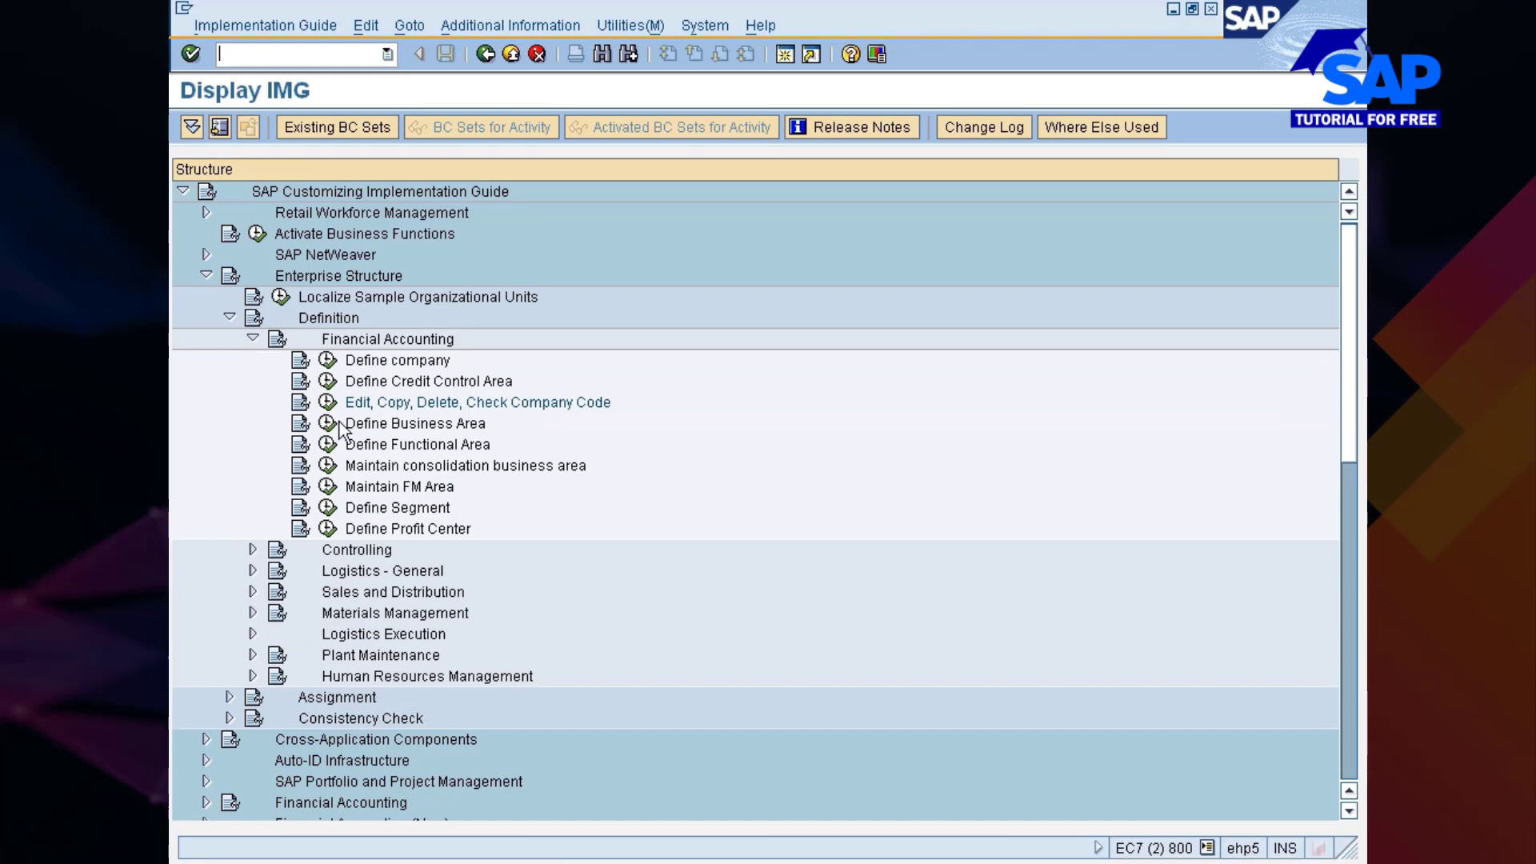
# - Collapse Definition, expand Logistics - General under Assignment, and open the activity that assigns plants to company codes
pyautogui.click(230, 317)
pyautogui.click(304, 343)
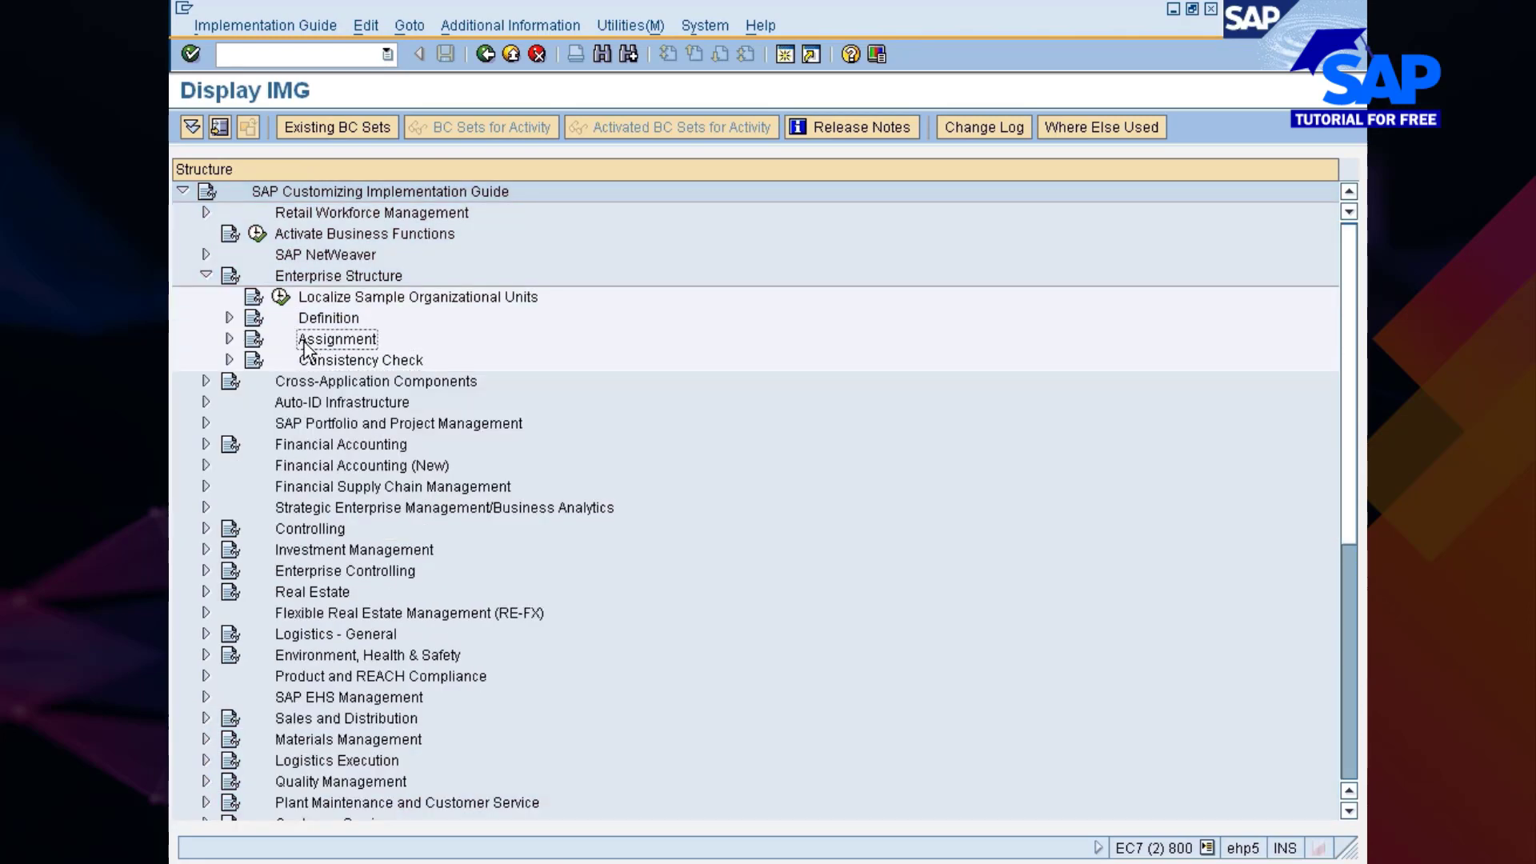
pyautogui.click(229, 339)
pyautogui.click(350, 406)
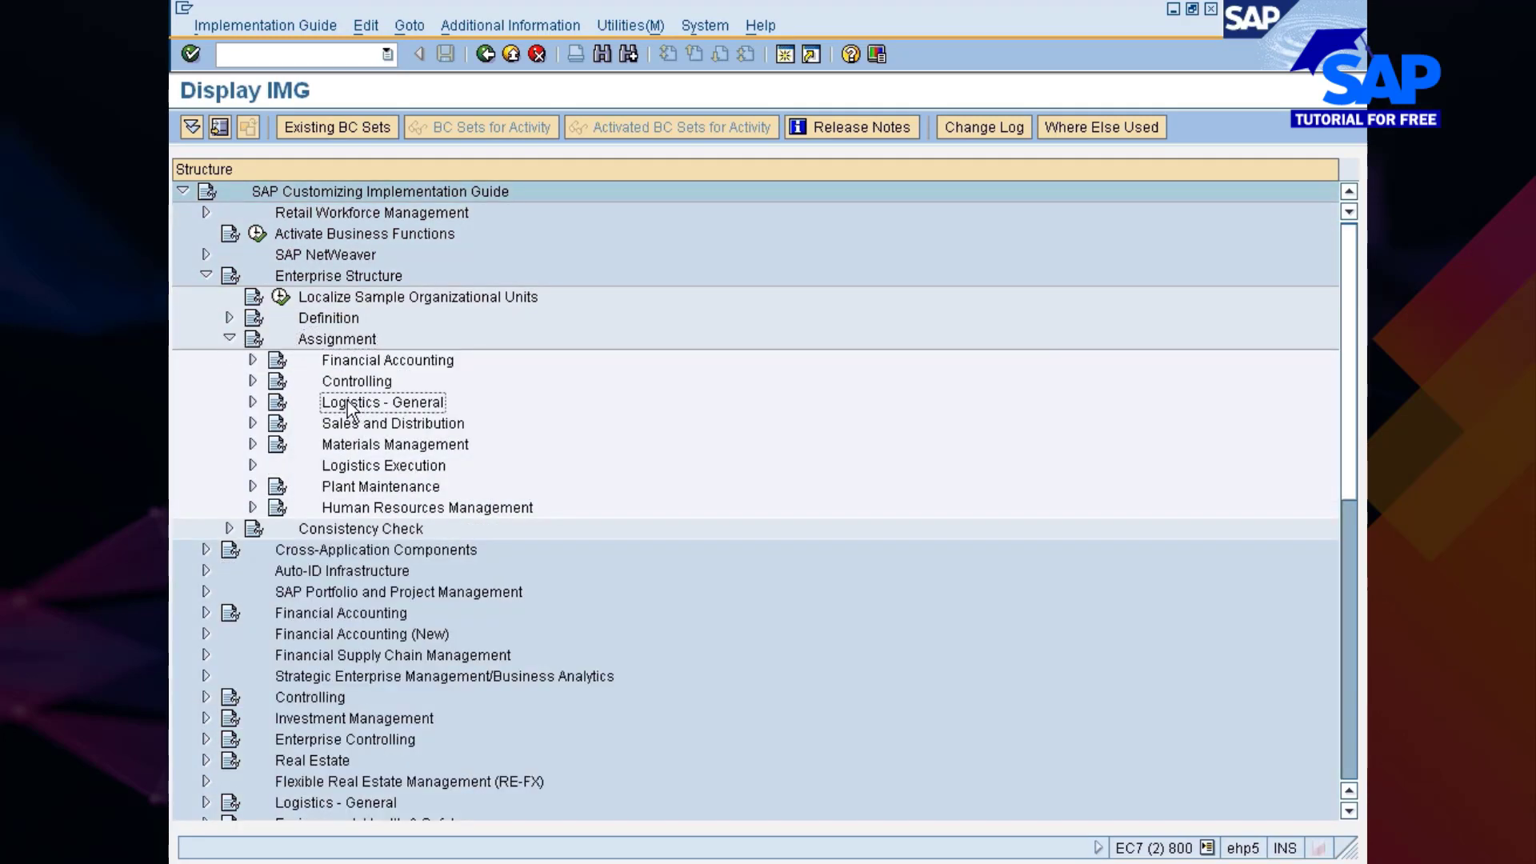
pyautogui.click(253, 402)
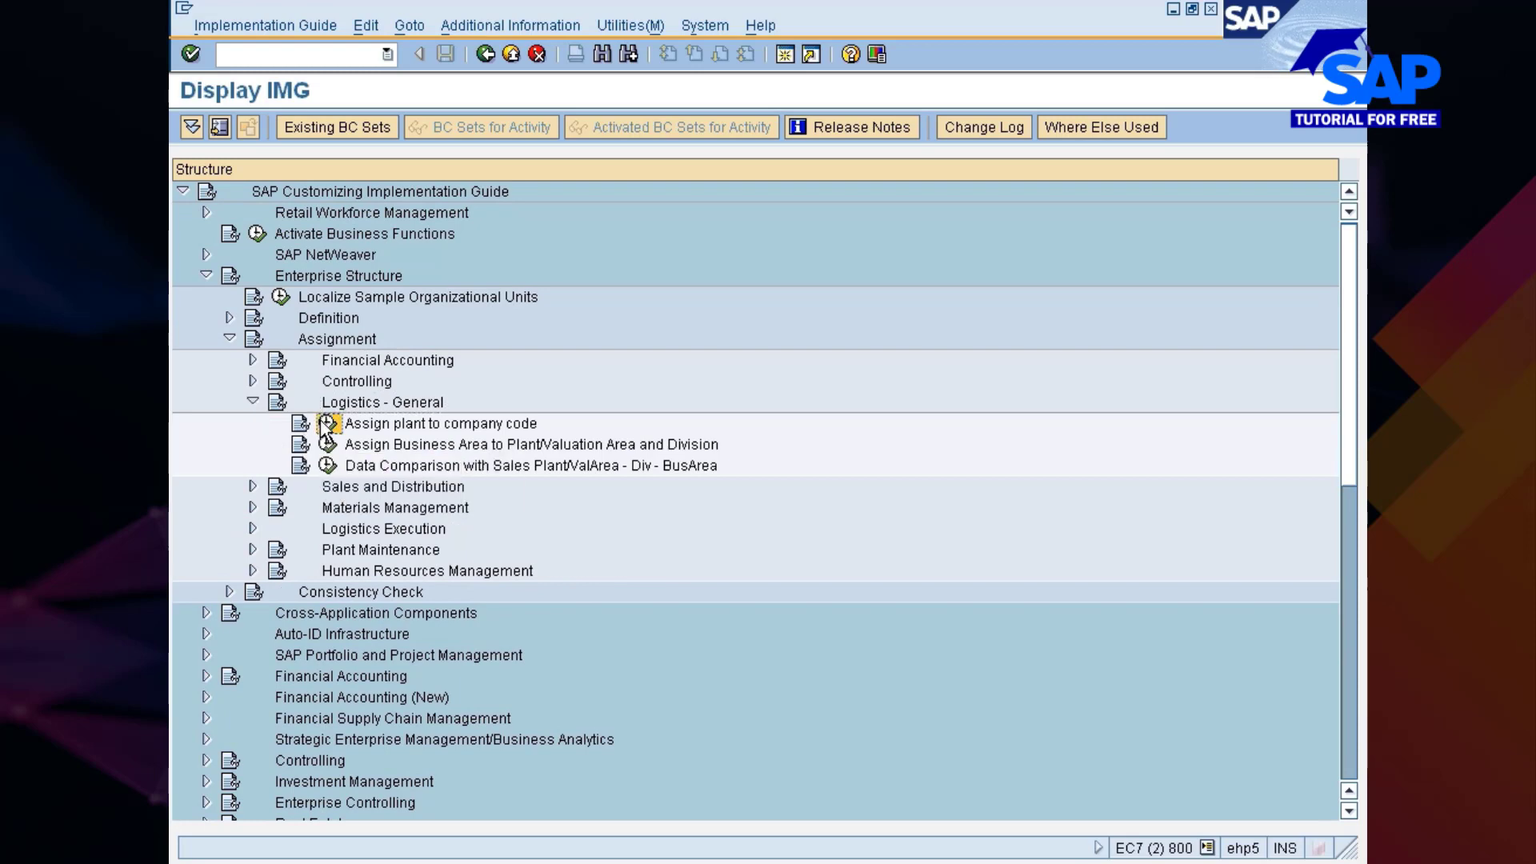
pyautogui.click(327, 424)
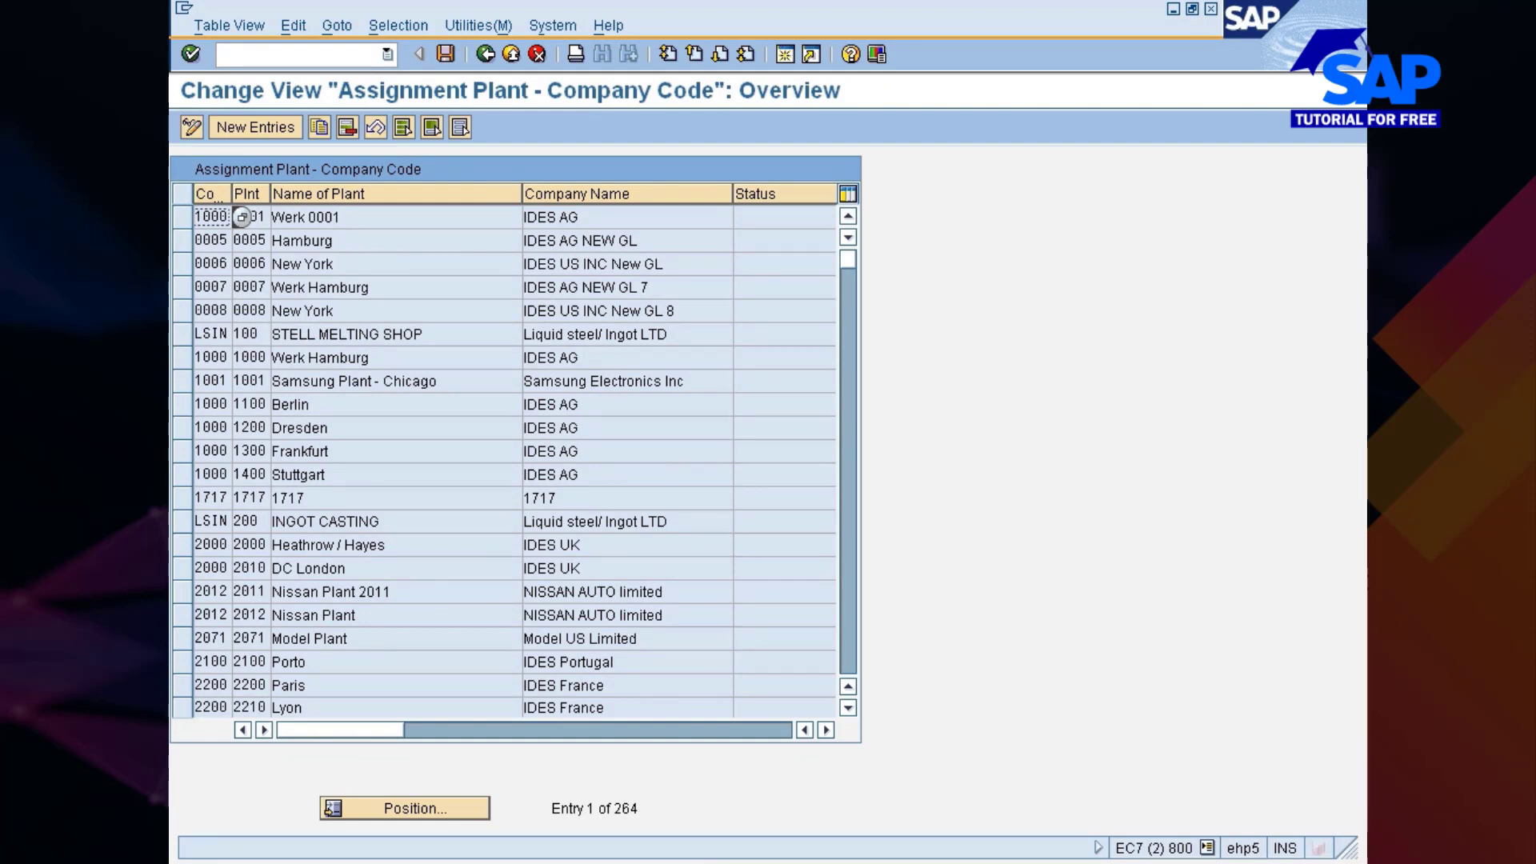
# - Position the plant assignment list at plant 777C
pyautogui.click(443, 809)
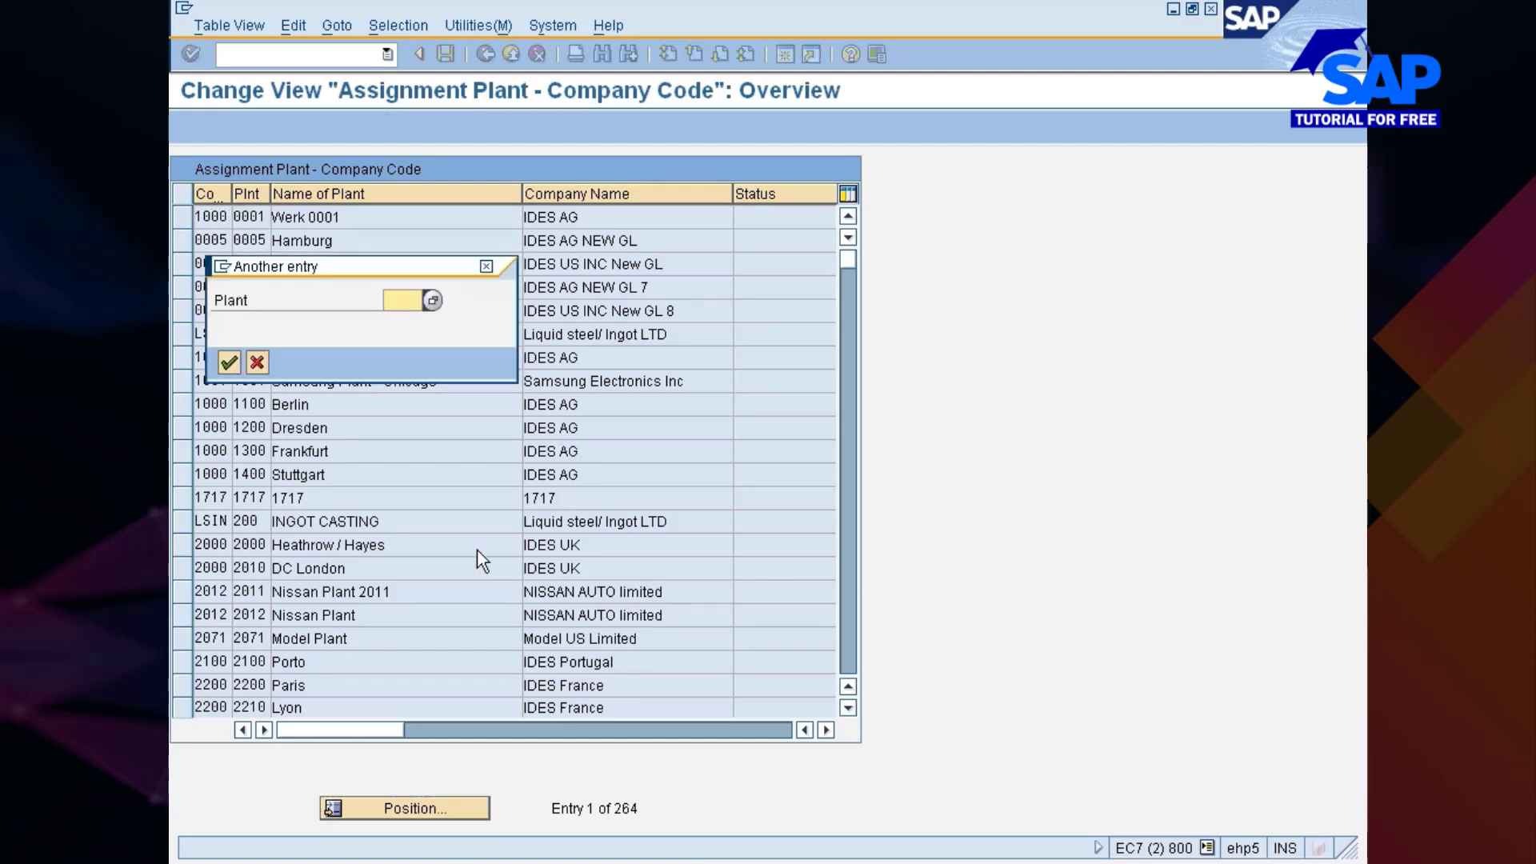
pyautogui.write('777c')
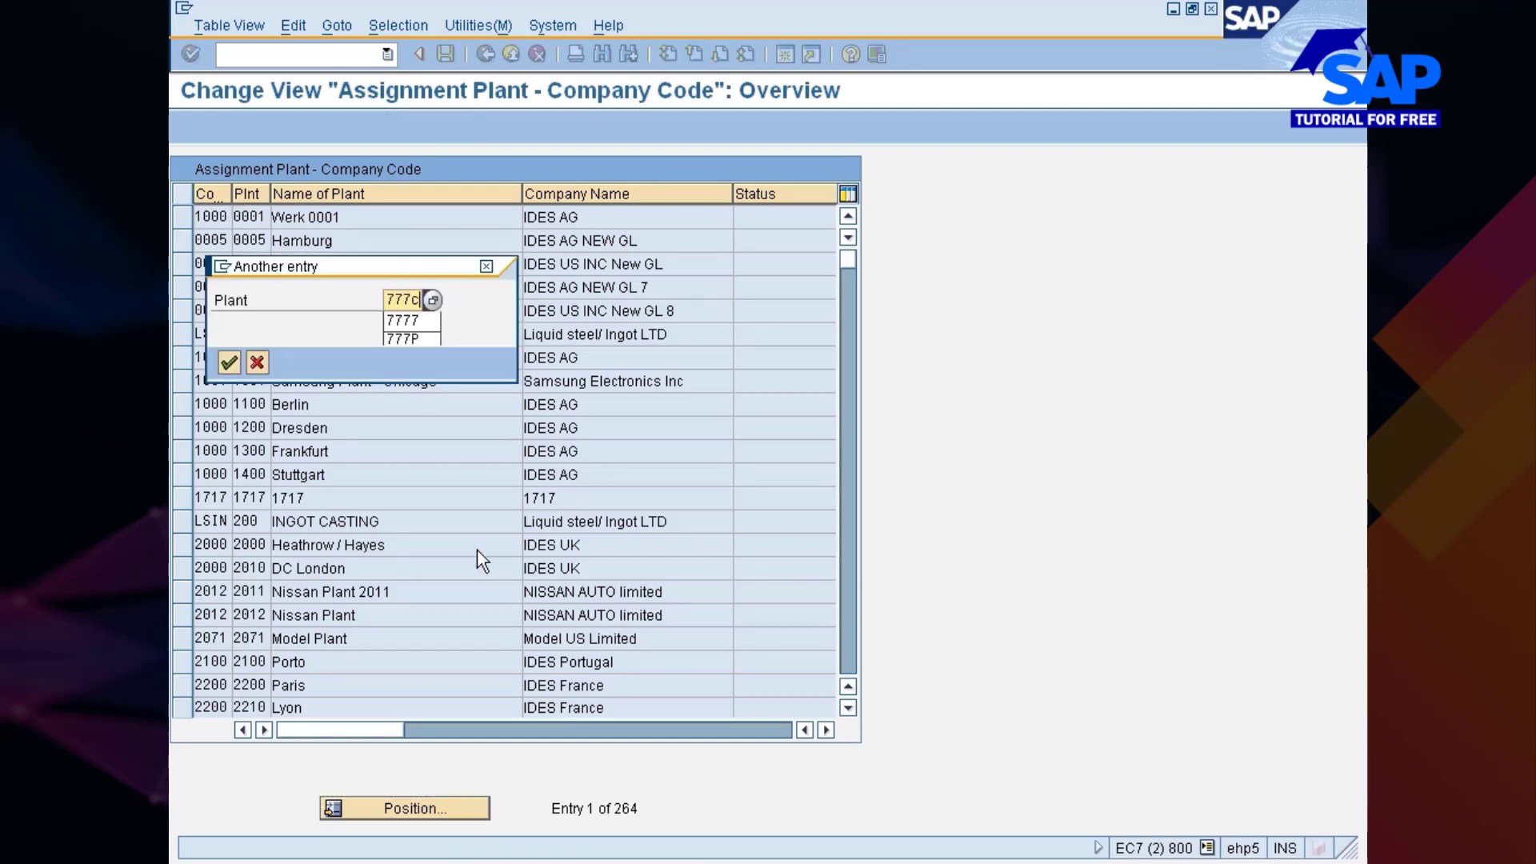
pyautogui.press('Return')
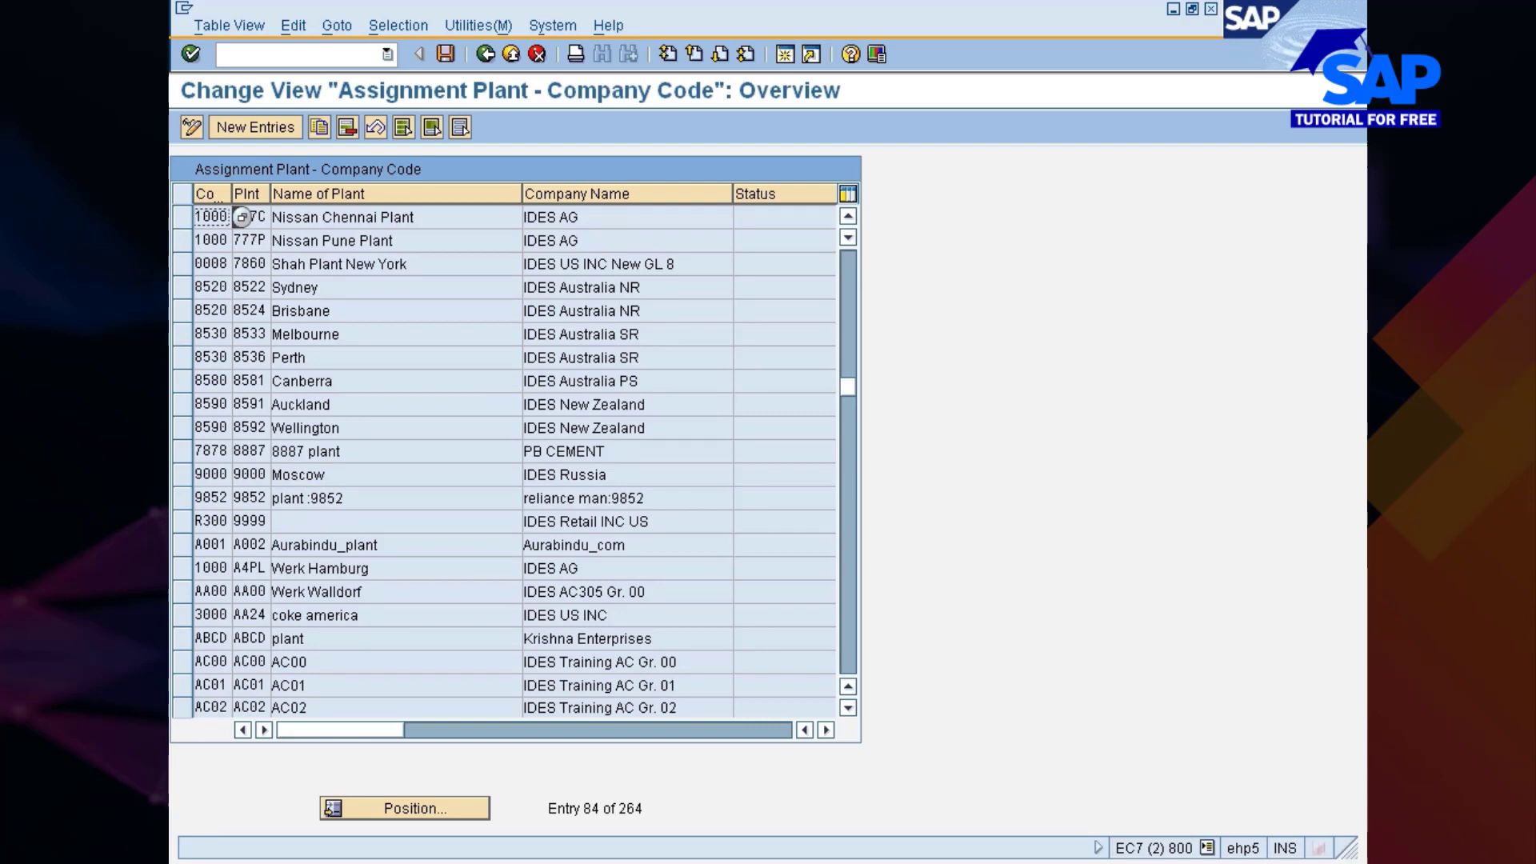
pyautogui.click(319, 217)
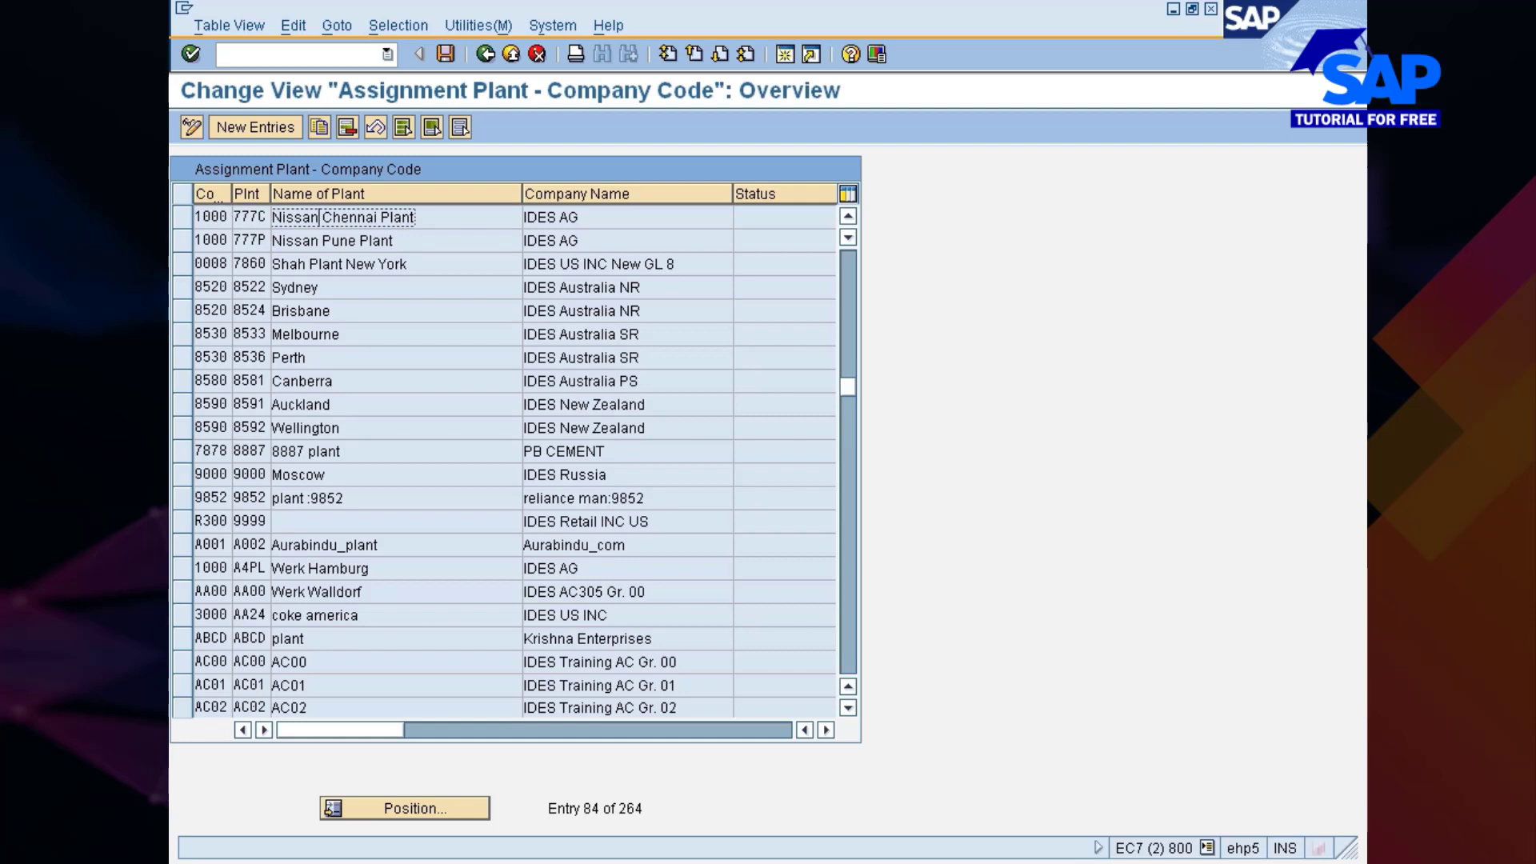
# - Delete the company code assignments of plants 777C and 777P, and save the change in the Nissan changes request EC7K900551
pyautogui.click(184, 213)
pyautogui.click(179, 237)
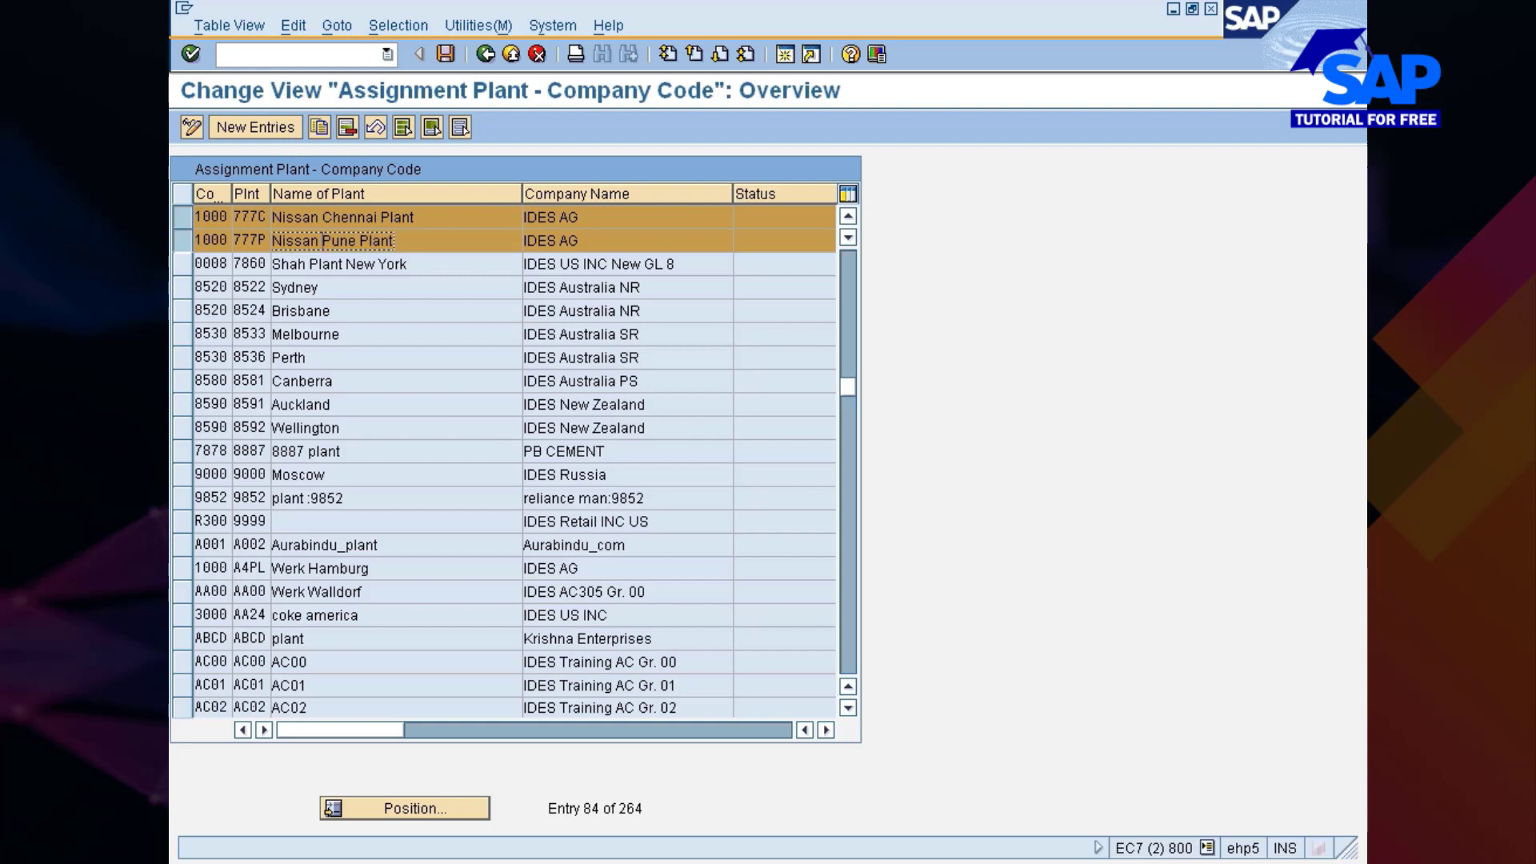
pyautogui.click(353, 133)
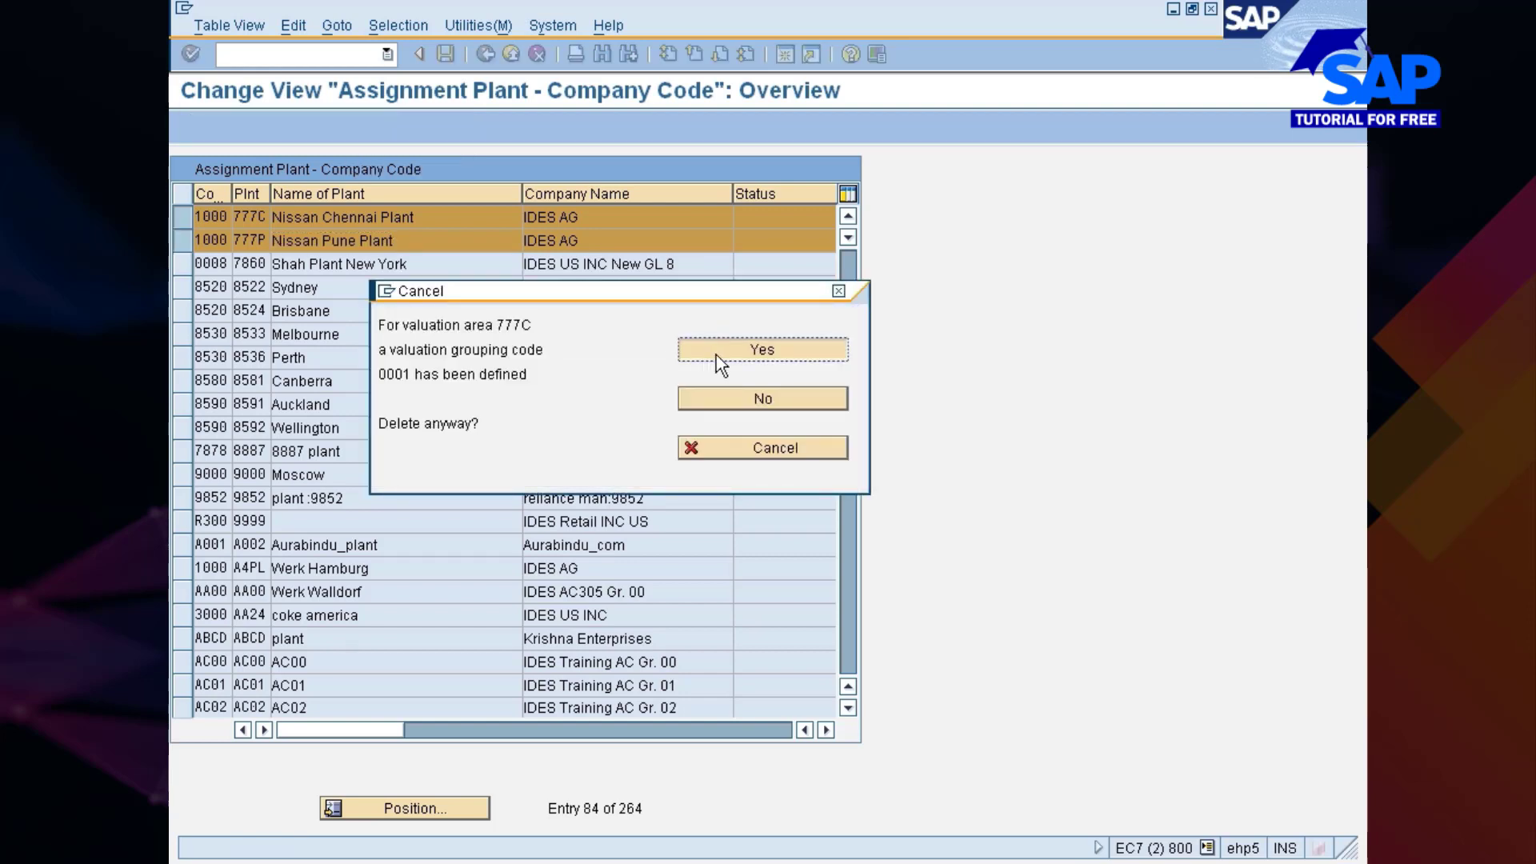
pyautogui.click(718, 357)
pyautogui.click(718, 352)
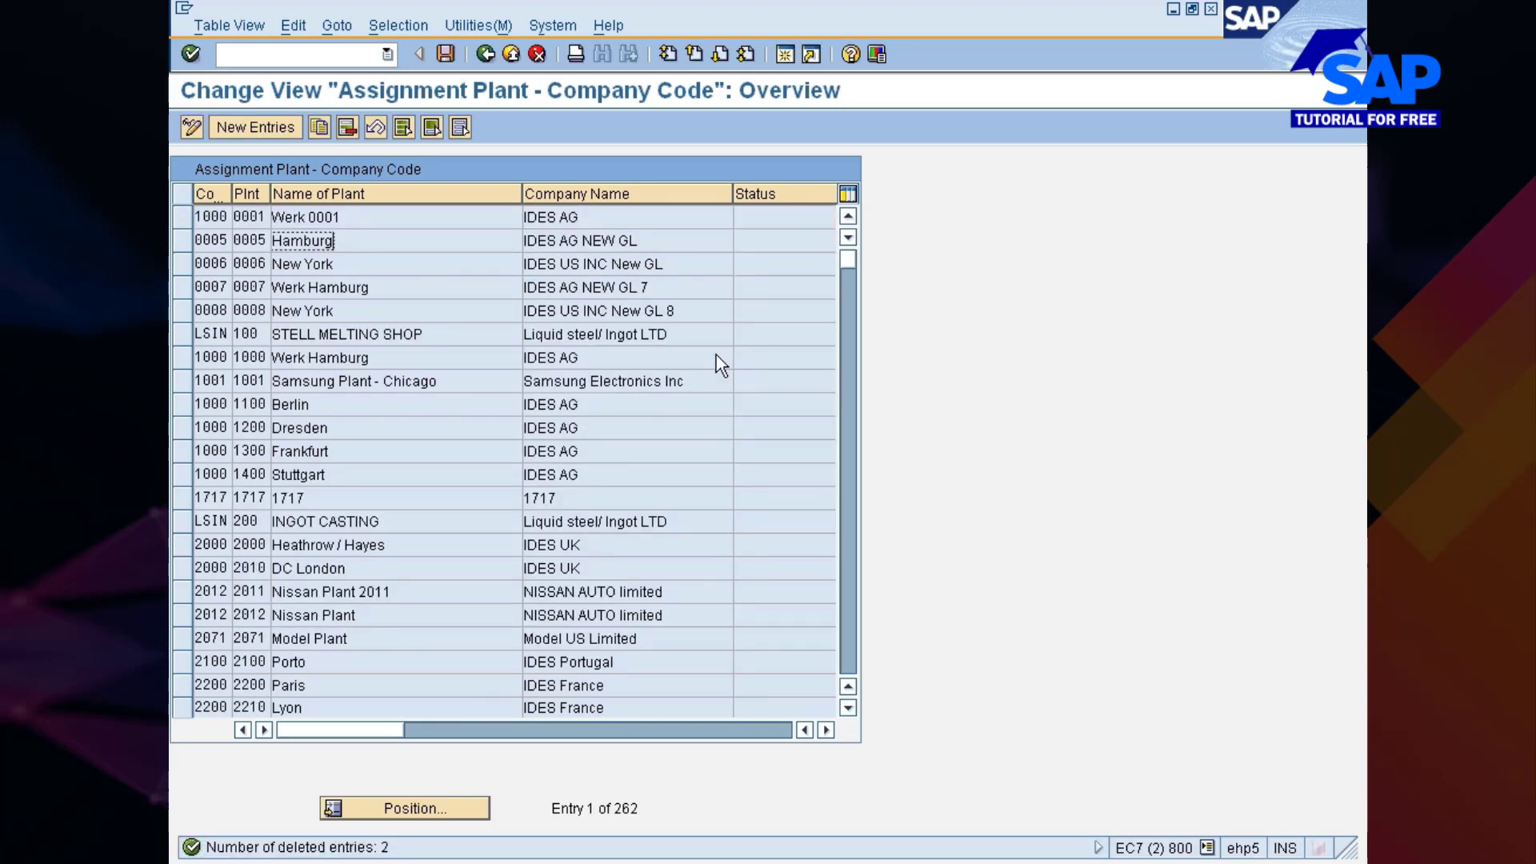
pyautogui.hotkey('ctrl', 's')
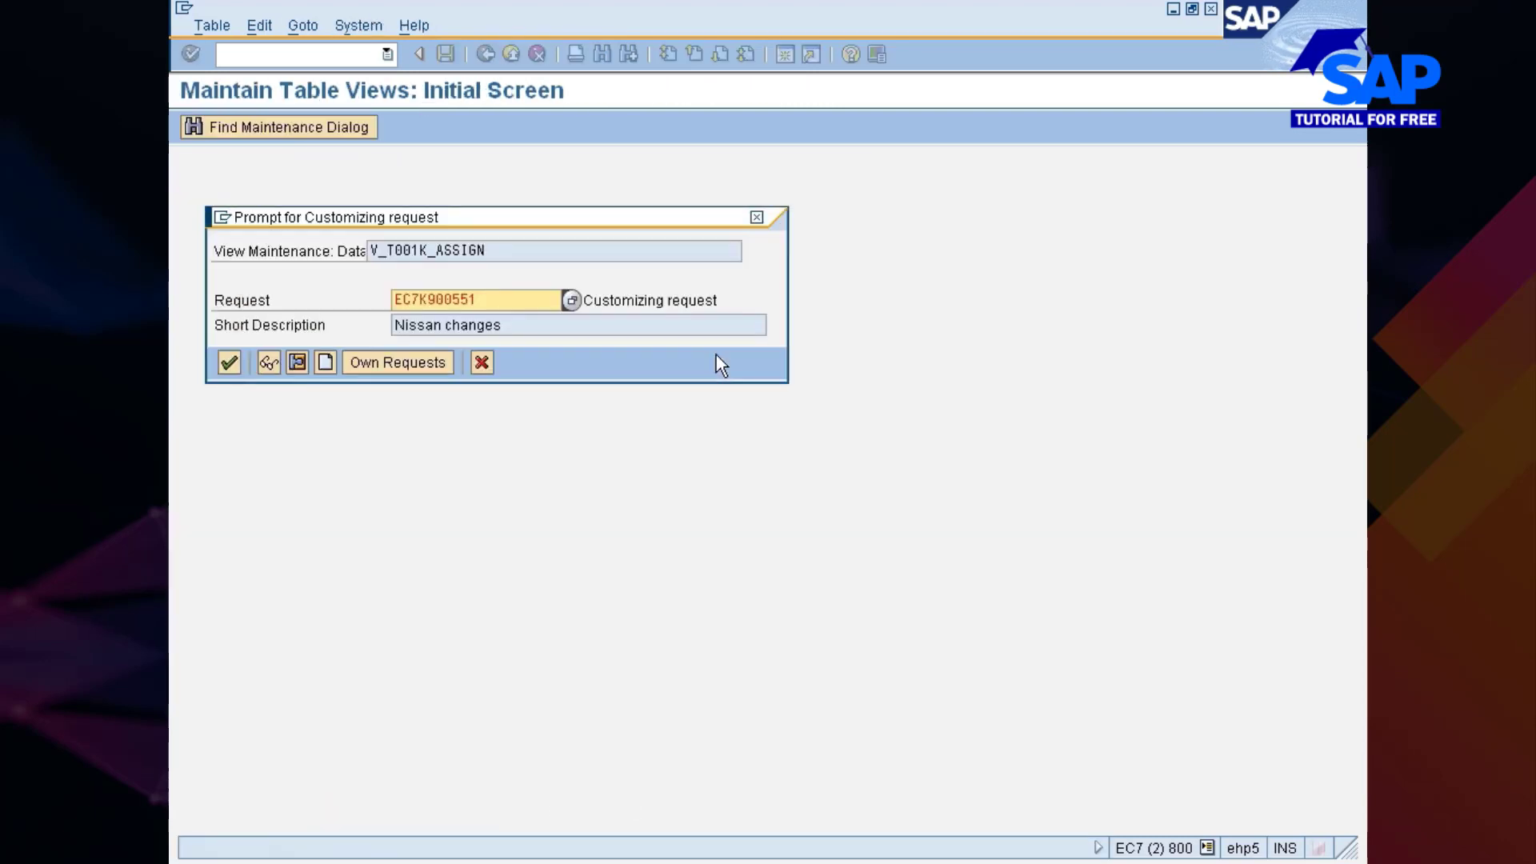
pyautogui.click(230, 362)
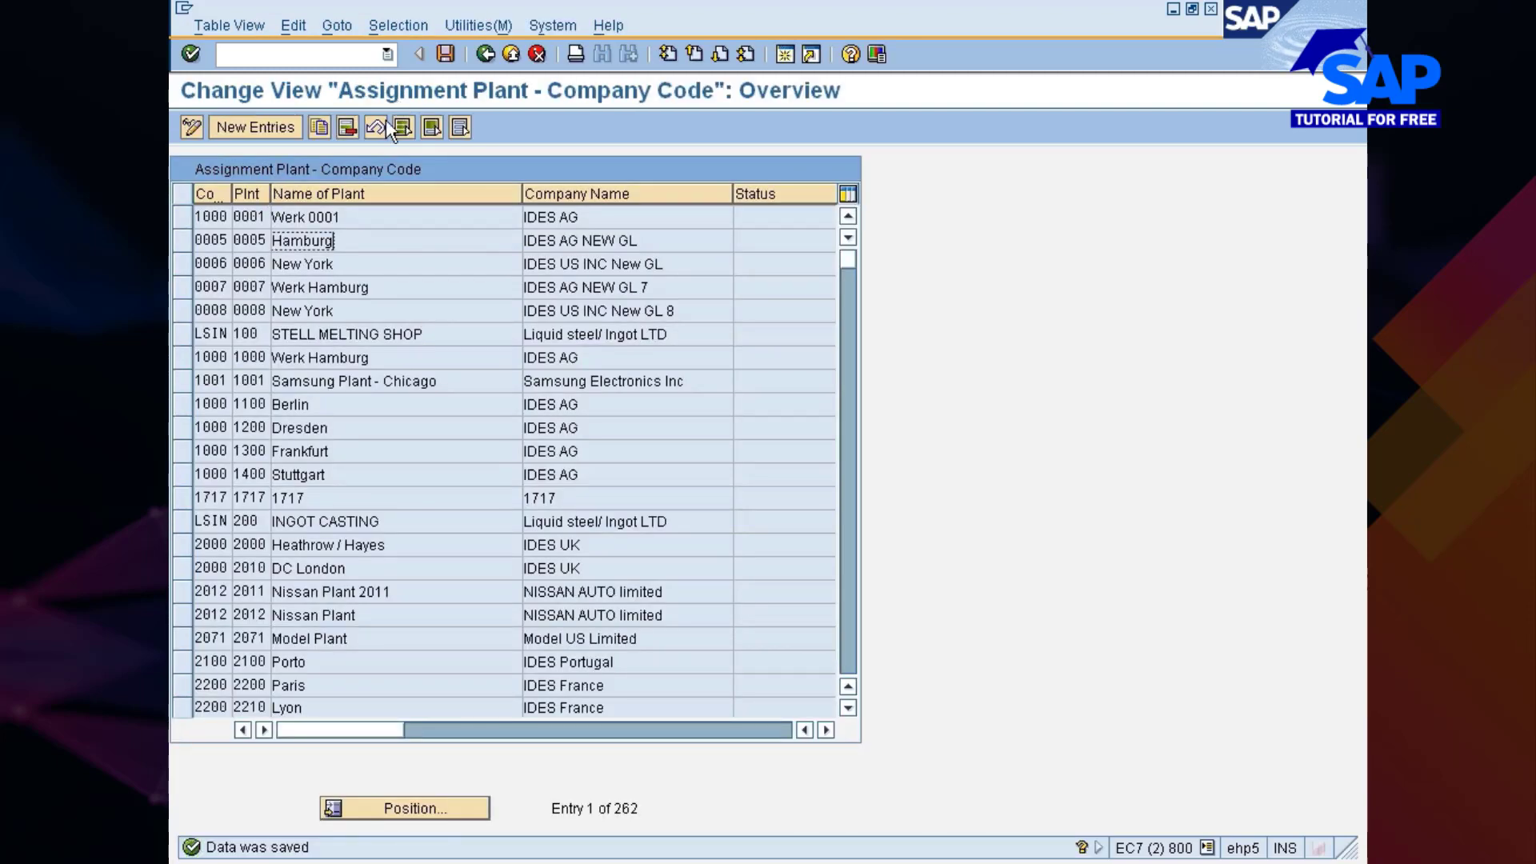
# - Search the plant assignments by contents for company code 7777
pyautogui.click(391, 28)
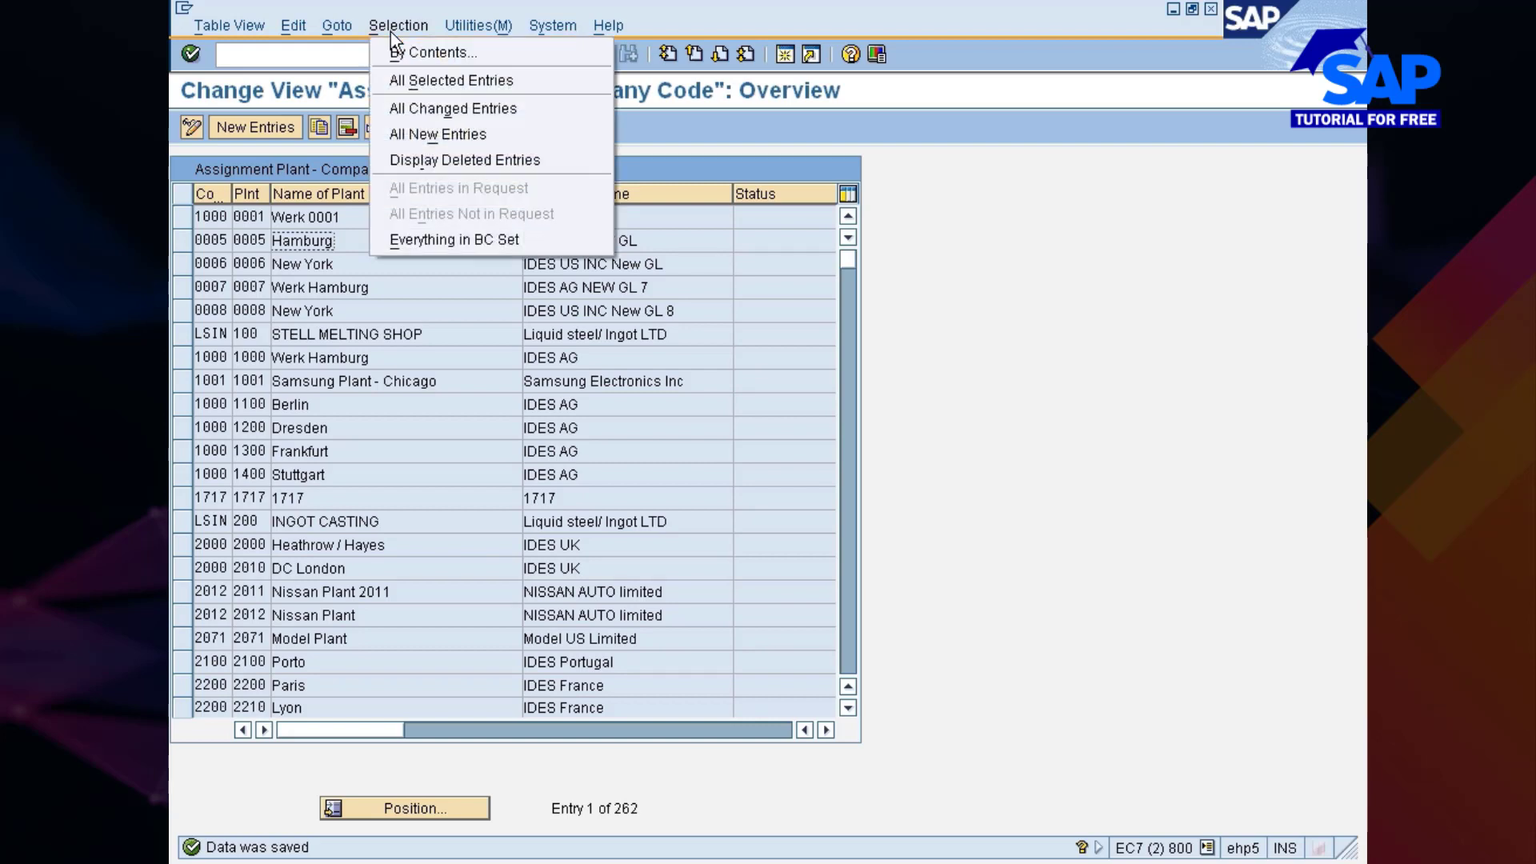
pyautogui.click(401, 46)
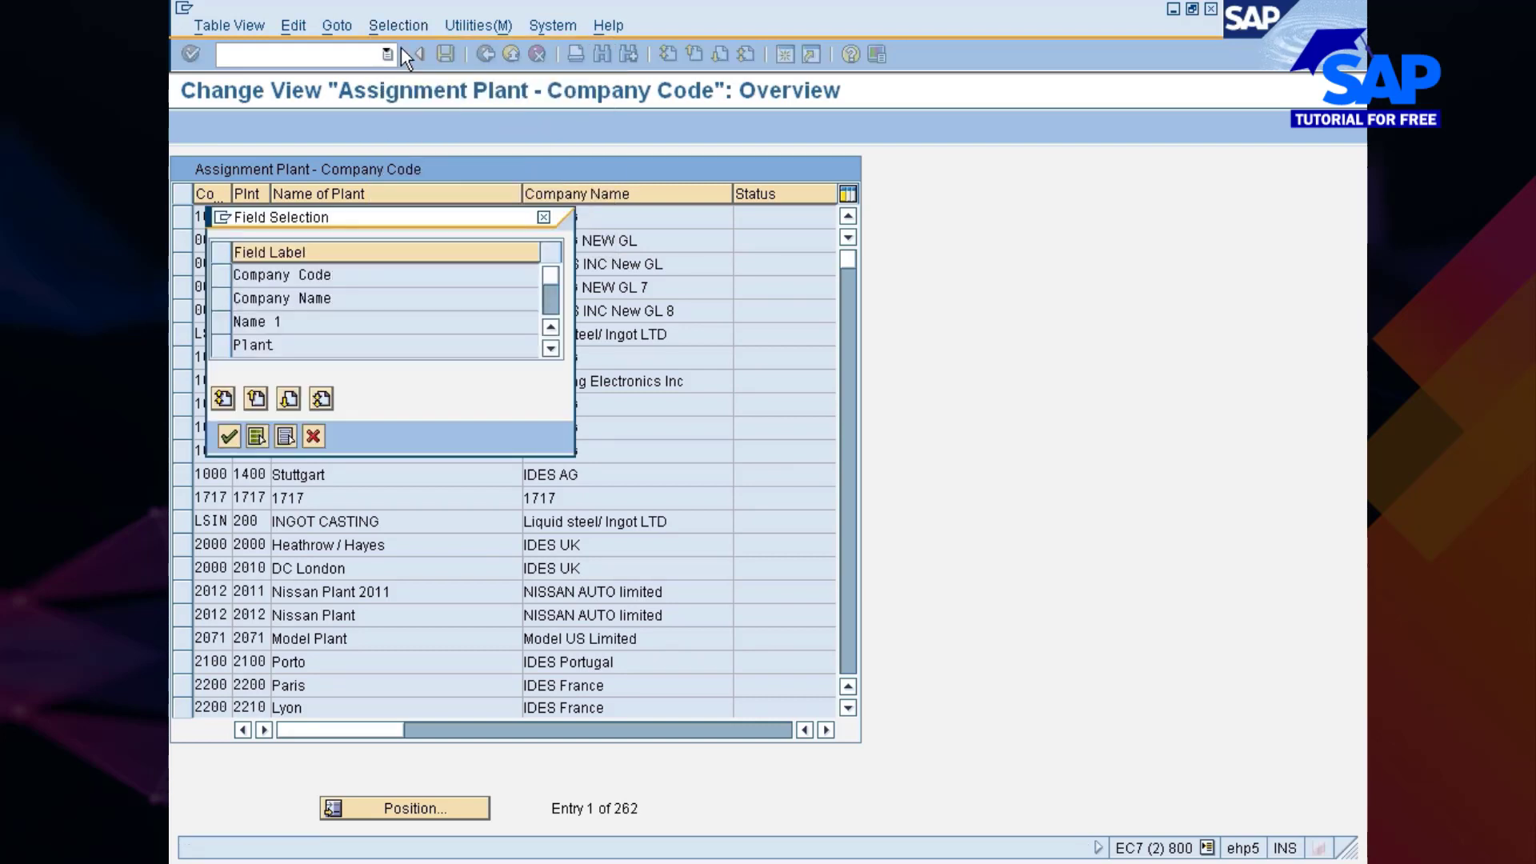
pyautogui.click(221, 272)
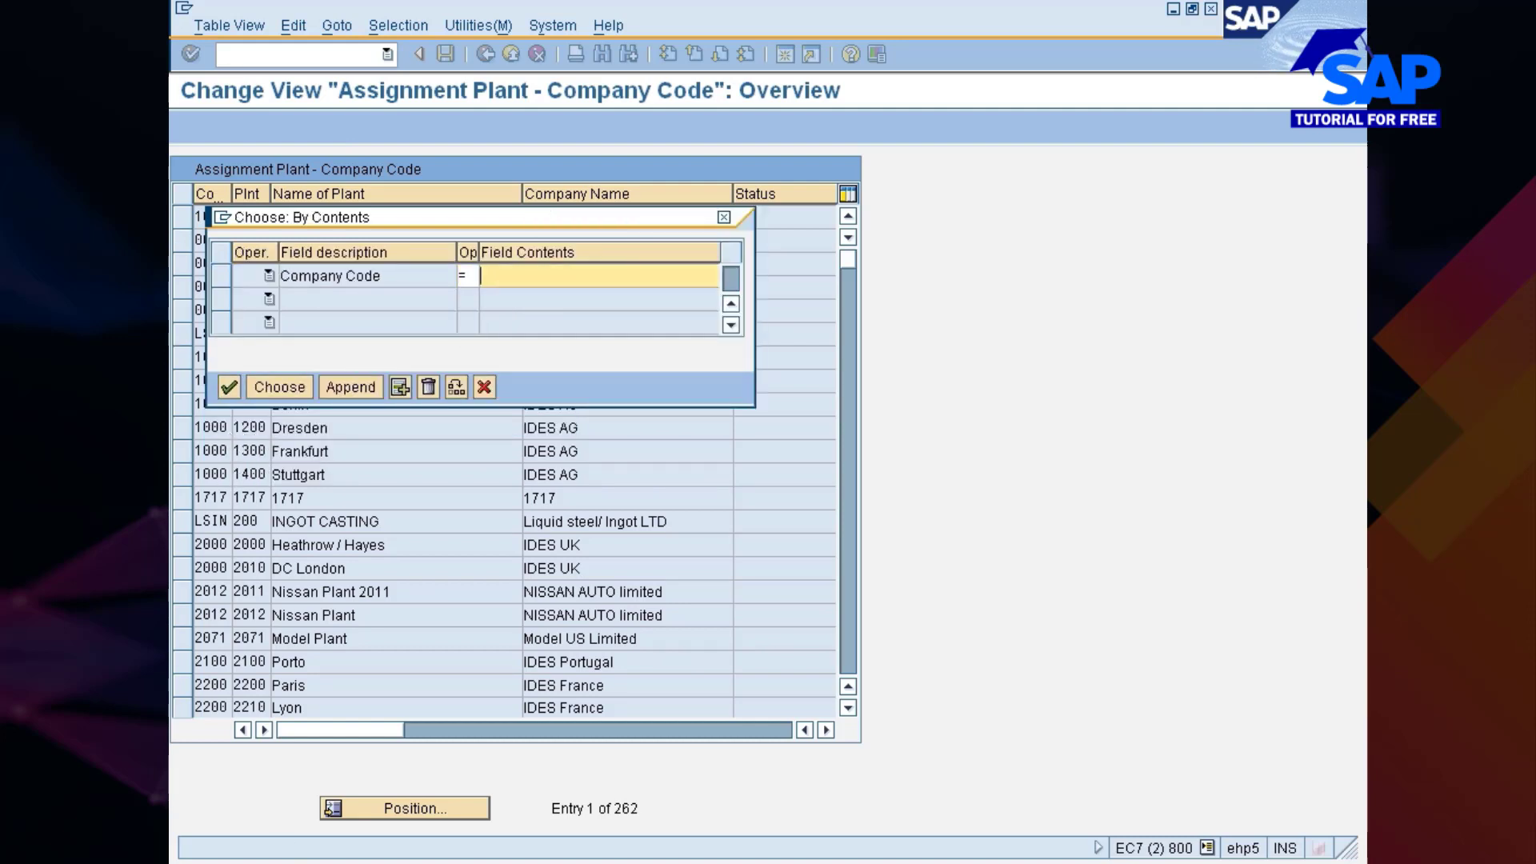
pyautogui.write('7777')
pyautogui.click(279, 386)
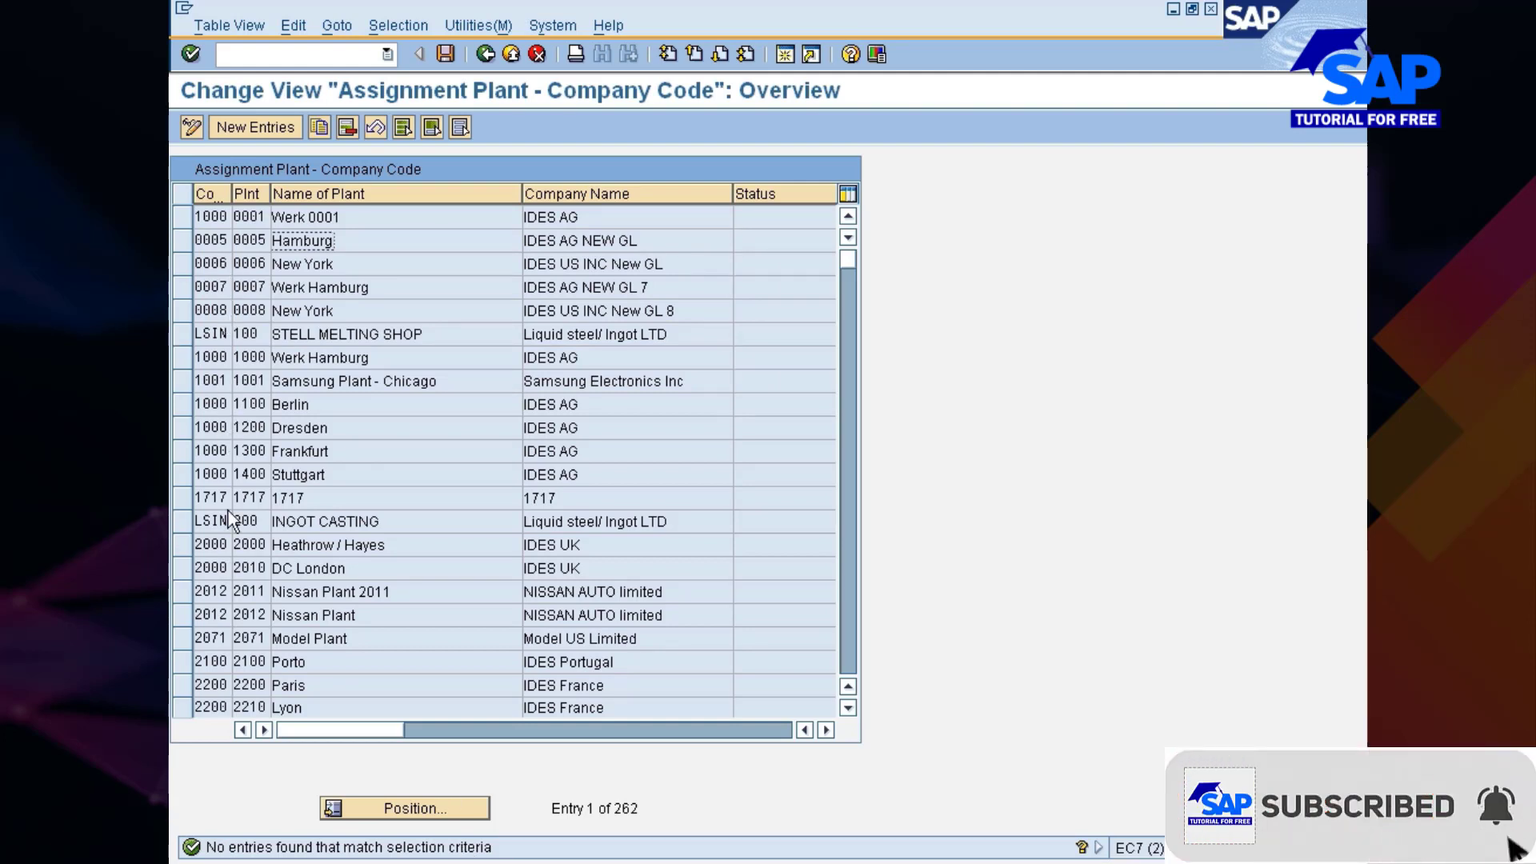
# - Replace the company code criterion with Plant and search the assignments by contents for plant 777C
pyautogui.click(411, 31)
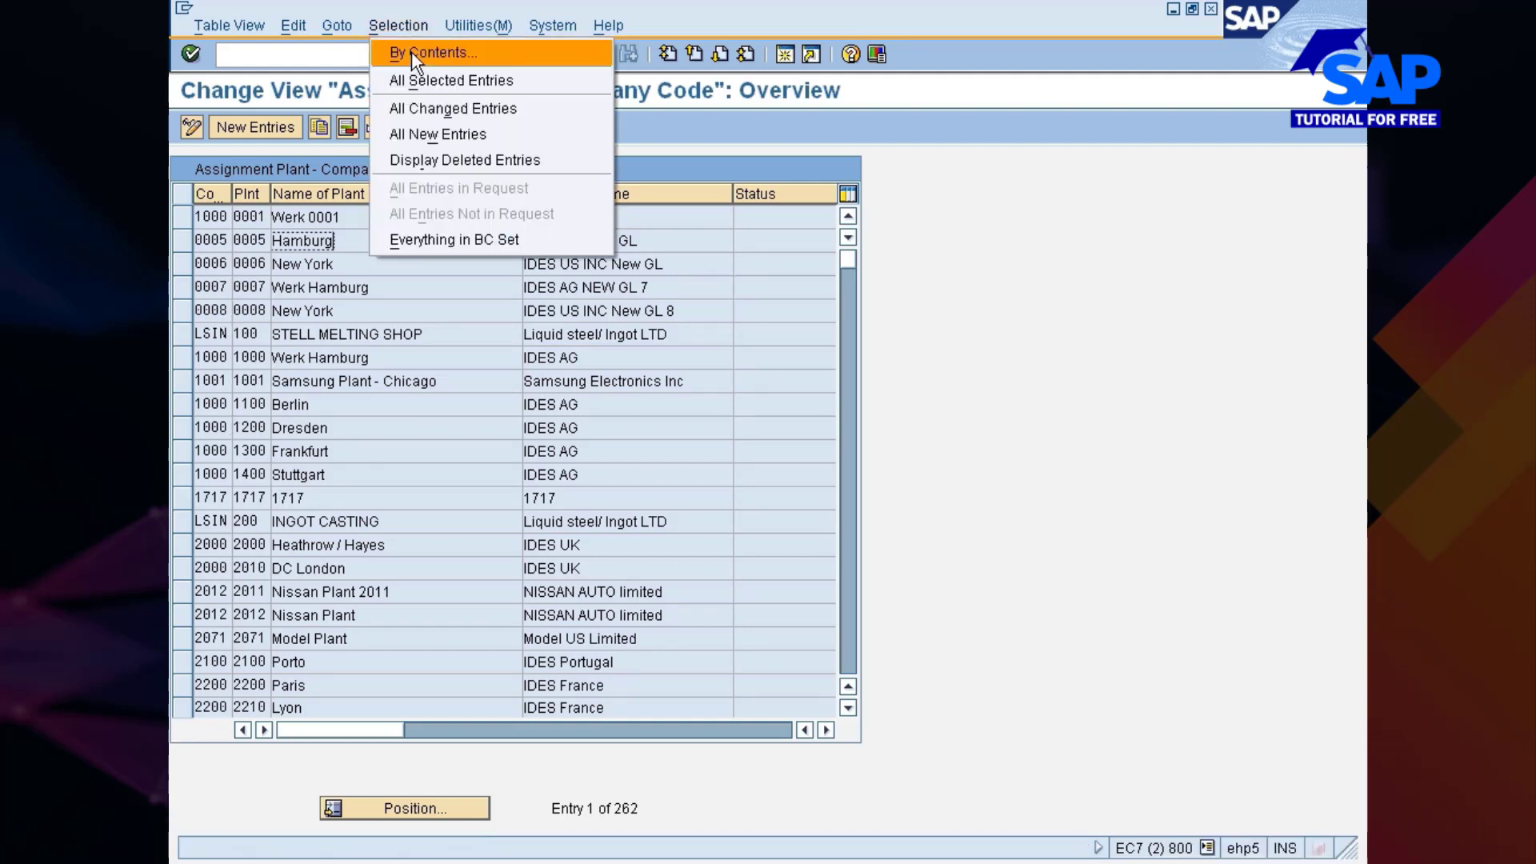
pyautogui.click(411, 51)
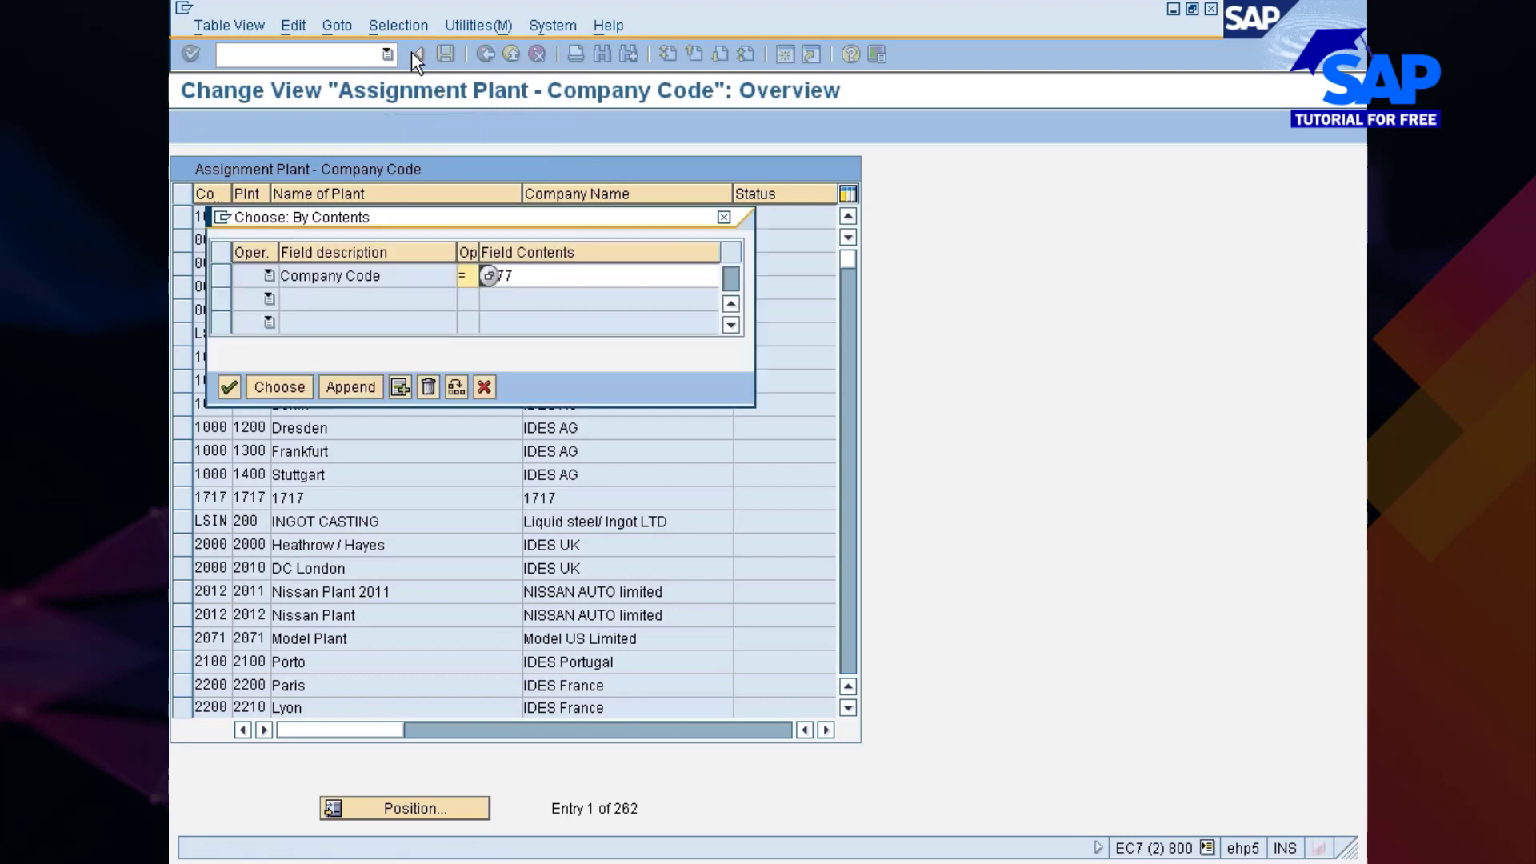
pyautogui.click(220, 275)
pyautogui.click(430, 387)
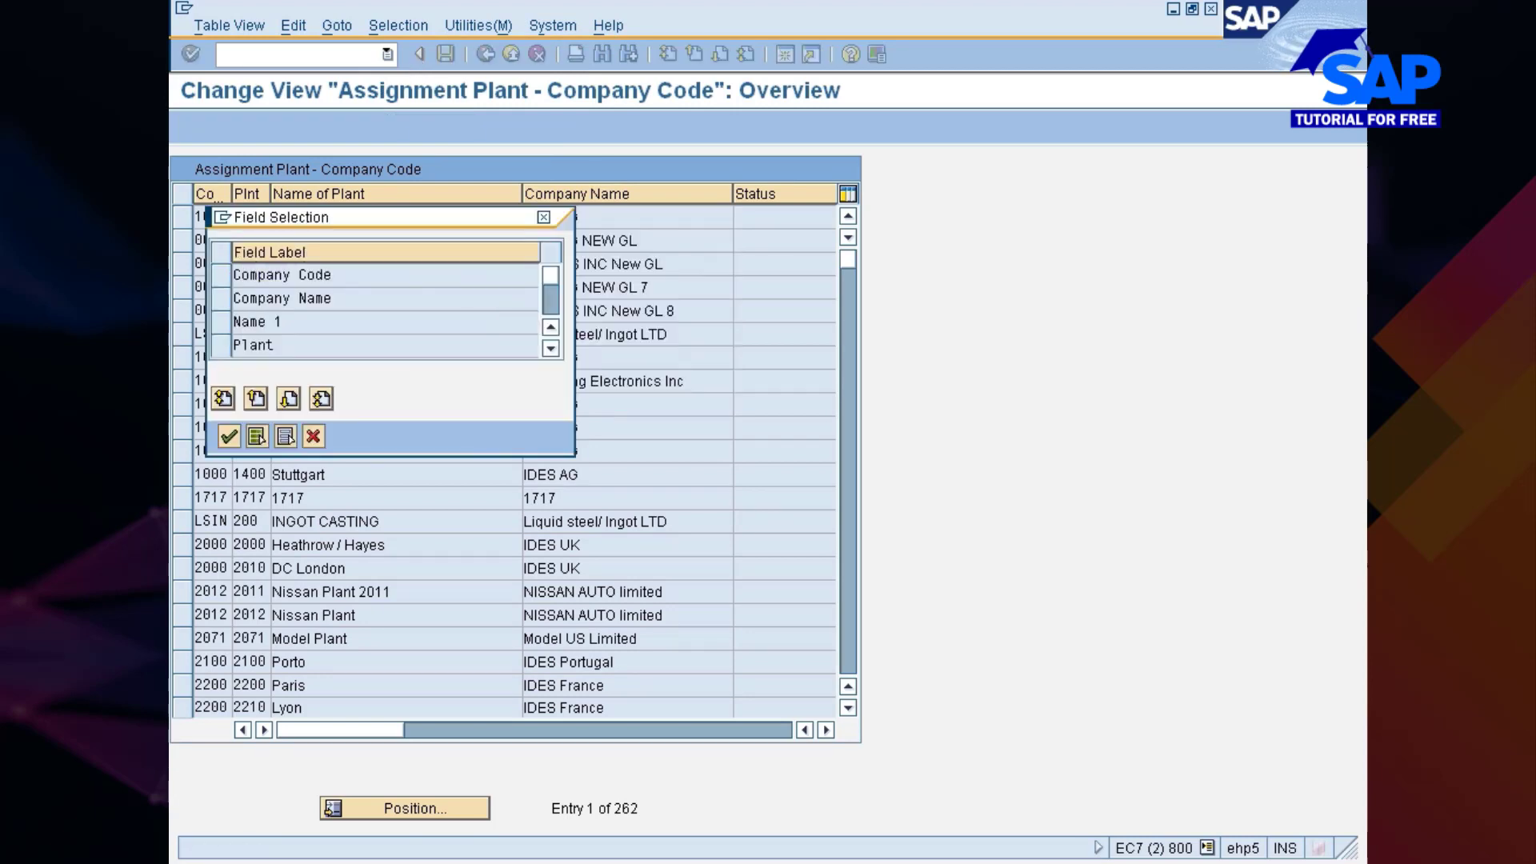
pyautogui.click(223, 344)
pyautogui.click(229, 436)
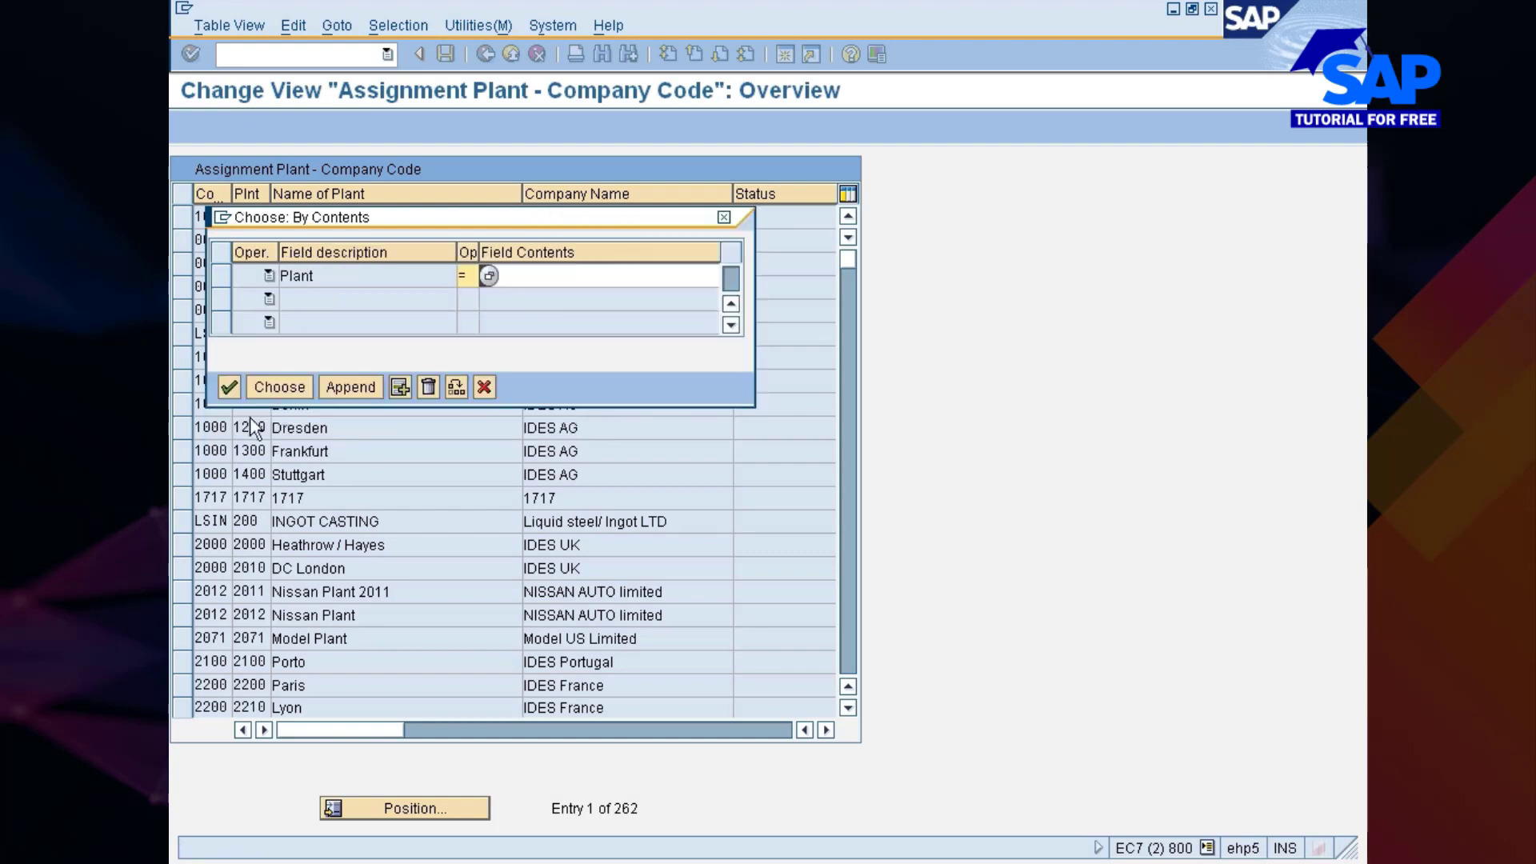
pyautogui.write('7')
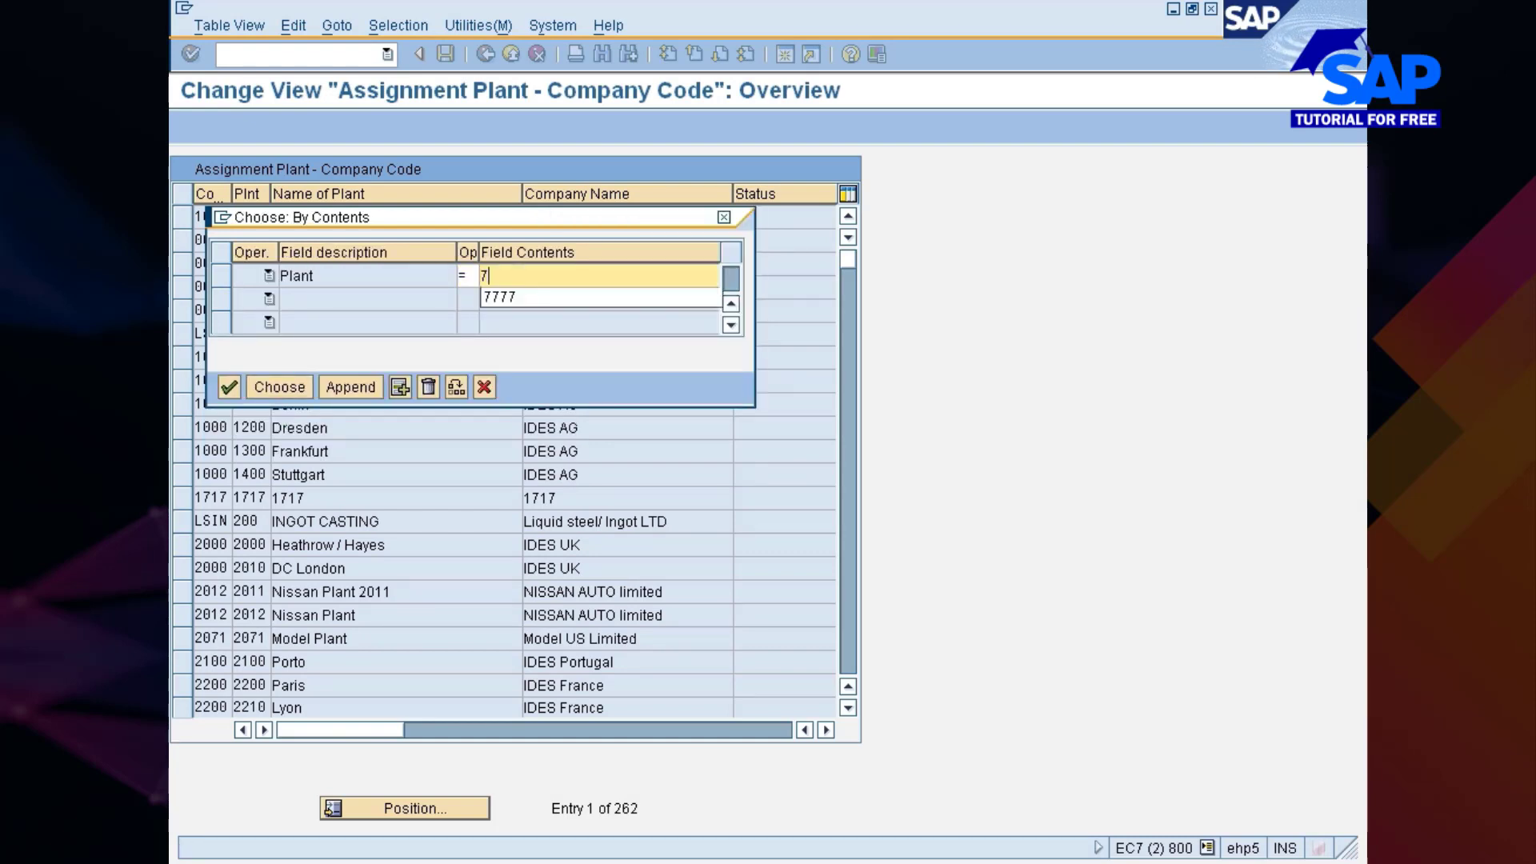
pyautogui.write('77c')
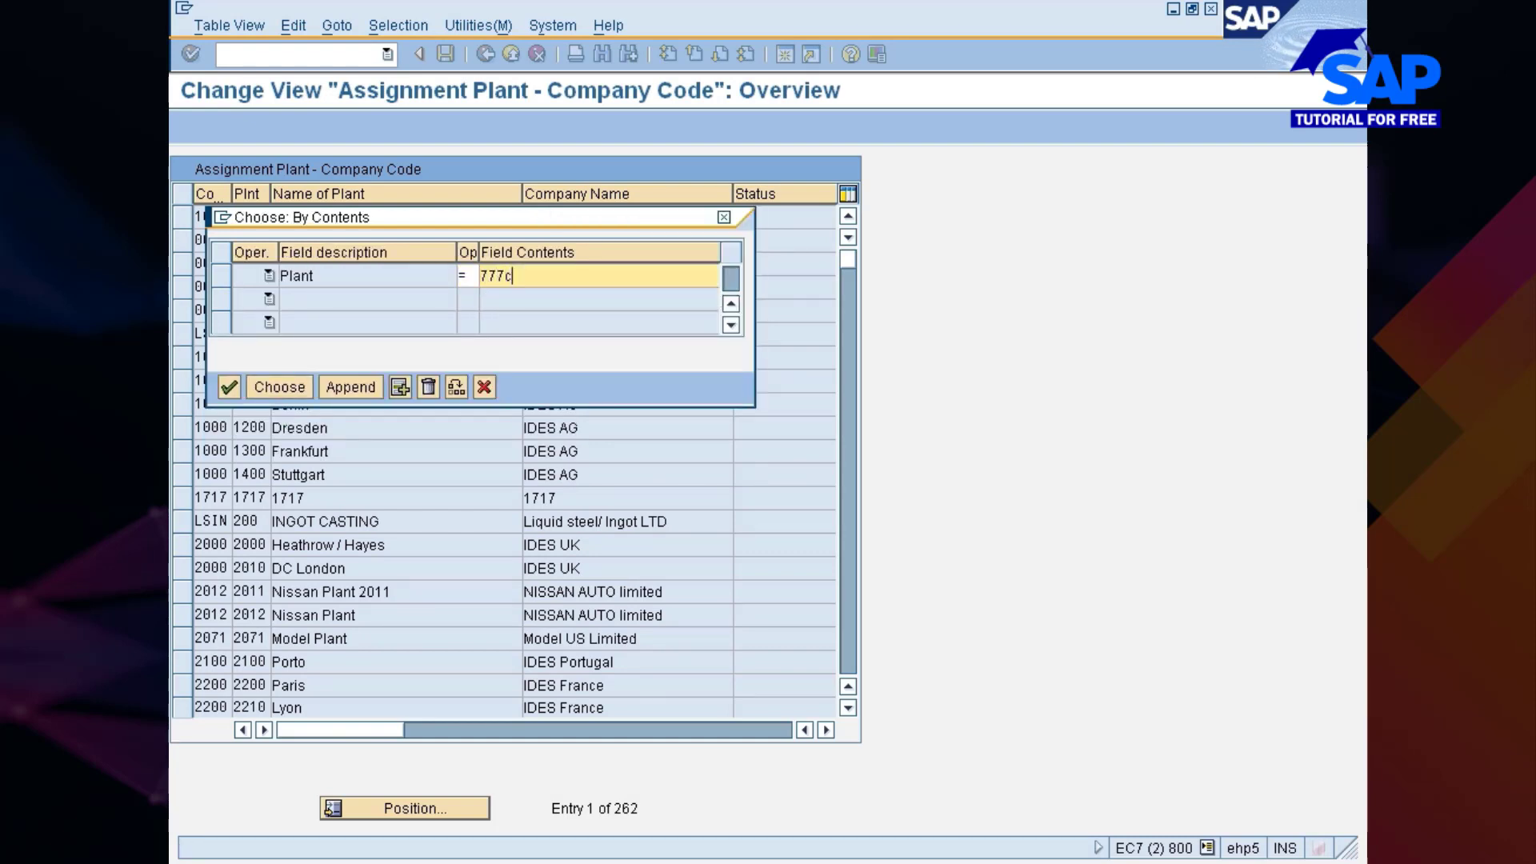
pyautogui.click(256, 392)
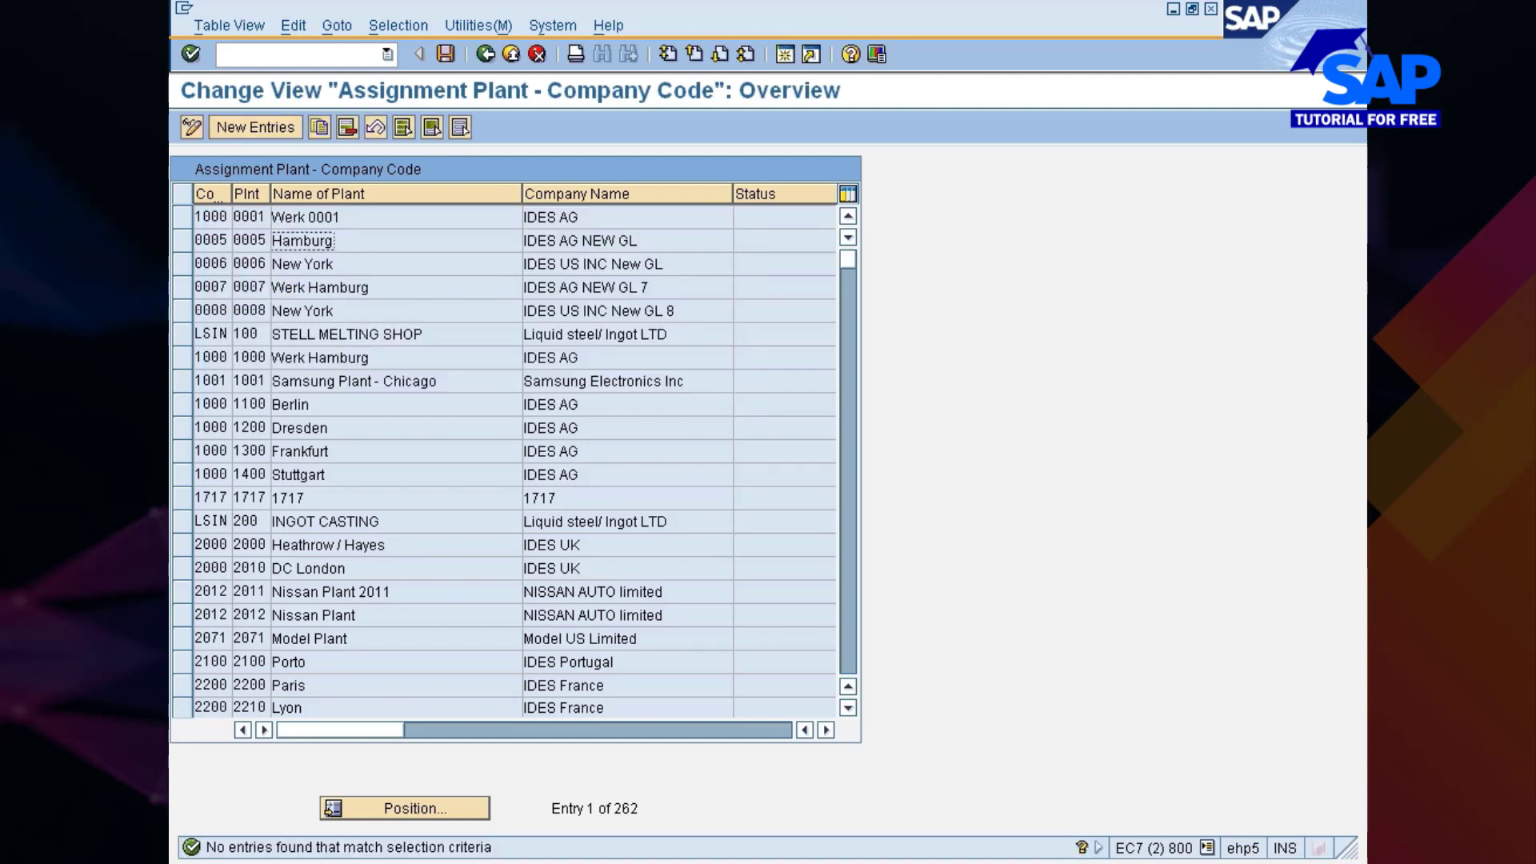
# - Start new plant assignment entries and pick company code 7777, Nissan India Pvt Ltd, for the first row
pyautogui.click(259, 132)
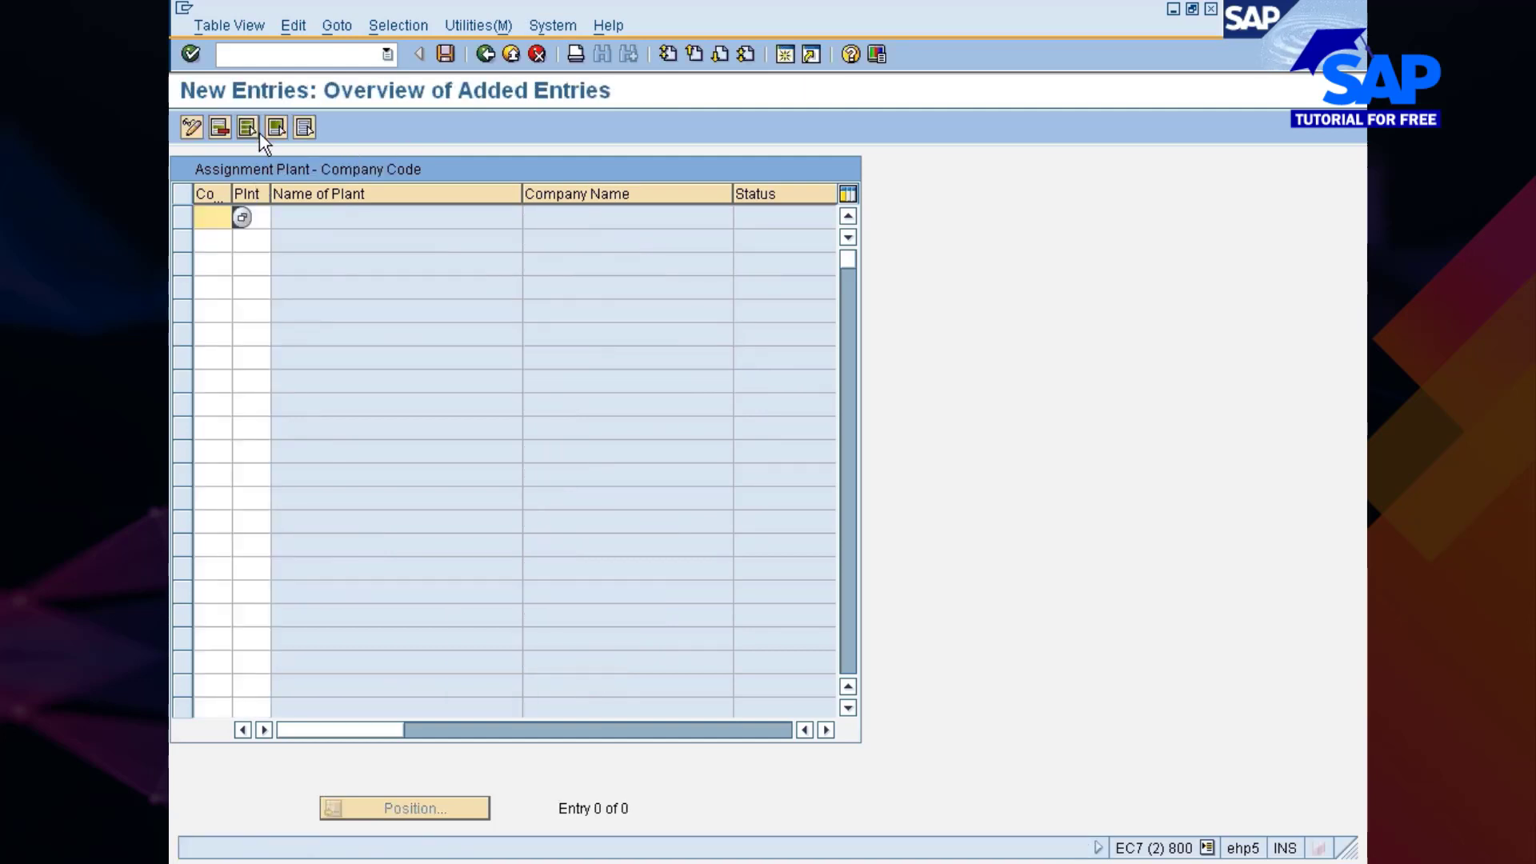
pyautogui.click(241, 217)
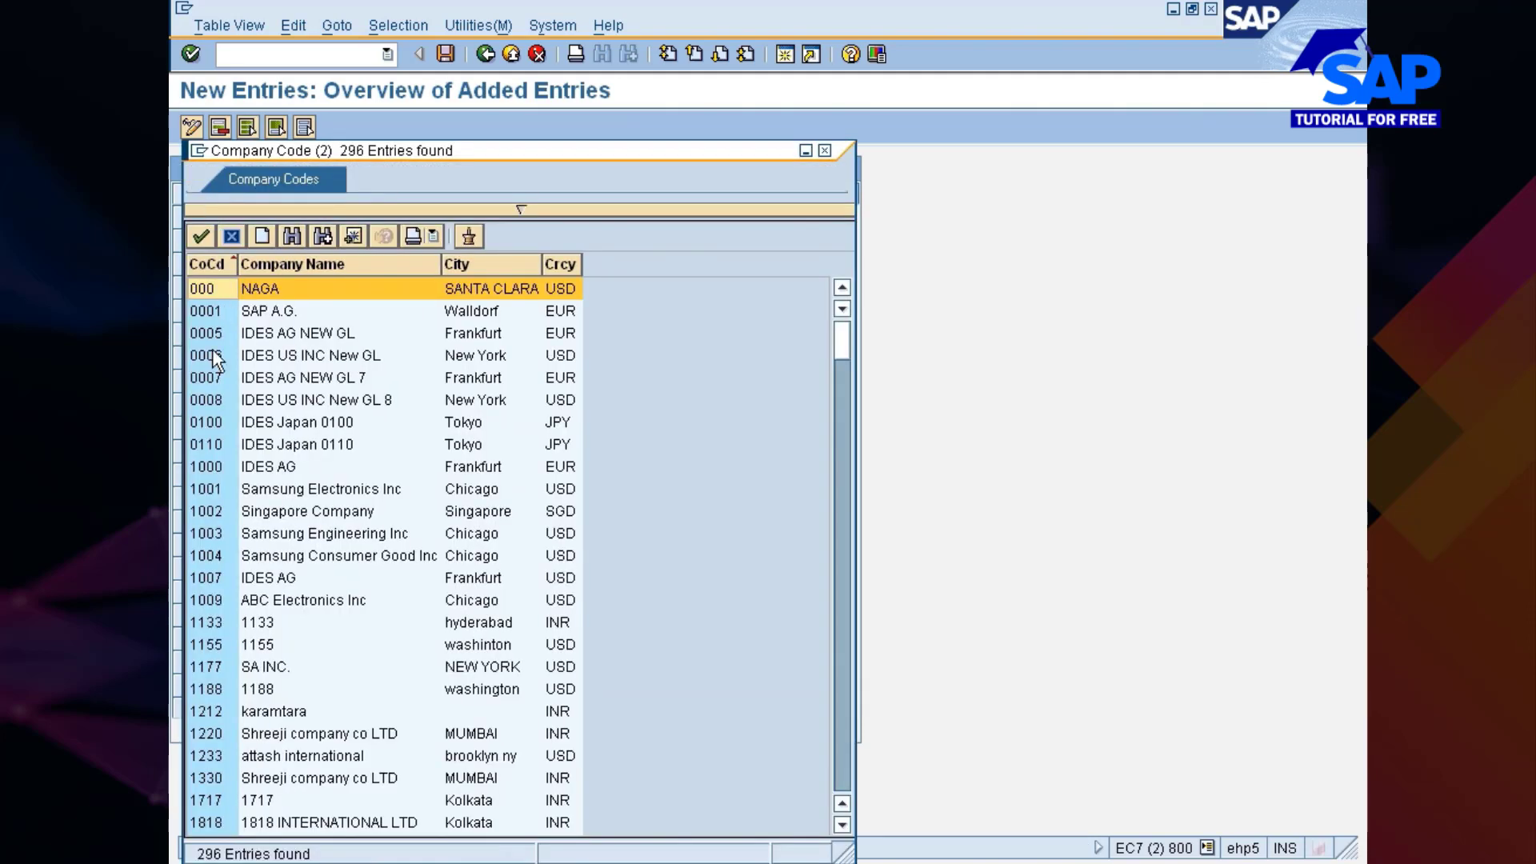
pyautogui.scroll(-20, 304, 484)
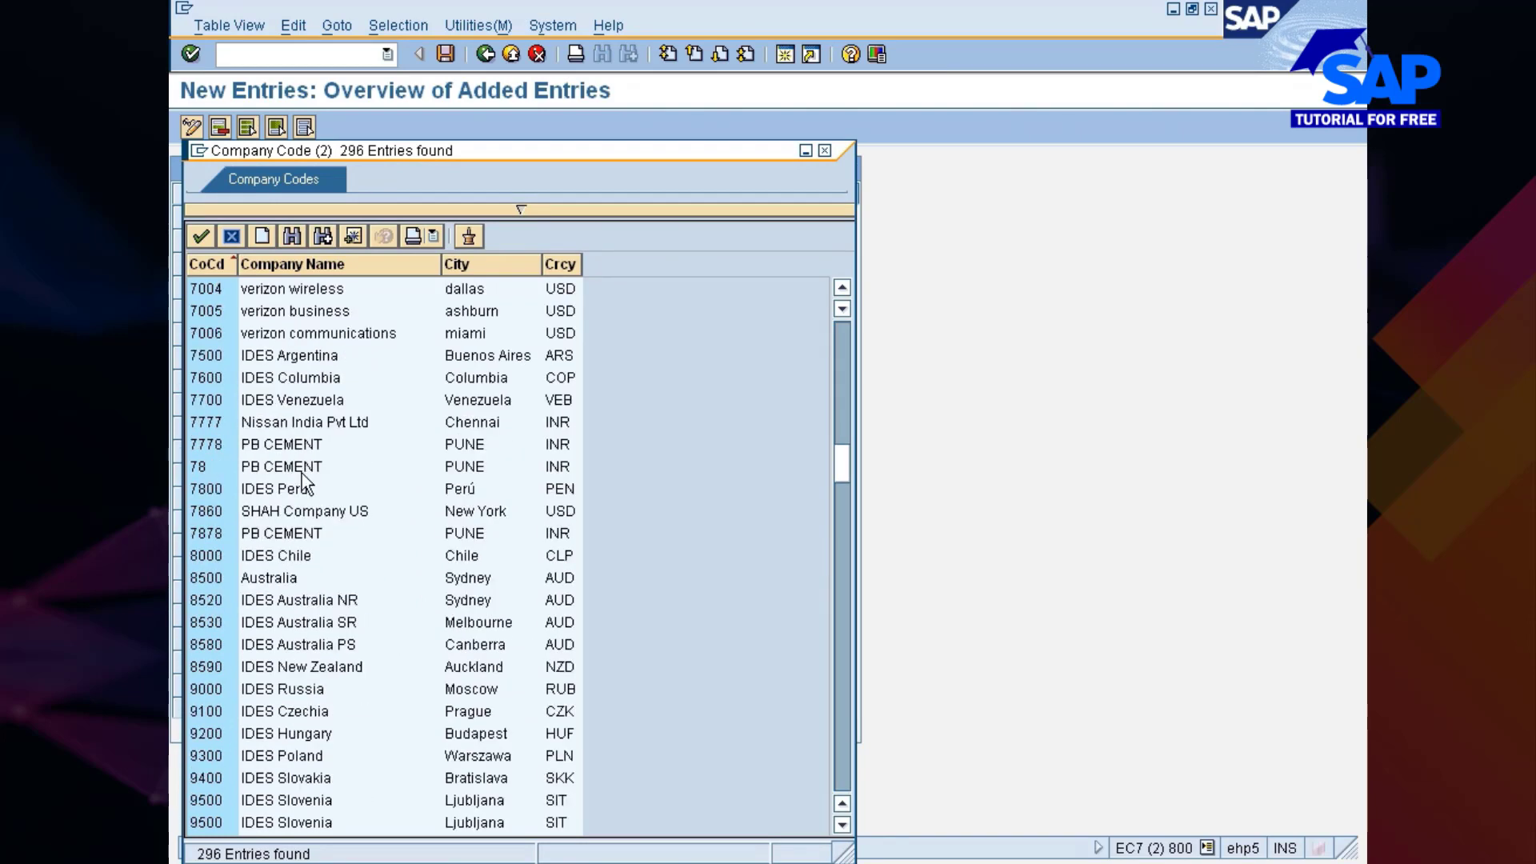
pyautogui.scroll(-2, 304, 484)
pyautogui.doubleClick(206, 310)
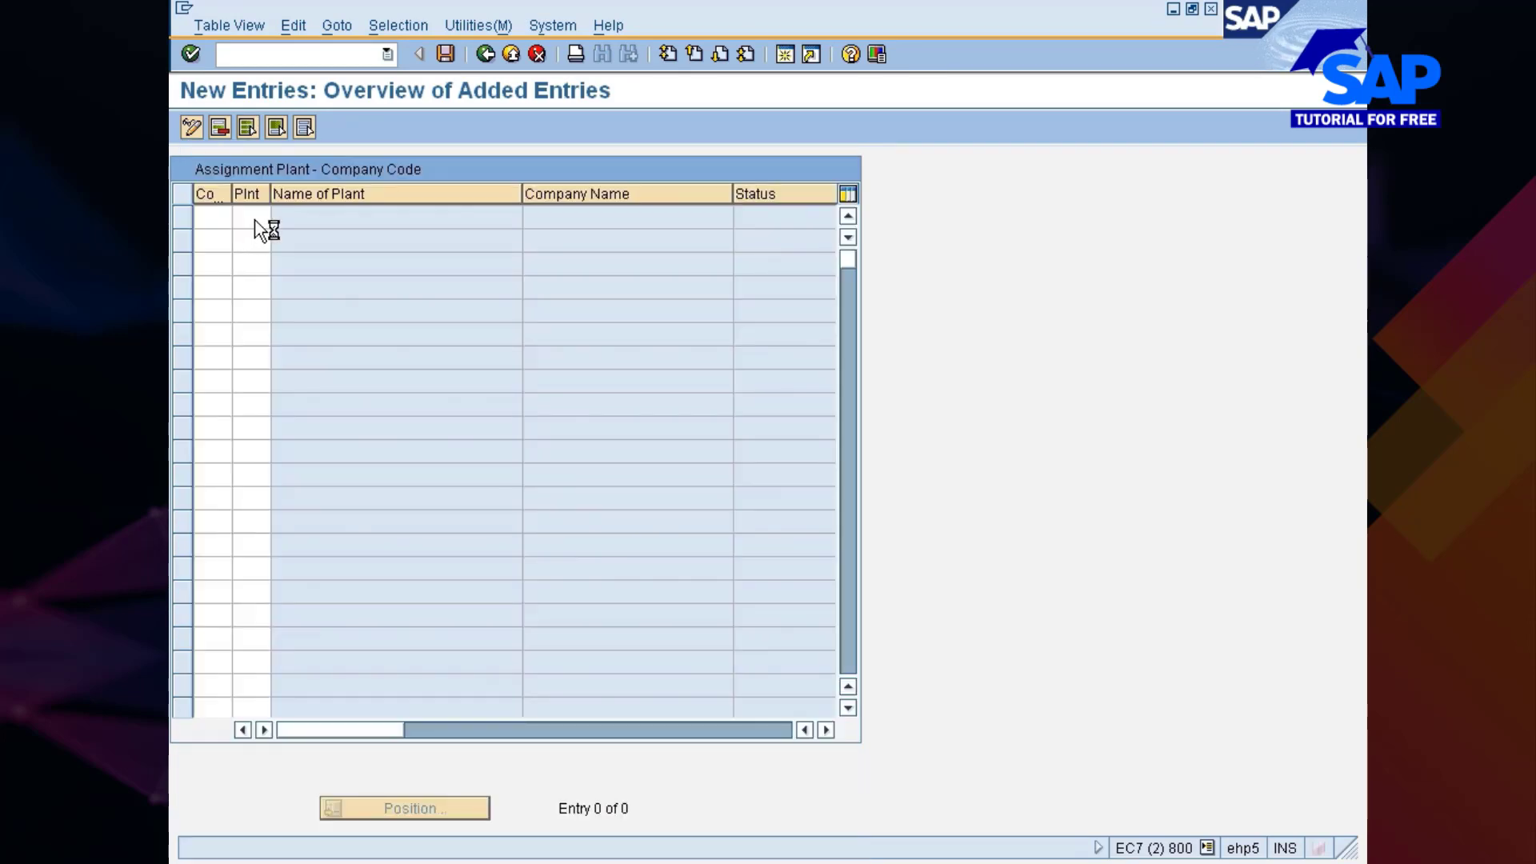
pyautogui.click(252, 217)
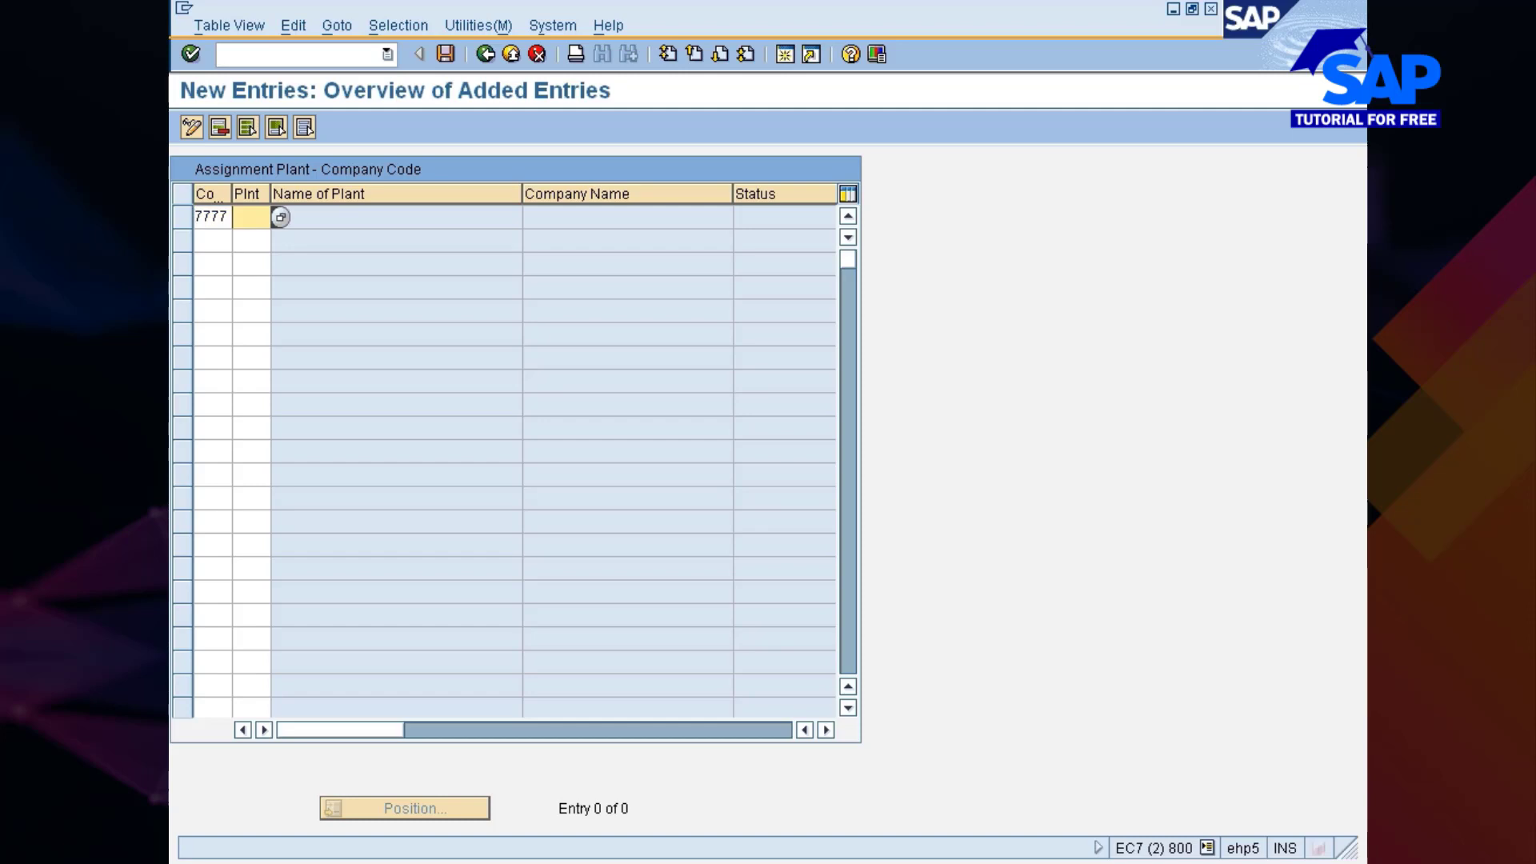
# - Search the possible plants with 777* and pick plant 777C for the first row
pyautogui.click(276, 218)
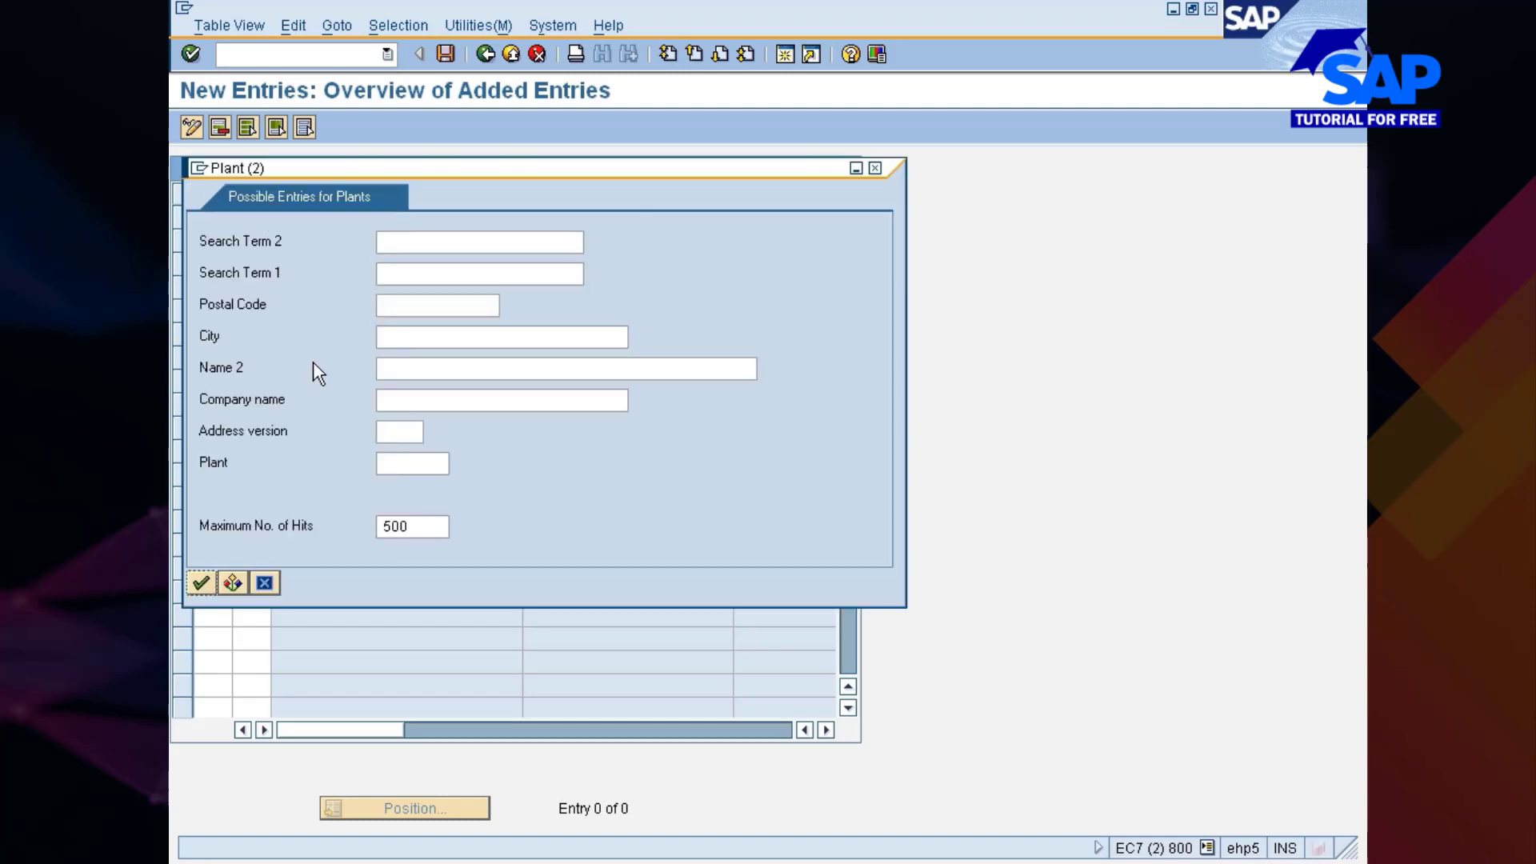
pyautogui.click(406, 463)
pyautogui.write('777')
pyautogui.write('&')
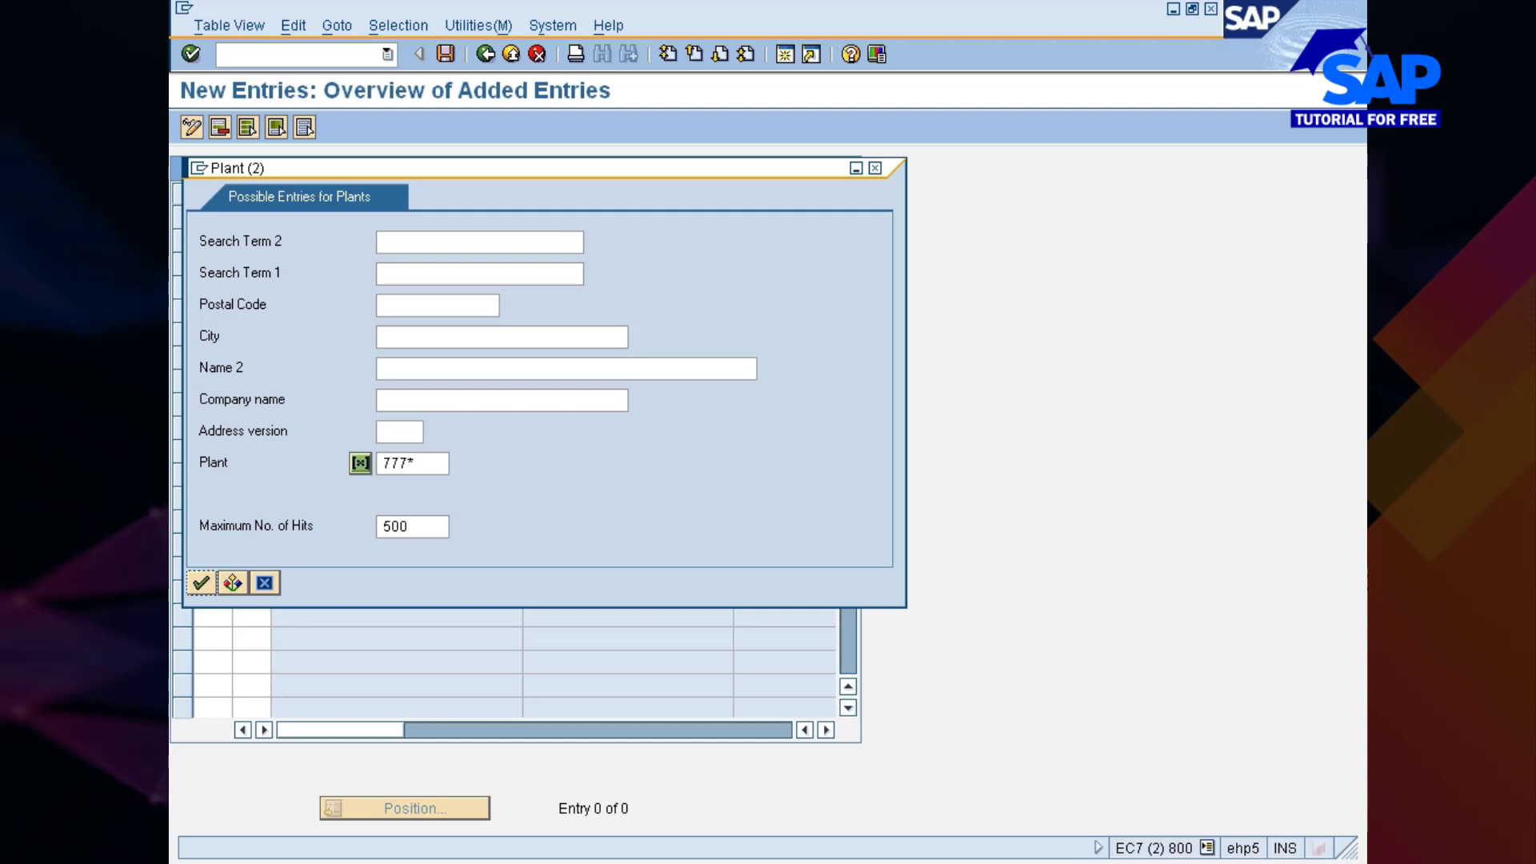
pyautogui.press('Return')
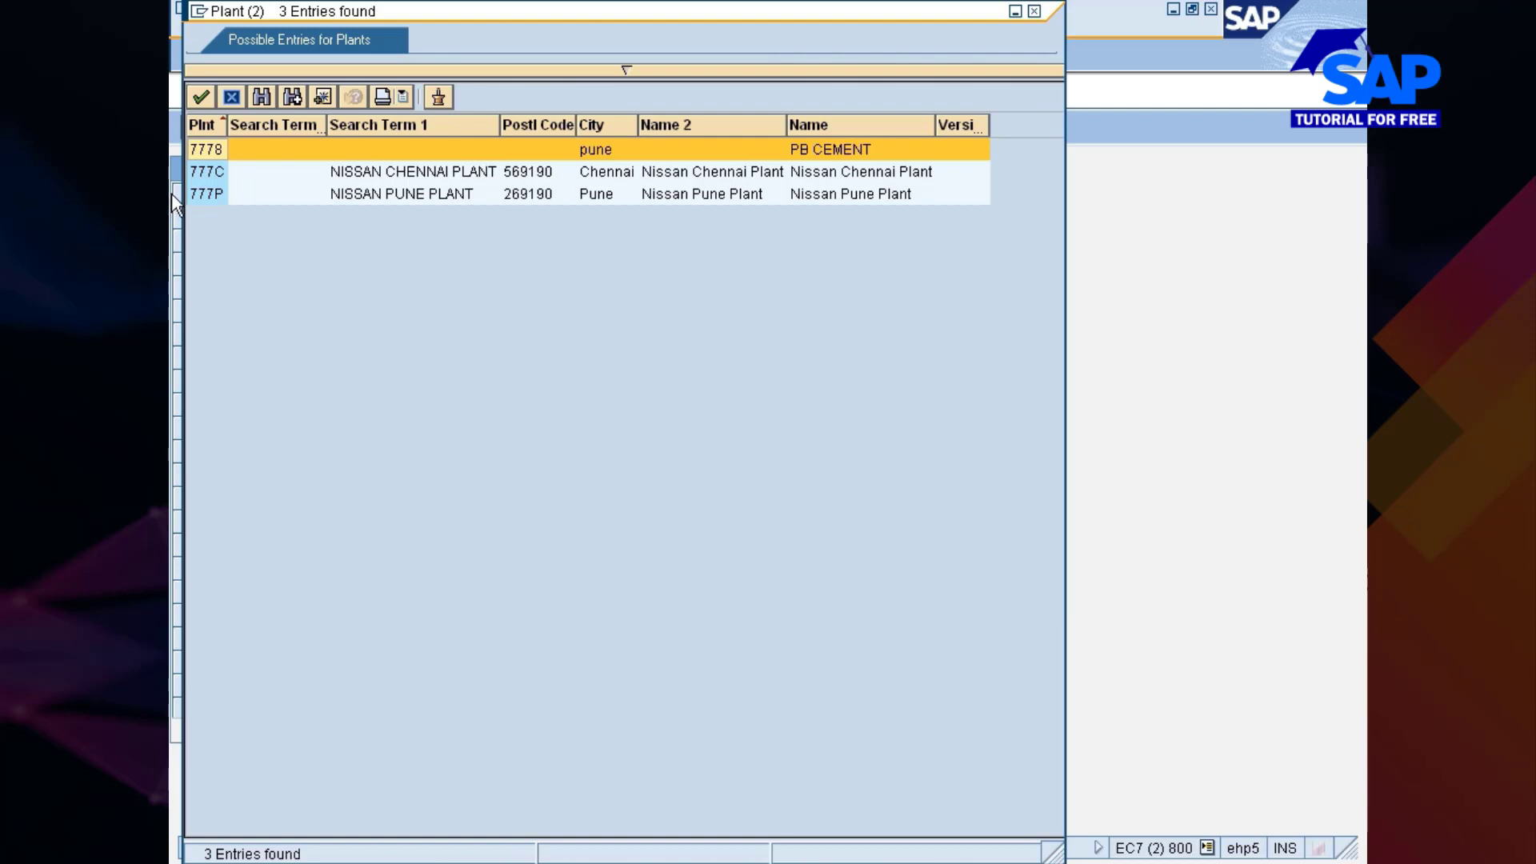
pyautogui.click(213, 176)
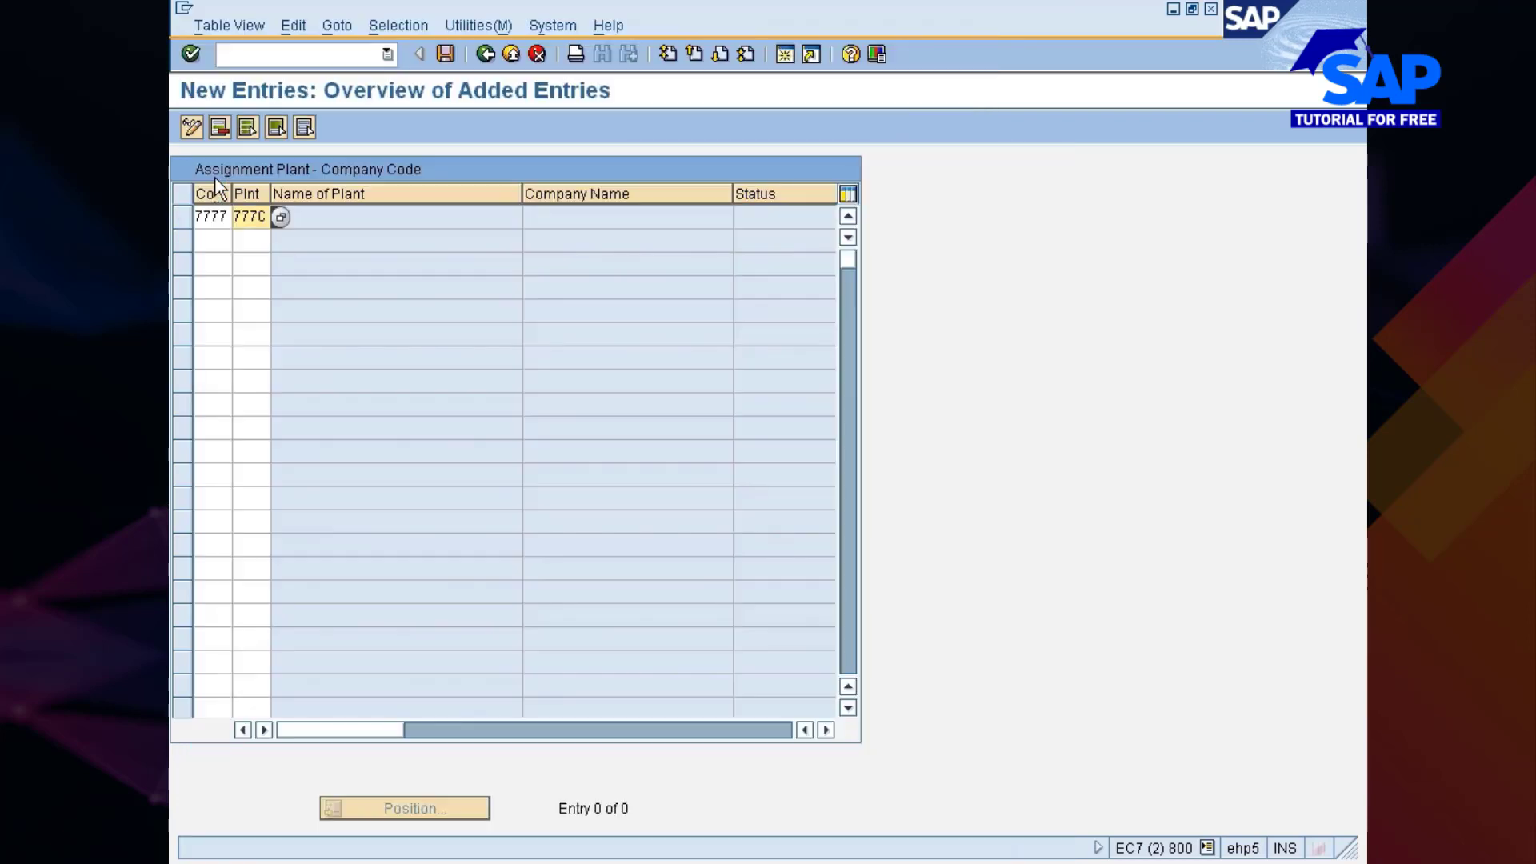
# - Add a second entry assigning plant 777P to company code 7777
pyautogui.click(226, 237)
pyautogui.write('7777')
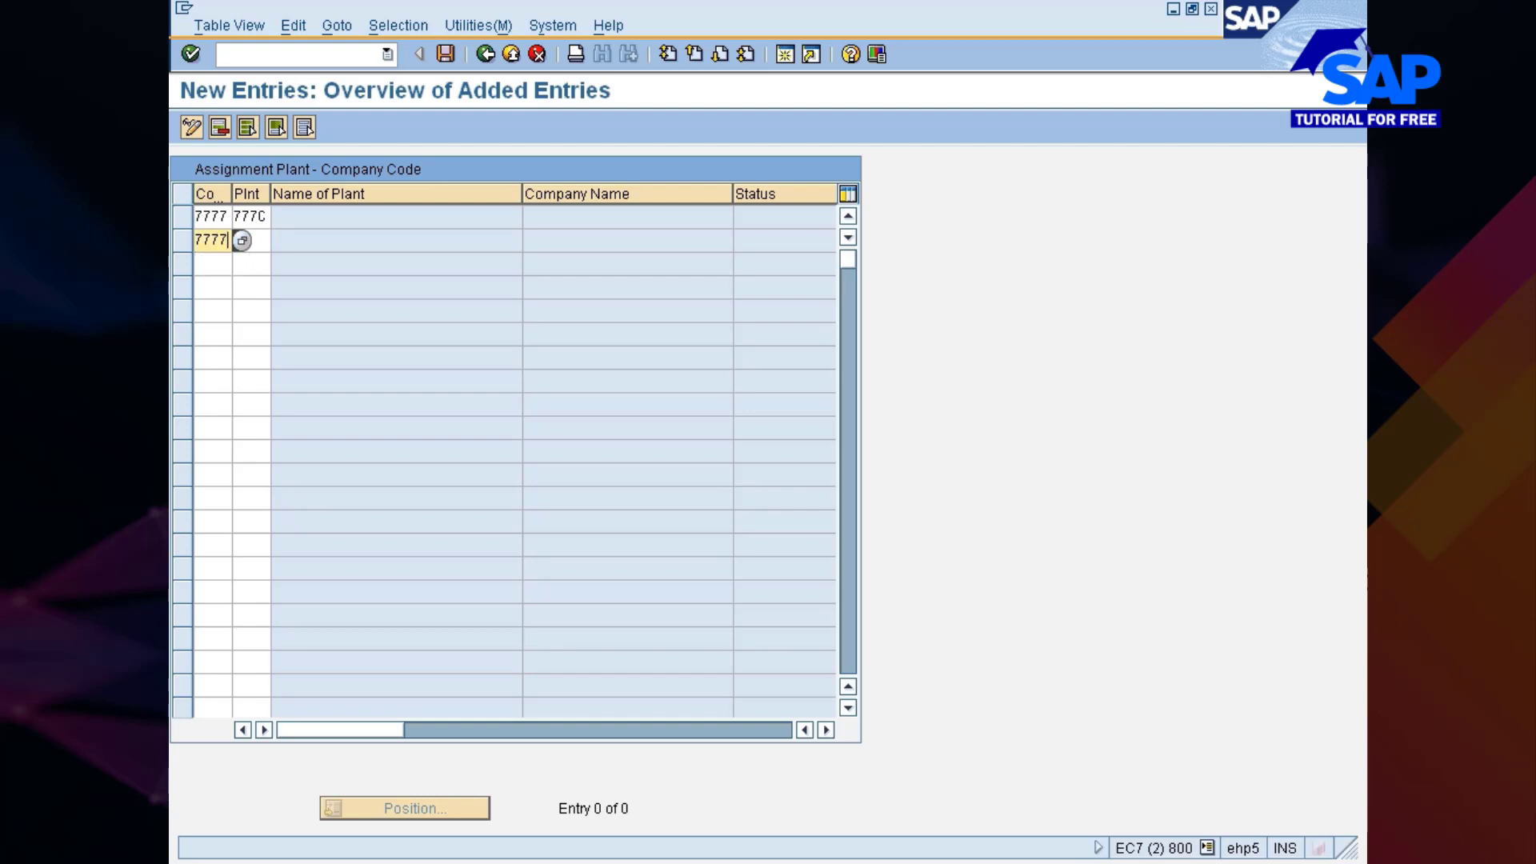
pyautogui.press('Tab')
pyautogui.write('77')
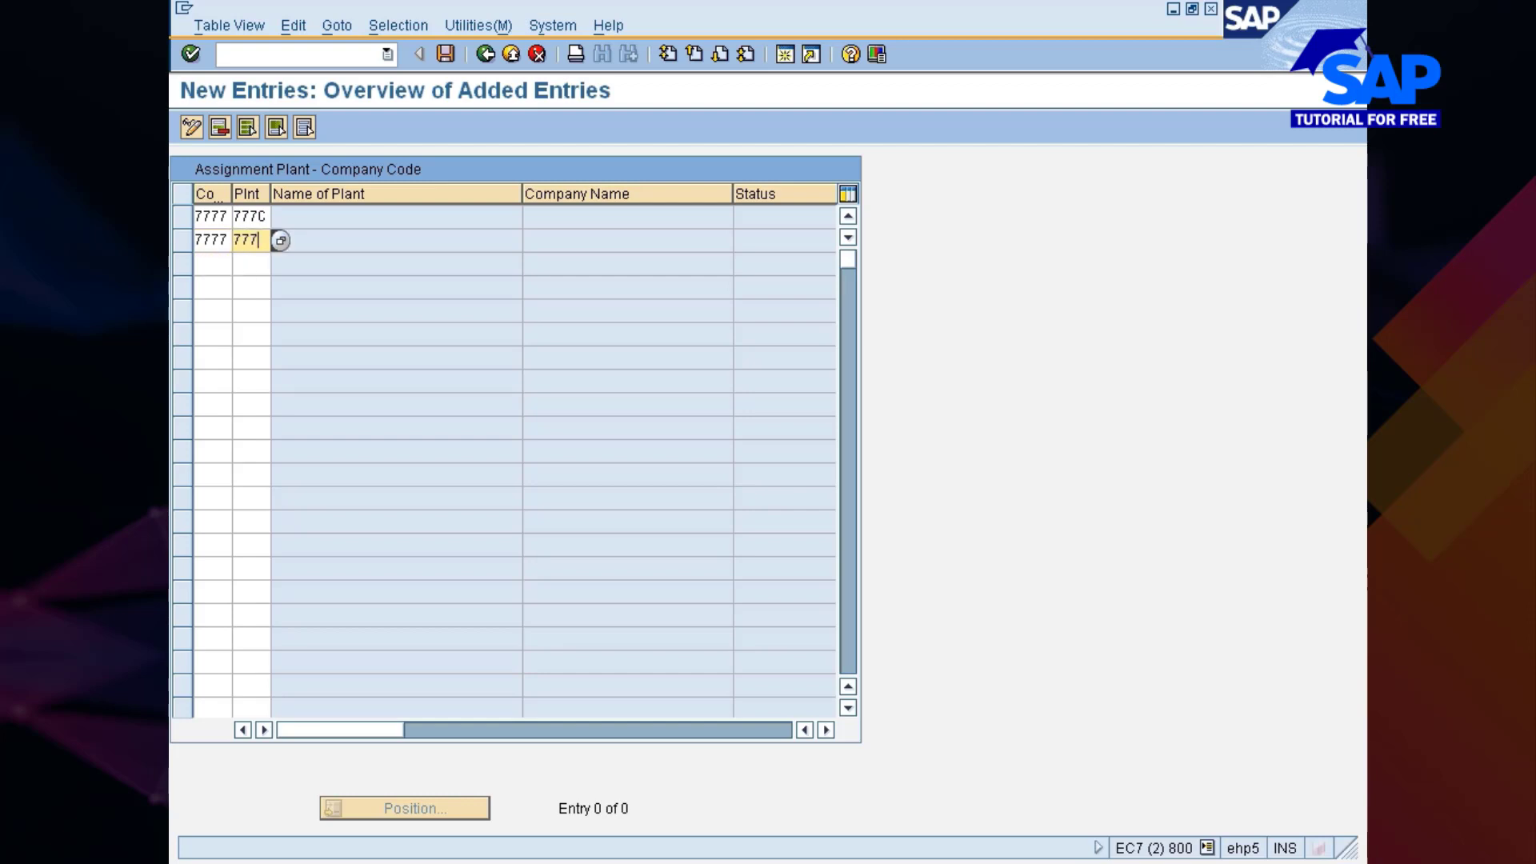
pyautogui.press('Return')
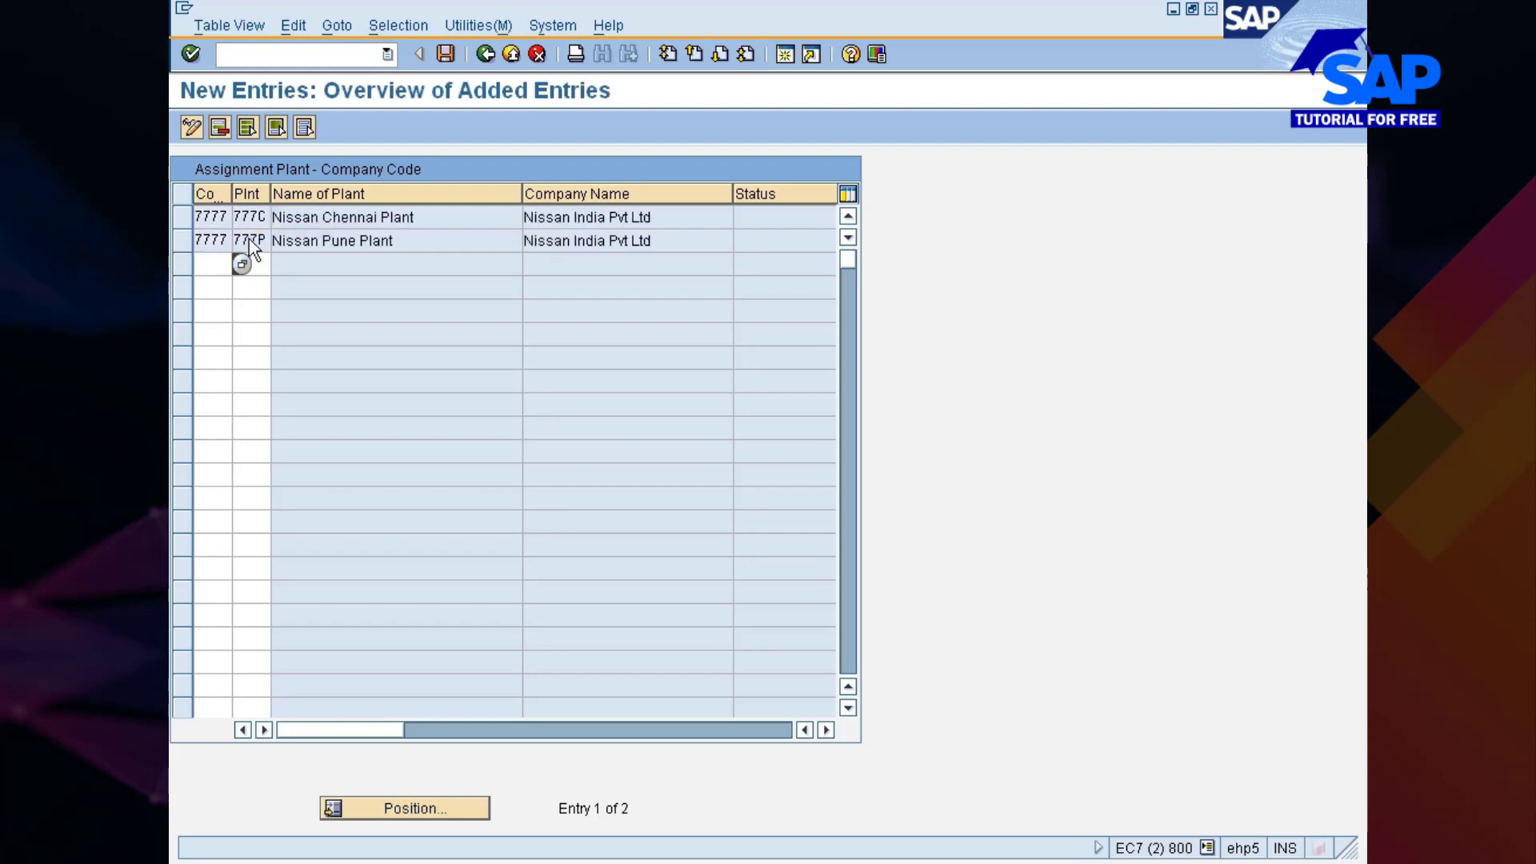
# - Save the new plant assignments and return to the implementation guide, choosing to save changes on exit
pyautogui.hotkey('ctrl', 's')
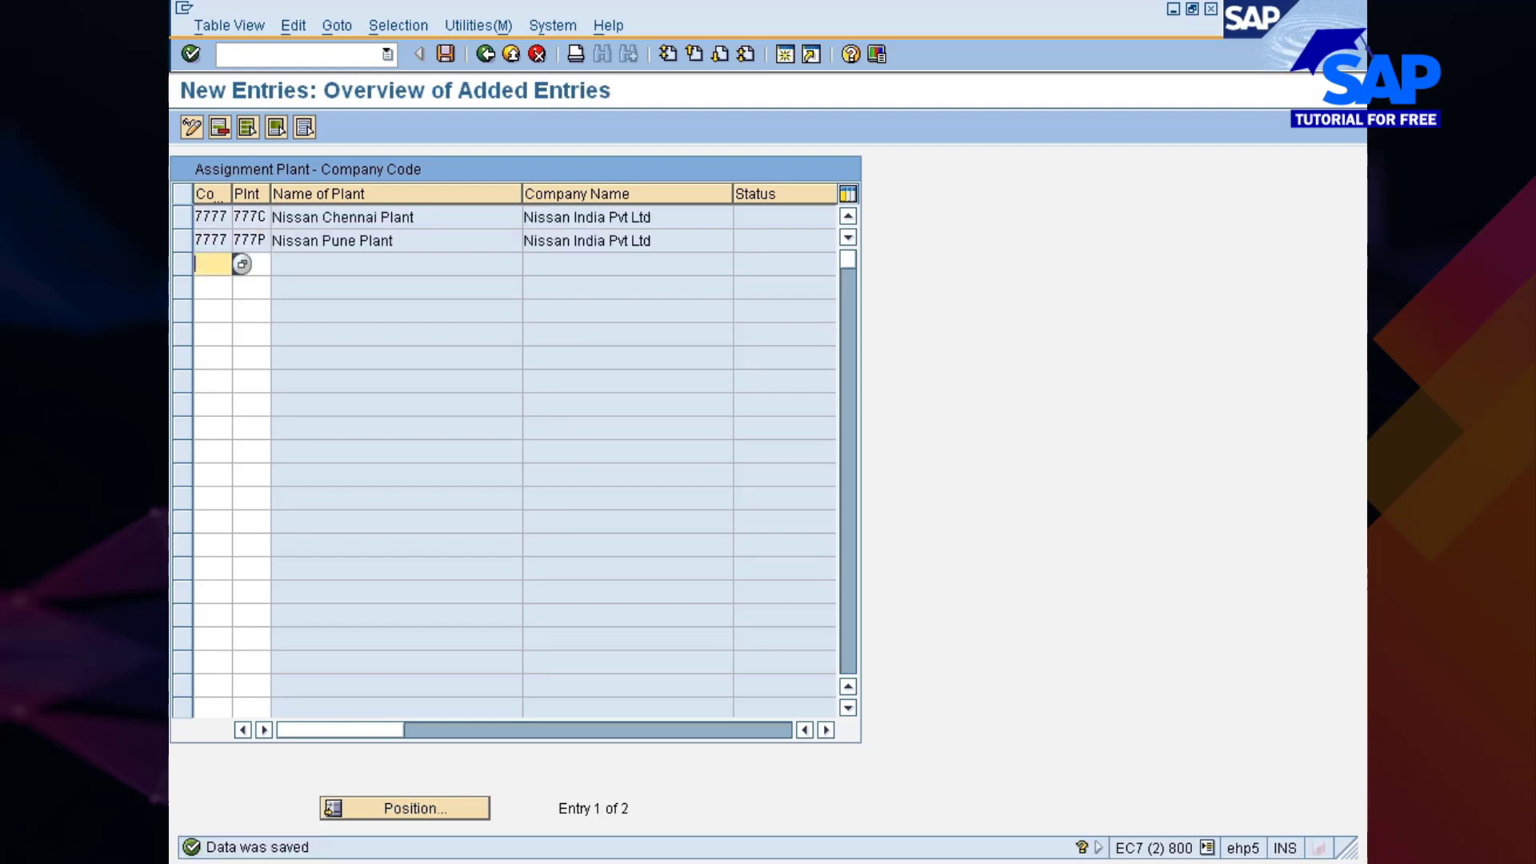
pyautogui.click(484, 56)
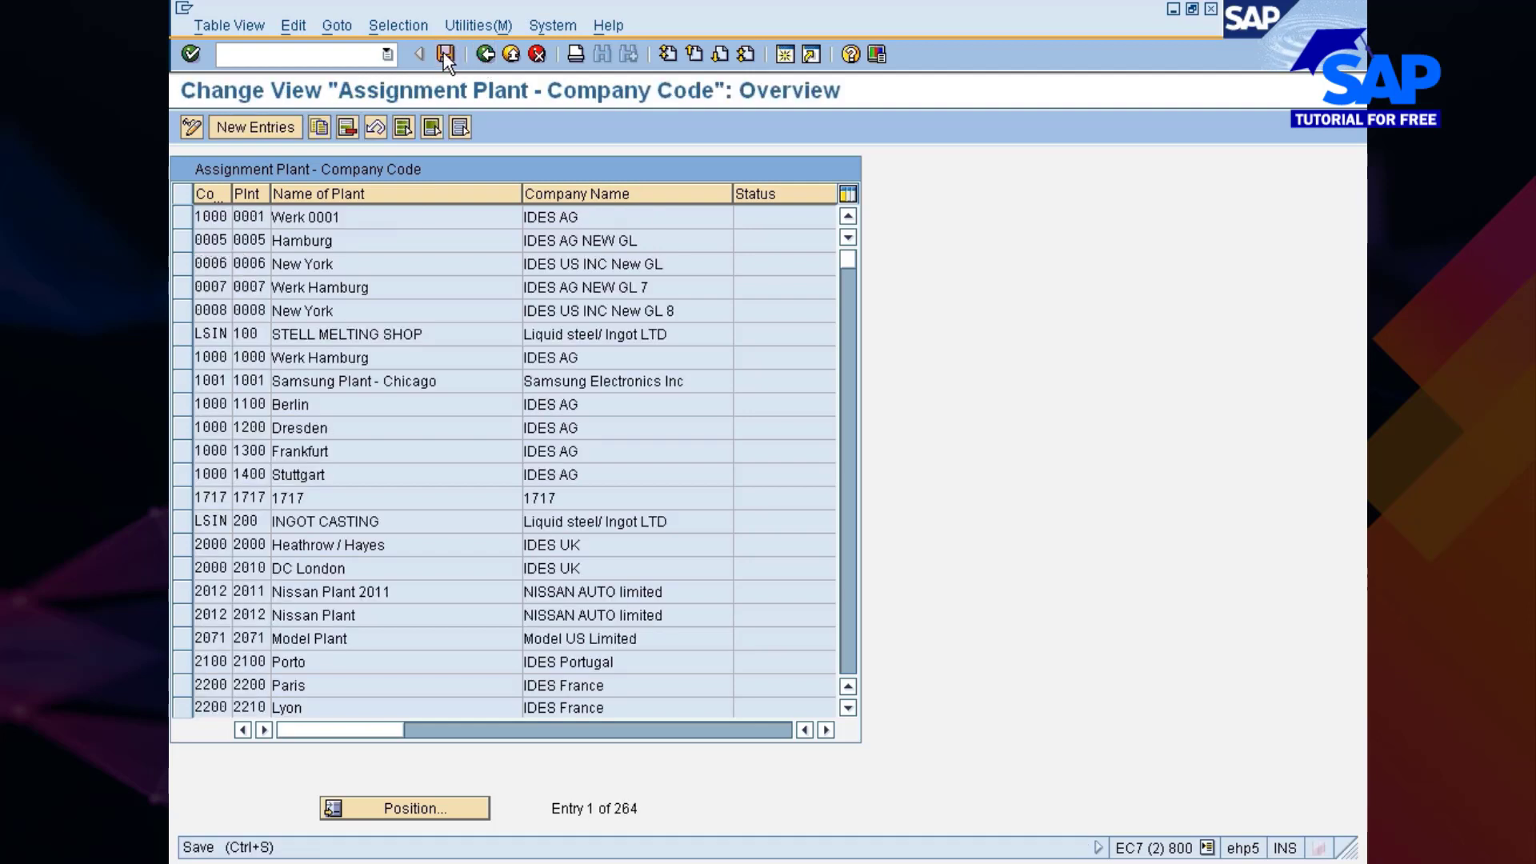
pyautogui.click(480, 55)
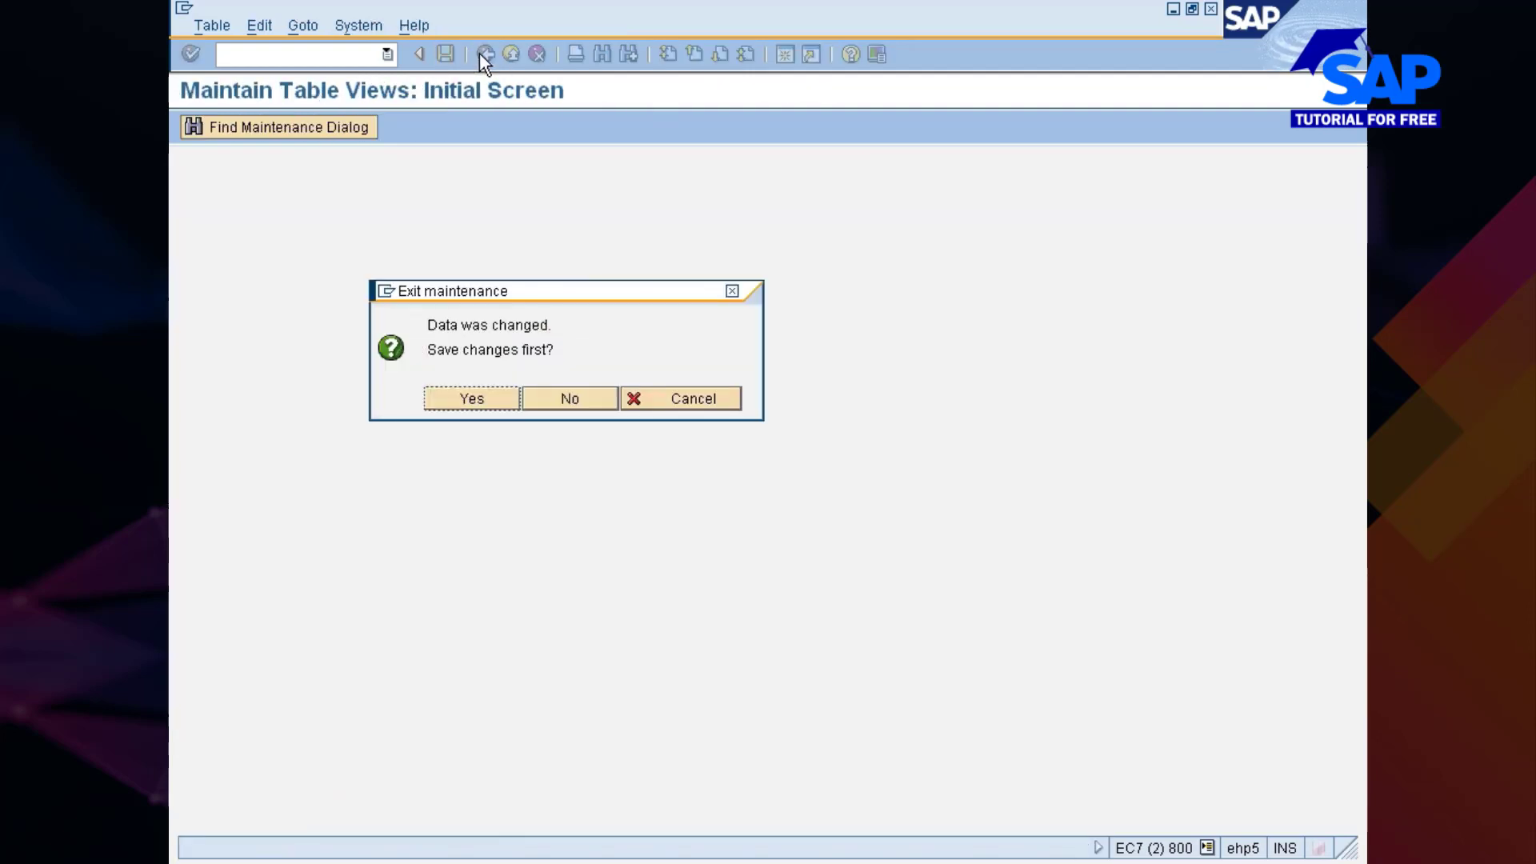
pyautogui.click(453, 398)
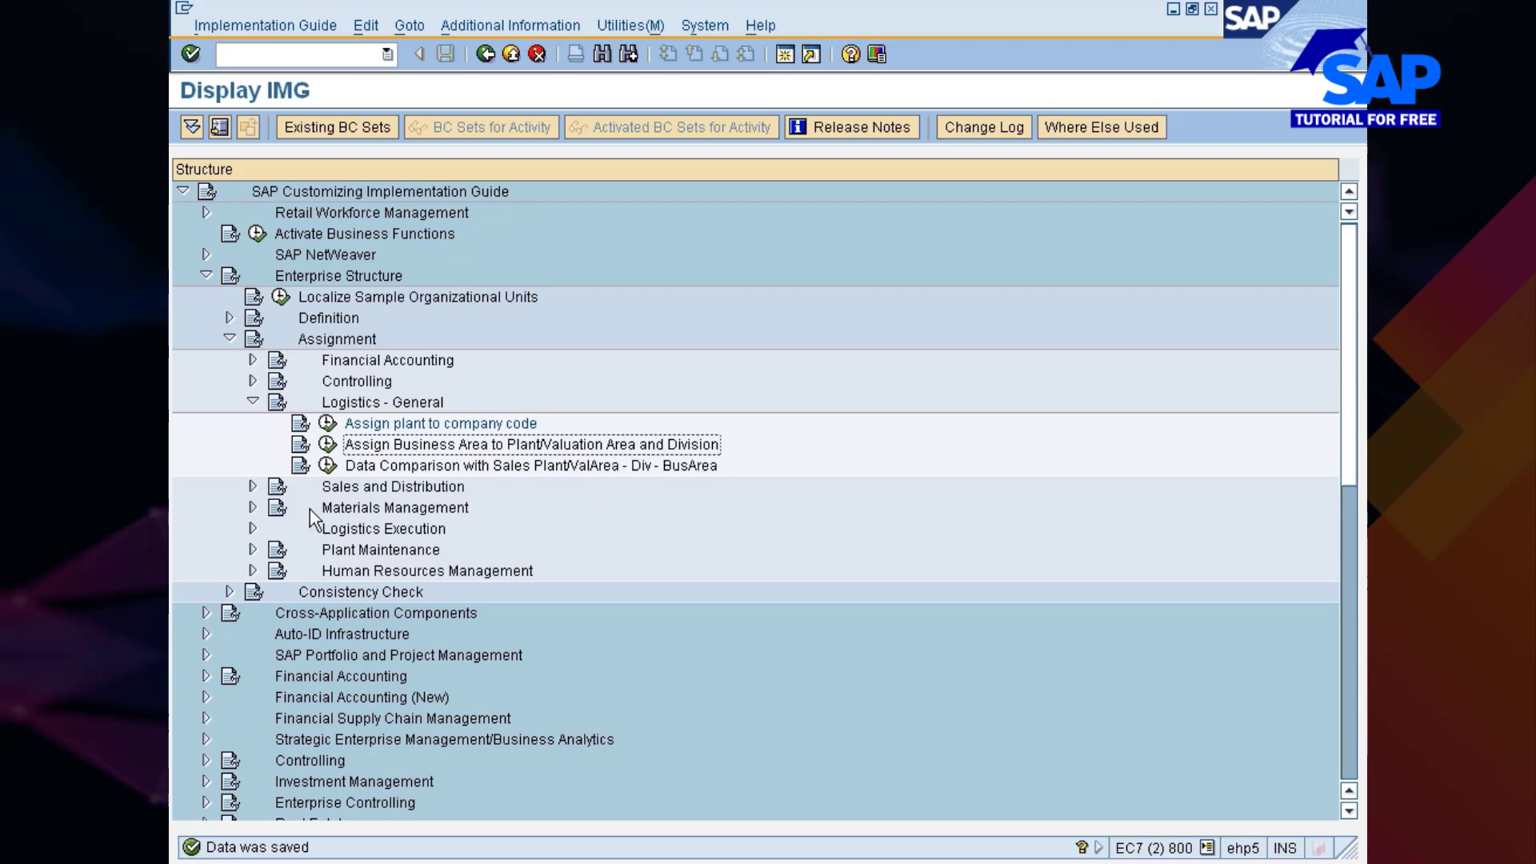
# - Open the plant - division allocation for assigning business areas and start a selection by contents on the Business Area field
pyautogui.click(330, 450)
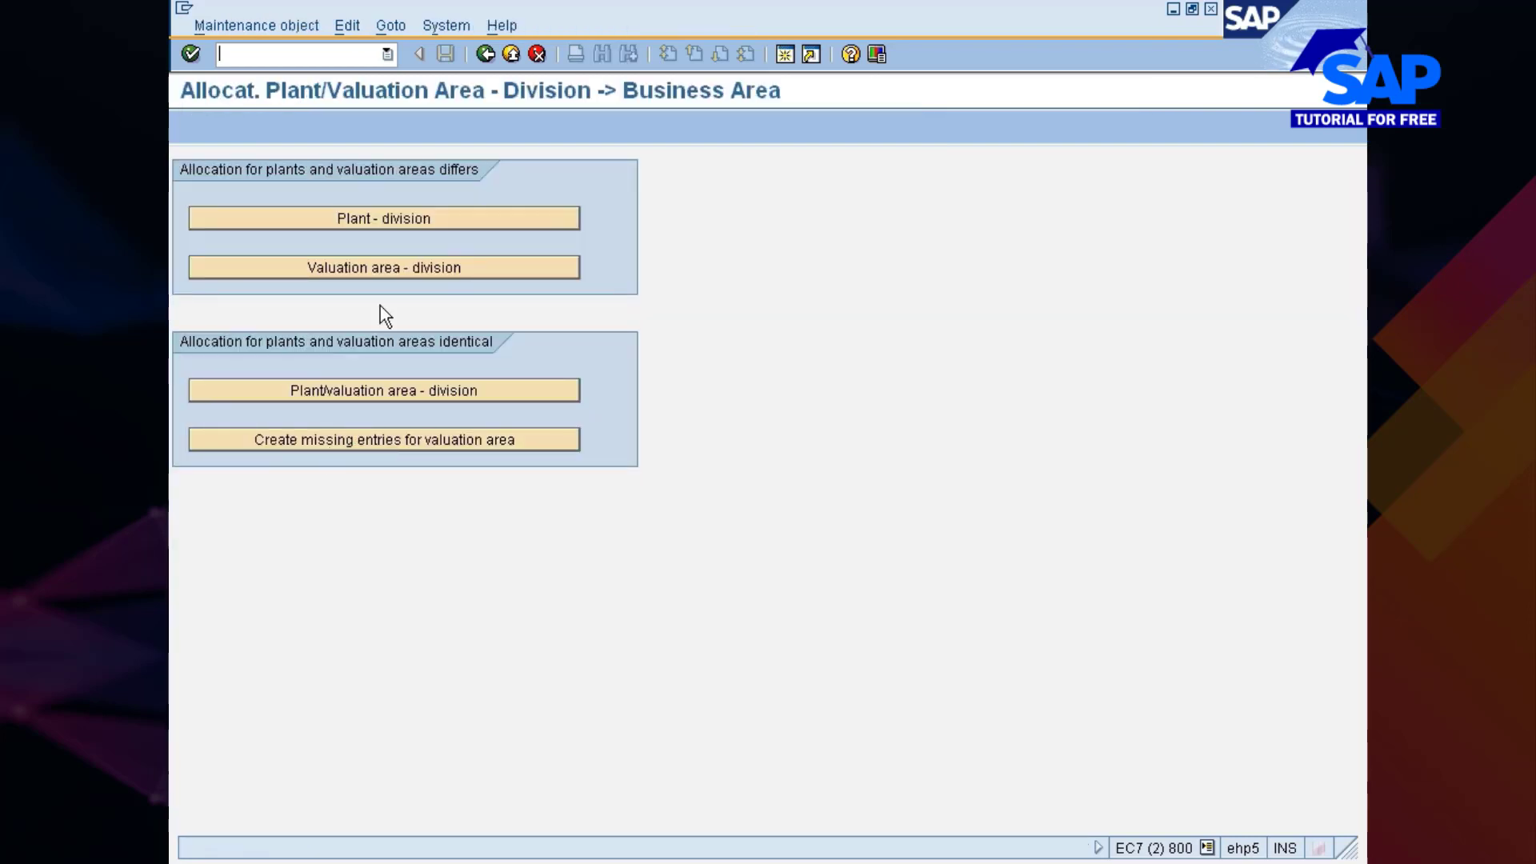
pyautogui.click(434, 223)
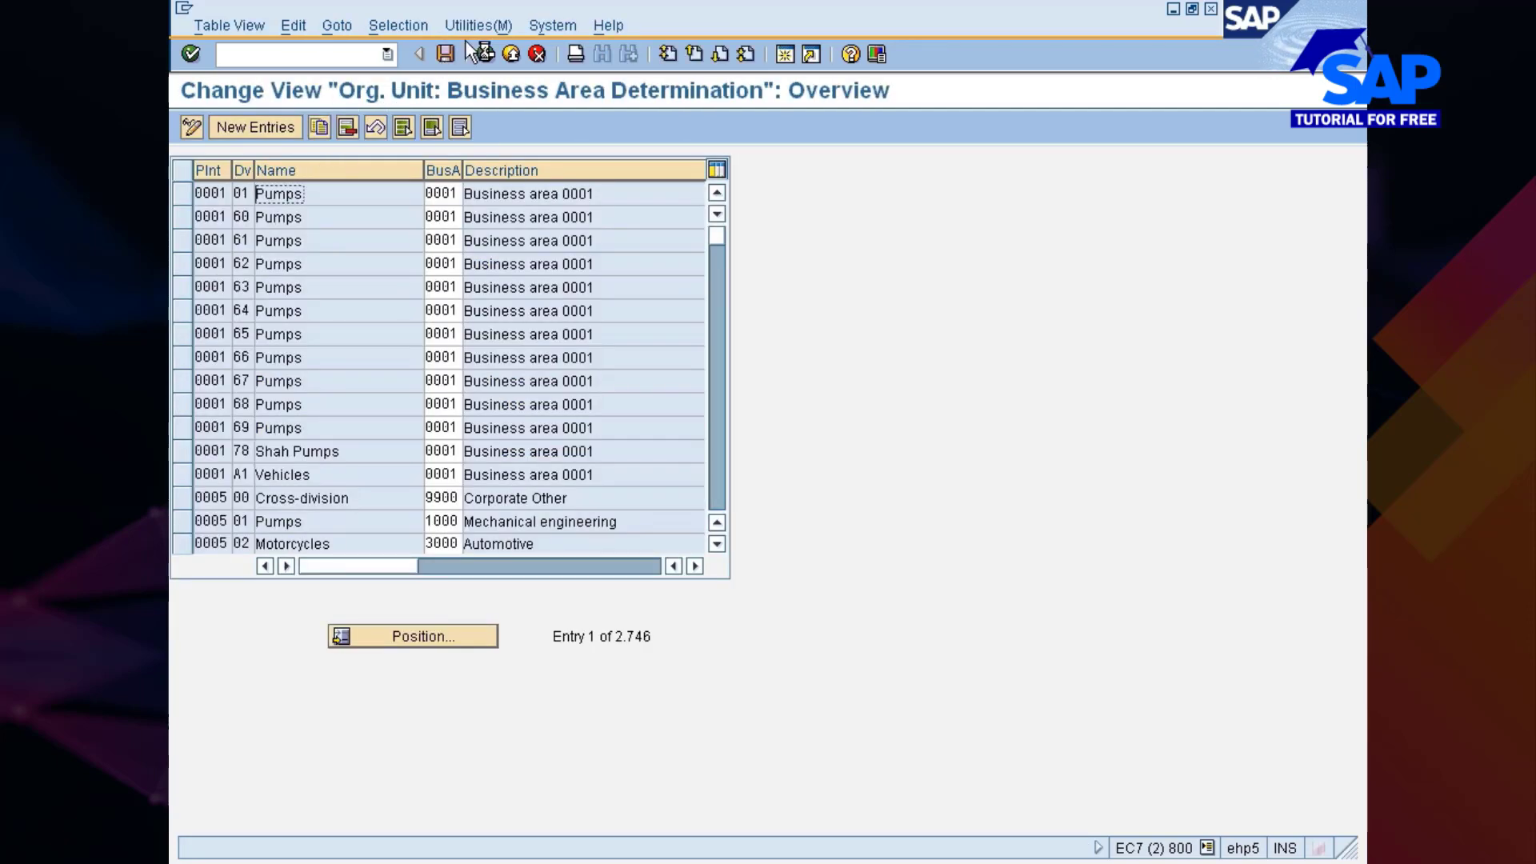
pyautogui.click(401, 25)
pyautogui.click(406, 50)
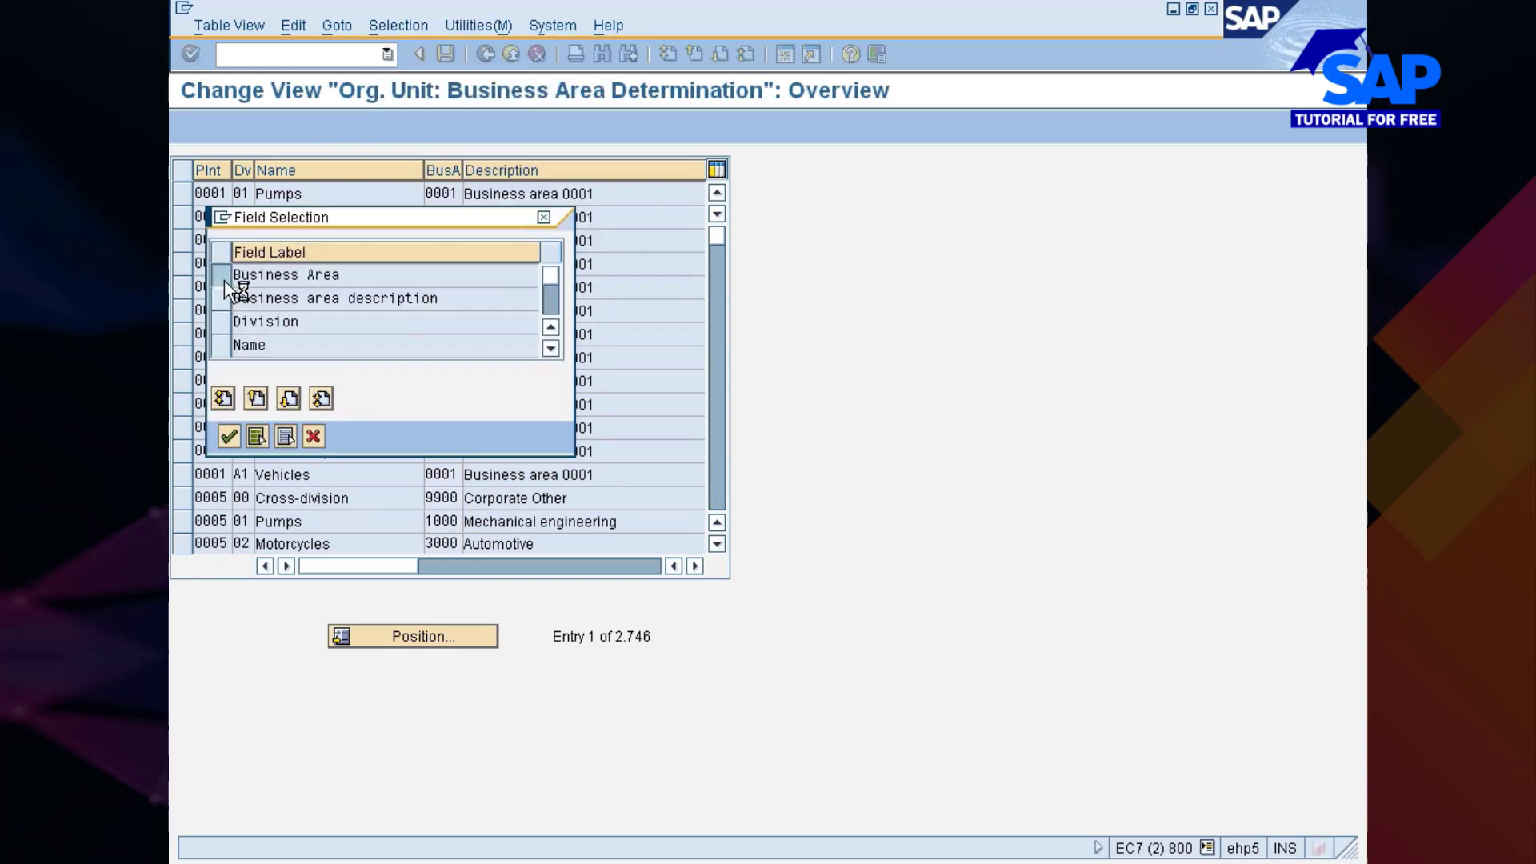
pyautogui.click(224, 280)
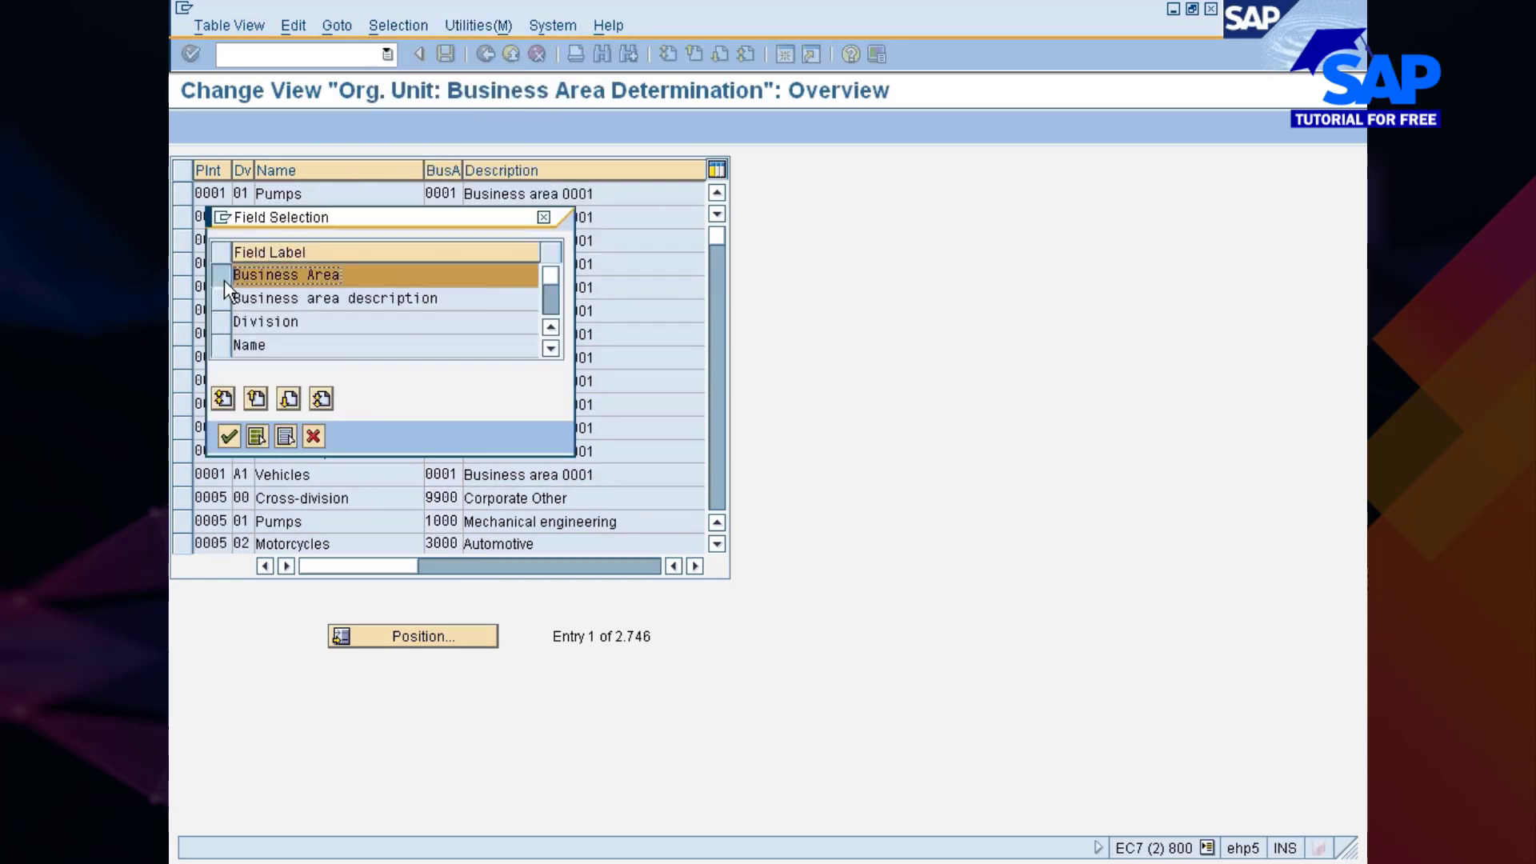
pyautogui.click(227, 436)
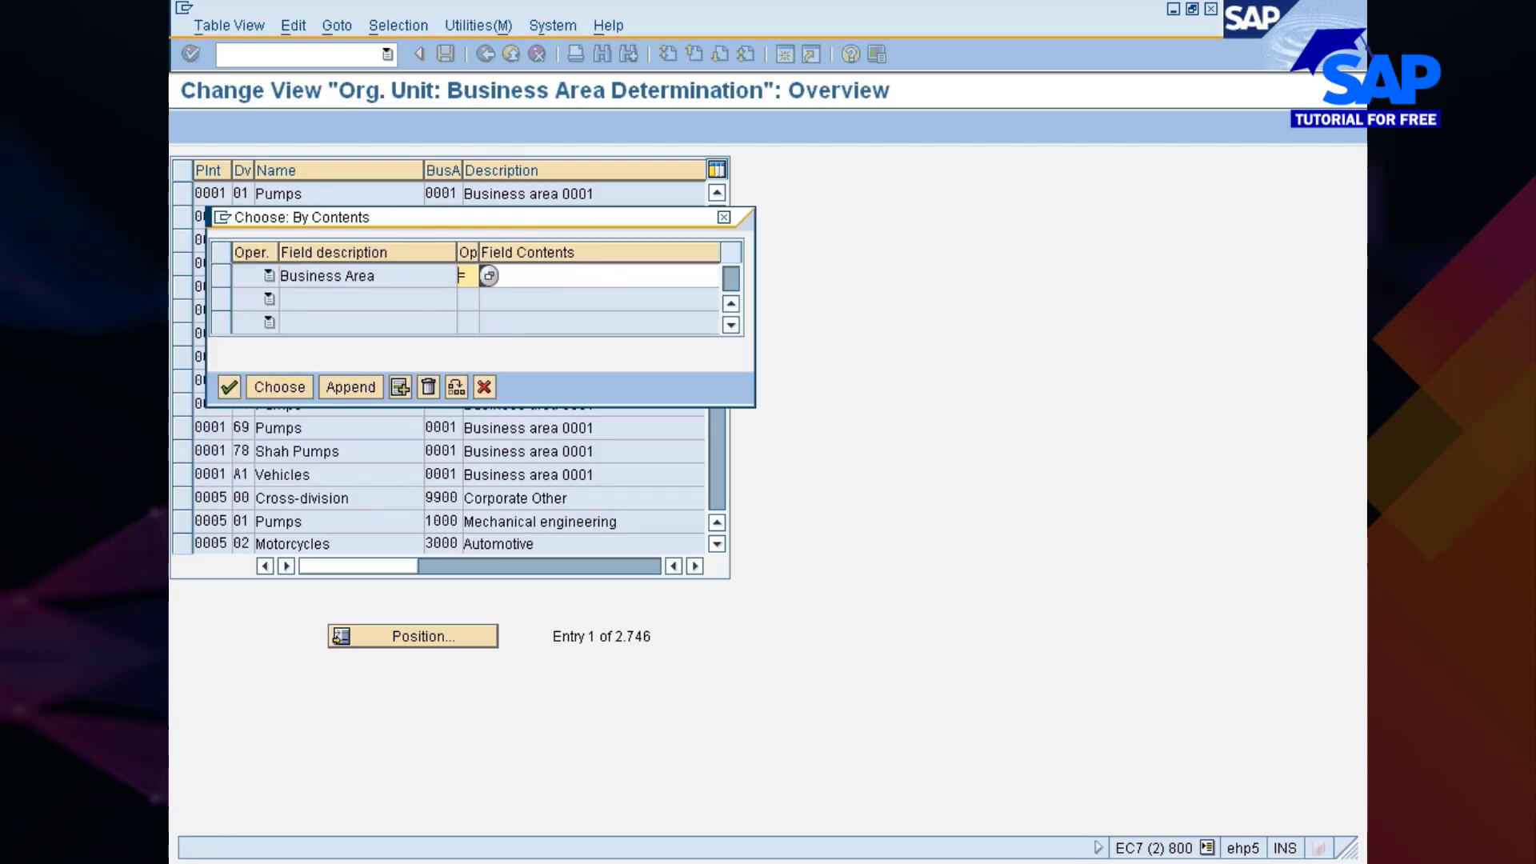
# - Filter the plant - division allocations for entries with Business Area equal to SUV
pyautogui.click(552, 276)
pyautogui.write('smal')
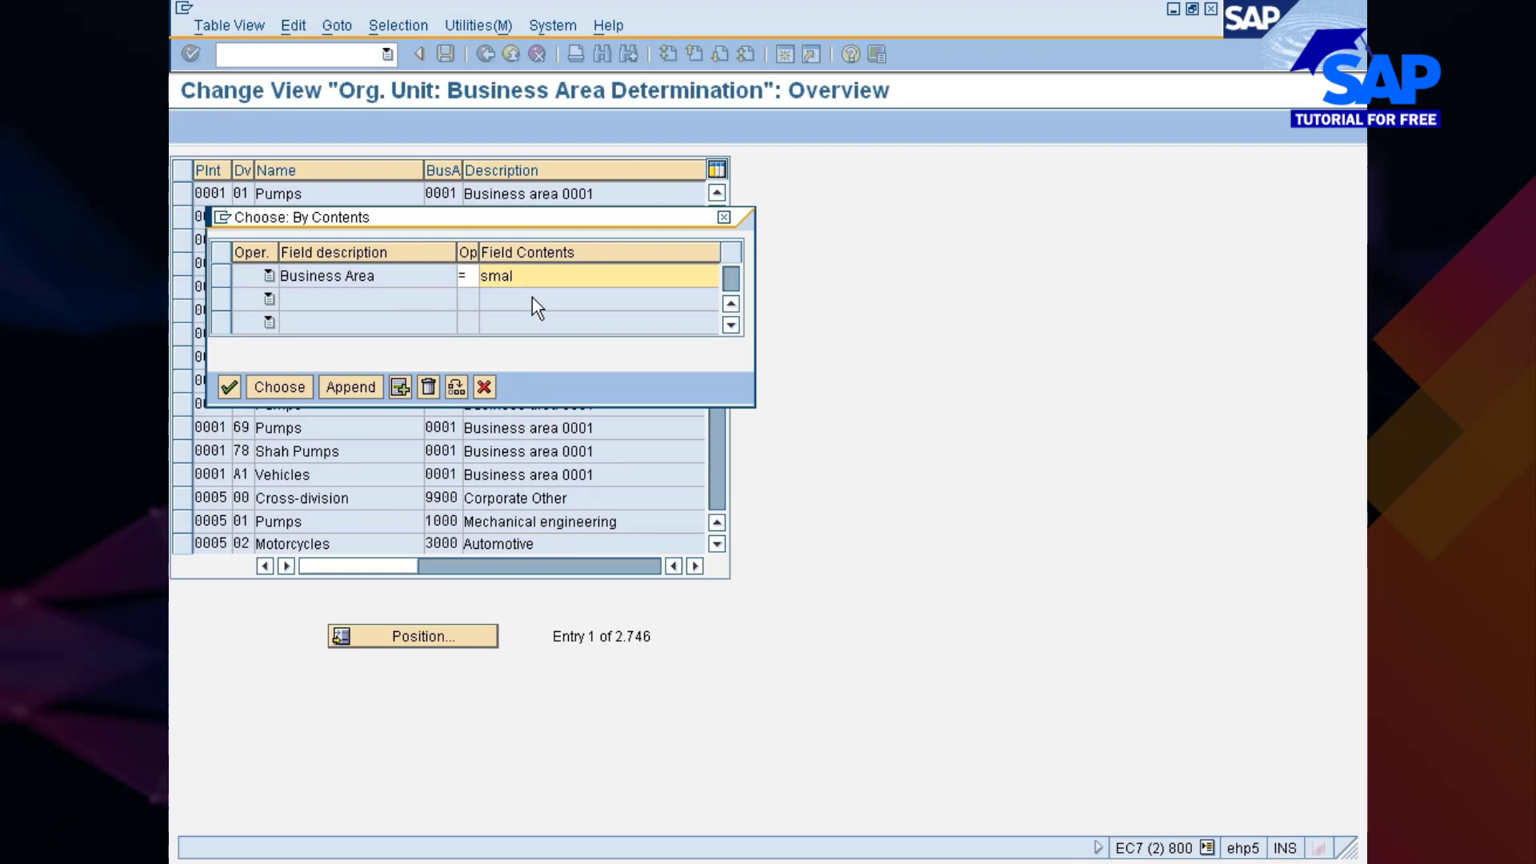
pyautogui.press('BackSpace')
pyautogui.press('BackSpace')
pyautogui.press('BackSpace')
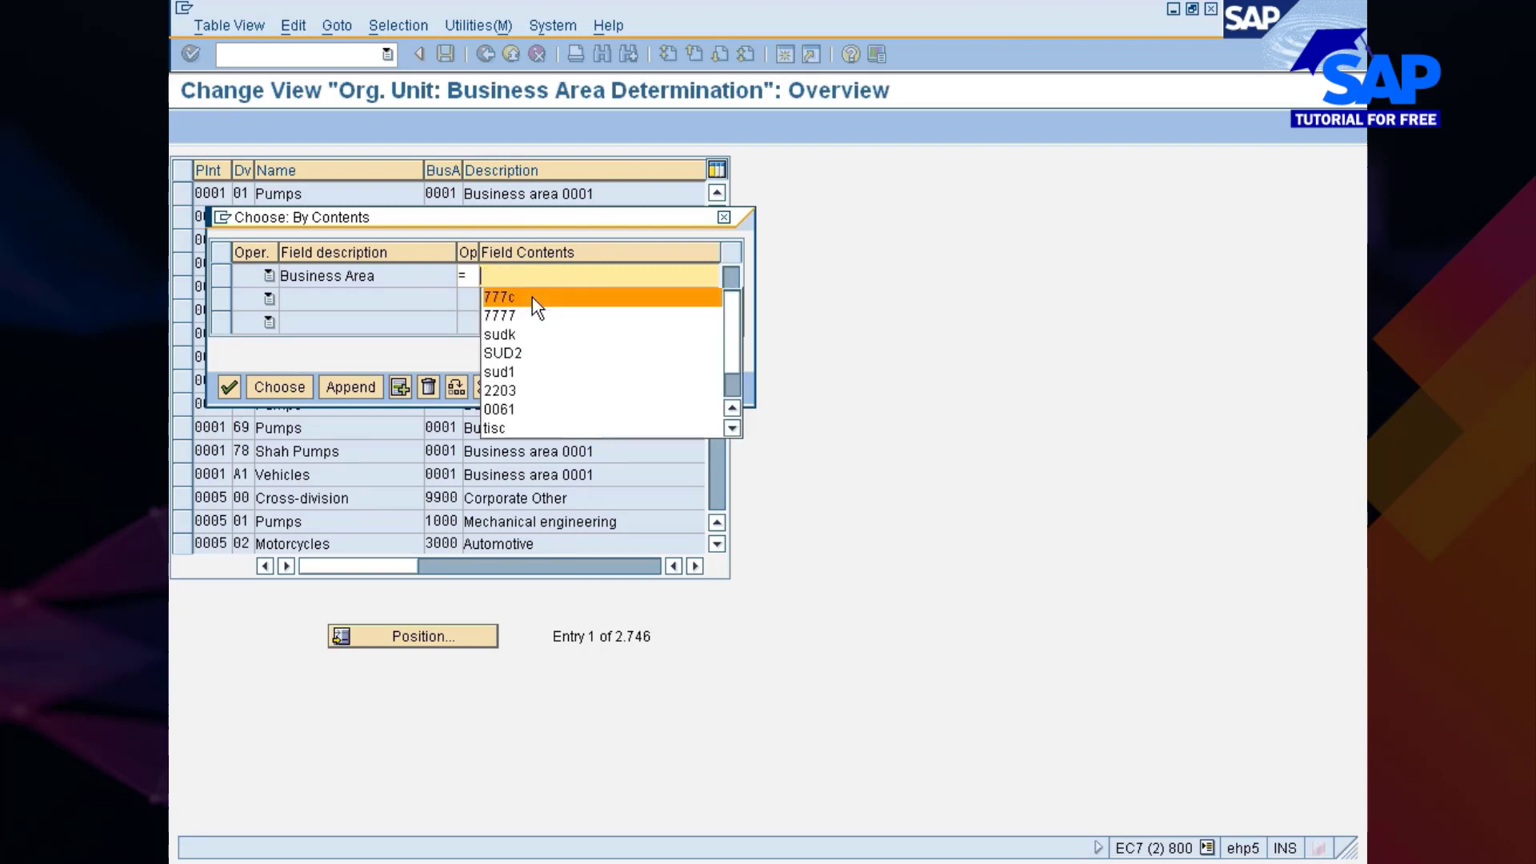
pyautogui.write('SU')
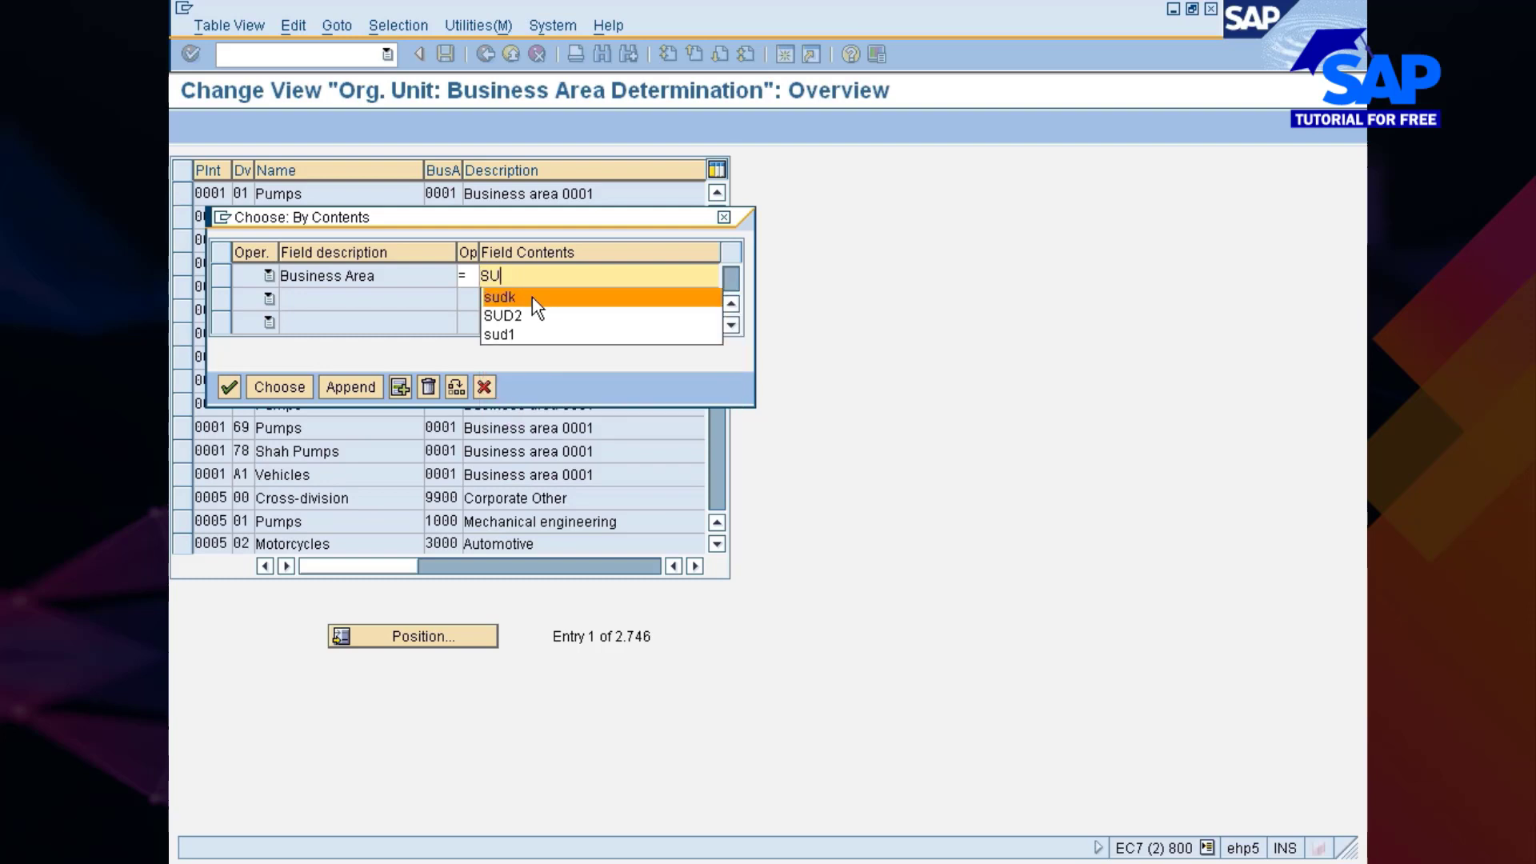
pyautogui.write('V')
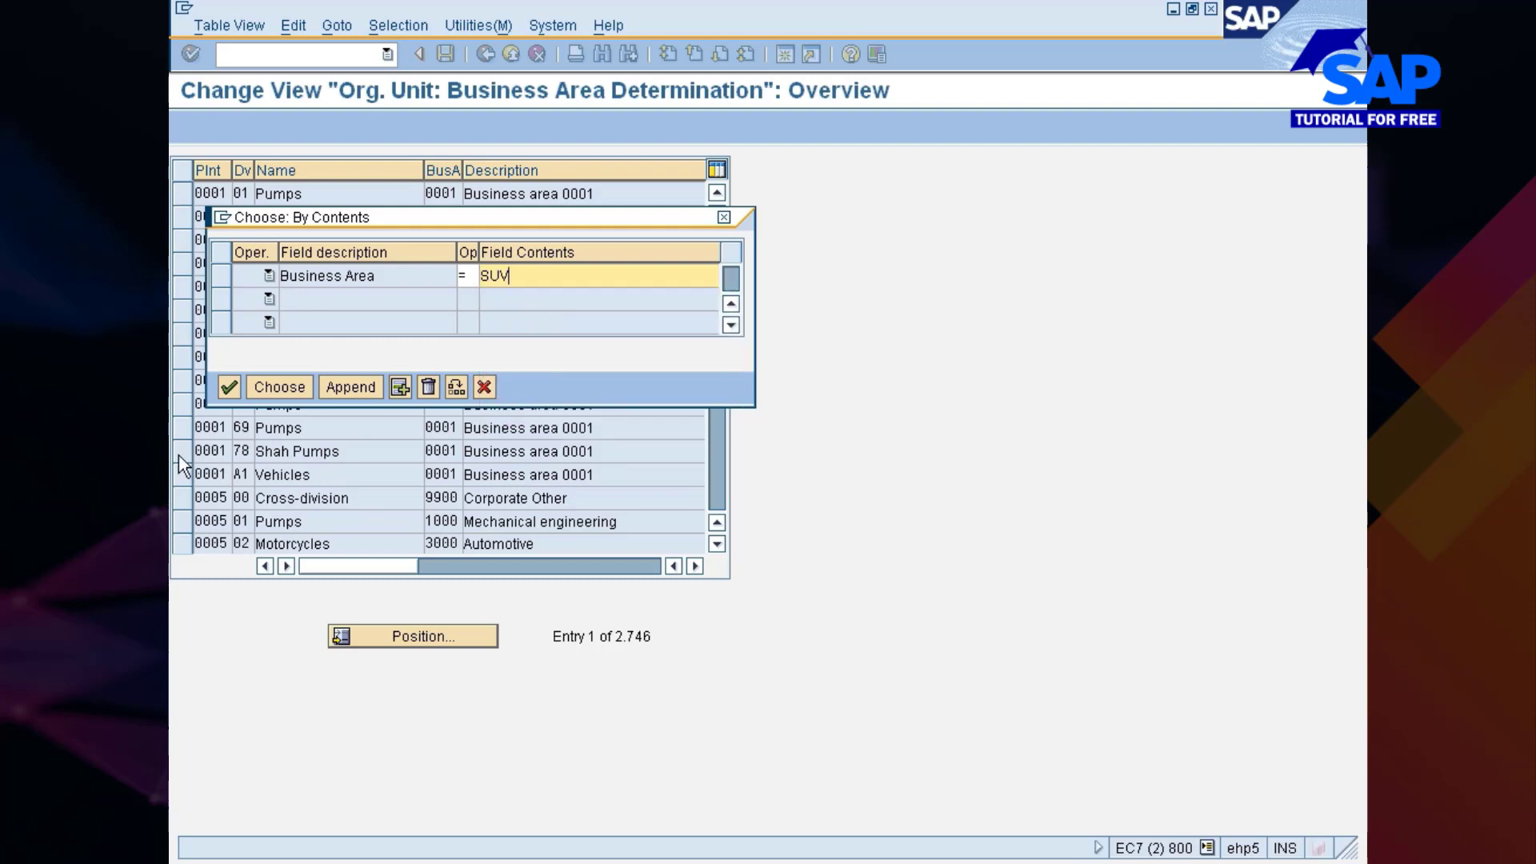
pyautogui.click(277, 387)
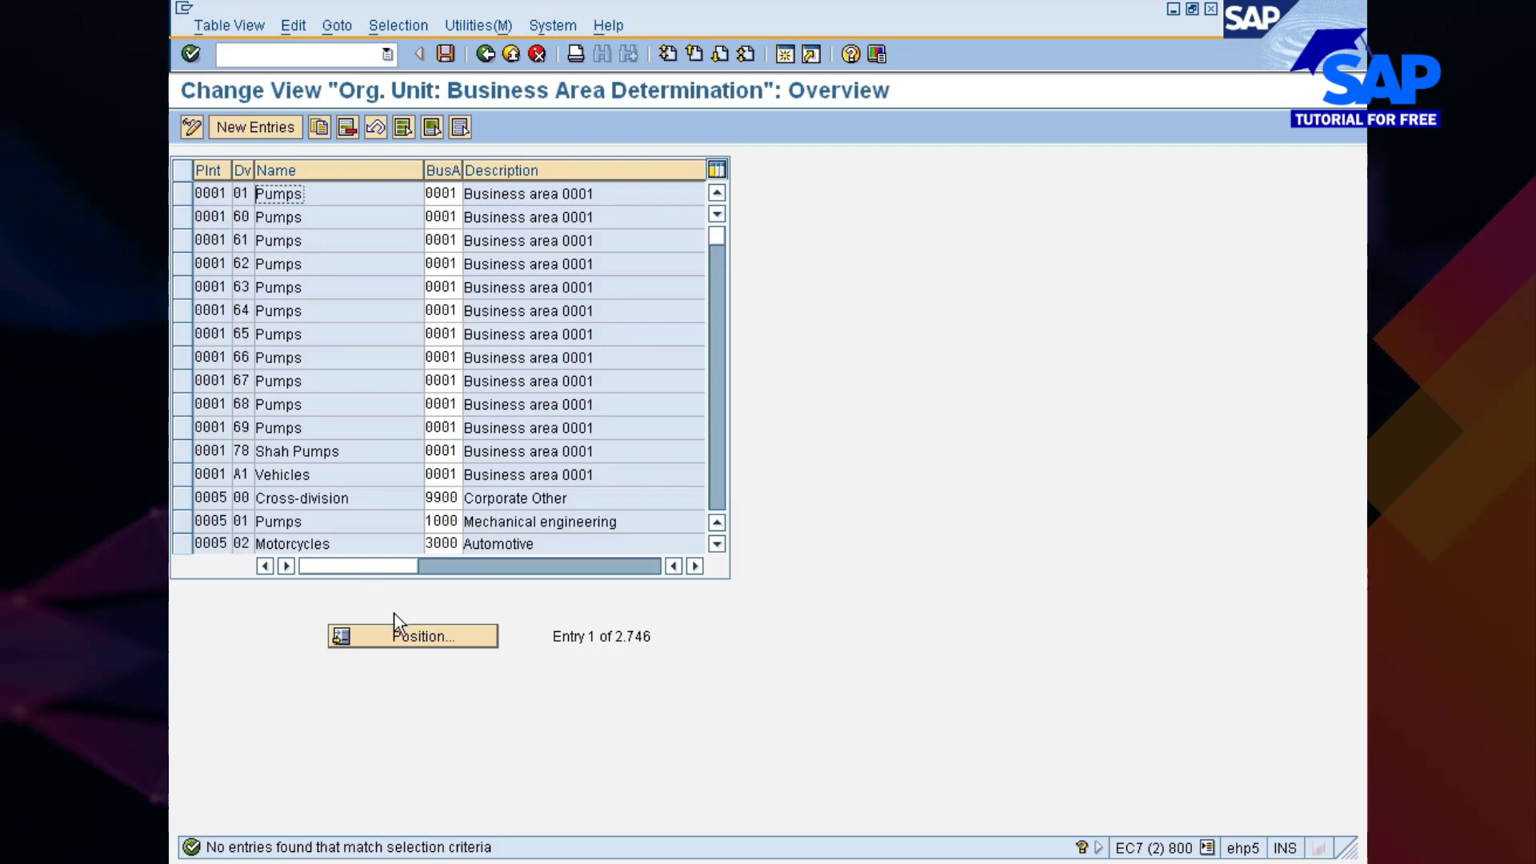
# - Position the allocation list at the entries of plant 777C
pyautogui.click(387, 636)
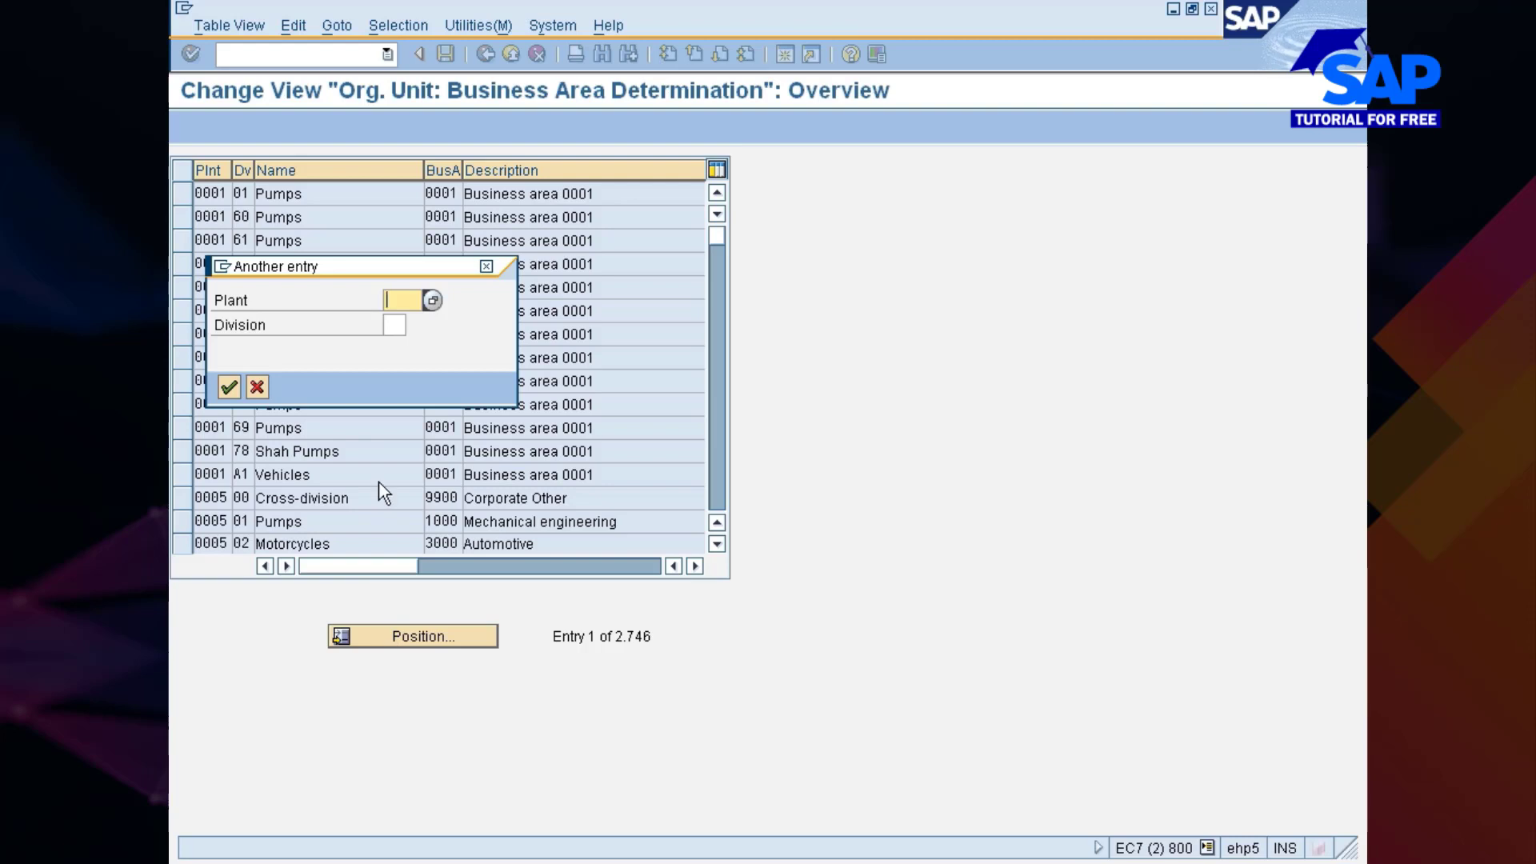
pyautogui.write('777')
pyautogui.press('Down')
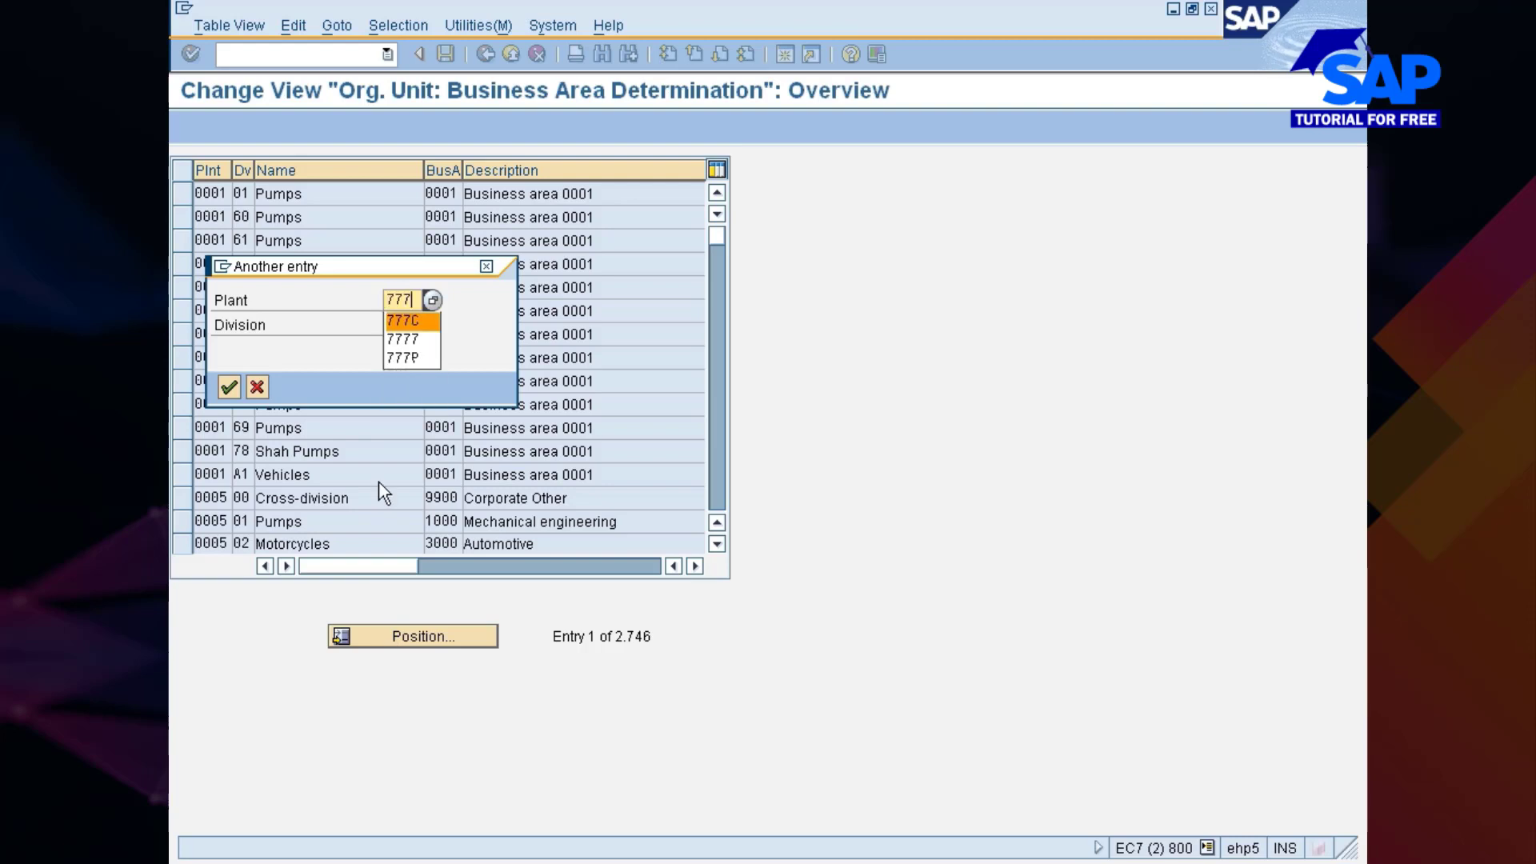
pyautogui.press('Return')
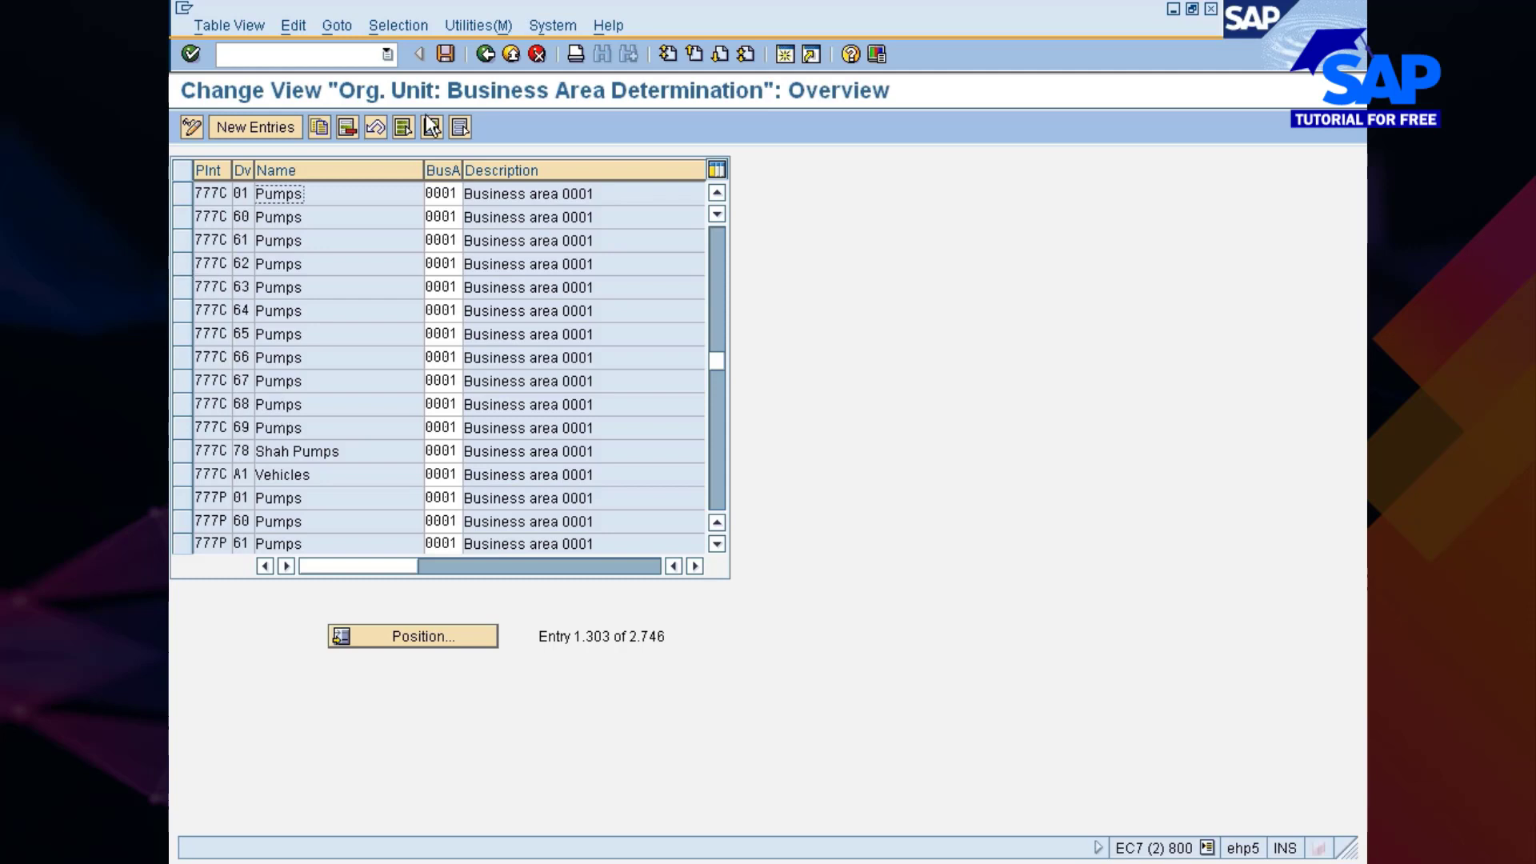
# - Filter the allocation list by contents on the Plant field, choosing entries equal to 777C
pyautogui.click(406, 24)
pyautogui.click(406, 49)
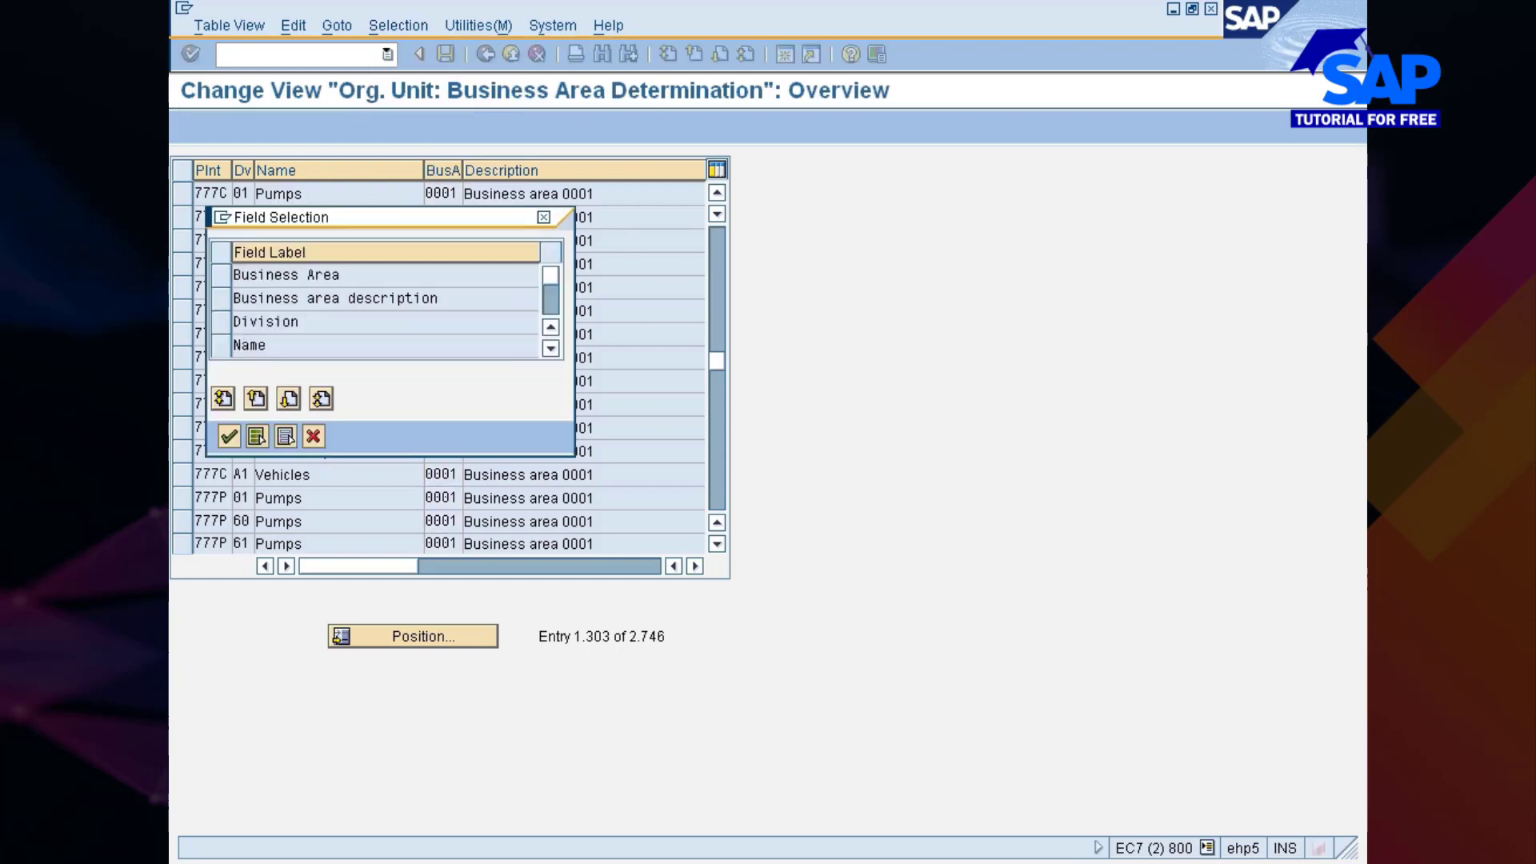
pyautogui.click(550, 318)
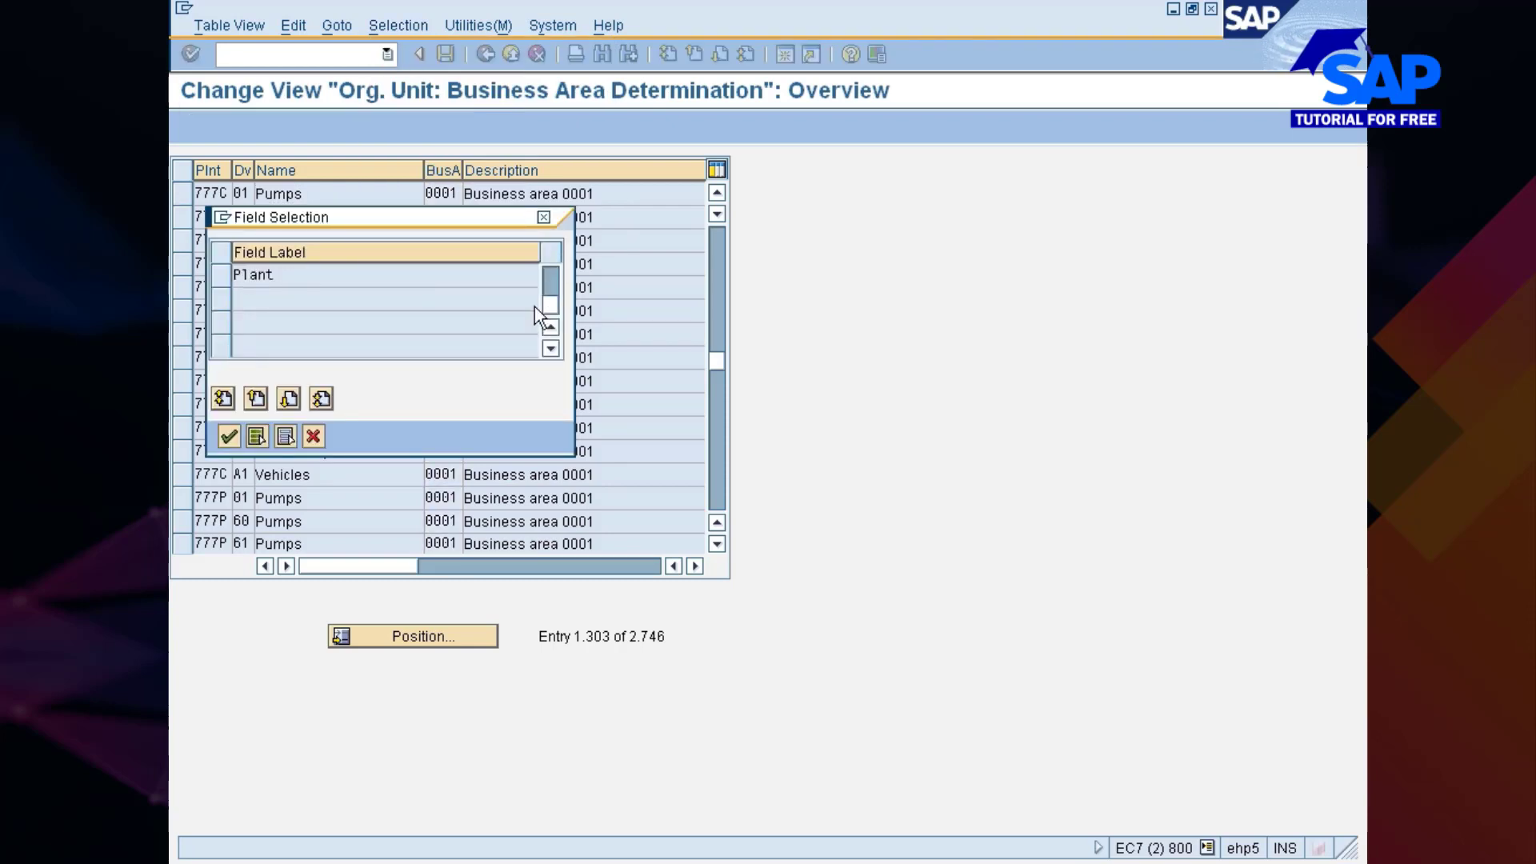
pyautogui.click(222, 279)
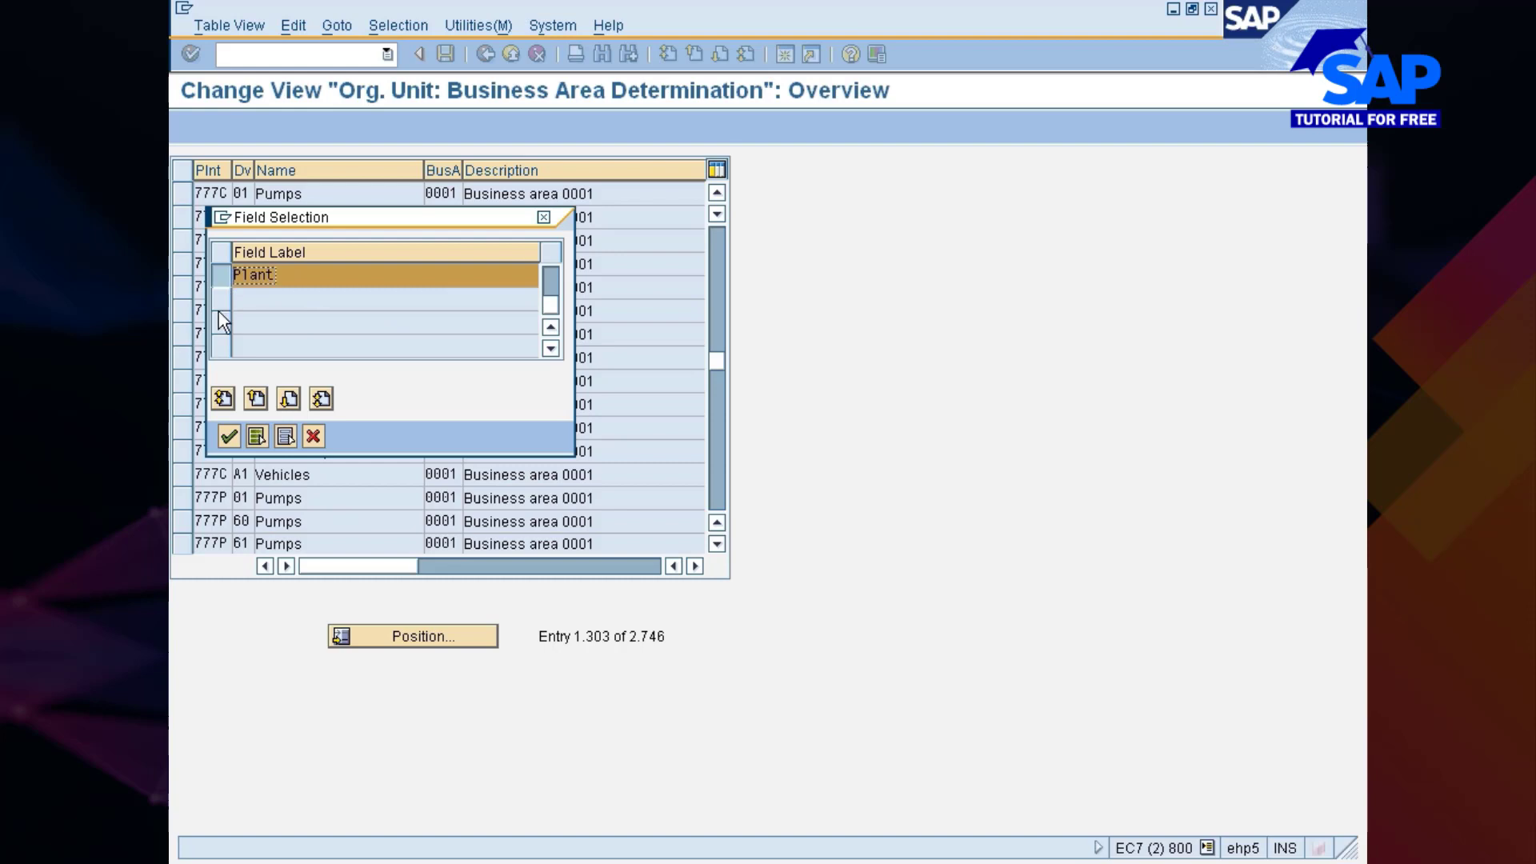
pyautogui.click(231, 437)
pyautogui.press('Tab')
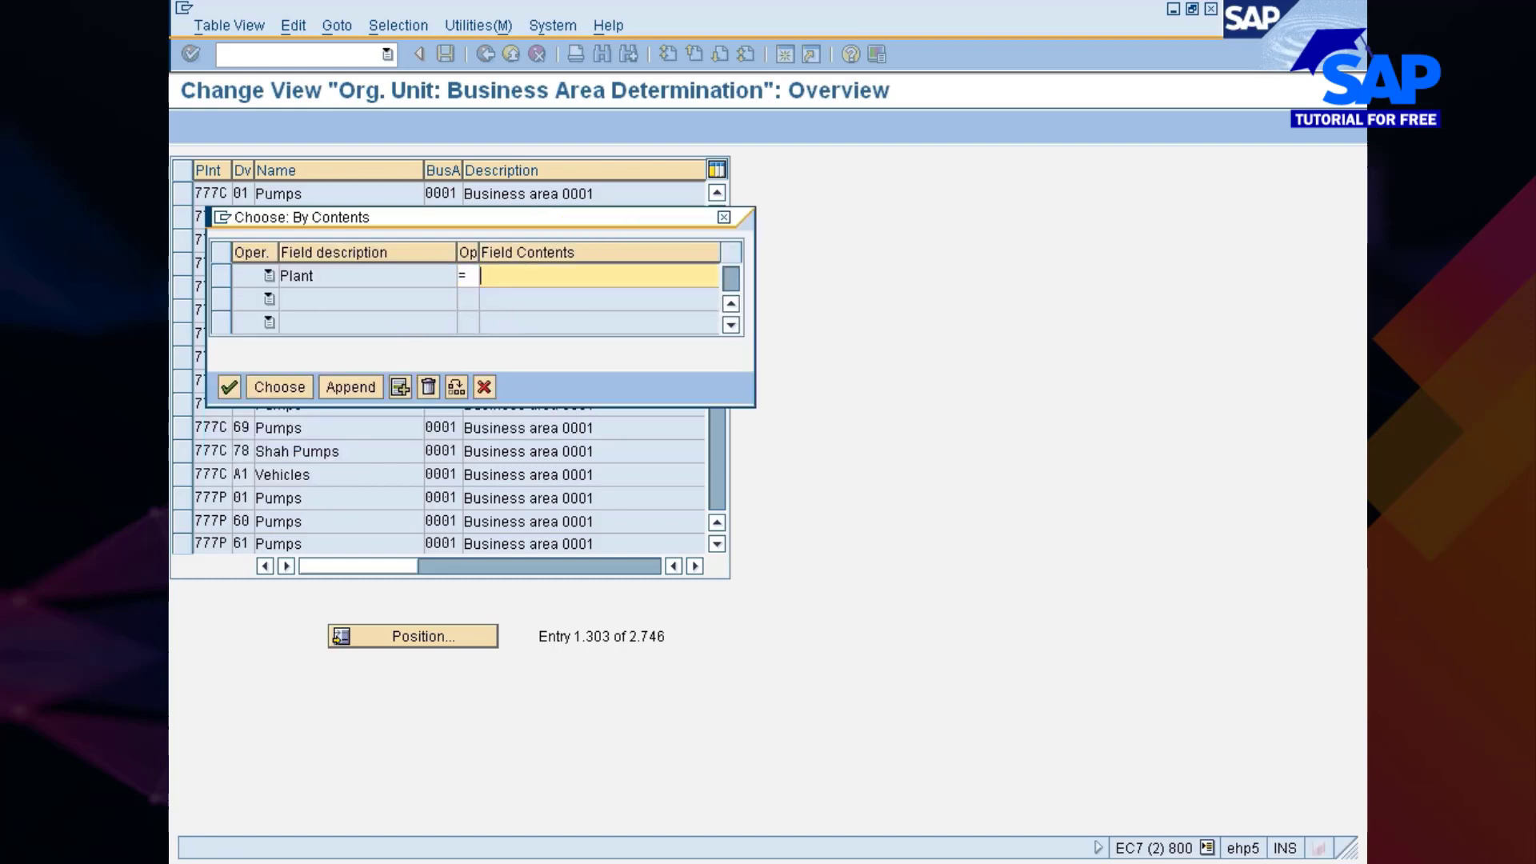
pyautogui.write('777c')
pyautogui.click(287, 390)
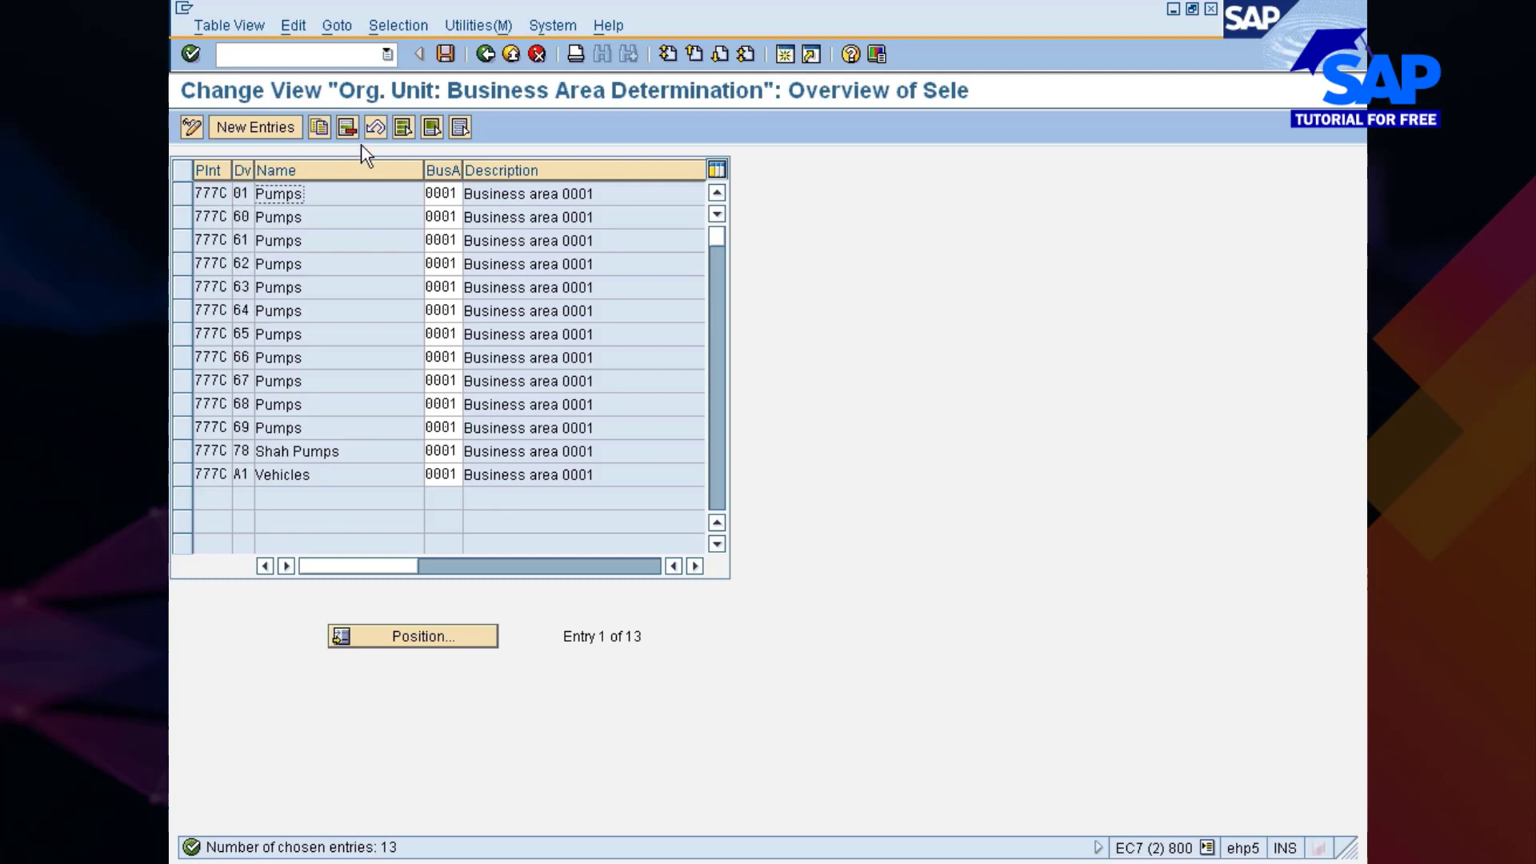
# - Delete all chosen plant 777C entries and save the deletion to the Nissan changes customizing request
pyautogui.click(401, 128)
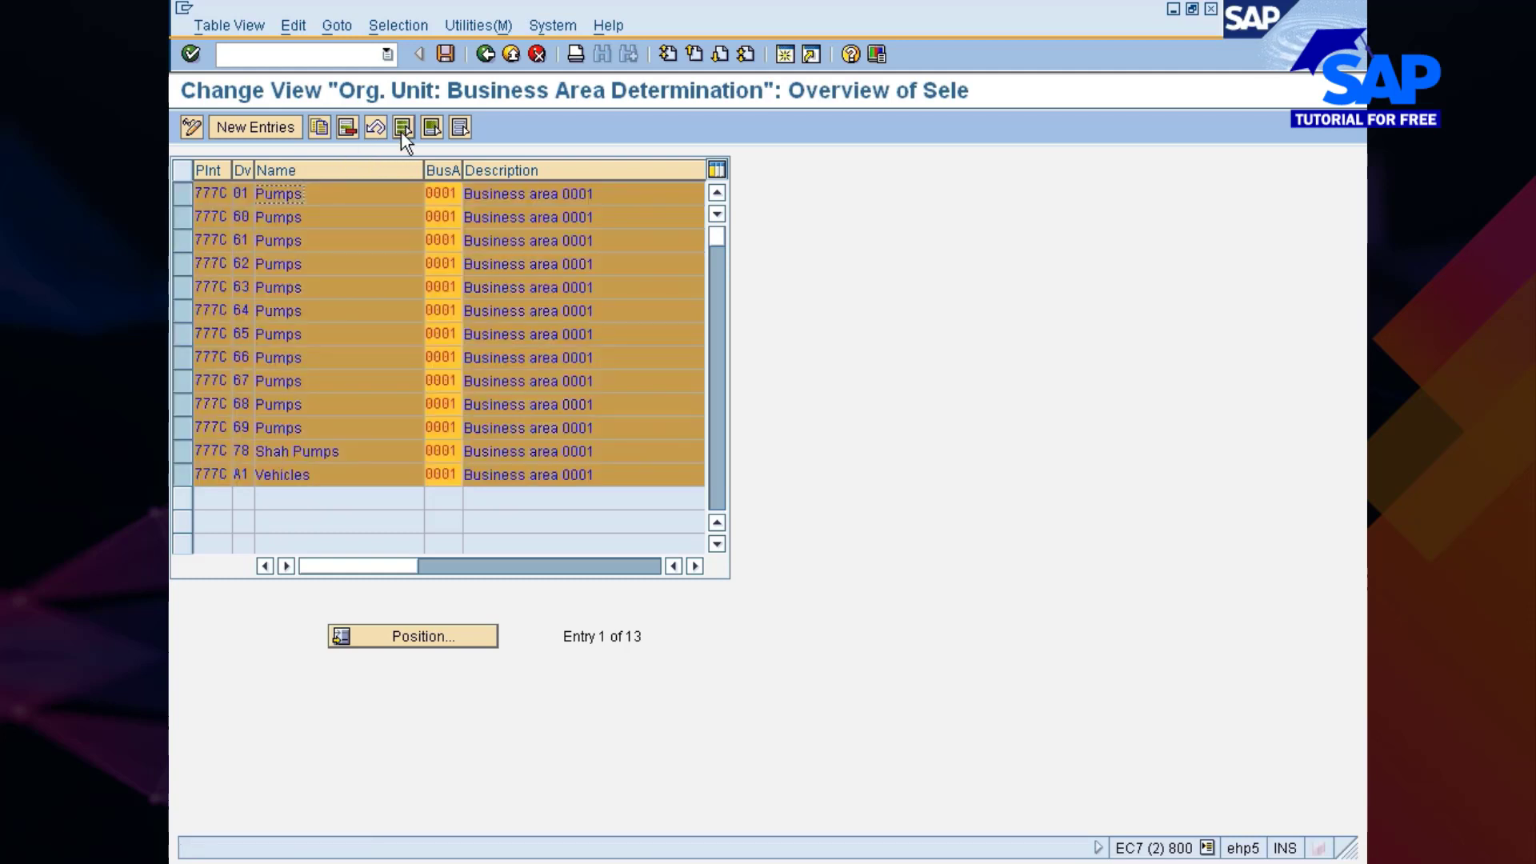
pyautogui.click(345, 128)
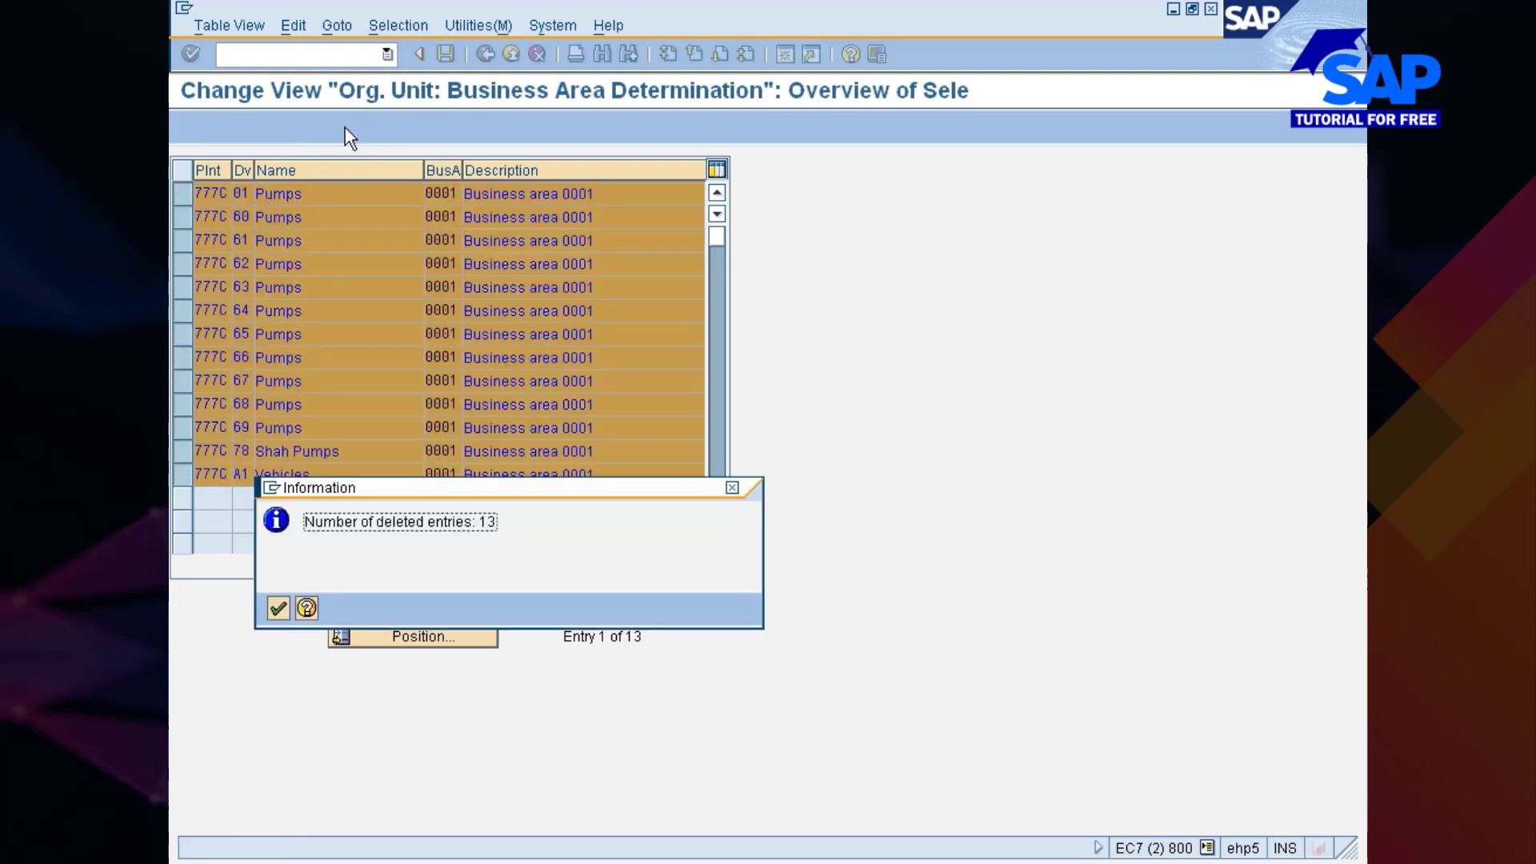
pyautogui.press('Return')
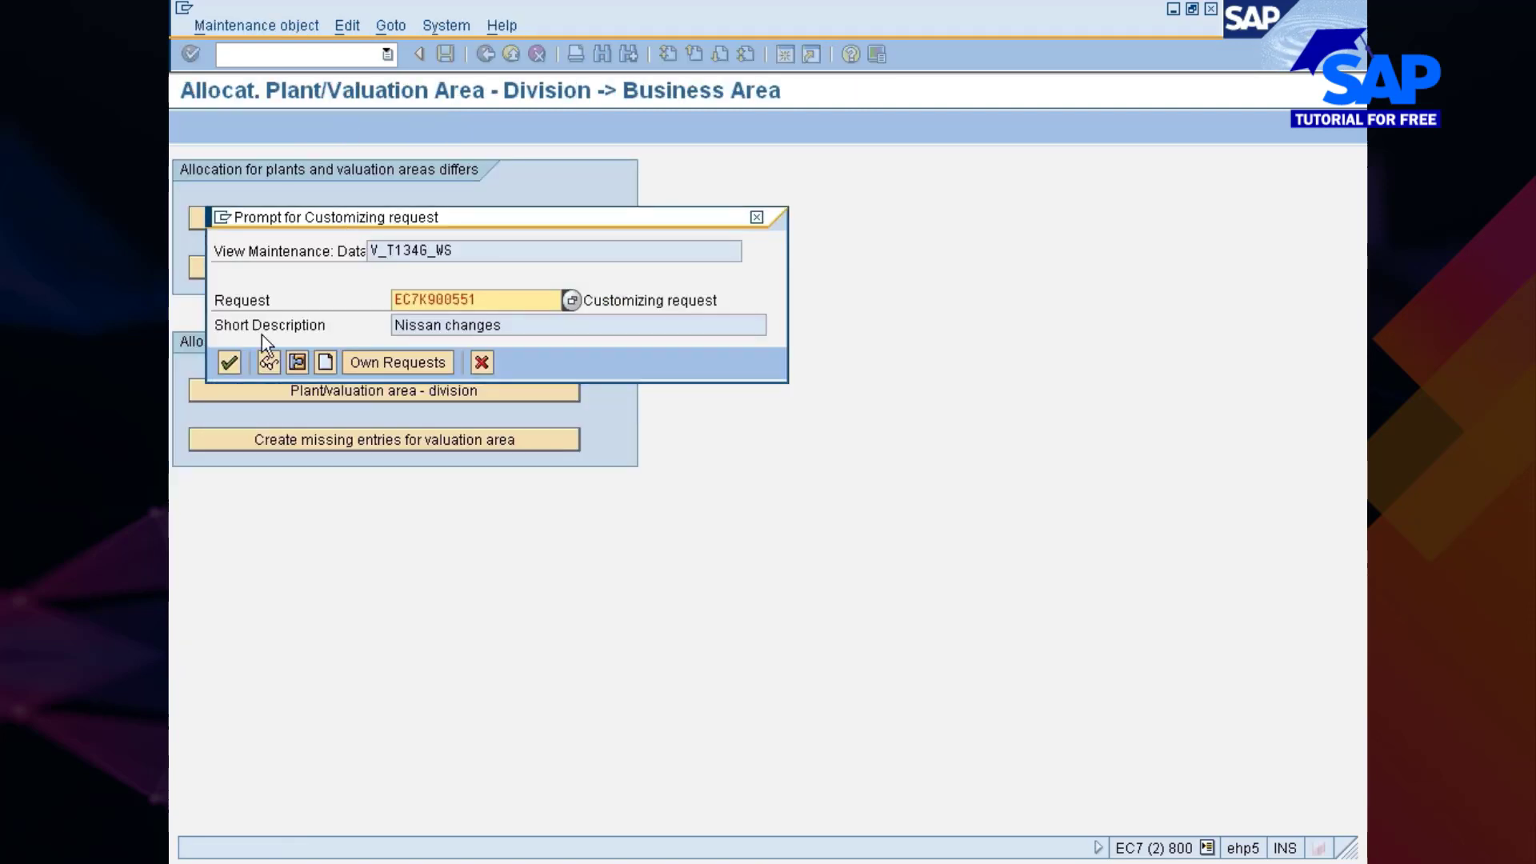
pyautogui.click(229, 362)
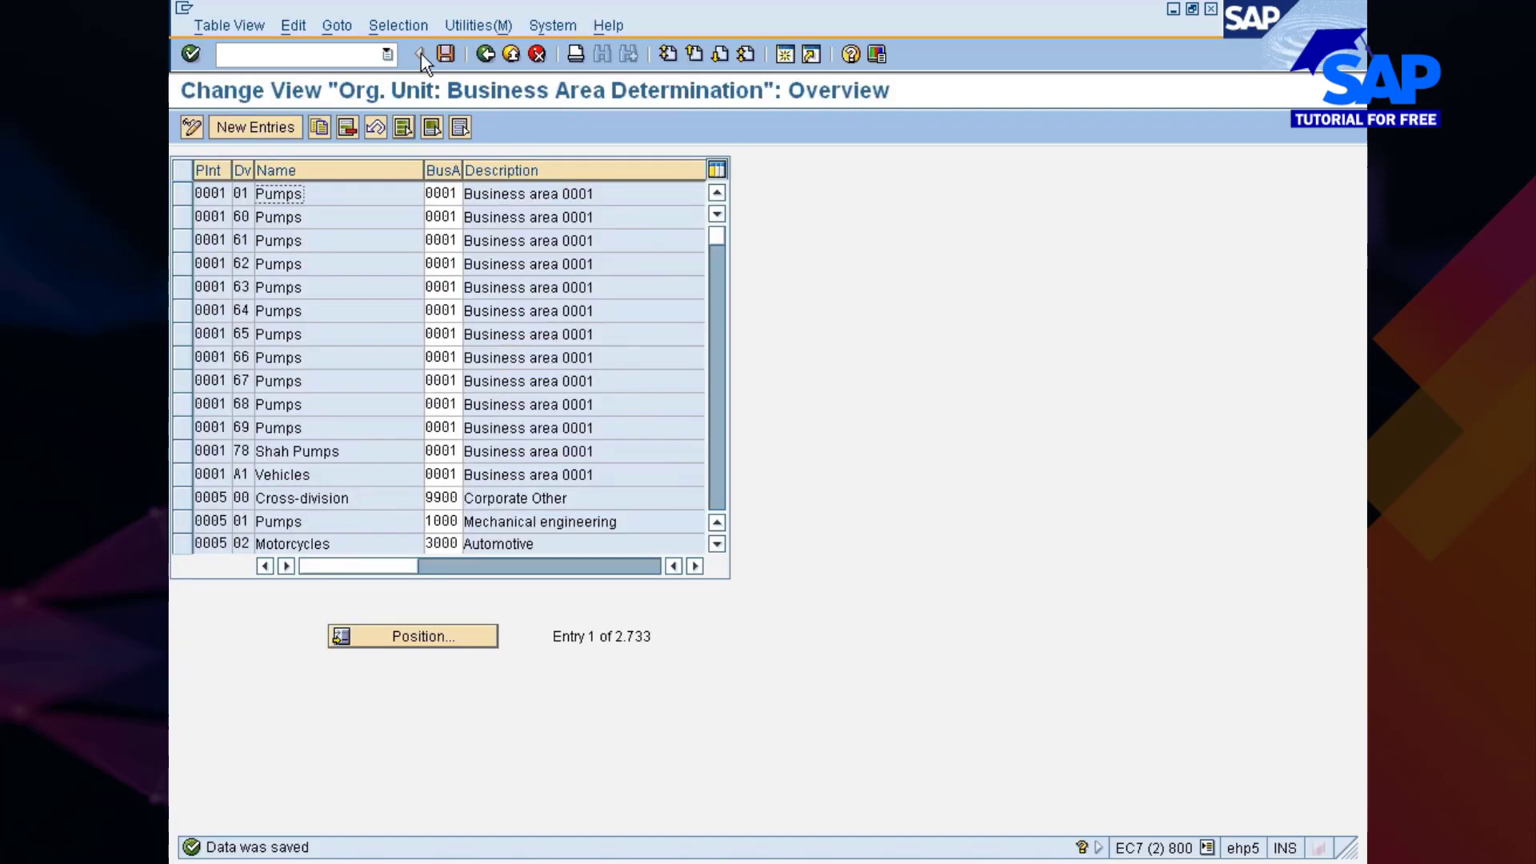
# - Filter the allocation list by contents for entries whose Plant equals 777P
pyautogui.click(414, 29)
pyautogui.click(414, 56)
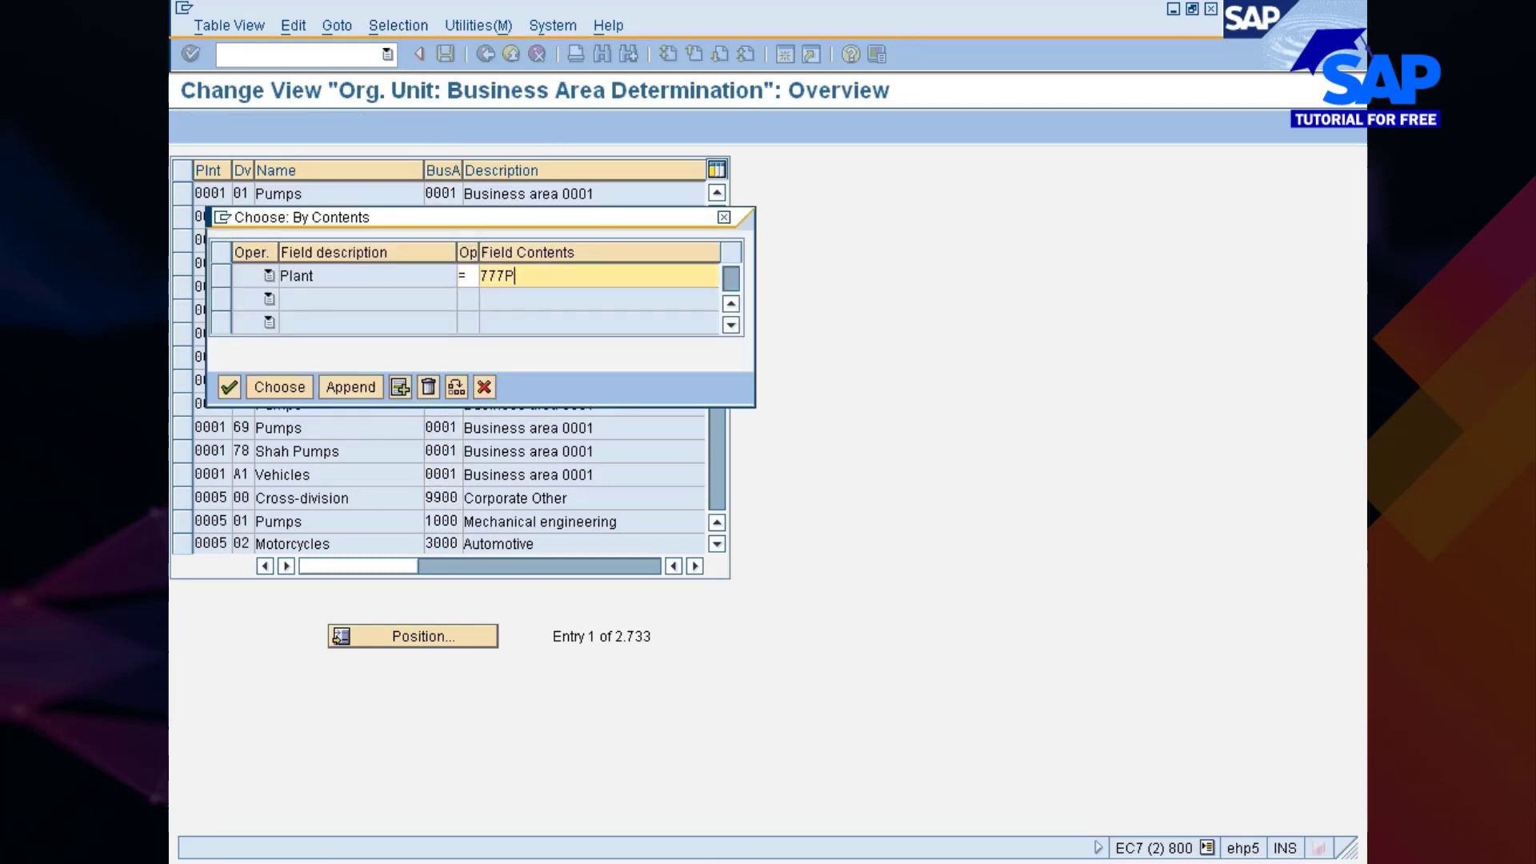
pyautogui.press('Return')
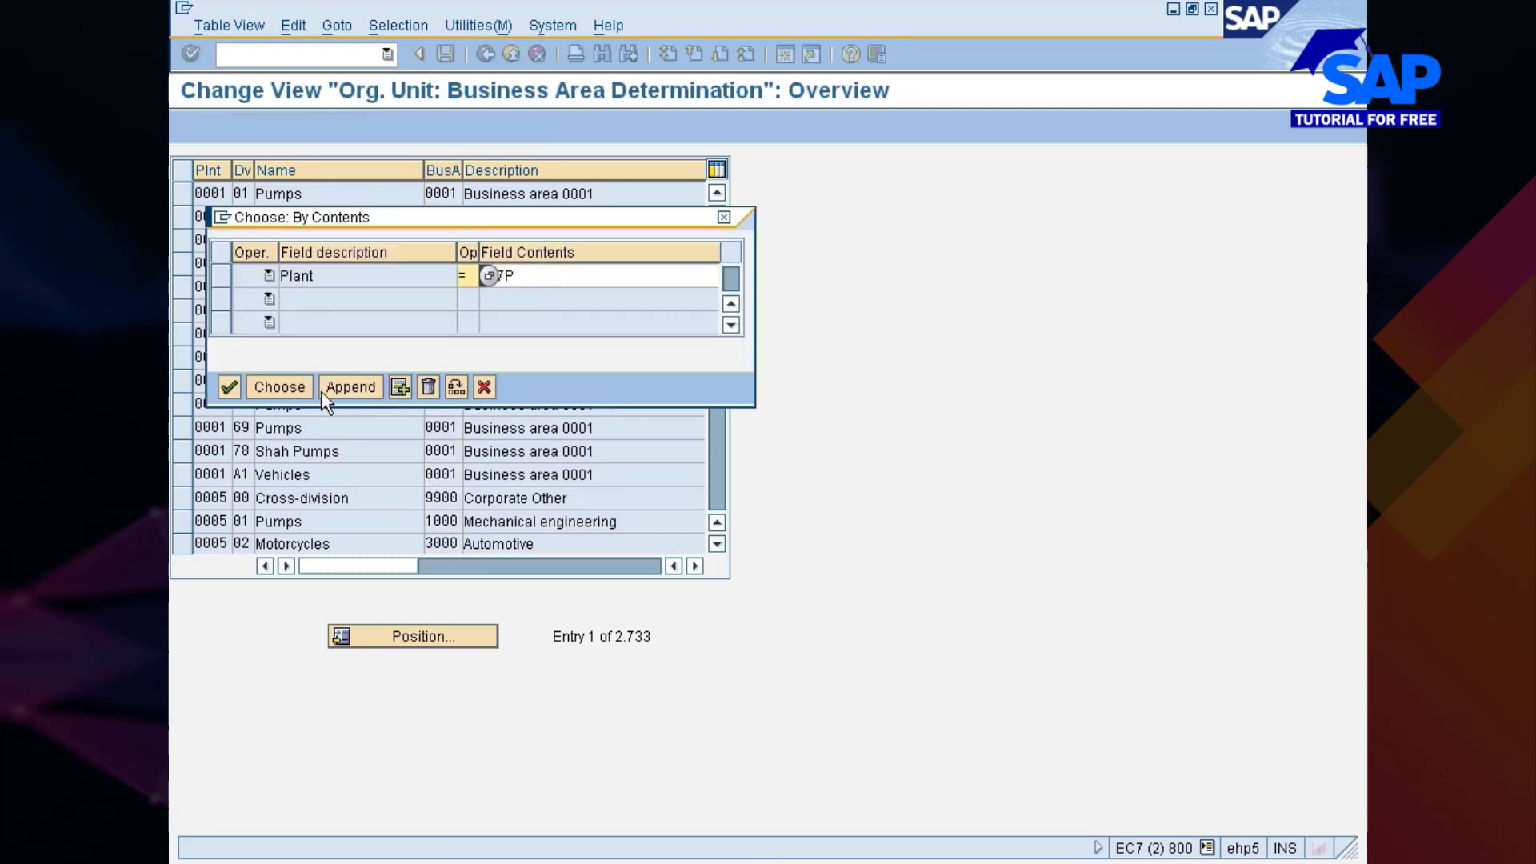
pyautogui.click(280, 387)
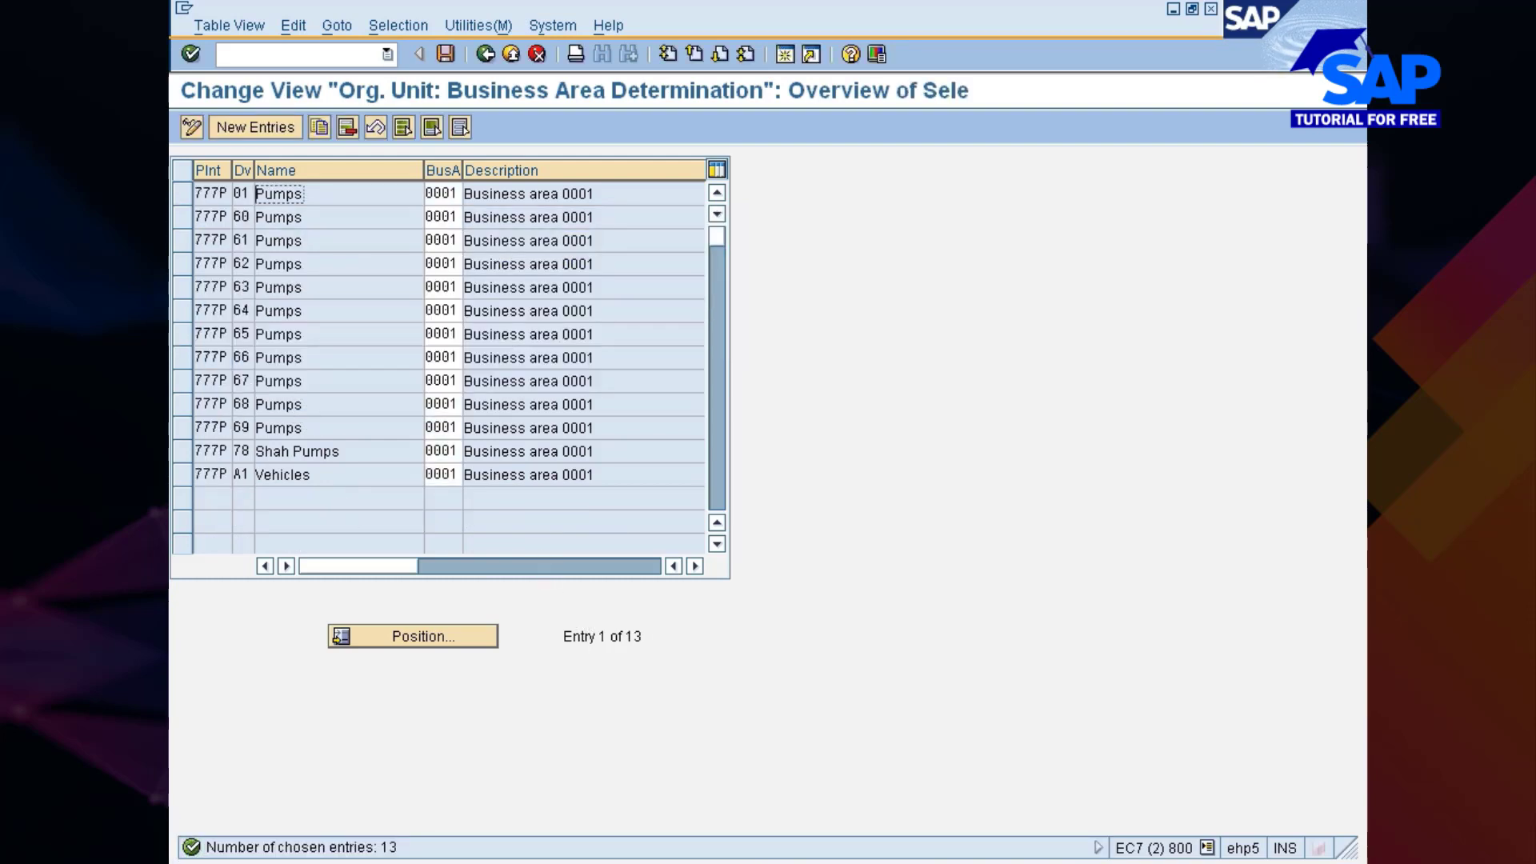
# - Delete and save all chosen plant 777P entries, and reopen the plant/valuation area - division allocation
pyautogui.click(406, 132)
pyautogui.click(347, 128)
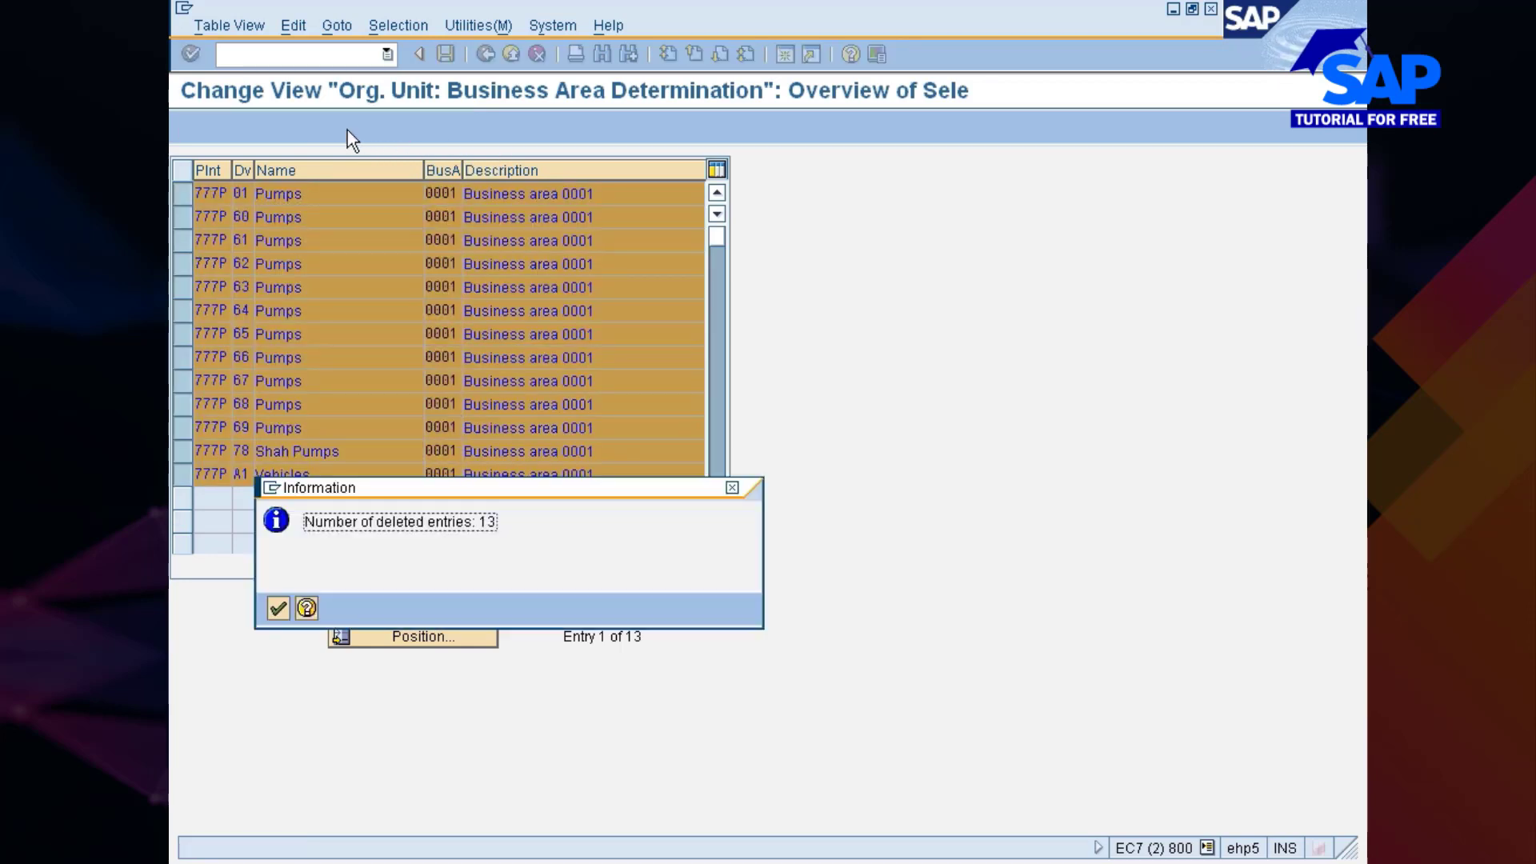
pyautogui.press('Return')
pyautogui.hotkey('ctrl', 's')
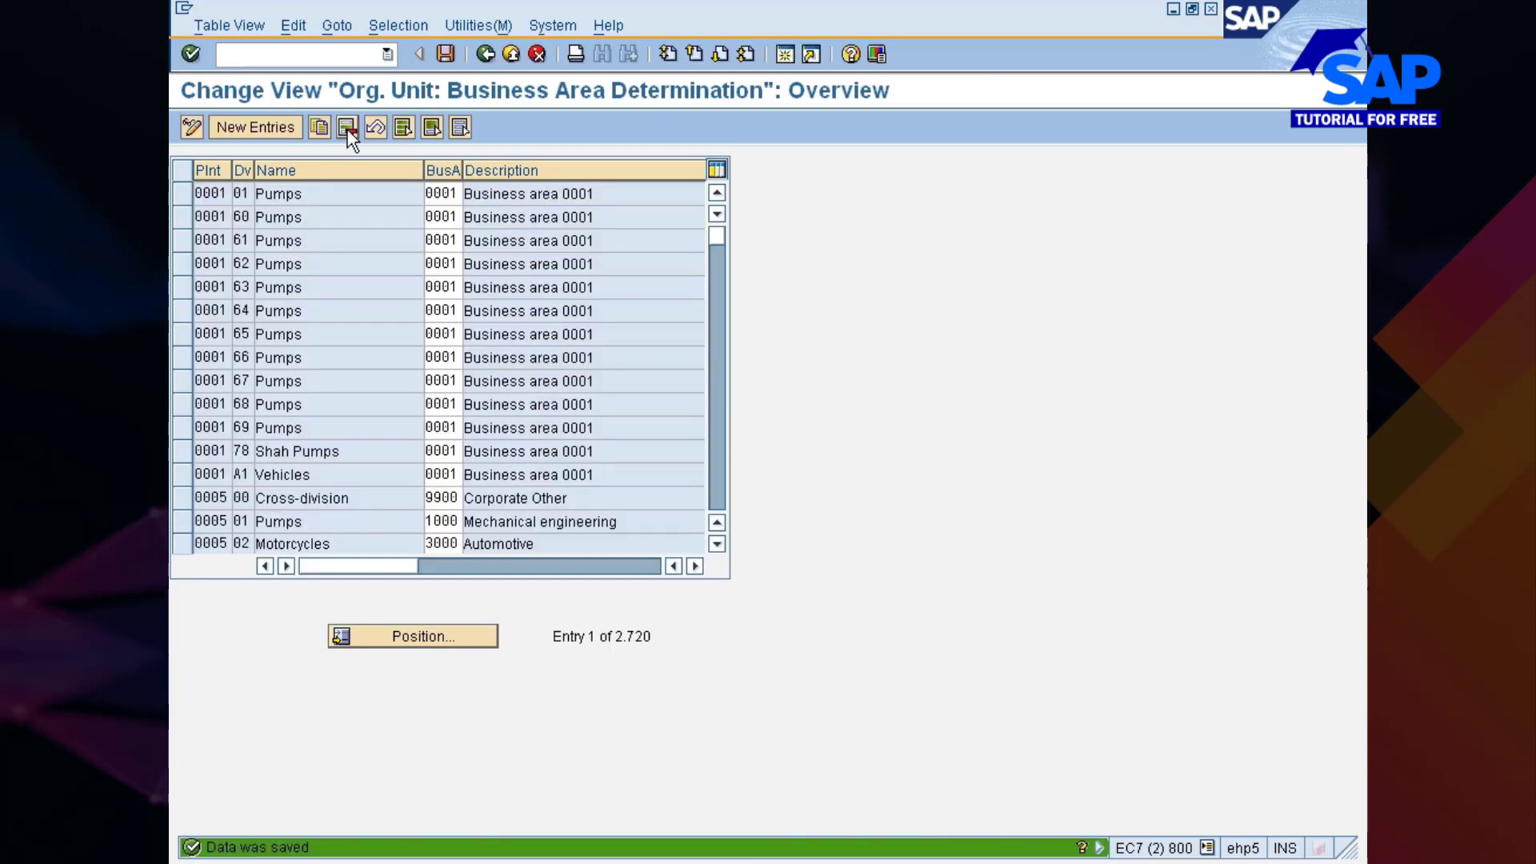
pyautogui.click(487, 54)
pyautogui.click(392, 210)
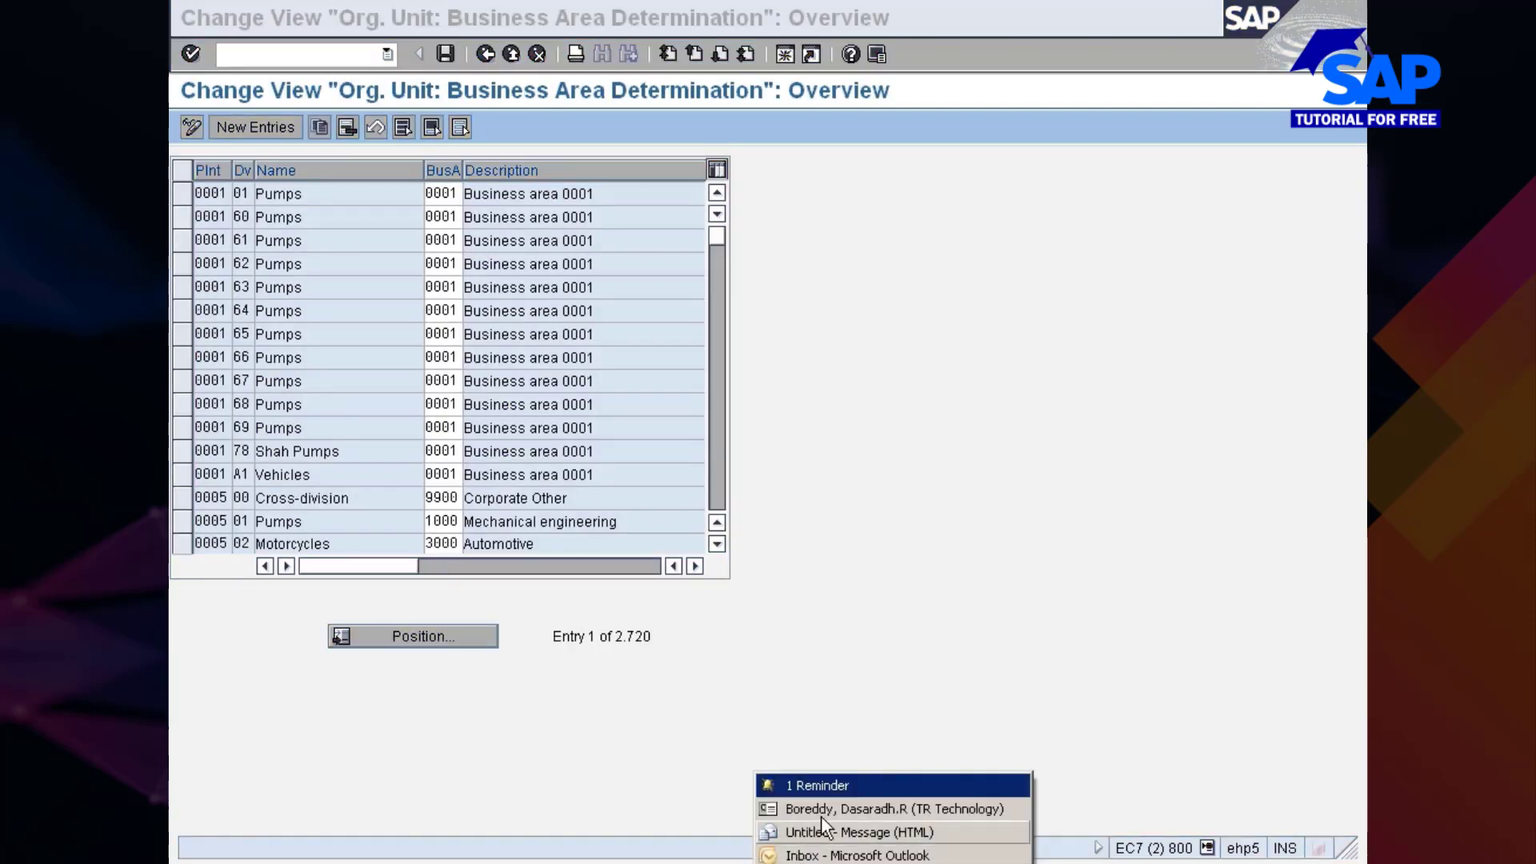
# - Switch to Outlook to dismiss the overdue training reminder and close the untitled message without keeping its draft
pyautogui.click(829, 788)
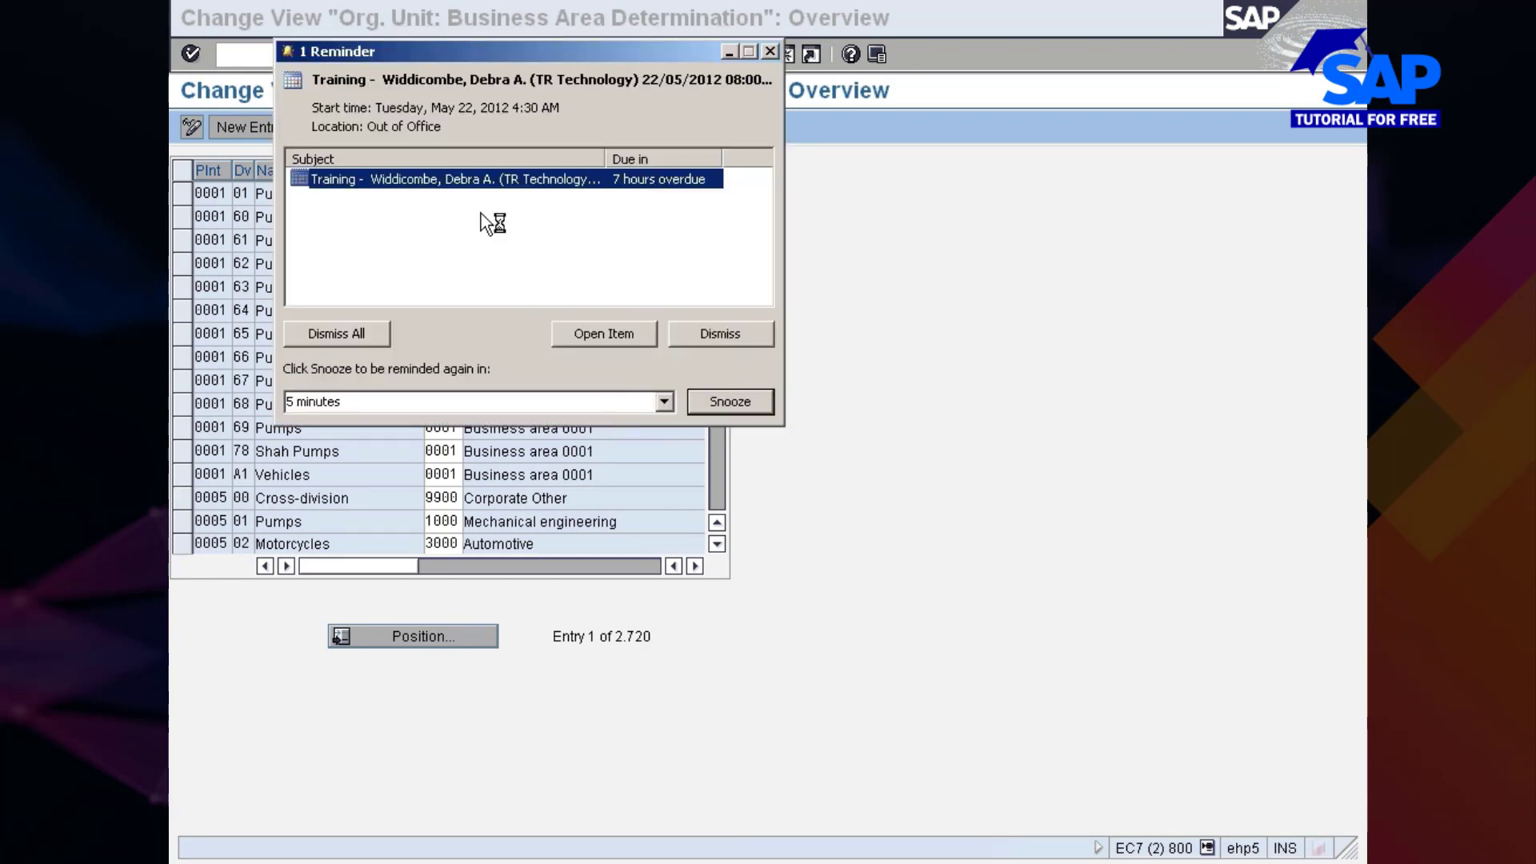
pyautogui.click(704, 335)
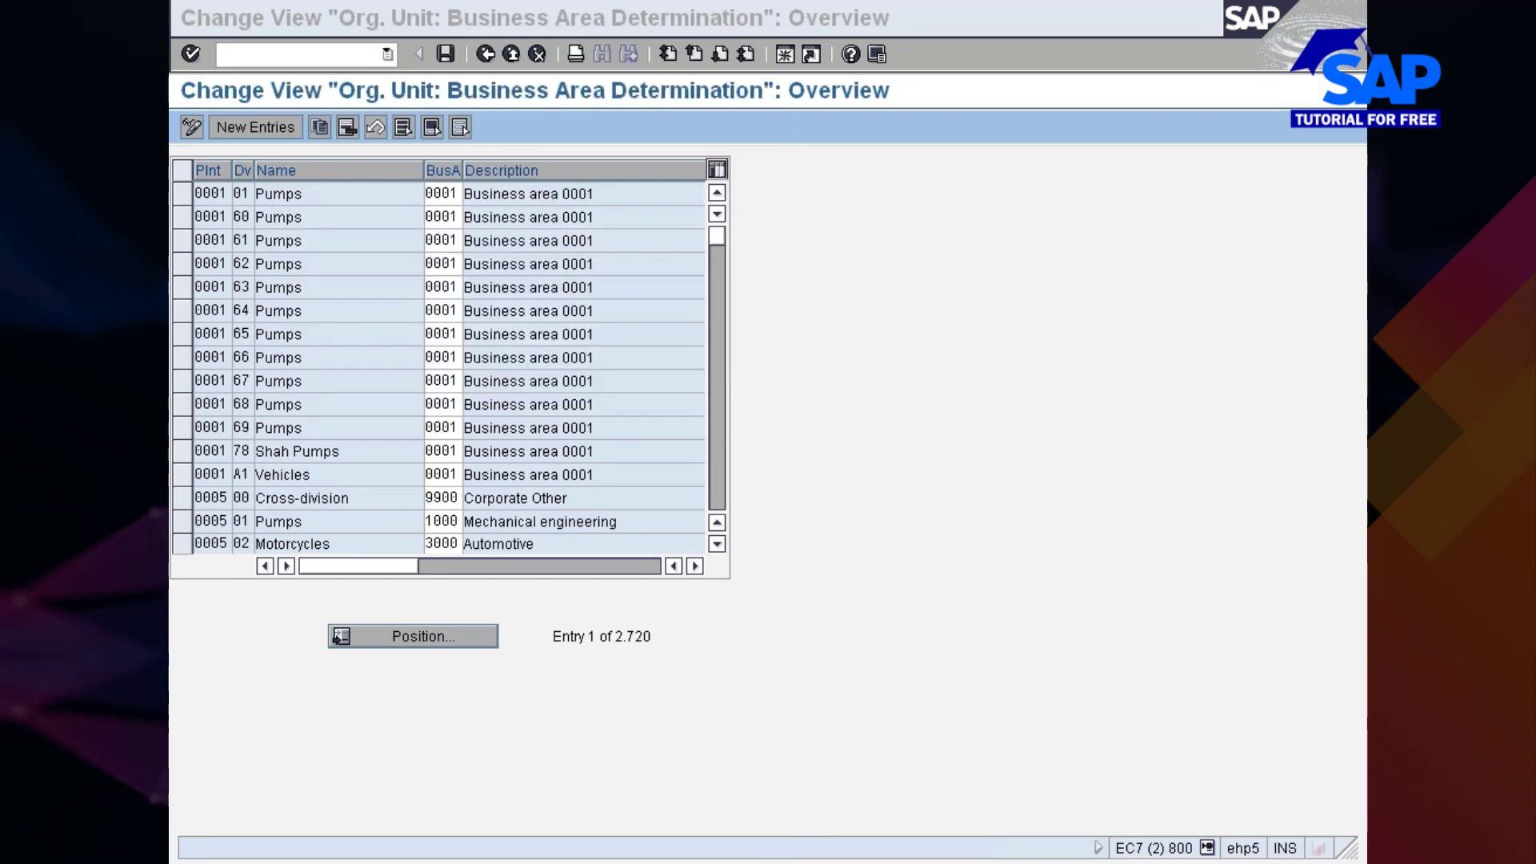
pyautogui.rightClick(787, 862)
pyautogui.click(808, 860)
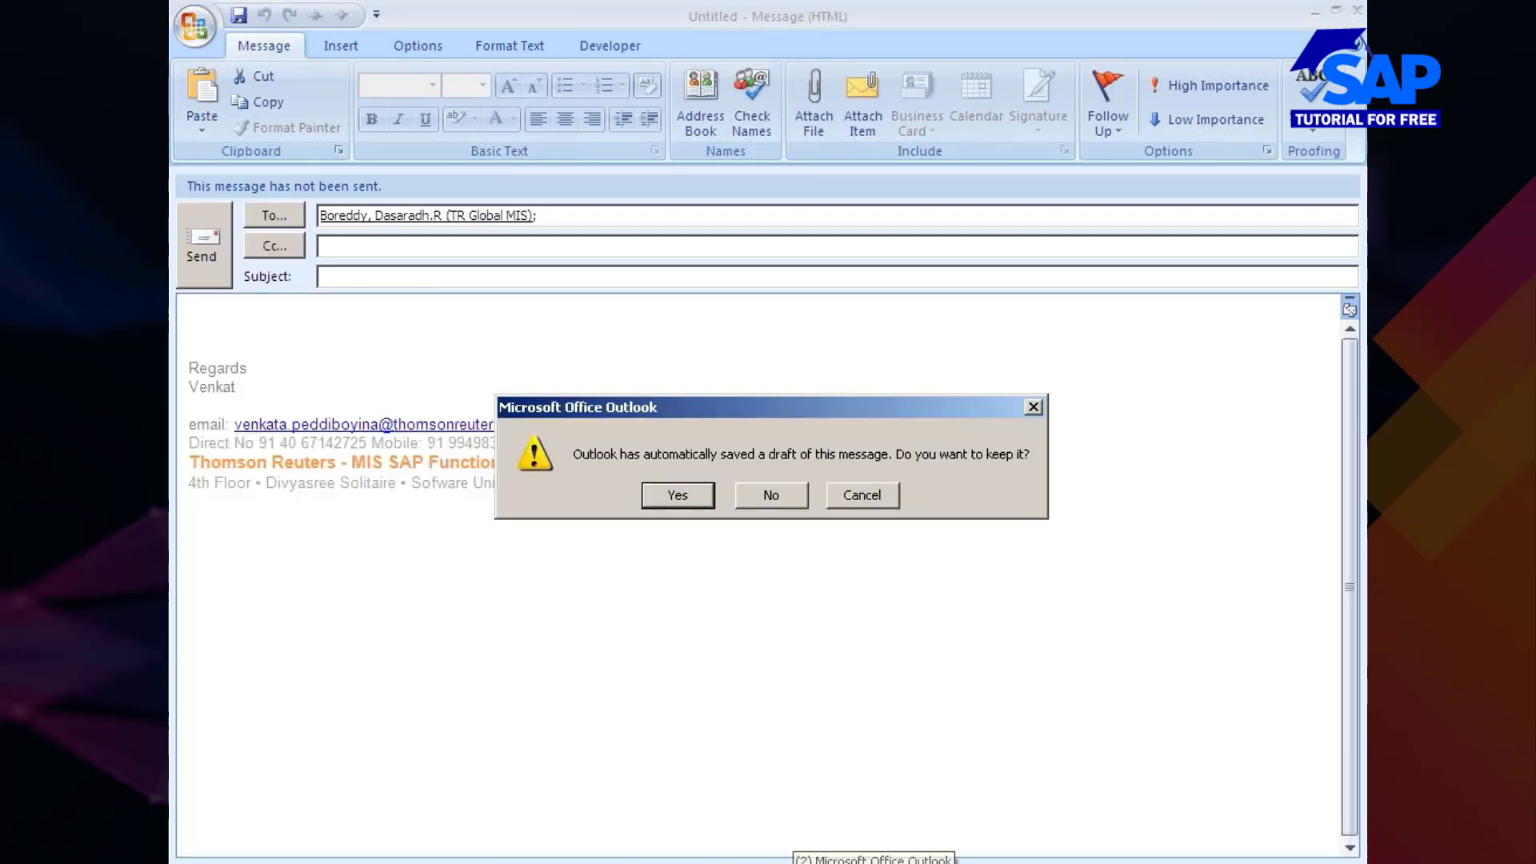
pyautogui.click(772, 497)
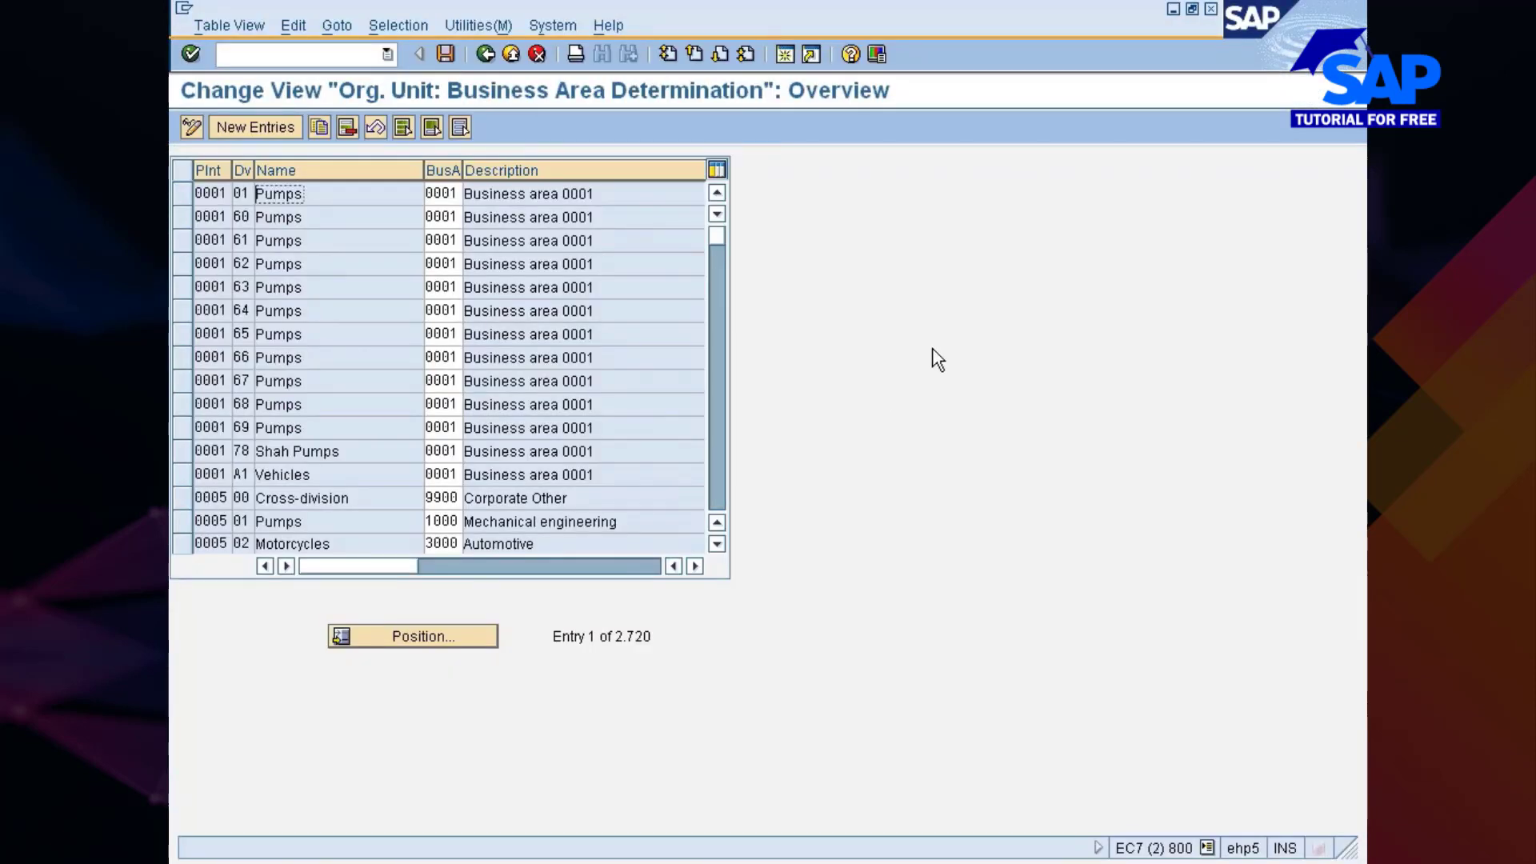
# - Start a new allocation entry for plant 777C with division 77, Division for Nissan
pyautogui.click(248, 130)
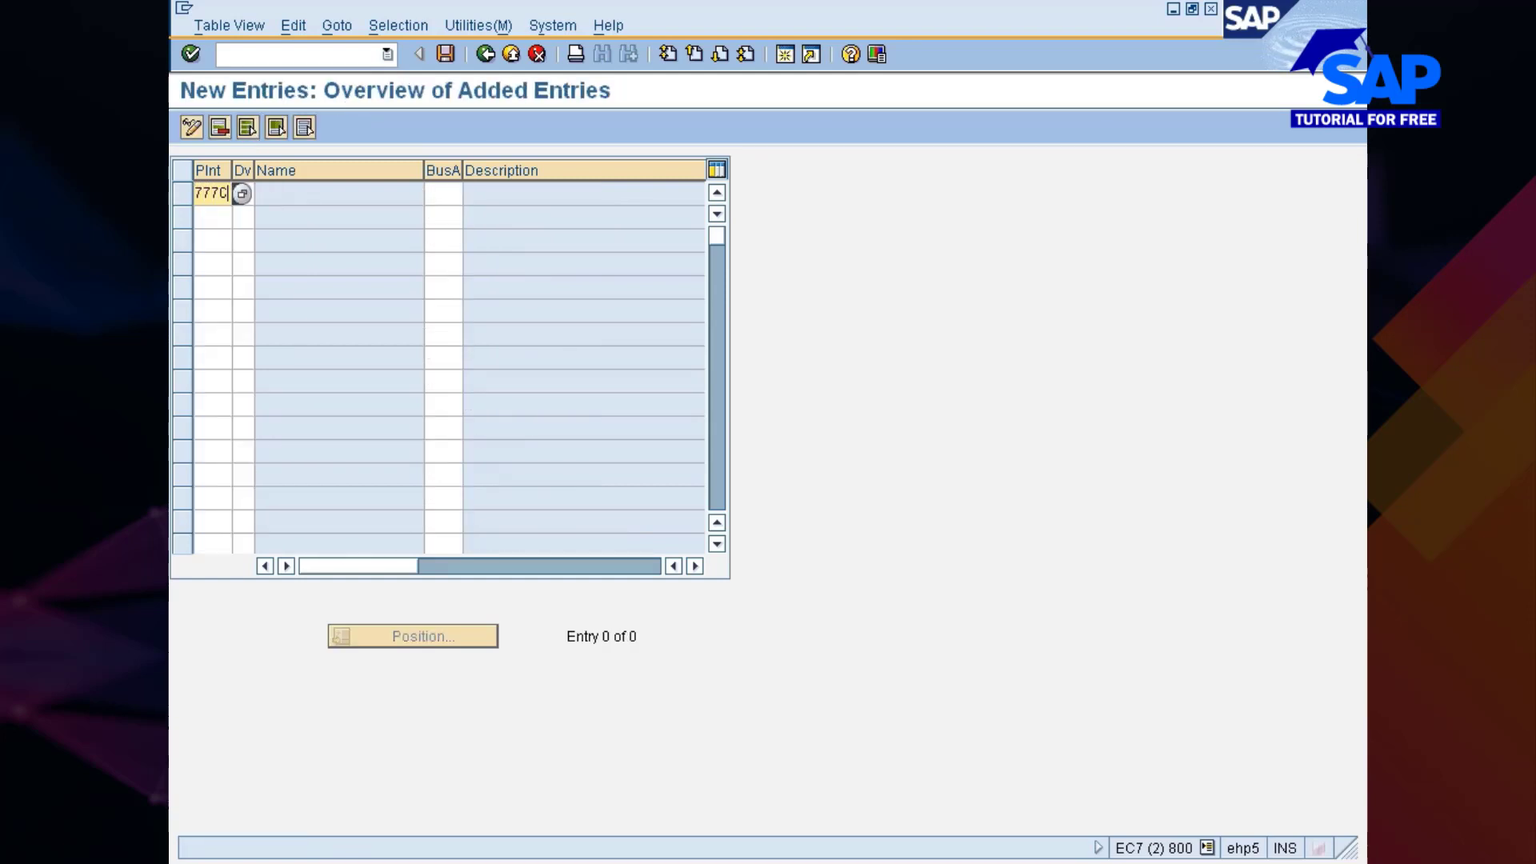
pyautogui.click(251, 199)
pyautogui.click(263, 195)
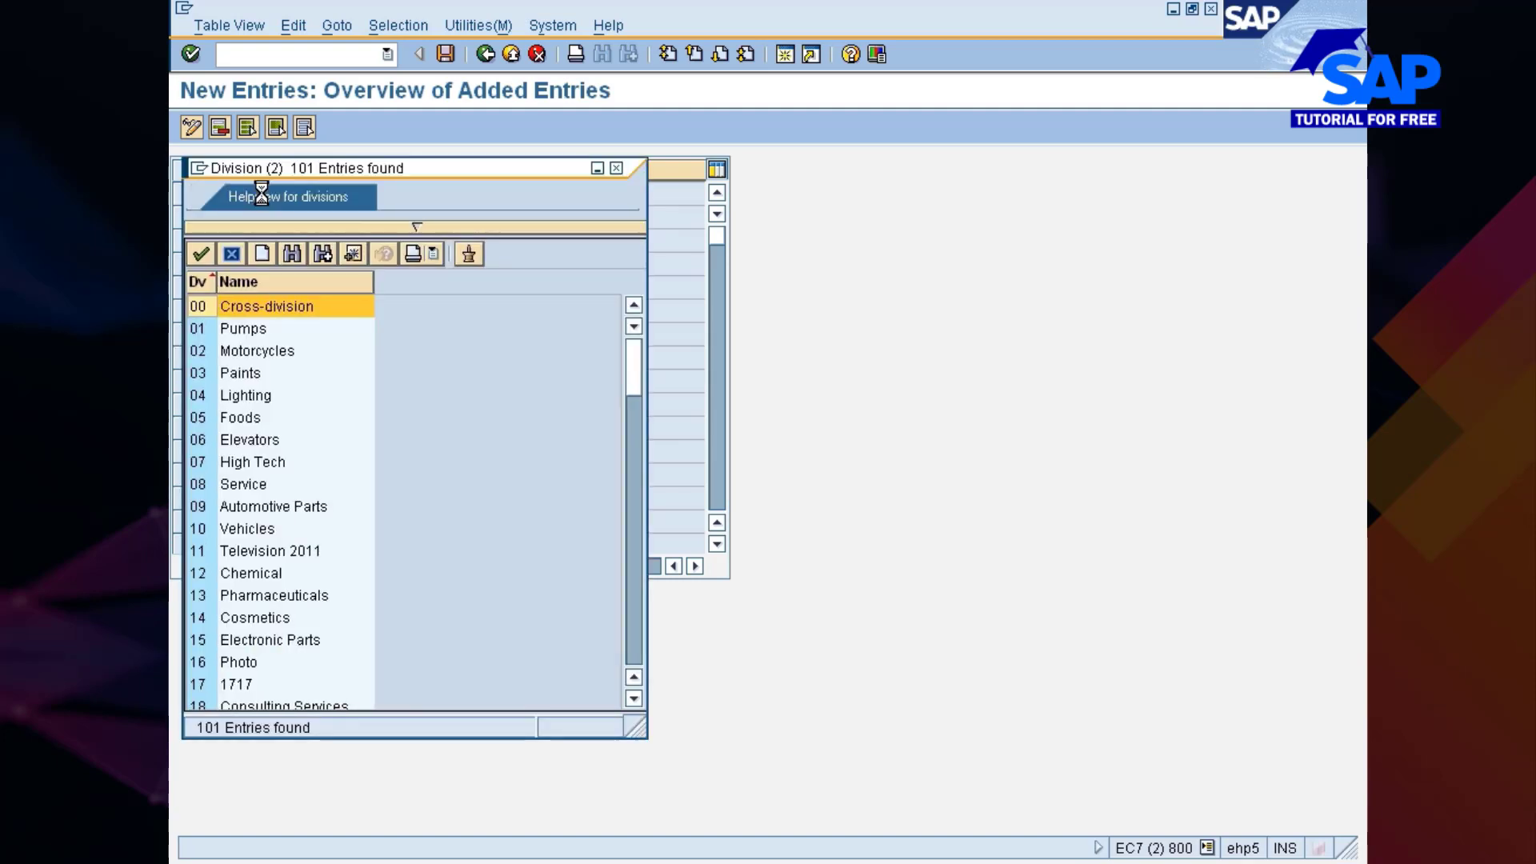
pyautogui.scroll(-11, 333, 572)
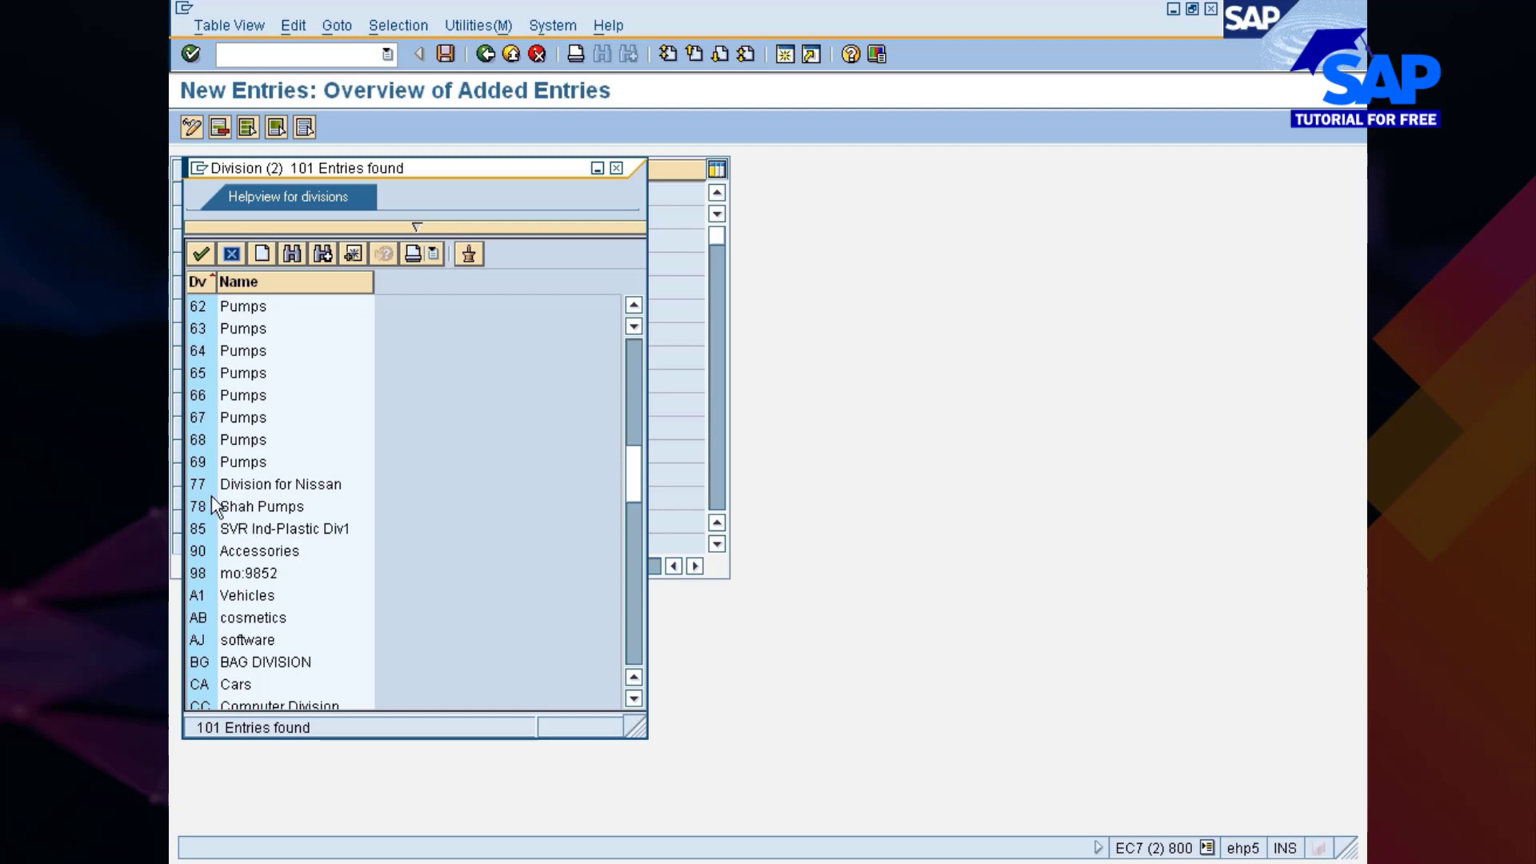
pyautogui.click(213, 487)
pyautogui.doubleClick(285, 491)
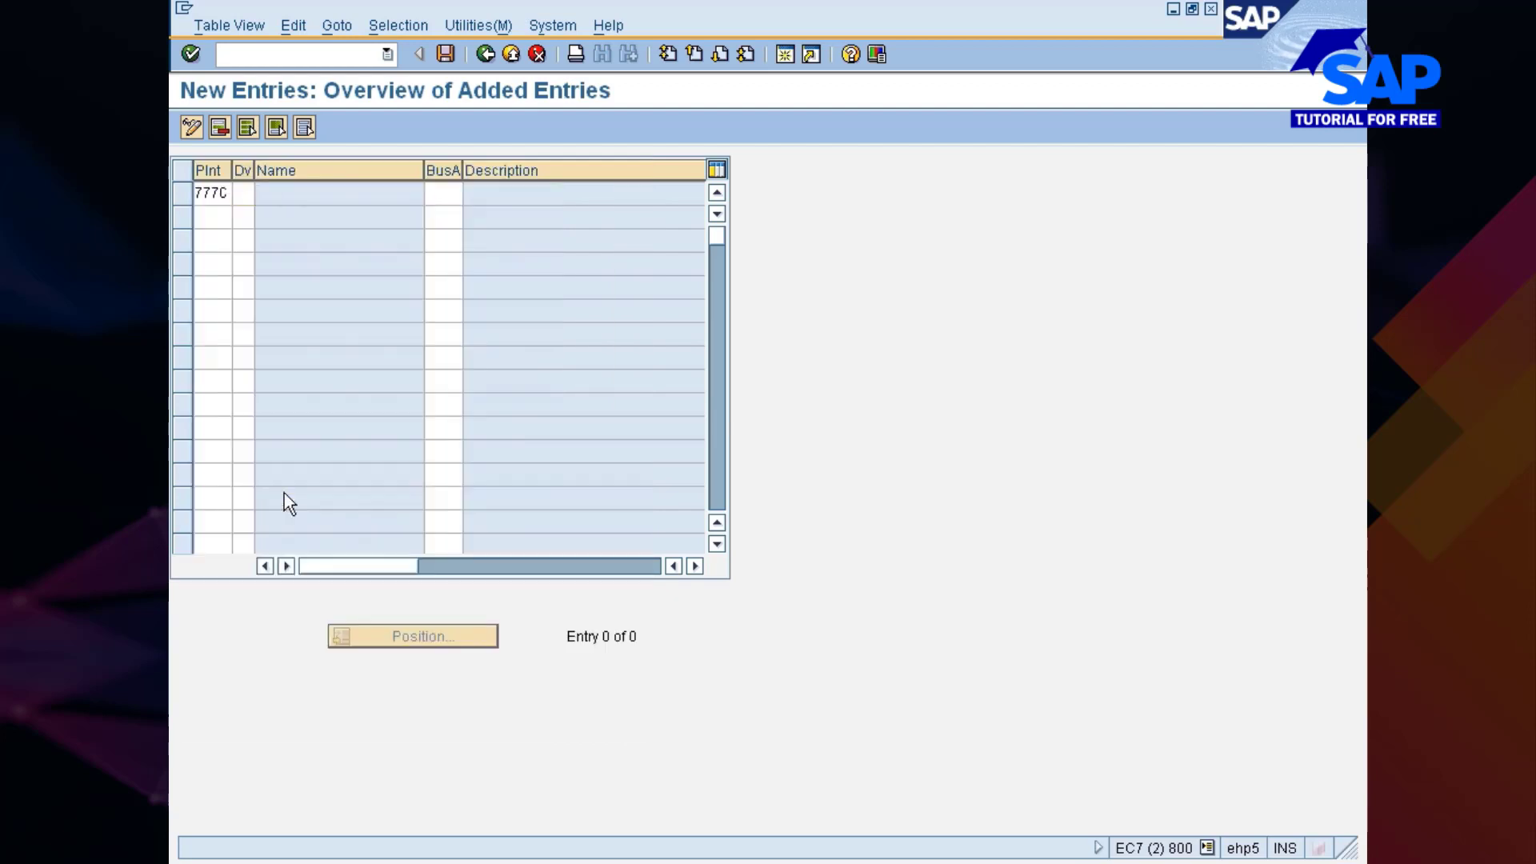
# - Complete the plant 777C, division 77 row by assigning business area 7771, Small Car Section
pyautogui.press('Tab')
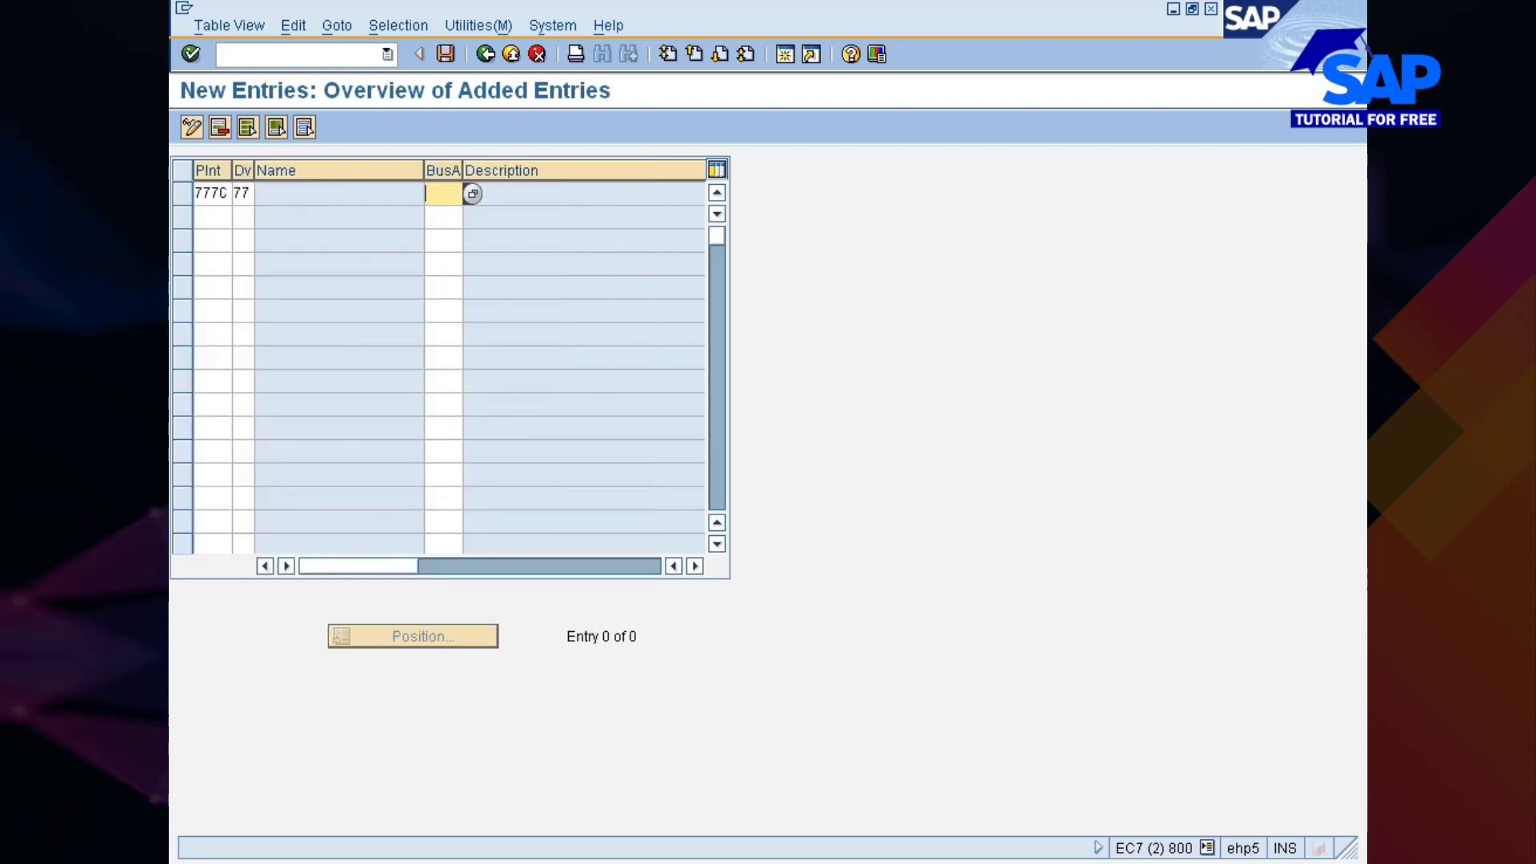
pyautogui.click(472, 194)
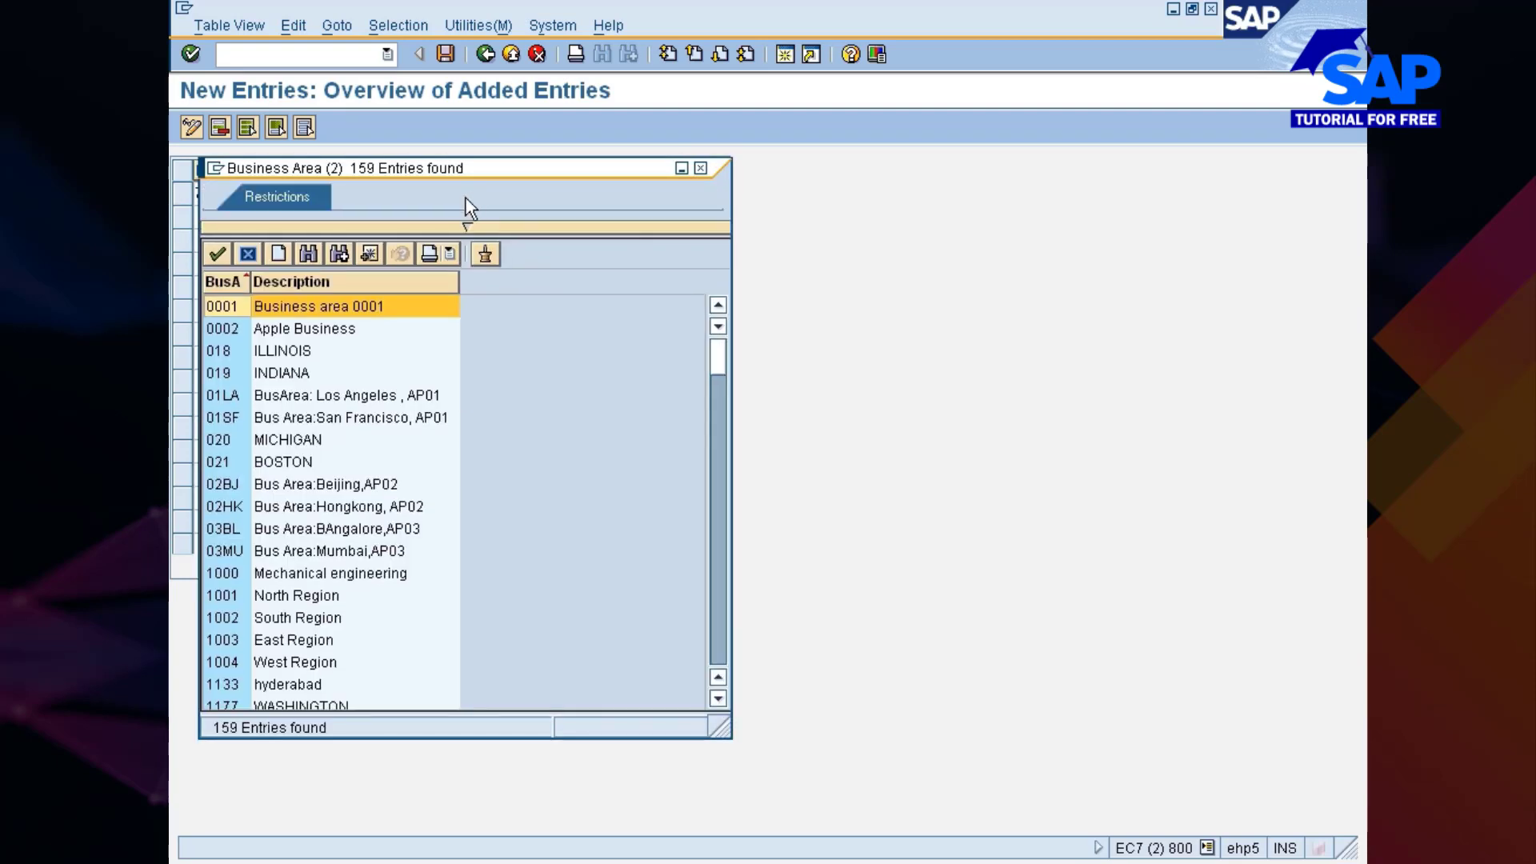
pyautogui.scroll(-6, 353, 464)
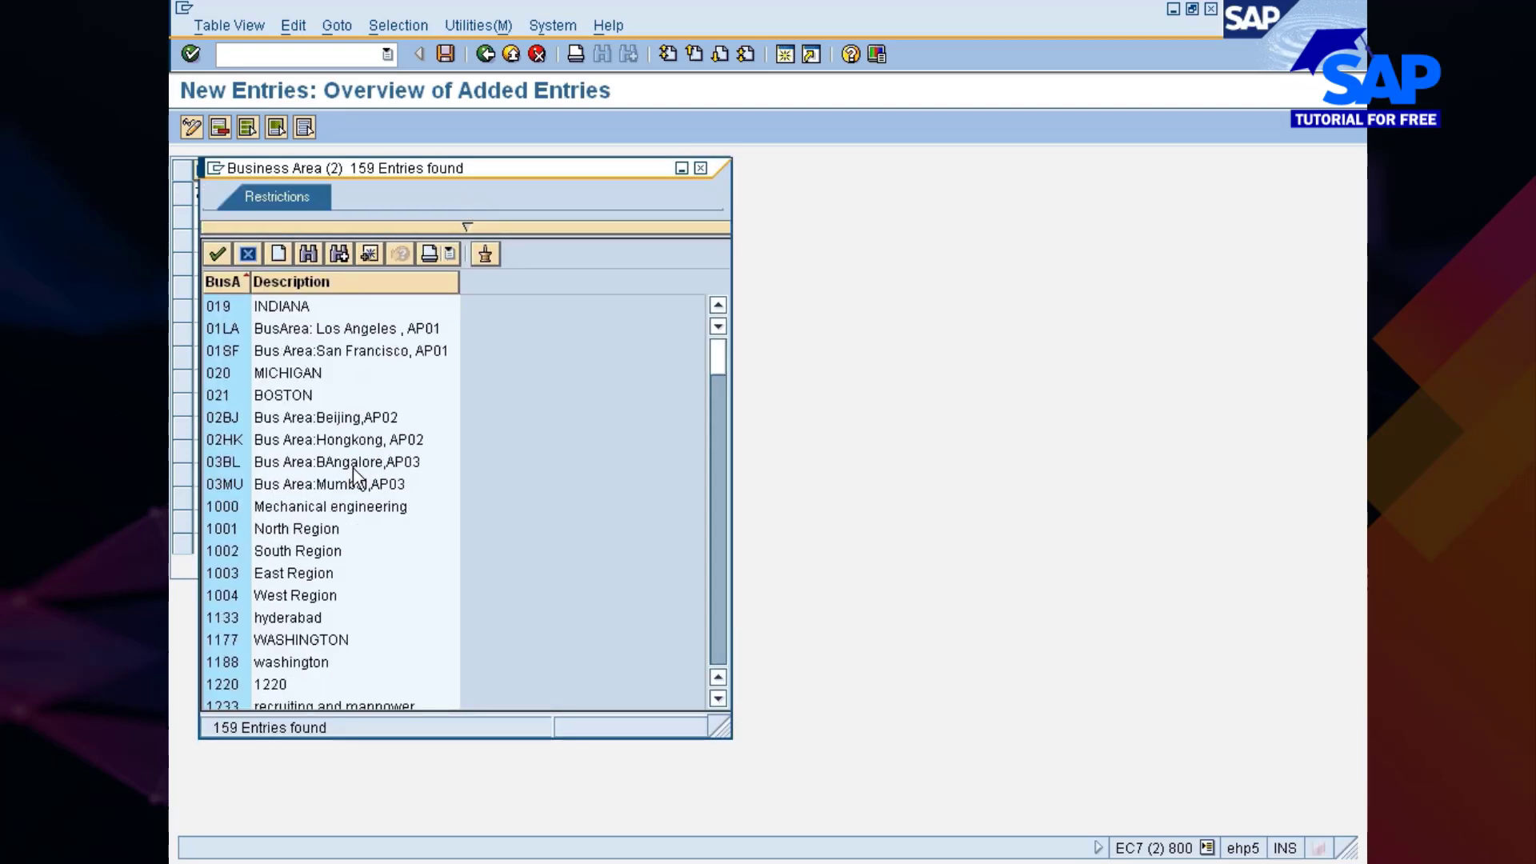
pyautogui.scroll(-5, 356, 473)
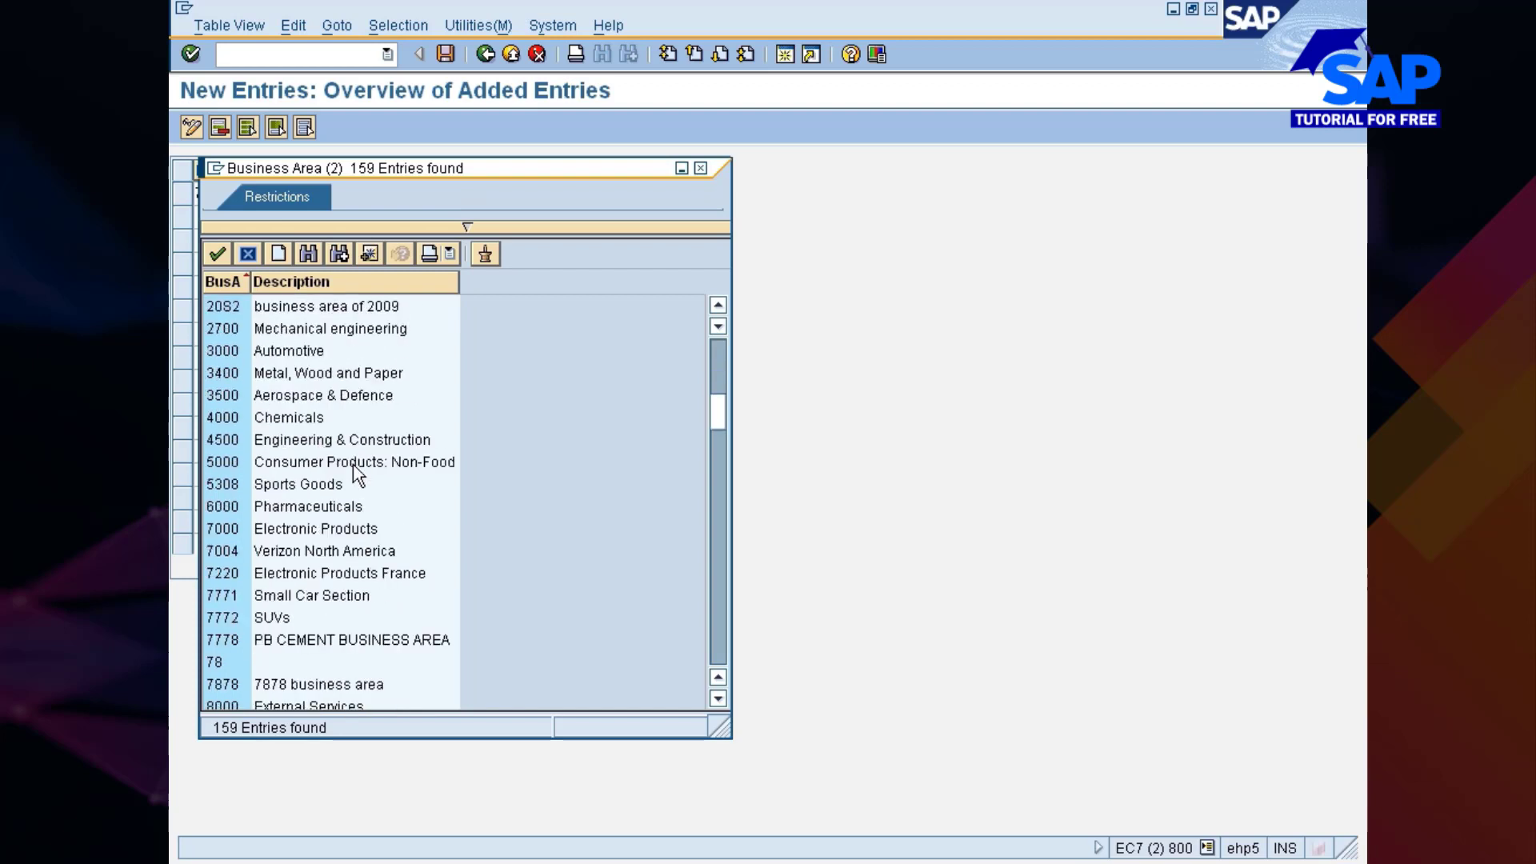
pyautogui.click(231, 464)
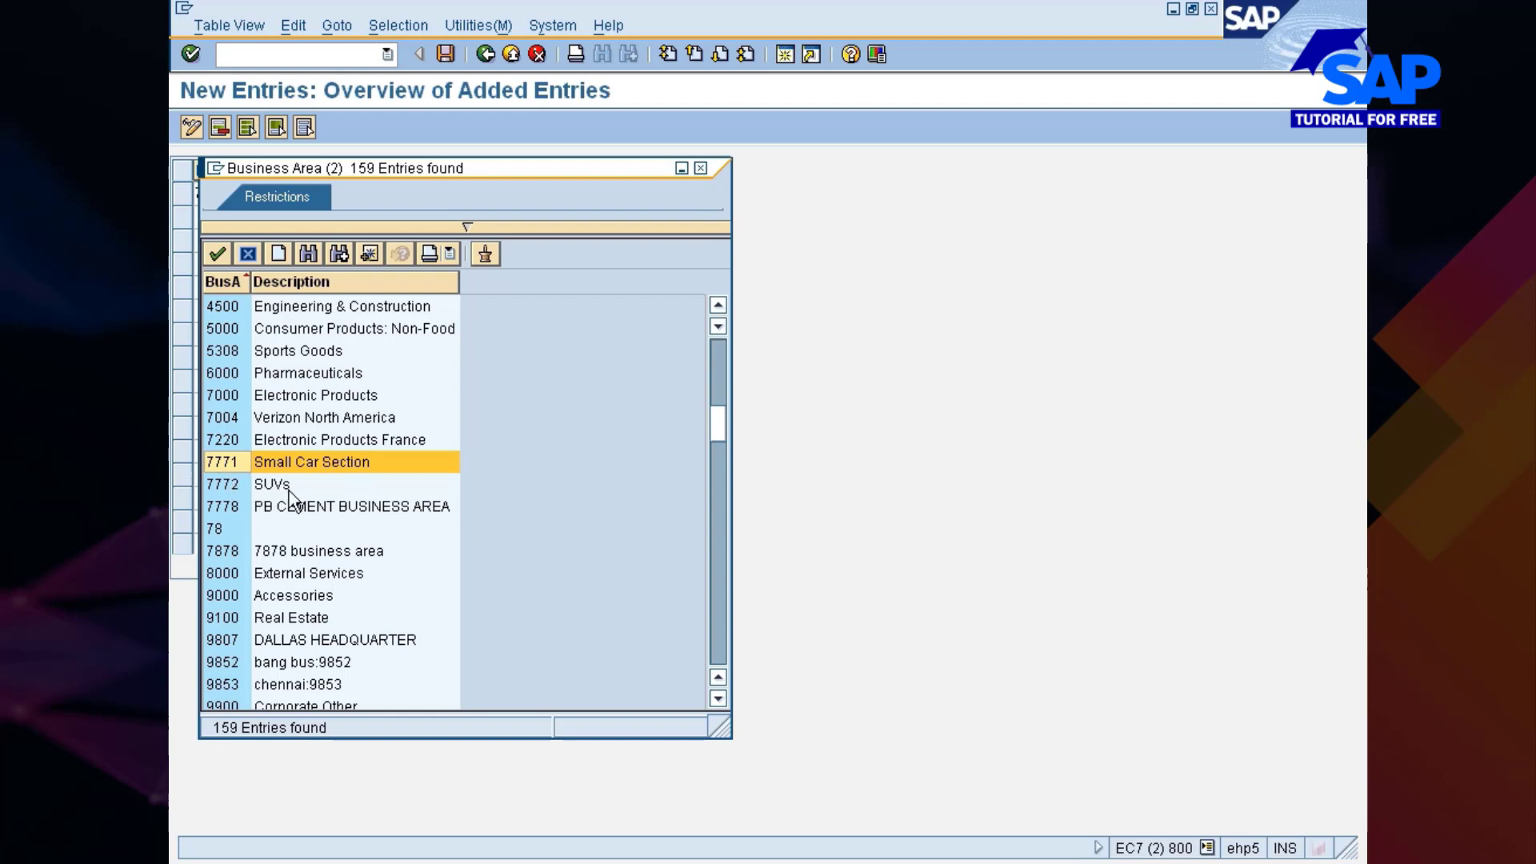
pyautogui.doubleClick(224, 462)
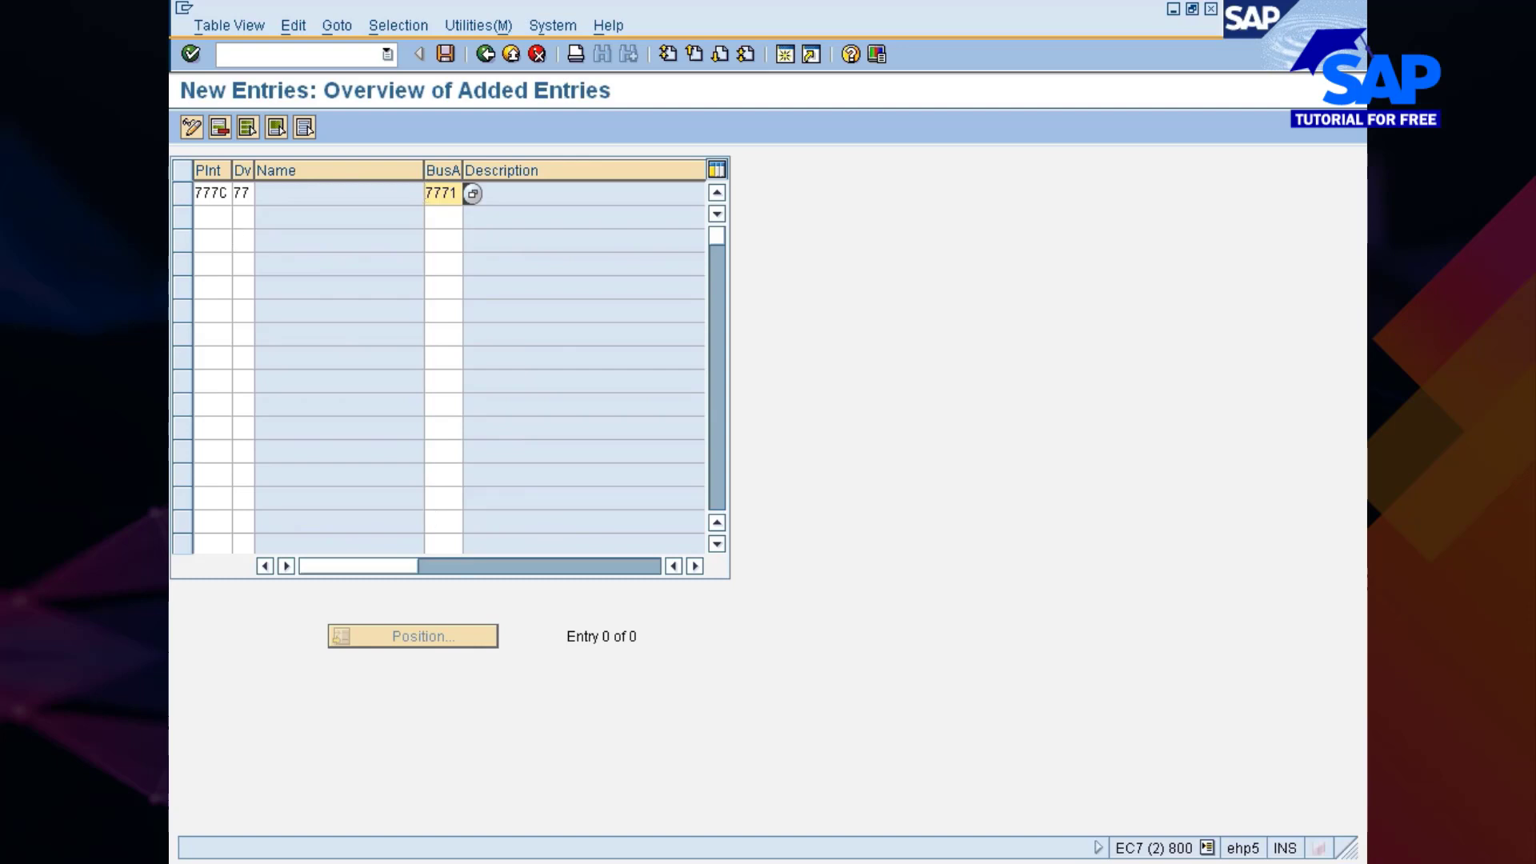
# - Add a row for plant 777P, division 77, business area 7772, and save to the Nissan changes customizing request EC7K900551
pyautogui.press('Tab')
pyautogui.write('777')
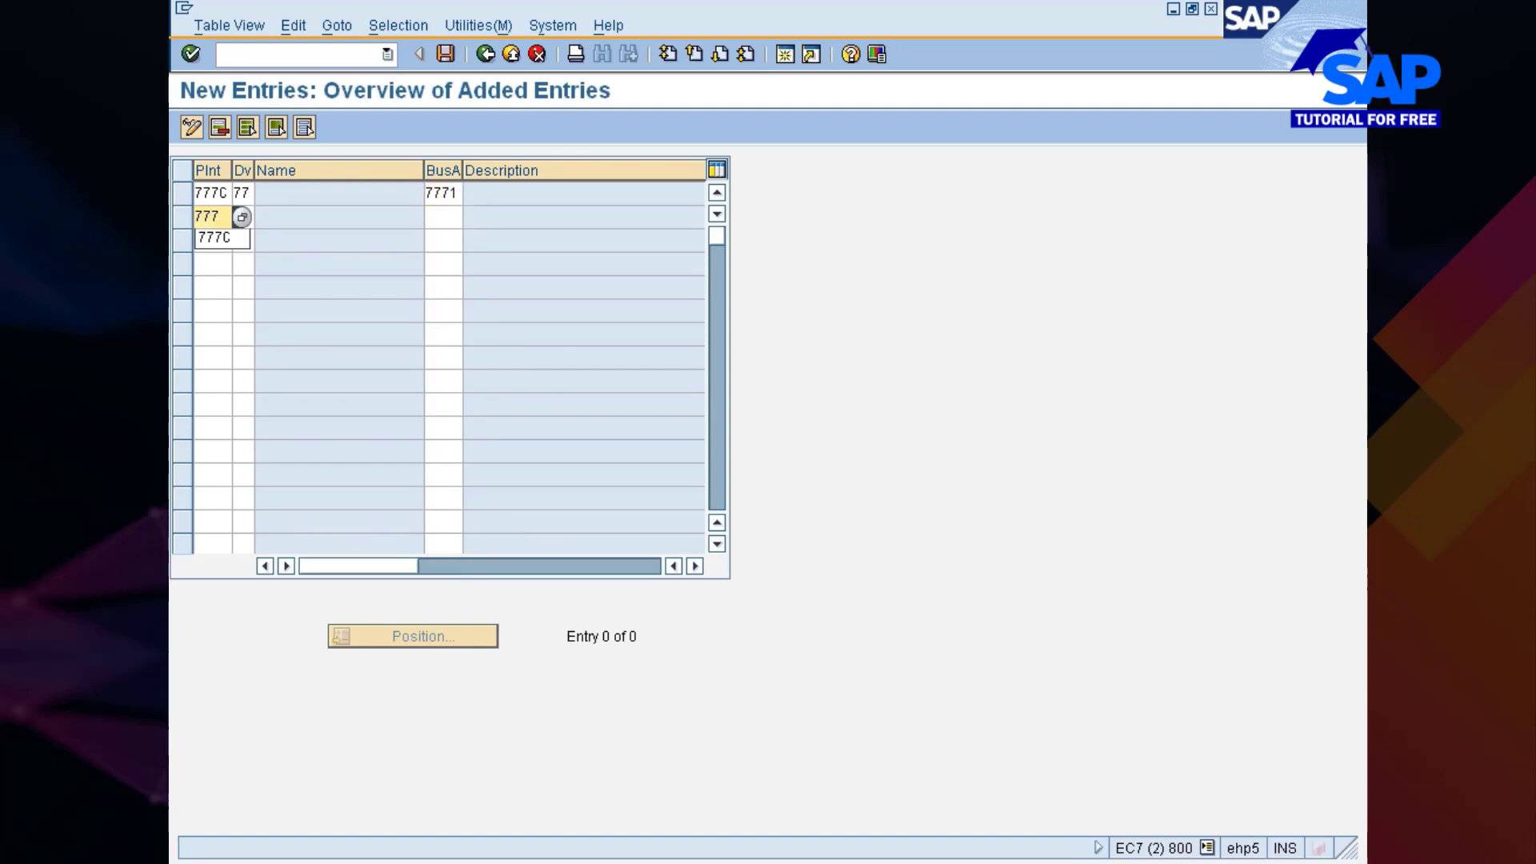
pyautogui.write('p')
pyautogui.press('Tab')
pyautogui.click(253, 221)
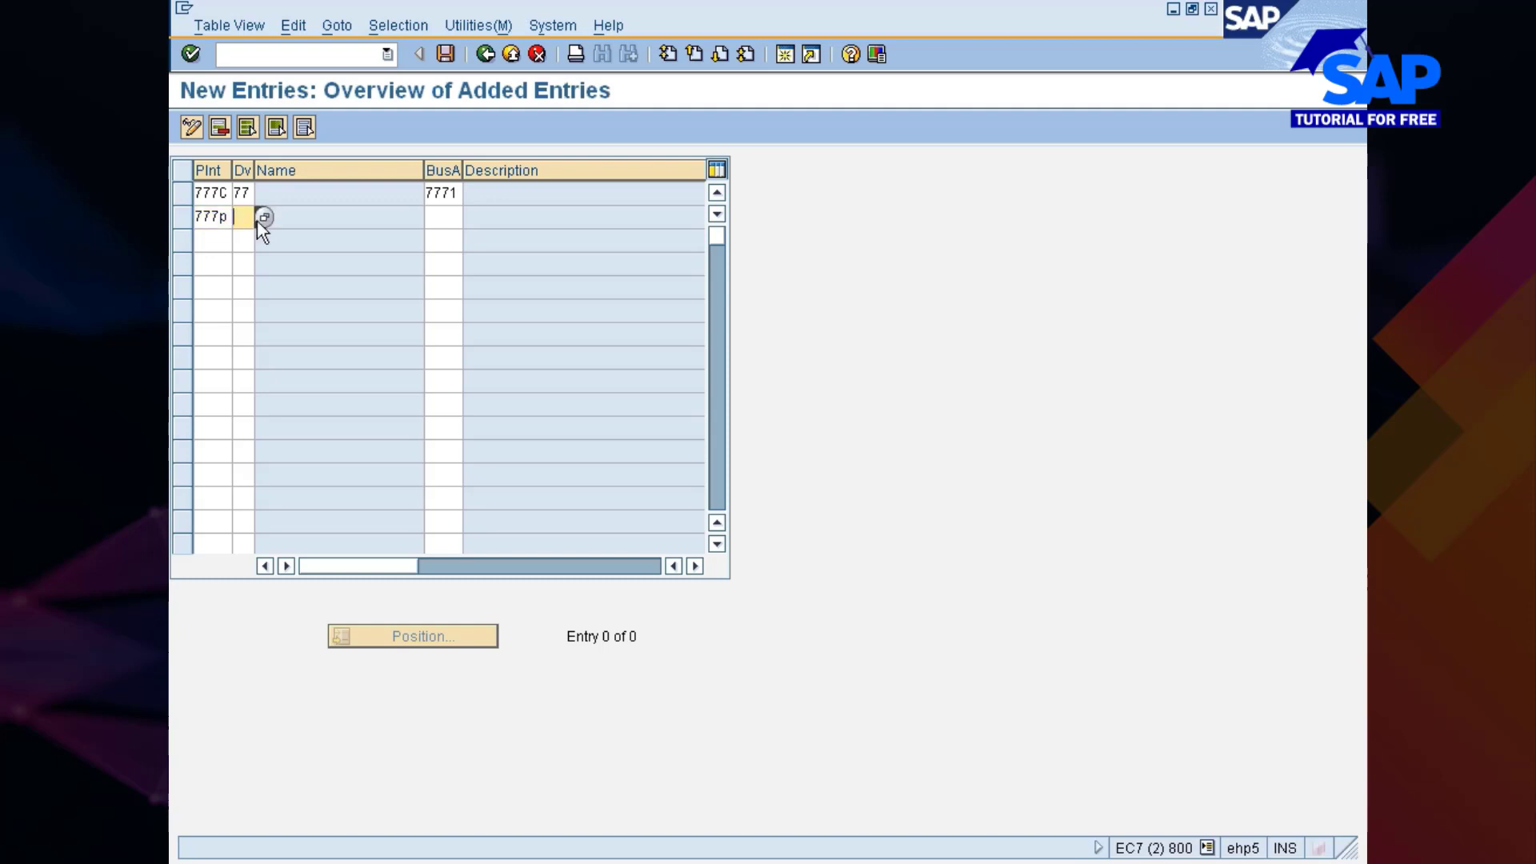
pyautogui.click(436, 218)
pyautogui.press('Return')
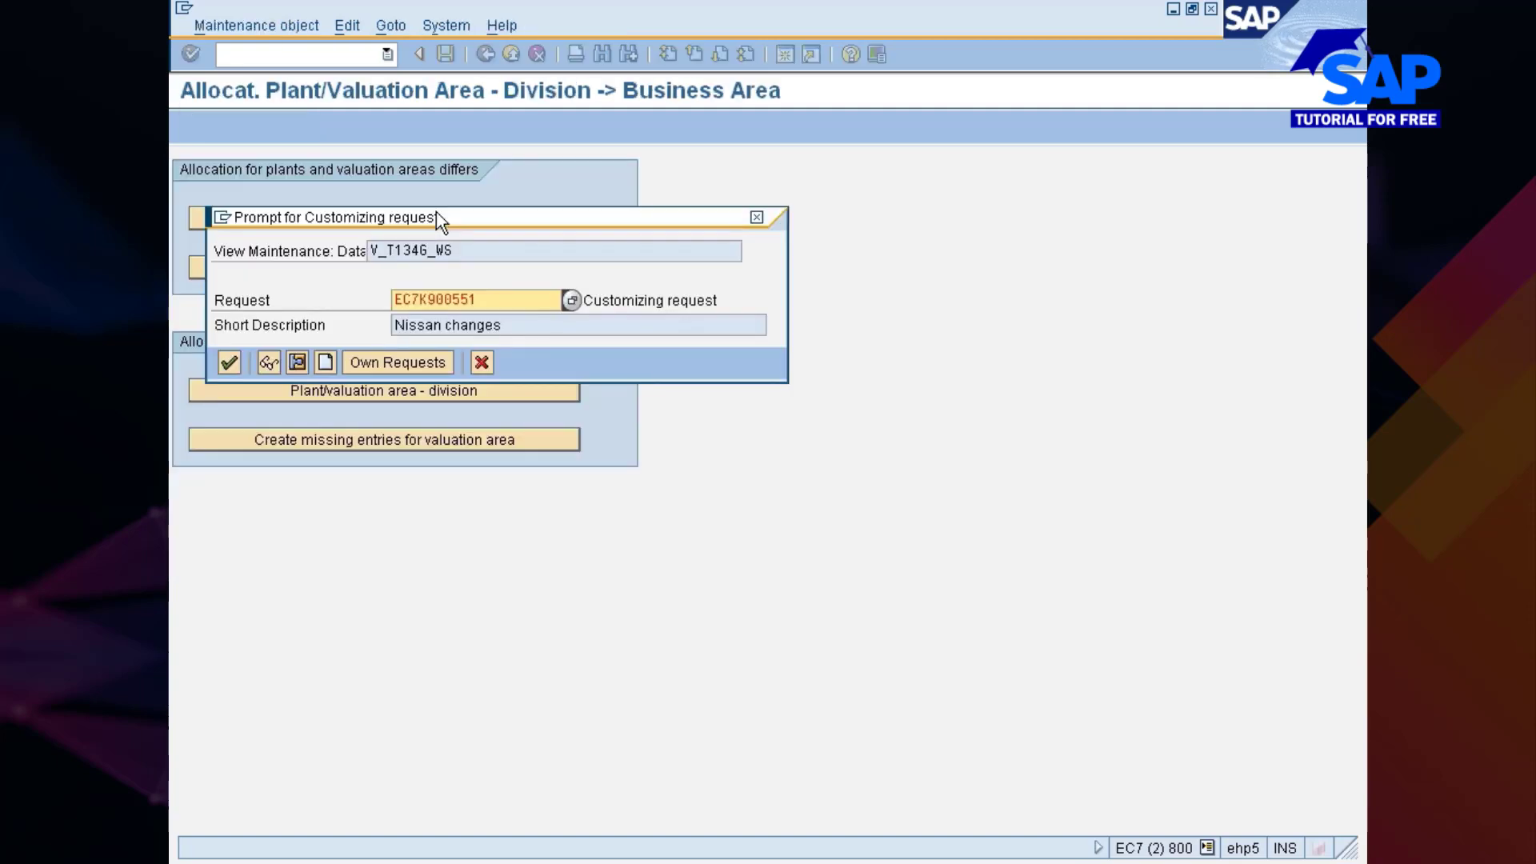
pyautogui.click(238, 369)
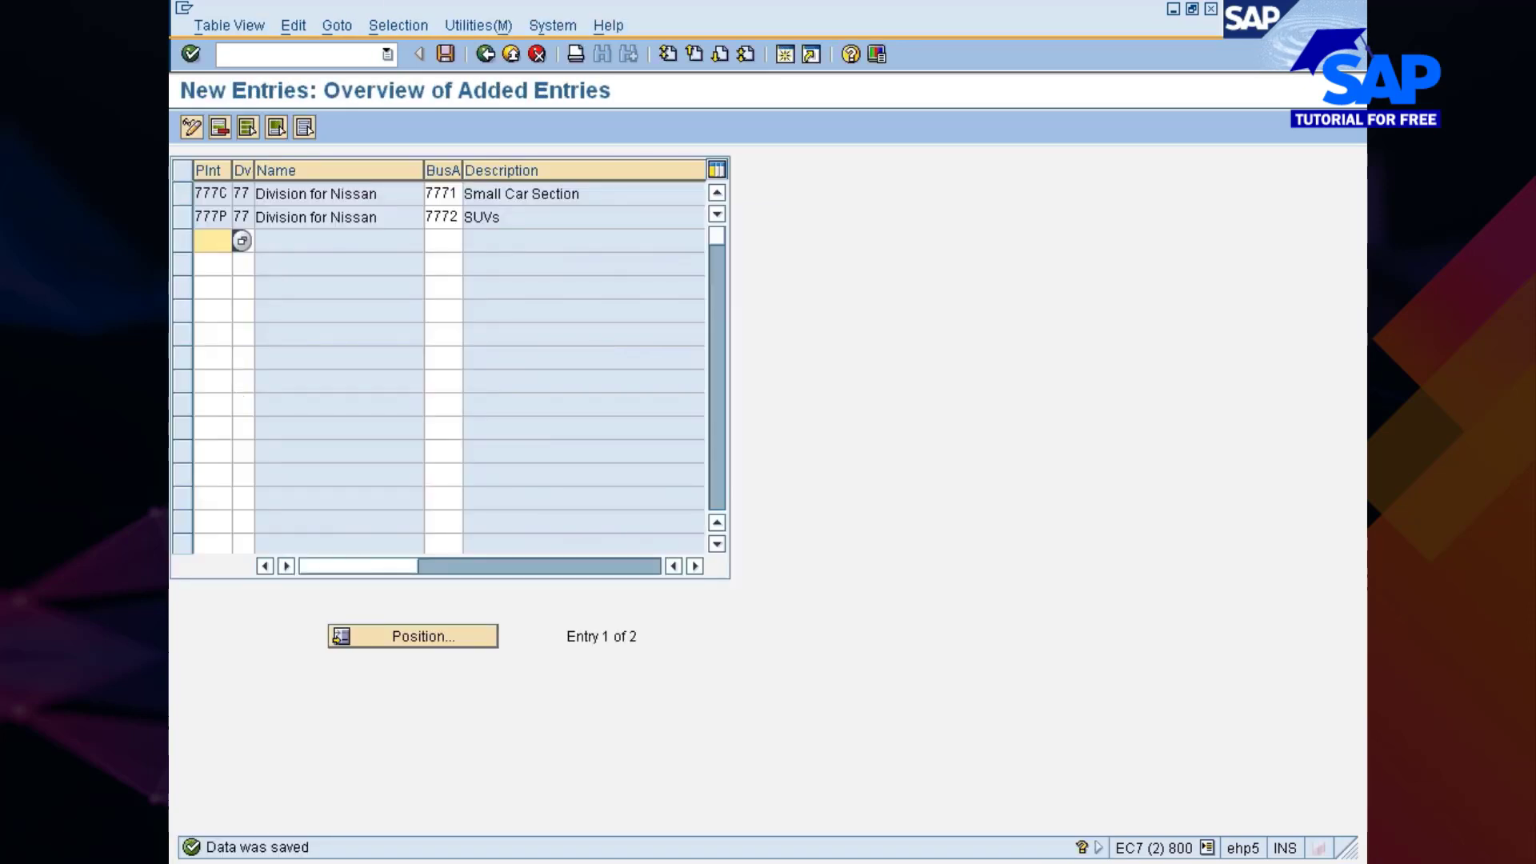
# - Return to the allocation overview and open the valuation area - division allocation
pyautogui.click(486, 55)
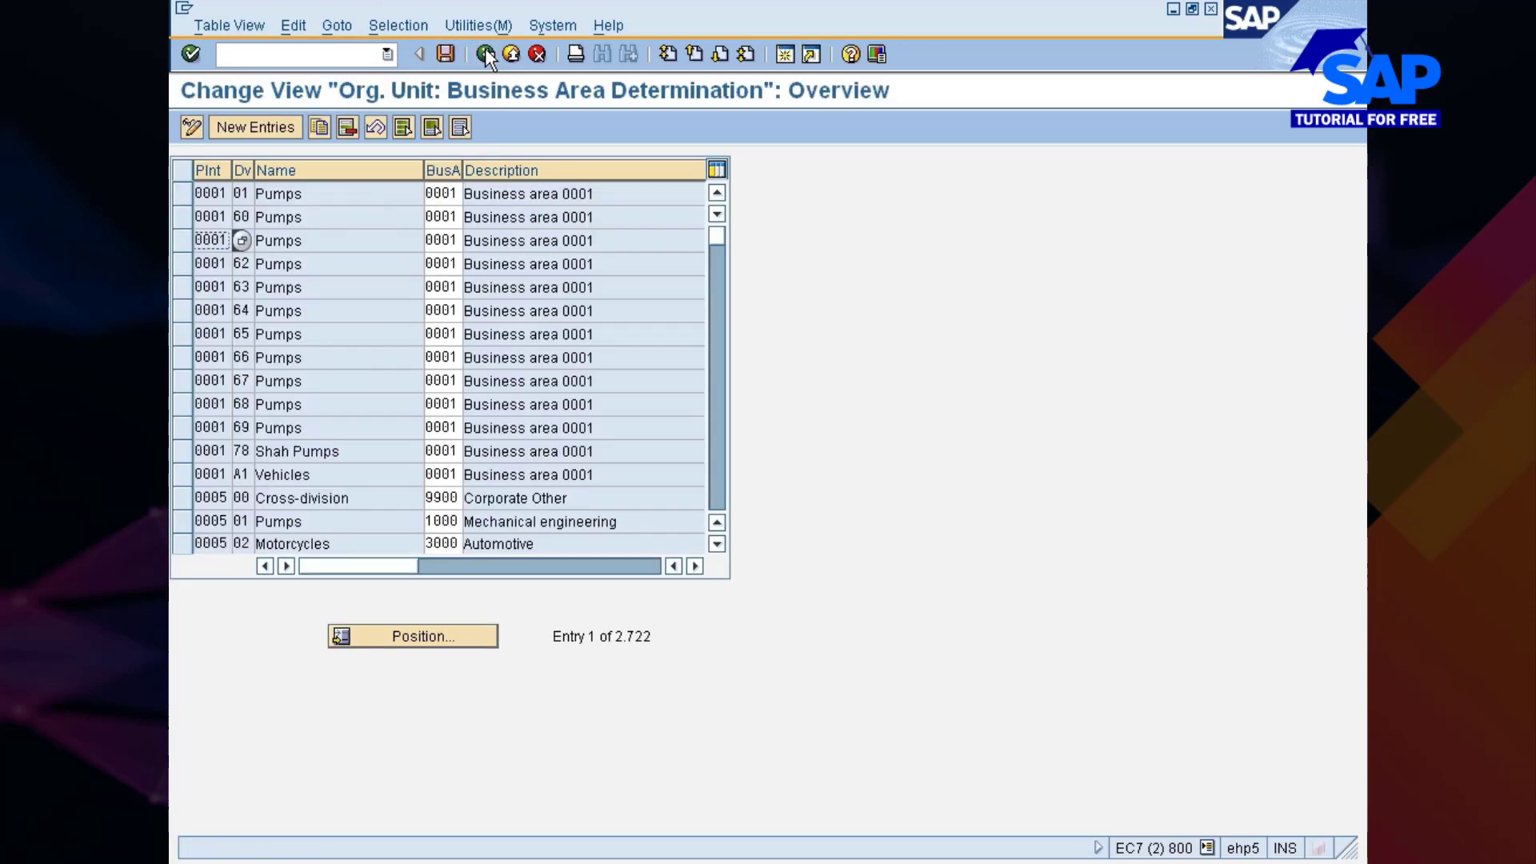
pyautogui.click(485, 55)
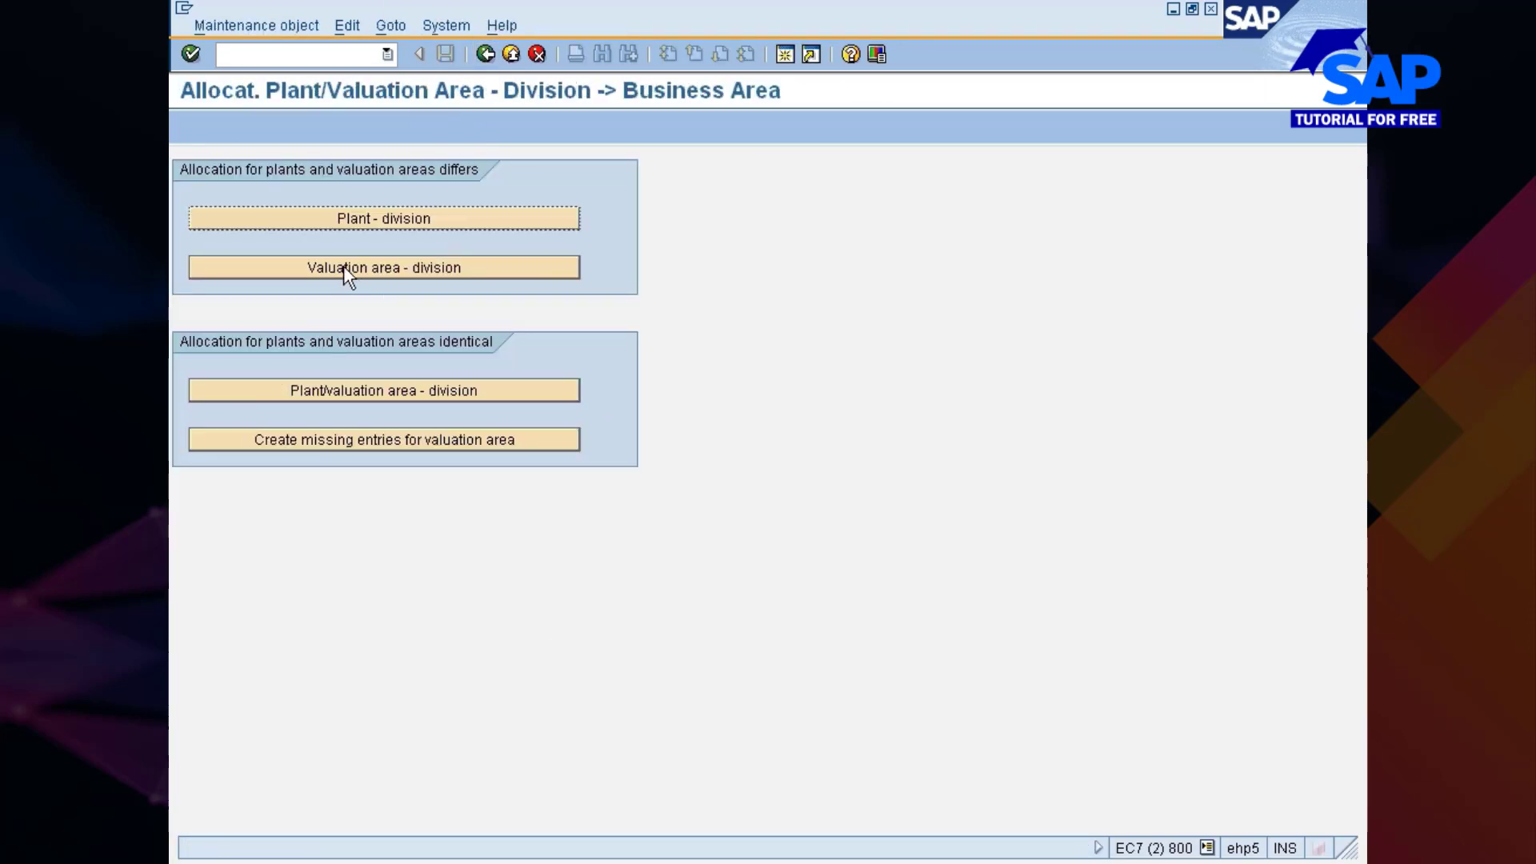
pyautogui.click(506, 268)
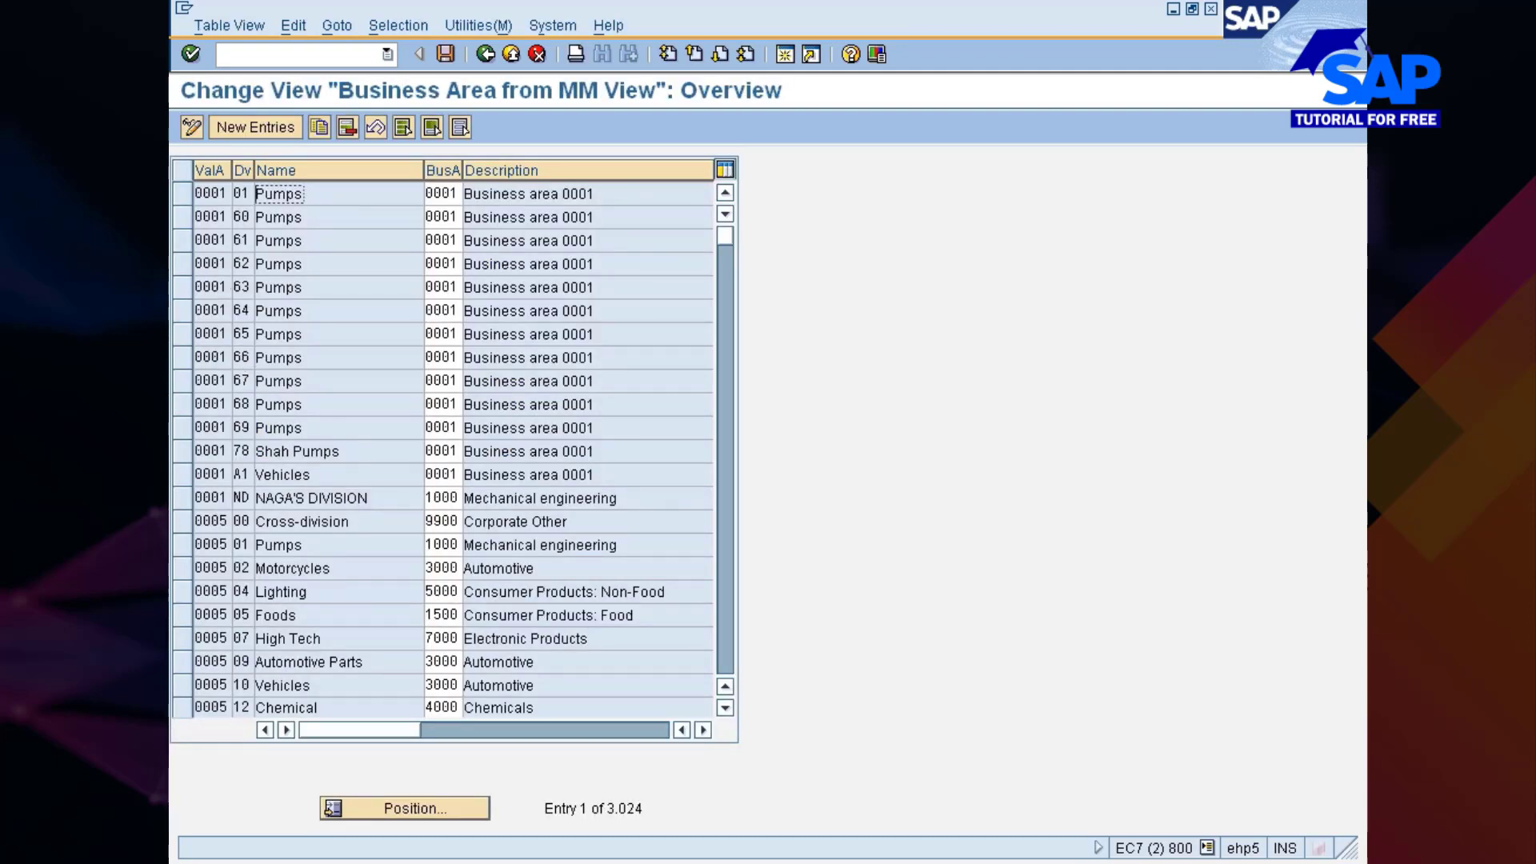
# - Filter the valuation area list by contents for entries whose Valuation Area equals 777C
pyautogui.click(408, 27)
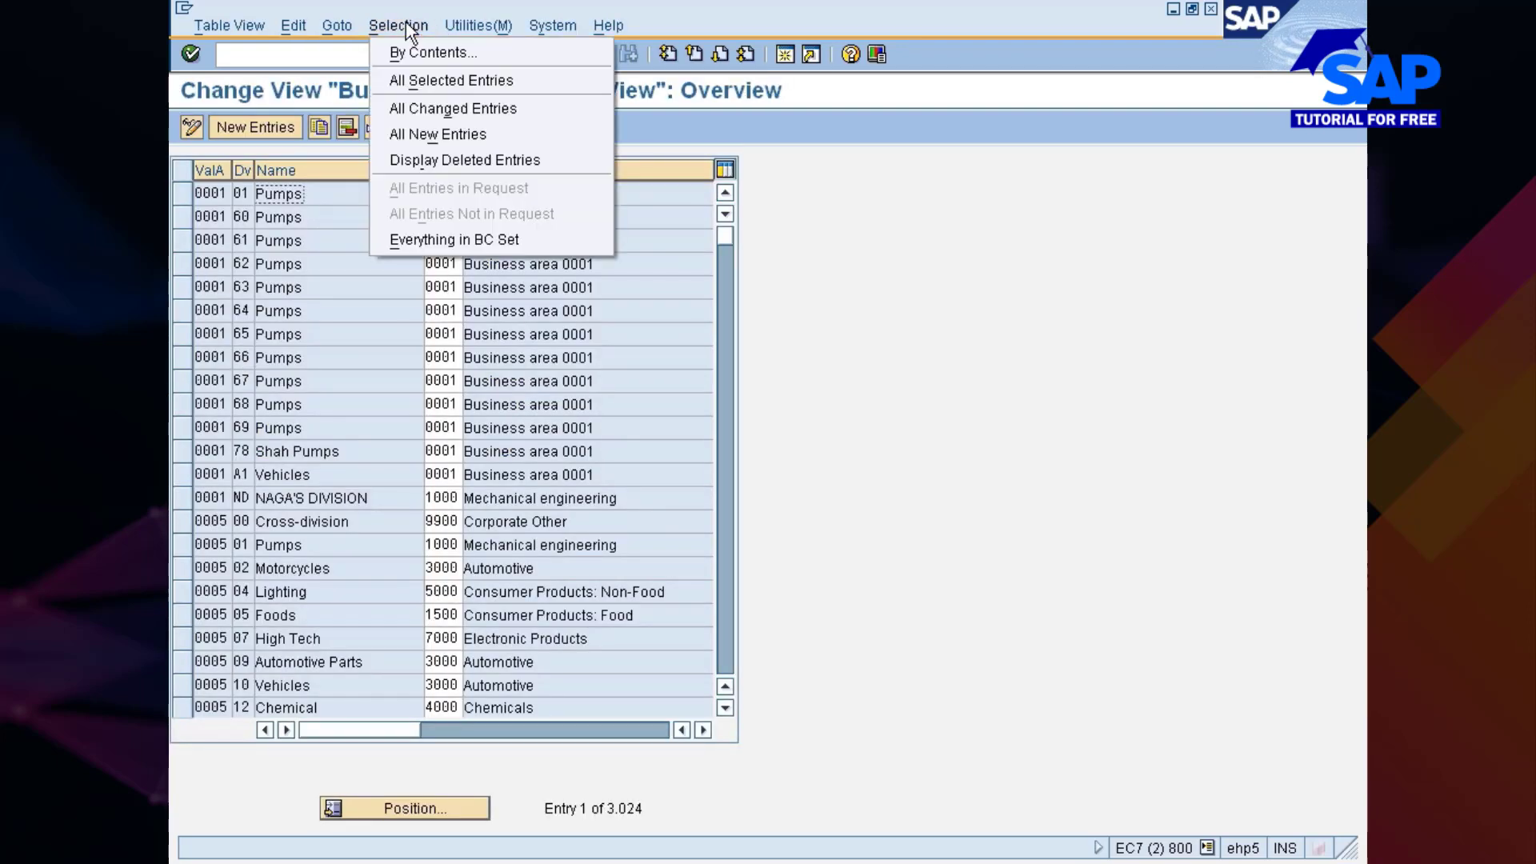
pyautogui.click(409, 53)
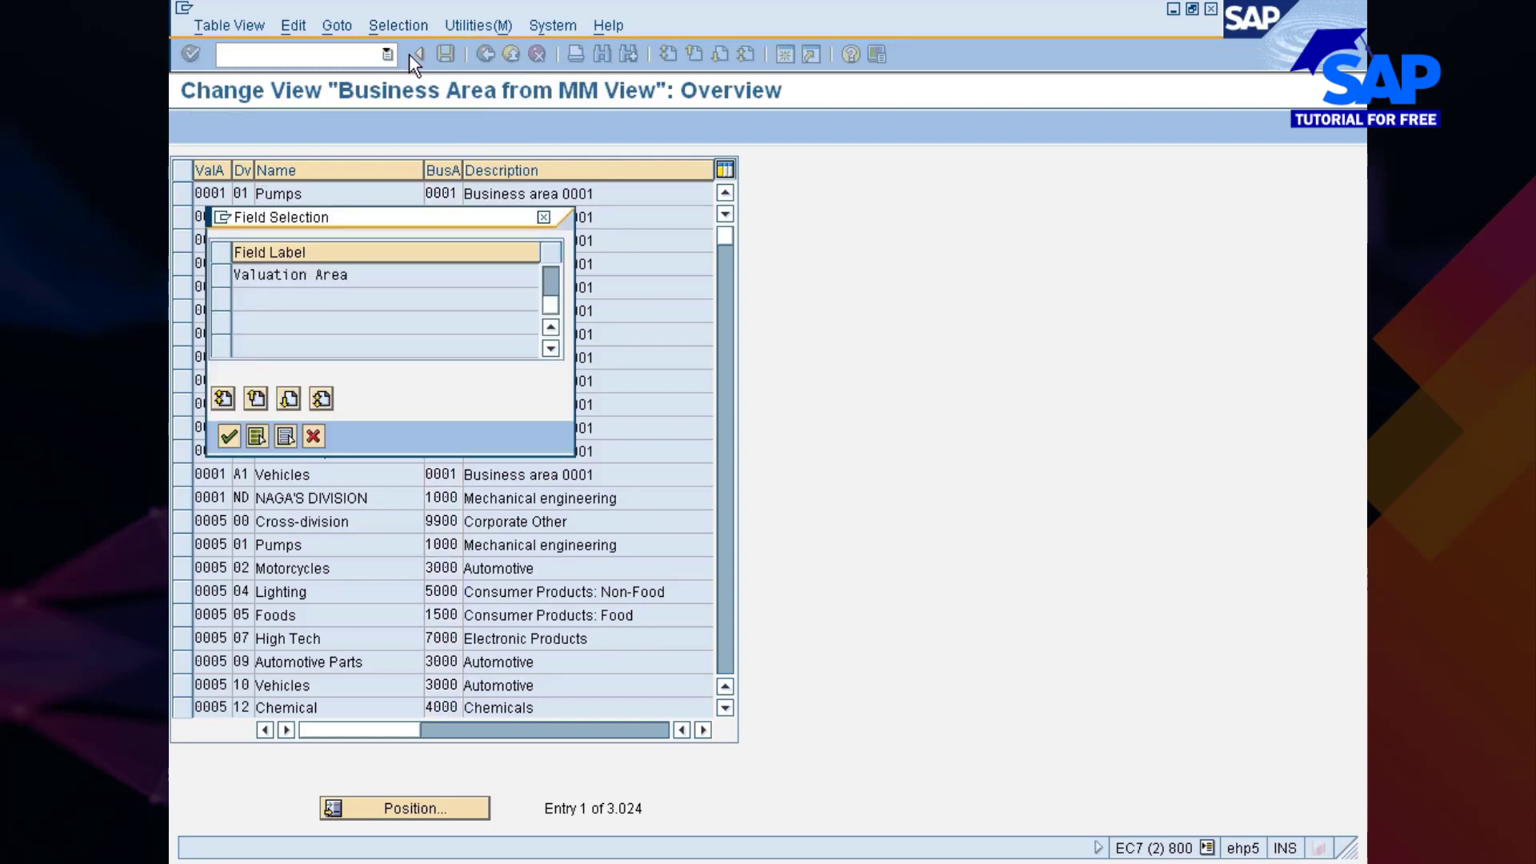
pyautogui.click(223, 275)
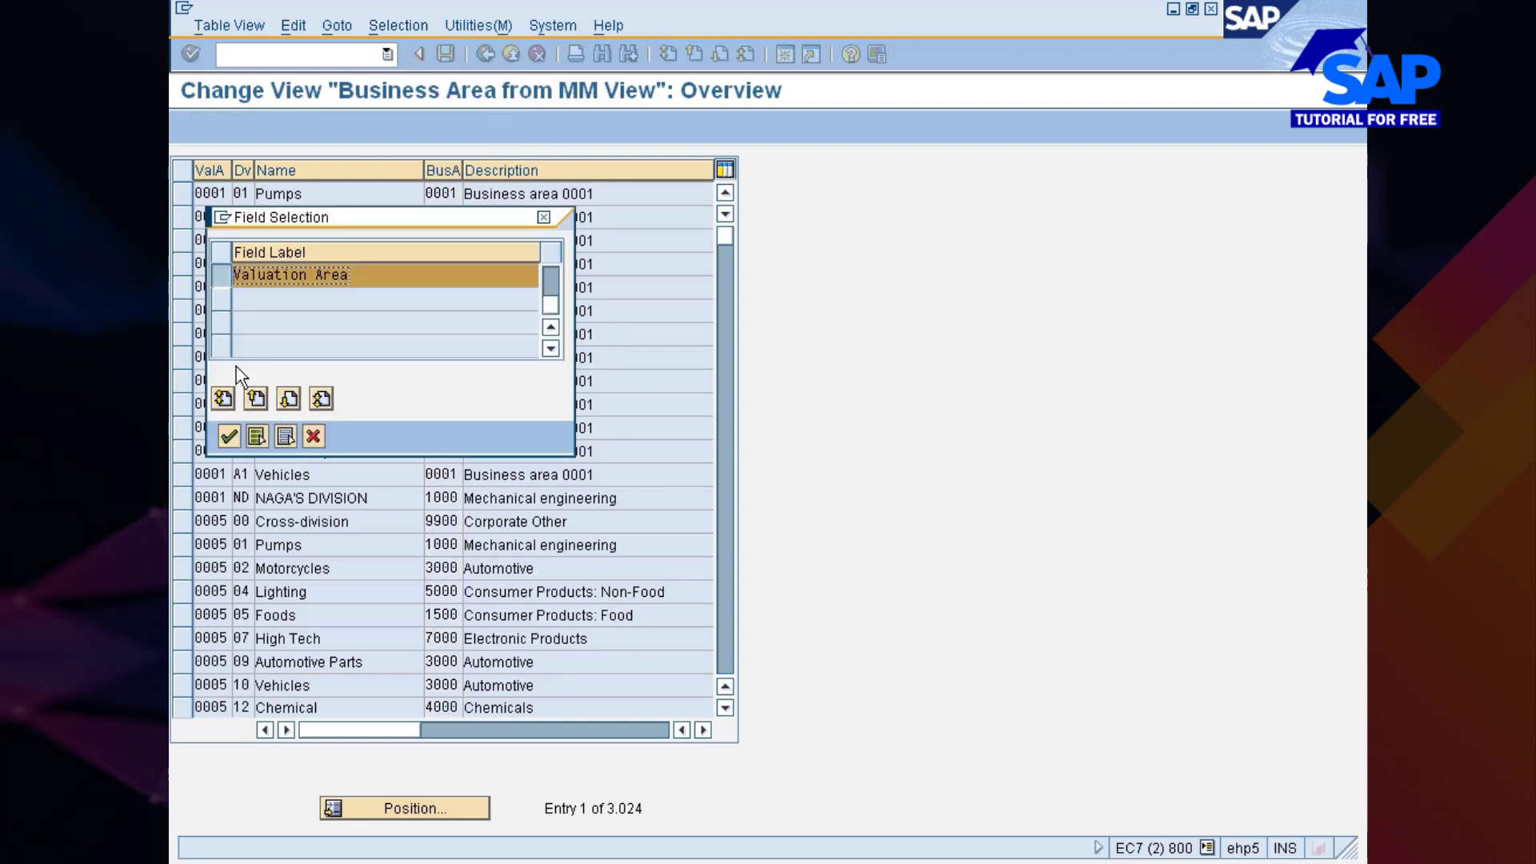
pyautogui.click(228, 438)
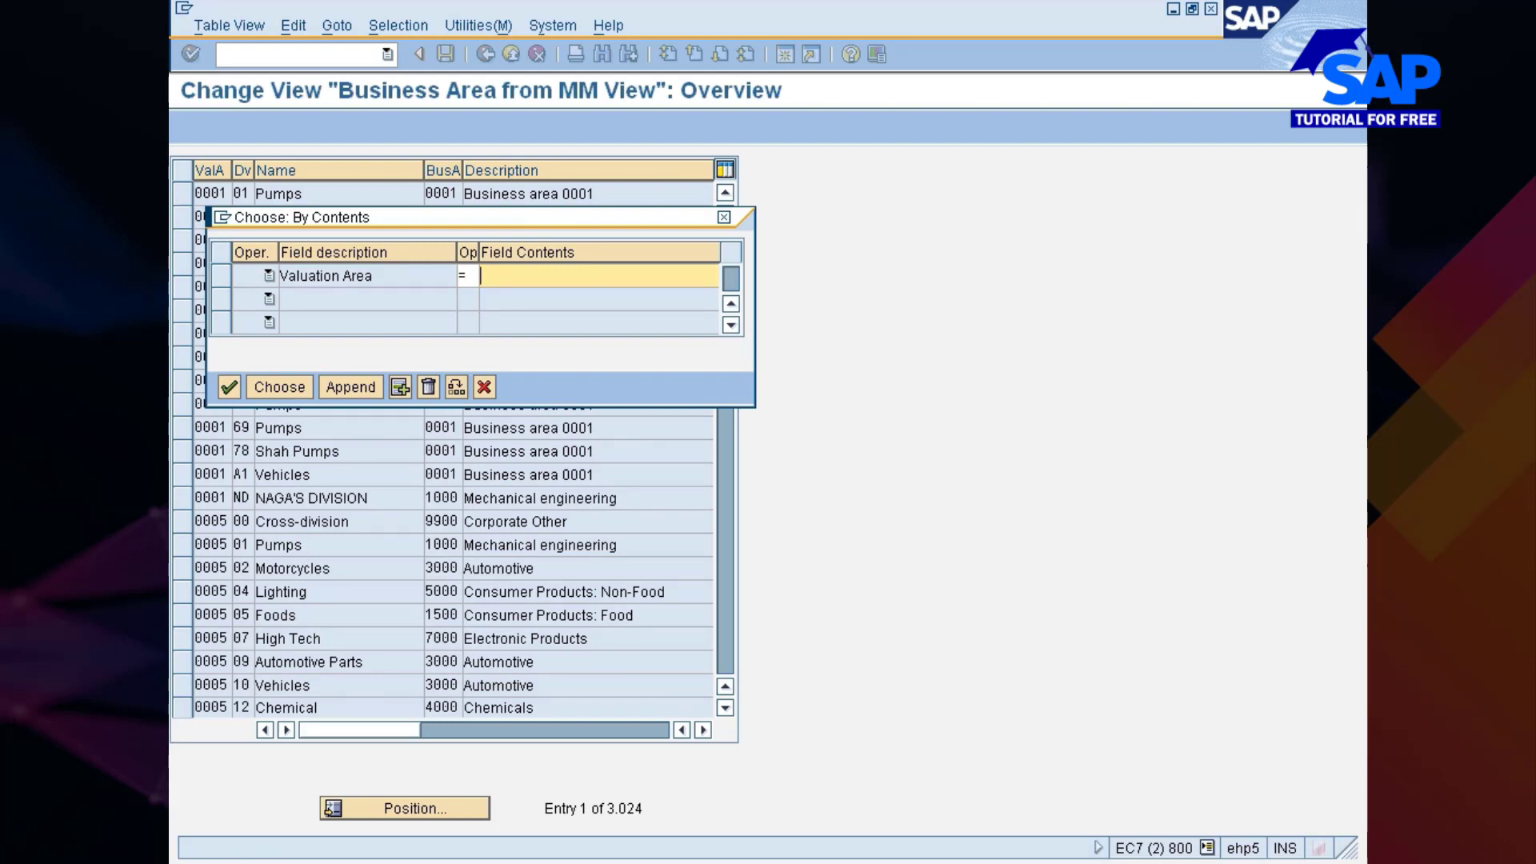
pyautogui.write('77')
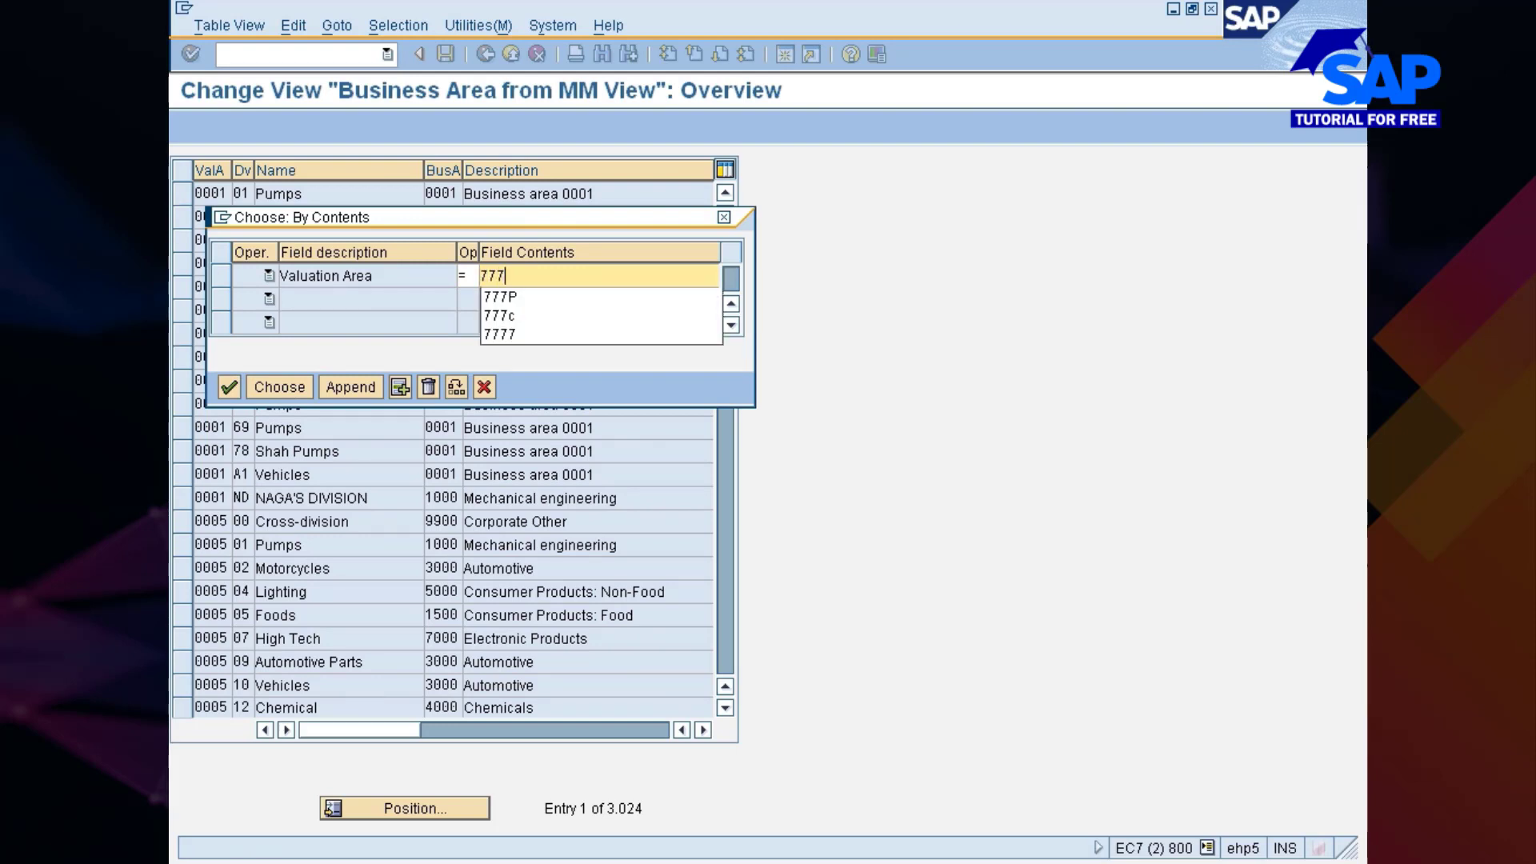
pyautogui.write('7')
pyautogui.press('Down')
pyautogui.press('Down')
pyautogui.press('Return')
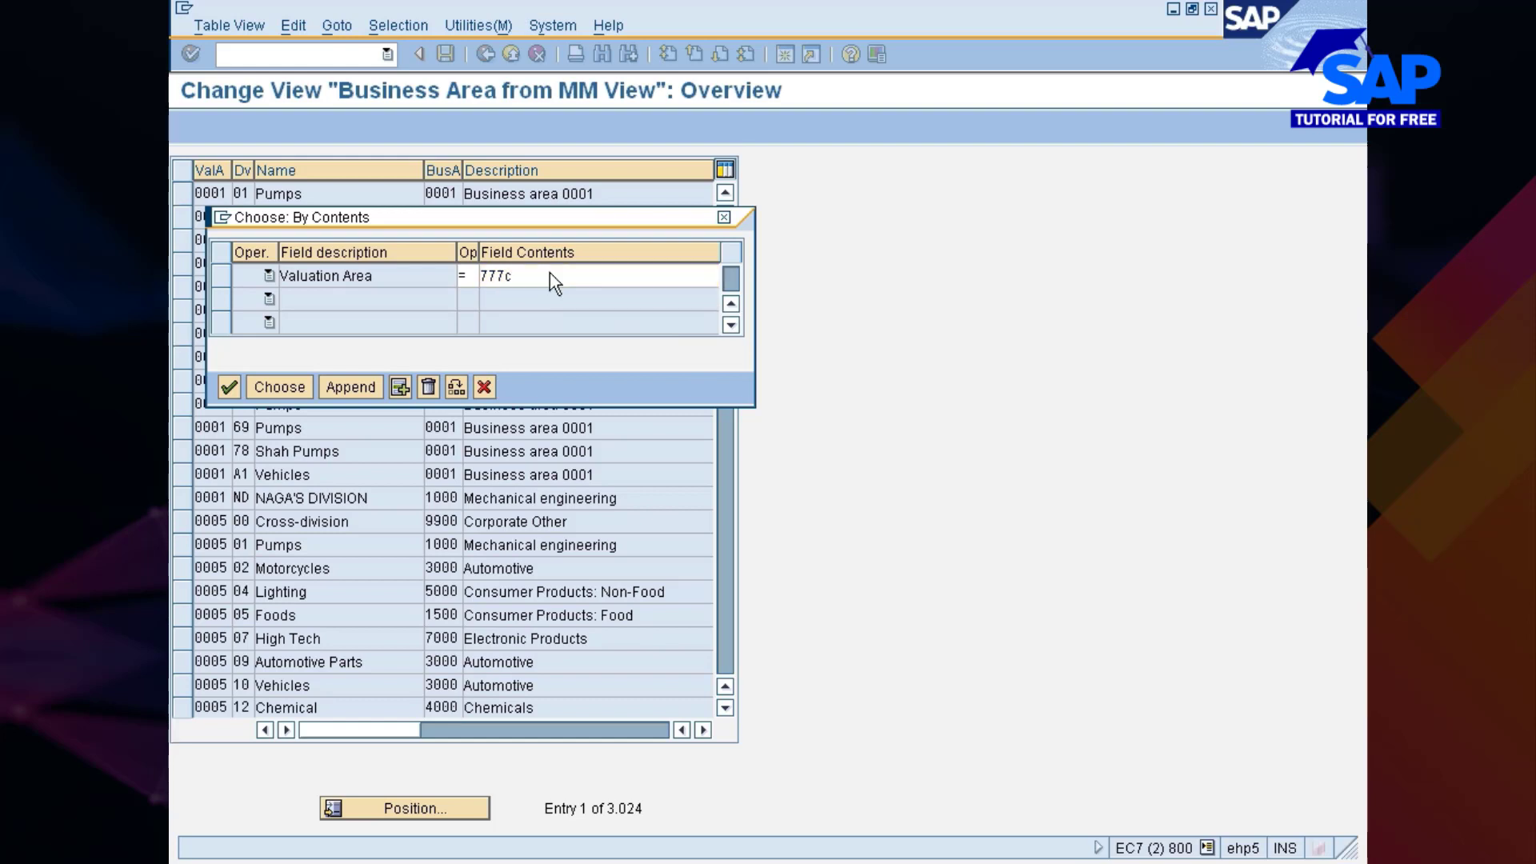
pyautogui.click(279, 386)
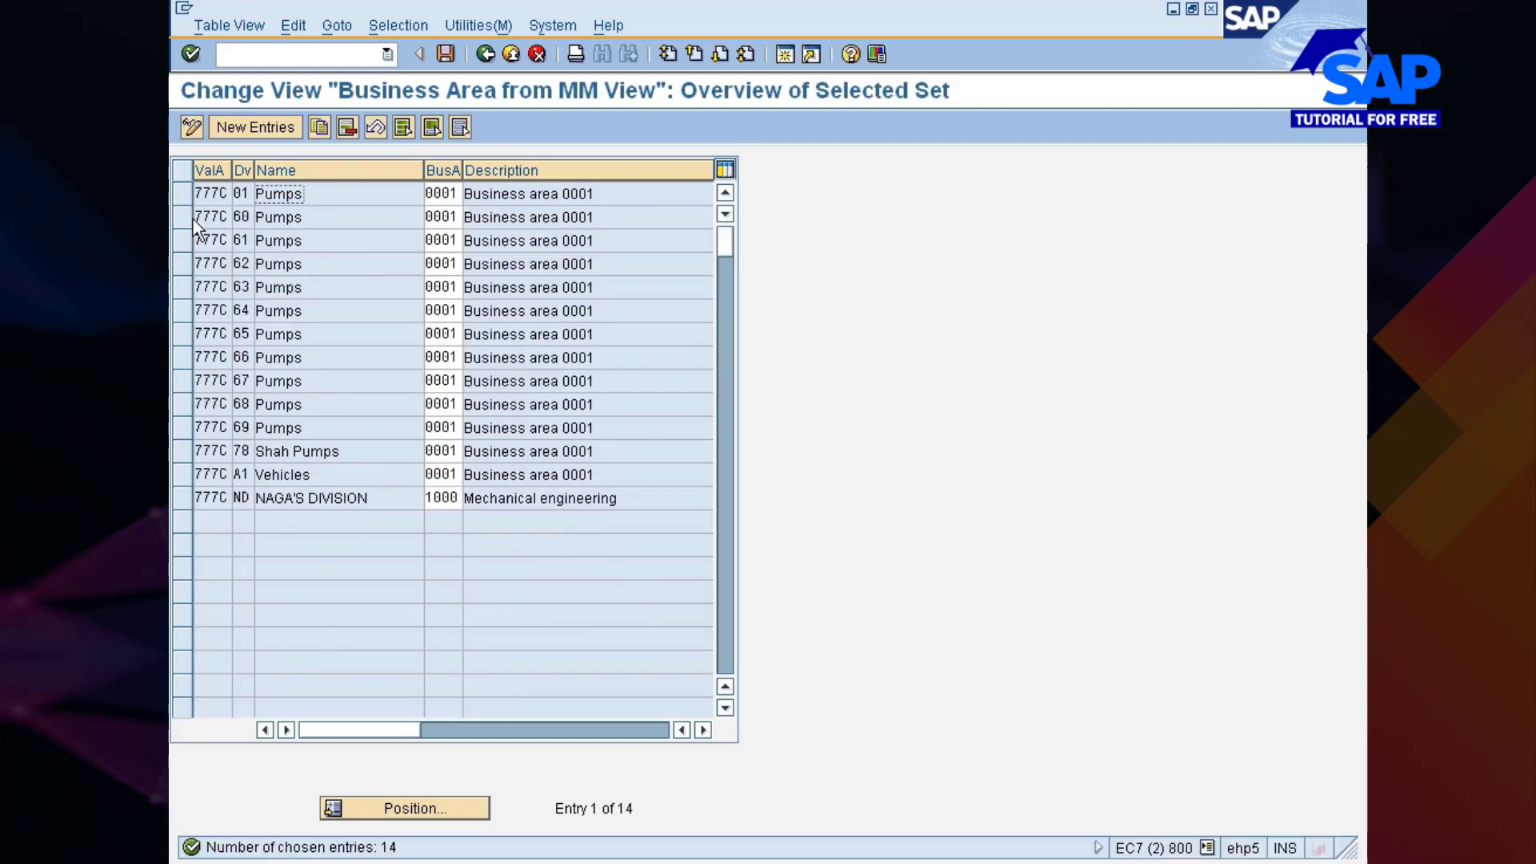
# - Delete all chosen valuation area 777C entries and save the deletion to the Nissan changes customizing request EC7K900551
pyautogui.click(405, 127)
pyautogui.click(344, 130)
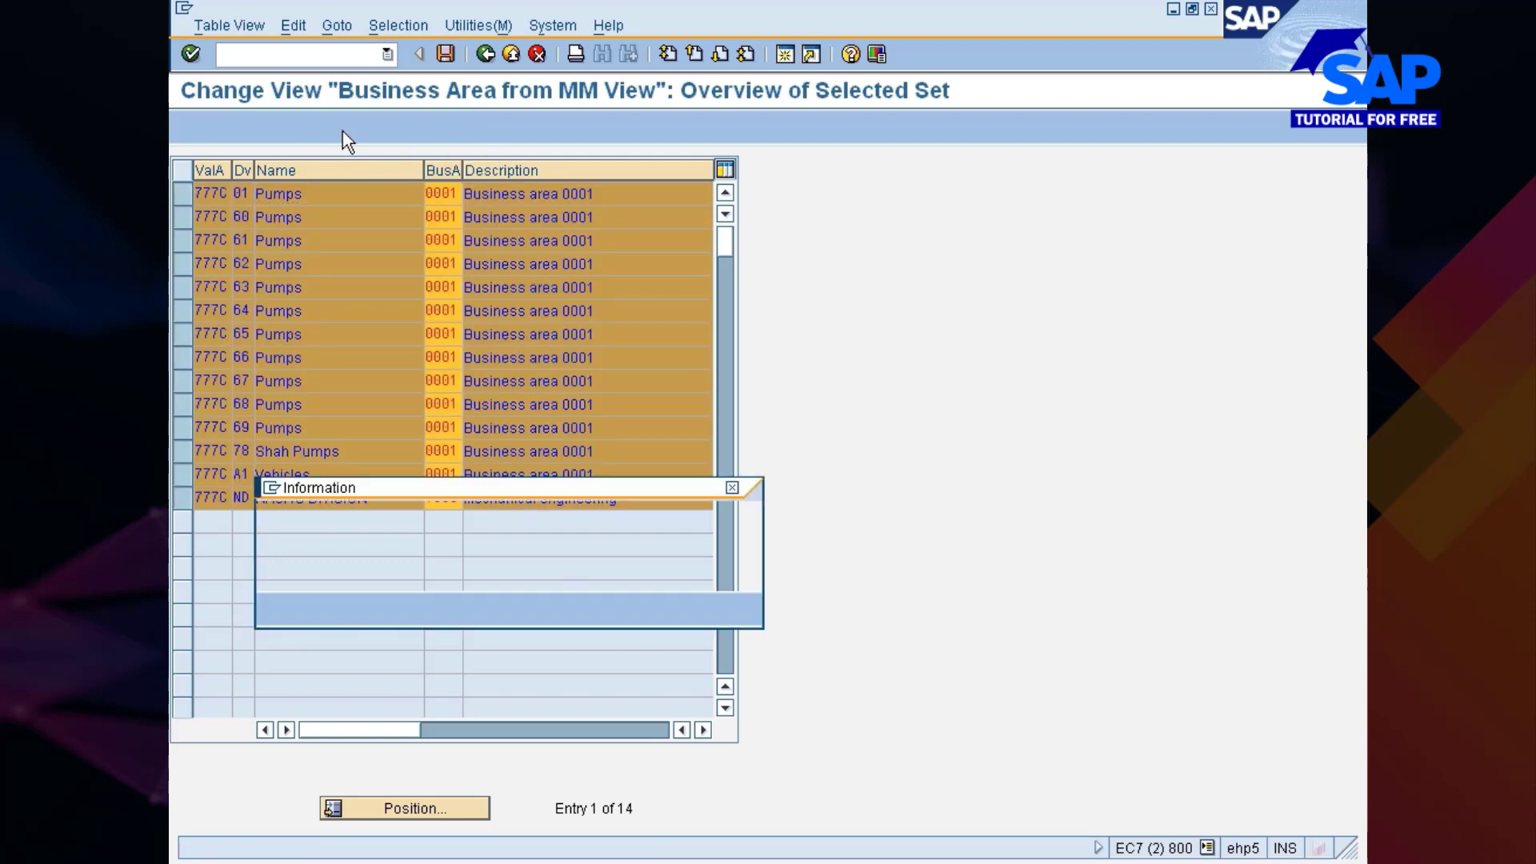
pyautogui.press('Return')
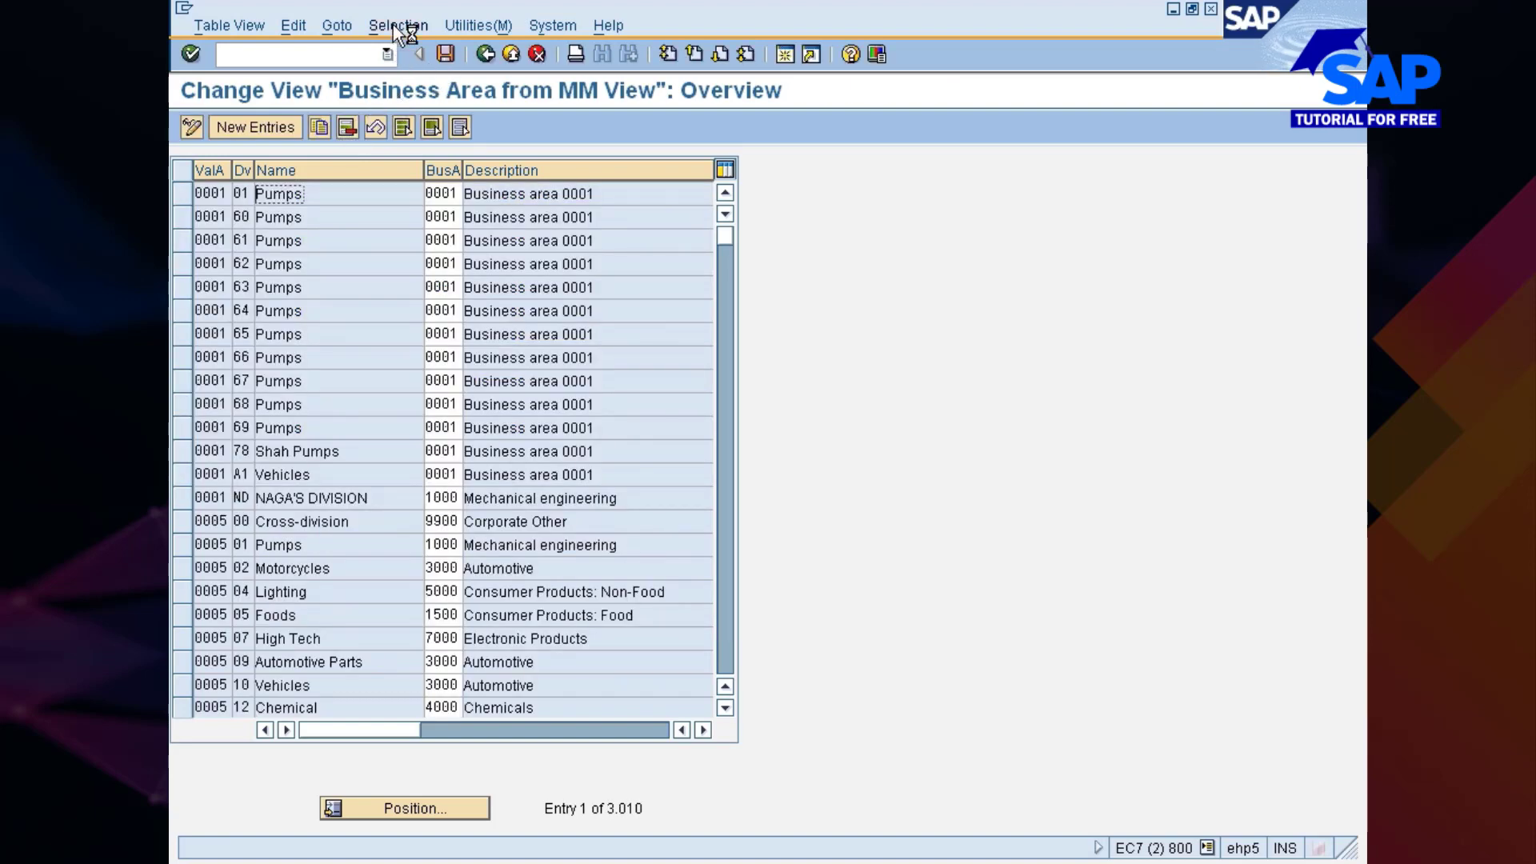
pyautogui.hotkey('ctrl', 's')
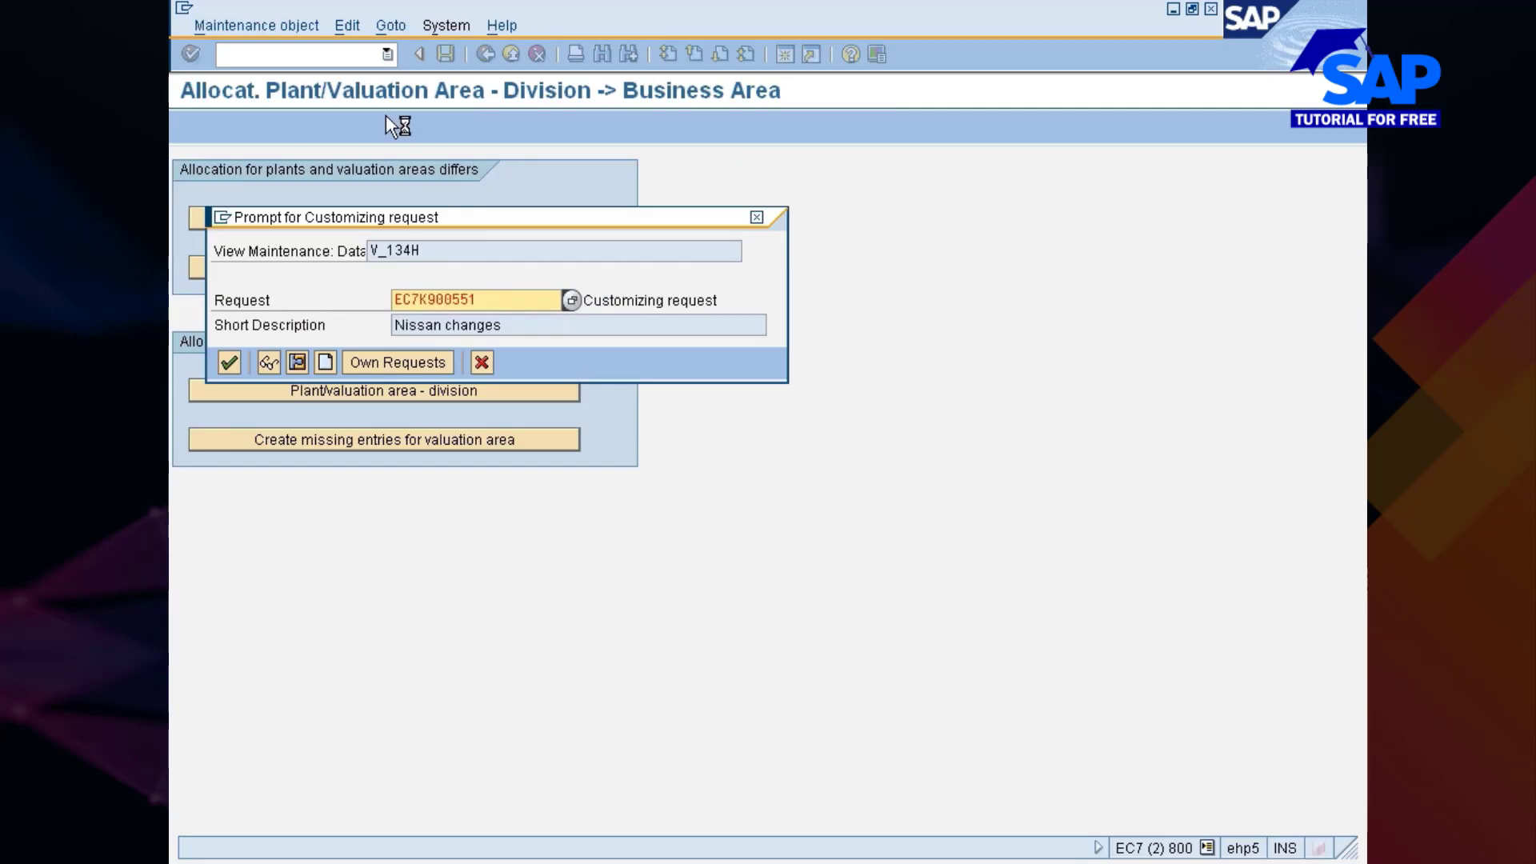
pyautogui.click(229, 365)
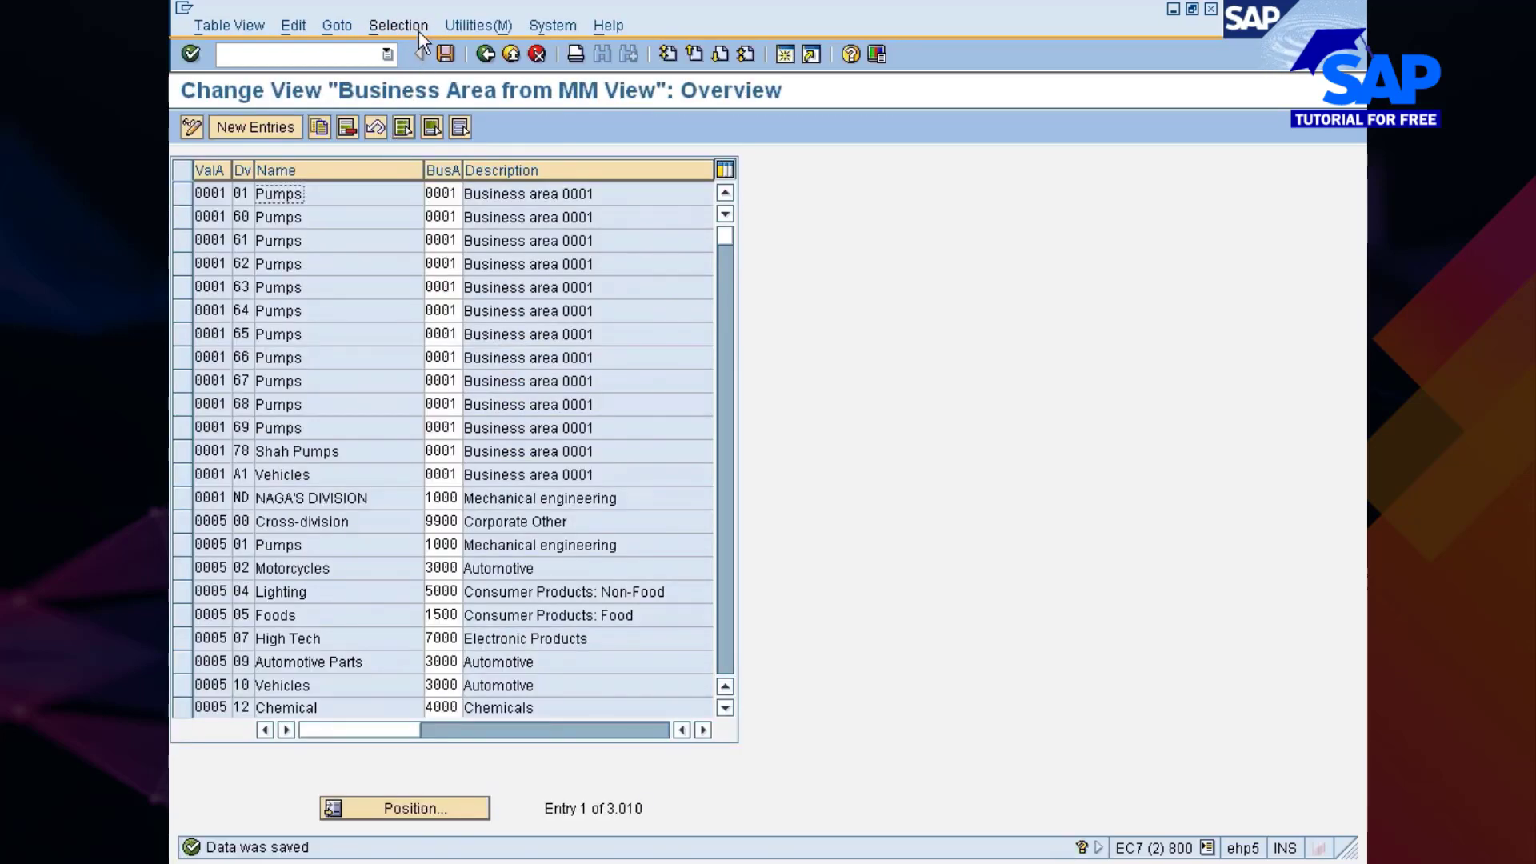
# - Filter the valuation area list by contents for entries whose Valuation Area equals 777P
pyautogui.click(418, 27)
pyautogui.click(417, 53)
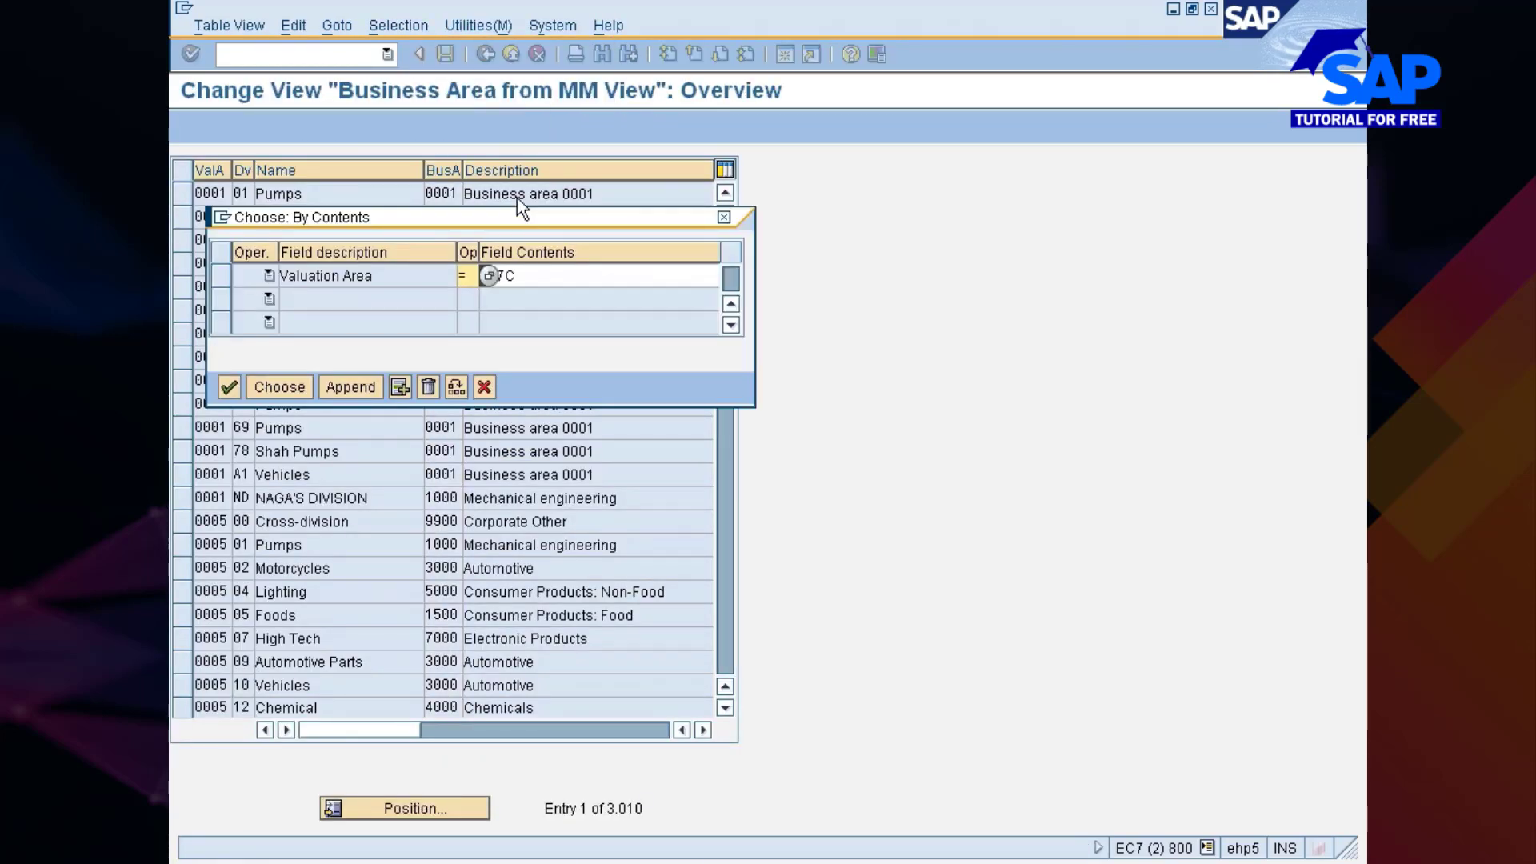
pyautogui.press('BackSpace')
pyautogui.write('P')
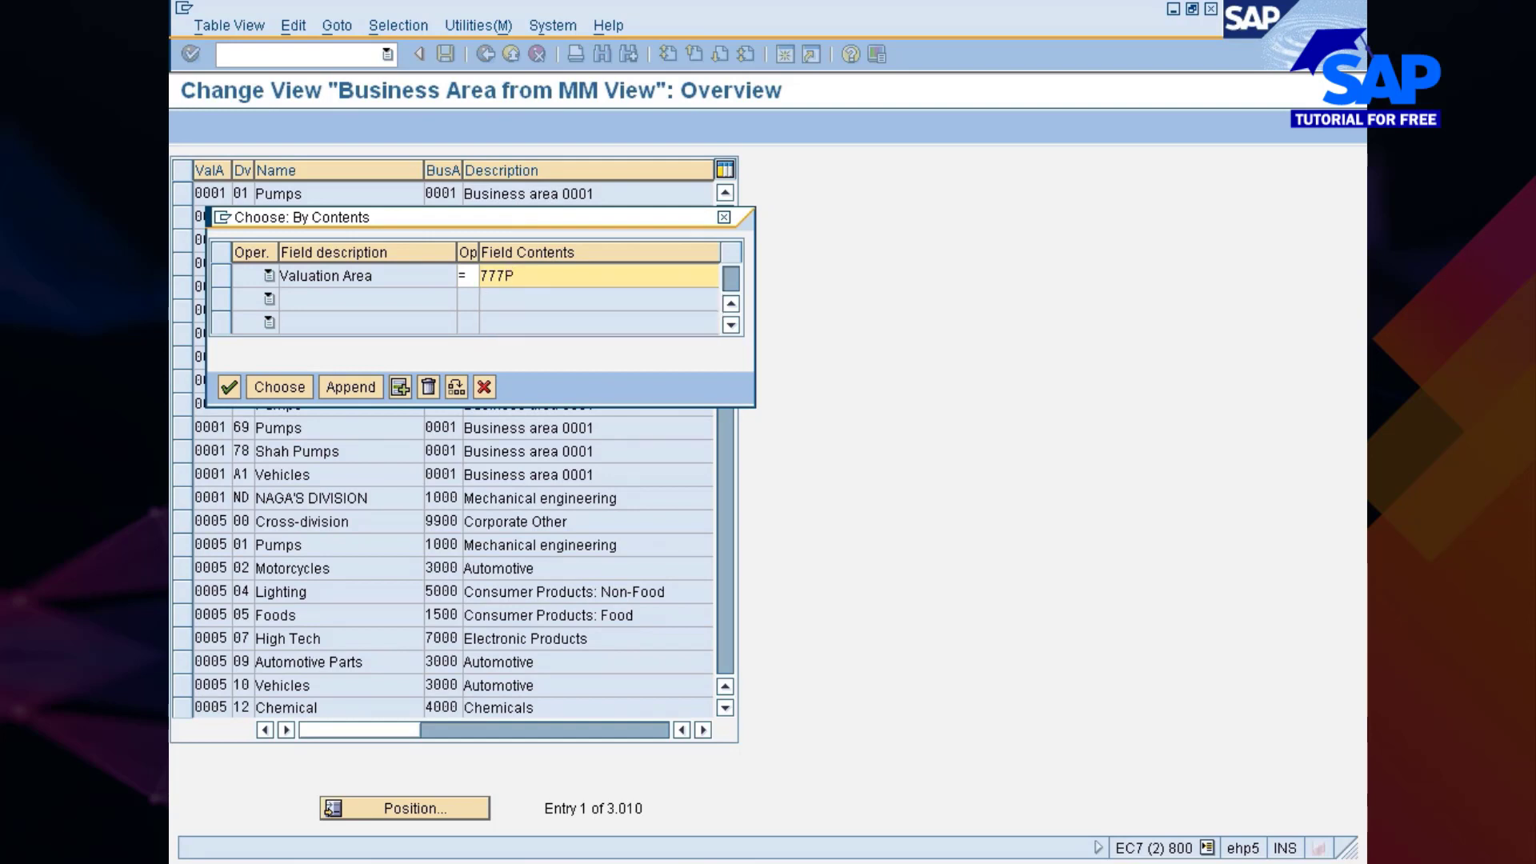
pyautogui.press('Return')
pyautogui.click(285, 389)
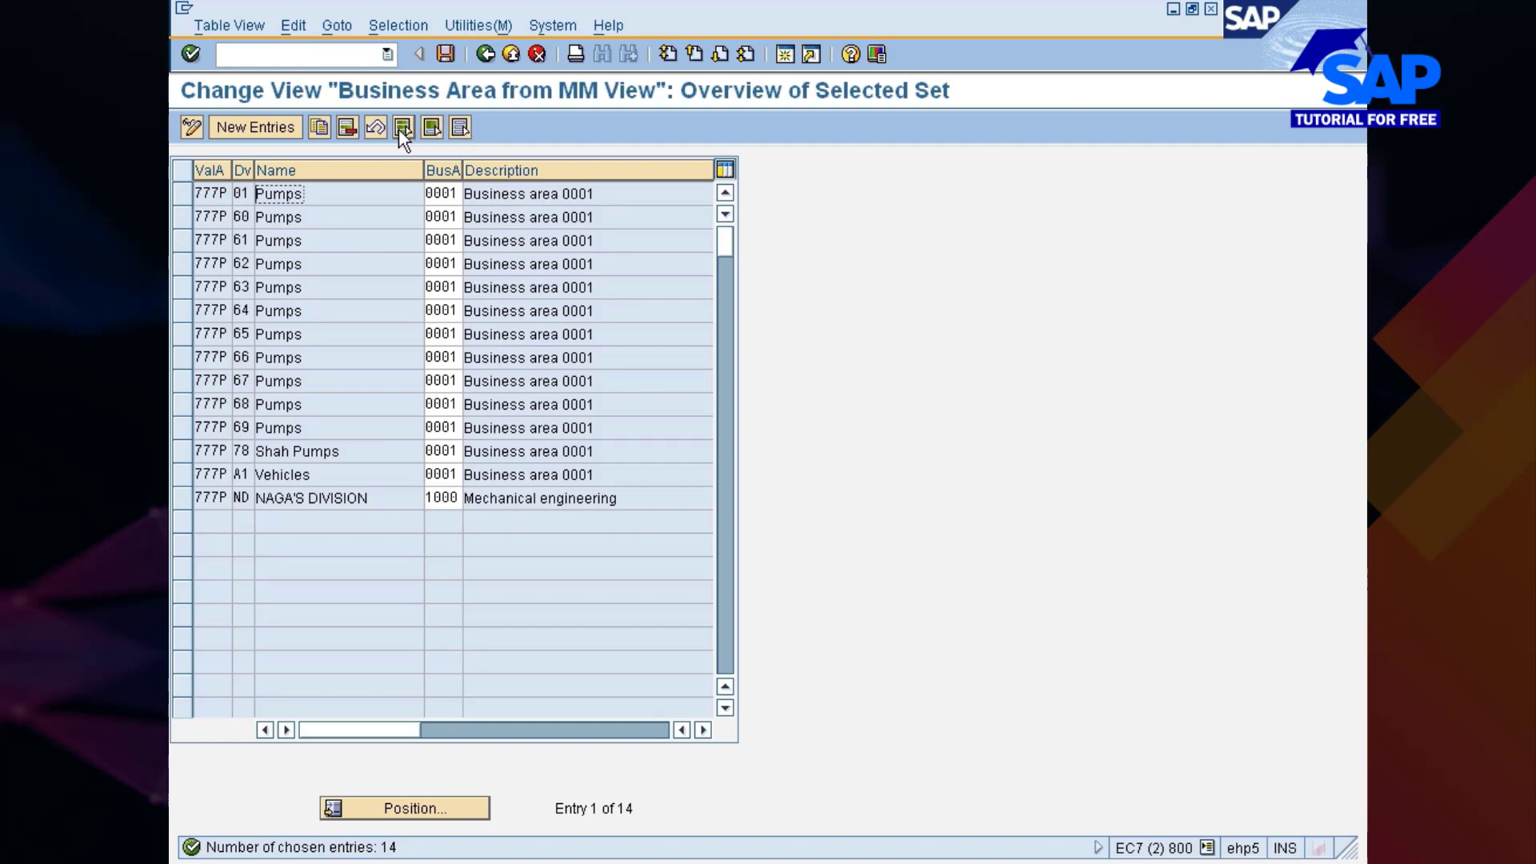
# - Delete all chosen valuation area 777P entries and save the changes
pyautogui.click(400, 128)
pyautogui.click(346, 129)
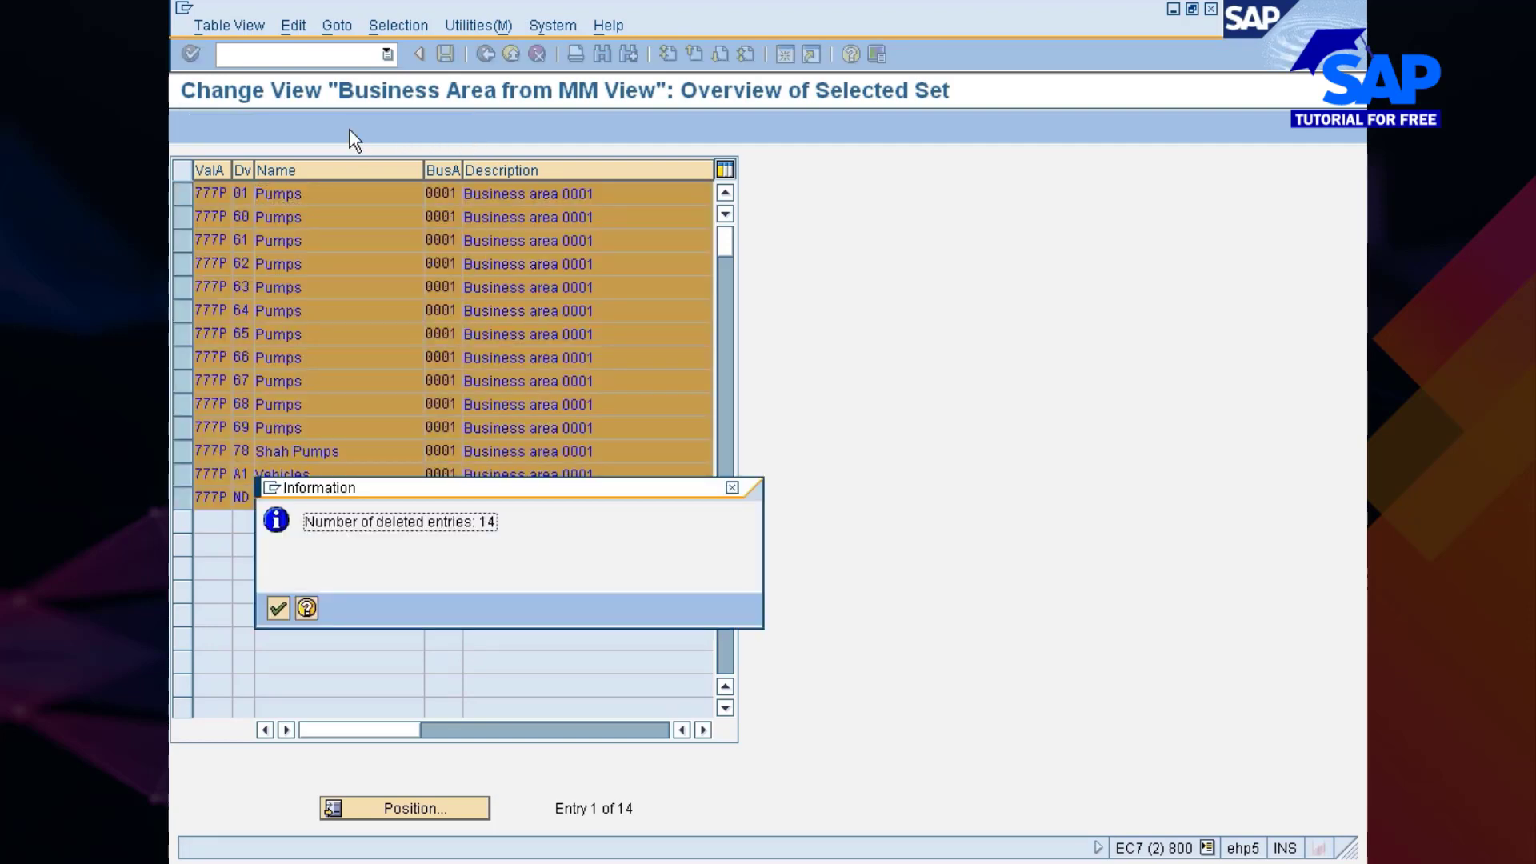
pyautogui.press('Return')
pyautogui.hotkey('ctrl', 's')
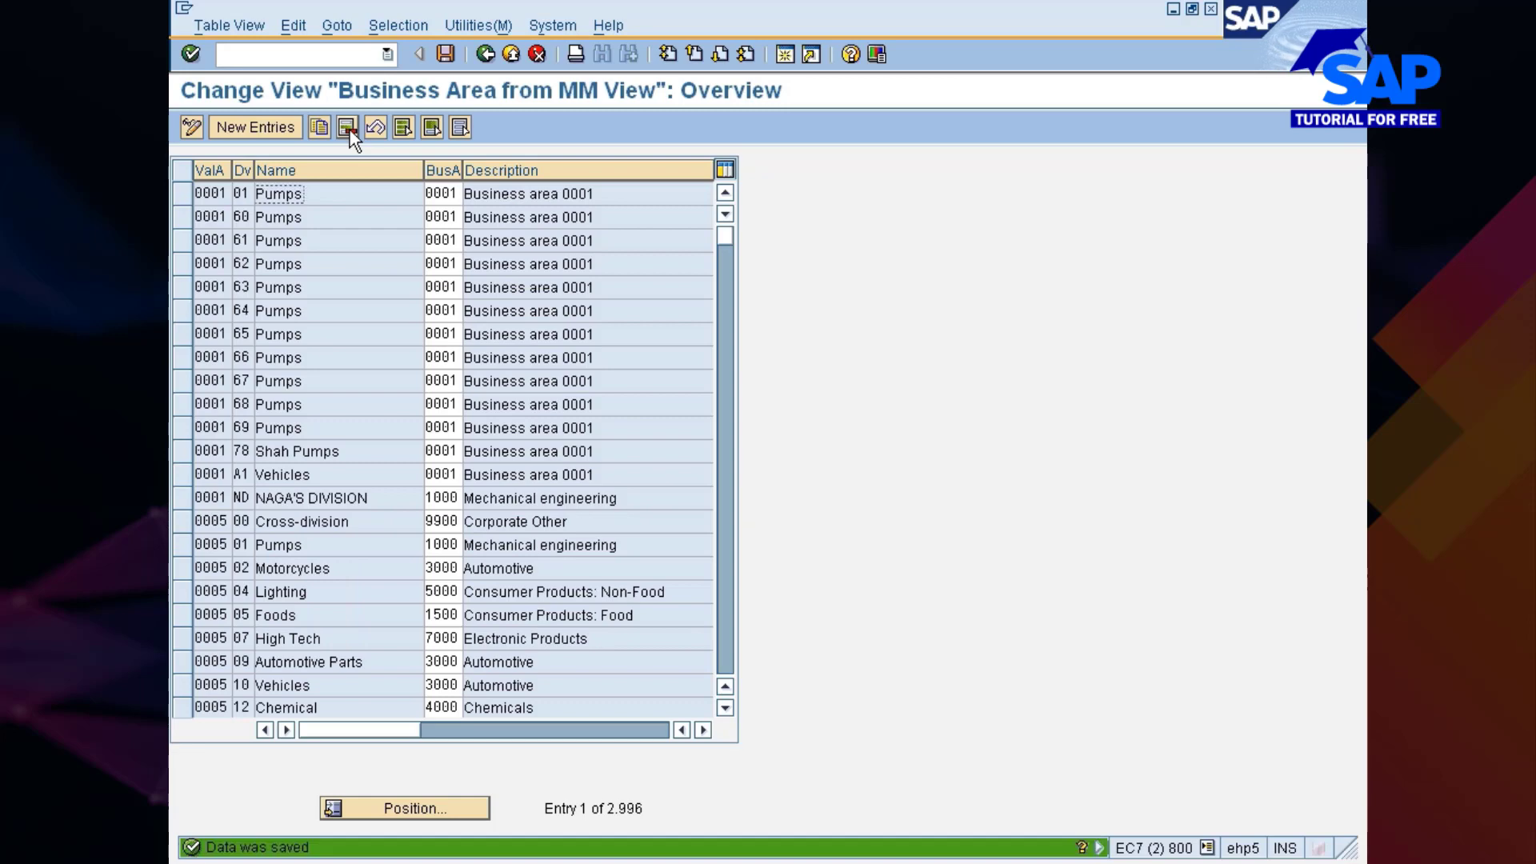
# - Add a new entry to the valuation area - division allocation and choose valuation area 777C for it
pyautogui.click(485, 54)
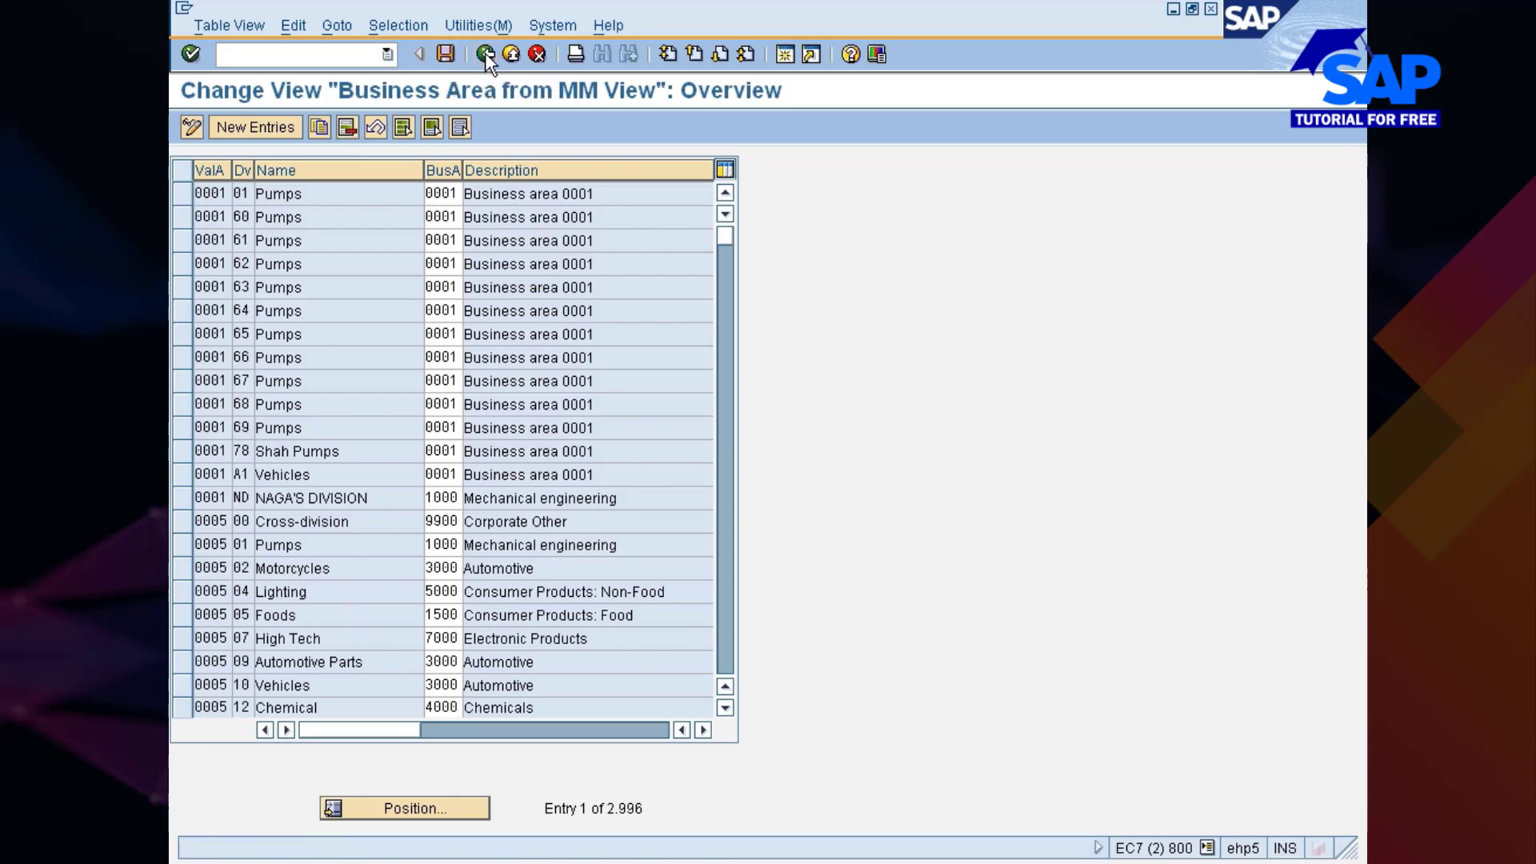
pyautogui.click(381, 268)
pyautogui.click(243, 134)
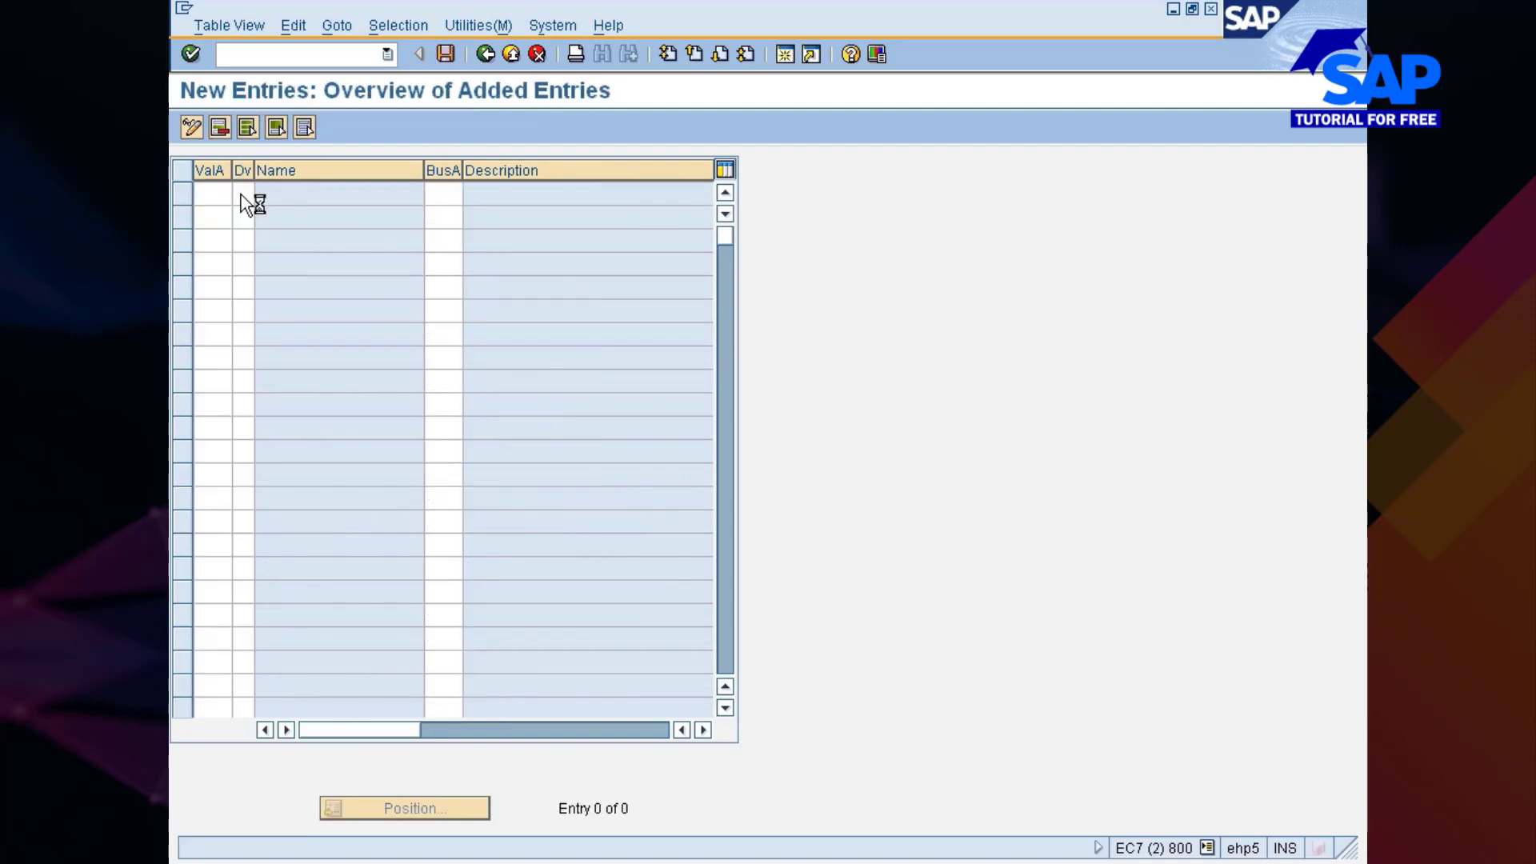
pyautogui.press('F4')
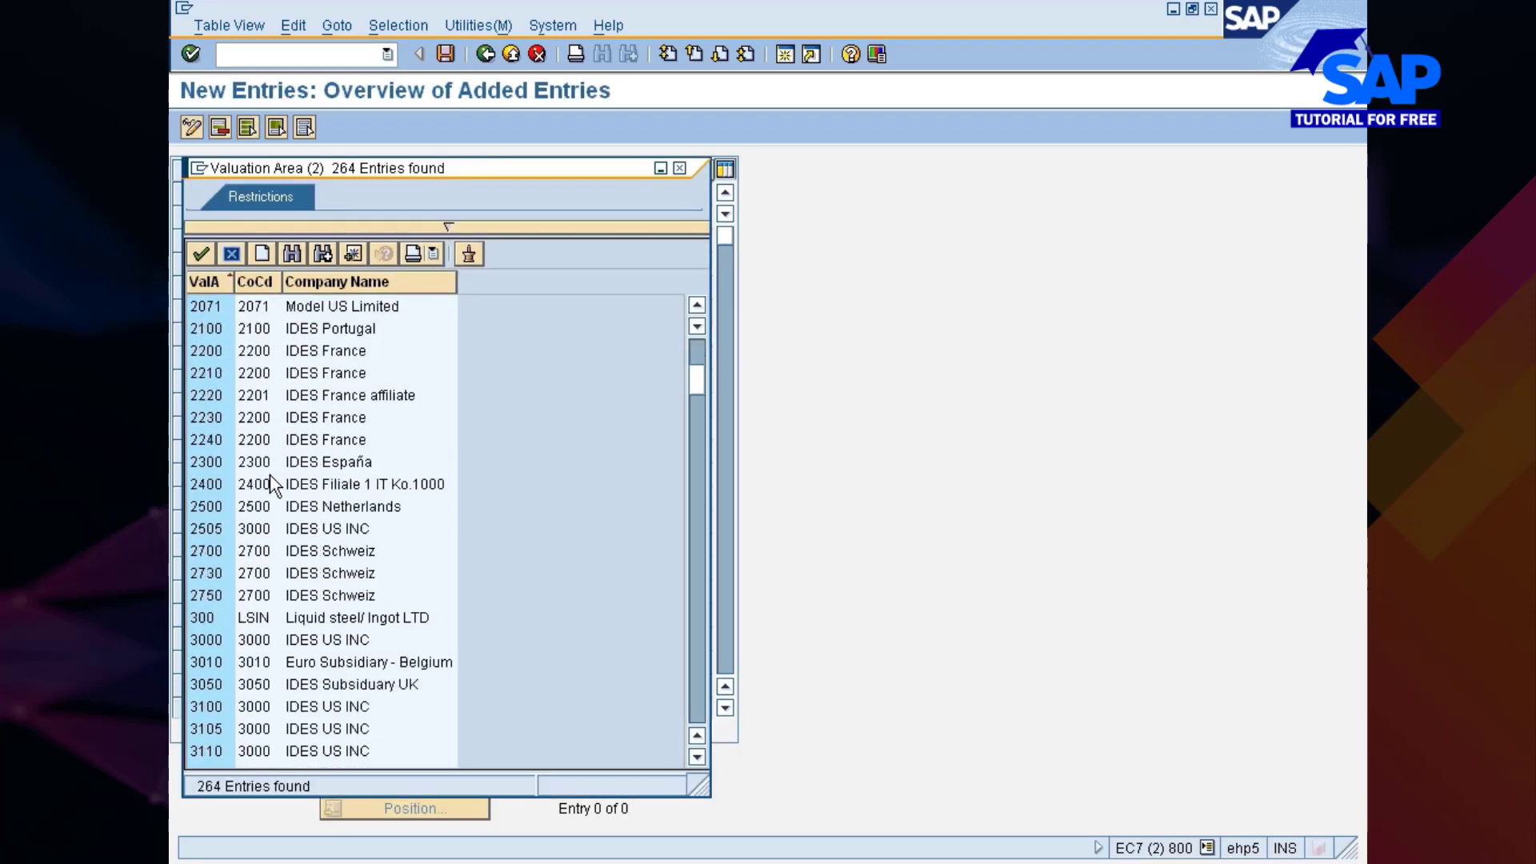
pyautogui.scroll(-20, 273, 482)
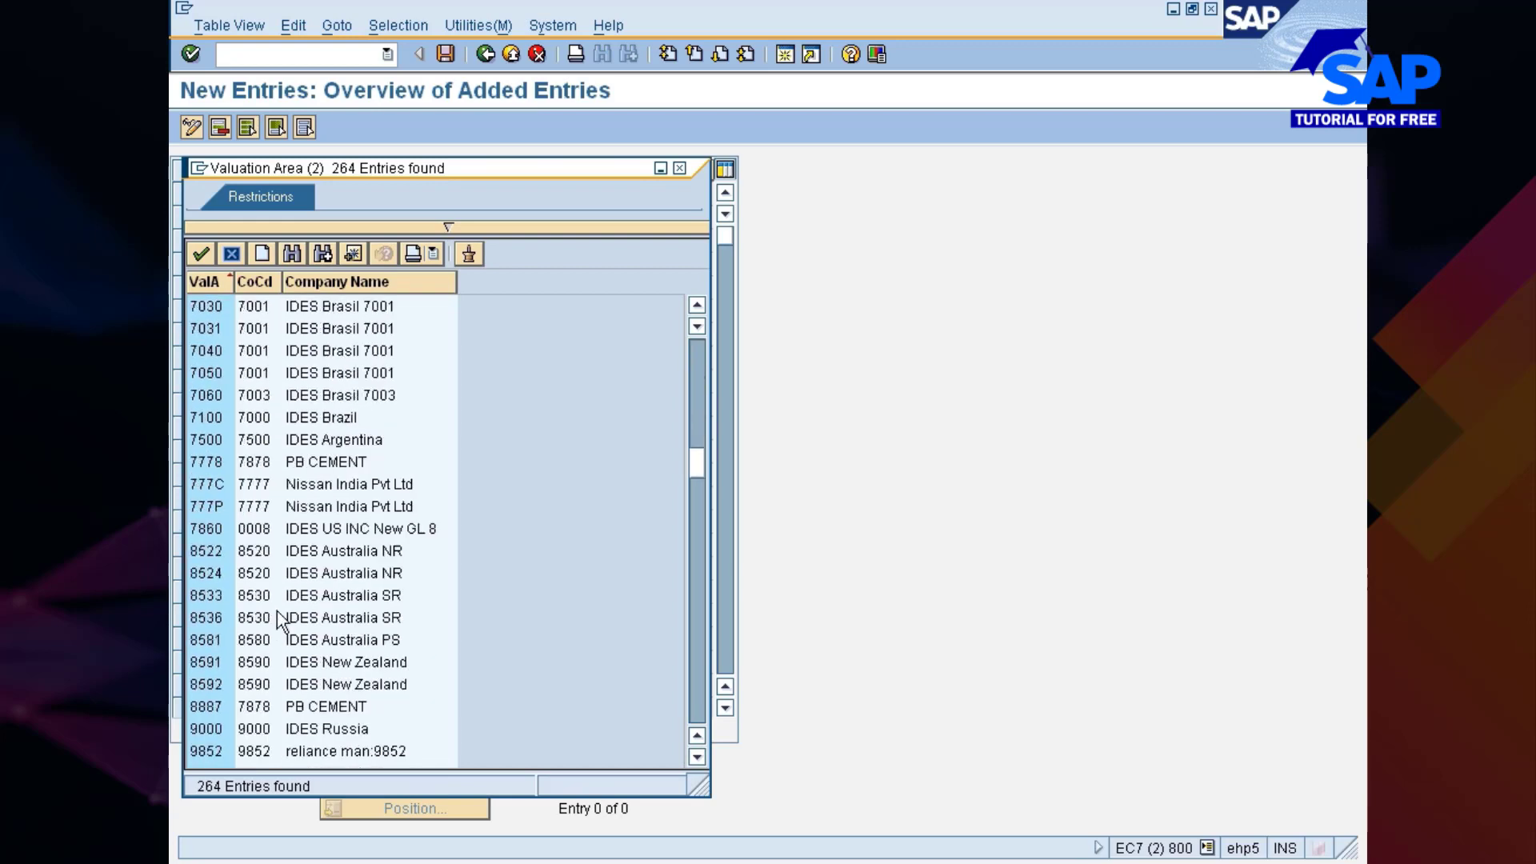
pyautogui.scroll(-6, 279, 621)
pyautogui.scroll(4, 244, 521)
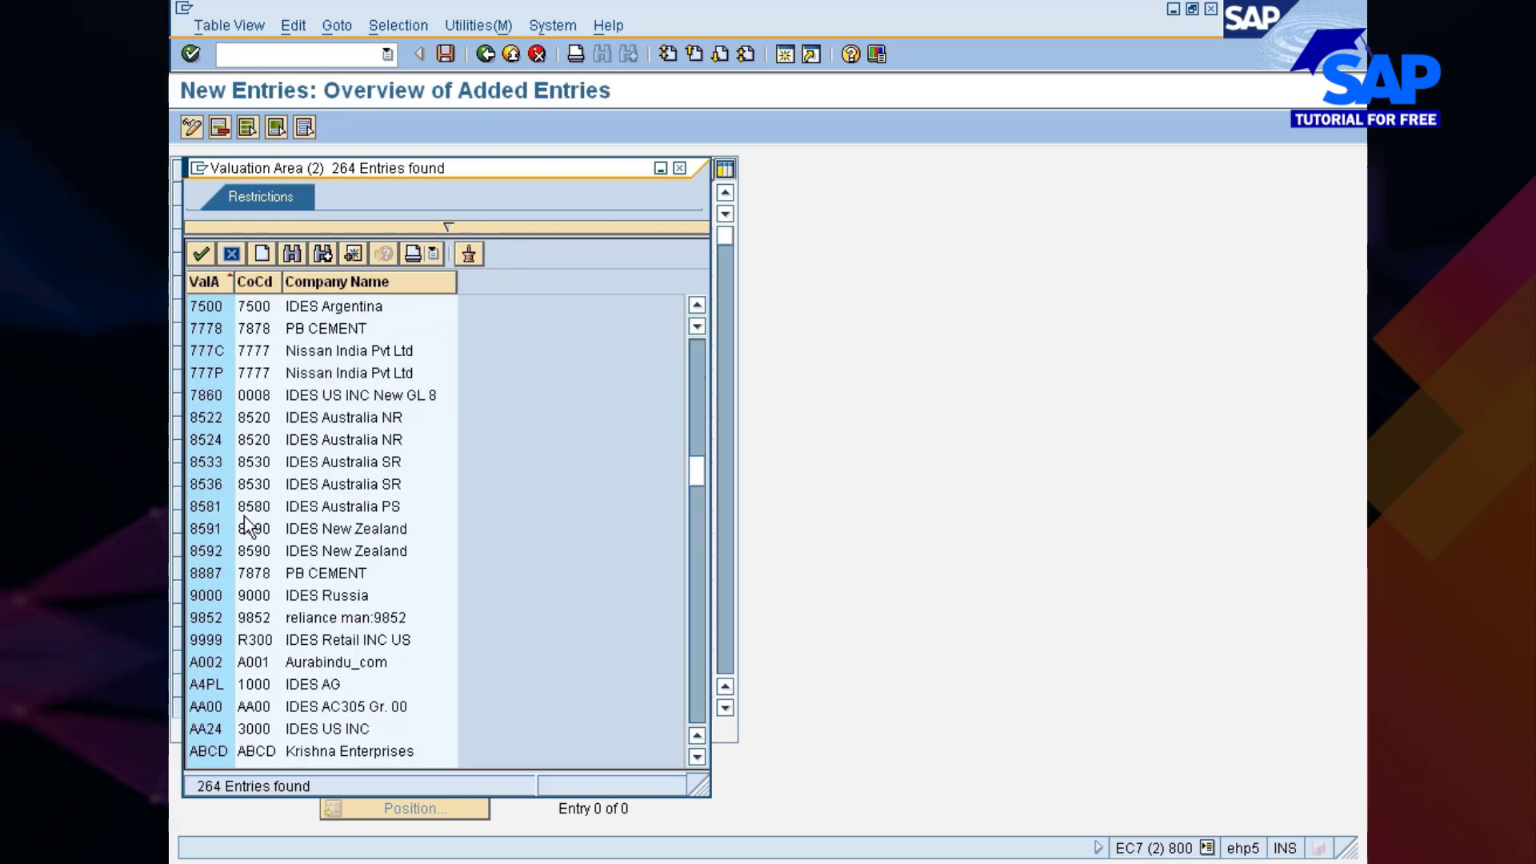
pyautogui.doubleClick(224, 352)
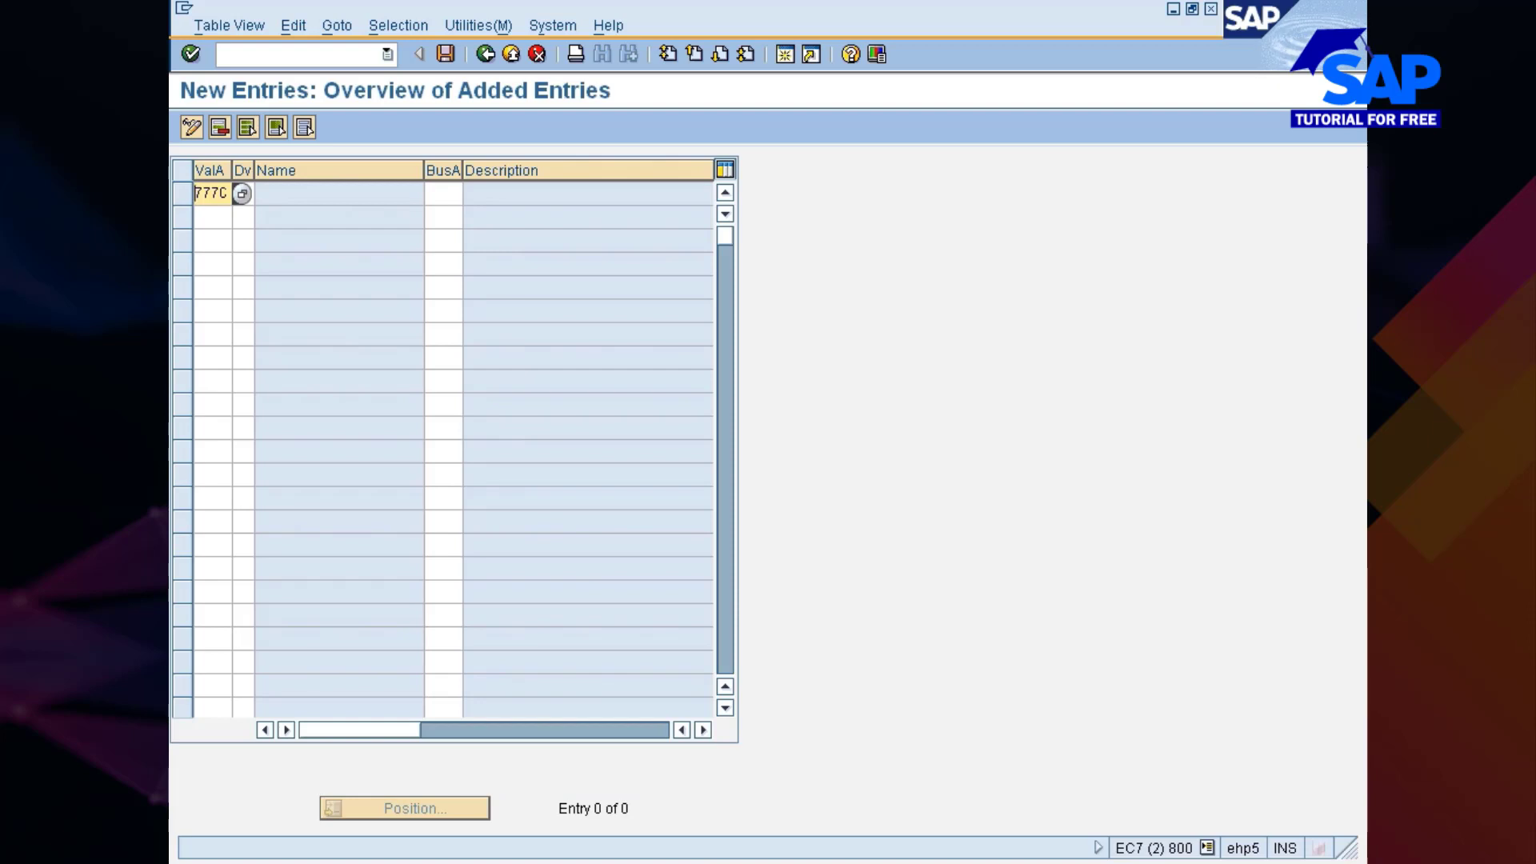
# - Assign division 77 and business area 7771 to valuation area 777C, saving the entry to the Nissan changes request EC7K900551
pyautogui.click(243, 194)
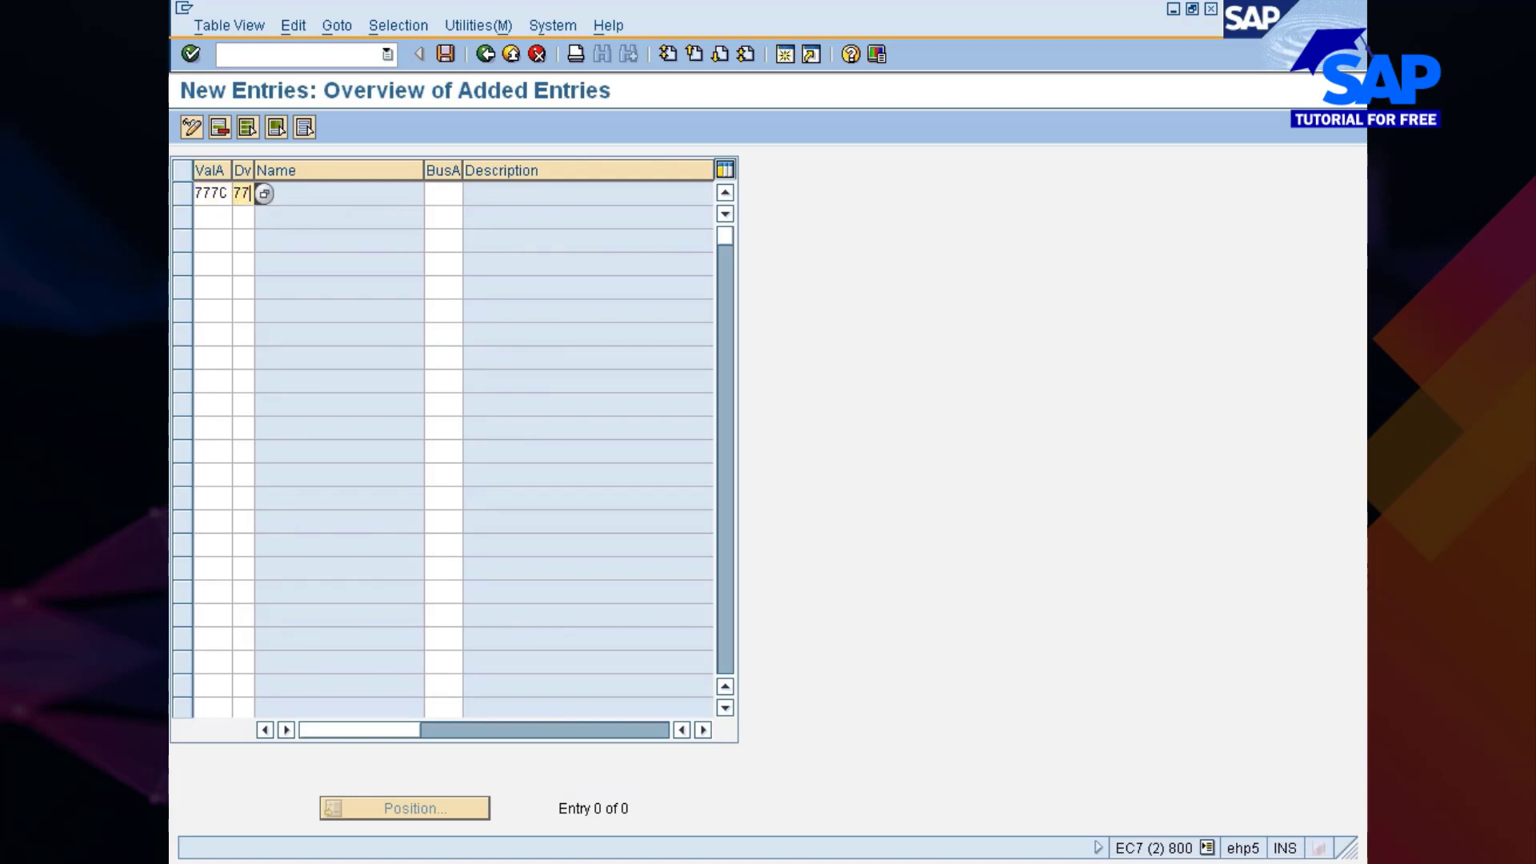
pyautogui.press('Tab')
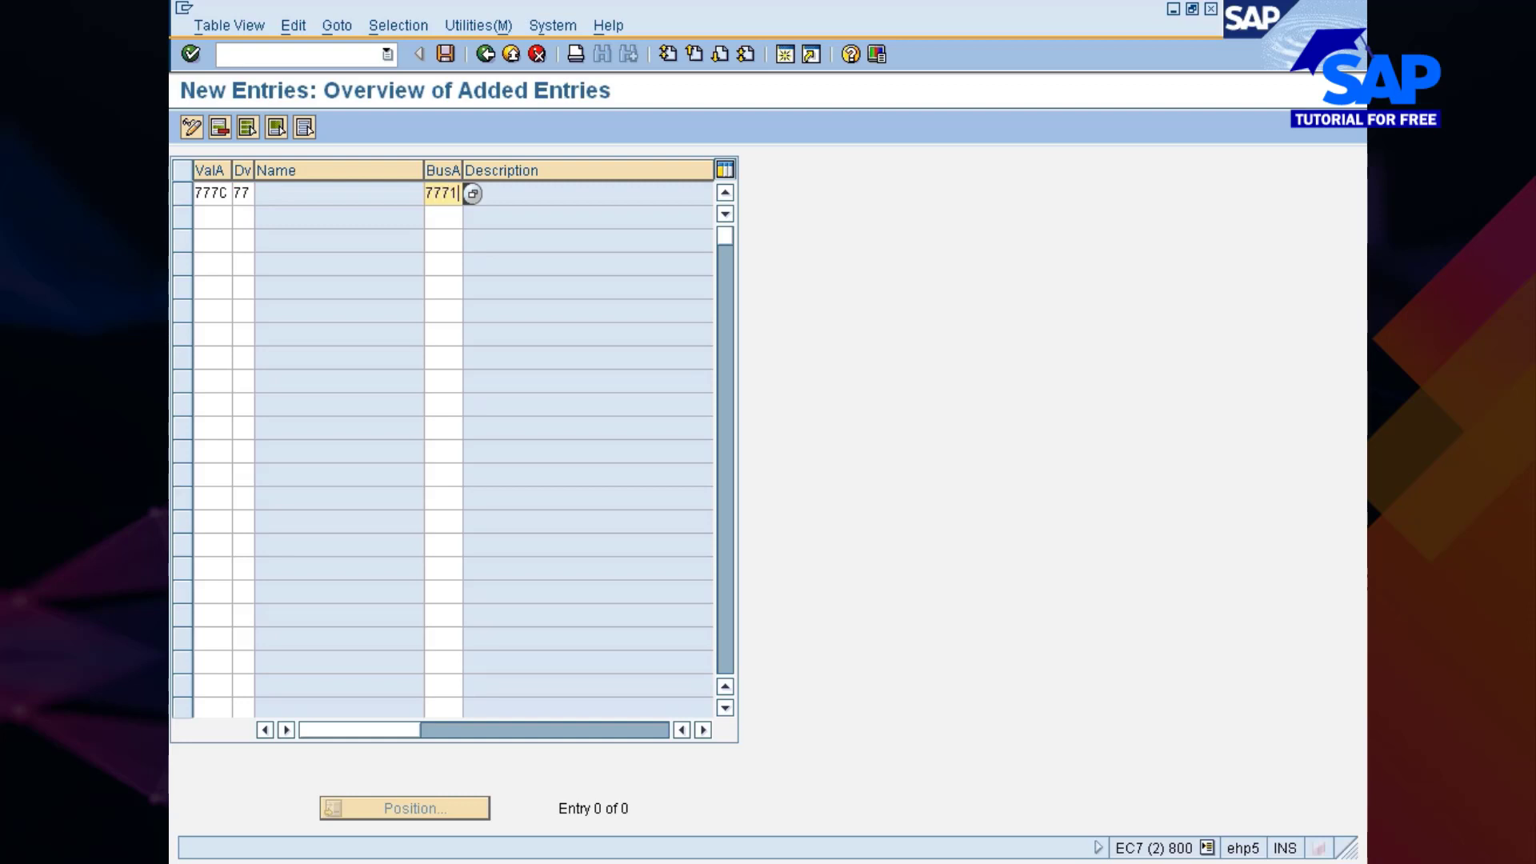
pyautogui.press('Return')
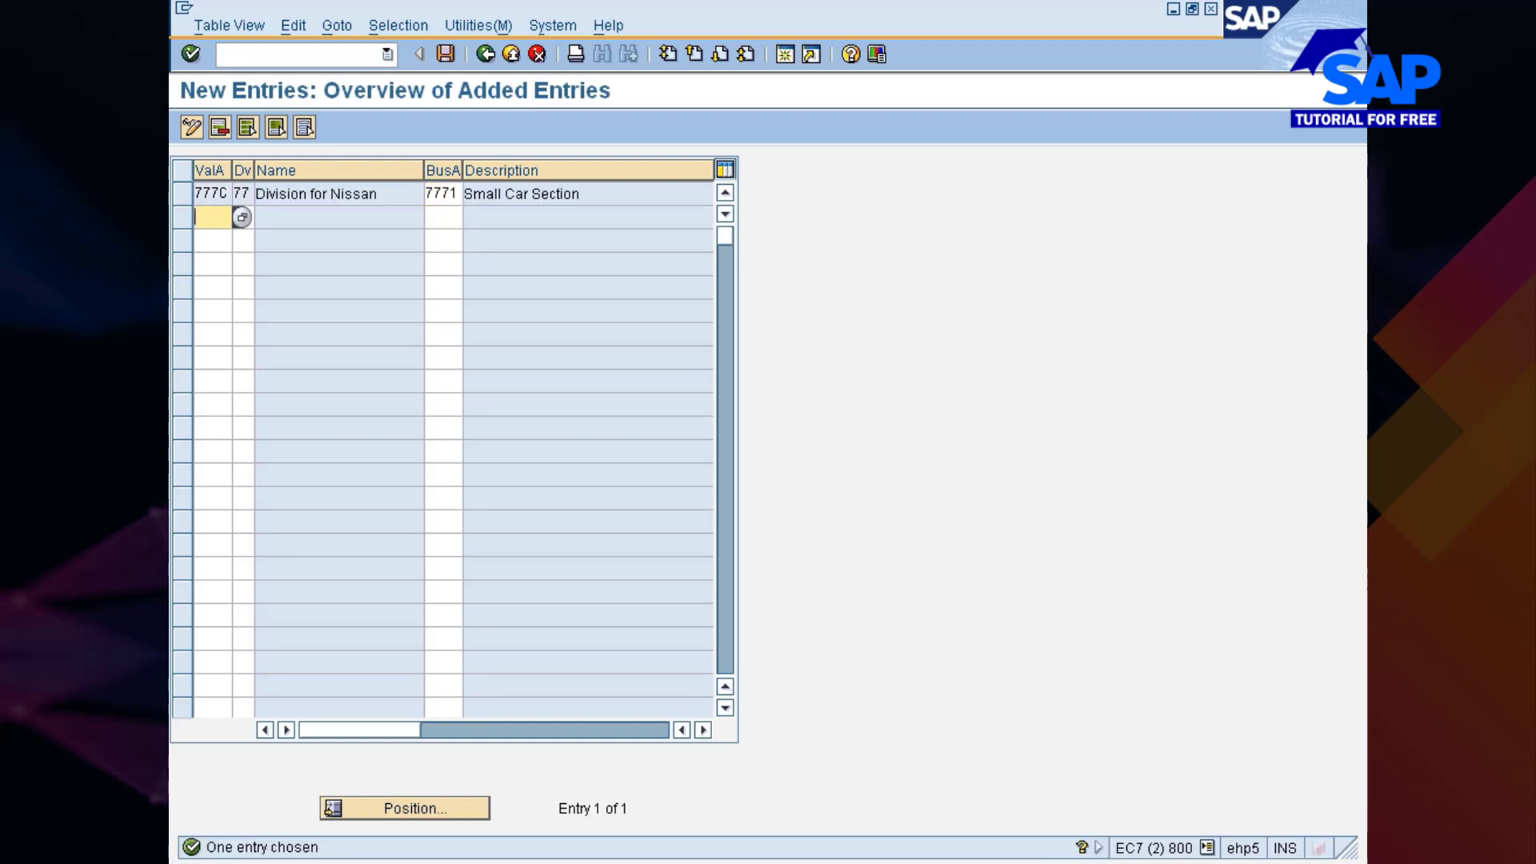
pyautogui.hotkey('ctrl', 's')
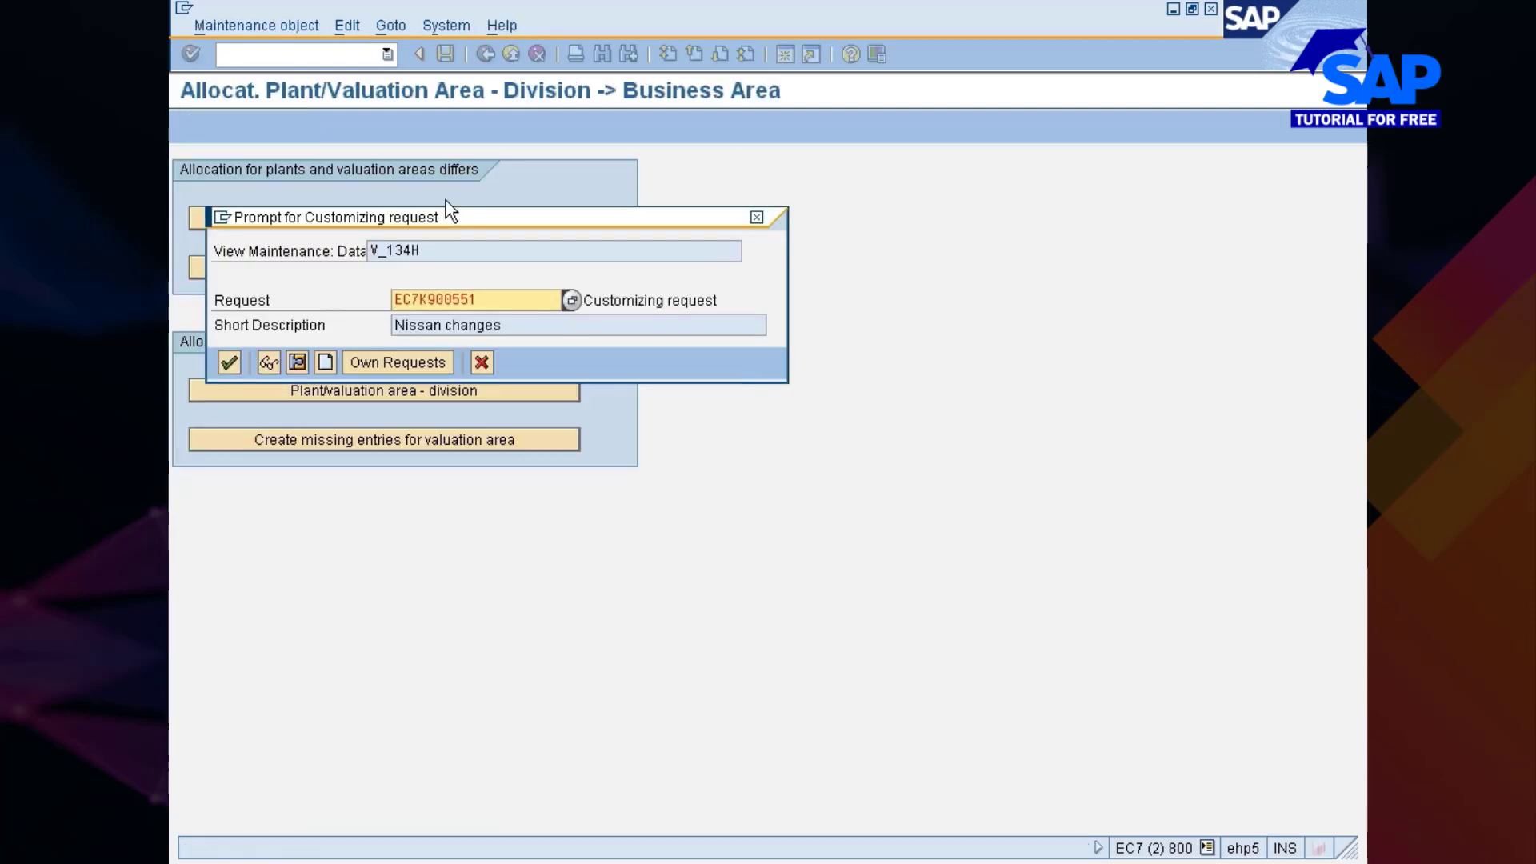
pyautogui.click(230, 362)
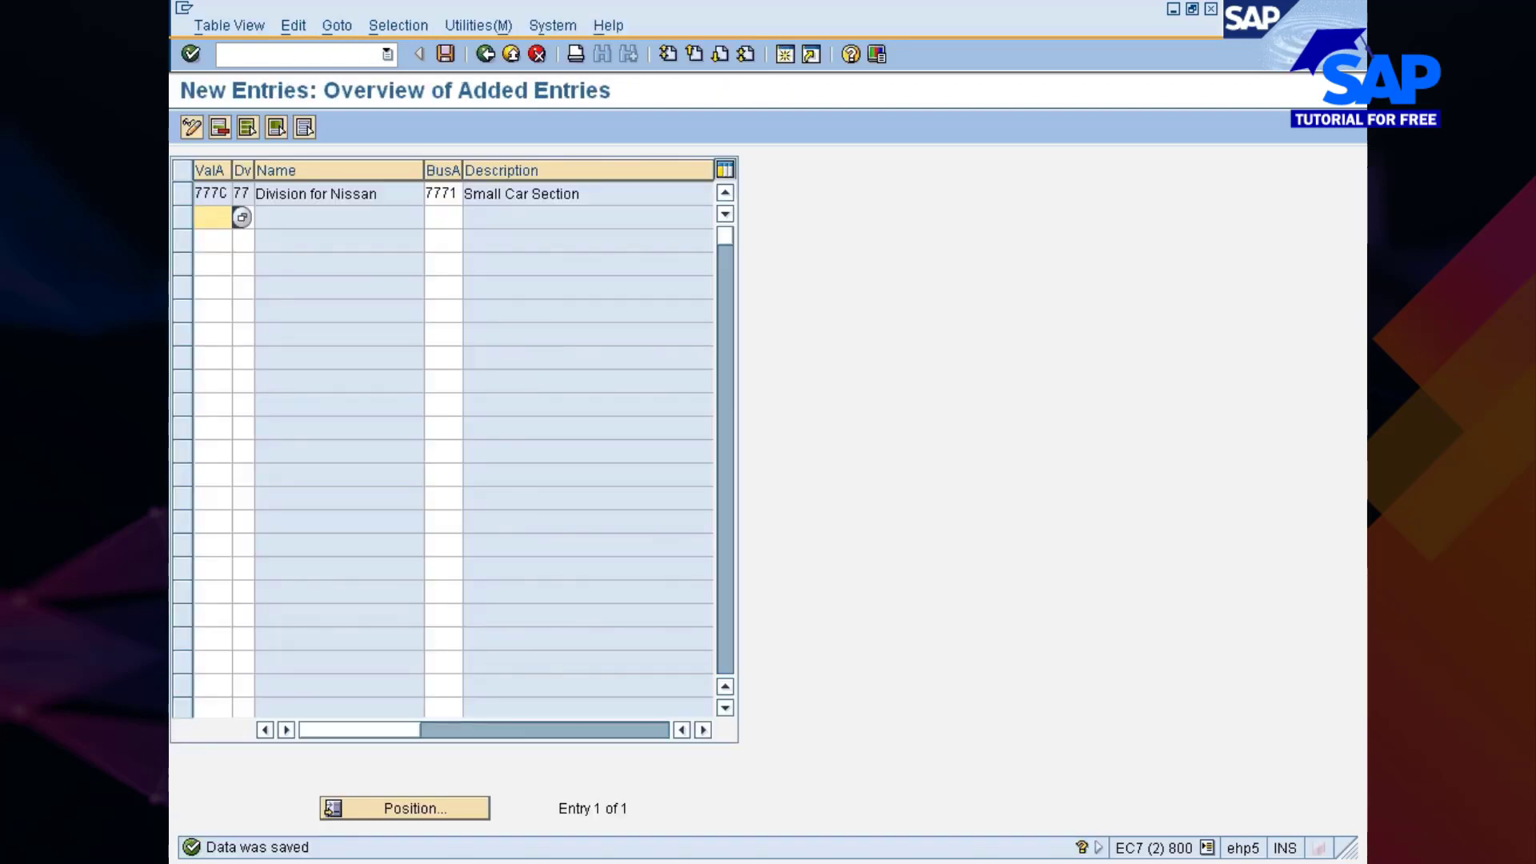
pyautogui.click(486, 55)
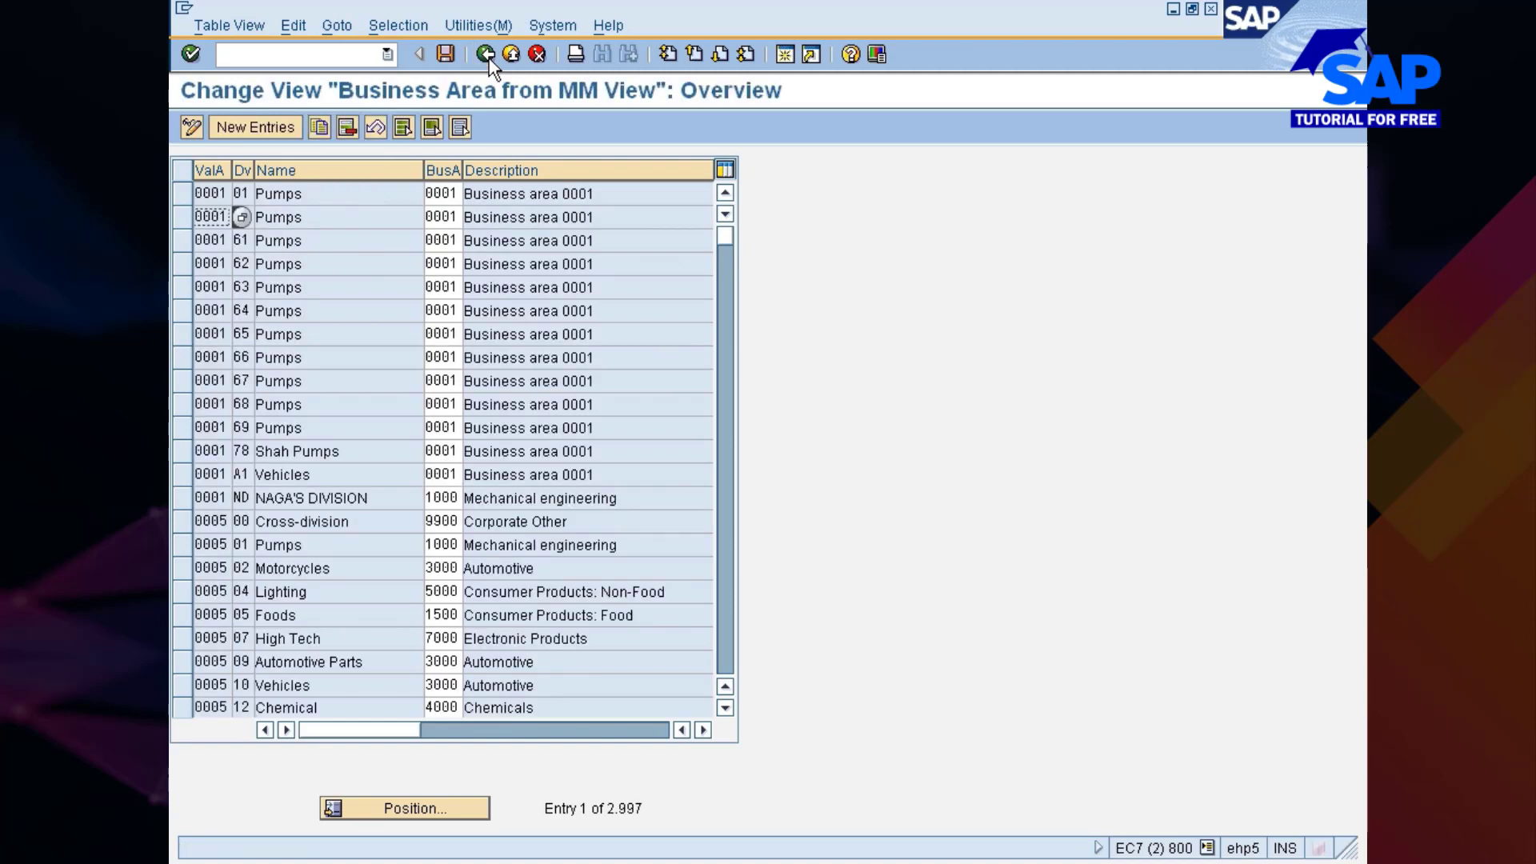
pyautogui.click(486, 54)
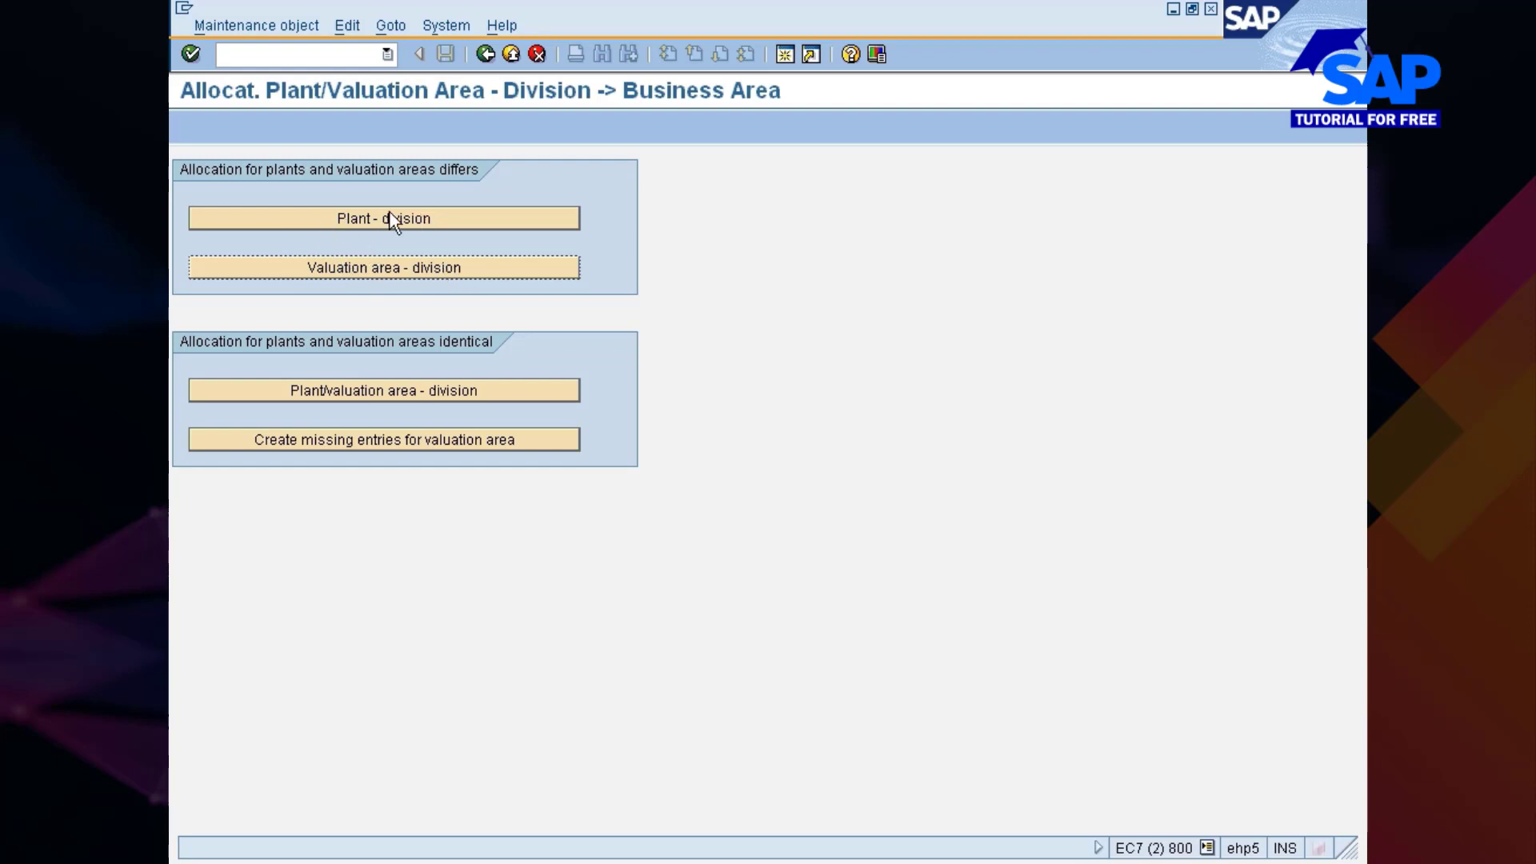
# - Filter the plant/valuation area - division list for Plant equal to 777C and check its business area assignment
pyautogui.click(401, 391)
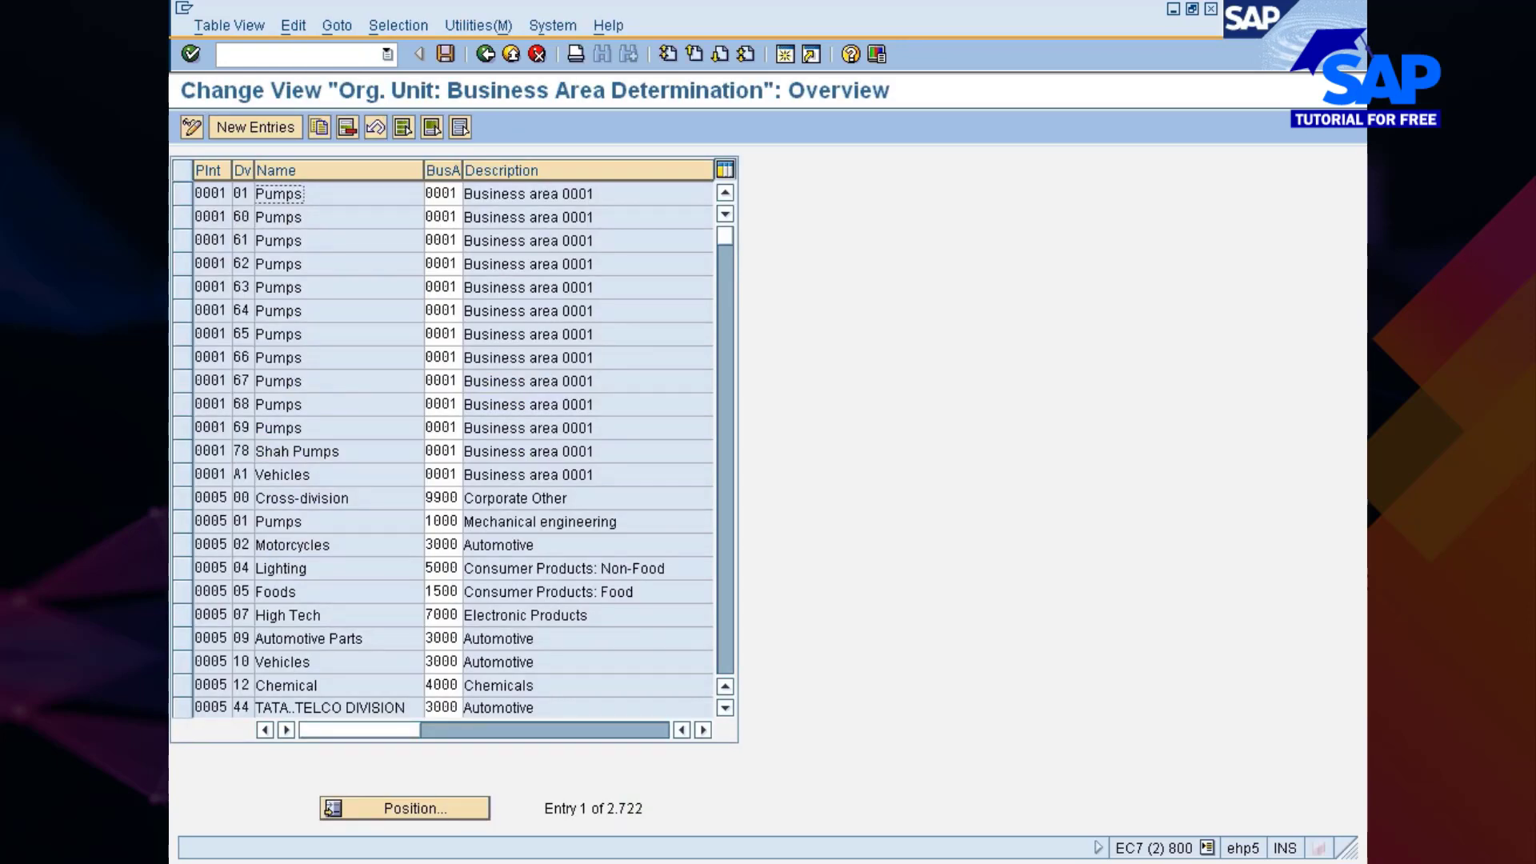
pyautogui.click(398, 26)
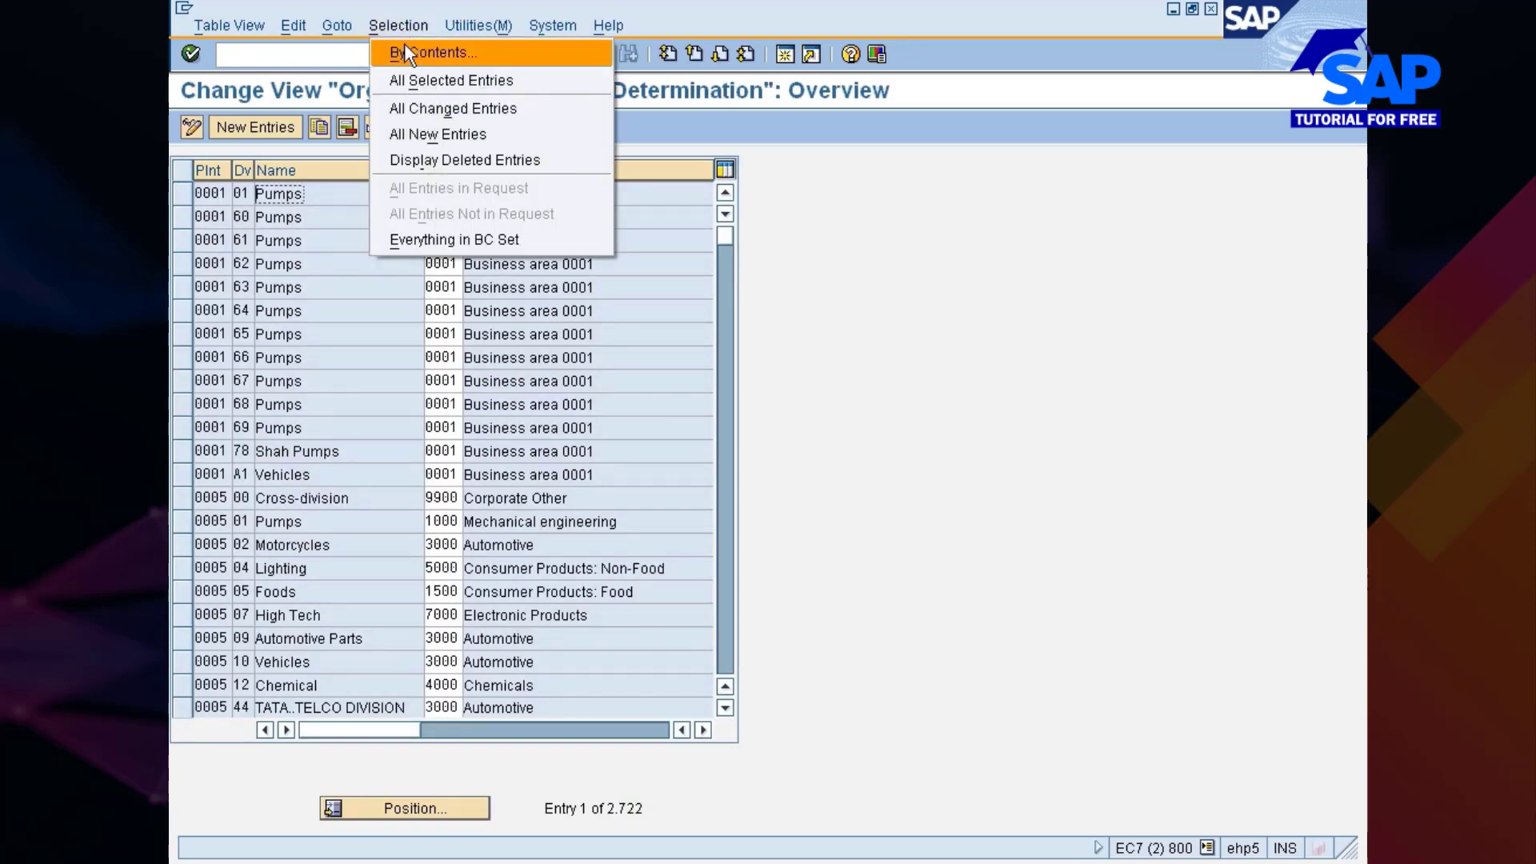
pyautogui.click(405, 48)
pyautogui.click(219, 275)
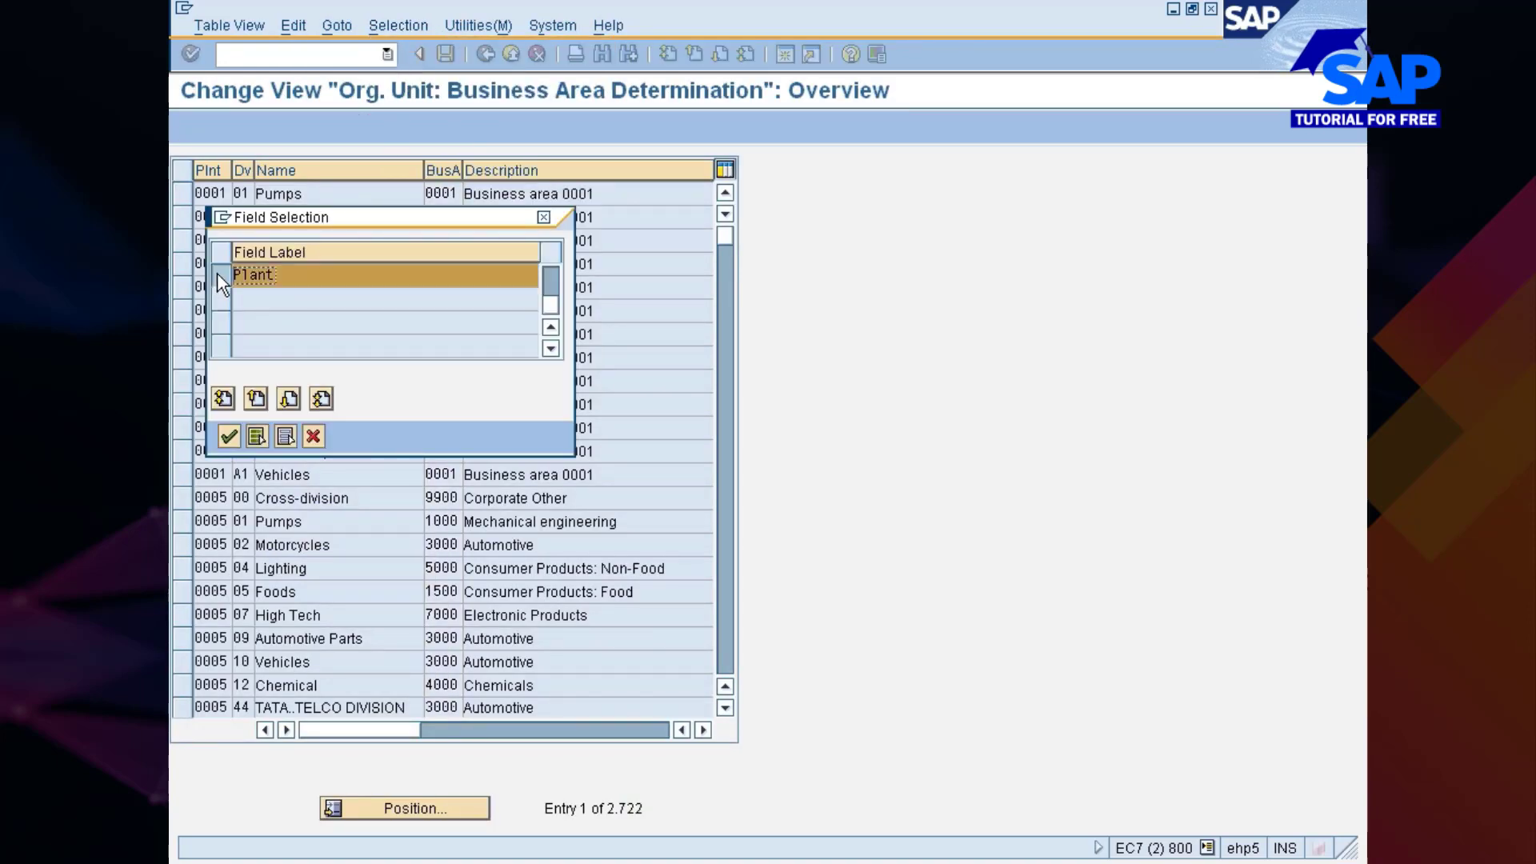
pyautogui.click(229, 436)
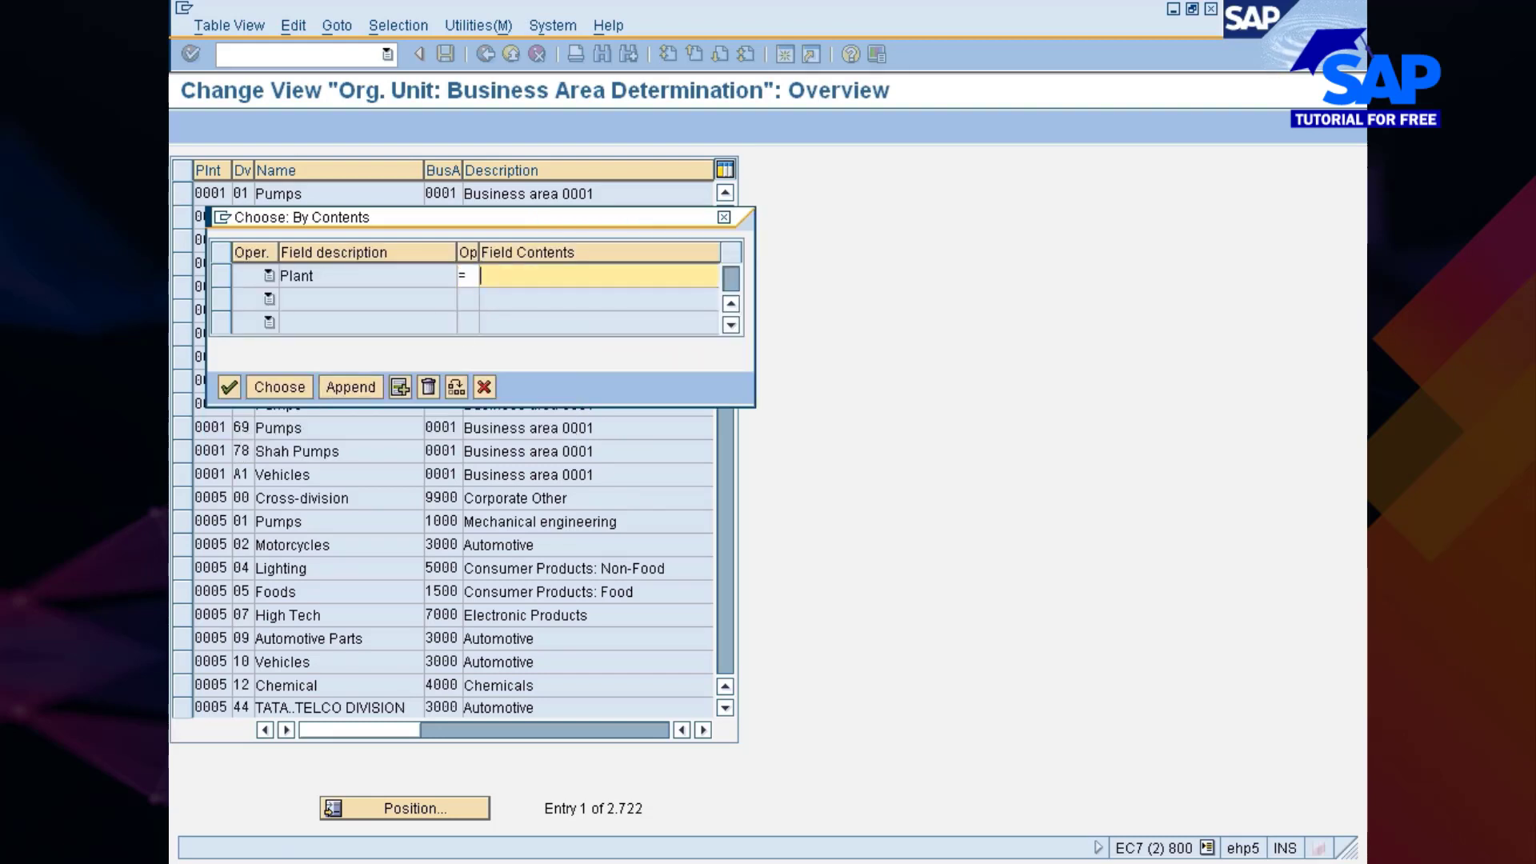
pyautogui.write('777')
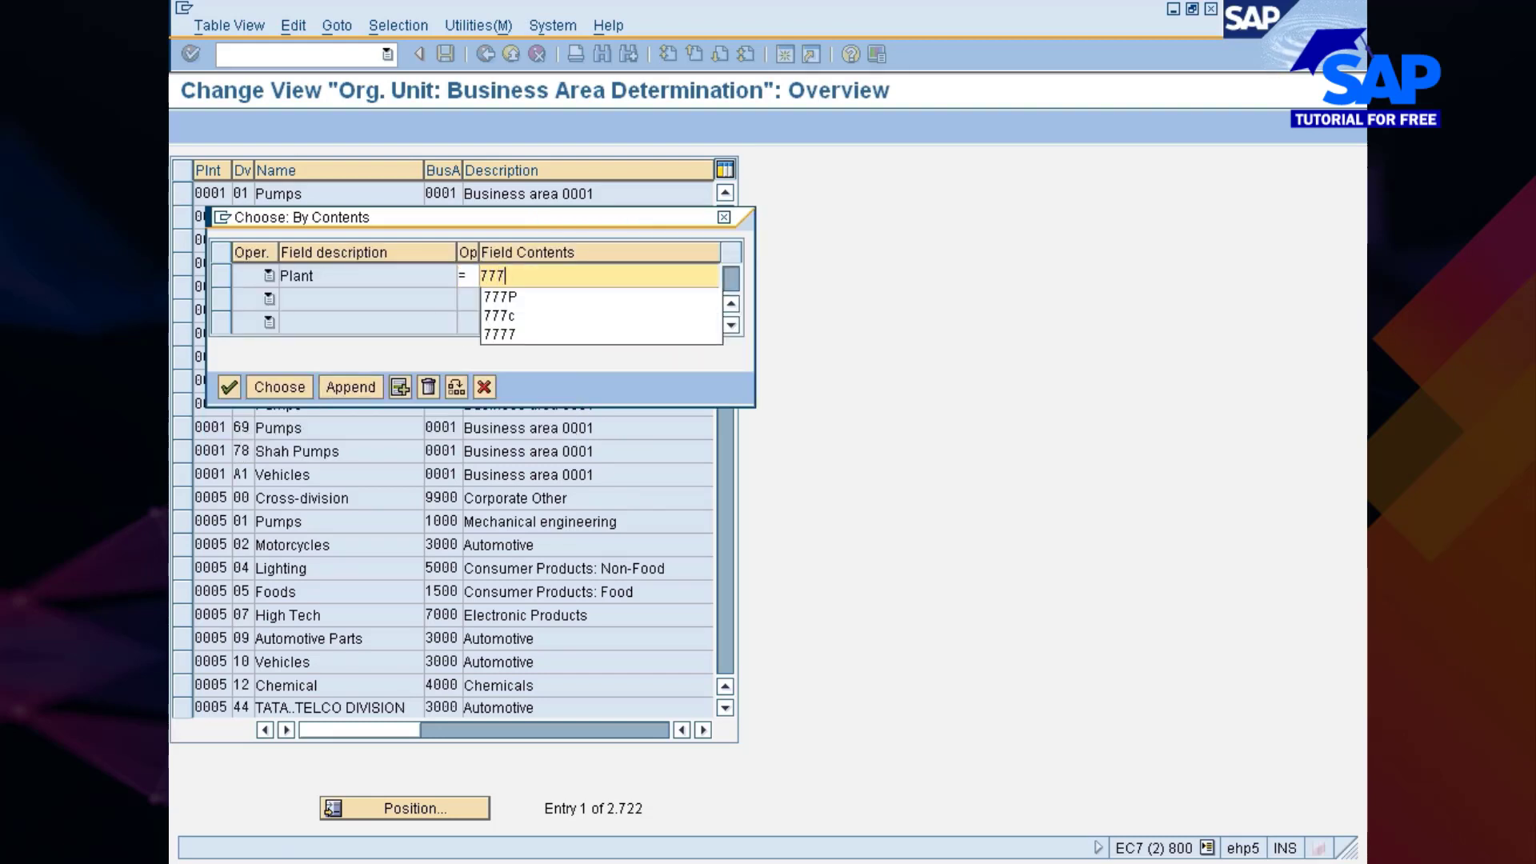
pyautogui.write('c')
pyautogui.press('Return')
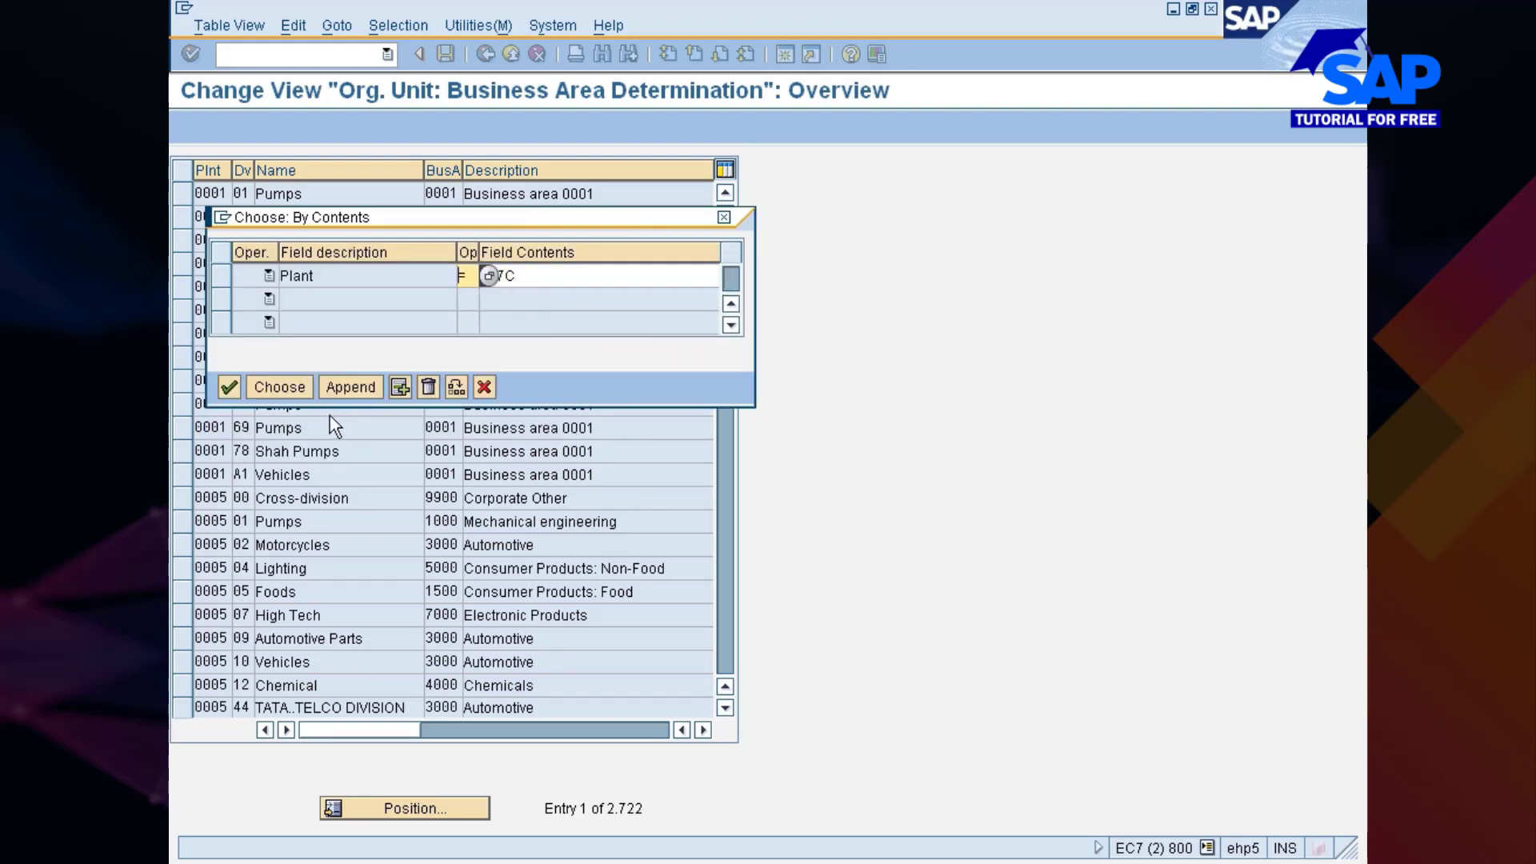
pyautogui.click(295, 387)
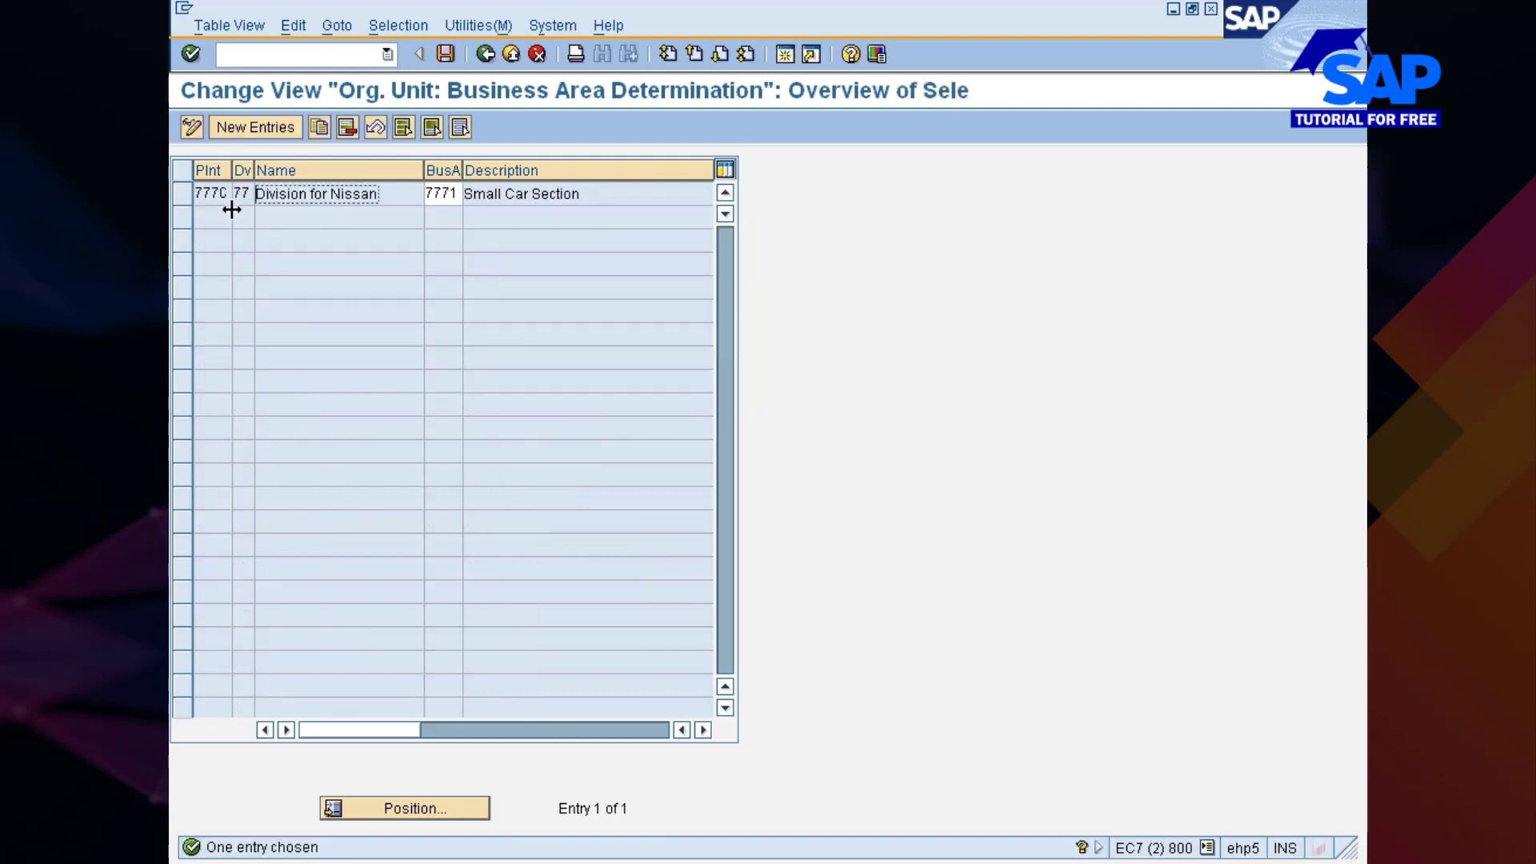
pyautogui.click(541, 193)
pyautogui.click(486, 54)
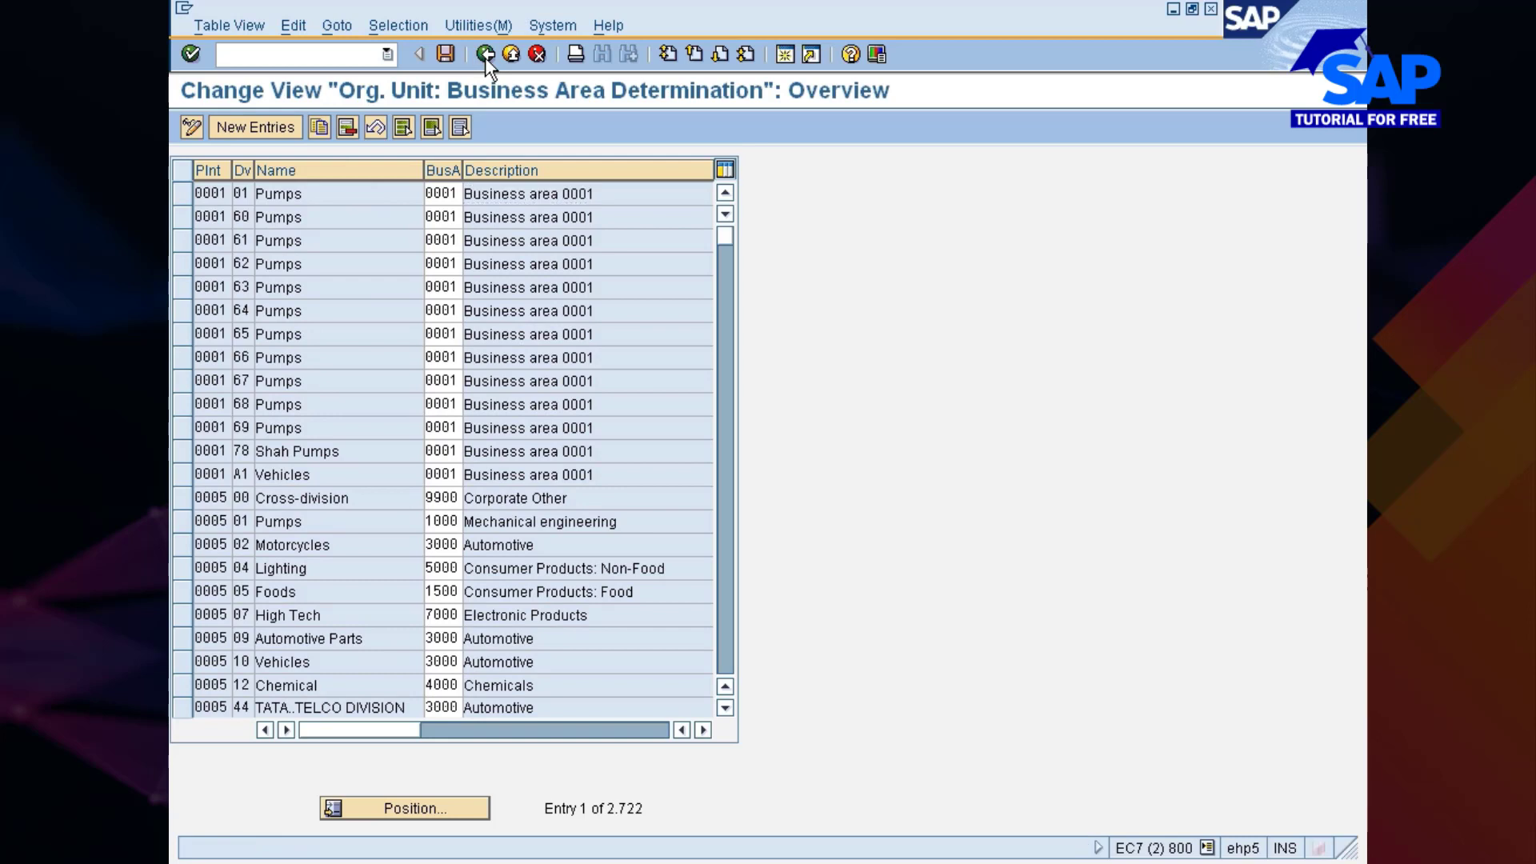
pyautogui.click(486, 53)
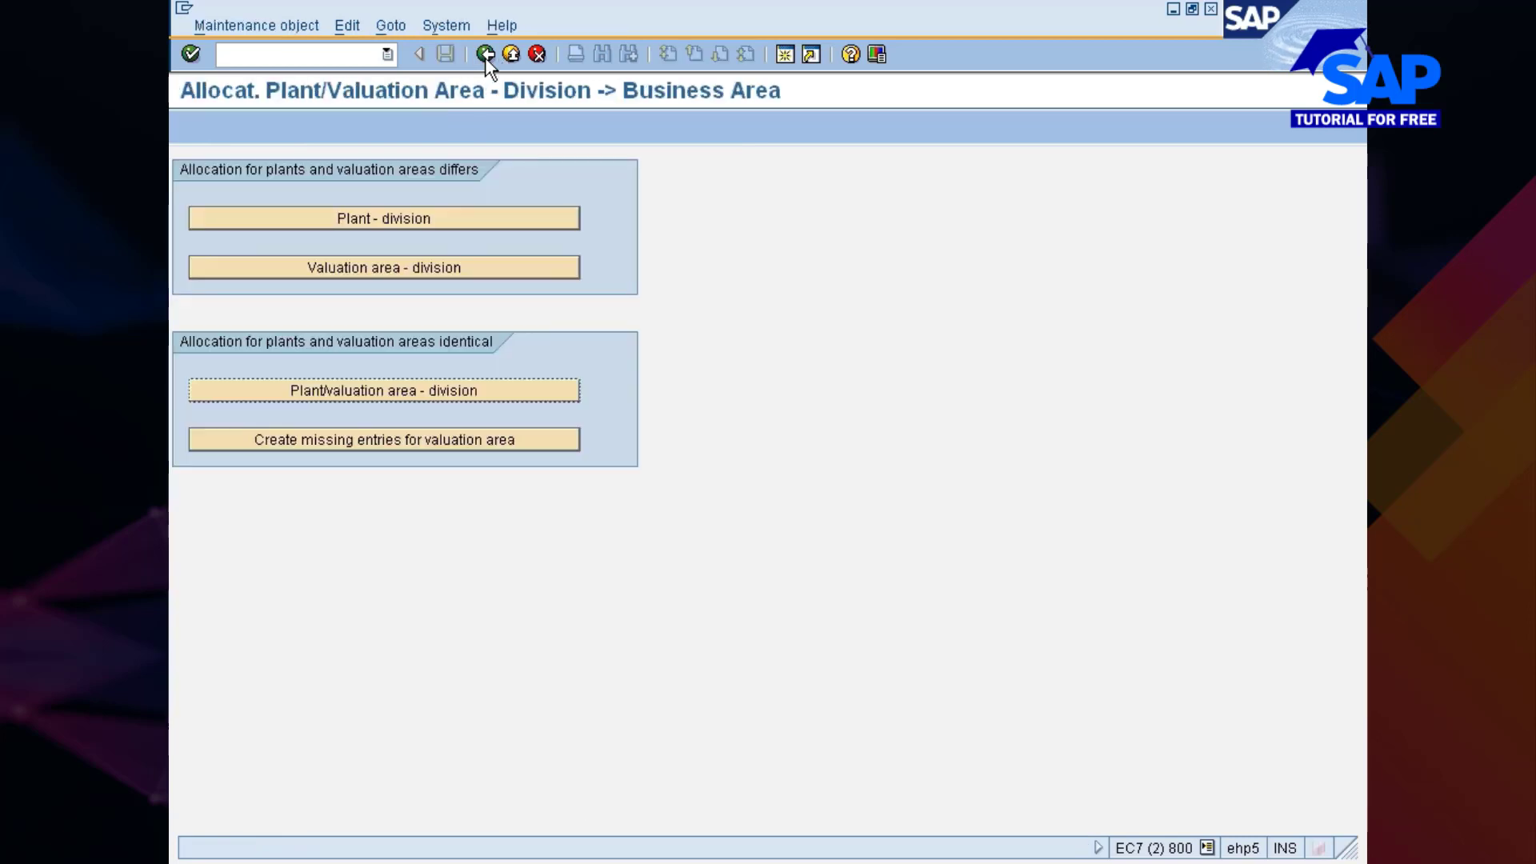
# - Create the missing business area entries for valuation areas under the Nissan changes request EC7K900551 and review the created entries
pyautogui.click(483, 443)
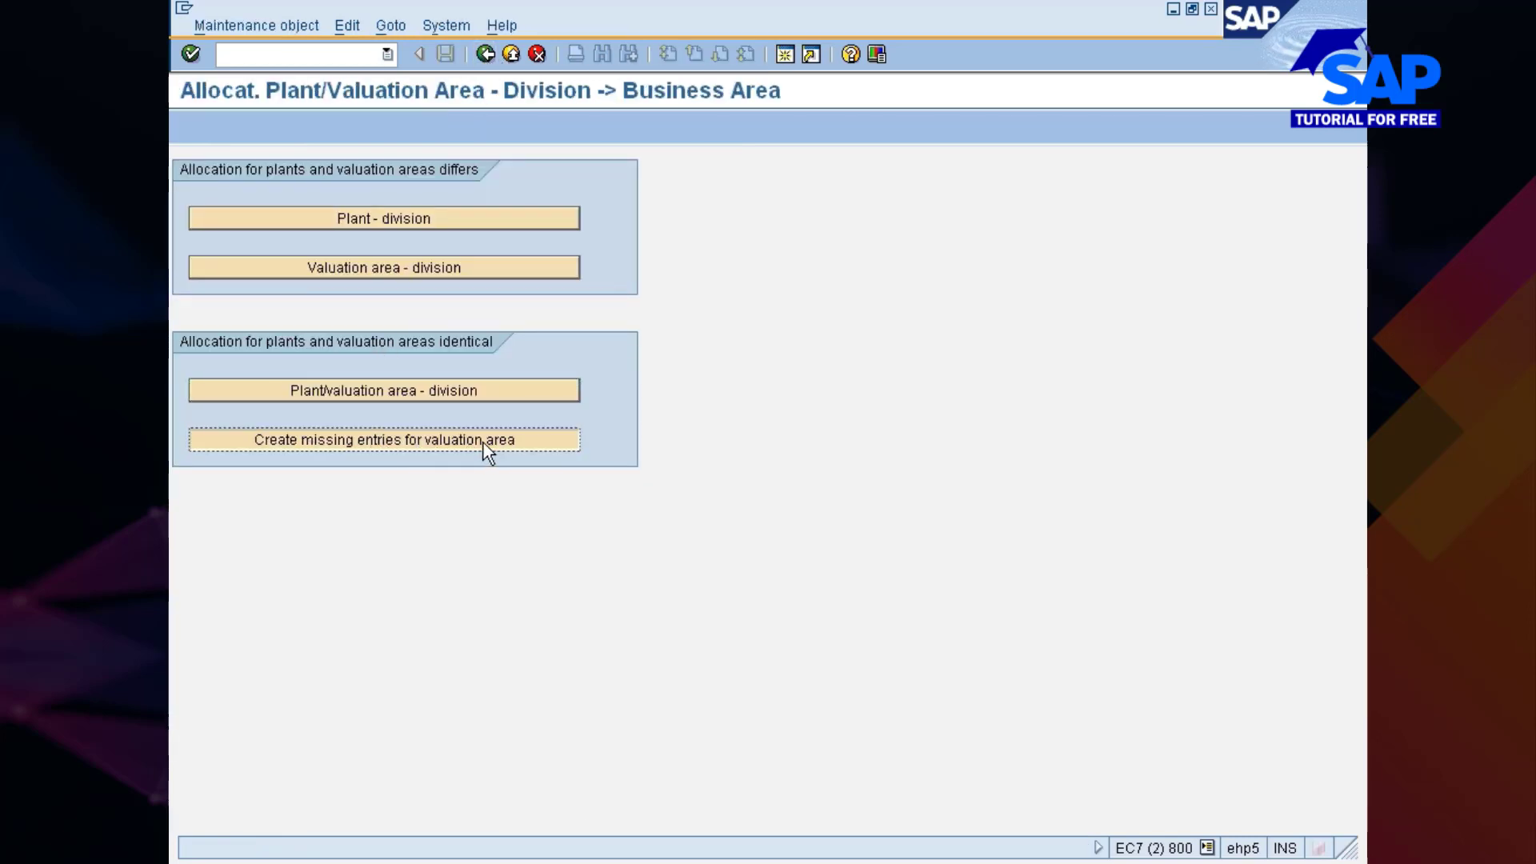
pyautogui.click(484, 442)
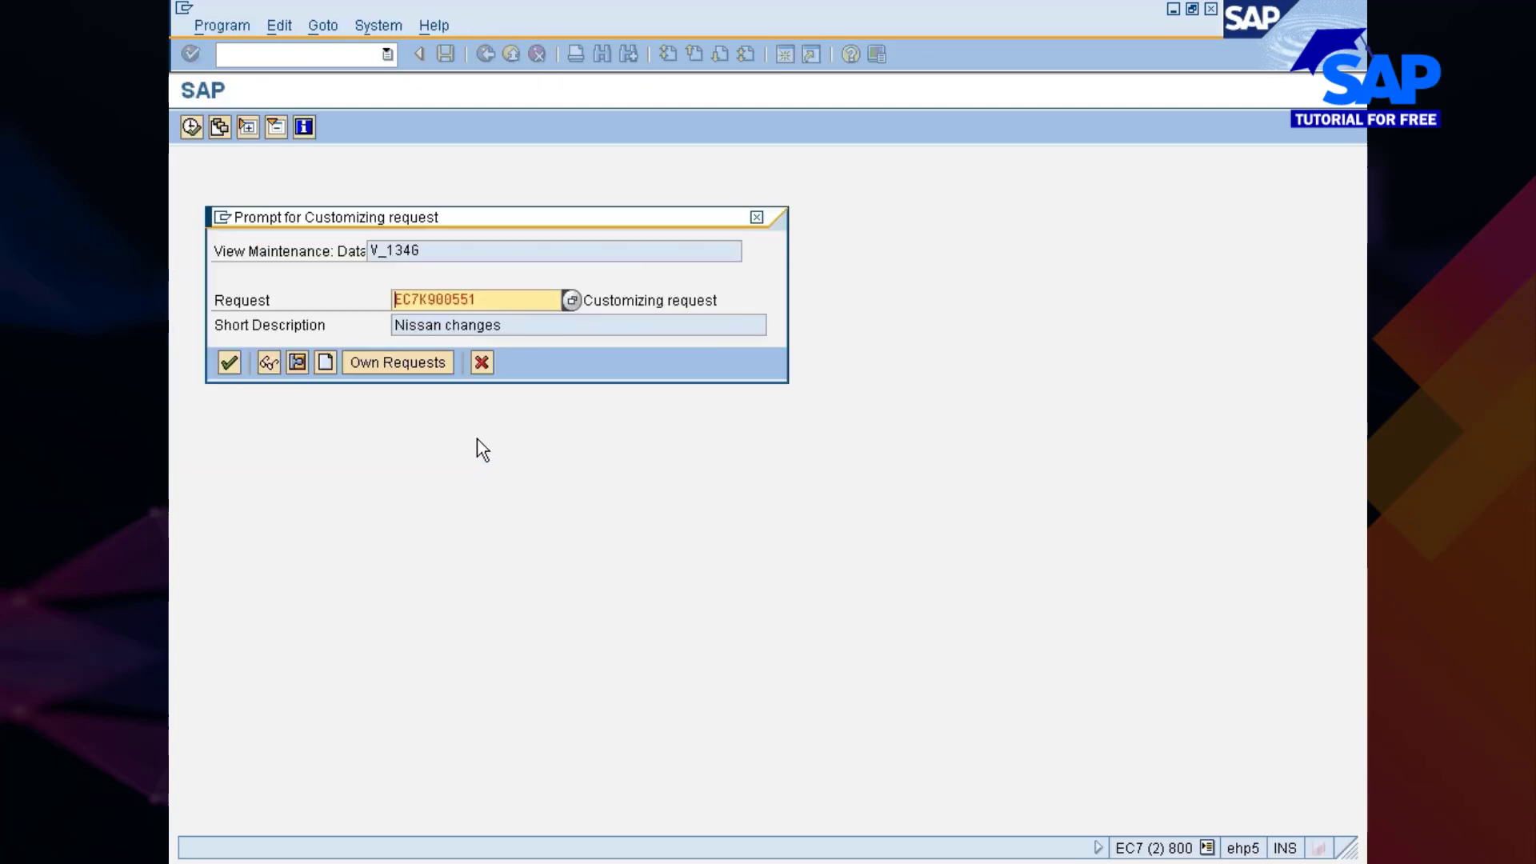
pyautogui.click(229, 363)
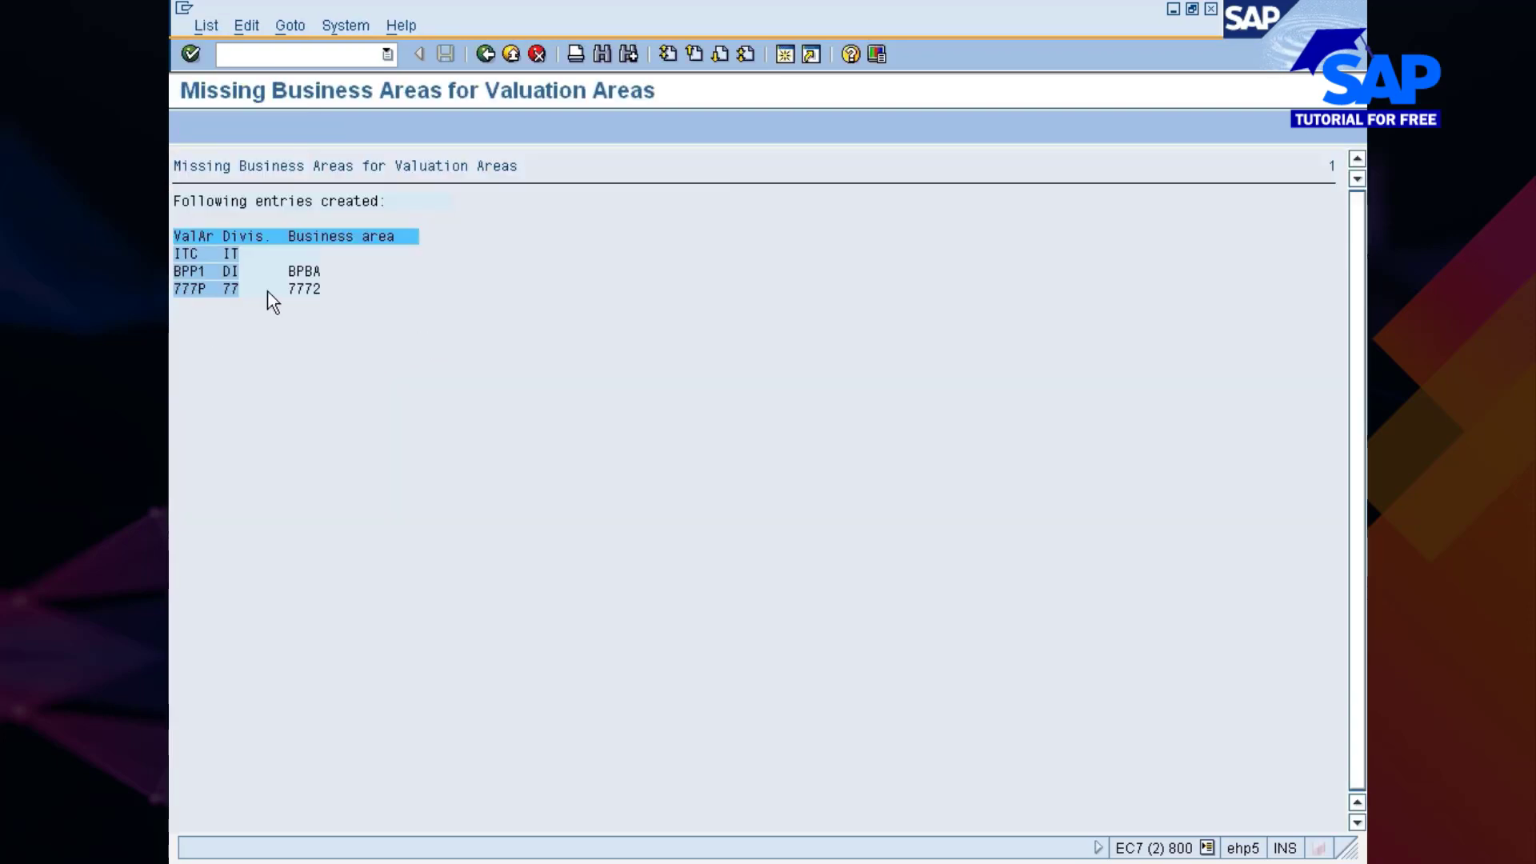
pyautogui.doubleClick(190, 286)
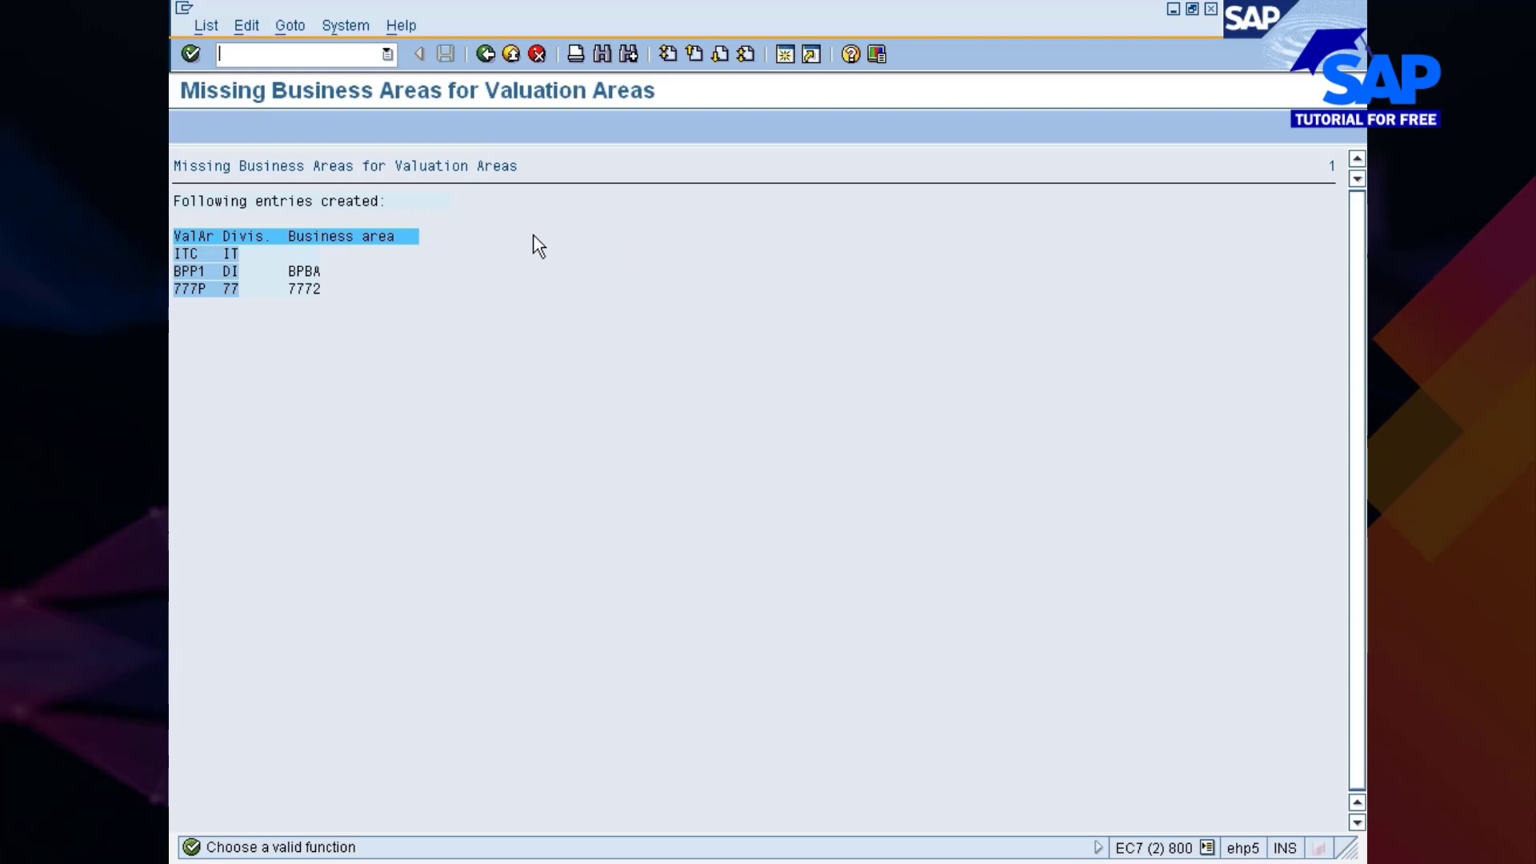
pyautogui.click(485, 54)
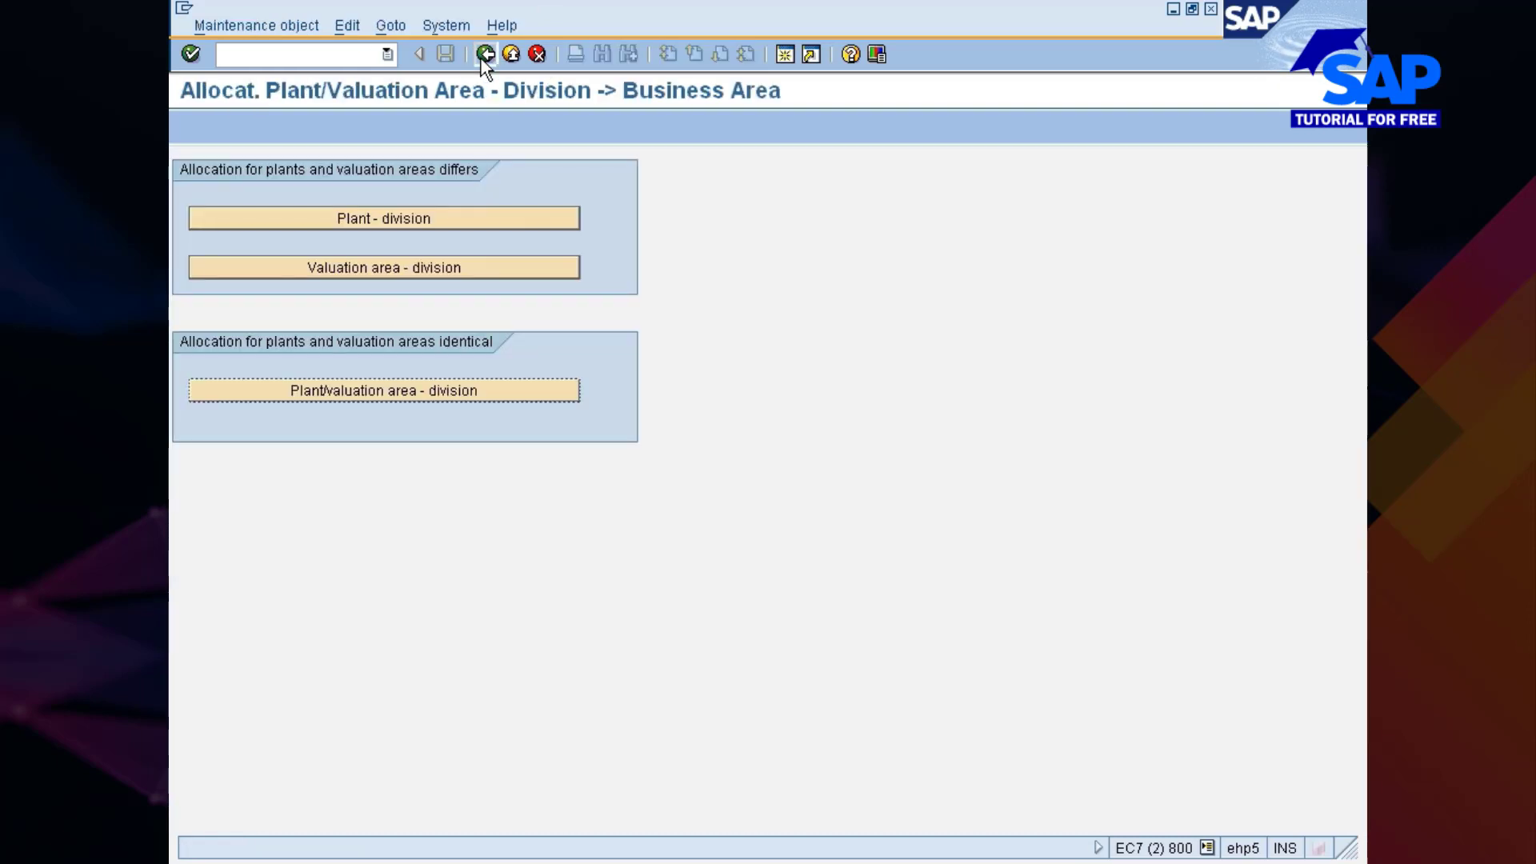
pyautogui.click(485, 54)
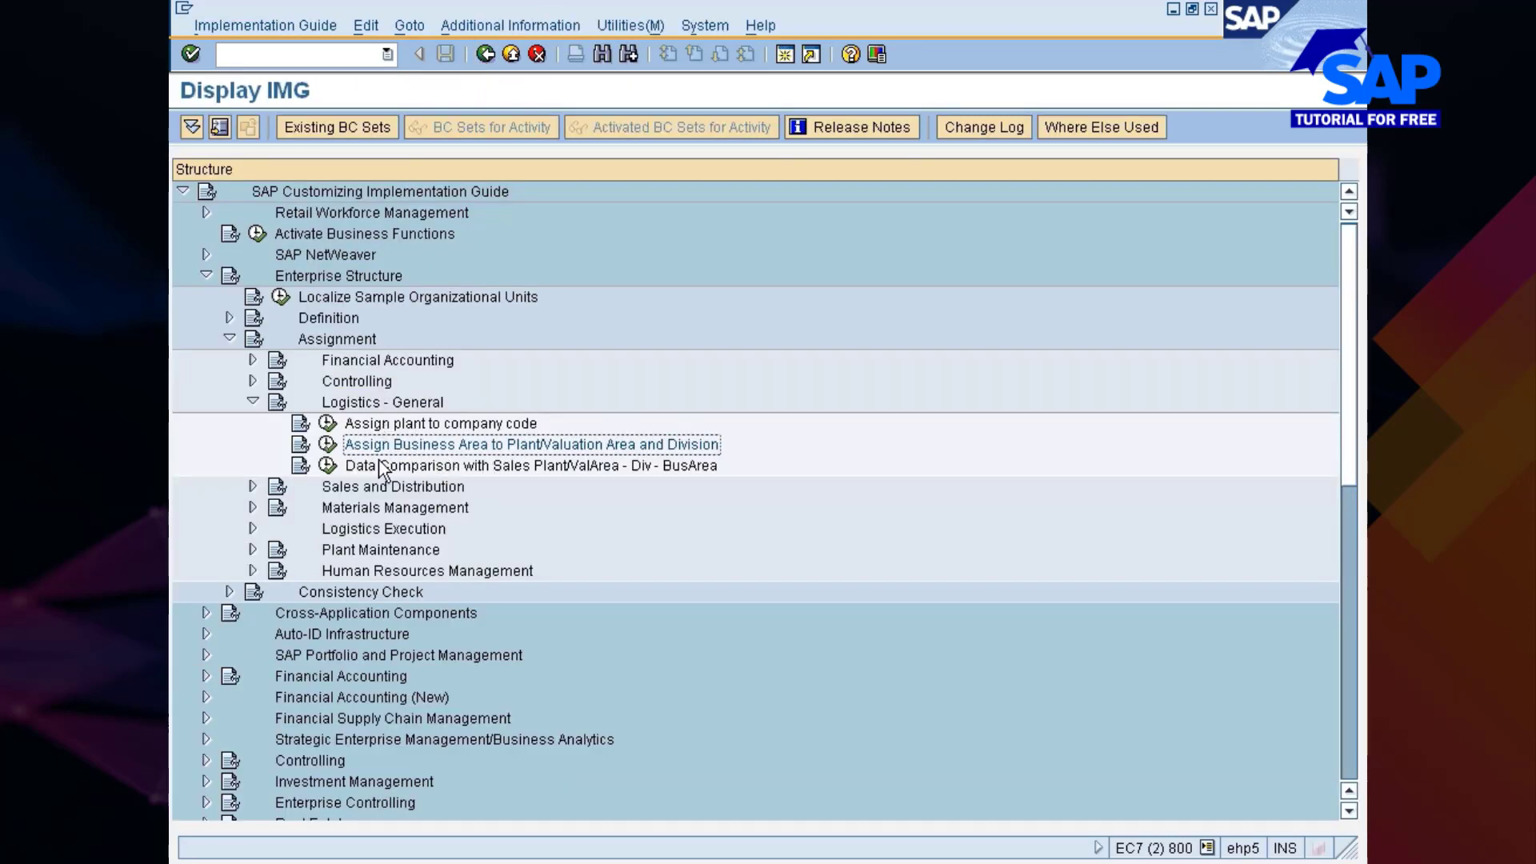
# - Run the data comparison with Sales Plant/ValArea - Div - BusArea using the Nissan changes request EC7K900551
pyautogui.click(415, 471)
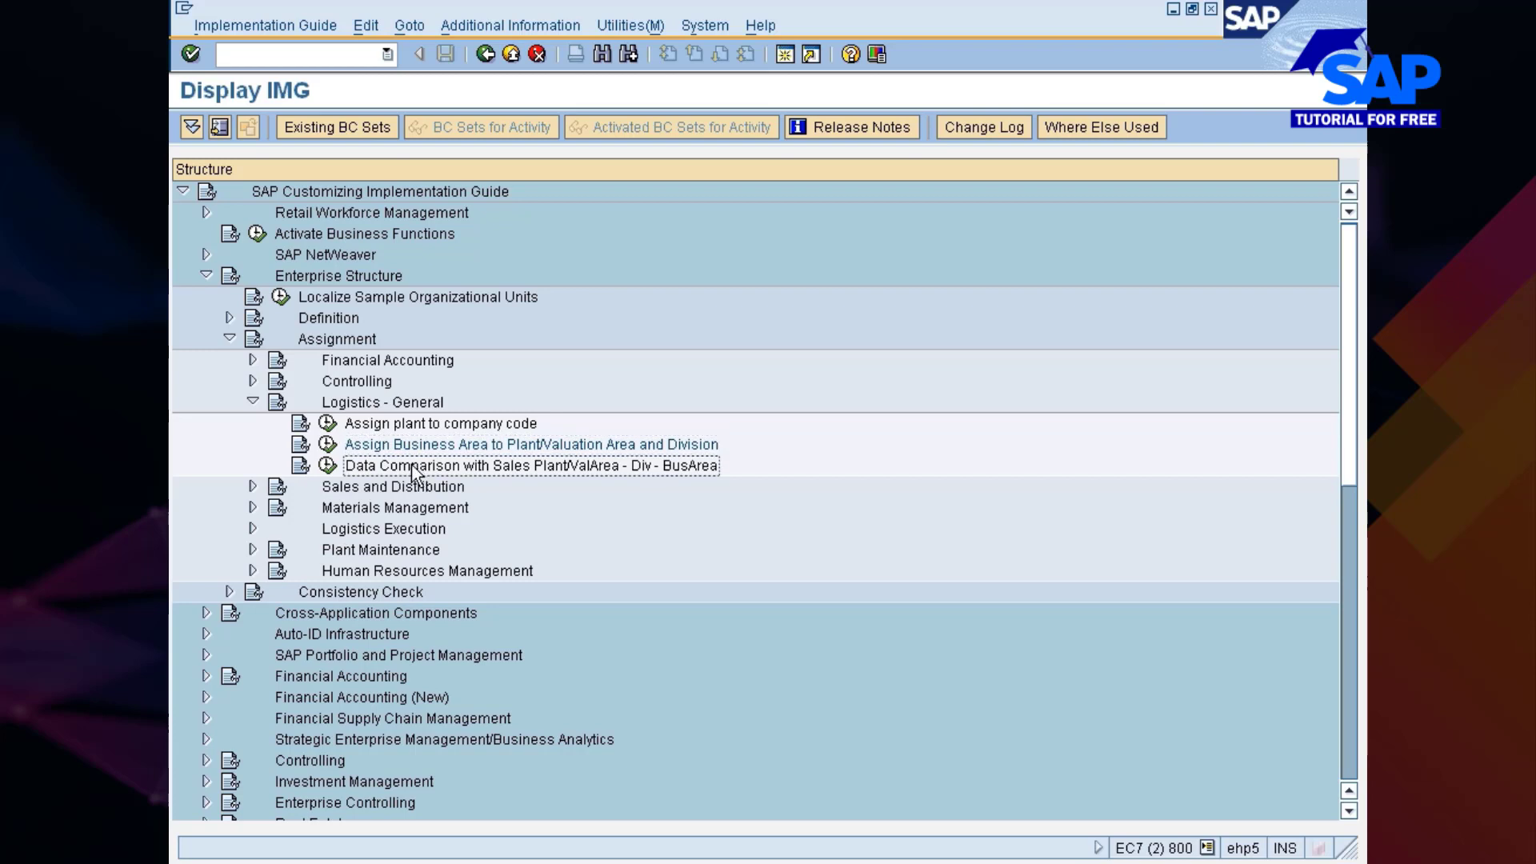
pyautogui.click(328, 470)
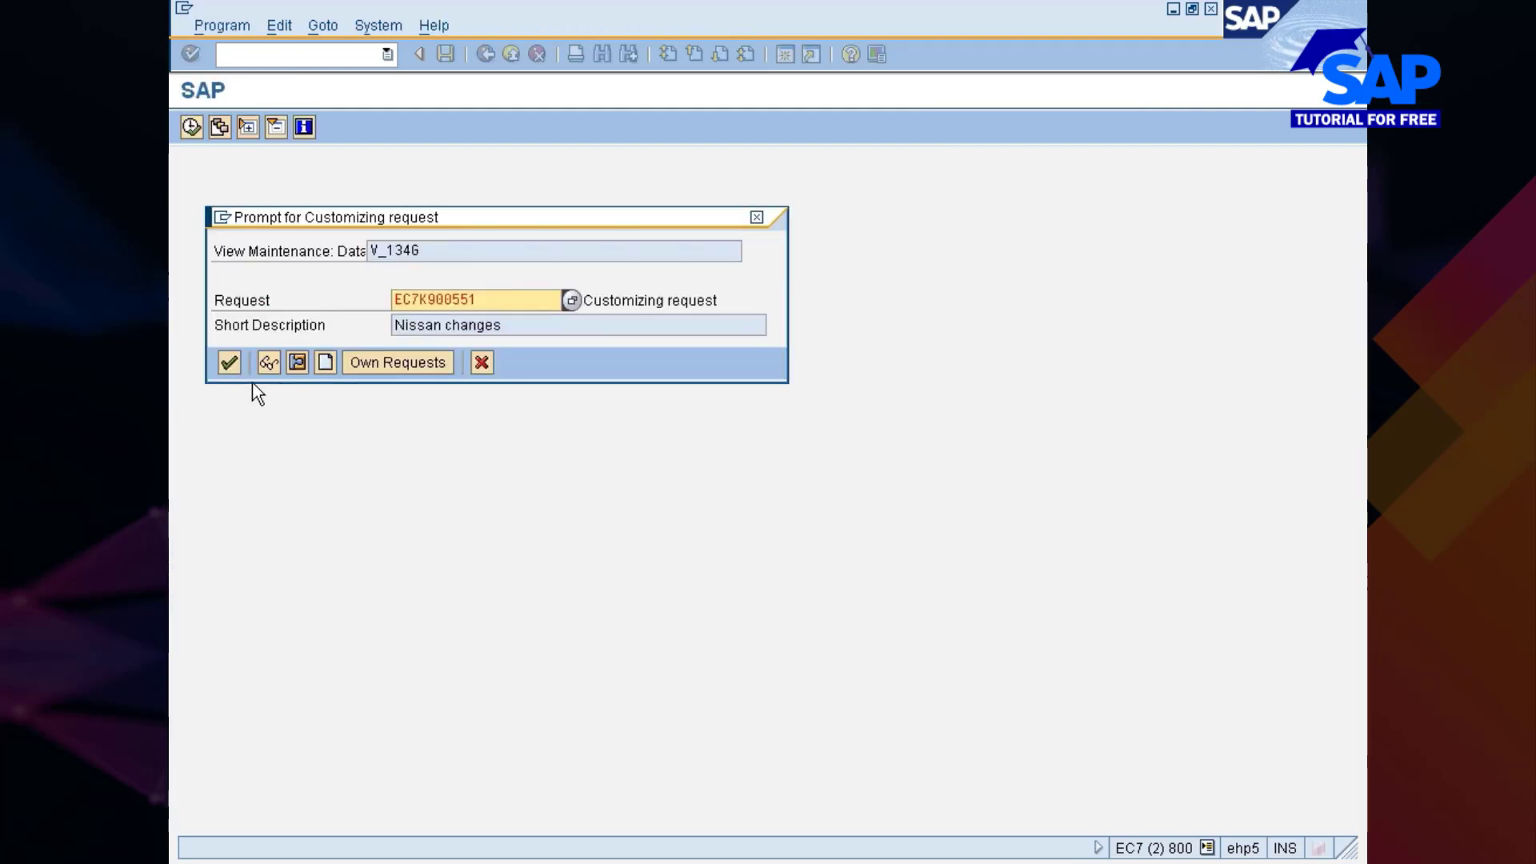
pyautogui.click(228, 364)
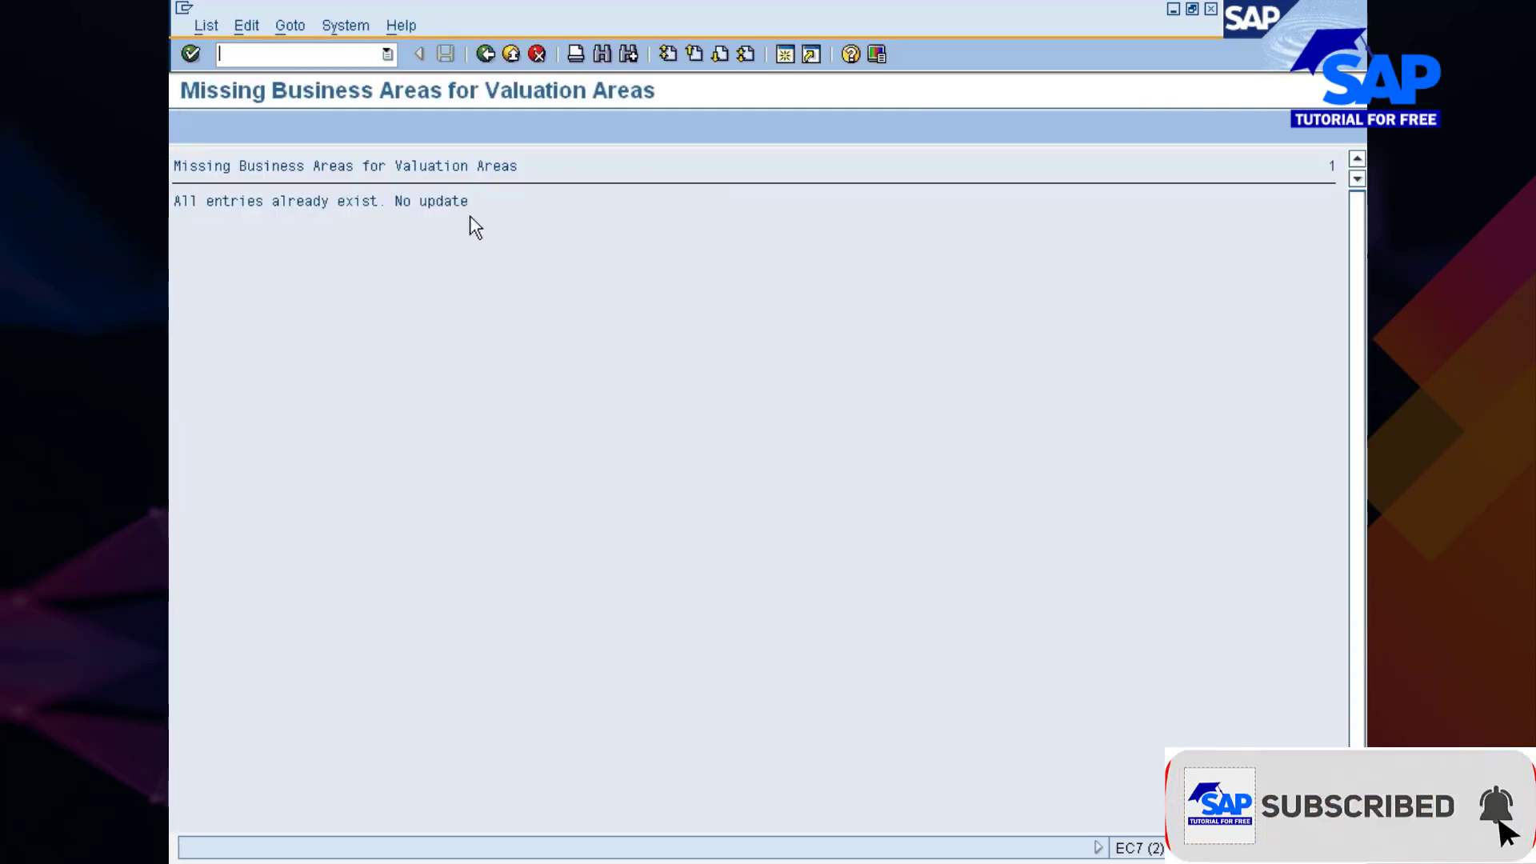
pyautogui.click(492, 54)
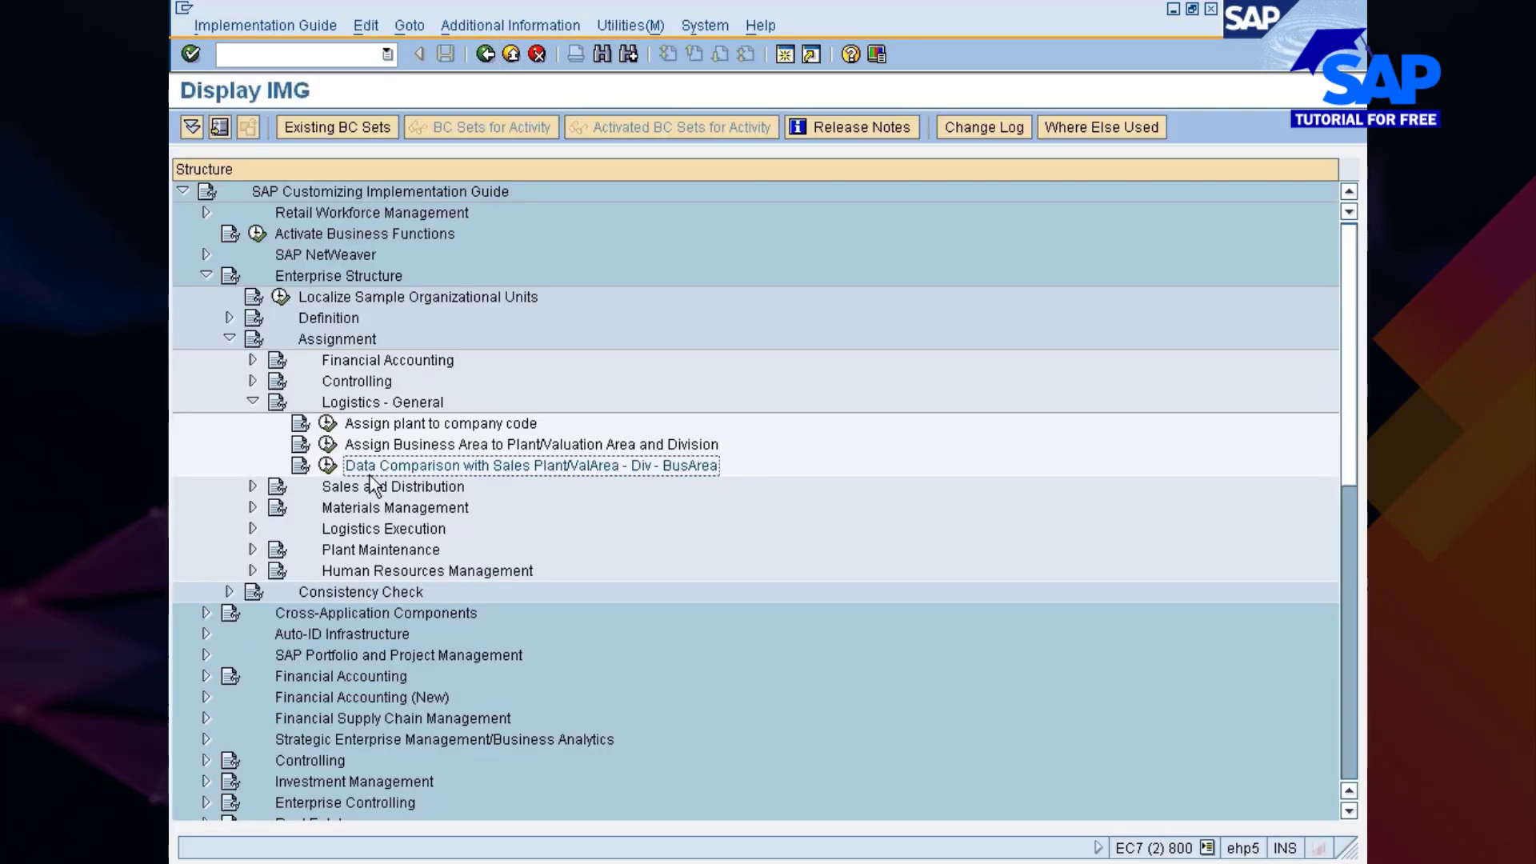
# - Expand the Sales and Distribution assignment activities in place of Logistics - General, and switch to Outlook
pyautogui.click(253, 401)
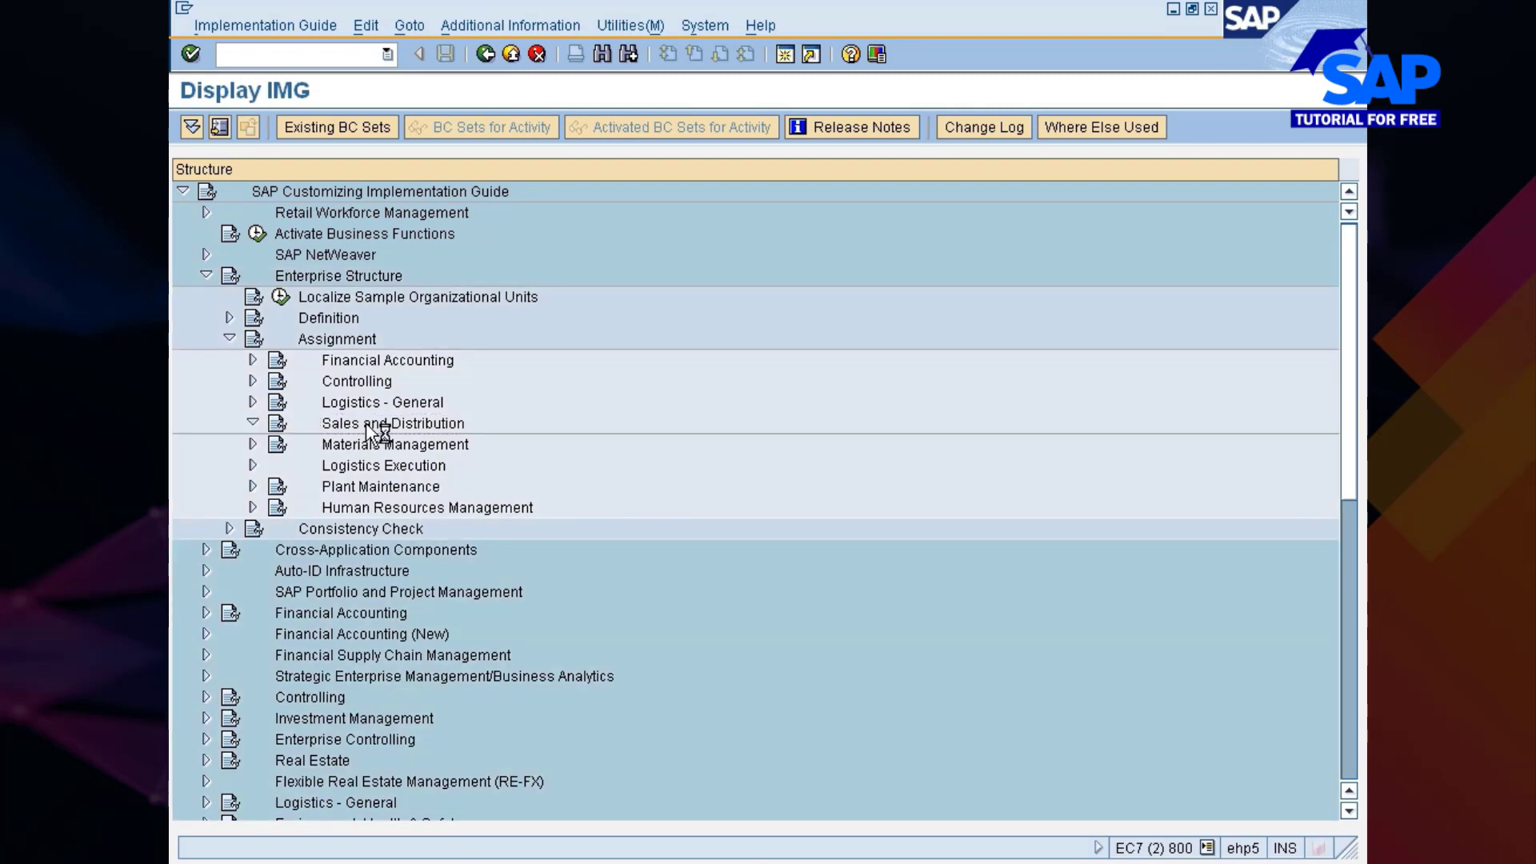
pyautogui.doubleClick(368, 428)
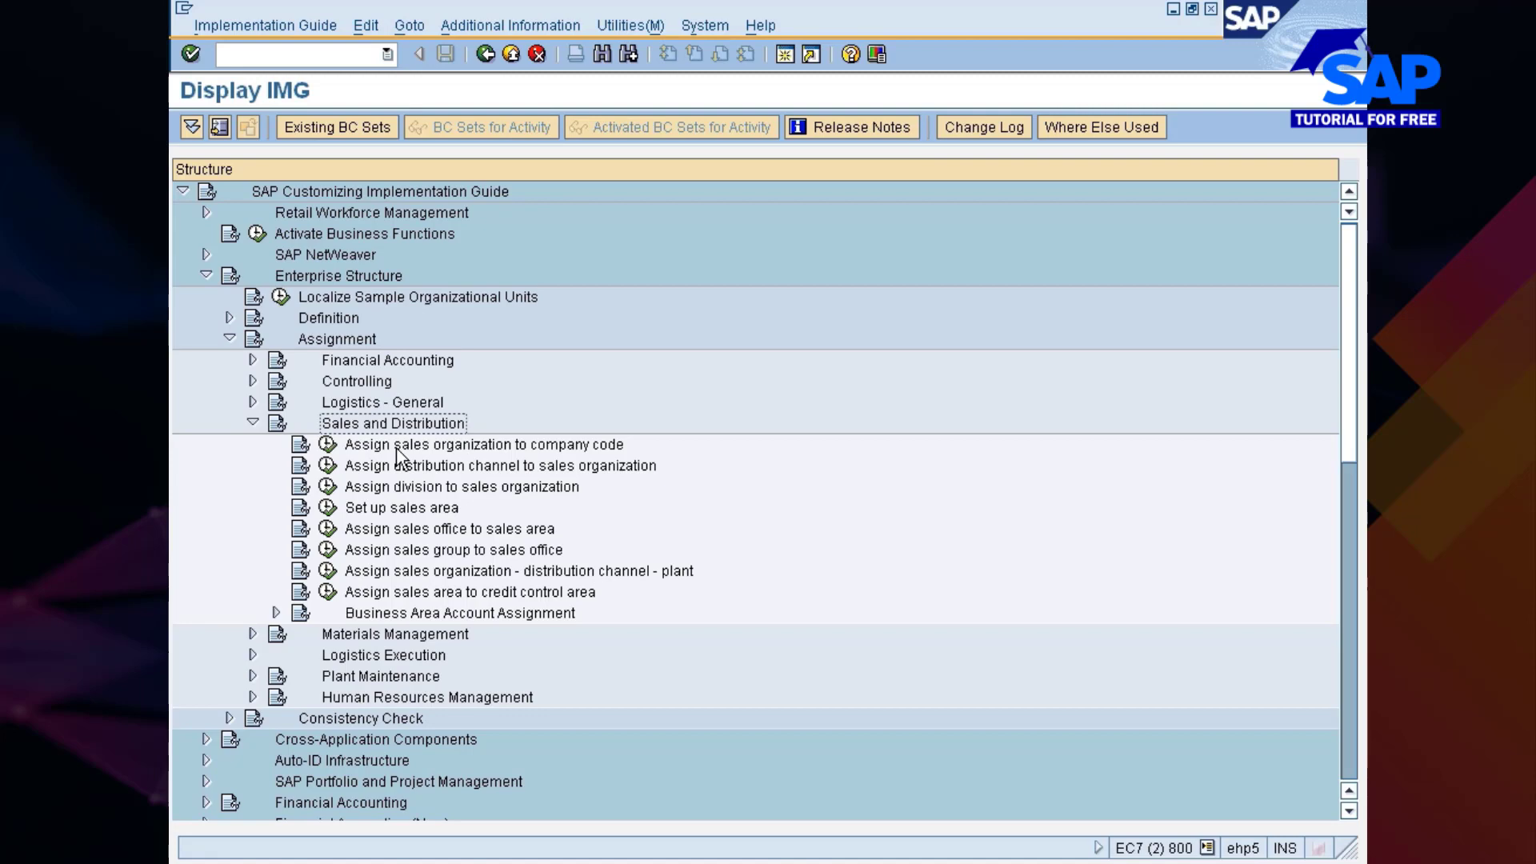
pyautogui.hotkey('alt', 'Tab')
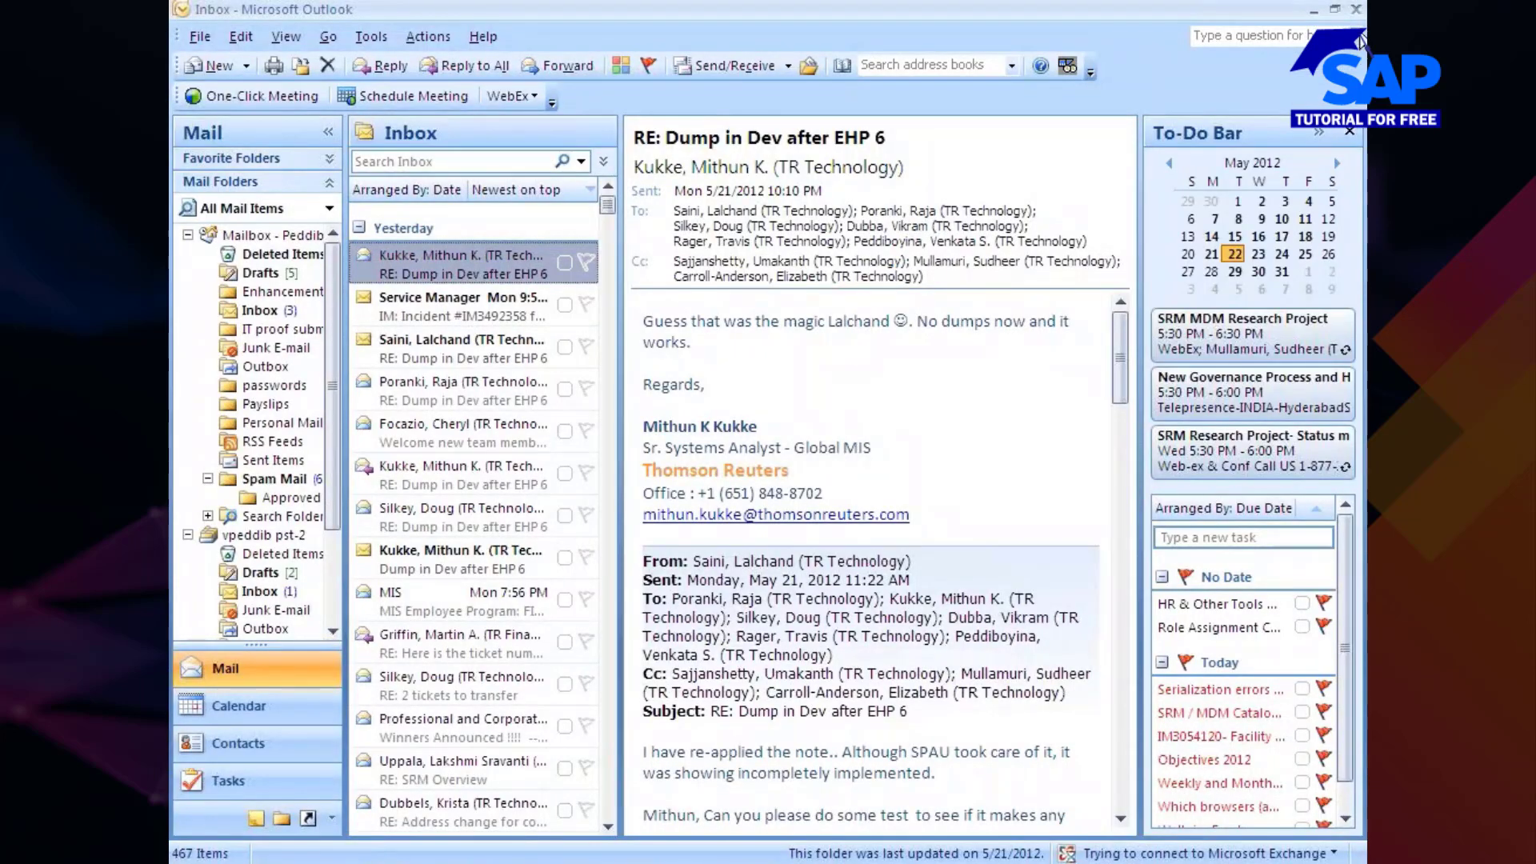
# - Leave Outlook, check the sales organization's links in the PowerPoint slide show's entity relationship diagram, and return to the SAP customizing guide
pyautogui.click(1358, 11)
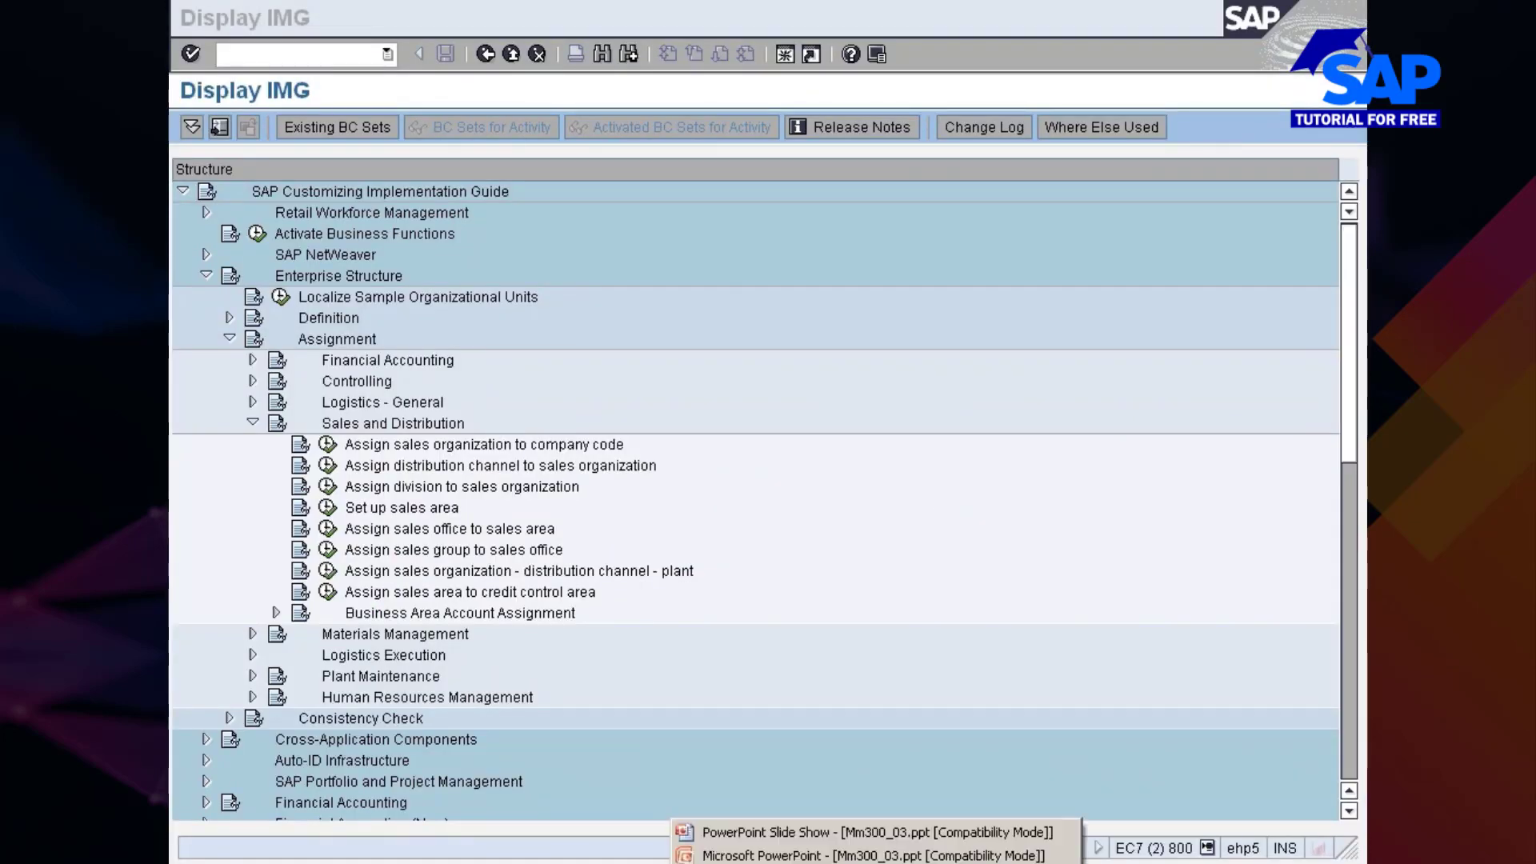
pyautogui.click(704, 832)
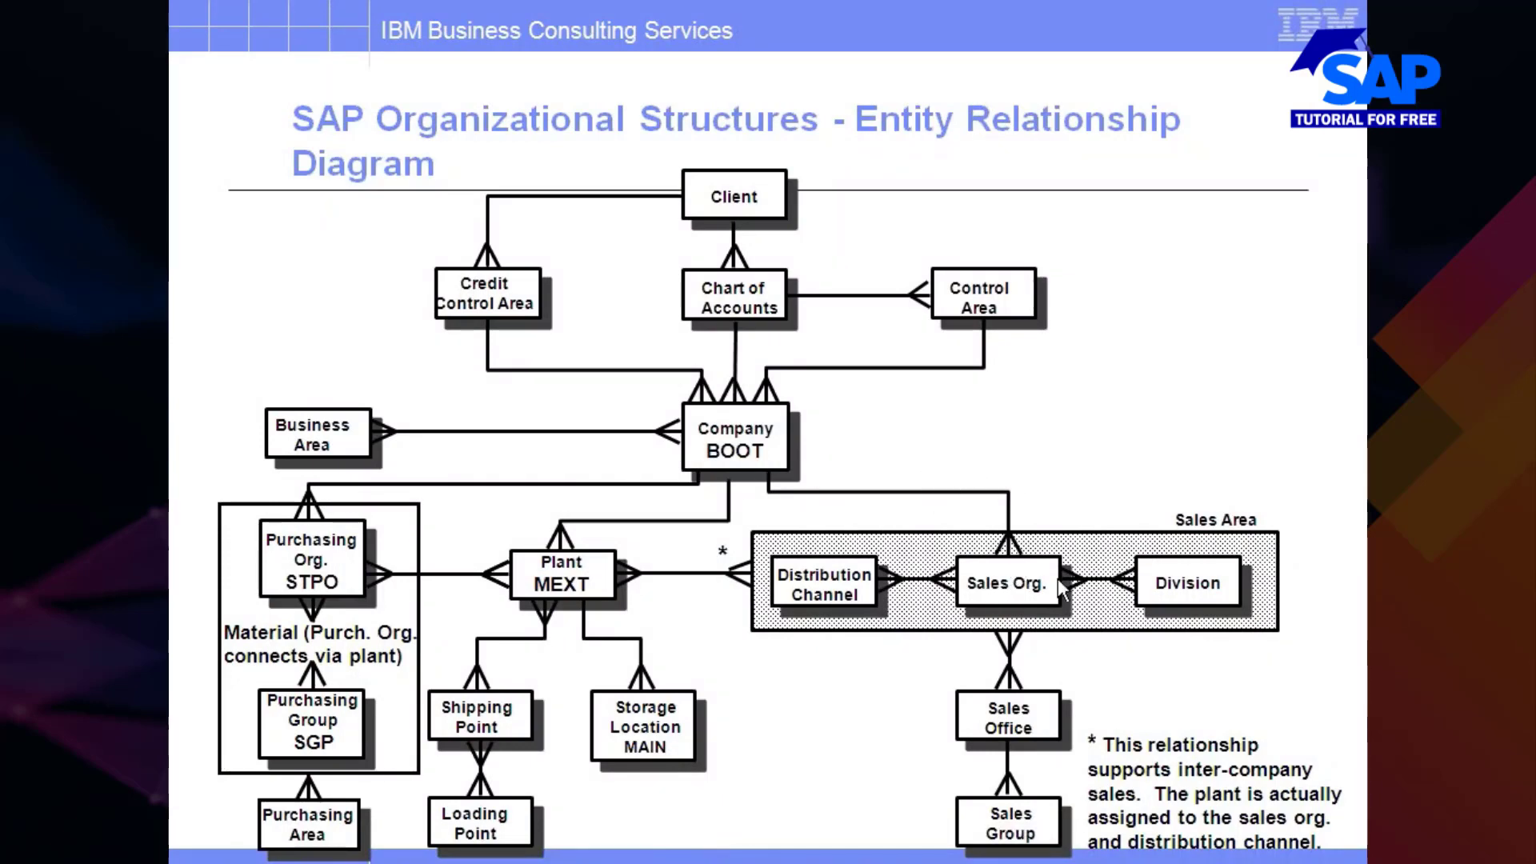
pyautogui.hotkey('alt', 'Tab')
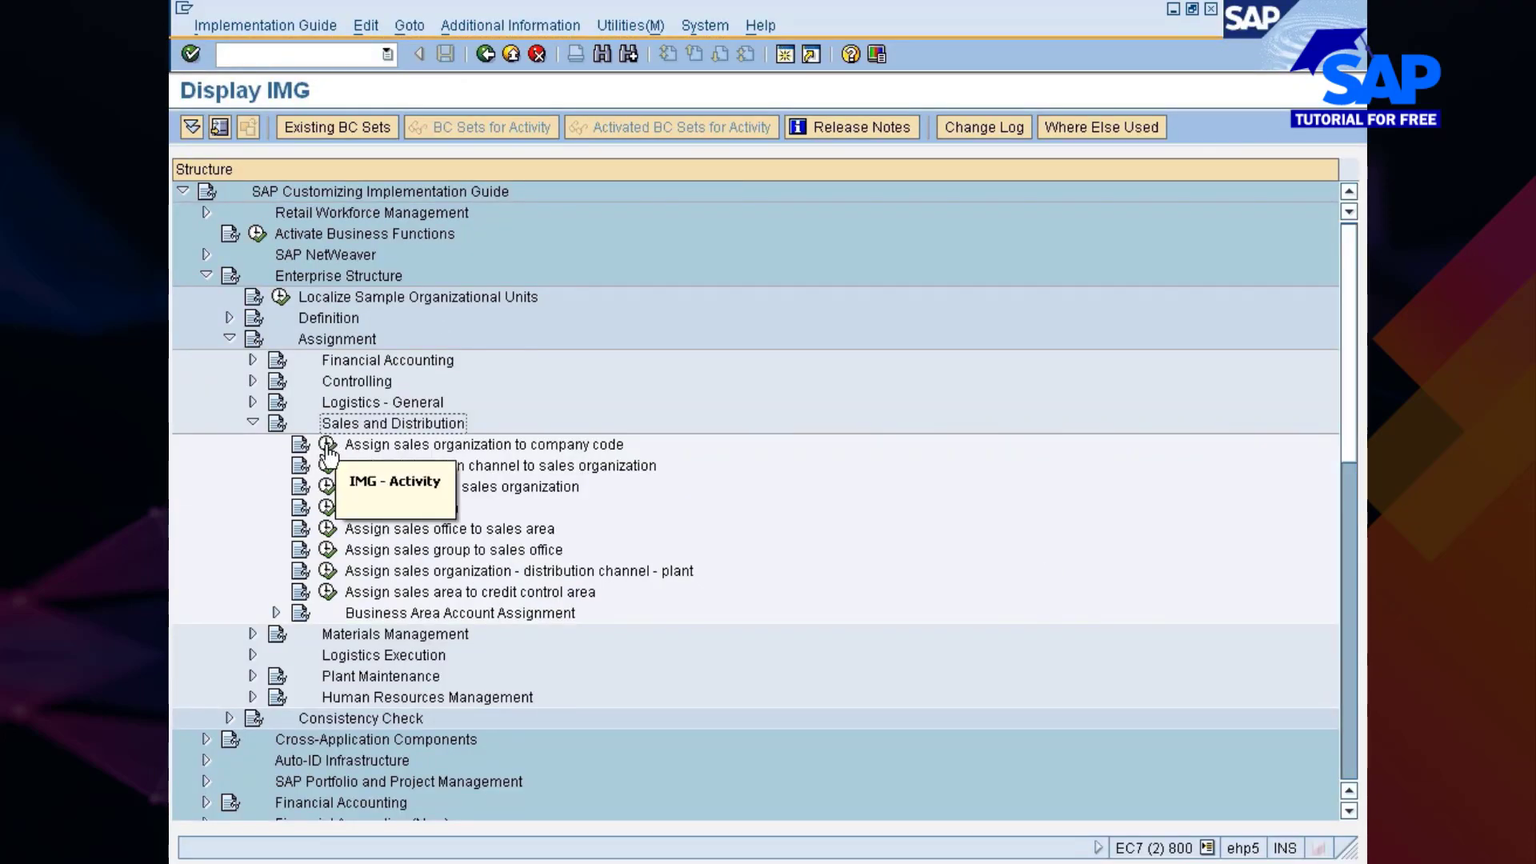
# - Open the sales organization to company code assignment and filter its entries for Company code equal to 7777
pyautogui.click(328, 446)
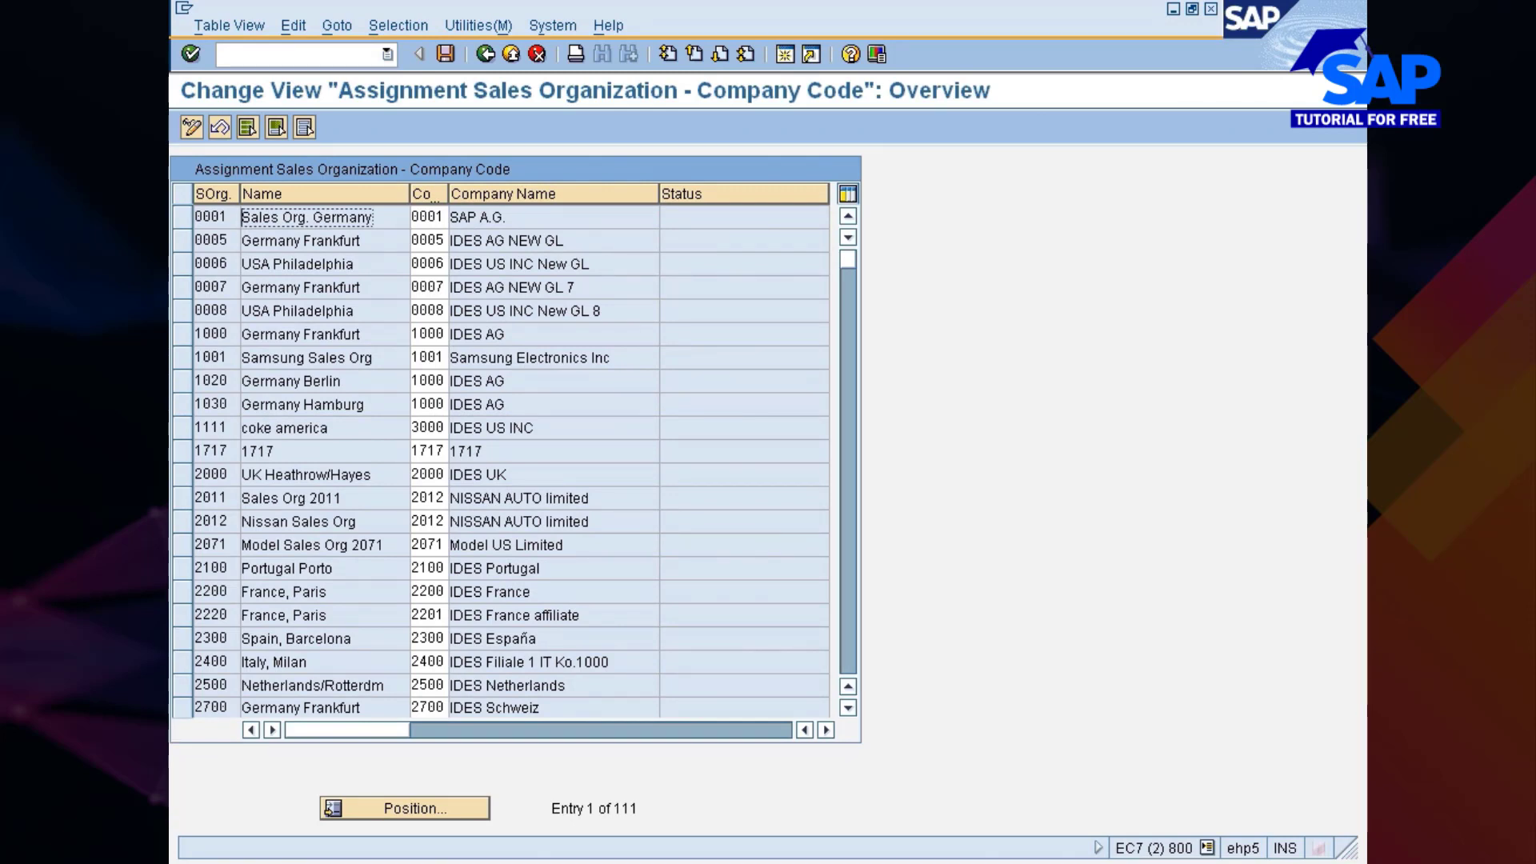
pyautogui.click(400, 25)
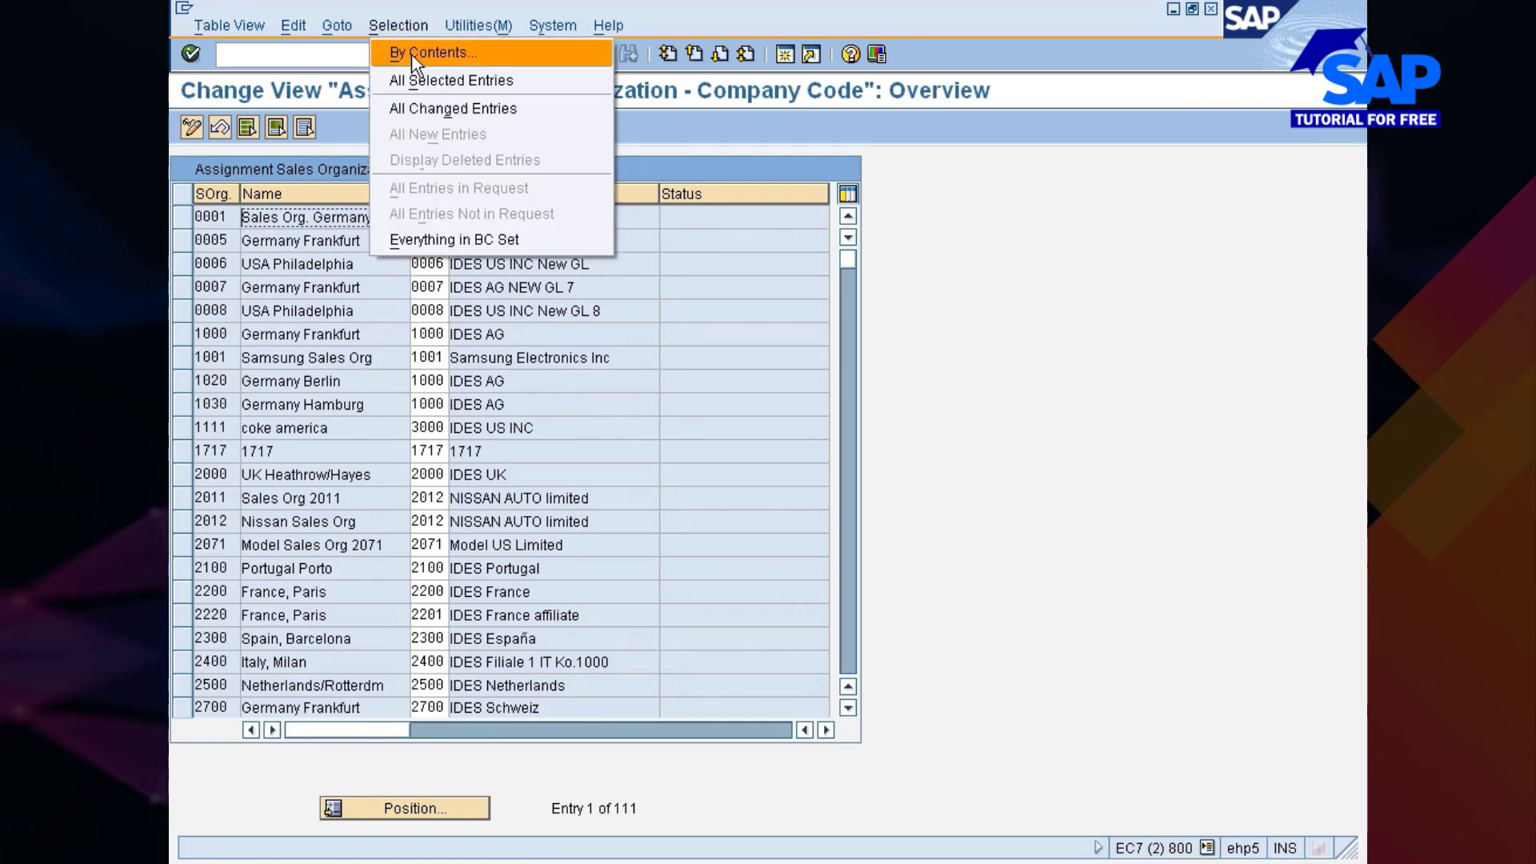
pyautogui.click(411, 54)
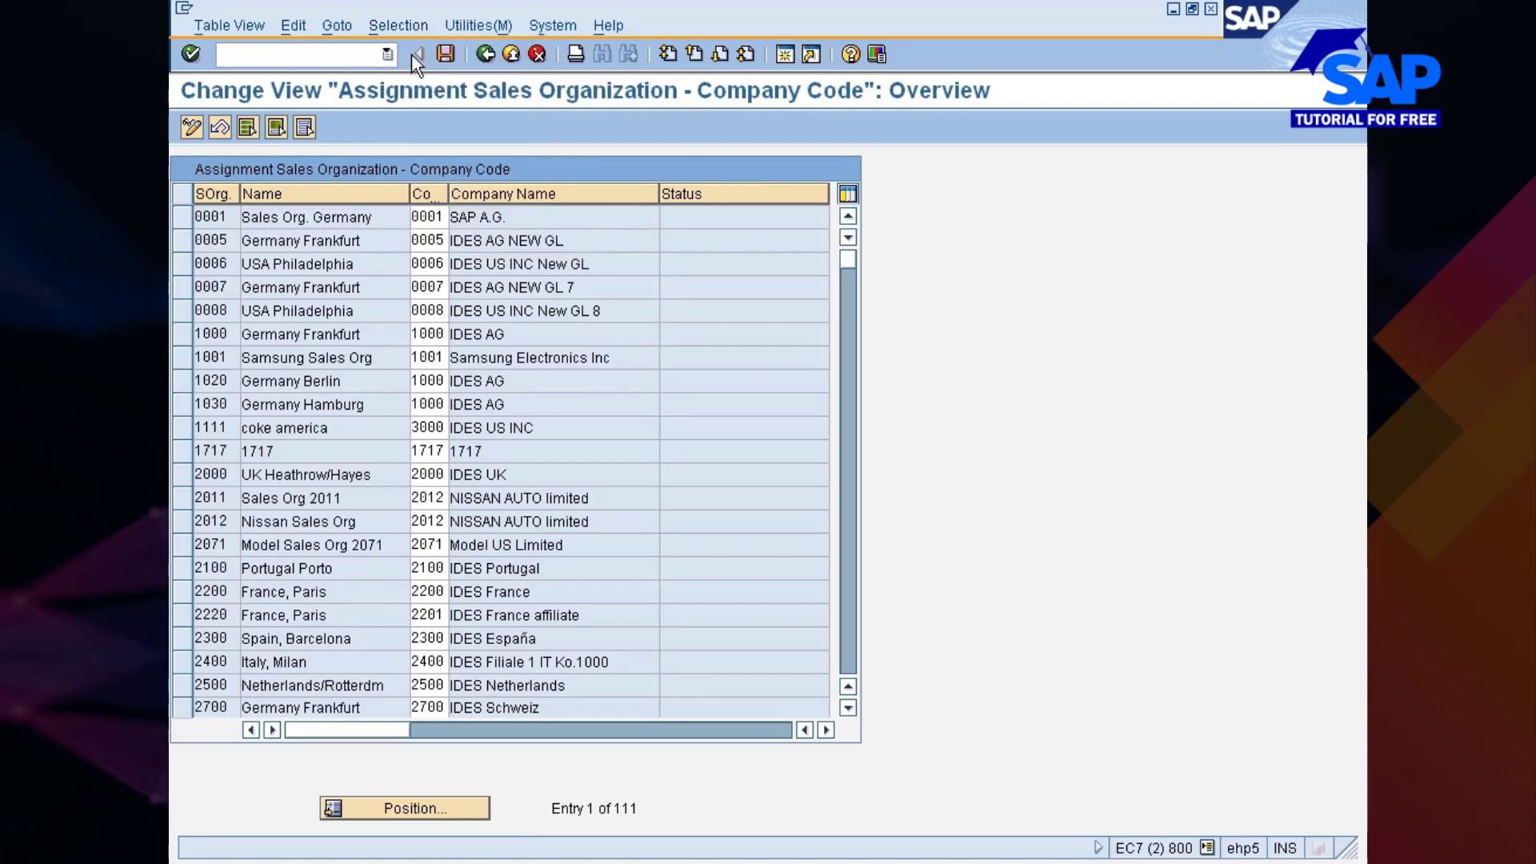
pyautogui.click(223, 297)
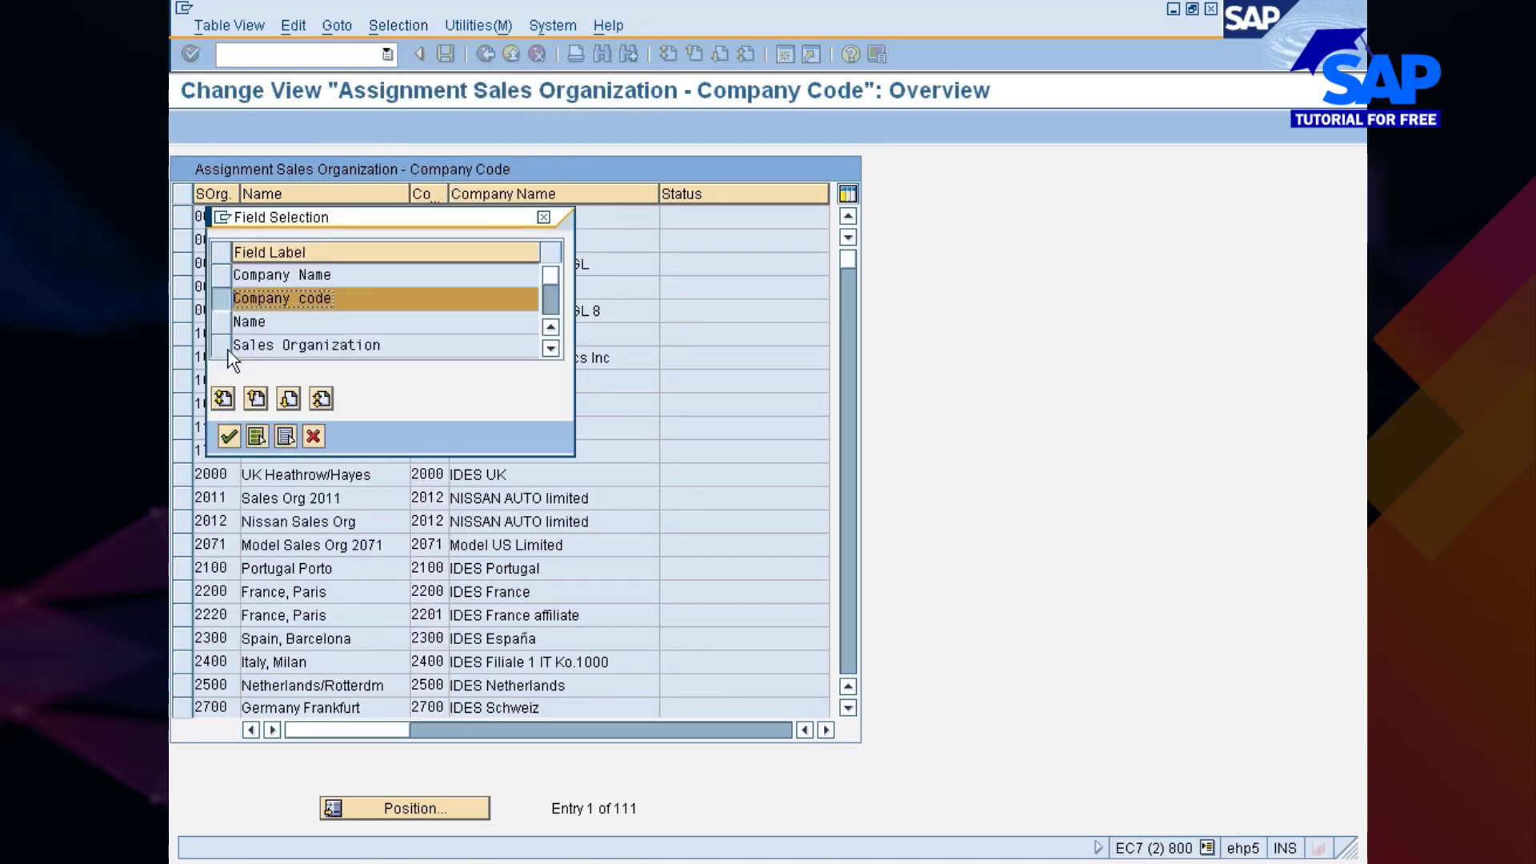
pyautogui.click(228, 435)
pyautogui.click(524, 276)
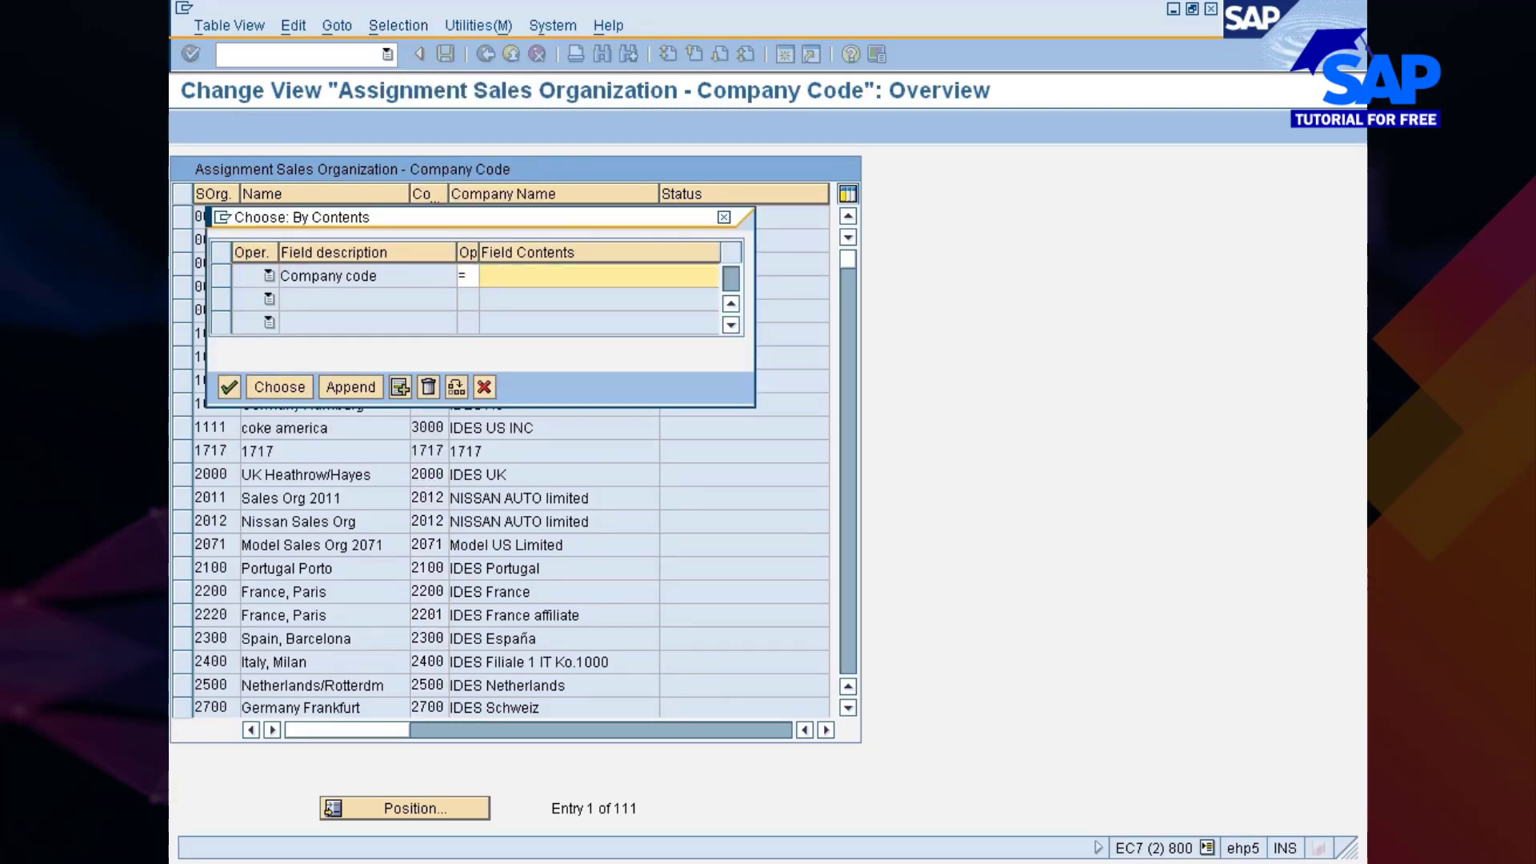
pyautogui.write('7777')
pyautogui.click(277, 387)
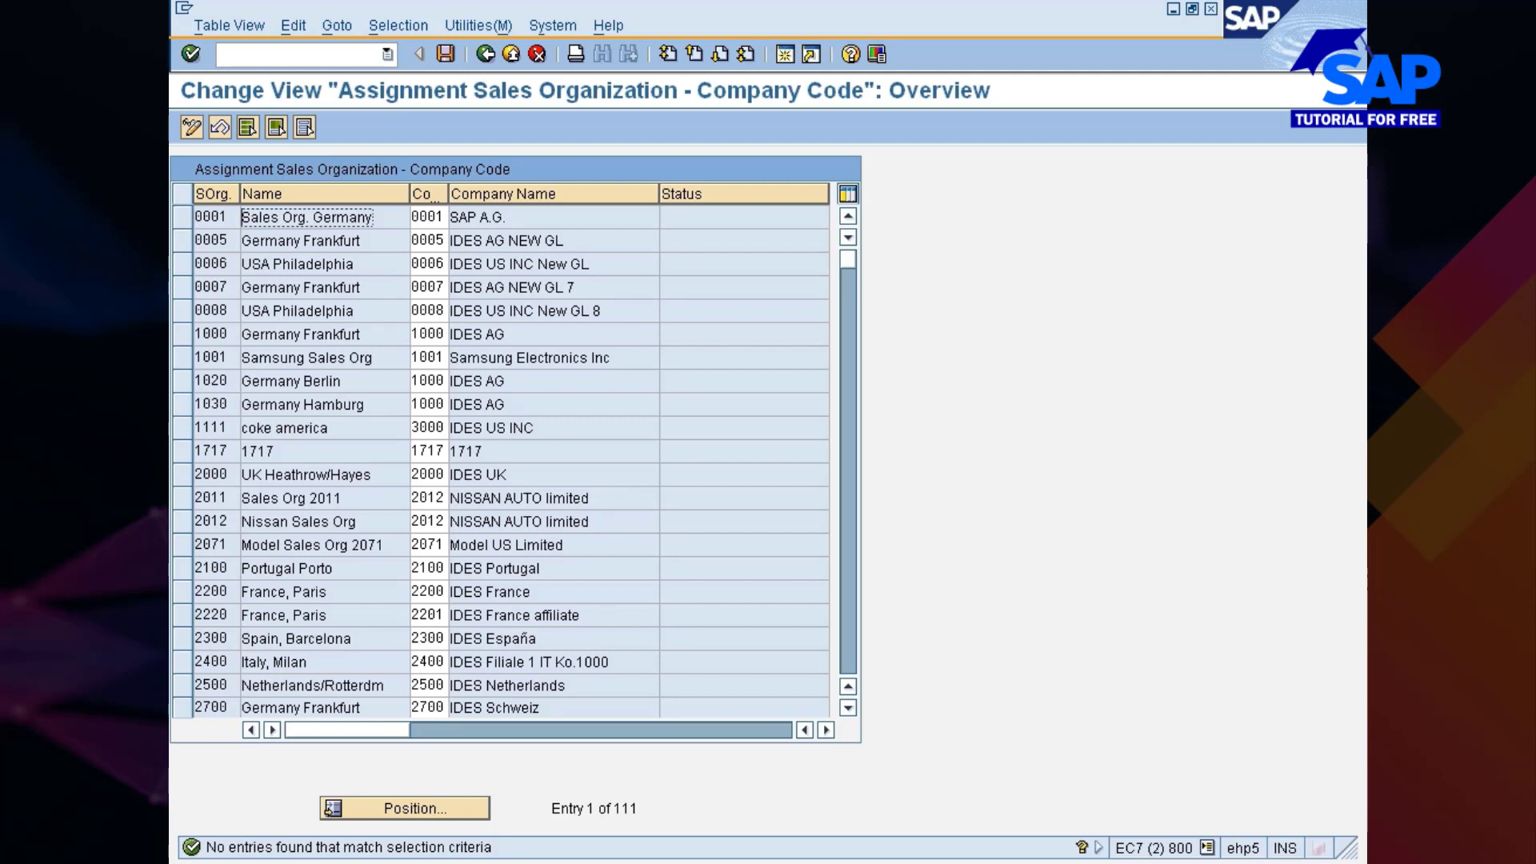
# - Replace the company code criterion with Sales Organization equal to 7777 and filter the company code assignments by it
pyautogui.click(399, 26)
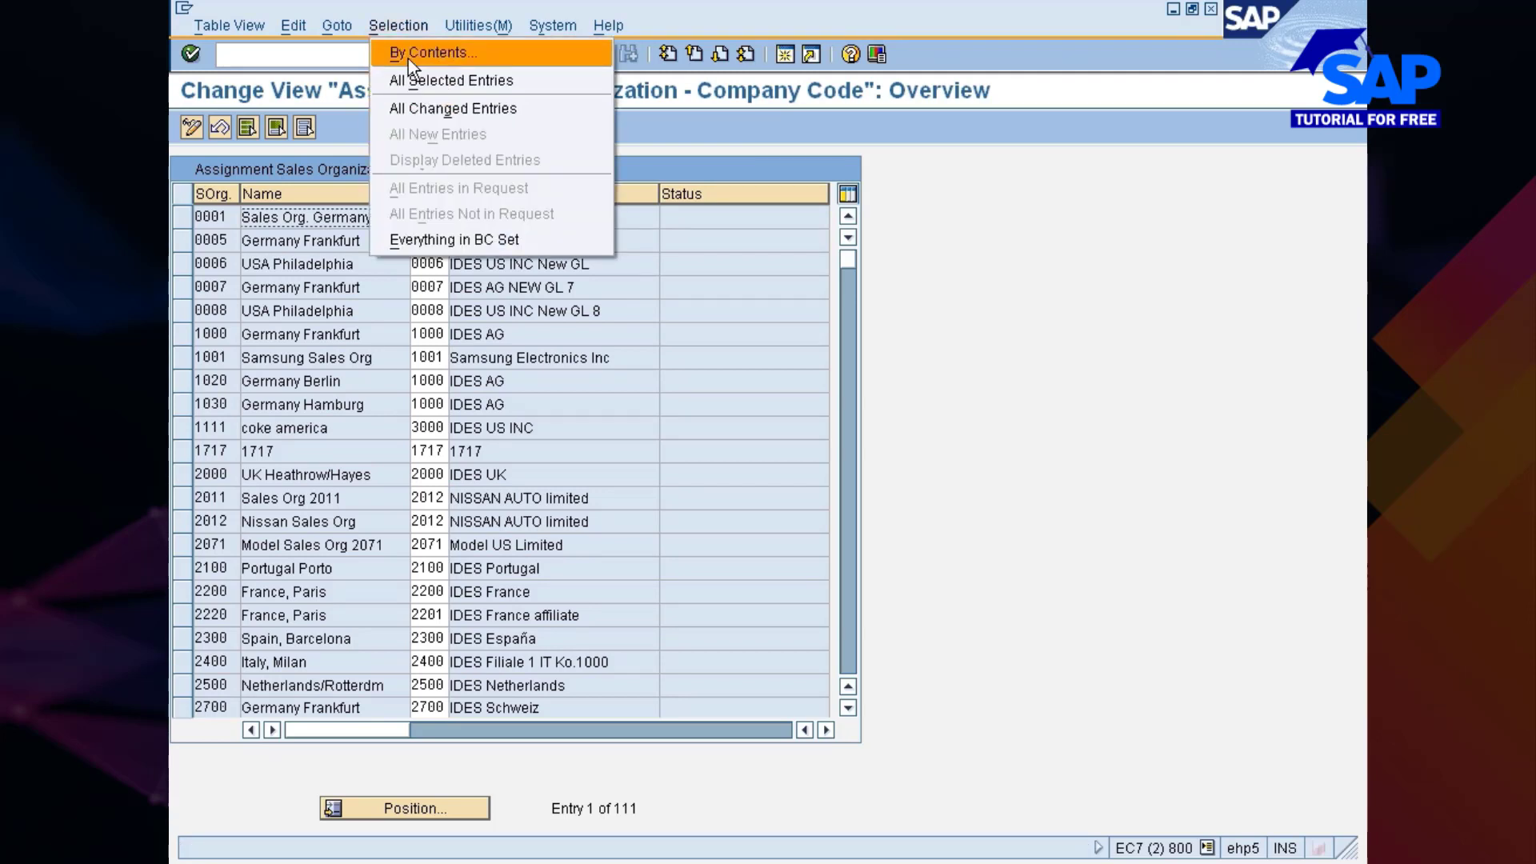
pyautogui.click(412, 49)
pyautogui.click(218, 272)
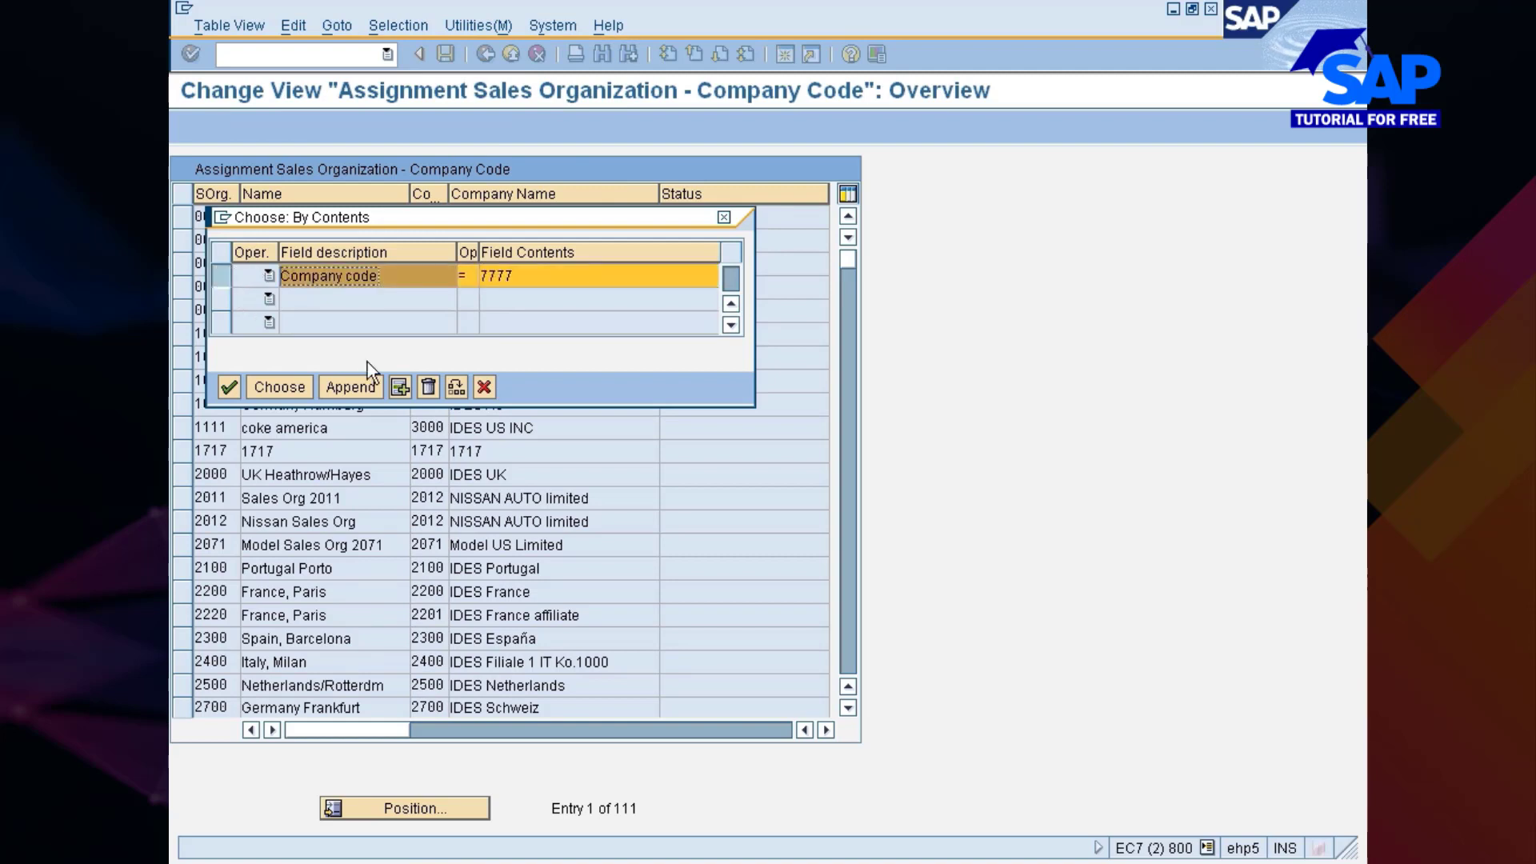
pyautogui.click(433, 387)
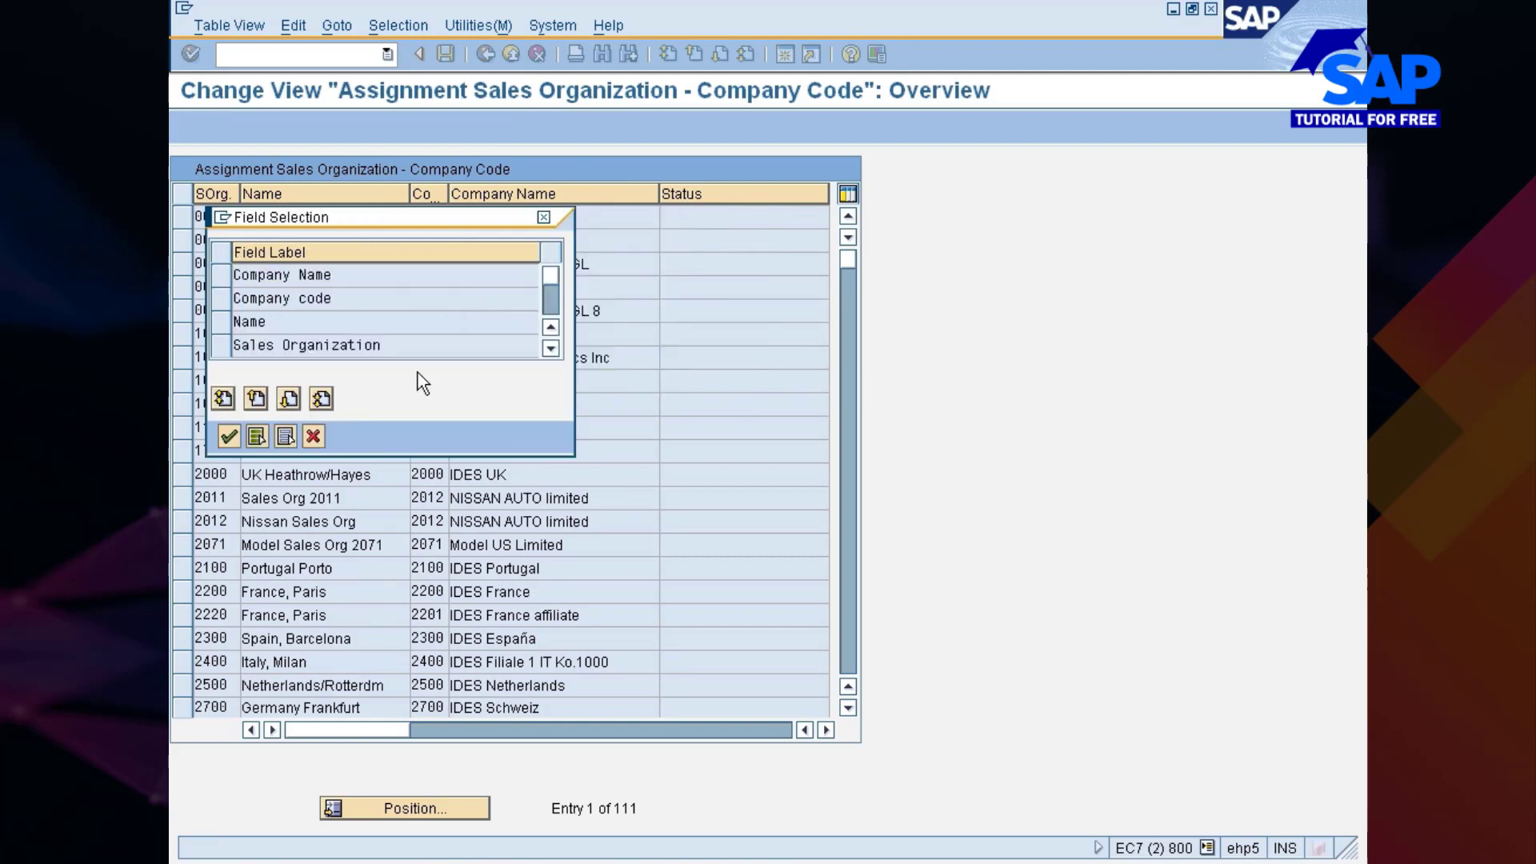
pyautogui.click(222, 346)
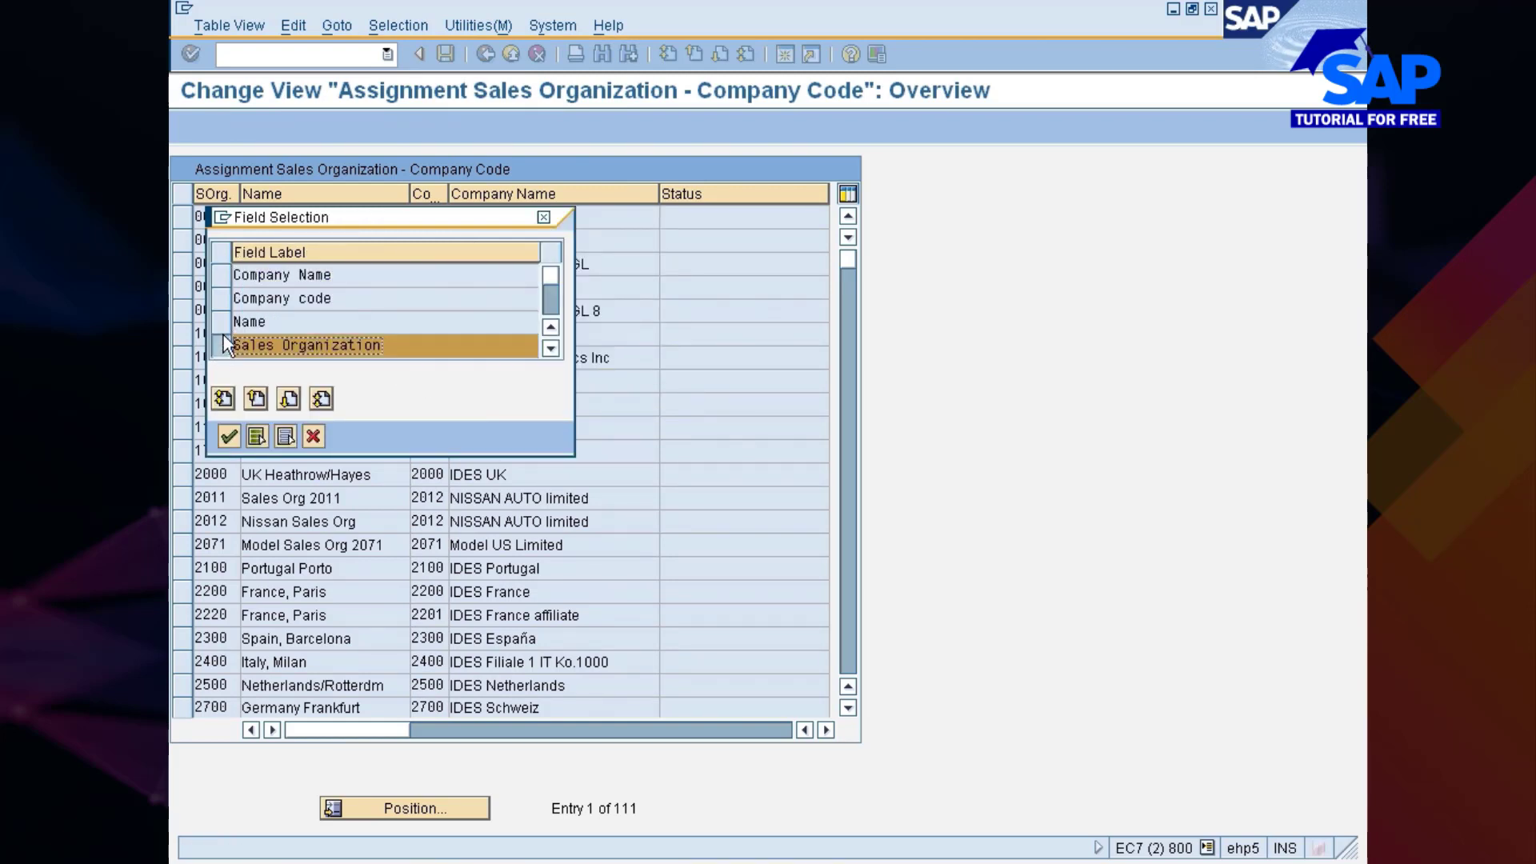
pyautogui.click(228, 437)
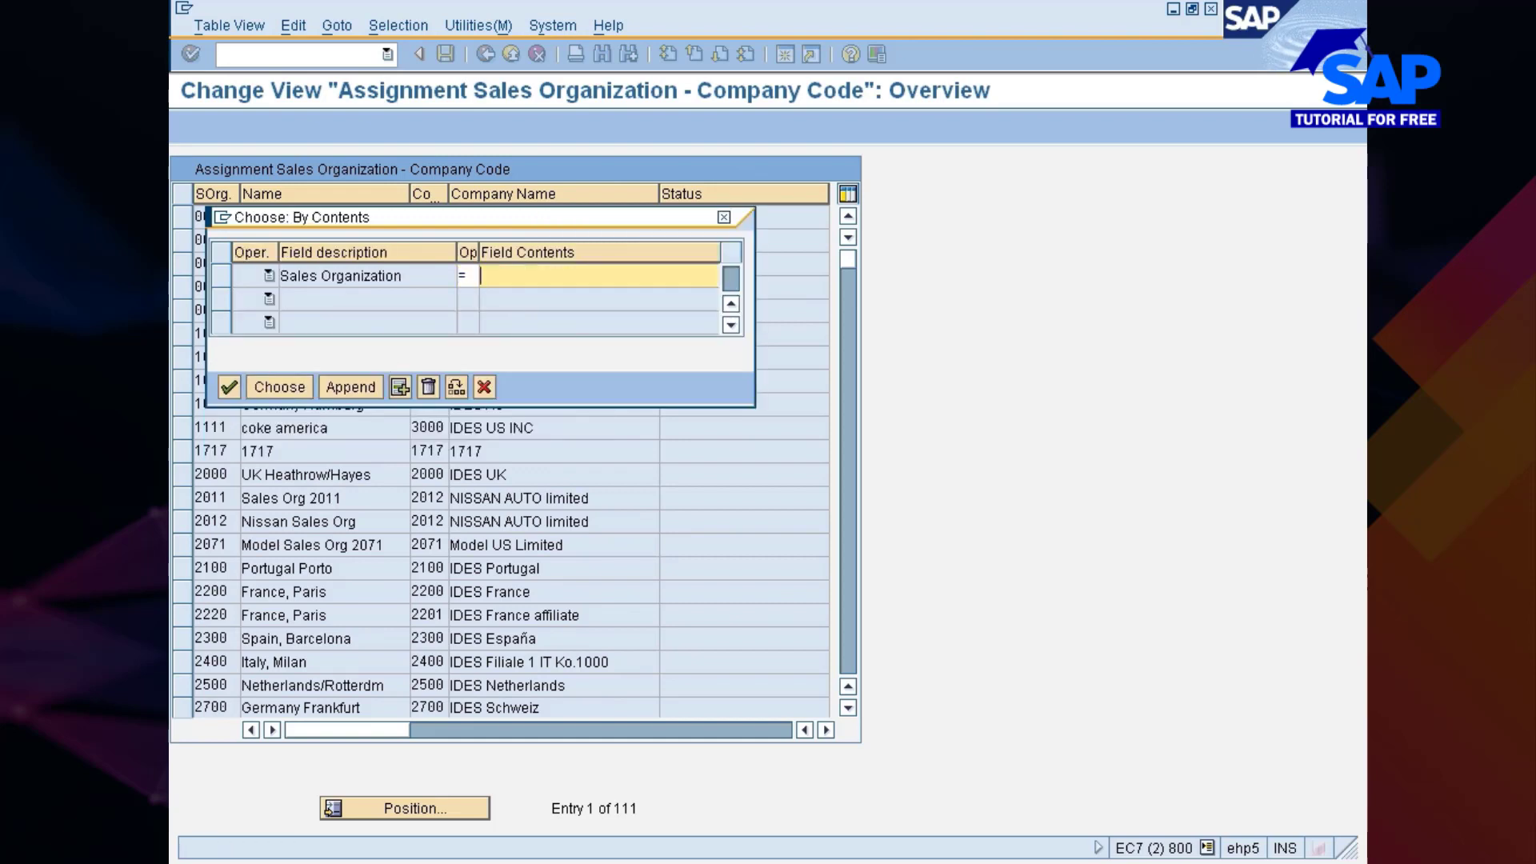
pyautogui.write('7777')
pyautogui.click(266, 387)
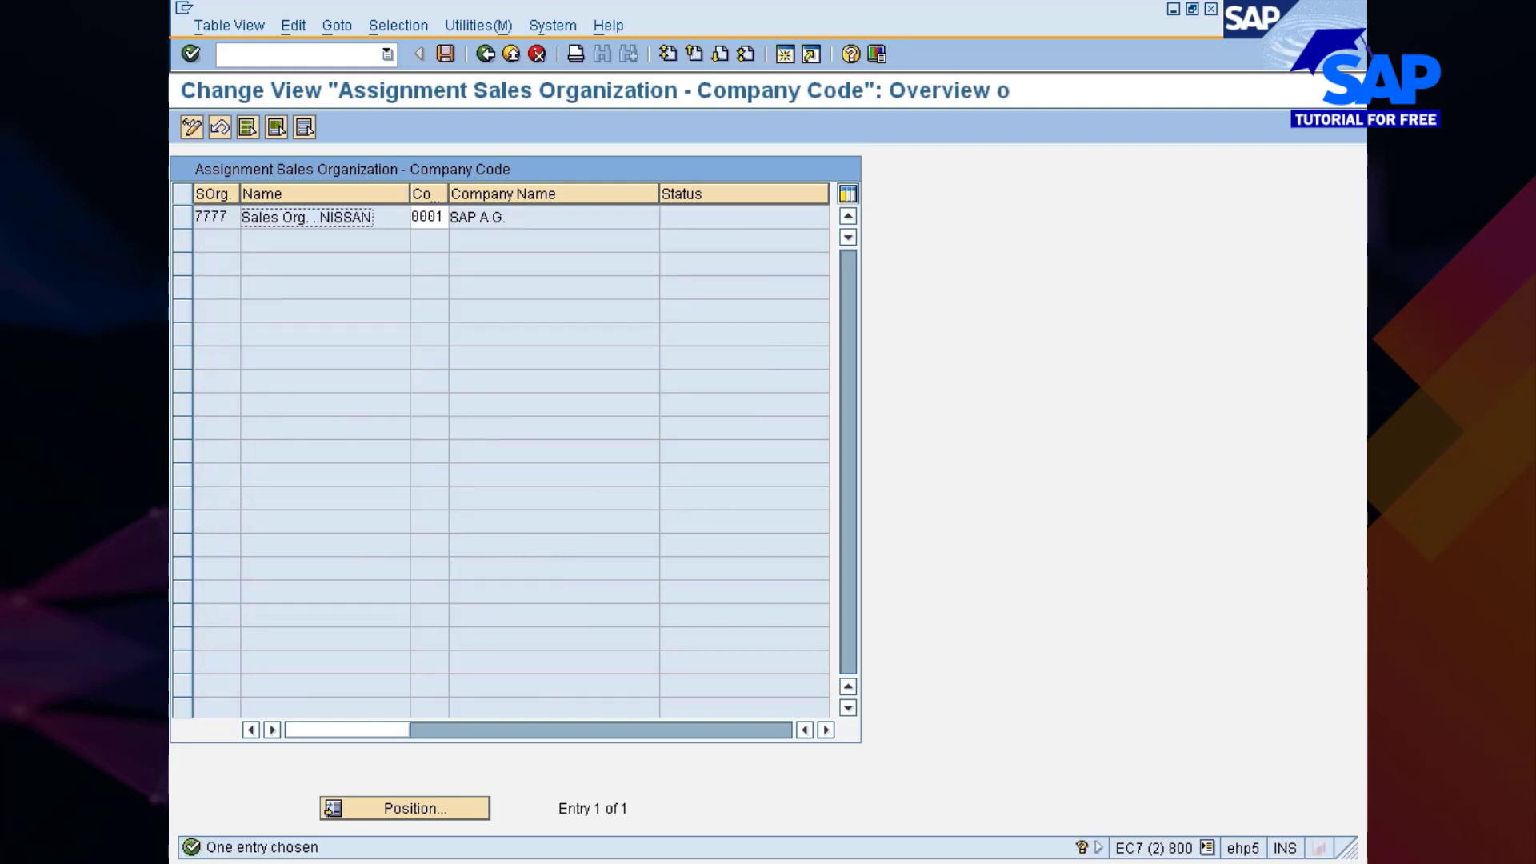
# - Assign sales organization 7777 to company code 7777, save under the Nissan changes request EC7K900551, and return to the customizing guide
pyautogui.moveTo(446, 196); pyautogui.dragTo(505, 209)
pyautogui.click(499, 217)
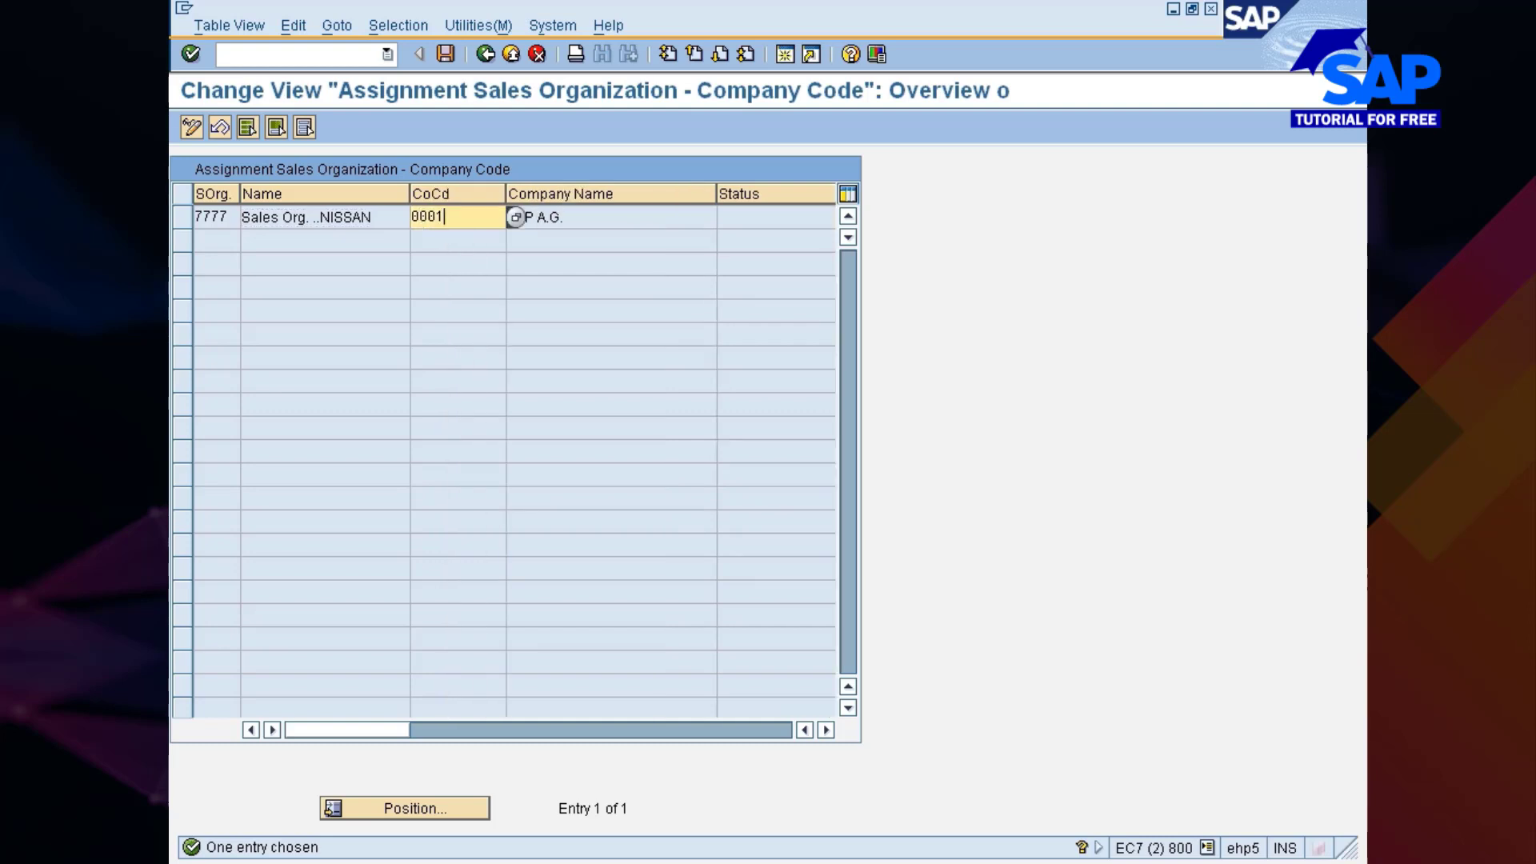
pyautogui.press('BackSpace')
pyautogui.press('BackSpace')
pyautogui.press('BackSpace')
pyautogui.press('BackSpace')
pyautogui.write('7777')
pyautogui.press('Return')
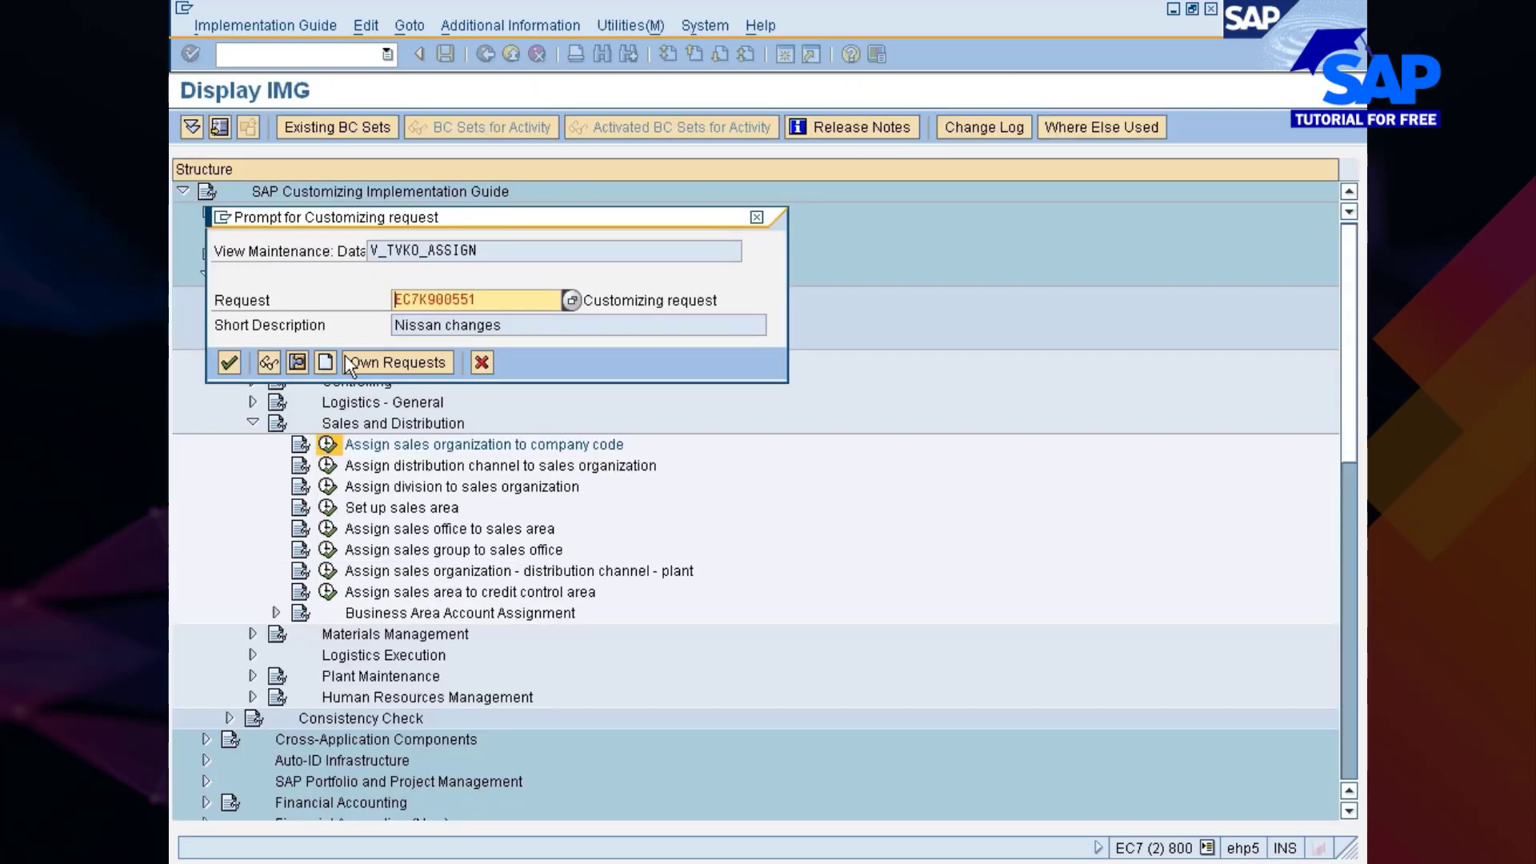
pyautogui.click(230, 363)
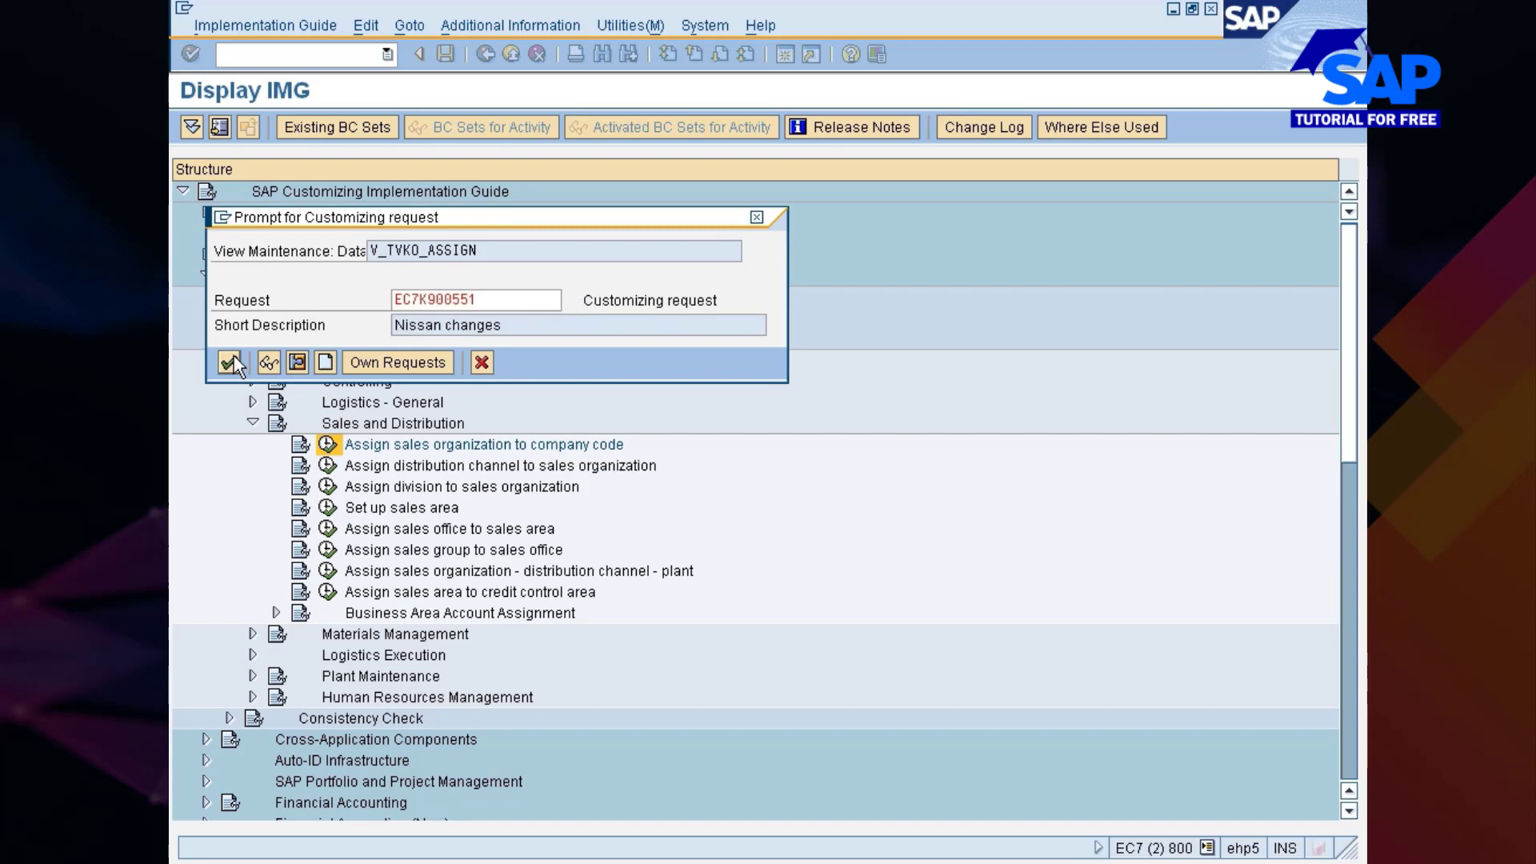
pyautogui.click(485, 54)
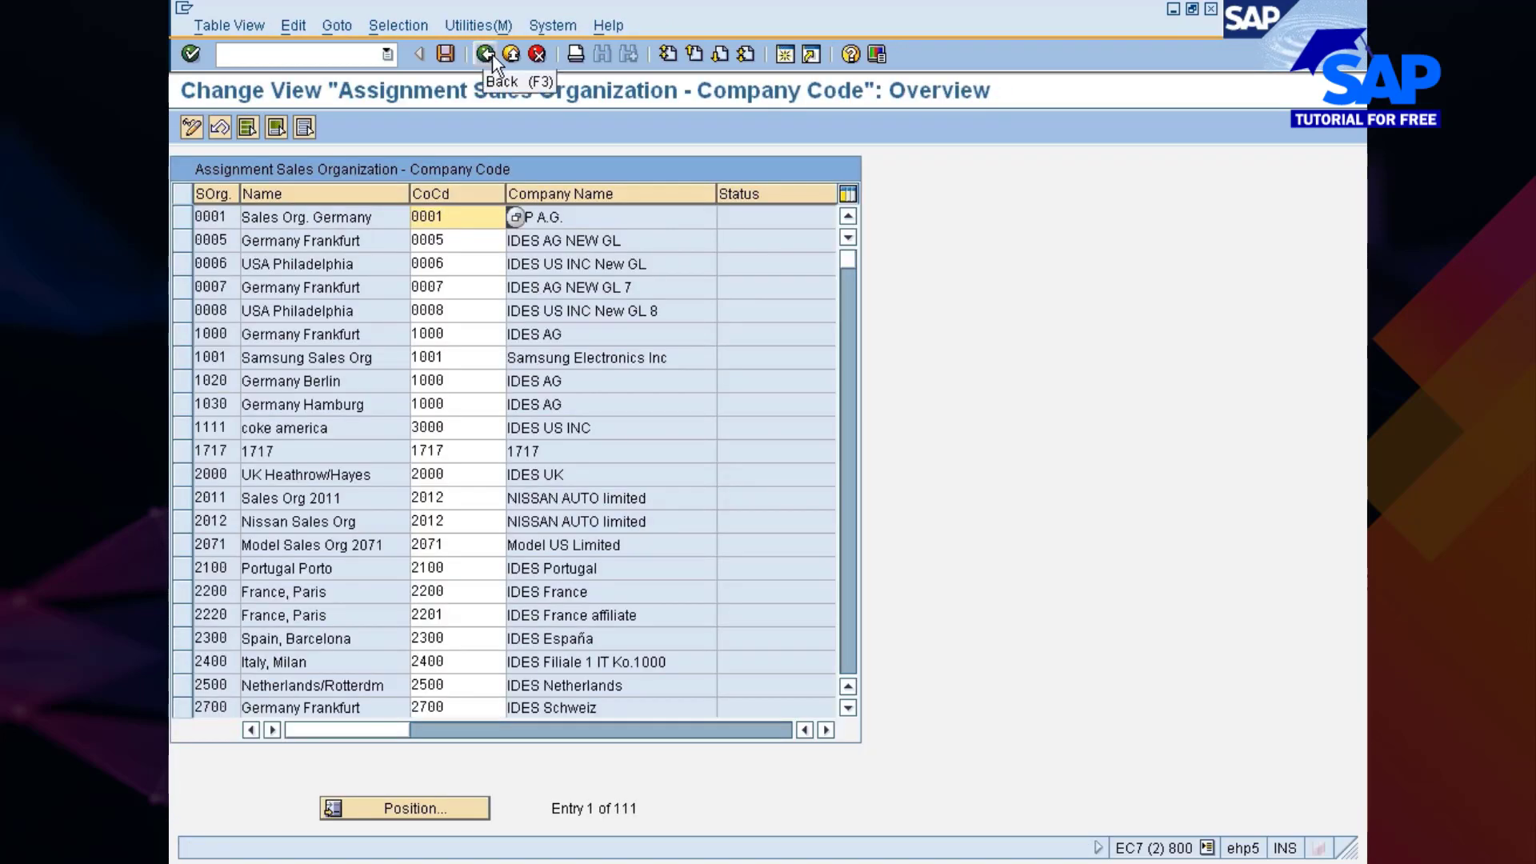
pyautogui.click(486, 55)
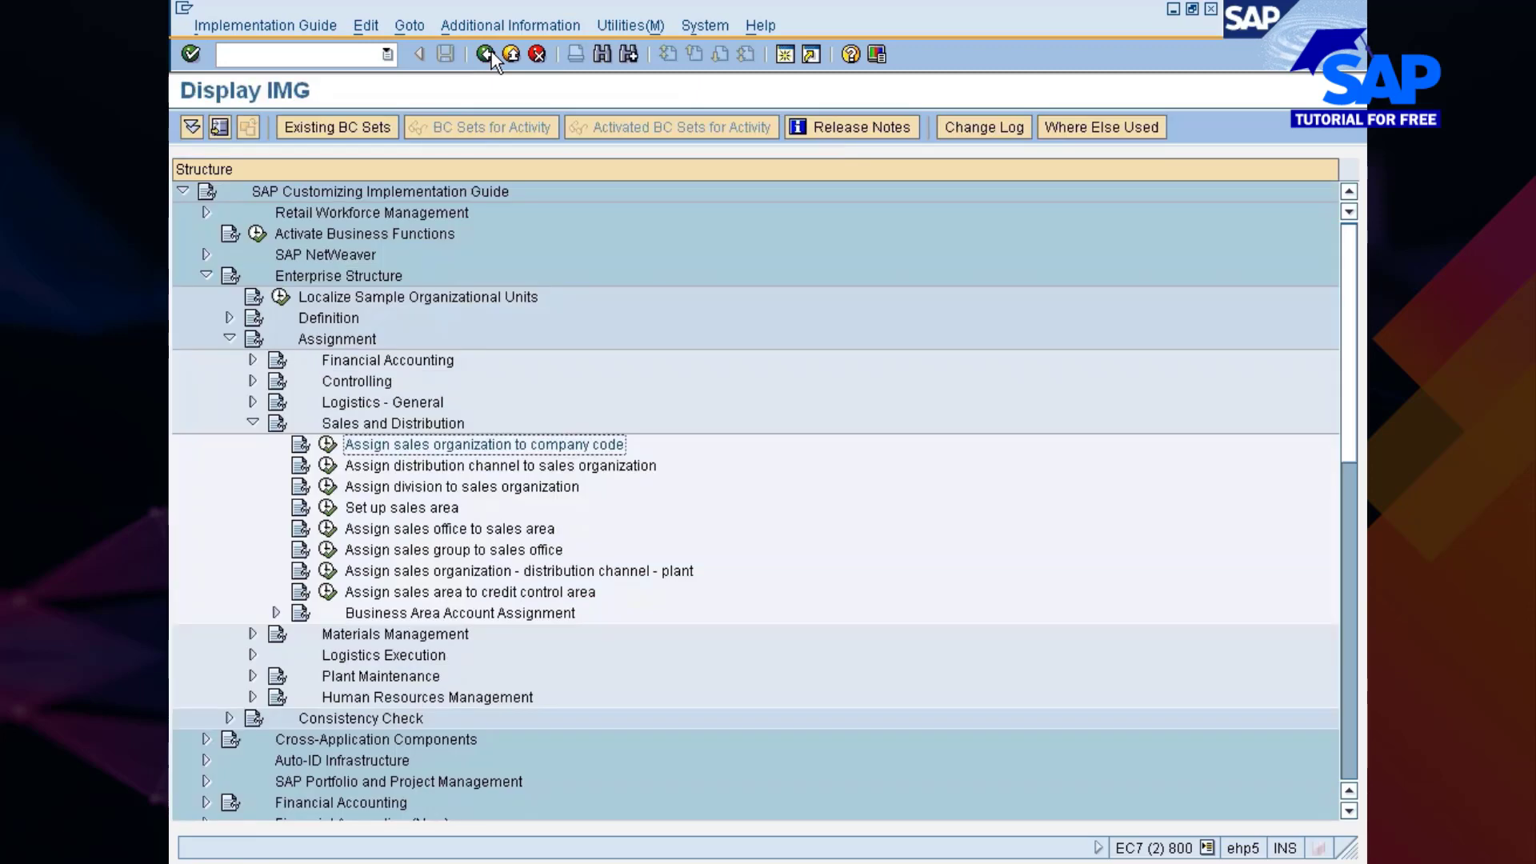
# - Check the relationship between distribution channel and sales organization in the PowerPoint entity relationship diagram, and return to the SAP customizing guide
pyautogui.click(447, 471)
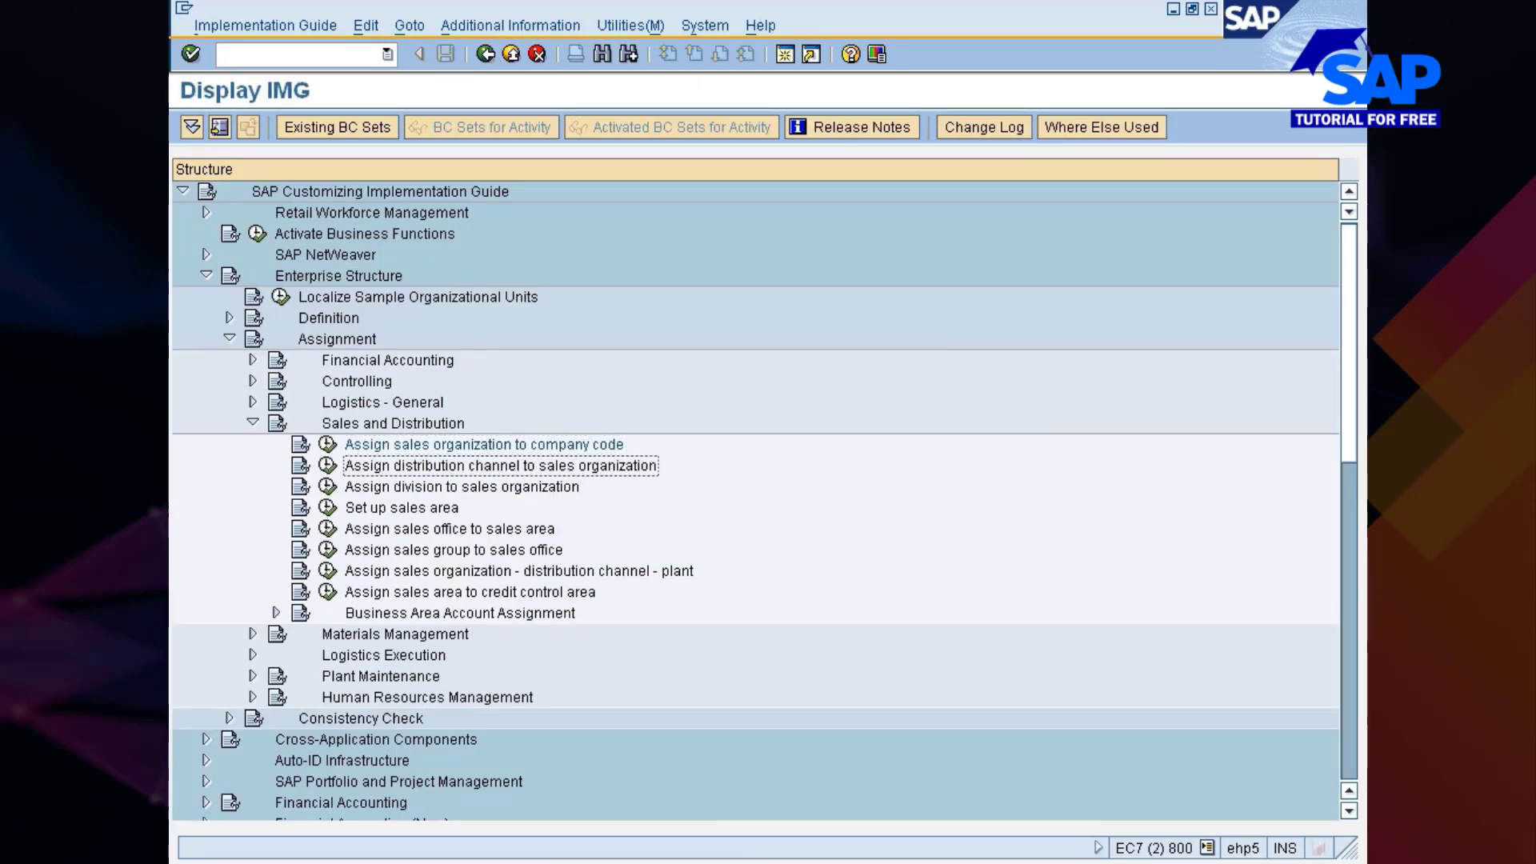
pyautogui.hotkey('alt', 'Tab')
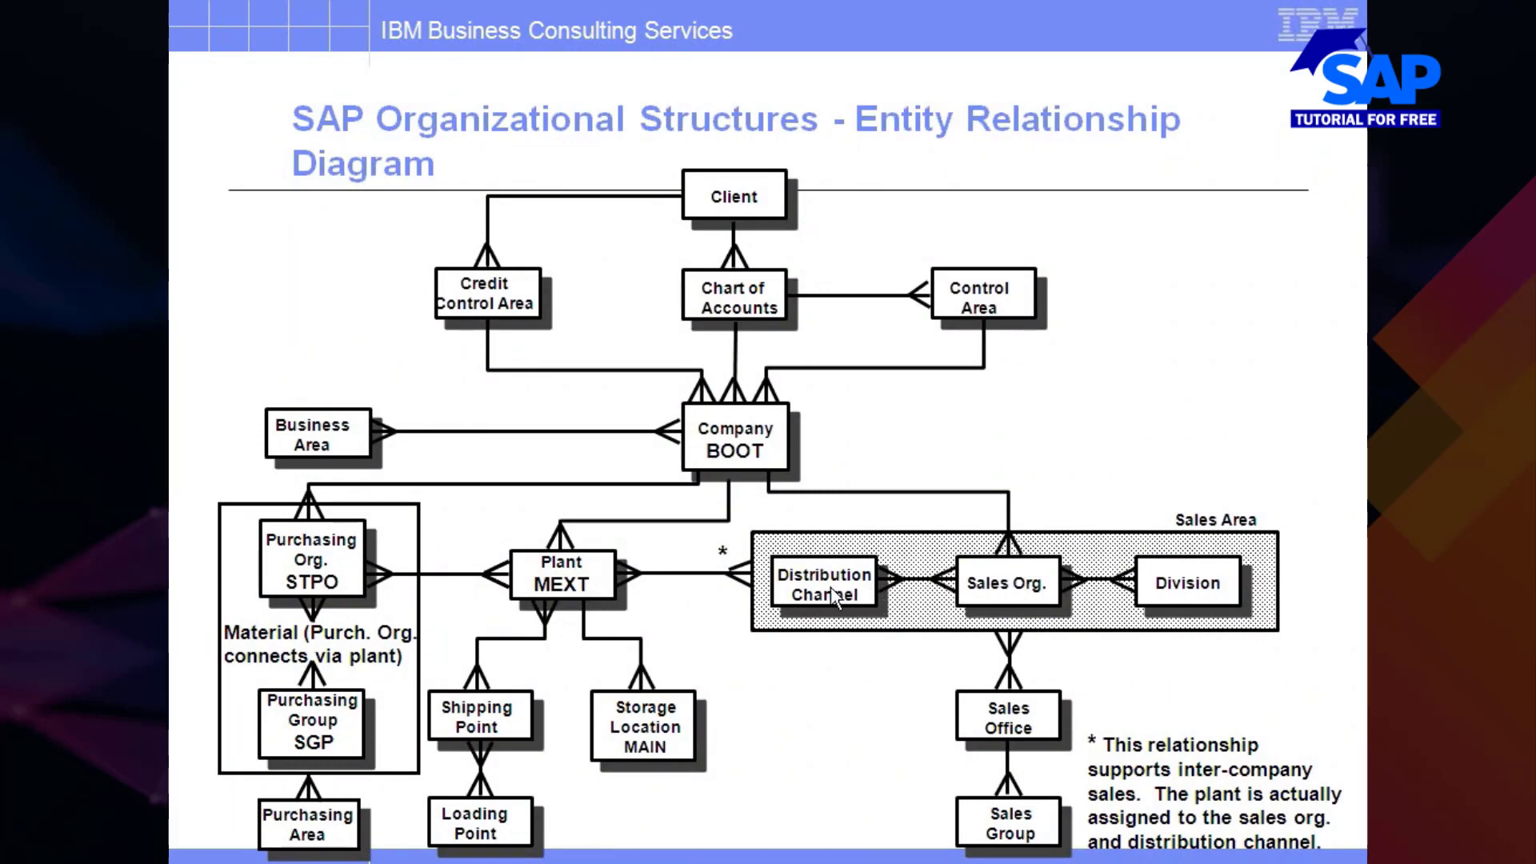
pyautogui.hotkey('alt', 'Tab')
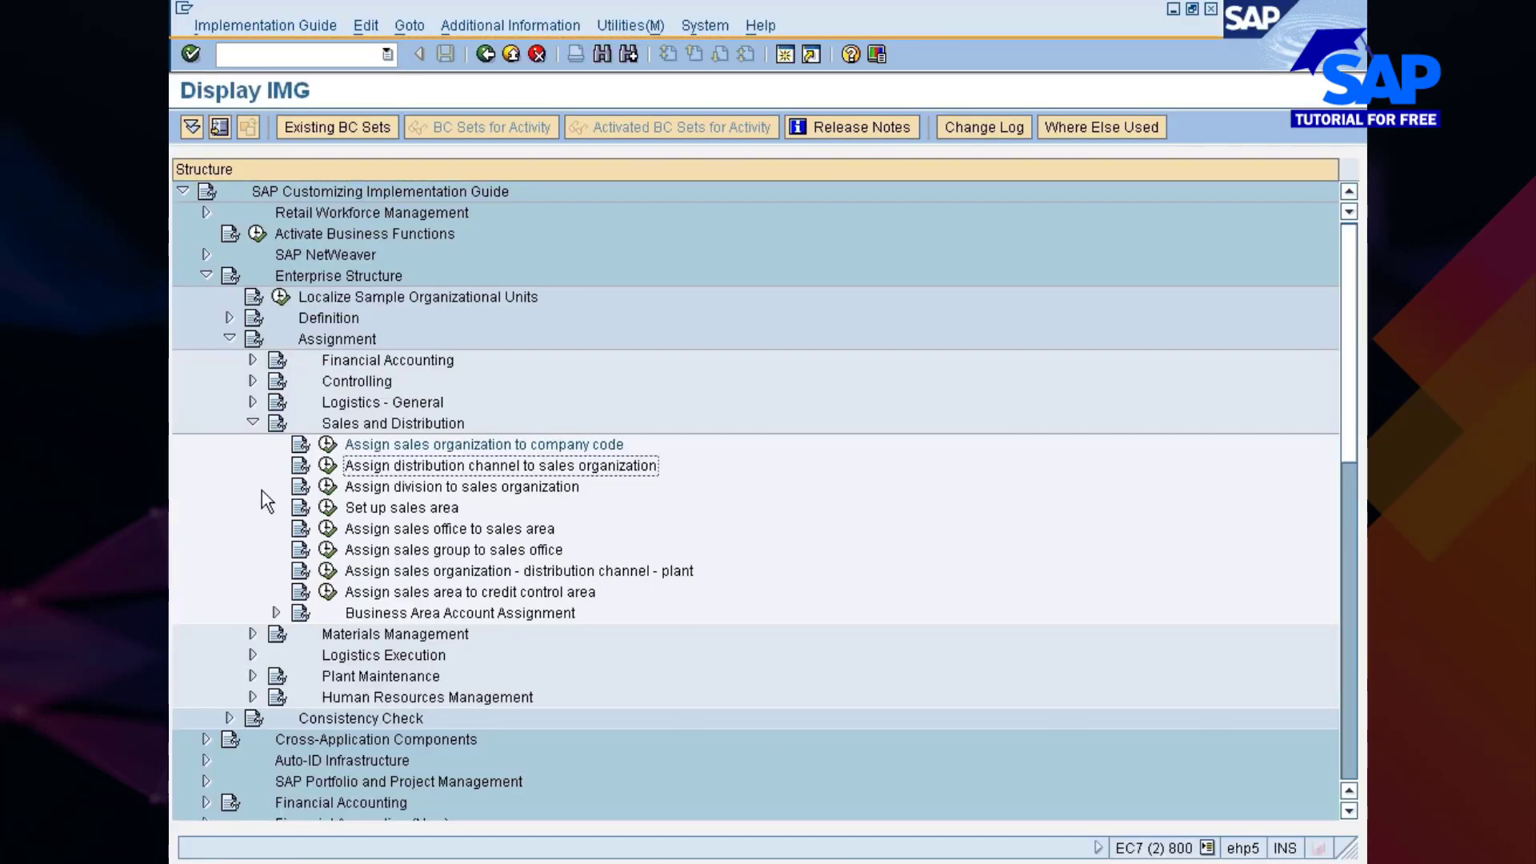
# - Open the distribution channel to sales organization assignment and filter its entries for Distribution Channel equal to 7D
pyautogui.click(328, 465)
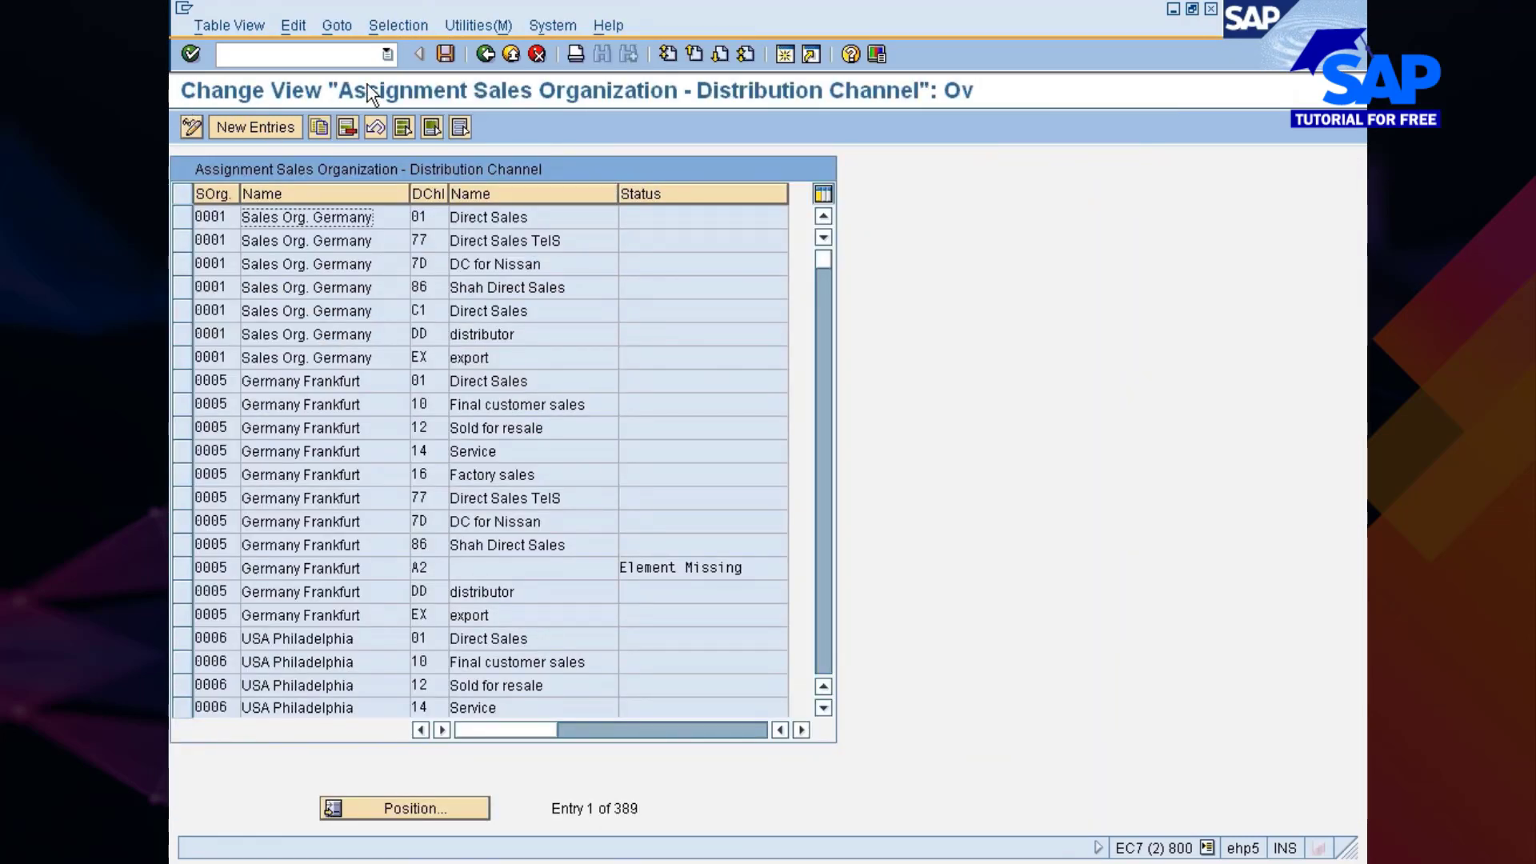
pyautogui.click(385, 30)
pyautogui.click(391, 51)
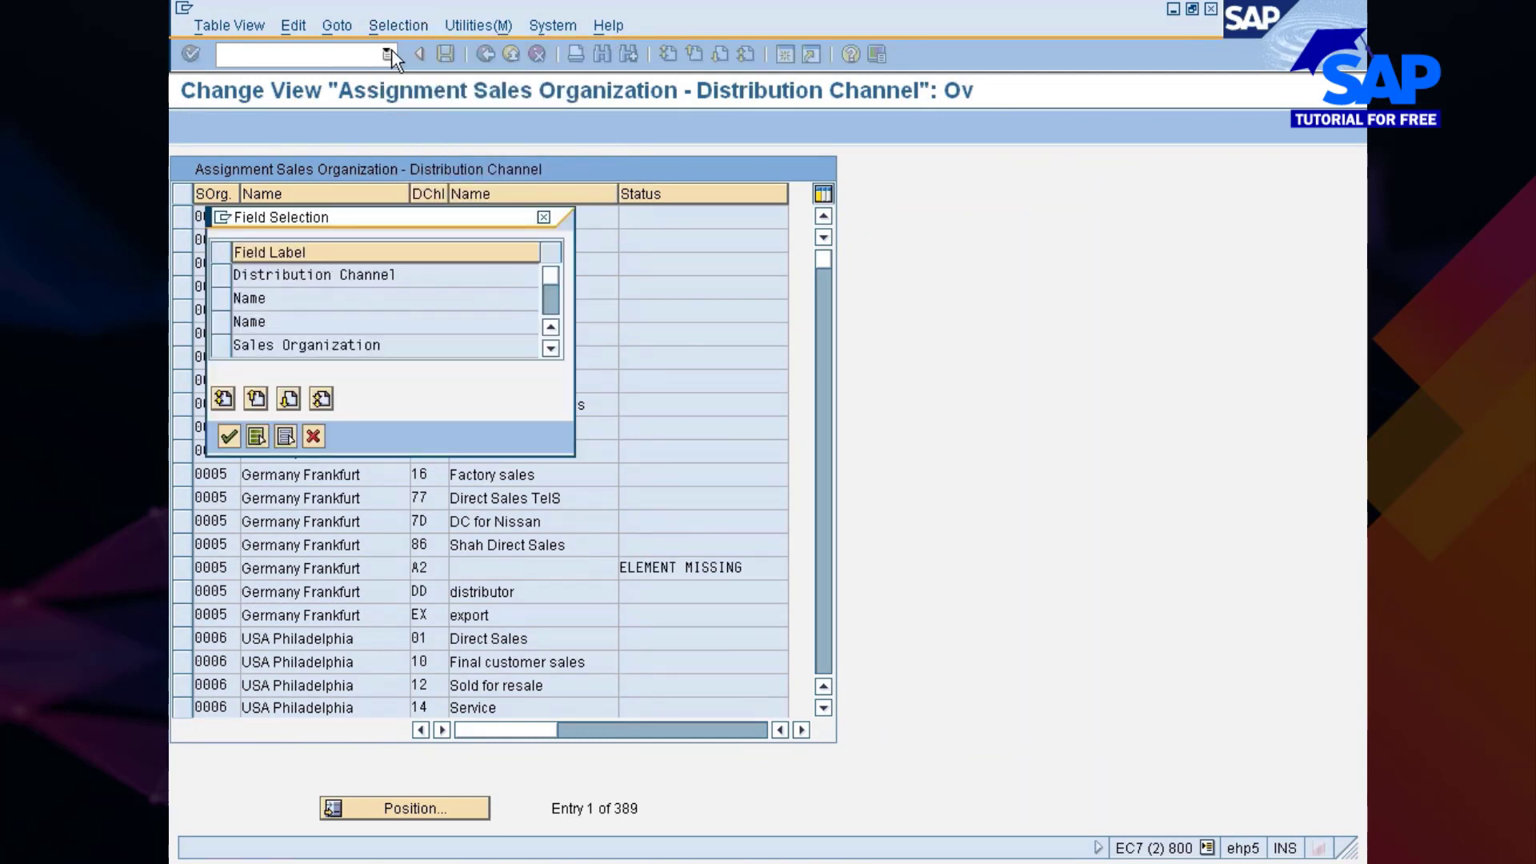
pyautogui.click(224, 274)
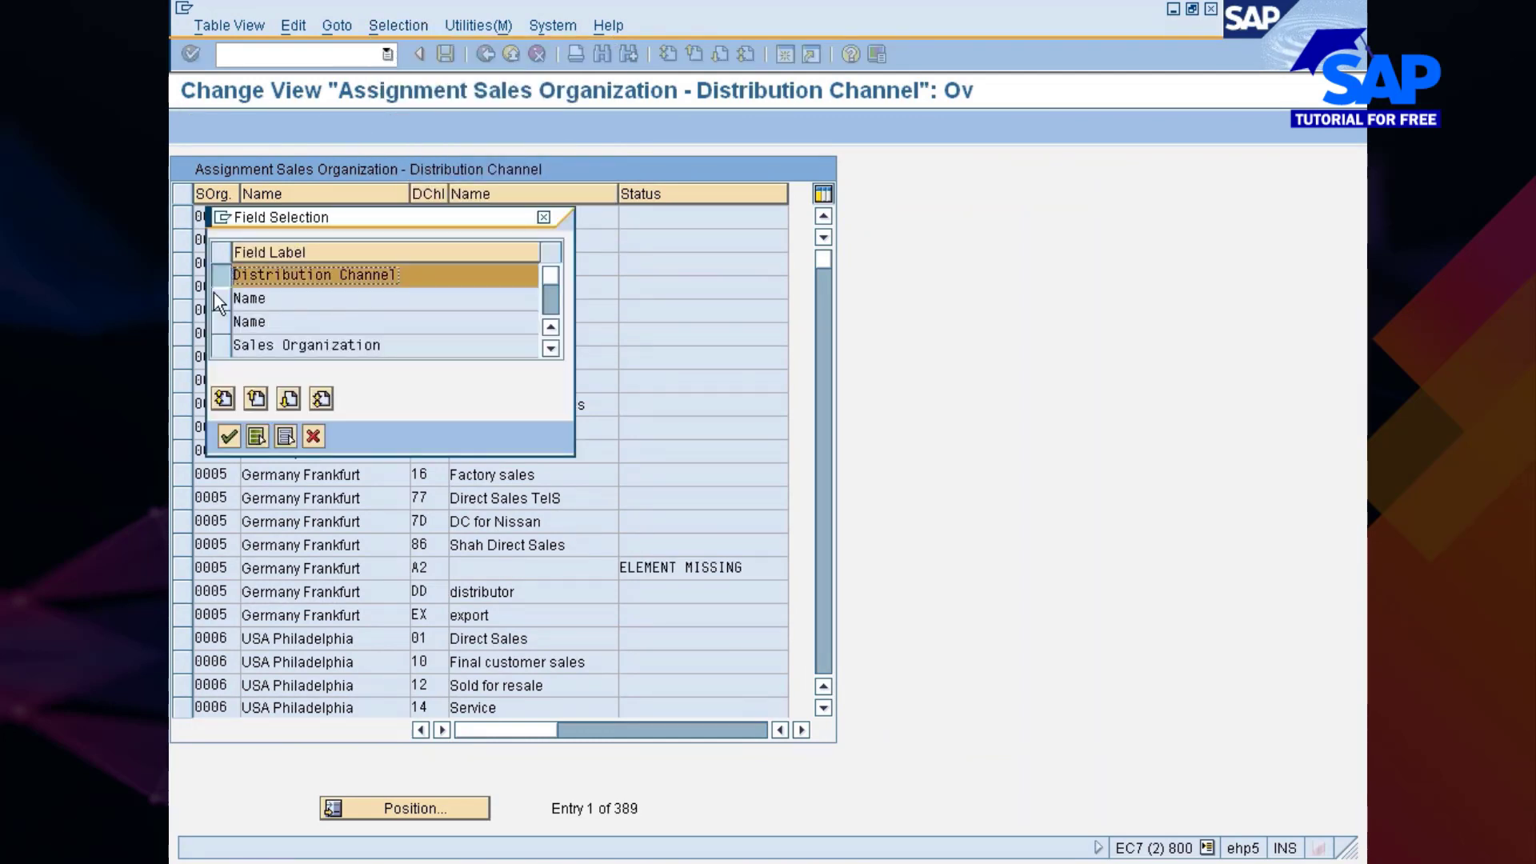
pyautogui.click(228, 436)
pyautogui.click(514, 276)
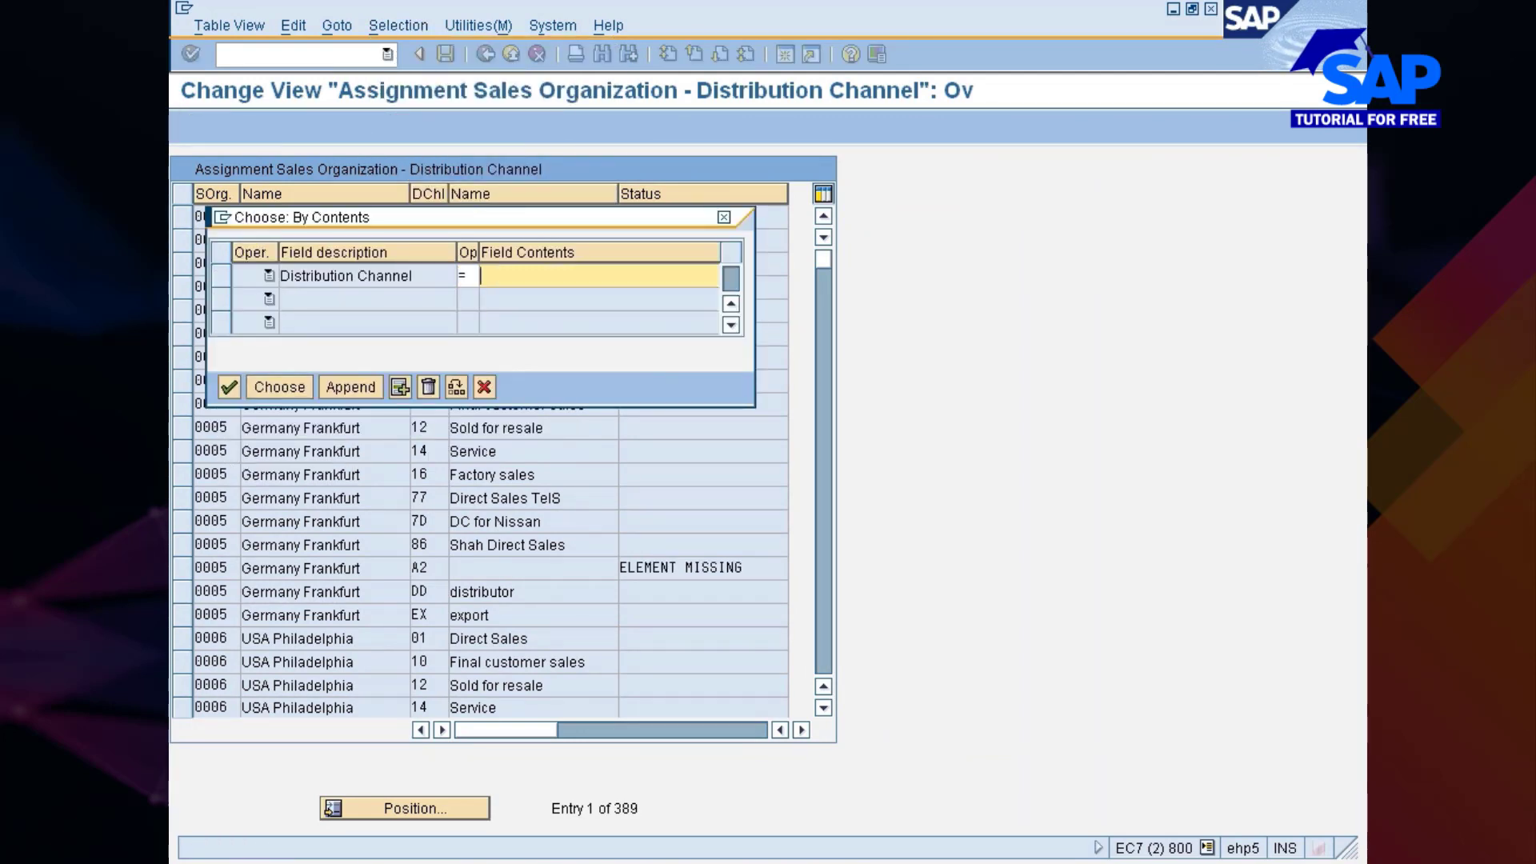
pyautogui.write('7D')
pyautogui.press('Return')
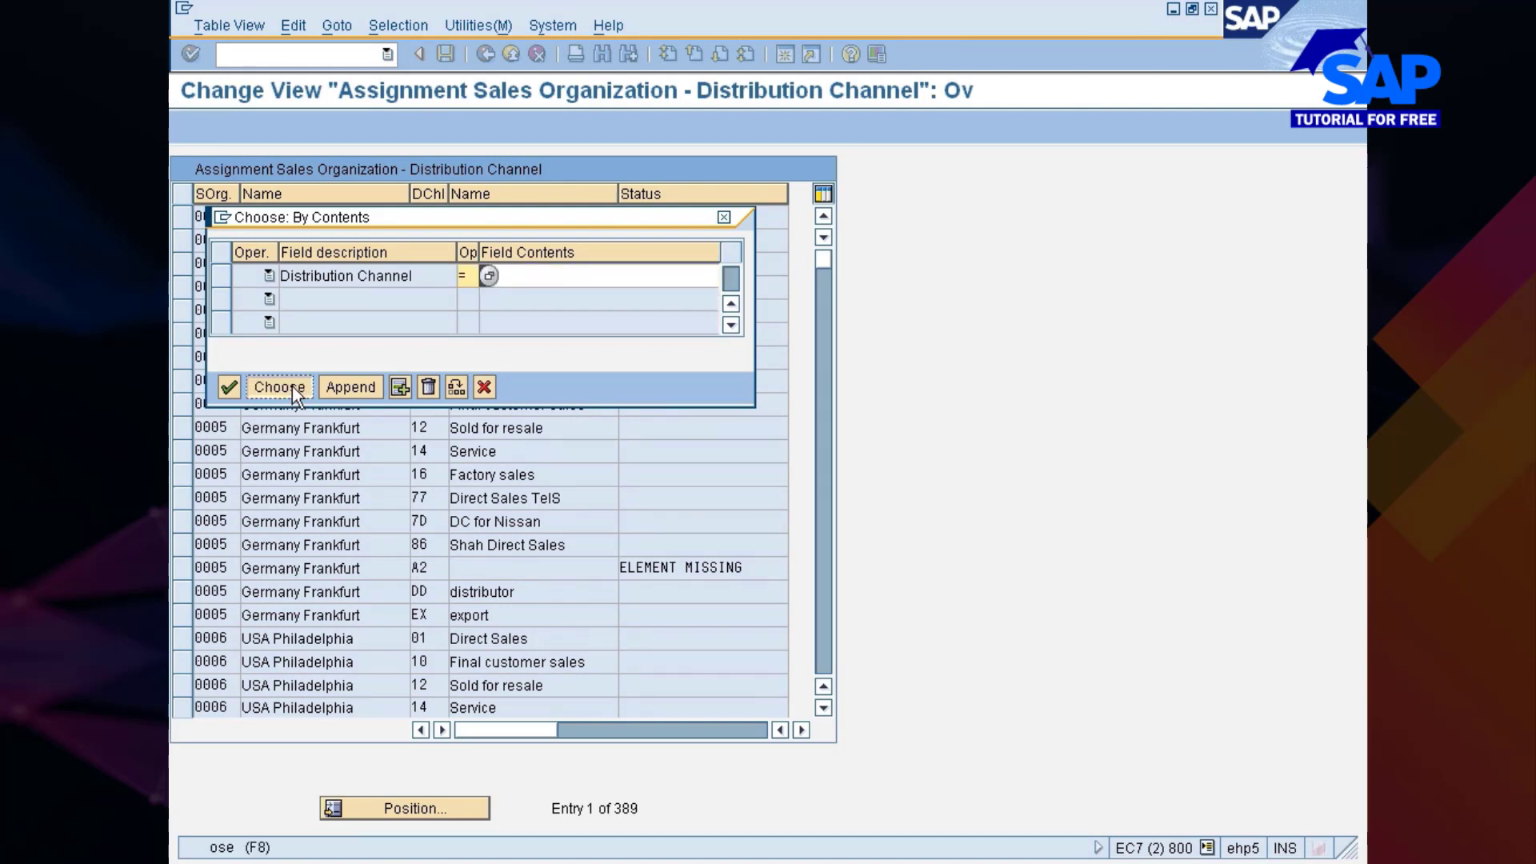
pyautogui.click(292, 386)
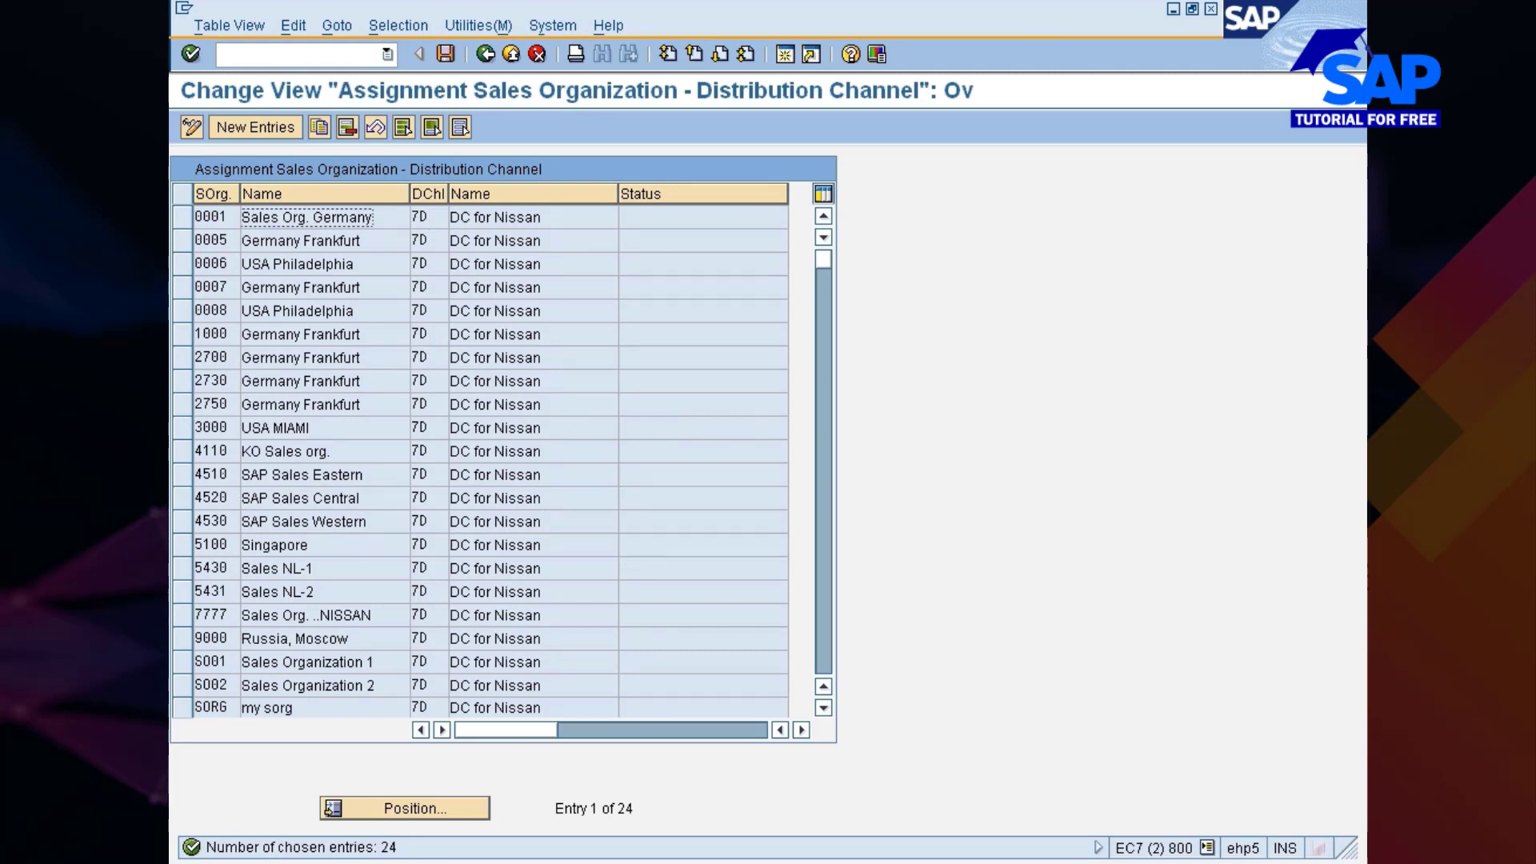
# - Delete all filtered sales organization assignments of distribution channel 7D and save under the Nissan changes request EC7K900551
pyautogui.click(181, 614)
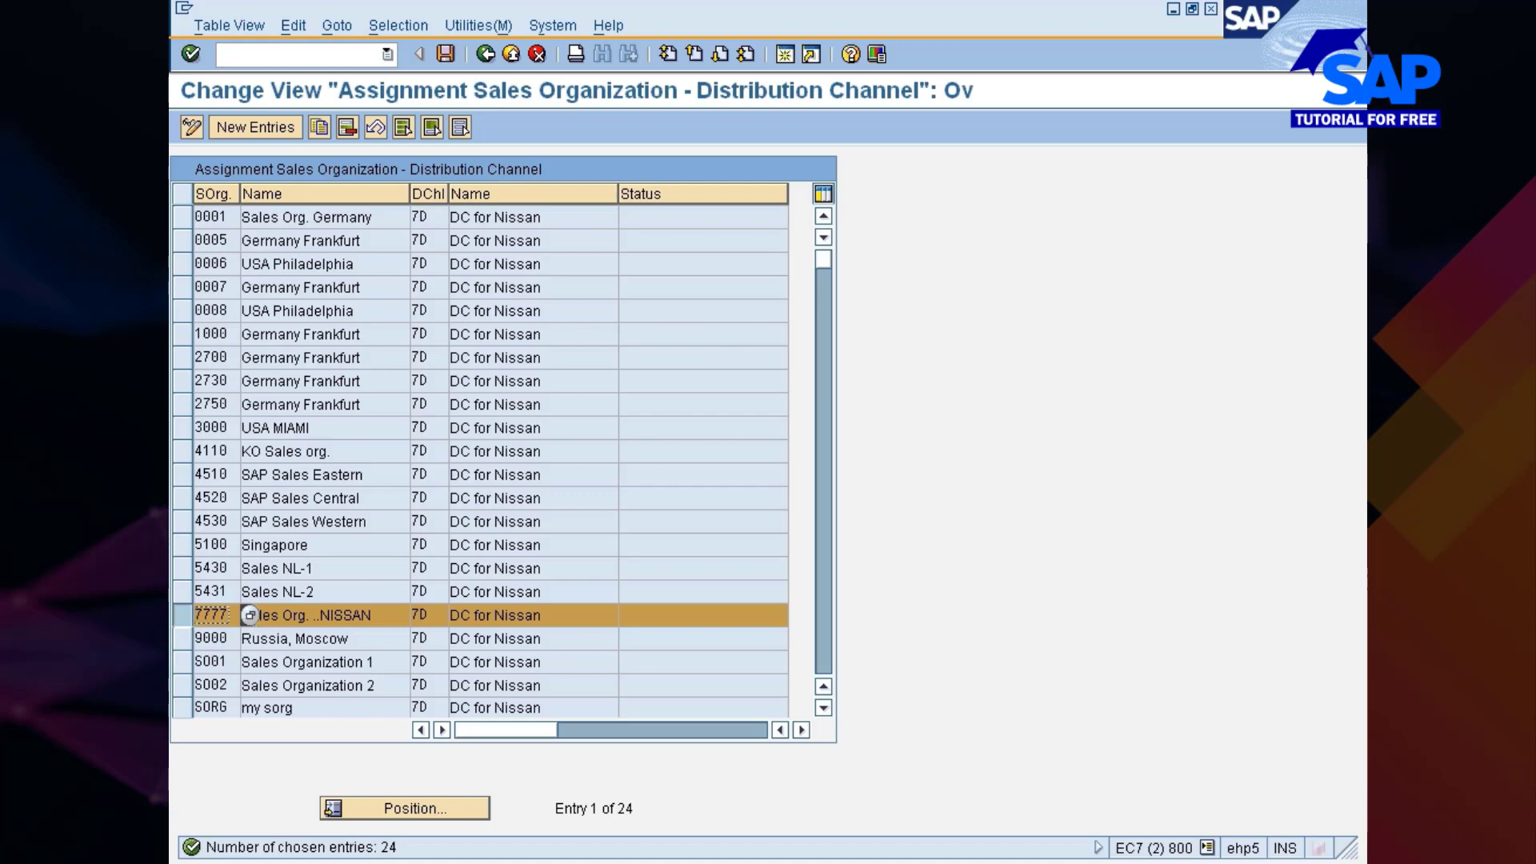
pyautogui.click(250, 614)
pyautogui.click(184, 615)
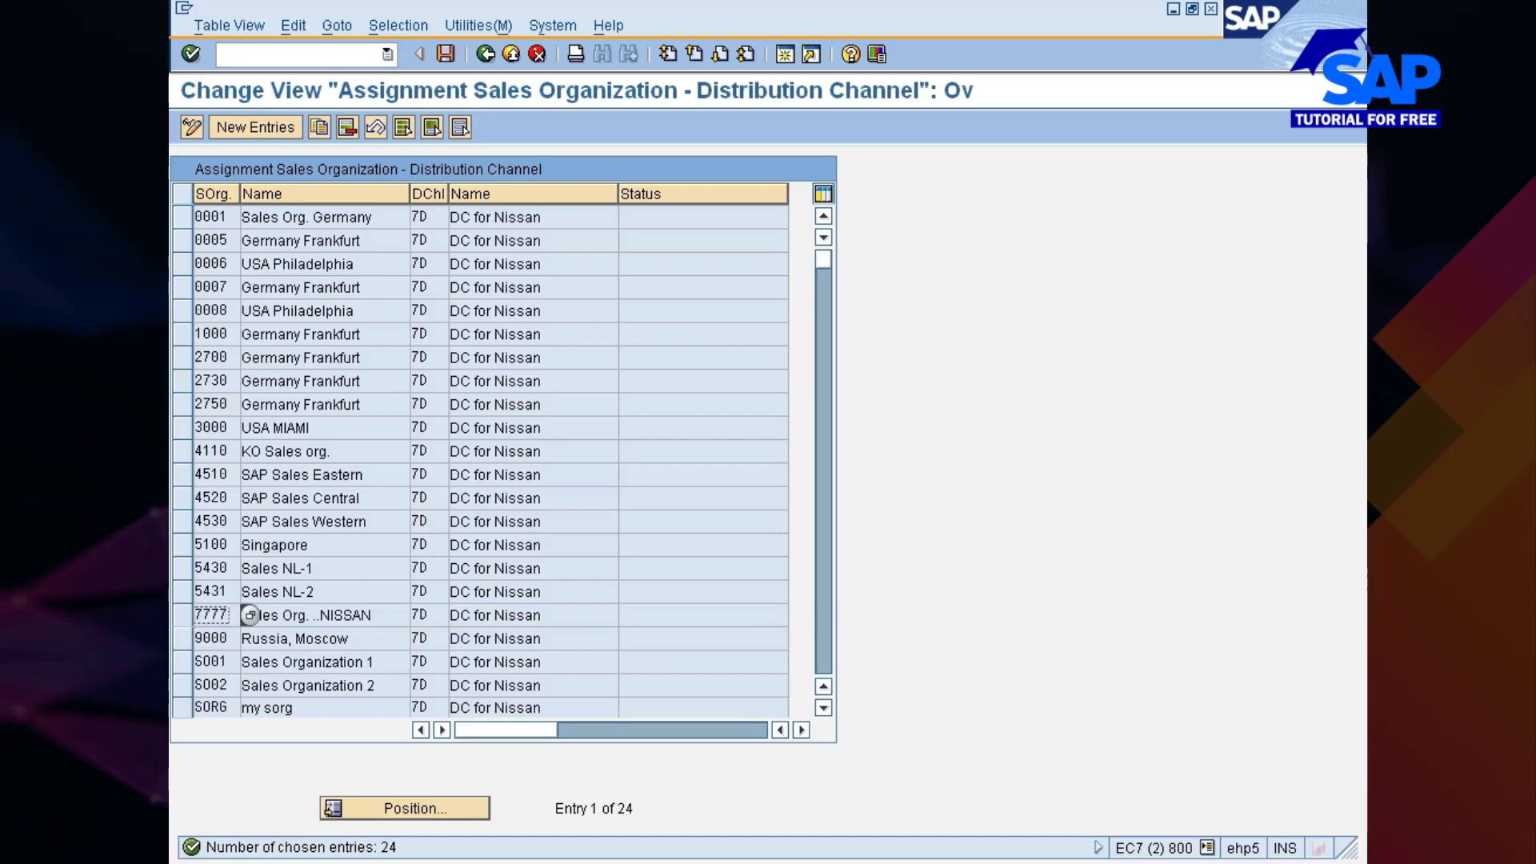
pyautogui.click(401, 128)
pyautogui.click(346, 127)
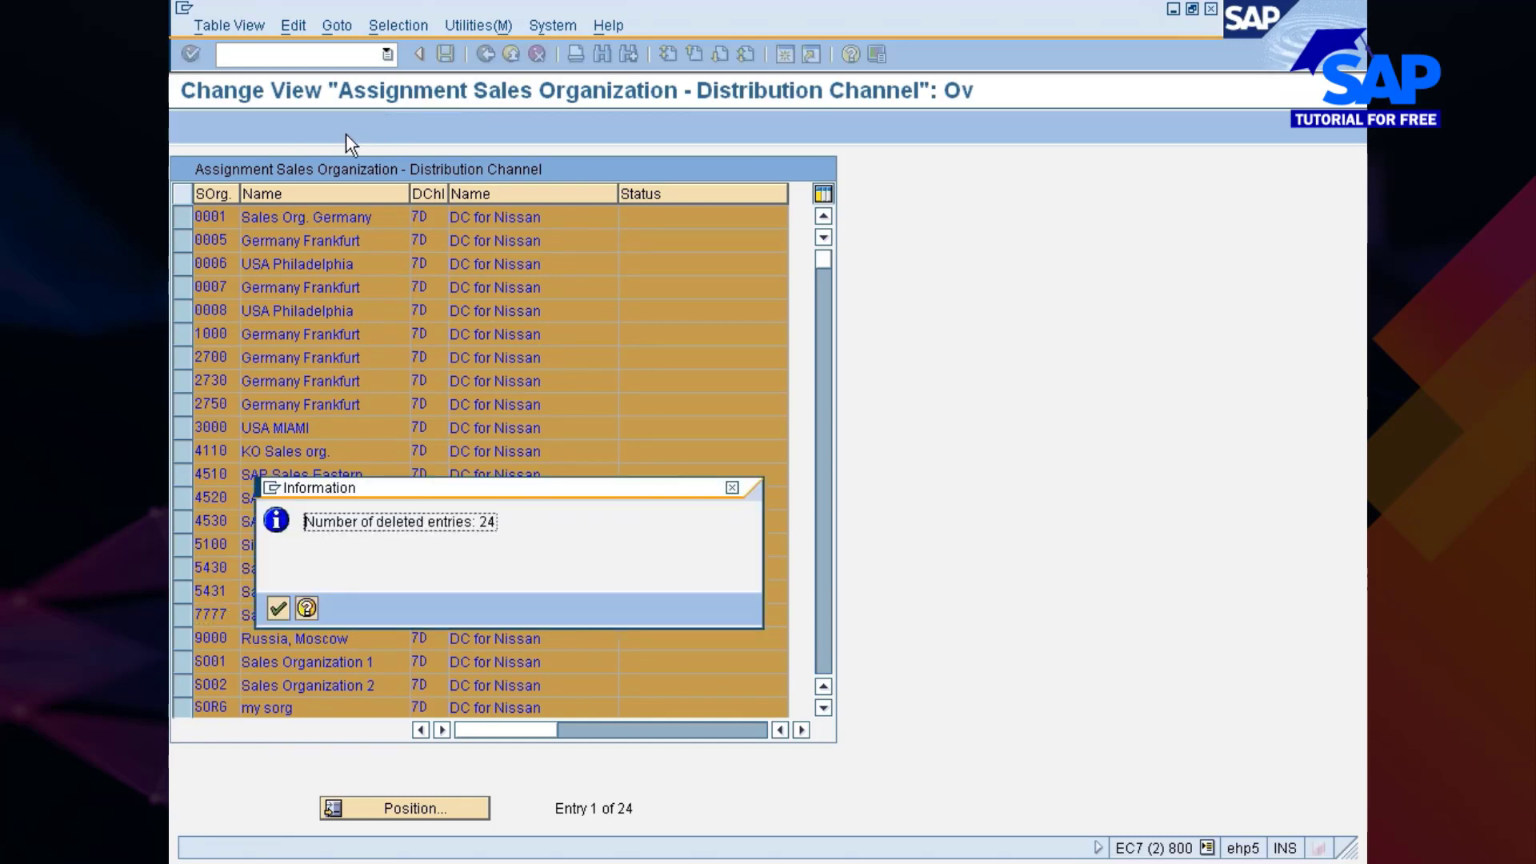
pyautogui.press('Return')
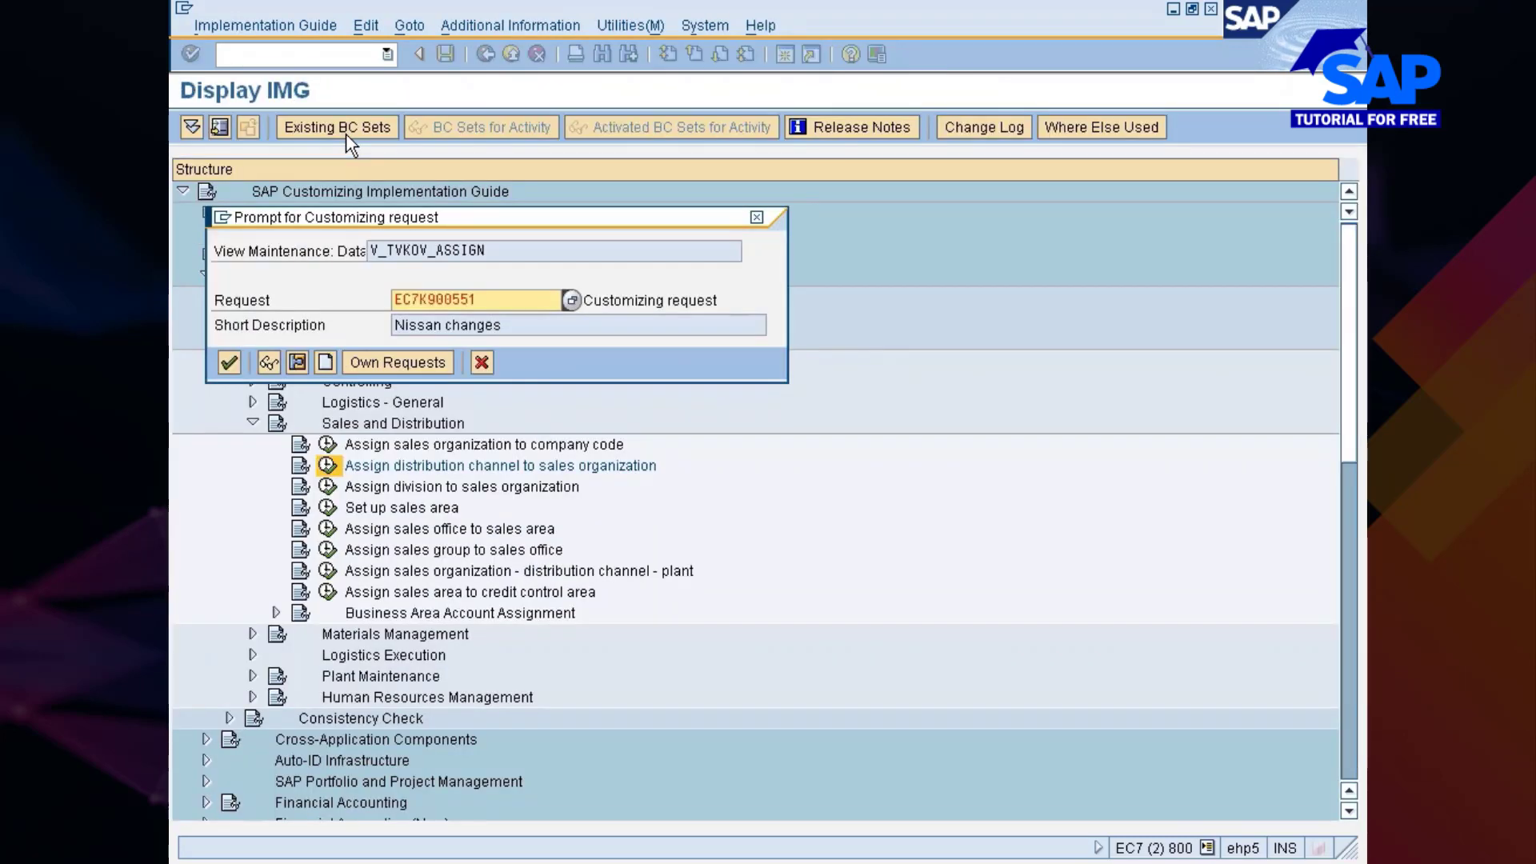
pyautogui.hotkey('ctrl', 's')
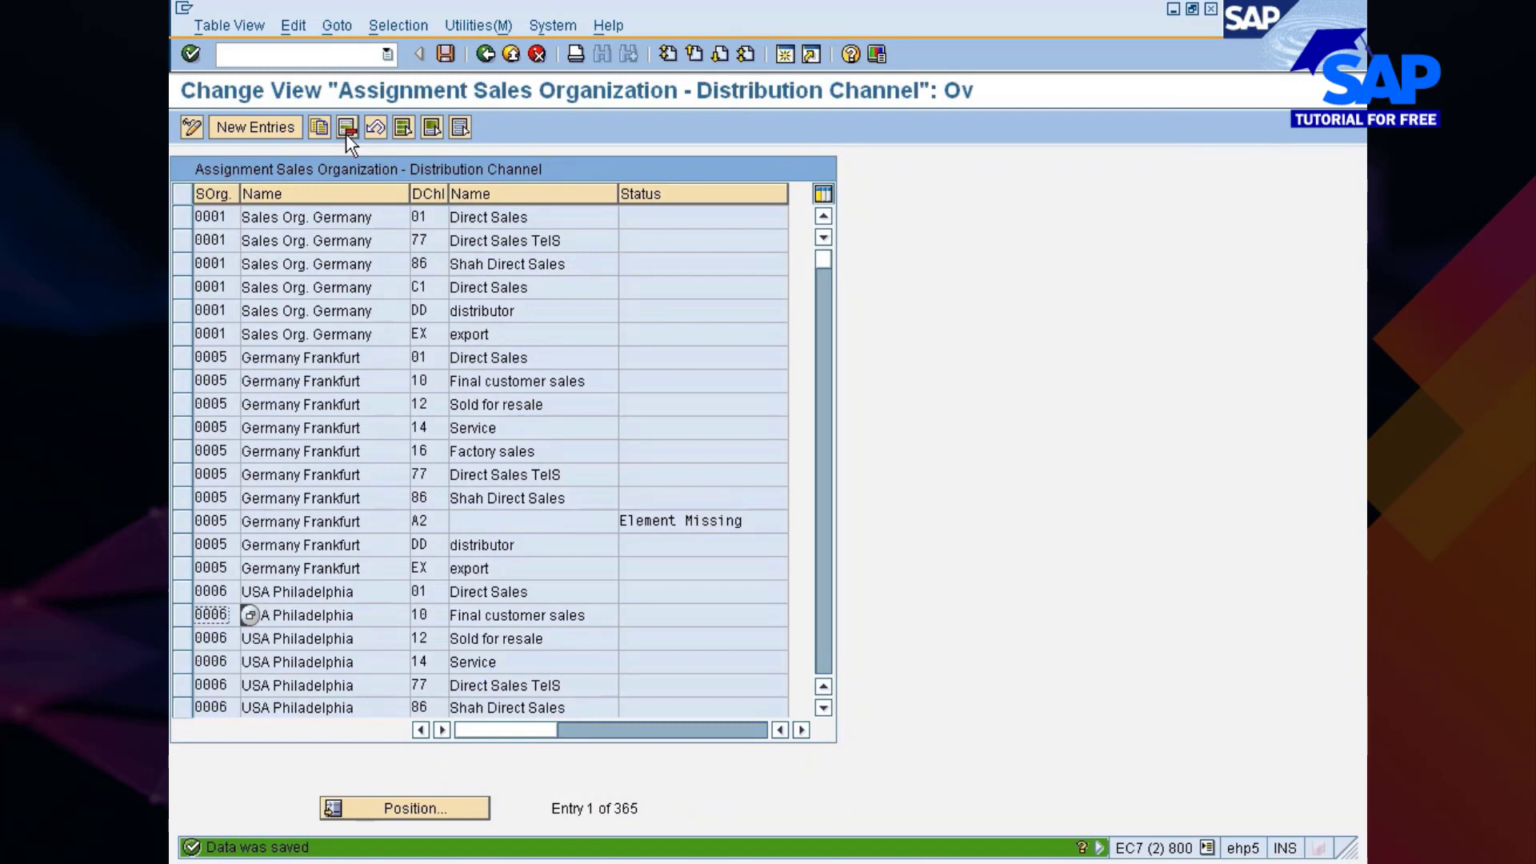
# - Filter the distribution channel assignments for Sales Organization equal to 7777 in place of the distribution channel criterion
pyautogui.click(417, 28)
pyautogui.click(426, 48)
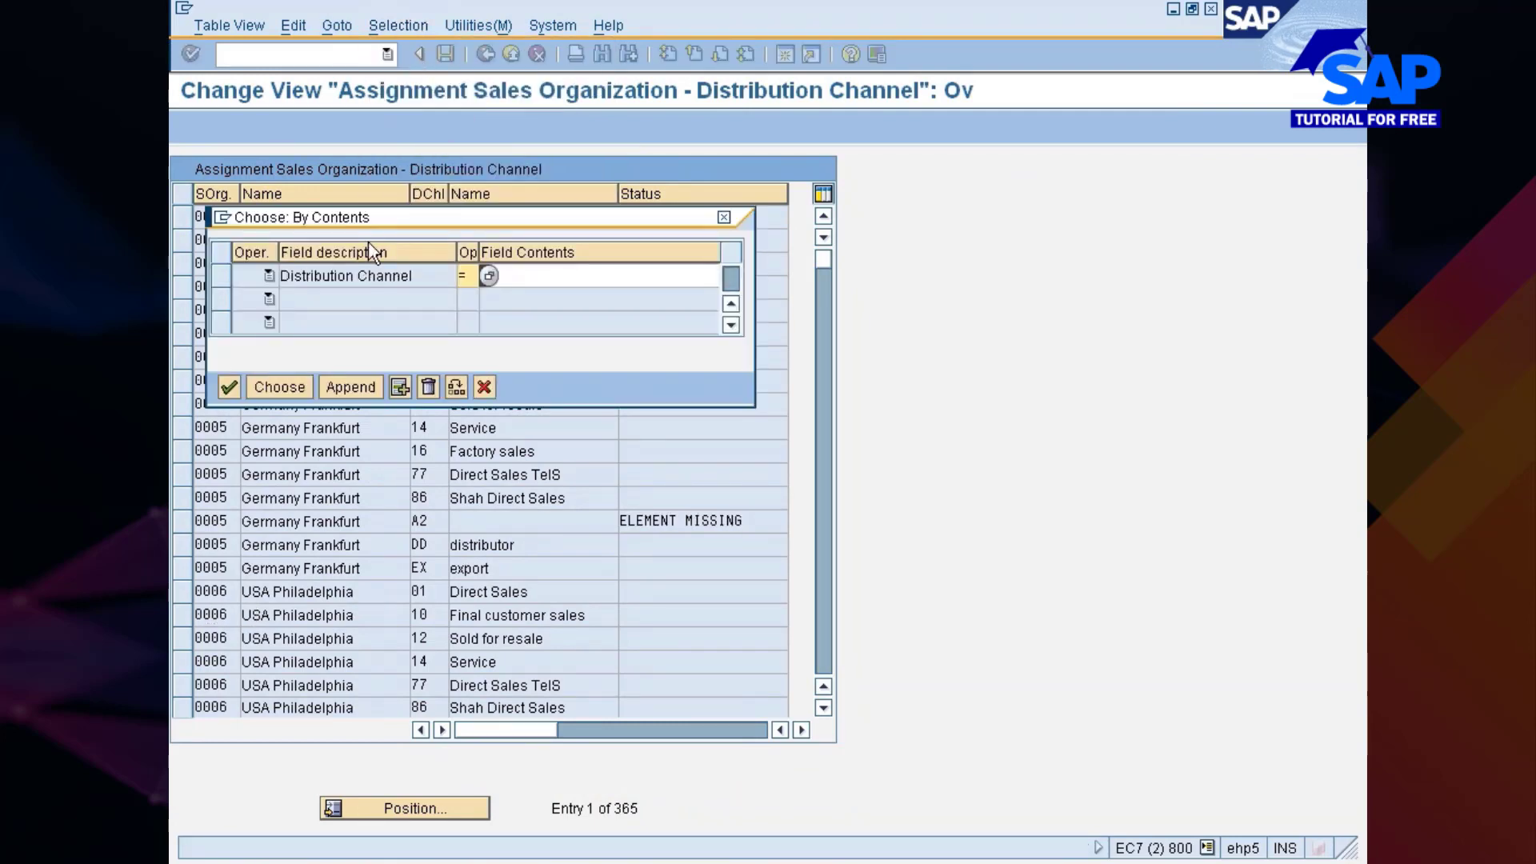
pyautogui.write('7D')
pyautogui.click(216, 276)
pyautogui.click(401, 388)
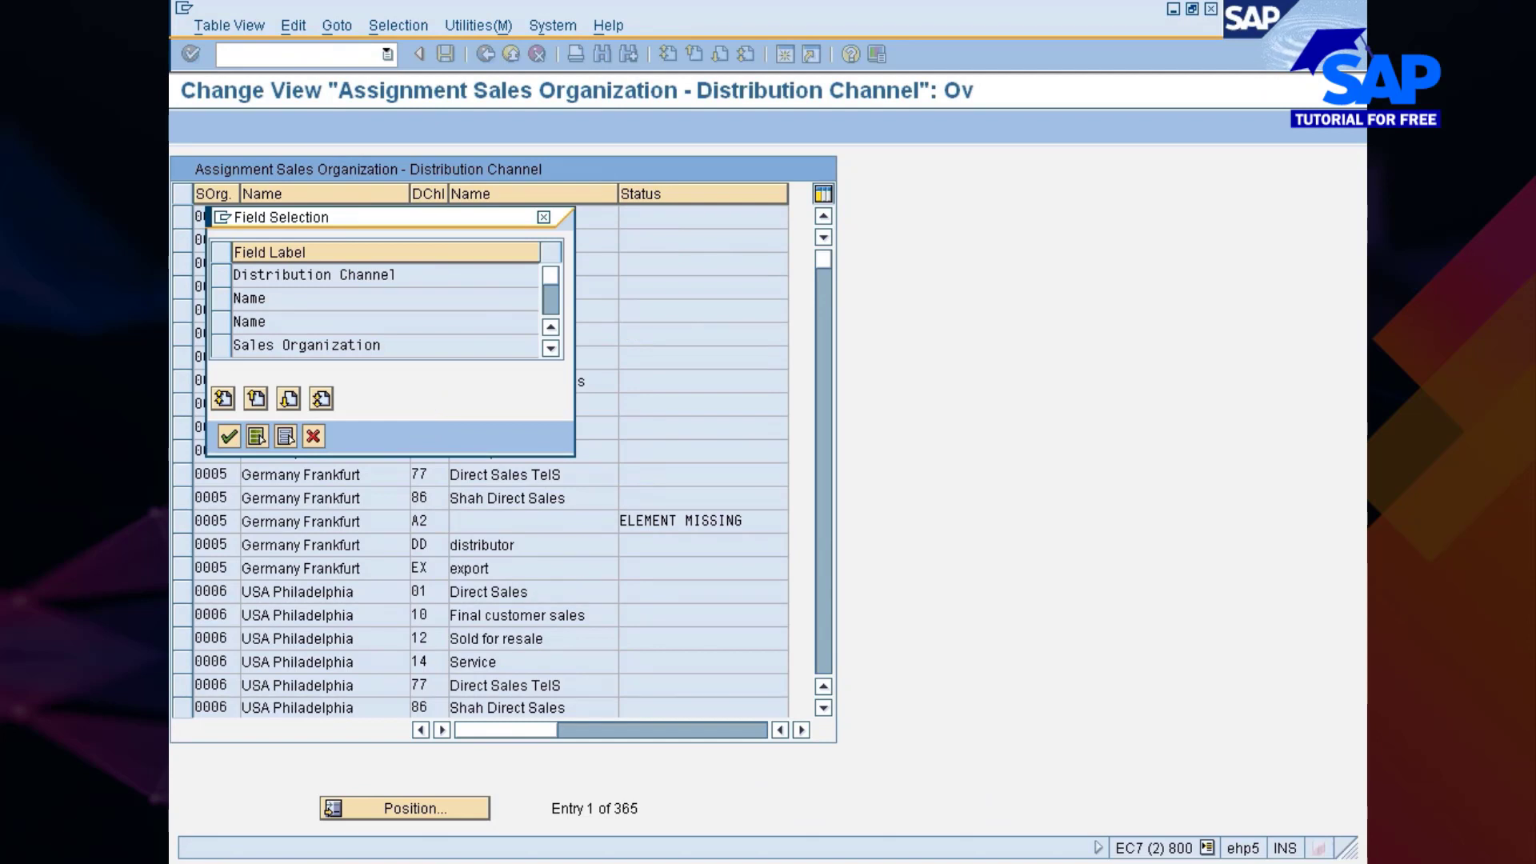
pyautogui.click(222, 345)
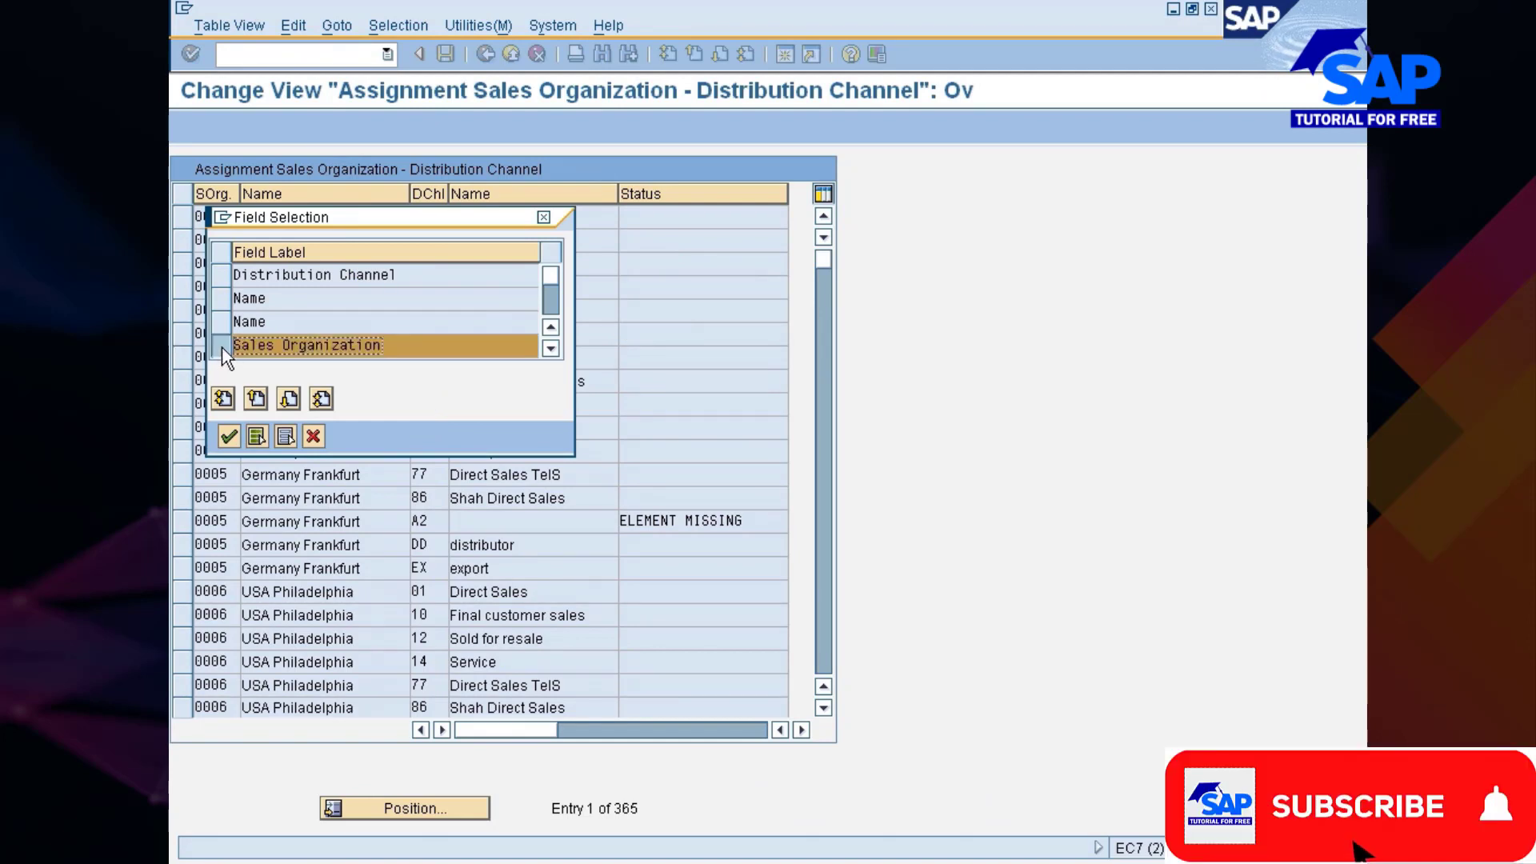
pyautogui.click(229, 435)
pyautogui.click(490, 276)
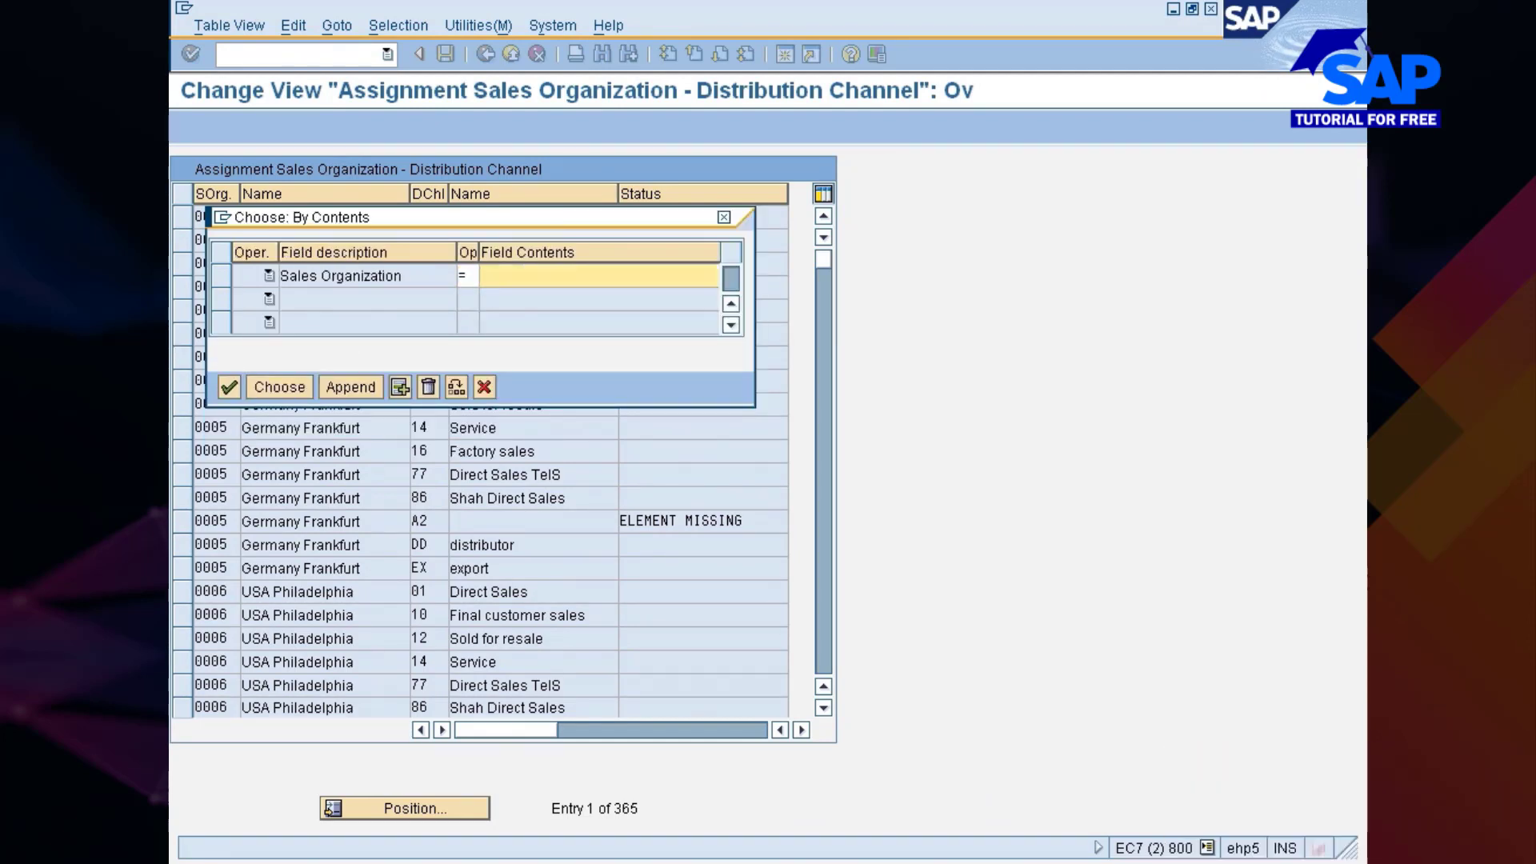
pyautogui.write('7777')
pyautogui.press('Return')
pyautogui.click(296, 385)
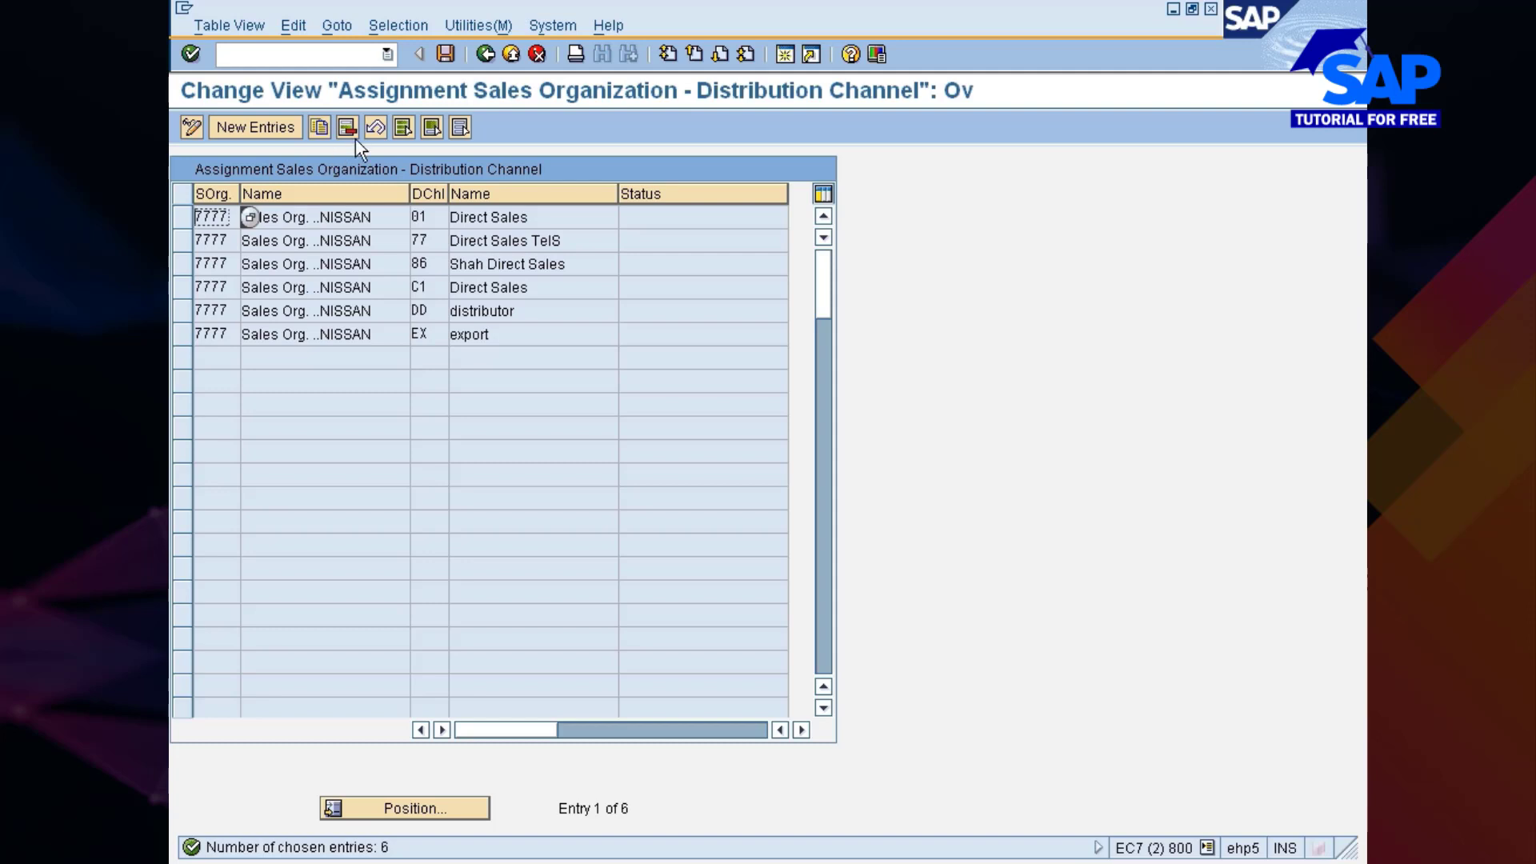
# - Delete all distribution channel assignments listed for sales organization 7777 and save the change
pyautogui.click(401, 132)
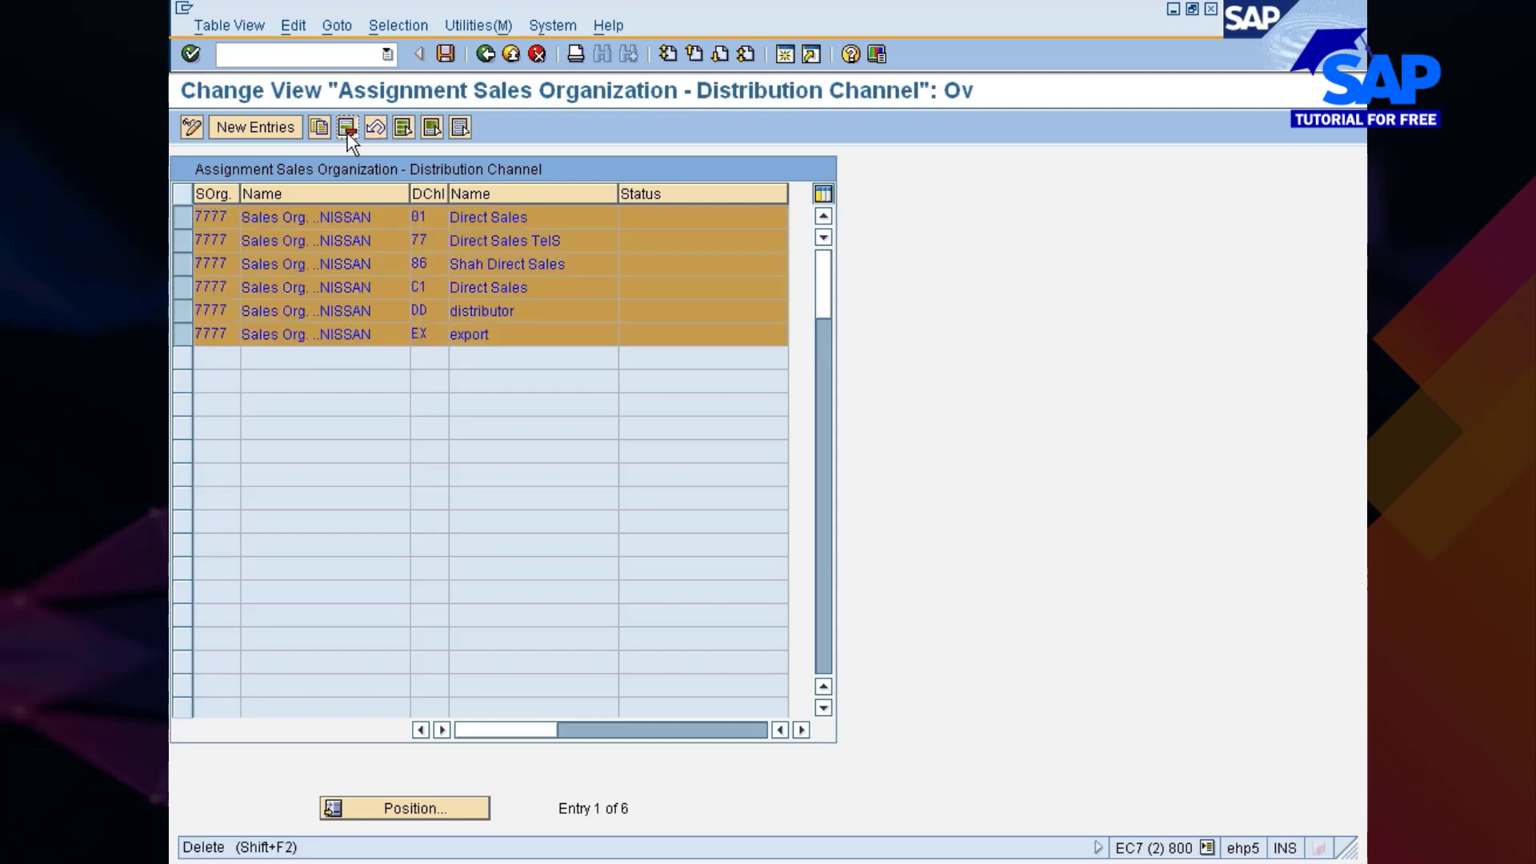
pyautogui.click(347, 130)
pyautogui.press('Return')
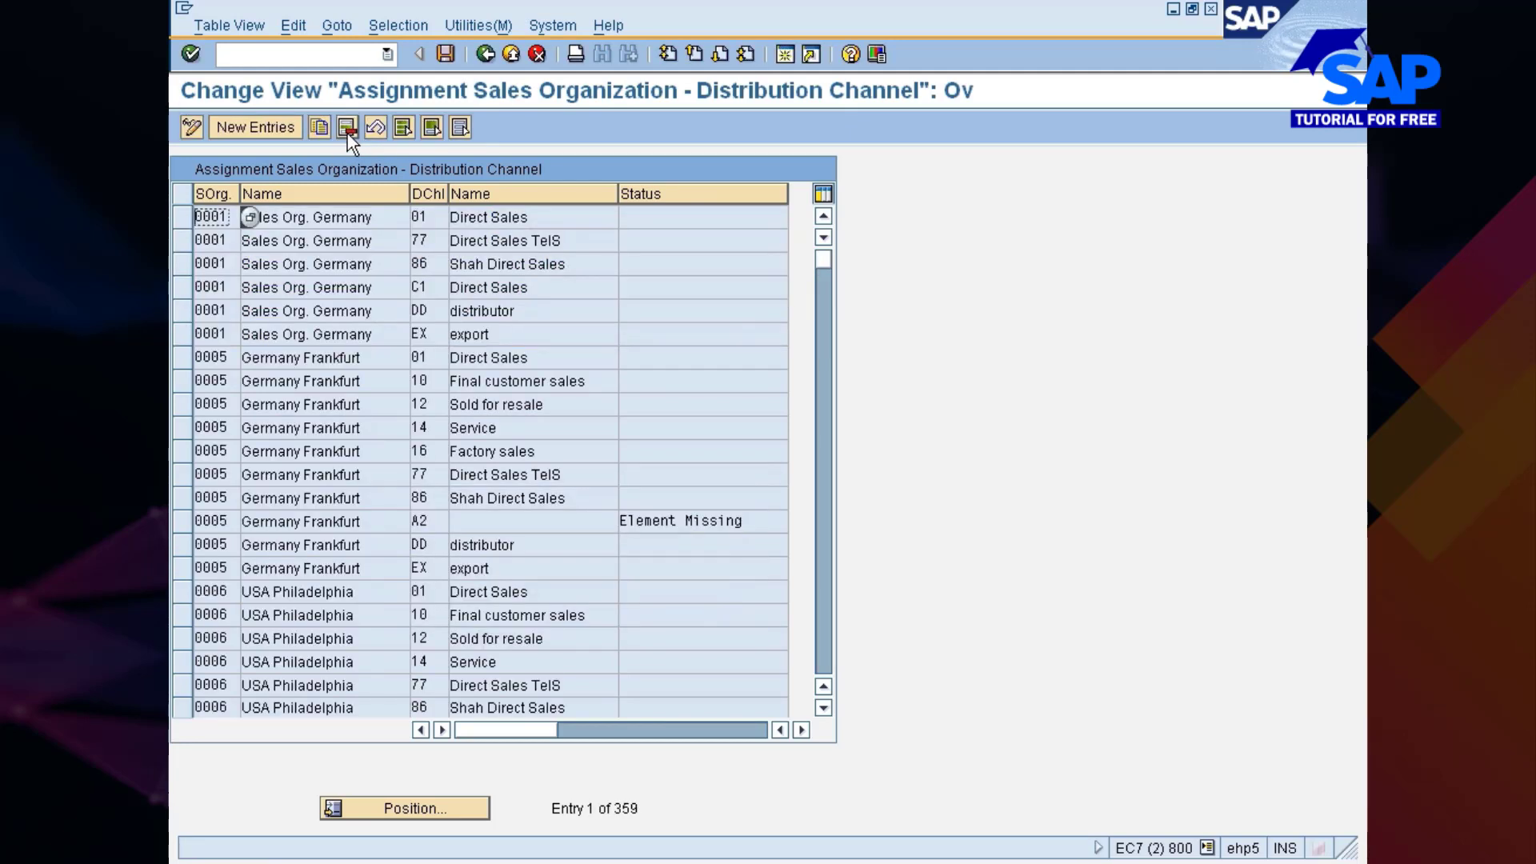
pyautogui.hotkey('ctrl', 's')
pyautogui.click(416, 29)
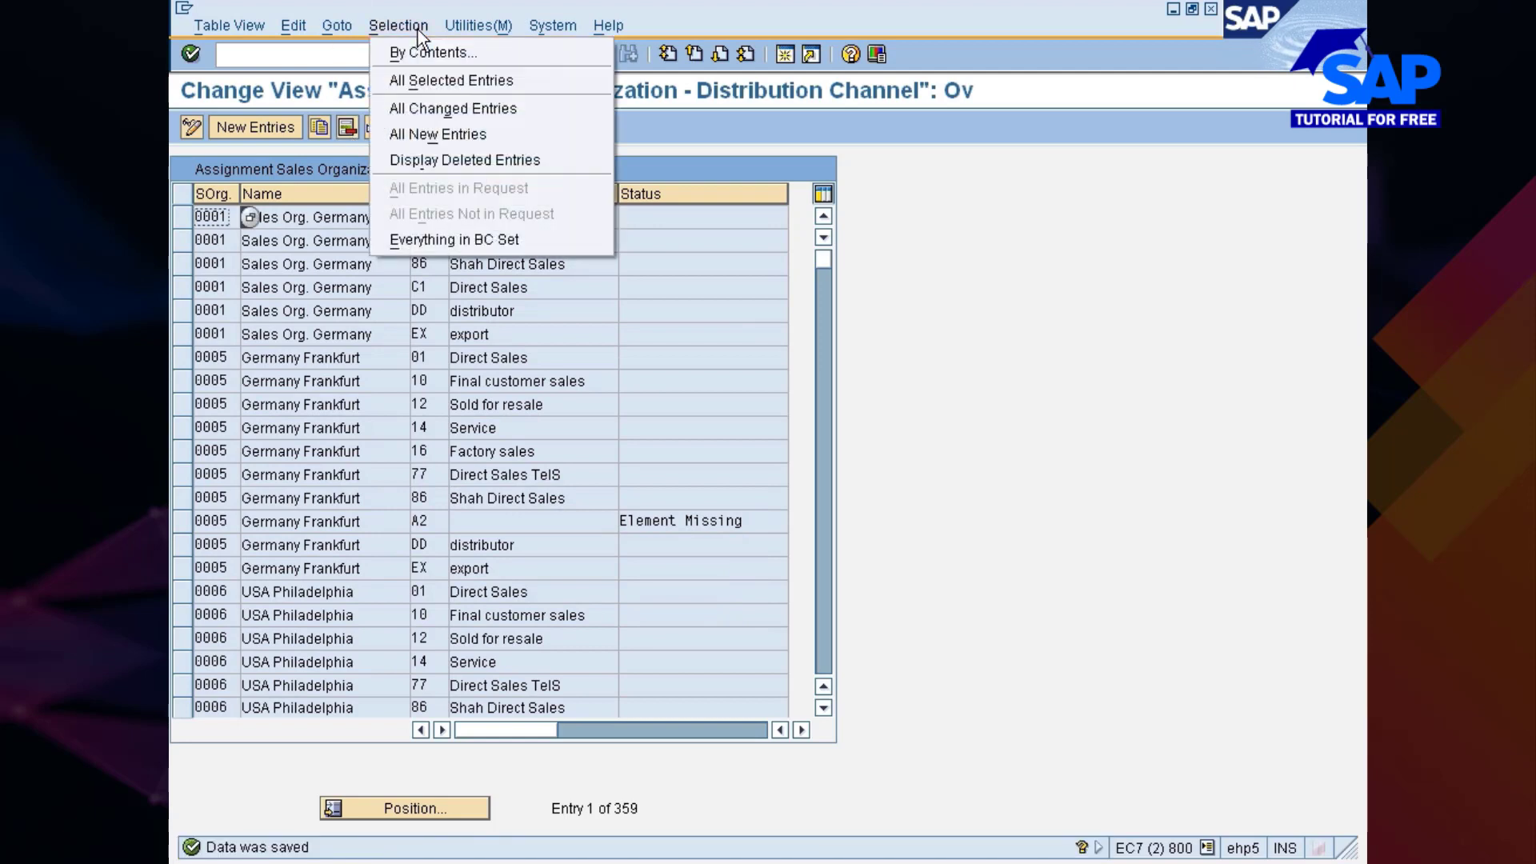
pyautogui.click(429, 51)
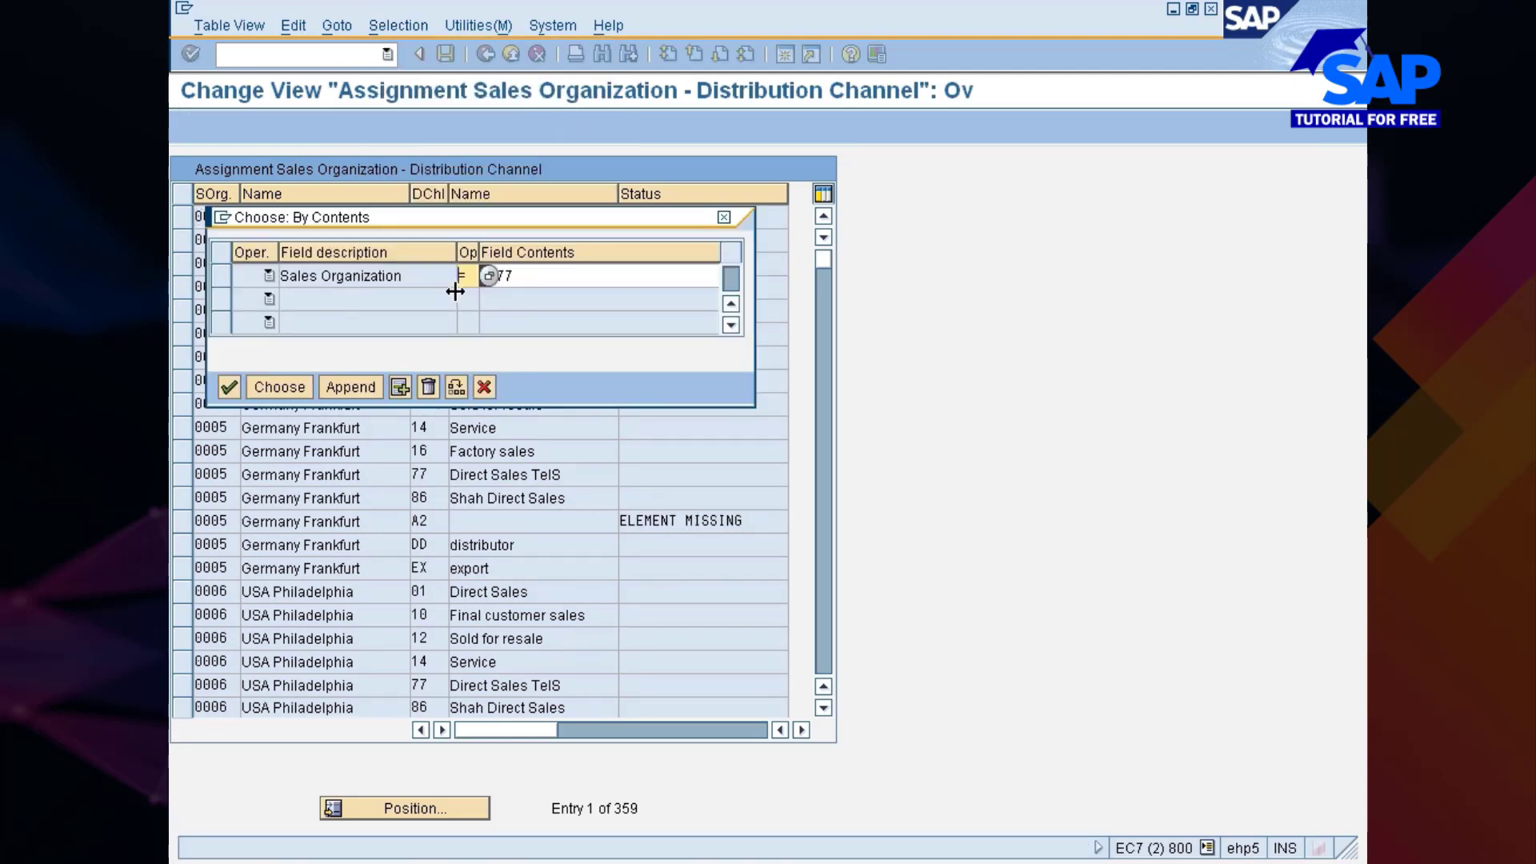
pyautogui.click(221, 277)
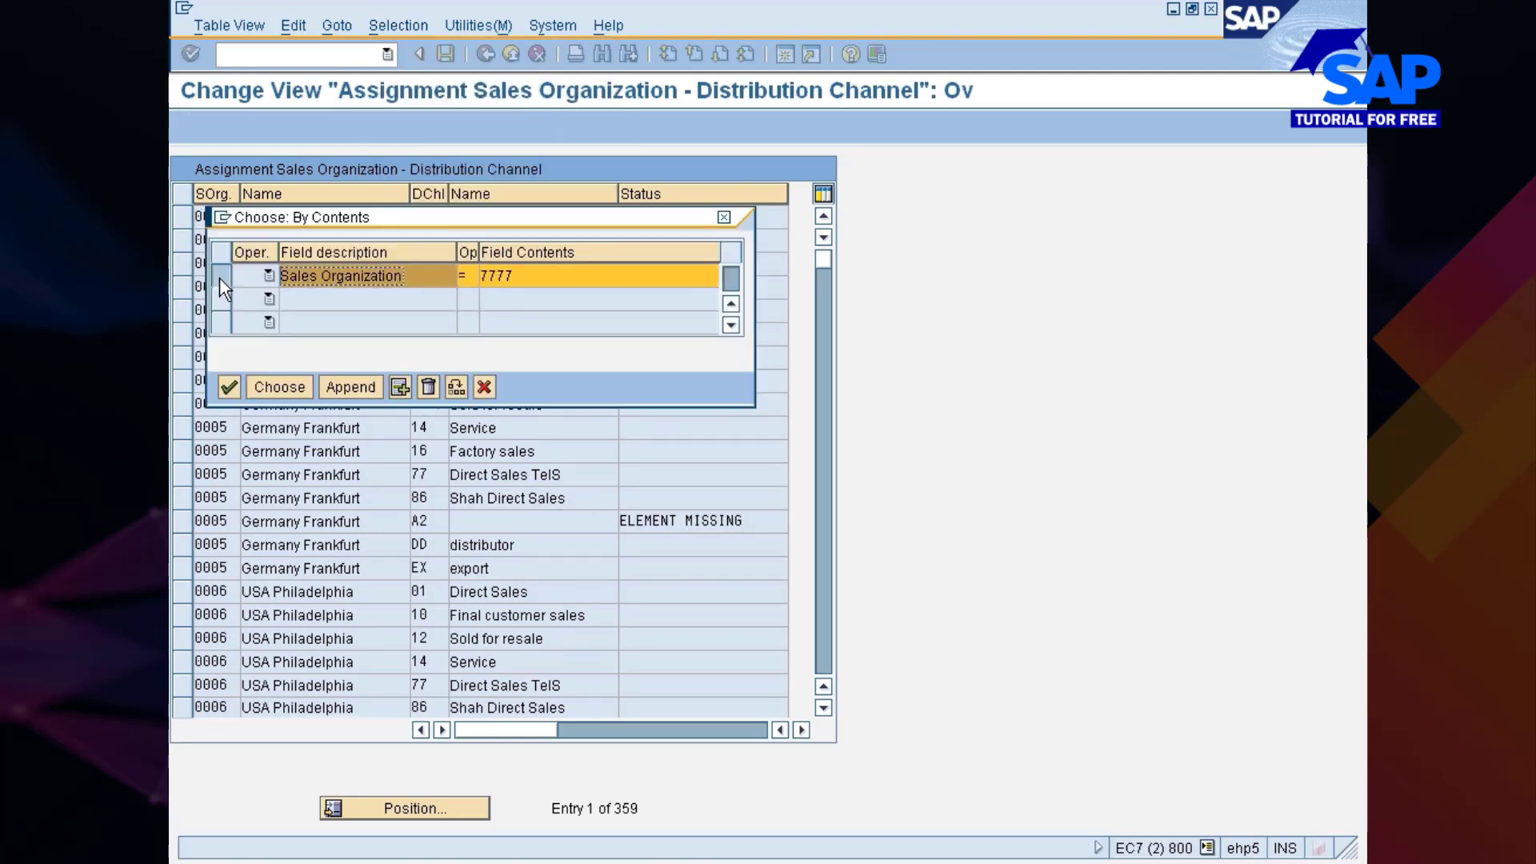
pyautogui.click(429, 387)
pyautogui.click(552, 308)
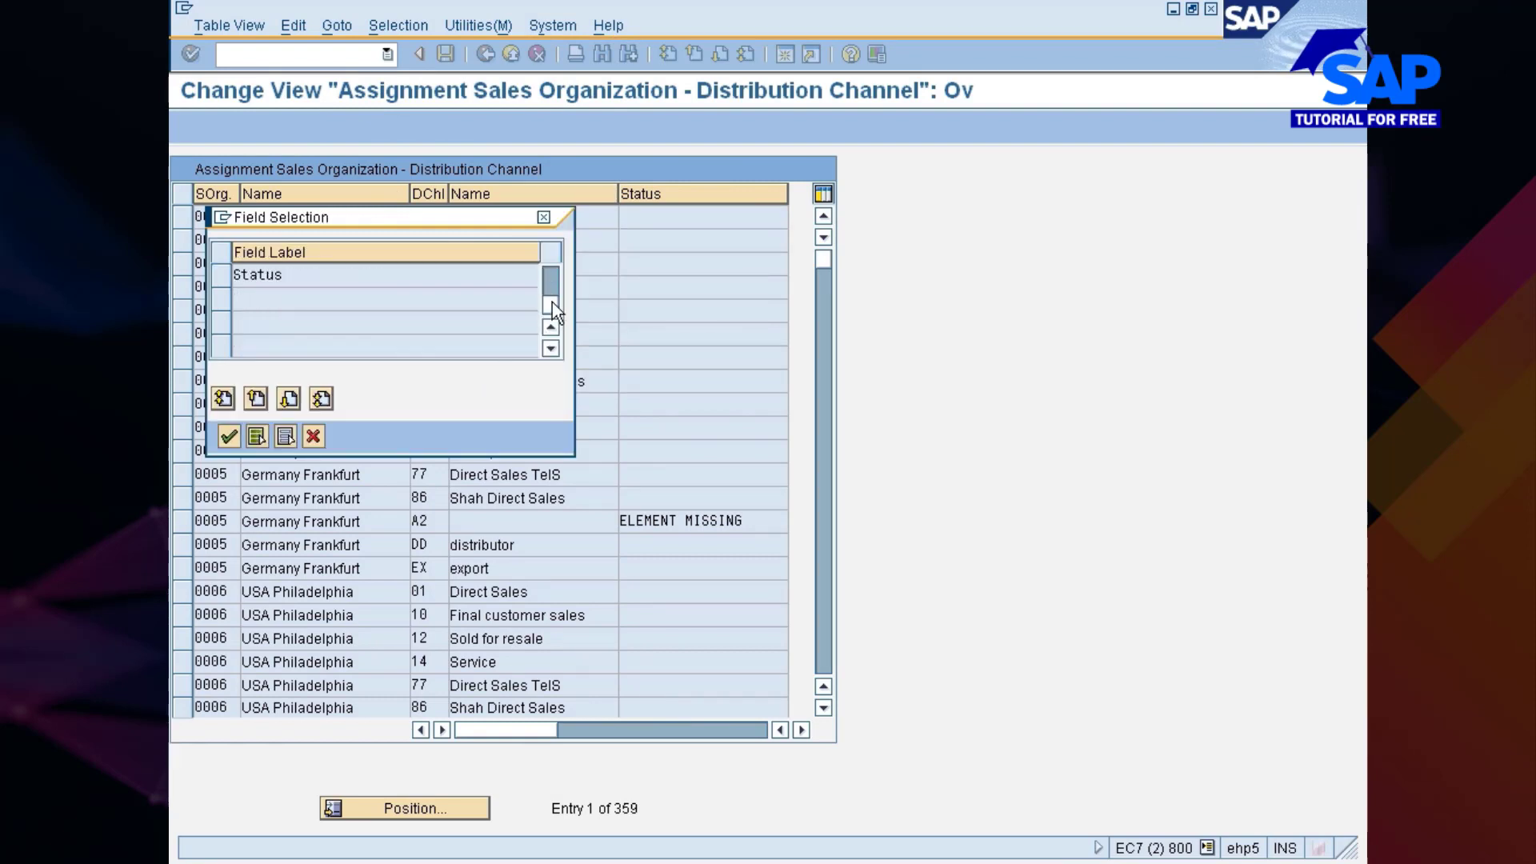
pyautogui.click(313, 436)
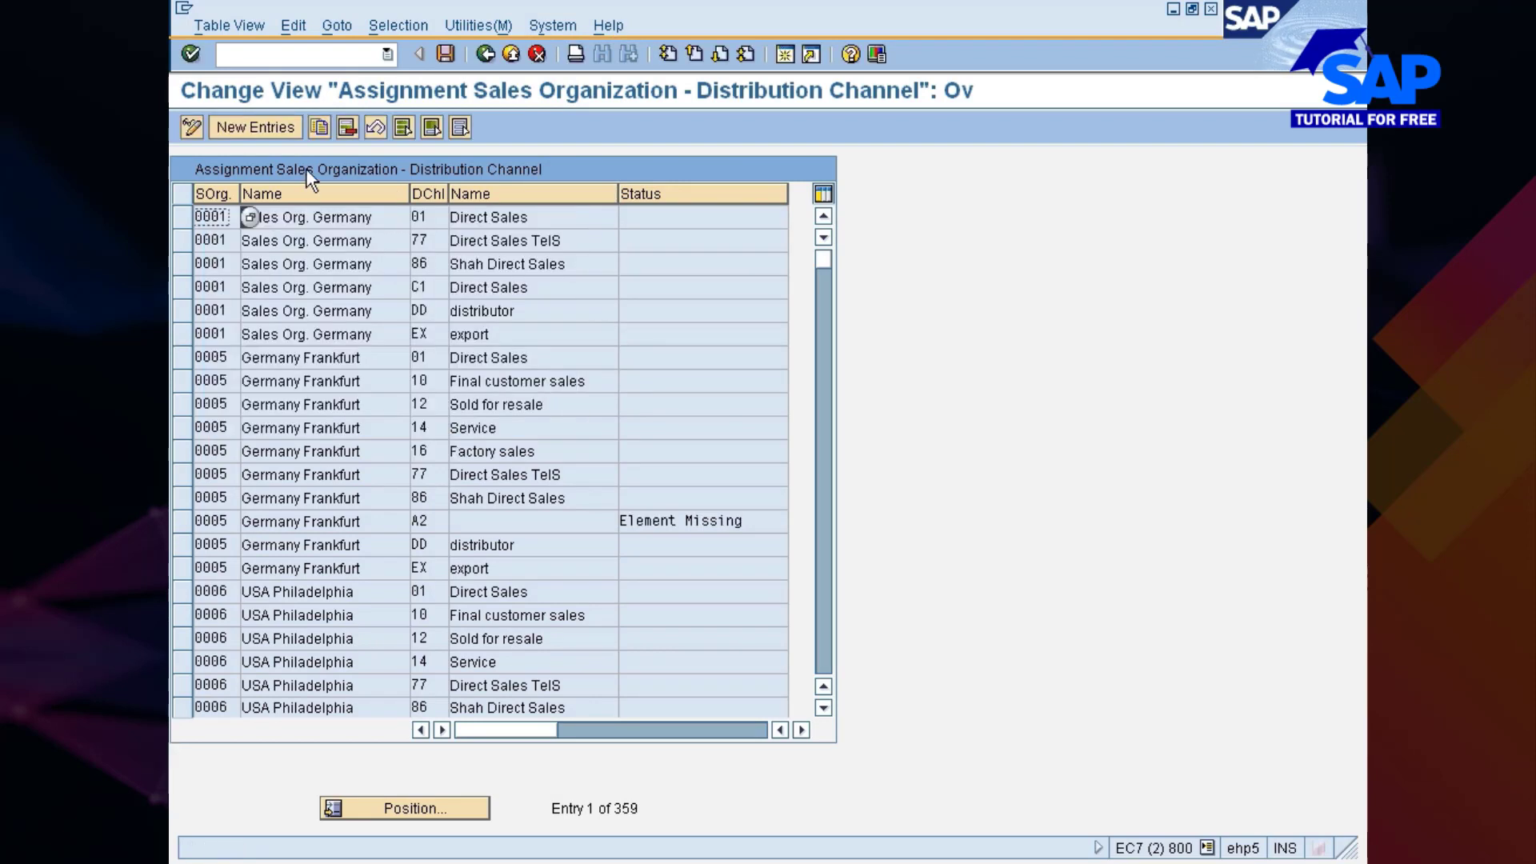
# - Add a new entry assigning distribution channel 7D to sales organization 7777, save it and return to the overview
pyautogui.click(251, 131)
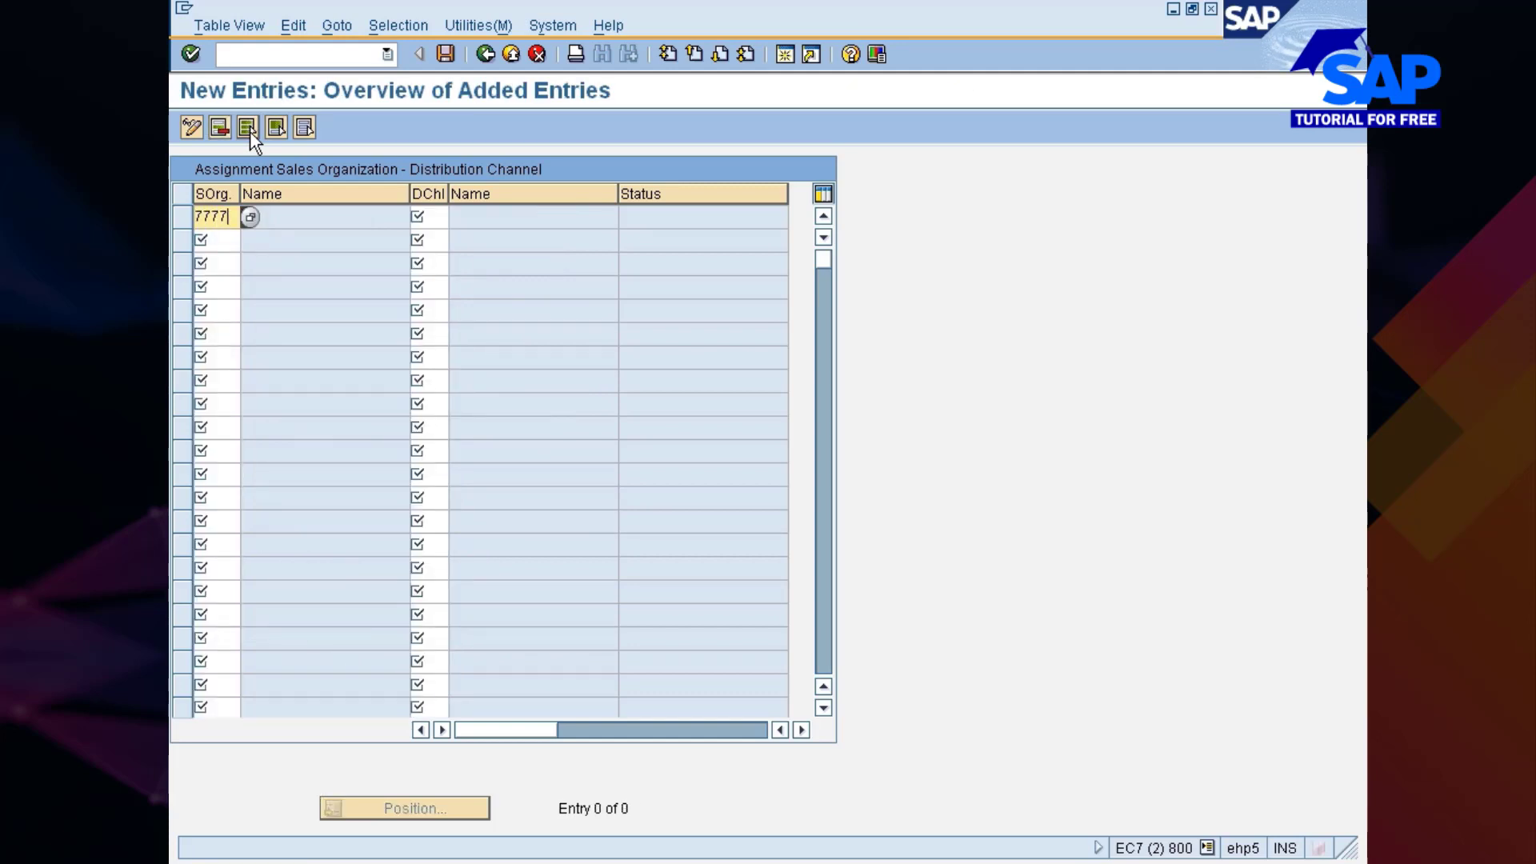
pyautogui.press('Tab')
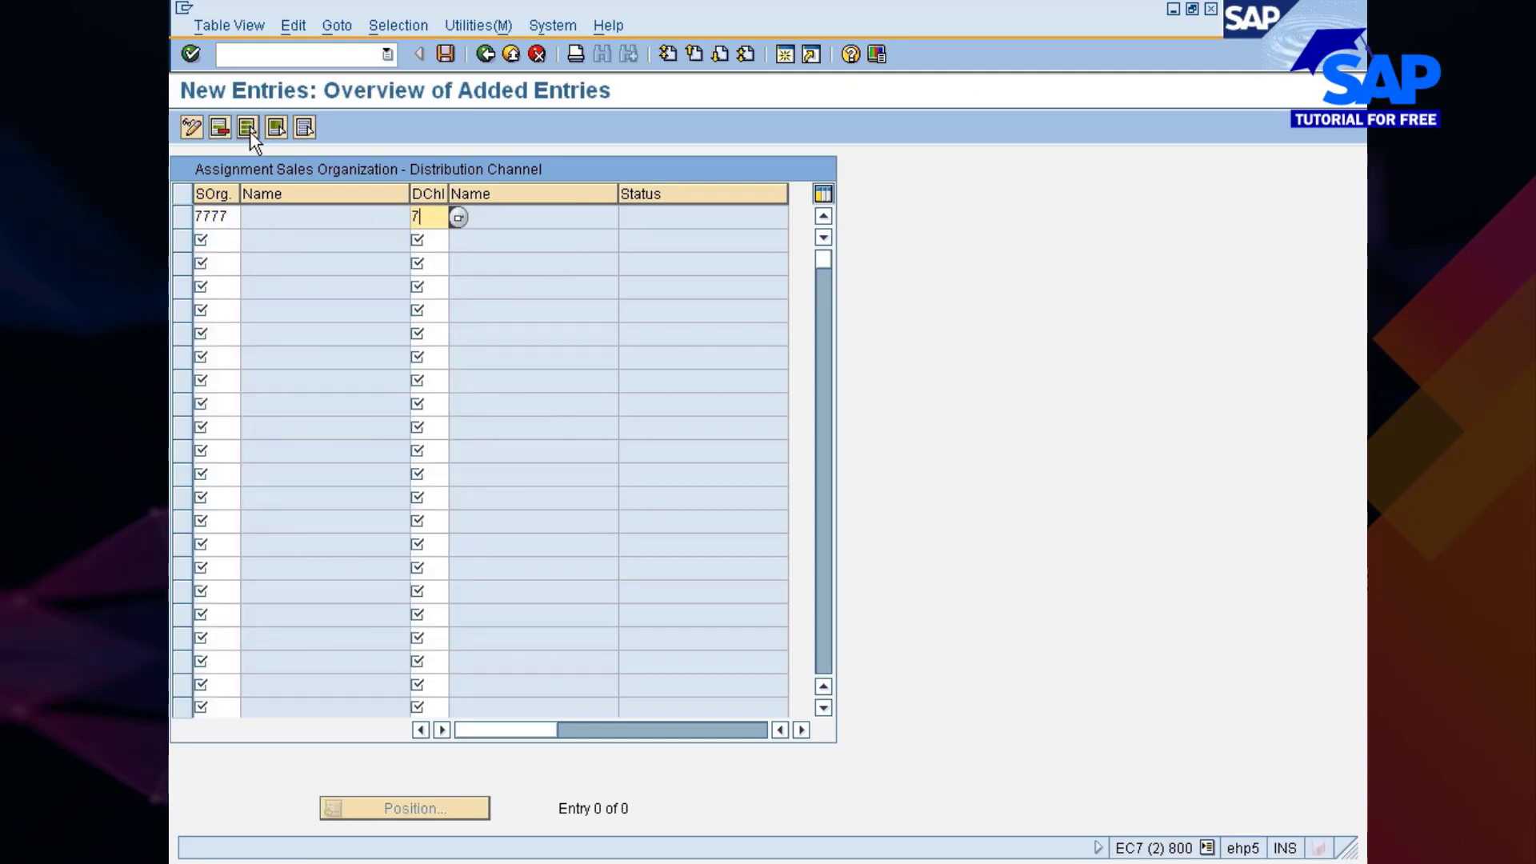
pyautogui.press('Return')
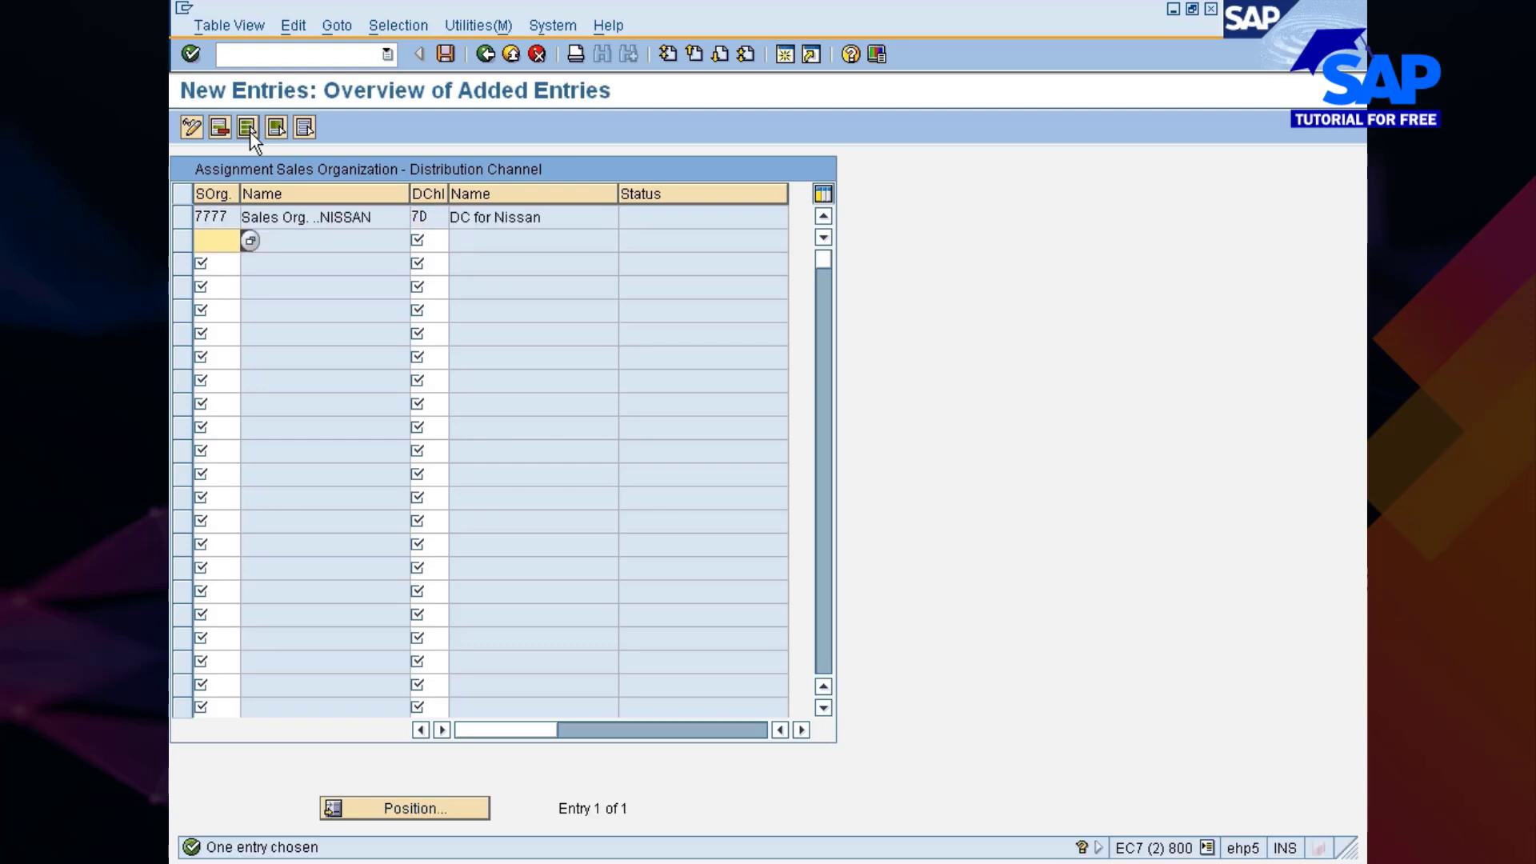
pyautogui.hotkey('ctrl', 's')
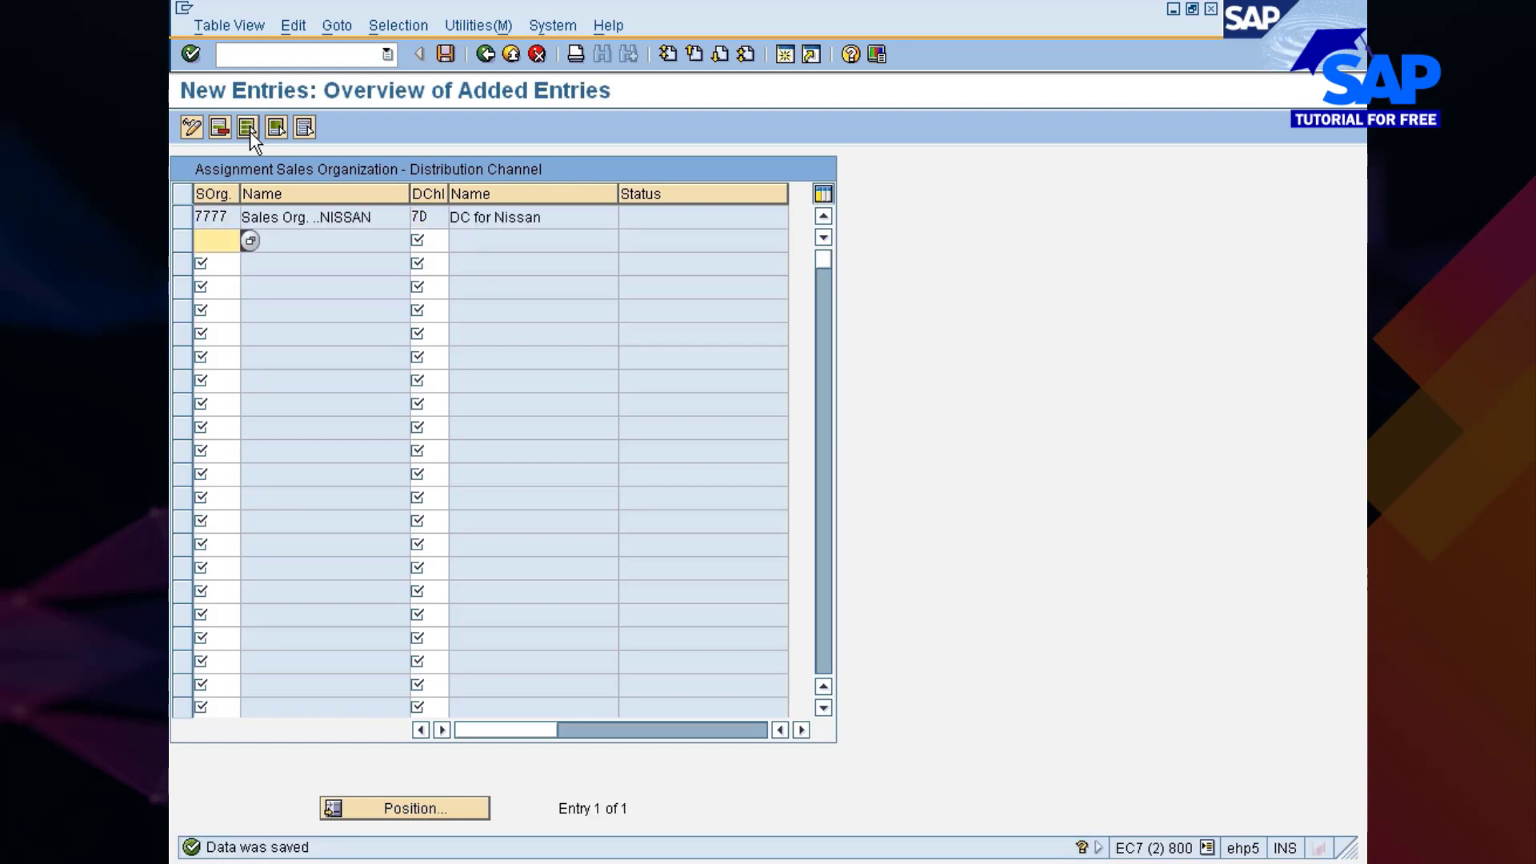
pyautogui.press('F3')
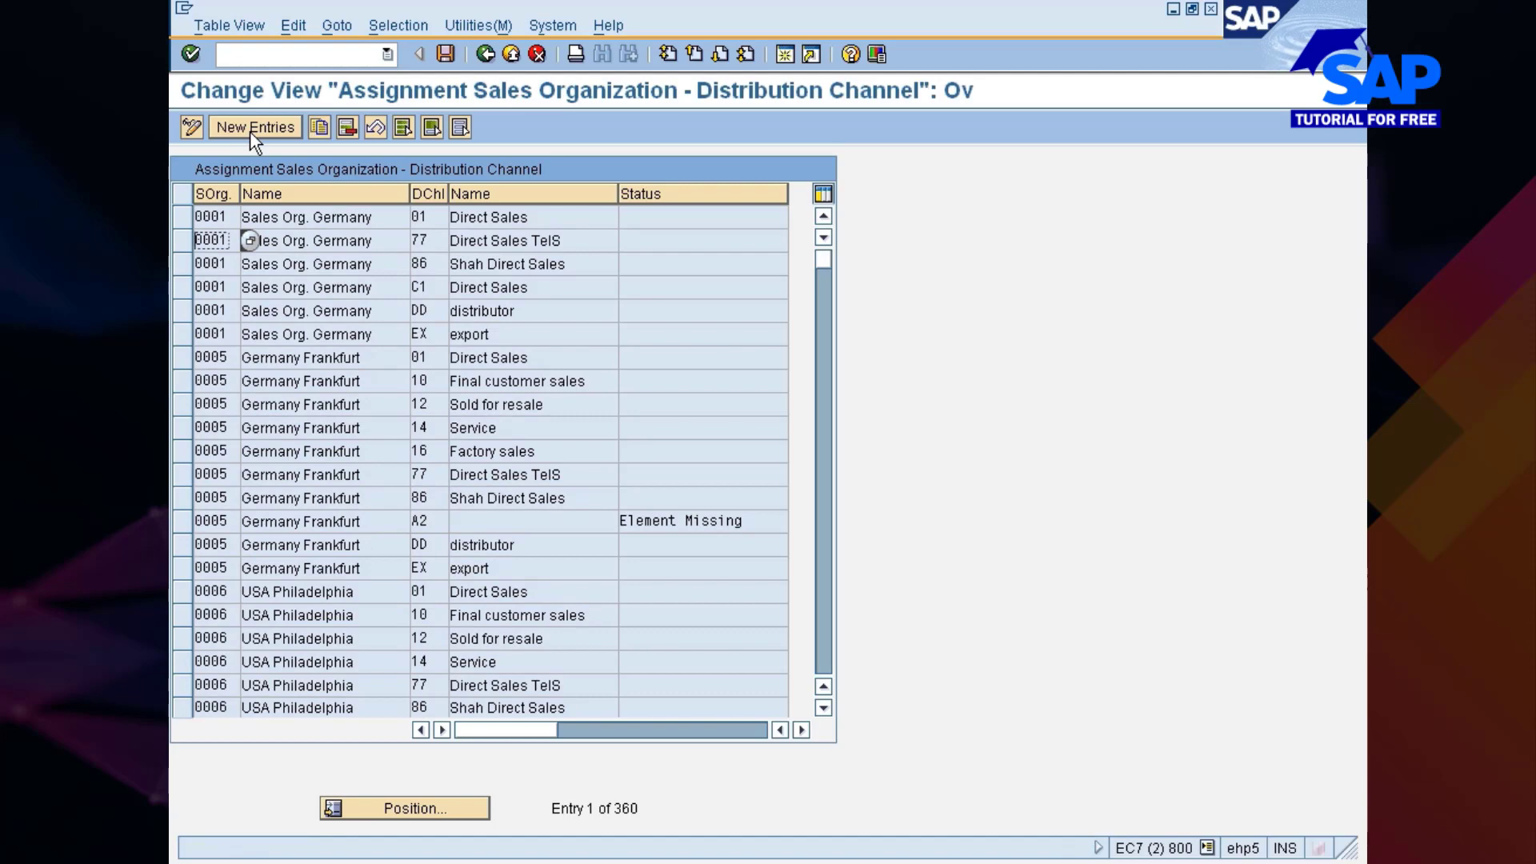
# - Return to the implementation guide, check the entity relationship diagram, and open the activity Assign division to sales organization
pyautogui.press('F3')
pyautogui.click(414, 487)
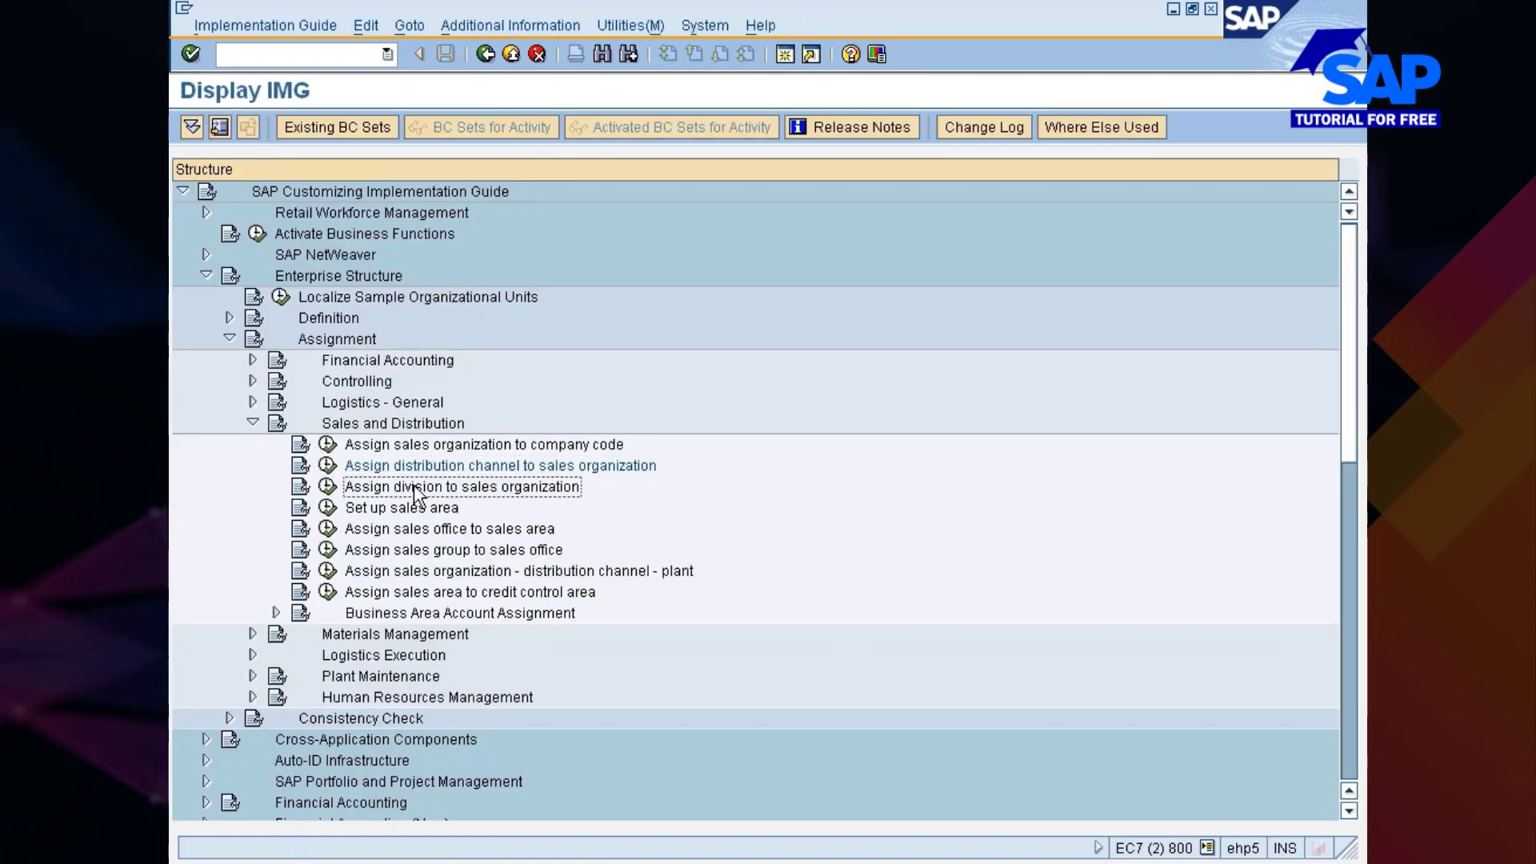
pyautogui.hotkey('alt', 'Tab')
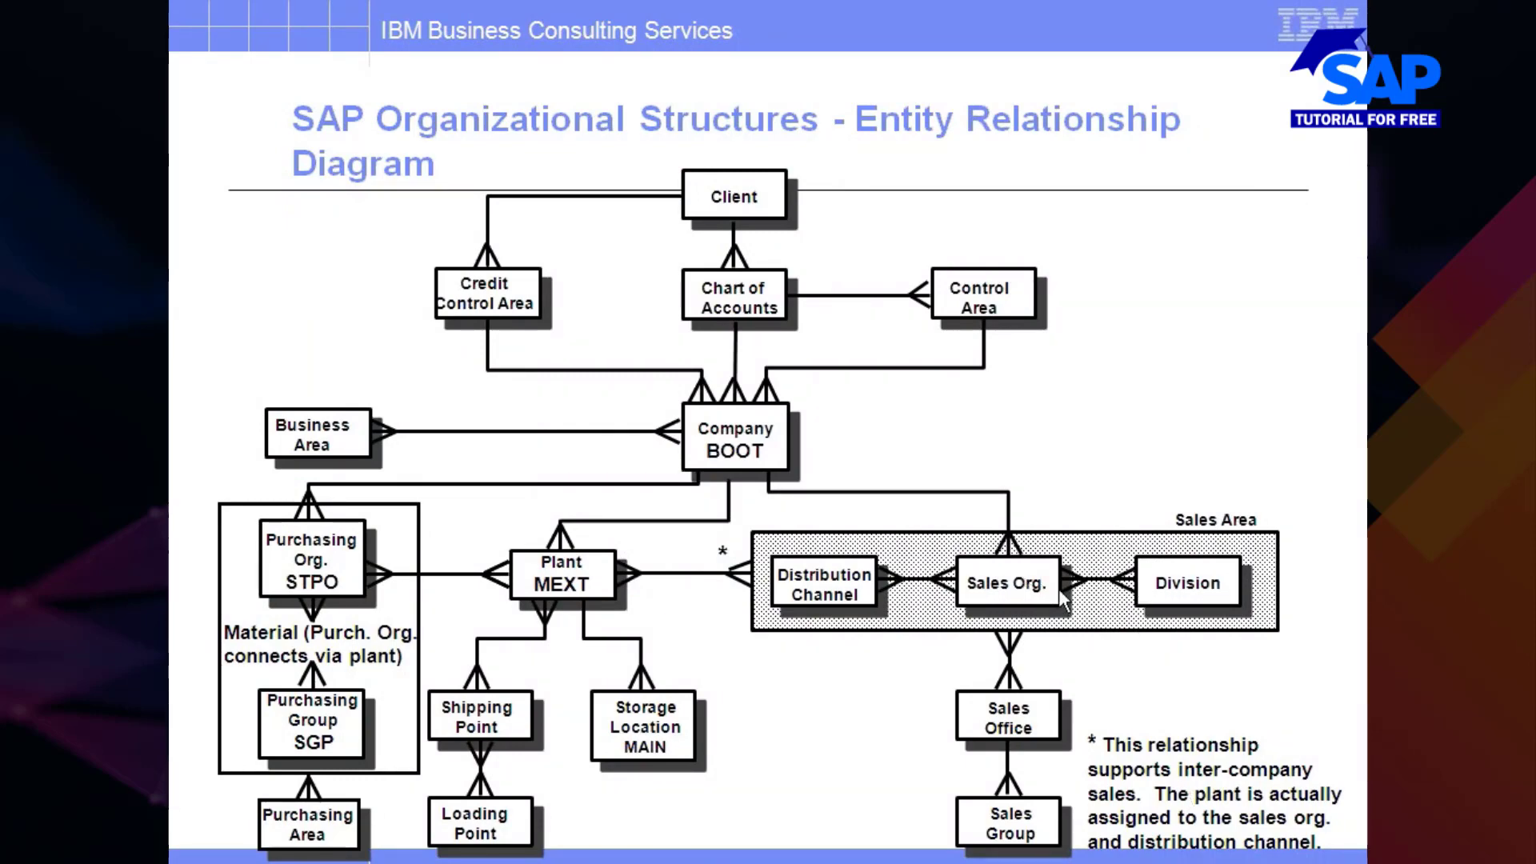
pyautogui.hotkey('alt', 'Tab')
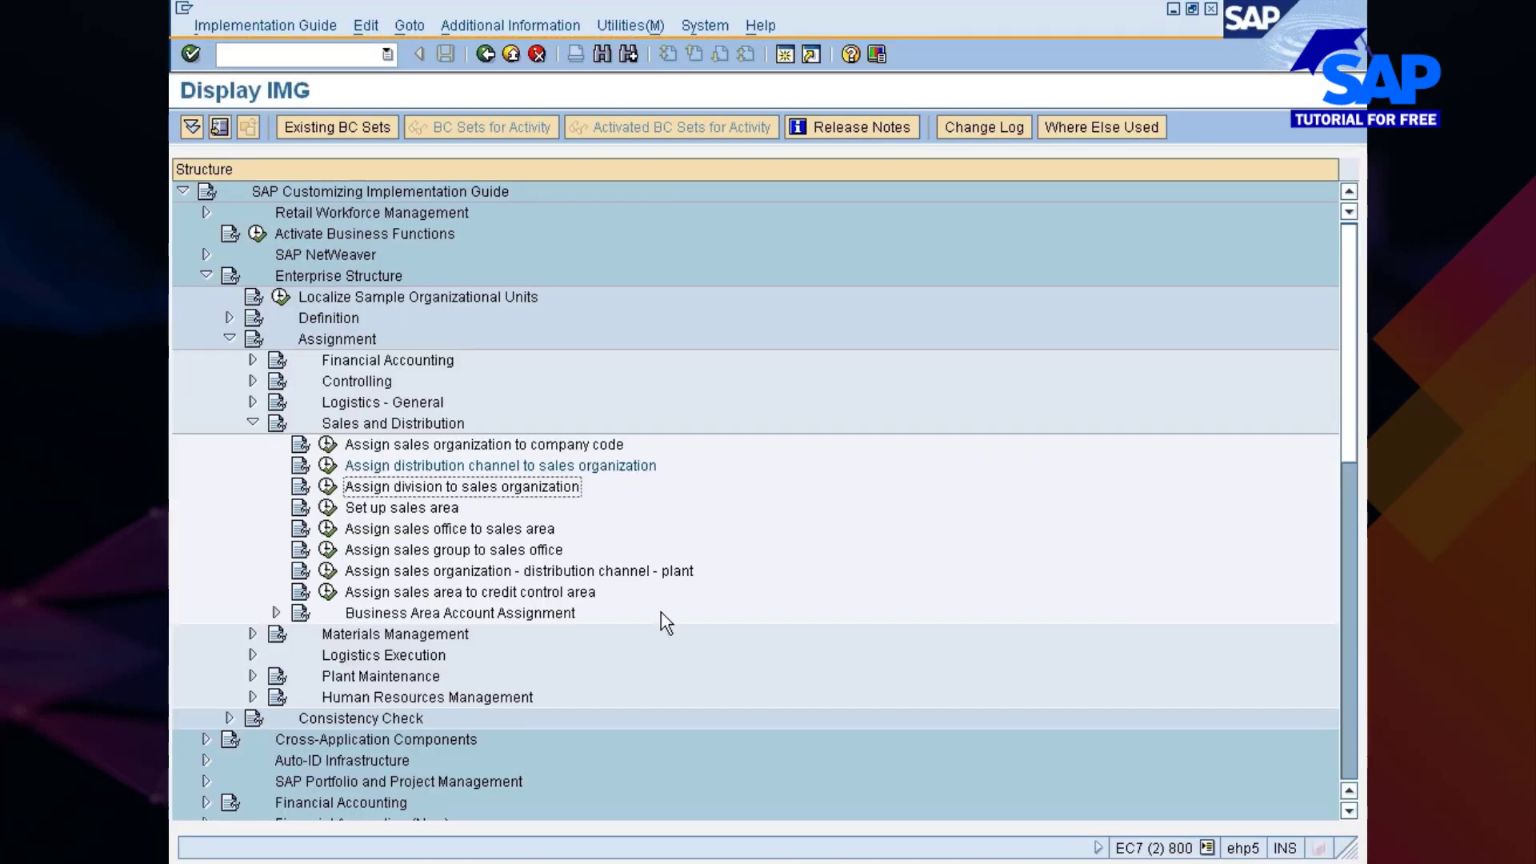
pyautogui.click(328, 486)
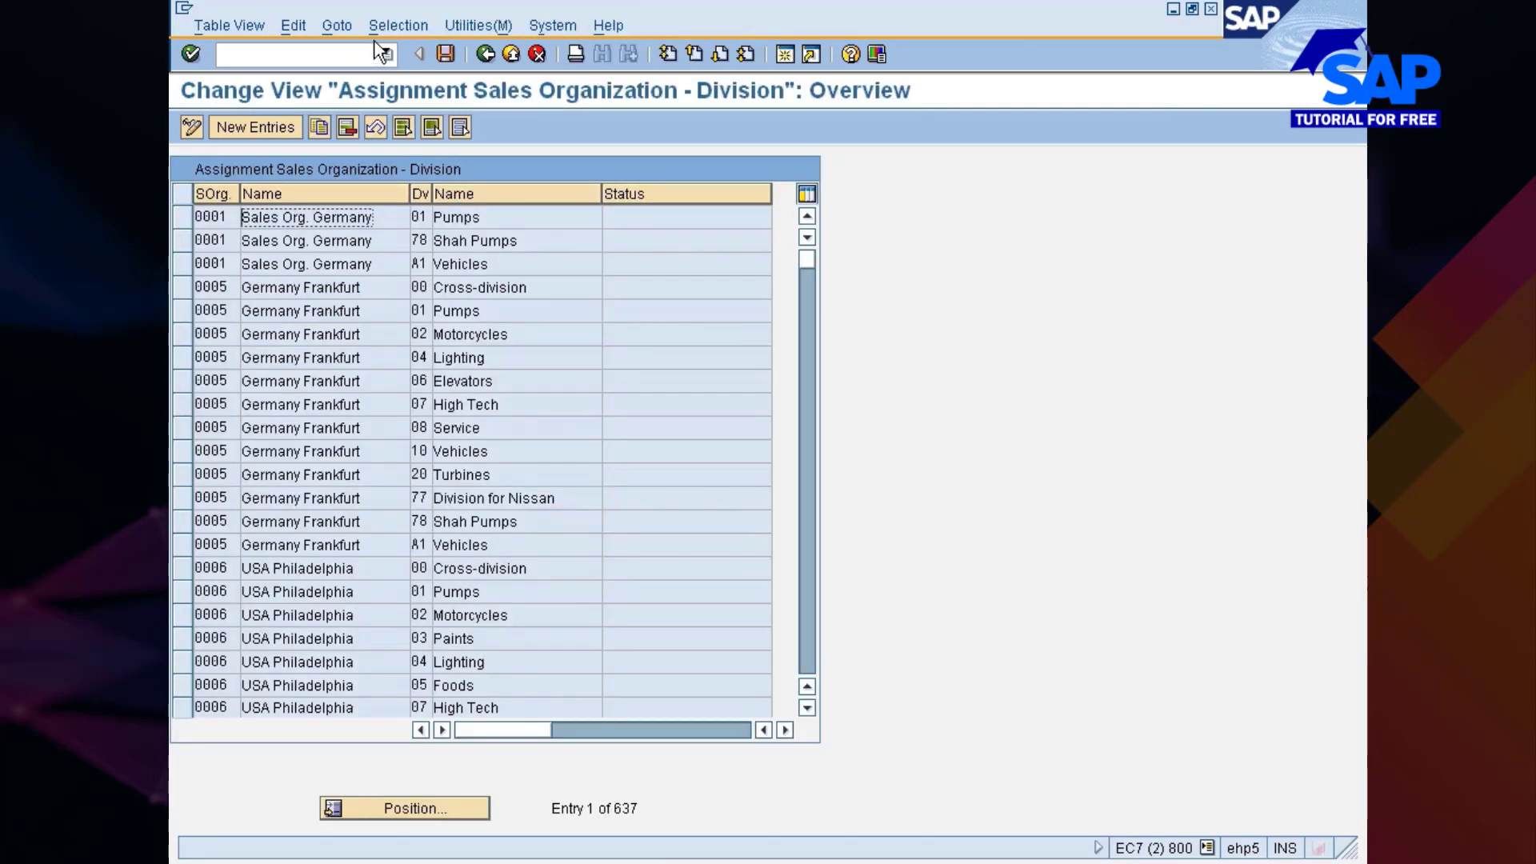
# - Filter the sales organization–division assignments by contents to Division = 77
pyautogui.click(393, 24)
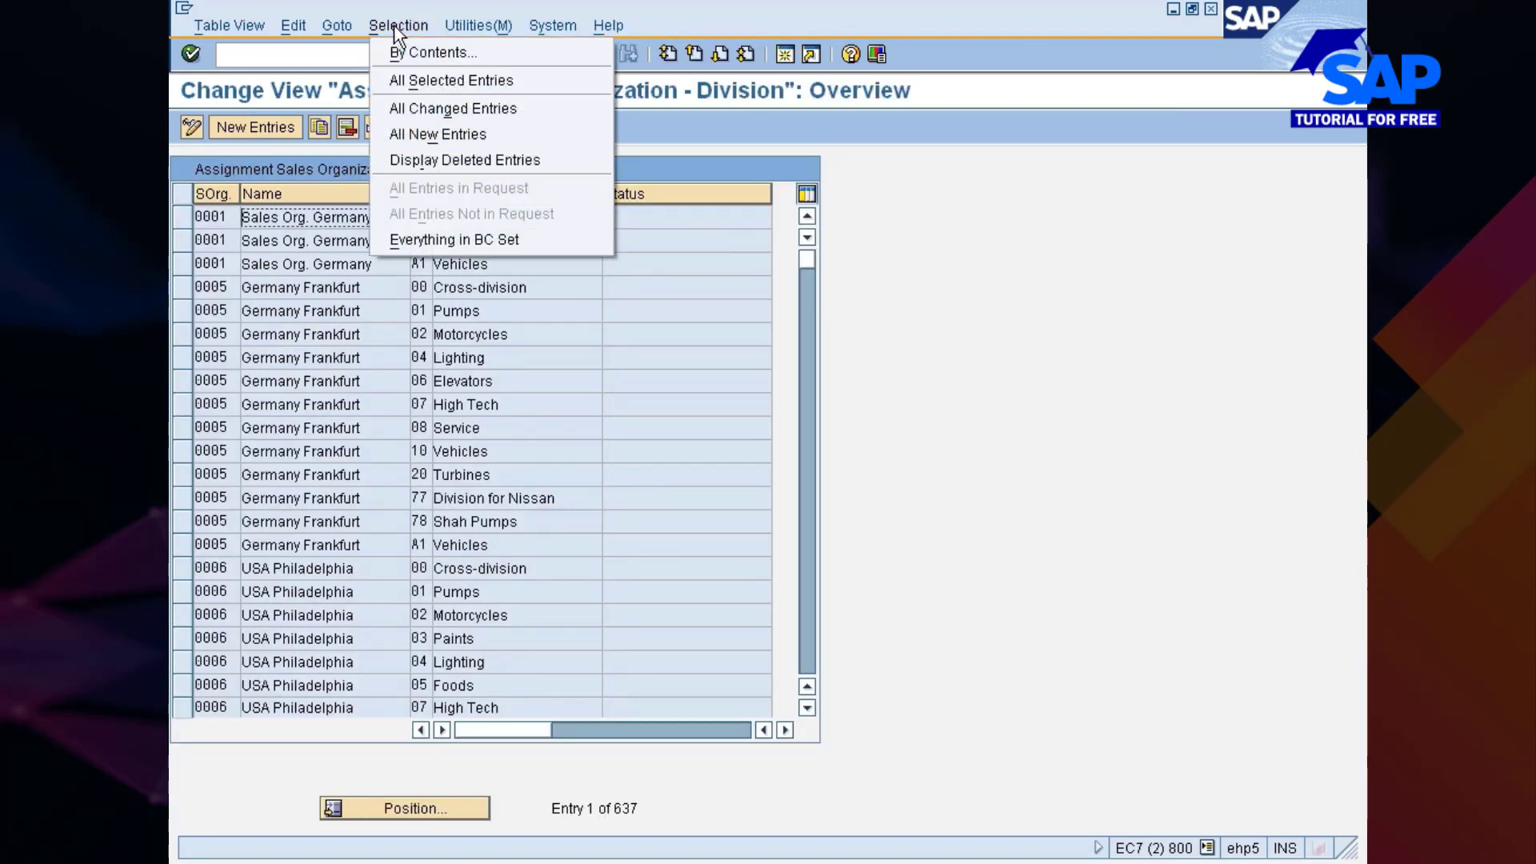
pyautogui.click(395, 50)
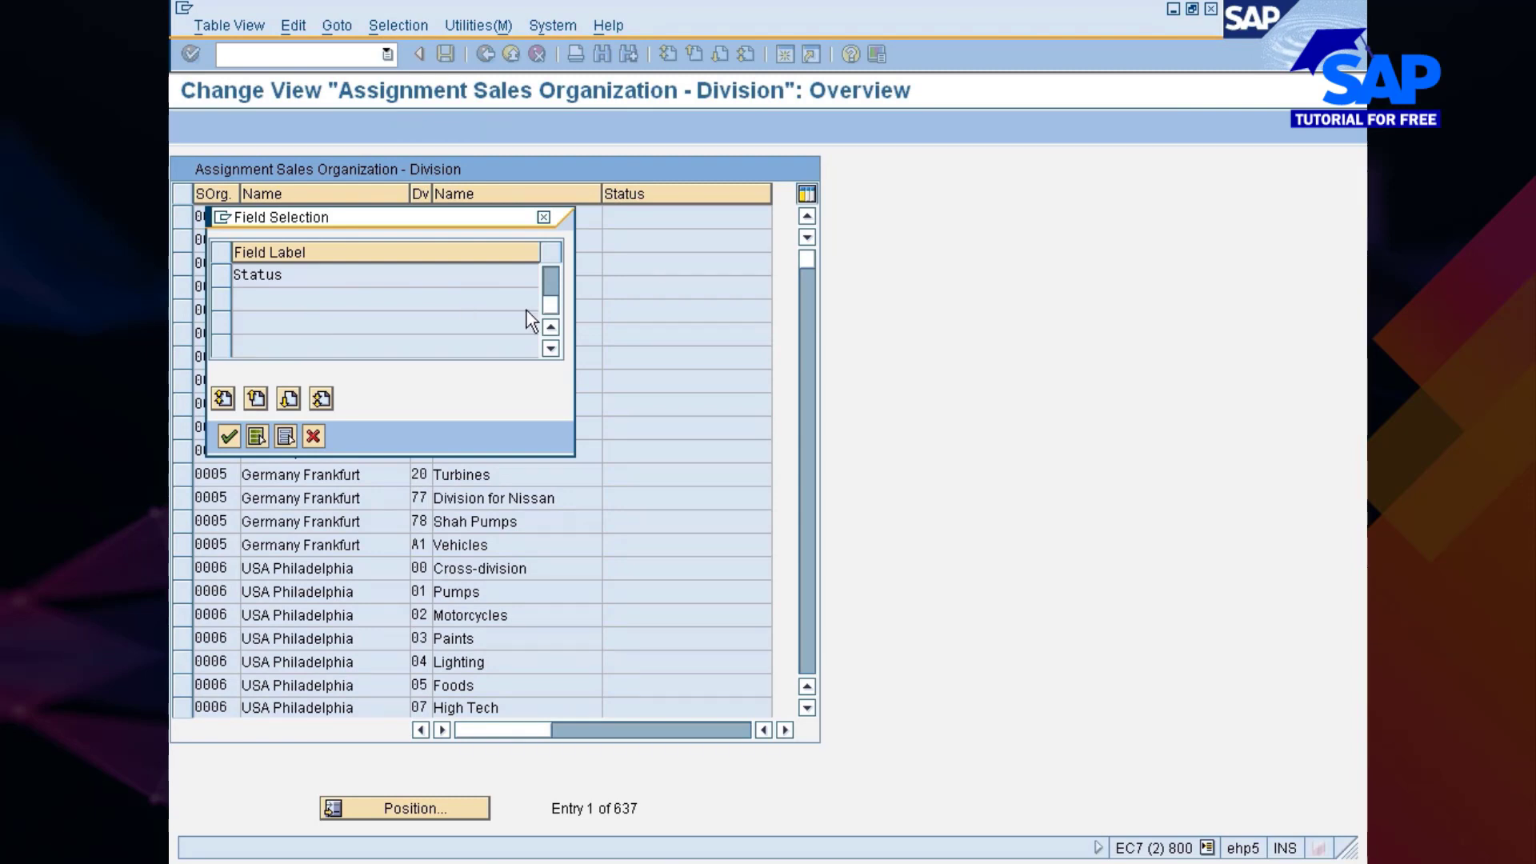
pyautogui.click(550, 326)
pyautogui.click(226, 276)
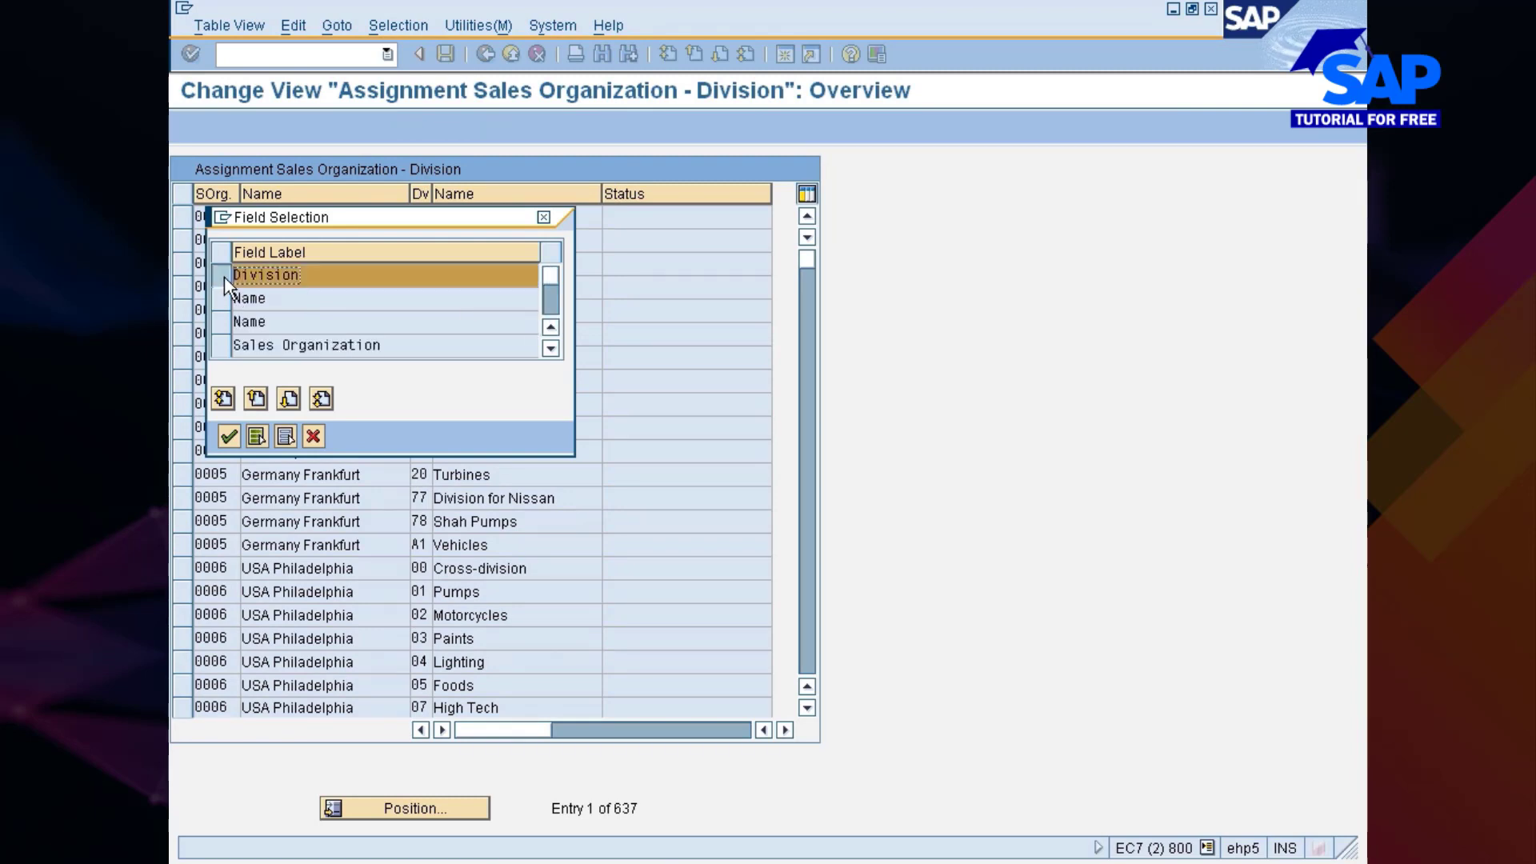
pyautogui.click(230, 435)
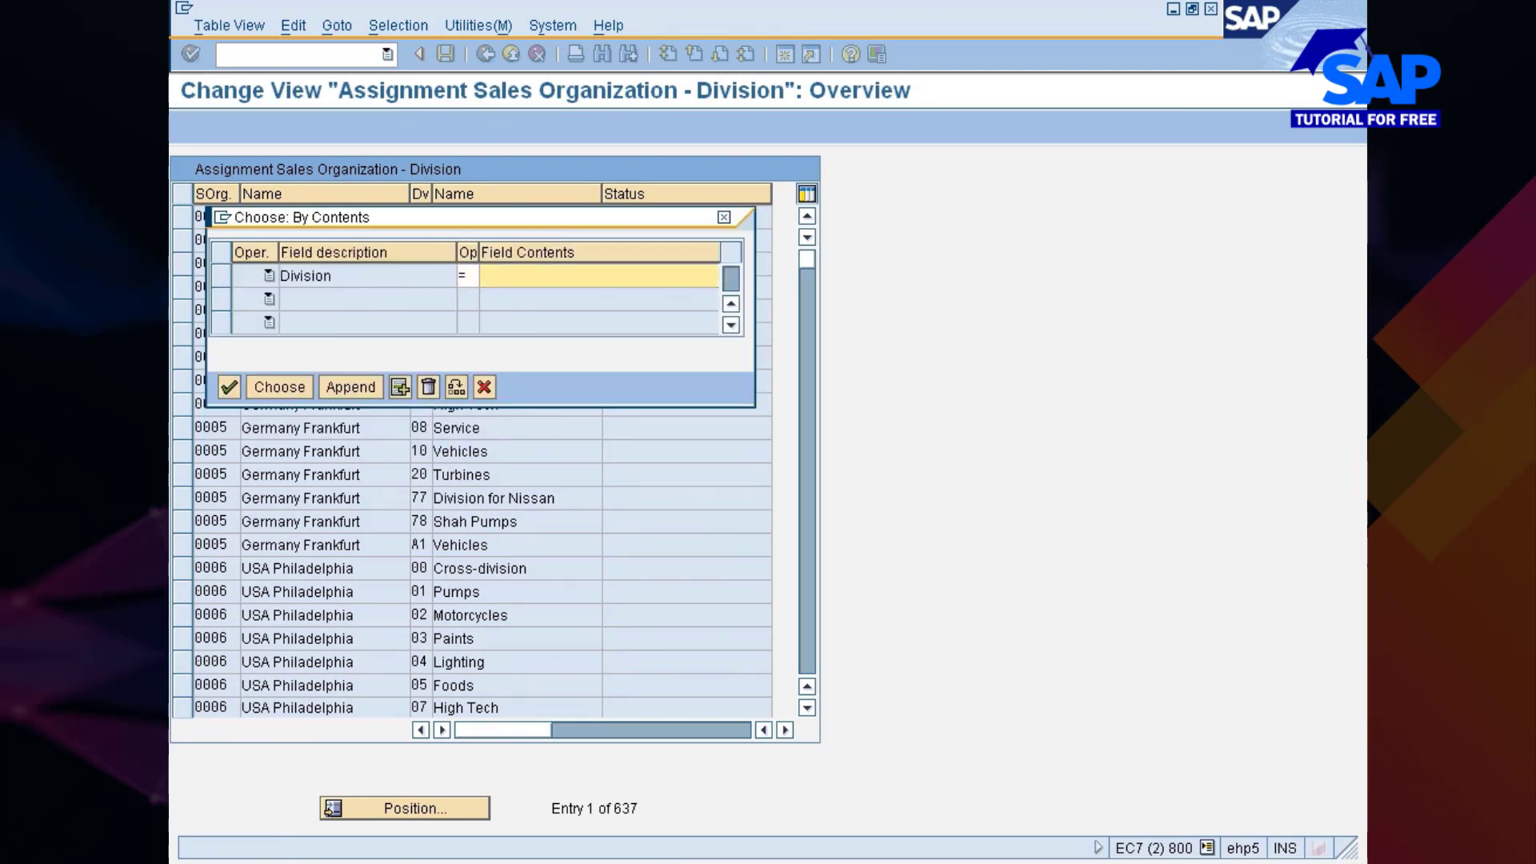
pyautogui.write('77')
pyautogui.click(279, 387)
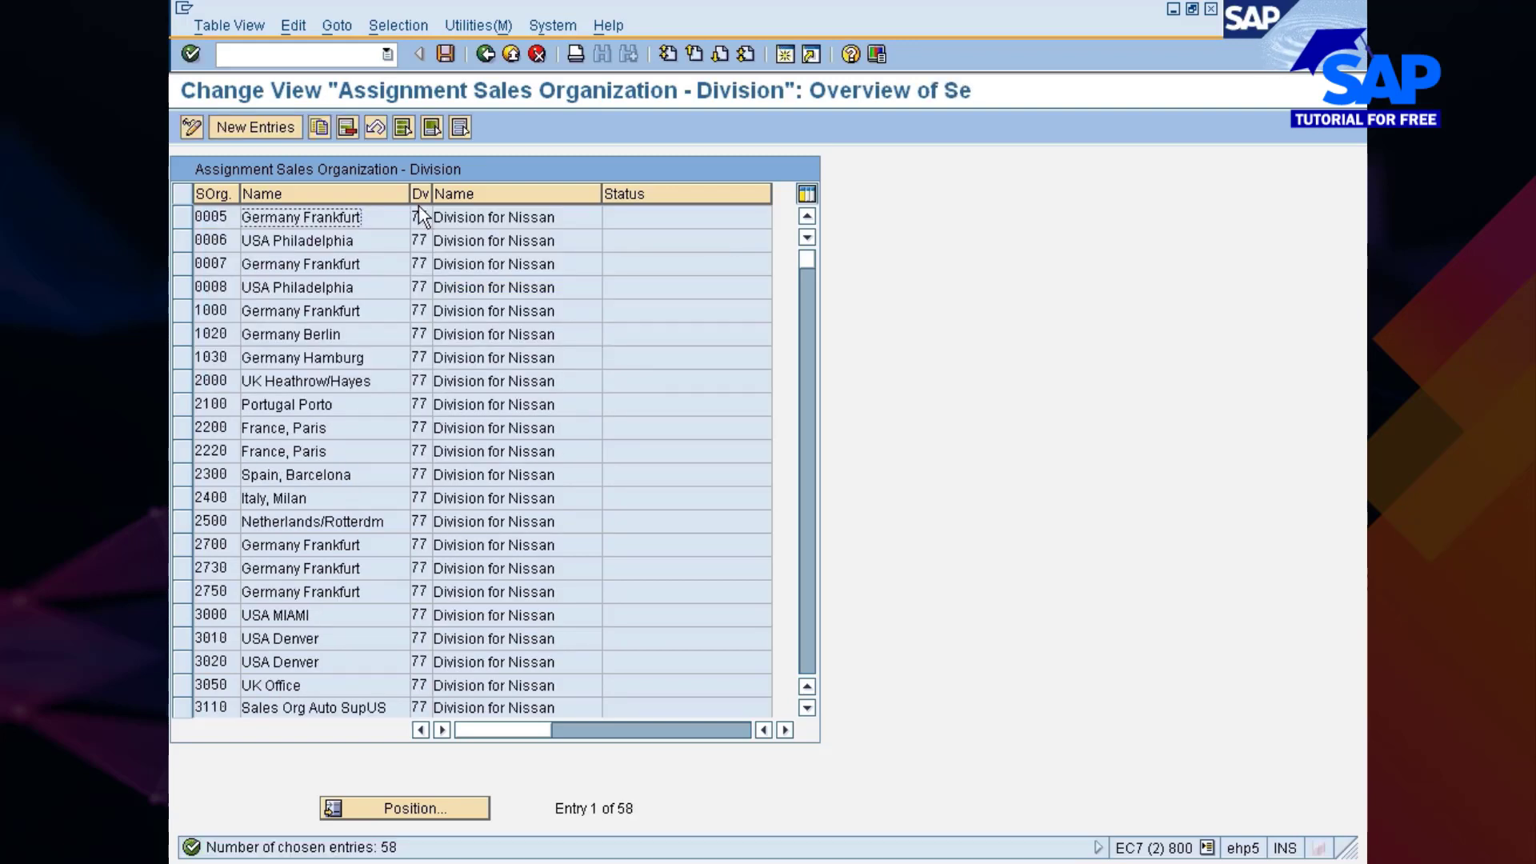
# - Delete all listed assignments of division 77 and save the deletion under the "Nissan changes" customizing request
pyautogui.click(395, 131)
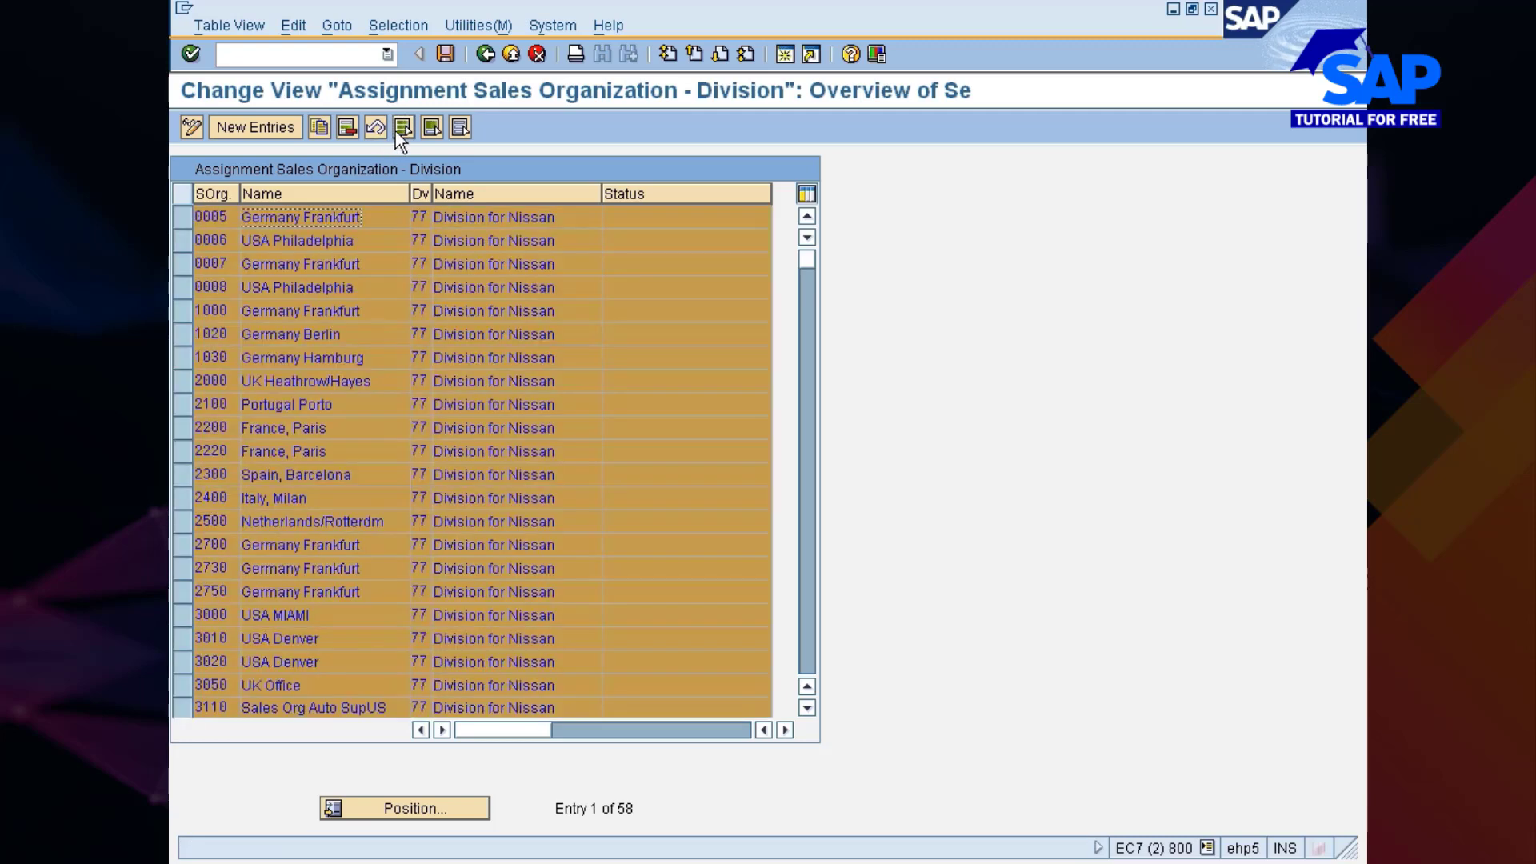
pyautogui.click(344, 132)
pyautogui.press('Return')
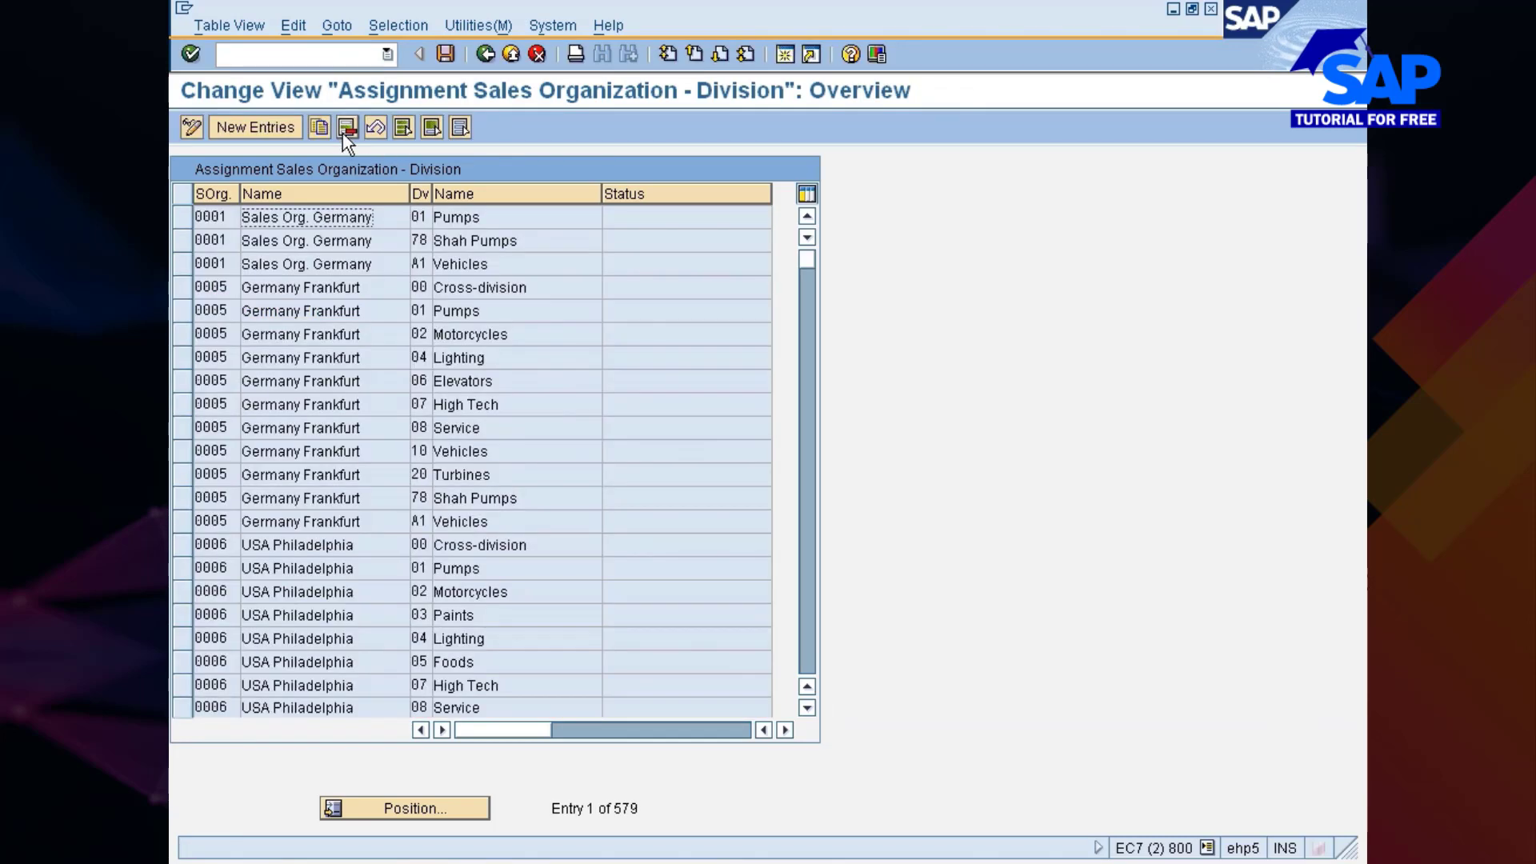
pyautogui.hotkey('ctrl', 's')
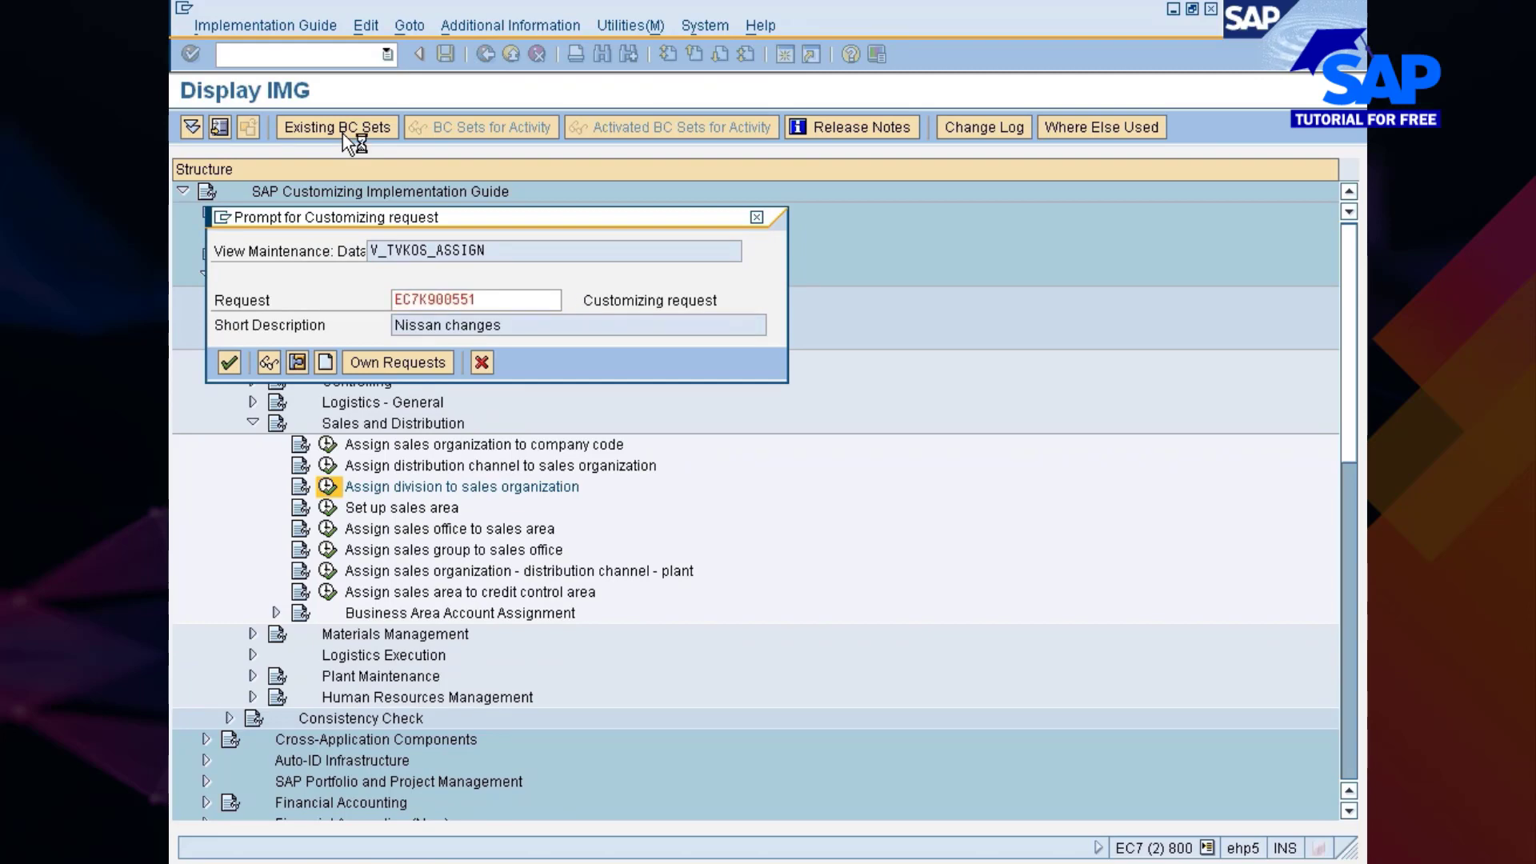
pyautogui.press('Return')
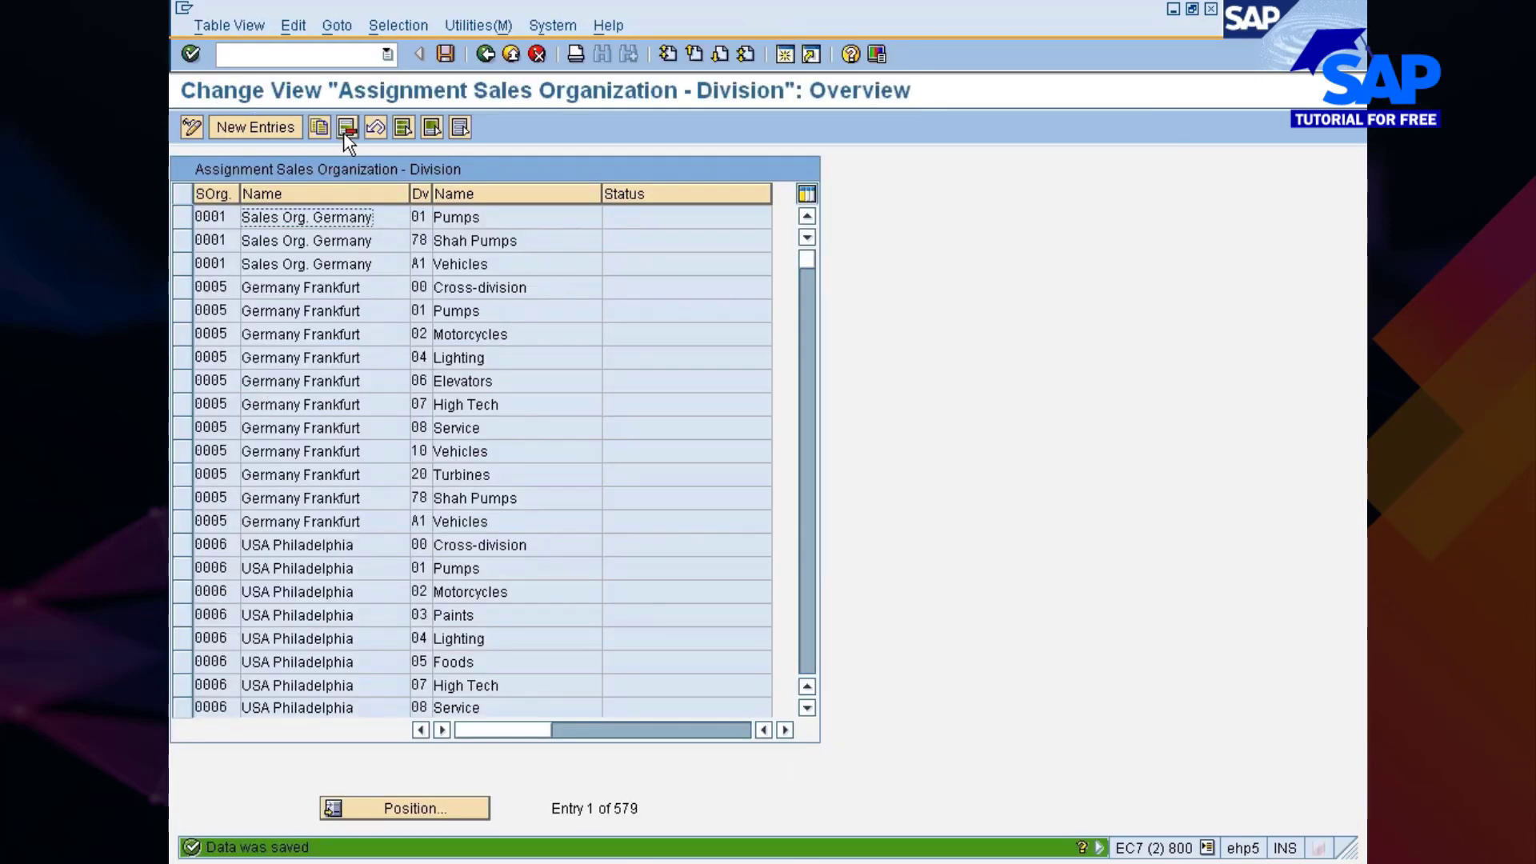
# - Replace the Division selection criterion with Sales Organization = 7777 and filter the assignments by it
pyautogui.click(410, 27)
pyautogui.click(411, 50)
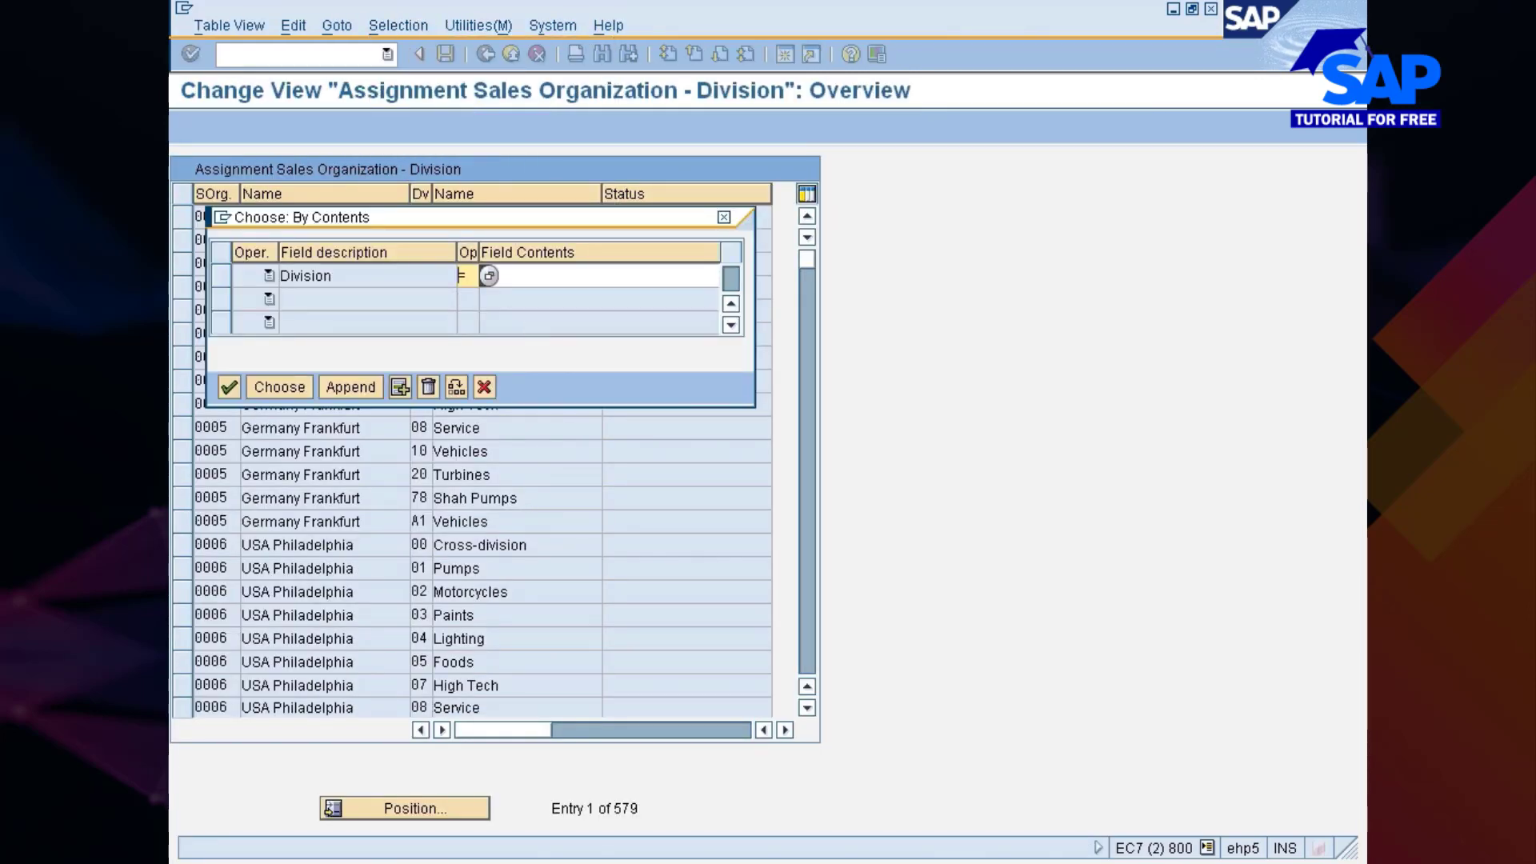
pyautogui.write('77')
pyautogui.click(216, 271)
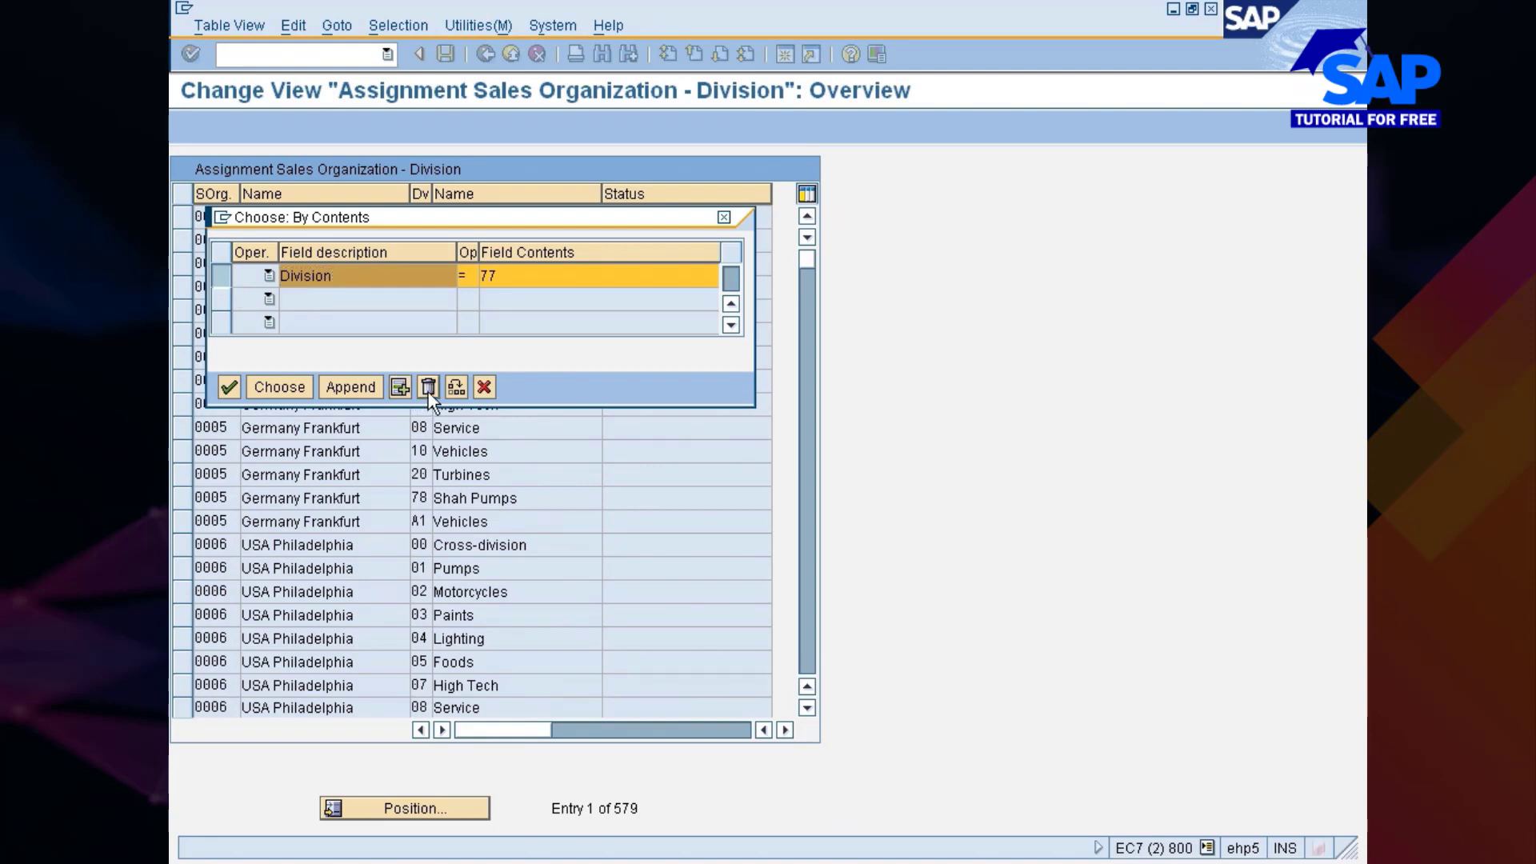
pyautogui.click(417, 390)
pyautogui.click(224, 349)
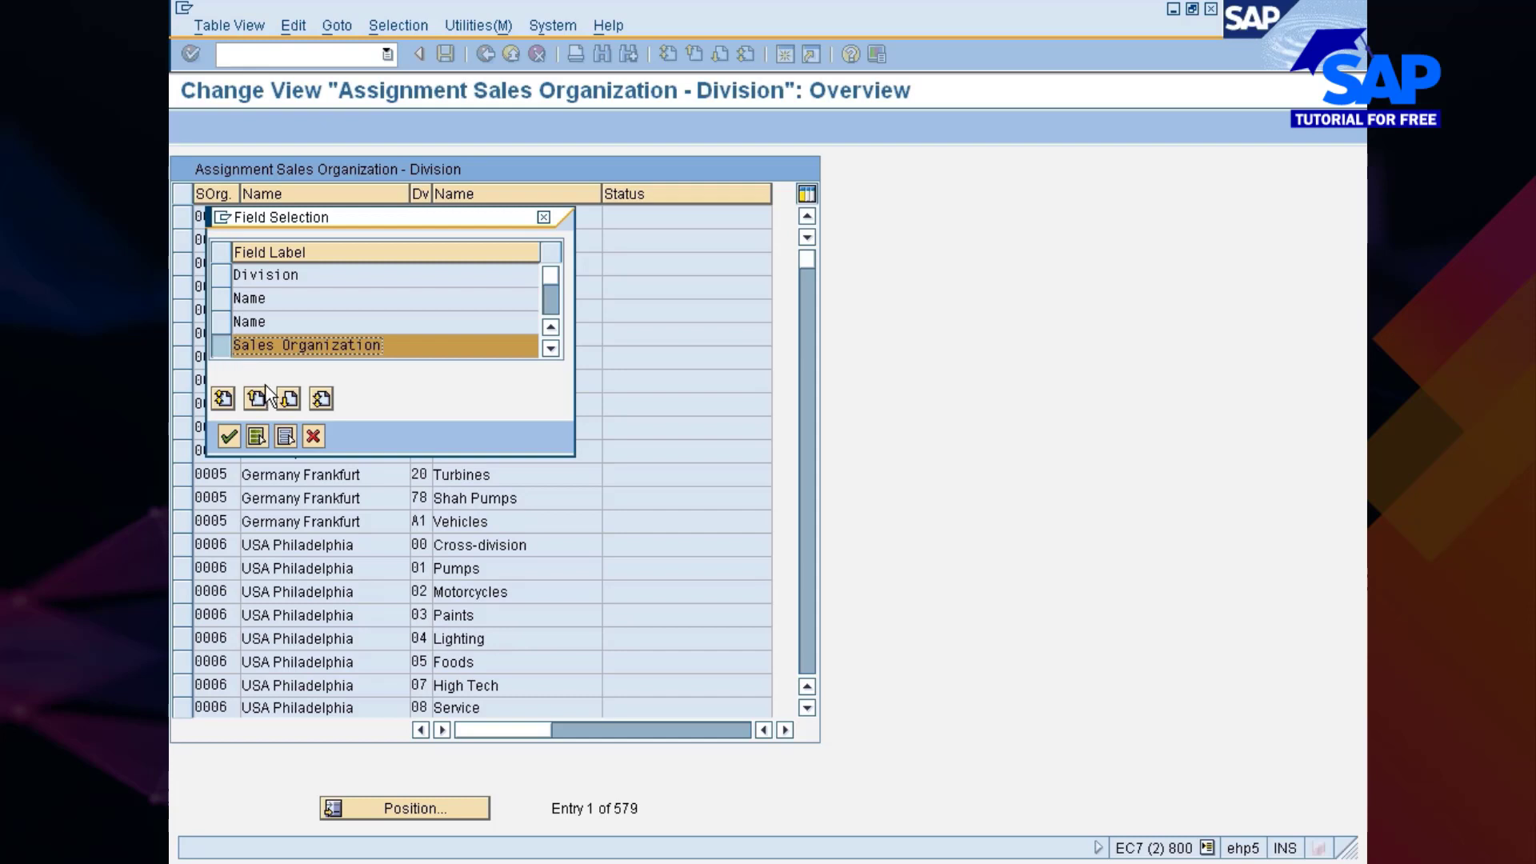
pyautogui.click(229, 433)
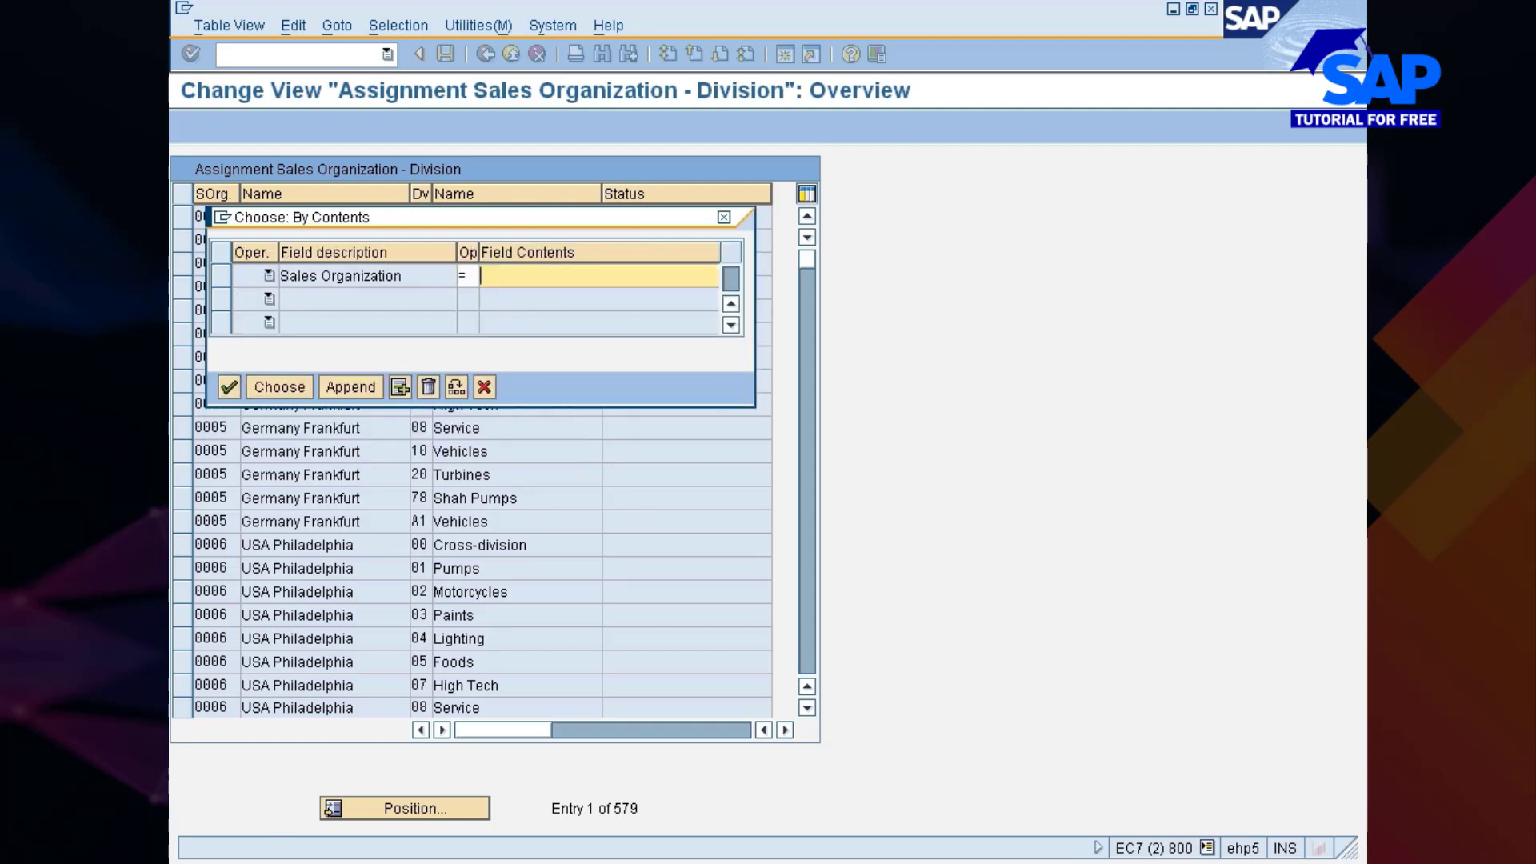
pyautogui.write('7777')
pyautogui.click(292, 387)
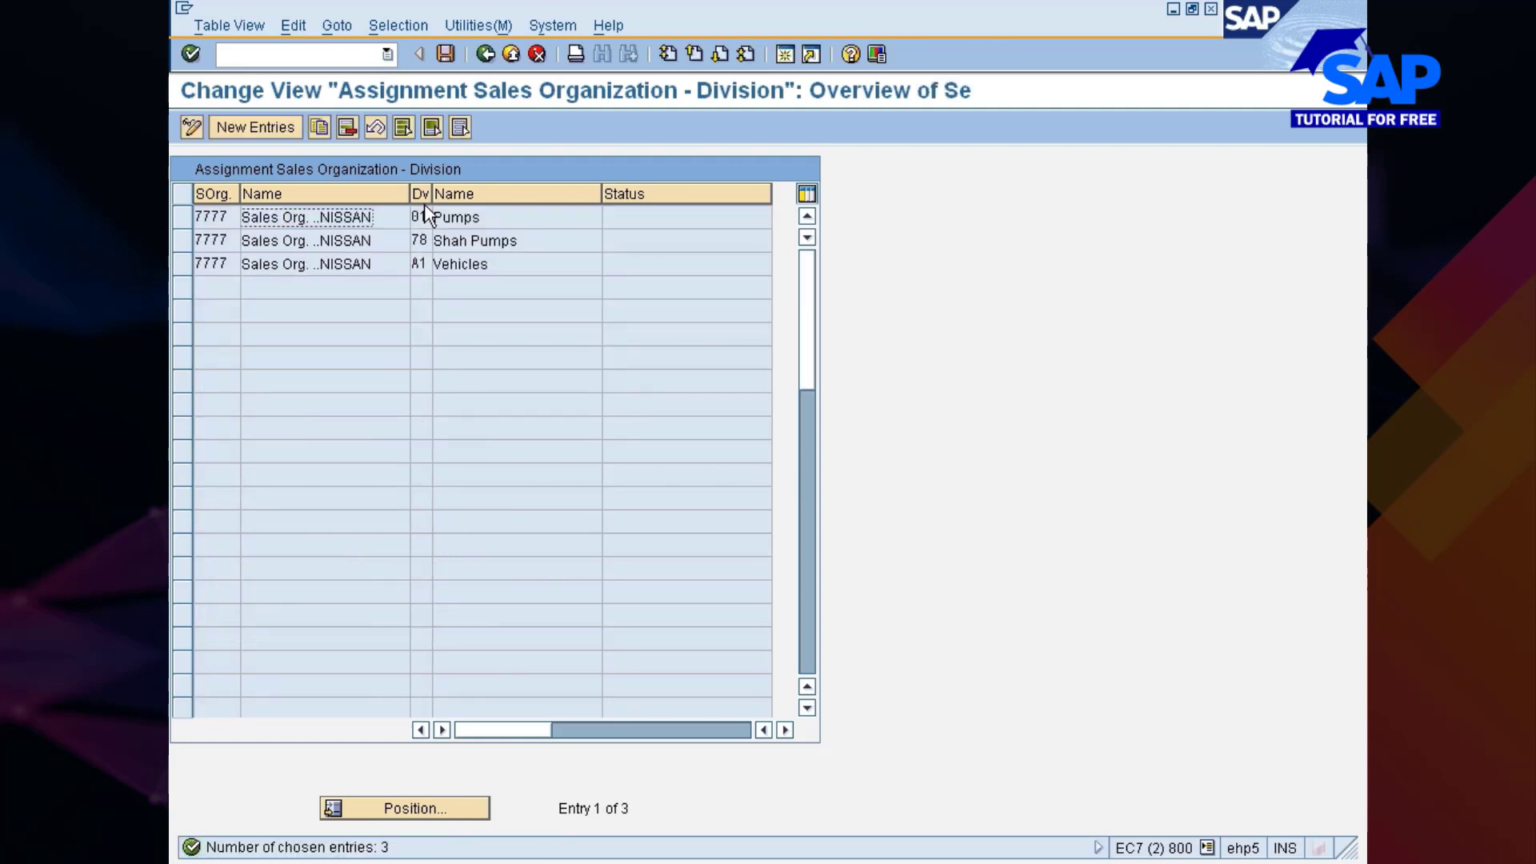
# - Delete all division assignments listed for sales organization 7777 and save the change
pyautogui.click(403, 130)
pyautogui.click(345, 132)
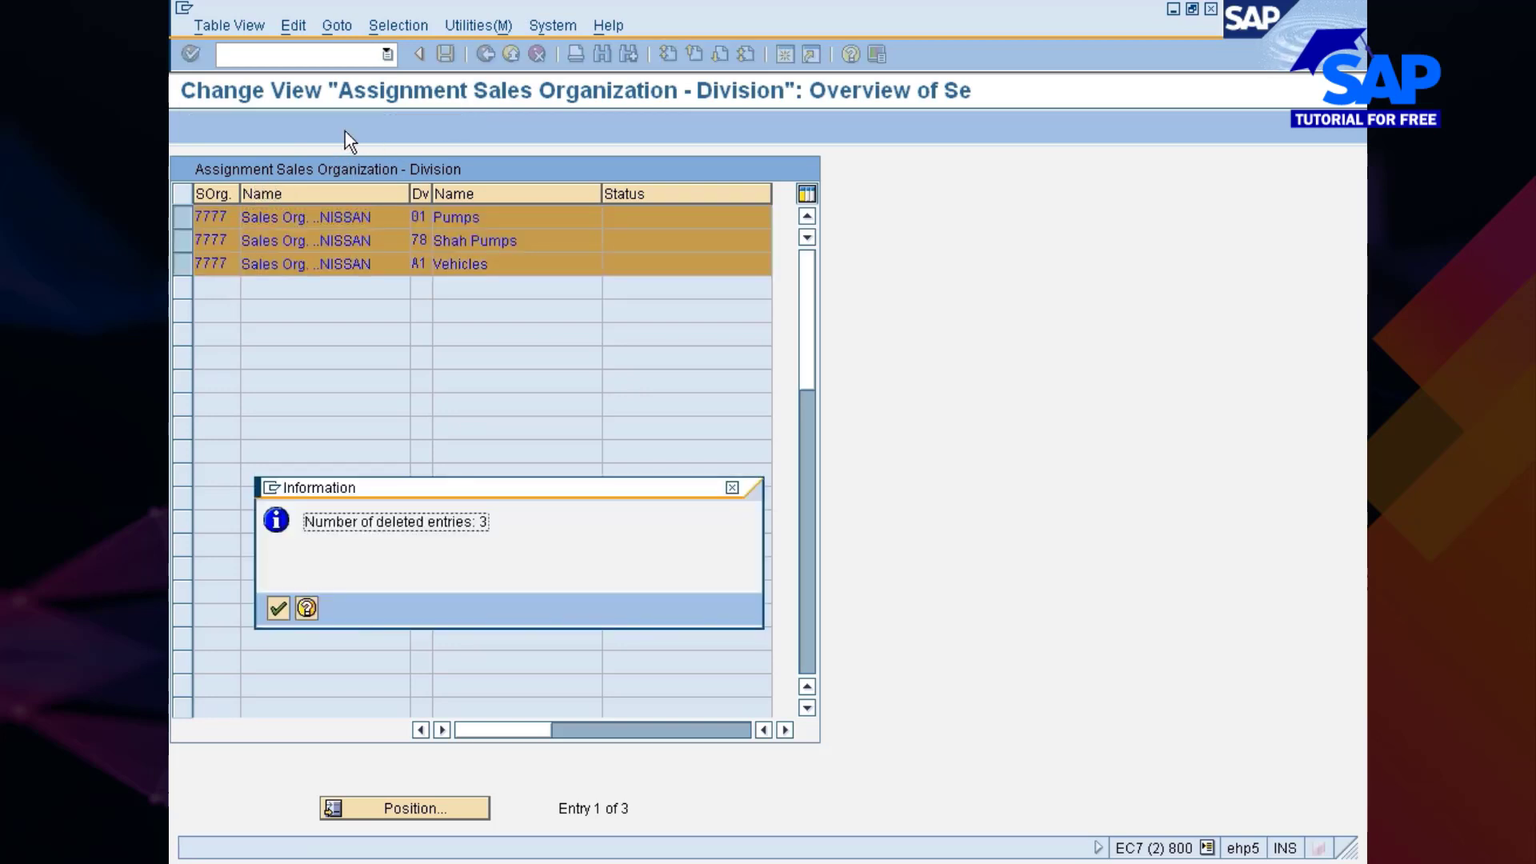
pyautogui.press('Return')
pyautogui.hotkey('ctrl', 's')
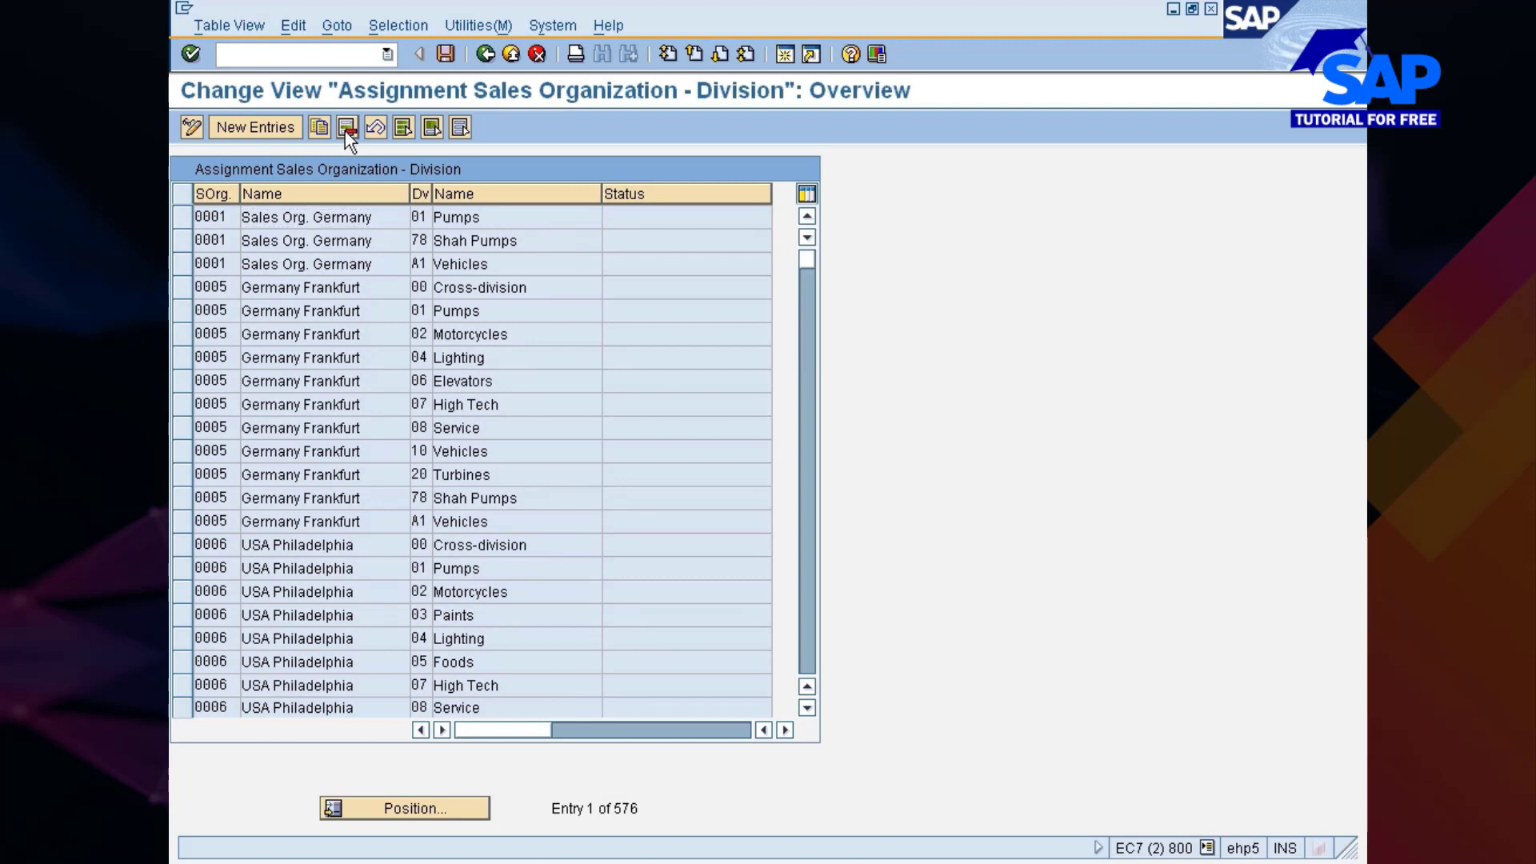
# - Create a new entry assigning division 77 to sales organization 7777
pyautogui.click(255, 129)
pyautogui.write('7777')
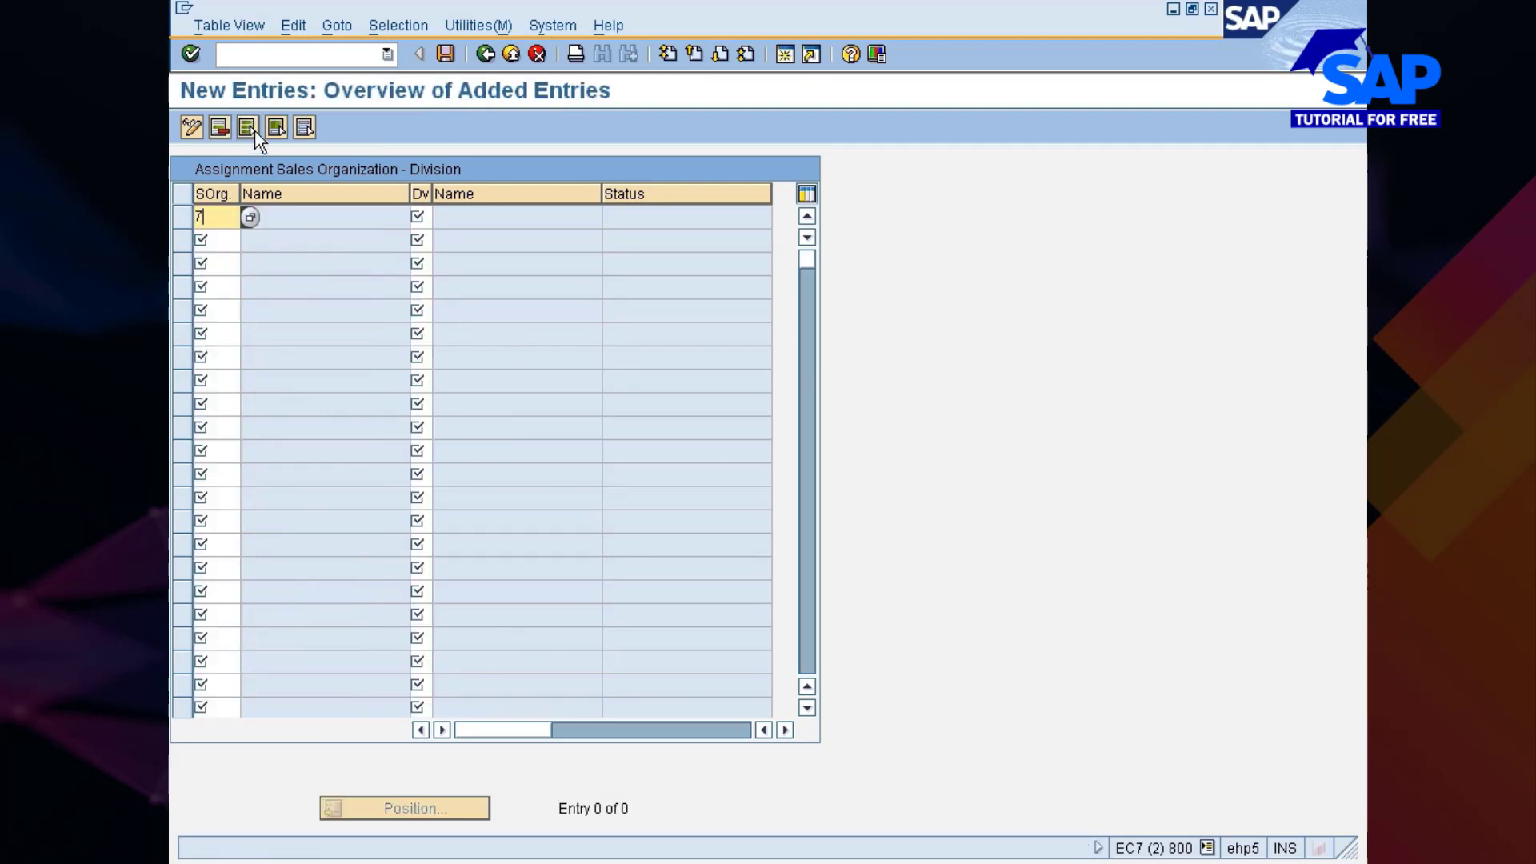
pyautogui.click(420, 216)
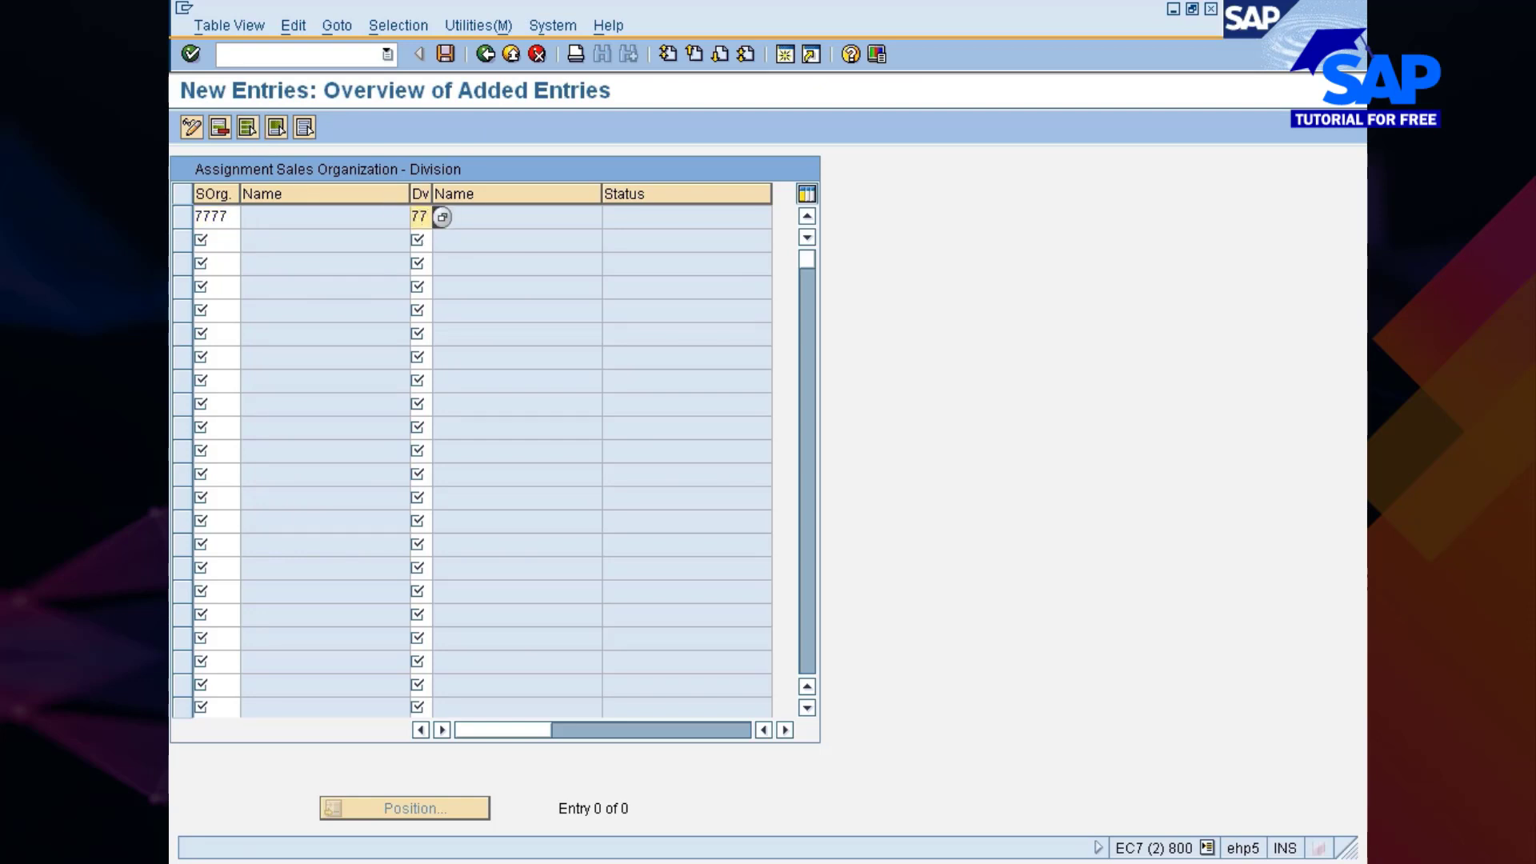
pyautogui.press('Return')
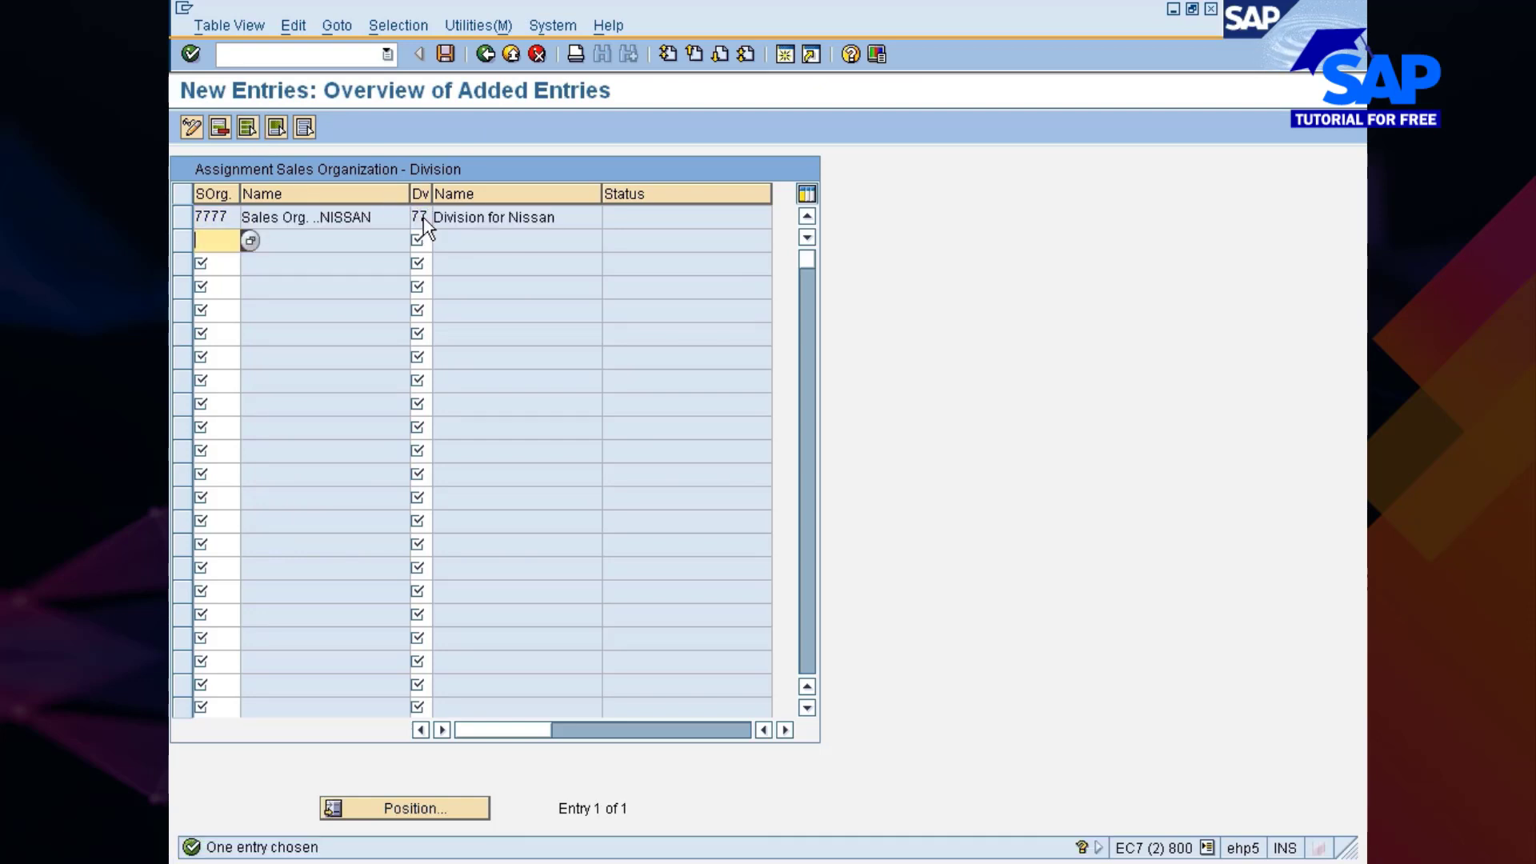
# - Save the new division assignment for sales organization 7777 and return to the implementation guide structure
pyautogui.hotkey('ctrl', 's')
pyautogui.press('F3')
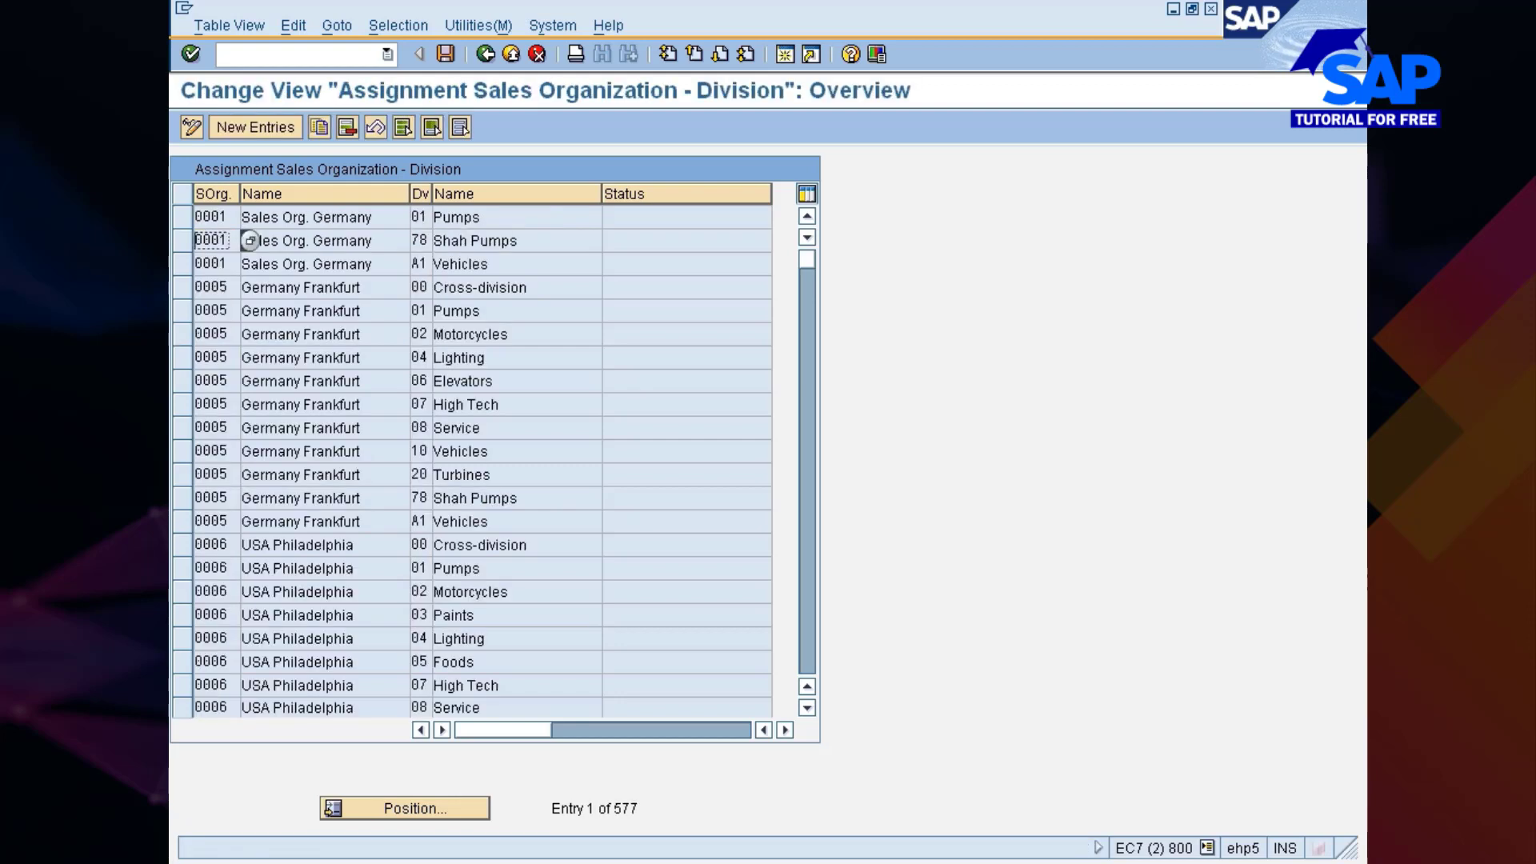
pyautogui.press('F3')
pyautogui.scroll(-1, 608, 347)
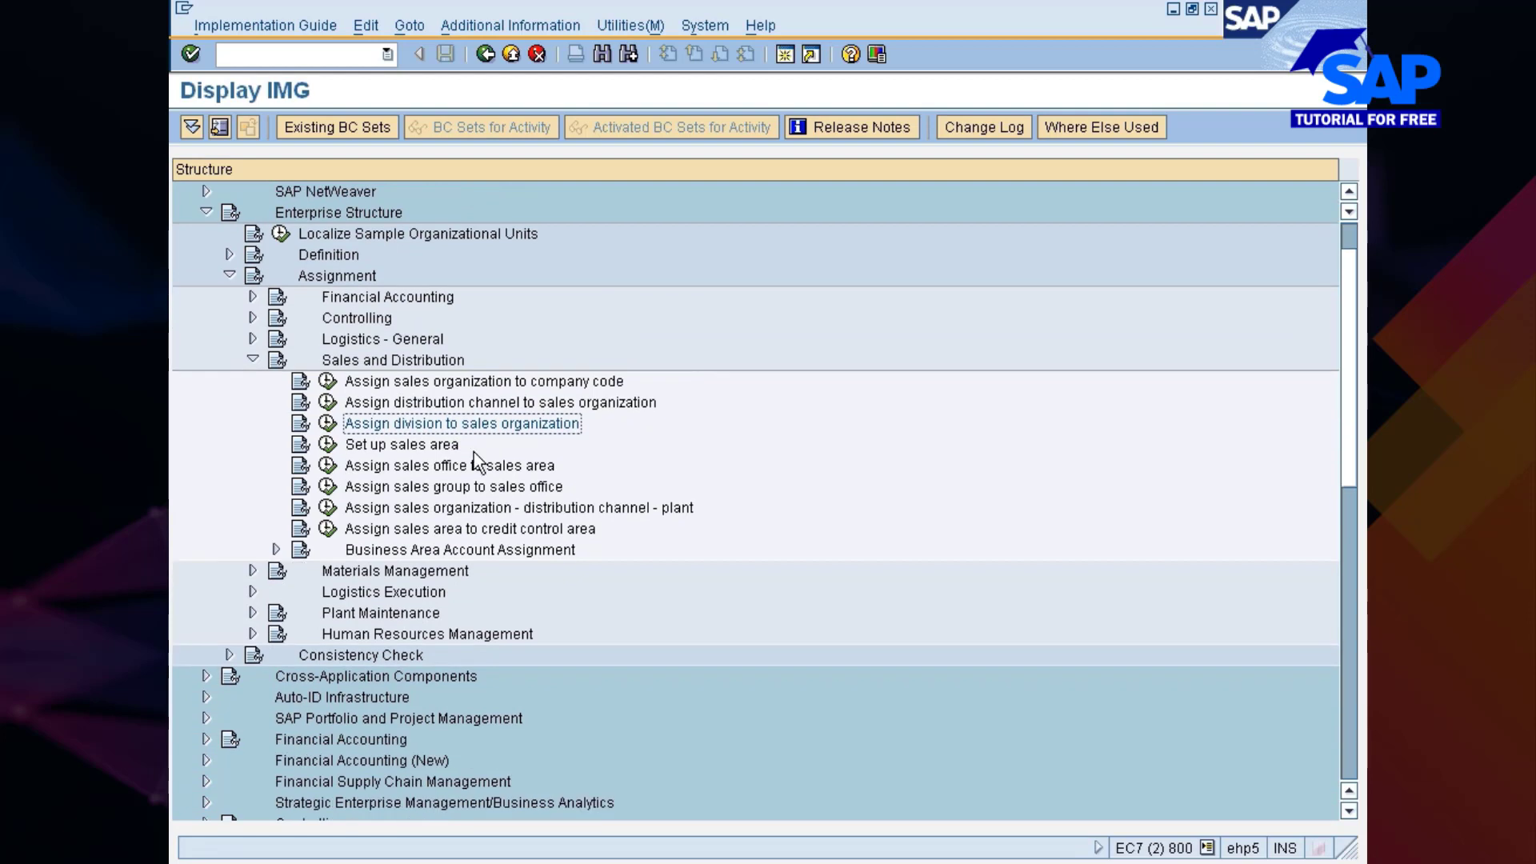
# - Check the sales area in the PowerPoint entity relationship diagram and open the Set up sales area activity in SAP
pyautogui.click(429, 444)
pyautogui.scroll(-1, 544, 312)
pyautogui.hotkey('alt', 'Tab')
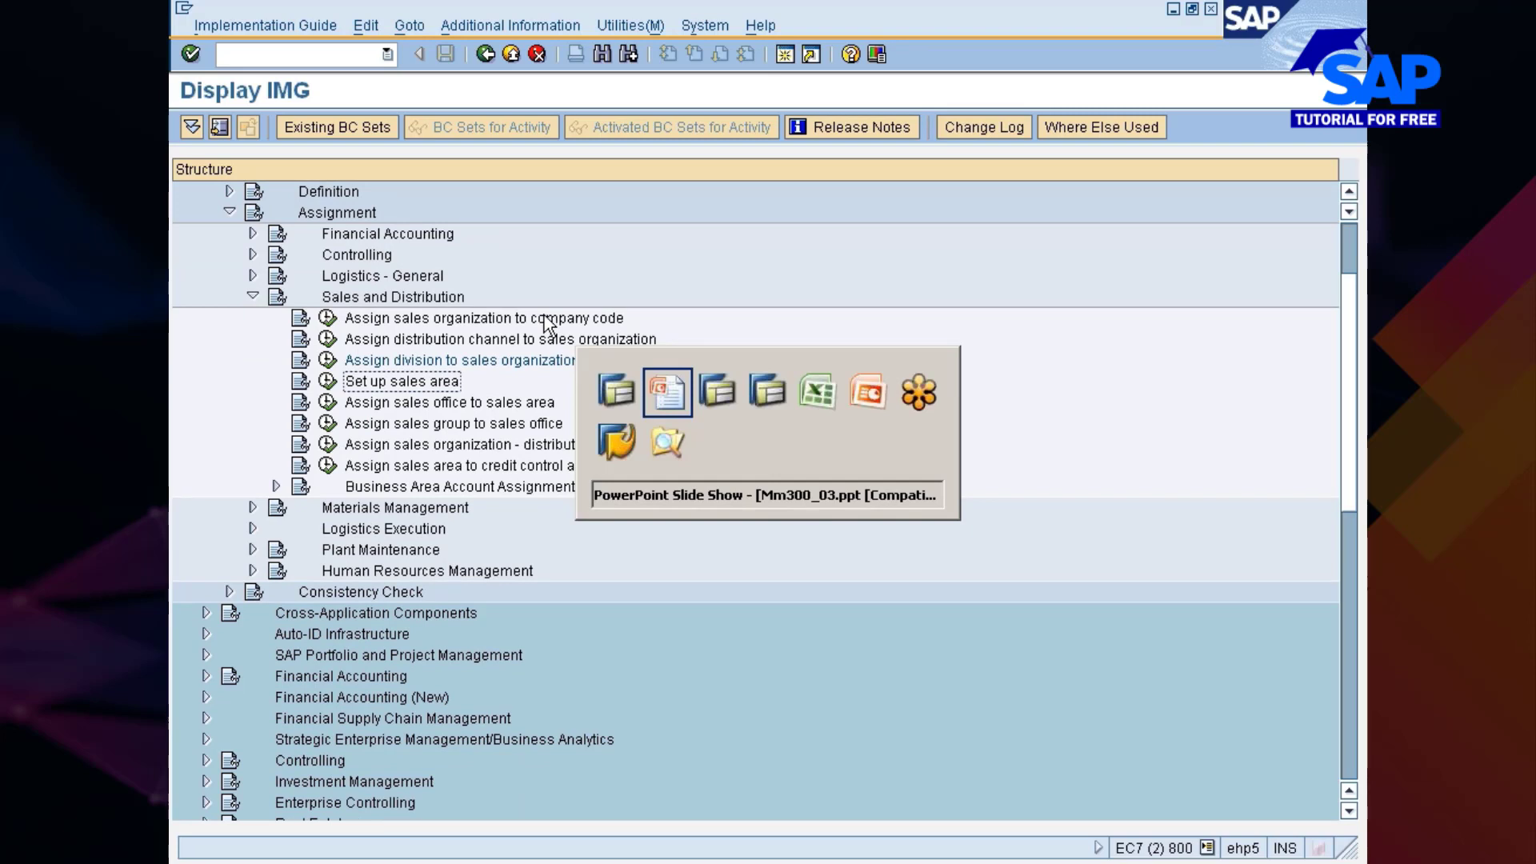
pyautogui.hotkey('alt', 'Tab')
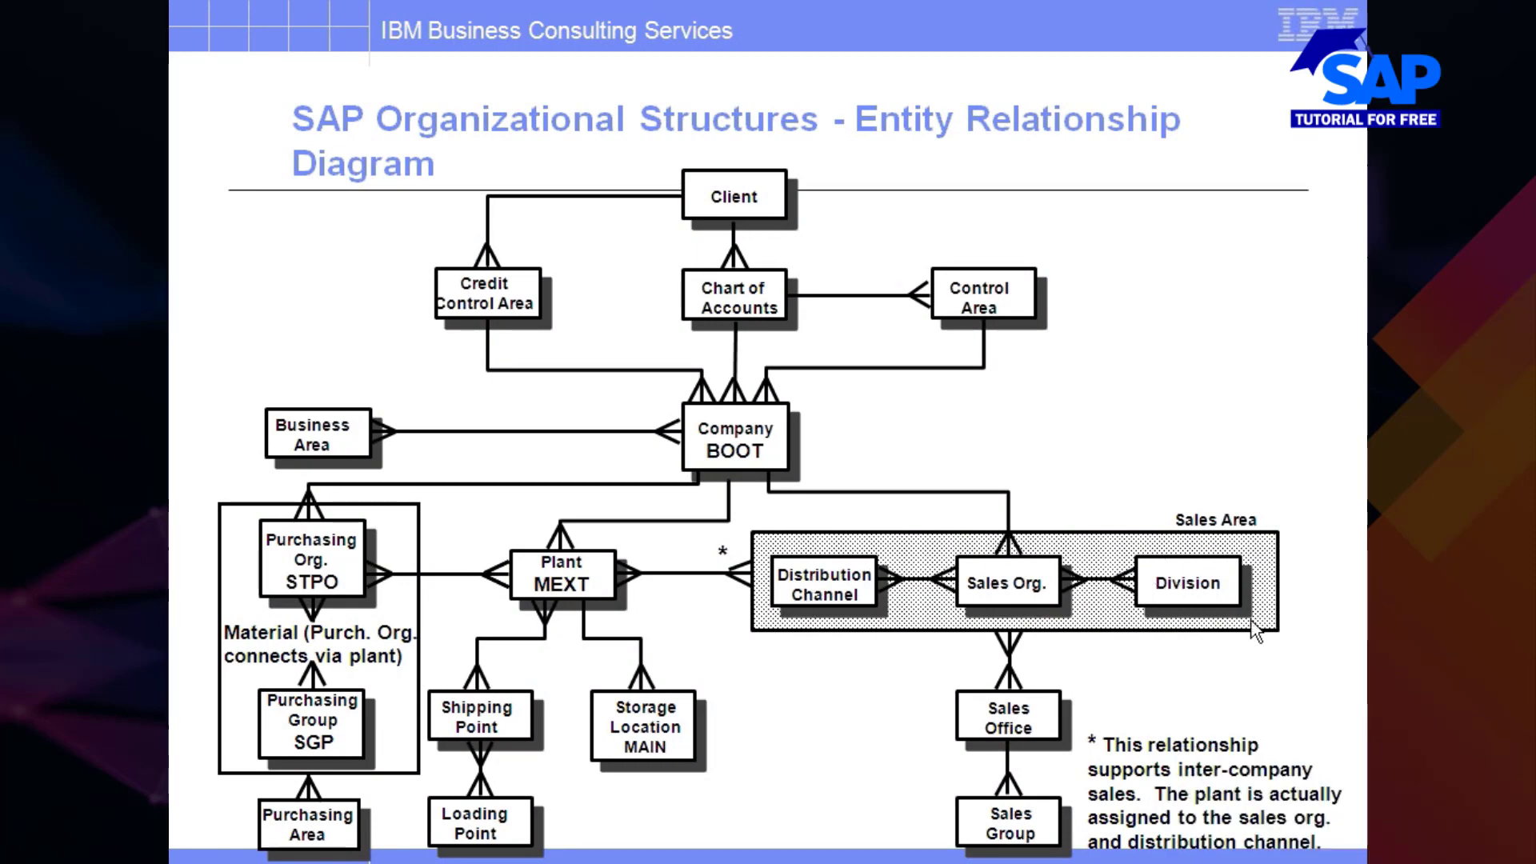
pyautogui.hotkey('alt', 'Tab')
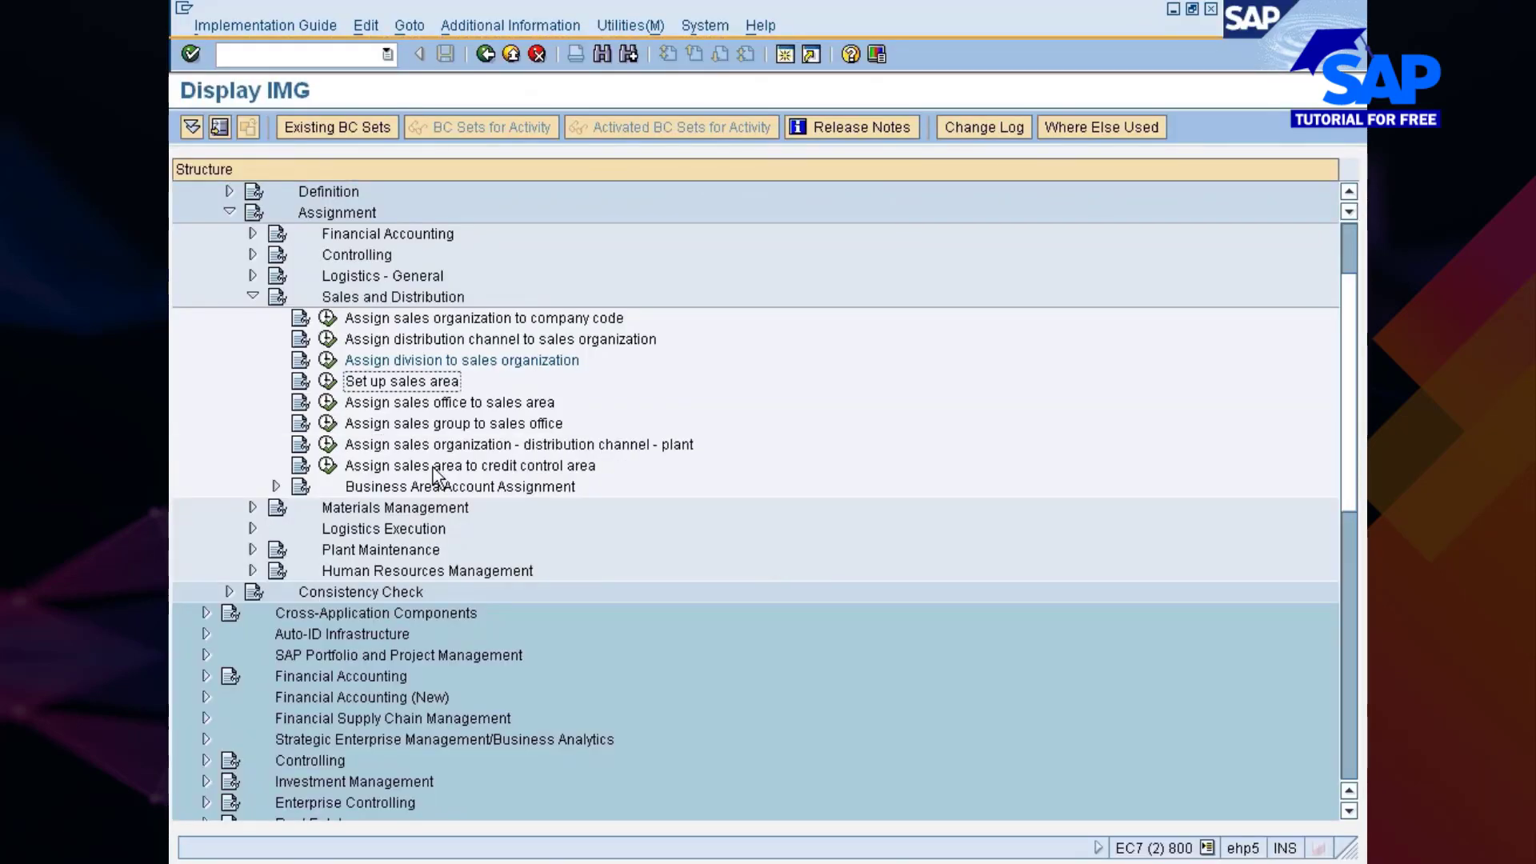
pyautogui.click(326, 381)
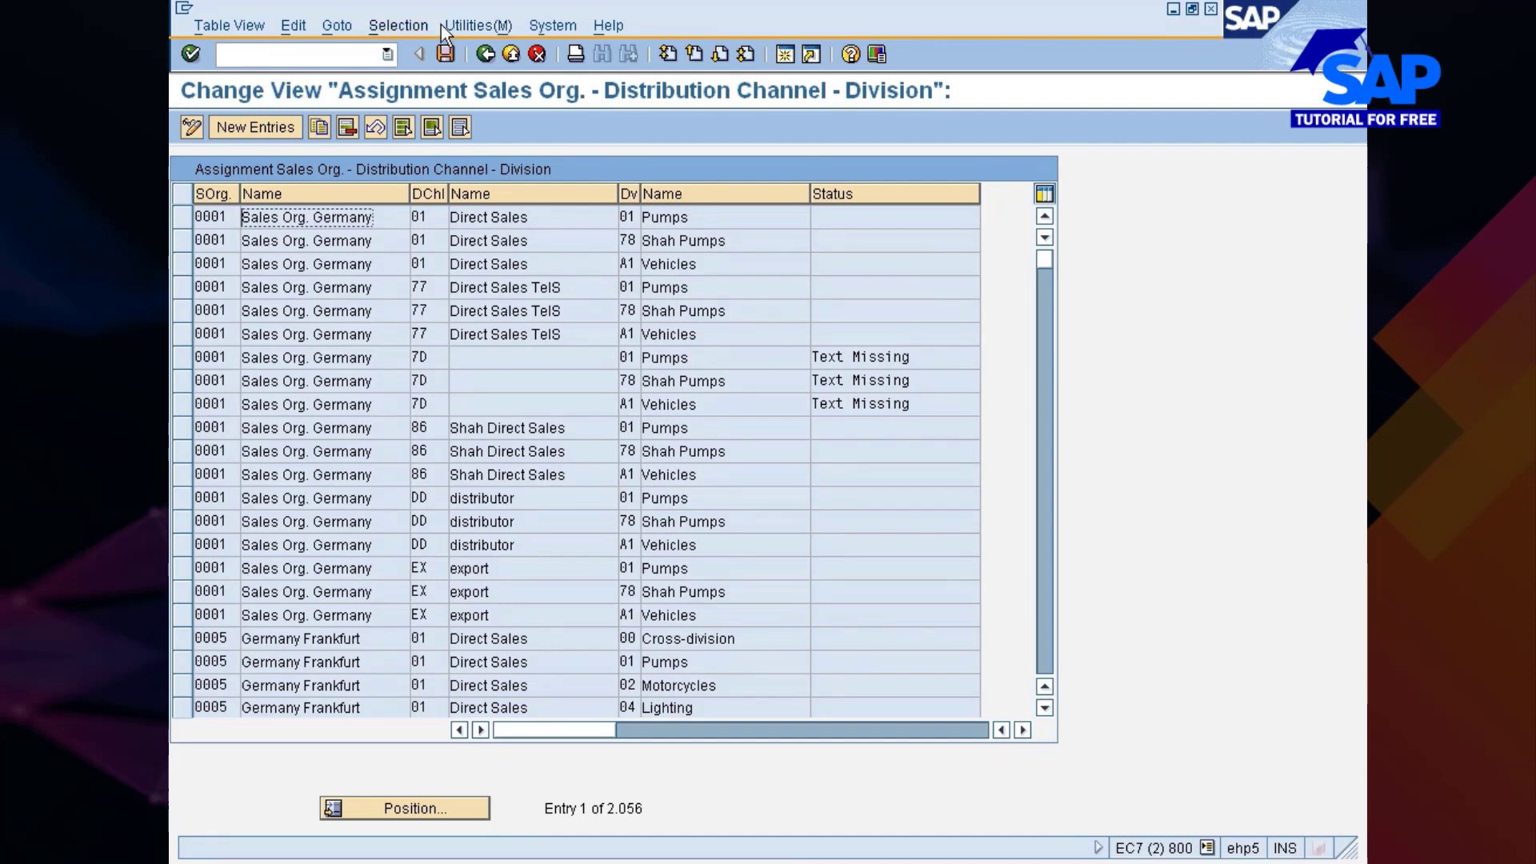
# - Filter the sales area assignments by contents with Distribution Channel = 7D
pyautogui.click(398, 25)
pyautogui.click(411, 60)
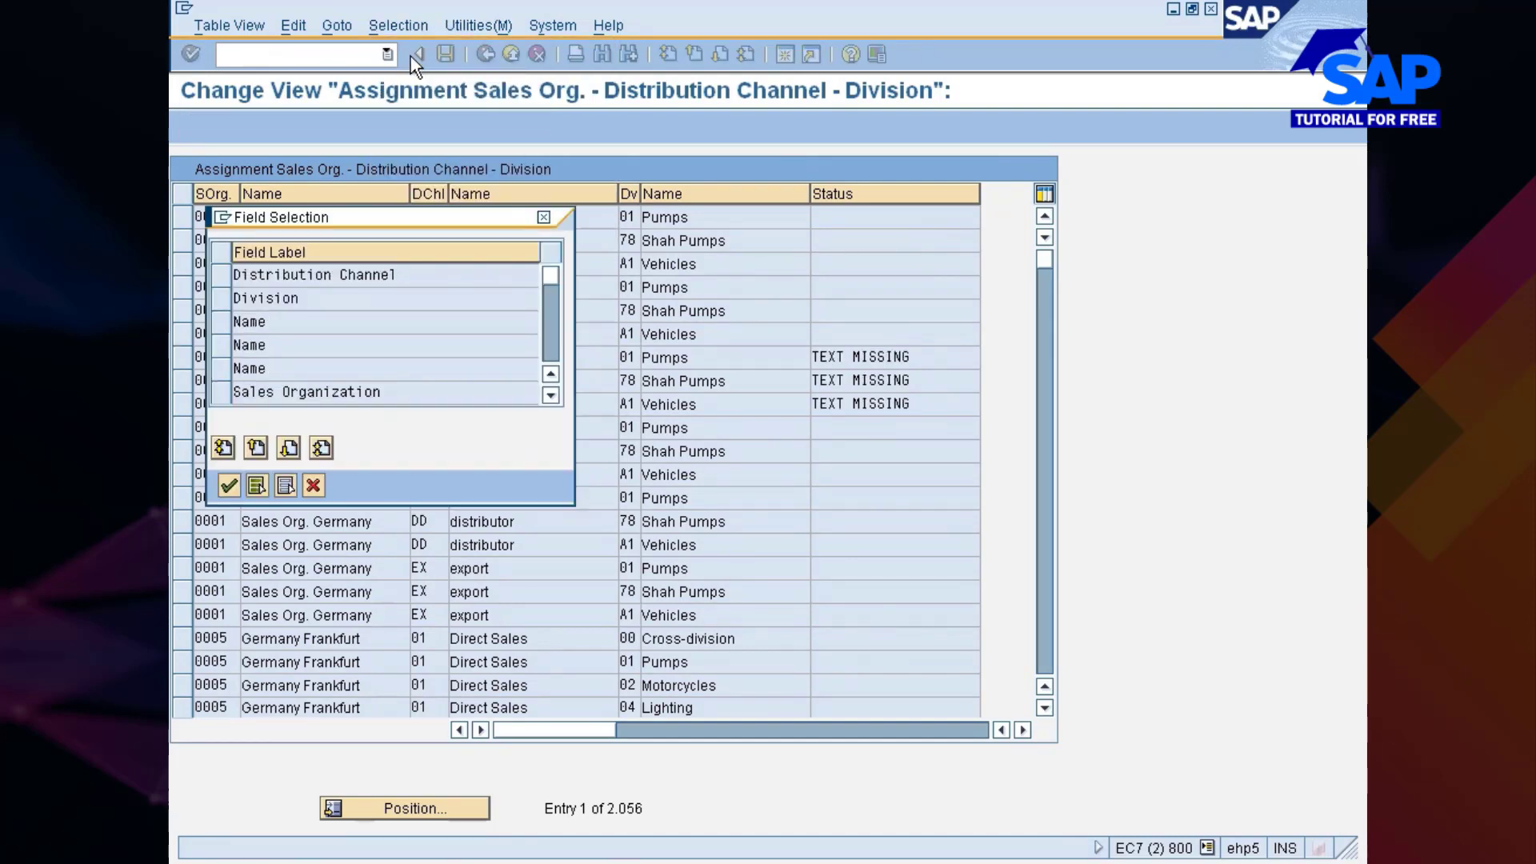
pyautogui.click(221, 275)
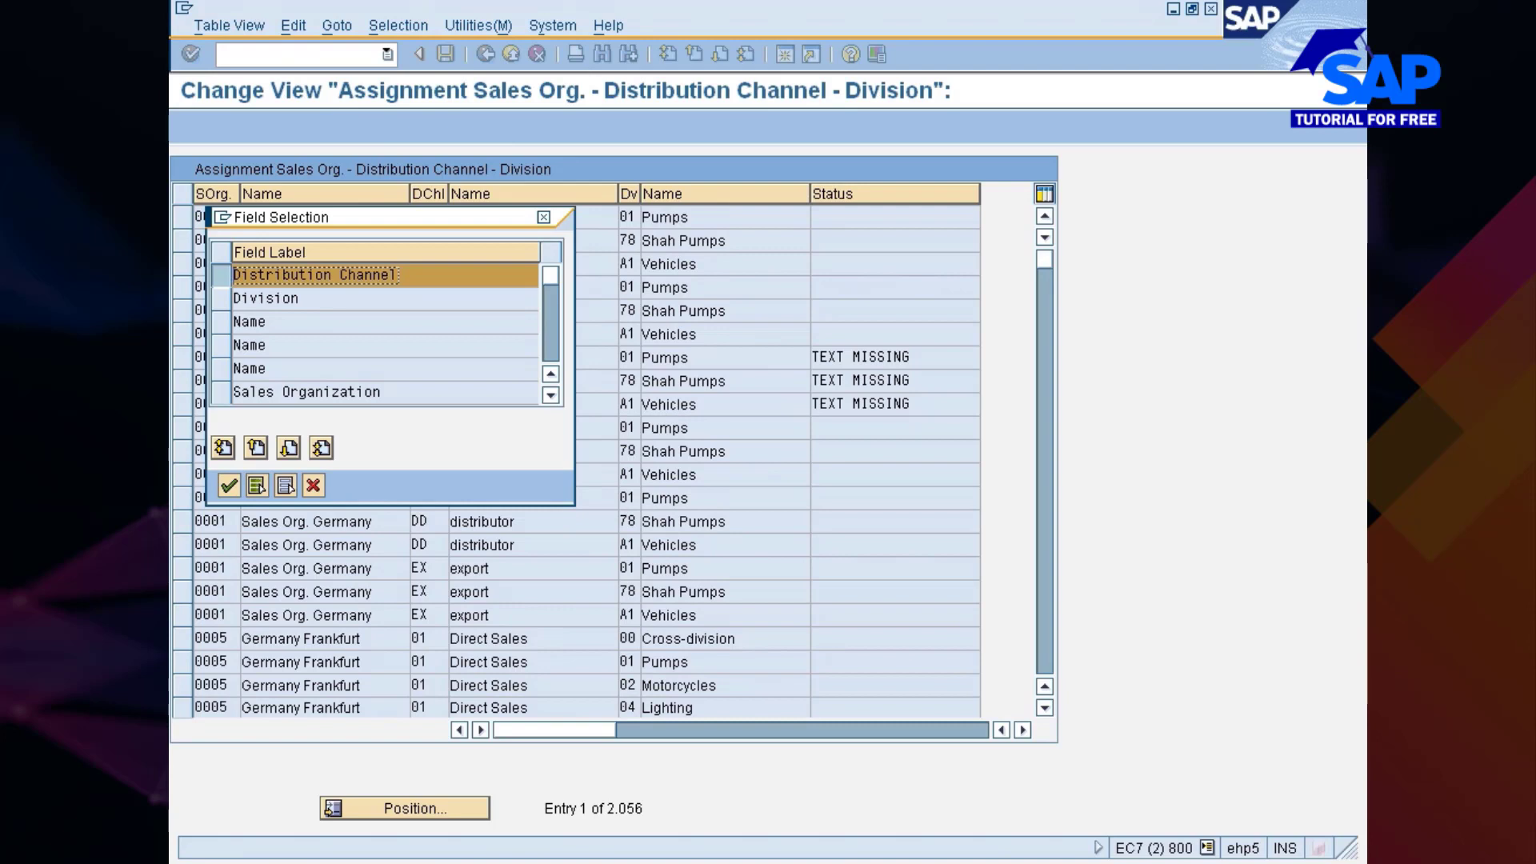
pyautogui.click(229, 485)
pyautogui.click(512, 276)
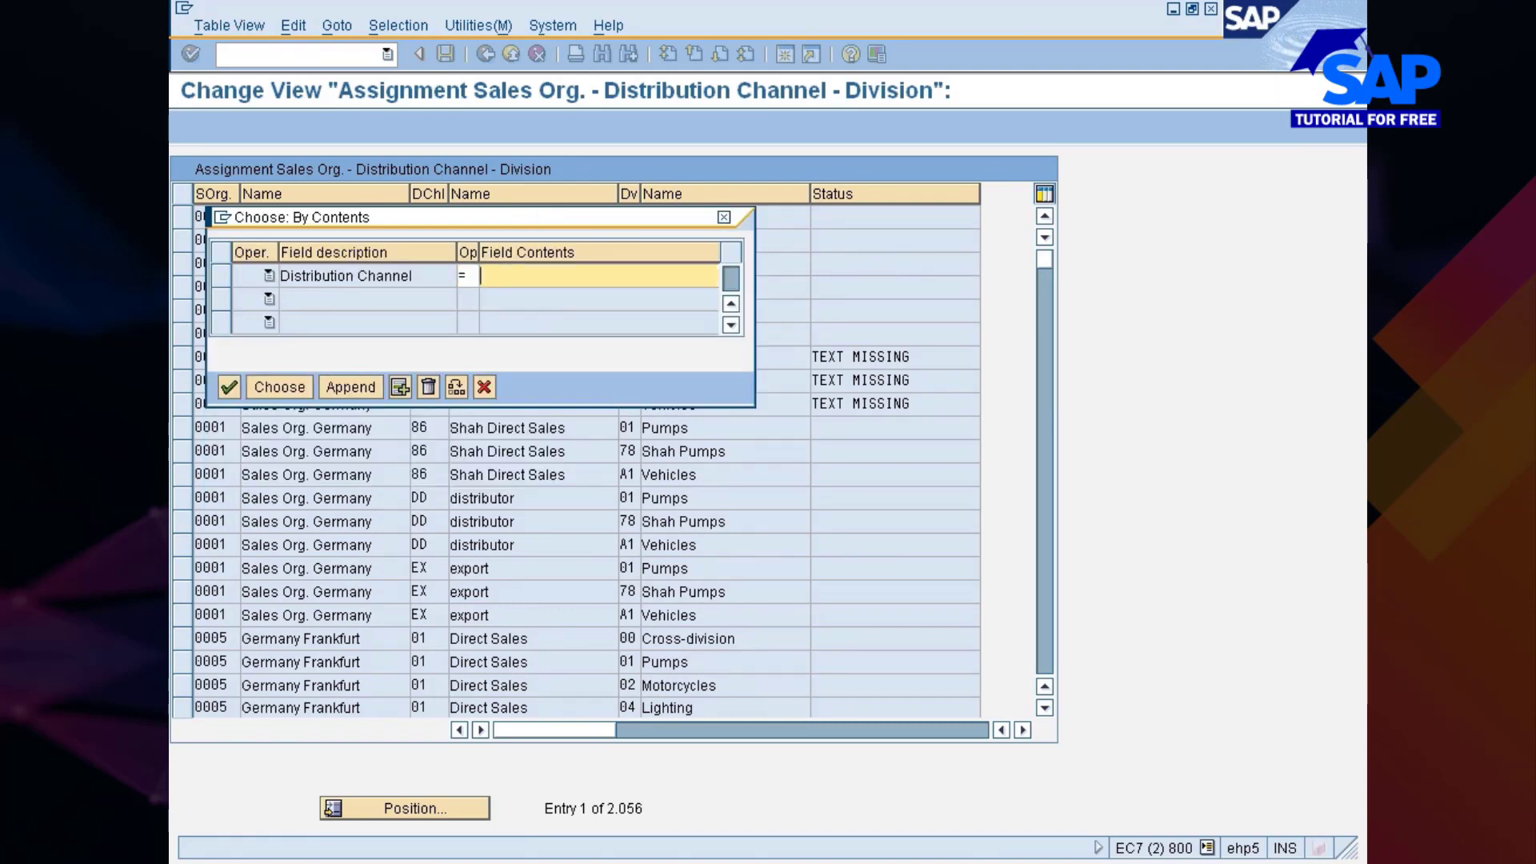
pyautogui.write('7d')
pyautogui.press('Return')
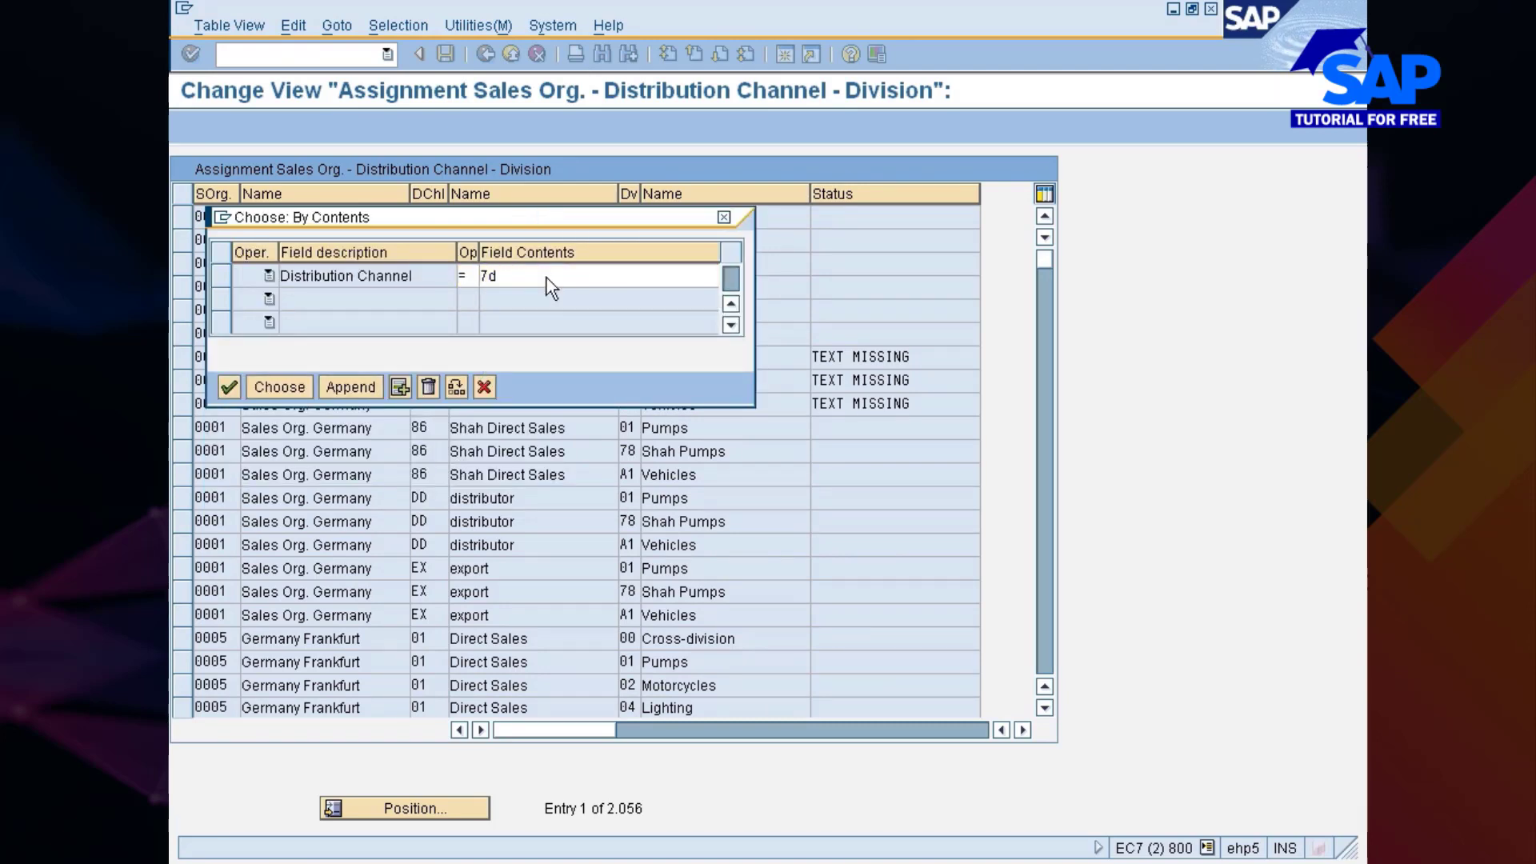
pyautogui.click(293, 388)
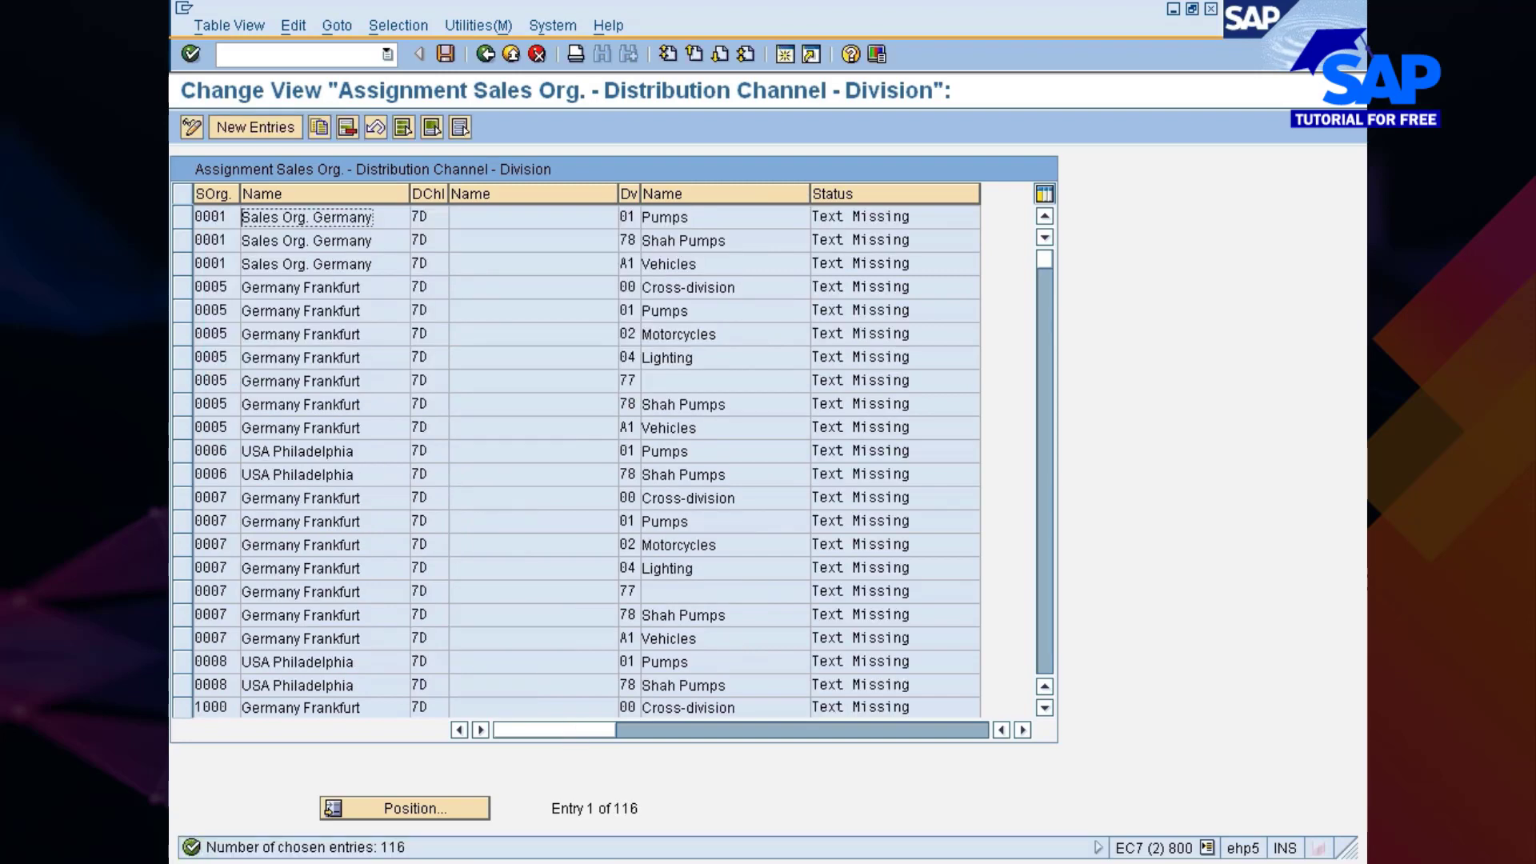
# - Delete all sales area entries listed for distribution channel 7D and save the deletion under the proposed customizing request
pyautogui.click(399, 127)
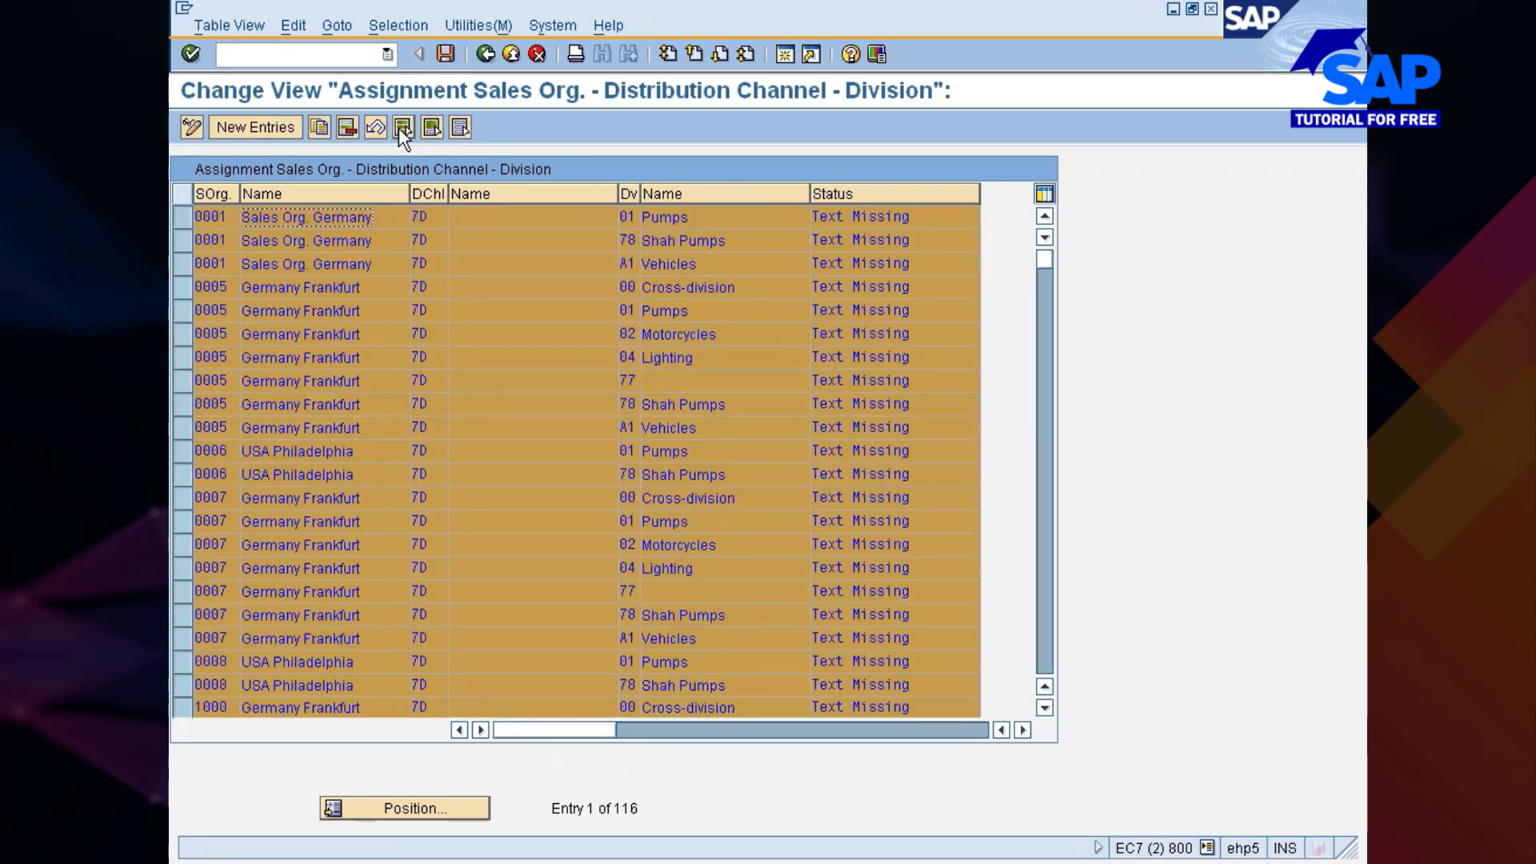
pyautogui.click(348, 127)
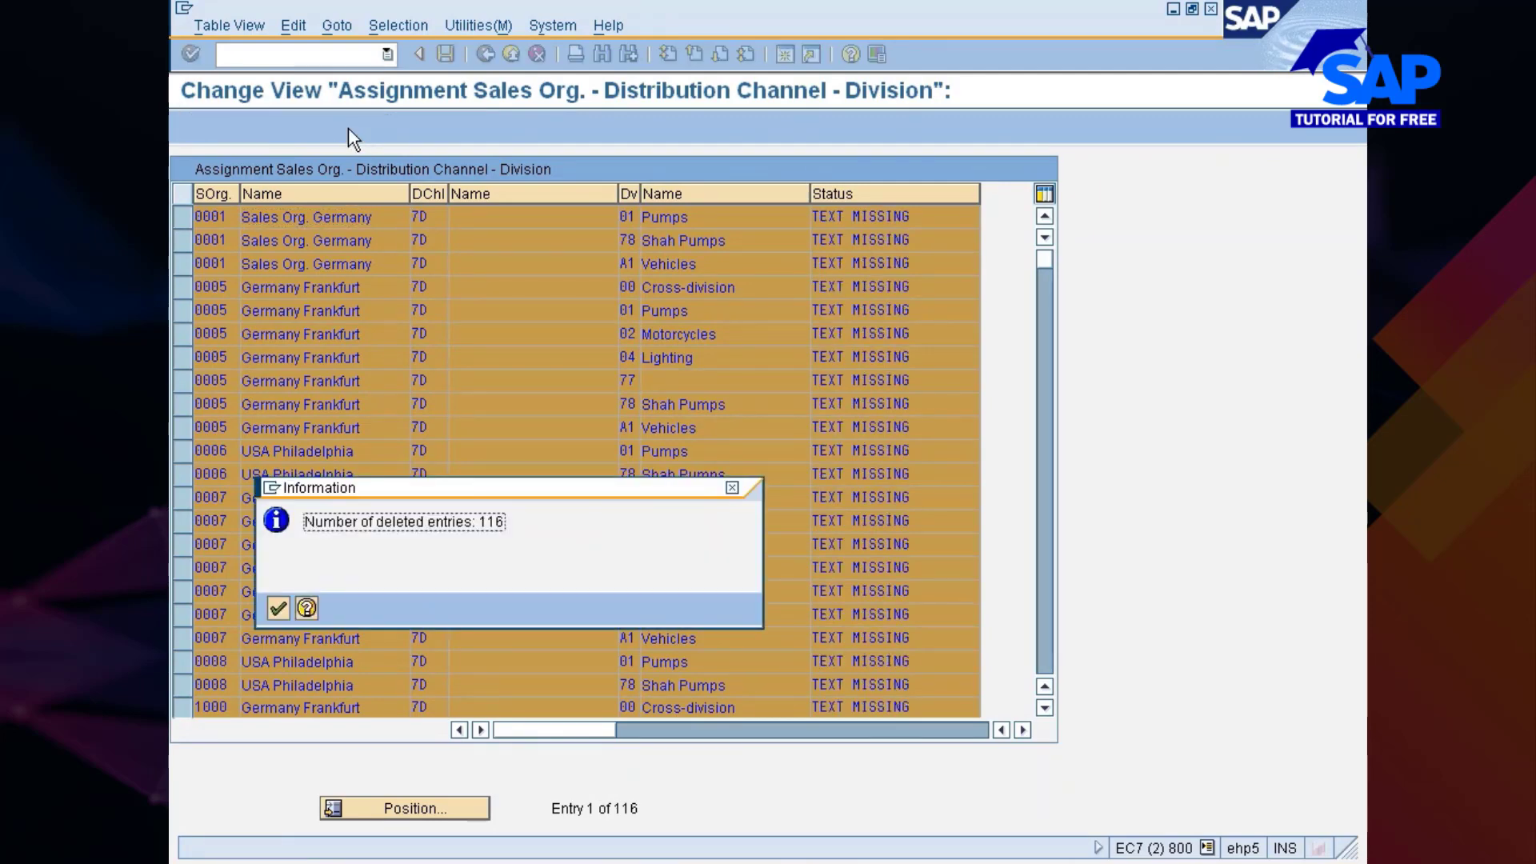
pyautogui.press('Return')
pyautogui.hotkey('ctrl', 's')
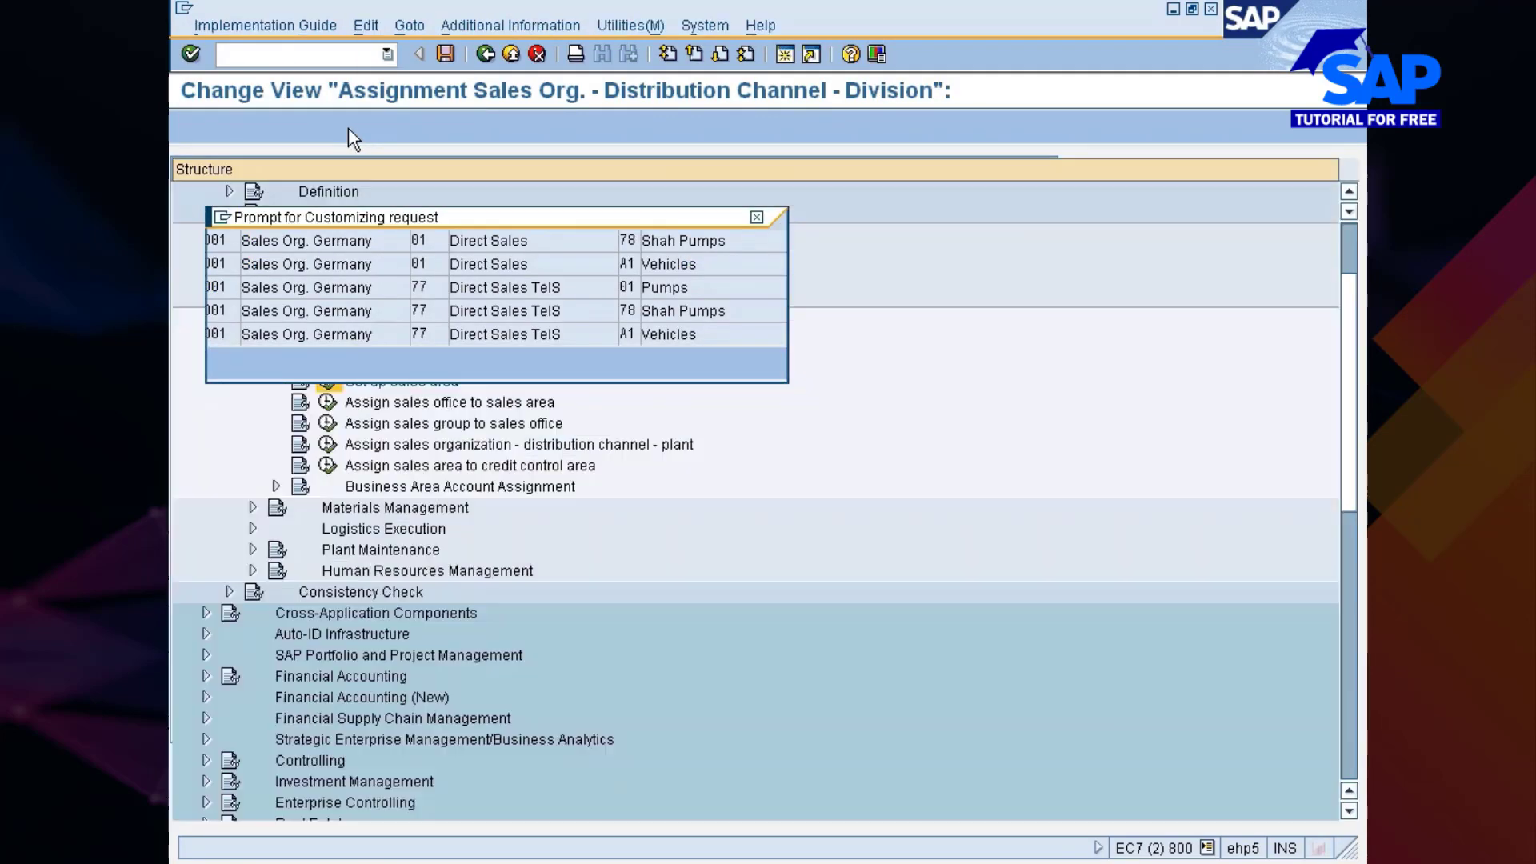
pyautogui.press('Return')
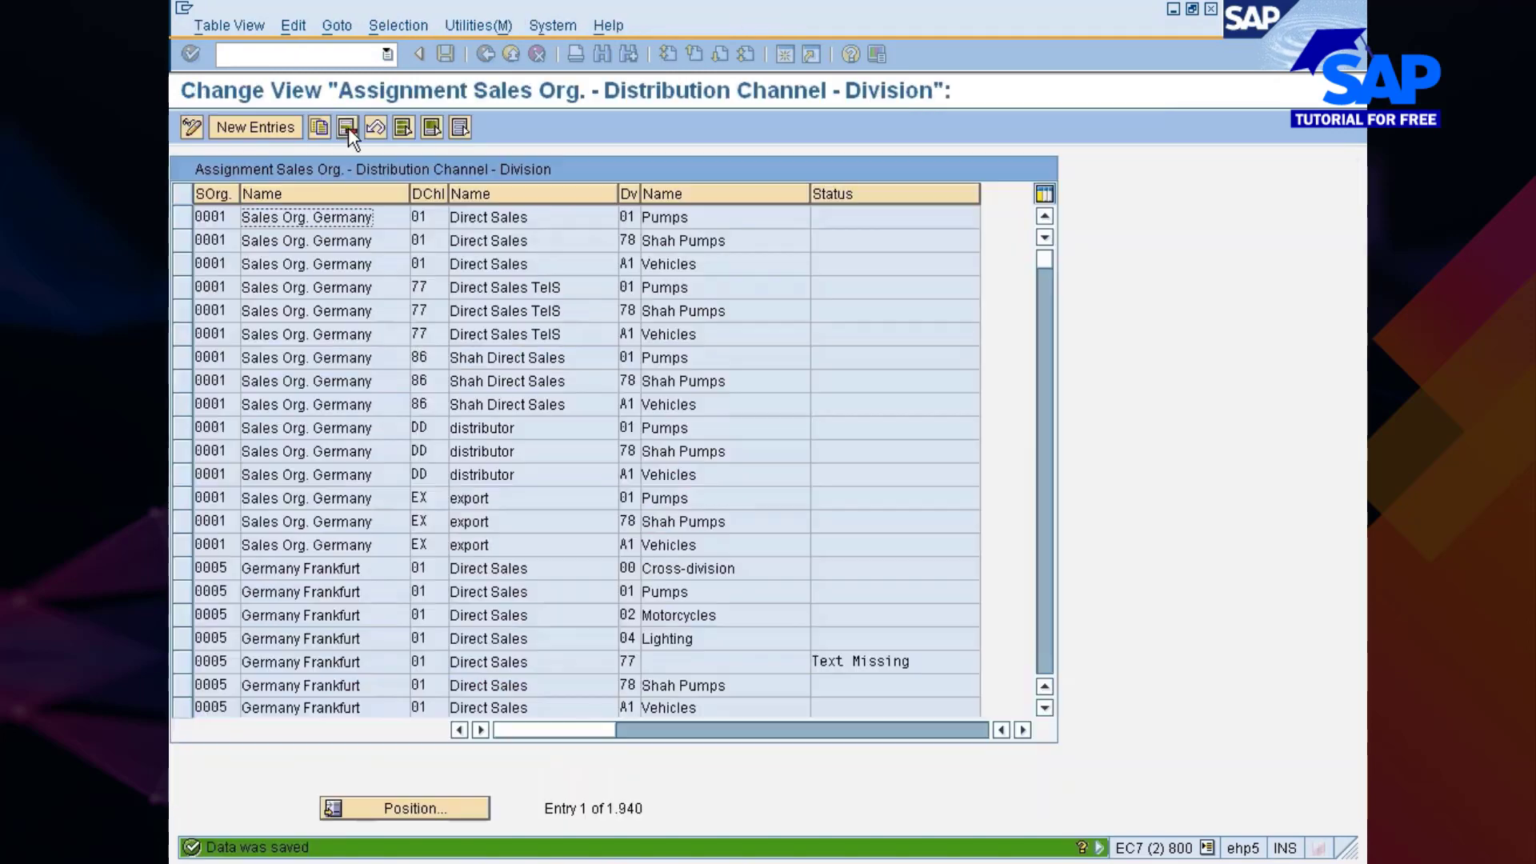
# - Replace the Distribution Channel selection criterion with Division = 77 and filter the sales area assignments by it
pyautogui.click(395, 26)
pyautogui.click(396, 50)
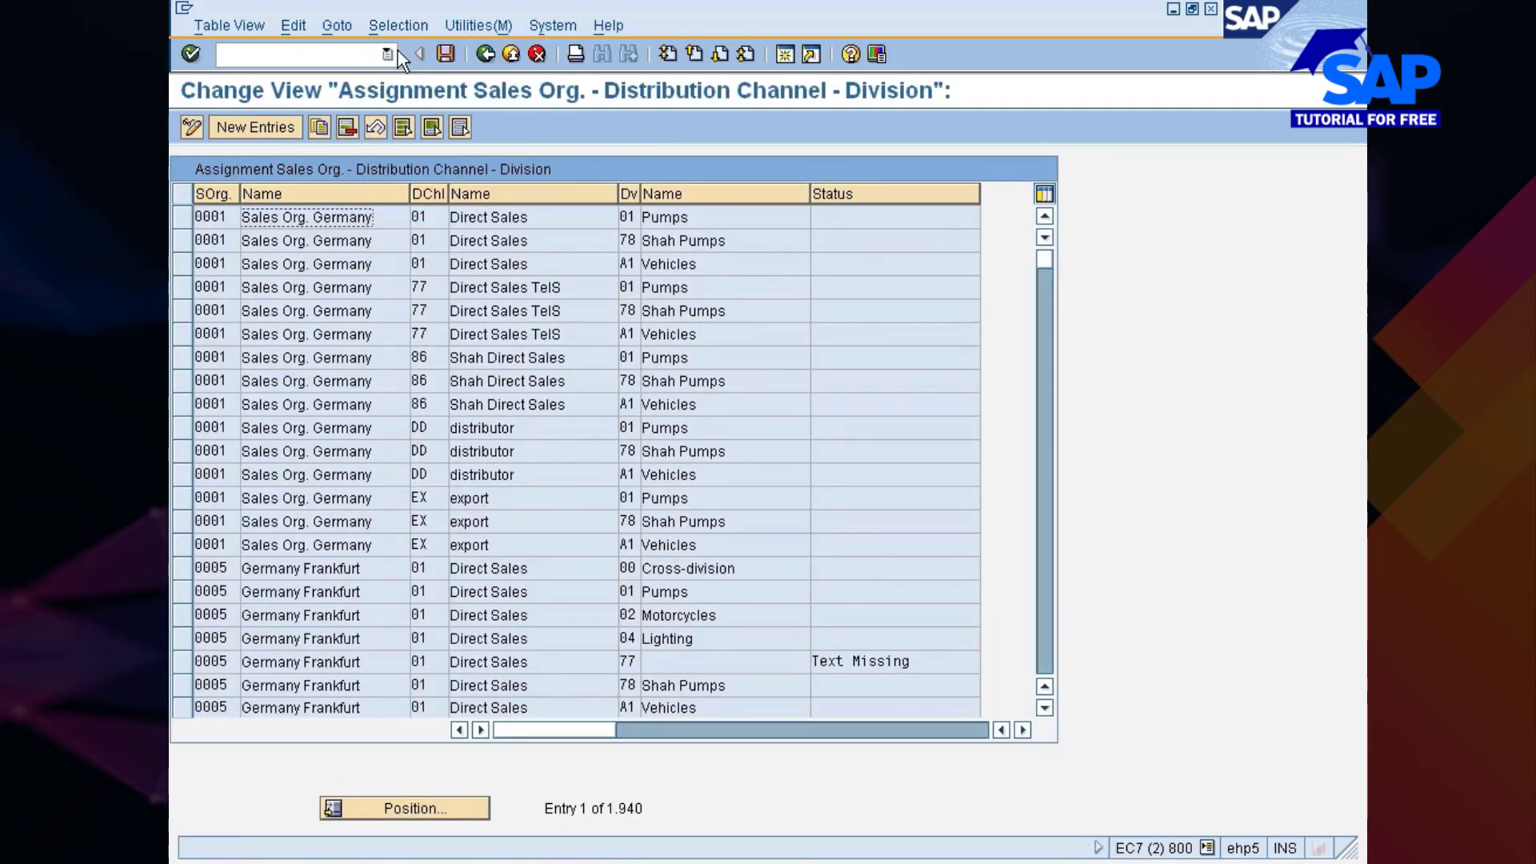
pyautogui.write('7D')
pyautogui.click(221, 274)
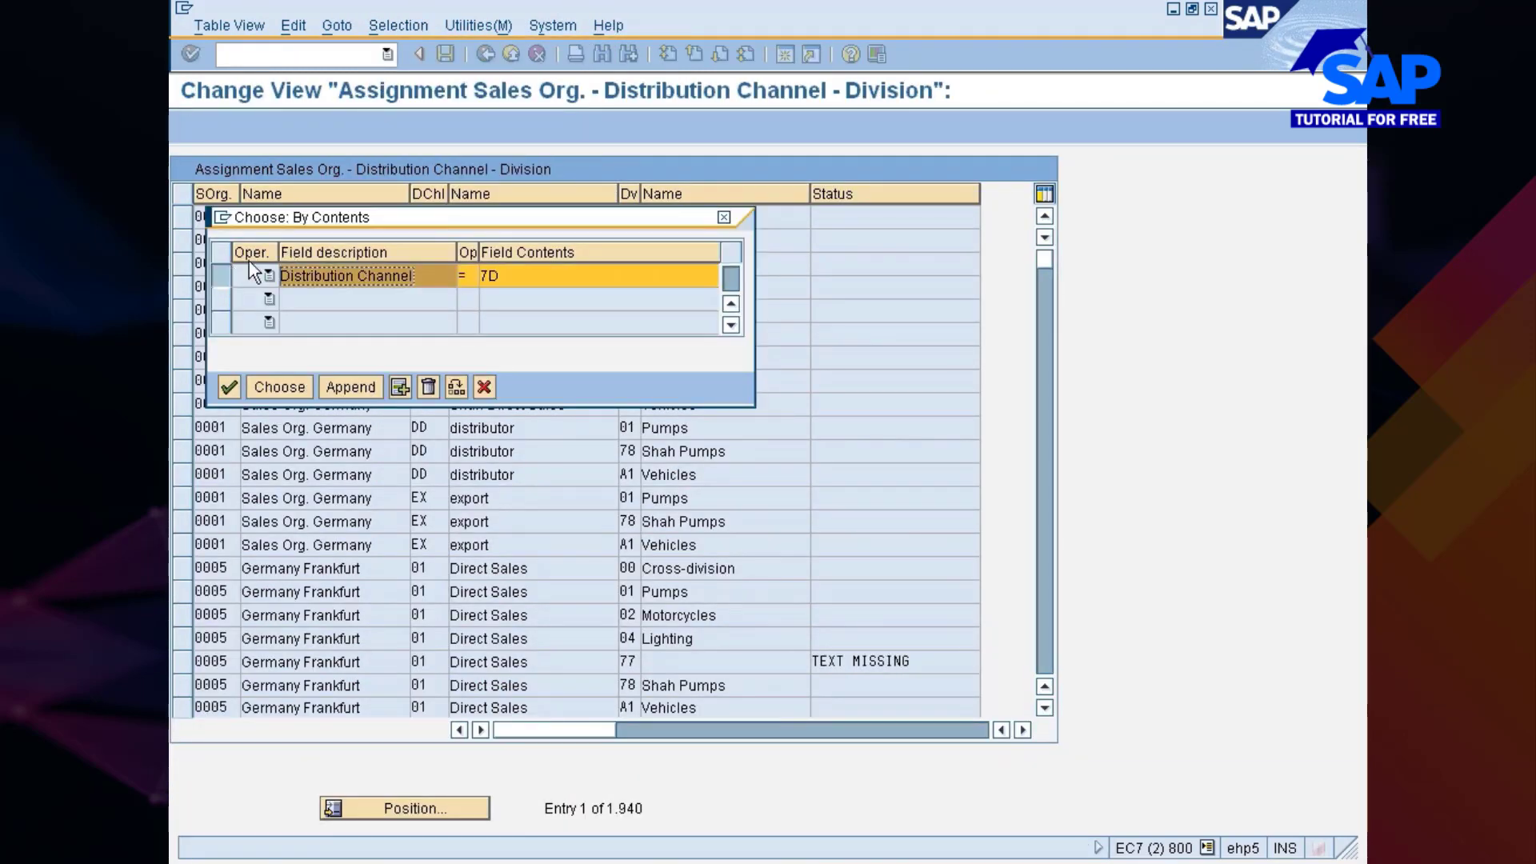
pyautogui.click(434, 382)
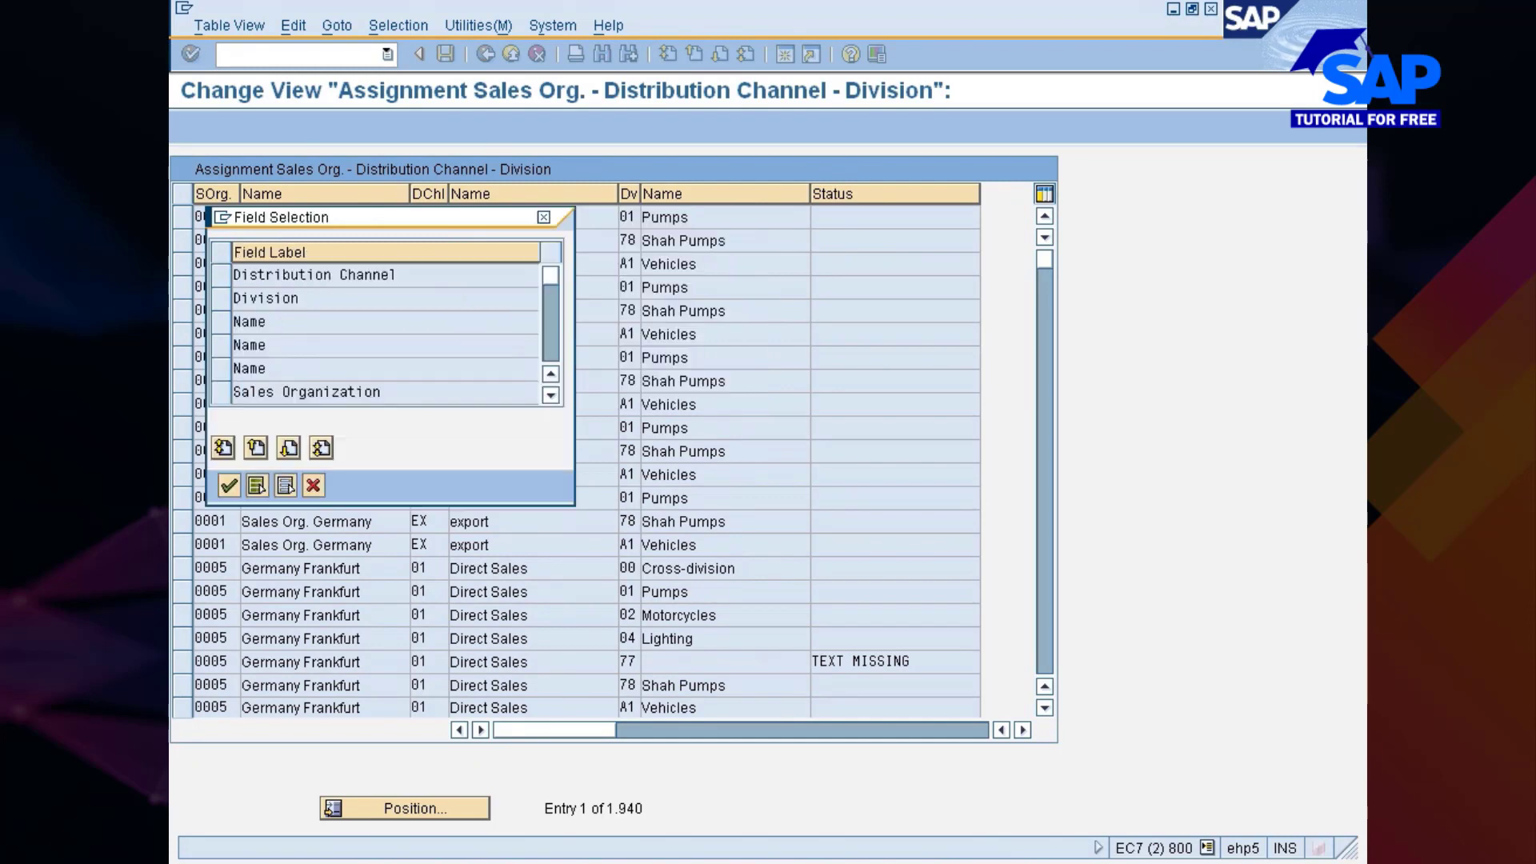
pyautogui.click(221, 297)
pyautogui.click(228, 487)
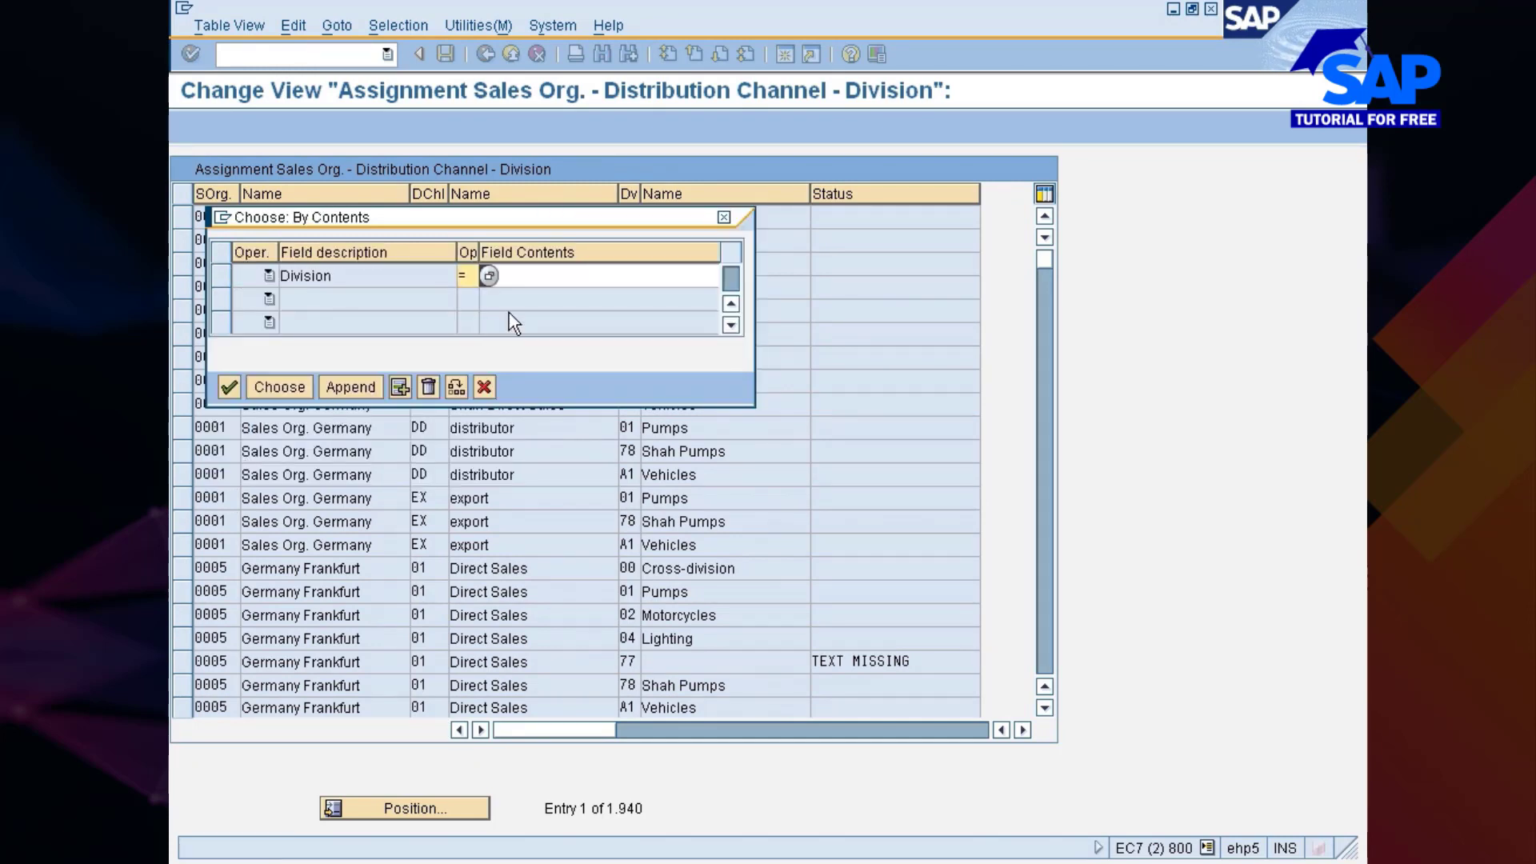
pyautogui.click(511, 275)
pyautogui.write('77')
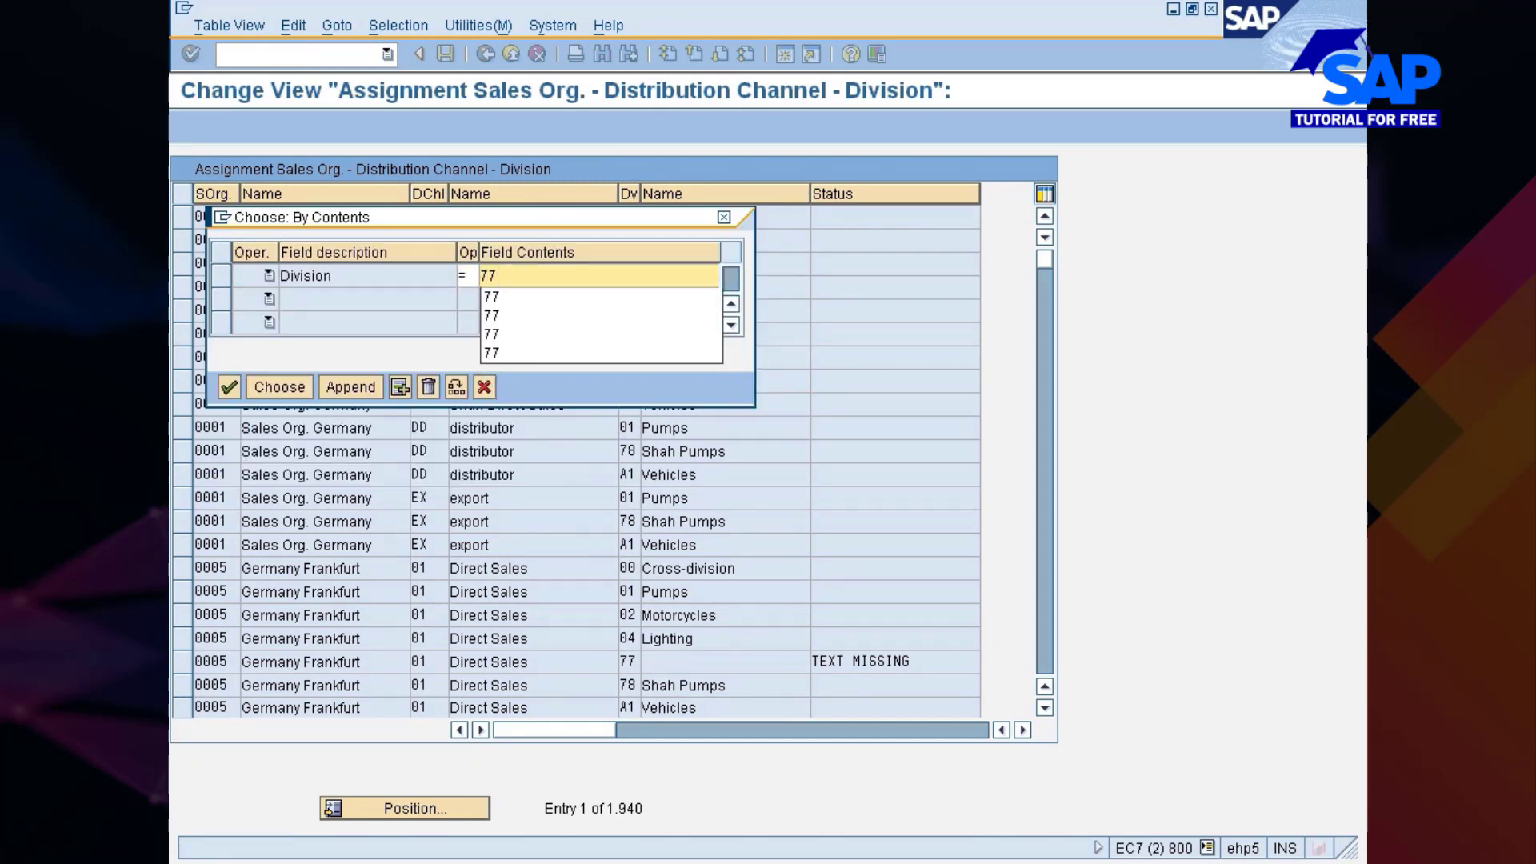
pyautogui.press('Return')
pyautogui.click(280, 388)
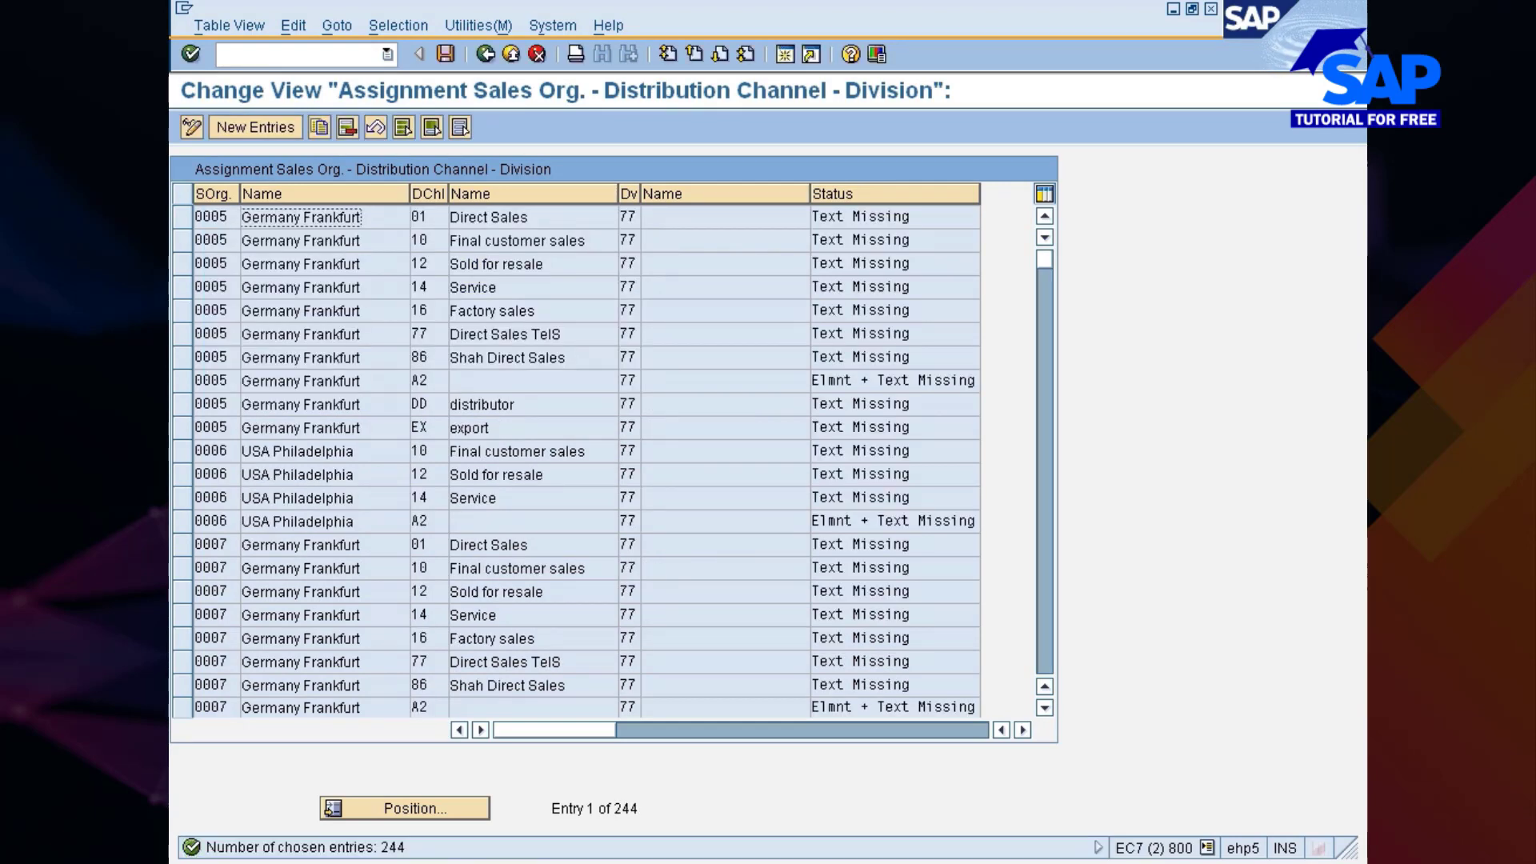
# - Delete all sales area entries listed for division 77 and save the change
pyautogui.click(403, 126)
pyautogui.click(349, 130)
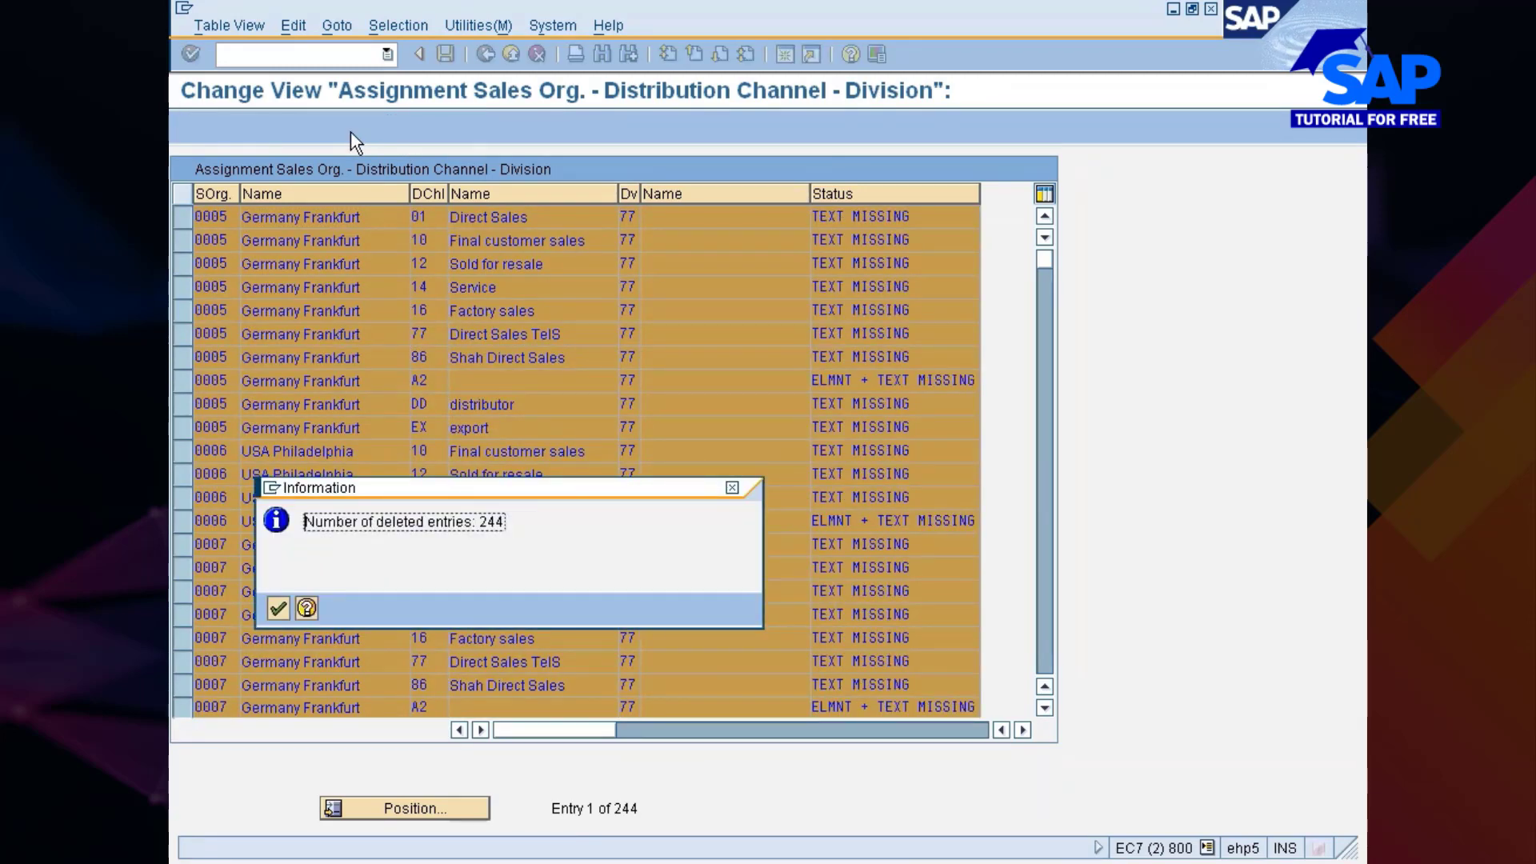
pyautogui.press('Return')
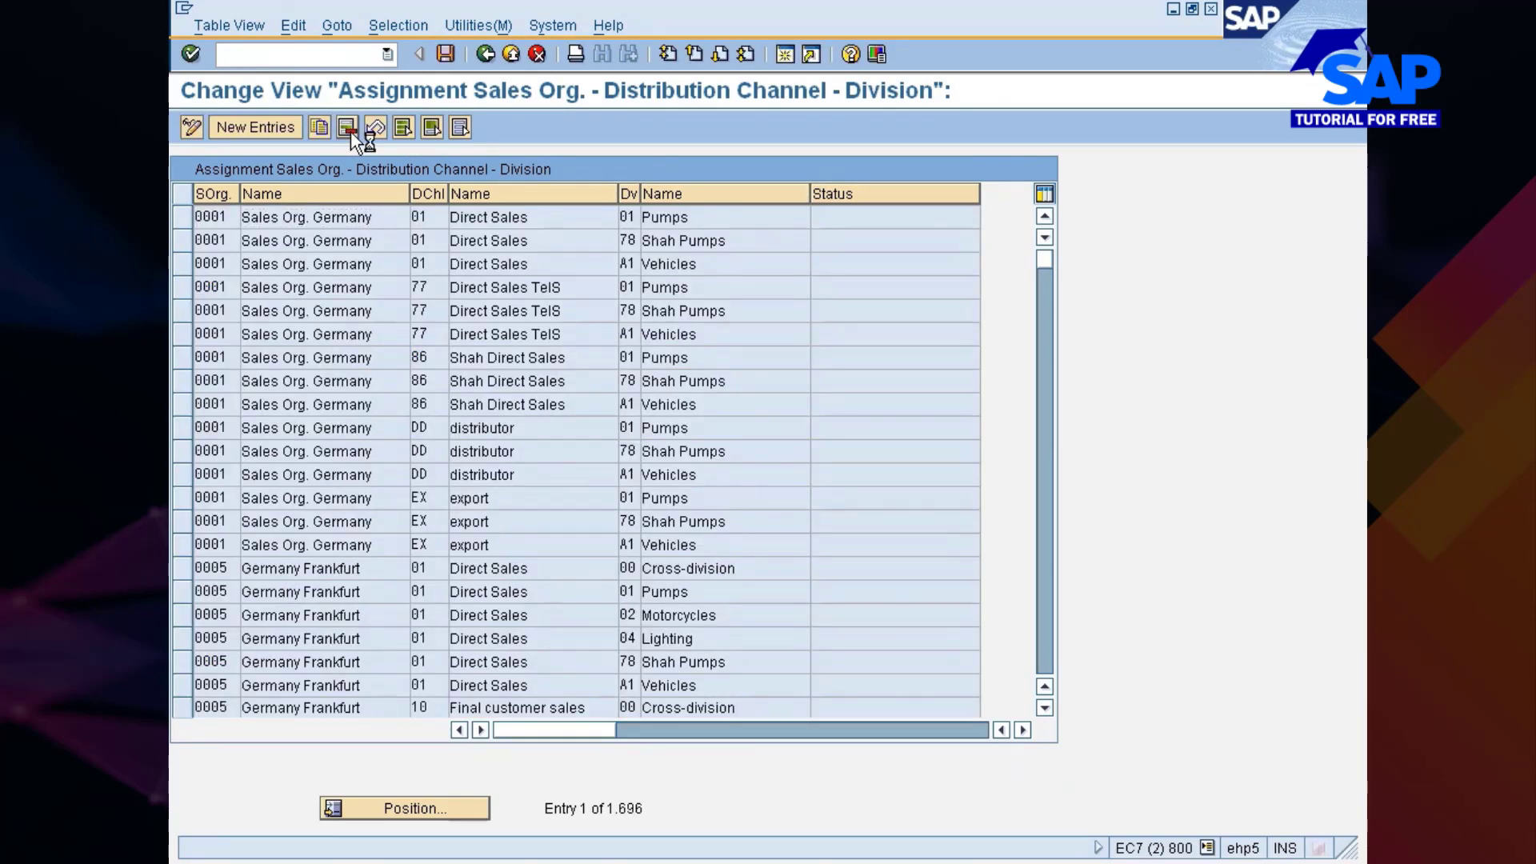
pyautogui.hotkey('ctrl', 's')
# - Replace the Division criterion with Sales Organization = 7777 and filter the sales area assignments by it
pyautogui.click(405, 26)
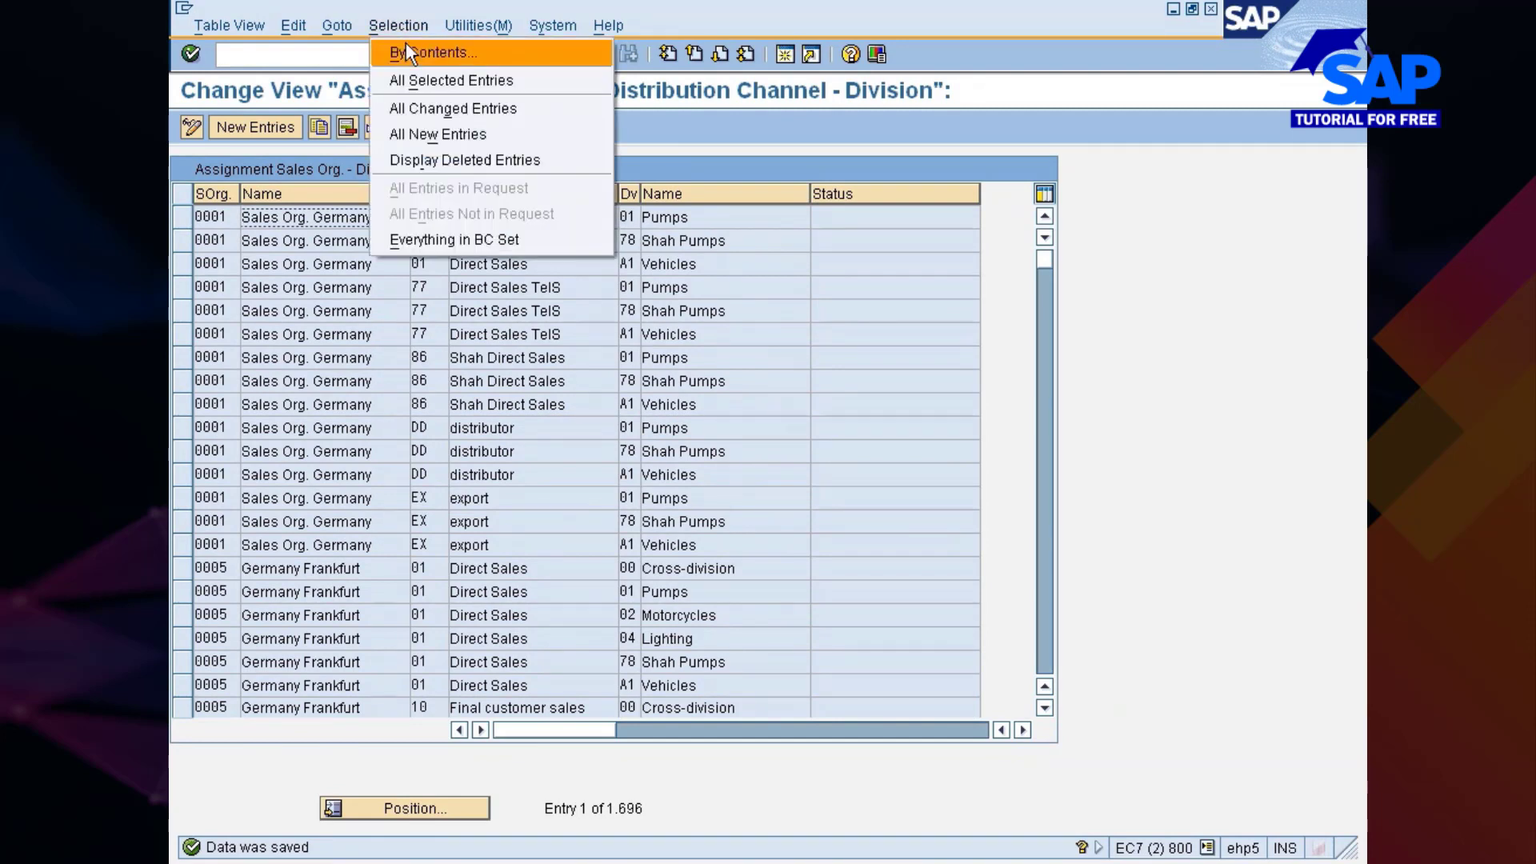
pyautogui.click(406, 50)
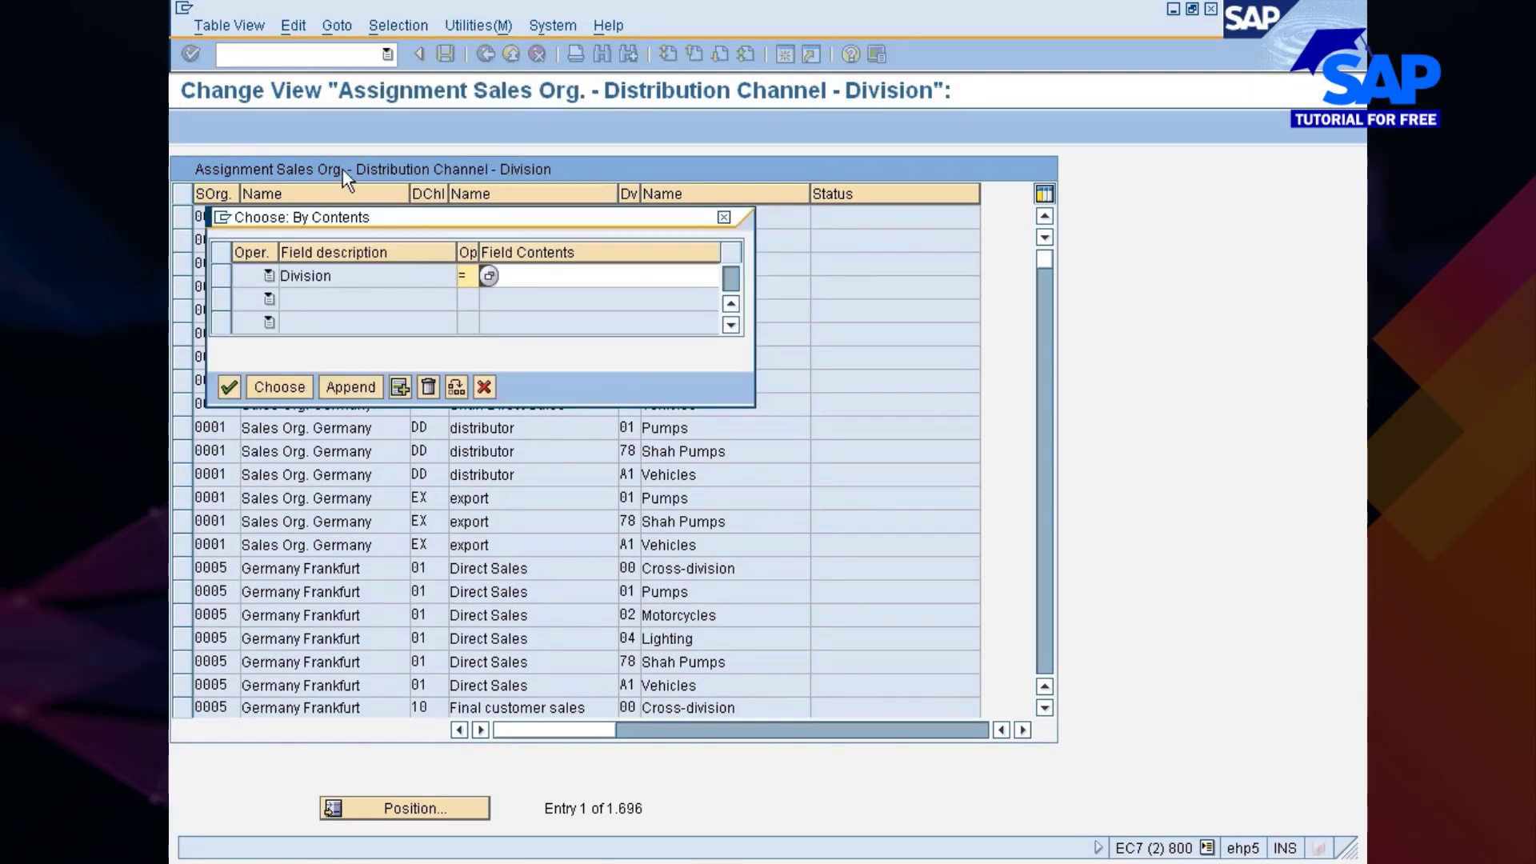
pyautogui.click(231, 279)
pyautogui.click(399, 387)
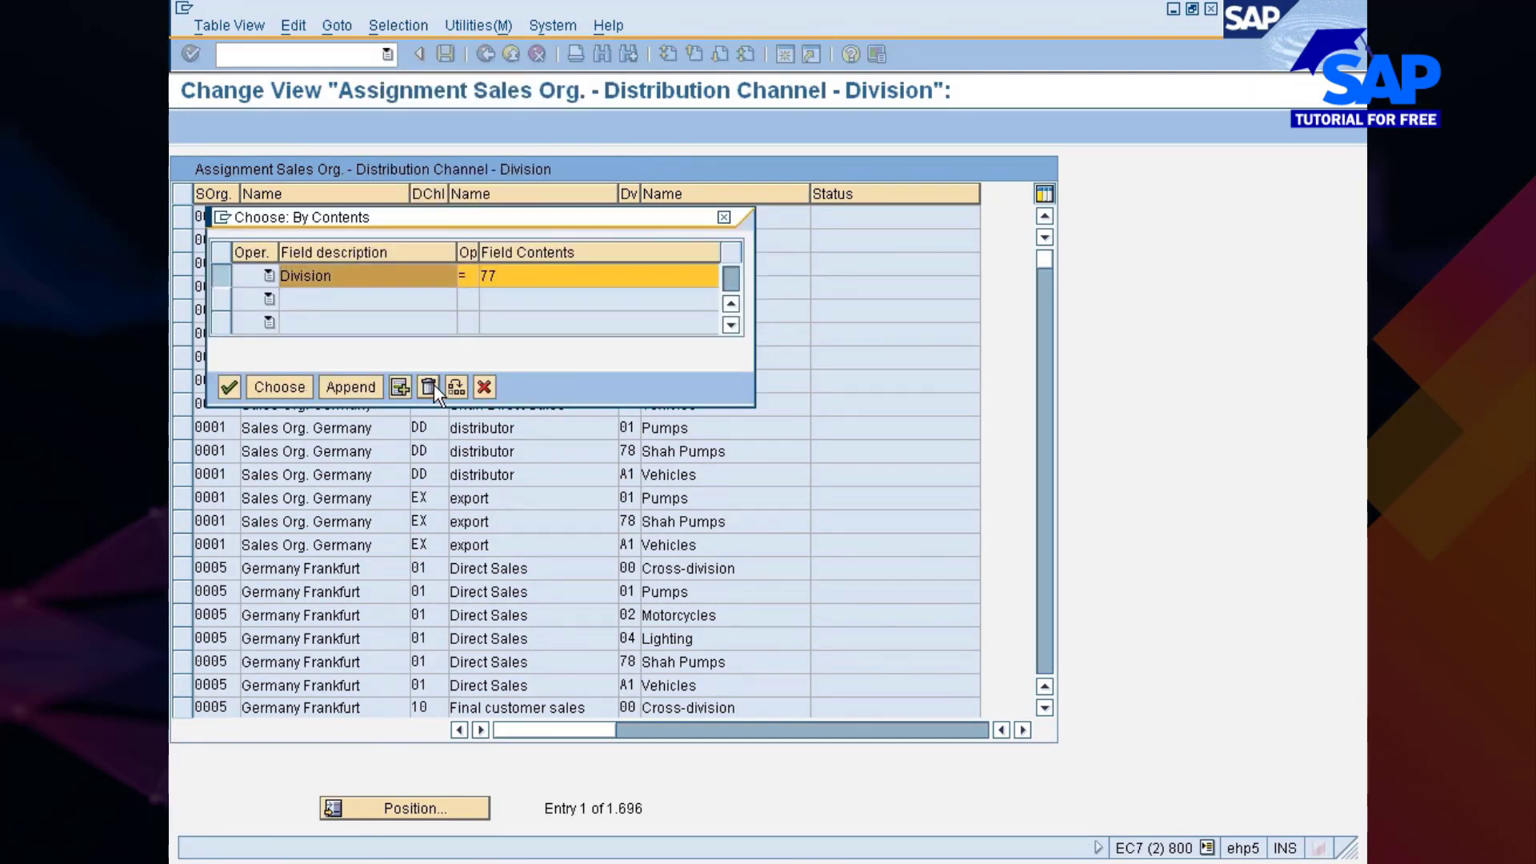
pyautogui.click(222, 394)
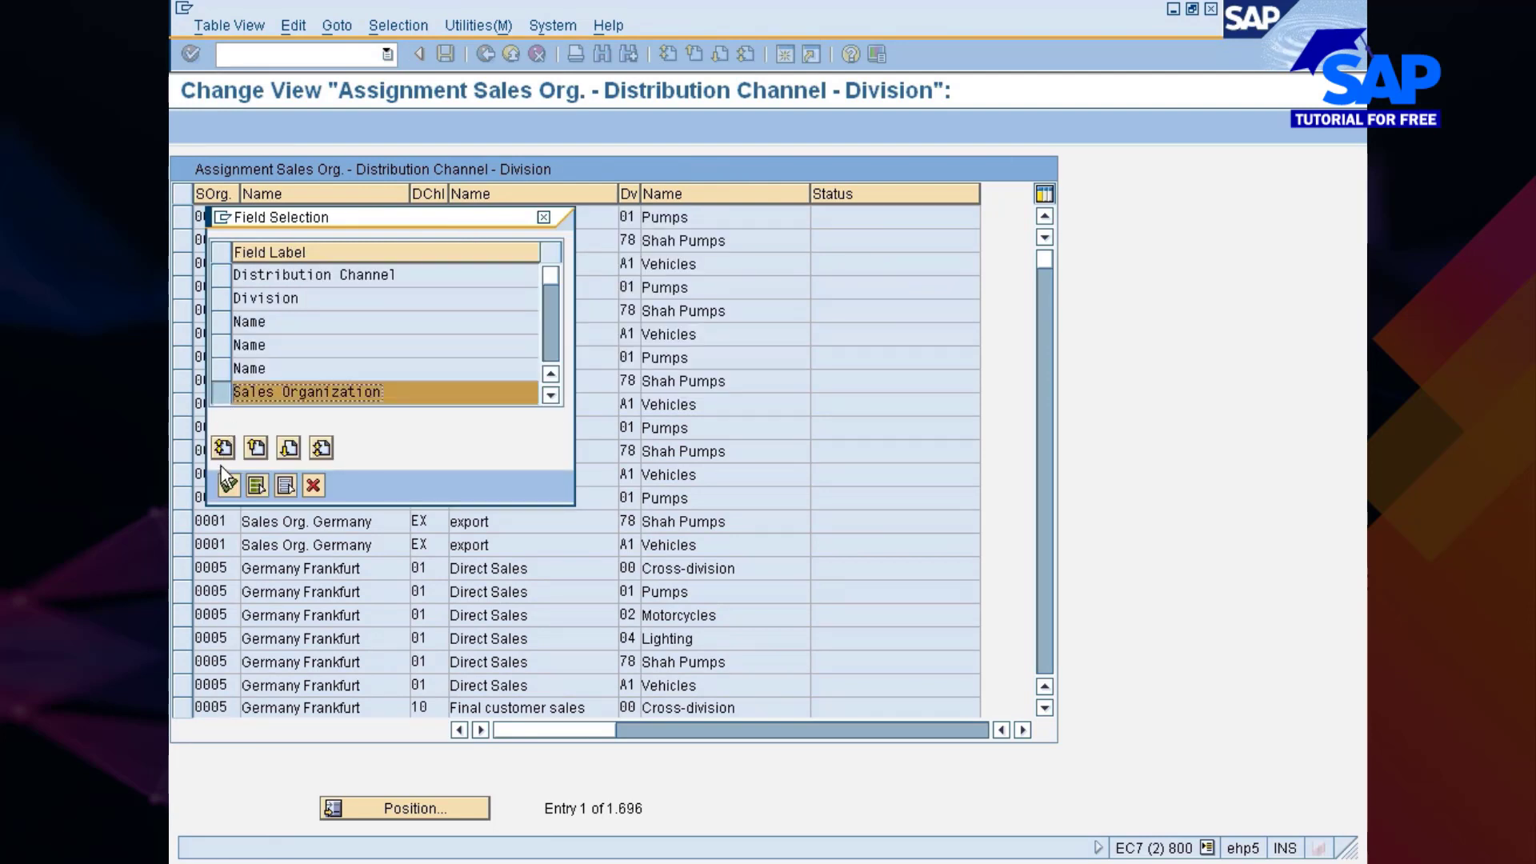
pyautogui.click(229, 485)
pyautogui.write('77')
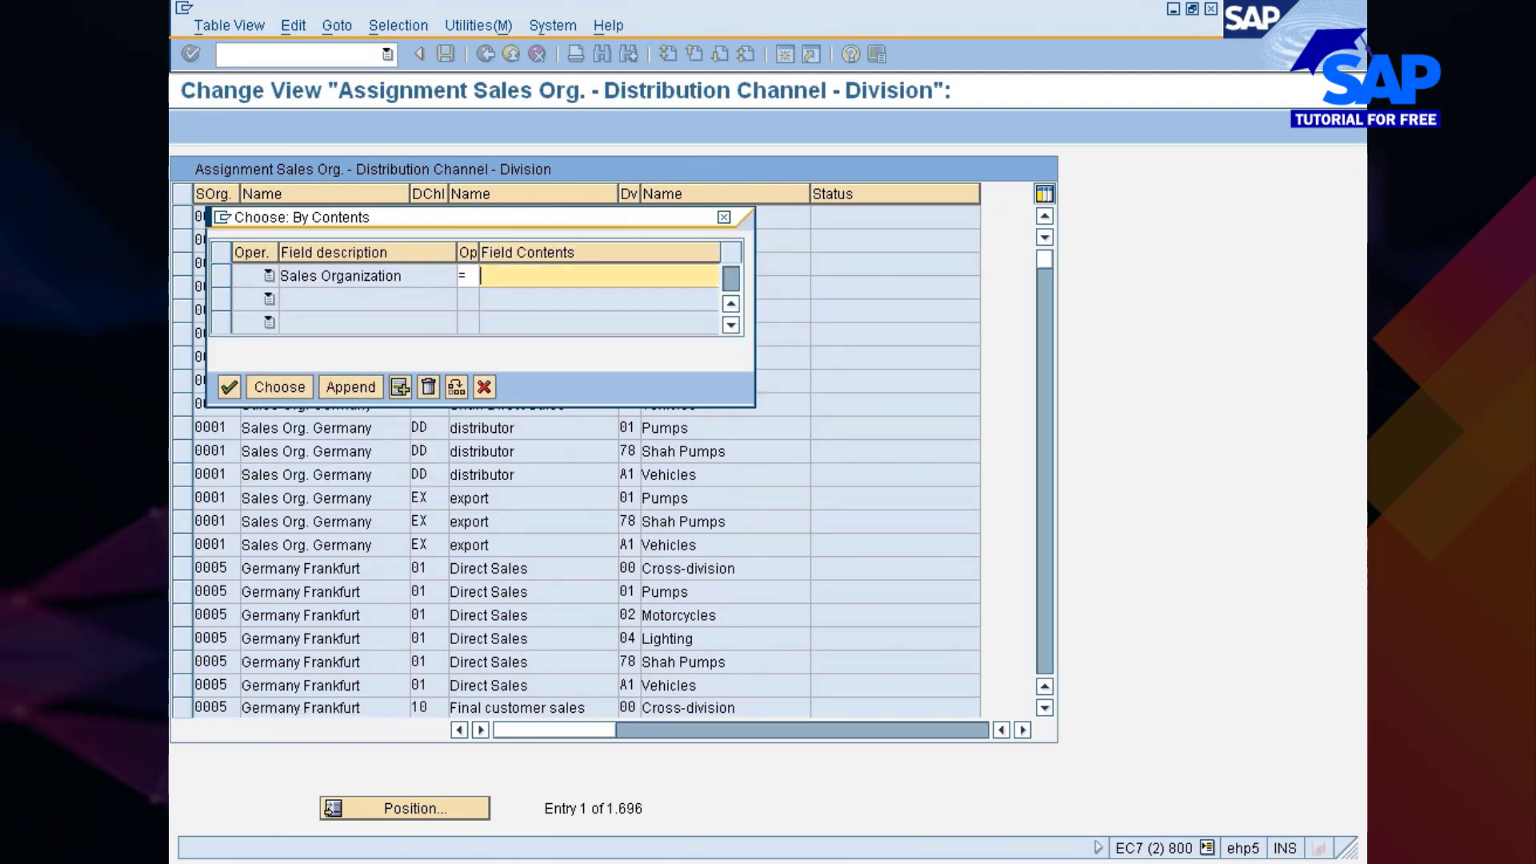
pyautogui.write('7')
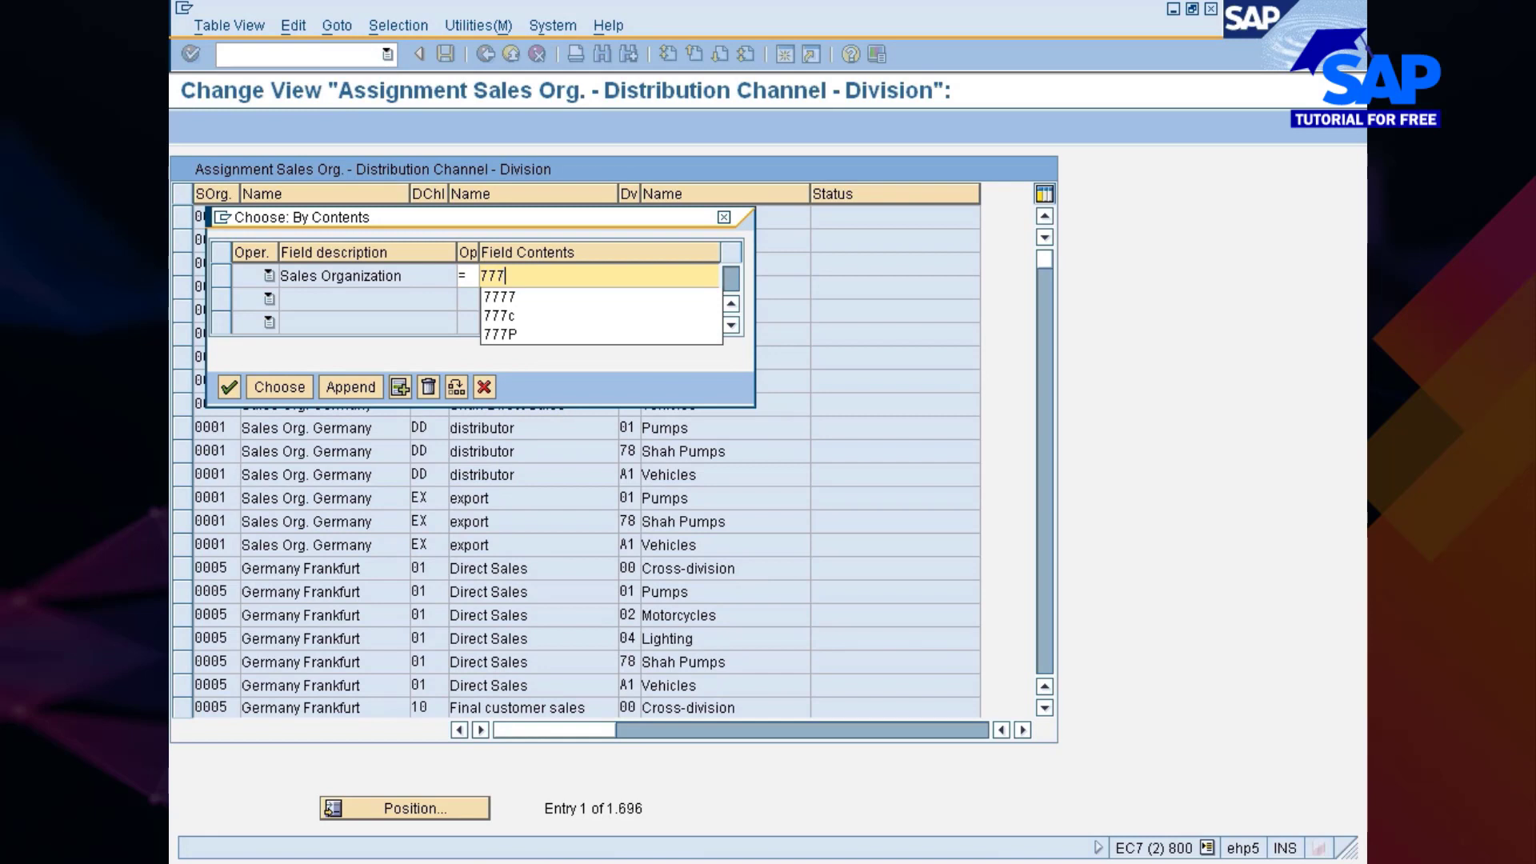
pyautogui.click(502, 300)
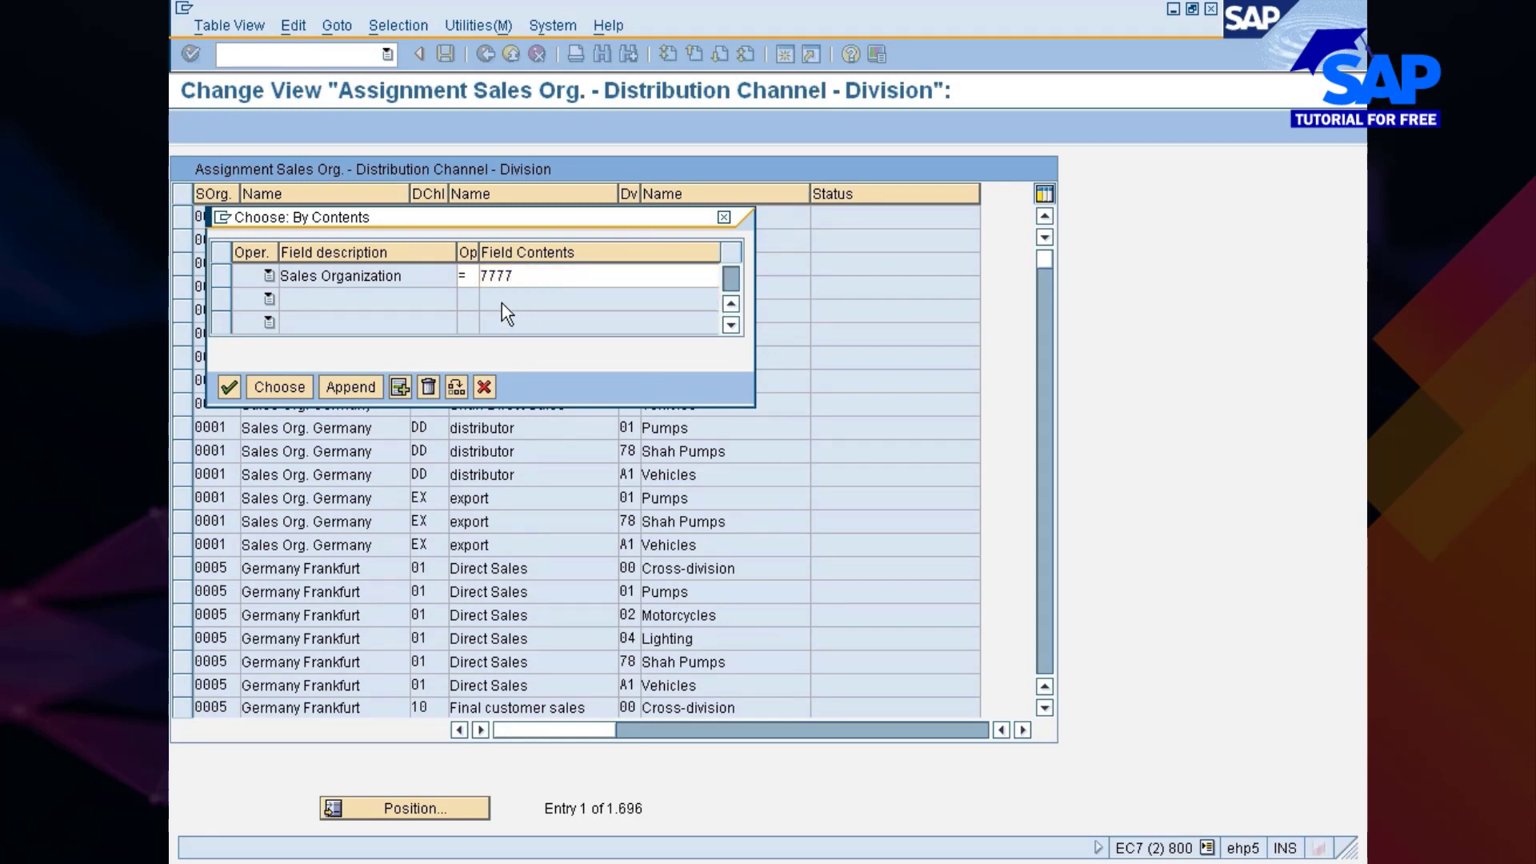
pyautogui.click(280, 386)
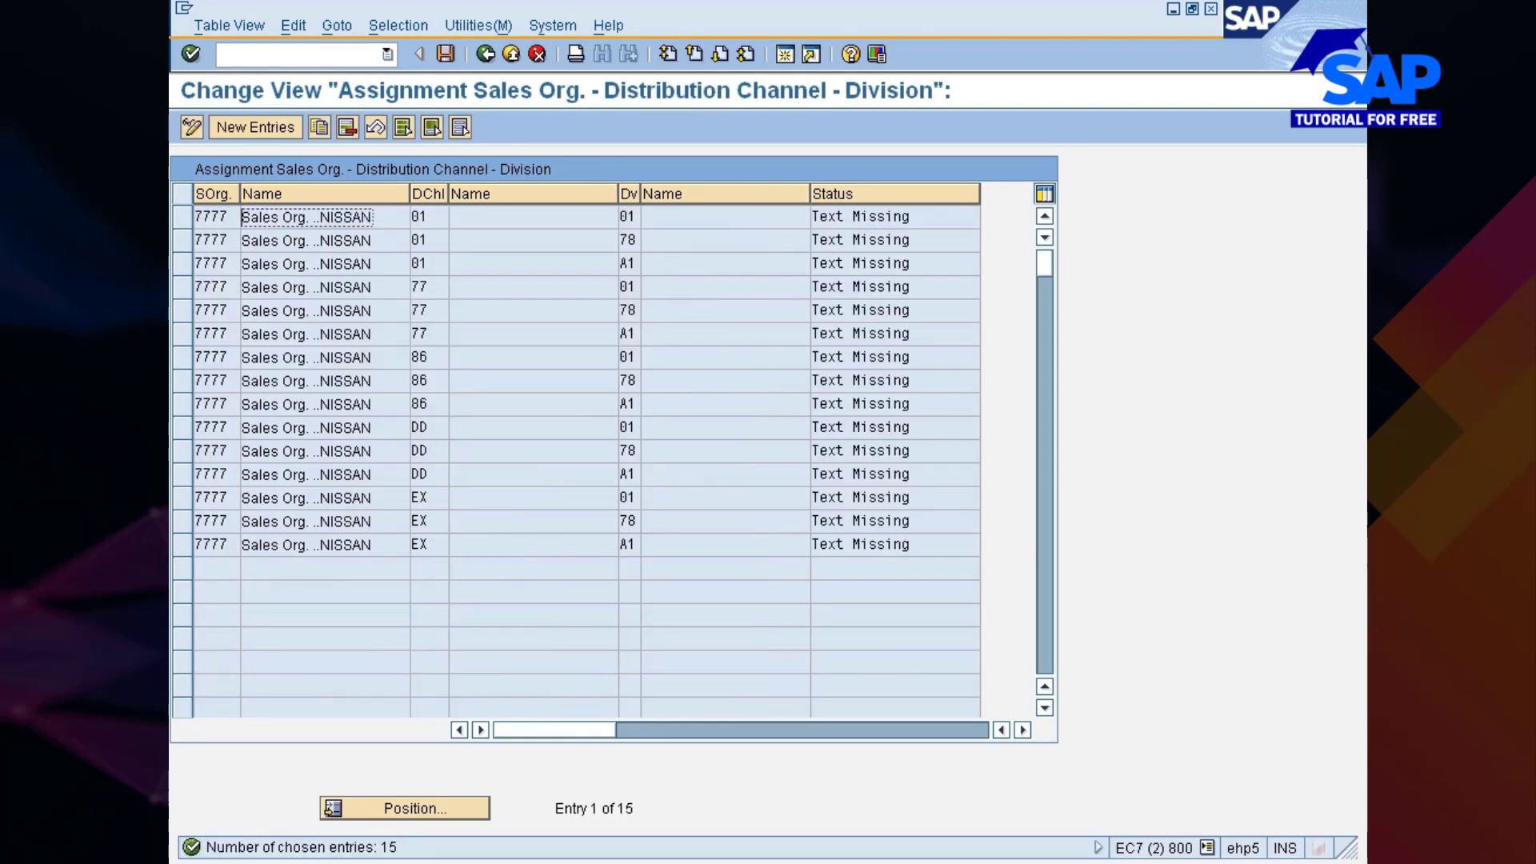
# - Delete all sales area entries listed for sales organization 7777 and save the change
pyautogui.click(405, 127)
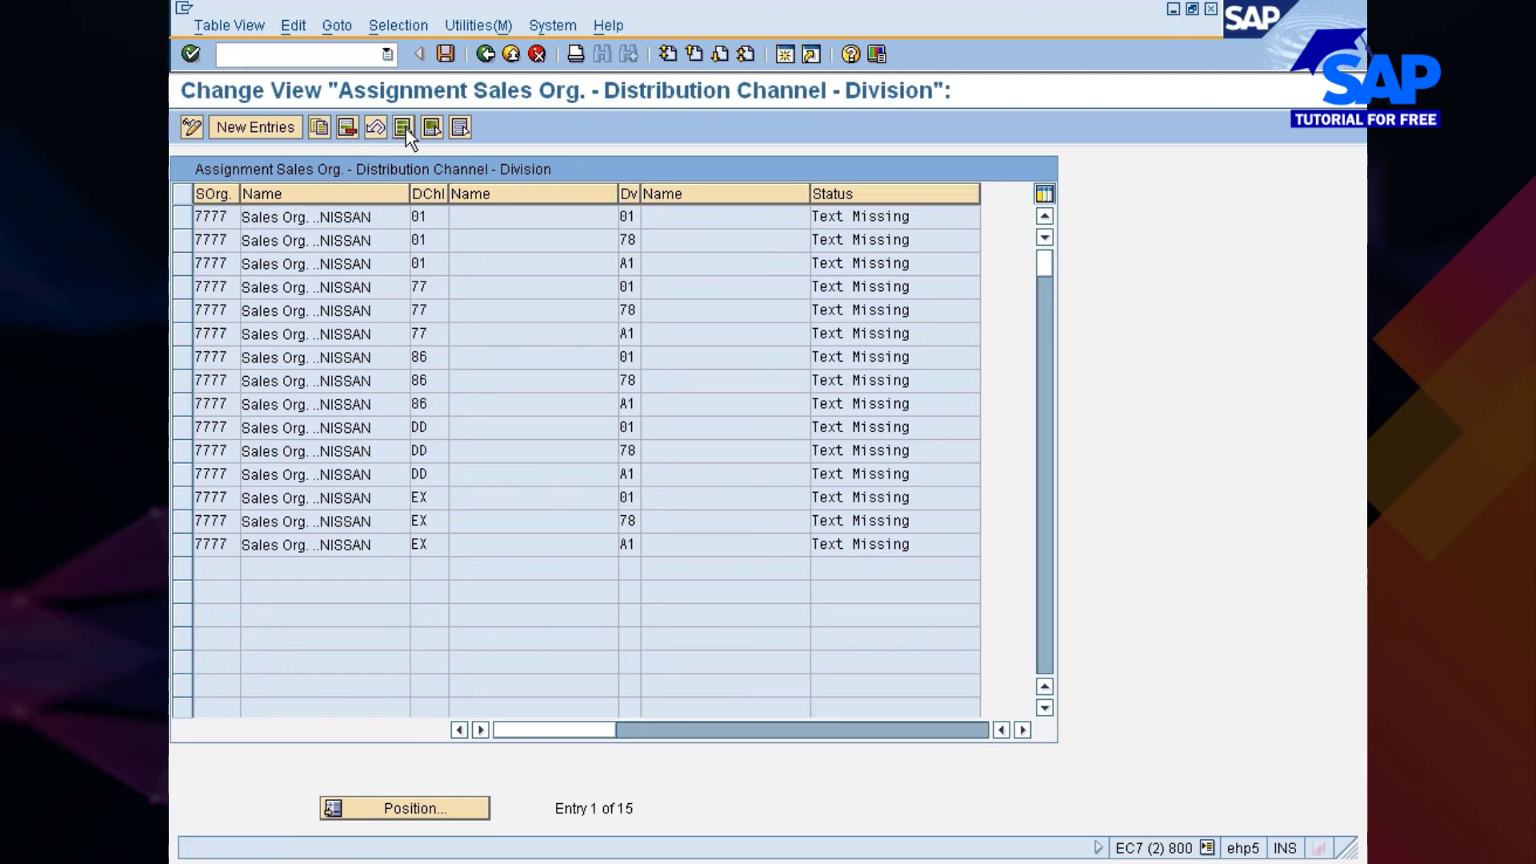
pyautogui.click(348, 132)
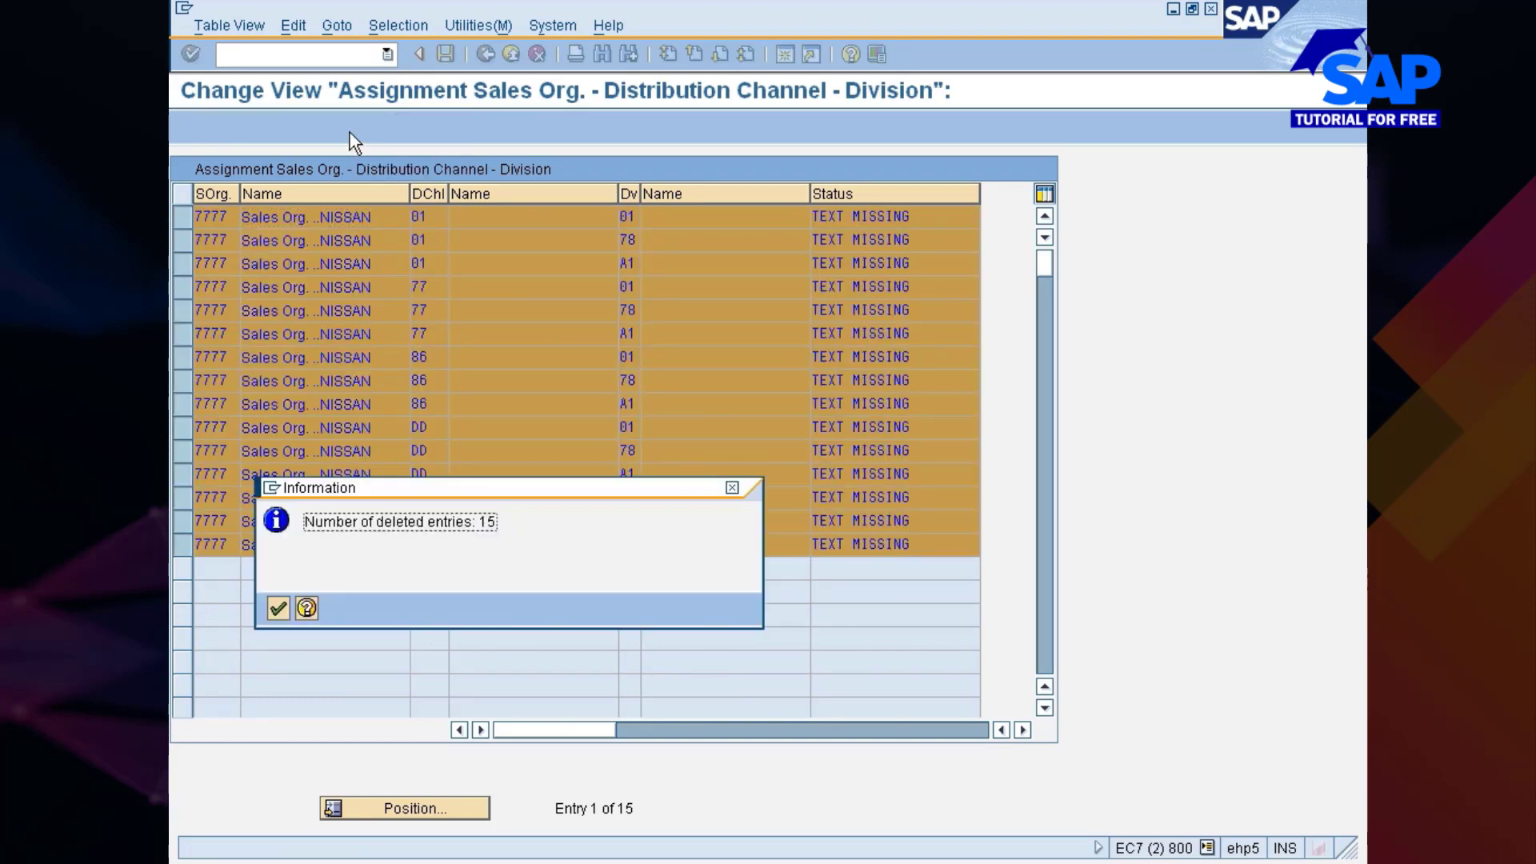
pyautogui.press('Return')
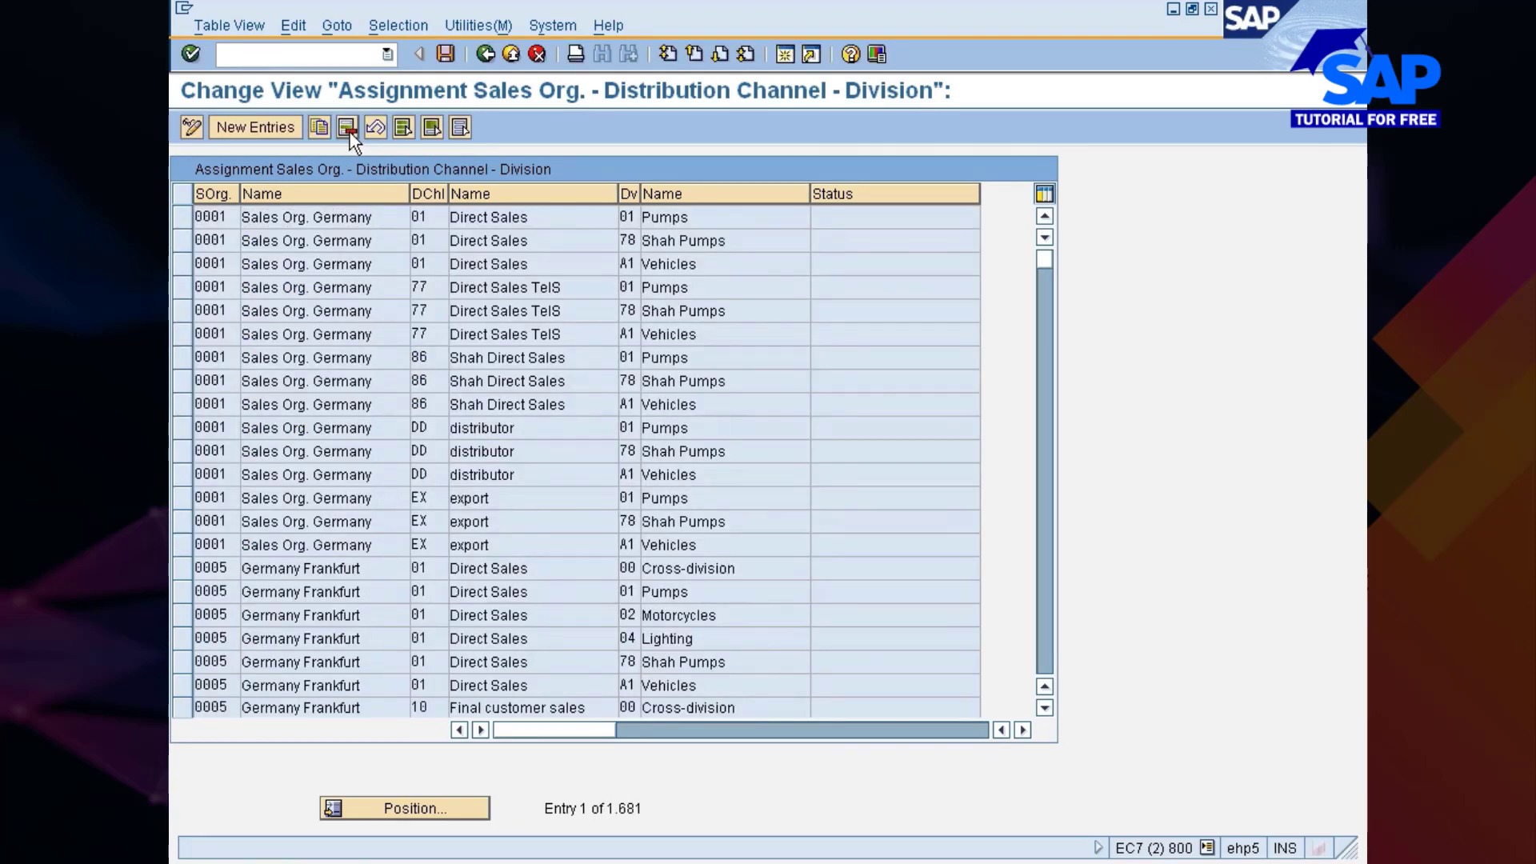
pyautogui.hotkey('ctrl', 's')
# - Add and save a new sales area combining sales organization 7777, distribution channel 7D and division 77, and return to the IMG structure
pyautogui.click(252, 128)
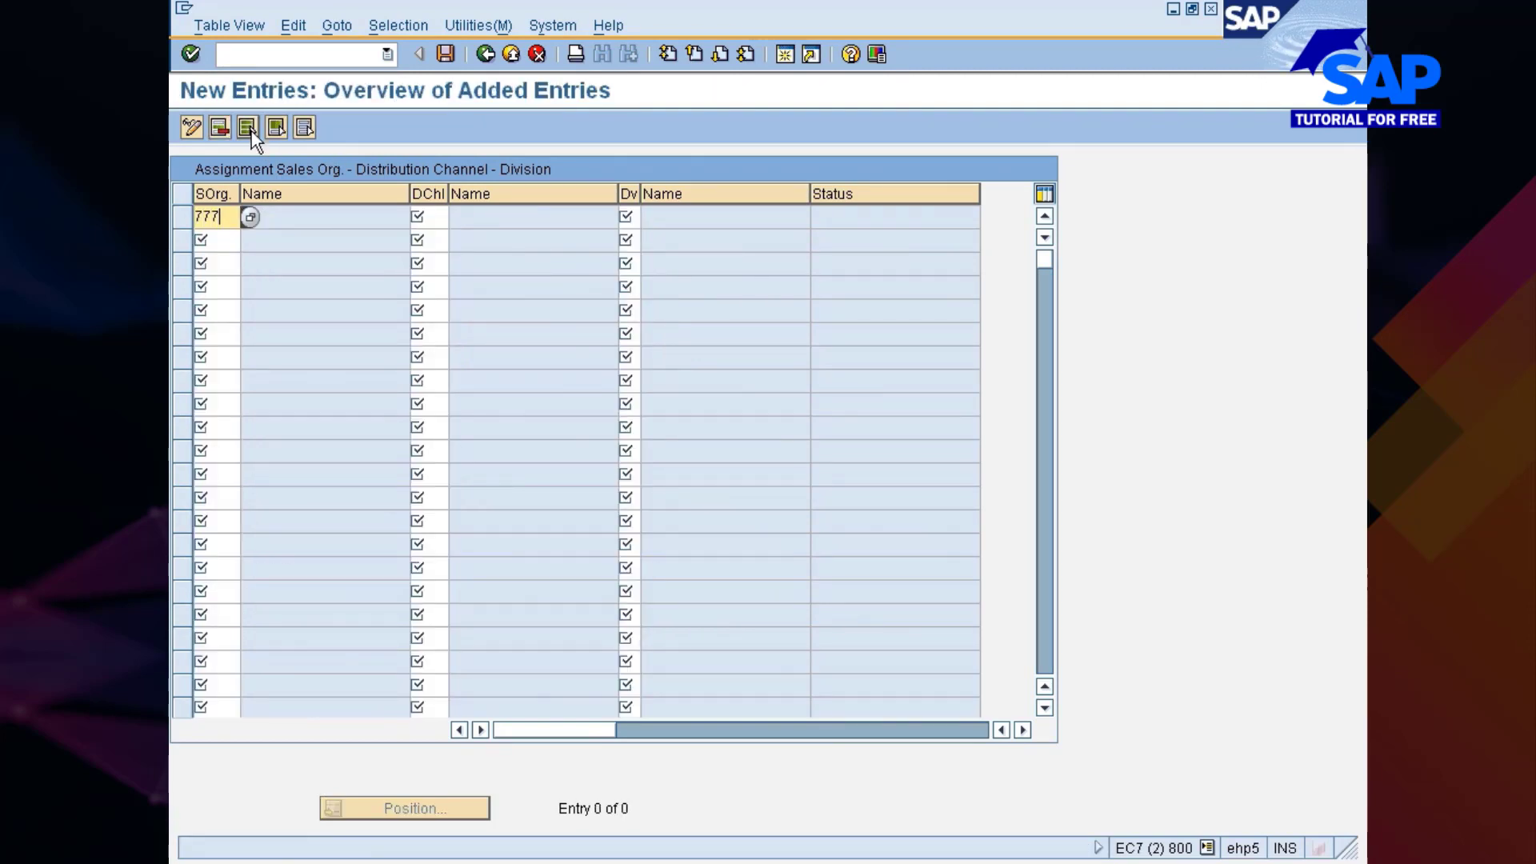
pyautogui.press('Tab')
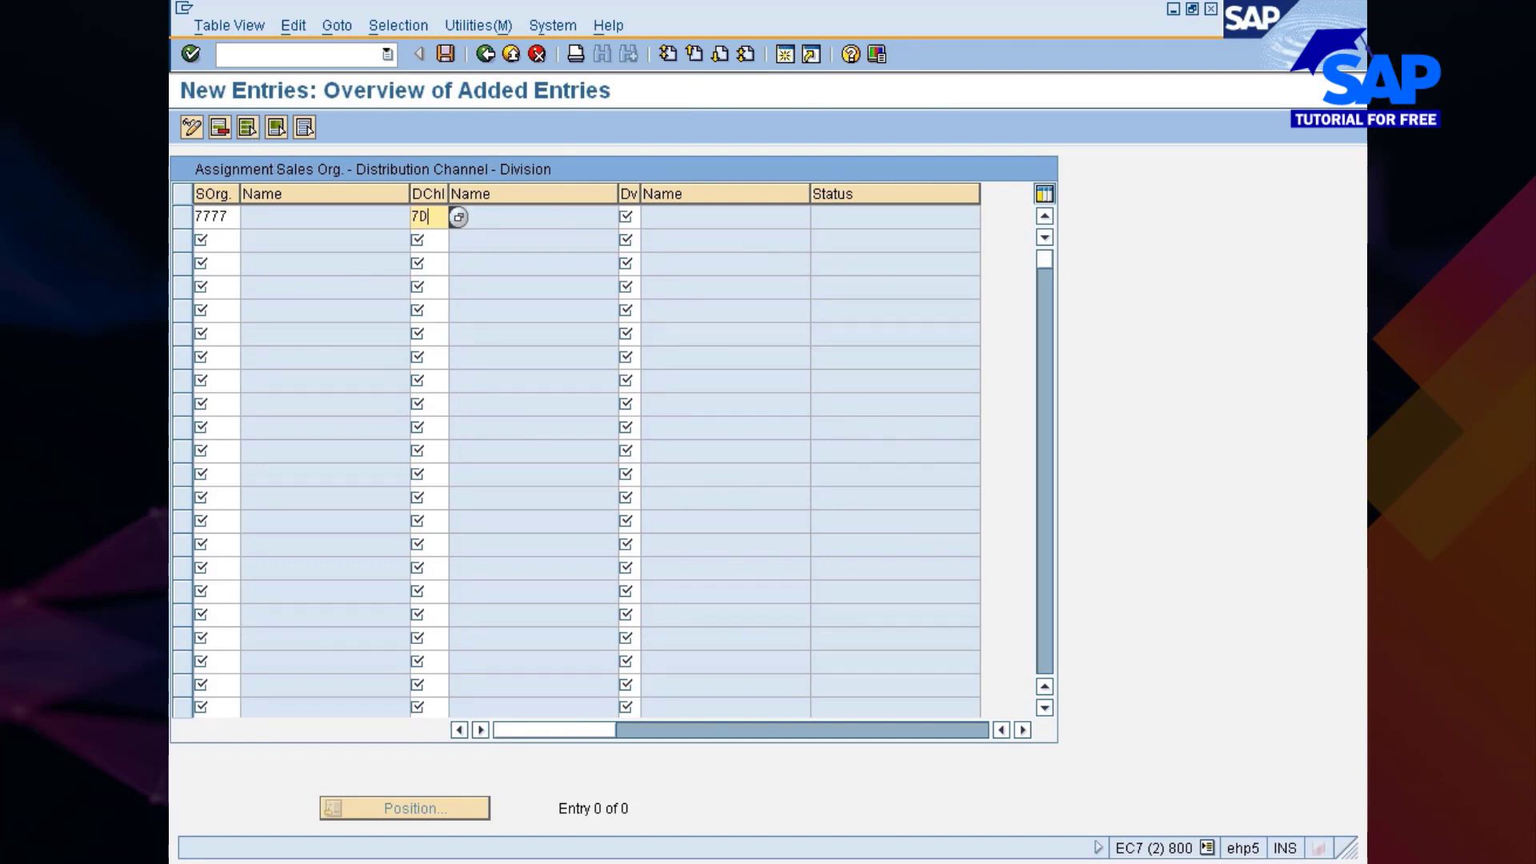
pyautogui.press('Tab')
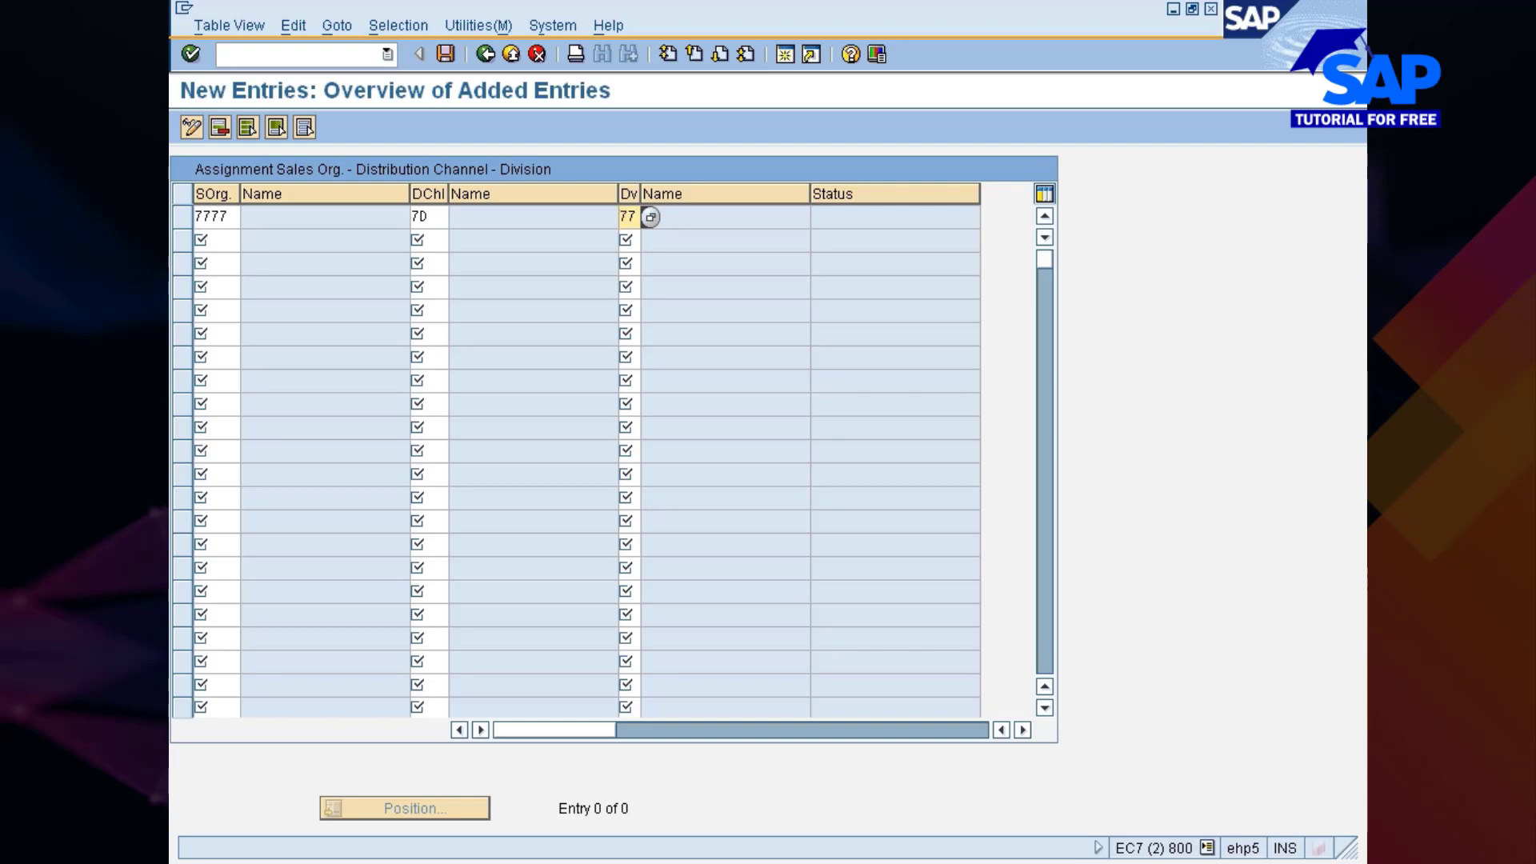
pyautogui.press('Return')
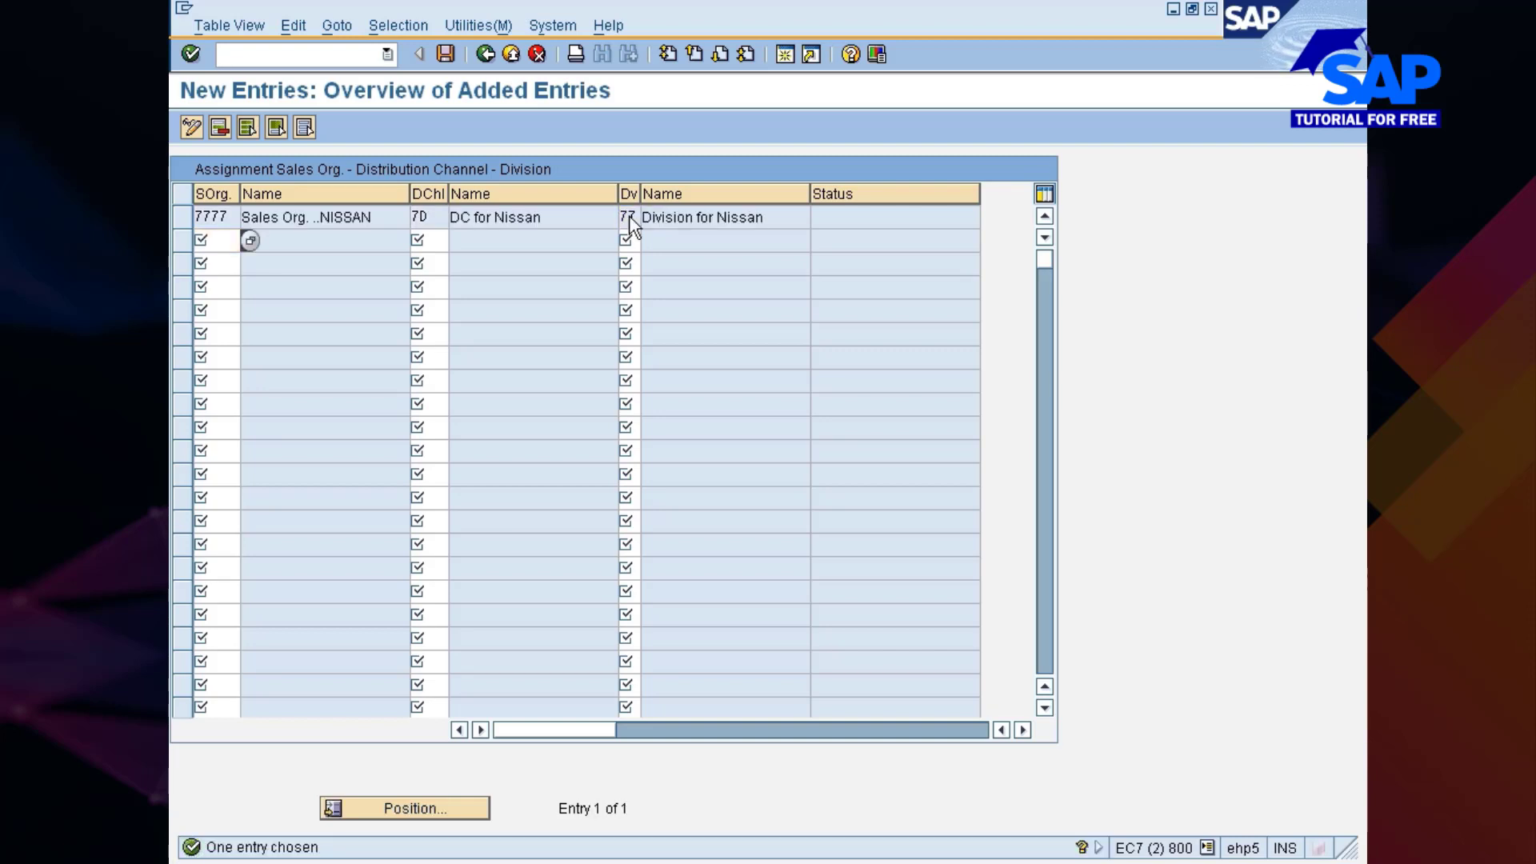
pyautogui.hotkey('ctrl', 's')
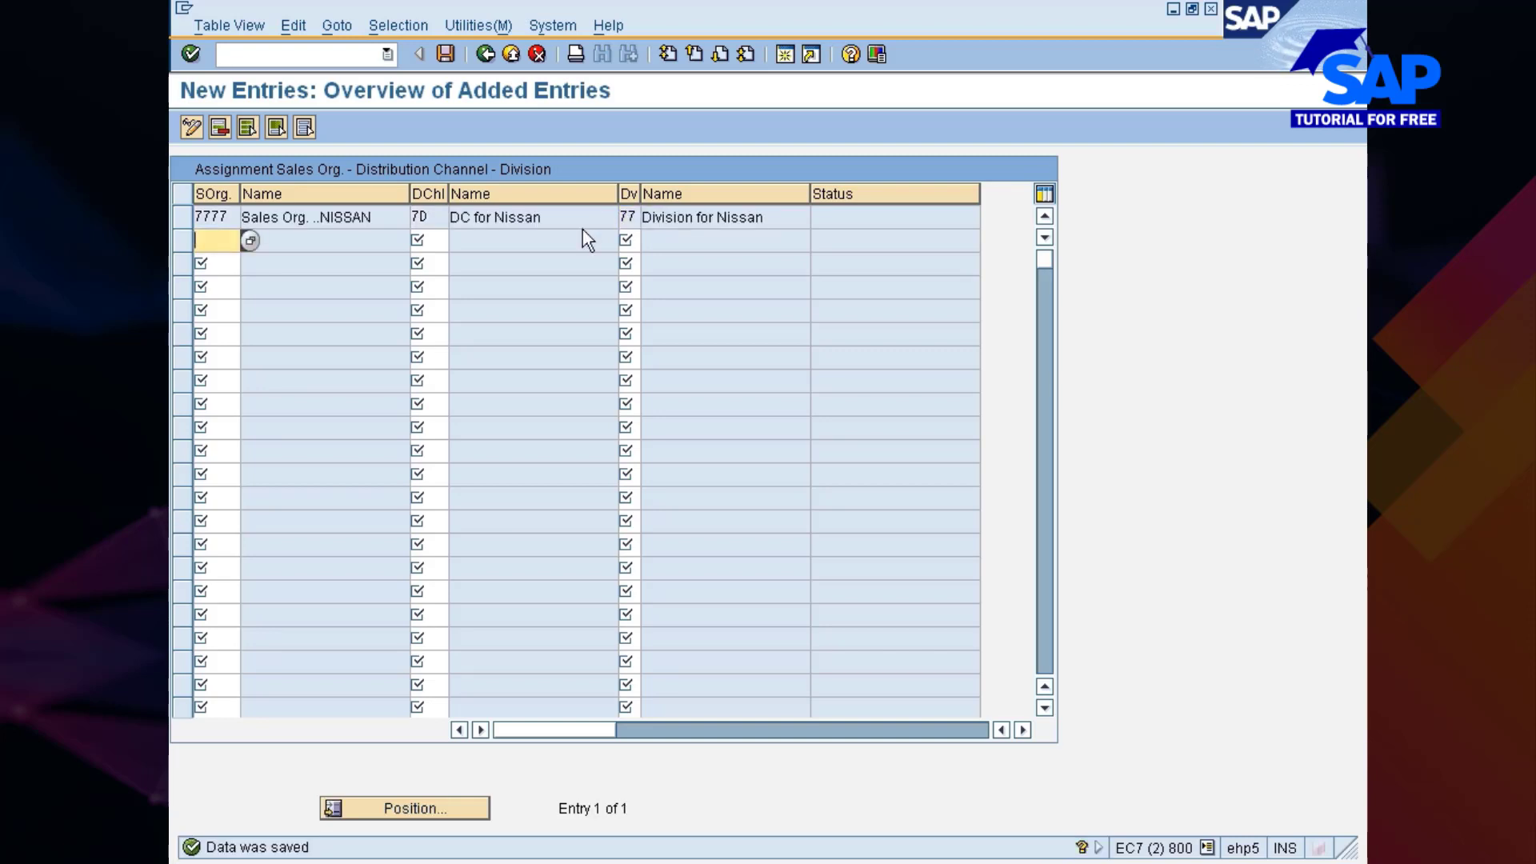
pyautogui.click(486, 54)
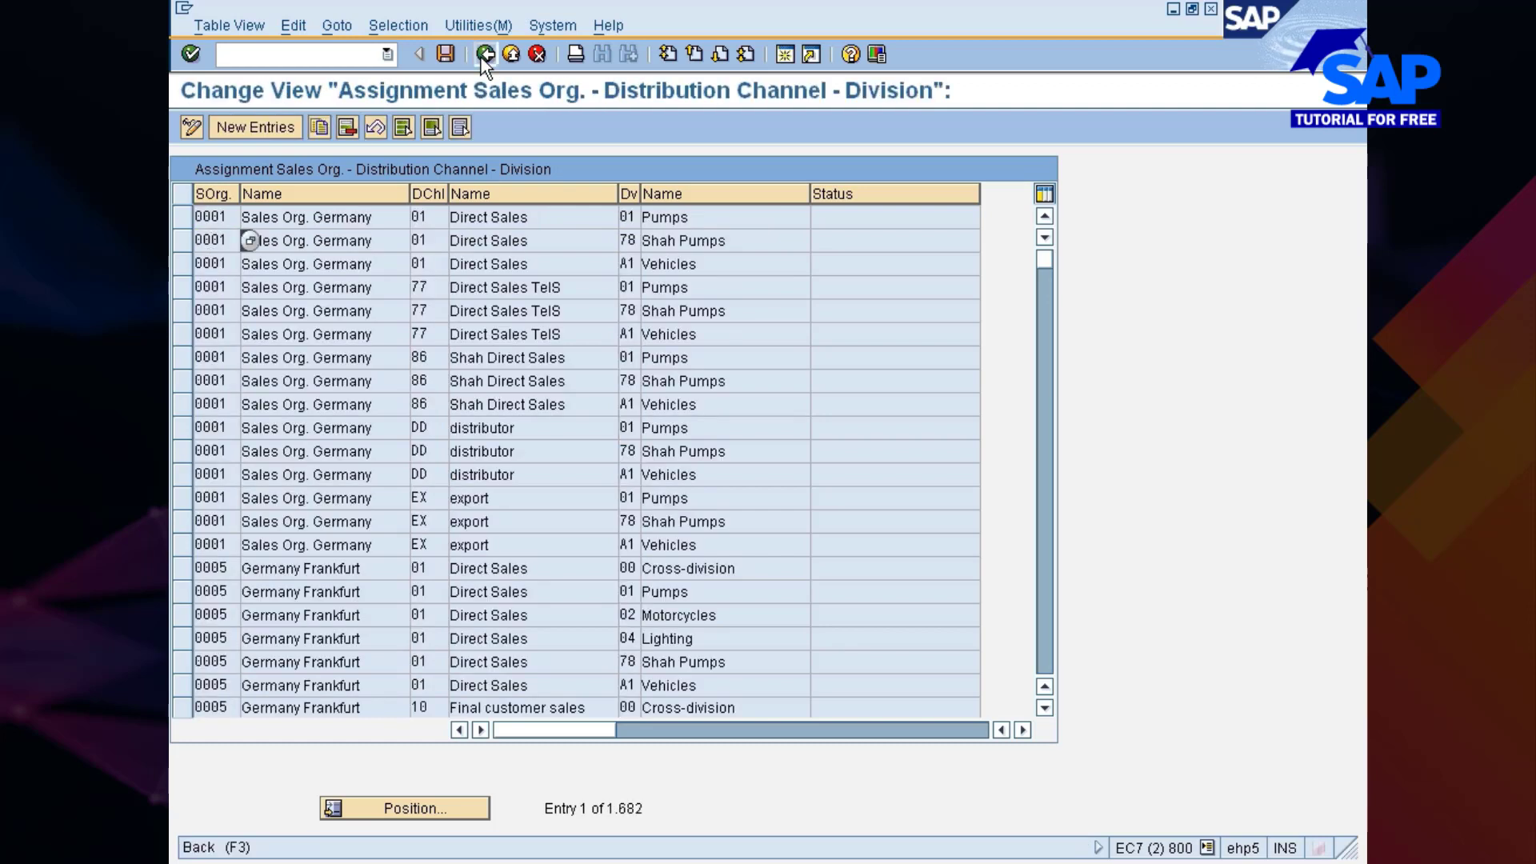
pyautogui.click(486, 55)
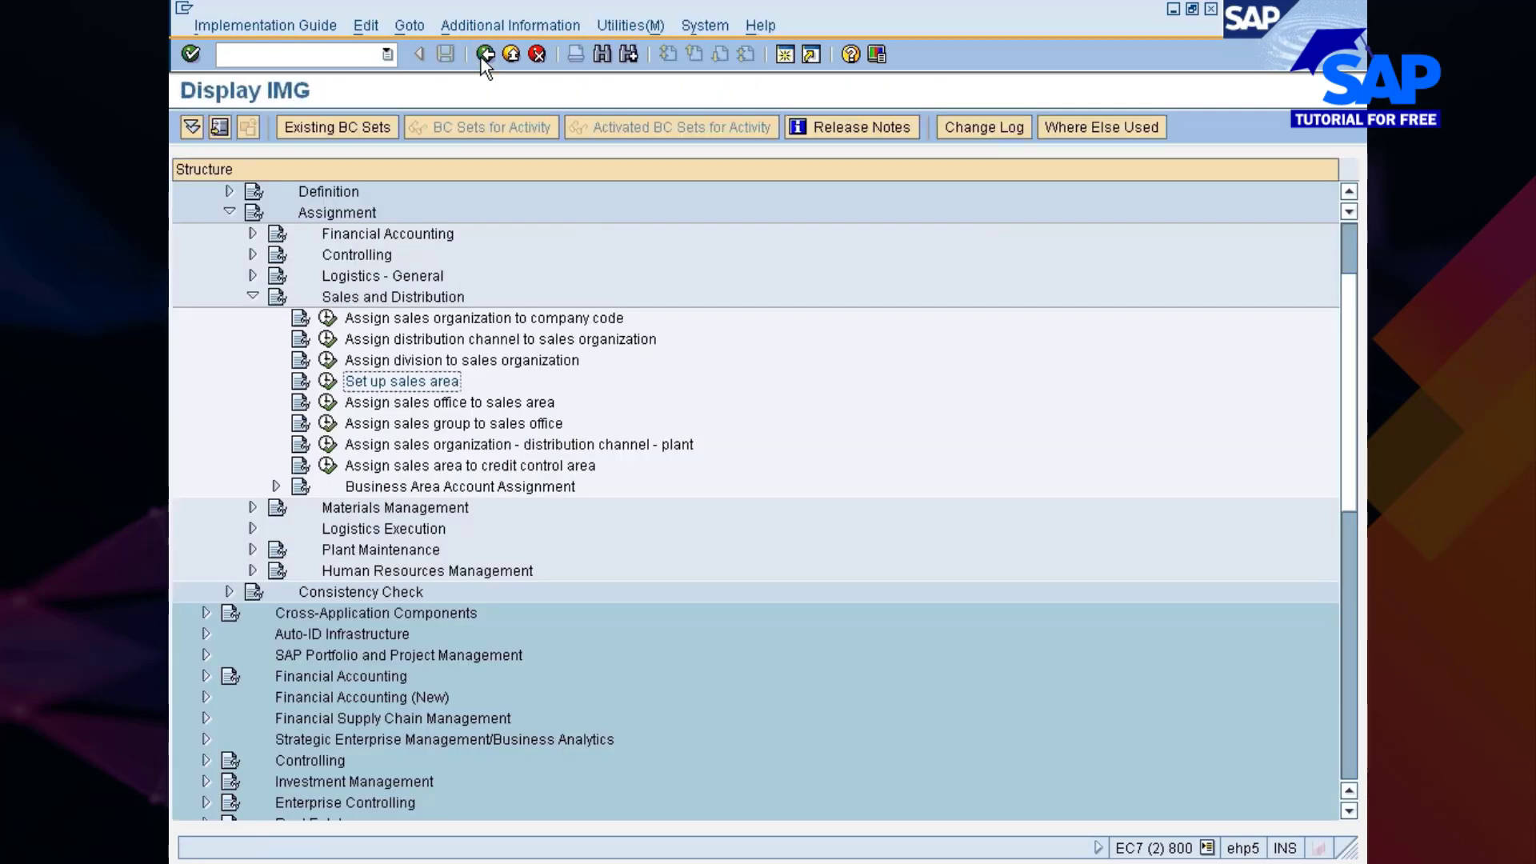
# - Open the Assign sales office to sales area activity under Sales and Distribution assignments
pyautogui.click(407, 408)
pyautogui.scroll(-5, 512, 336)
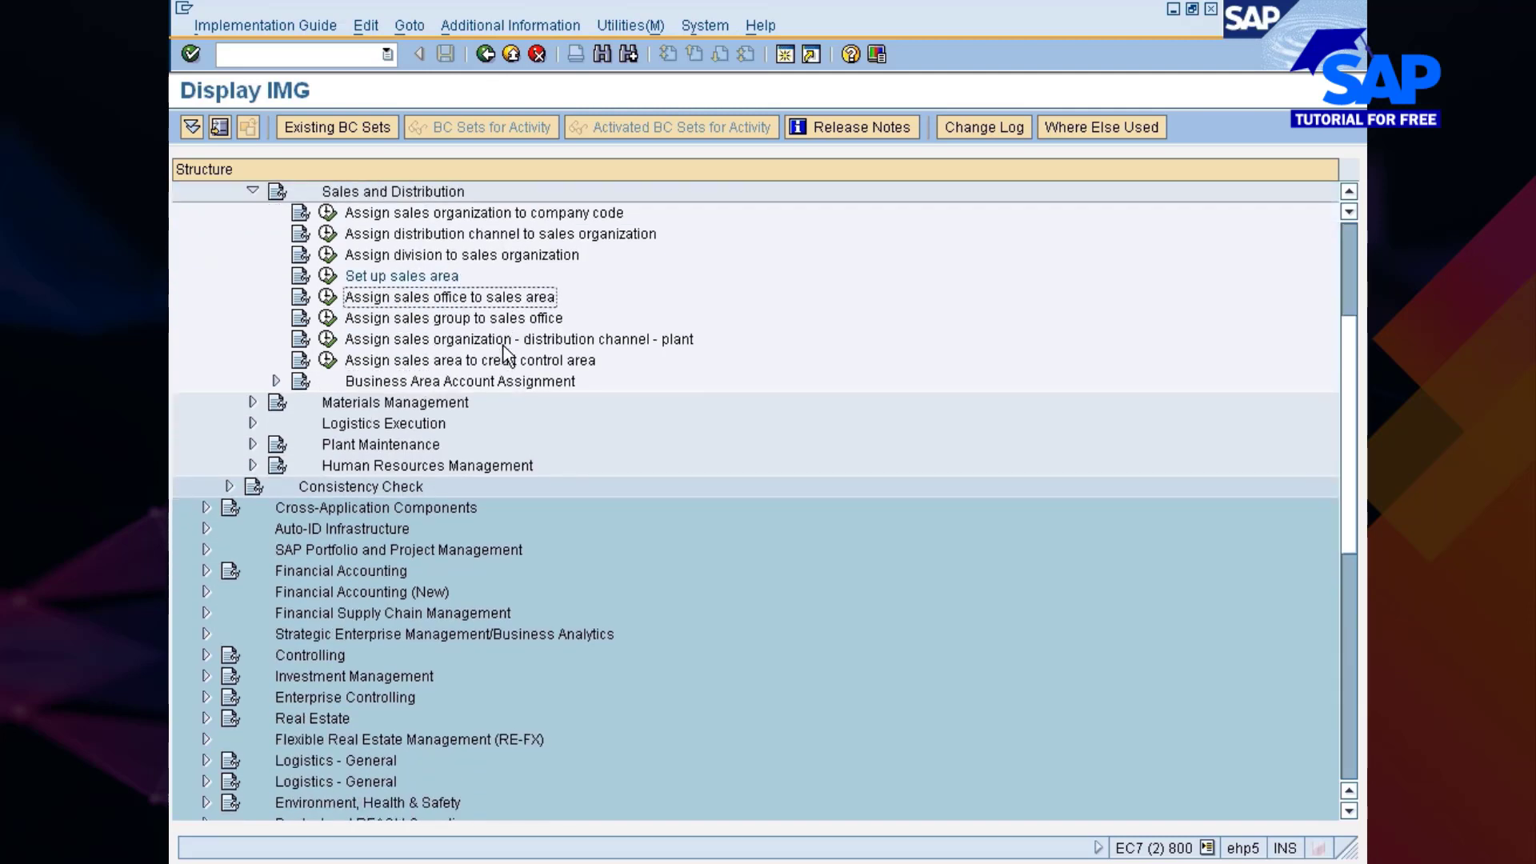
pyautogui.scroll(-1, 505, 354)
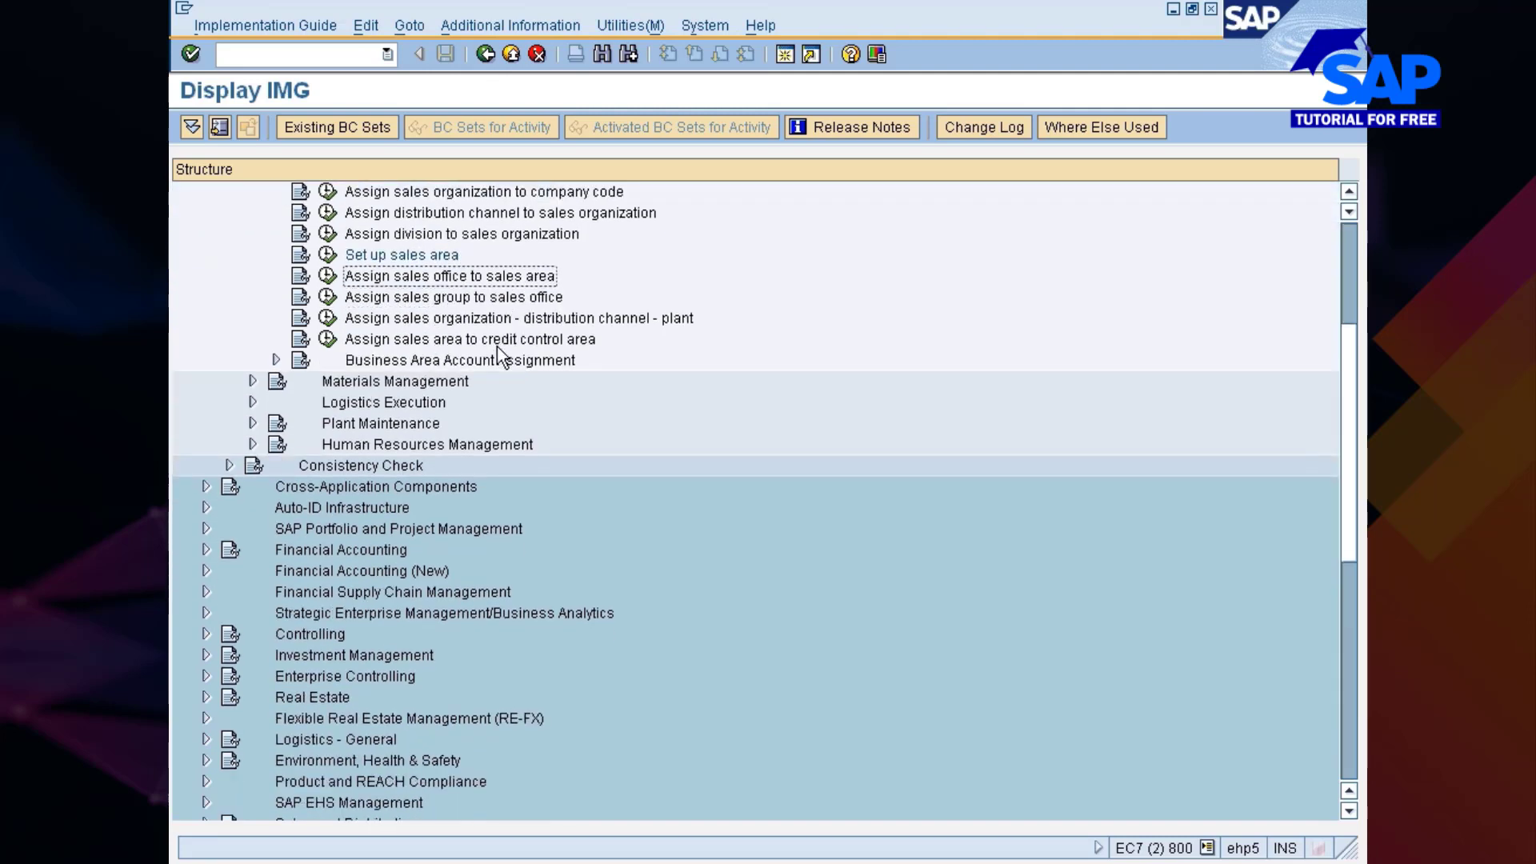
pyautogui.click(327, 277)
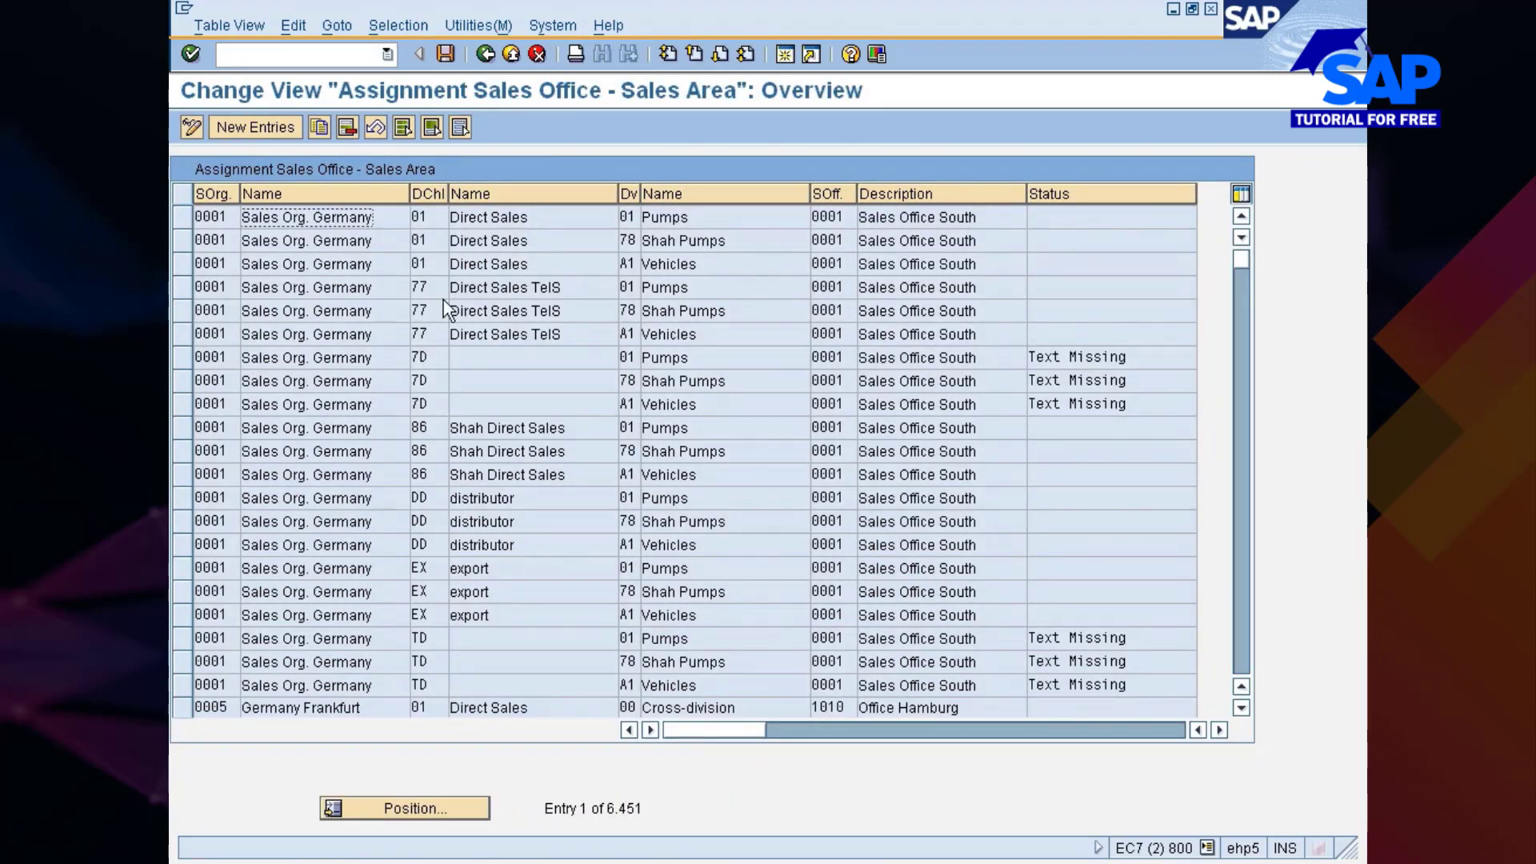
# - Filter the sales office assignments by contents with Distribution Channel = 7D
pyautogui.click(415, 27)
pyautogui.click(412, 48)
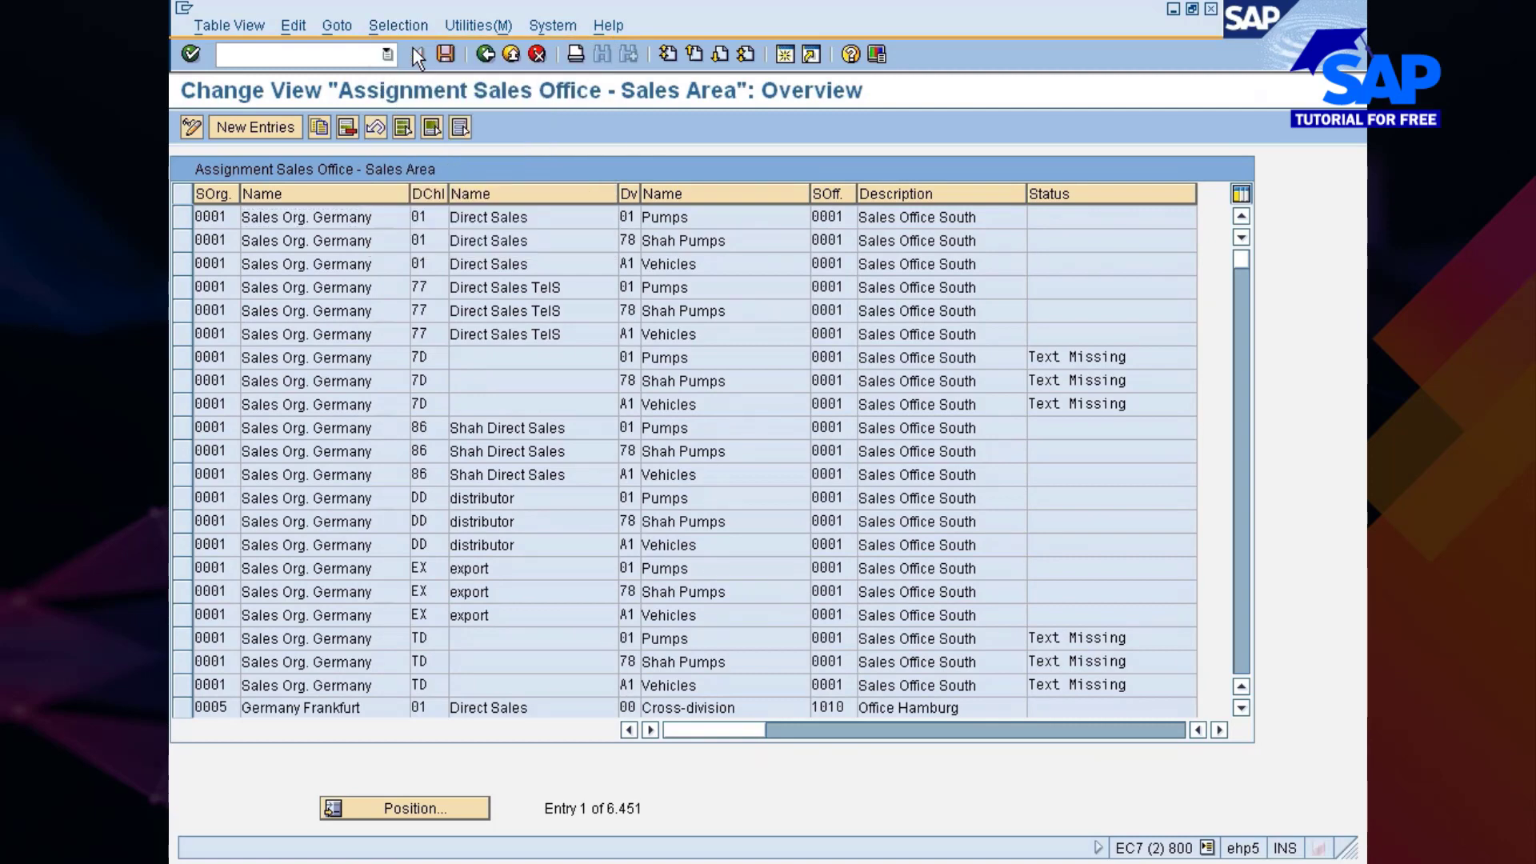
pyautogui.click(220, 299)
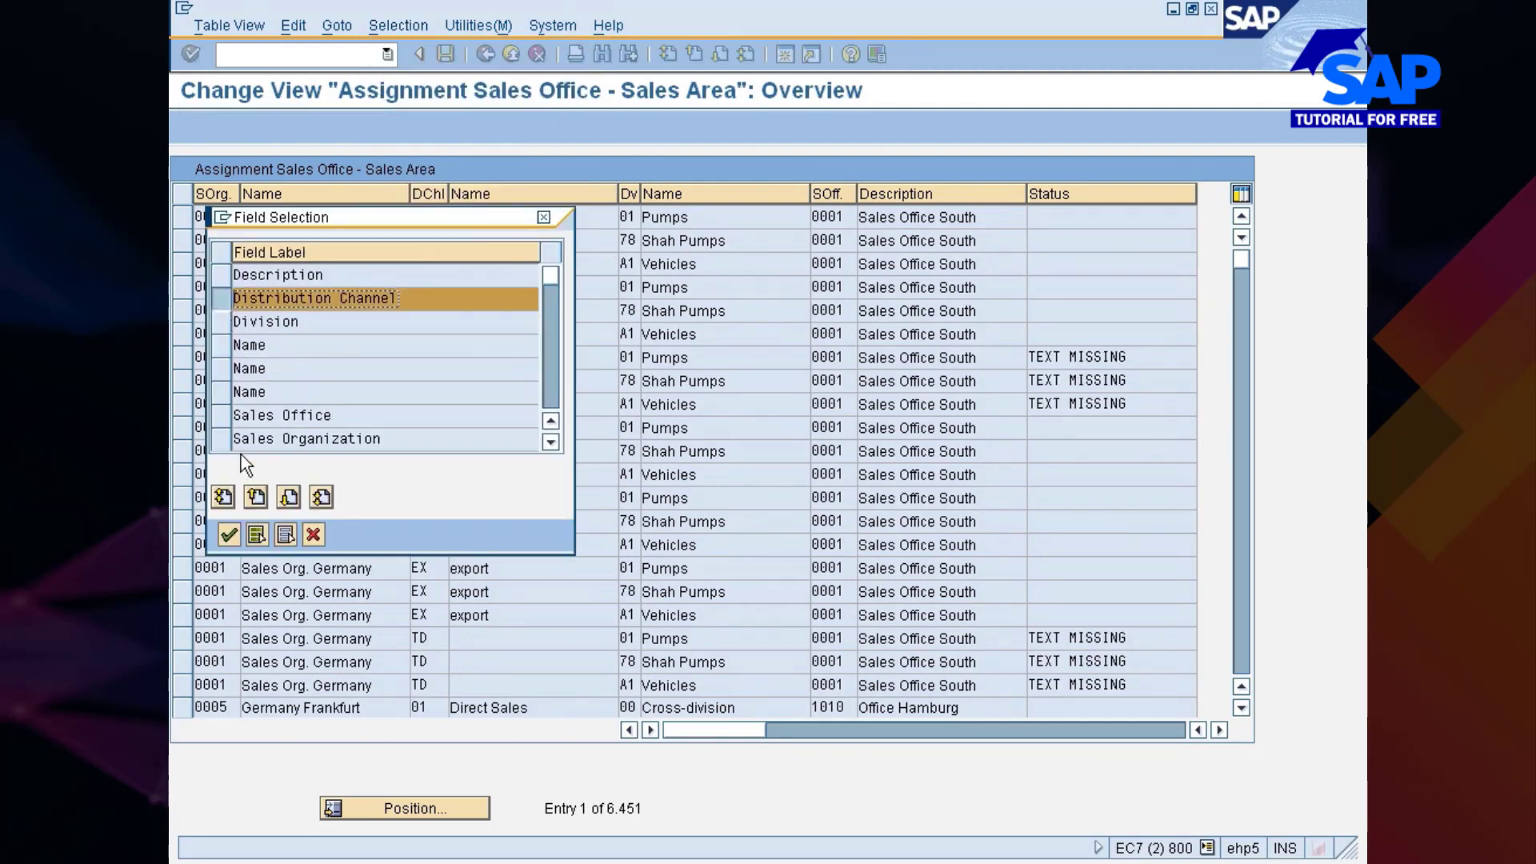
pyautogui.click(227, 535)
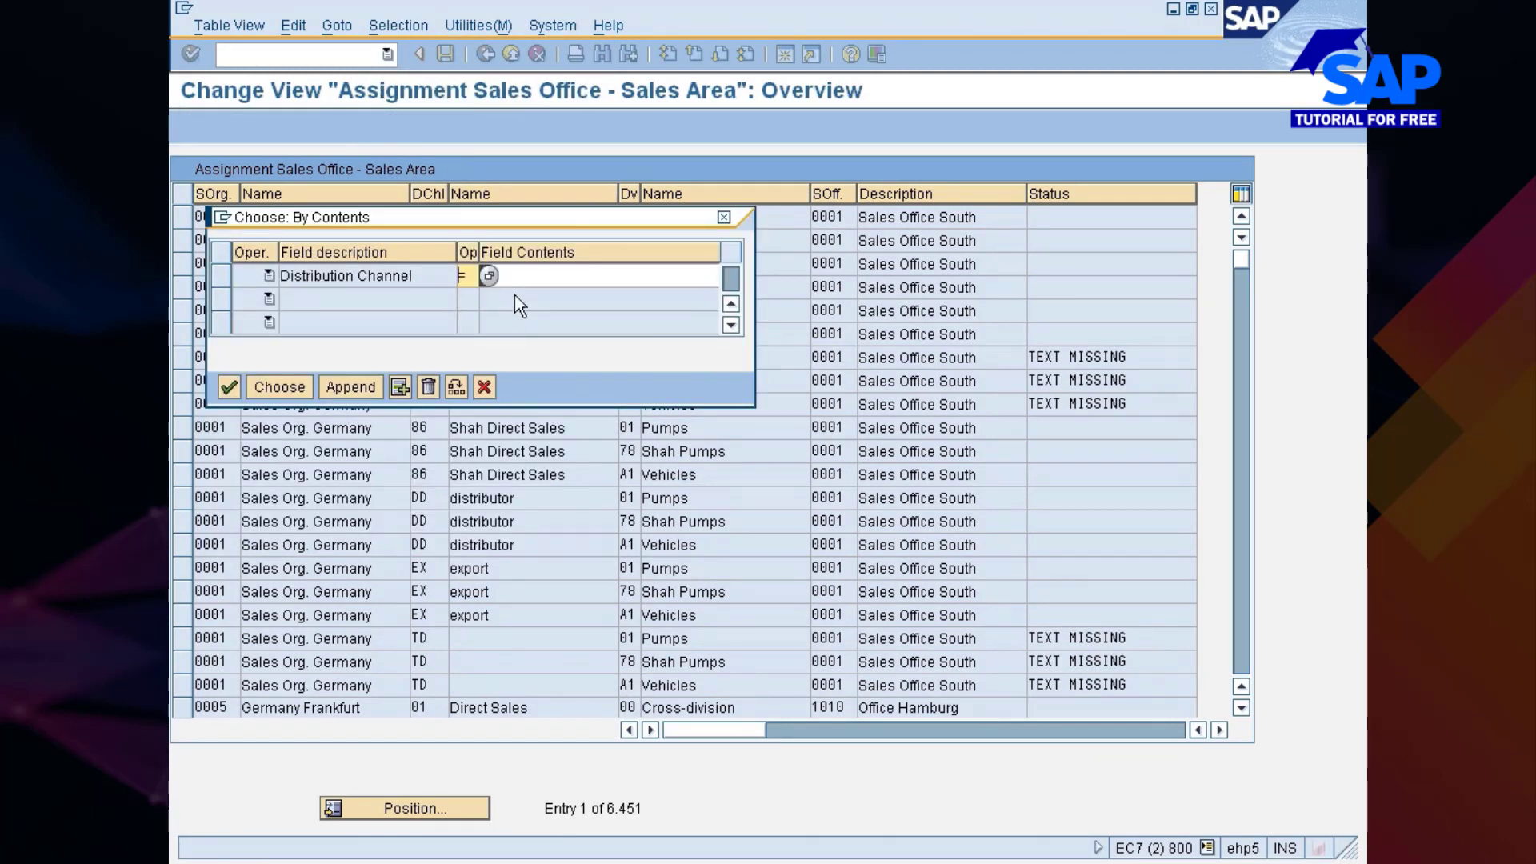
pyautogui.write('7d')
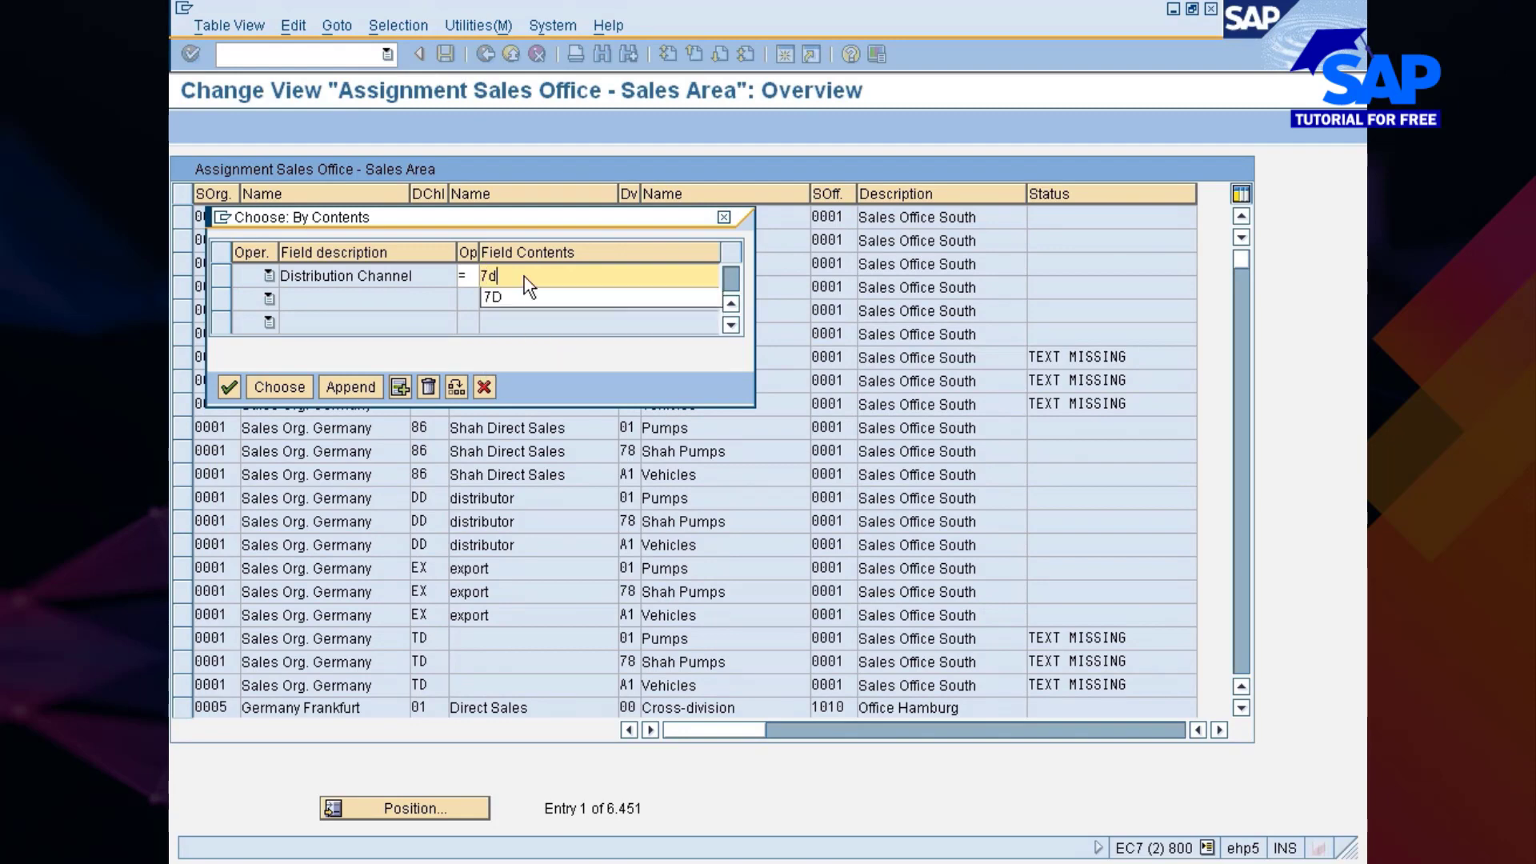
pyautogui.click(526, 296)
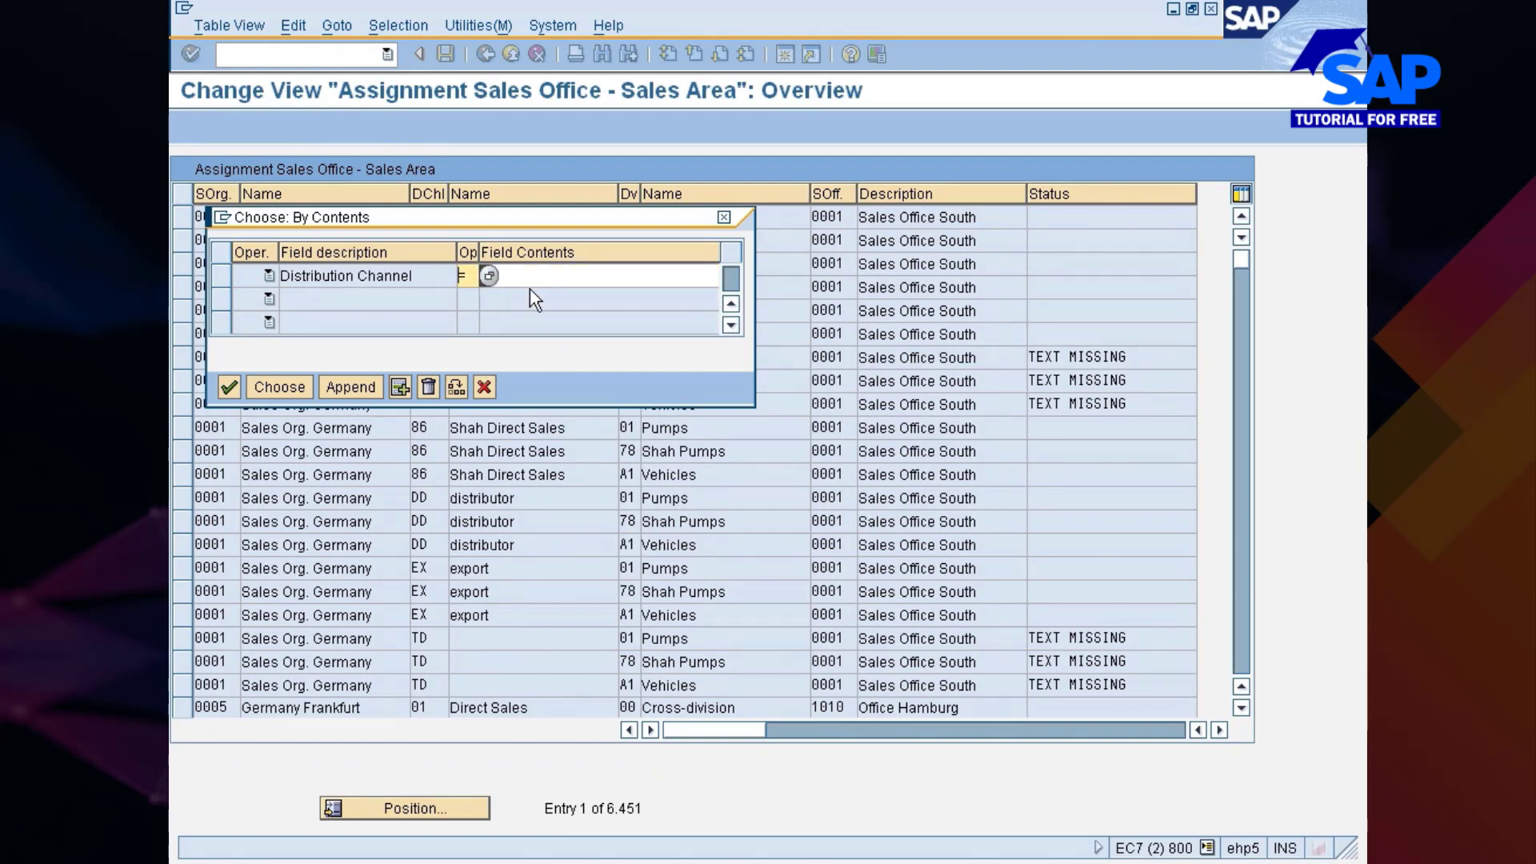
pyautogui.press('Return')
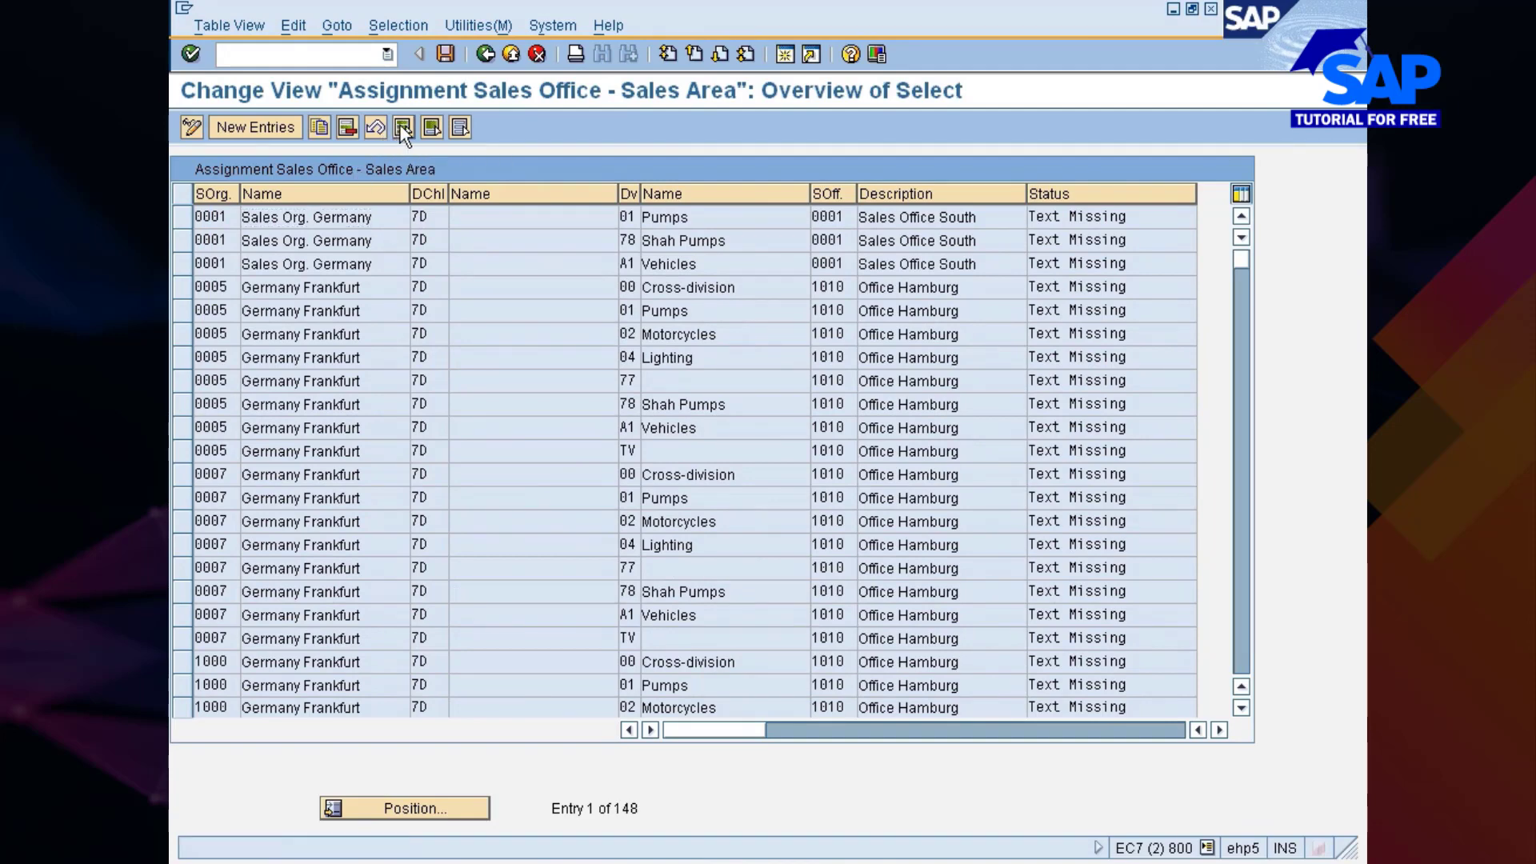
# - Delete all sales office assignments listed for distribution channel 7D and save the change to the customizing request
pyautogui.click(403, 130)
pyautogui.click(347, 127)
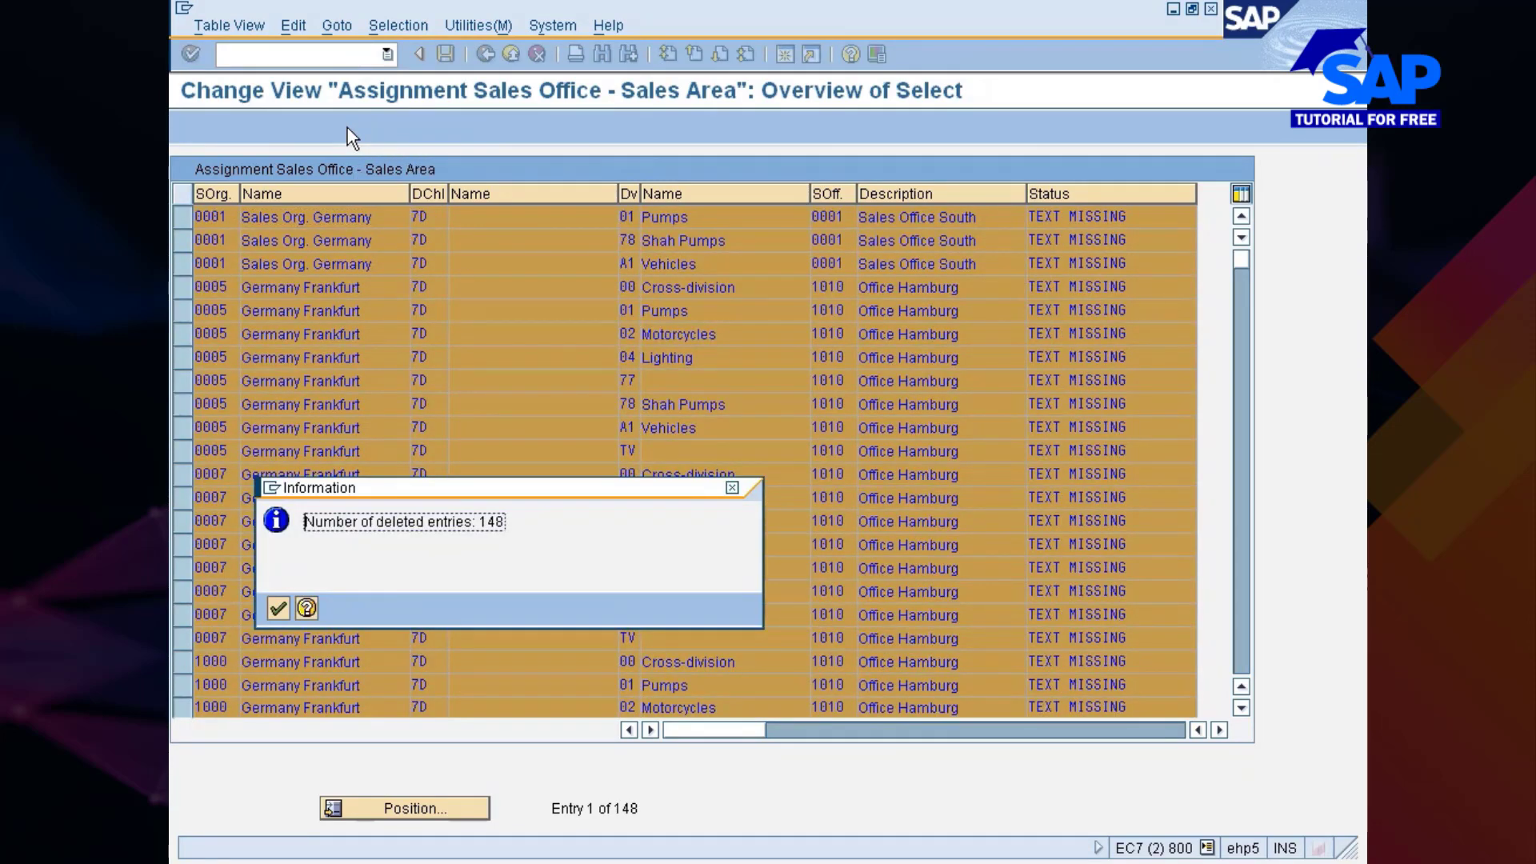
pyautogui.press('Return')
pyautogui.hotkey('ctrl', 's')
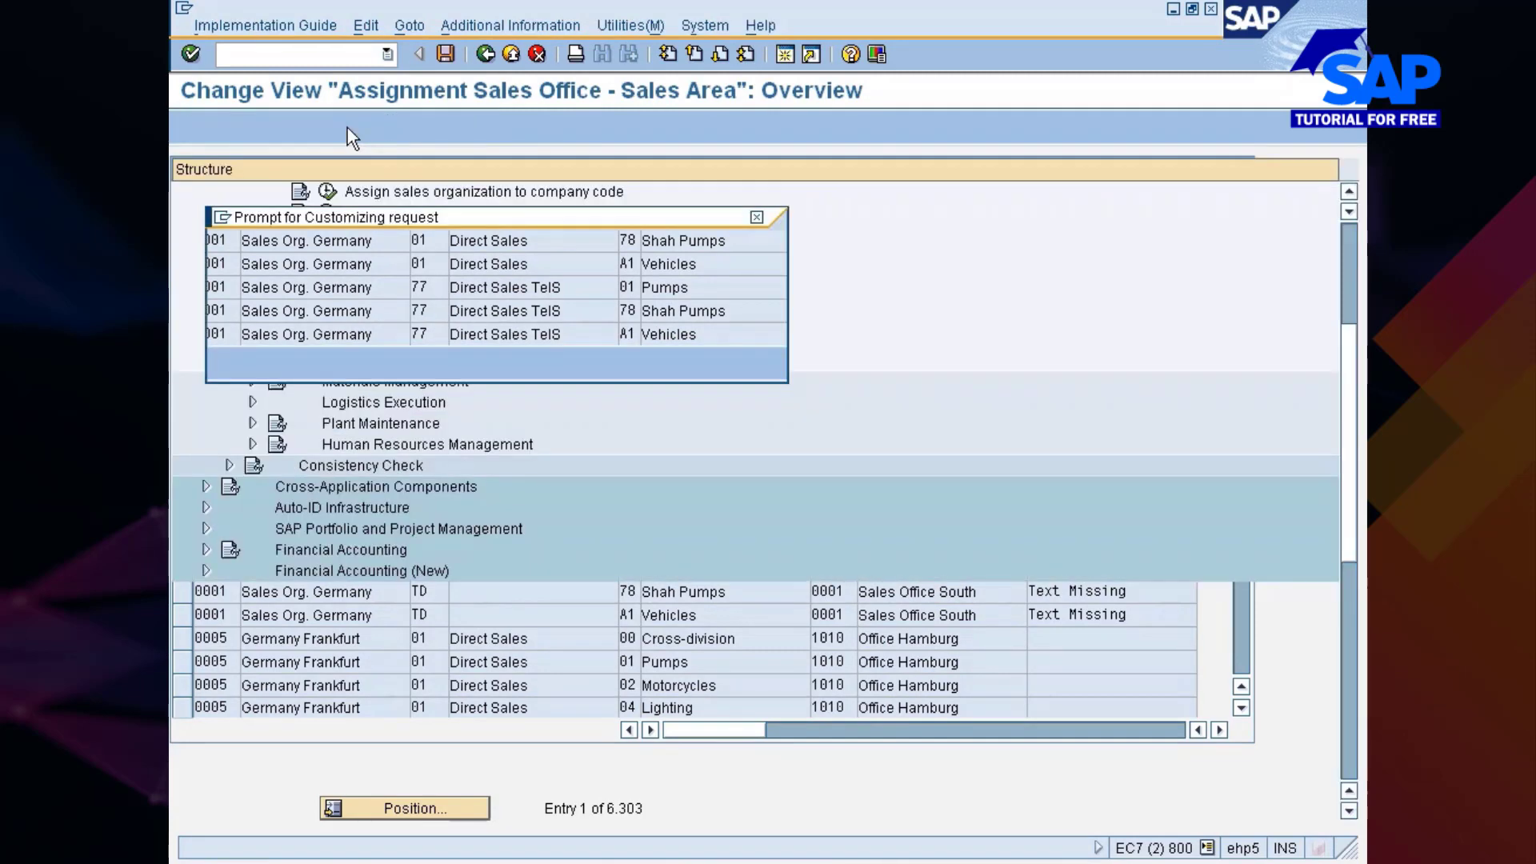
pyautogui.press('Return')
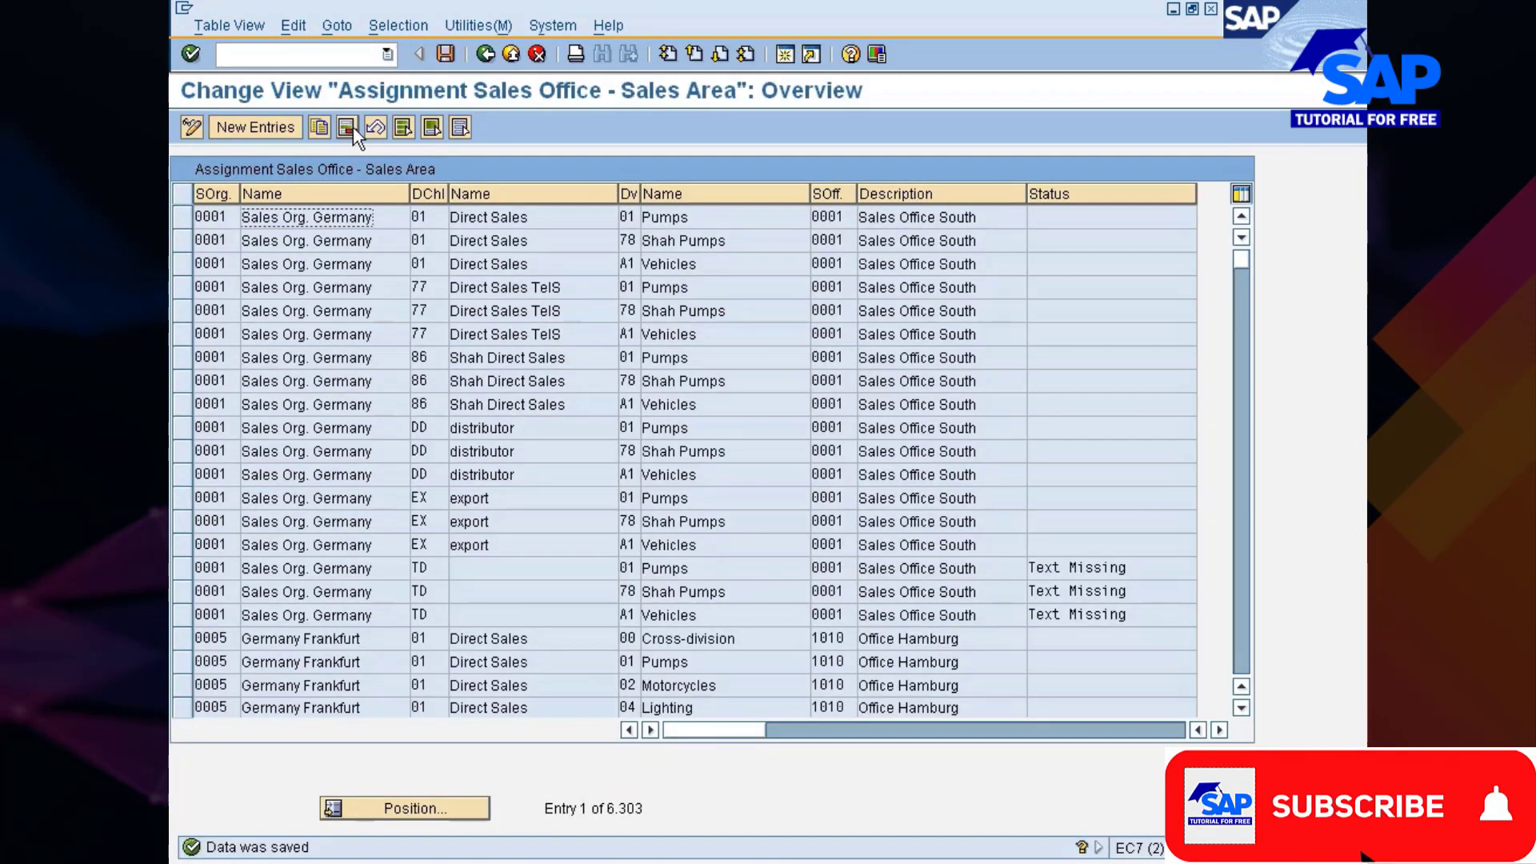
# - Replace the Distribution Channel selection criterion with Division = 77 and filter the sales office assignments by it
pyautogui.click(405, 29)
pyautogui.click(404, 49)
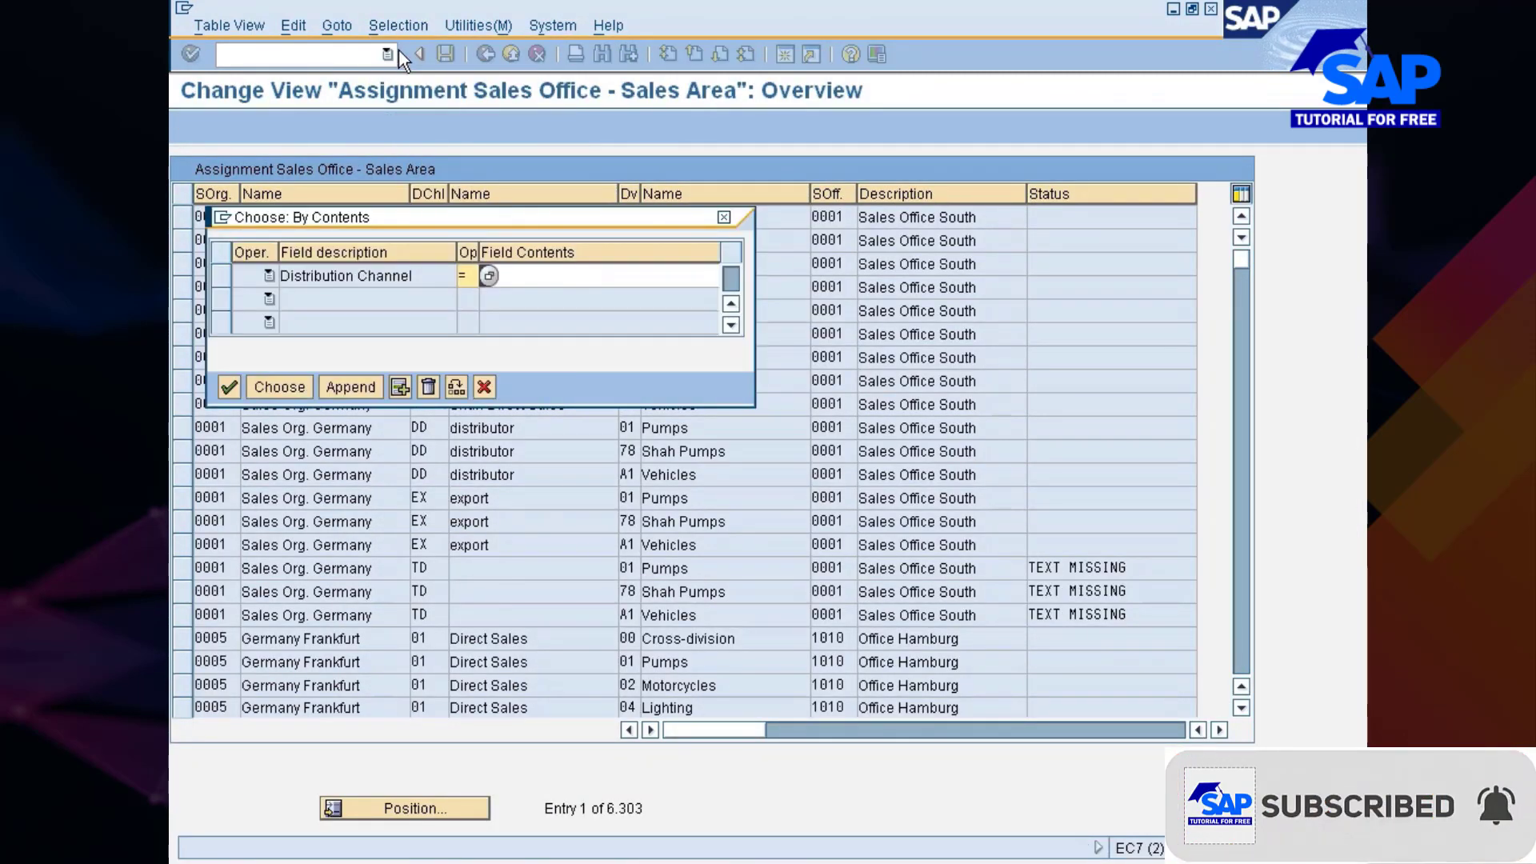
pyautogui.write('7D')
pyautogui.click(224, 272)
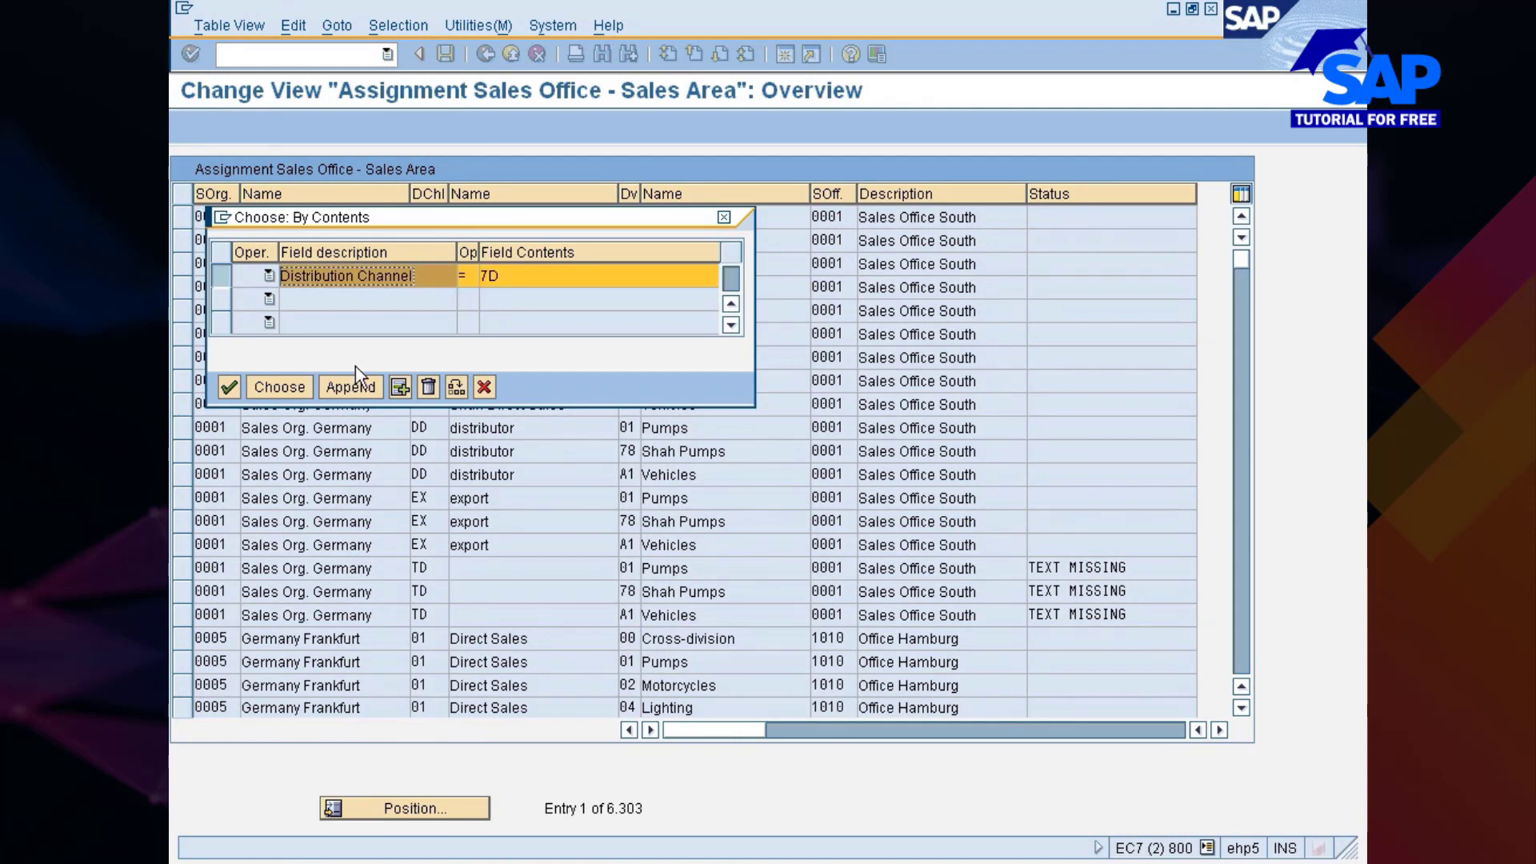
pyautogui.click(429, 390)
pyautogui.click(224, 322)
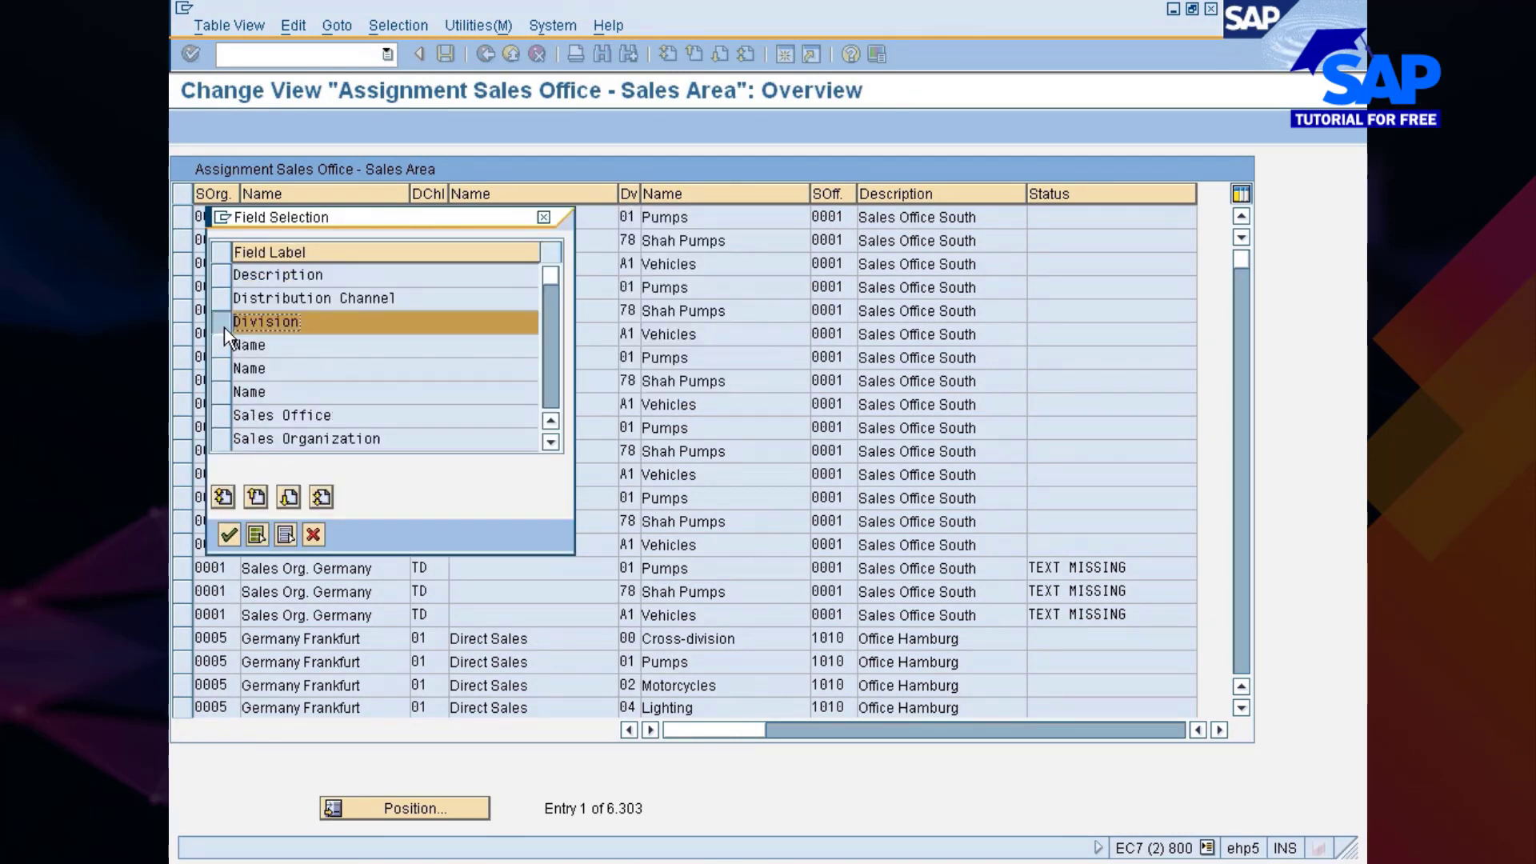
pyautogui.click(230, 532)
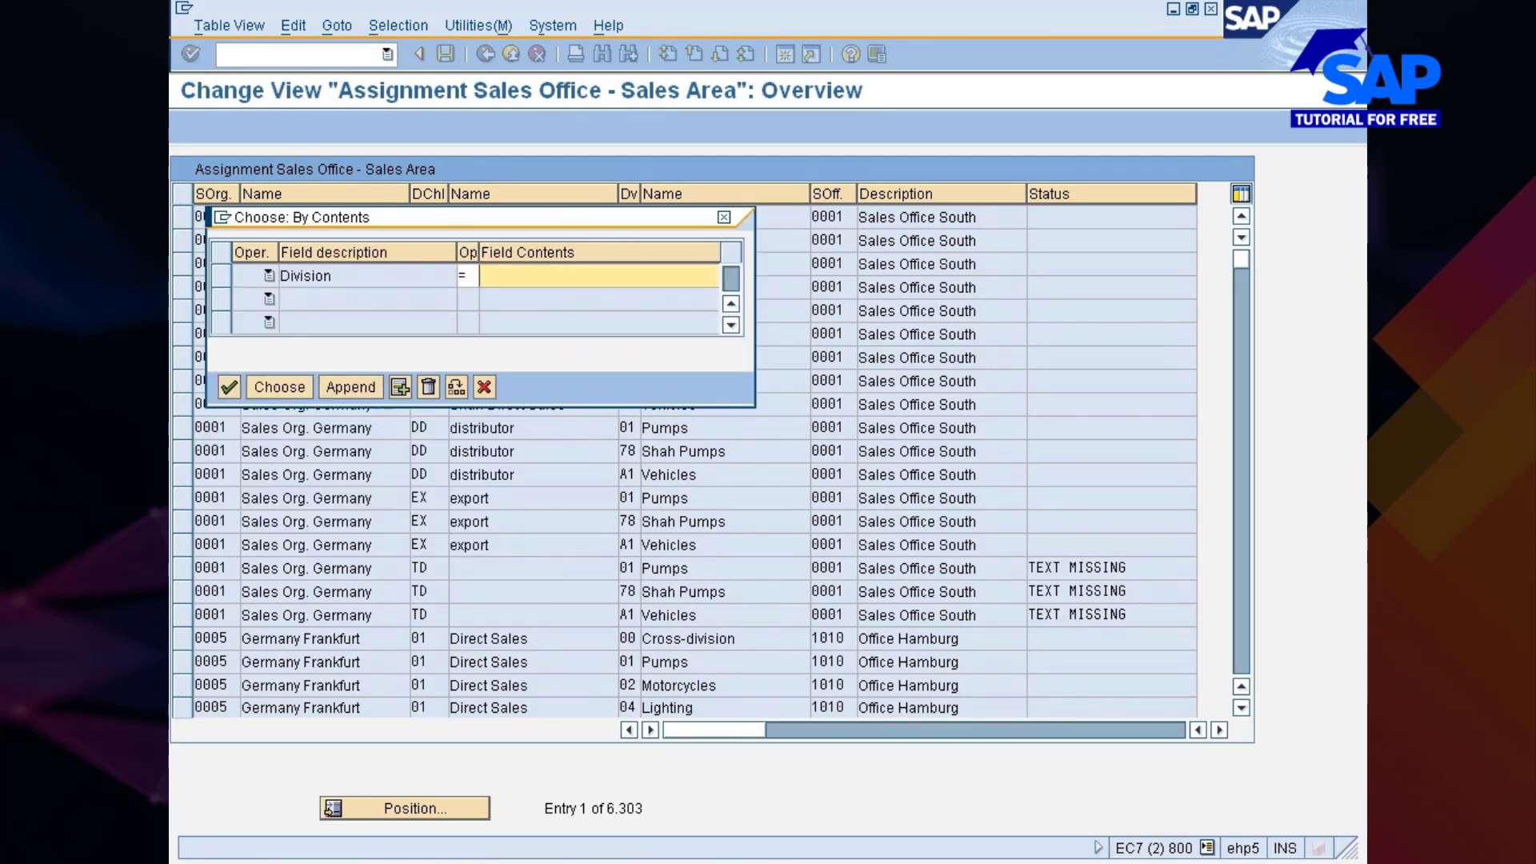
pyautogui.write('77')
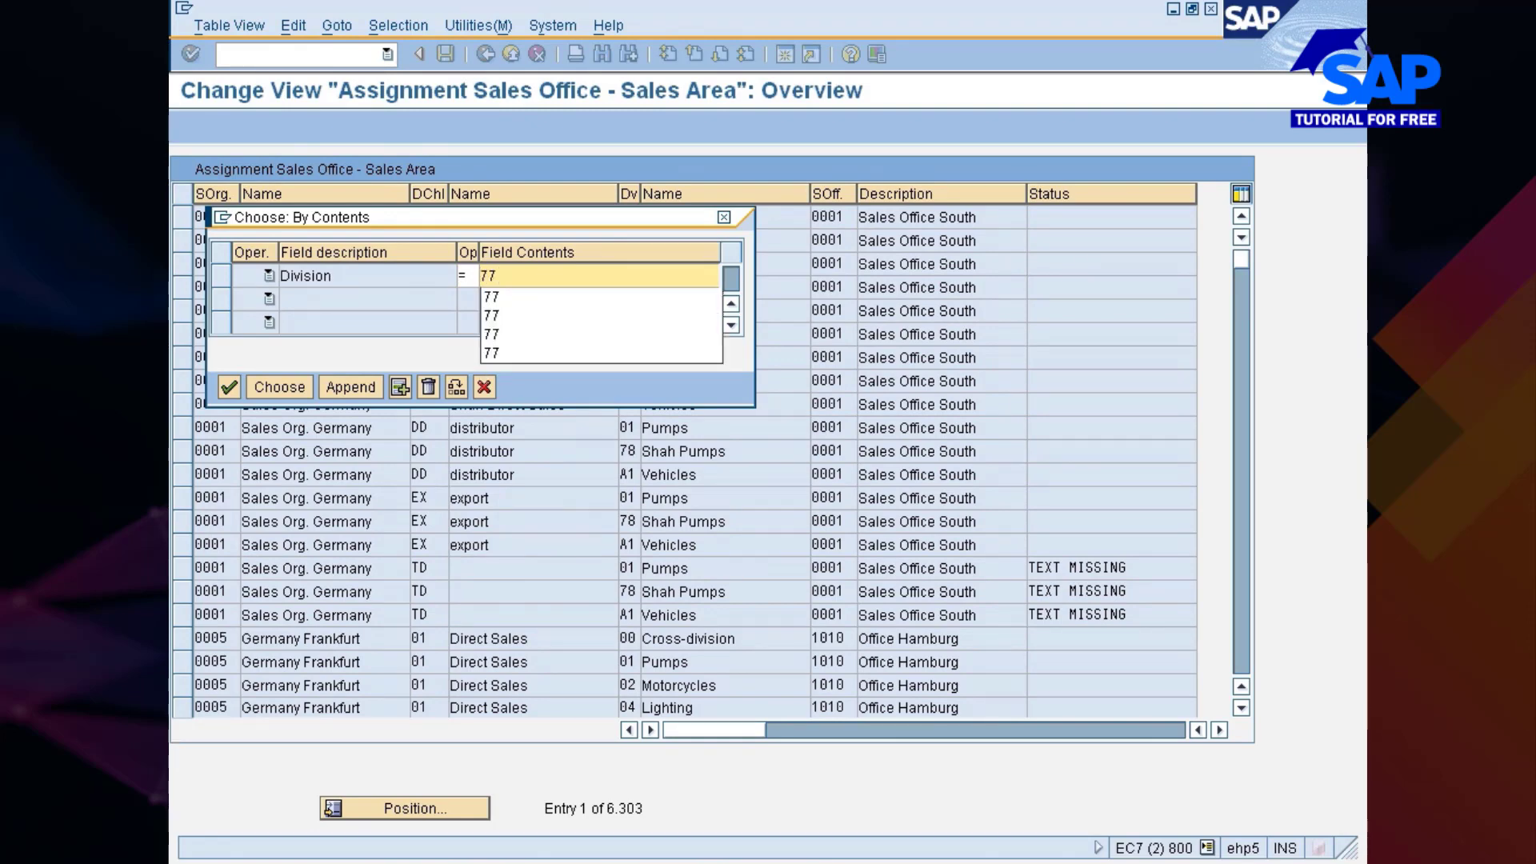
pyautogui.press('Return')
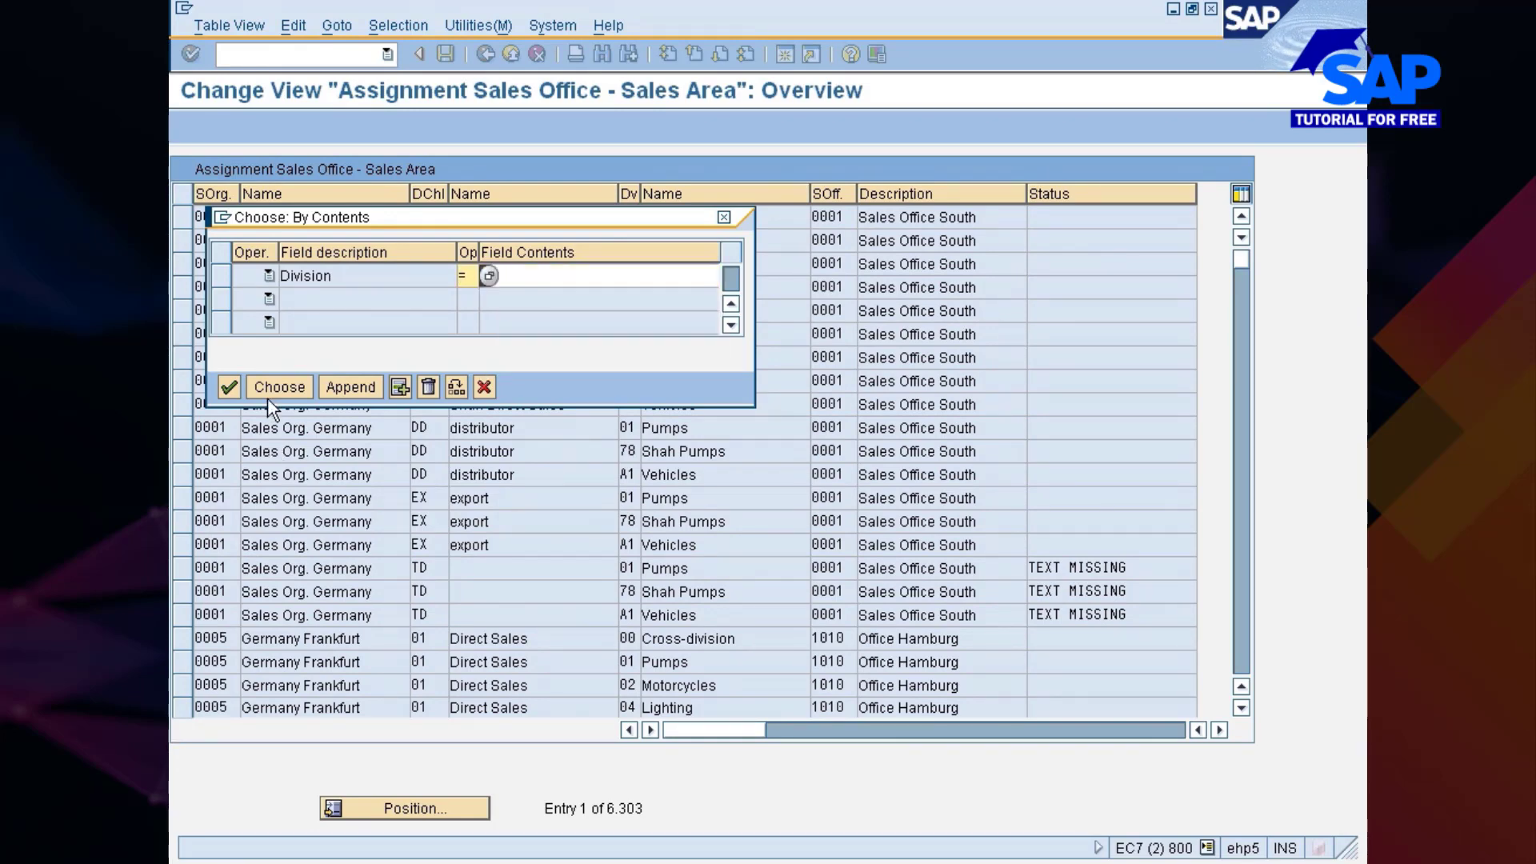
pyautogui.click(275, 392)
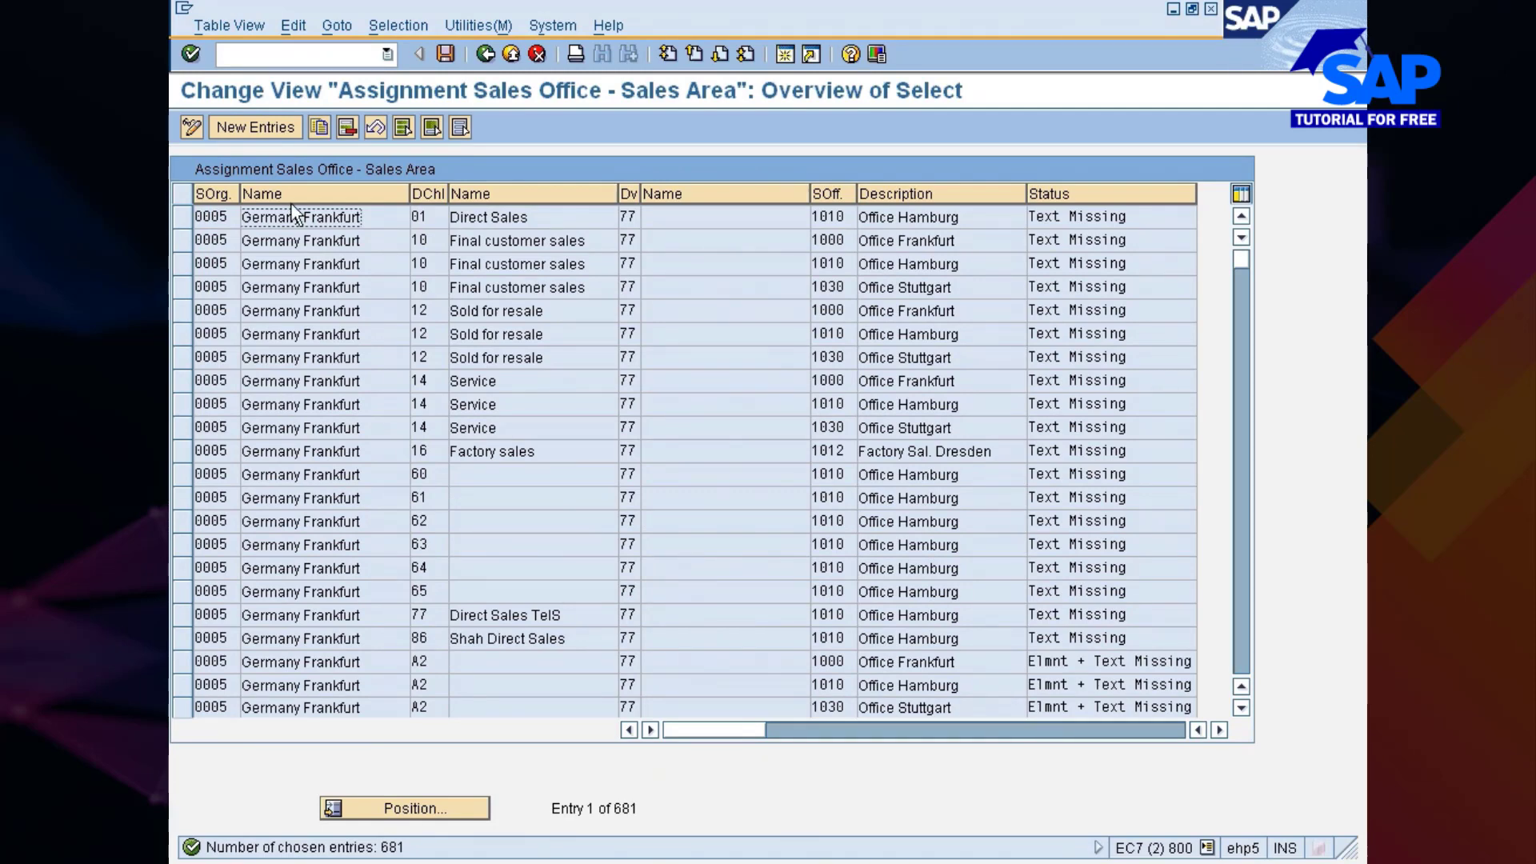
# - Delete all sales office assignments listed for division 77 and save the change
pyautogui.click(404, 127)
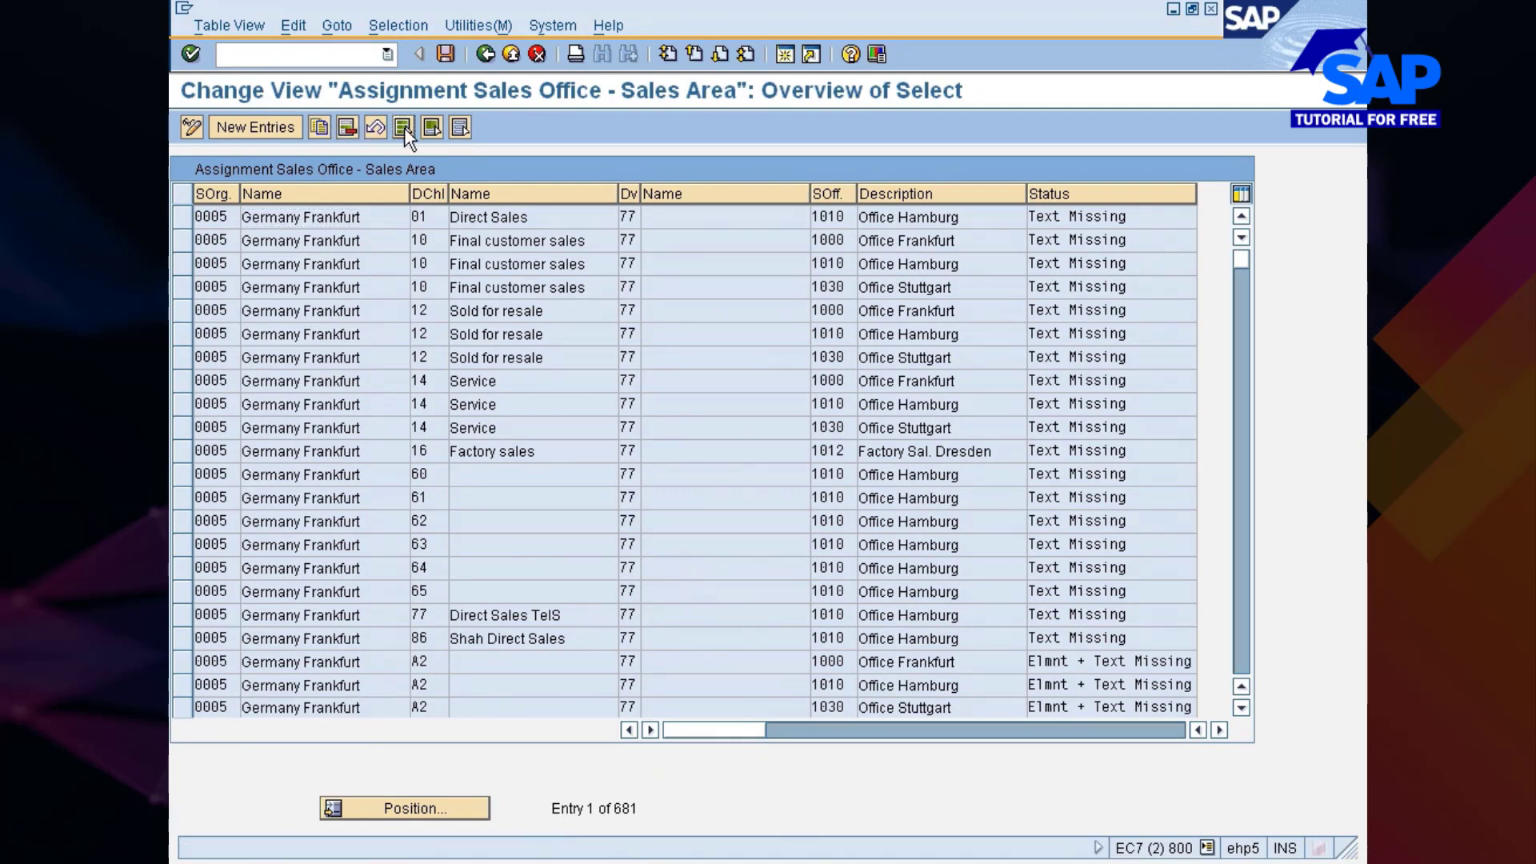
pyautogui.click(350, 127)
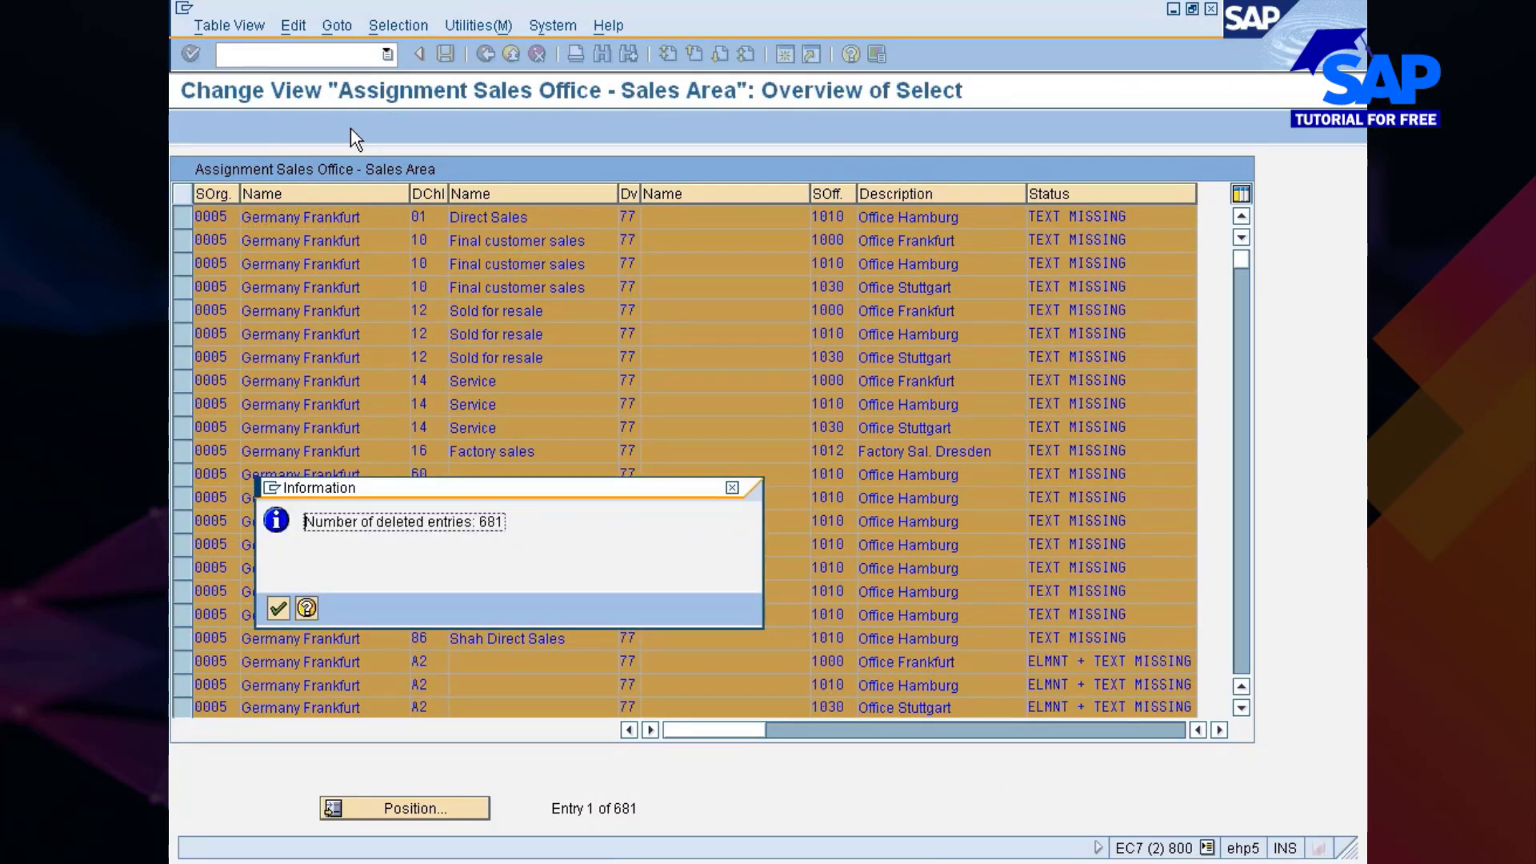
pyautogui.press('Return')
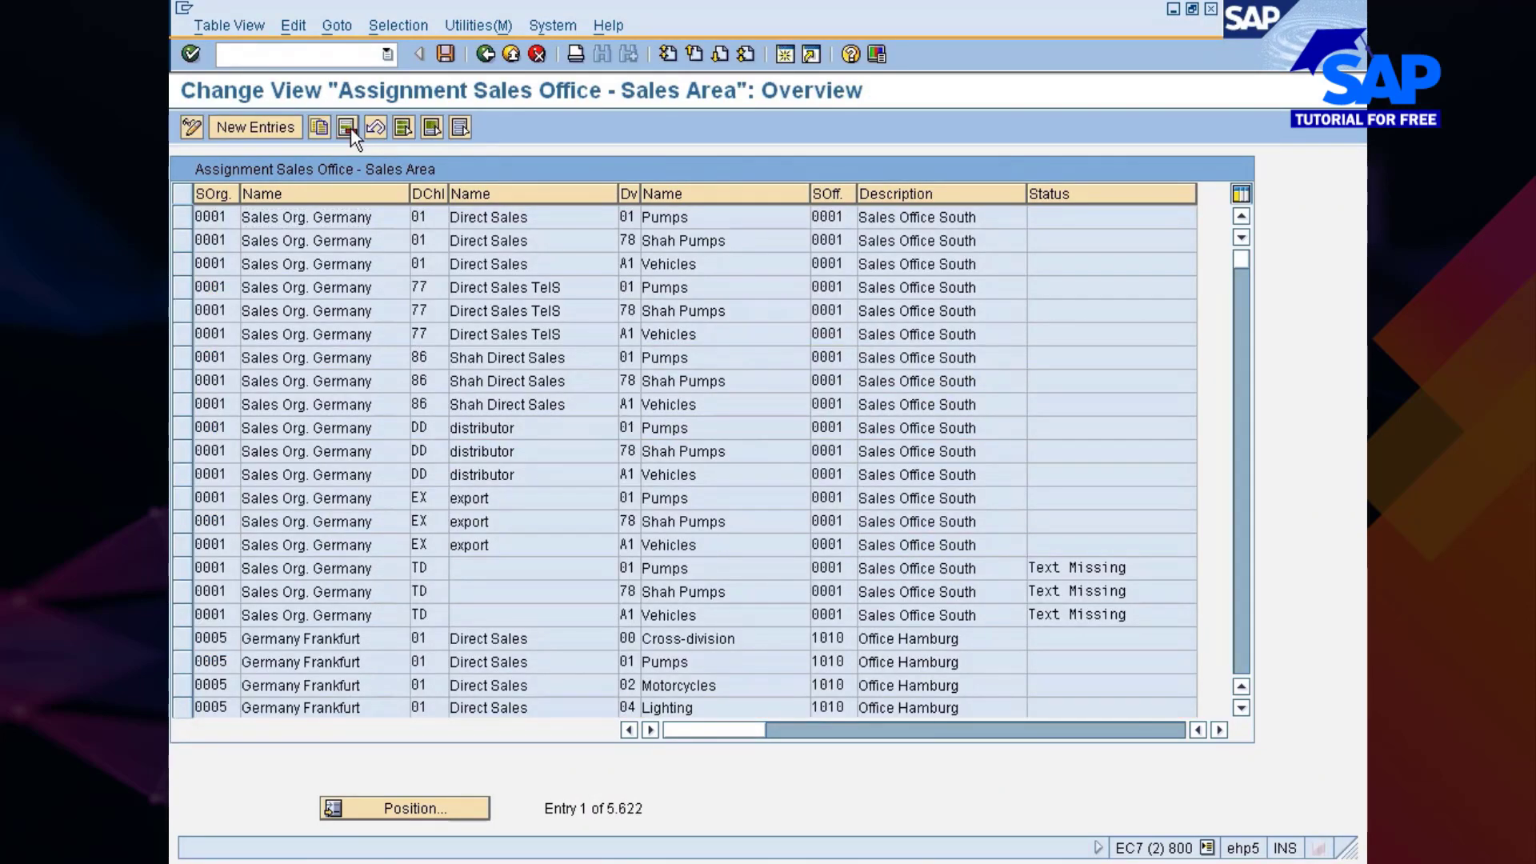
pyautogui.hotkey('ctrl', 's')
# - Replace the Division criterion with Sales Office = 7777 and filter the sales office assignments by it
pyautogui.click(396, 31)
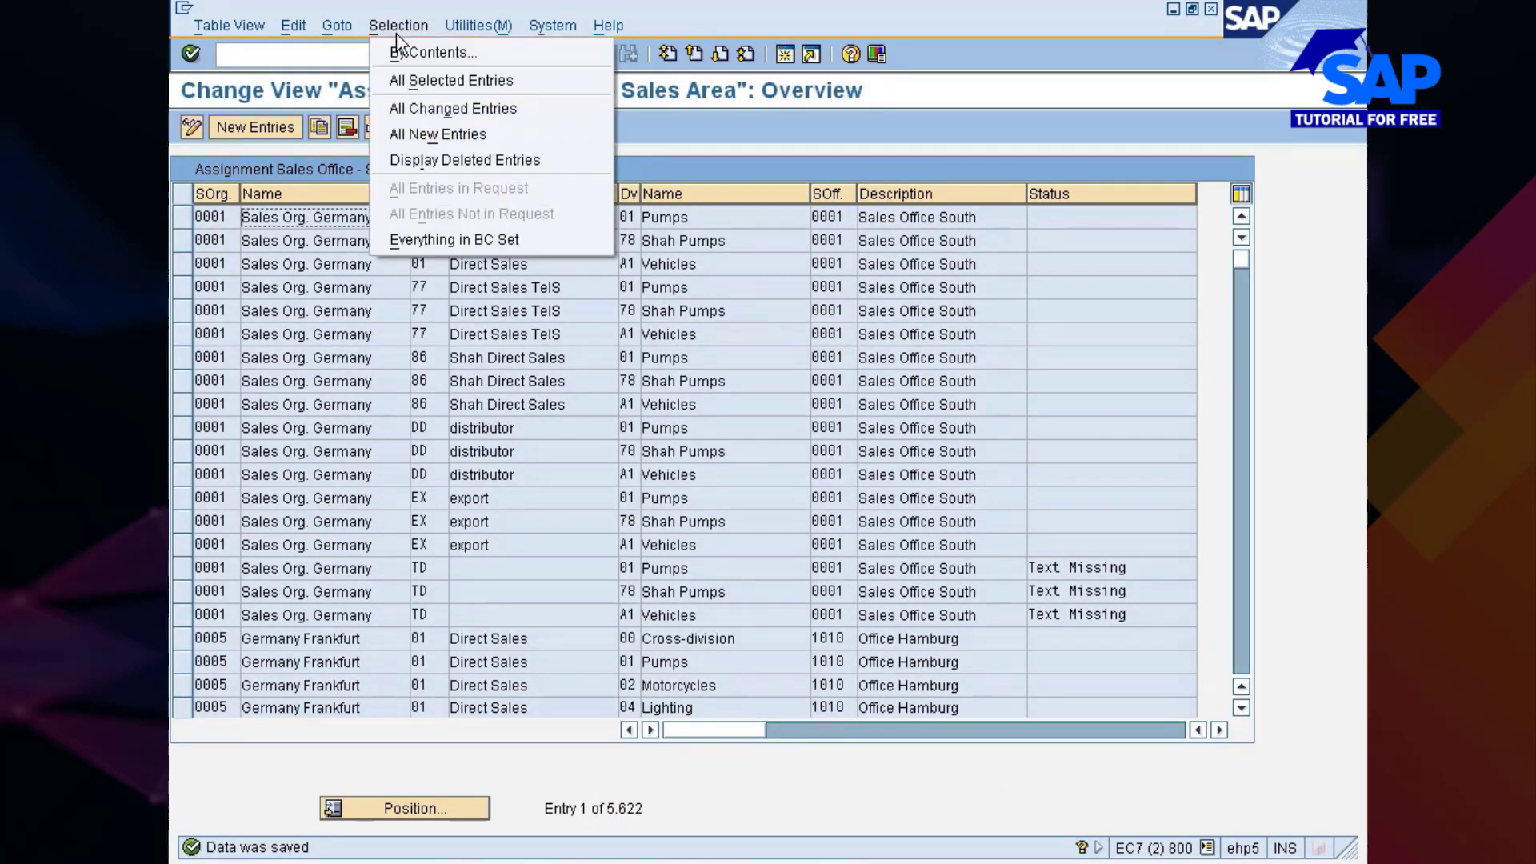
pyautogui.click(397, 46)
pyautogui.write('77')
pyautogui.click(224, 277)
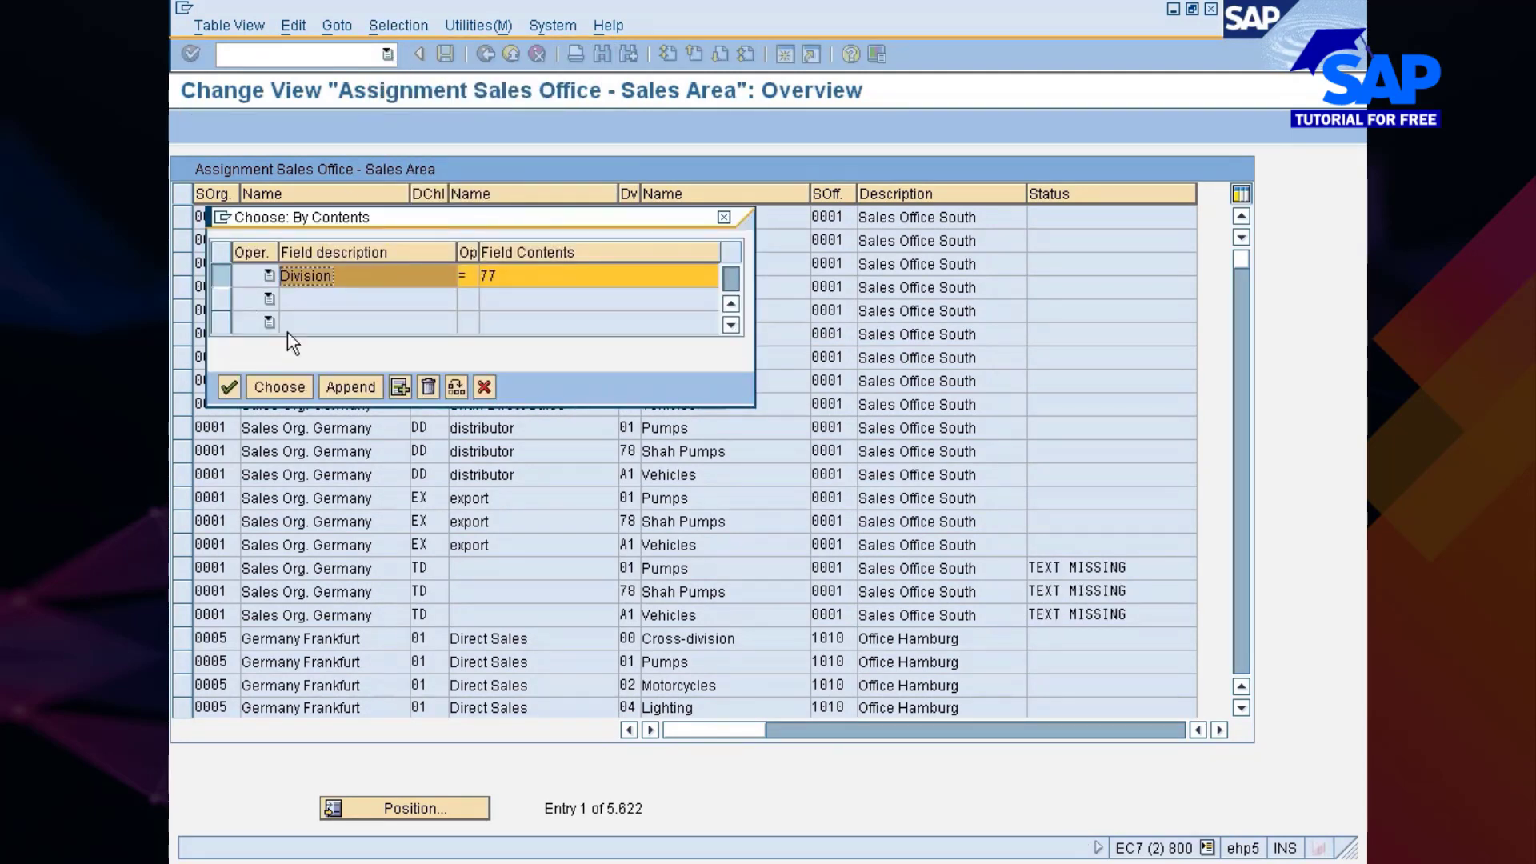
pyautogui.click(428, 387)
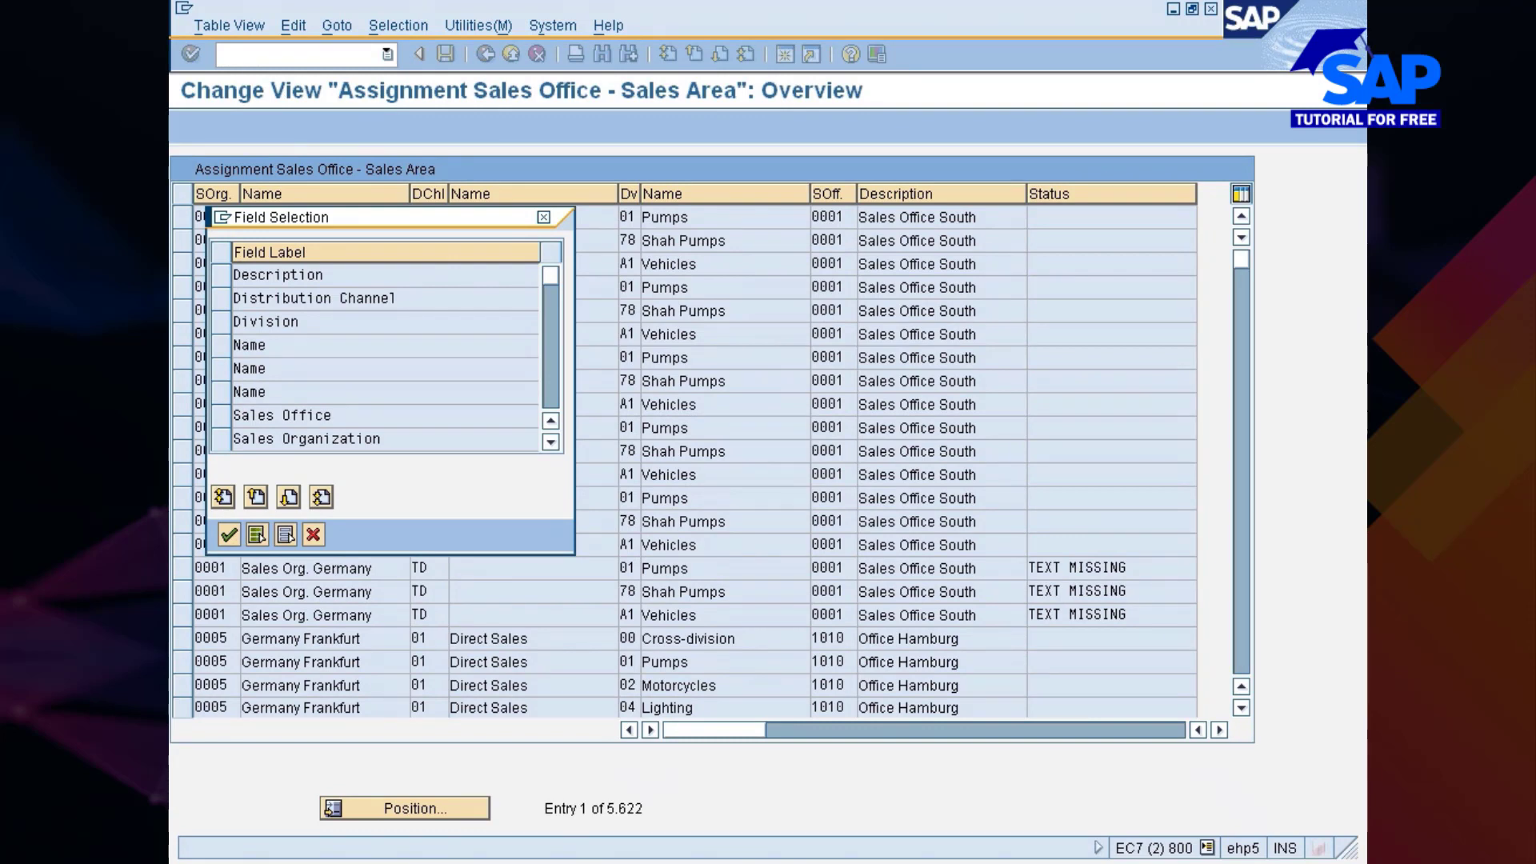
pyautogui.click(223, 415)
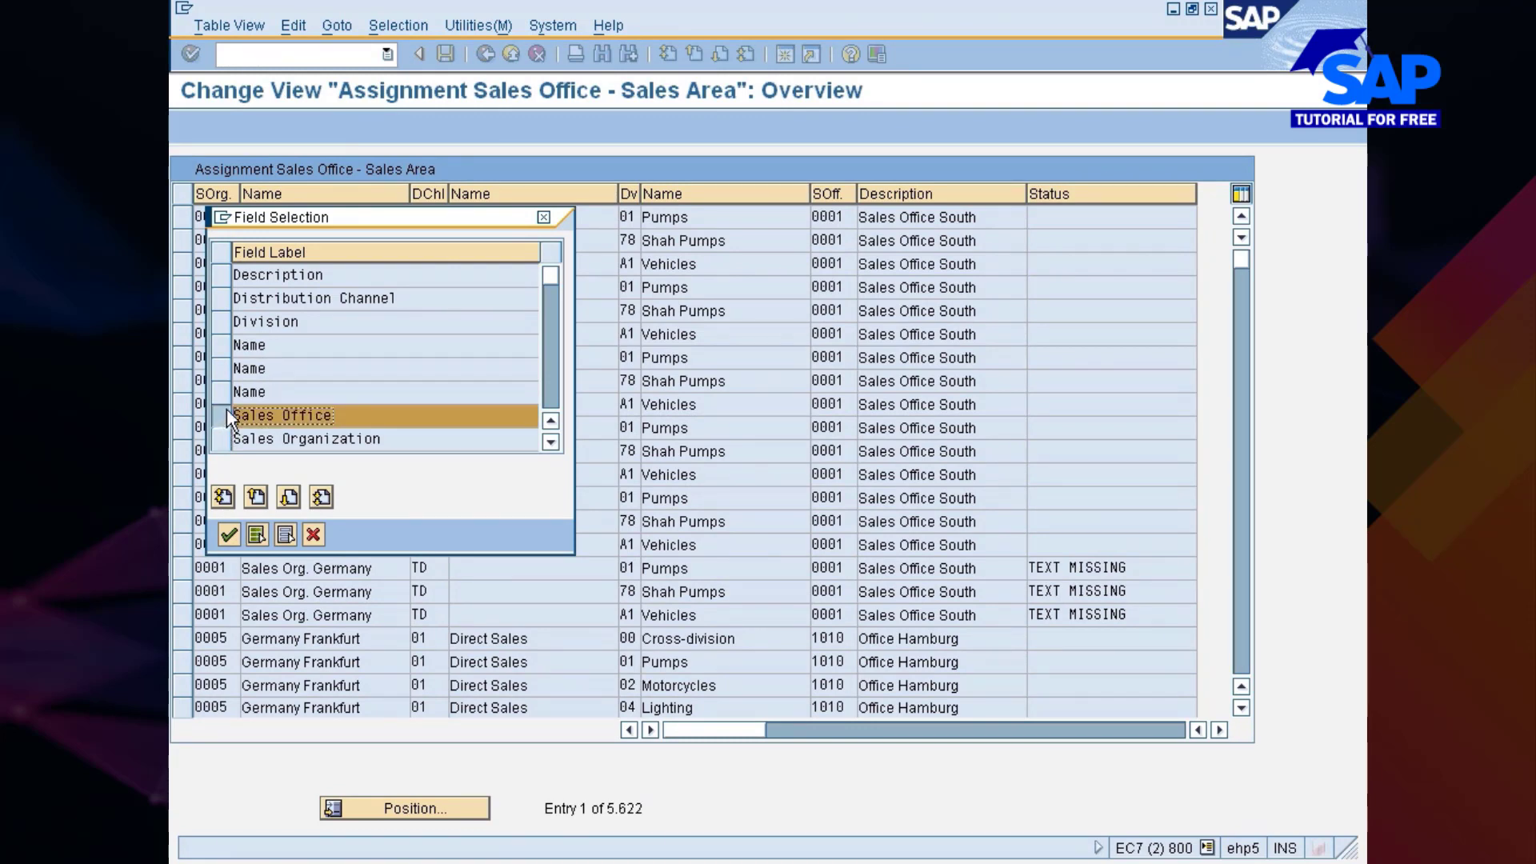
pyautogui.click(229, 535)
pyautogui.click(488, 275)
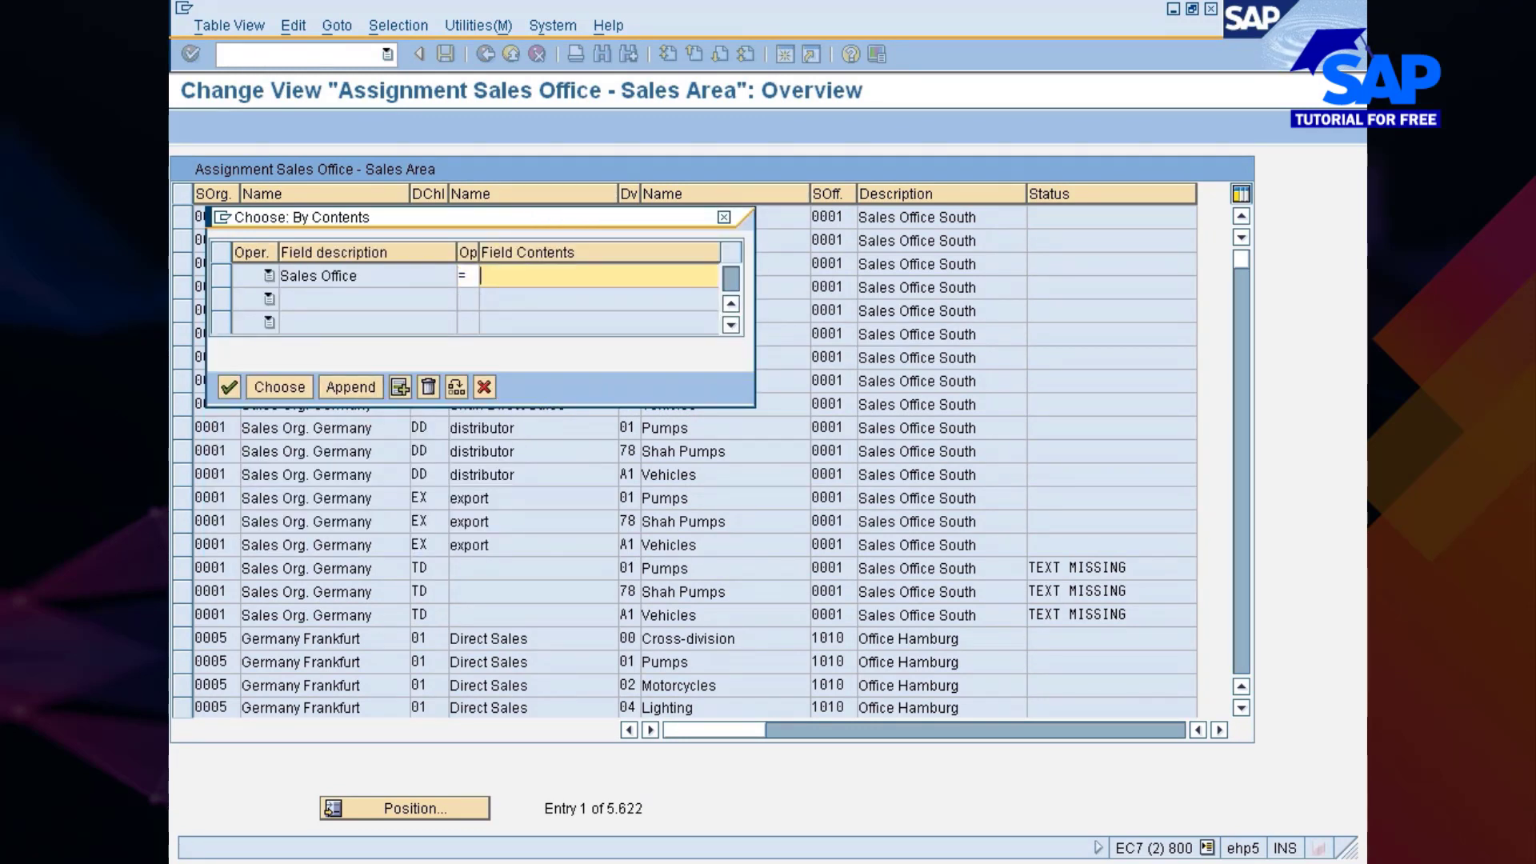
pyautogui.write('7777')
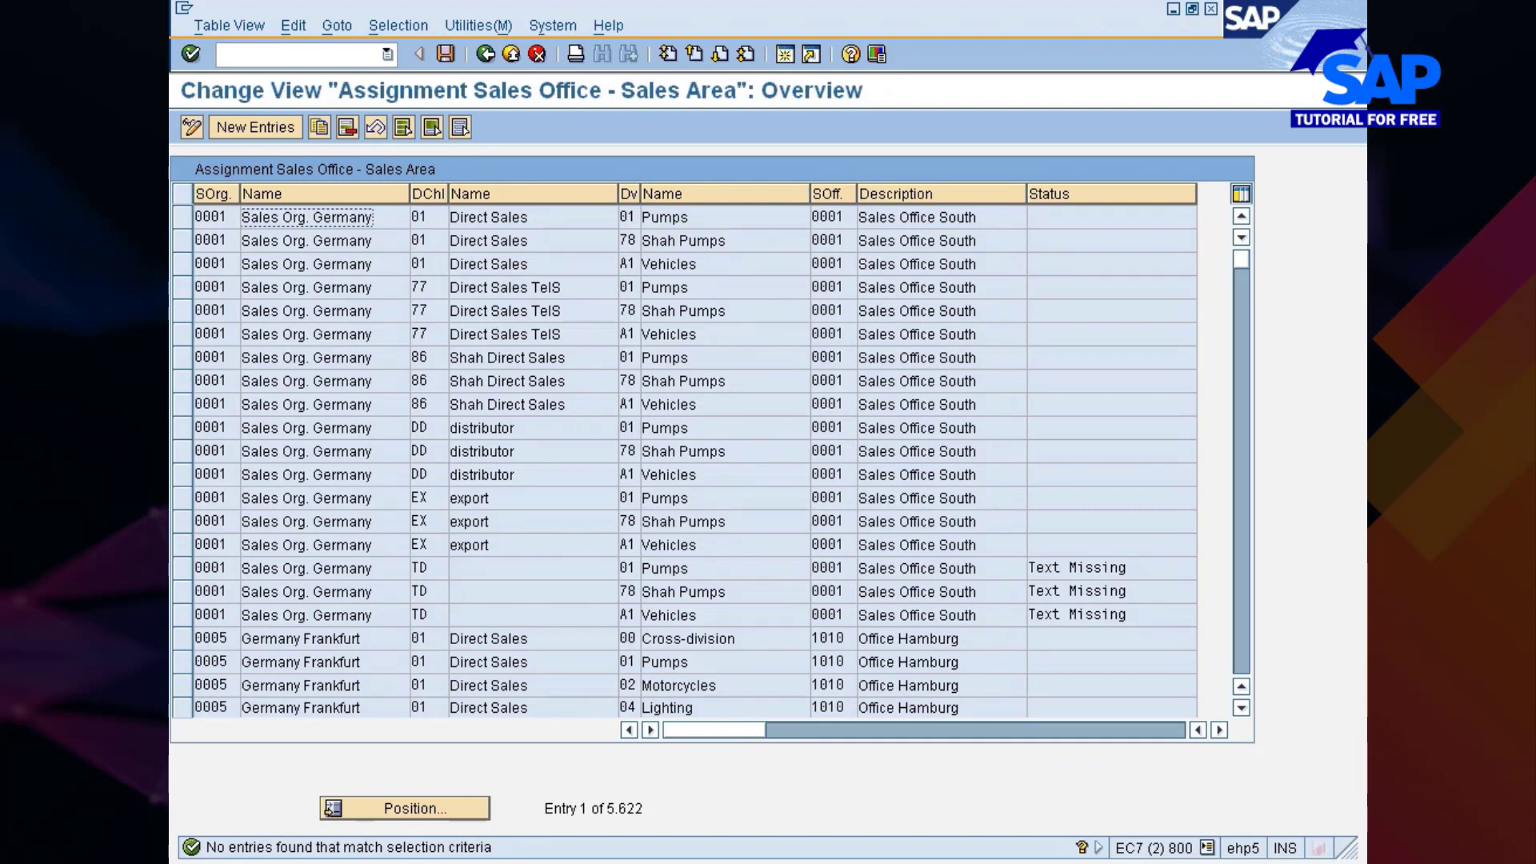
# - Replace the Sales Office selection criterion with Sales Organization = 7777 and filter the sales office assignments by it
pyautogui.click(400, 26)
pyautogui.click(399, 48)
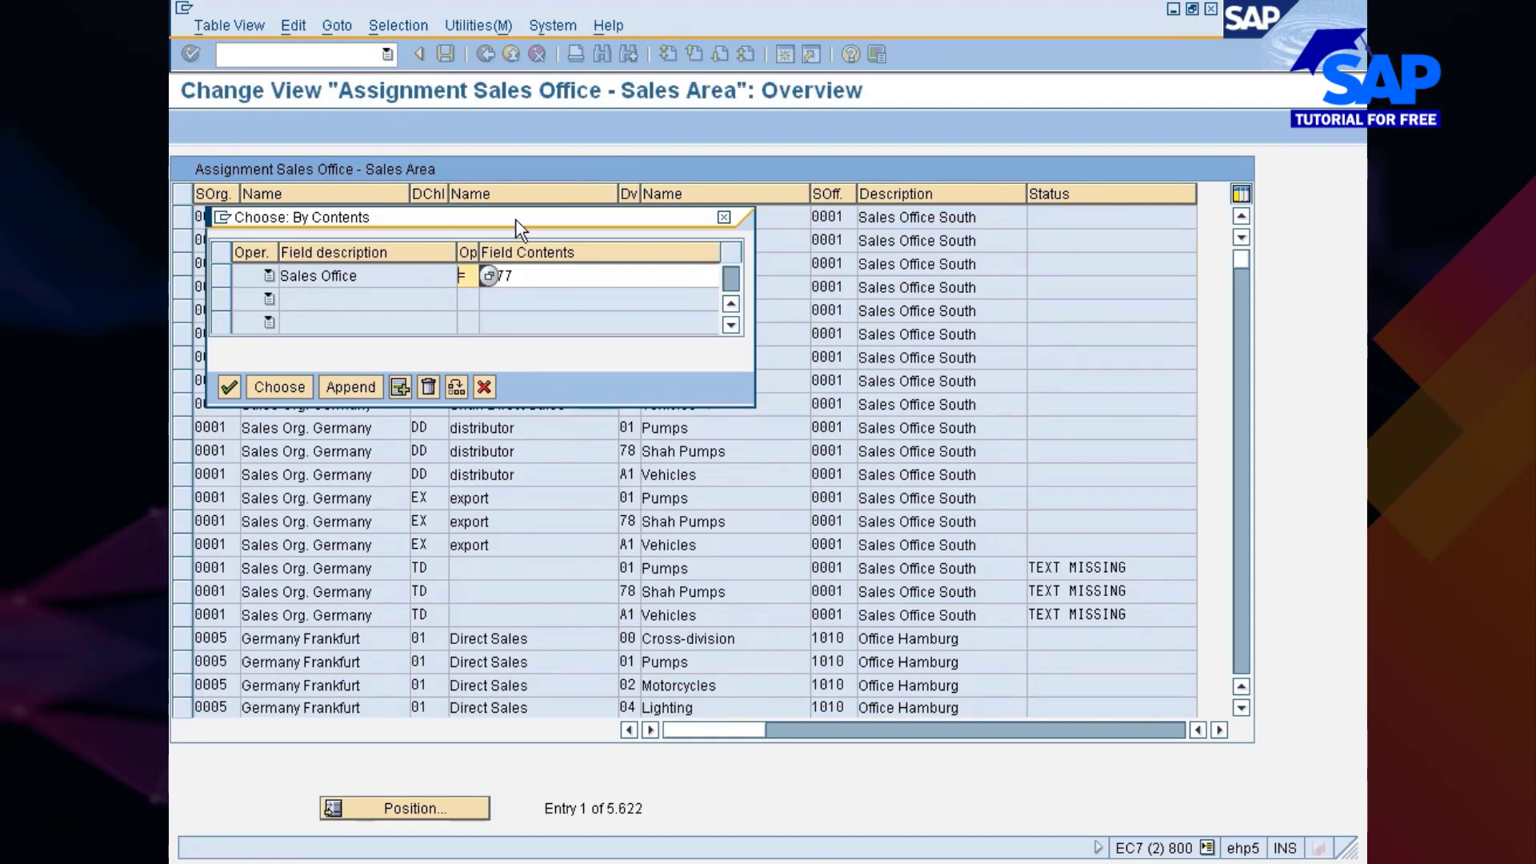
pyautogui.click(222, 275)
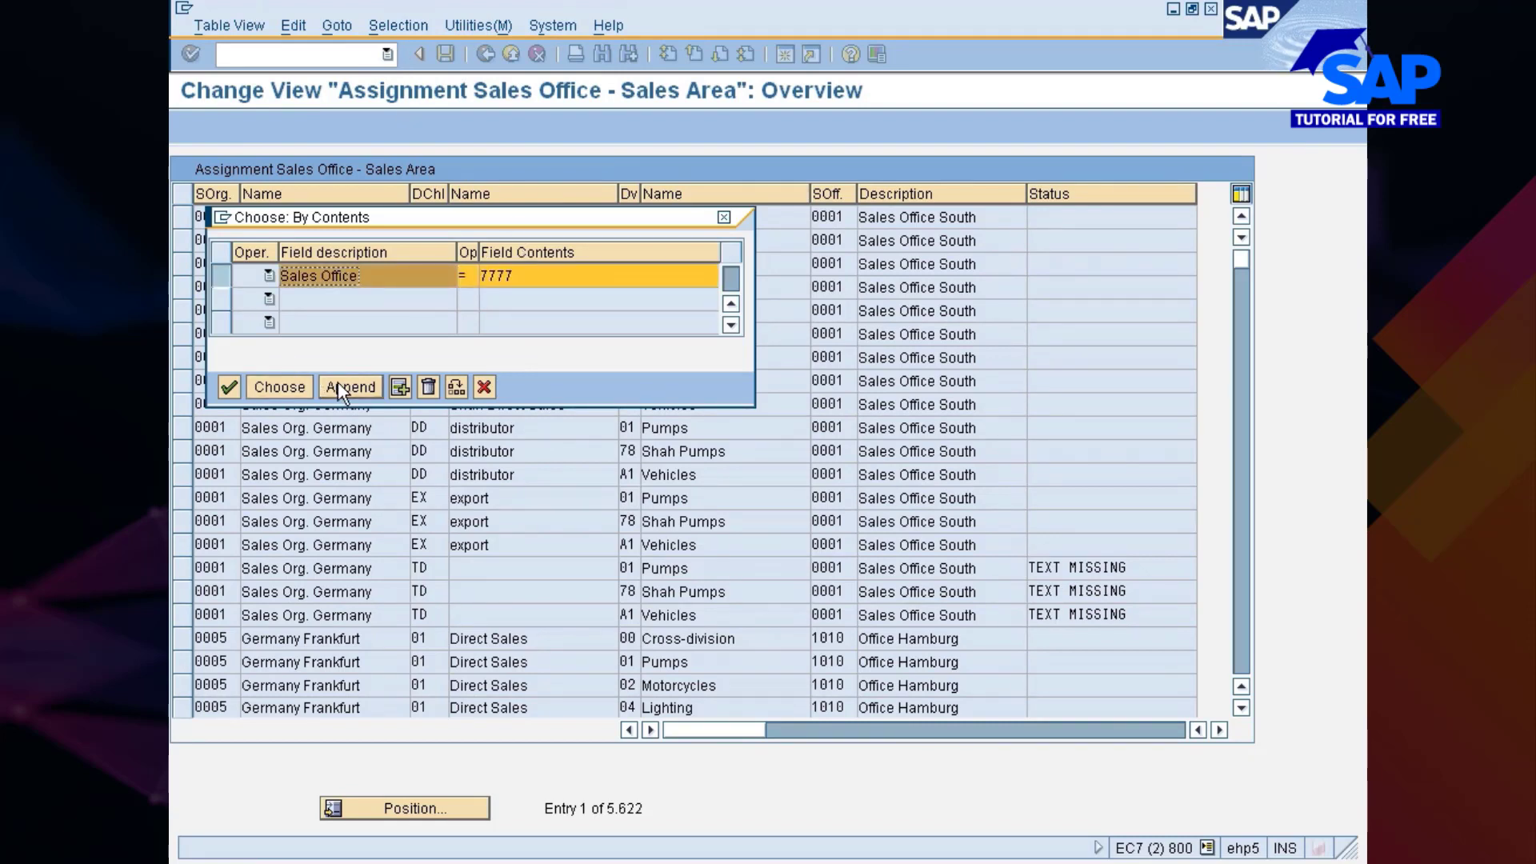
pyautogui.click(400, 387)
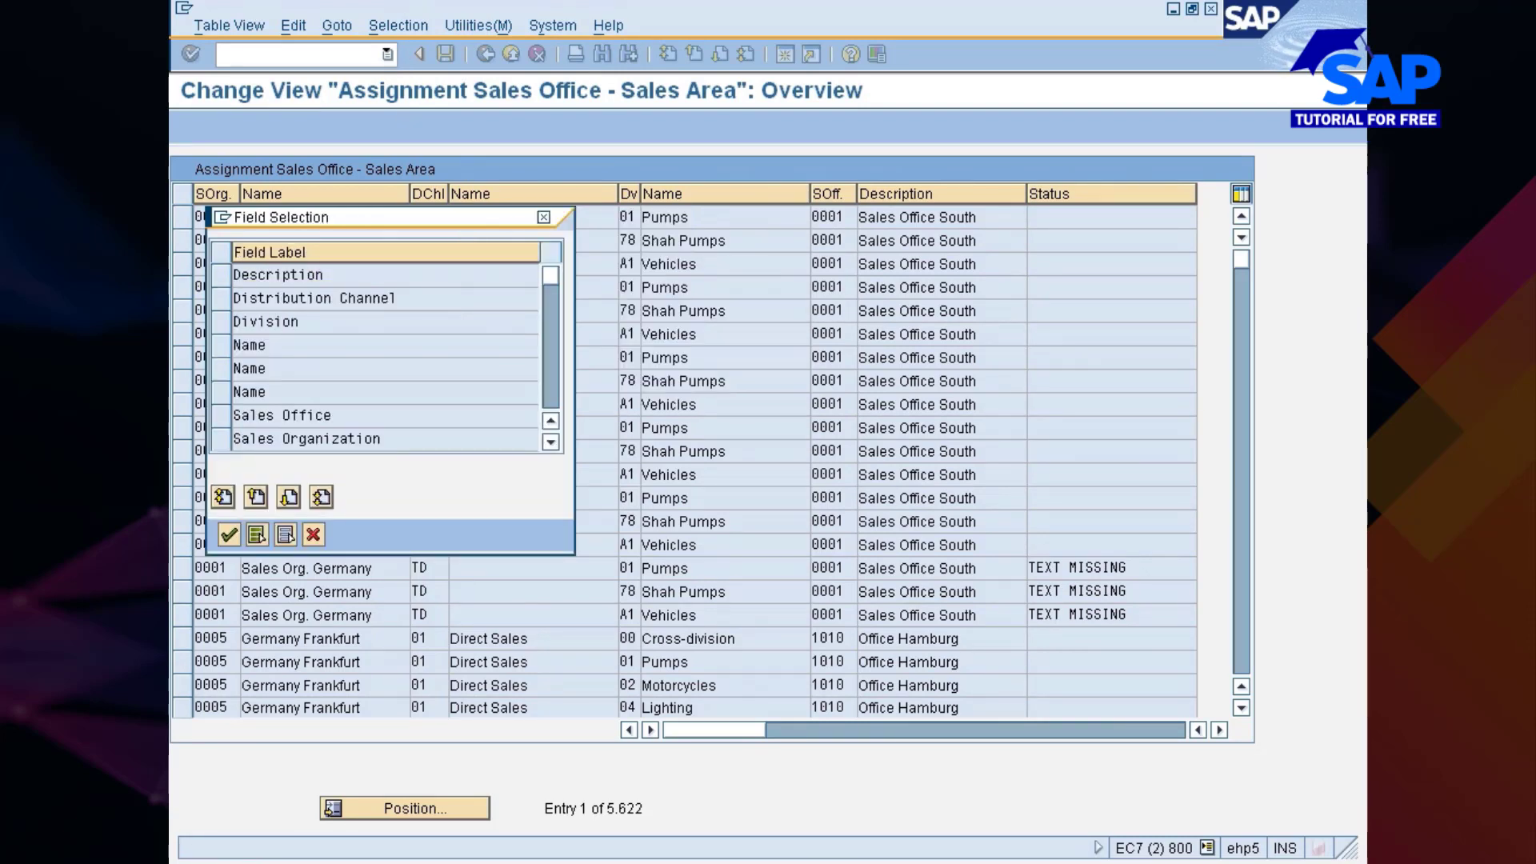
pyautogui.click(221, 439)
pyautogui.click(228, 534)
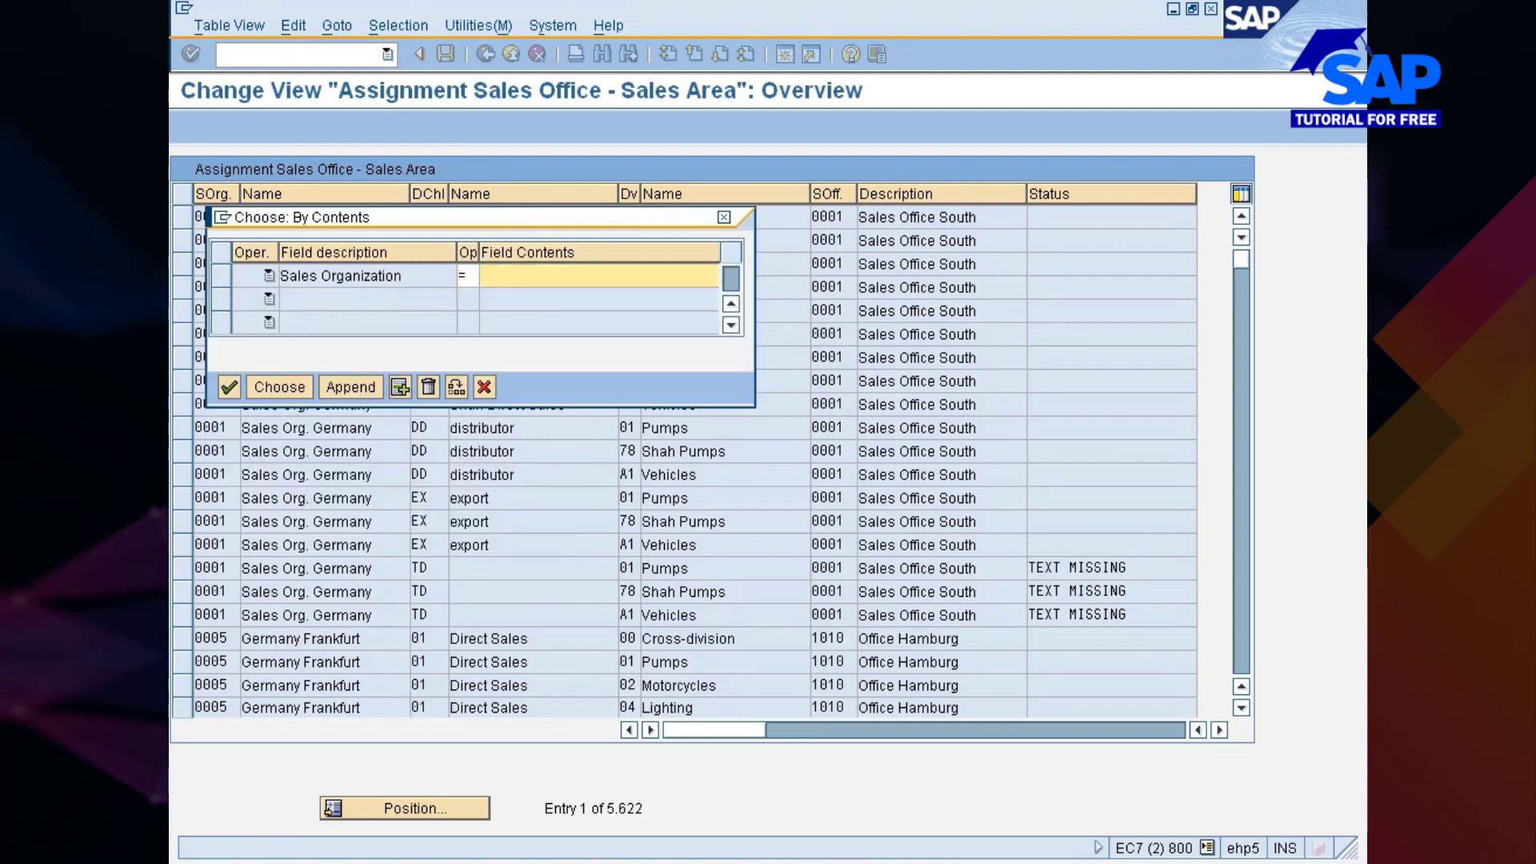
pyautogui.write('7777')
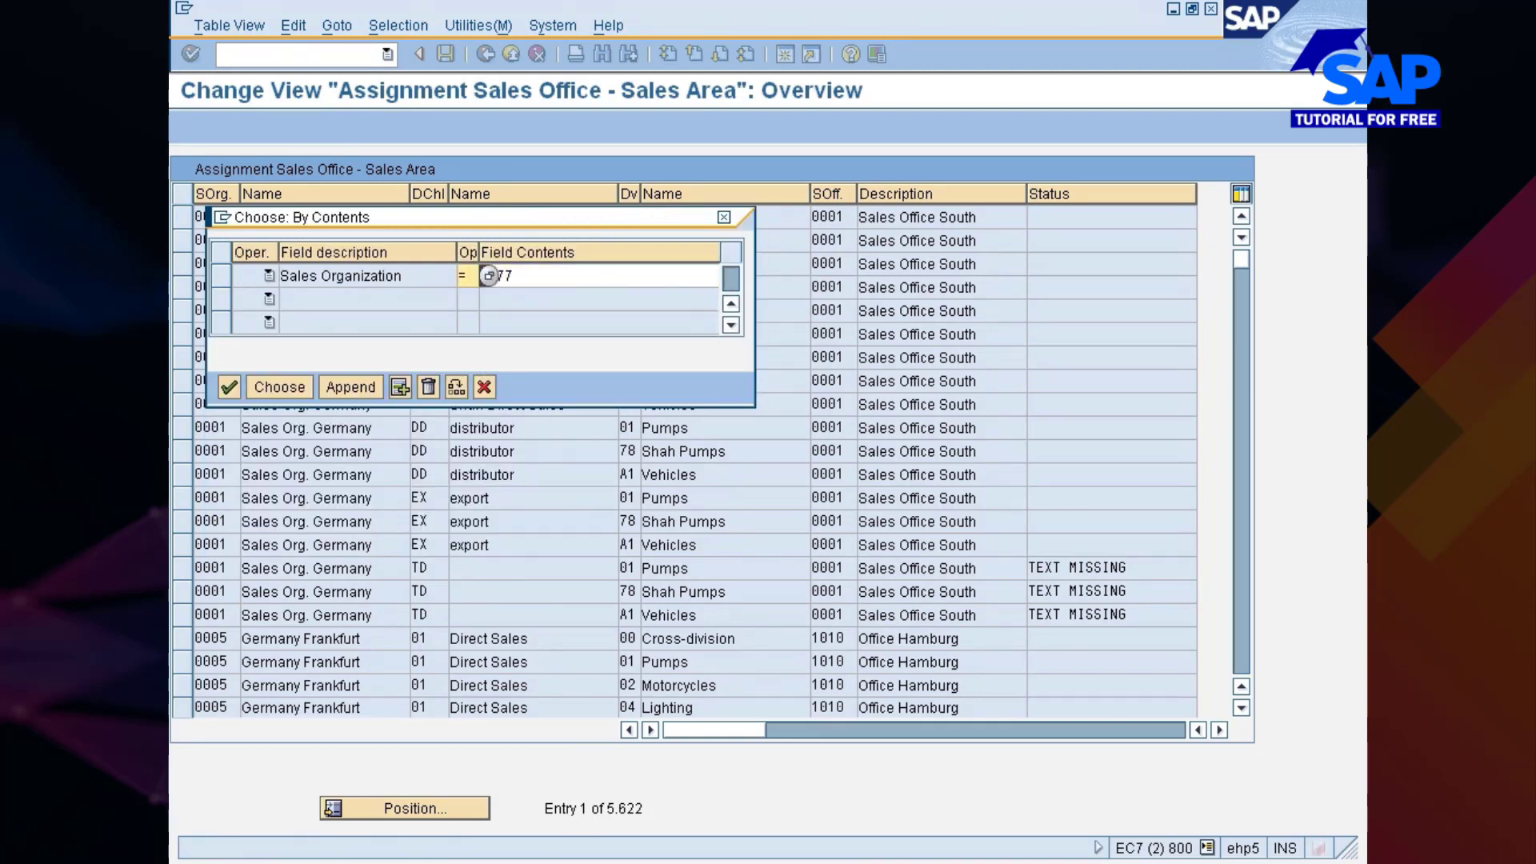
pyautogui.click(253, 384)
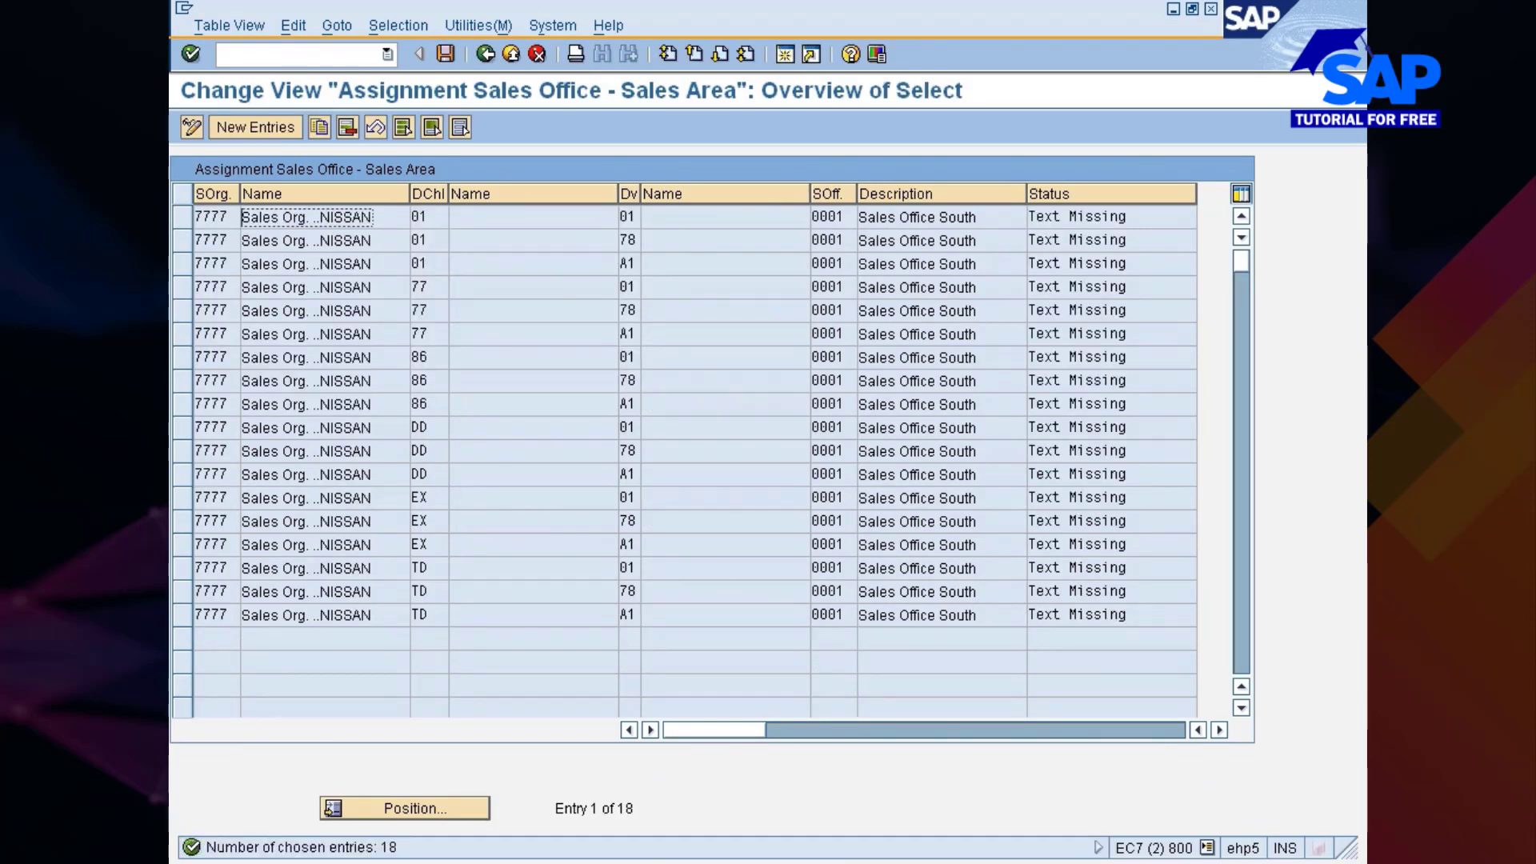
# - Delete all sales office assignments listed for sales organization 7777 and save the change
pyautogui.click(403, 127)
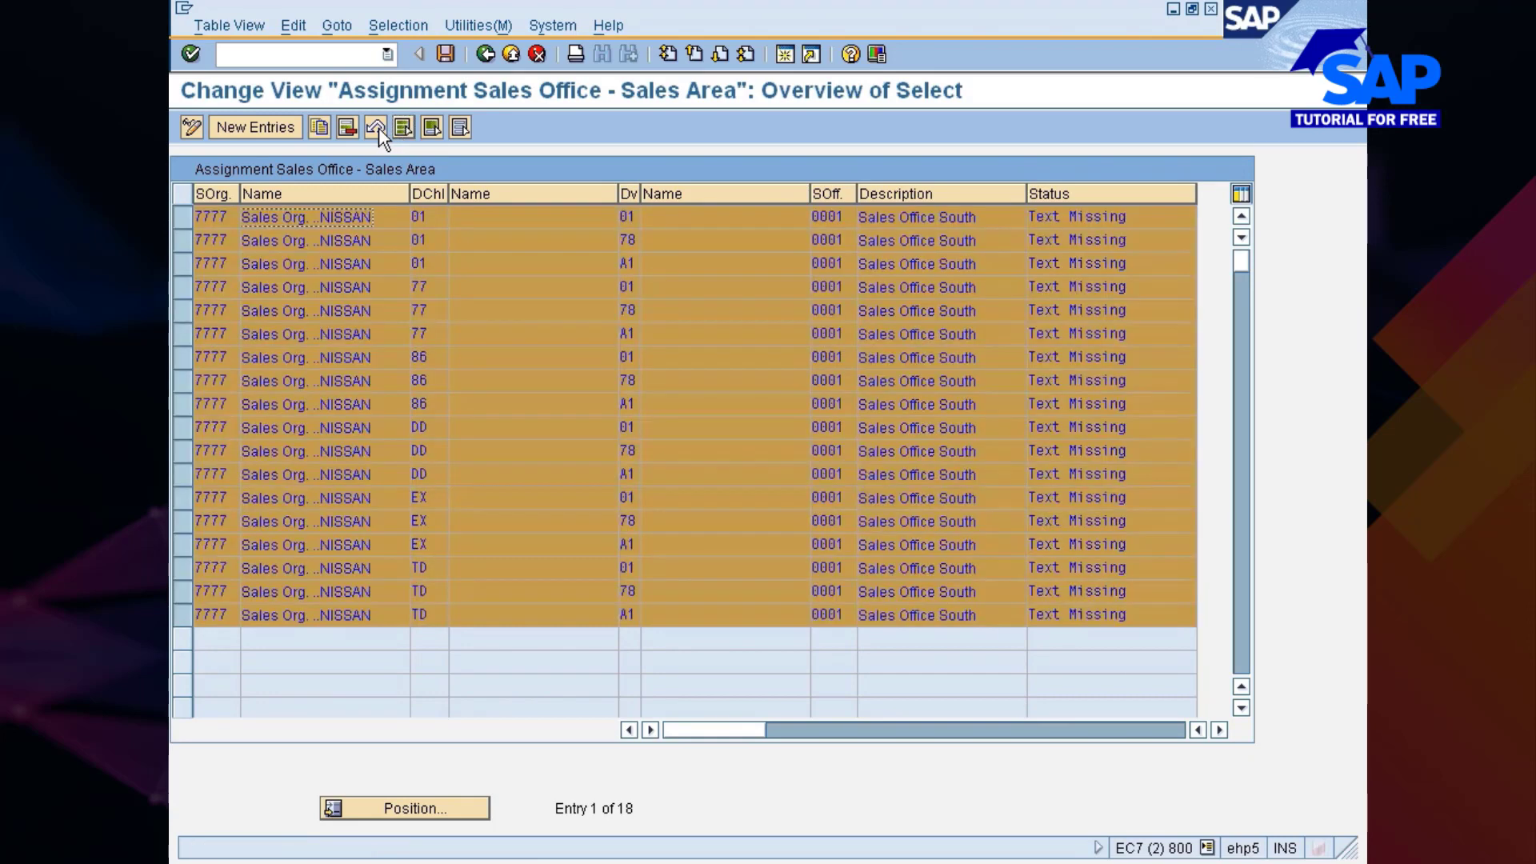
pyautogui.click(349, 127)
pyautogui.press('Return')
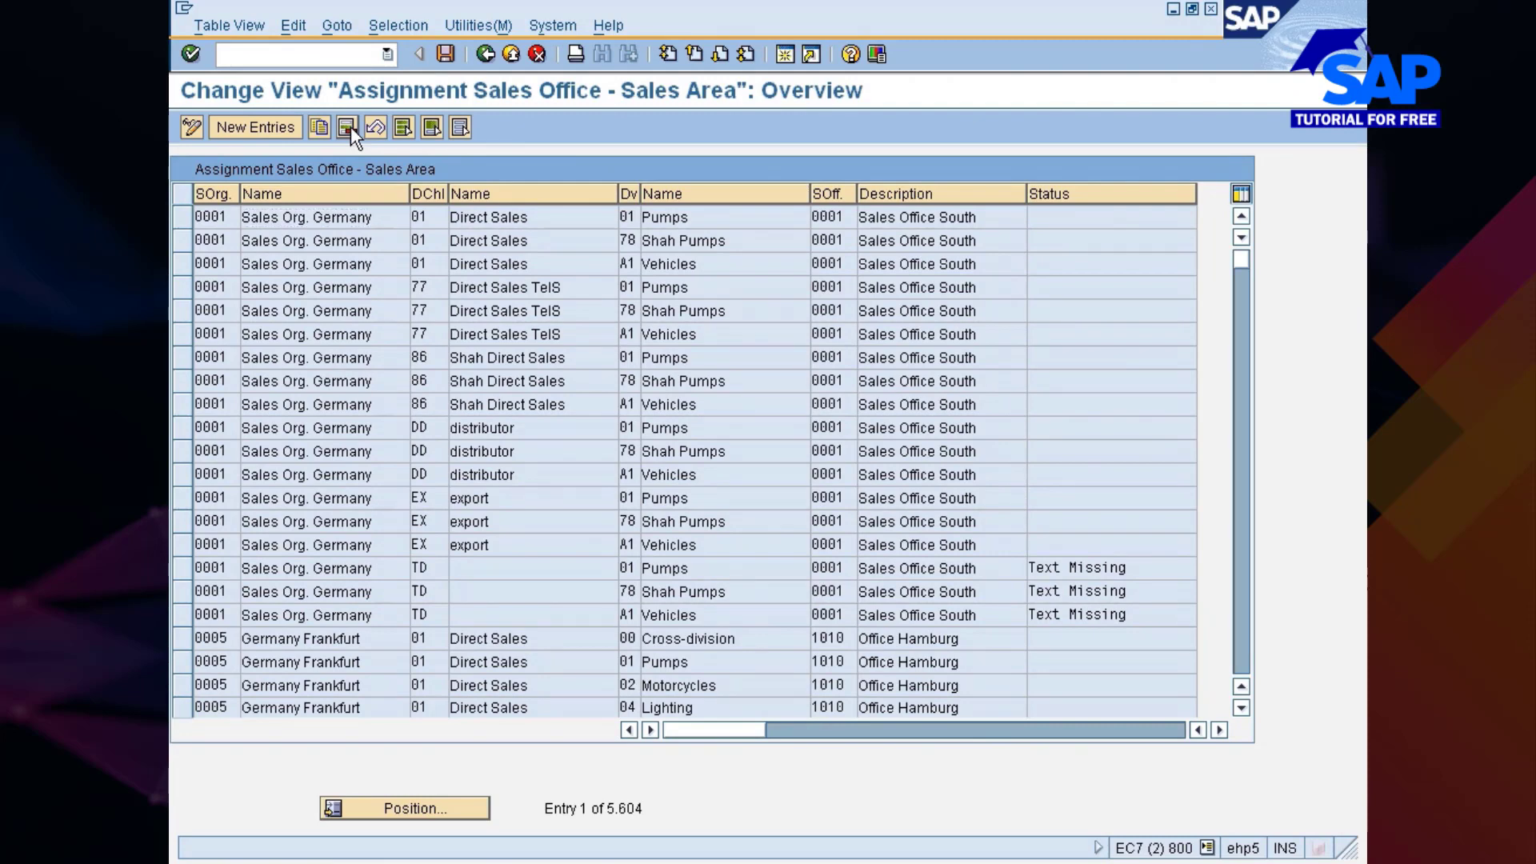
pyautogui.hotkey('ctrl', 's')
# - Add an entry assigning sales office 7777 to sales area 7777/7D/77, save it and return to the IMG structure
pyautogui.click(243, 128)
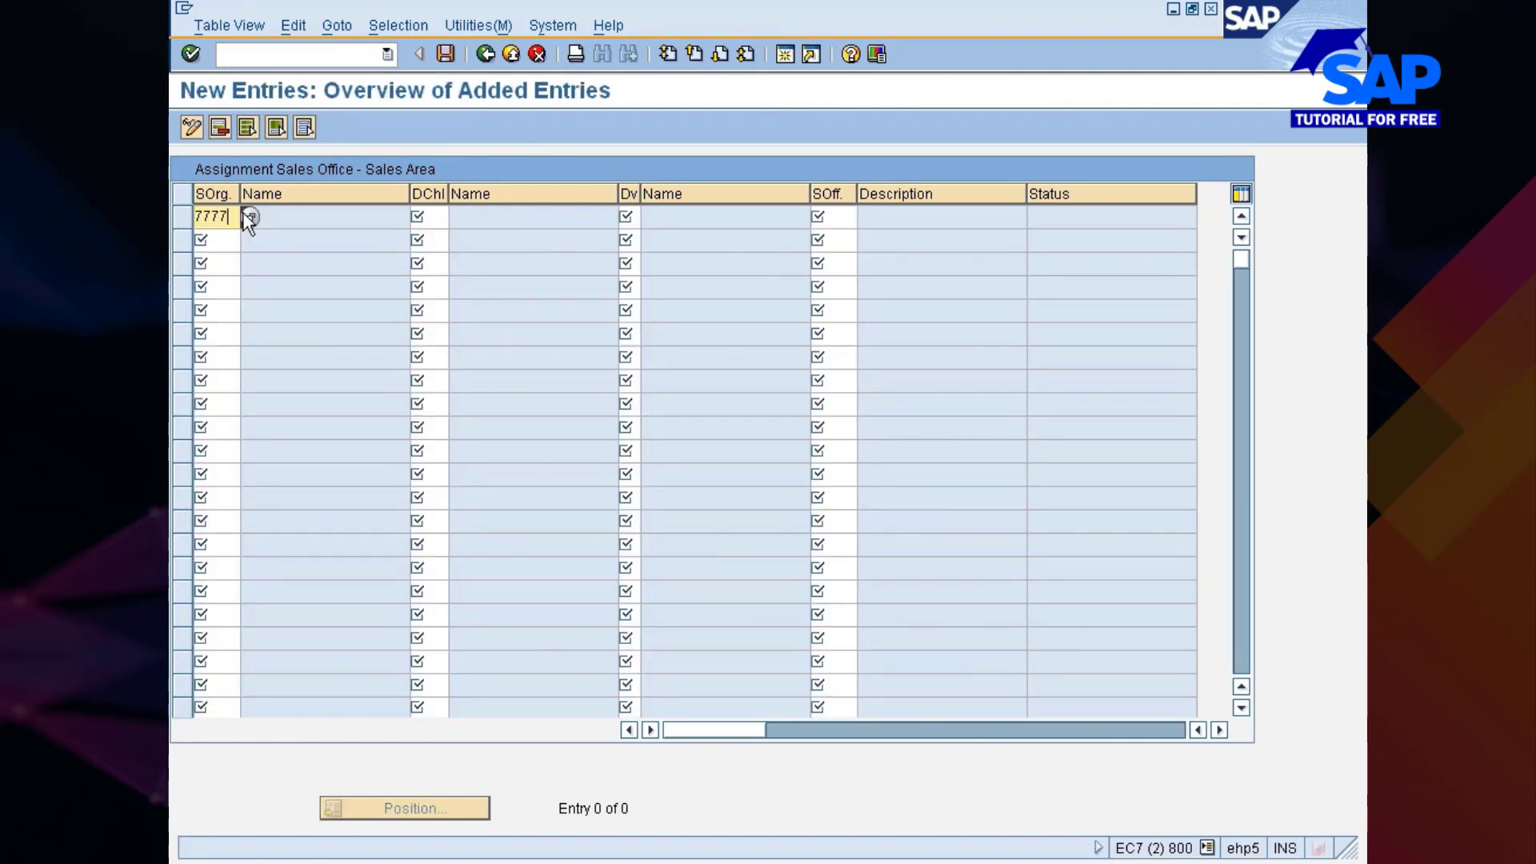
pyautogui.click(428, 217)
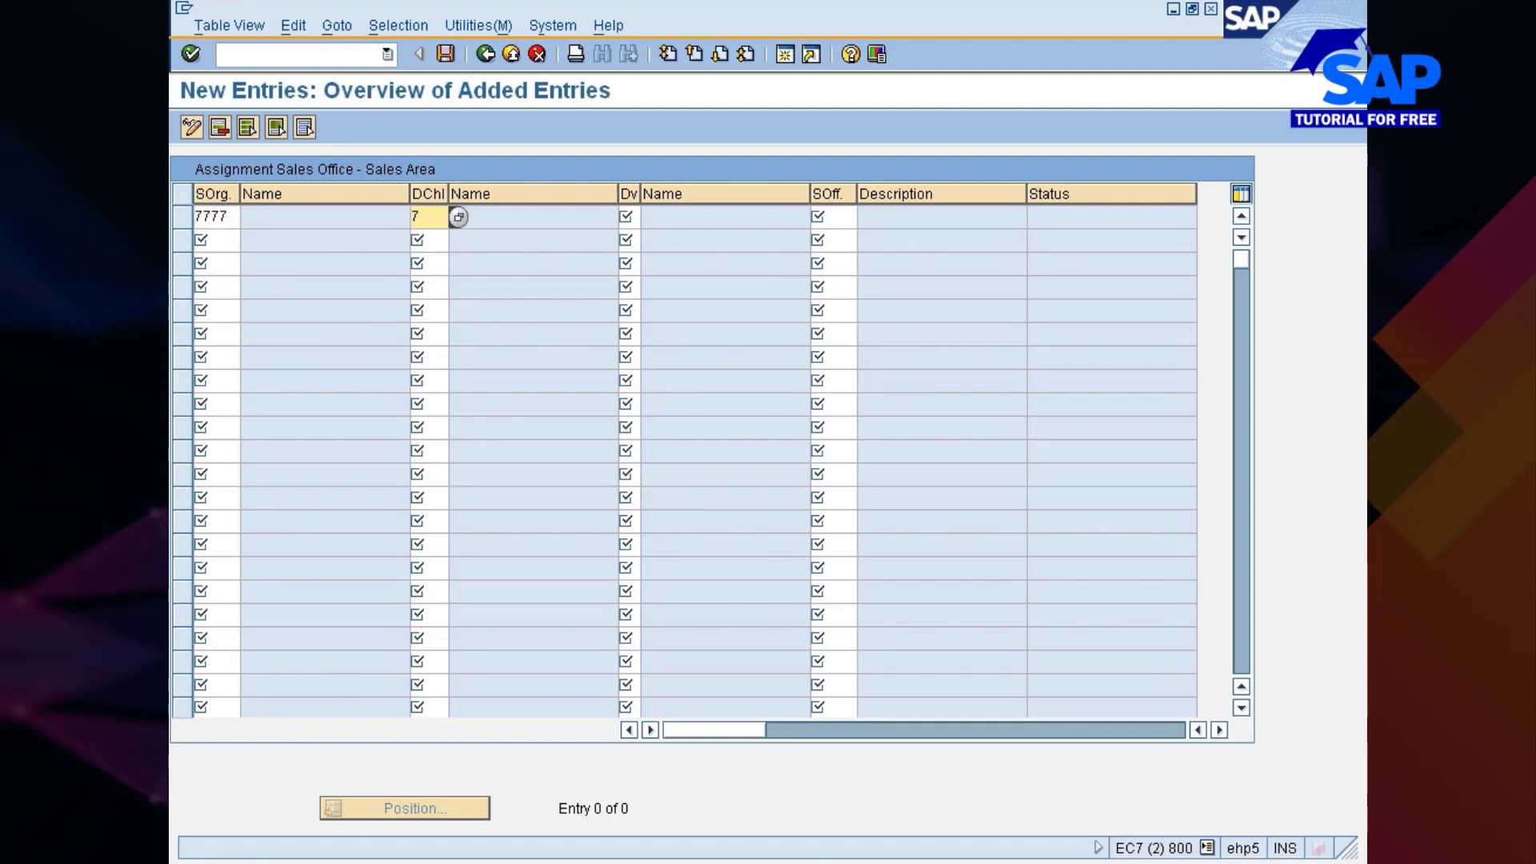
pyautogui.write('7d')
pyautogui.press('Tab')
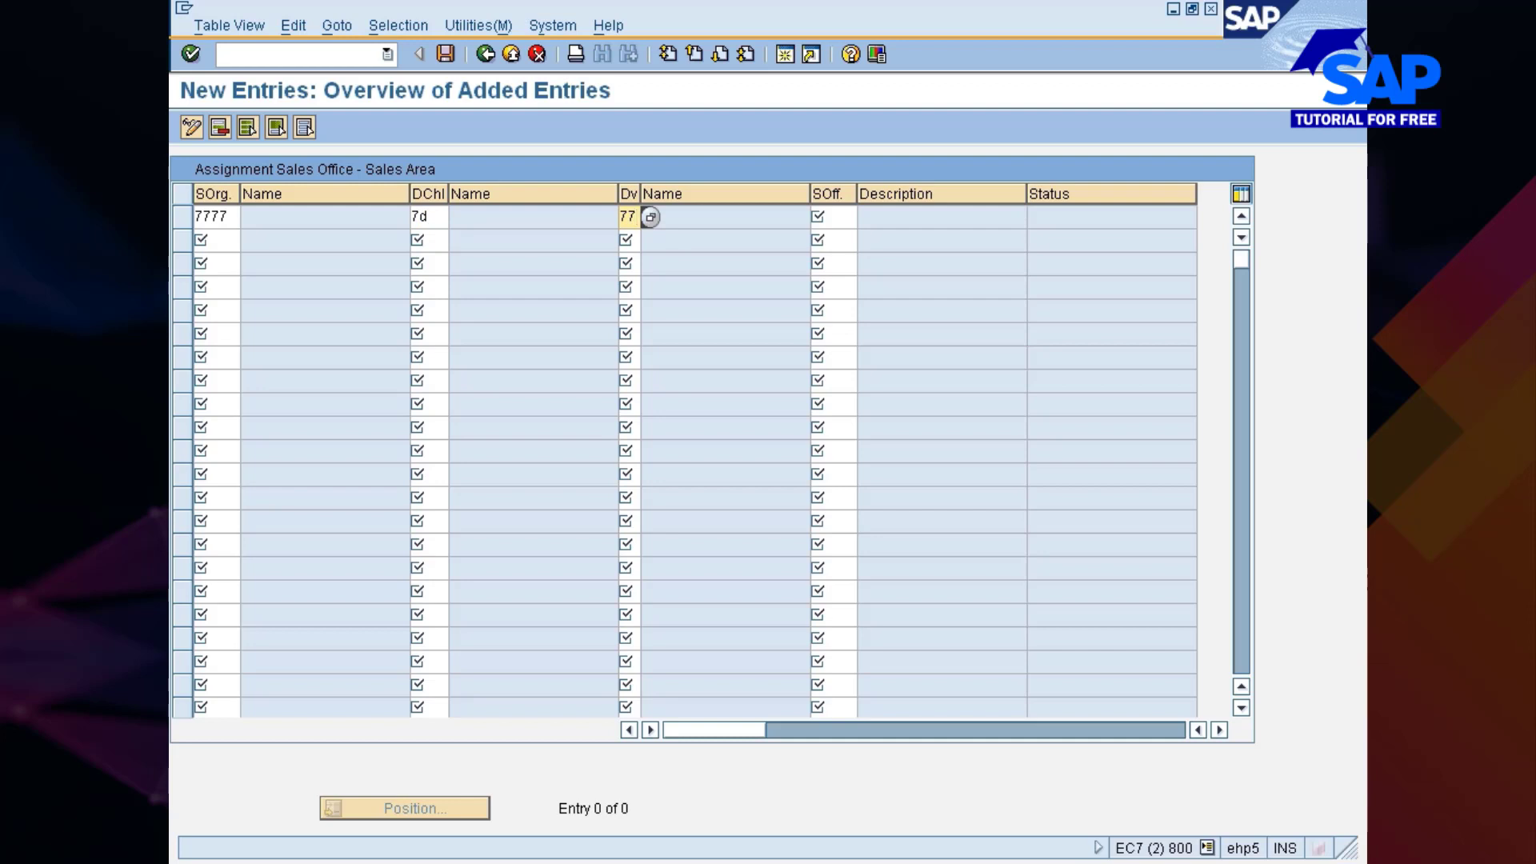
pyautogui.press('Tab')
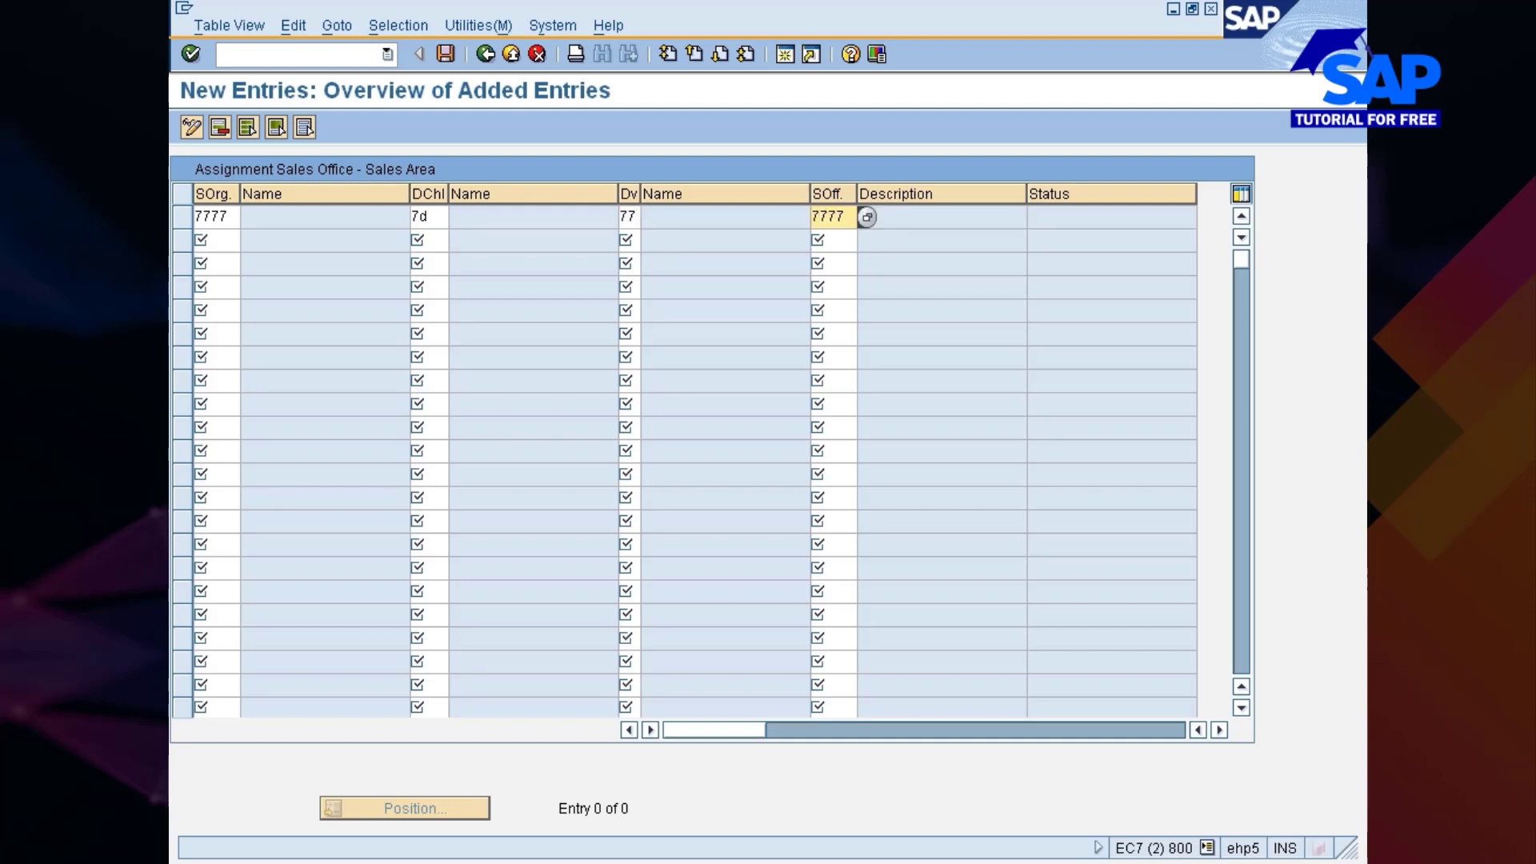
pyautogui.write('7777')
pyautogui.press('Return')
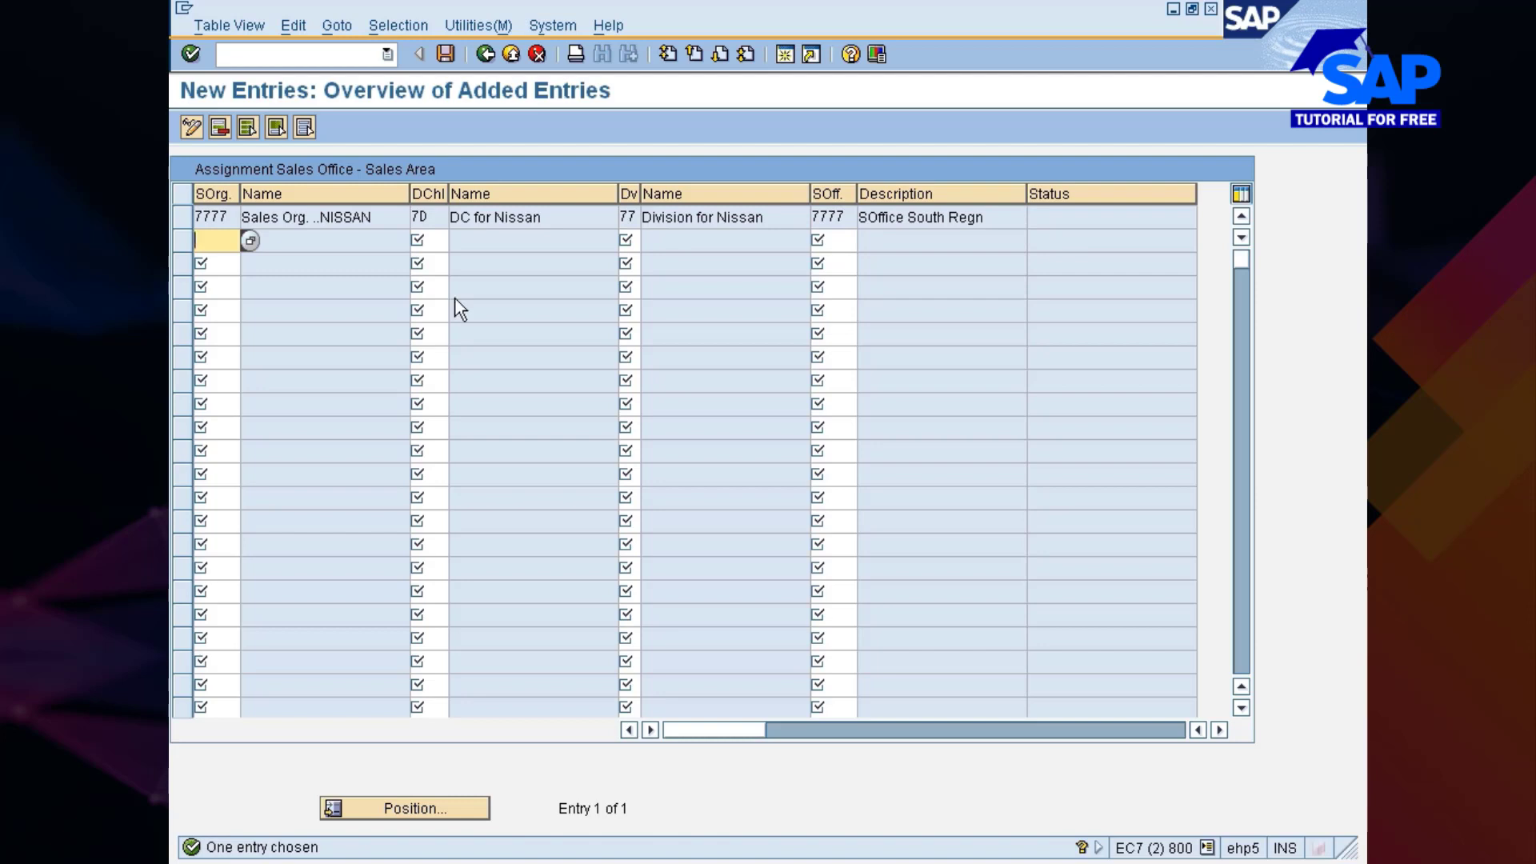
pyautogui.hotkey('ctrl', 's')
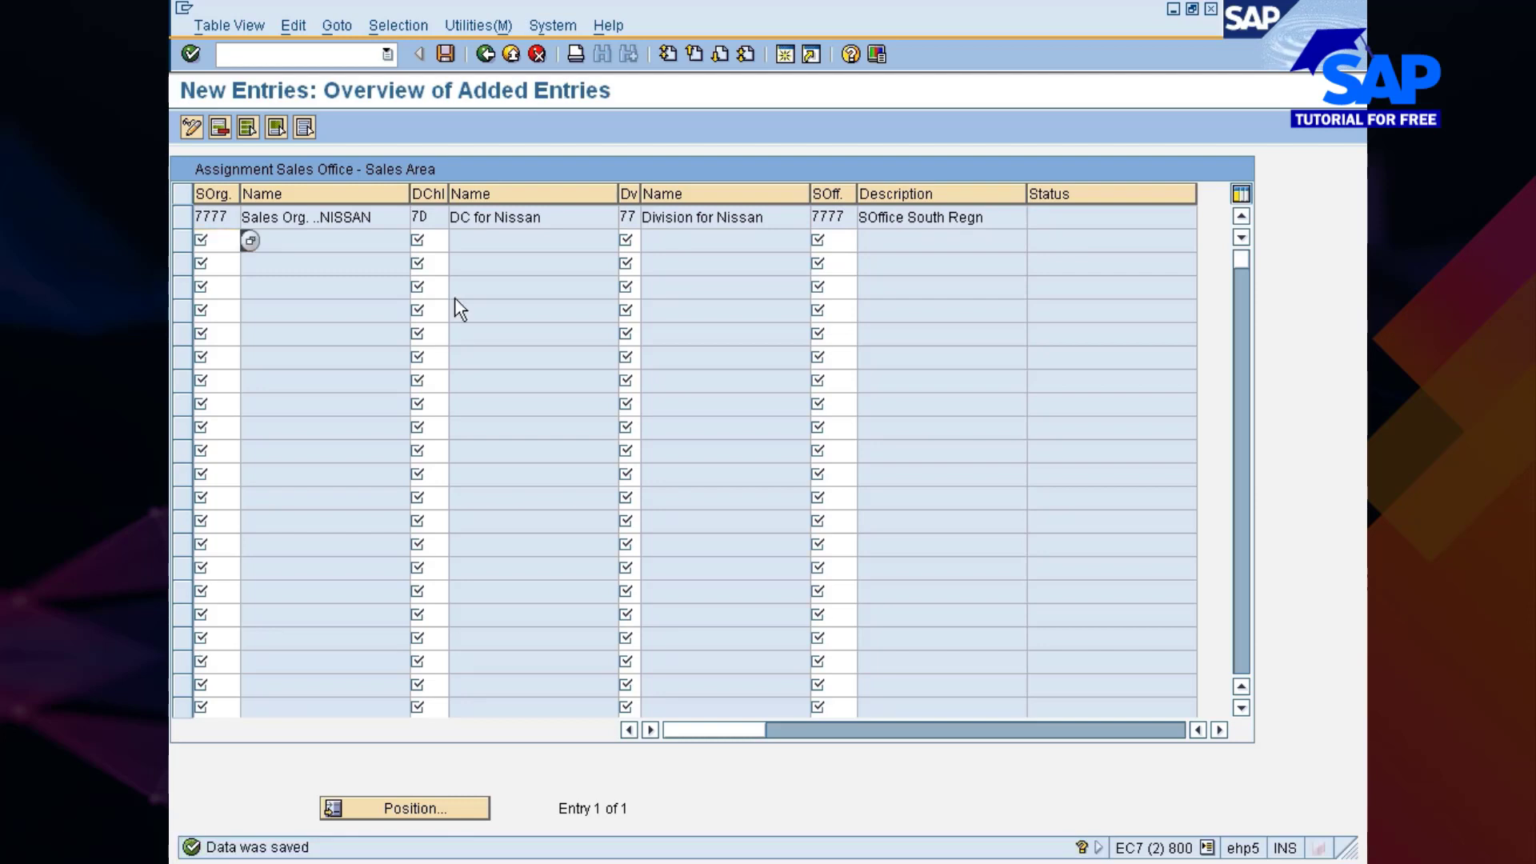
pyautogui.press('F3')
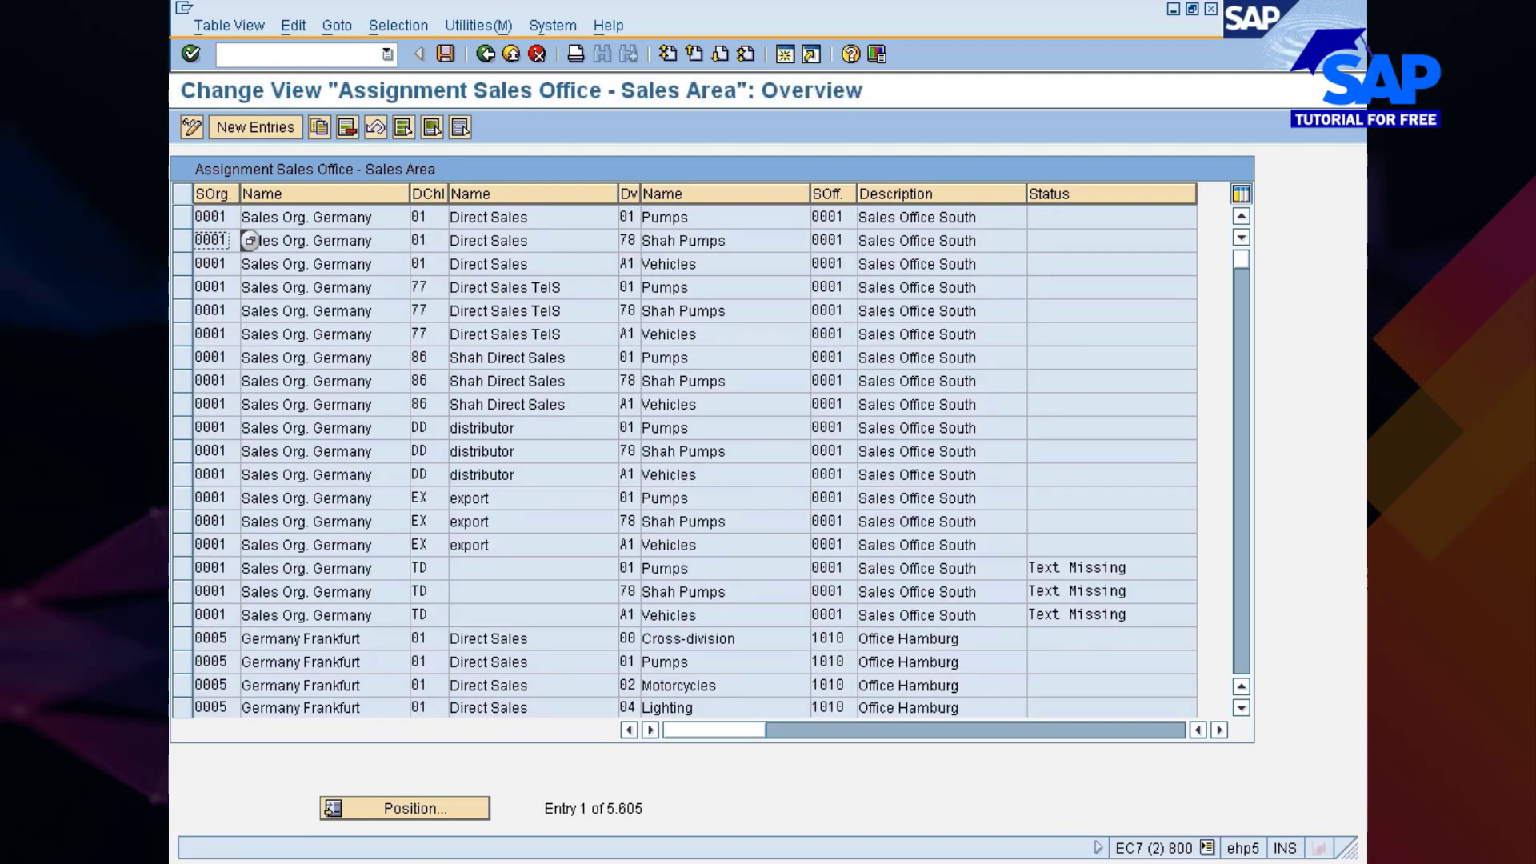
pyautogui.press('F3')
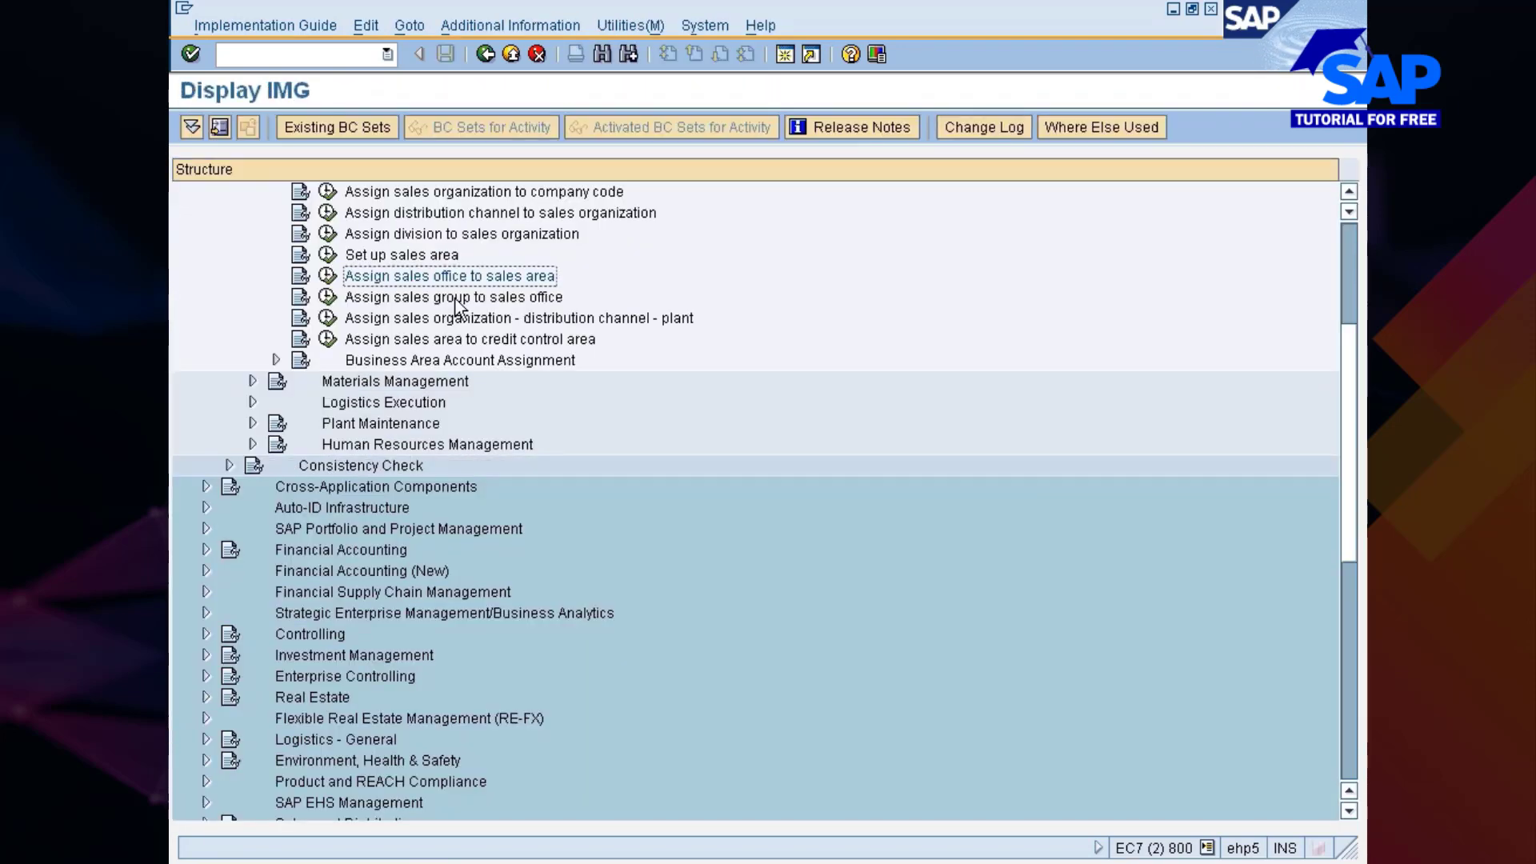
# - Open the customizing activity for assigning sales groups to sales offices
pyautogui.click(458, 299)
pyautogui.scroll(-2, 457, 302)
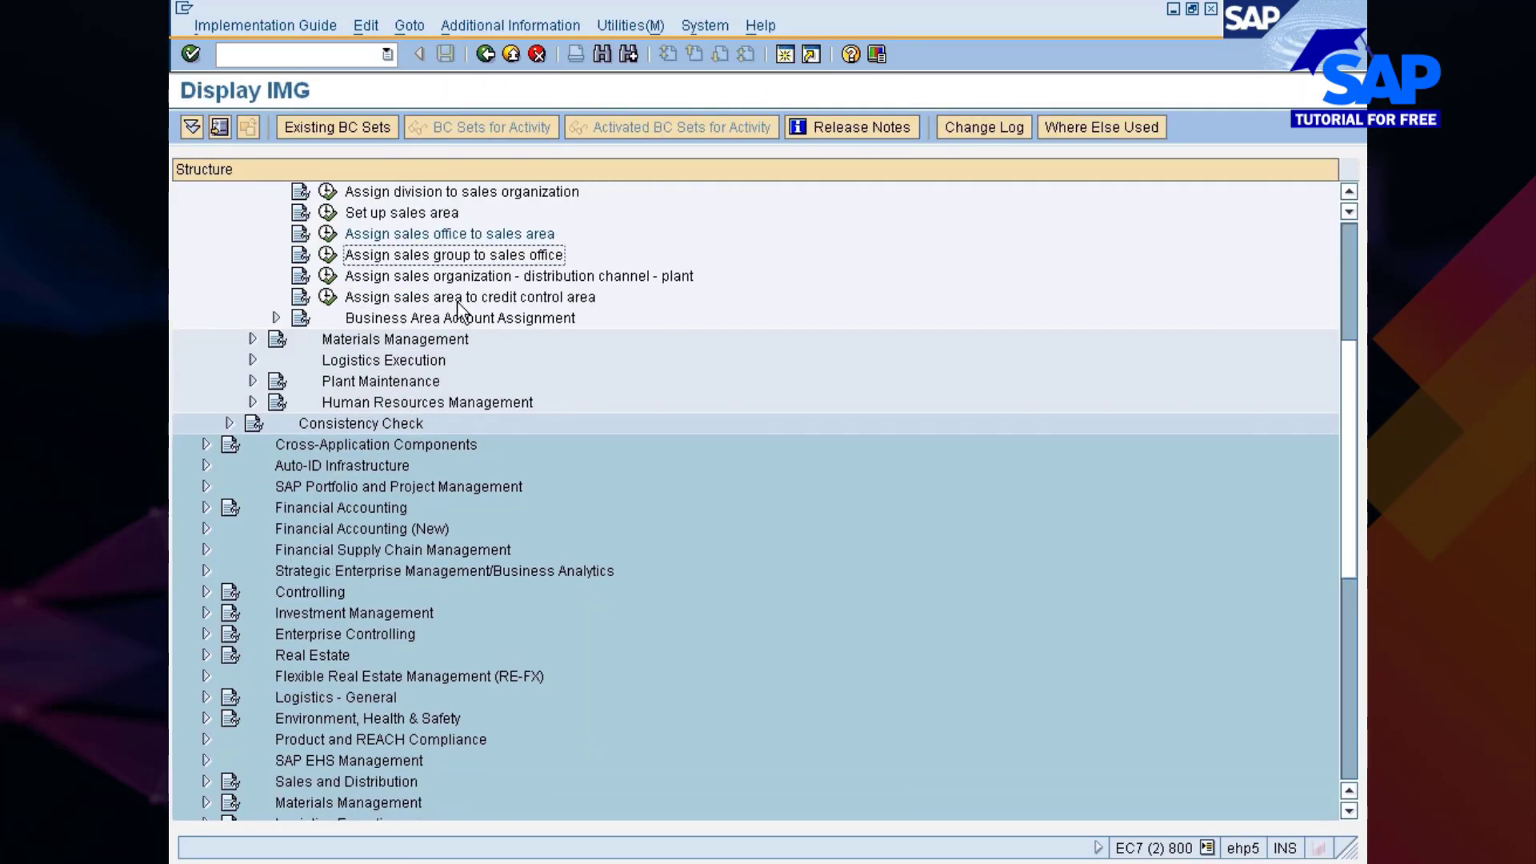
pyautogui.click(328, 255)
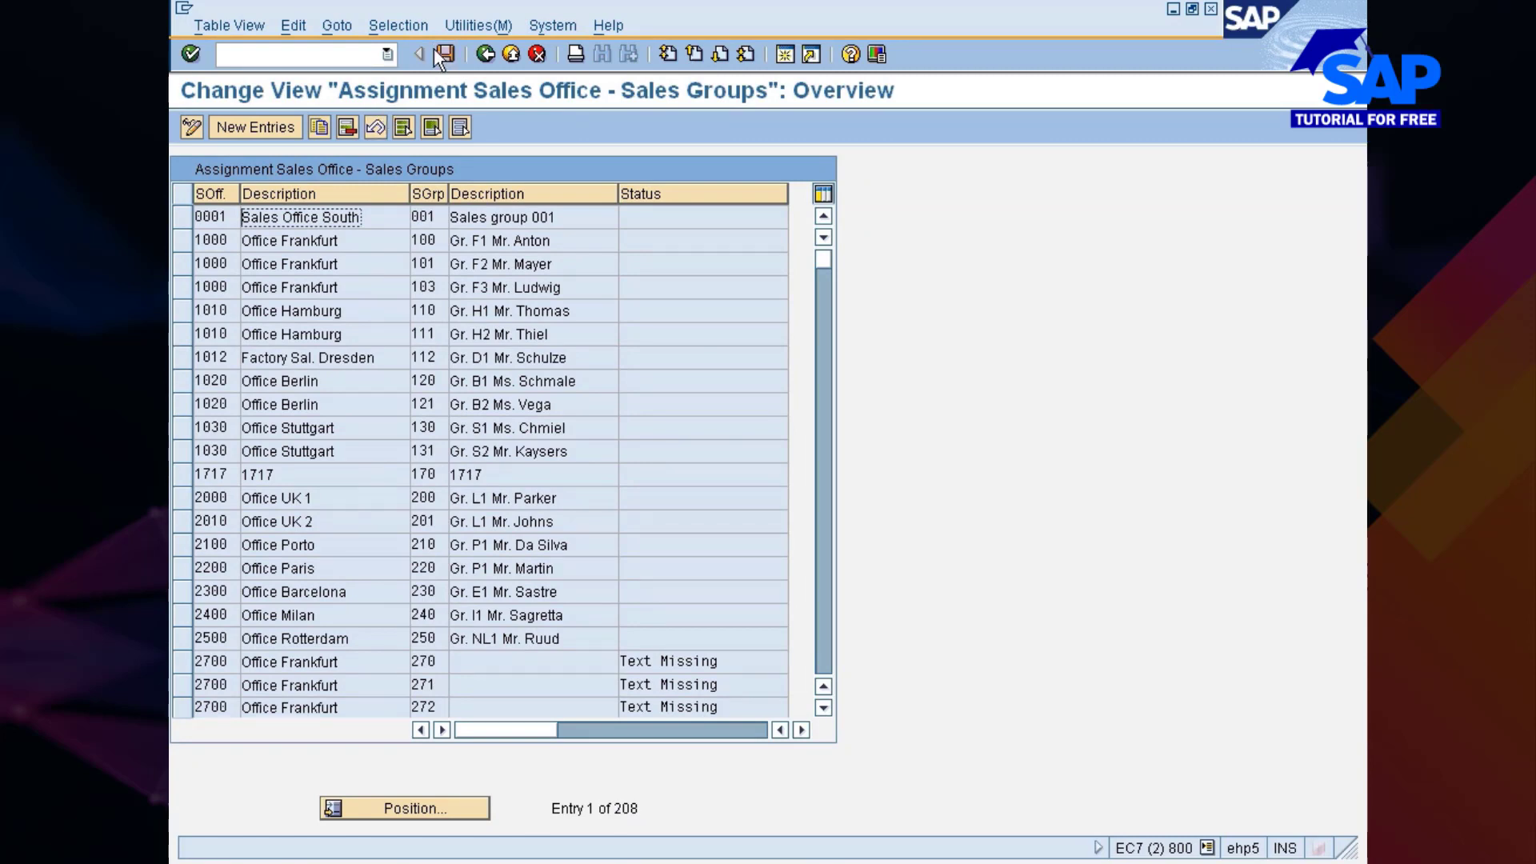
# - Filter the sales group assignments by Sales Group = 777 to check for existing entries
pyautogui.click(397, 25)
pyautogui.click(408, 47)
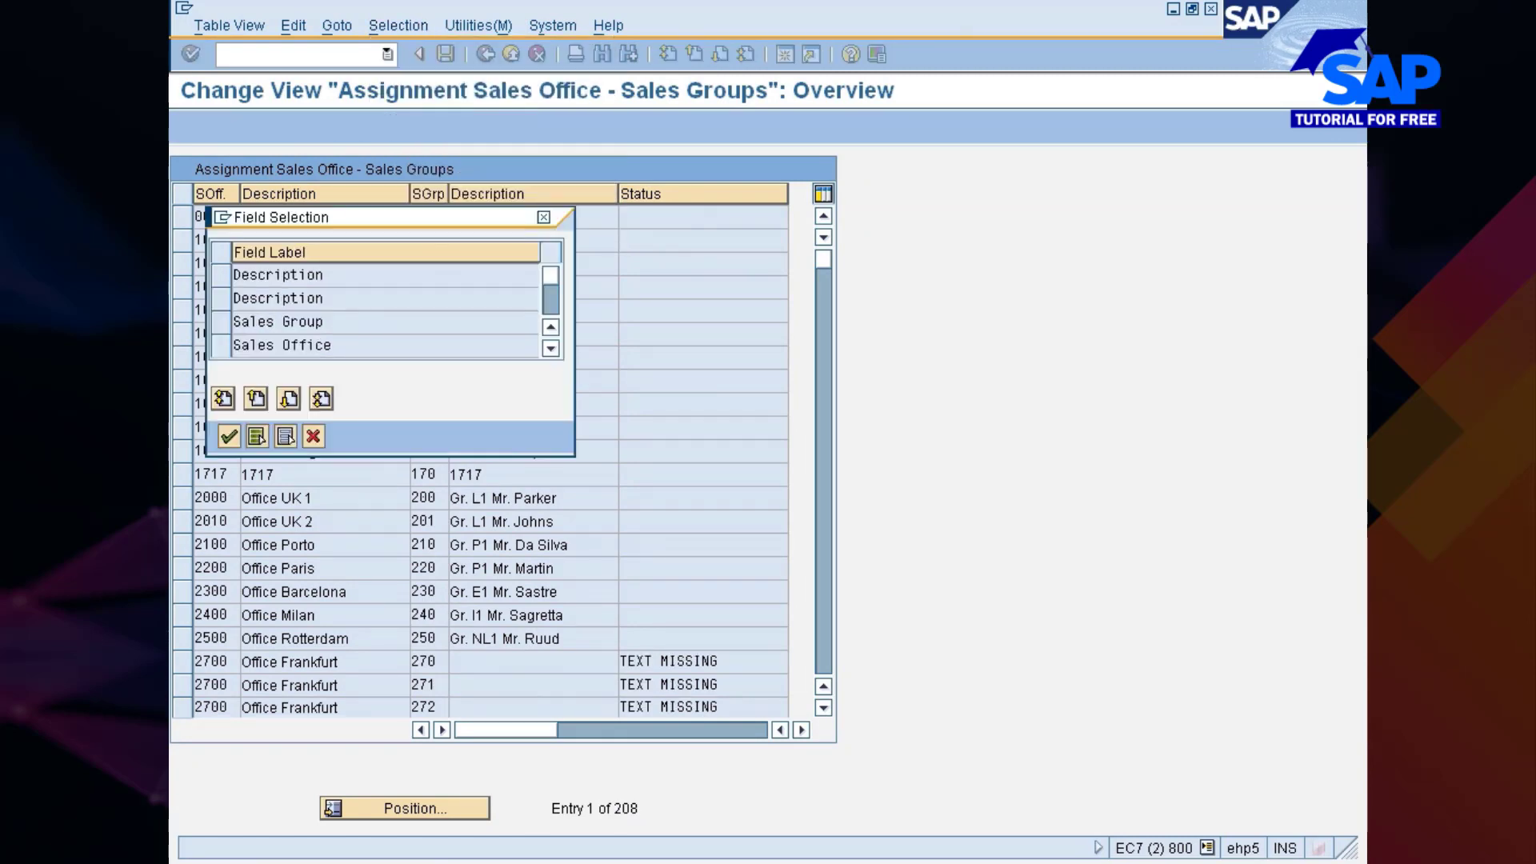
pyautogui.click(240, 322)
pyautogui.click(228, 437)
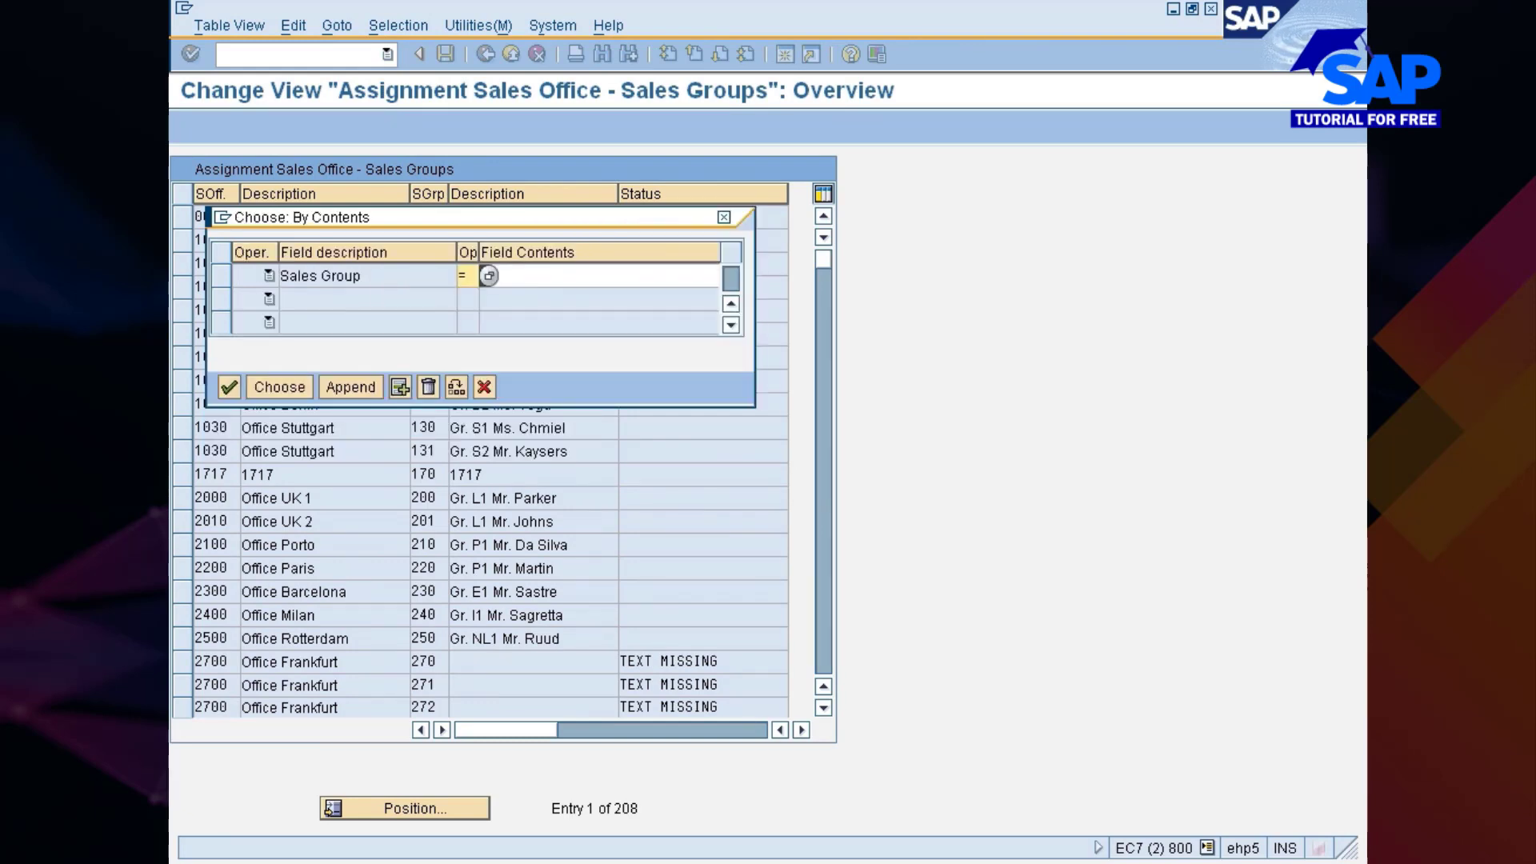
pyautogui.write('777')
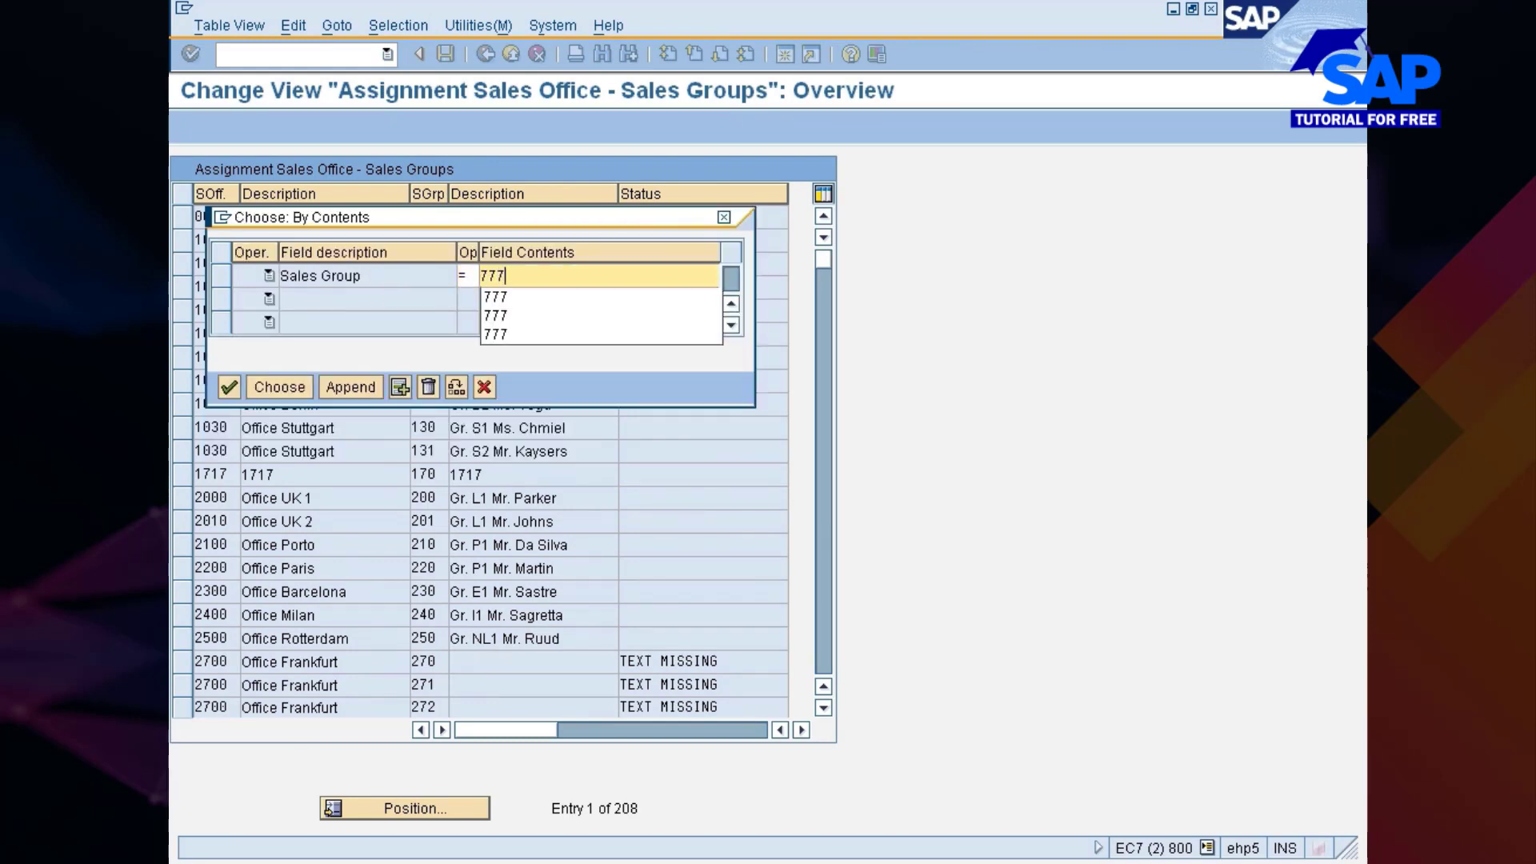
pyautogui.click(511, 296)
pyautogui.press('Return')
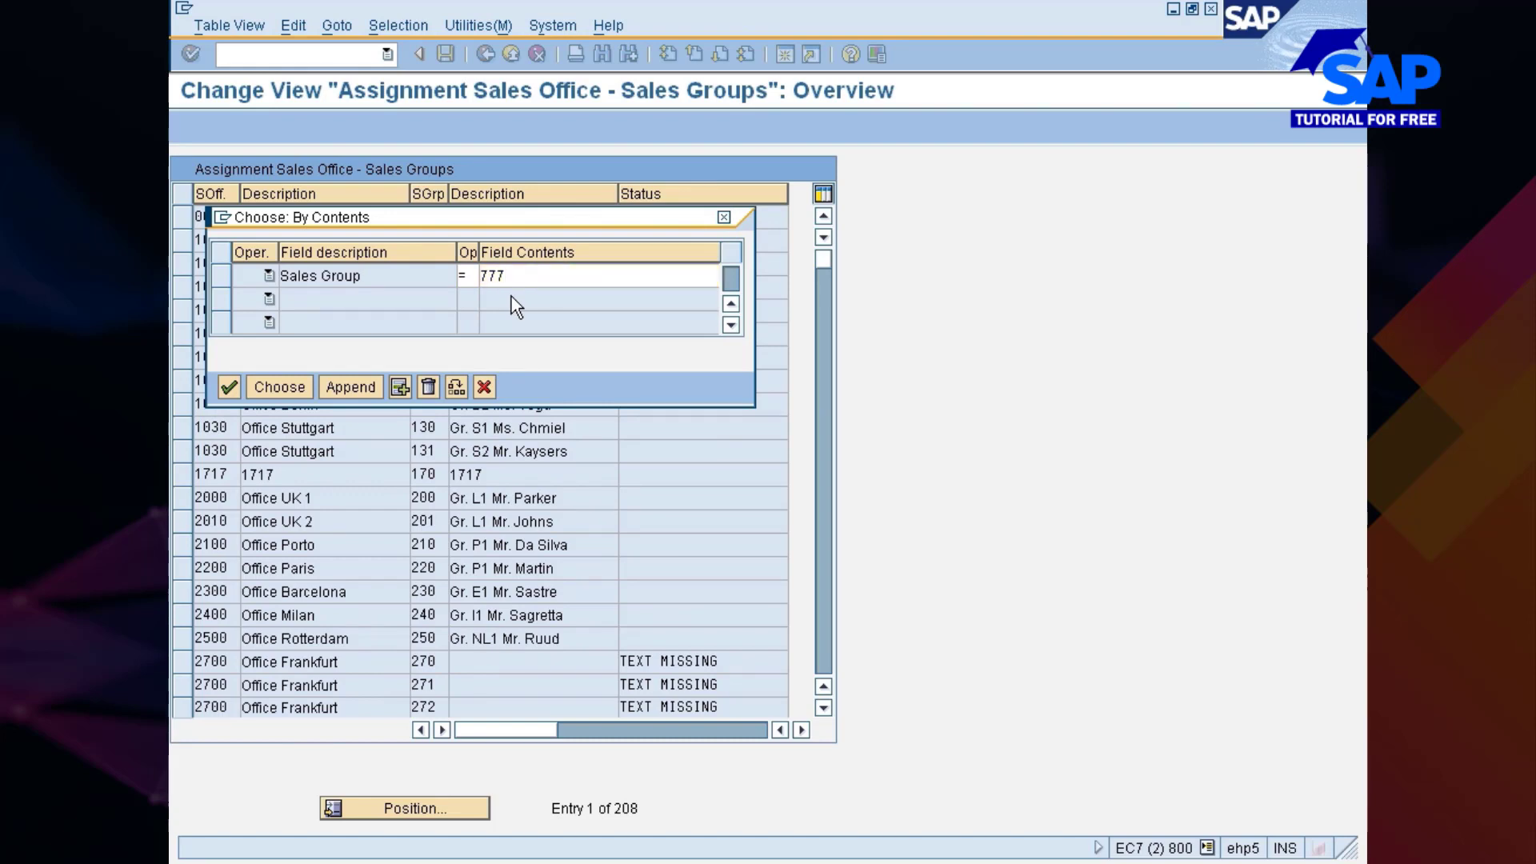
pyautogui.click(279, 386)
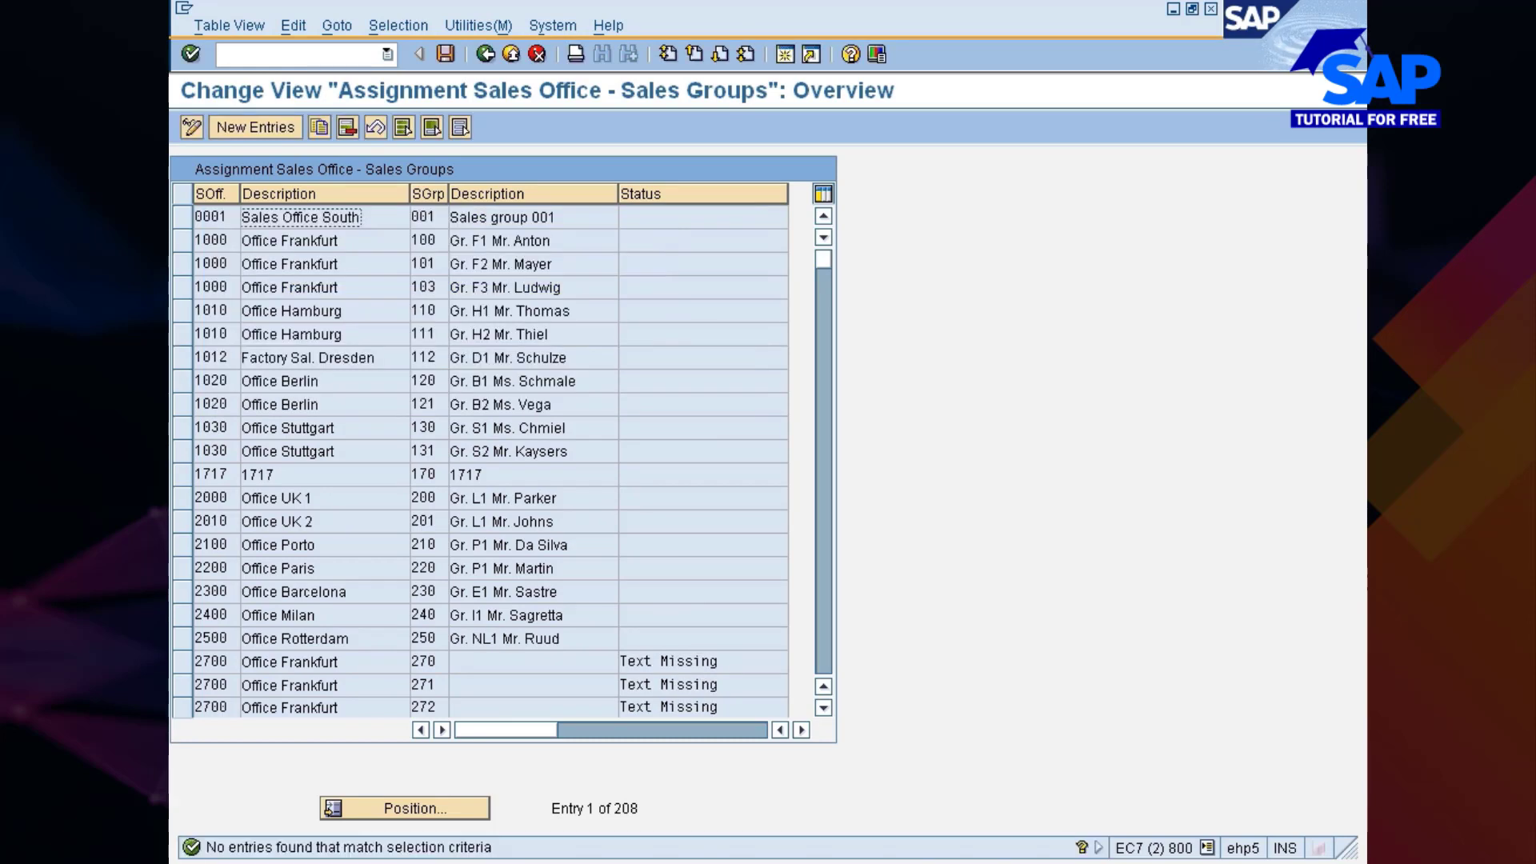
# - Replace the Sales Group criterion with Sales Office = 7777 and filter the sales group assignments by it
pyautogui.click(398, 25)
pyautogui.click(396, 52)
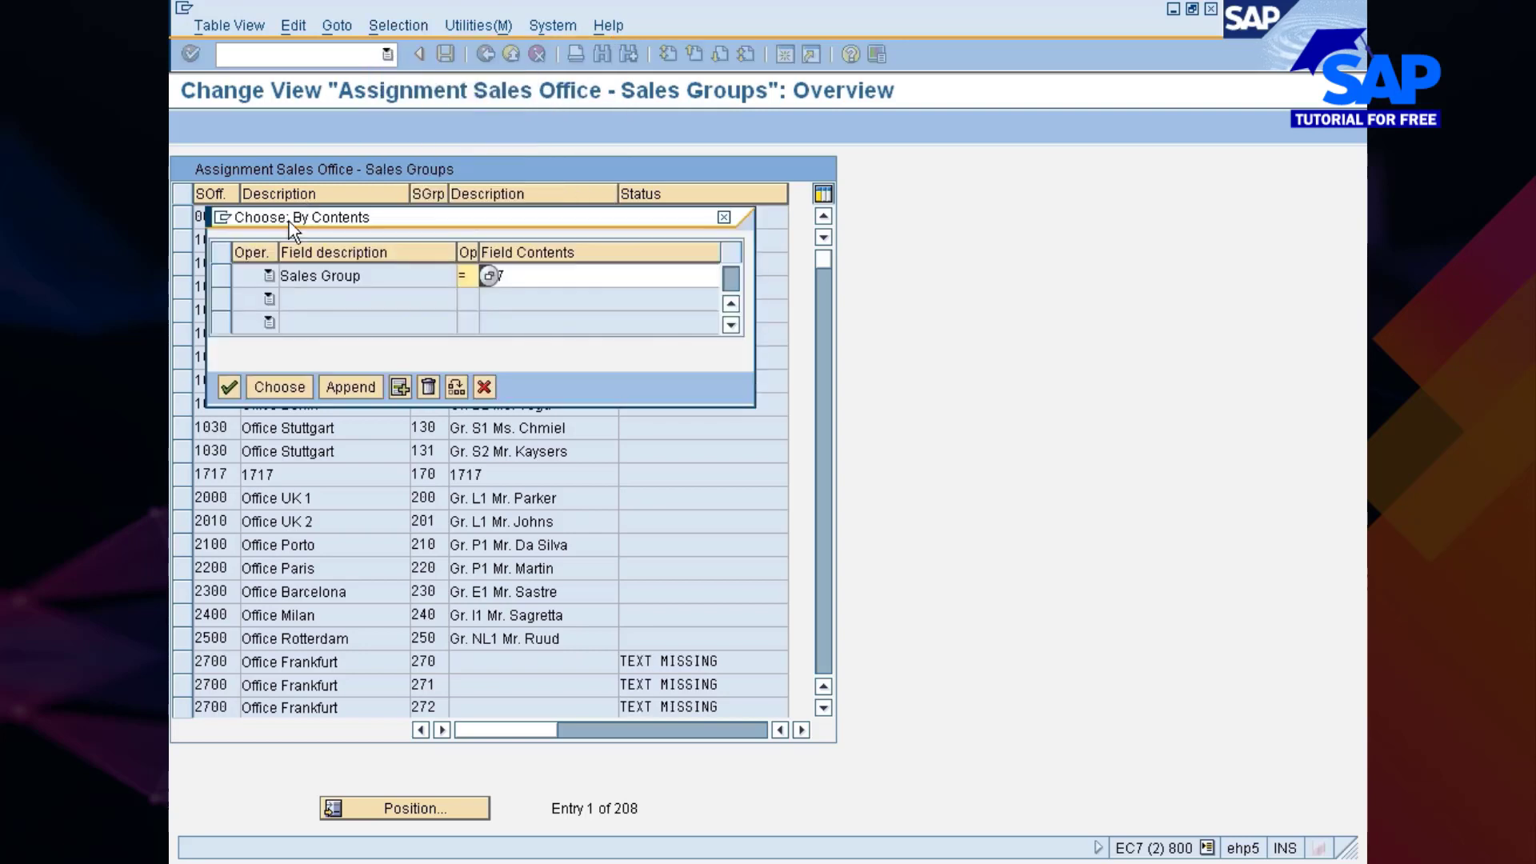
pyautogui.click(224, 275)
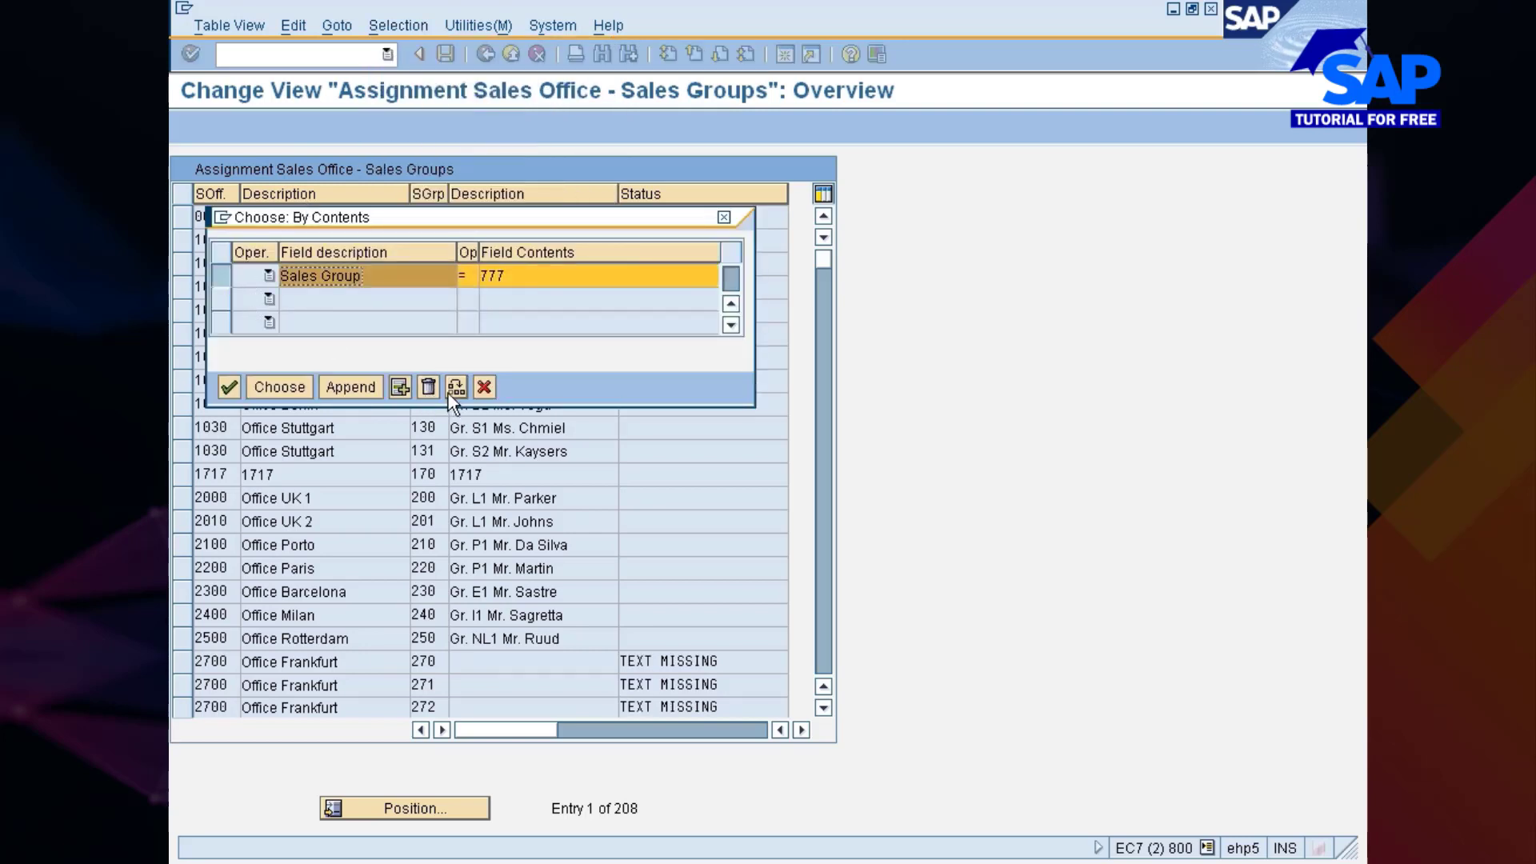
pyautogui.click(427, 389)
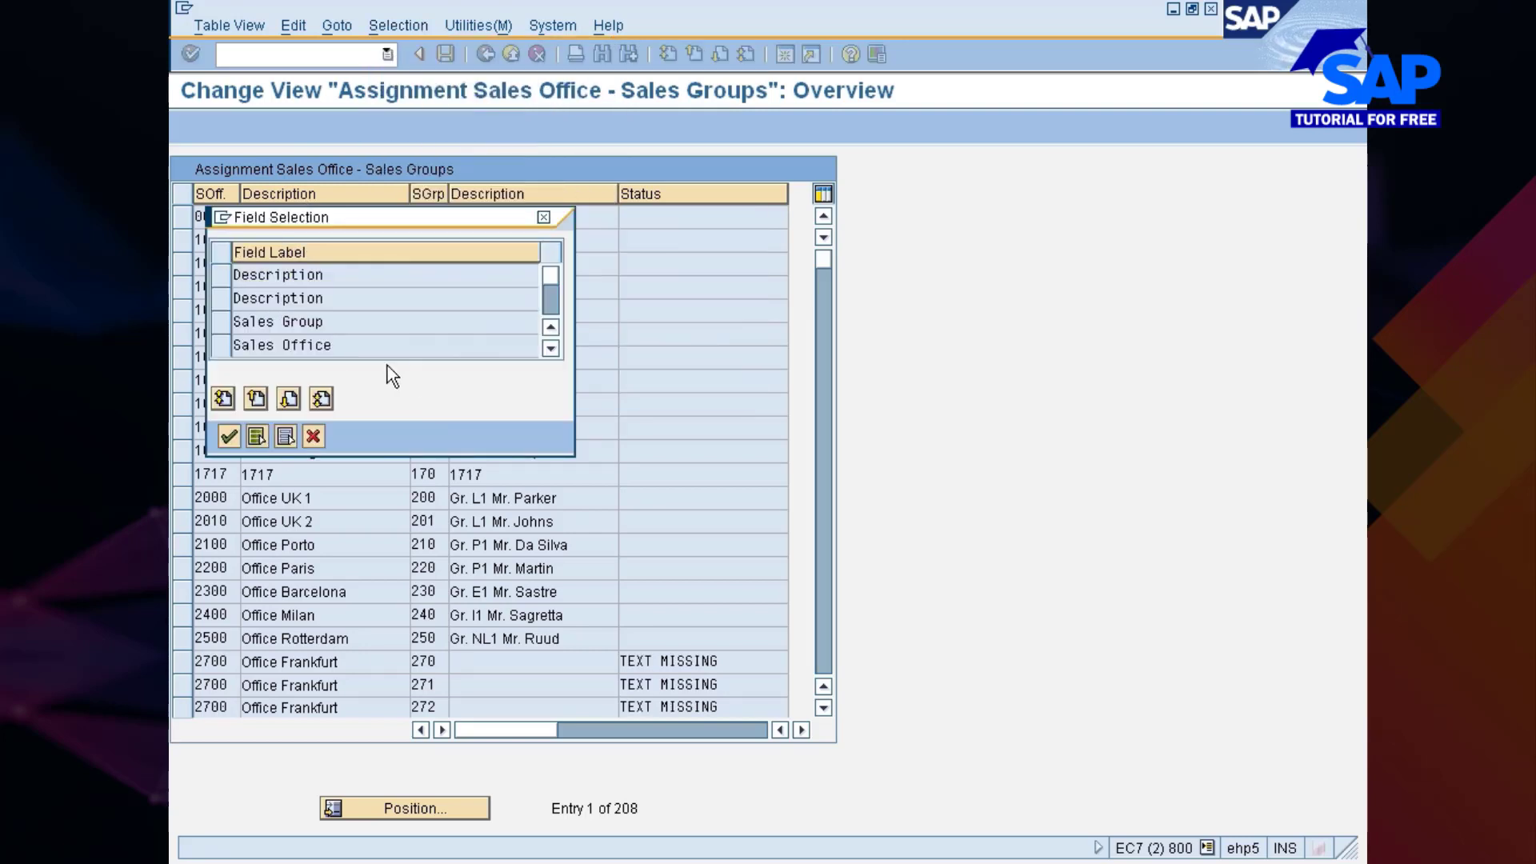
pyautogui.click(222, 347)
pyautogui.click(228, 436)
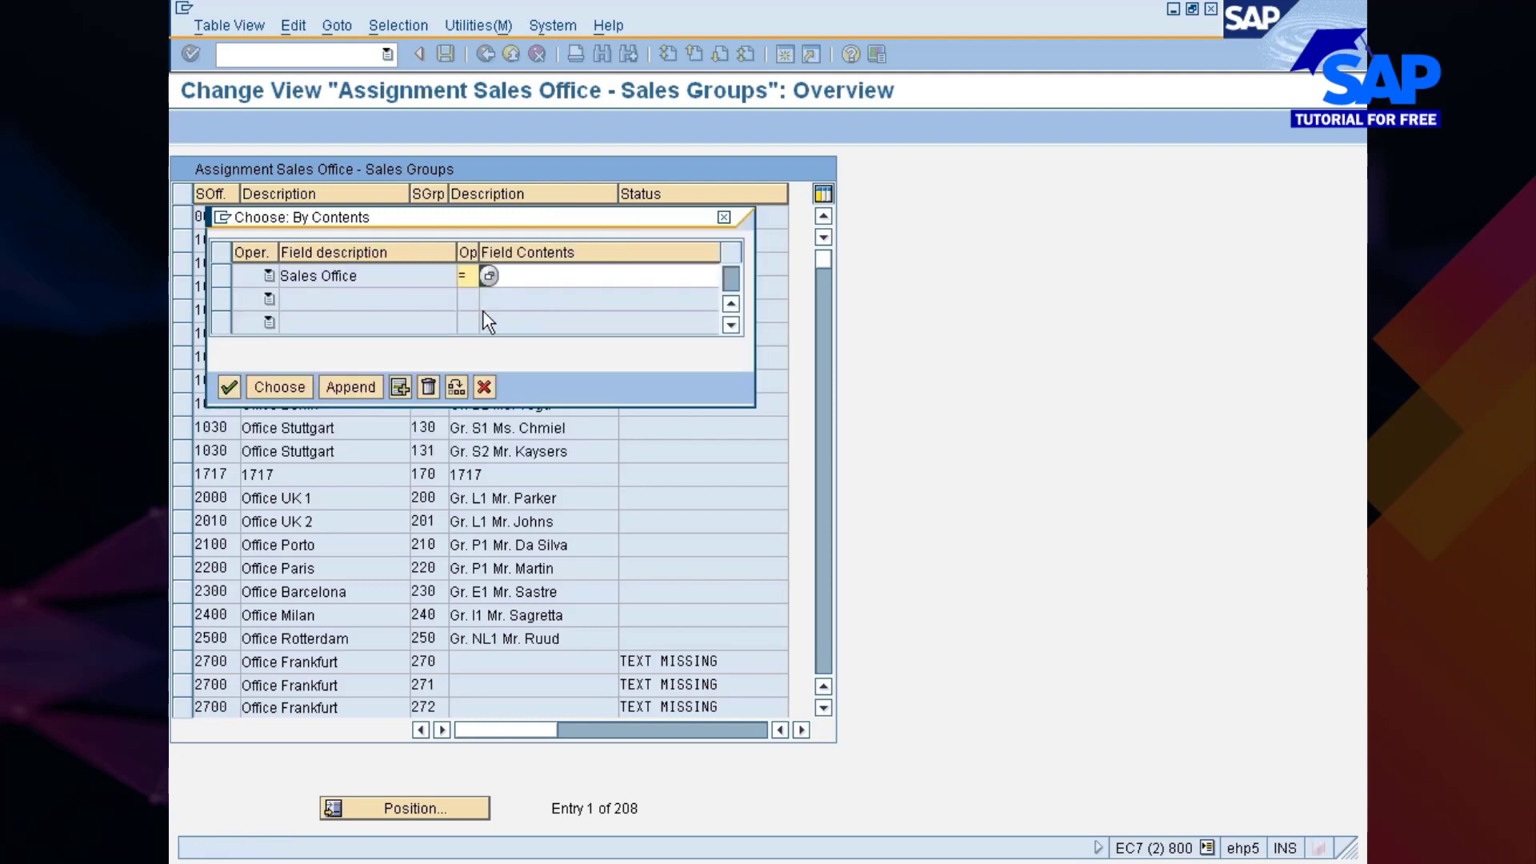
pyautogui.click(520, 275)
pyautogui.write('7777')
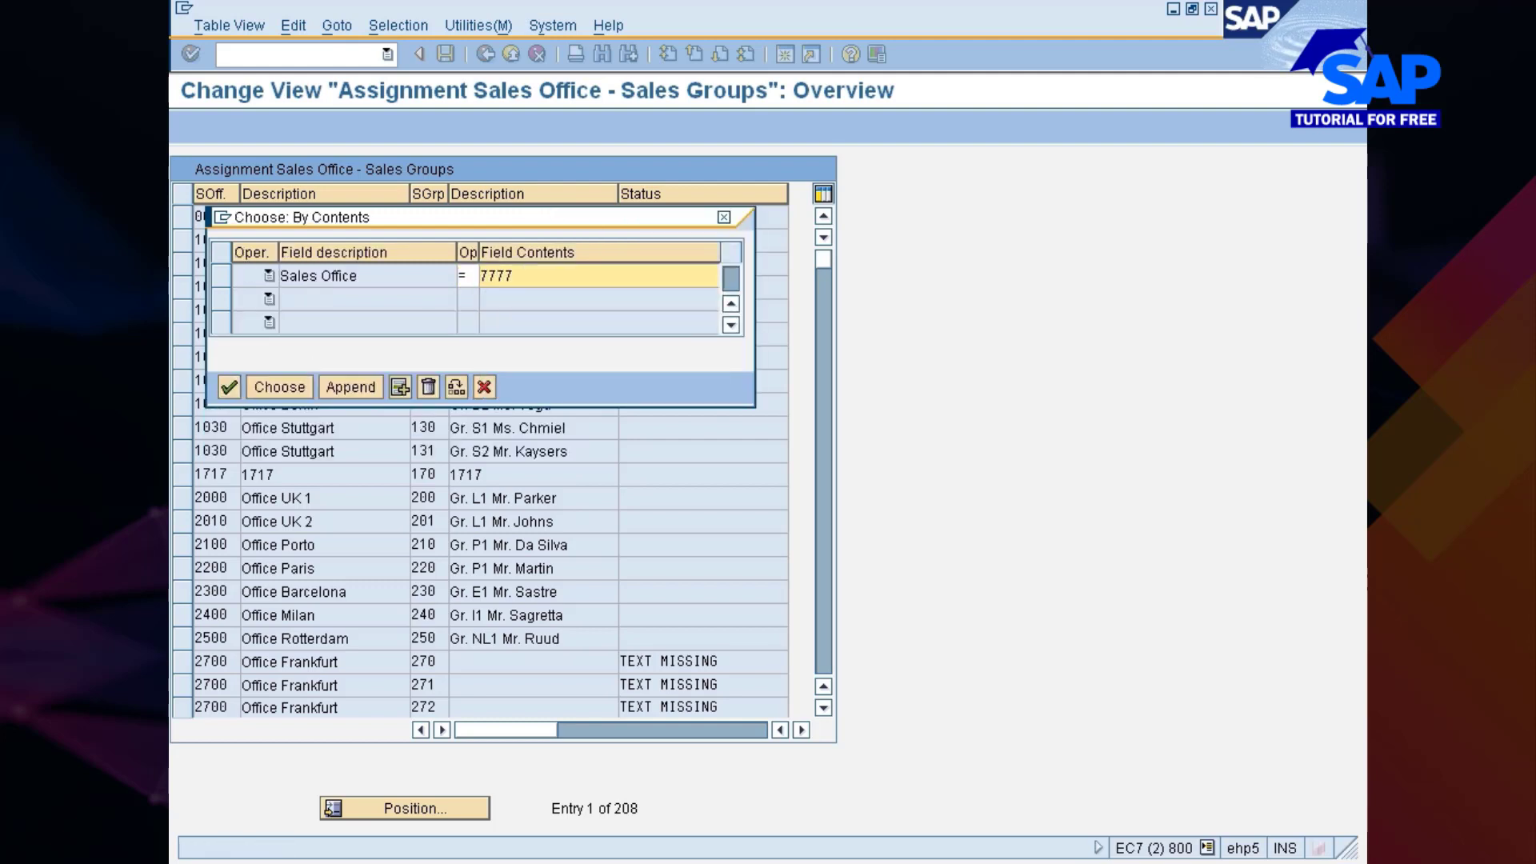
pyautogui.click(279, 388)
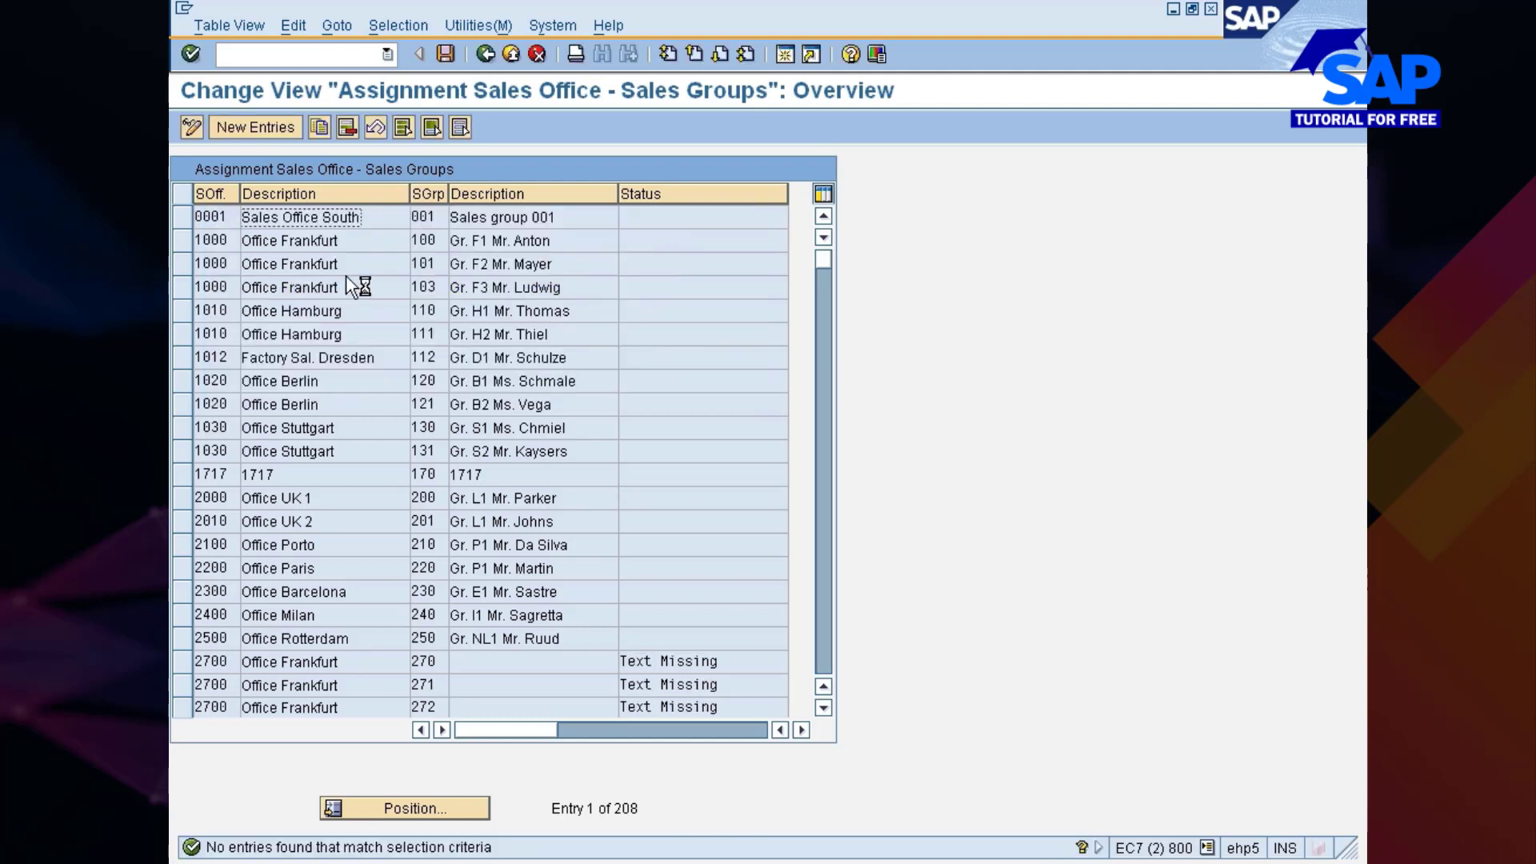
# - Add an entry assigning sales group 777 to sales office 7777, save it and return to the assignment overview
pyautogui.click(245, 127)
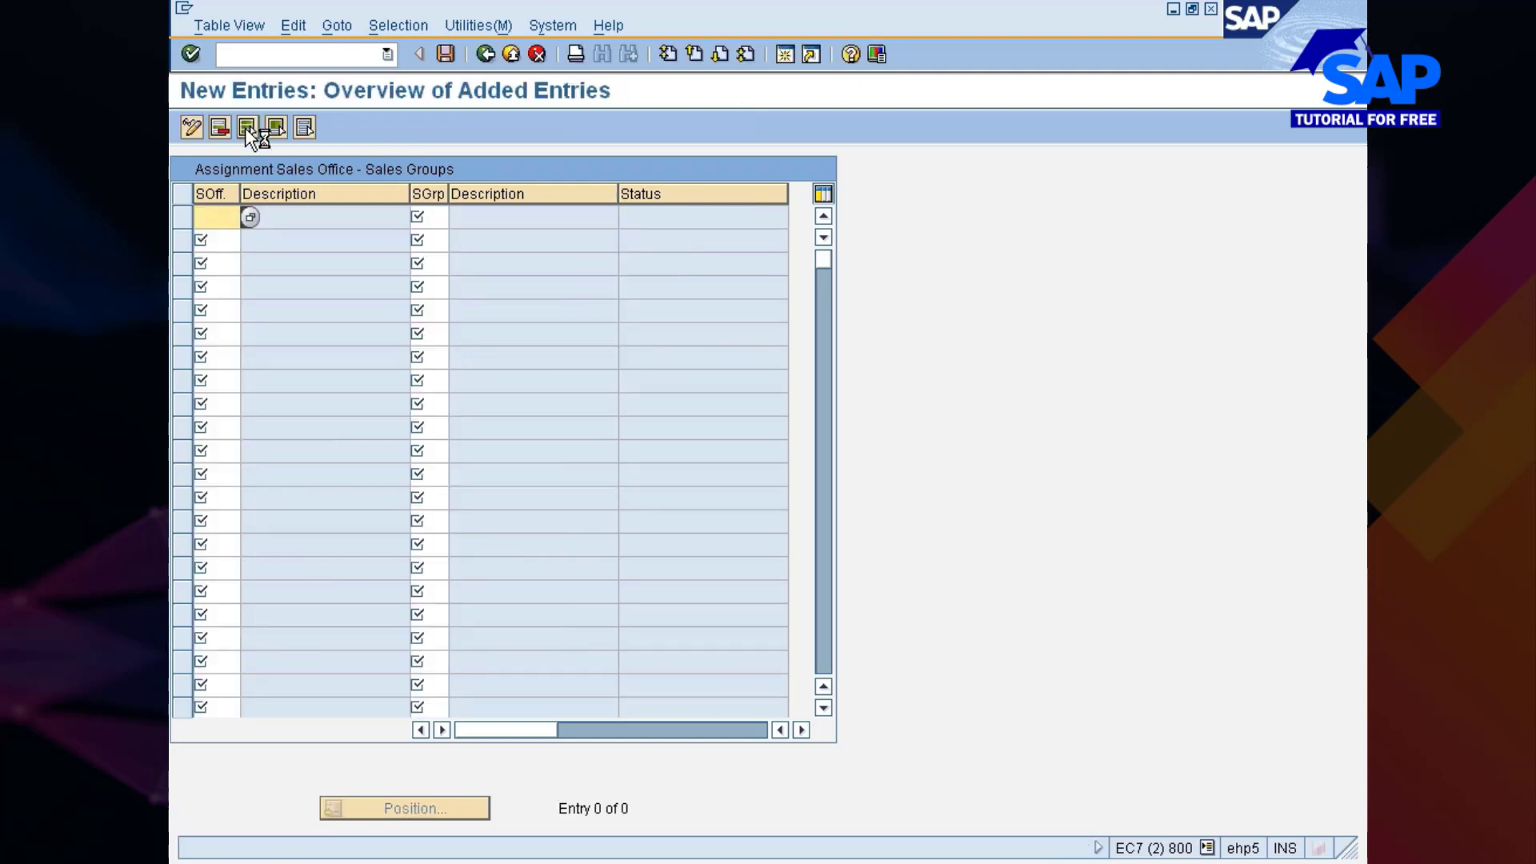
pyautogui.write('77')
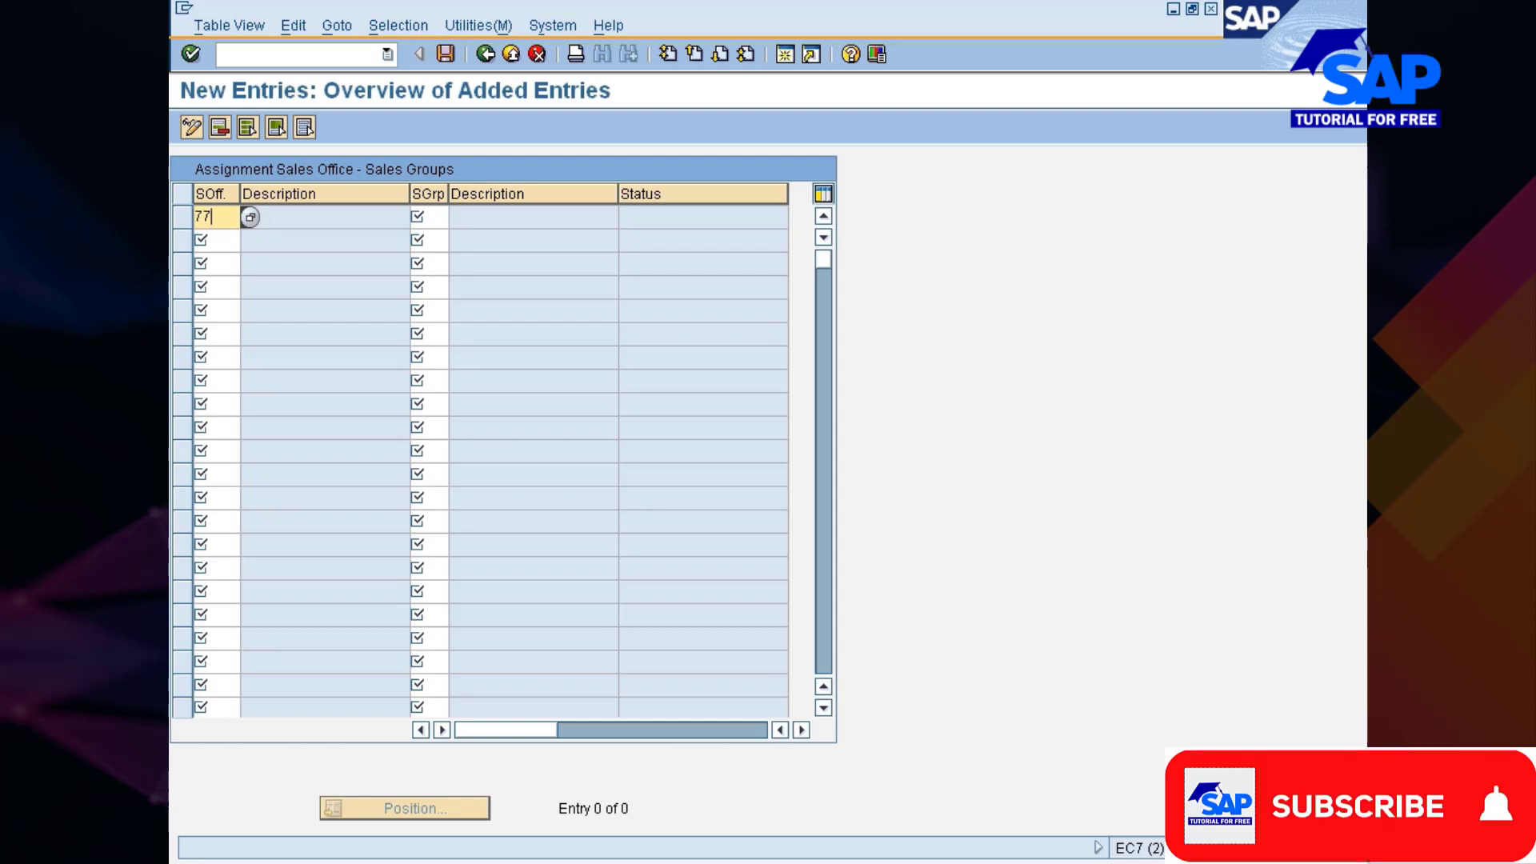
pyautogui.write('77')
pyautogui.press('Tab')
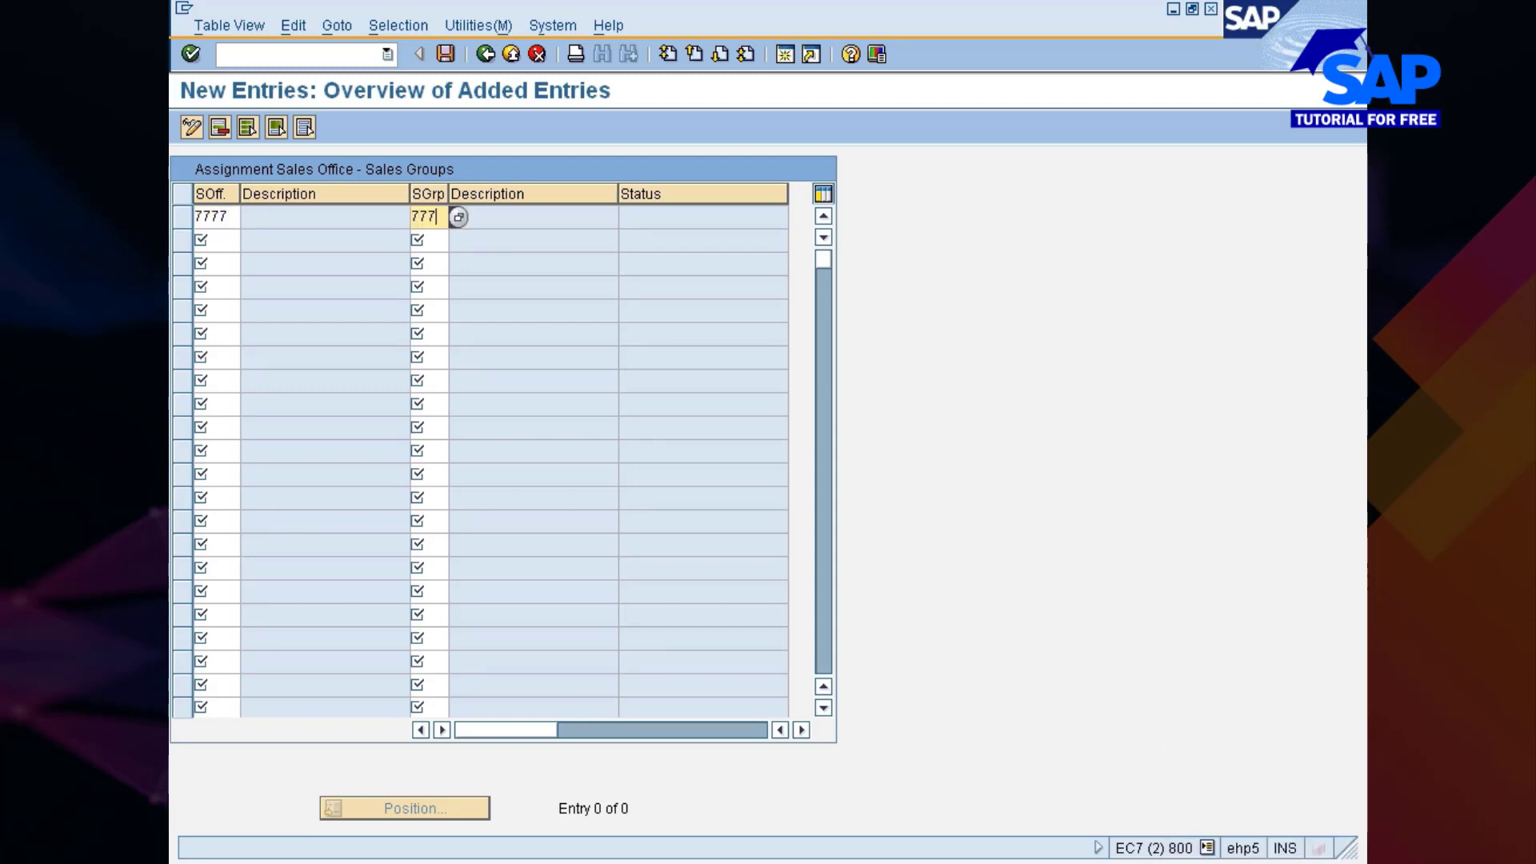
pyautogui.write('777')
pyautogui.press('Return')
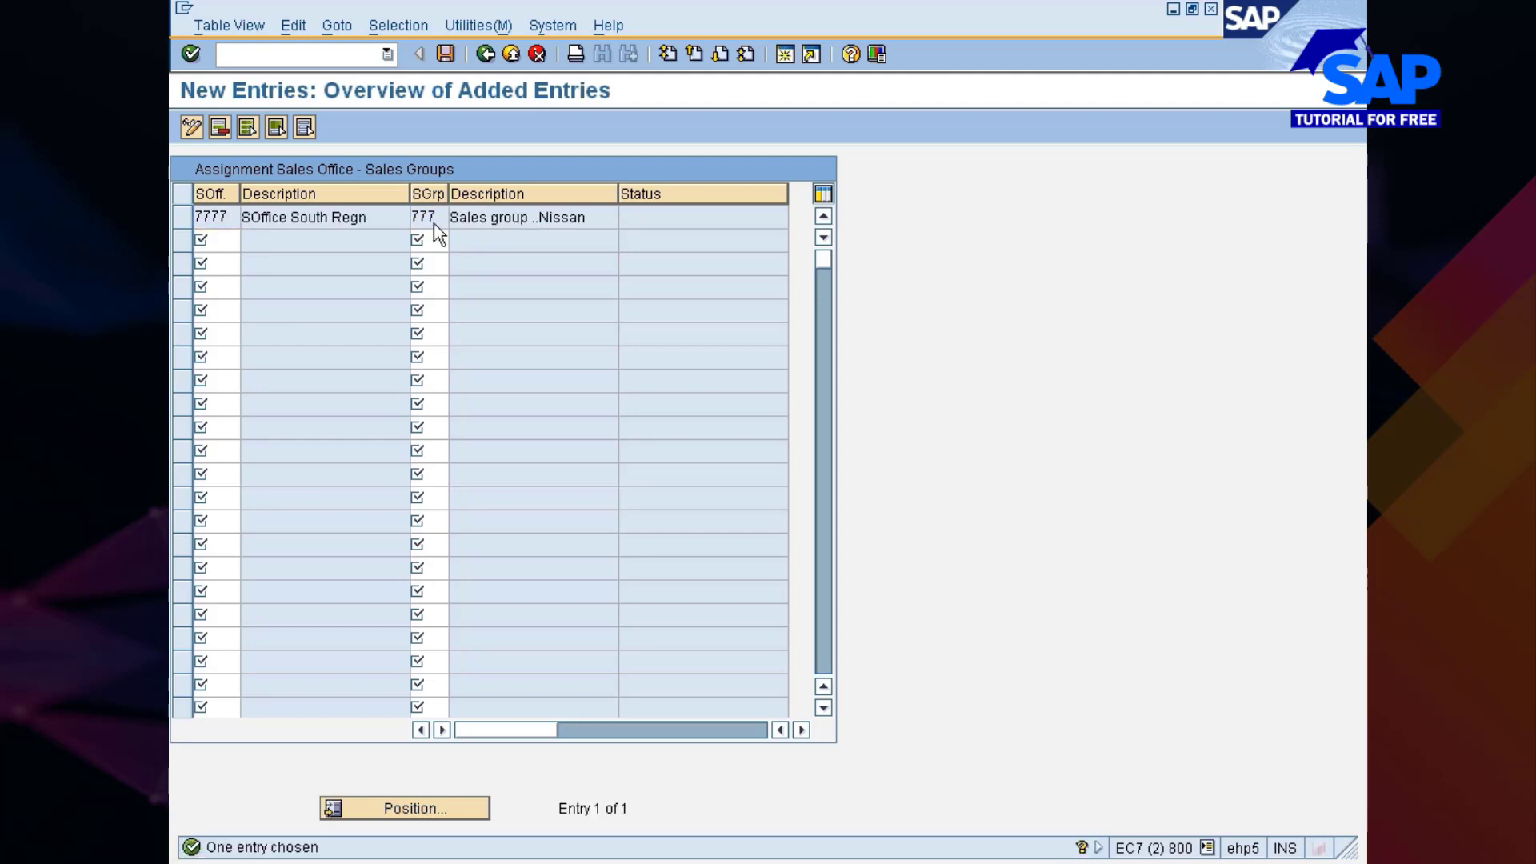
pyautogui.hotkey('ctrl', 's')
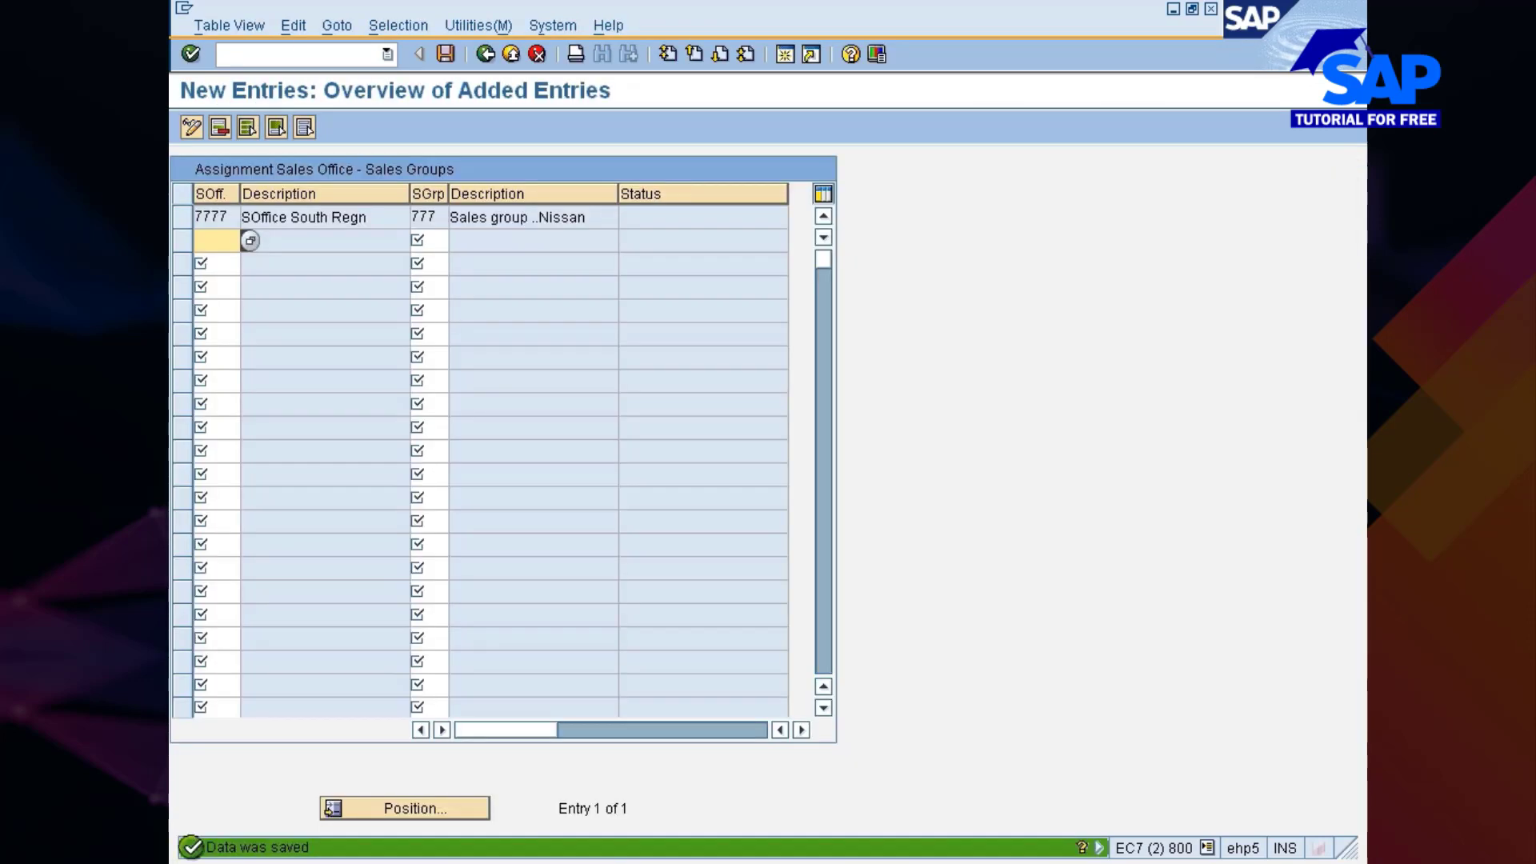
pyautogui.press('F3')
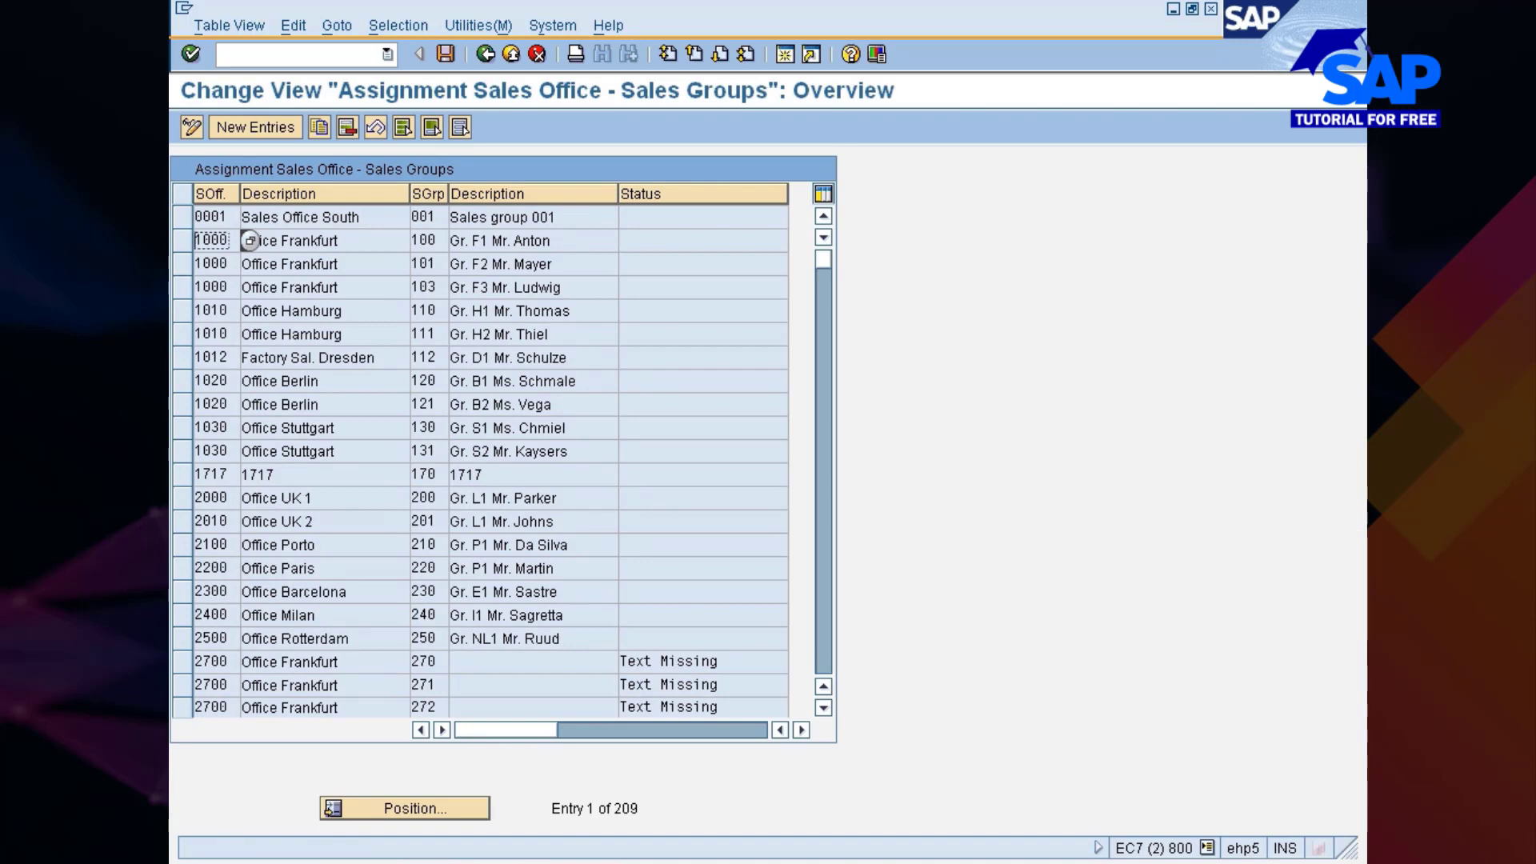
# - Open the customizing activity for assigning sales organization - distribution channel - plant
pyautogui.press('F3')
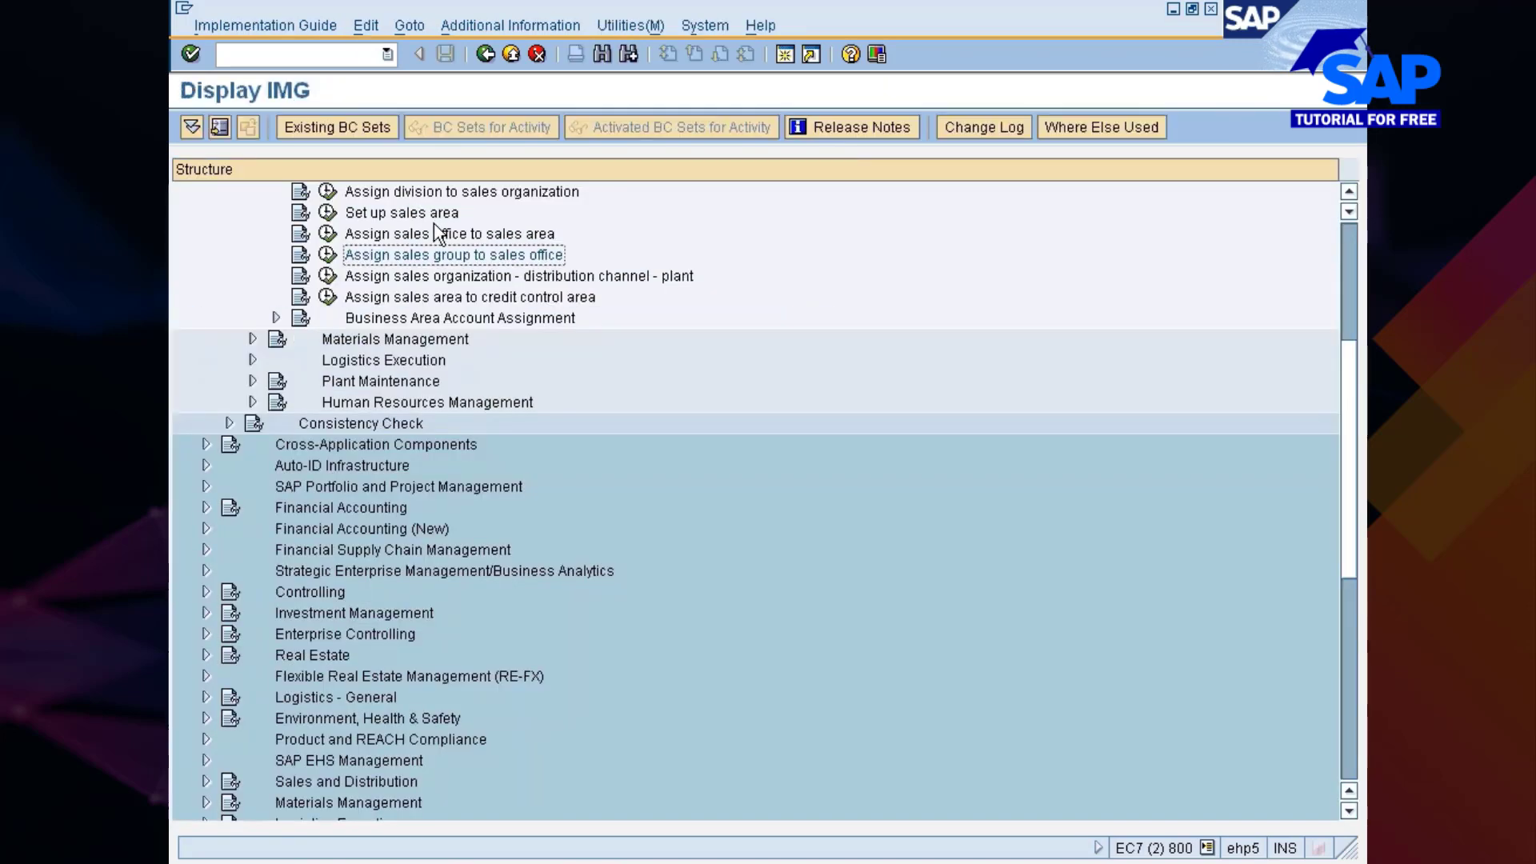
pyautogui.click(422, 279)
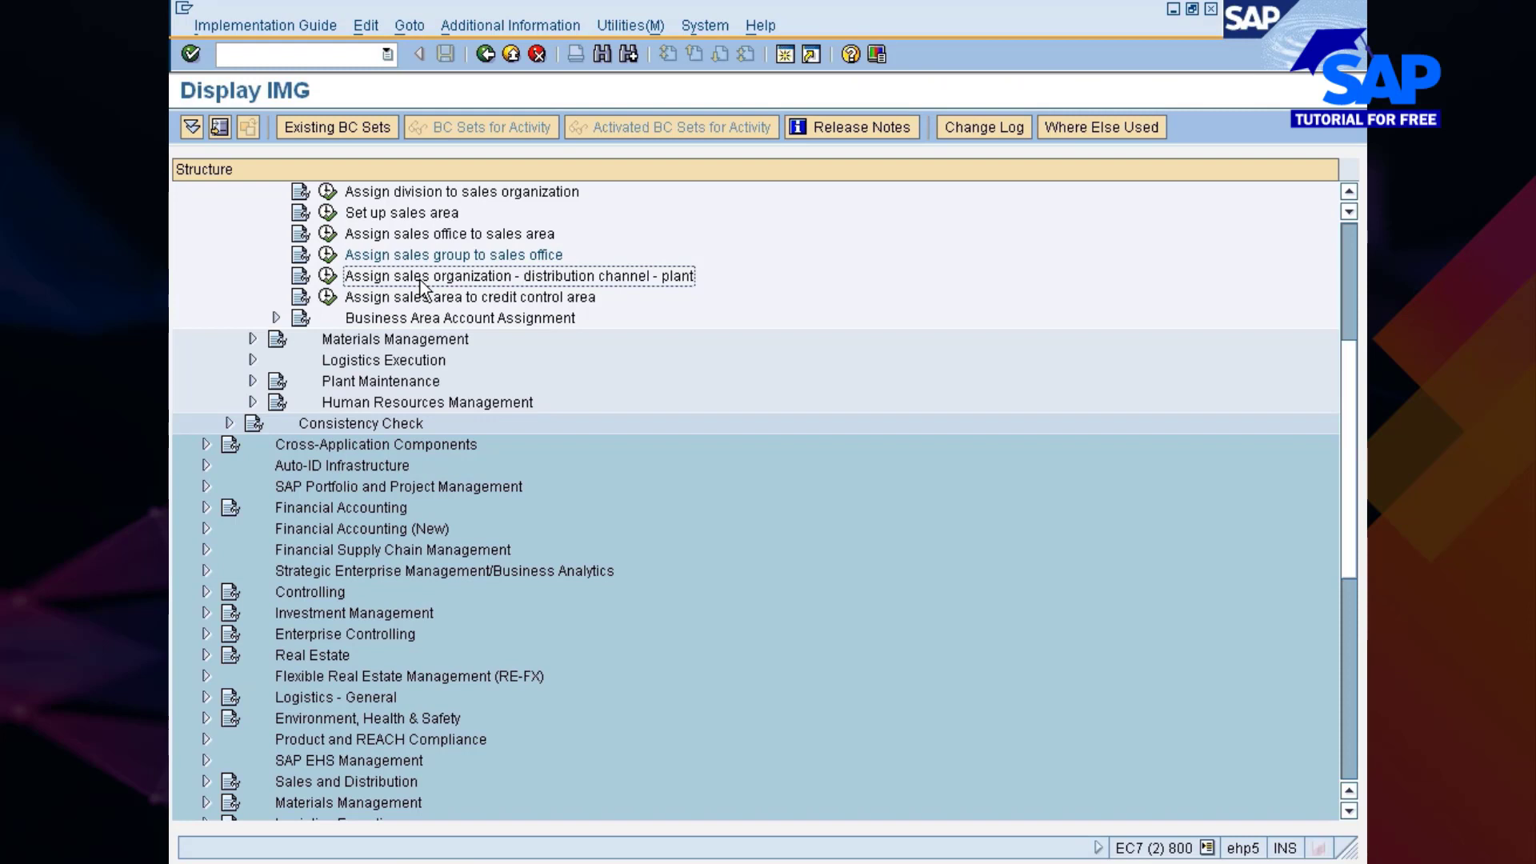
pyautogui.click(328, 276)
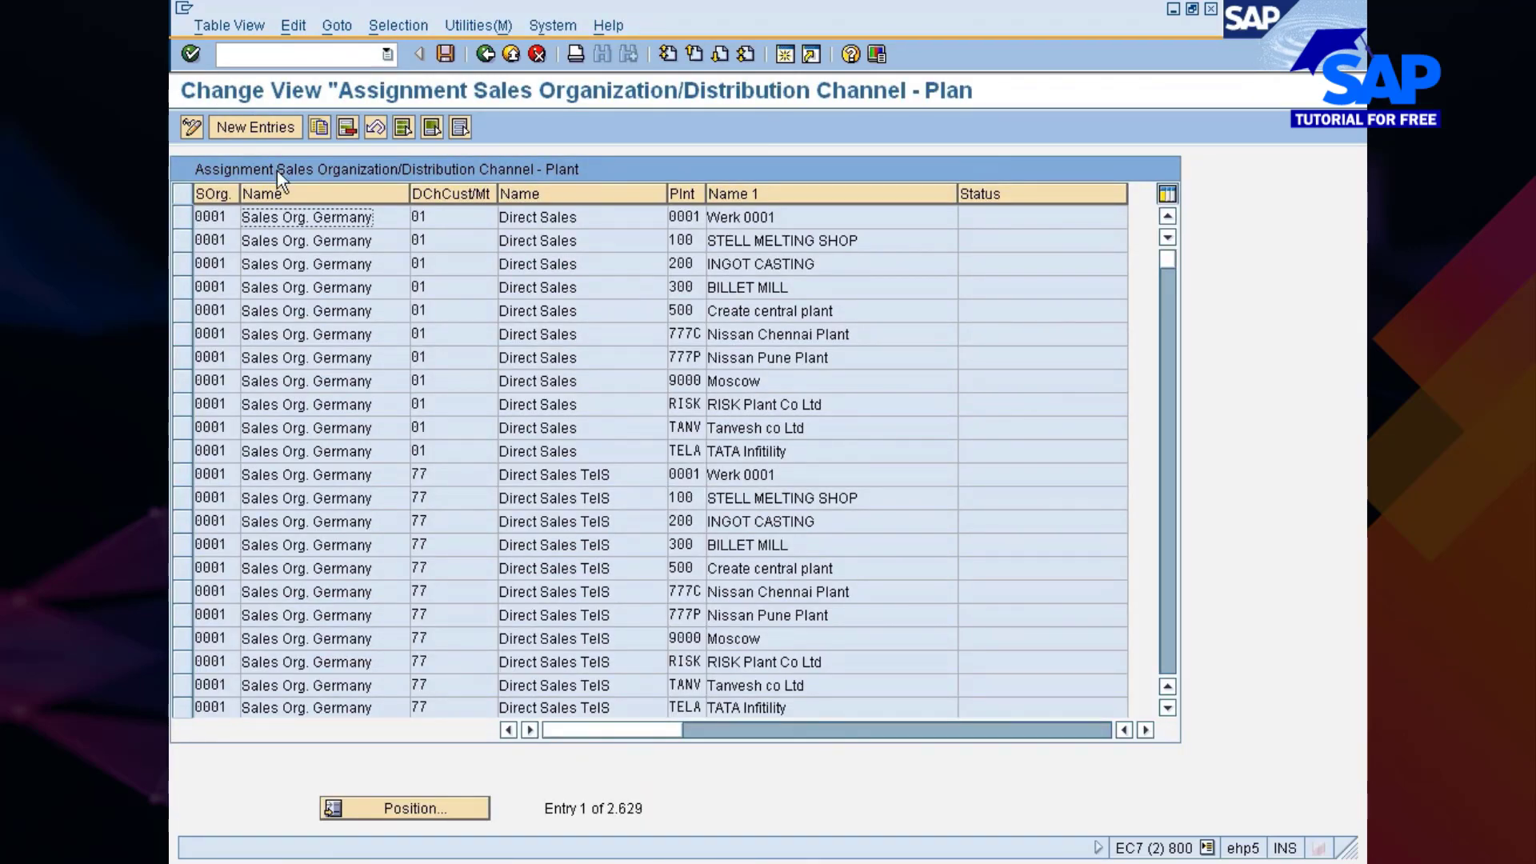
# - Filter the plant assignments by contents with Plant = 777C
pyautogui.click(413, 29)
pyautogui.click(419, 51)
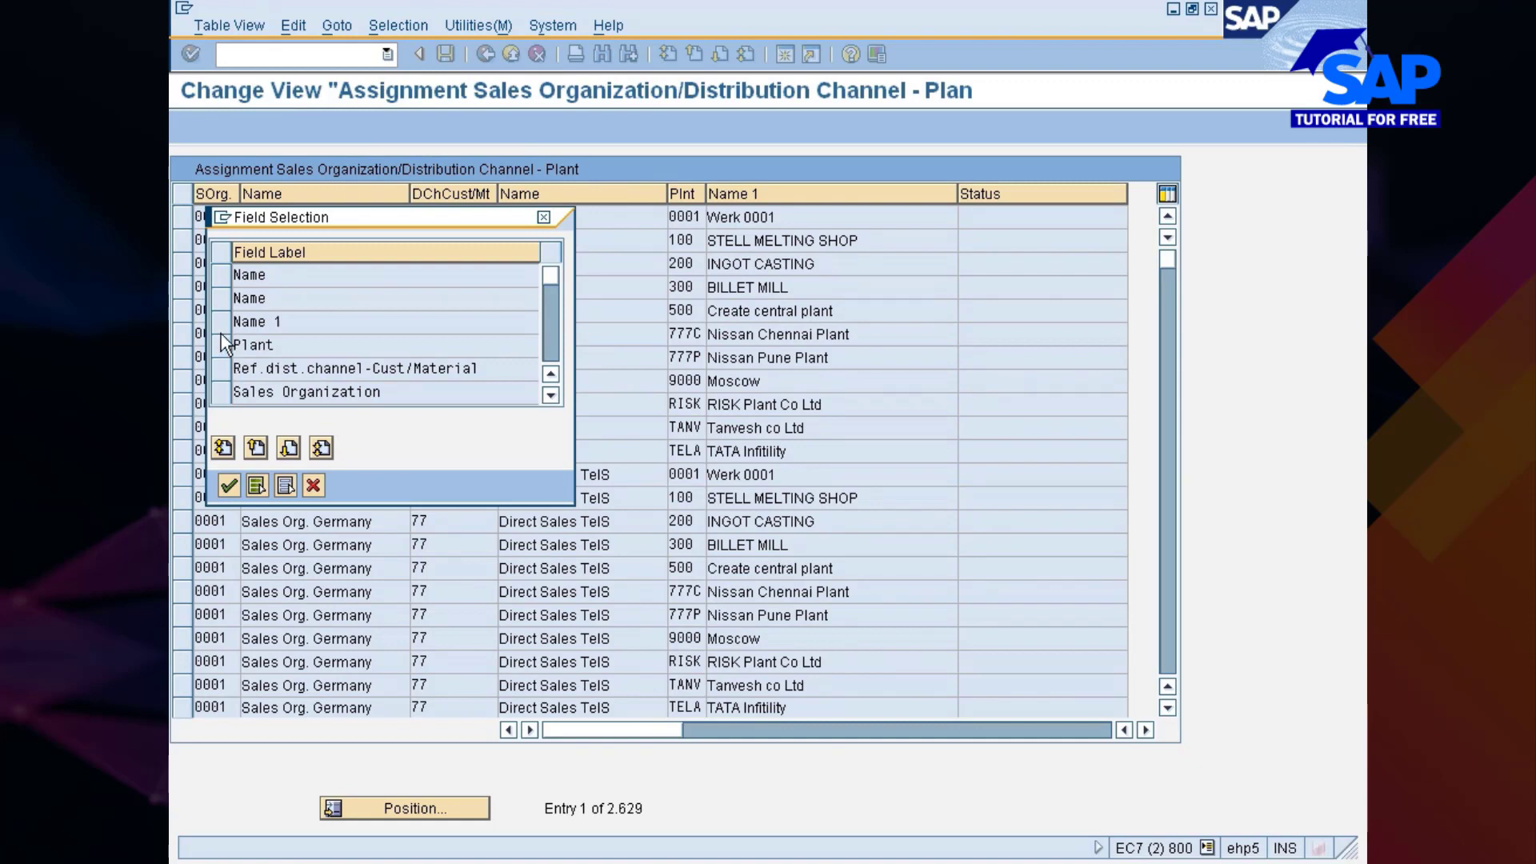
pyautogui.click(219, 352)
pyautogui.click(229, 483)
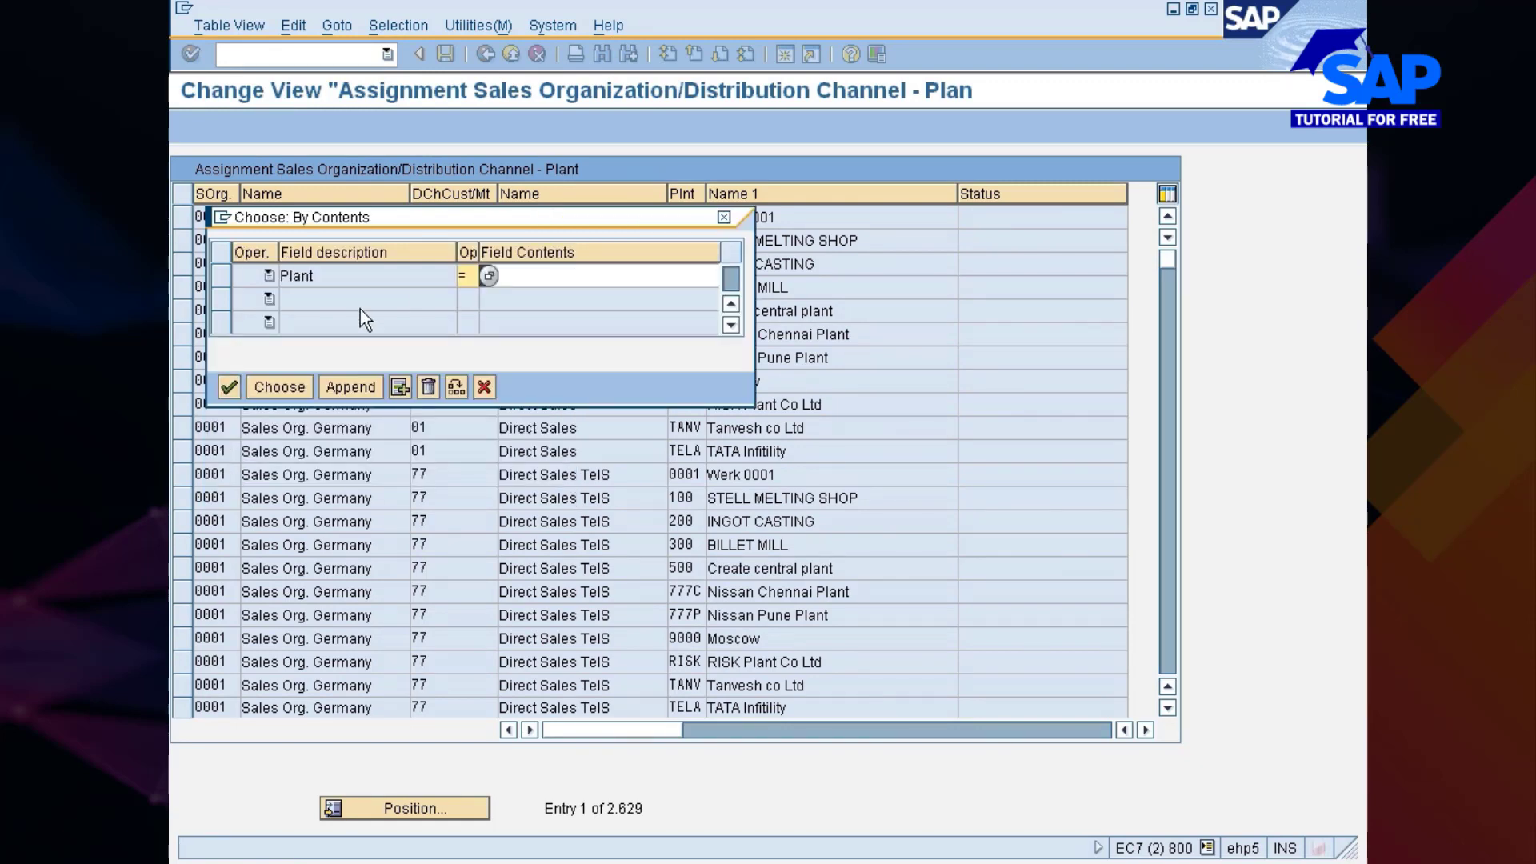
pyautogui.click(531, 276)
pyautogui.write('7')
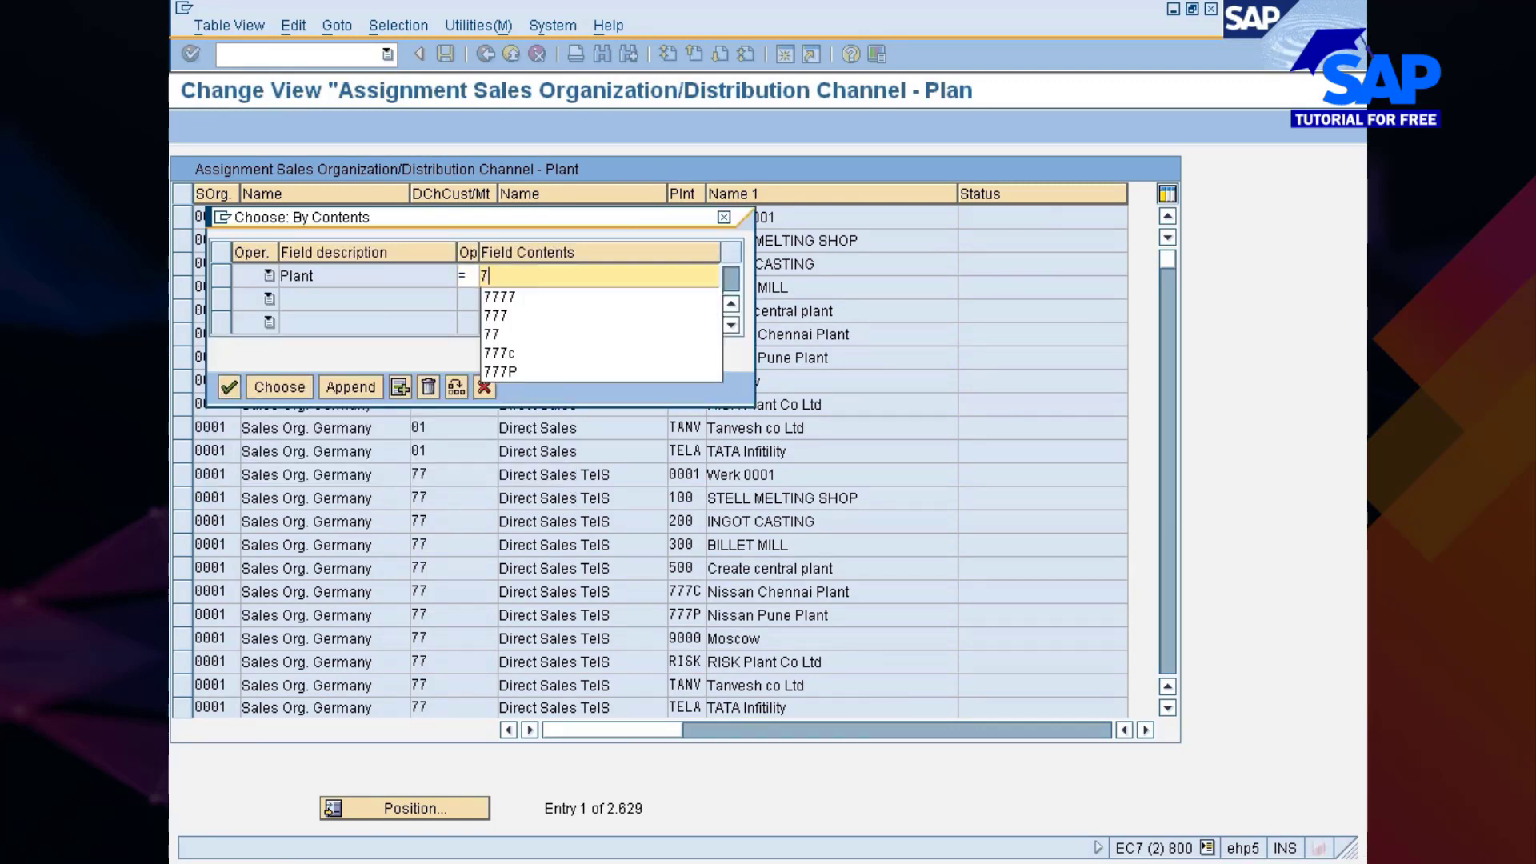
pyautogui.write('777C')
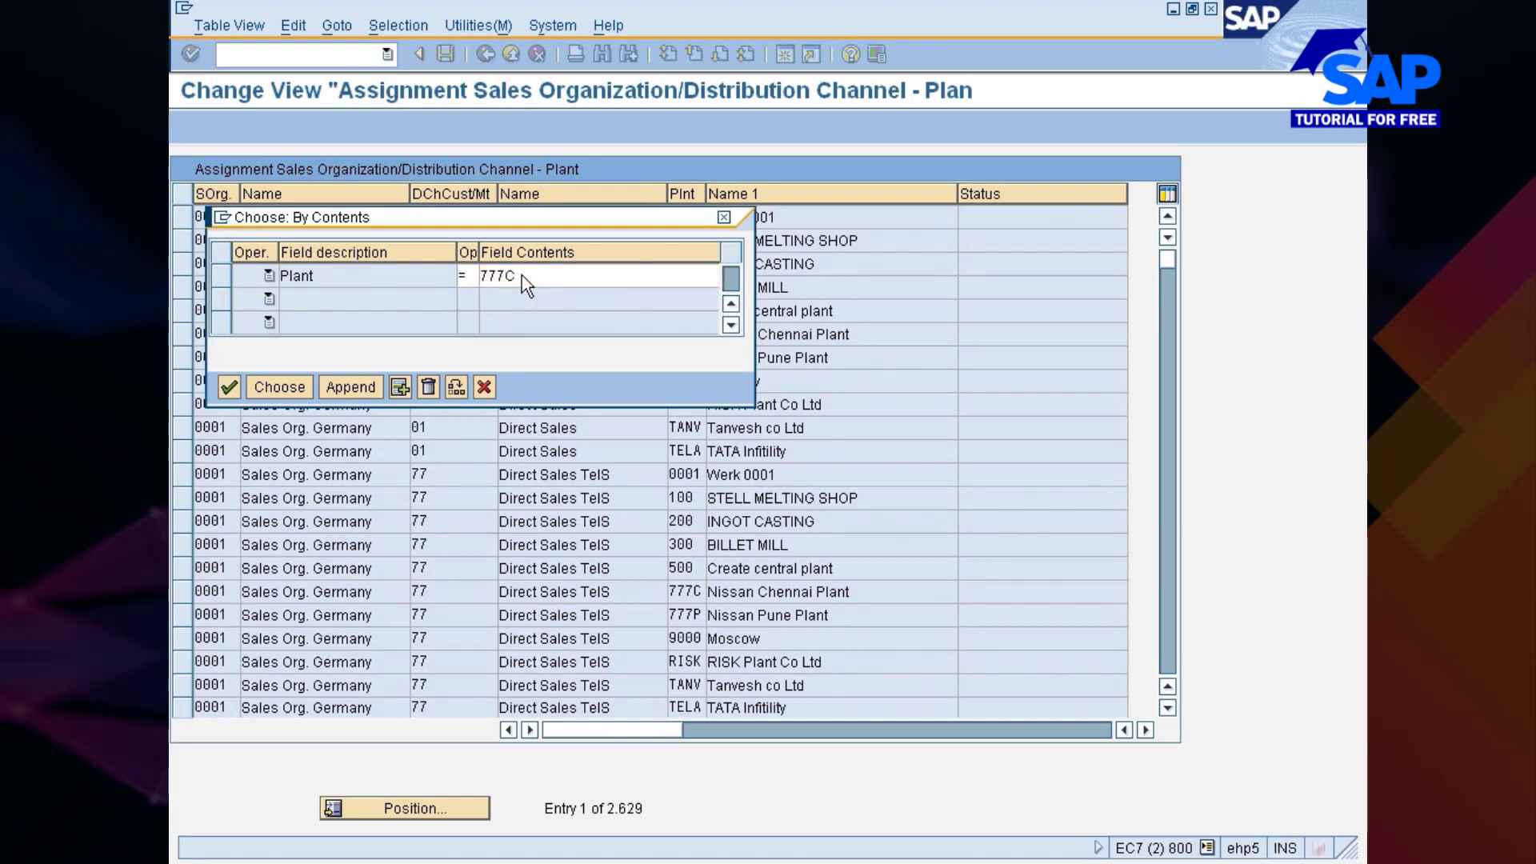
pyautogui.click(281, 387)
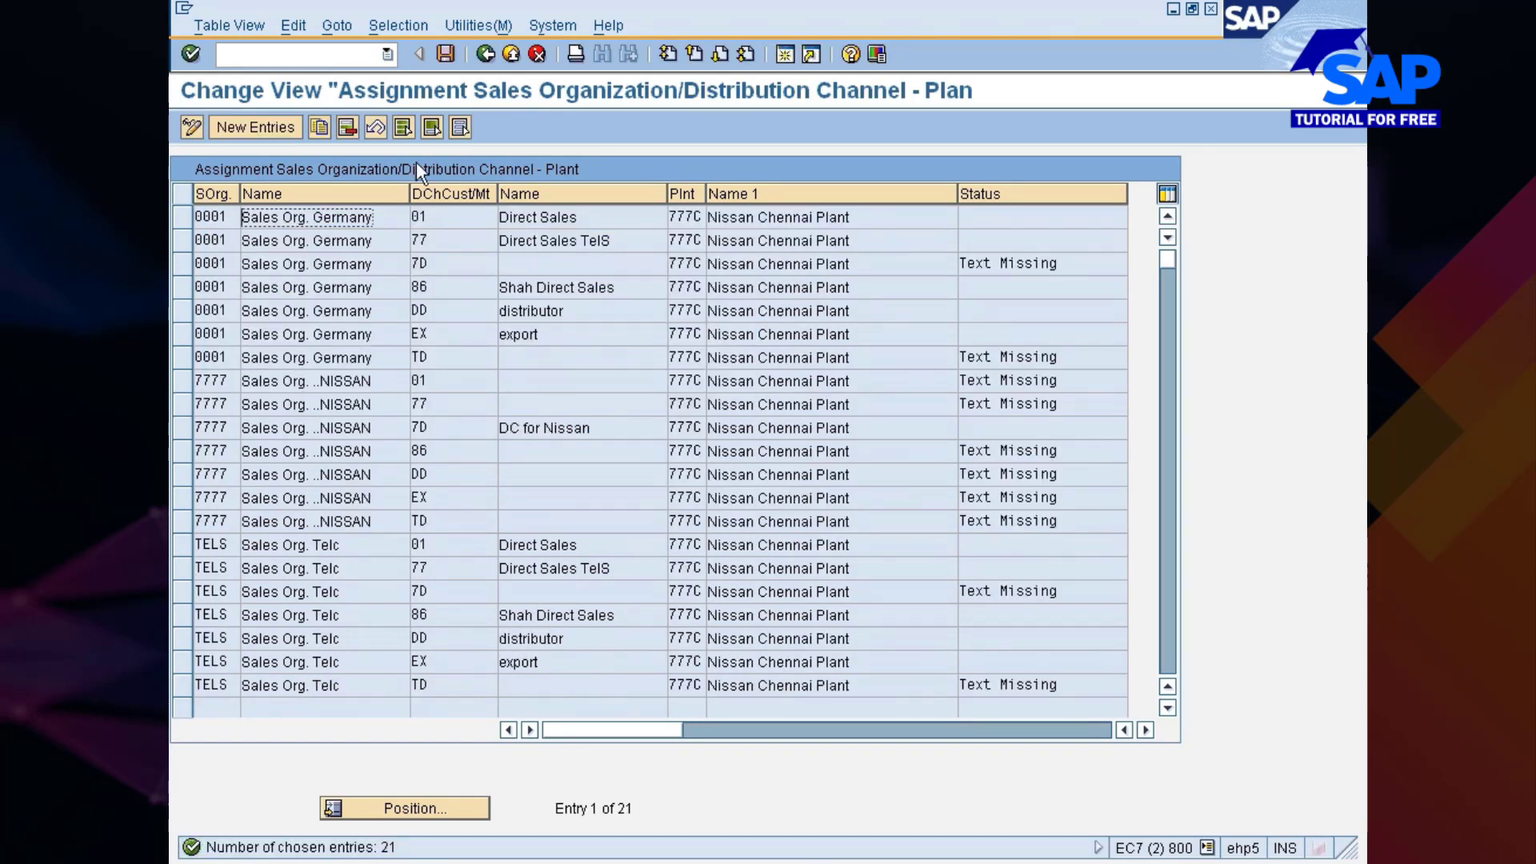
# - Delete all the filtered plant 777C assignments and save the deletion to the "Nissan changes" customizing request
pyautogui.click(346, 128)
pyautogui.click(347, 127)
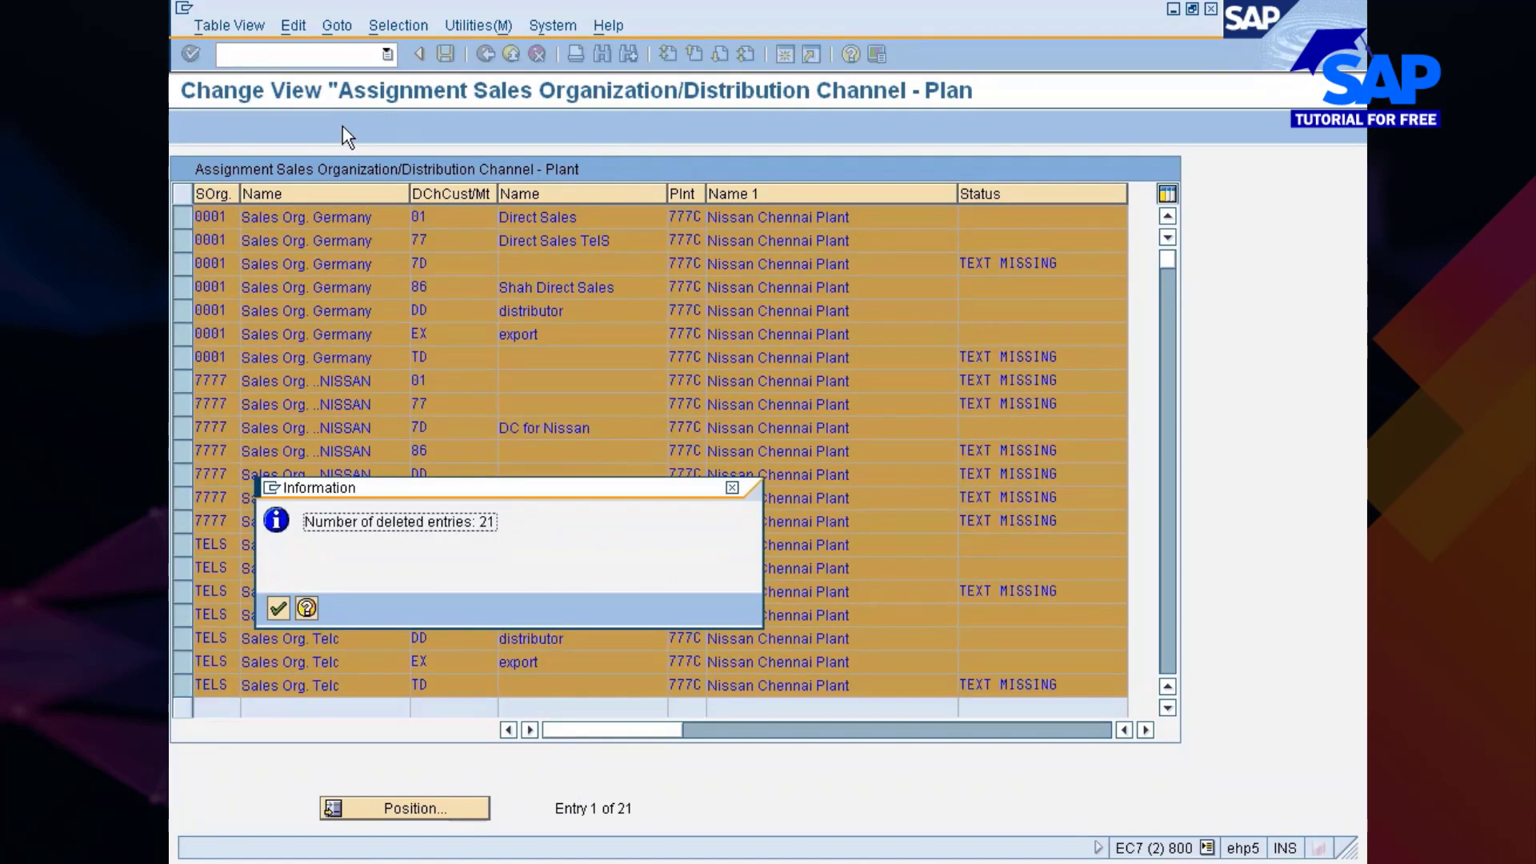
pyautogui.press('Return')
pyautogui.hotkey('ctrl', 's')
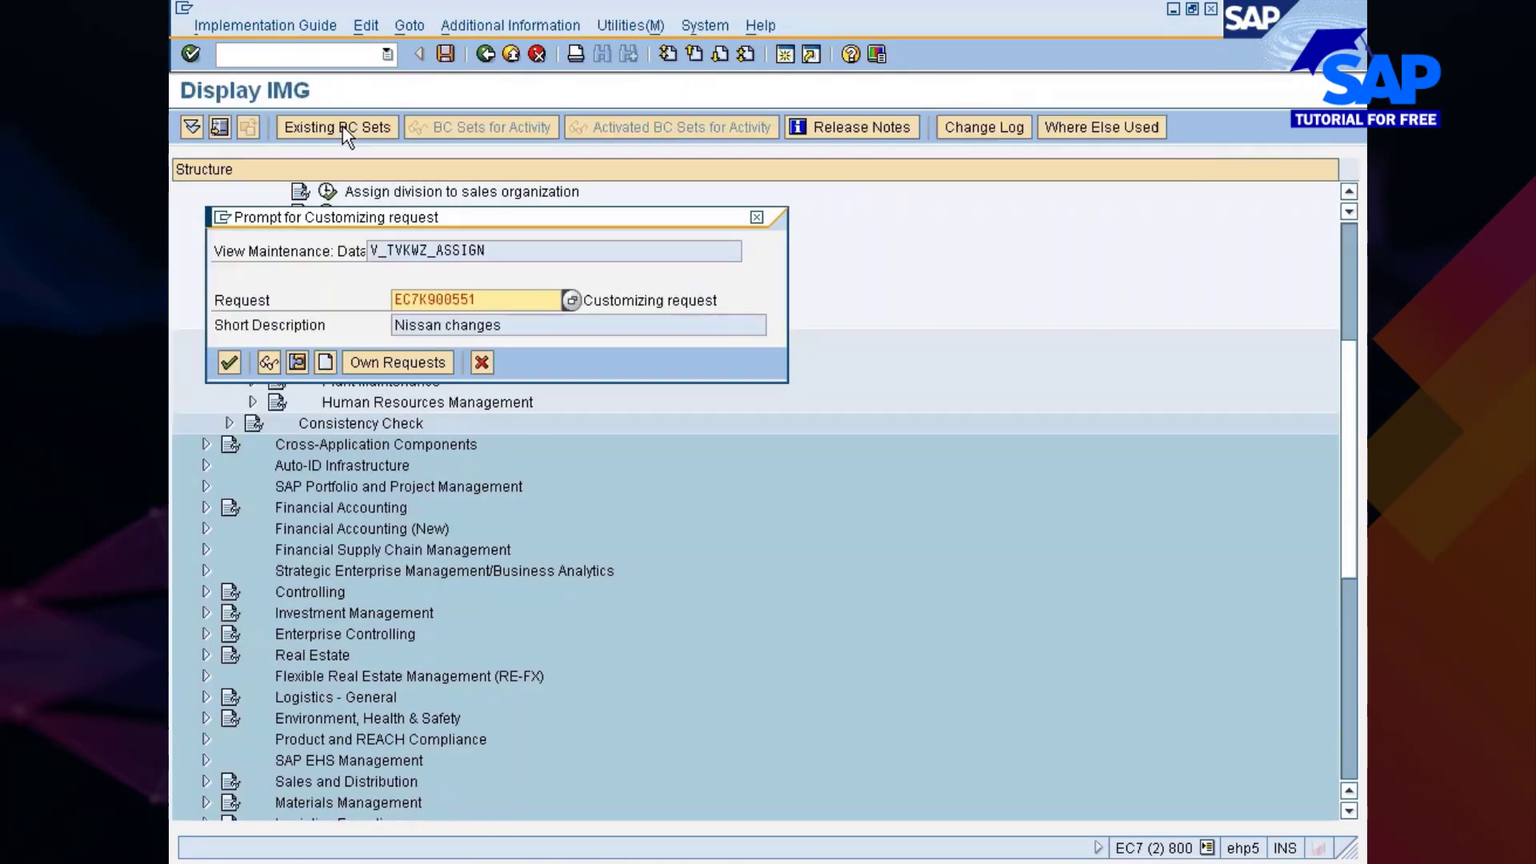
pyautogui.press('Return')
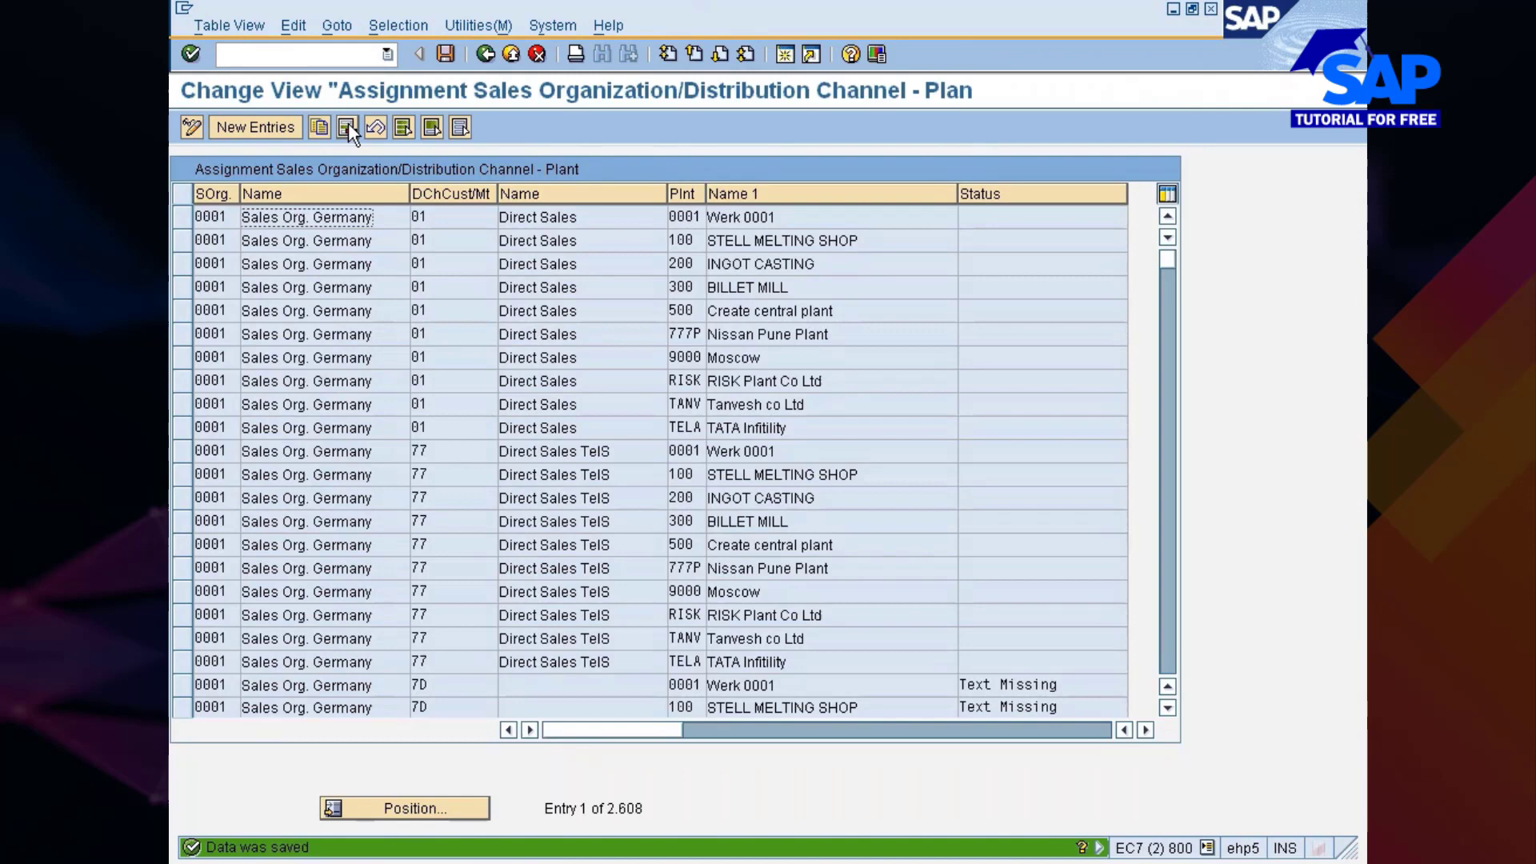
# - Replace the Plant criterion with Sales Organization = 7777 and filter the plant assignments by it
pyautogui.click(386, 26)
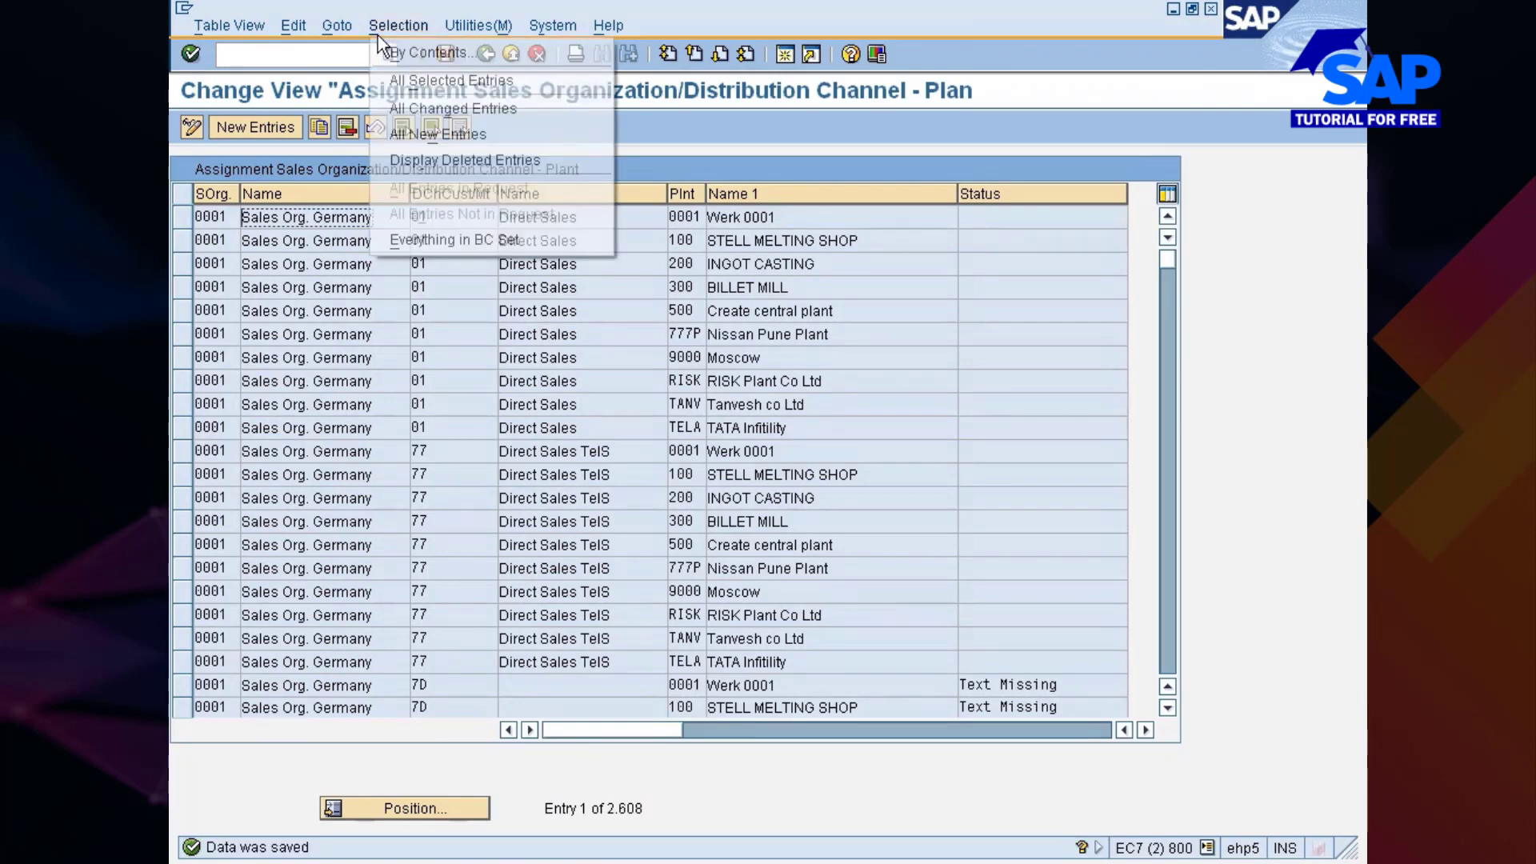
pyautogui.click(416, 50)
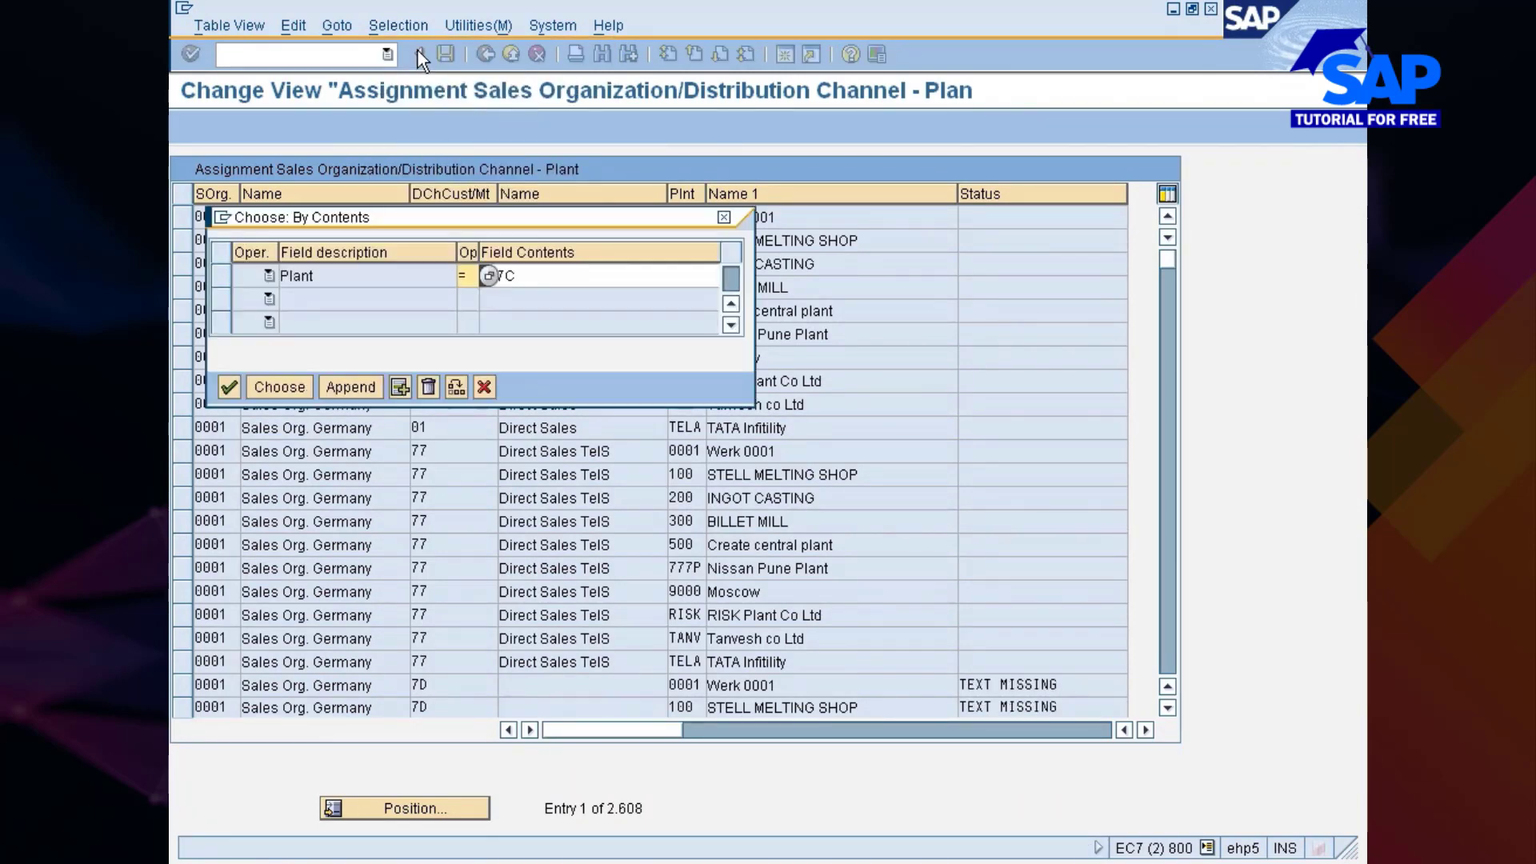
pyautogui.click(223, 272)
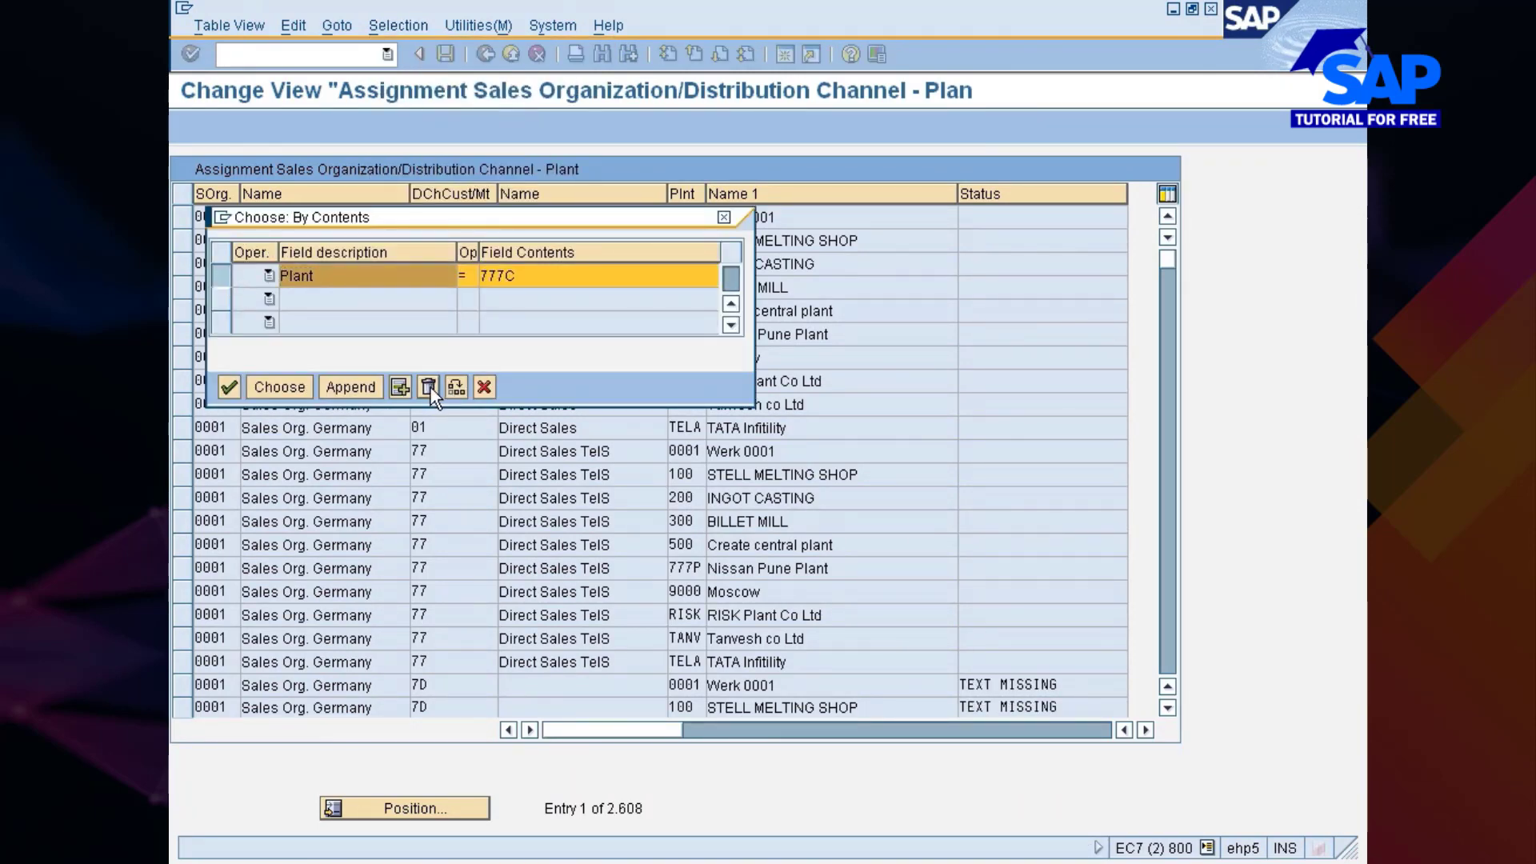
pyautogui.click(456, 388)
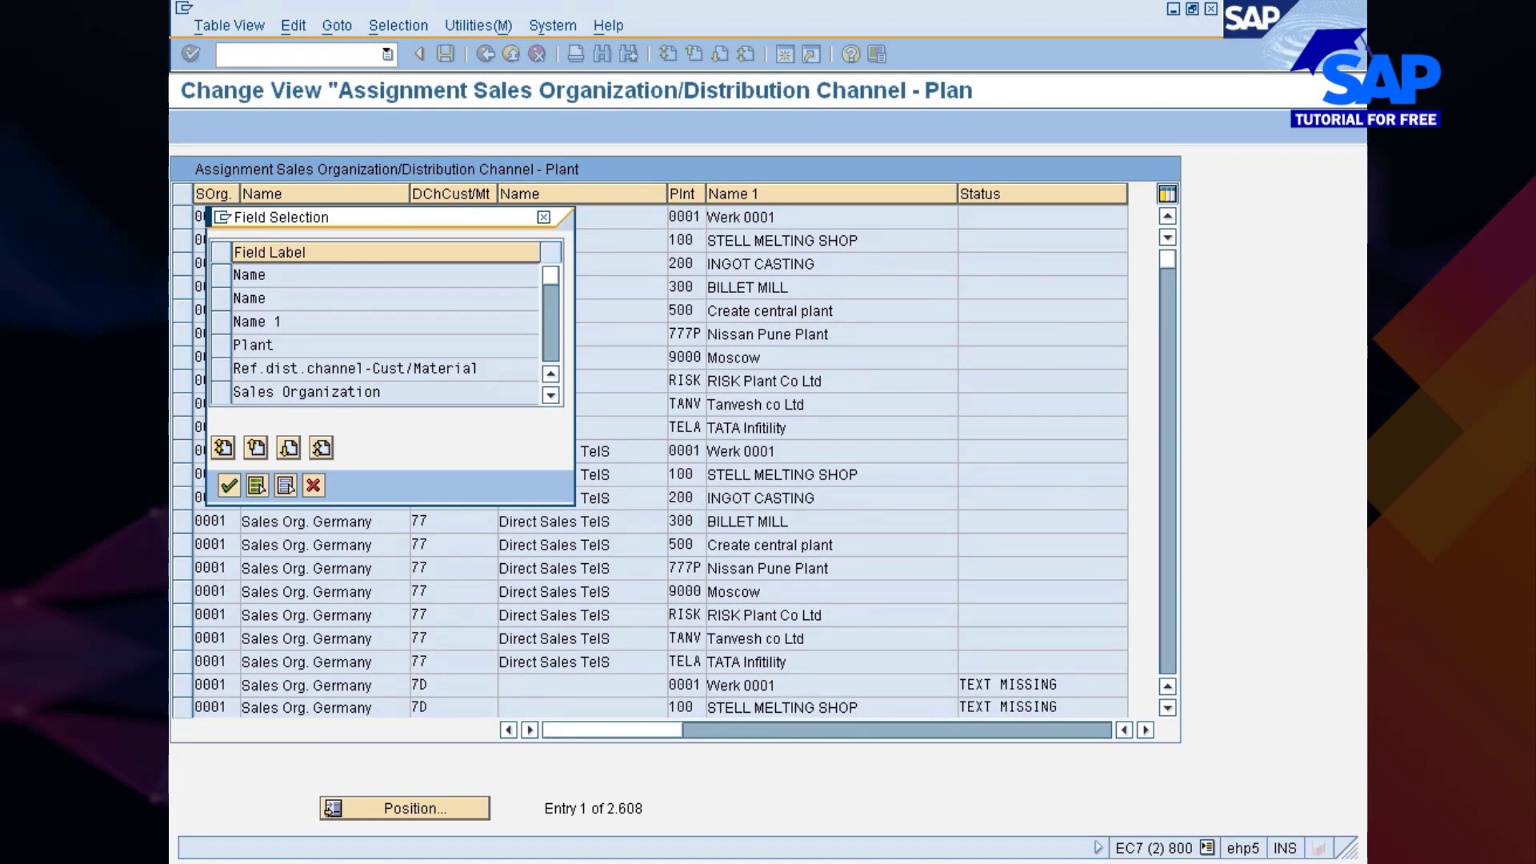
pyautogui.click(235, 394)
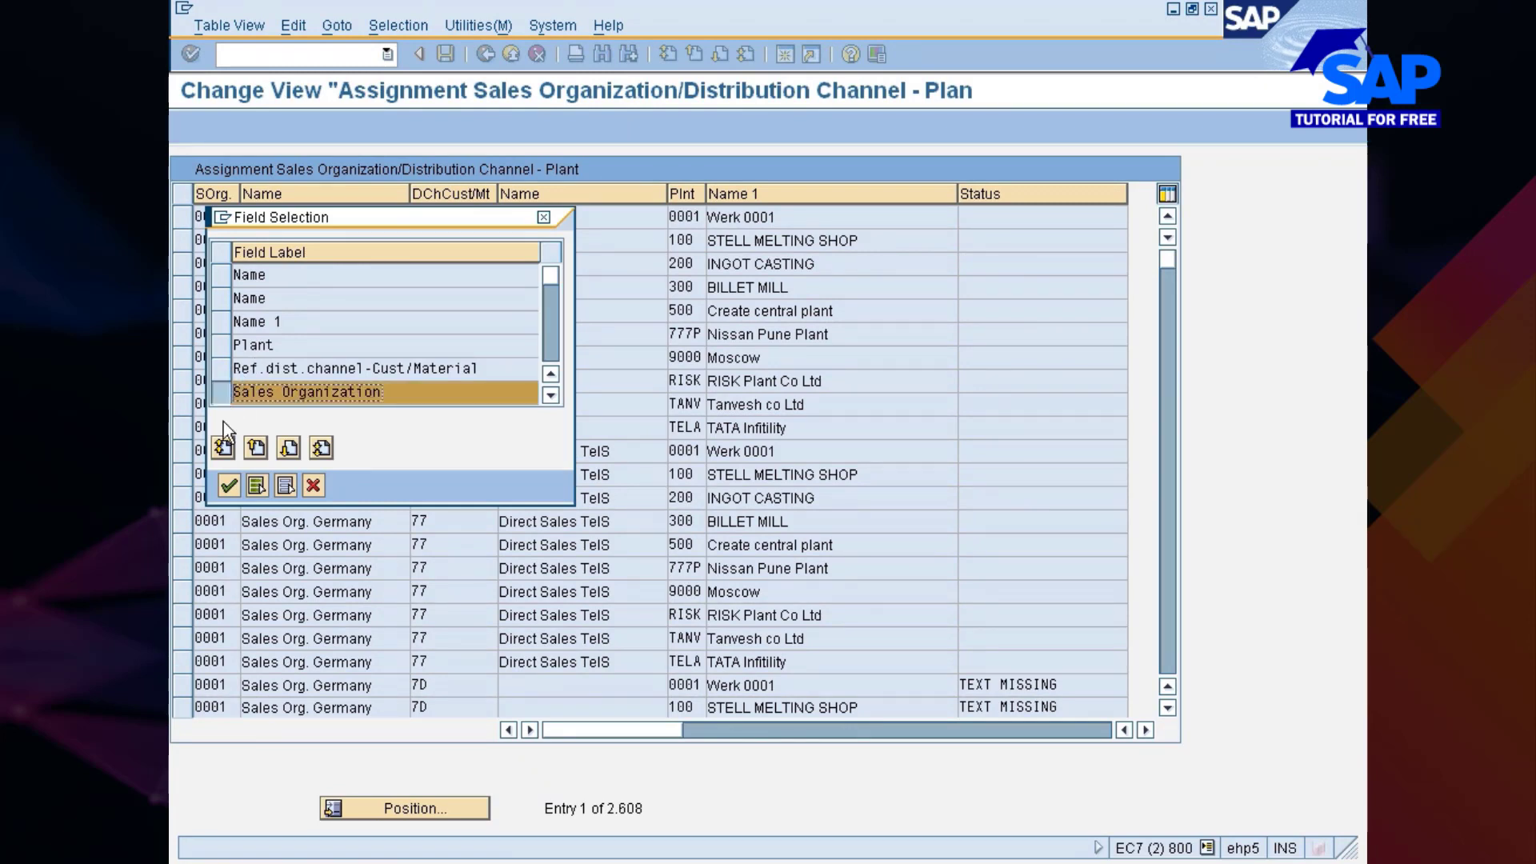
pyautogui.click(228, 486)
pyautogui.click(524, 276)
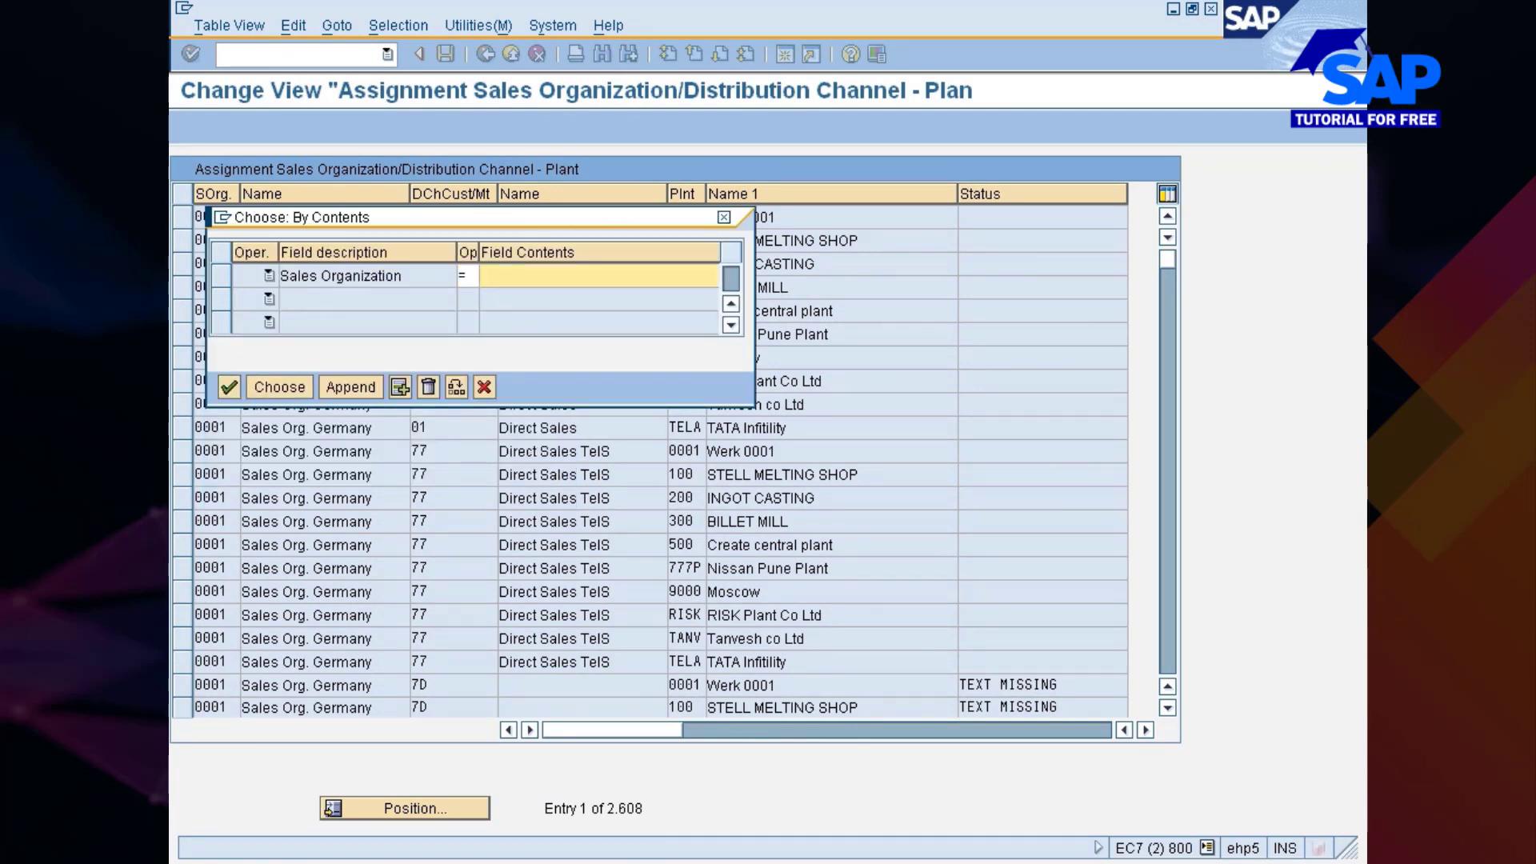
pyautogui.write('7777')
pyautogui.press('Return')
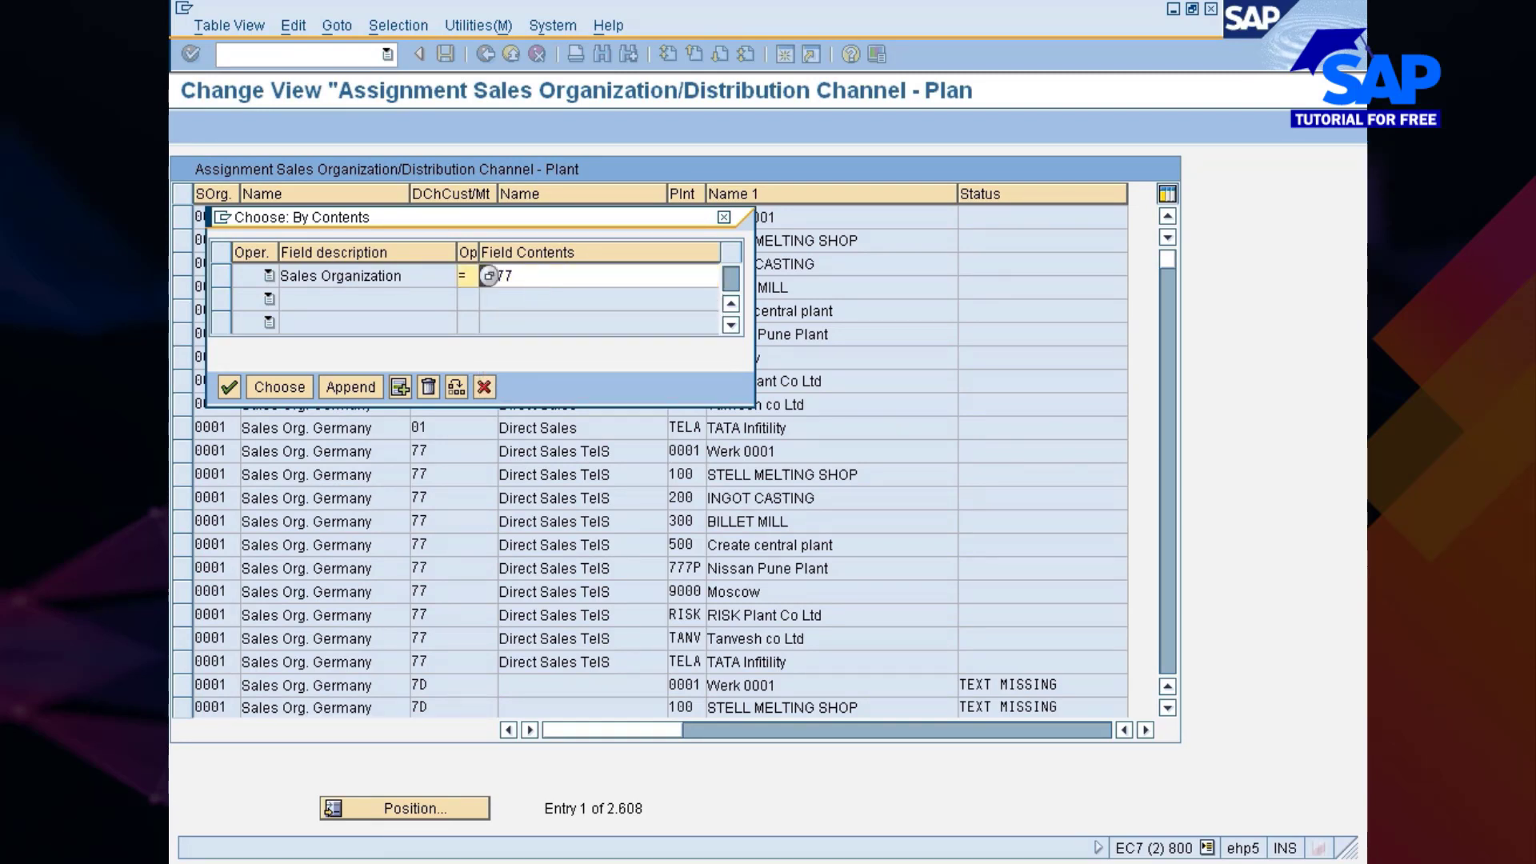
pyautogui.click(282, 389)
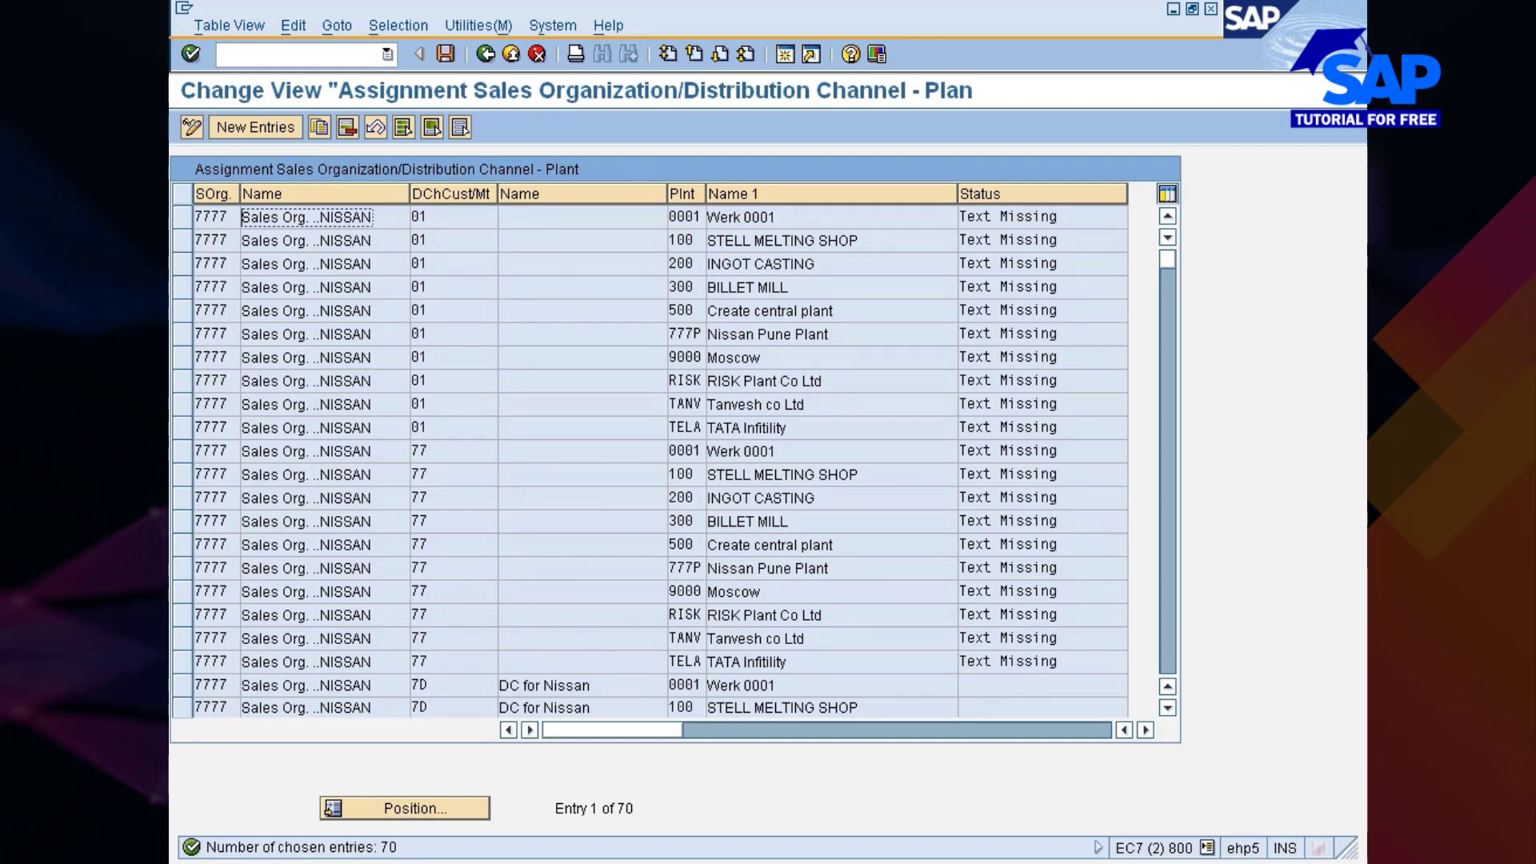
# - Delete all the filtered plant assignments of sales organization 7777 and save the change
pyautogui.click(403, 127)
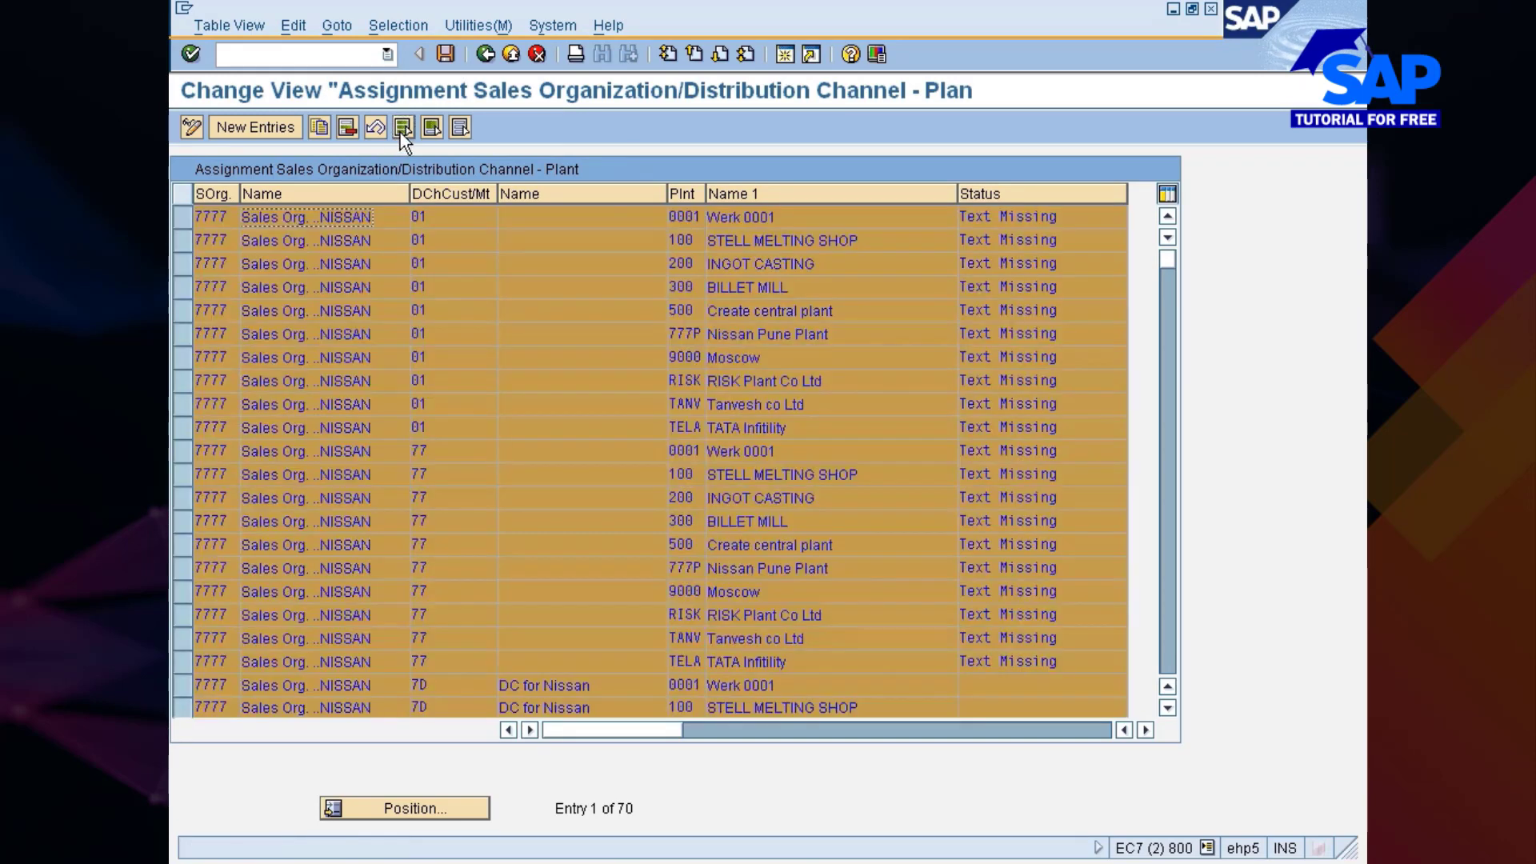
pyautogui.click(347, 128)
pyautogui.press('Return')
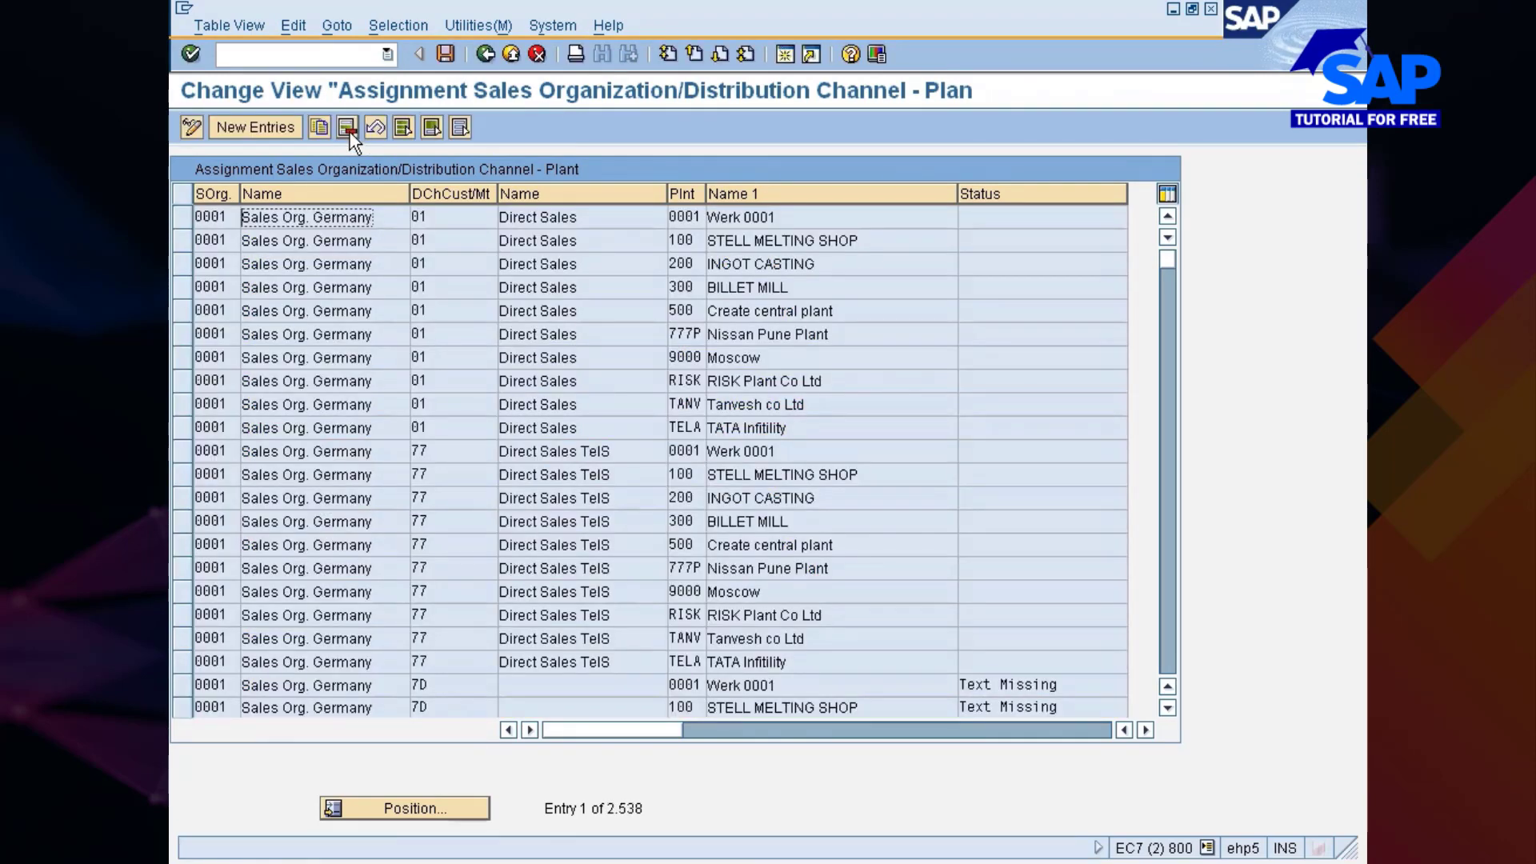
pyautogui.hotkey('ctrl', 's')
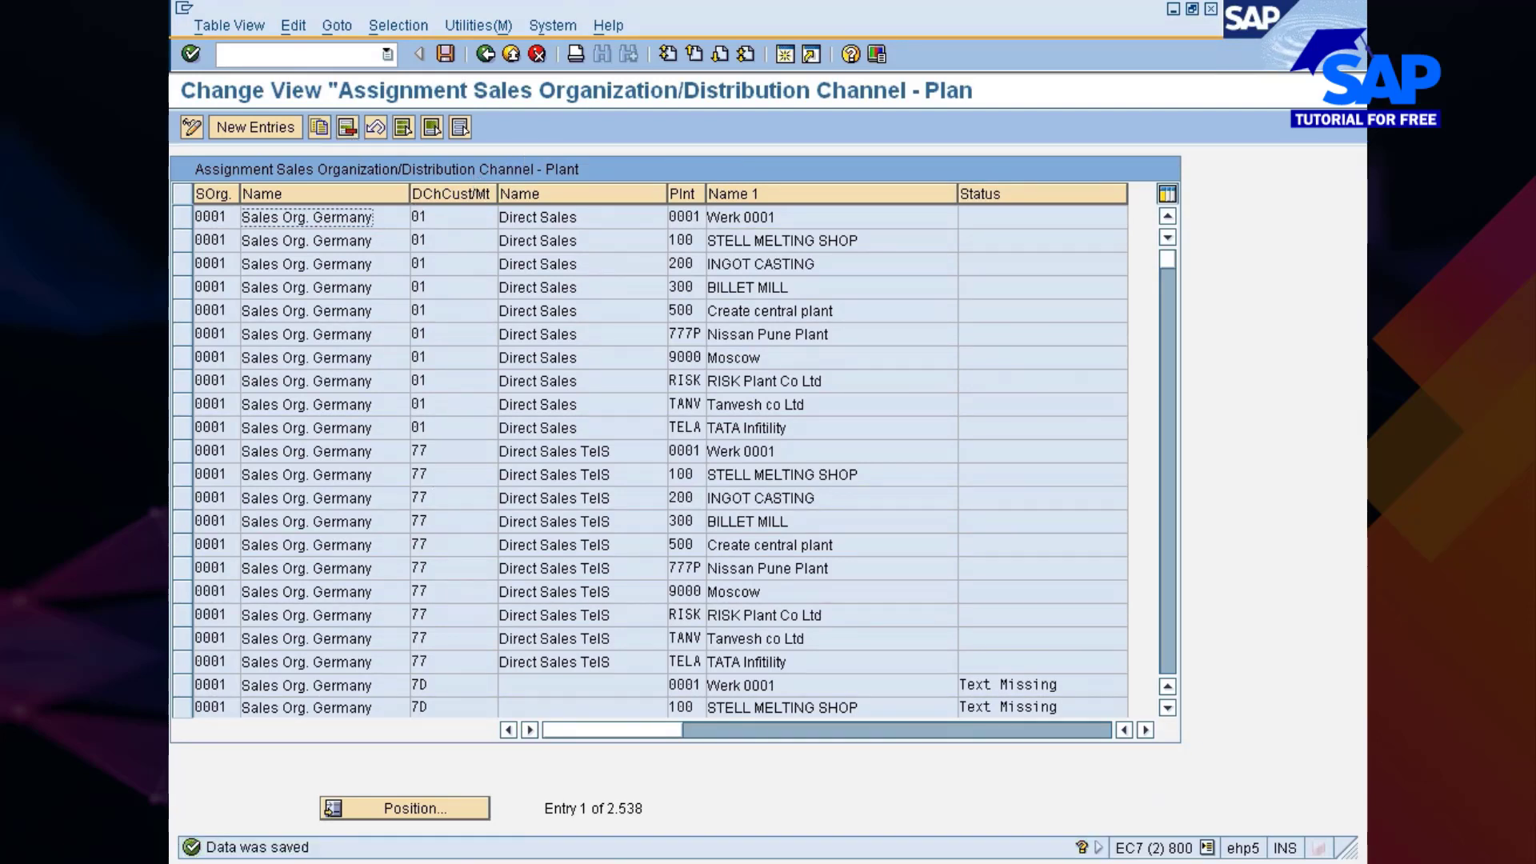
# - Replace the Sales Organization criterion with Ref.dist.channel-Cust/Material = 7D and filter the plant assignments by it
pyautogui.click(394, 27)
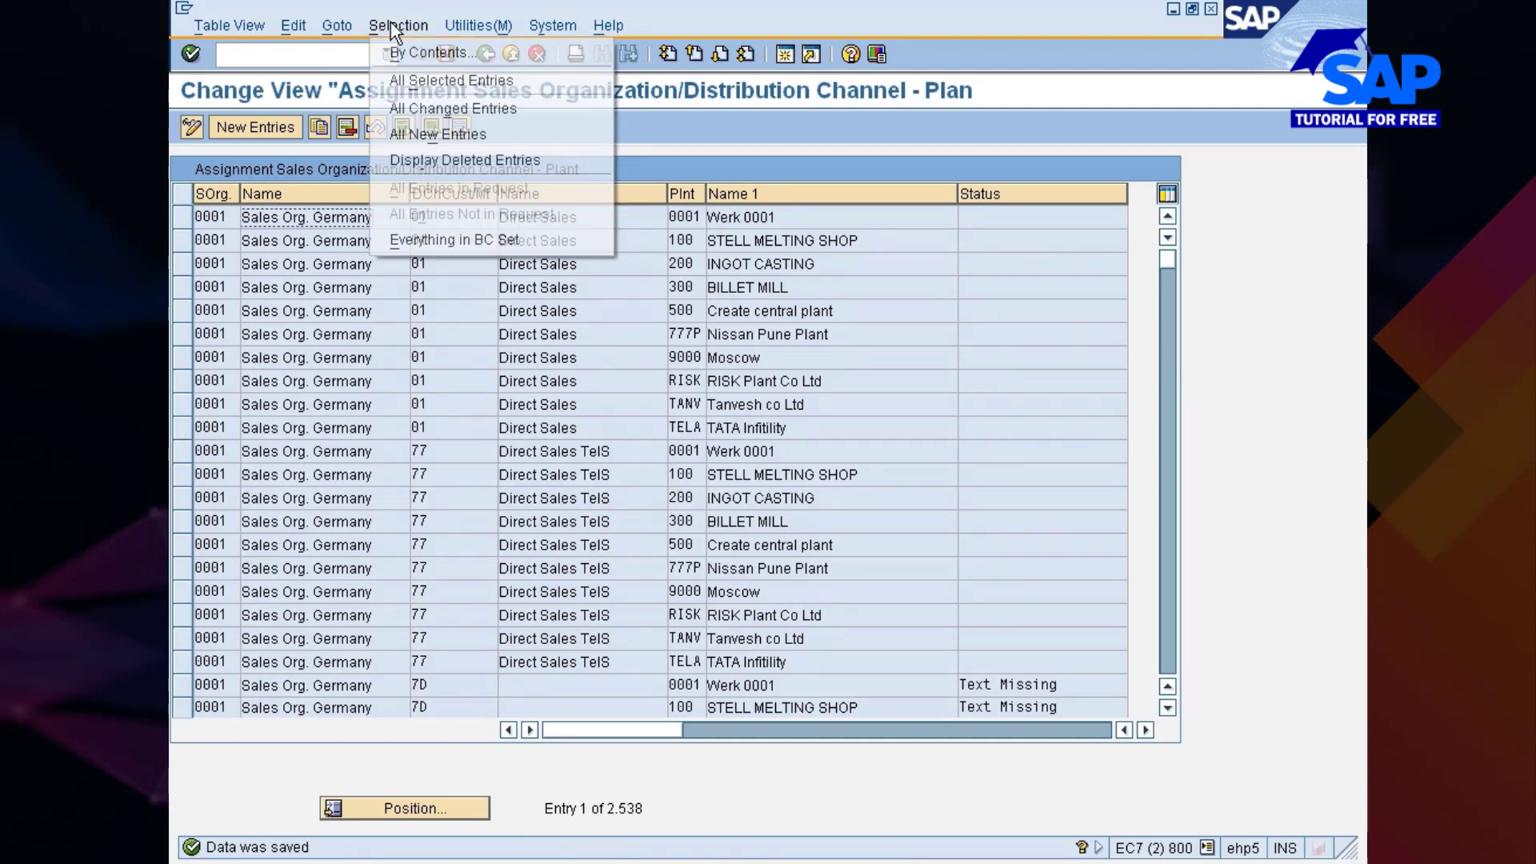
pyautogui.click(392, 60)
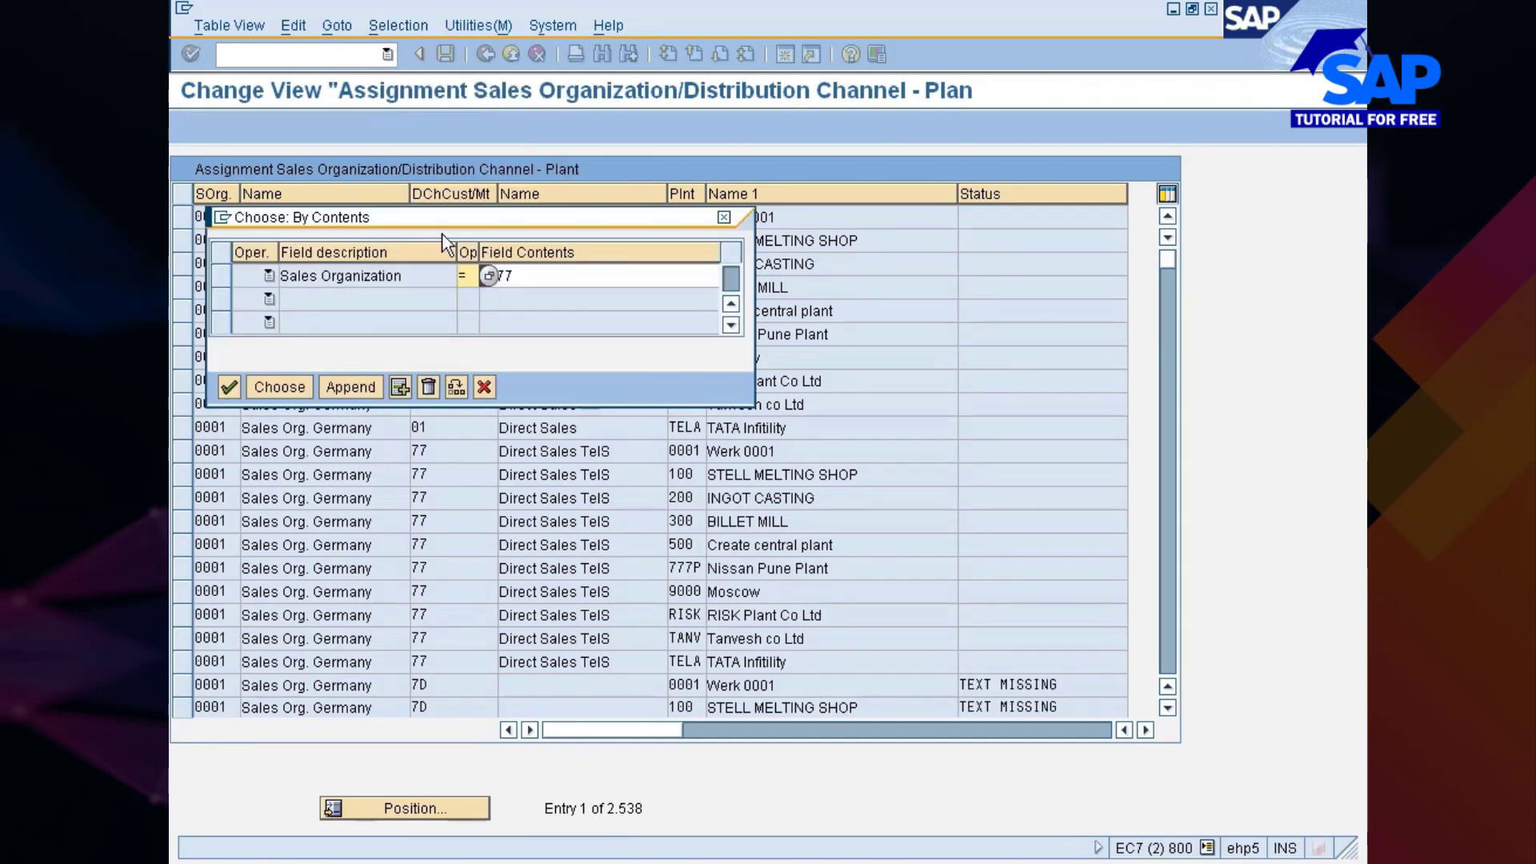
pyautogui.click(222, 275)
pyautogui.click(400, 387)
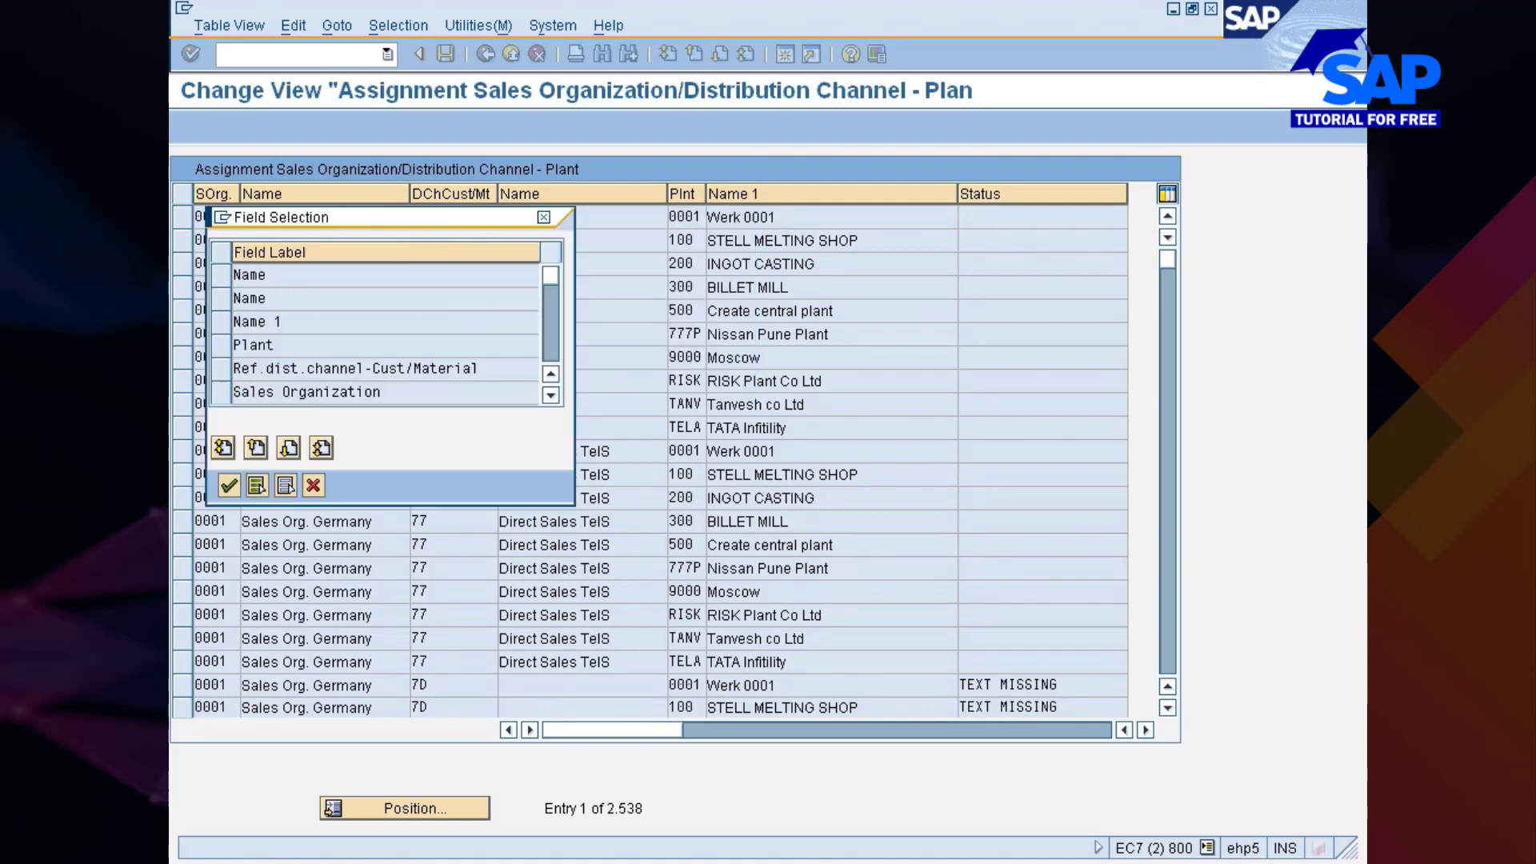
pyautogui.click(228, 366)
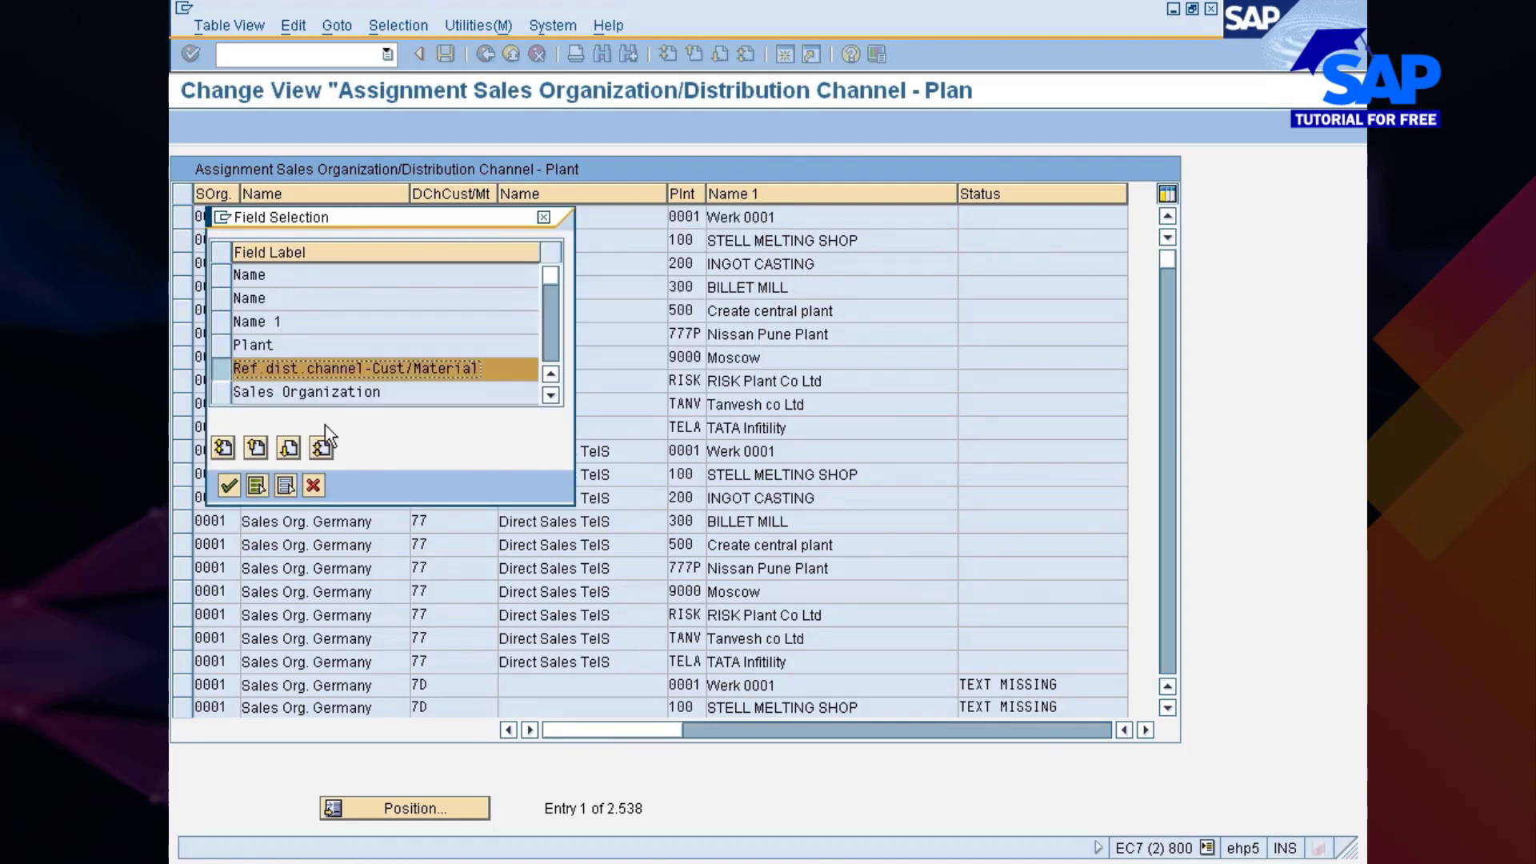
pyautogui.click(231, 485)
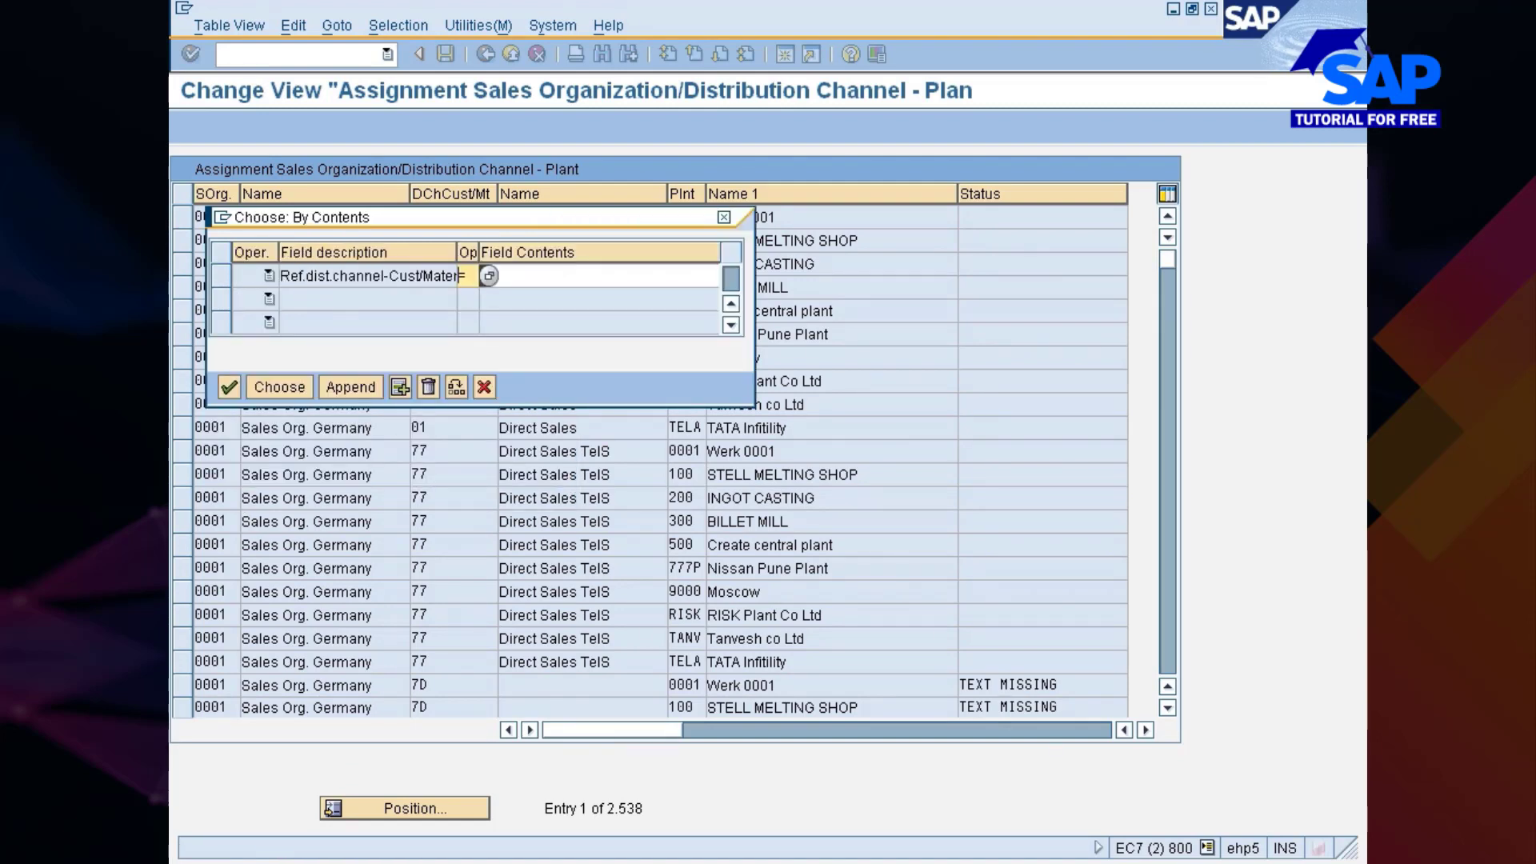
pyautogui.click(512, 276)
pyautogui.write('7d')
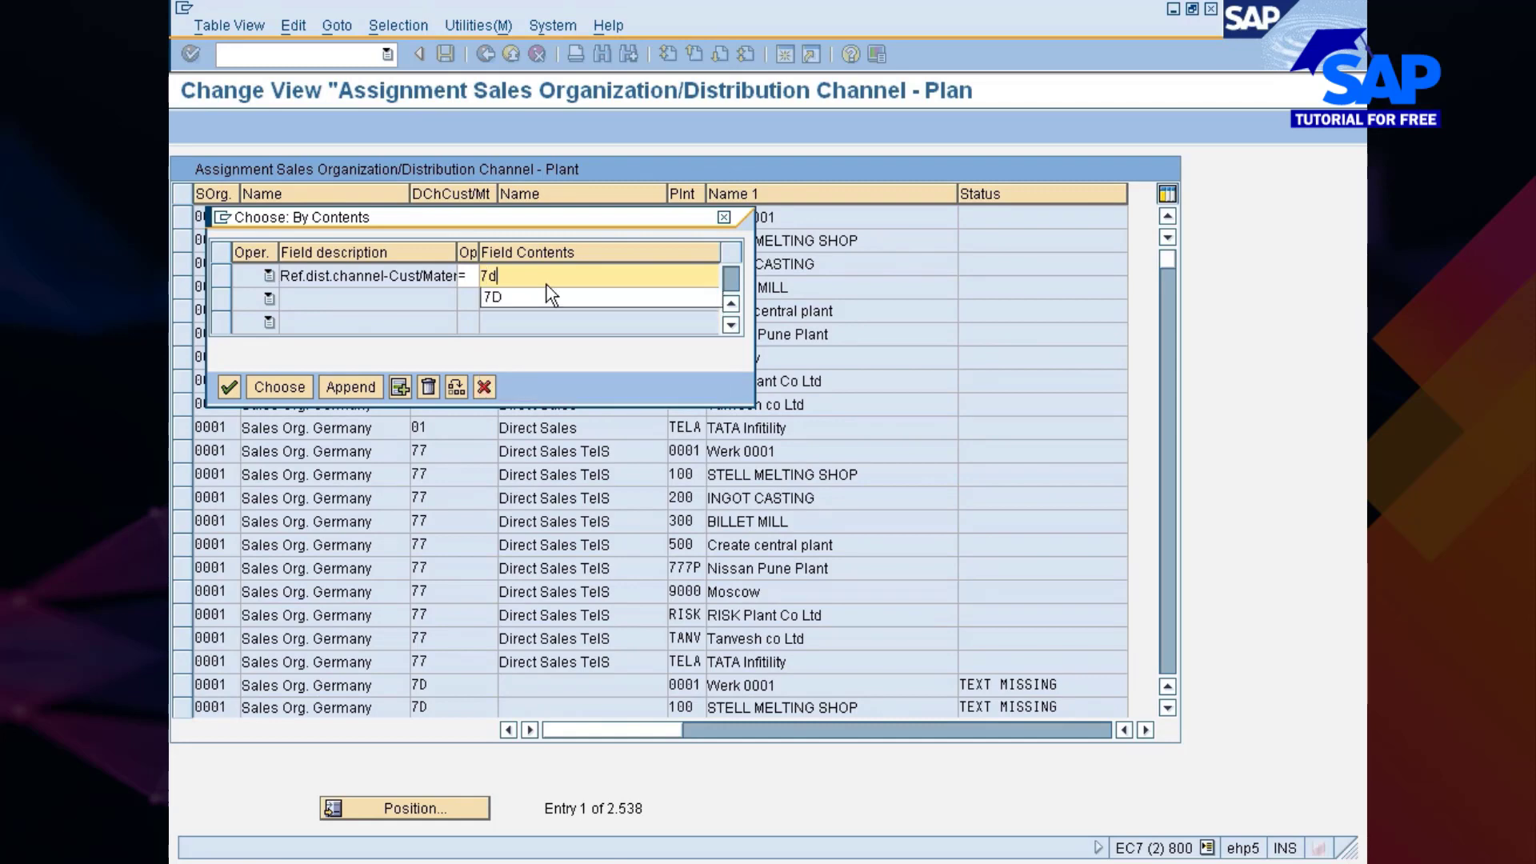
pyautogui.click(279, 388)
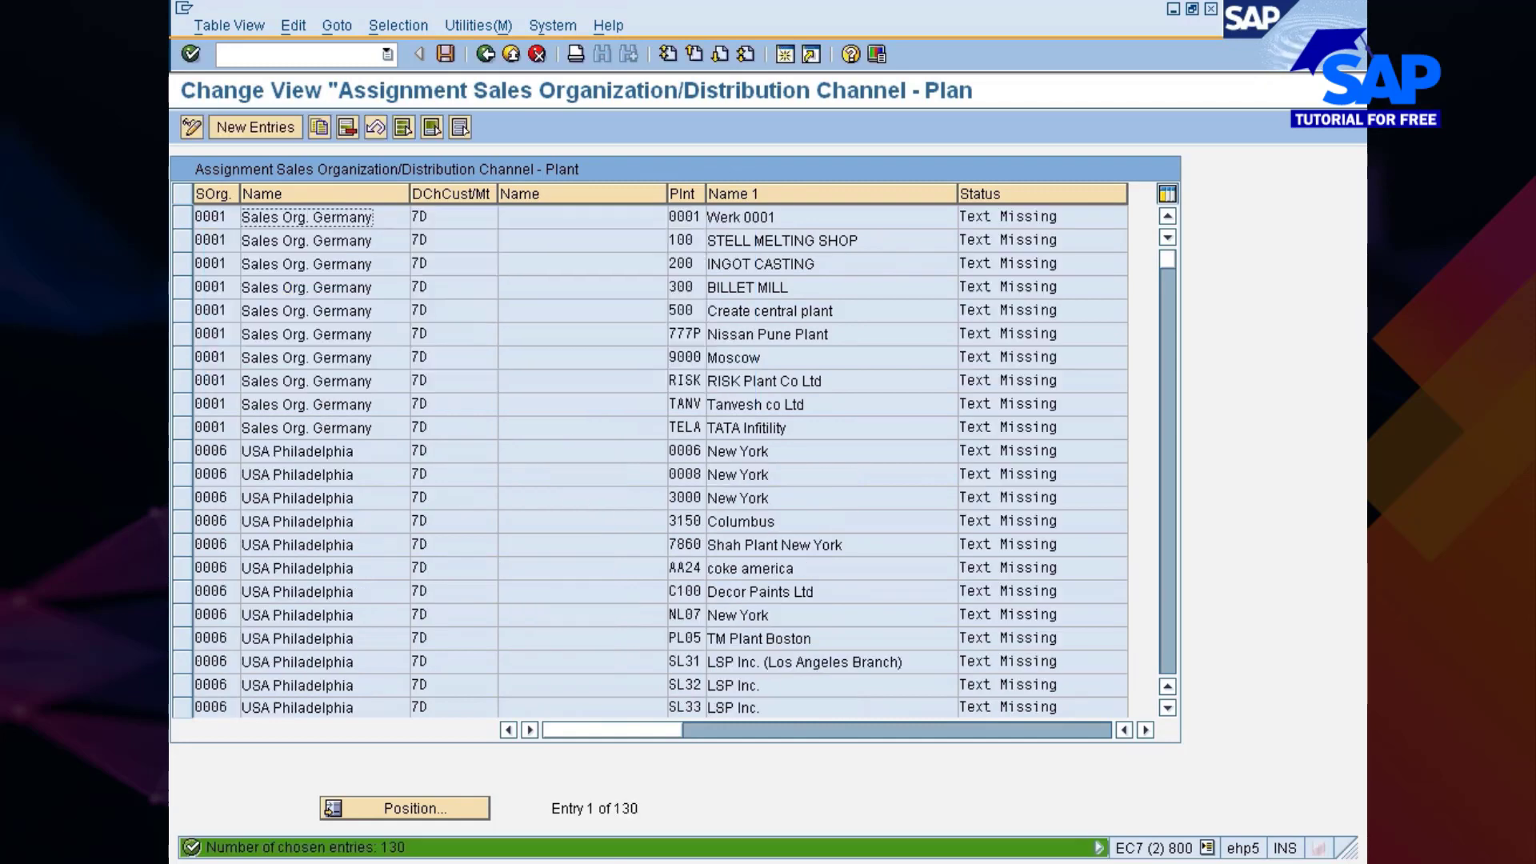
# - Delete all the filtered plant assignments of distribution channel 7D and save the change
pyautogui.click(403, 127)
pyautogui.click(345, 129)
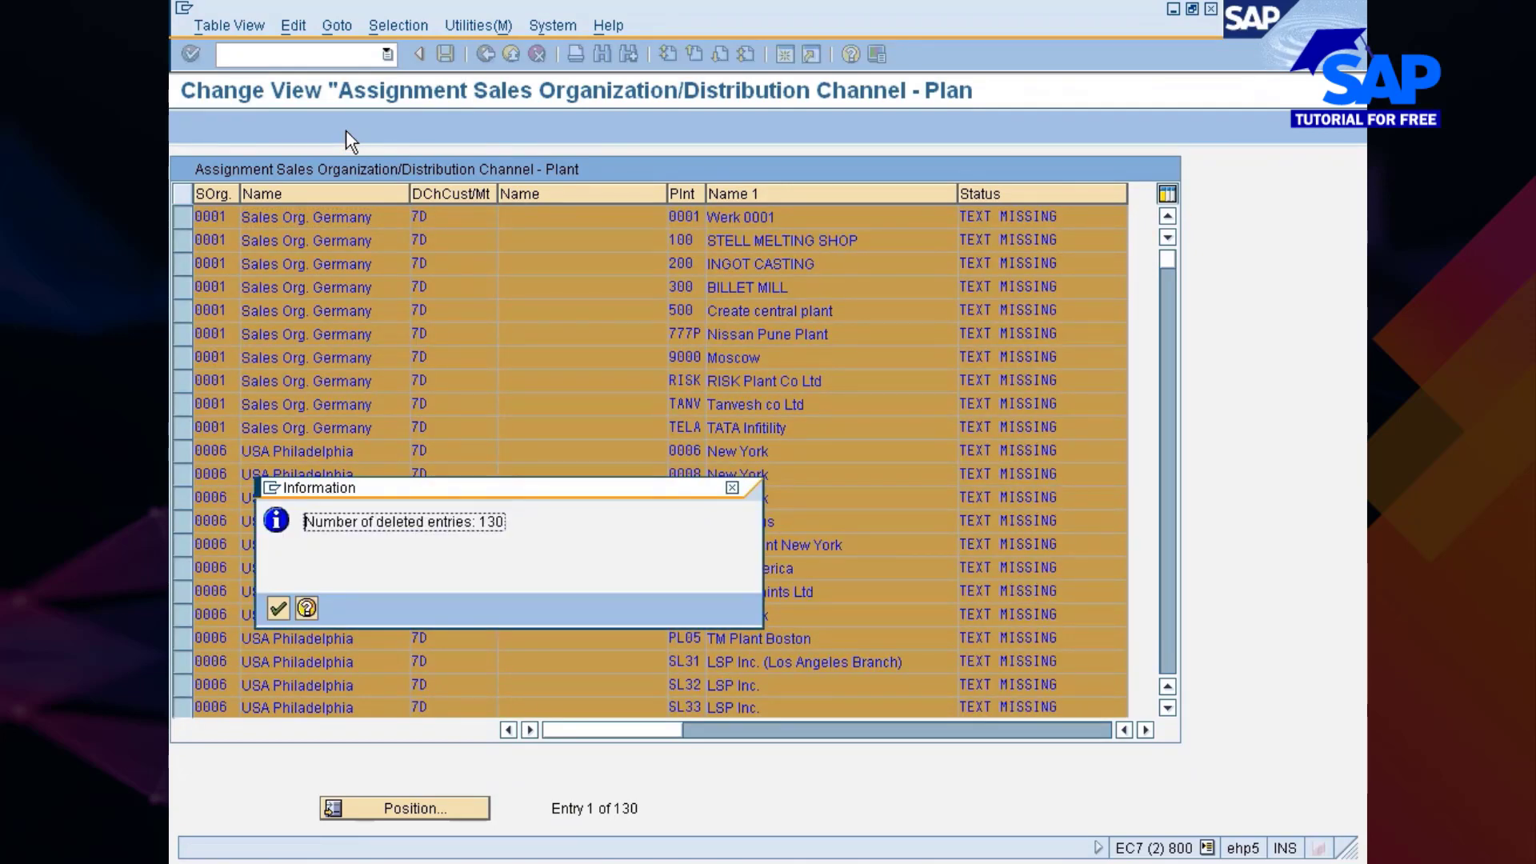
pyautogui.press('Return')
pyautogui.hotkey('ctrl', 's')
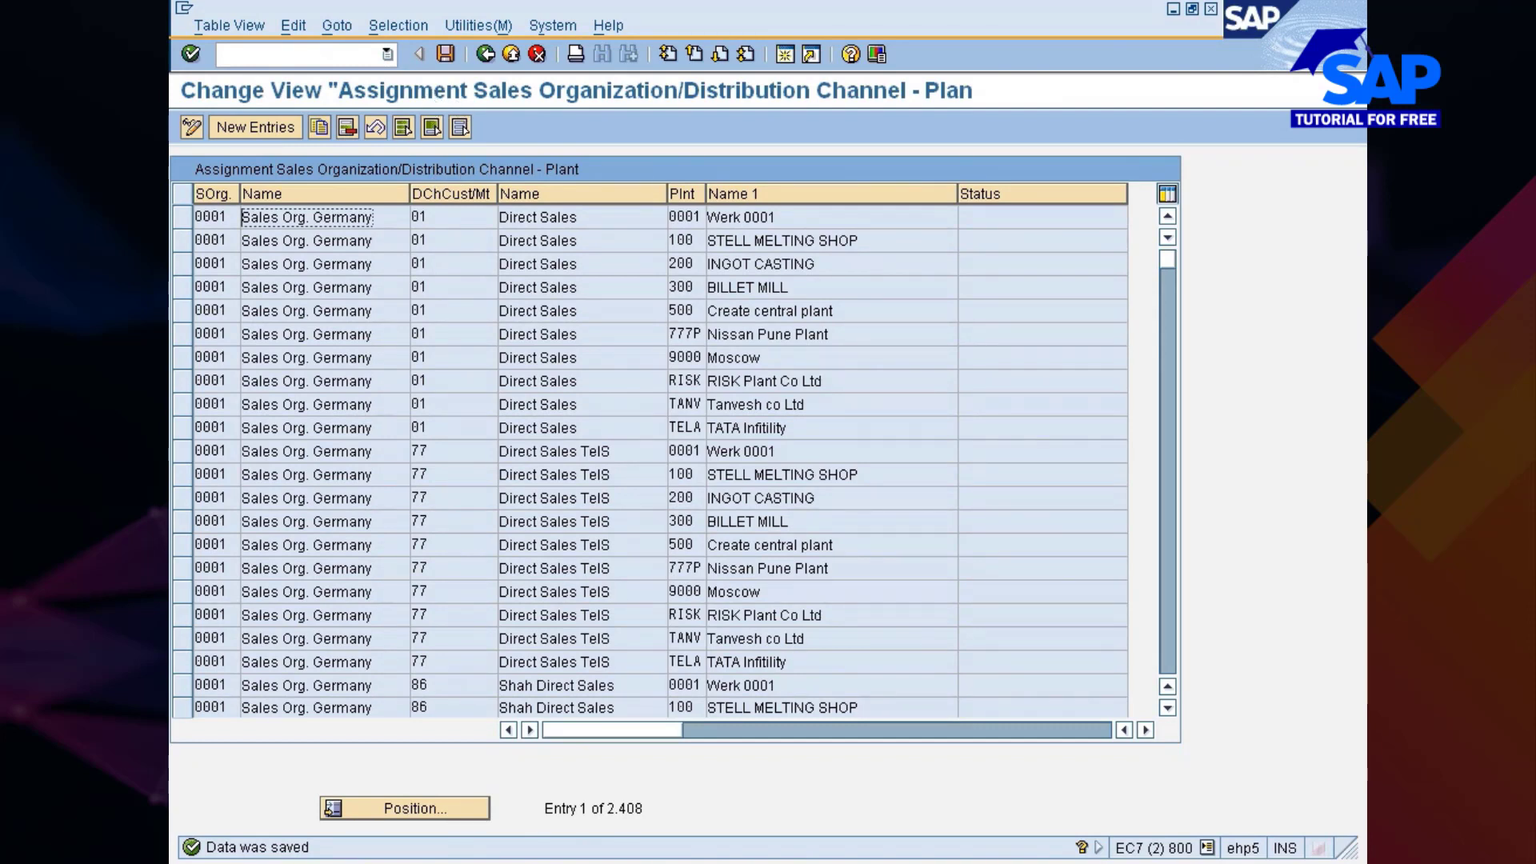
# - Assign plant 777C to sales organization 7777 with distribution channel 7D as a new entry, save it and return to the IMG structure
pyautogui.click(256, 127)
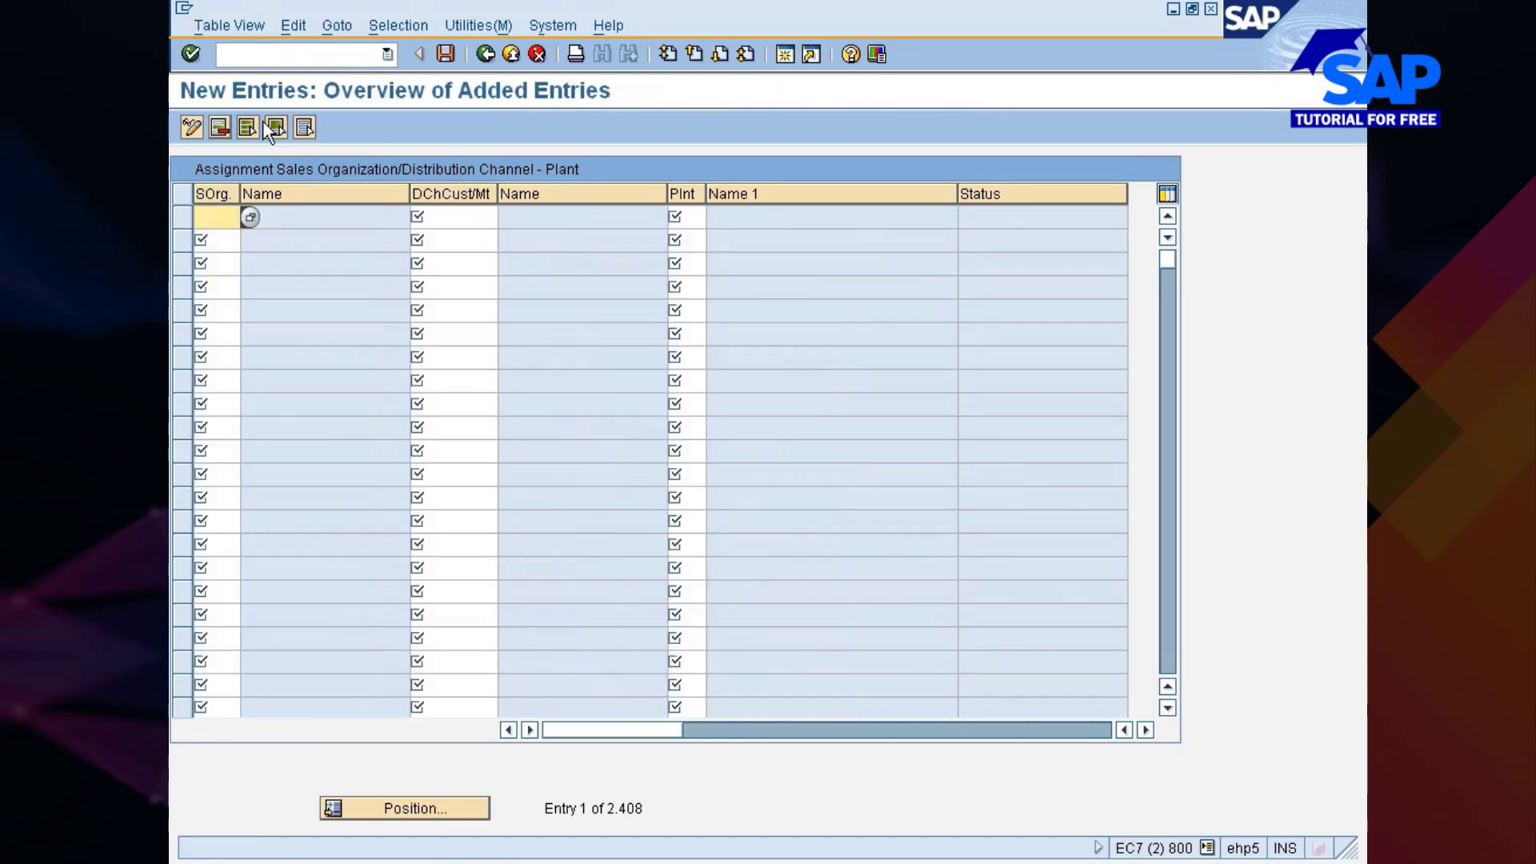
pyautogui.write('7777')
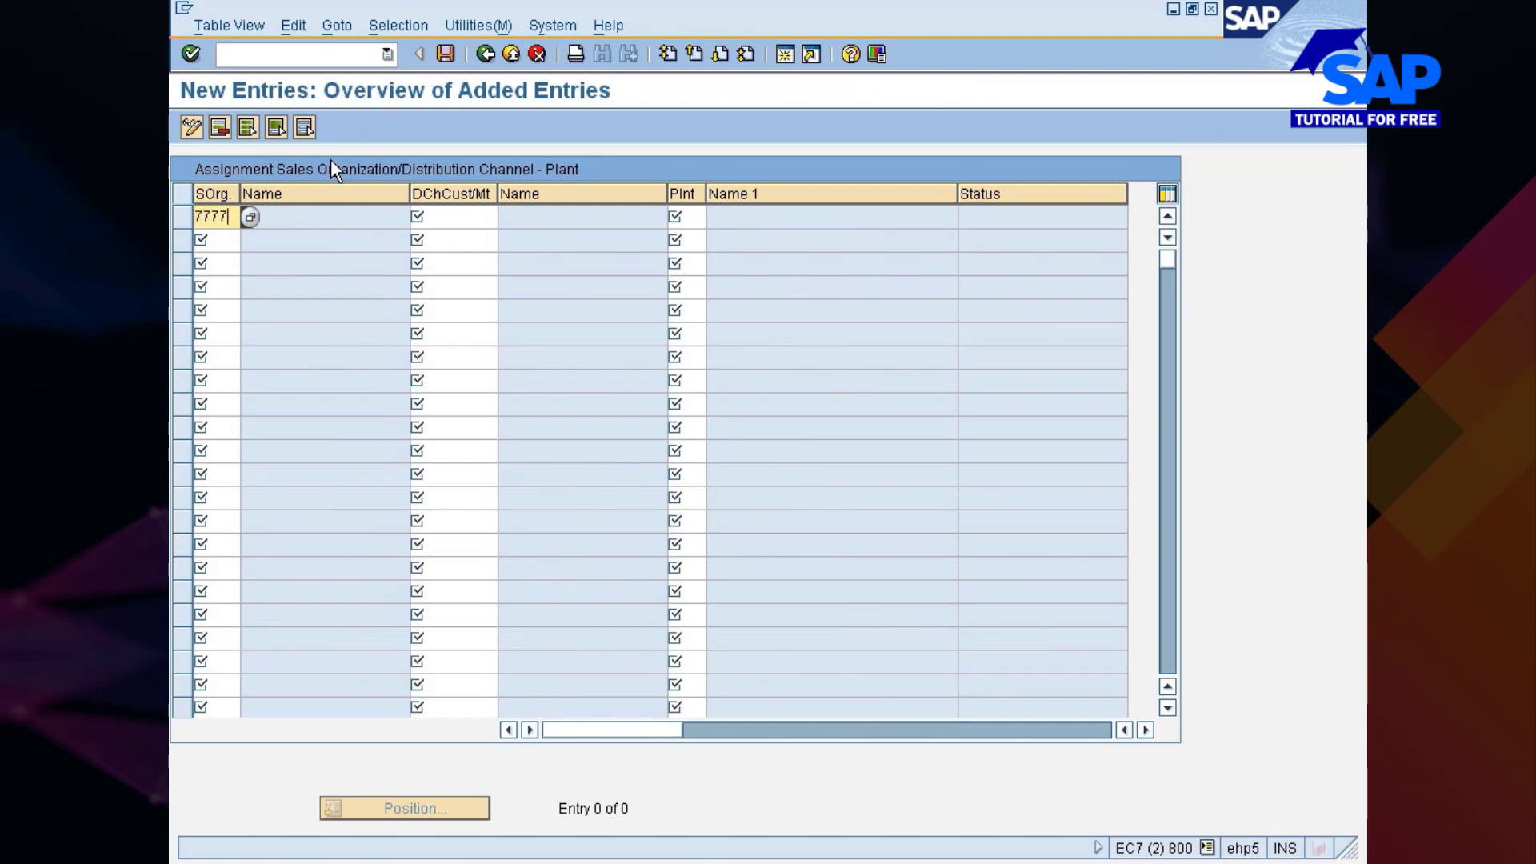
pyautogui.press('Tab')
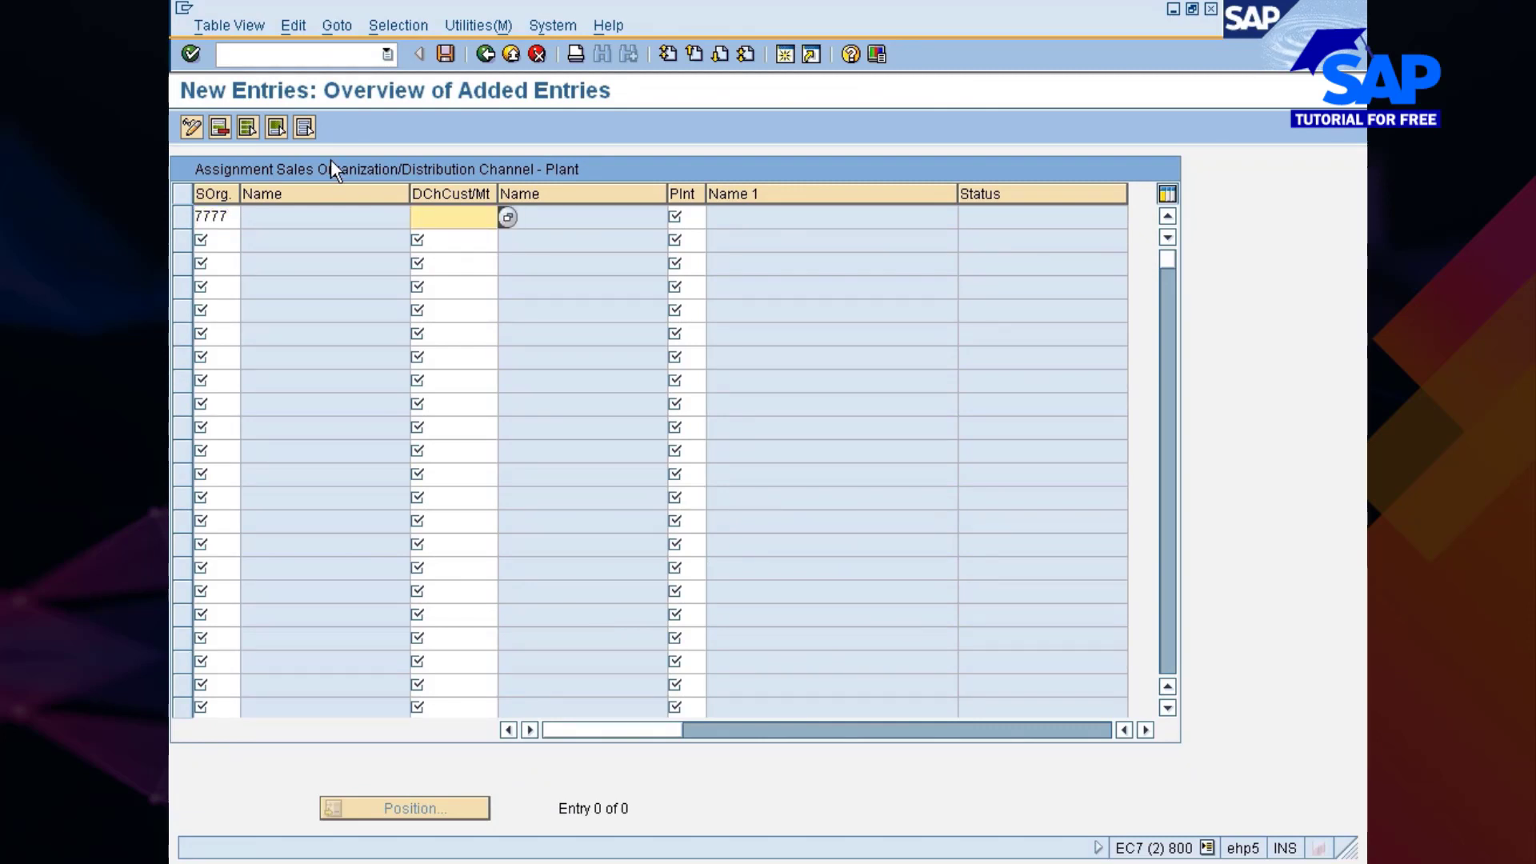
pyautogui.write('7d')
pyautogui.press('Tab')
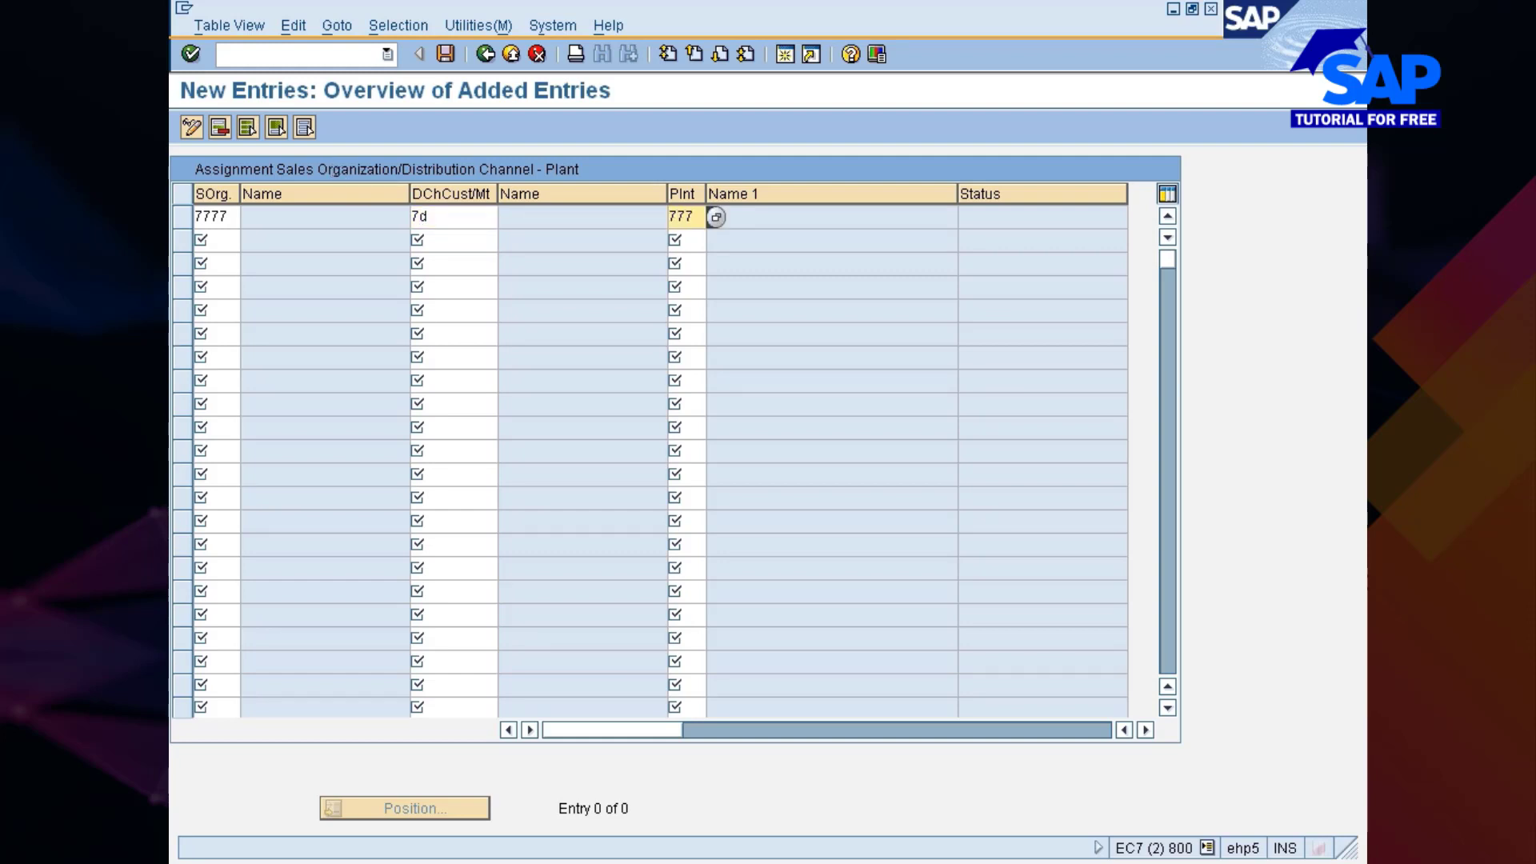
pyautogui.press('Return')
pyautogui.write('C')
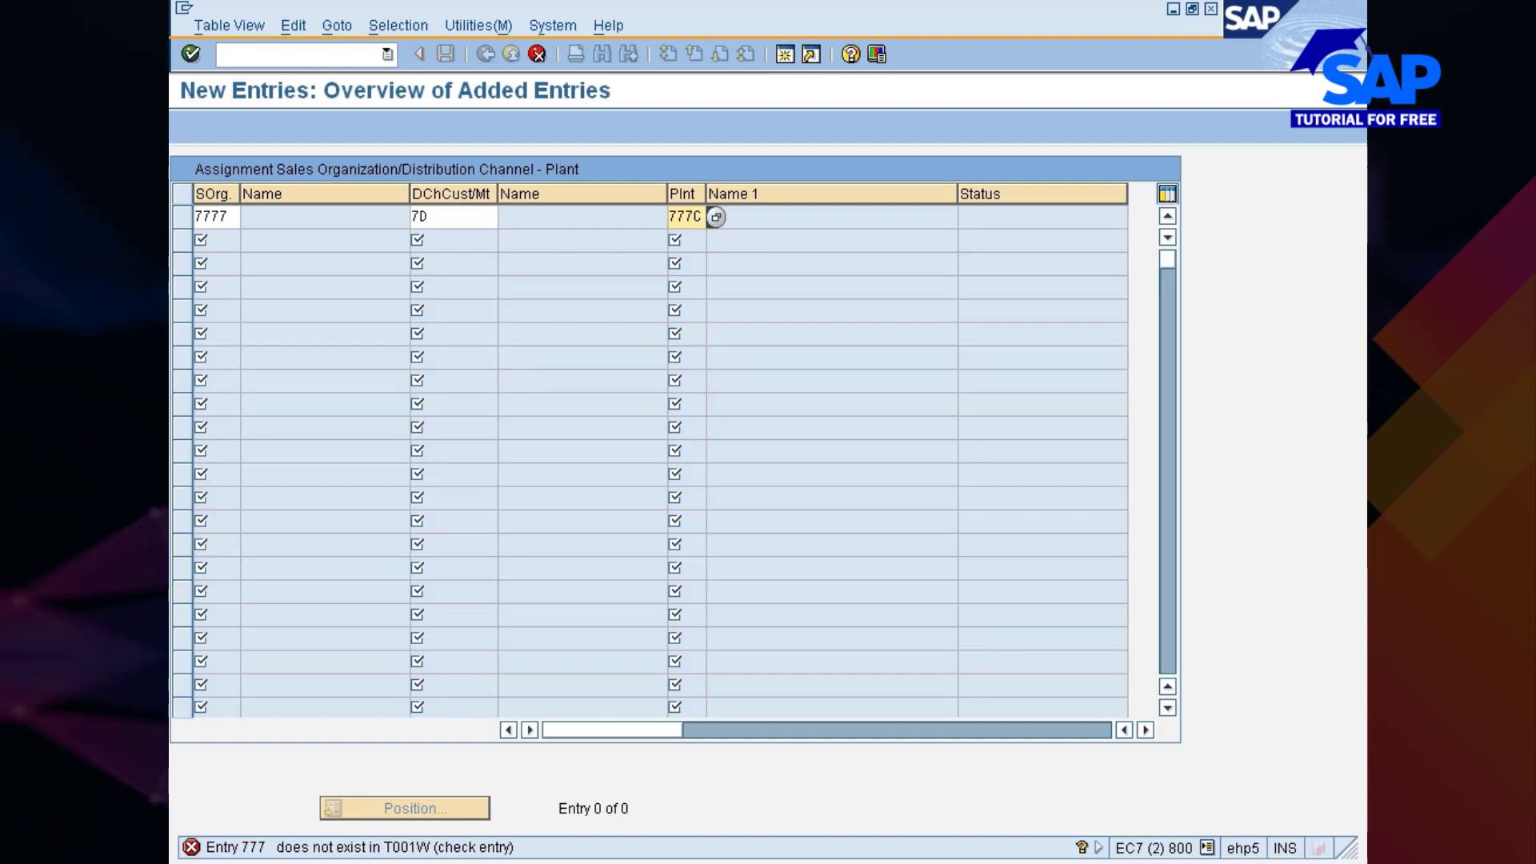
pyautogui.press('Return')
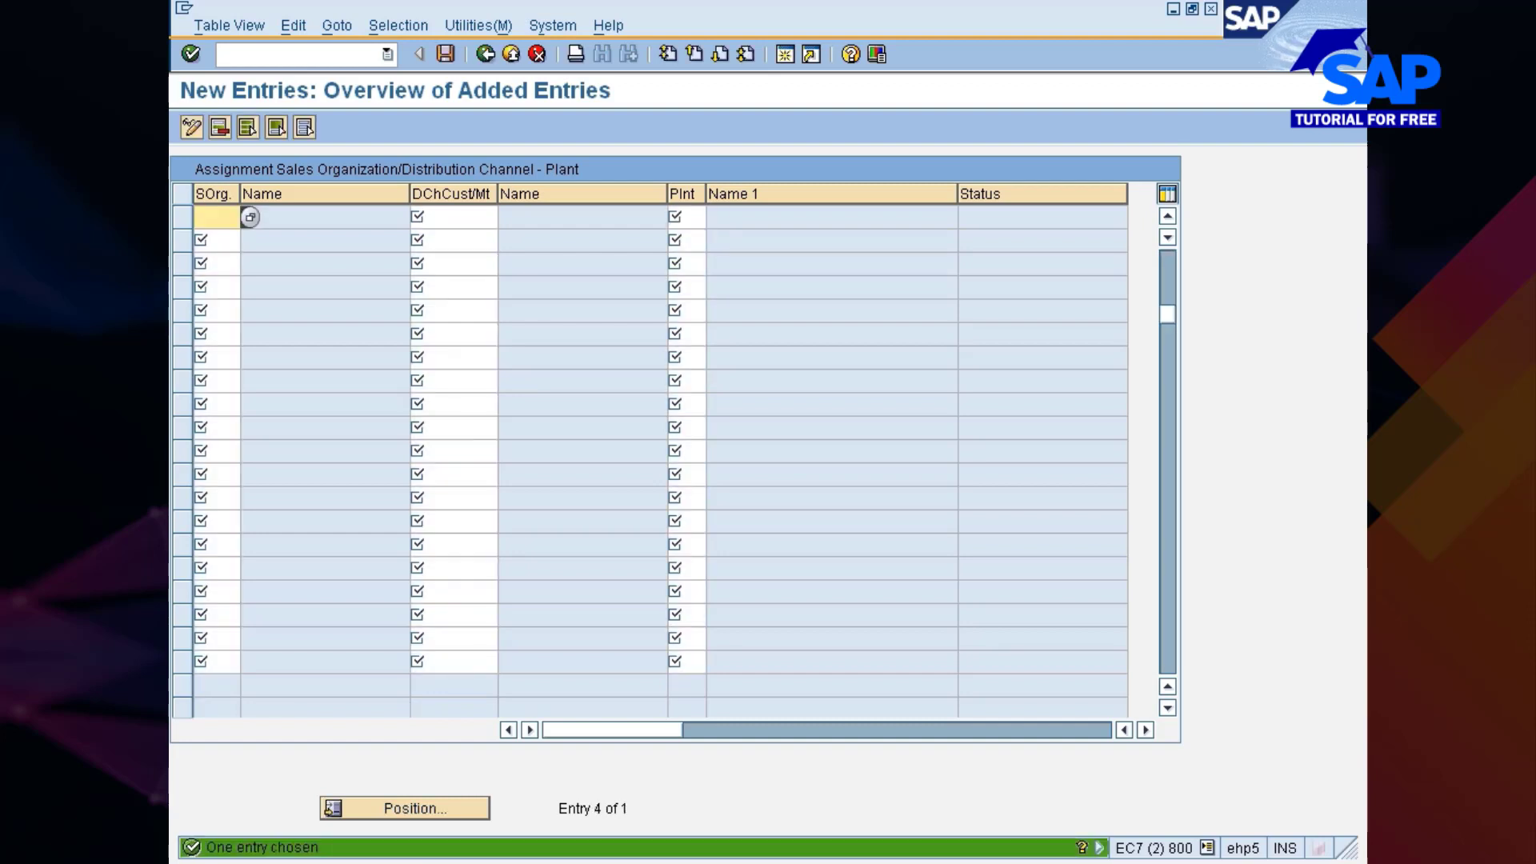
pyautogui.hotkey('ctrl', 's')
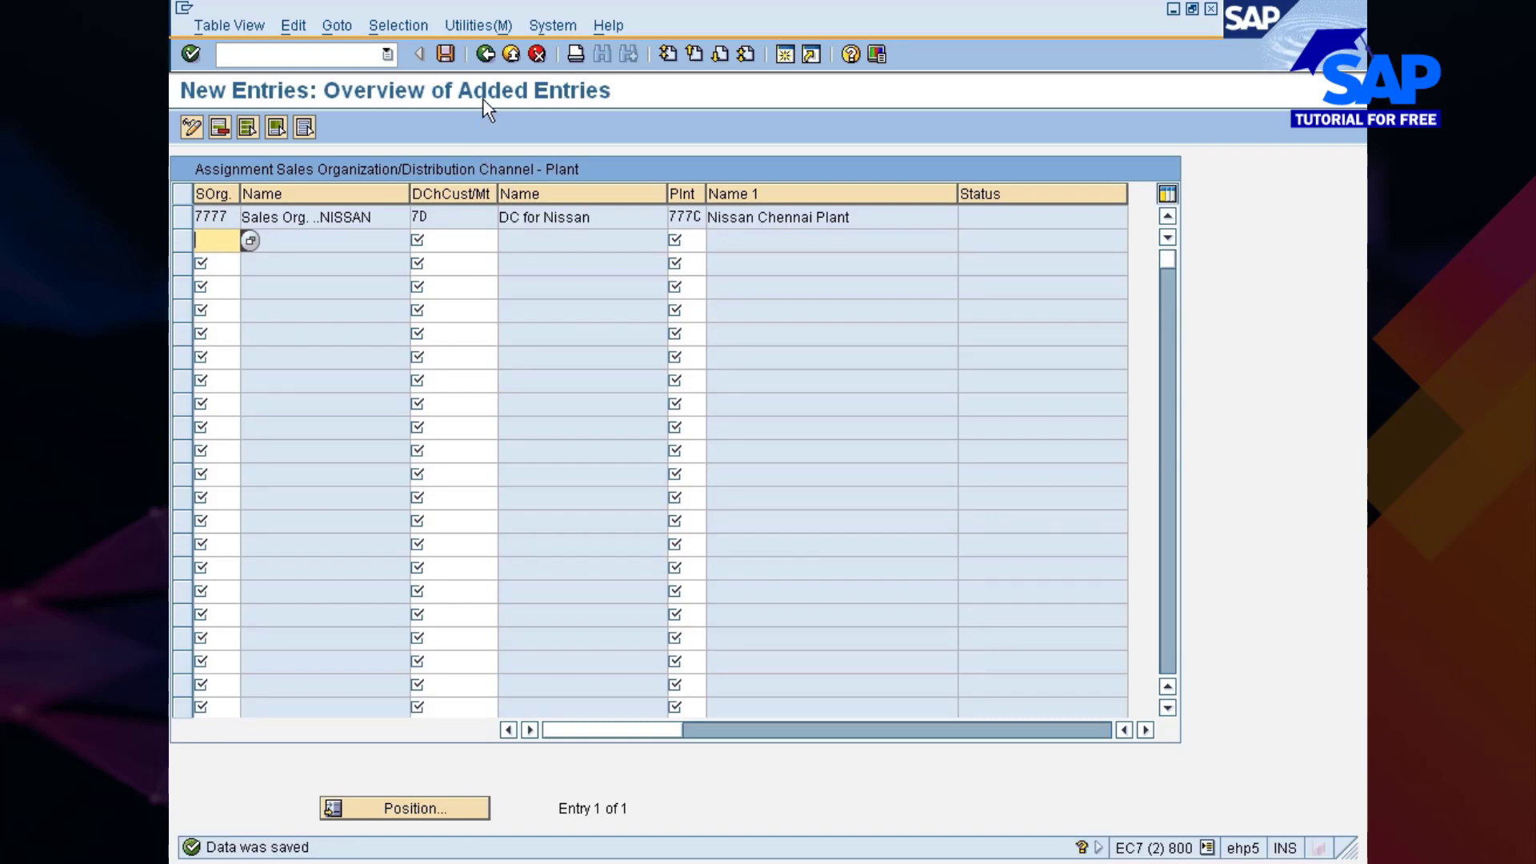
pyautogui.click(482, 54)
pyautogui.click(482, 54)
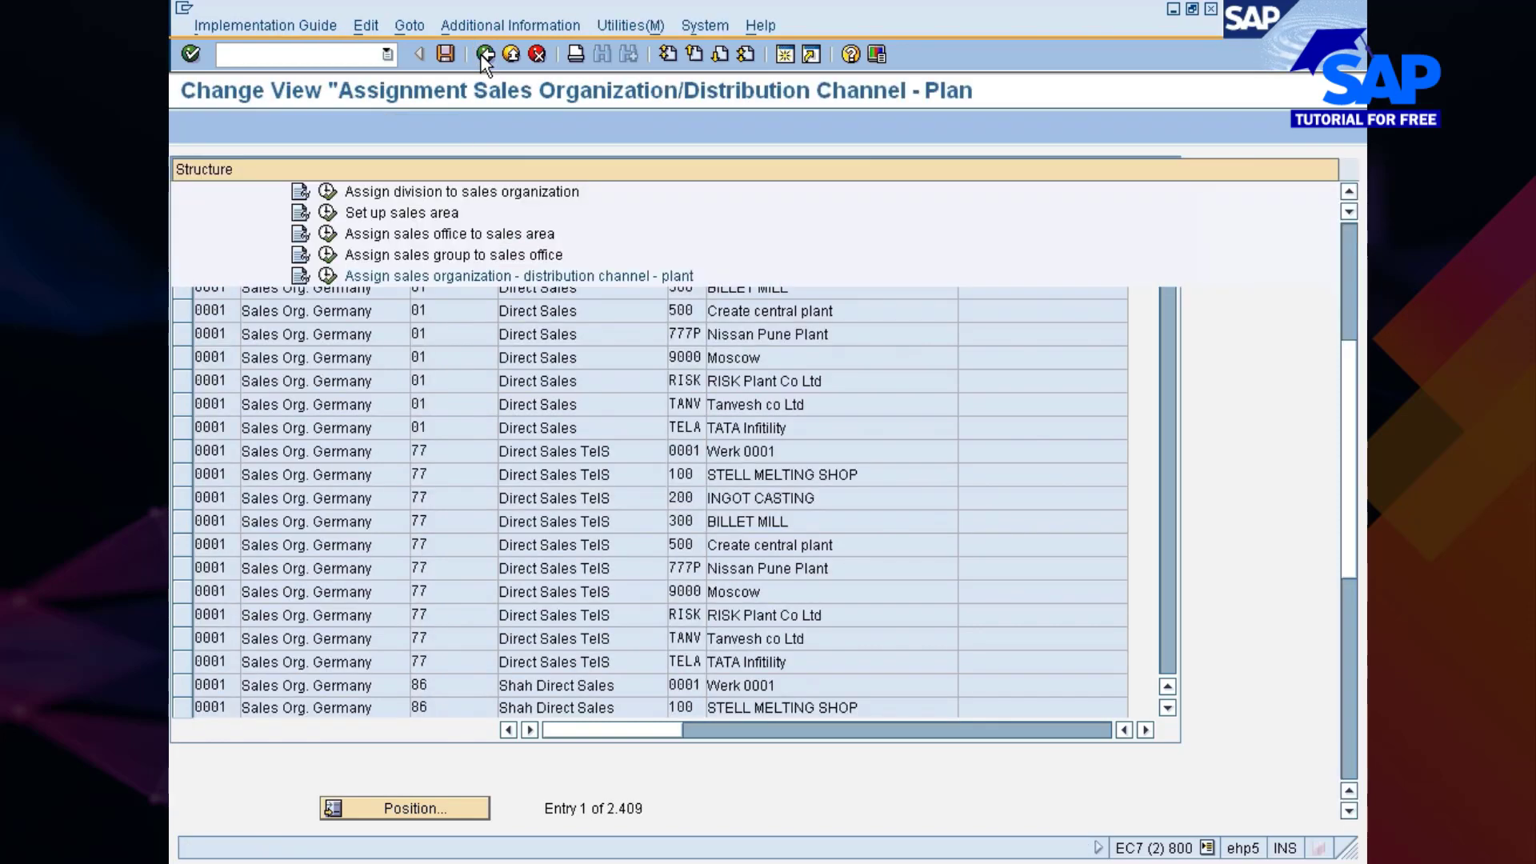
# - Open the assignment of sales areas to credit control areas and position the list at sales organization 7777
pyautogui.click(448, 298)
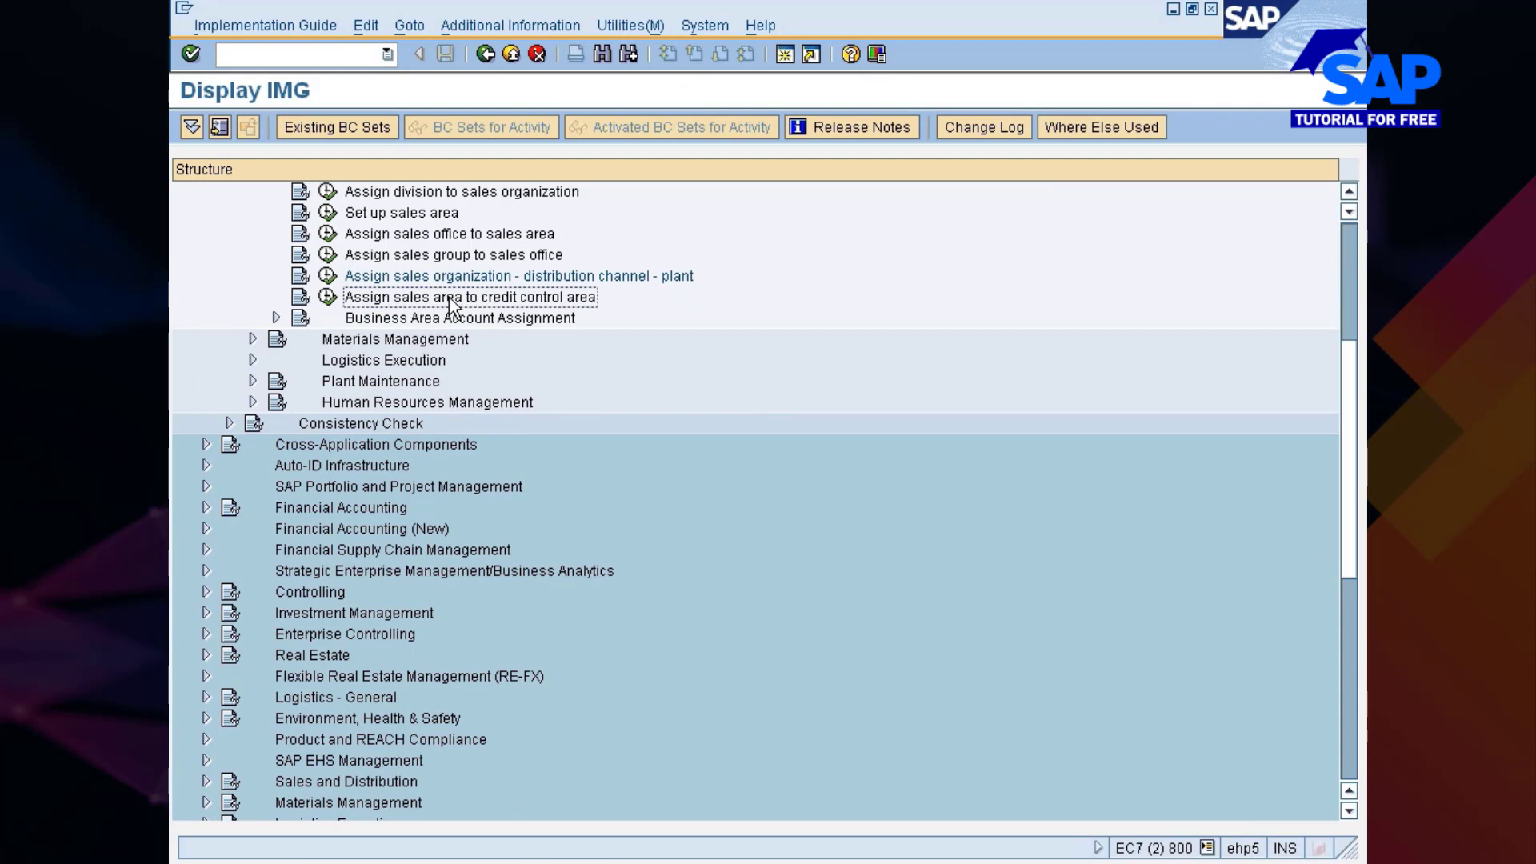
pyautogui.click(327, 297)
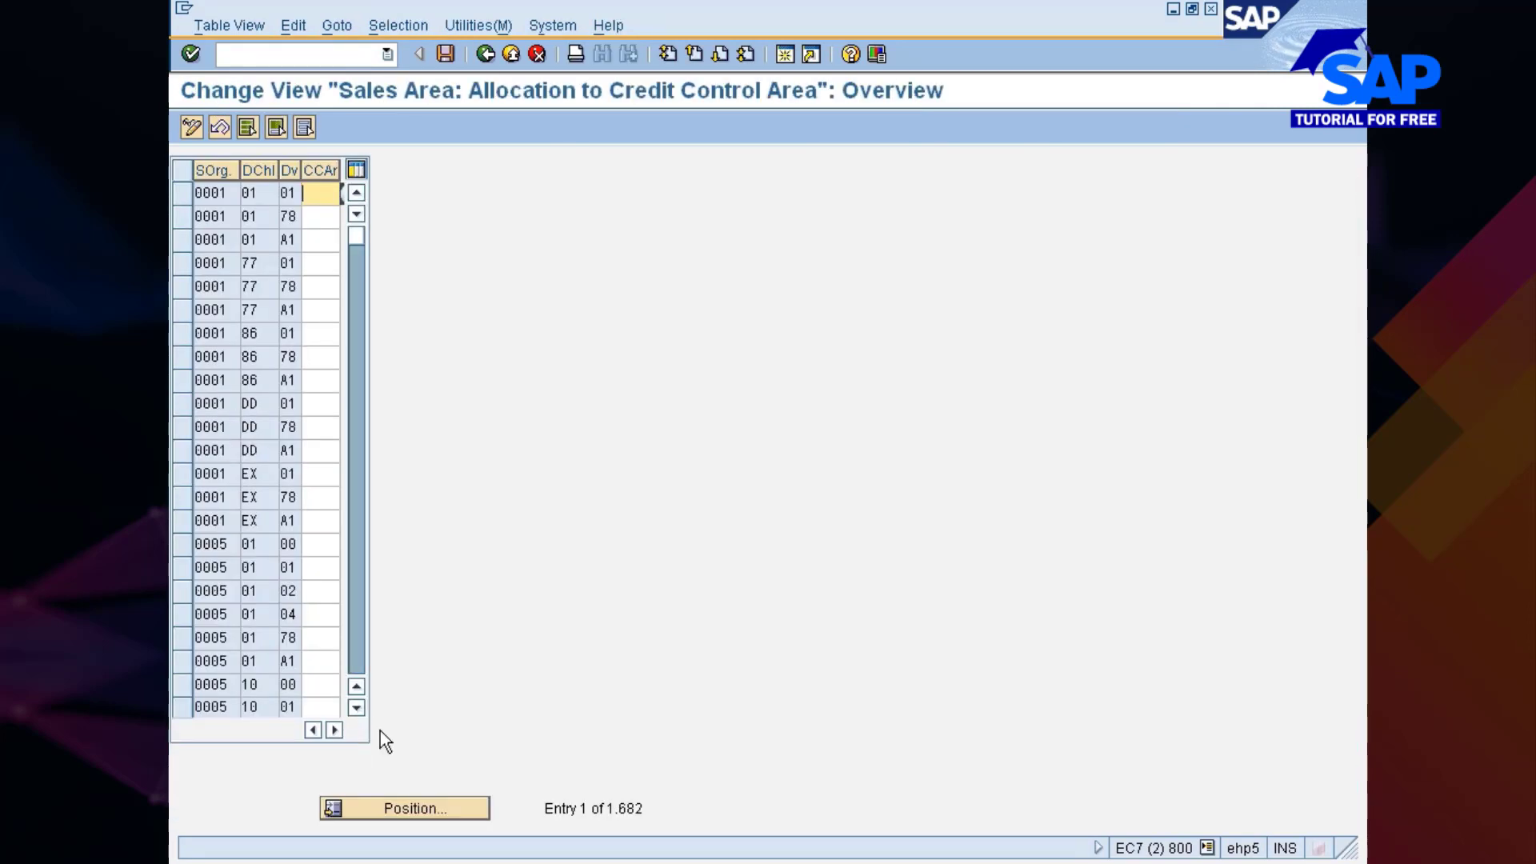
pyautogui.click(409, 808)
pyautogui.write('77')
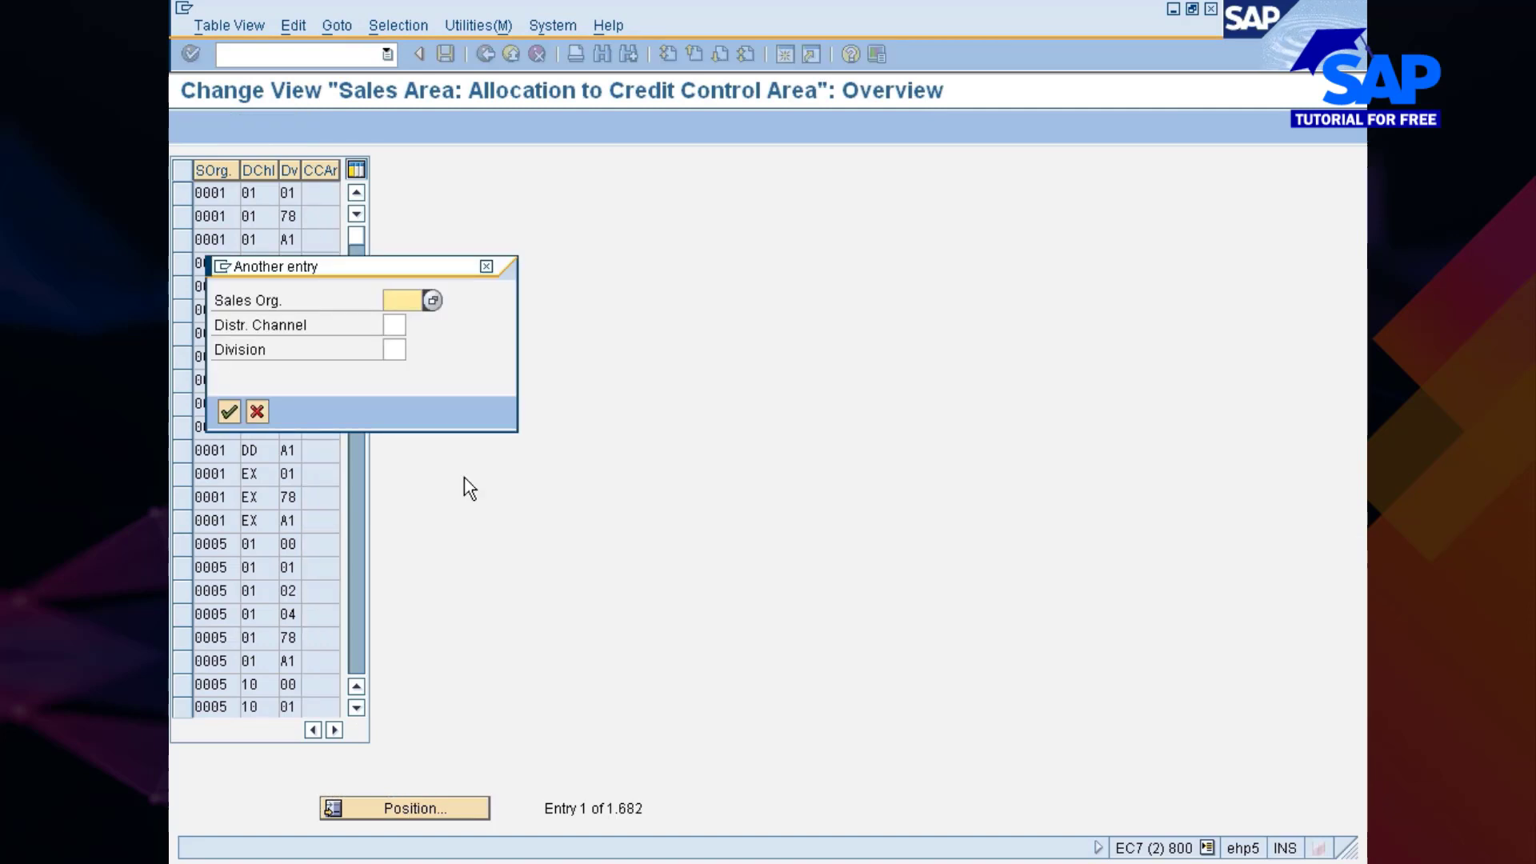
pyautogui.write('77')
pyautogui.press('Return')
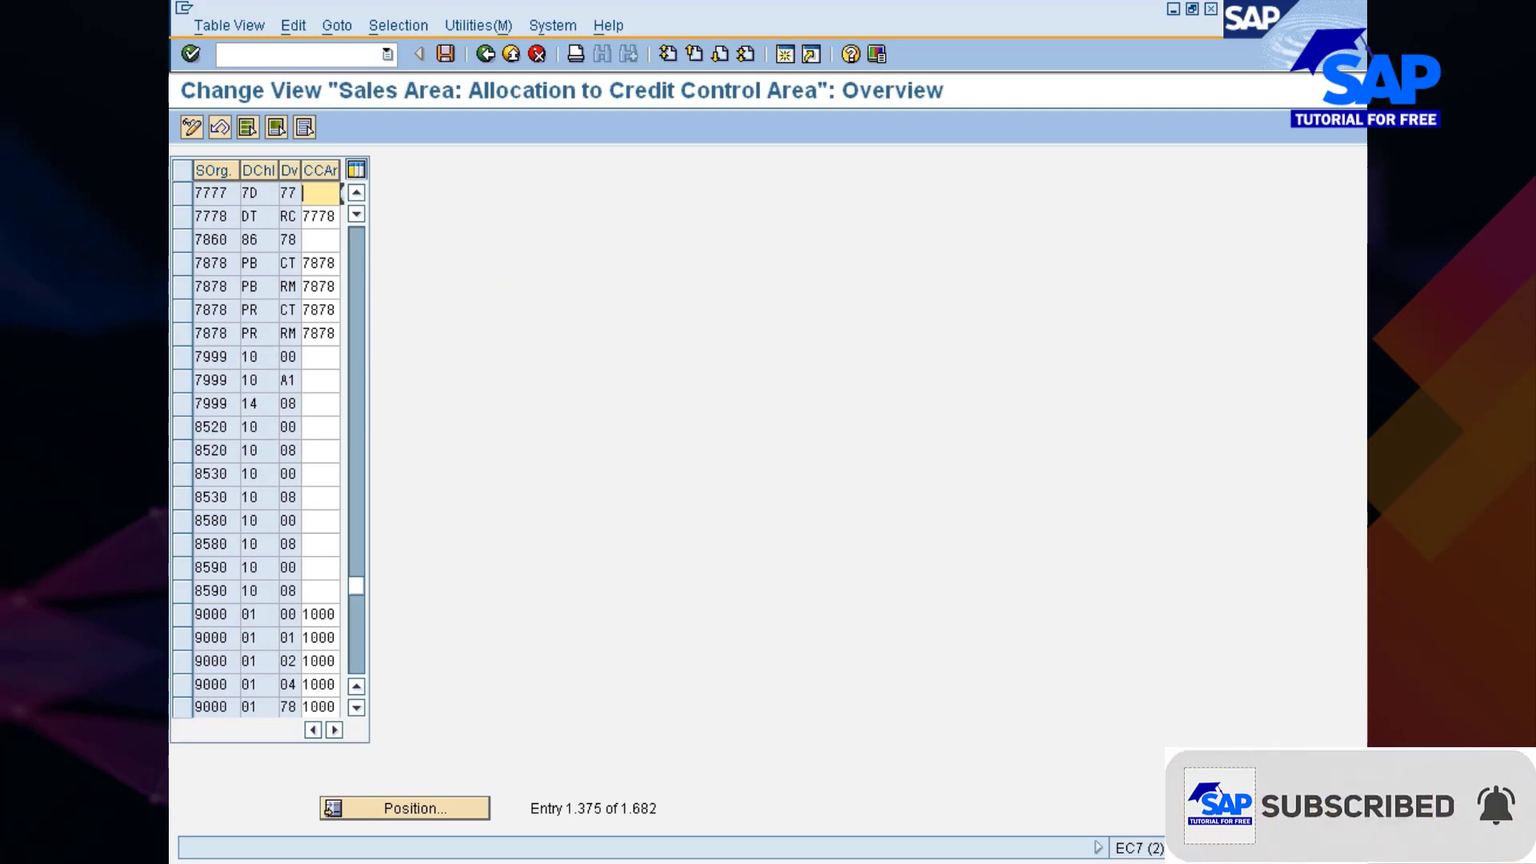
# - Assign credit control area 7777 to sales area 7777/7D/77, save it in the Nissan changes request and return to the IMG structure
pyautogui.click(343, 194)
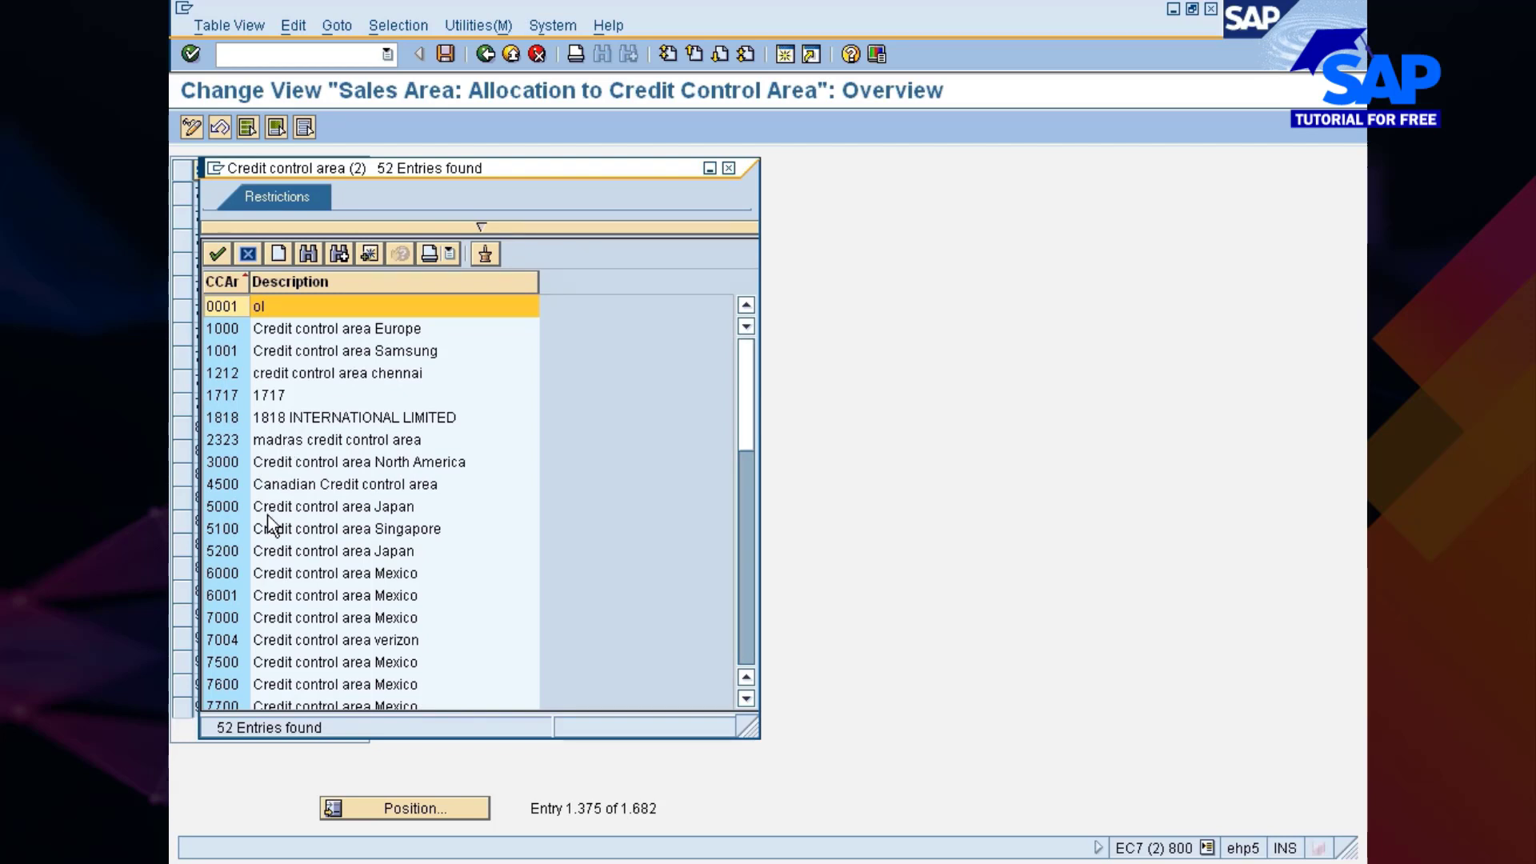
pyautogui.scroll(-10, 272, 520)
pyautogui.scroll(3, 272, 500)
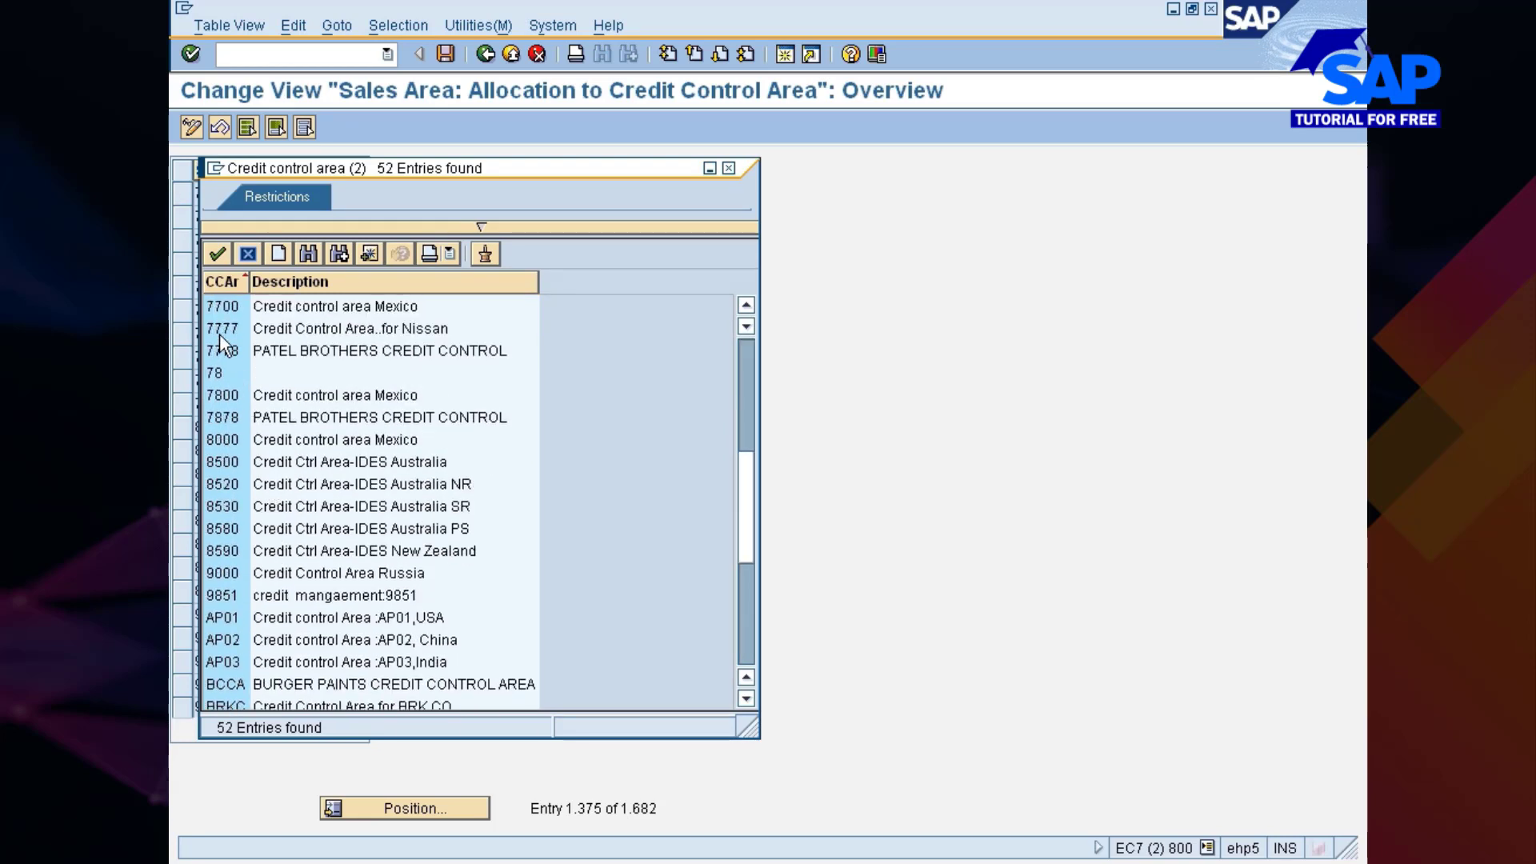
pyautogui.doubleClick(220, 330)
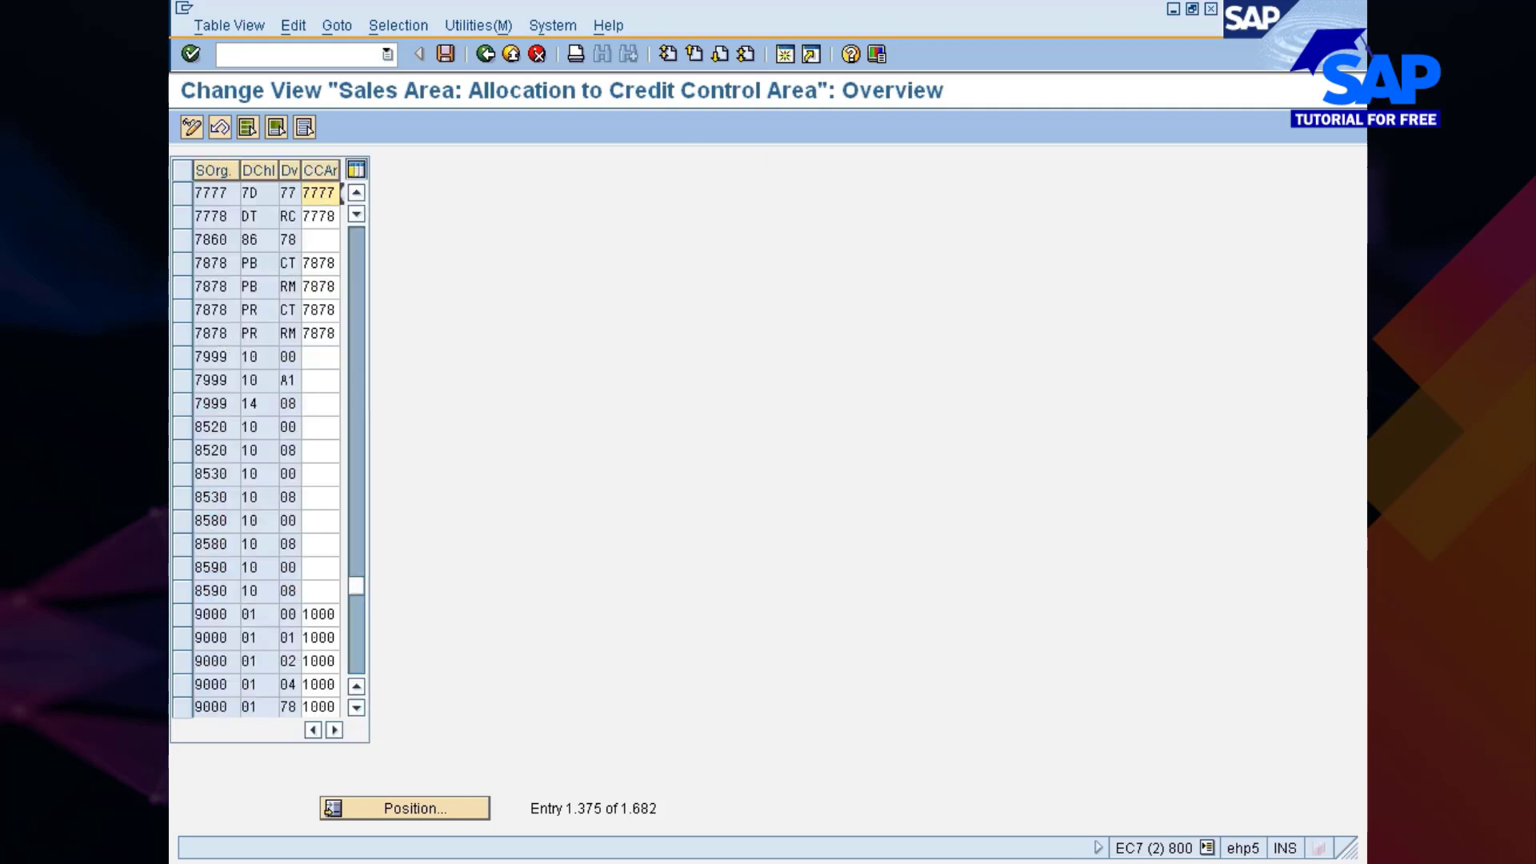
pyautogui.hotkey('ctrl', 's')
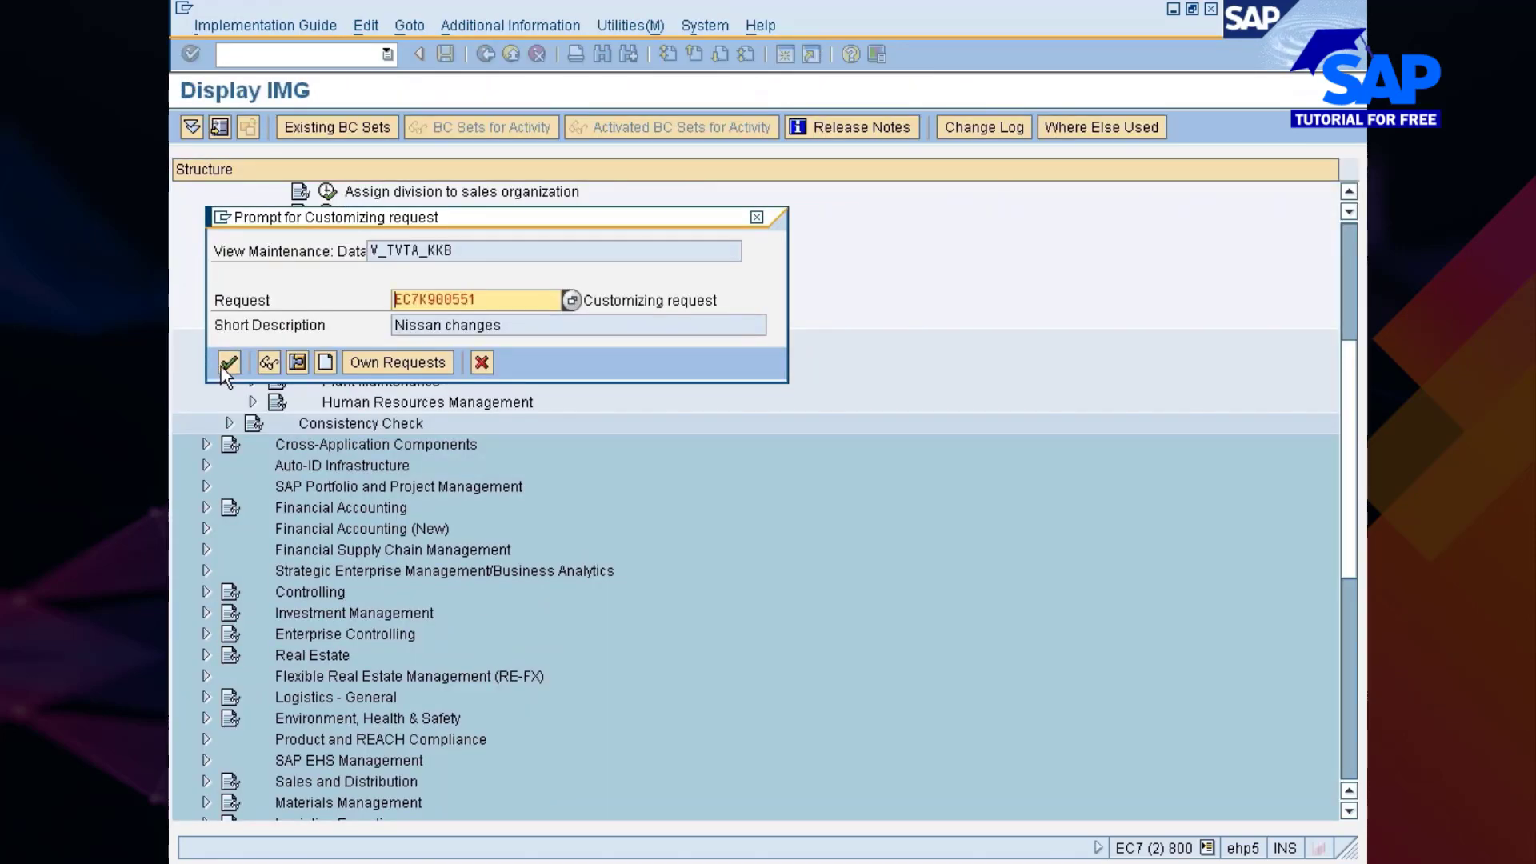
pyautogui.click(227, 364)
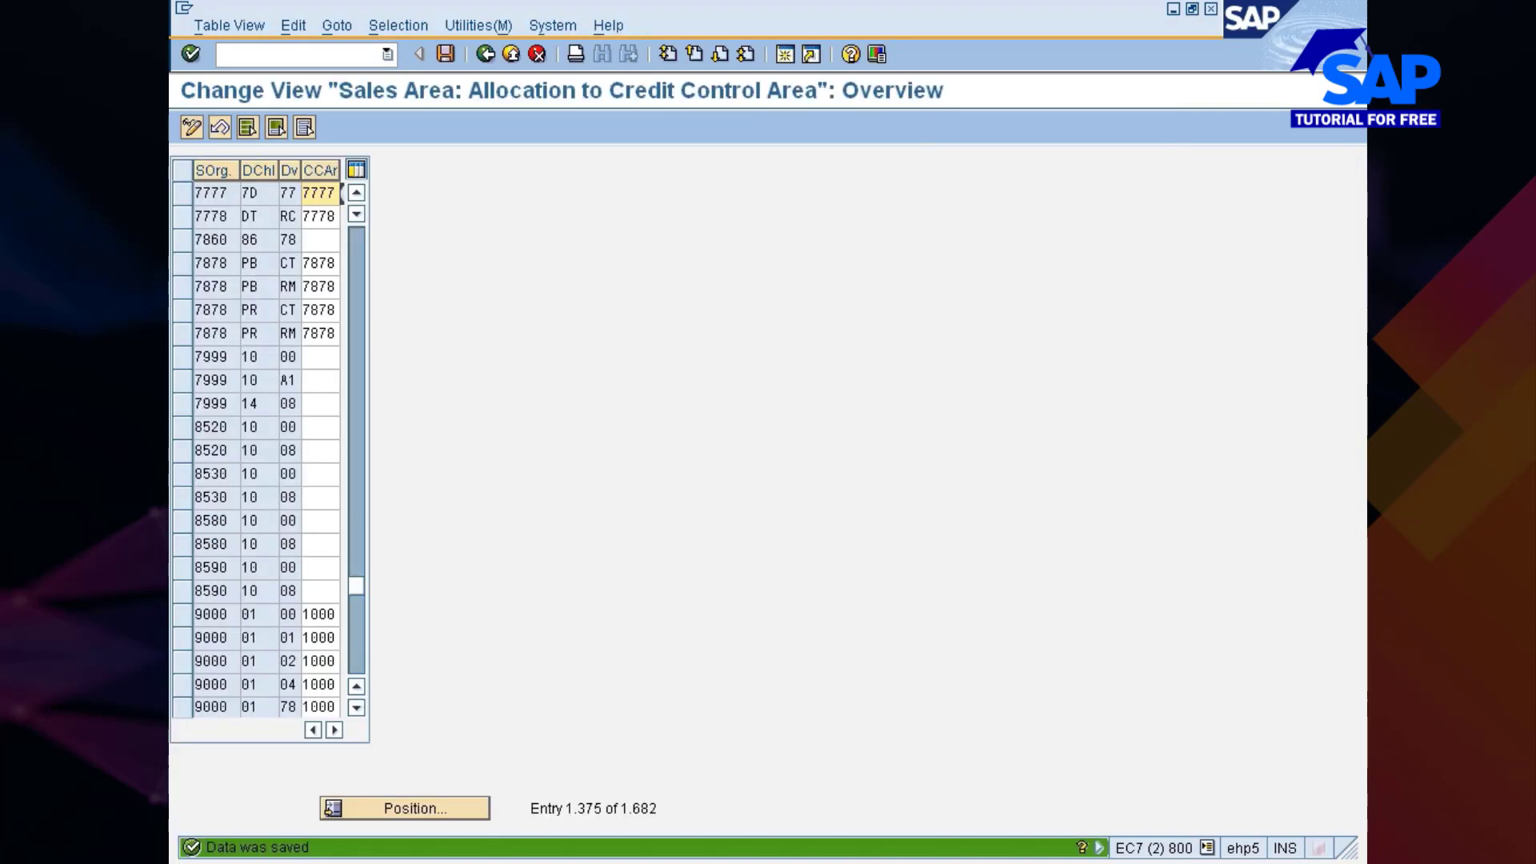
pyautogui.click(485, 53)
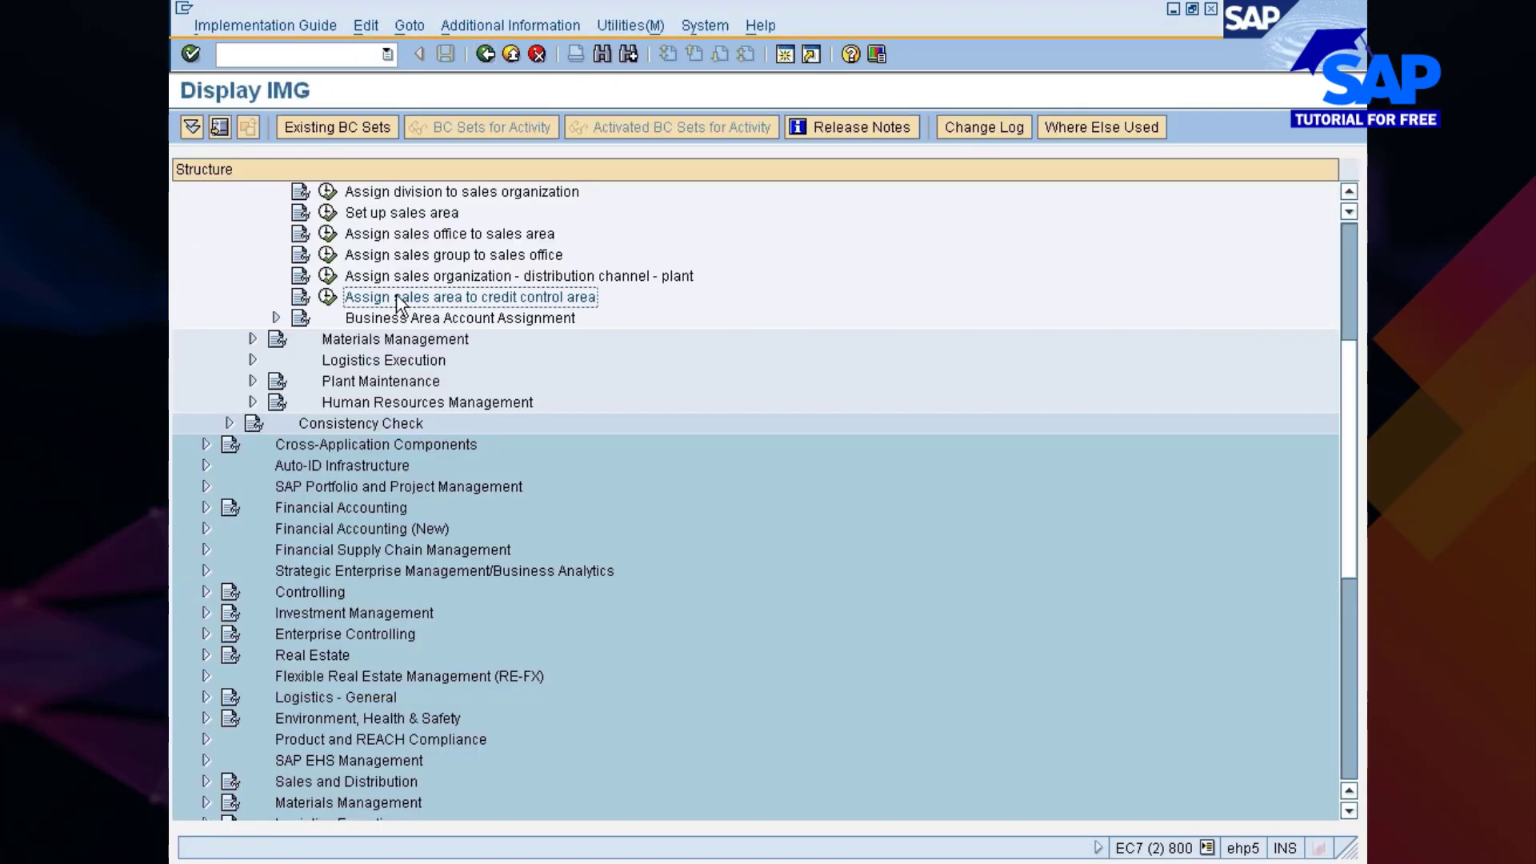
# - Expand Business Area Account Assignment and open the Define Rules By Sales Area activity
pyautogui.click(404, 320)
pyautogui.click(277, 319)
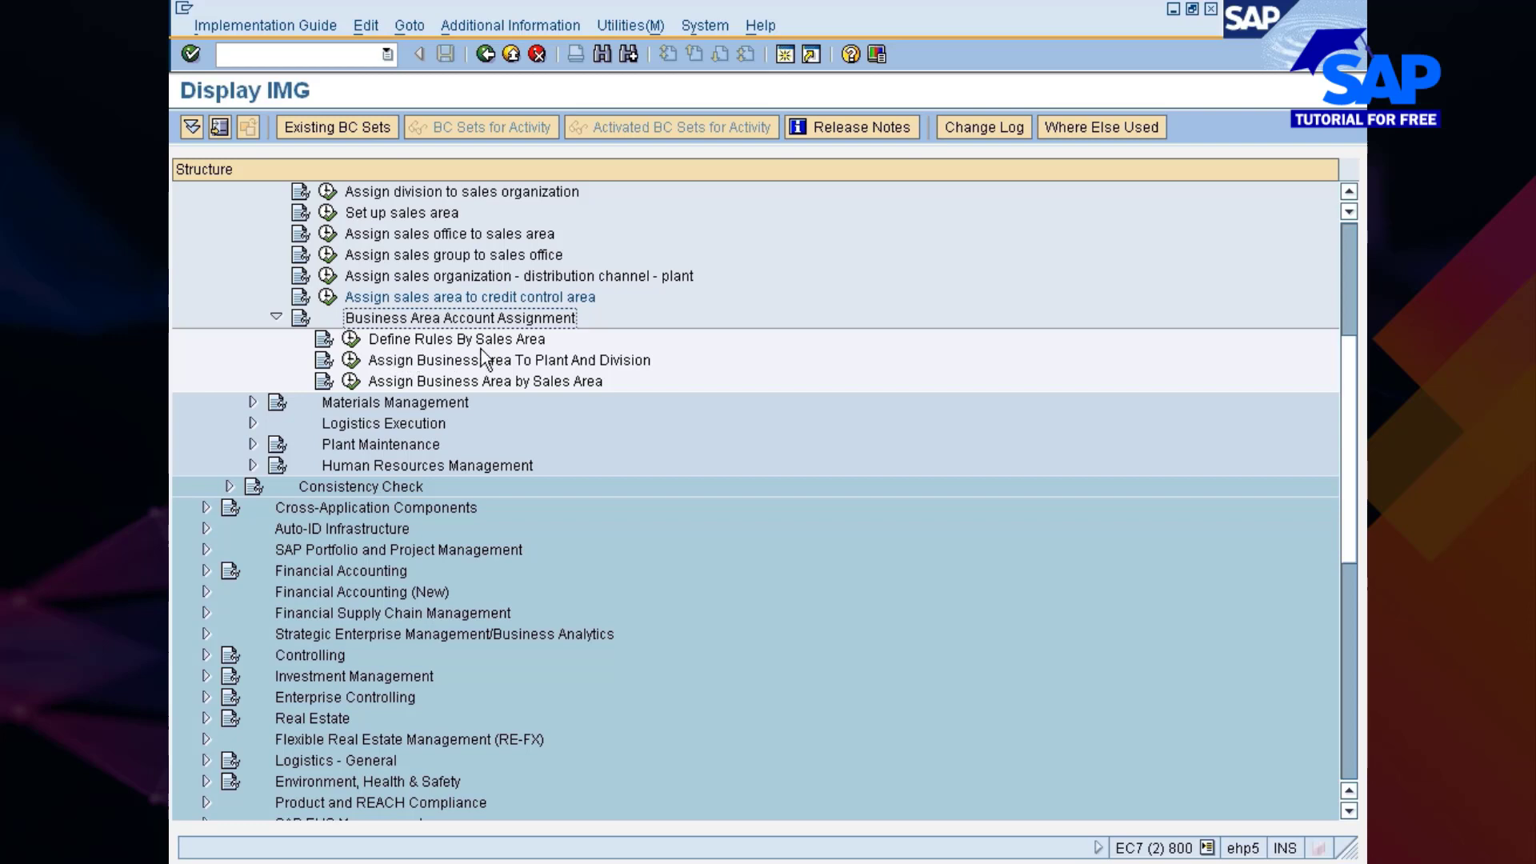
pyautogui.click(350, 340)
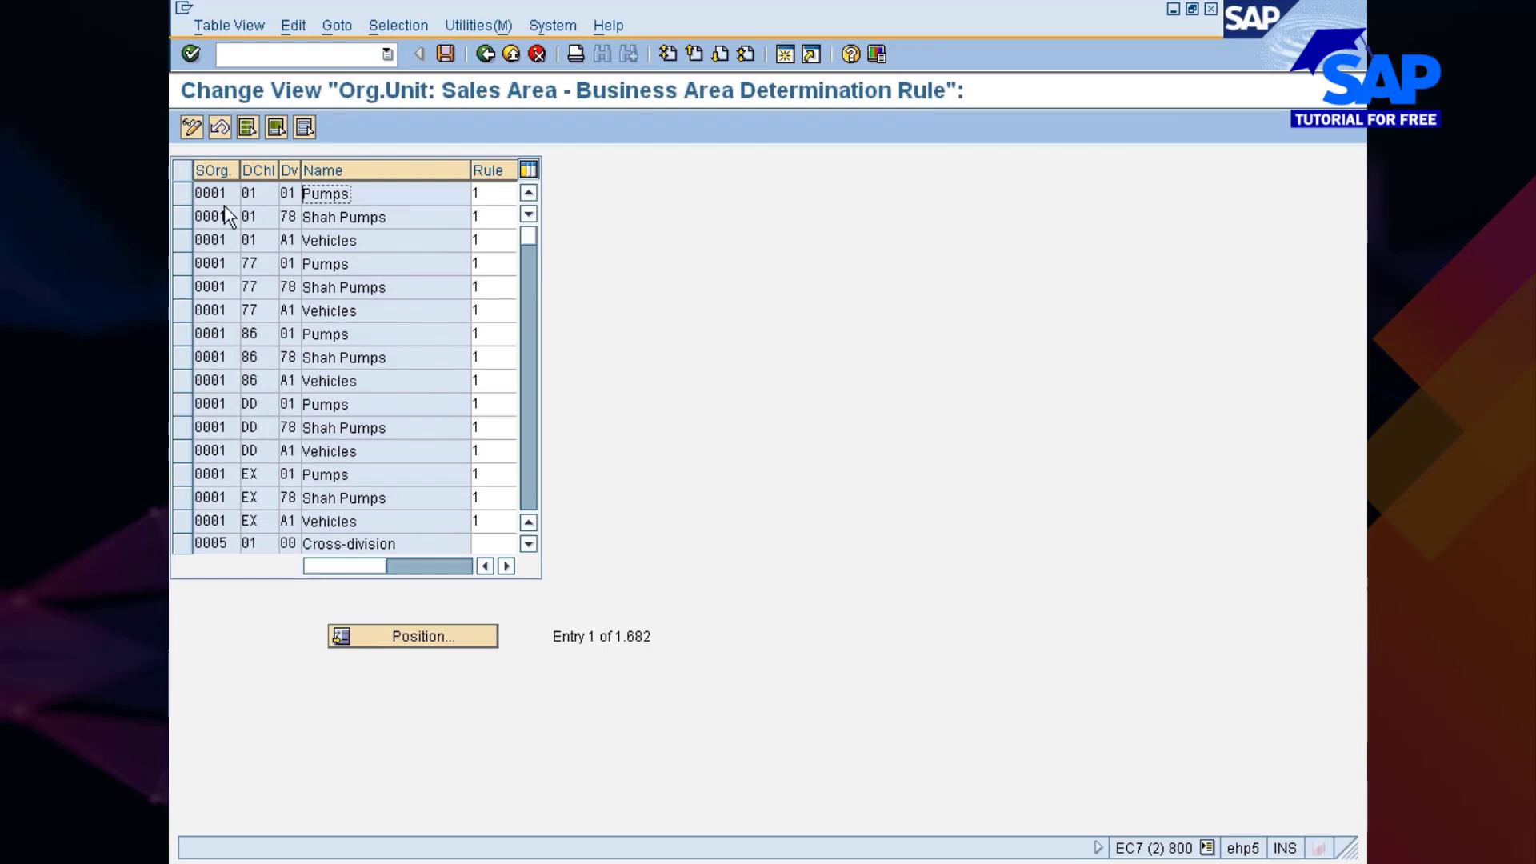
# - Filter the business area determination rules by Distribution Channel = 7D
pyautogui.click(401, 24)
pyautogui.click(409, 53)
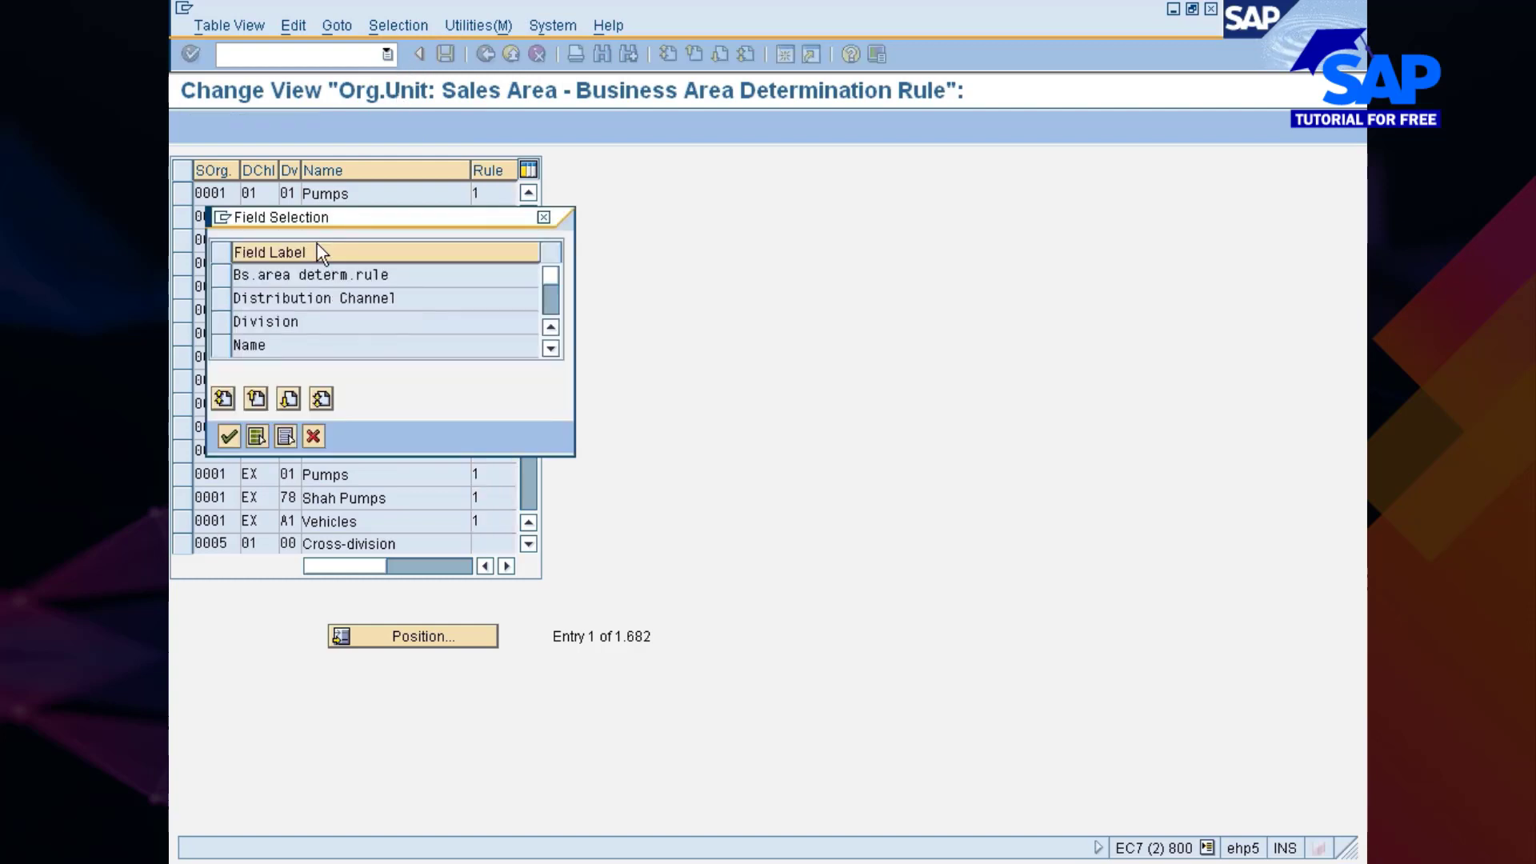
pyautogui.click(229, 299)
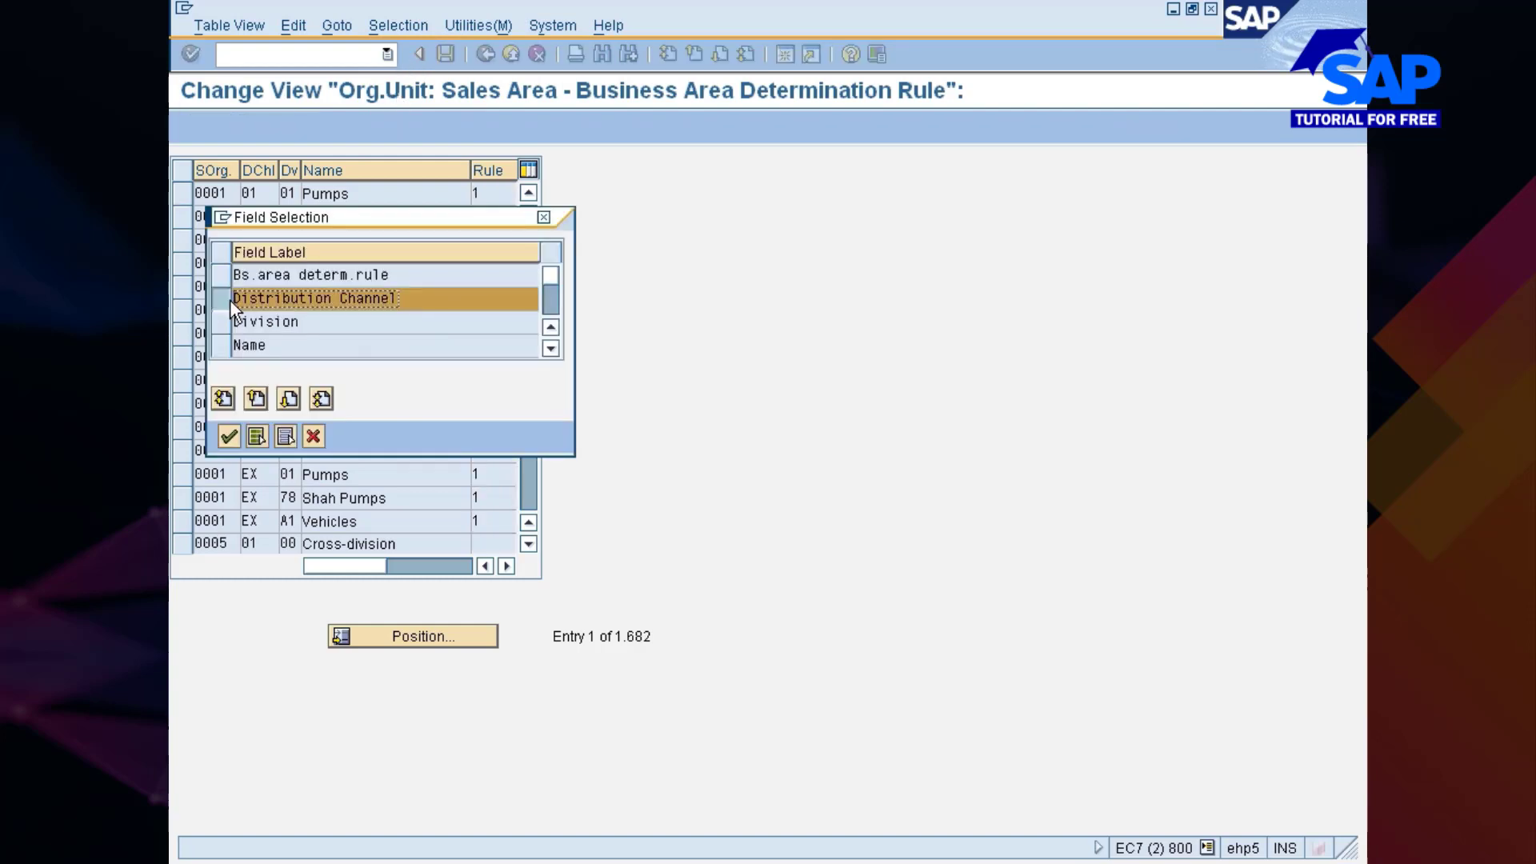
pyautogui.click(229, 435)
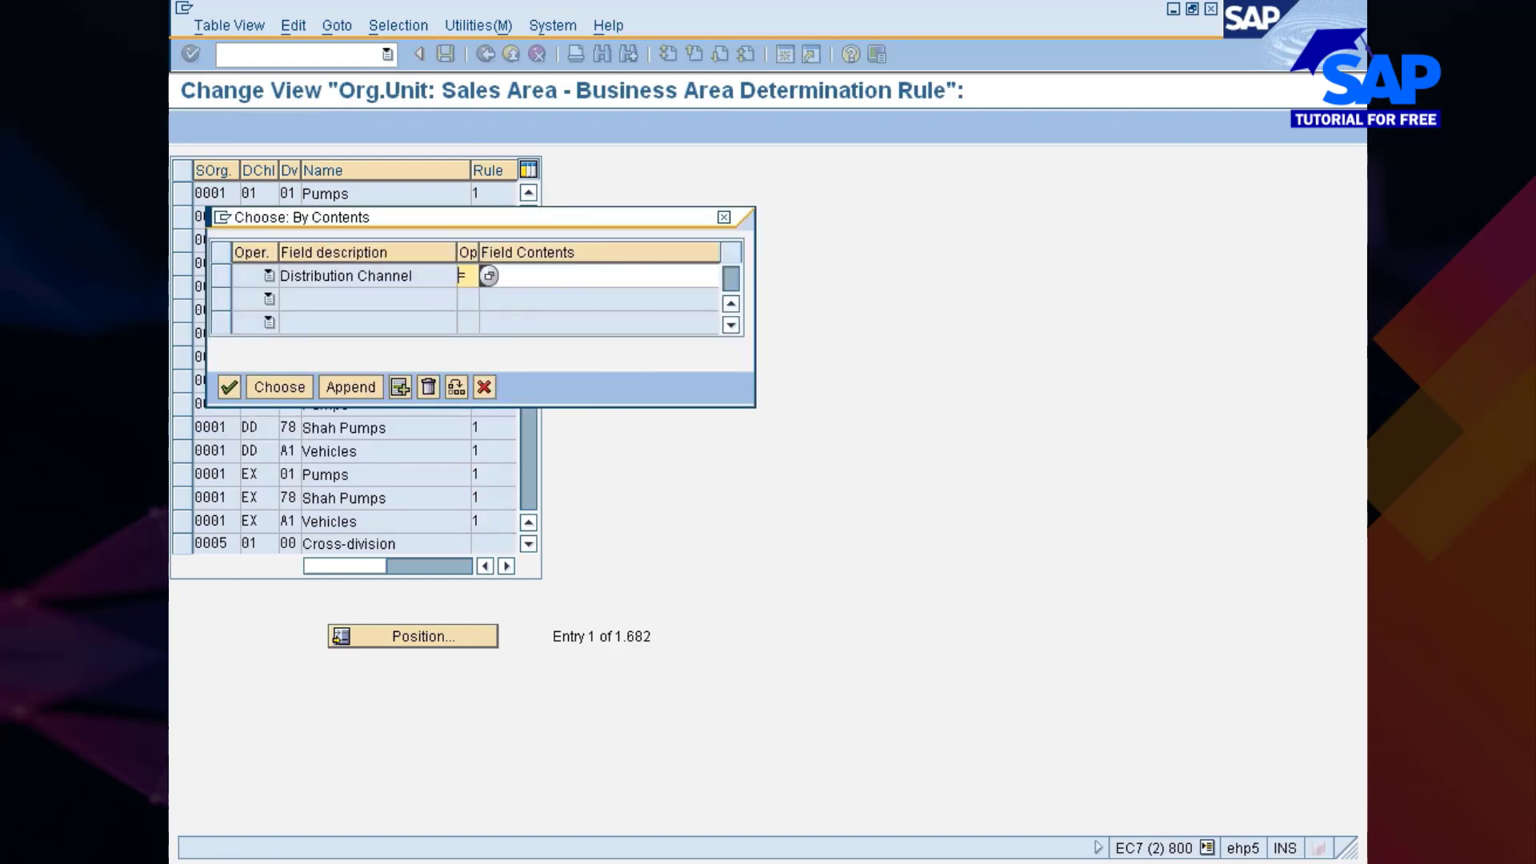
pyautogui.write('7')
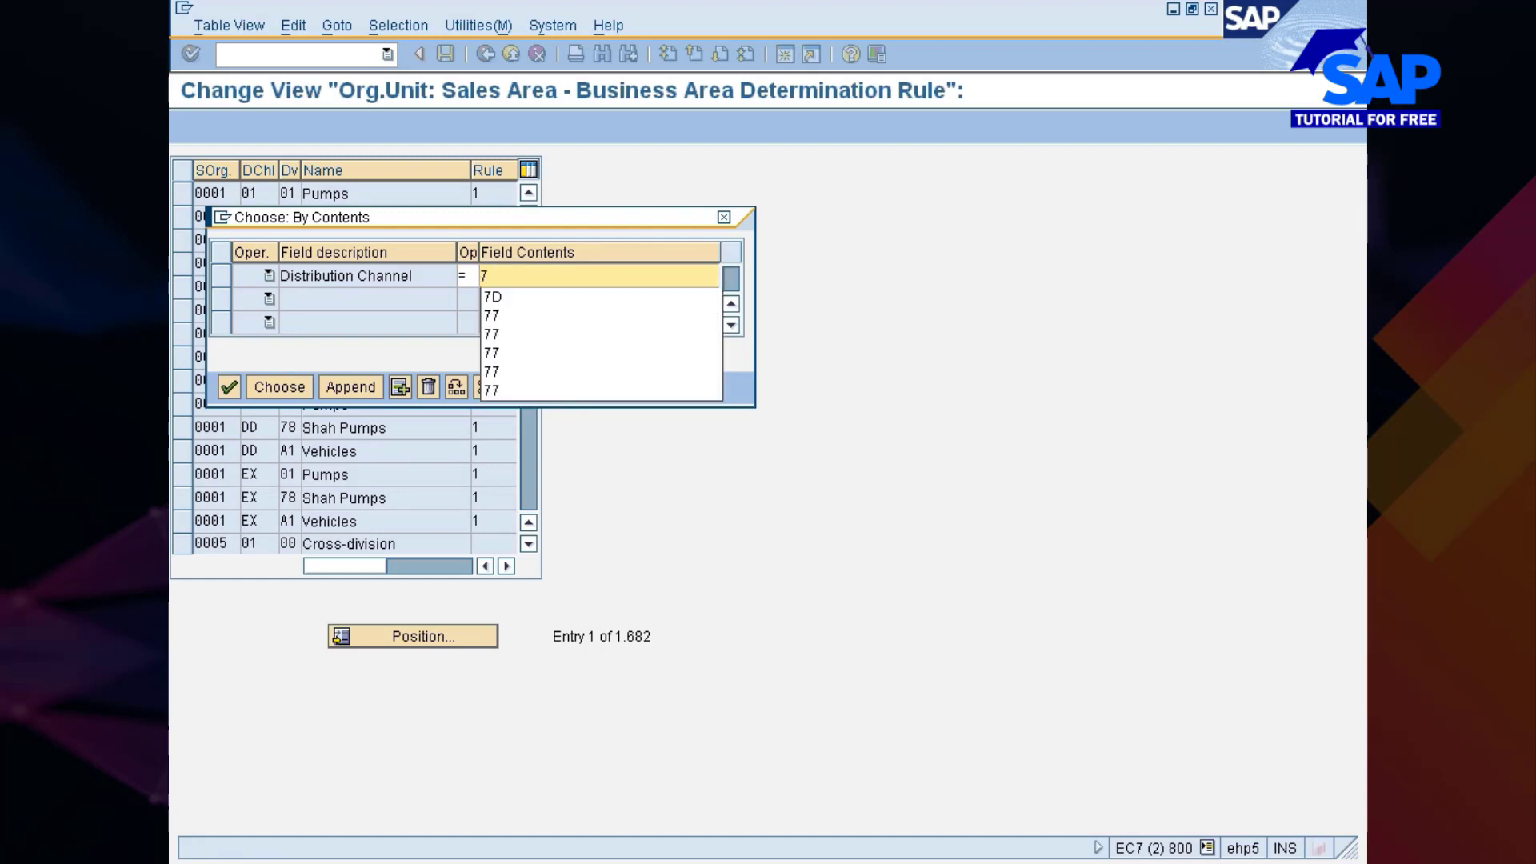
pyautogui.write('D')
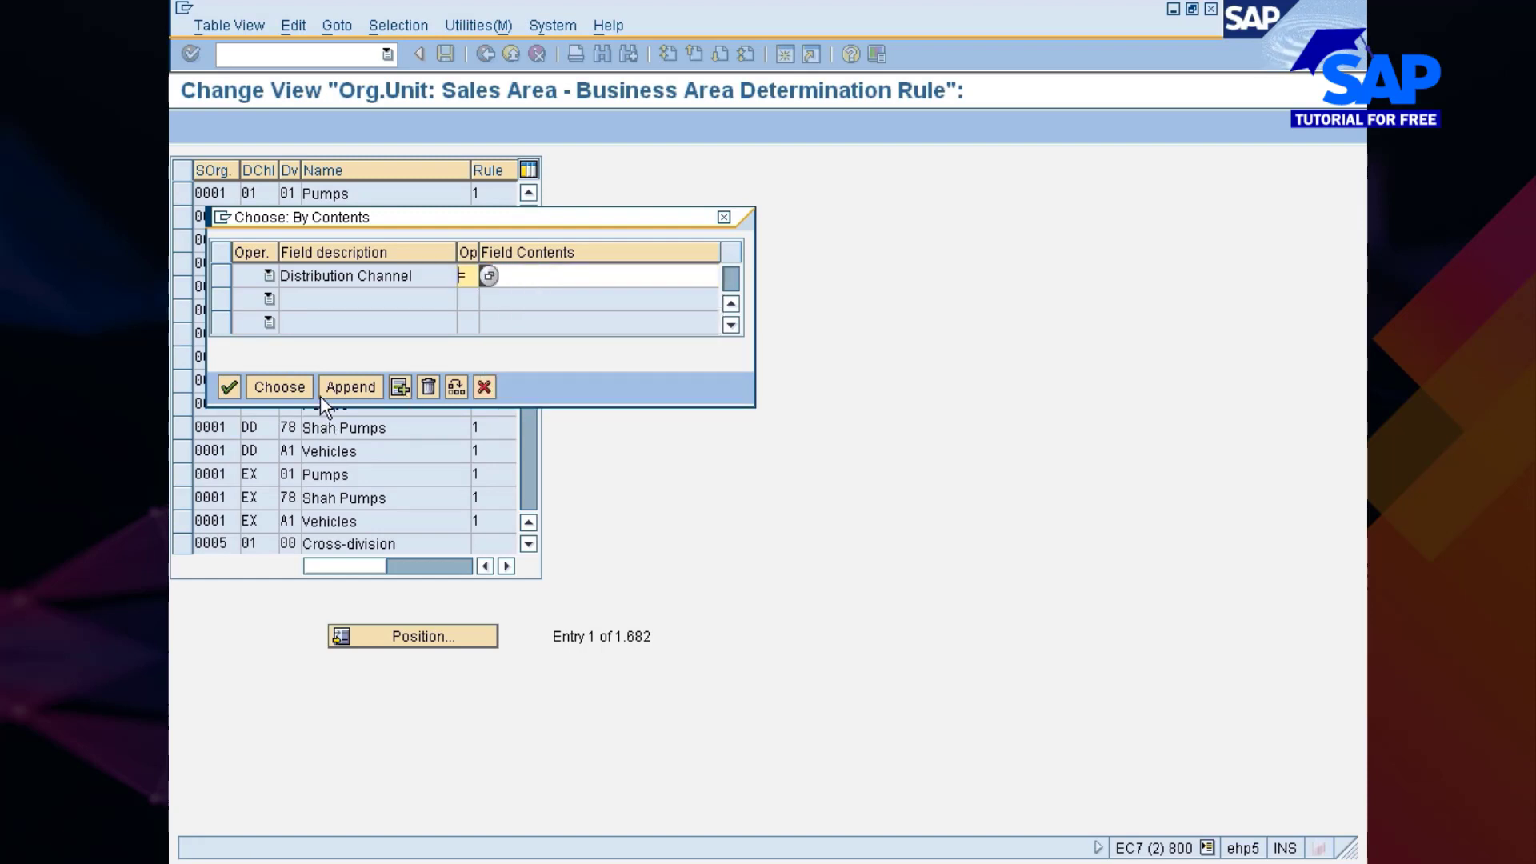
pyautogui.click(279, 387)
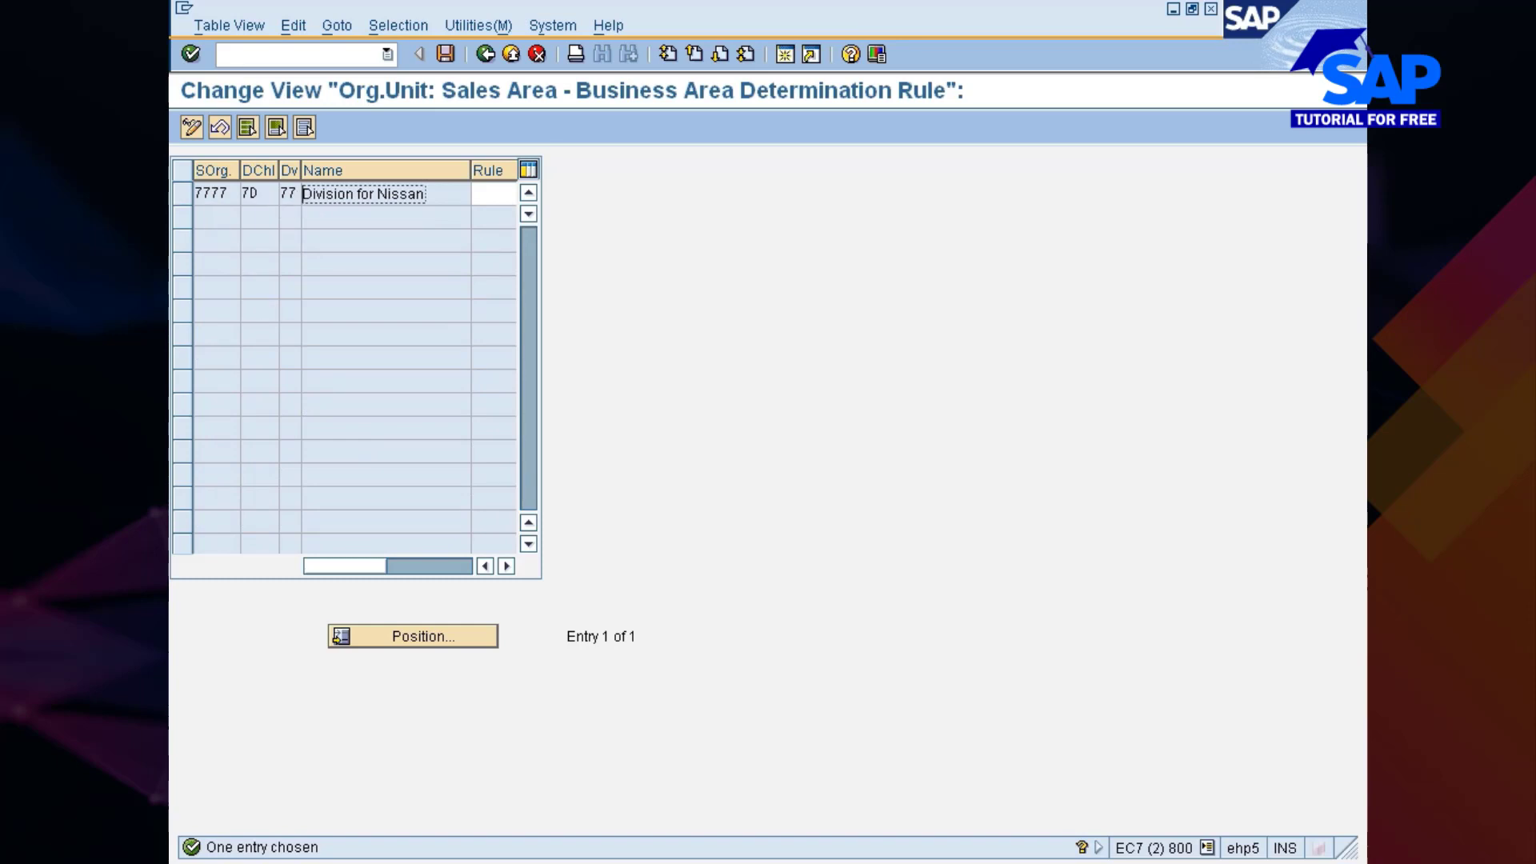
# - Narrow the Name column, examine the rules available for the Nissan sales area, and leave the filtered list without choosing one
pyautogui.moveTo(471, 176); pyautogui.dragTo(438, 173)
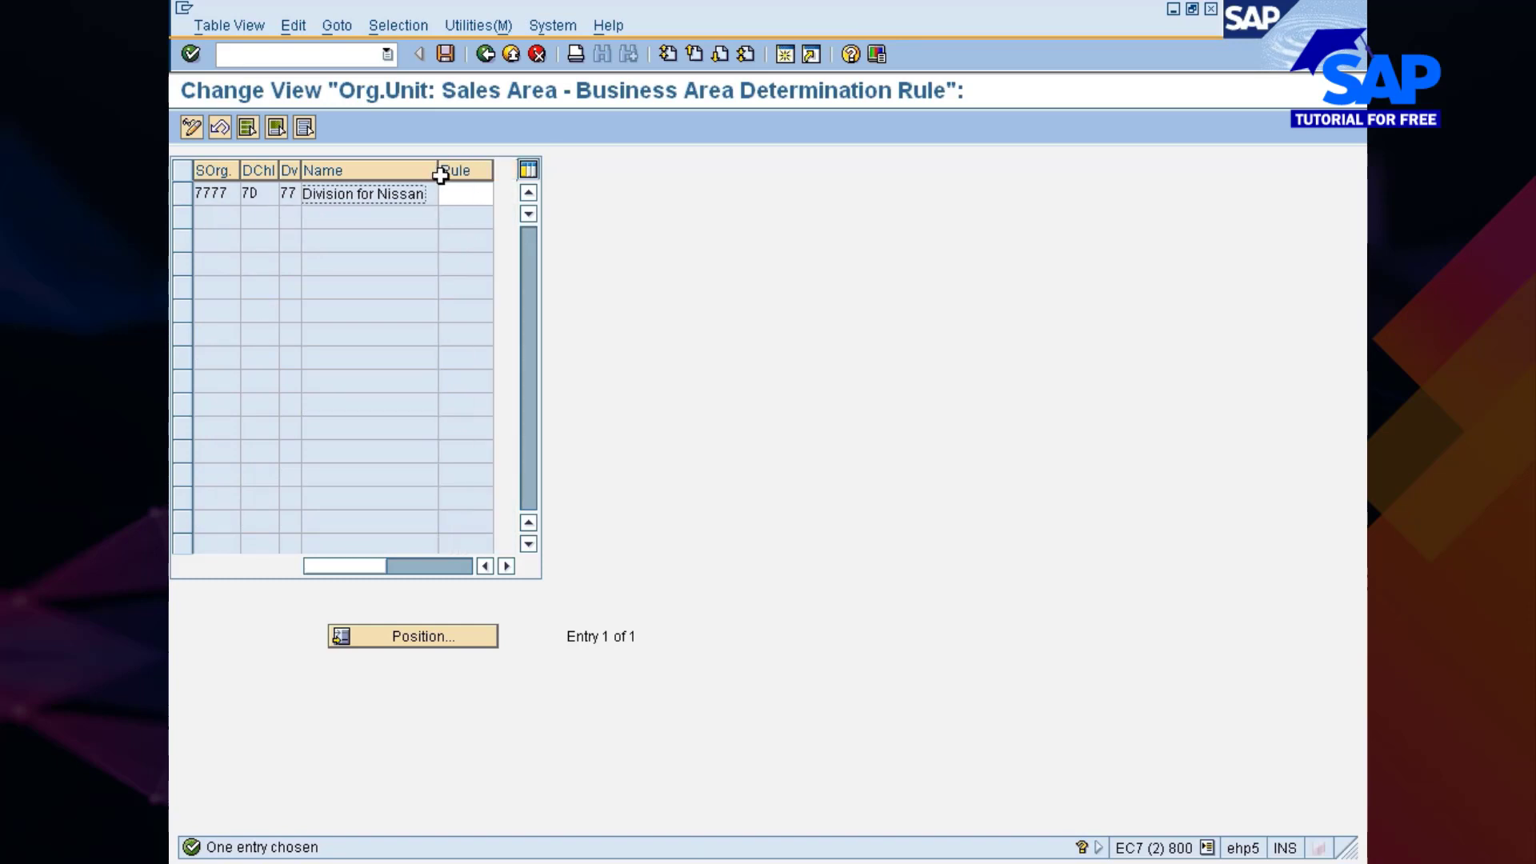
pyautogui.click(440, 194)
pyautogui.click(503, 196)
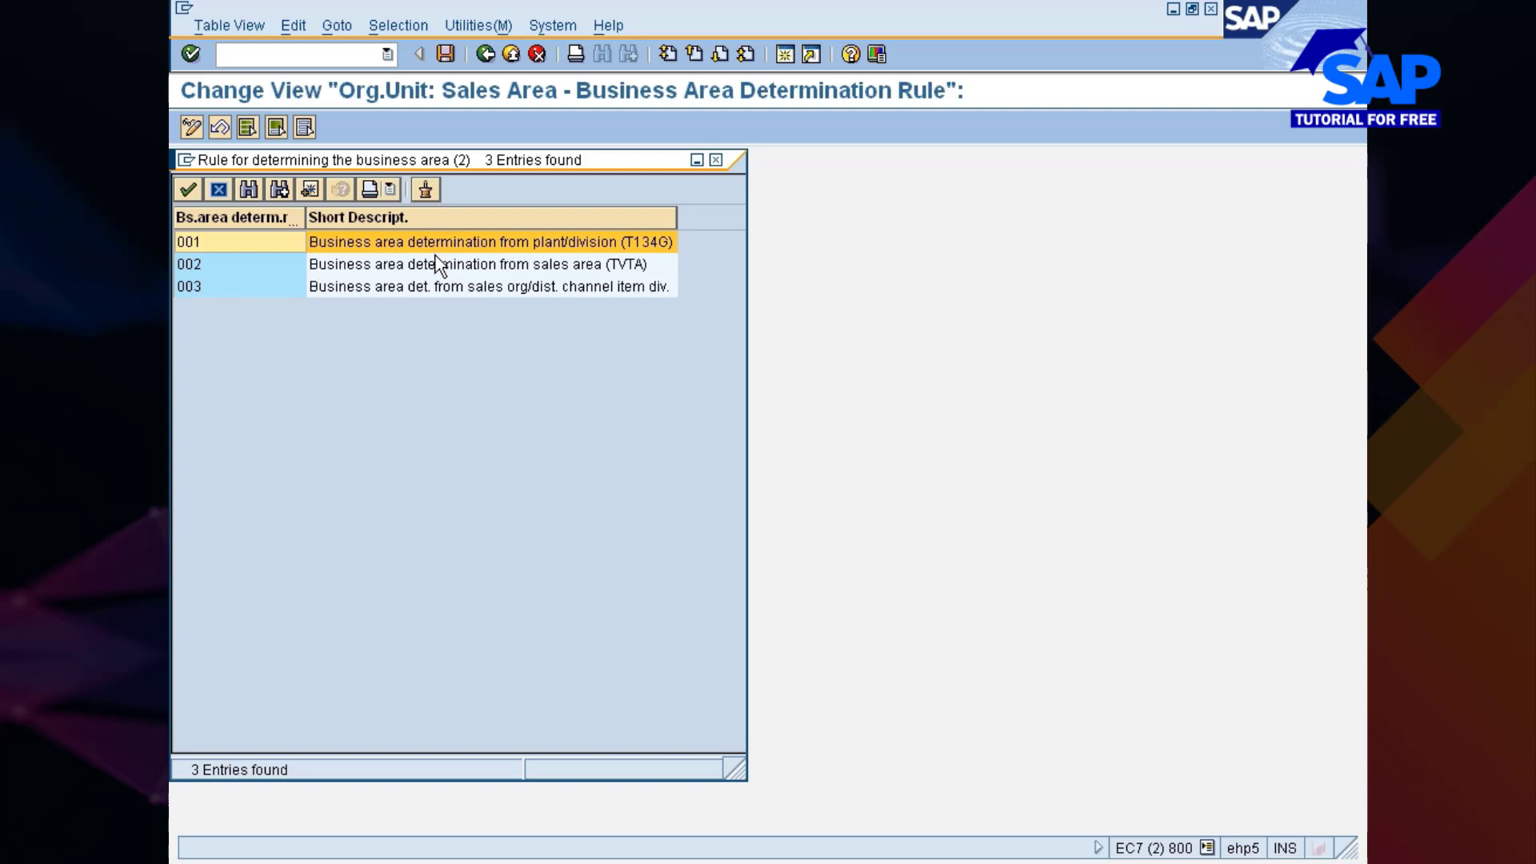
pyautogui.click(715, 159)
pyautogui.click(486, 53)
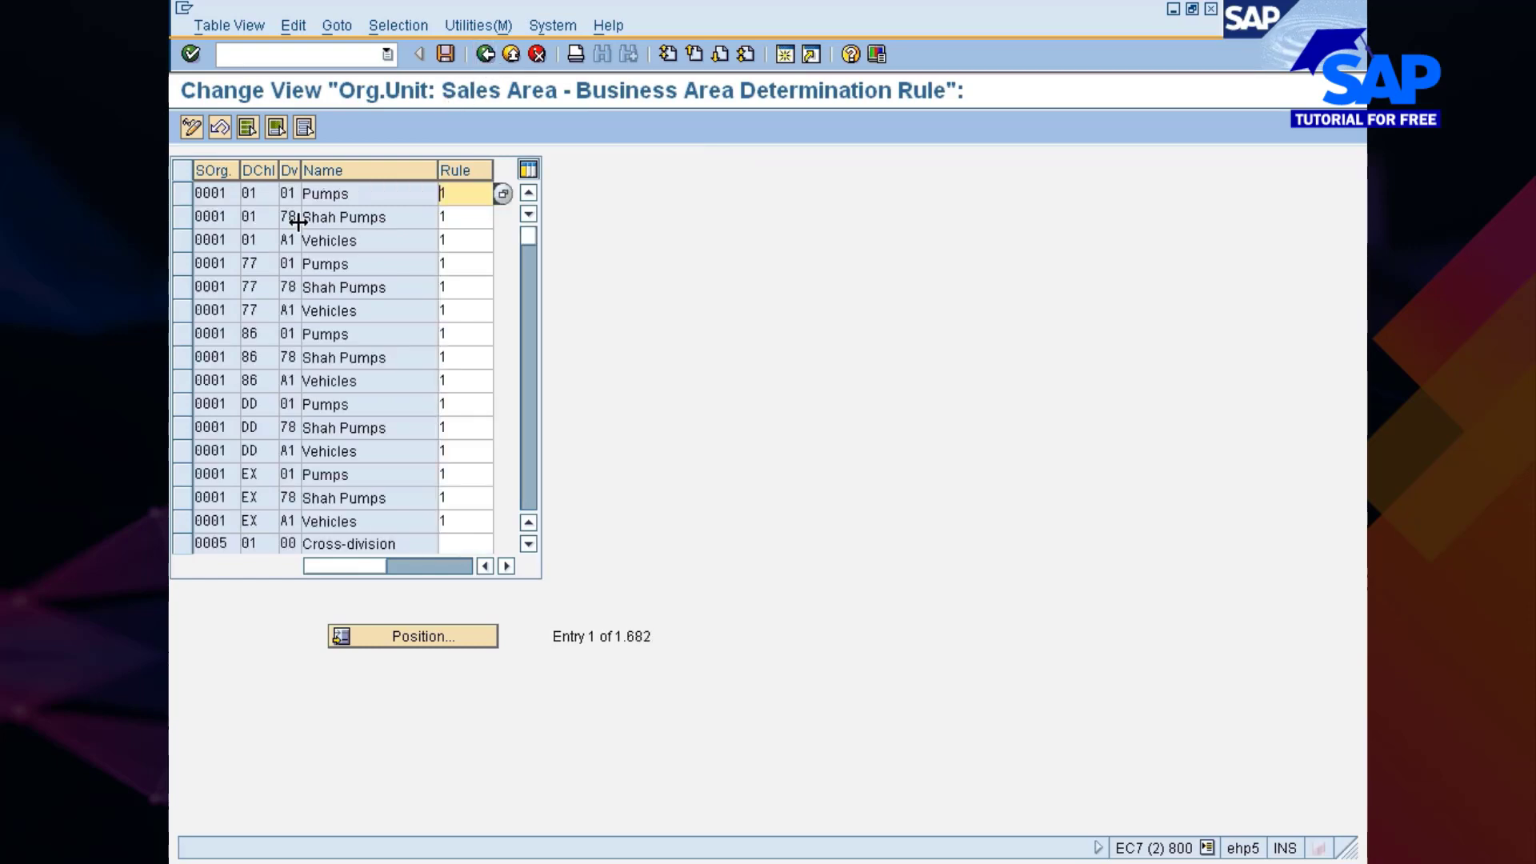
# - Locate sales organization 7777, choose a business area determination rule for sales area 7777/7D/77 and save it in the Nissan changes request
pyautogui.scroll(-5, 452, 410)
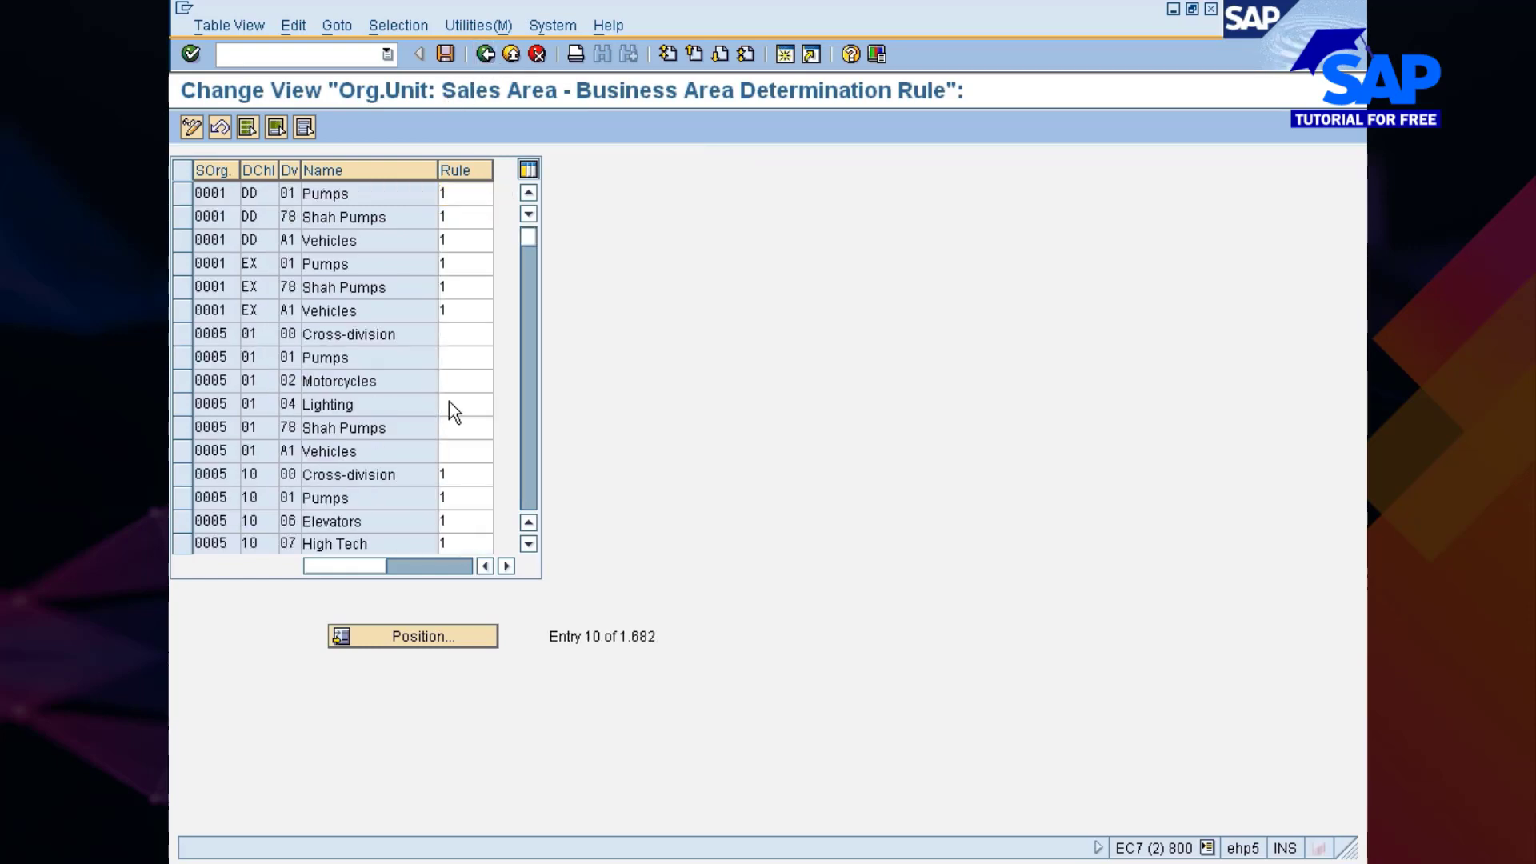
pyautogui.click(410, 640)
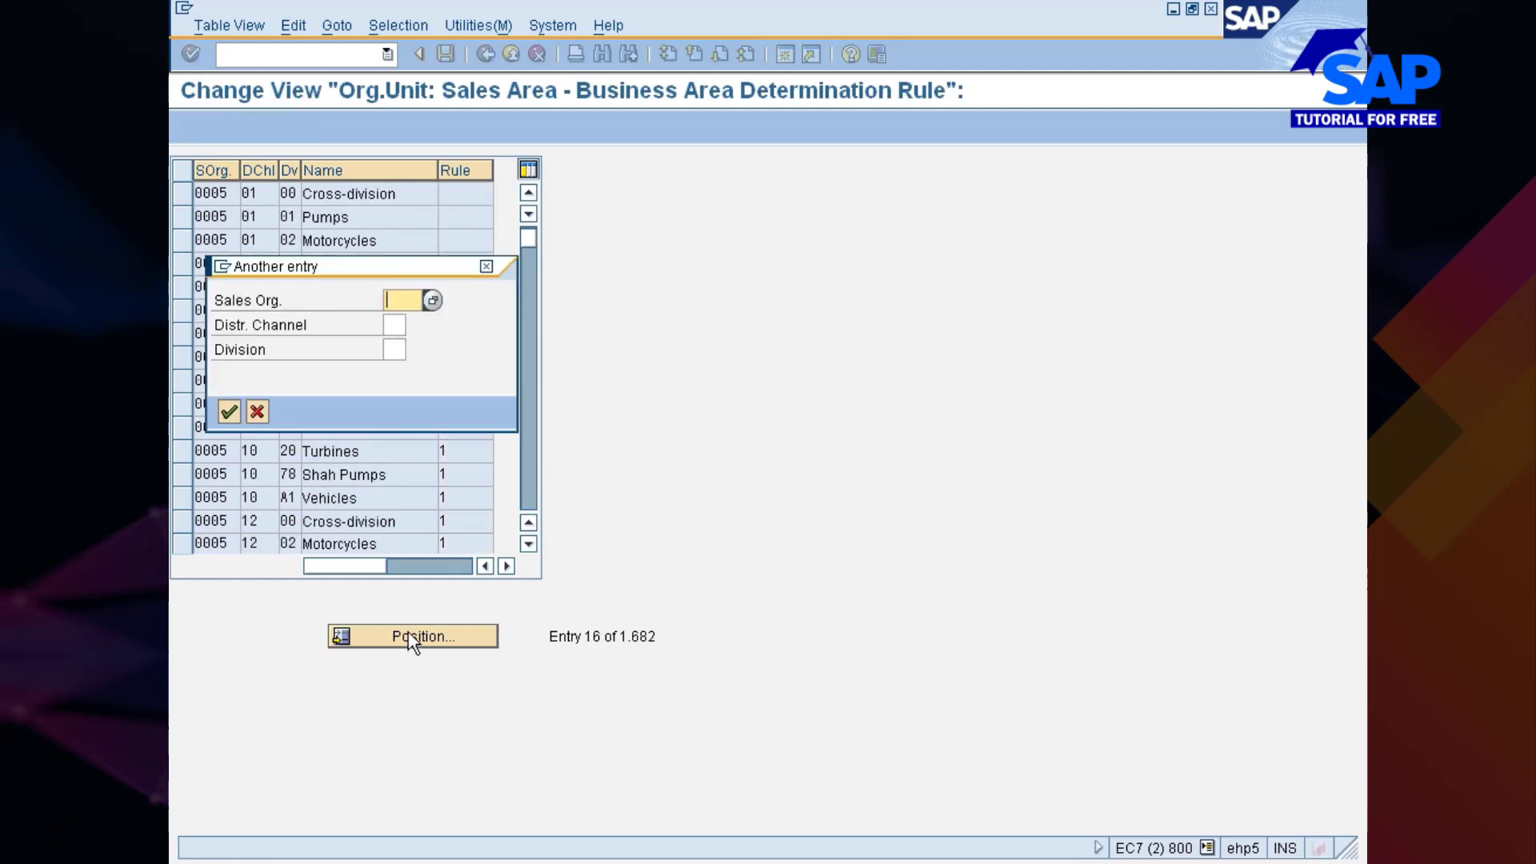
pyautogui.write('7777')
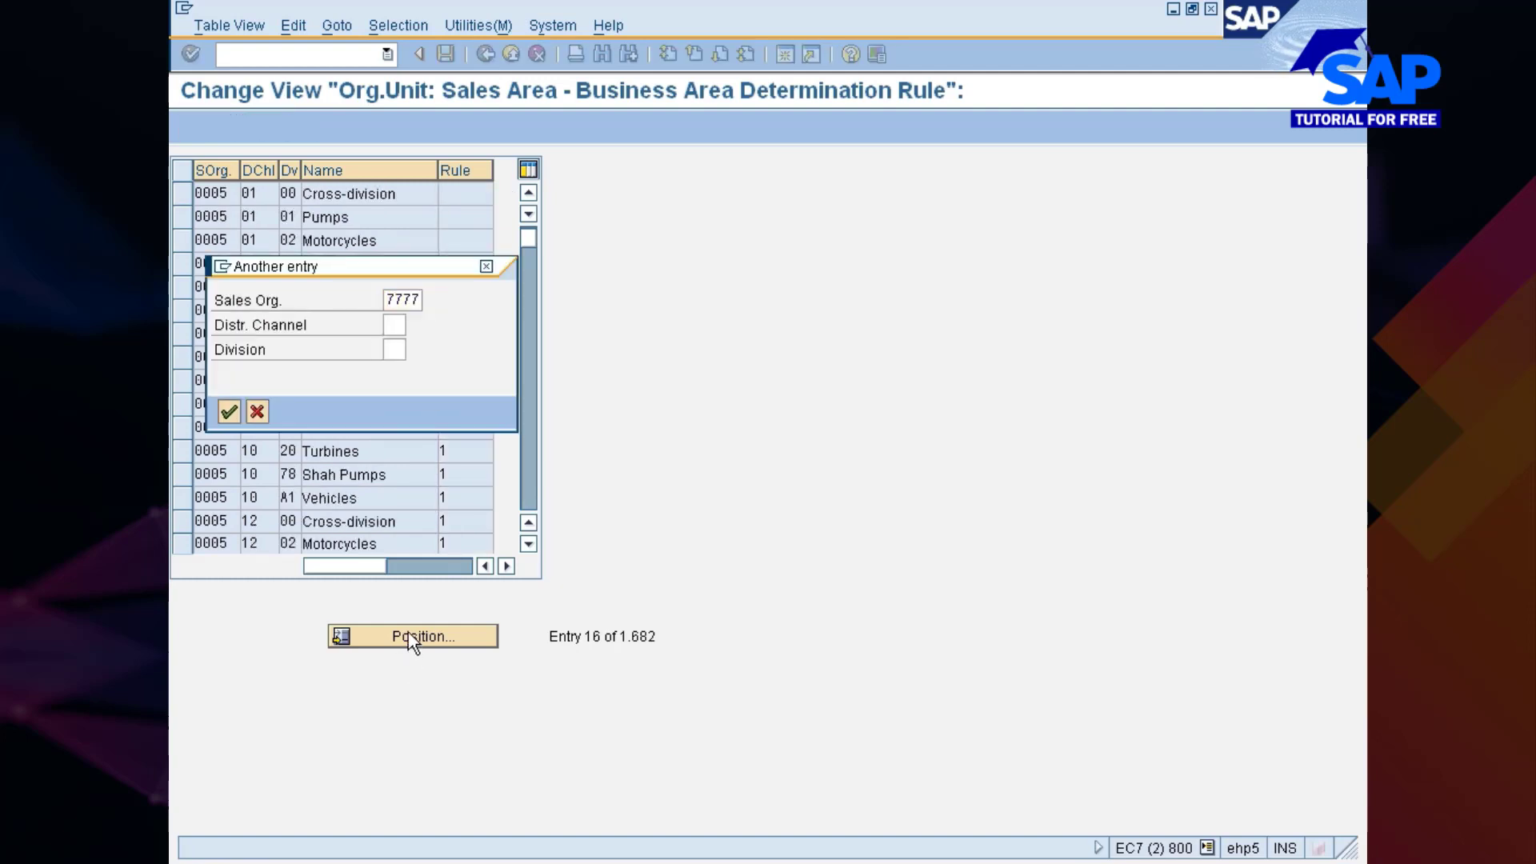
pyautogui.press('Return')
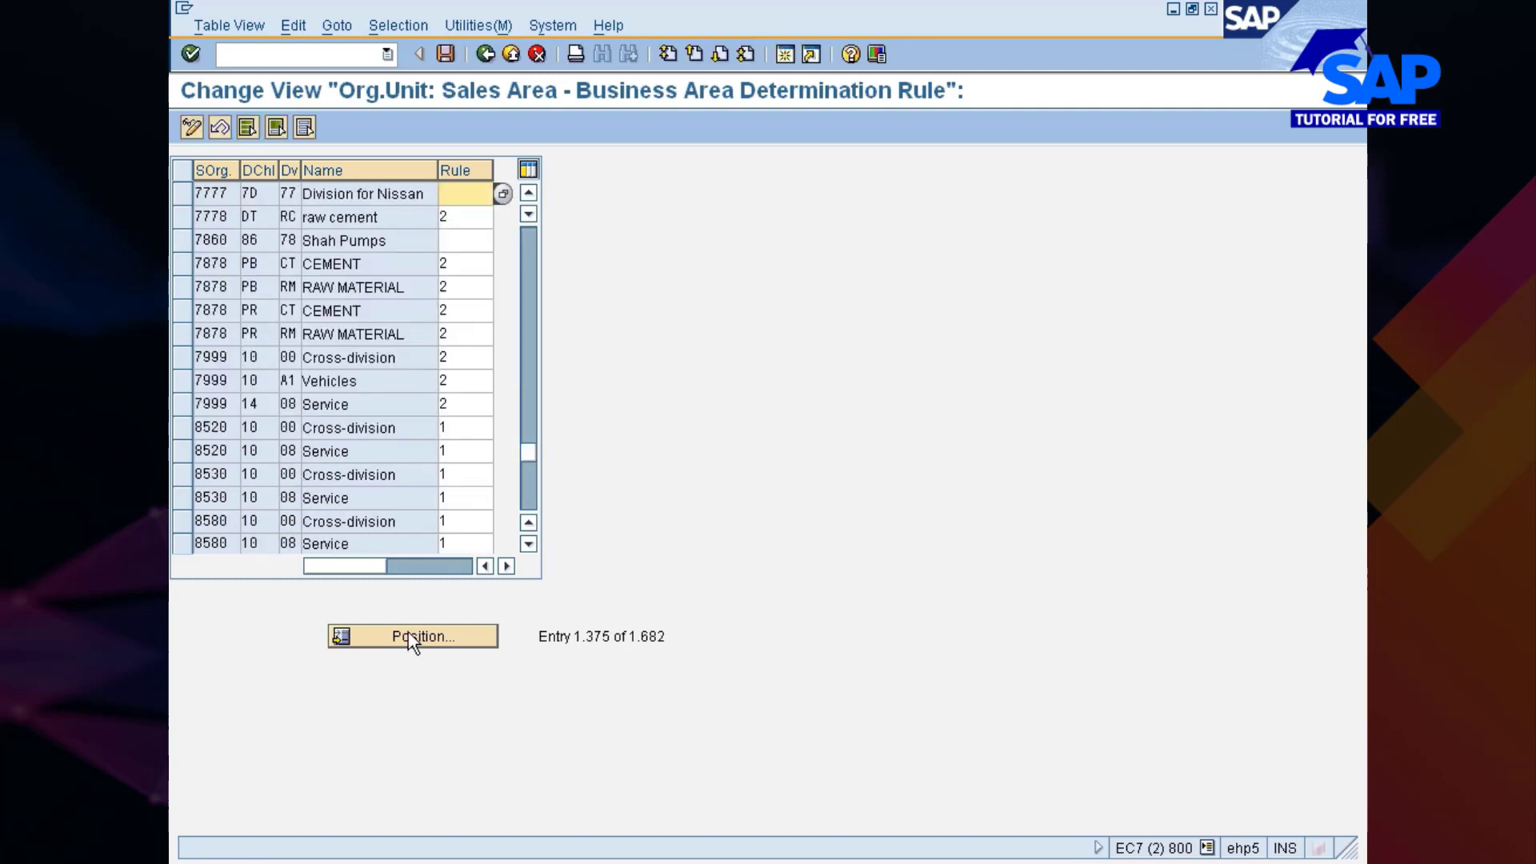
pyautogui.click(504, 194)
pyautogui.press('Return')
pyautogui.hotkey('ctrl', 's')
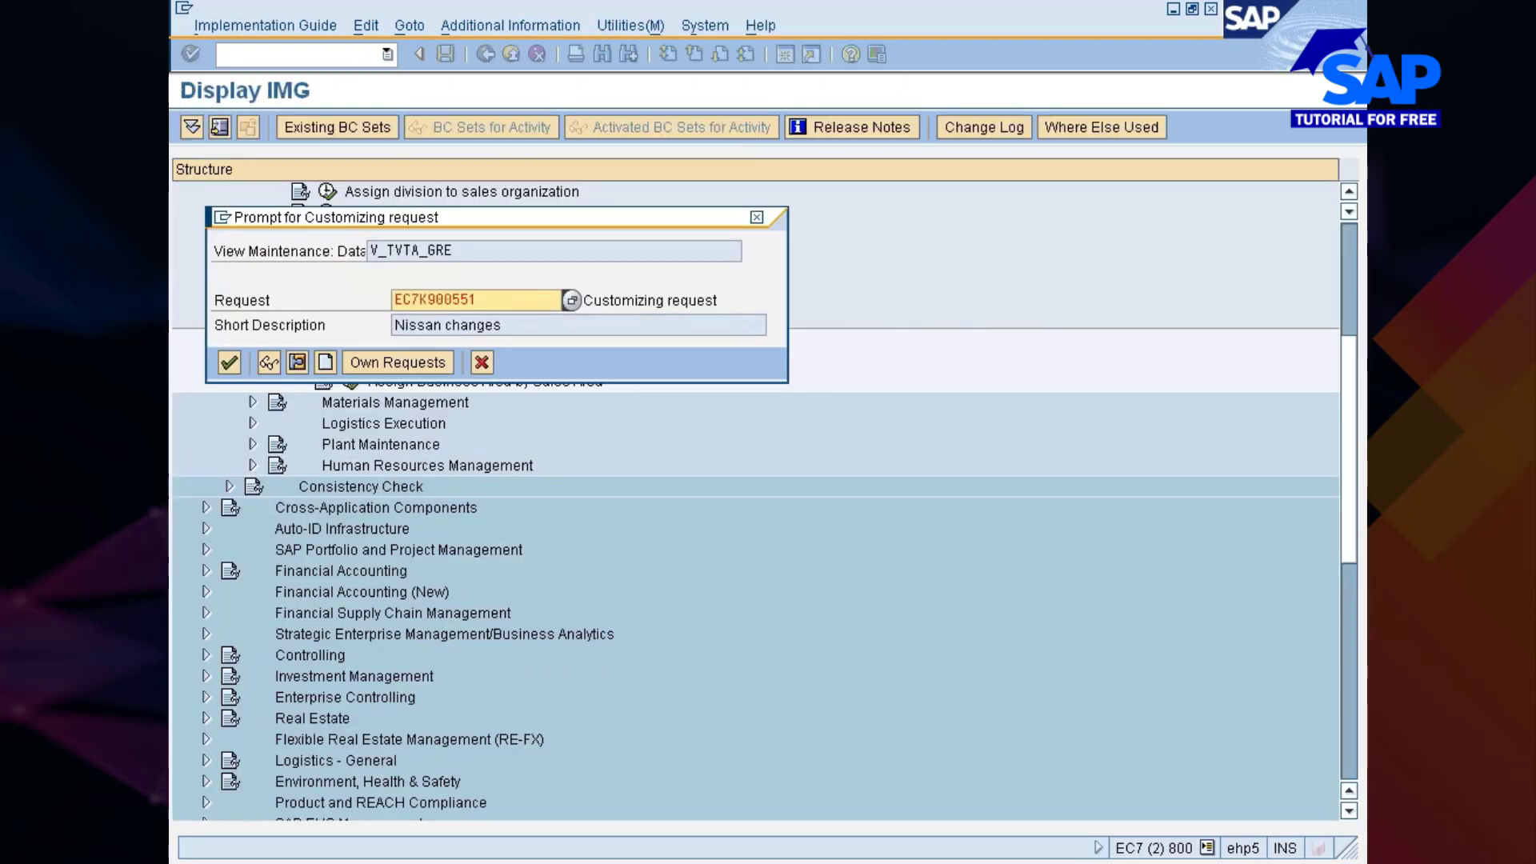
pyautogui.press('Return')
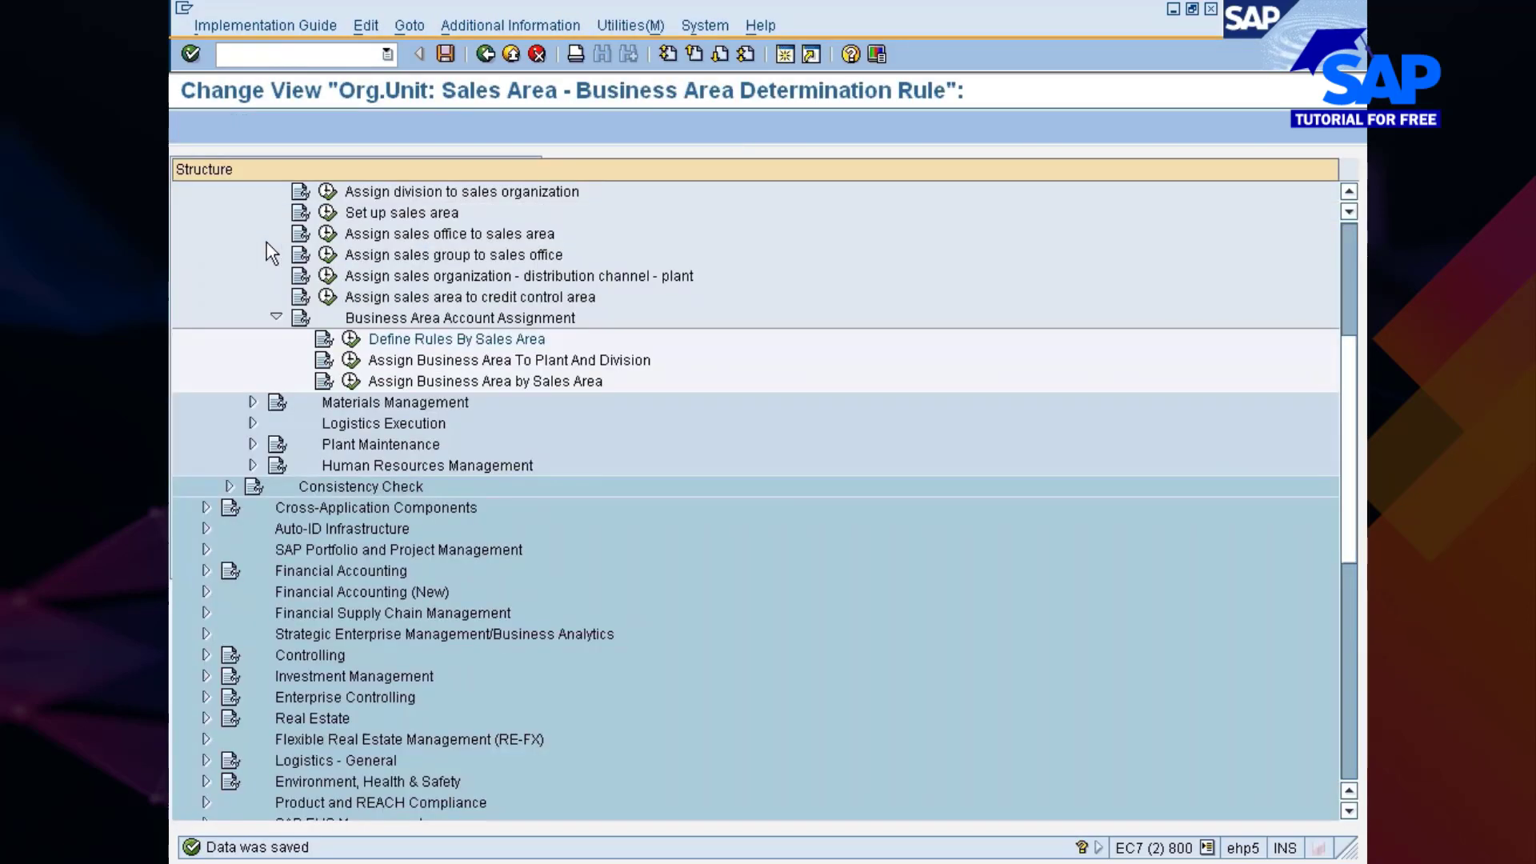
# - Open Assign Business Area To Plant And Division, locate plant 777C, check its business area assignment and return to the IMG structure
pyautogui.press('F3')
pyautogui.click(516, 362)
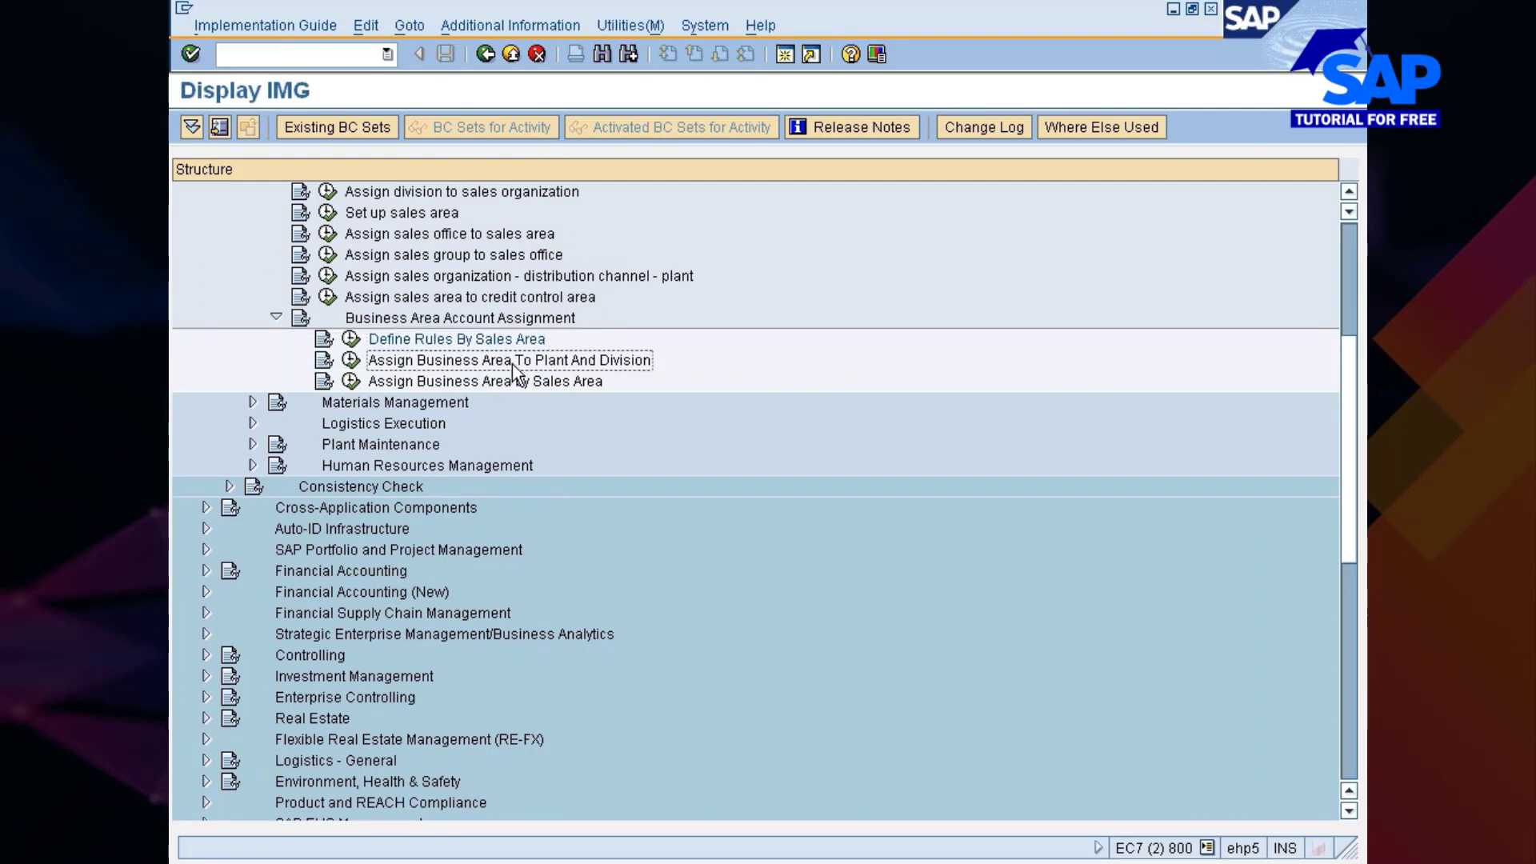
pyautogui.click(351, 361)
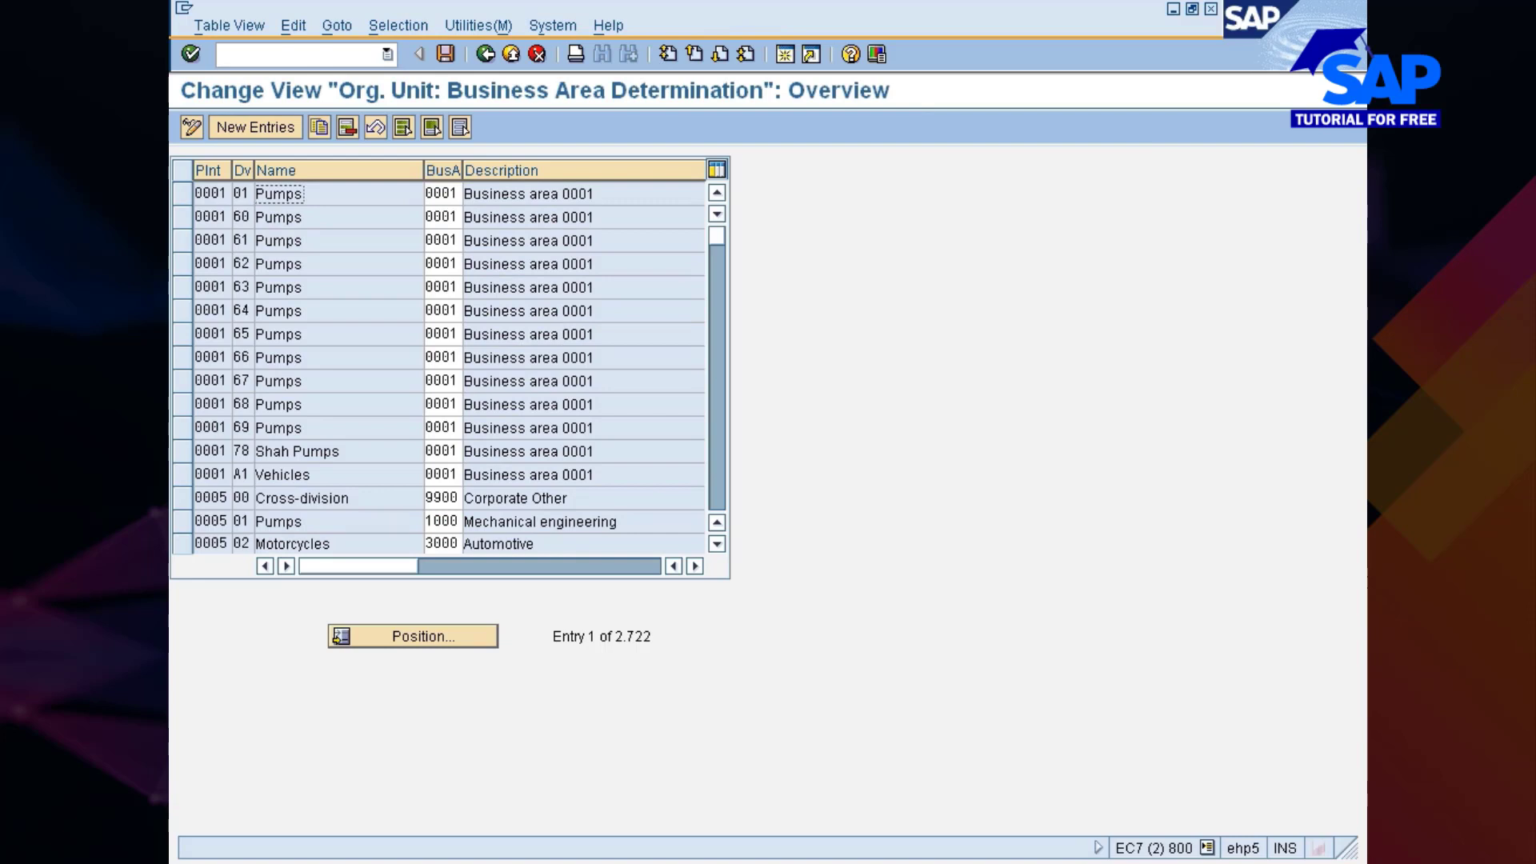
pyautogui.click(413, 638)
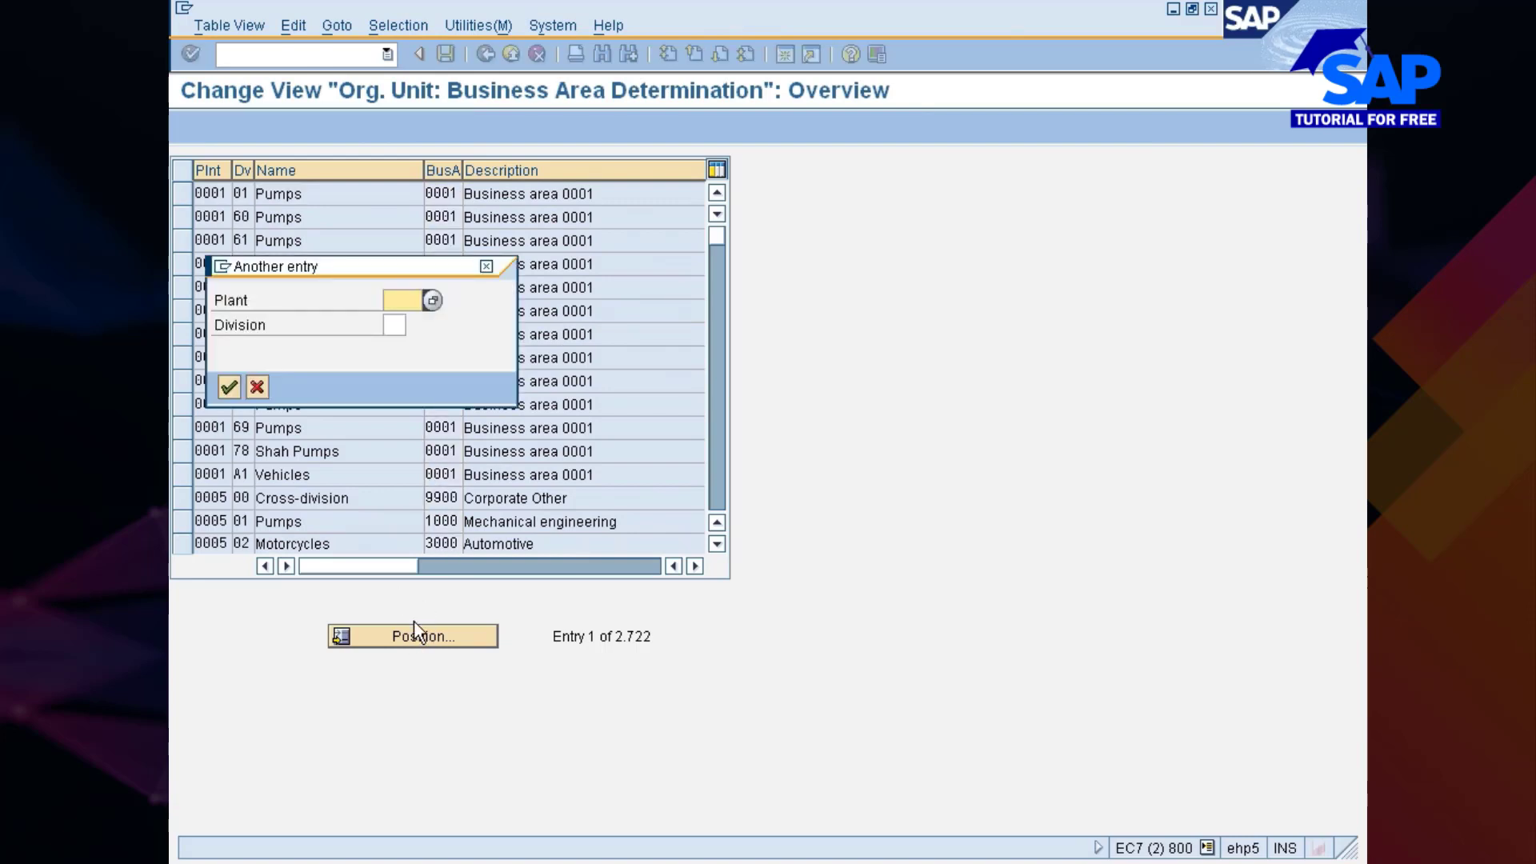
pyautogui.write('777C')
pyautogui.press('Return')
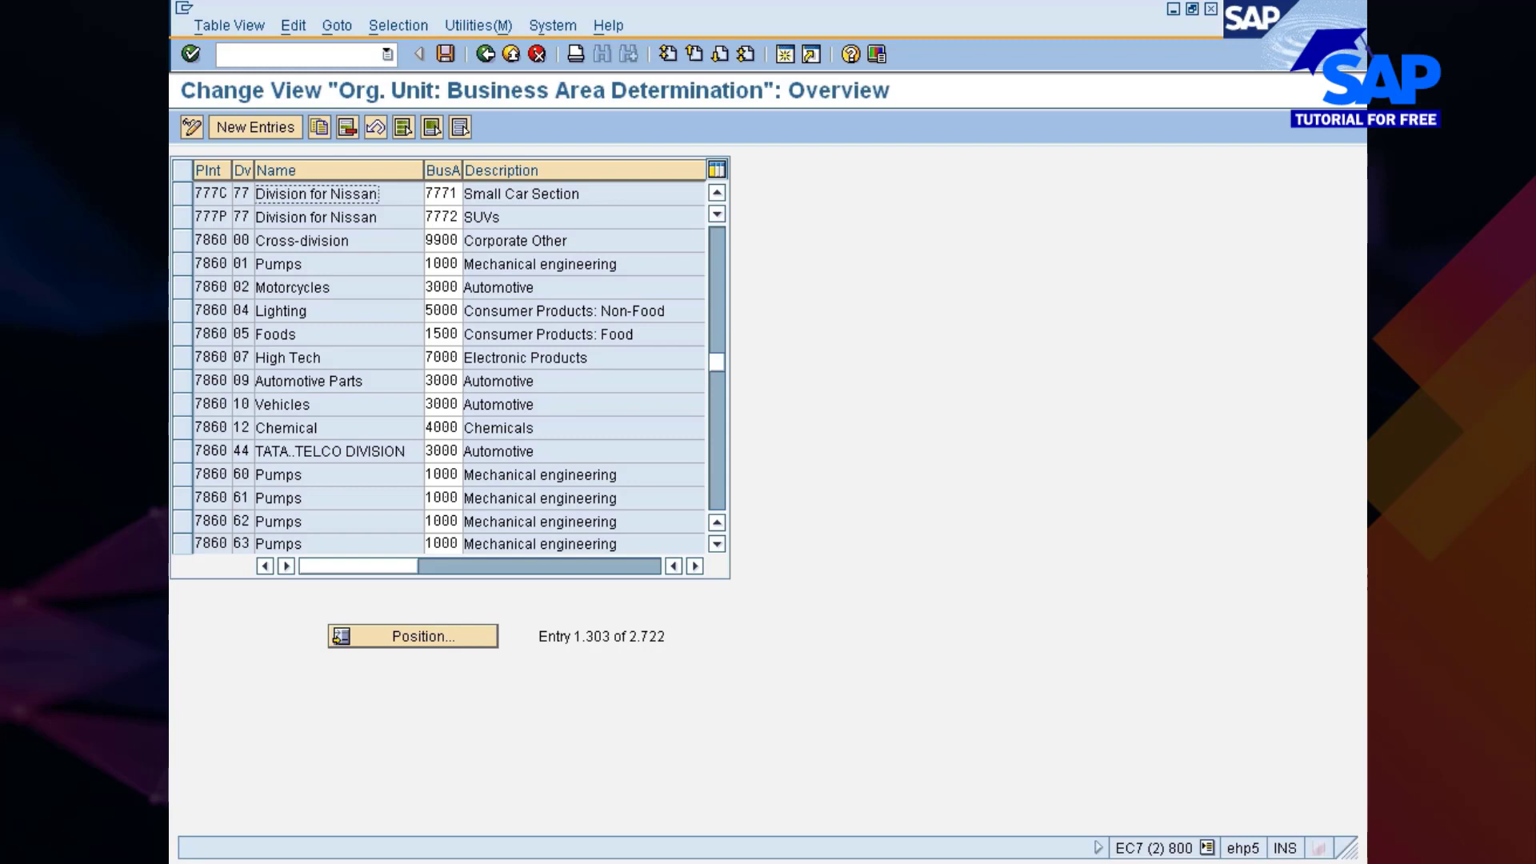
pyautogui.click(441, 194)
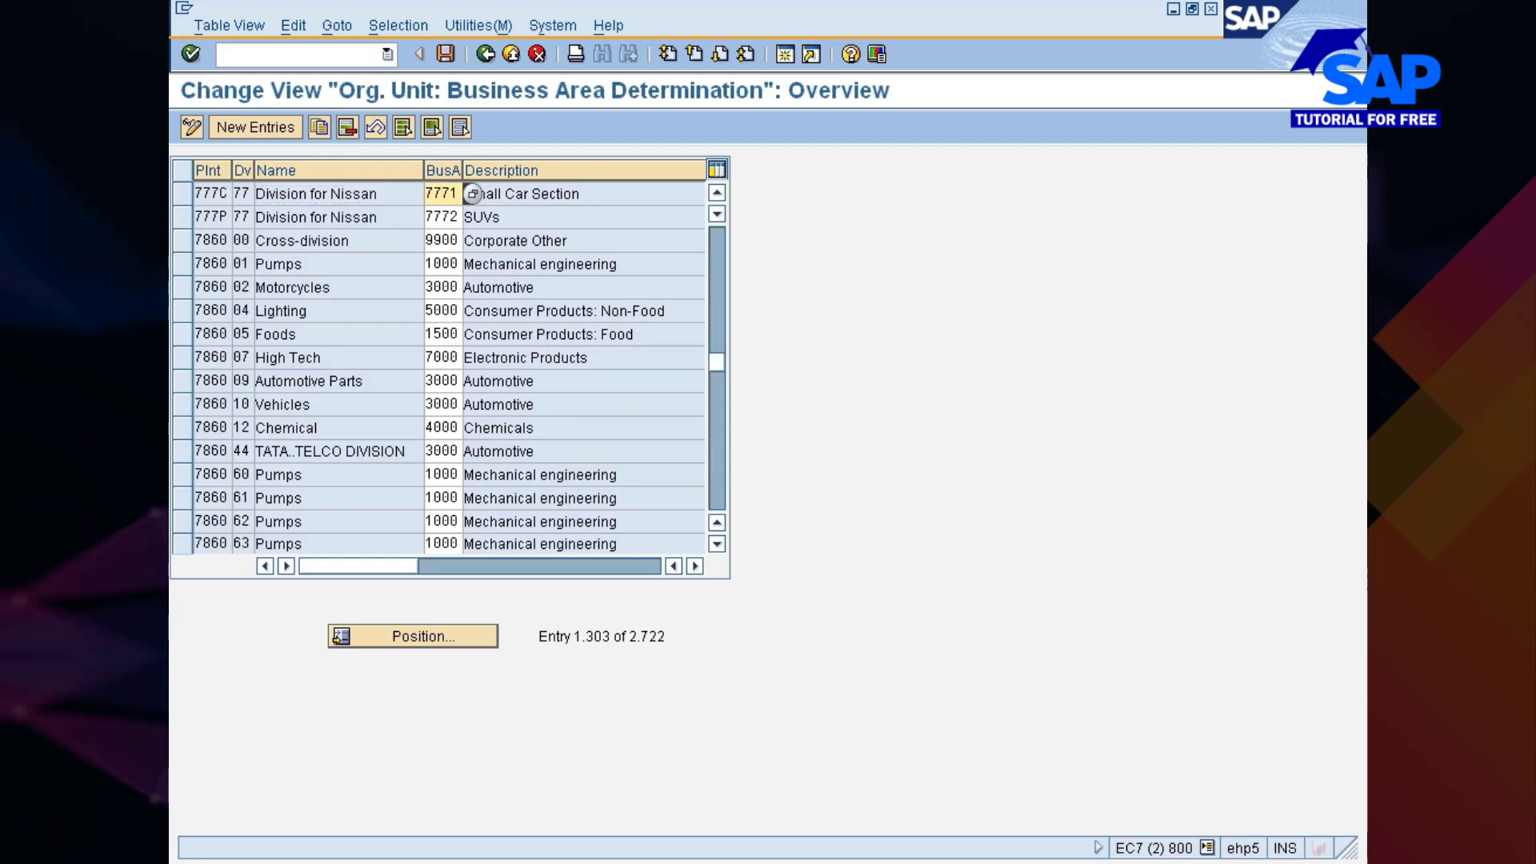
pyautogui.click(485, 54)
# - Open Assign Business Area by Sales Area, look for entries of sales organization 7777 and return to the IMG structure
pyautogui.click(429, 381)
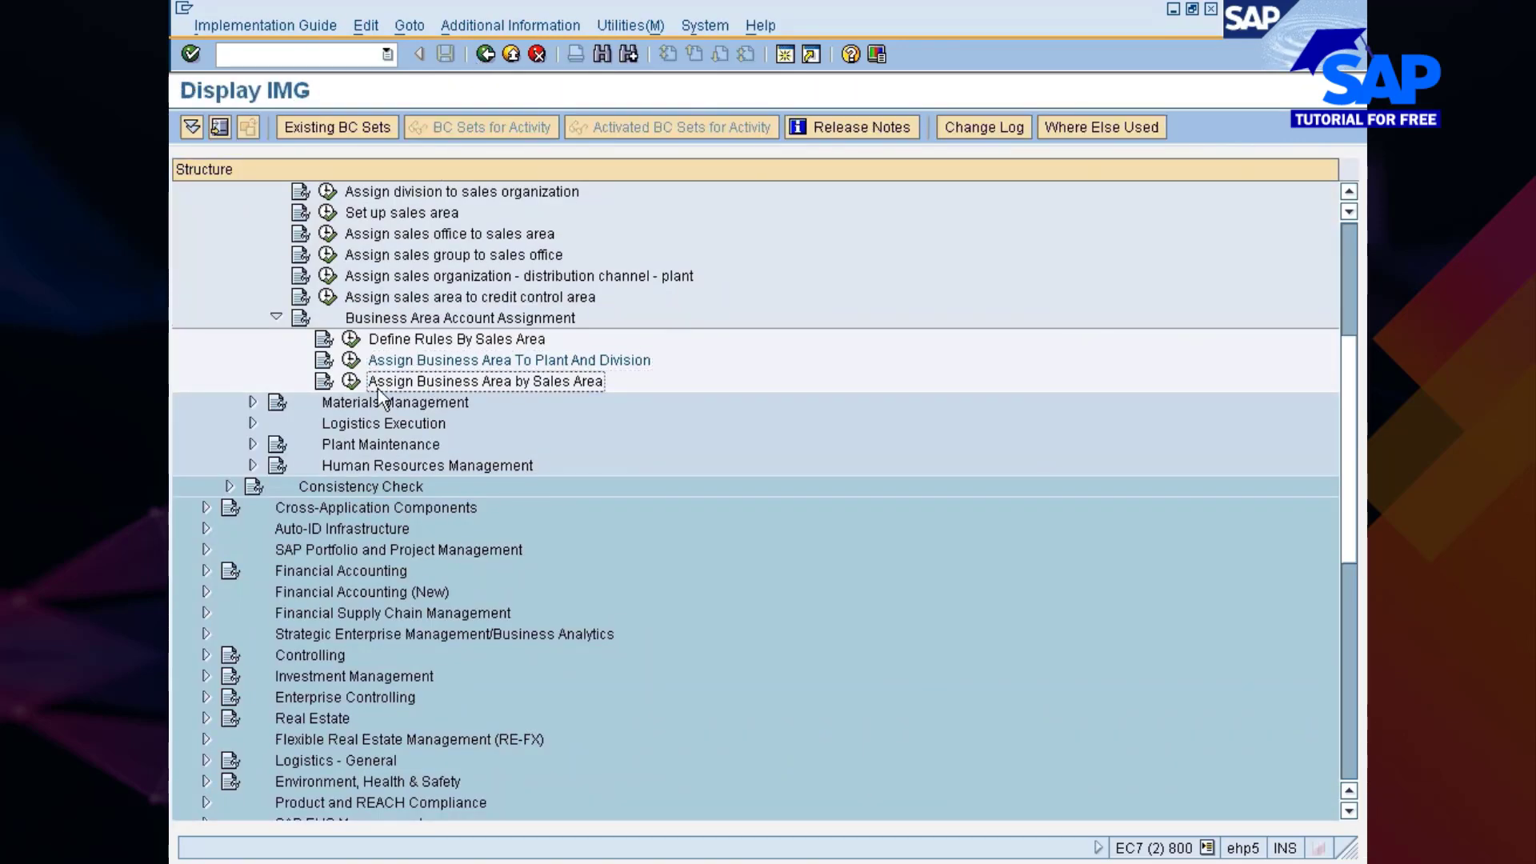
pyautogui.click(352, 382)
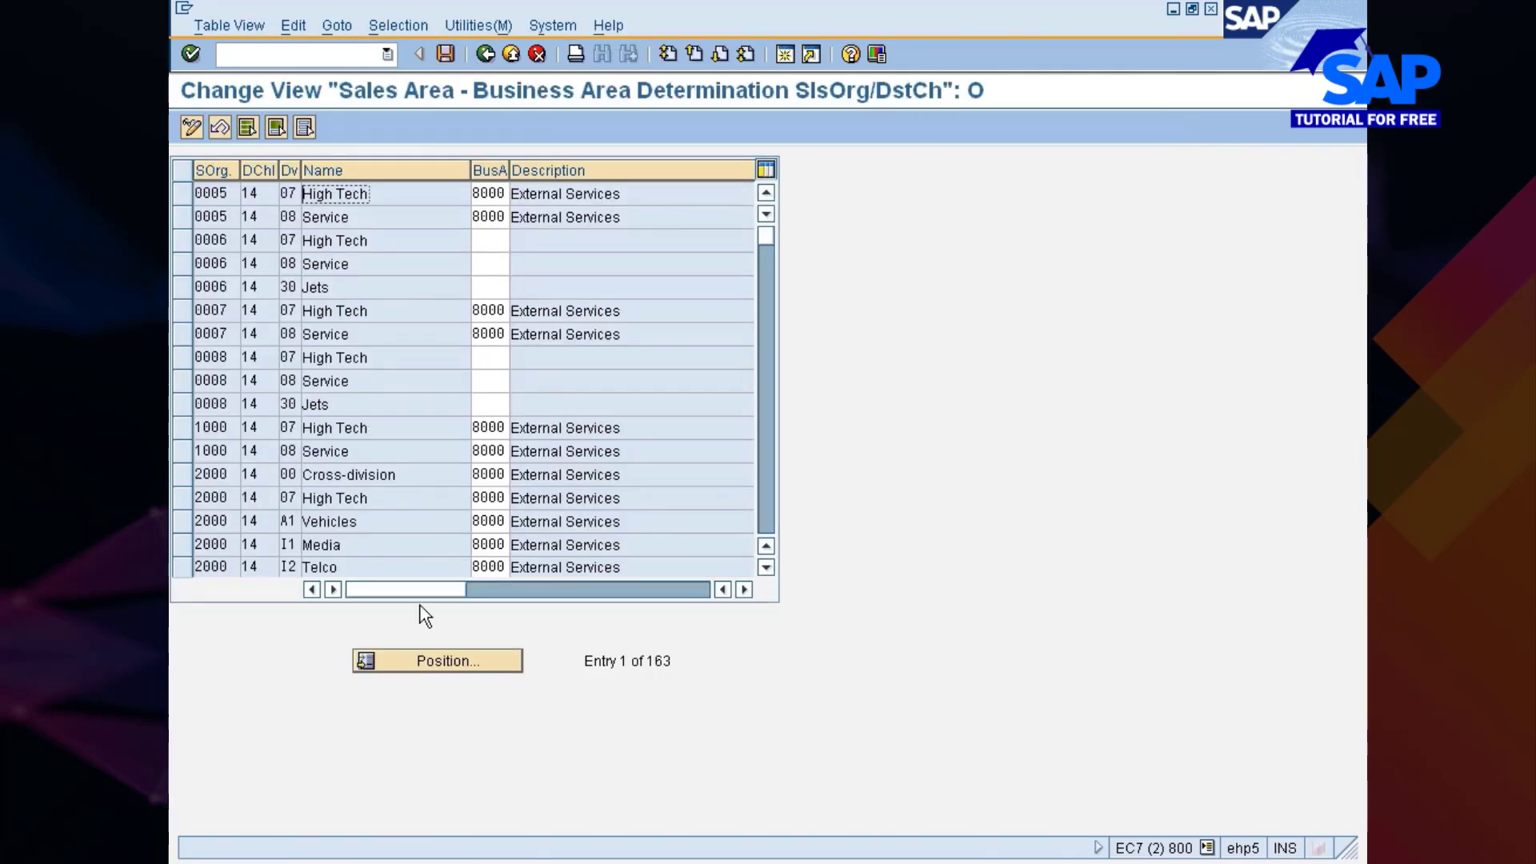
pyautogui.click(398, 659)
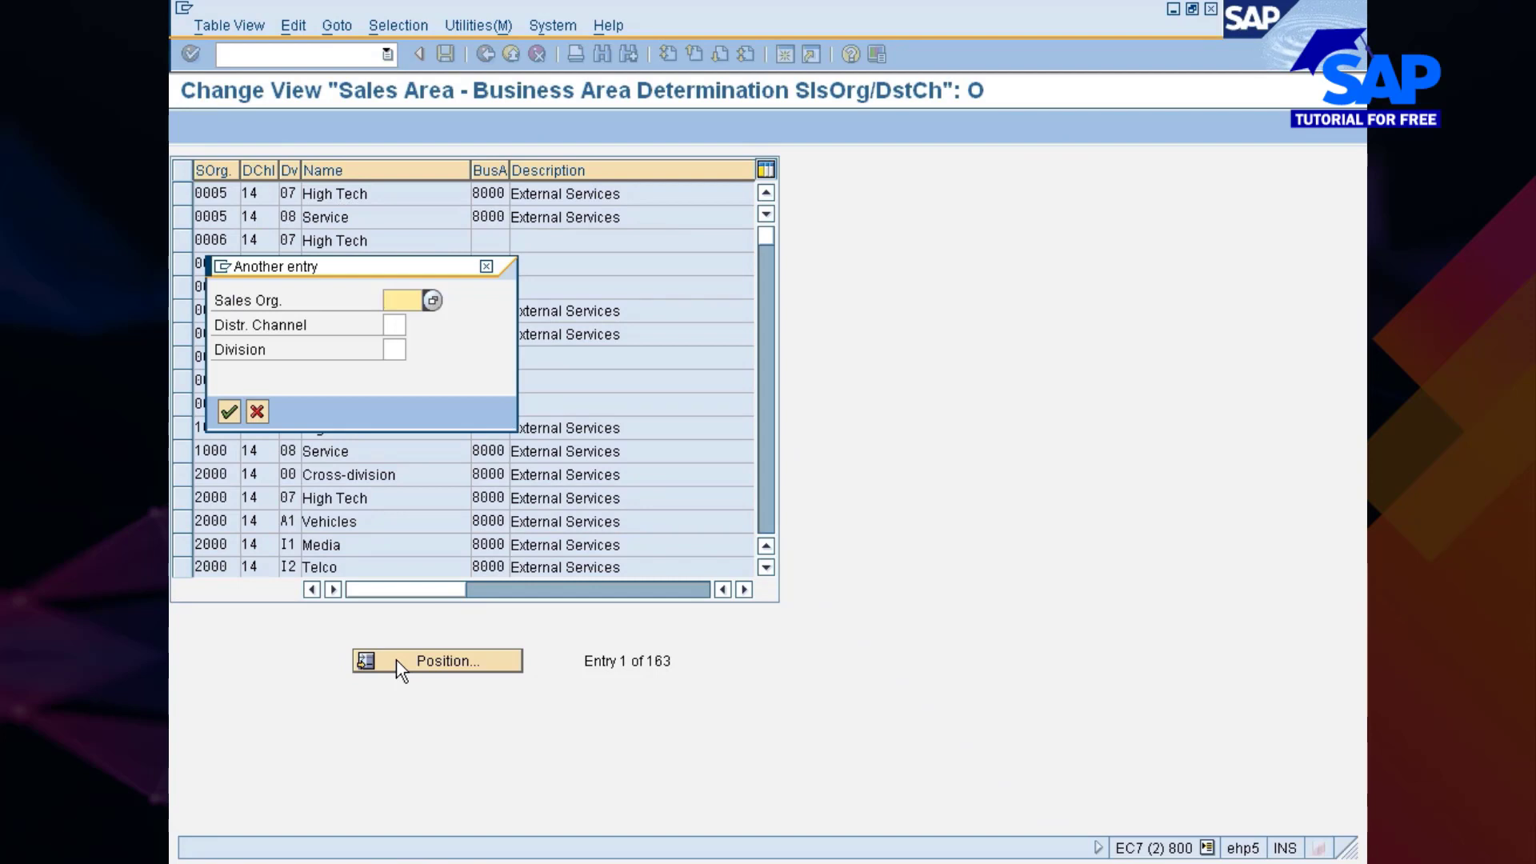
pyautogui.write('7777')
pyautogui.press('Return')
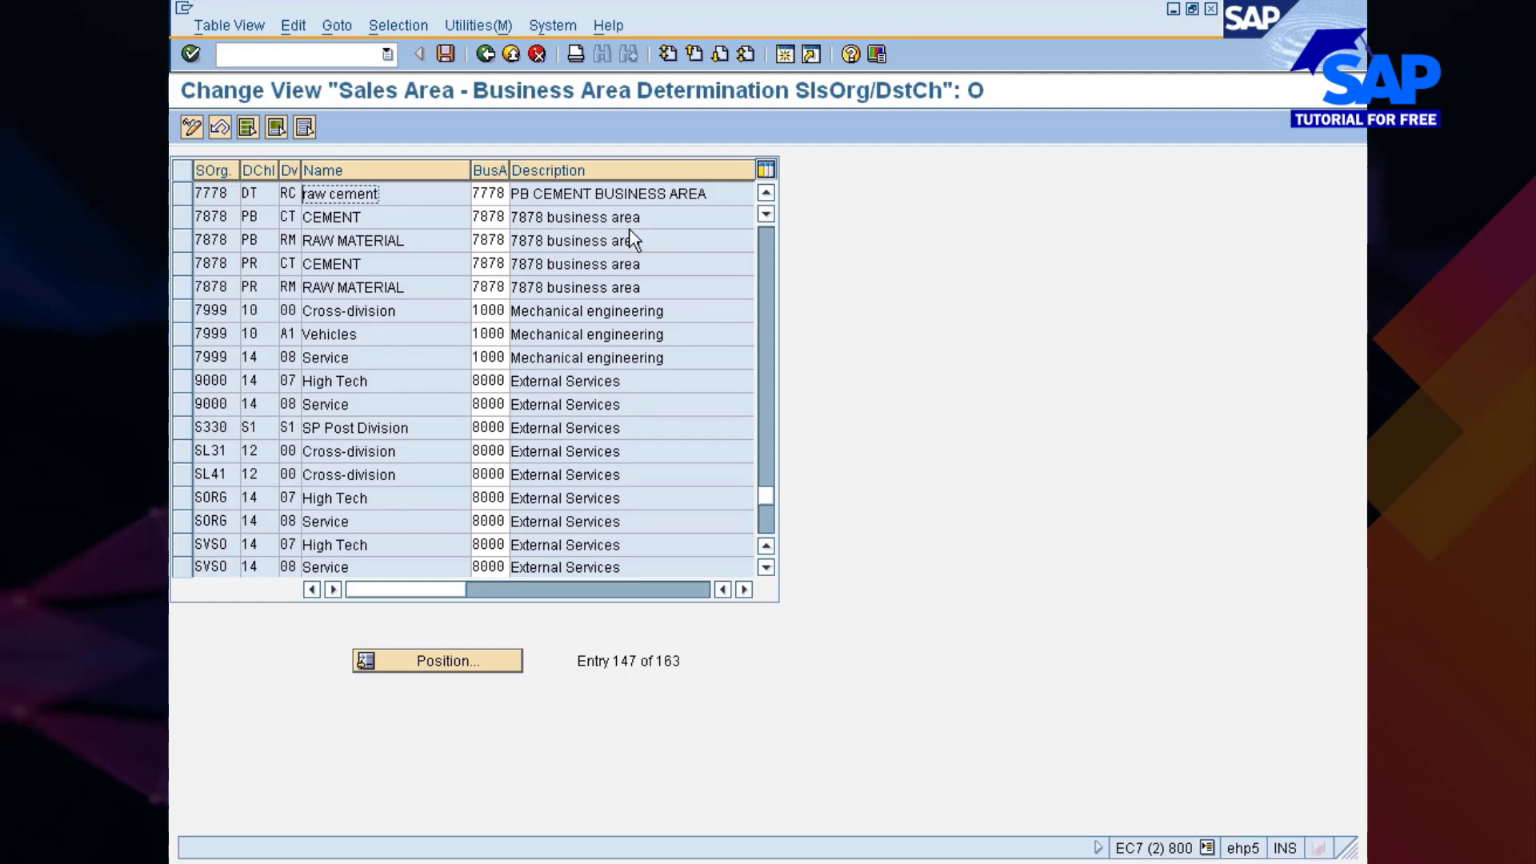
pyautogui.click(765, 193)
pyautogui.click(765, 193)
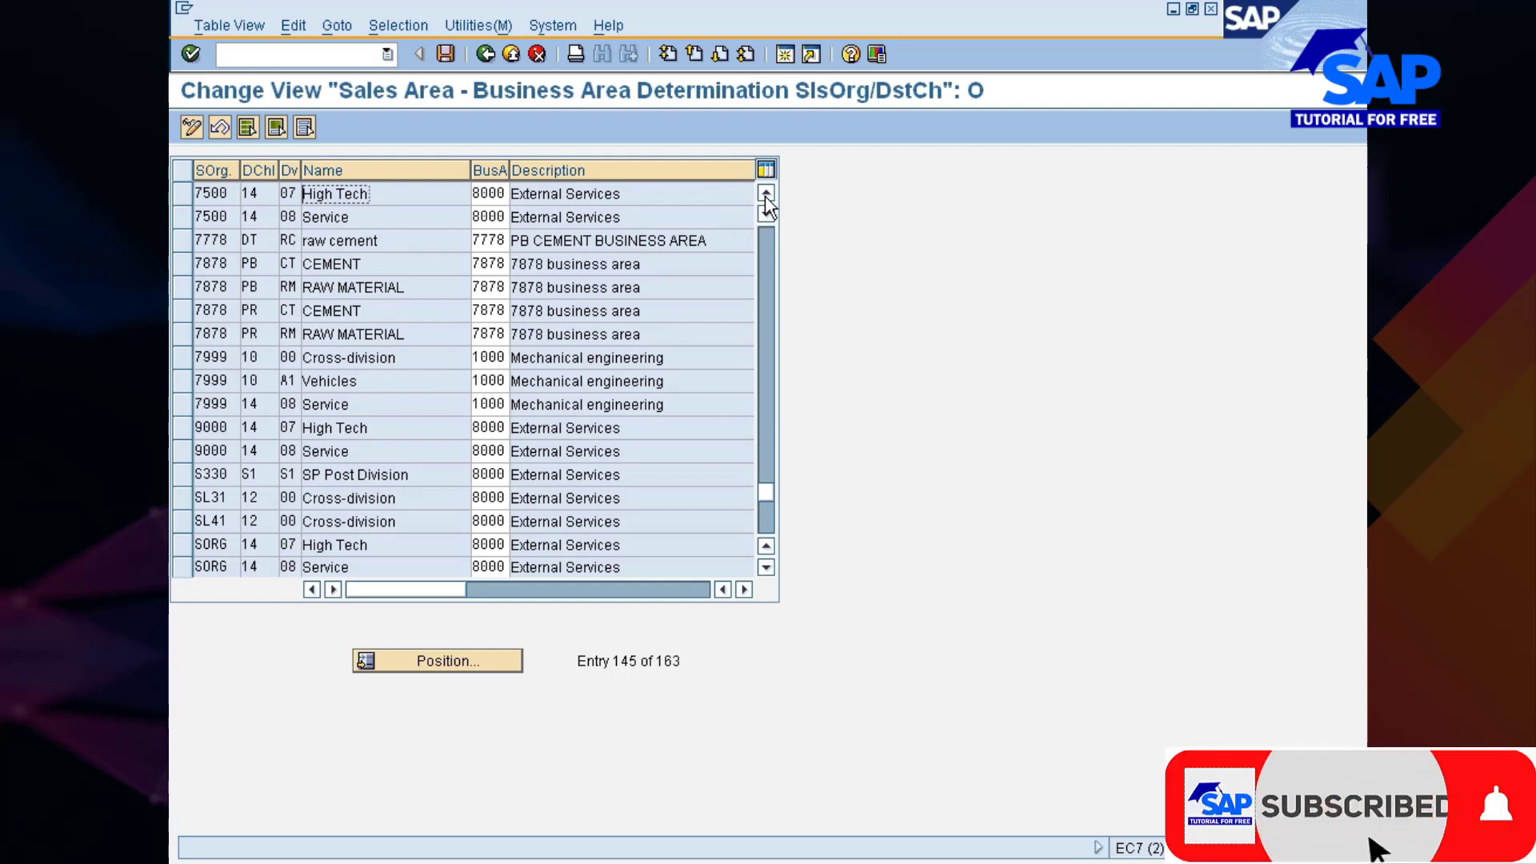
pyautogui.click(765, 193)
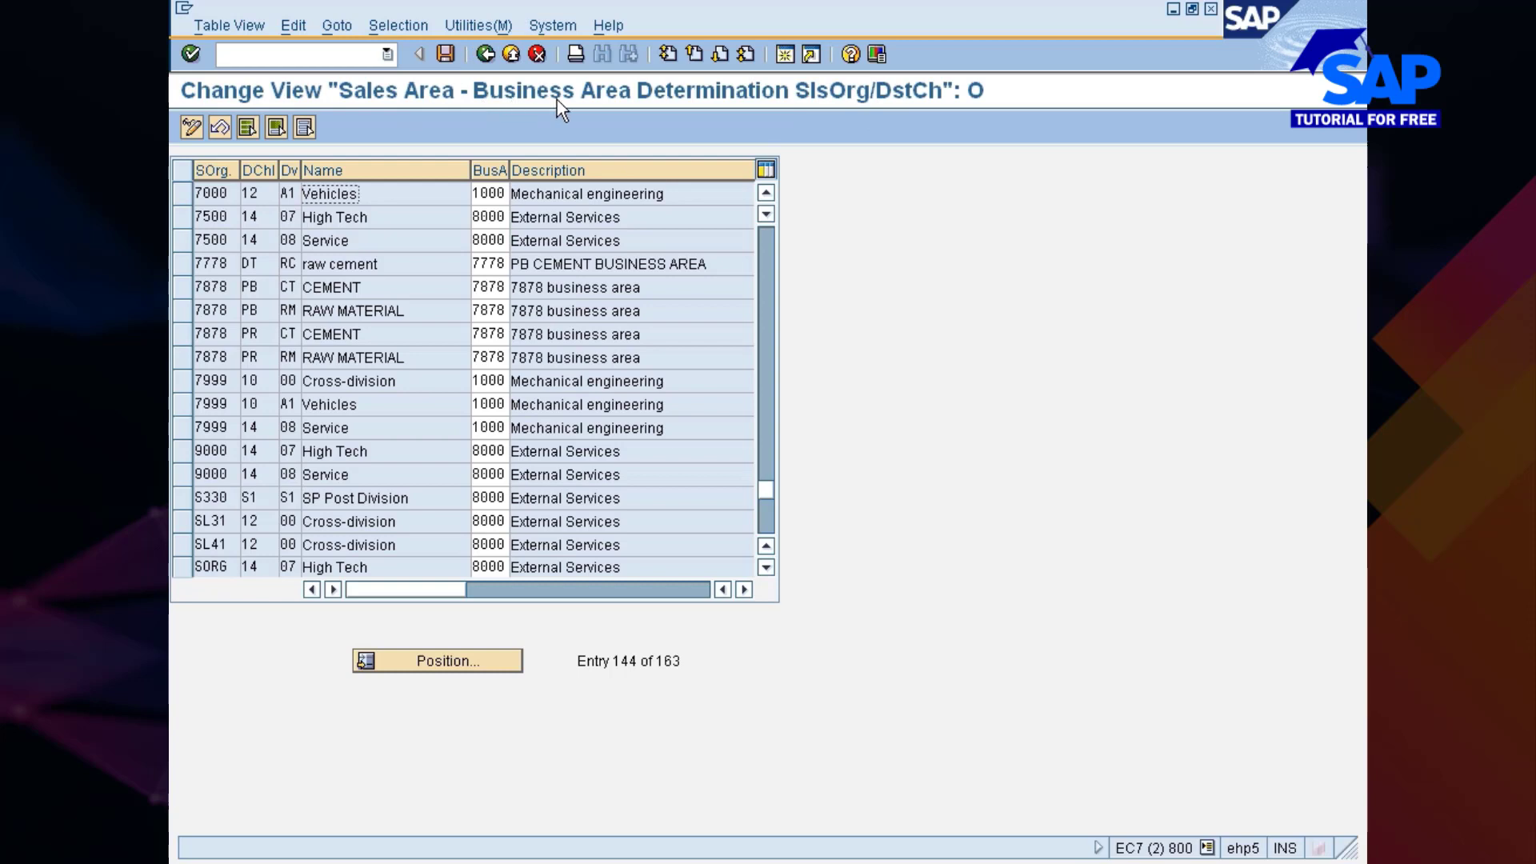
pyautogui.click(485, 54)
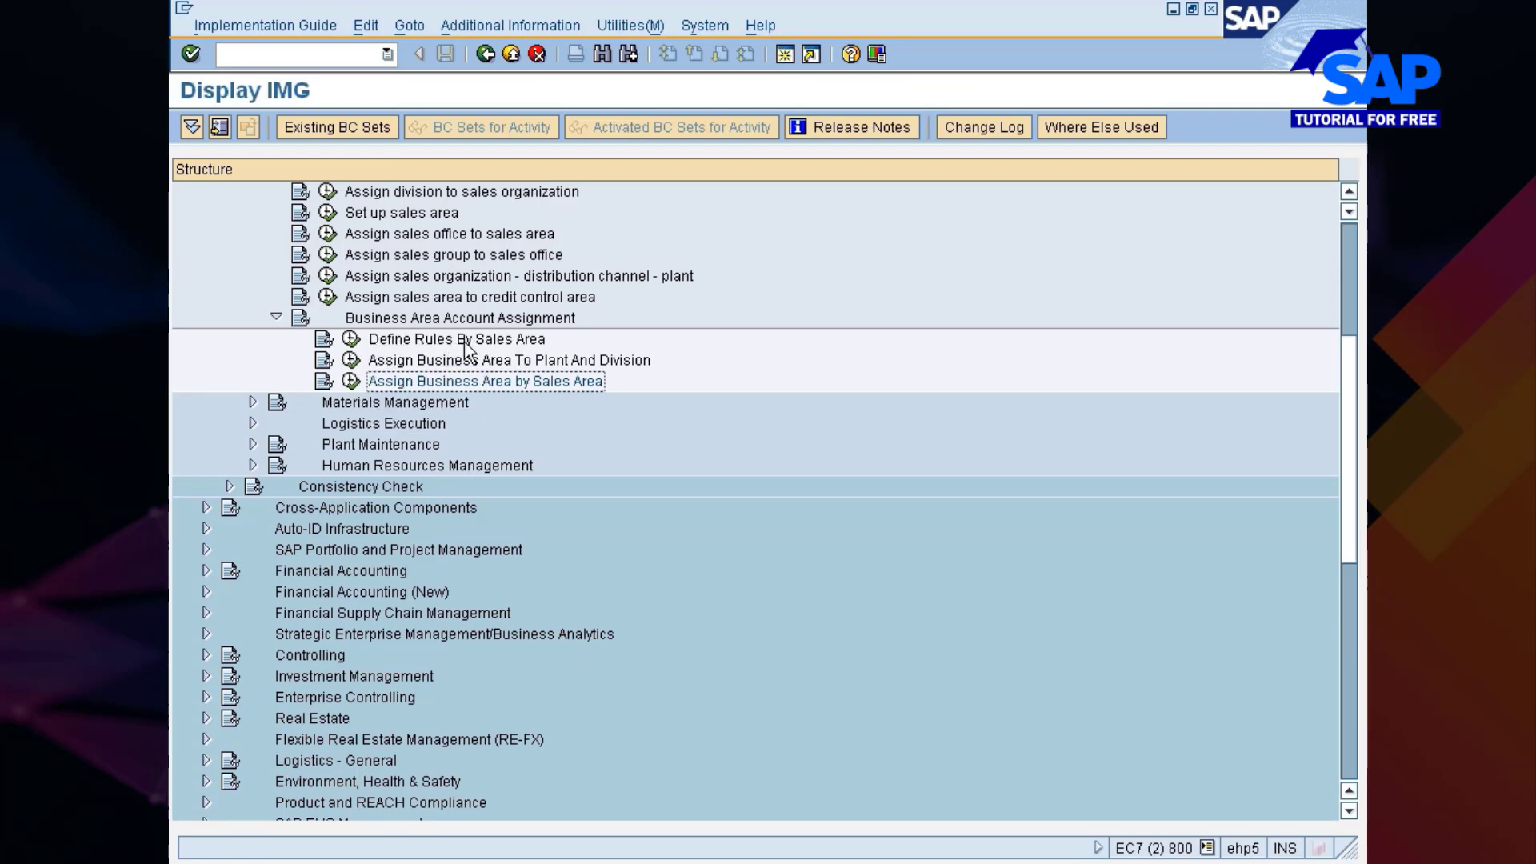
# - Collapse the Business Area Account Assignment and Sales and Distribution nodes and expand Materials Management under Assignment
pyautogui.click(276, 317)
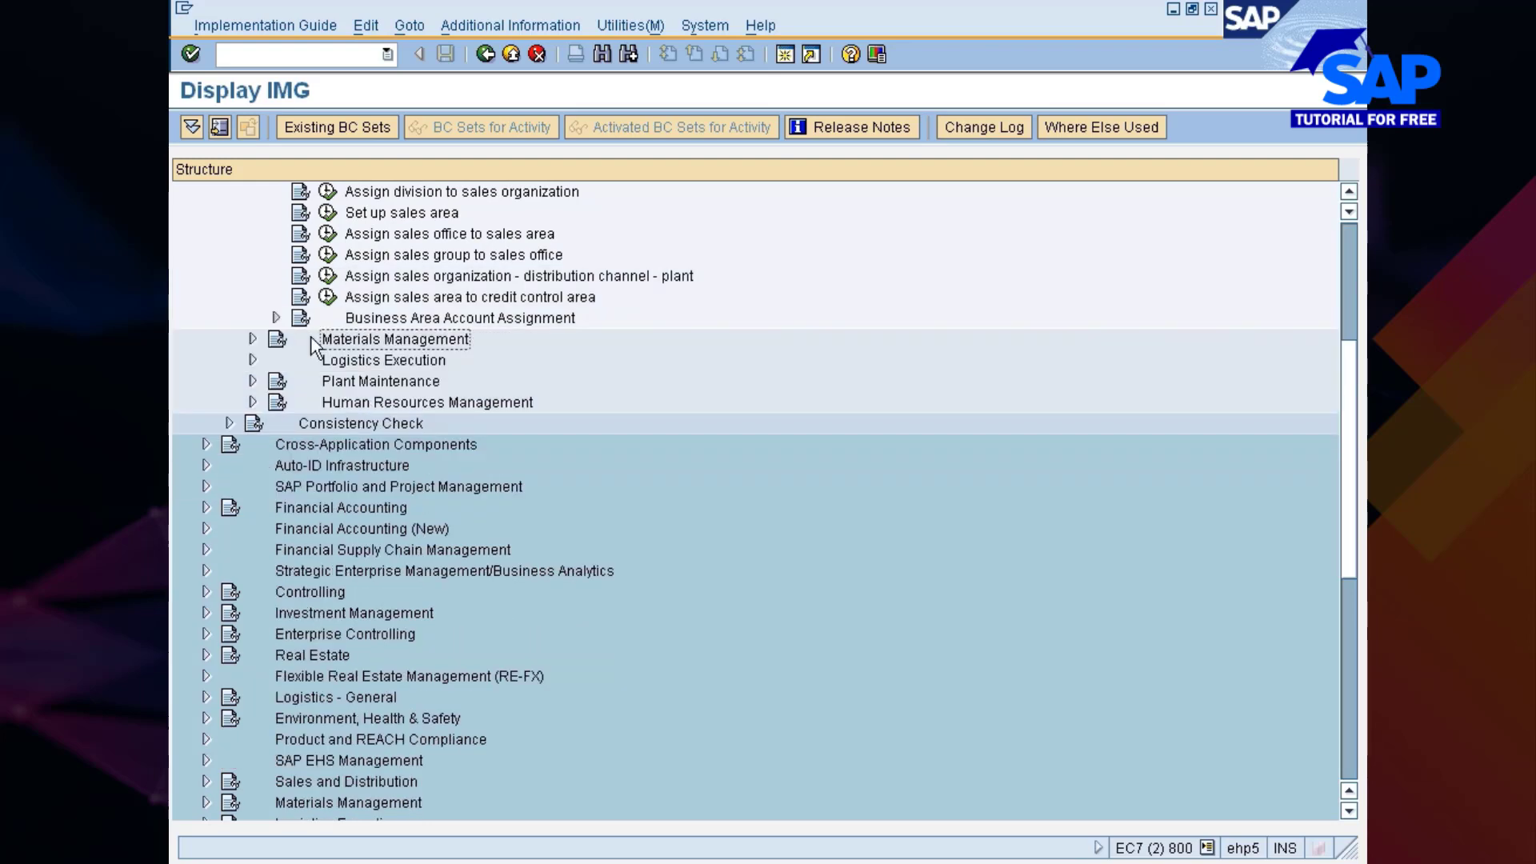
pyautogui.scroll(3, 387, 334)
pyautogui.click(253, 296)
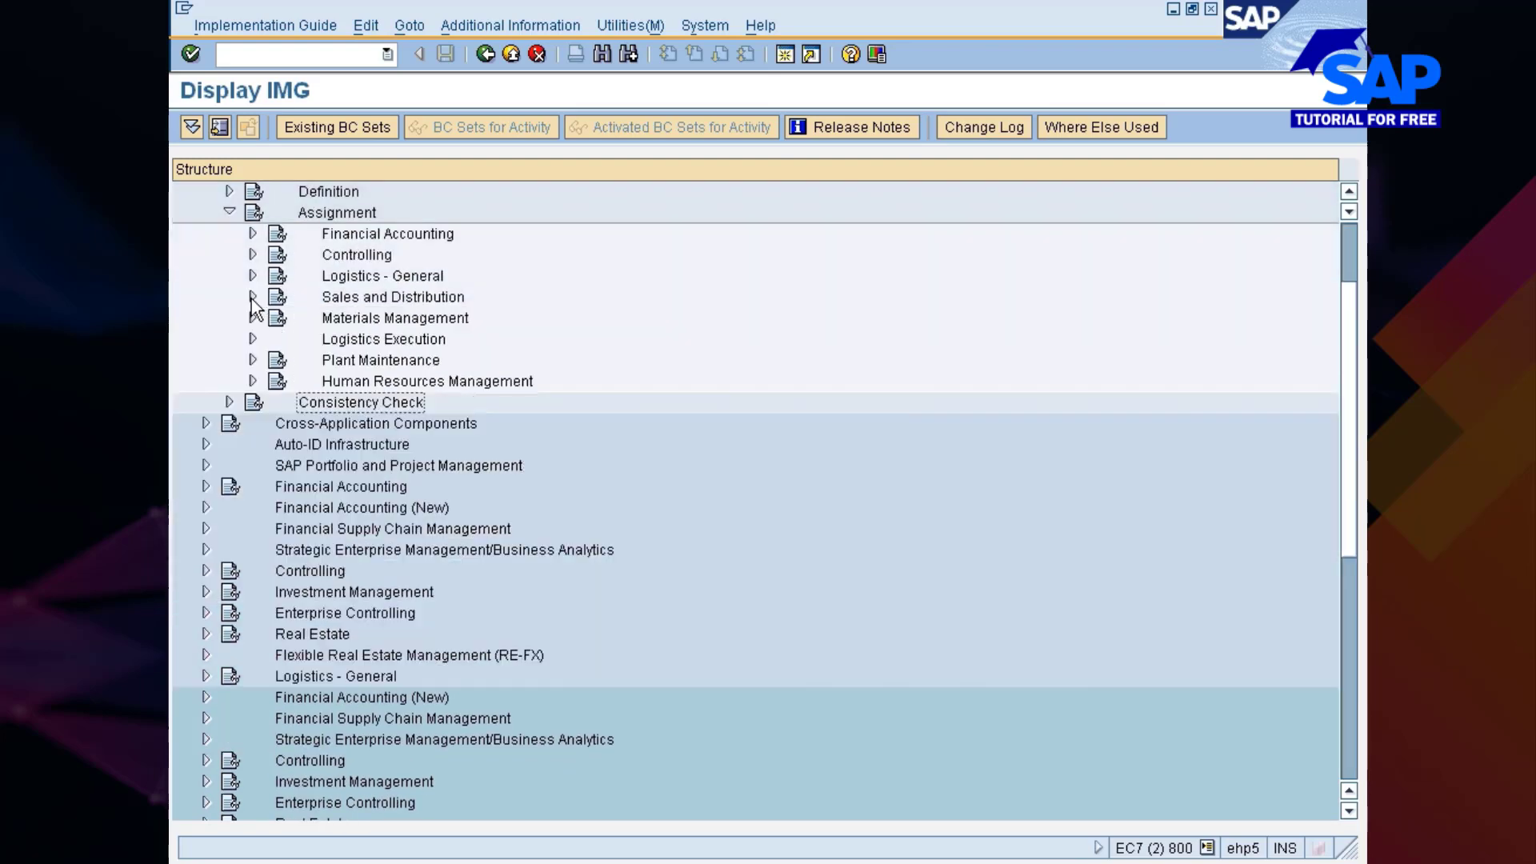
pyautogui.doubleClick(367, 318)
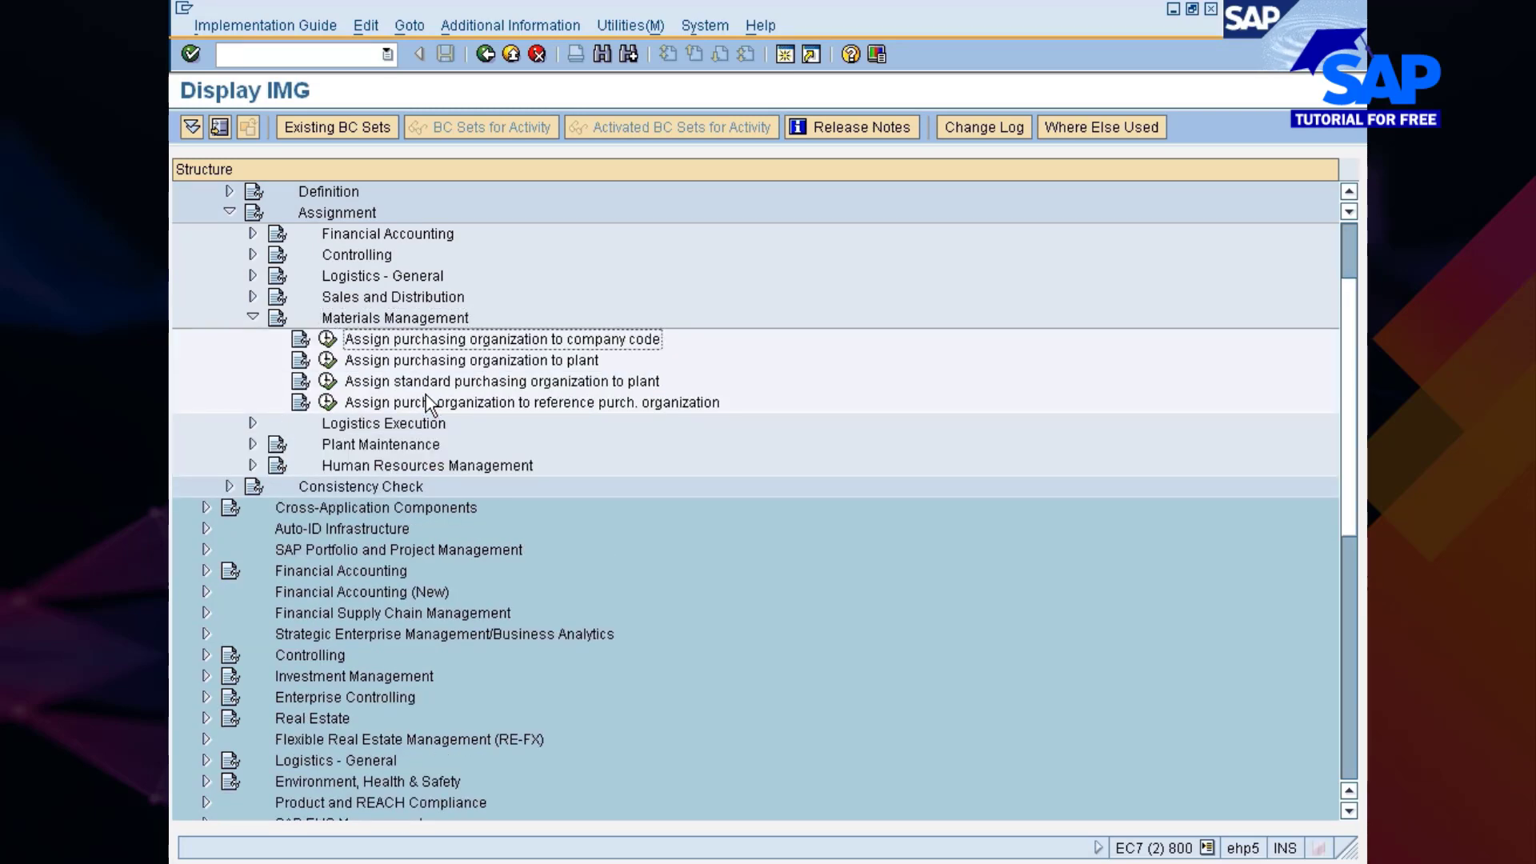
# - Switch to the SAP organizational structures diagram, examine how purchasing organization, company and plant relate, and return to the SAP IMG window
pyautogui.hotkey('alt', 'Tab')
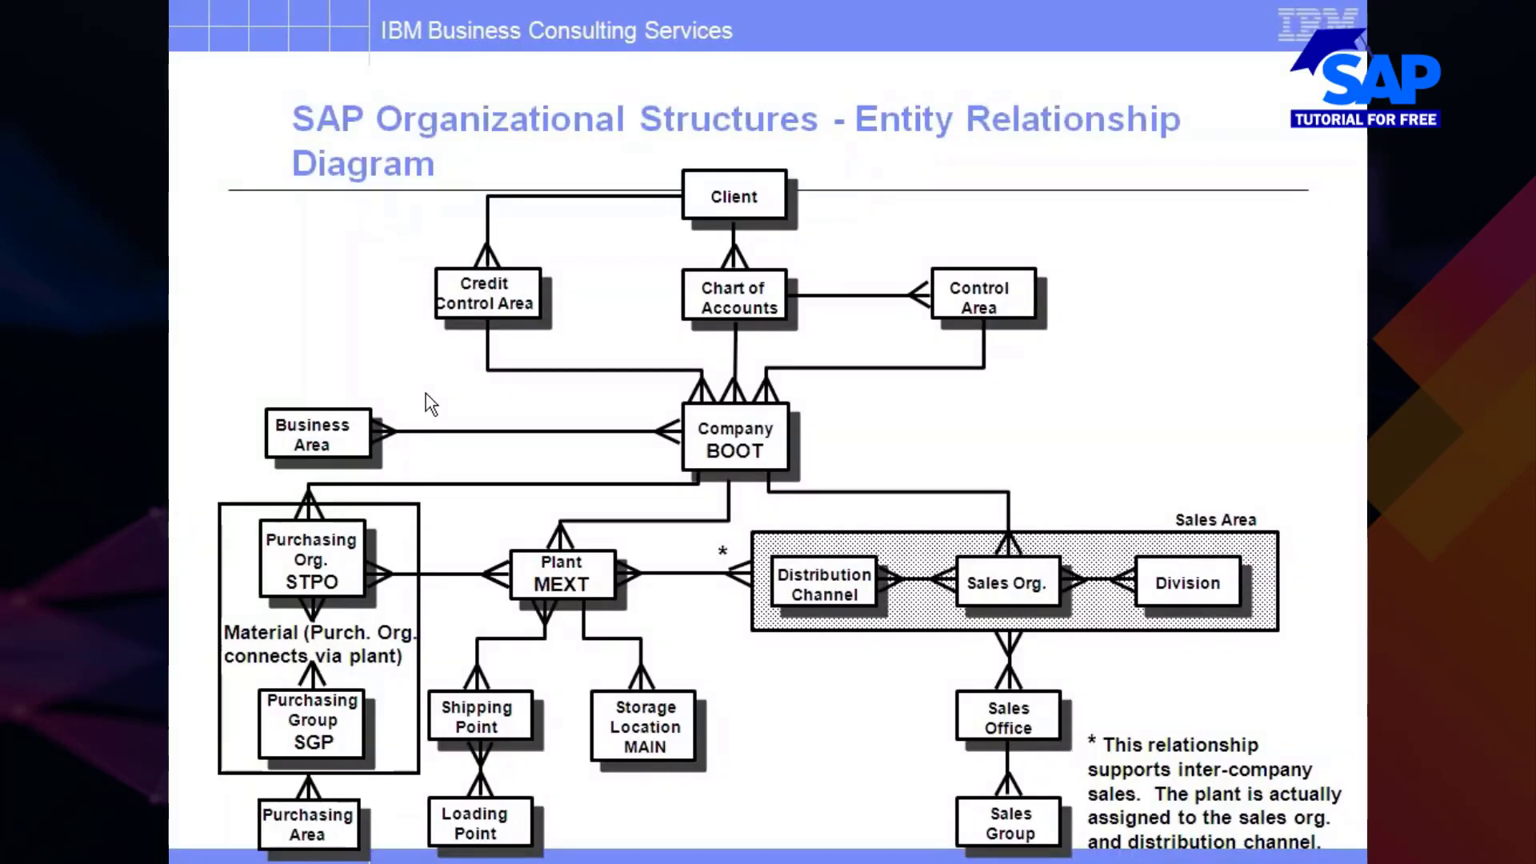
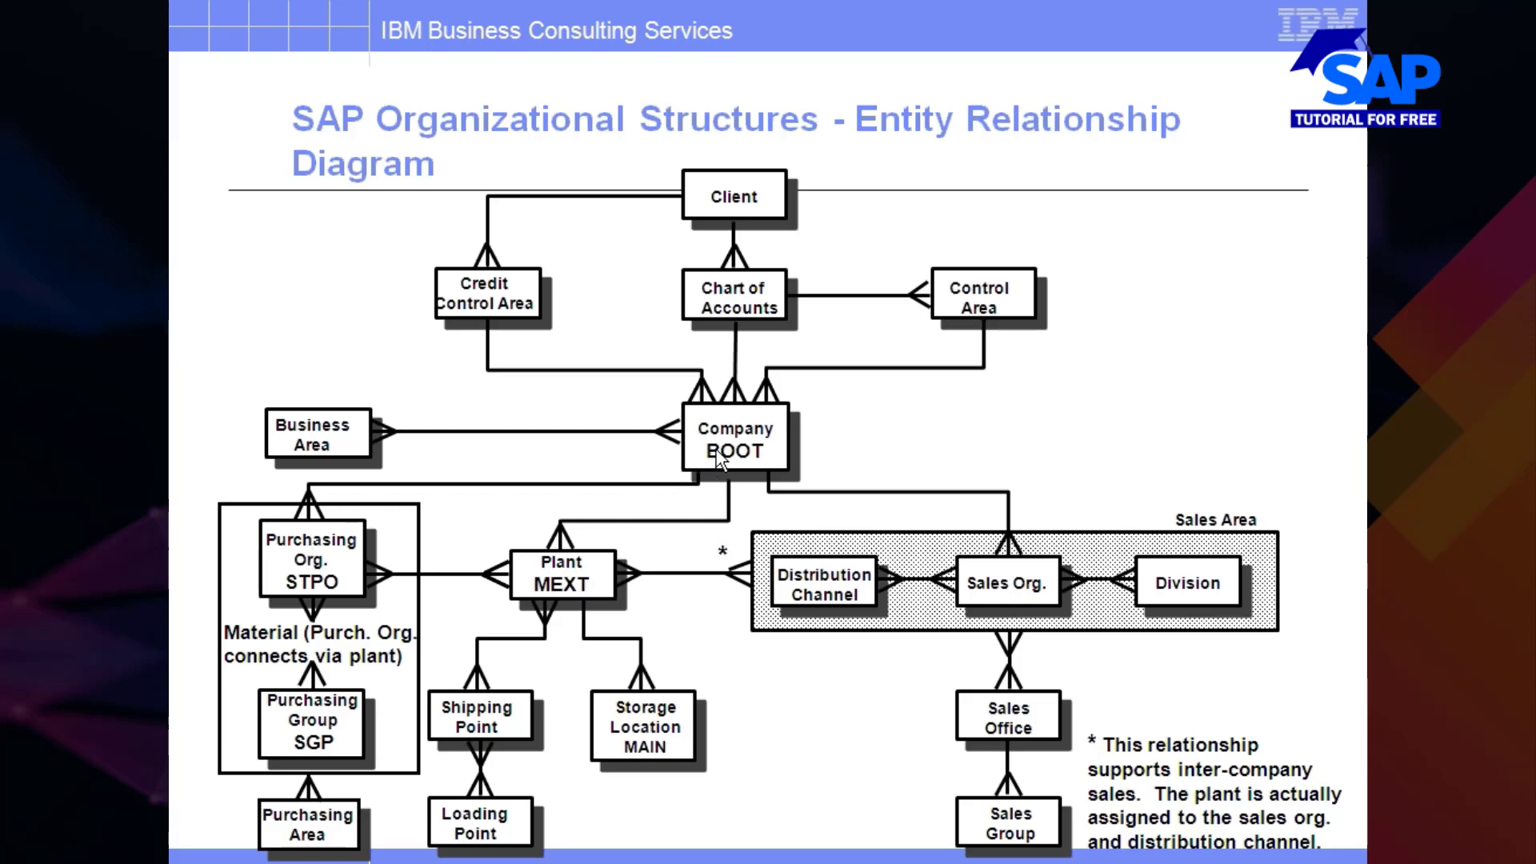
pyautogui.hotkey('alt', 'Tab')
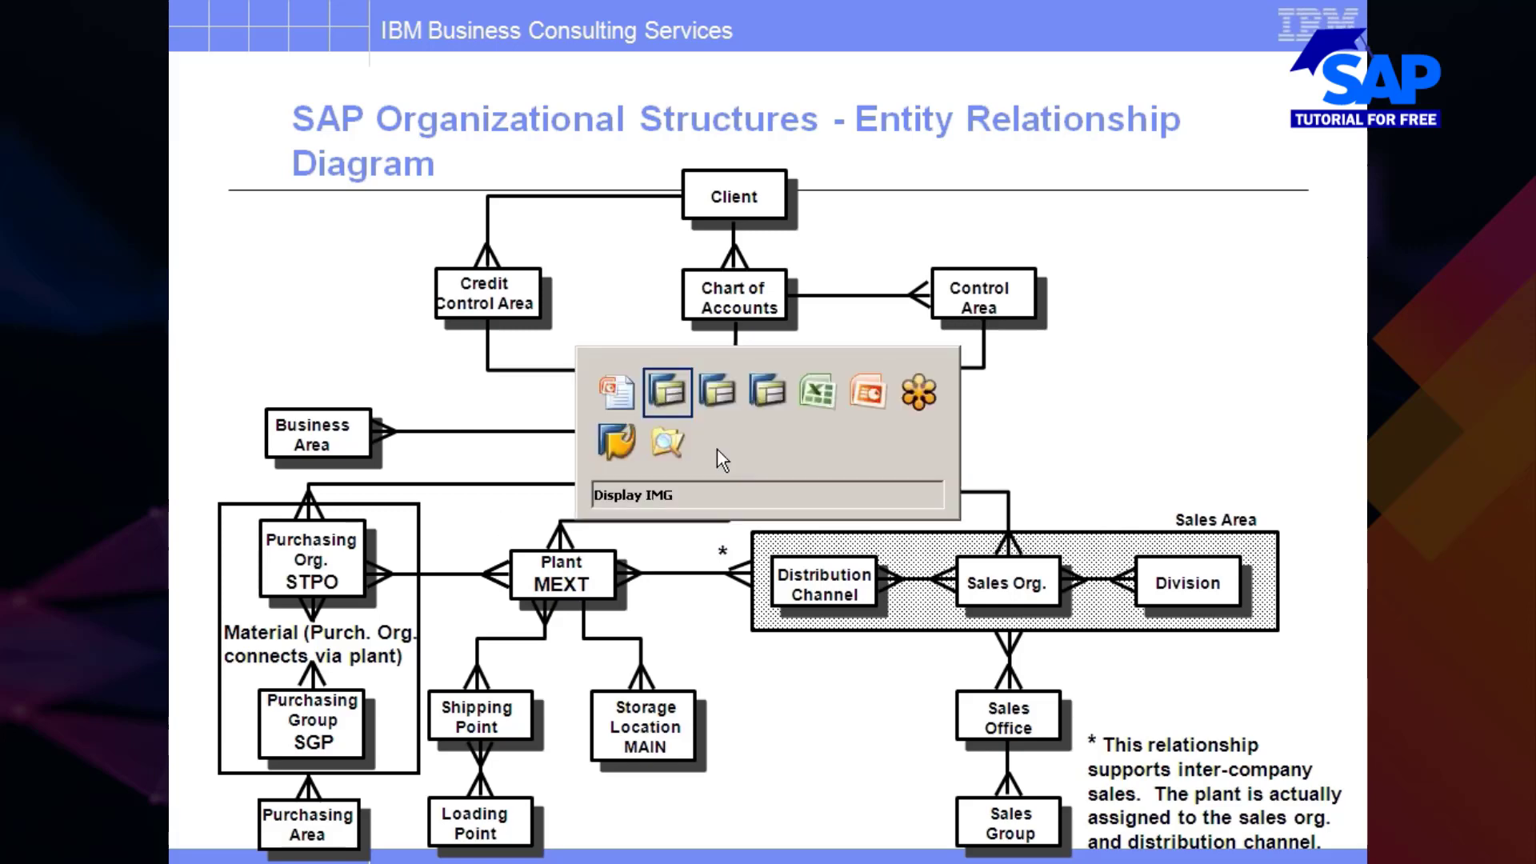
pyautogui.hotkey('alt', 'Tab')
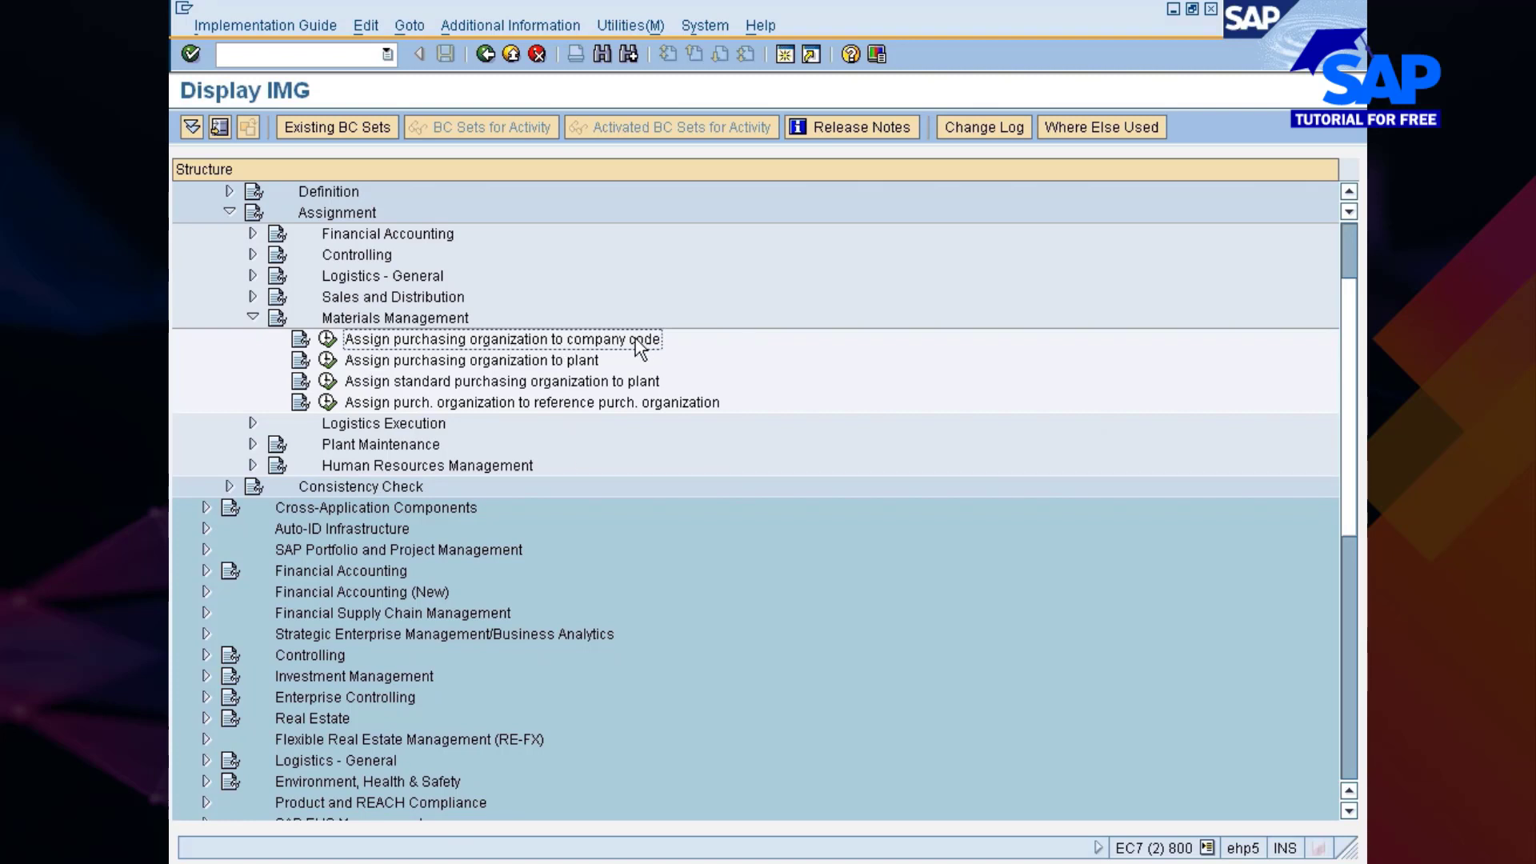
# - Open the assignment of purchasing organizations to company codes, locate purchasing organization 777C and assign it to company code 7777
pyautogui.click(327, 342)
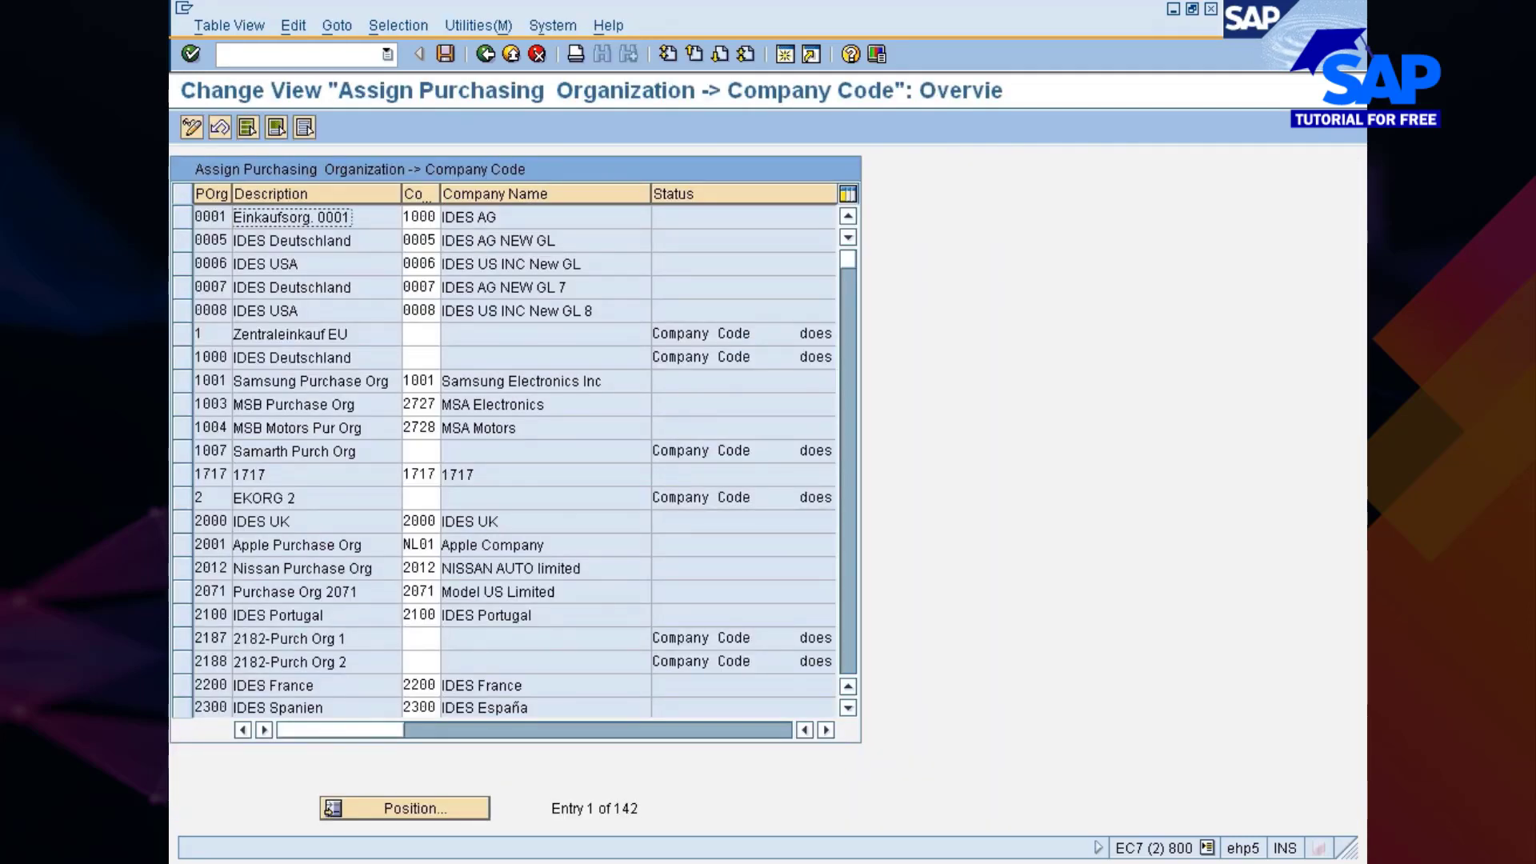
pyautogui.click(396, 803)
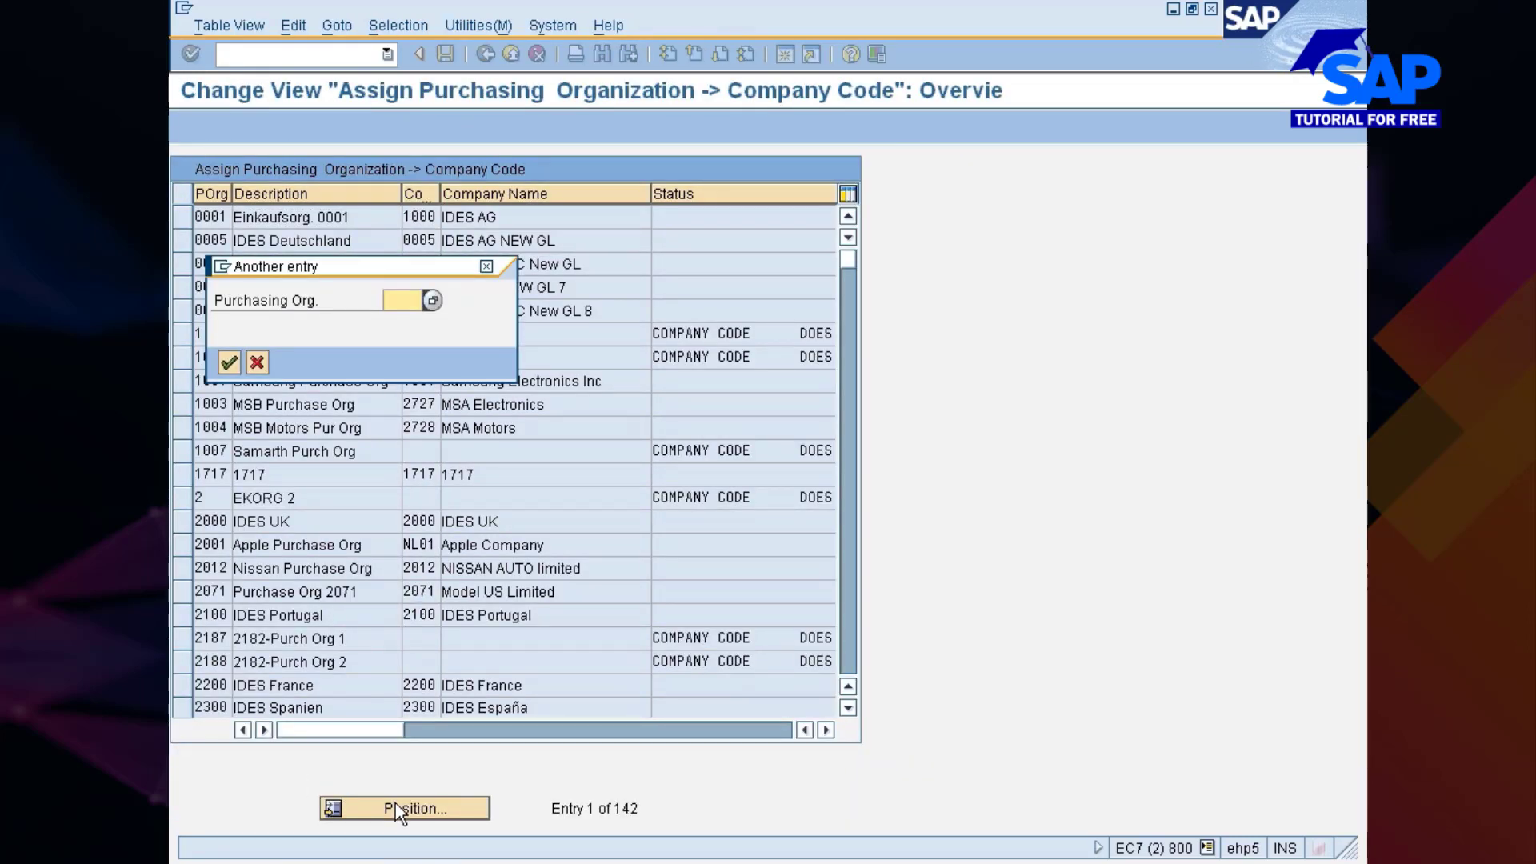
pyautogui.write('777C')
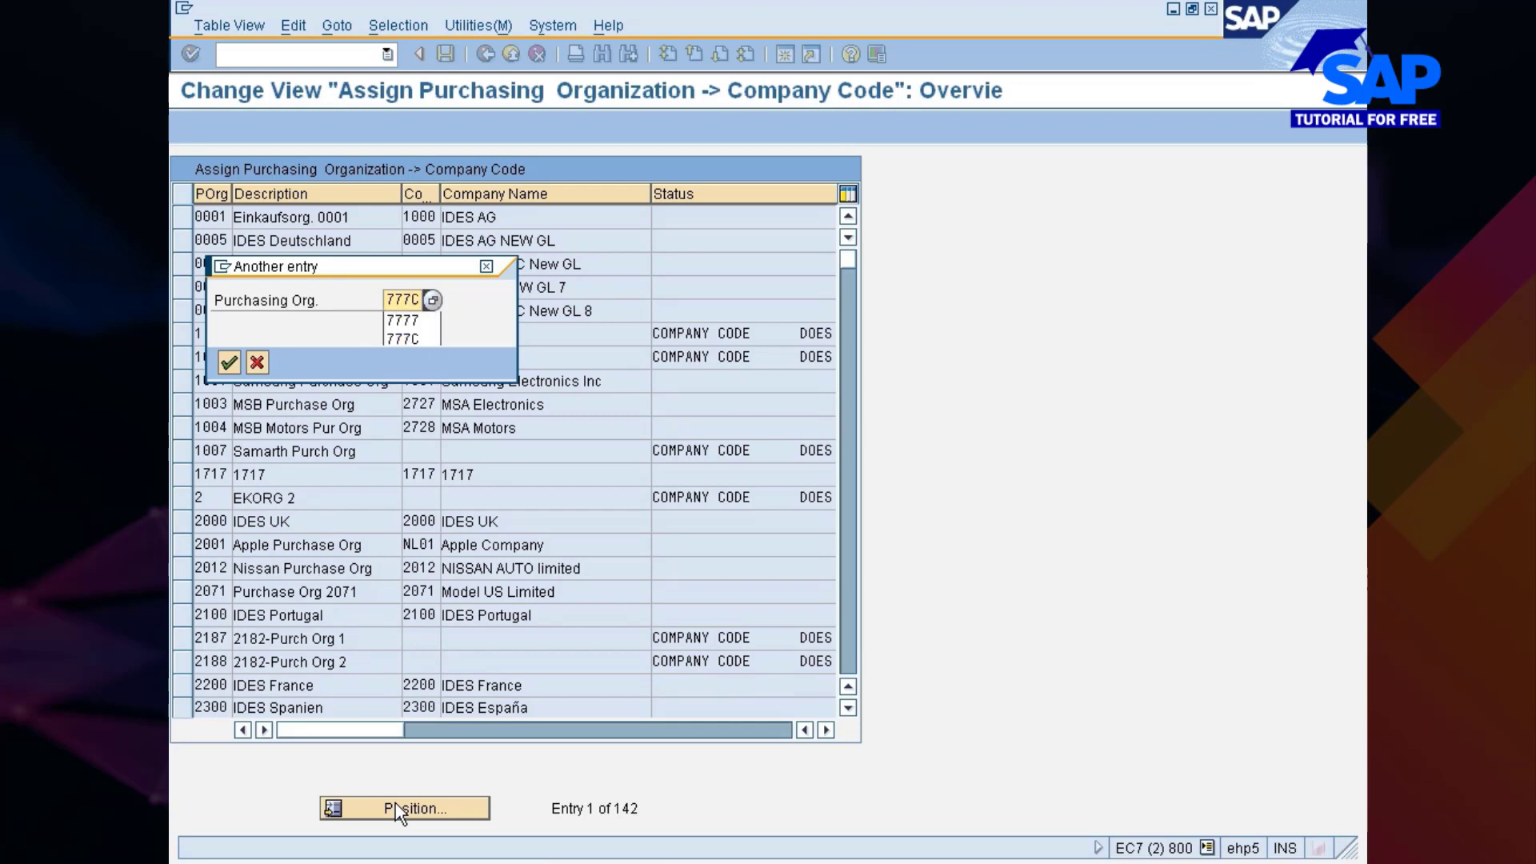
pyautogui.press('Return')
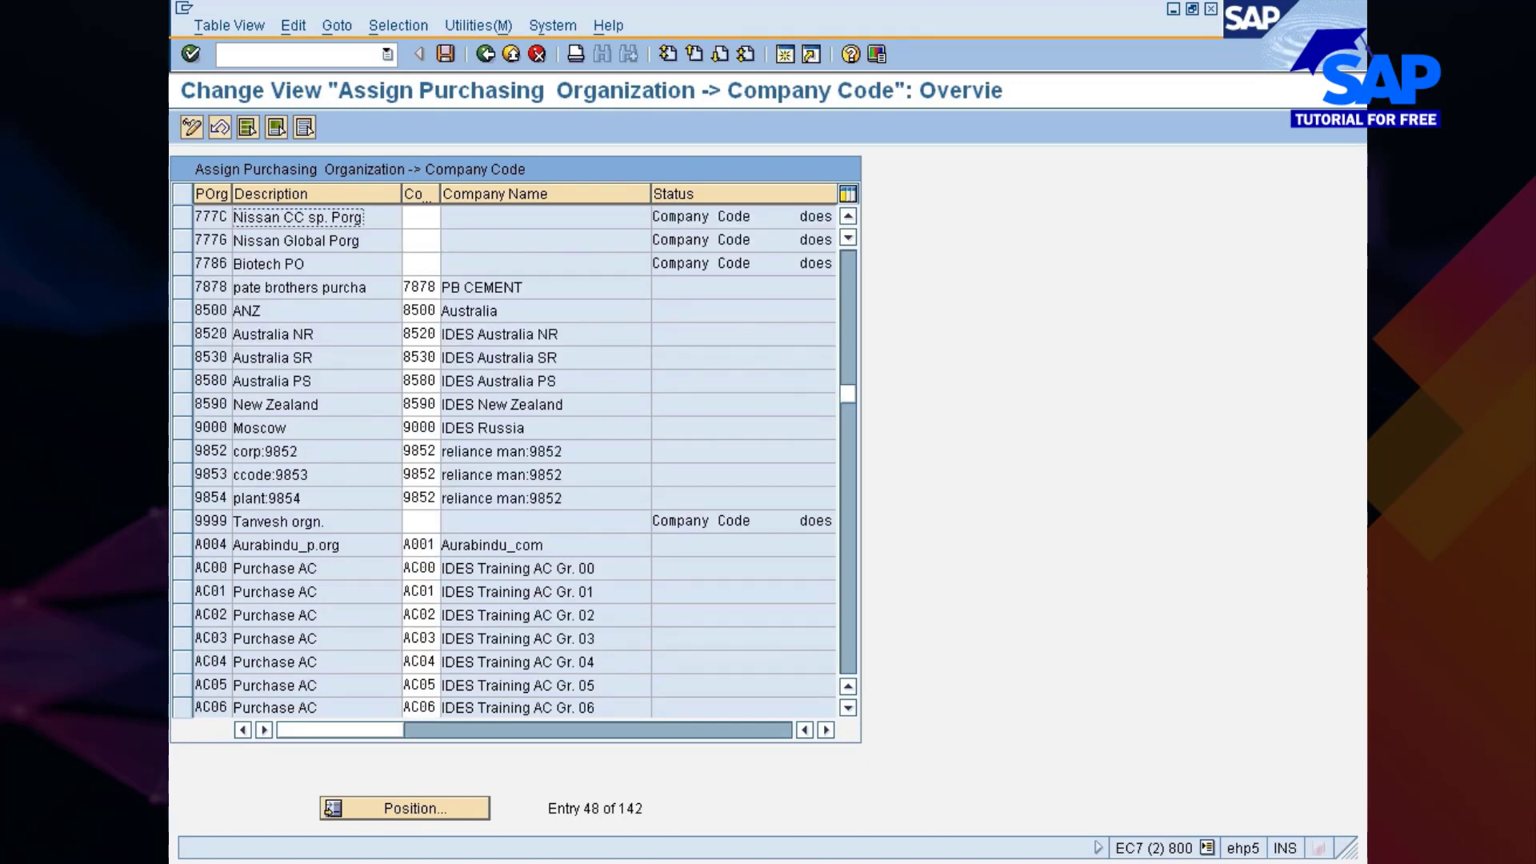
pyautogui.click(420, 217)
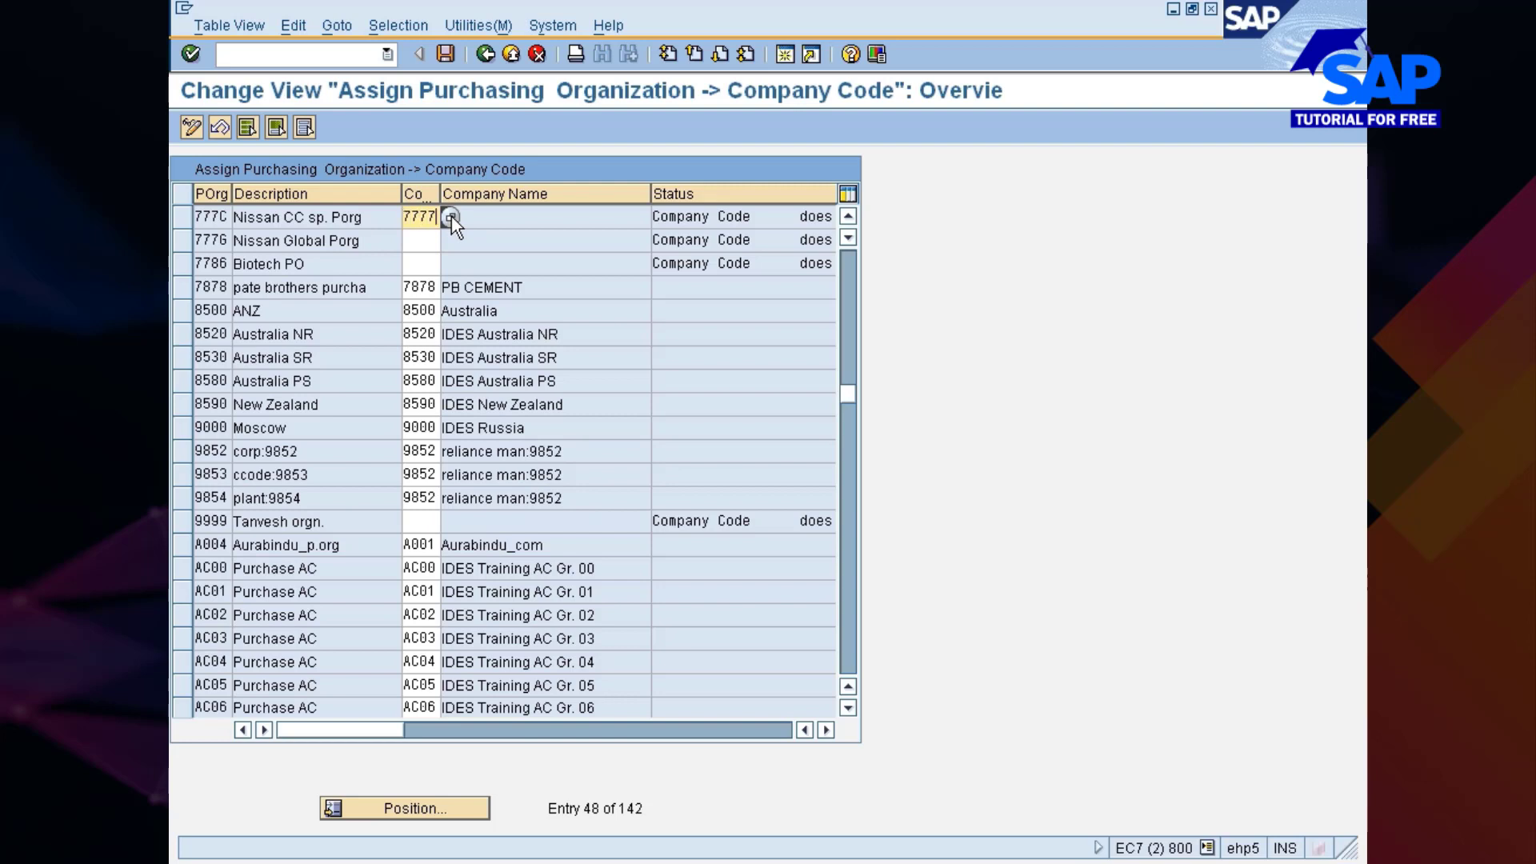
pyautogui.press('Return')
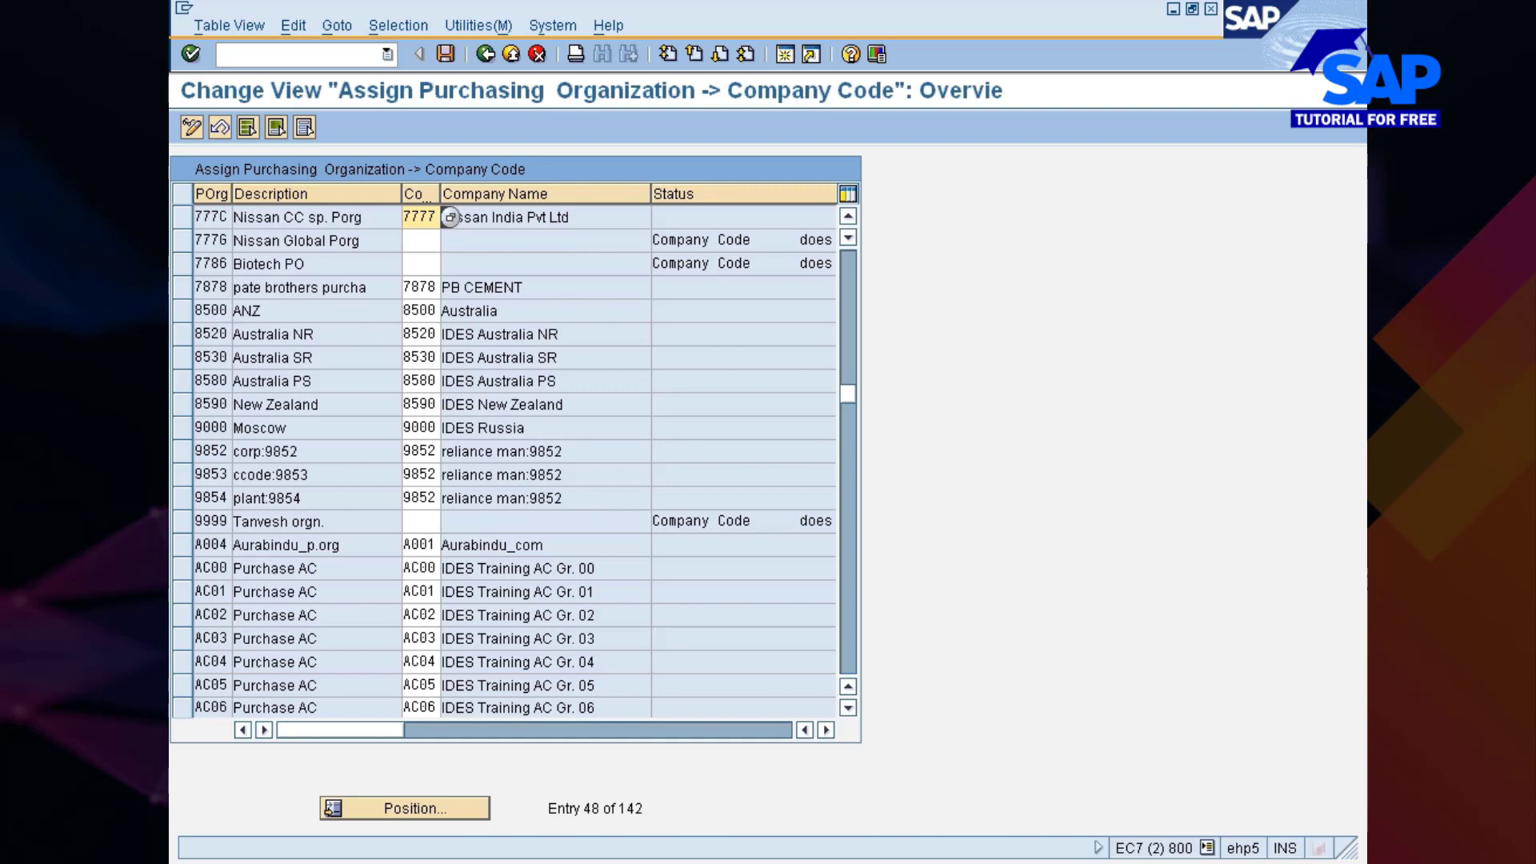
# - Leave the company code of purchasing organization 777G blank, save the assignments in the Nissan changes request and return to the IMG structure
pyautogui.click(419, 244)
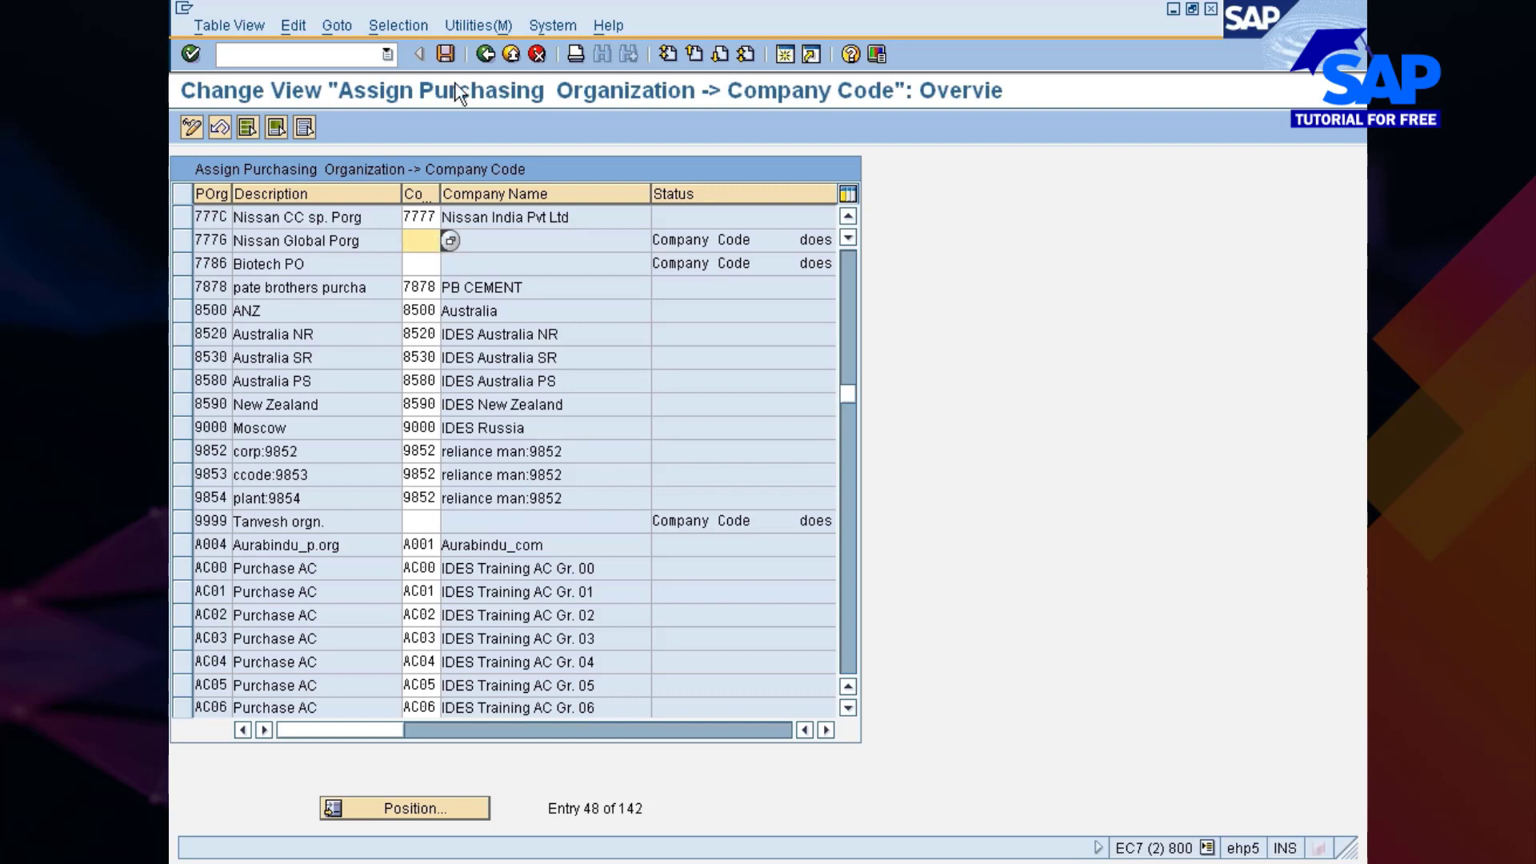
pyautogui.click(445, 54)
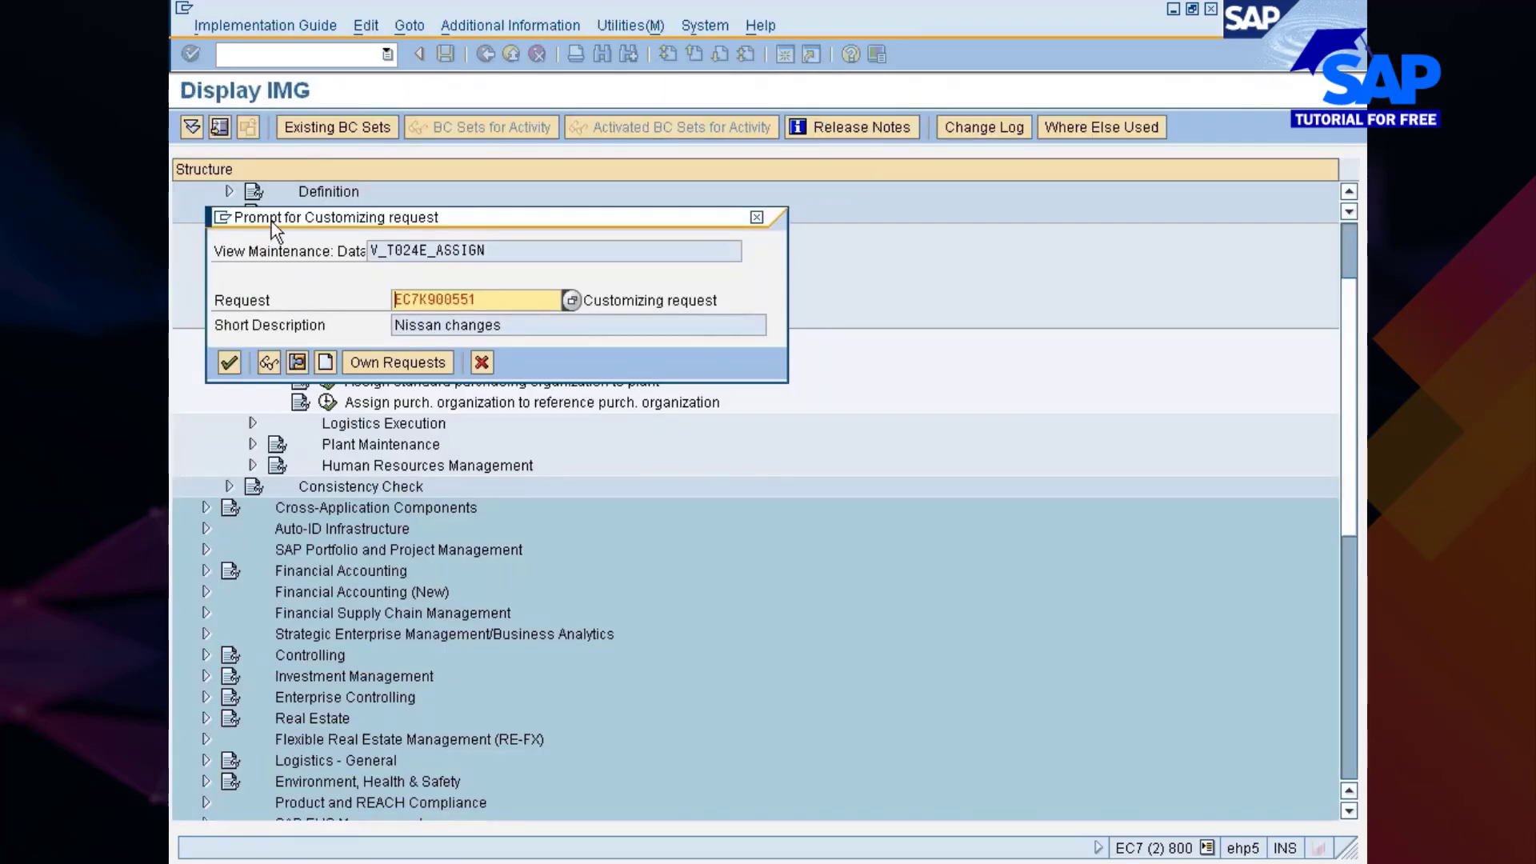
pyautogui.click(228, 364)
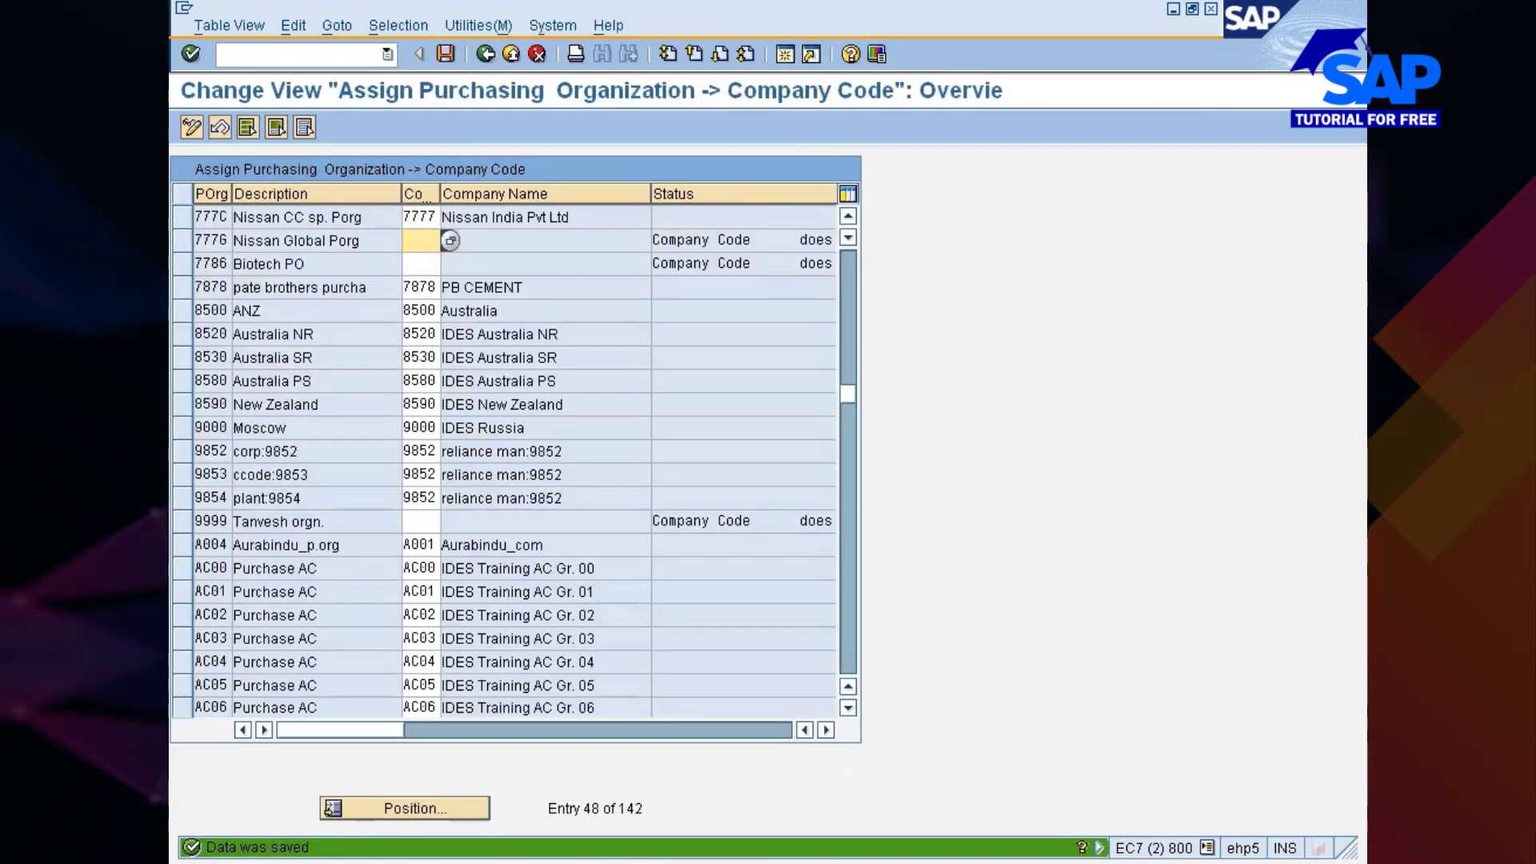
pyautogui.click(486, 56)
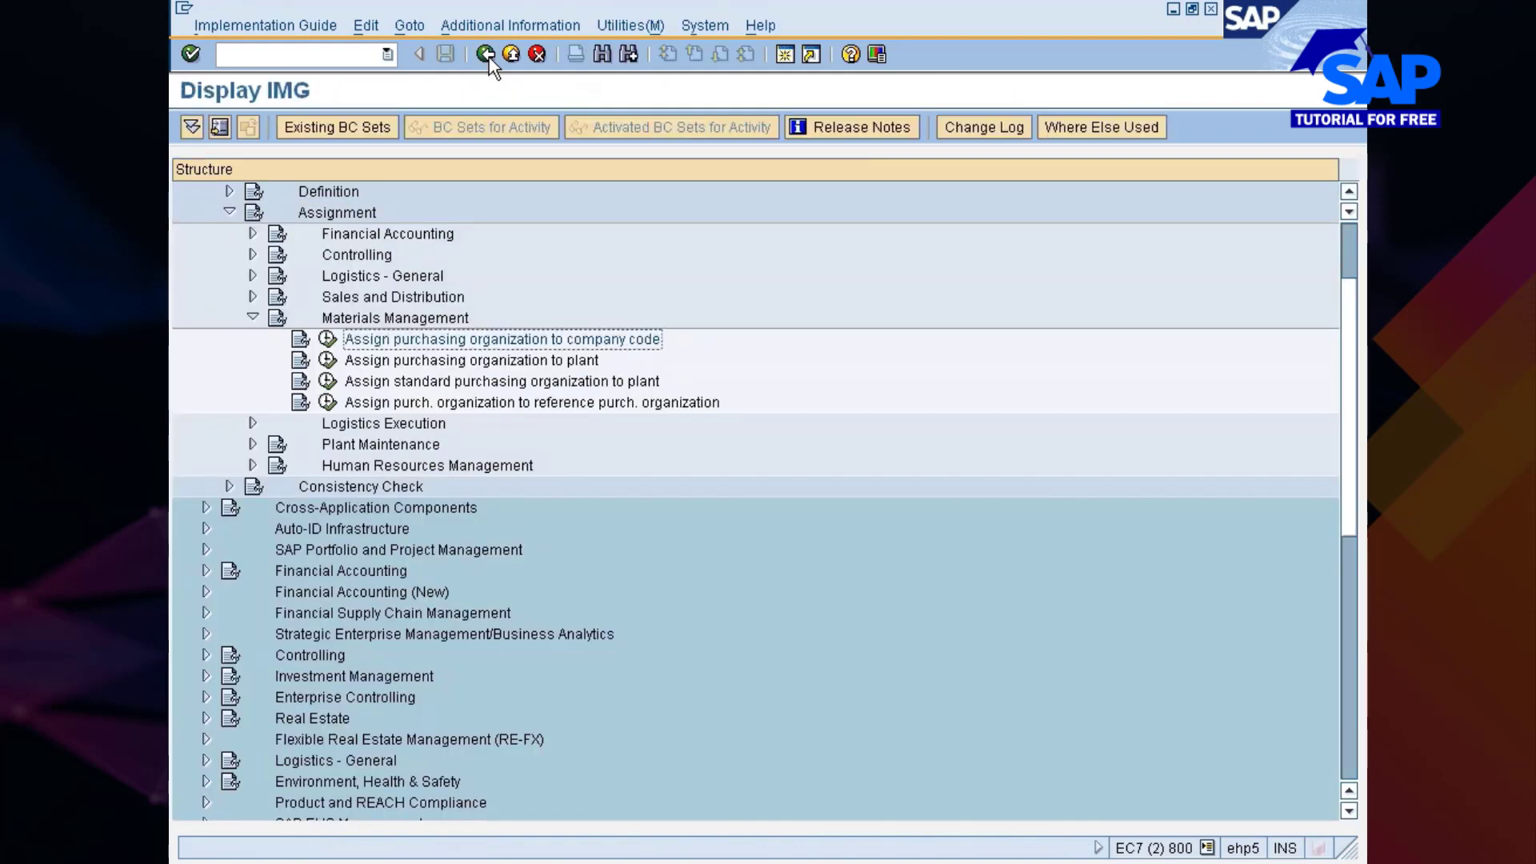
# - Open the assignment of purchasing organizations to plants and filter the entries by plant 777C
pyautogui.click(429, 368)
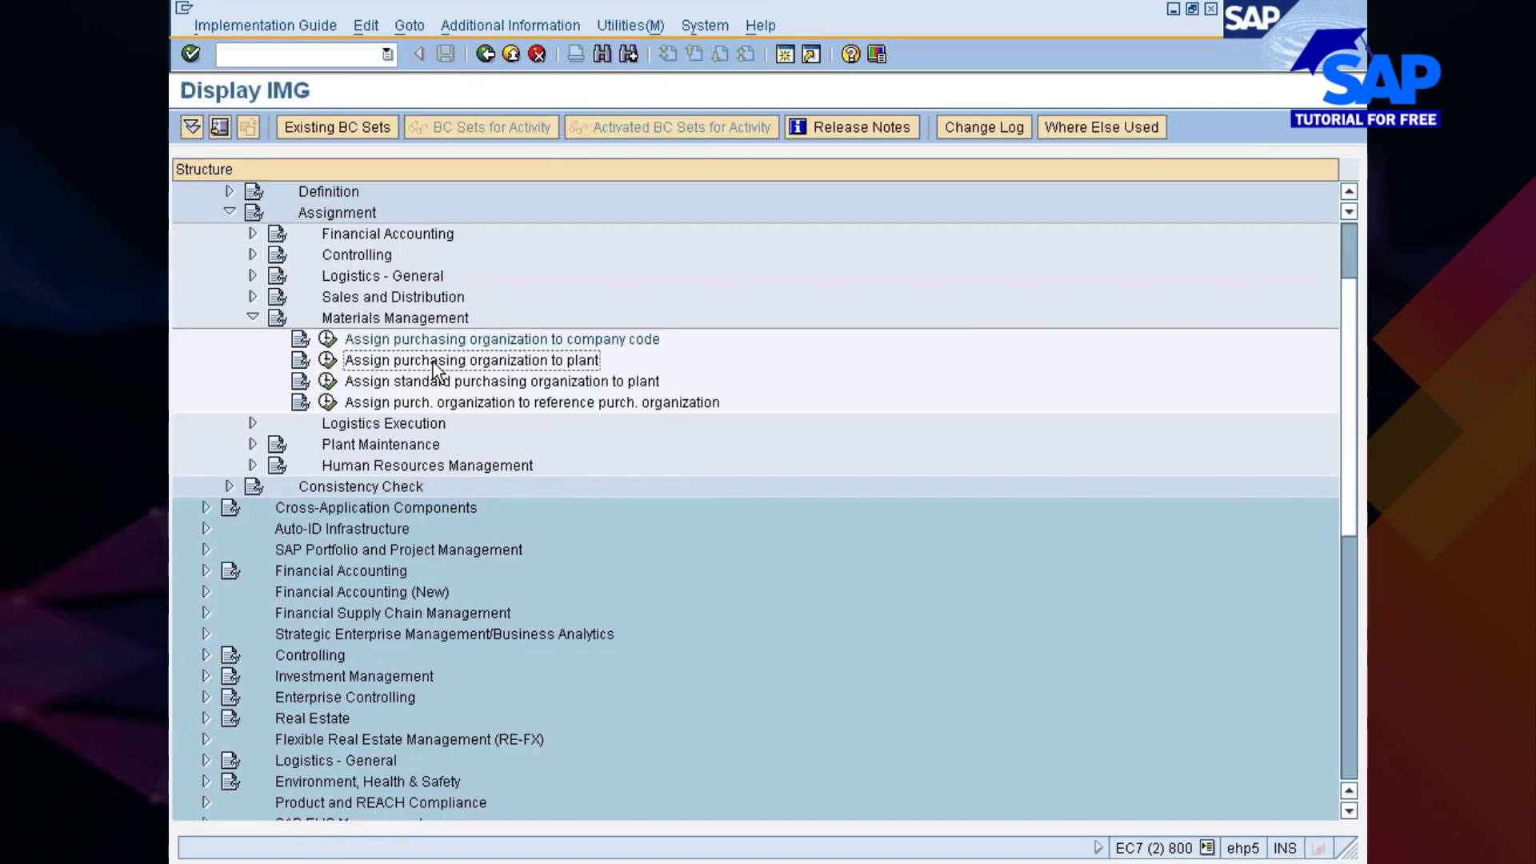
pyautogui.click(327, 360)
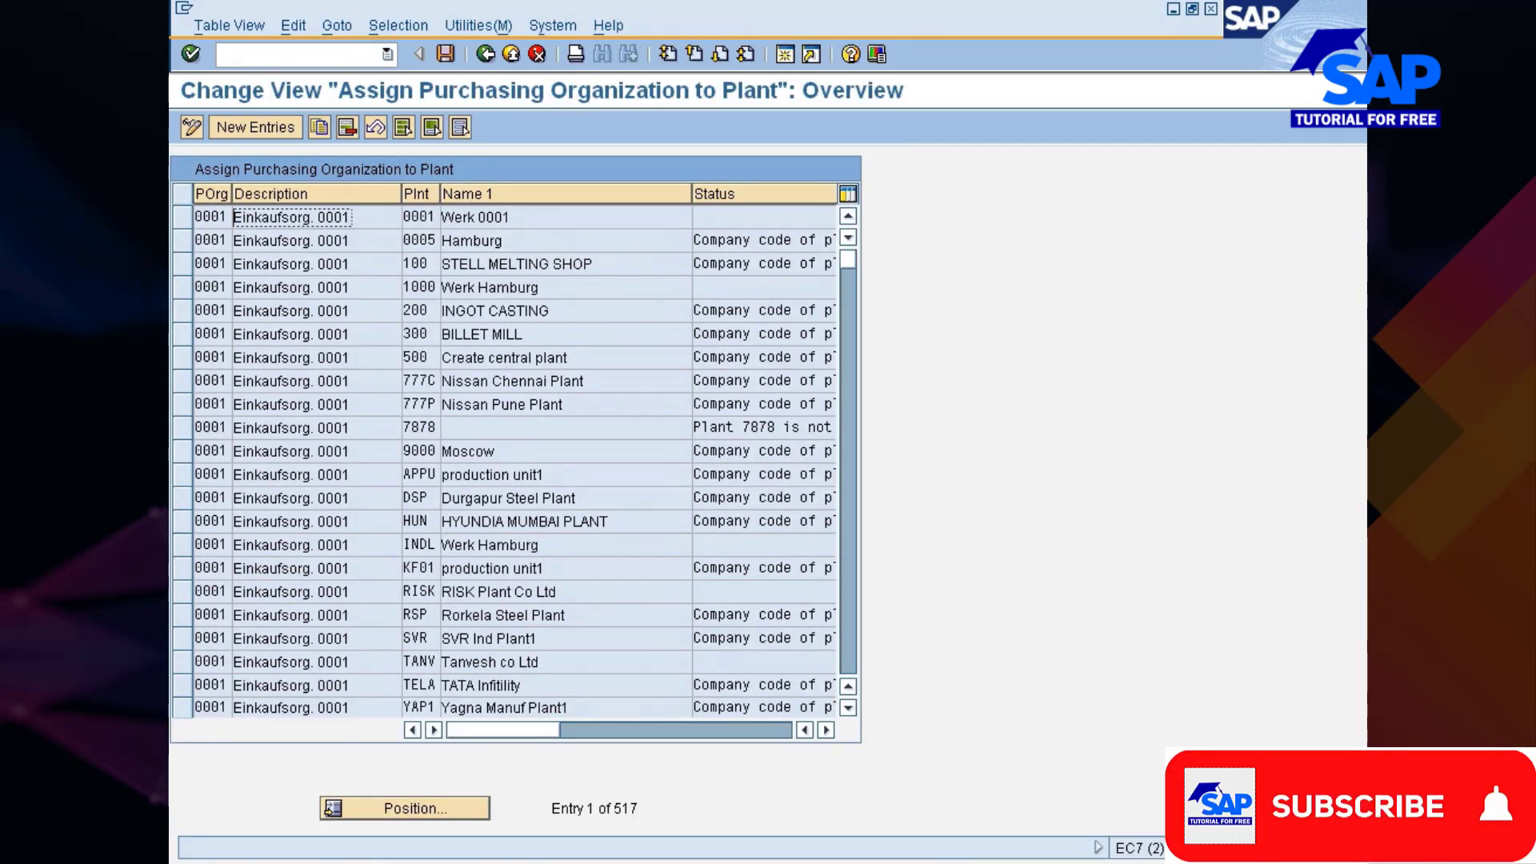
pyautogui.click(398, 26)
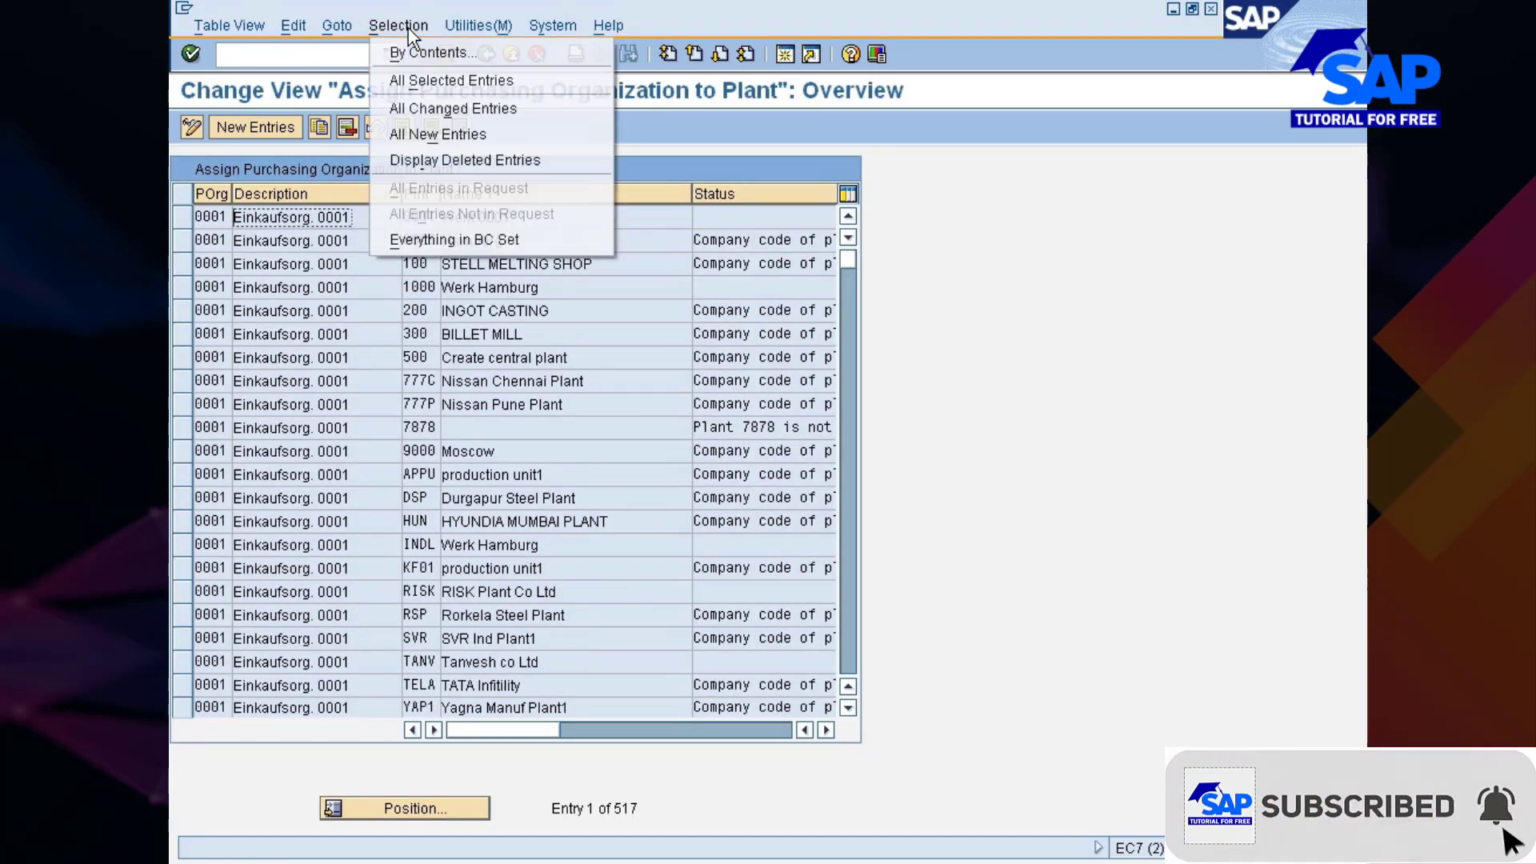
pyautogui.click(414, 53)
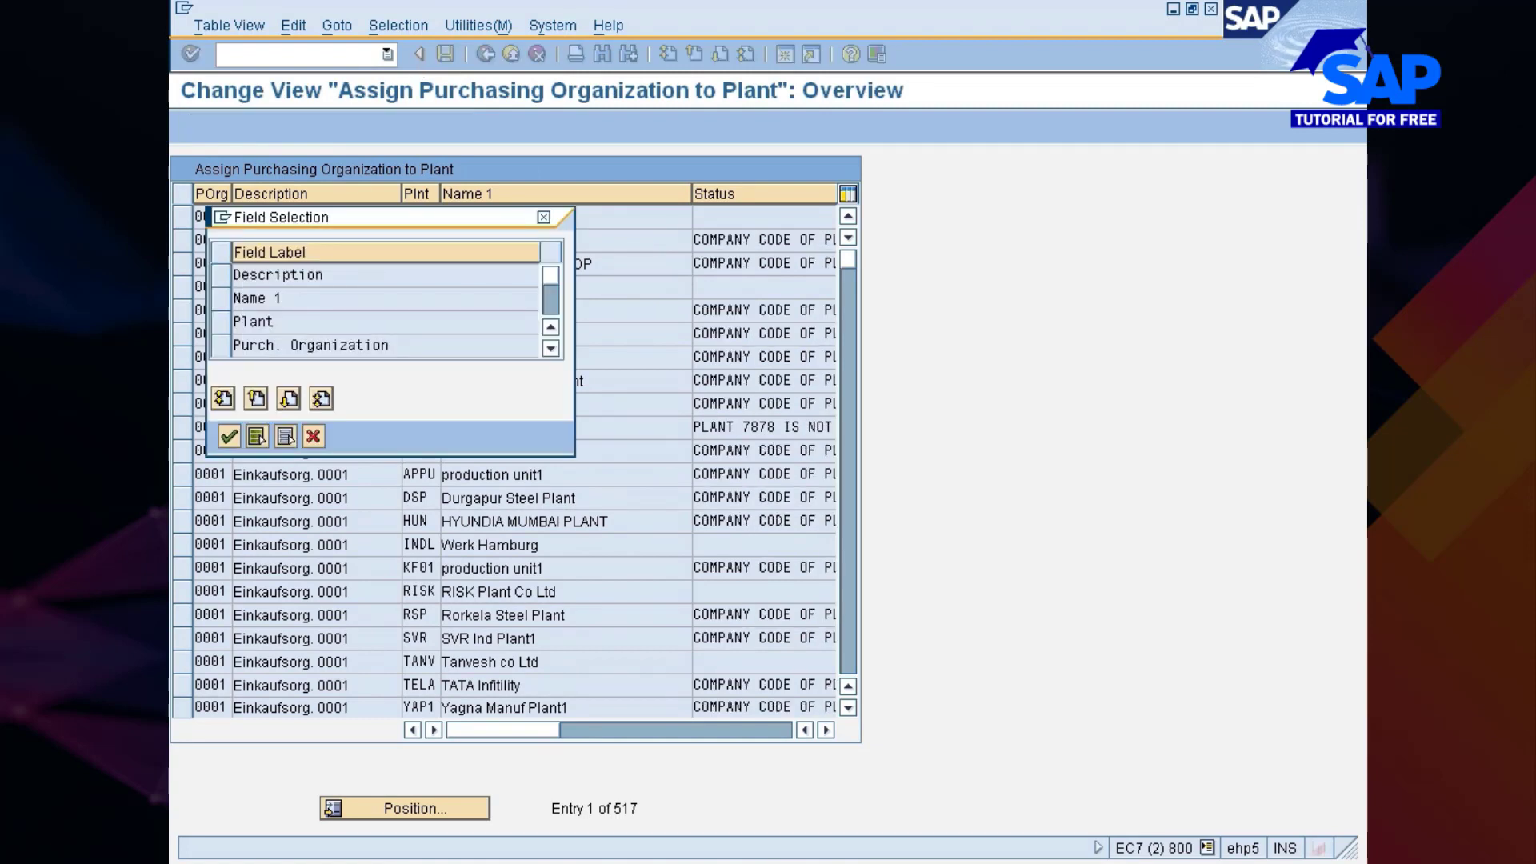
pyautogui.click(222, 320)
pyautogui.click(228, 435)
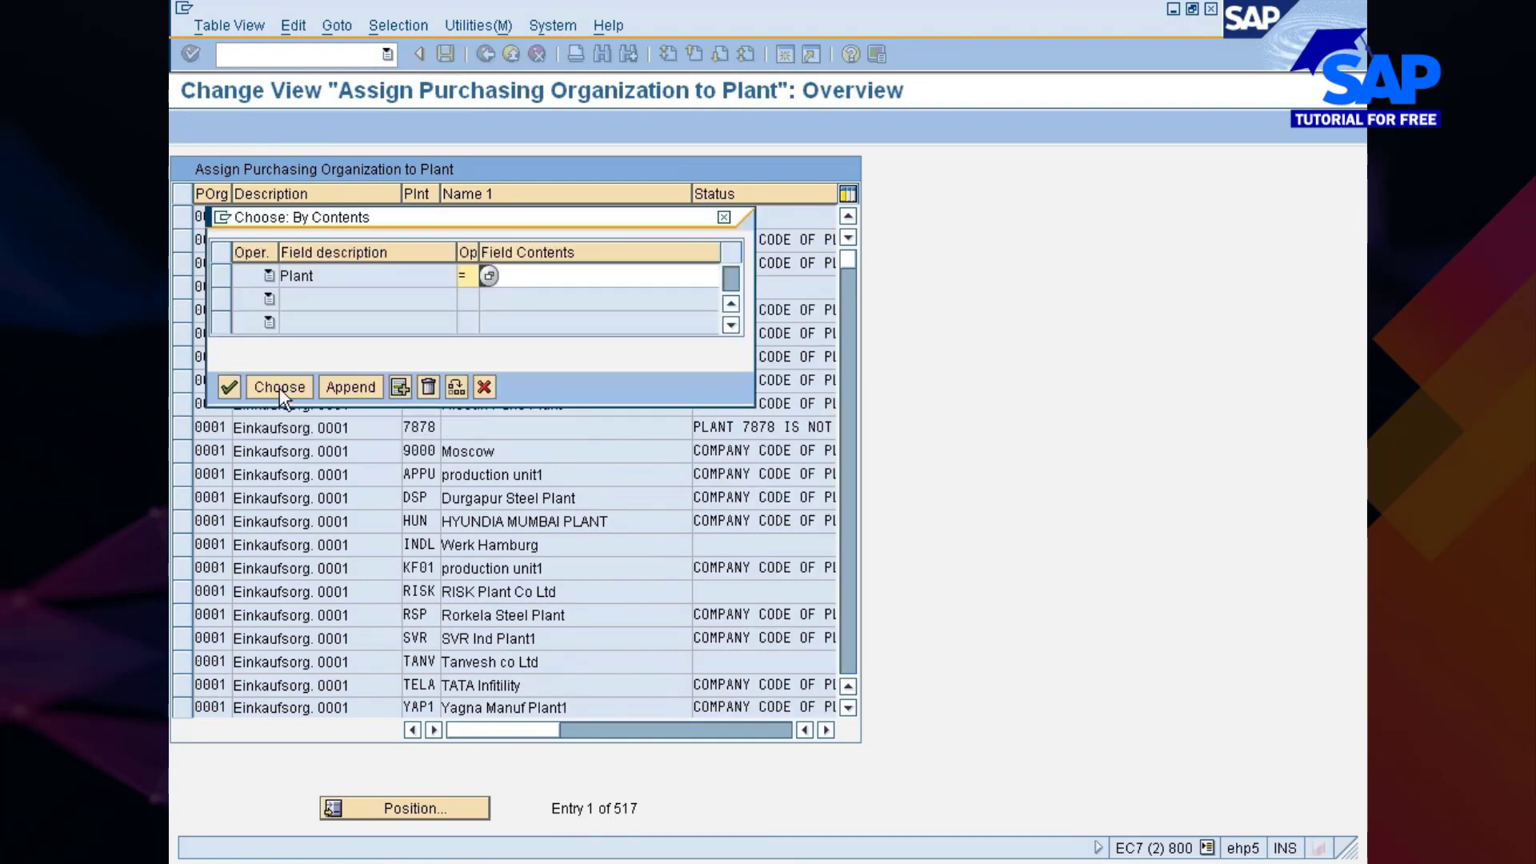
pyautogui.write('7')
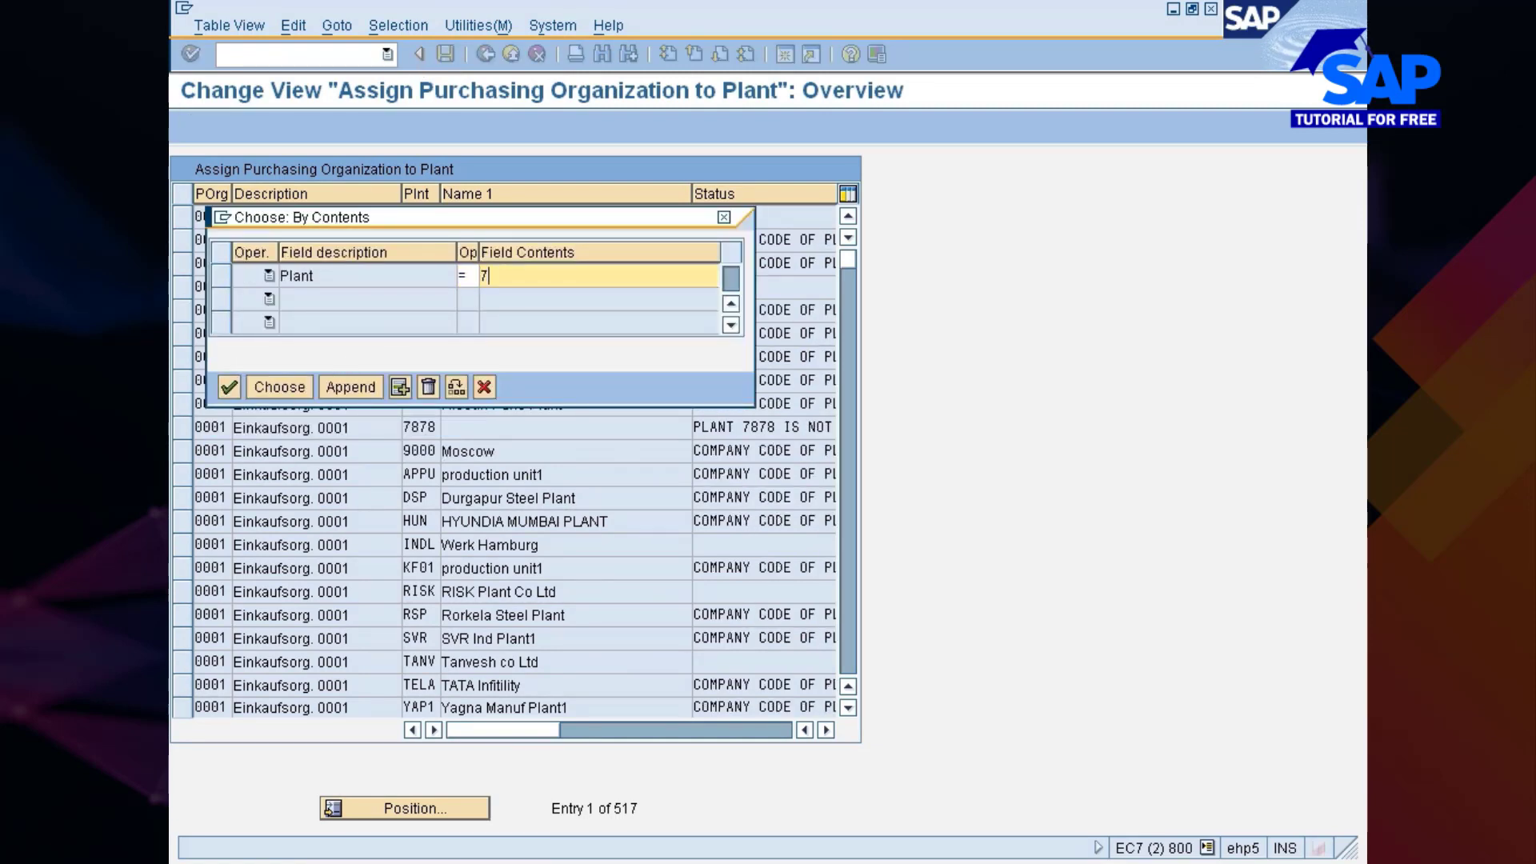
pyautogui.write('77C')
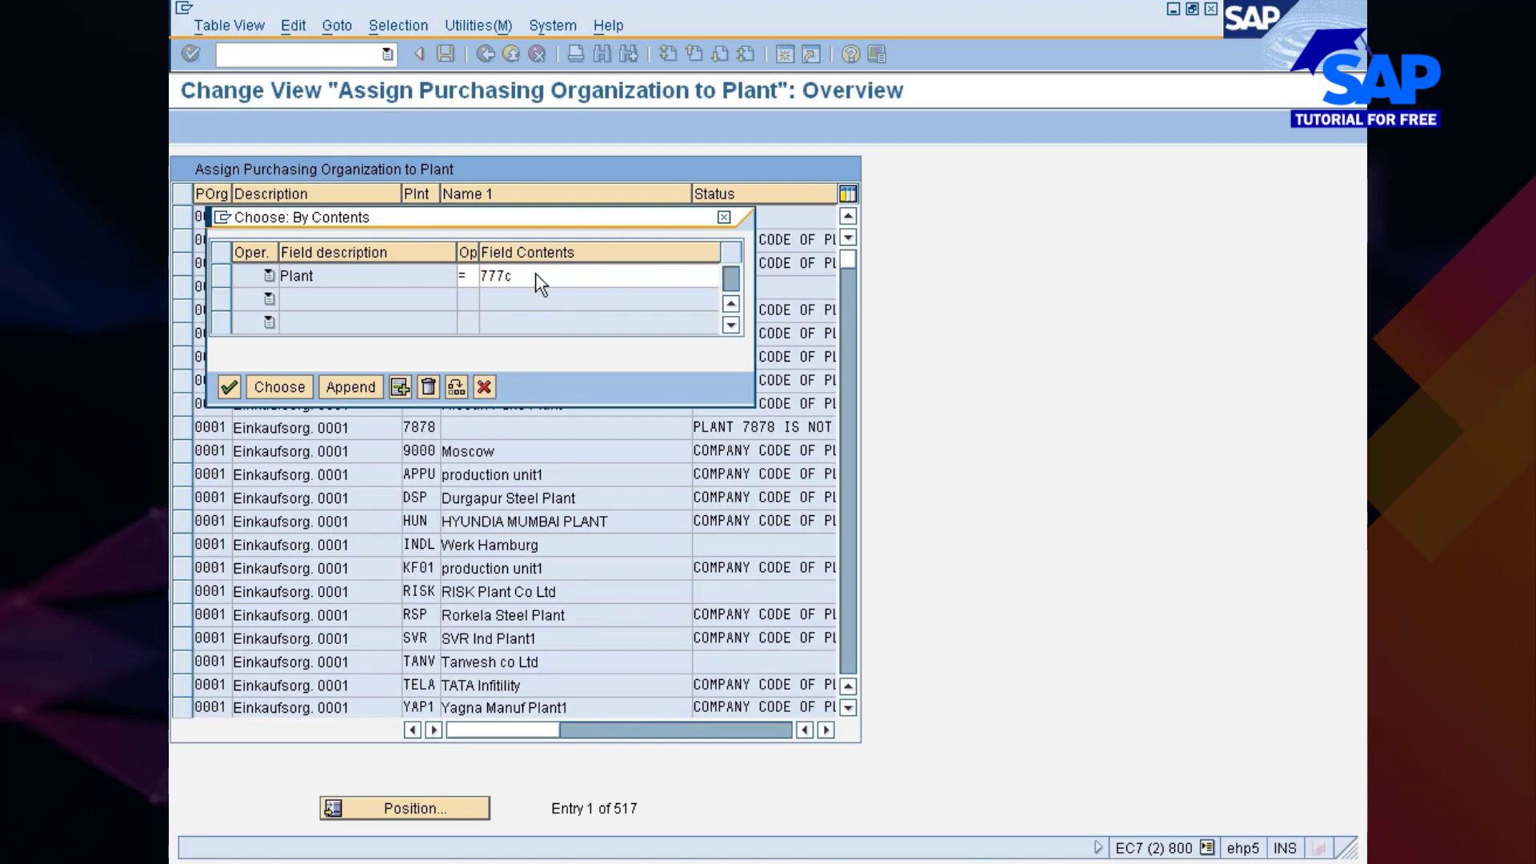
pyautogui.click(292, 392)
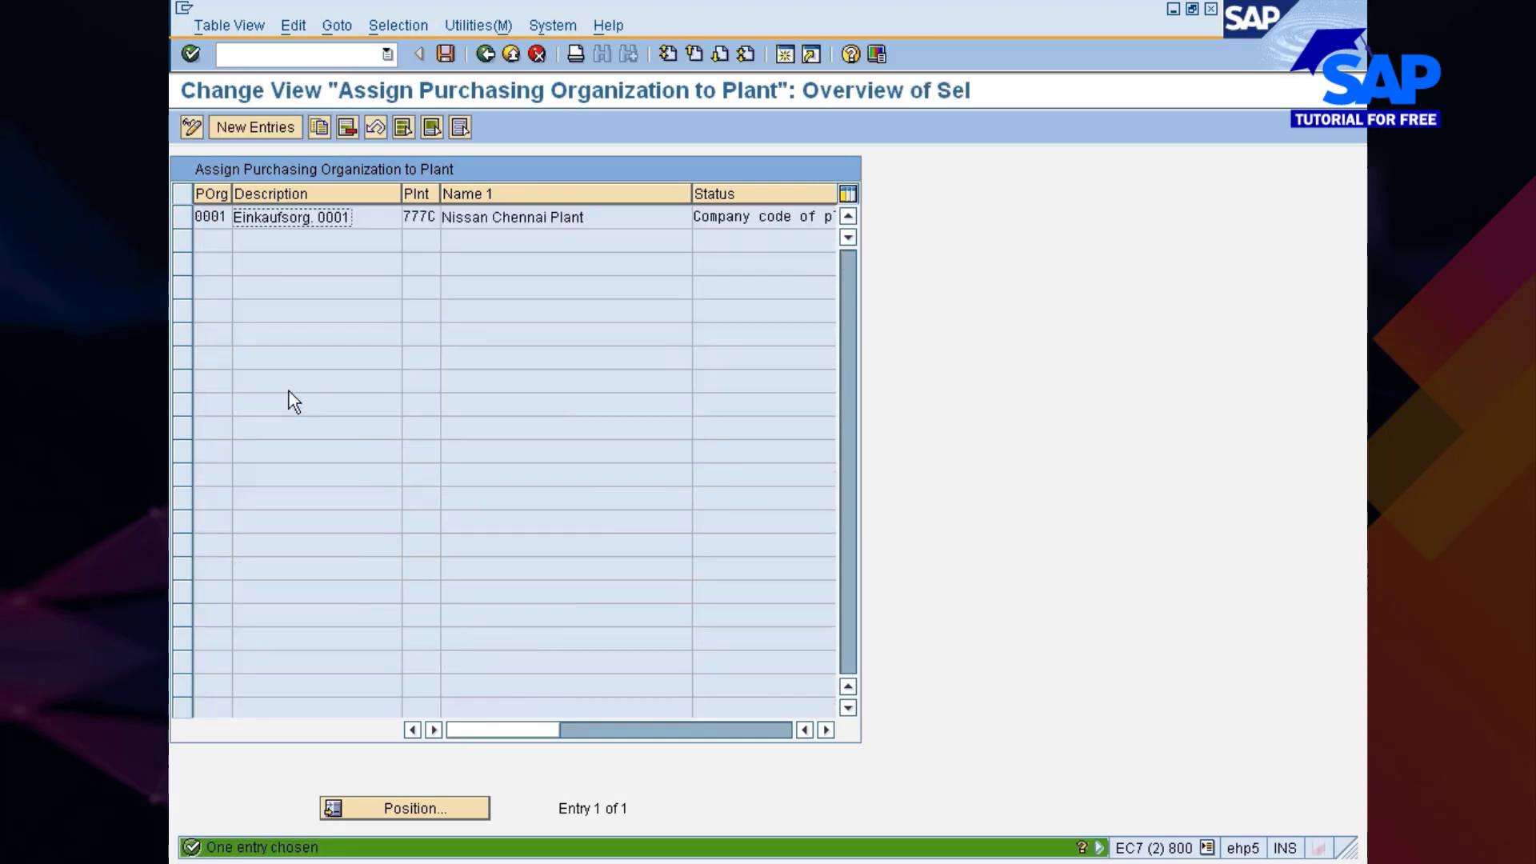
# - Delete the assignment of purchasing organization 0001 to plant 777C and save the deletion in the Nissan changes request
pyautogui.click(182, 217)
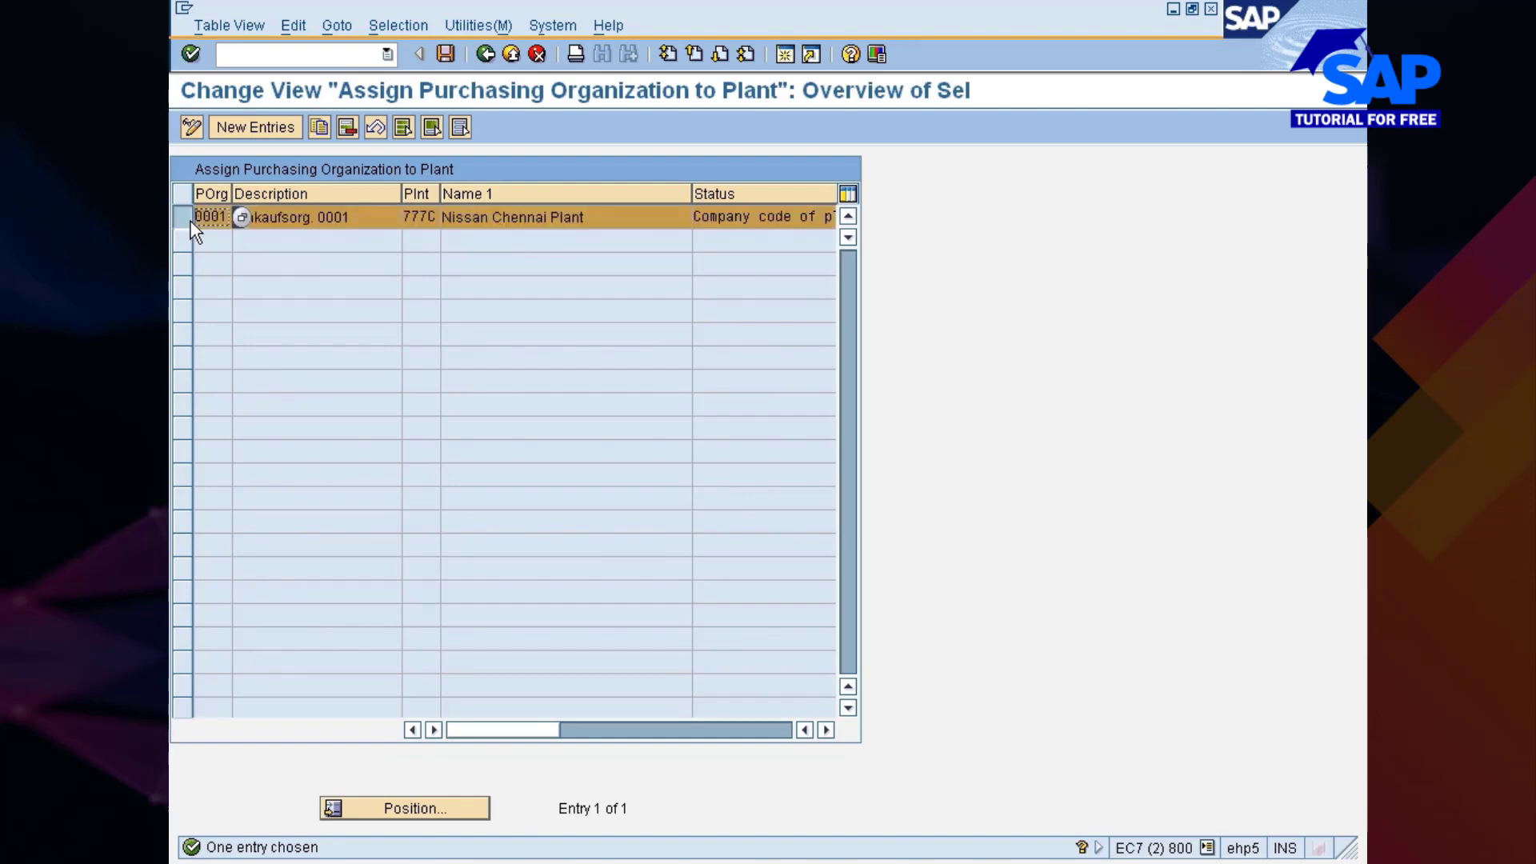
pyautogui.click(347, 127)
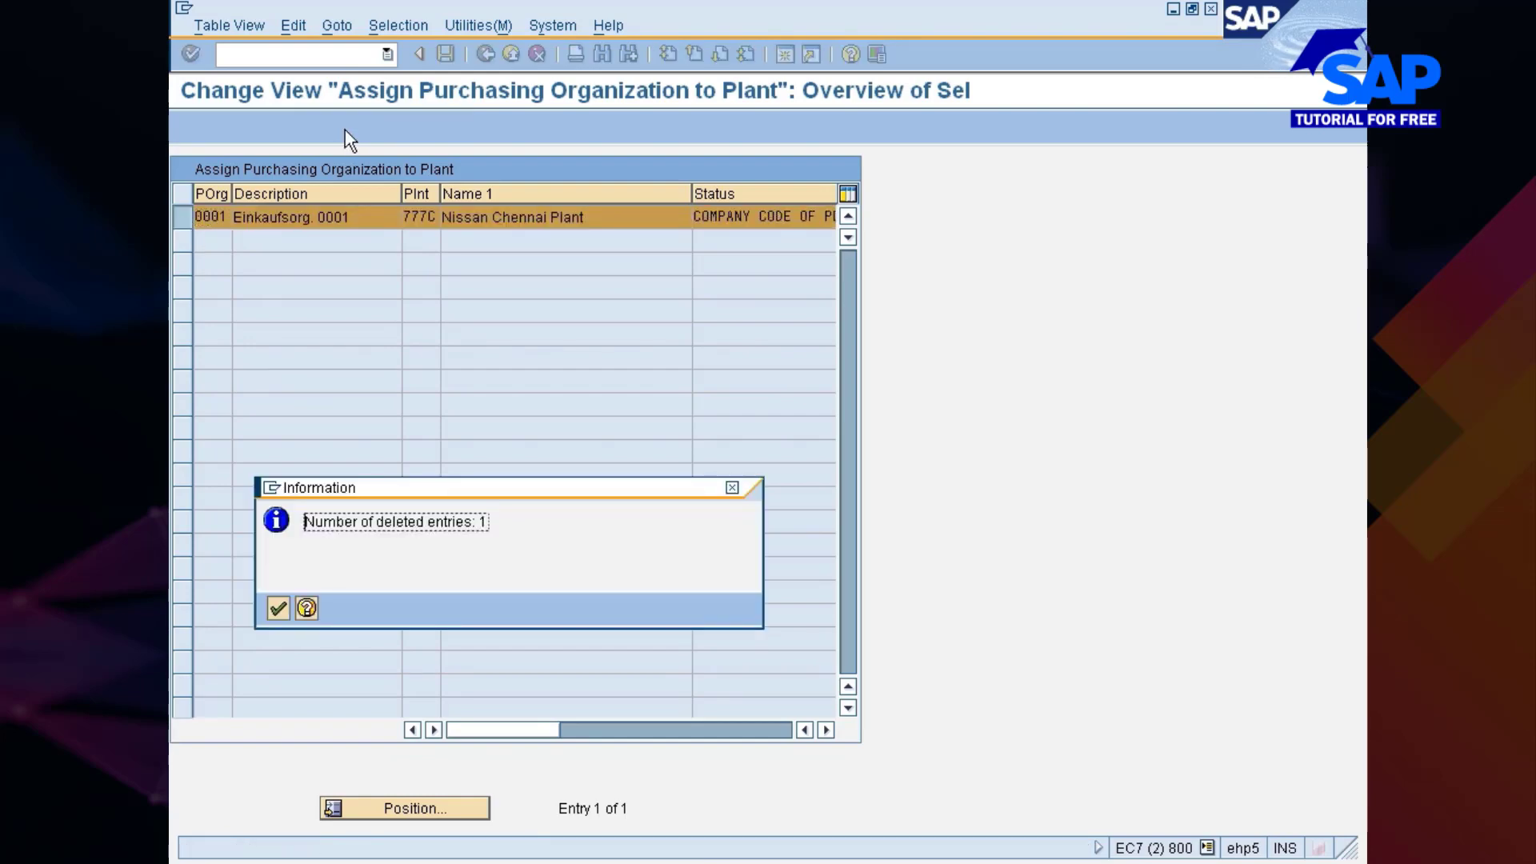
pyautogui.press('Return')
pyautogui.hotkey('ctrl', 's')
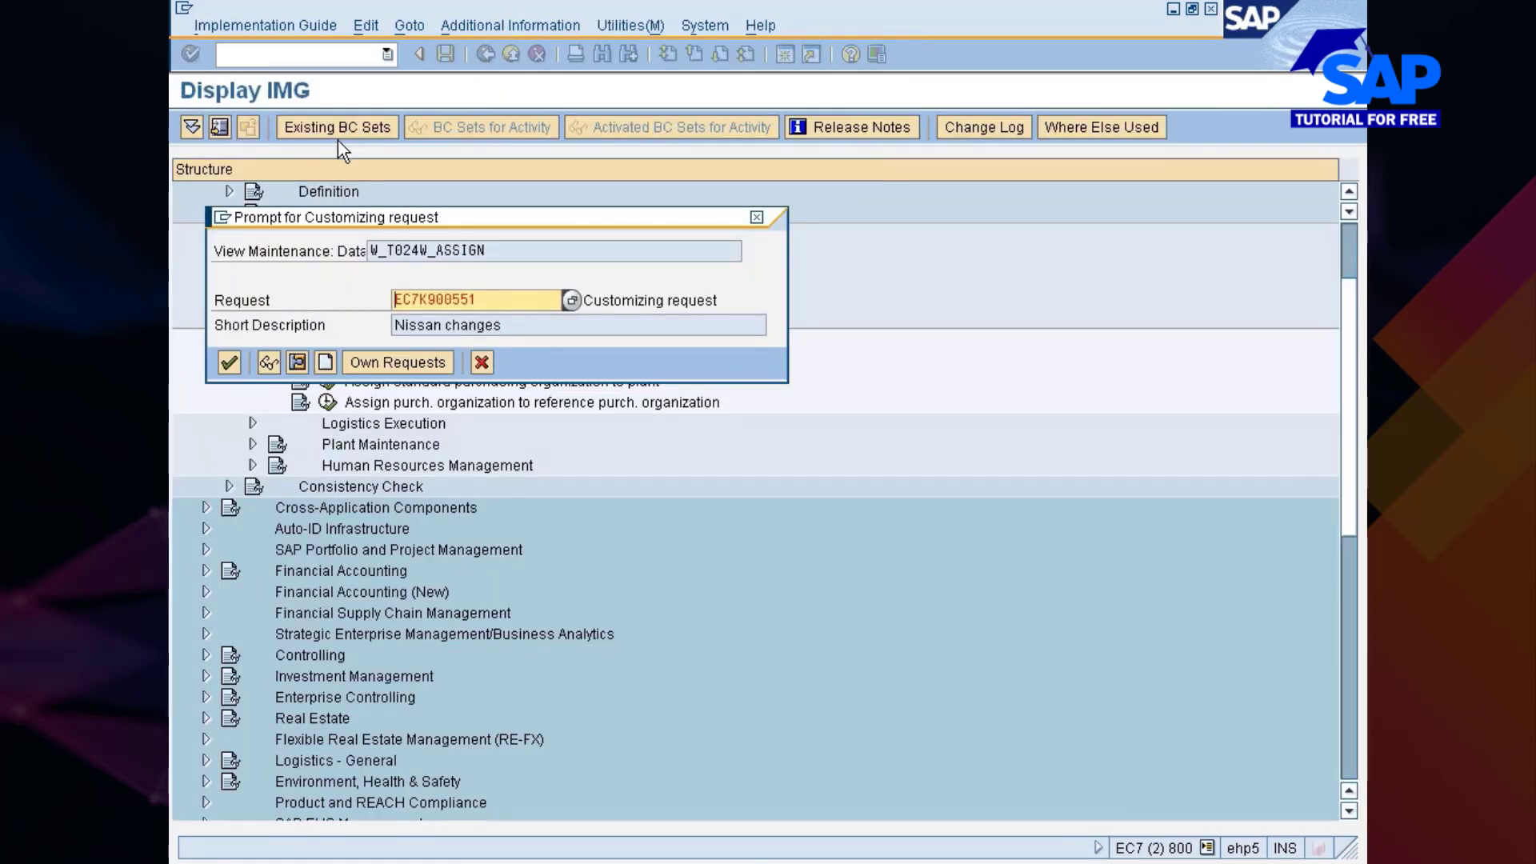
pyautogui.press('Return')
# - Filter the purchasing organization to plant assignments by plant 777P
pyautogui.click(420, 29)
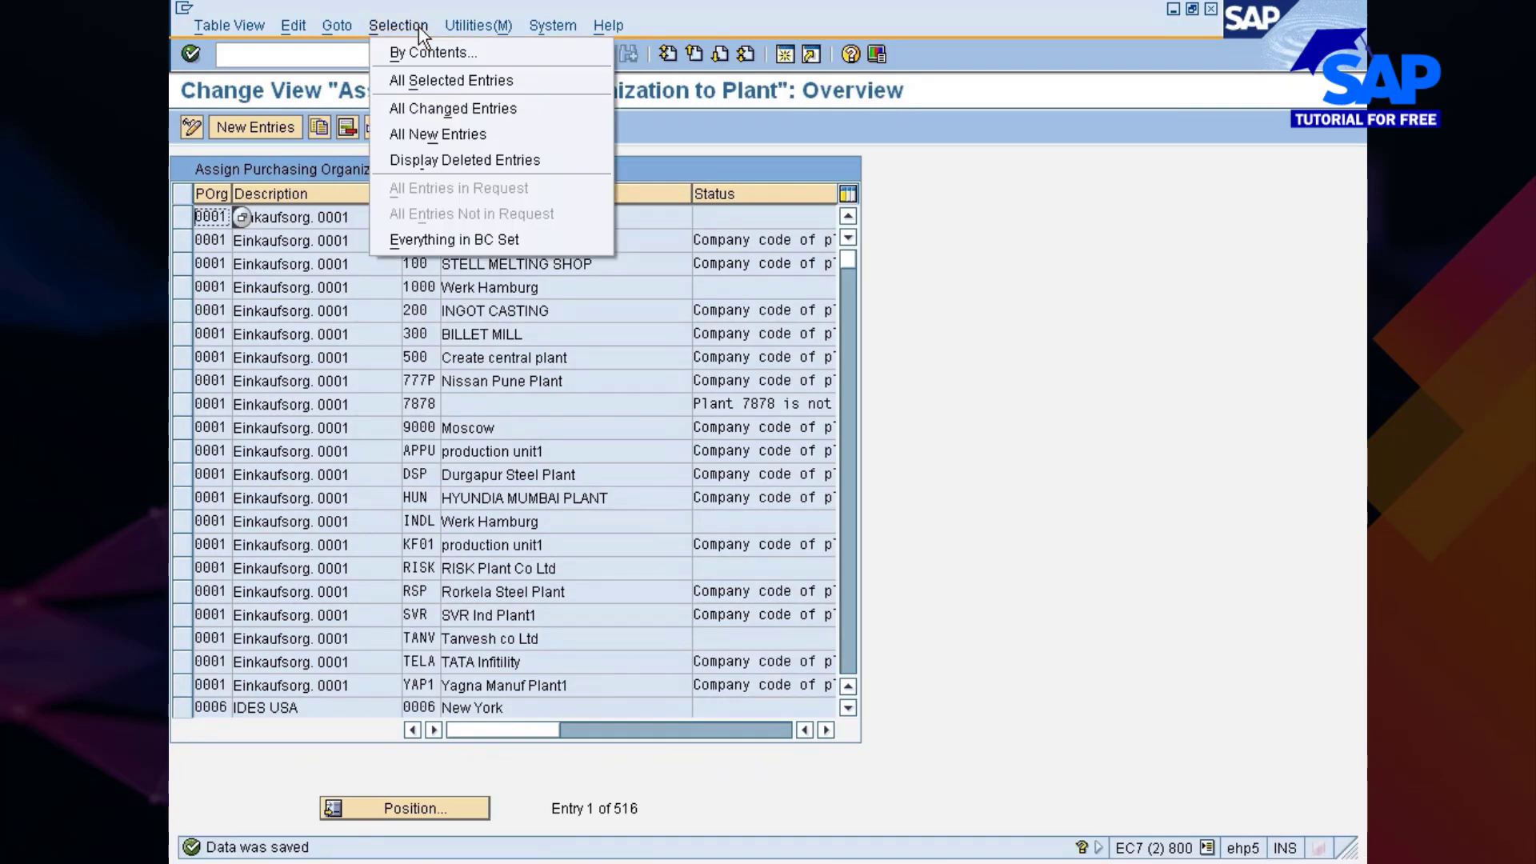
pyautogui.click(409, 55)
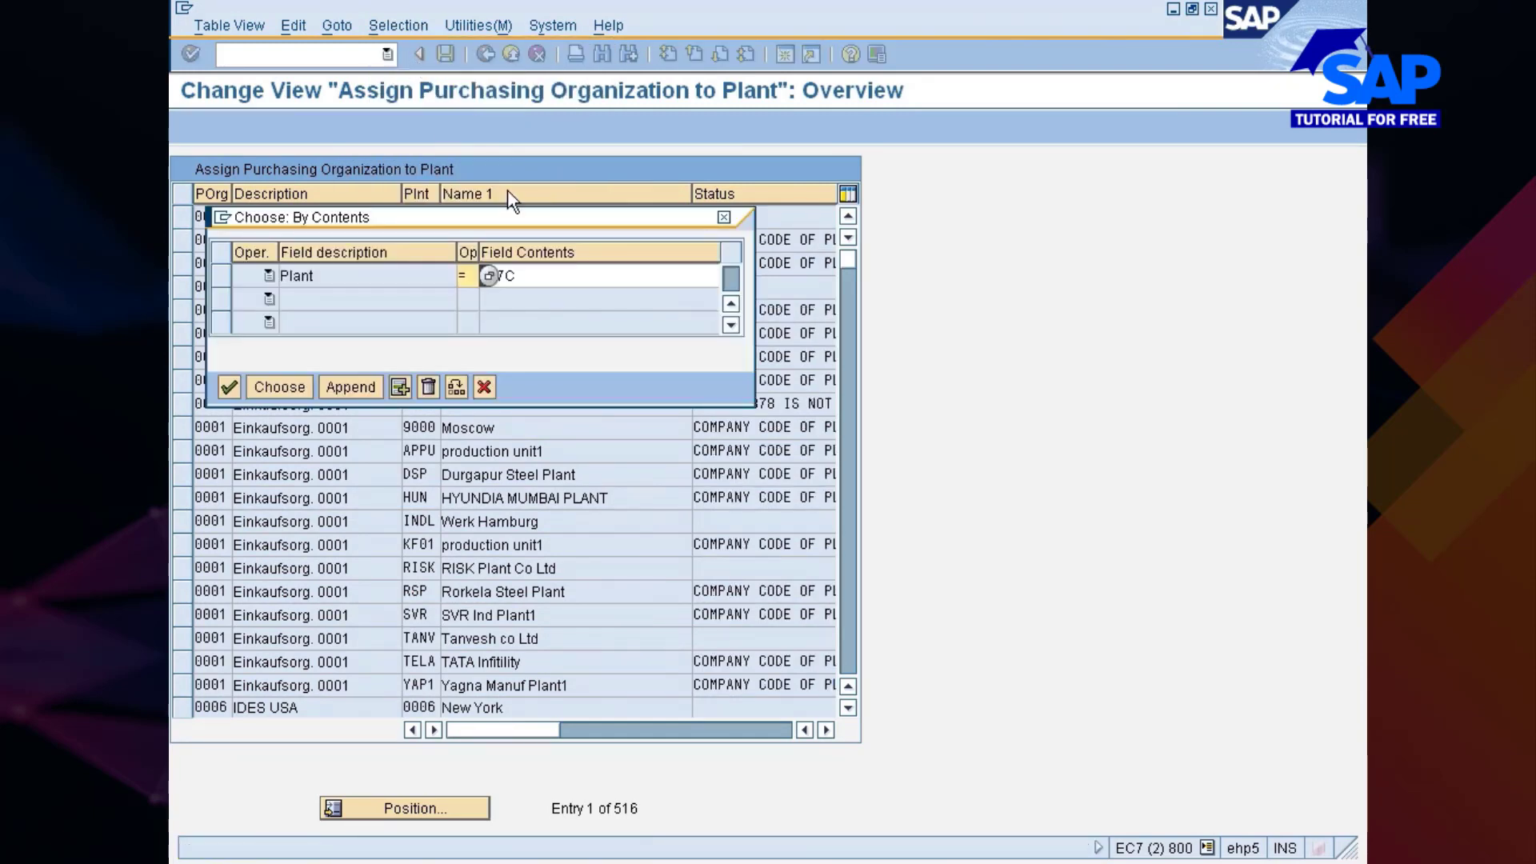
pyautogui.click(530, 268)
pyautogui.press('BackSpace')
pyautogui.write('P')
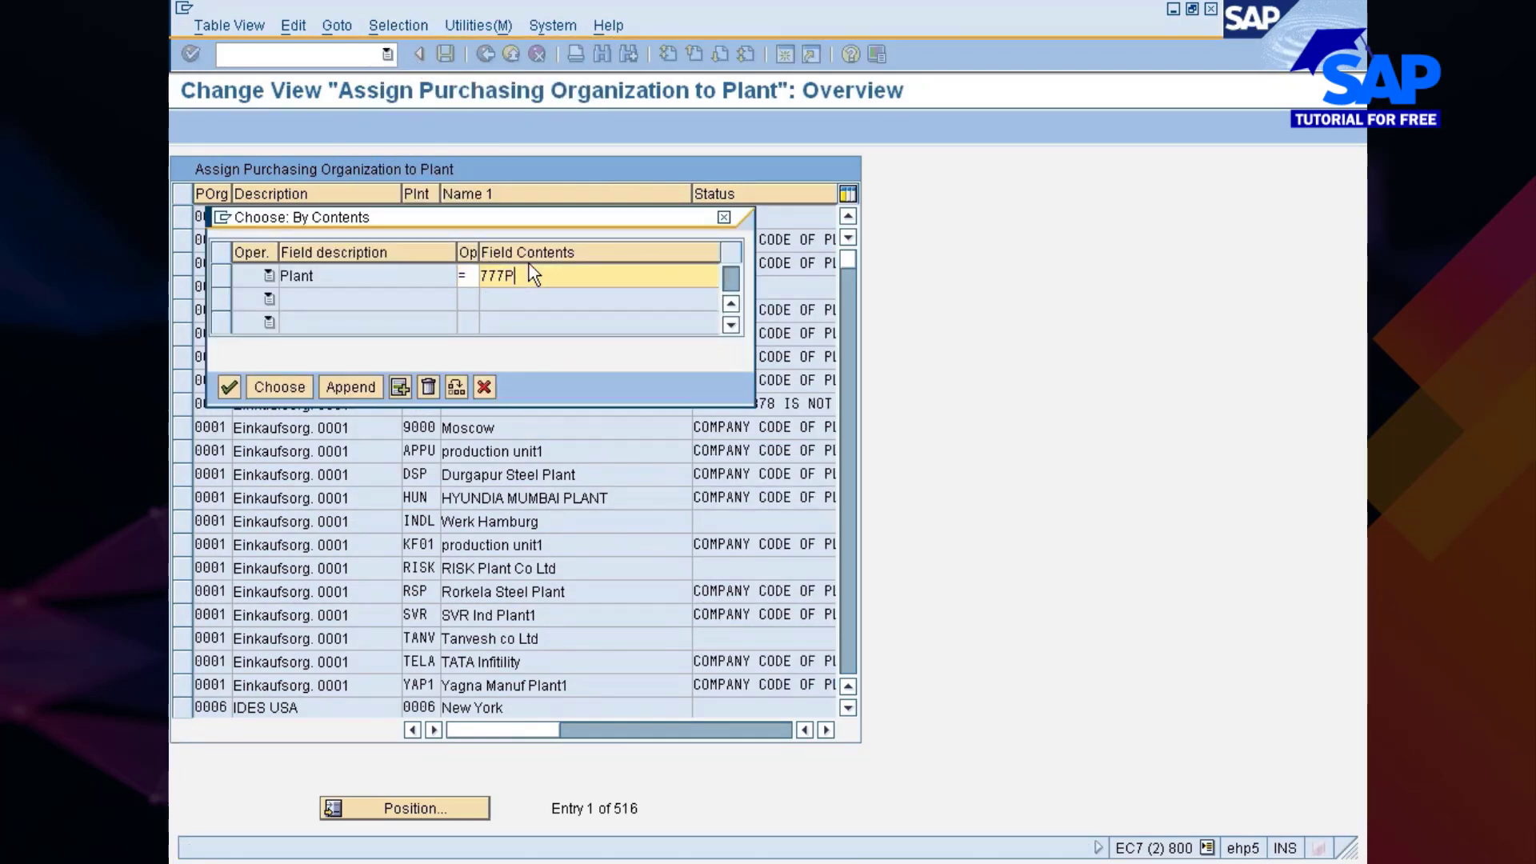
pyautogui.click(296, 390)
# - Delete the assignment of purchasing organization 0001 to plant 777P and save the change
pyautogui.click(184, 218)
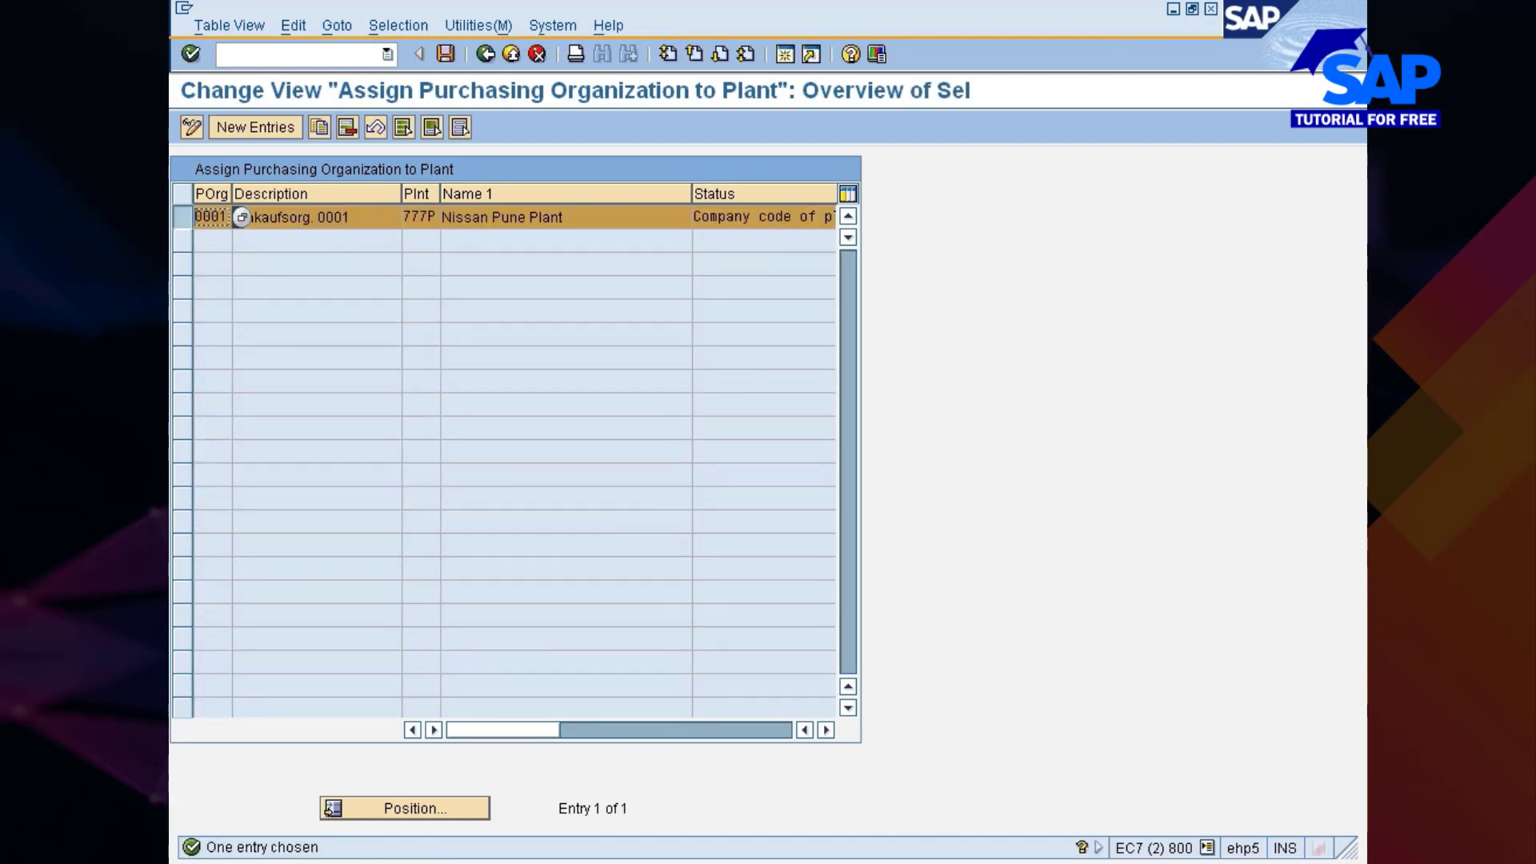
pyautogui.click(344, 124)
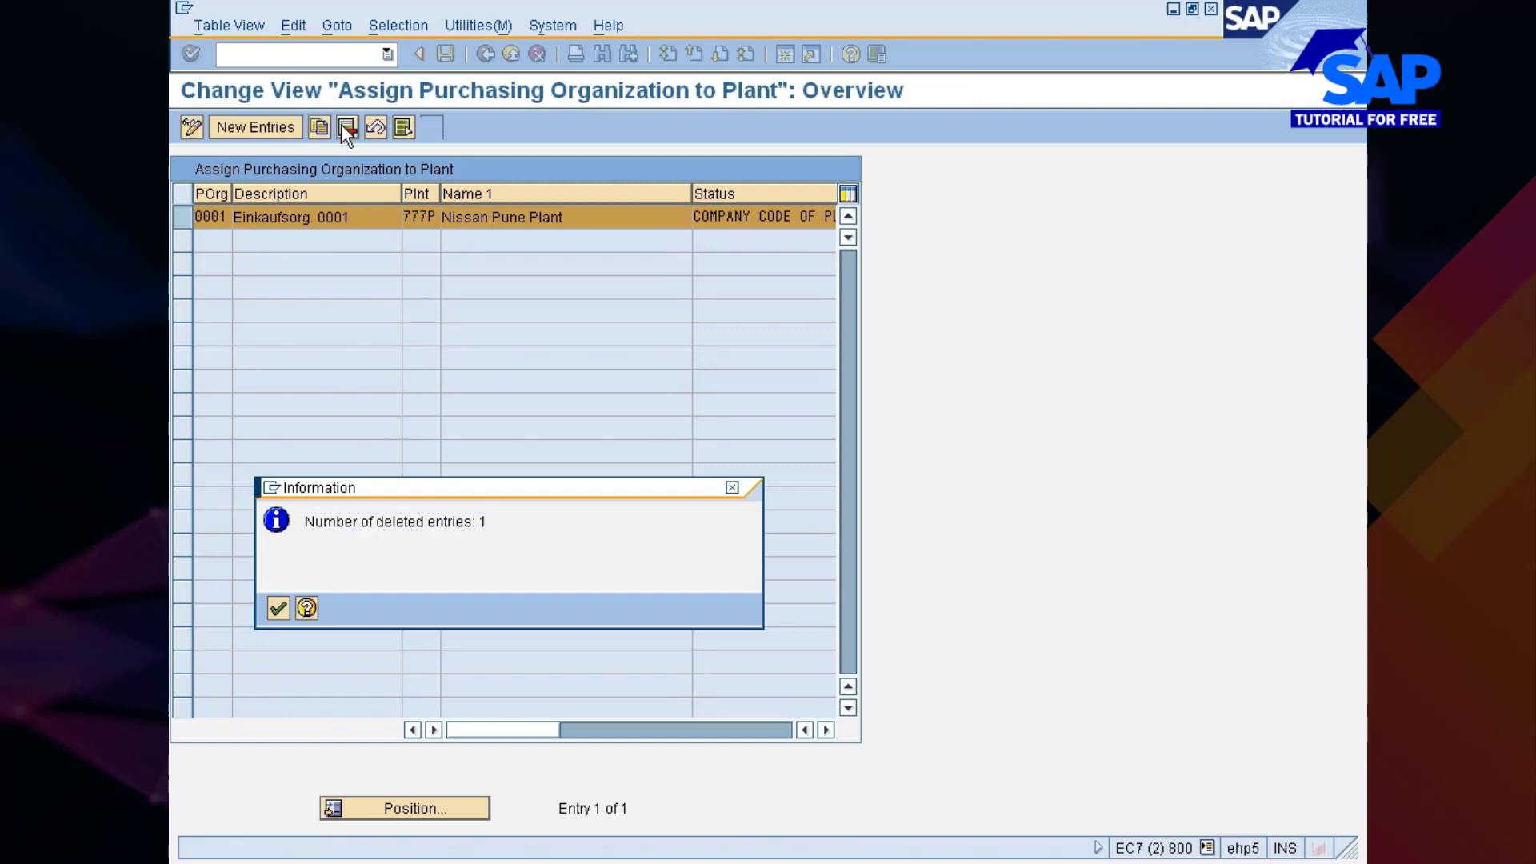
pyautogui.press('Return')
pyautogui.hotkey('ctrl', 's')
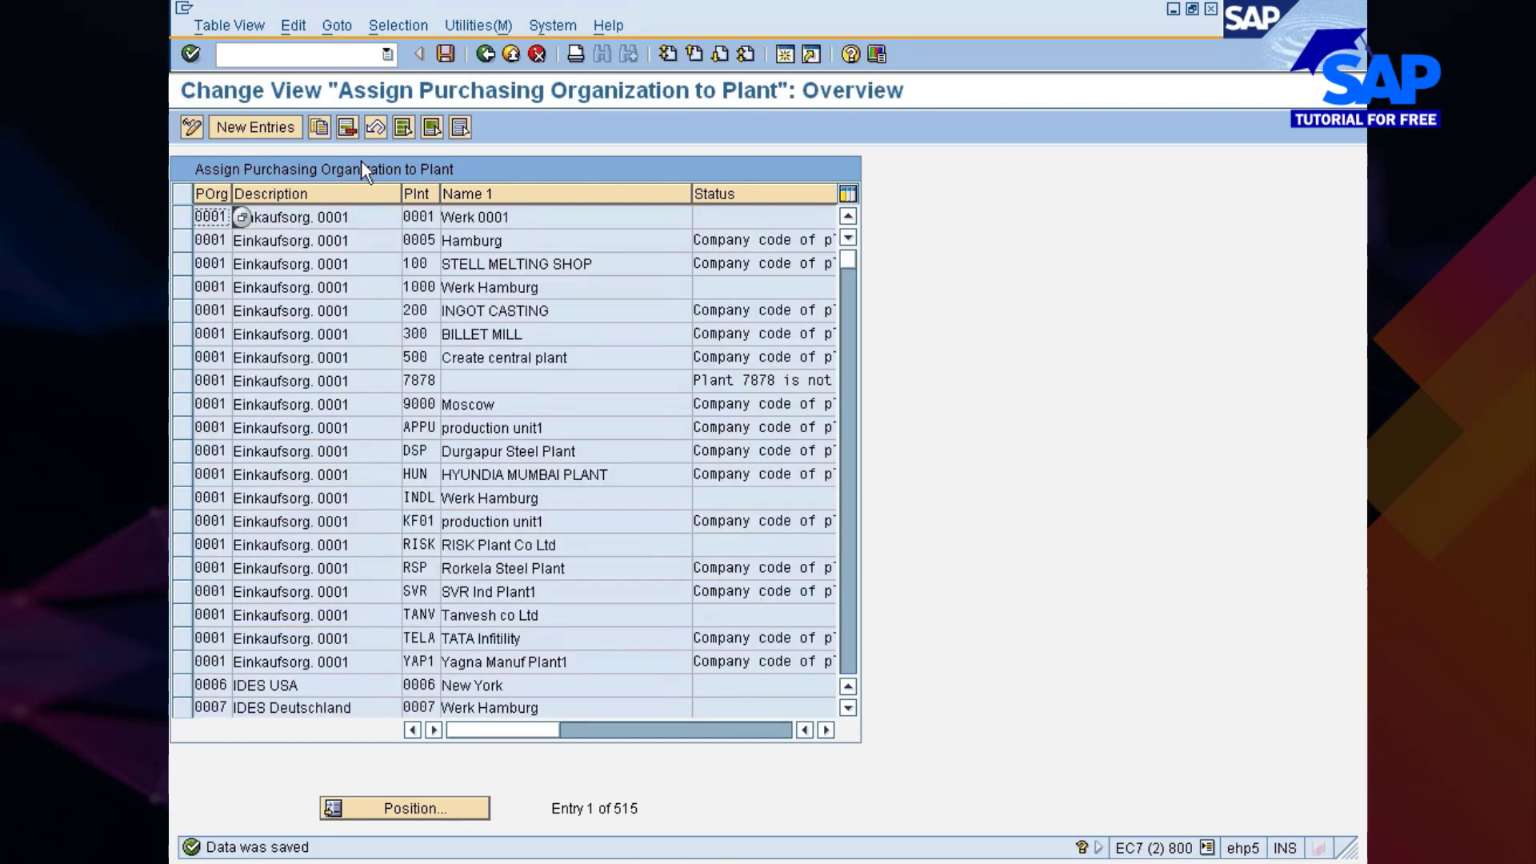
# - Replace the plant filter criterion with purchasing organization and search the plant assignments for 777C
pyautogui.click(400, 26)
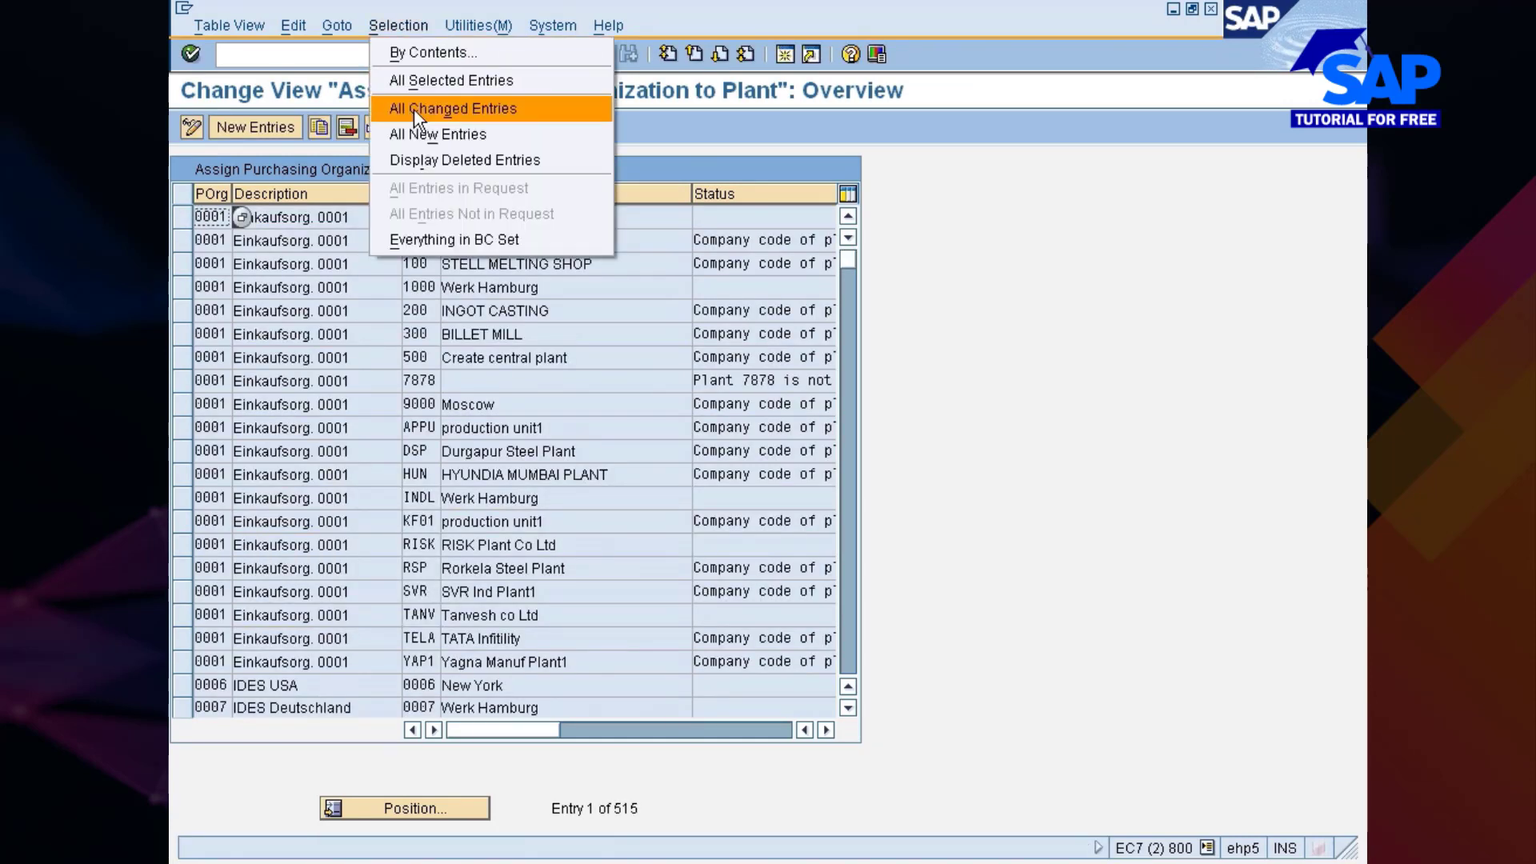
pyautogui.click(400, 52)
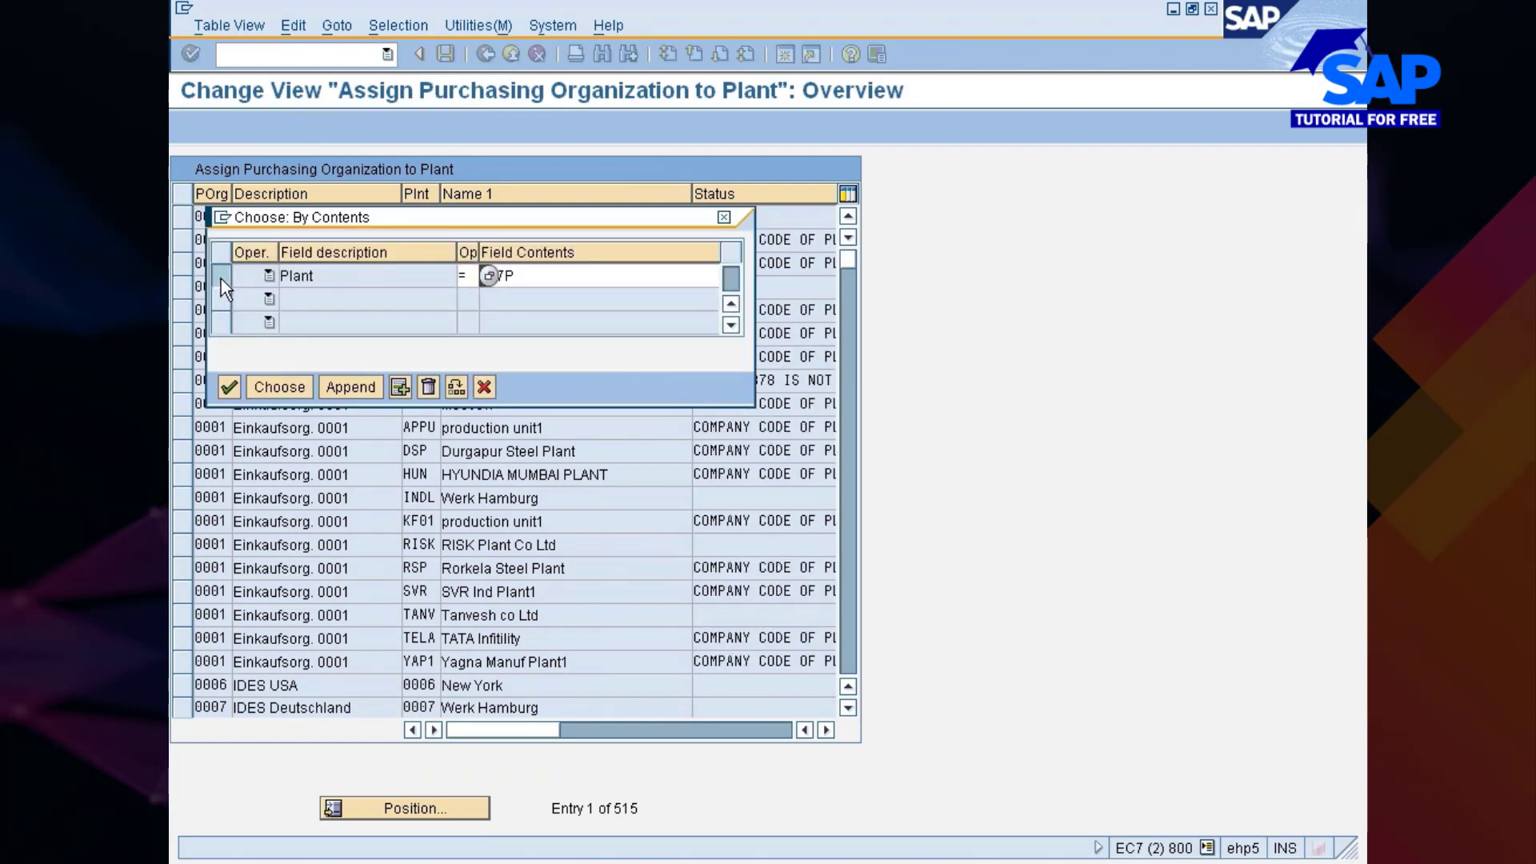
pyautogui.click(220, 279)
pyautogui.click(424, 392)
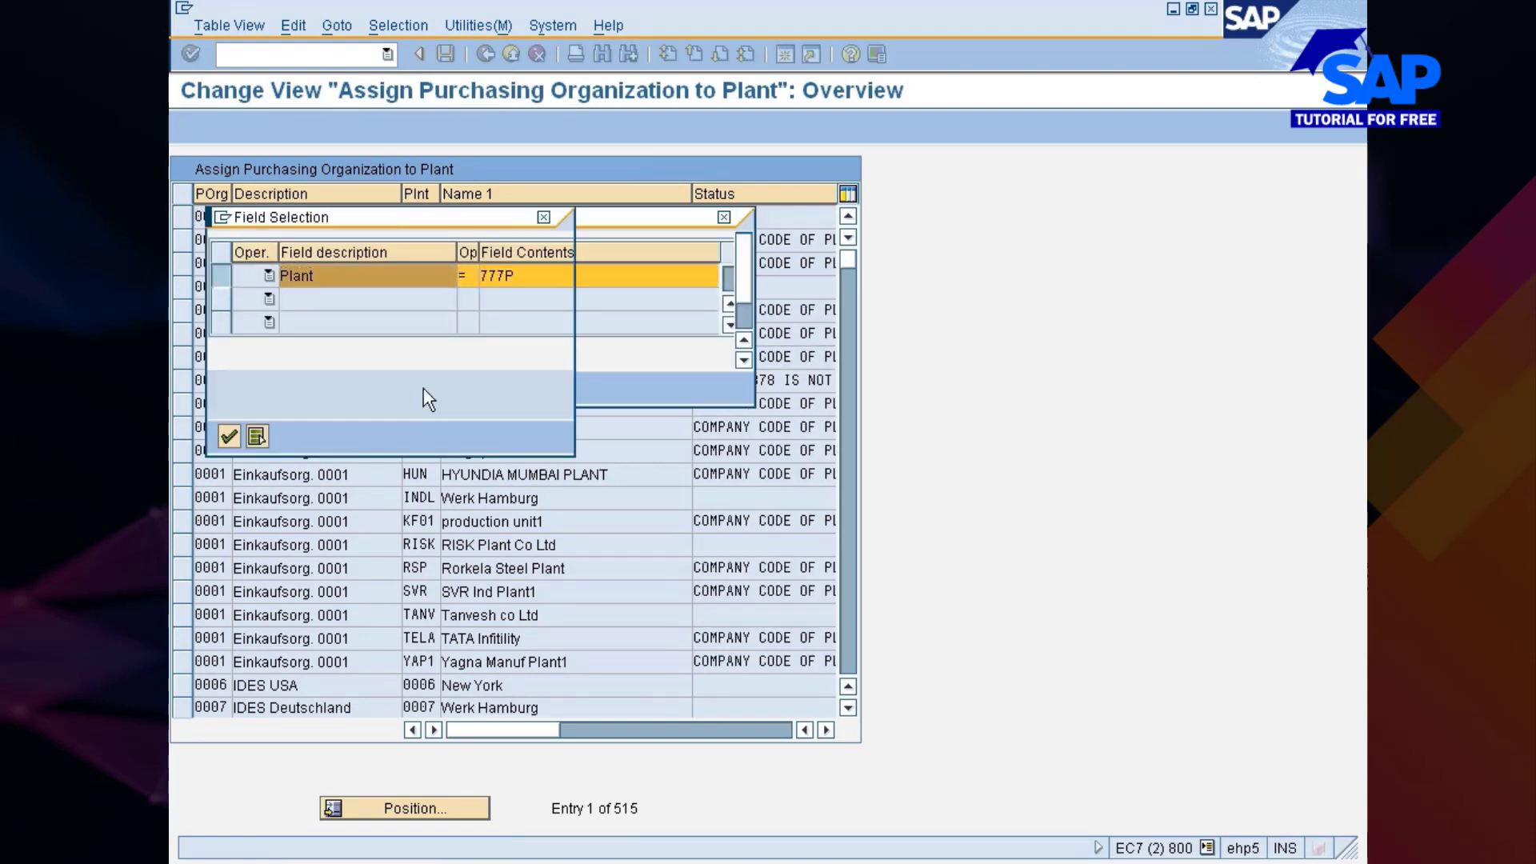
pyautogui.click(223, 345)
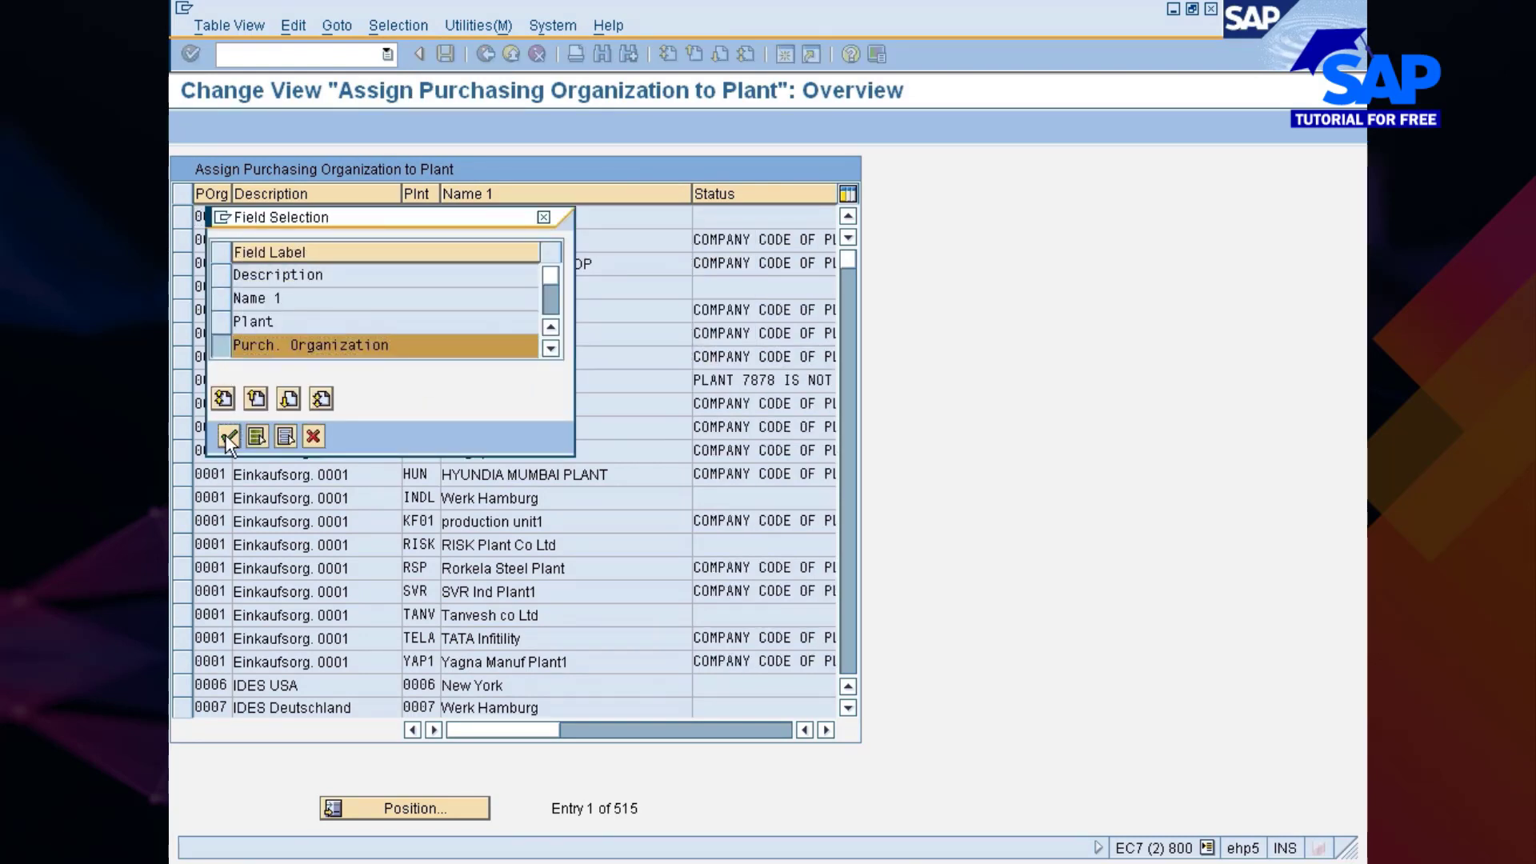
pyautogui.click(228, 436)
pyautogui.write('777C')
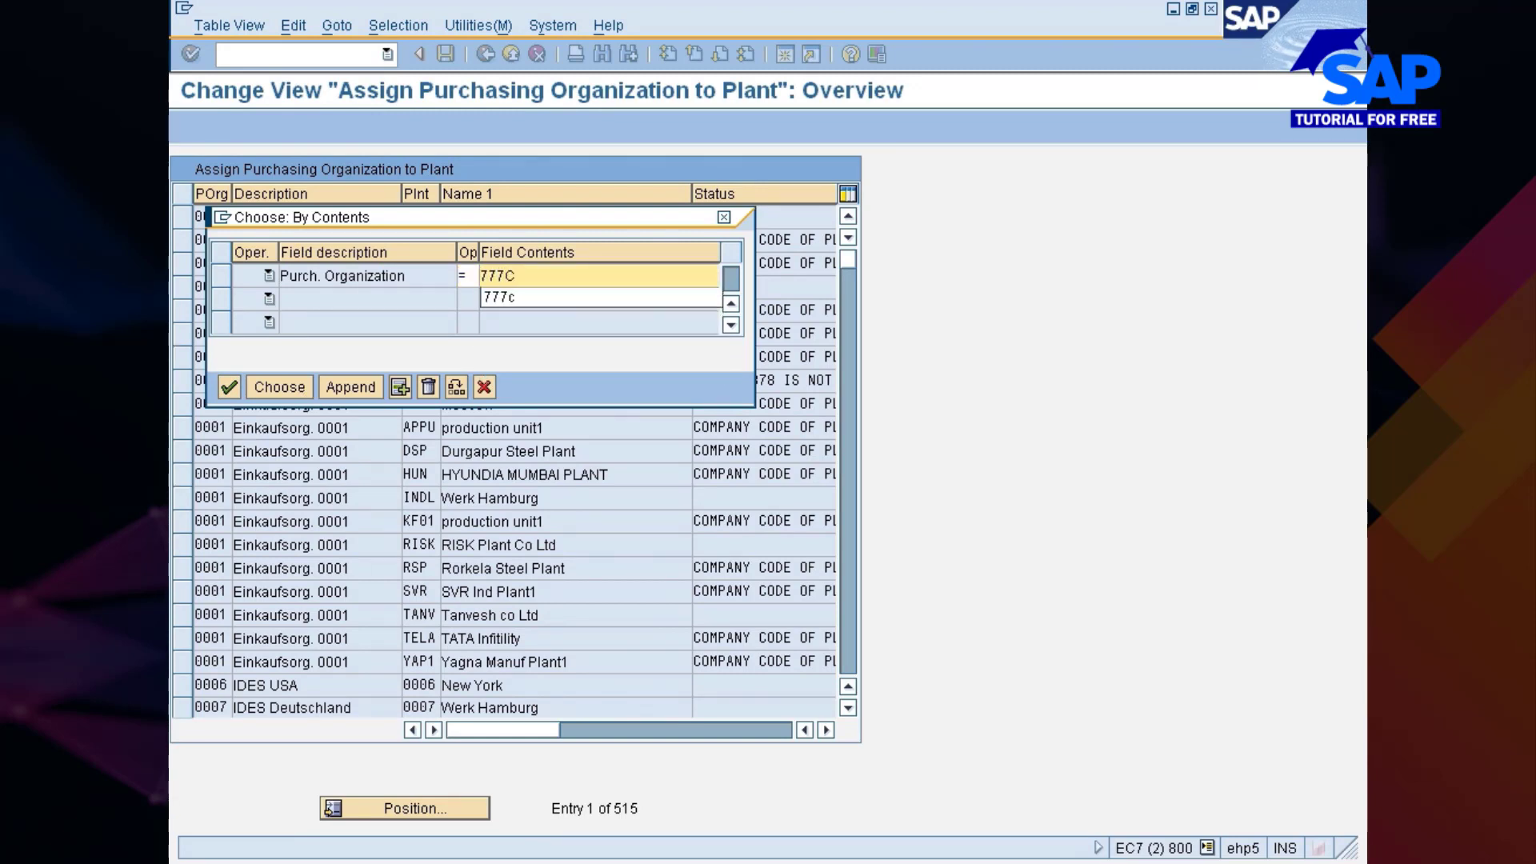
pyautogui.press('Return')
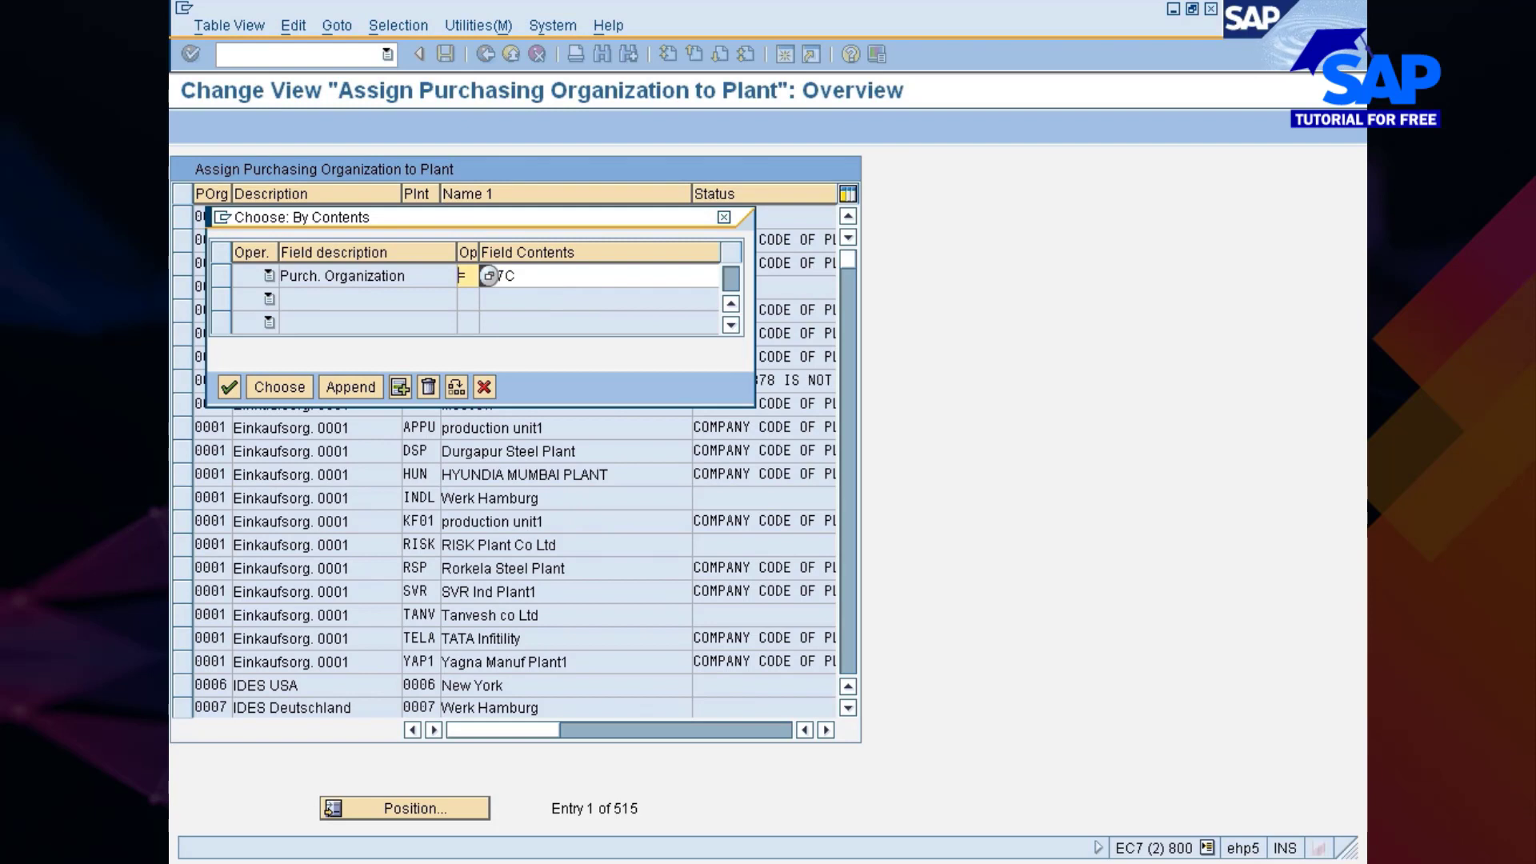
pyautogui.click(288, 383)
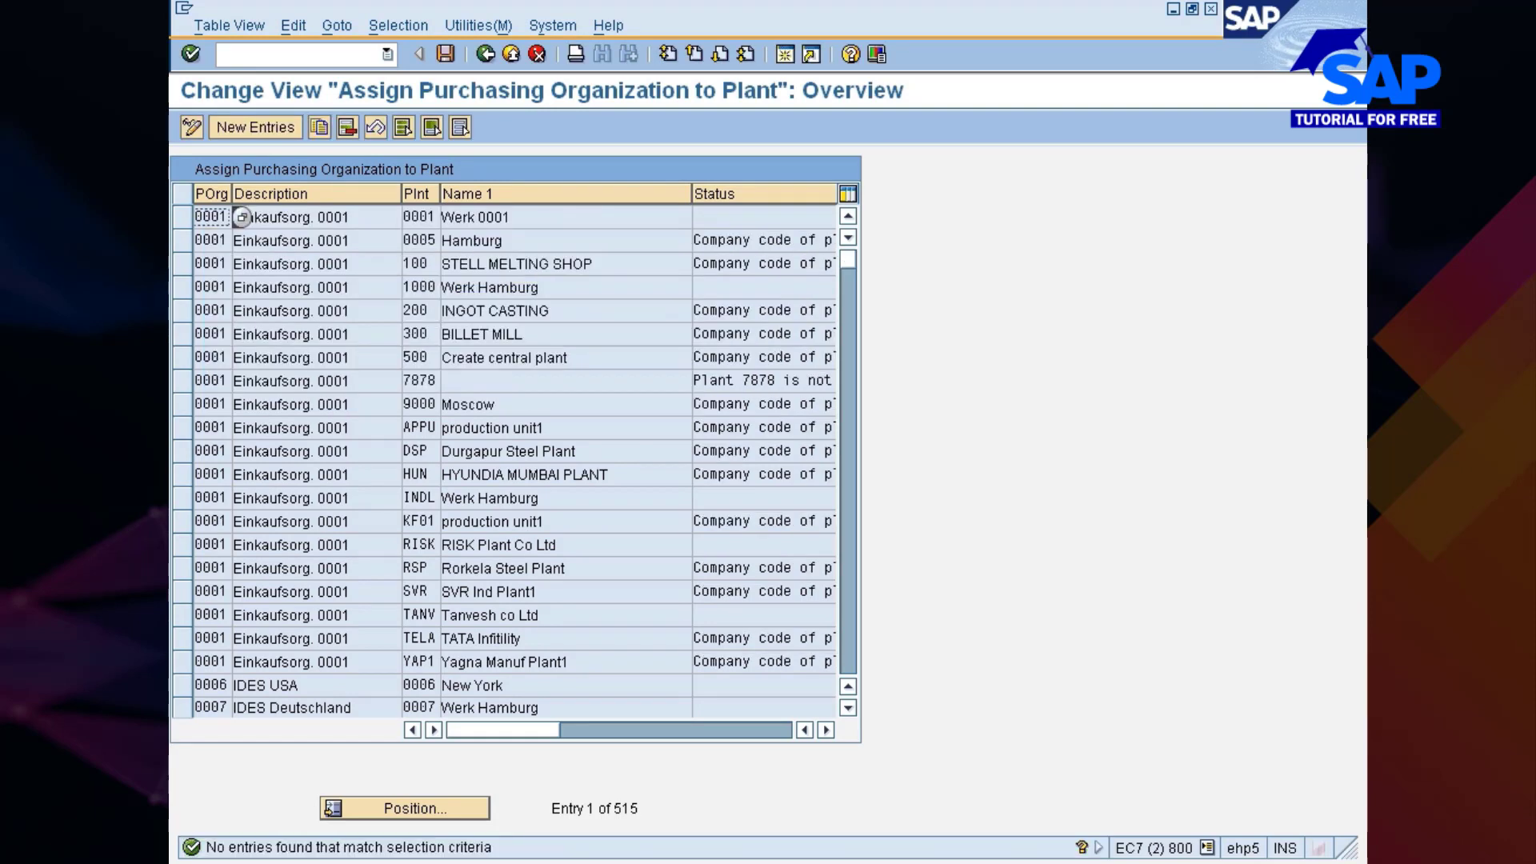
# - Start new plant assignment entries and enter purchasing organization 777C in the first two rows
pyautogui.click(258, 130)
pyautogui.write('7')
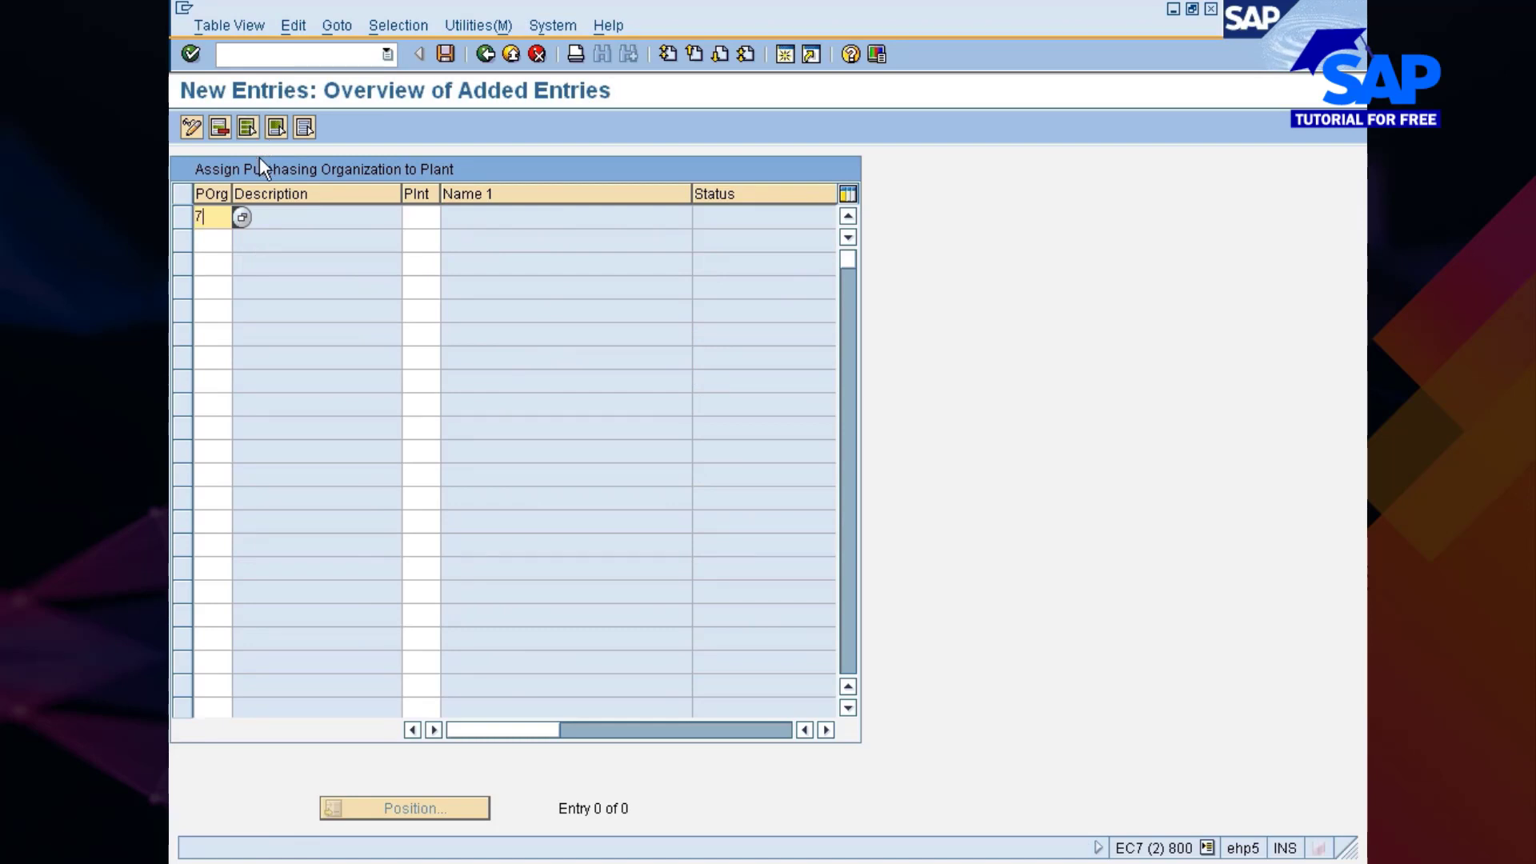
pyautogui.write('77C')
pyautogui.click(220, 240)
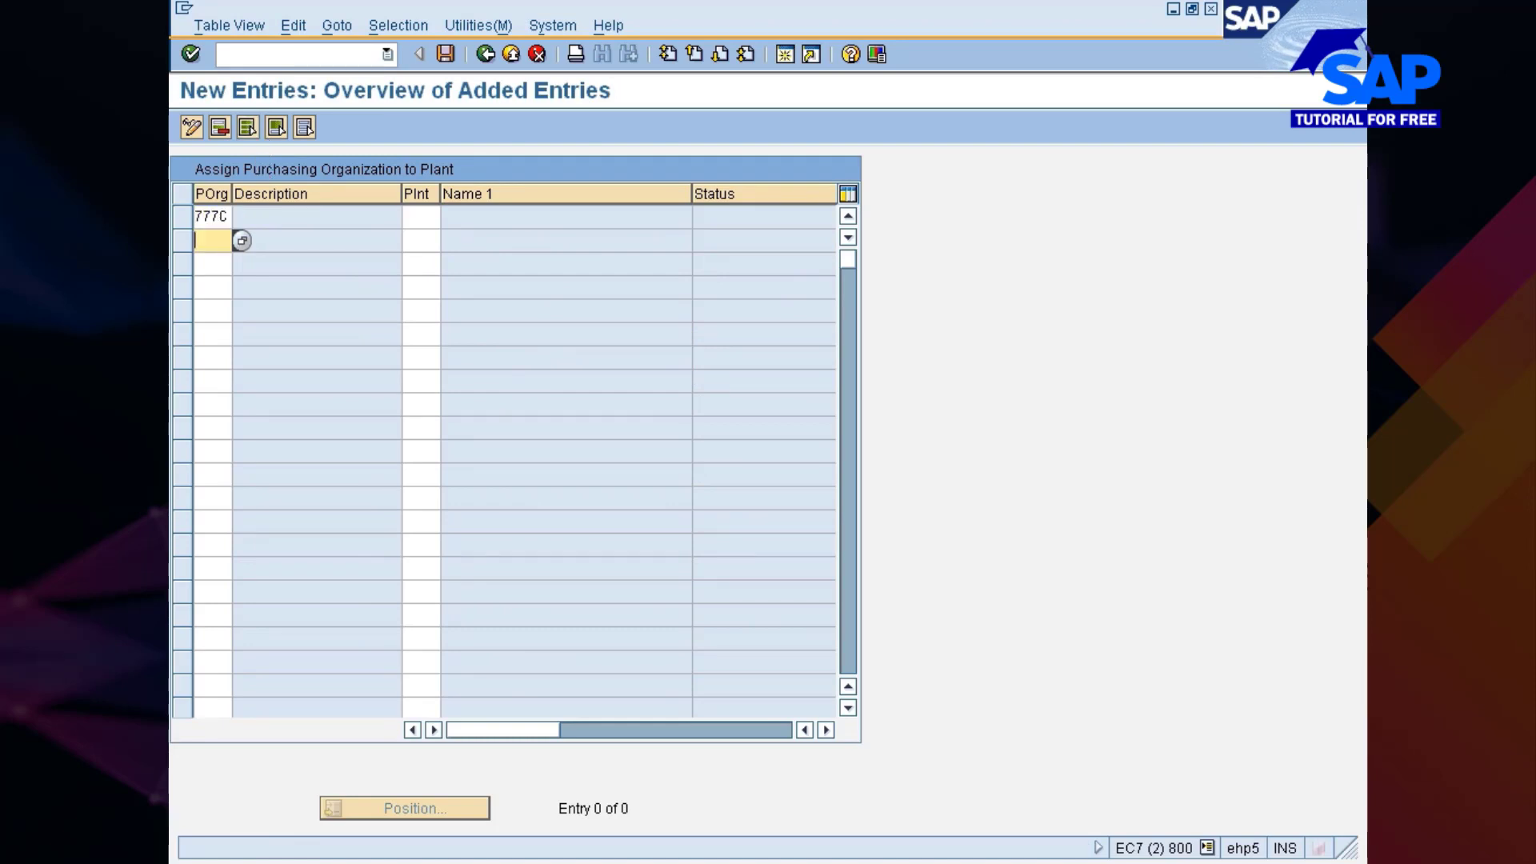
pyautogui.write('444')
pyautogui.press('BackSpace')
pyautogui.press('BackSpace')
pyautogui.press('BackSpace')
pyautogui.write('7')
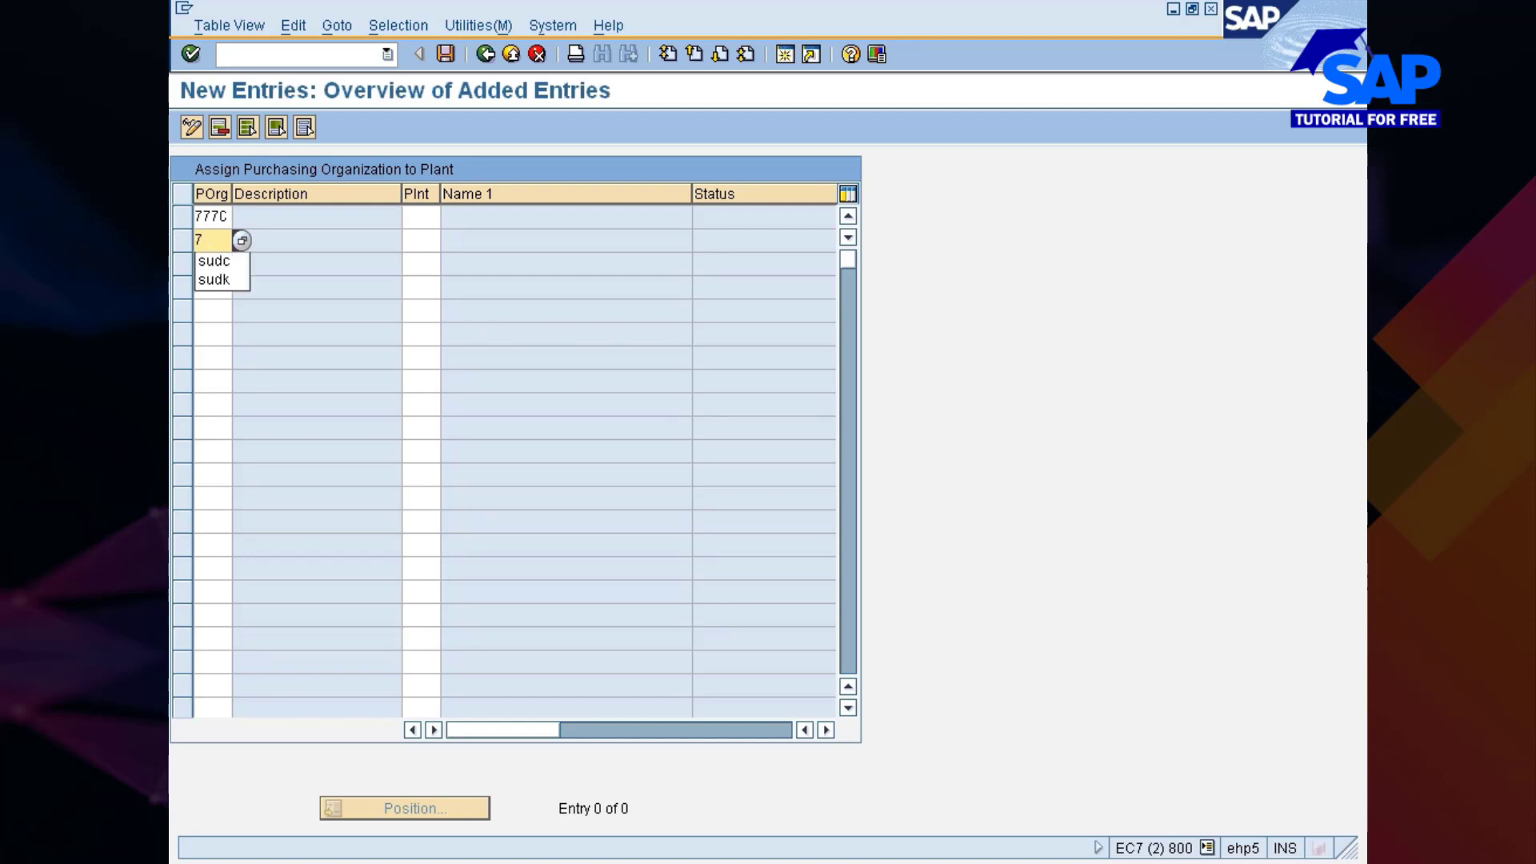
pyautogui.write('777')
pyautogui.press('BackSpace')
pyautogui.write('C')
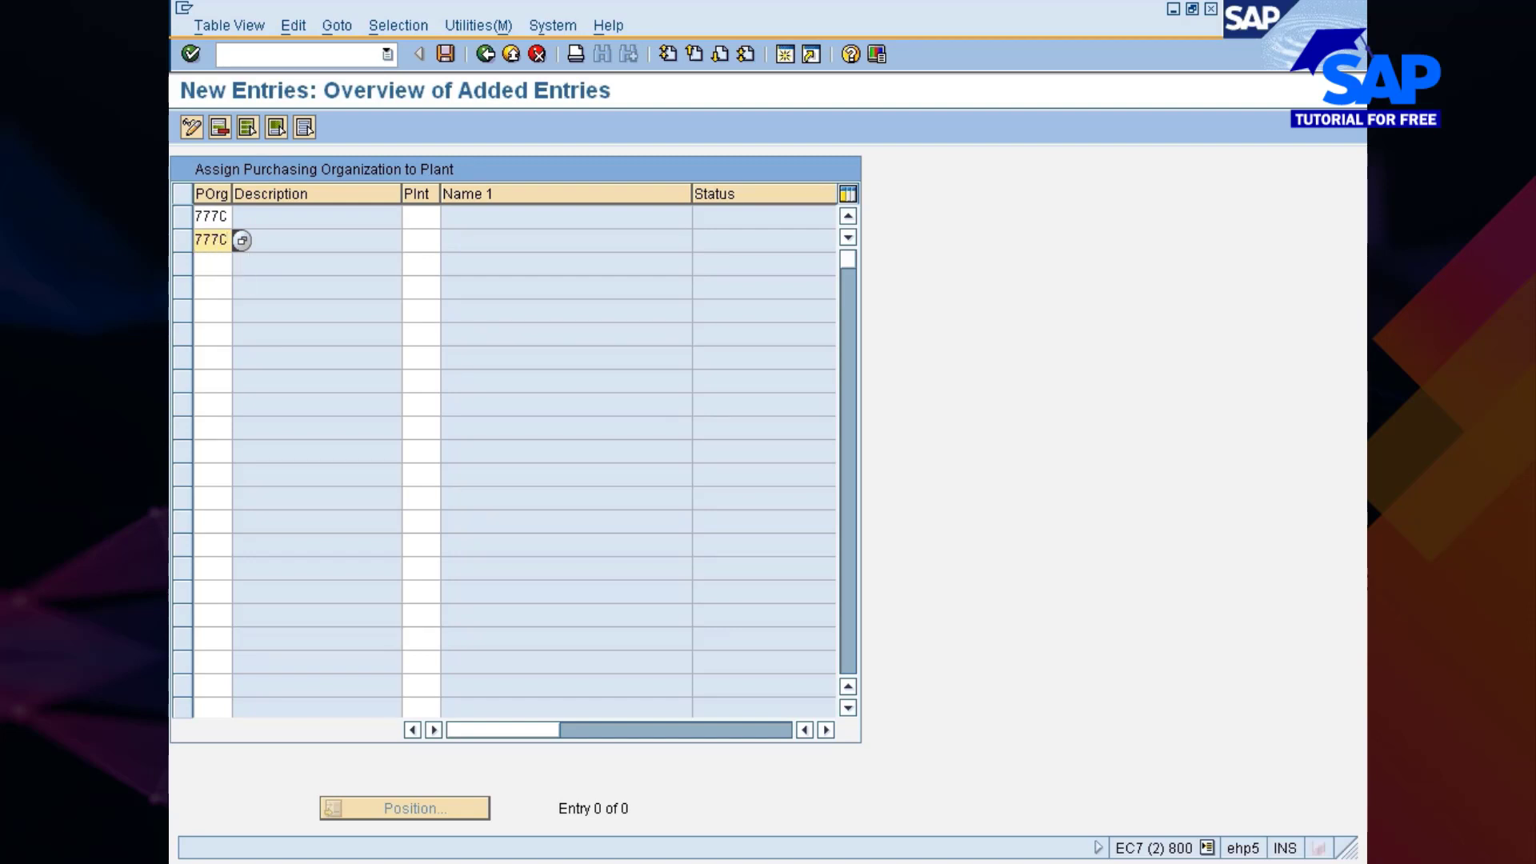
# - Assign plant 777C to the first purchasing organization 777C row and plant 777P to the second, and validate the entries
pyautogui.click(420, 217)
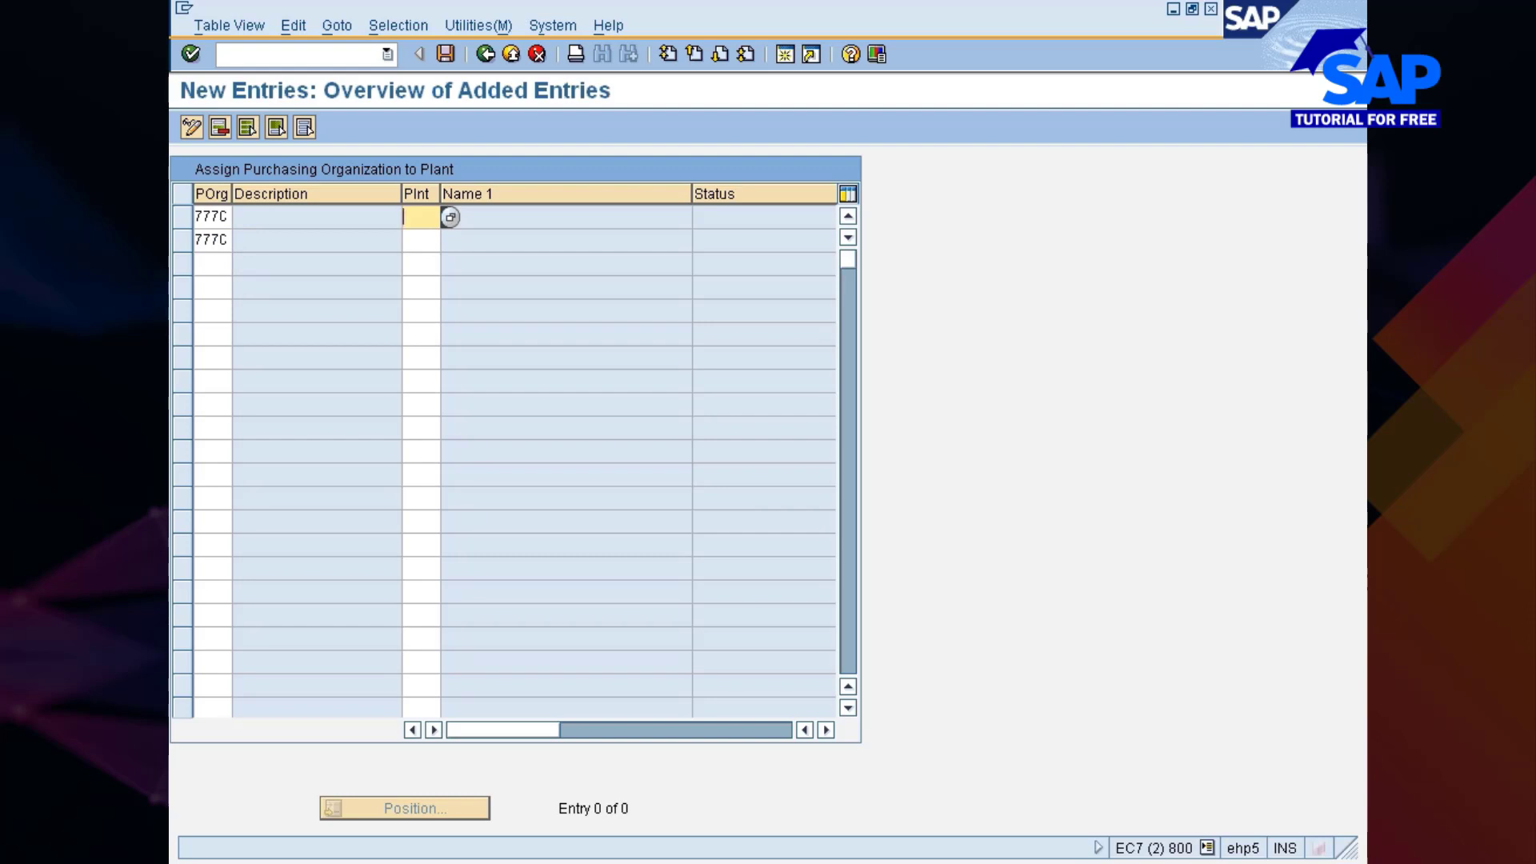
pyautogui.write('777C')
pyautogui.click(421, 240)
pyautogui.write('777P')
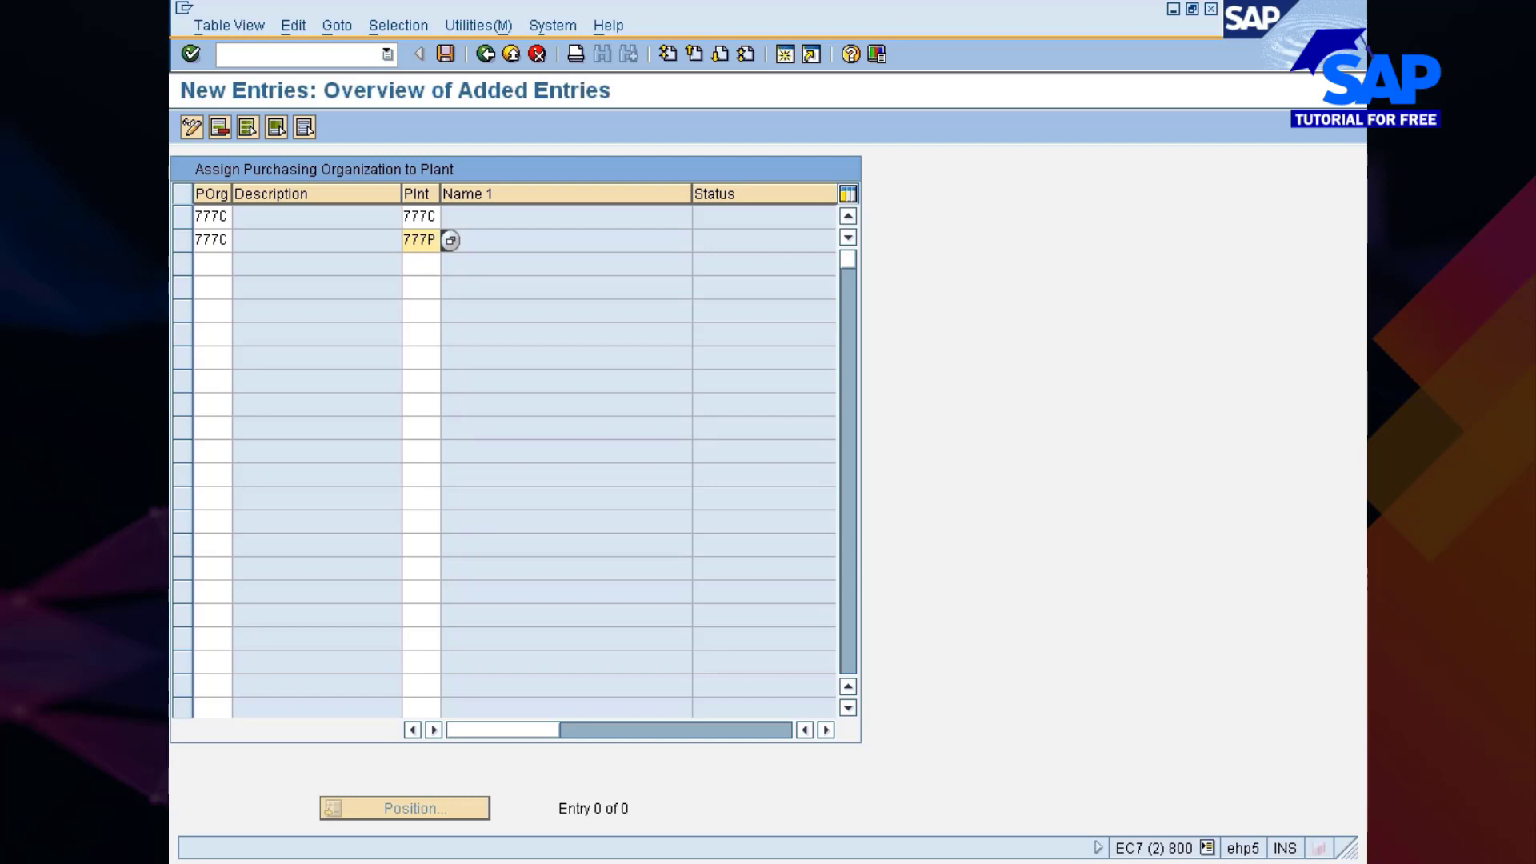
pyautogui.press('Return')
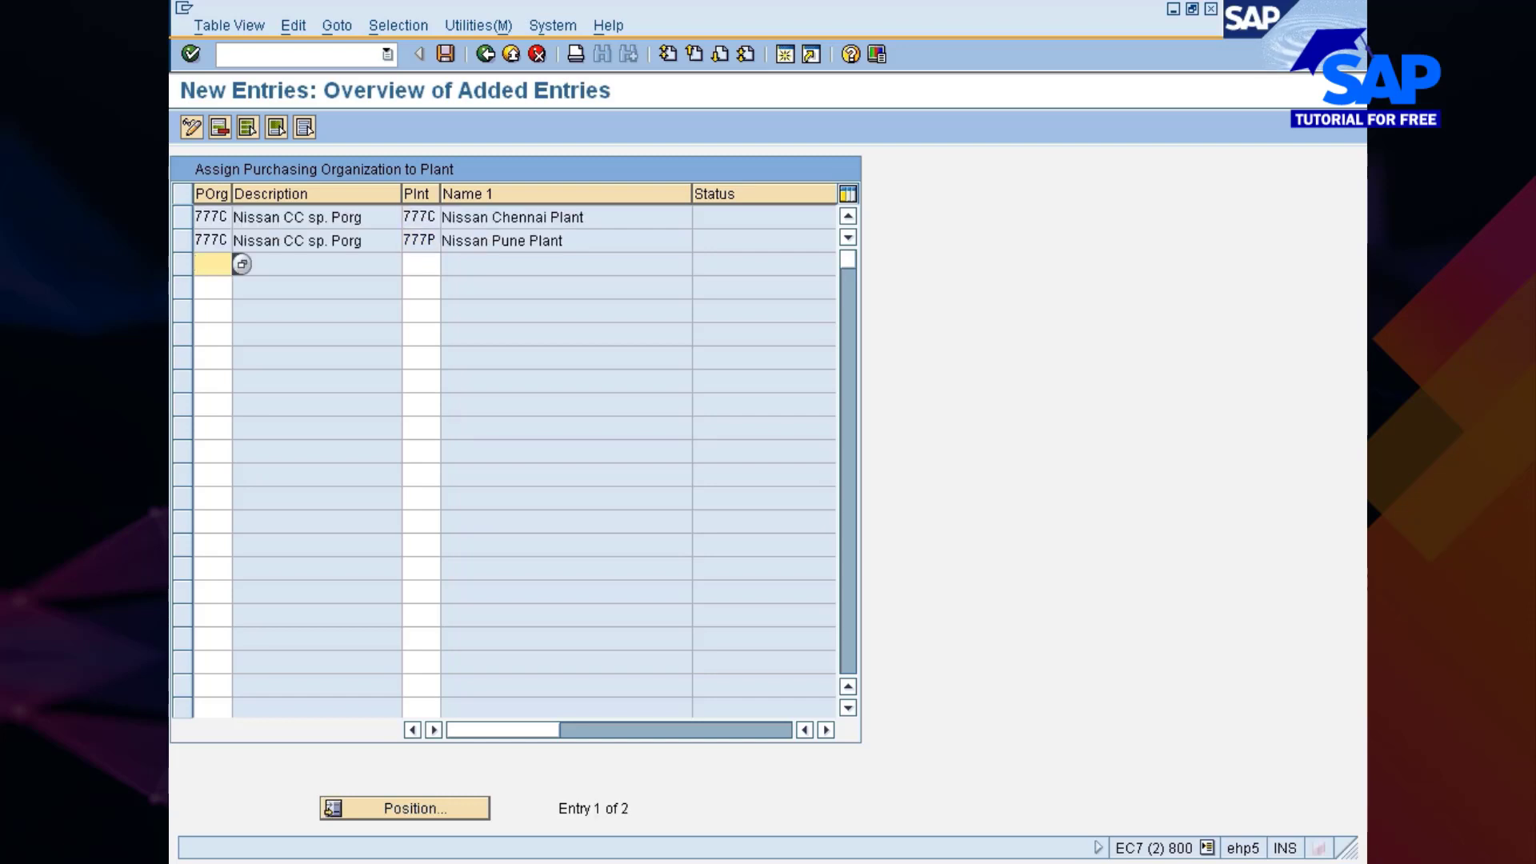
# - Enter purchasing organization 777G in the third and fourth rows of the plant assignment entries
pyautogui.write('777G')
pyautogui.click(212, 288)
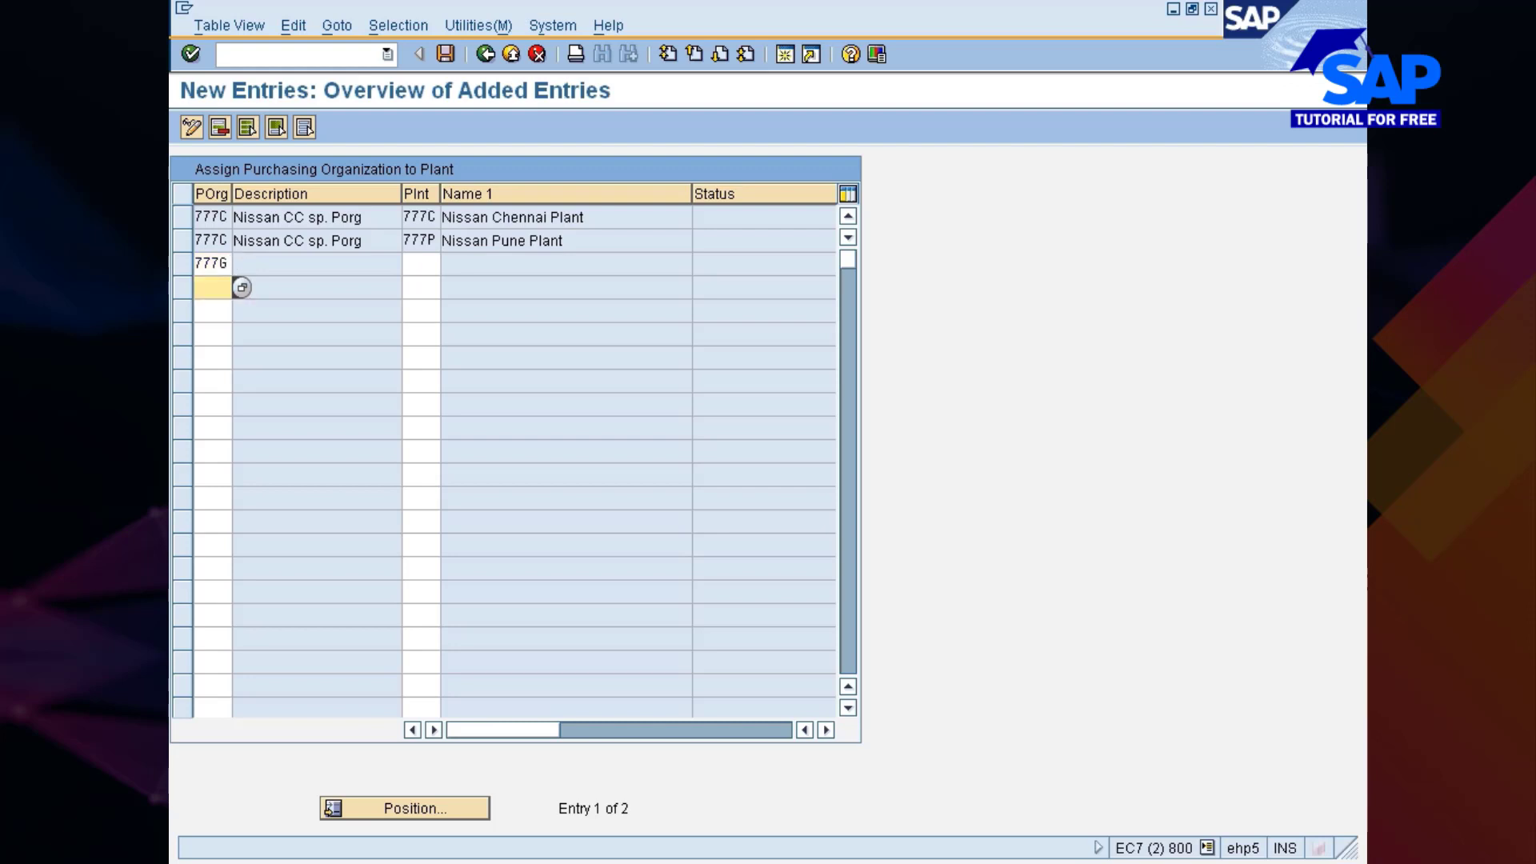
pyautogui.write('777G')
# - Assign plant 777C to the first purchasing organization 777G row and plant 777P to the second, save, and return to the implementation guide
pyautogui.click(421, 288)
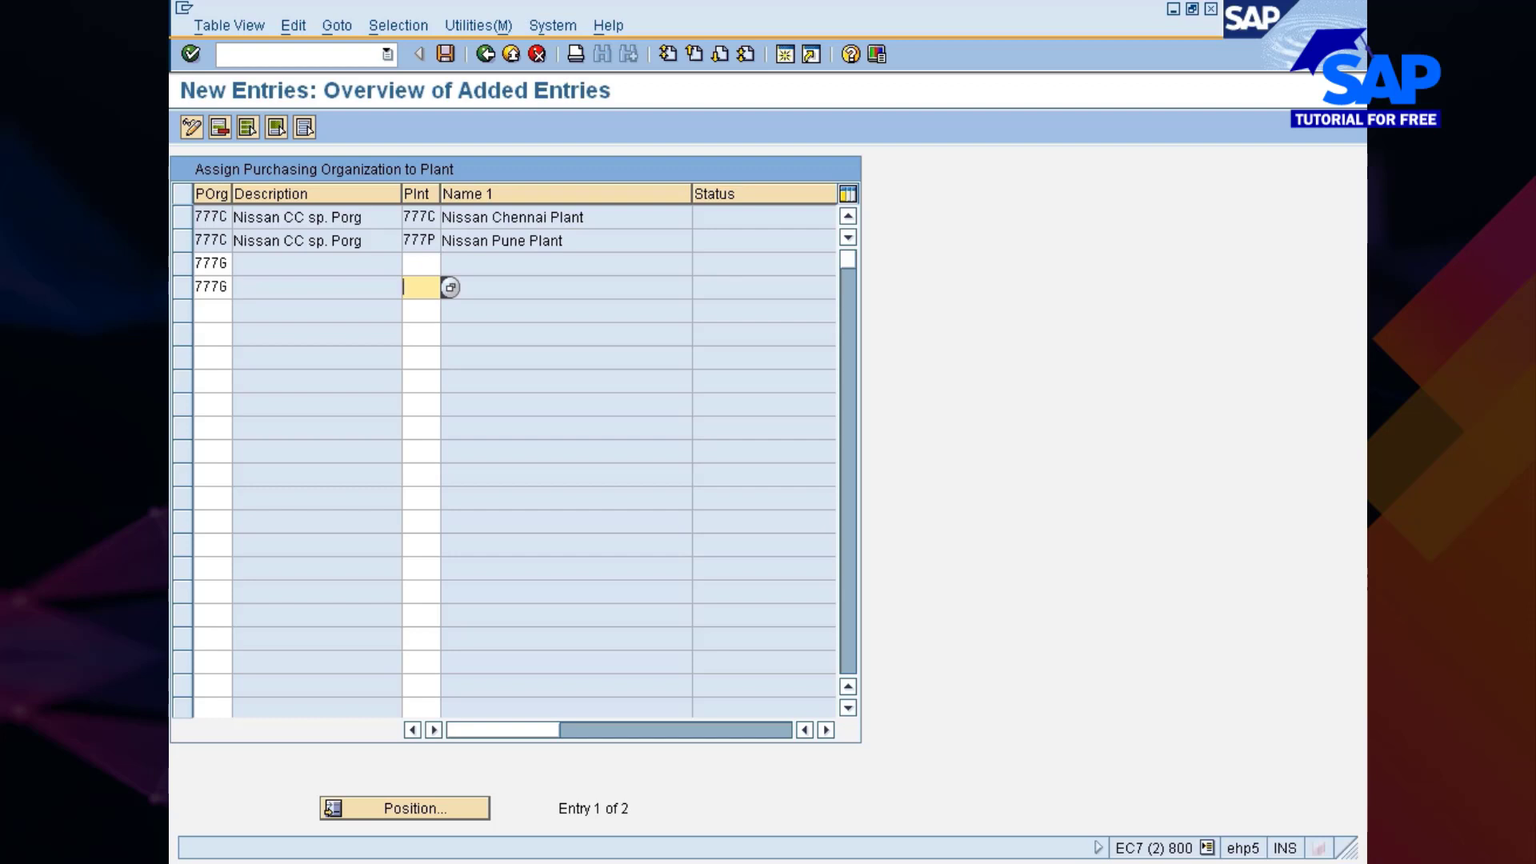
pyautogui.write('777')
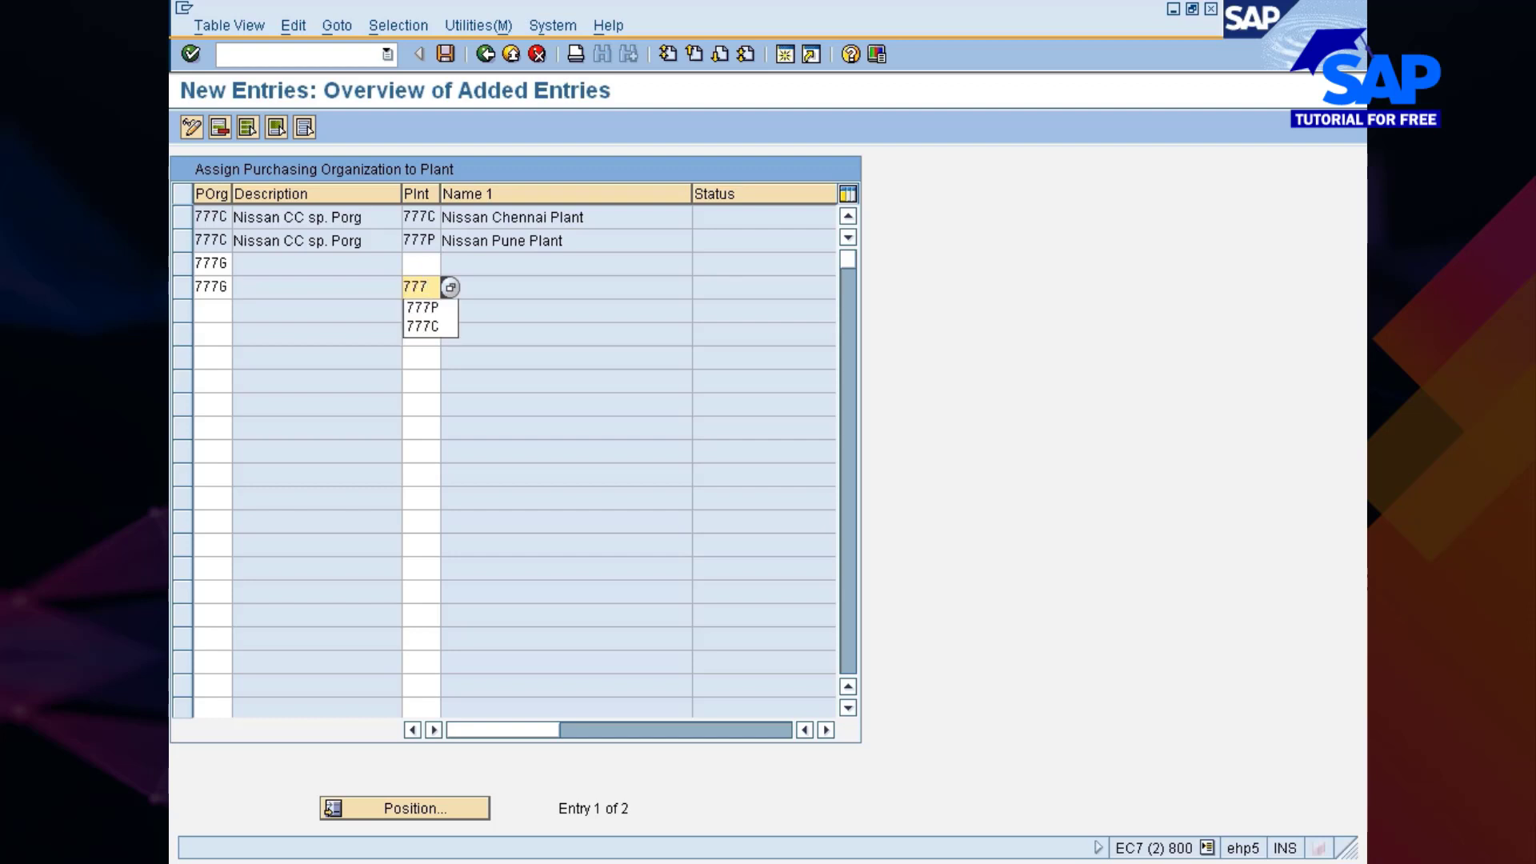
pyautogui.write('P')
pyautogui.click(421, 264)
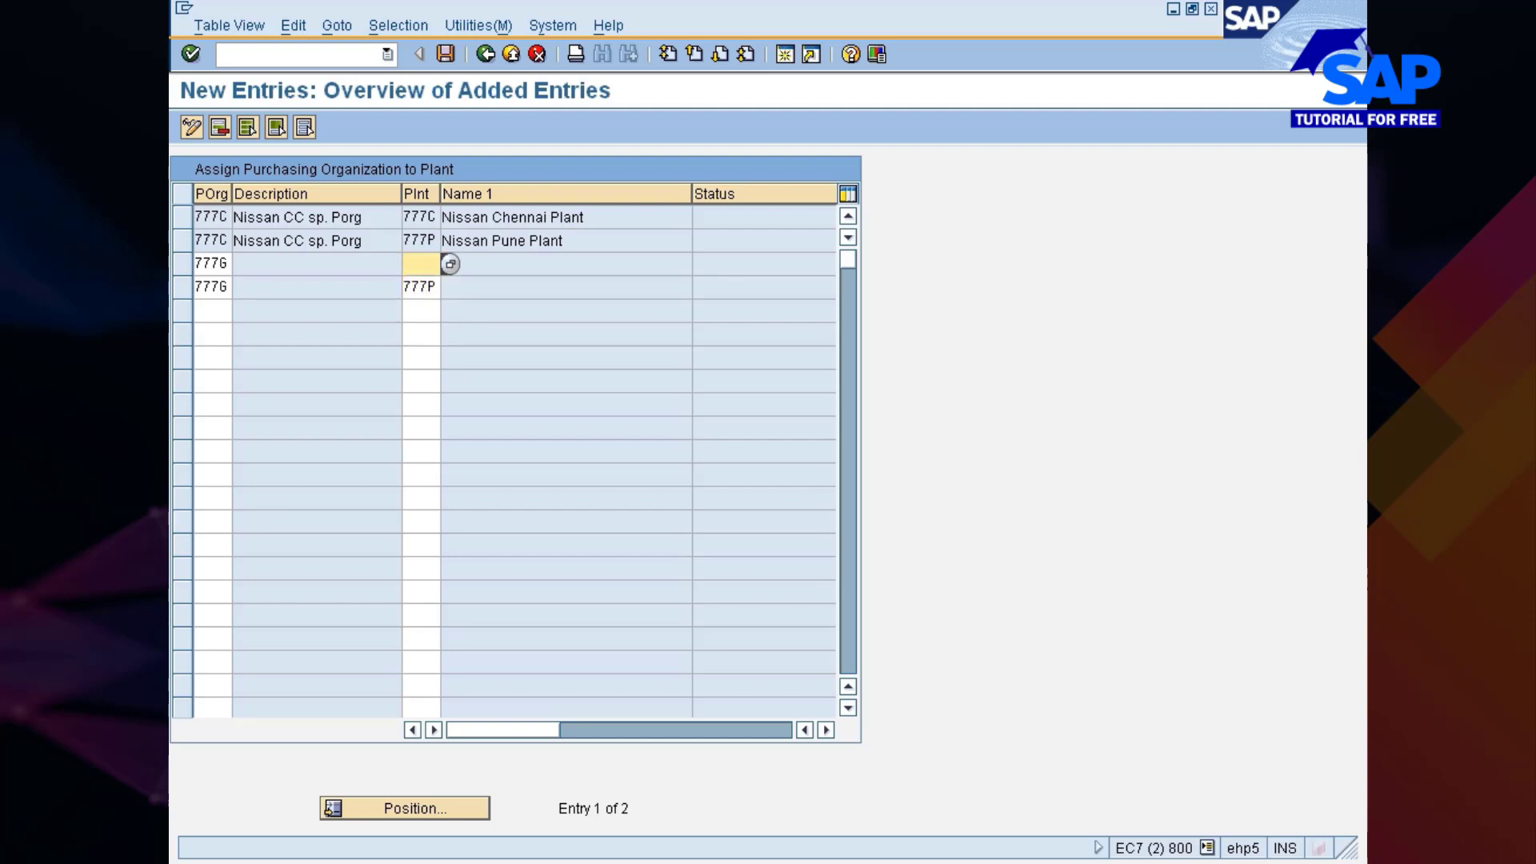
pyautogui.write('777C')
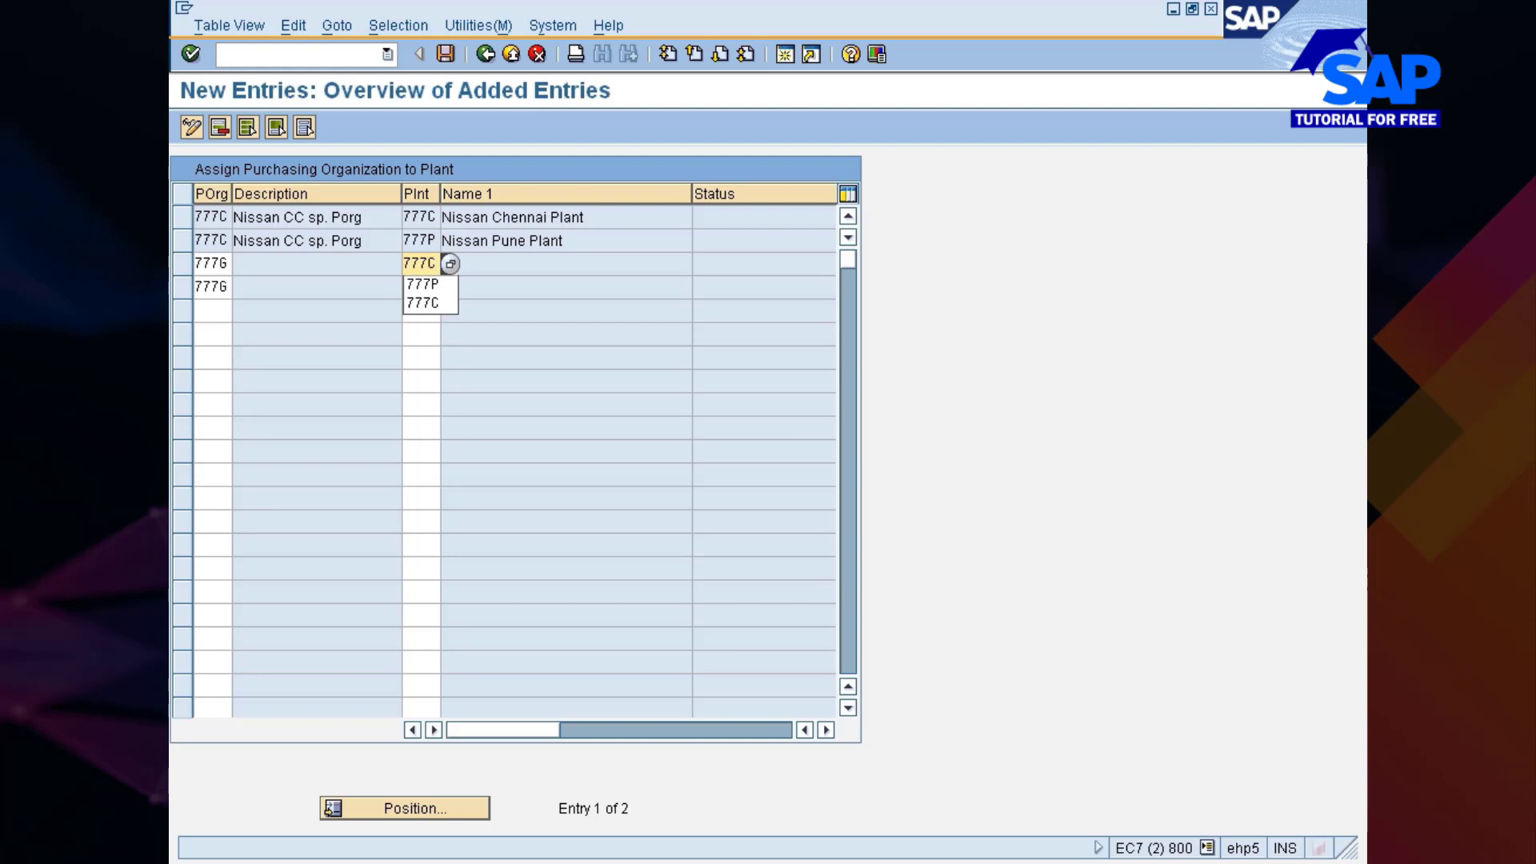
pyautogui.press('Return')
pyautogui.press('Return')
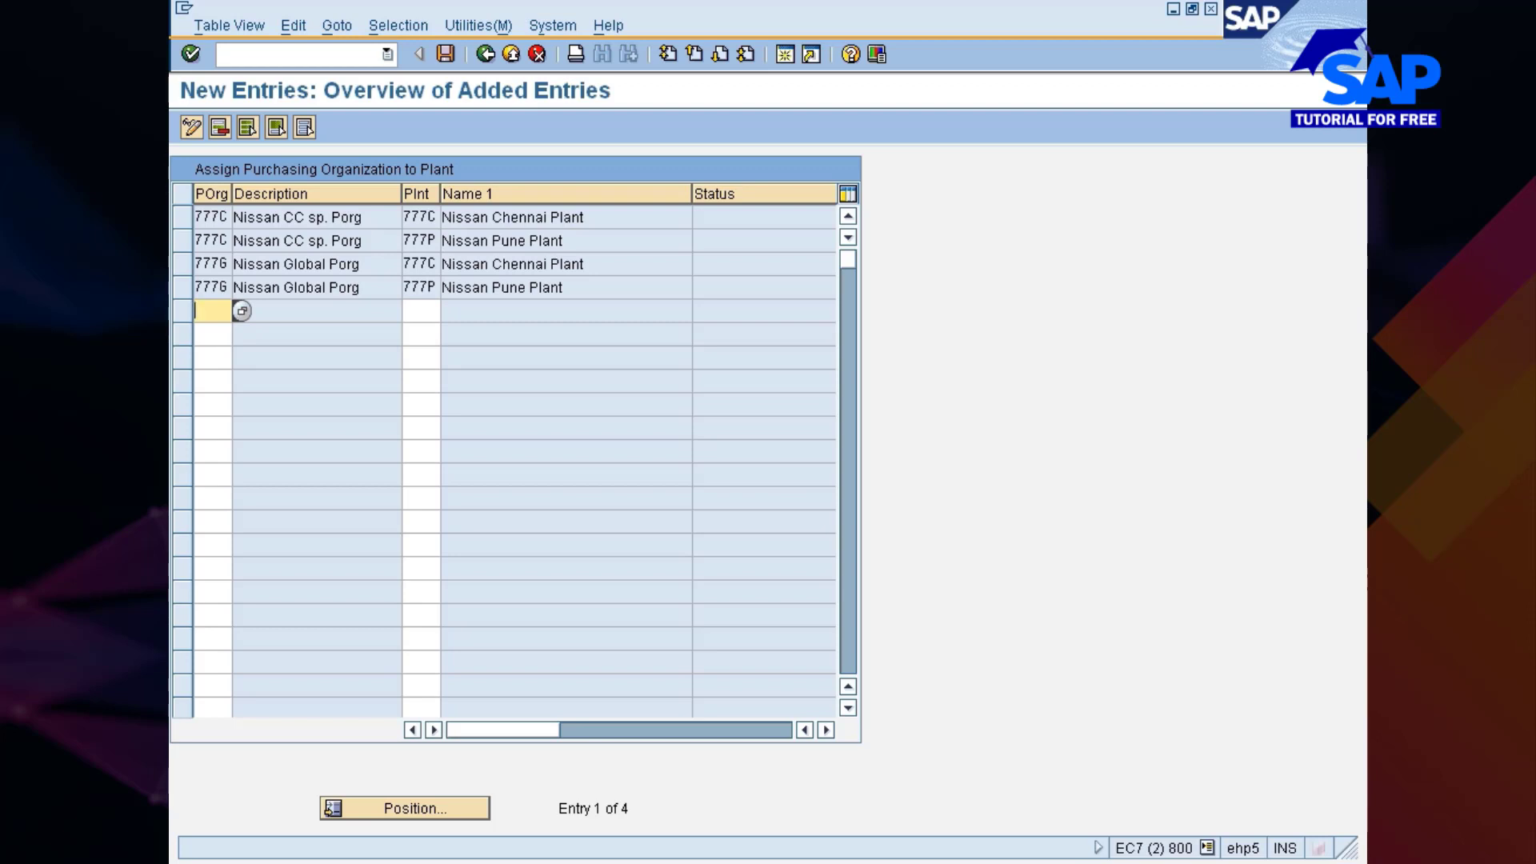
pyautogui.hotkey('ctrl', 's')
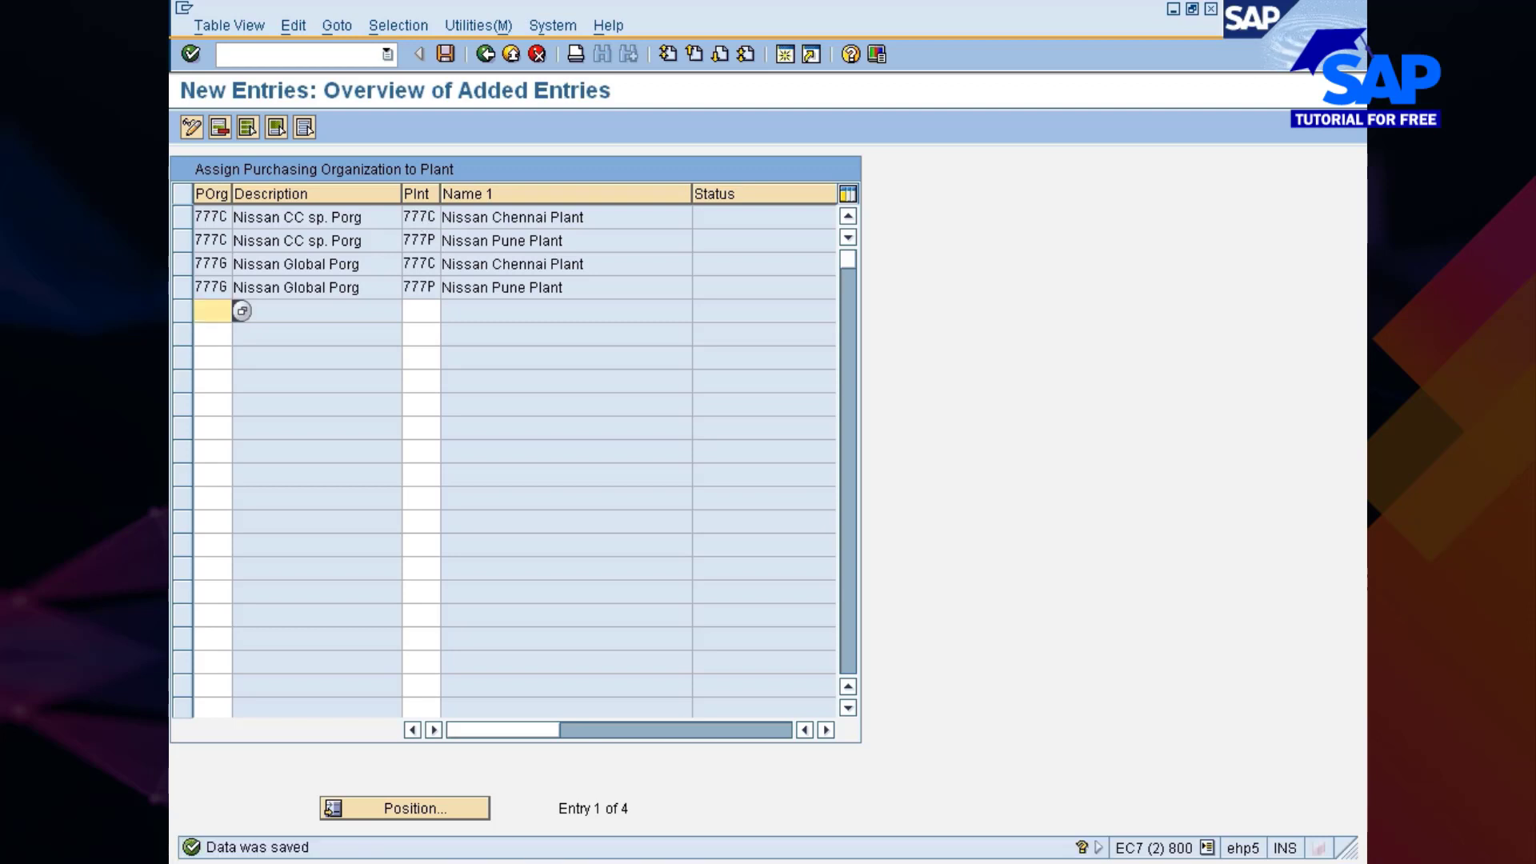
pyautogui.click(484, 54)
pyautogui.click(486, 56)
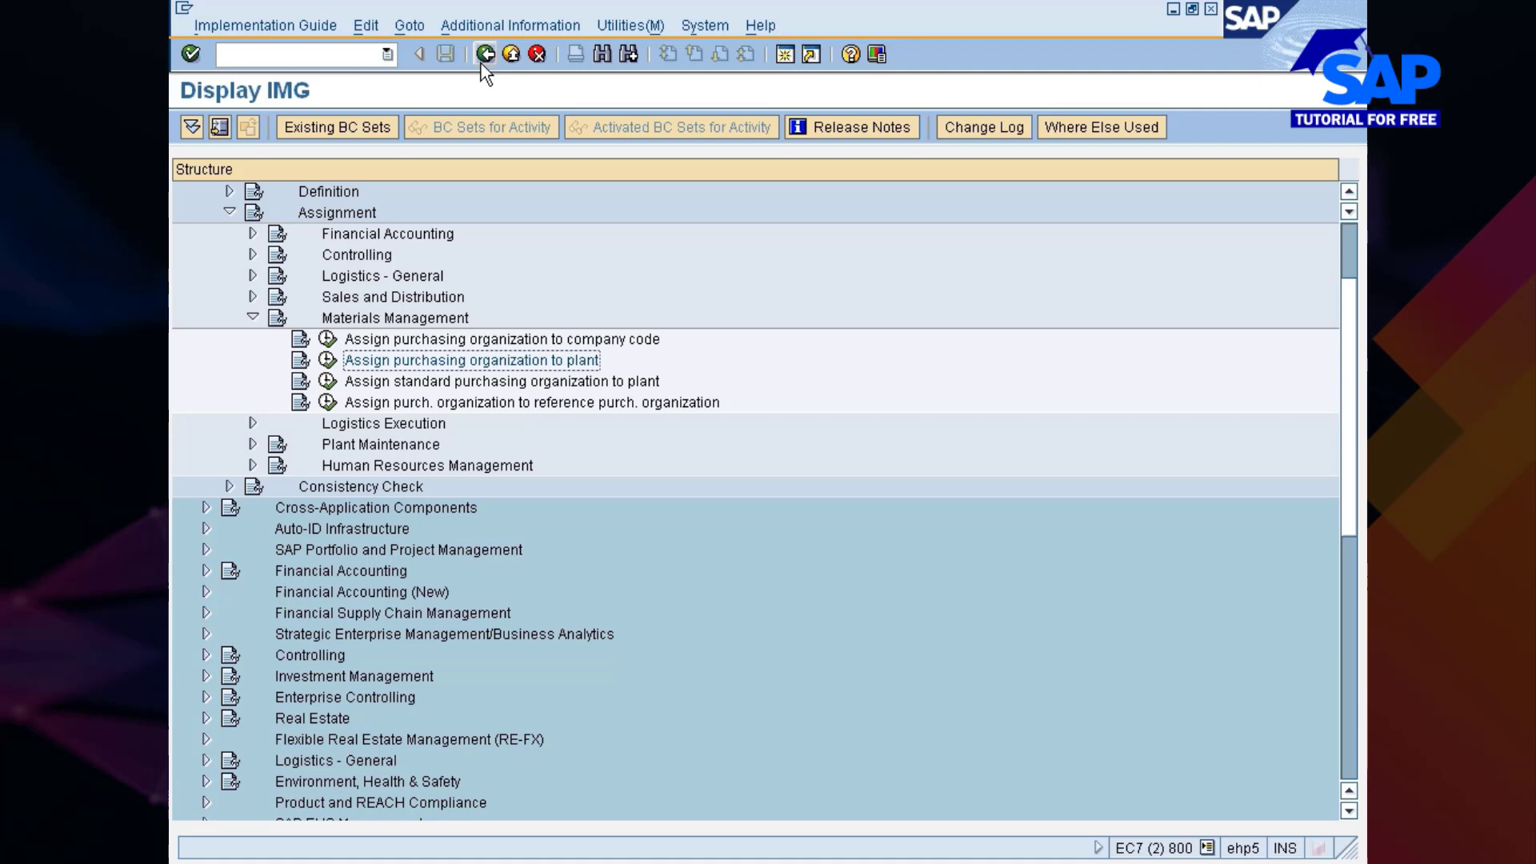
# - Open the assignment of standard purchasing organization to plant and position the list at plant 777C
pyautogui.click(429, 381)
pyautogui.scroll(-1, 500, 316)
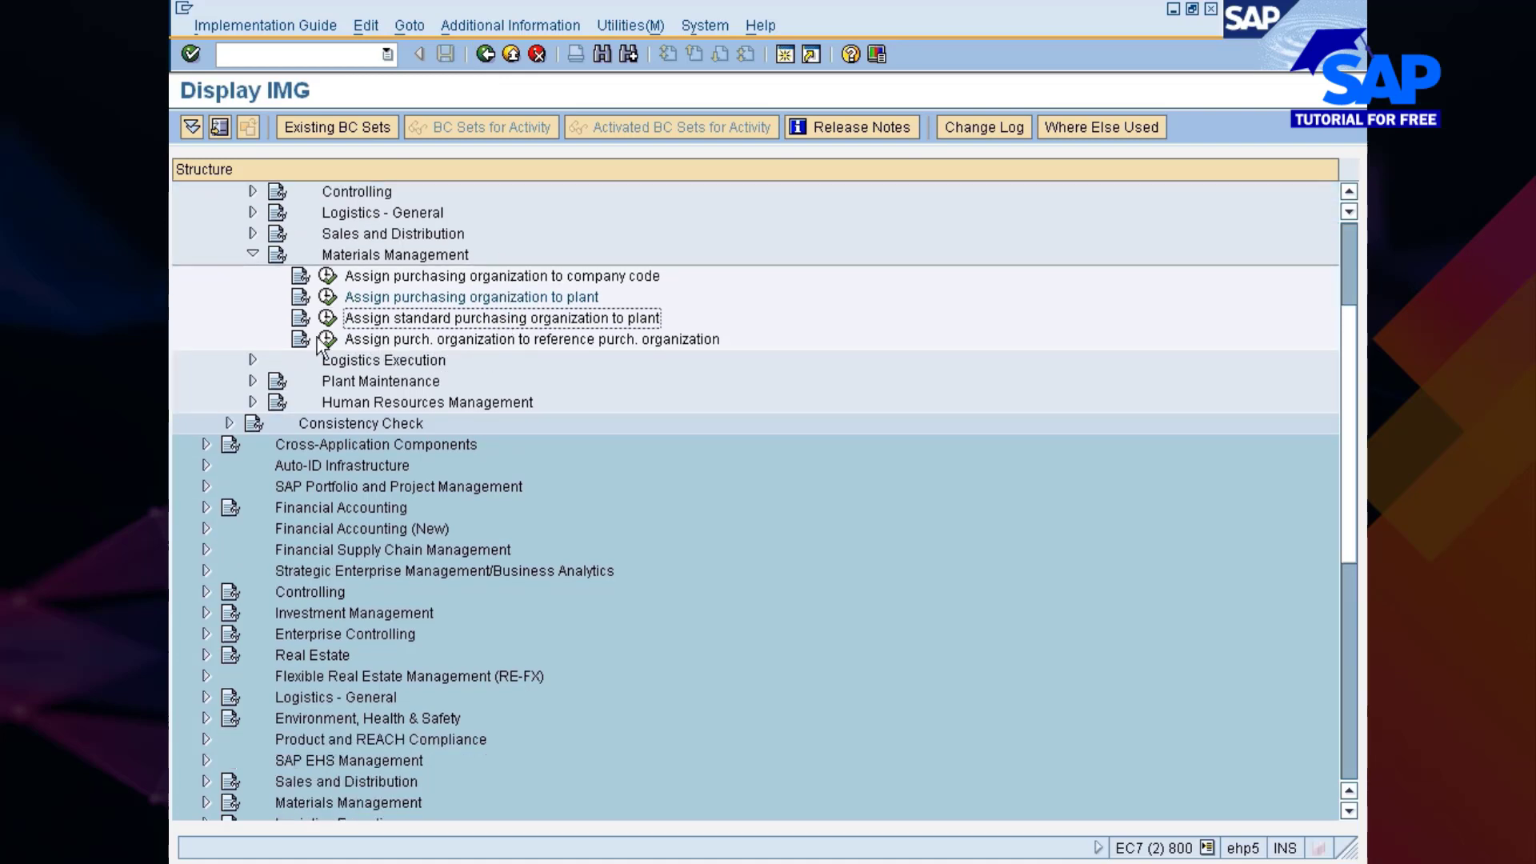
pyautogui.click(326, 318)
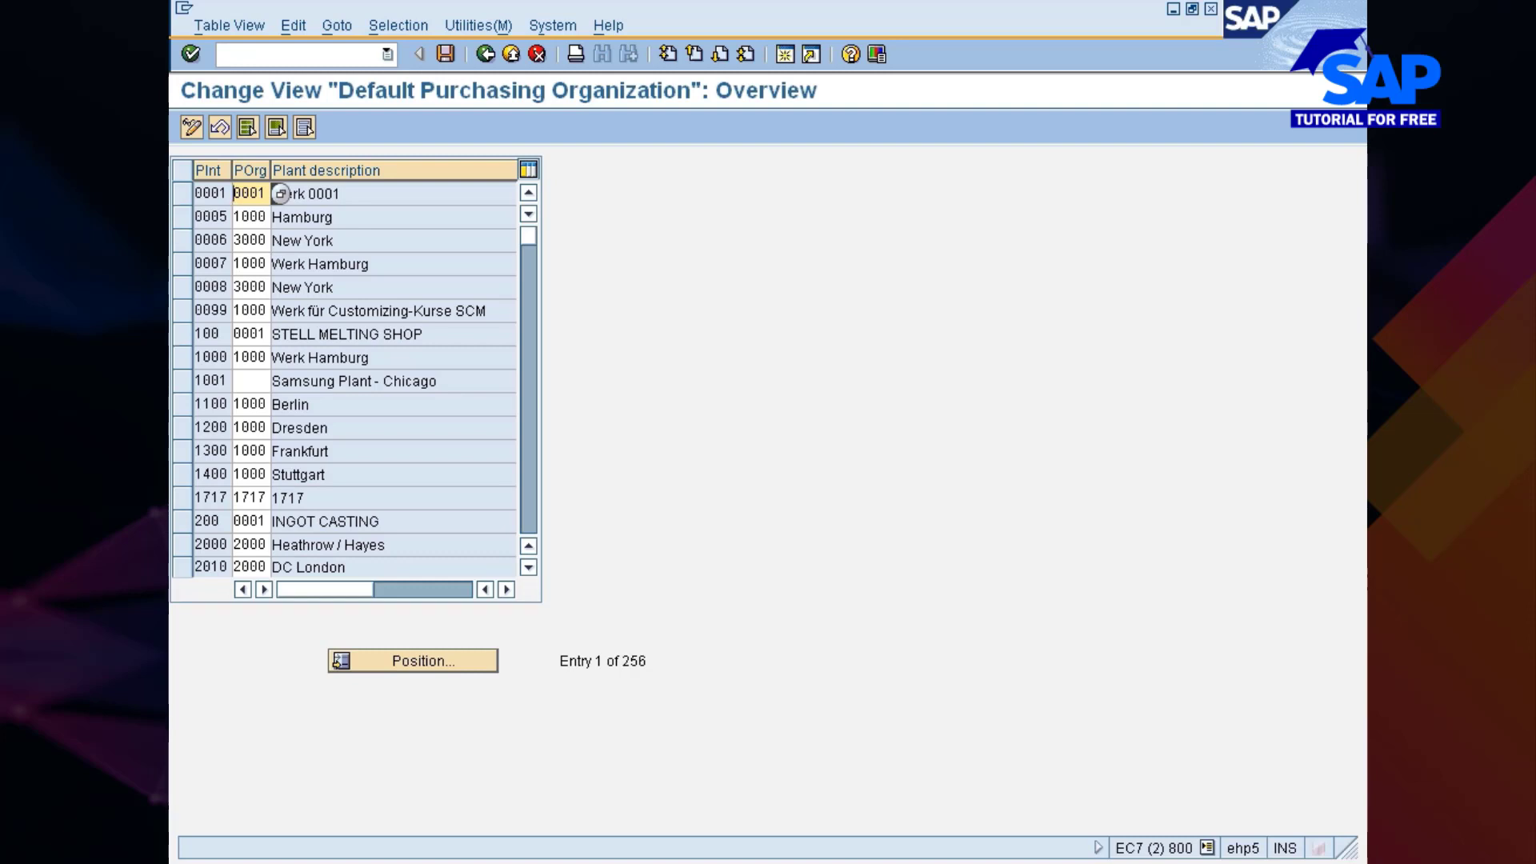
pyautogui.click(372, 661)
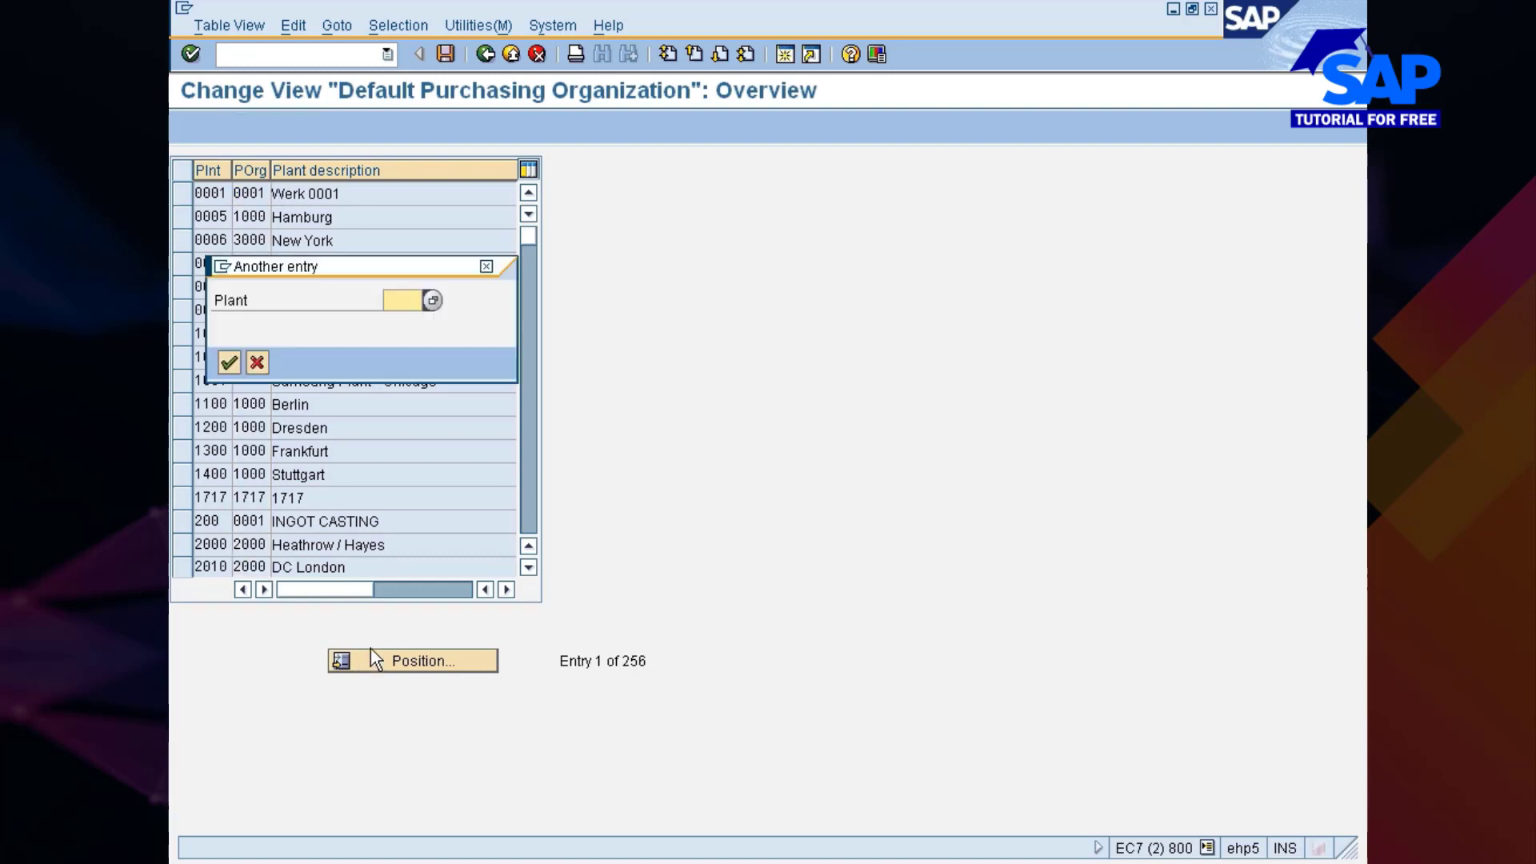
pyautogui.write('777')
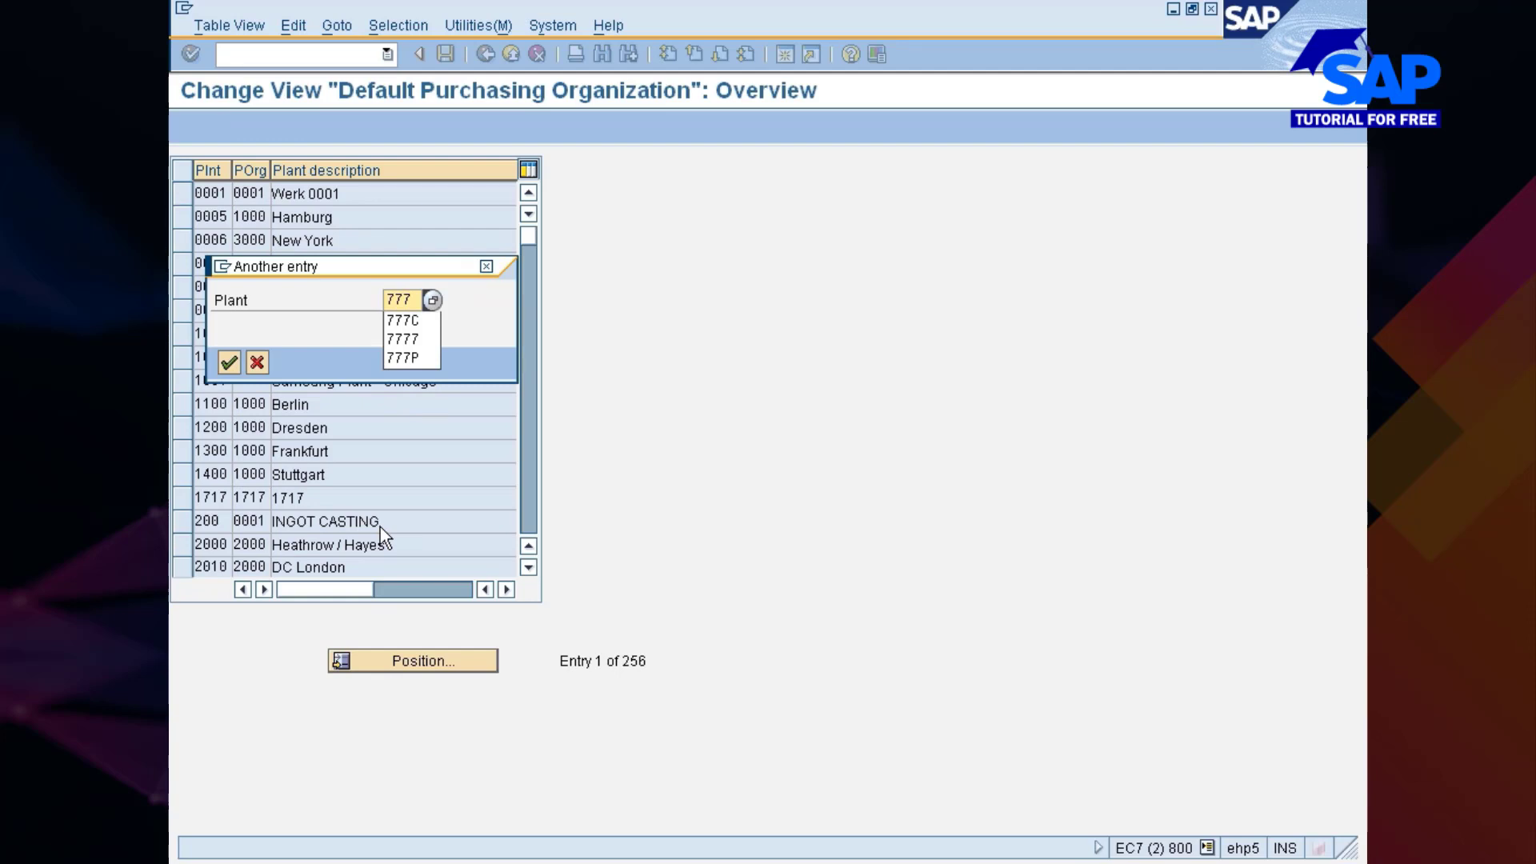
pyautogui.write('C')
pyautogui.press('Return')
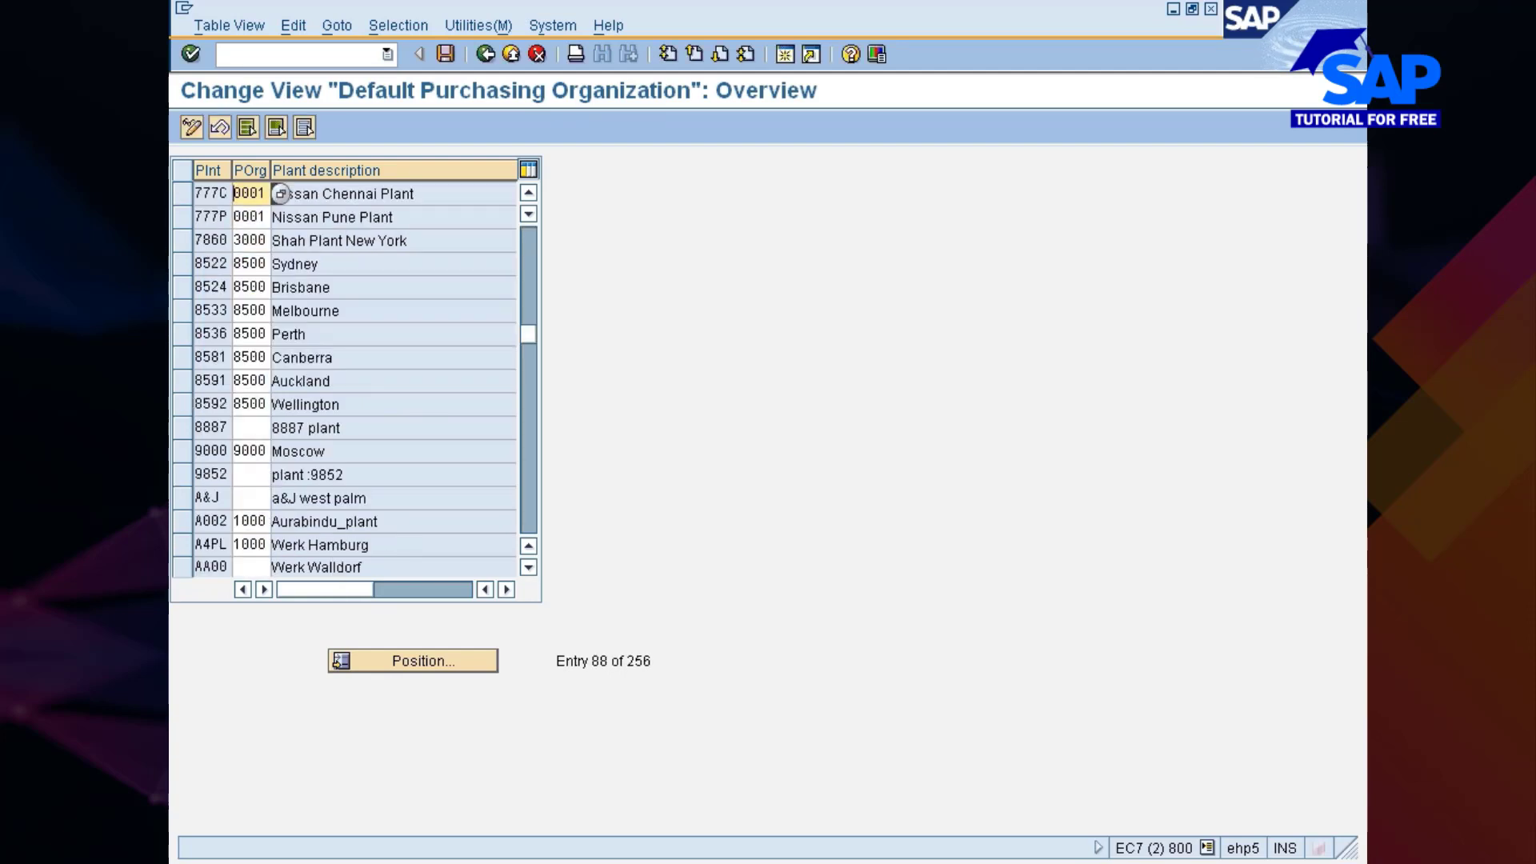
# - Clear the default purchasing organization of plants 777C and 777P
pyautogui.press('Delete')
pyautogui.press('Delete')
pyautogui.press('Delete')
pyautogui.press('Delete')
pyautogui.write('1')
pyautogui.press('Down')
pyautogui.press('Delete')
pyautogui.press('Delete')
pyautogui.press('Delete')
pyautogui.press('Delete')
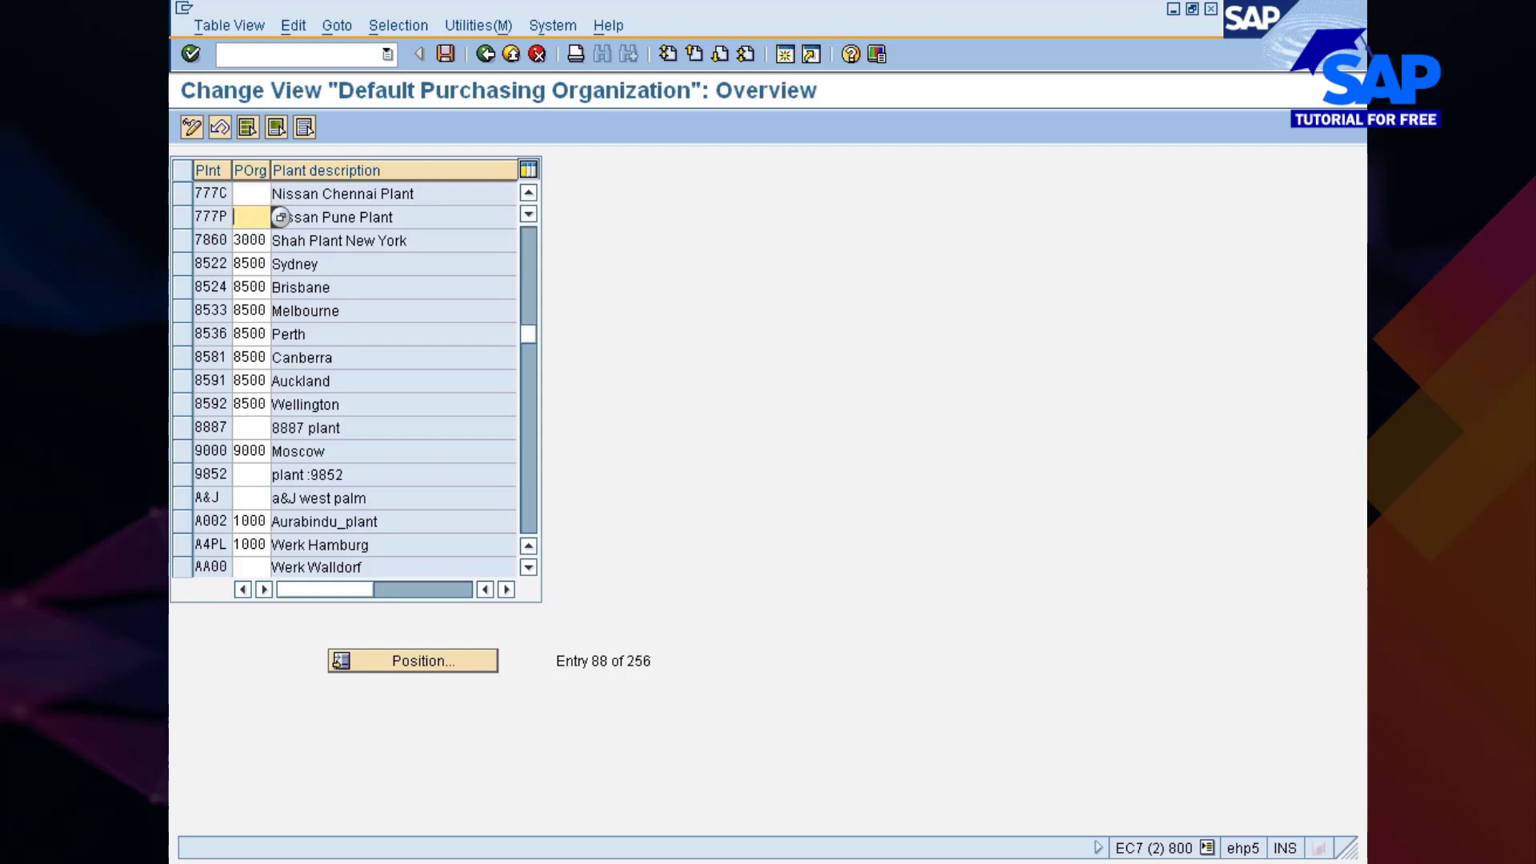
# - Set 777C as default purchasing organization for plants 777C and 777P, saving to the "Nissan changes" customizing request
pyautogui.press('Up')
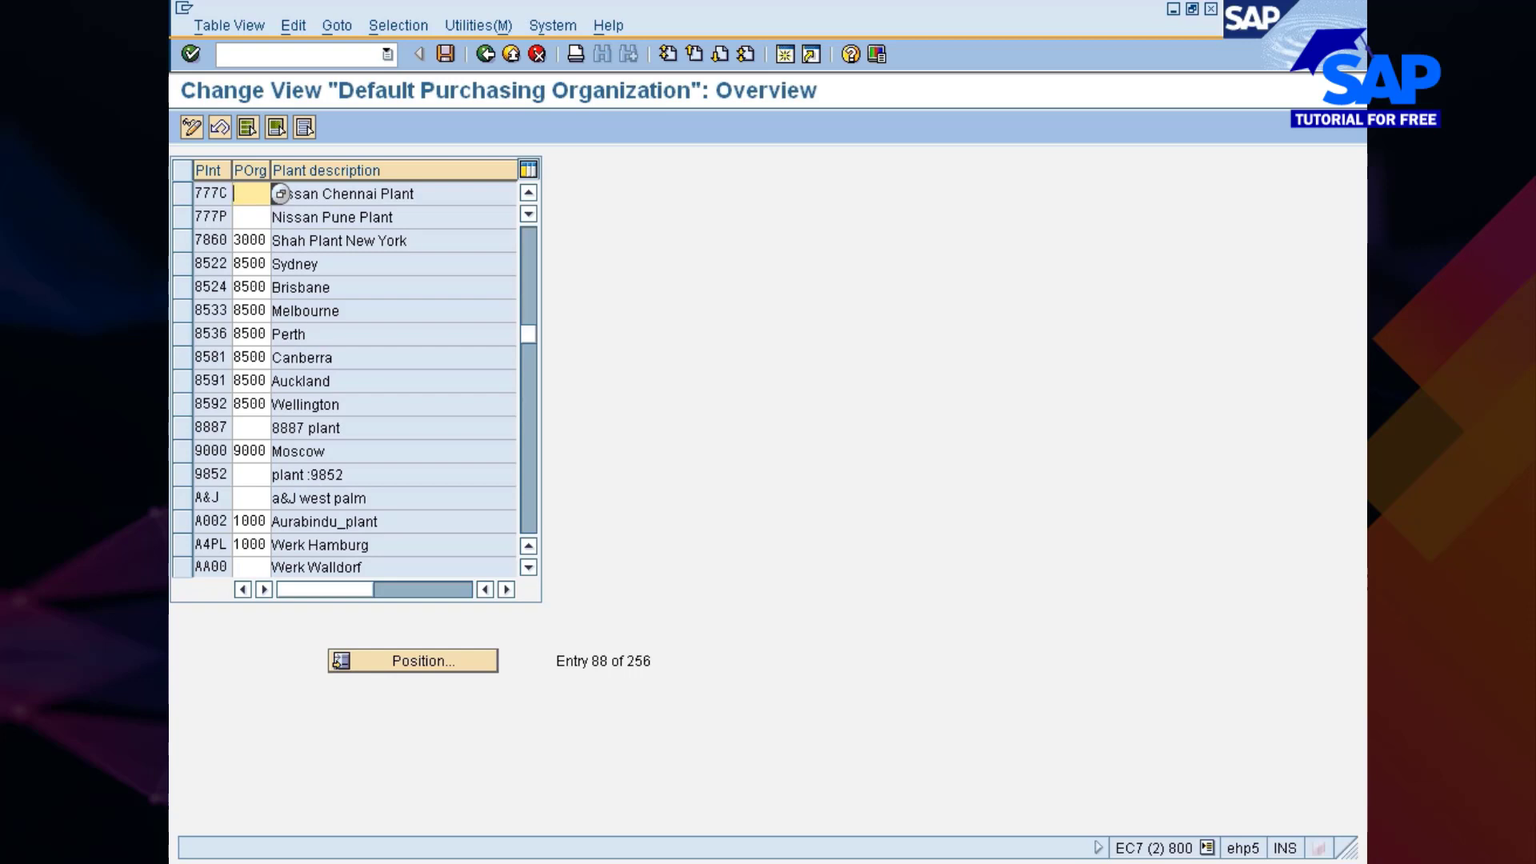
pyautogui.write('777C')
pyautogui.press('Down')
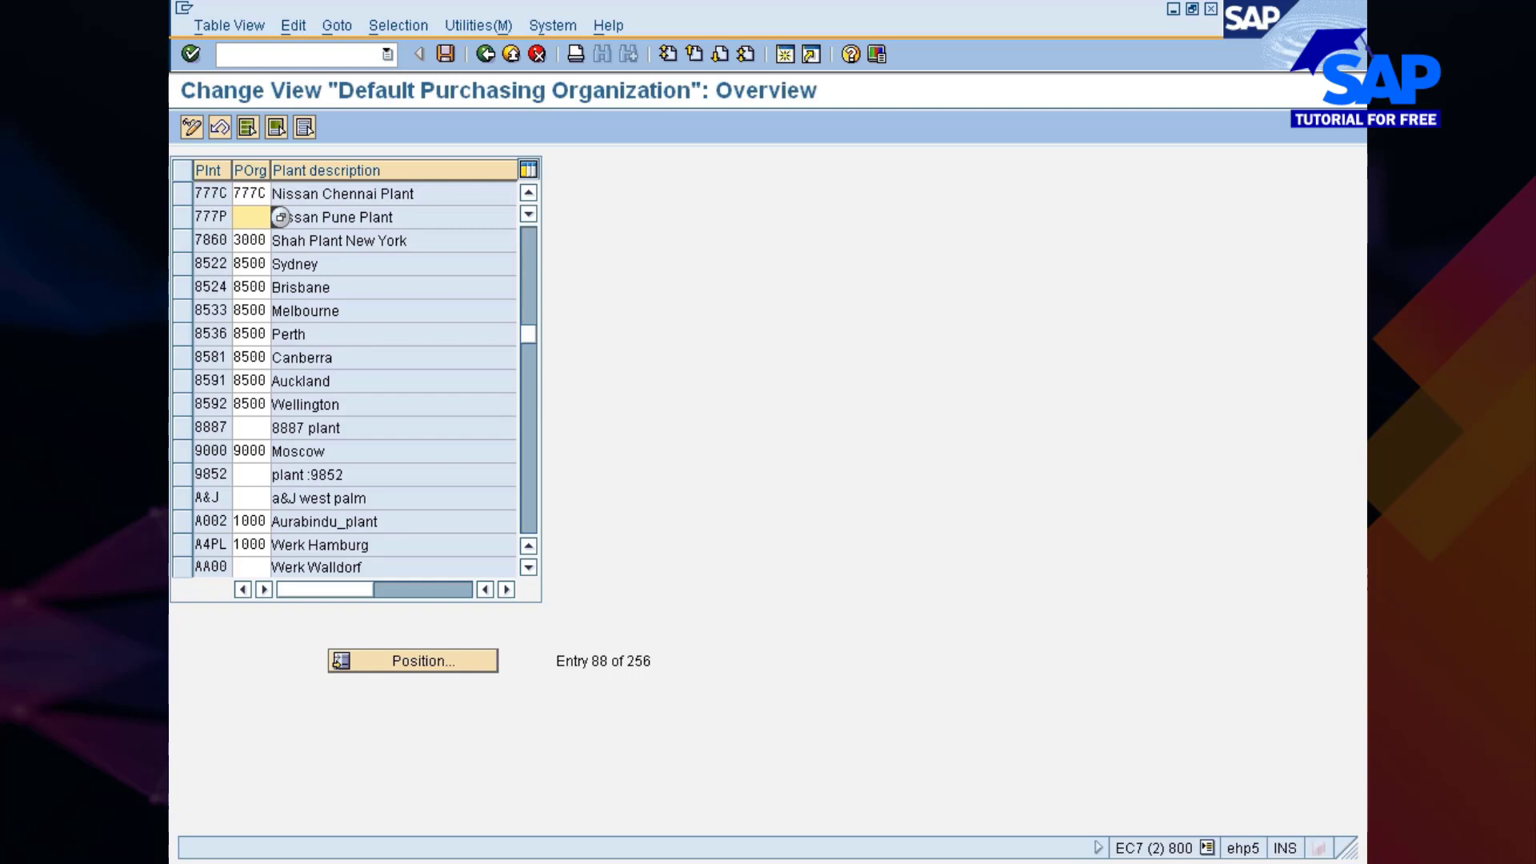
pyautogui.write('777C')
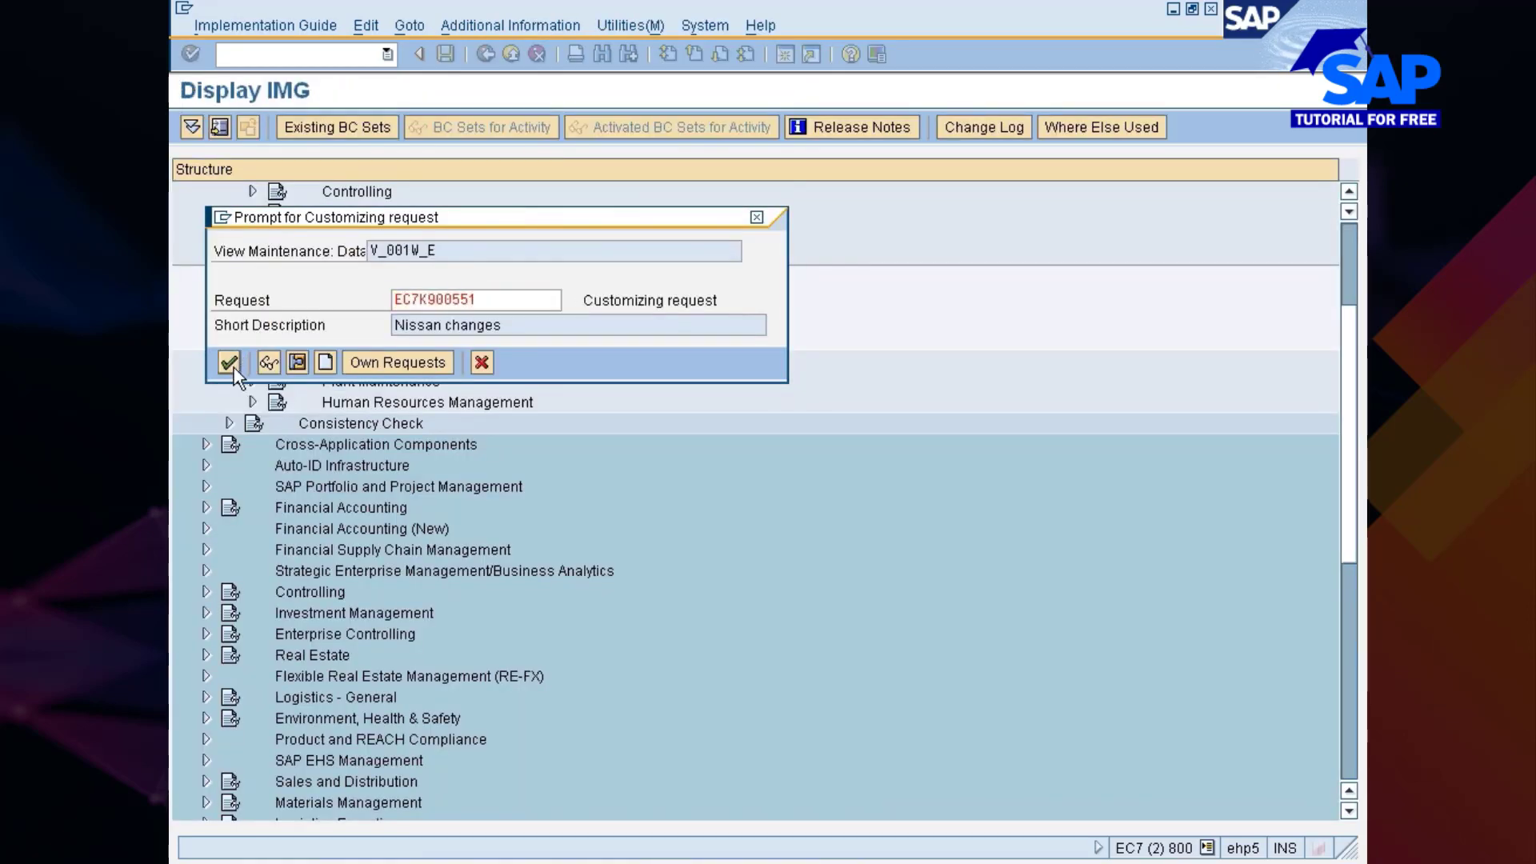
pyautogui.click(231, 364)
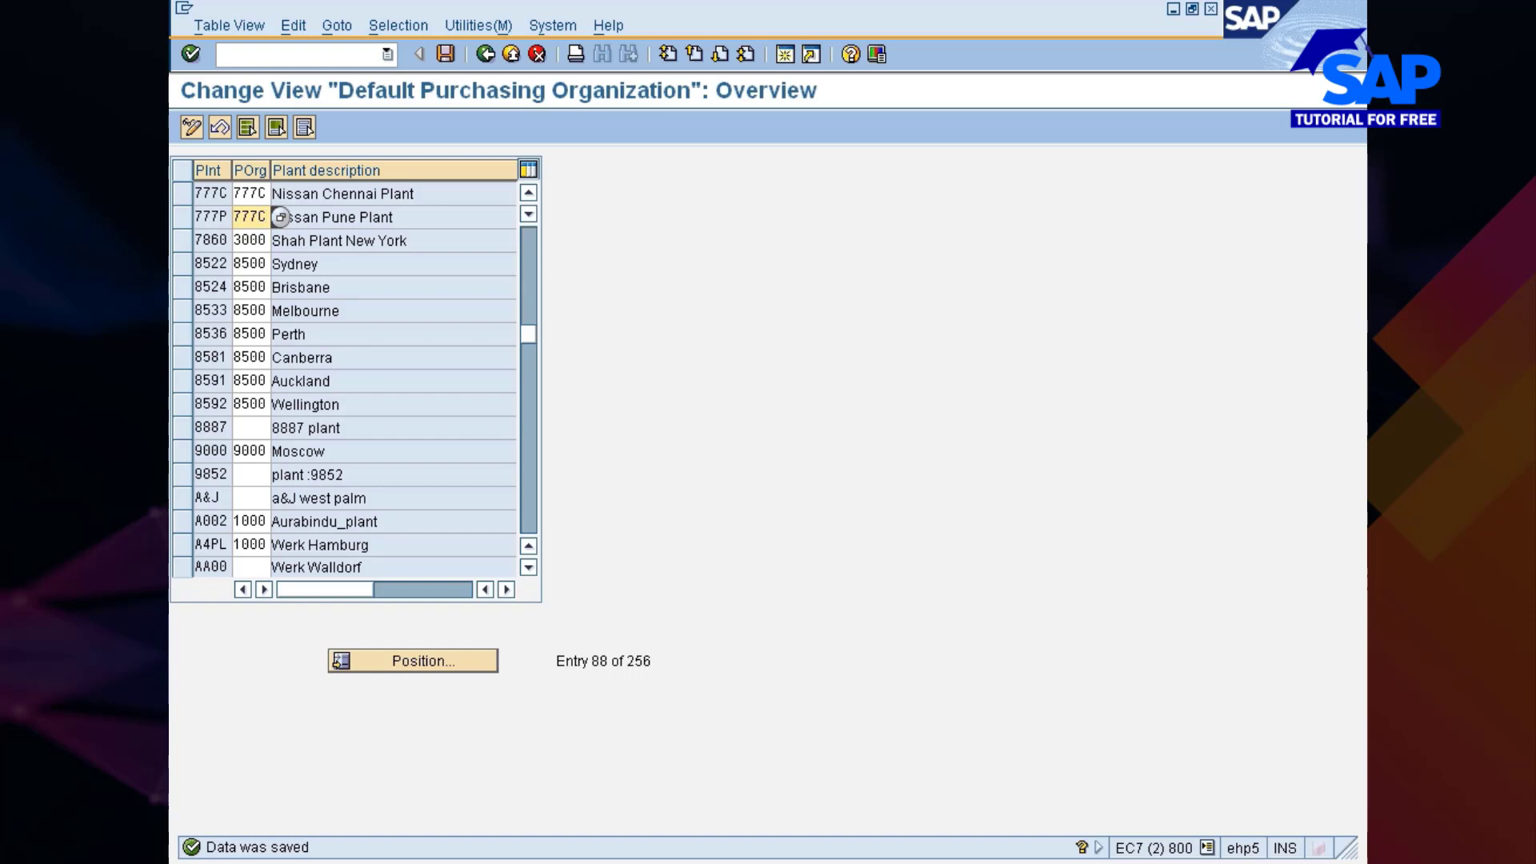
pyautogui.click(446, 54)
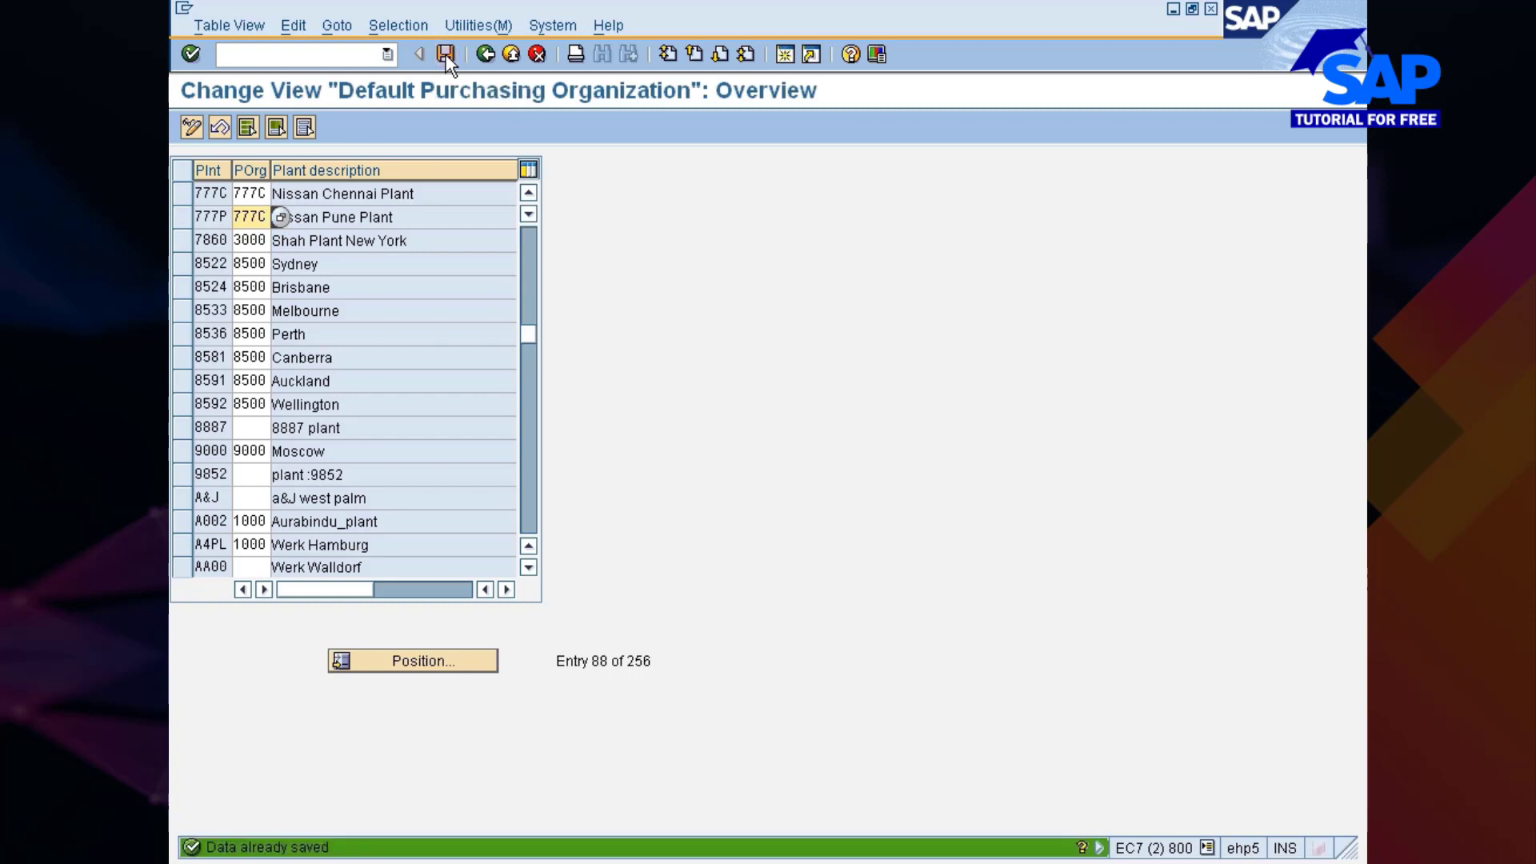
pyautogui.click(486, 55)
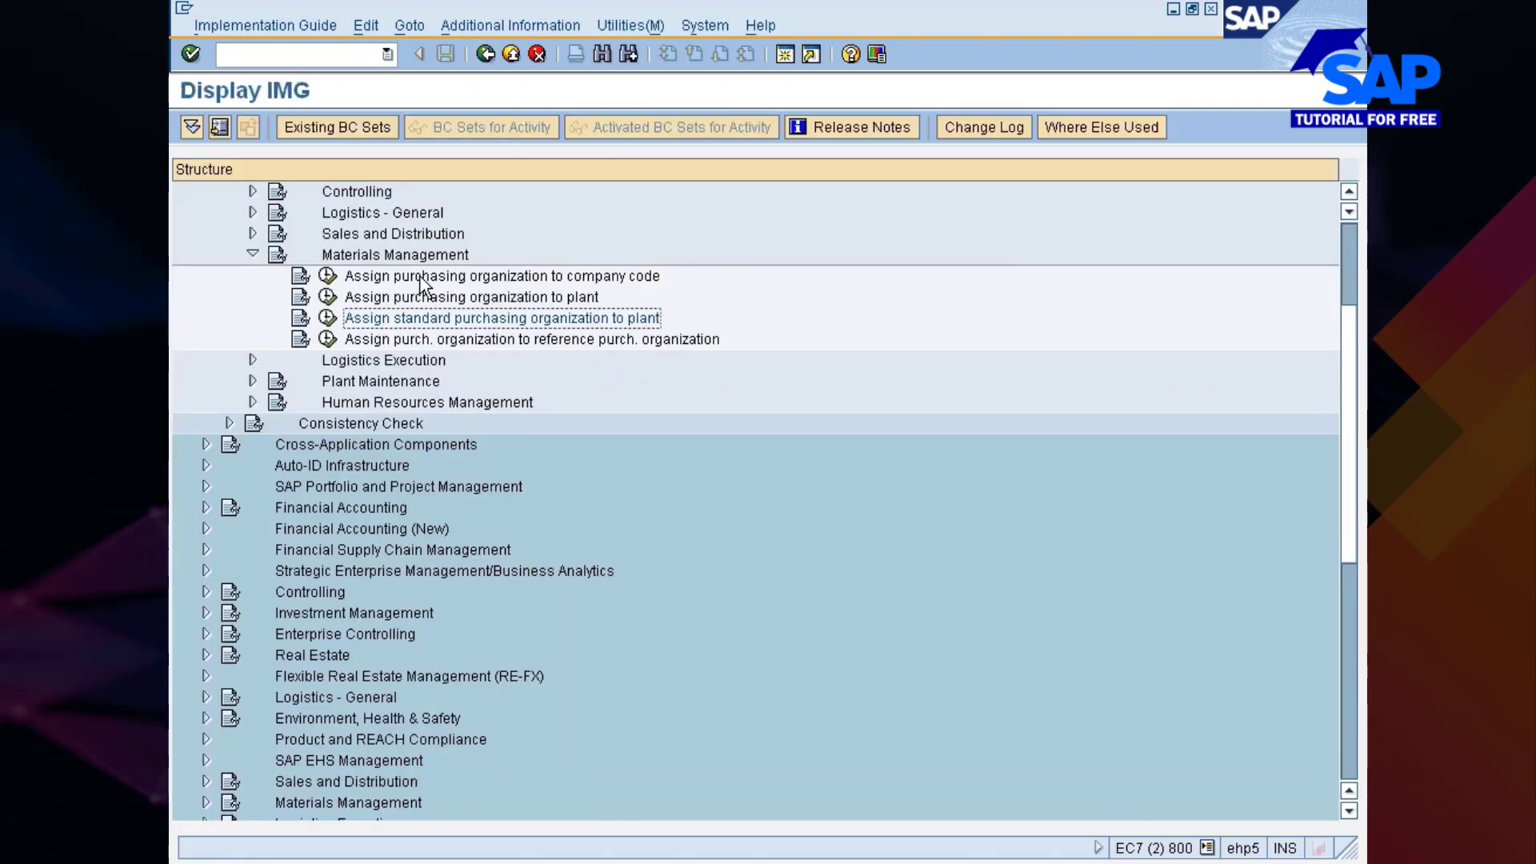
# - Open the assignment of purchasing organization to reference purchasing organization and look up entry 7779 in the list
pyautogui.click(402, 339)
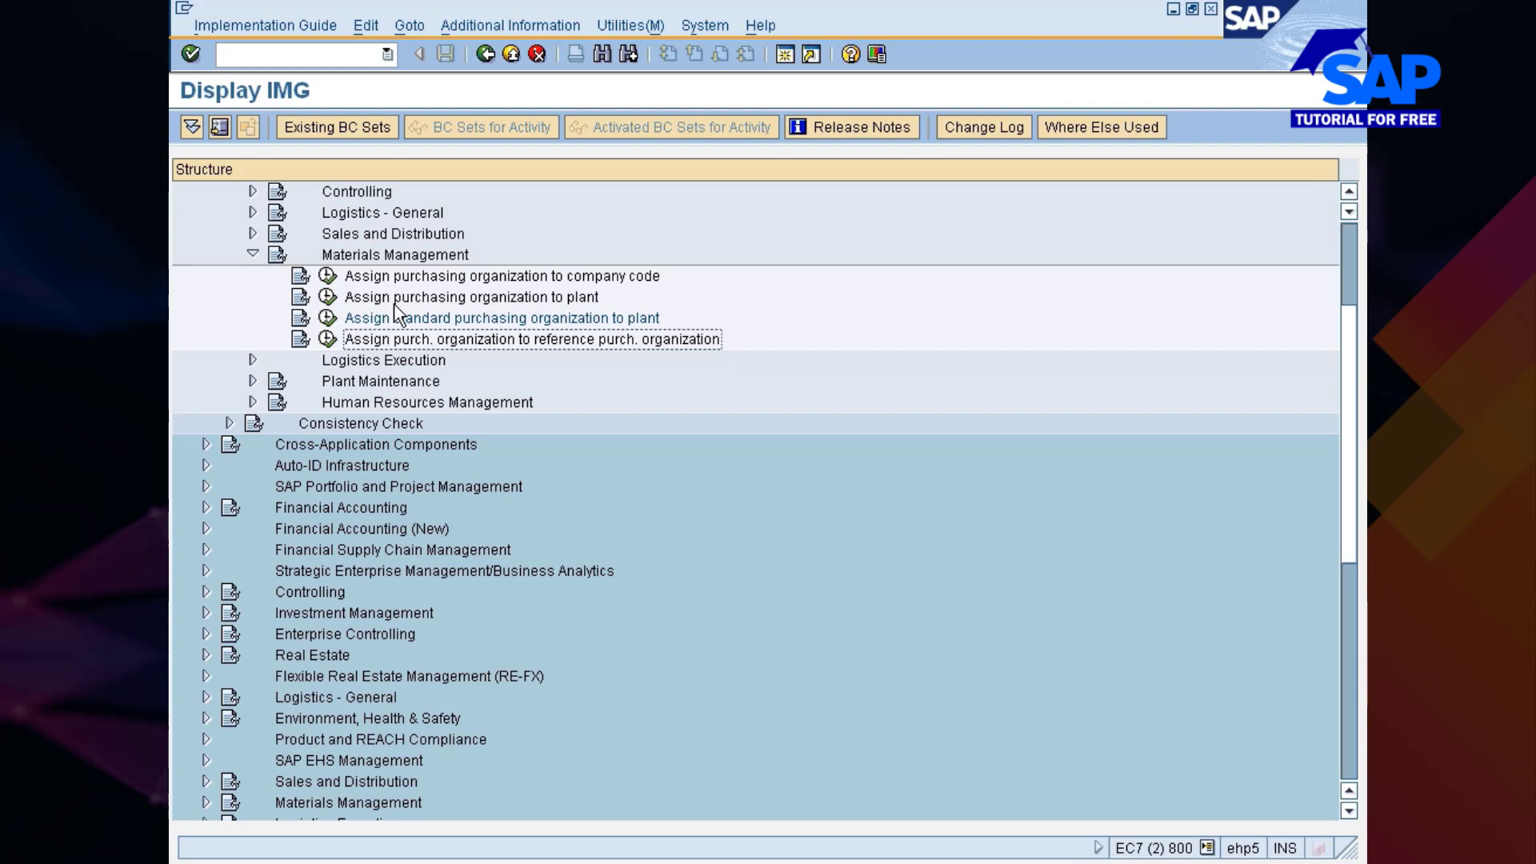
pyautogui.click(327, 339)
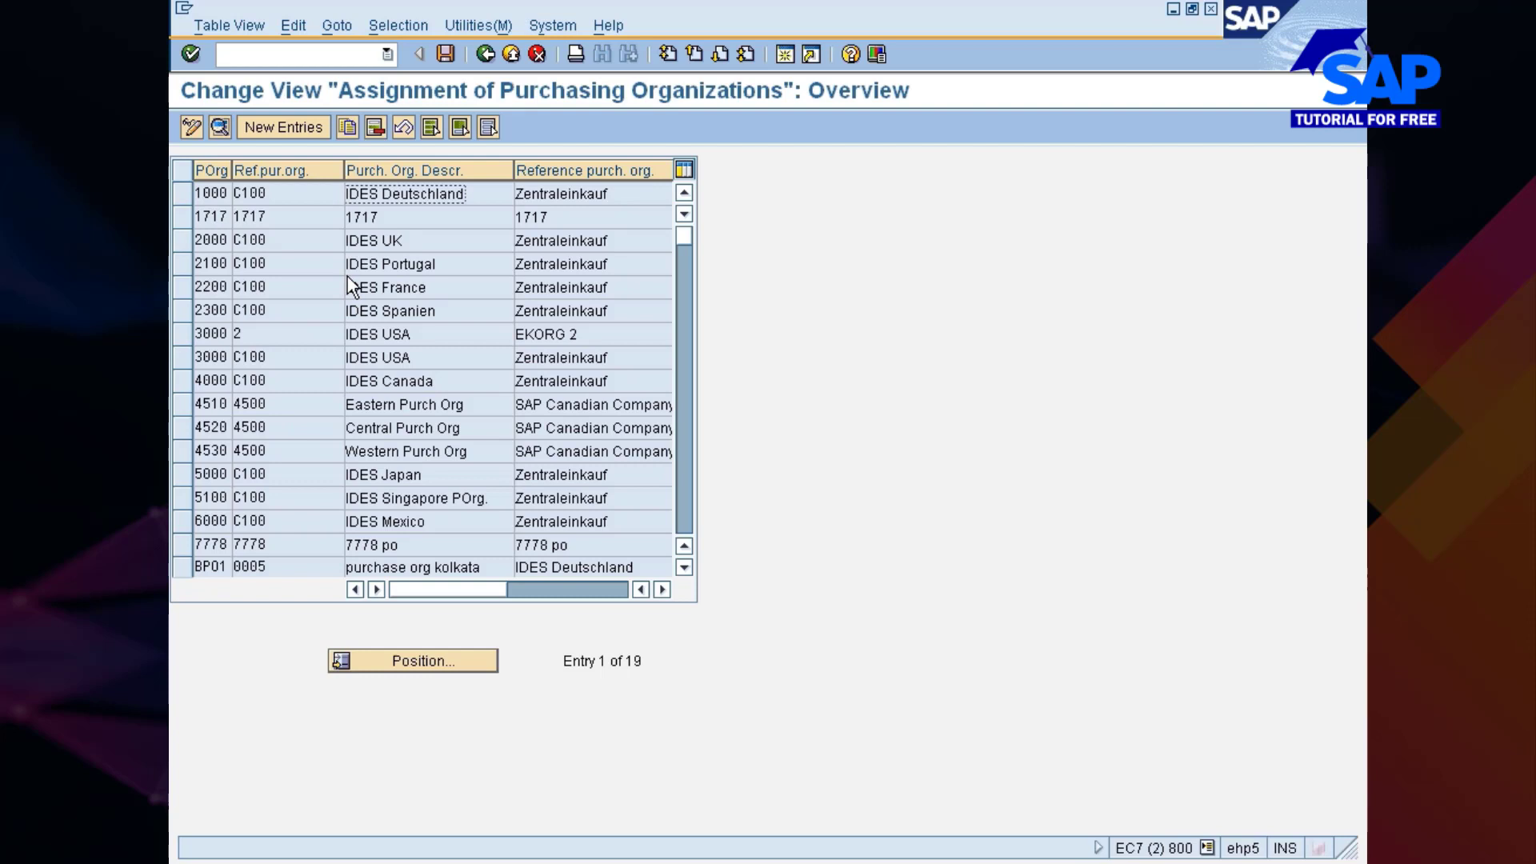
pyautogui.click(411, 659)
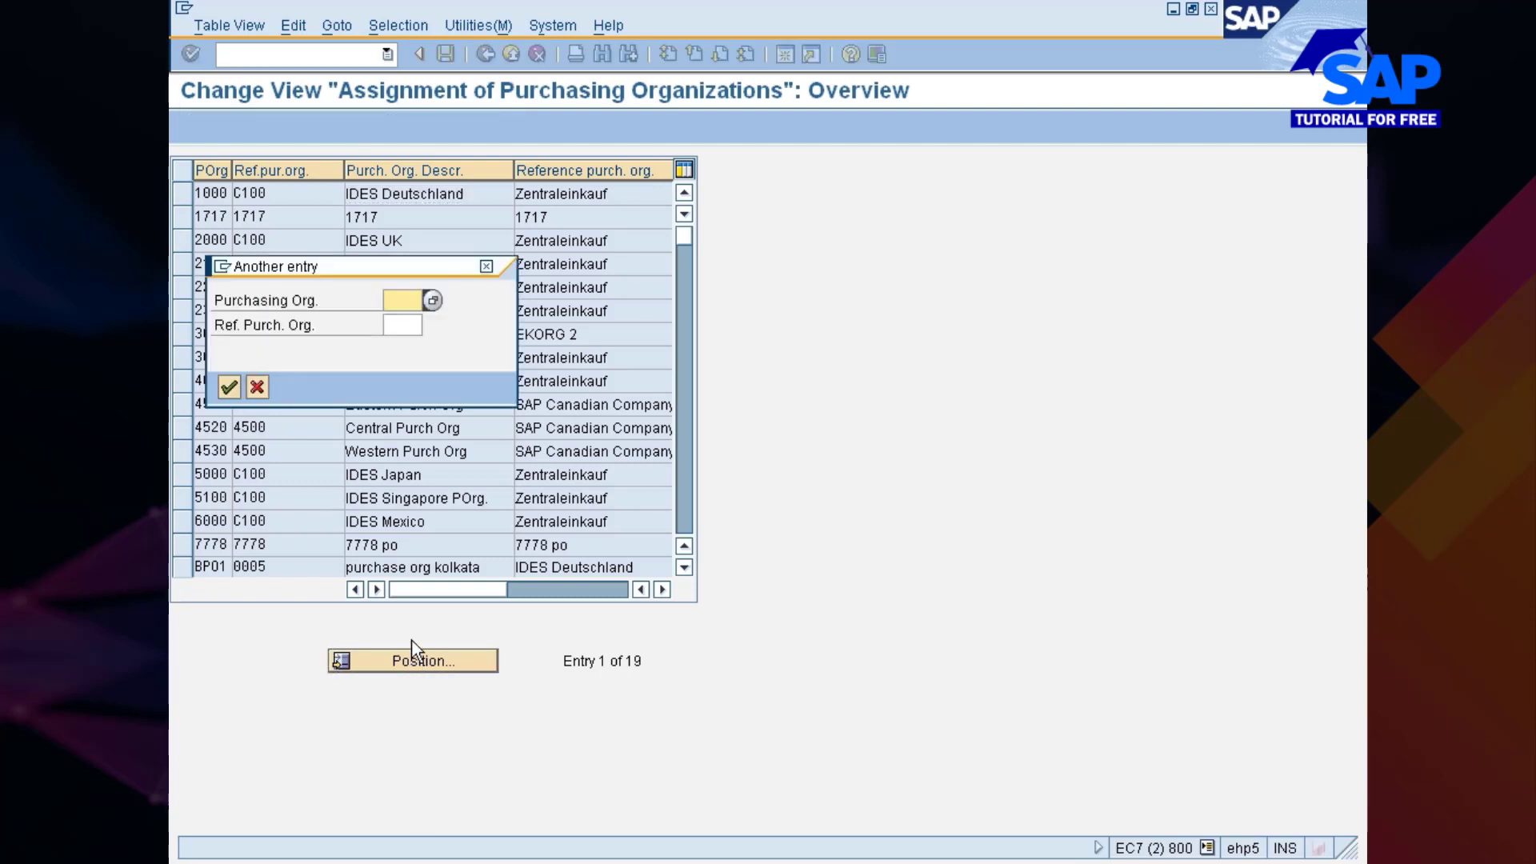
pyautogui.write('7777')
pyautogui.press('BackSpace')
pyautogui.write('9')
pyautogui.press('Return')
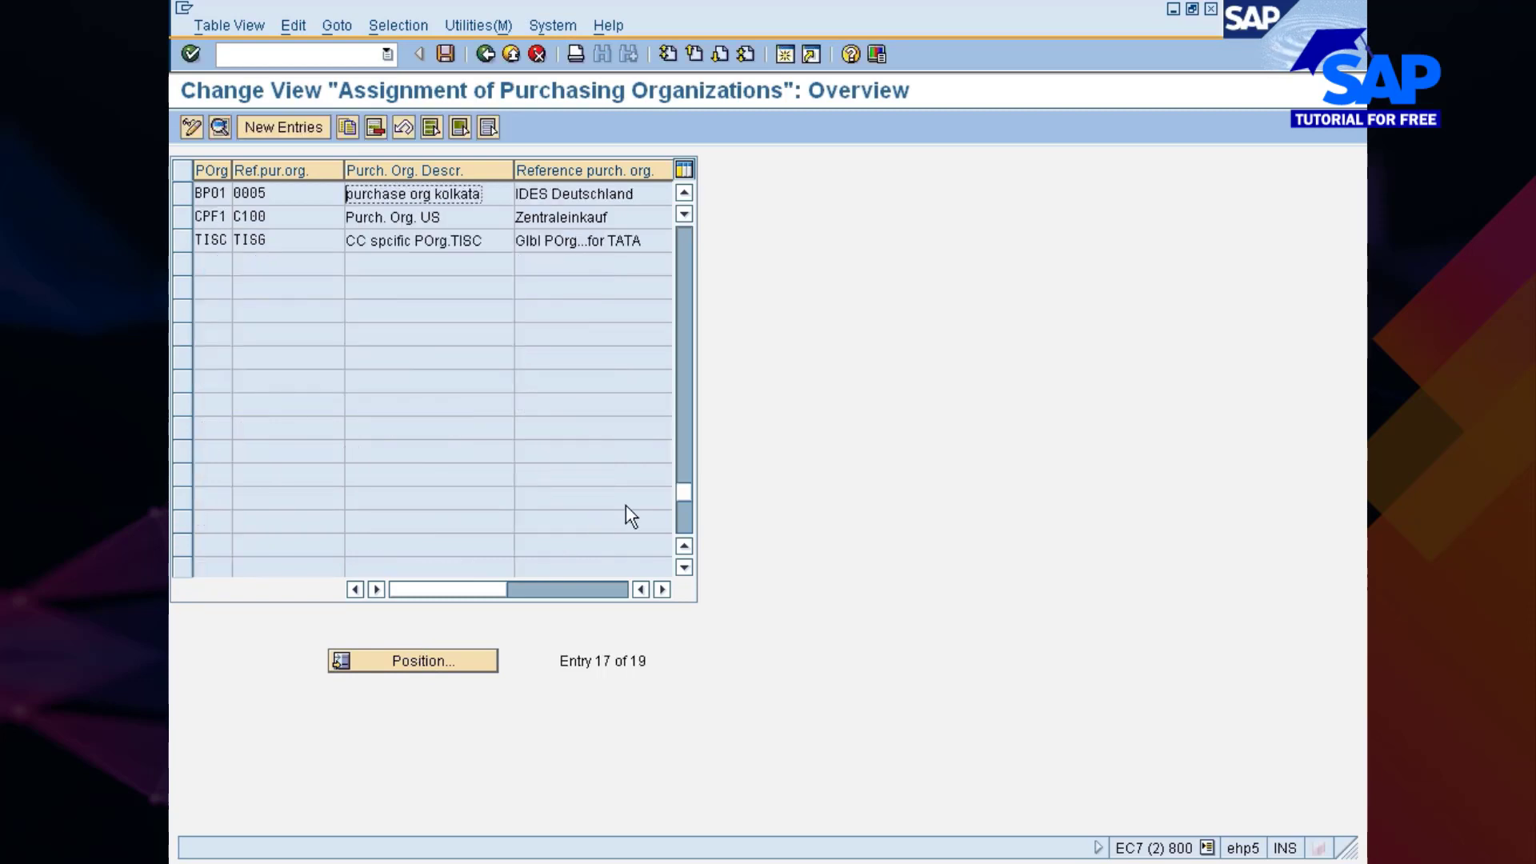
pyautogui.moveTo(683, 495); pyautogui.dragTo(683, 223)
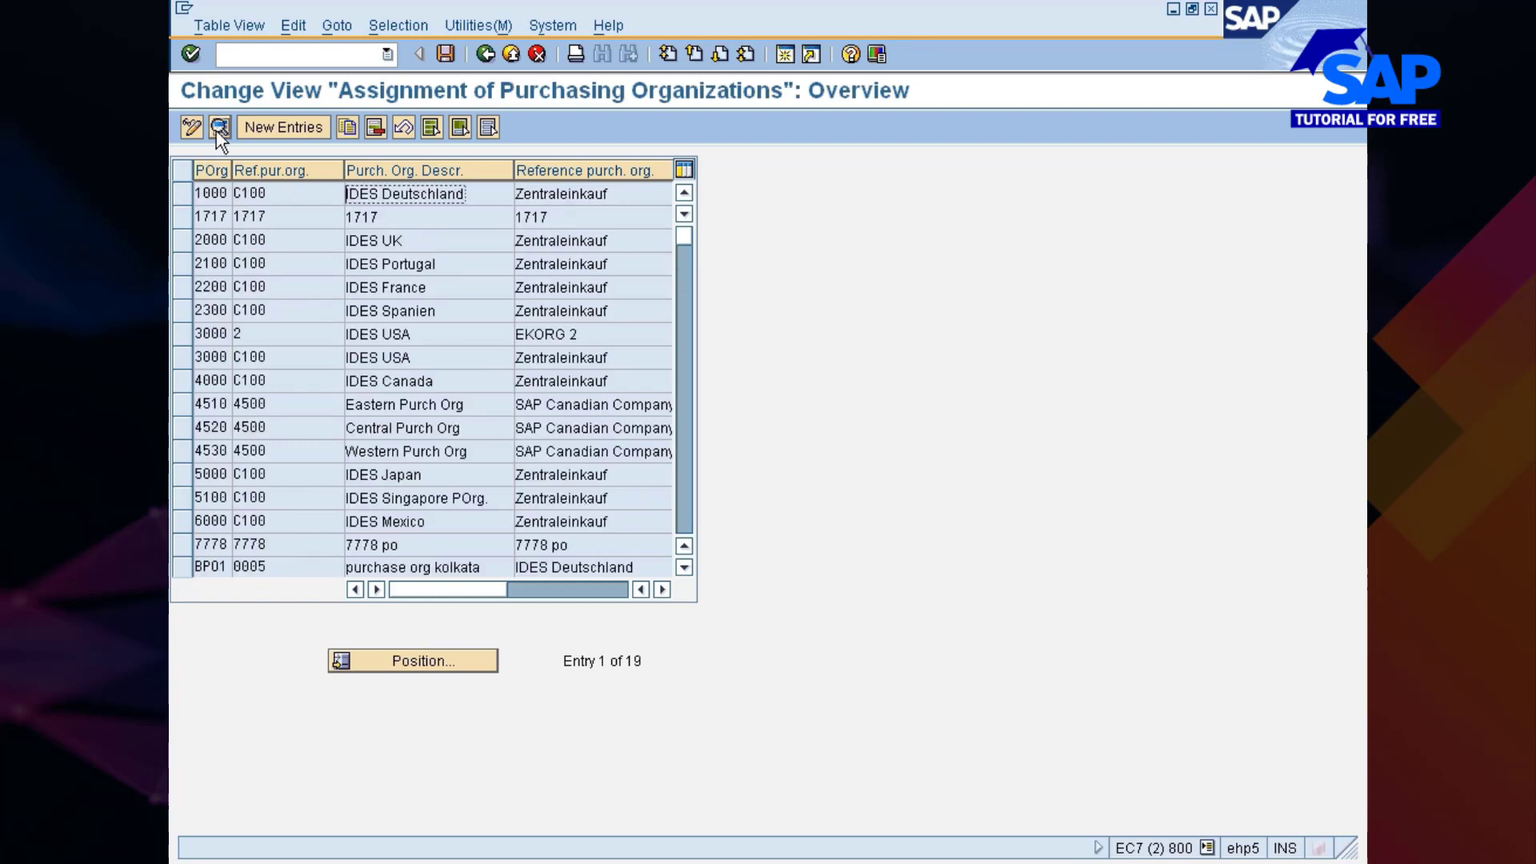
# - Start a new entry for purchasing organization 777C with 777G as its reference purchasing organization
pyautogui.click(269, 131)
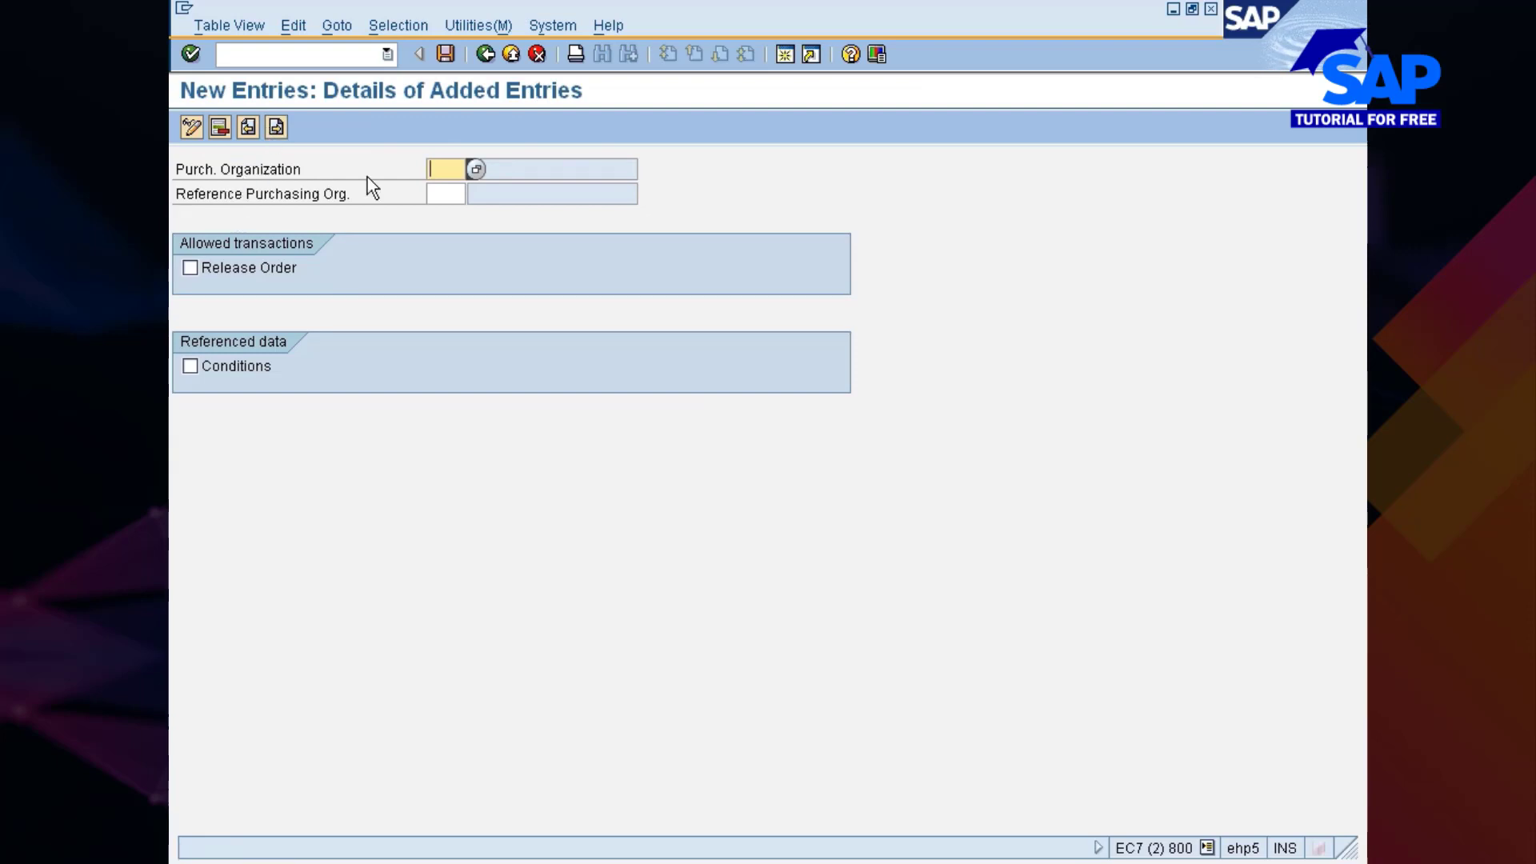
pyautogui.write('777c')
pyautogui.press('Tab')
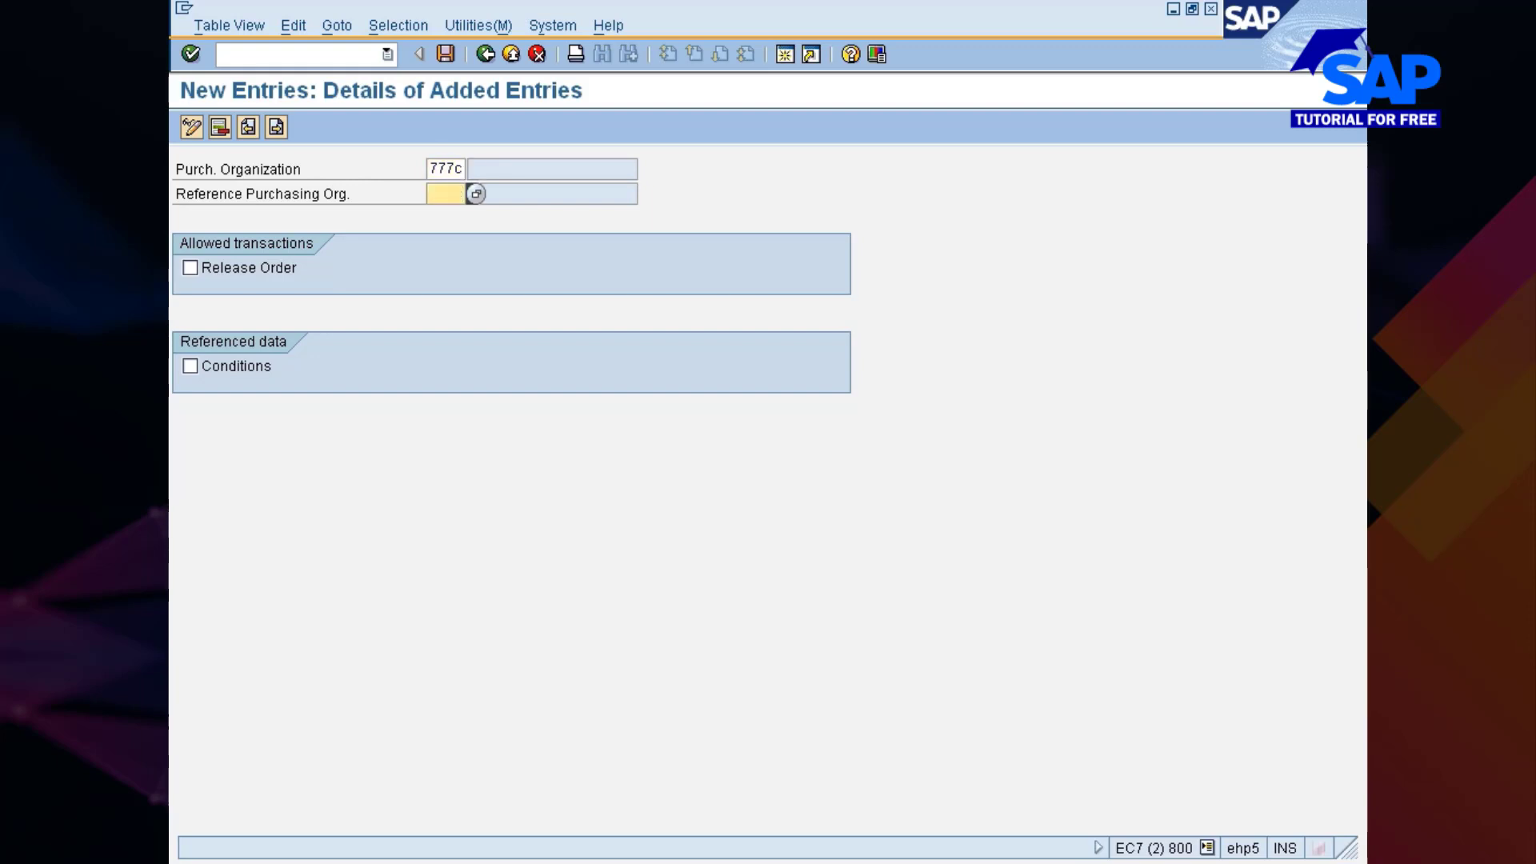
pyautogui.write('777g')
# - Allow release orders and the referencing of conditions for the new entry, and validate it
pyautogui.click(225, 268)
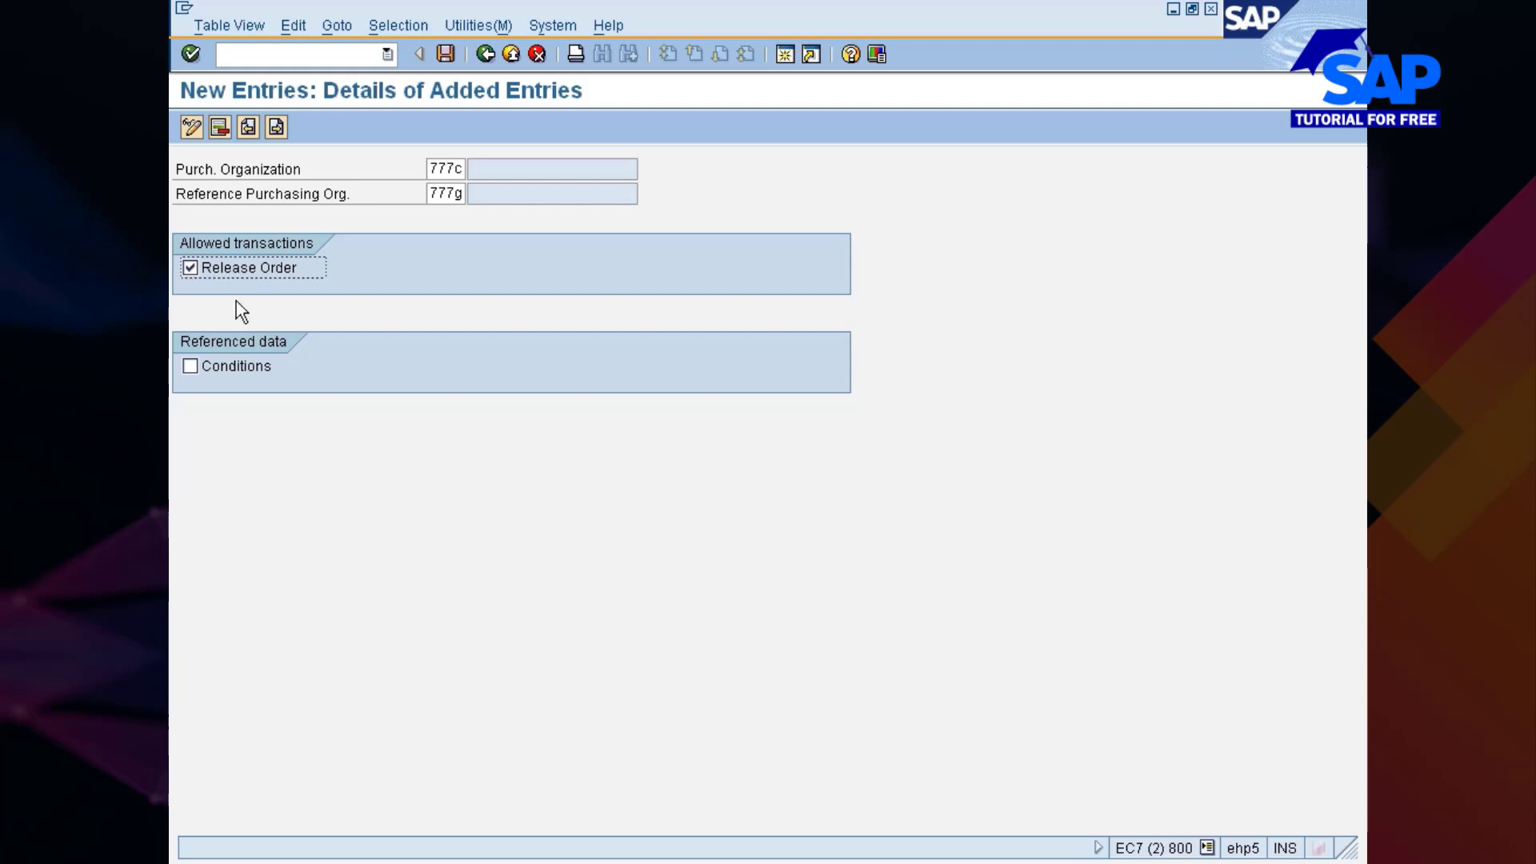
pyautogui.click(214, 376)
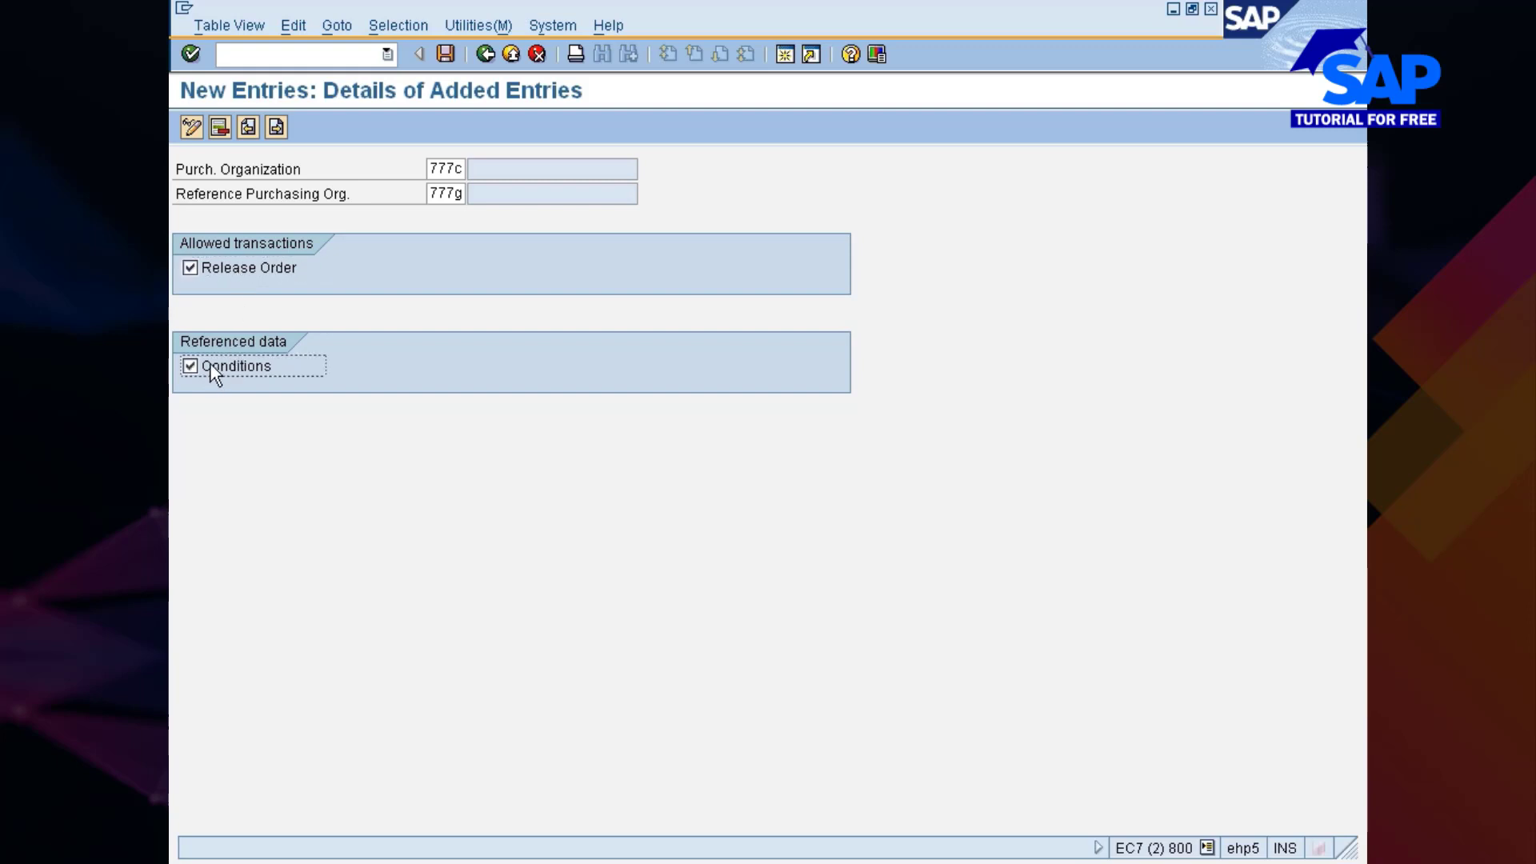
pyautogui.press('Return')
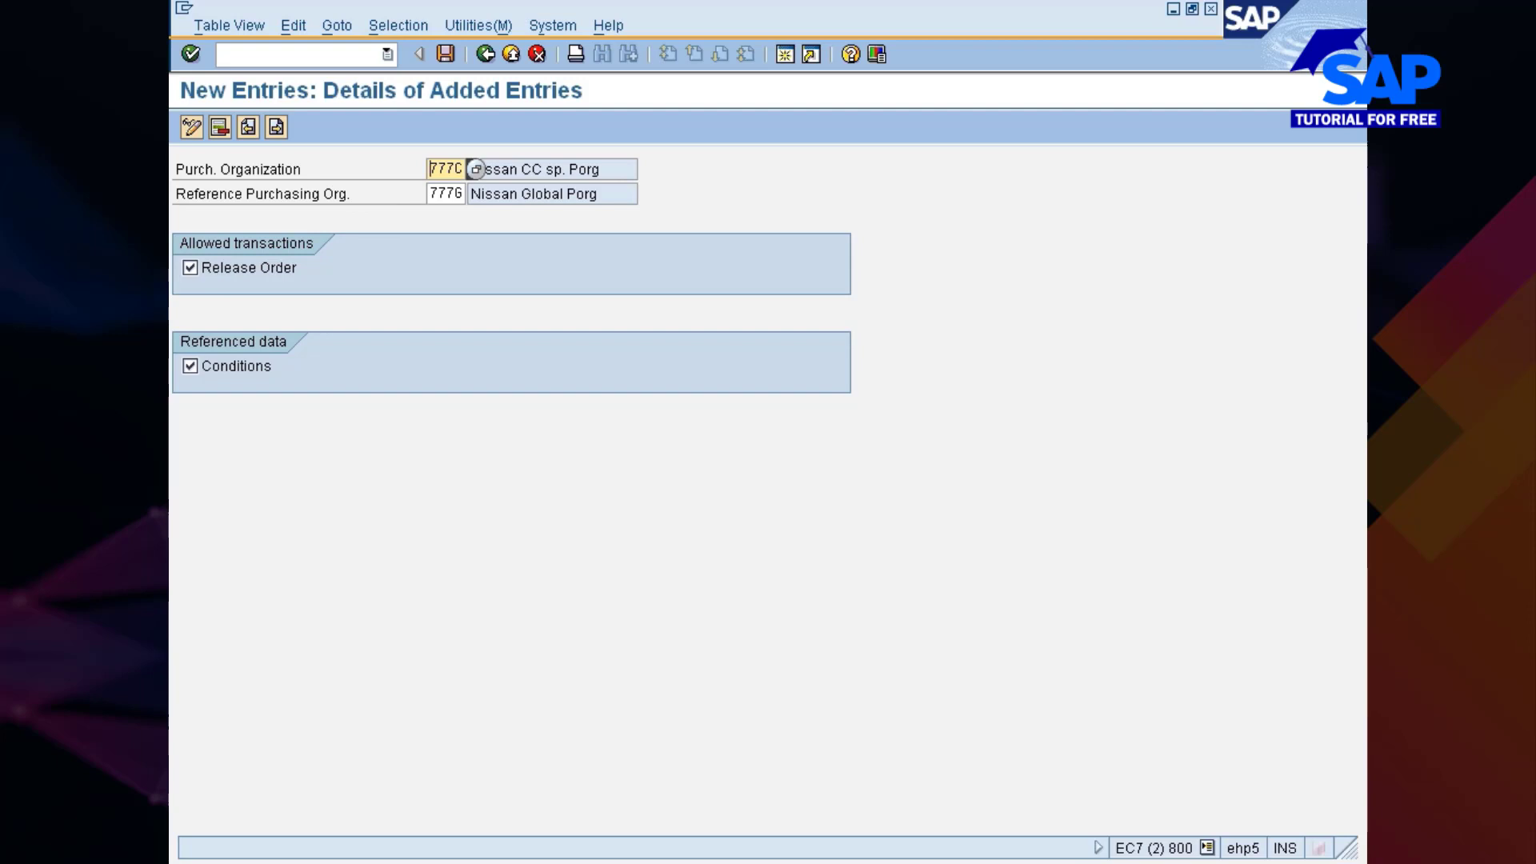
pyautogui.click(446, 194)
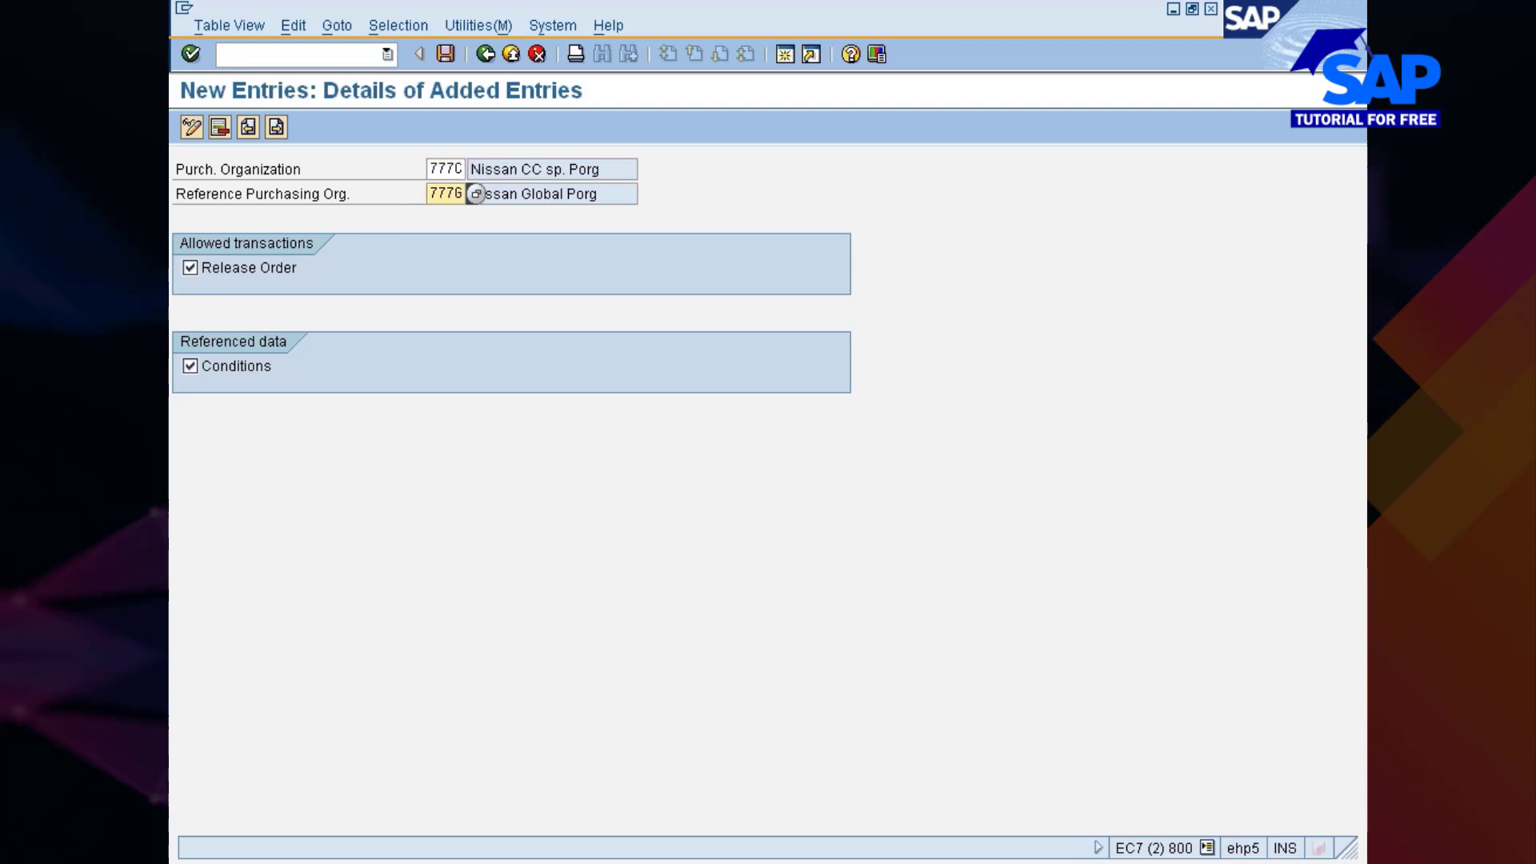
# - Save the reference assignment to the "Nissan changes" customizing request and return to the assignment overview
pyautogui.click(445, 54)
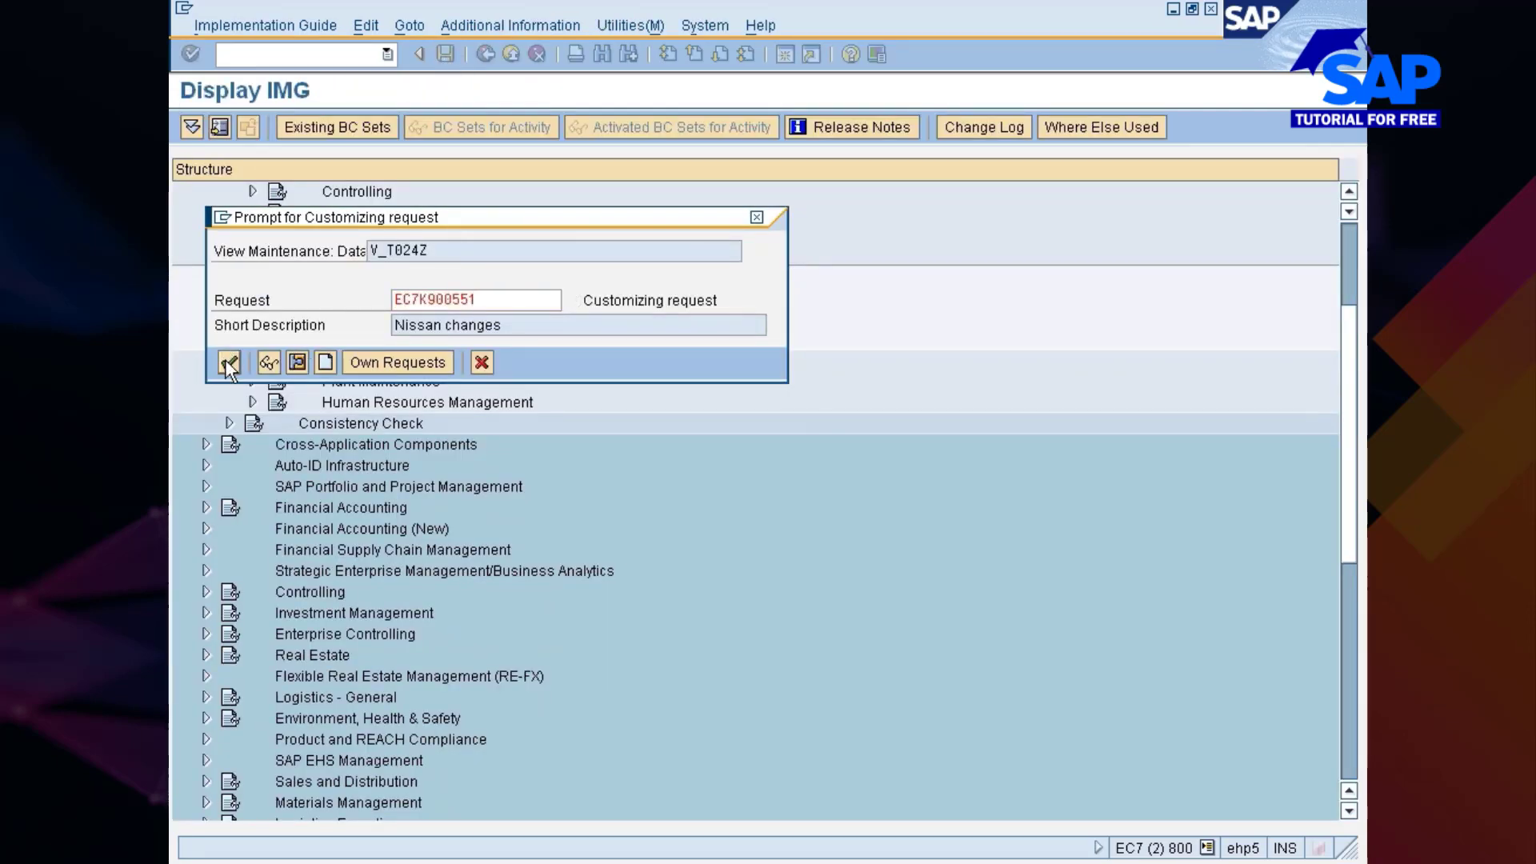
pyautogui.click(228, 364)
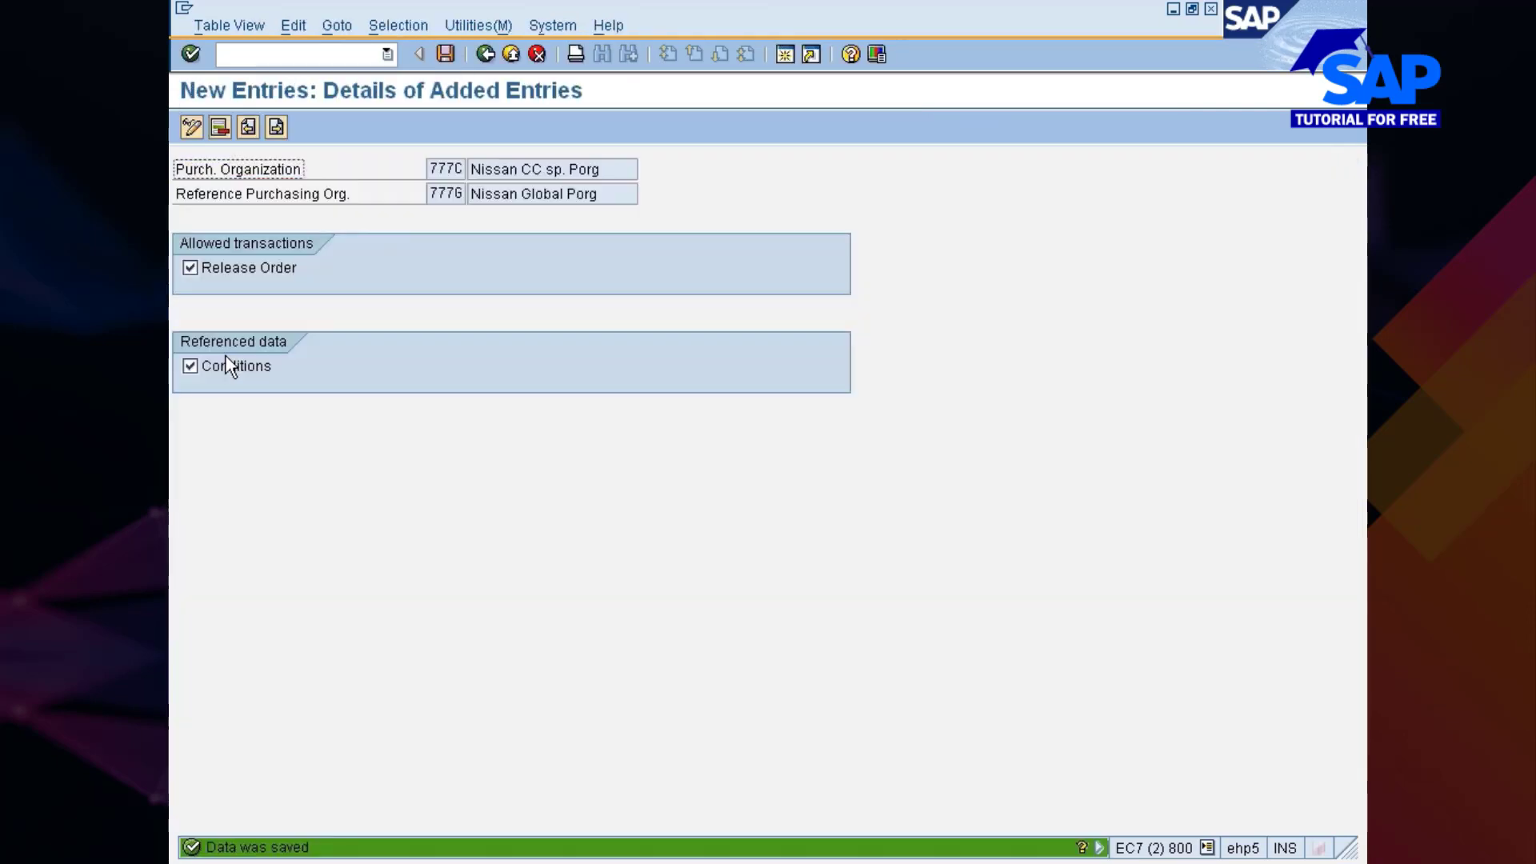
pyautogui.click(445, 55)
pyautogui.click(486, 54)
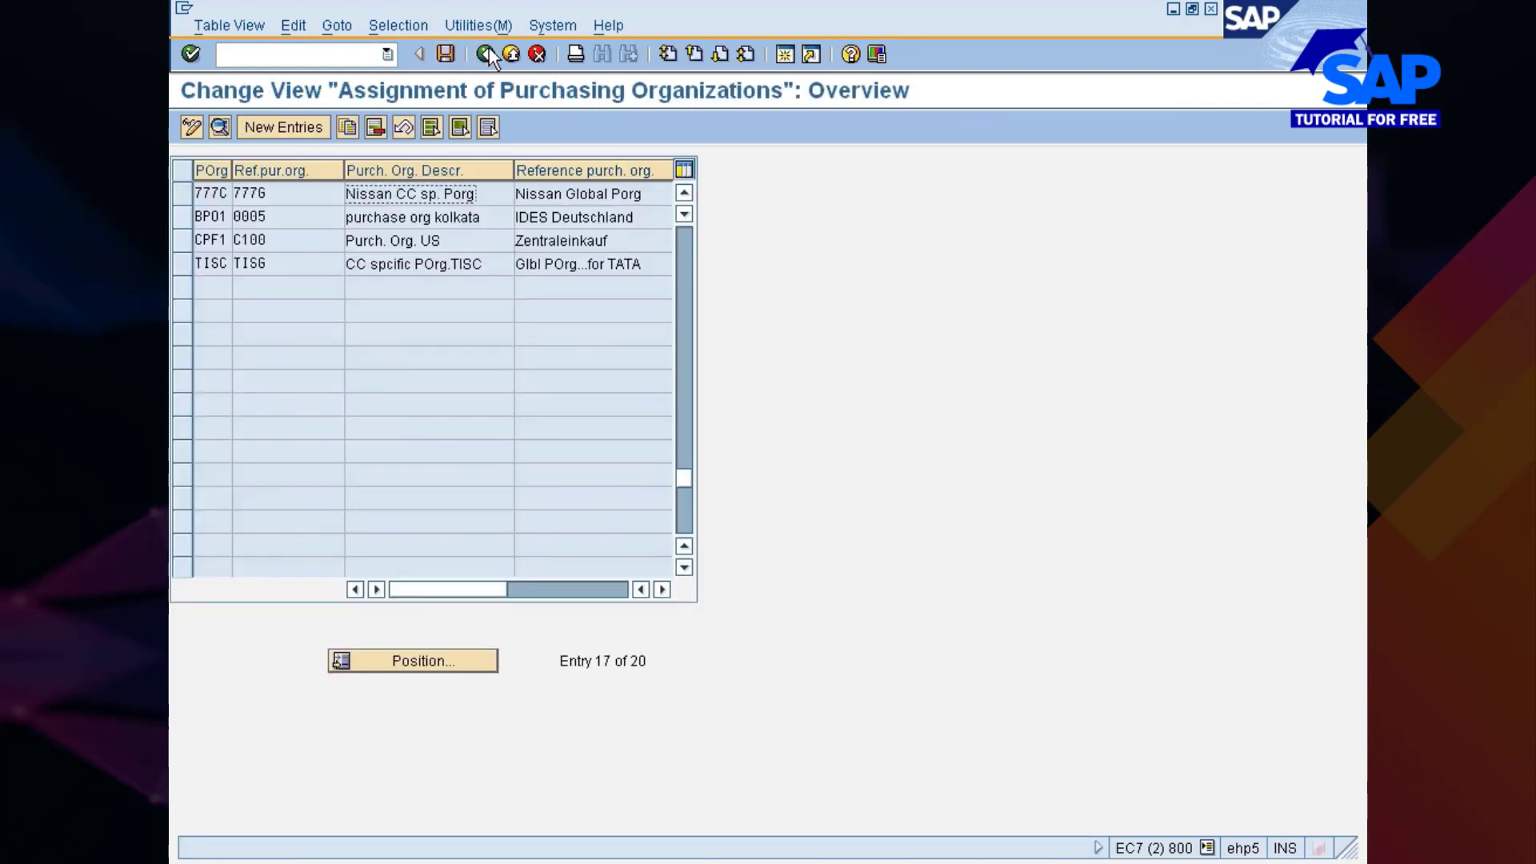
pyautogui.click(450, 56)
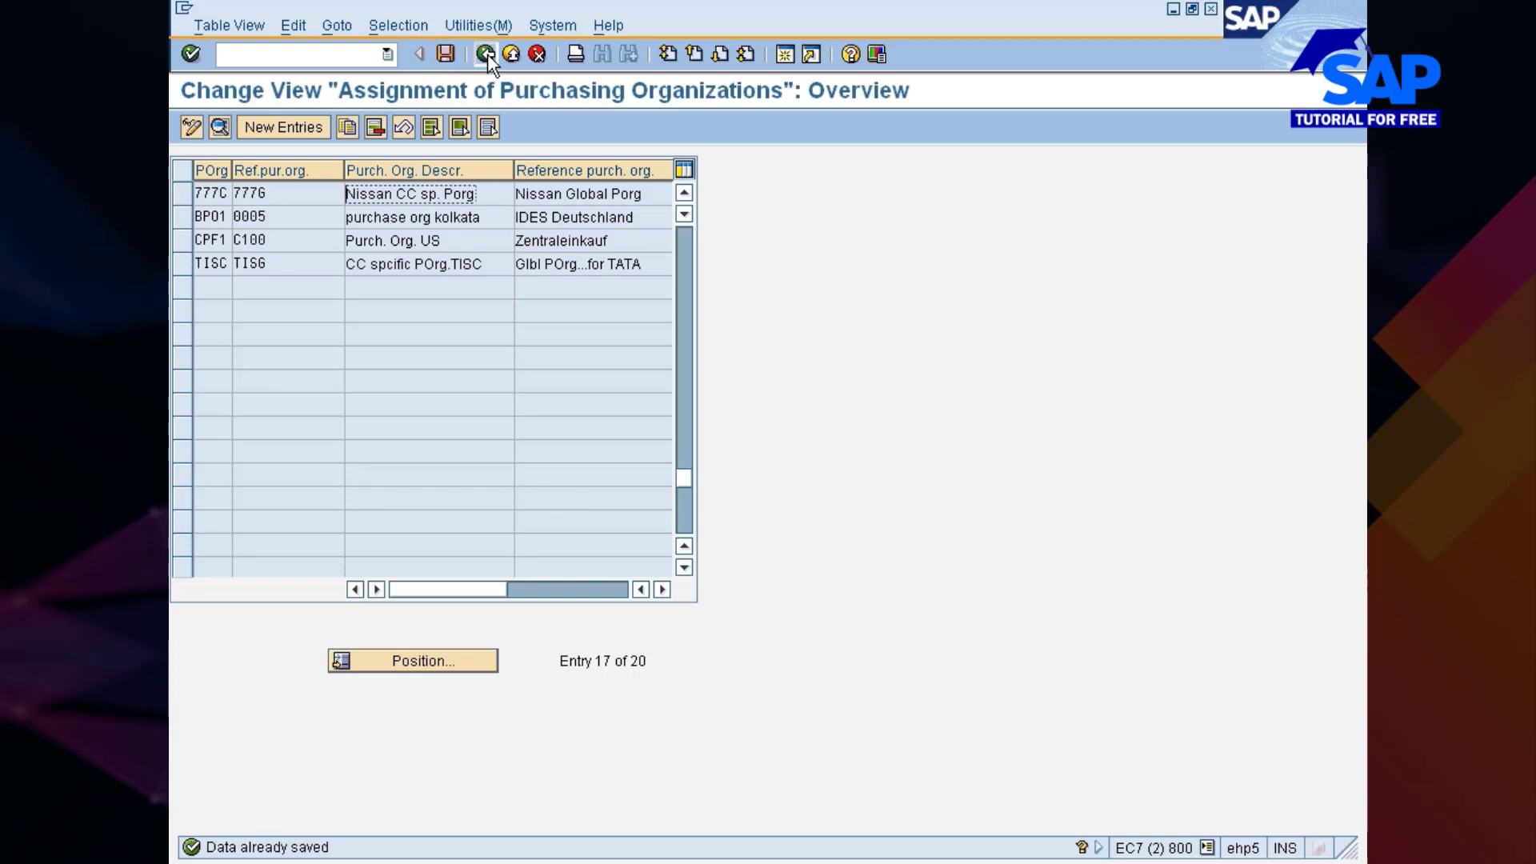
# - Leave the purchasing organization assignment overview and start transaction OMSY in a new session
pyautogui.click(486, 54)
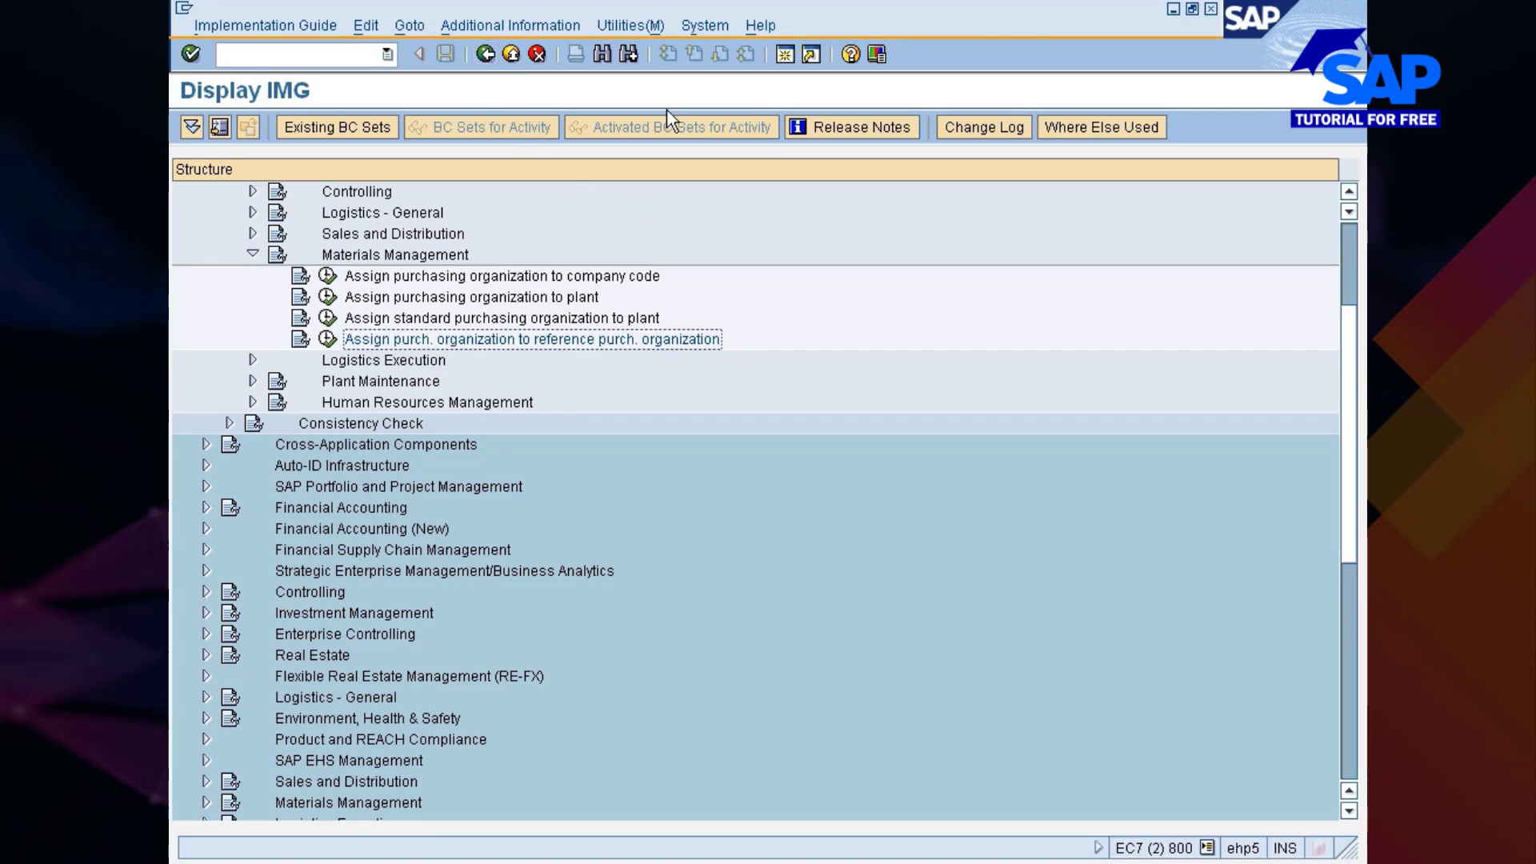
pyautogui.click(784, 54)
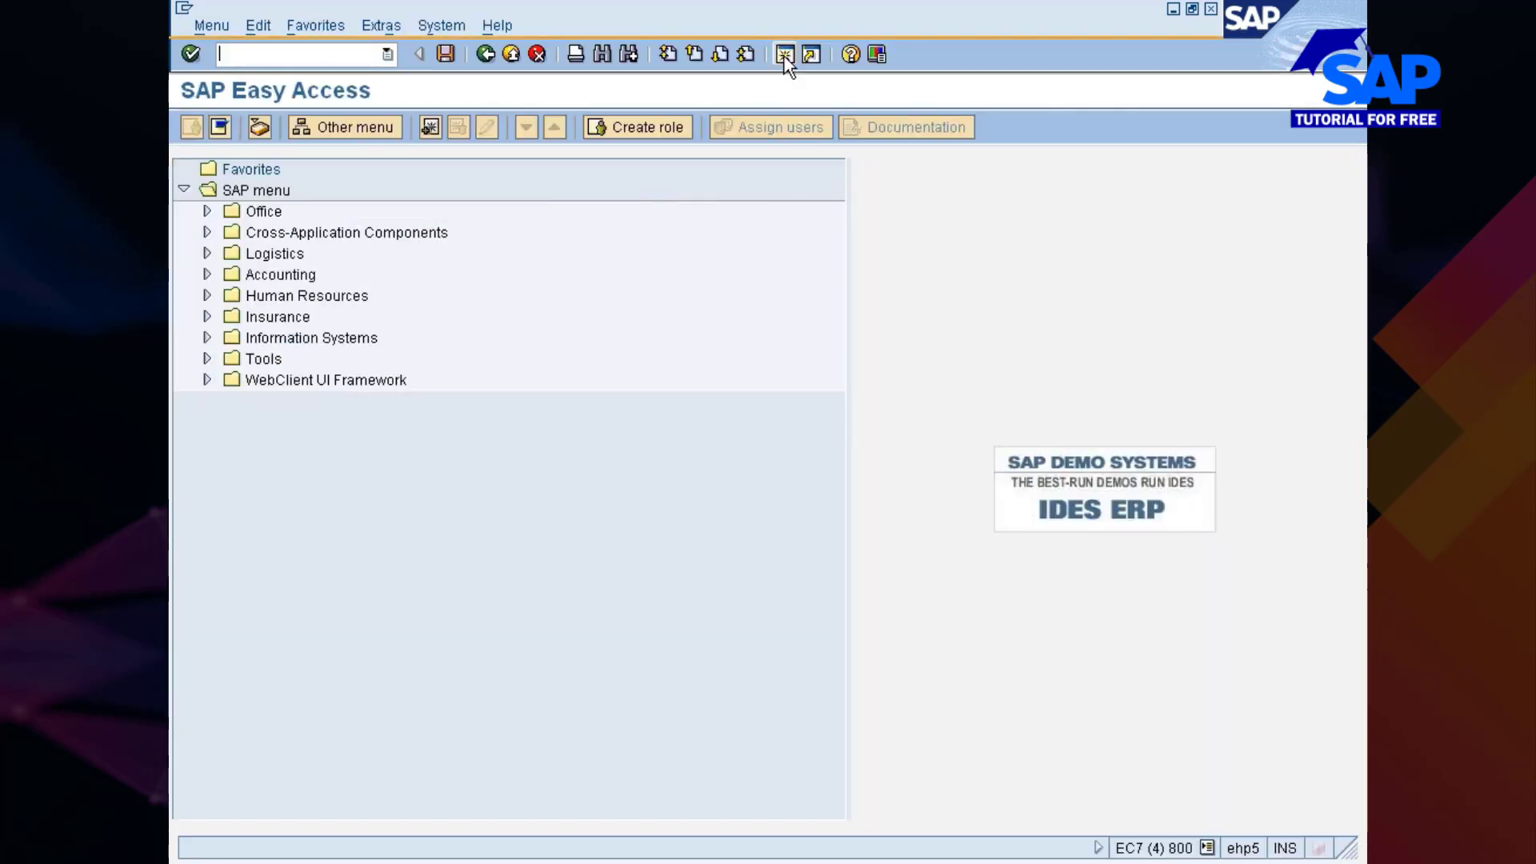
pyautogui.write('omsy')
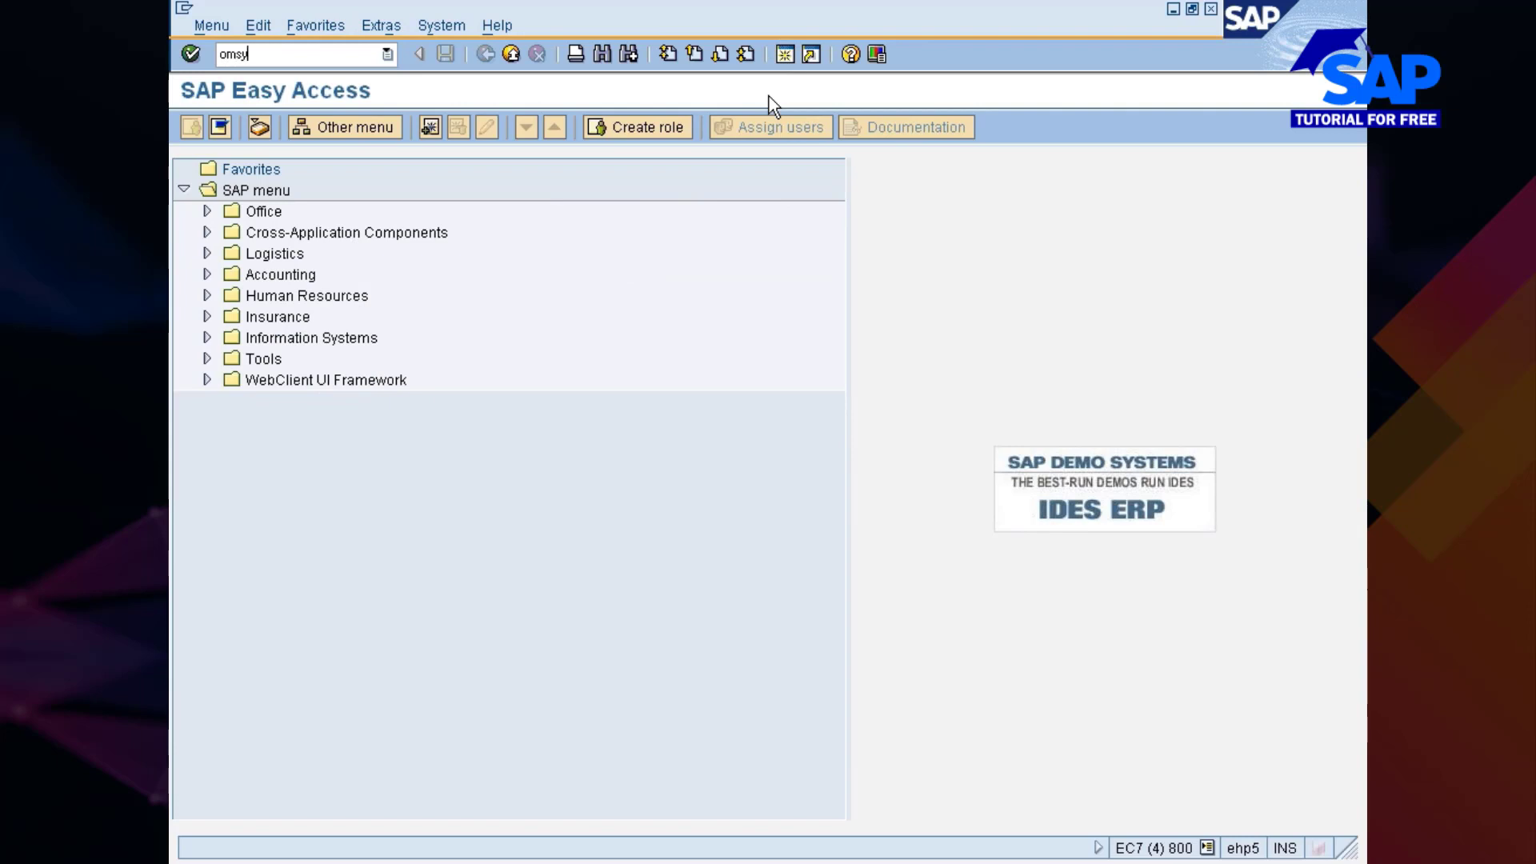
pyautogui.press('Return')
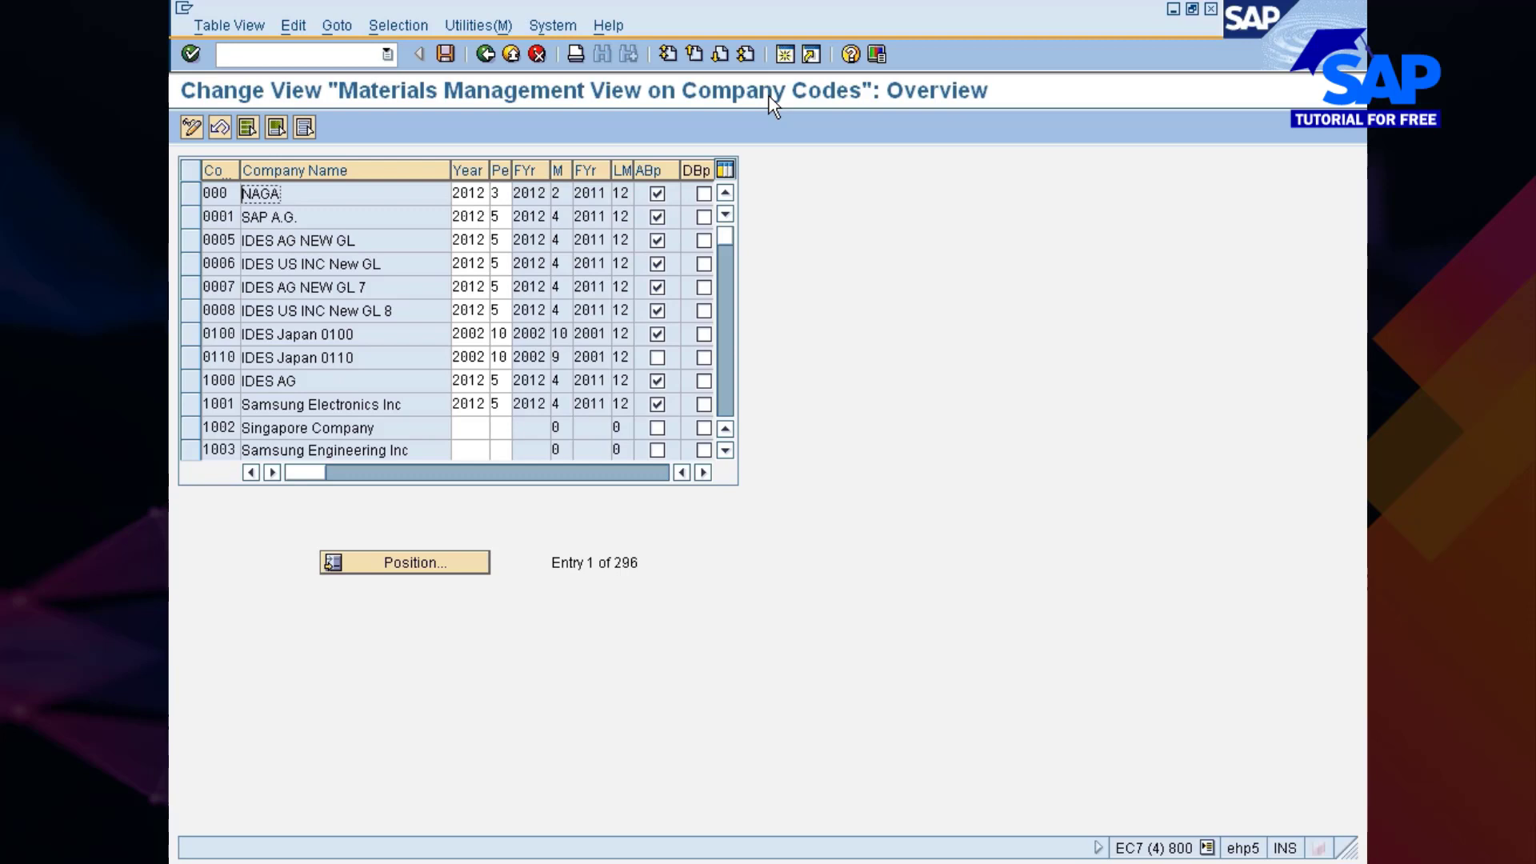
# - Position the Materials Management view on company codes at company code 7777
pyautogui.click(437, 564)
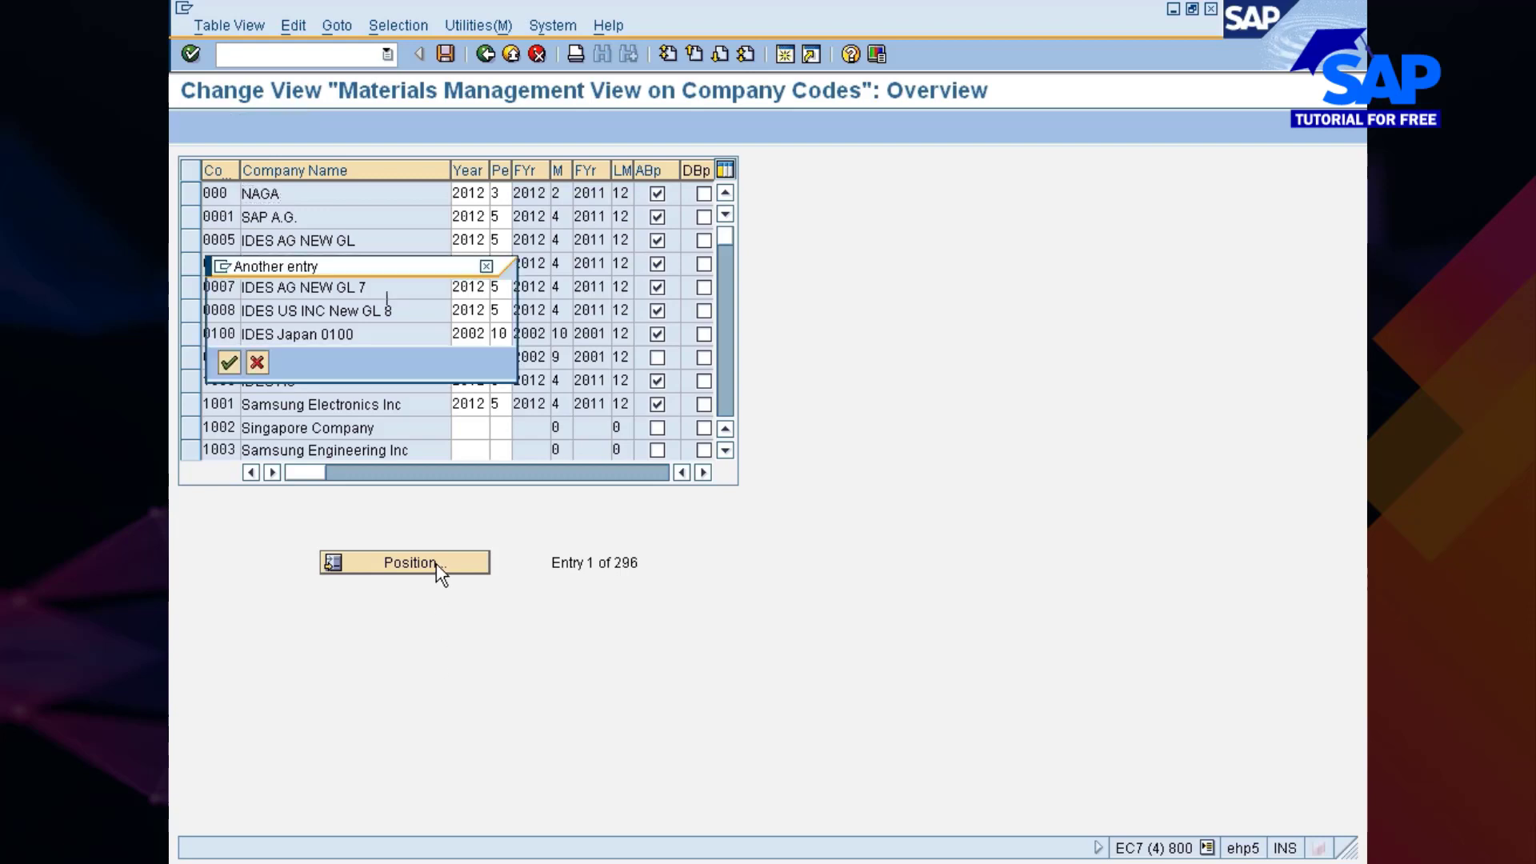
pyautogui.write('7777')
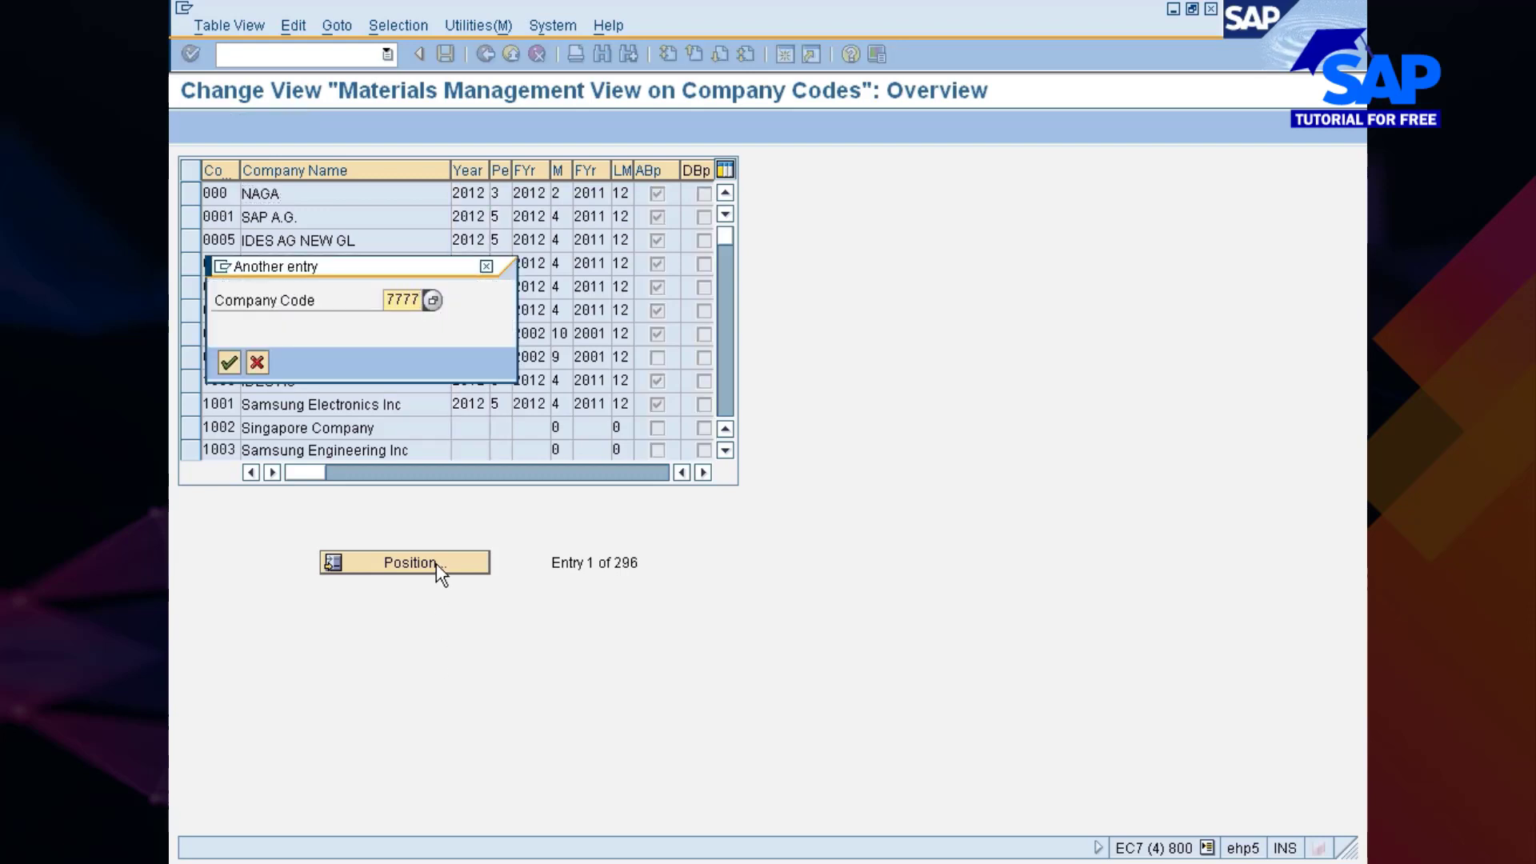
pyautogui.press('Return')
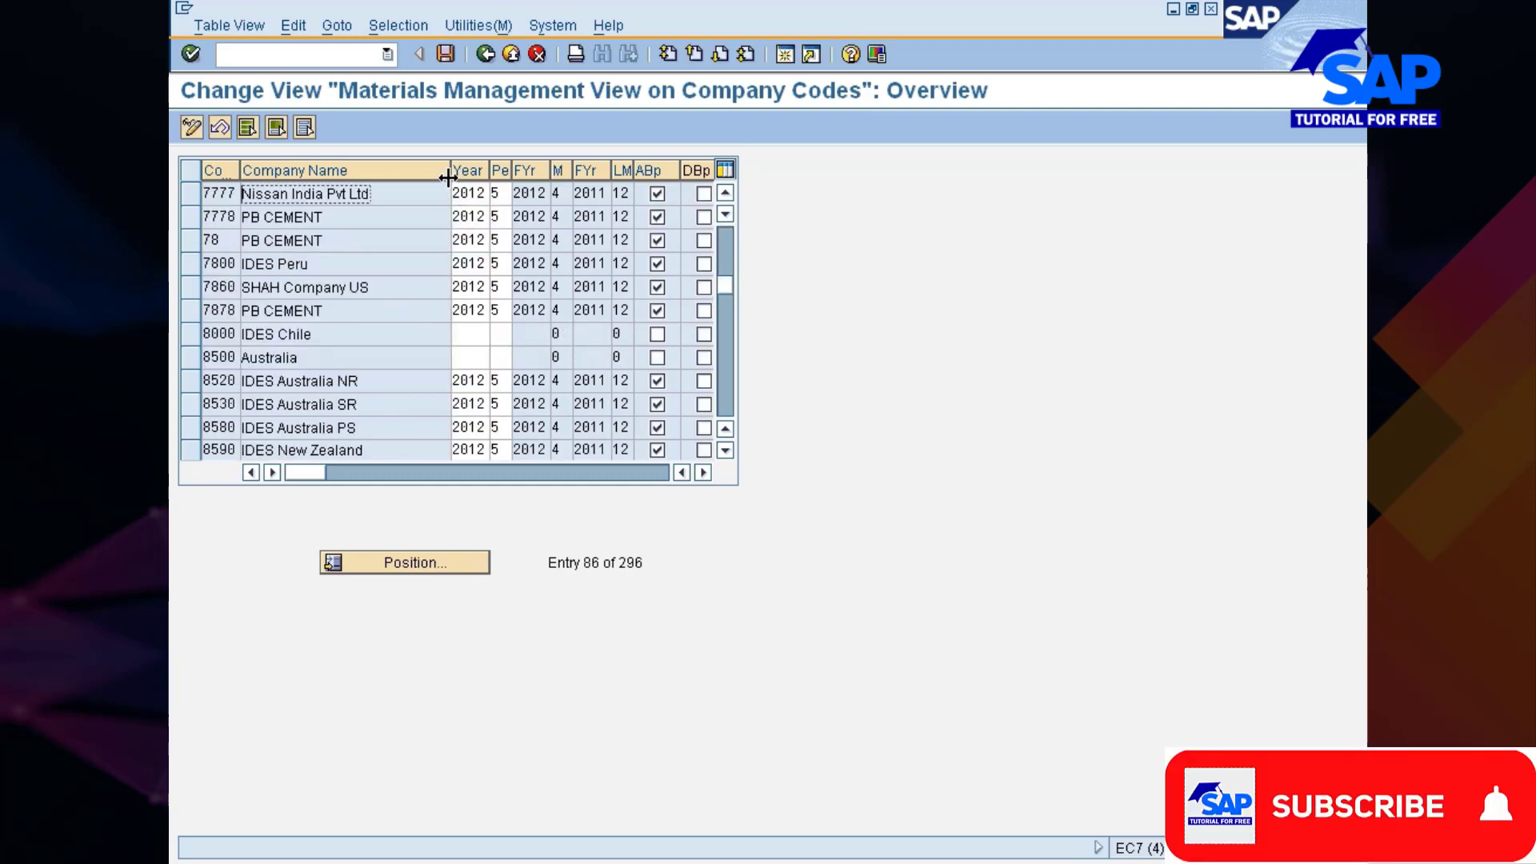
# - Narrow the company name column, widen the period column, check the period settings of company code 7777, and save the view
pyautogui.moveTo(450, 170); pyautogui.dragTo(390, 178)
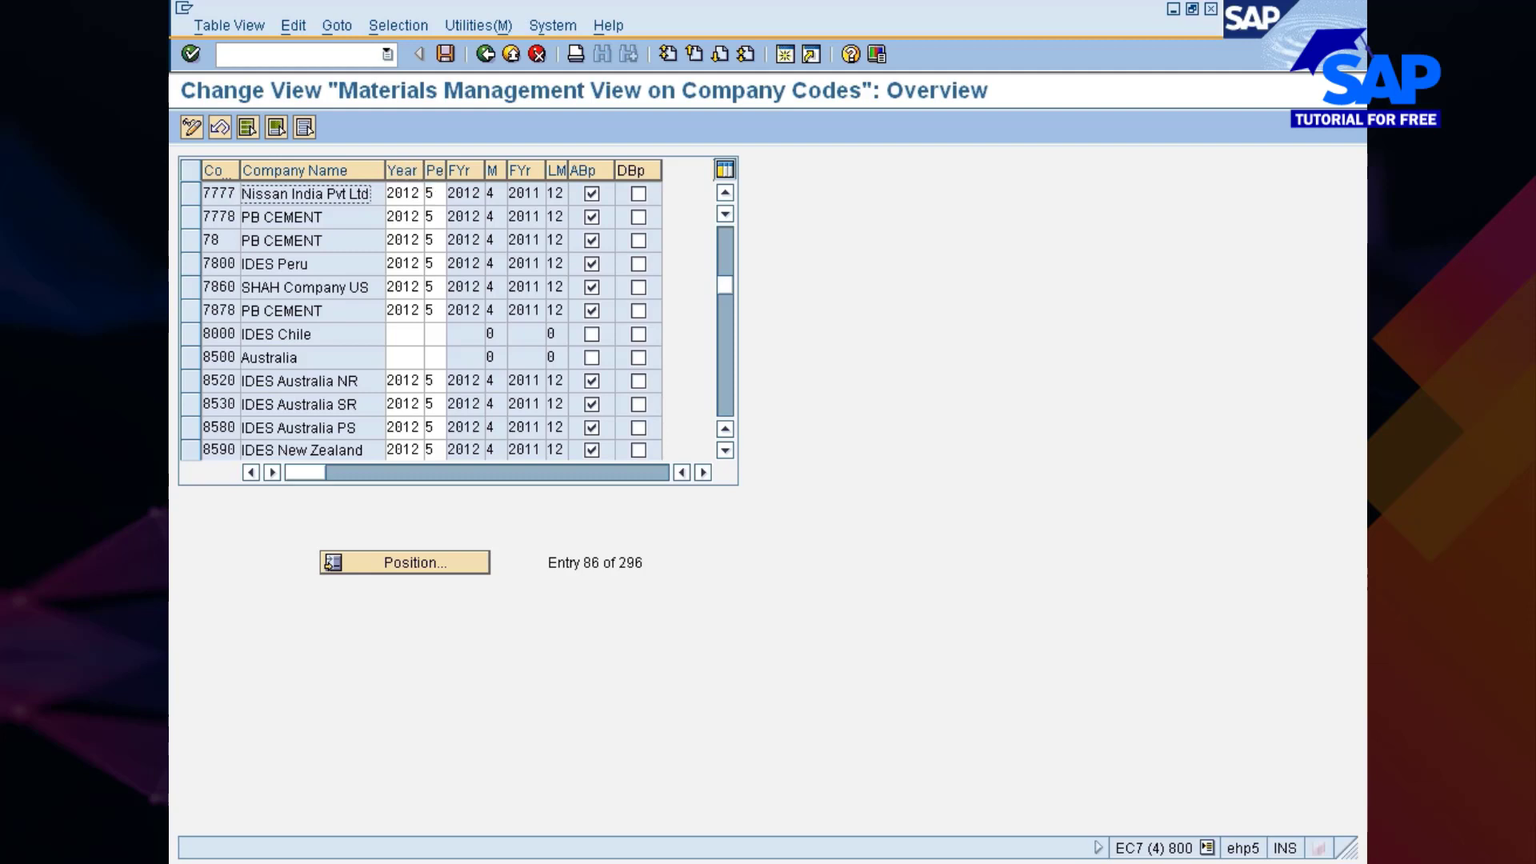
pyautogui.moveTo(371, 194); pyautogui.dragTo(242, 194)
pyautogui.click(242, 193)
pyautogui.moveTo(448, 172); pyautogui.dragTo(481, 176)
pyautogui.click(458, 193)
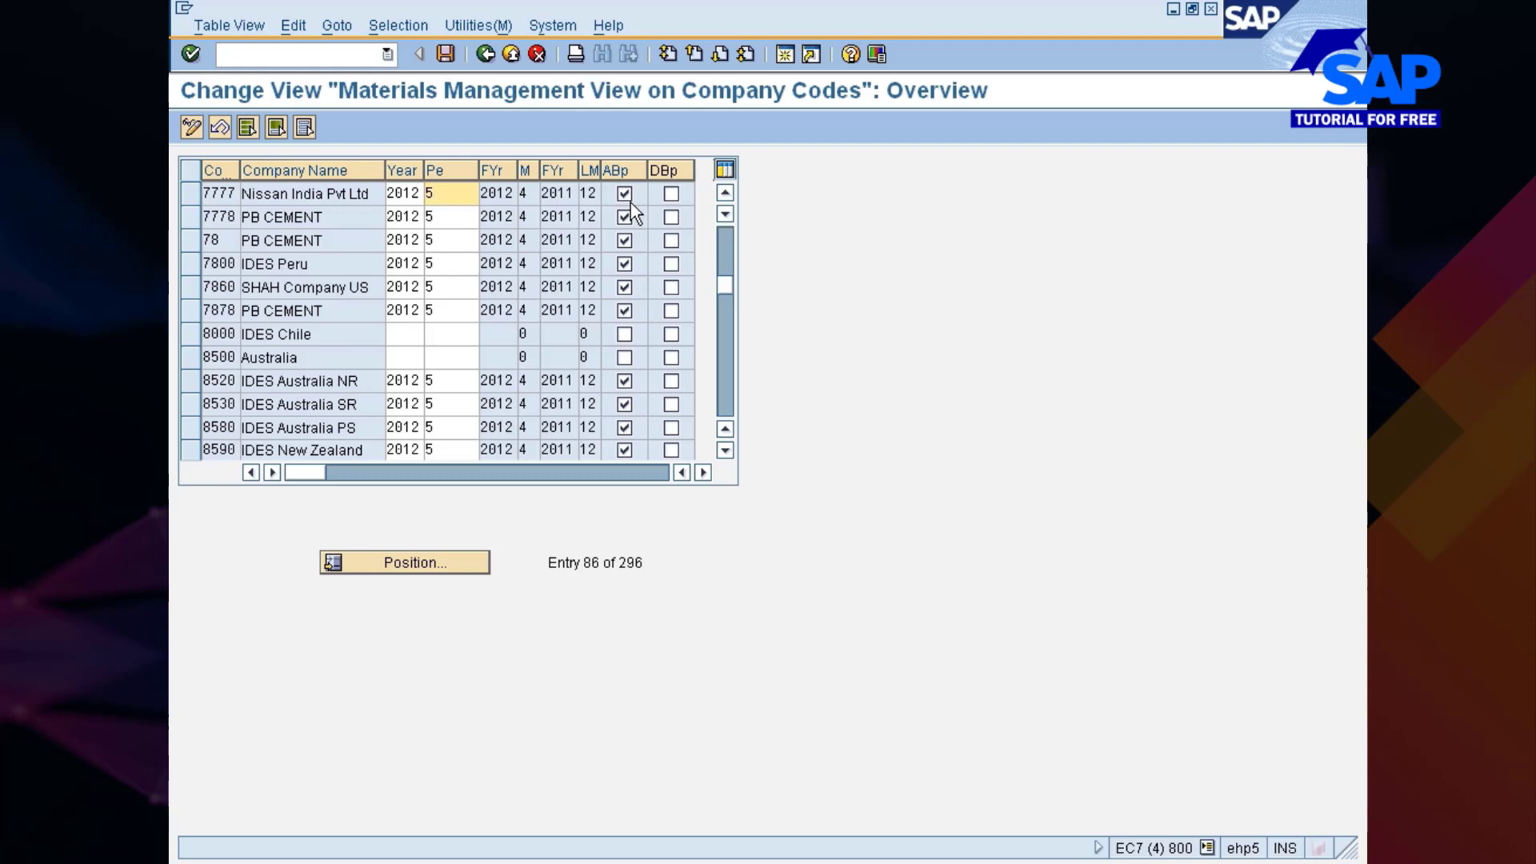
pyautogui.click(624, 194)
pyautogui.click(453, 56)
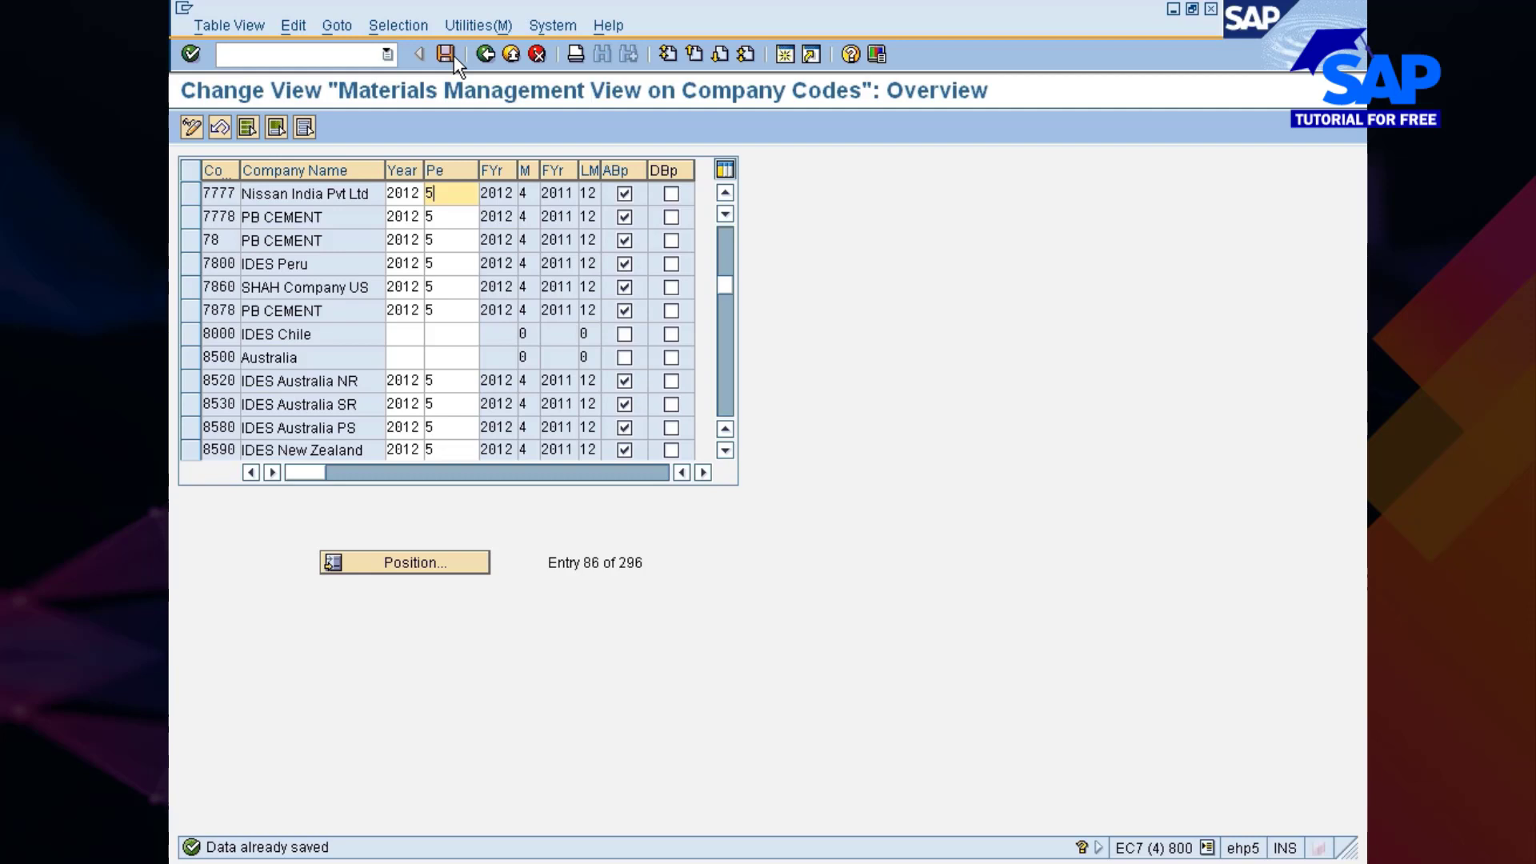
# - Switch to the Mm300_03.ppt slide show in PowerPoint and go back to the Accounting slide
pyautogui.click(675, 857)
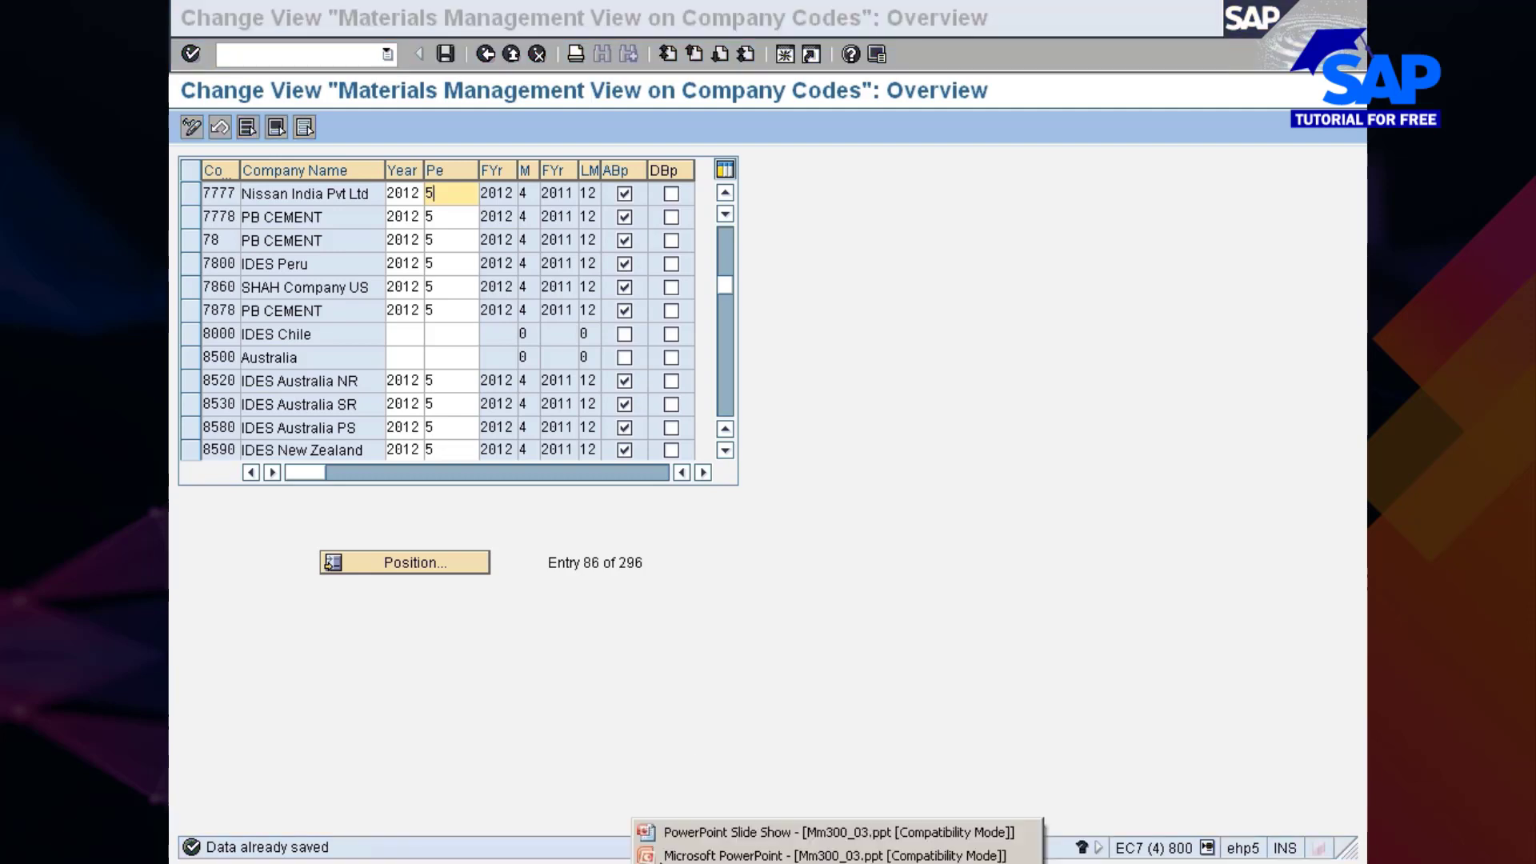
pyautogui.click(689, 827)
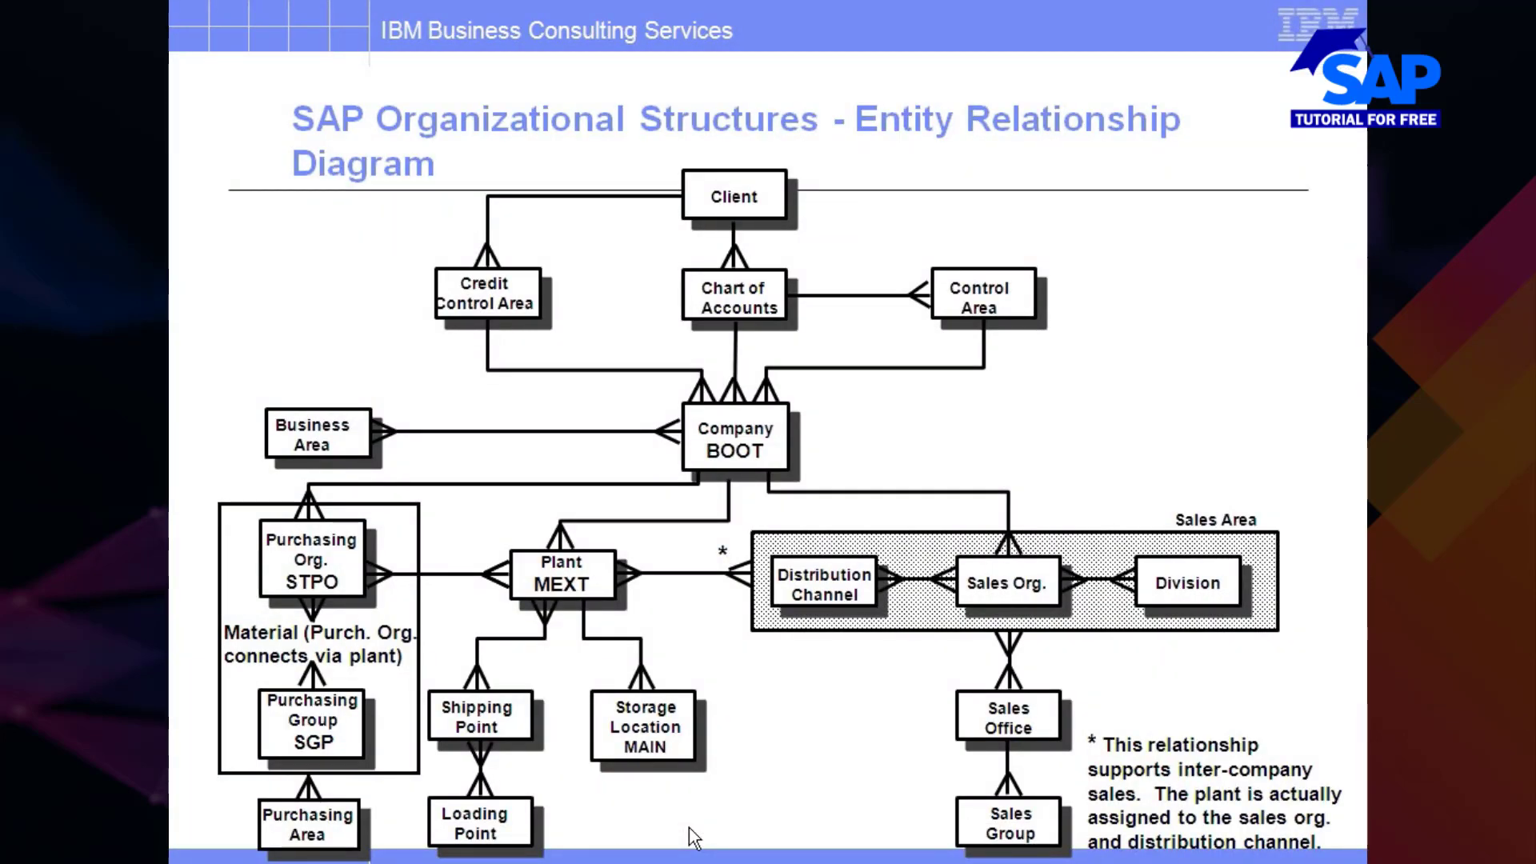
pyautogui.click(689, 829)
pyautogui.press('Left')
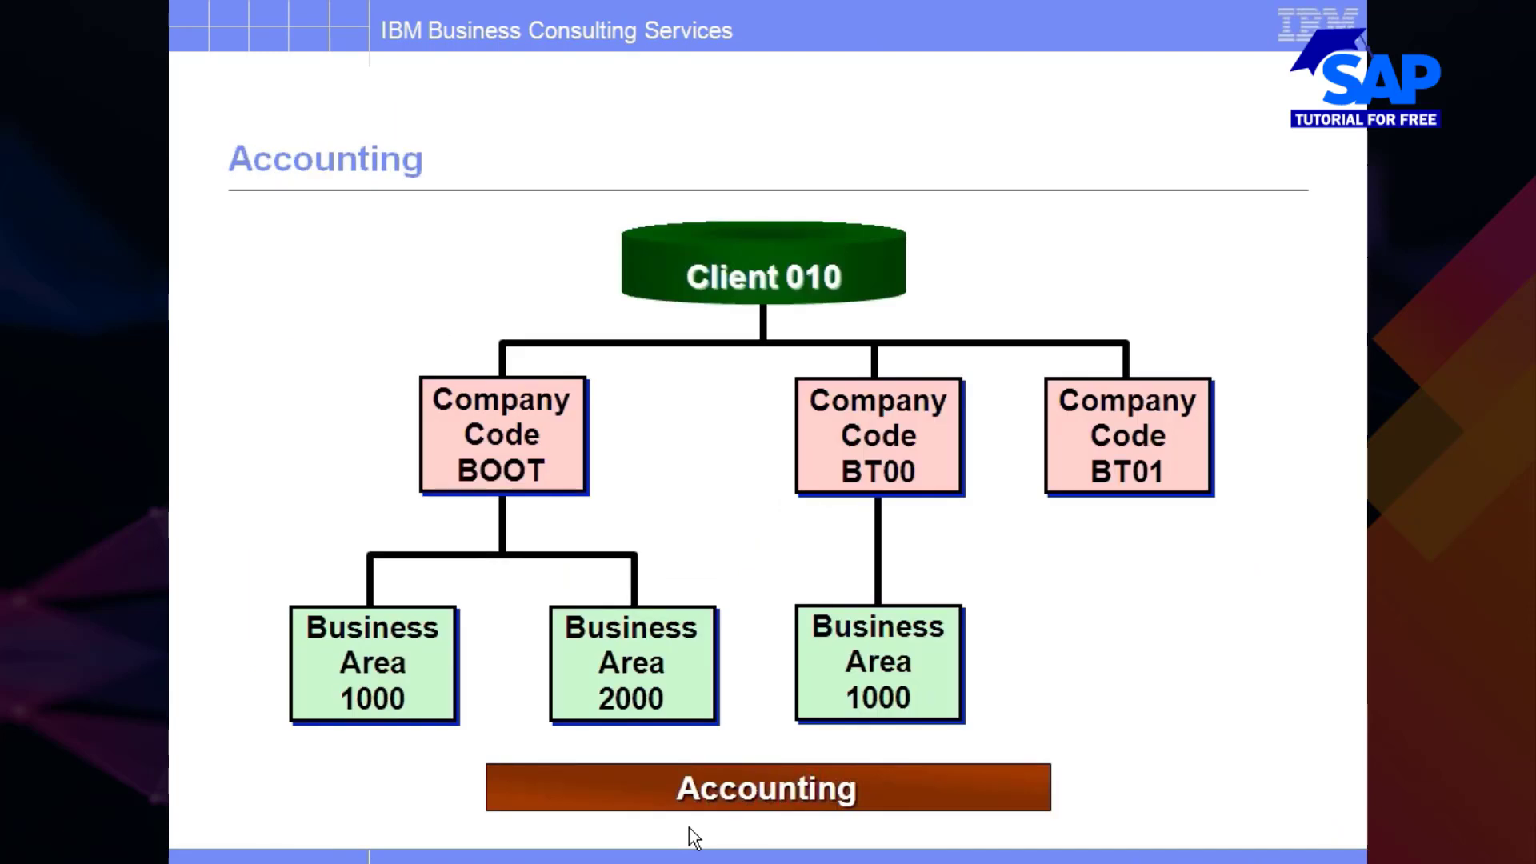
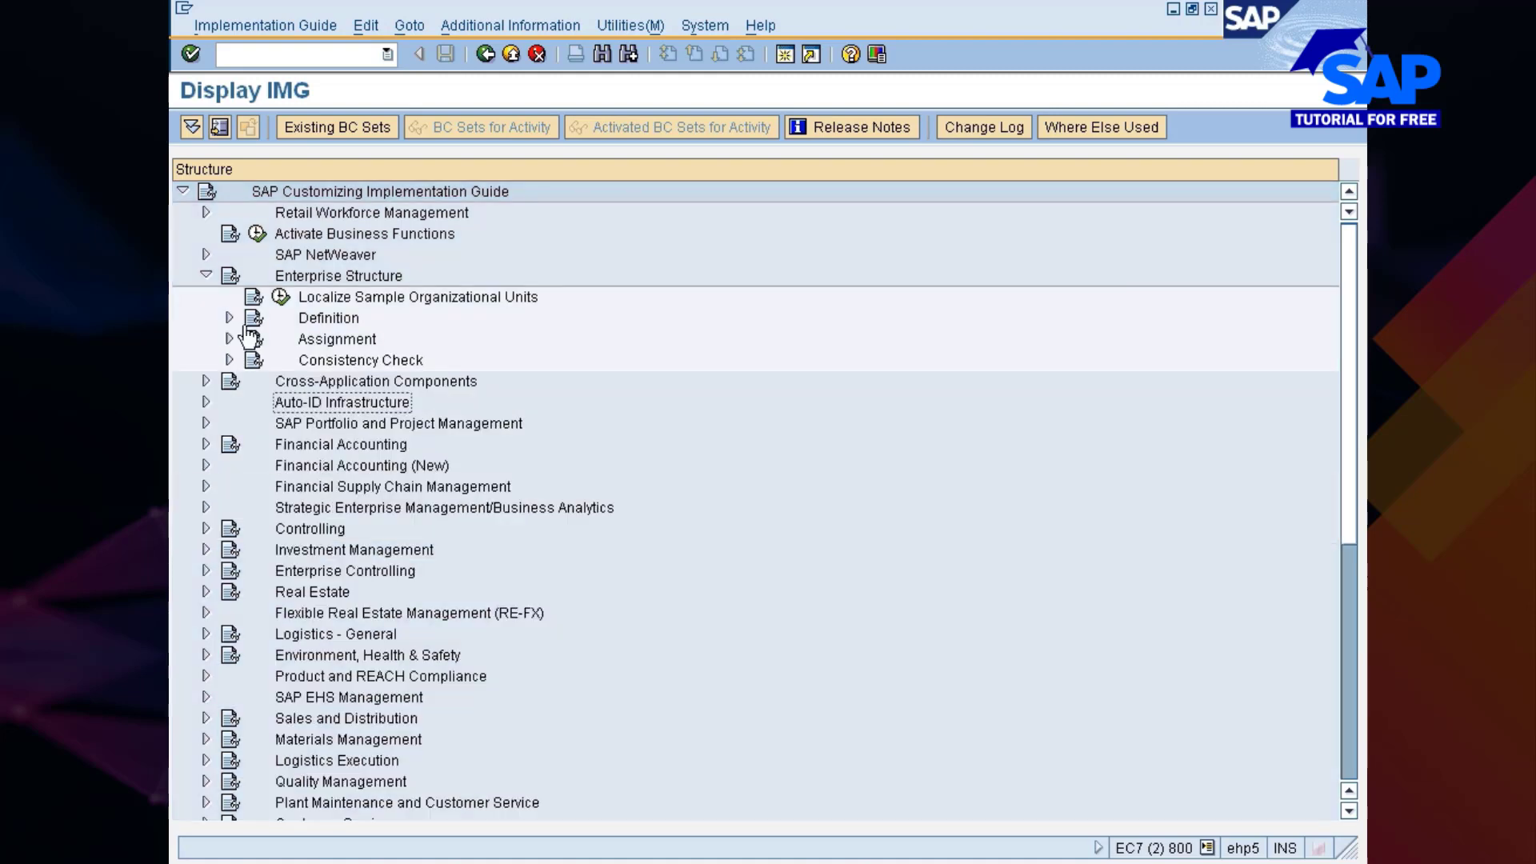
# - Browse the Implementation Guide to the number ranges of Consumption-Based Planning under Materials Management, and return to the company code view
pyautogui.click(206, 275)
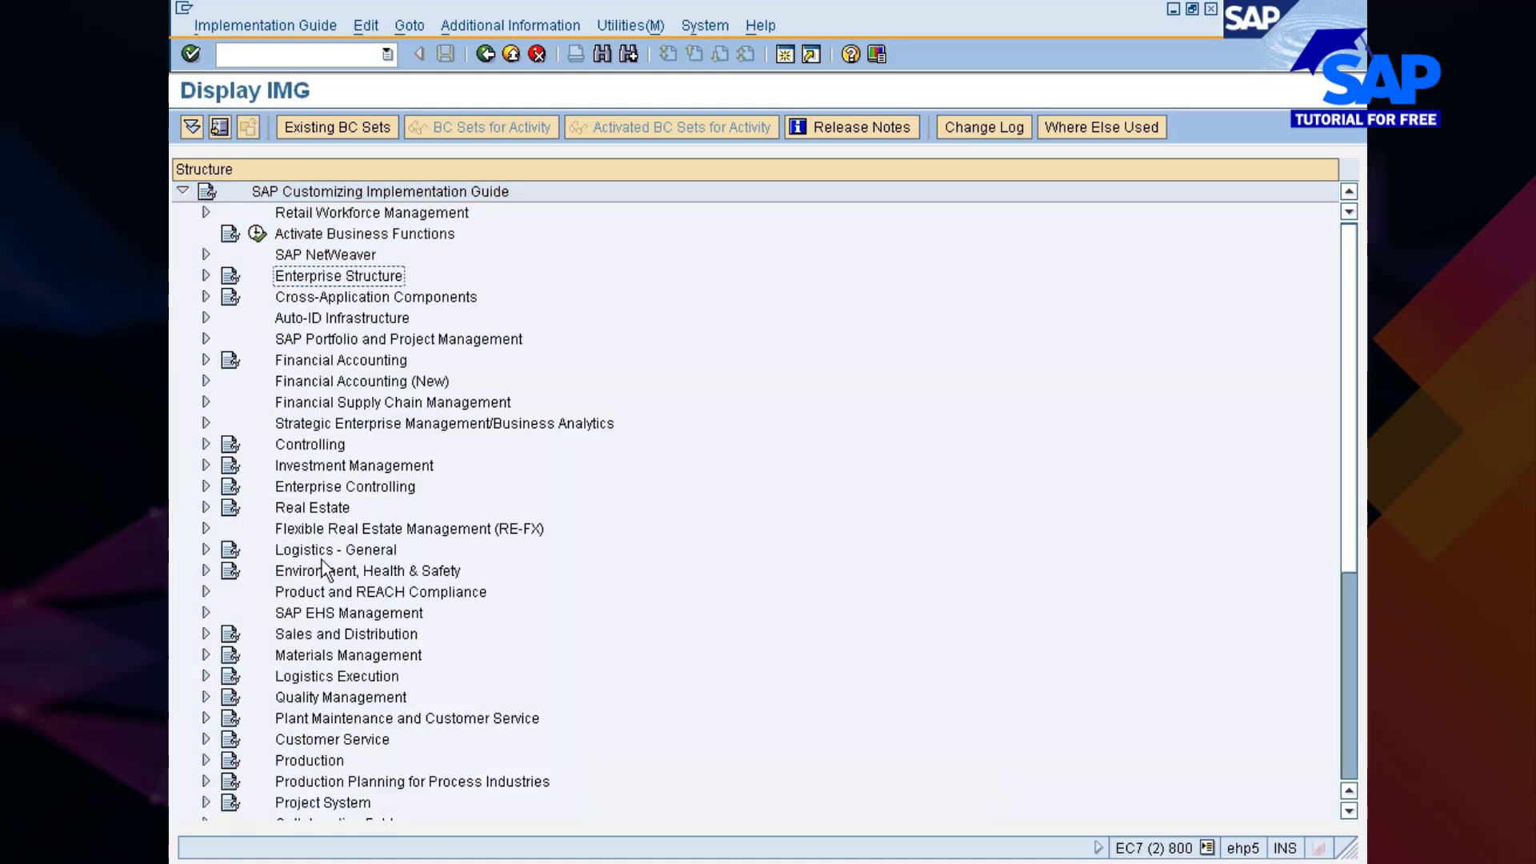
pyautogui.click(323, 657)
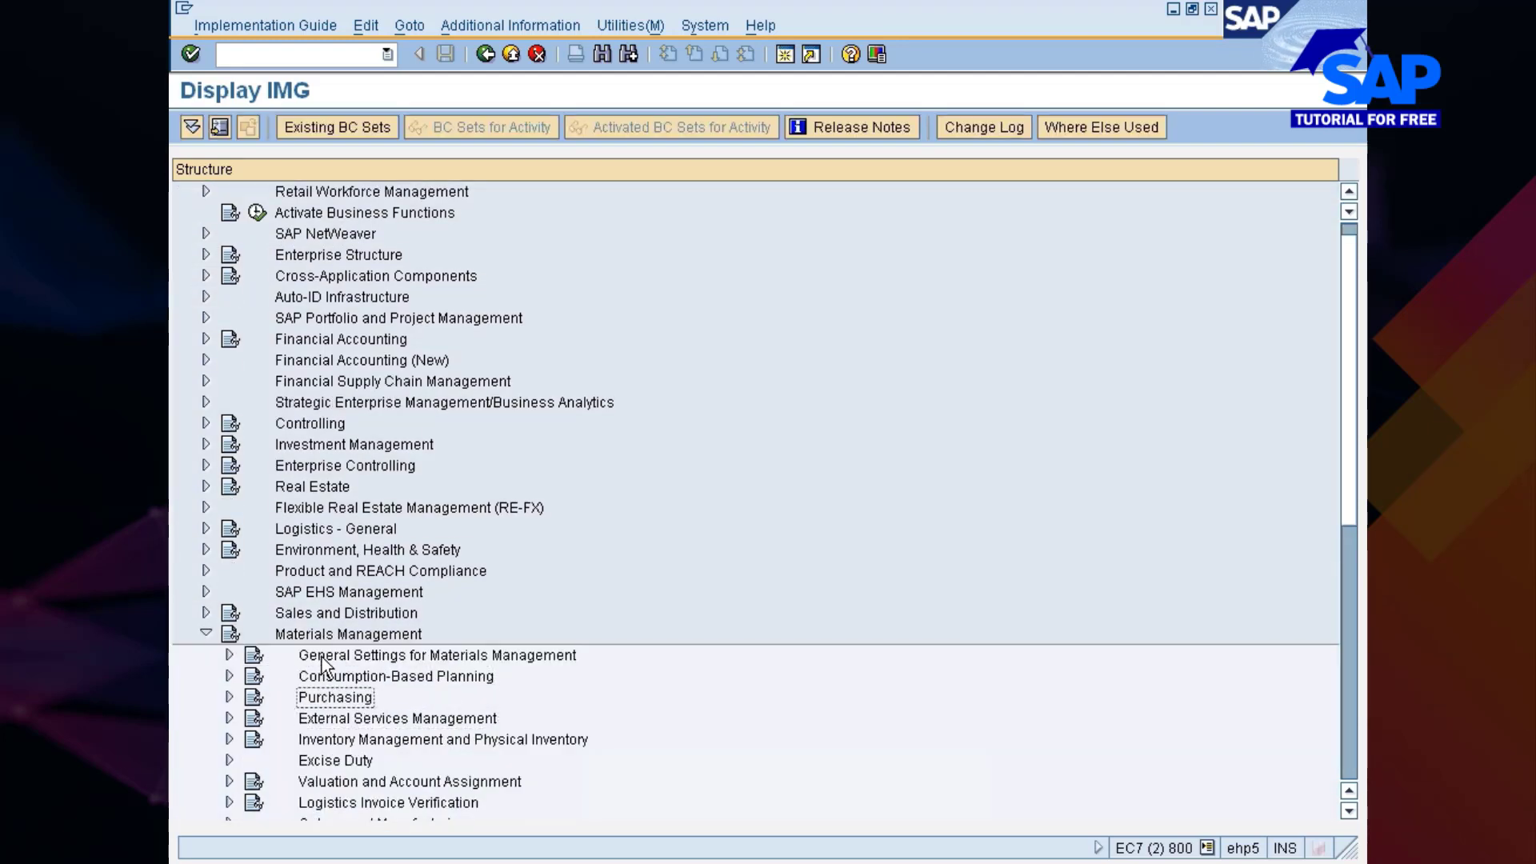
pyautogui.doubleClick(323, 670)
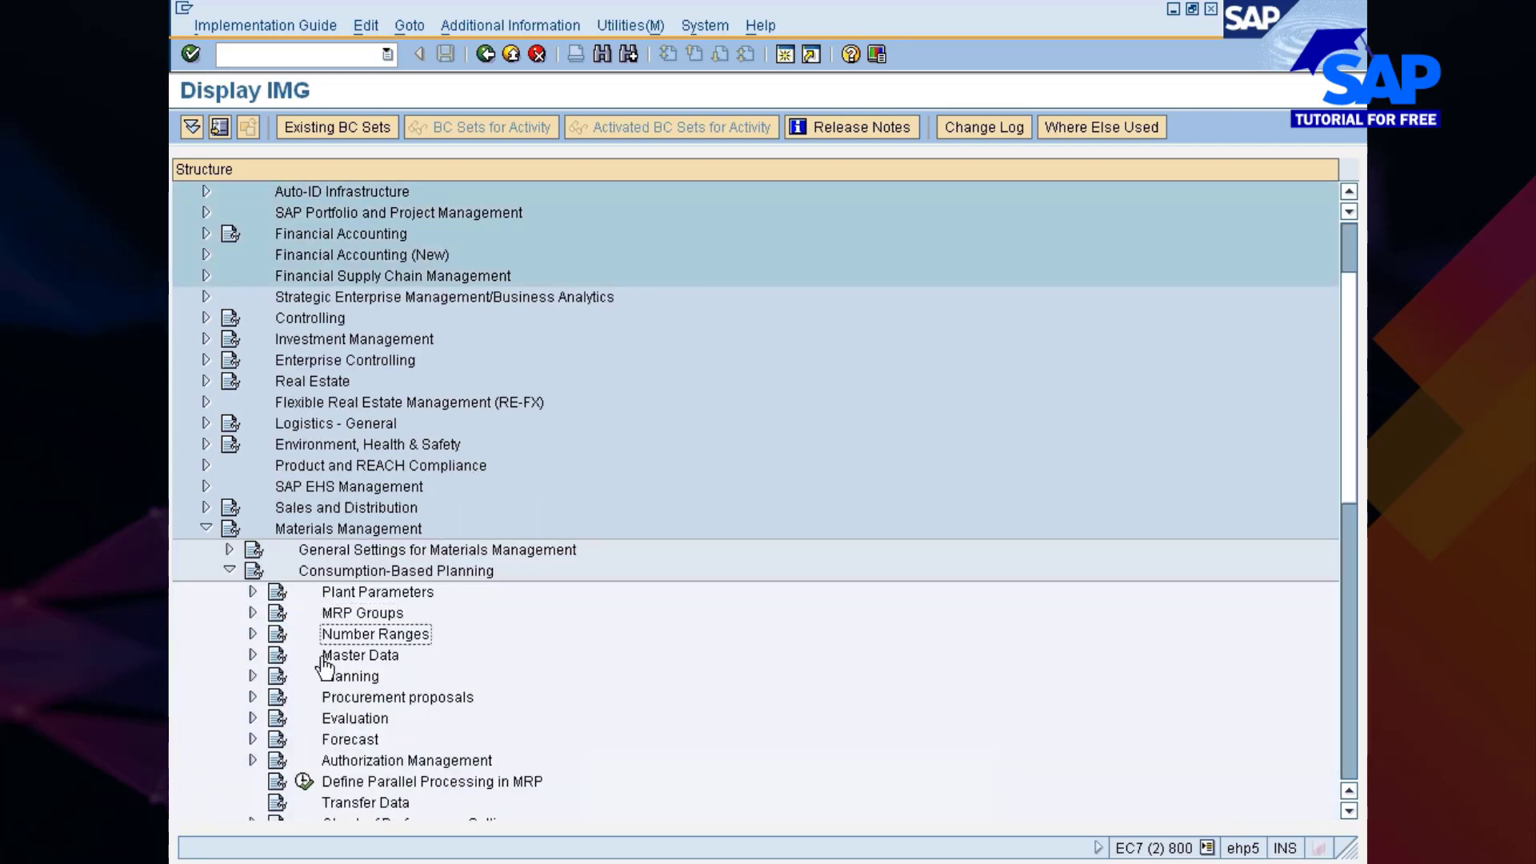
pyautogui.press('Right')
pyautogui.press('Down')
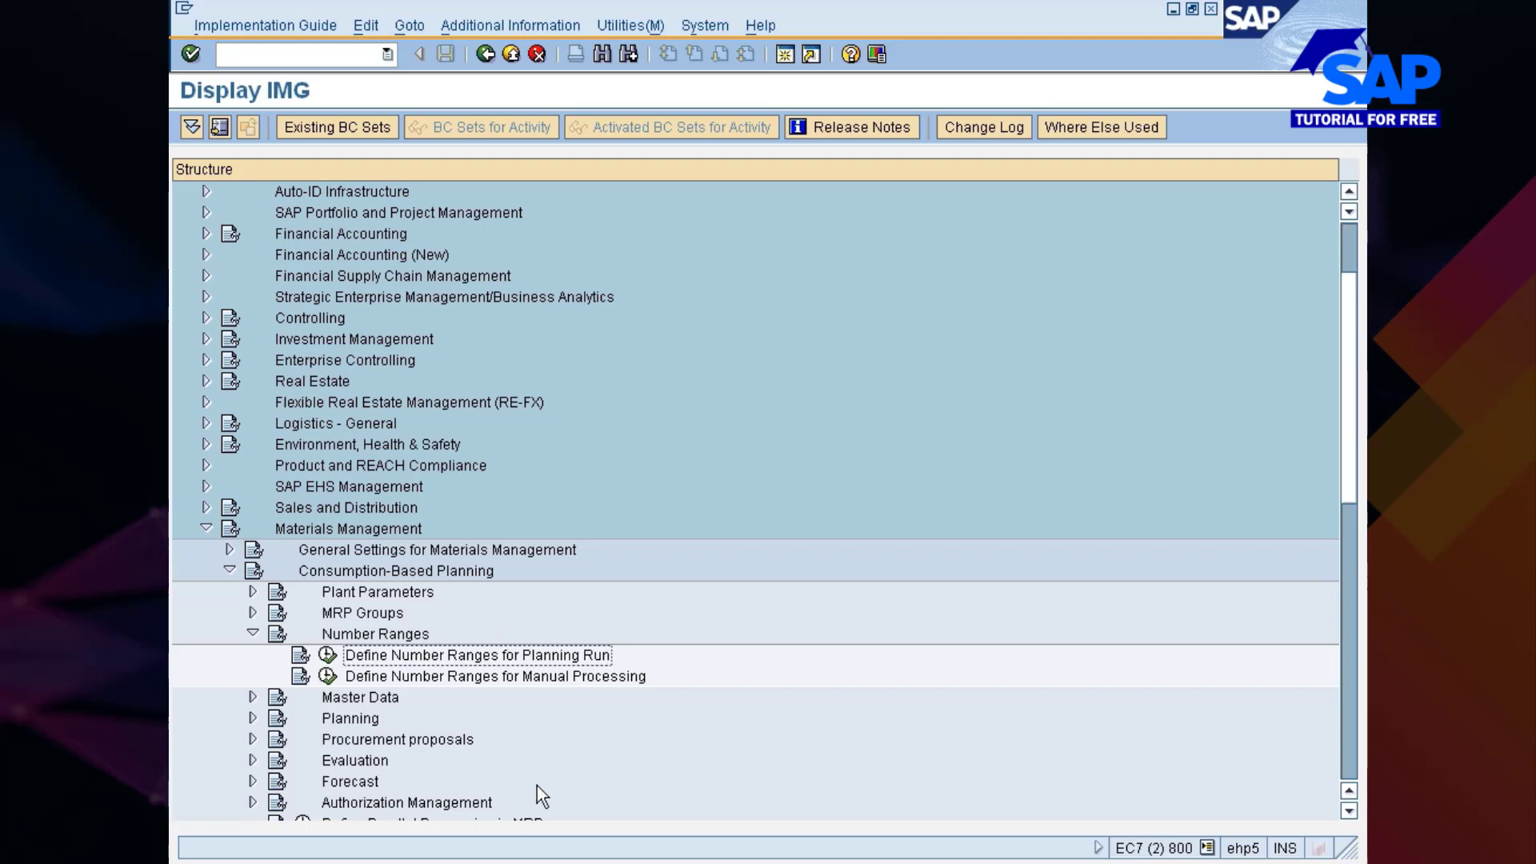
pyautogui.click(611, 760)
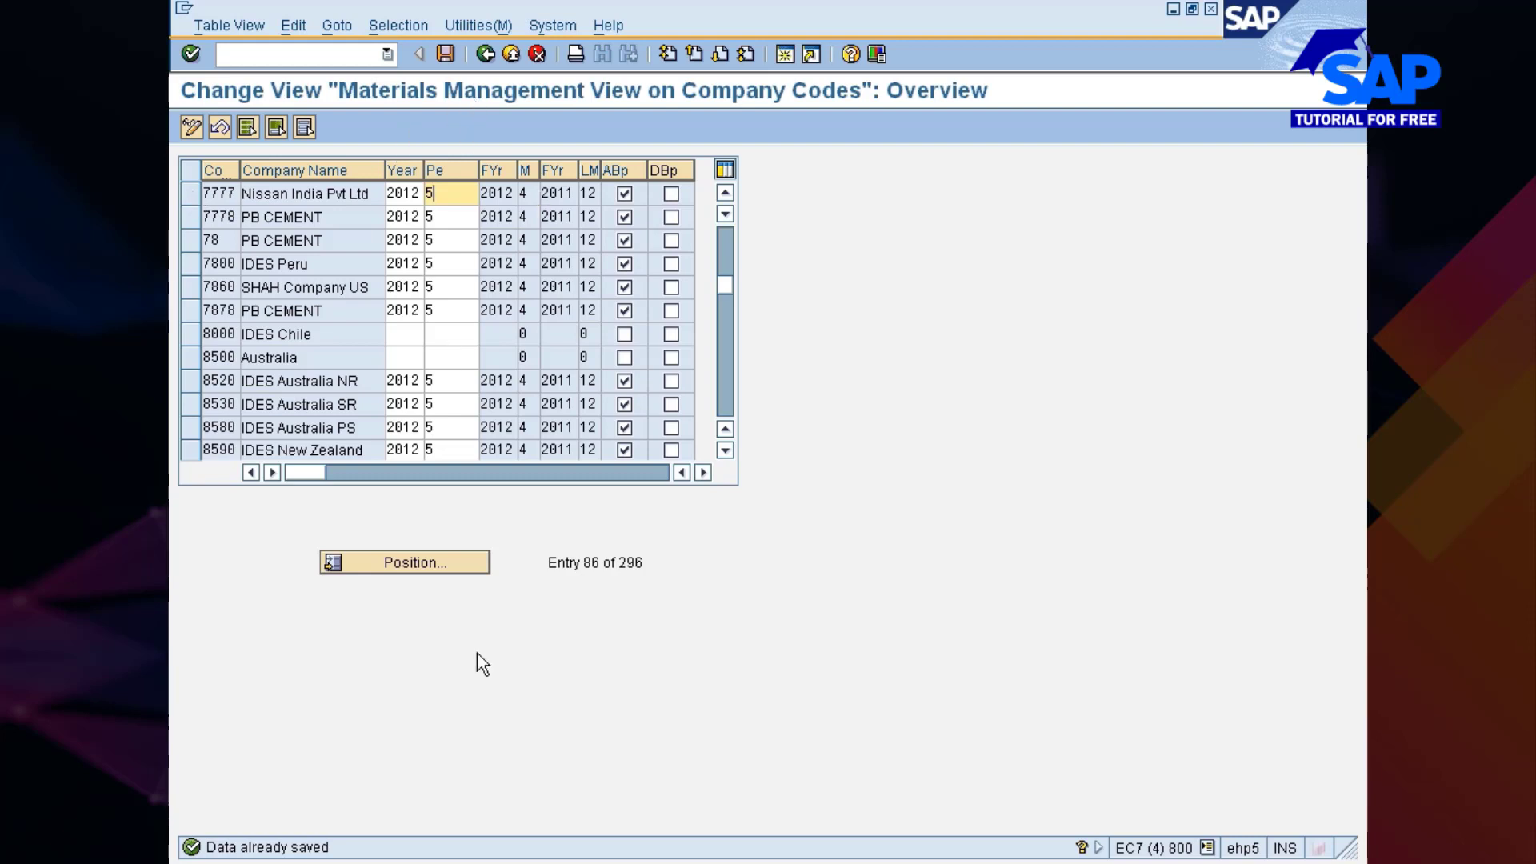
# - Switch back to the Implementation Guide, collapse Materials Management, and expand Financial Accounting down to its Global Settings
pyautogui.click(560, 863)
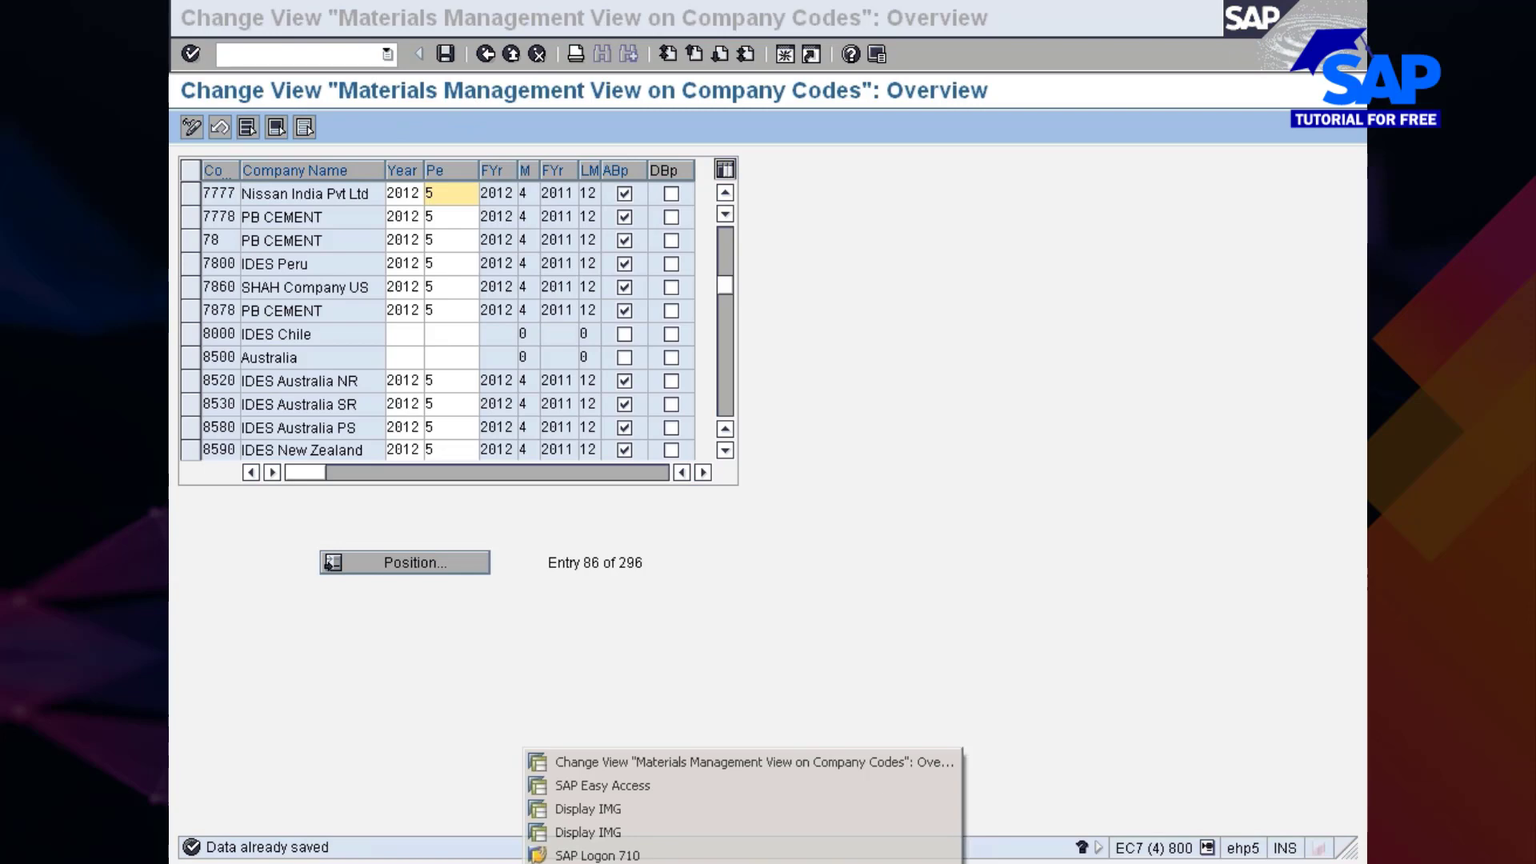
pyautogui.click(581, 808)
pyautogui.click(219, 528)
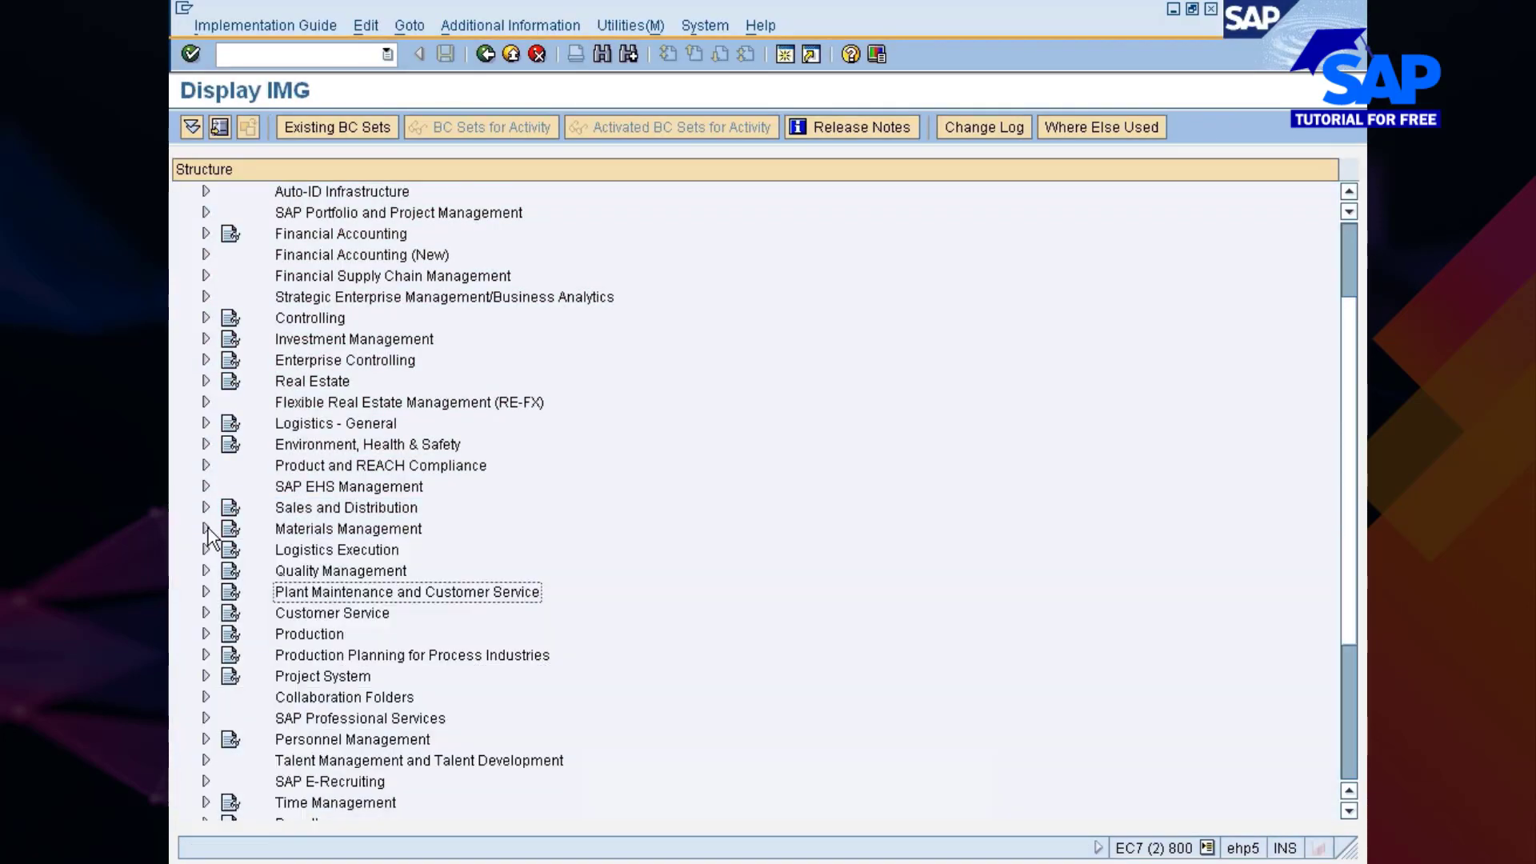
pyautogui.doubleClick(350, 236)
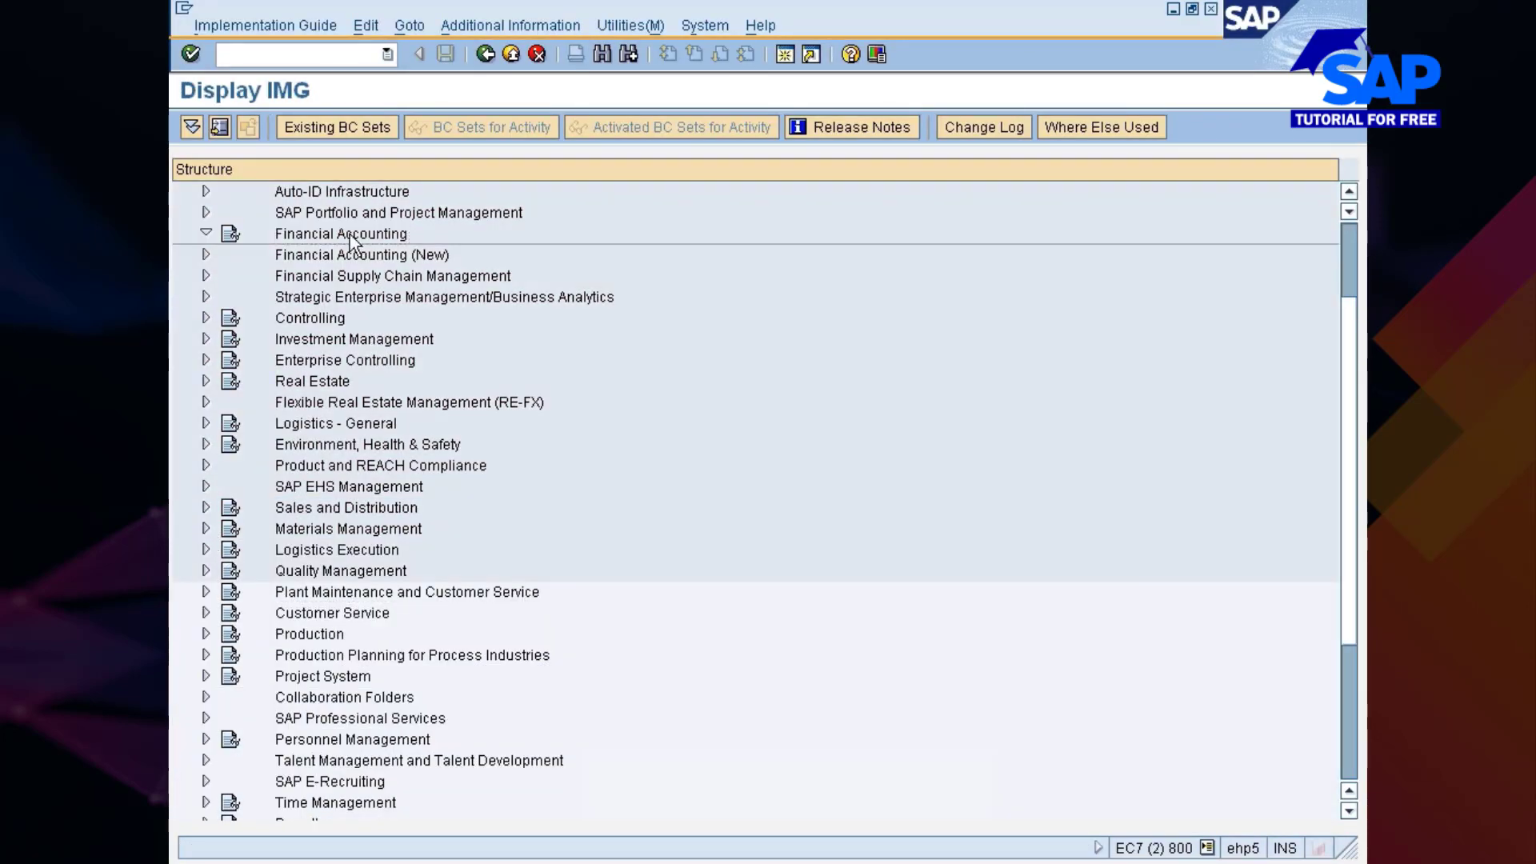
pyautogui.press('Down')
pyautogui.press('Down')
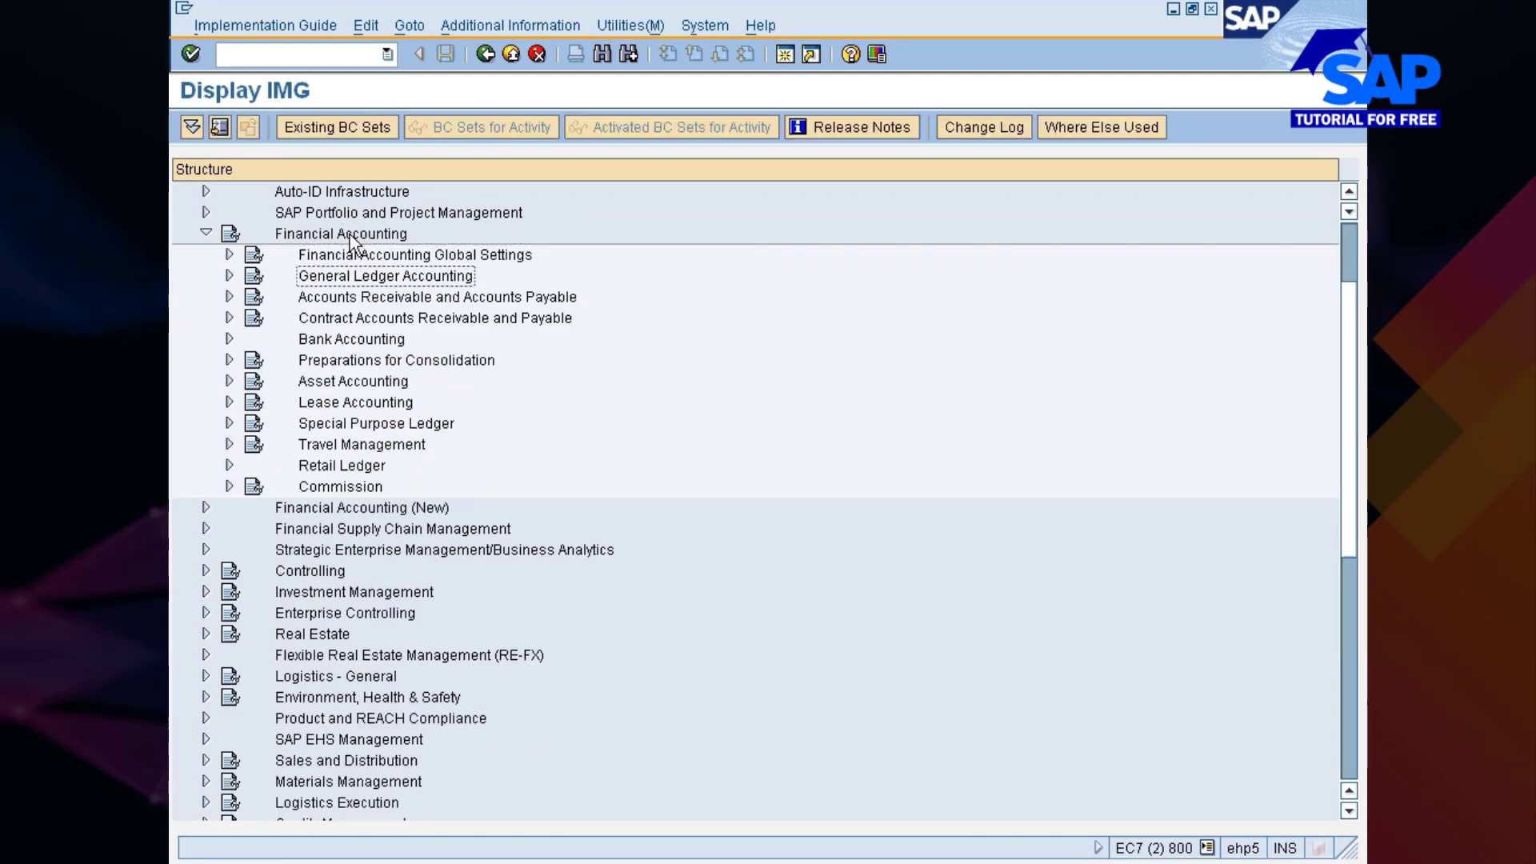
pyautogui.press('Up')
pyautogui.press('Return')
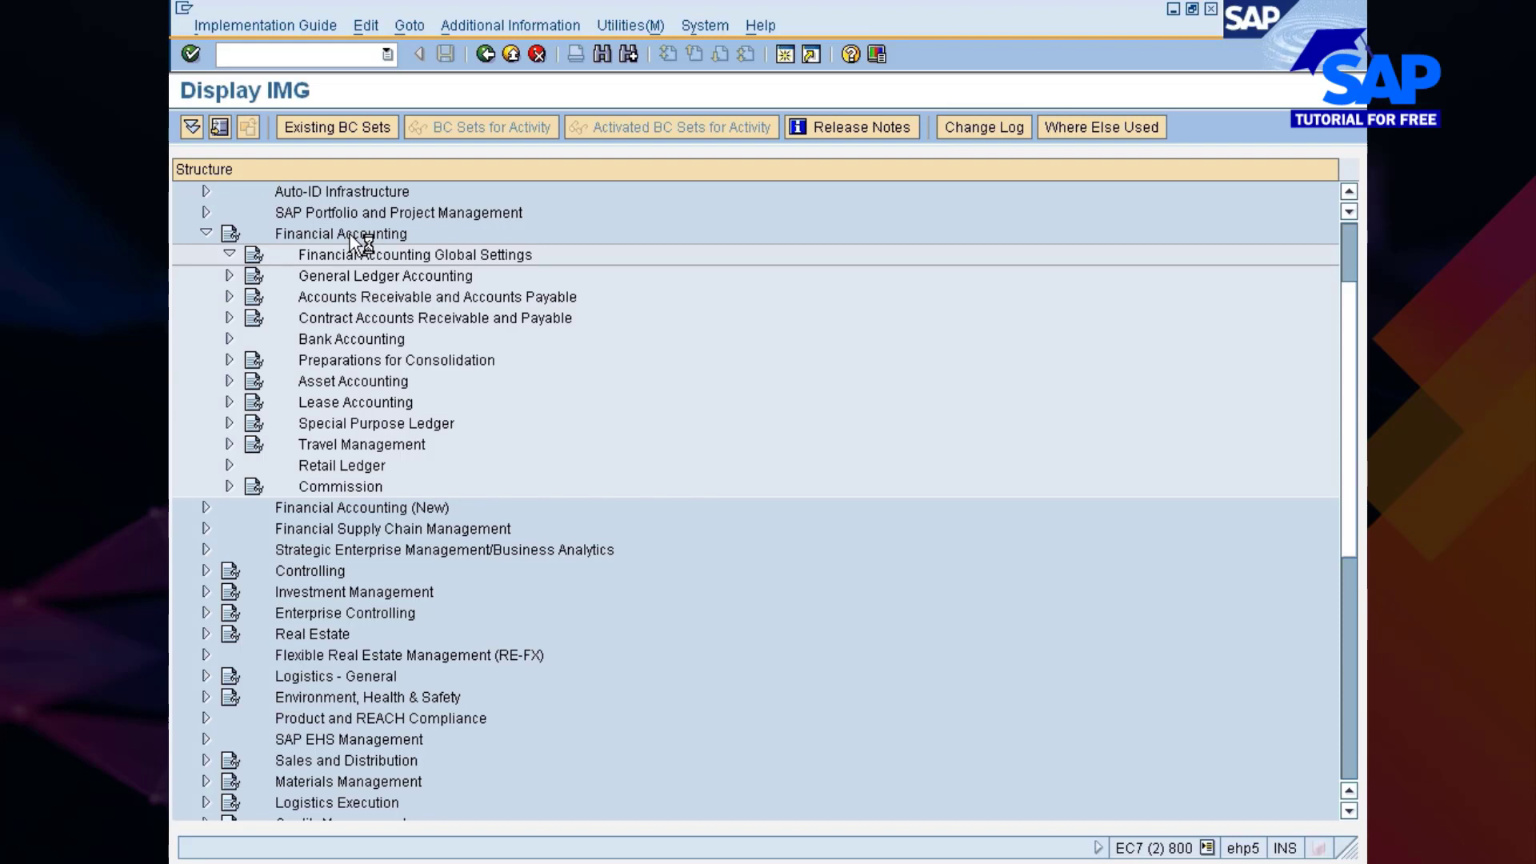
# - Expand the Fiscal Year settings and open the maintenance of fiscal year variants
pyautogui.press('Down')
pyautogui.press('Down')
pyautogui.press('Down')
pyautogui.press('Down')
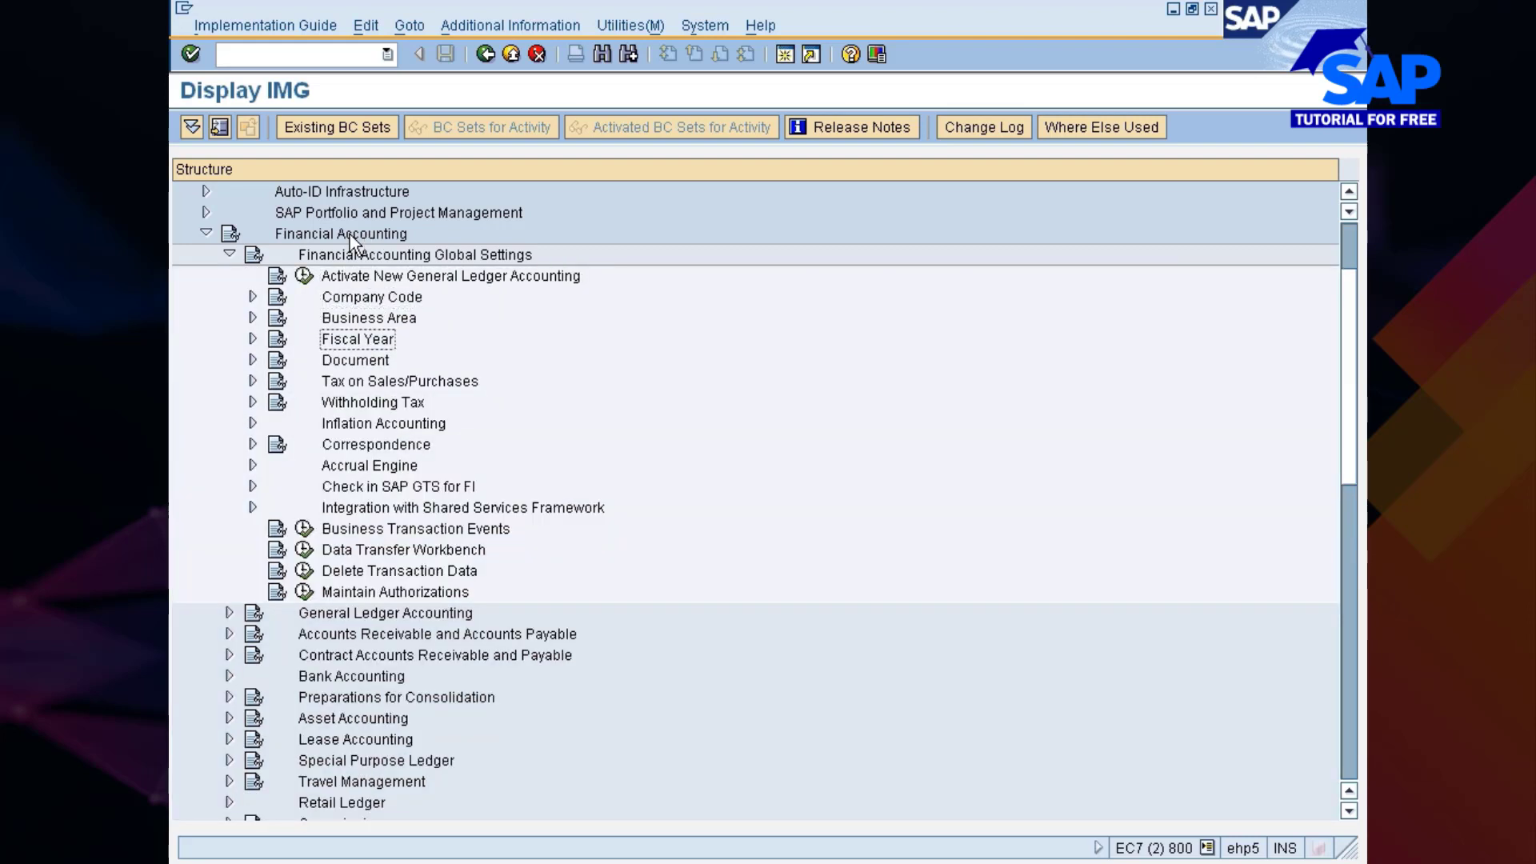
pyautogui.press('Return')
pyautogui.press('Down')
pyautogui.press('Down')
pyautogui.press('Up')
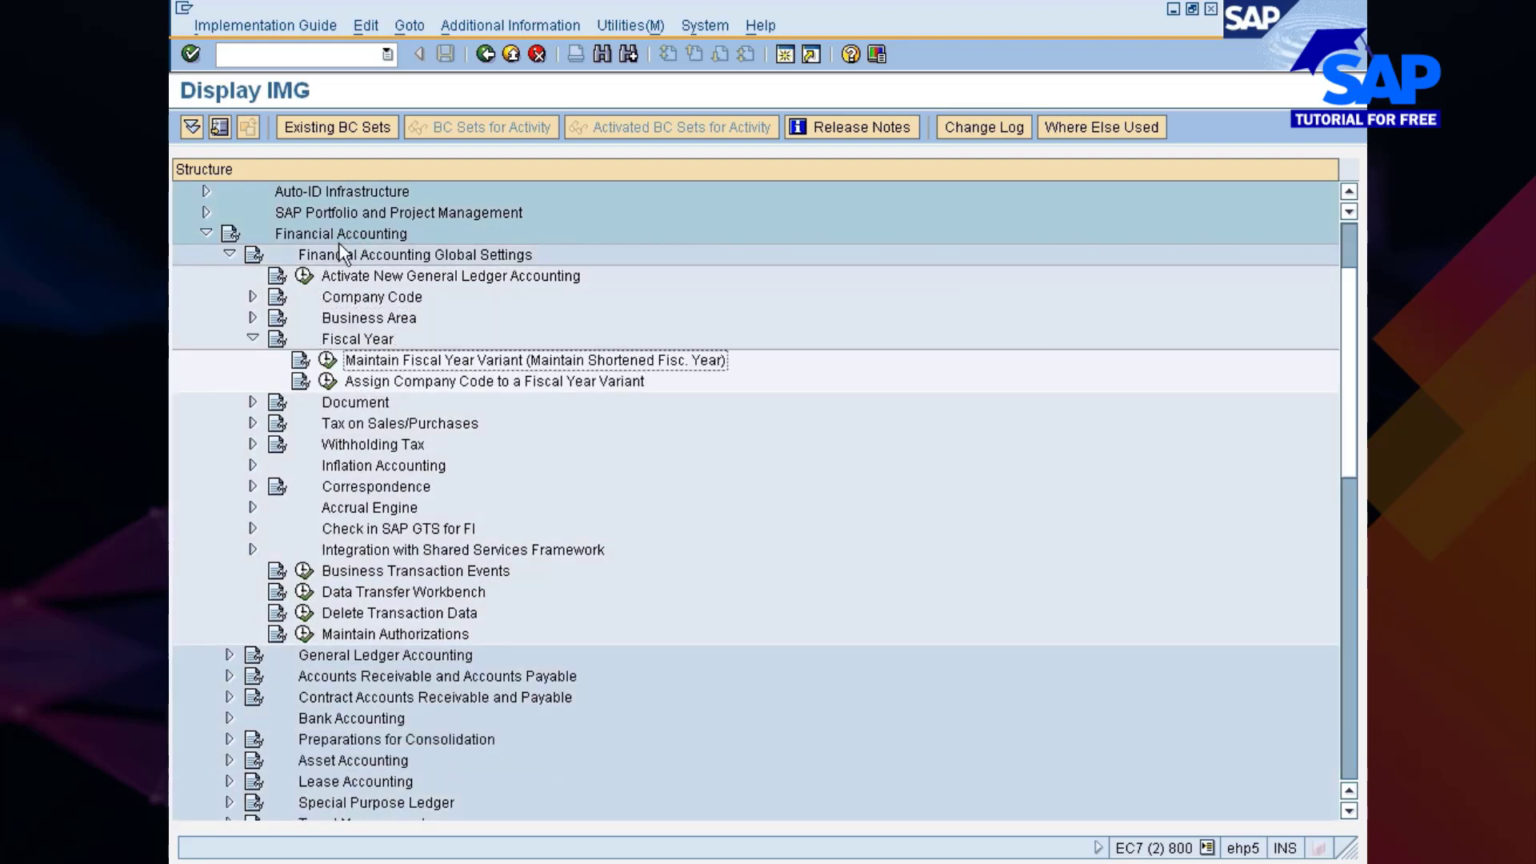
pyautogui.click(328, 361)
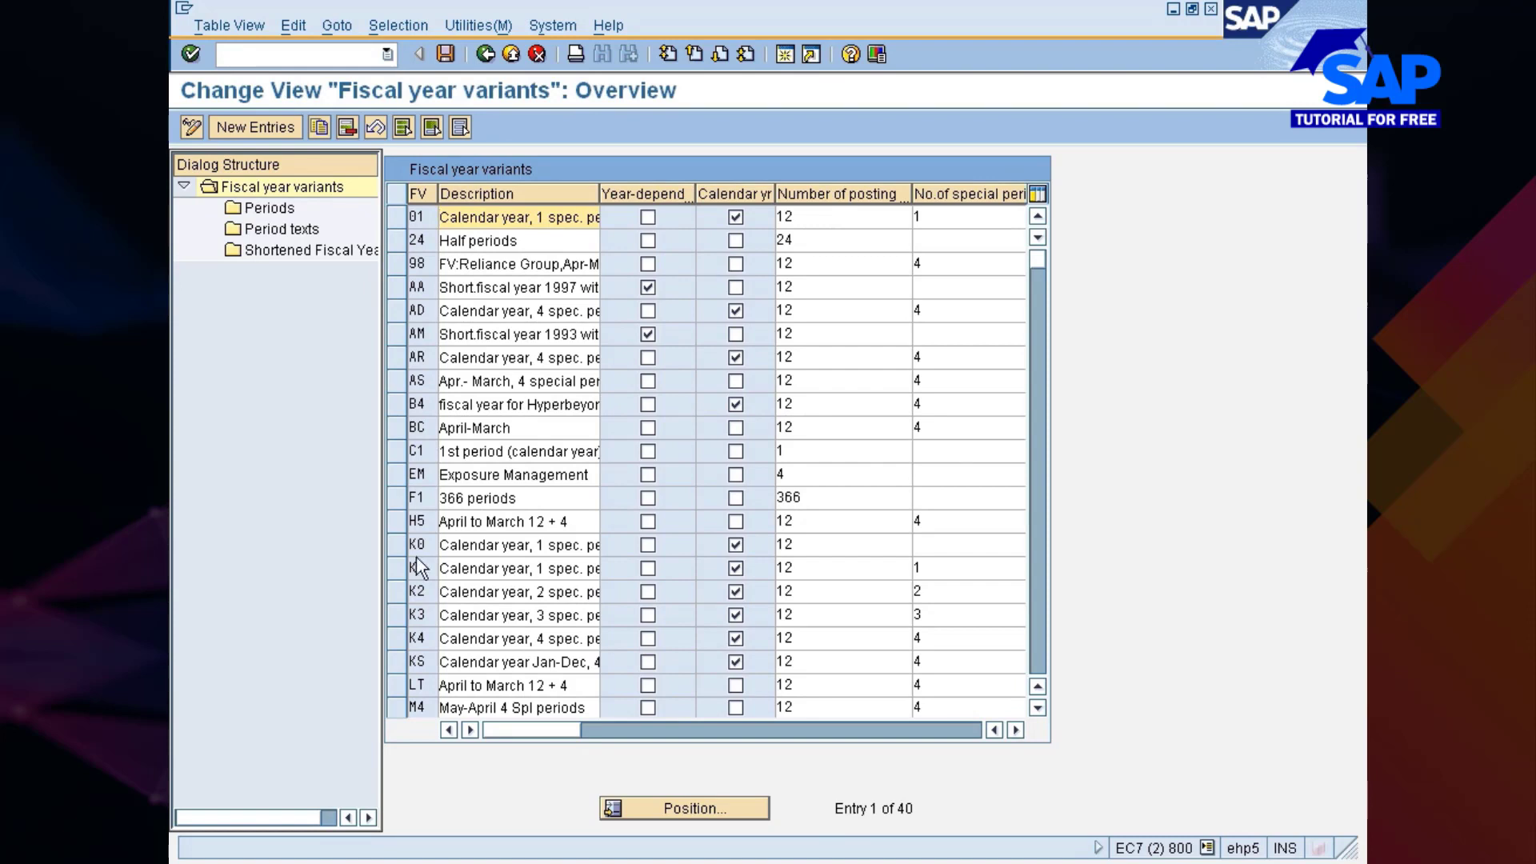
# - Select fiscal year variant K4 and try to open its periods
pyautogui.click(402, 640)
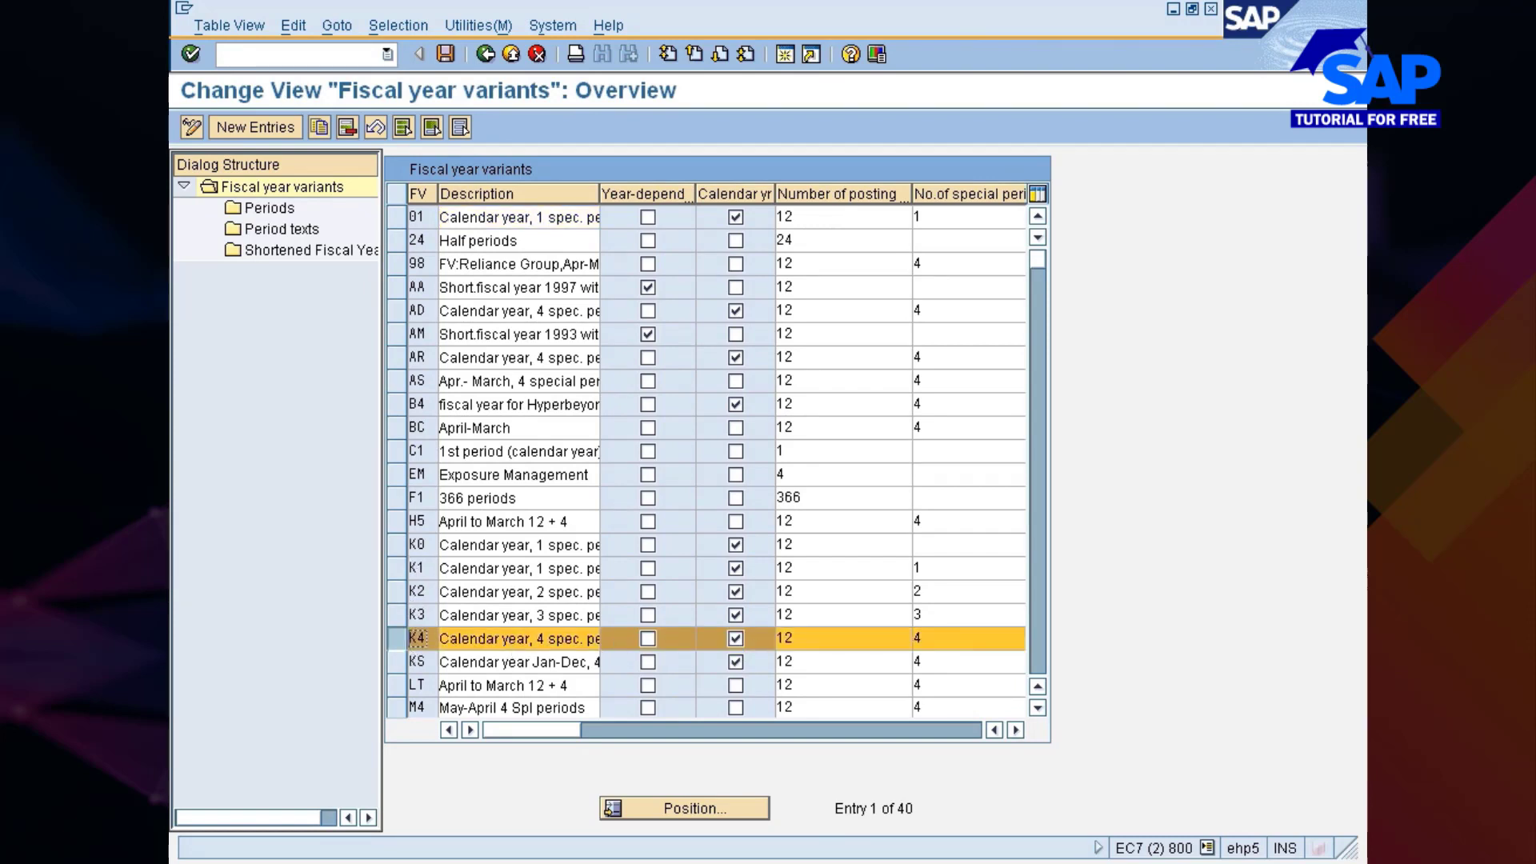
pyautogui.doubleClick(260, 208)
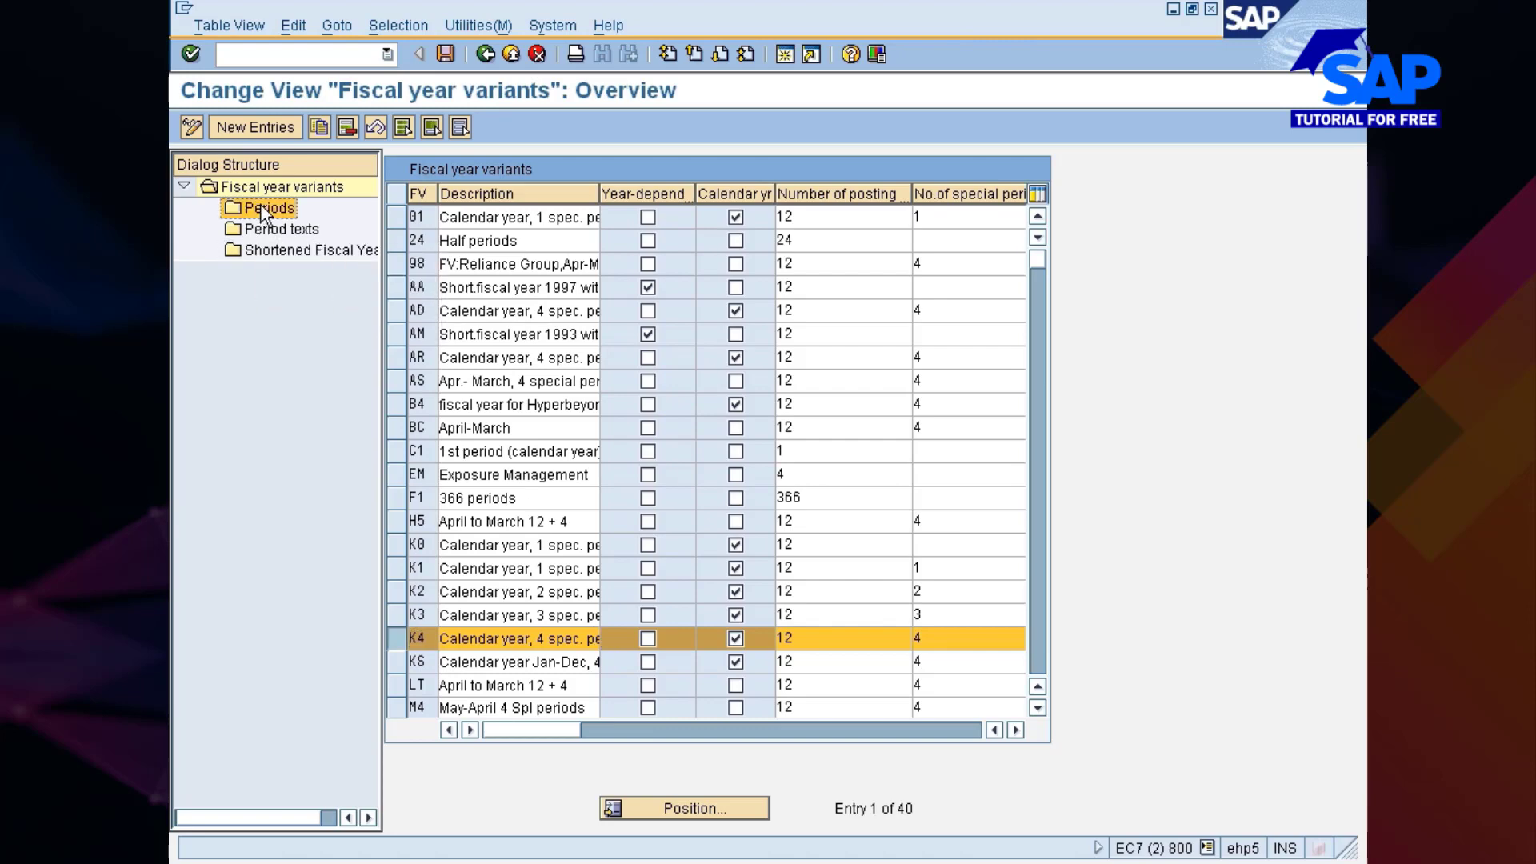
pyautogui.press('Return')
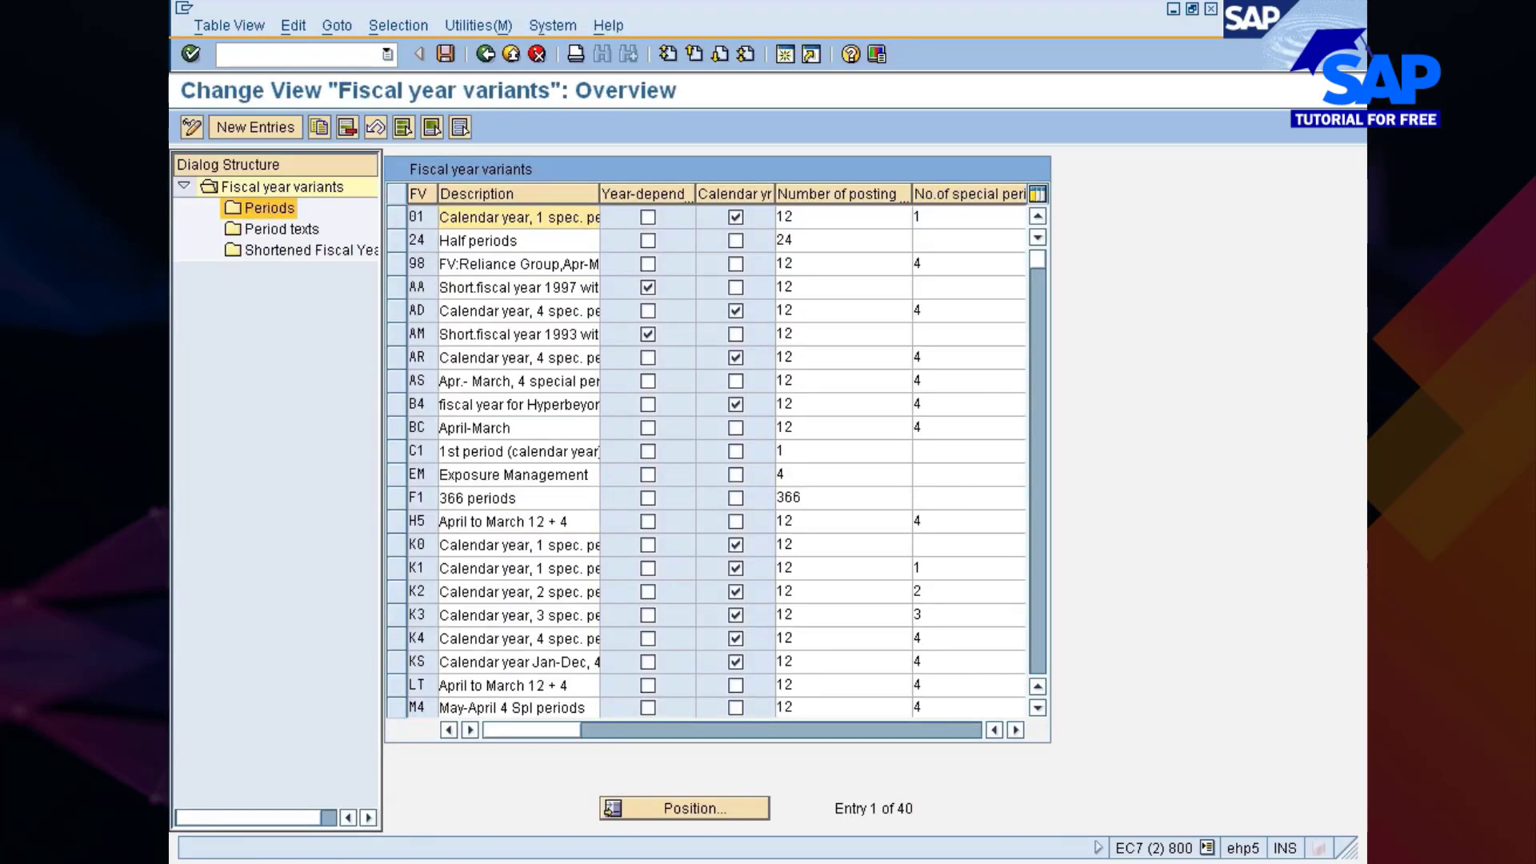
# - Select fiscal year variant K4 again and try to open its shortened fiscal years, closing the information dialog
pyautogui.click(401, 636)
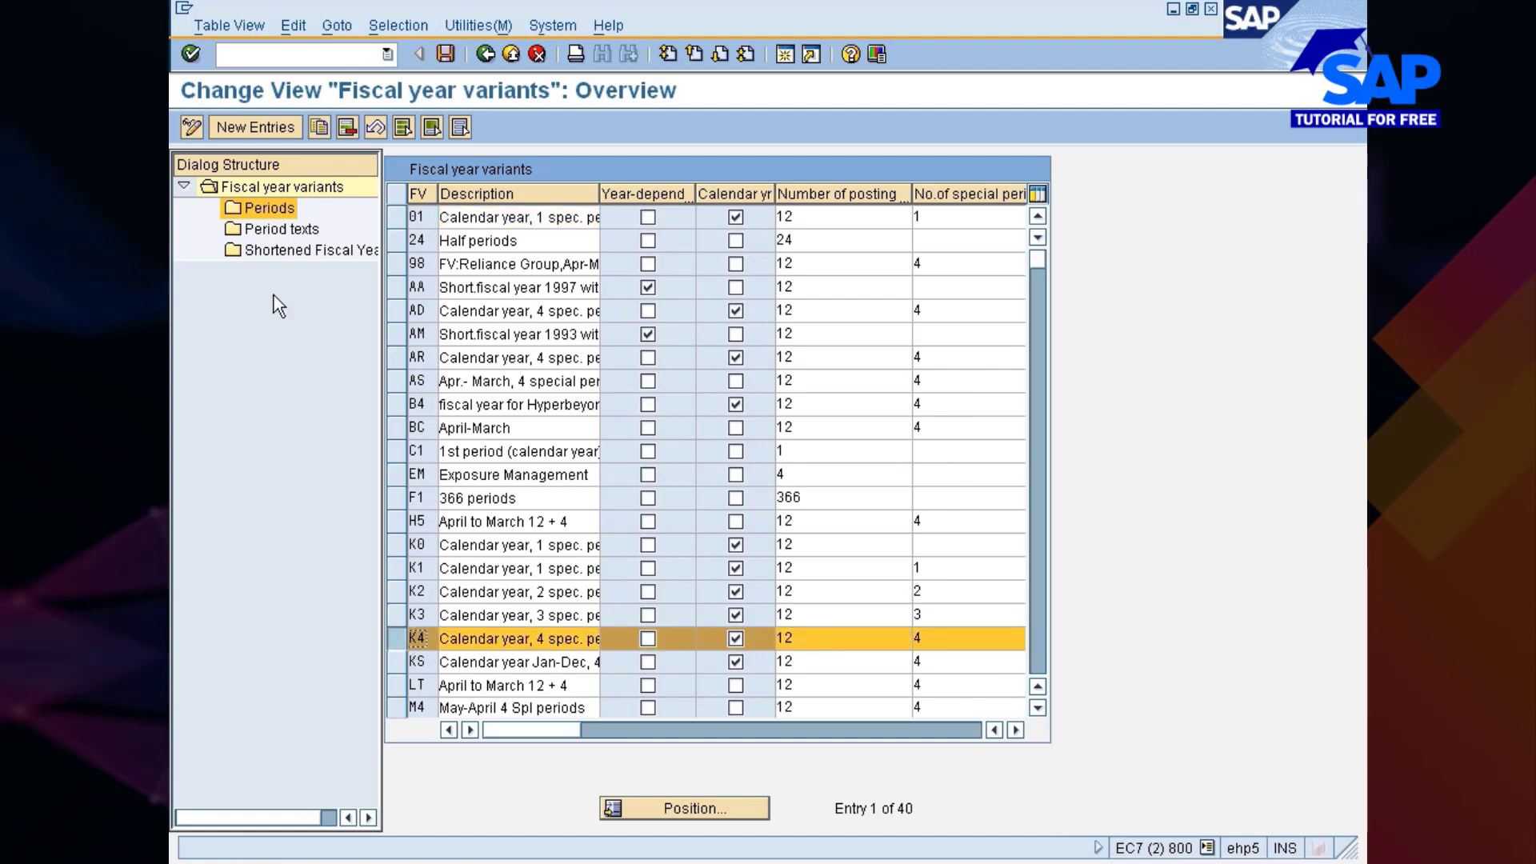
pyautogui.doubleClick(275, 255)
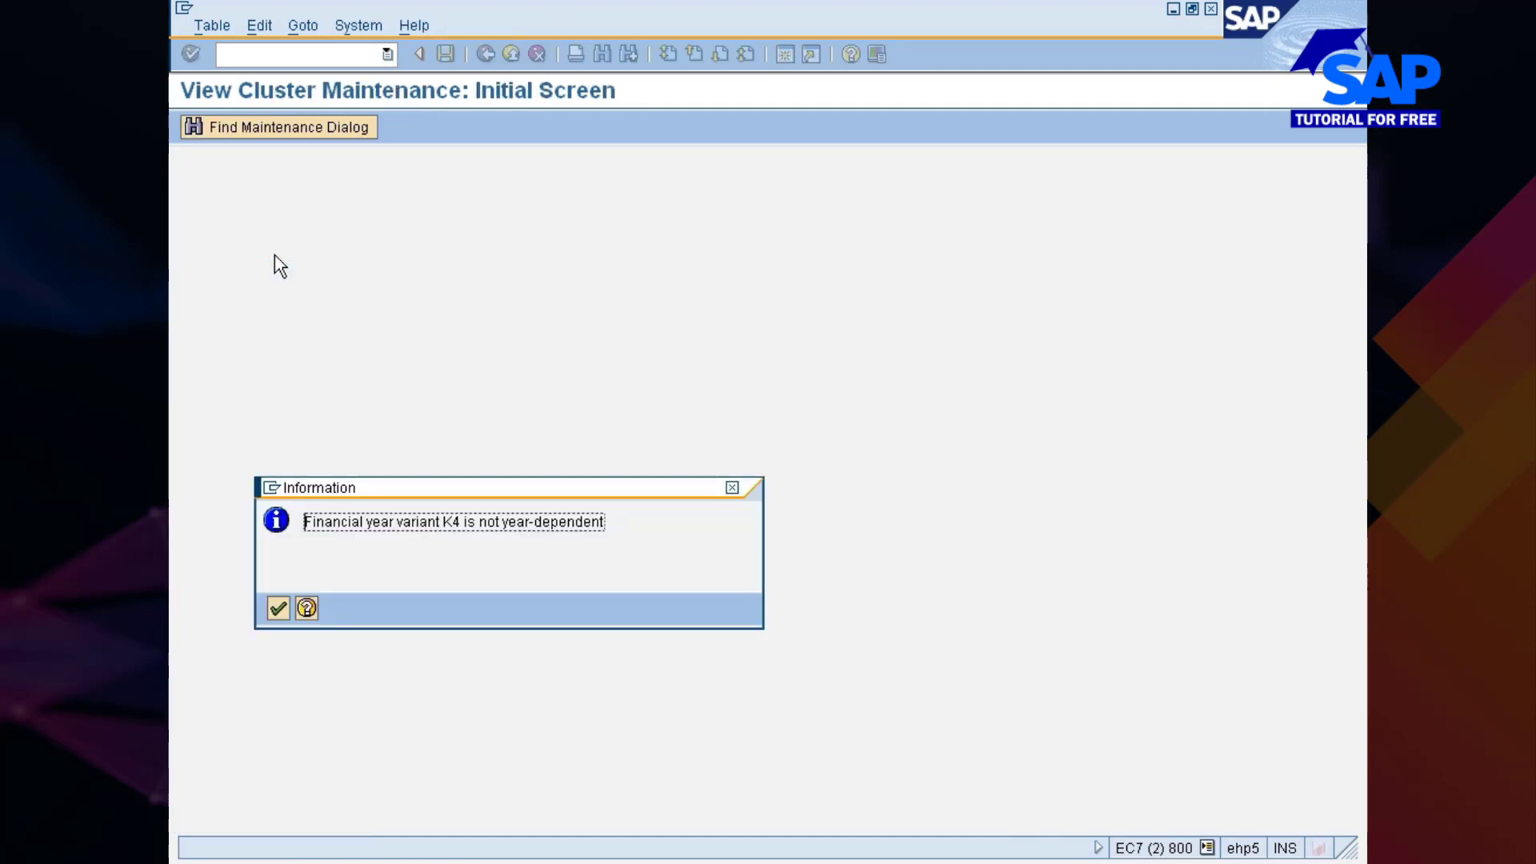
pyautogui.press('Return')
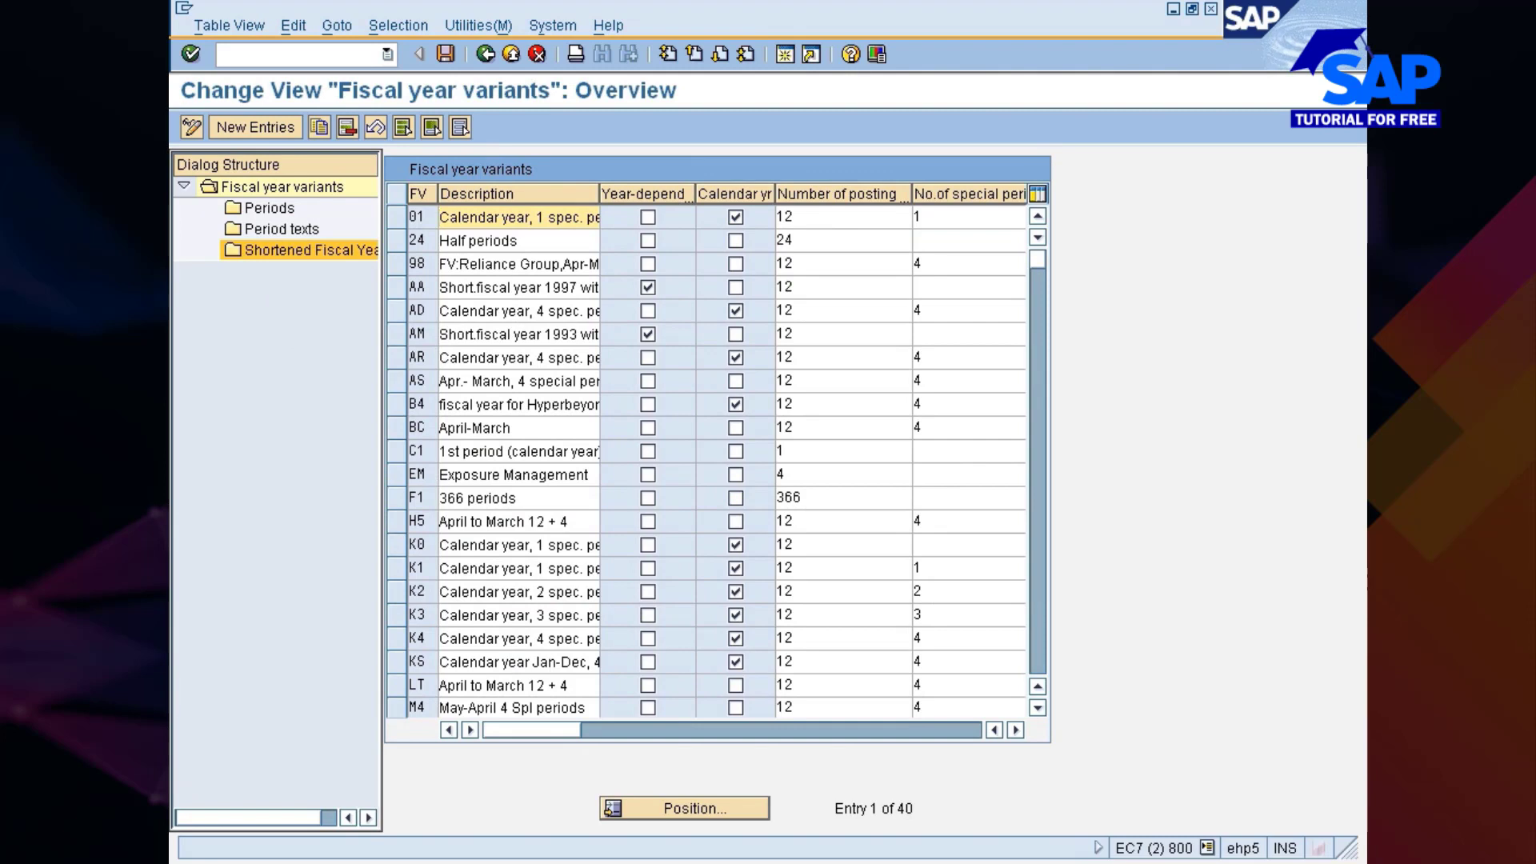
# - Reselect variant K4, leave the fiscal year variants, and switch back to the Materials Management view on company codes
pyautogui.click(402, 636)
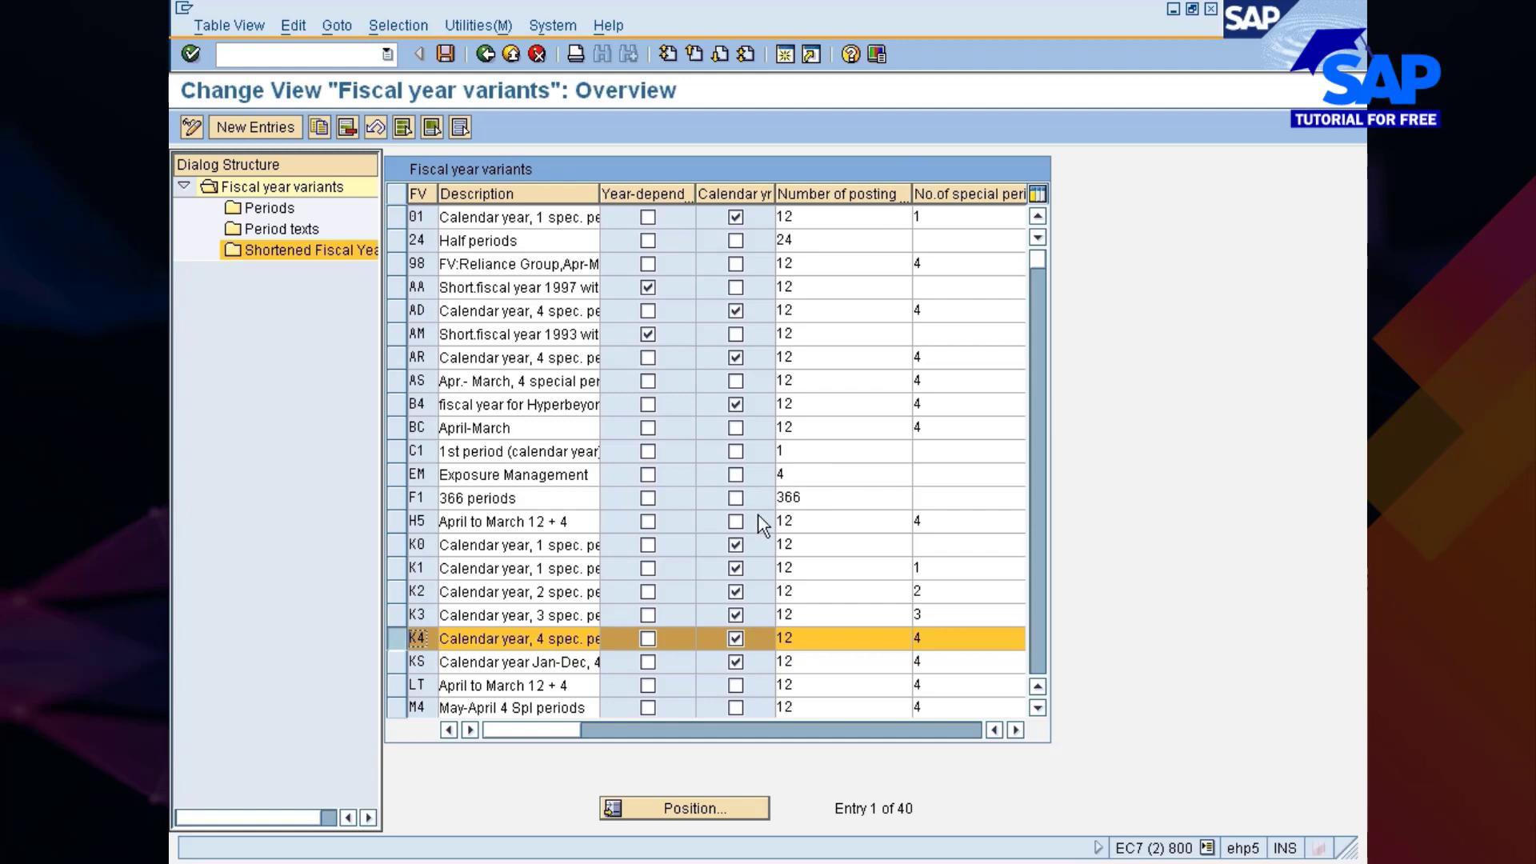
pyautogui.click(485, 54)
pyautogui.hotkey('alt', 'Tab')
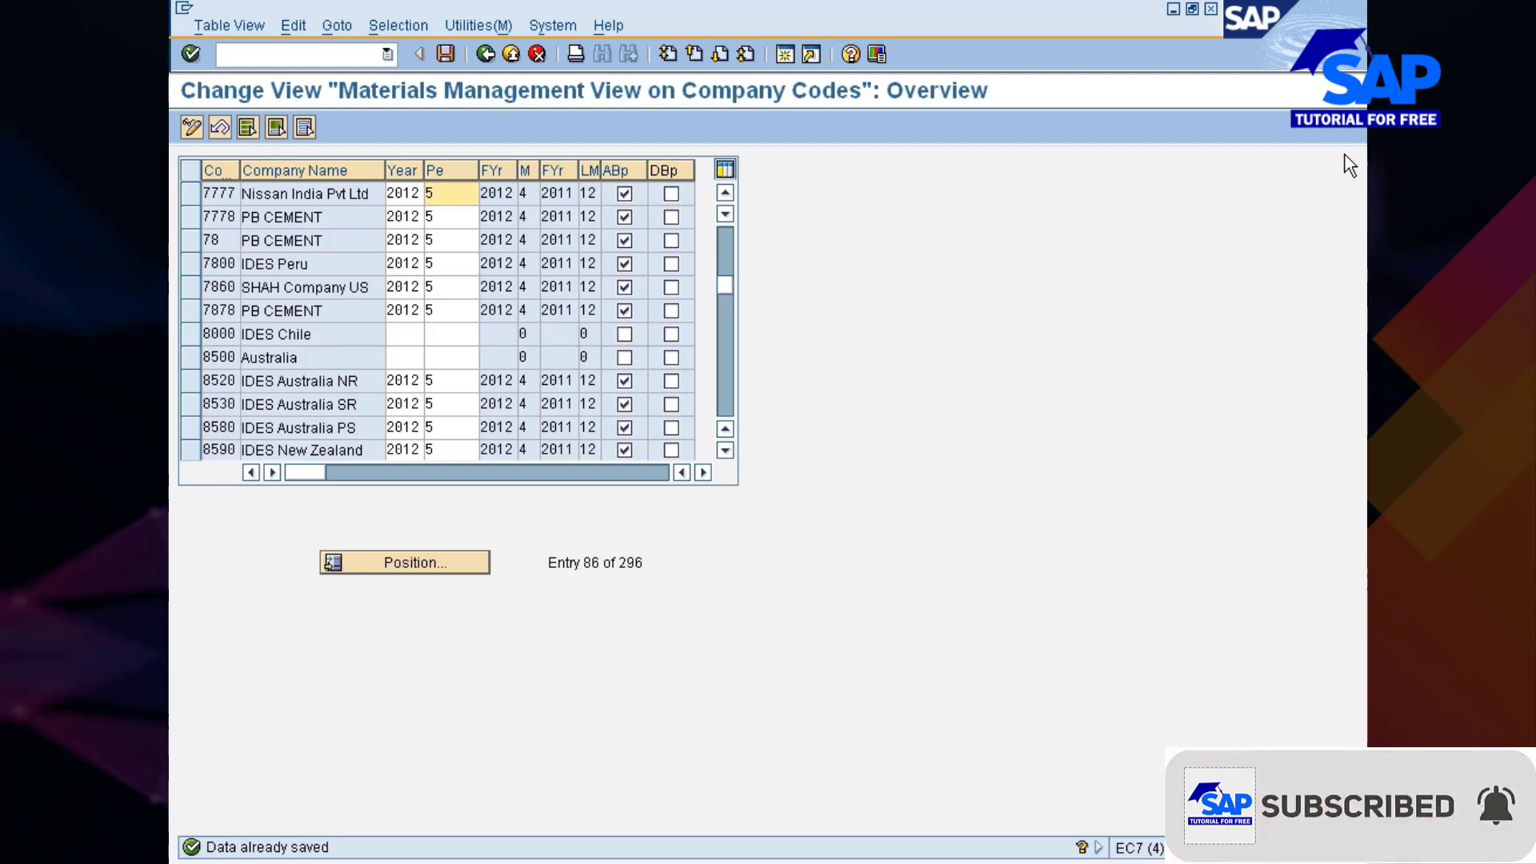
pyautogui.hotkey('alt', 'Tab')
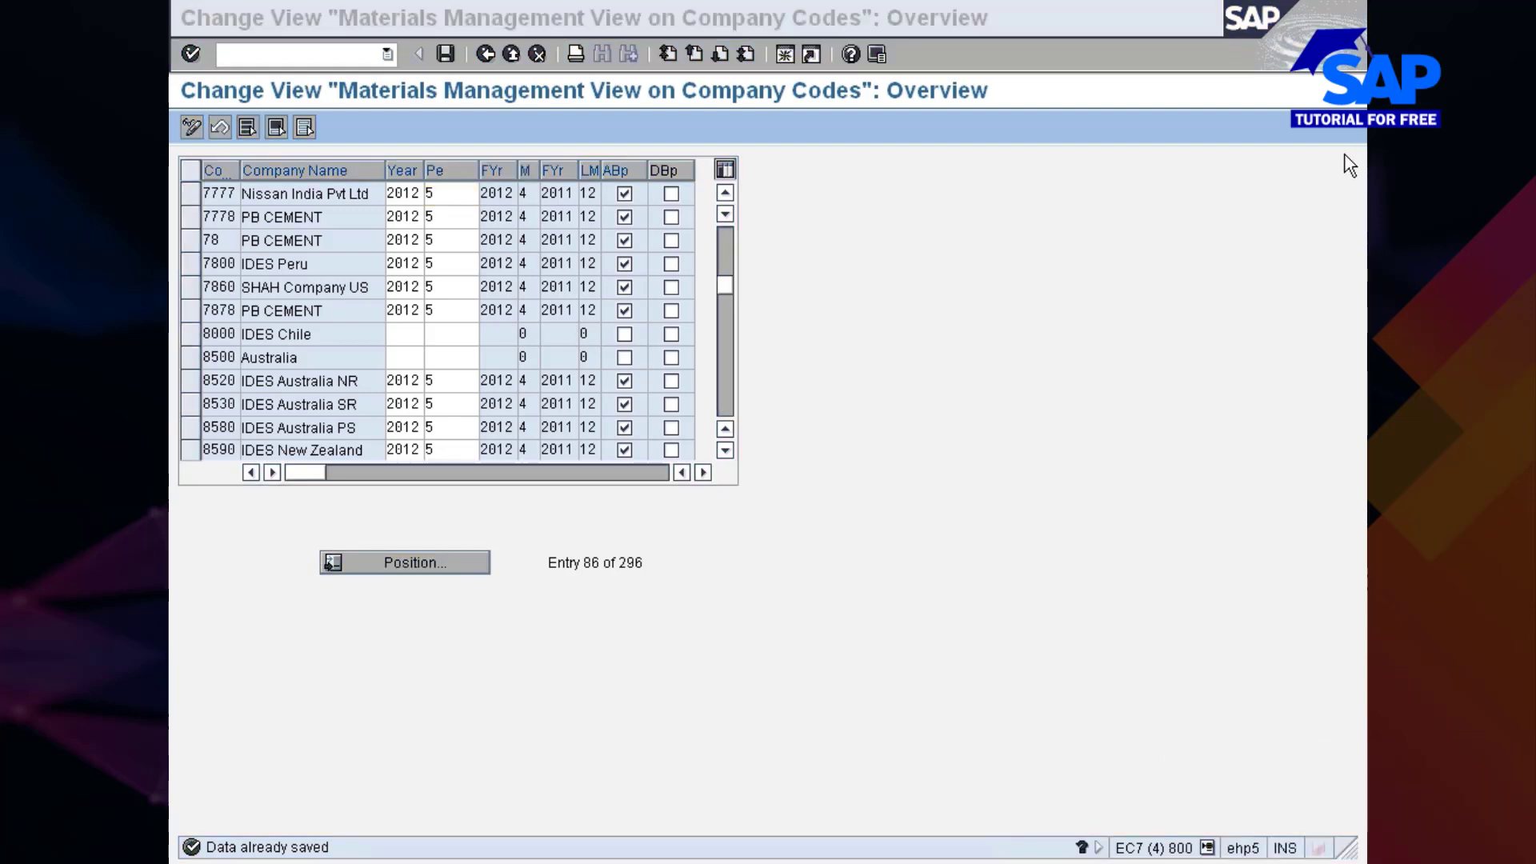